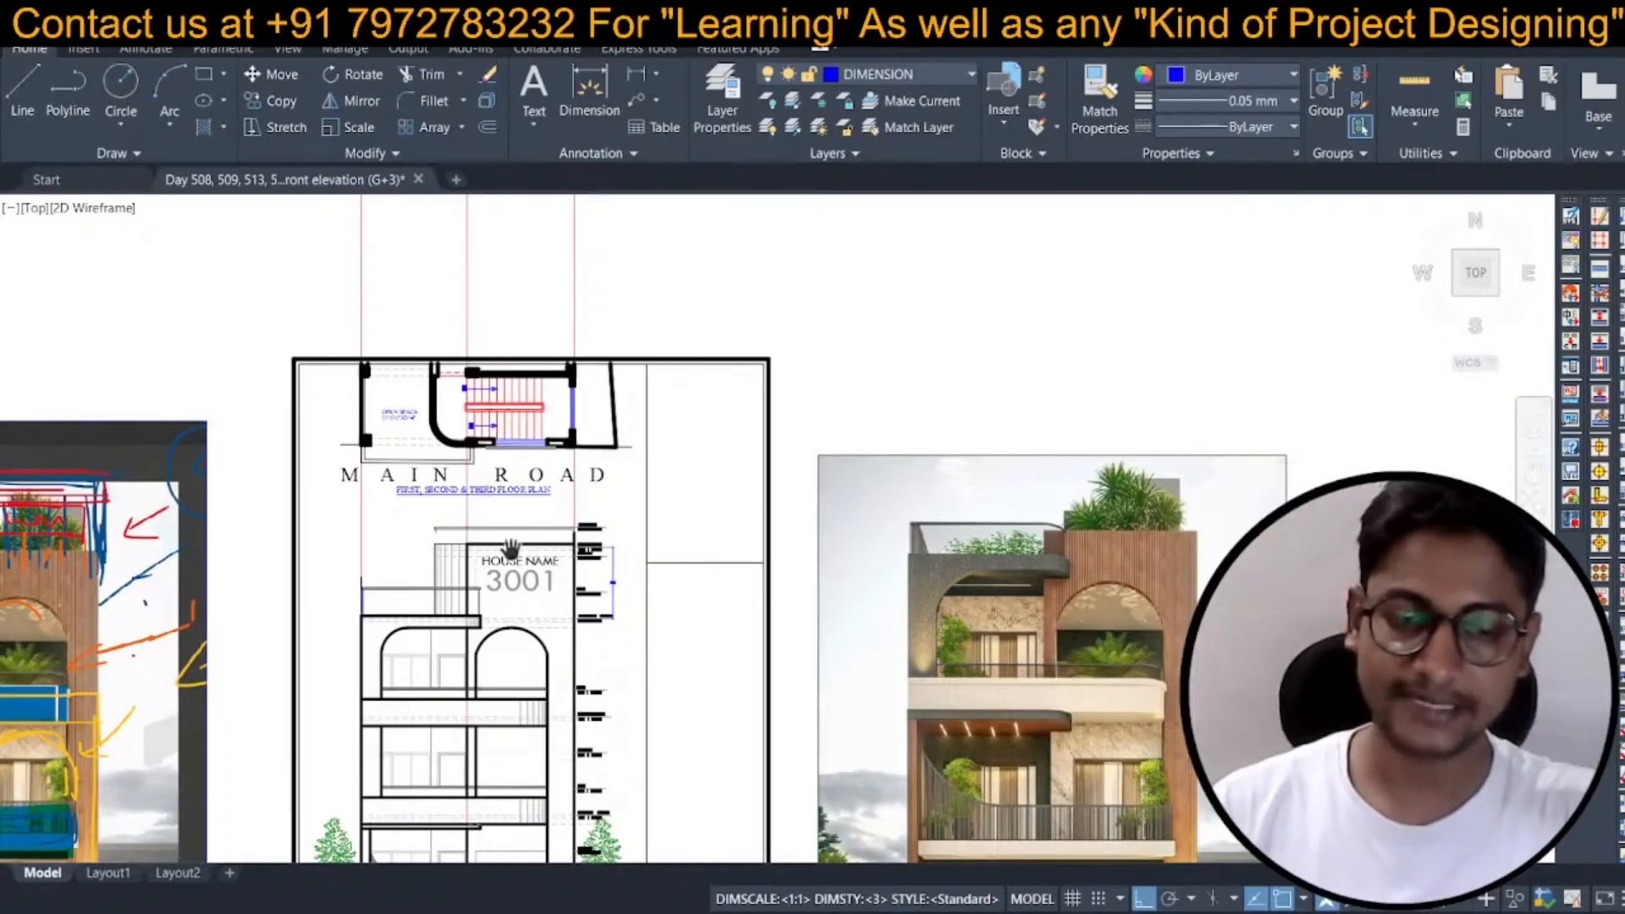
Examine the finished front elevation and its facade reference, then the base elevation beside the marked-up facade image.
middle_click_drag(510, 551, 480, 577)
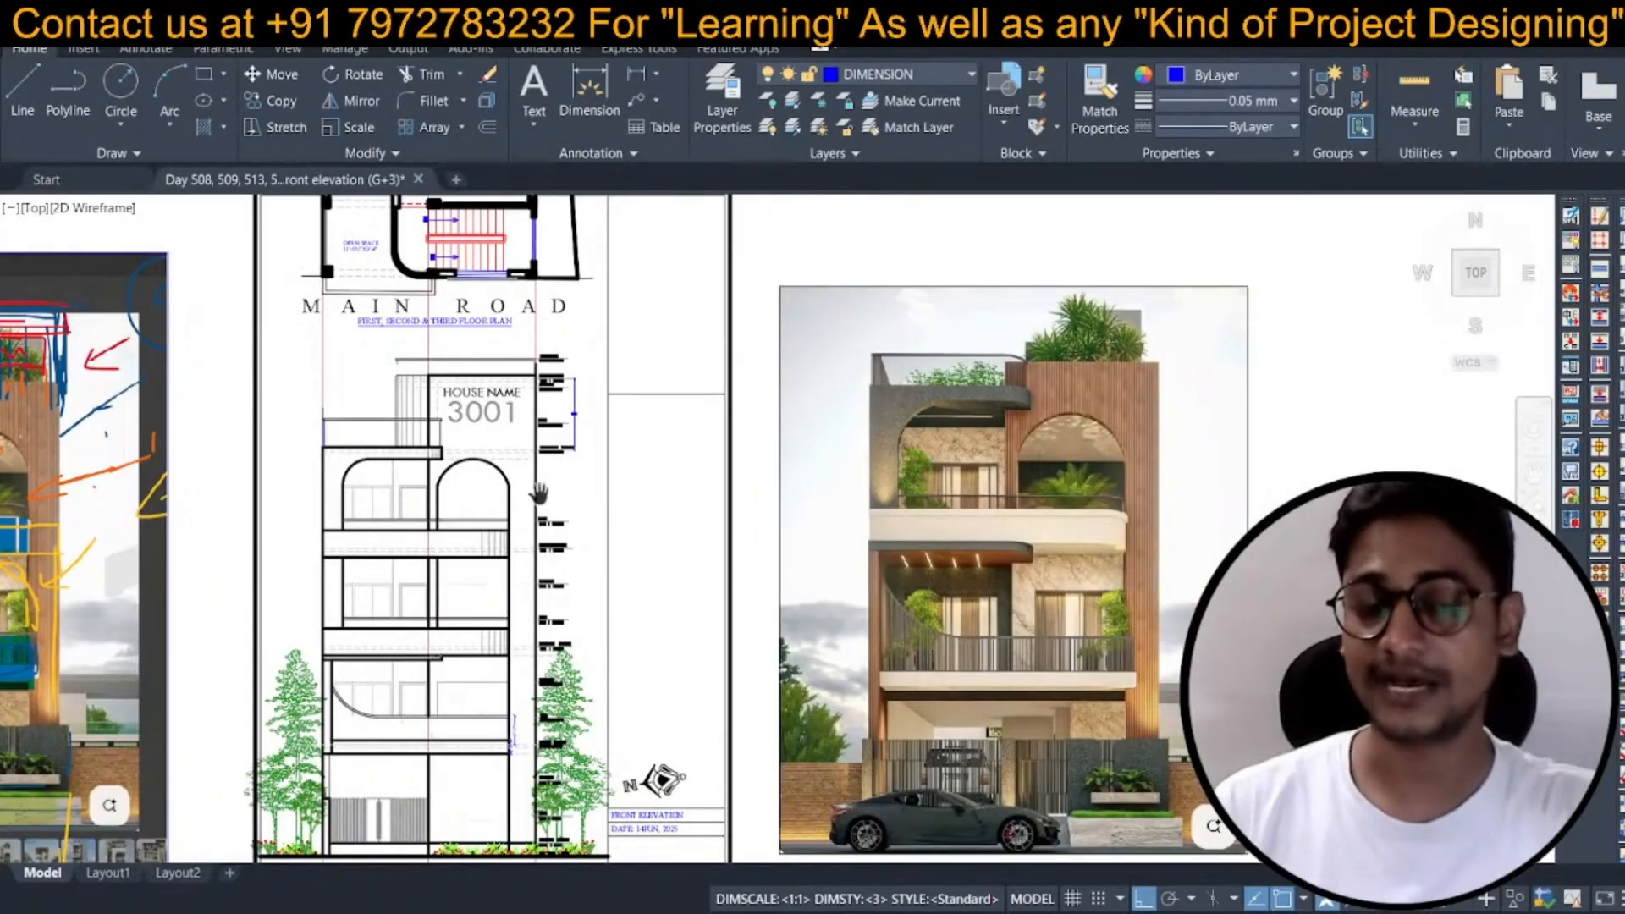
scroll(488, 431, "down", 2)
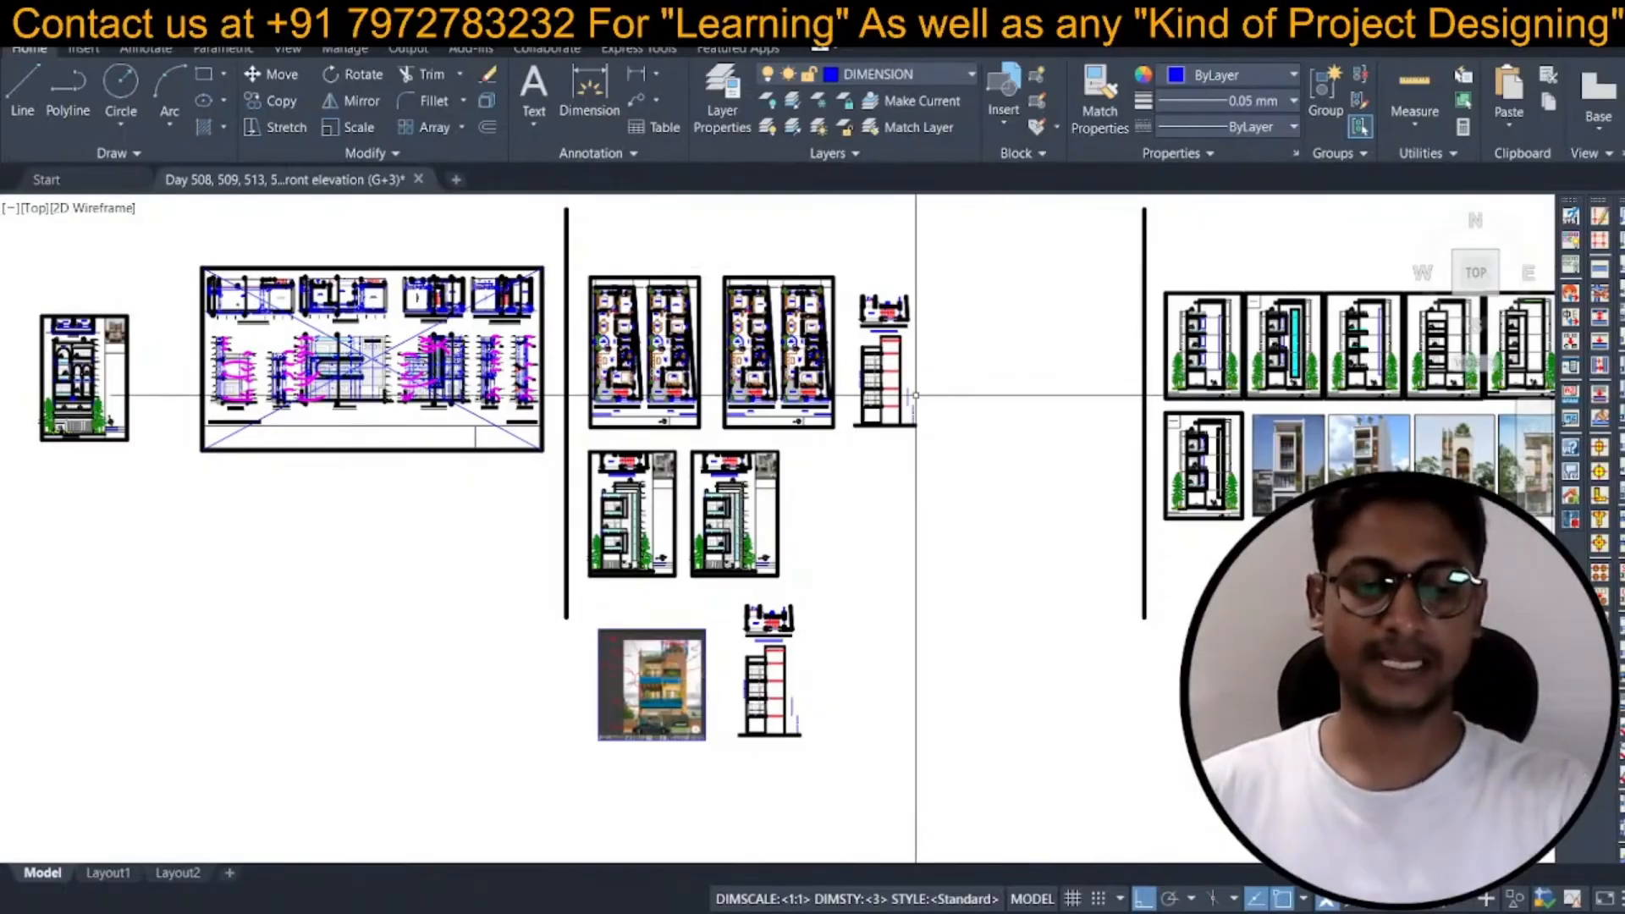
scroll(673, 682, "up", 6)
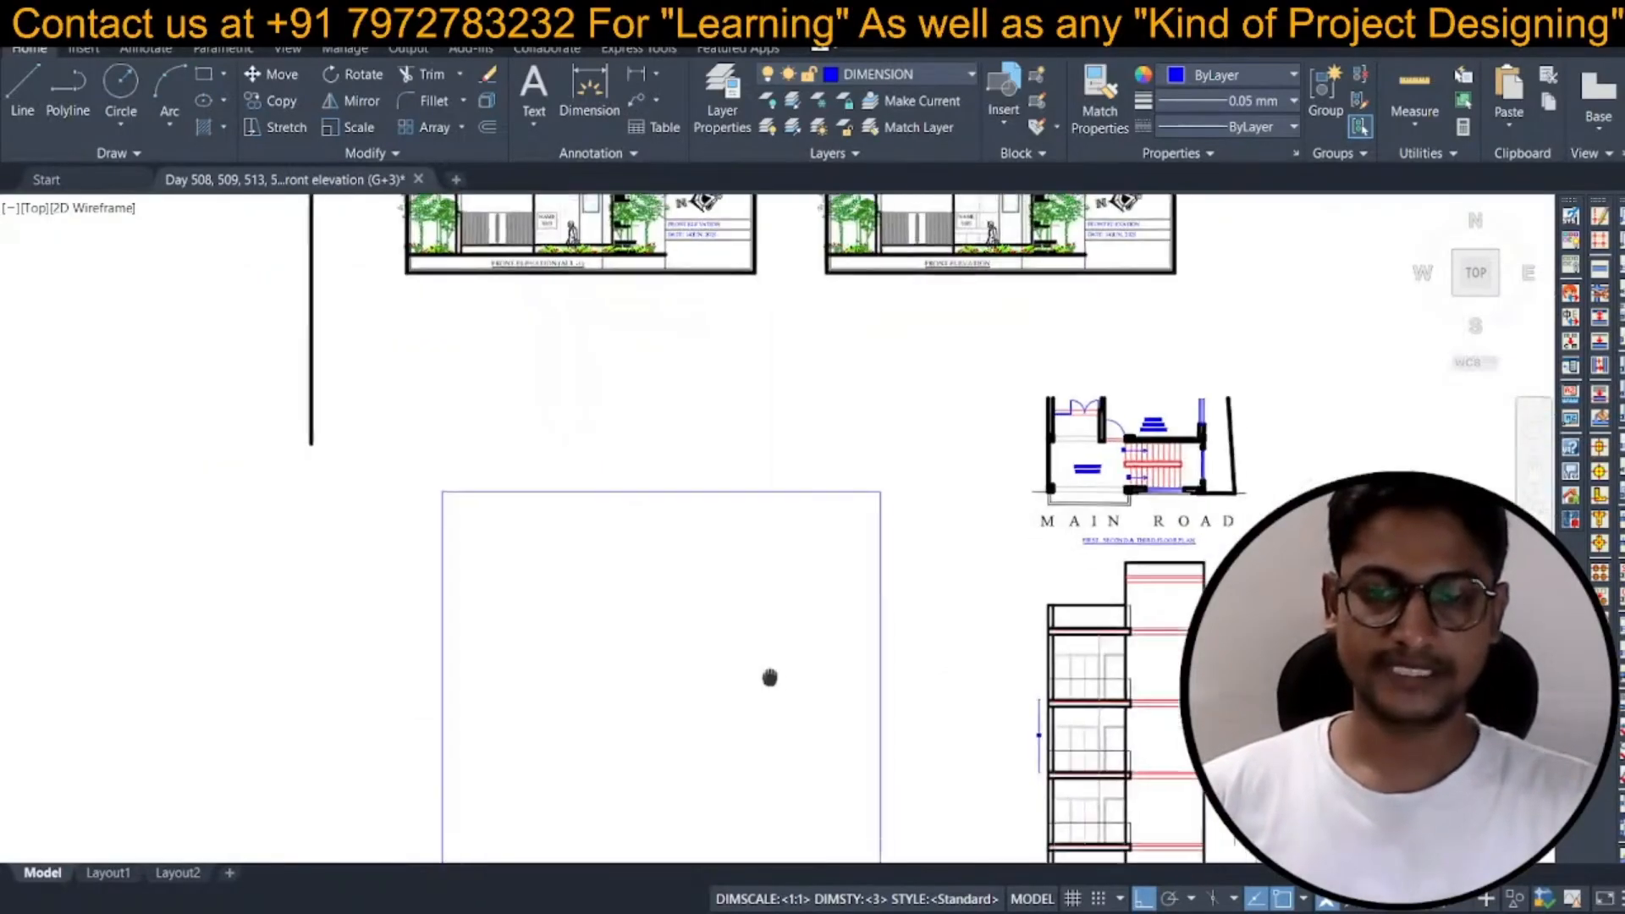
middle_click_drag(568, 459, 458, 473)
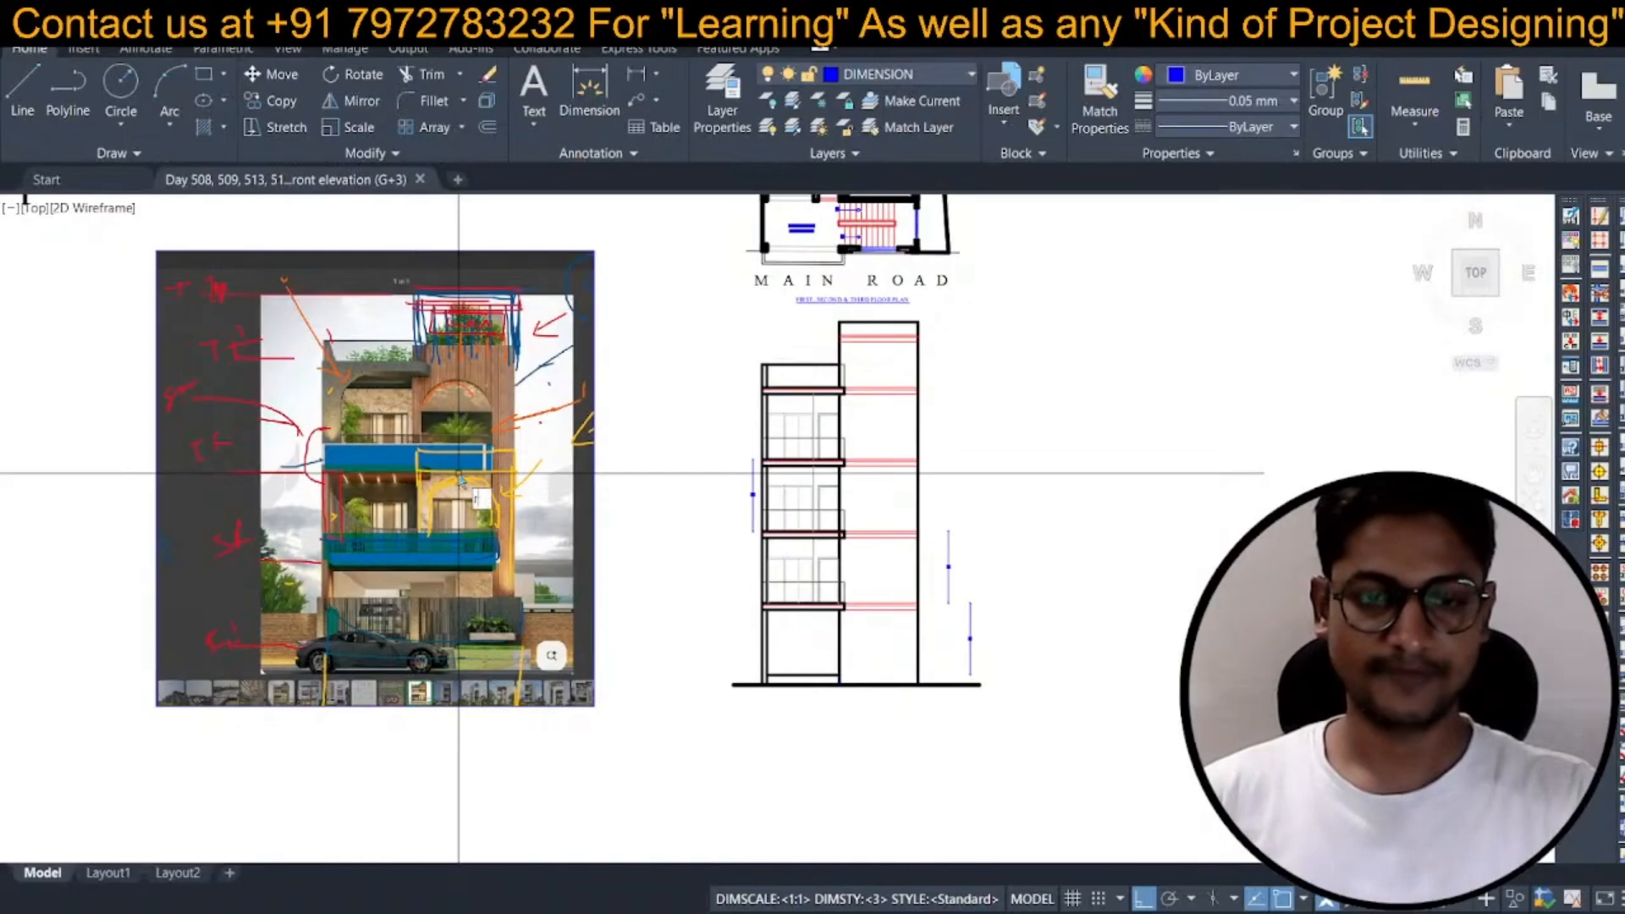
key("Return")
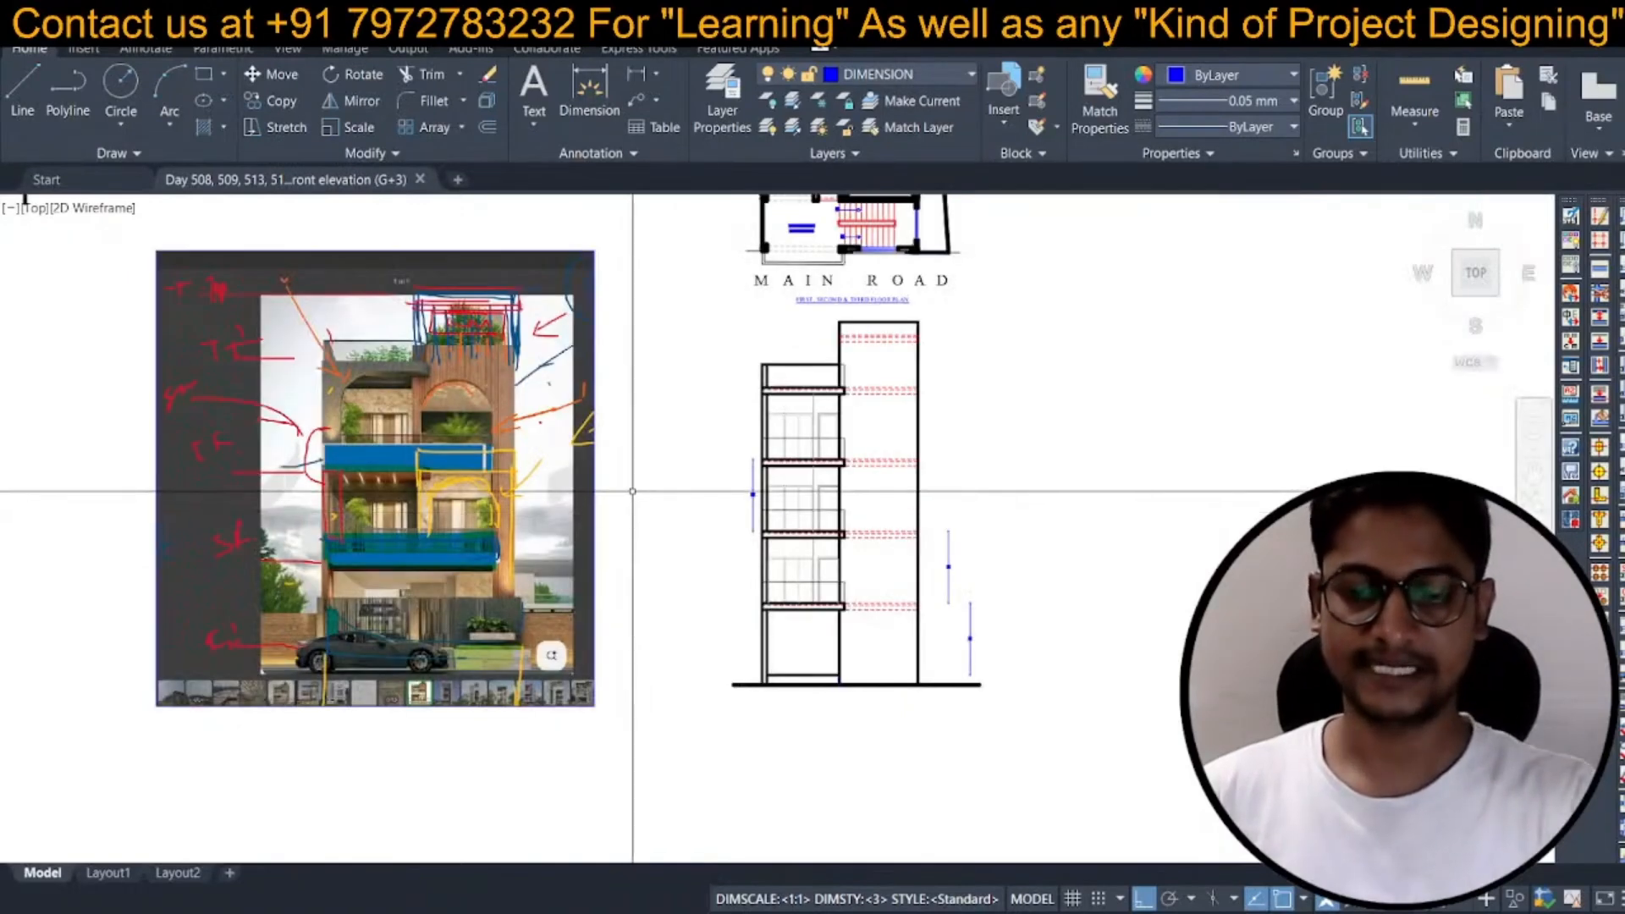
middle_click_drag(641, 487, 642, 505)
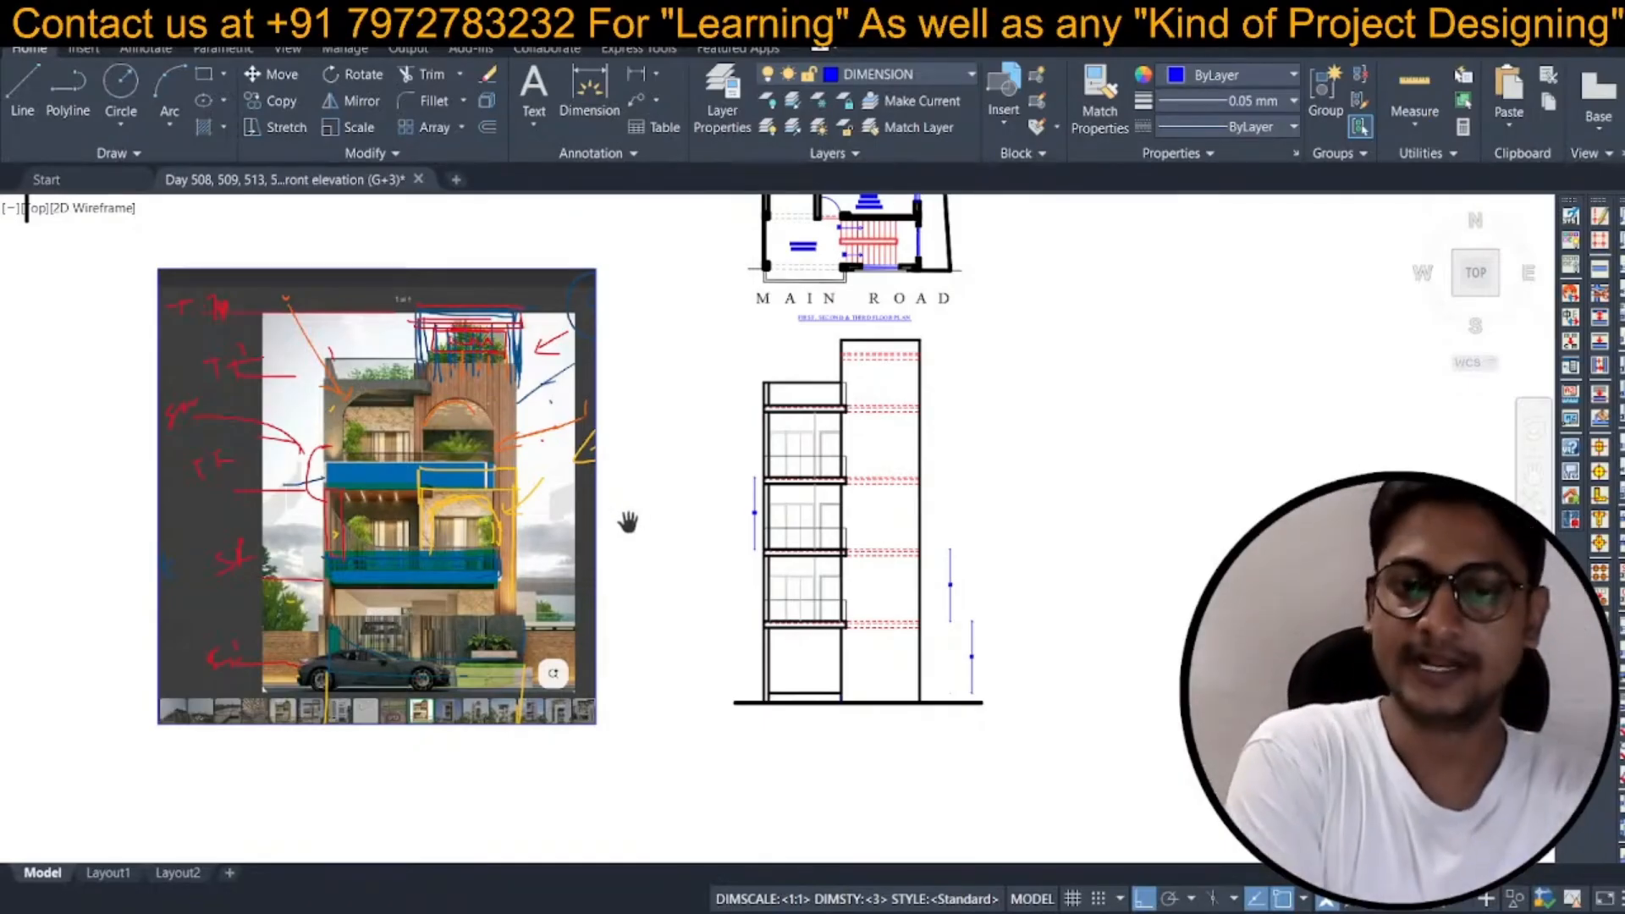
Examine the two earlier front elevation sheets and the facade photo placed on them.
scroll(604, 571, "down", 2)
middle_click_drag(499, 208, 556, 526)
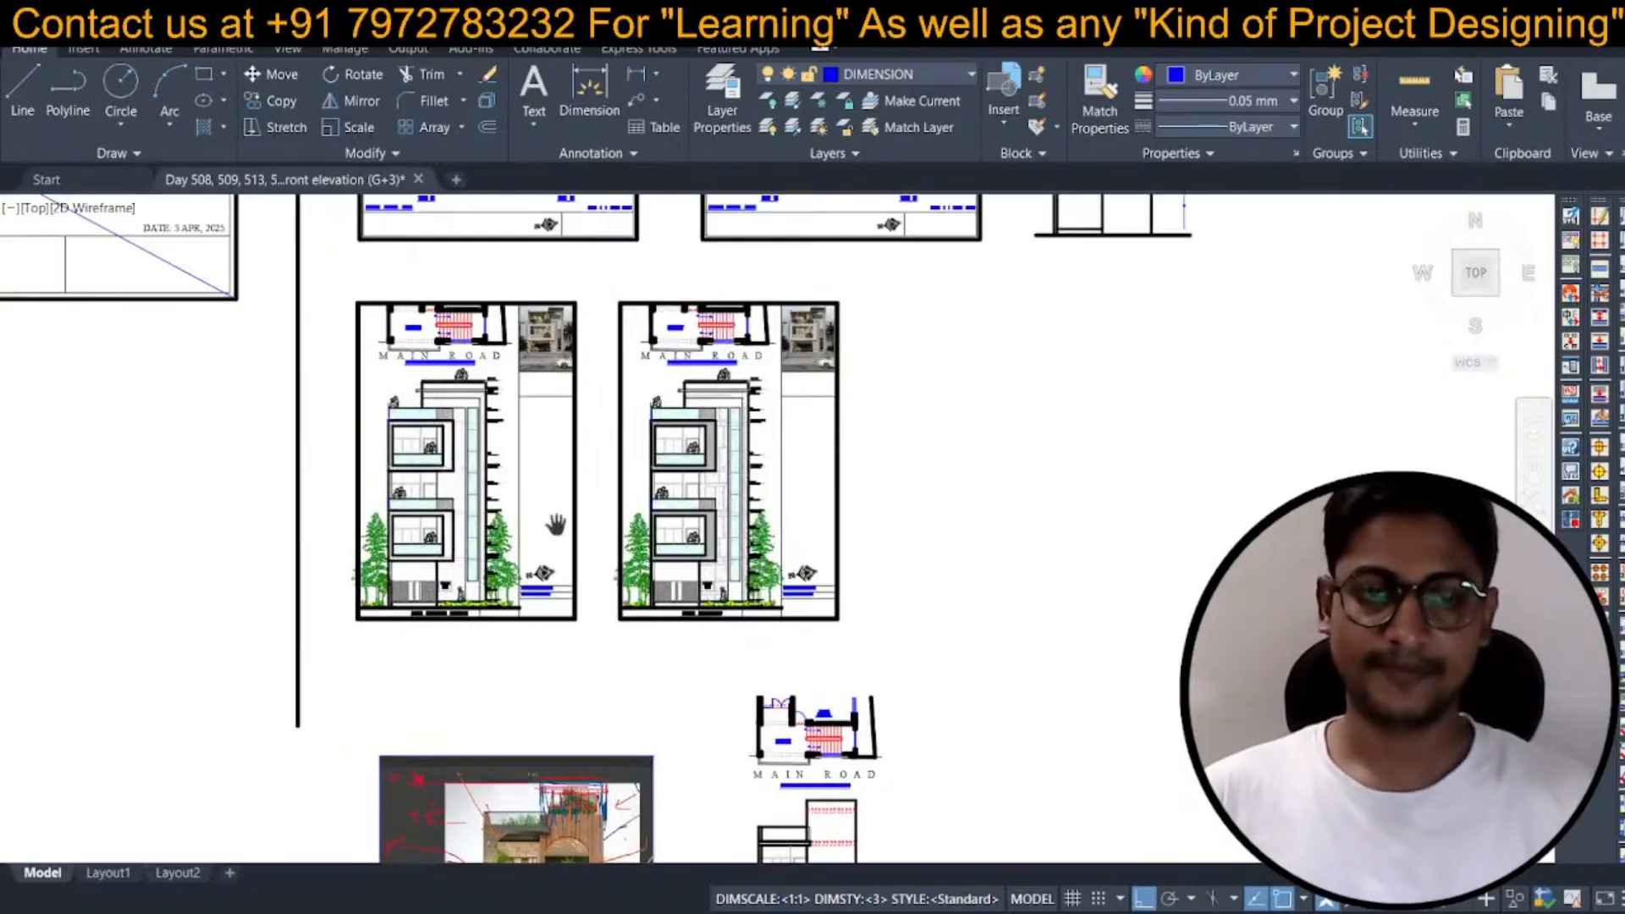
scroll(439, 429, "up", 2)
scroll(574, 311, "up", 2)
scroll(578, 309, "up", 2)
middle_click_drag(584, 308, 457, 631)
scroll(533, 503, "up", 4)
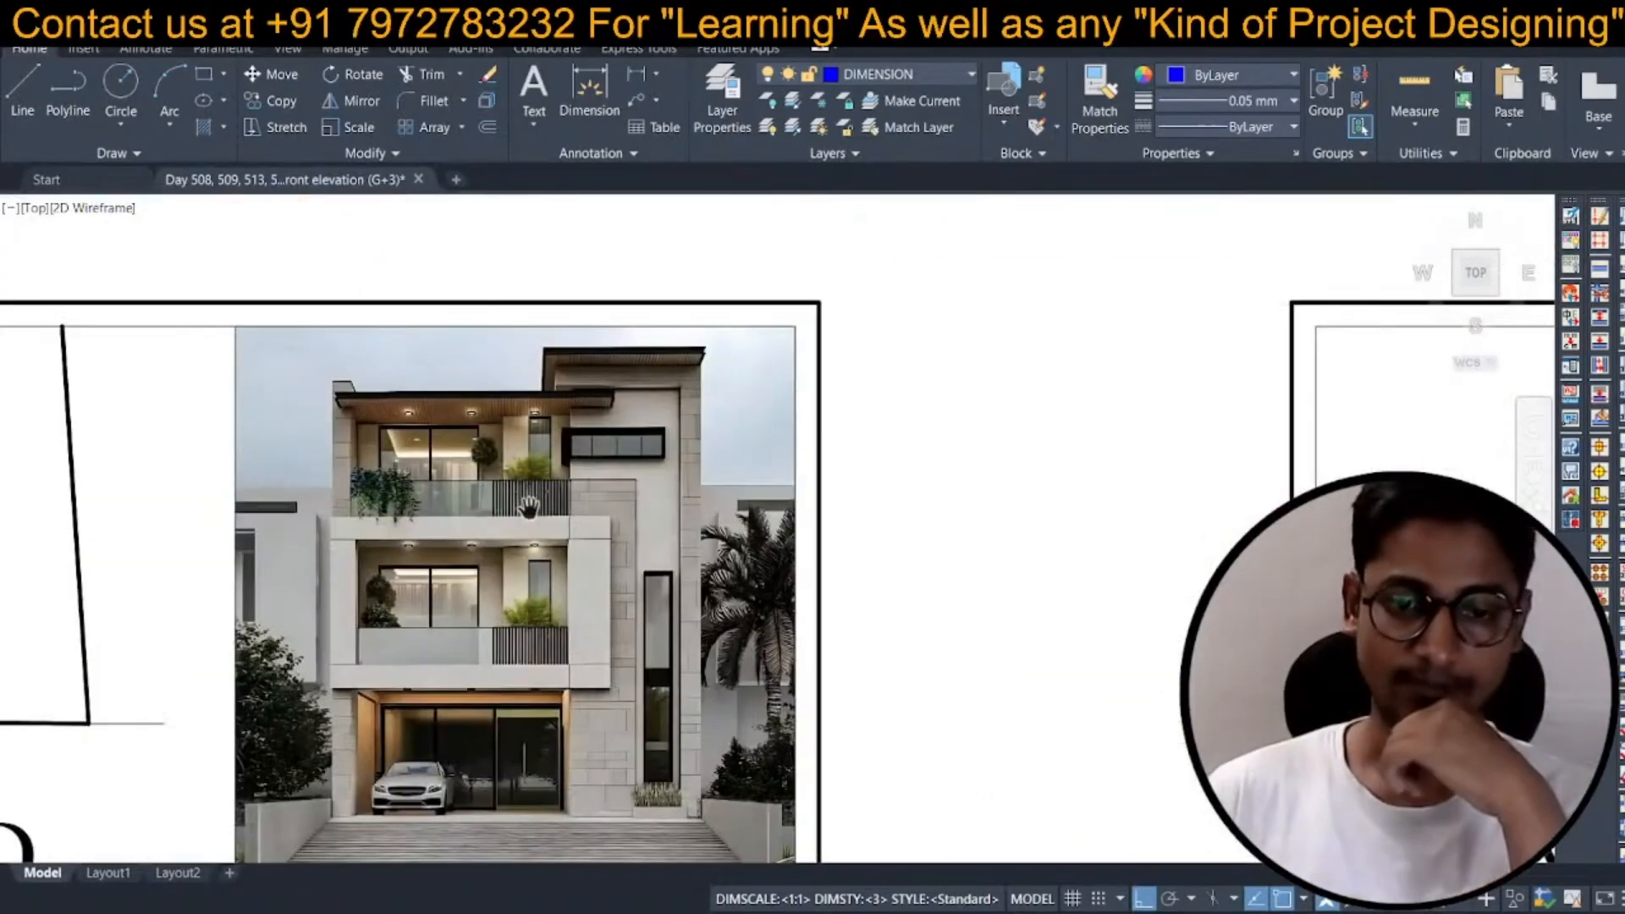
scroll(527, 508, "down", 8)
middle_click_drag(526, 508, 661, 392)
middle_click_drag(515, 554, 535, 383)
scroll(533, 384, "up", 2)
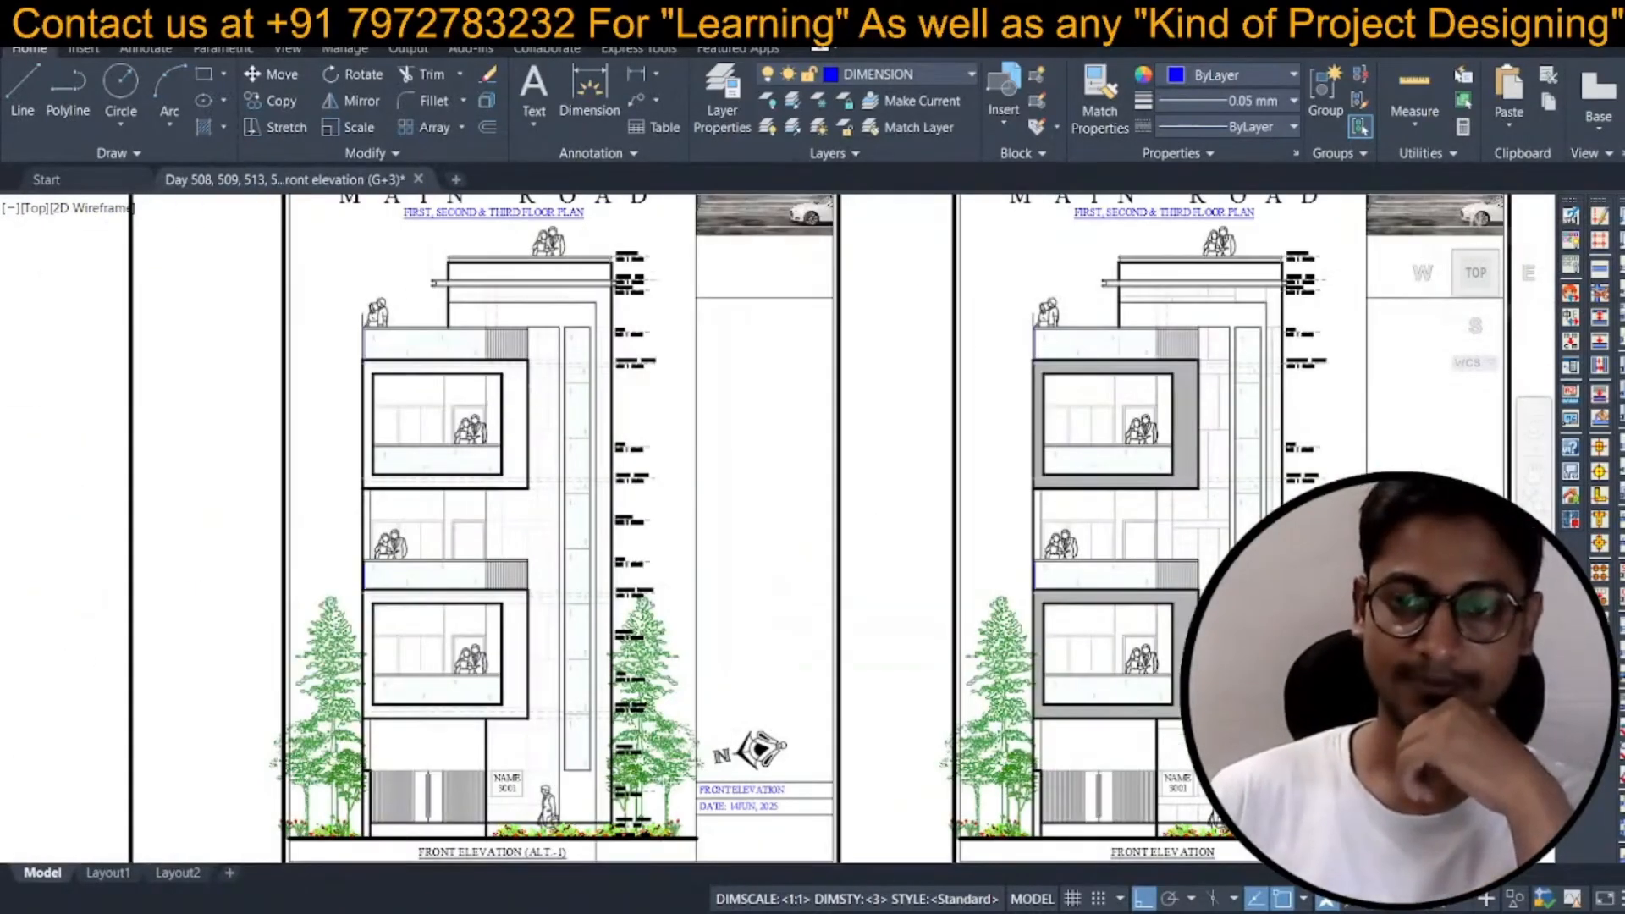
scroll(513, 394, "down", 2)
middle_click_drag(827, 579, 622, 337)
middle_click_drag(869, 753, 785, 582)
middle_click_drag(788, 693, 752, 606)
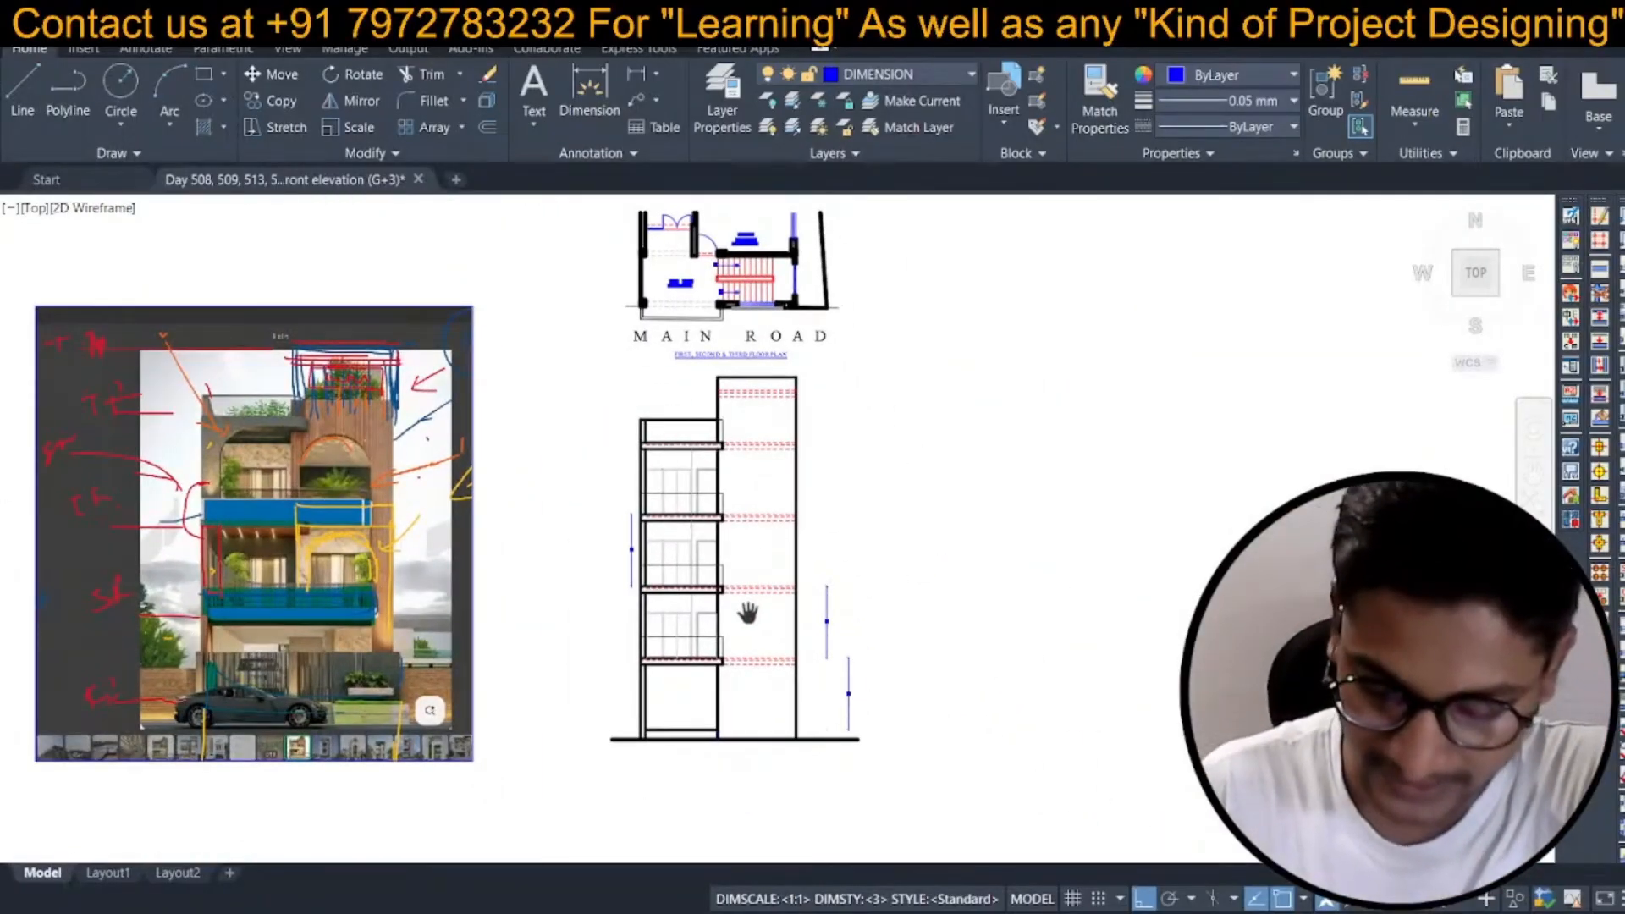
Compare the base plan and elevation with the marked-up facade image and the clean reference render.
middle_click_drag(623, 550, 546, 418)
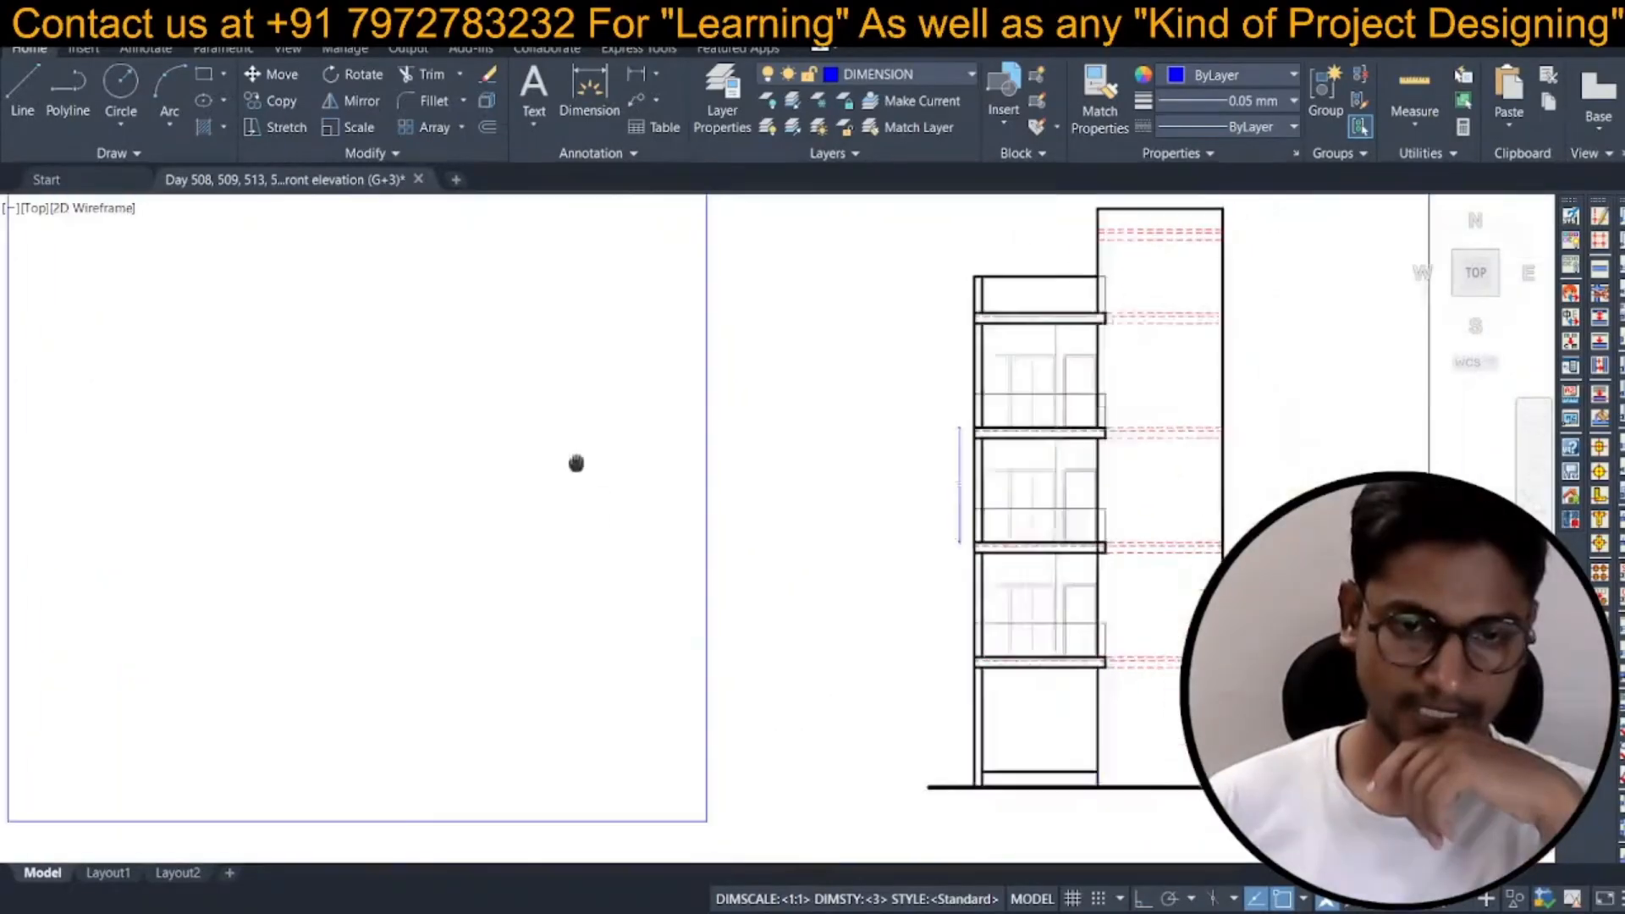
scroll(546, 417, "down", 2)
middle_click_drag(513, 462, 495, 484)
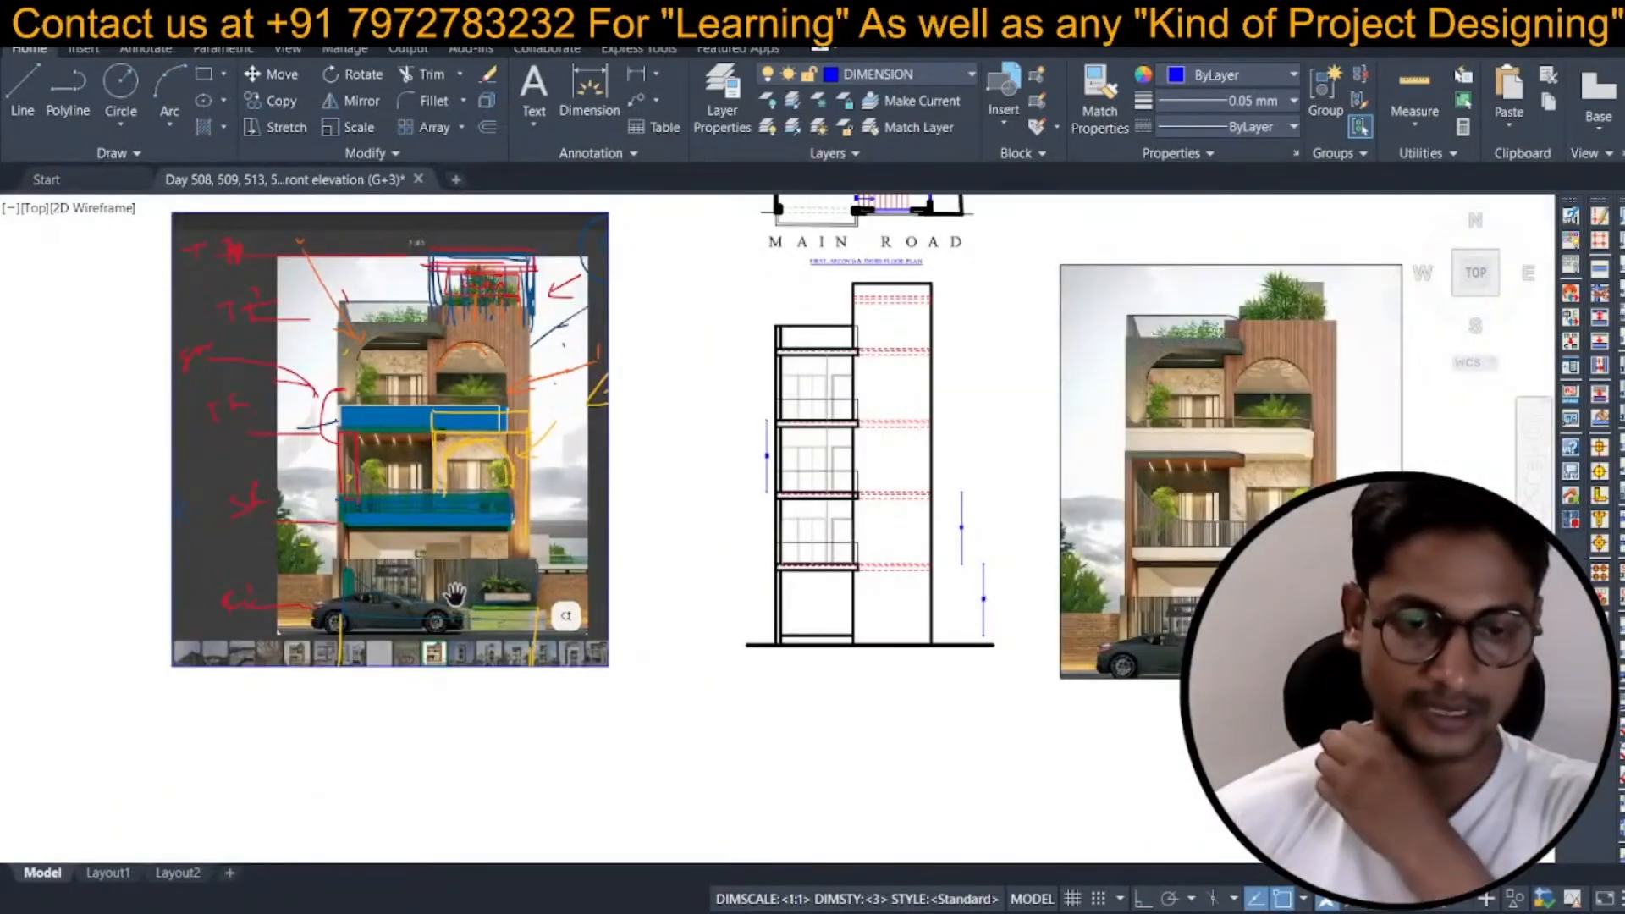
scroll(412, 538, "up", 2)
scroll(525, 538, "down", 4)
middle_click_drag(803, 566, 555, 544)
scroll(783, 540, "up", 2)
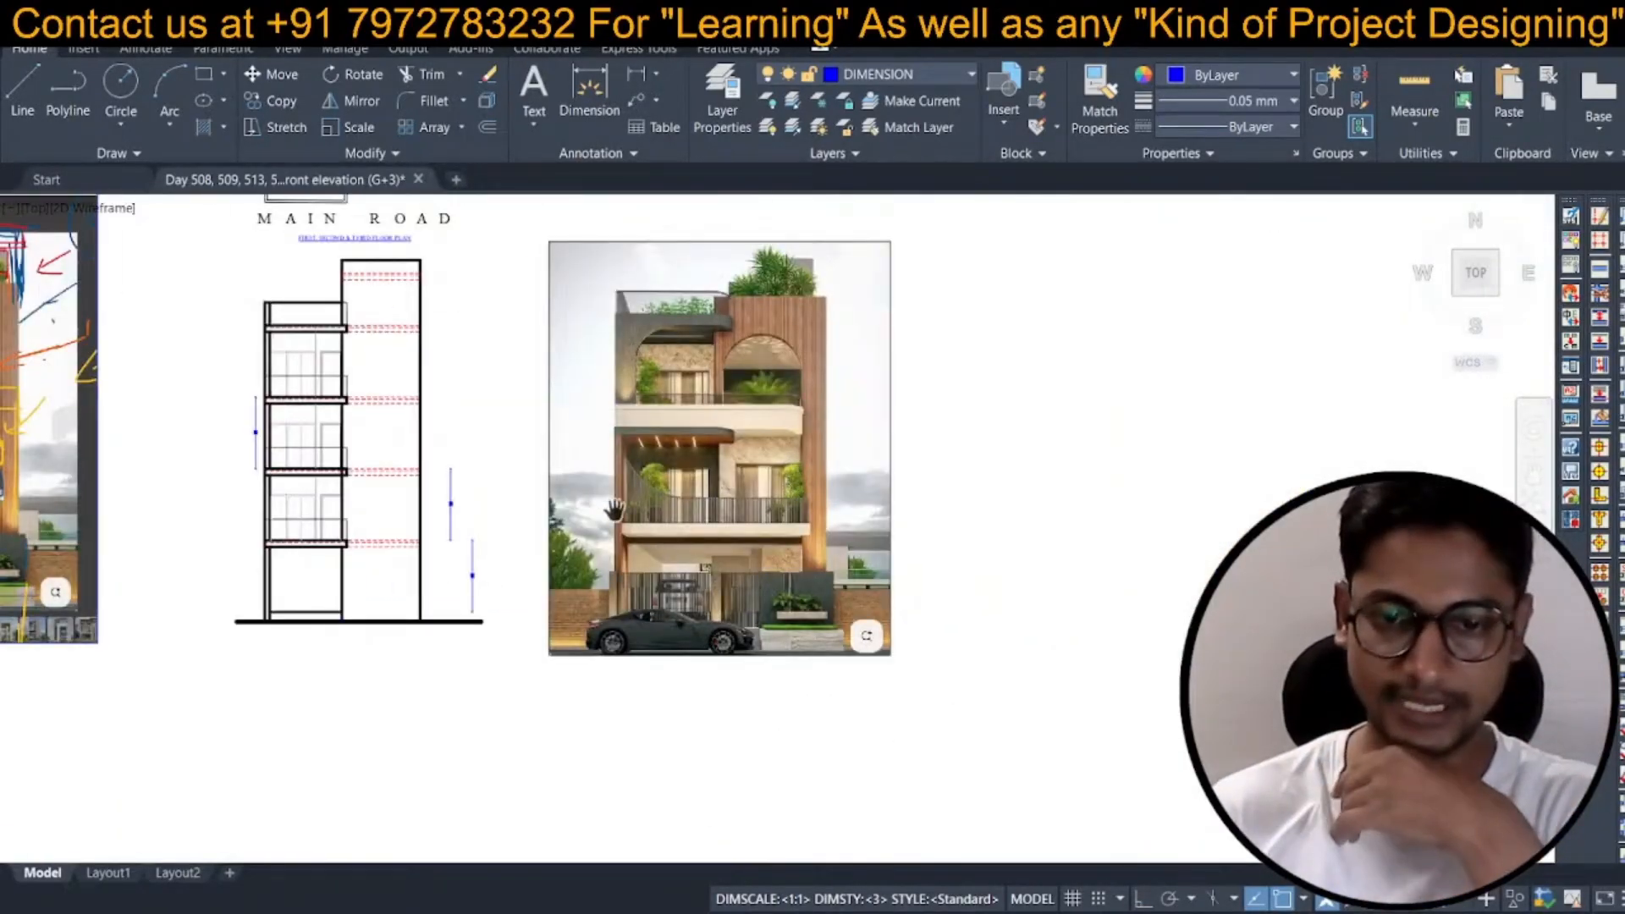
middle_click_drag(636, 629, 633, 627)
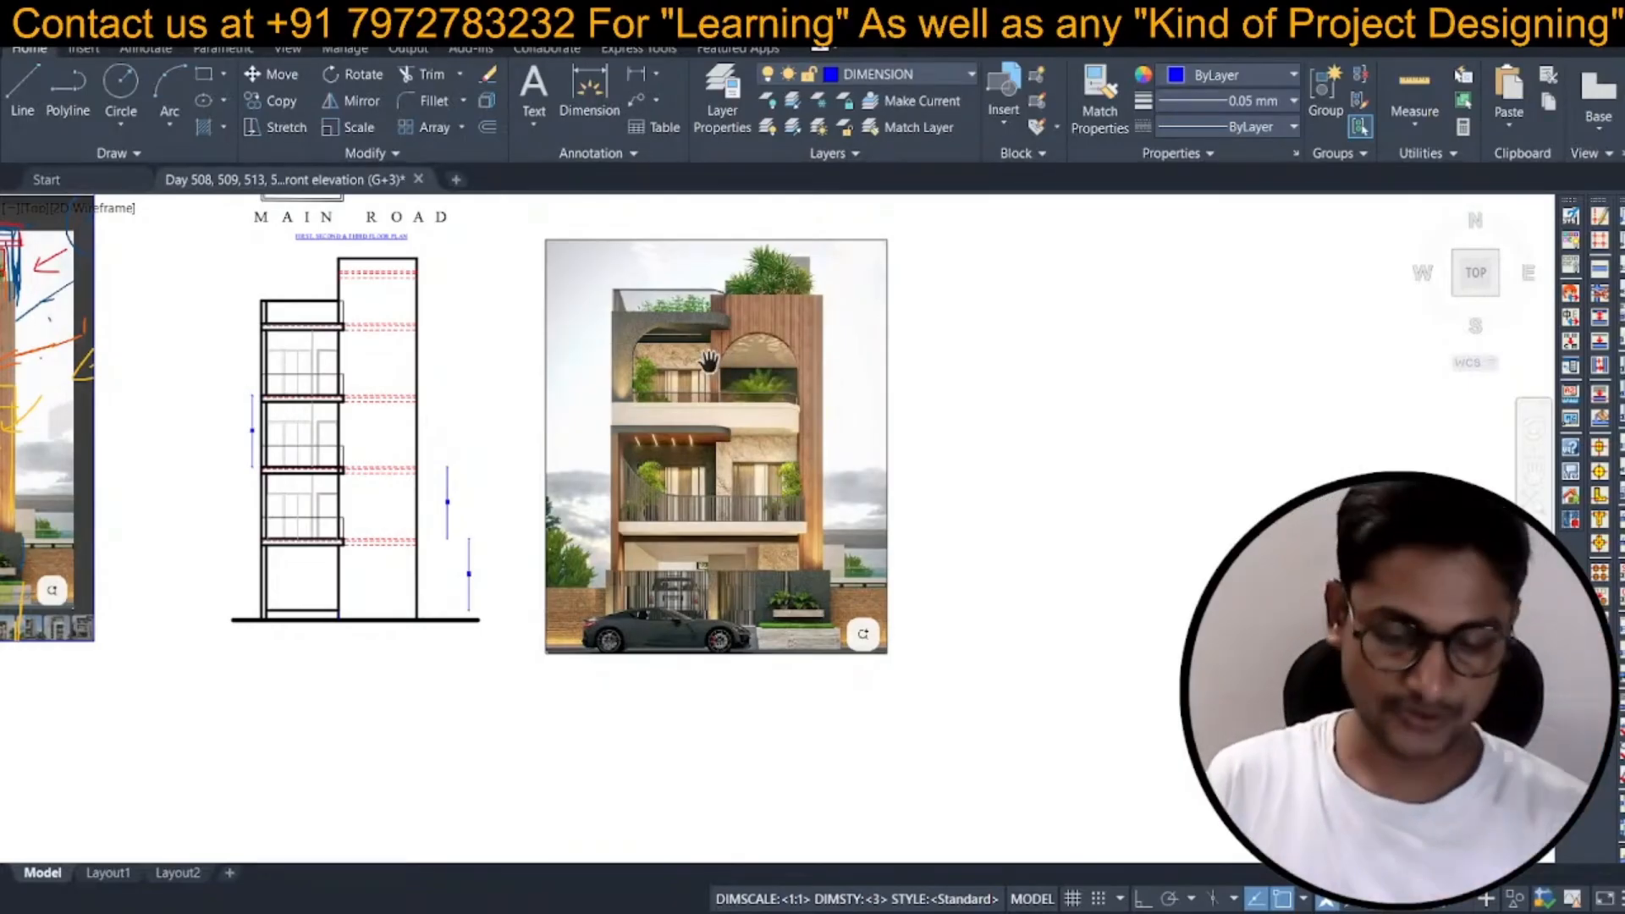
scroll(707, 385, "down", 2)
middle_click_drag(641, 432, 876, 385)
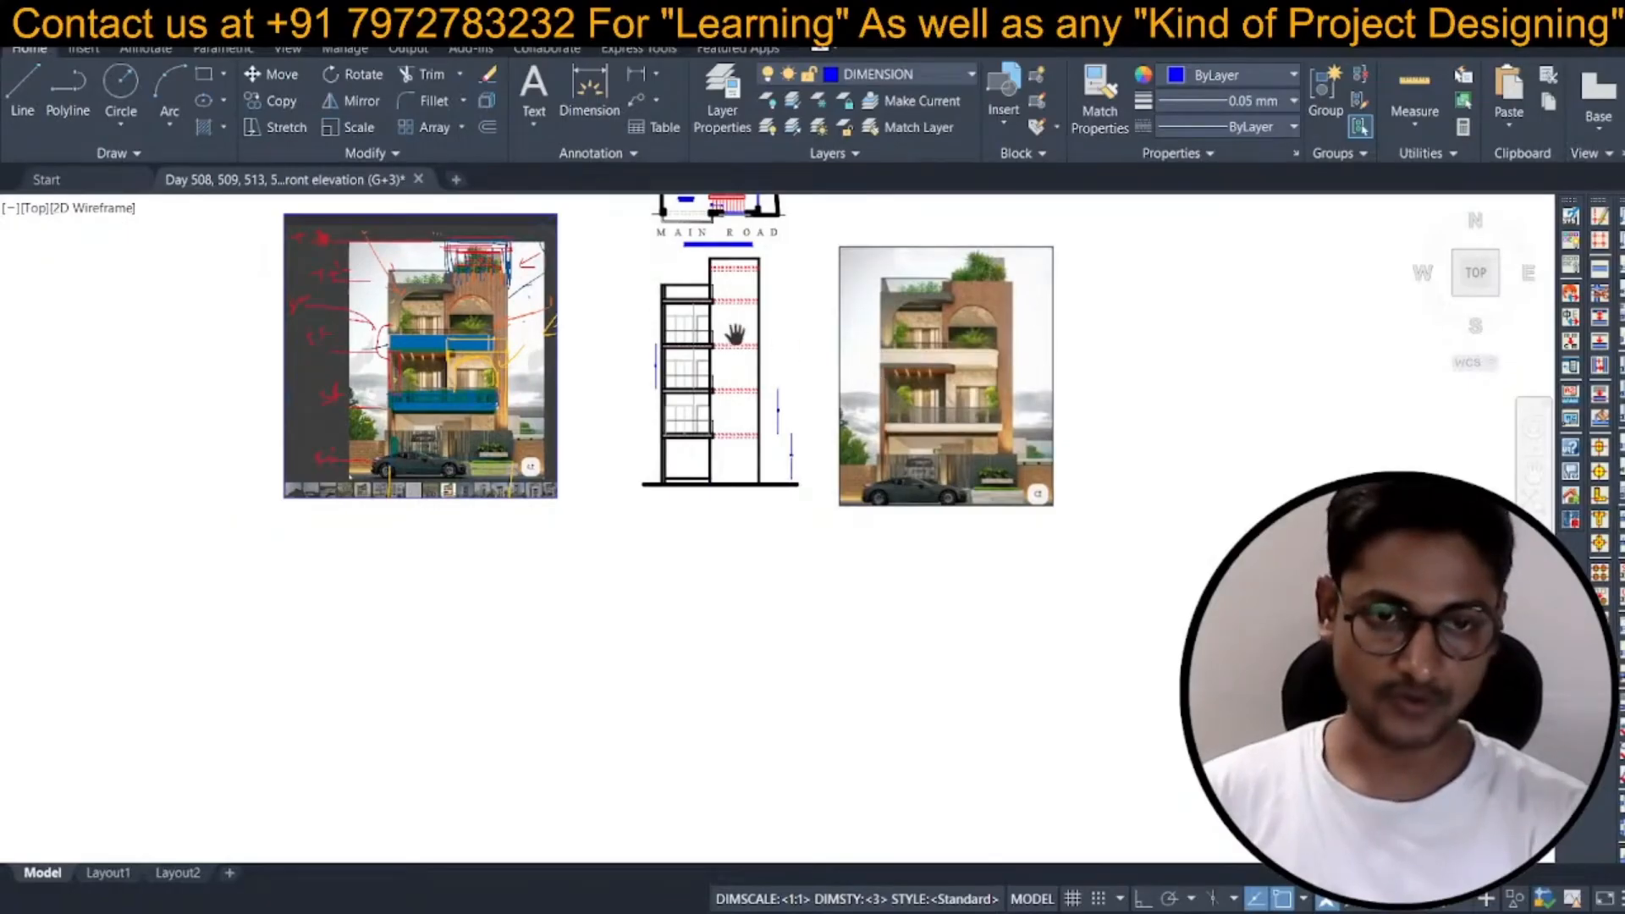
scroll(468, 275, "up", 2)
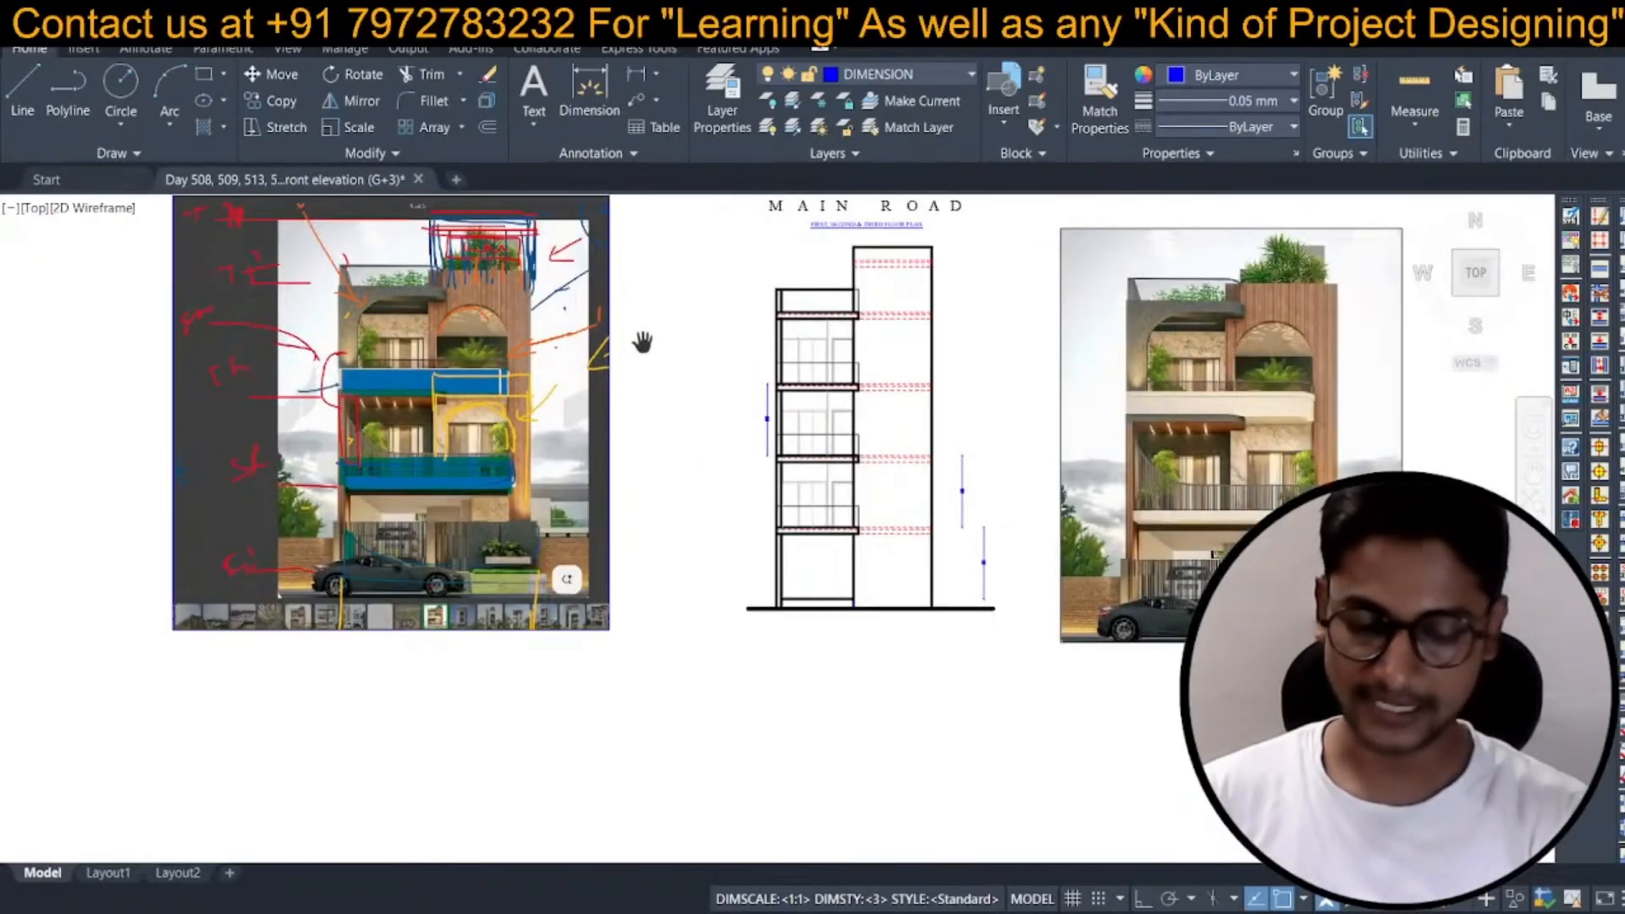
middle_click_drag(770, 346, 747, 515)
middle_click_drag(843, 426, 828, 463)
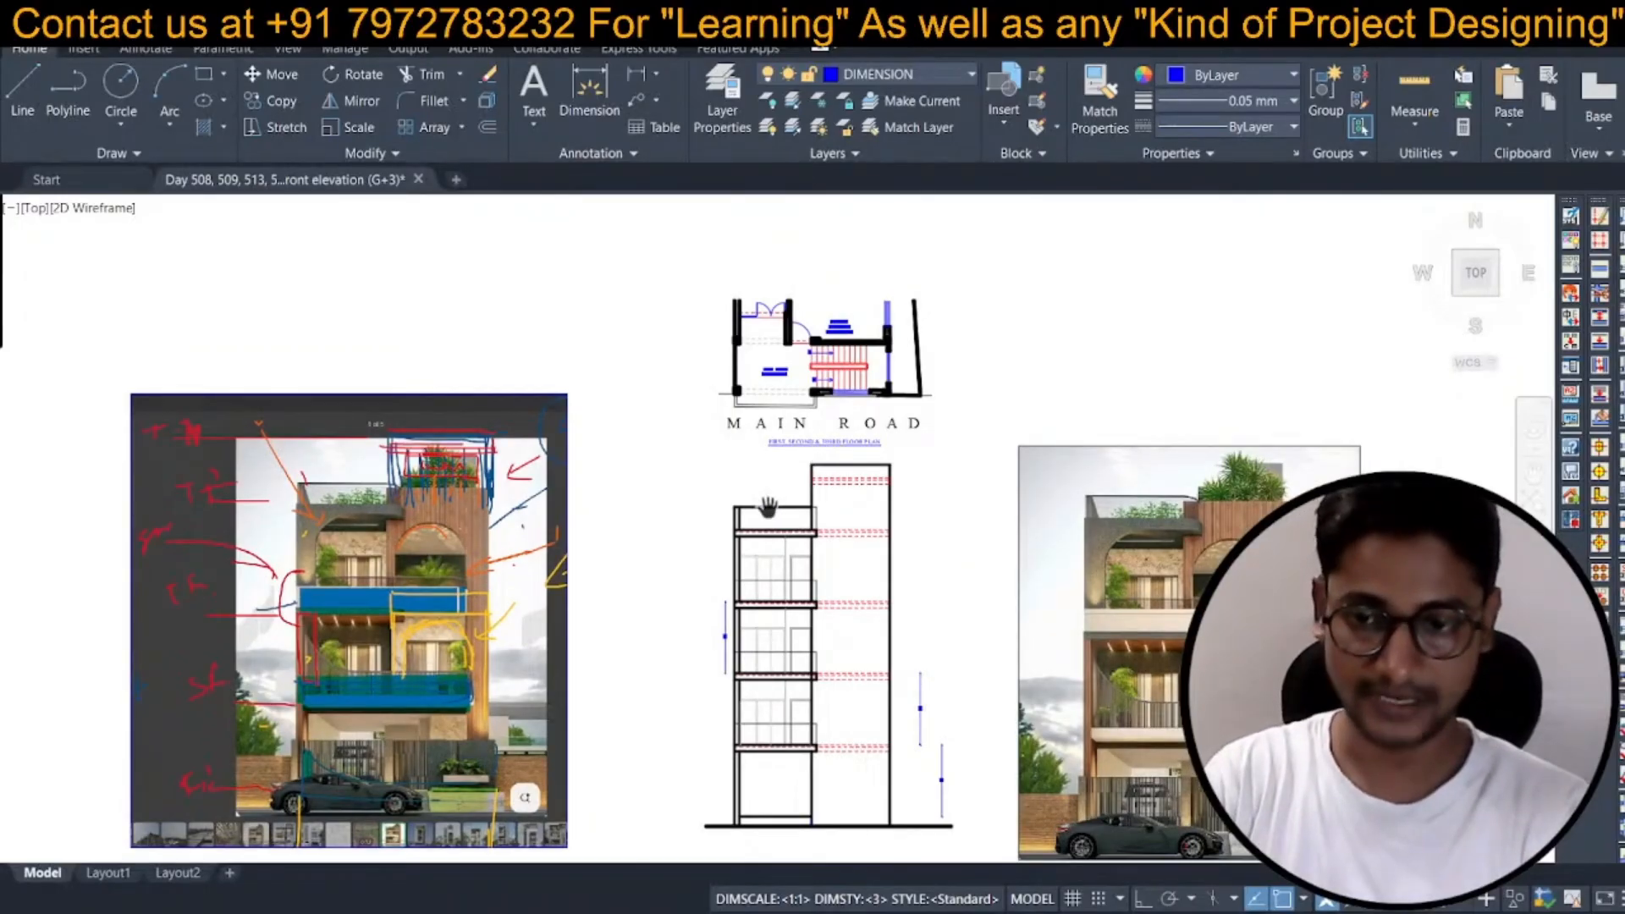
Review the layout of the ALT-1 sheet and its neighbour above the reference images.
scroll(787, 514, "down", 4)
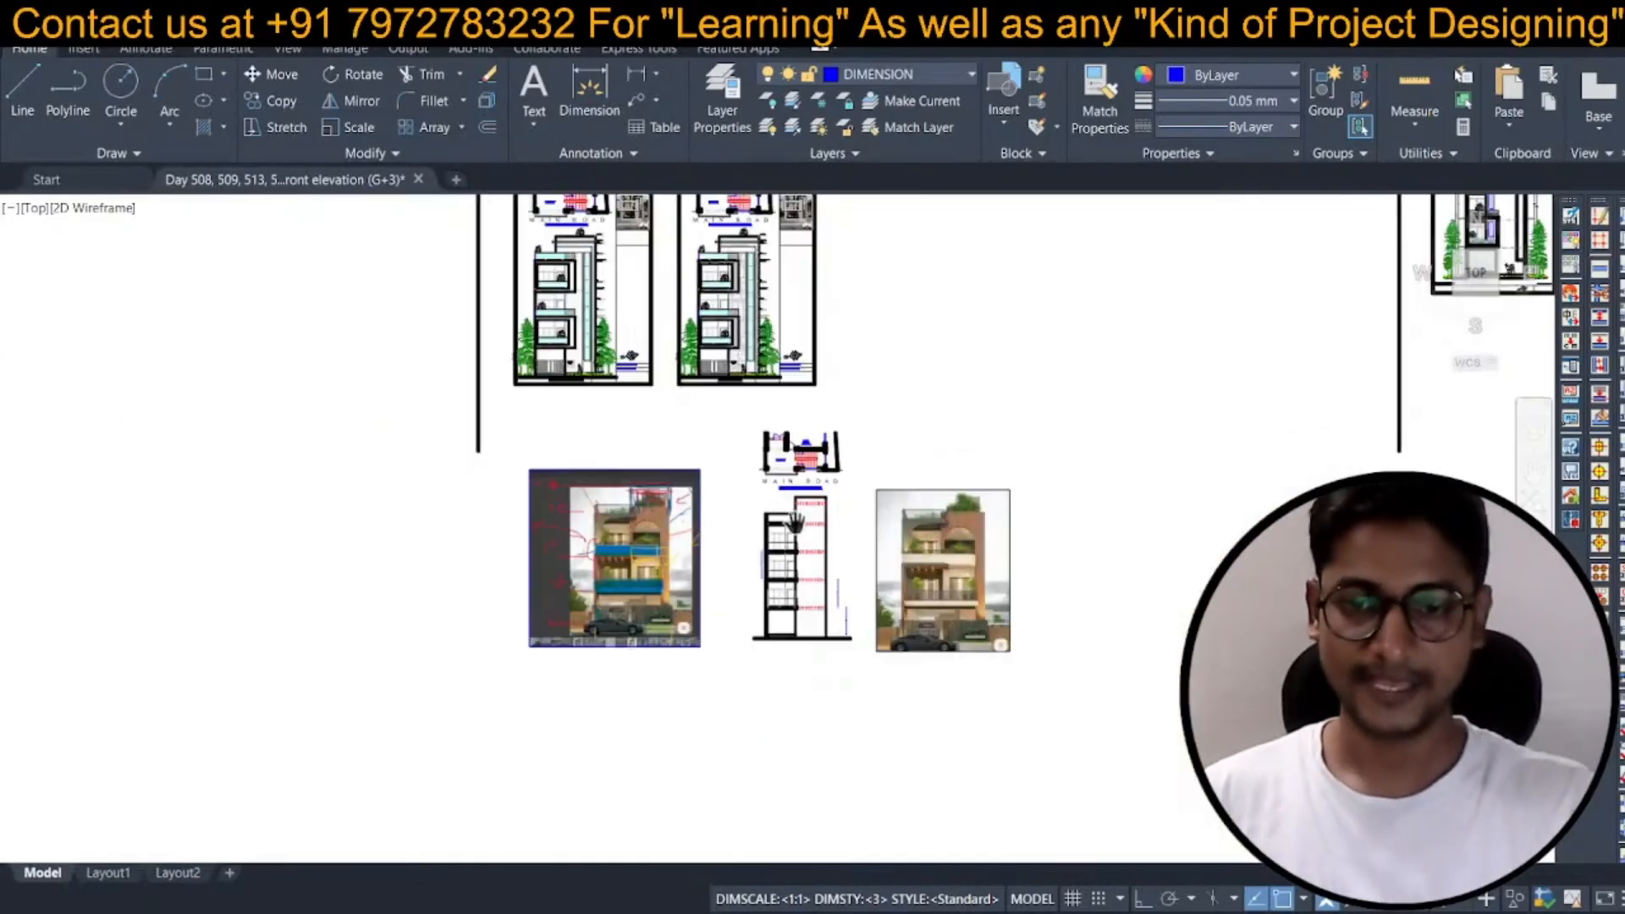
middle_click_drag(836, 489, 812, 561)
middle_click_drag(803, 456, 809, 491)
scroll(551, 385, "up", 2)
scroll(549, 364, "up", 2)
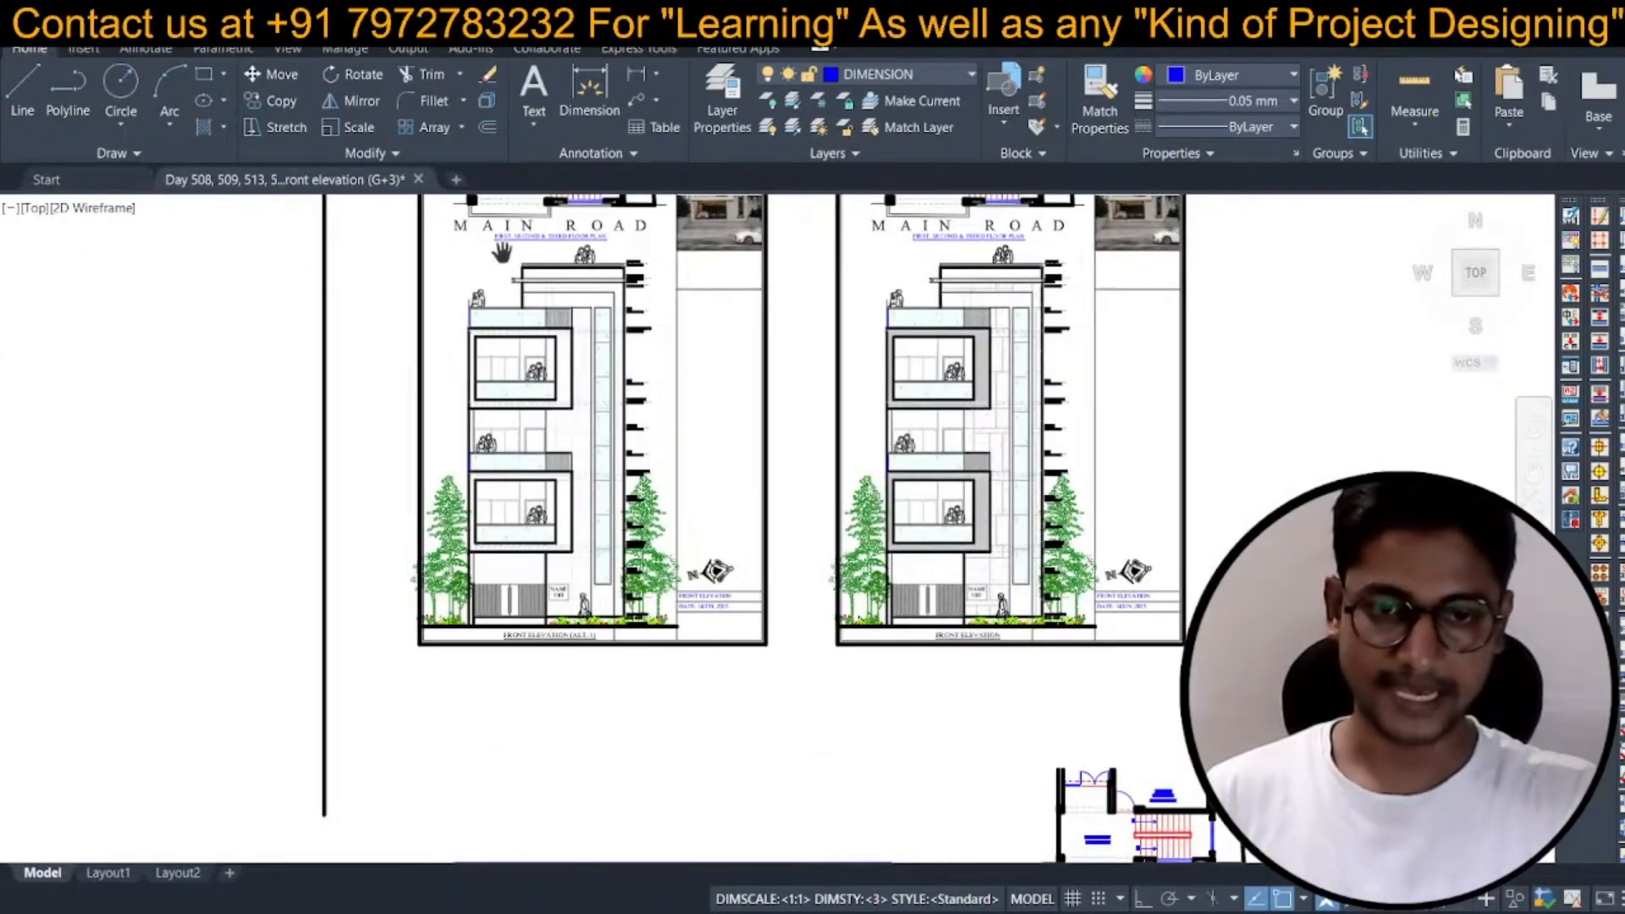
scroll(624, 354, "down", 2)
scroll(631, 381, "down", 2)
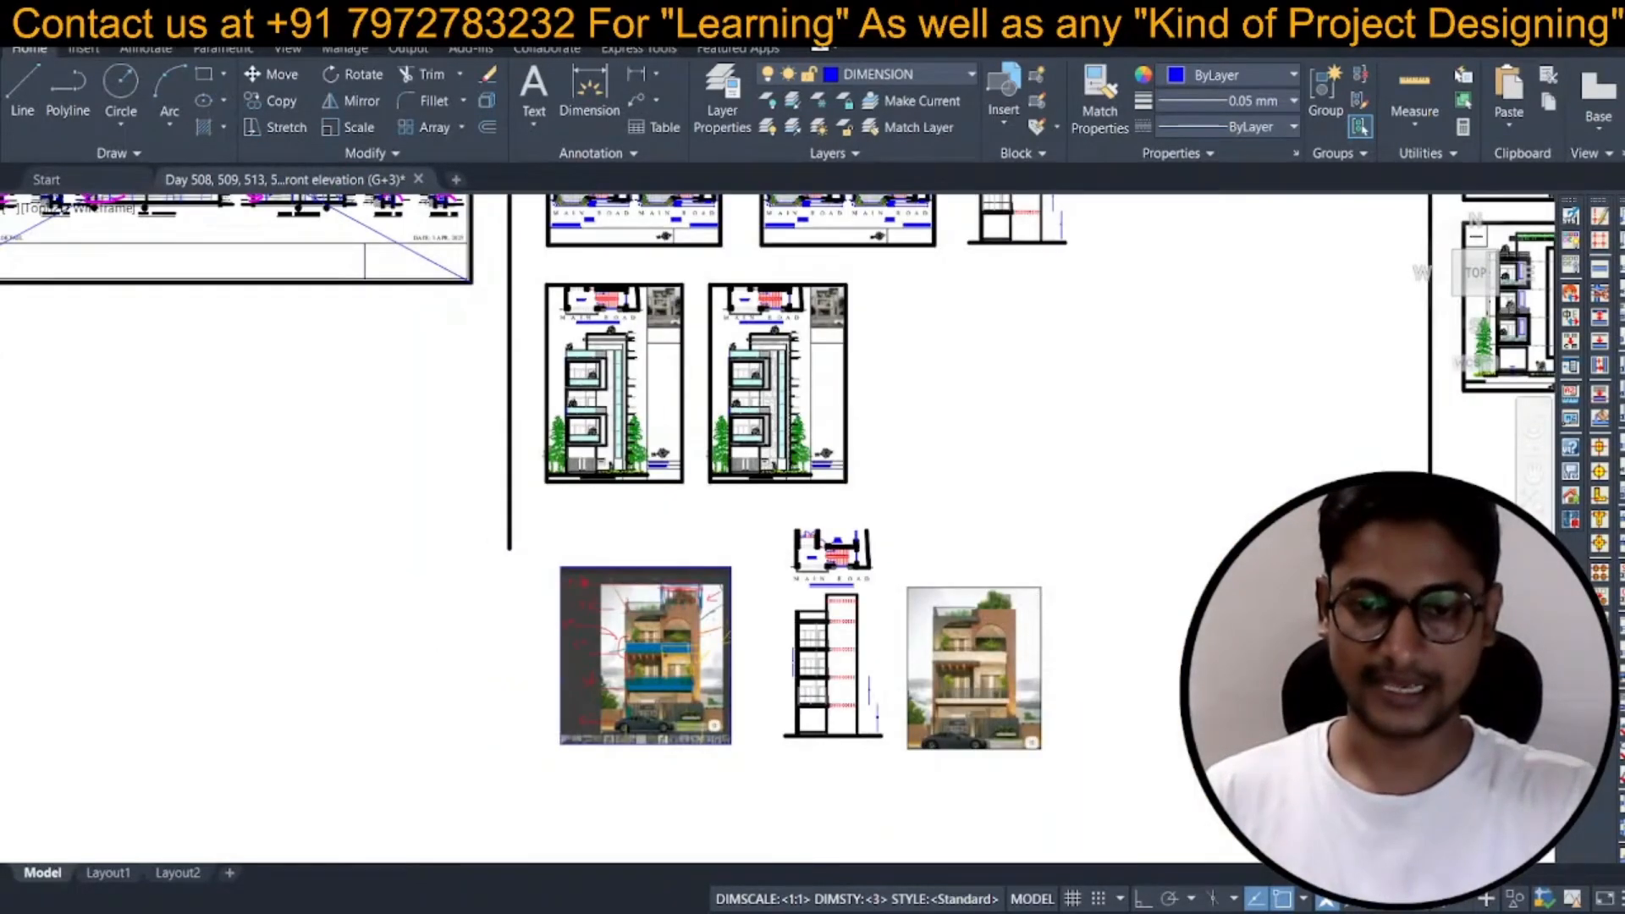
Delete the base floor plan and elevation standing between the two facade reference images.
scroll(812, 570, "up", 2)
mouse_move(865, 671)
middle_mouse_down()
mouse_move(812, 570)
mouse_move(876, 542)
middle_mouse_up()
middle_click_drag(842, 440, 844, 469)
scroll(815, 475, "down", 2)
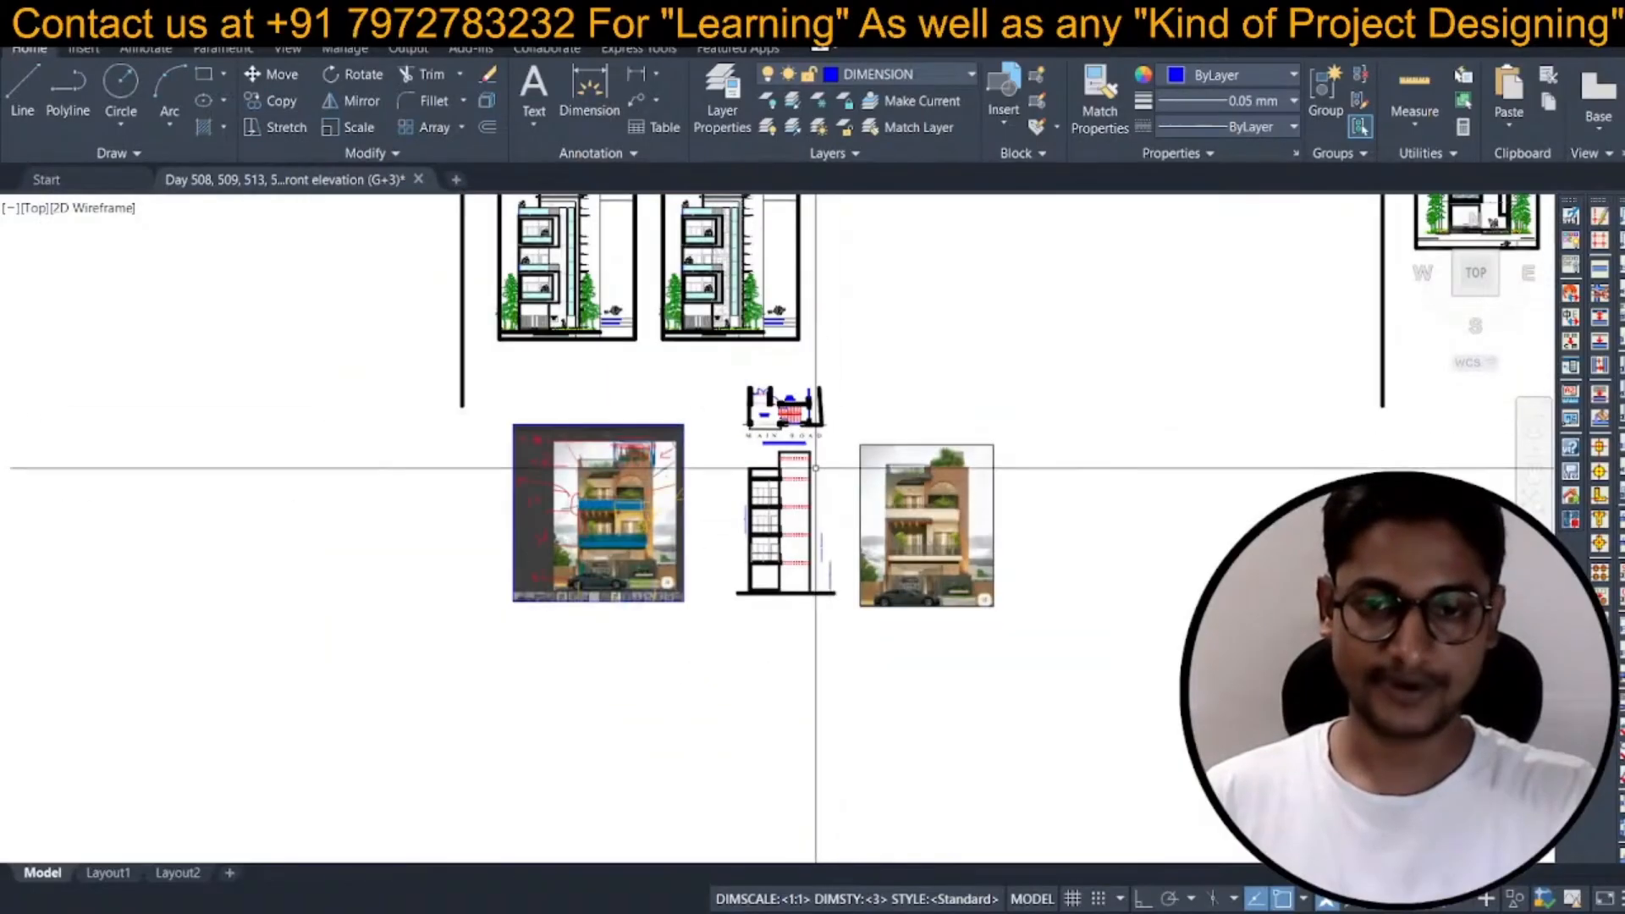
left_click(838, 371)
left_click(769, 619)
key("Delete")
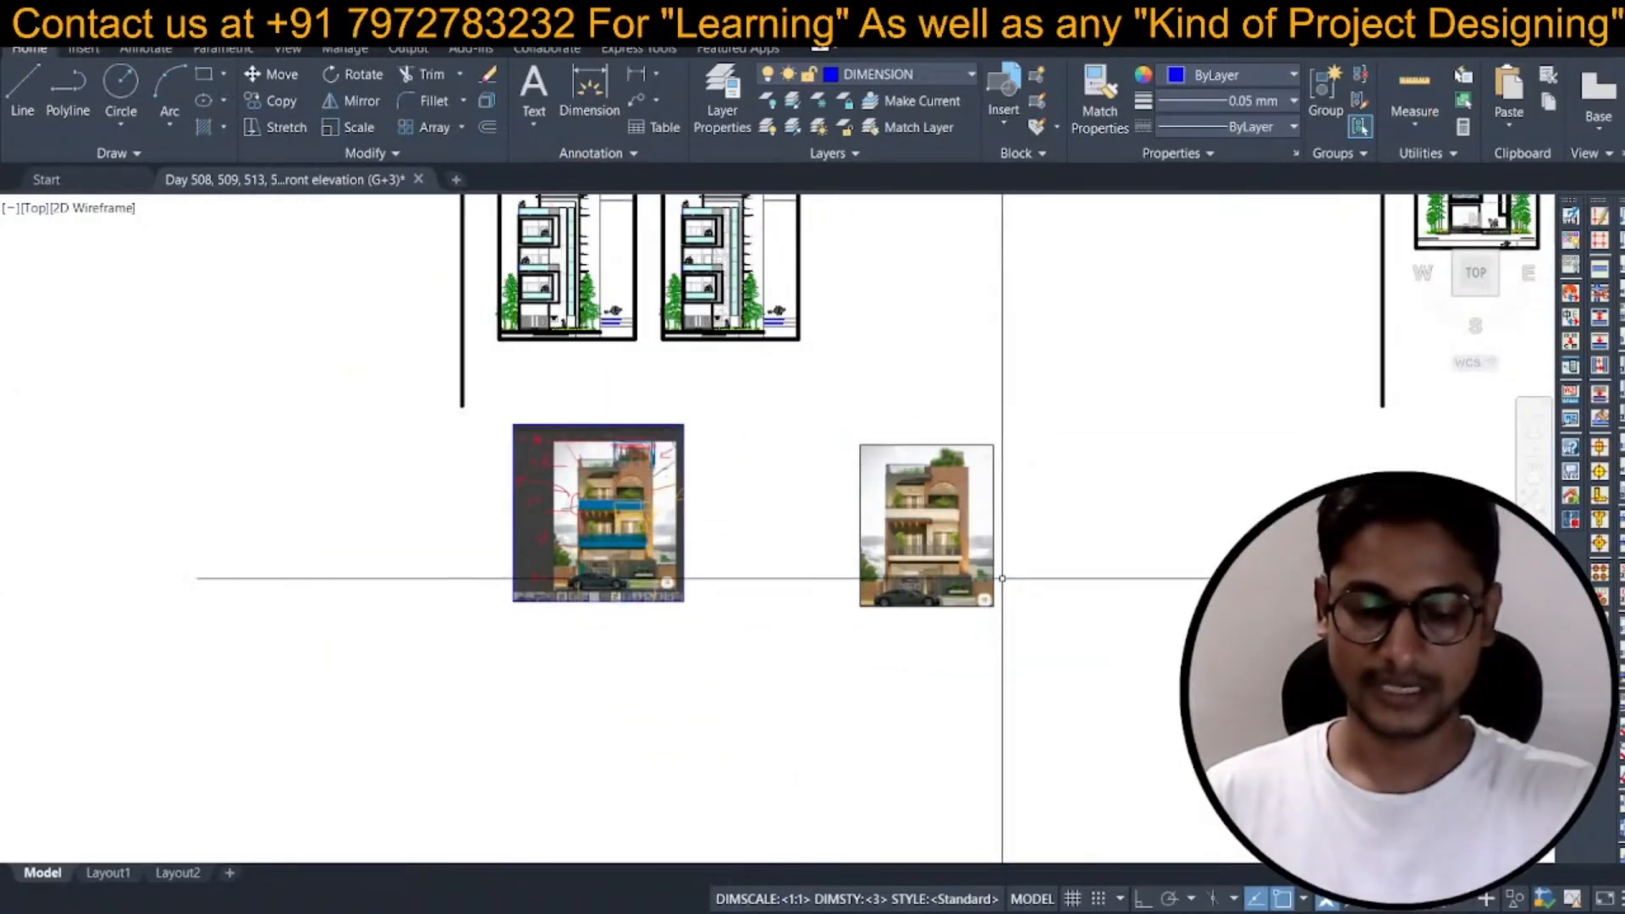
Move the clean facade reference image farther away from the marked-up image to make room between them.
key("m")
key("space")
left_click(941, 607)
key("space")
left_click(953, 592)
left_click(1006, 597)
Copy the complete Front Elevation (ALT-1) sheet into the gap between the two facade reference images.
middle_click_drag(804, 424, 887, 564)
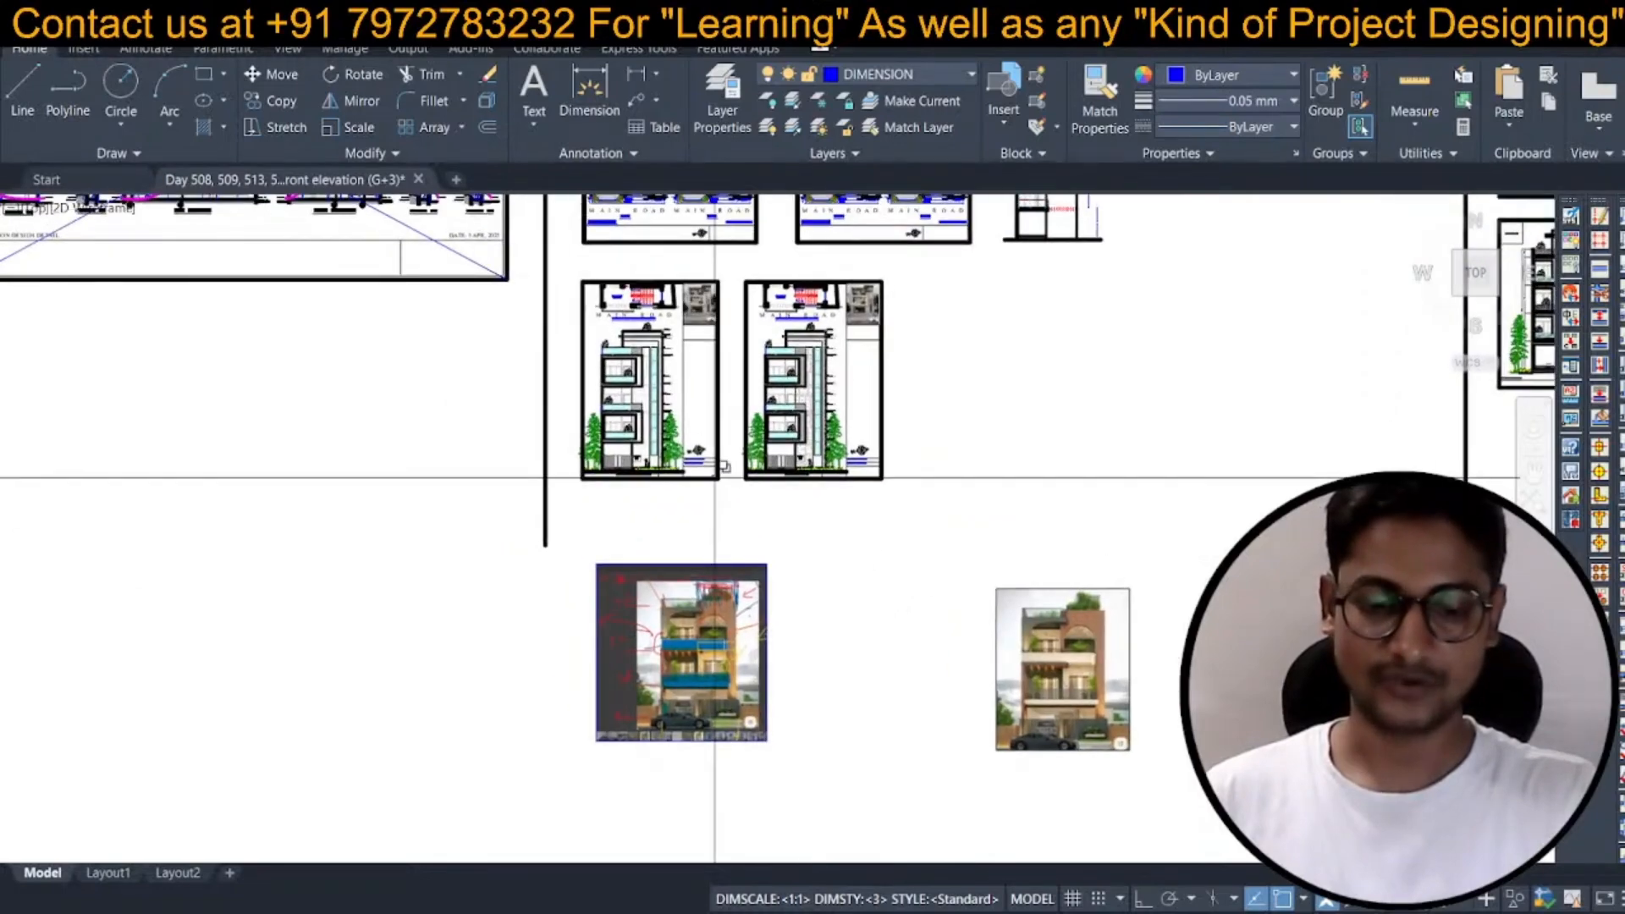
scroll(610, 270, "up", 2)
left_click(542, 254)
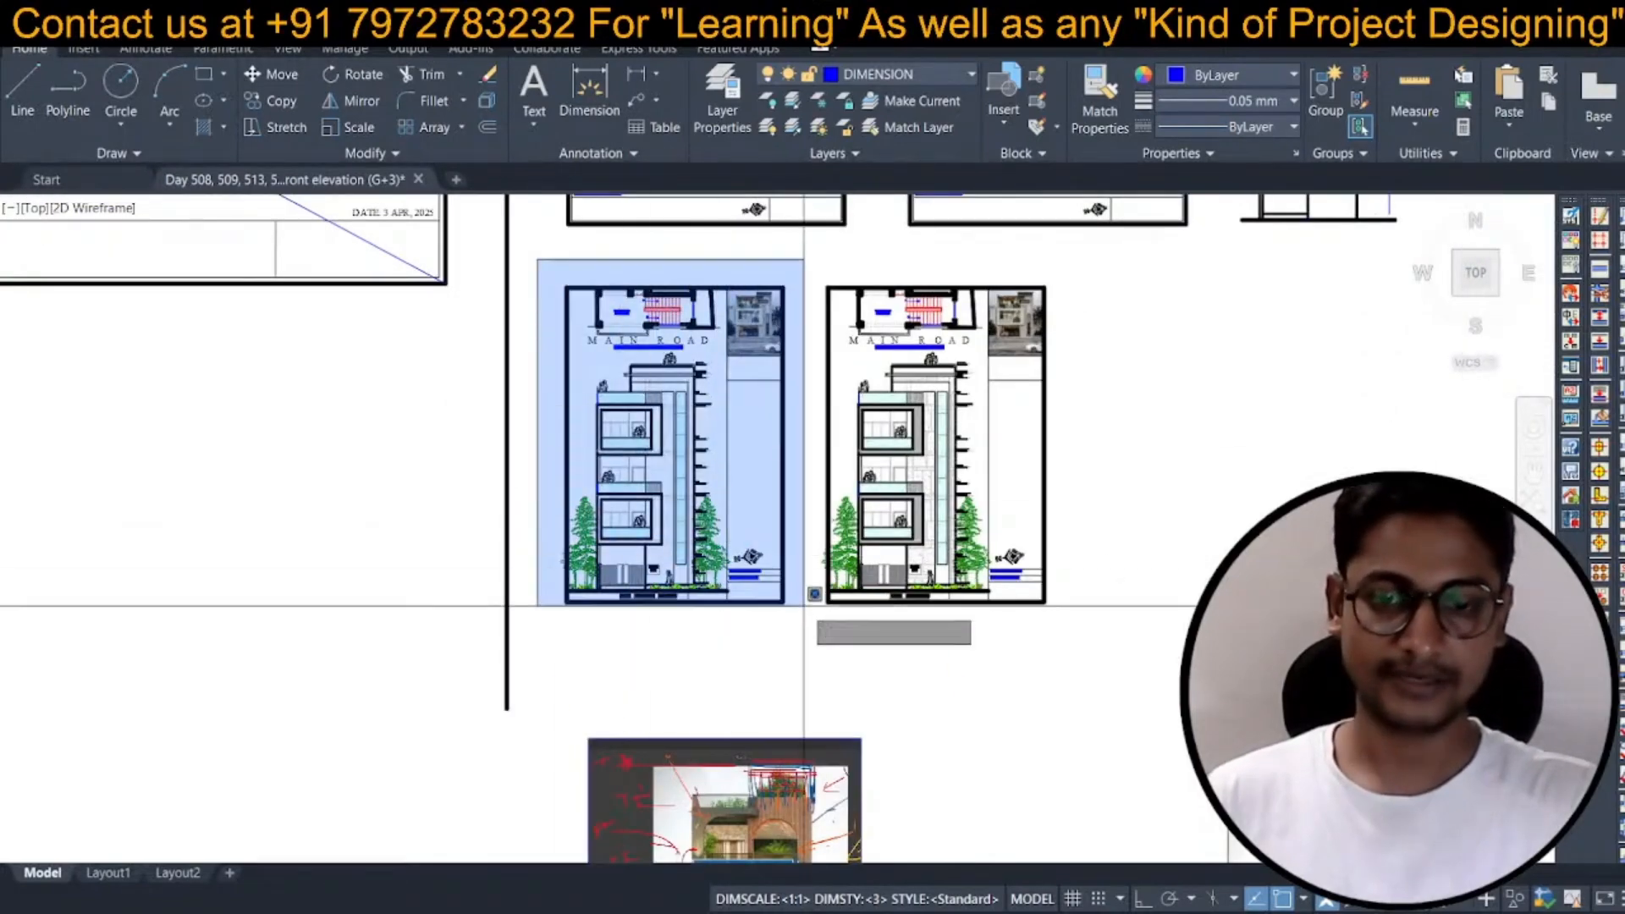
left_click(806, 606)
key("space")
left_click(567, 601)
scroll(592, 606, "down", 4)
scroll(834, 660, "up", 1)
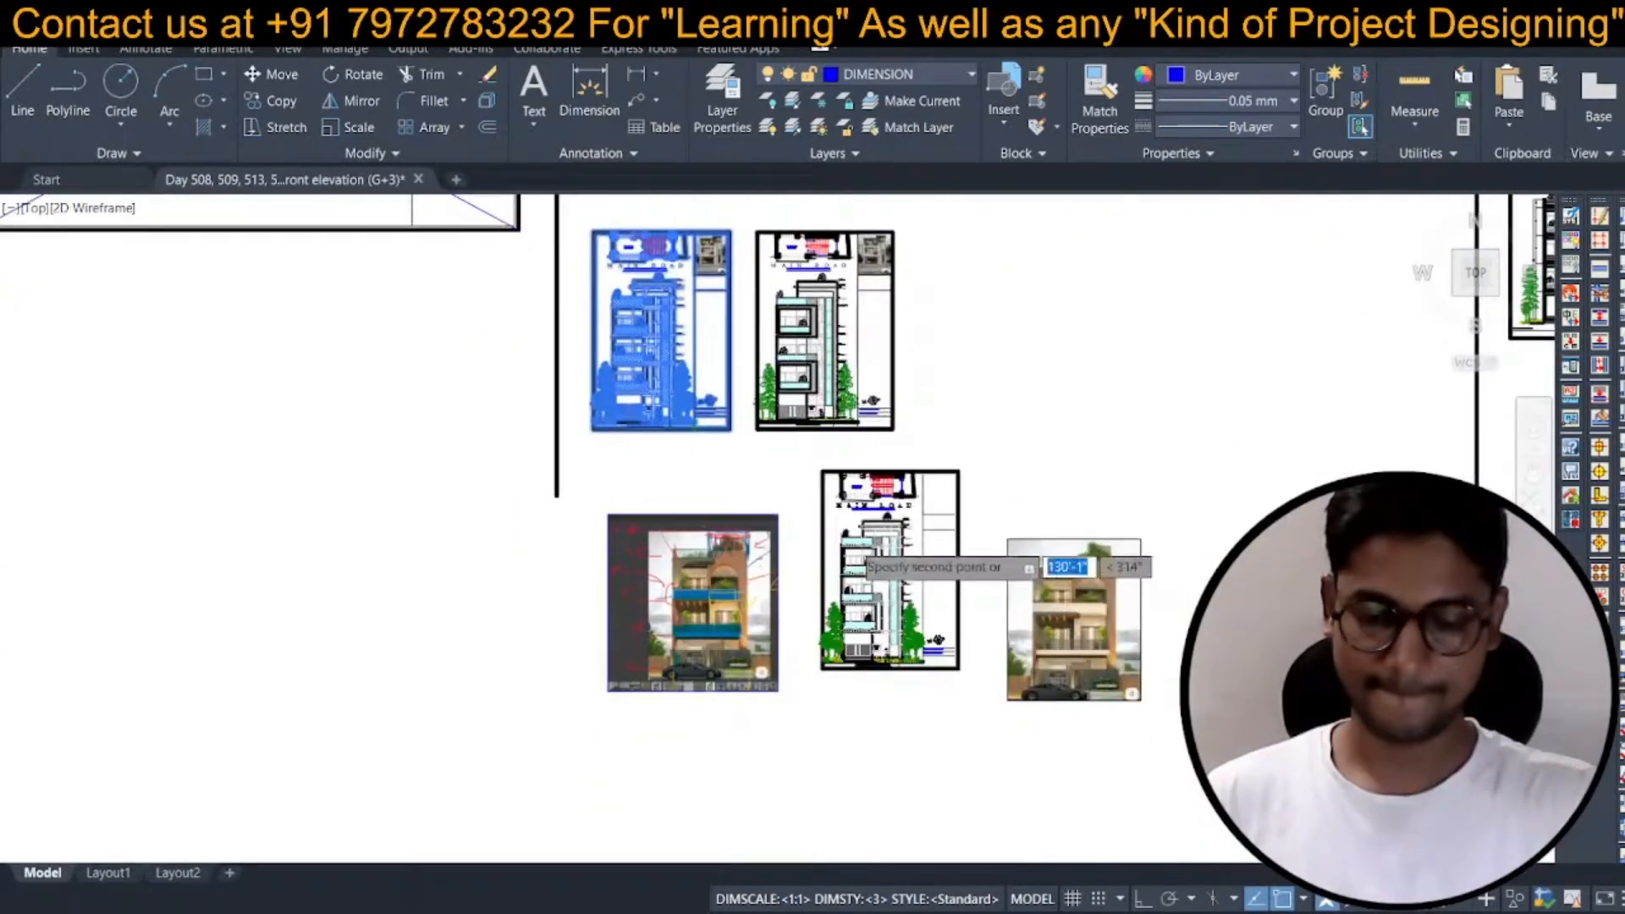
scroll(838, 686, "up", 3)
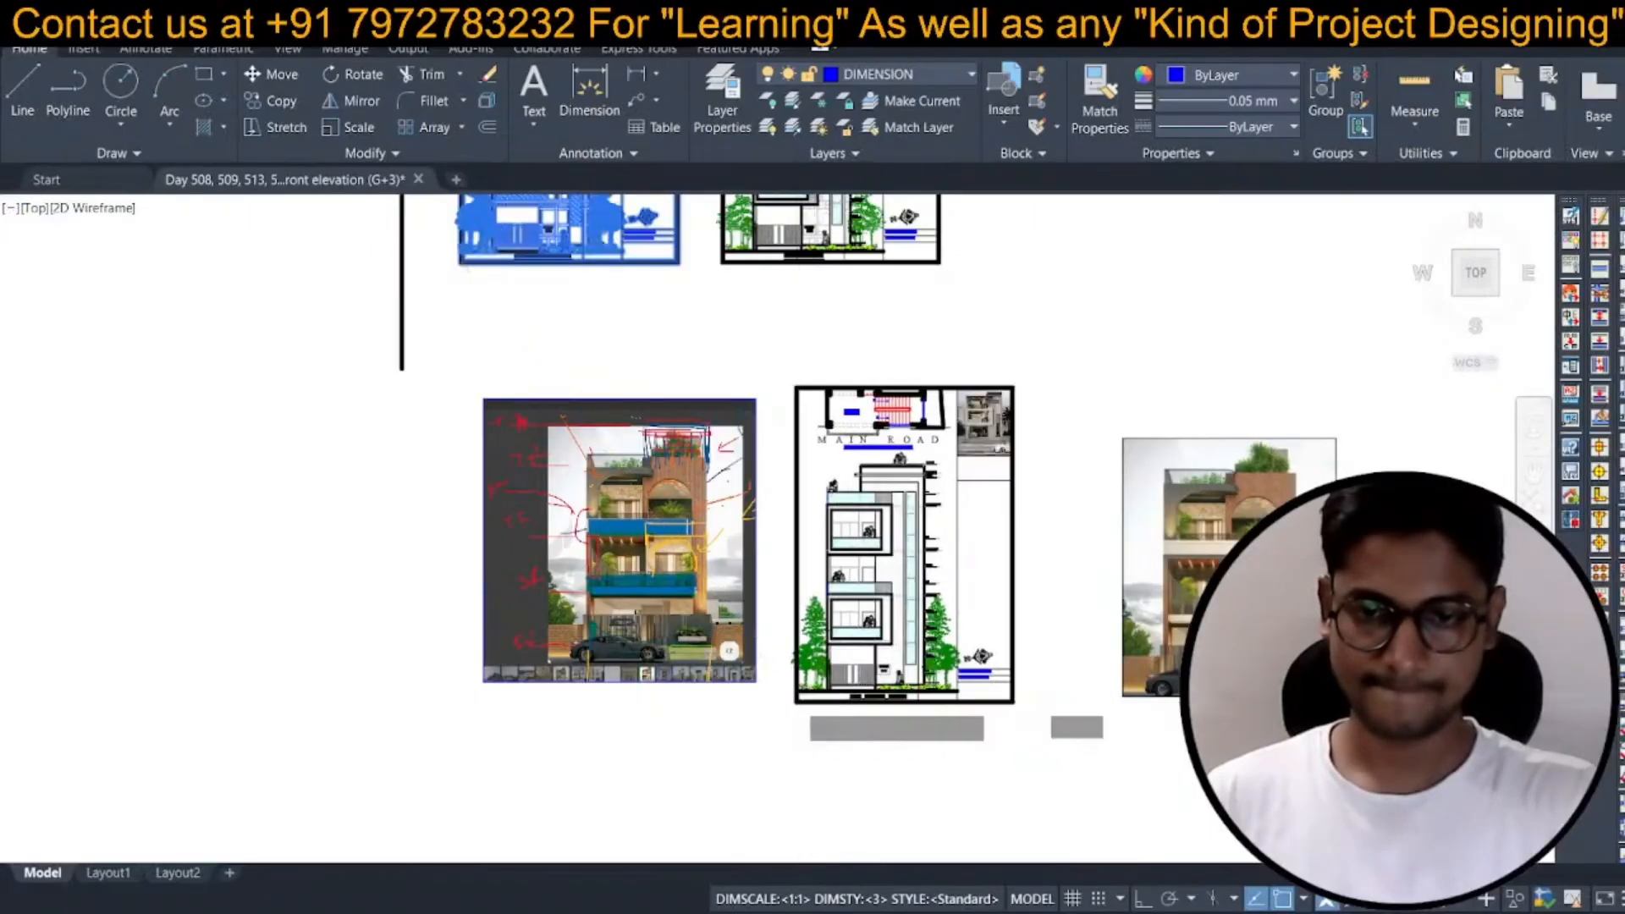
left_click(797, 704)
middle_click_drag(1059, 664, 1022, 557)
Move the copied elevation sheet slightly upward to line up with the reference images.
key("space")
left_click(1009, 236)
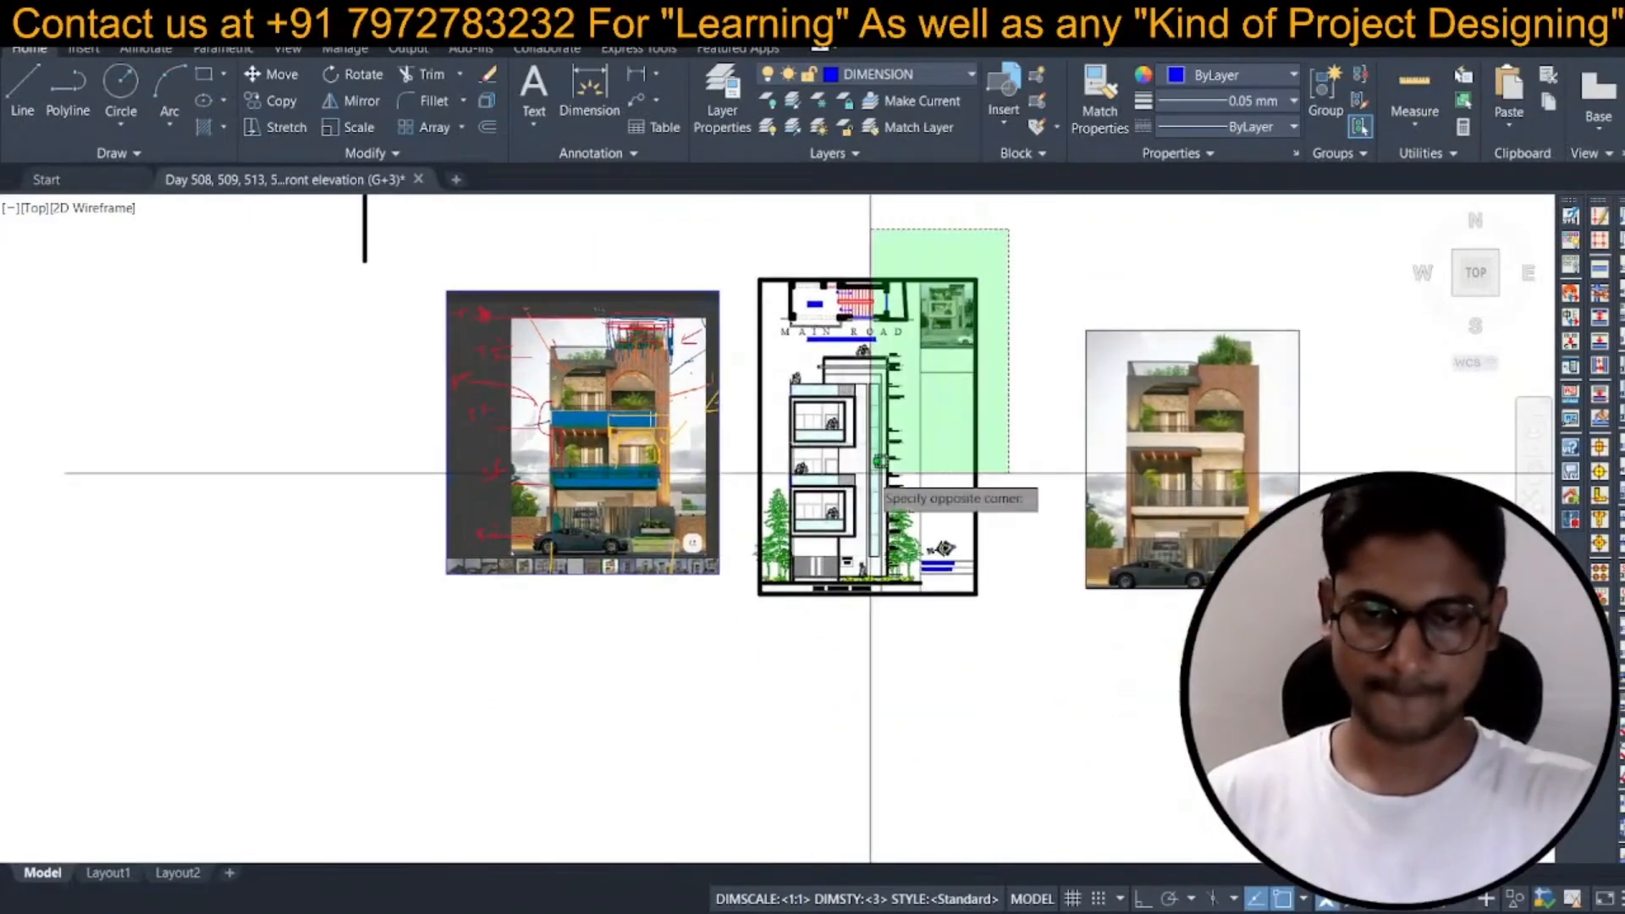
left_click(756, 648)
key("space")
left_click(766, 639)
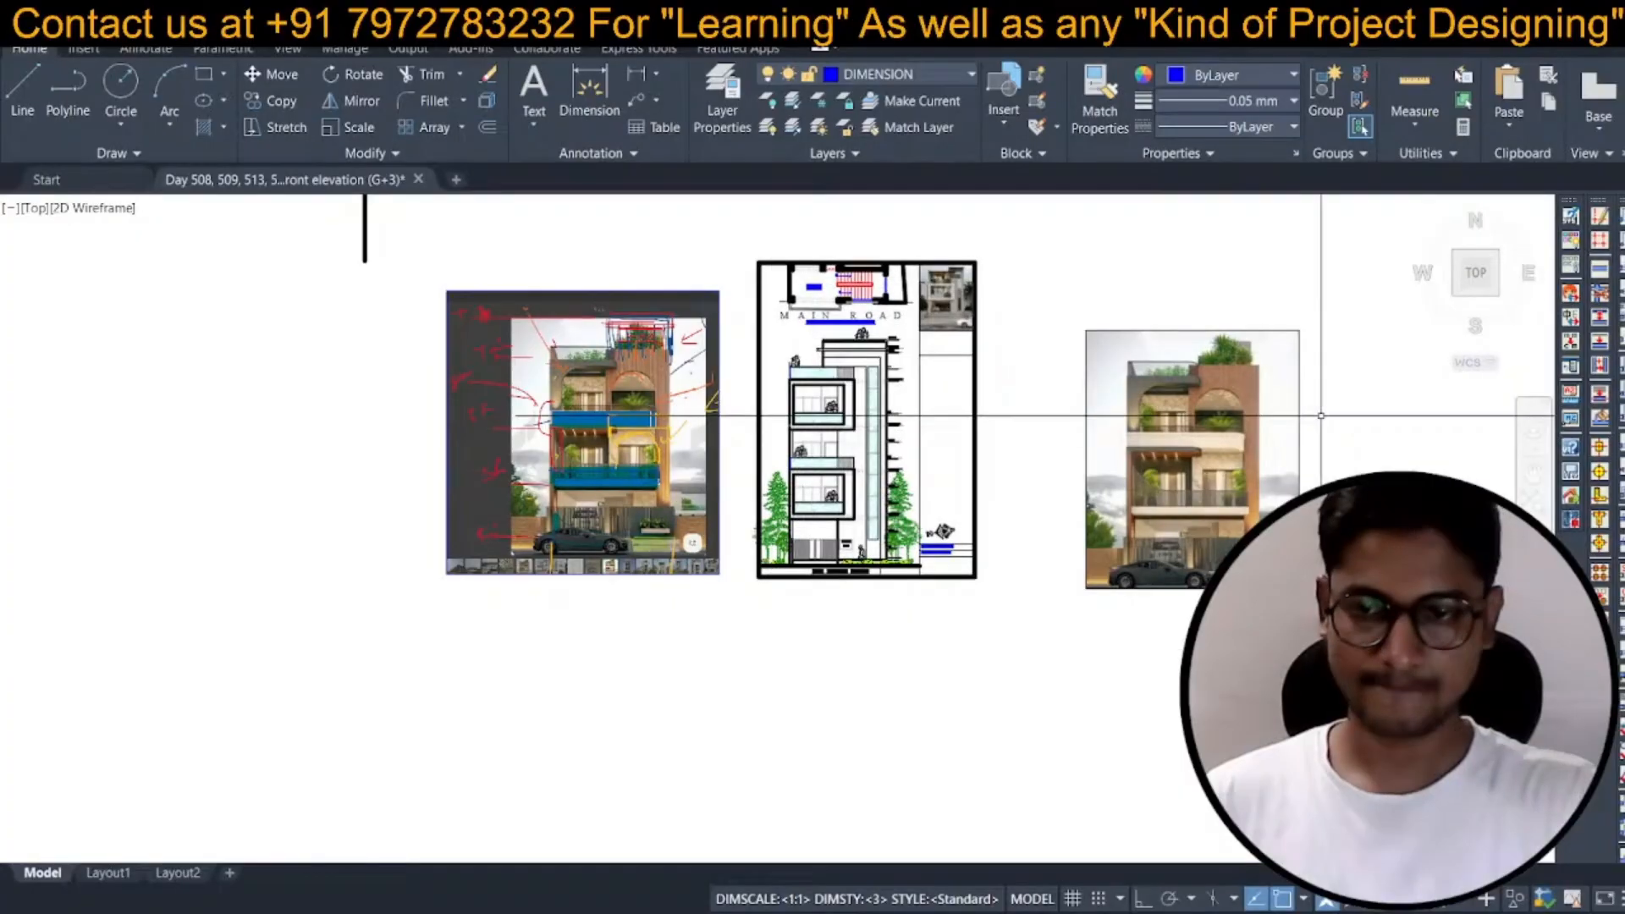
Move the clean facade reference image closer to the copied sheet and slightly upward.
key("space")
left_click(1352, 417)
left_click(1234, 535)
key("space")
left_click(1283, 726)
left_click(1224, 698)
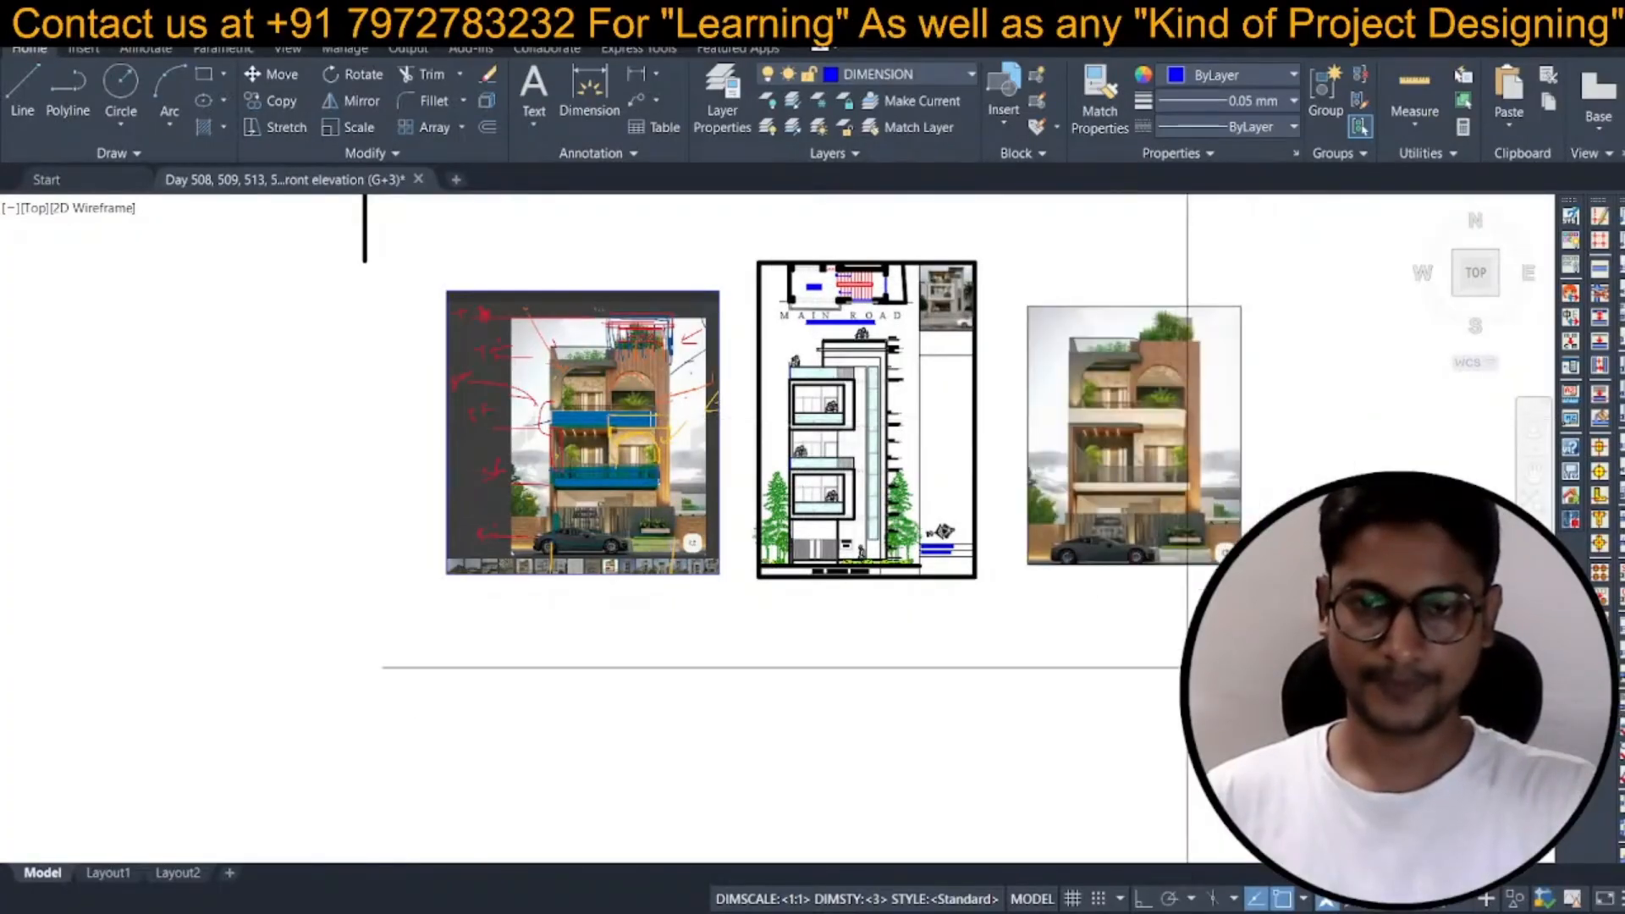
Erase the vertical railing lines from the terrace parapet of the copied elevation.
scroll(973, 313, "up", 5)
scroll(974, 317, "down", 4)
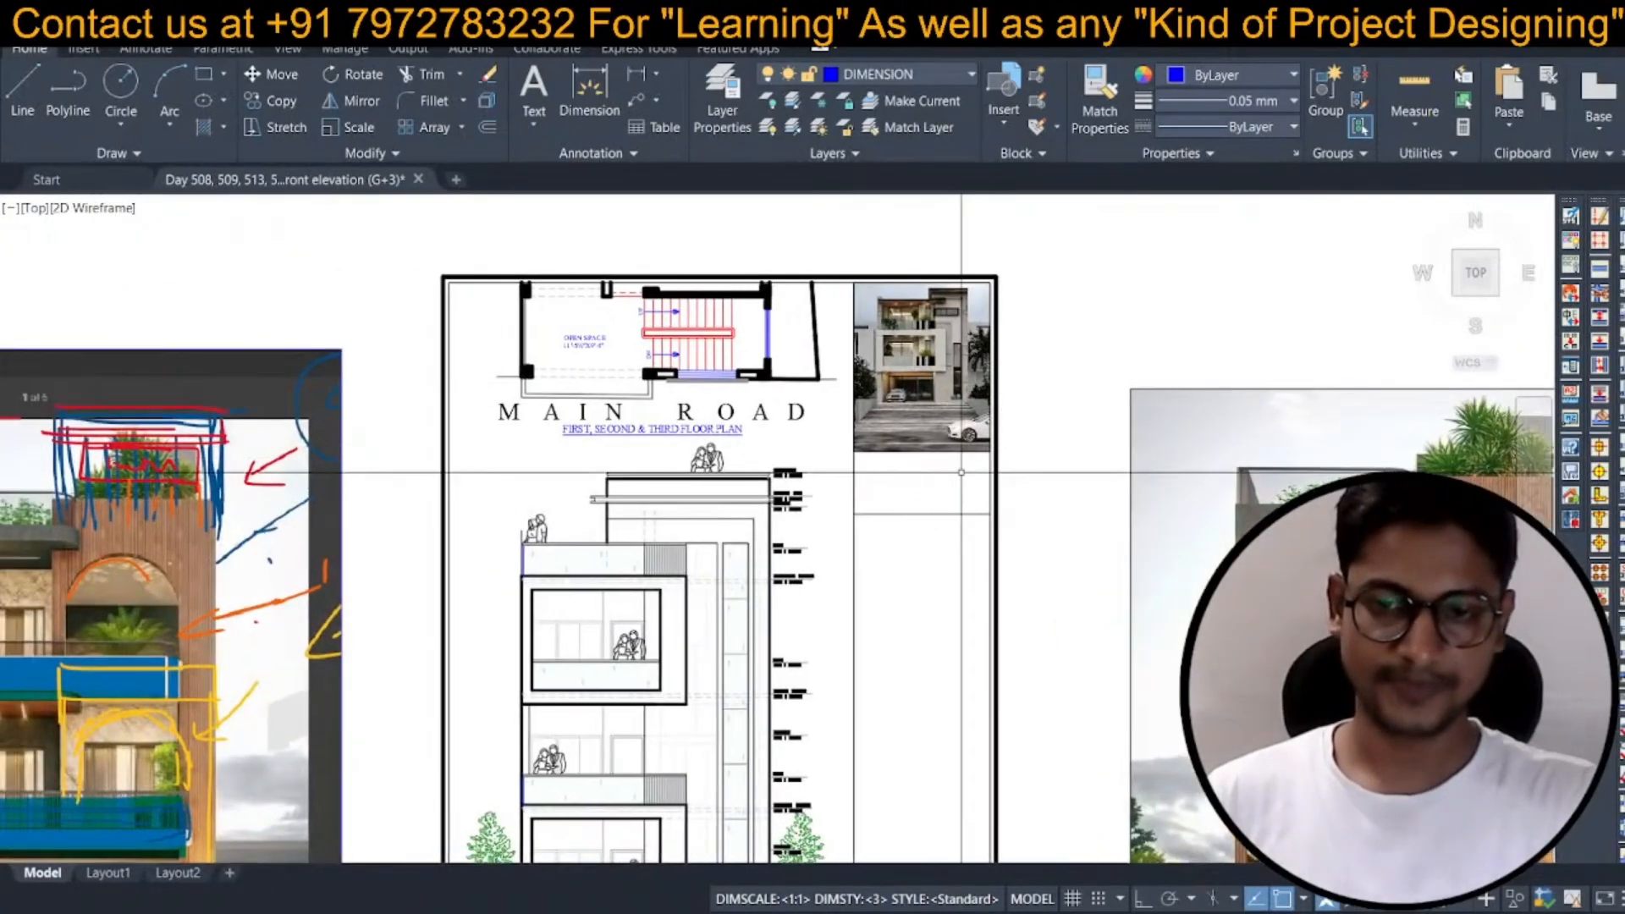
middle_click_drag(745, 418, 768, 362)
mouse_move(647, 532)
middle_mouse_down()
mouse_move(735, 352)
mouse_move(734, 407)
middle_mouse_up()
scroll(735, 303, "up", 5)
scroll(735, 408, "down", 4)
scroll(837, 324, "up", 4)
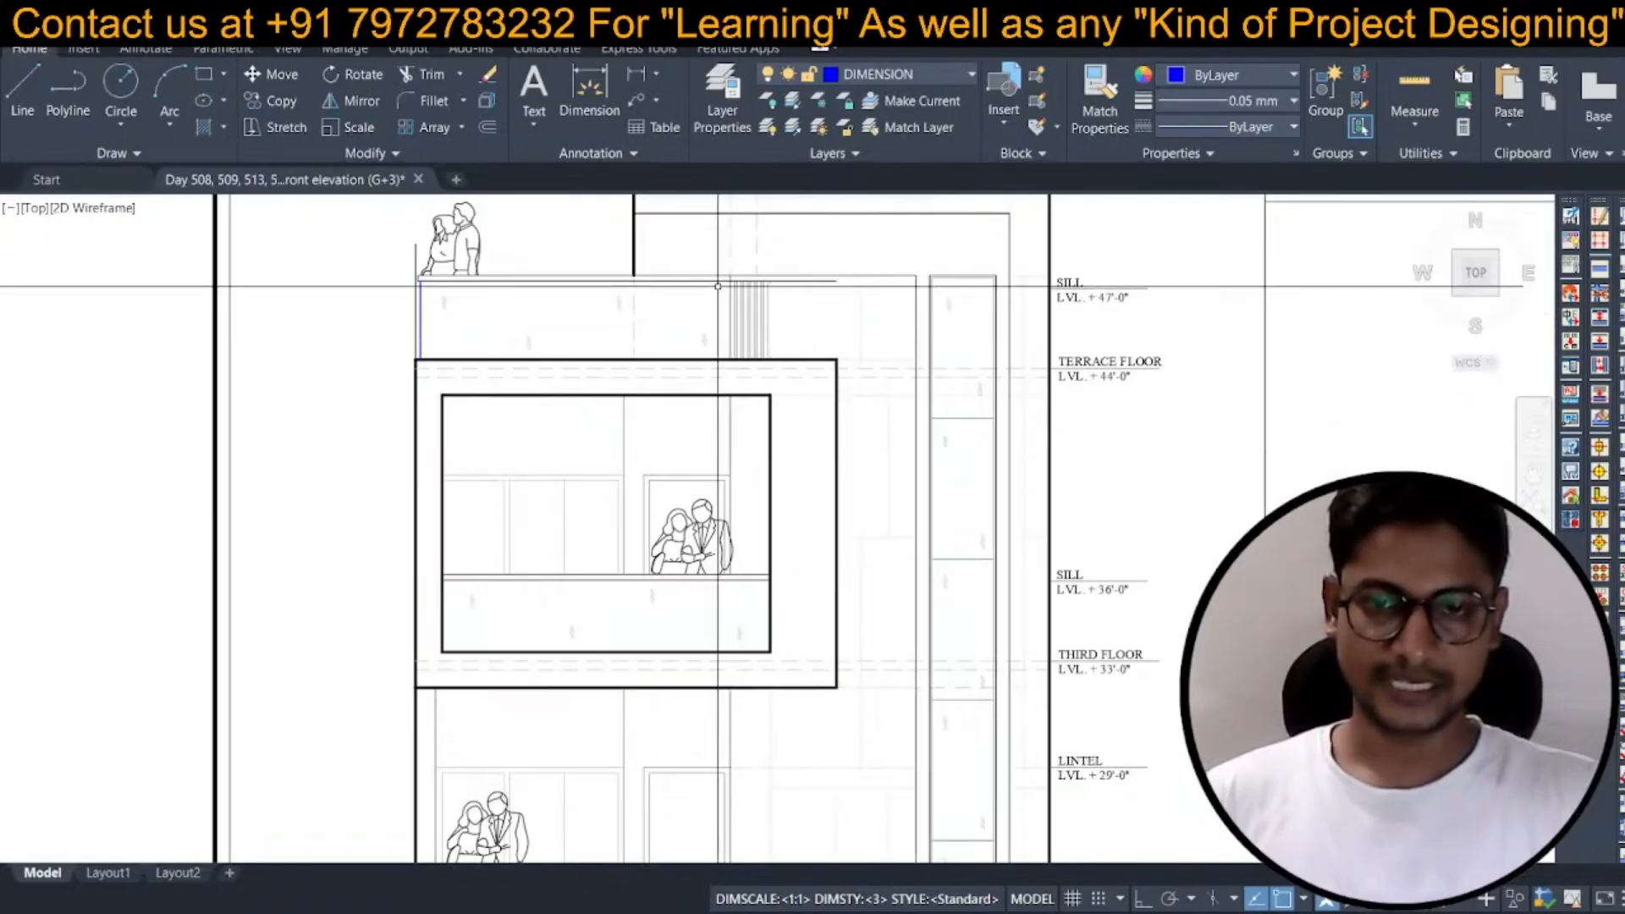
left_click(704, 258)
left_click(791, 386)
key("space")
middle_click_drag(810, 406, 830, 370)
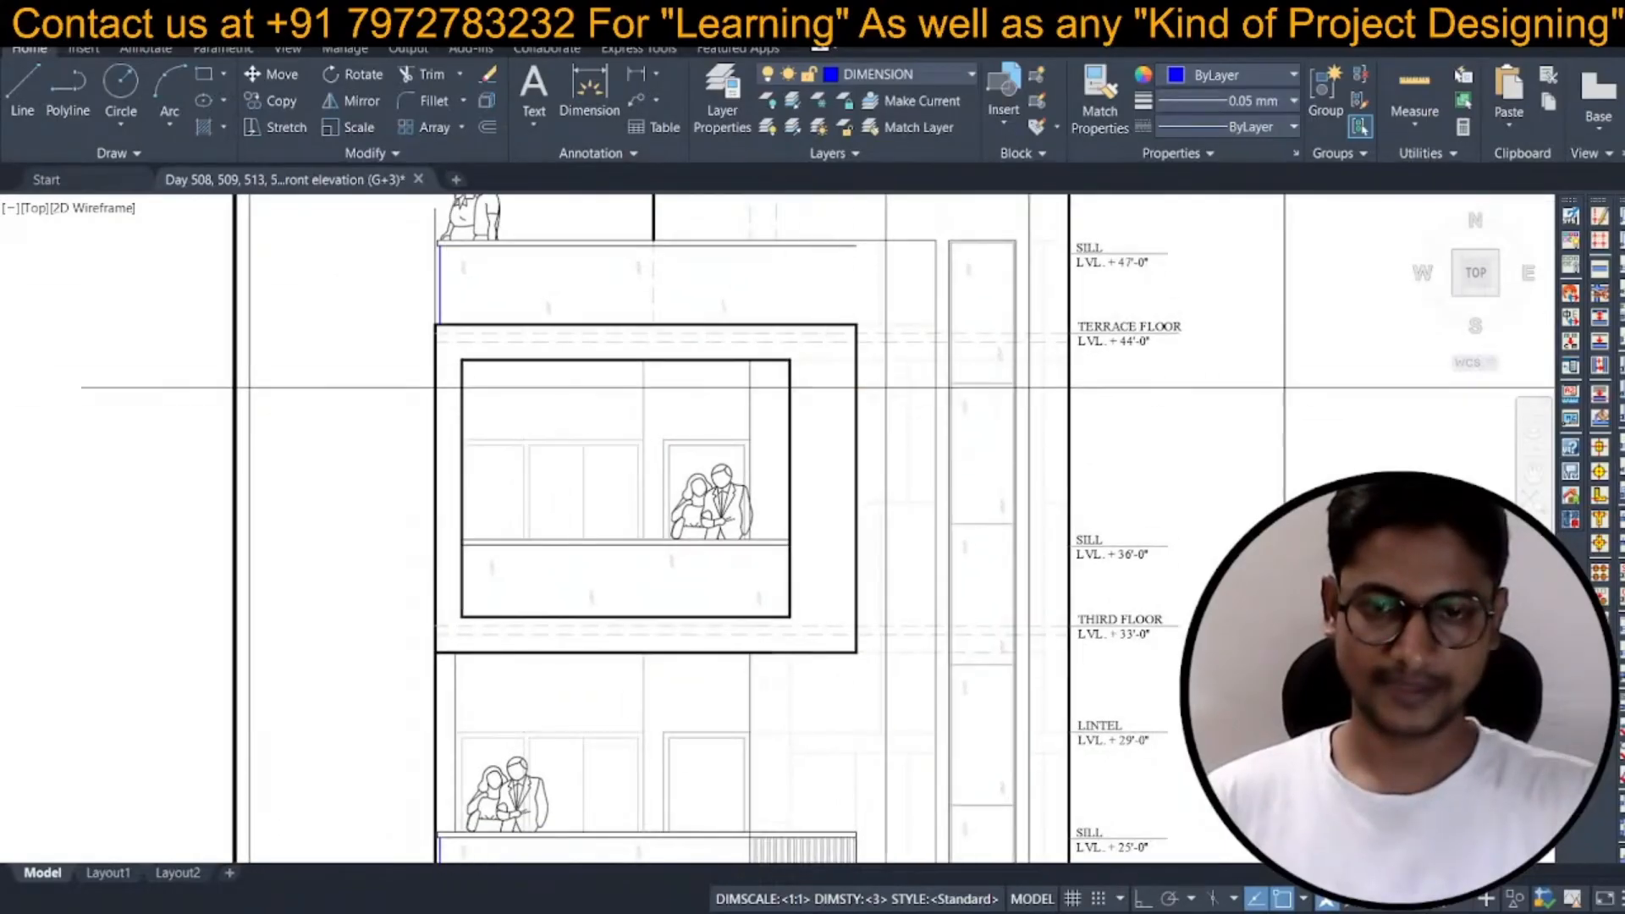
Delete the right vertical edges of the third-floor balcony frame and the couple figure inside it.
left_click(886, 389)
left_click(784, 421)
key("Delete")
scroll(784, 420, "down", 2)
scroll(864, 475, "up", 2)
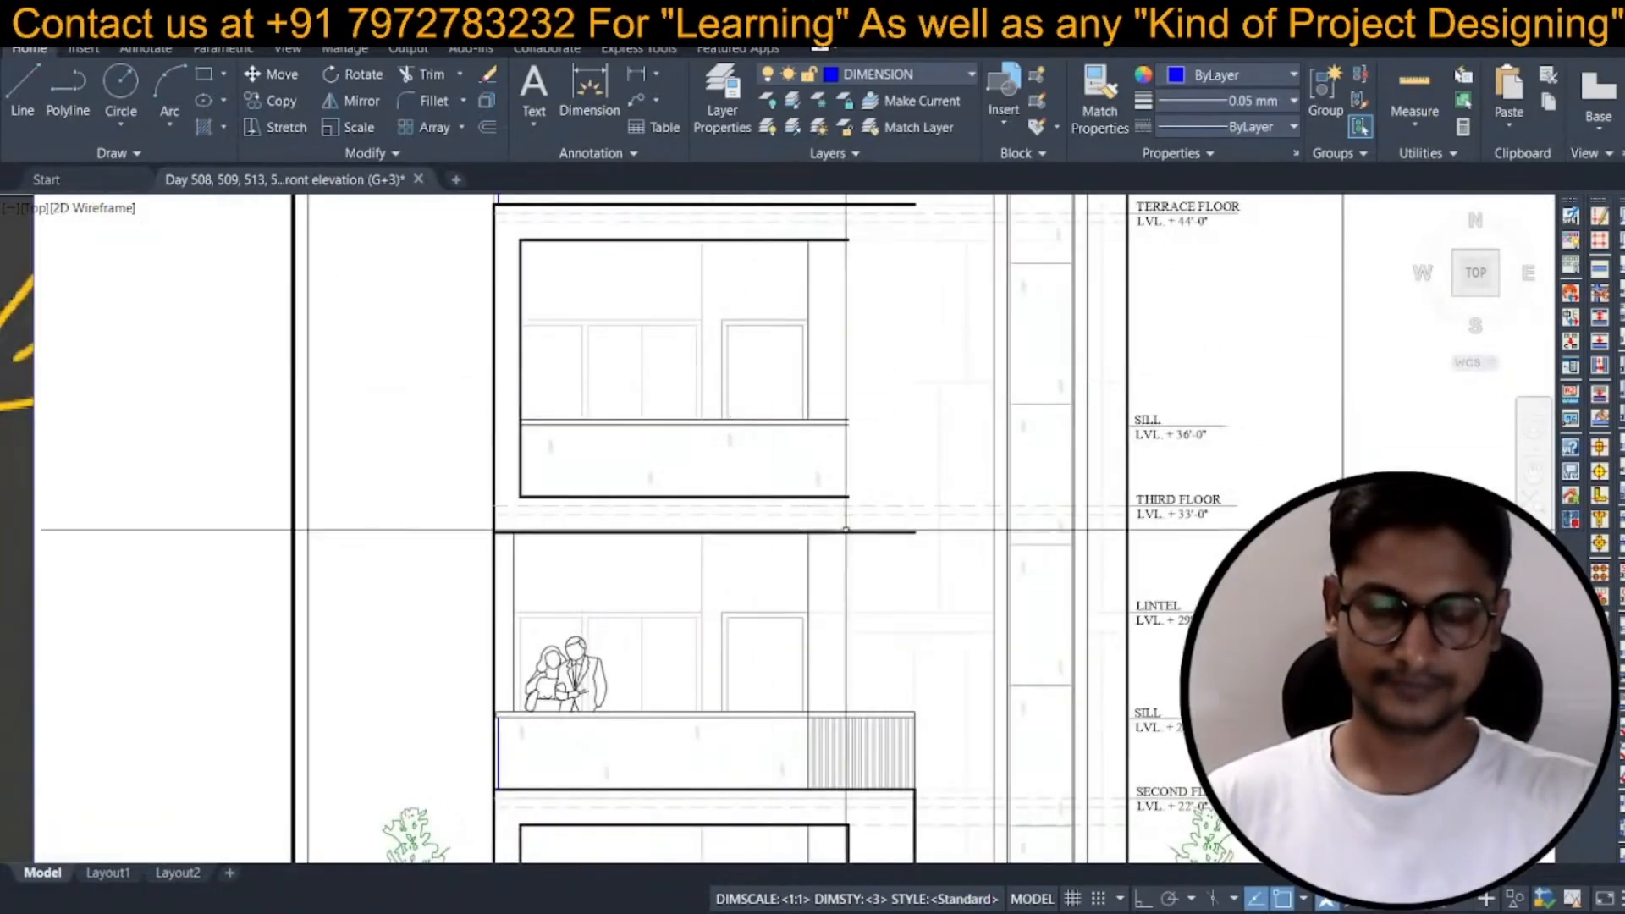
Erase the vertical railing lines at the end of the second-floor balcony parapet.
middle_click_drag(846, 531, 845, 251)
left_click(933, 458)
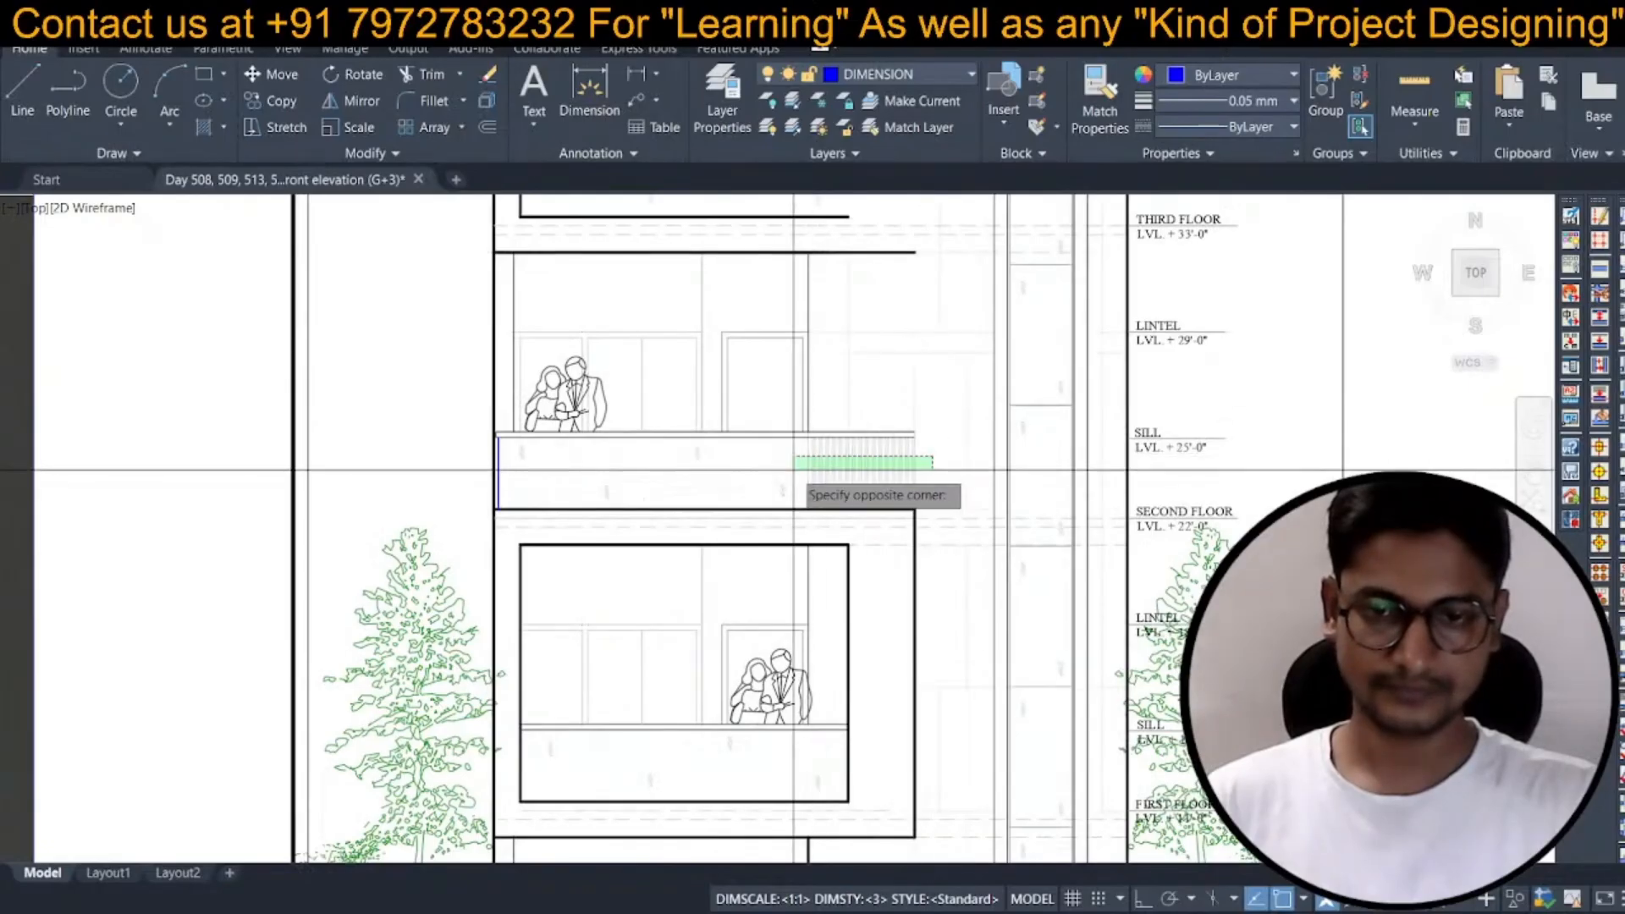
left_click(794, 470)
key("space")
middle_click_drag(853, 476, 866, 373)
Erase the right vertical edges of the first-floor balcony frame and the couple figures on the first- and second-floor balconies.
key("space")
left_click(945, 489)
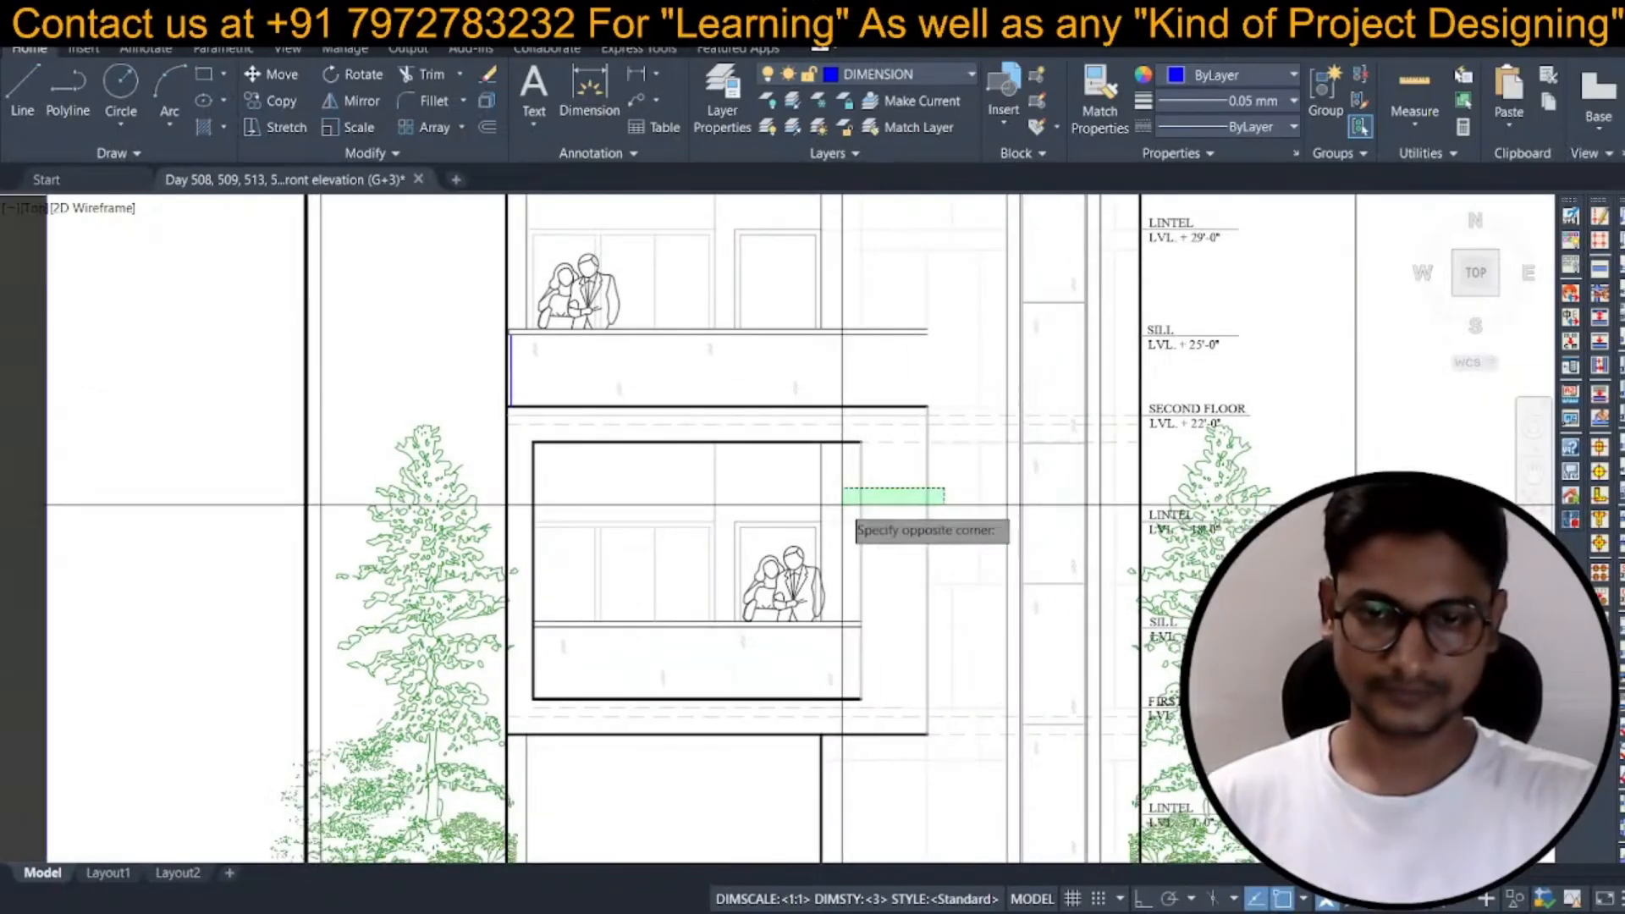
left_click(845, 506)
key("space")
key("space")
scroll(601, 324, "down", 8)
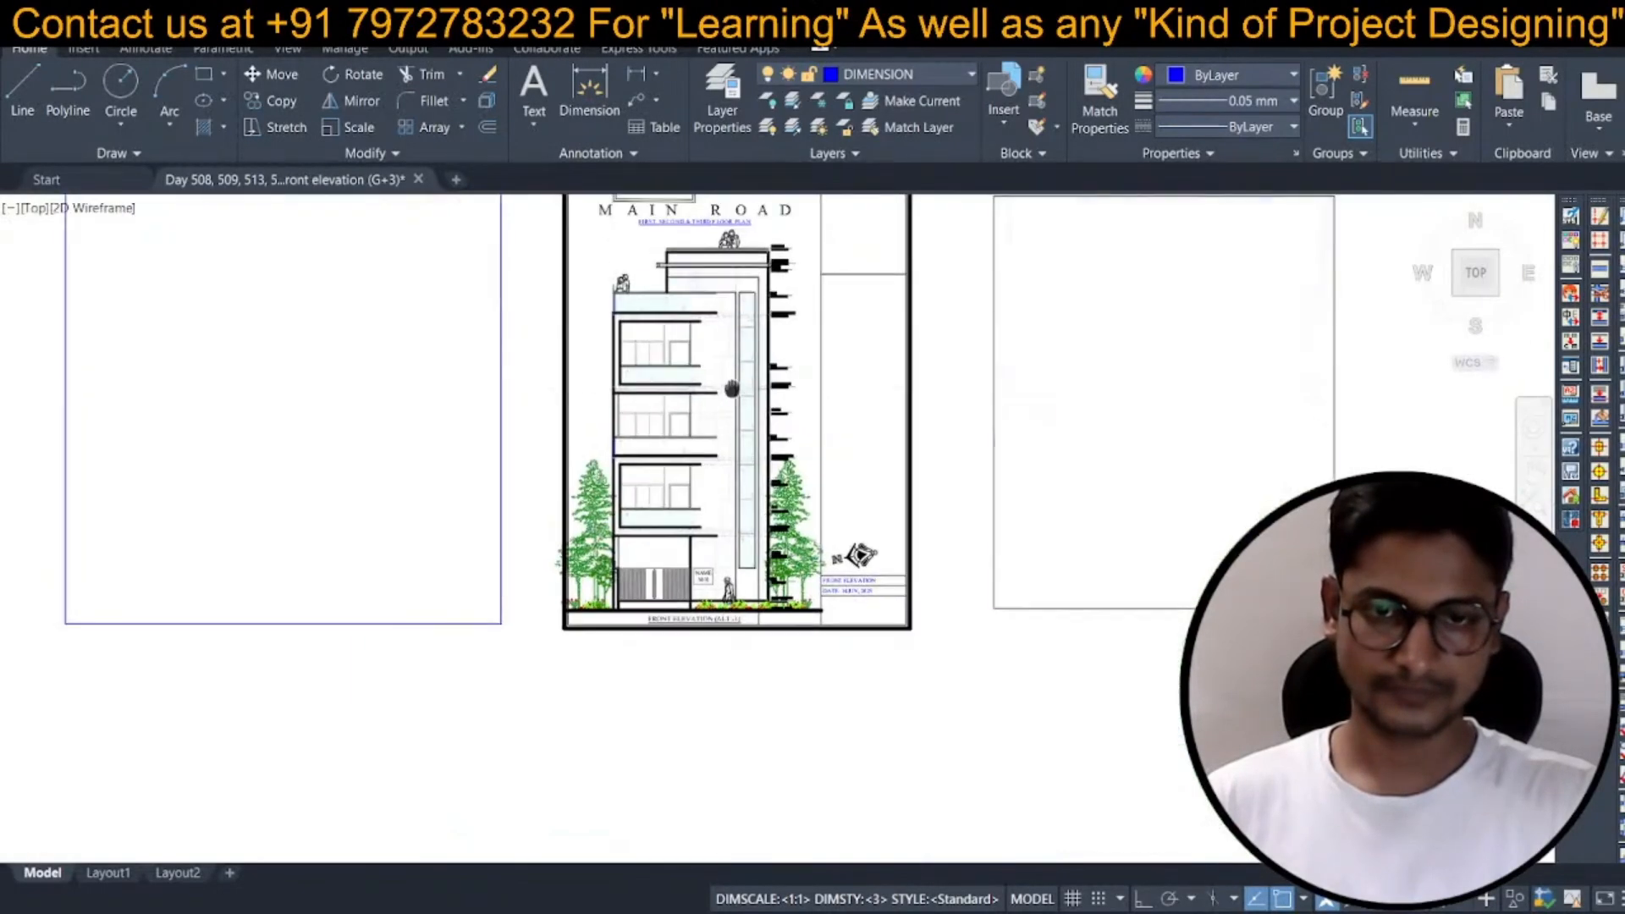
Erase the couple figures standing on the terrace parapet and on top of the tower.
scroll(645, 283, "up", 5)
left_click(645, 371)
key("space")
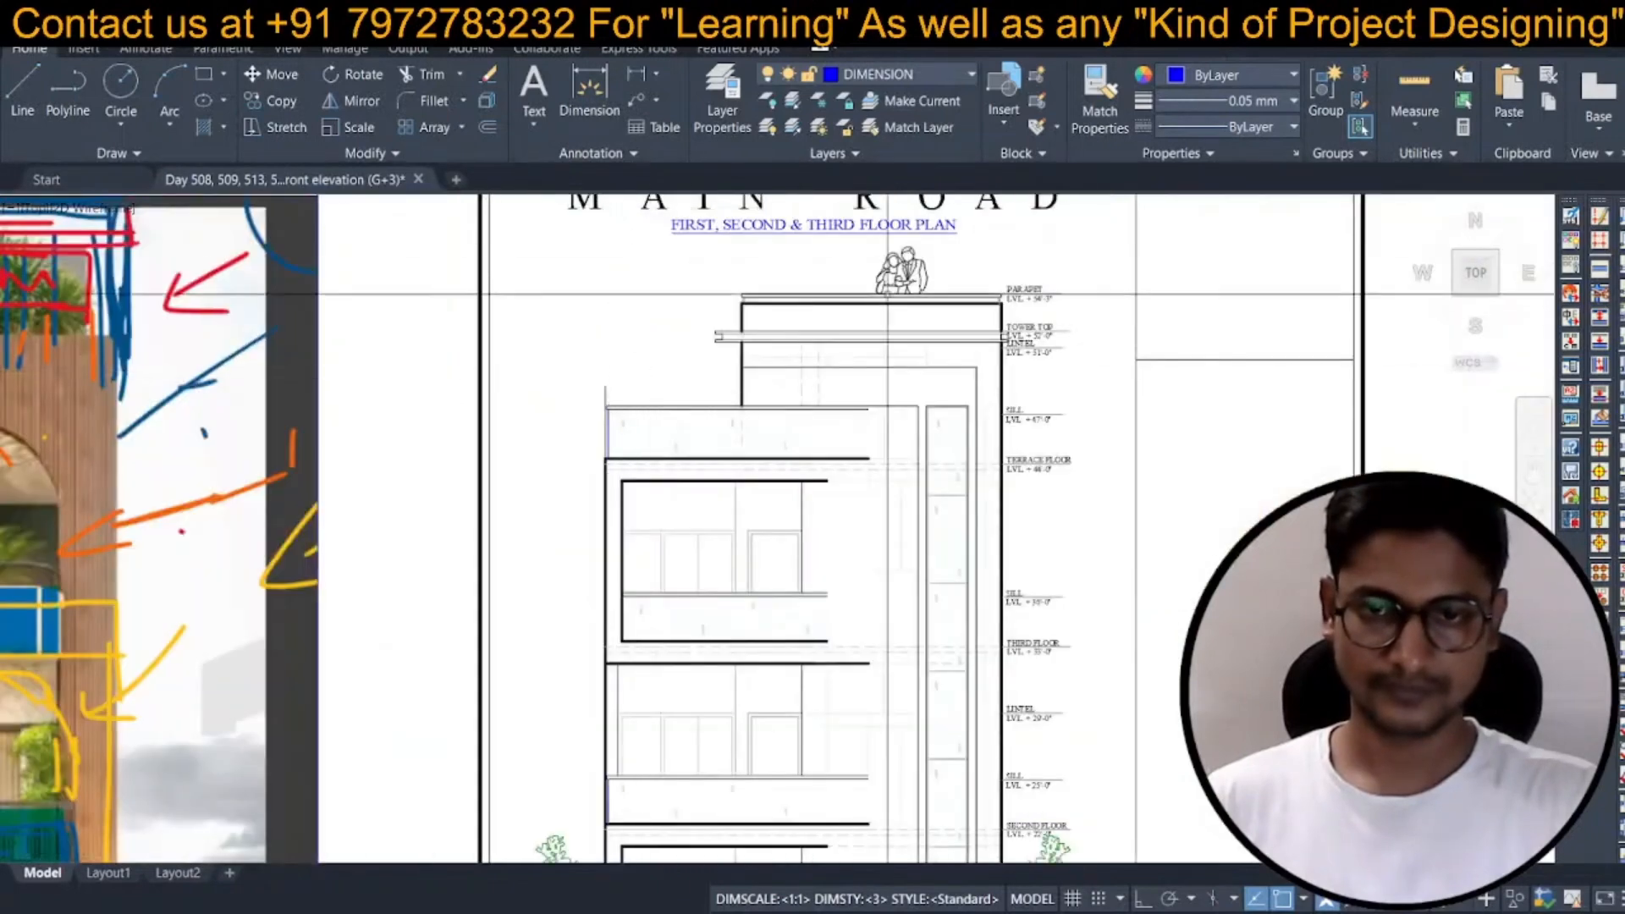
scroll(817, 277, "down", 5)
scroll(839, 256, "up", 6)
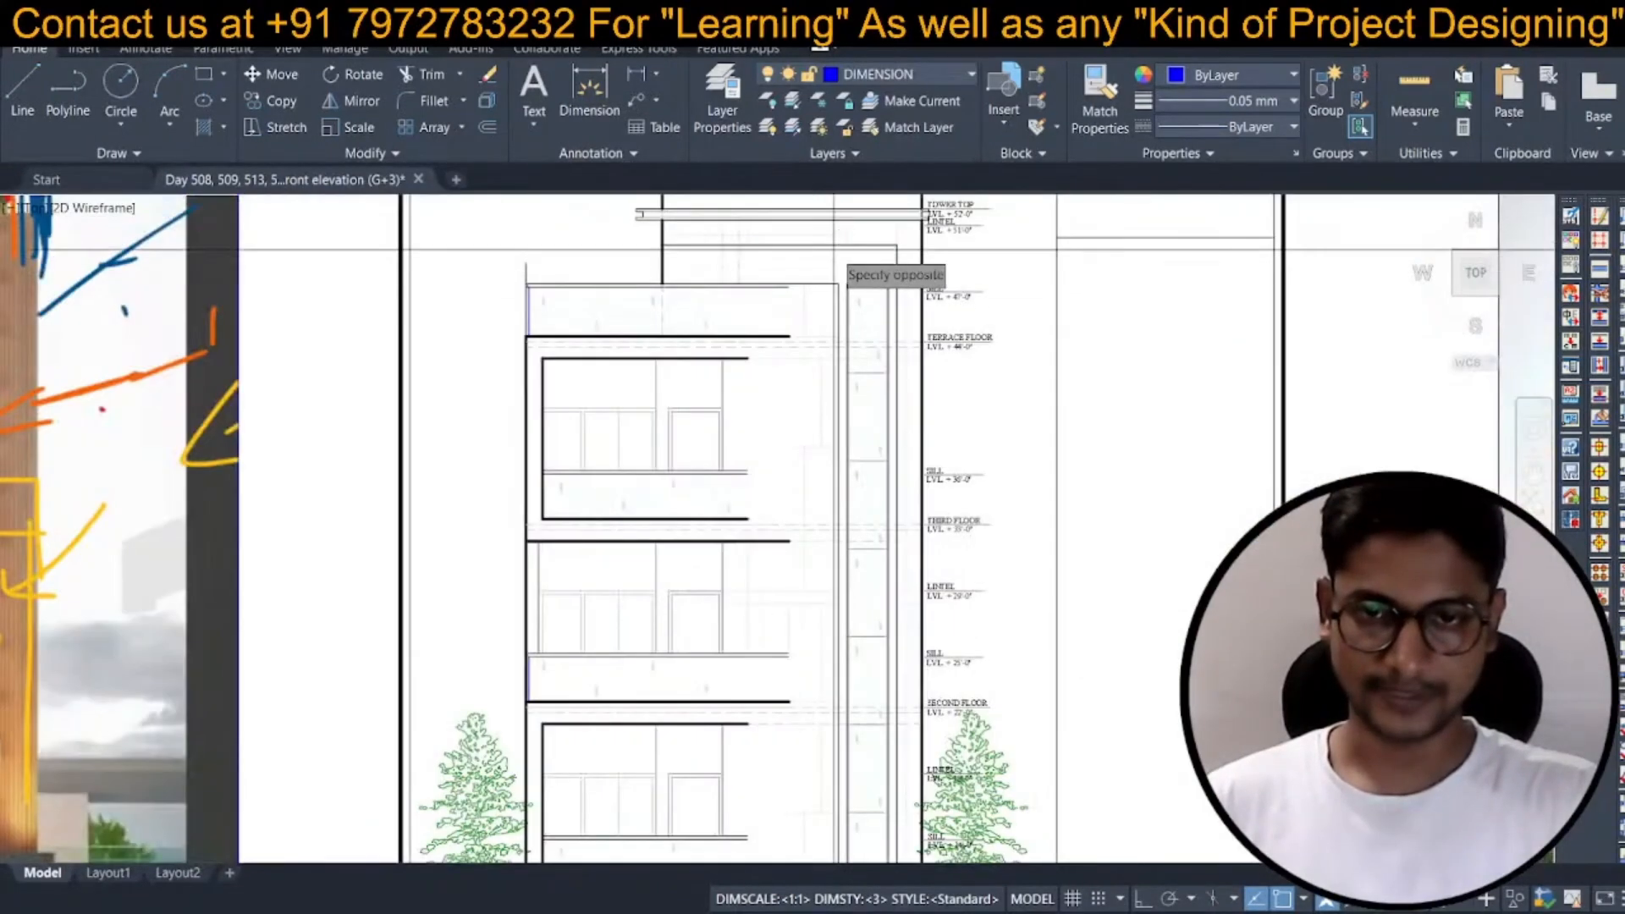
Erase the thin inner outline lines of the tower wall below the projecting slab.
left_click(836, 239)
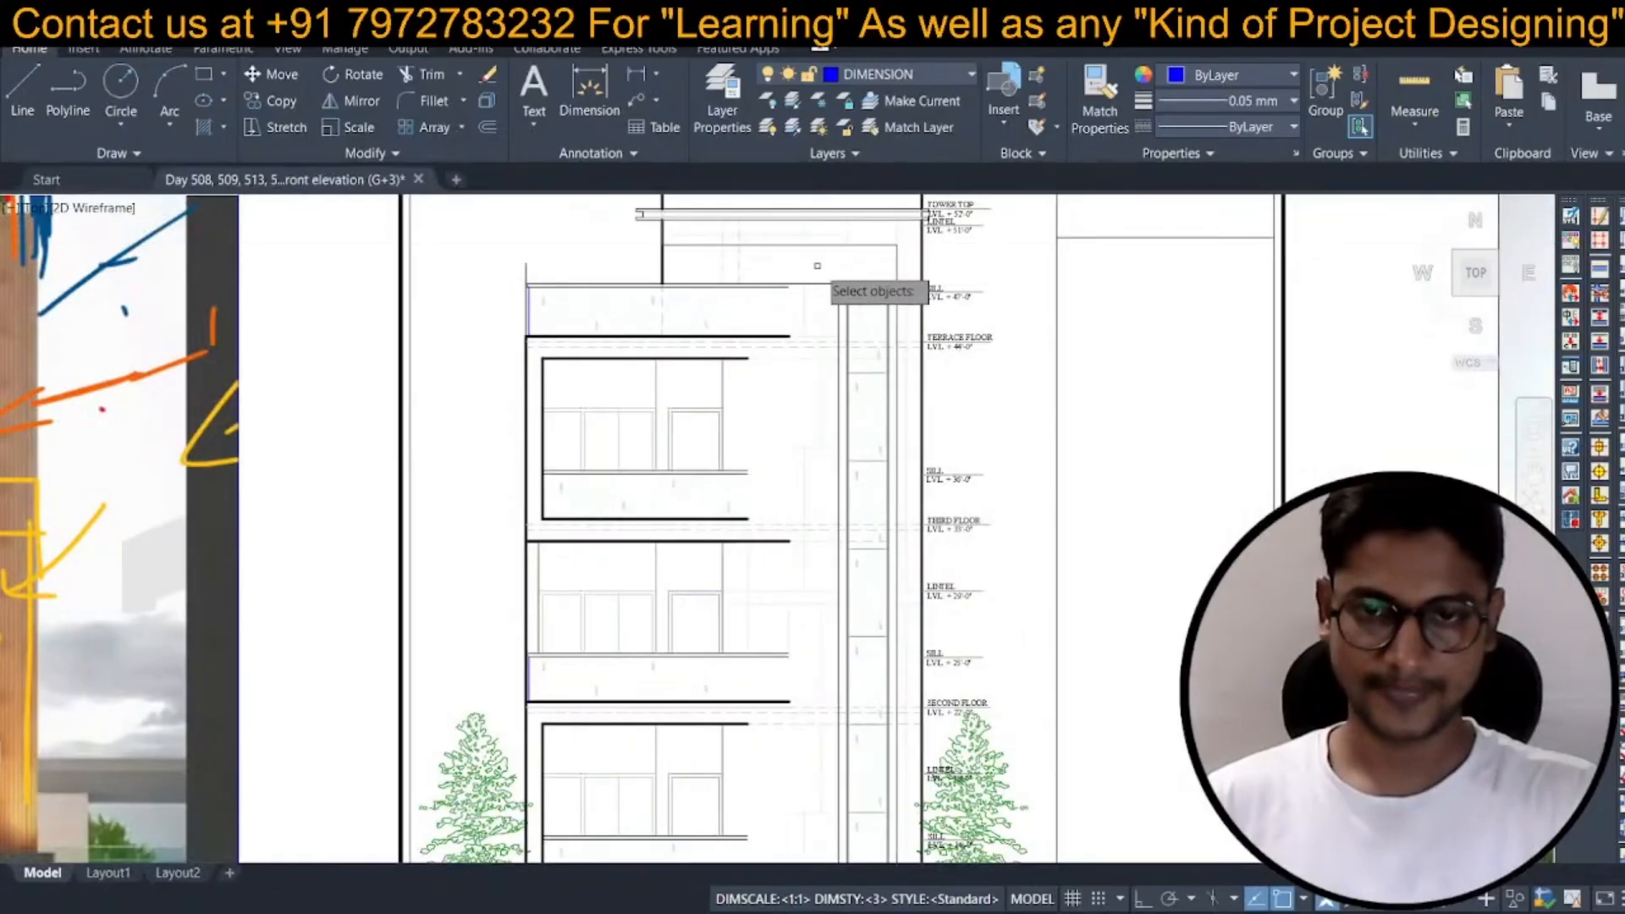
scroll(889, 246, "up", 2)
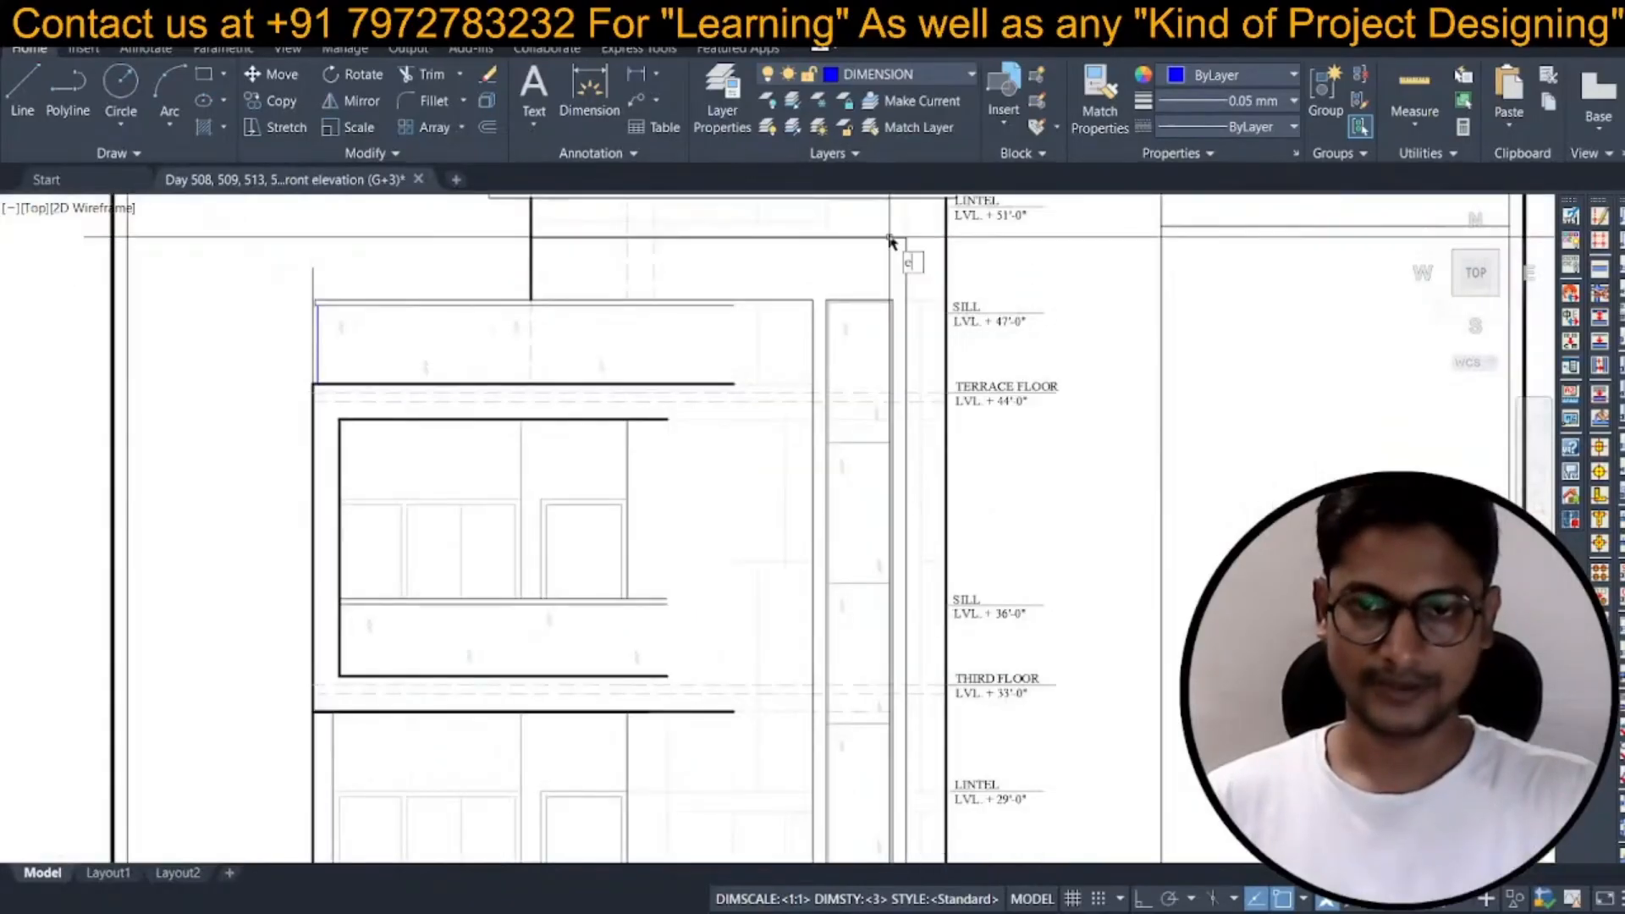
left_click(799, 293)
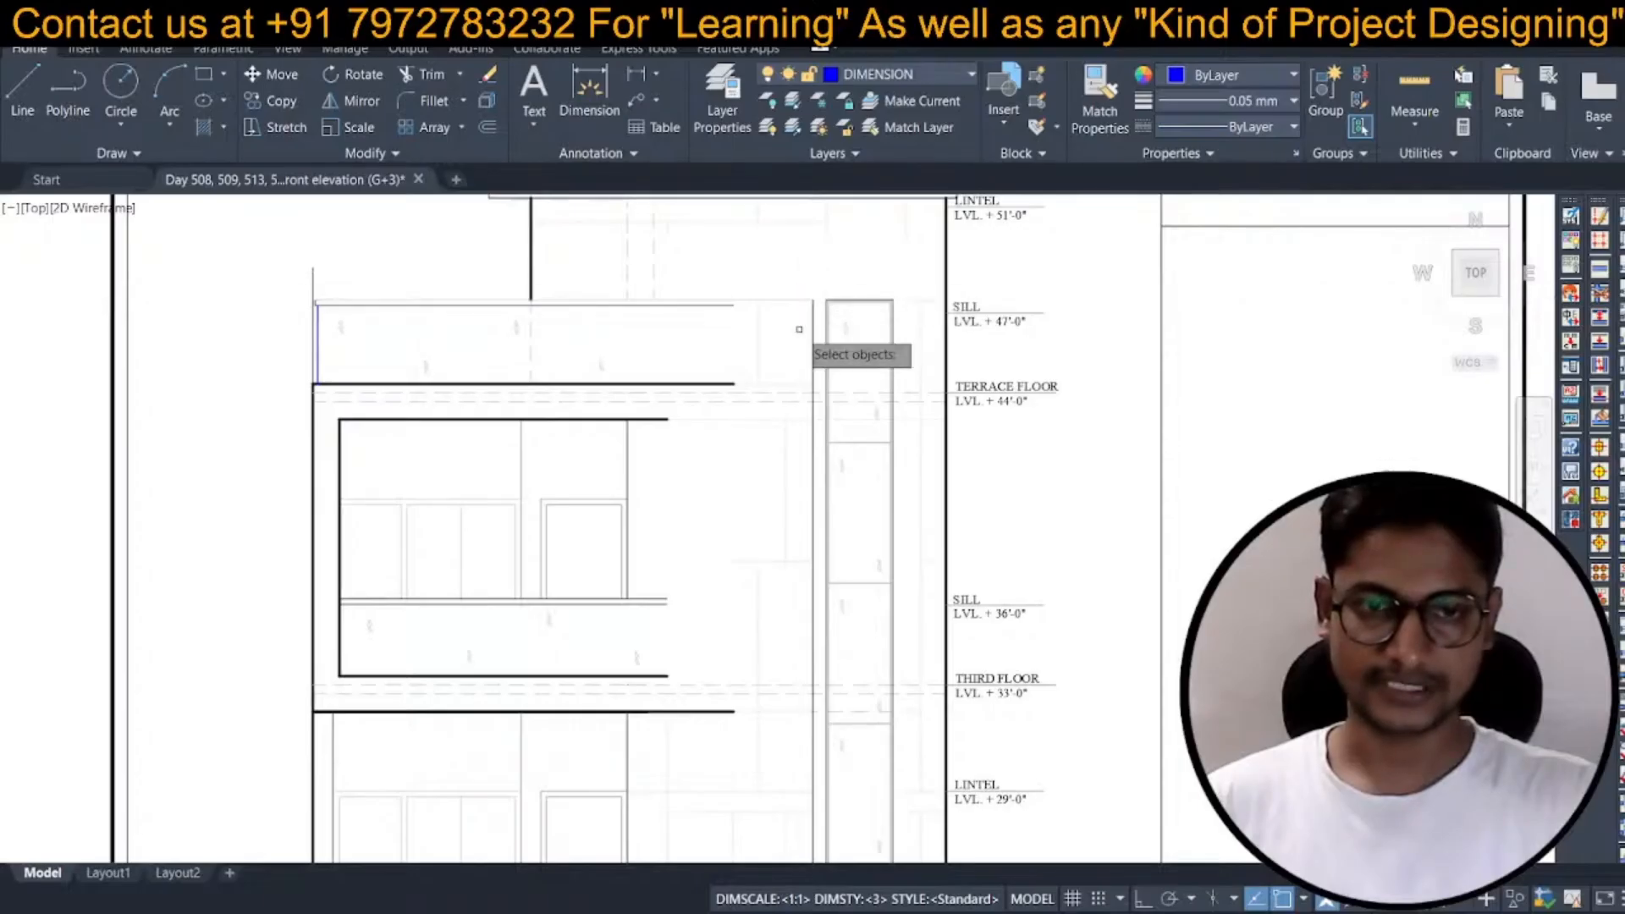
key("Return")
Trim away the portion of the sill-level line above the terrace parapet that crosses the right bay.
type("tr")
key("Return")
left_click(753, 300)
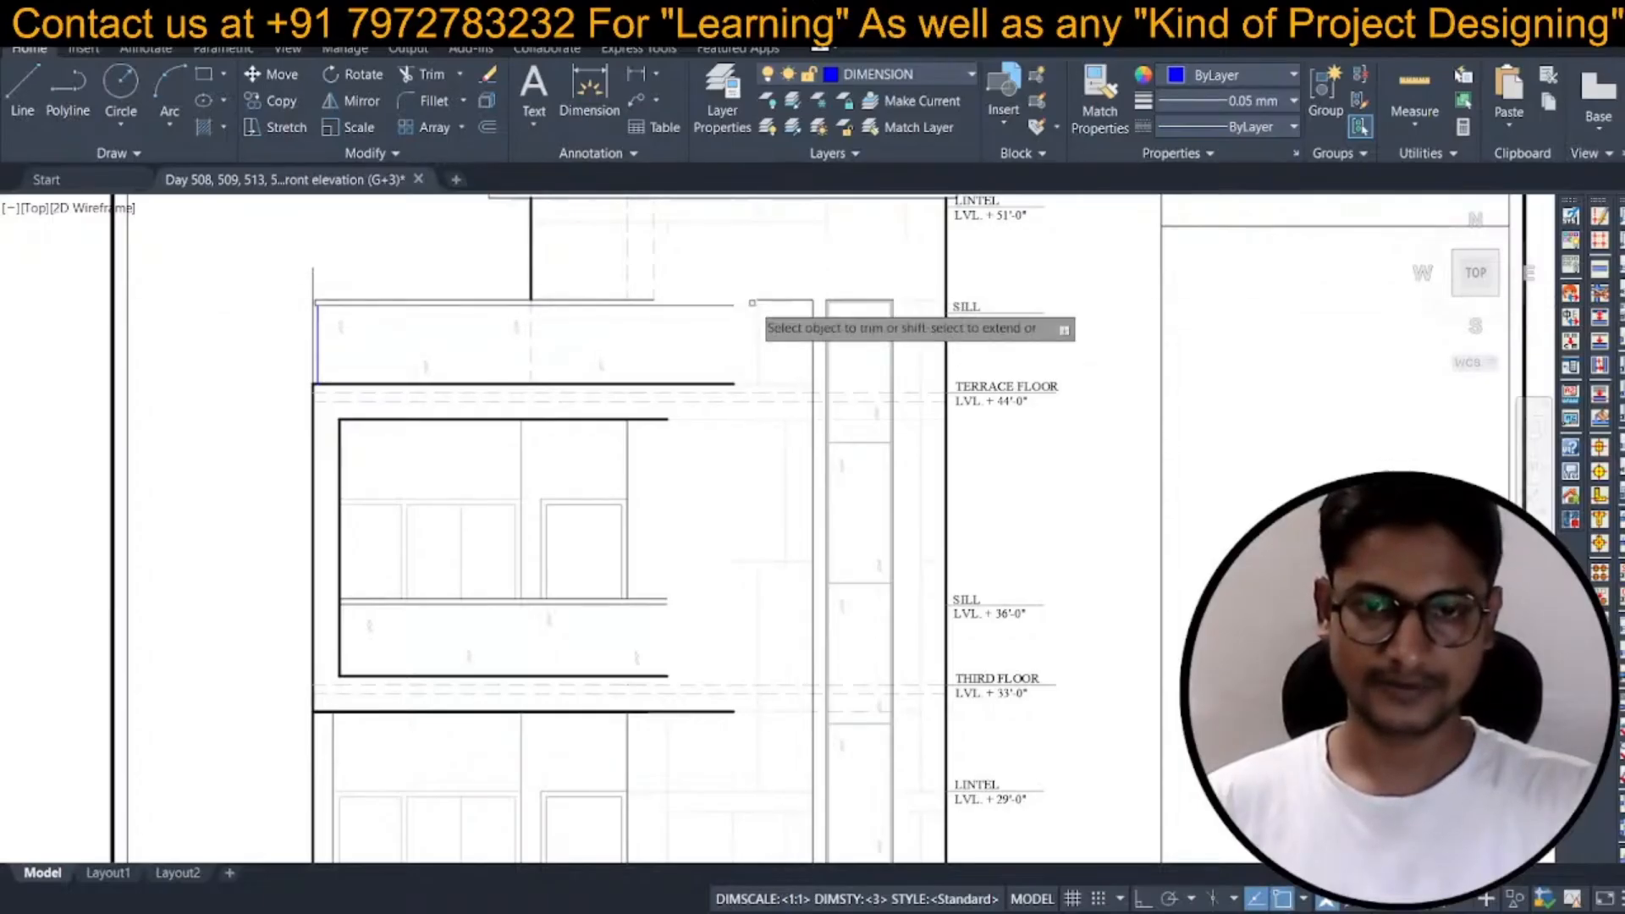
left_click(764, 299)
Erase the long vertical lines of the stair window strip in the right bay.
left_click(896, 382)
left_click(898, 344)
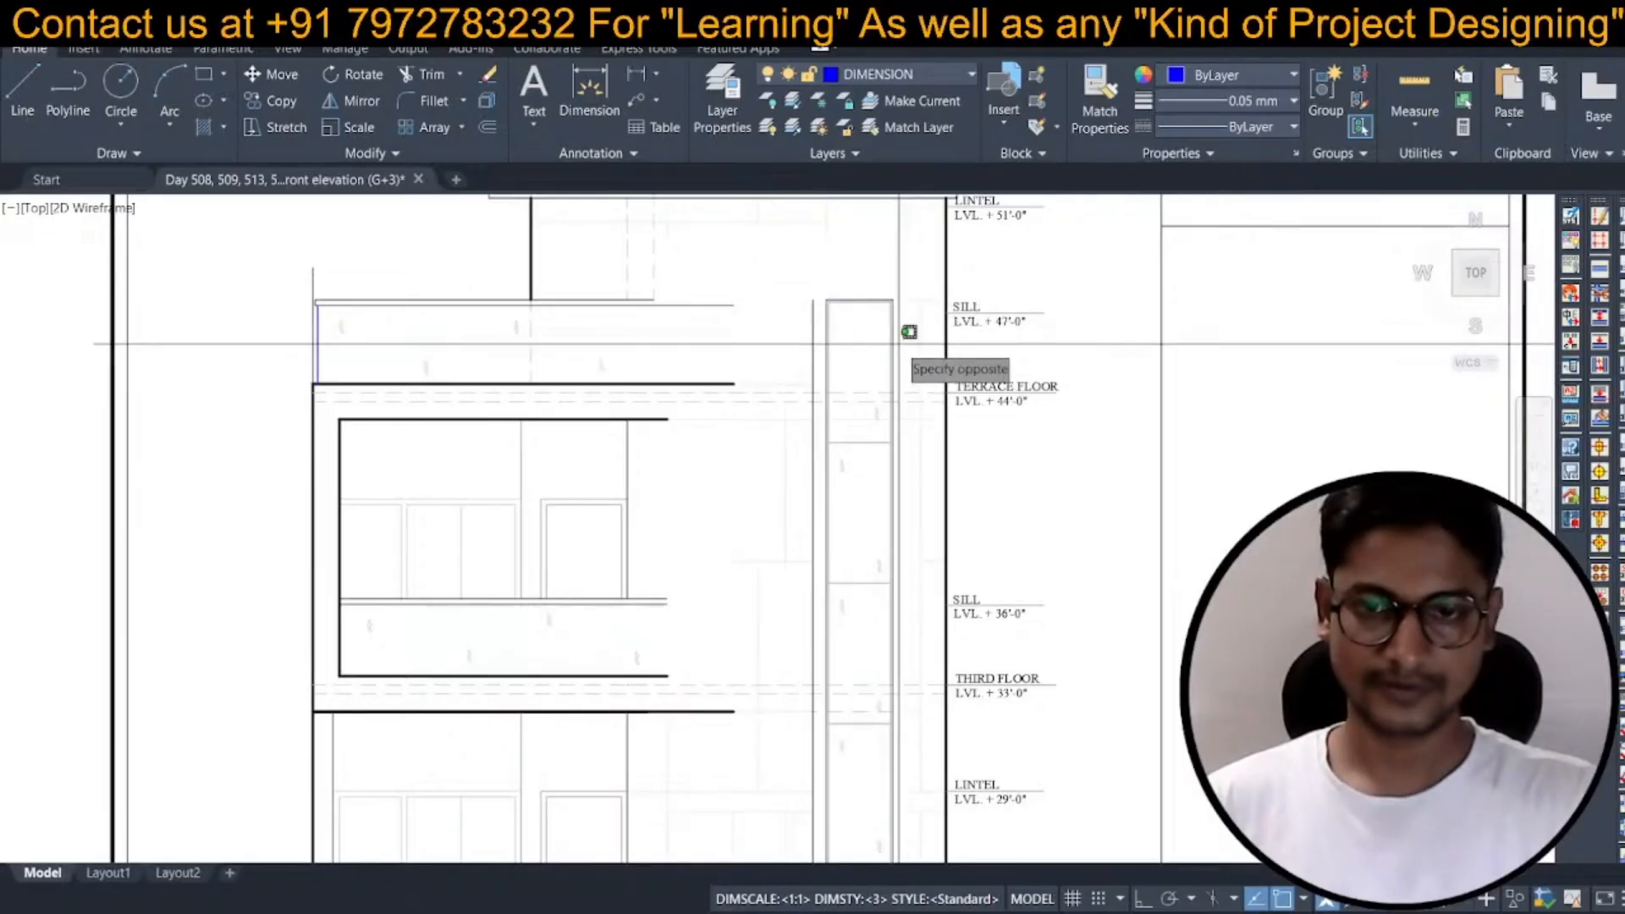
left_click(803, 324)
key("Return")
Erase the leftover stair window dividers, glass marks and wall joint lines enclosed in the right bay.
type("e")
key("Return")
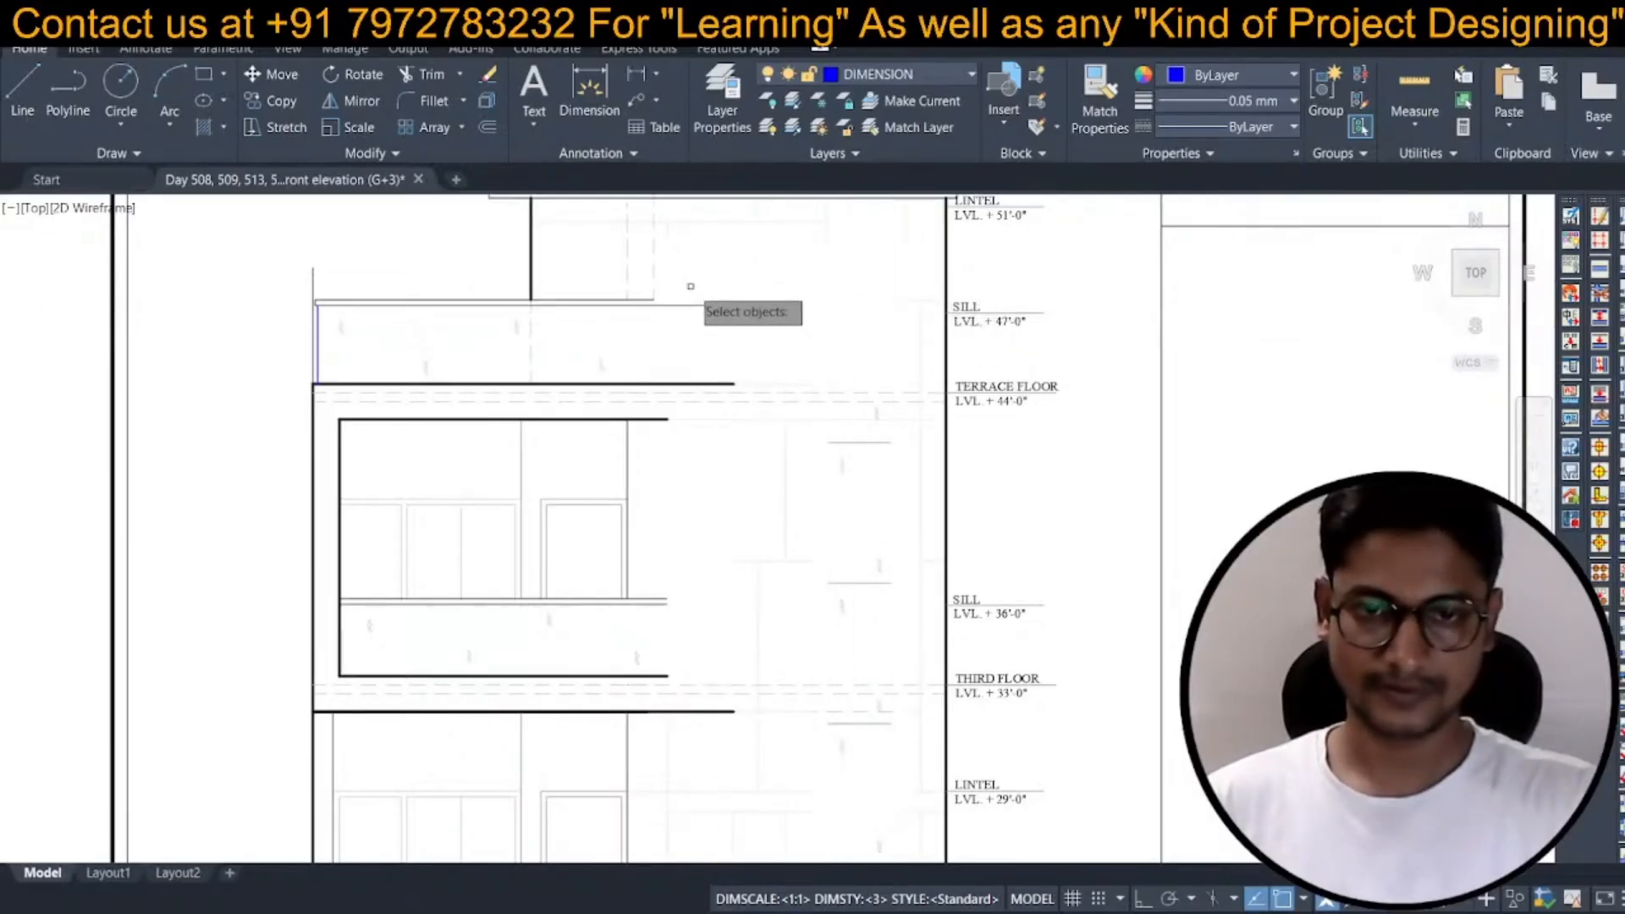
left_click(674, 271)
scroll(785, 286, "down", 4)
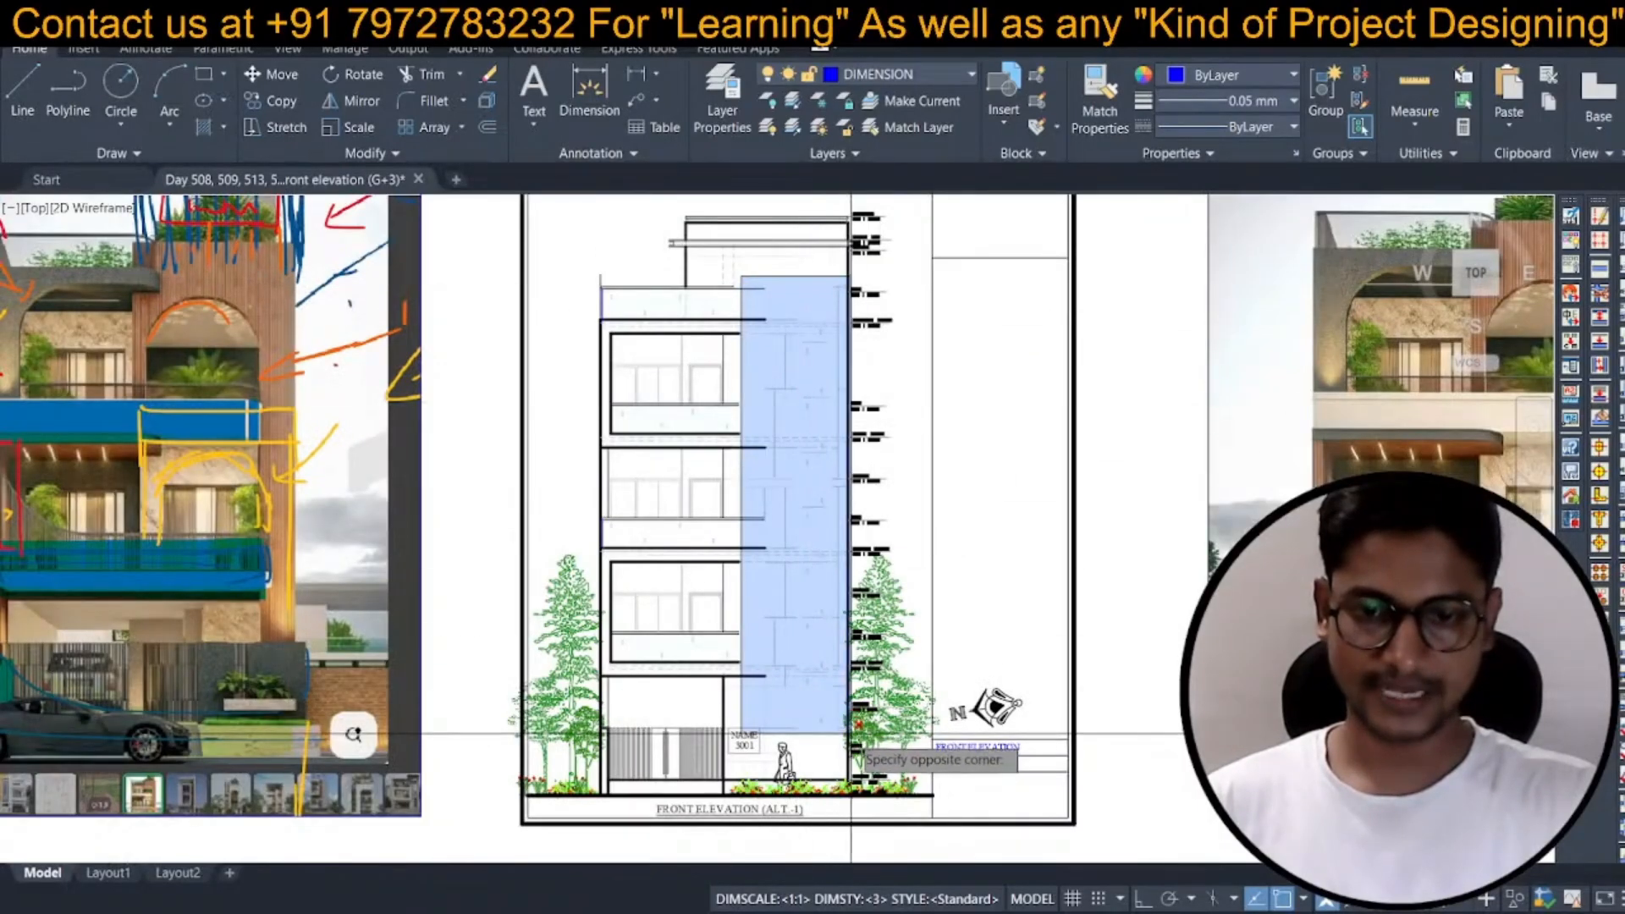
left_click(851, 722)
key("Return")
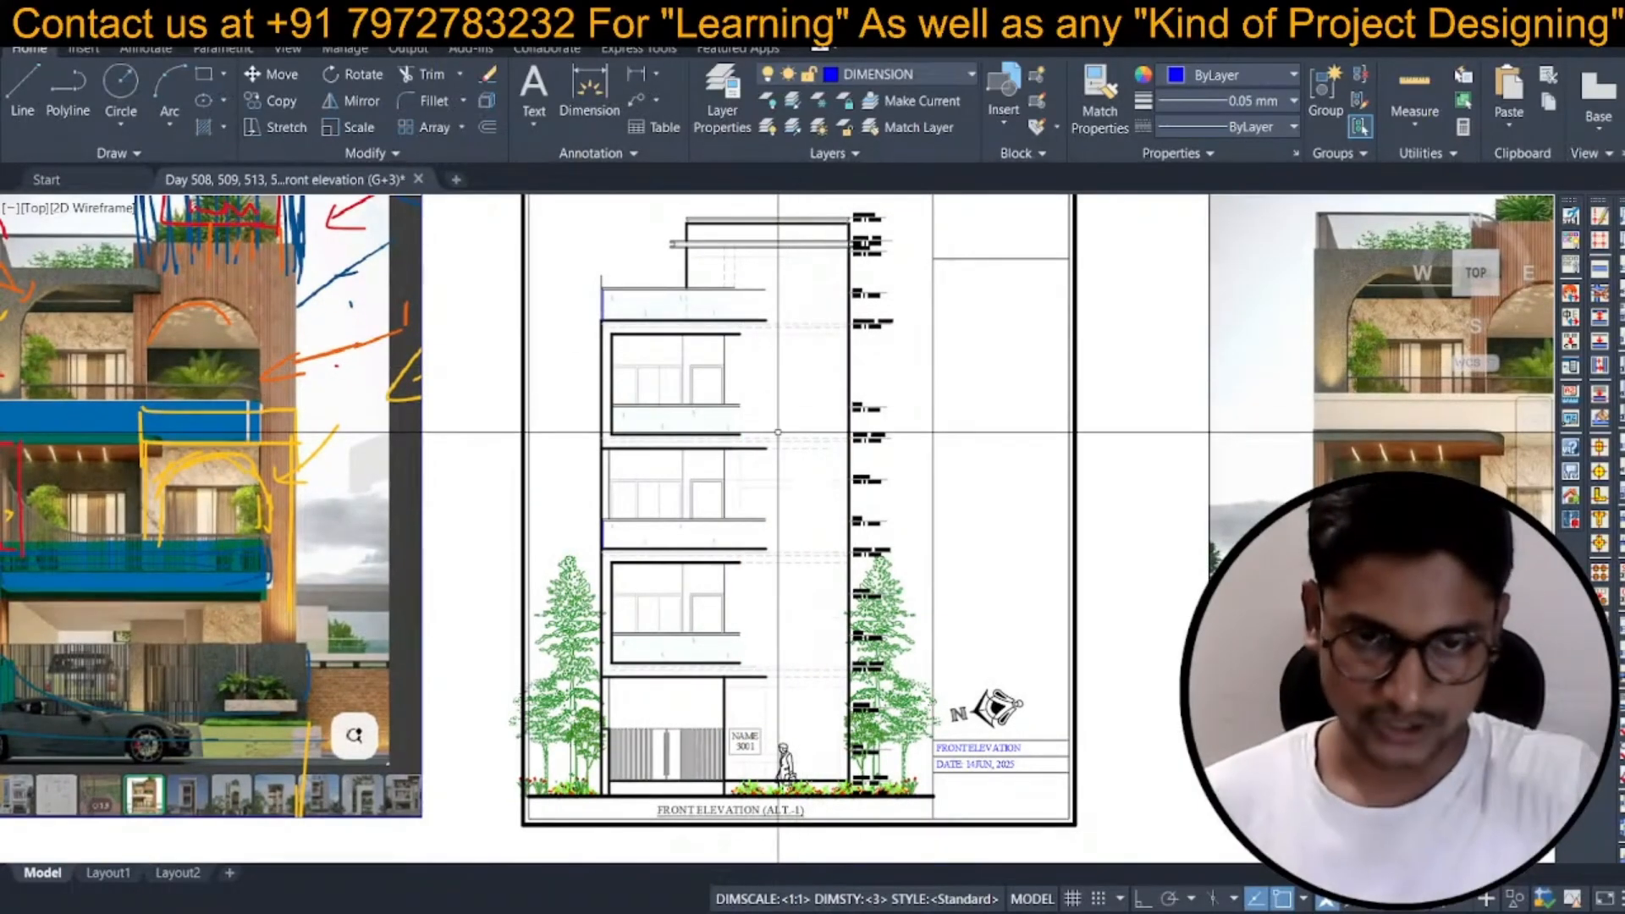
Try to erase the glass hatch marks from the third-, second- and first-floor balcony parapets.
scroll(677, 423, "up", 2)
left_click(660, 410)
left_click(658, 410)
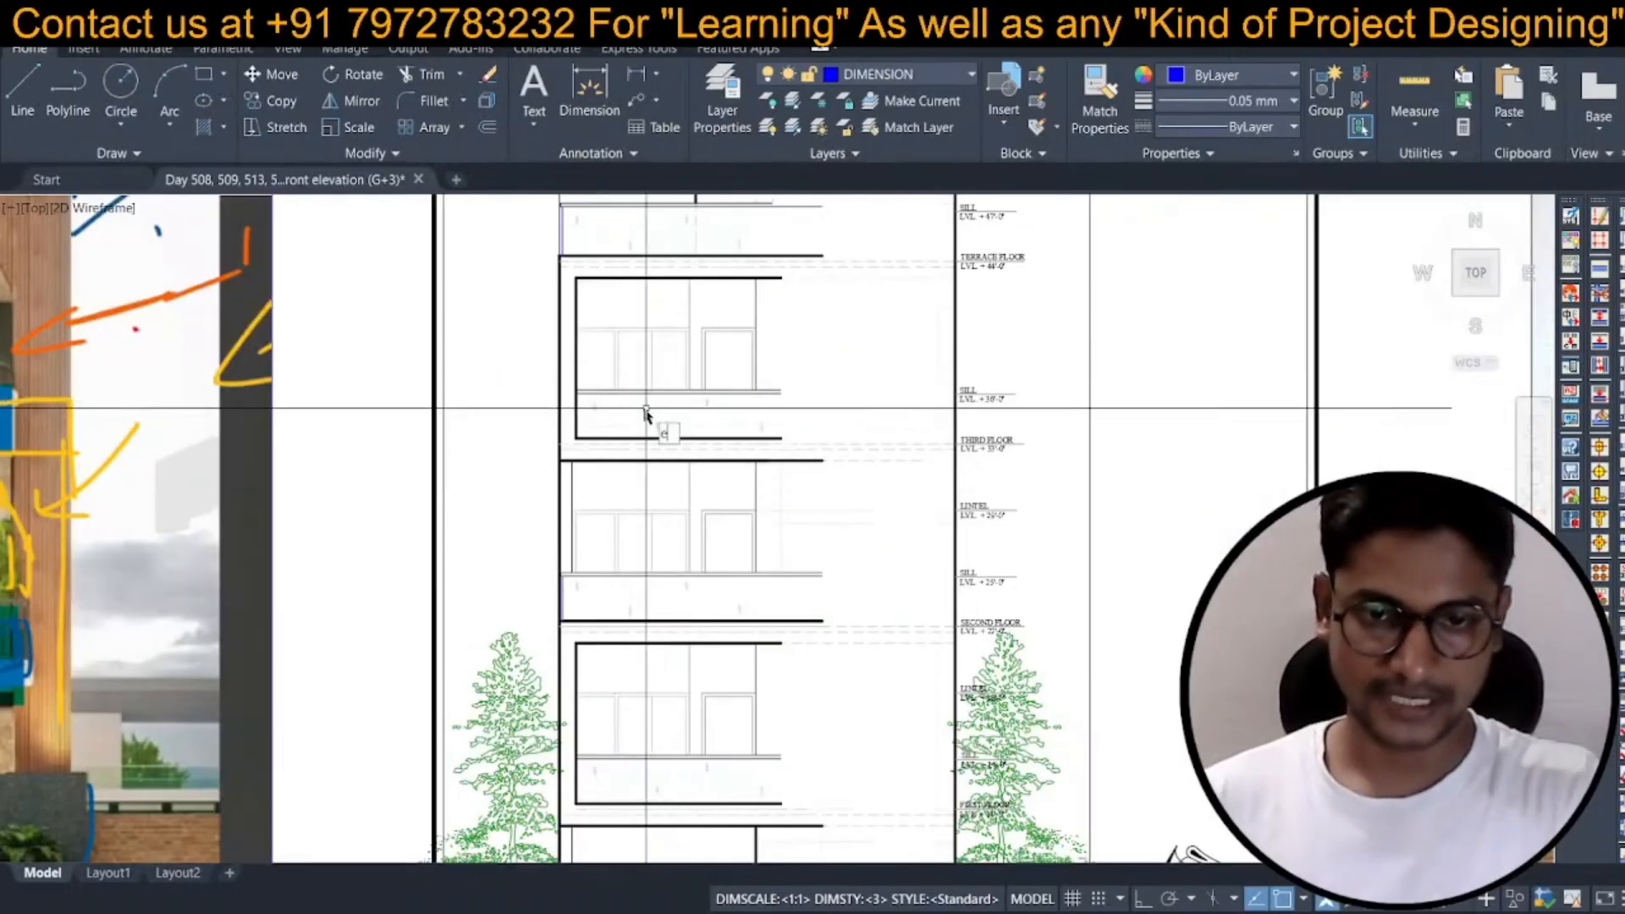
left_click(630, 415)
left_click(635, 417)
left_click(594, 409)
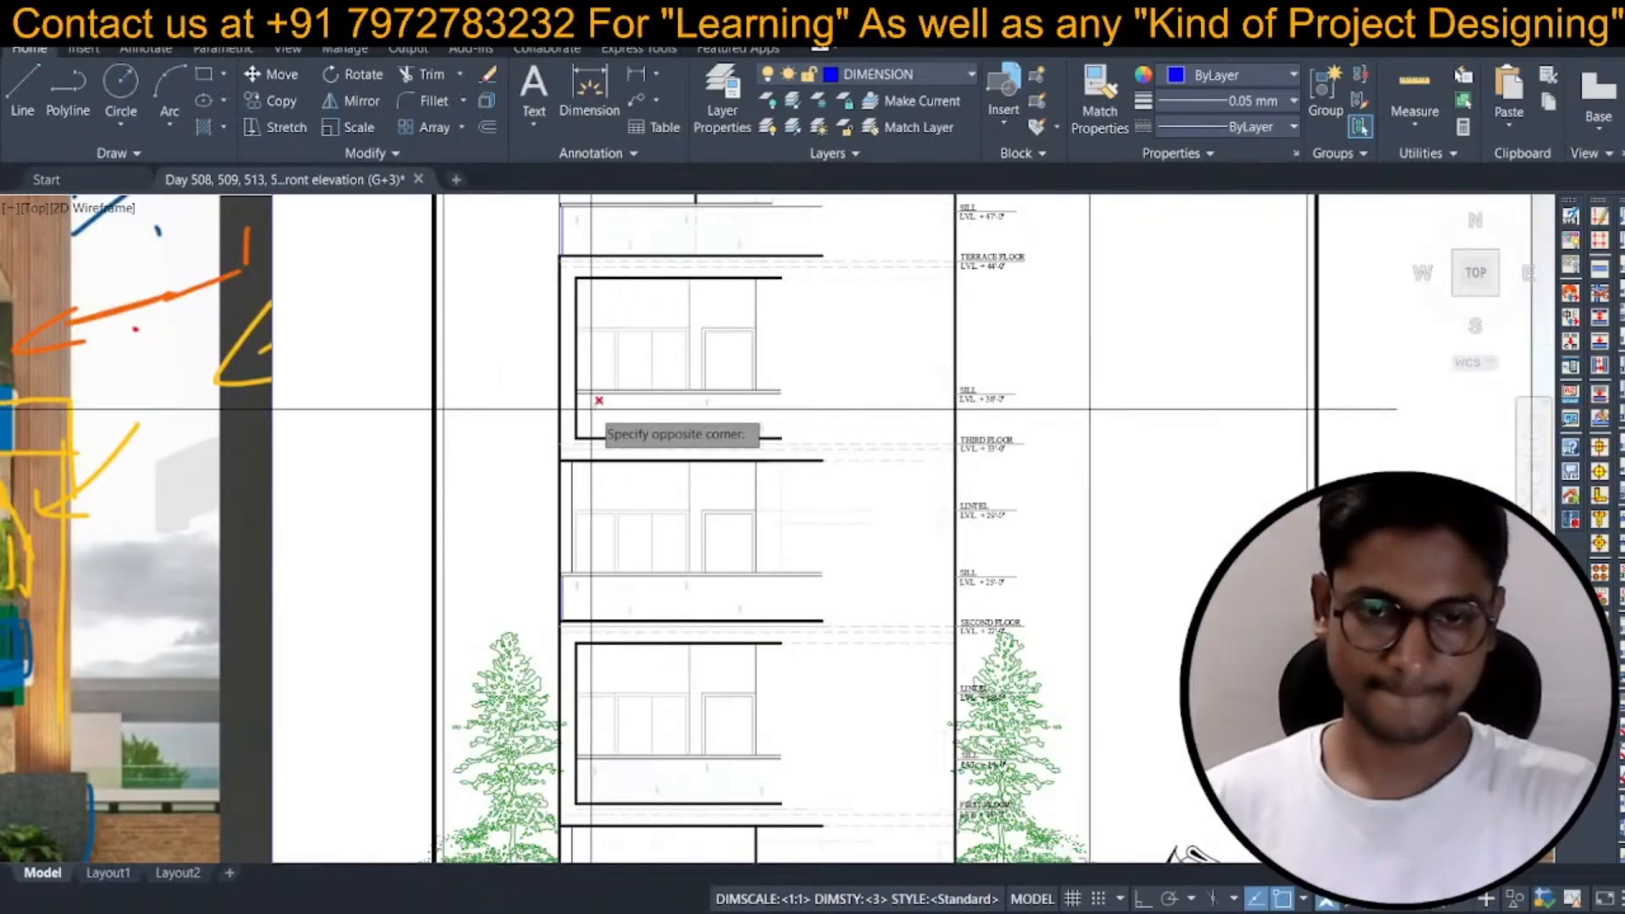
left_click(596, 408)
middle_click_drag(646, 432, 668, 281)
key("space")
left_click(658, 442)
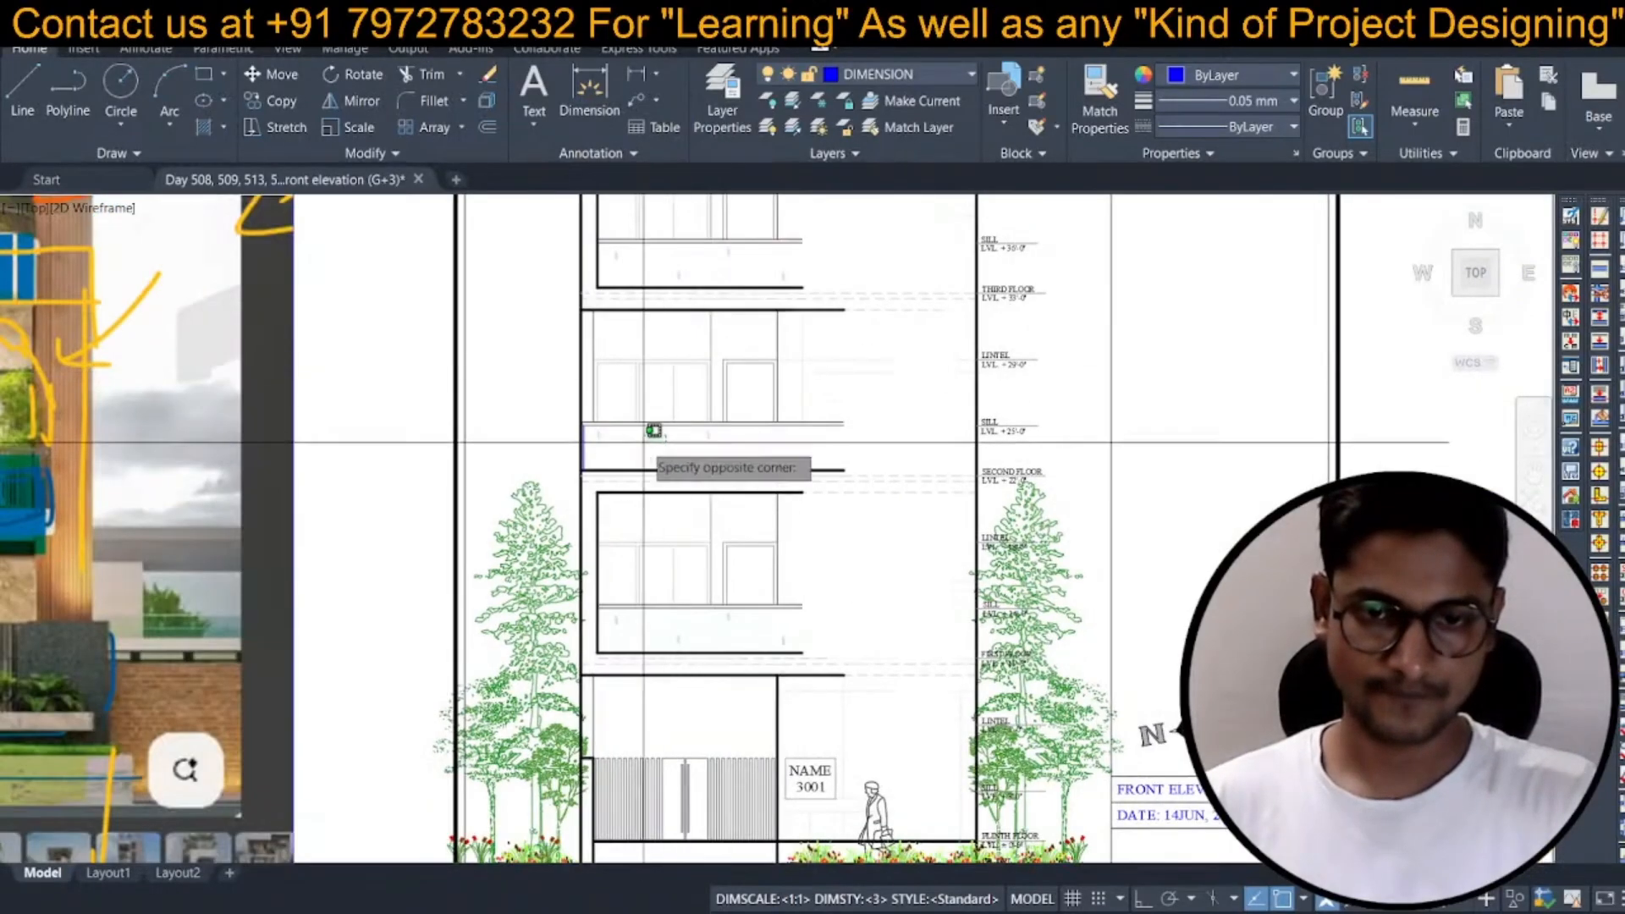
left_click(646, 442)
key("Escape")
key("space")
left_click(596, 650)
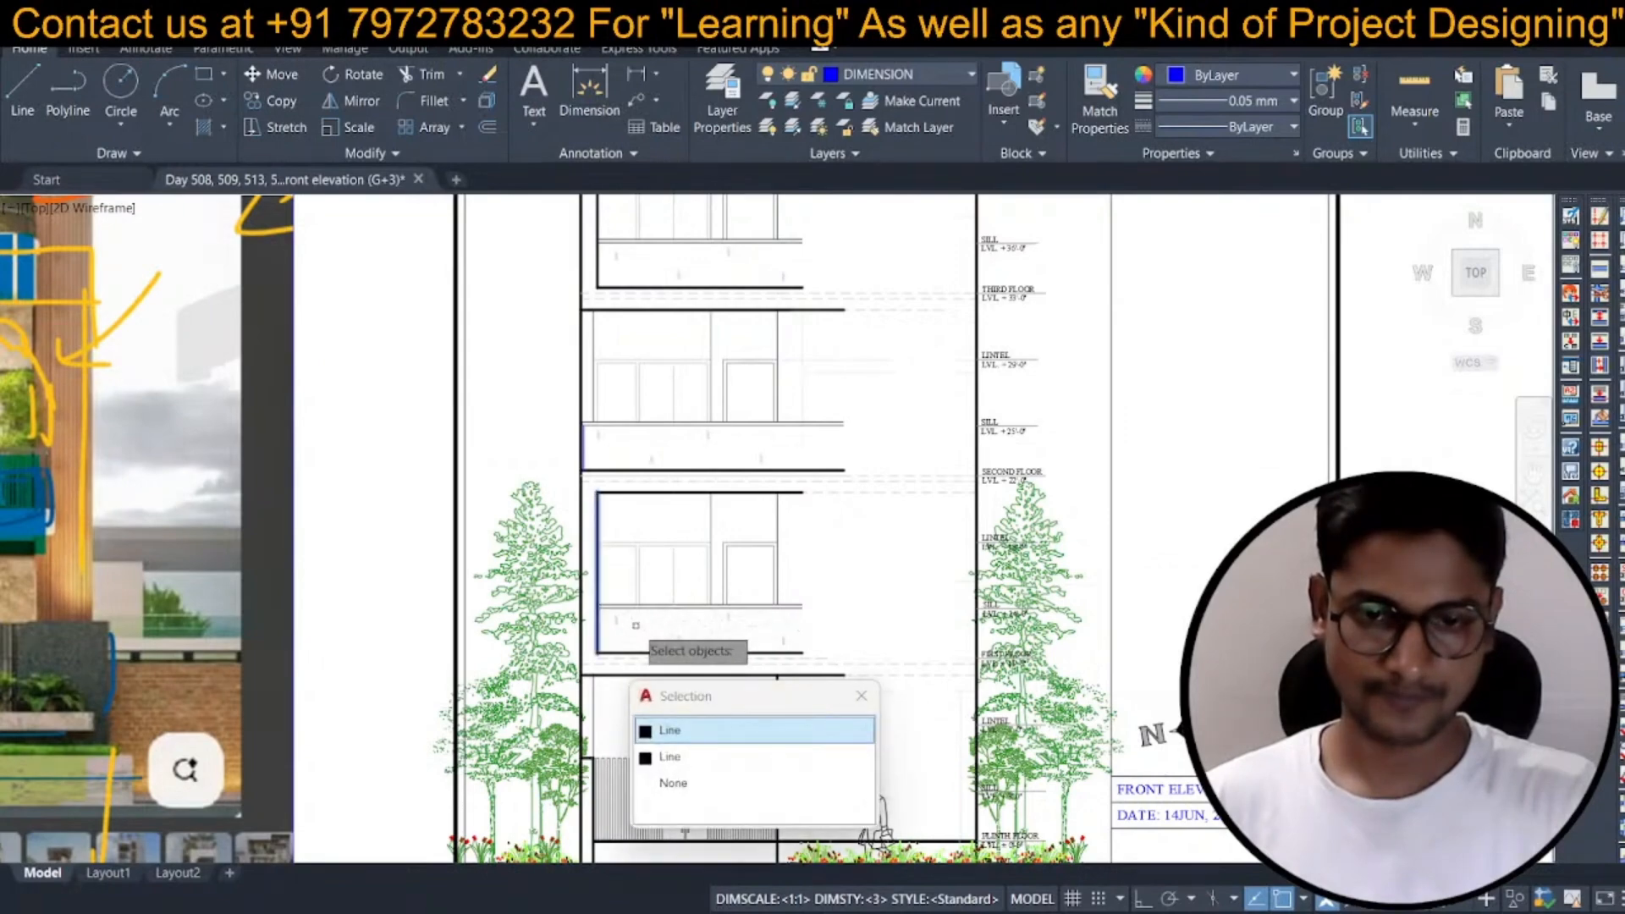
key("space")
Compare the stripped elevation with the annotated and clean facade reference images, from the ground floor up to the terrace.
scroll(618, 634, "down", 6)
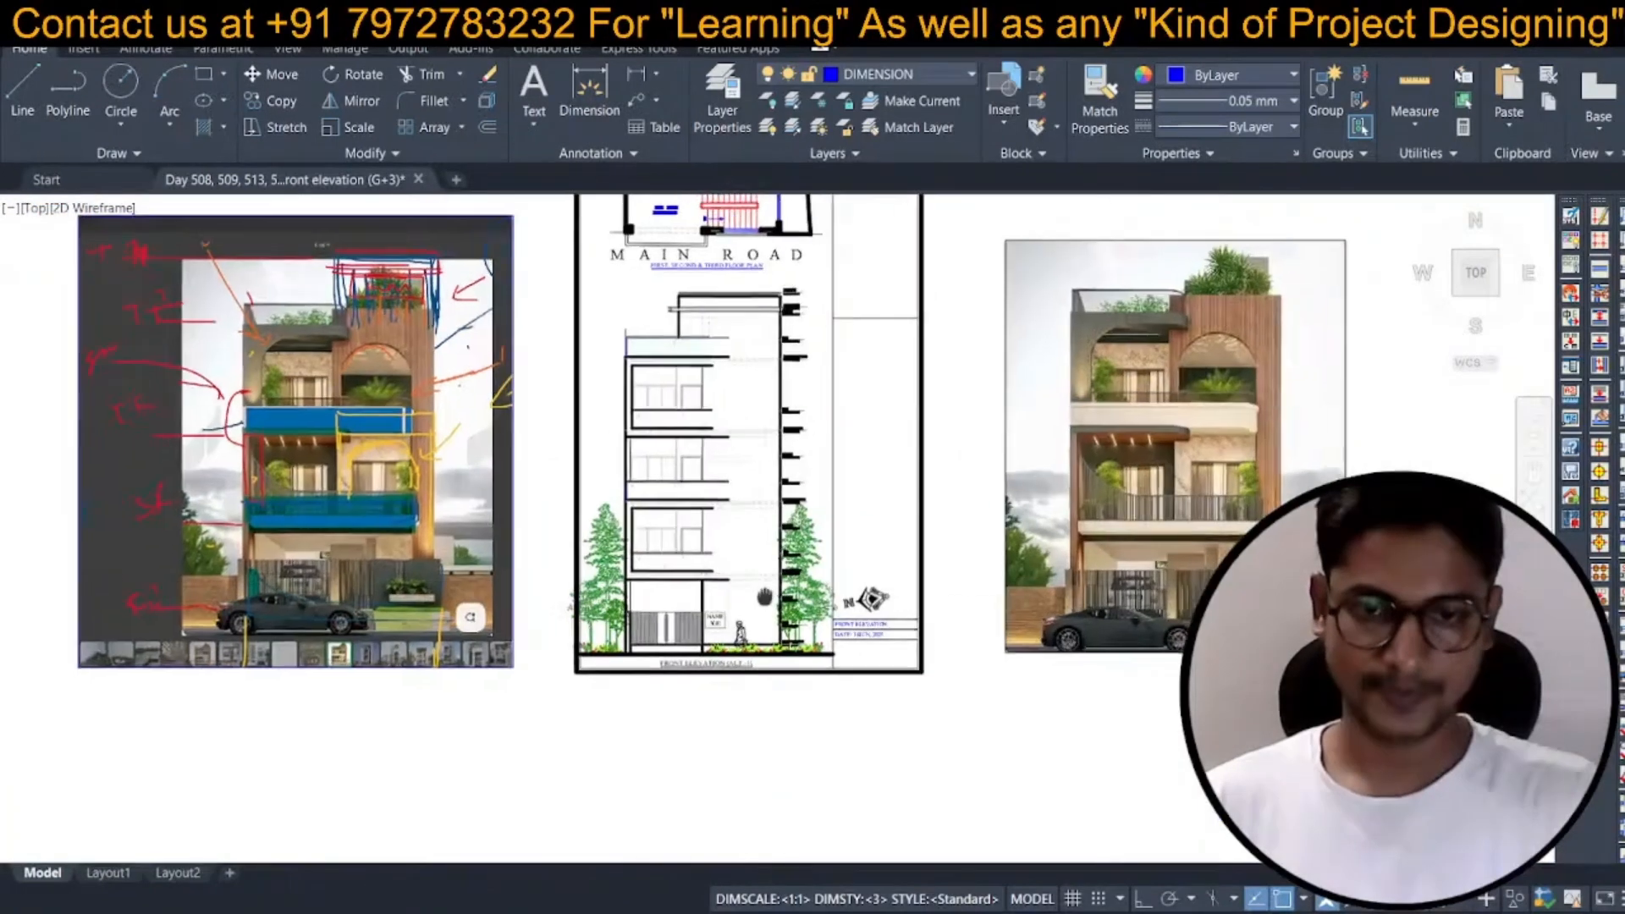
scroll(661, 413, "up", 6)
scroll(743, 450, "down", 5)
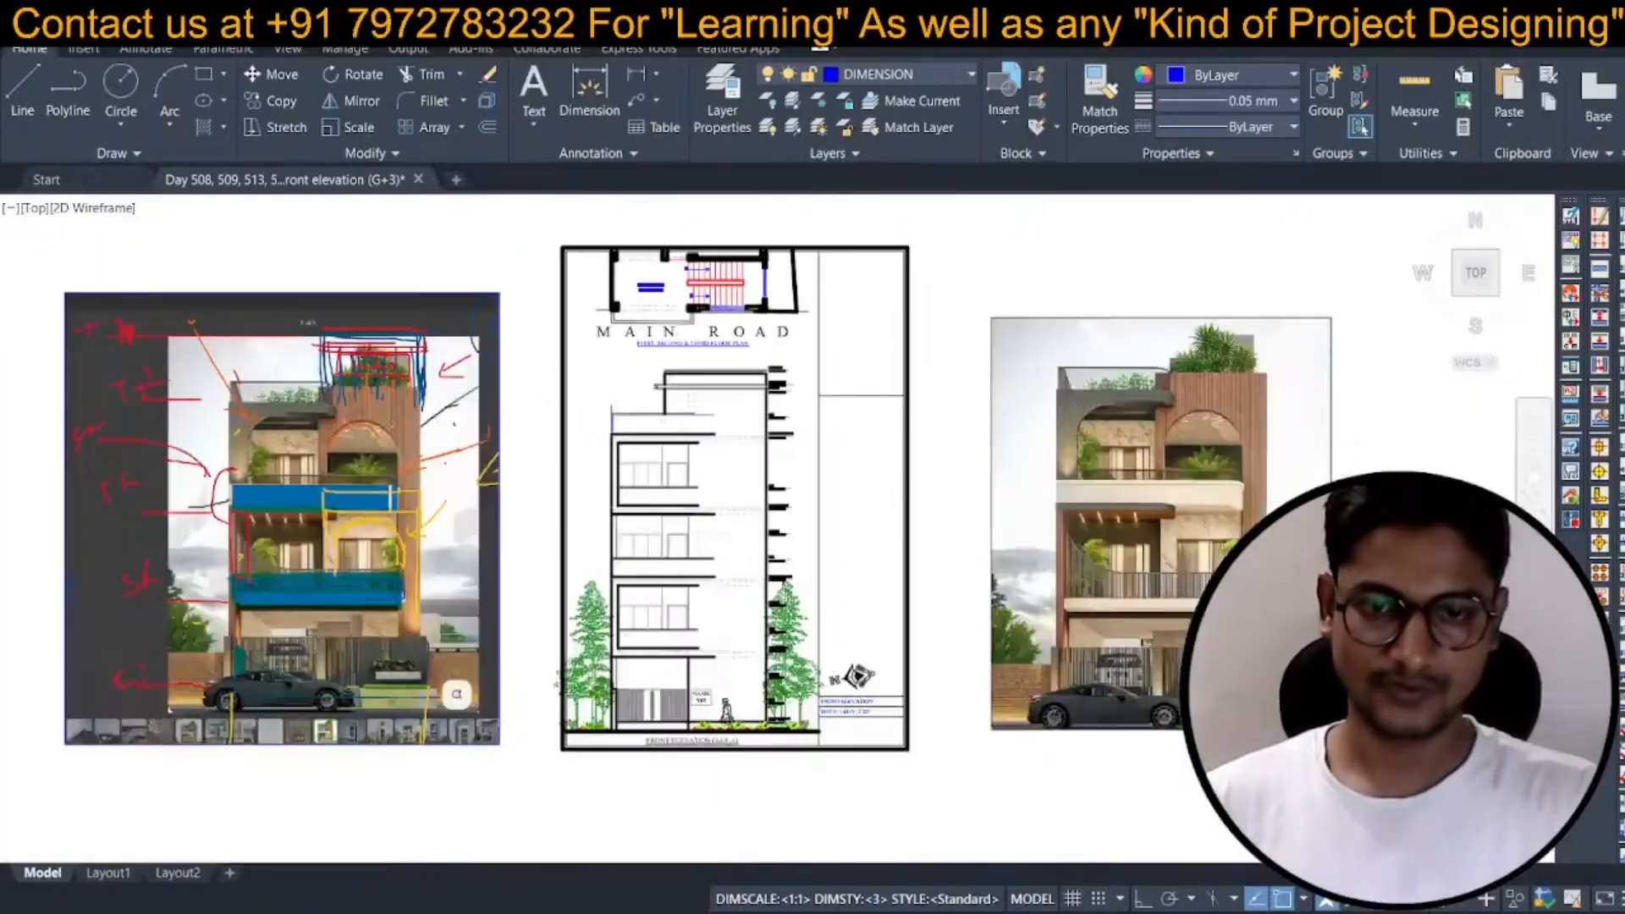
scroll(654, 508, "up", 2)
middle_click_drag(653, 508, 695, 495)
scroll(751, 638, "up", 2)
middle_click_drag(754, 637, 824, 638)
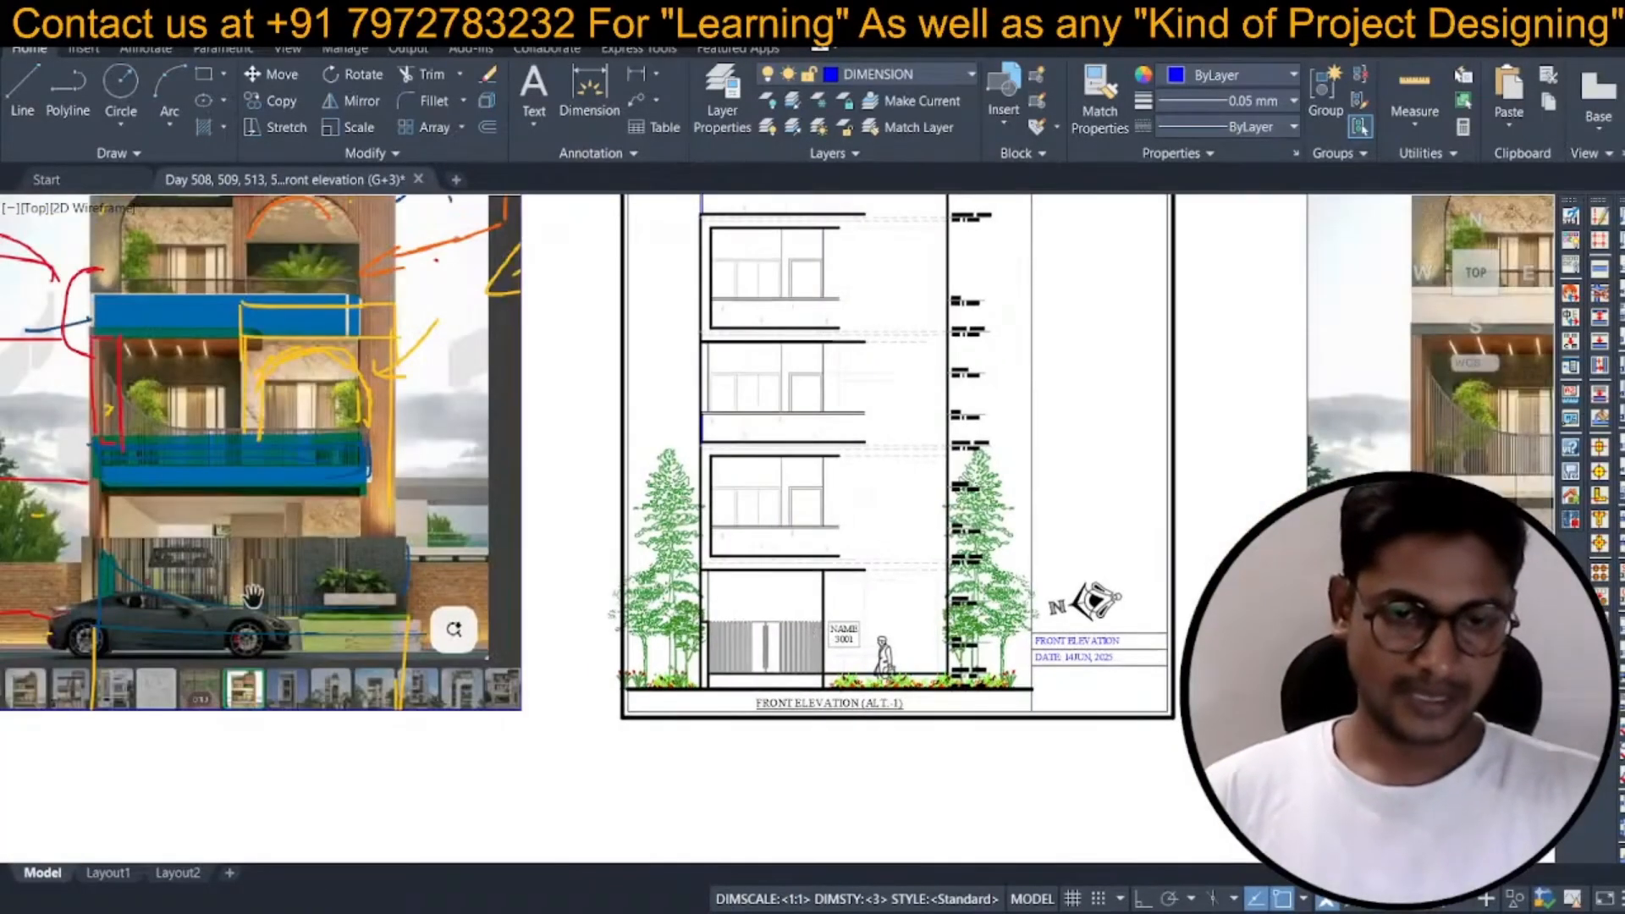
scroll(252, 595, "down", 4)
middle_click_drag(525, 376, 507, 207)
scroll(506, 449, "up", 4)
scroll(612, 584, "down", 2)
middle_click_drag(612, 584, 658, 548)
scroll(542, 569, "up", 2)
middle_click_drag(537, 569, 633, 569)
scroll(680, 561, "down", 2)
middle_click_drag(848, 576, 652, 555)
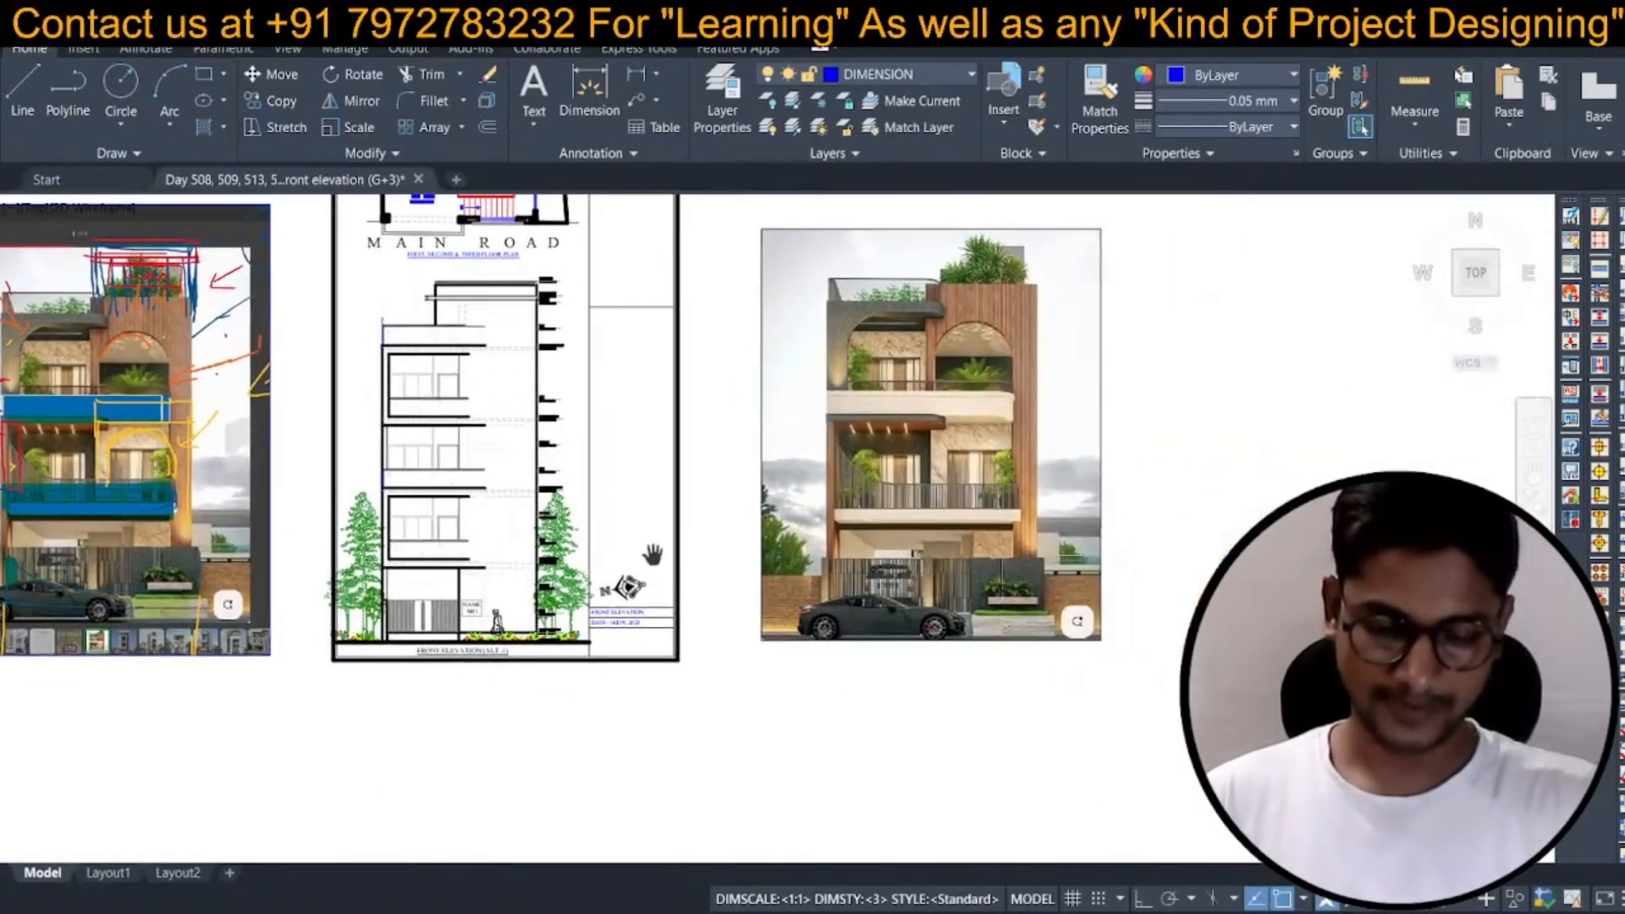
scroll(855, 538, "up", 2)
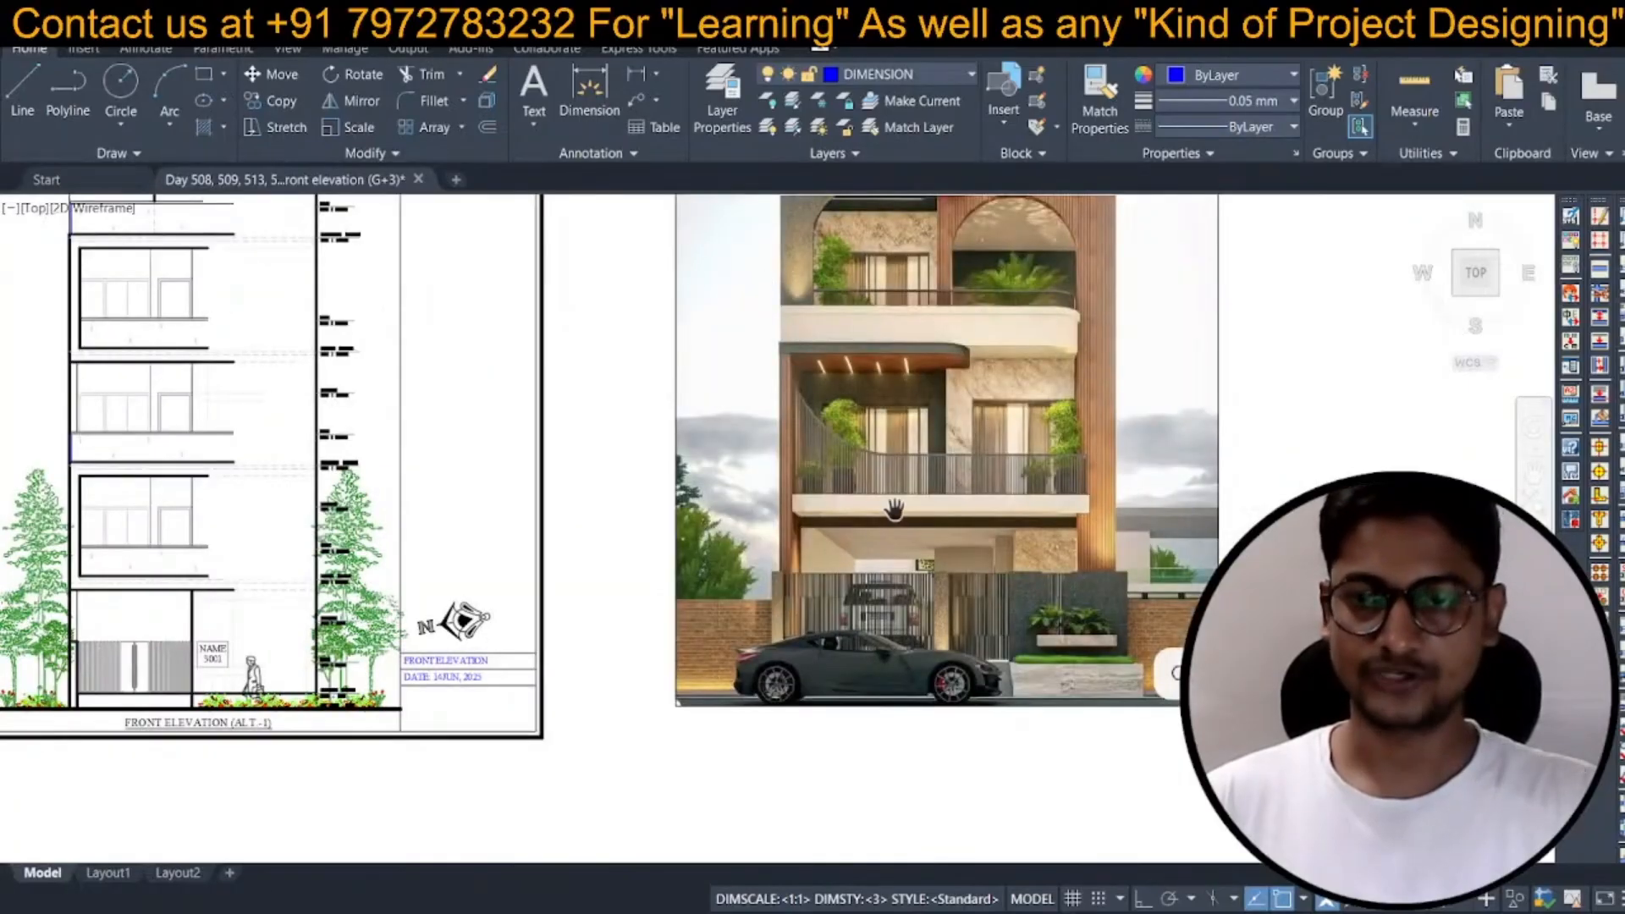
scroll(1070, 386, "down", 4)
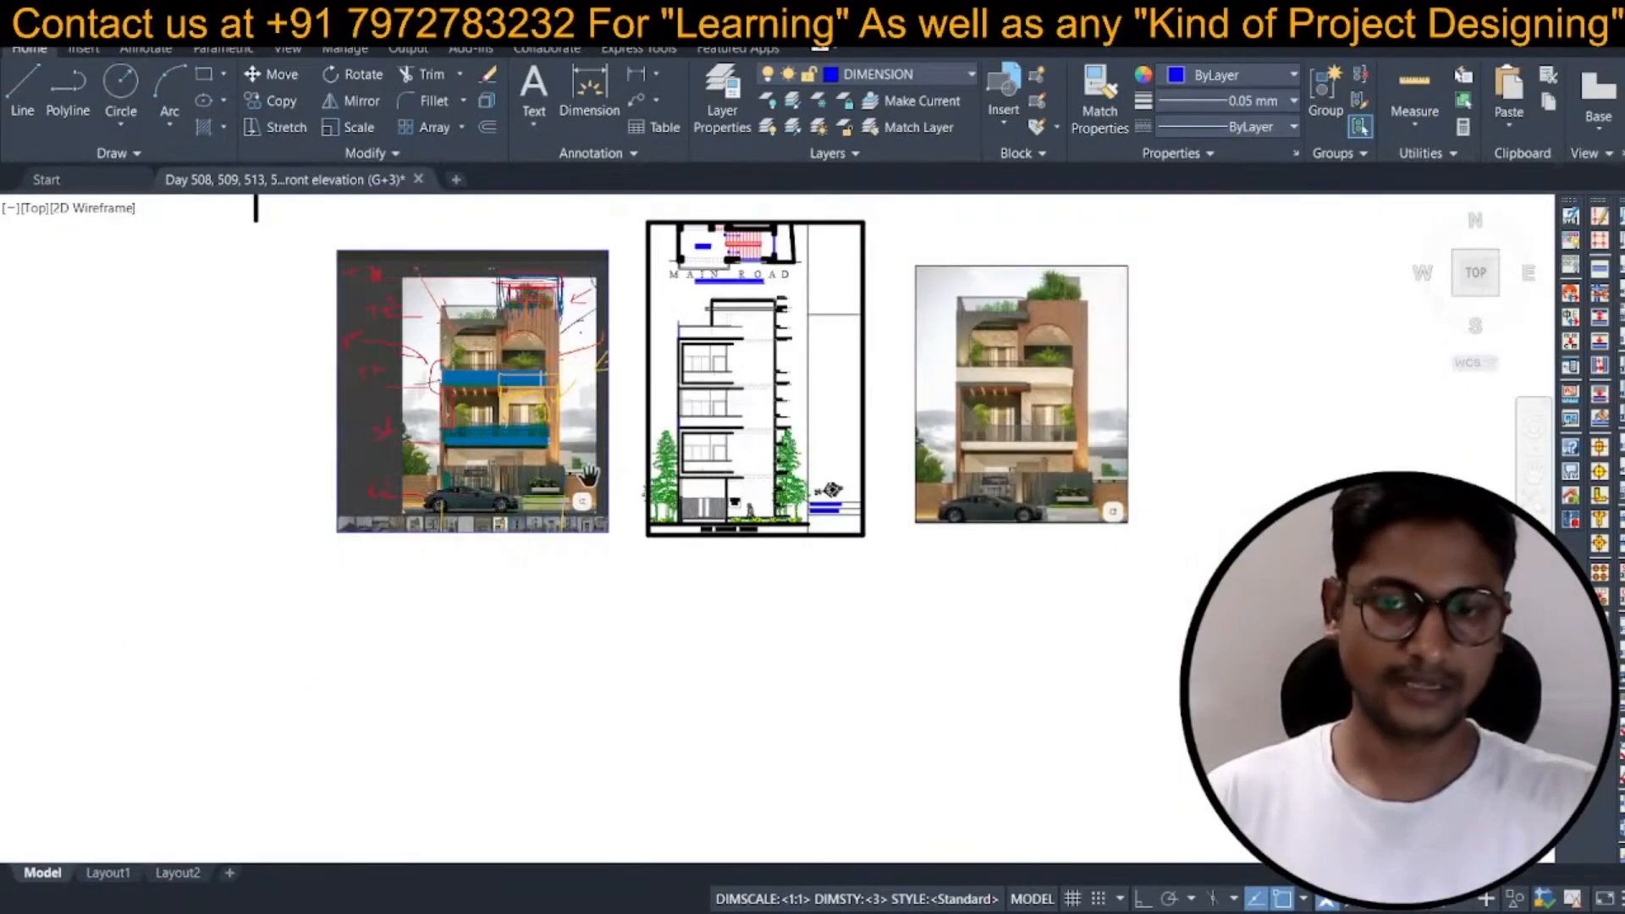
scroll(588, 476, "up", 5)
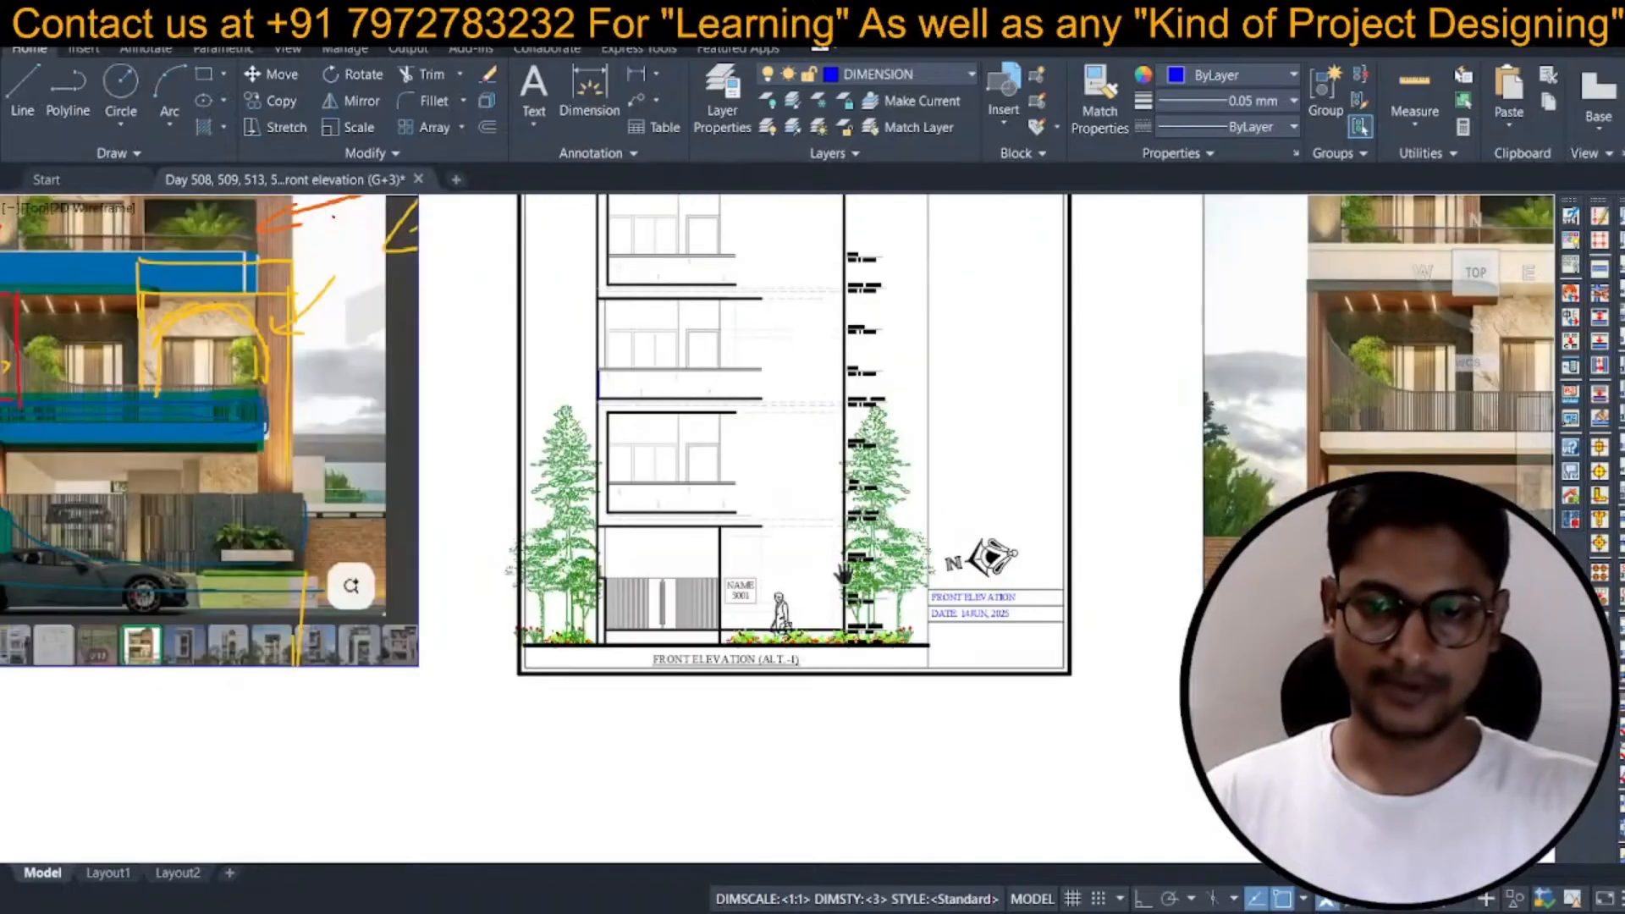
Erase the NAME 3001 plate beside the entrance gate on the ground floor.
scroll(753, 586, "up", 6)
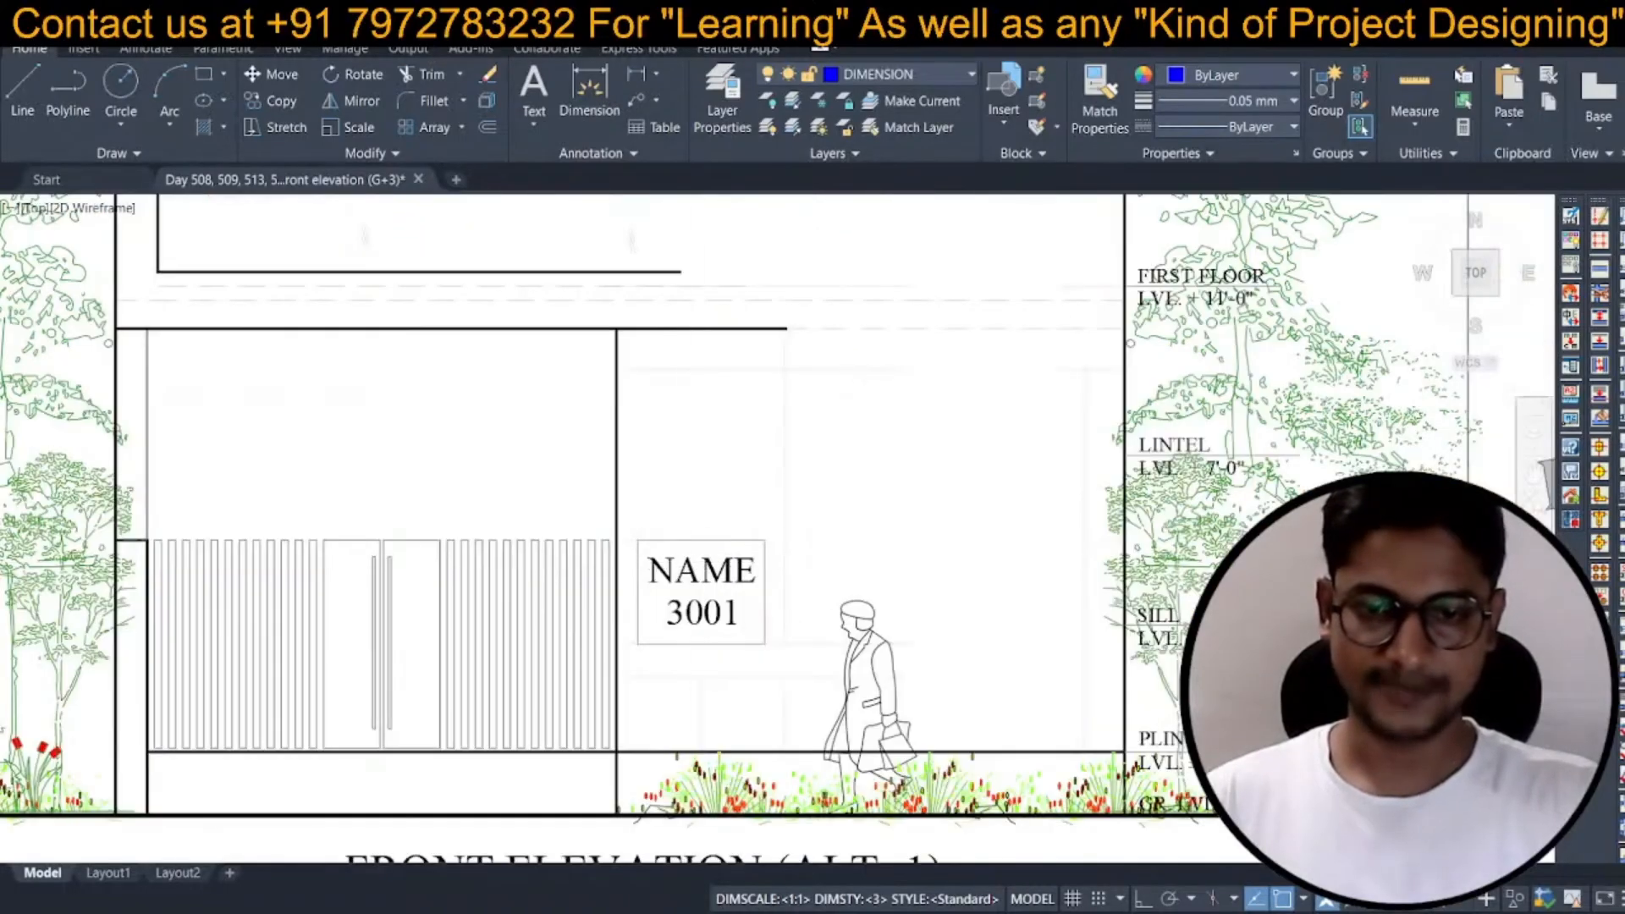
scroll(640, 542, "up", 2)
left_click(624, 519)
left_click(881, 723)
key("Return")
scroll(878, 622, "down", 4)
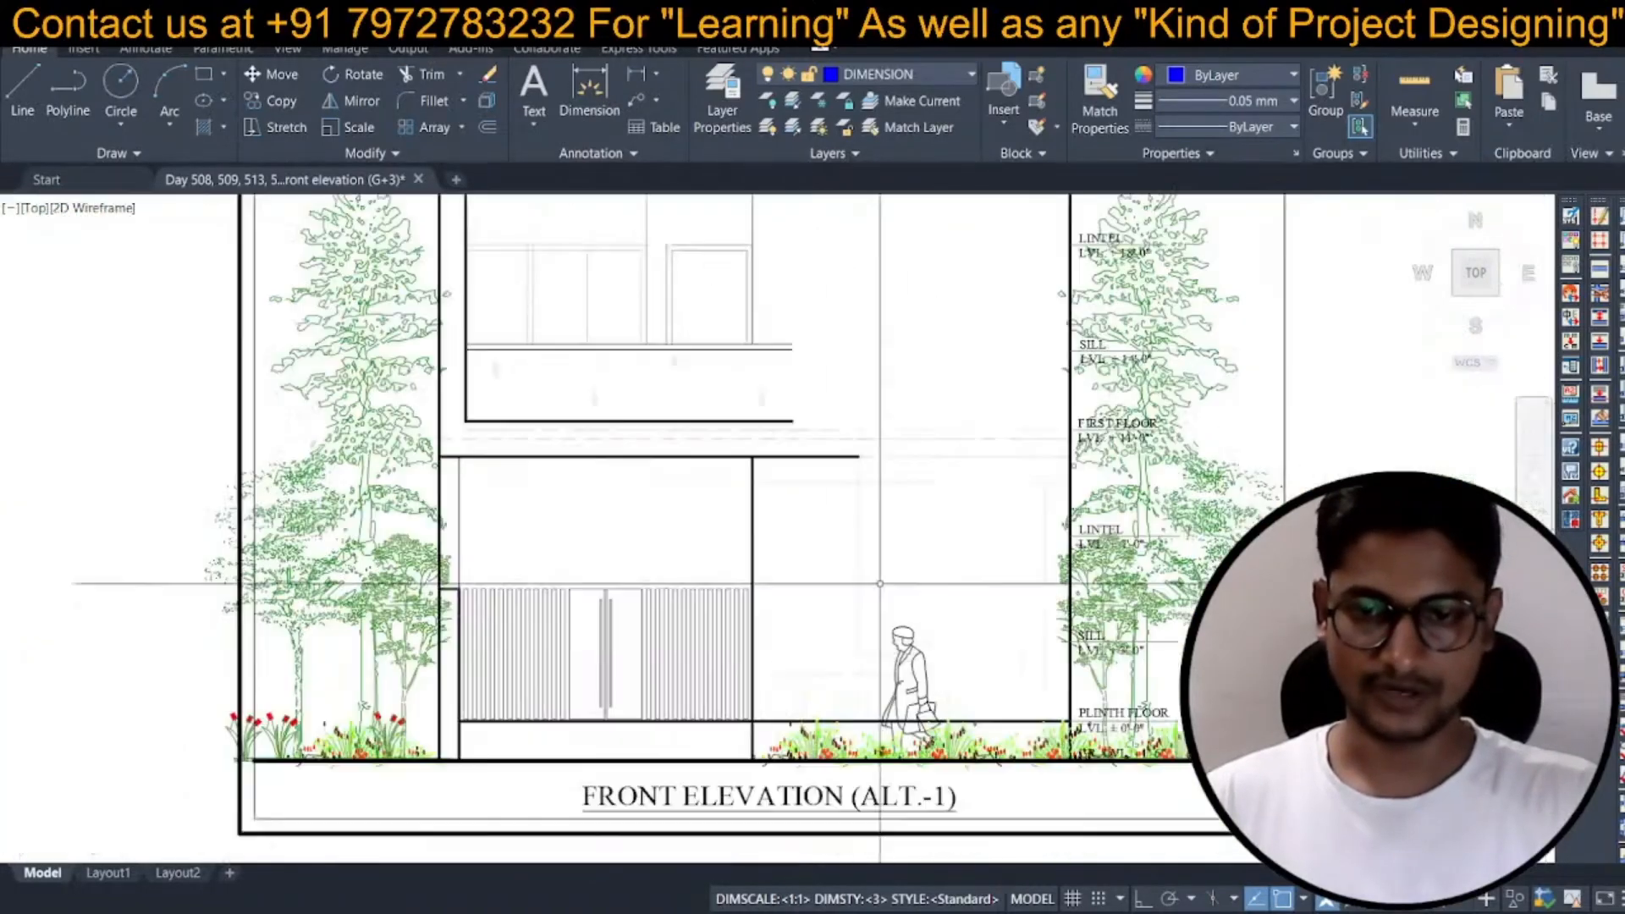
Erase the faint wall joint lines between the gate column and the walking figure on the ground floor.
type("e")
key("Return")
left_click(894, 522)
left_click(836, 500)
left_click(836, 513)
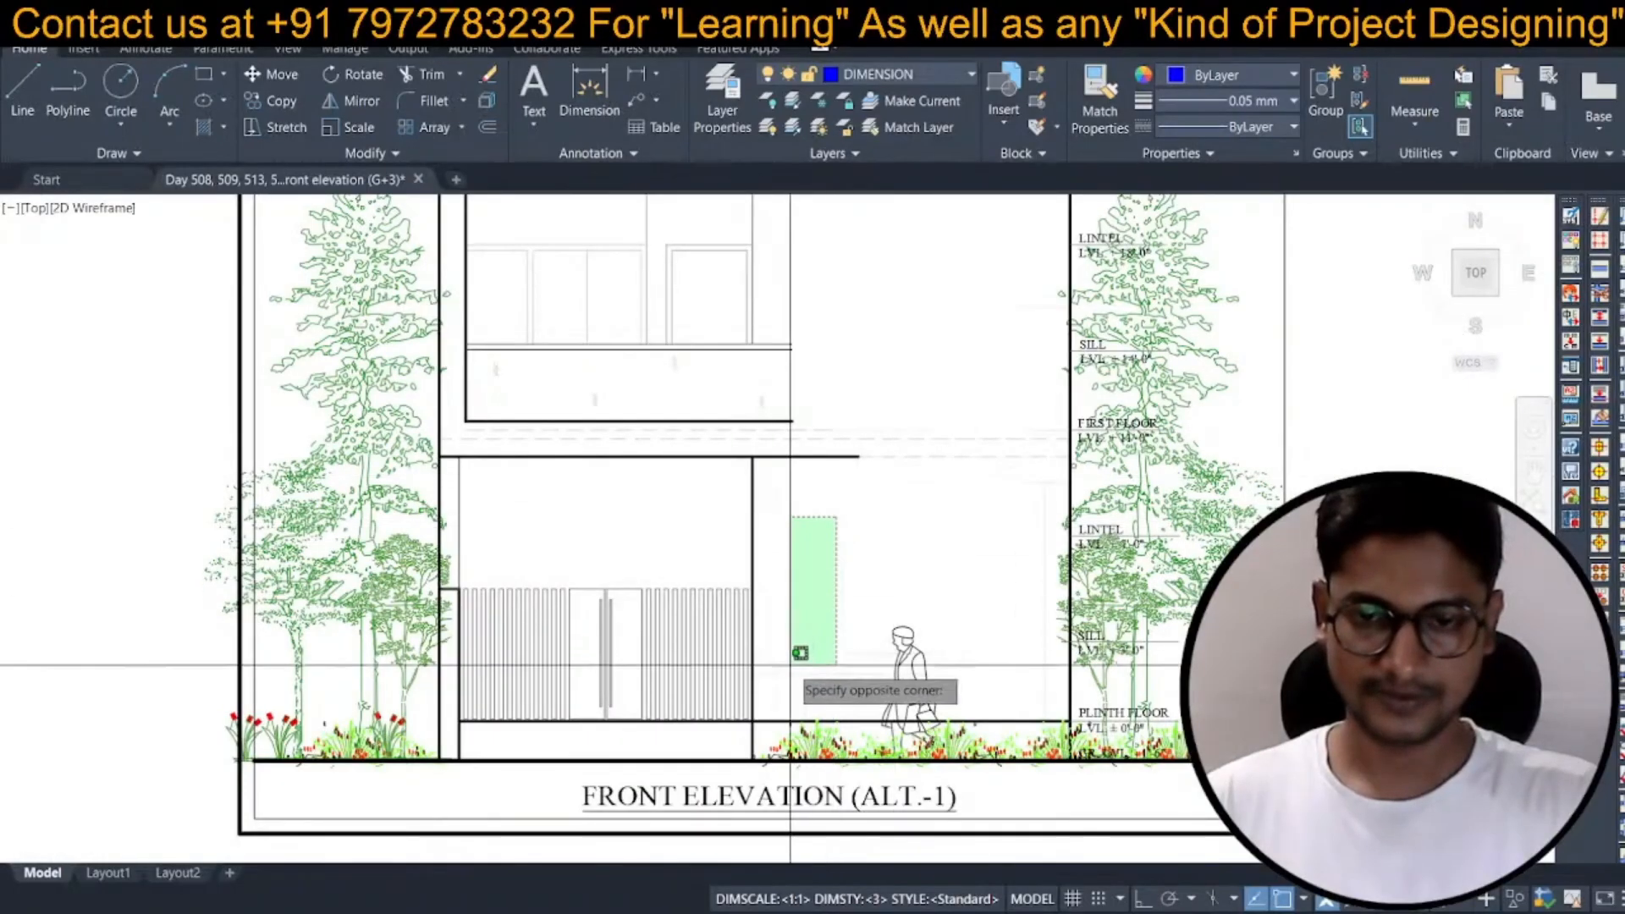
left_click(791, 666)
key("Return")
left_click(822, 678)
left_click(796, 627)
type("e")
key("Return")
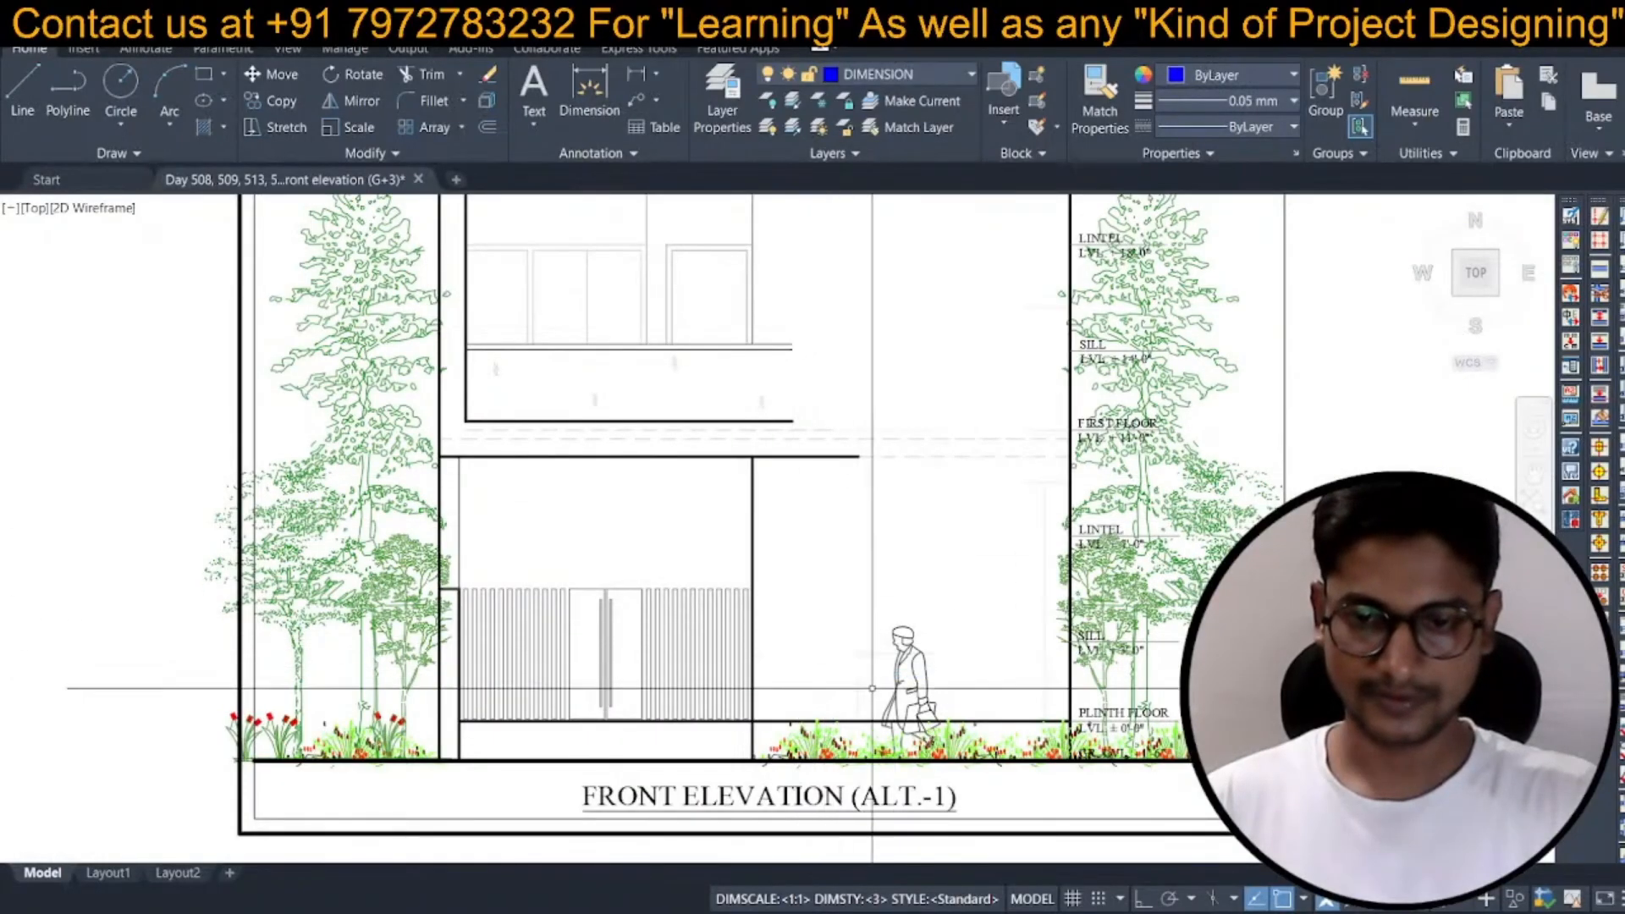
Erase the walking figure and the remaining faint joint lines near the right wall of the ground floor.
type("e")
key("Return")
left_click(902, 656)
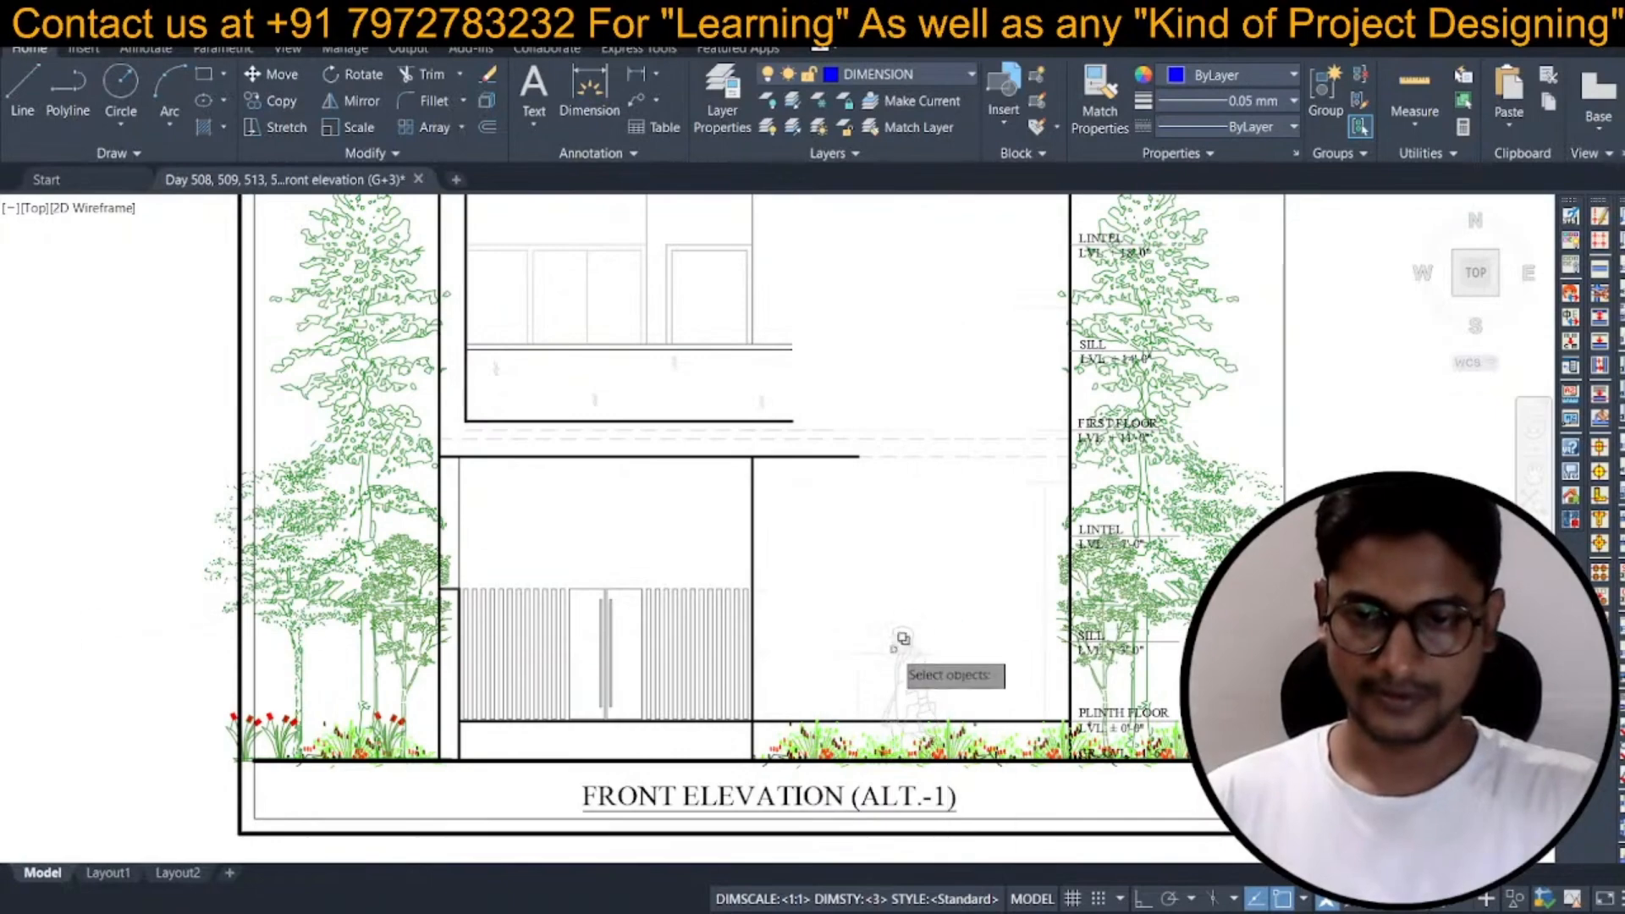
key("Return")
key("Return")
left_click(973, 384)
left_click(1082, 705)
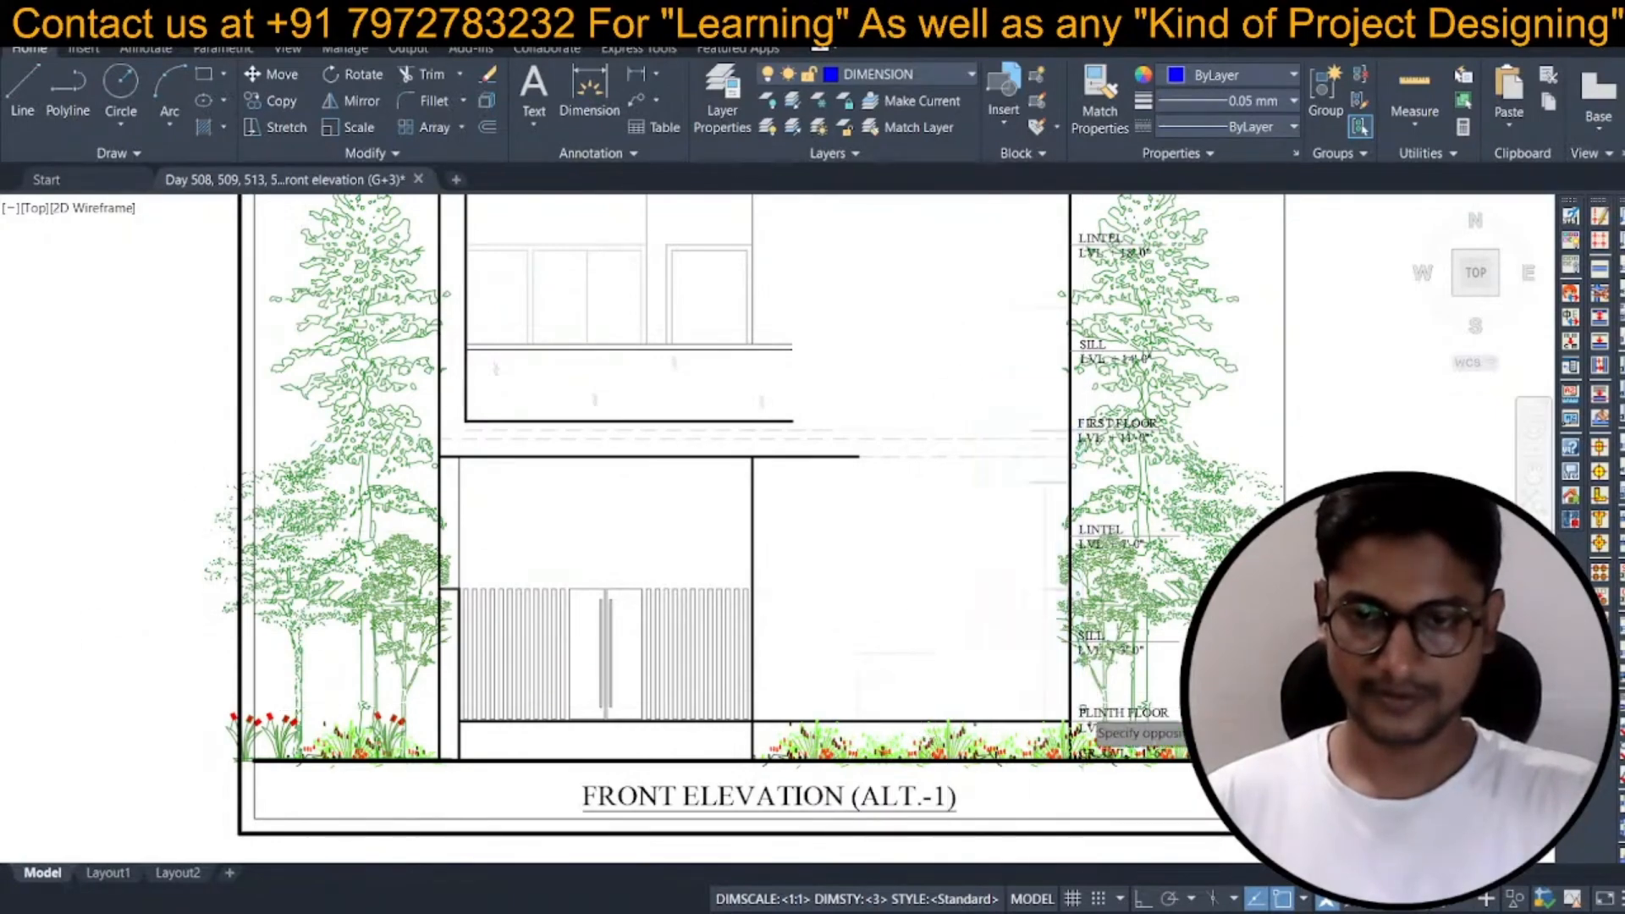
key("Return")
Erase the leftover wall joint lines beside the first- to third-floor balconies.
middle_click_drag(933, 570, 947, 752)
scroll(947, 659, "down", 2)
middle_click_drag(889, 457, 880, 492)
scroll(847, 327, "up", 3)
left_click(832, 234)
scroll(895, 424, "down", 3)
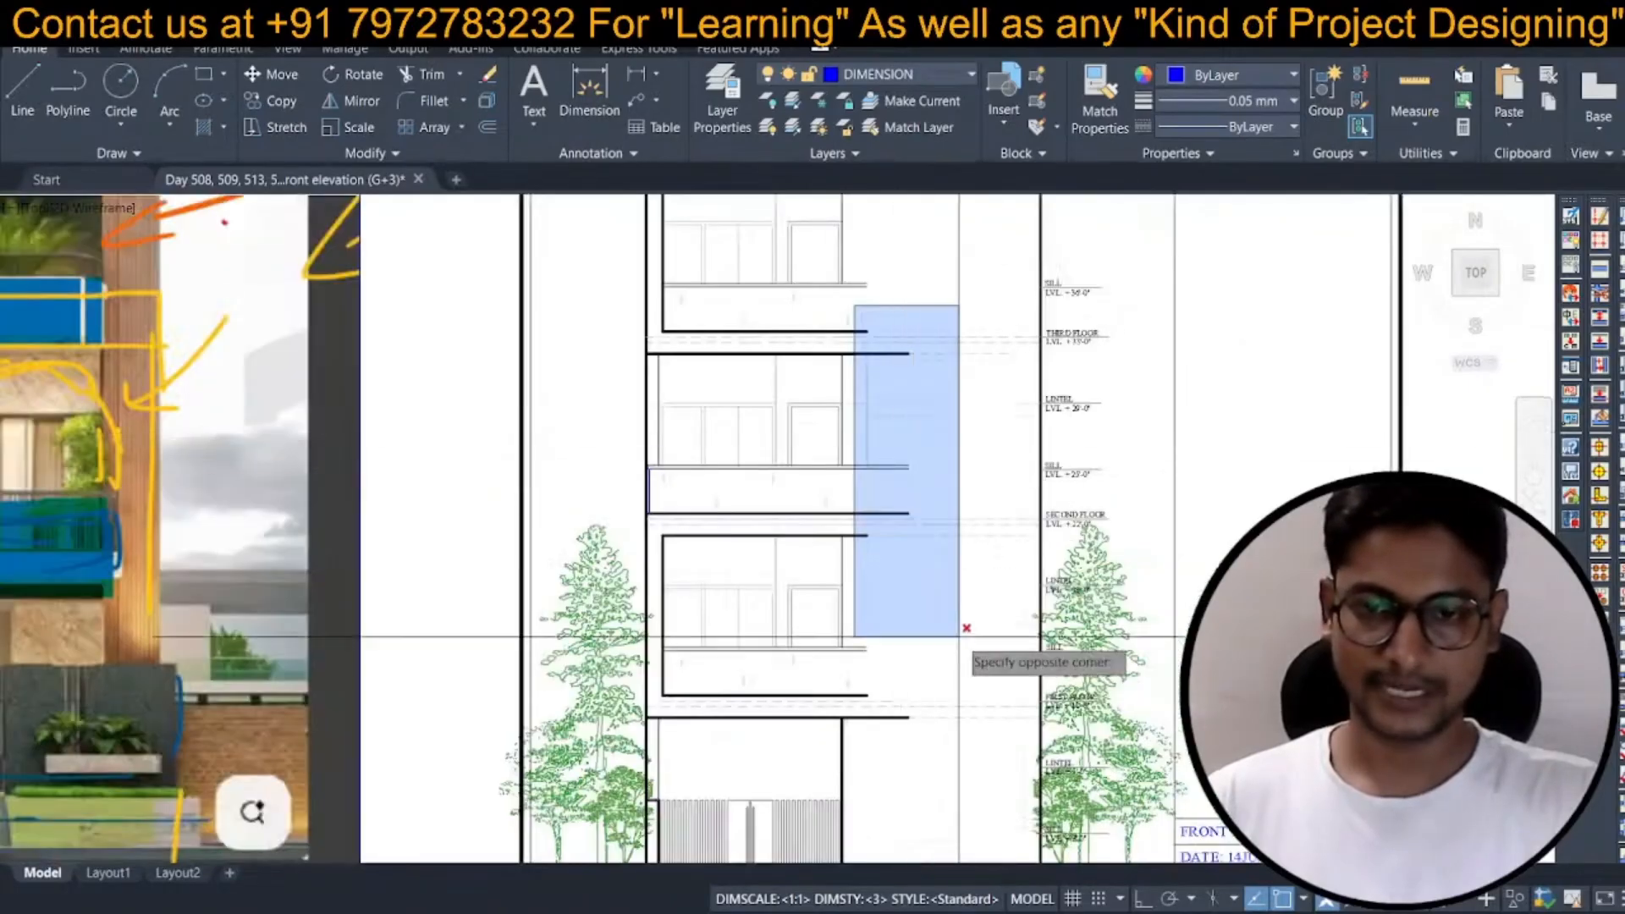
left_click(1003, 730)
middle_click_drag(955, 406, 955, 570)
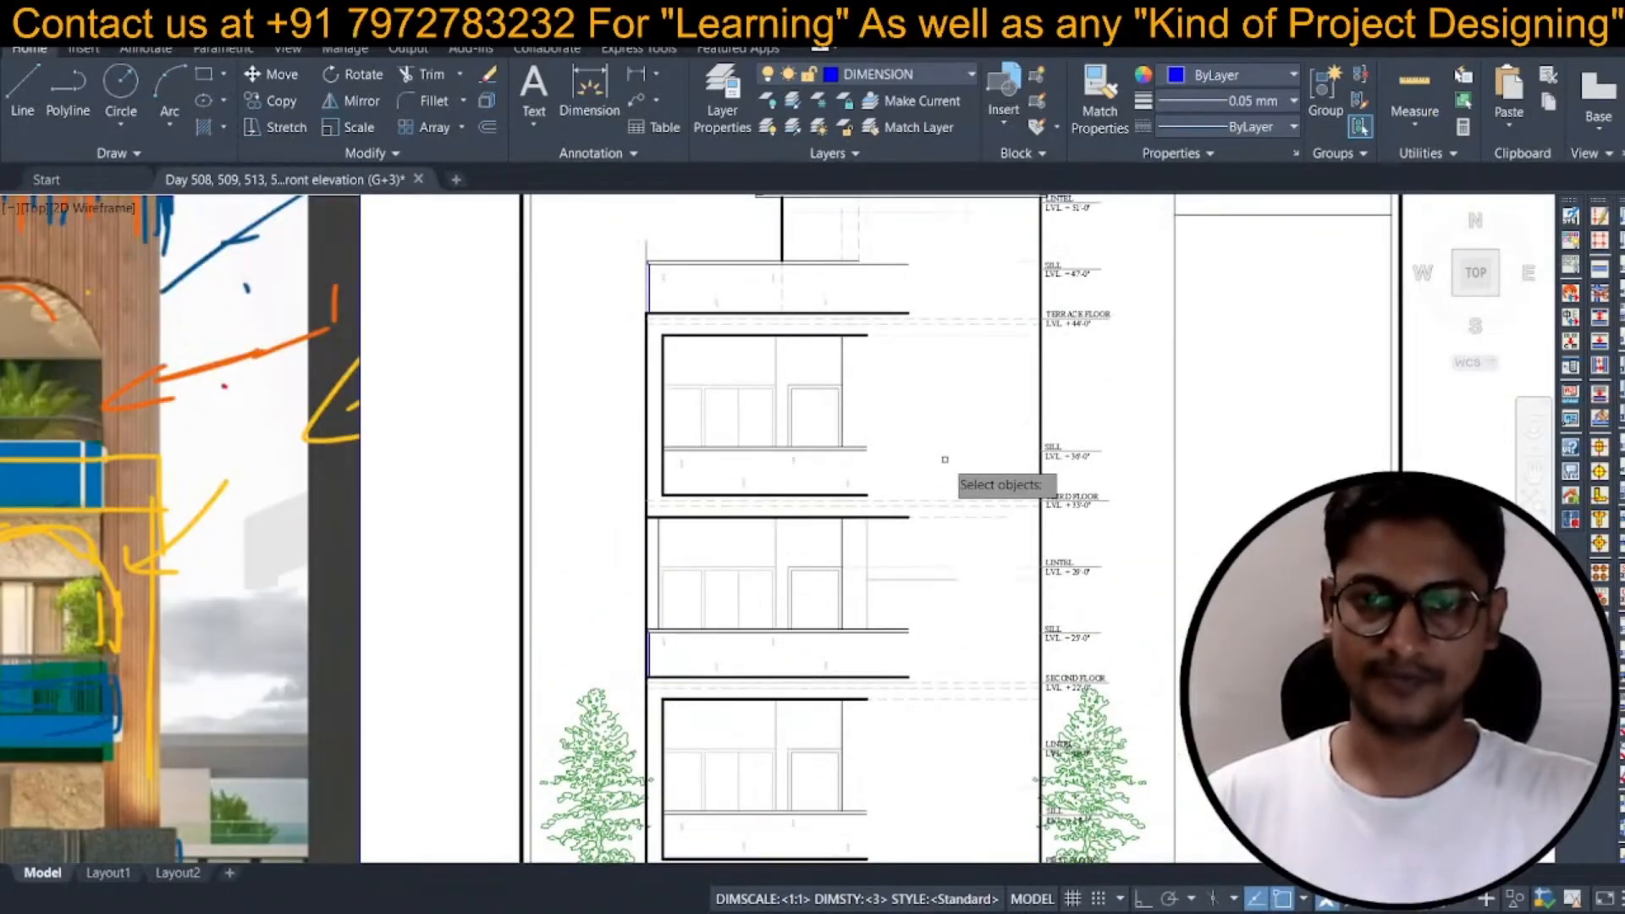
key("space")
Erase the faint wall joint lines inside the tower, below the projecting slab.
middle_click_drag(958, 414, 932, 570)
scroll(867, 339, "up", 2)
type("e")
key("space")
scroll(694, 357, "up", 4)
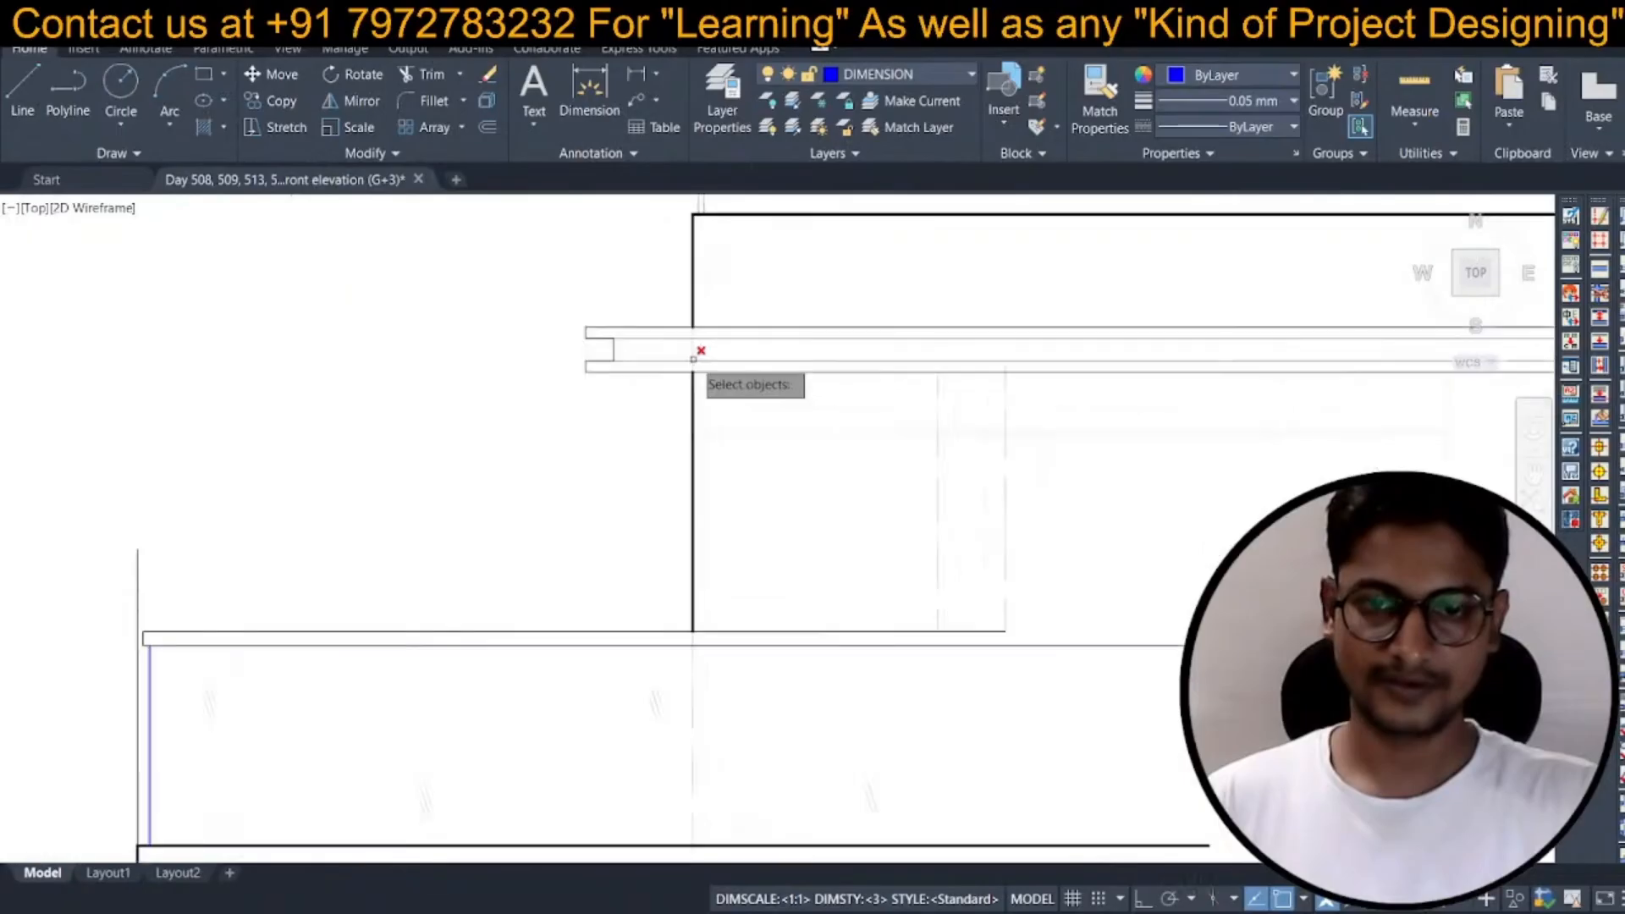
left_click(643, 375)
scroll(643, 374, "down", 3)
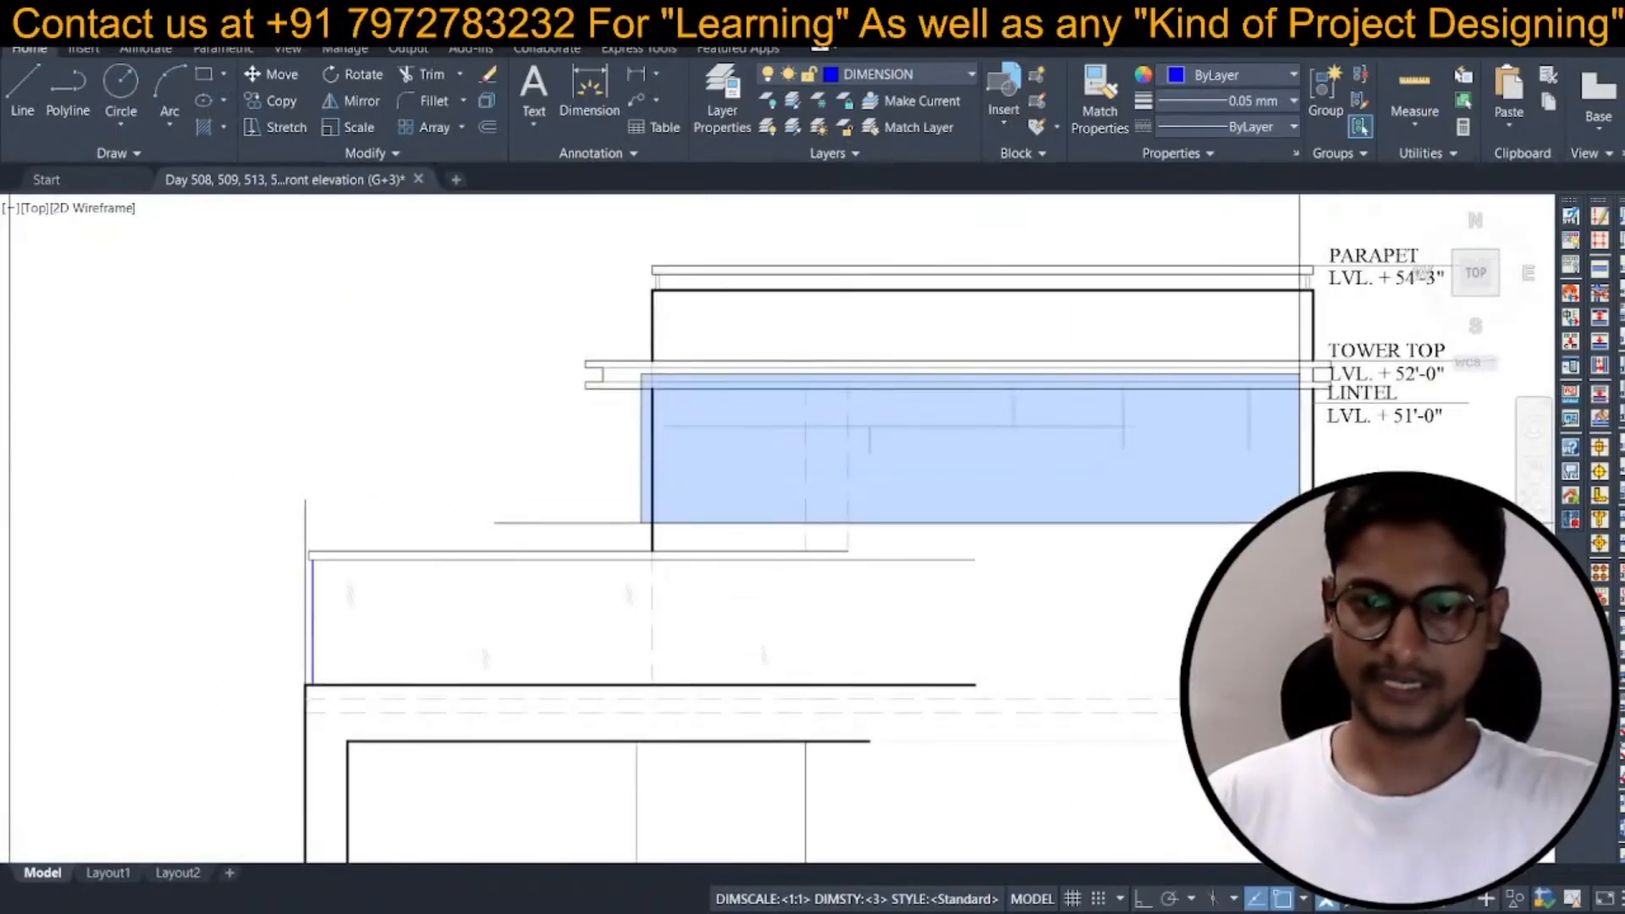
left_click(1295, 544)
scroll(959, 604, "down", 6)
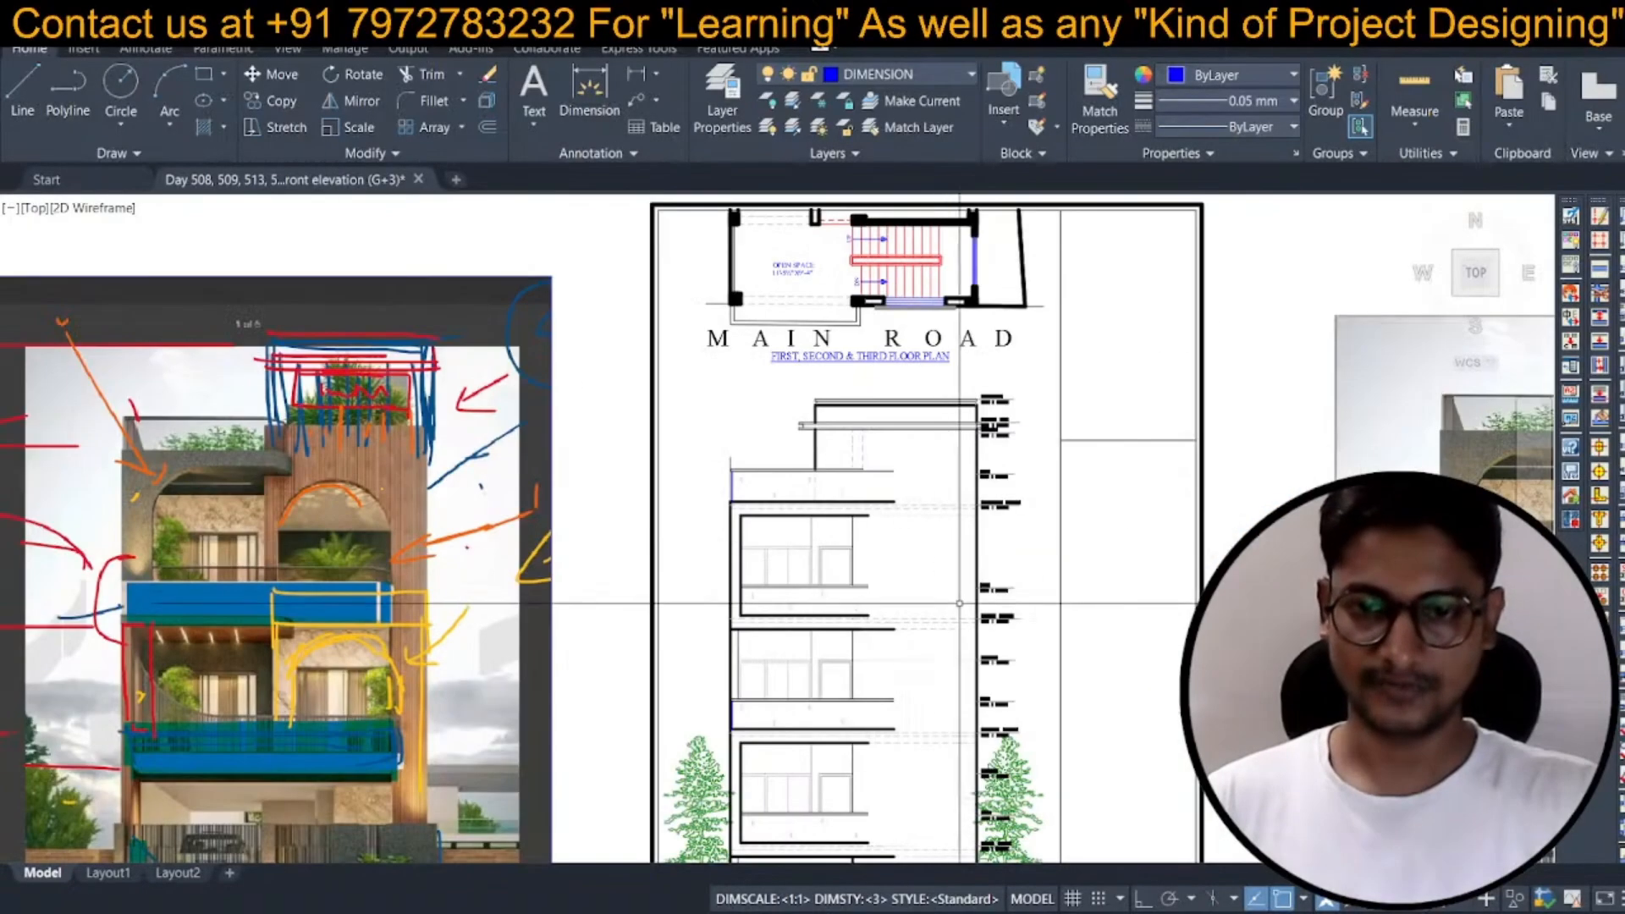
middle_click_drag(959, 604, 865, 447)
middle_click_drag(813, 510, 805, 447)
middle_click_drag(799, 549, 796, 478)
scroll(796, 477, "down", 4)
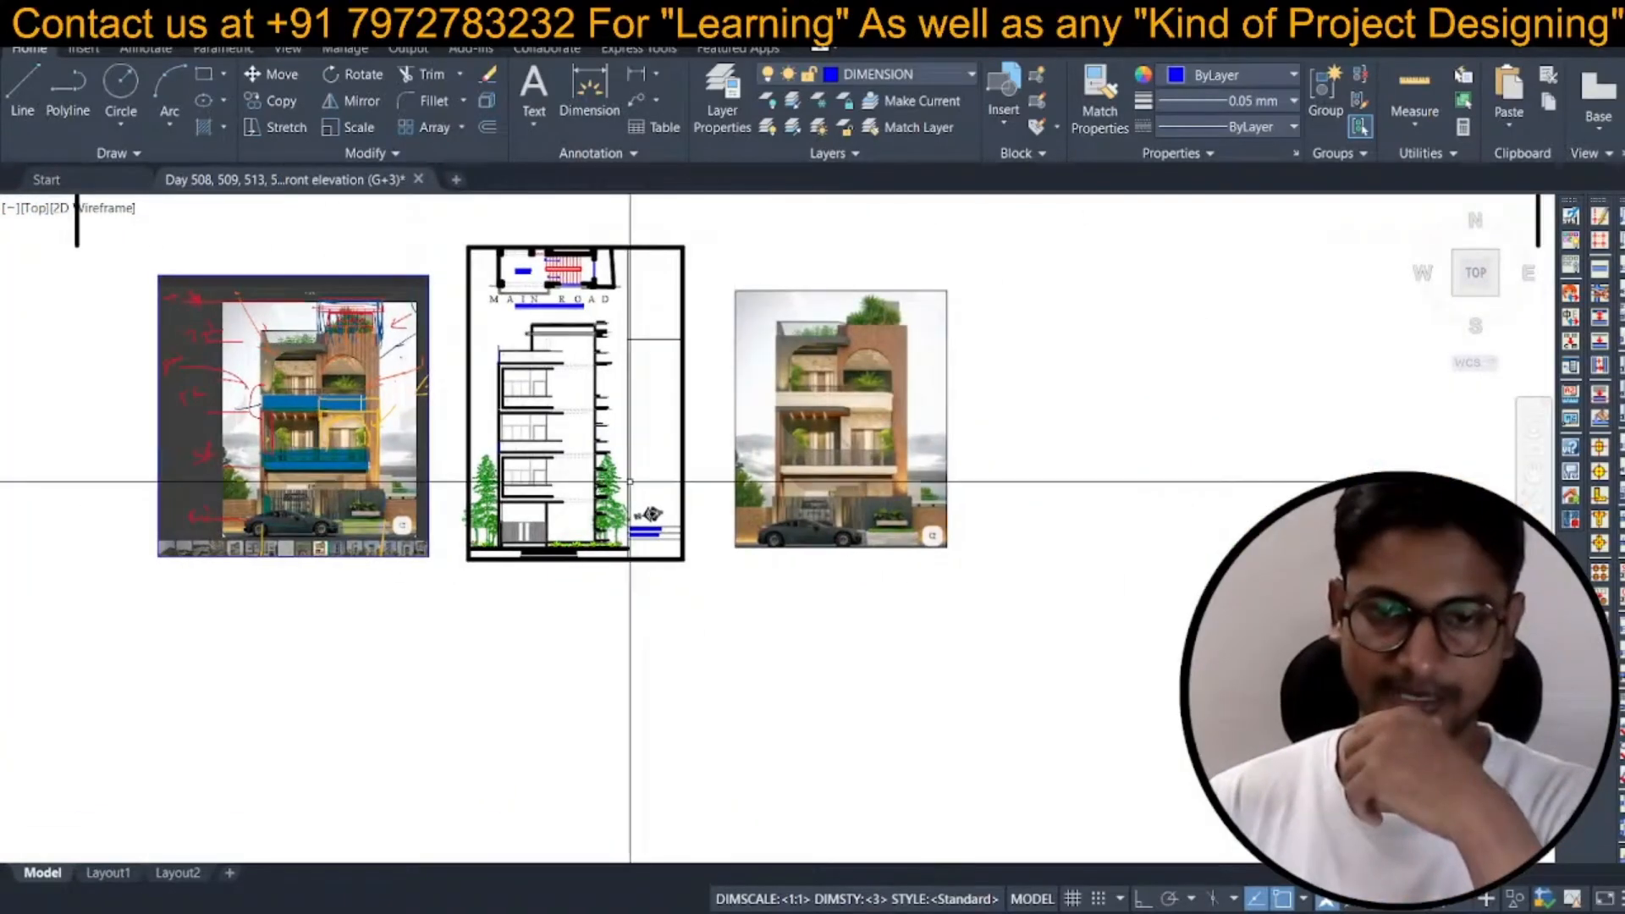
Compare the stripped front elevation with the annotated reference and the clean render, focusing on the floor and balcony arrangement.
scroll(764, 450, "up", 2)
middle_click_drag(762, 442, 1122, 513)
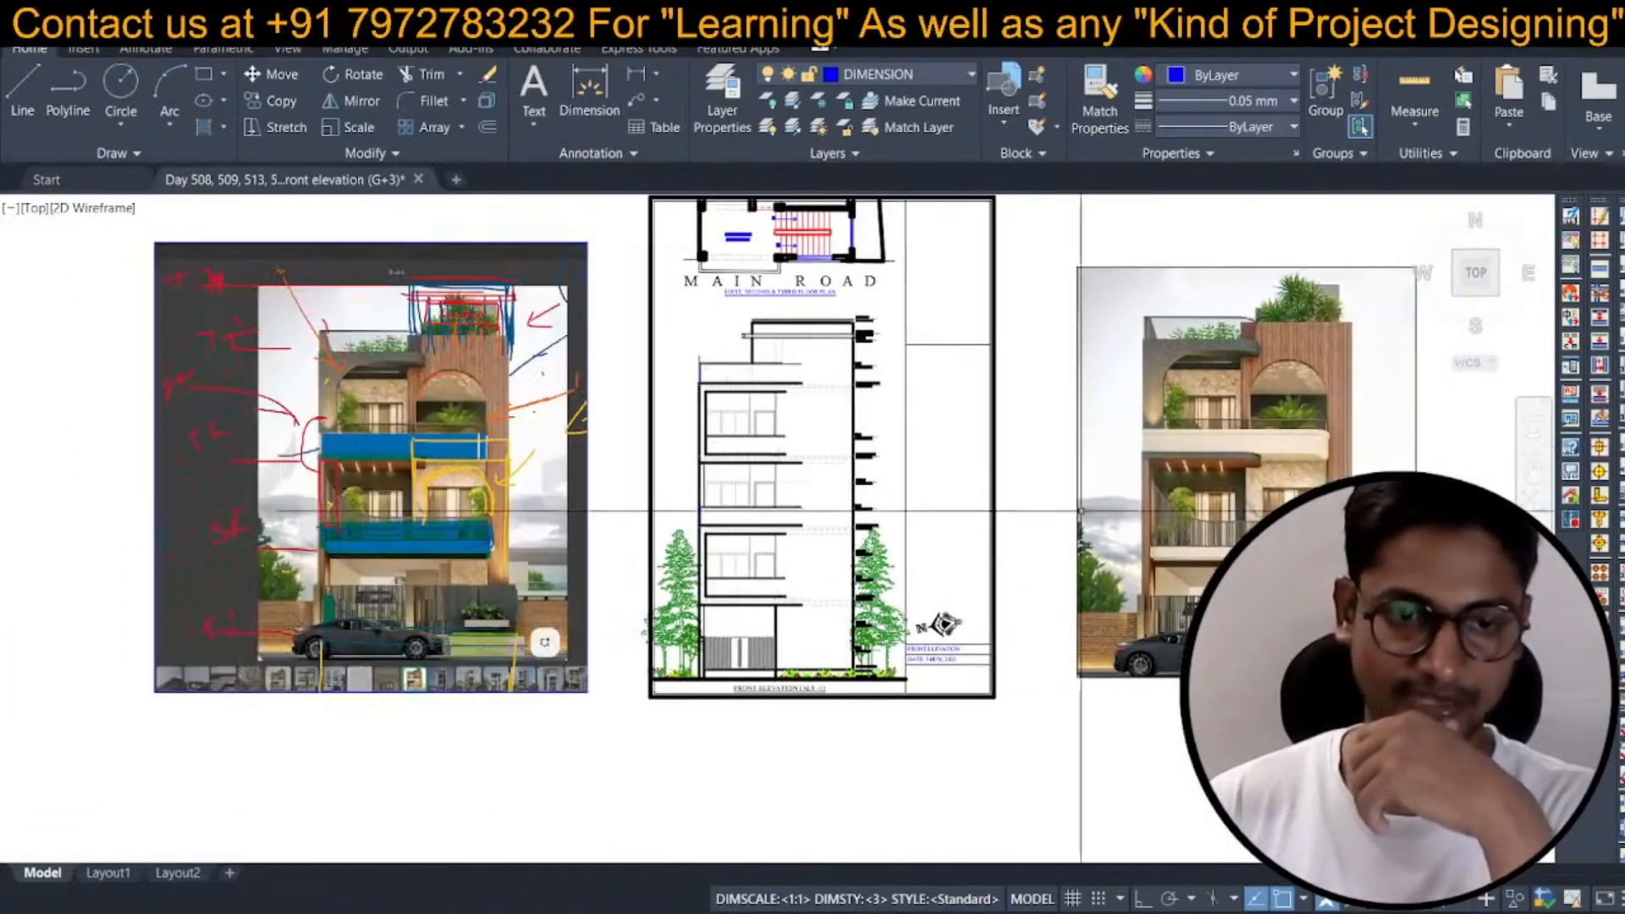
scroll(375, 492, "up", 2)
scroll(376, 492, "down", 2)
middle_click_drag(696, 503, 681, 496)
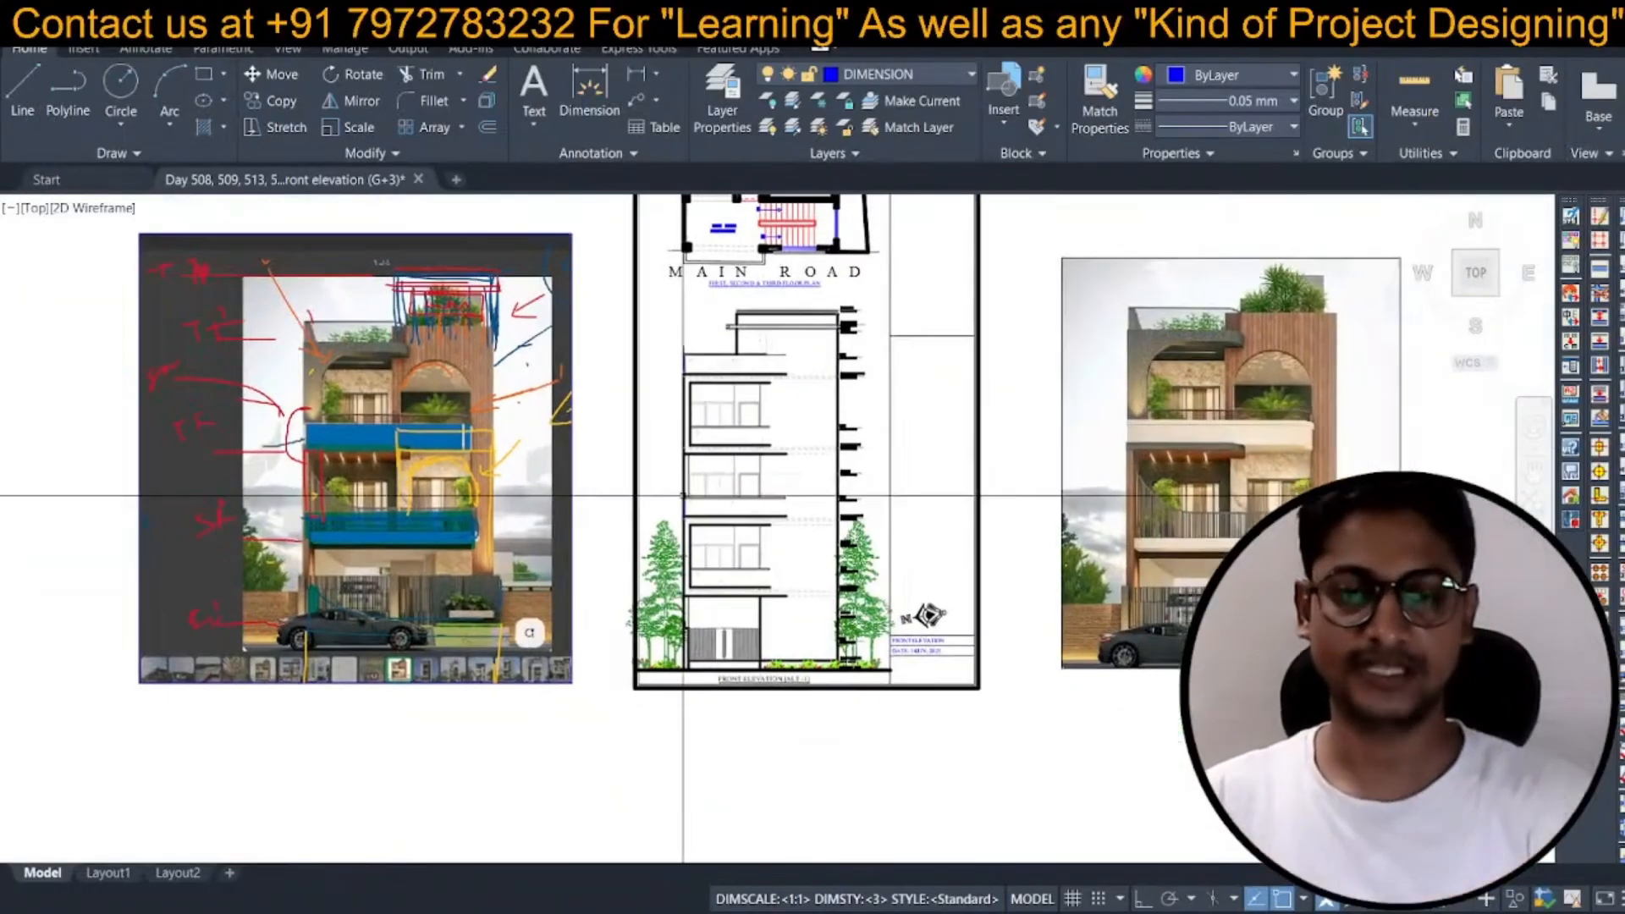
middle_click_drag(1159, 502, 936, 495)
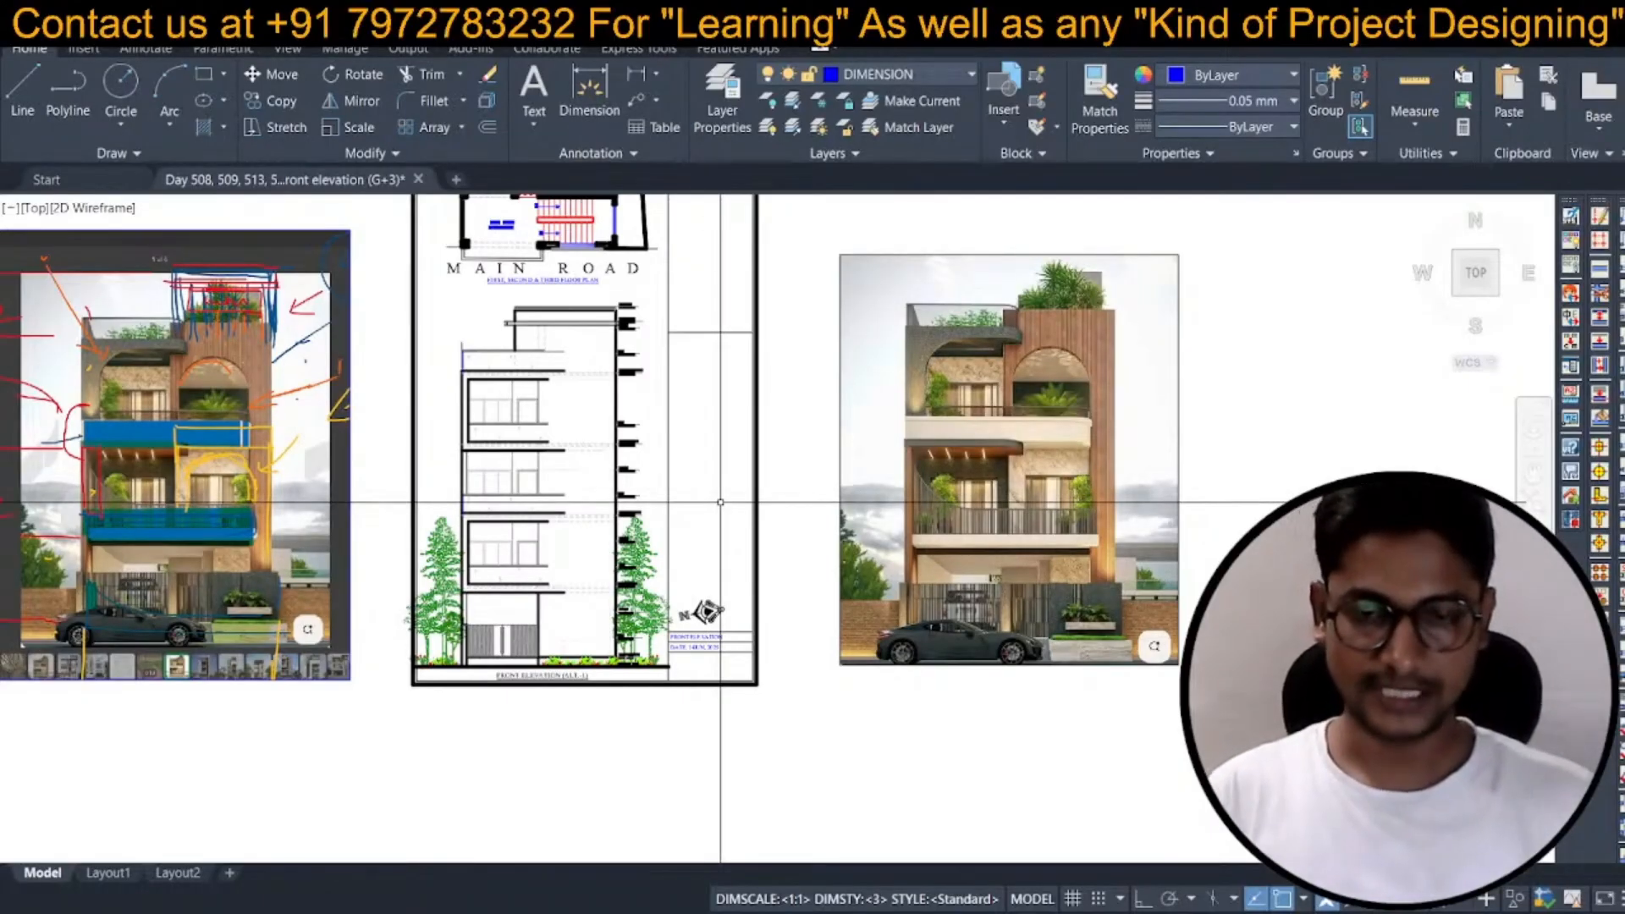
middle_click_drag(720, 502, 719, 501)
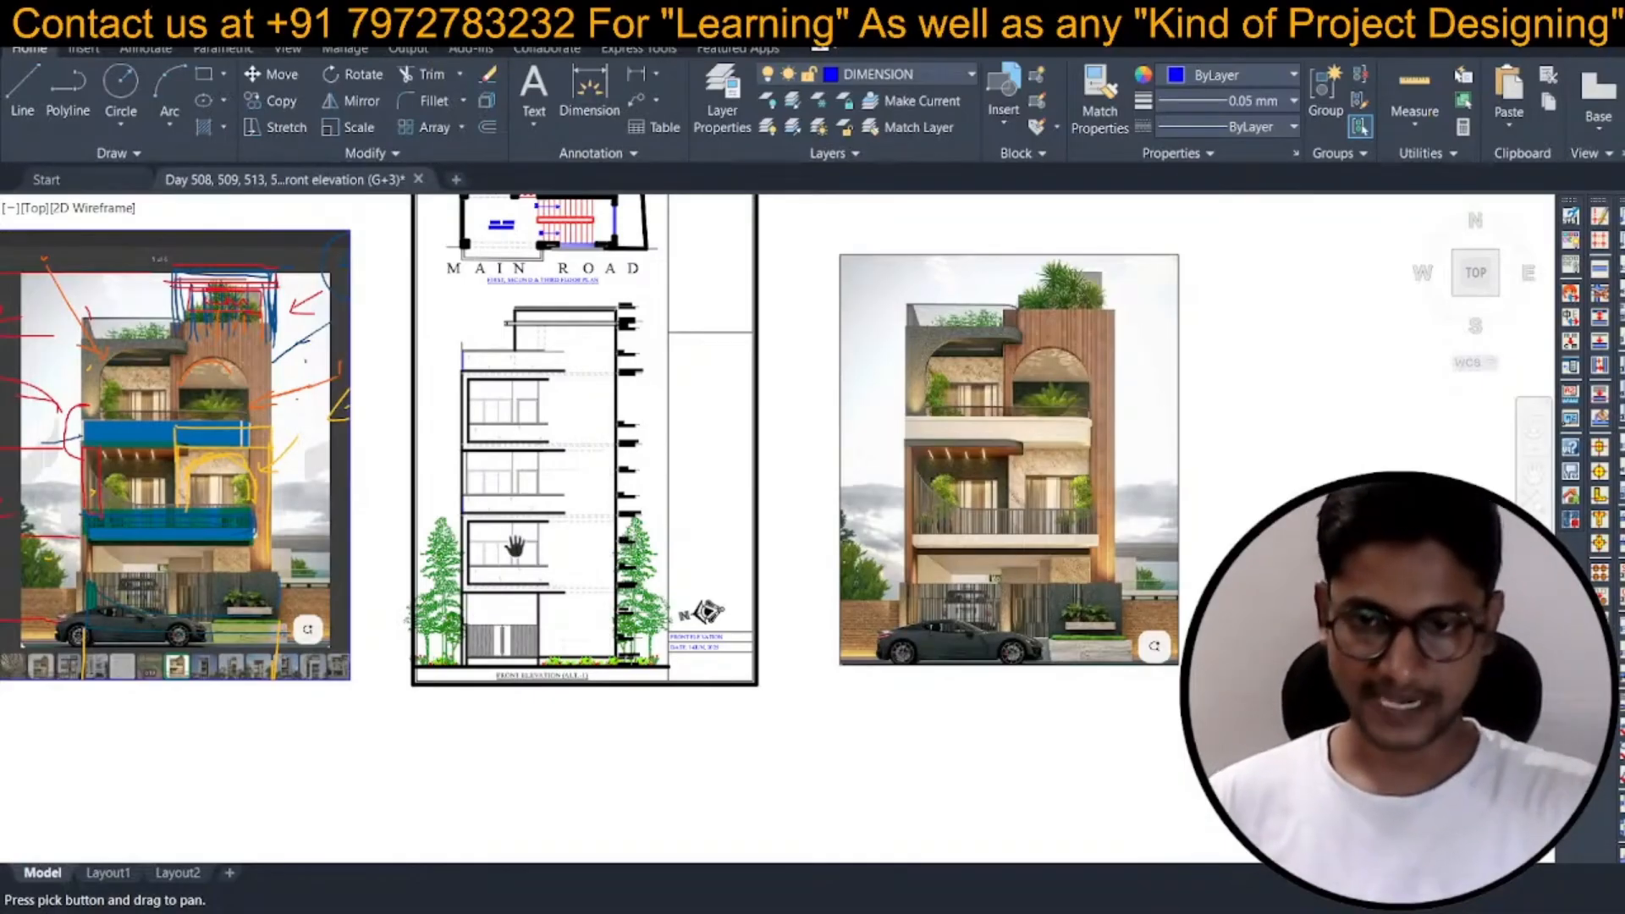
middle_click_drag(511, 548, 543, 518)
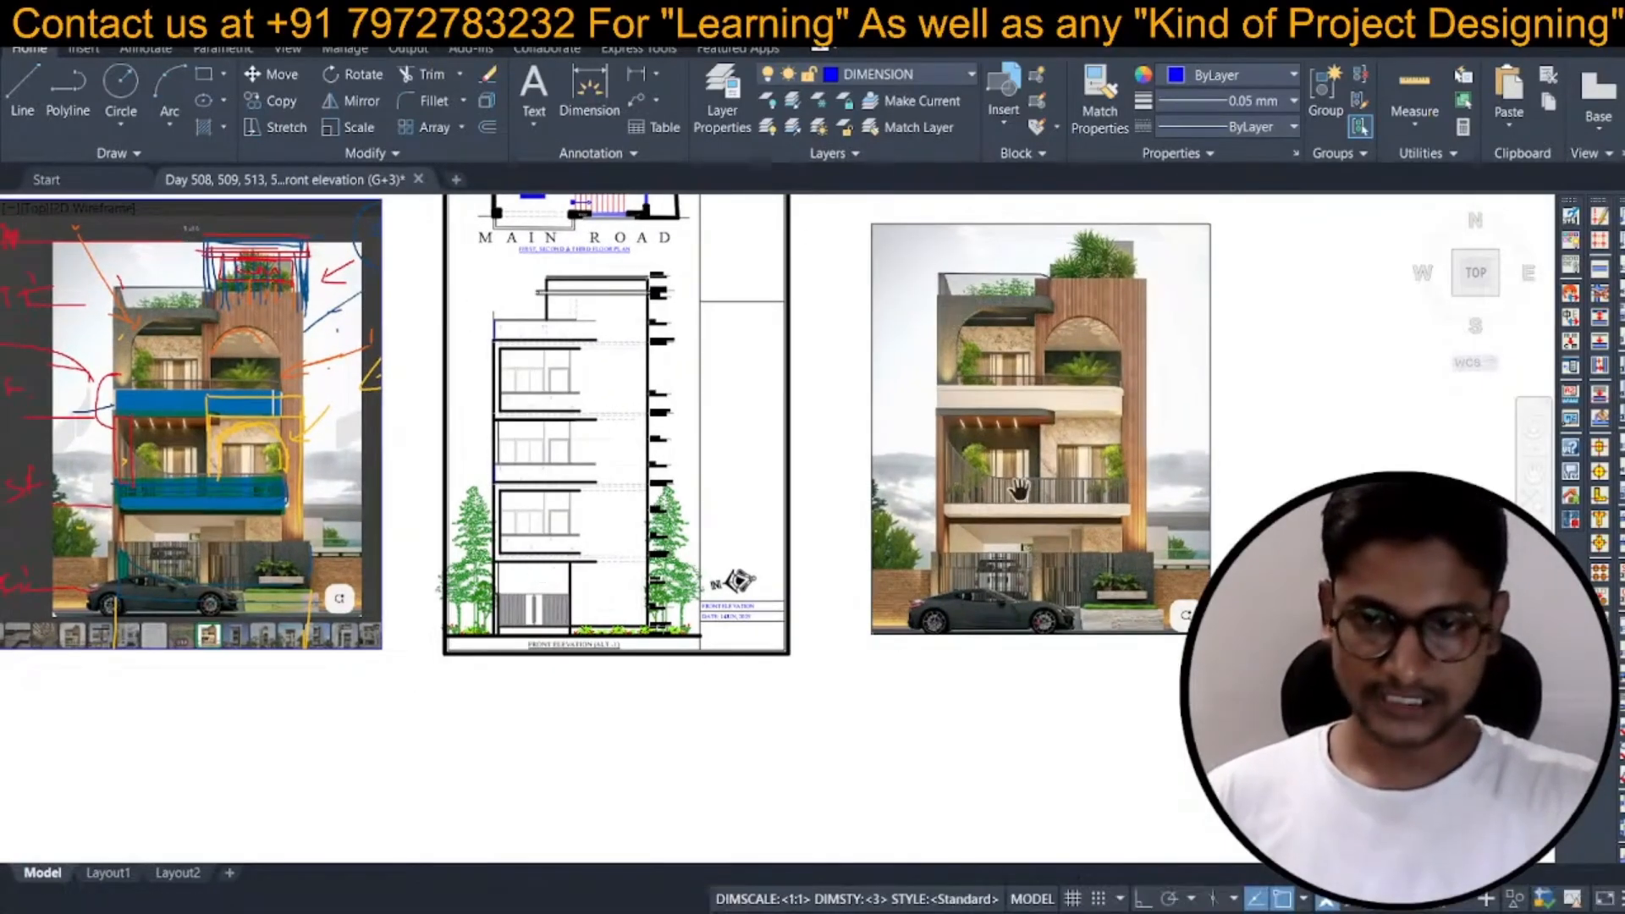
middle_click_drag(682, 625, 693, 600)
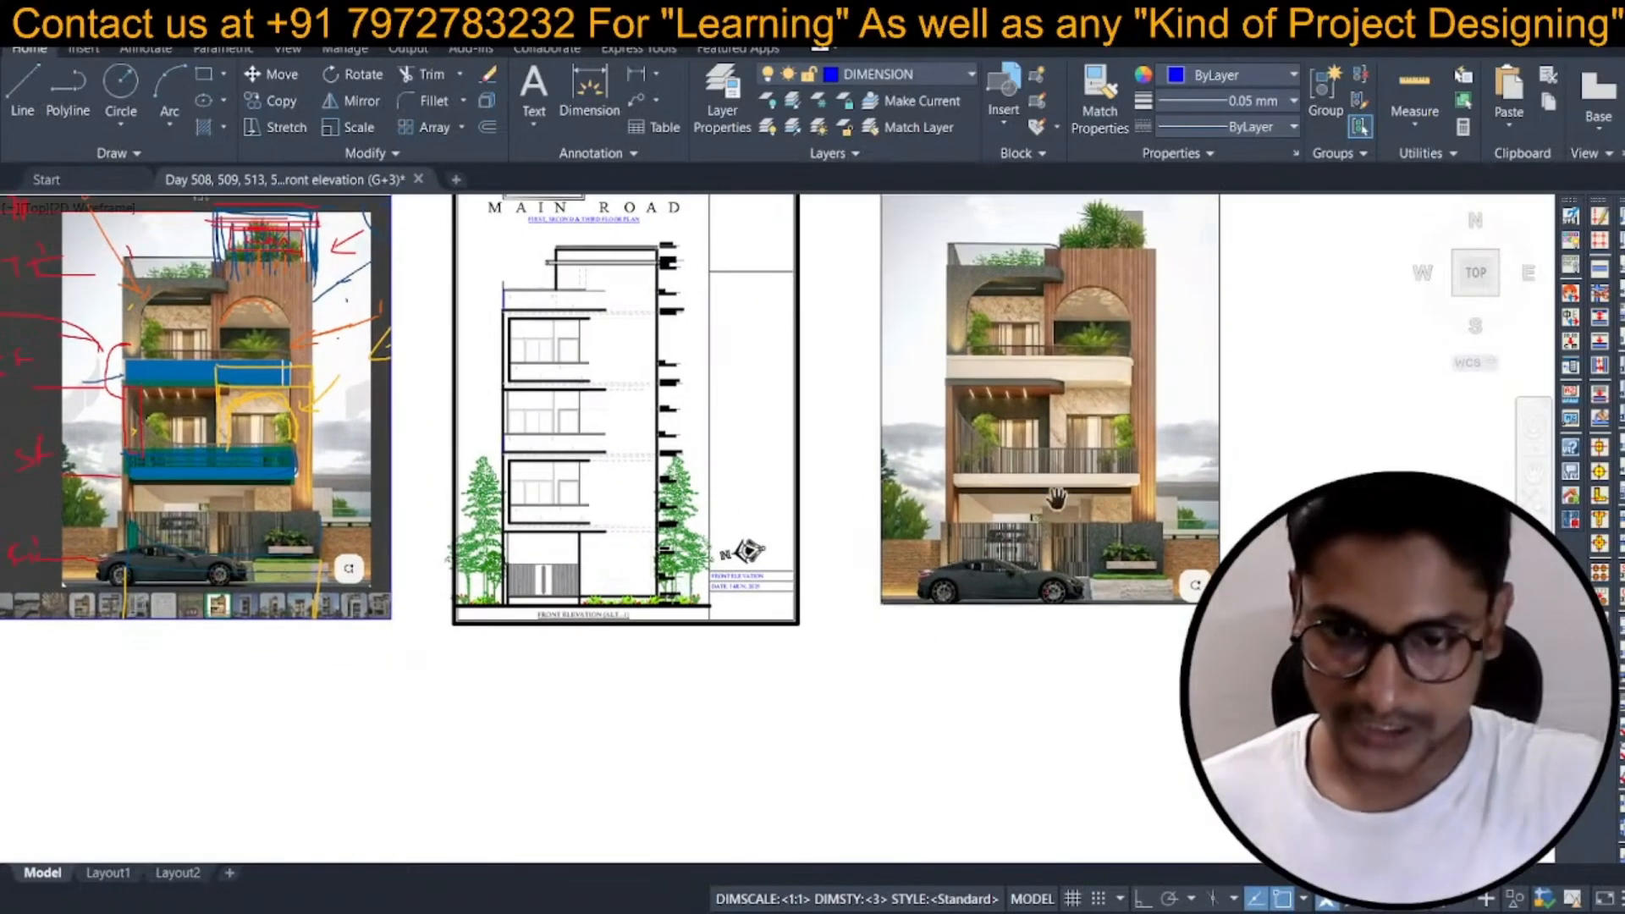
scroll(1052, 501, "up", 2)
scroll(1068, 462, "down", 1)
scroll(1068, 462, "down", 2)
middle_click_drag(1068, 462, 1130, 450)
Measure the vertical gap between the first-floor balcony's bottom line and the slab line above the gate.
scroll(613, 463, "up", 5)
middle_click_drag(613, 464, 663, 348)
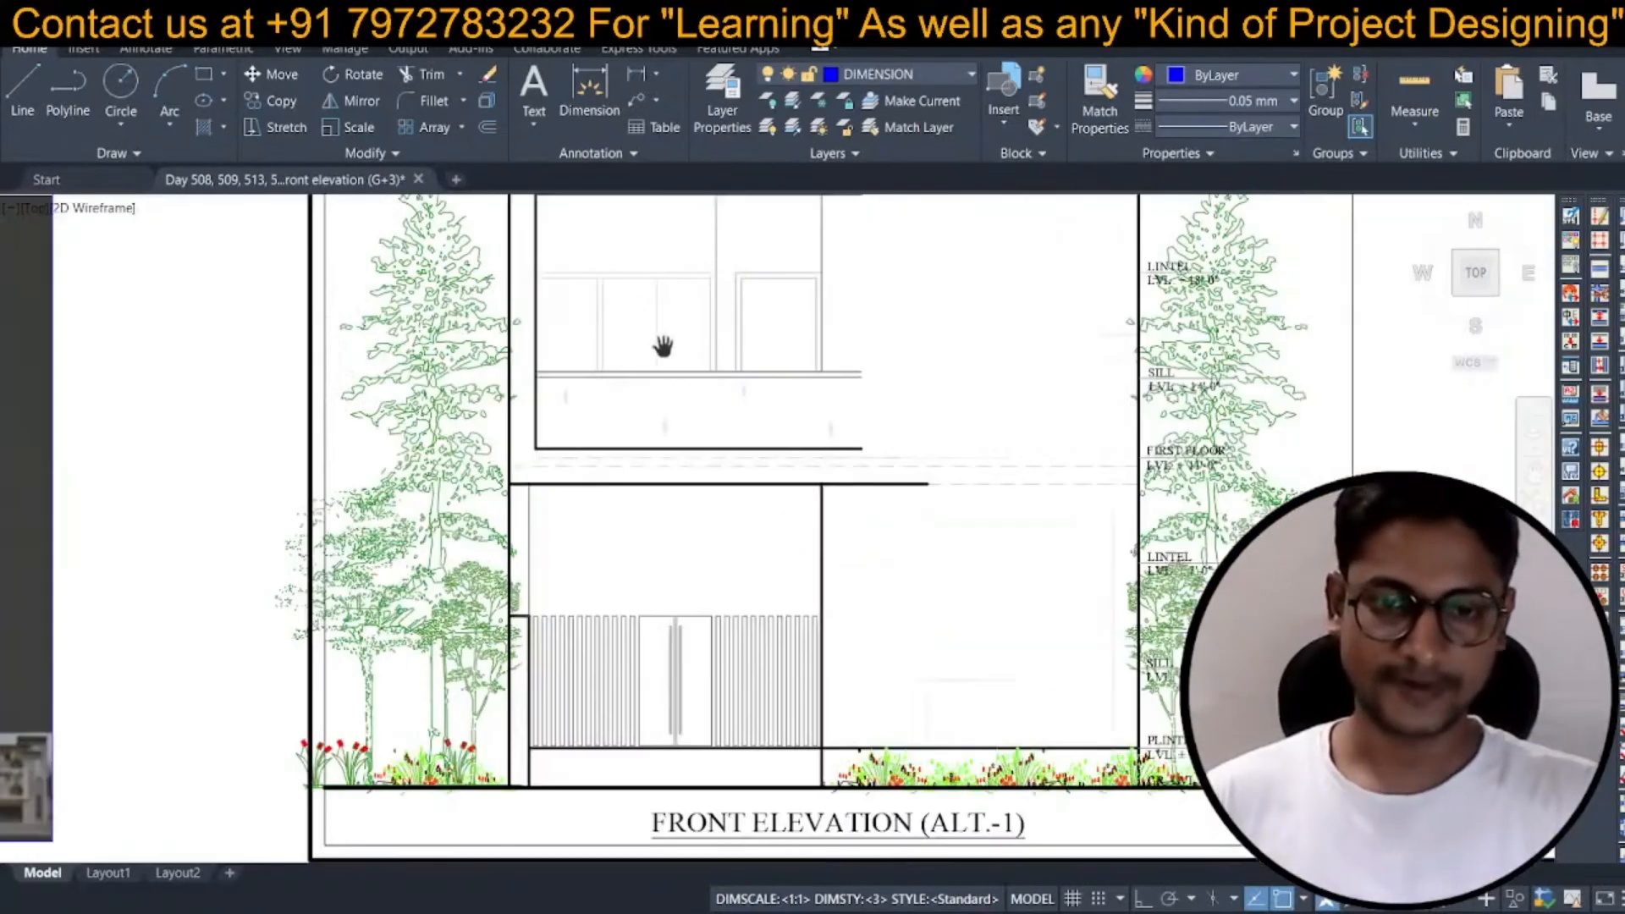
left_click(637, 76)
scroll(489, 462, "up", 4)
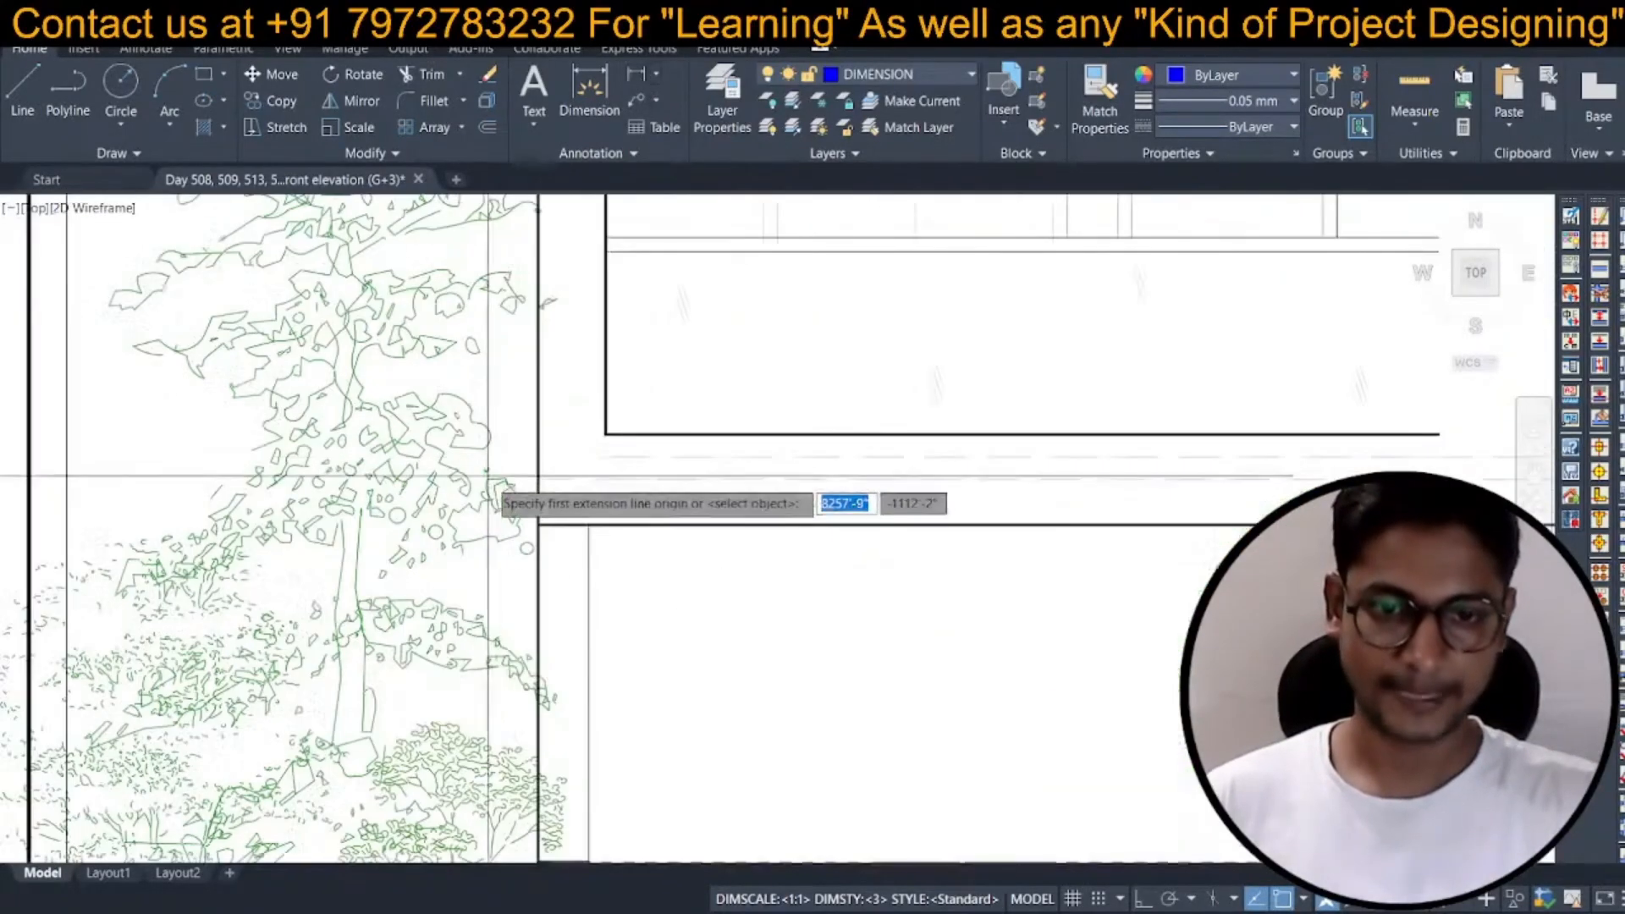
left_click(607, 436)
left_click(588, 523)
scroll(629, 507, "up", 2)
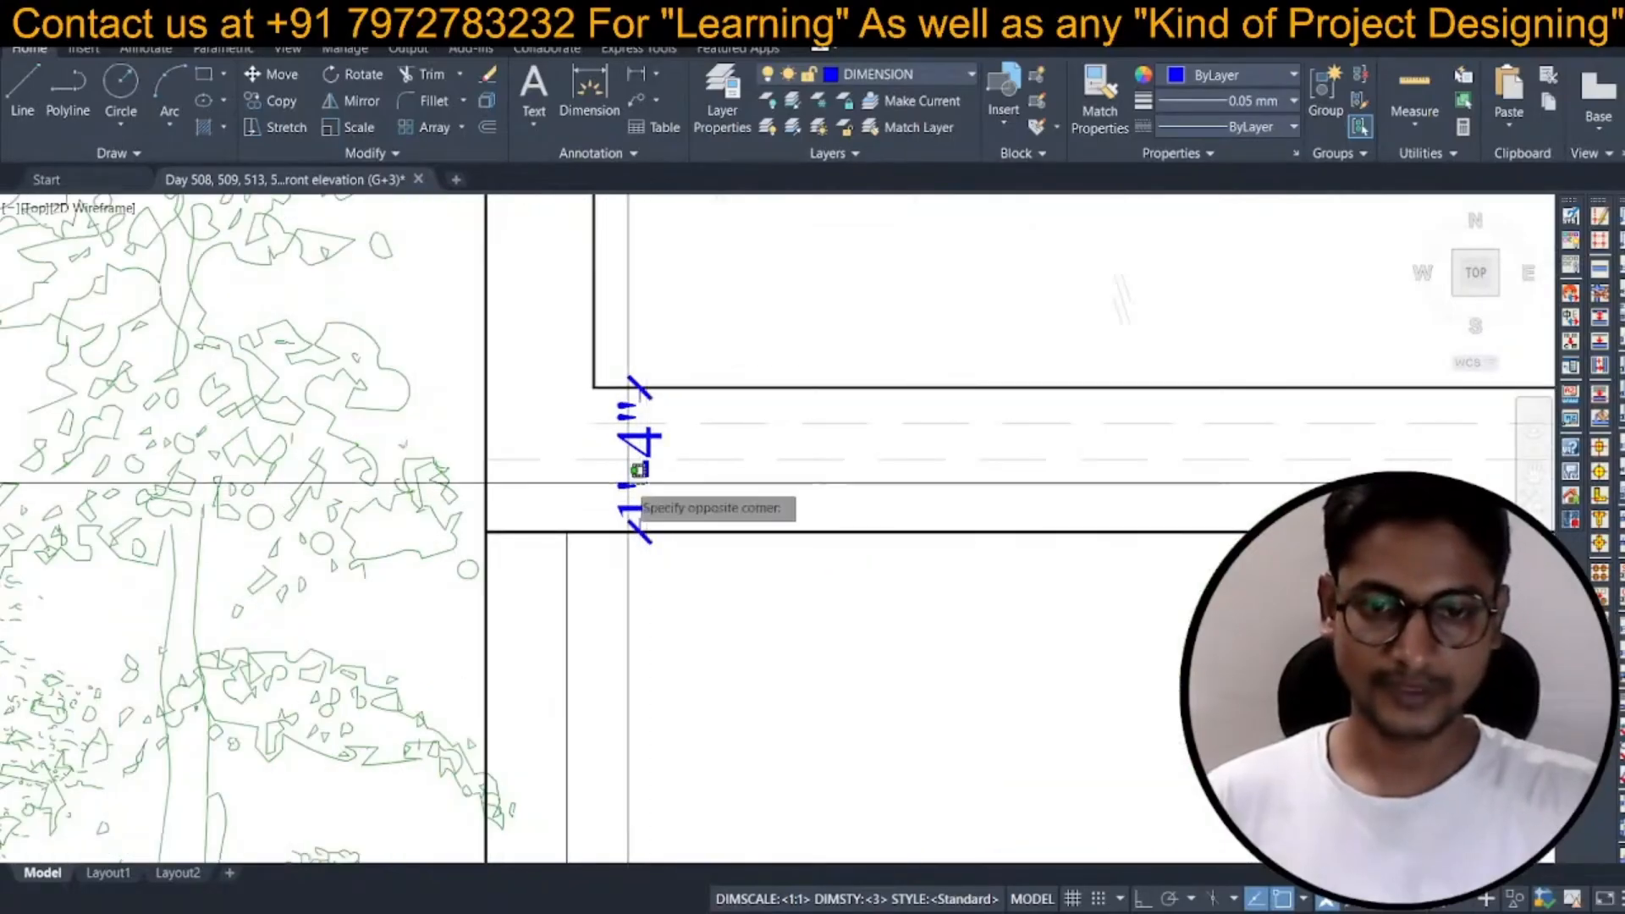
key("Escape")
middle_click_drag(631, 474, 624, 492)
scroll(625, 493, "down", 3)
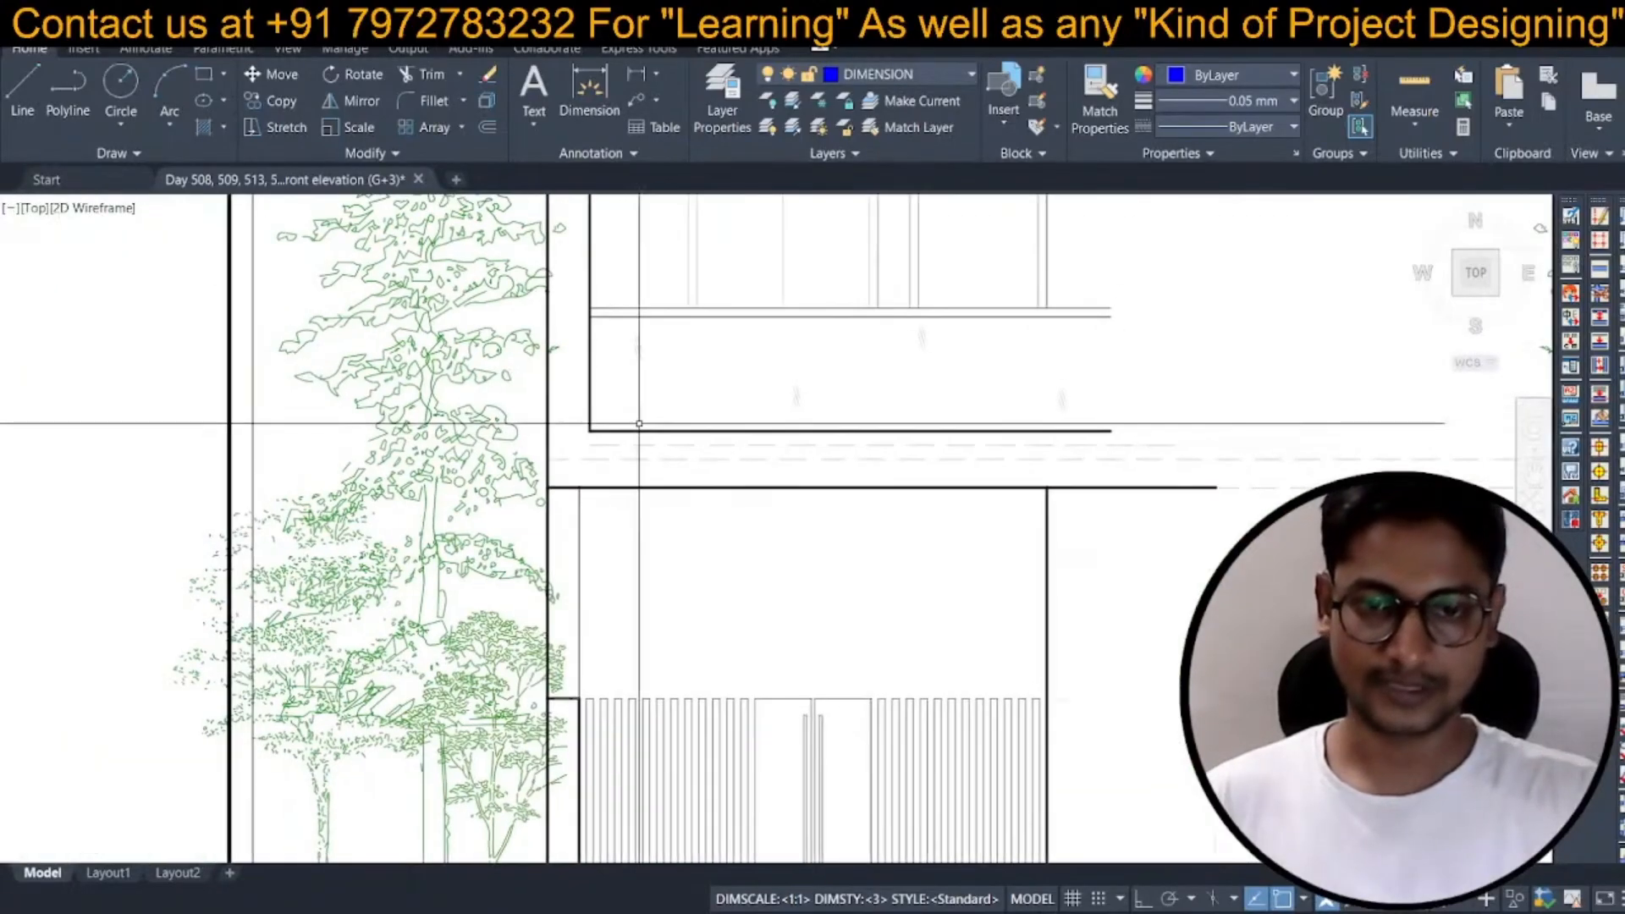
type("m")
key("space")
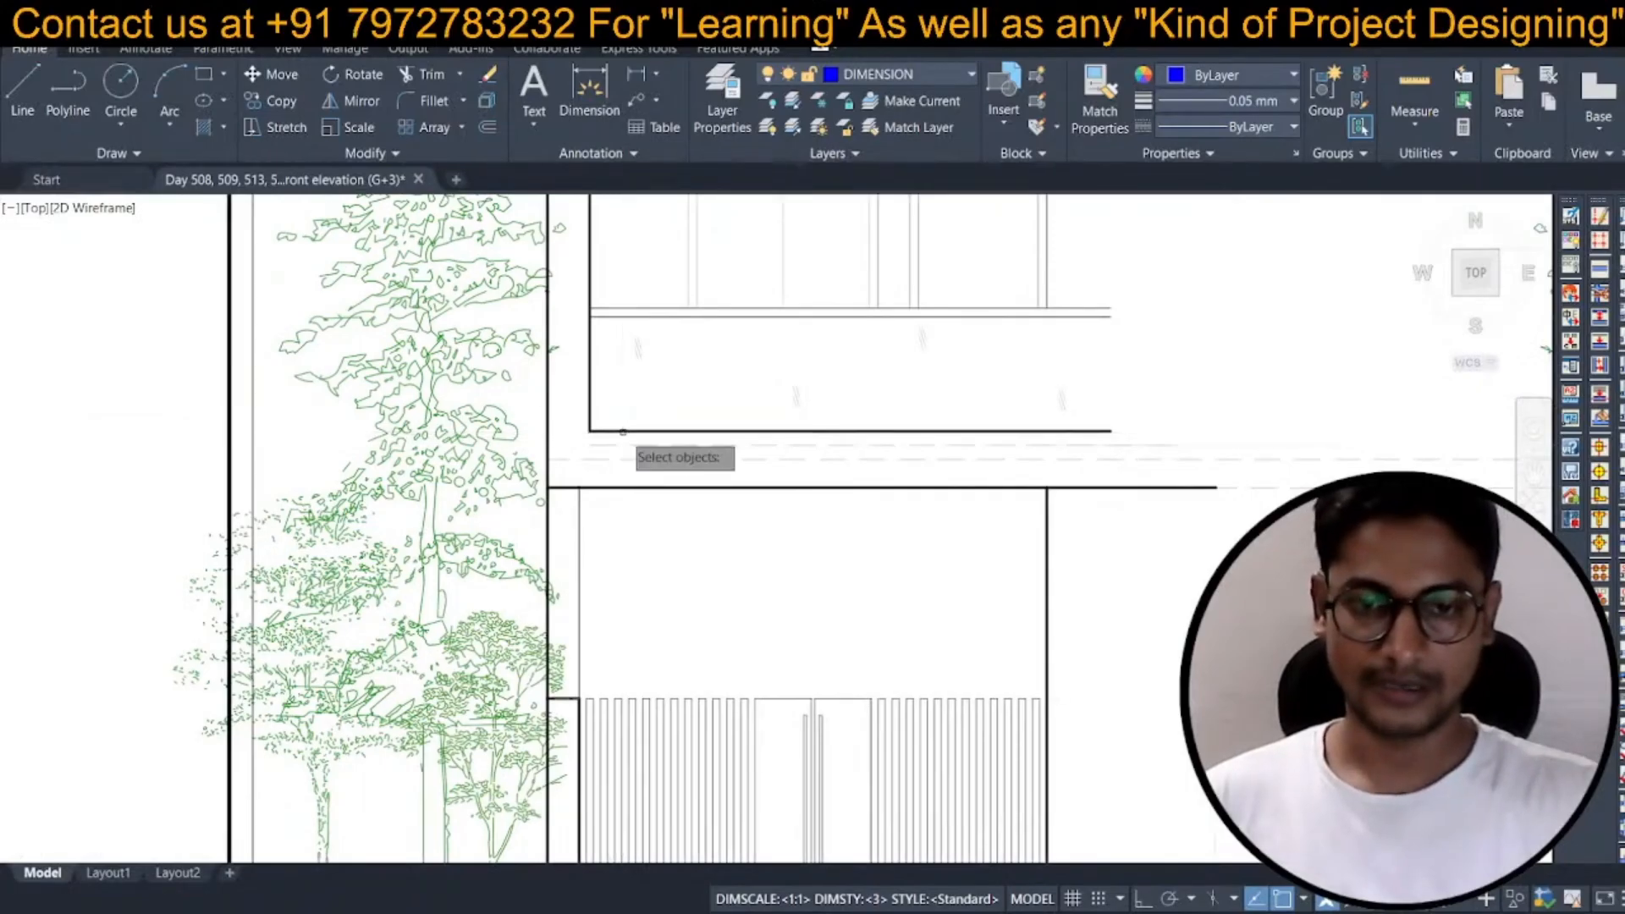
key("Escape")
Measure again from the slab line at the gate-side wall up to the first-floor balcony's lower-left corner.
left_click(640, 74)
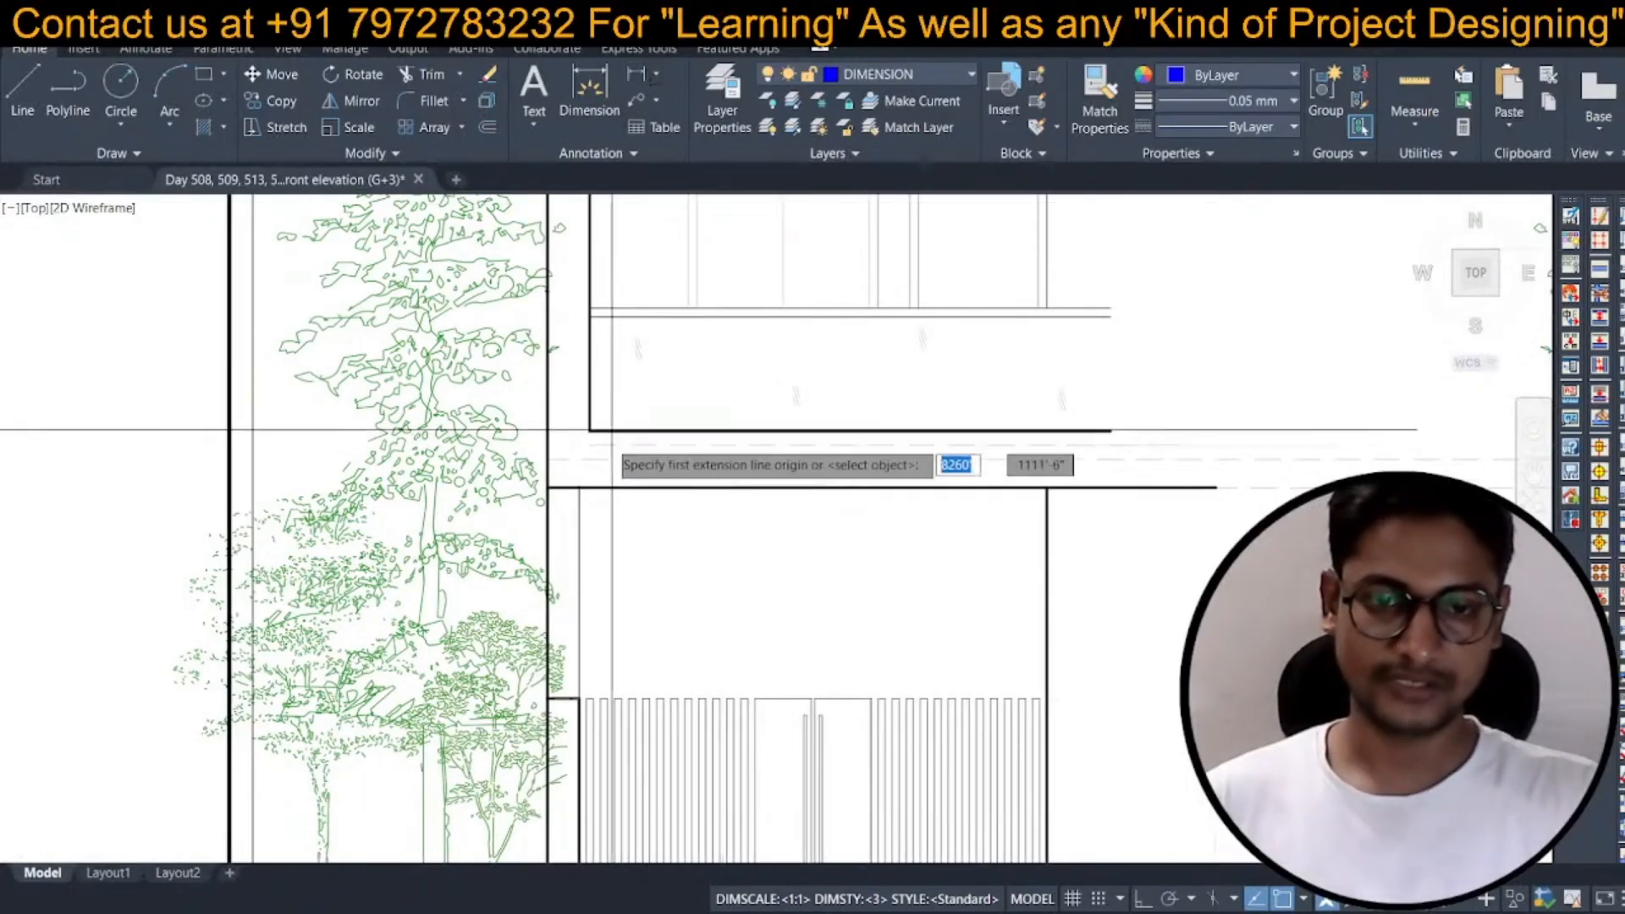
left_click(580, 488)
left_click(590, 431)
scroll(590, 431, "up", 6)
key("Escape")
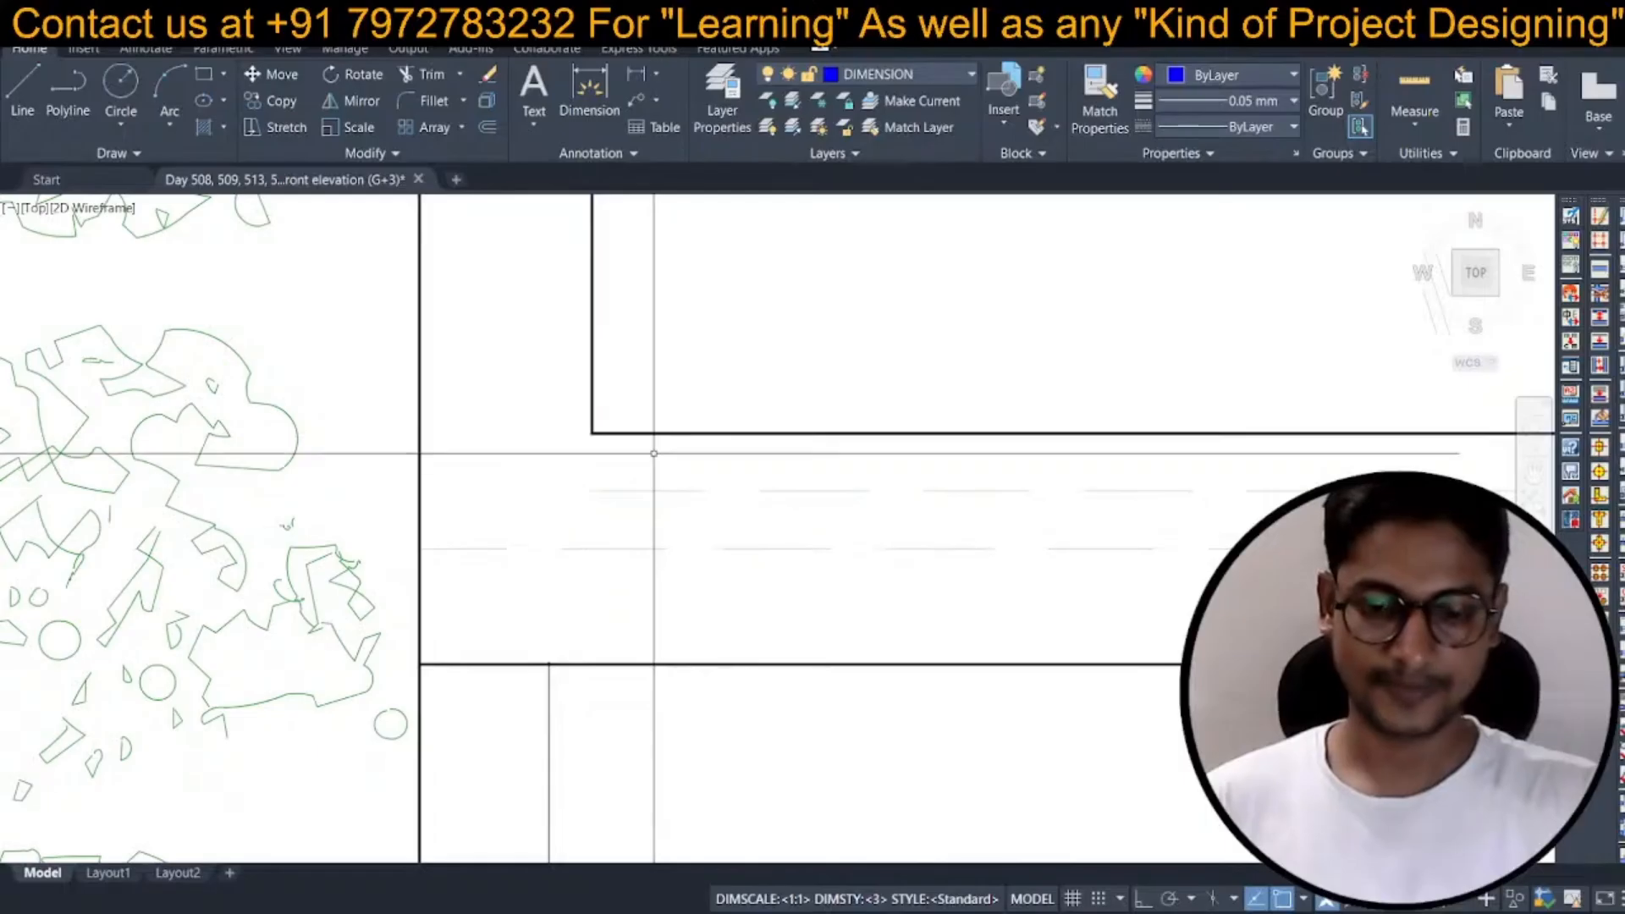
Try moving the first-floor balcony's bottom line slightly upward, and undo the move.
type("m")
key("space")
left_click(650, 433)
key("space")
left_click(537, 394)
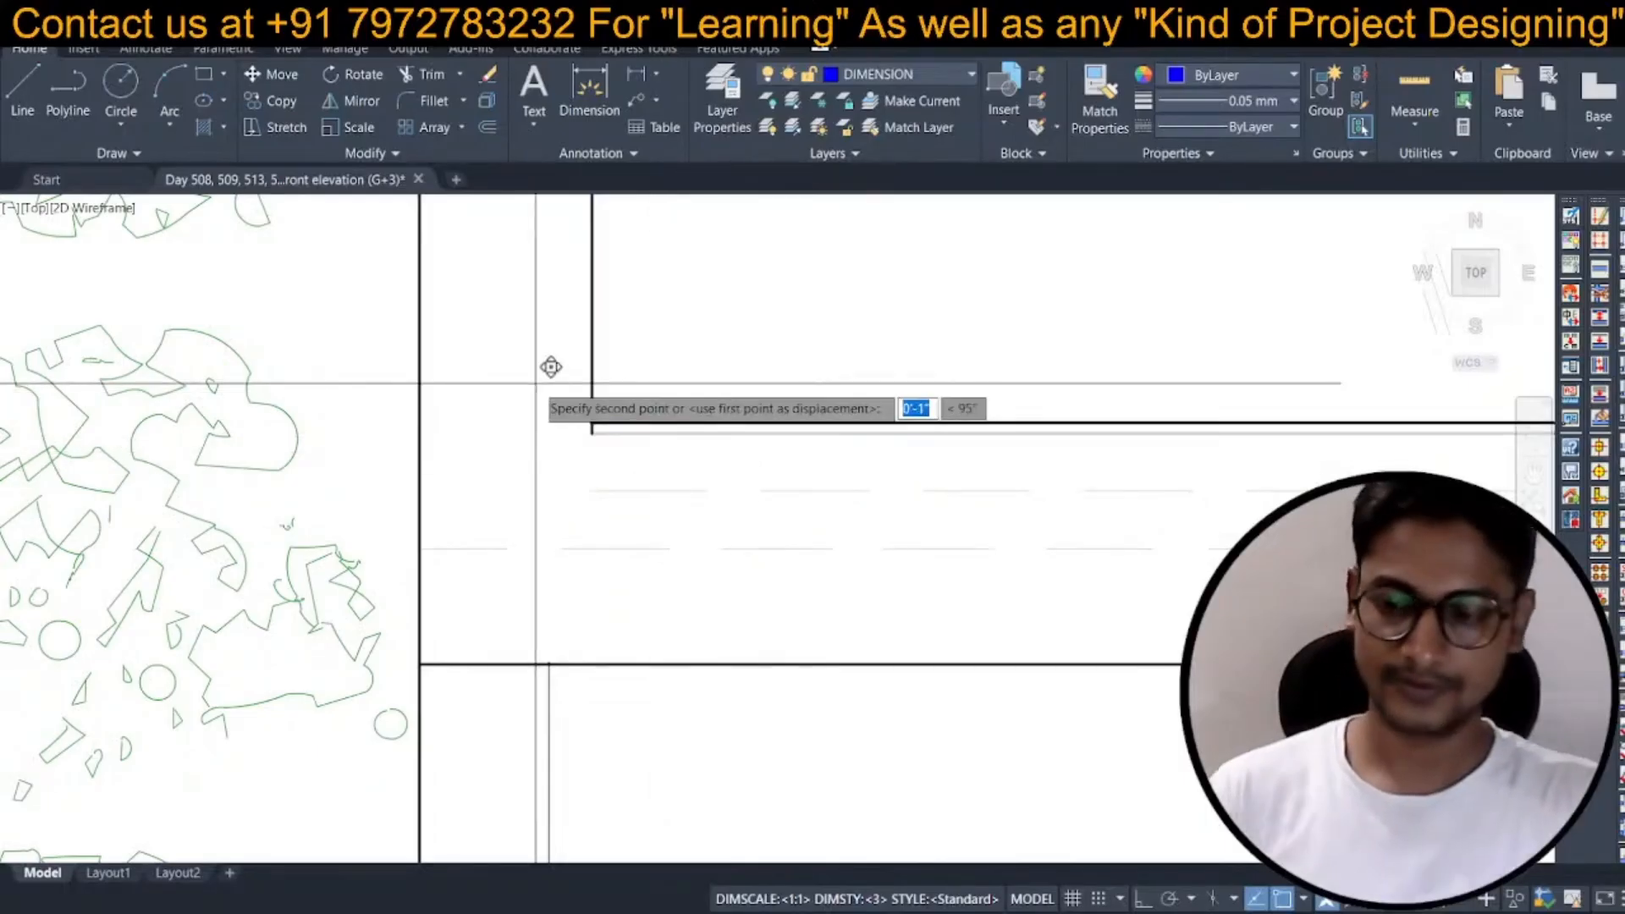
key("Return")
key("Escape")
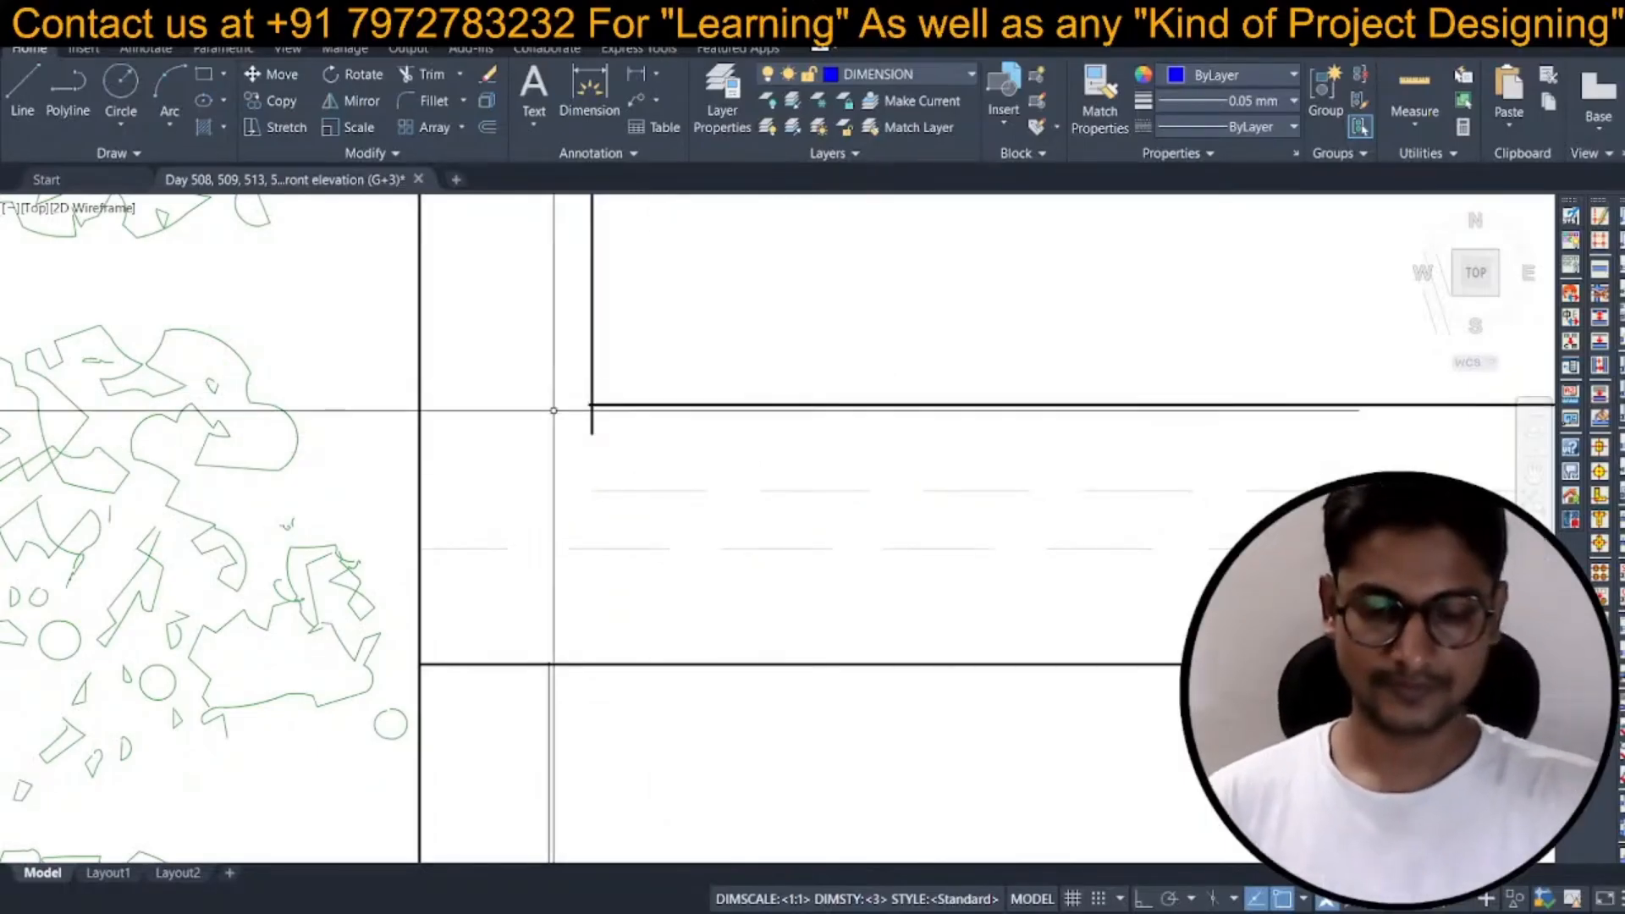
type("u")
key("space")
Turn on Ortho mode and move the first-floor balcony's bottom line slightly straight up.
left_click(1145, 901)
scroll(584, 481, "down", 3)
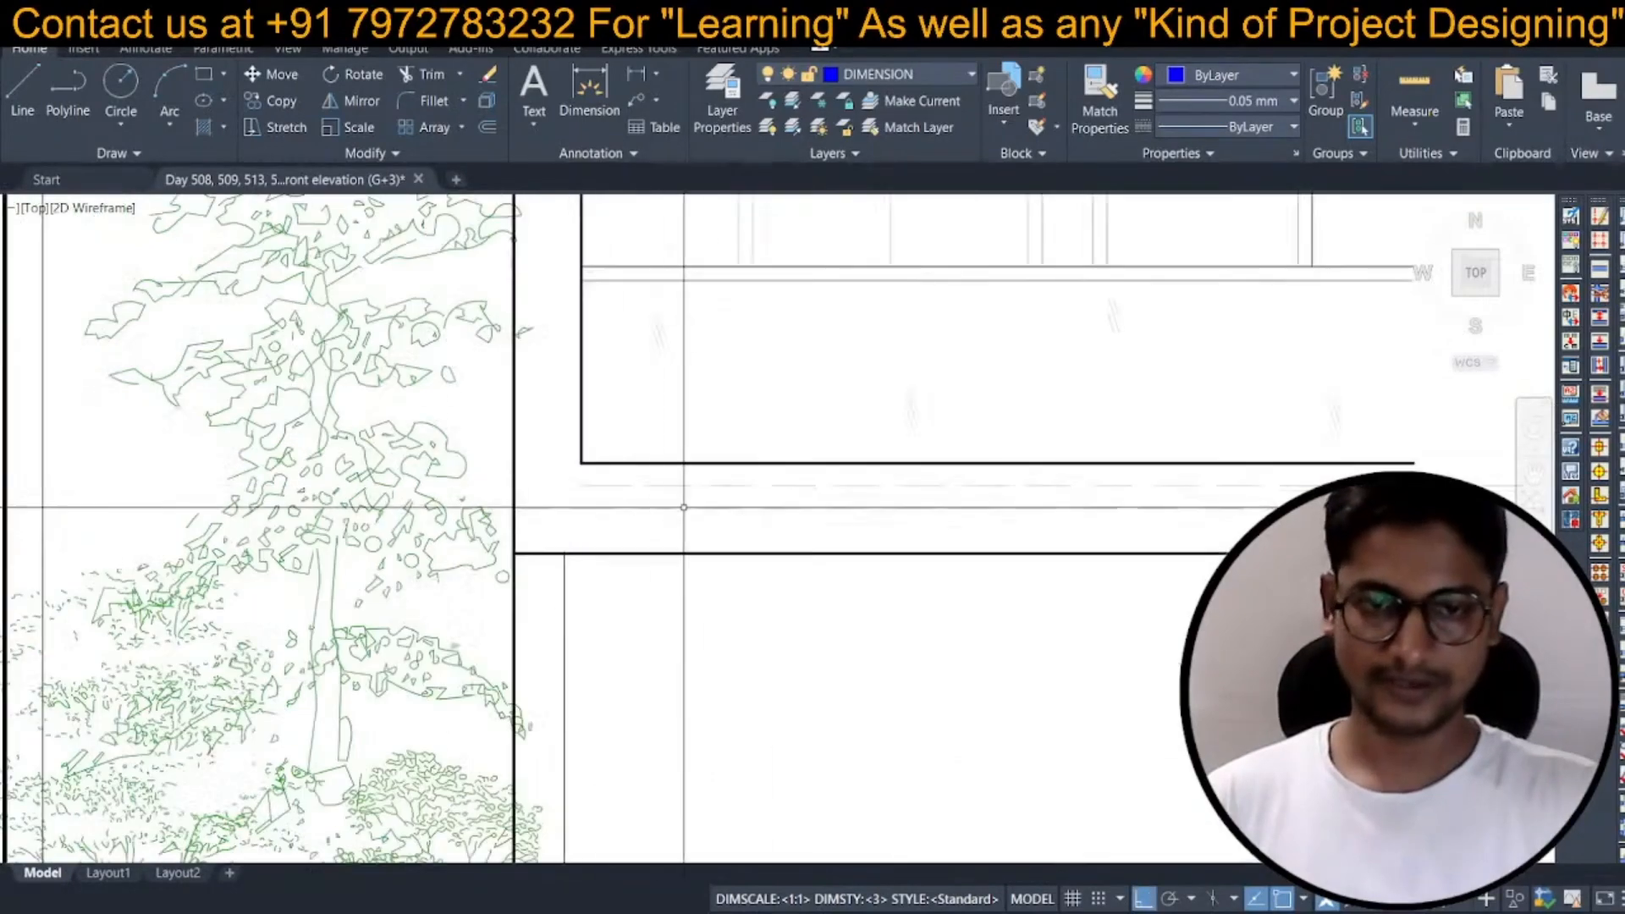
middle_click_drag(596, 501, 250, 514)
type("m")
key("space")
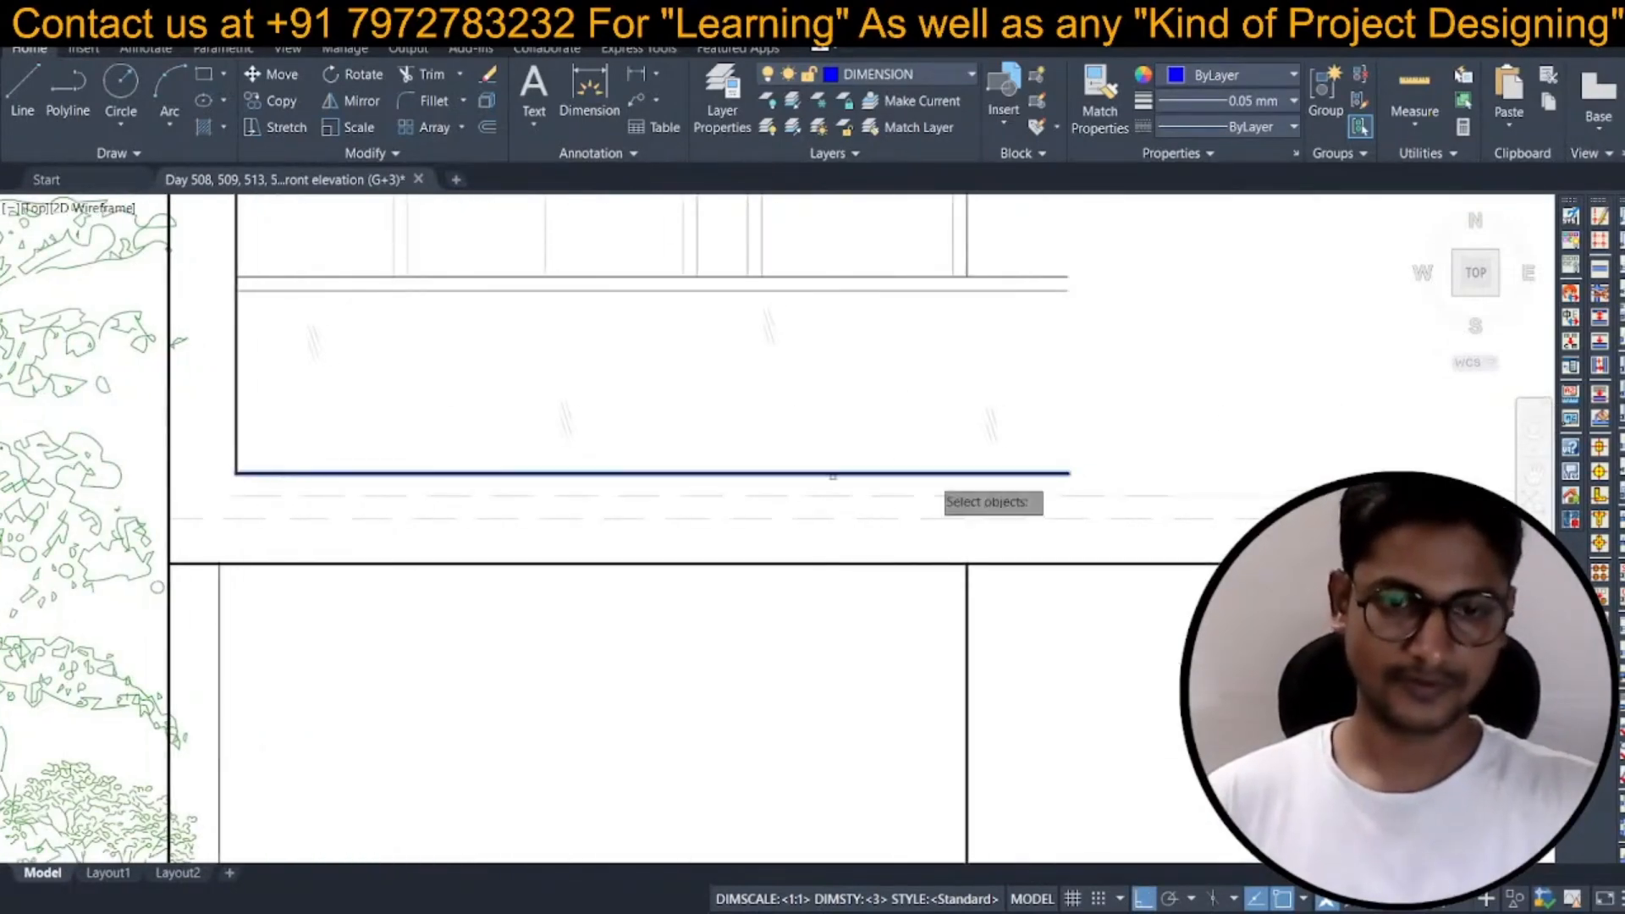
left_click(1283, 462)
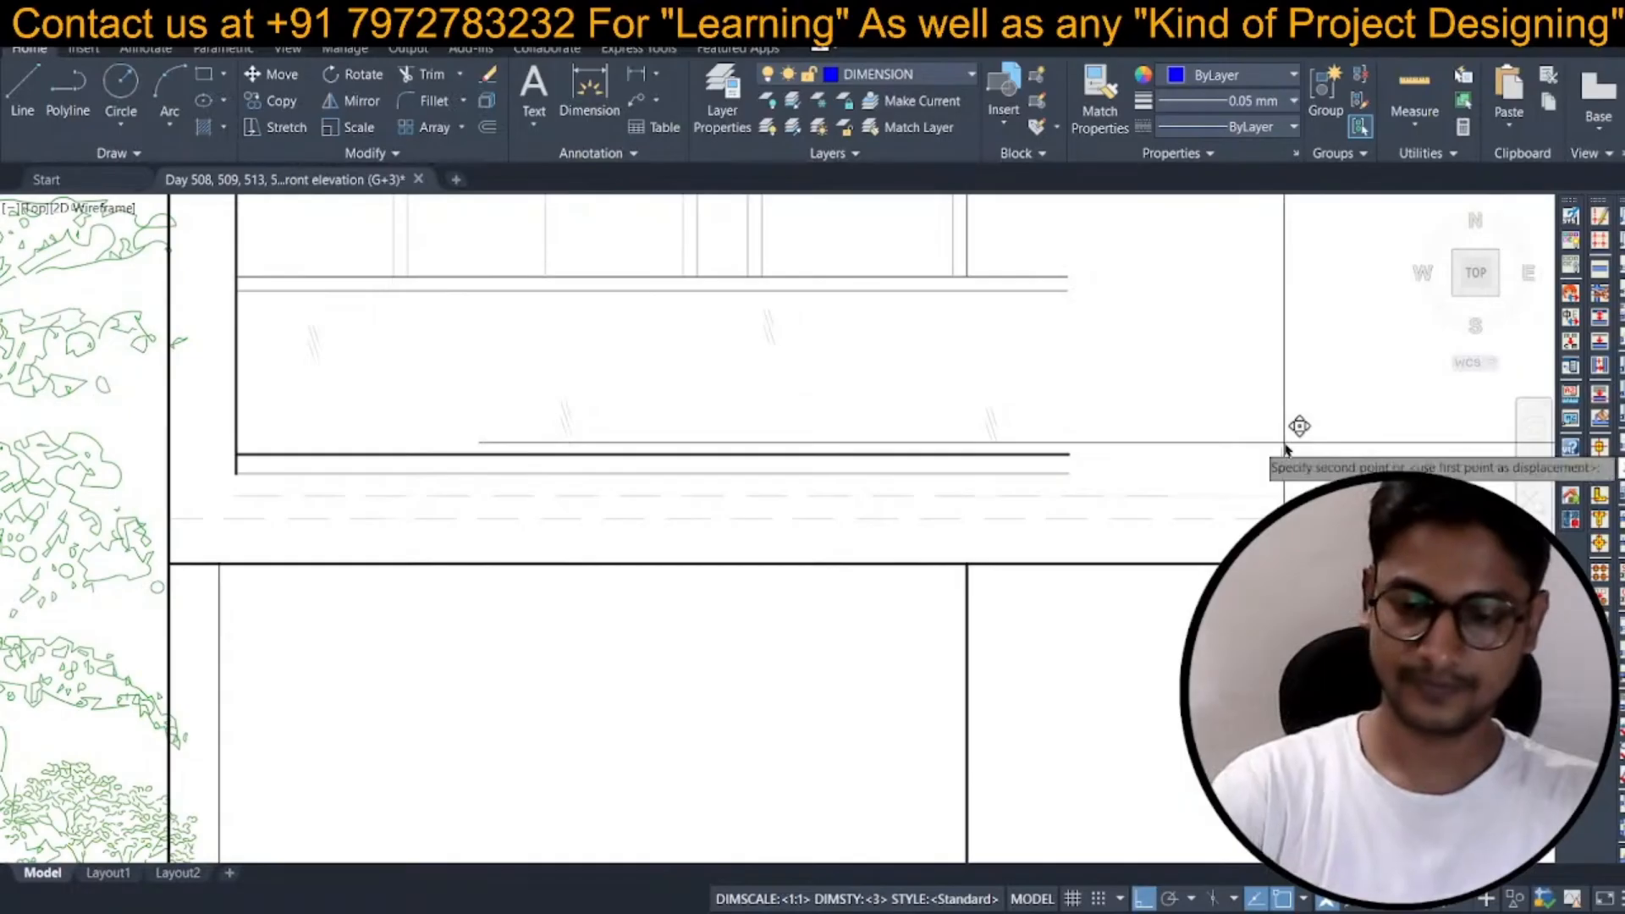
left_click(1285, 450)
Trim the stub of the first-floor balcony's left edge that projects below its bottom line.
type("tr")
key("space")
scroll(280, 464, "up", 2)
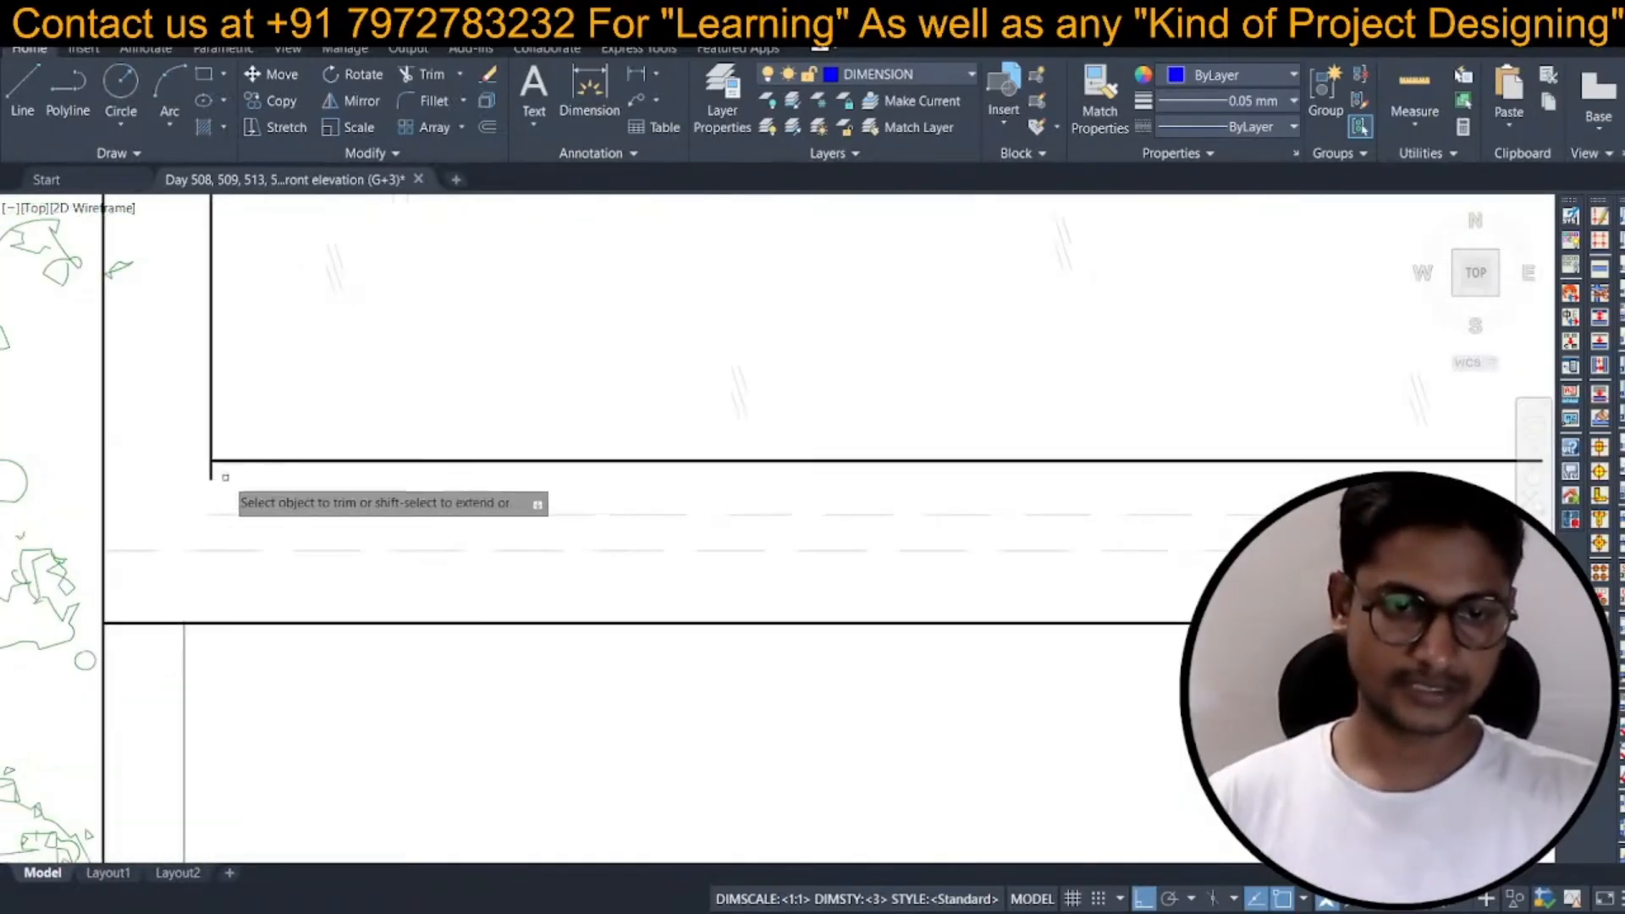
left_click(214, 469)
scroll(249, 489, "down", 2)
key("Escape")
Compare the adjusted first-floor balcony on the elevation sheet with the reference render.
scroll(249, 489, "down", 2)
scroll(552, 539, "down", 1)
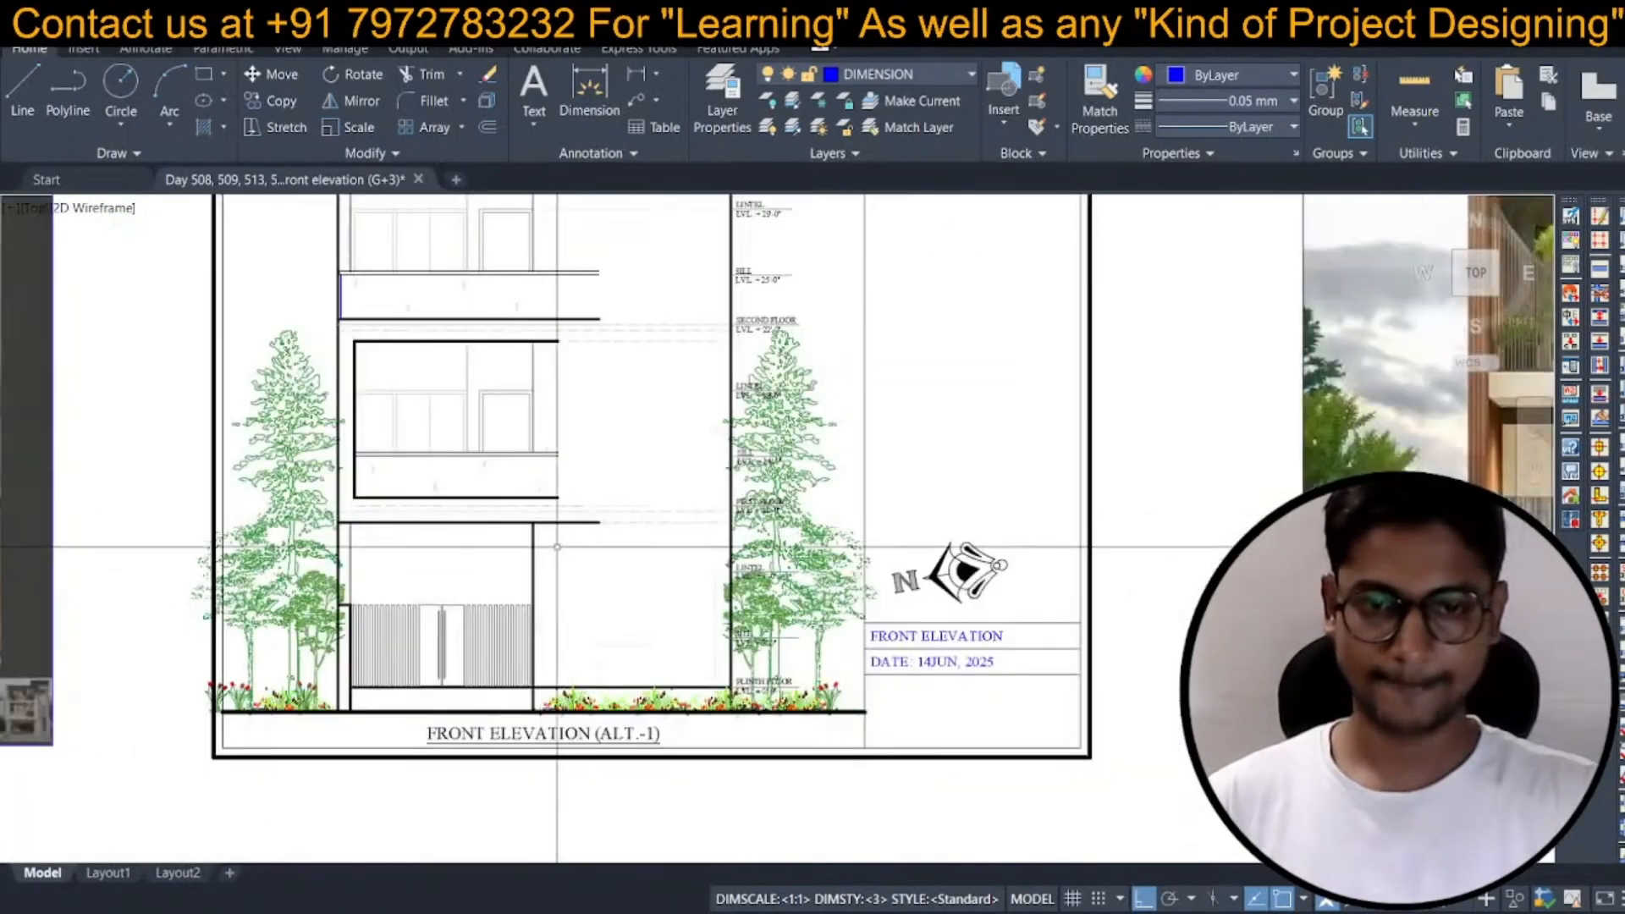
mouse_move(554, 548)
middle_mouse_down()
mouse_move(455, 548)
mouse_move(513, 549)
middle_mouse_up()
scroll(456, 549, "down", 1)
scroll(470, 550, "down", 1)
scroll(513, 548, "up", 2)
scroll(534, 558, "down", 2)
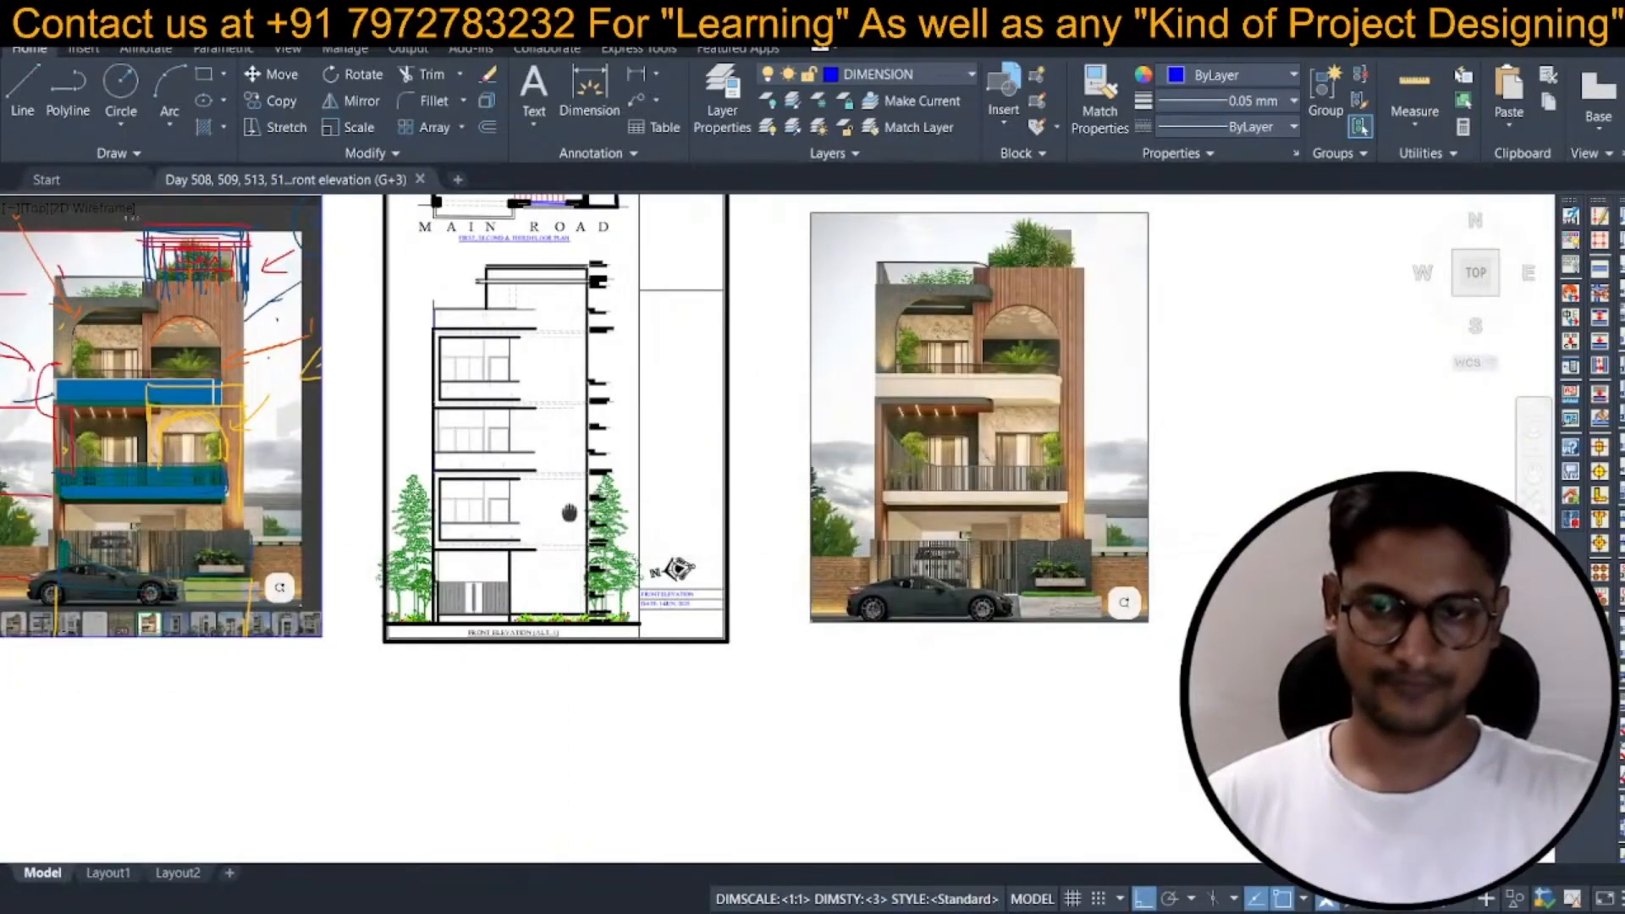
middle_click_drag(570, 512, 554, 532)
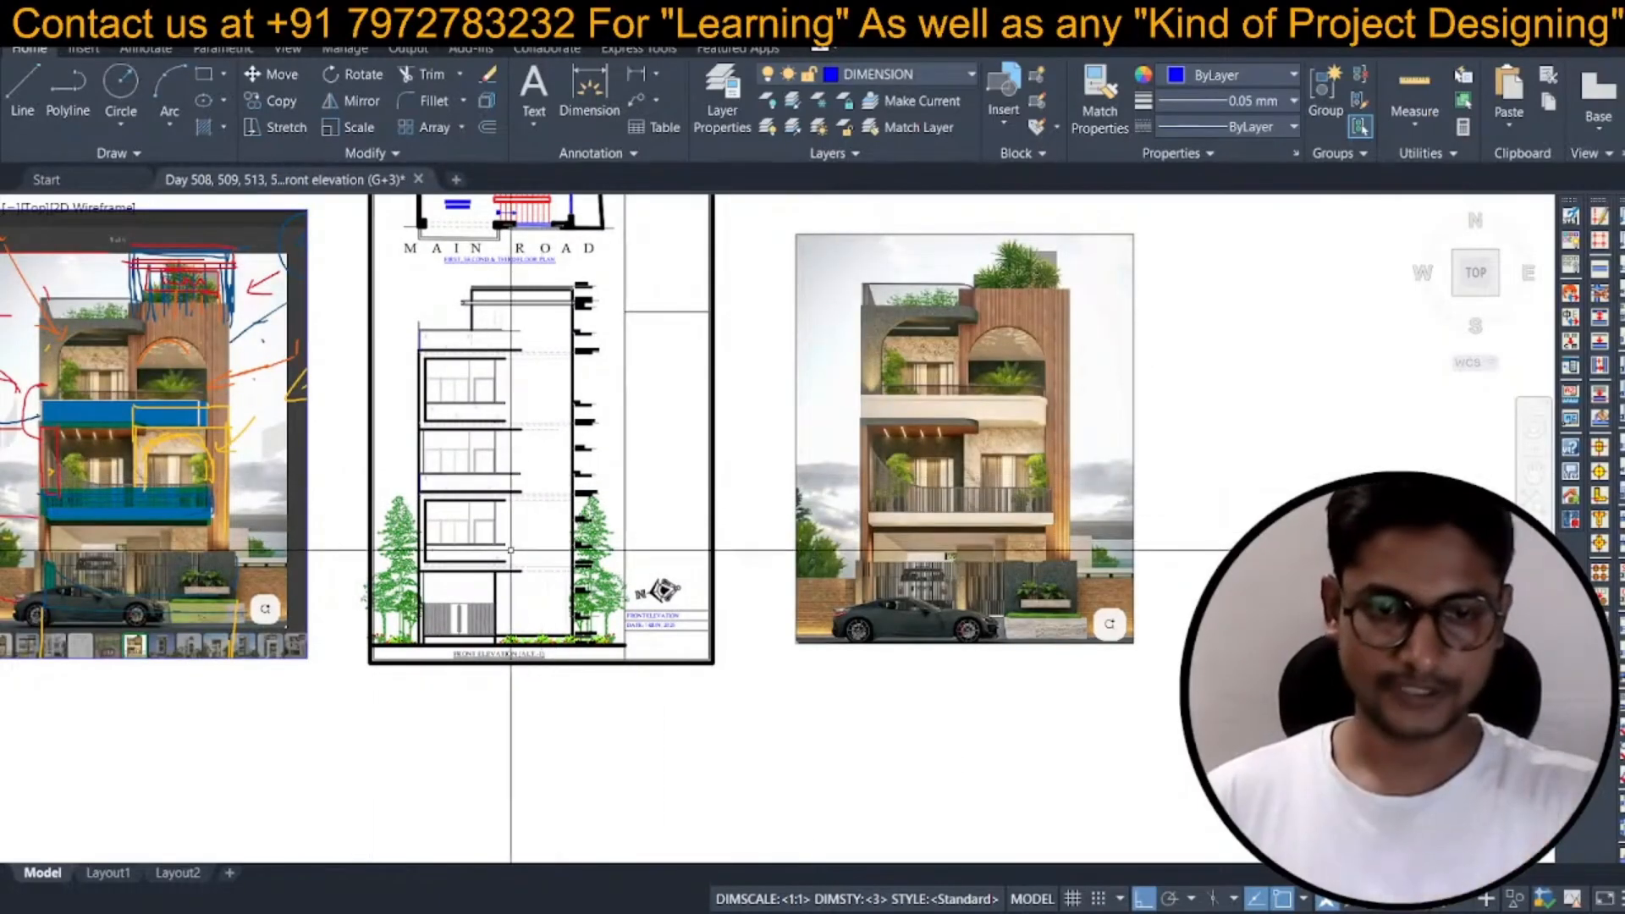
middle_click_drag(497, 585, 552, 562)
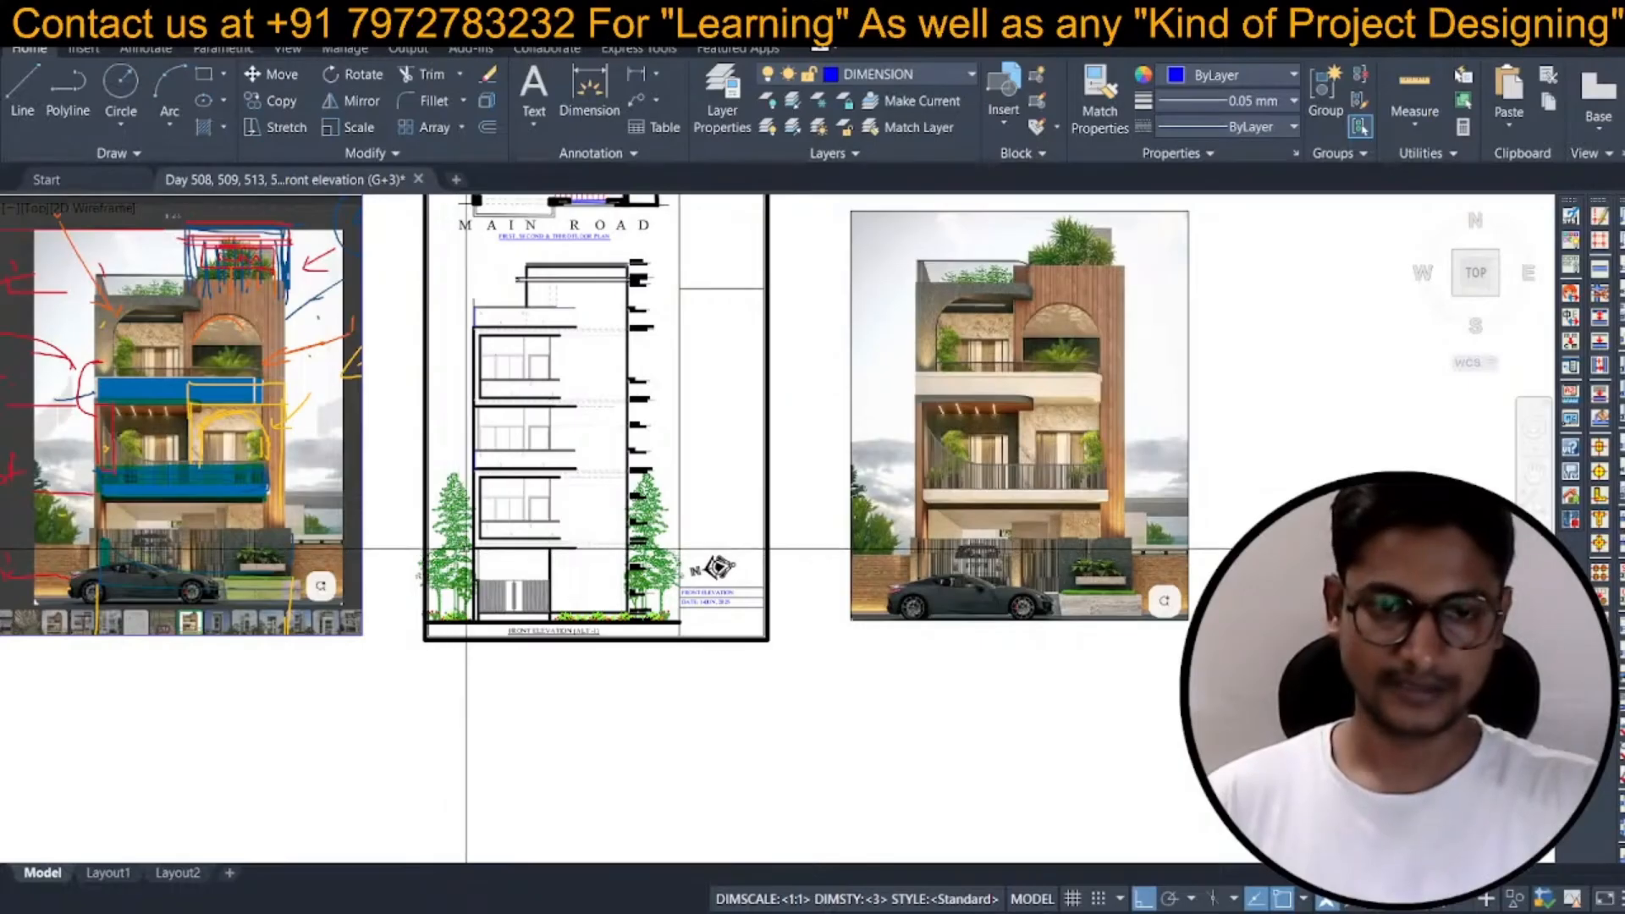
Extend the first-floor balcony's left edge line down toward the slab line above the gate.
scroll(465, 549, "up", 5)
scroll(474, 550, "down", 6)
scroll(485, 551, "up", 7)
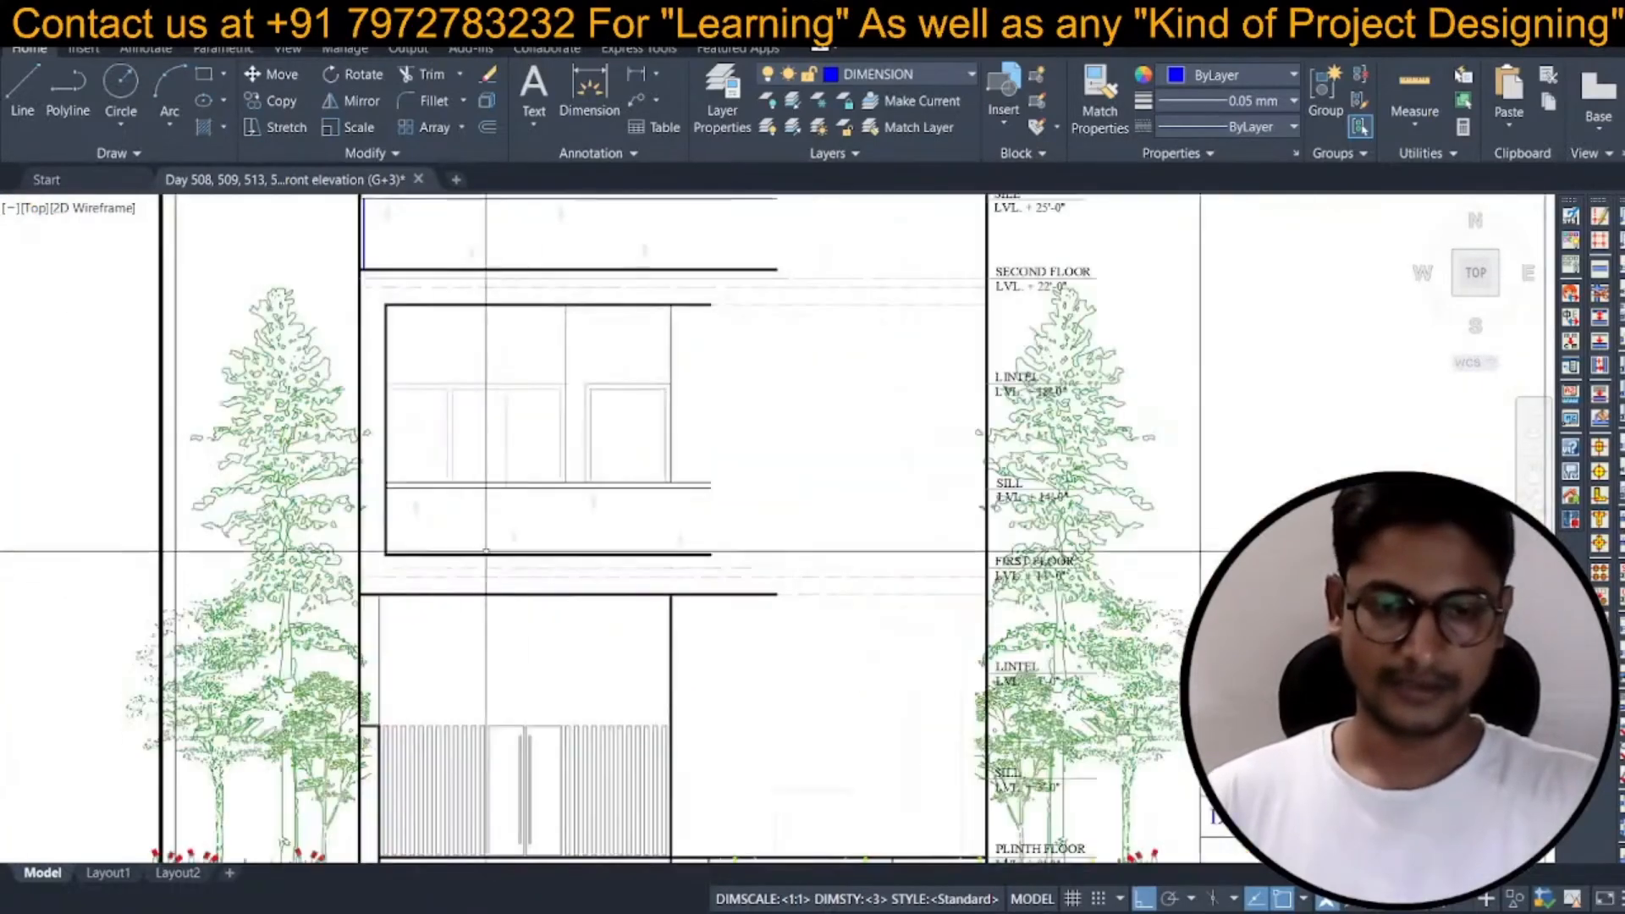
scroll(474, 546, "up", 2)
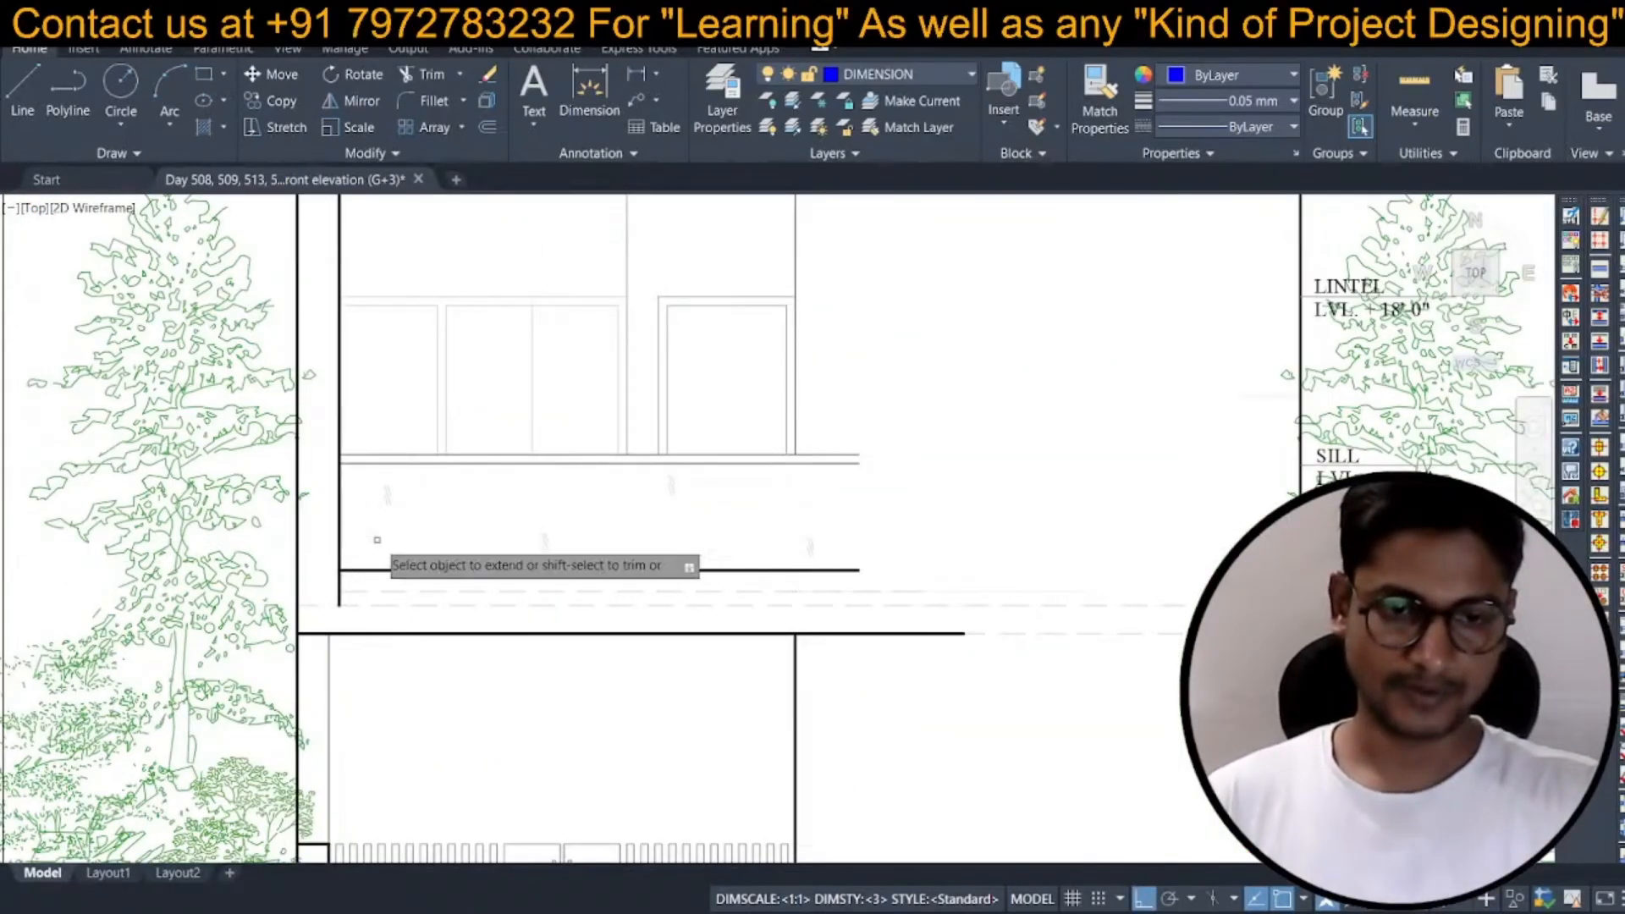
key("Escape")
scroll(365, 551, "down", 5)
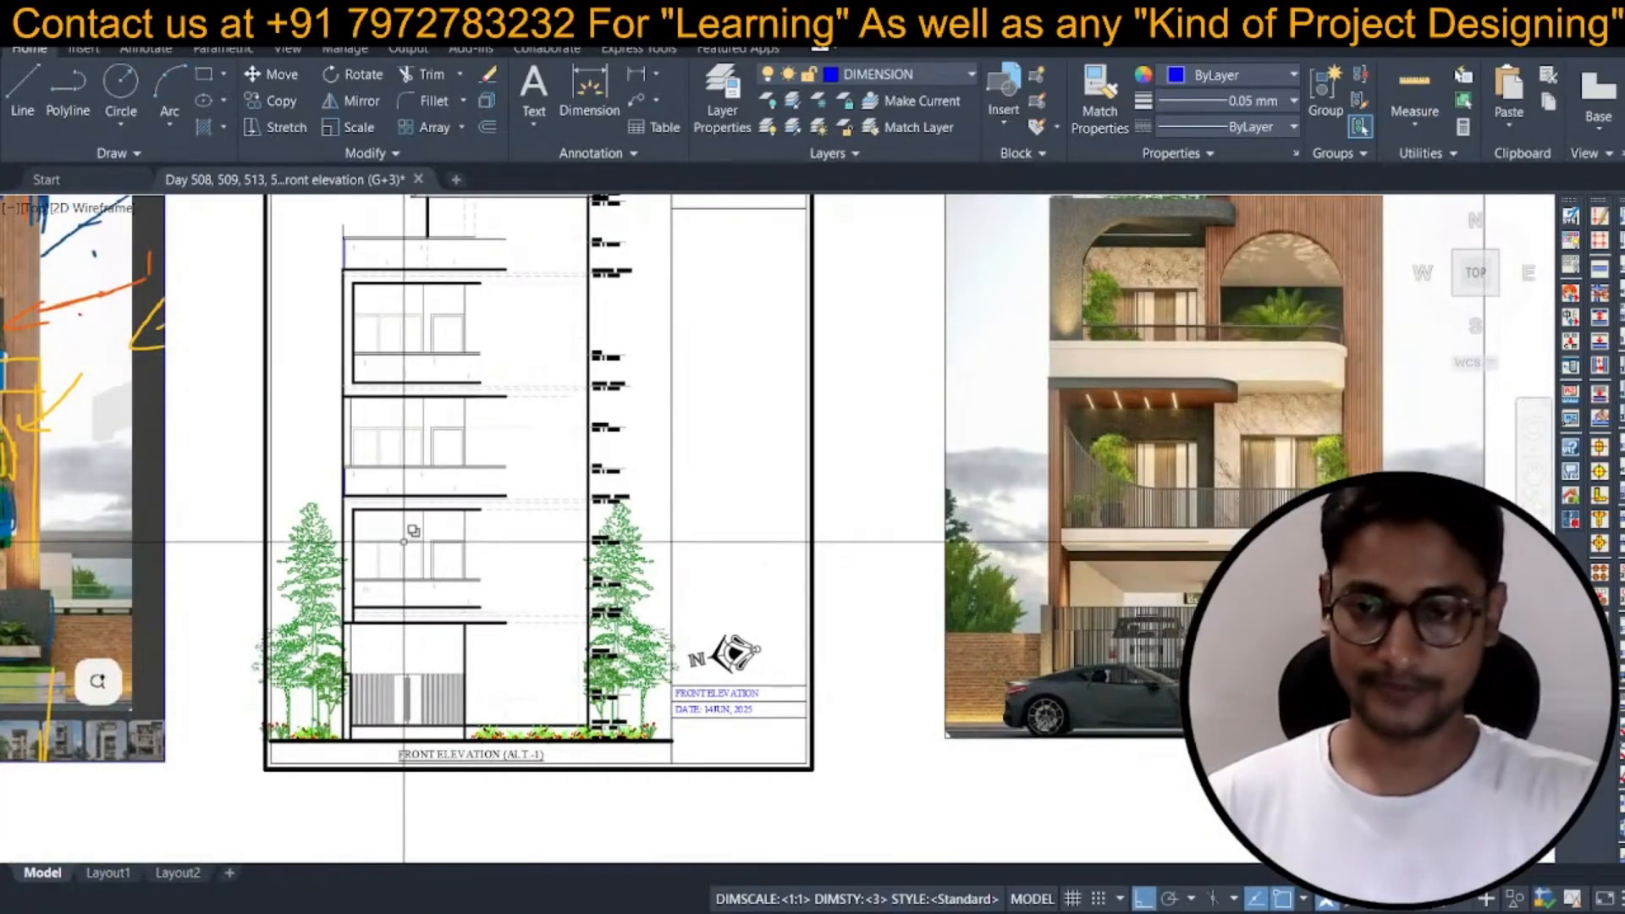
Review the balconies and the floor plan strip above the elevation against the reference render.
middle_click_drag(399, 548, 419, 585)
scroll(388, 647, "up", 2)
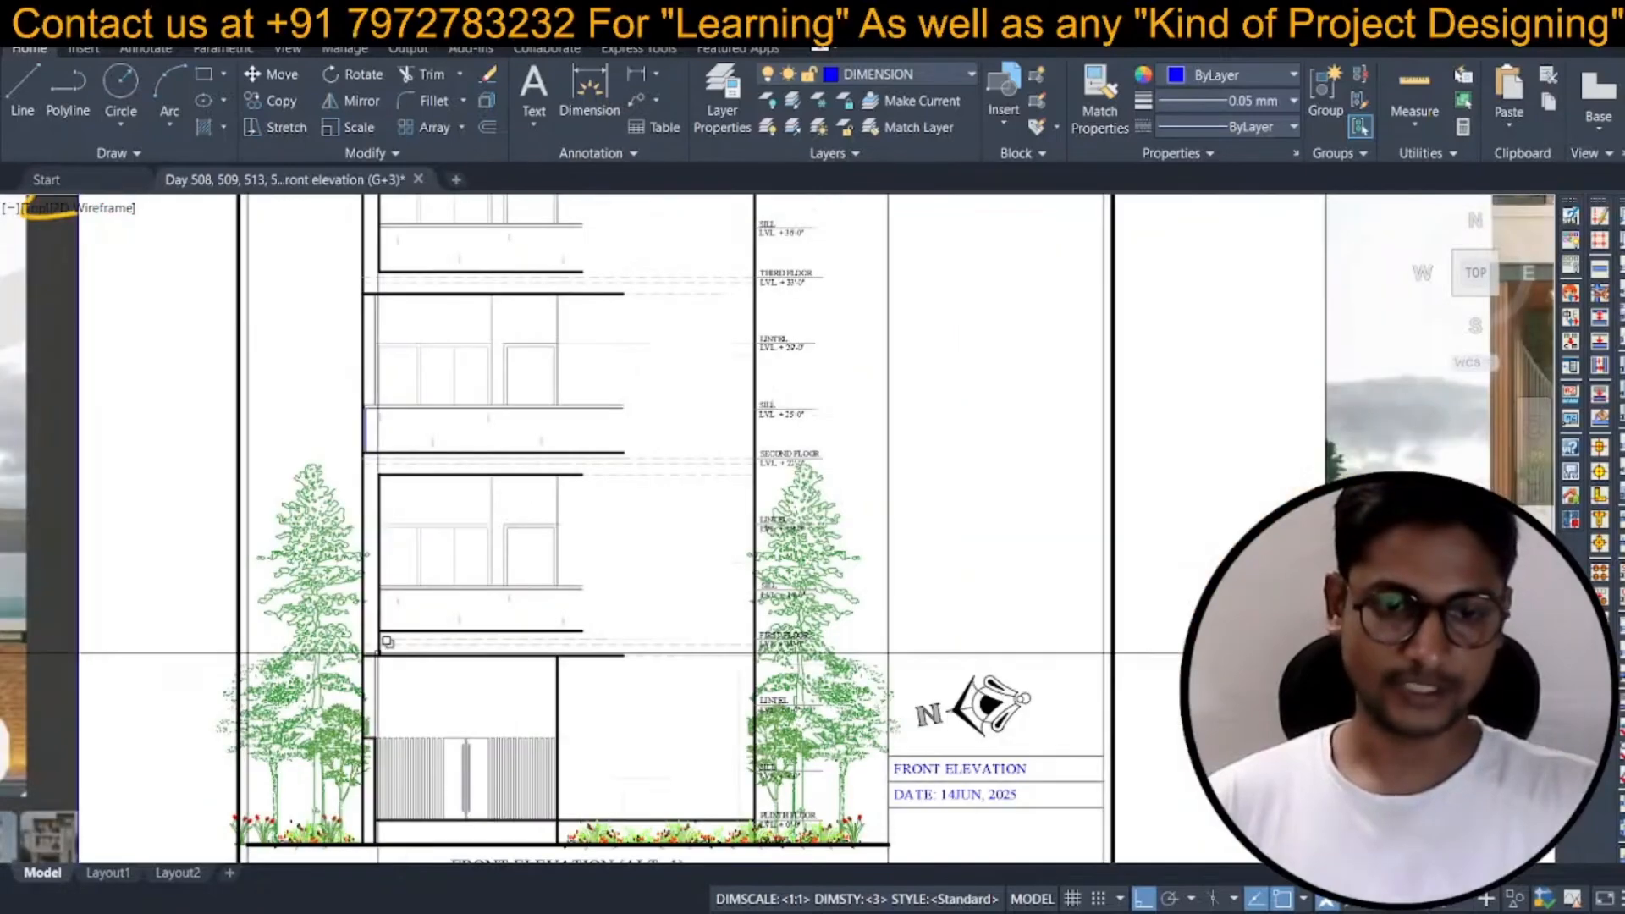
scroll(388, 635, "down", 2)
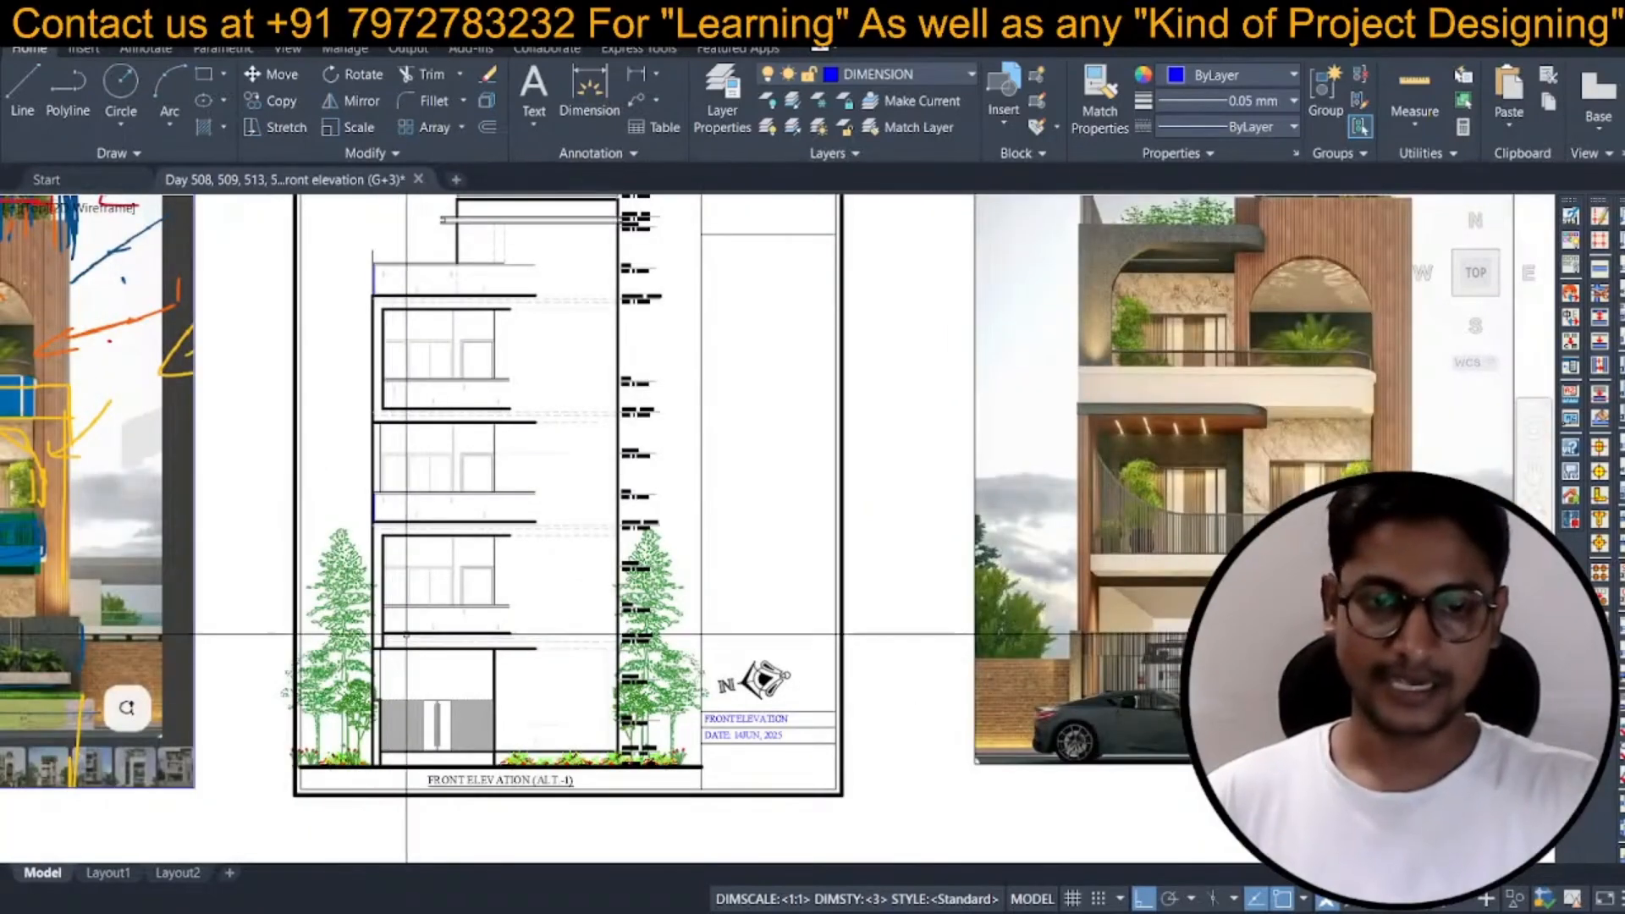
scroll(406, 633, "down", 2)
middle_click_drag(458, 442, 468, 516)
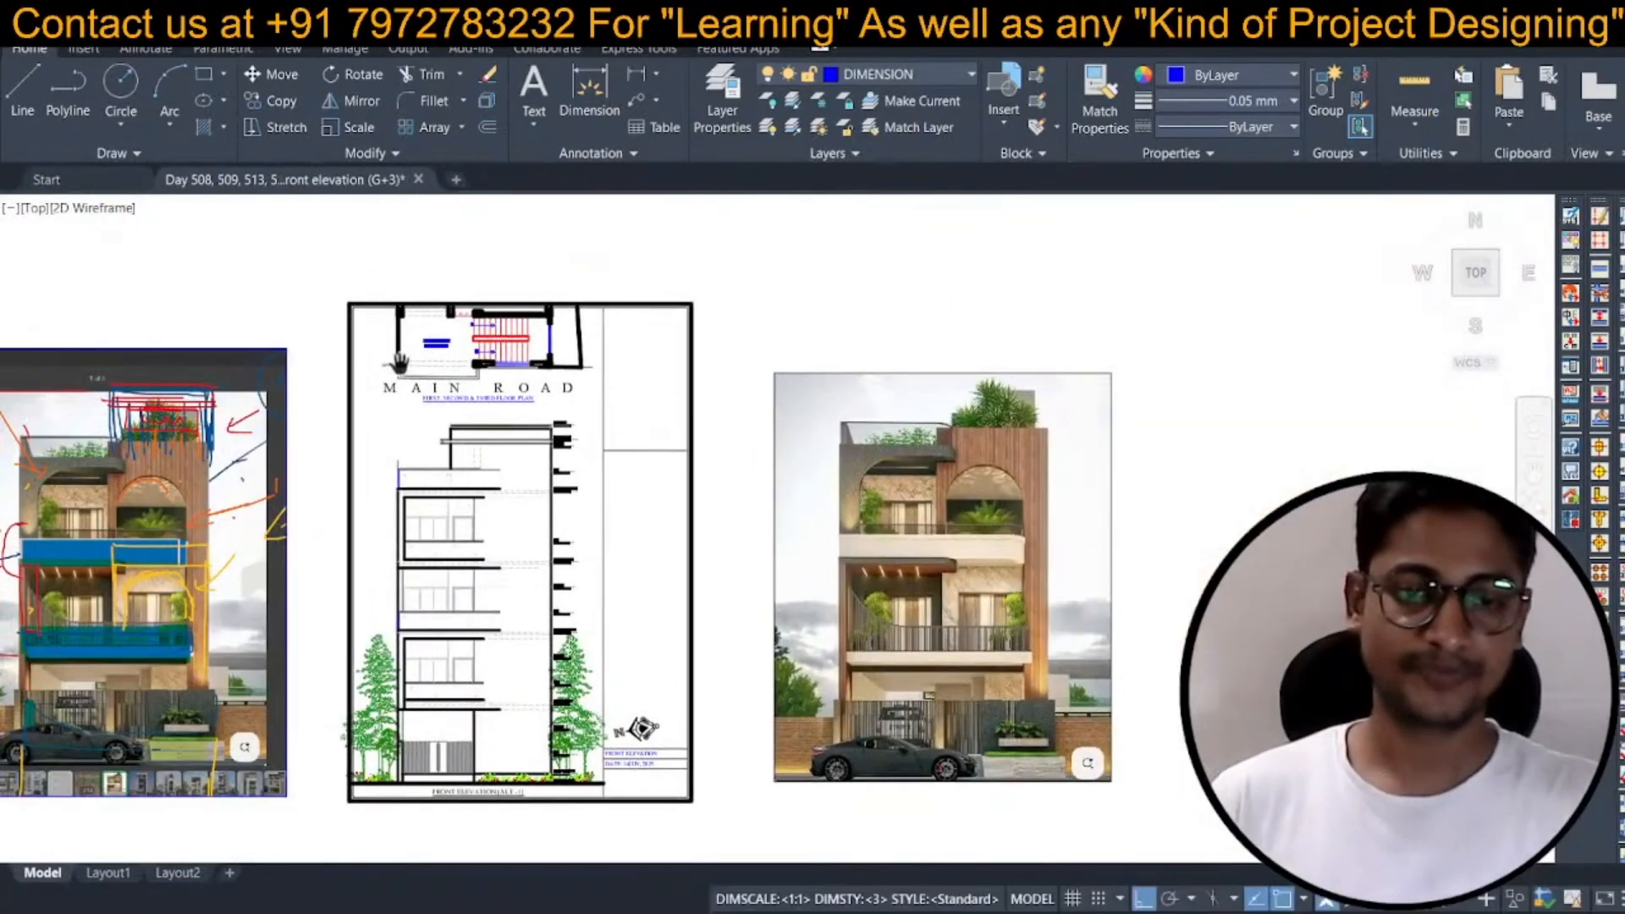
scroll(405, 370, "up", 8)
scroll(396, 342, "down", 2)
middle_click_drag(404, 371, 446, 378)
scroll(467, 392, "down", 4)
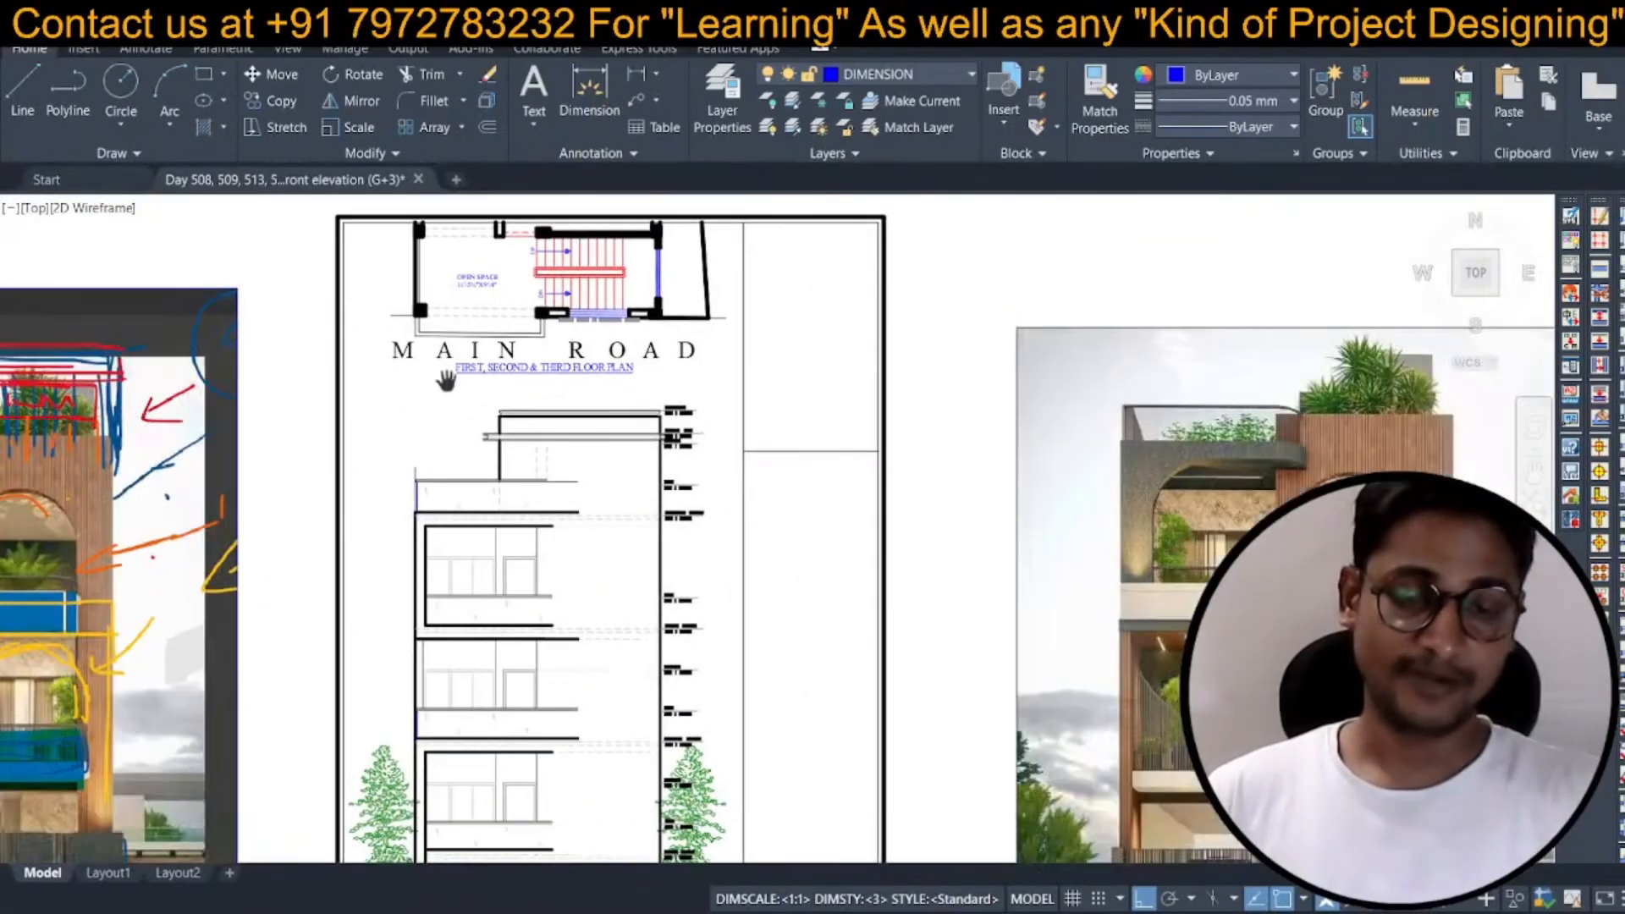
scroll(447, 381, "down", 2)
scroll(446, 380, "down", 3)
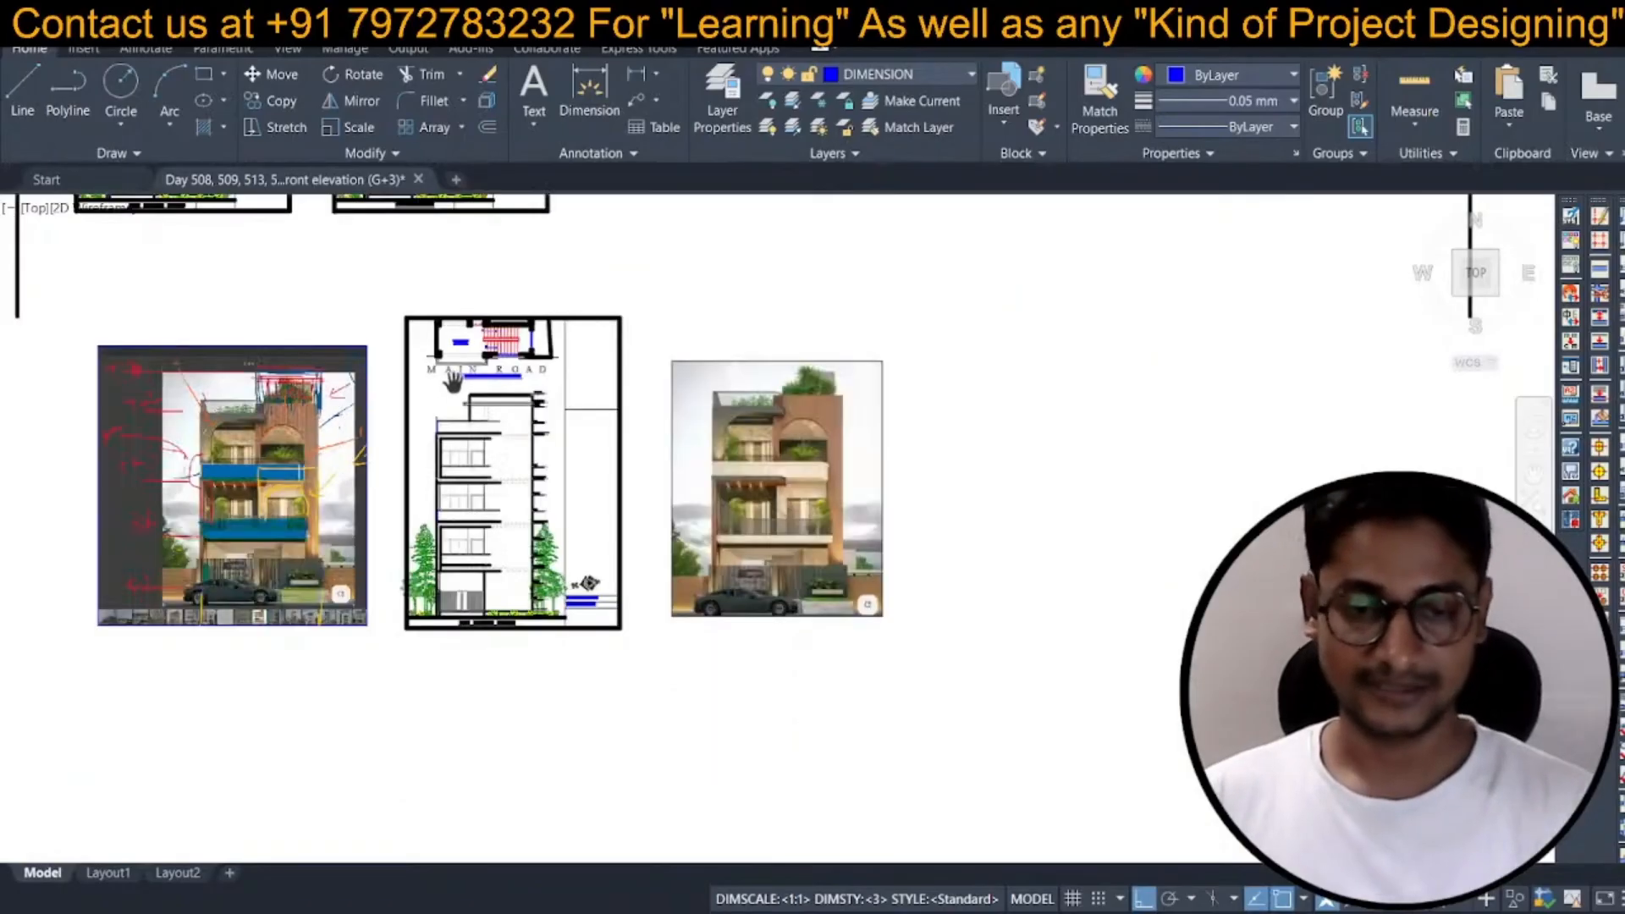
Examine the ground- and first-floor outlines of the elevation alongside the render's curved balconies and slab bands.
scroll(459, 547, "up", 5)
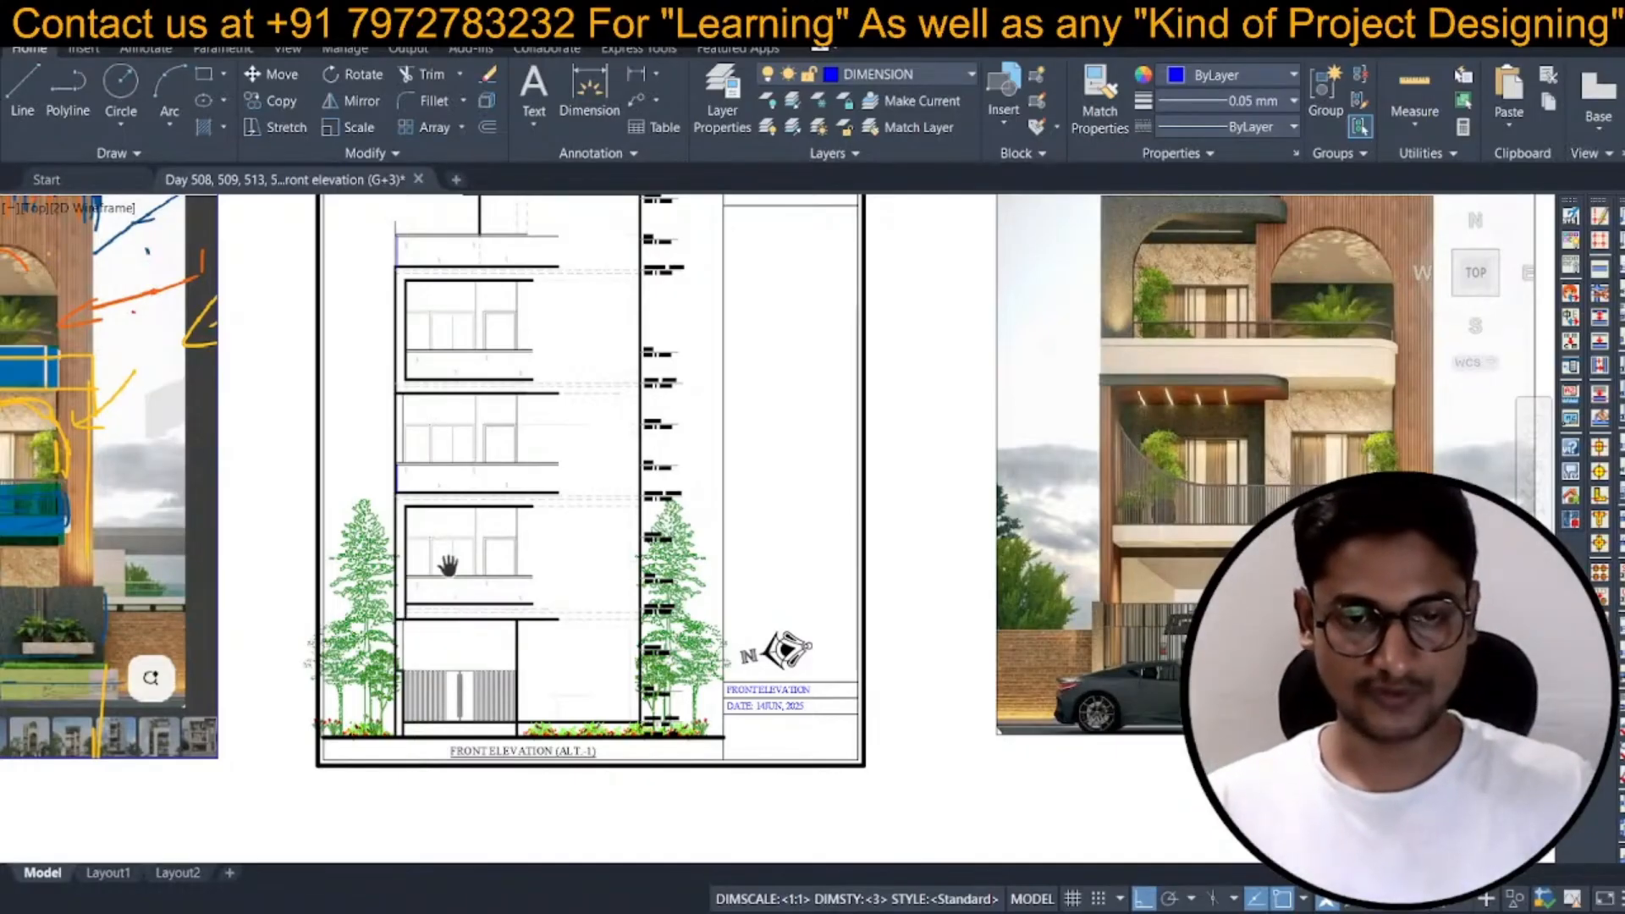
scroll(448, 565, "up", 4)
scroll(423, 542, "down", 4)
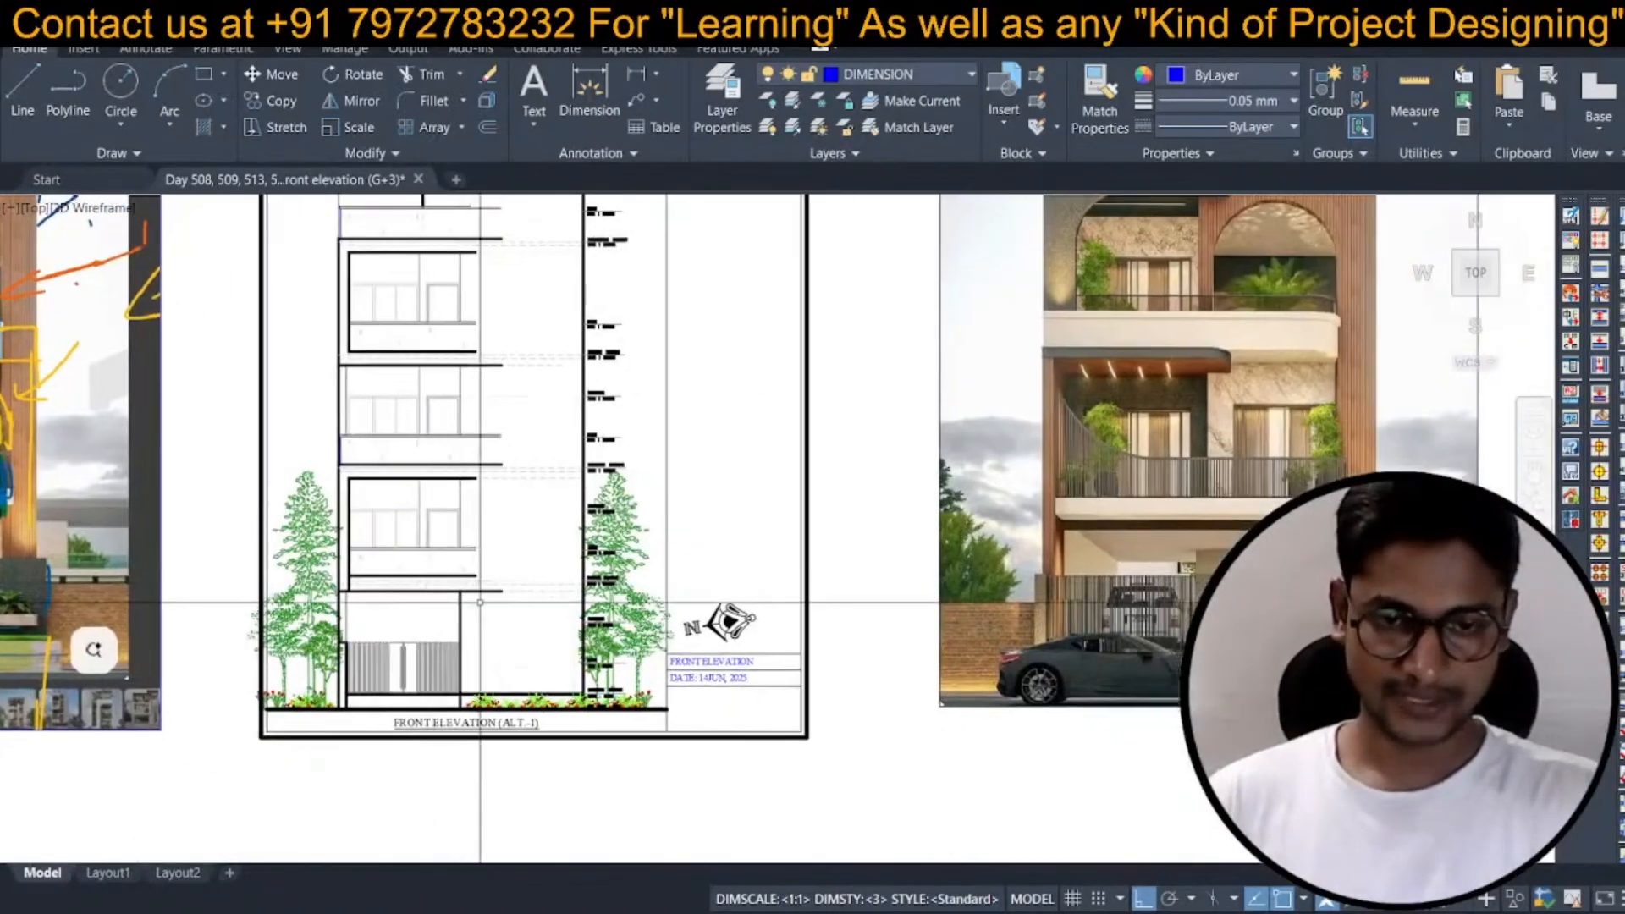
middle_click_drag(480, 603, 471, 640)
scroll(471, 641, "down", 2)
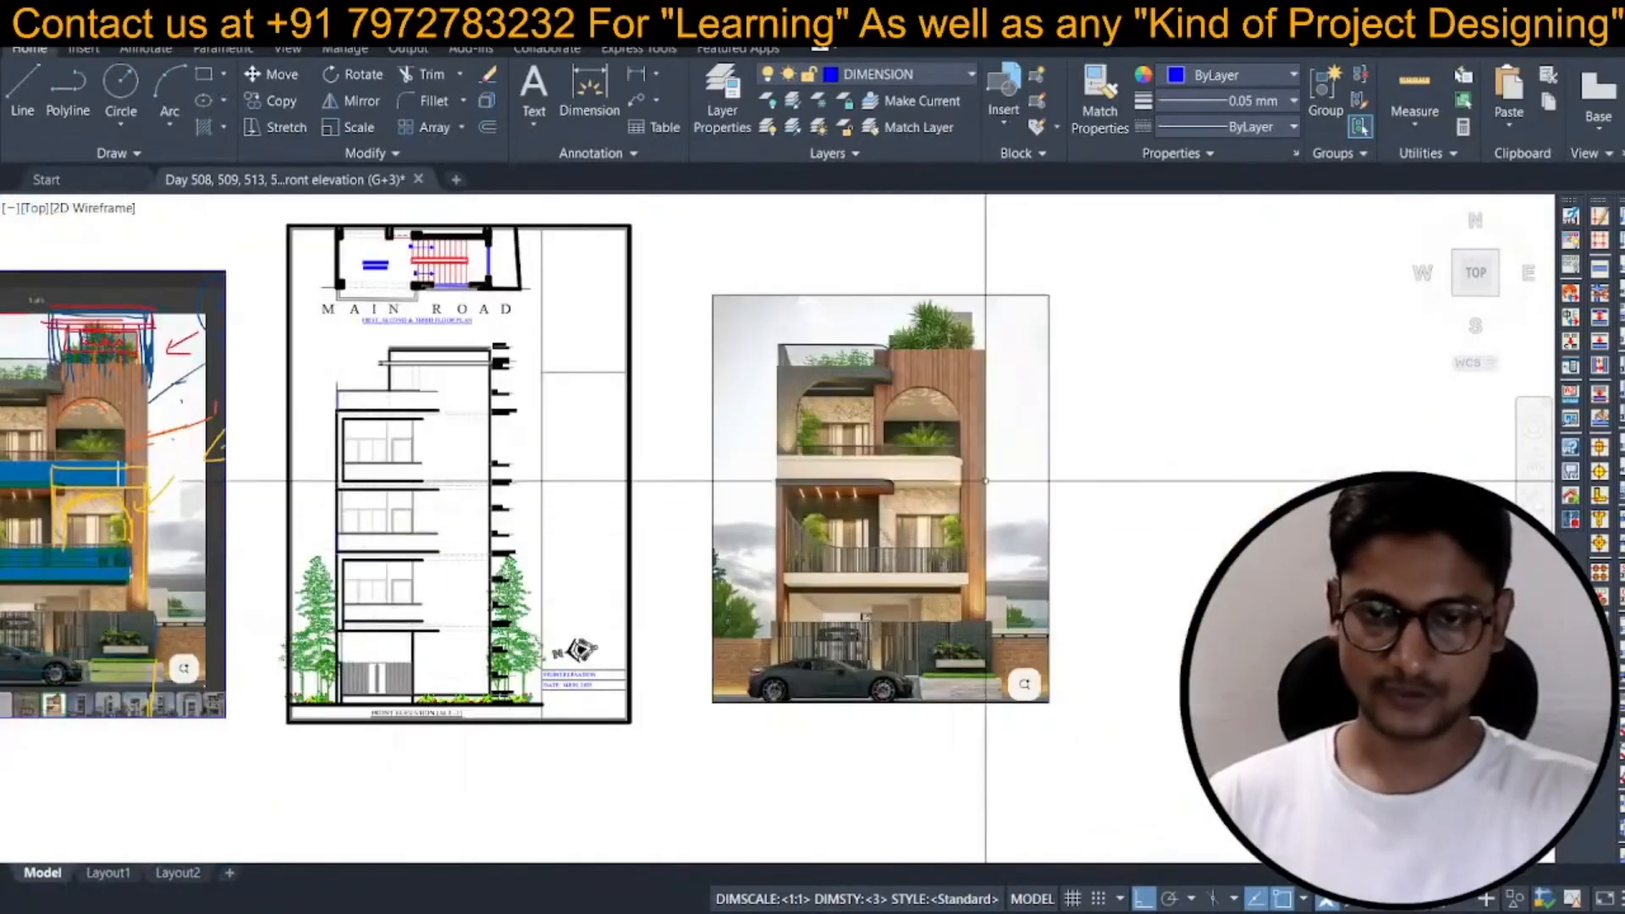
scroll(985, 481, "up", 2)
scroll(869, 508, "down", 2)
middle_click_drag(506, 580, 657, 545)
scroll(601, 540, "up", 2)
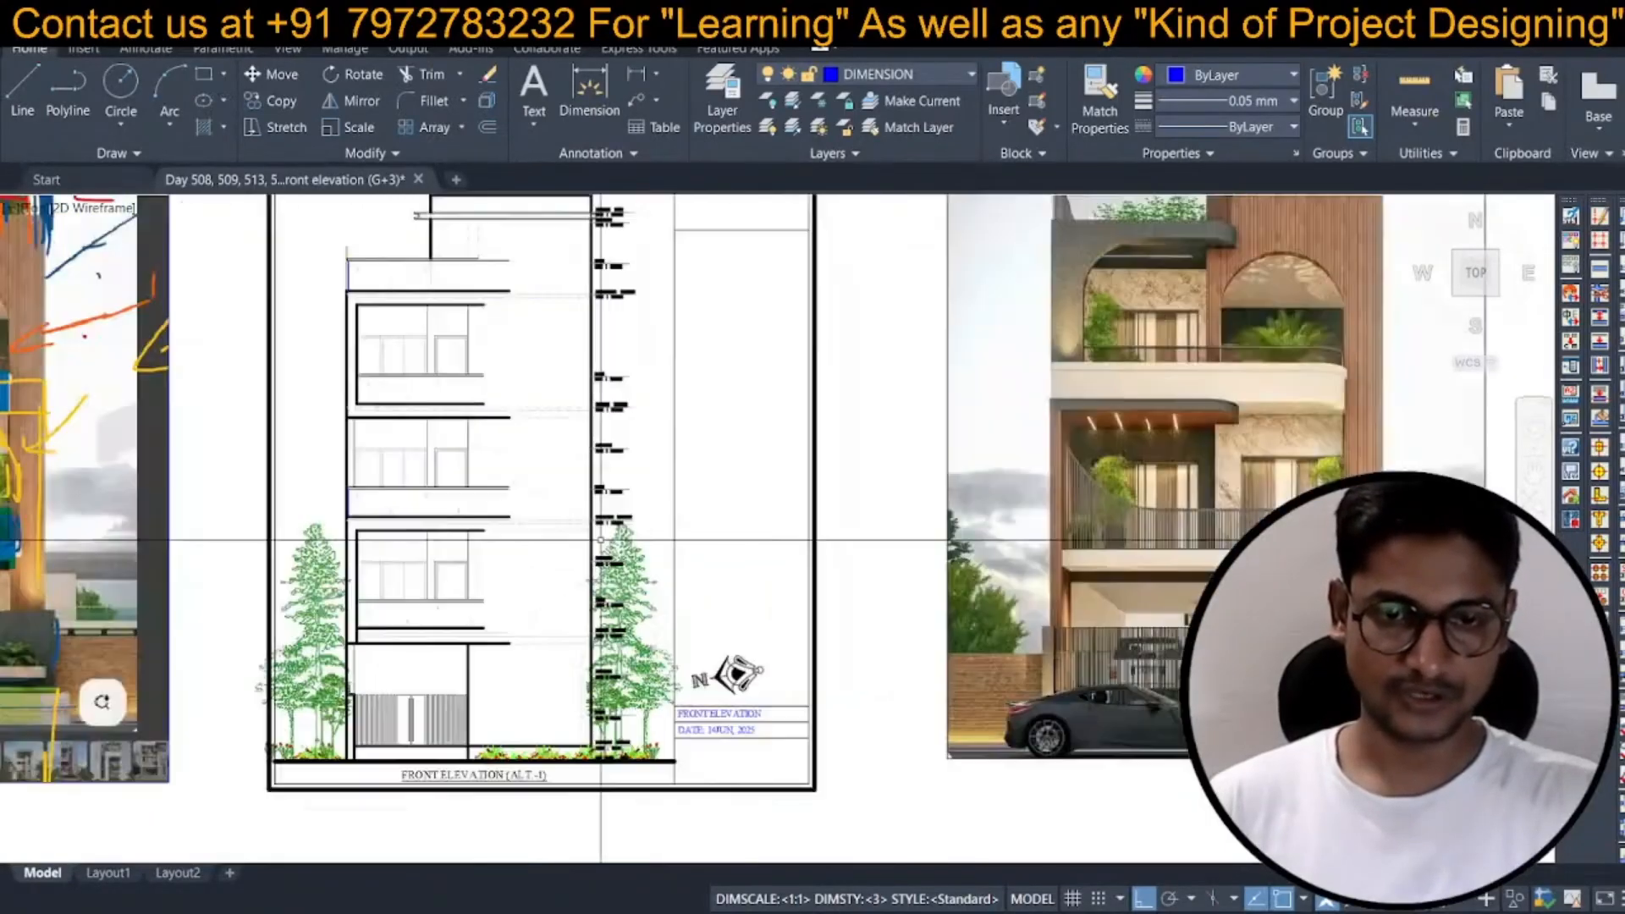
Offset the elevation's right wall line 2' inward to add a second full-height vertical line.
type("2'")
key("Return")
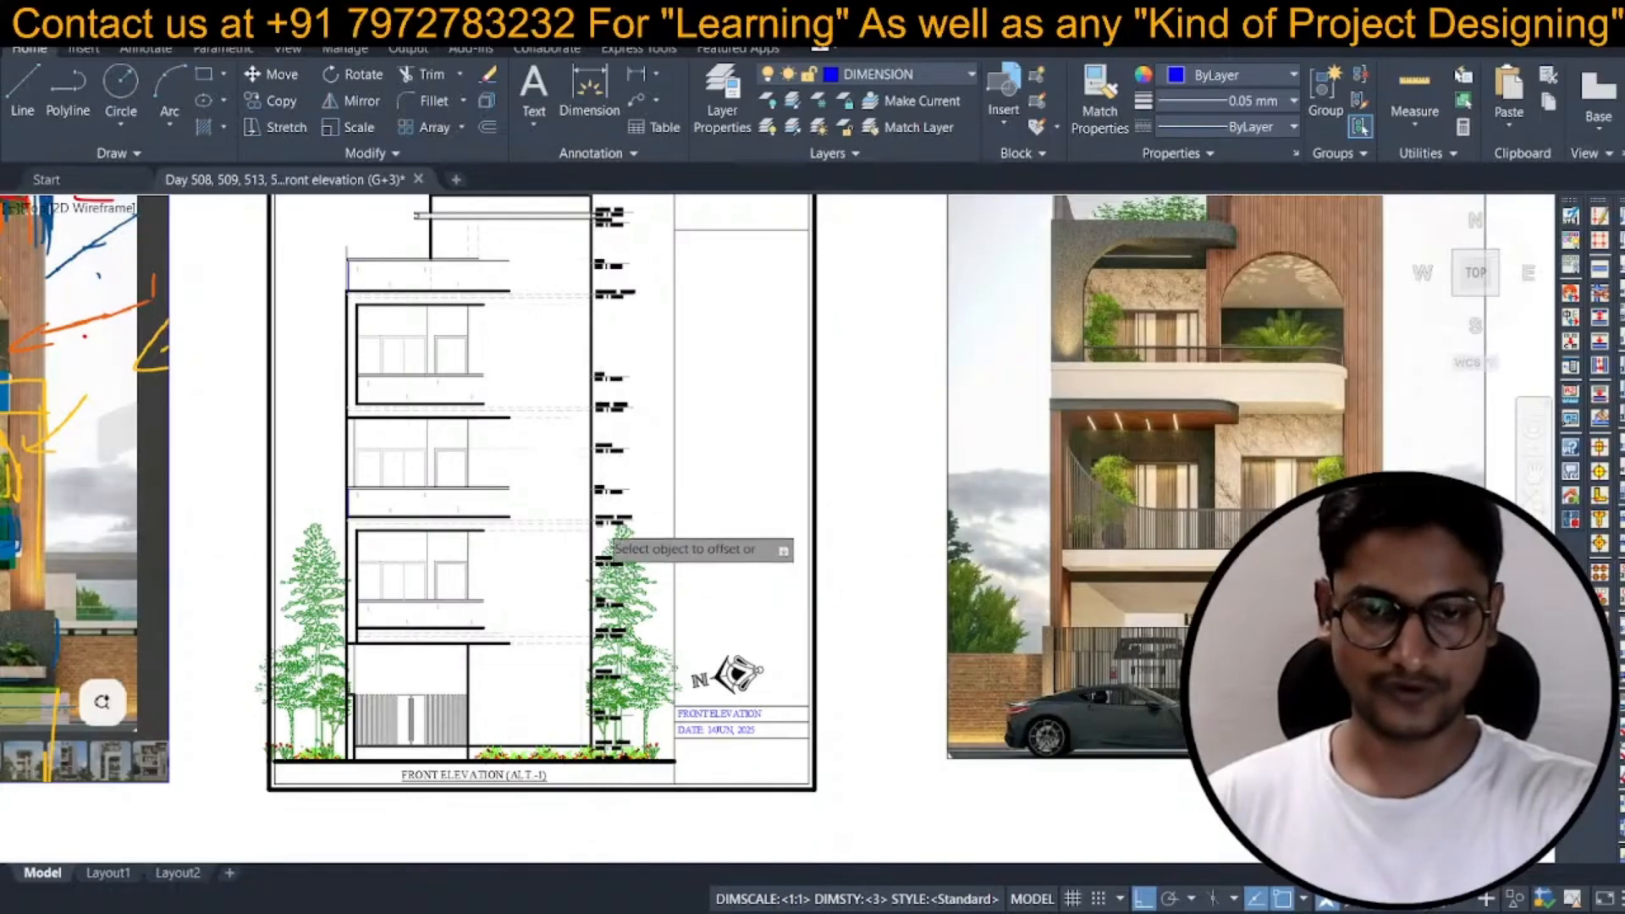
scroll(598, 504, "up", 2)
left_click(577, 500)
left_click(526, 454)
scroll(520, 443, "down", 1)
scroll(542, 491, "down", 2)
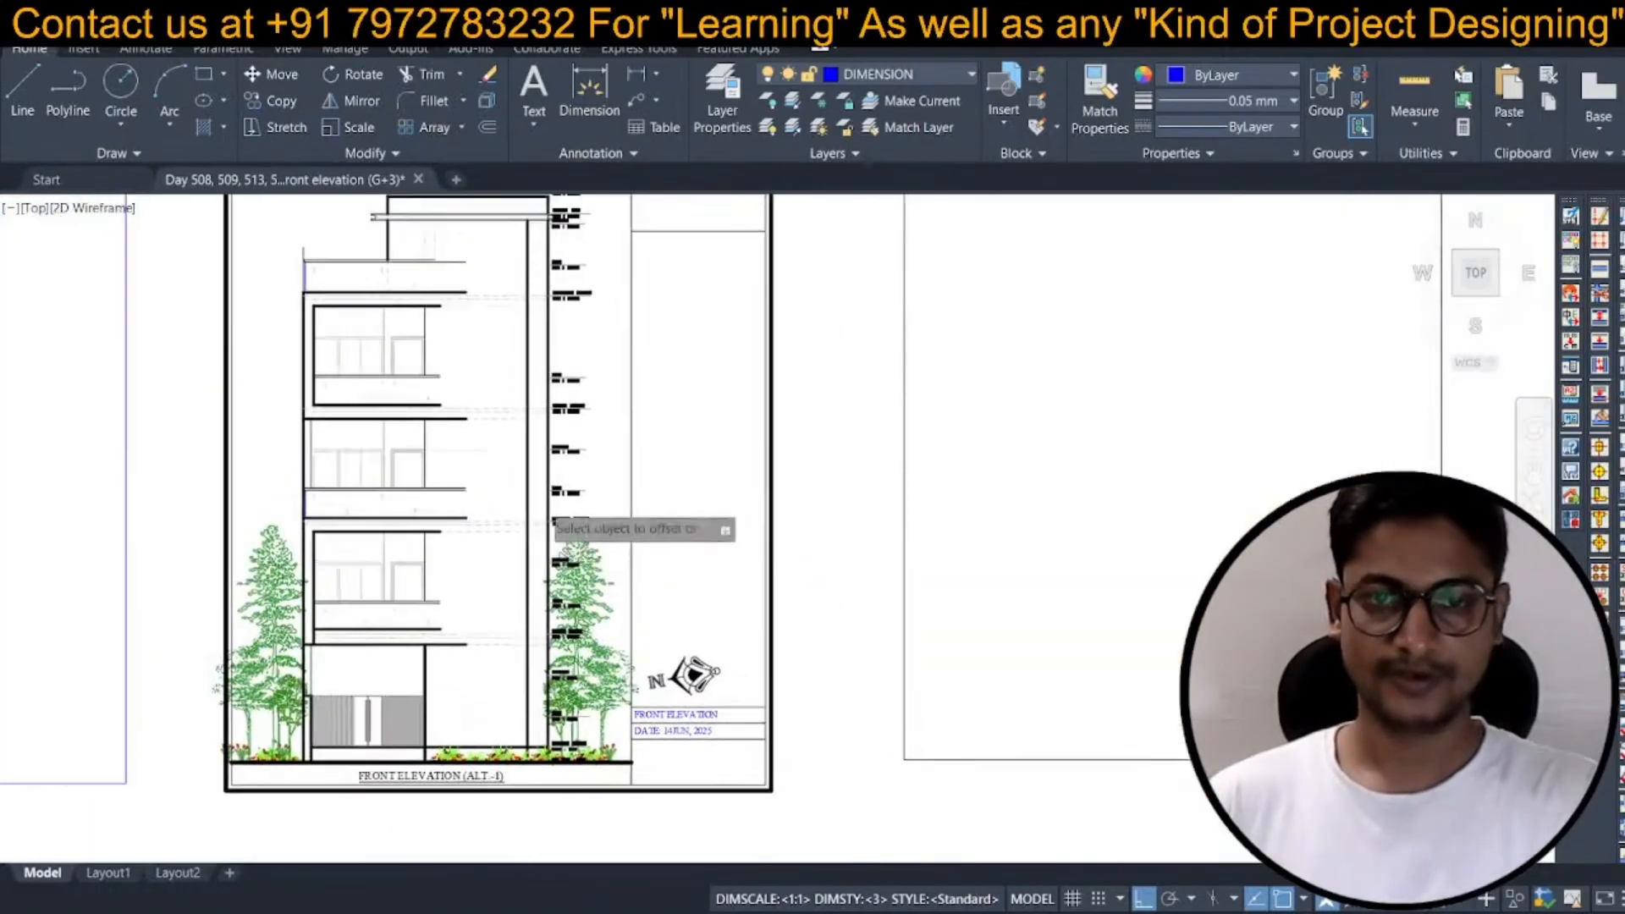
scroll(578, 567, "up", 1)
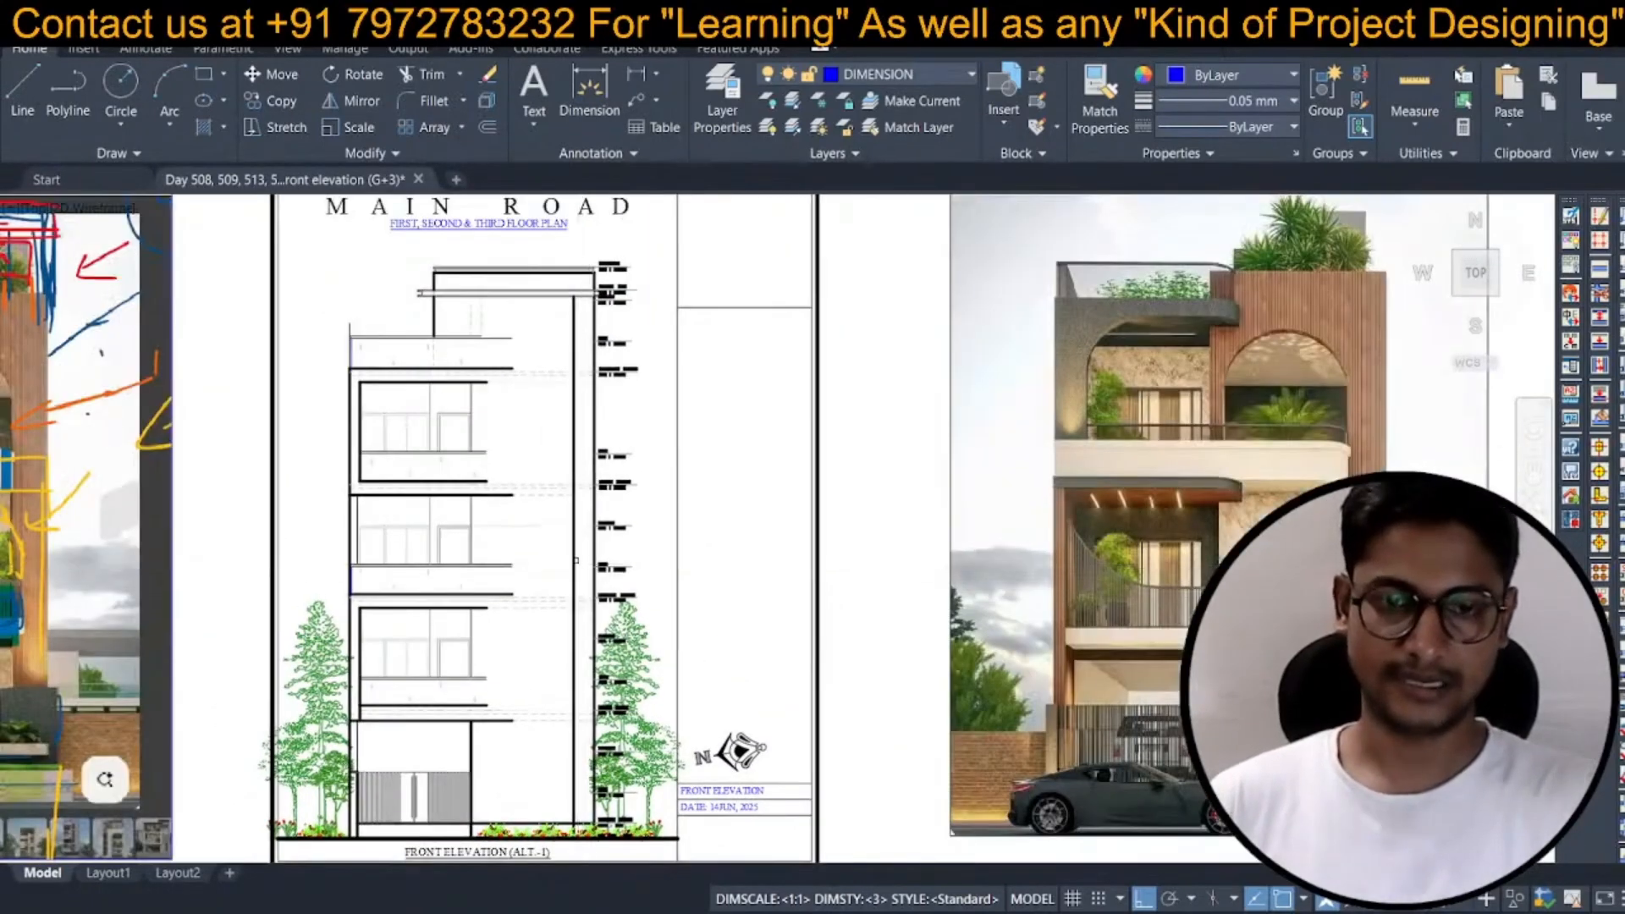
Move the inner offset line farther left from the right wall line and save the drawing.
key("Return")
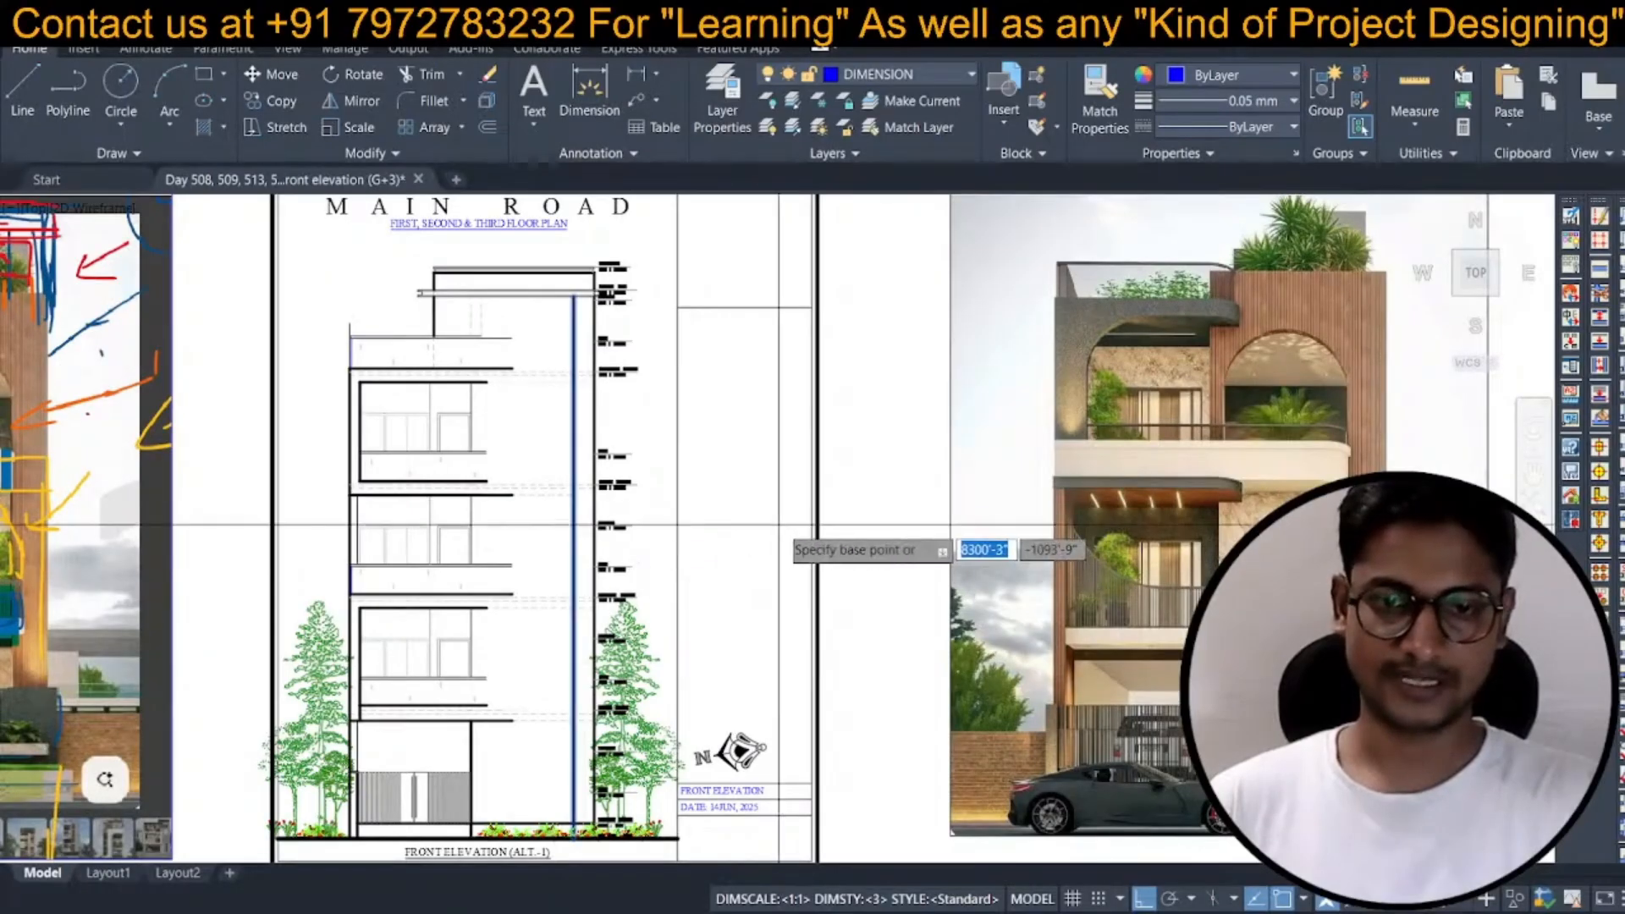
left_click(780, 526)
left_click(768, 529)
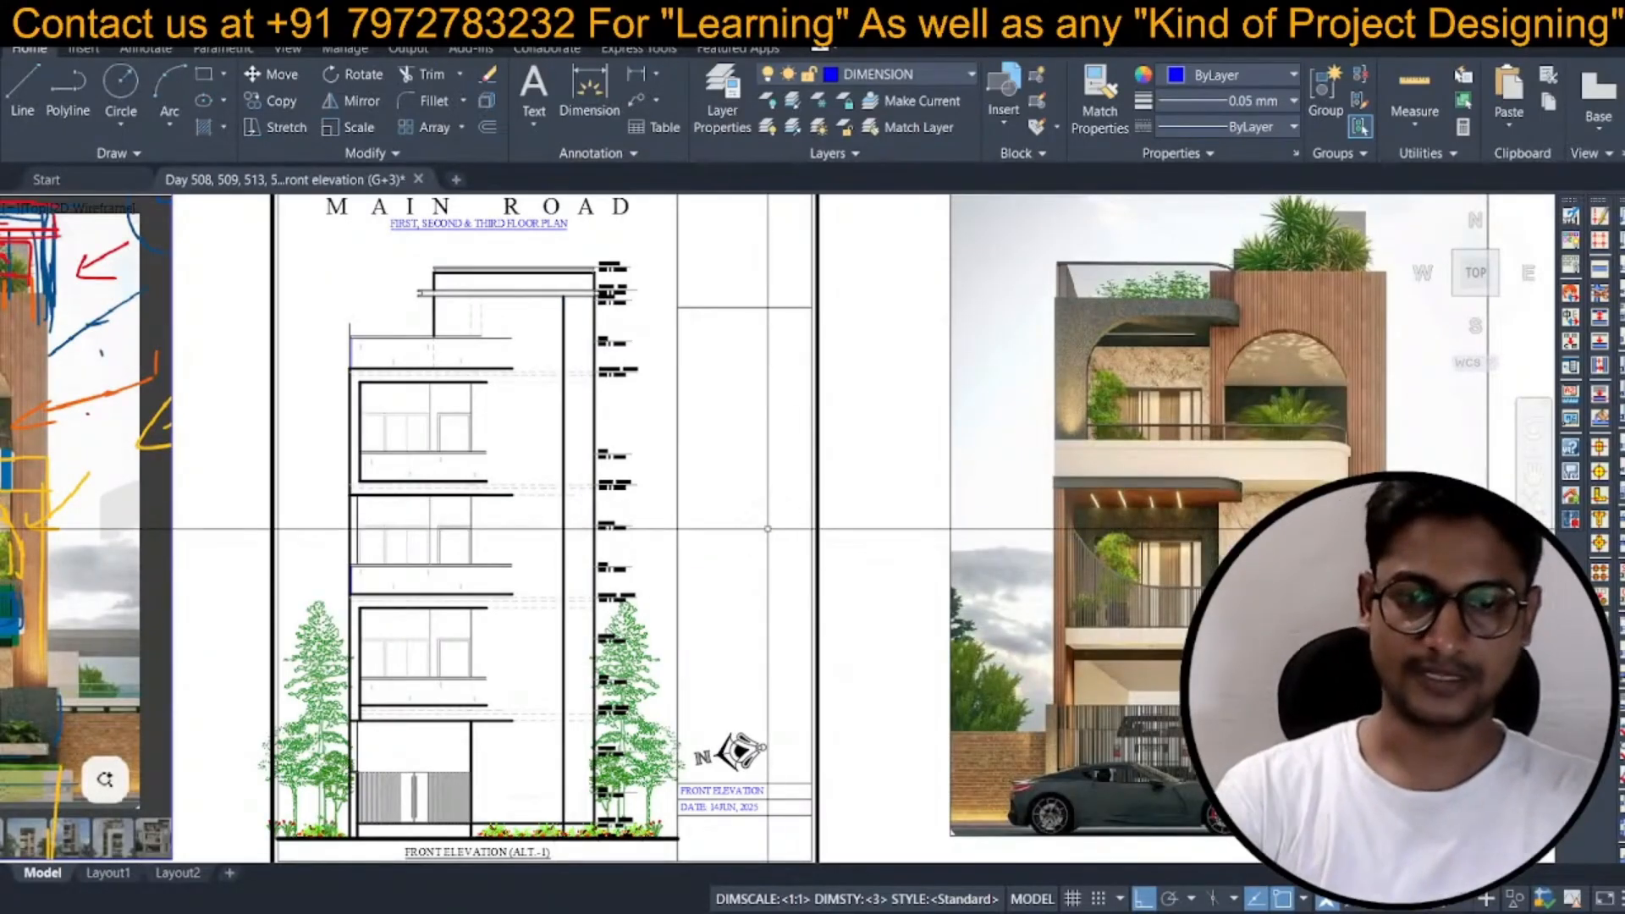
scroll(768, 529, "down", 2)
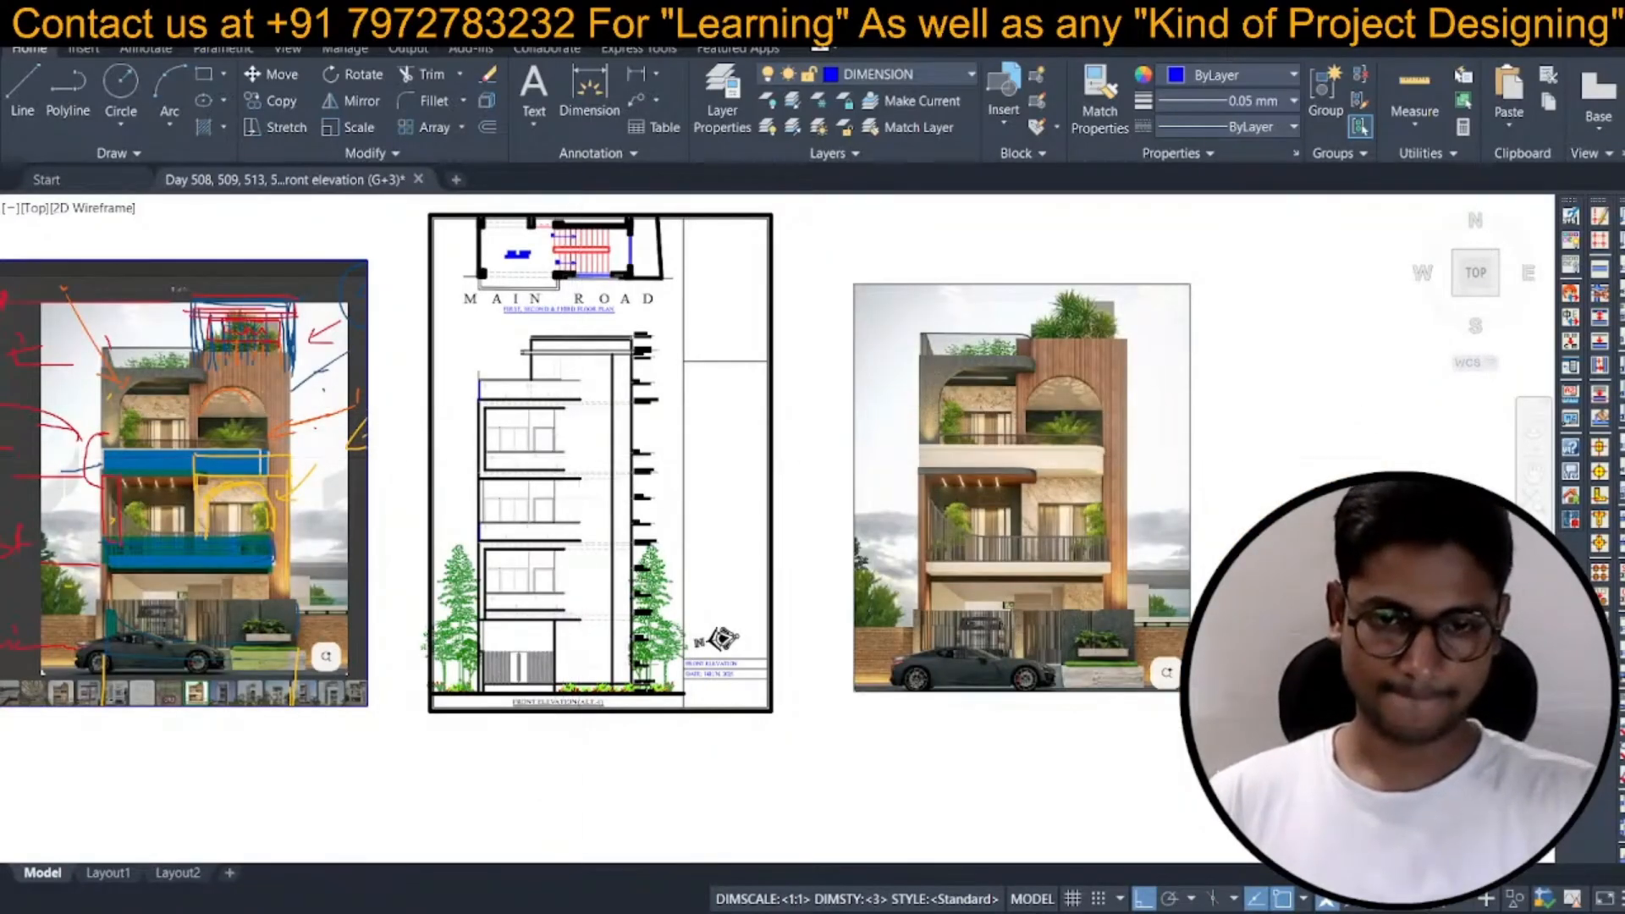
key("ctrl+s")
middle_click_drag(585, 466, 593, 493)
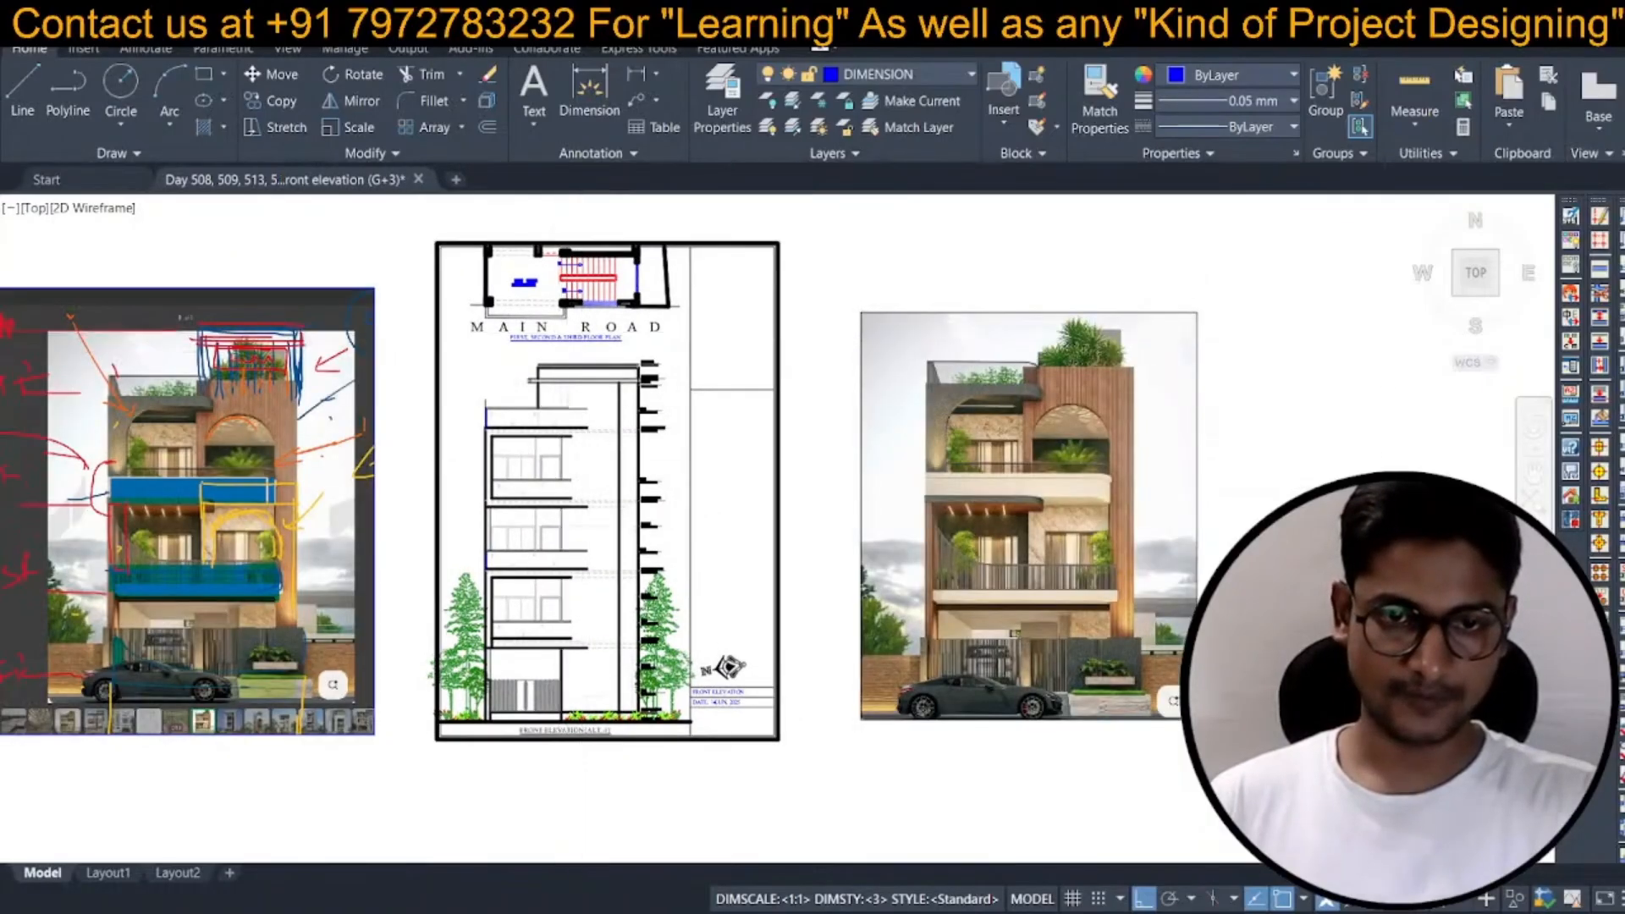
Place a vertical construction line through the left face of the column beside the stairs in the floor plan.
scroll(567, 338, "up", 4)
type("xl")
key("space")
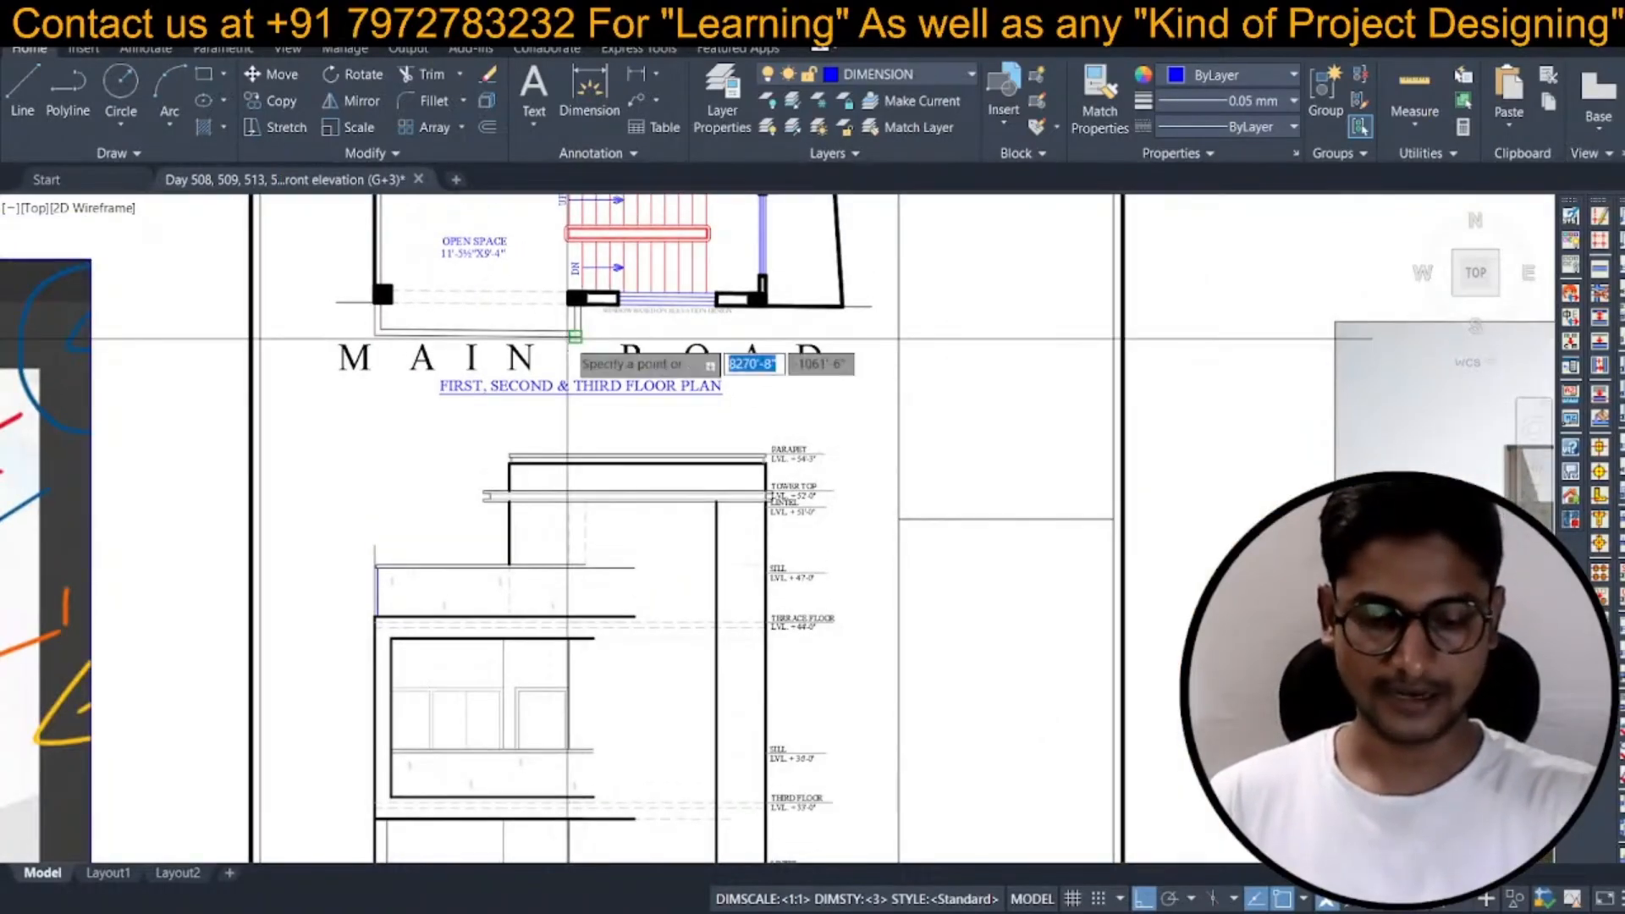
type("v")
key("space")
scroll(557, 293, "up", 3)
left_click(603, 336)
scroll(529, 477, "down", 2)
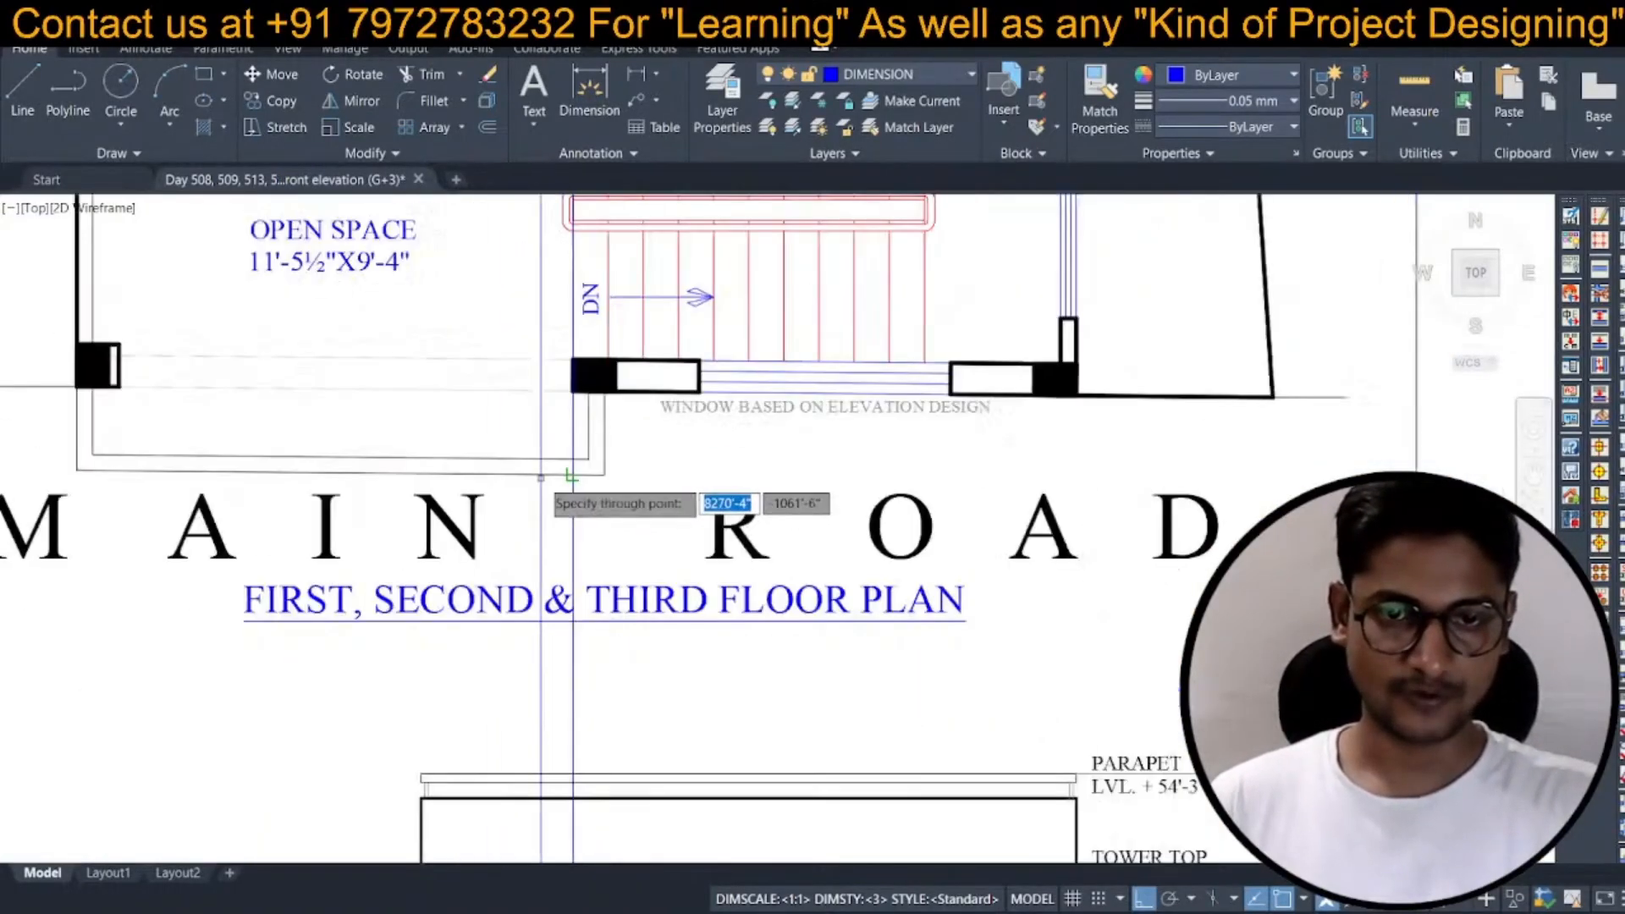
Add vertical construction lines at the outer faces of the plan's far-left and far-right columns and save the drawing.
scroll(260, 435, "up", 1)
scroll(262, 440, "up", 2)
left_click(206, 376)
scroll(66, 450, "down", 4)
scroll(516, 449, "up", 3)
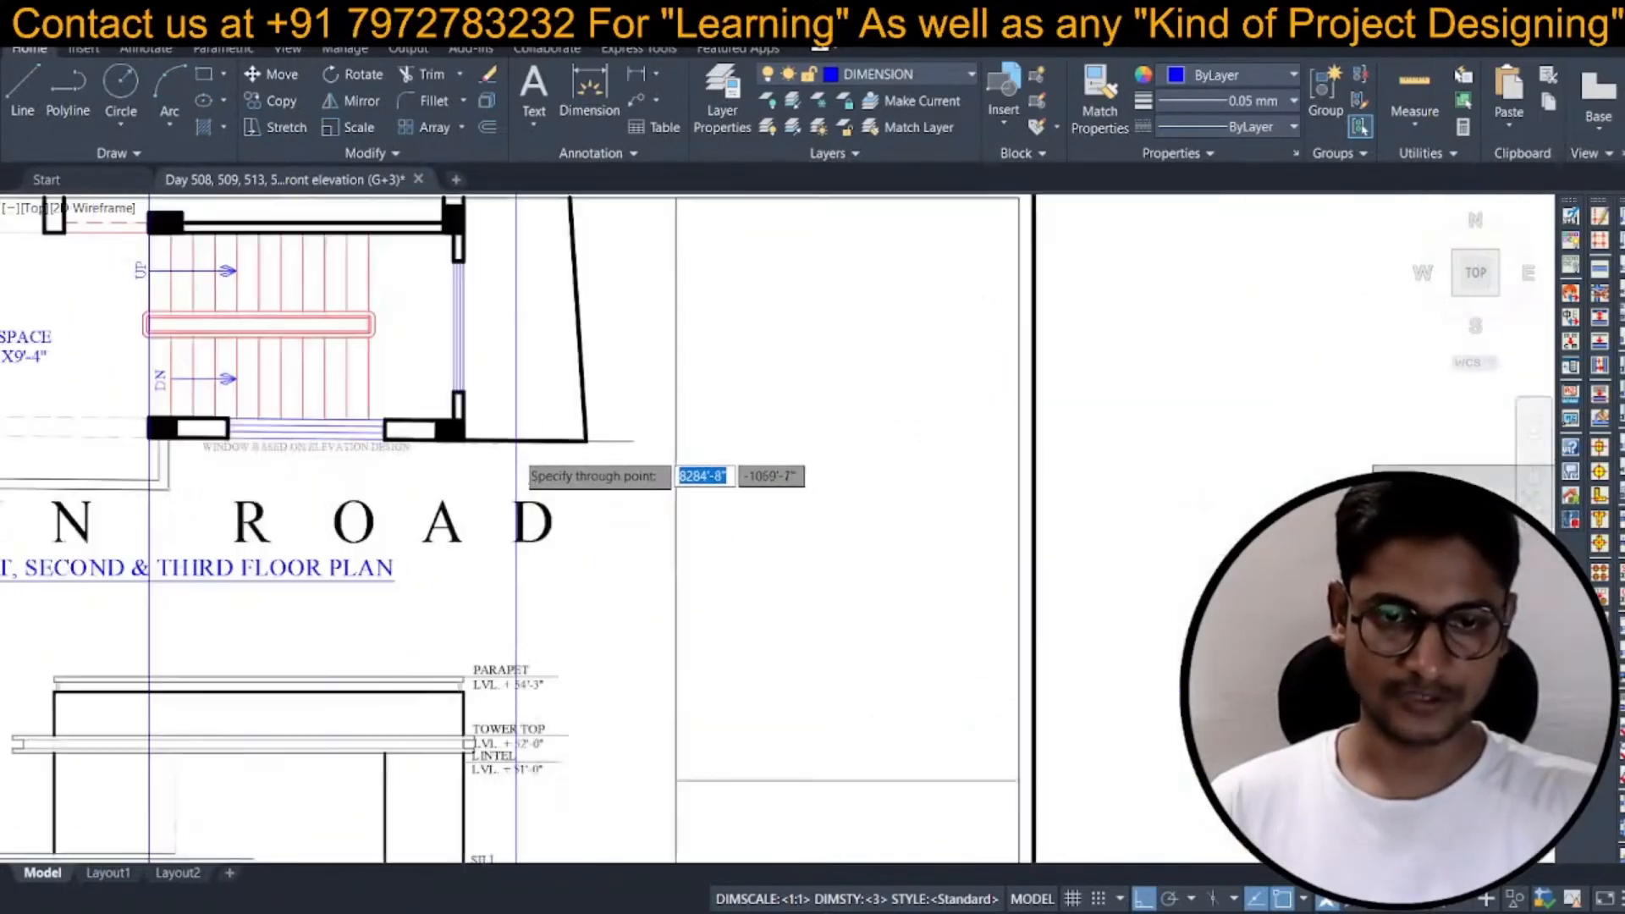
left_click(380, 421)
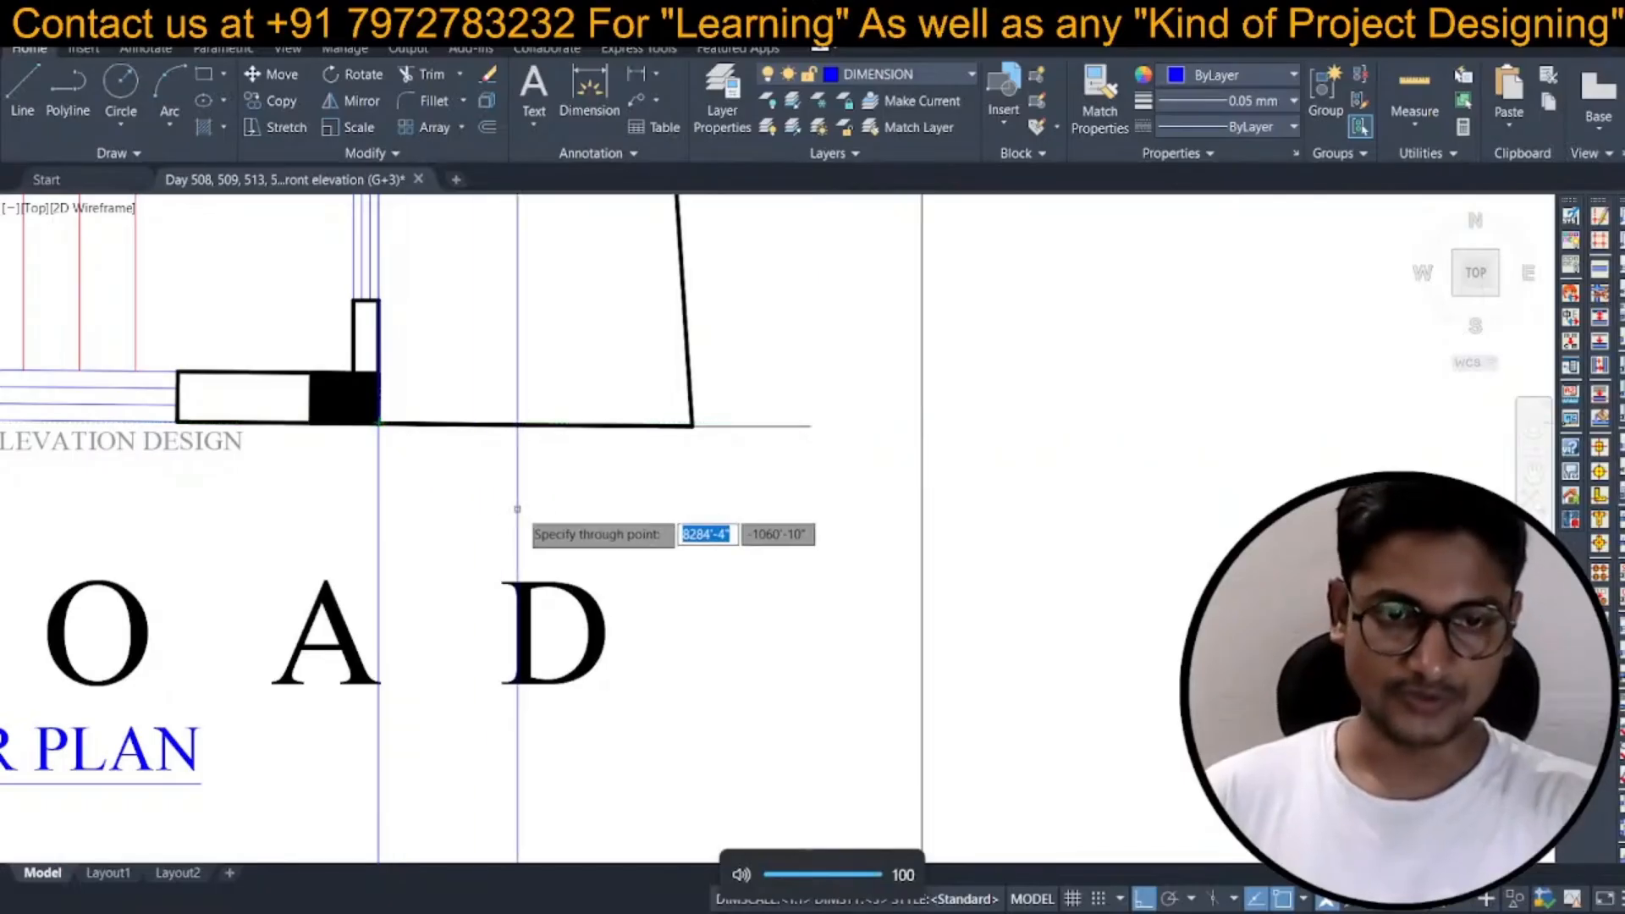
scroll(652, 423, "down", 6)
key("ctrl+s")
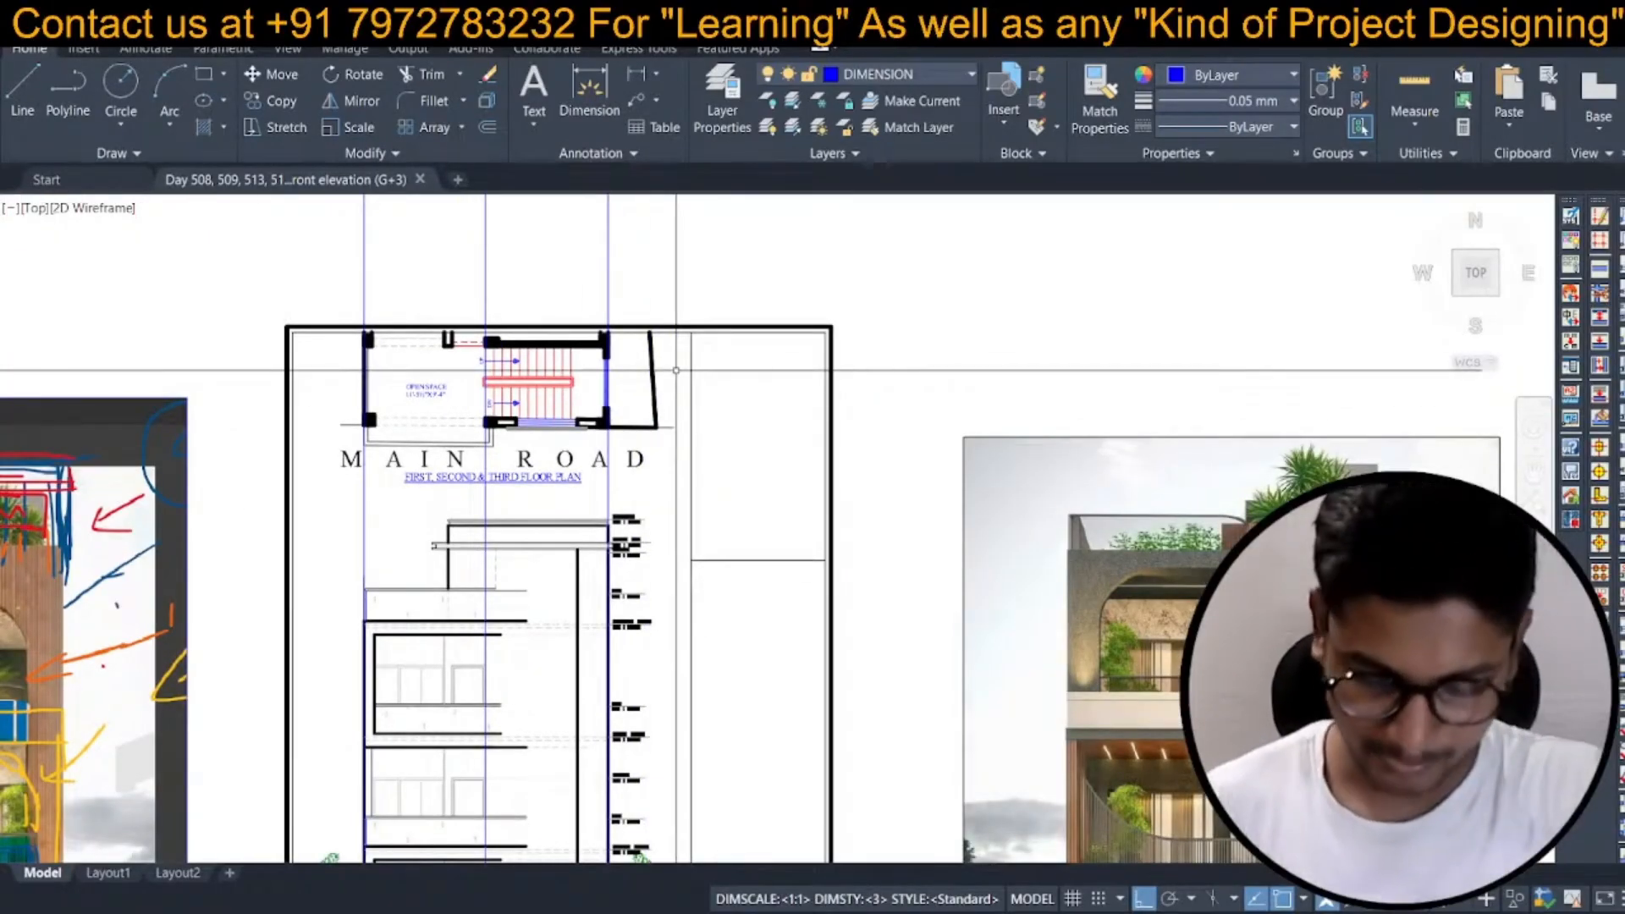
Select the three vertical construction lines and set their colour to light red (242,113,114).
scroll(612, 485, "down", 4)
left_click(669, 396)
left_click(434, 354)
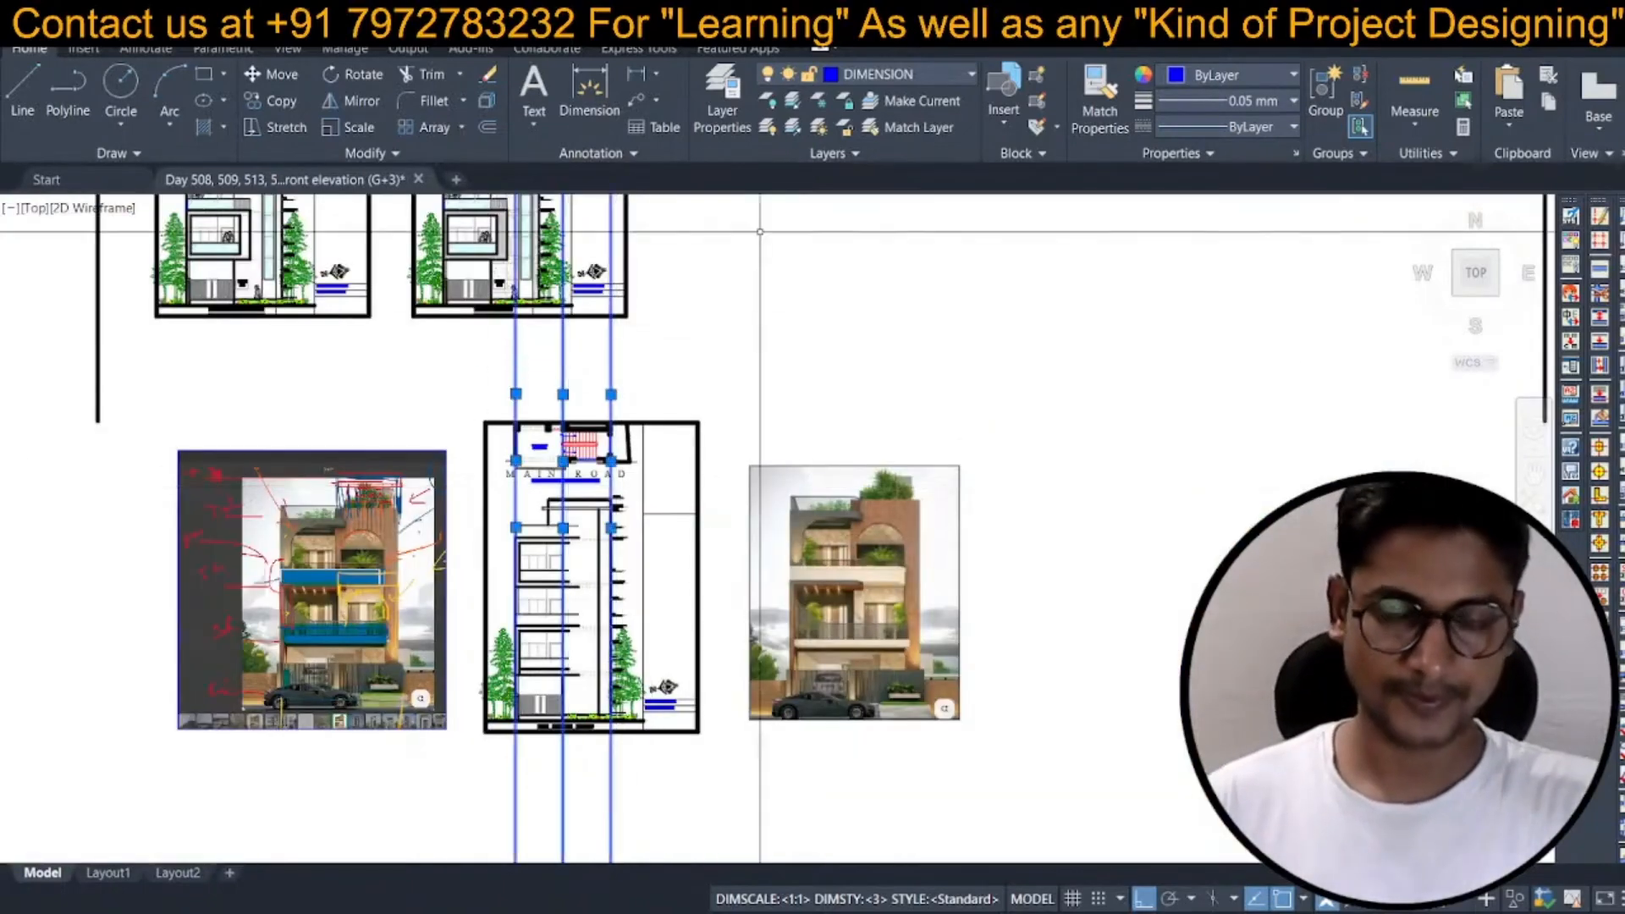
left_click(1237, 74)
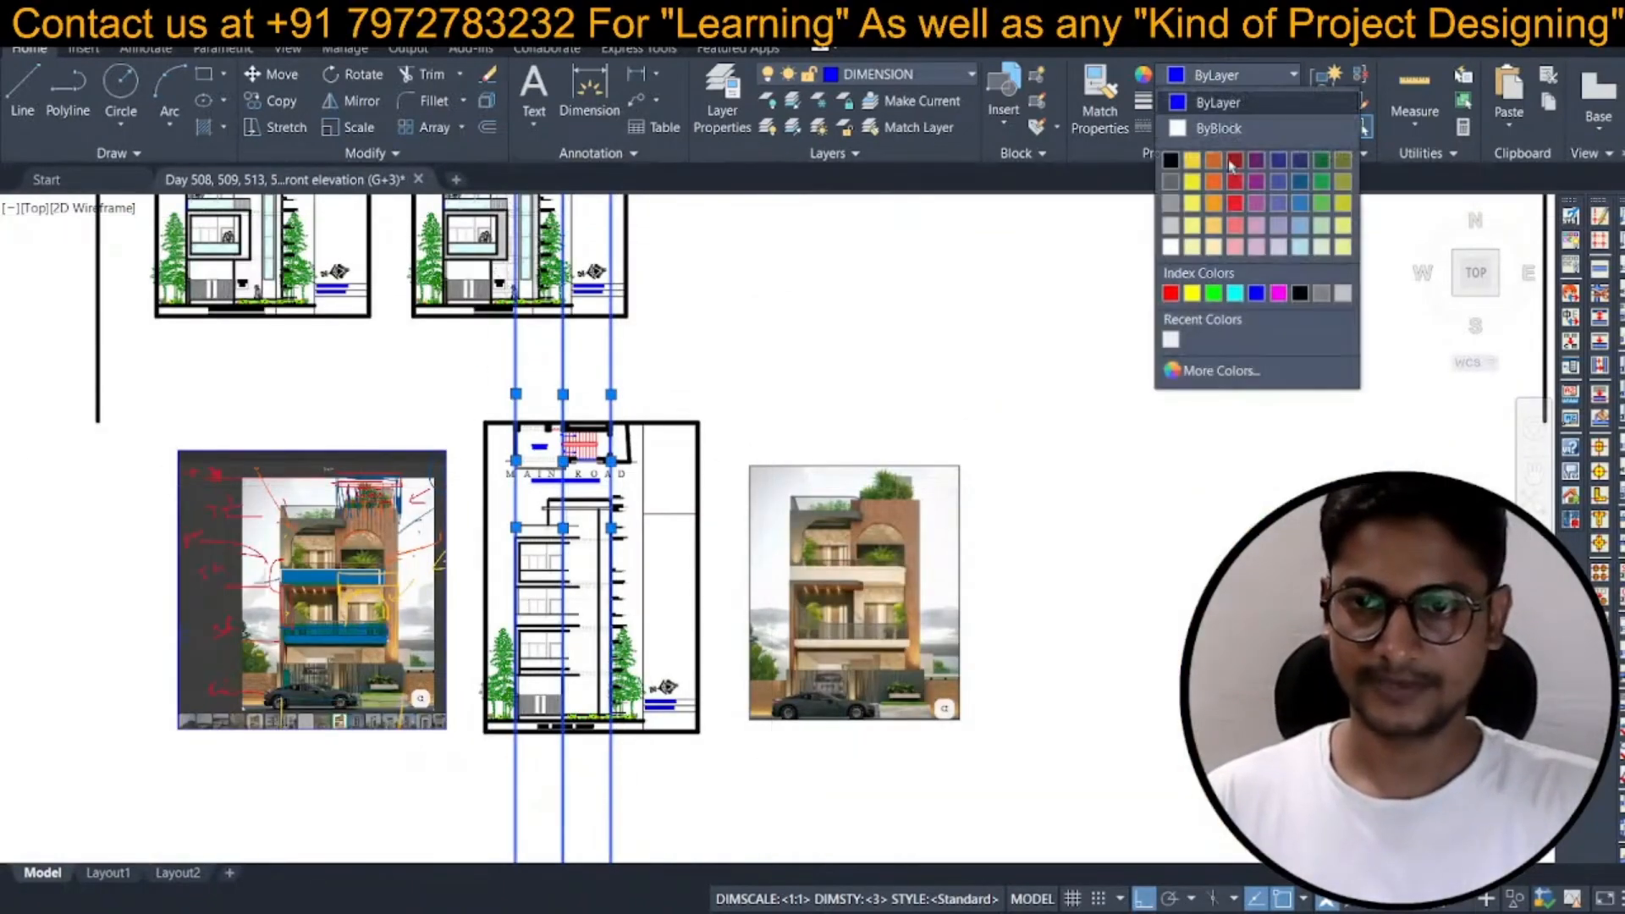
left_click(1236, 229)
key("Escape")
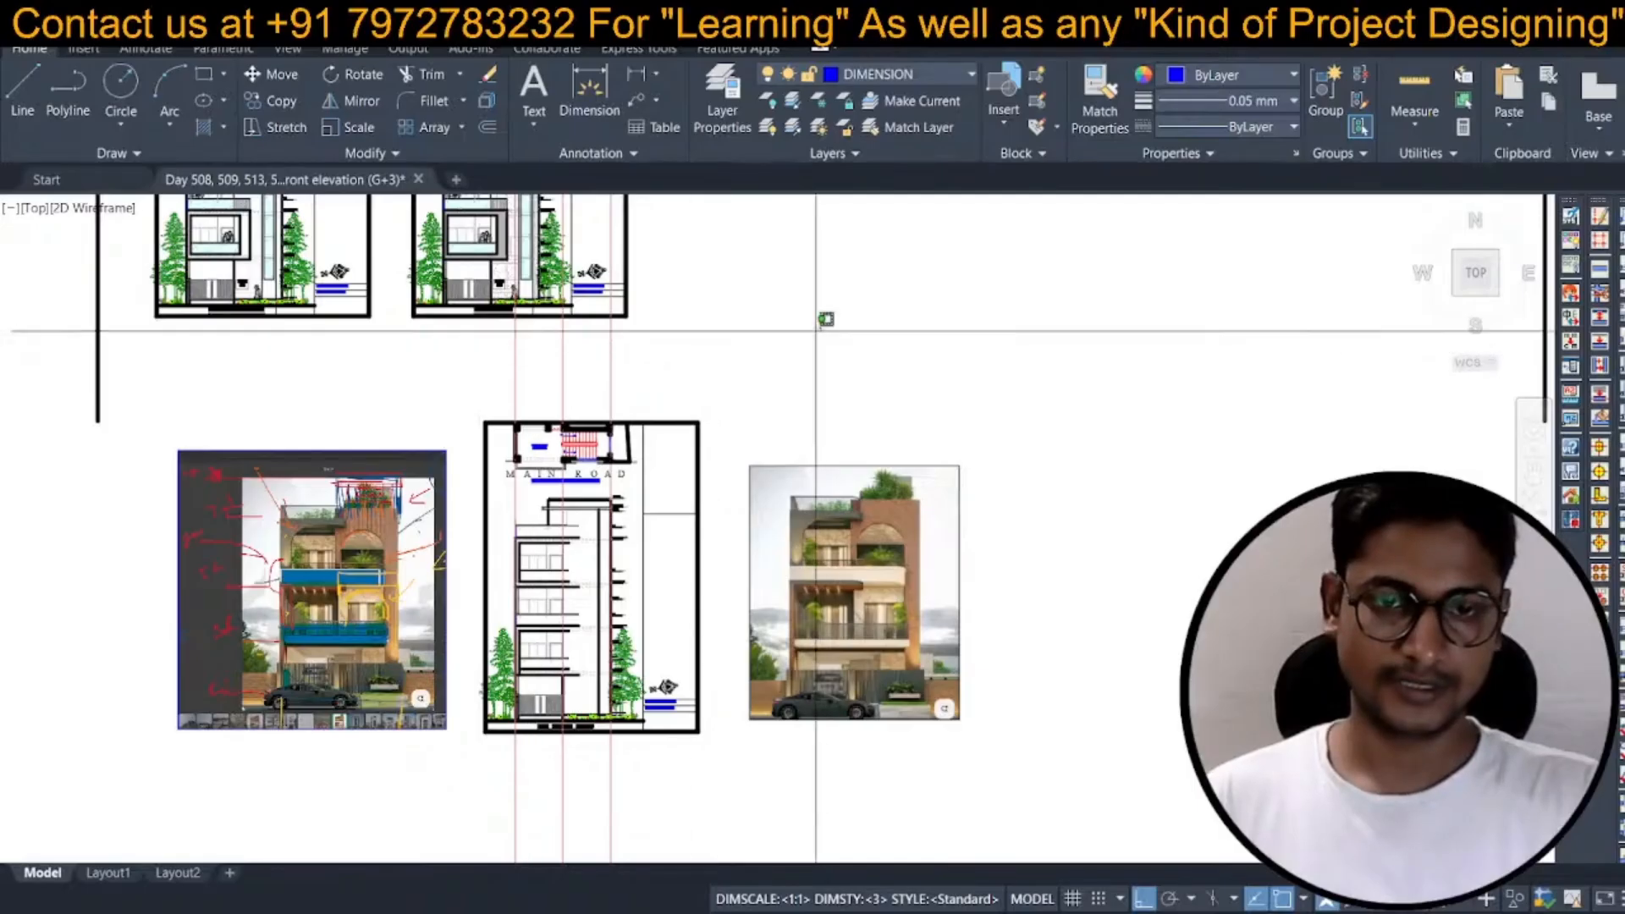
Send the three red construction lines behind all other objects in the draw order.
left_click(432, 361)
right_click(433, 362)
mouse_move(552, 616)
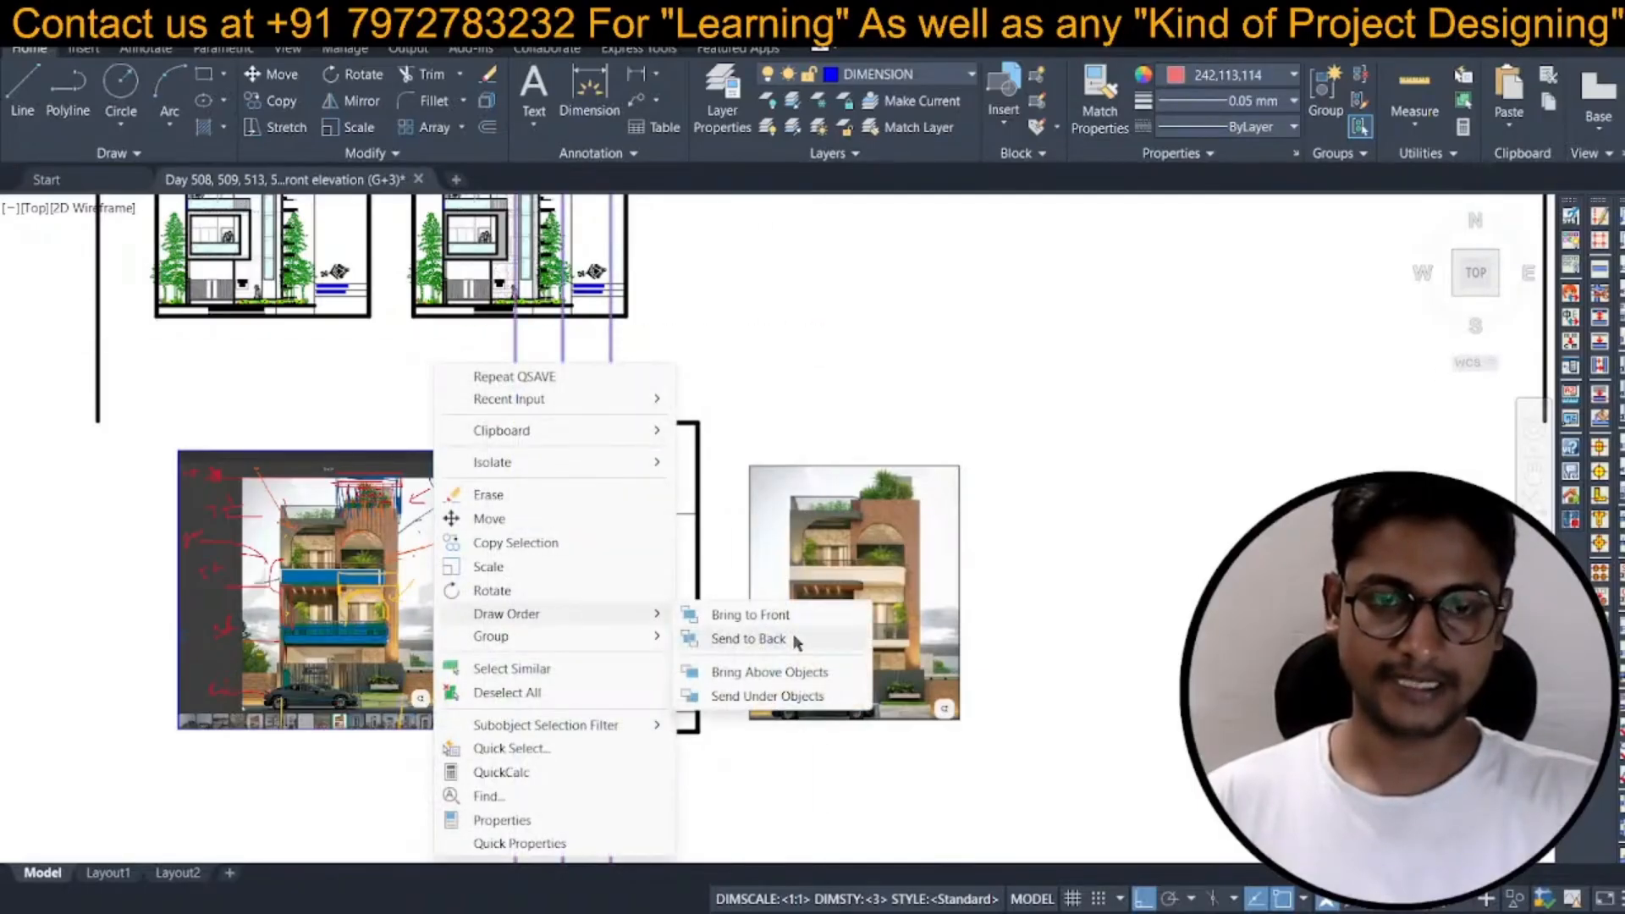
left_click(726, 641)
Review the two earlier front elevation sheets and the surrounding drawings for comparison with the new sheet.
scroll(376, 371, "up", 5)
middle_click_drag(376, 370, 340, 408)
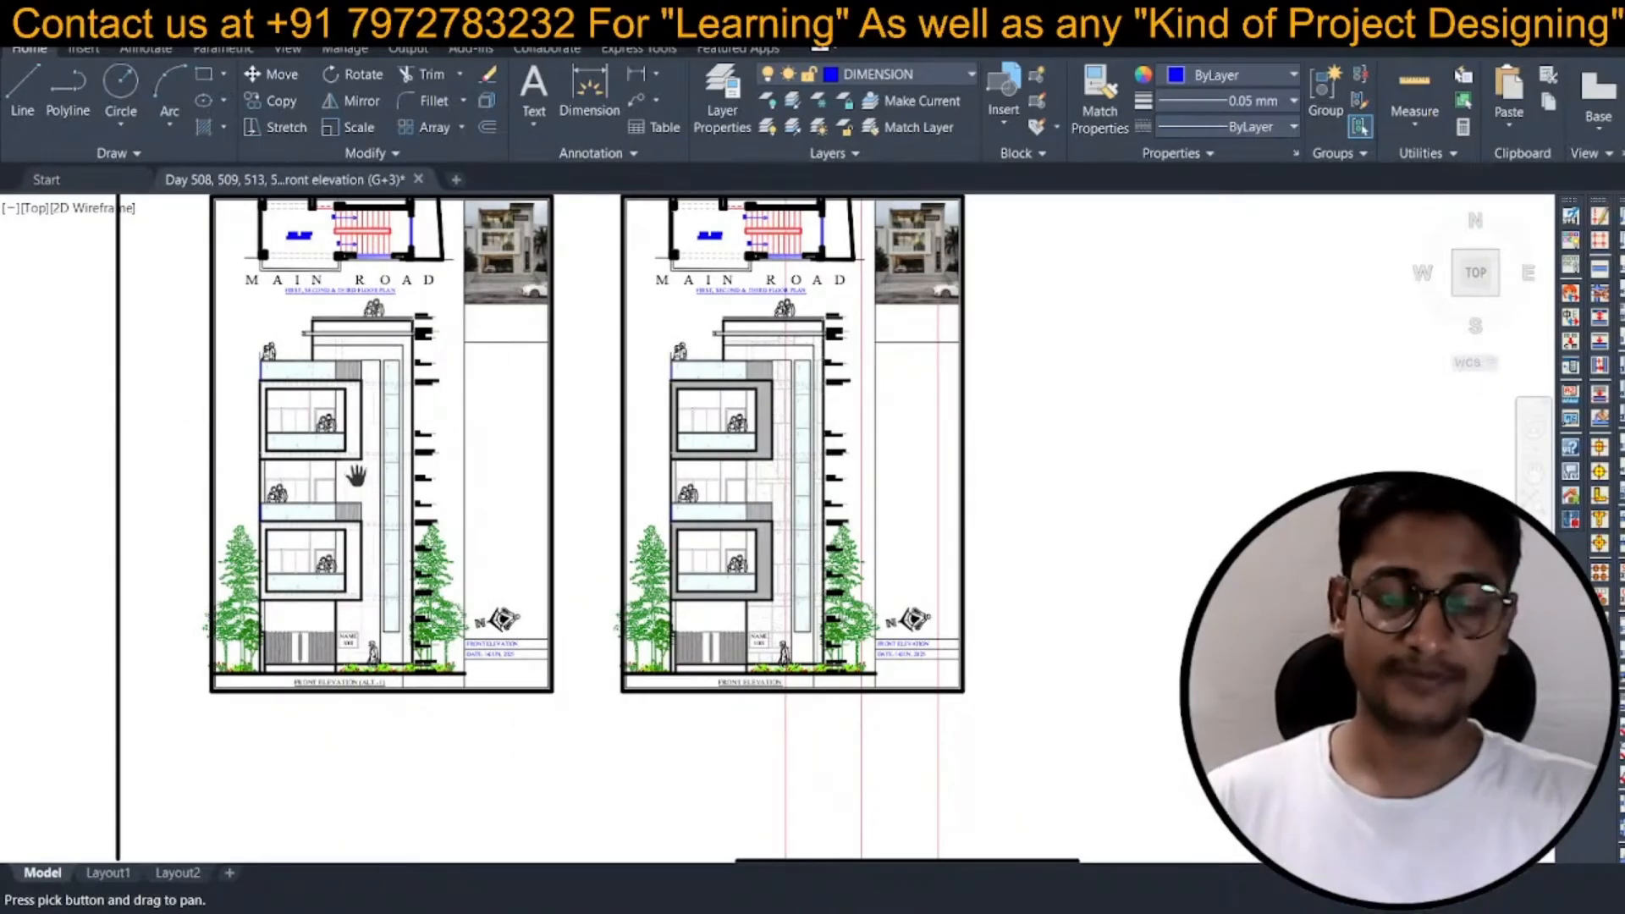
scroll(360, 495, "down", 6)
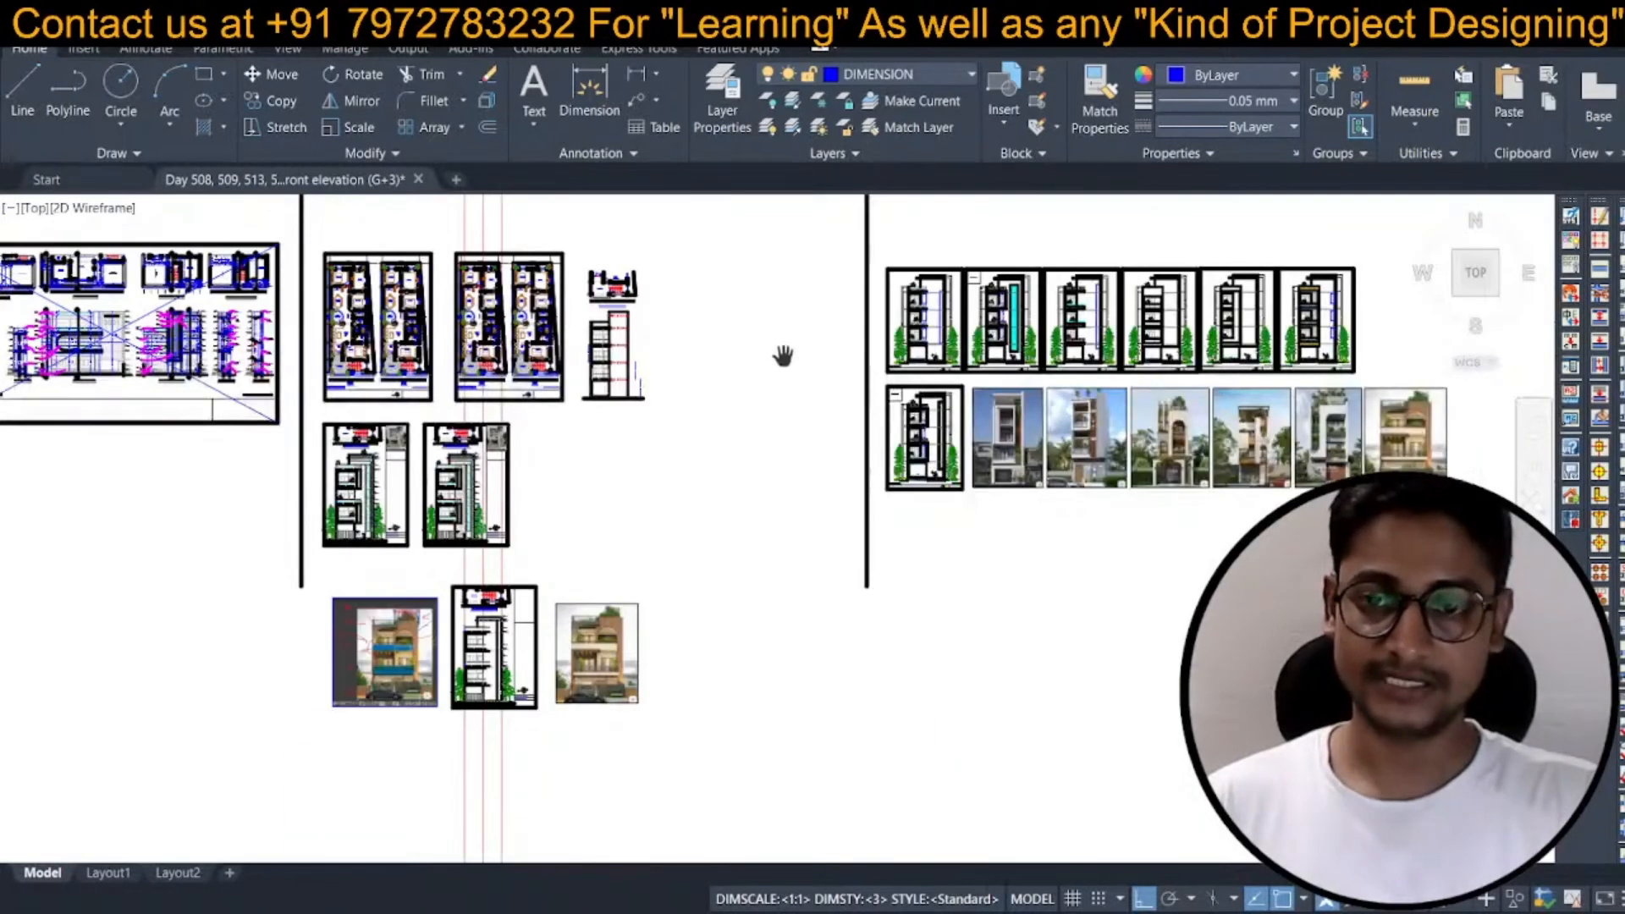
scroll(243, 523, "up", 6)
middle_click_drag(686, 332, 392, 461)
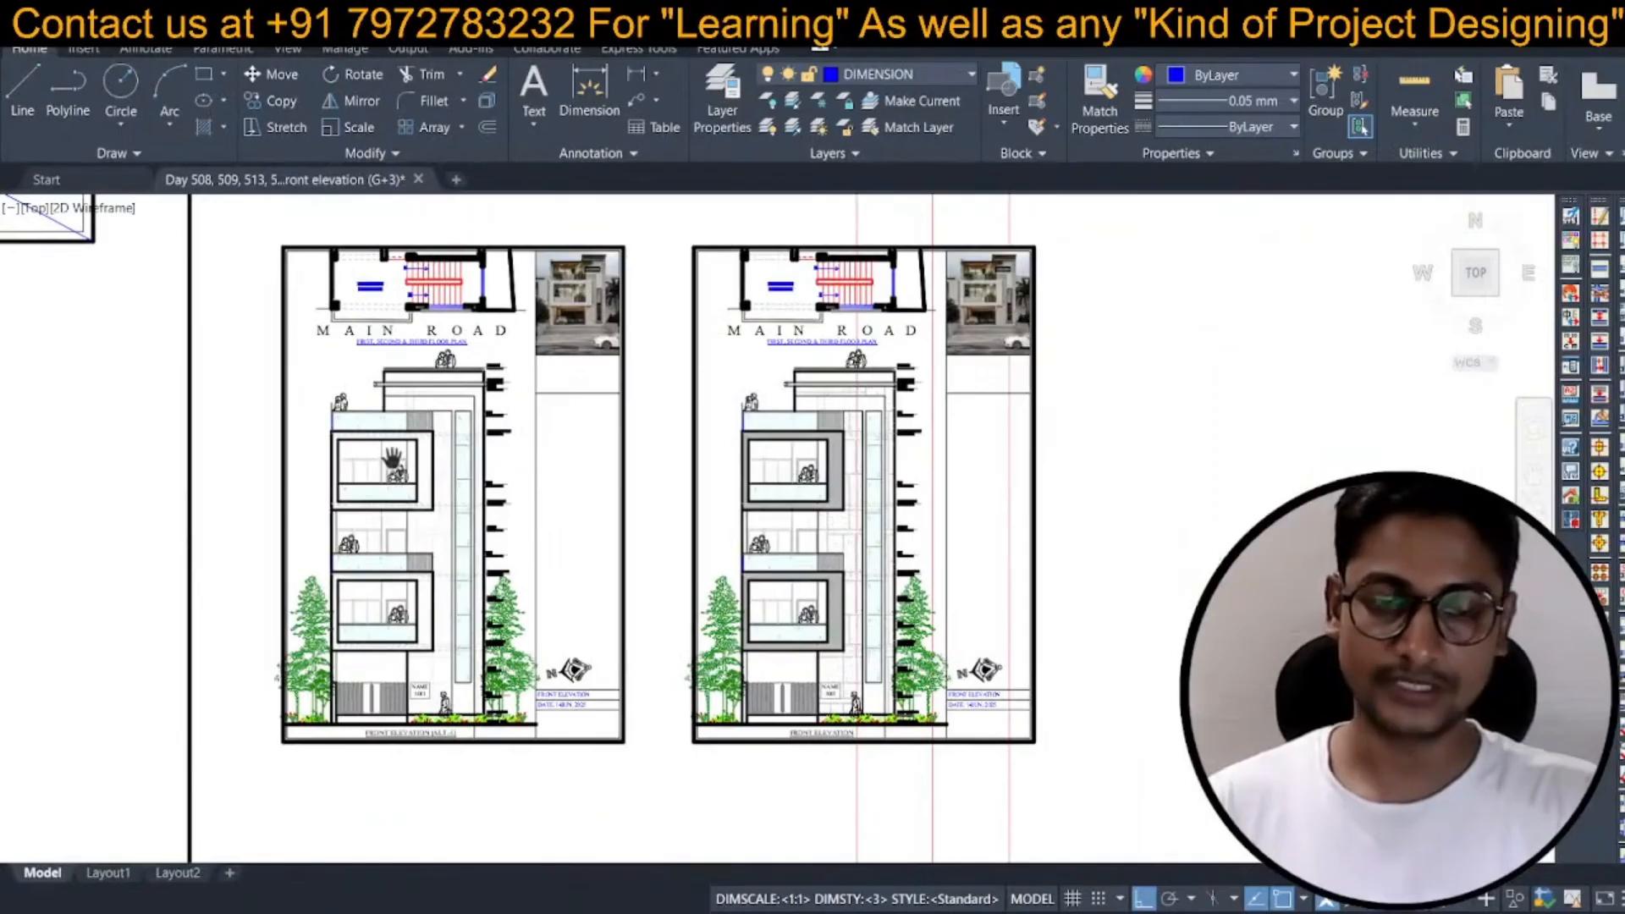
scroll(419, 401, "down", 4)
scroll(635, 724, "up", 4)
mouse_move(635, 723)
middle_mouse_down()
mouse_move(501, 592)
mouse_move(552, 535)
middle_mouse_up()
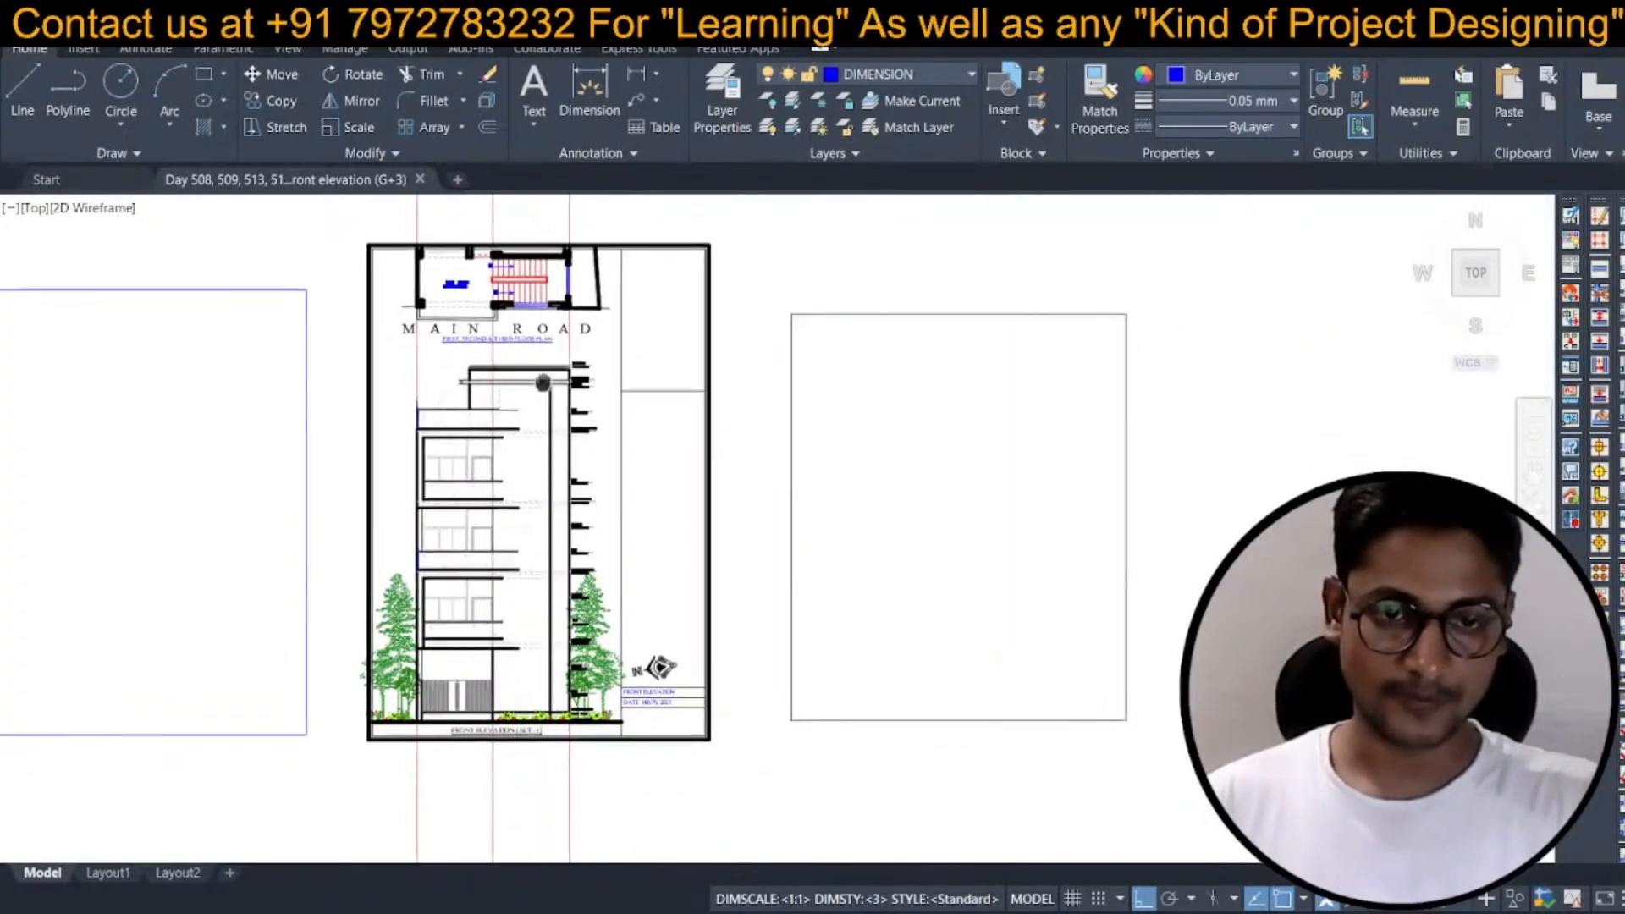
Compare the new elevation and its construction lines with the annotated and clean reference renders, and save the drawing.
middle_click_drag(533, 371, 573, 422)
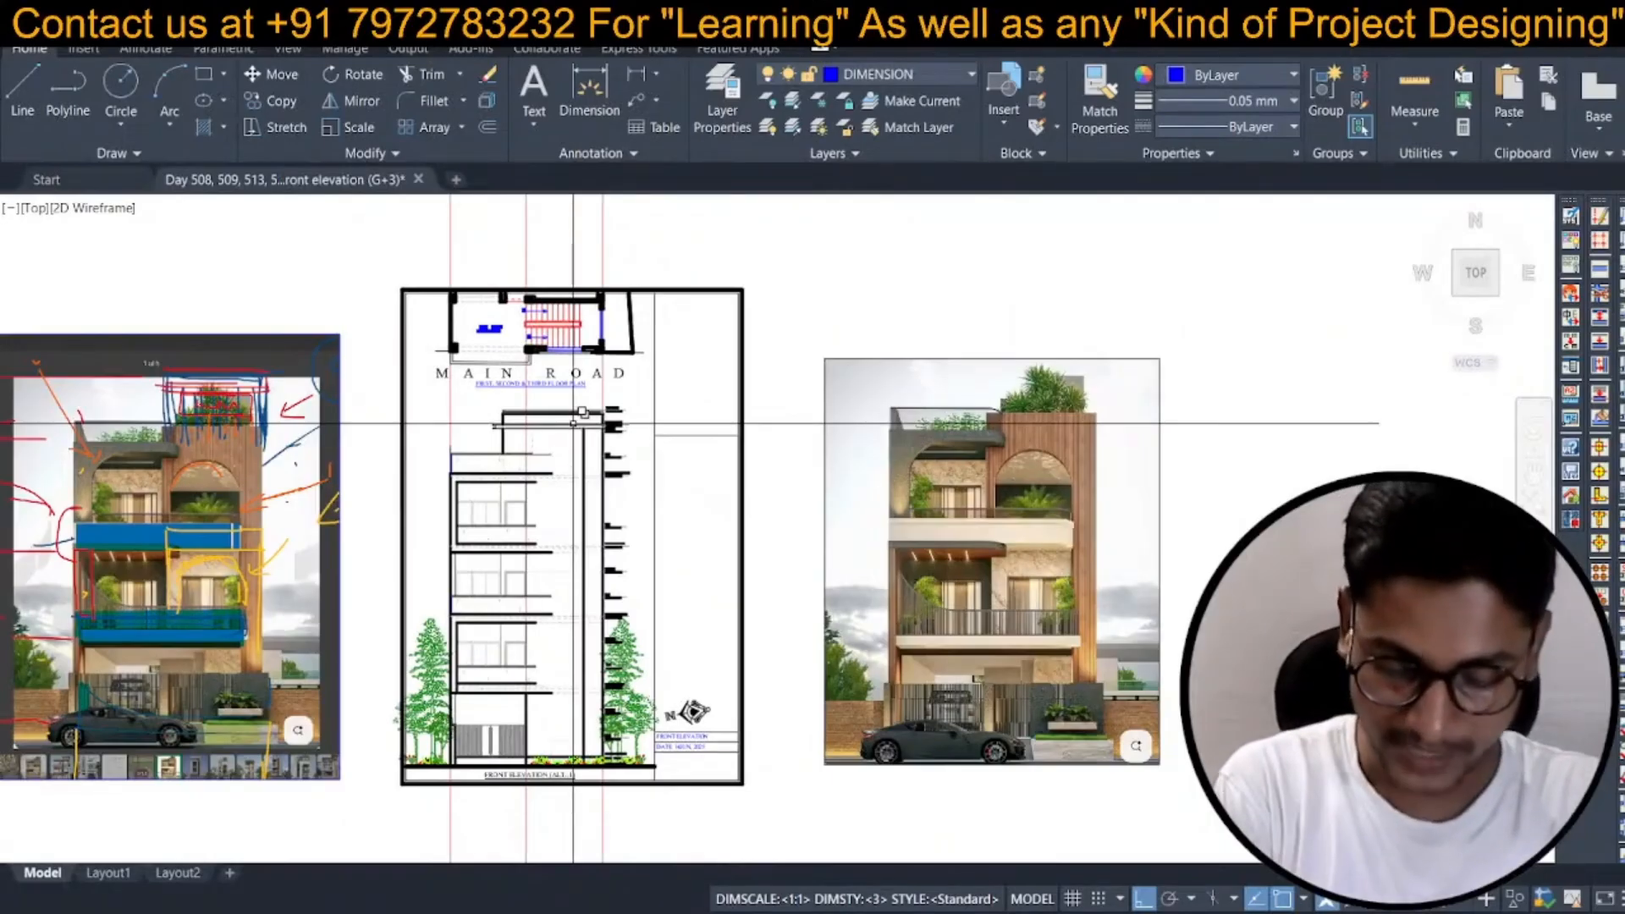
scroll(473, 658, "up", 2)
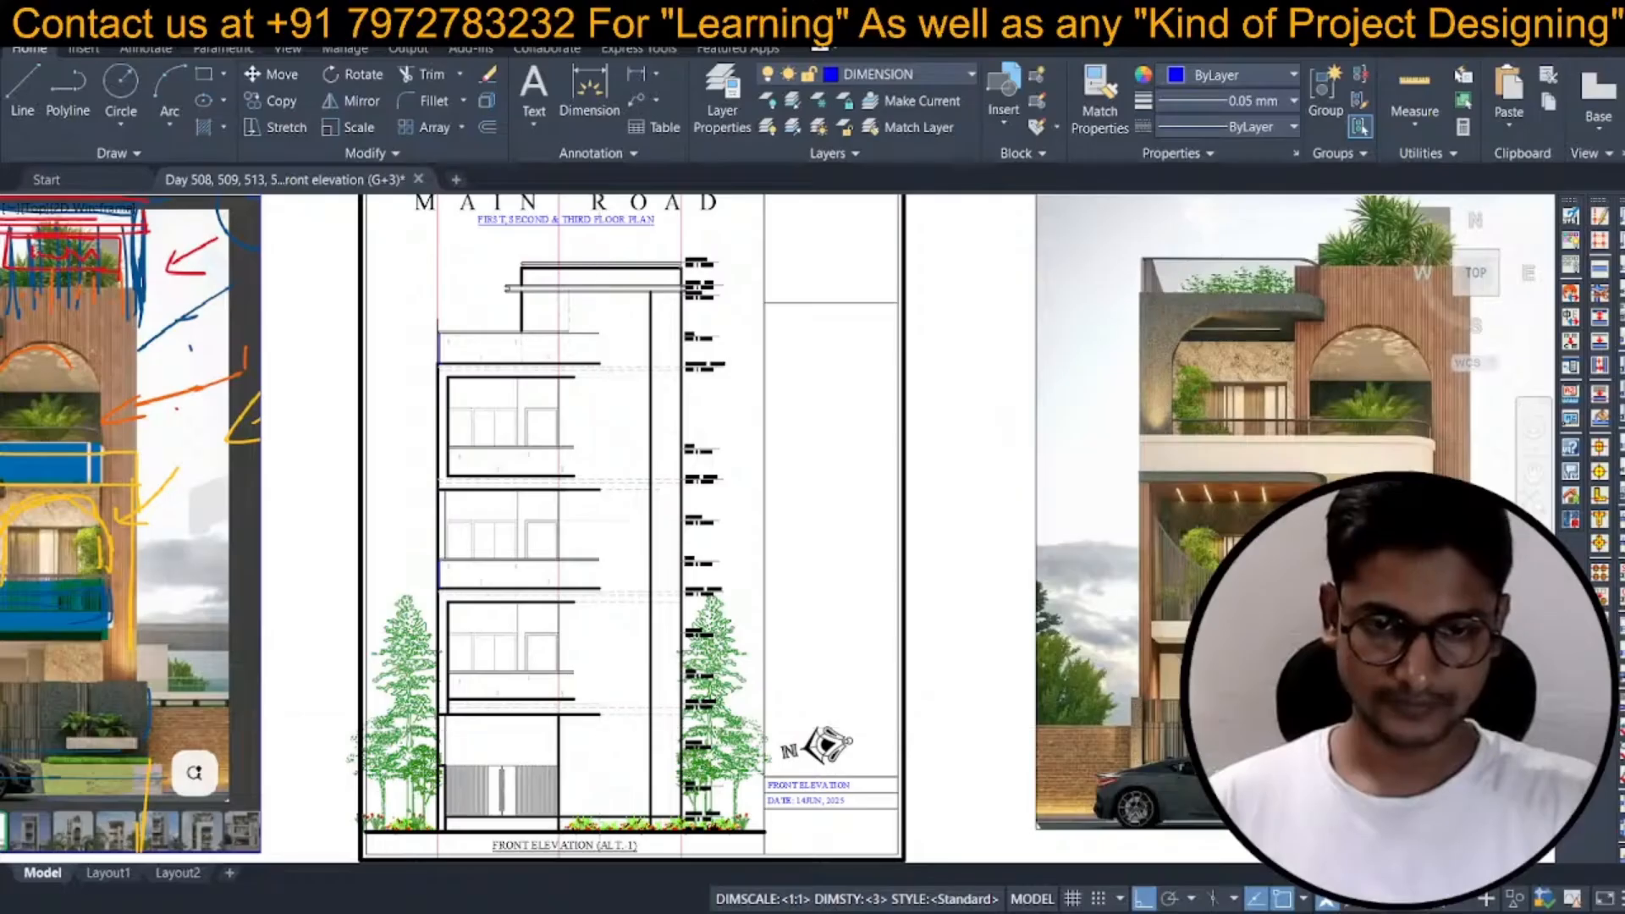
middle_click_drag(627, 597, 510, 604)
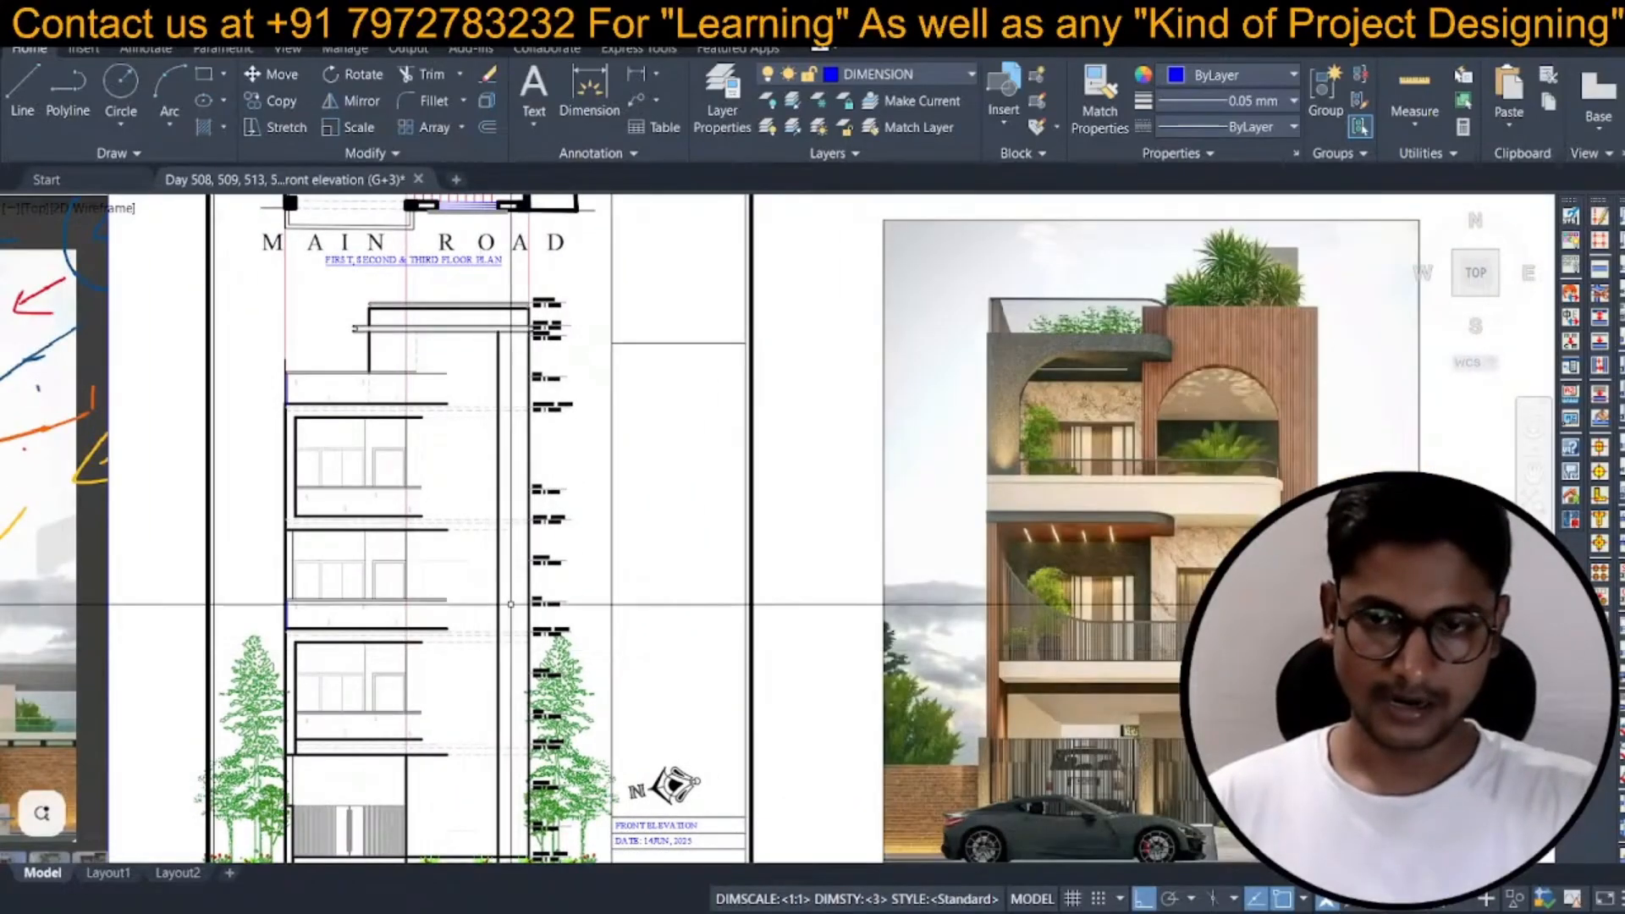
scroll(511, 605, "down", 2)
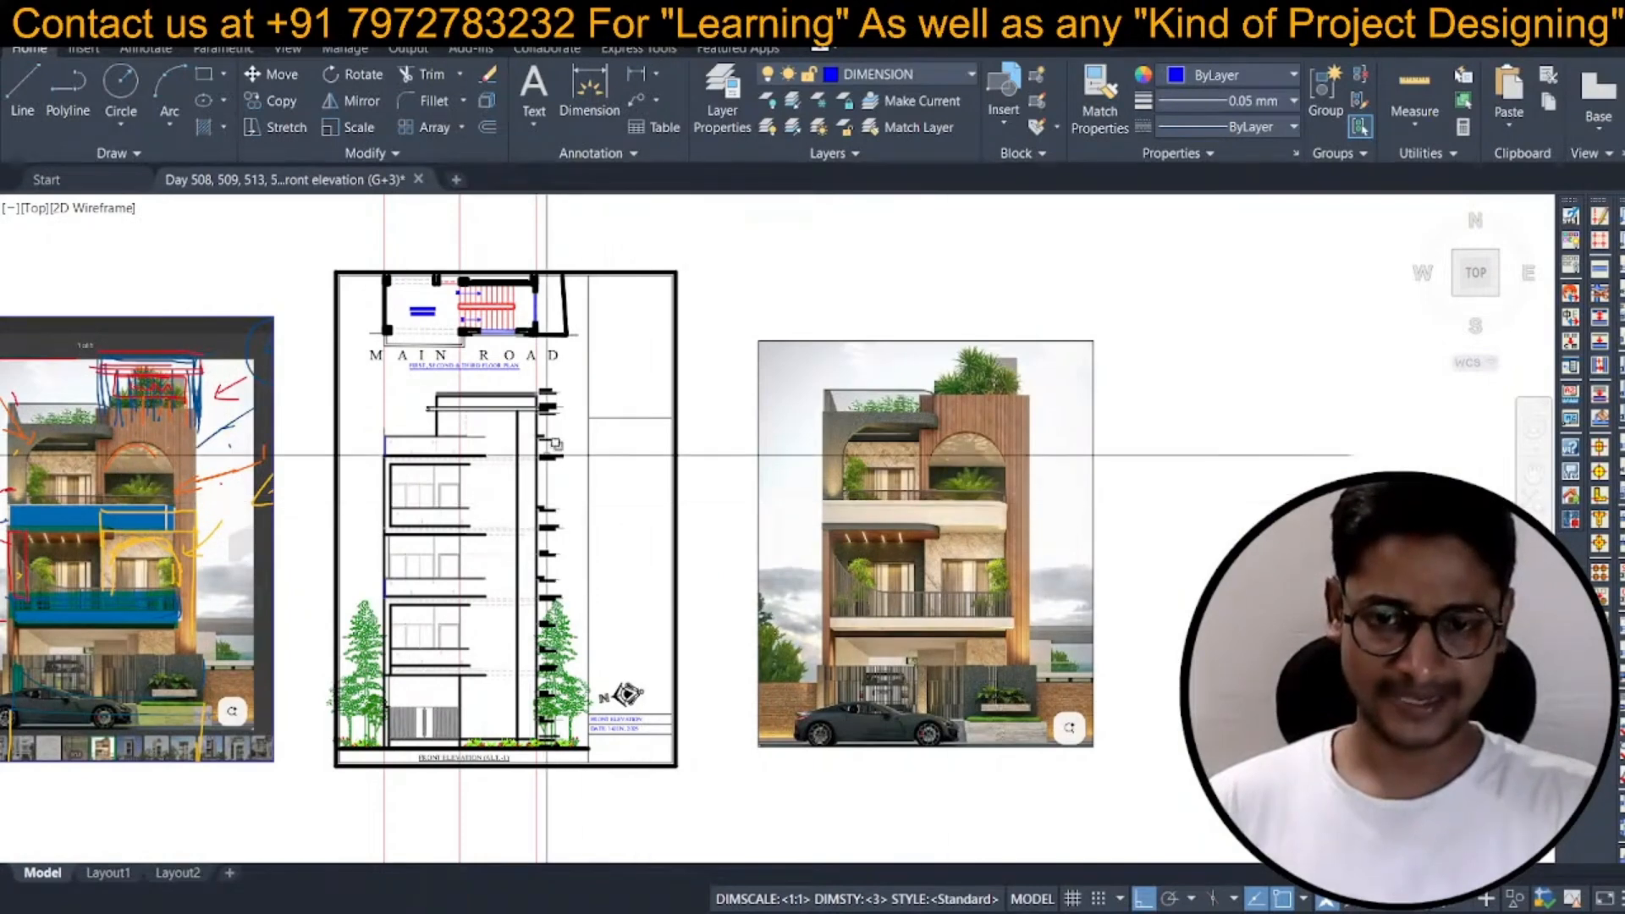
middle_click_drag(522, 428, 633, 518)
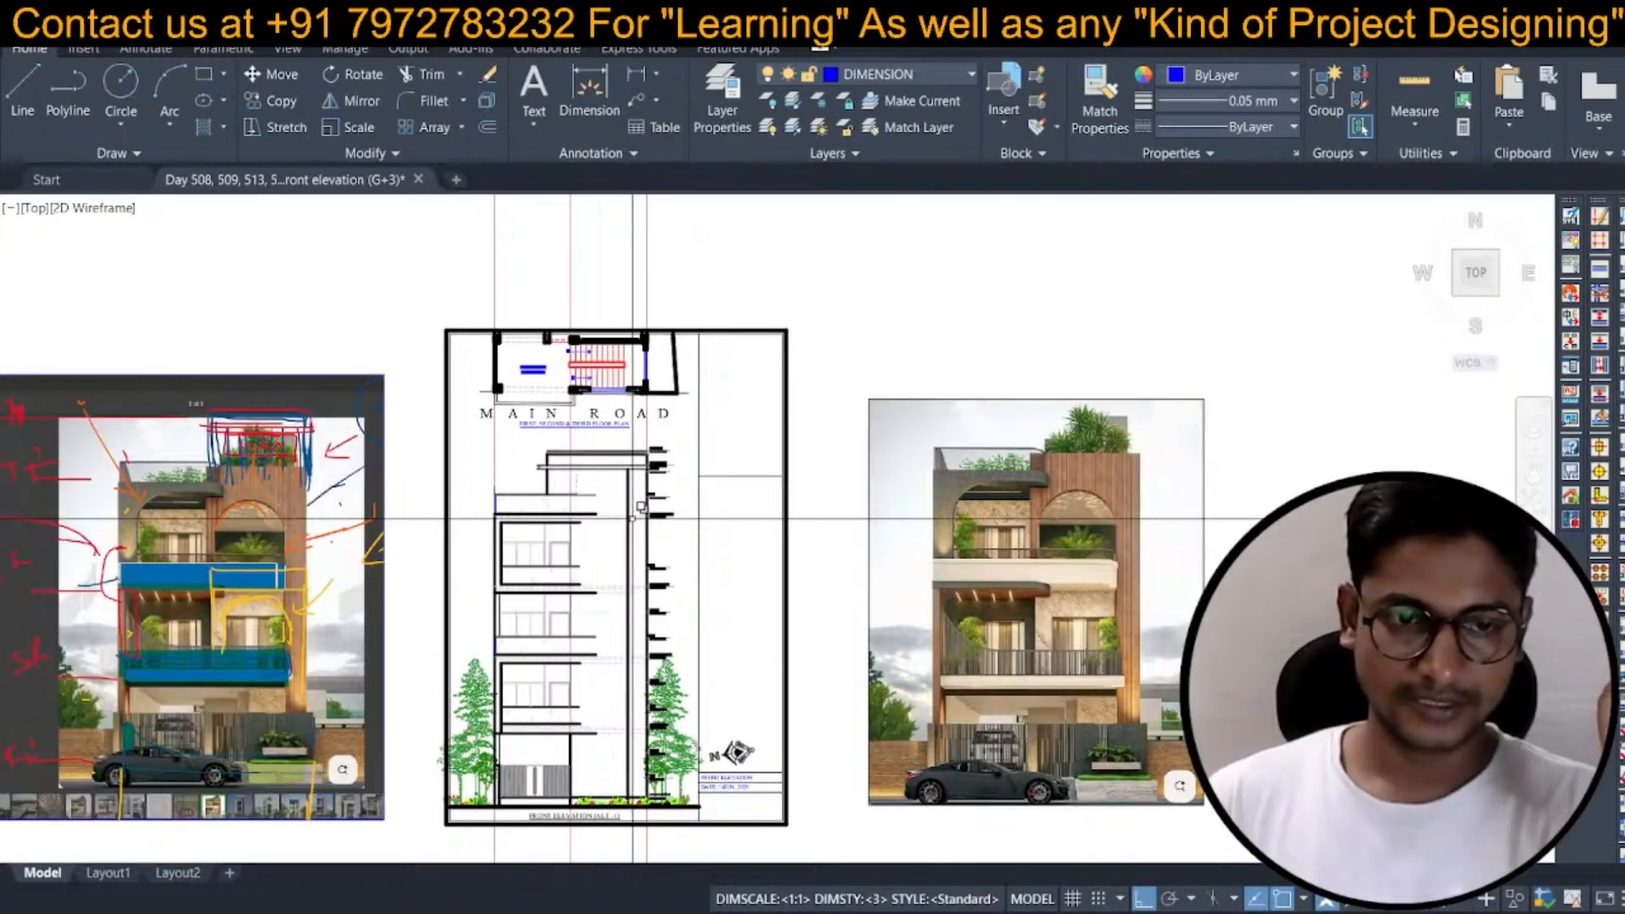
middle_click_drag(175, 449, 267, 460)
scroll(256, 450, "up", 2)
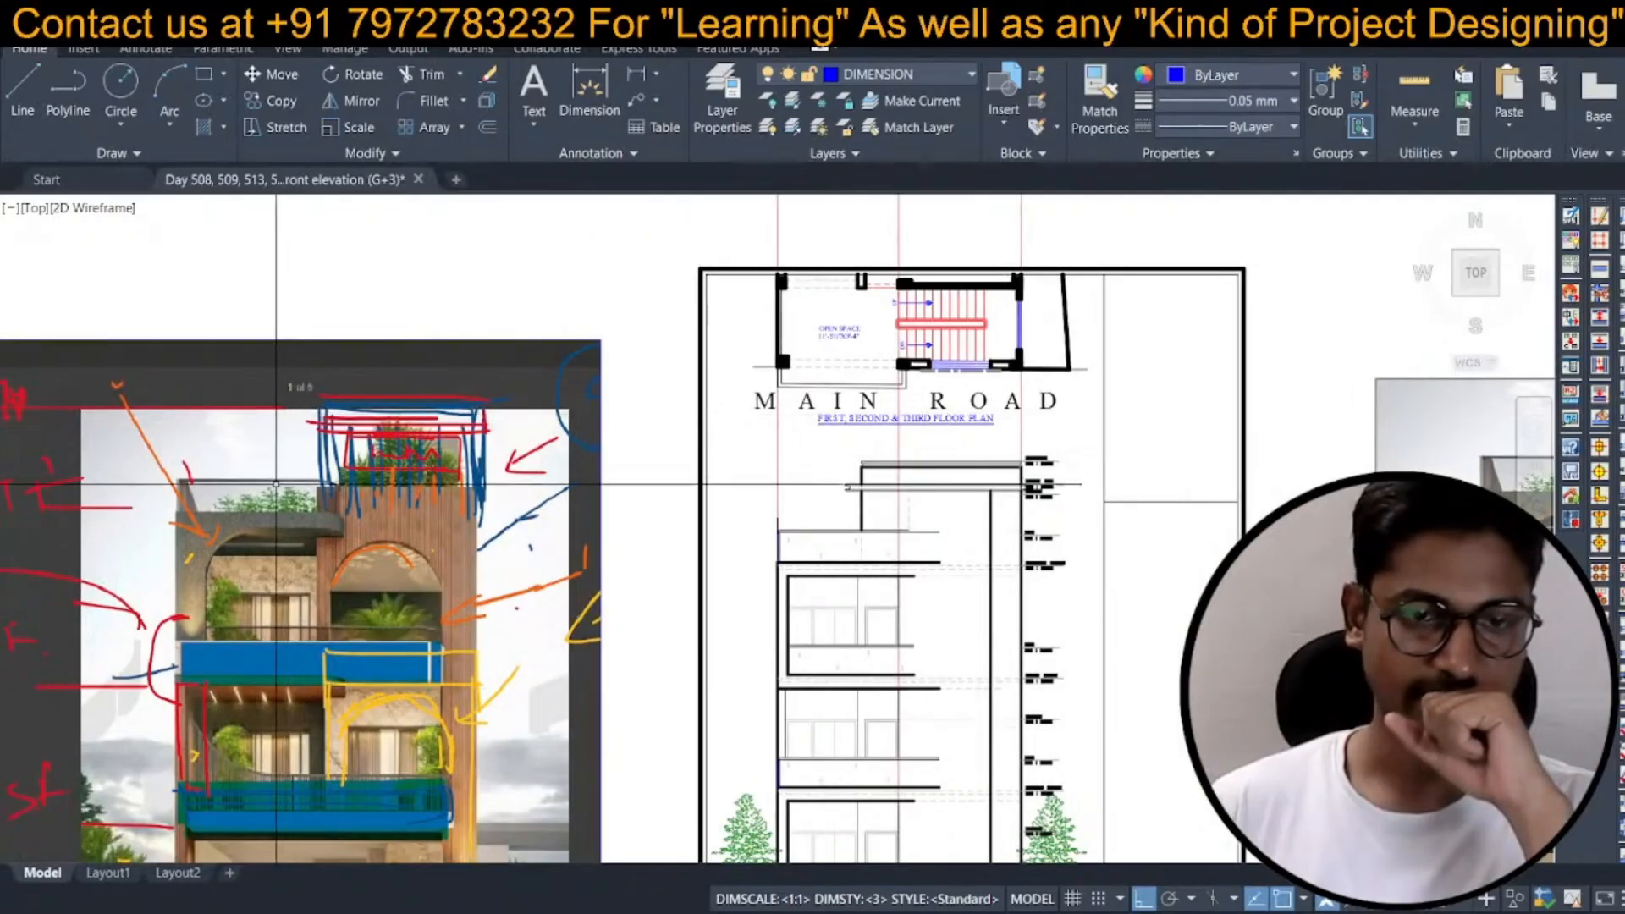
scroll(337, 495, "down", 2)
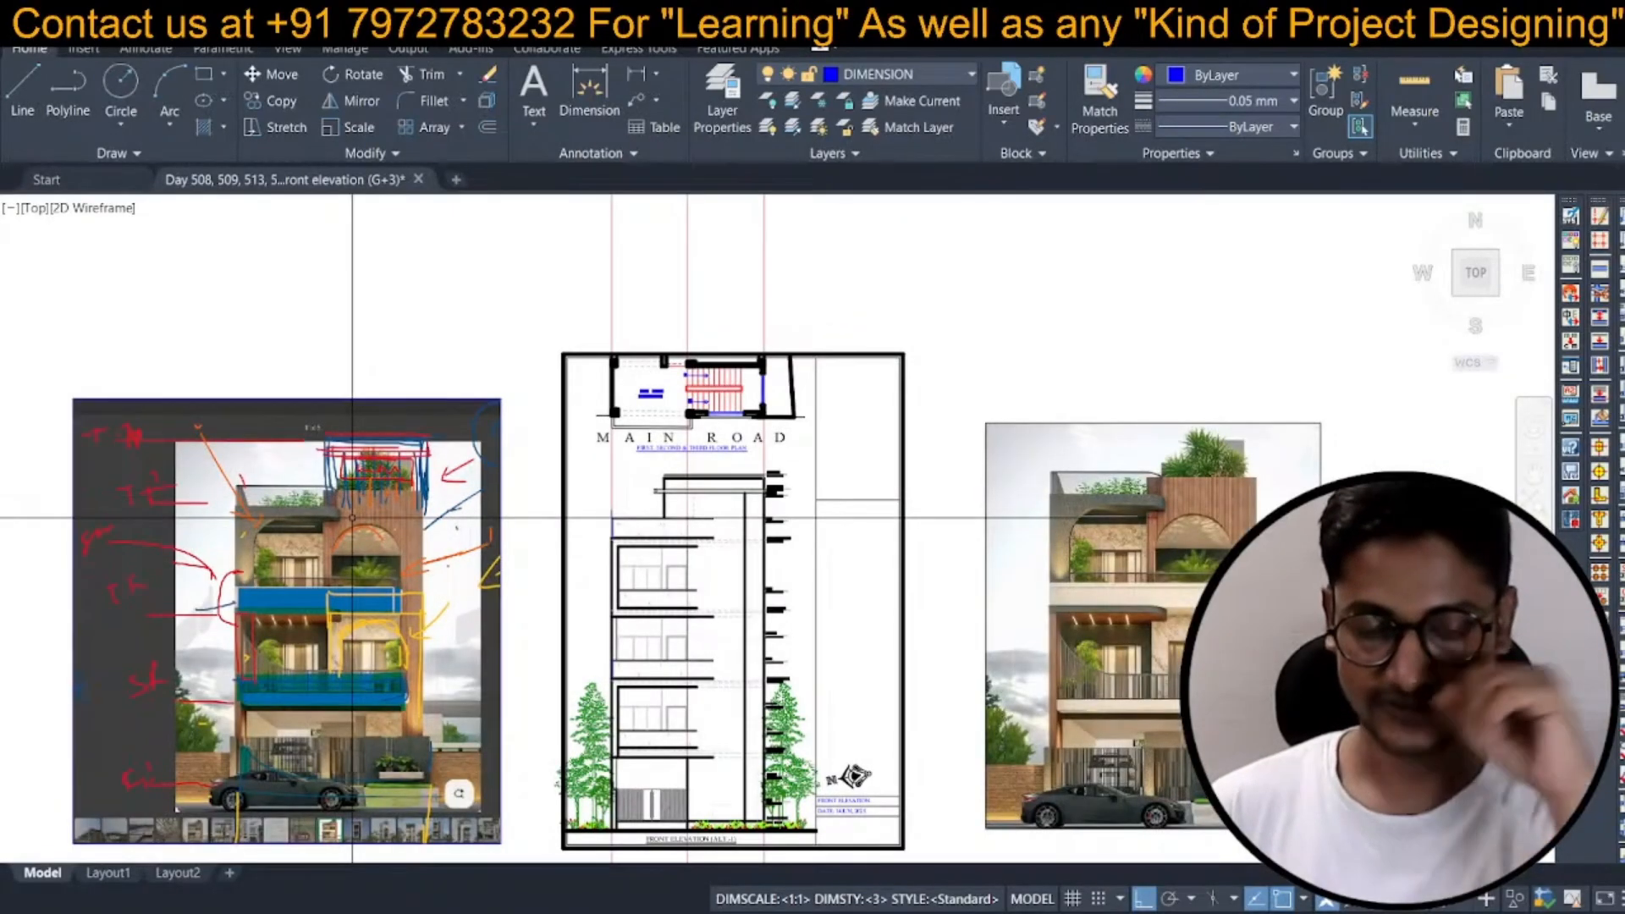
middle_click_drag(352, 516, 260, 529)
key("ctrl+s")
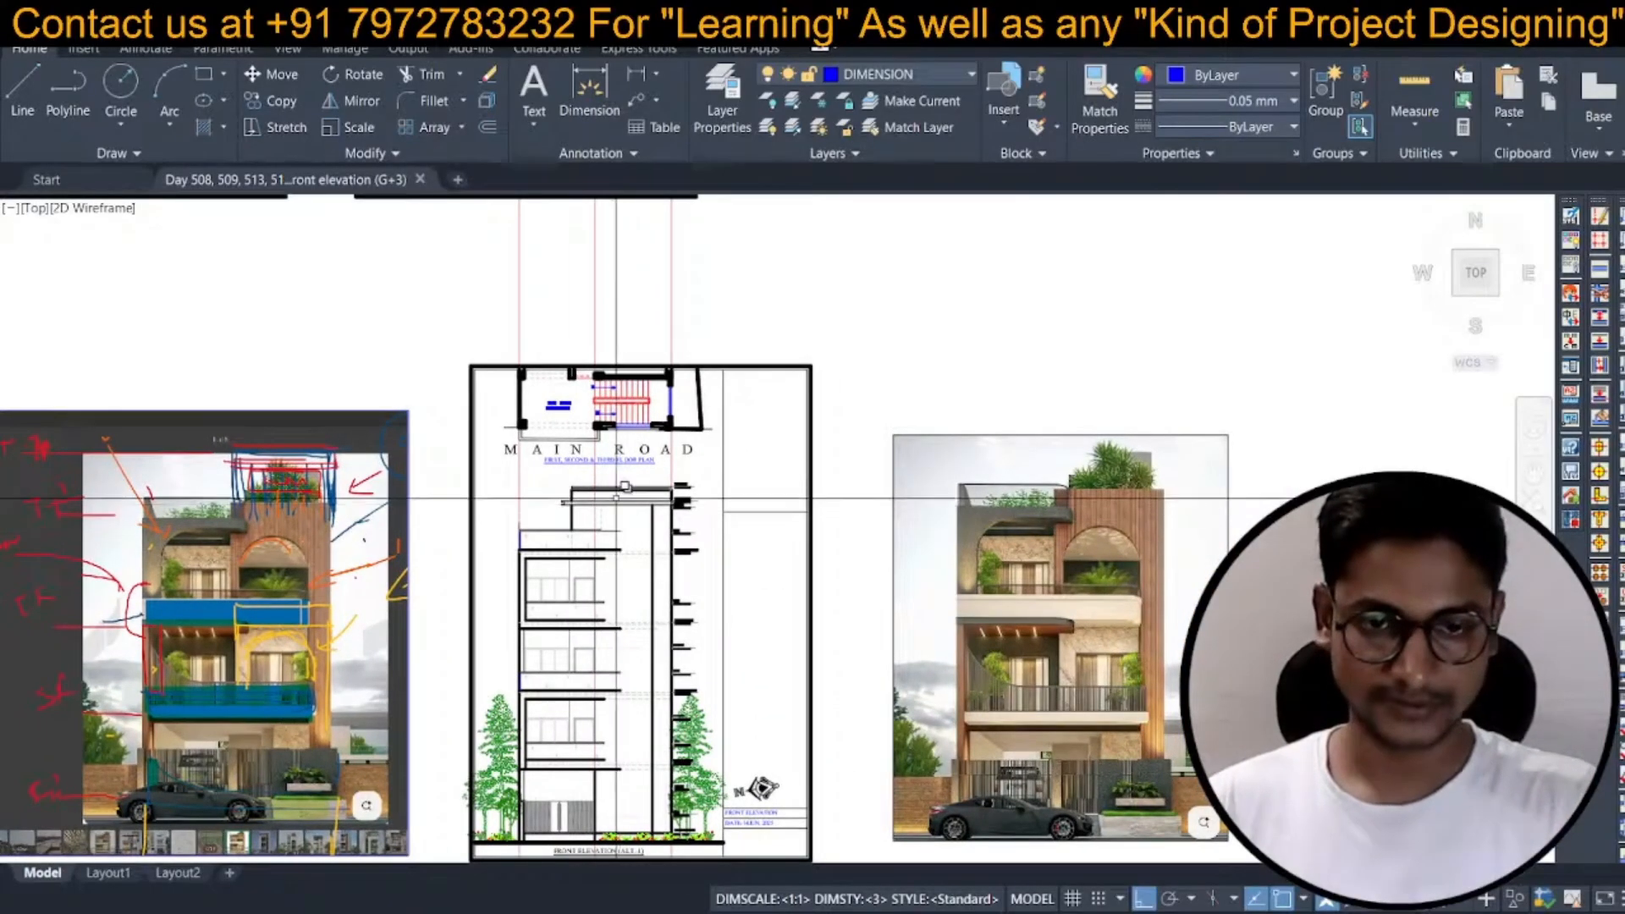
Examine the annotated render's top floors, arch and side wall against the floor plan strip.
scroll(567, 426, "up", 4)
scroll(584, 421, "down", 2)
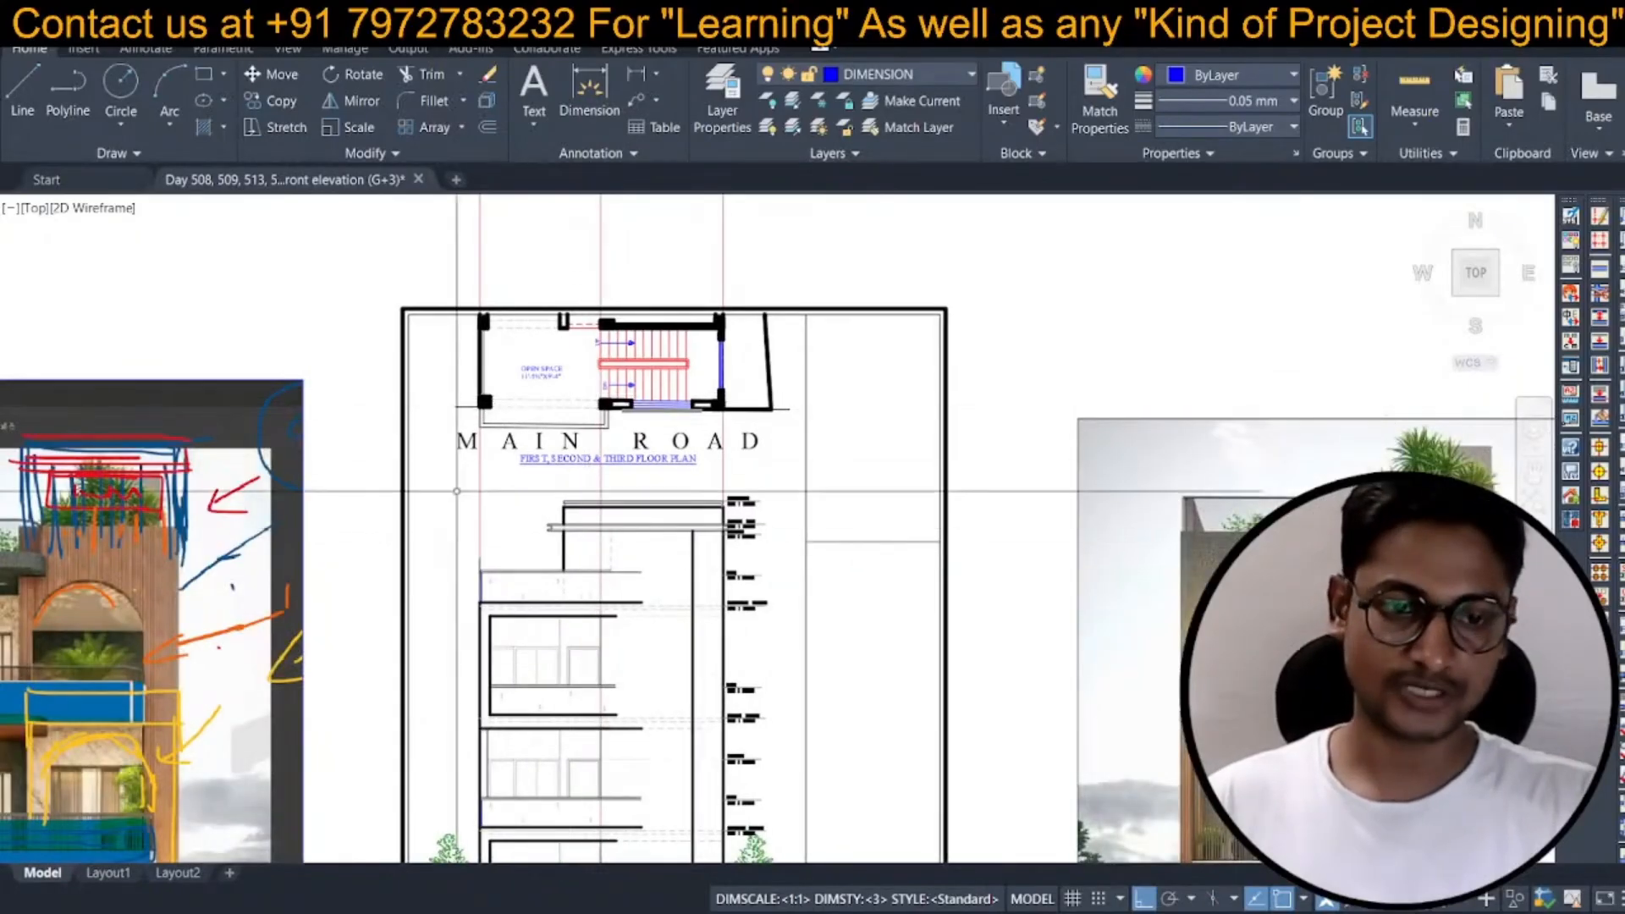
middle_click_drag(71, 562, 293, 502)
scroll(293, 502, "up", 2)
scroll(688, 437, "down", 2)
middle_click_drag(703, 427, 624, 553)
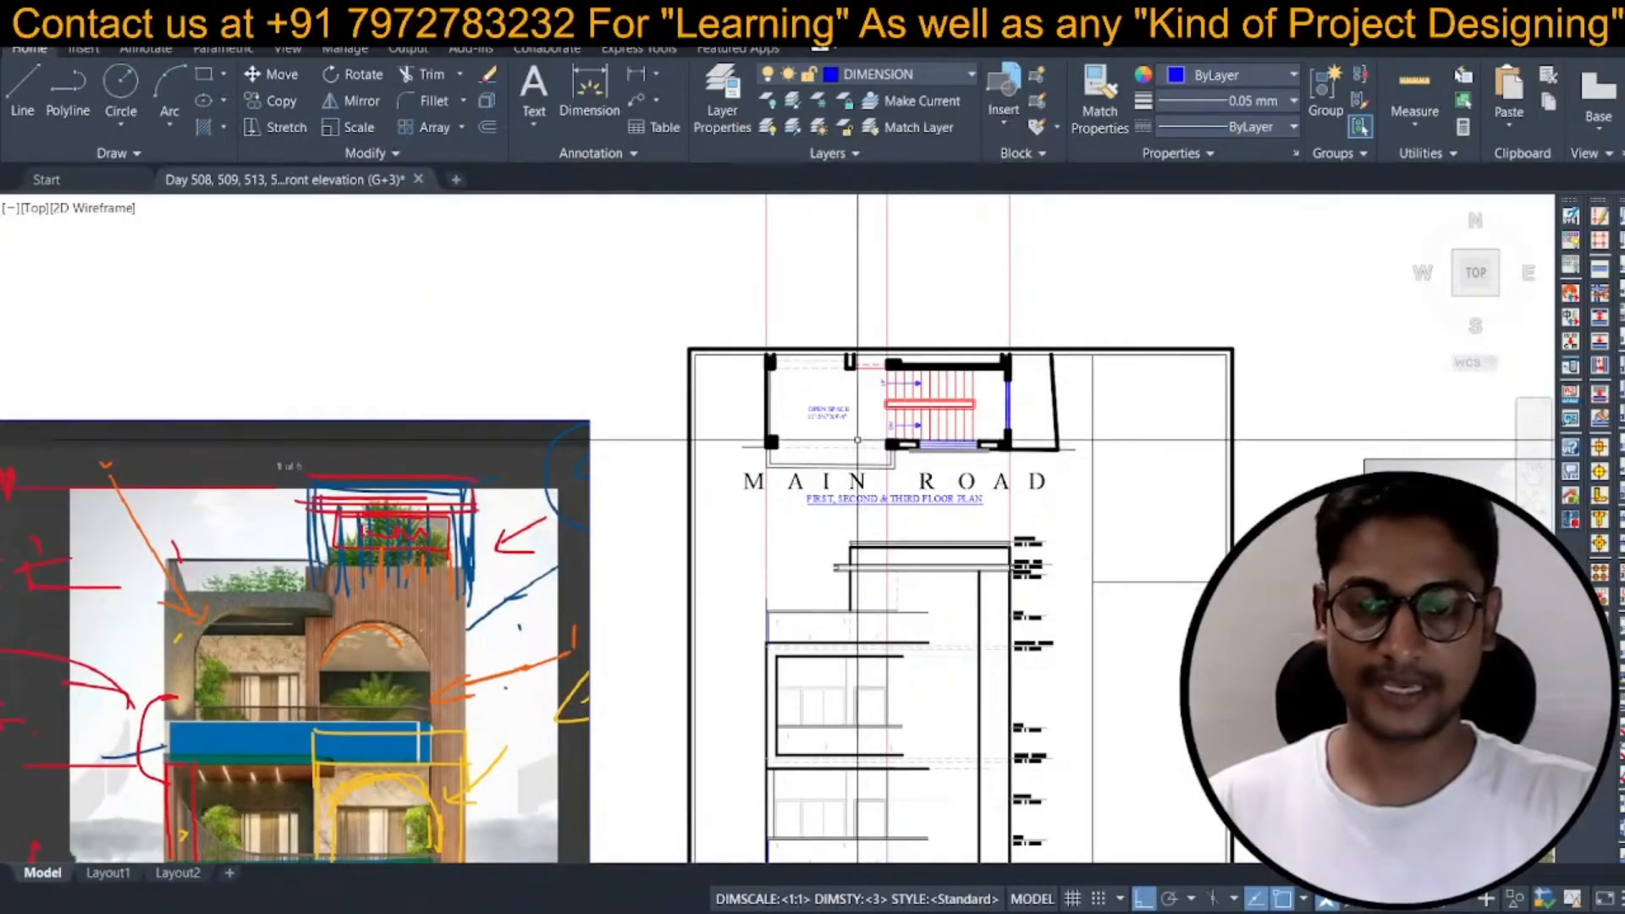
Draw a horizontal line from the stair column's lower-left corner leftward across the front of the plan's open space.
scroll(849, 442, "down", 2)
middle_click_drag(849, 442, 686, 458)
scroll(808, 452, "up", 4)
scroll(708, 495, "up", 2)
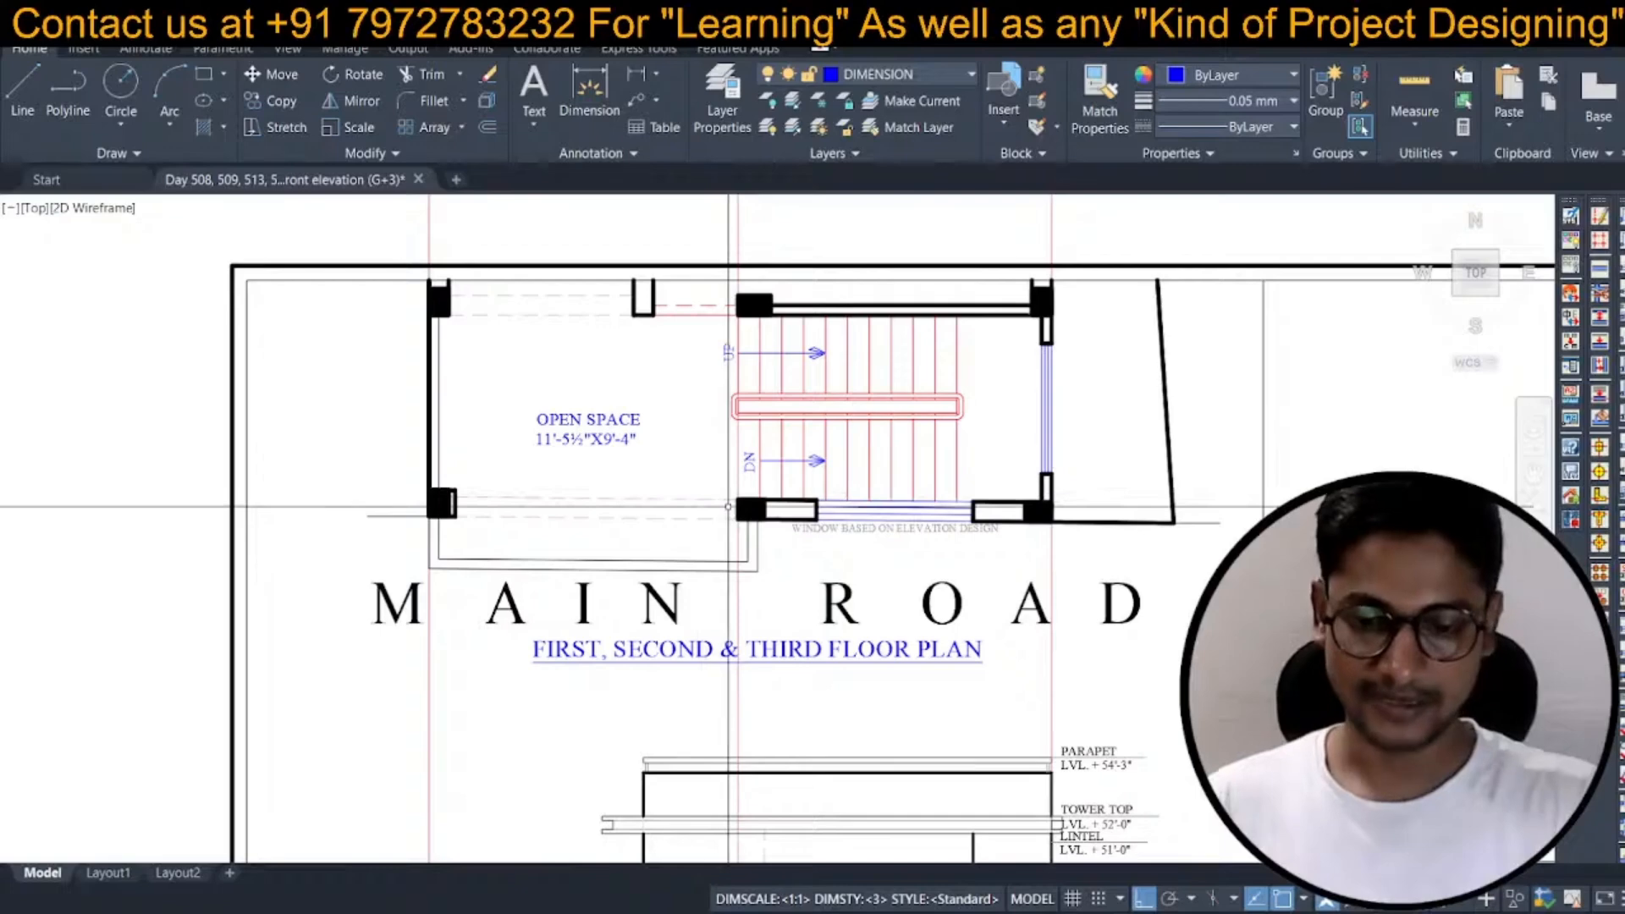
type("l")
key("space")
scroll(740, 515, "up", 2)
left_click(739, 526)
left_click(587, 555)
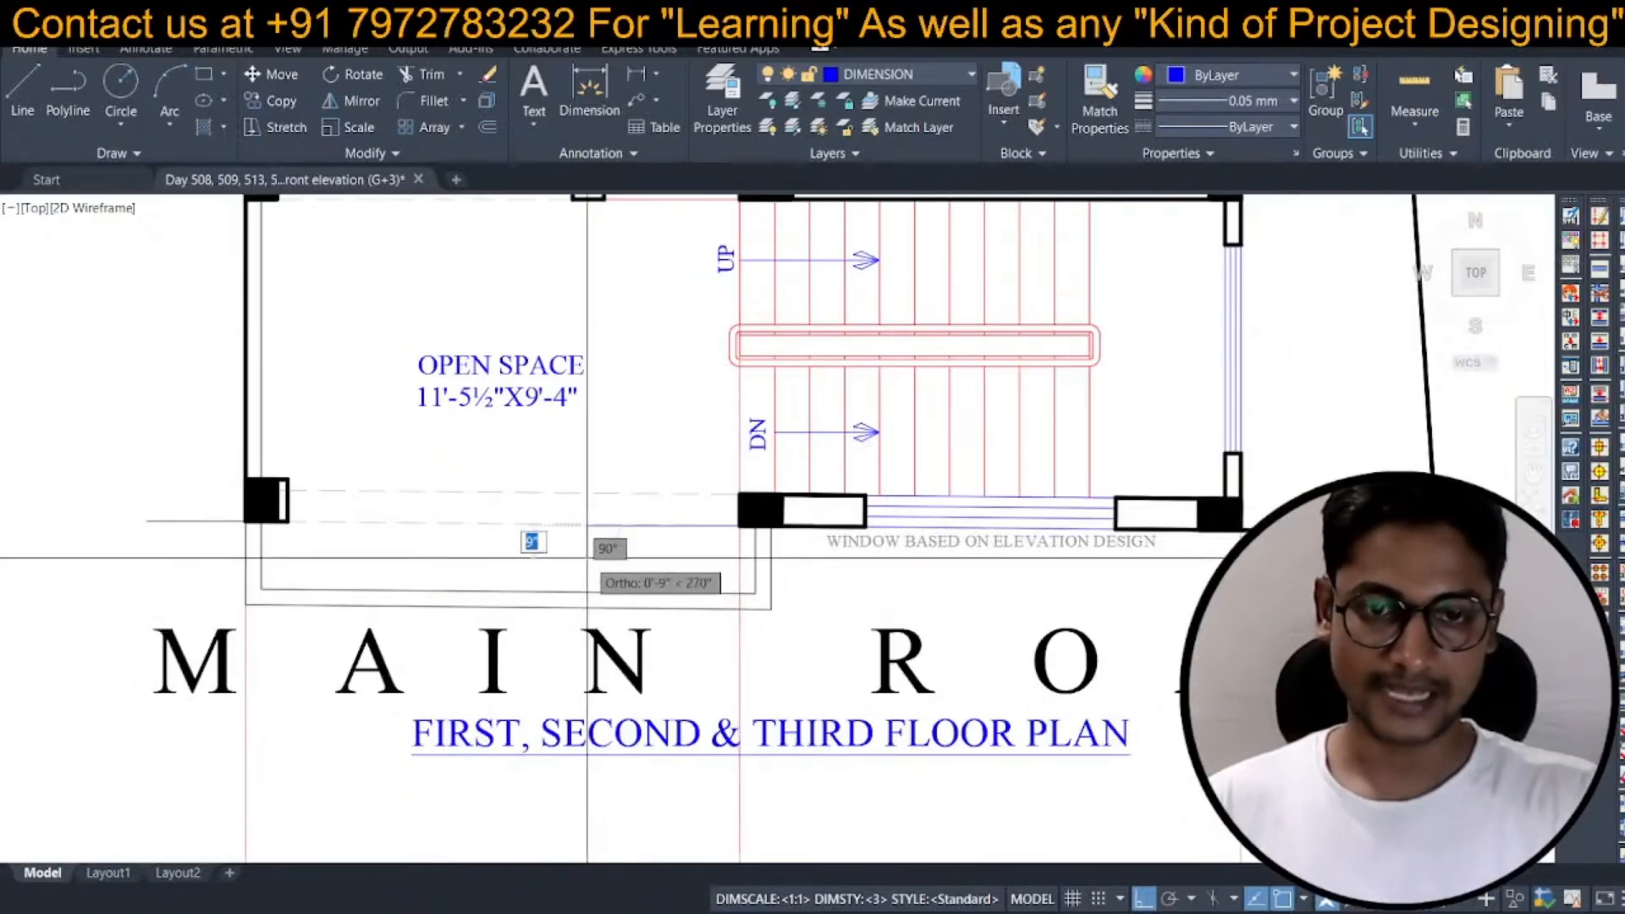
key("space")
Draw a vertical line from the left face of the open space's rear wall stub down past the front horizontal line.
key("space")
left_click(573, 200)
left_click(552, 566)
key("space")
scroll(621, 505, "down", 2)
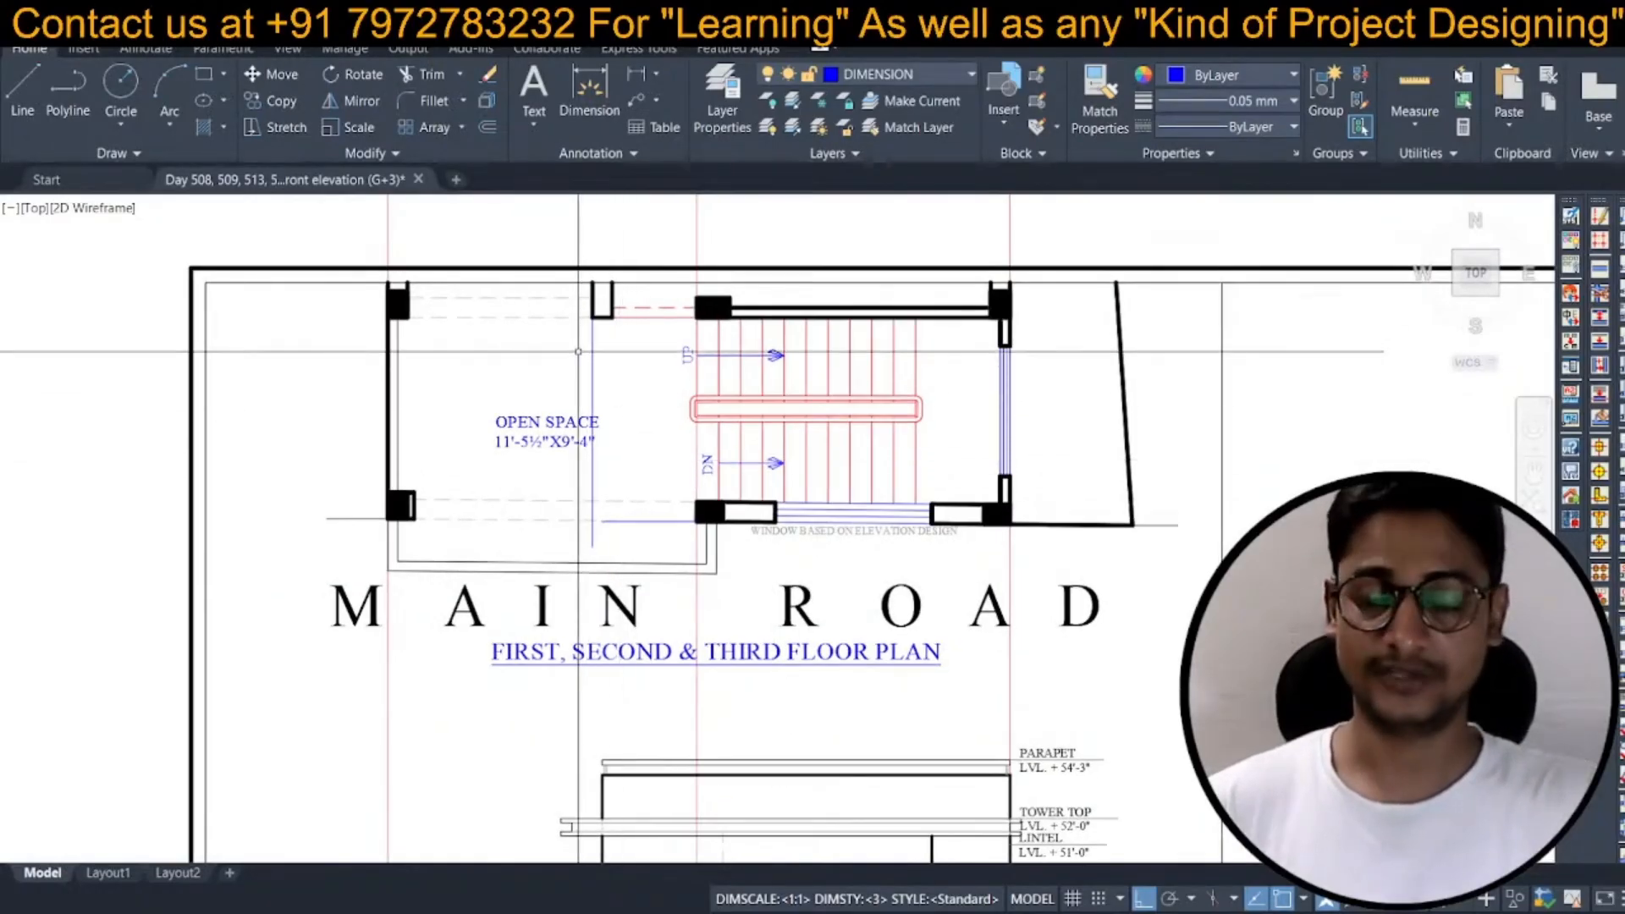
Snap the front horizontal line's left end onto the adjacent line's intersection and trim the vertical line's overhang at that corner.
middle_click_drag(579, 354, 585, 398)
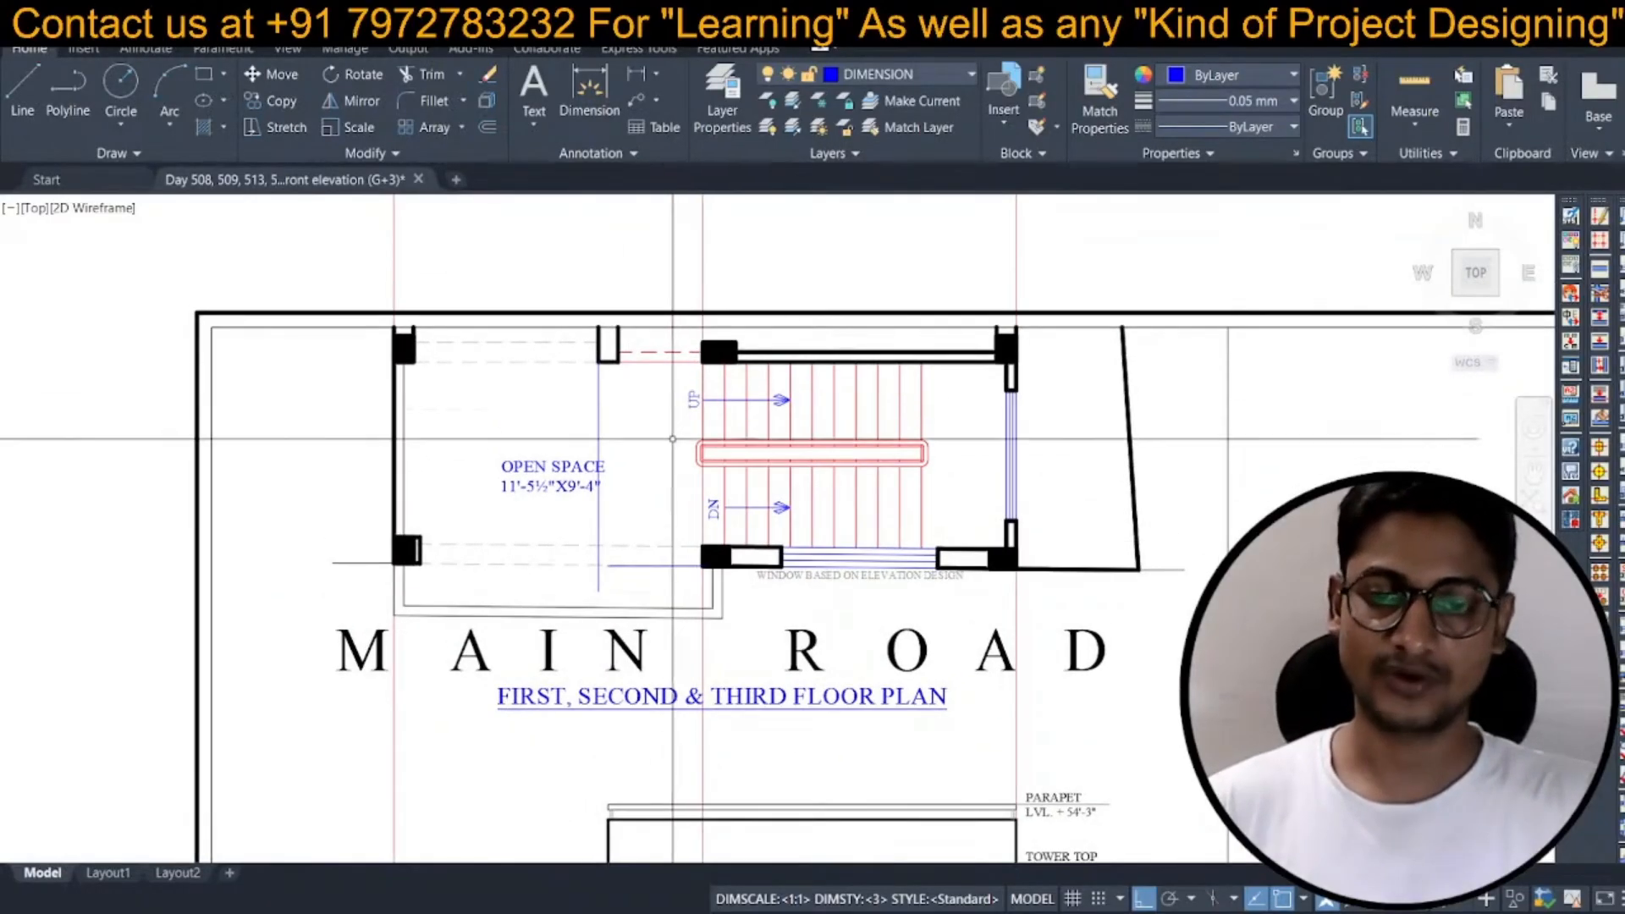
middle_click_drag(618, 563, 625, 525)
scroll(625, 524, "up", 2)
type("e")
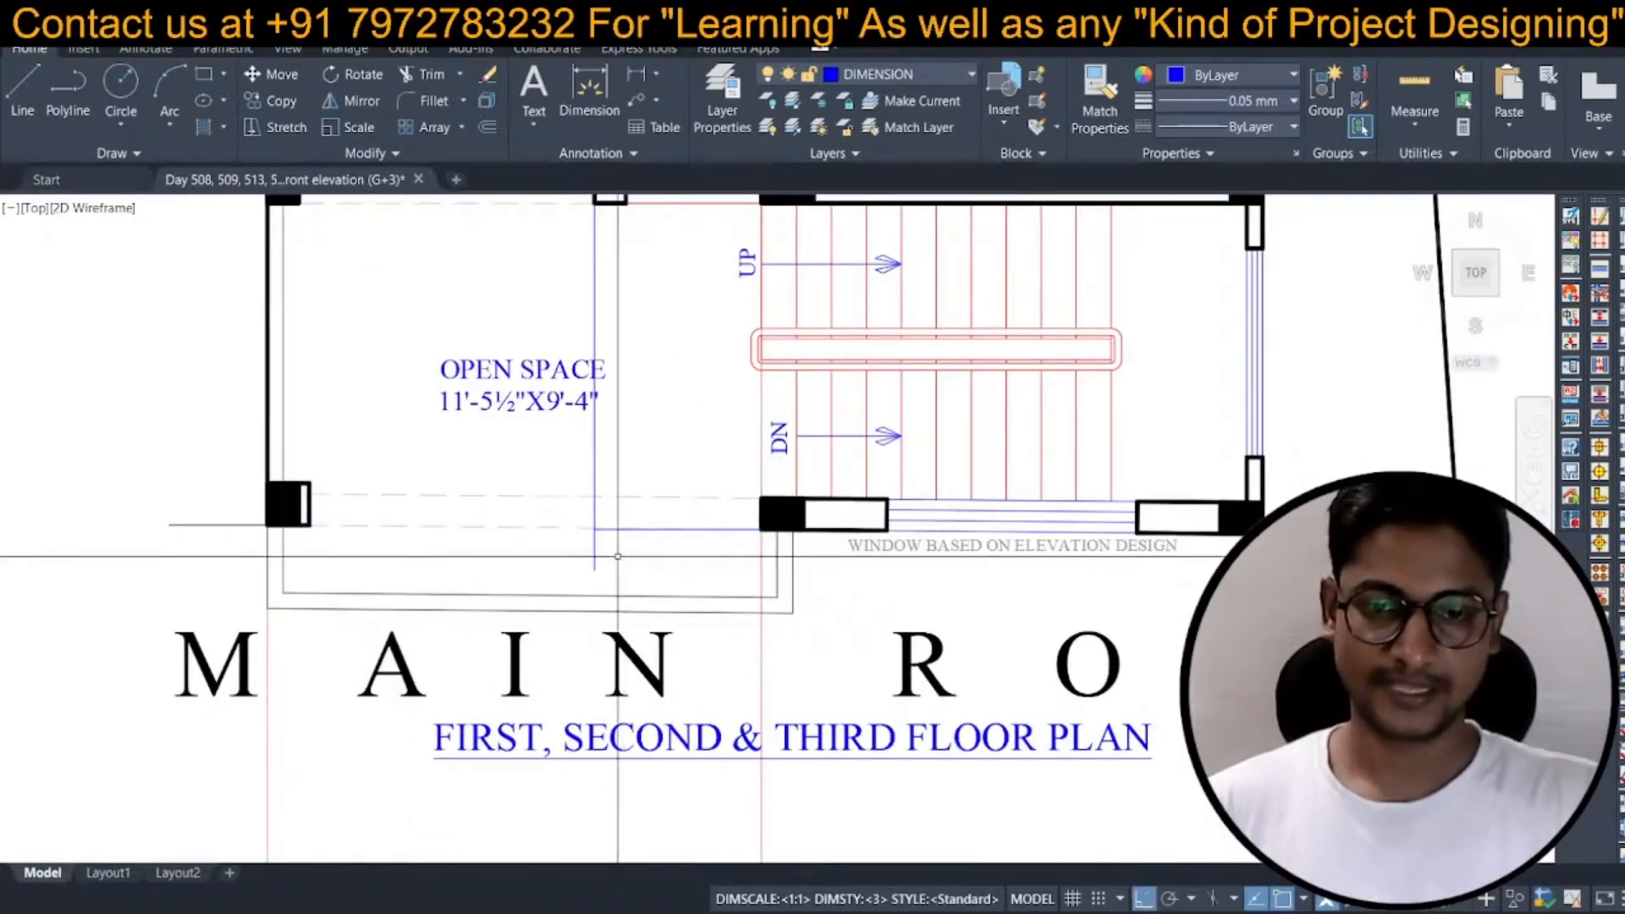
scroll(626, 521, "up", 5)
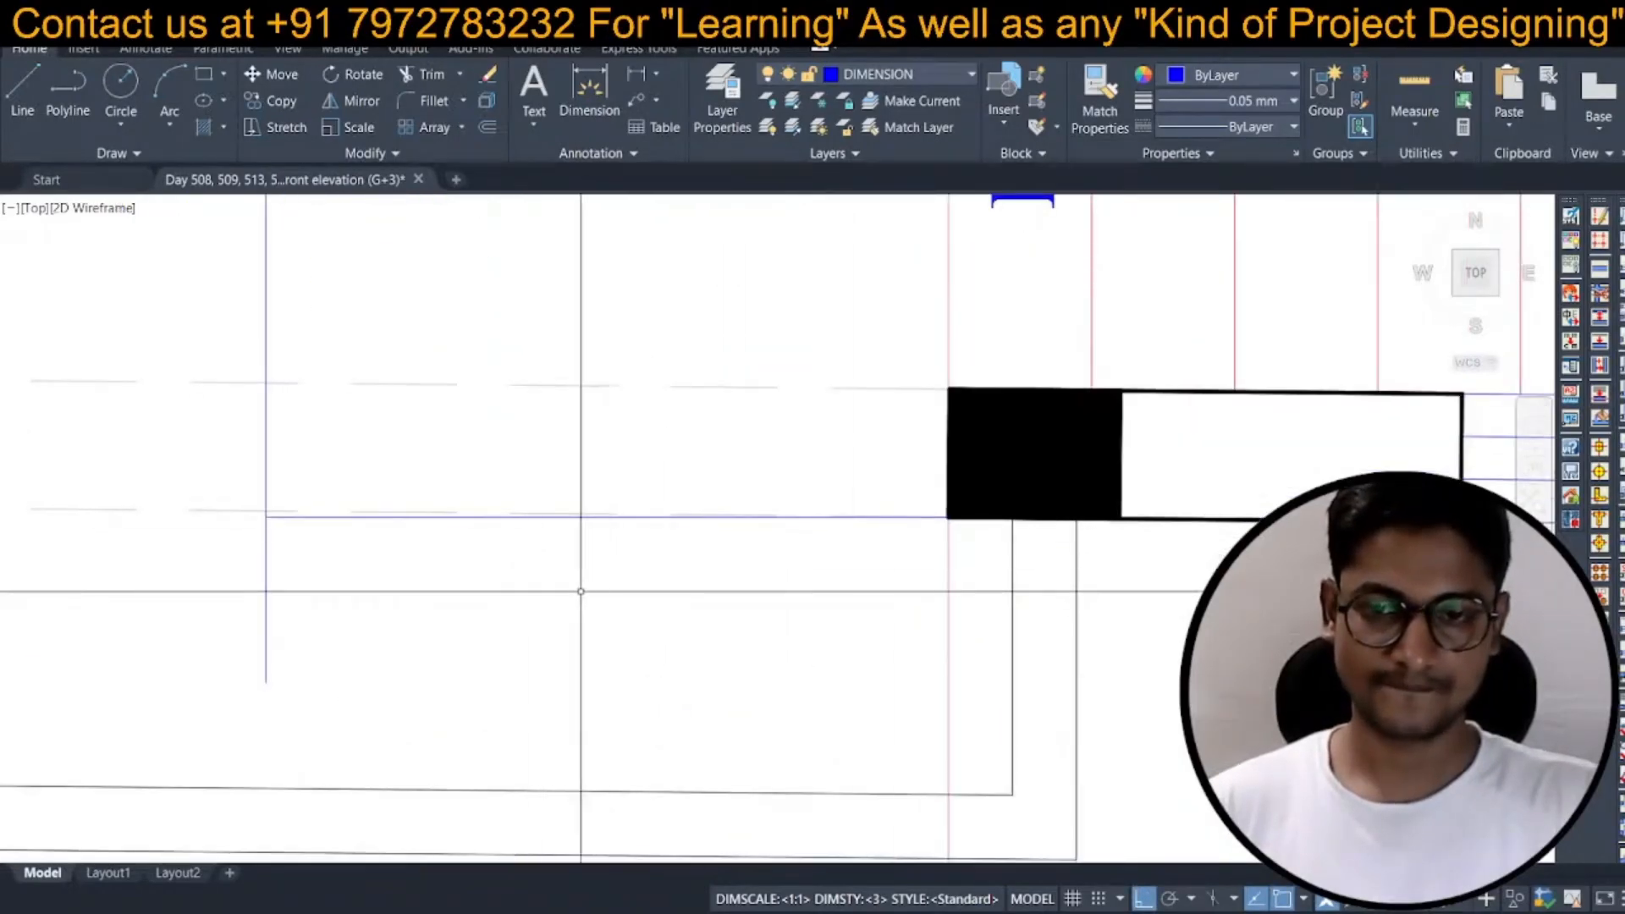
scroll(274, 506, "up", 4)
left_click(247, 503)
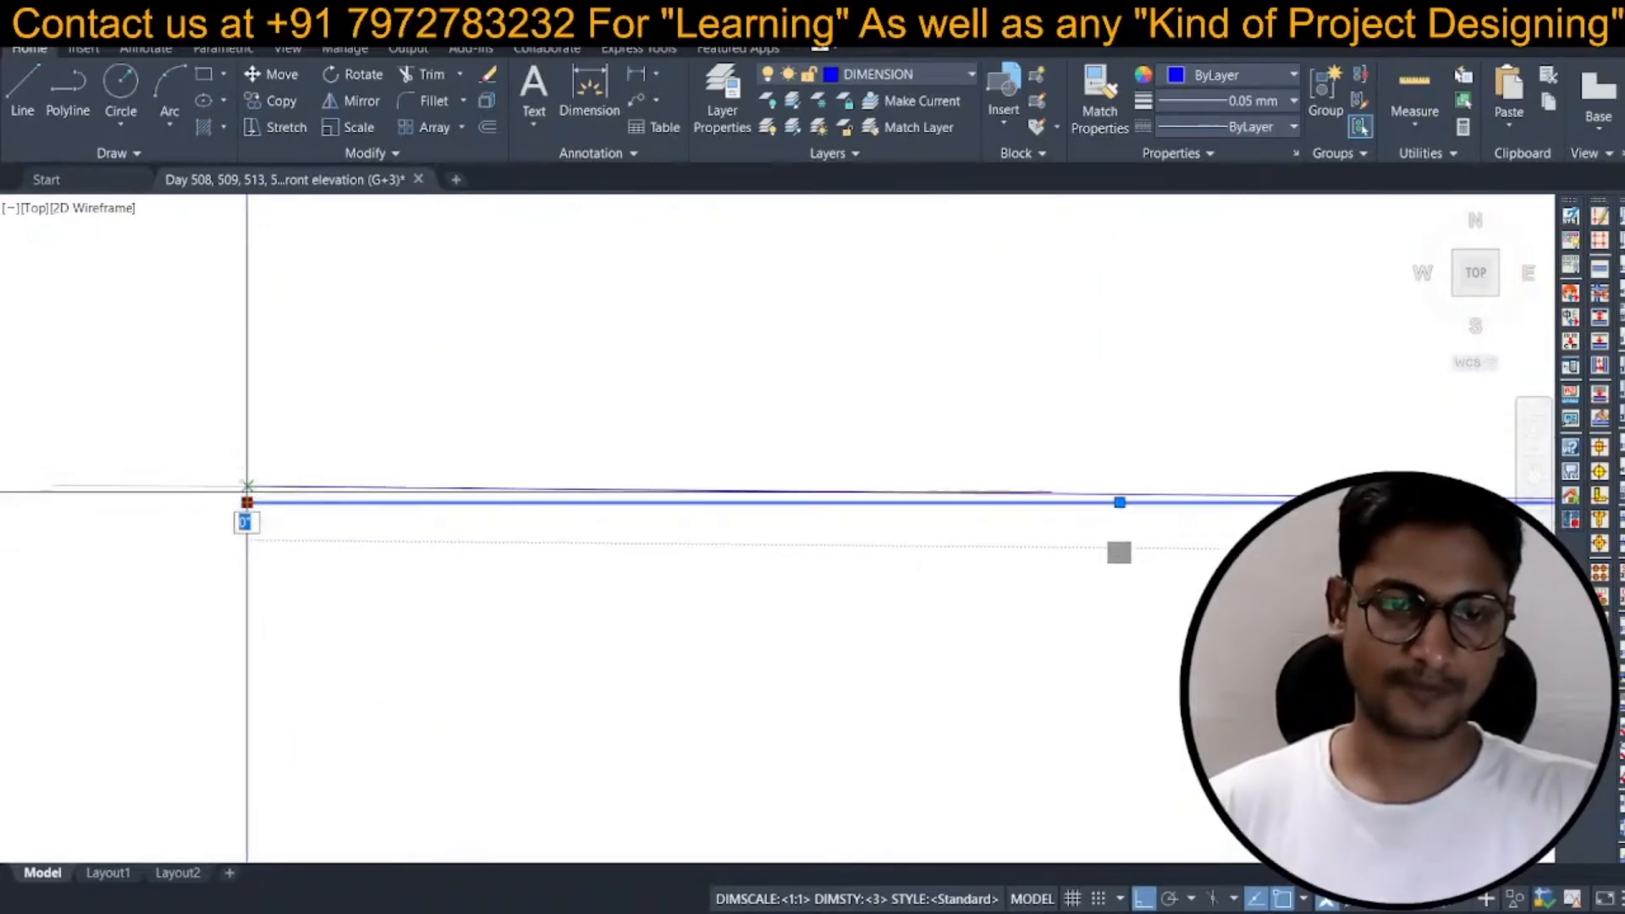
left_click(247, 487)
key("Escape")
type("tr")
key("space")
scroll(256, 526, "down", 5)
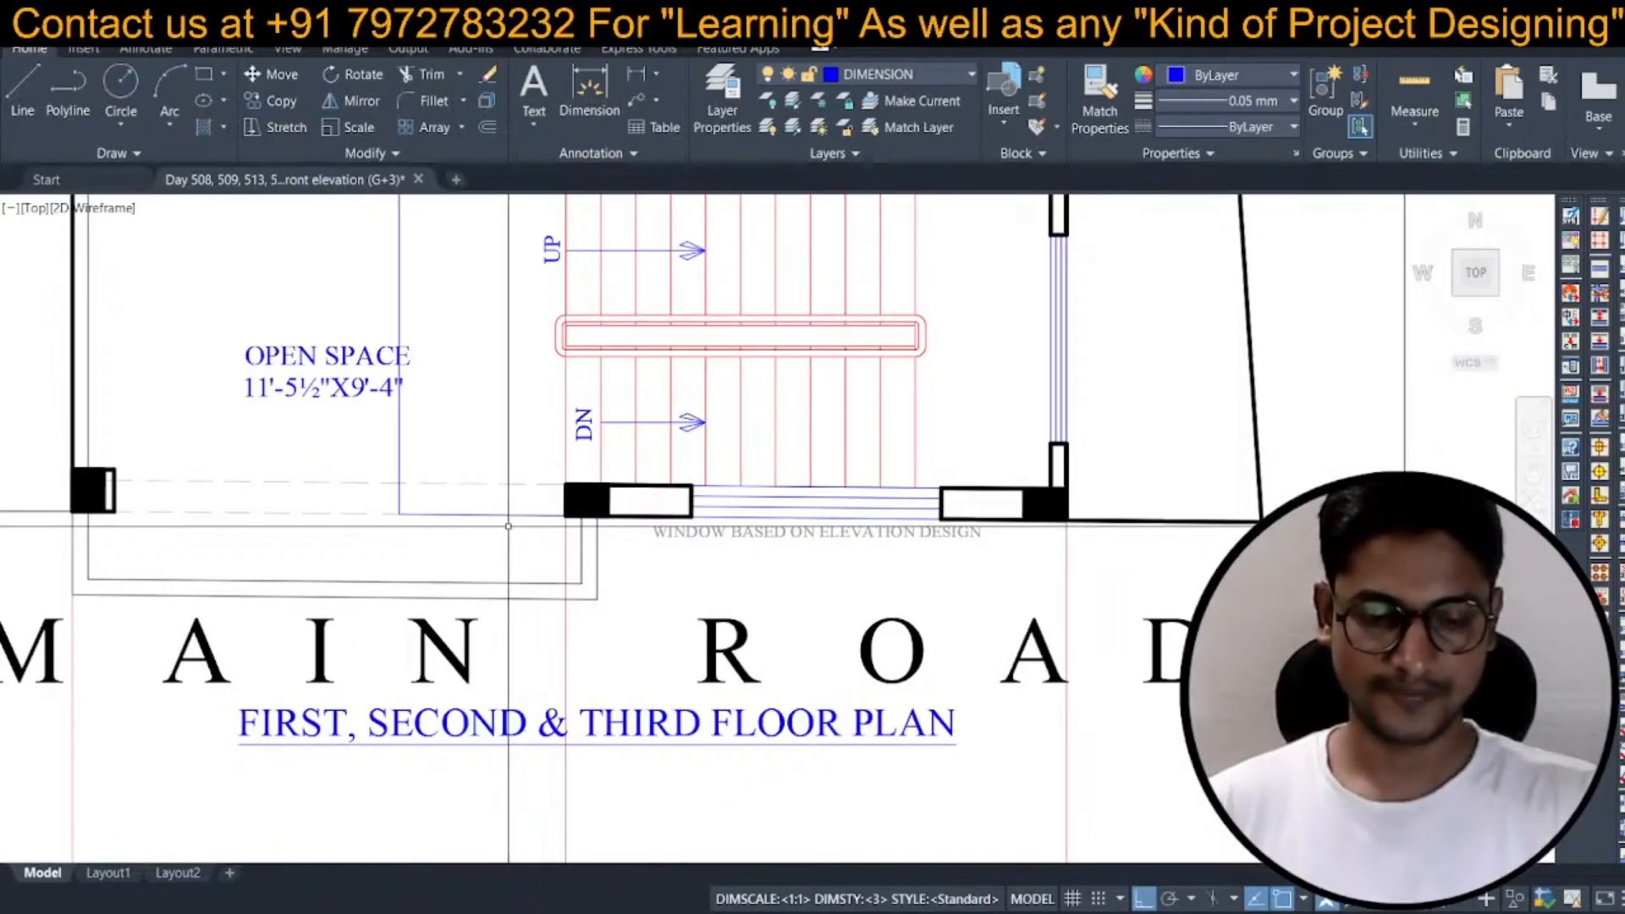
Fillet the corner between the open space's vertical line and the front horizontal line with a 3' radius.
type("f")
key("space")
type("r")
key("space")
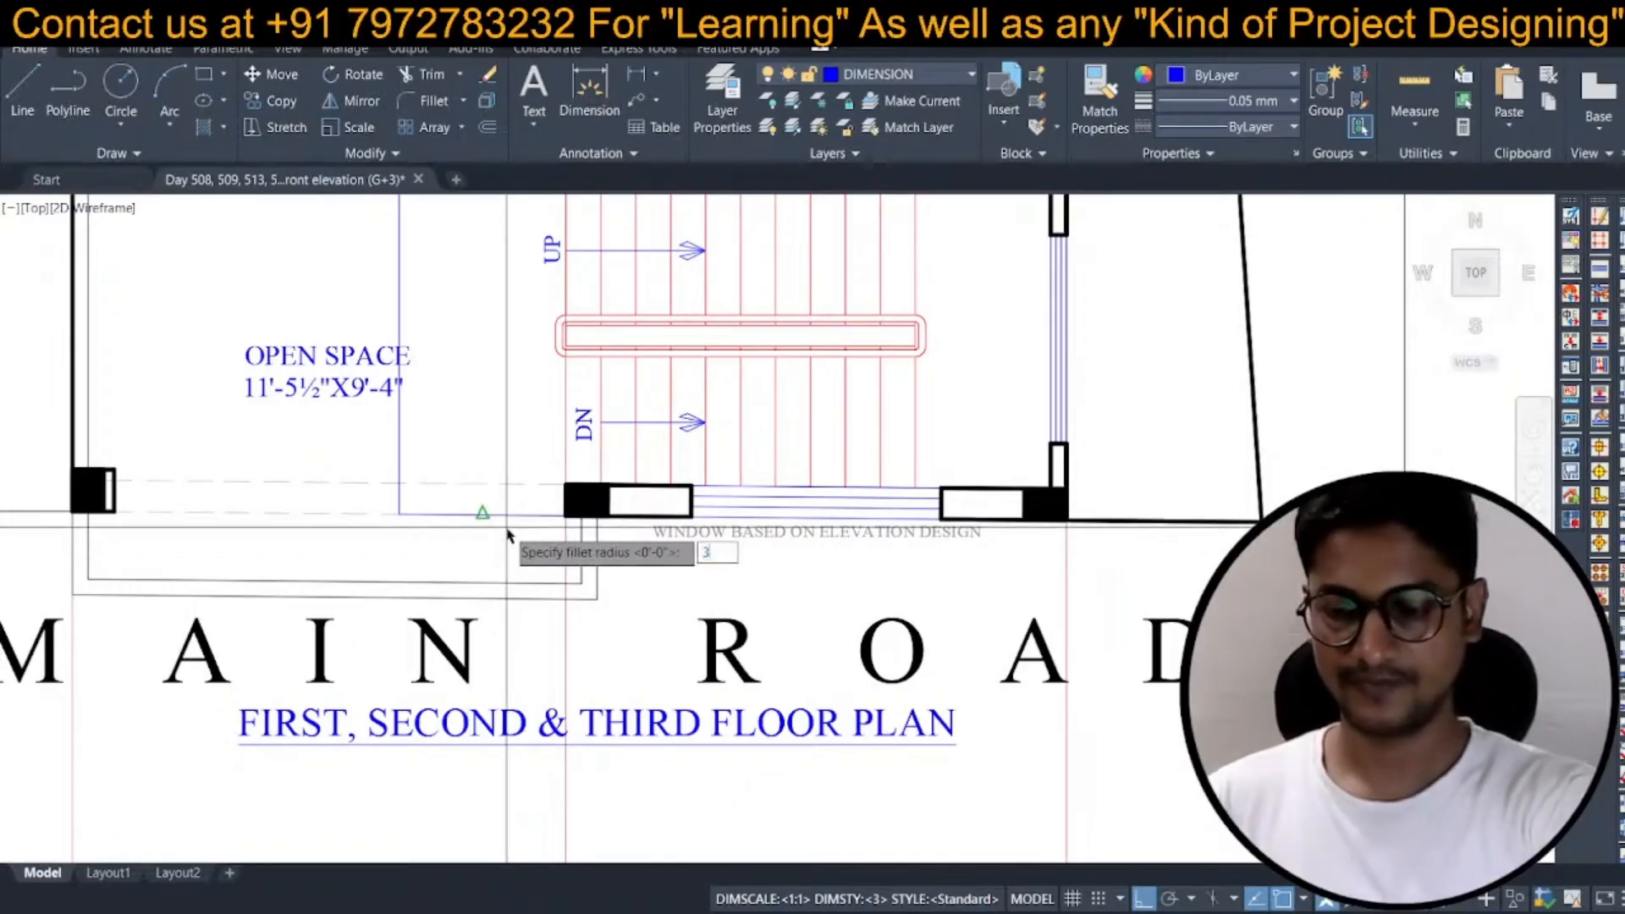
type("3")
key("space")
left_click(544, 513)
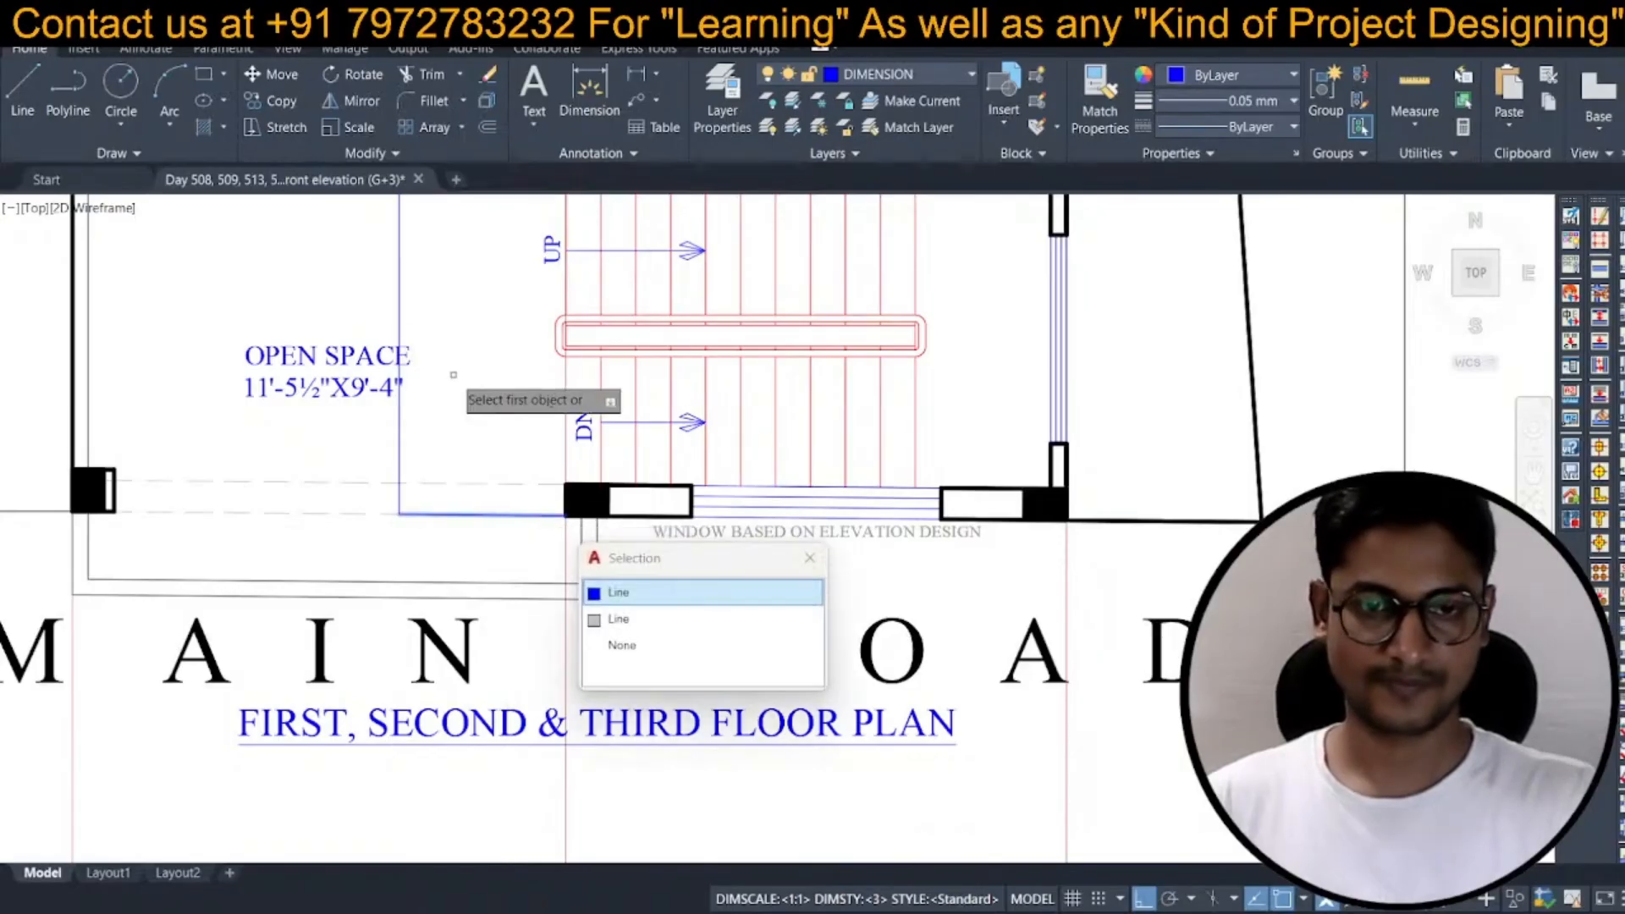
left_click(402, 321)
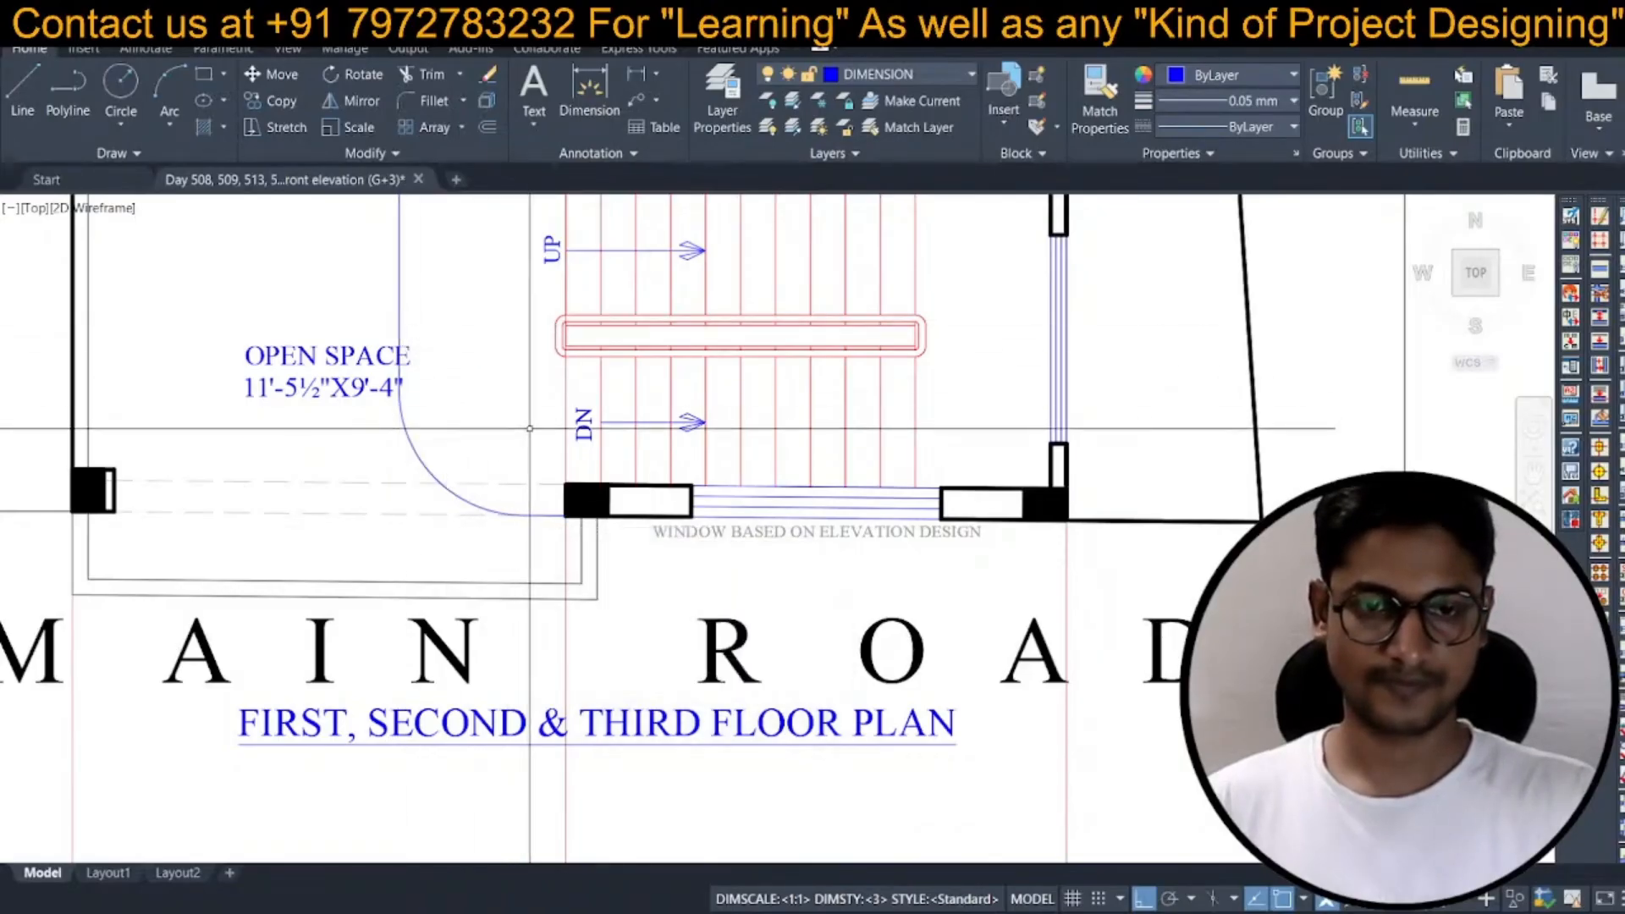
Match the new vertical line, curved corner and short front line to the plan's thick wall line properties.
scroll(741, 590, "down", 3)
type("m")
key("space")
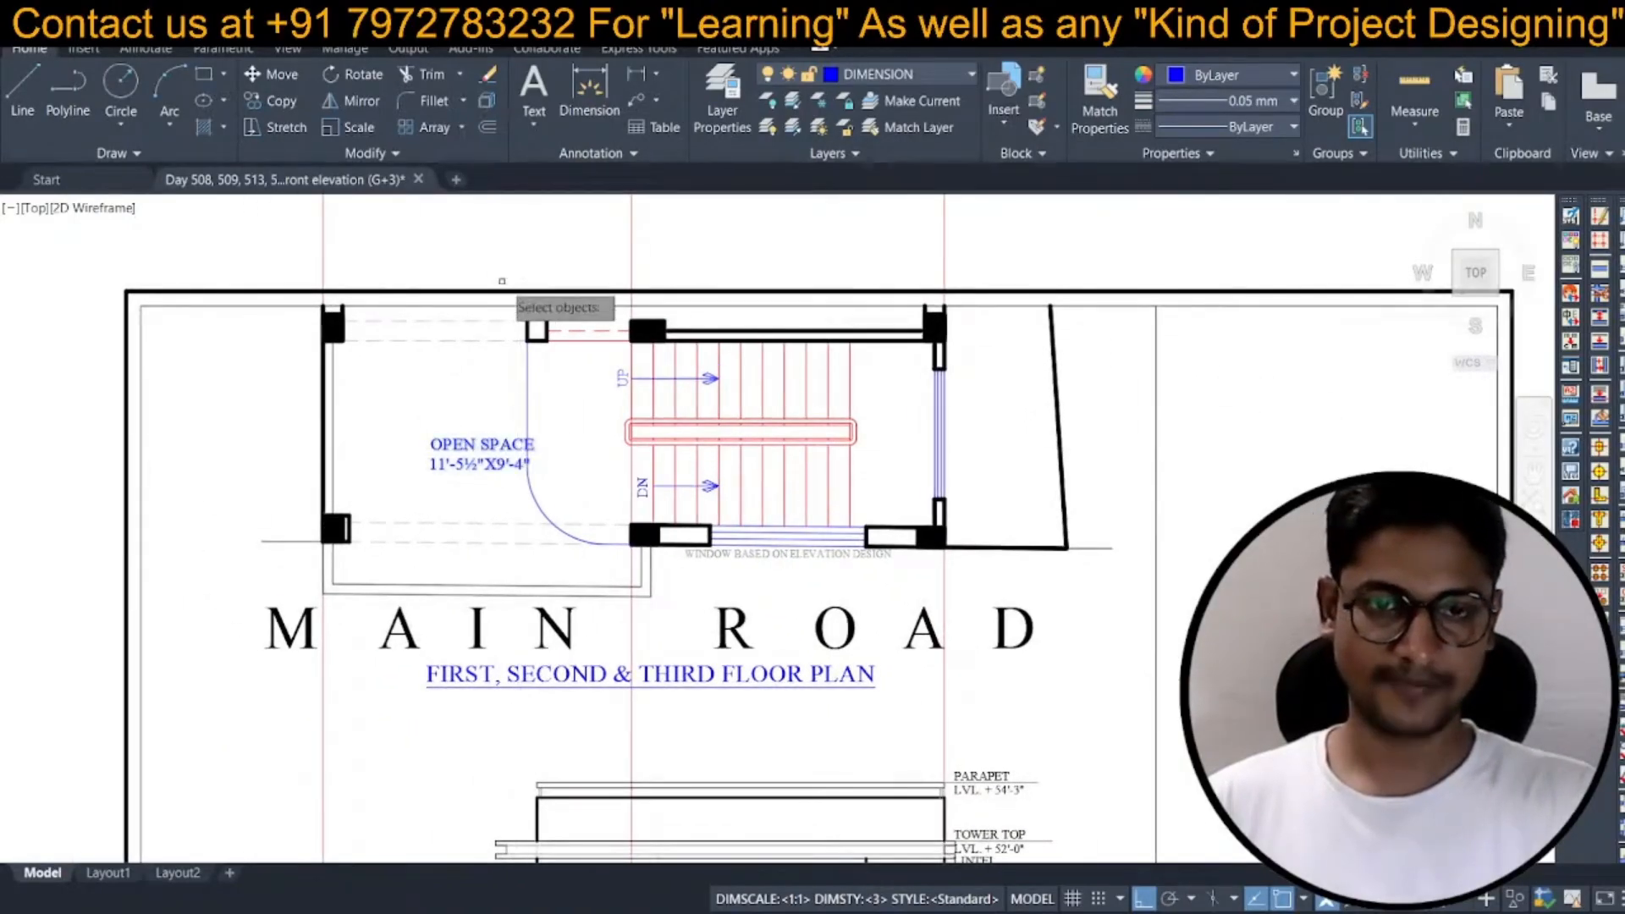
scroll(521, 435, "down", 2)
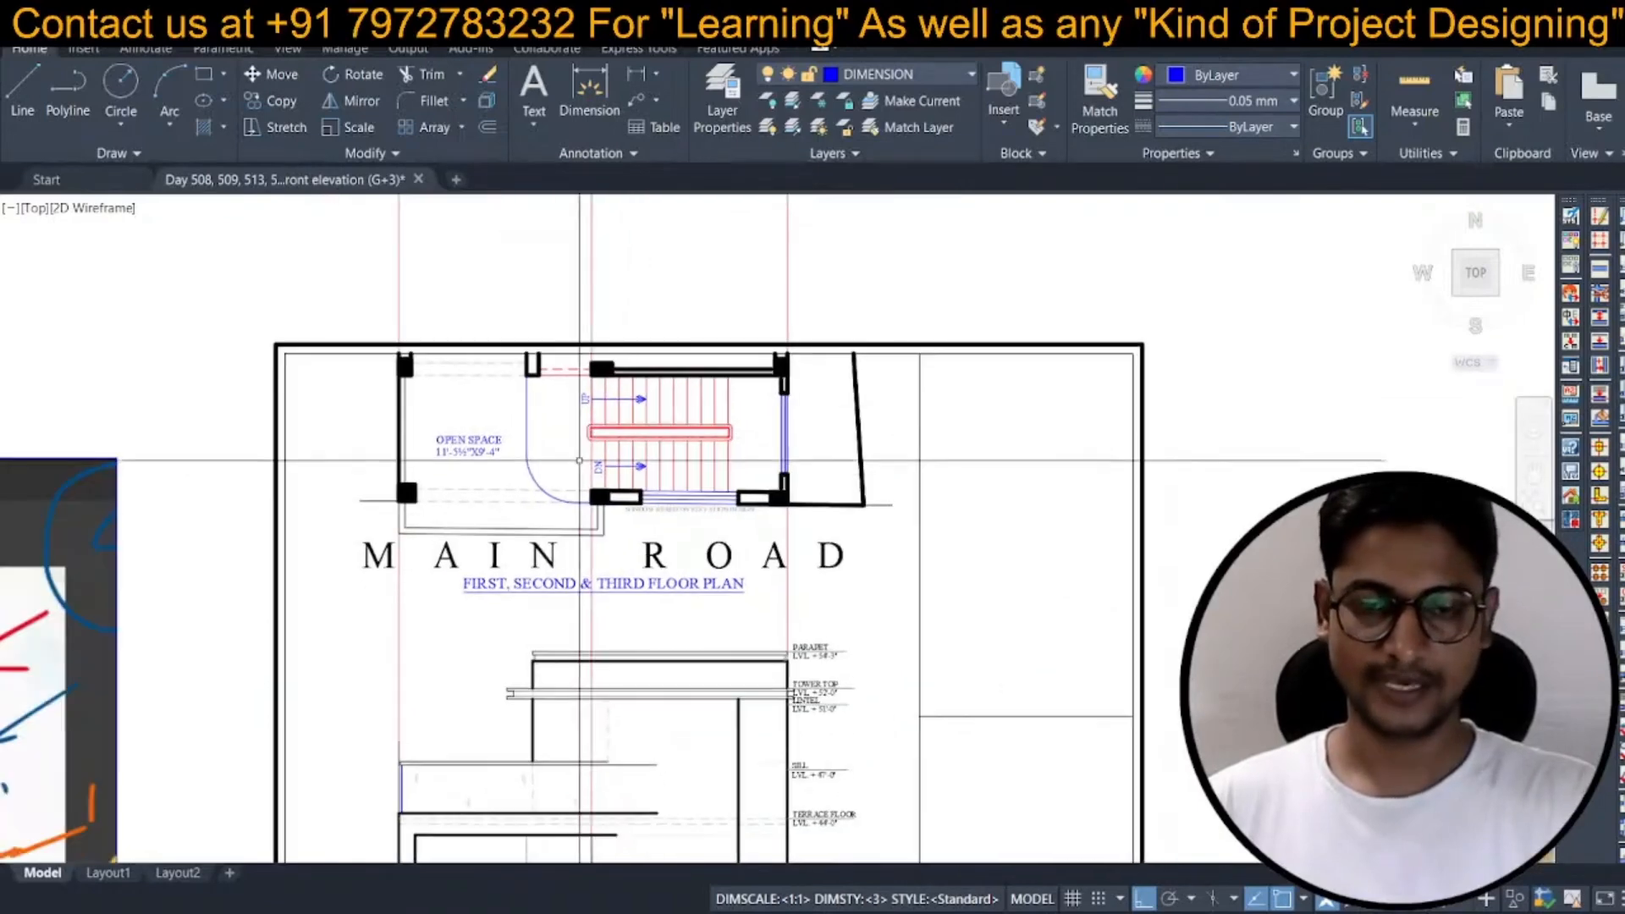
type("ma")
key("space")
scroll(598, 497, "up", 2)
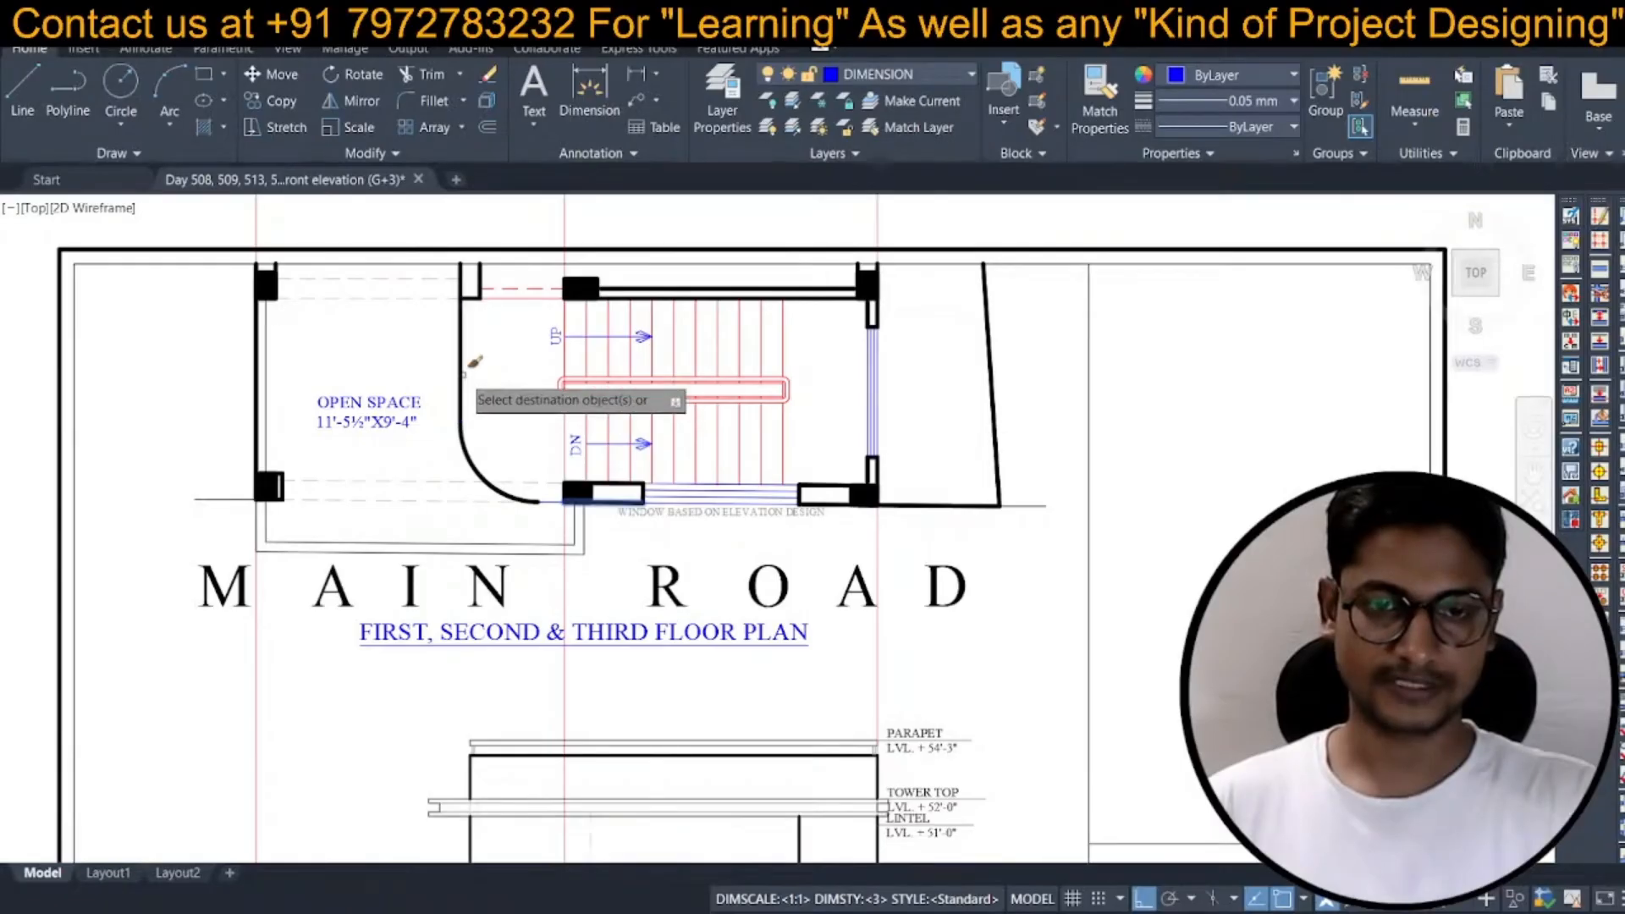
left_click(557, 489)
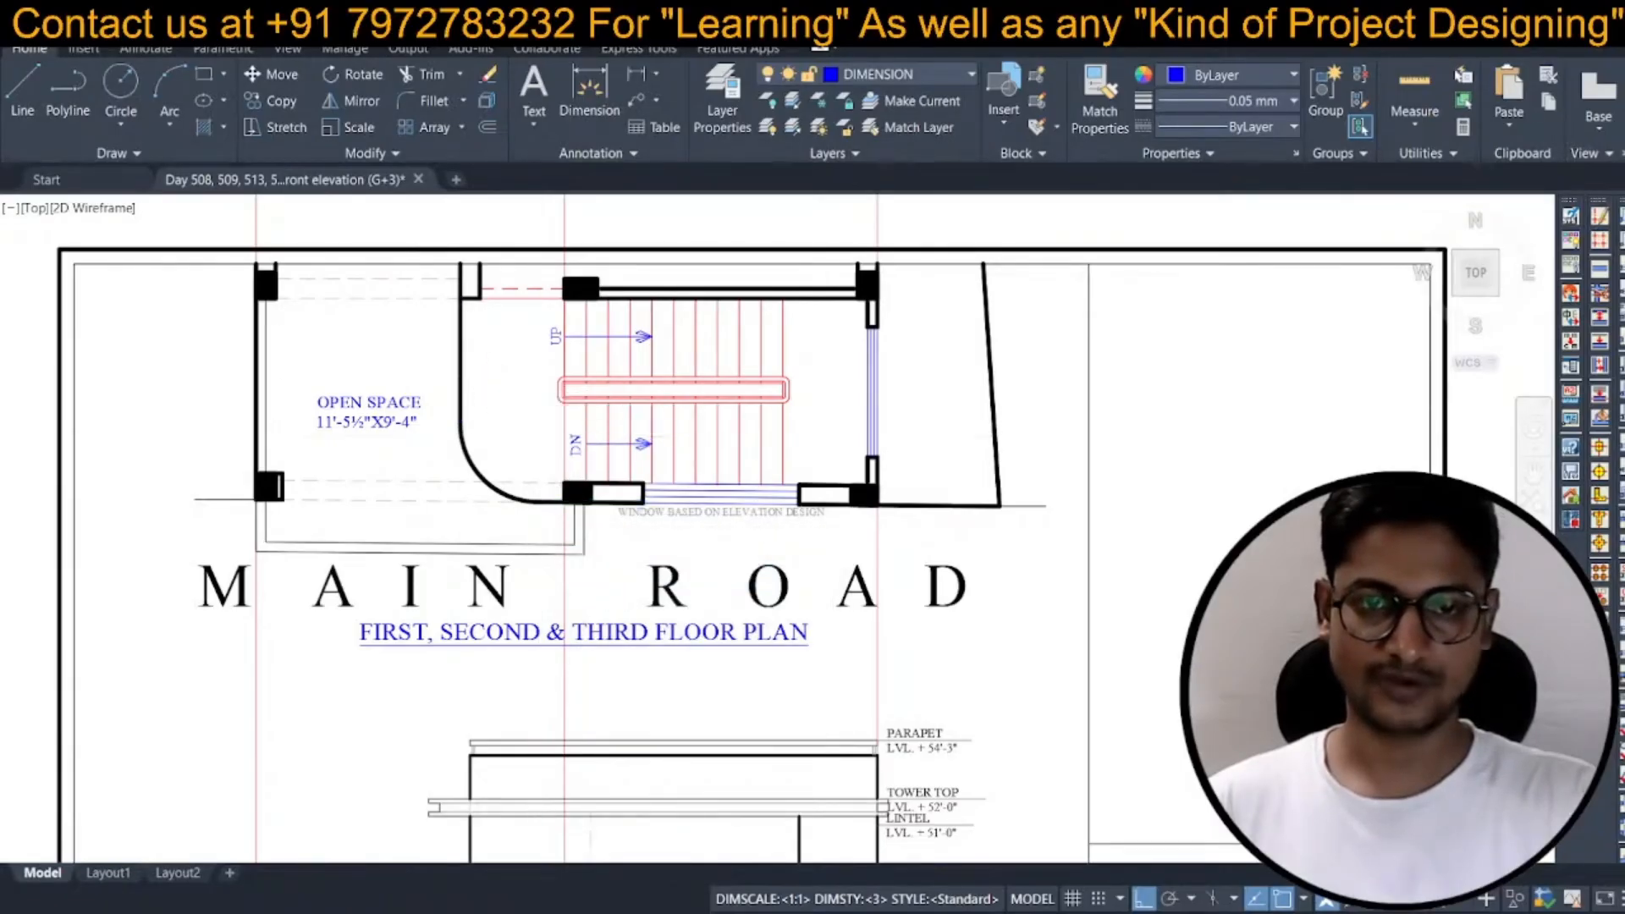
Offset the curved wall's vertical line and arc by 4" towards the stairs to form the wall's inner face.
scroll(542, 438, "down", 2)
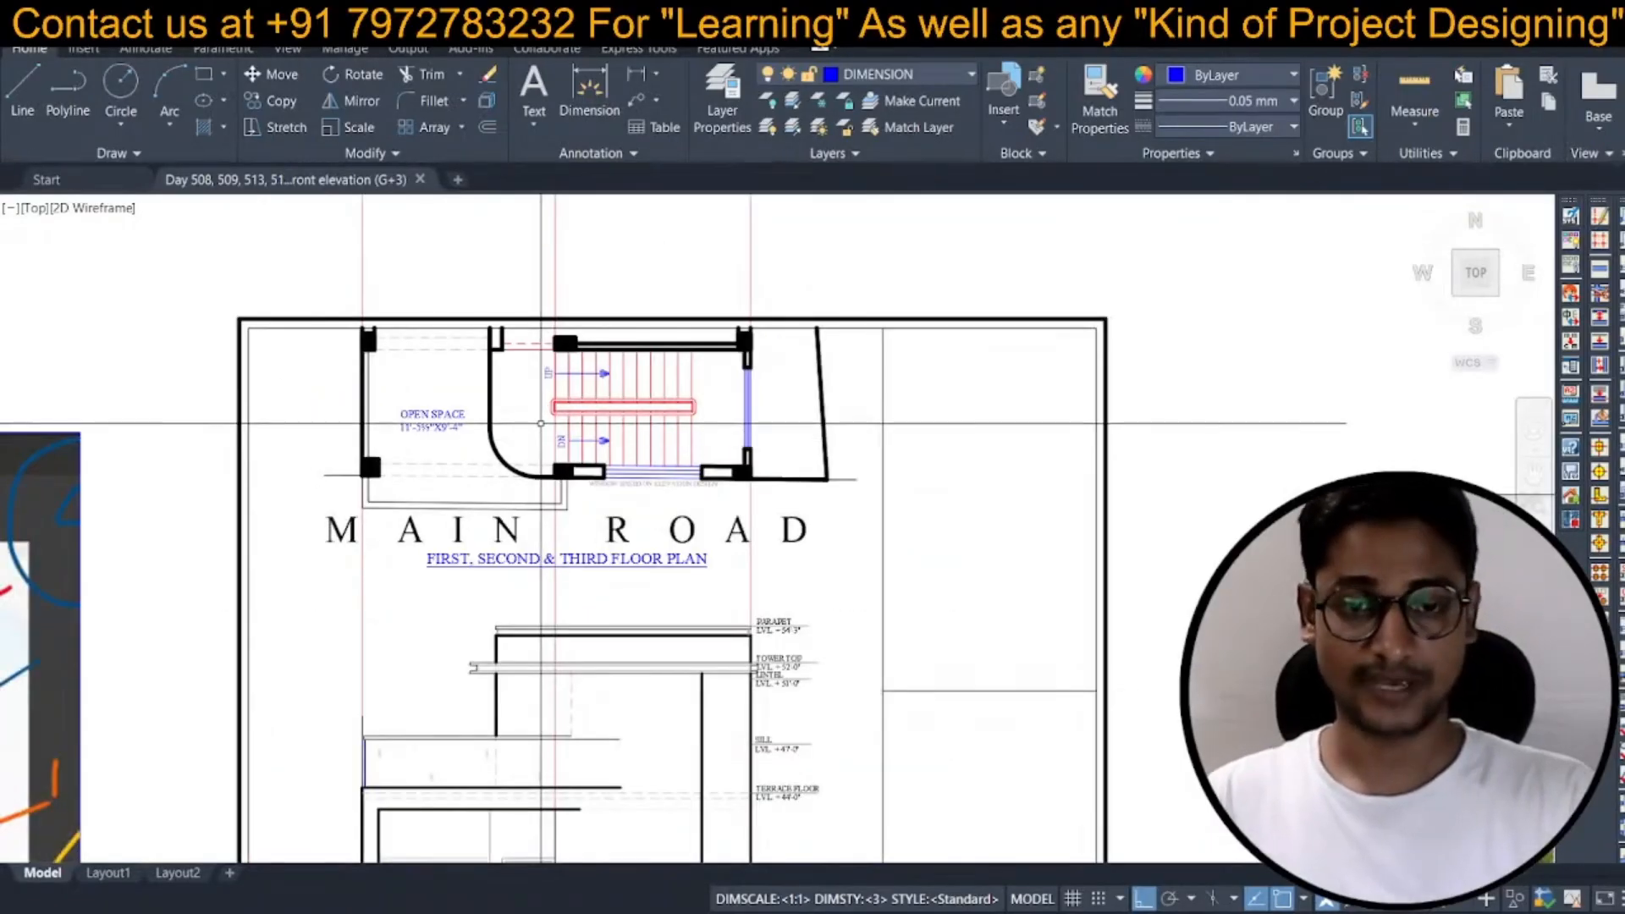
type("o")
key("Return")
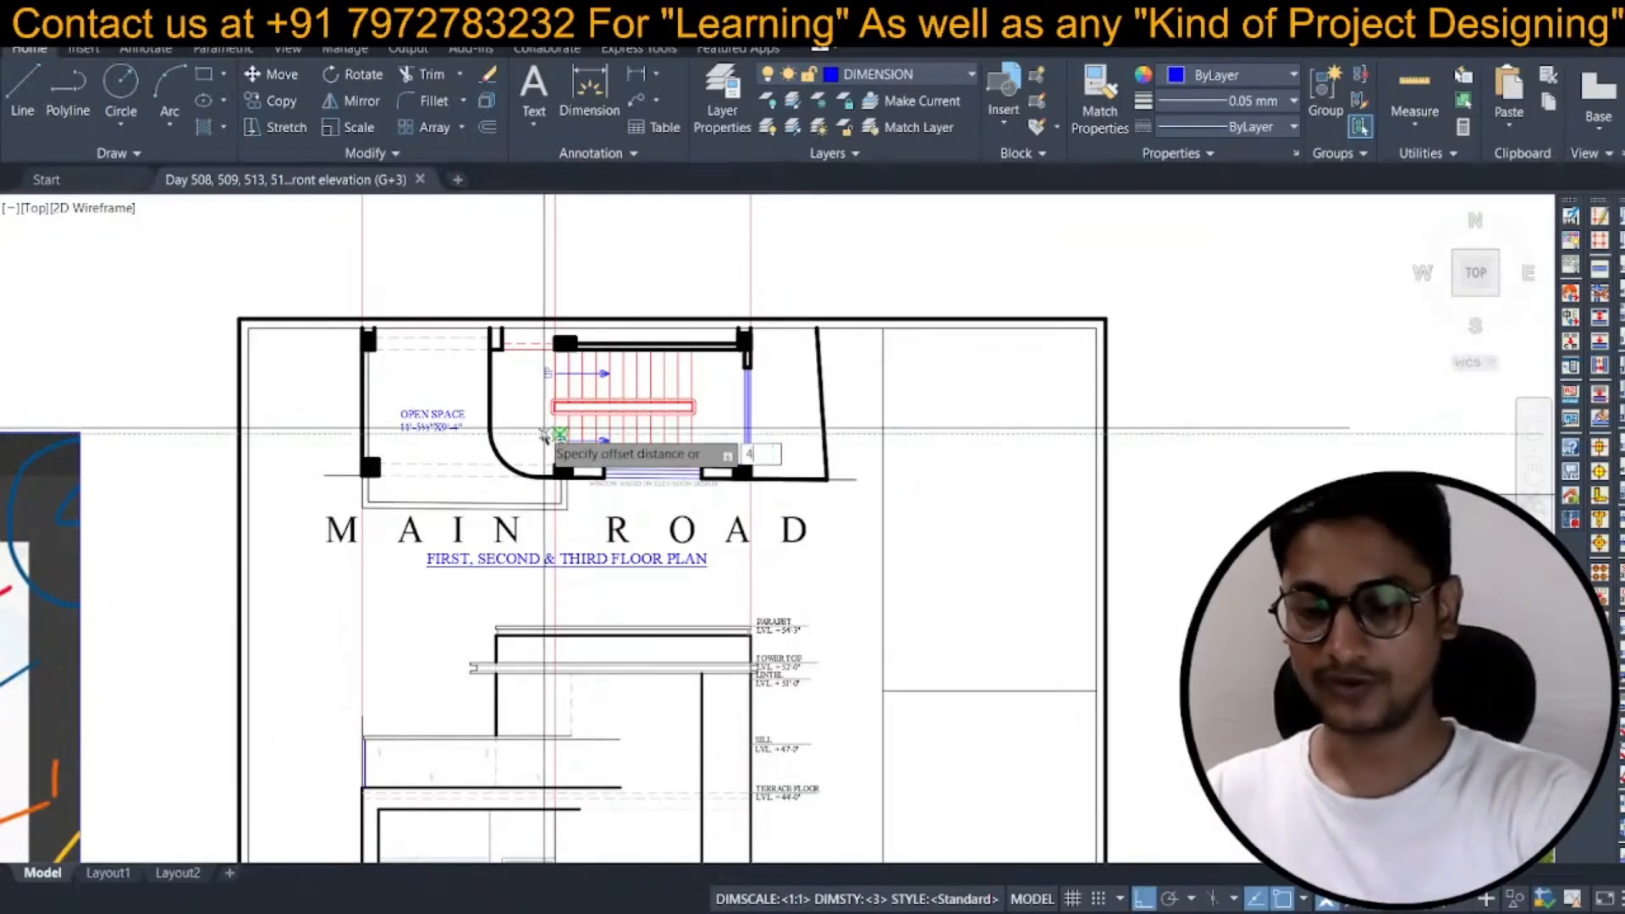
key("Return")
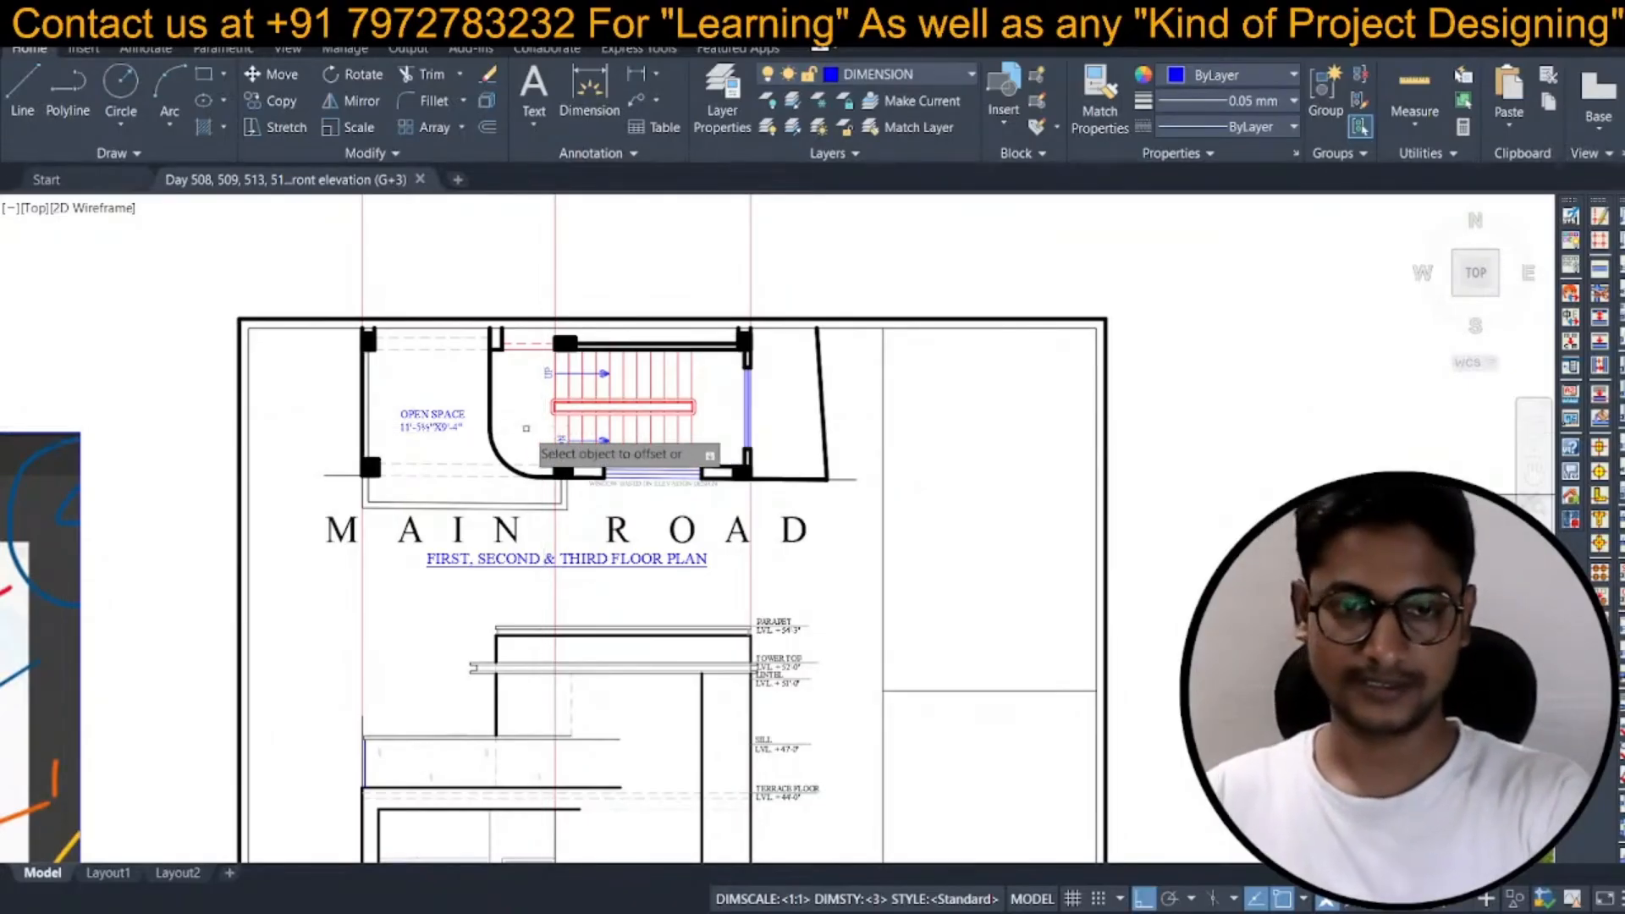
scroll(496, 412, "up", 3)
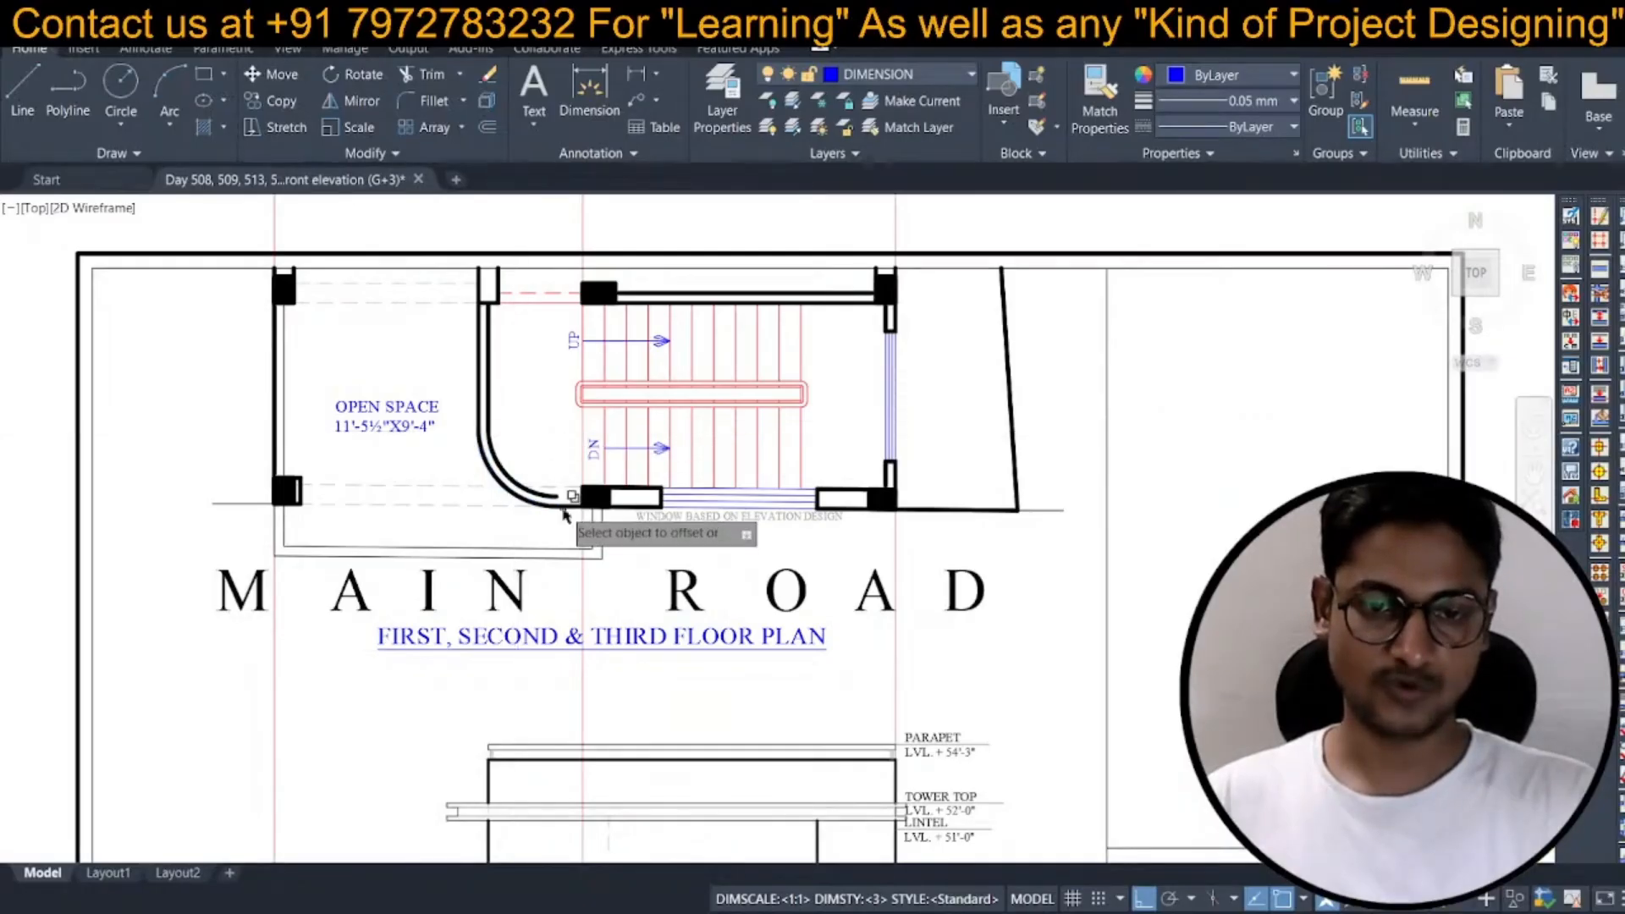
Compare the elevation sheet and its curved plan wall with the annotated and clean reference renders.
scroll(566, 514, "down", 4)
scroll(566, 514, "down", 4)
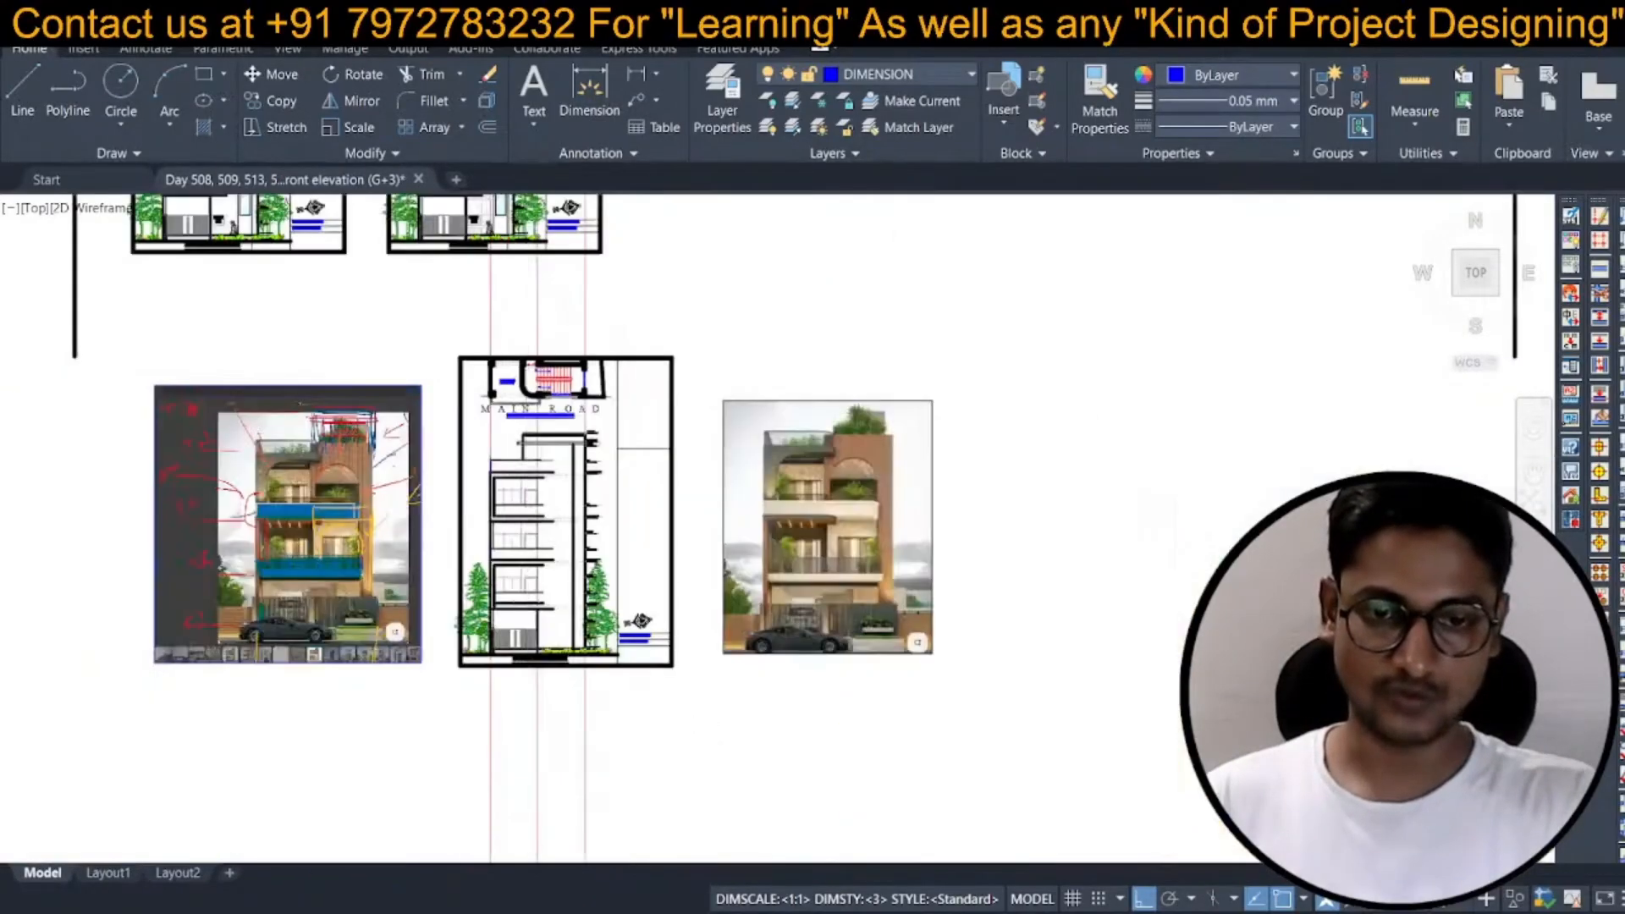
scroll(441, 340, "down", 2)
scroll(704, 411, "up", 5)
scroll(894, 401, "down", 4)
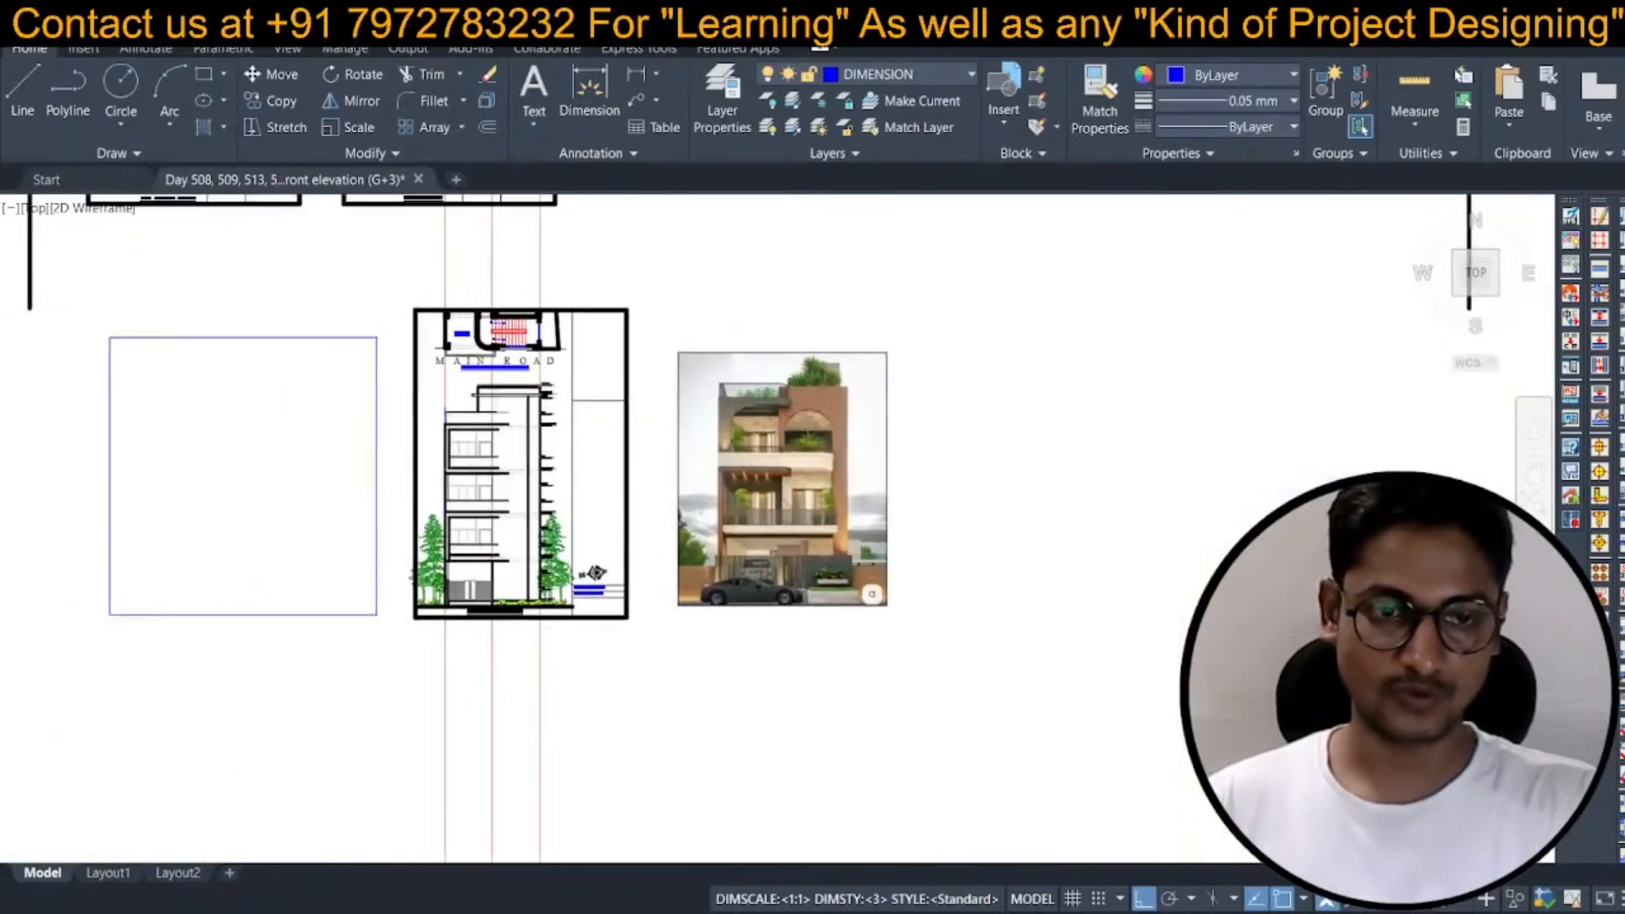
scroll(408, 384, "up", 4)
scroll(254, 424, "down", 2)
middle_click_drag(254, 434, 329, 436)
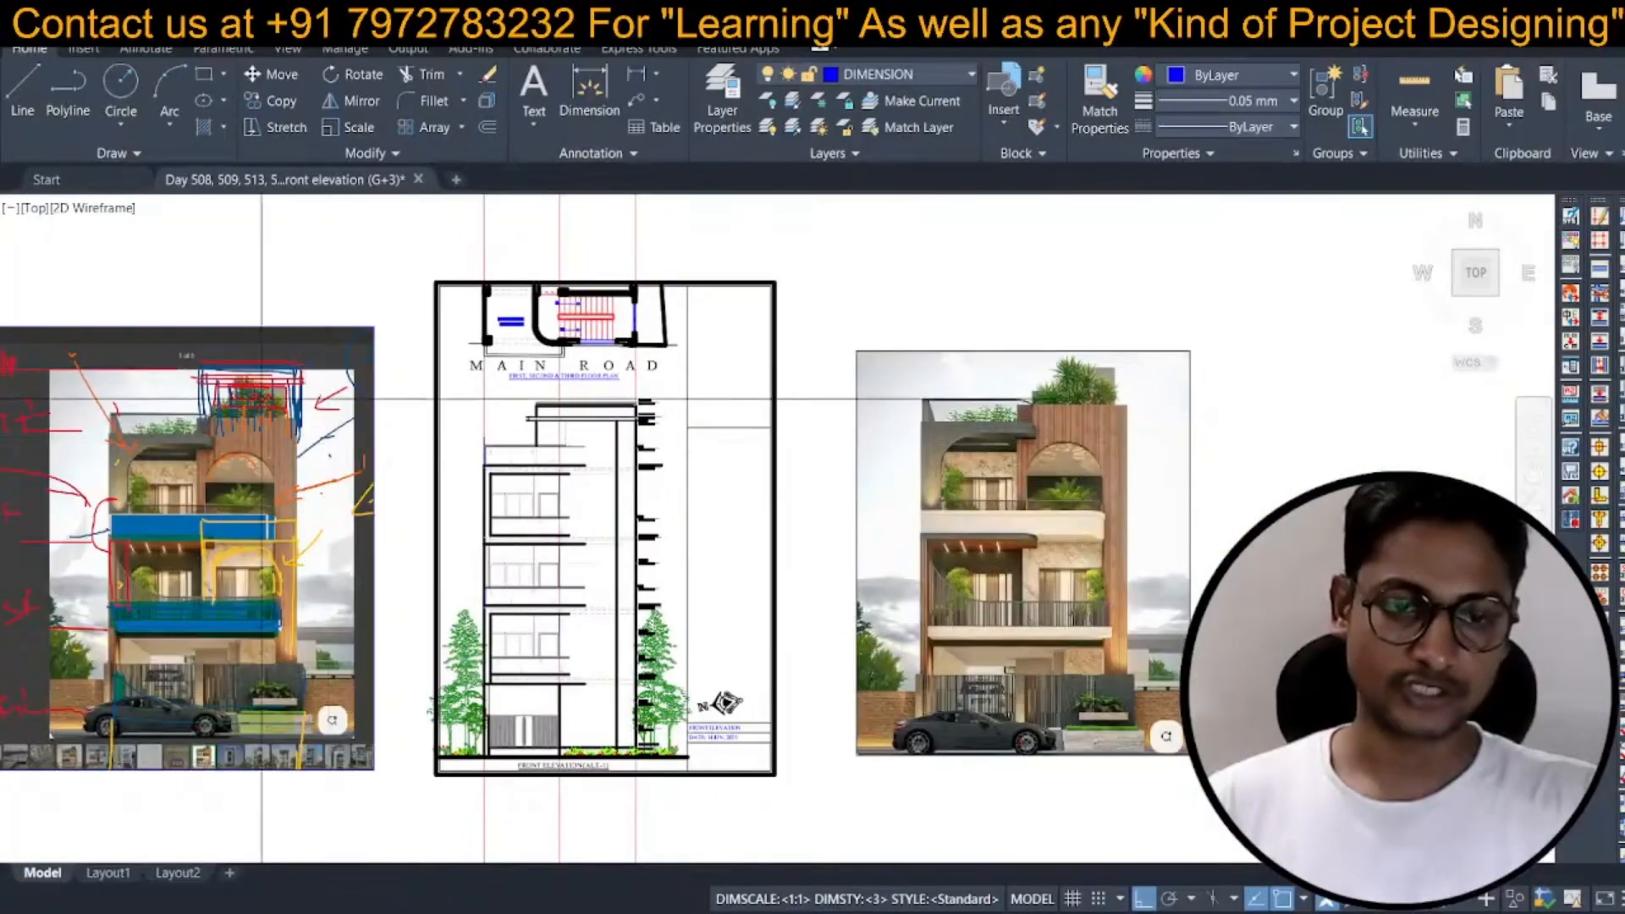
scroll(569, 344, "up", 2)
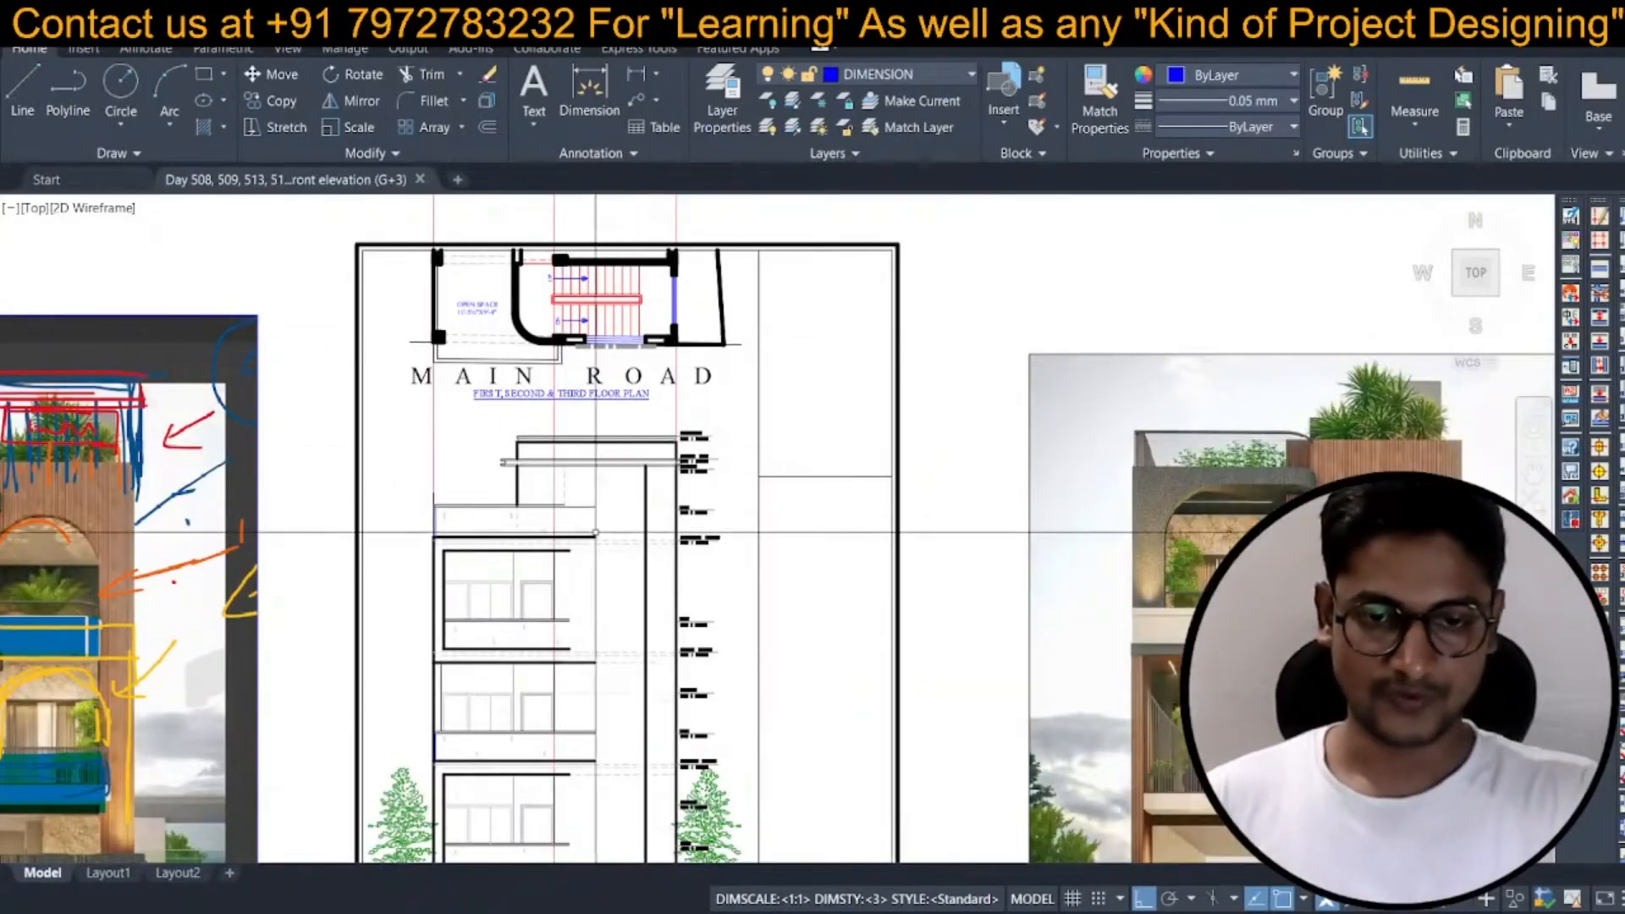
Match the second and third floors' vertical lines on the middle construction line to the tower's thick vertical line.
middle_click_drag(639, 440, 690, 374)
middle_click_drag(617, 543, 668, 460)
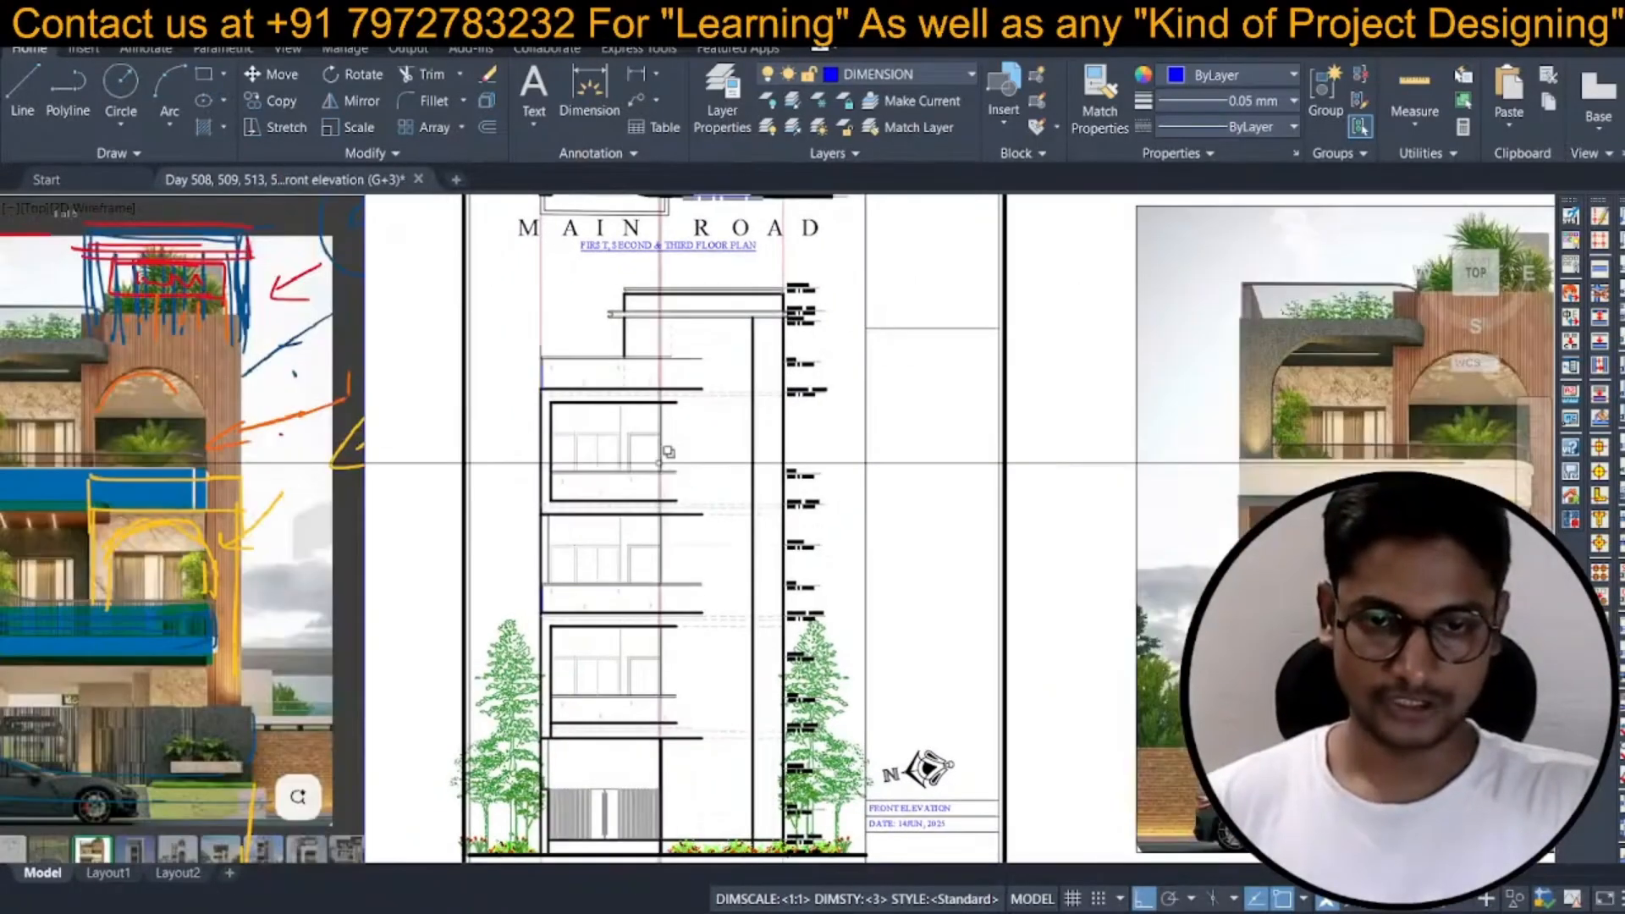
middle_click_drag(715, 548, 752, 508)
type("ma")
key("Return")
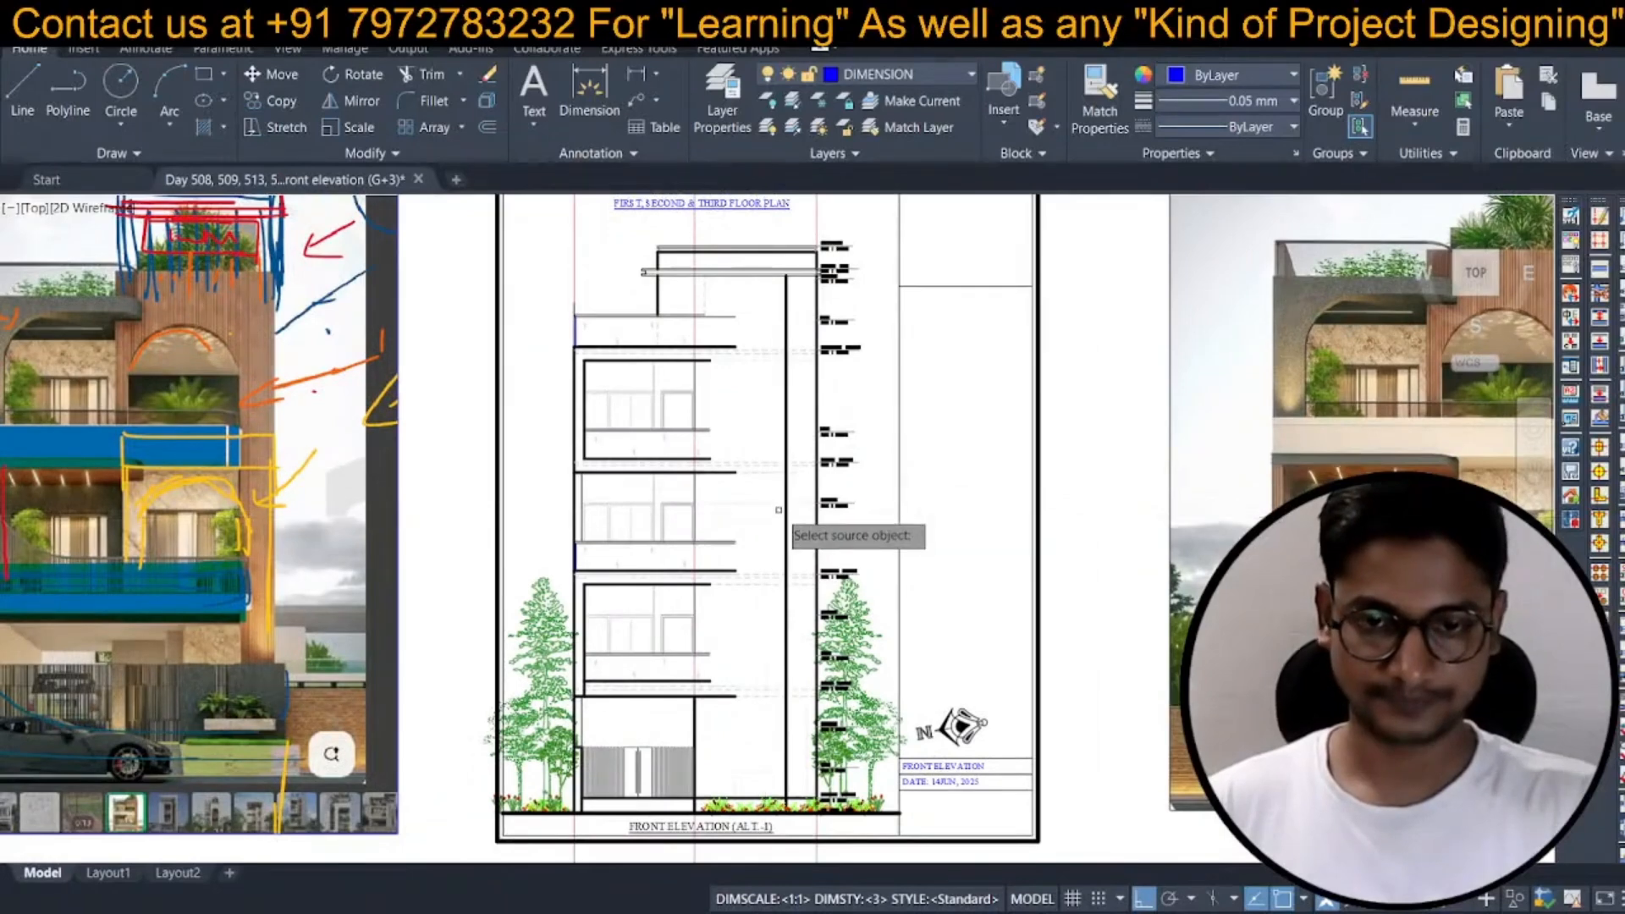
left_click(695, 506)
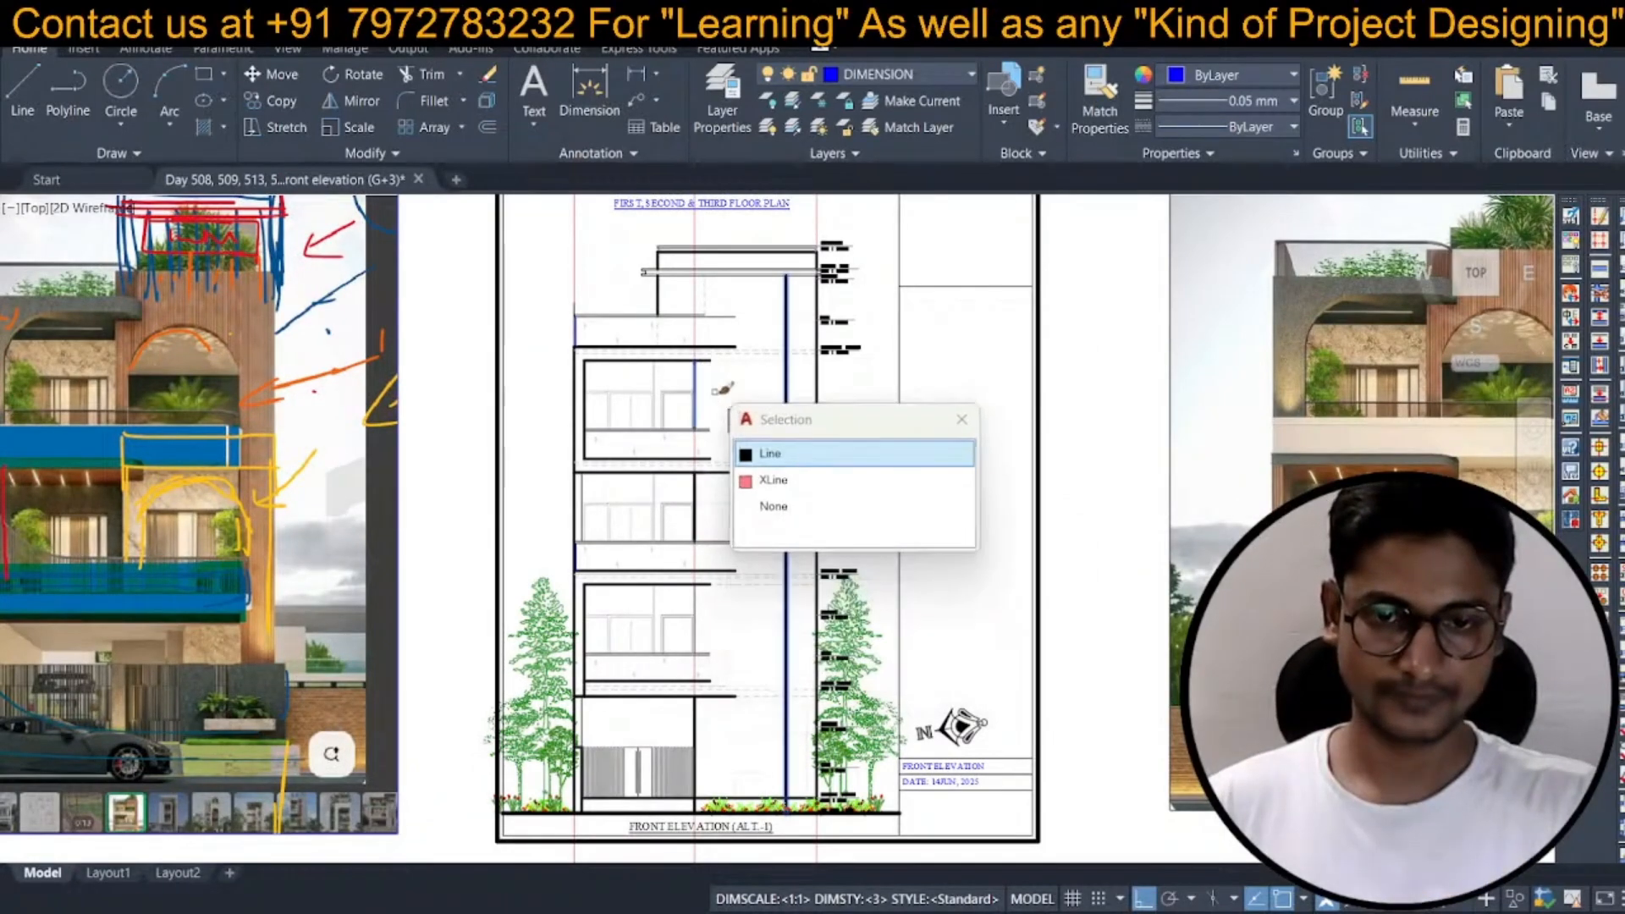
Copy the third floor's thick vertical line straight up along the middle construction line, across the terrace and tower top levels.
scroll(787, 551, "down", 4)
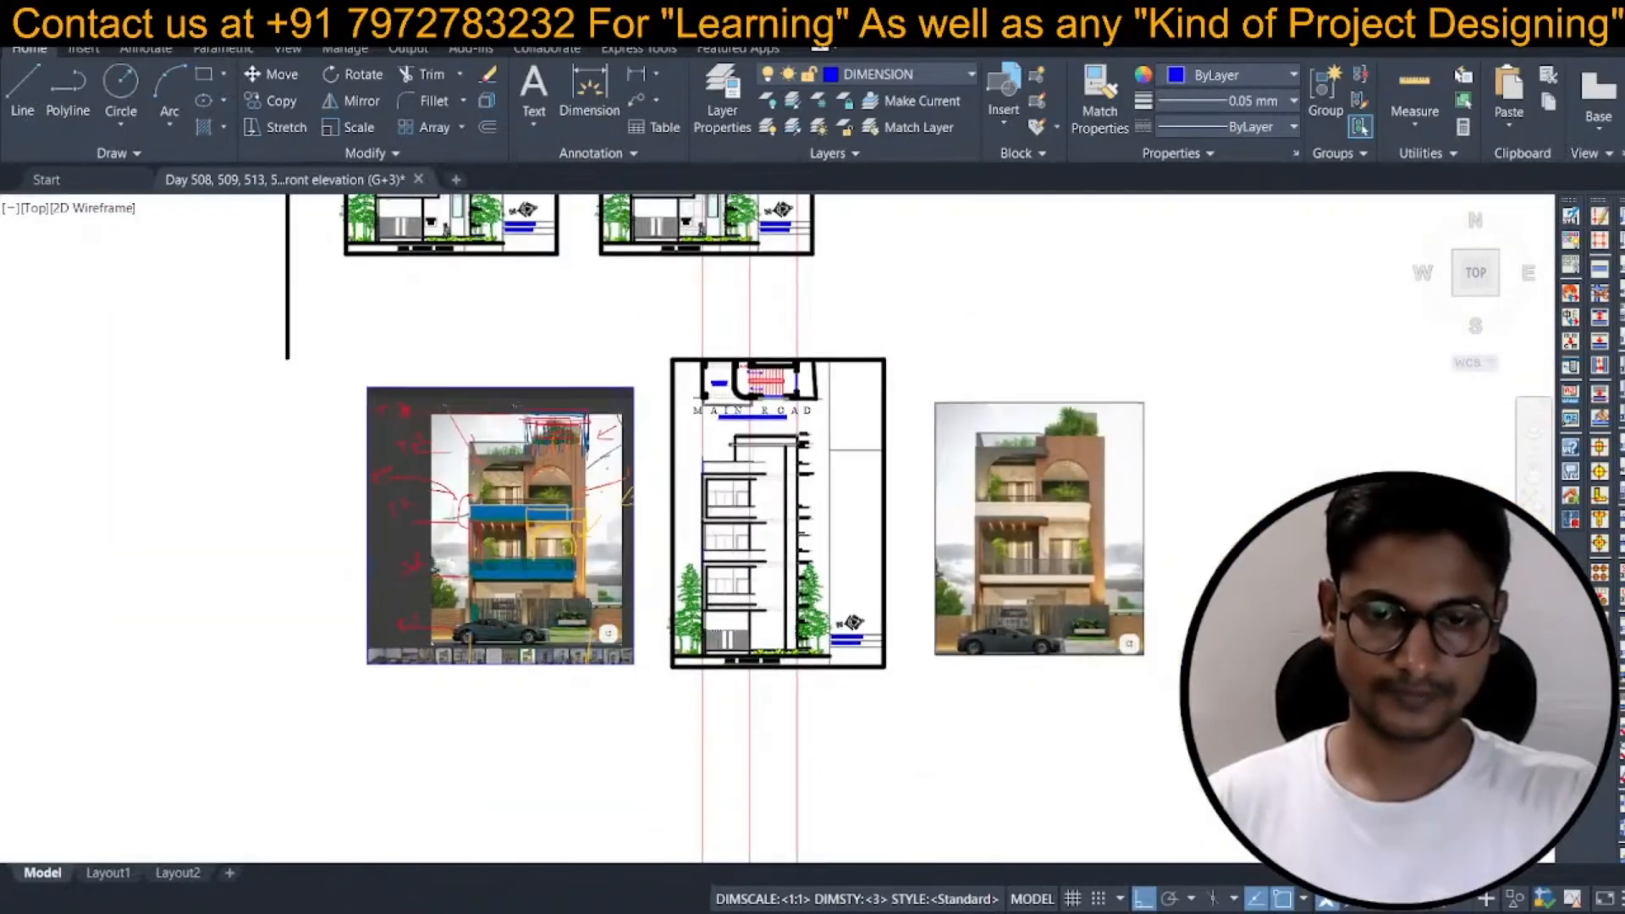
scroll(788, 485, "up", 5)
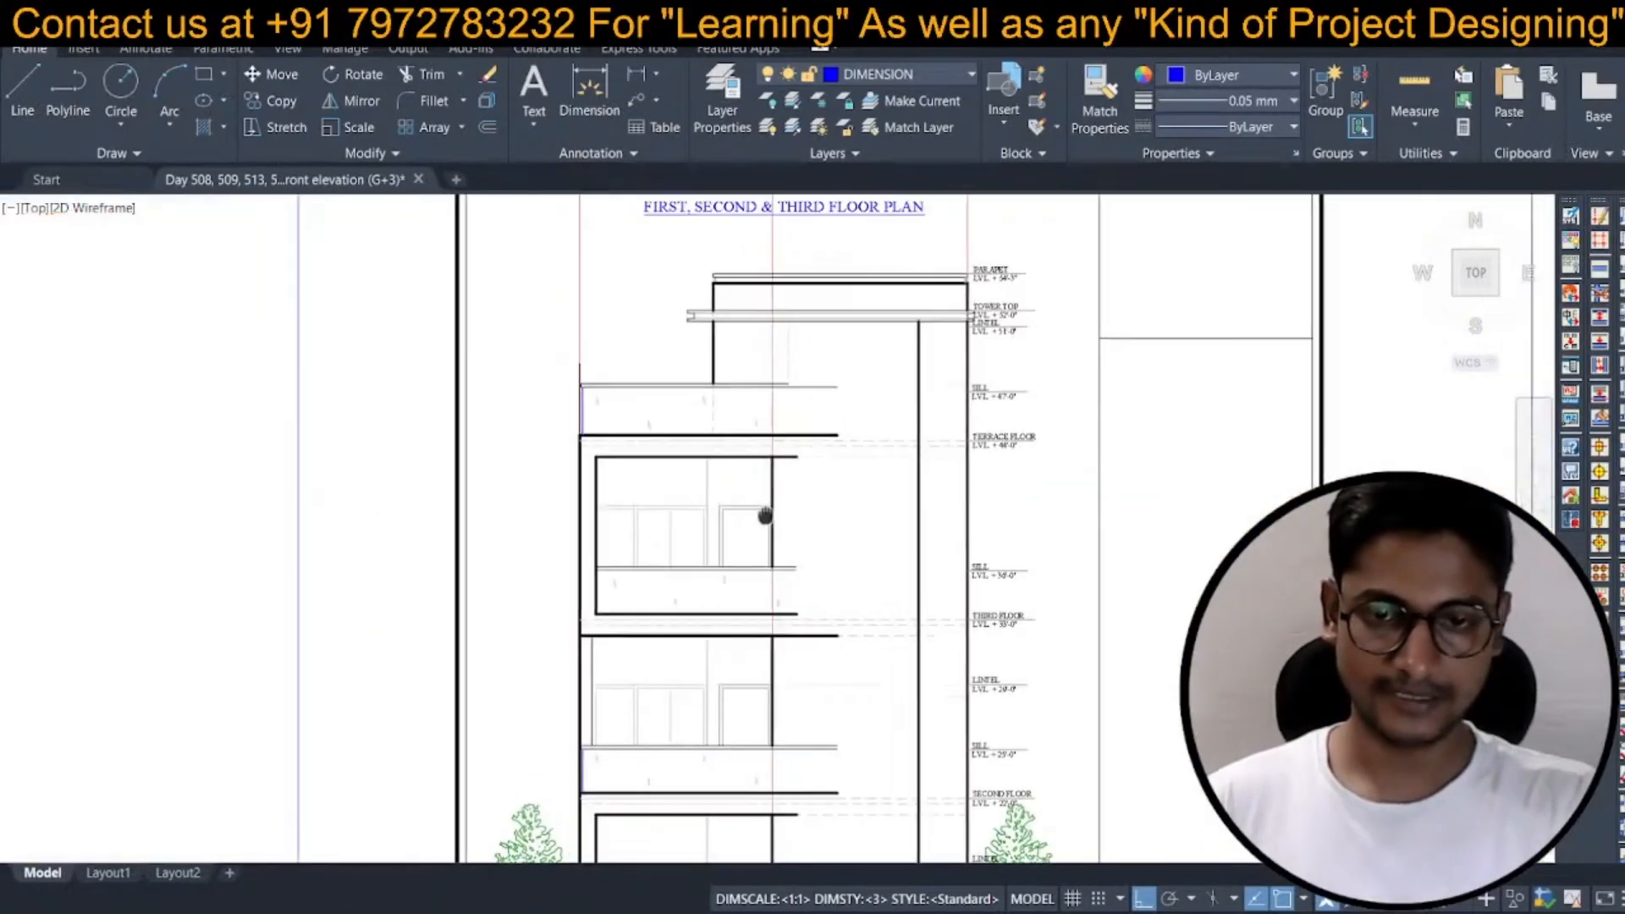
type("co")
key("space")
left_click(773, 476)
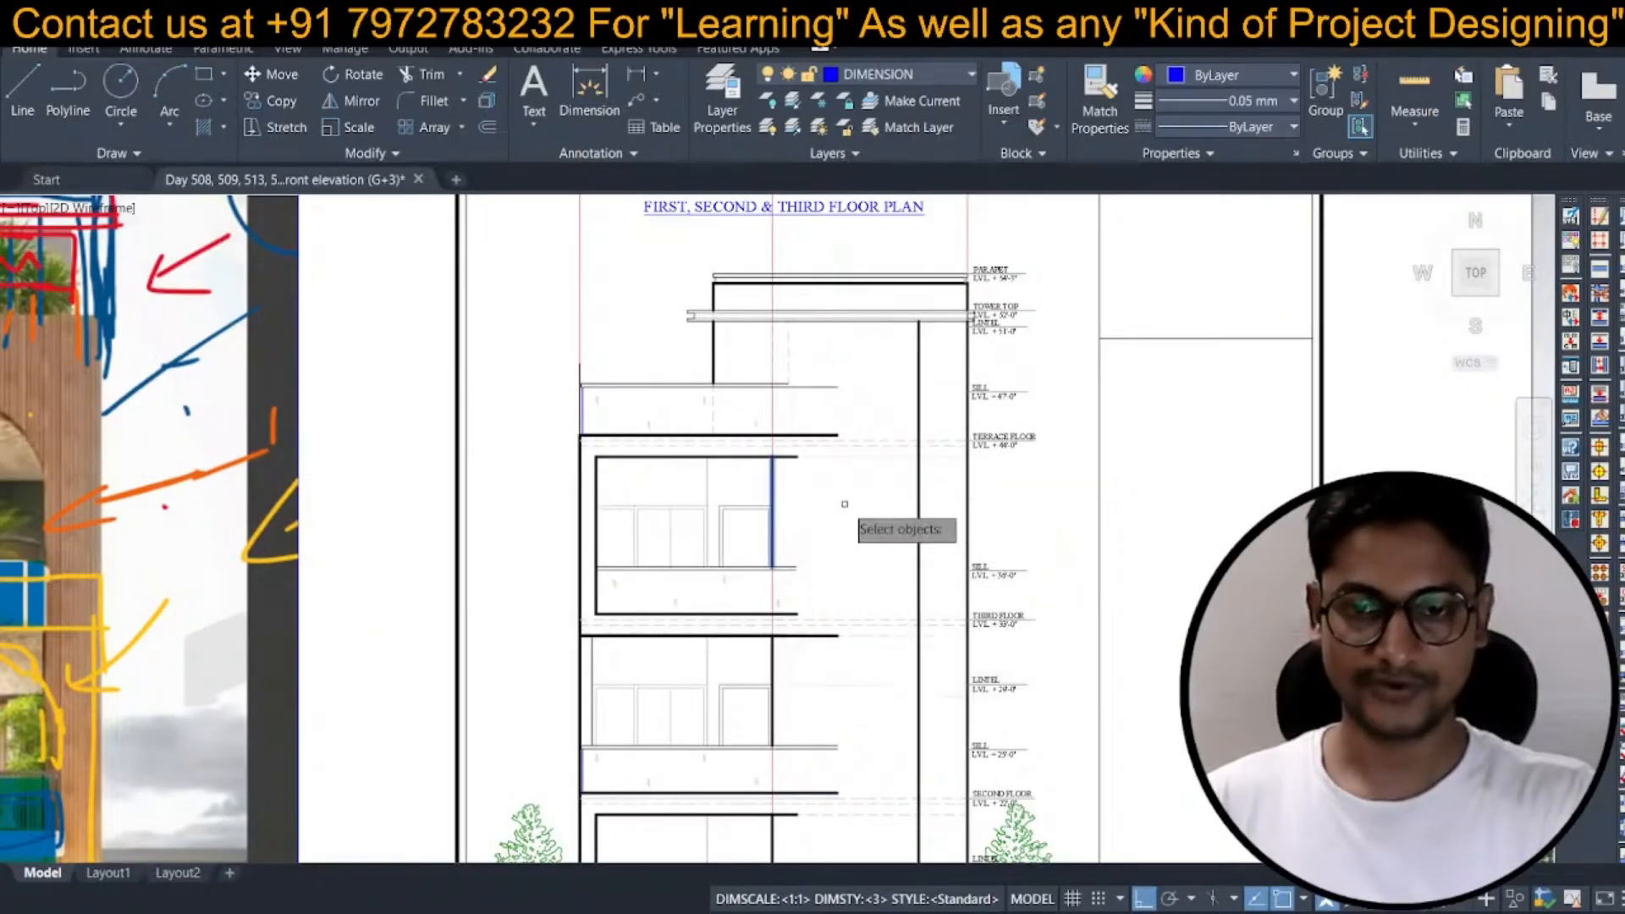
key("space")
left_click(849, 517)
middle_click_drag(853, 406, 853, 486)
left_click(853, 438)
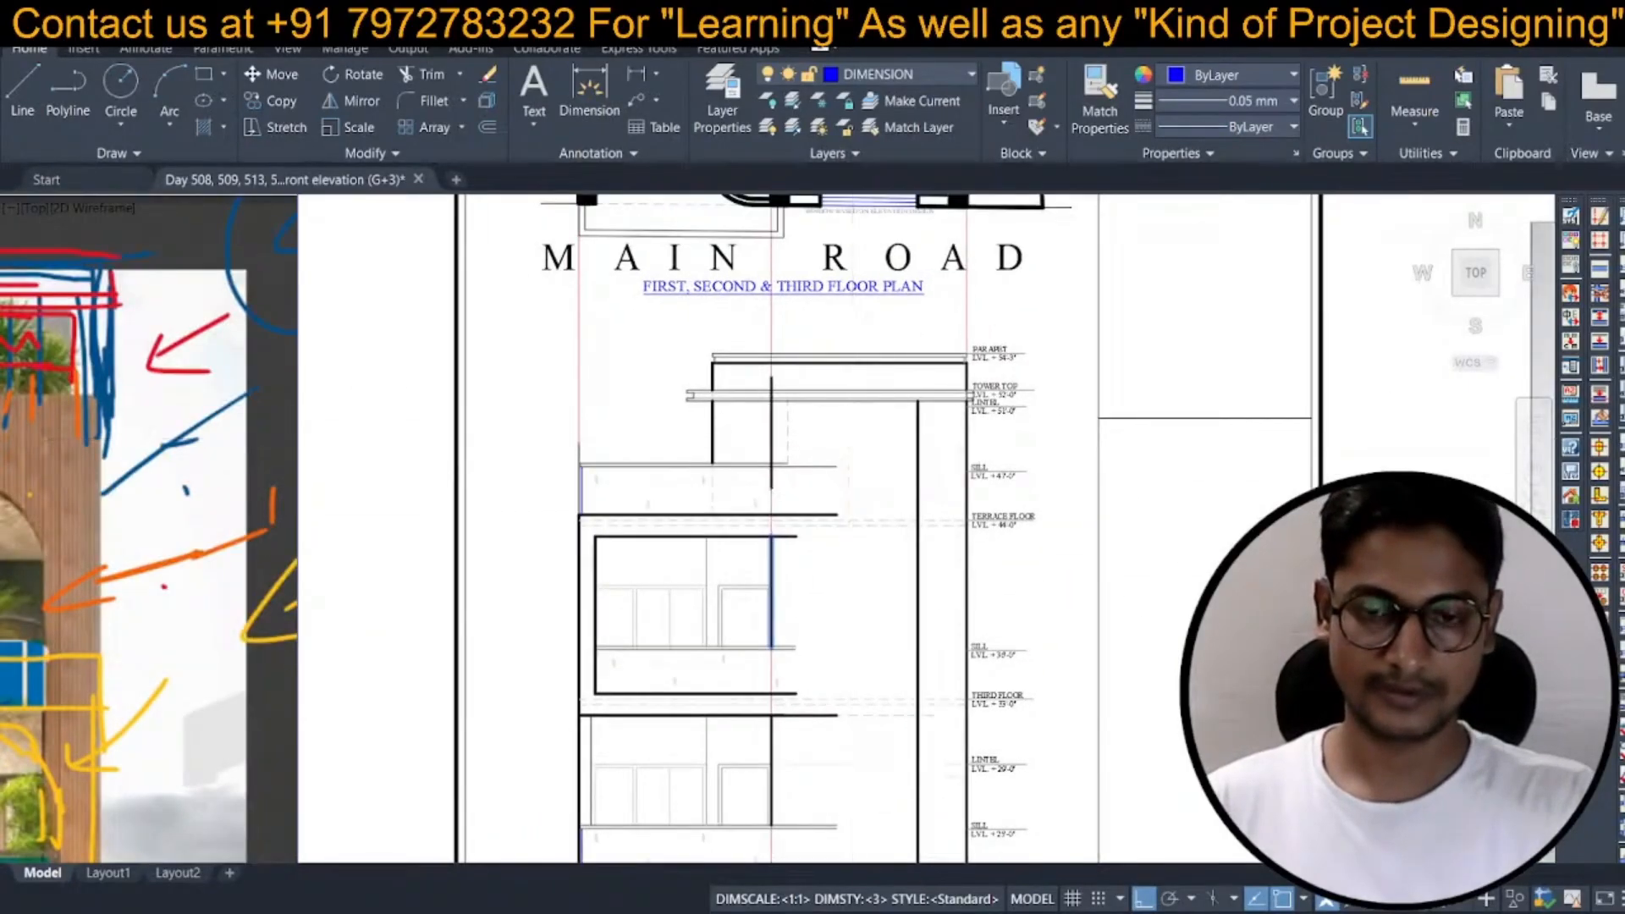
key("space")
Erase the projecting slab band's lower lines and end pieces at the tower top, keeping its upper line.
scroll(707, 386, "up", 5)
type("e")
key("space")
middle_click_drag(730, 477, 669, 484)
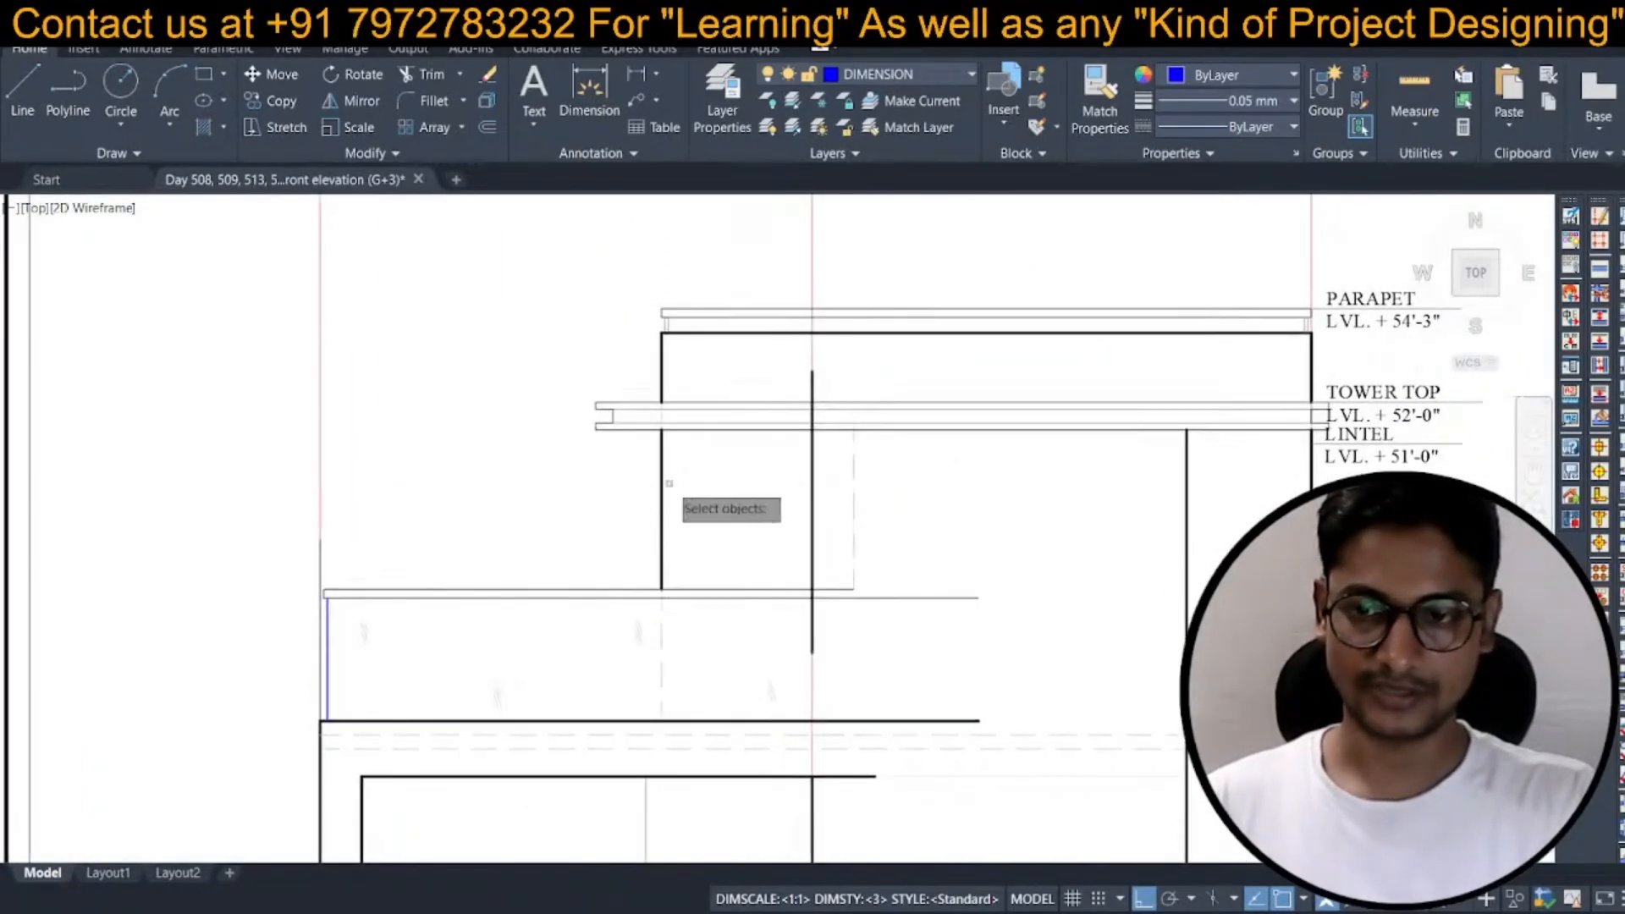
scroll(586, 403, "up", 3)
left_click(583, 411)
scroll(383, 501, "down", 3)
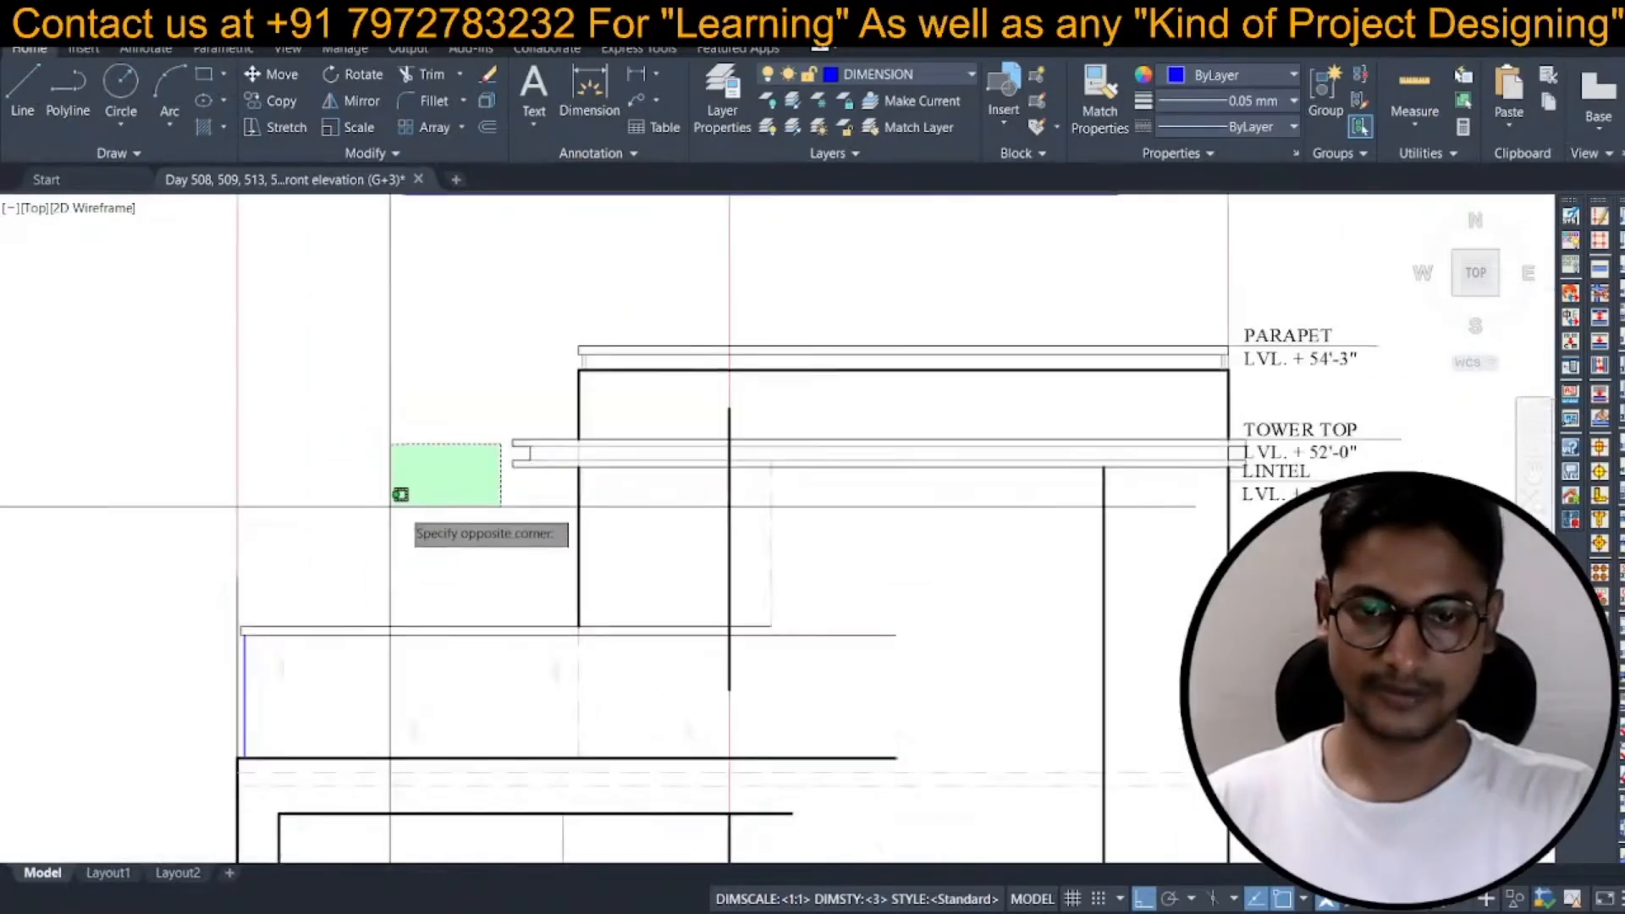
left_click(1246, 468)
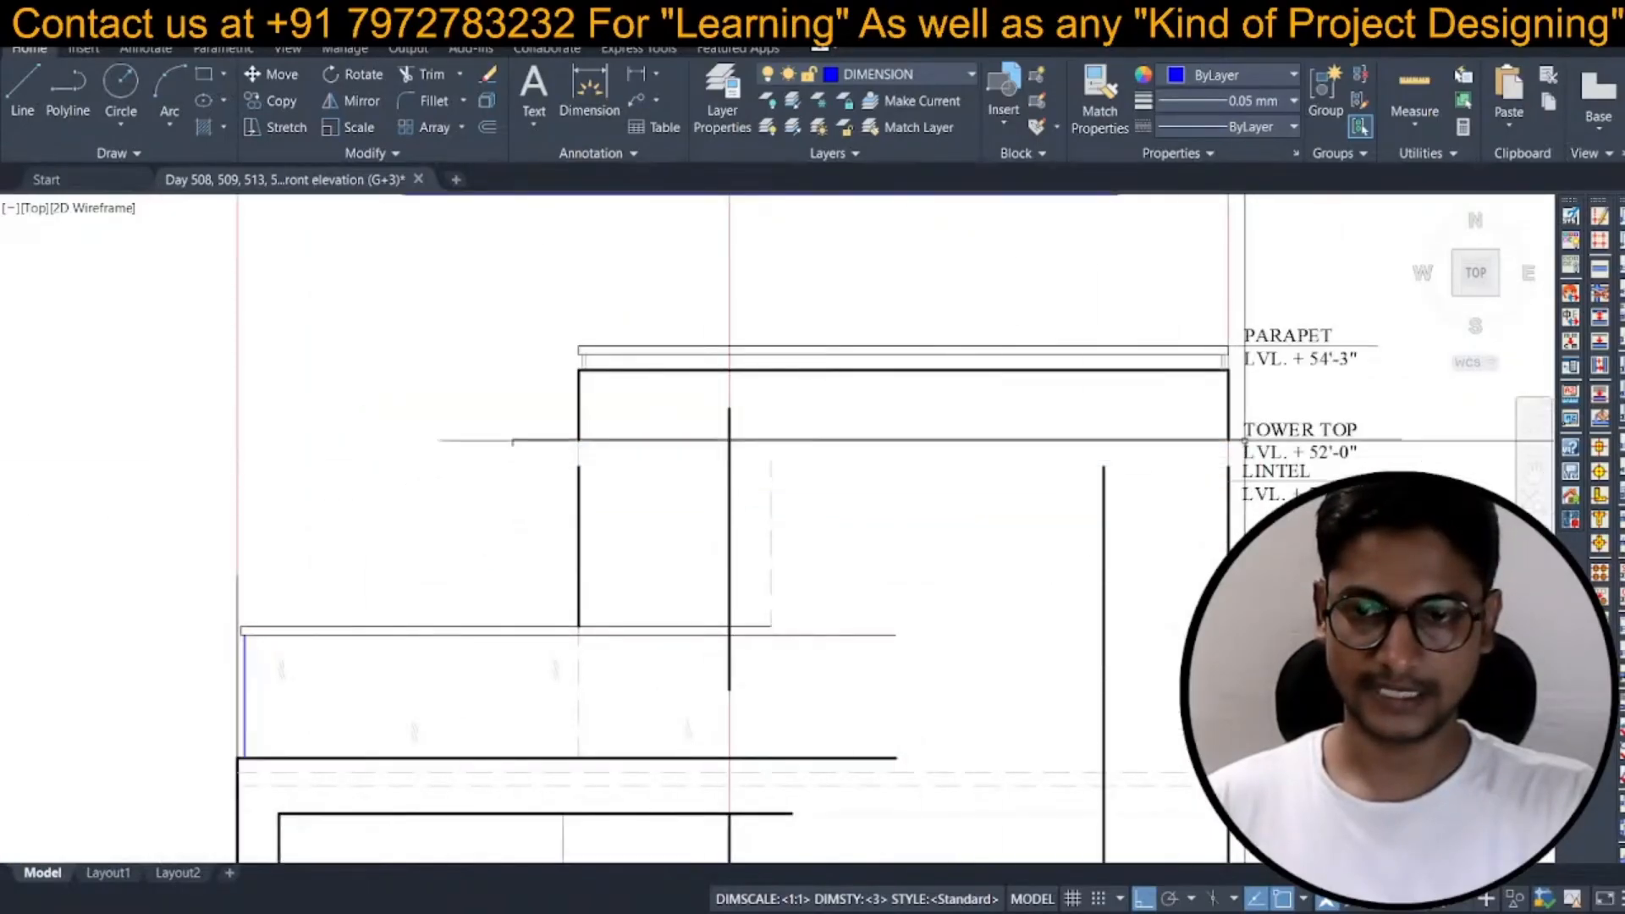
Shorten the remaining tower top line so its right end meets the tower's right edge.
scroll(1242, 444, "up", 4)
key("Escape")
left_click(1196, 435)
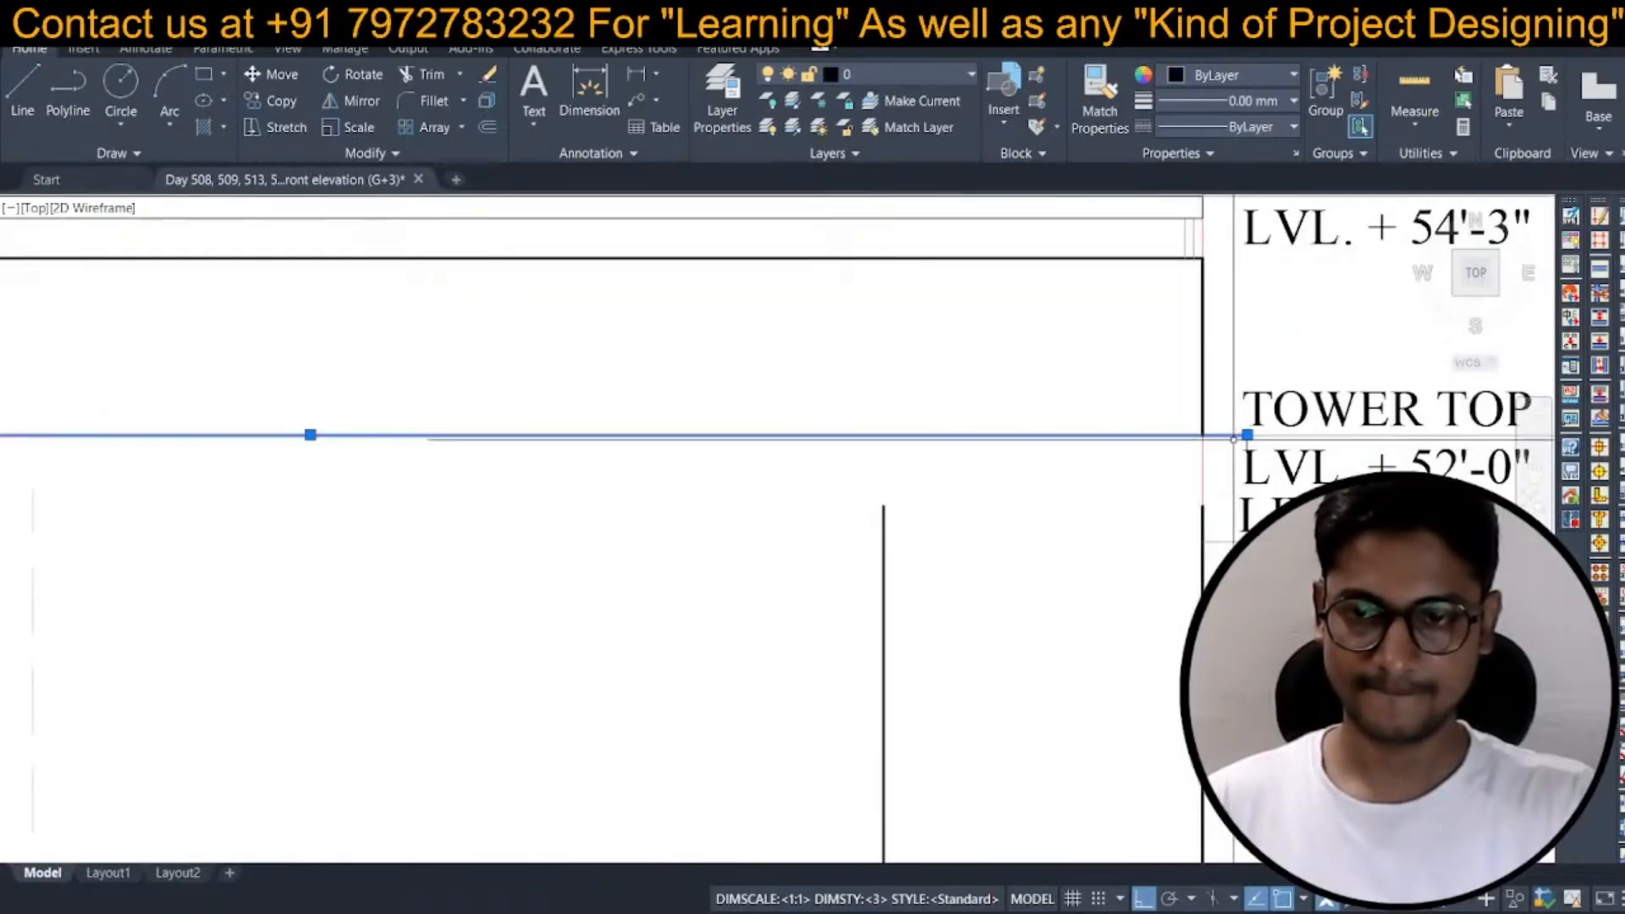
left_click(1247, 435)
left_click(1204, 435)
key("Escape")
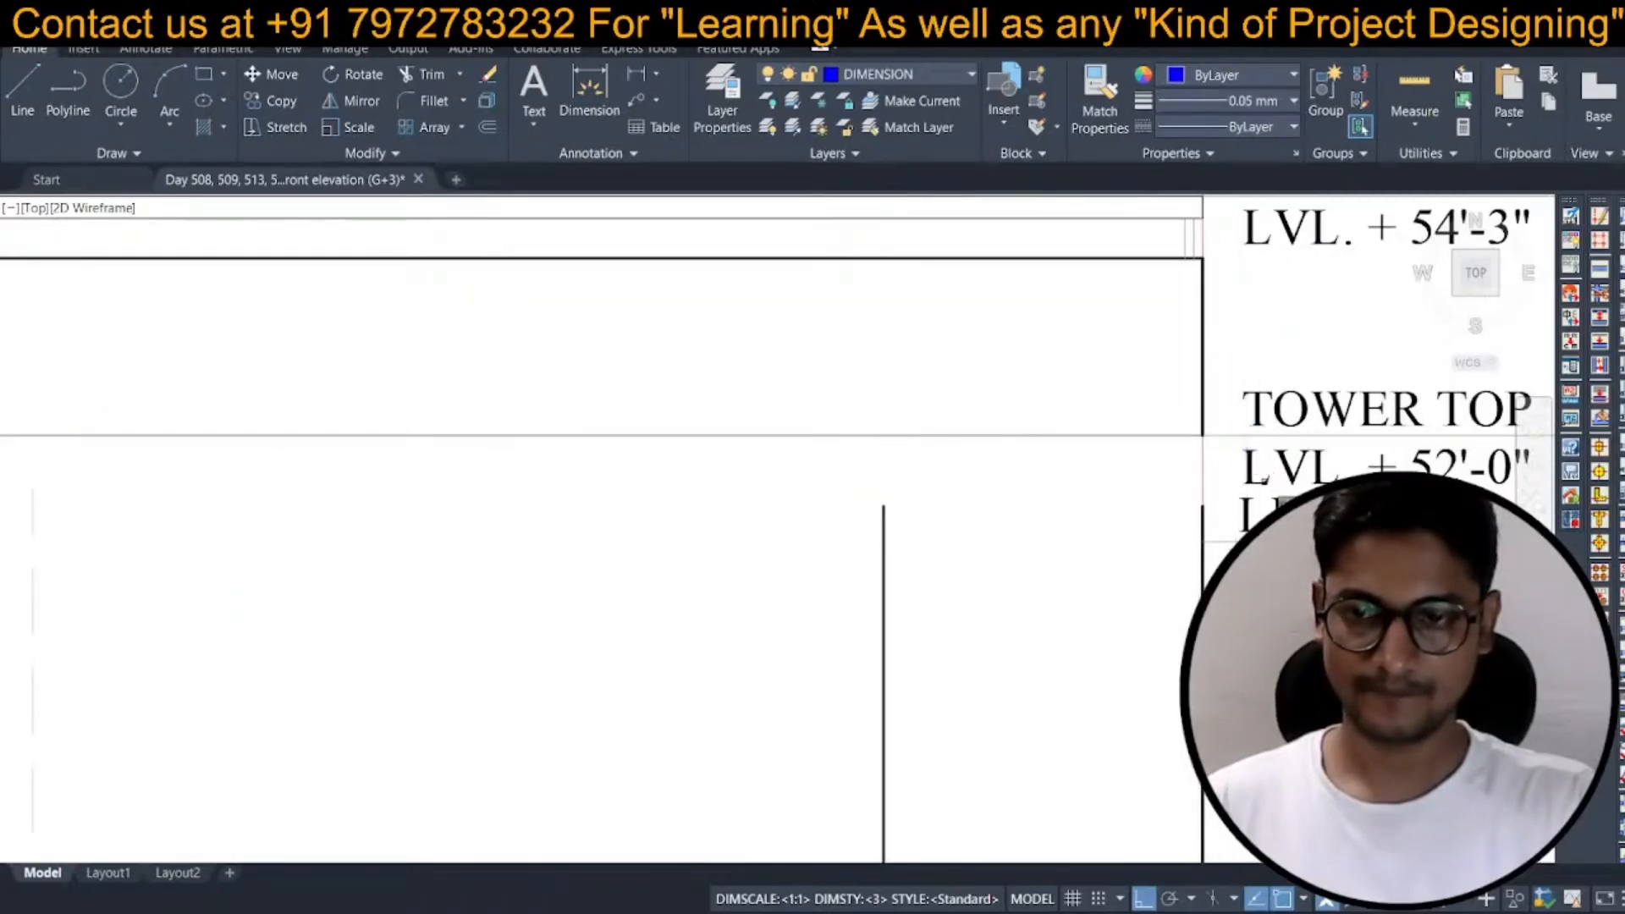
scroll(1027, 497, "down", 3)
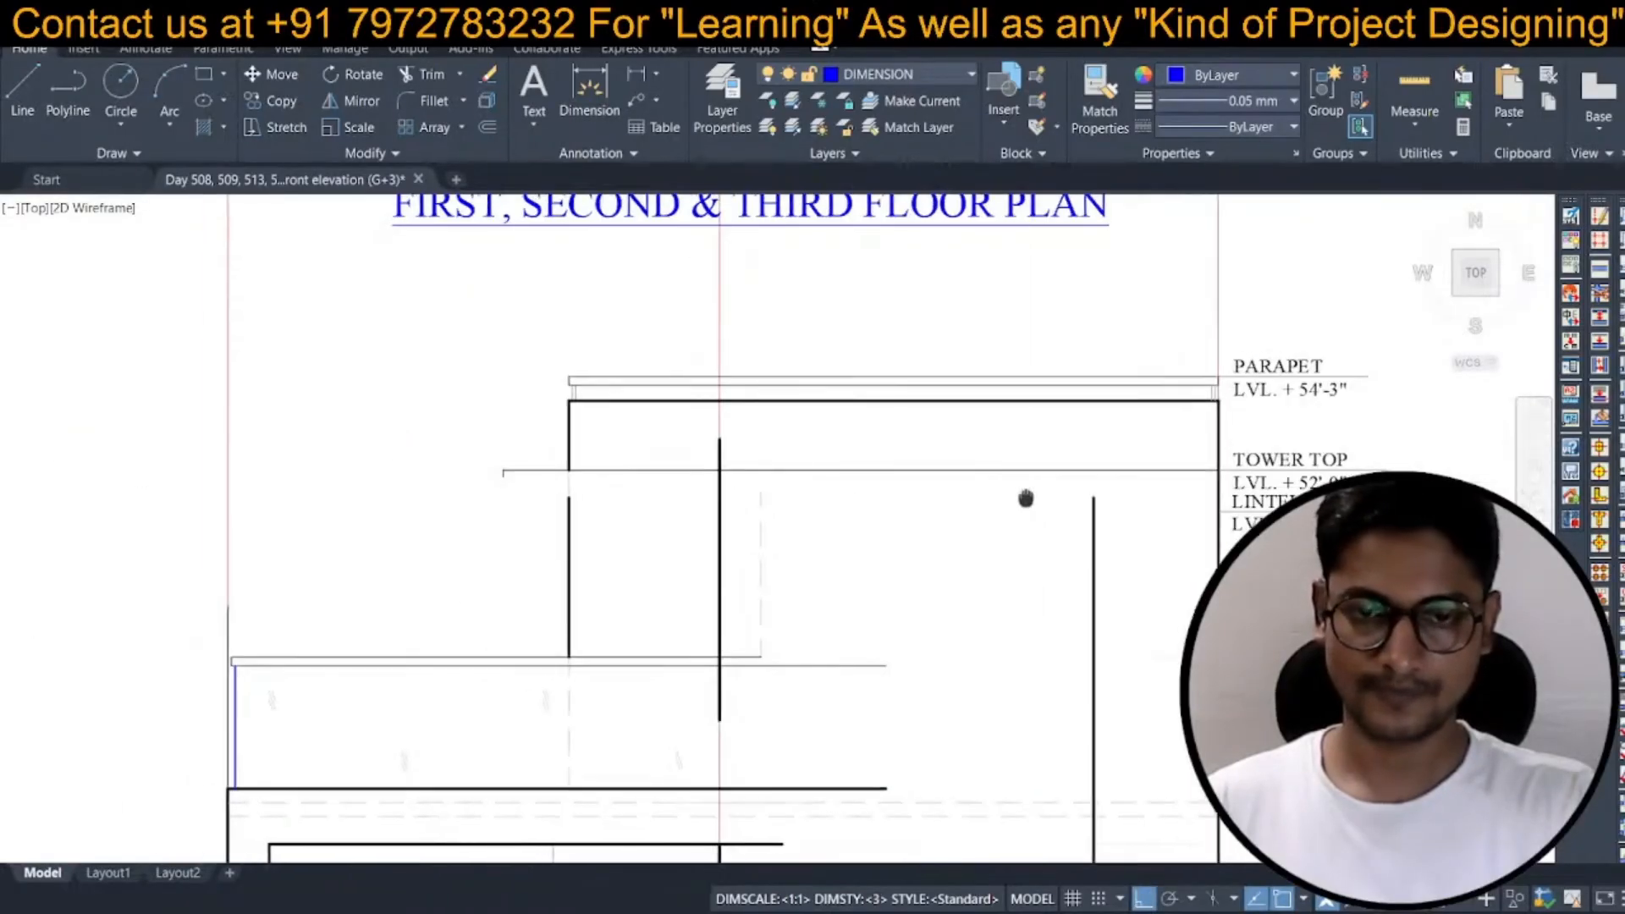
Trim the tower top line's projection beyond the tower's left edge.
scroll(547, 472, "up", 3)
type("tr")
key("space")
left_click(530, 463)
key("Escape")
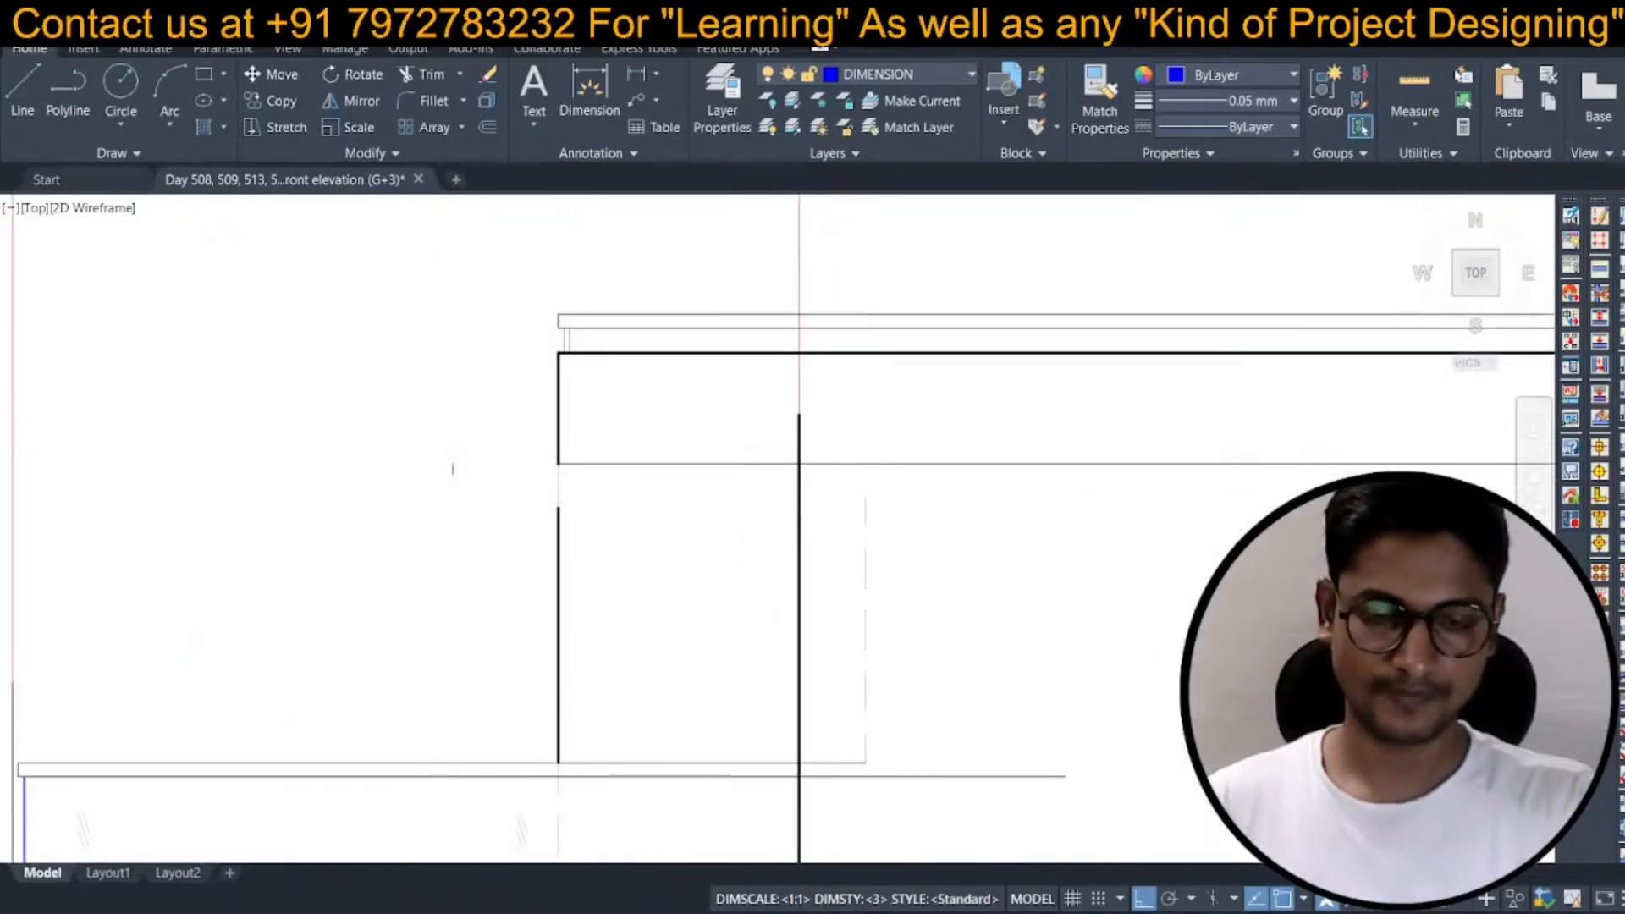
Extend the tower's lower left edge up to the tower top line to close the gap.
type("ex")
key("space")
left_click_drag(633, 513, 446, 519)
key("Escape")
scroll(568, 499, "down", 2)
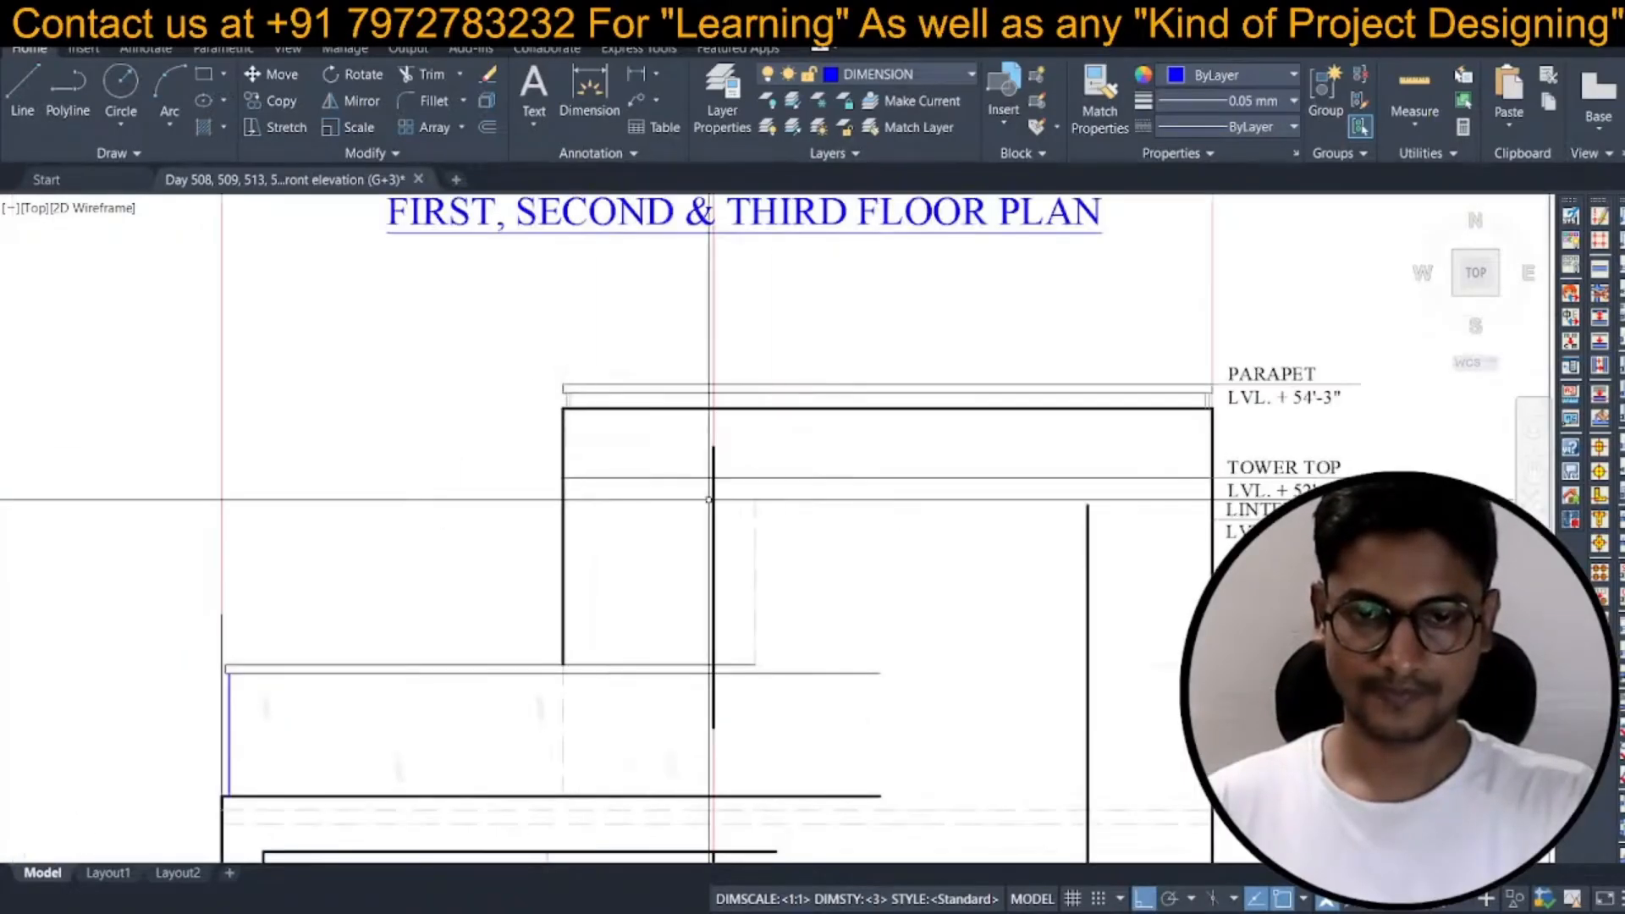
Offset the tower top line 12" downward inside the tower.
mouse_move(568, 500)
middle_mouse_down()
mouse_move(535, 472)
mouse_move(618, 522)
middle_mouse_up()
scroll(549, 456, "down", 2)
scroll(636, 527, "down", 1)
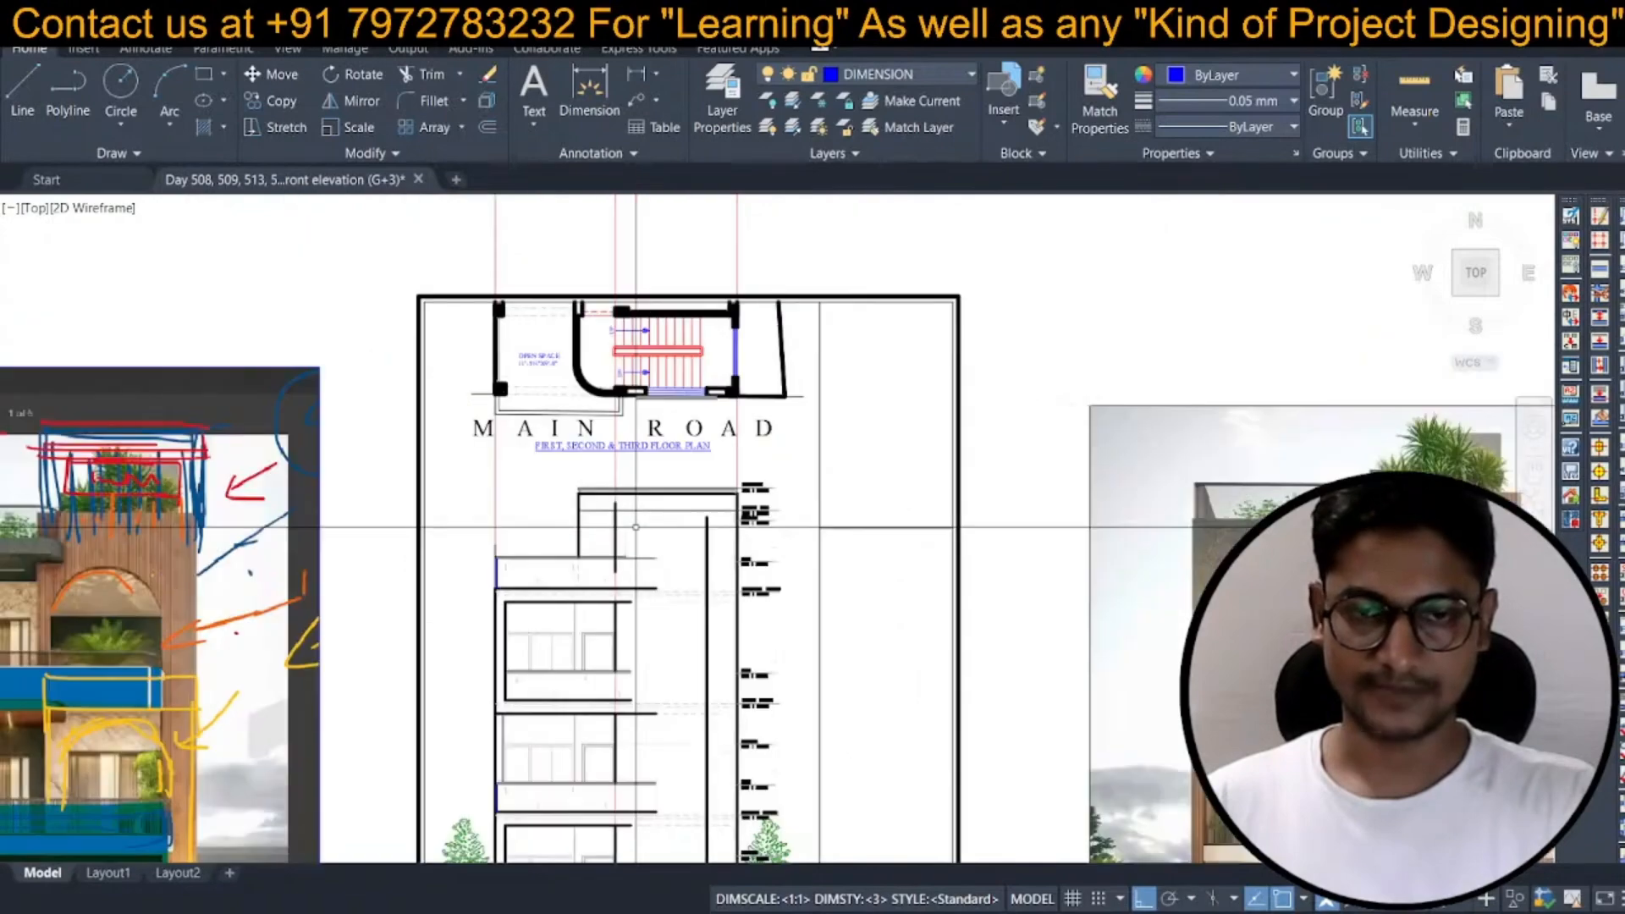
scroll(634, 528, "up", 6)
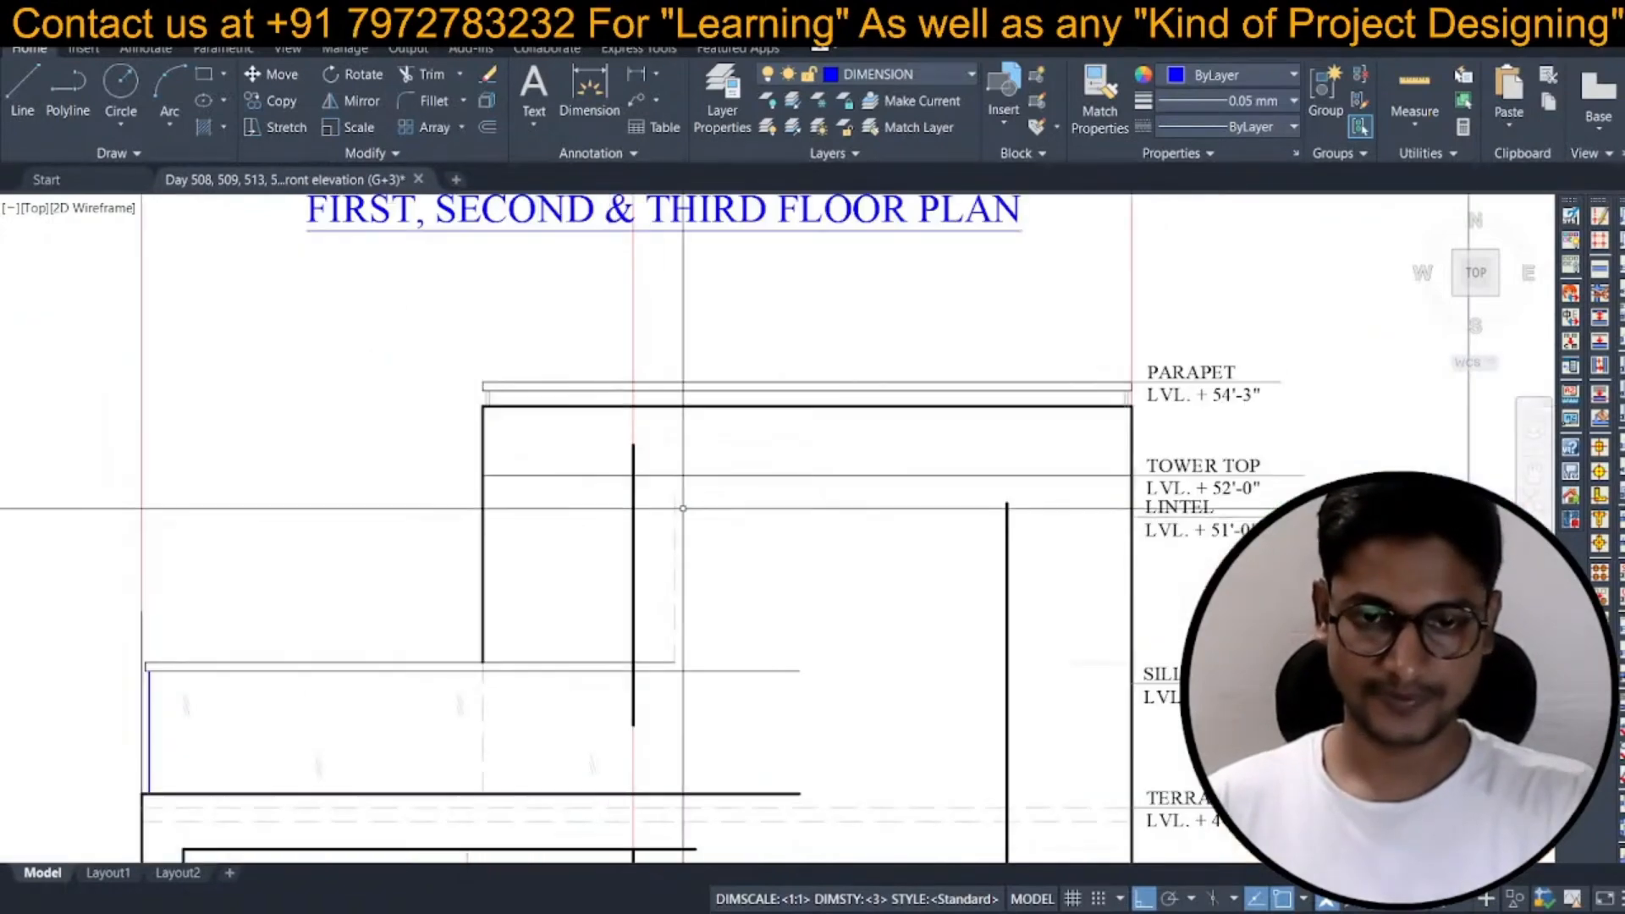
type("o")
key("space")
type("12\"")
key("space")
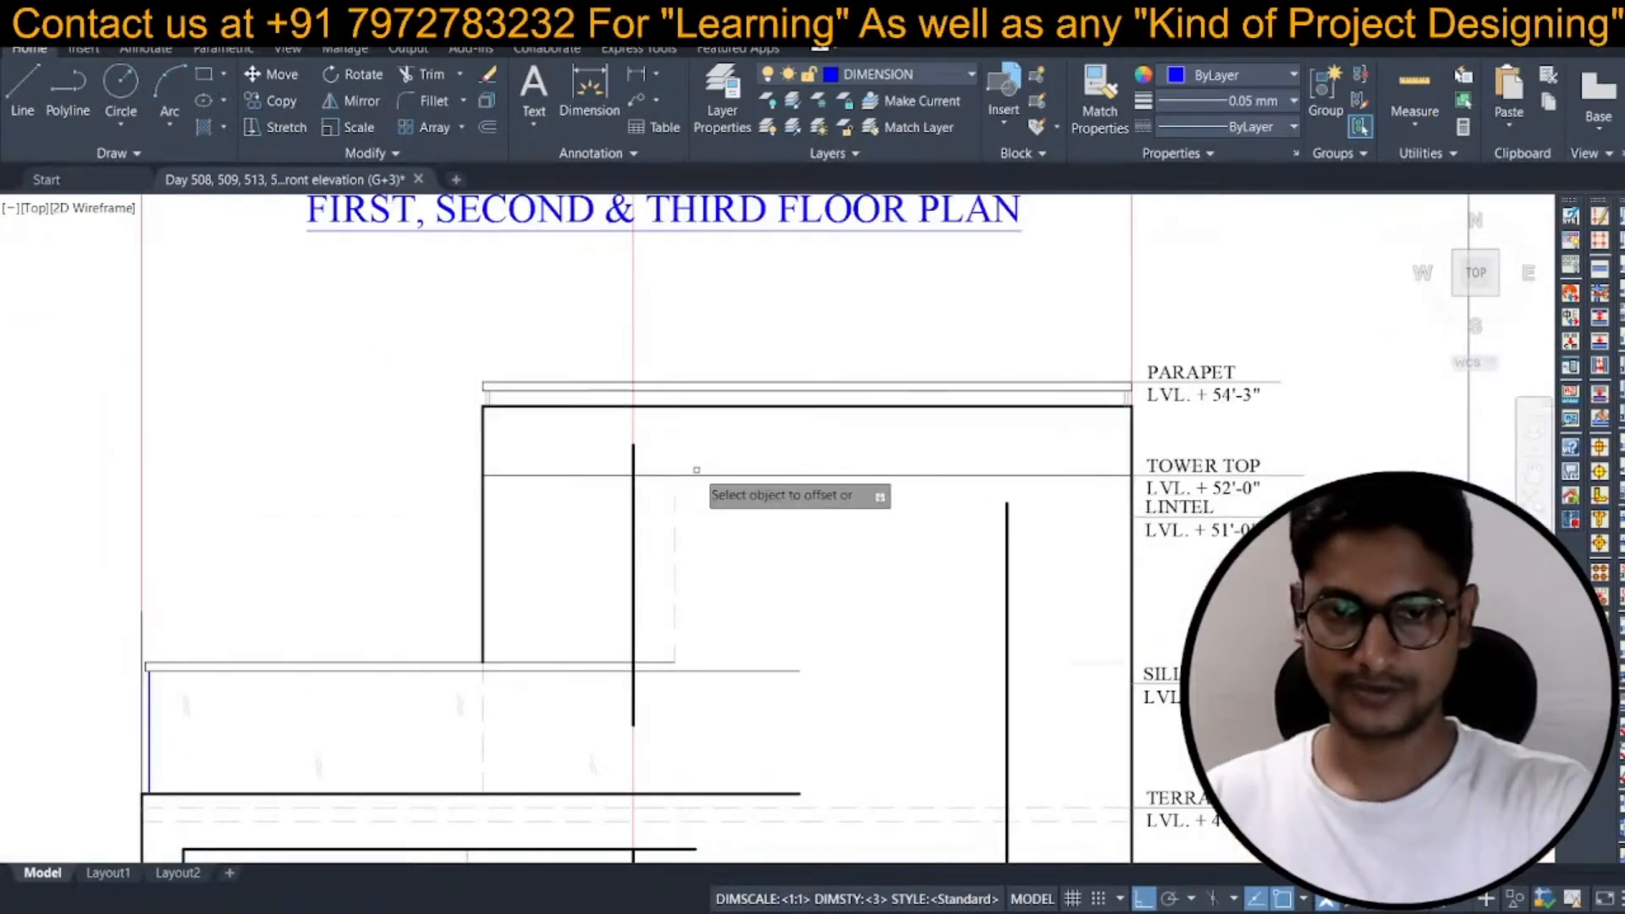
left_click(696, 475)
left_click(679, 586)
Offset the tower top line another copy 4" downward.
key("space")
type("o")
key("space")
type("4")
key("space")
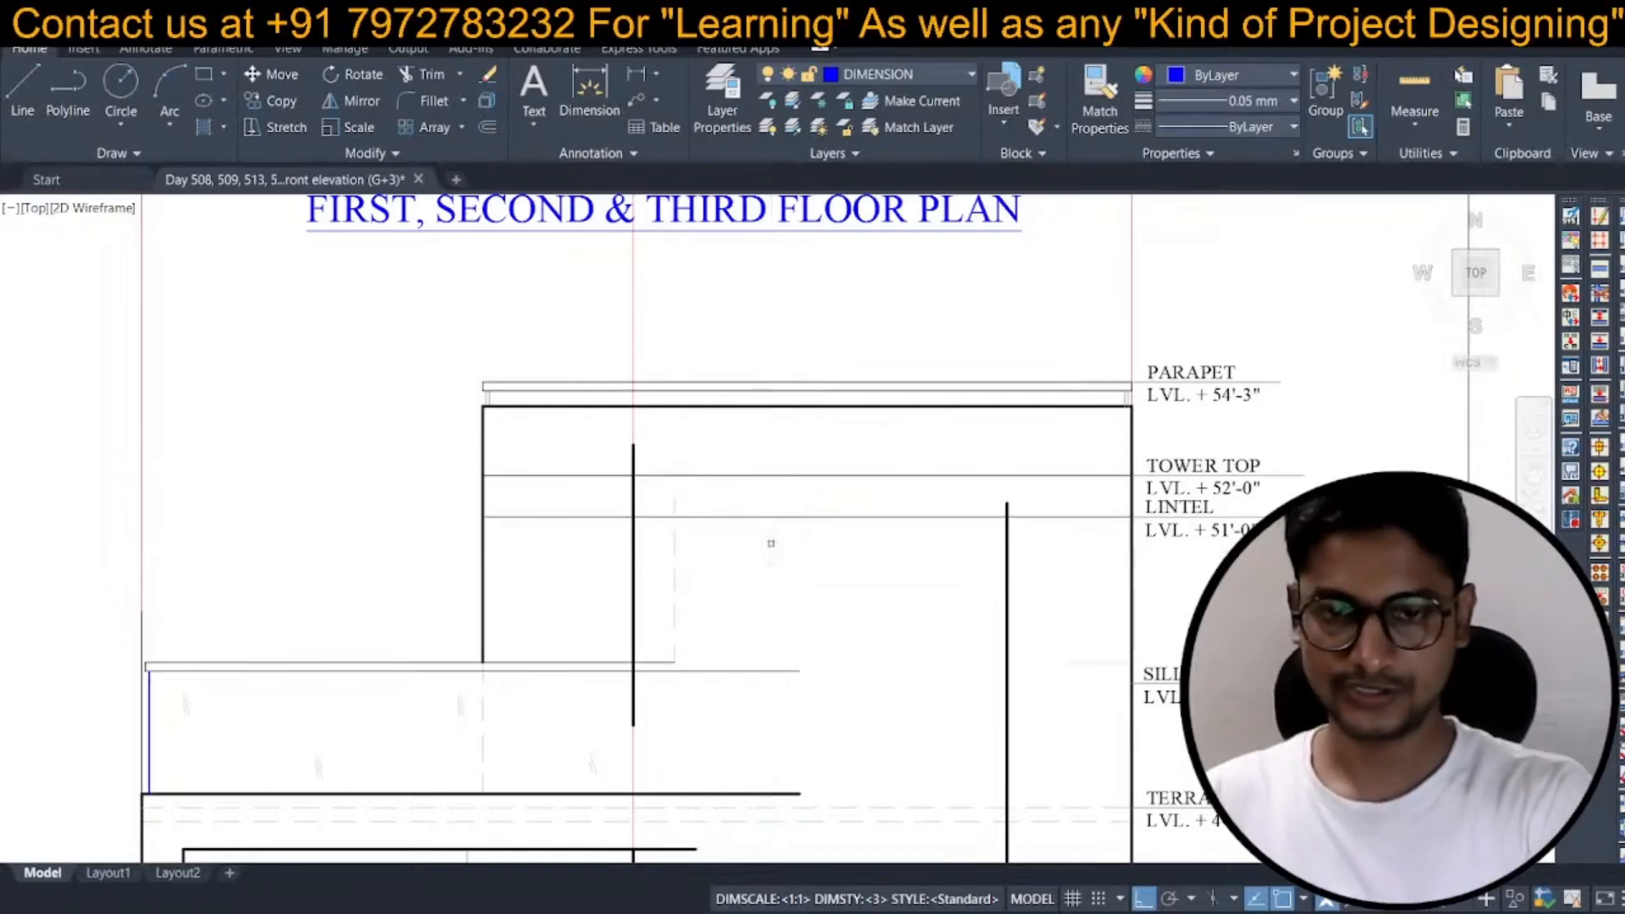
left_click(778, 475)
left_click(675, 559)
key("space")
Match the tower top line and its two offset copies to the properties of the light dashed vertical line in the tower.
type("ma")
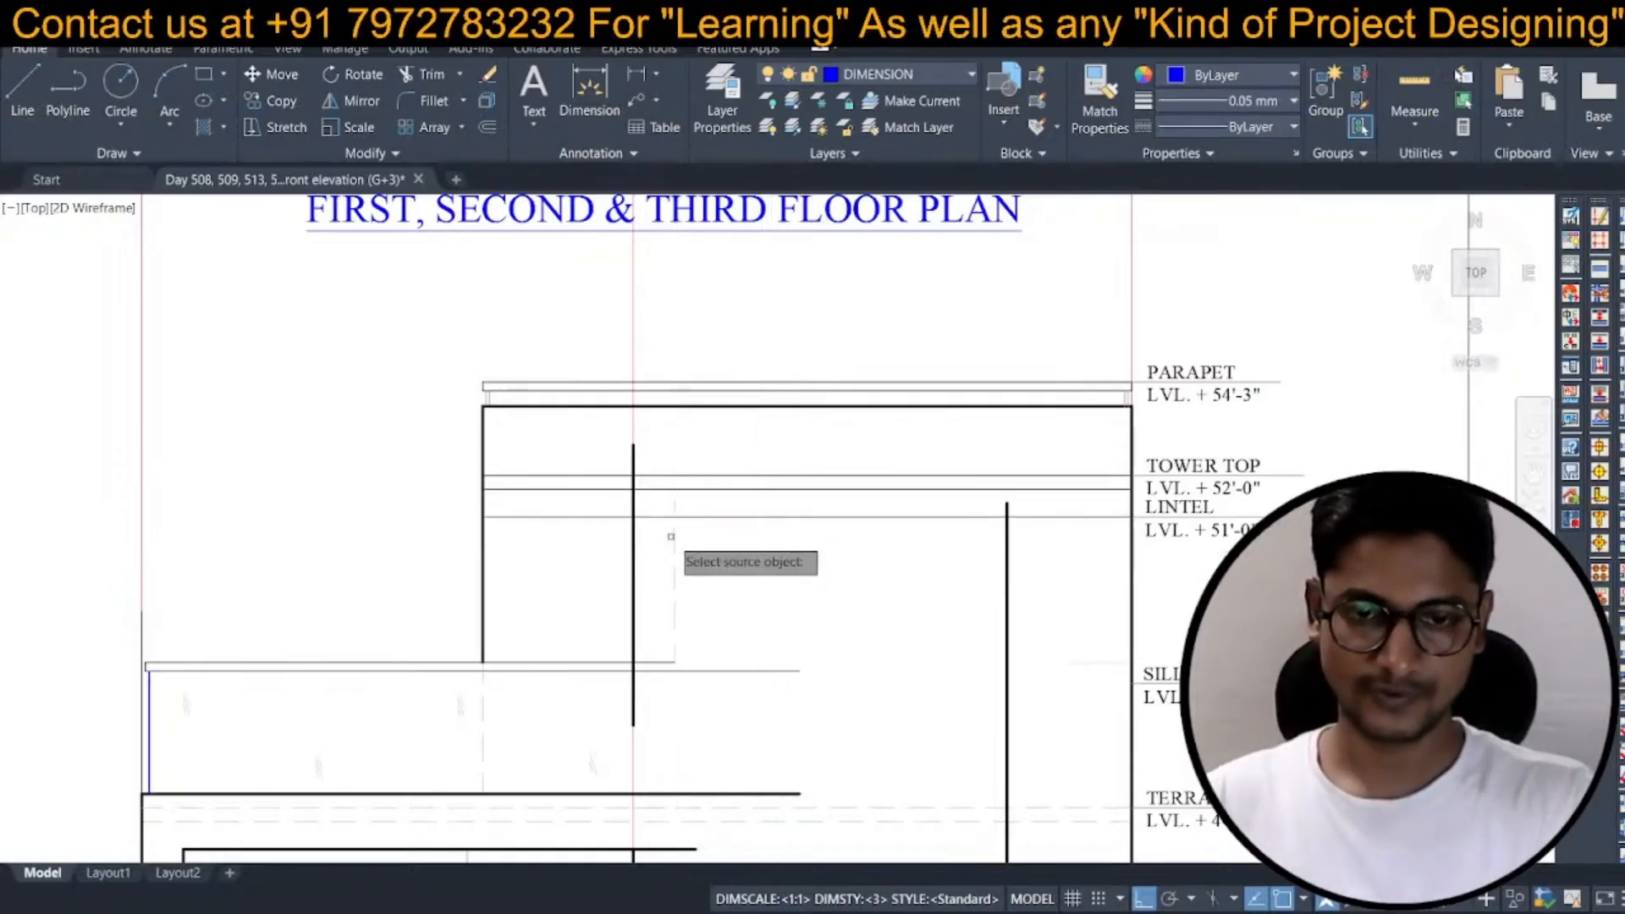
left_click(670, 535)
left_click(580, 486)
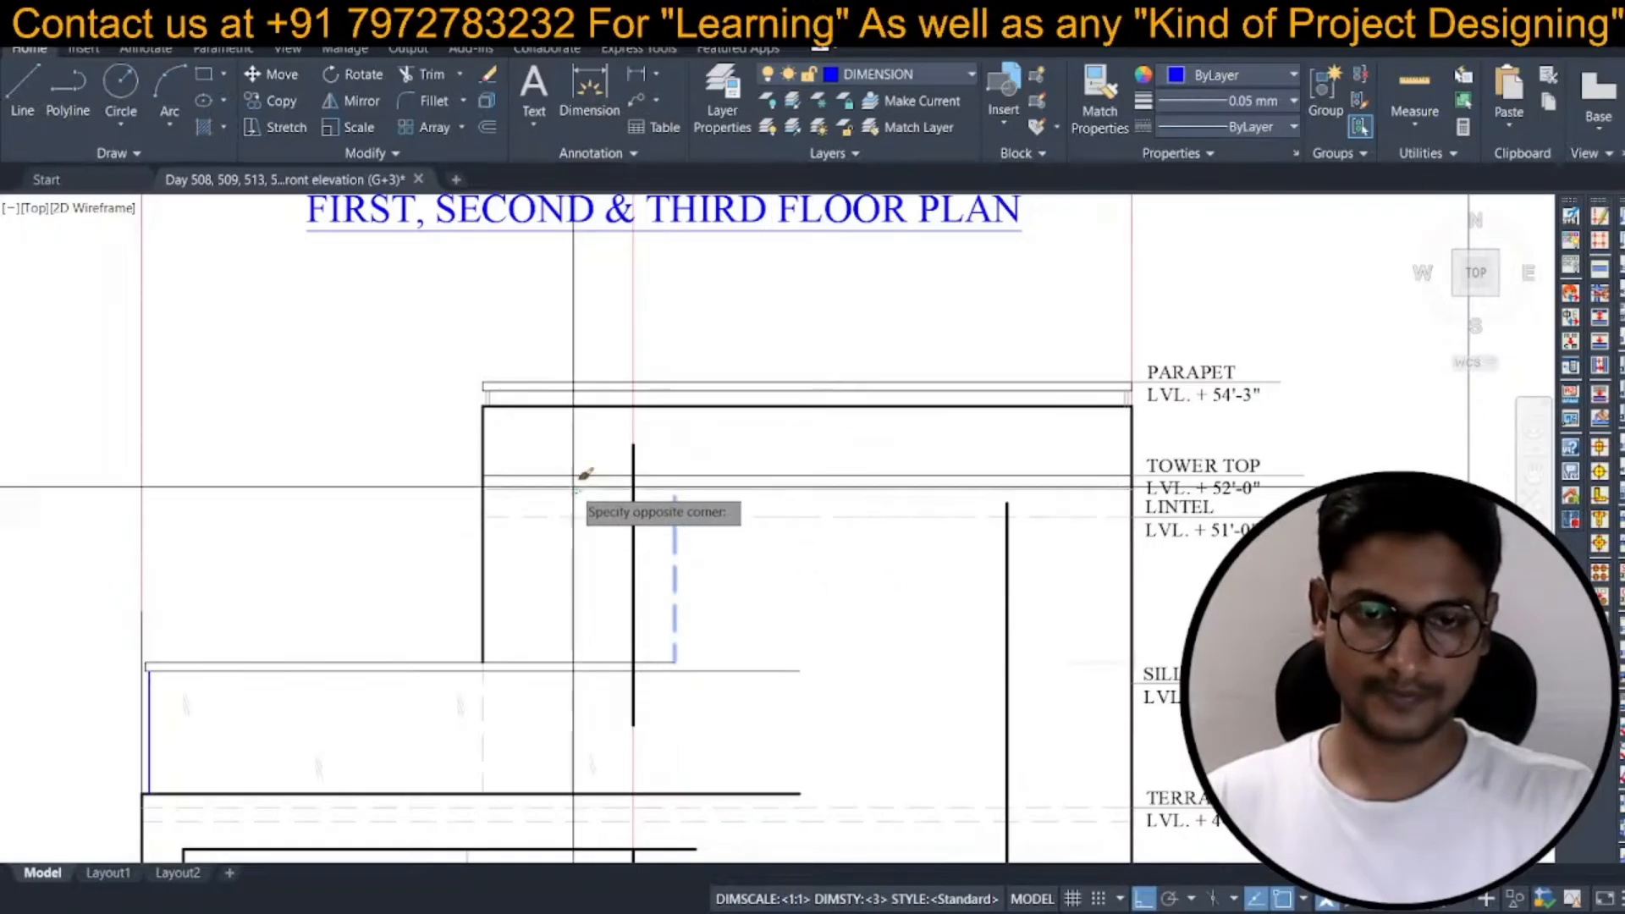
left_click(582, 471)
scroll(669, 534, "down", 2)
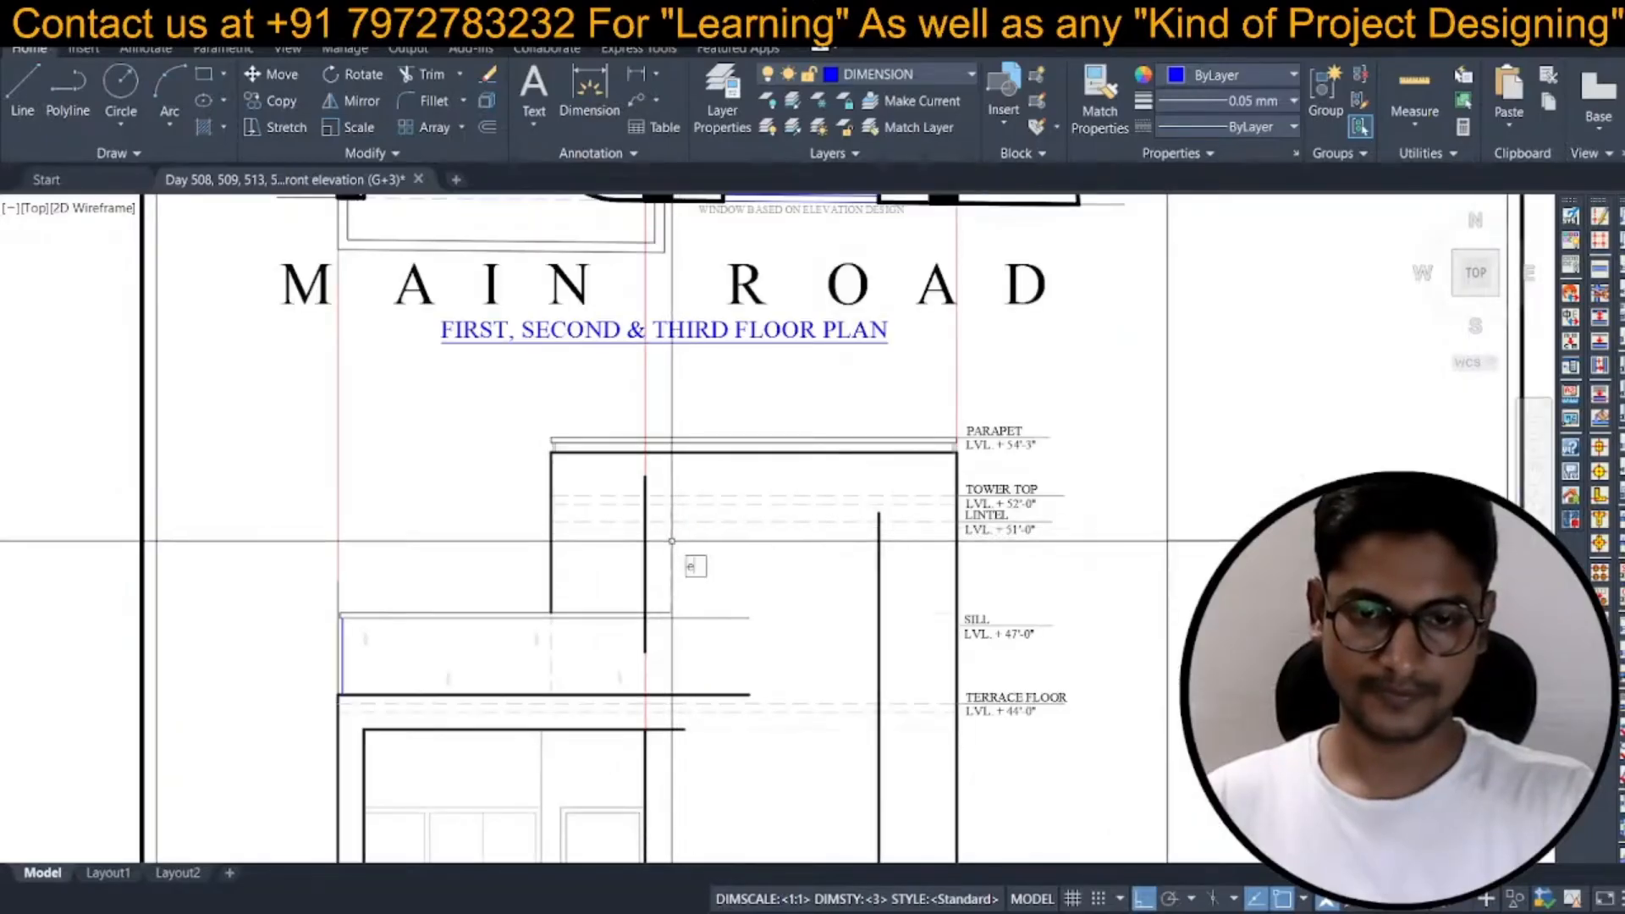
key("space")
key("Escape")
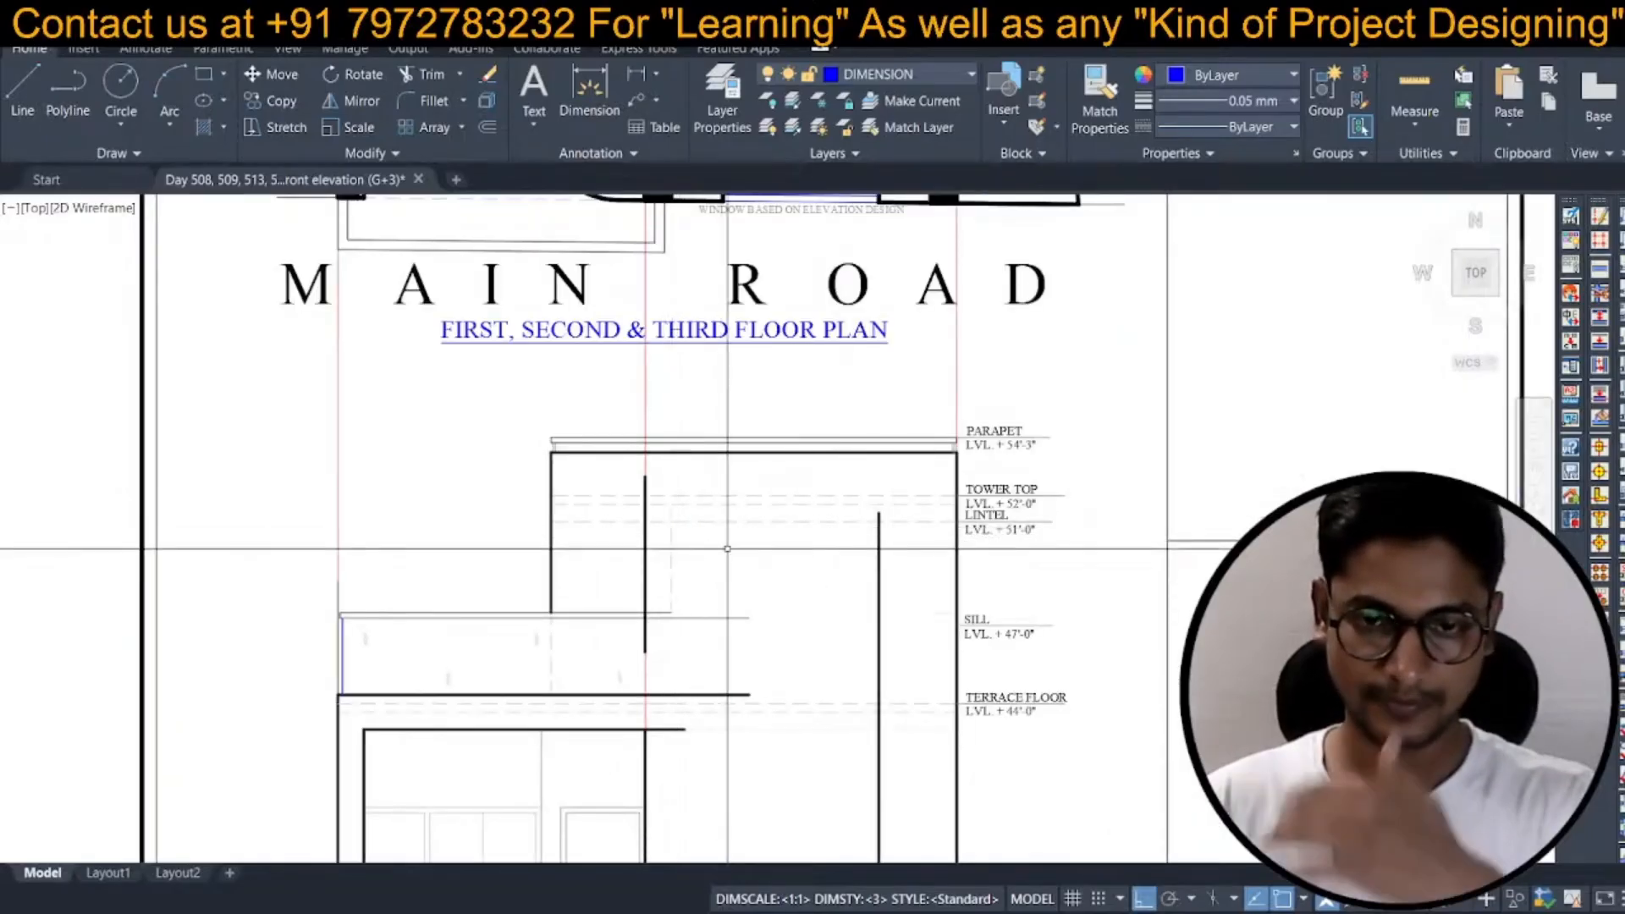
Extend the first floor slab's two heavy lines to the inner vertical line near the elevation's right edge.
scroll(537, 560, "down", 2)
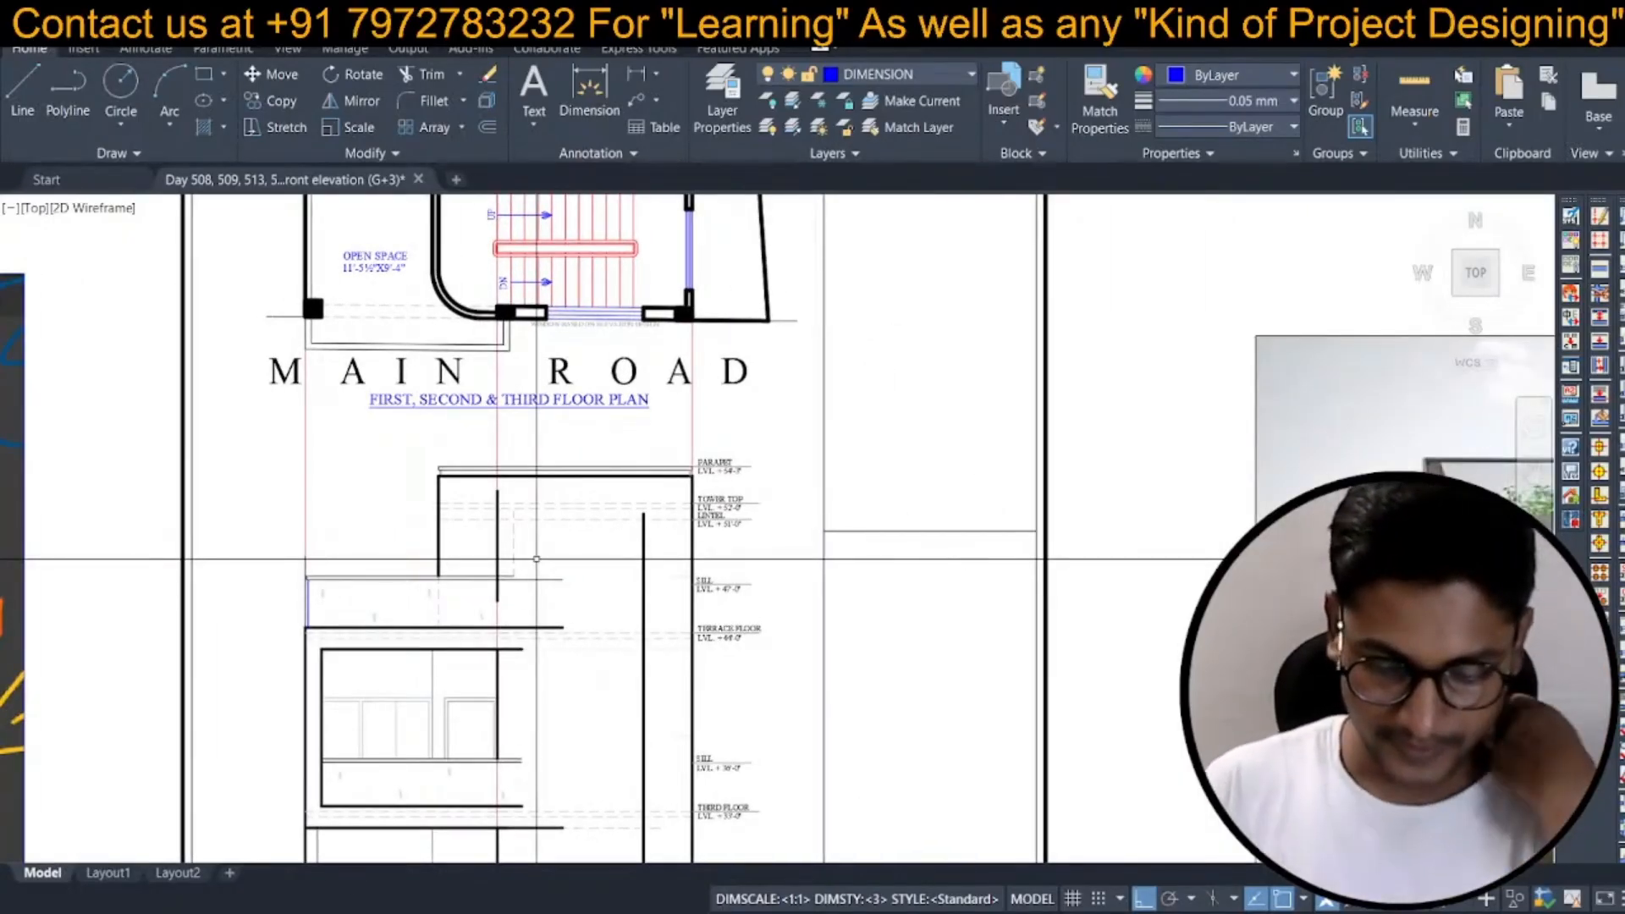
scroll(537, 559, "down", 4)
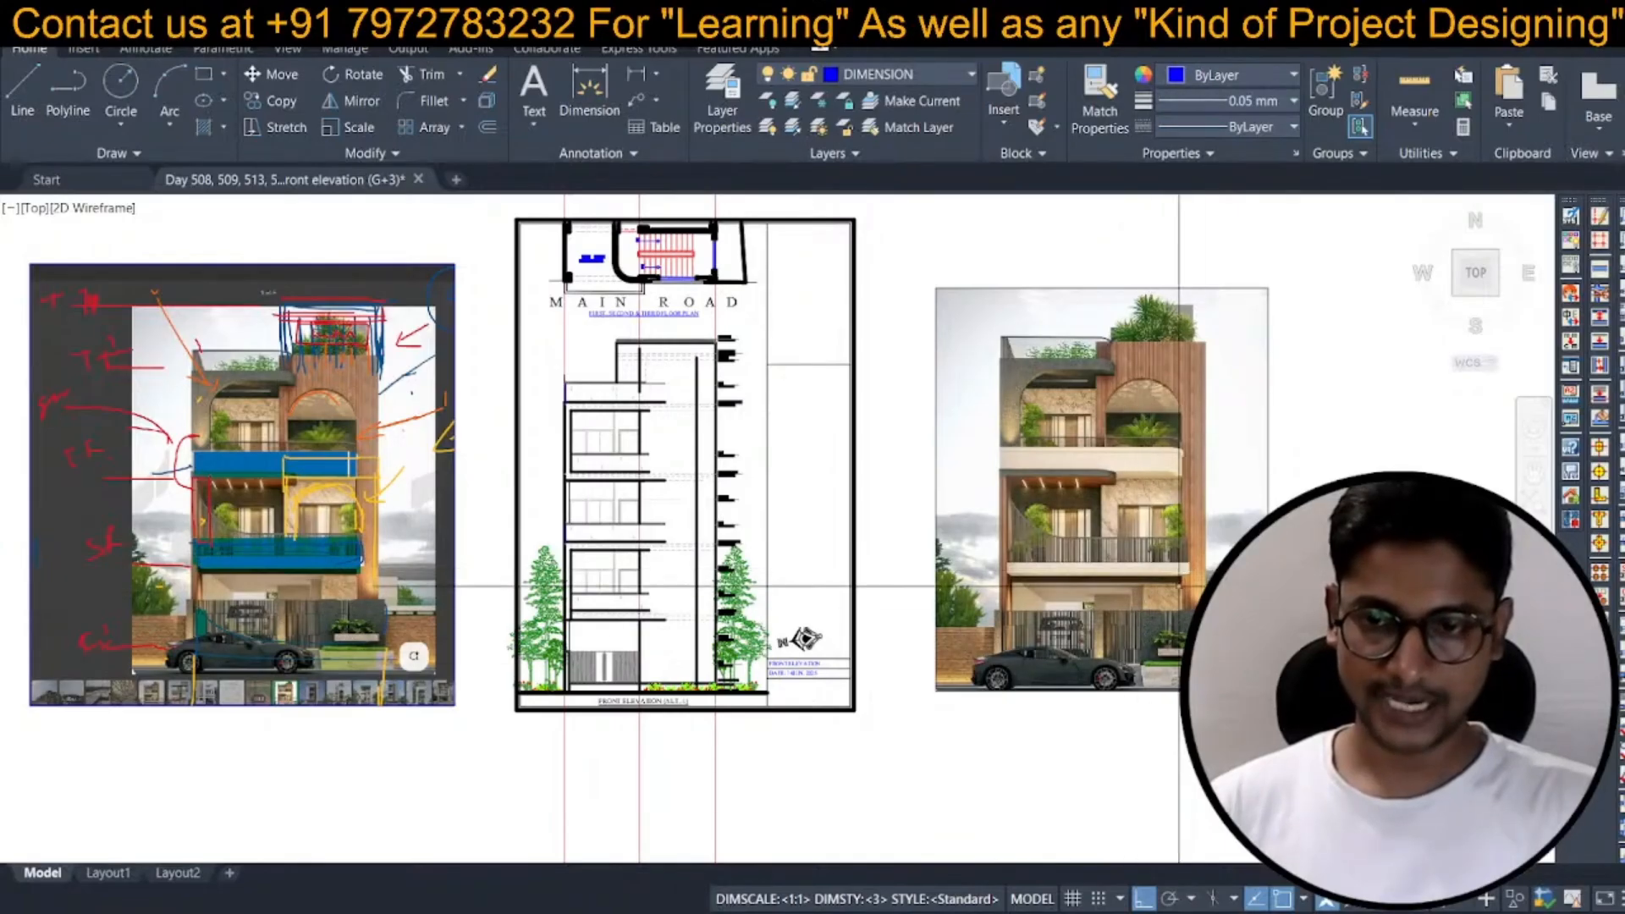
scroll(876, 628, "up", 8)
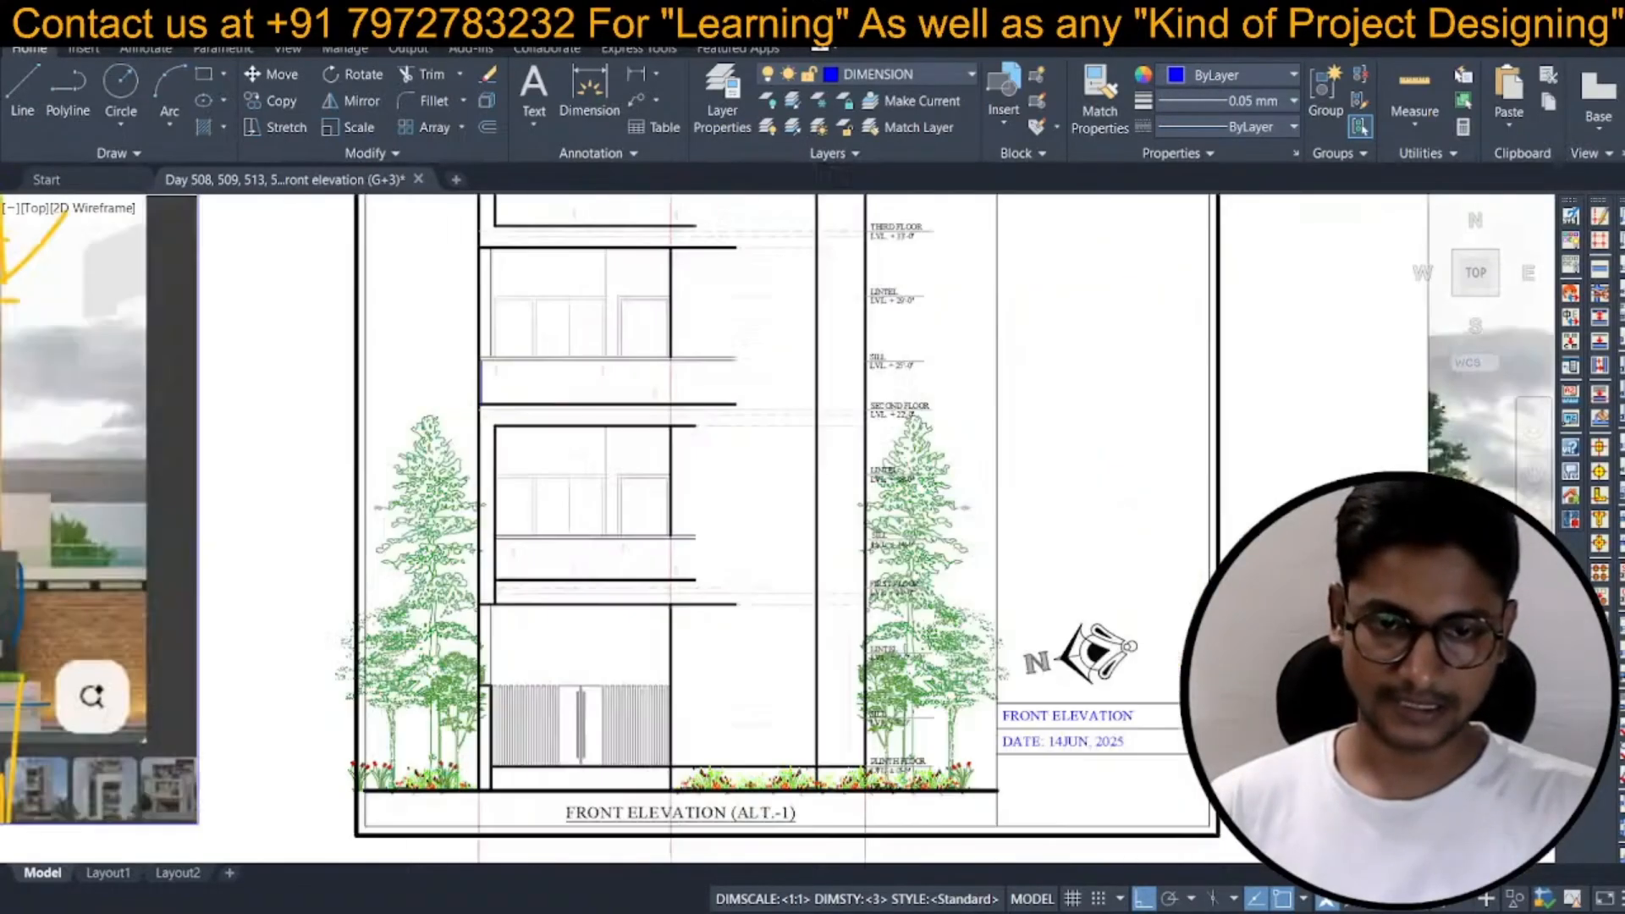
left_click_drag(721, 528, 789, 605)
scroll(798, 601, "down", 4)
scroll(798, 601, "down", 3)
key("Escape")
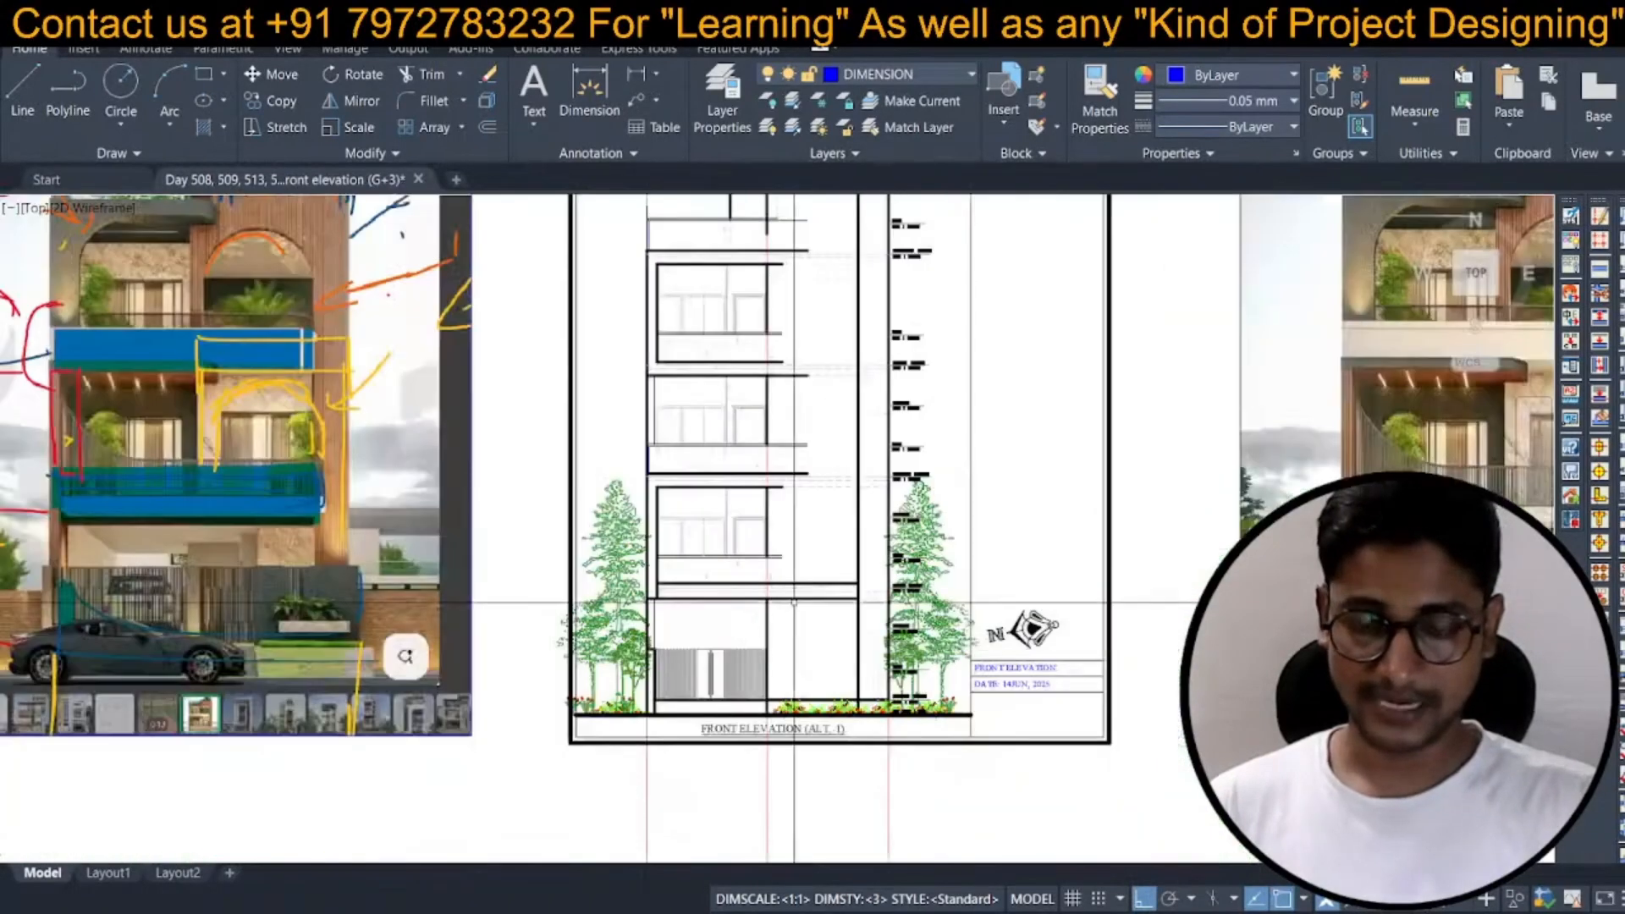
Send the three red vertical guide lines to the back of the draw order.
middle_click_drag(797, 601, 575, 589)
scroll(573, 569, "down", 6)
left_click_drag(650, 688, 432, 751)
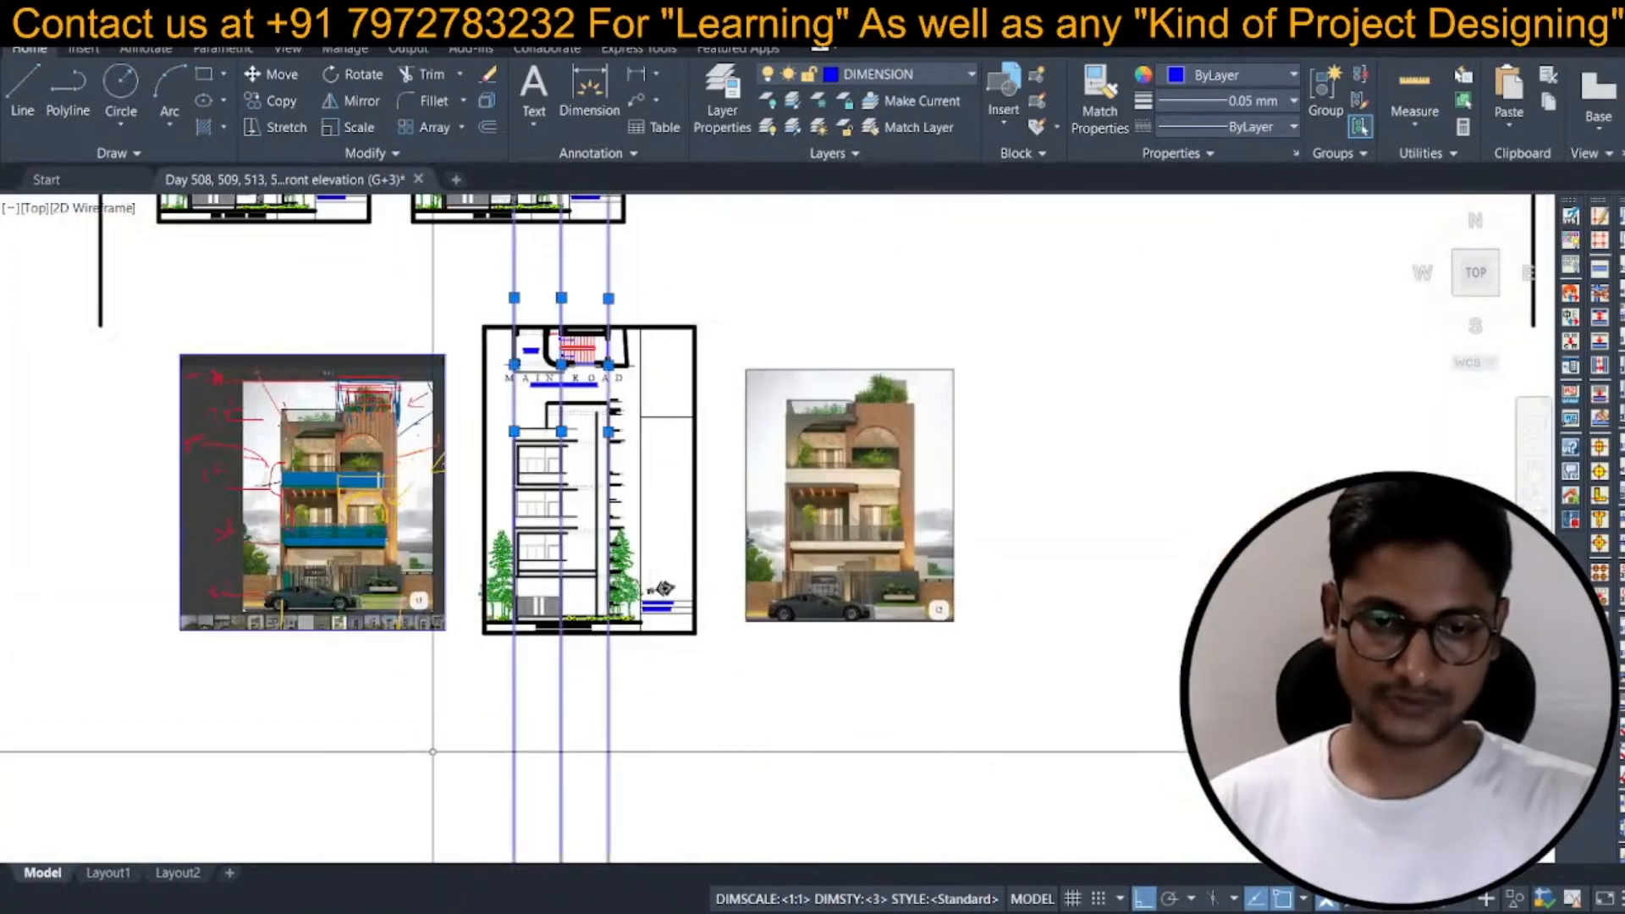
right_click(432, 751)
left_click(745, 534)
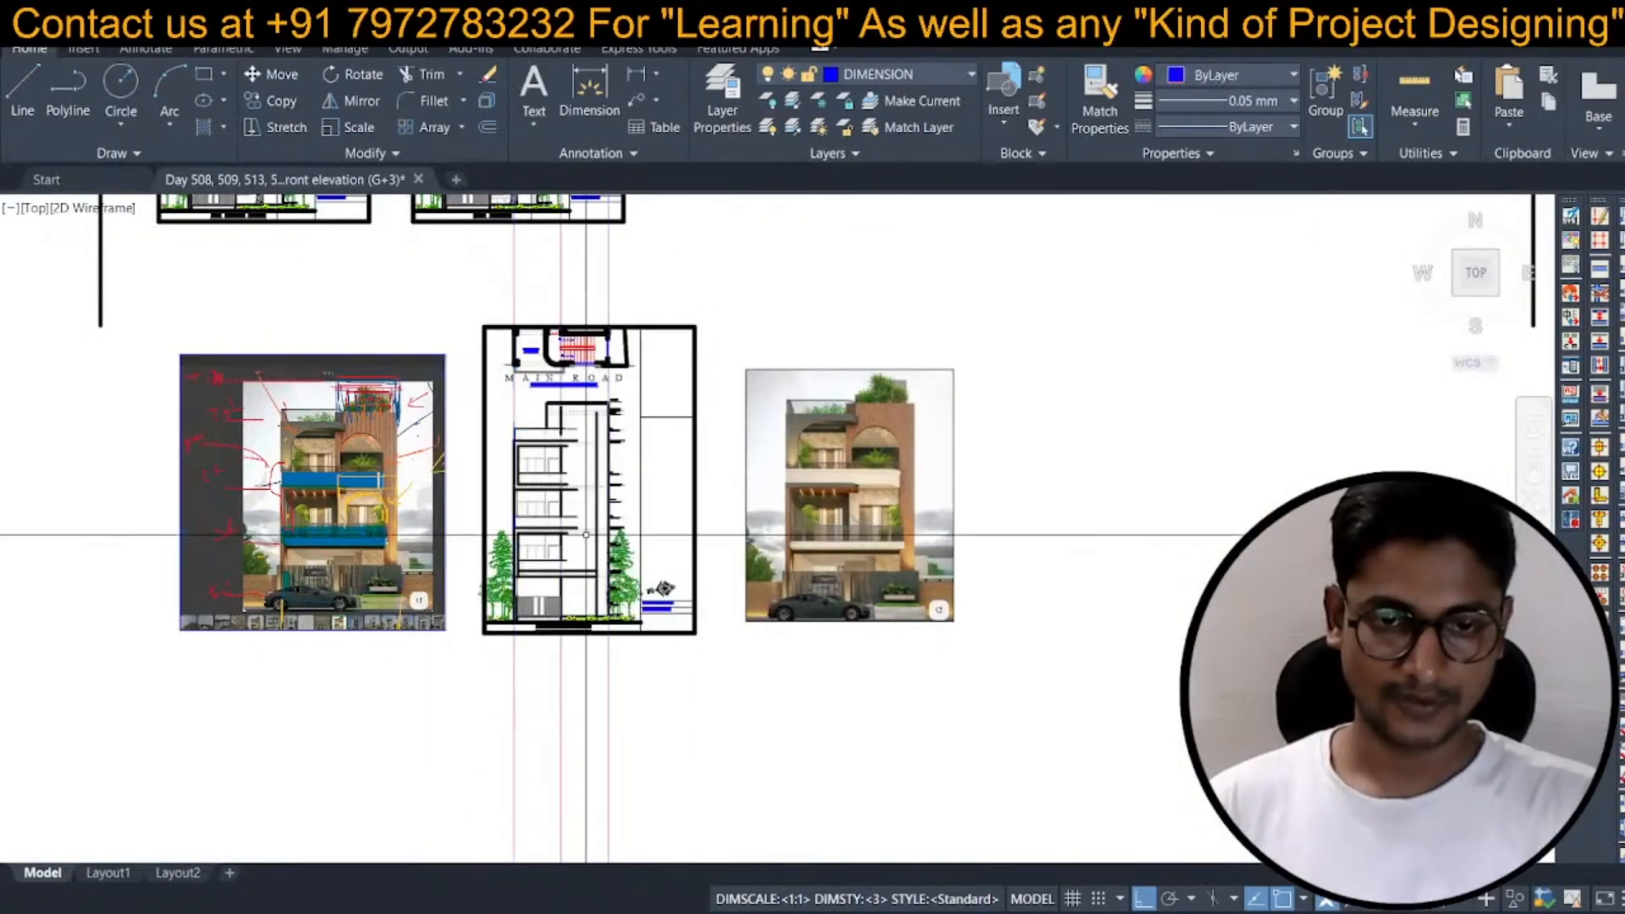
Extend the first floor's sill lines to the inner vertical line near the elevation's right edge.
scroll(580, 521, "up", 2)
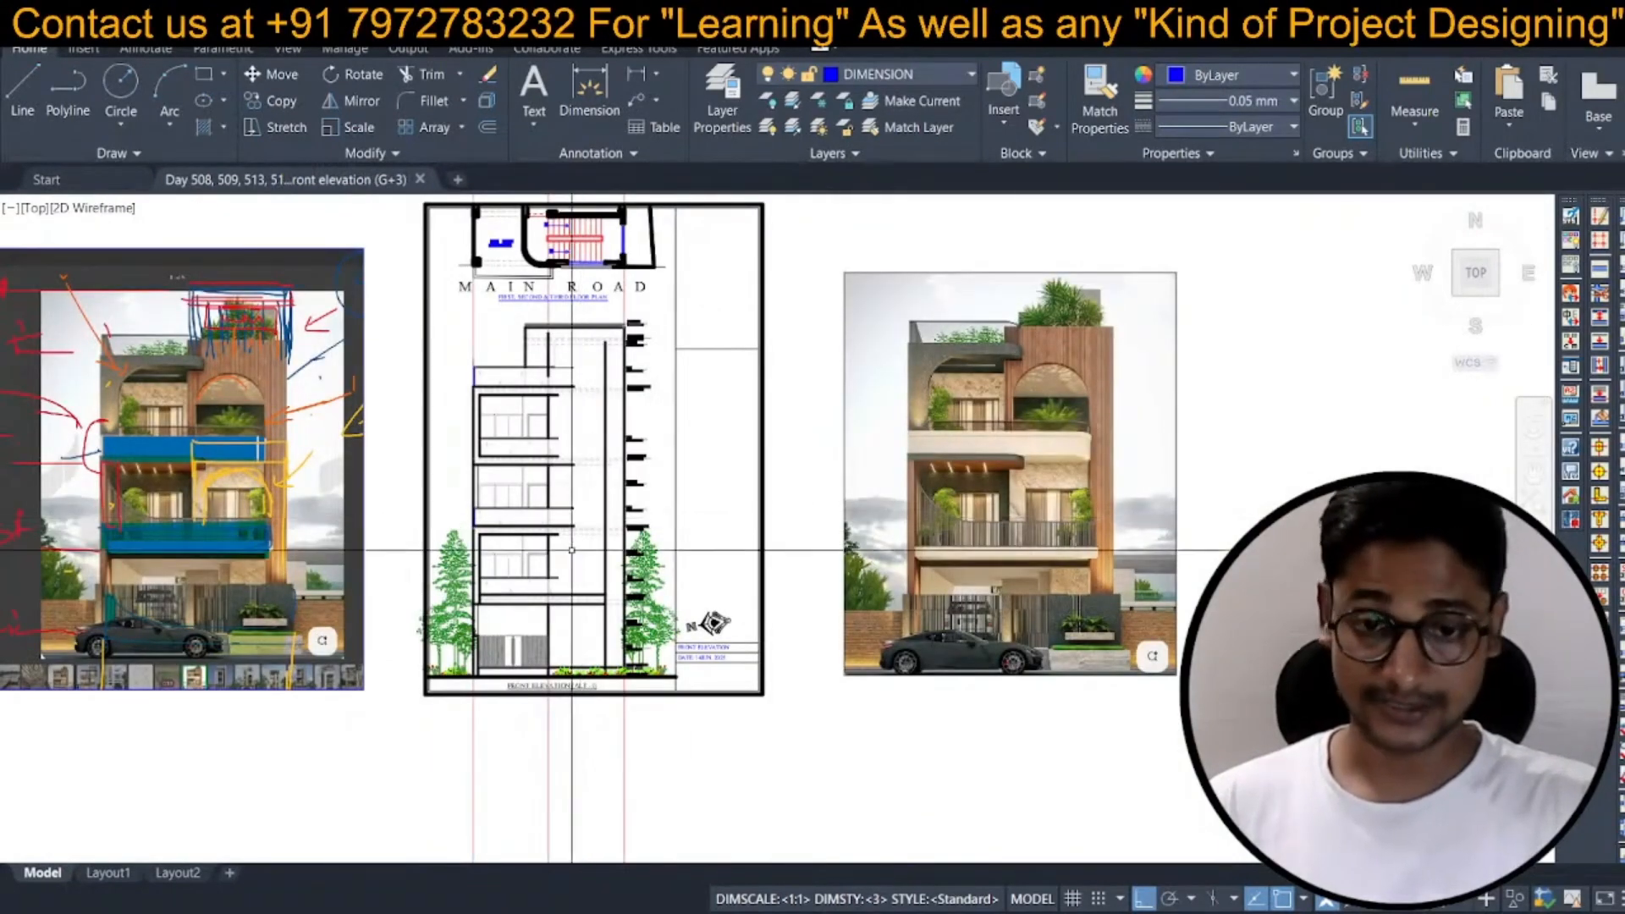
scroll(563, 541, "up", 4)
type("ex")
key("Return")
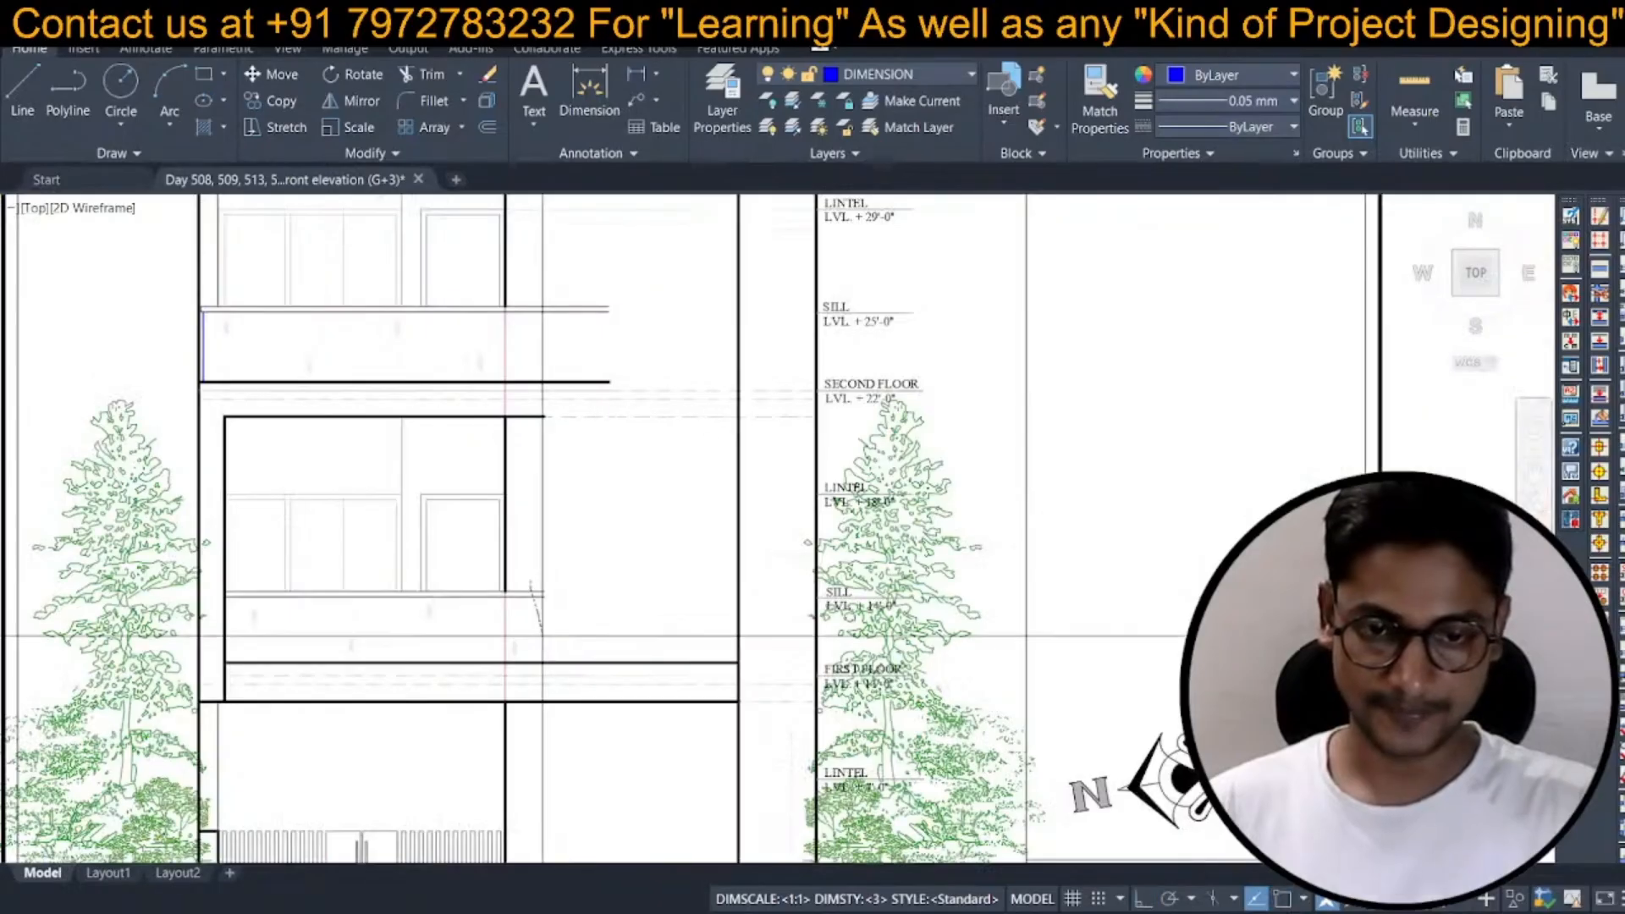
scroll(585, 545, "down", 5)
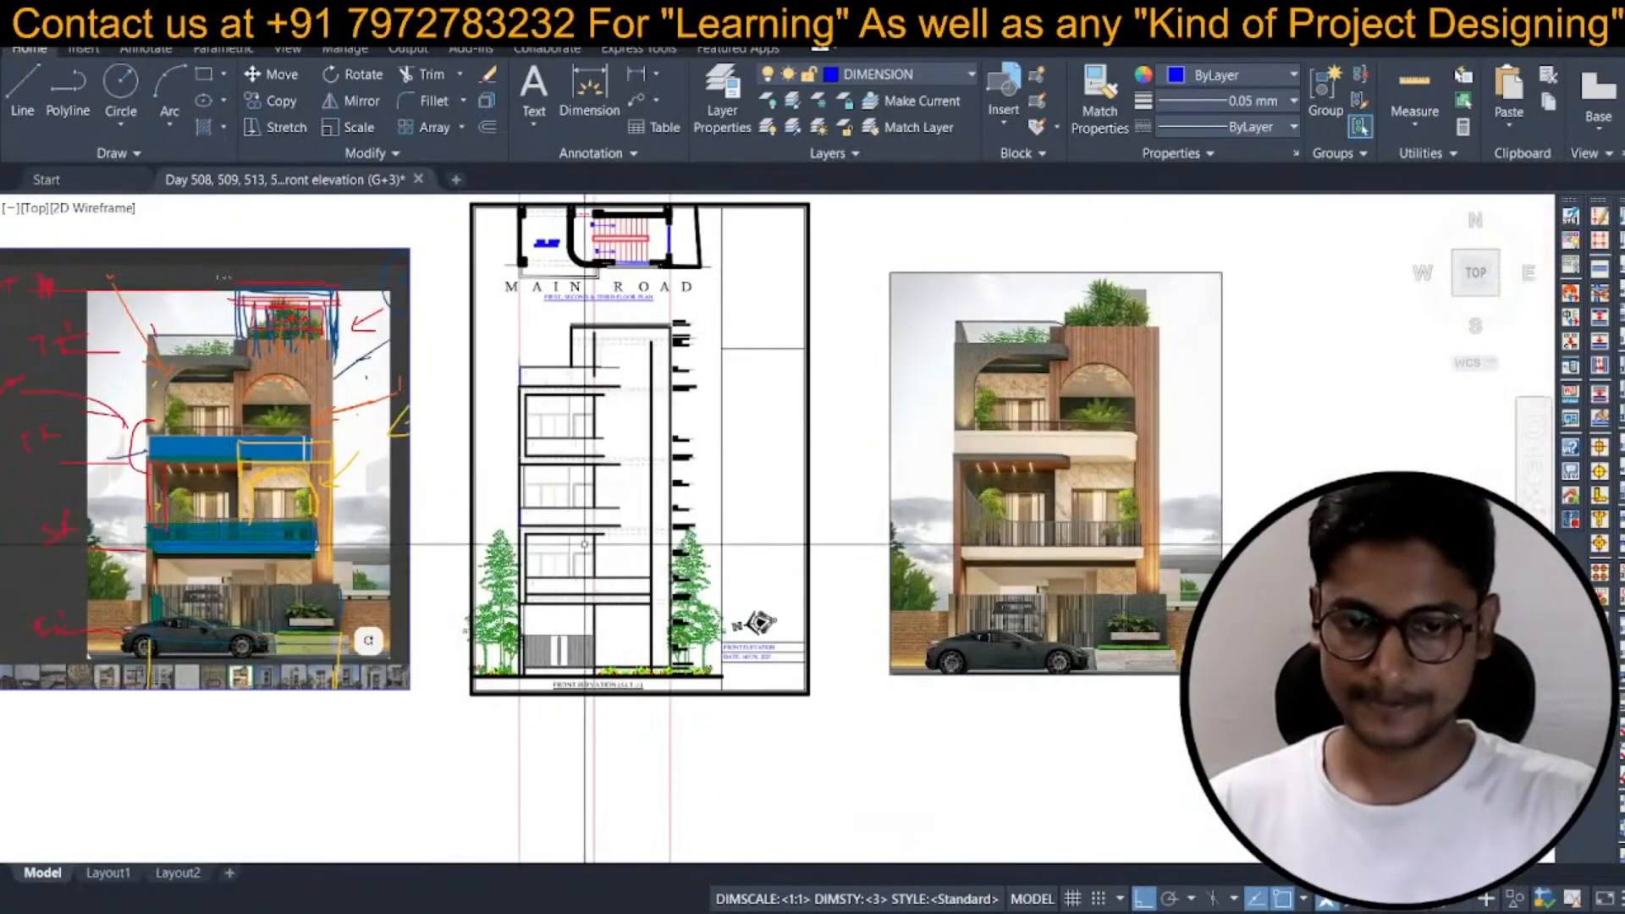
Send the middle guide line, the wall lines and the adjacent window frames on all three upper floors to the back of the draw order.
scroll(585, 541, "up", 4)
left_click(690, 558)
left_click(599, 582)
right_click(652, 583)
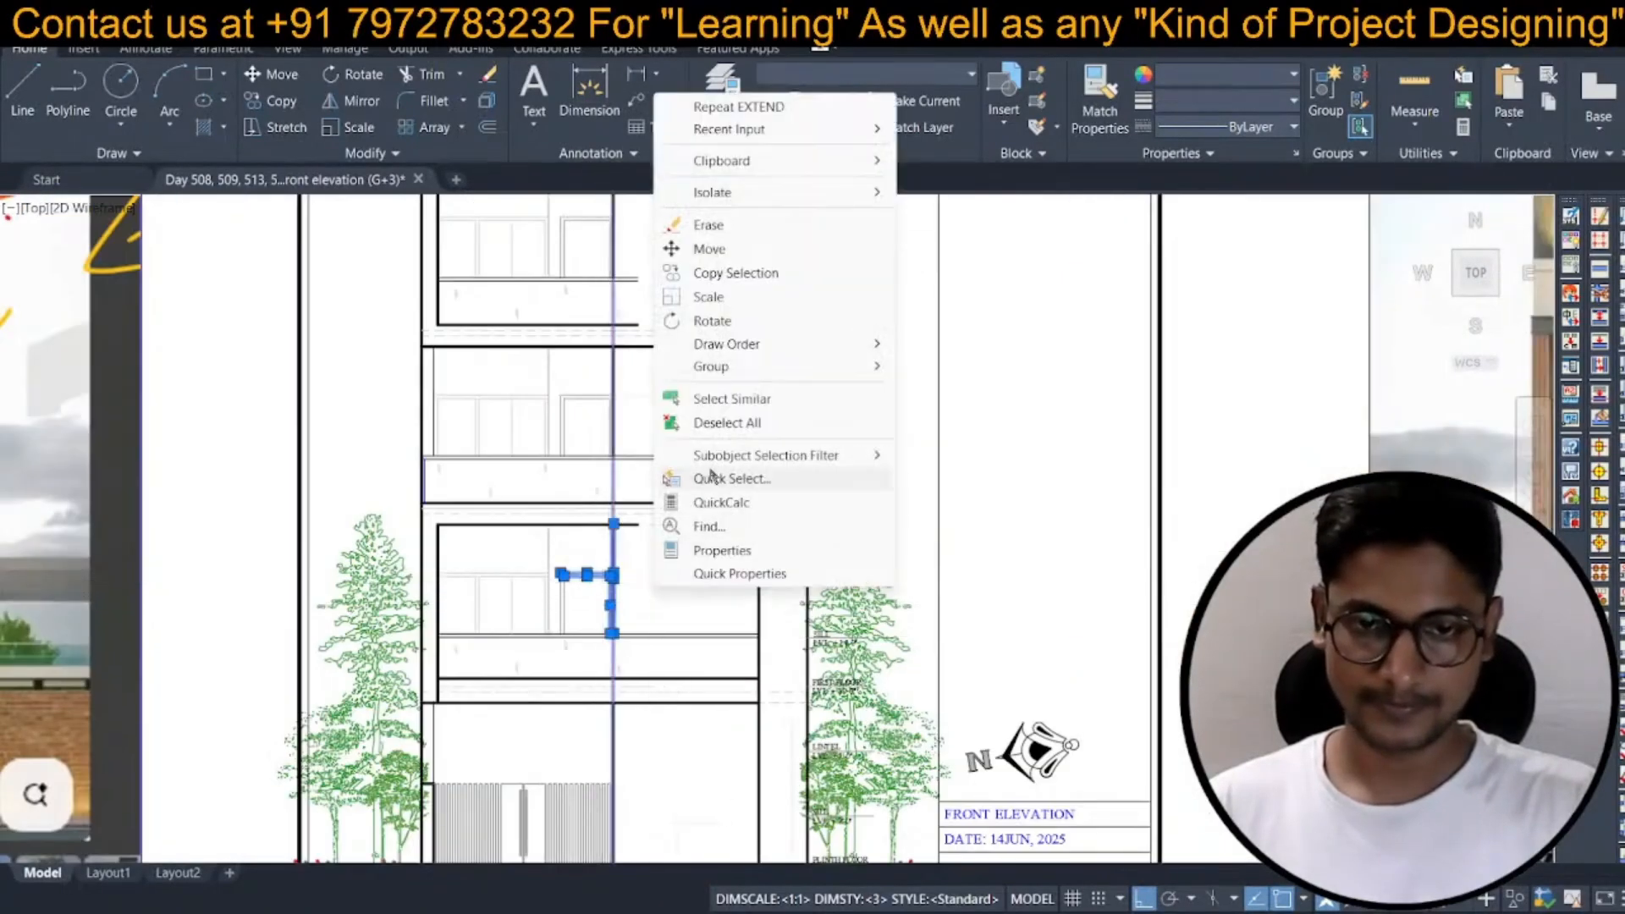
left_click(645, 414)
left_click(596, 388)
middle_click_drag(642, 359, 663, 538)
left_click(672, 422)
left_click(598, 389)
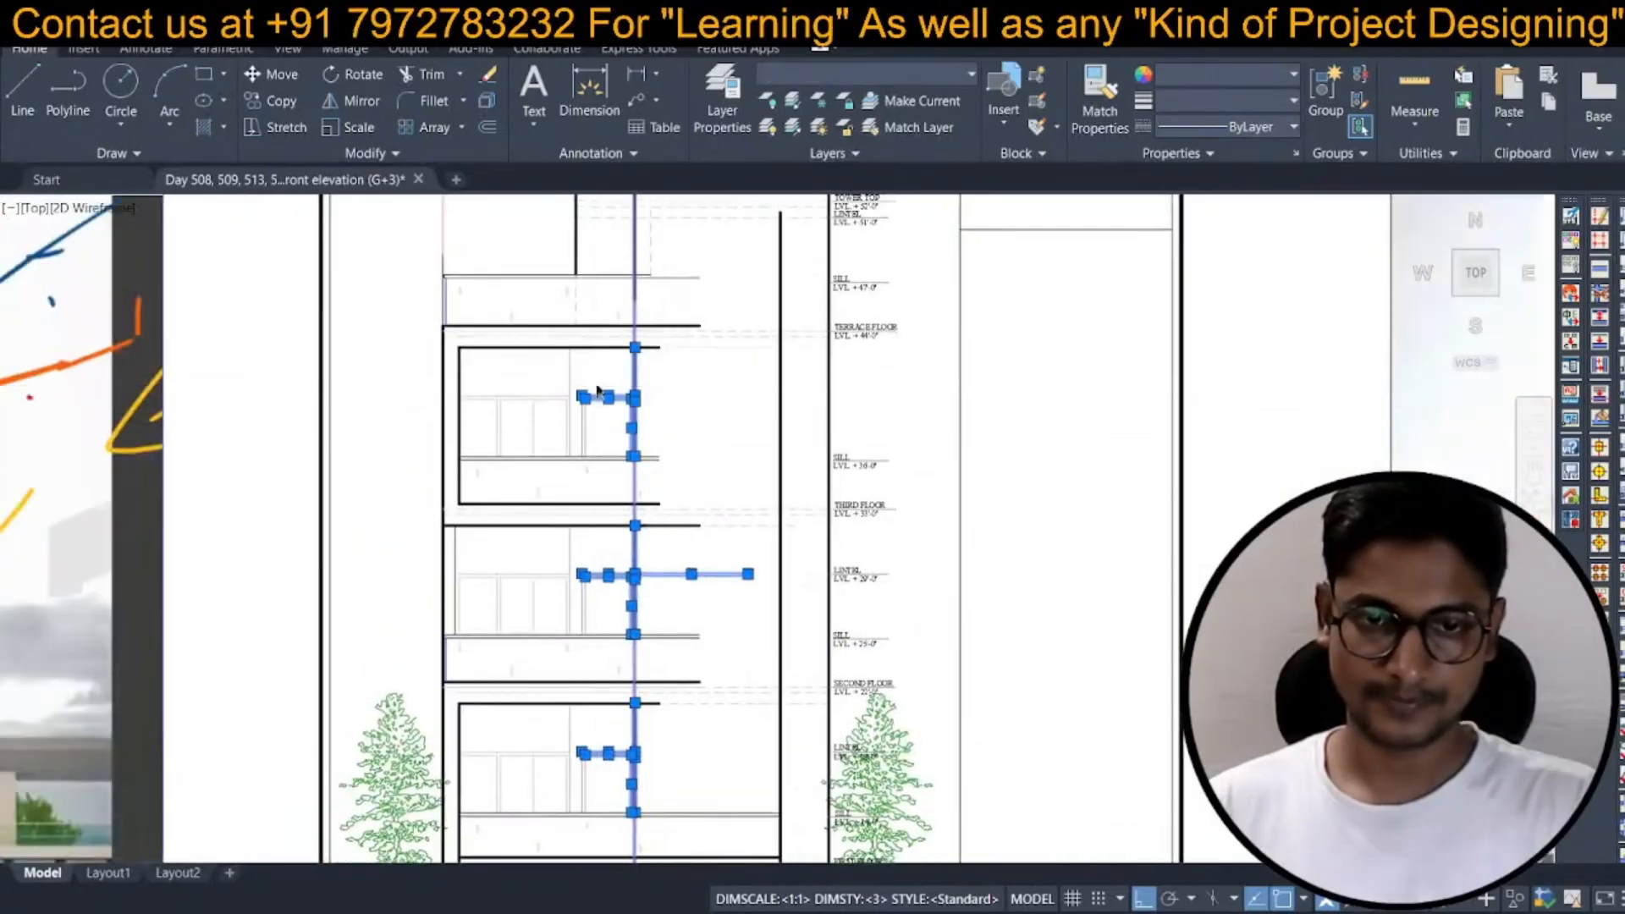
right_click(599, 387)
mouse_move(702, 635)
left_click(885, 658)
scroll(660, 581, "down", 5)
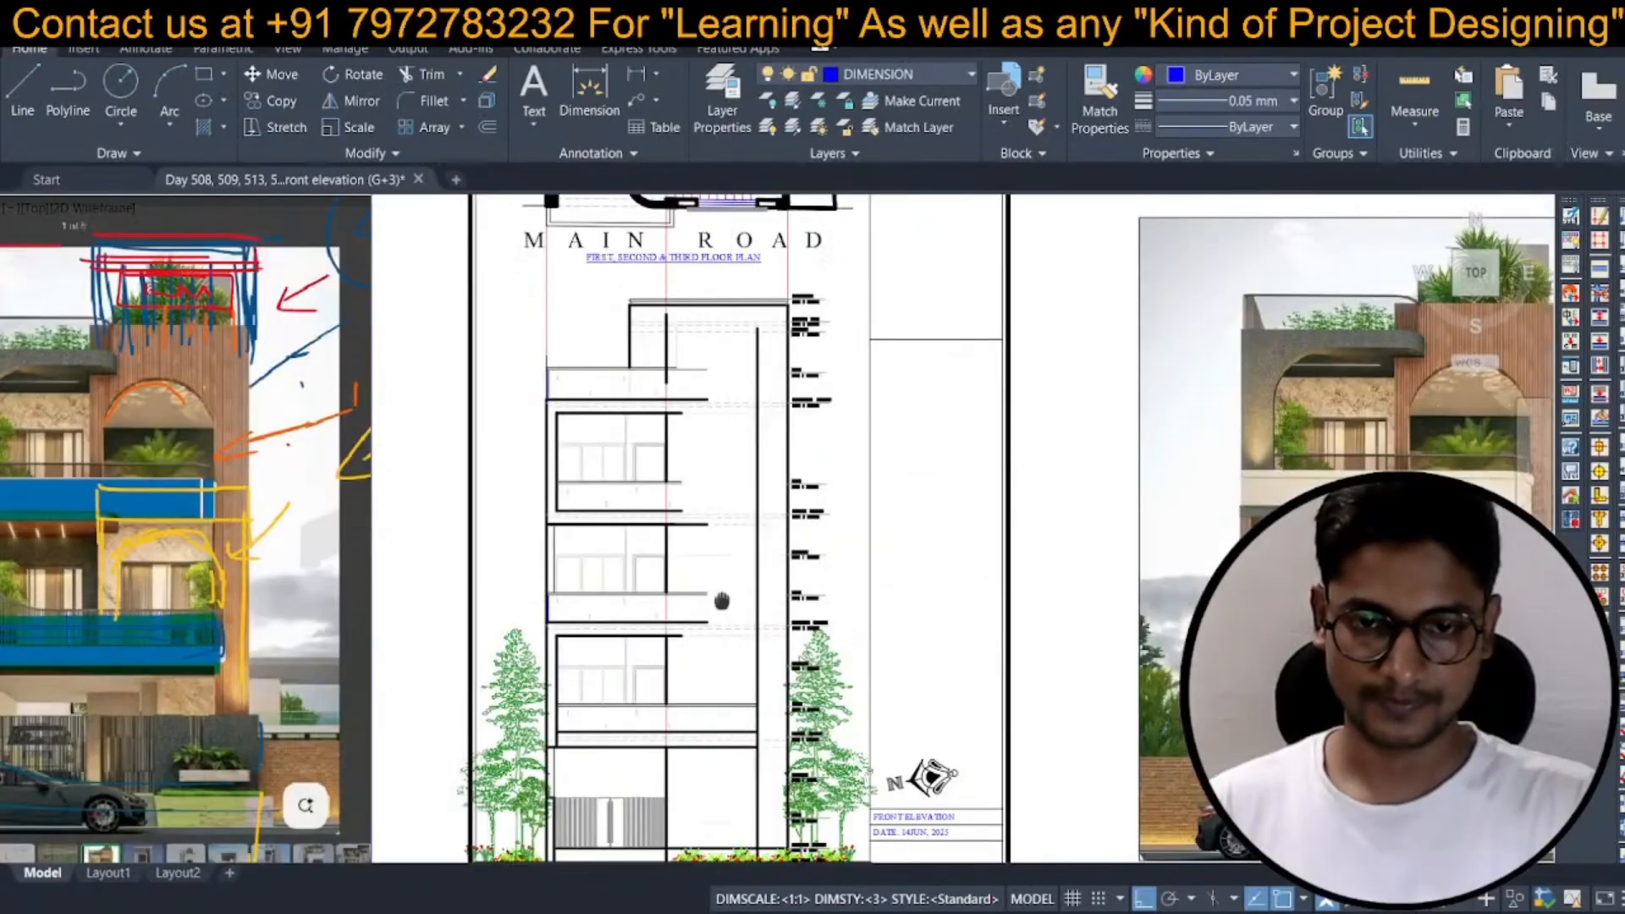
Compare the elevation's balconies, slabs and tower with the reference render and the annotated sketch.
middle_click_drag(659, 581, 641, 537)
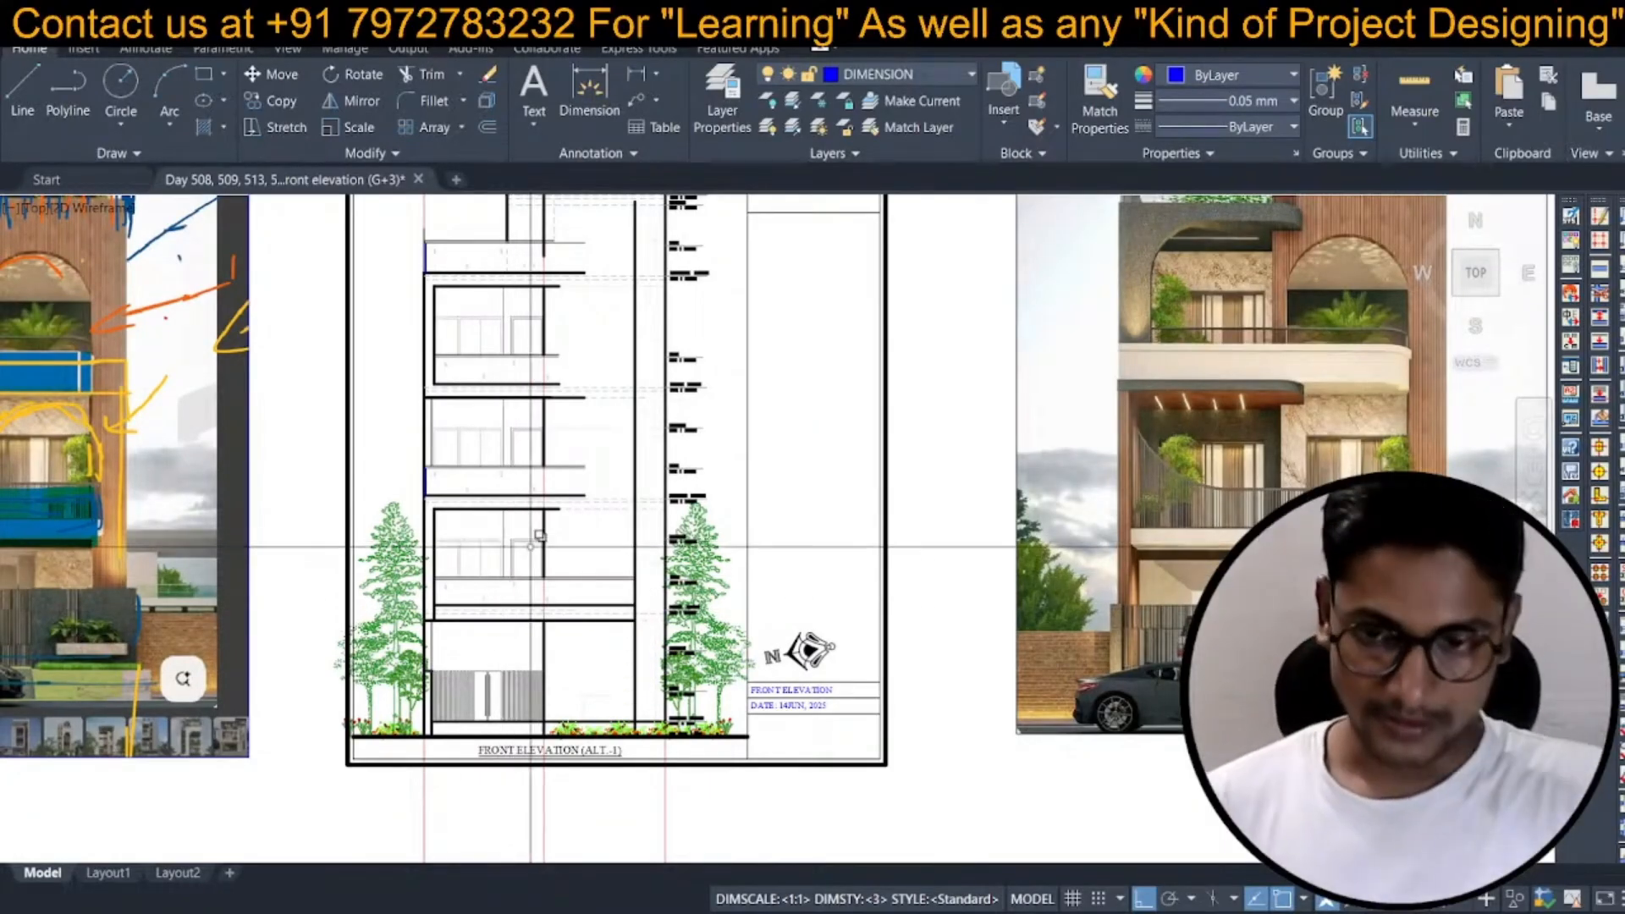
scroll(723, 591, "down", 2)
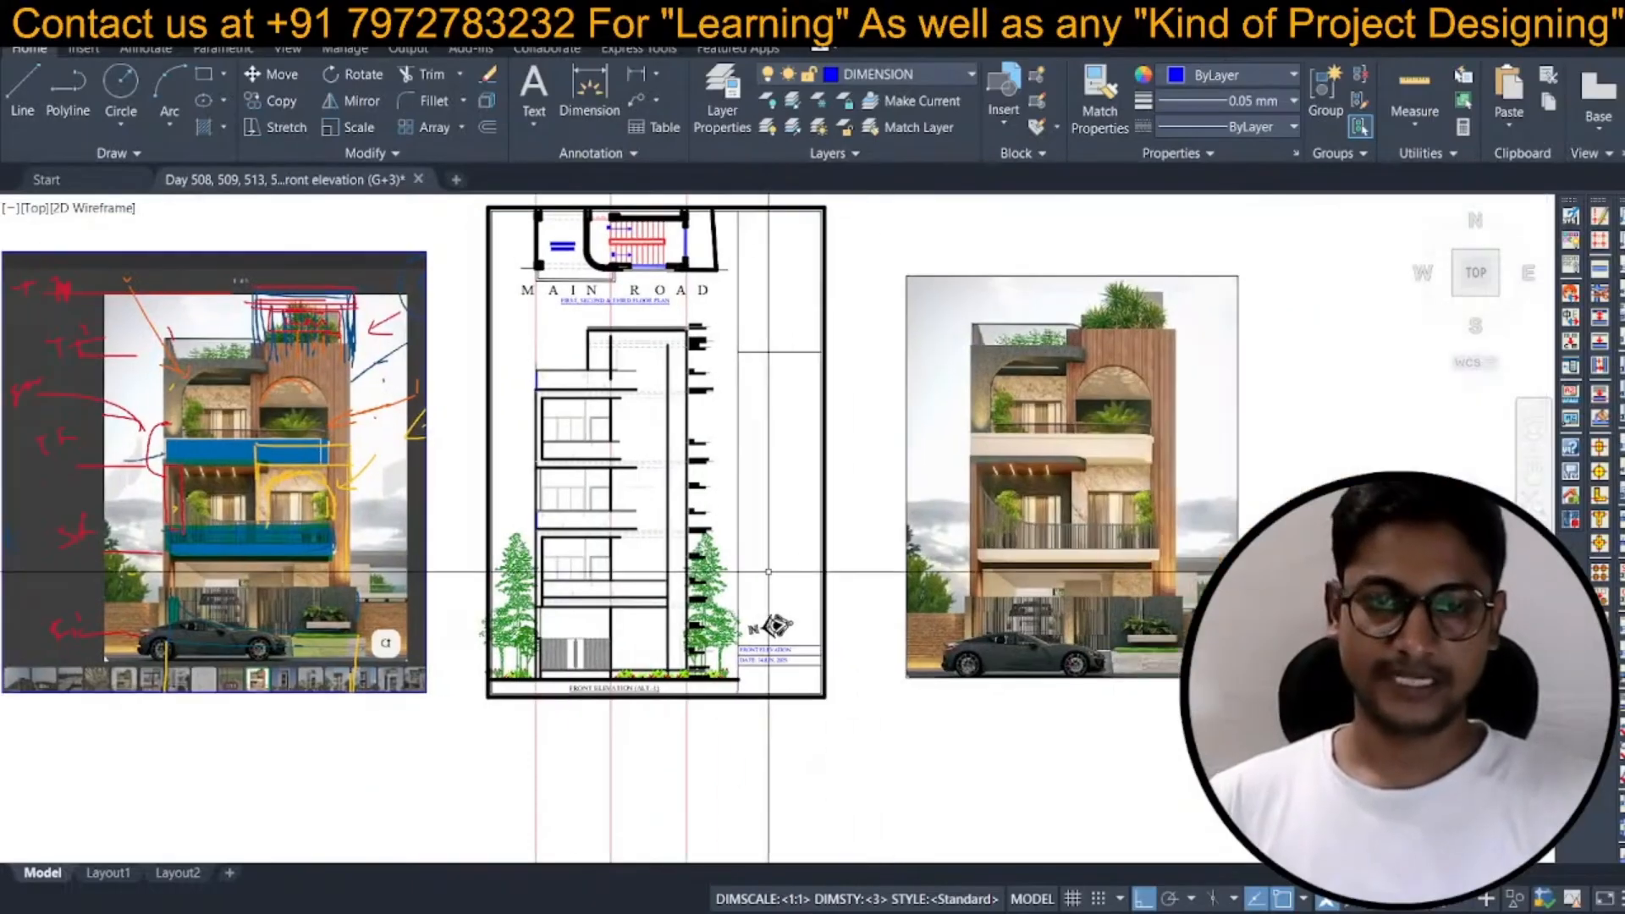
middle_click_drag(616, 567, 630, 567)
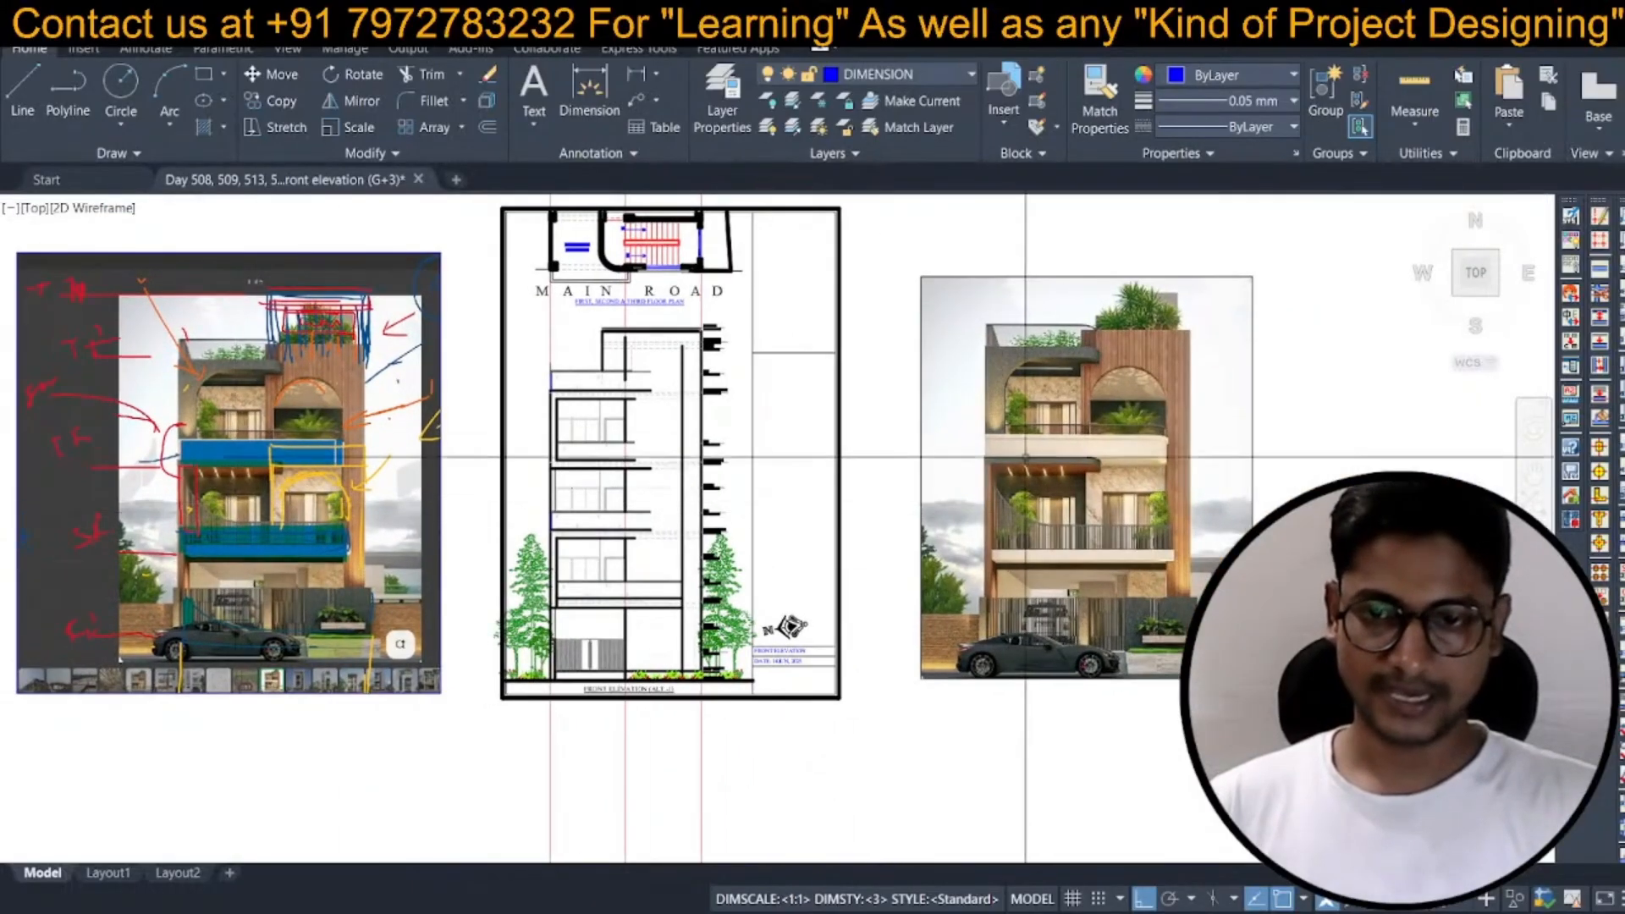
scroll(1021, 438, "up", 2)
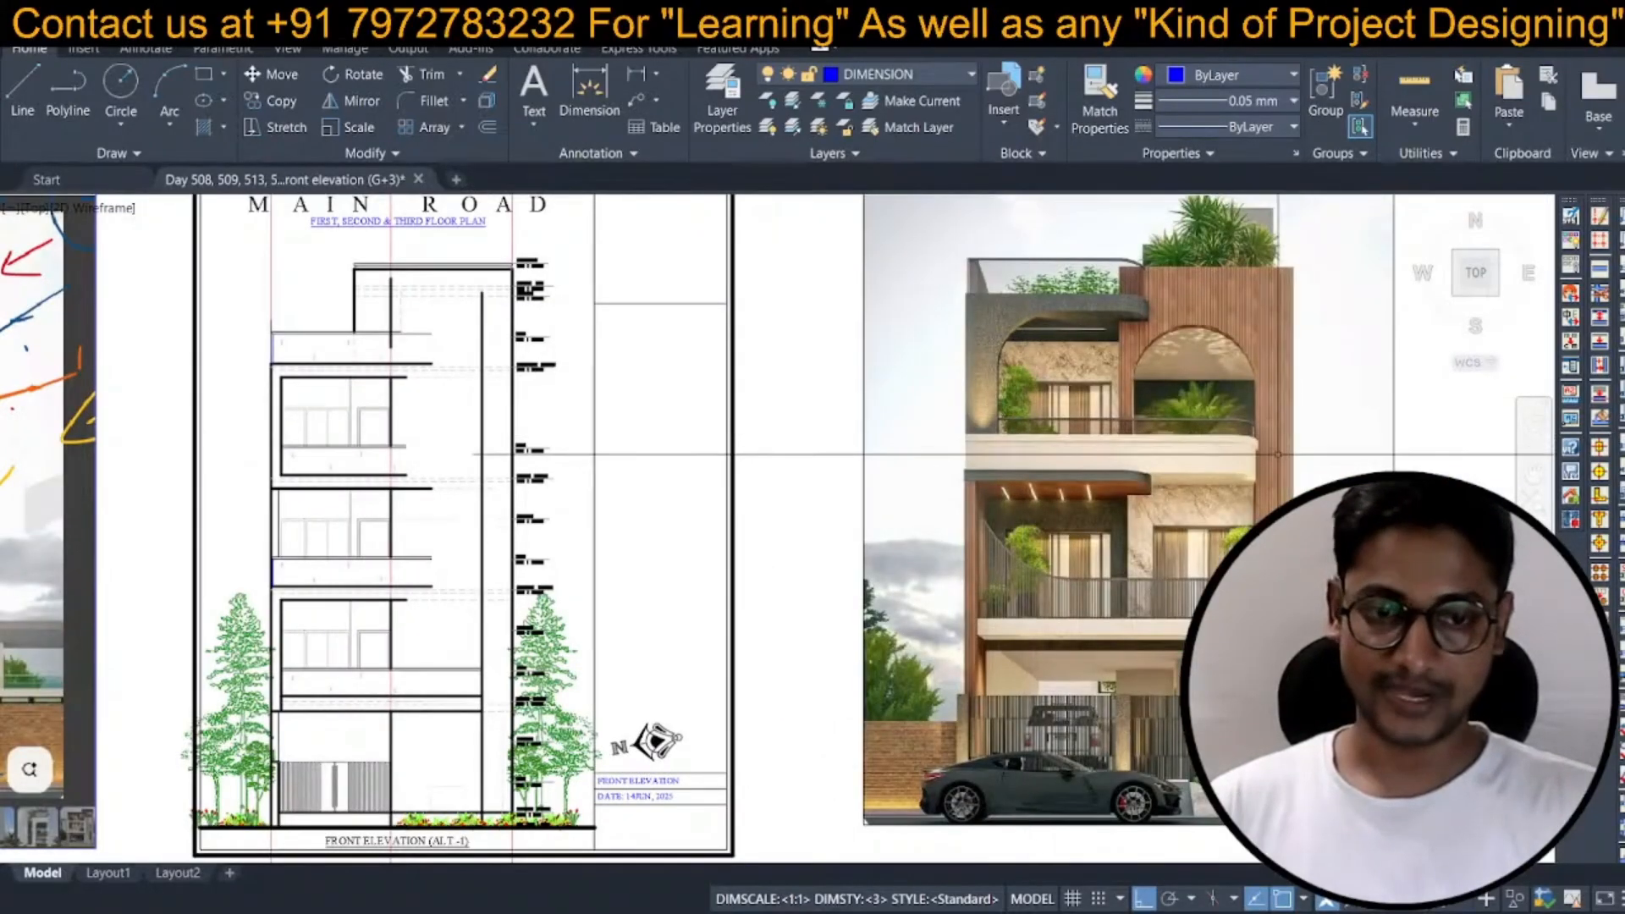
scroll(715, 597, "down", 2)
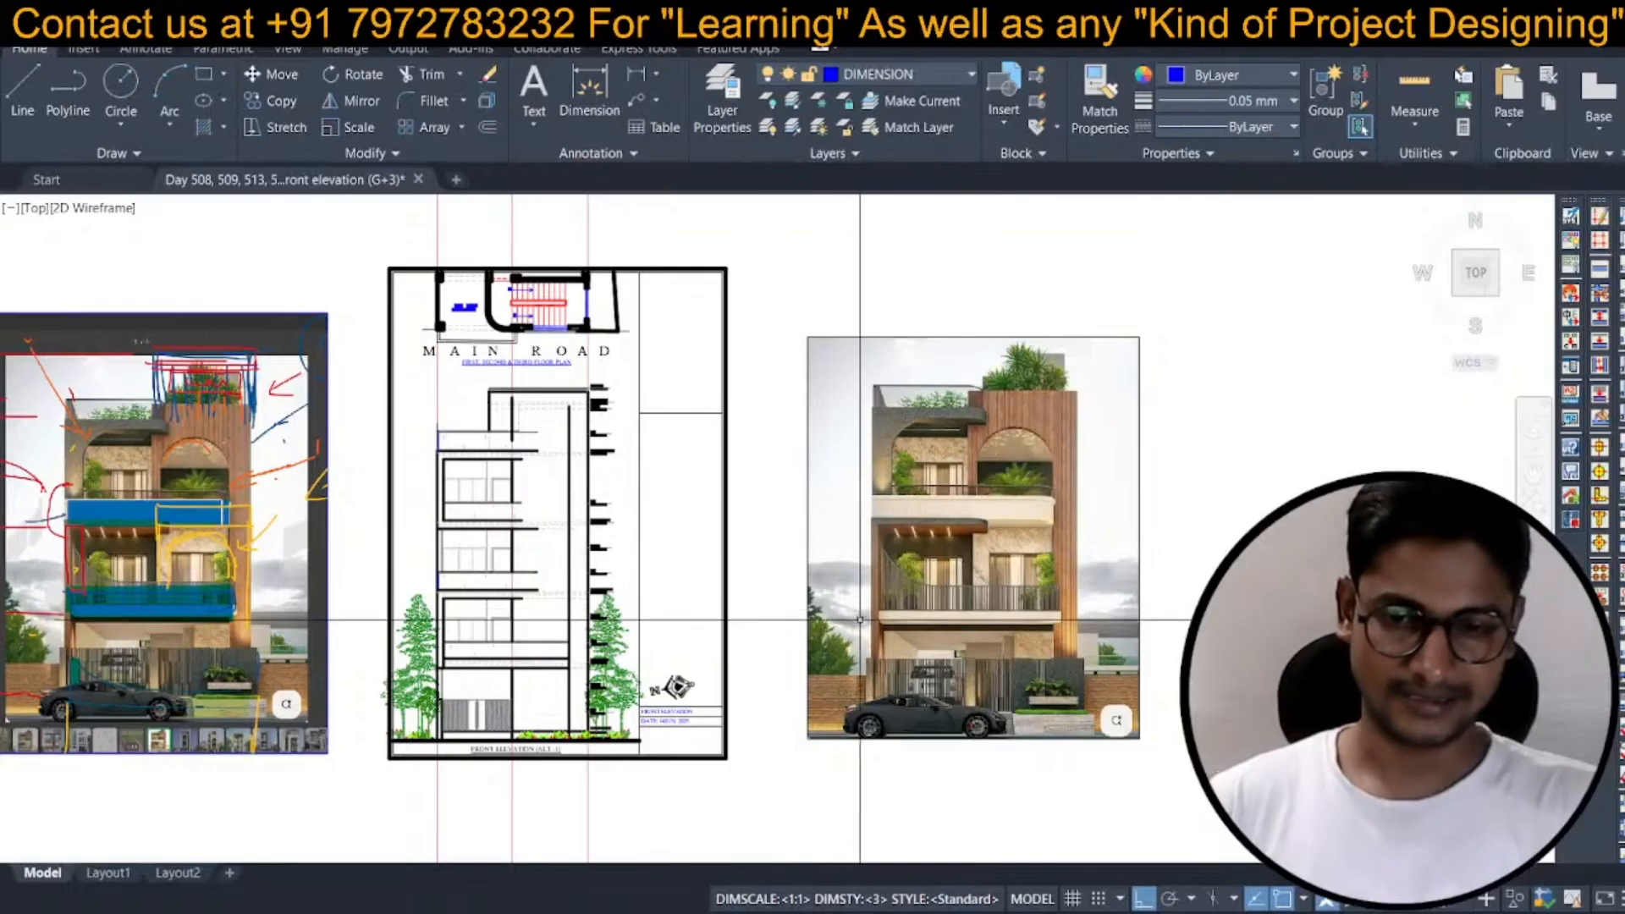
scroll(860, 619, "up", 2)
scroll(862, 611, "down", 2)
middle_click_drag(543, 584, 608, 567)
middle_click_drag(508, 564, 517, 568)
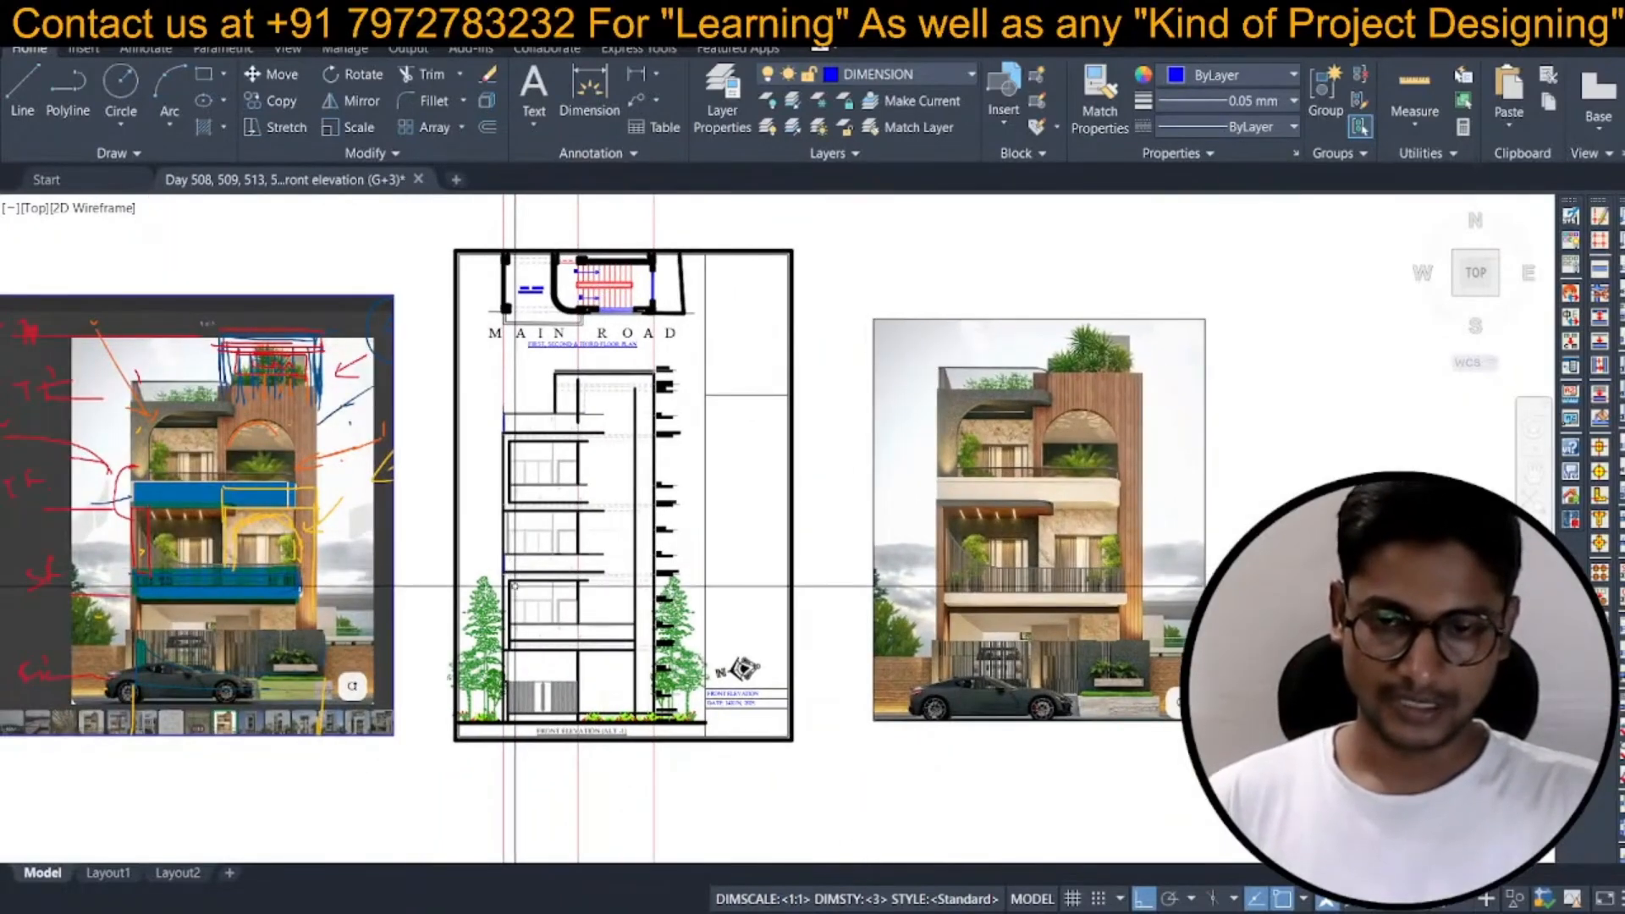
scroll(514, 599, "up", 2)
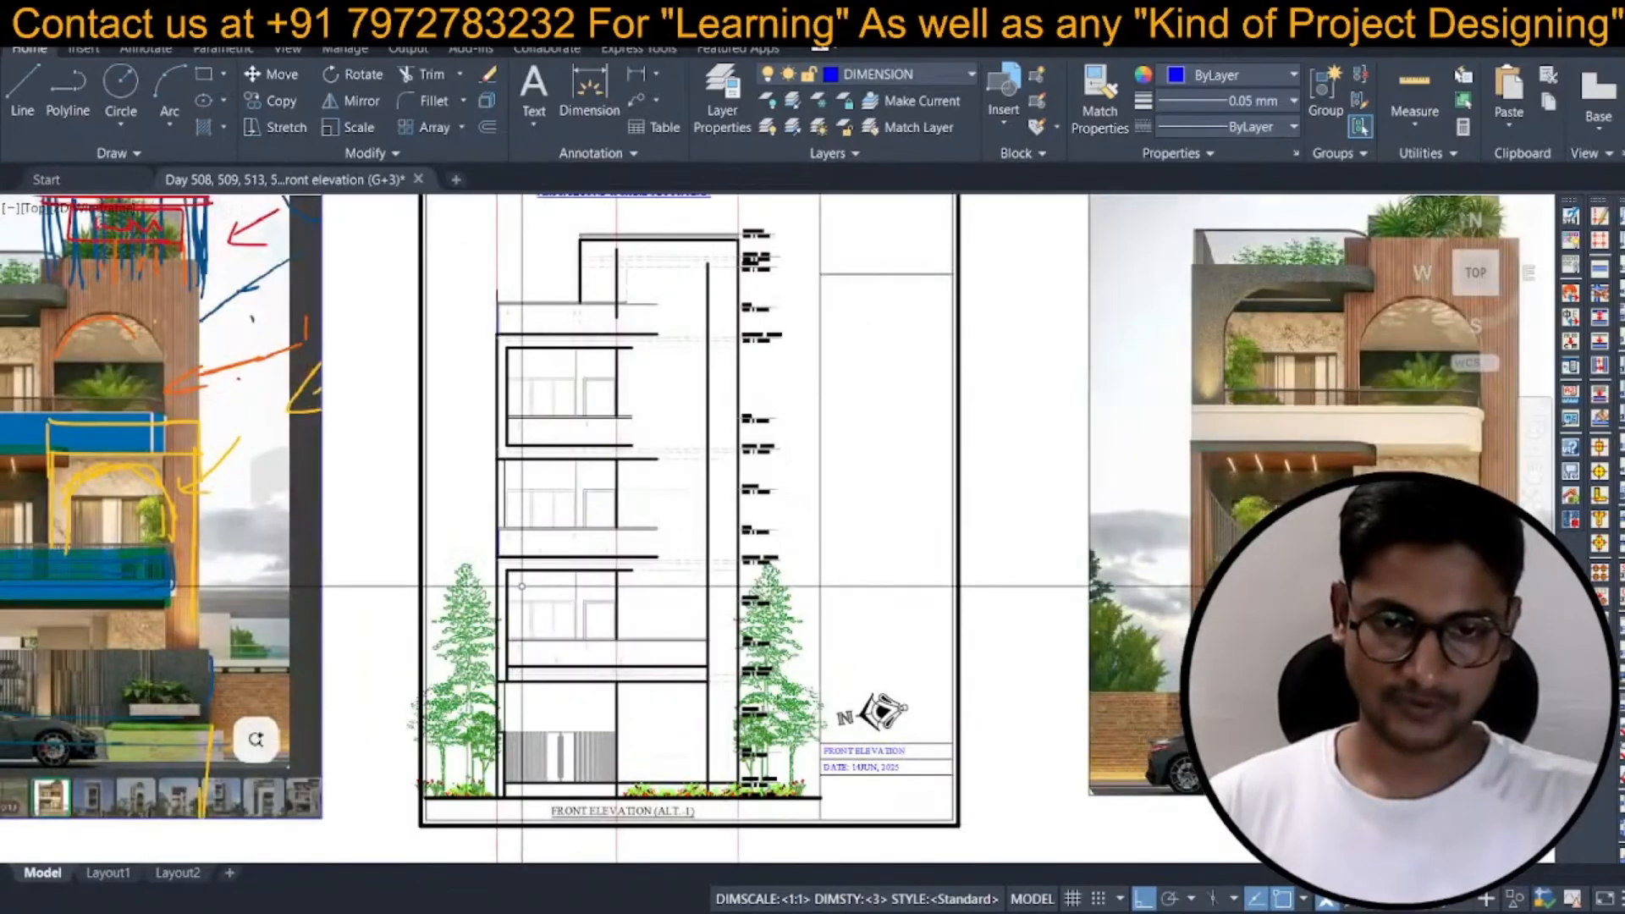
middle_click_drag(825, 586, 598, 547)
scroll(1147, 452, "down", 2)
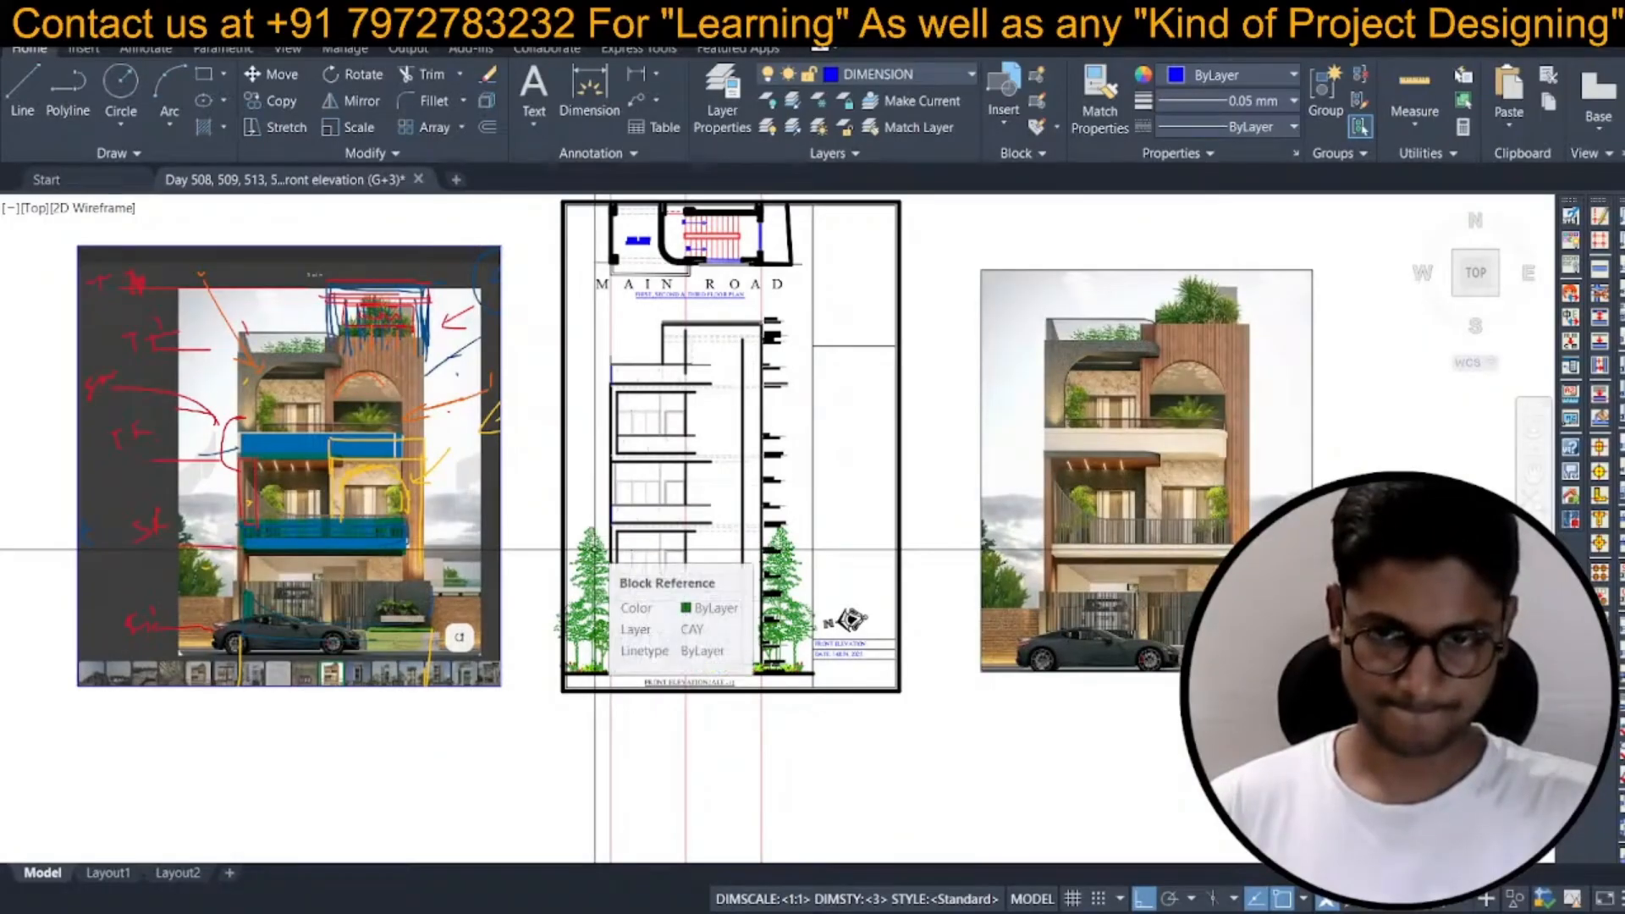
scroll(1139, 627, "up", 2)
middle_click_drag(1164, 365, 747, 472)
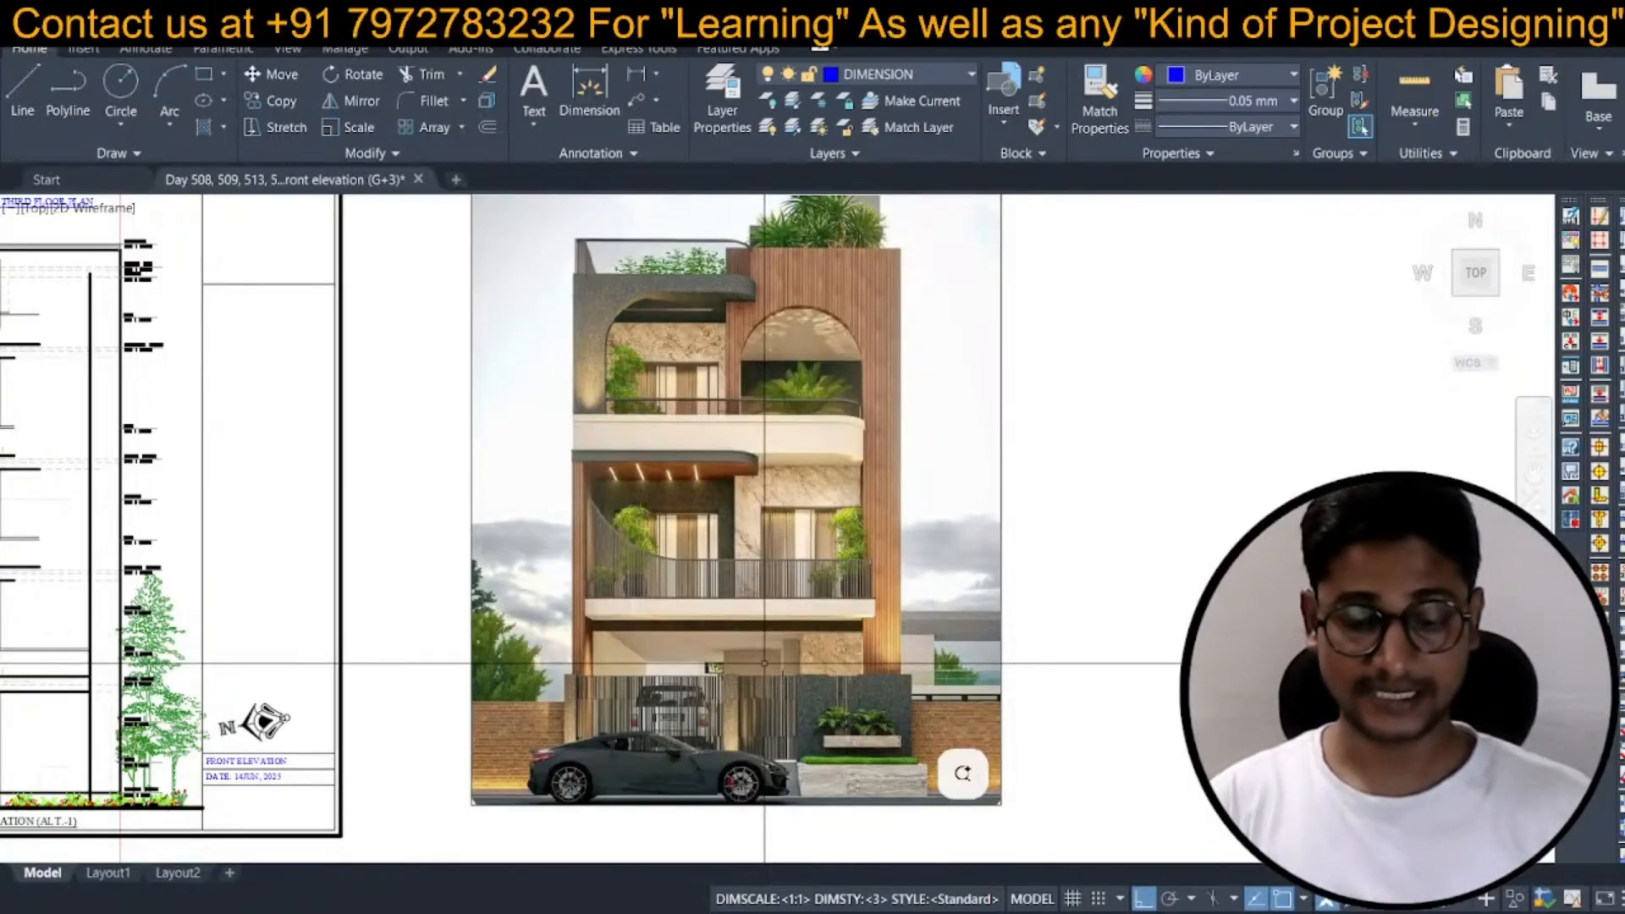
scroll(764, 664, "down", 4)
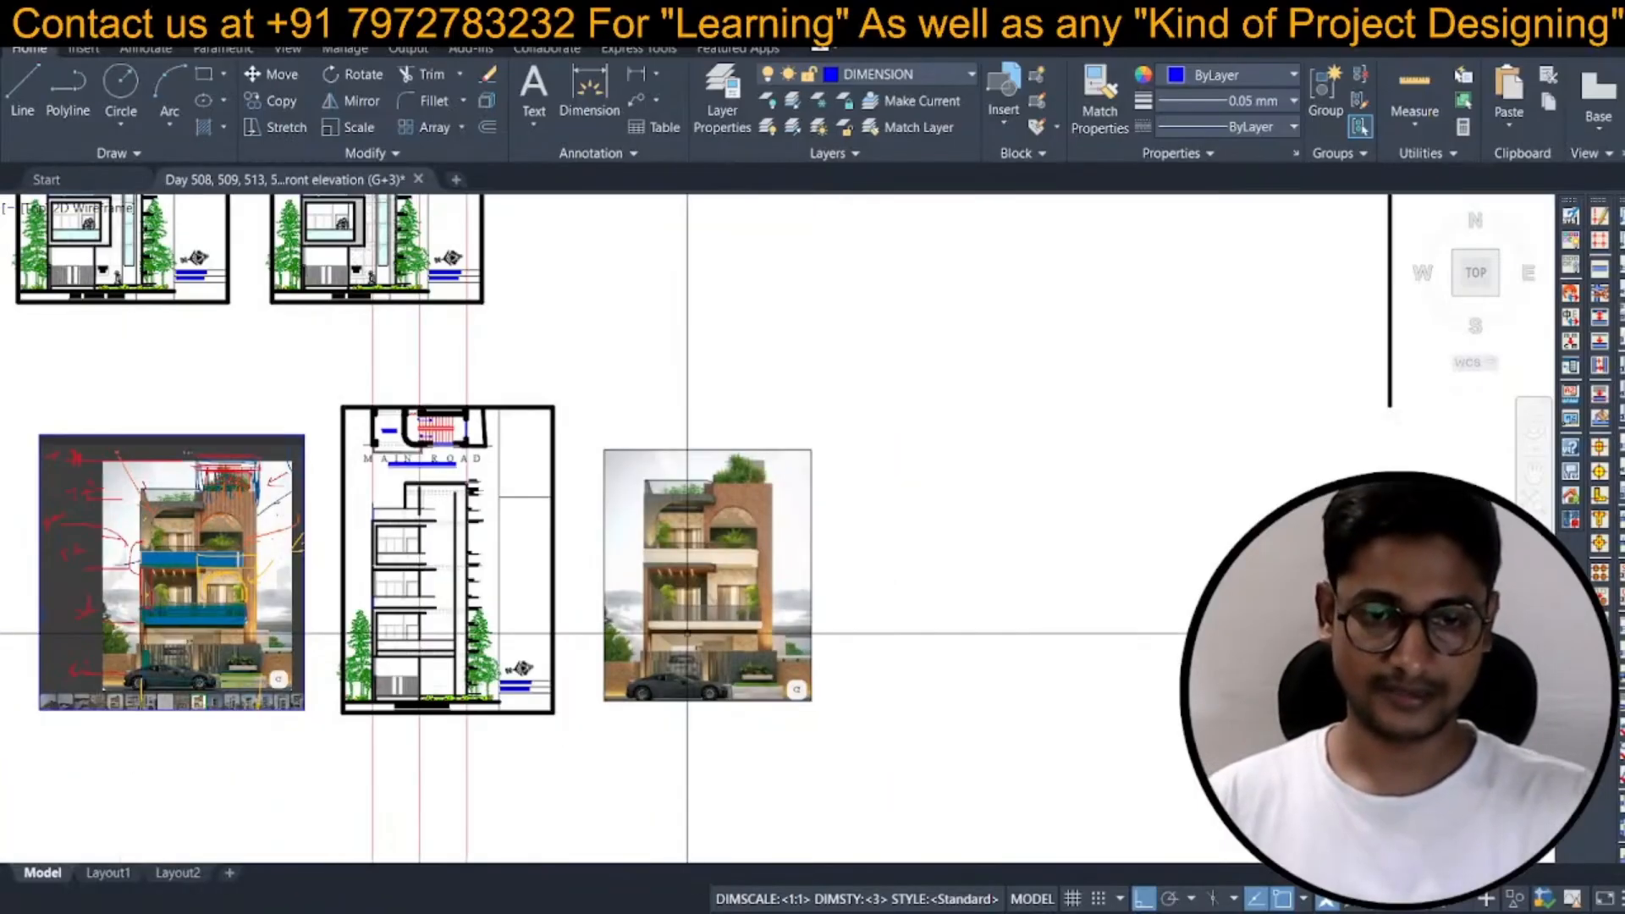
scroll(415, 578, "up", 6)
mouse_move(415, 578)
middle_mouse_down()
mouse_move(454, 533)
mouse_move(245, 538)
middle_mouse_up()
scroll(437, 536, "down", 2)
scroll(245, 539, "up", 2)
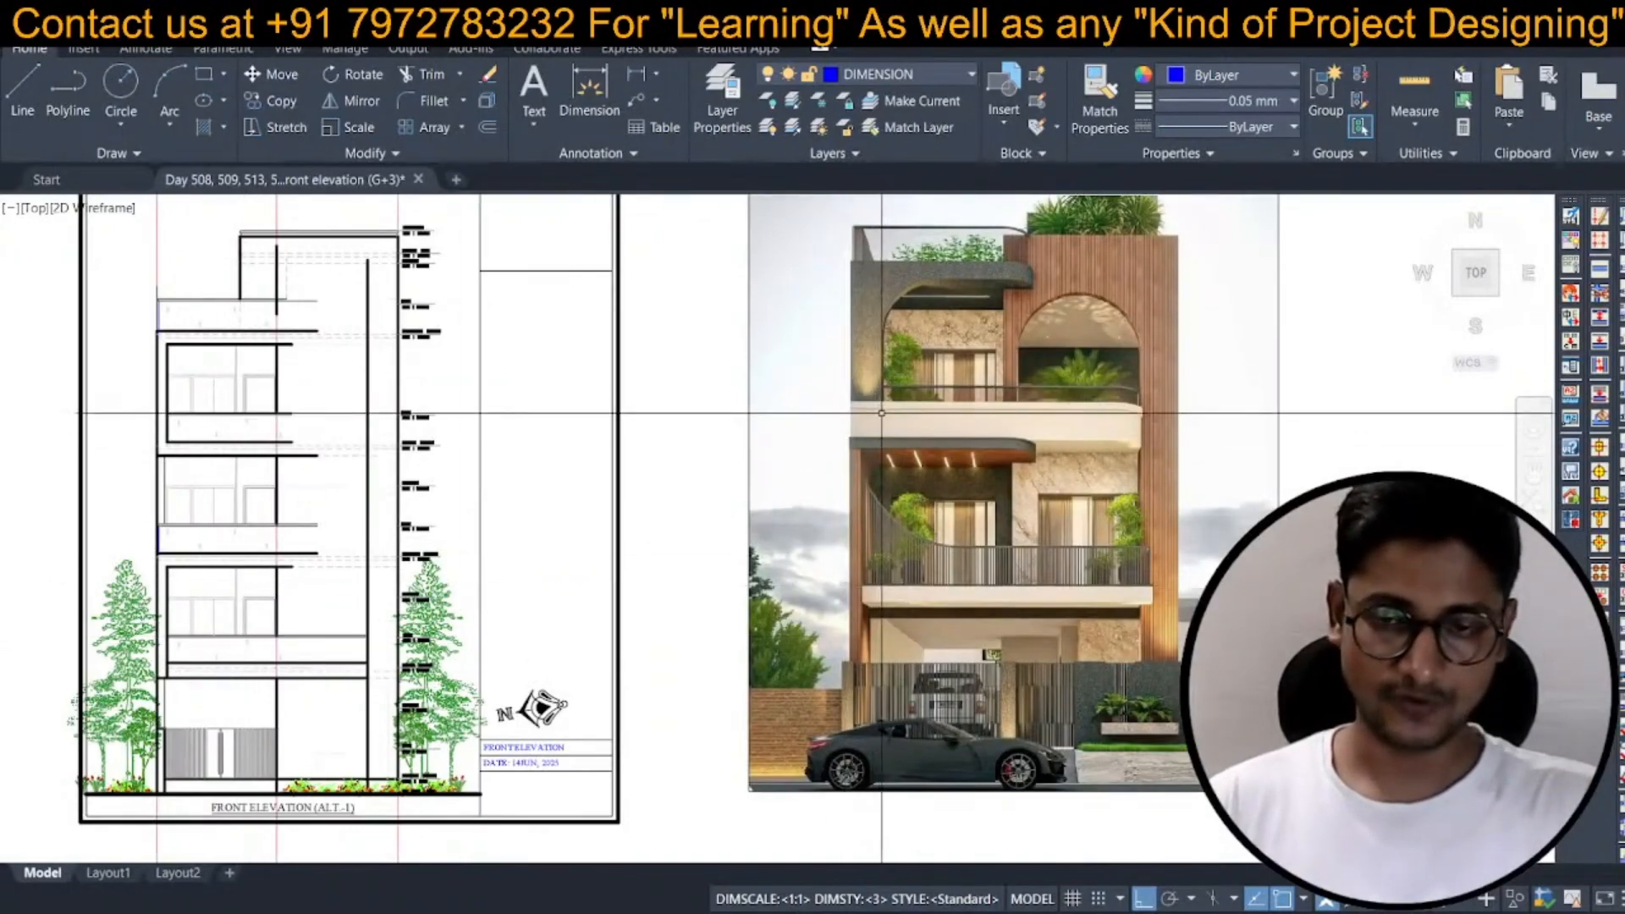
scroll(882, 414, "down", 2)
middle_click_drag(506, 471, 661, 468)
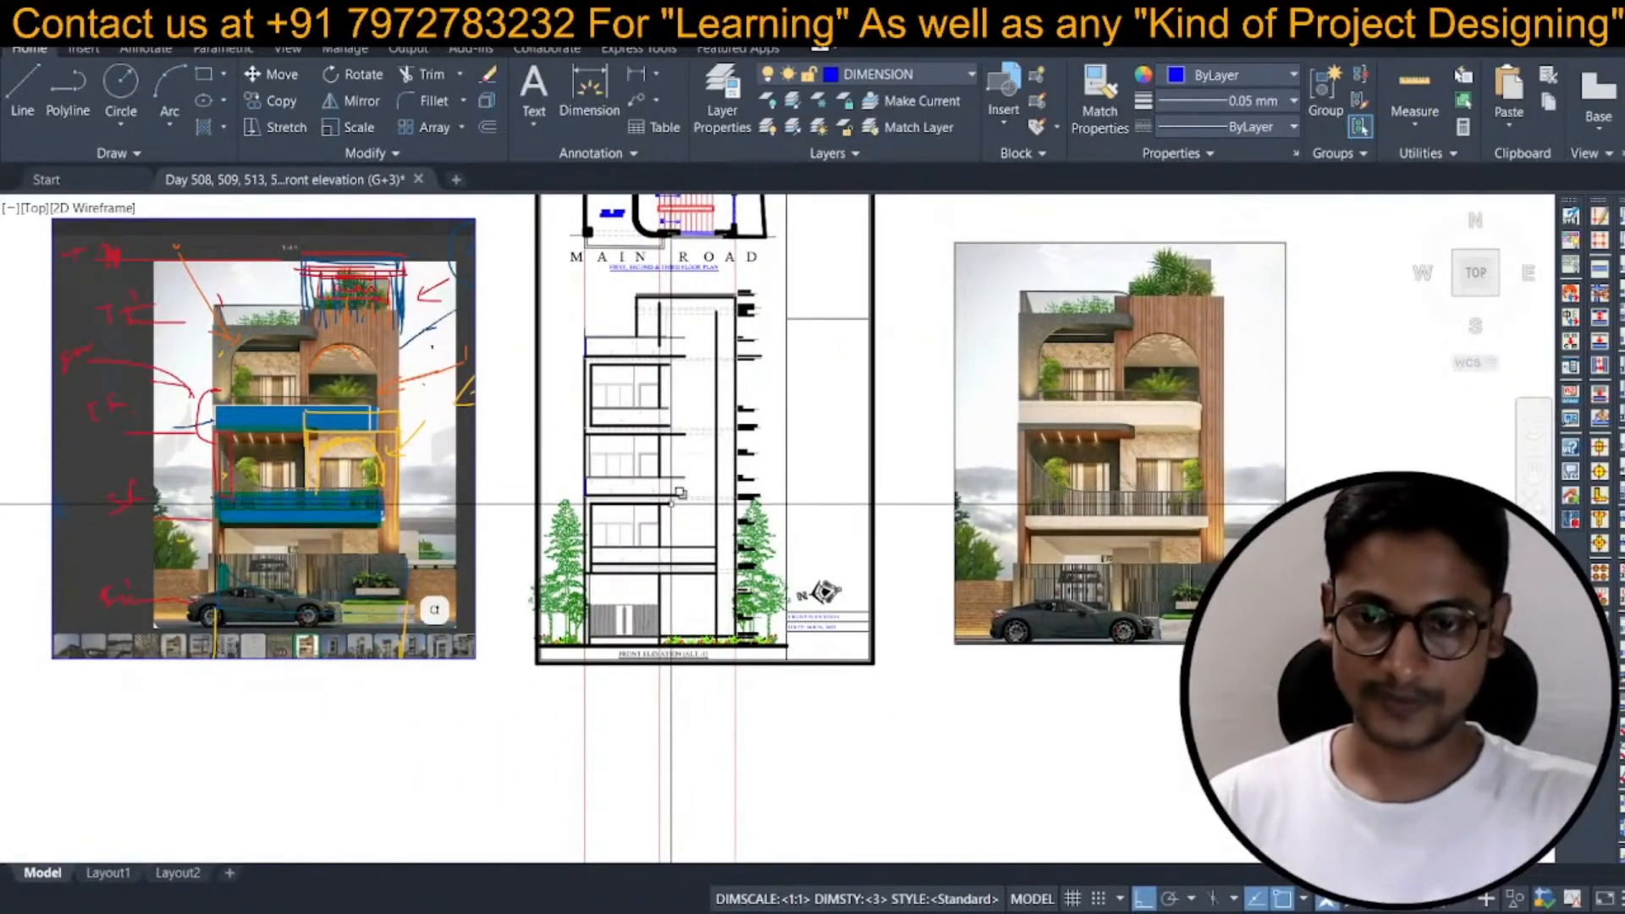
Offset the bold horizontal line above the first-floor windows downward by 6 inches.
scroll(671, 504, "up", 4)
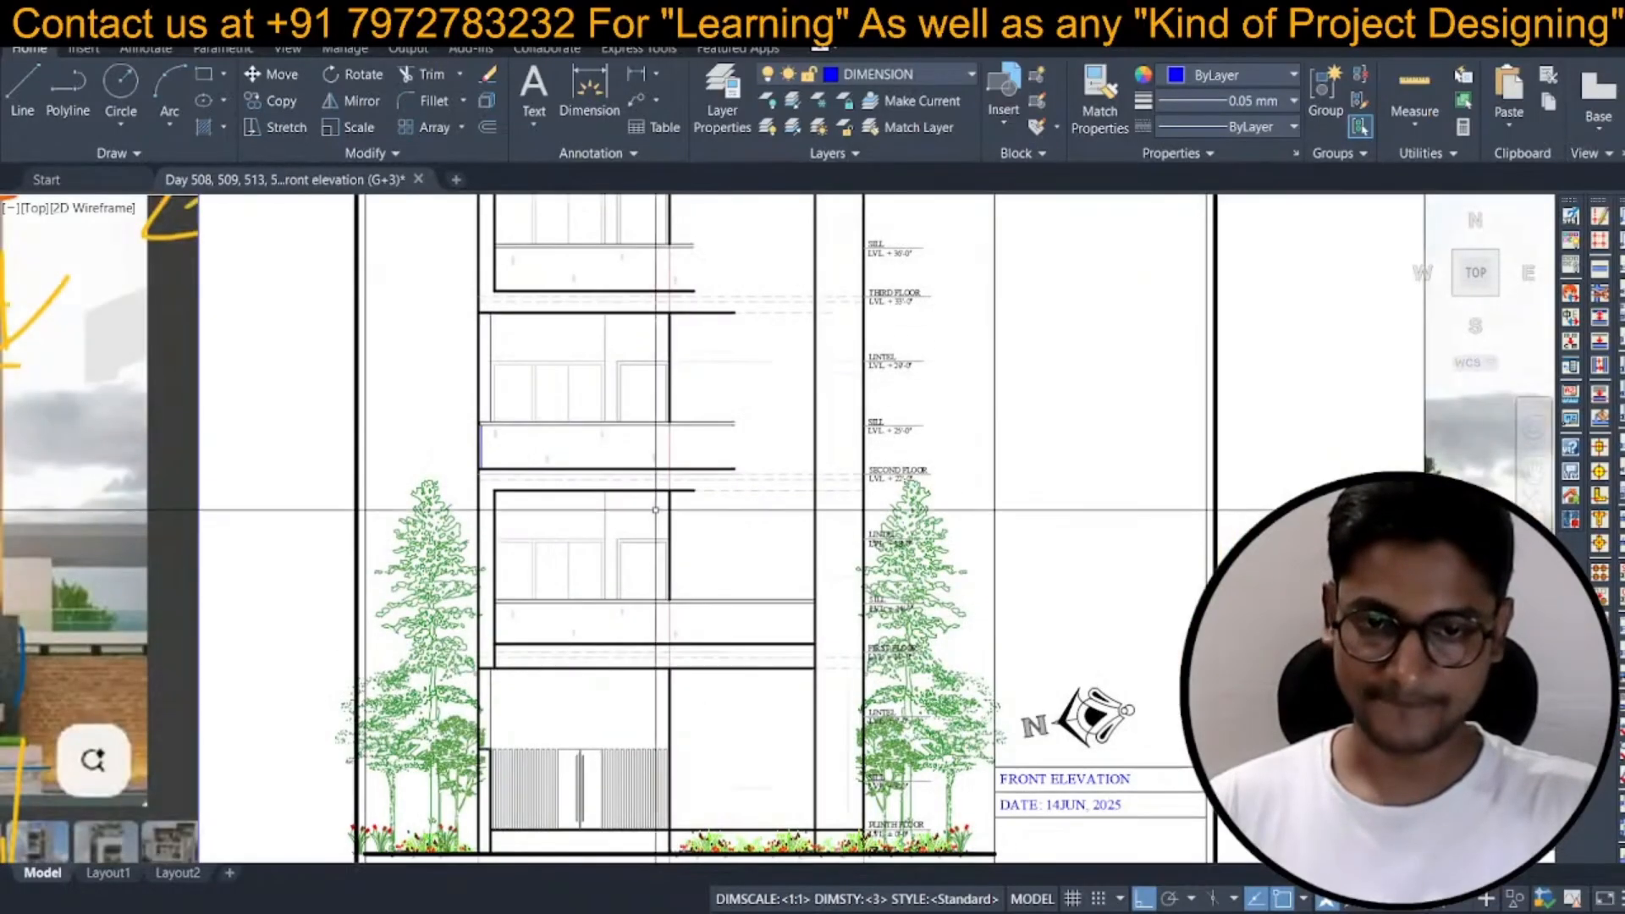
scroll(651, 491, "up", 2)
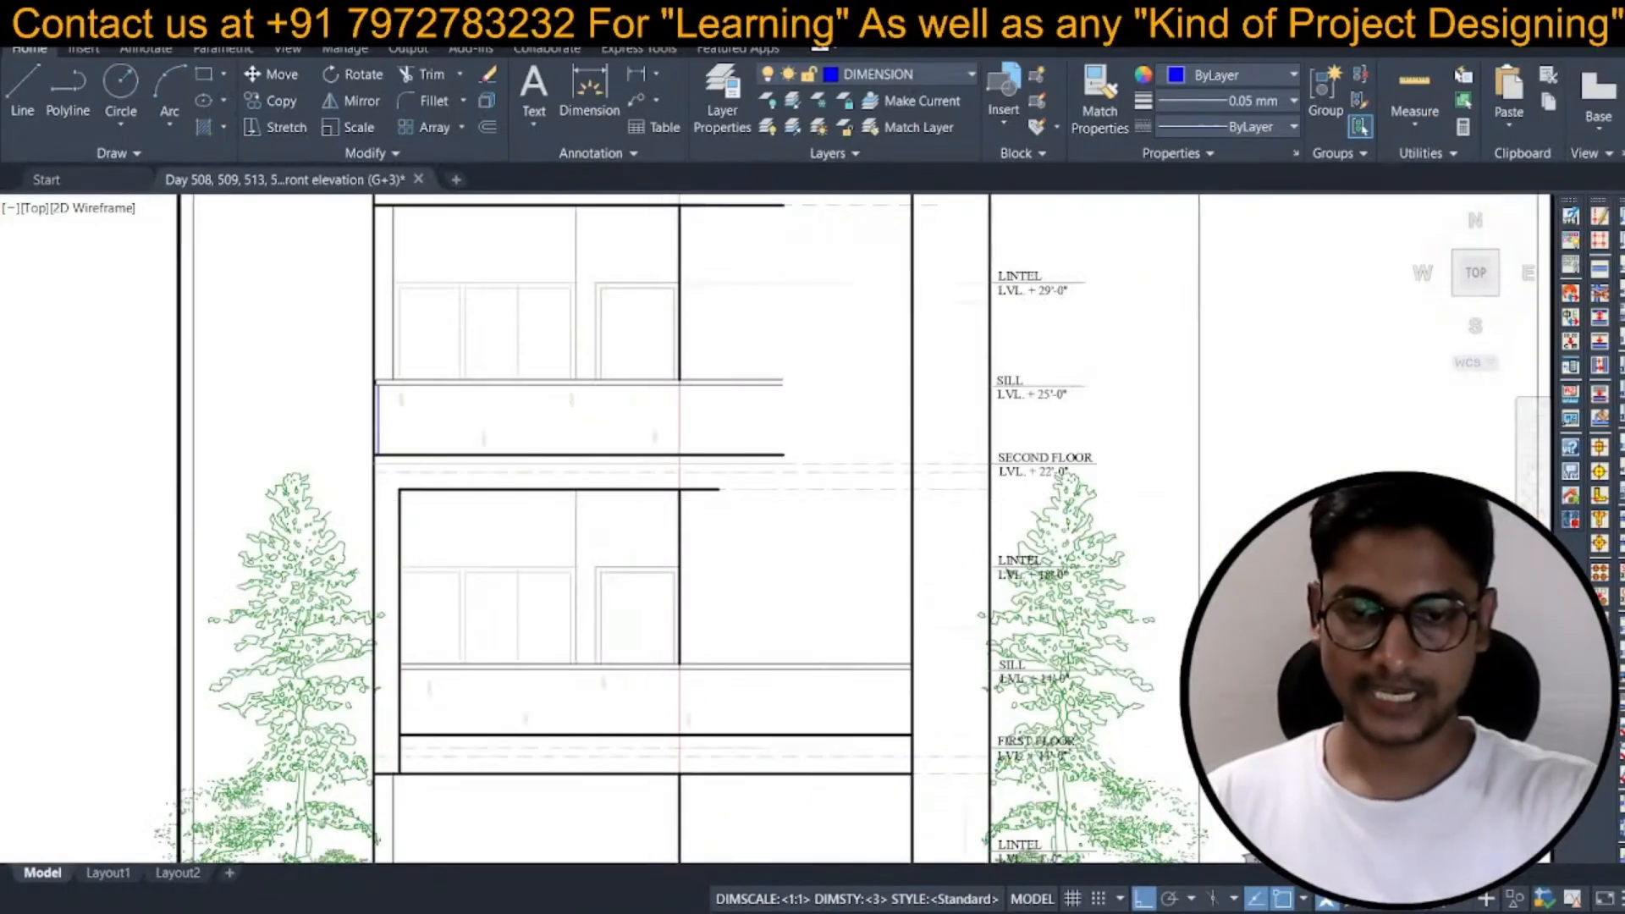
type("o")
key("Return")
type("6")
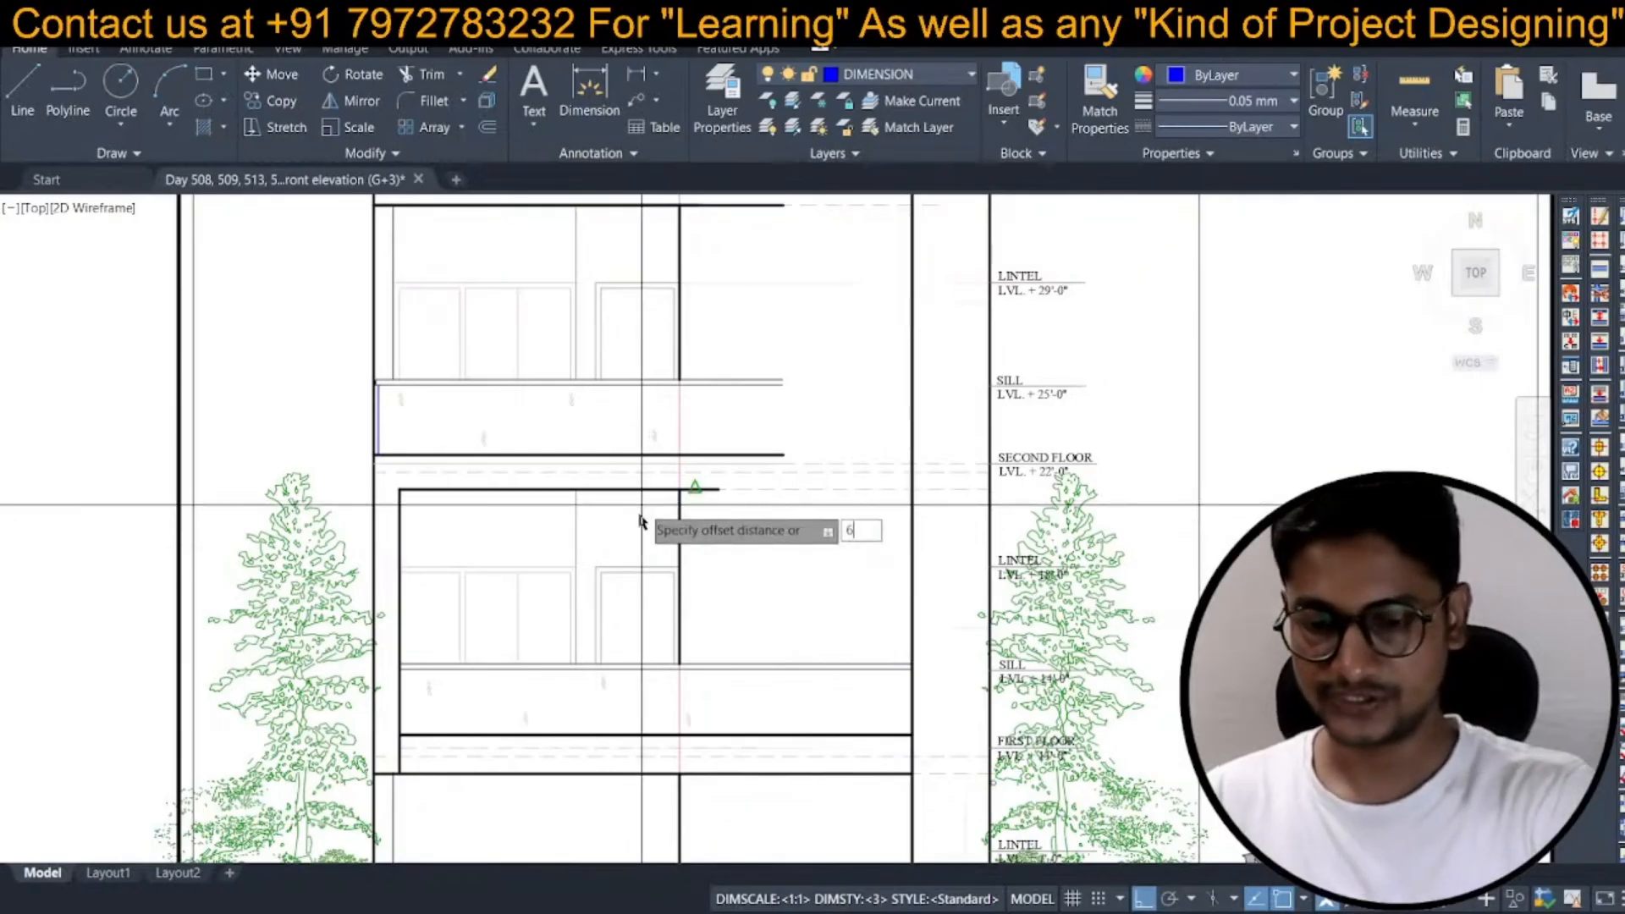
key("Return")
left_click(655, 490)
left_click(641, 543)
key("Escape")
Trim the middle wall line out of the gap between the two slab lines above the first-floor windows.
scroll(660, 525, "down", 5)
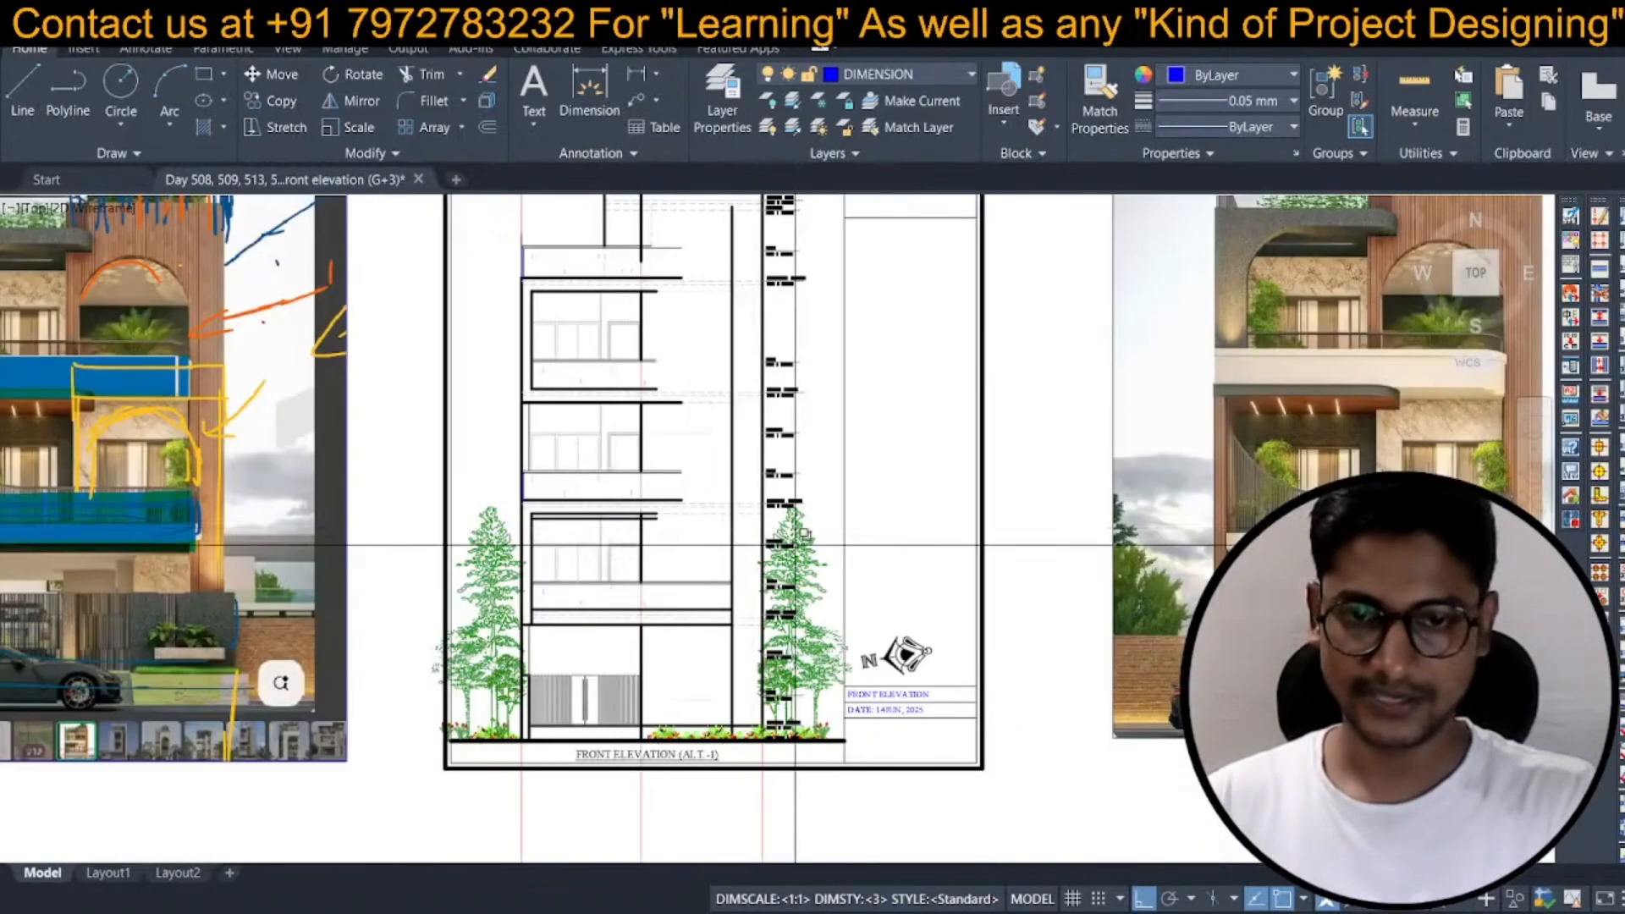
mouse_move(656, 546)
middle_mouse_down()
mouse_move(439, 580)
mouse_move(487, 534)
middle_mouse_up()
scroll(488, 533, "up", 4)
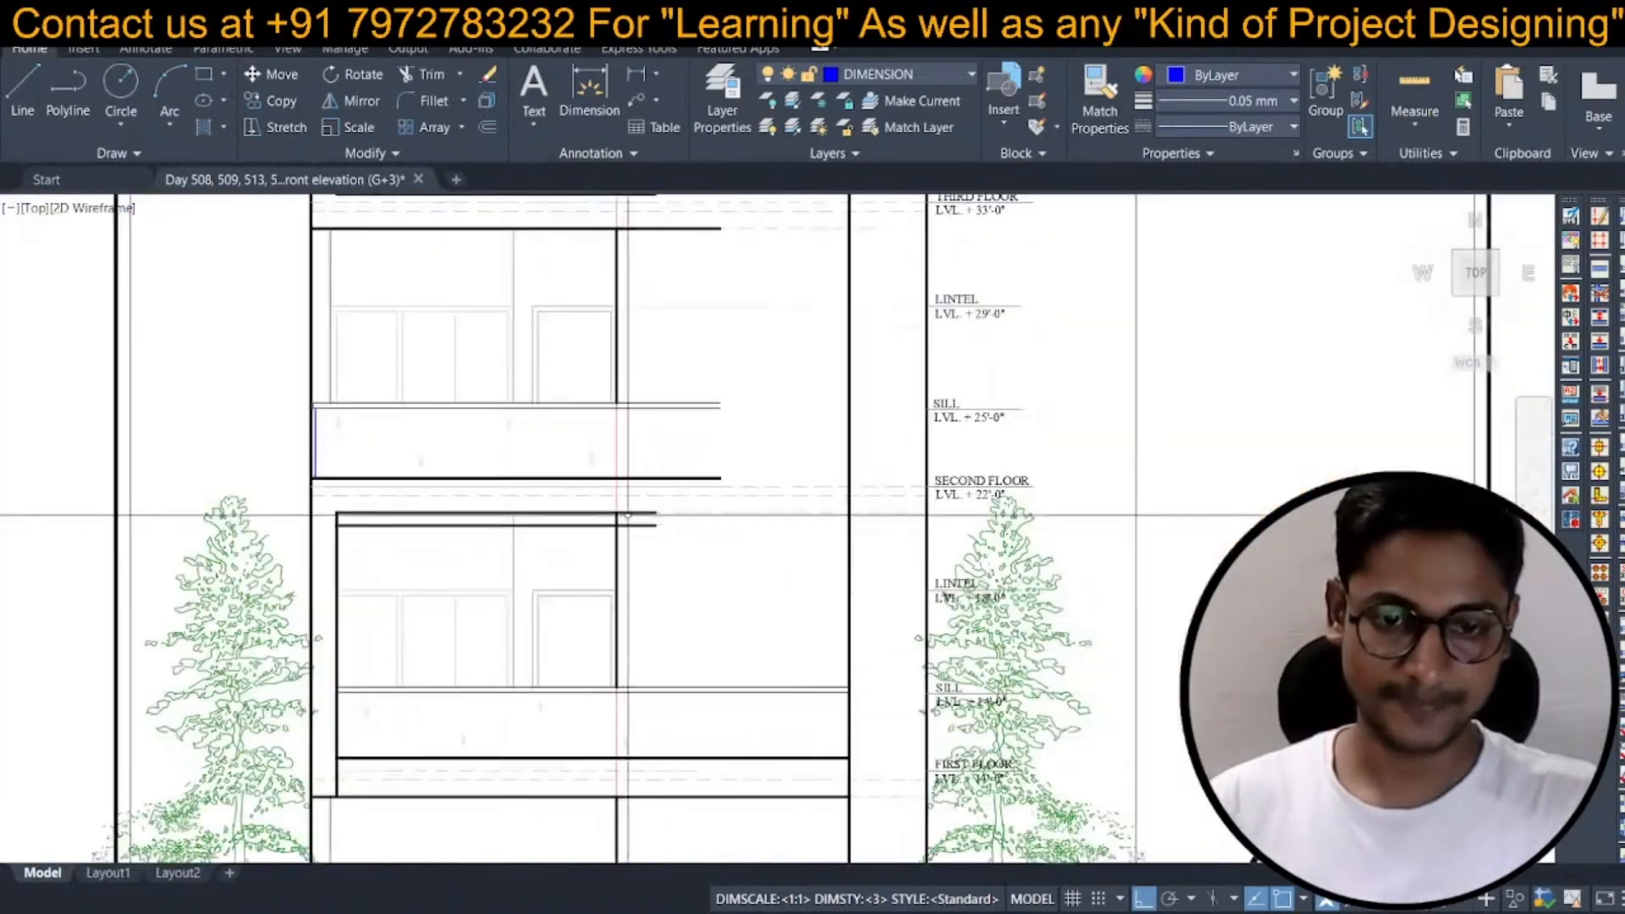
scroll(615, 528, "up", 2)
left_click(619, 515)
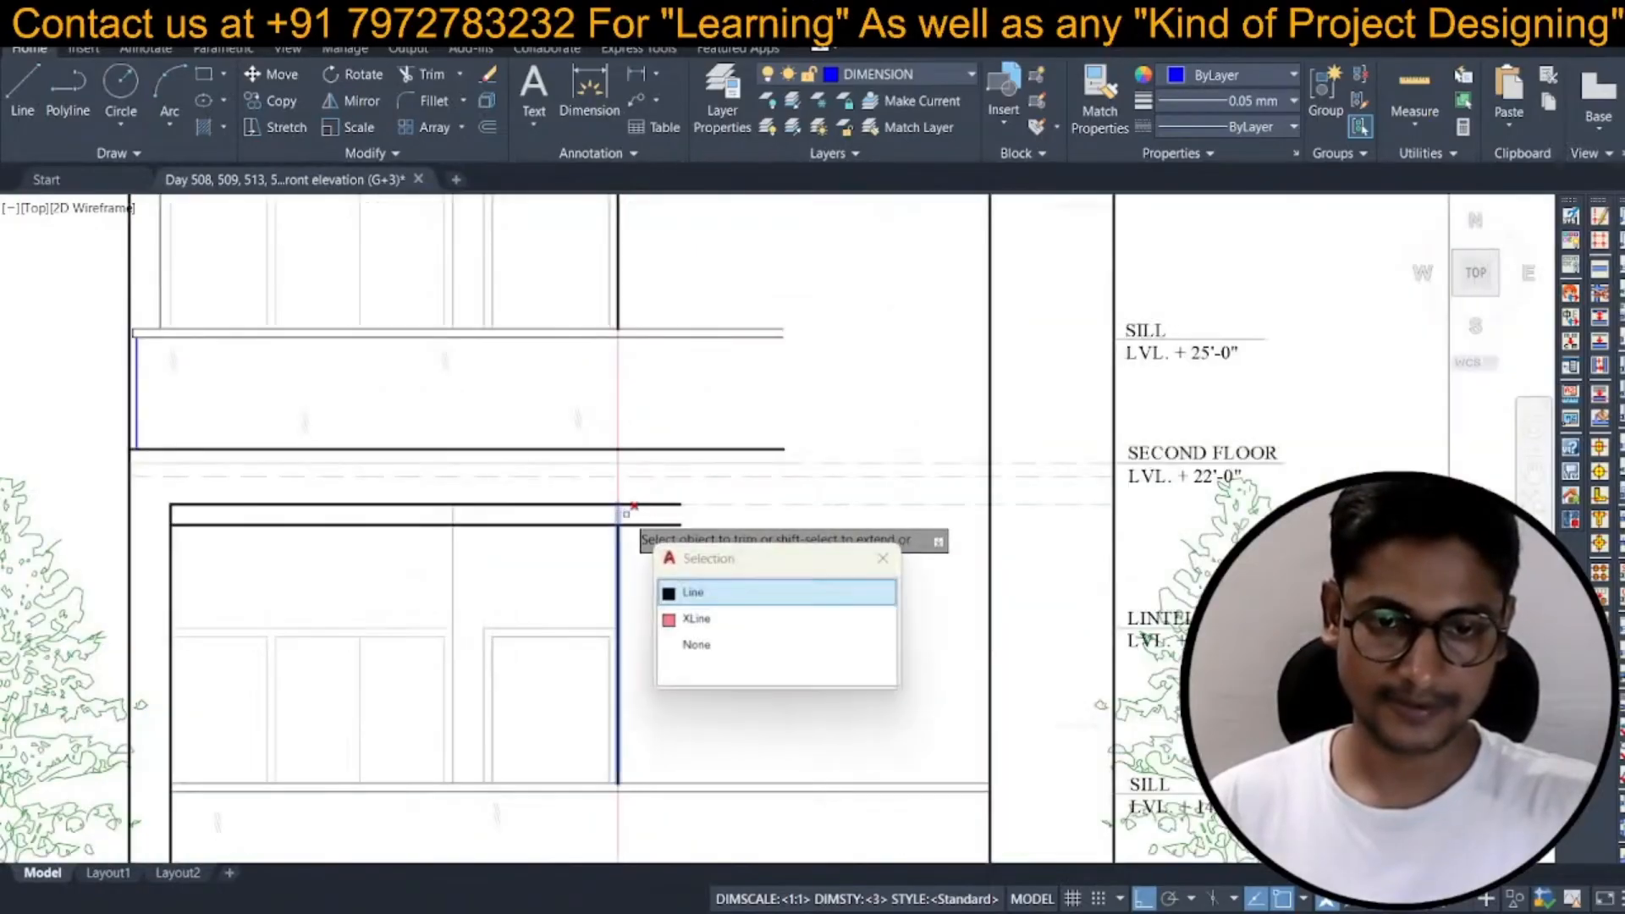
key("Return")
key("Return")
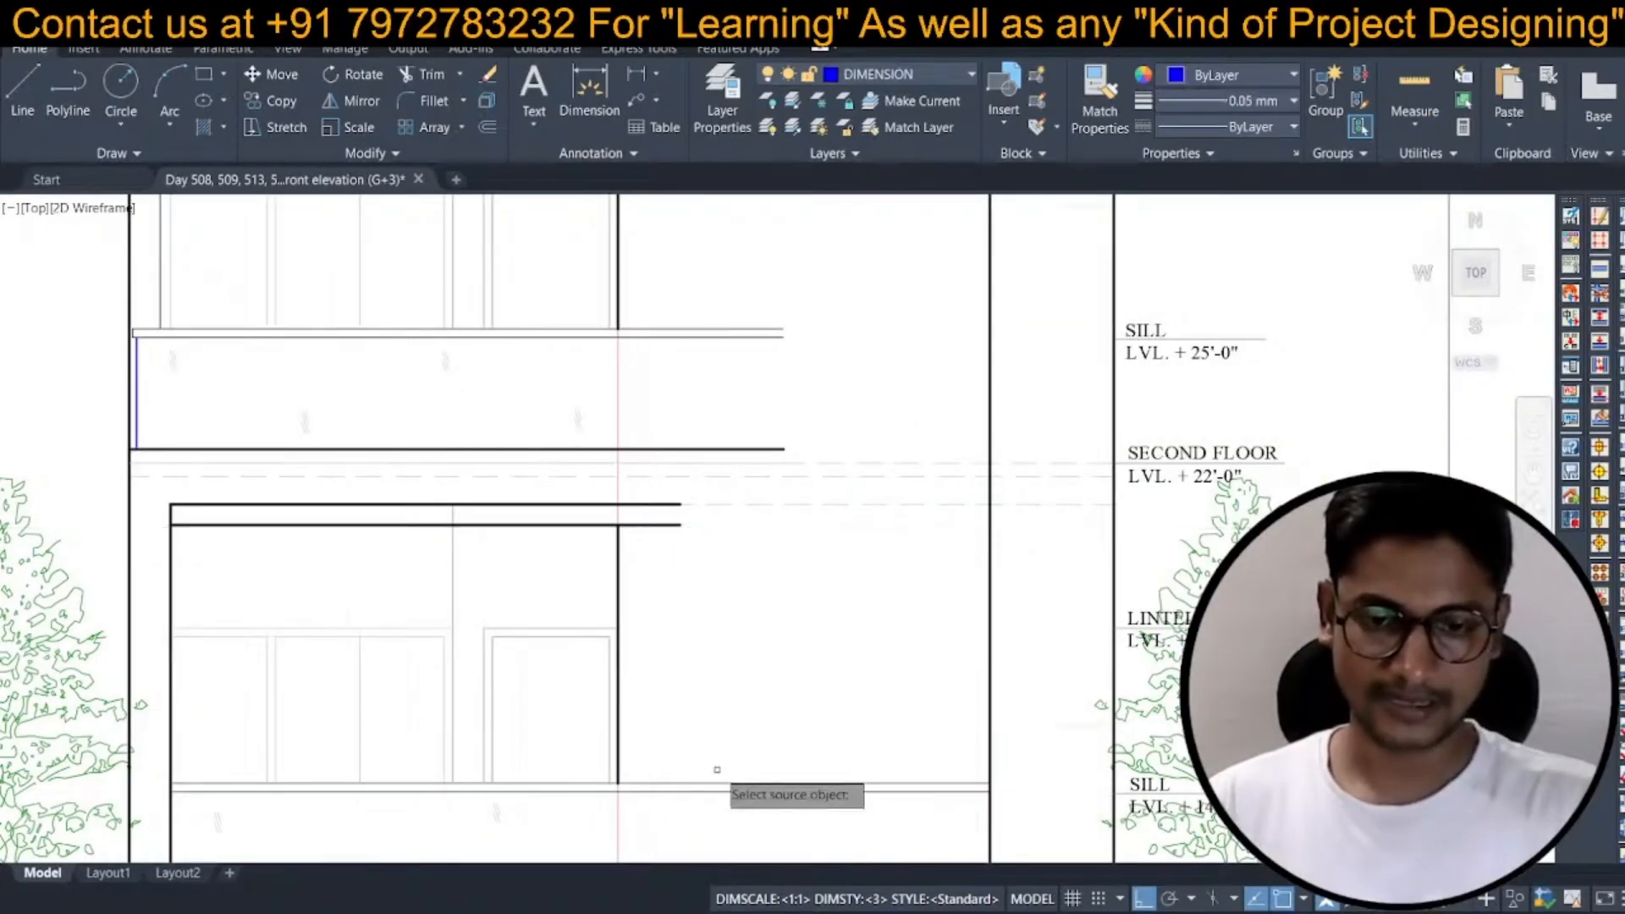
Match the lower slab line above the first-floor windows to the properties of the thin first-floor sill line.
left_click(719, 784)
left_click(649, 525)
key("Return")
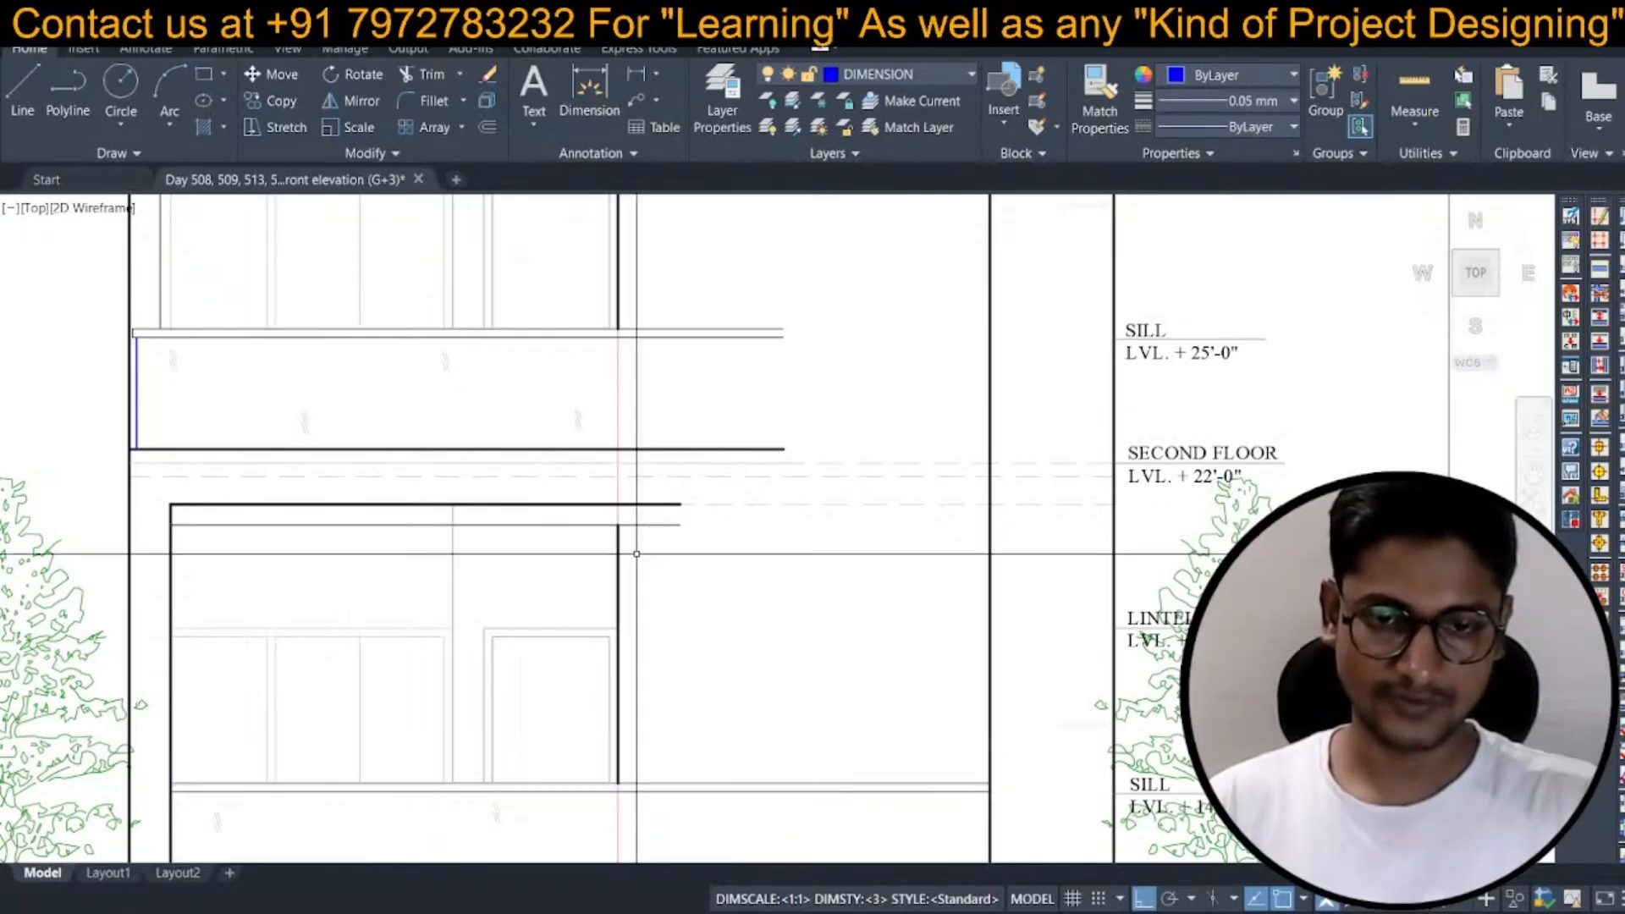
Compare the elevation's first- and second-floor slab edges with the reference render beside the sheet.
scroll(657, 557, "down", 4)
middle_click_drag(625, 573, 603, 579)
scroll(603, 578, "down", 2)
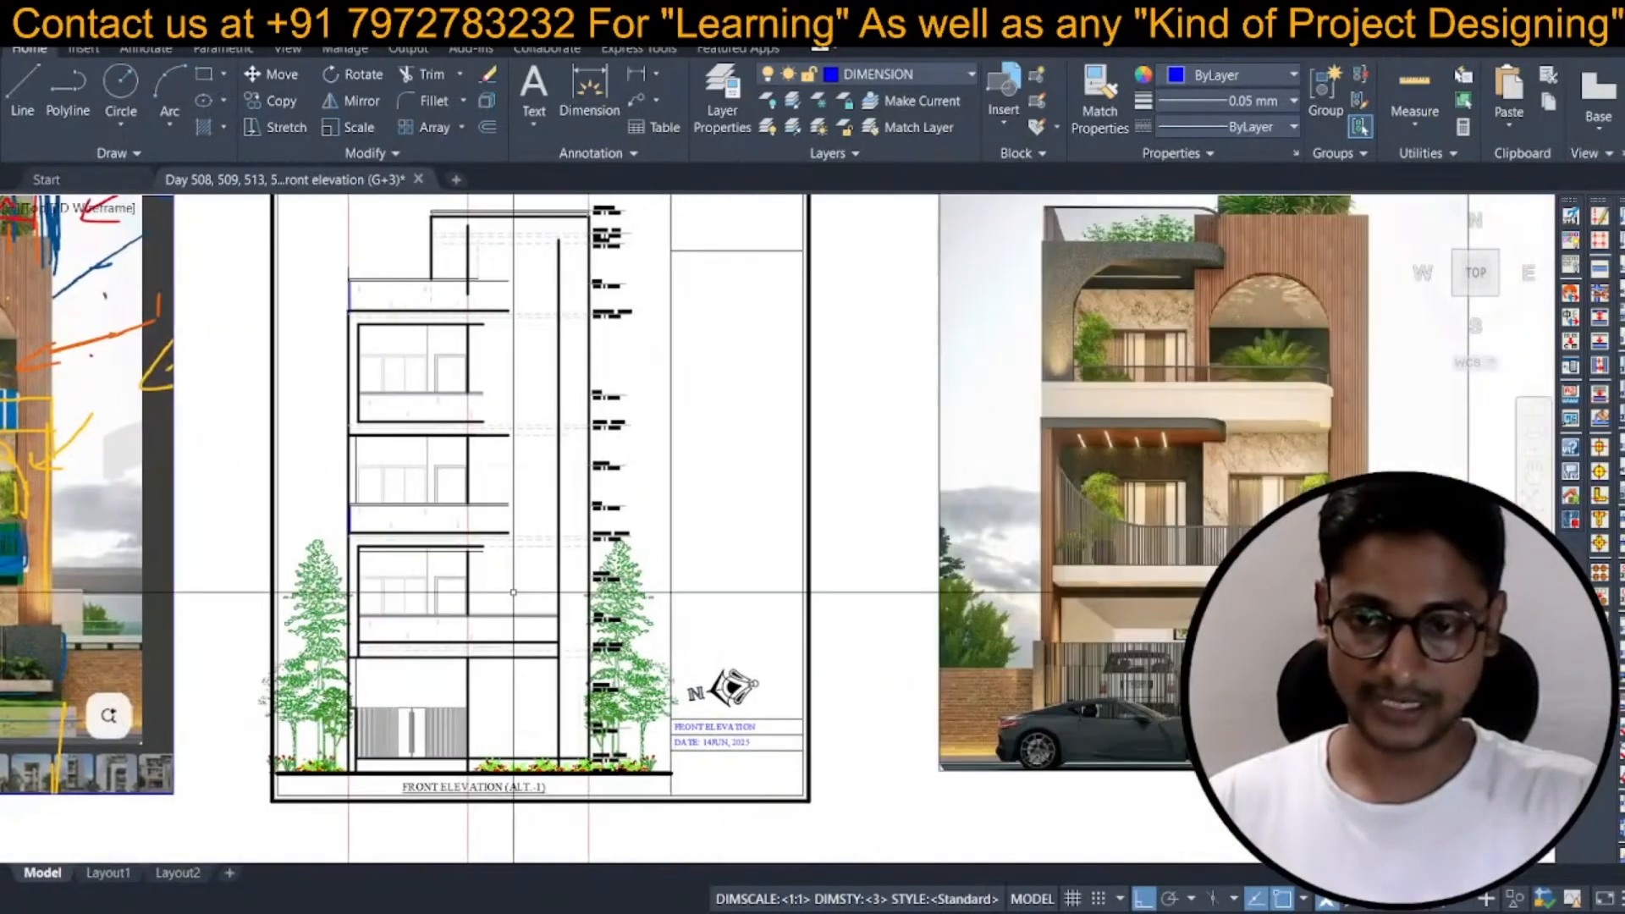
middle_click_drag(525, 584, 569, 584)
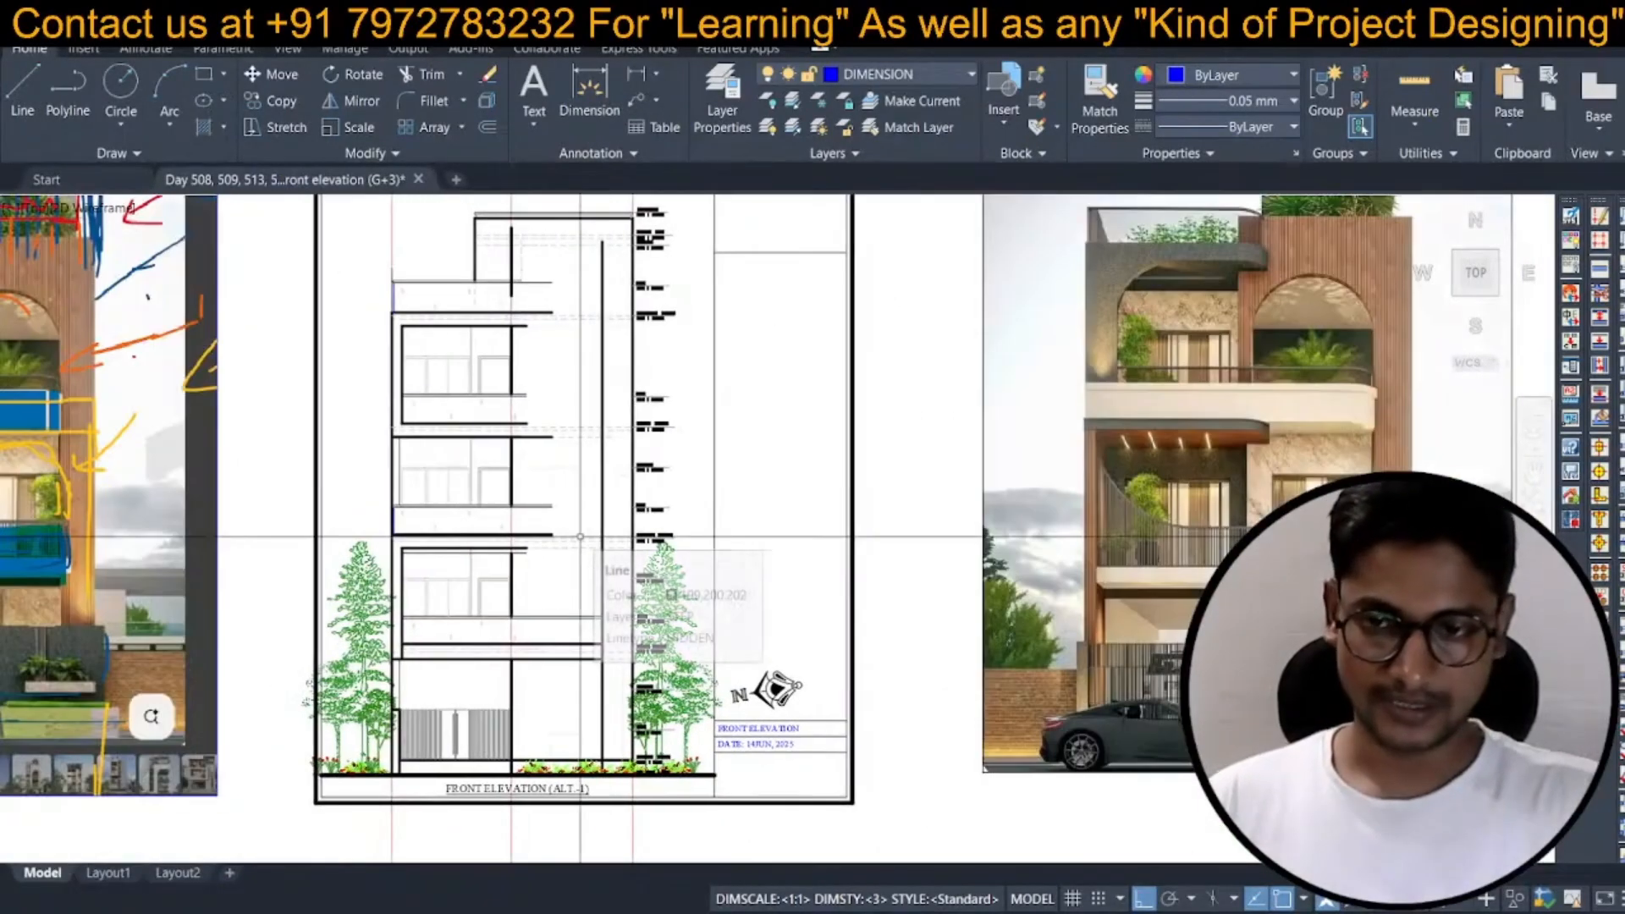
middle_click_drag(811, 531, 730, 527)
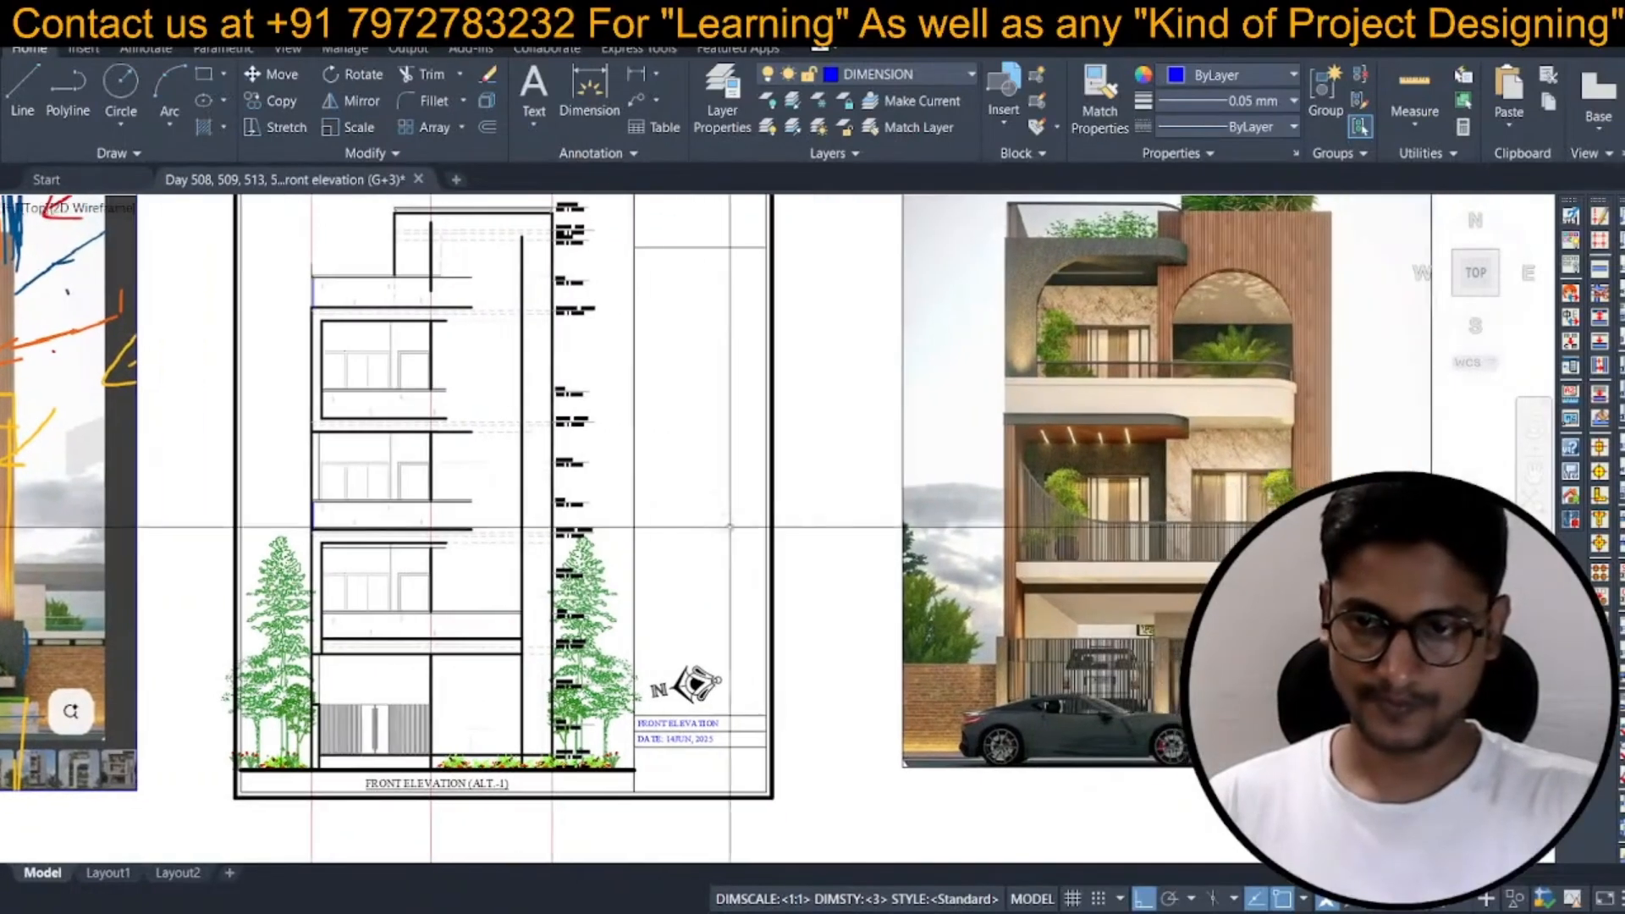
scroll(1071, 471, "down", 5)
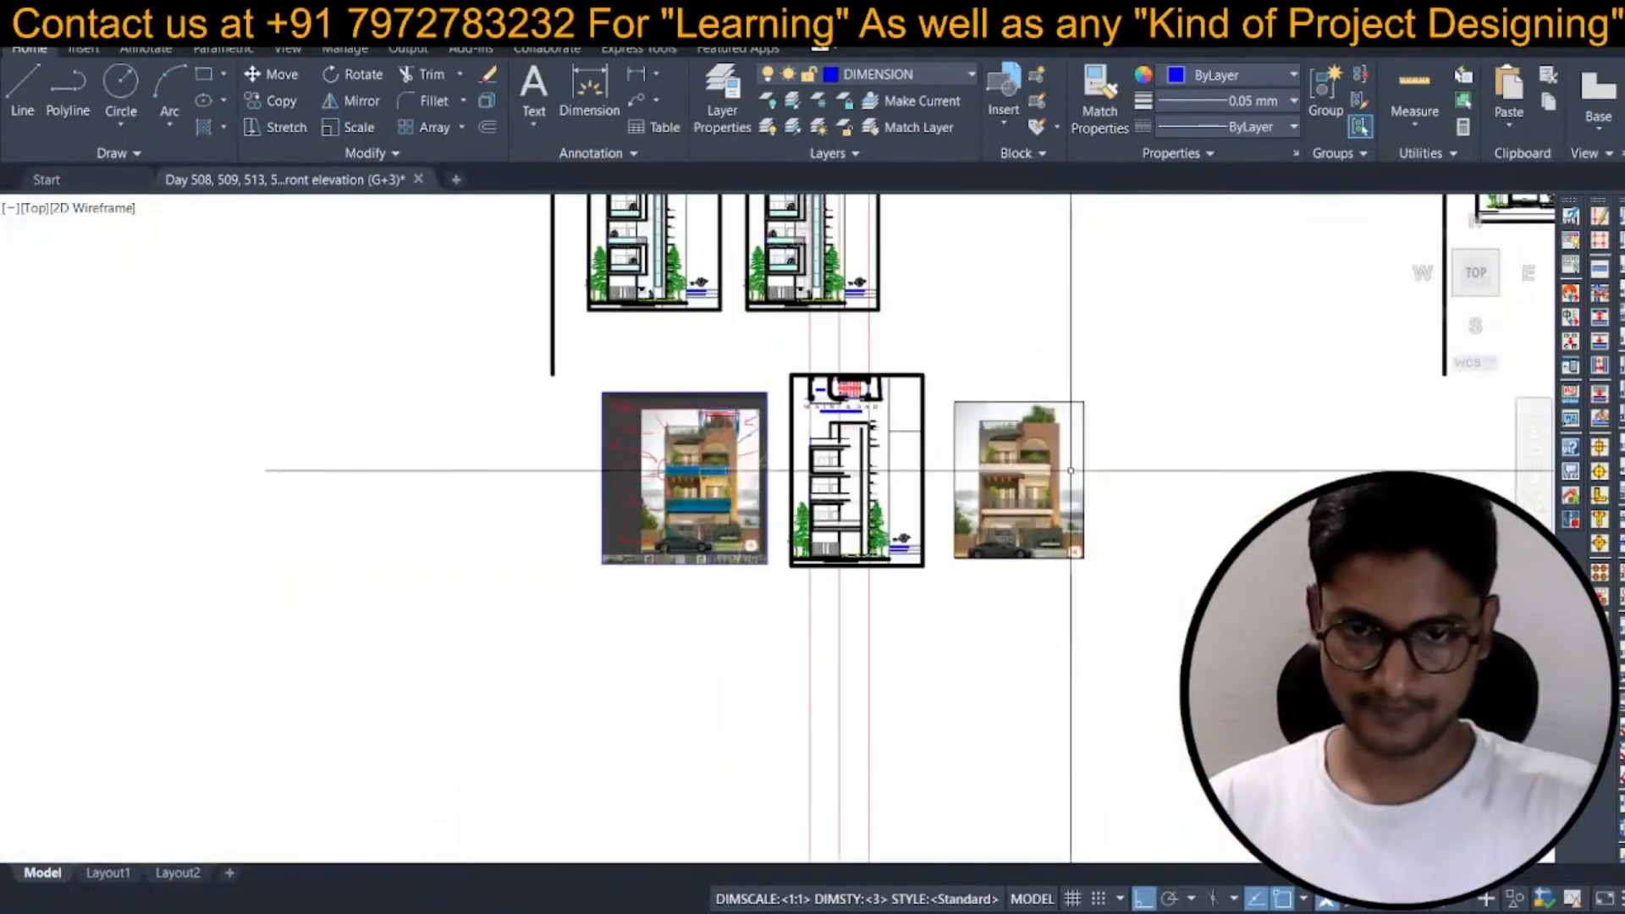
scroll(812, 480, "up", 3)
middle_click_drag(813, 477, 734, 477)
scroll(898, 524, "up", 1)
middle_click_drag(897, 524, 782, 514)
scroll(782, 519, "down", 2)
Extend the second floor's slab and sill lines and the bold line above the first-floor windows to the inner vertical line near the elevation's right edge.
scroll(782, 518, "up", 4)
type("ex")
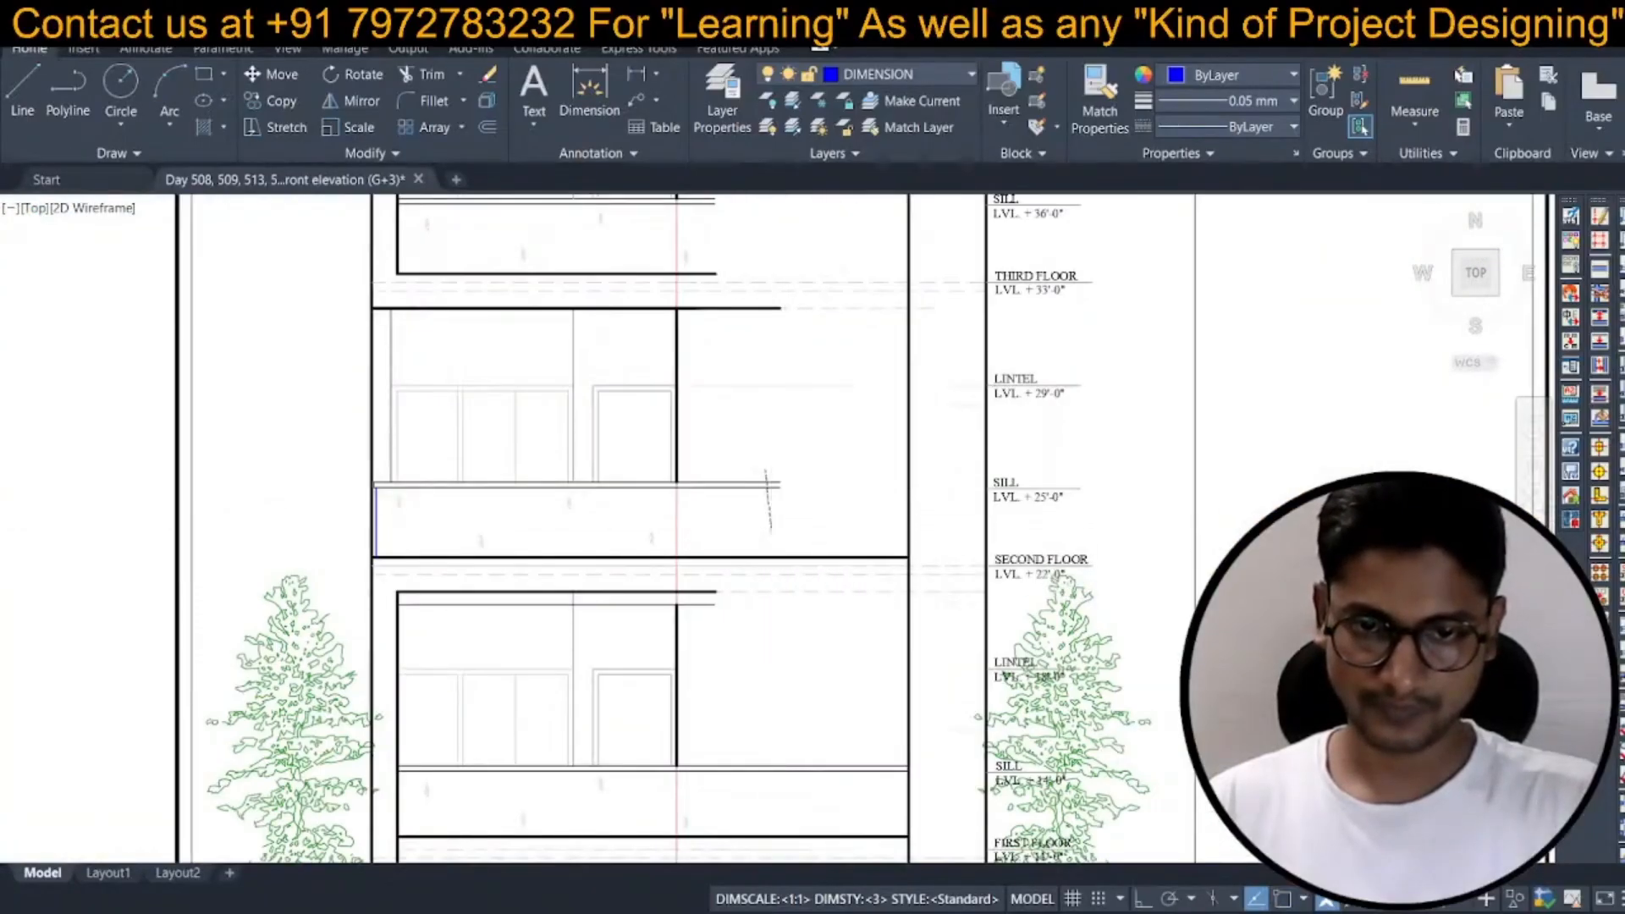
scroll(711, 595, "up", 2)
left_click(711, 595)
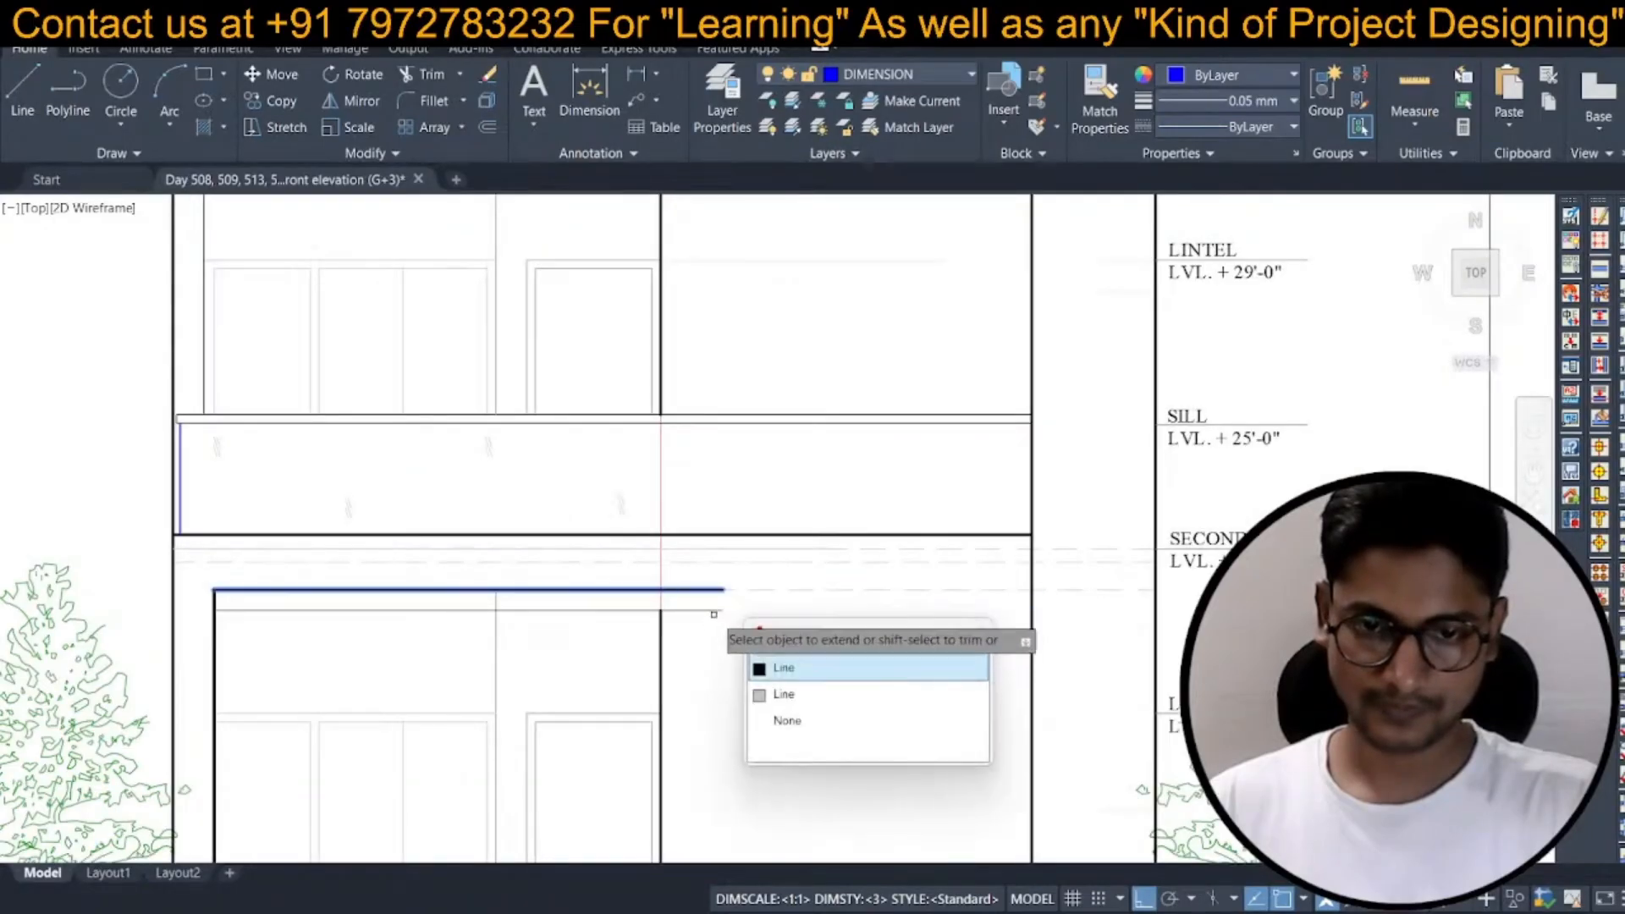
left_click(783, 668)
scroll(827, 592, "down", 2)
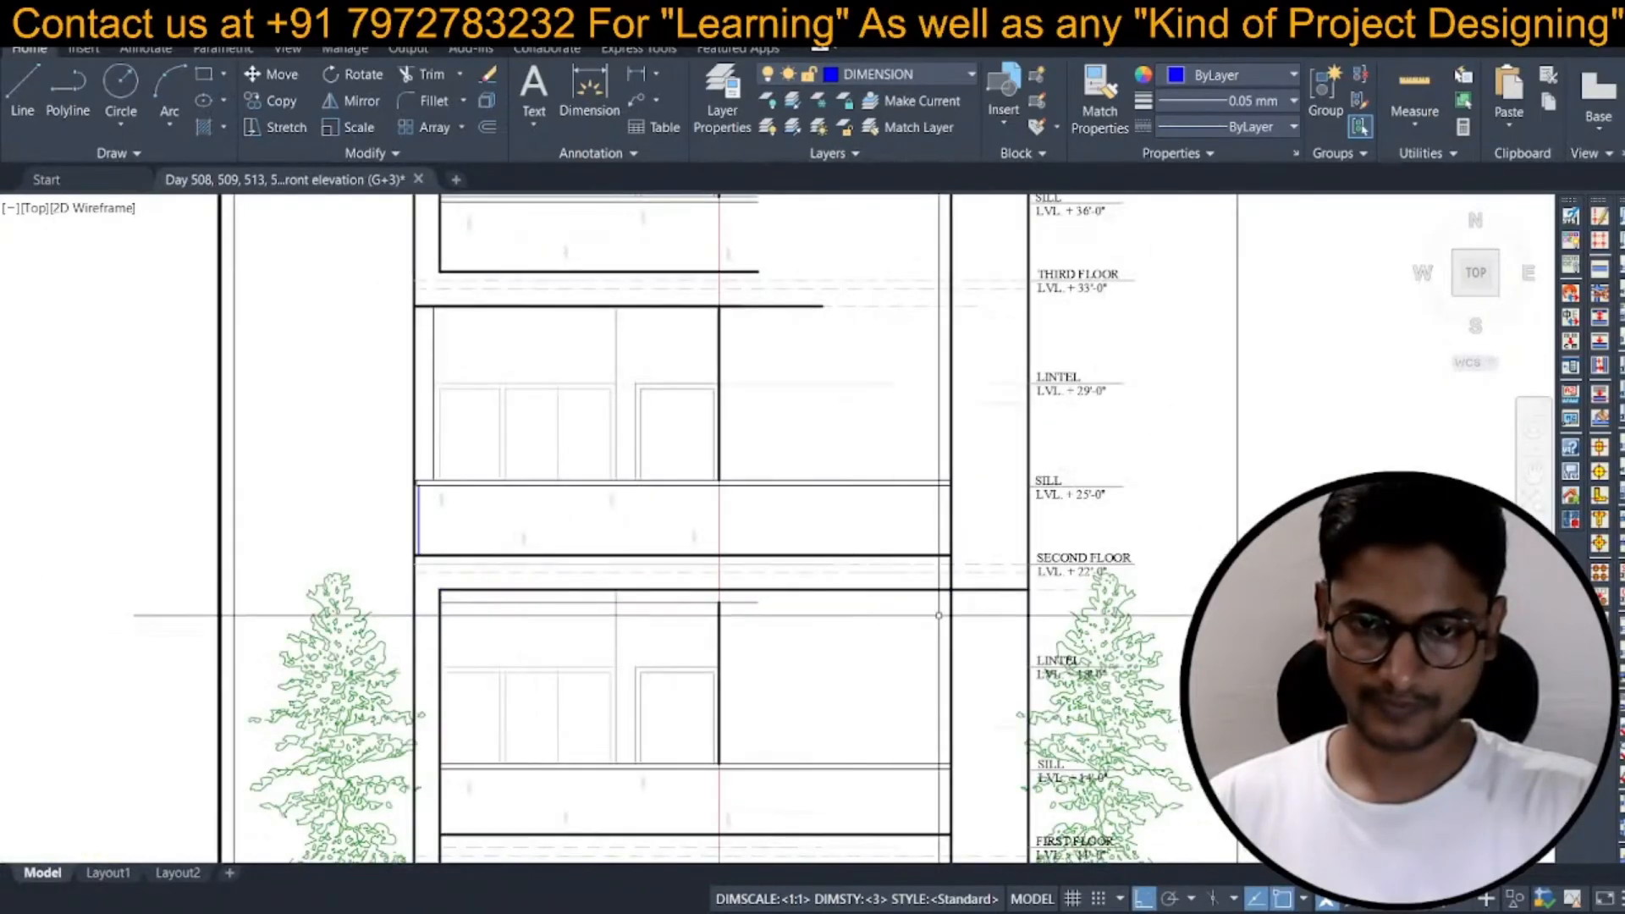
left_click(975, 590)
left_click(1049, 668)
Examine the second-floor balcony band on the elevation against the annotated sketch and the reference render.
scroll(1052, 733, "down", 3)
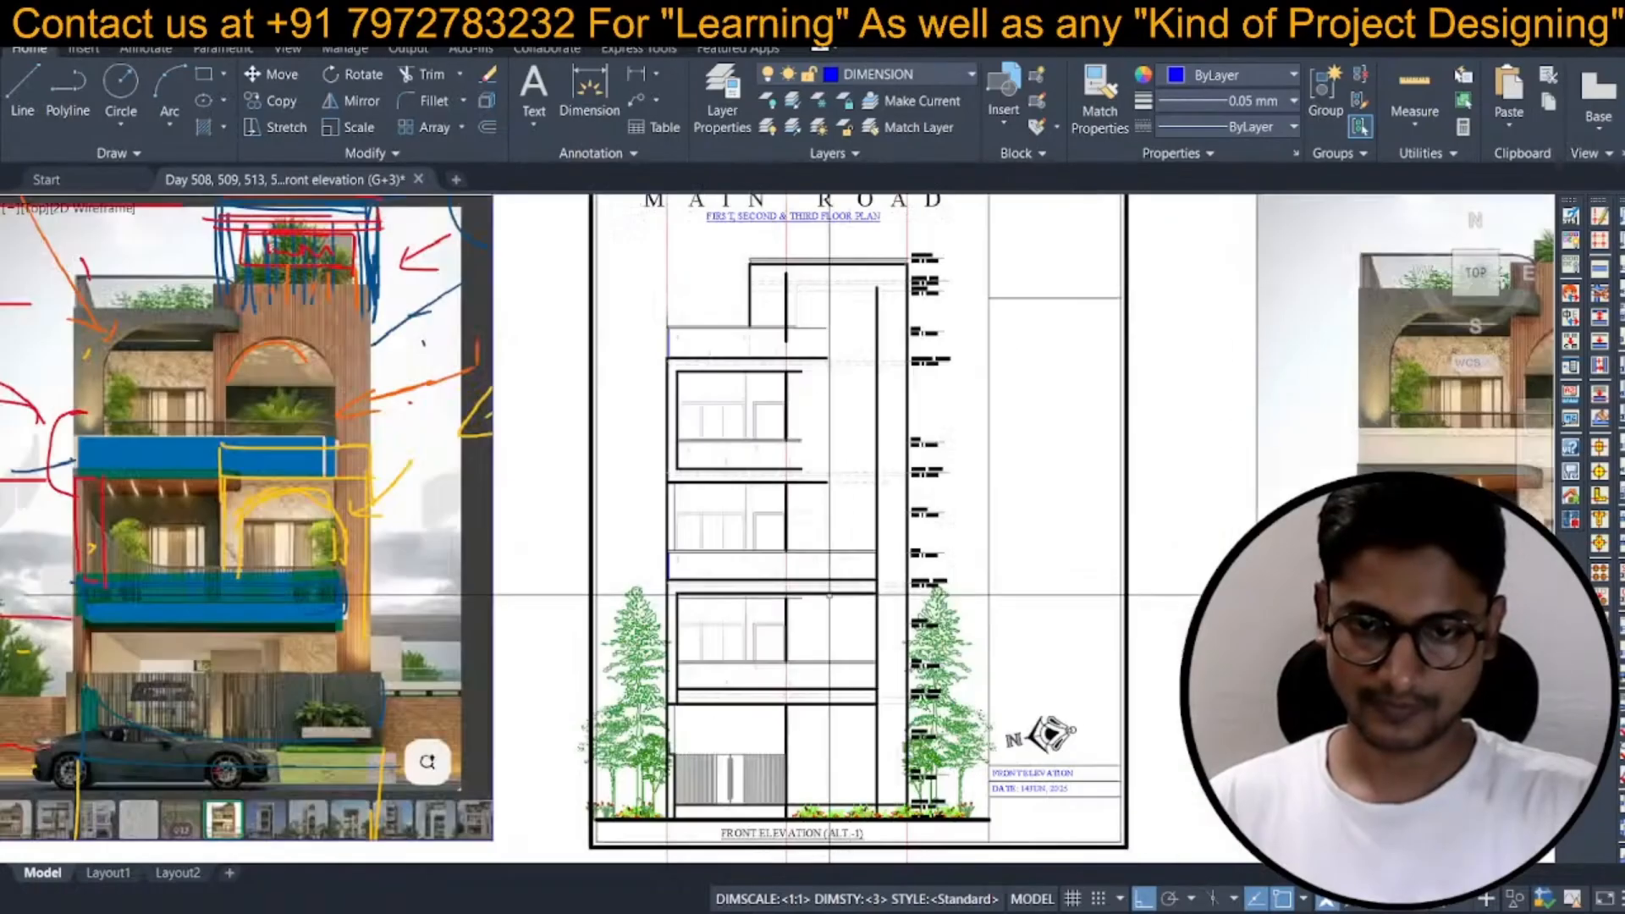
middle_click_drag(1052, 733, 891, 720)
scroll(617, 514, "up", 2)
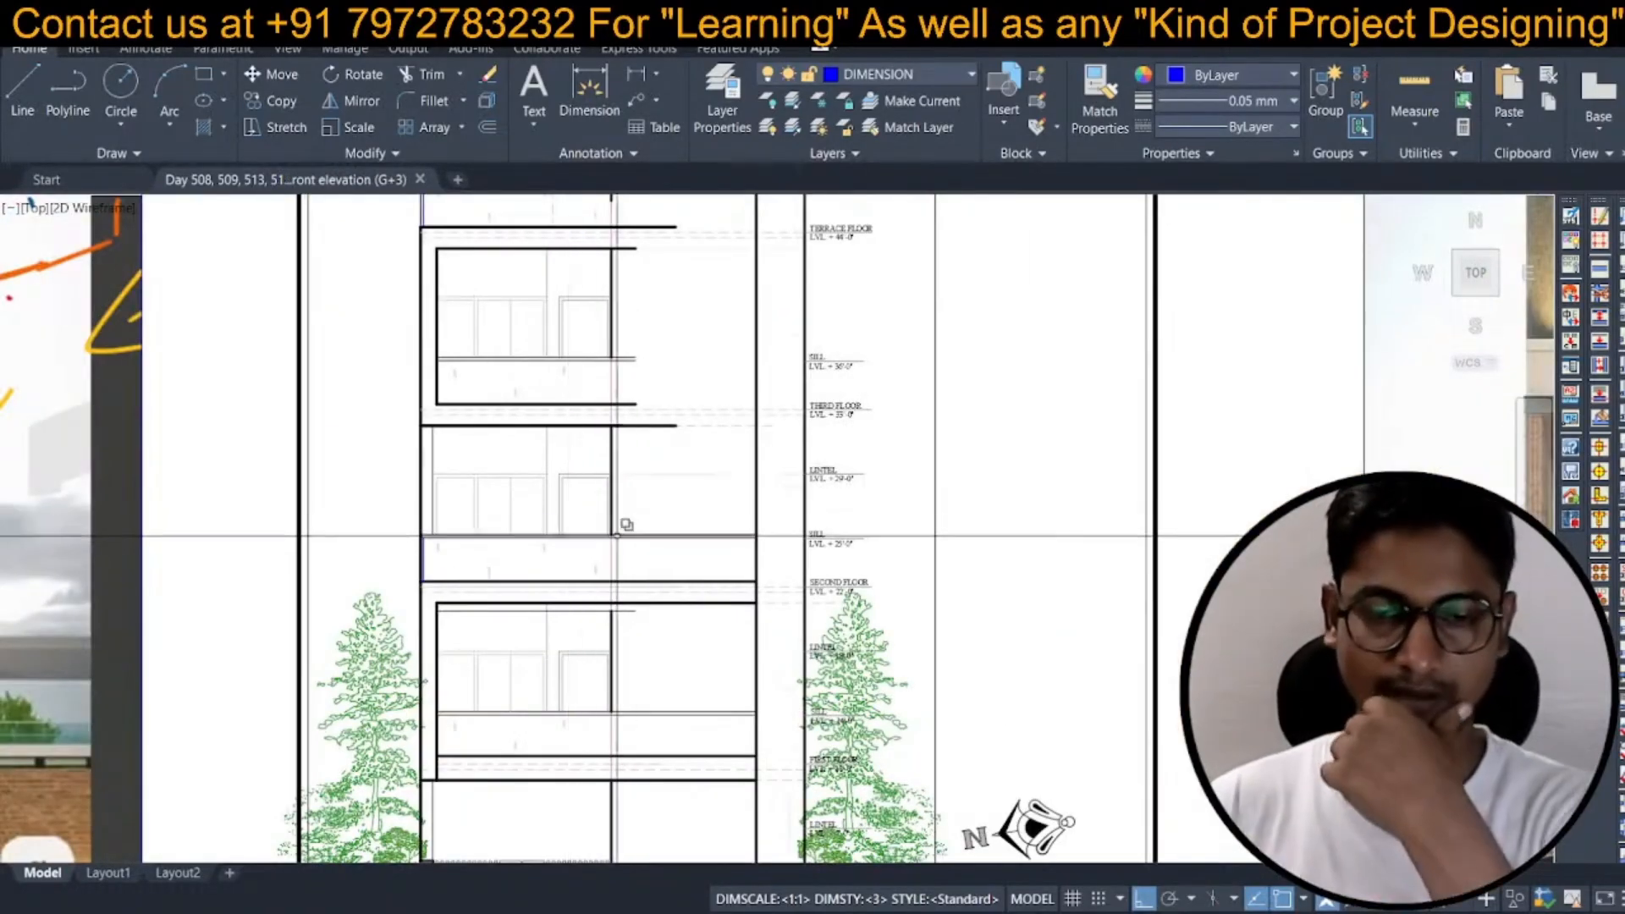
scroll(542, 559, "down", 3)
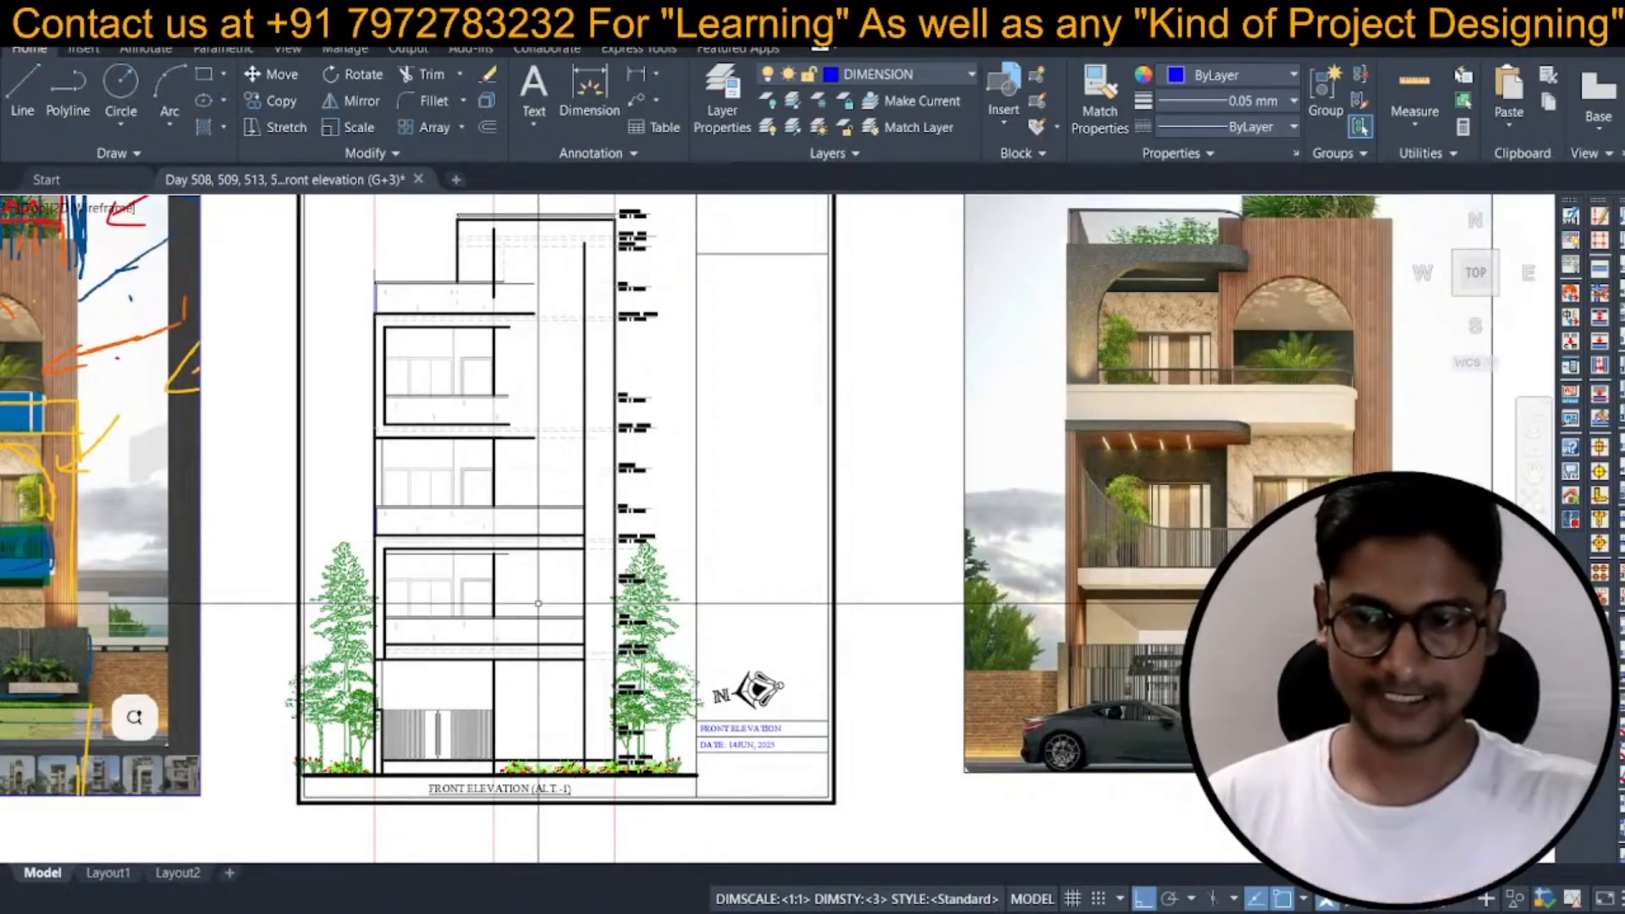
scroll(519, 561, "up", 4)
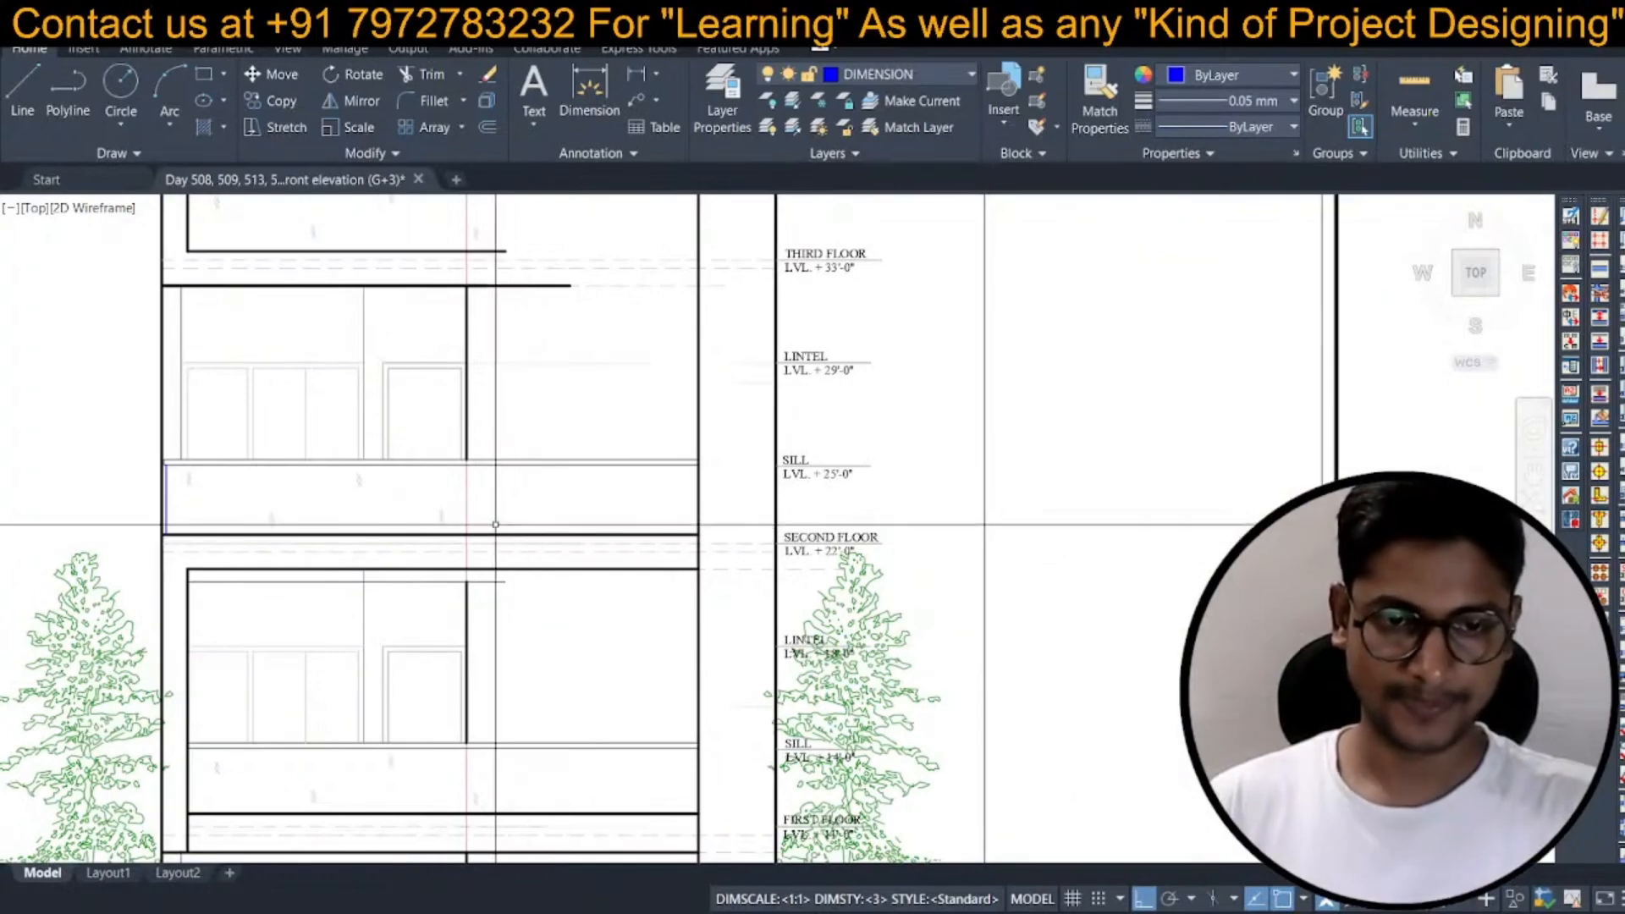
scroll(496, 525, "down", 3)
scroll(352, 579, "up", 1)
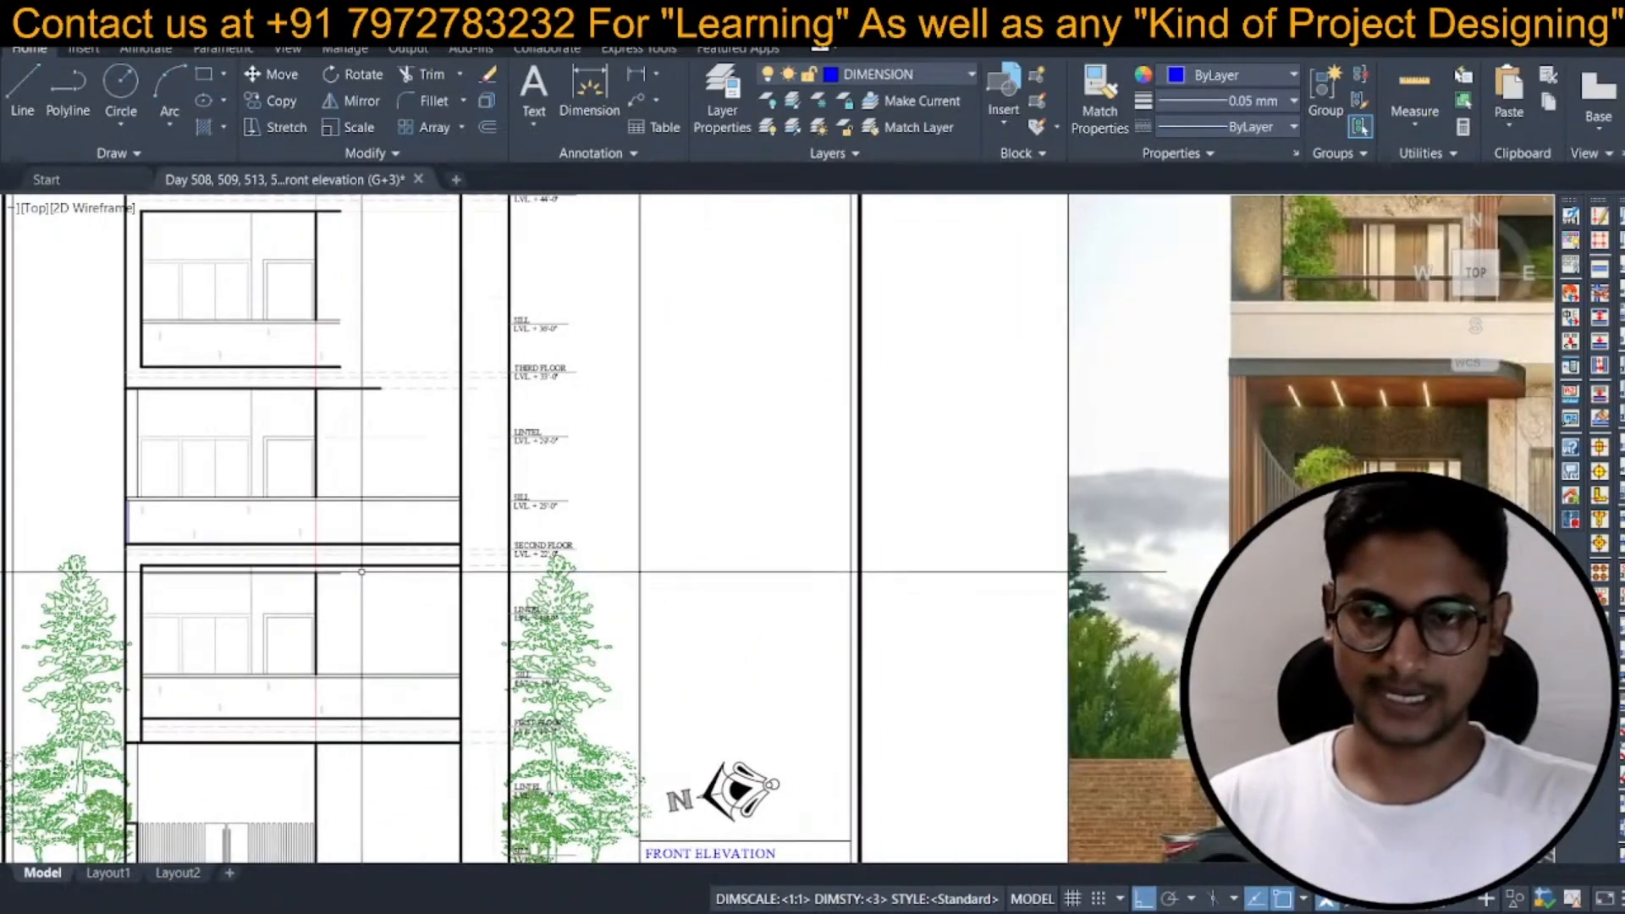
Offset the second-floor sill line downward by 1 foot.
middle_click_drag(362, 567, 366, 562)
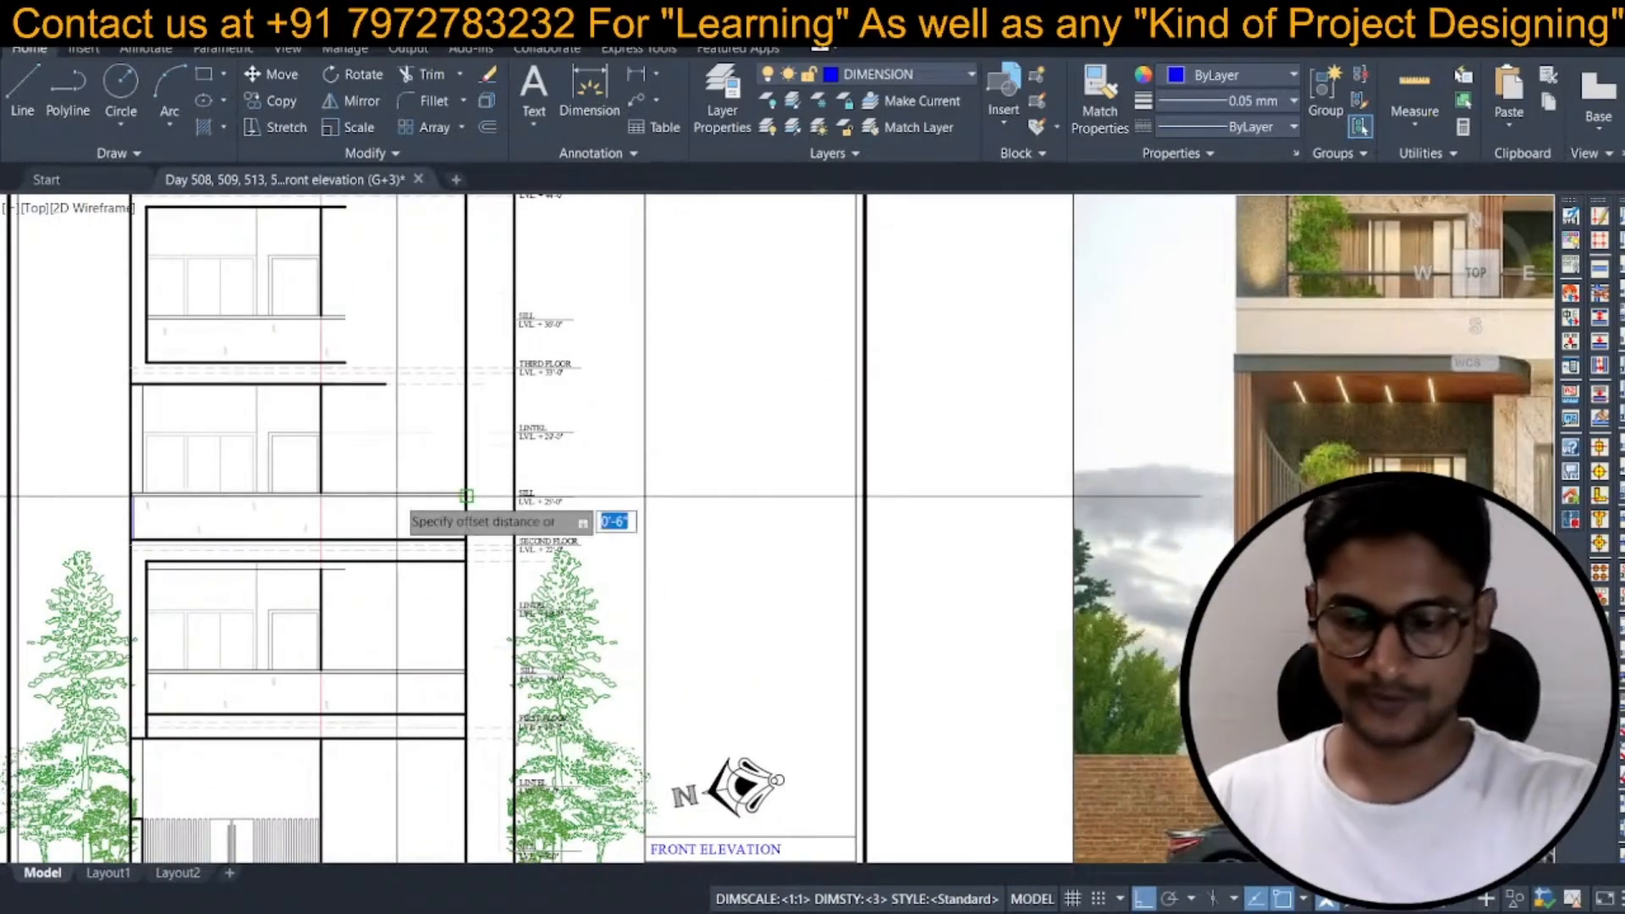
type("1")
scroll(393, 496, "up", 5)
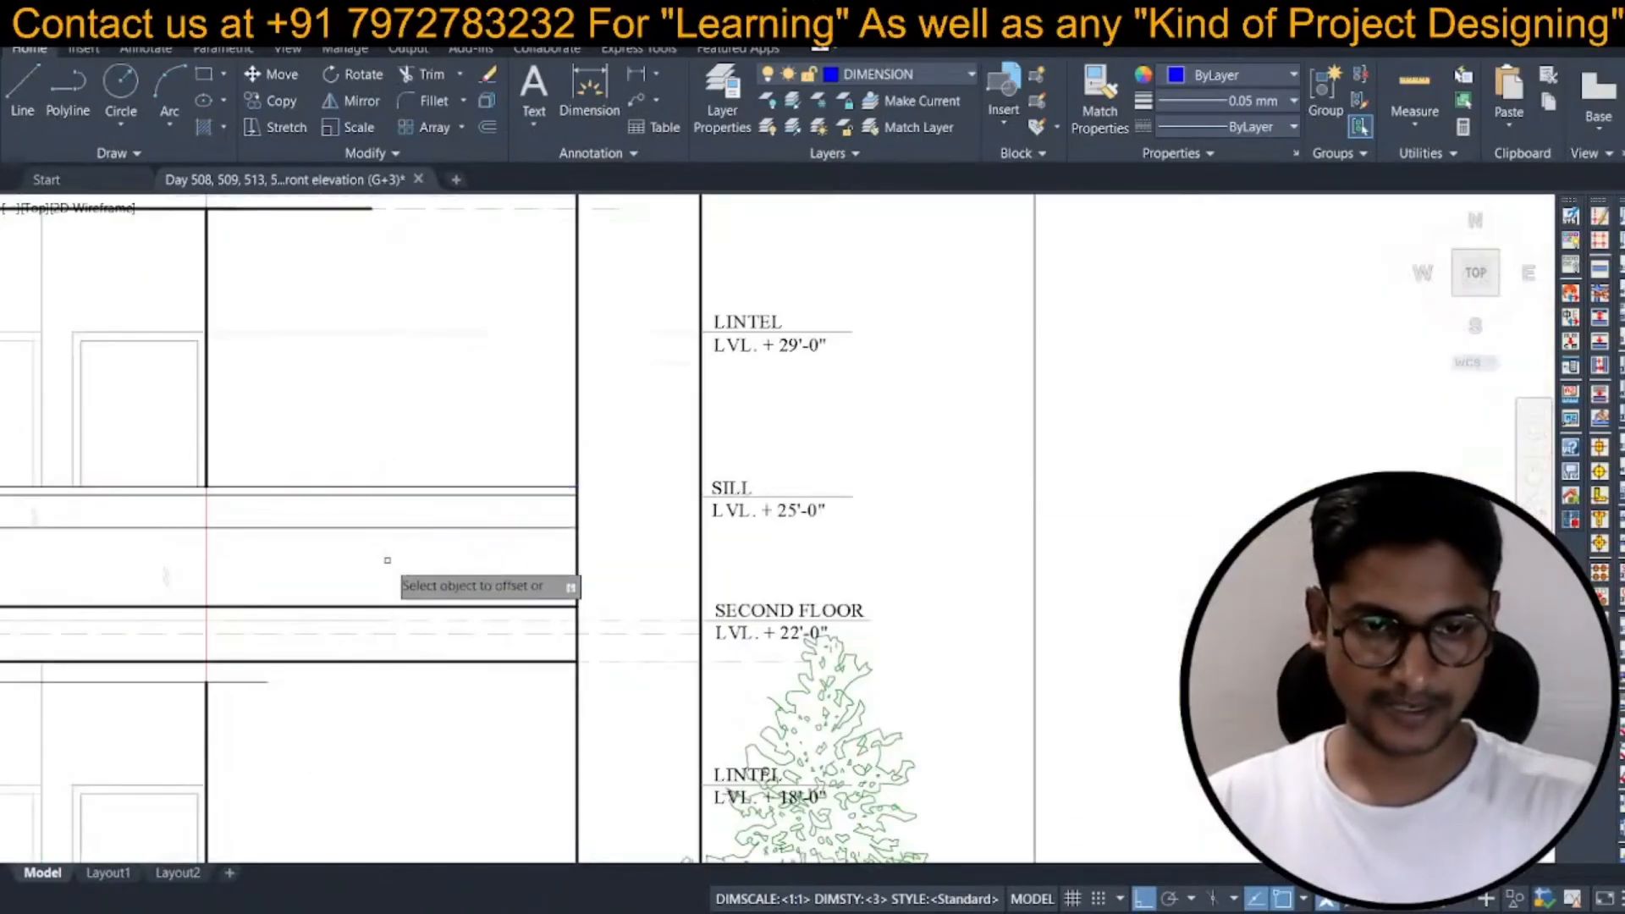
scroll(525, 504, "down", 5)
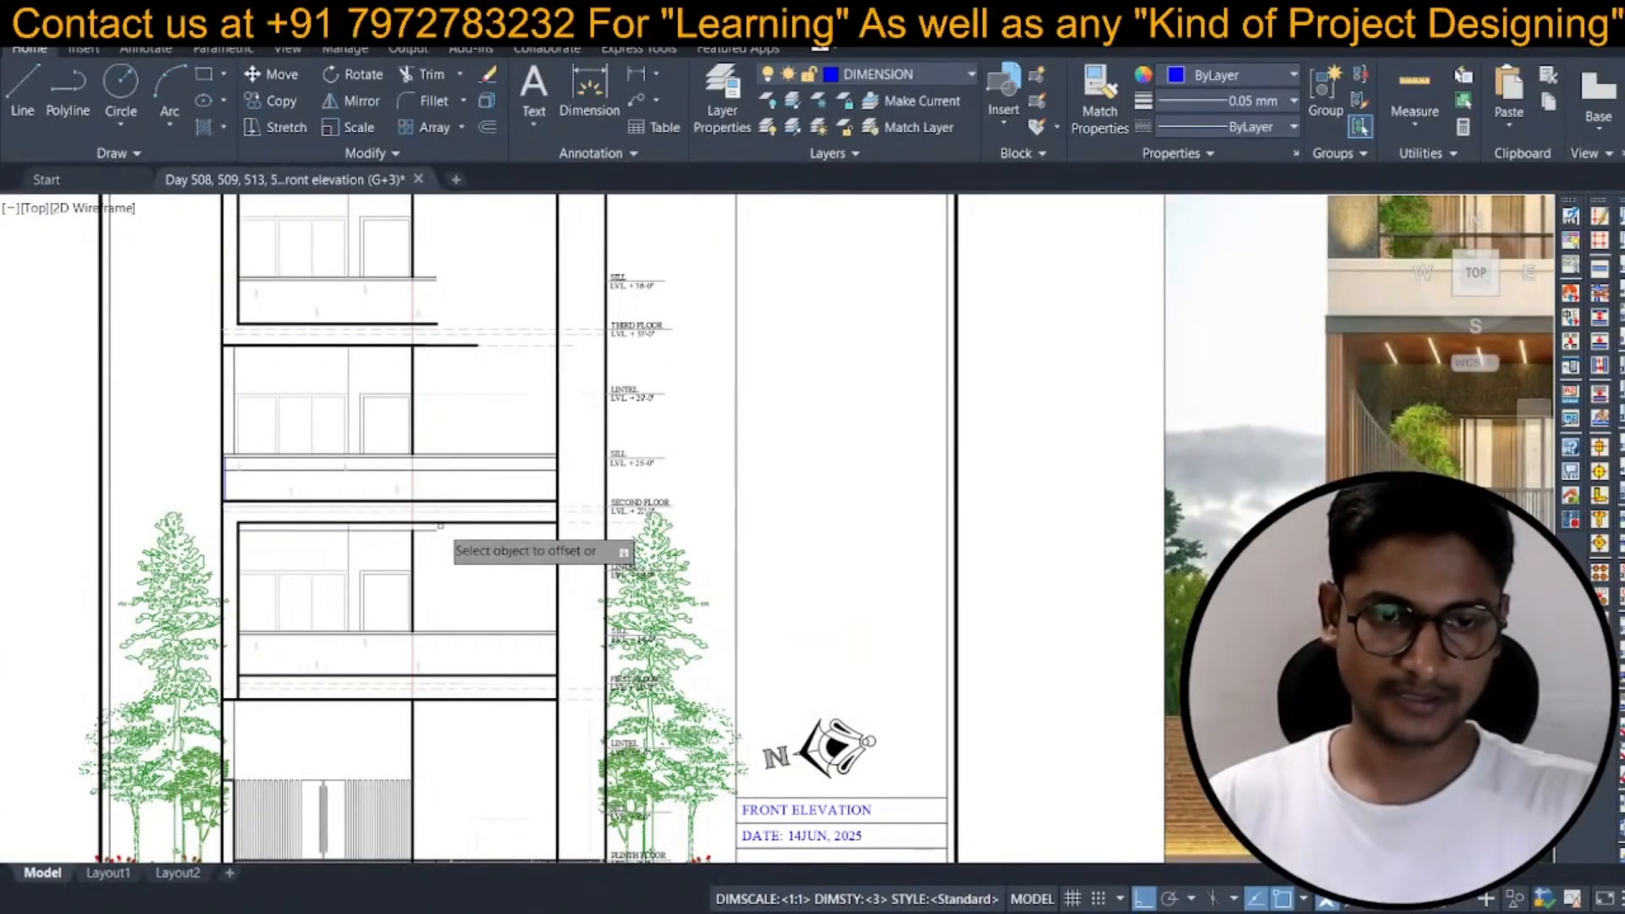
Dimension the vertical height from the bold line above the first floor to the new offset line on the second-floor balcony.
left_click(638, 76)
scroll(616, 438, "up", 5)
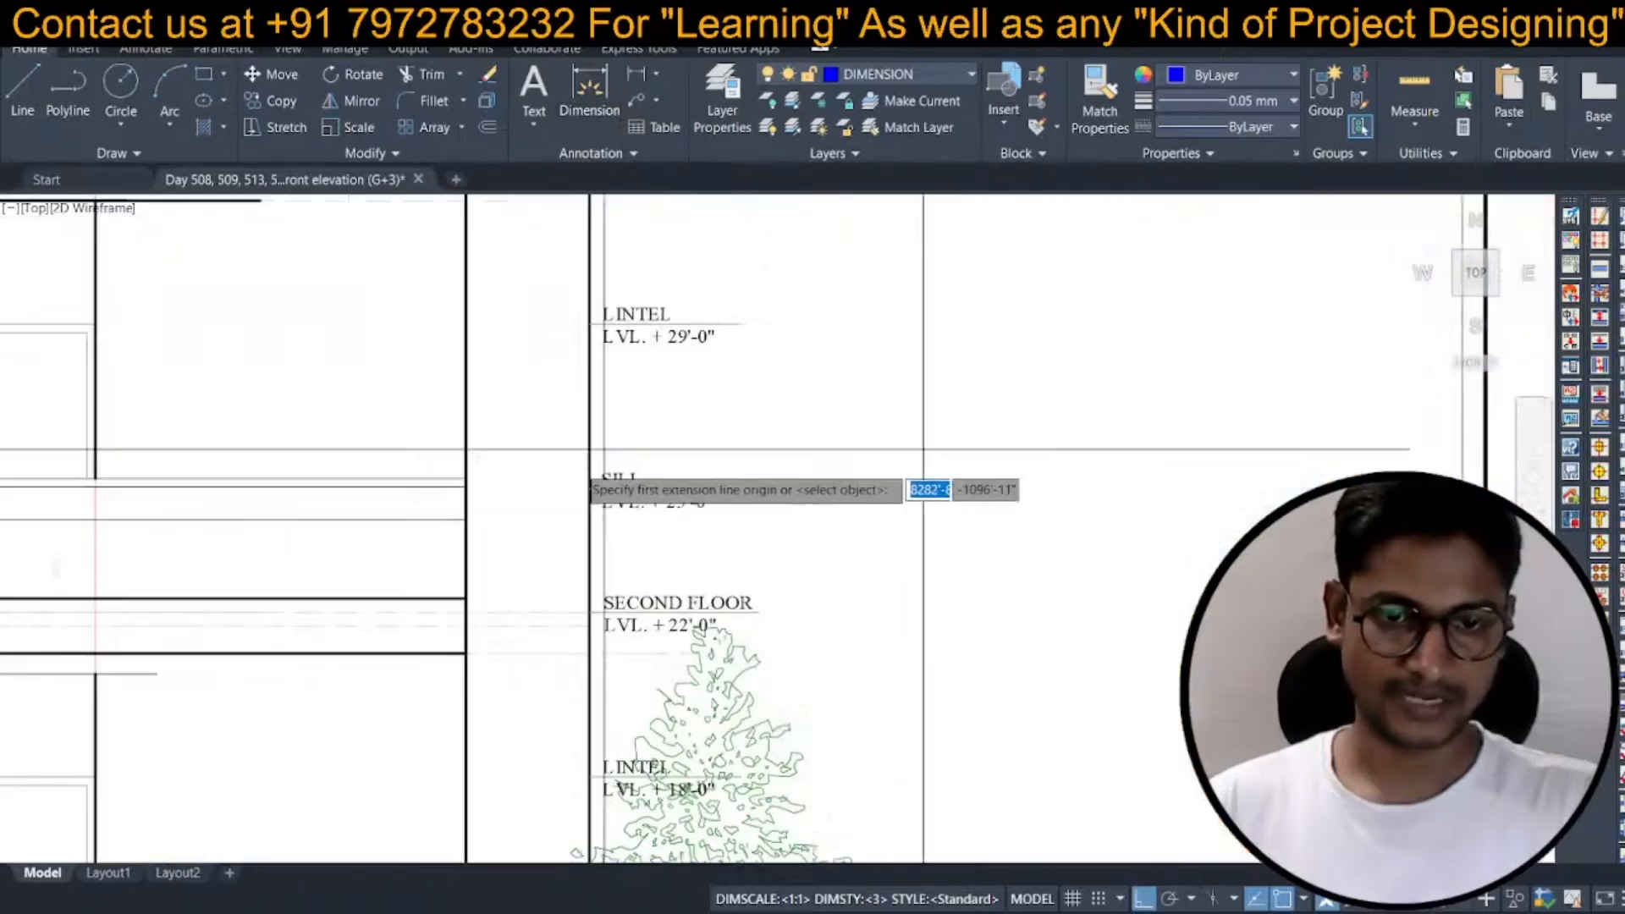
left_click(466, 652)
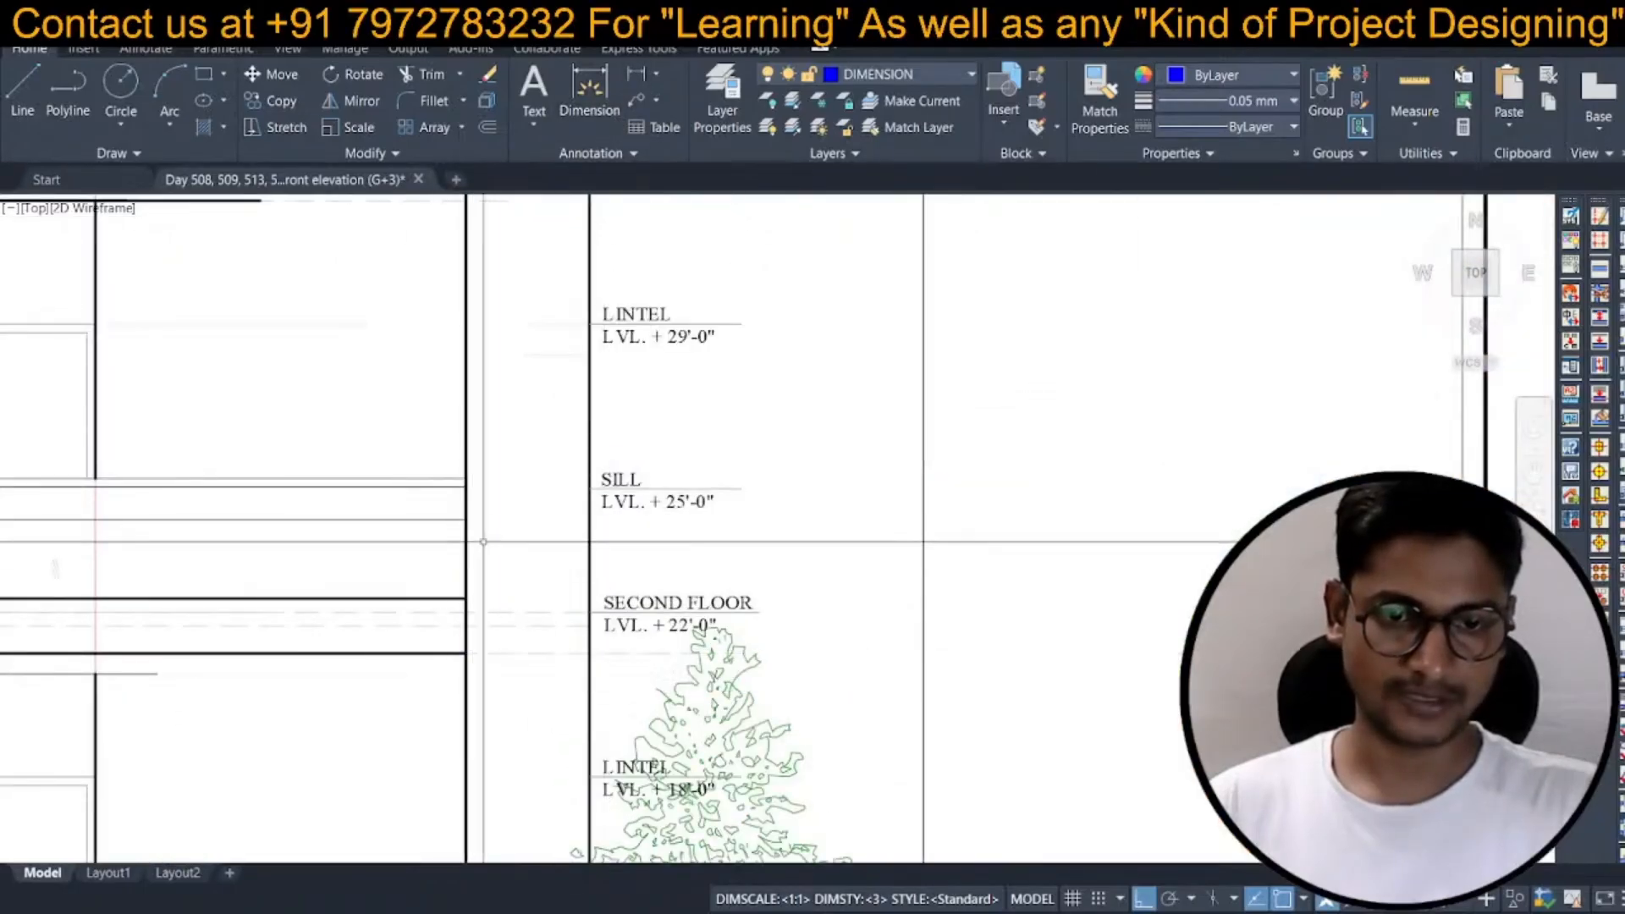
left_click(467, 521)
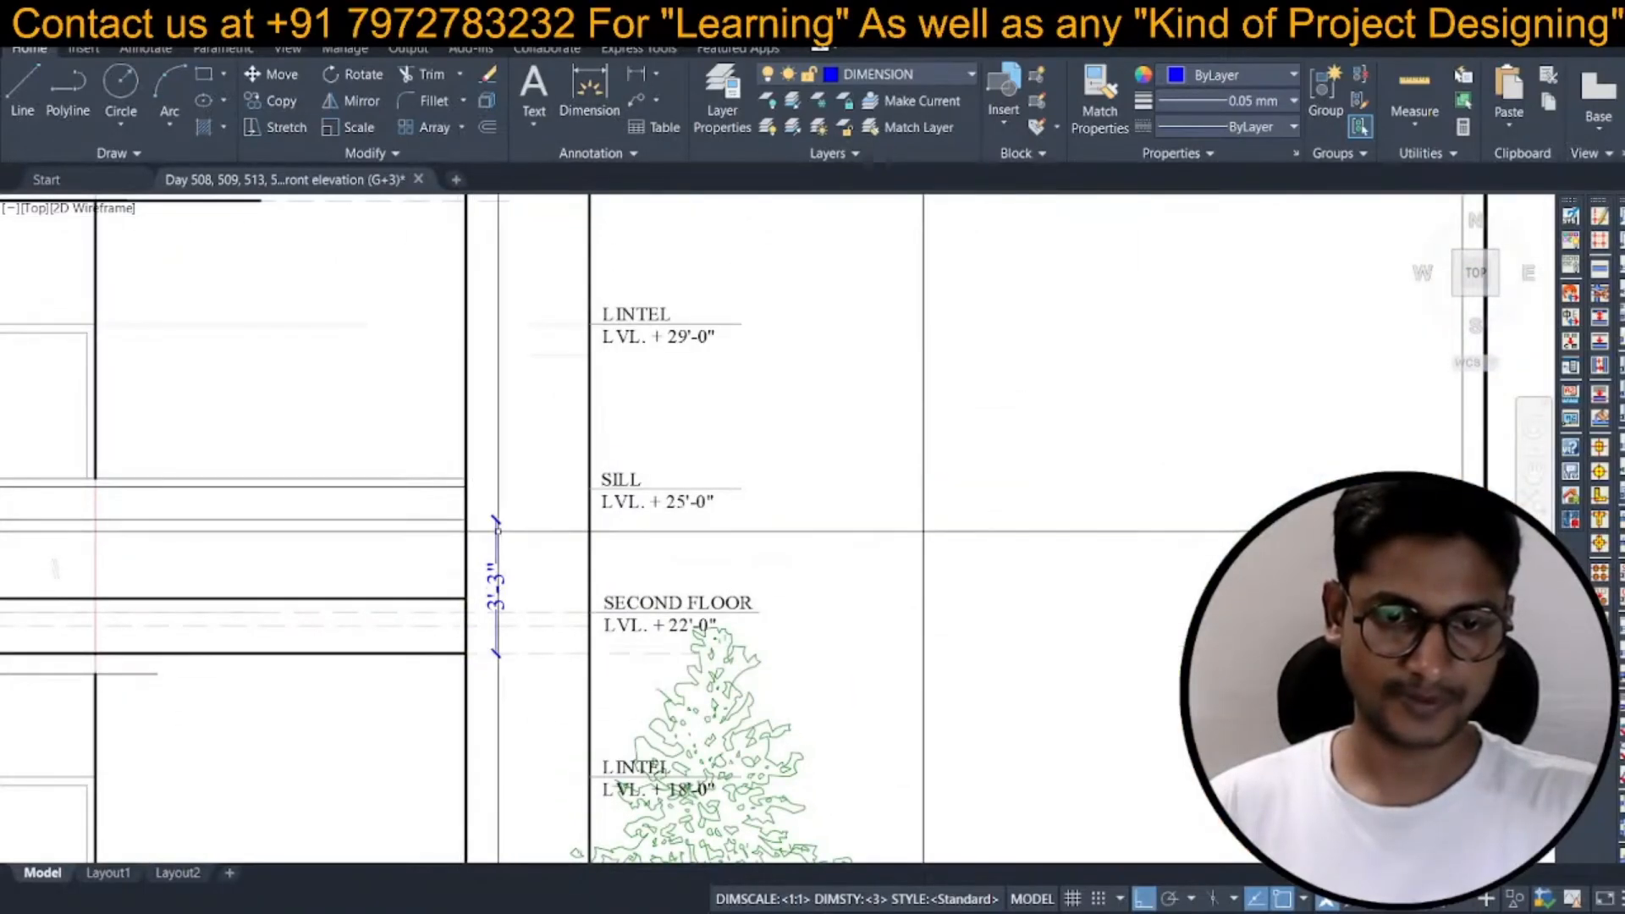
Move the new offset line on the second-floor balcony down by 3 inches.
scroll(593, 474, "down", 4)
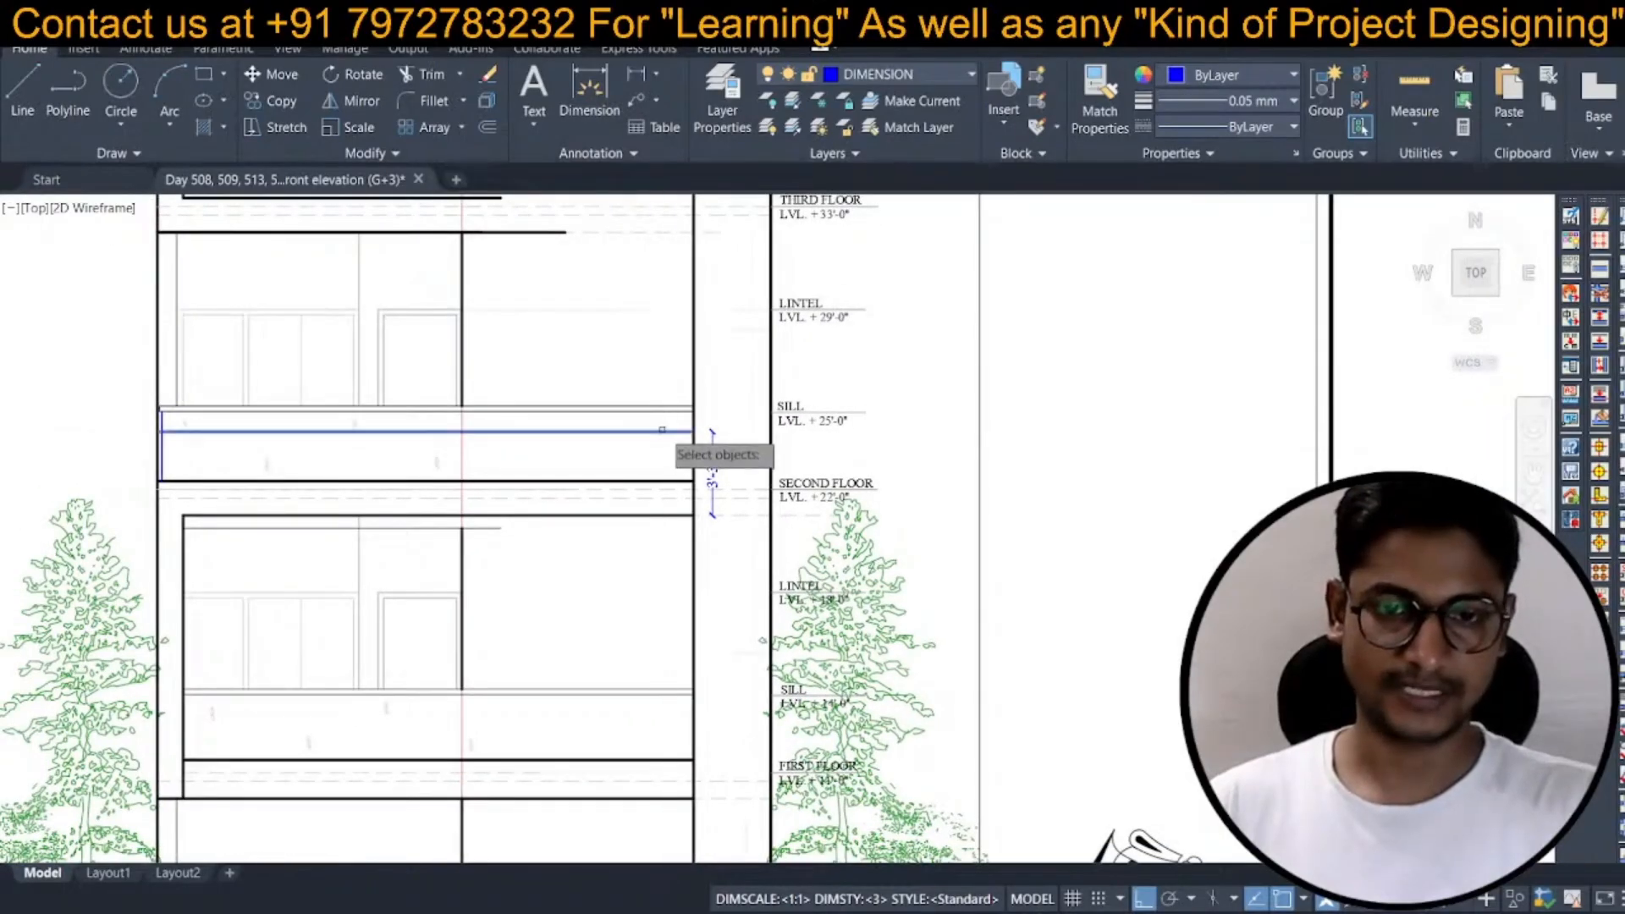
scroll(648, 360, "up", 4)
type("3")
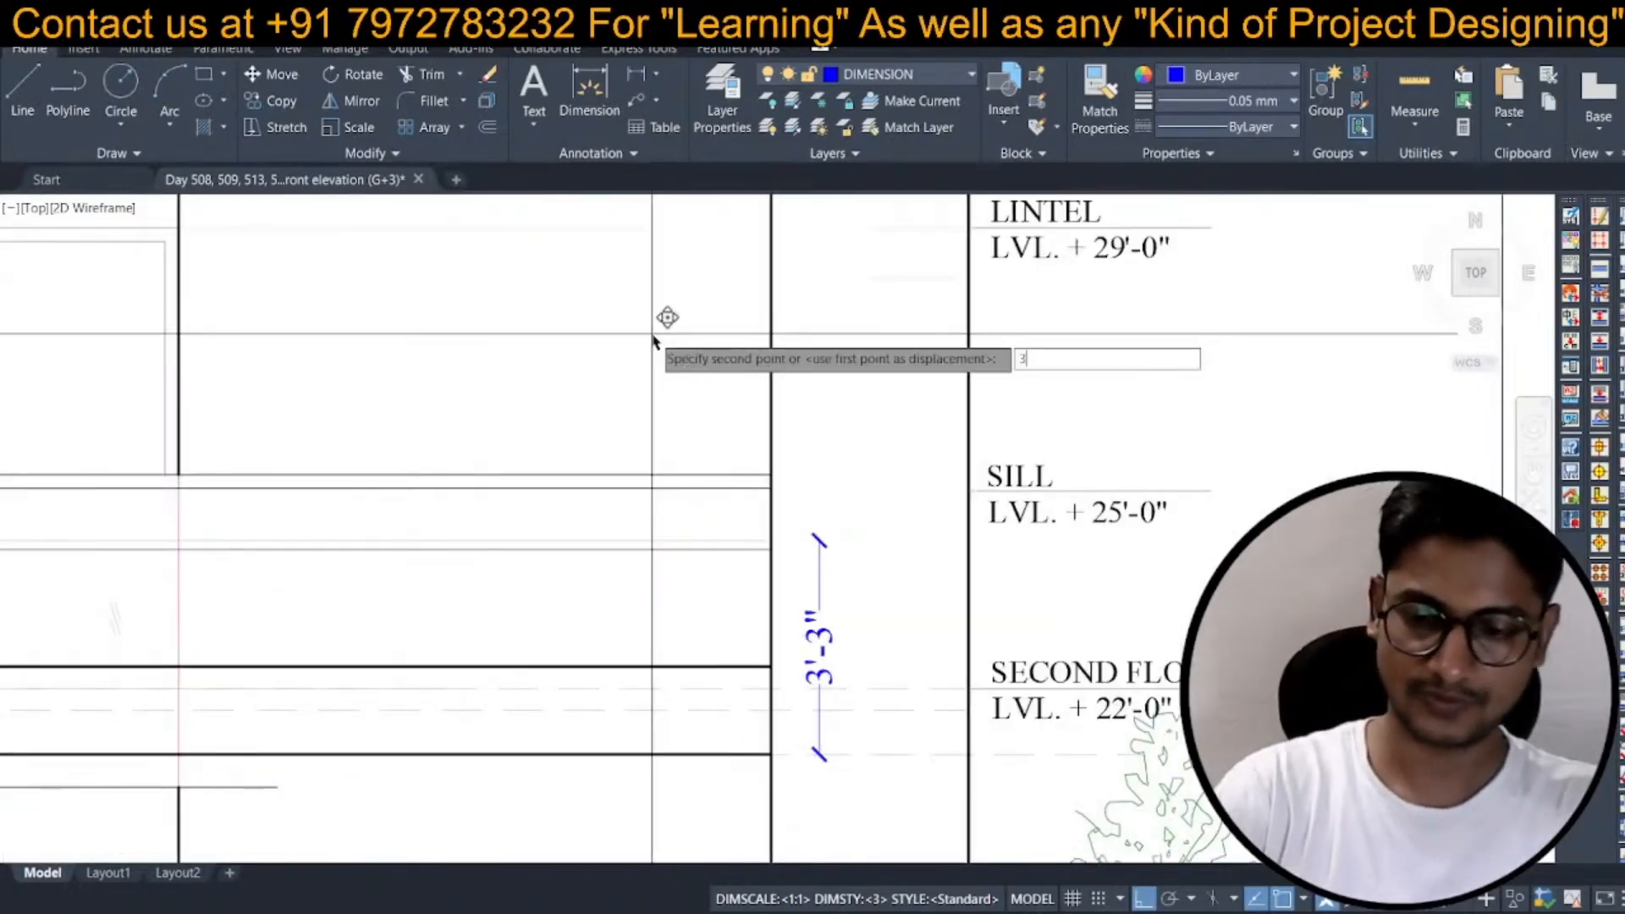
key("Return")
scroll(681, 433, "down", 2)
Match the moved balcony line to the bold slab lines' properties and erase the old second-floor slab line beneath it.
type("m")
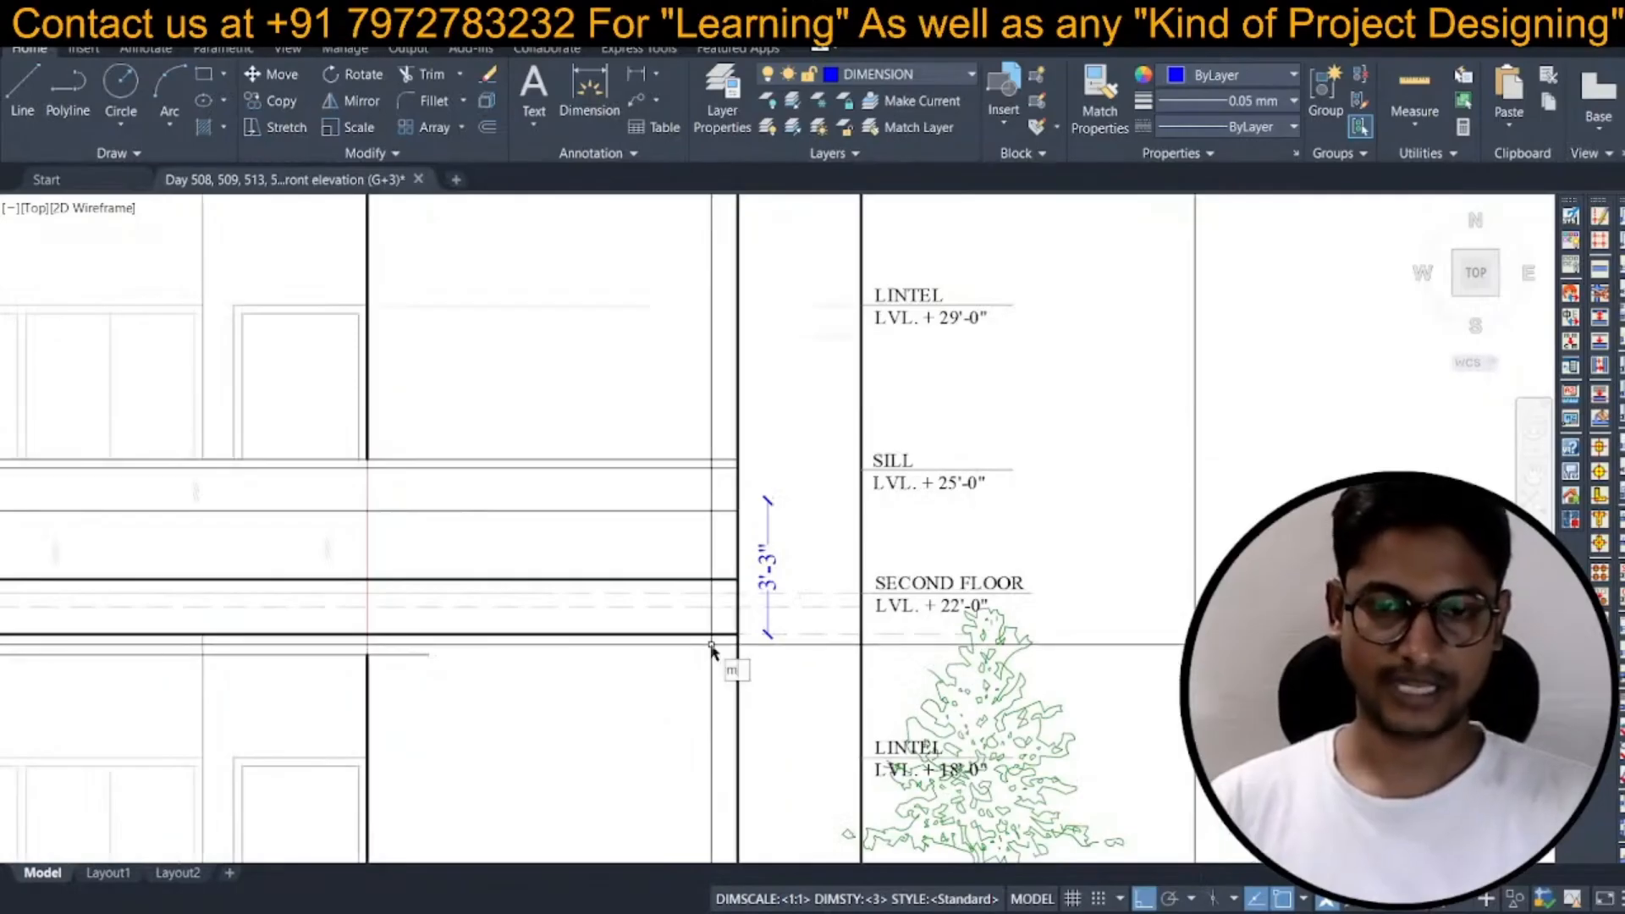
type("a")
key("Return")
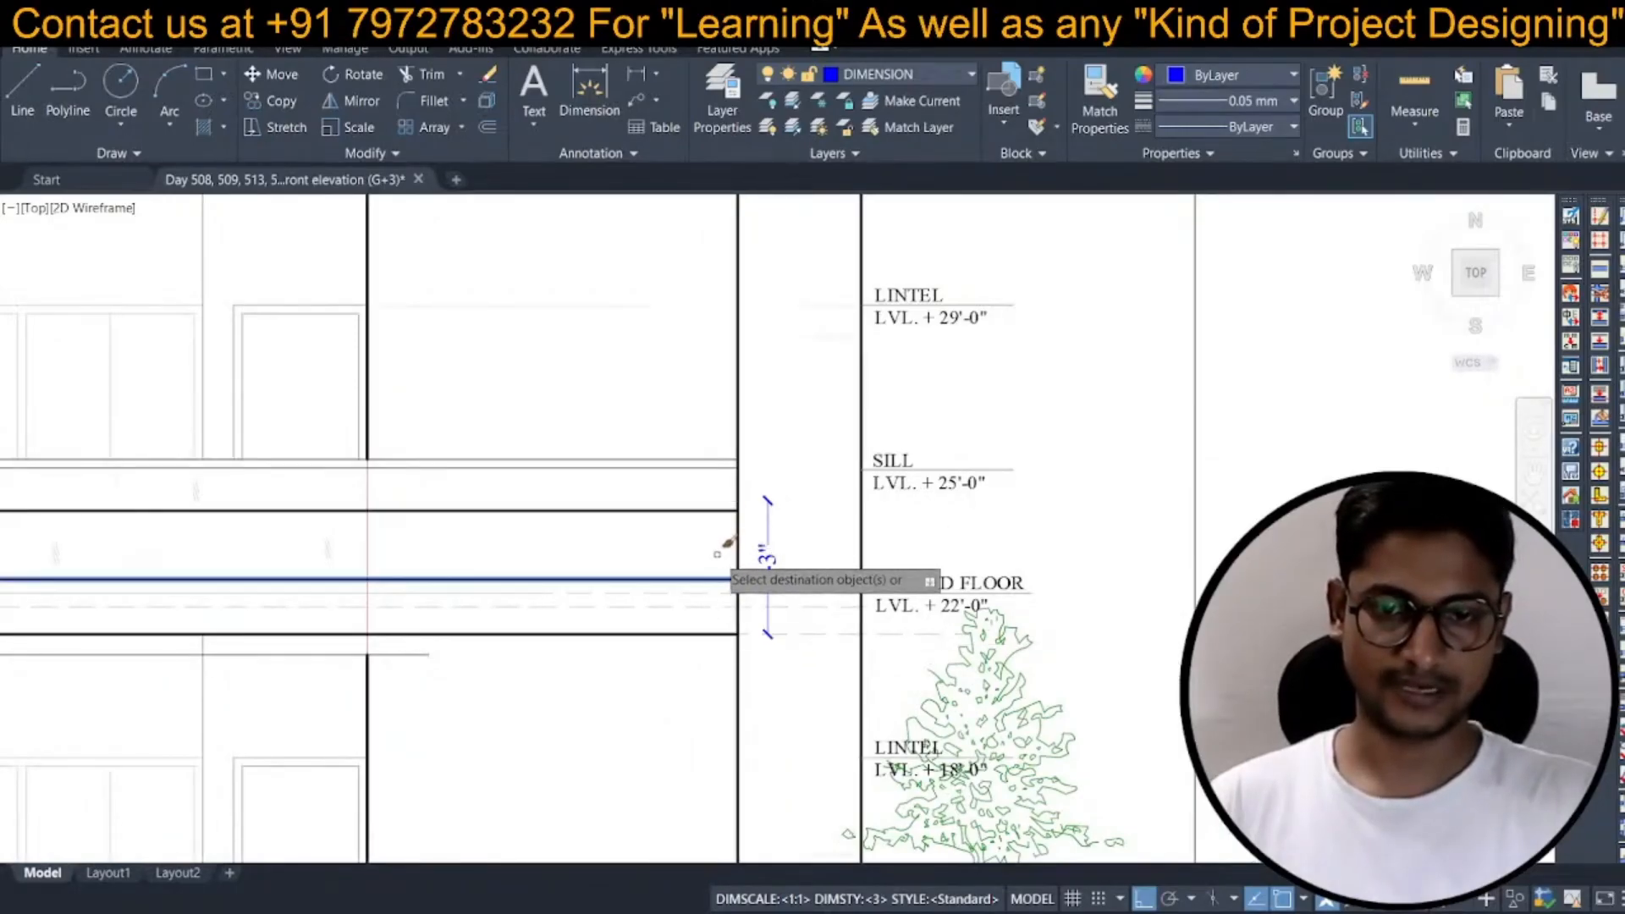
scroll(725, 550, "down", 4)
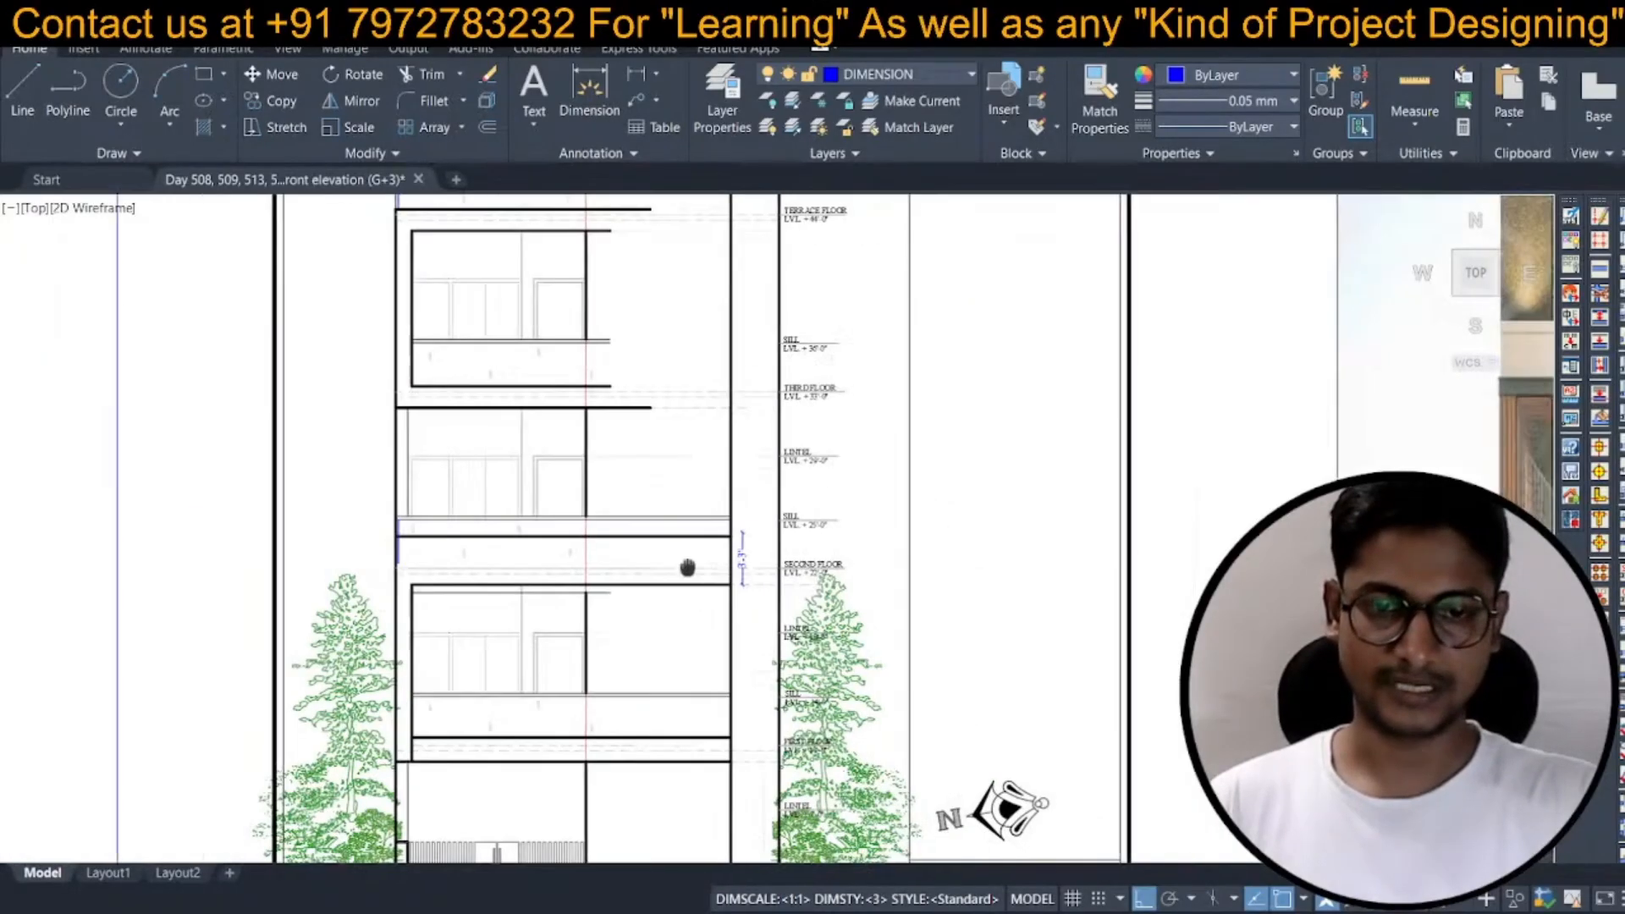
middle_click_drag(688, 567, 702, 568)
scroll(463, 574, "up", 4)
scroll(344, 499, "up", 4)
type("tr")
key("Return")
scroll(353, 407, "up", 2)
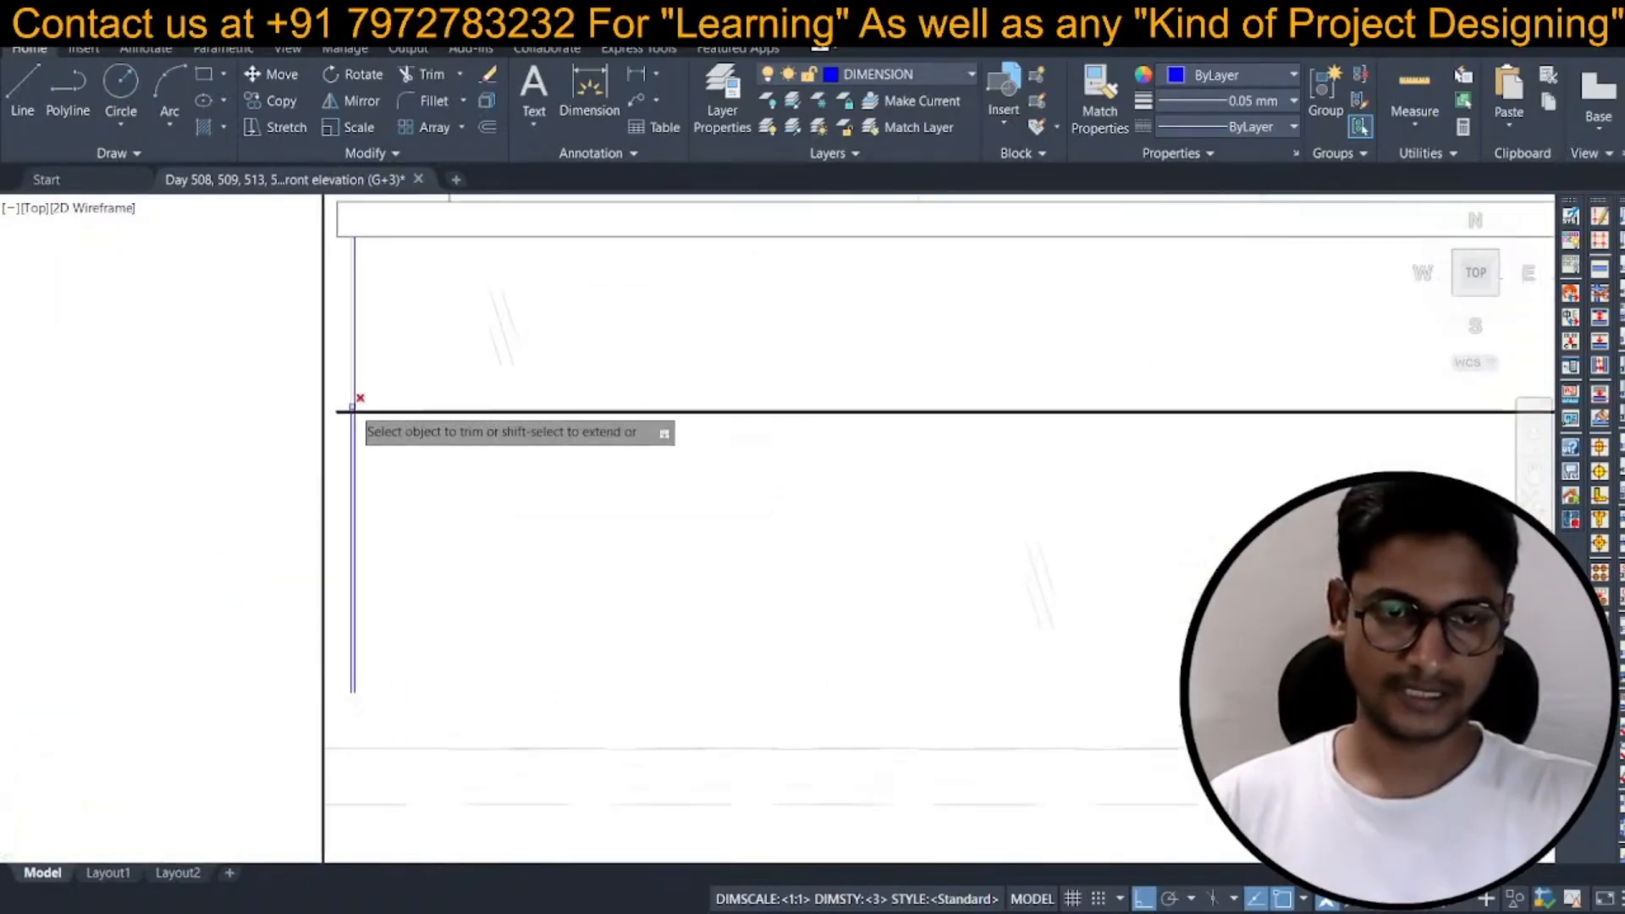
key("Escape")
Erase the two short blue vertical lines at the left end of the second-floor balcony.
left_click(358, 373)
left_click(346, 378)
key("Return")
key("Escape")
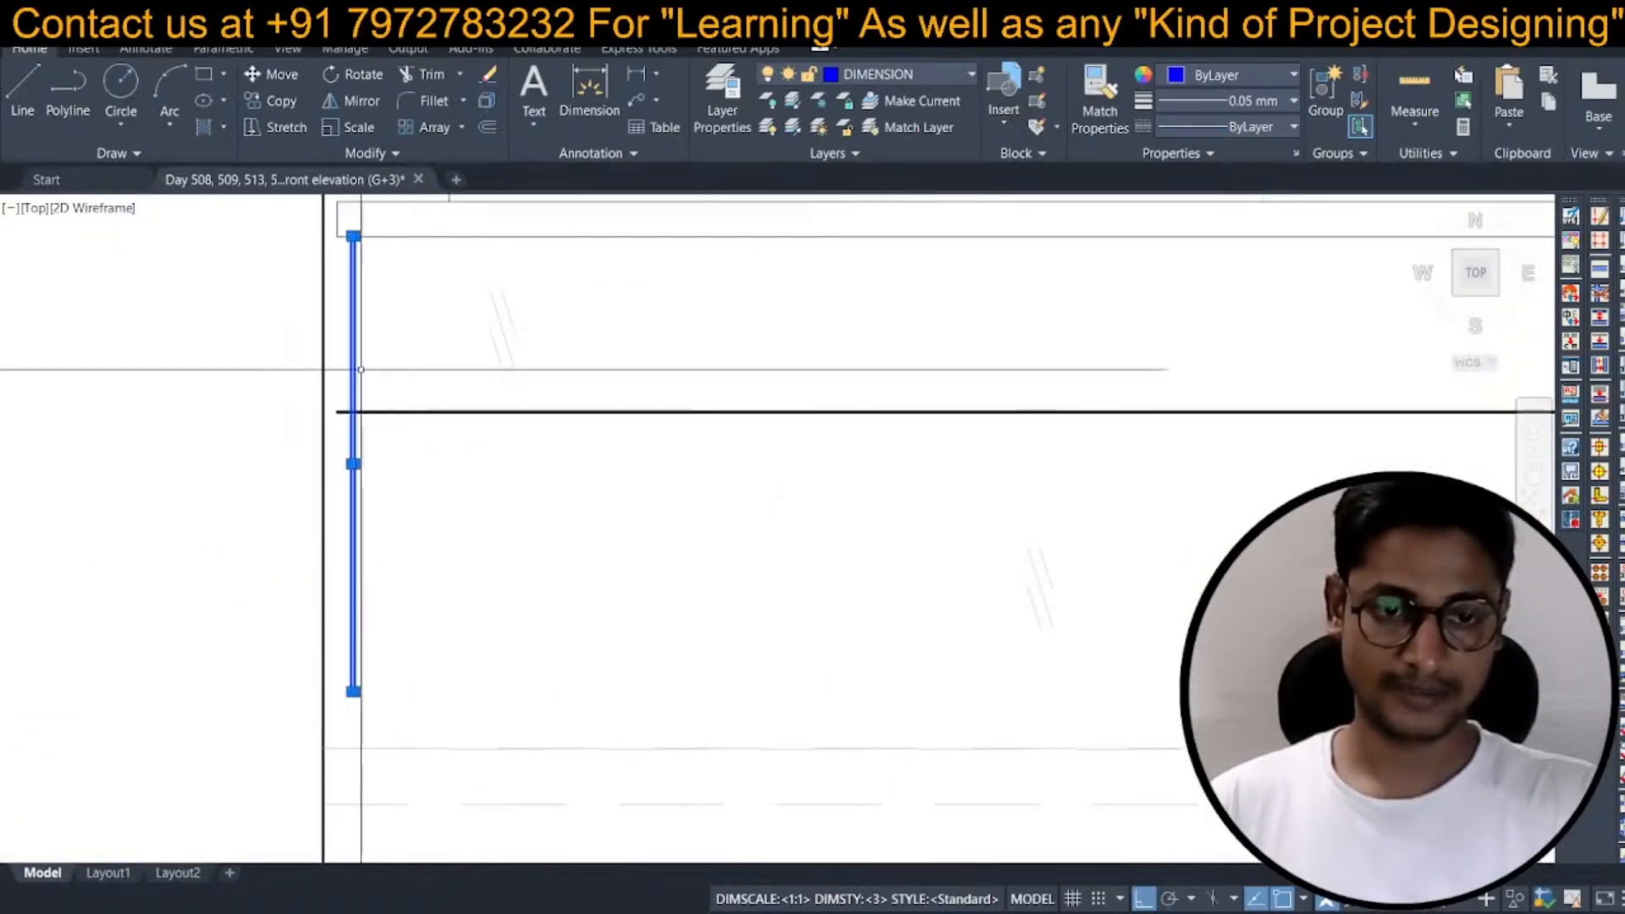
key("Return")
key("Escape")
key("Return")
left_click(364, 385)
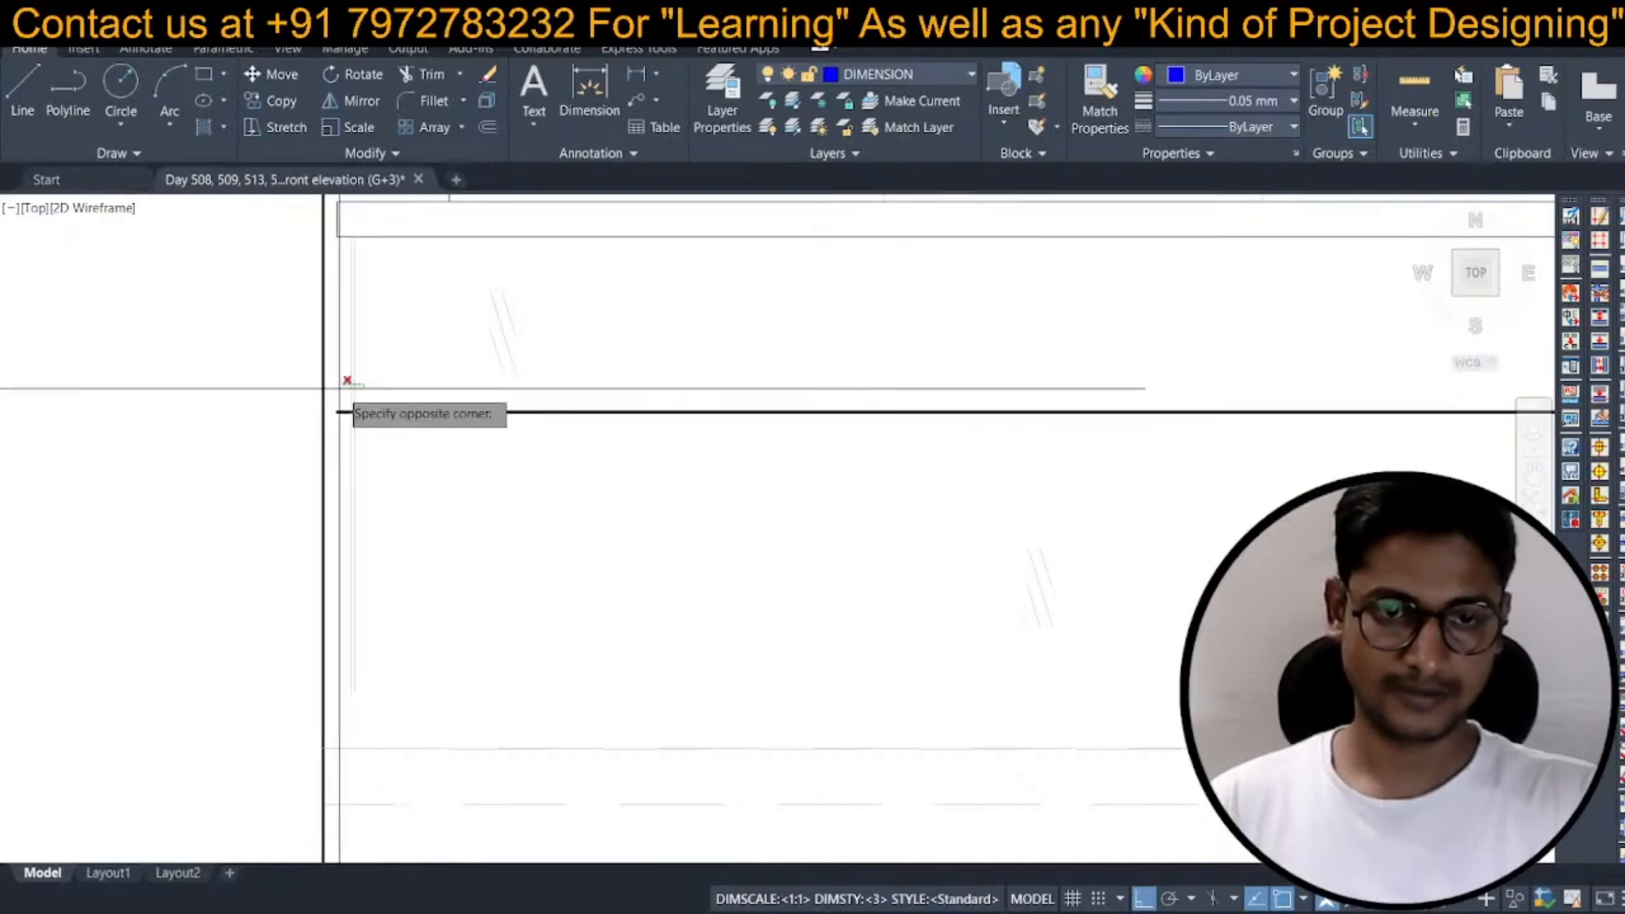
left_click(339, 389)
key("Escape")
Erase the faint glass hatch marks from the second-floor balcony band.
scroll(450, 414, "down", 4)
type("co")
key("Return")
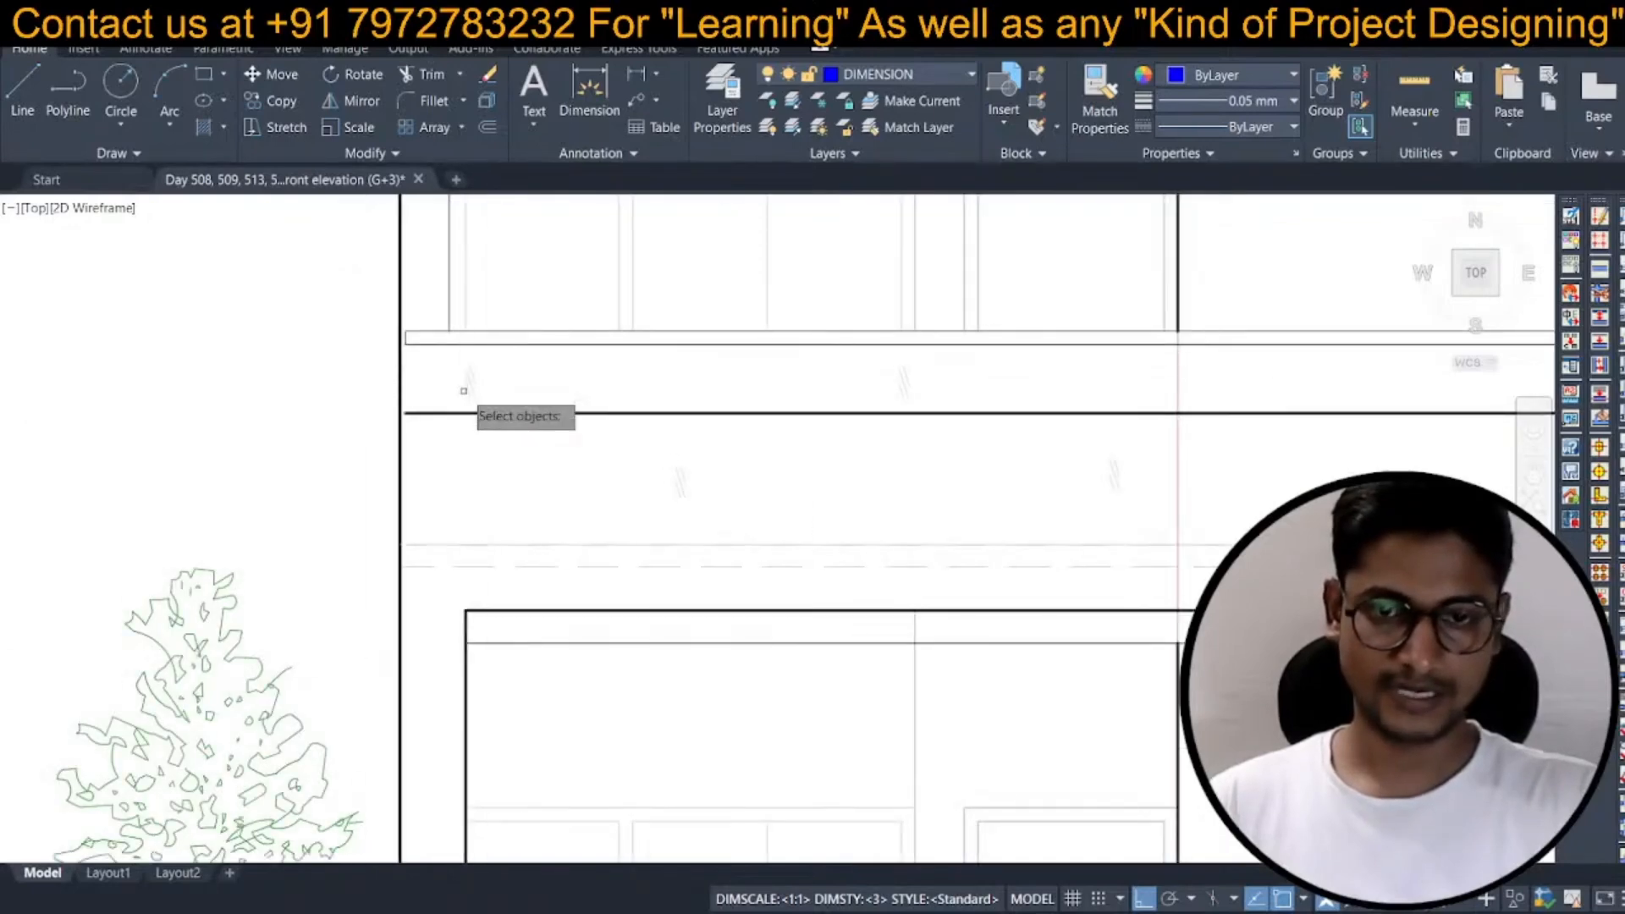
left_click(825, 352)
left_click(1131, 519)
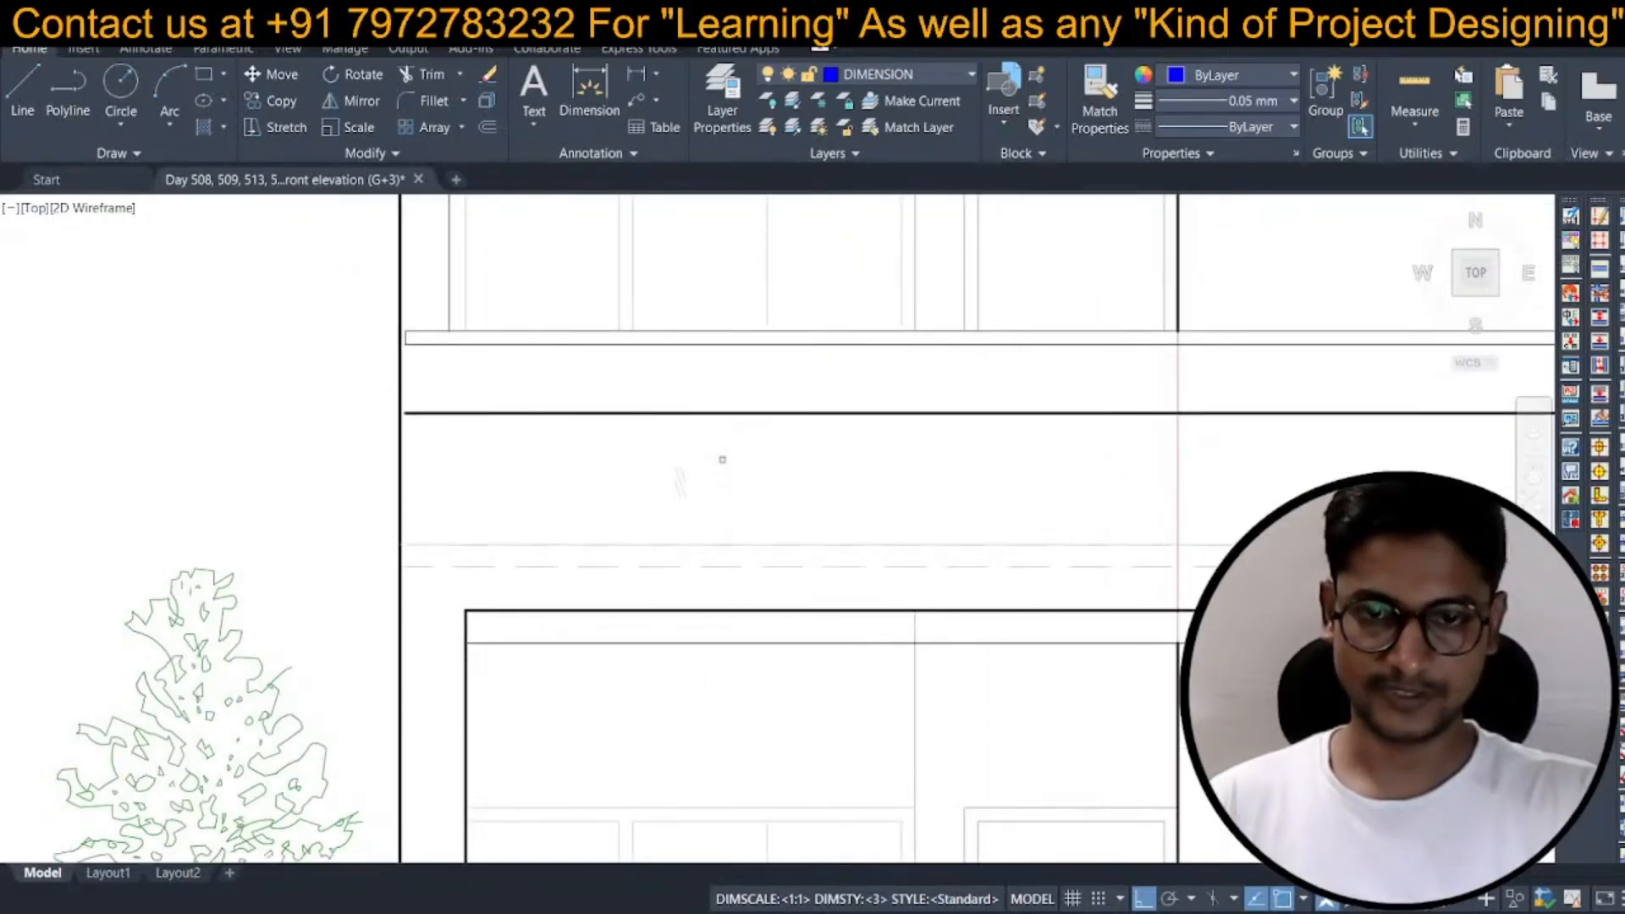
key("Escape")
Extend the bold and thin horizontal lines below the second-floor level to the building's left outer vertical line.
scroll(664, 464, "down", 2)
middle_click_drag(664, 465, 270, 521)
scroll(394, 512, "up", 2)
type("ex")
key("Return")
scroll(320, 533, "down", 4)
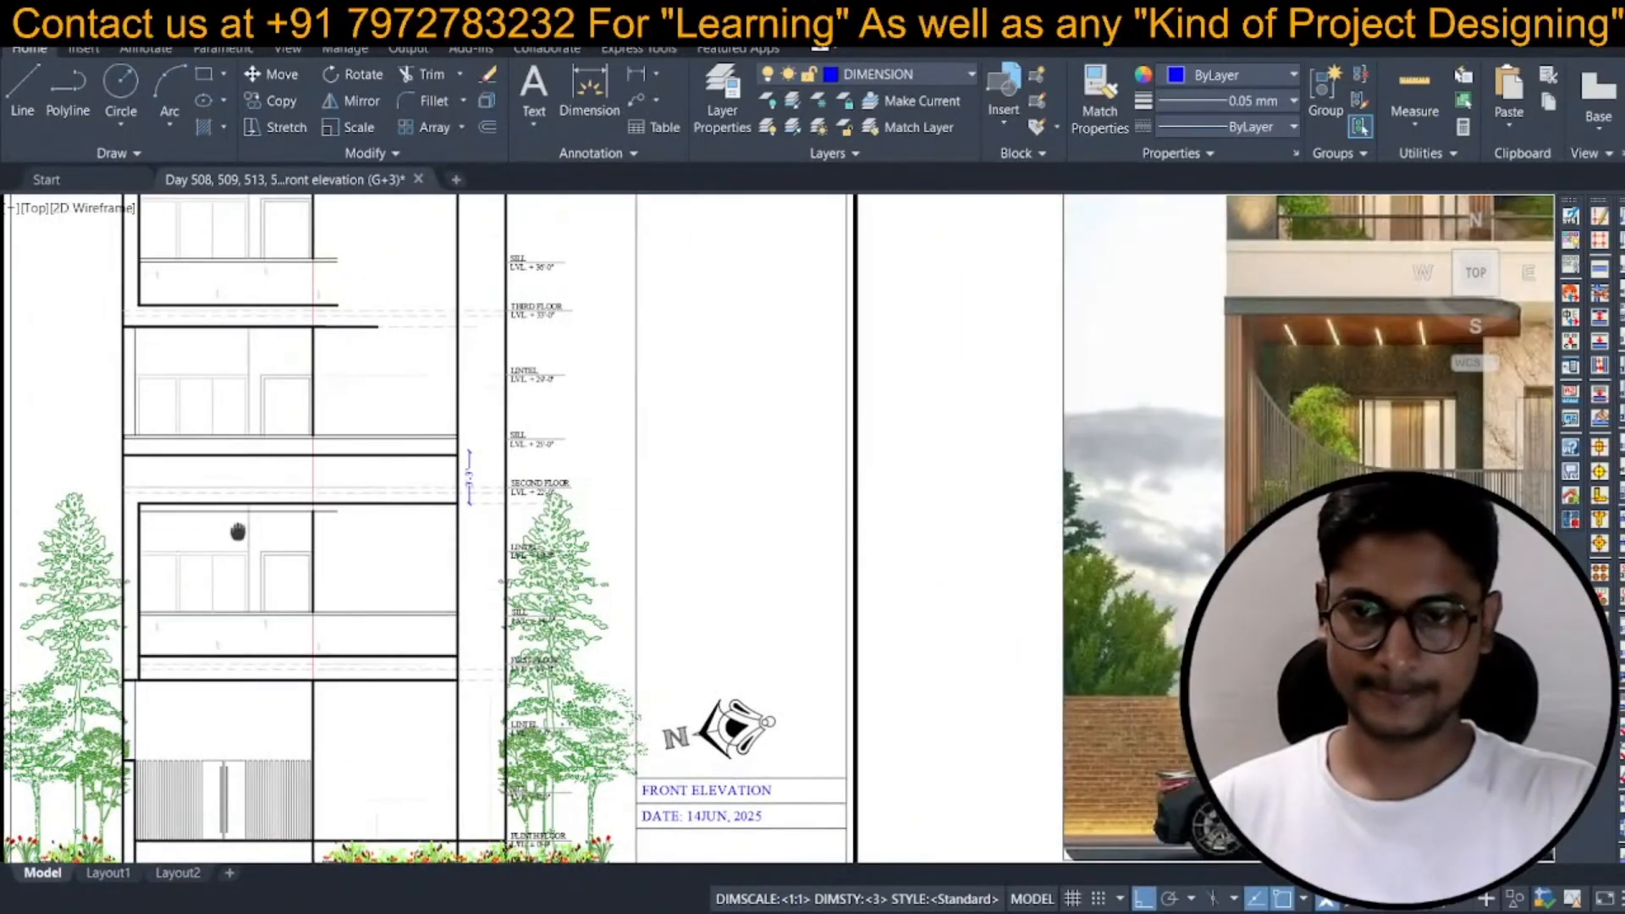
scroll(165, 504, "up", 4)
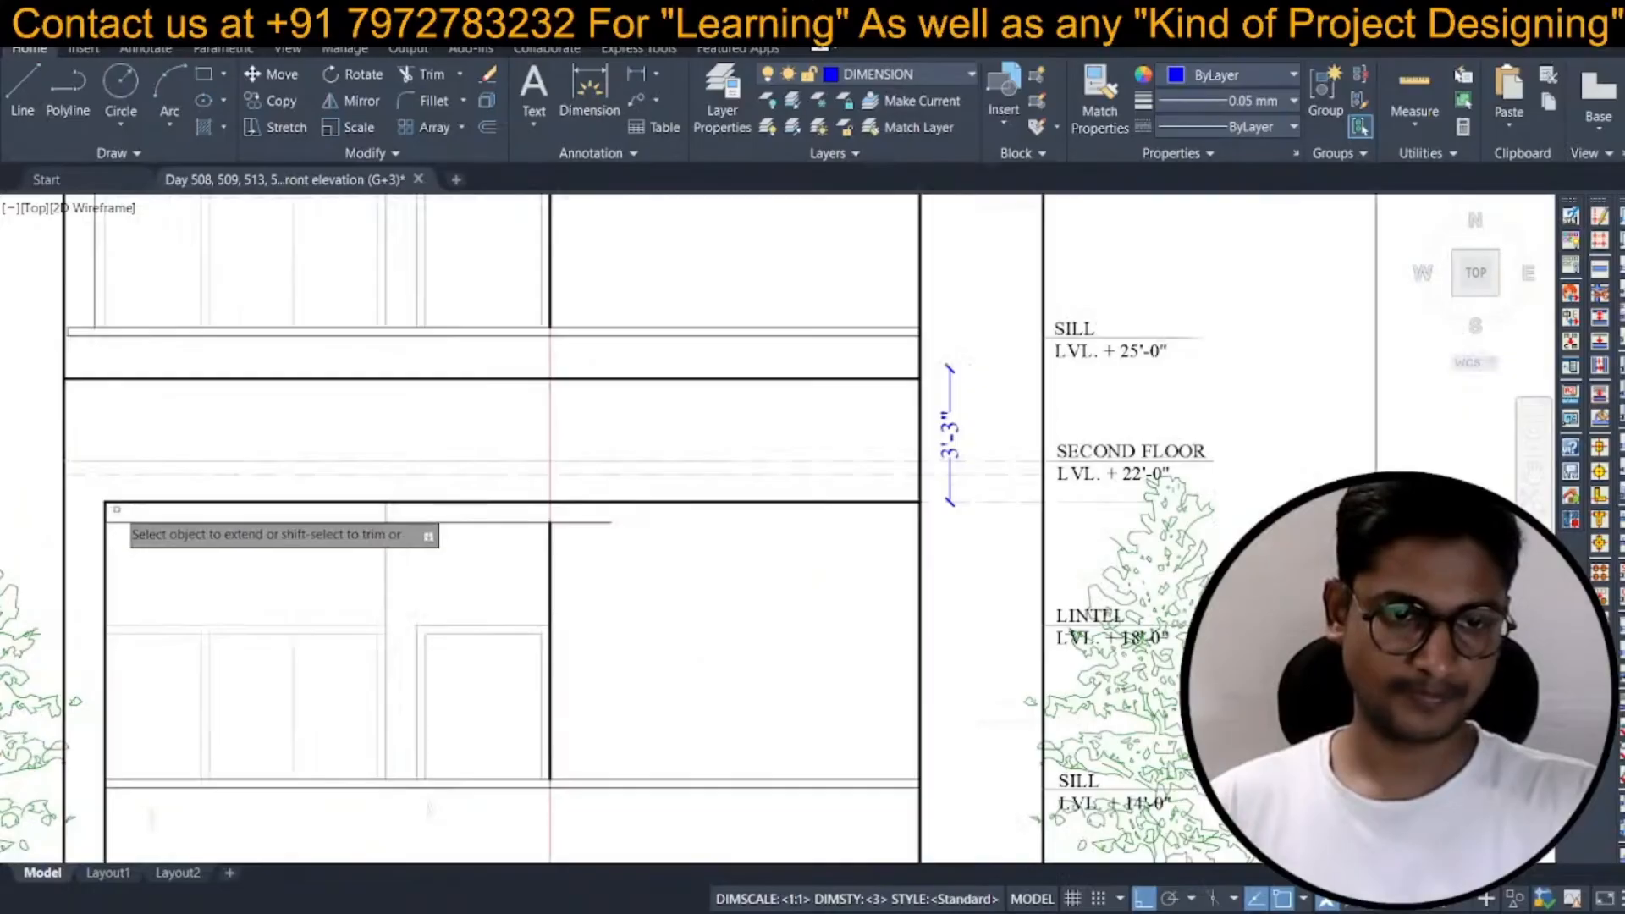
left_click(111, 520)
key("Escape")
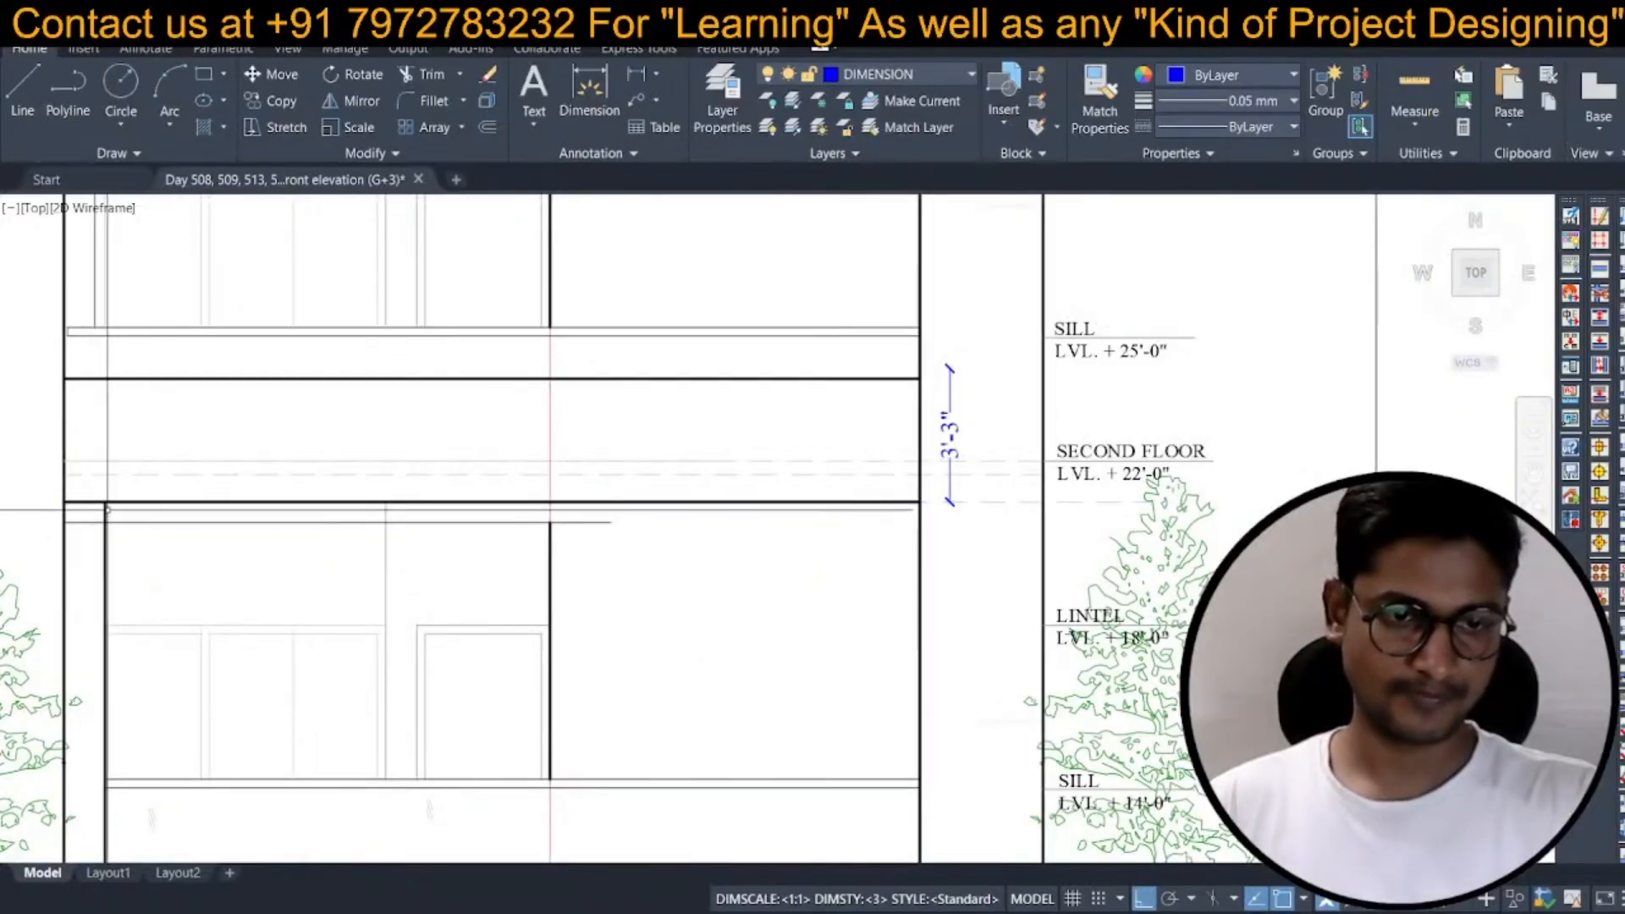
Trim the left vertical stub between the extended lines and match the lower line to the bold slab line's properties.
type("tr")
key("Return")
left_click(106, 514)
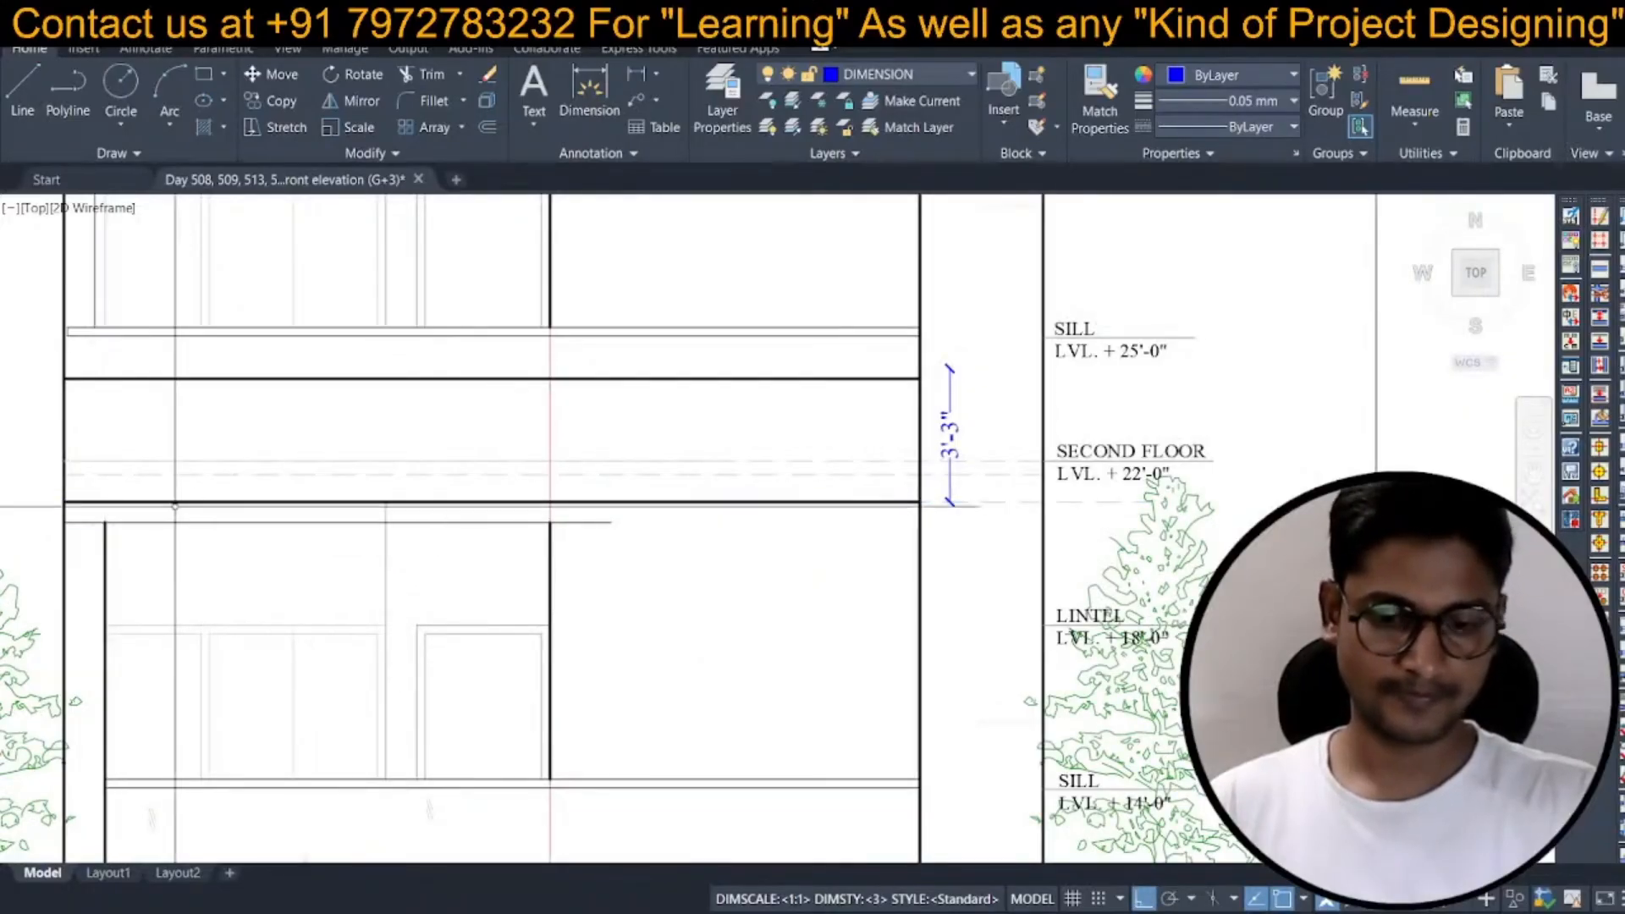
left_click(173, 505)
left_click(170, 526)
left_click(163, 519)
scroll(326, 500, "down", 4)
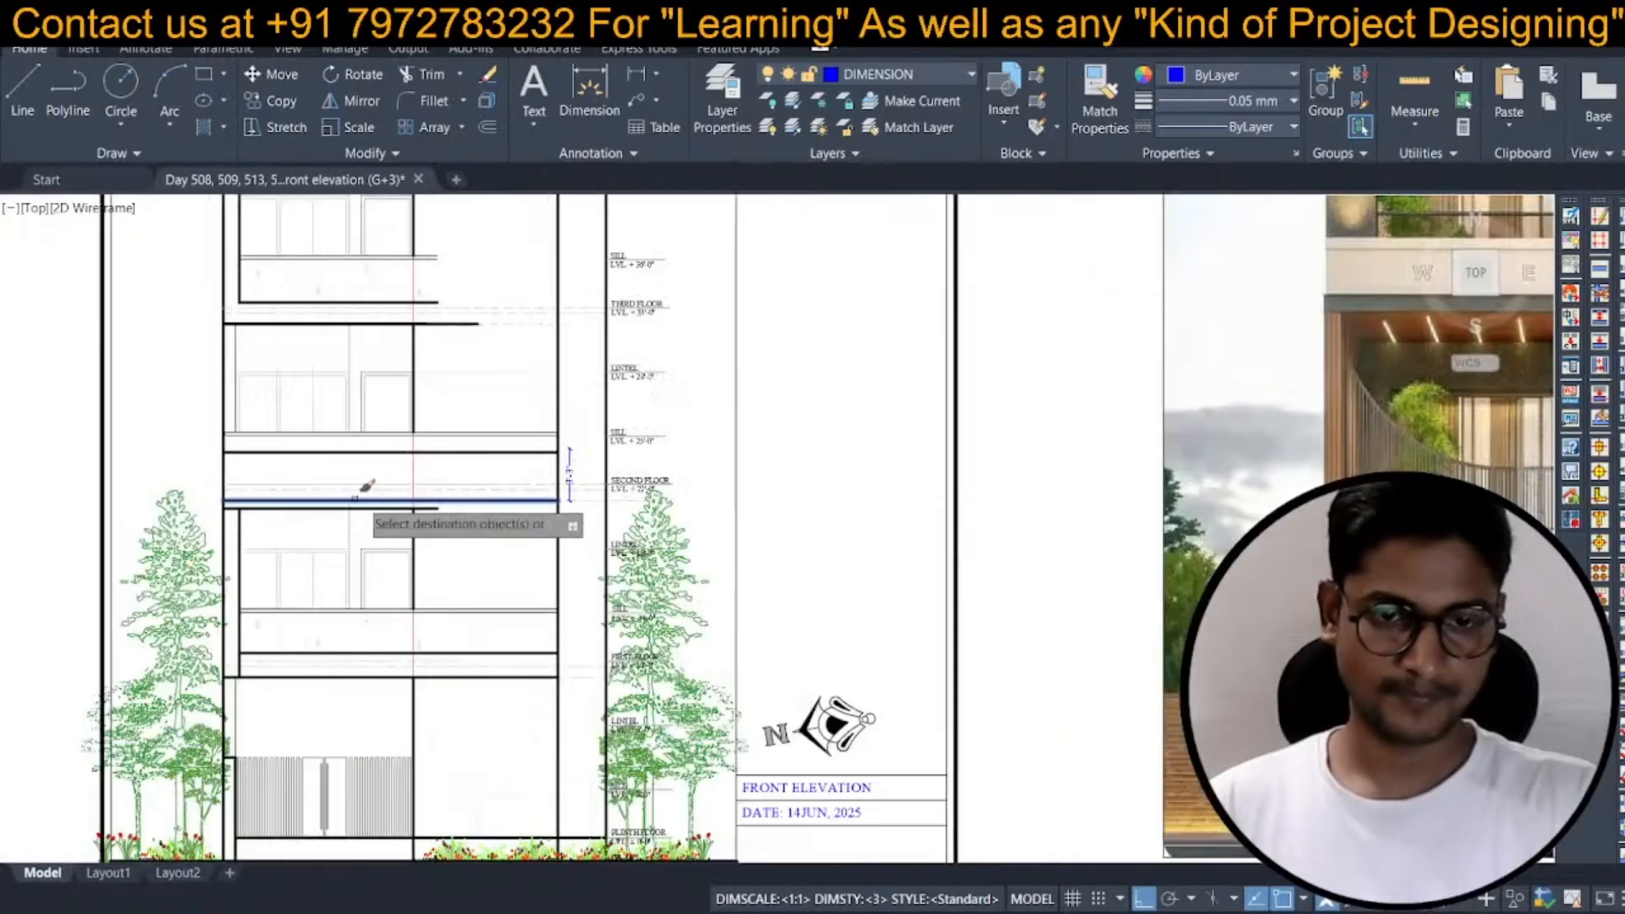
key("Escape")
Trim the faint vertical wall line between the two bold lines under the second-floor slab.
scroll(326, 513, "up", 6)
type("tr")
key("Return")
left_click(400, 493)
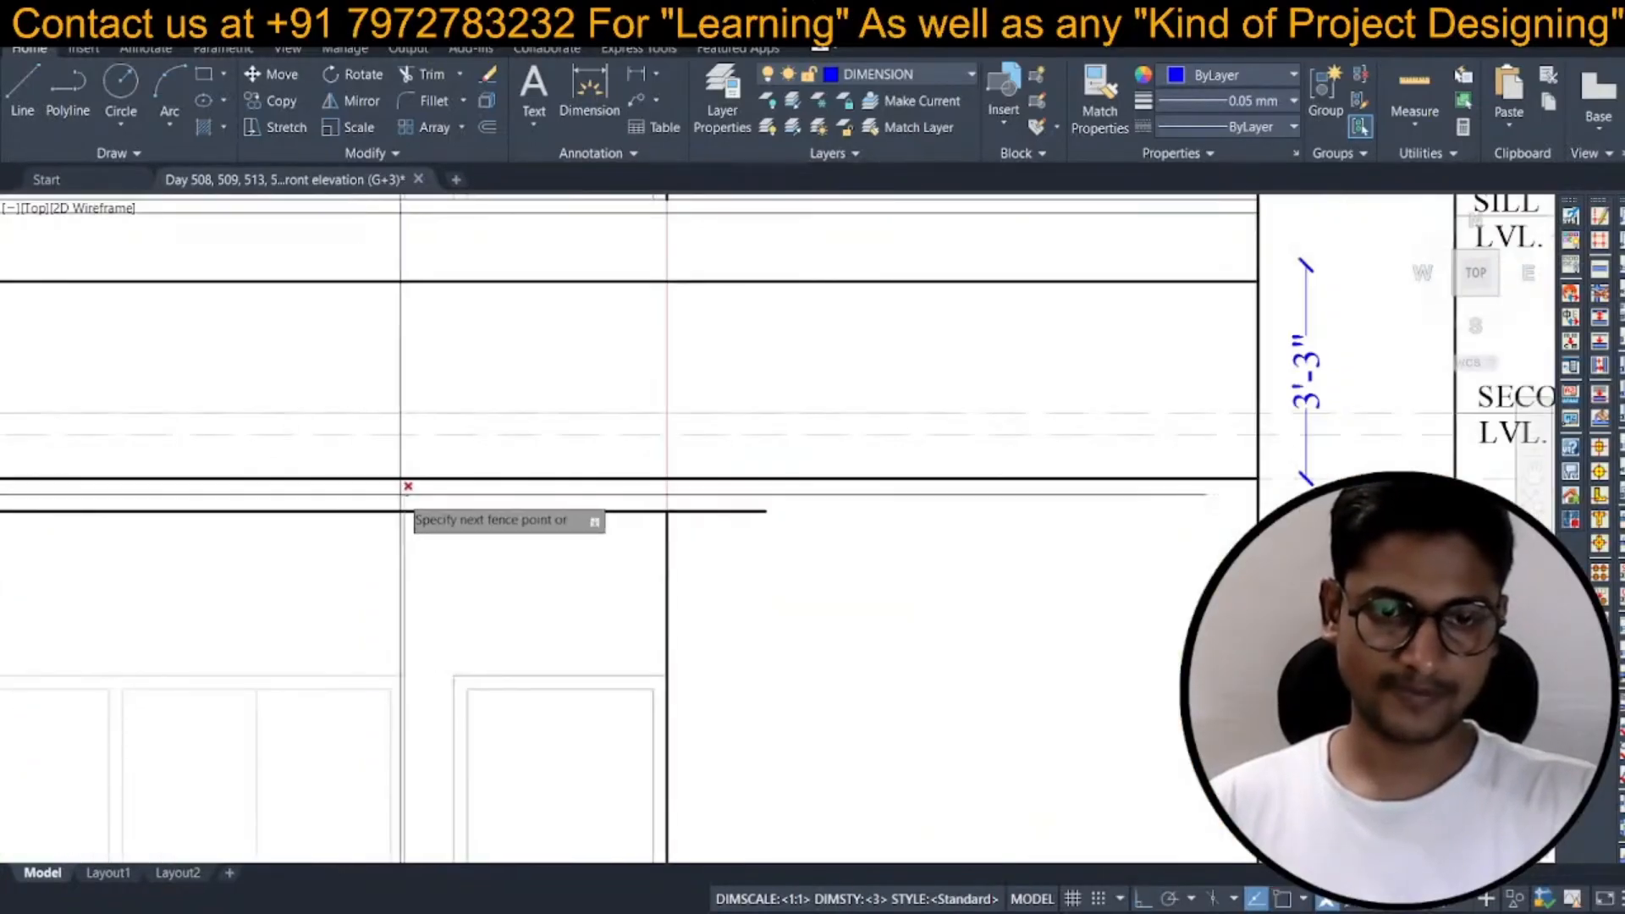
scroll(445, 500, "down", 6)
scroll(497, 502, "down", 3)
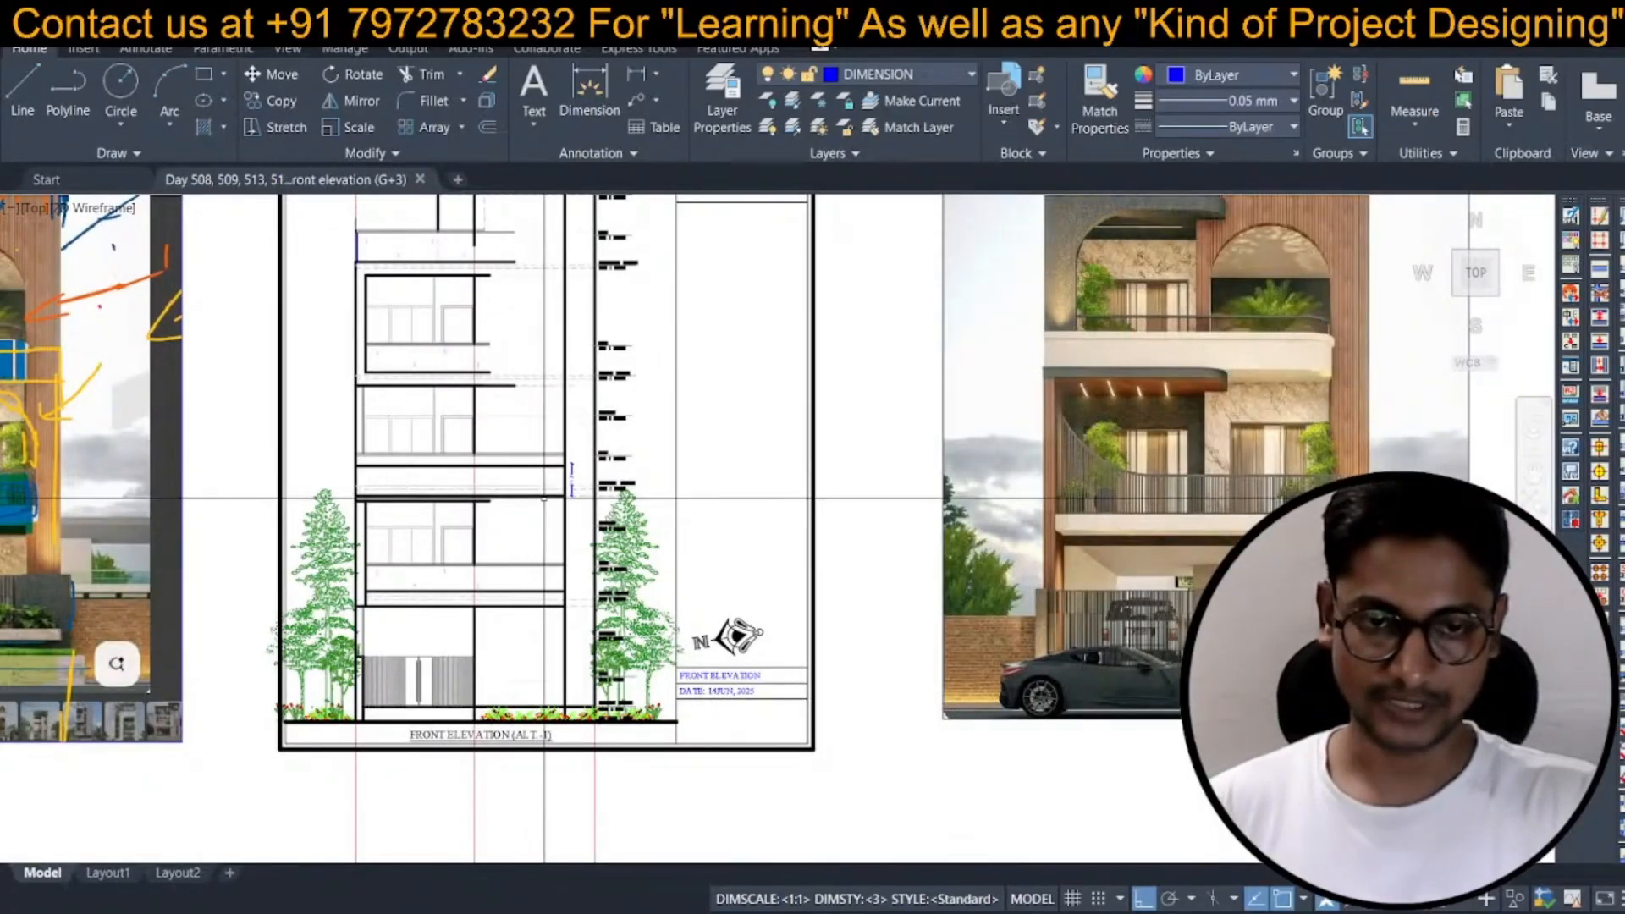
Dimension the horizontal gap between the balcony's right edge and the outer vertical line, just above second-floor sill level.
scroll(535, 491, "up", 2)
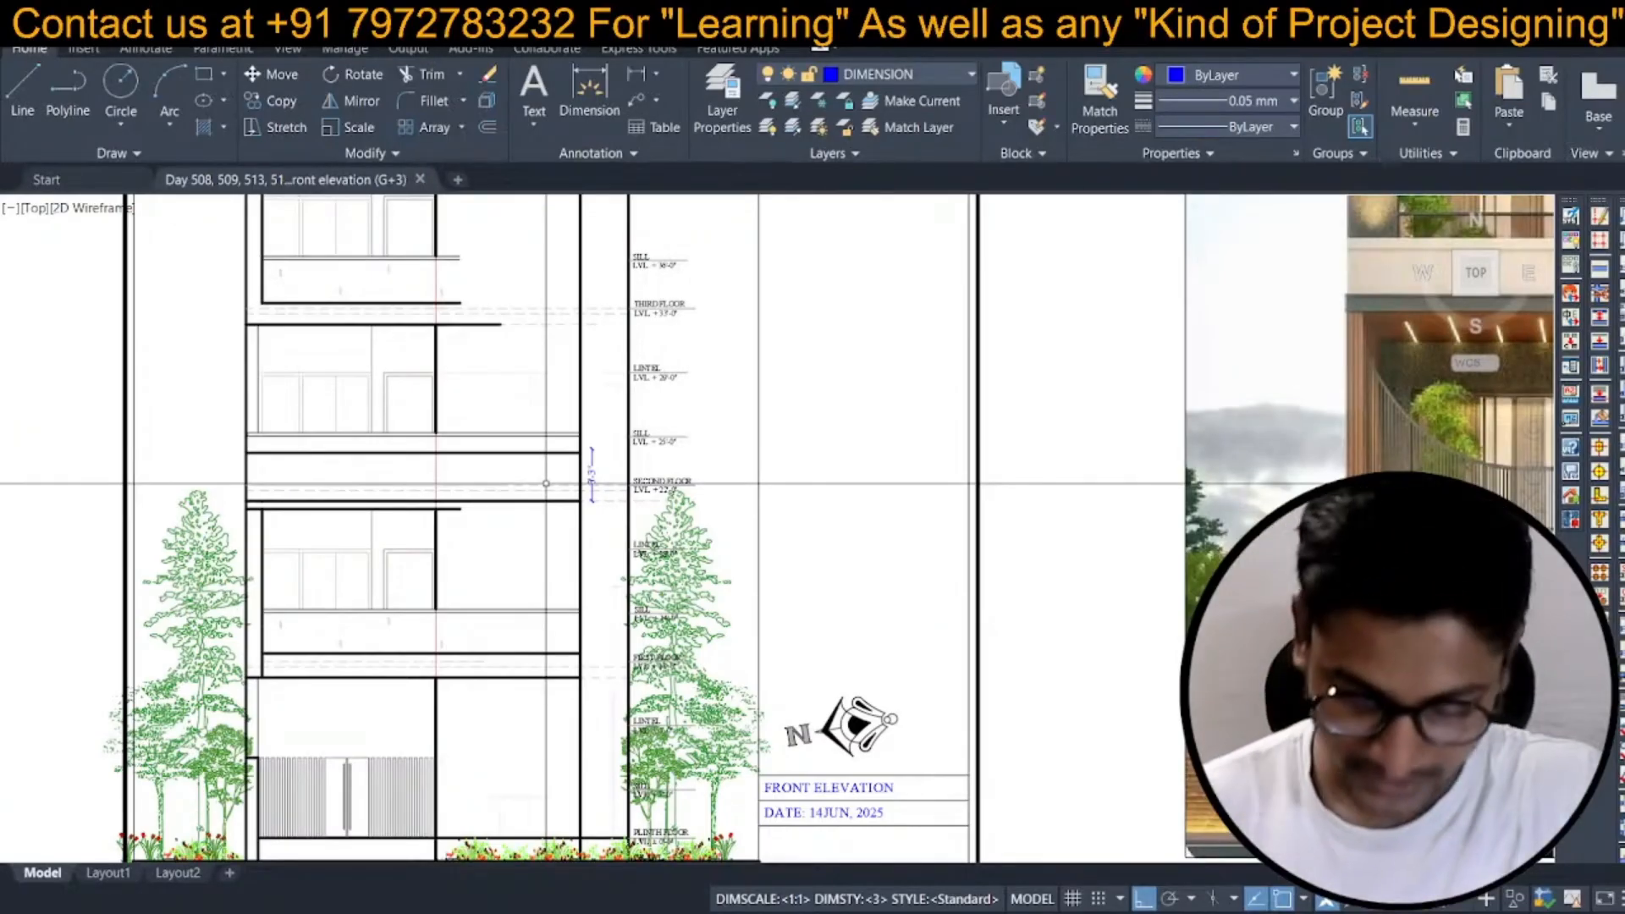
scroll(456, 472, "down", 2)
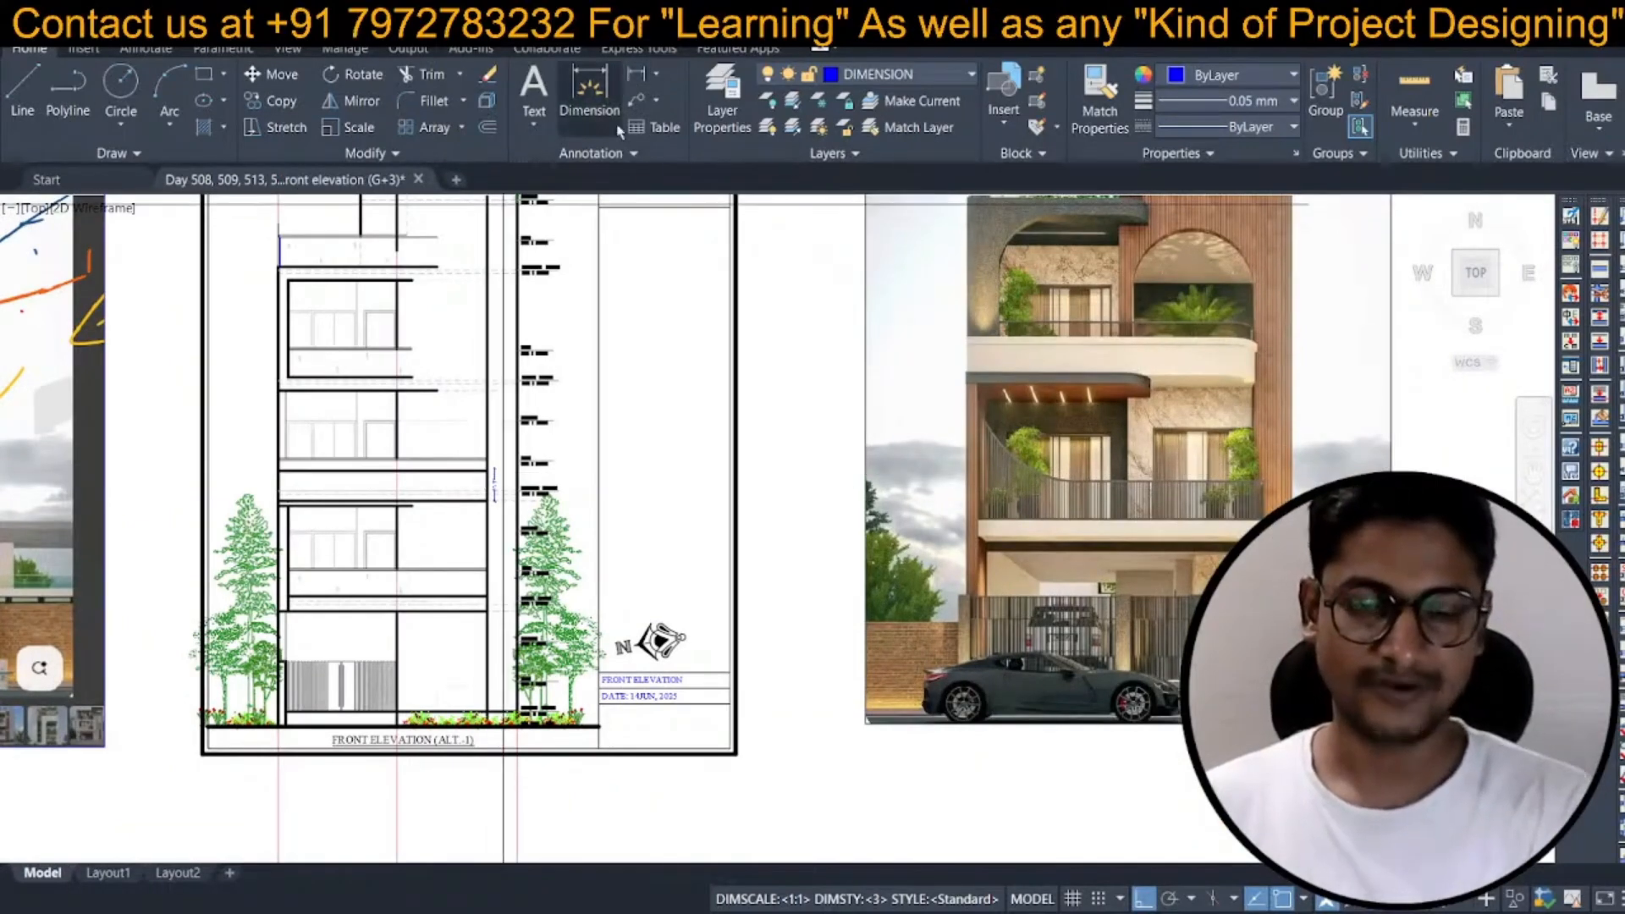
scroll(487, 458, "up", 4)
left_click(489, 458)
left_click(564, 460)
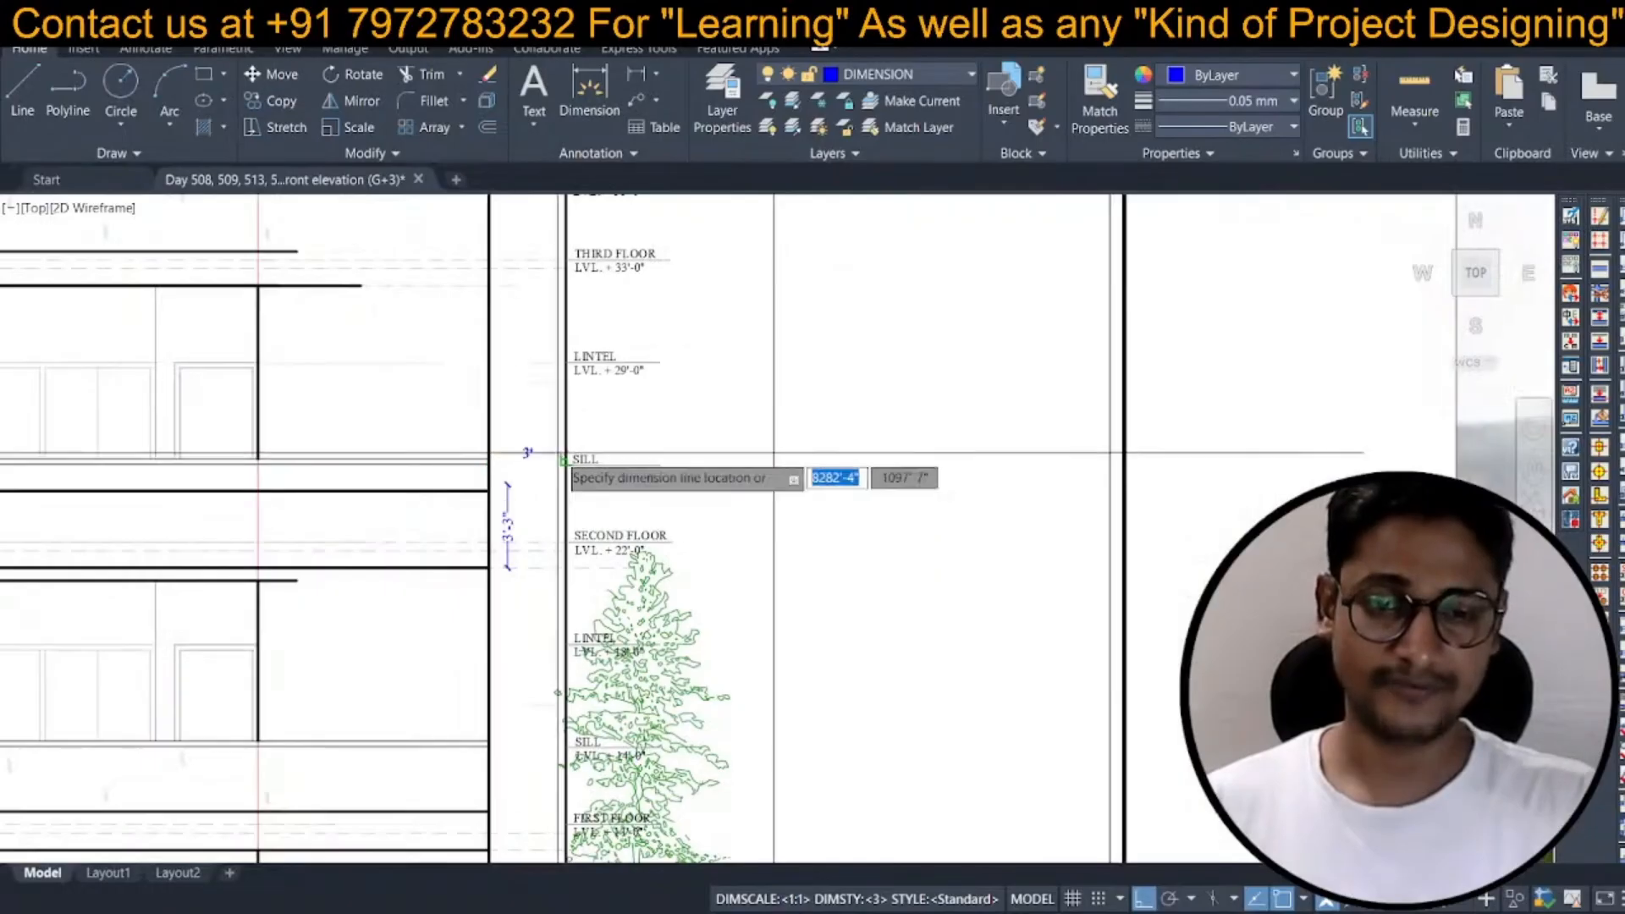
left_click(541, 410)
scroll(528, 427, "down", 4)
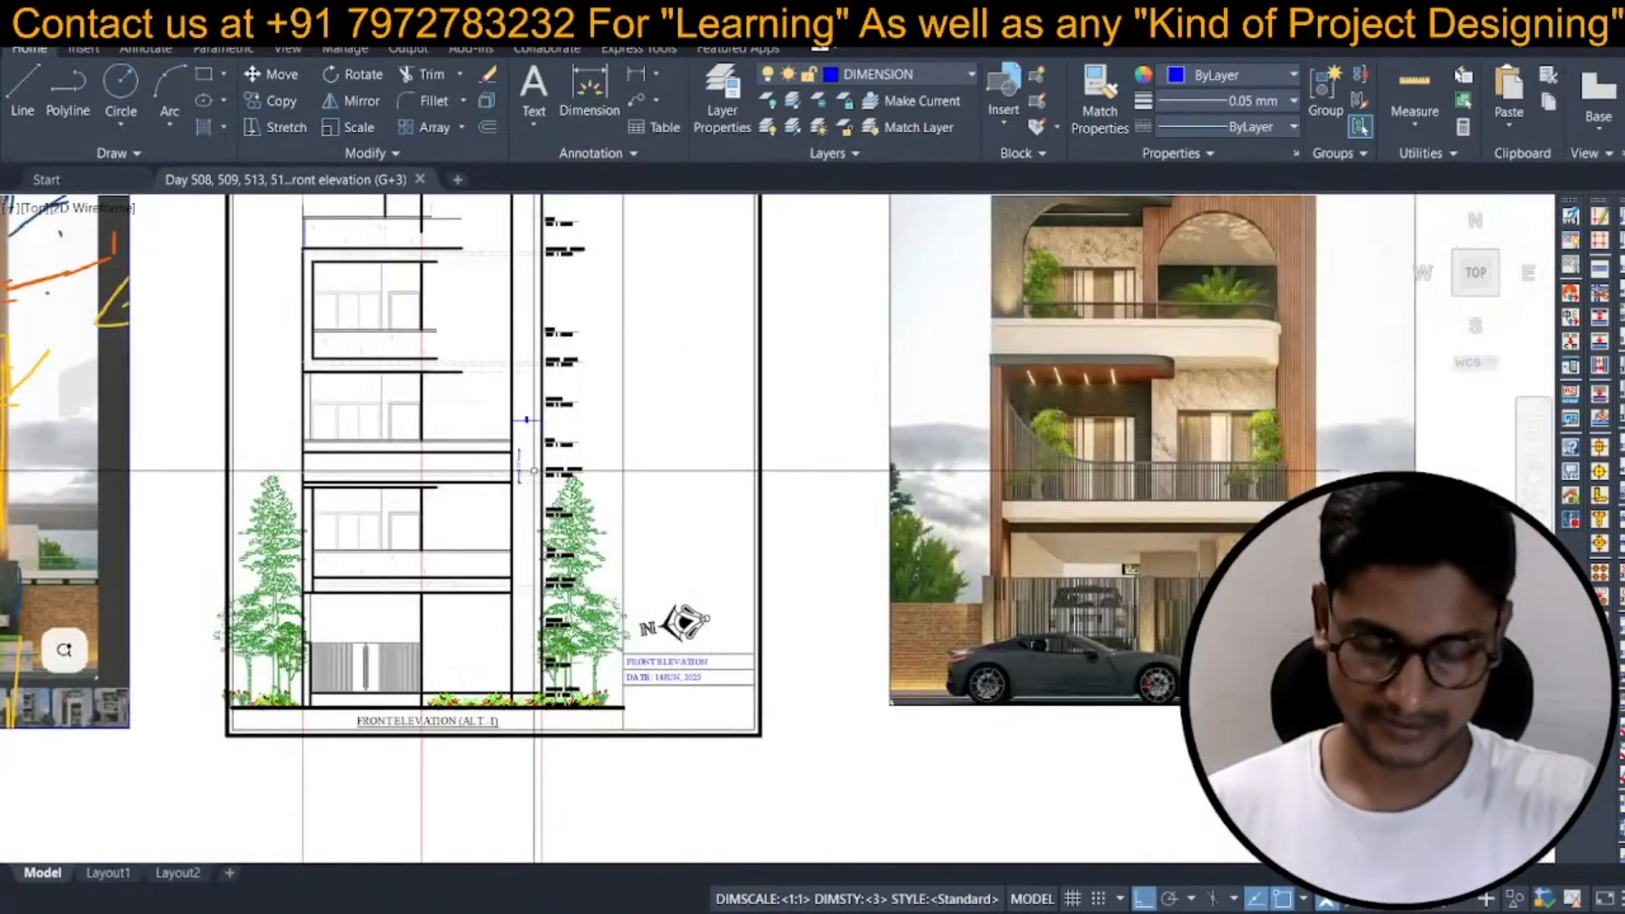
Purge all unused items from the drawing and close the Purge dialog.
scroll(534, 470, "down", 5)
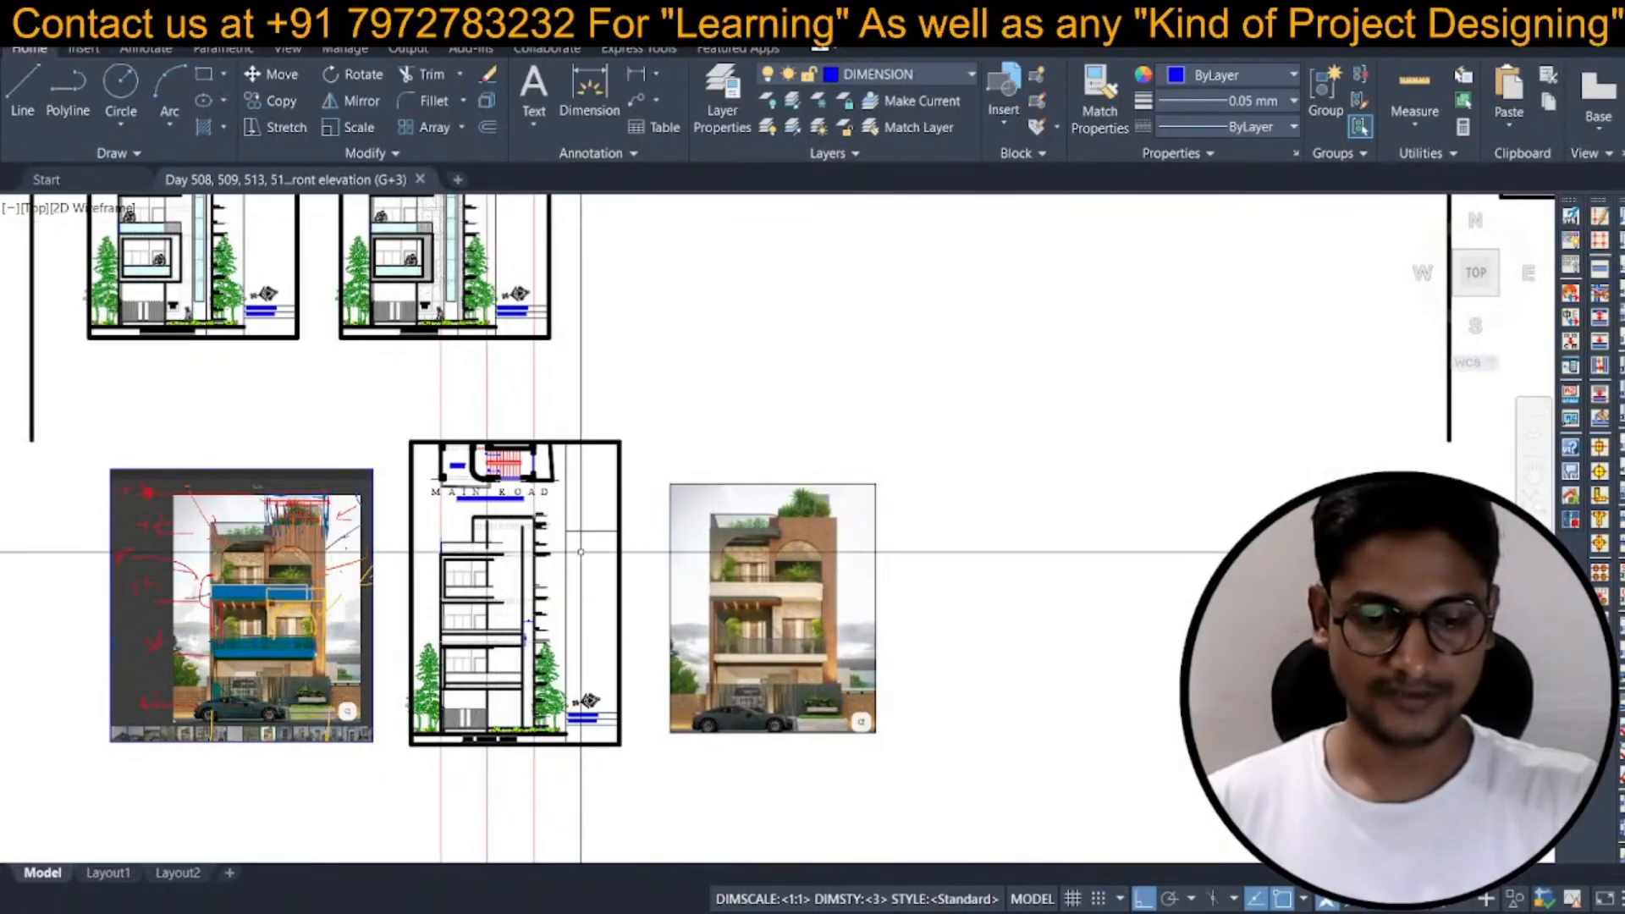
type("p")
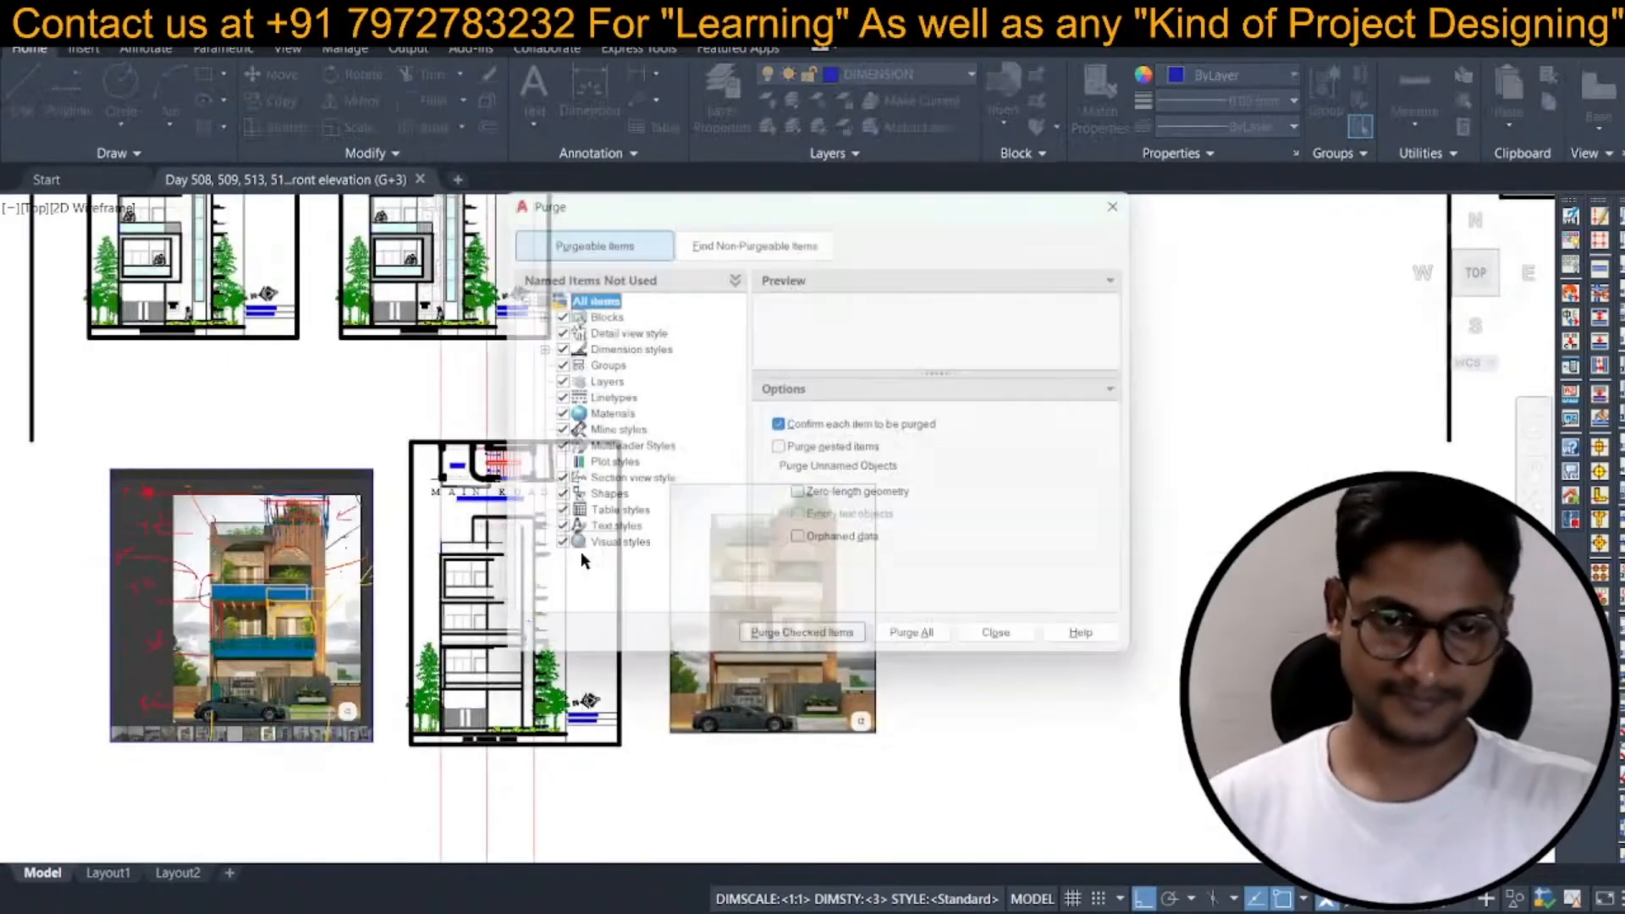
left_click(922, 648)
left_click(843, 447)
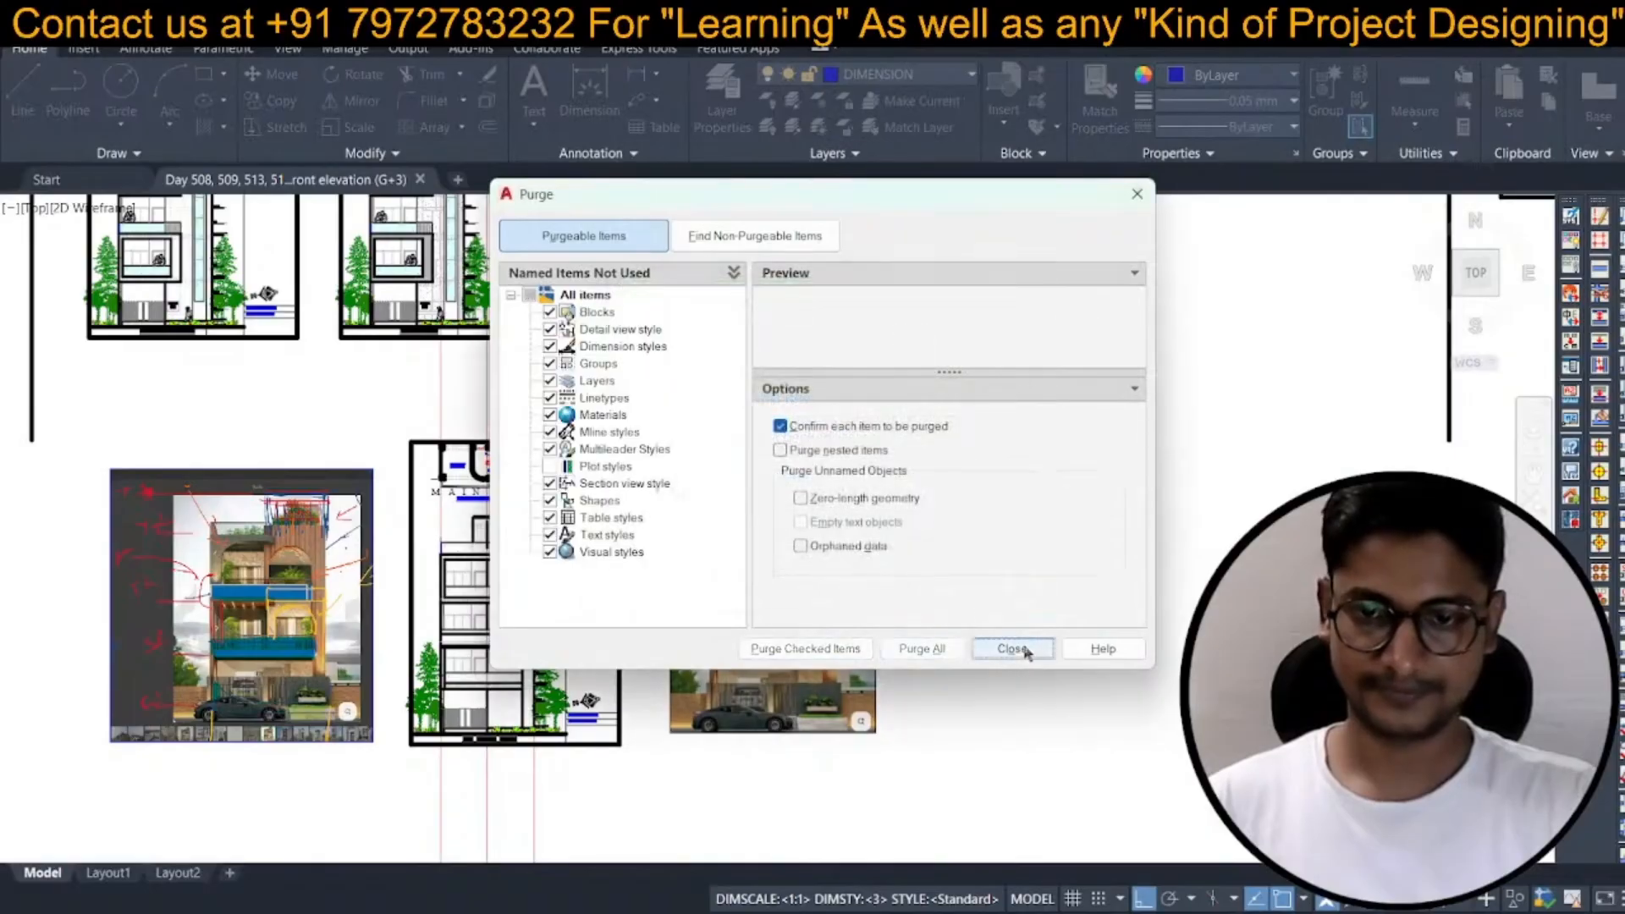
left_click(1014, 648)
Delete the vertical dimension beside the right end of the second-floor balcony.
scroll(777, 625, "up", 6)
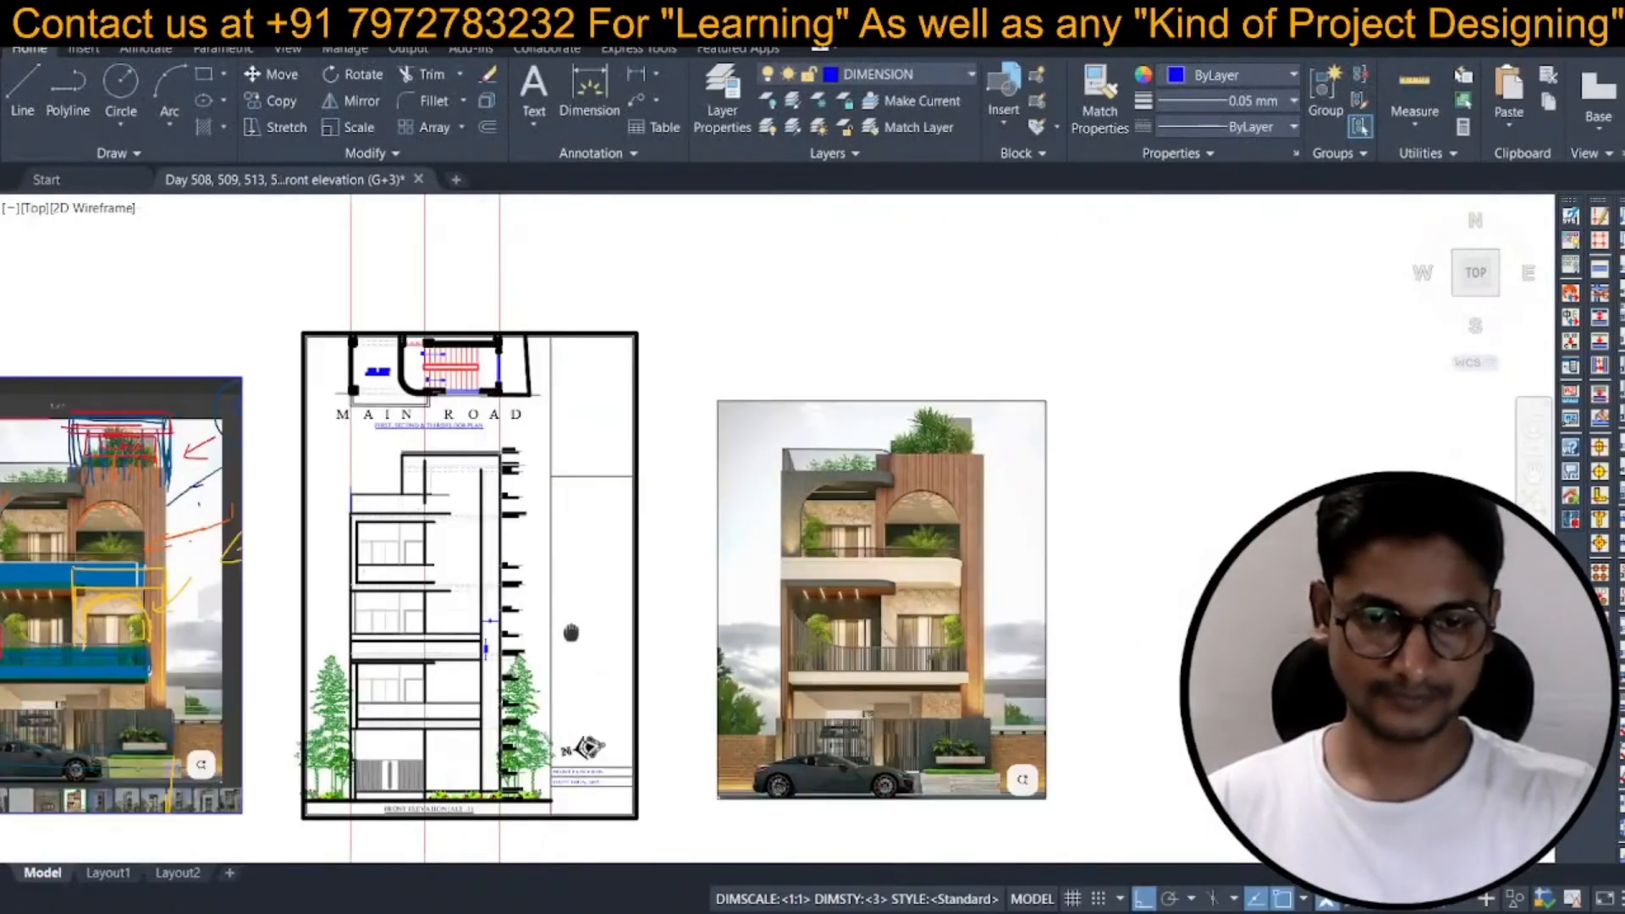
scroll(449, 508, "up", 4)
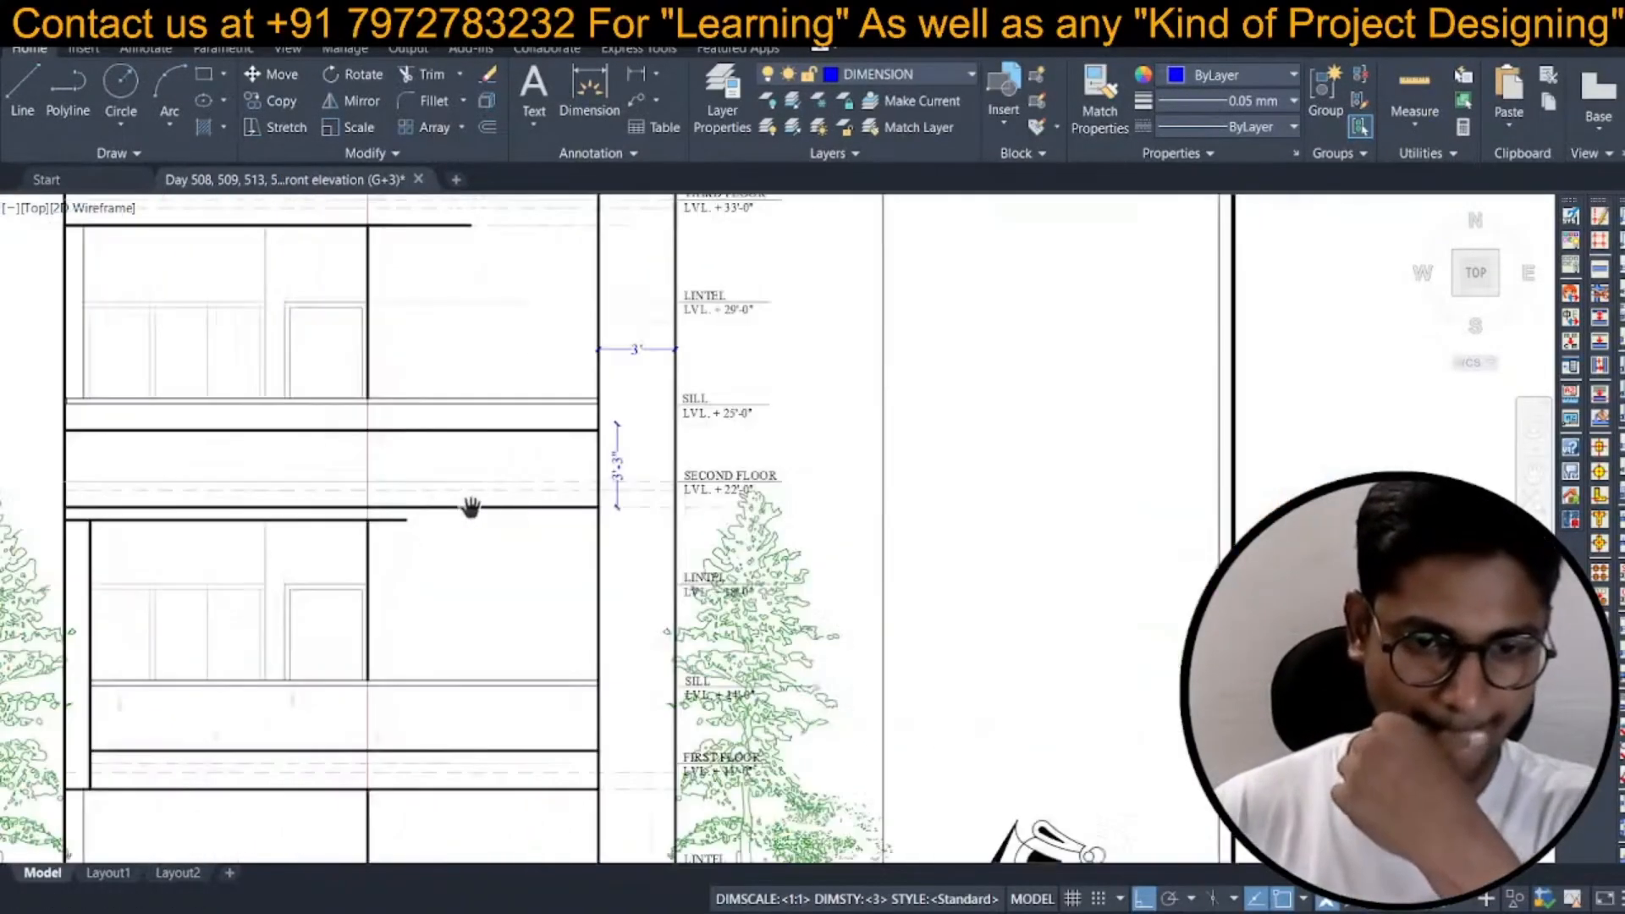
middle_click_drag(565, 483, 571, 504)
scroll(629, 452, "up", 2)
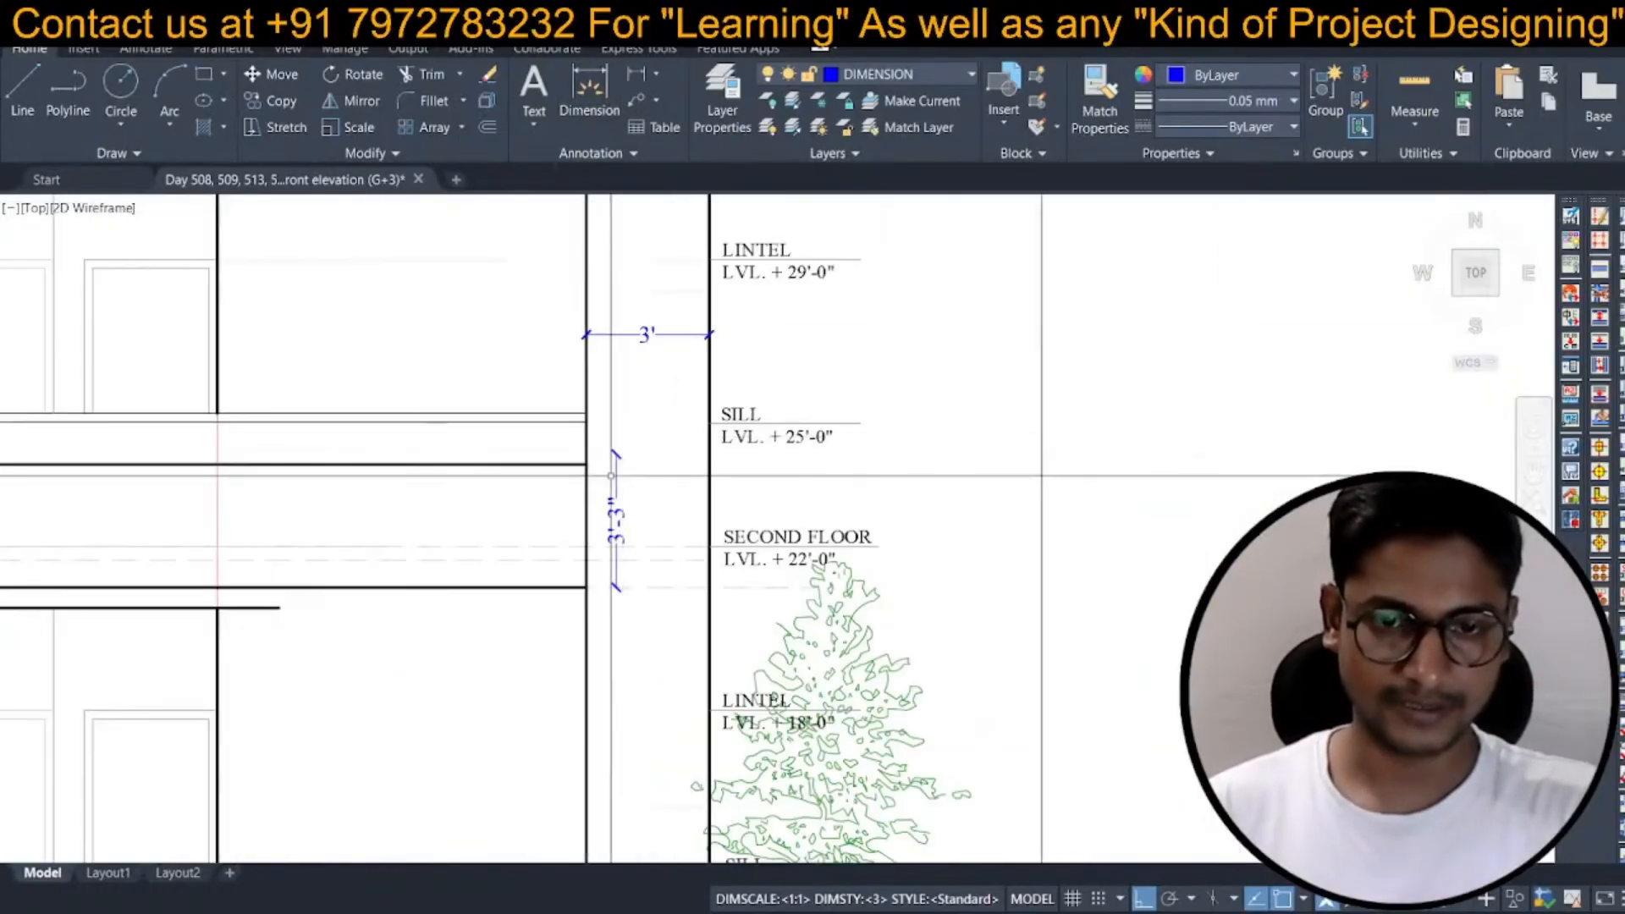
left_click(624, 452)
scroll(626, 450, "up", 2)
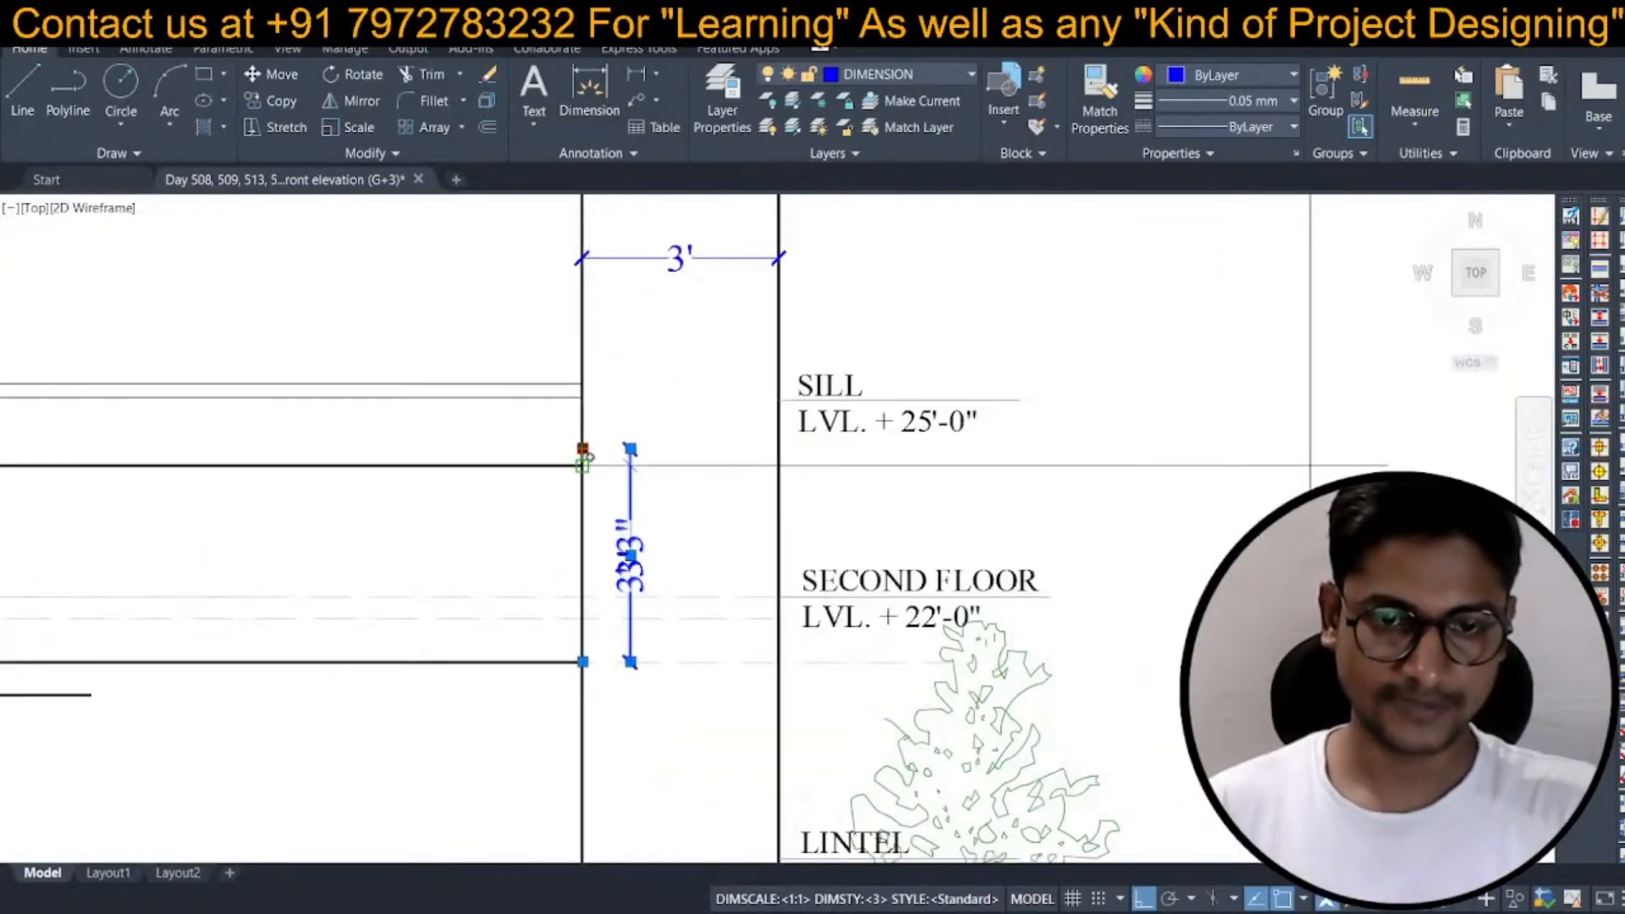
key("Delete")
Draw a vertical line at the second-floor balcony's right end, from its upper bold line to its lower bold line.
type("l")
key("space")
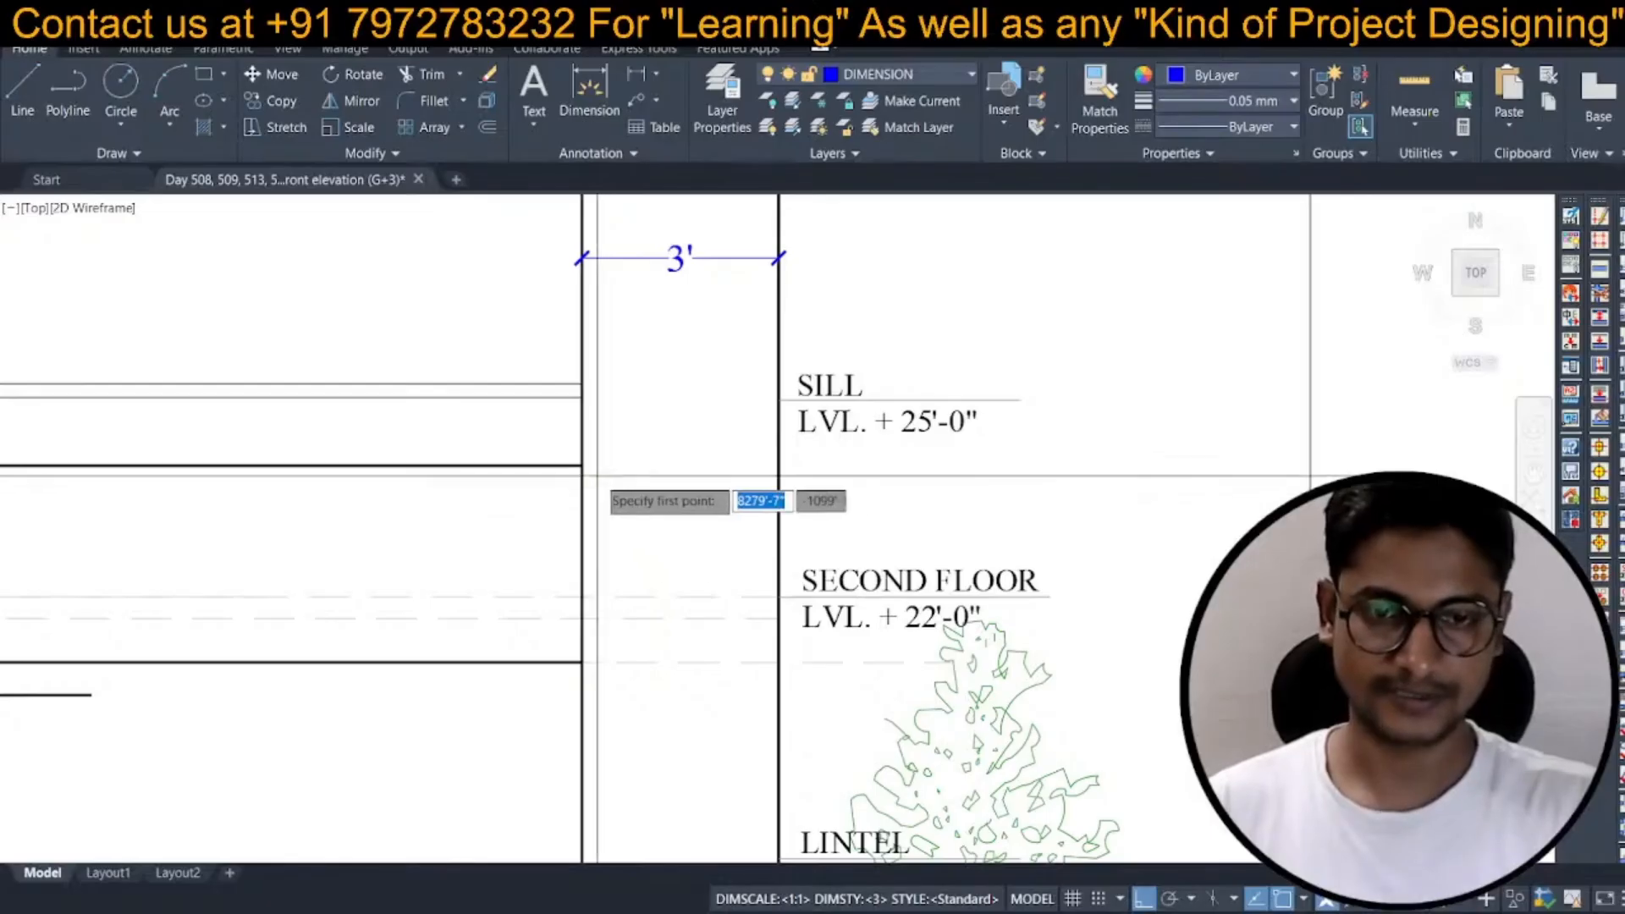
left_click(582, 466)
left_click(582, 662)
Move the new vertical line 3' to the left inside the second-floor balcony band.
key("space")
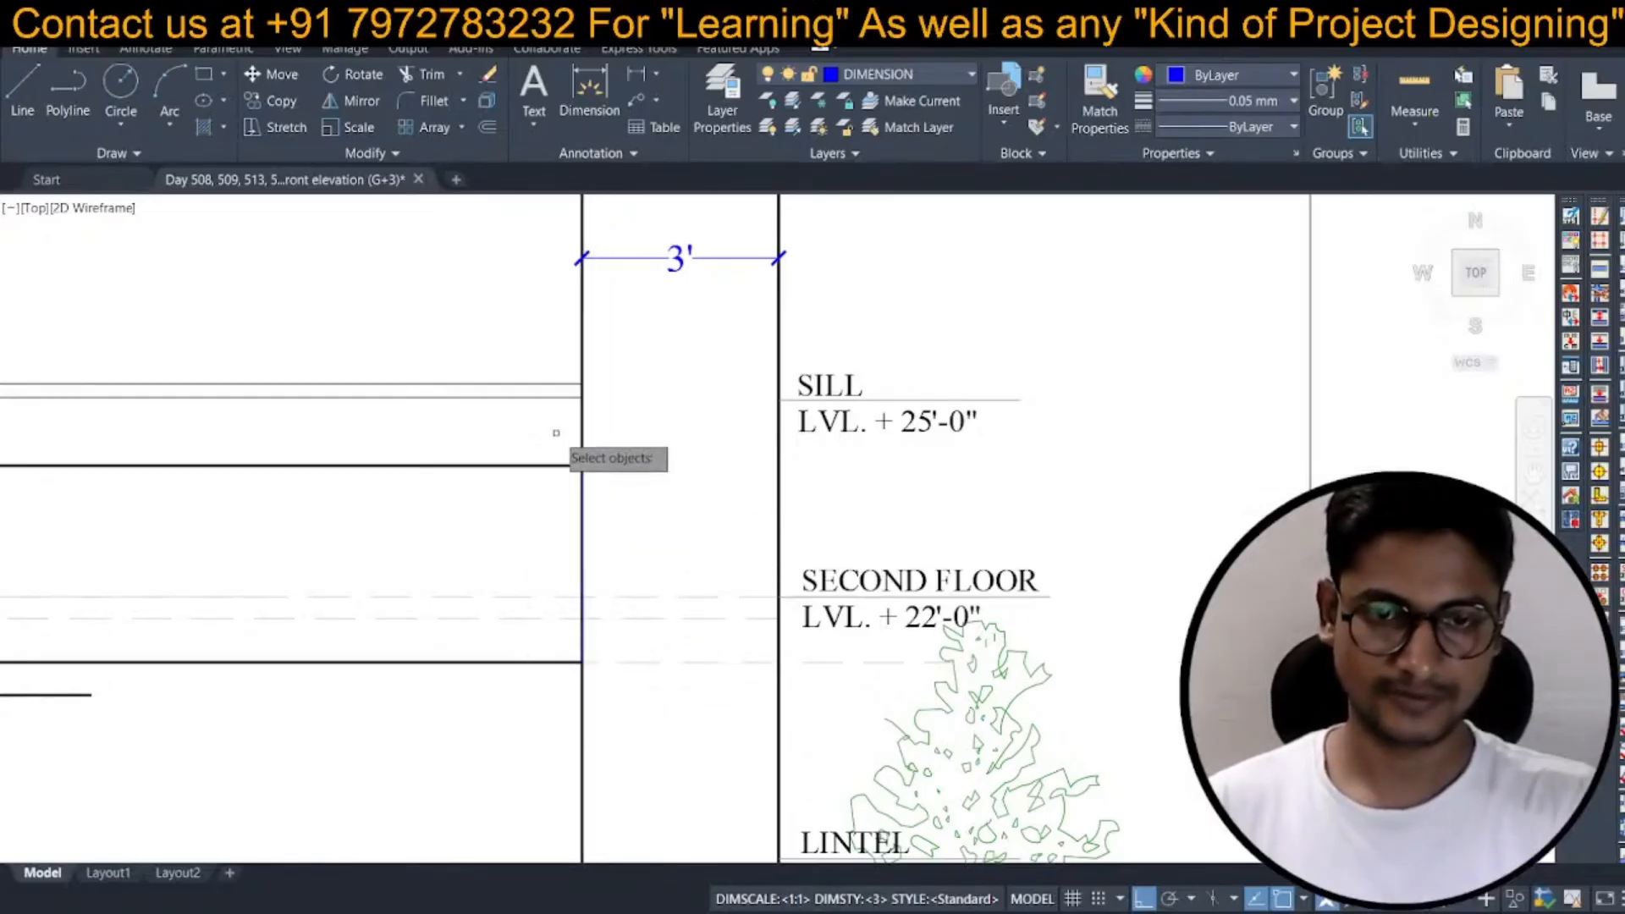
left_click(557, 433)
left_click(638, 694)
key("space")
left_click(501, 710)
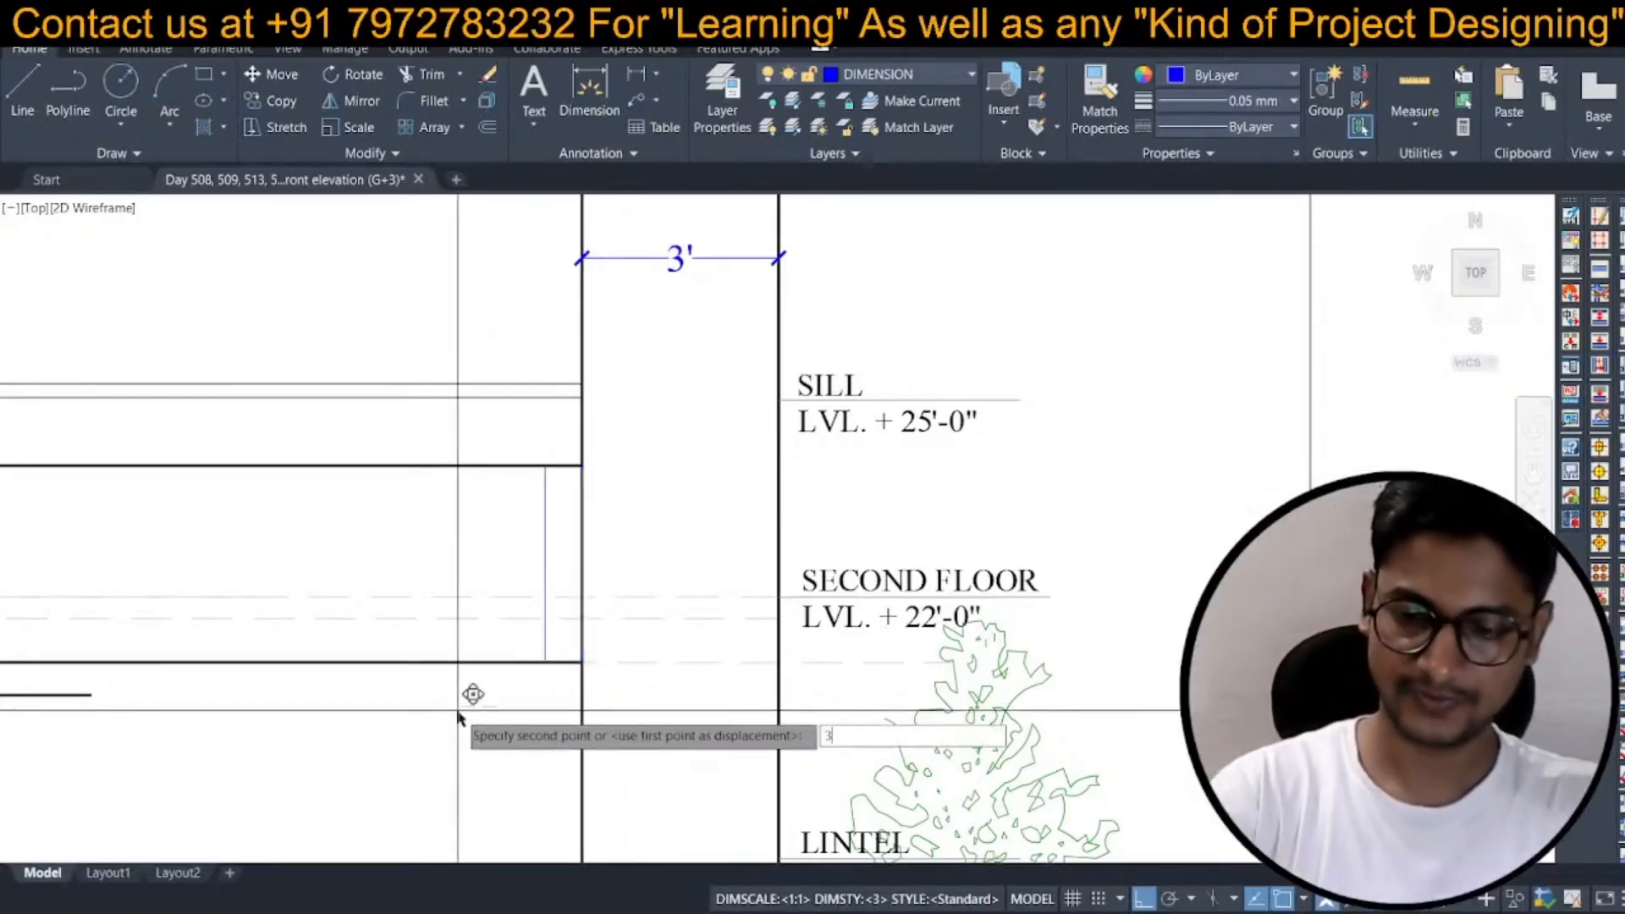
key("Return")
Match the moved vertical line's properties to the thin horizontal line above the second-floor balcony band.
type("m")
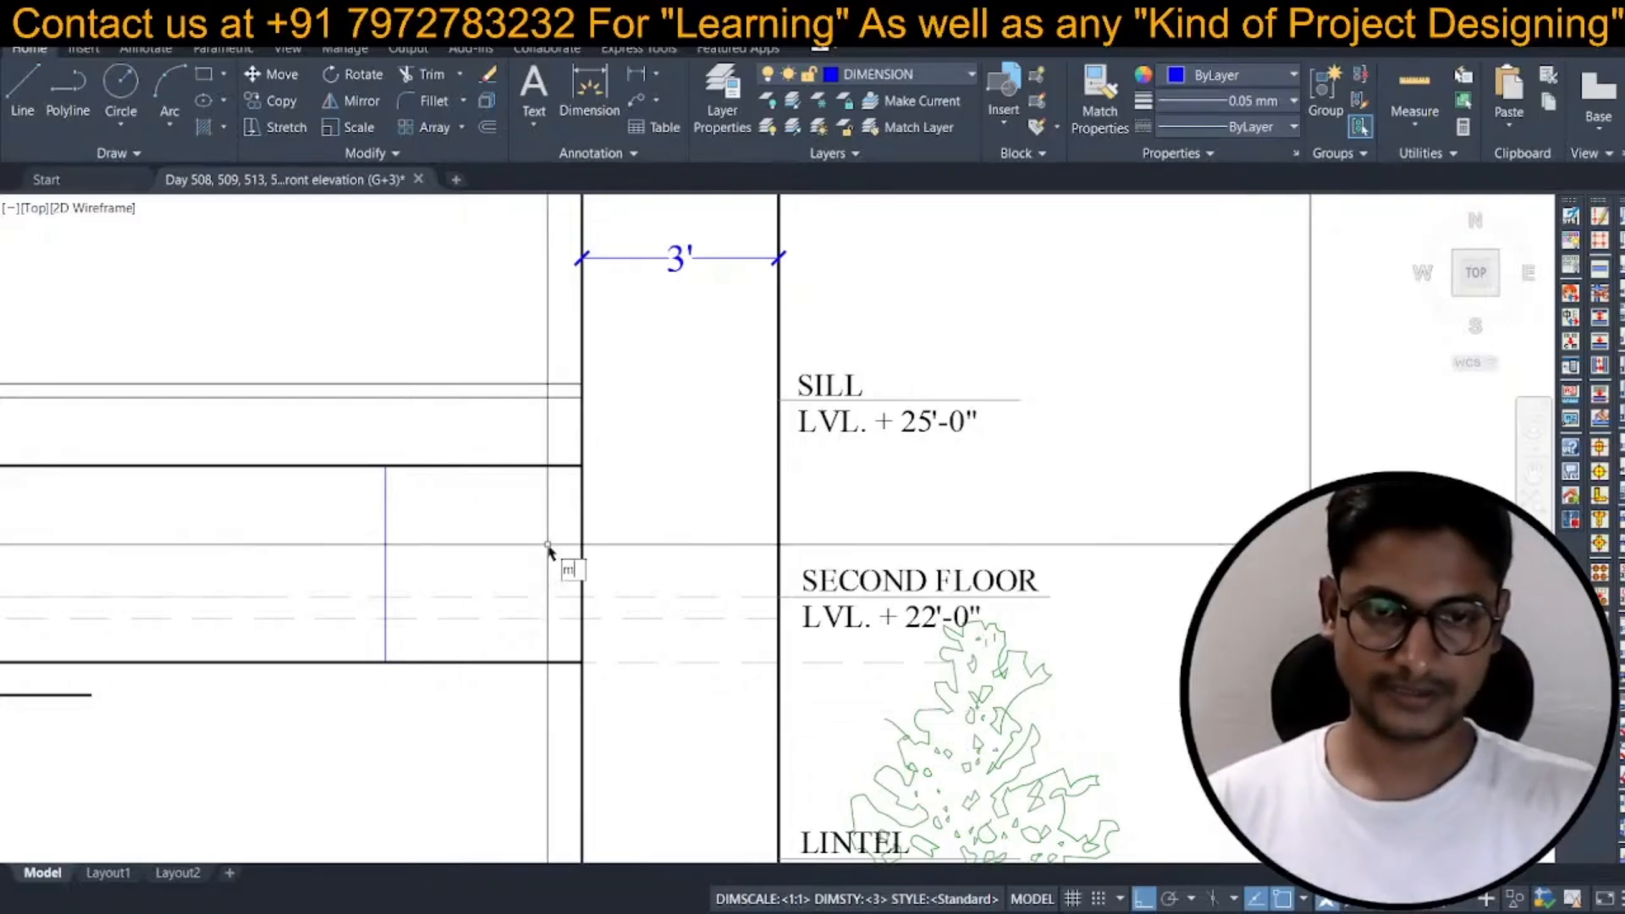
type("a")
key("space")
scroll(517, 526, "down", 2)
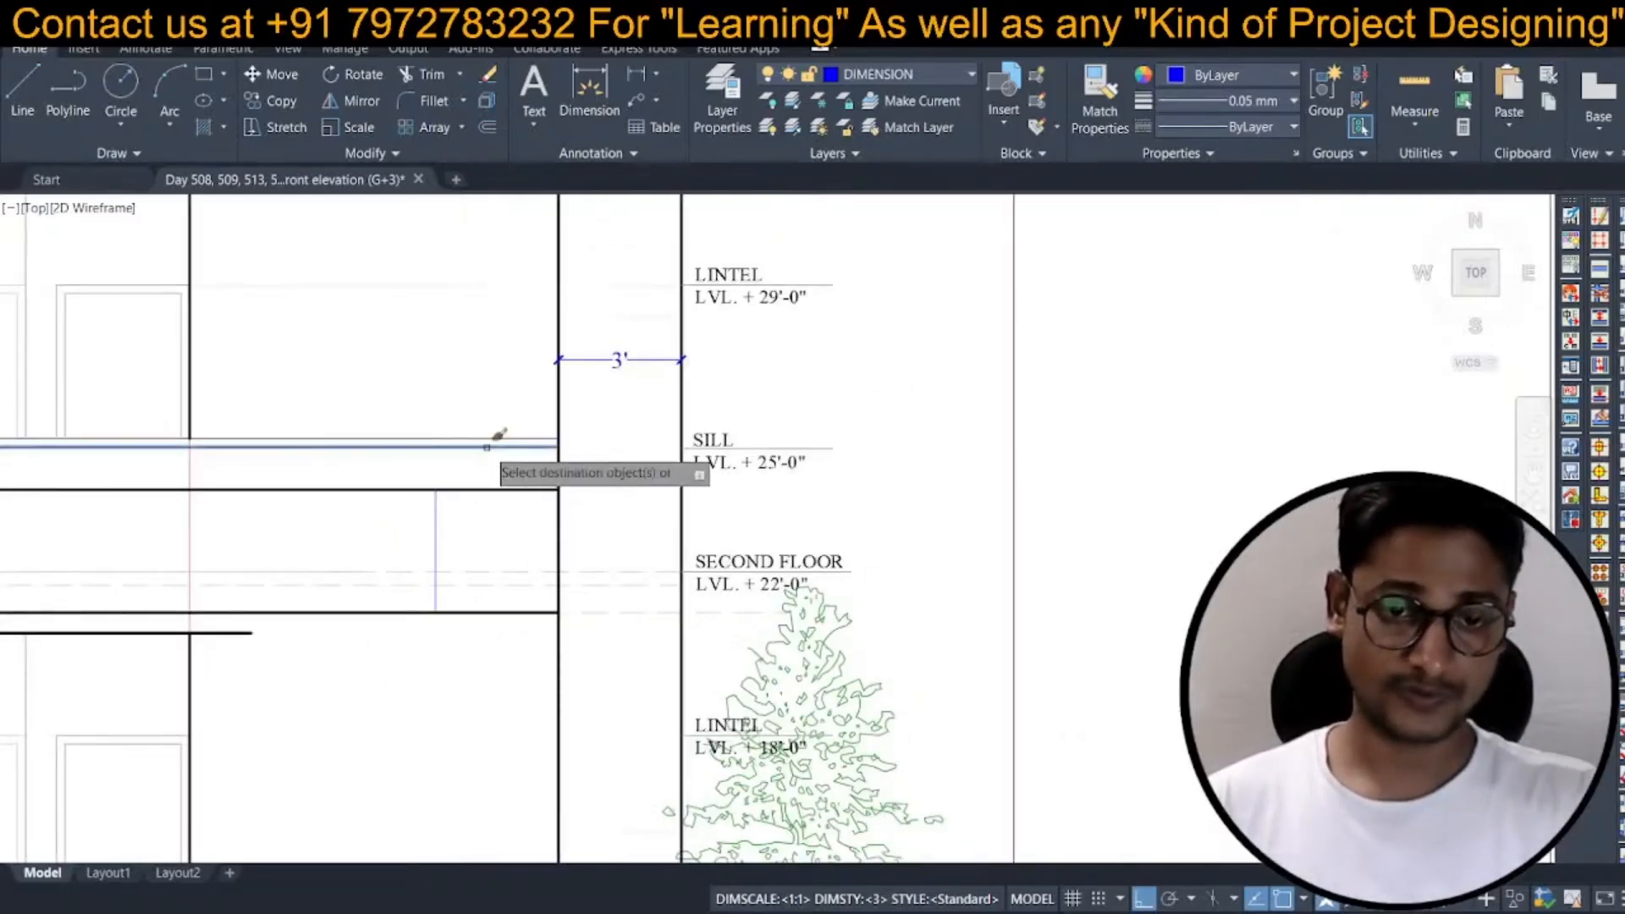
left_click(487, 447)
key("Escape")
key("ctrl+z")
Set the moved vertical line's color to 147,149,152.
left_click(436, 518)
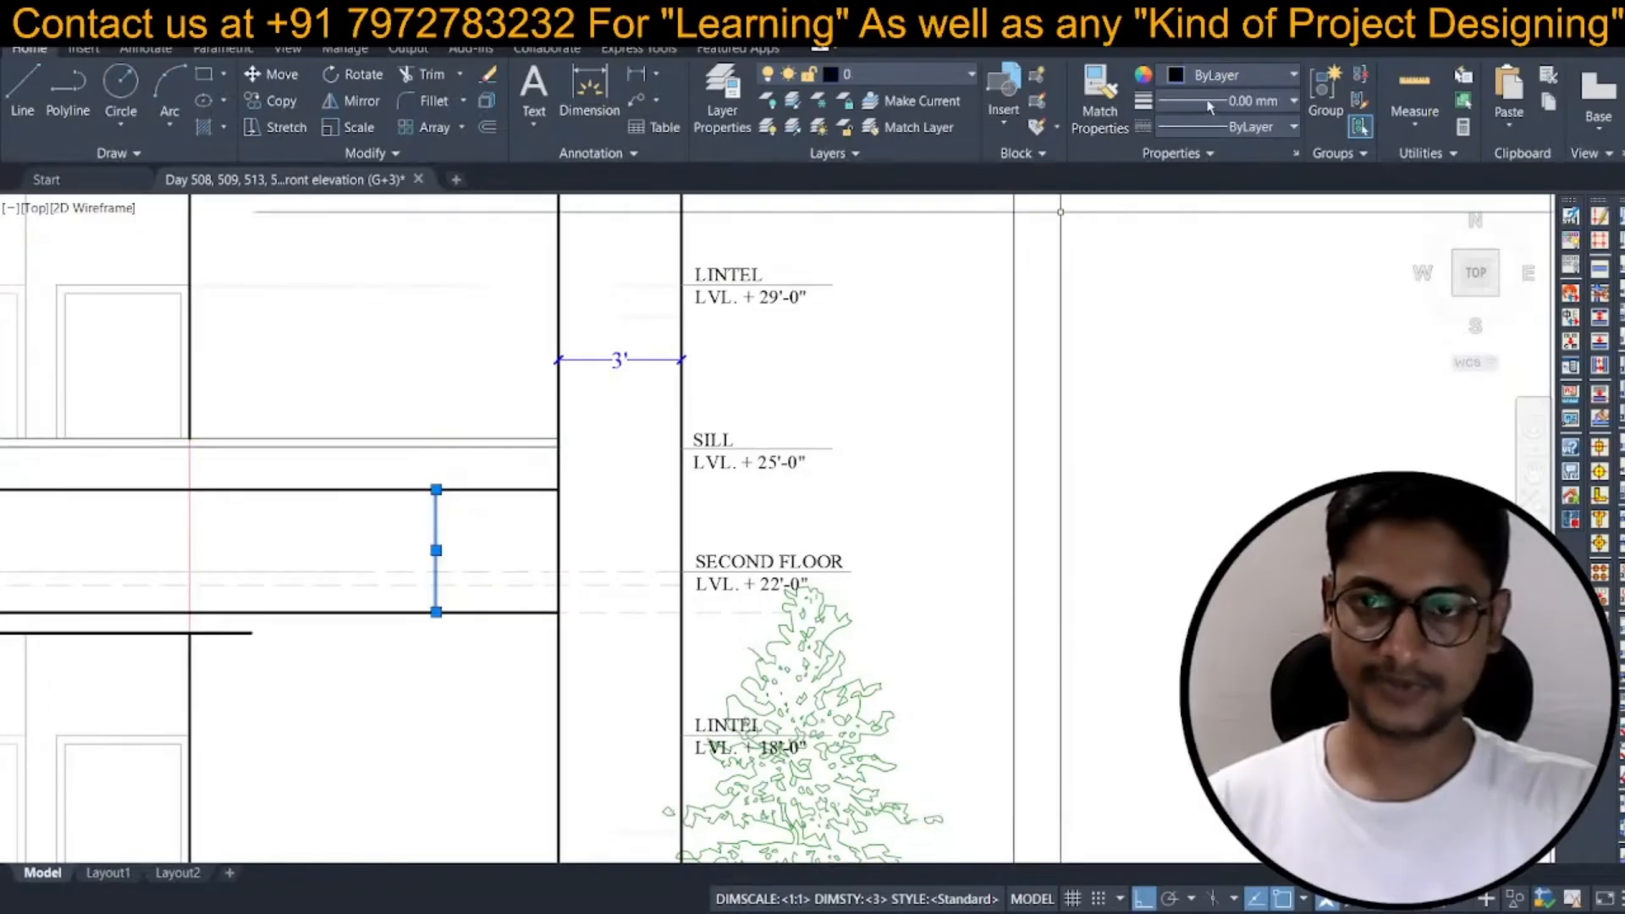
left_click(1220, 78)
left_click(1177, 204)
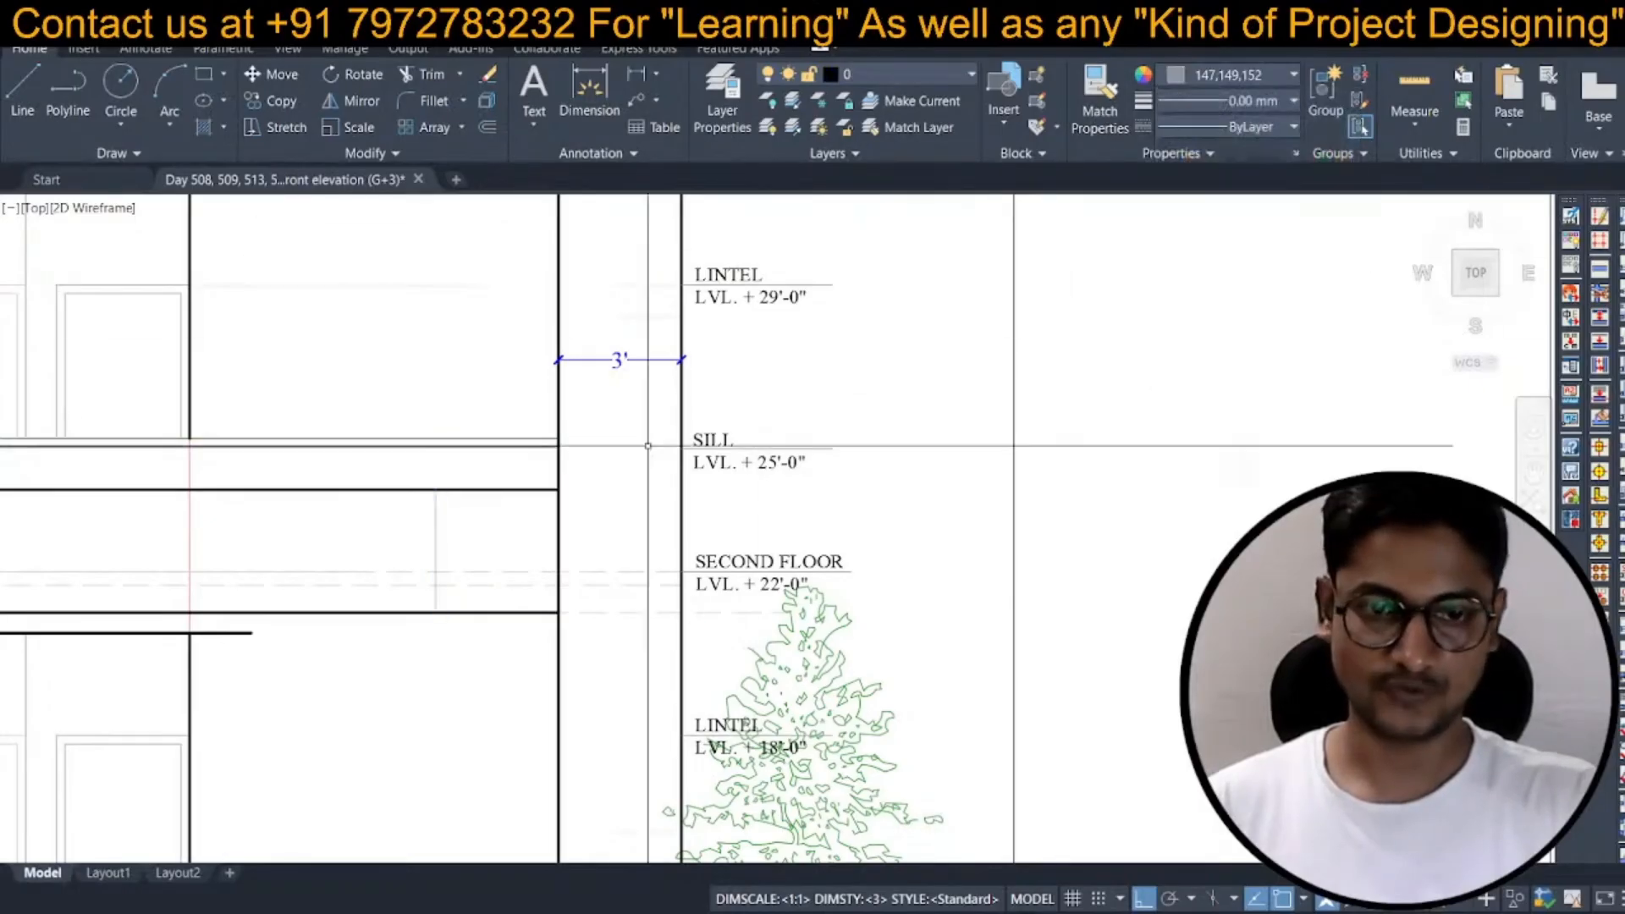
Send the gray vertical line and the dashed second-floor level lines behind the other objects.
left_click(460, 539)
left_click(415, 584)
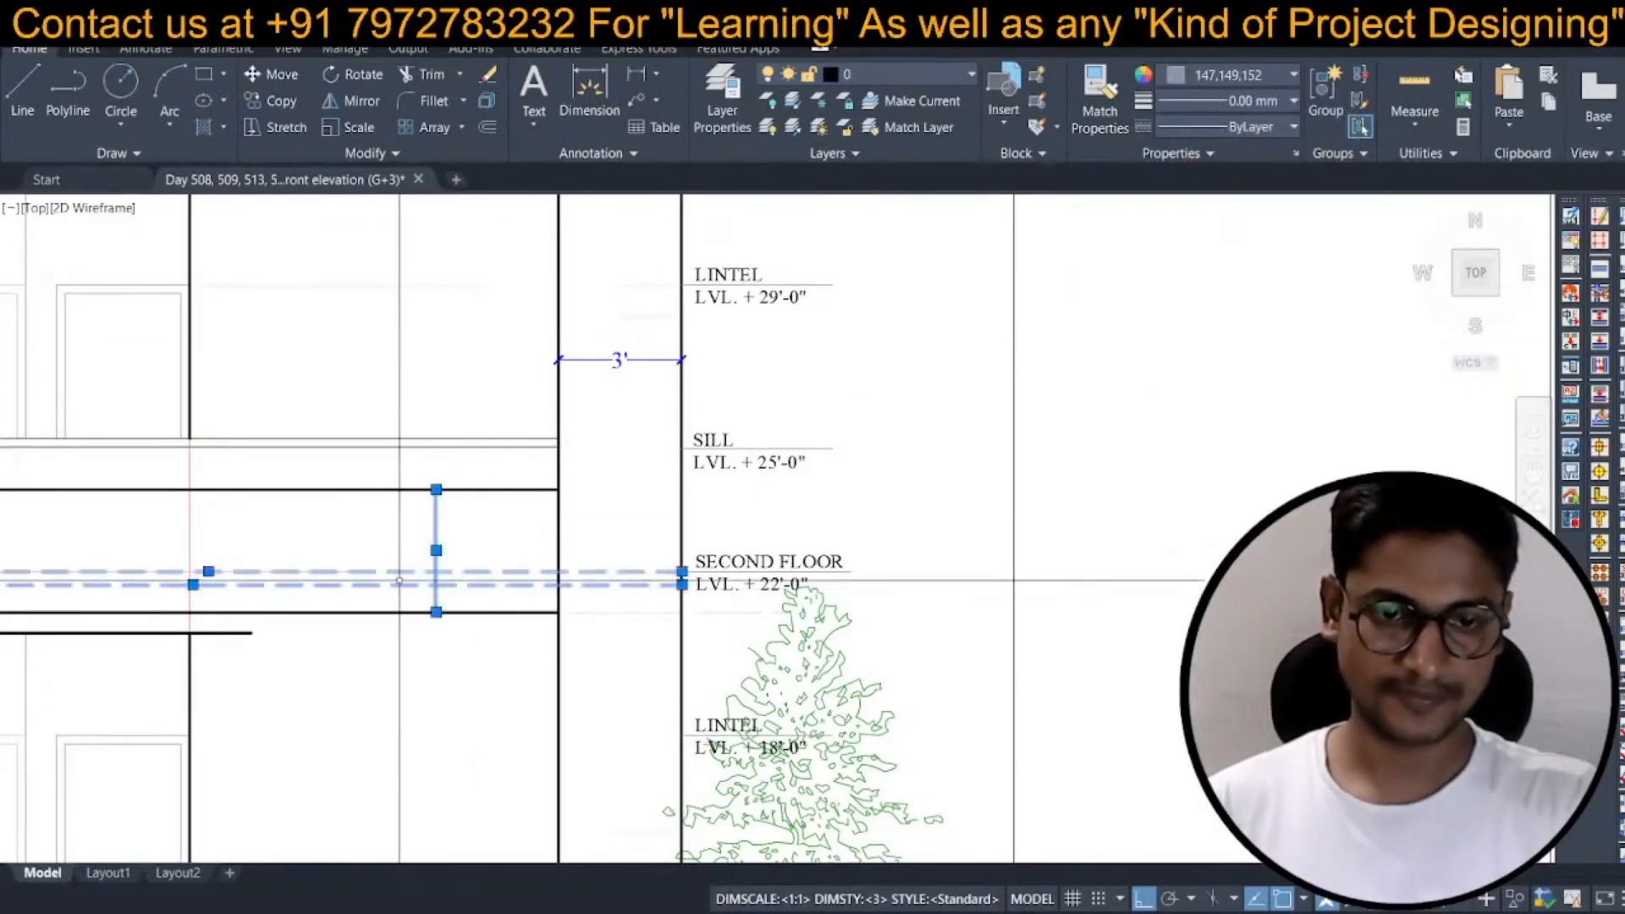
right_click(428, 575)
mouse_move(474, 327)
left_click(677, 360)
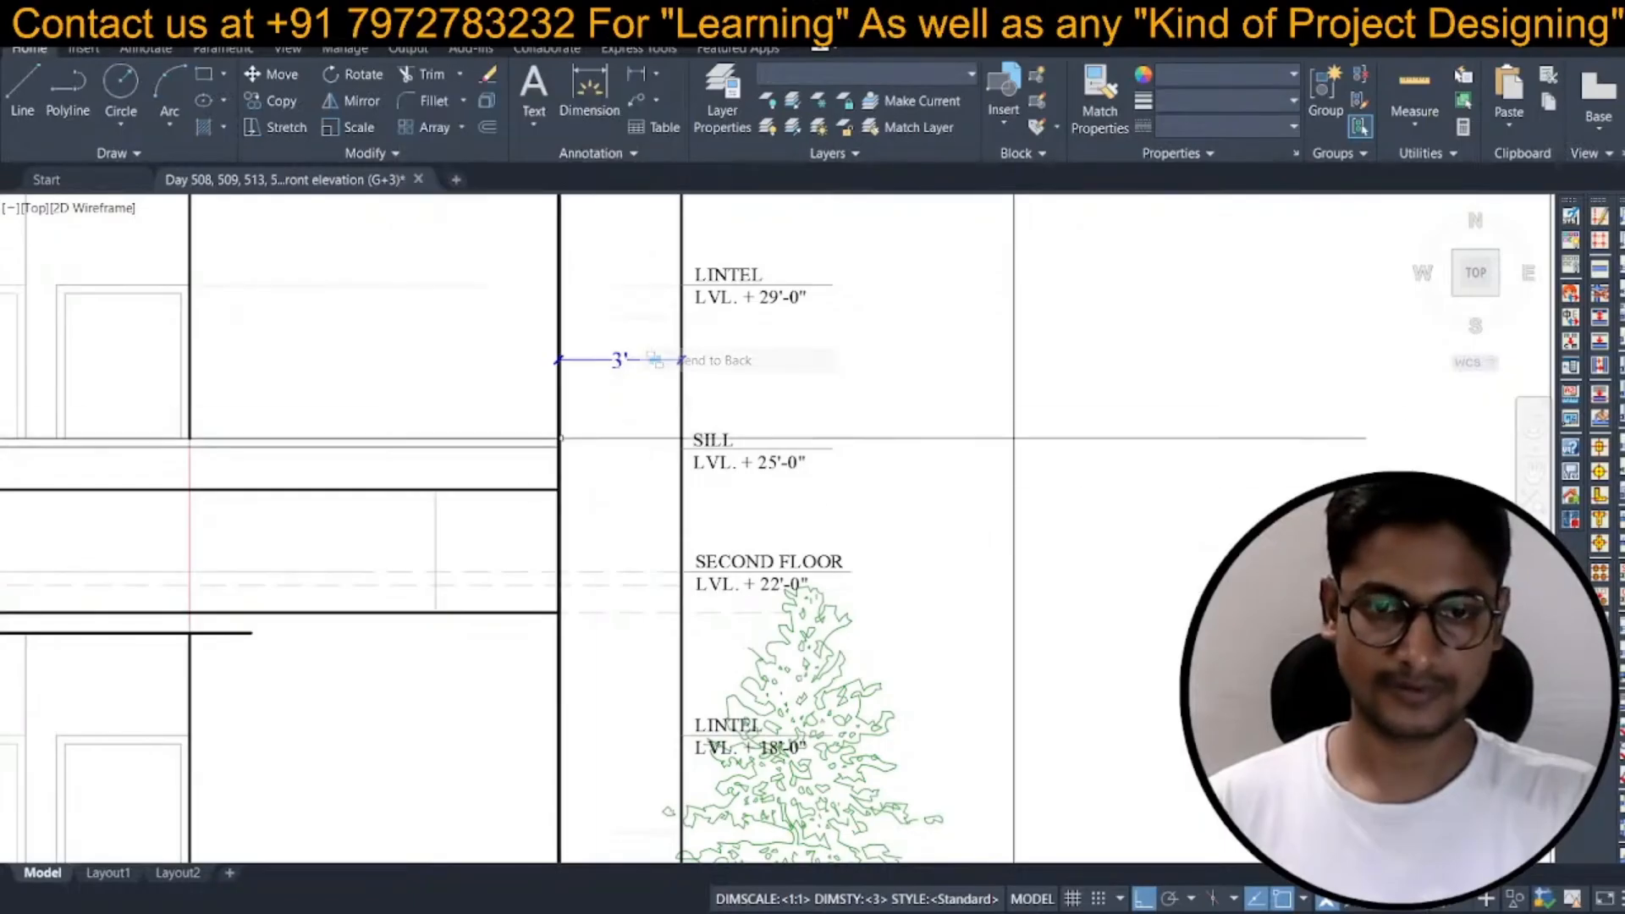
Copy the gray vertical line six times toward the balcony's right end, with progressively narrower spacing to suggest a curve.
key("space")
left_click(480, 514)
left_click(392, 555)
scroll(526, 384, "up", 3)
key("space")
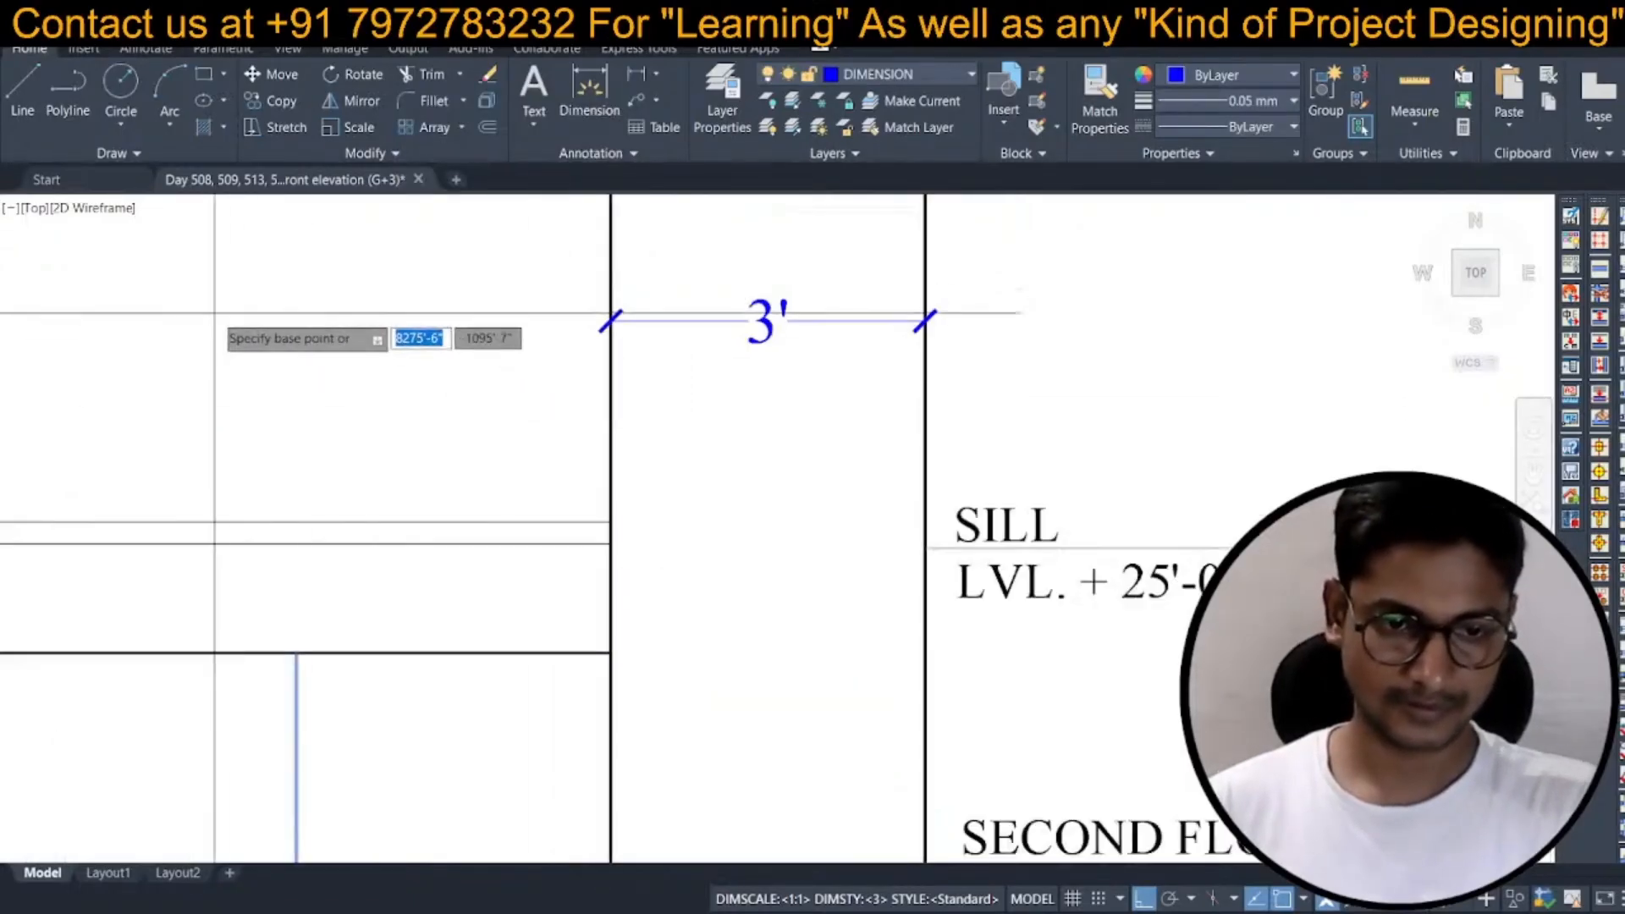
left_click(213, 313)
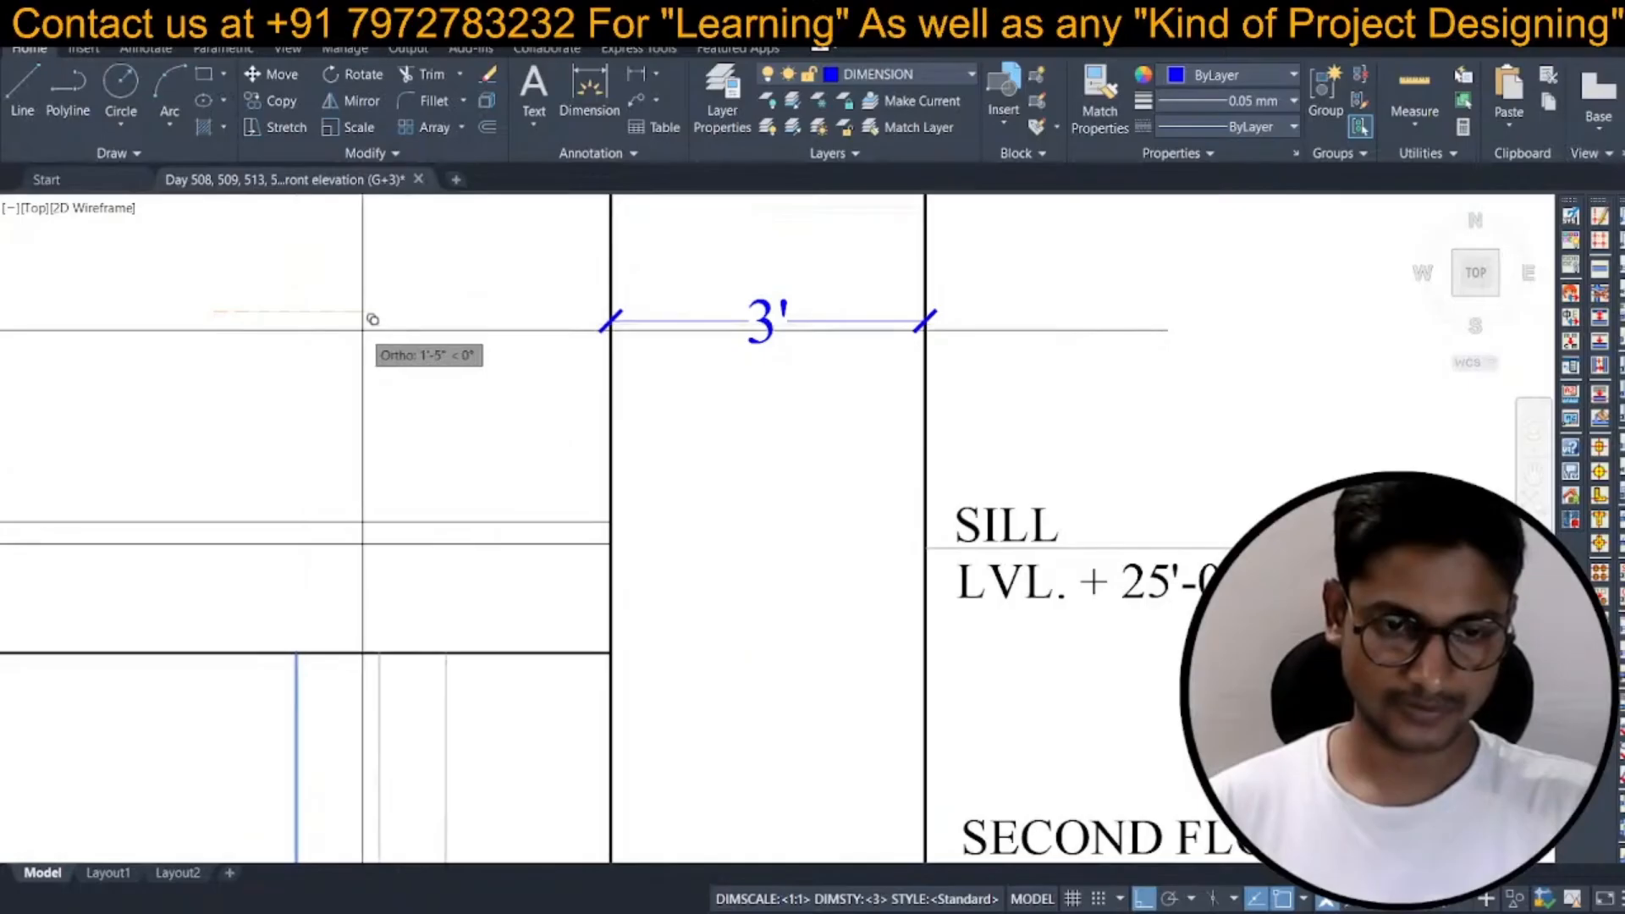
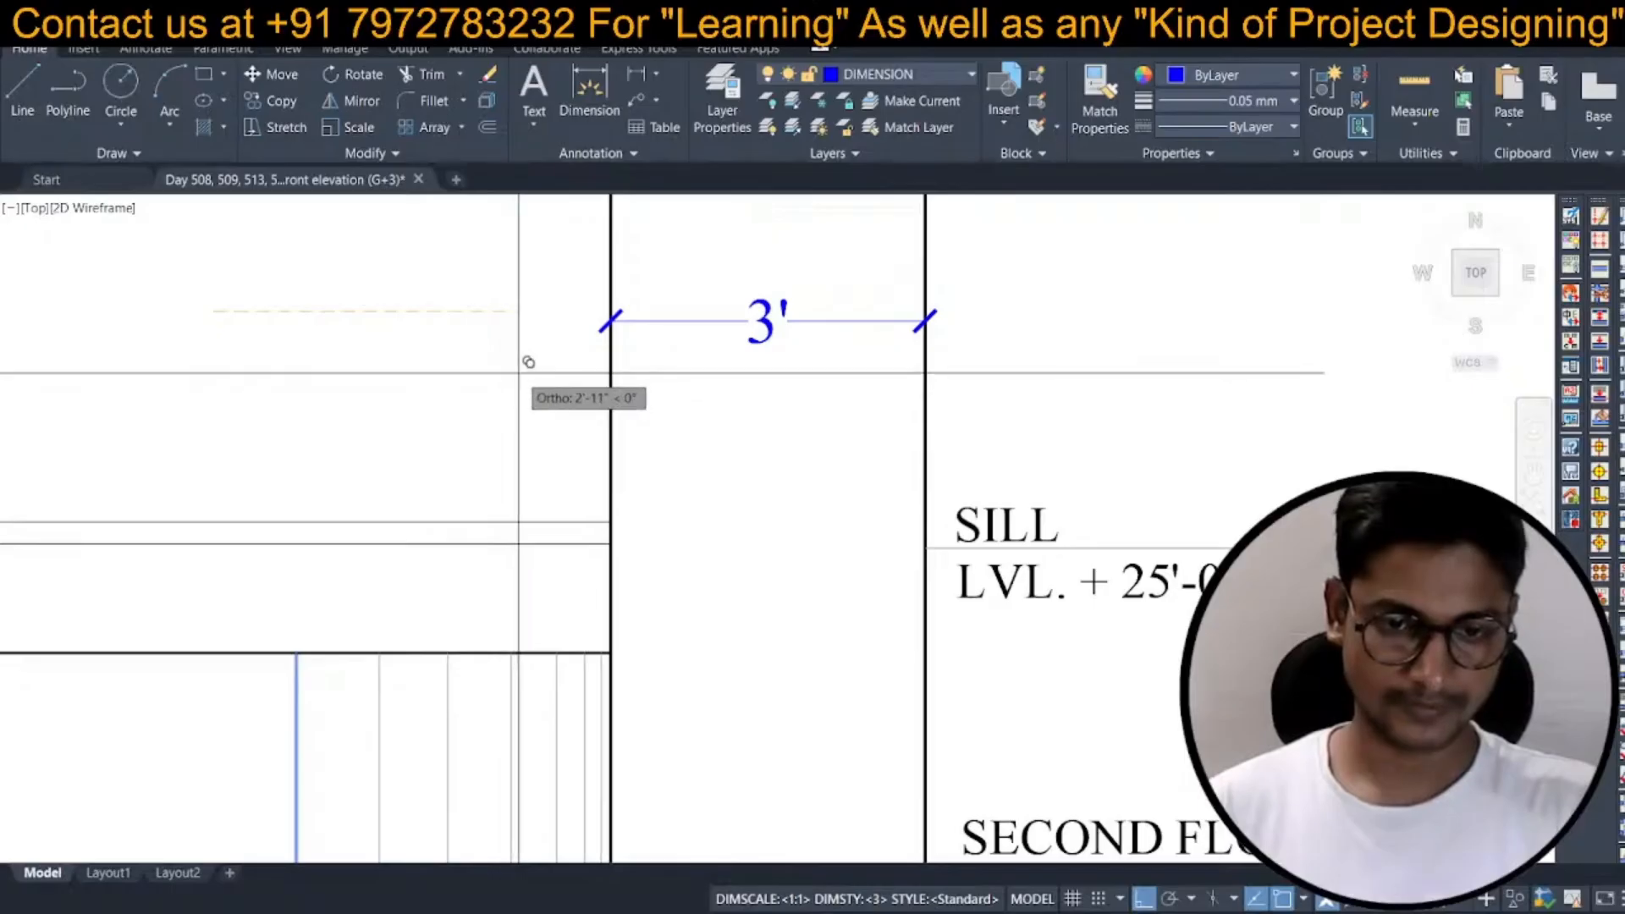
left_click(519, 373)
key("Escape")
Select the vertical curve lines at the second-floor balcony's right end and send them to the back.
scroll(712, 243, "down", 4)
left_click(719, 424)
left_click(461, 444)
right_click(461, 444)
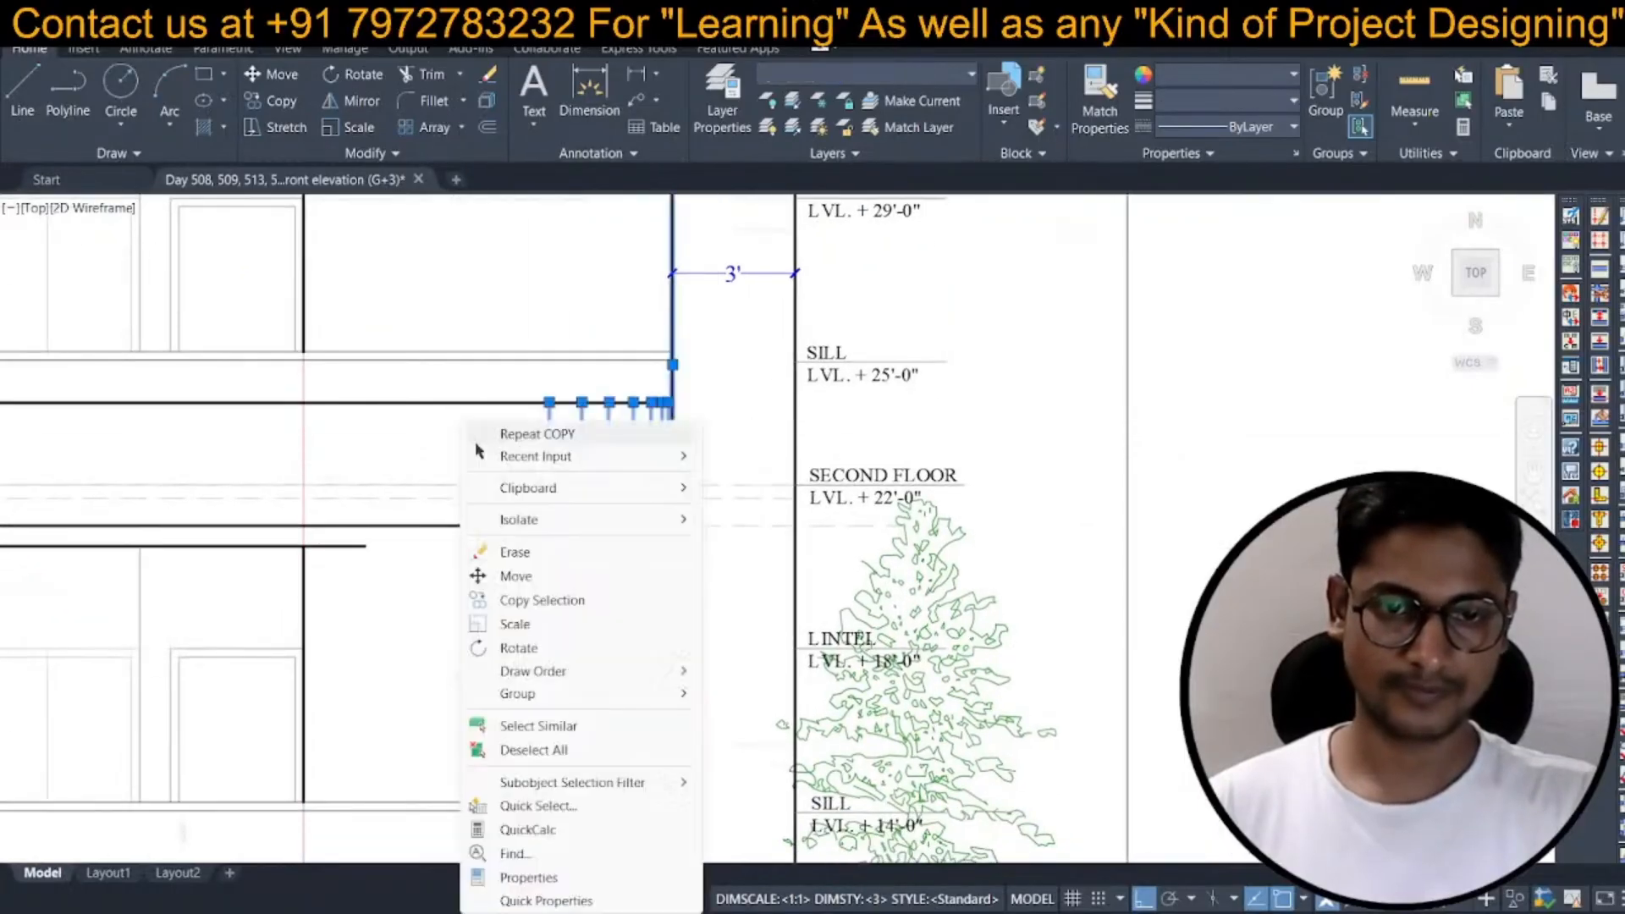
mouse_move(576, 669)
left_click(779, 695)
scroll(663, 500, "down", 5)
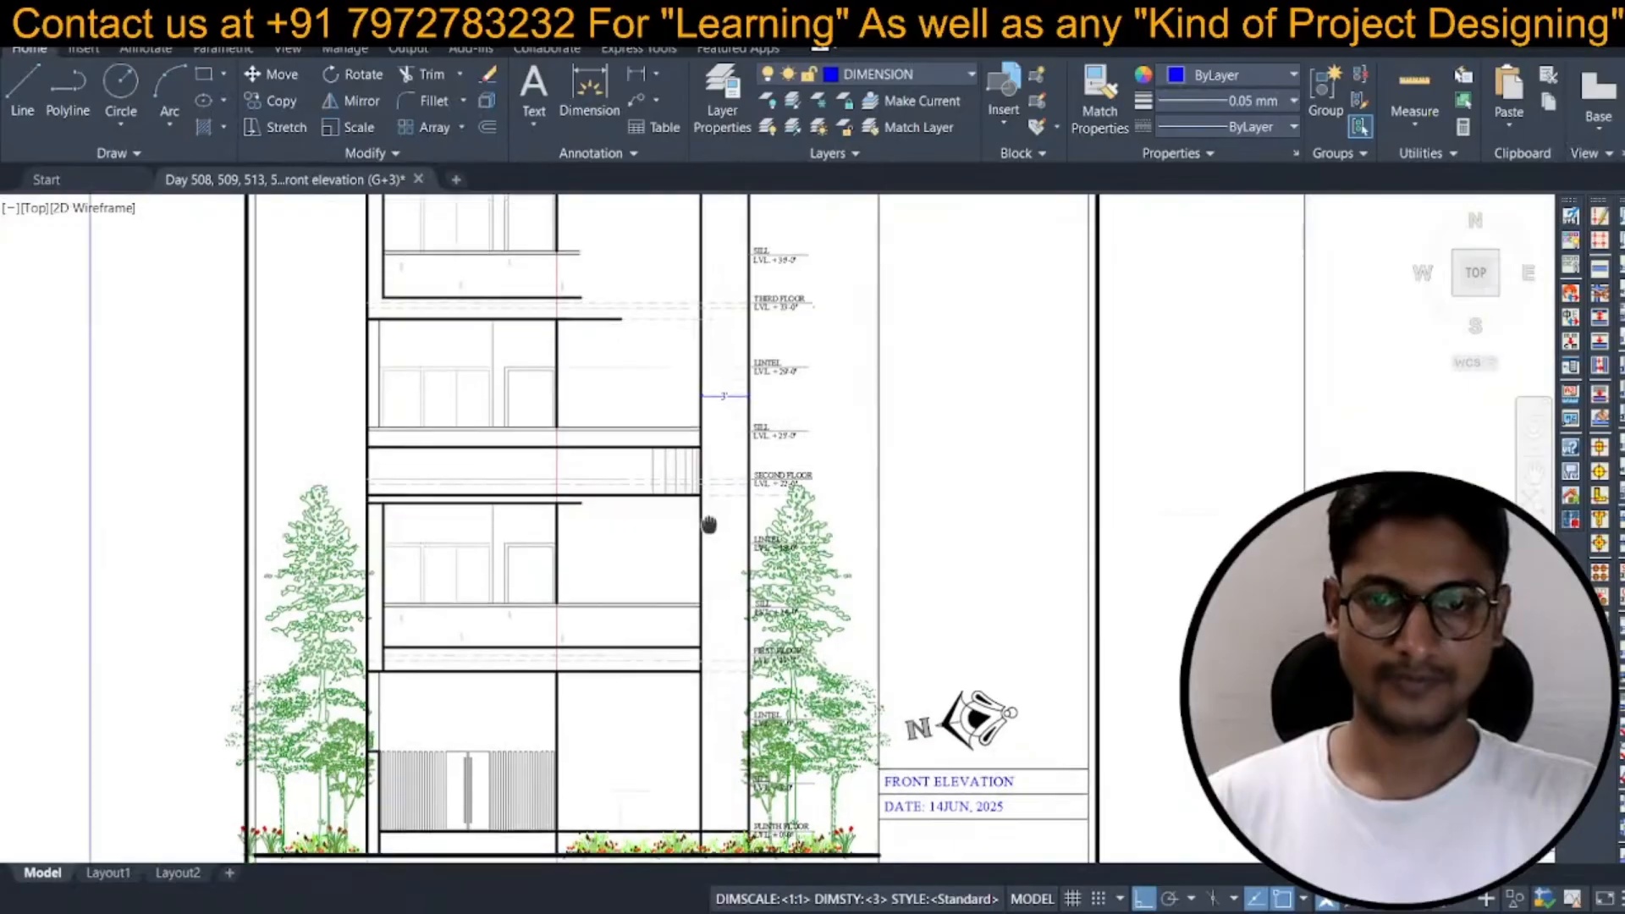
scroll(663, 500, "up", 10)
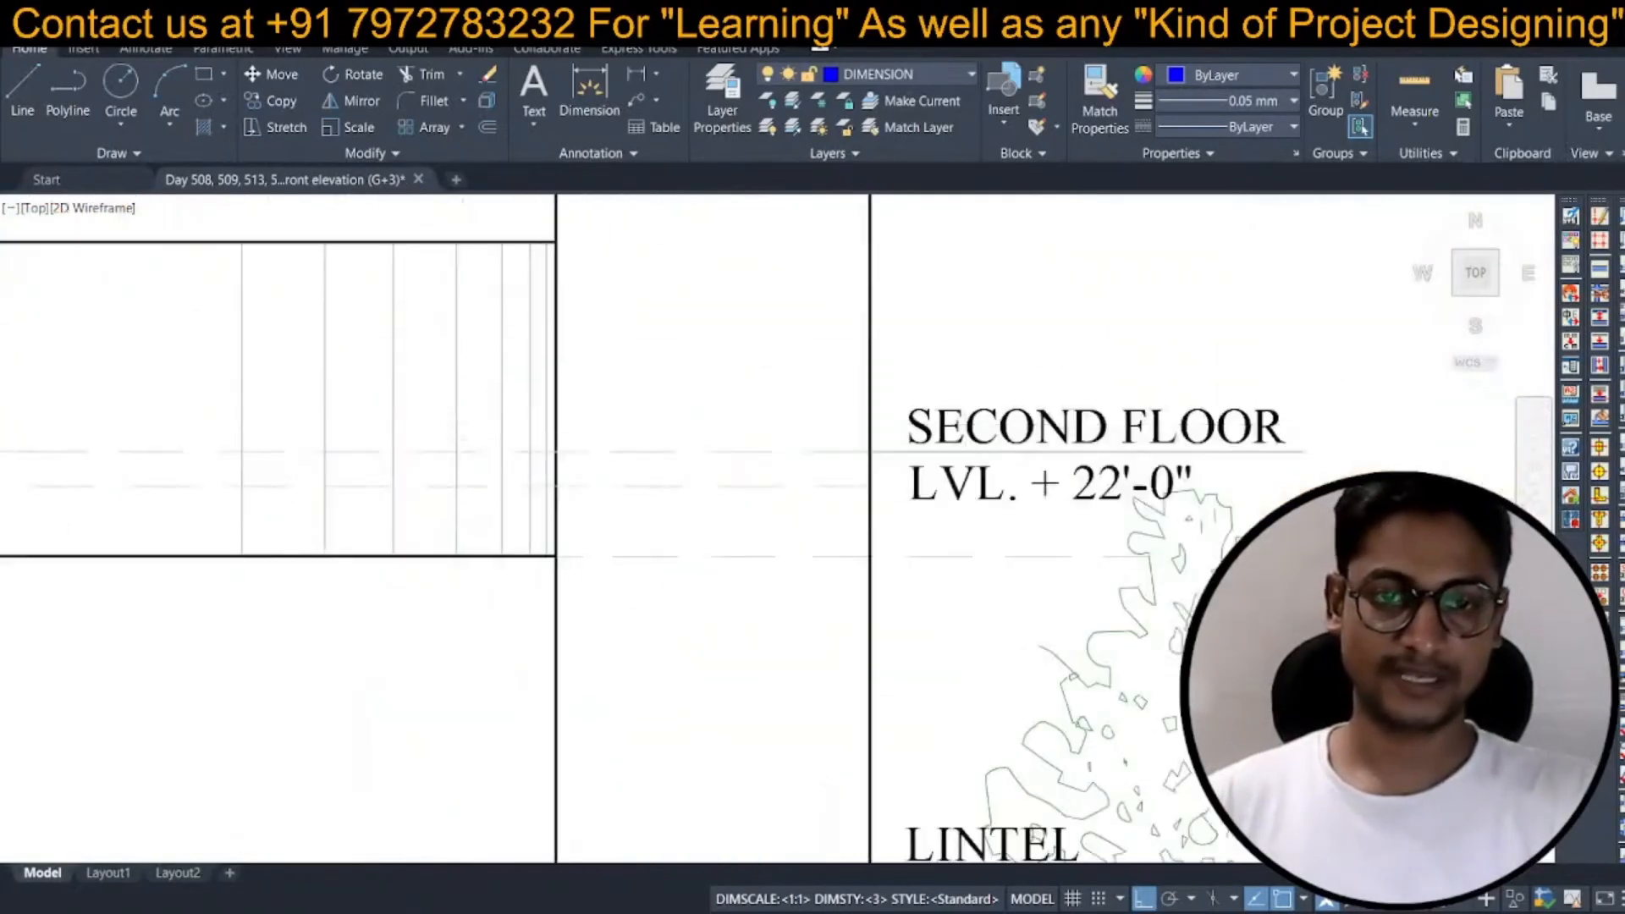
Send the narrowly spaced gray lines at the second-floor balcony's curved end behind the other objects.
scroll(576, 297, "down", 5)
left_click(830, 356)
left_click(546, 373)
right_click(494, 385)
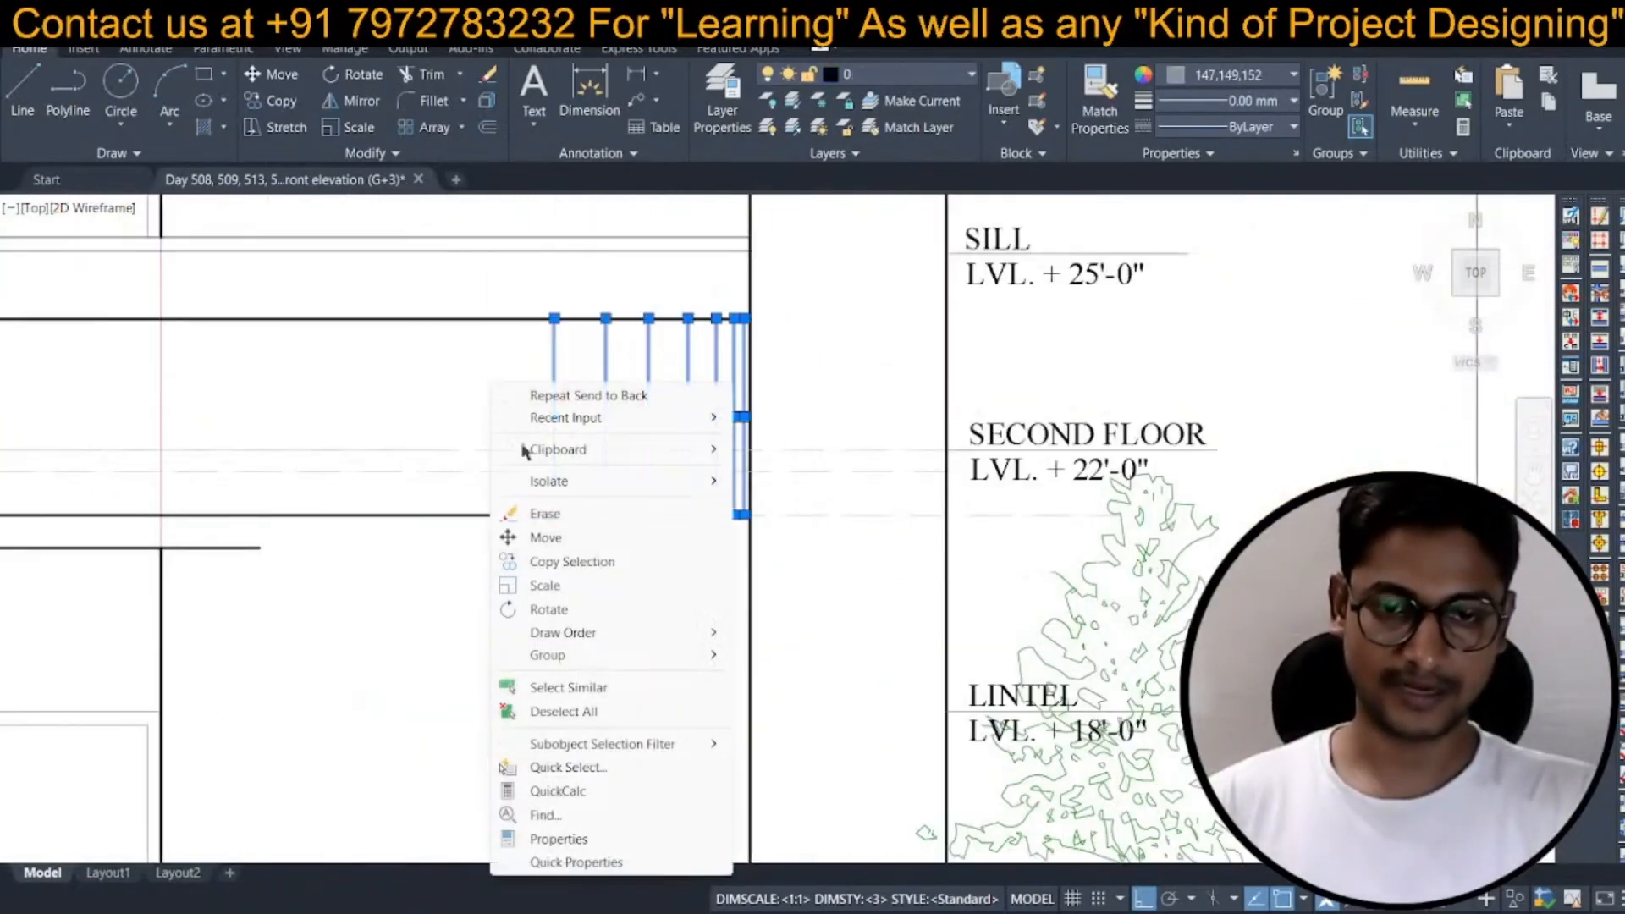
mouse_move(593, 637)
left_click(822, 657)
scroll(821, 657, "down", 5)
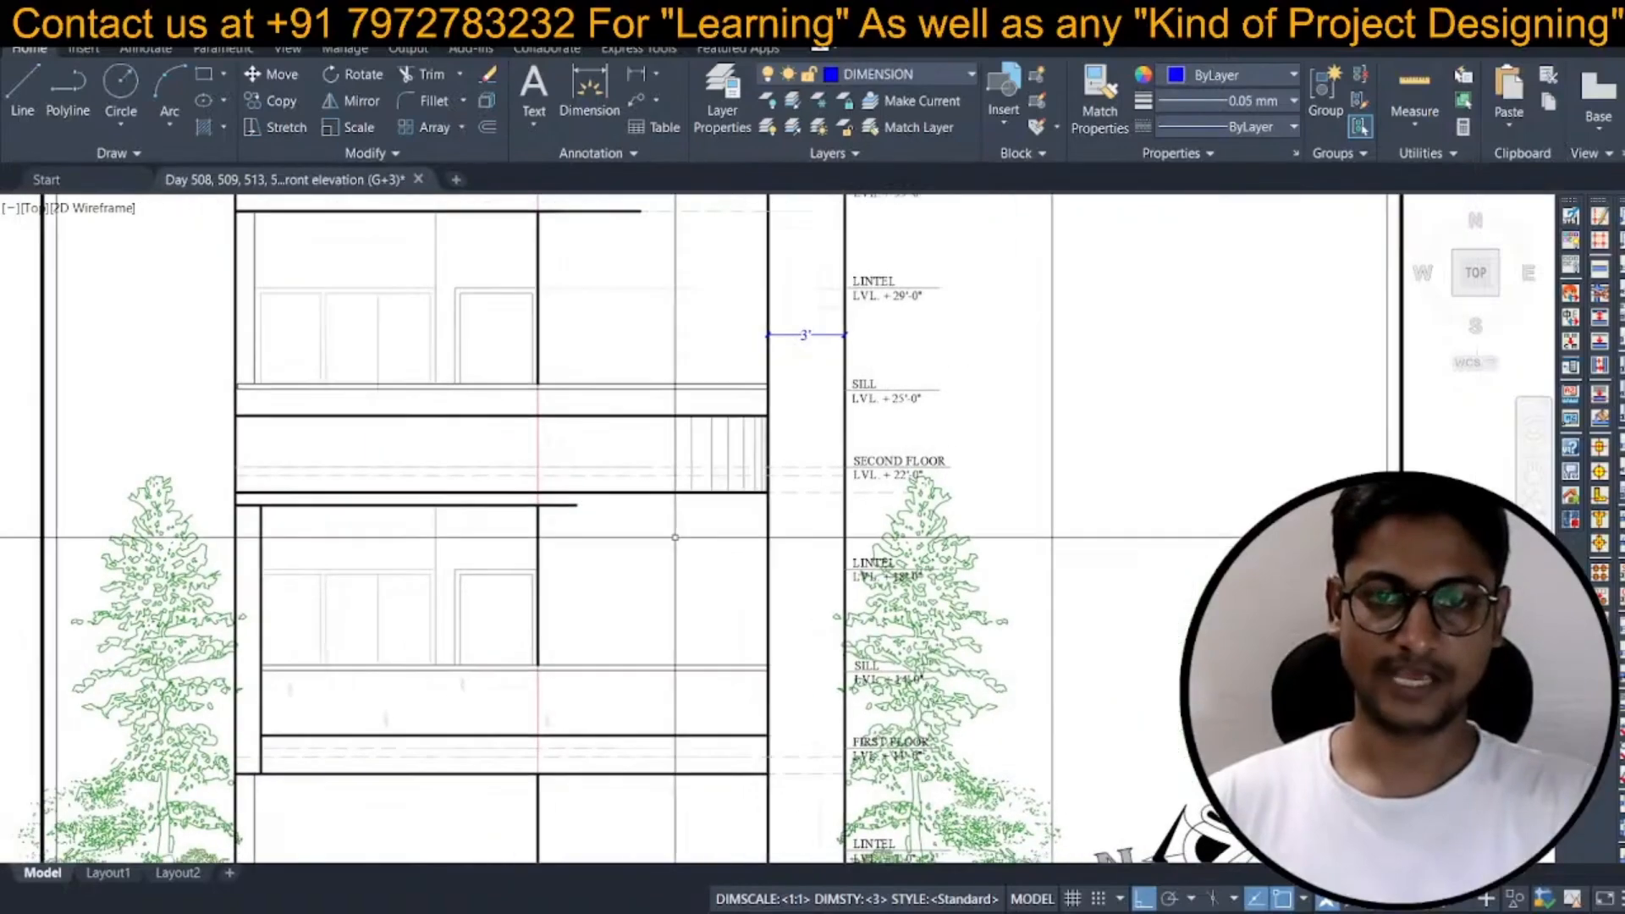
Compare the balconies, slabs and tower of the front elevation with the reference render.
scroll(559, 571, "up", 3)
middle_click_drag(558, 572, 518, 570)
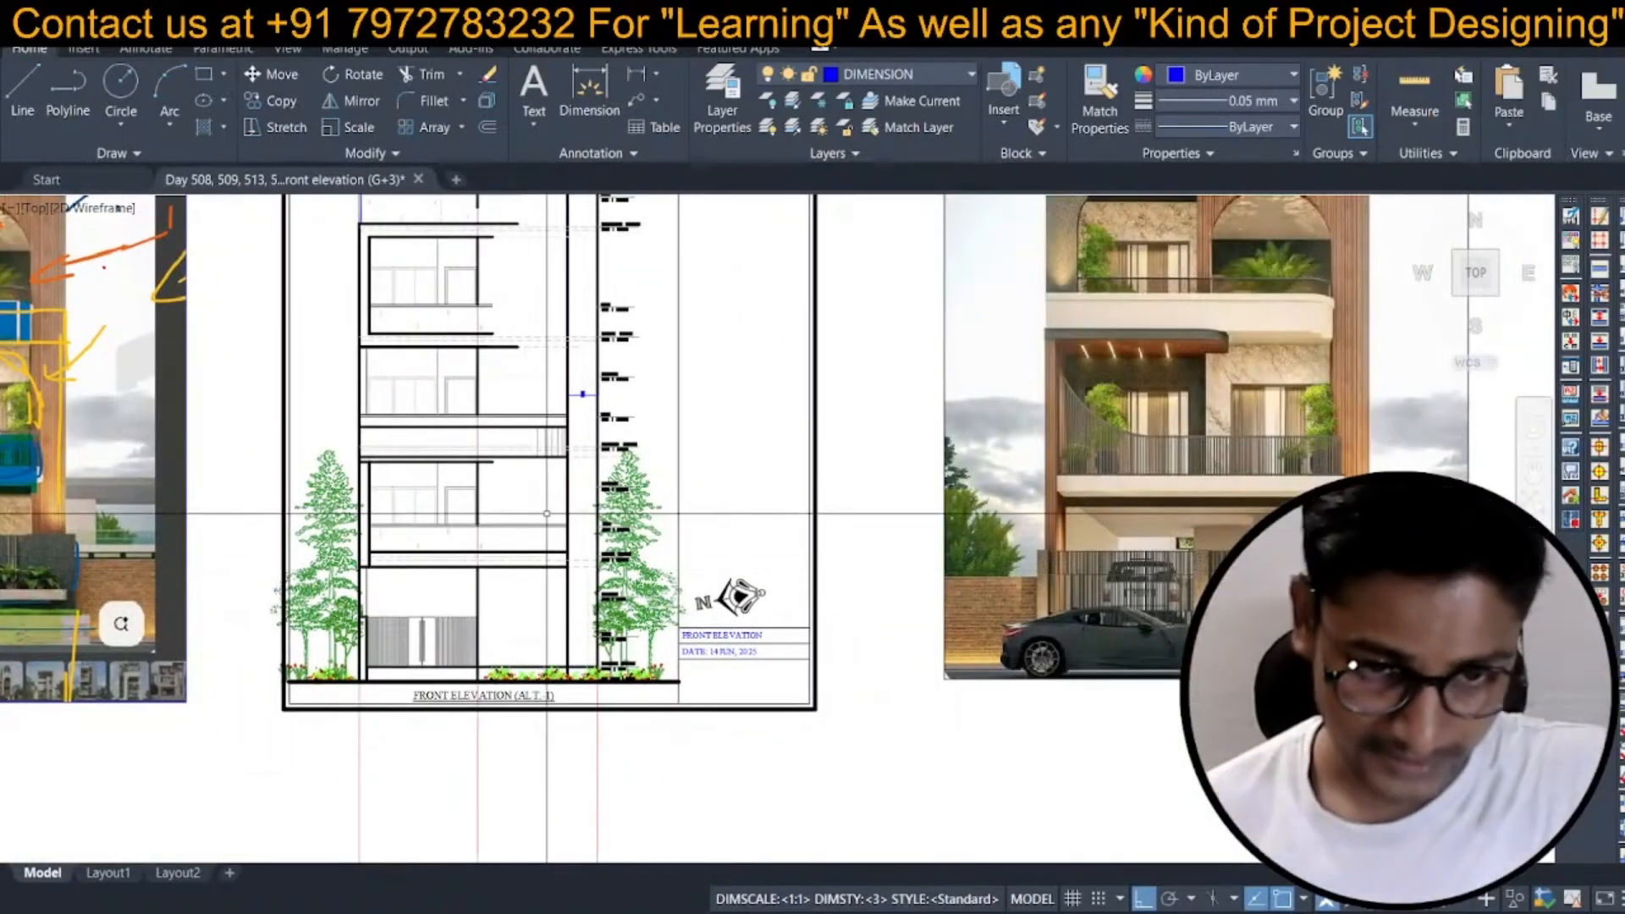
scroll(568, 472, "up", 2)
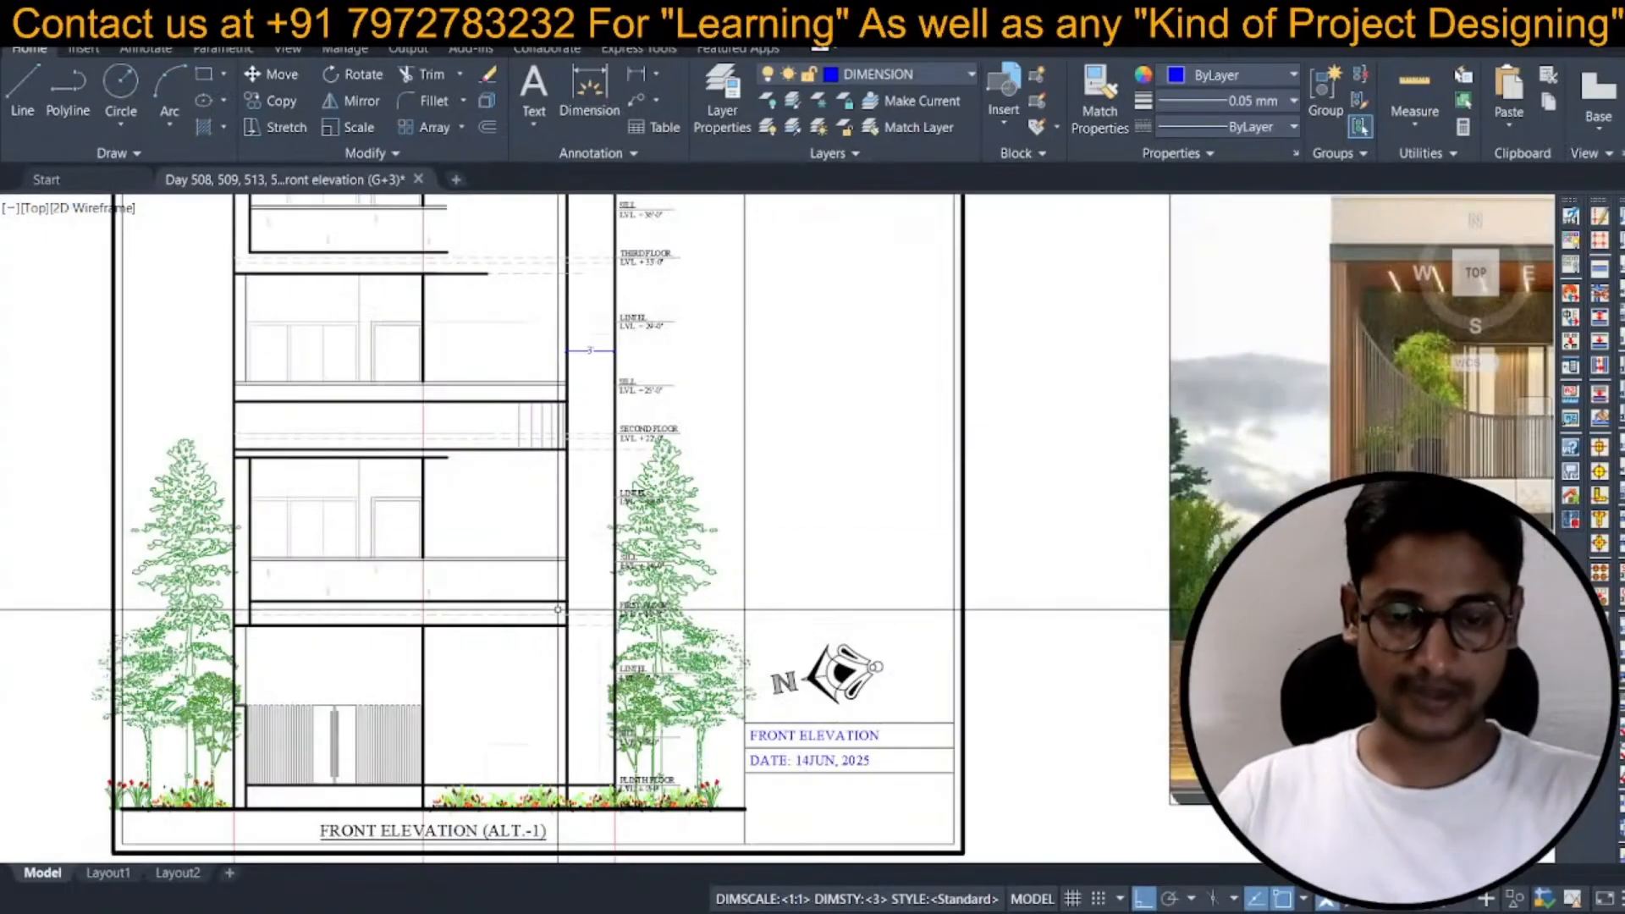
scroll(525, 558, "down", 3)
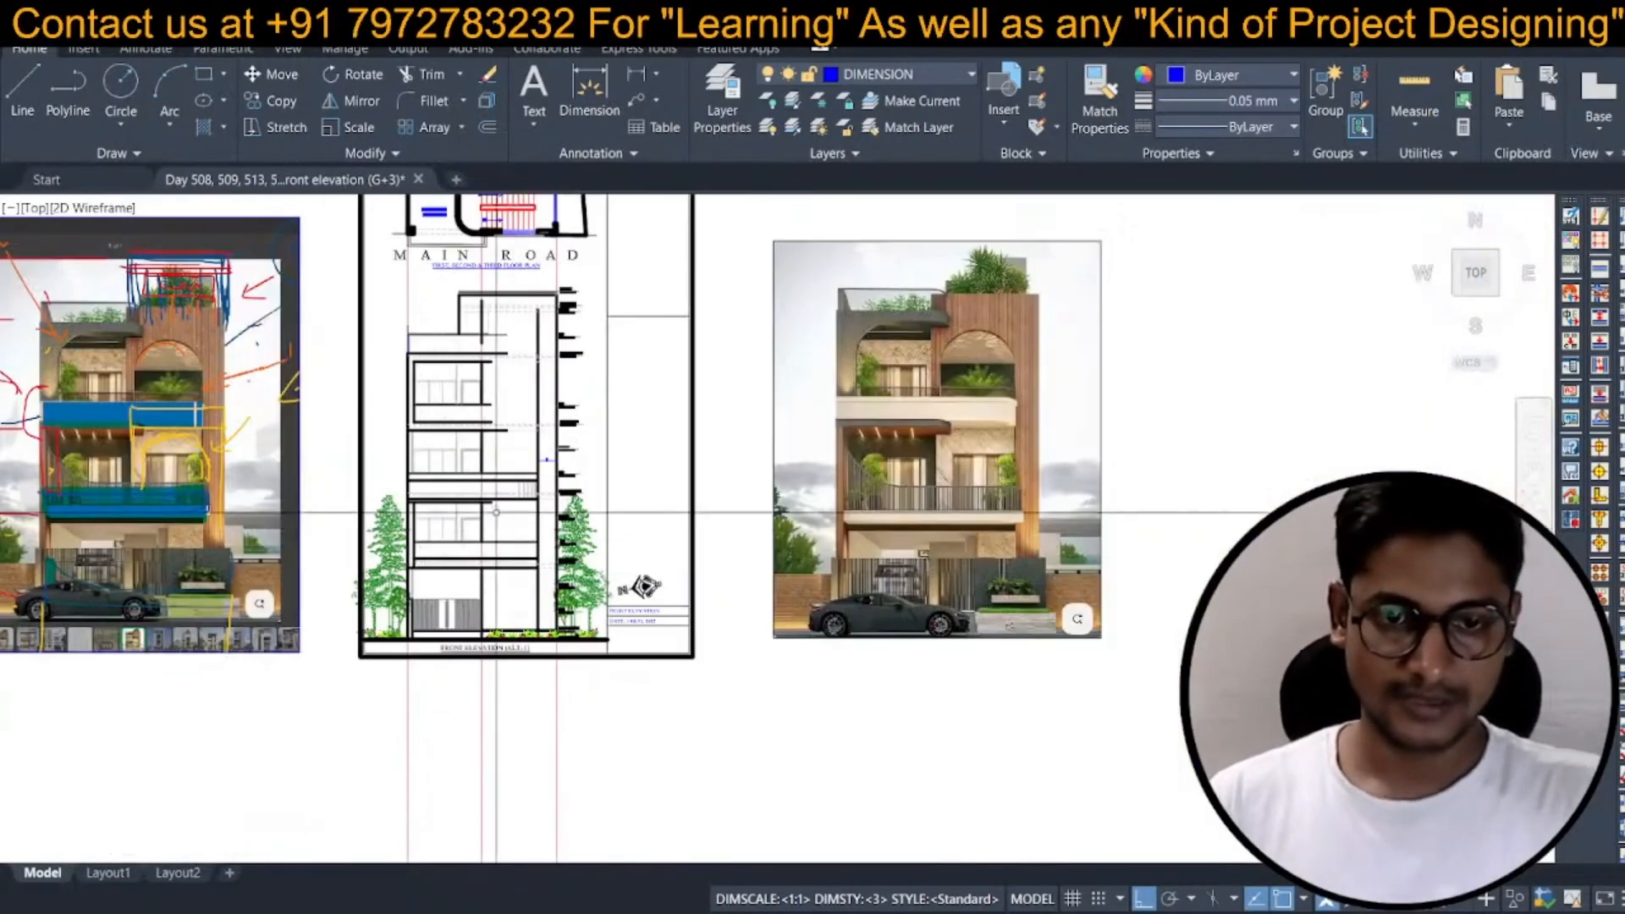
scroll(492, 507, "up", 3)
scroll(493, 507, "down", 2)
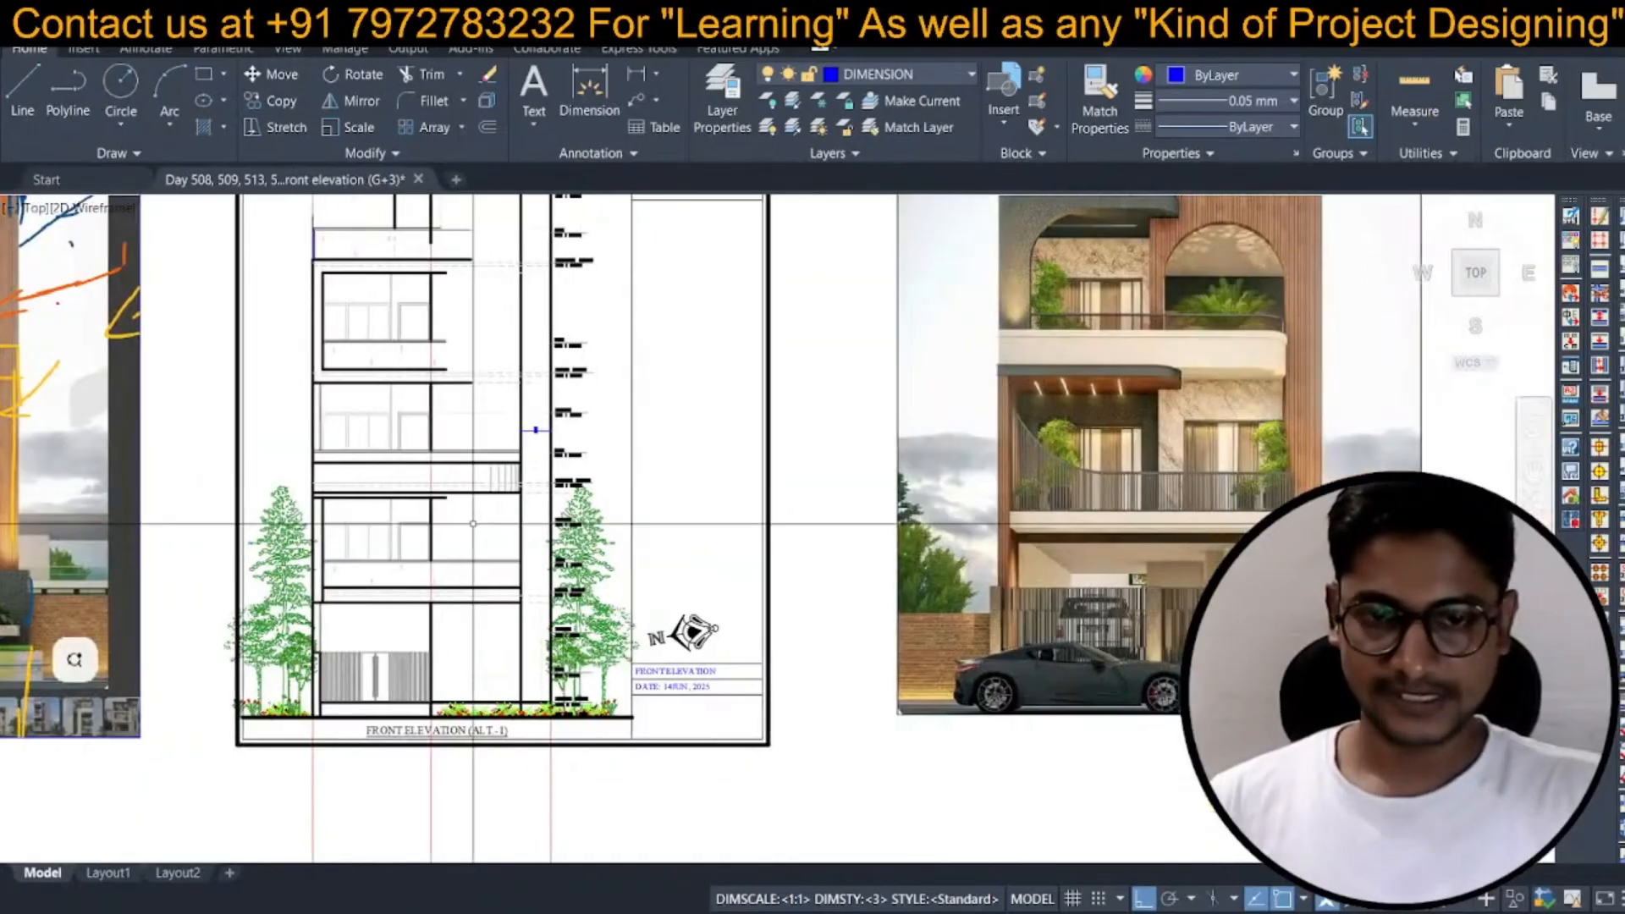
middle_click_drag(475, 533, 491, 565)
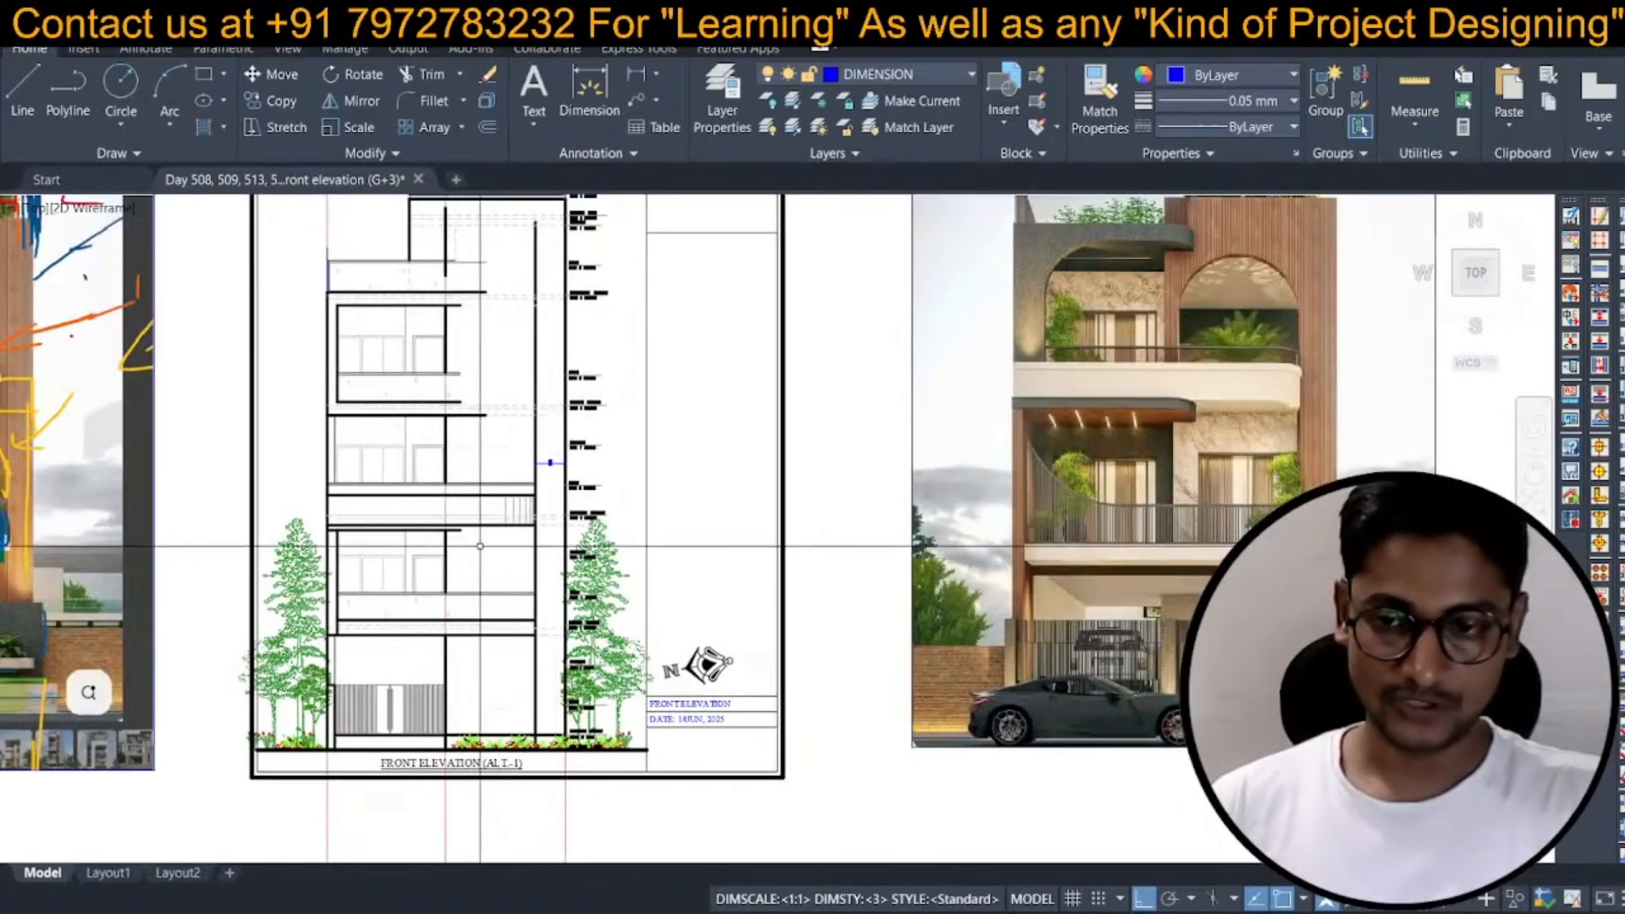
scroll(550, 546, "down", 2)
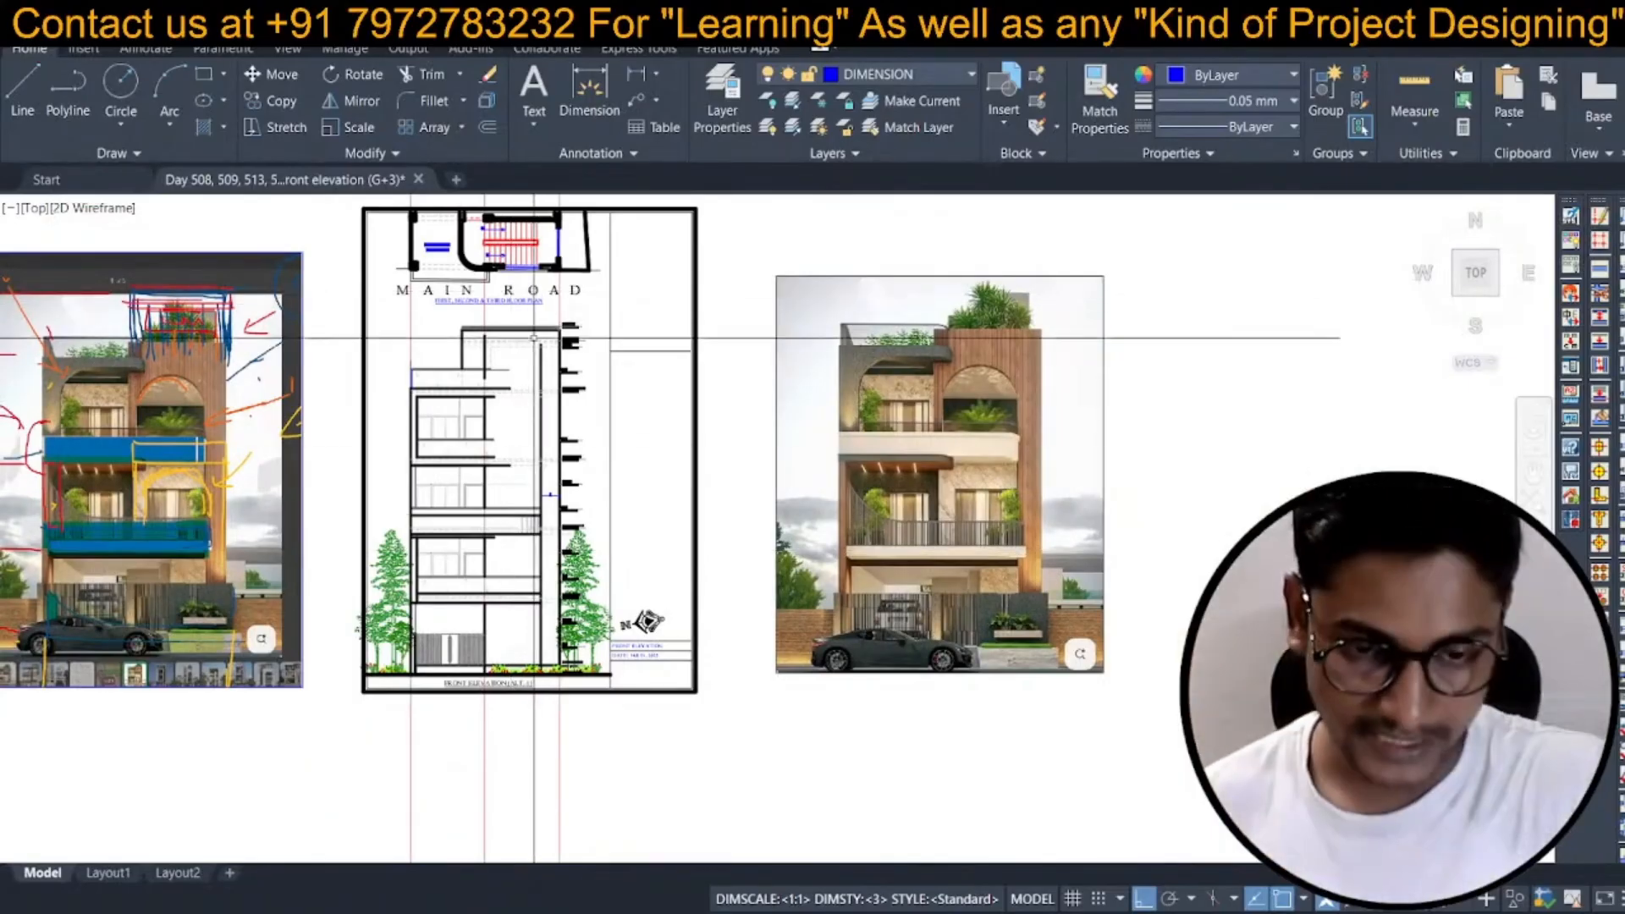
scroll(509, 580, "up", 4)
scroll(502, 595, "down", 5)
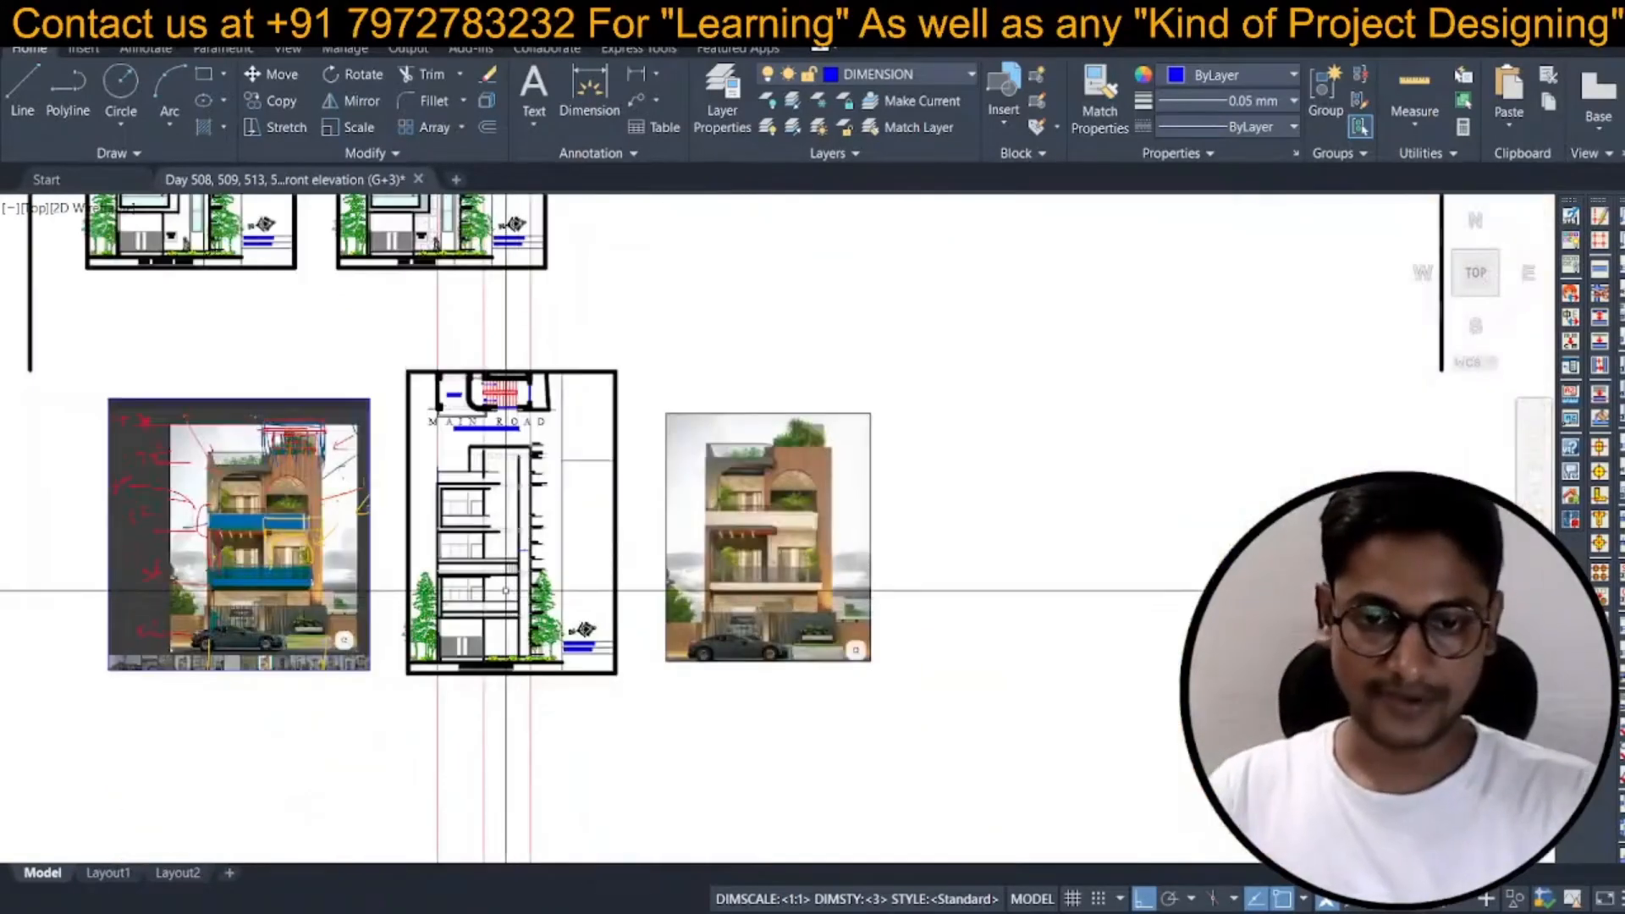
scroll(506, 591, "up", 6)
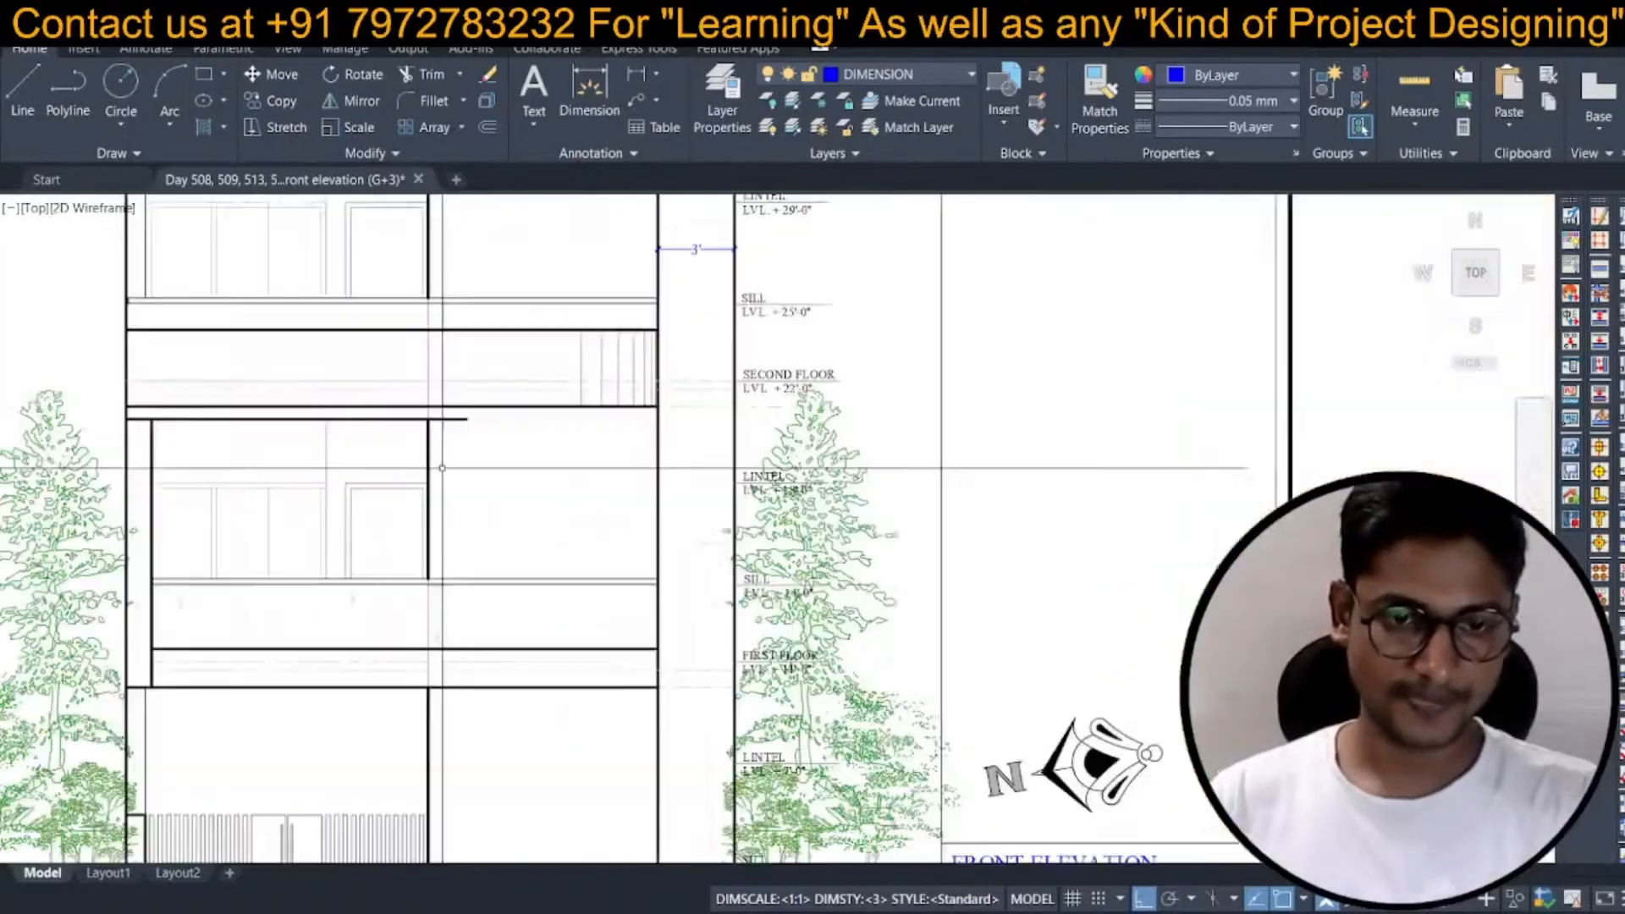
Copy the first-floor door's lintel line into the bay beside it and extend it to the outer wall line.
scroll(442, 468, "up", 2)
left_click(401, 491)
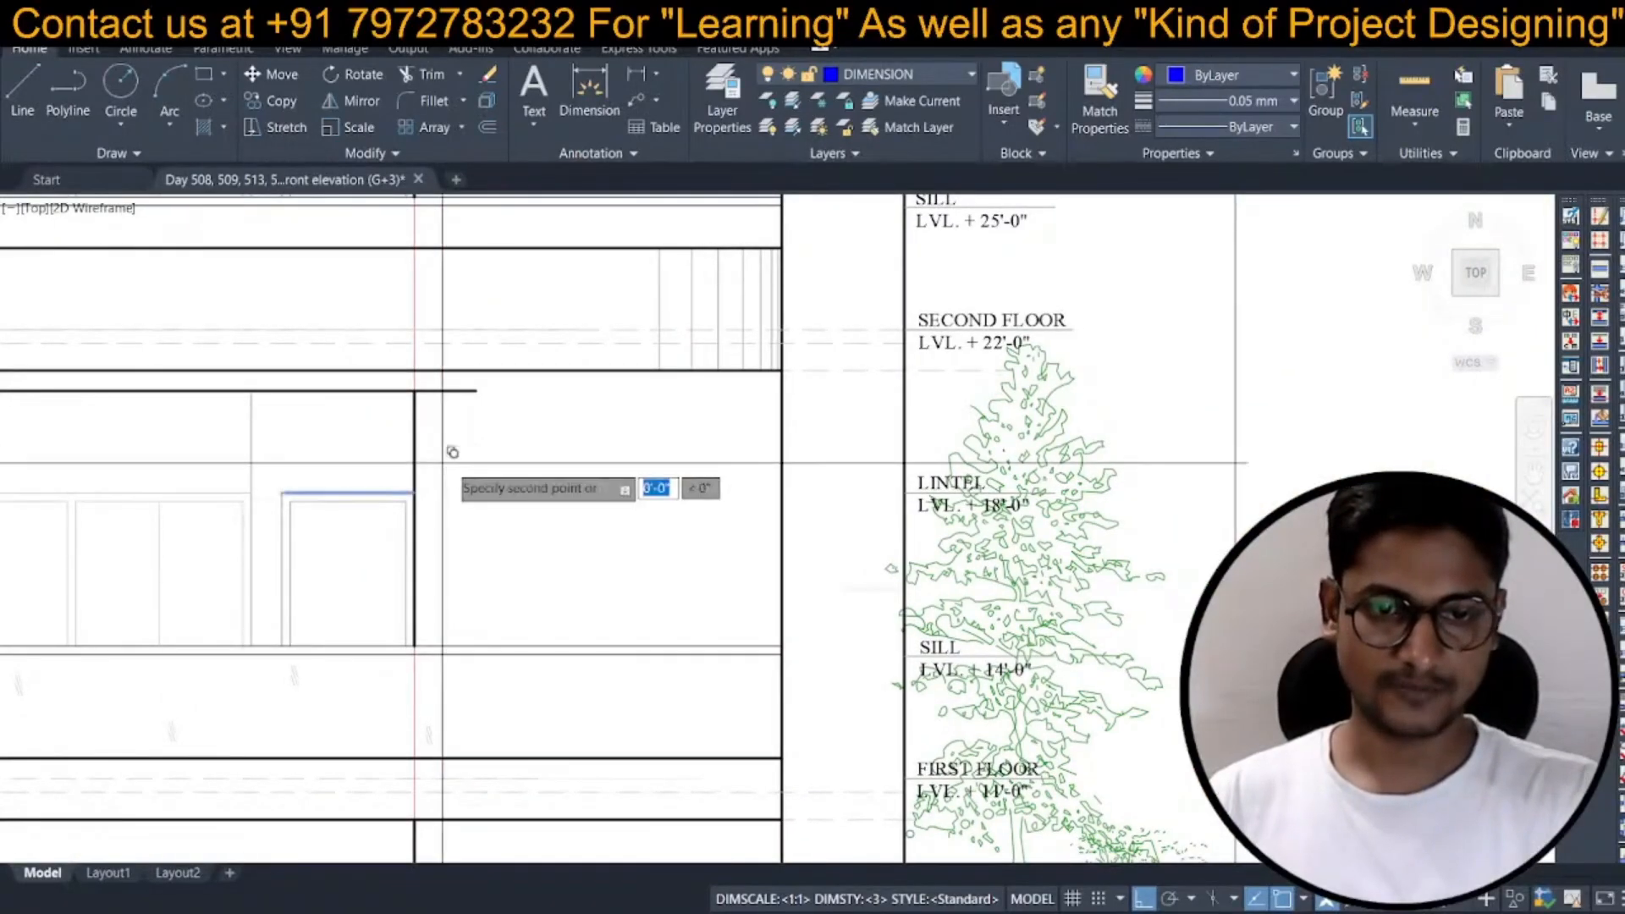
scroll(499, 540, "down", 6)
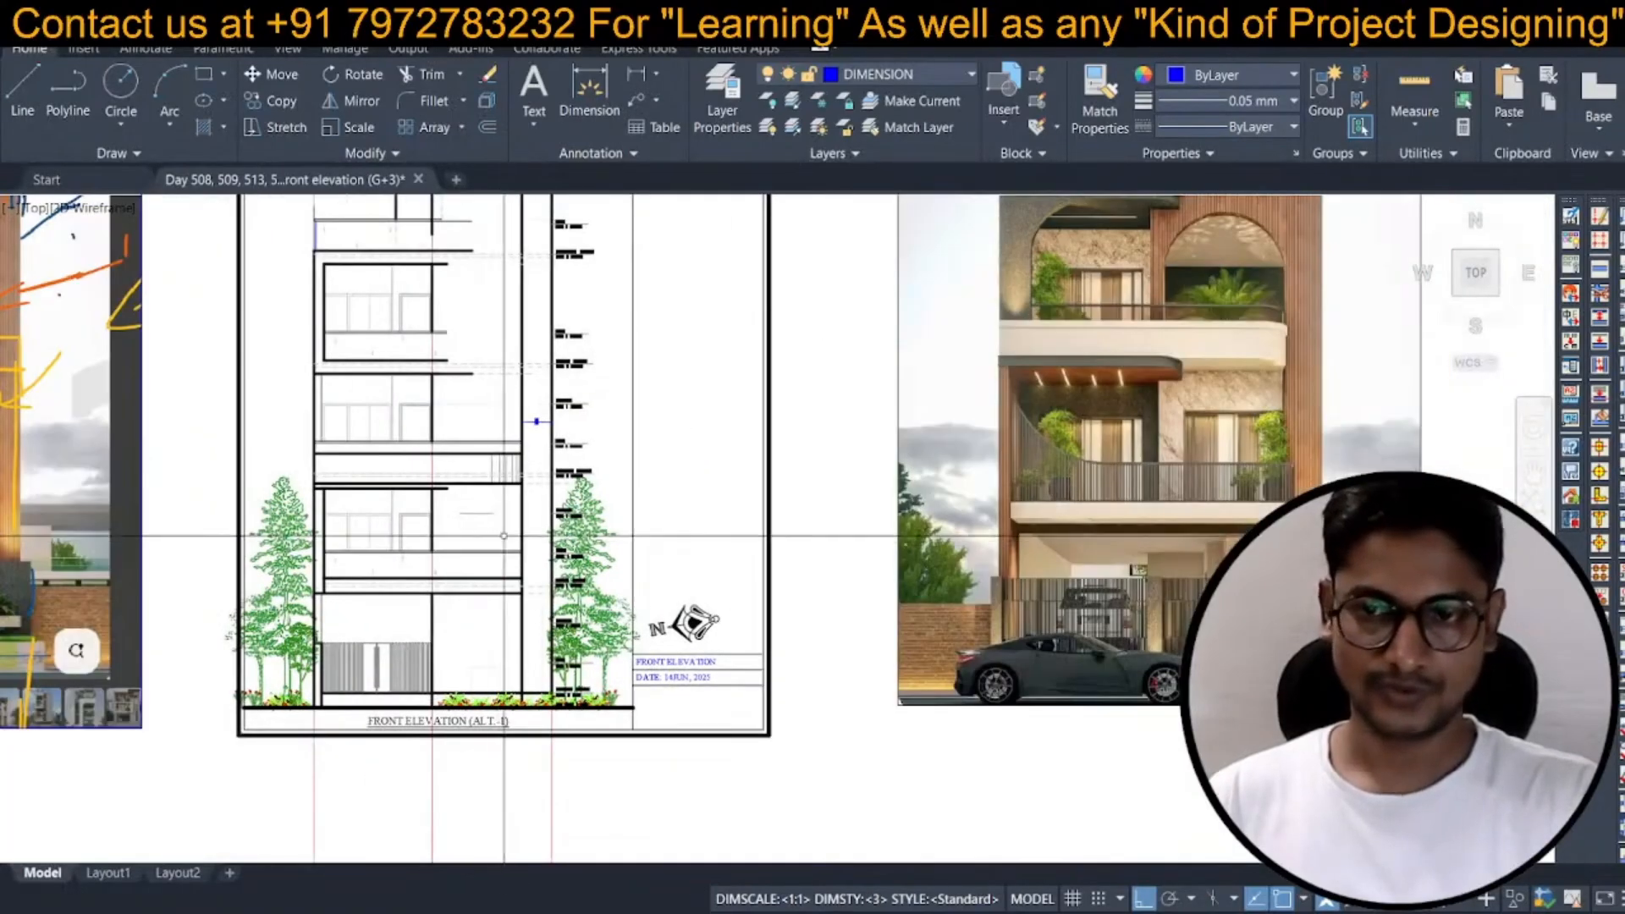
scroll(504, 536, "up", 2)
type("ex")
key("space")
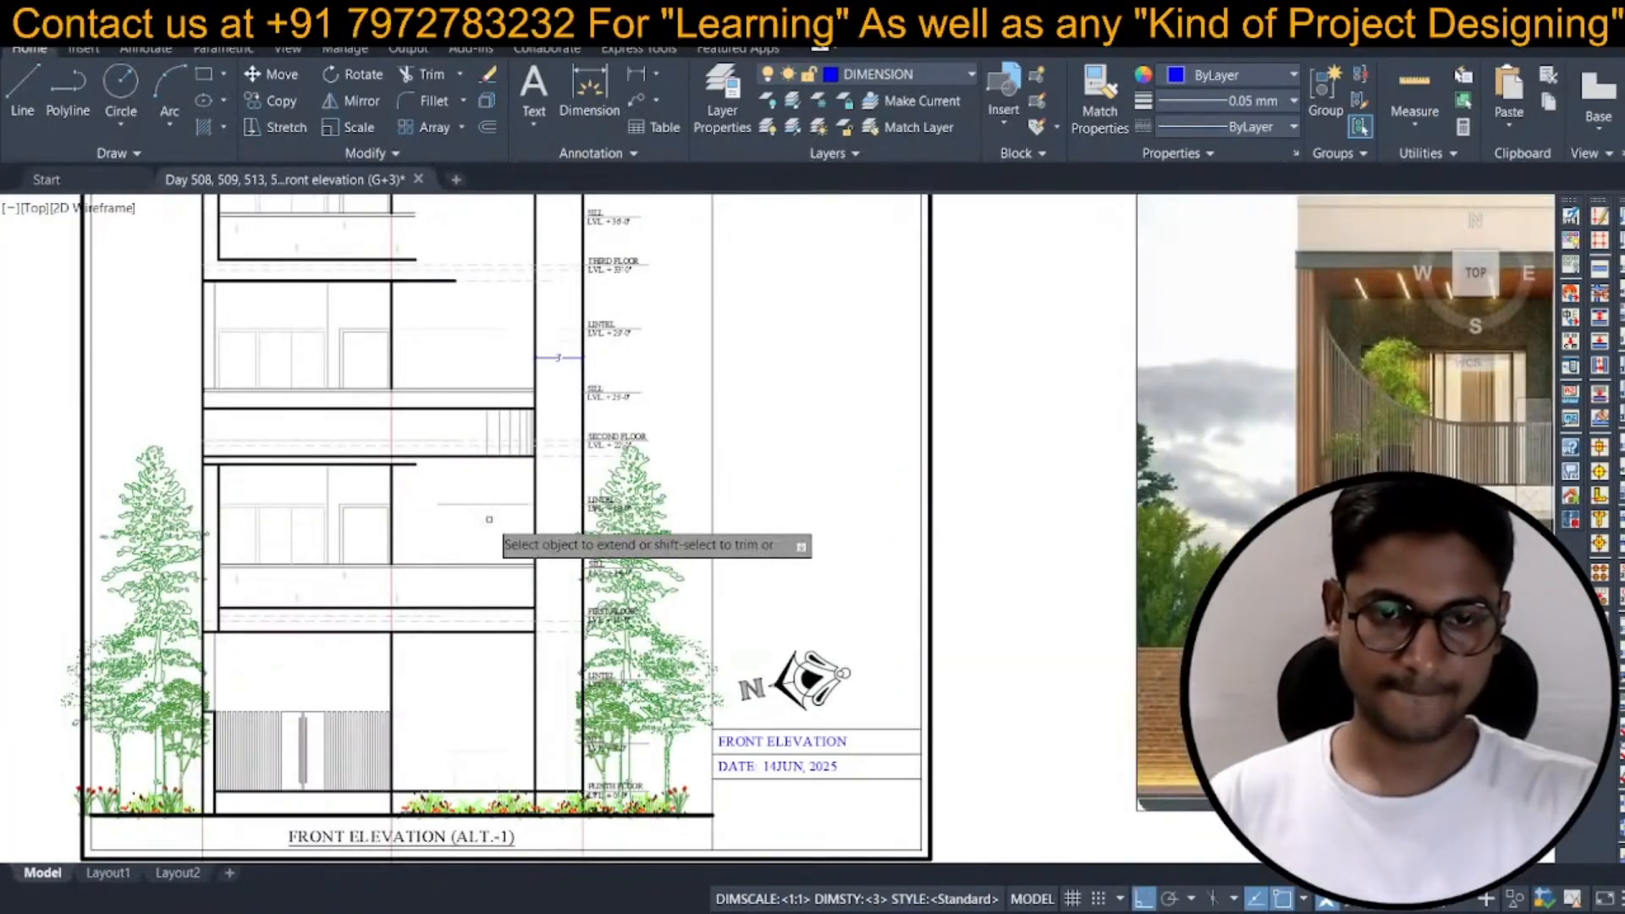
mouse_move(489, 519)
middle_mouse_down()
mouse_move(530, 501)
mouse_move(503, 504)
middle_mouse_up()
scroll(587, 437, "up", 4)
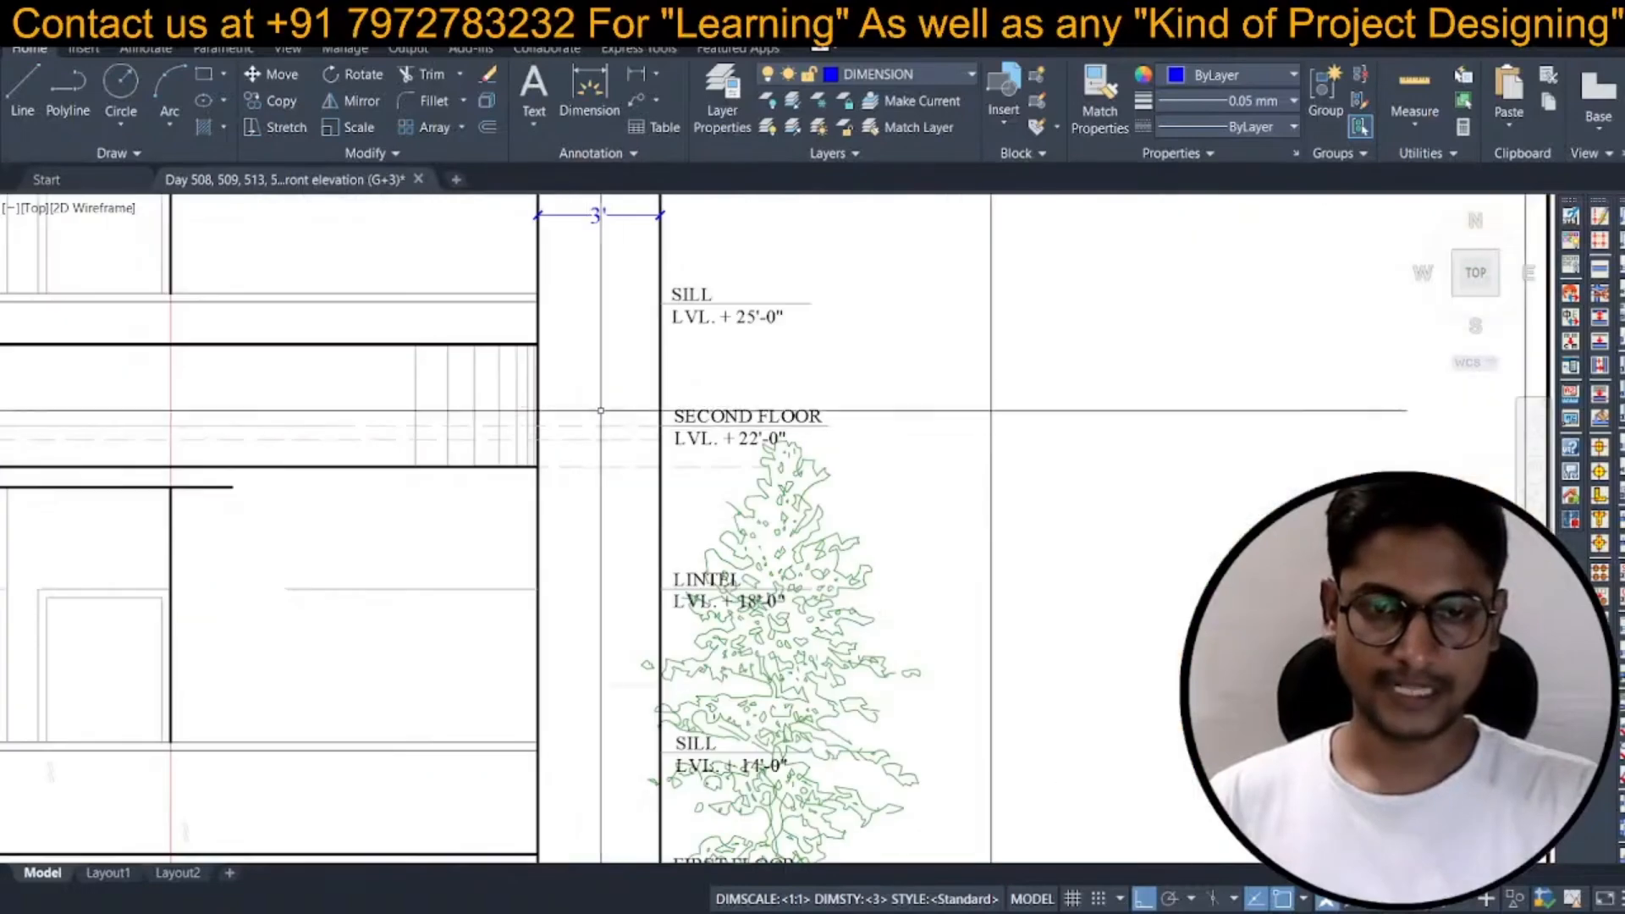
Send the dashed second-floor level lines in the 3' strip beside the balcony behind the other objects.
left_click(601, 411)
left_click(563, 521)
right_click(564, 523)
mouse_move(766, 281)
left_click(889, 304)
scroll(439, 506, "down", 5)
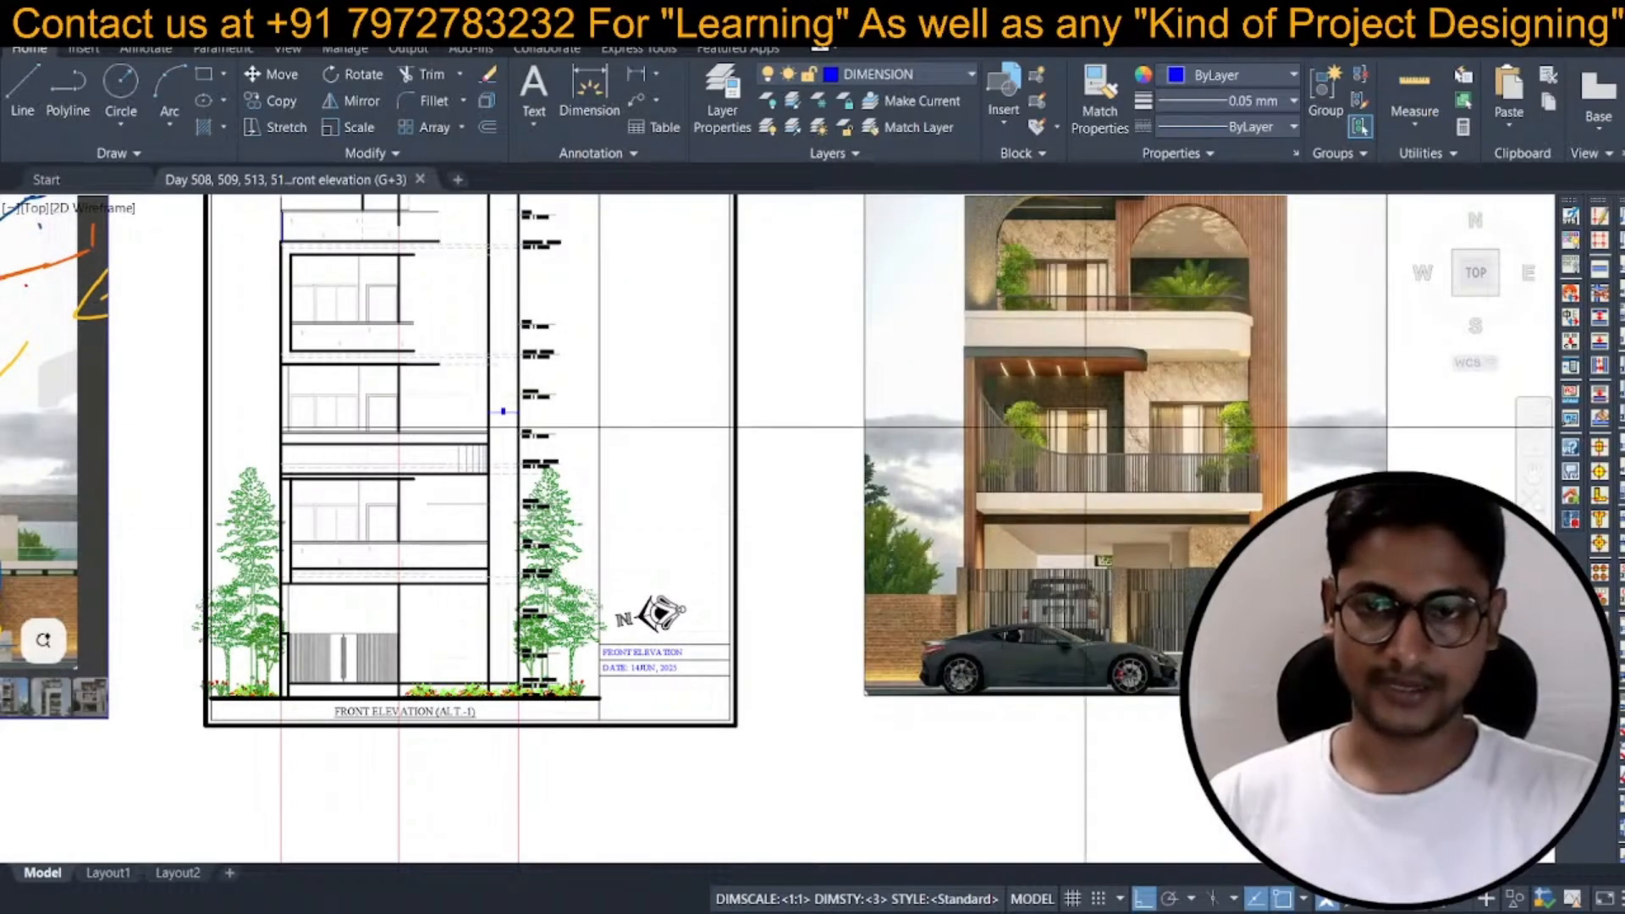
Dimension the gap between the tower's inner vertical wall line and the adjacent dashed vertical line.
middle_click_drag(1085, 426, 823, 547)
scroll(161, 475, "down", 2)
middle_click_drag(160, 475, 413, 417)
scroll(403, 370, "up", 3)
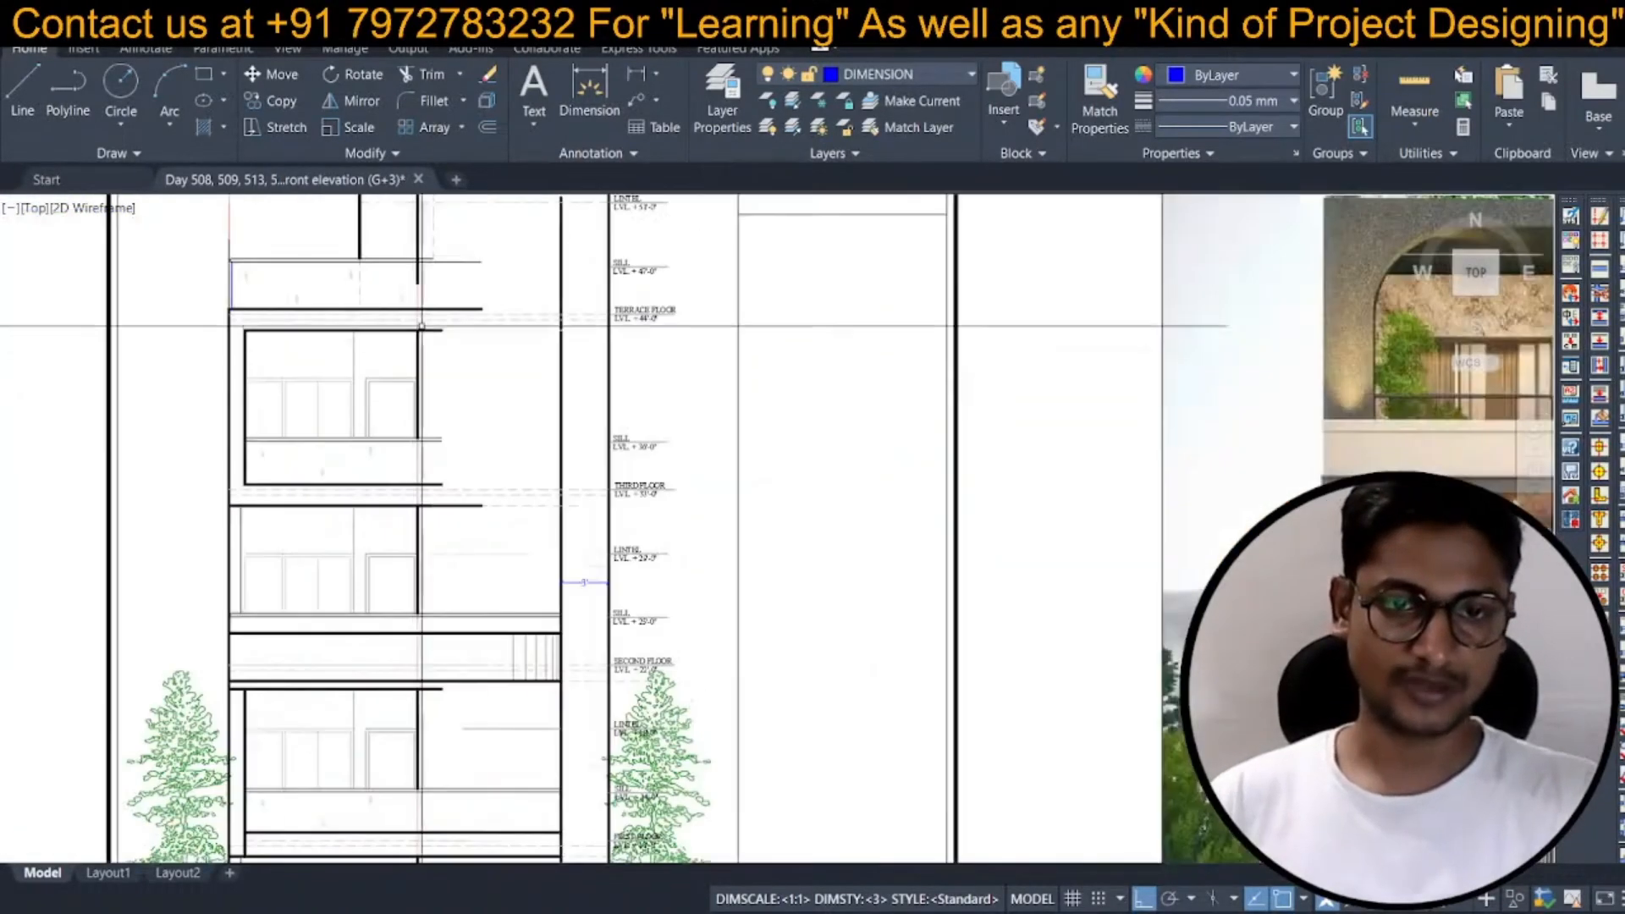
middle_click_drag(421, 325, 430, 403)
left_click(565, 127)
scroll(374, 332, "up", 3)
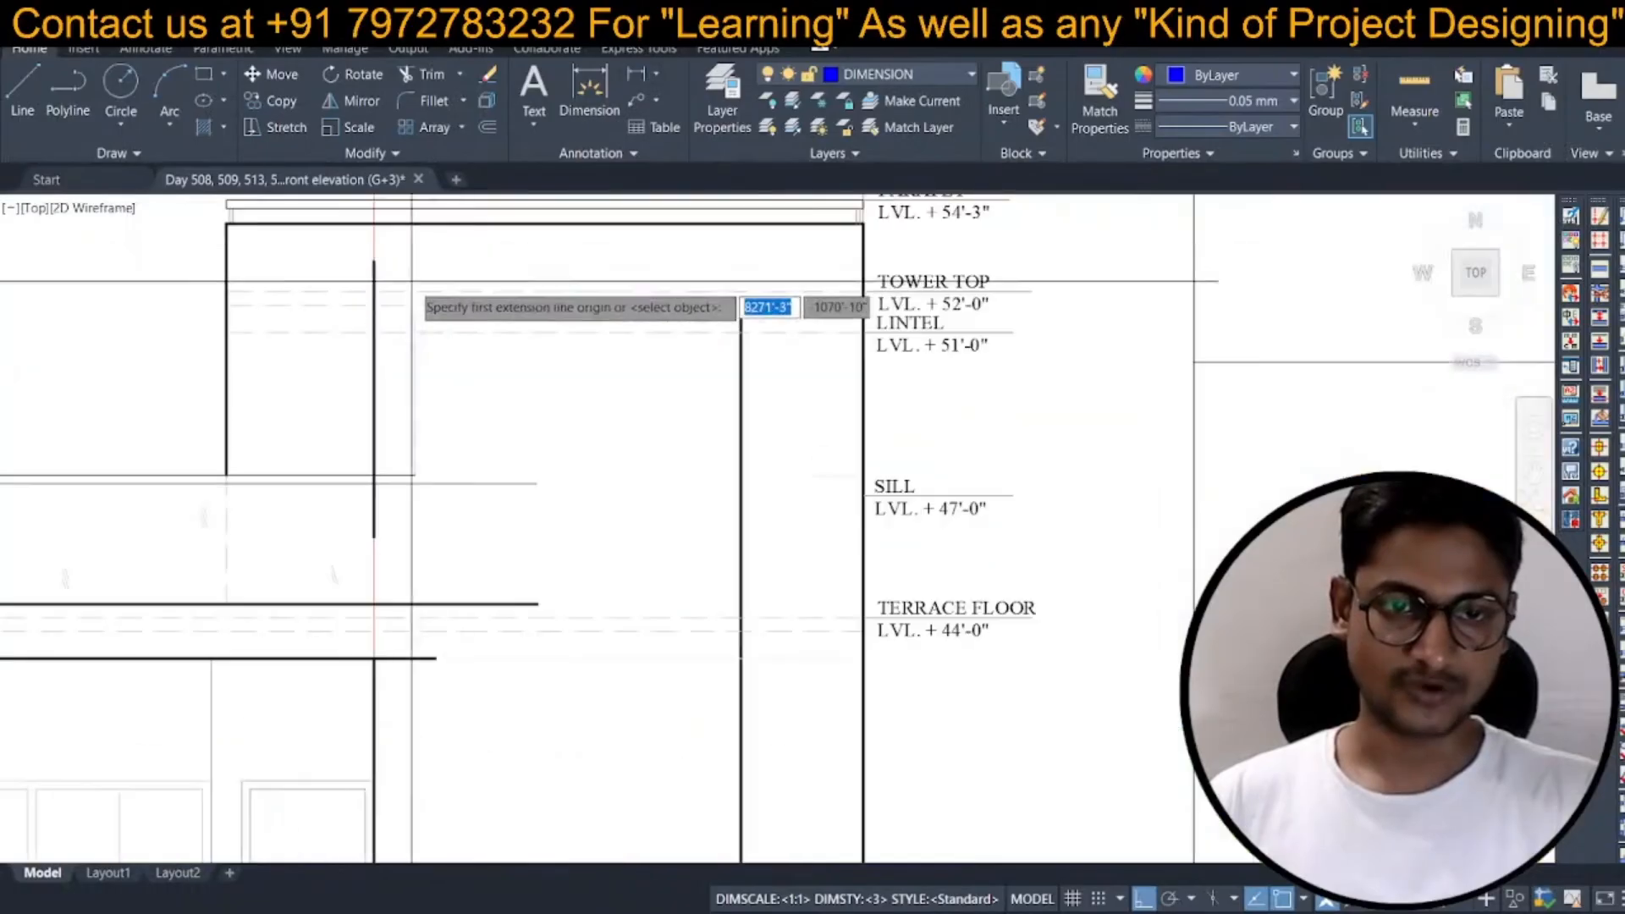
left_click(394, 334)
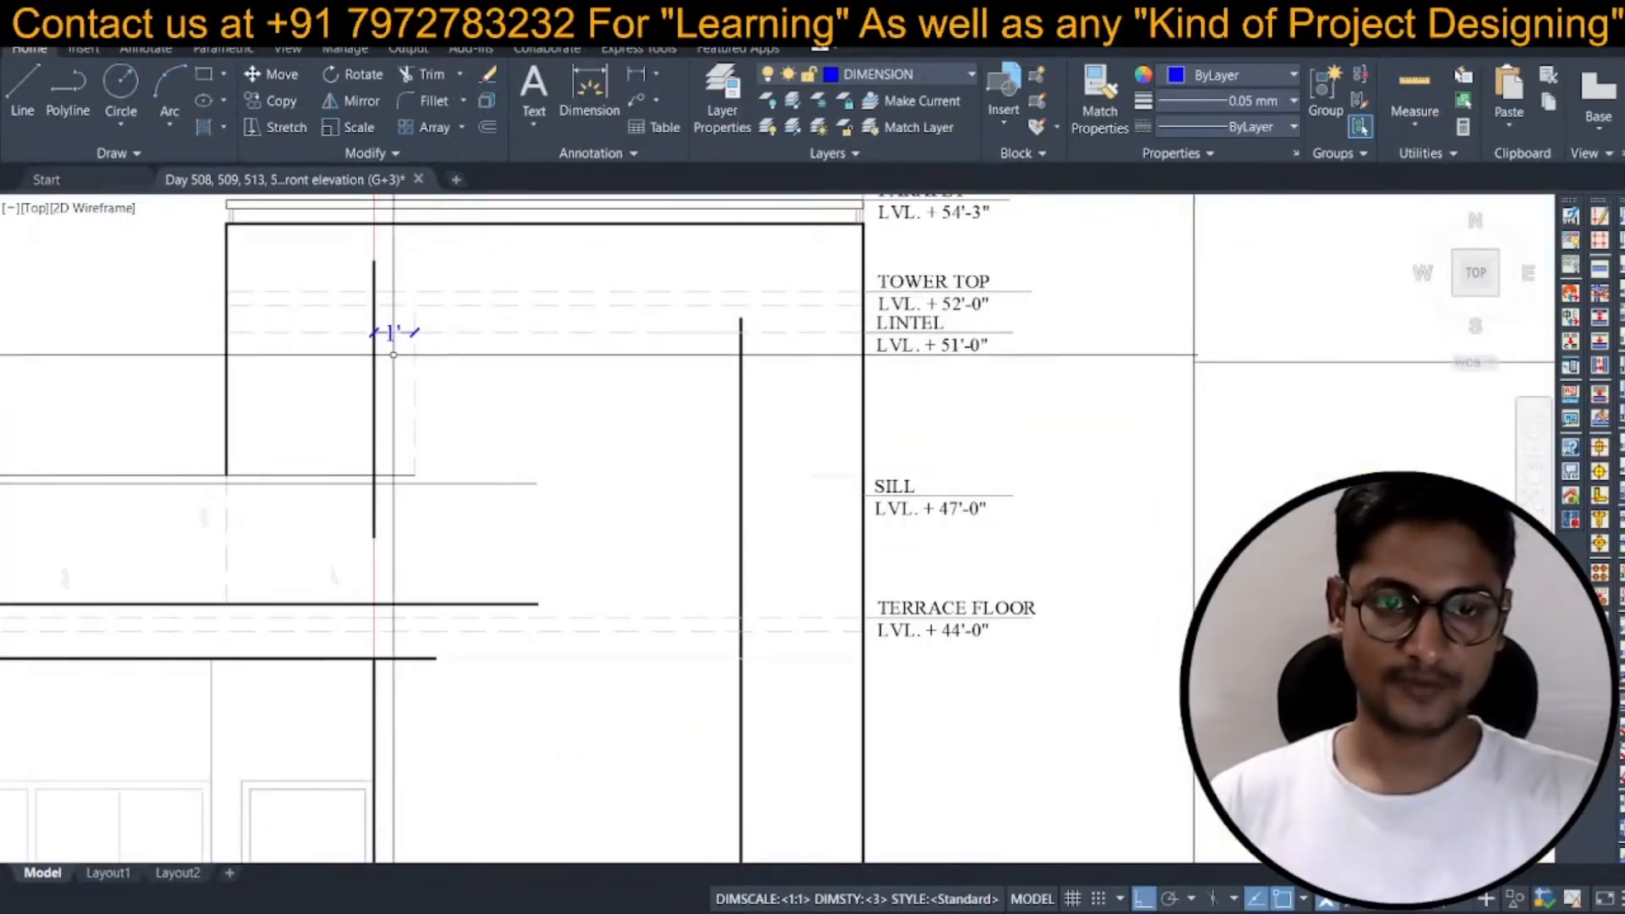
Offset the central vertical wall line by 1' into the adjoining bay on the first and second floors.
scroll(423, 356, "down", 4)
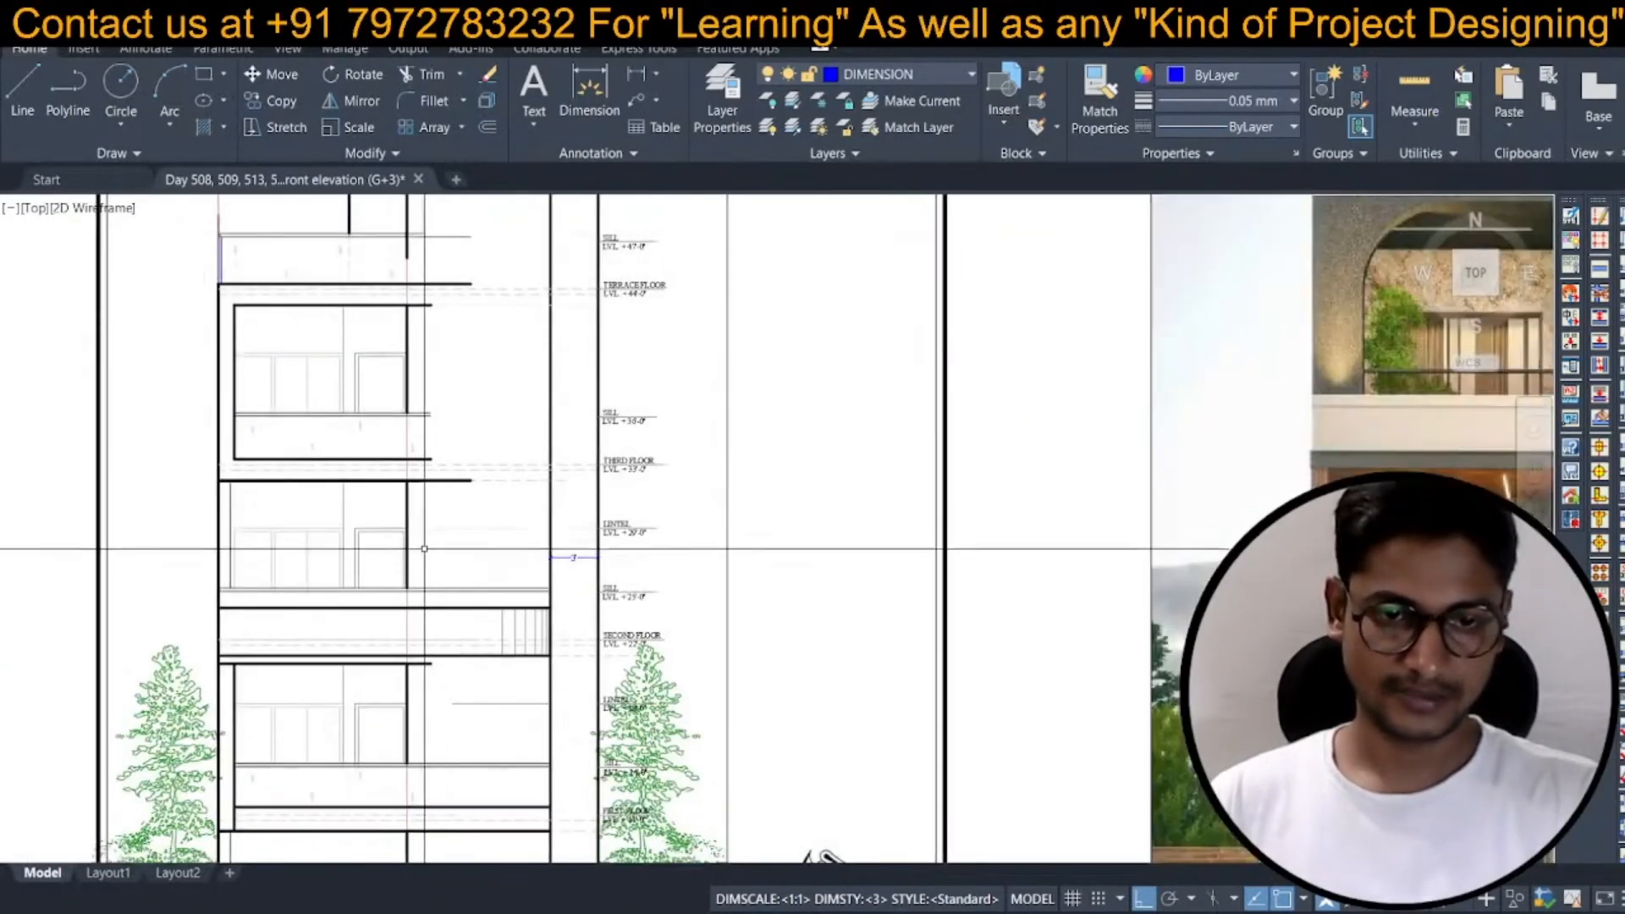
type("o")
key("Return")
type("1")
scroll(403, 521, "up", 2)
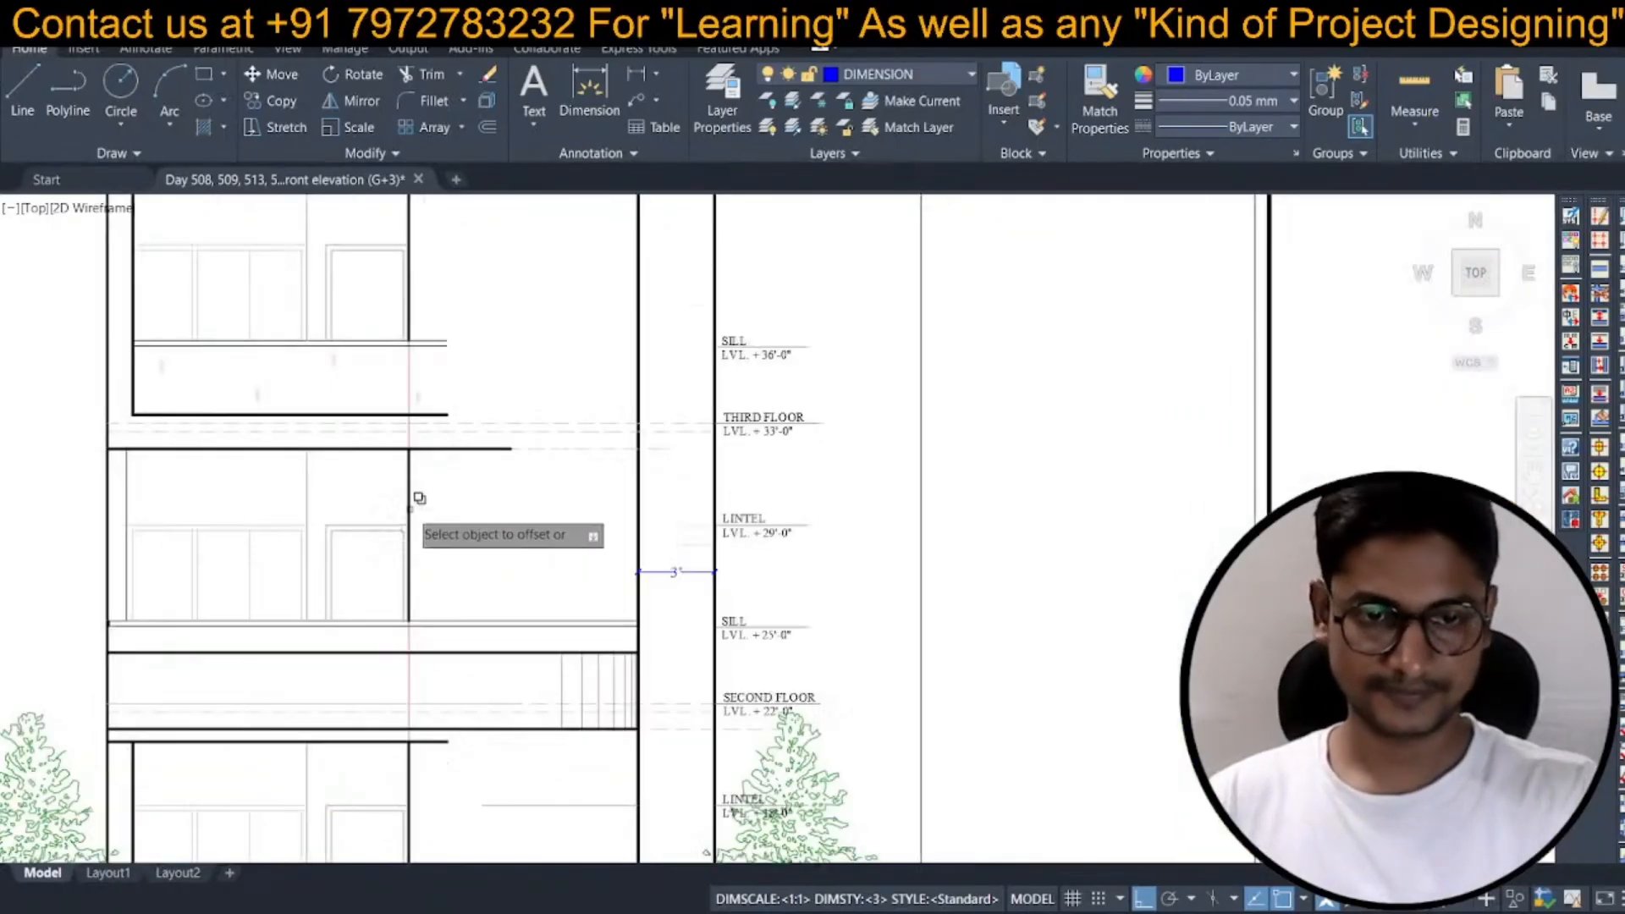
key("Down")
scroll(418, 494, "down", 4)
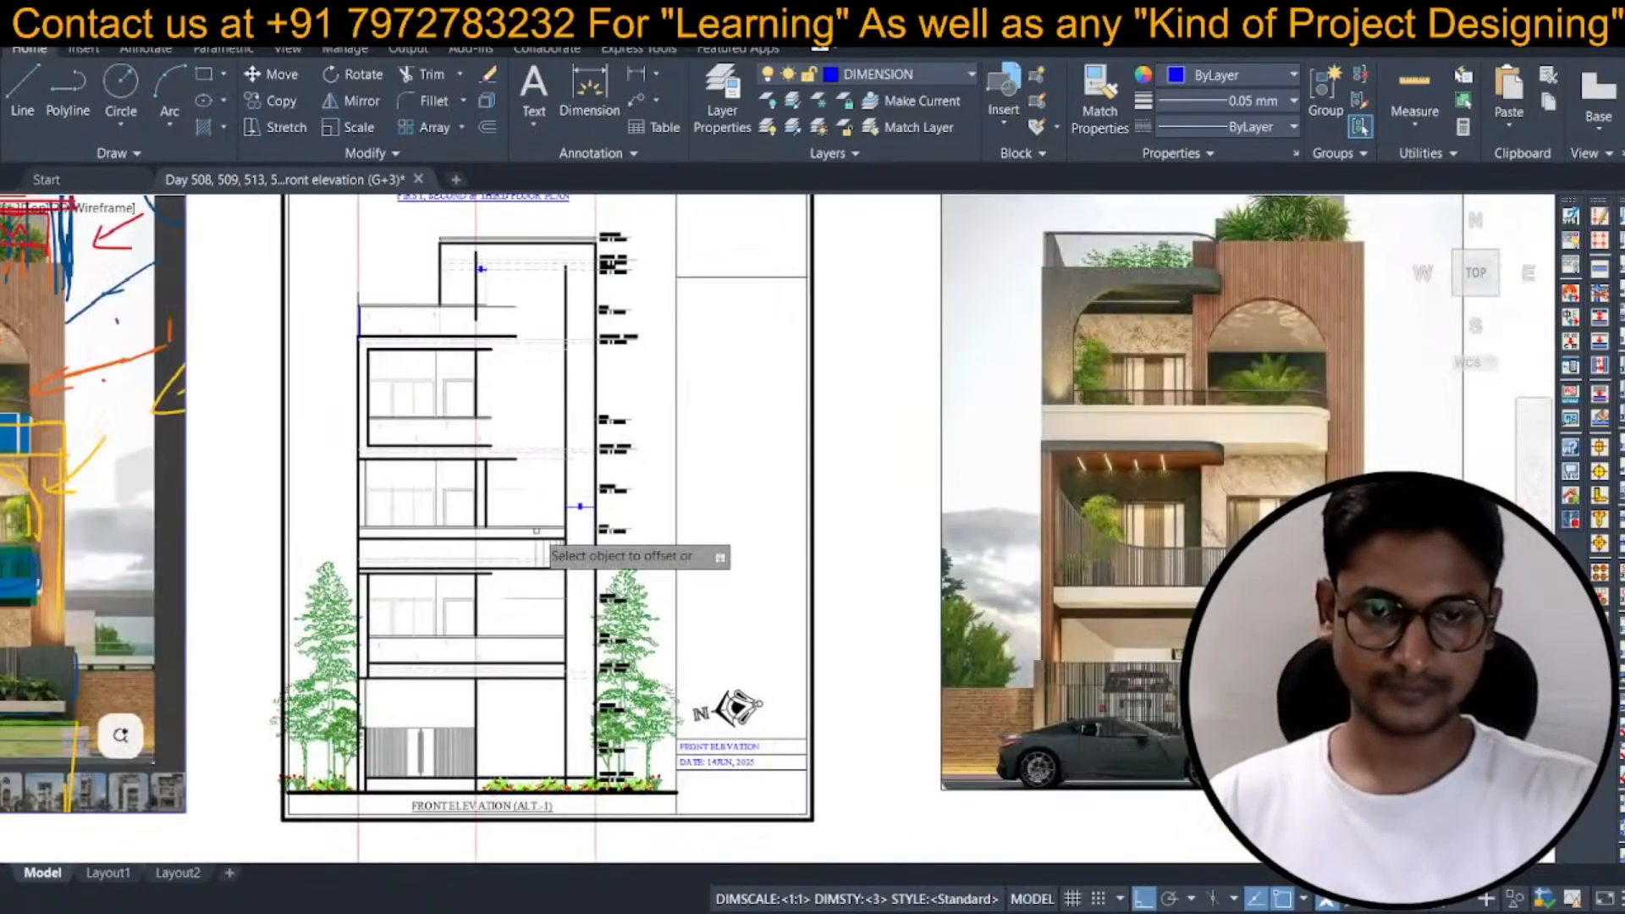
scroll(472, 589, "up", 4)
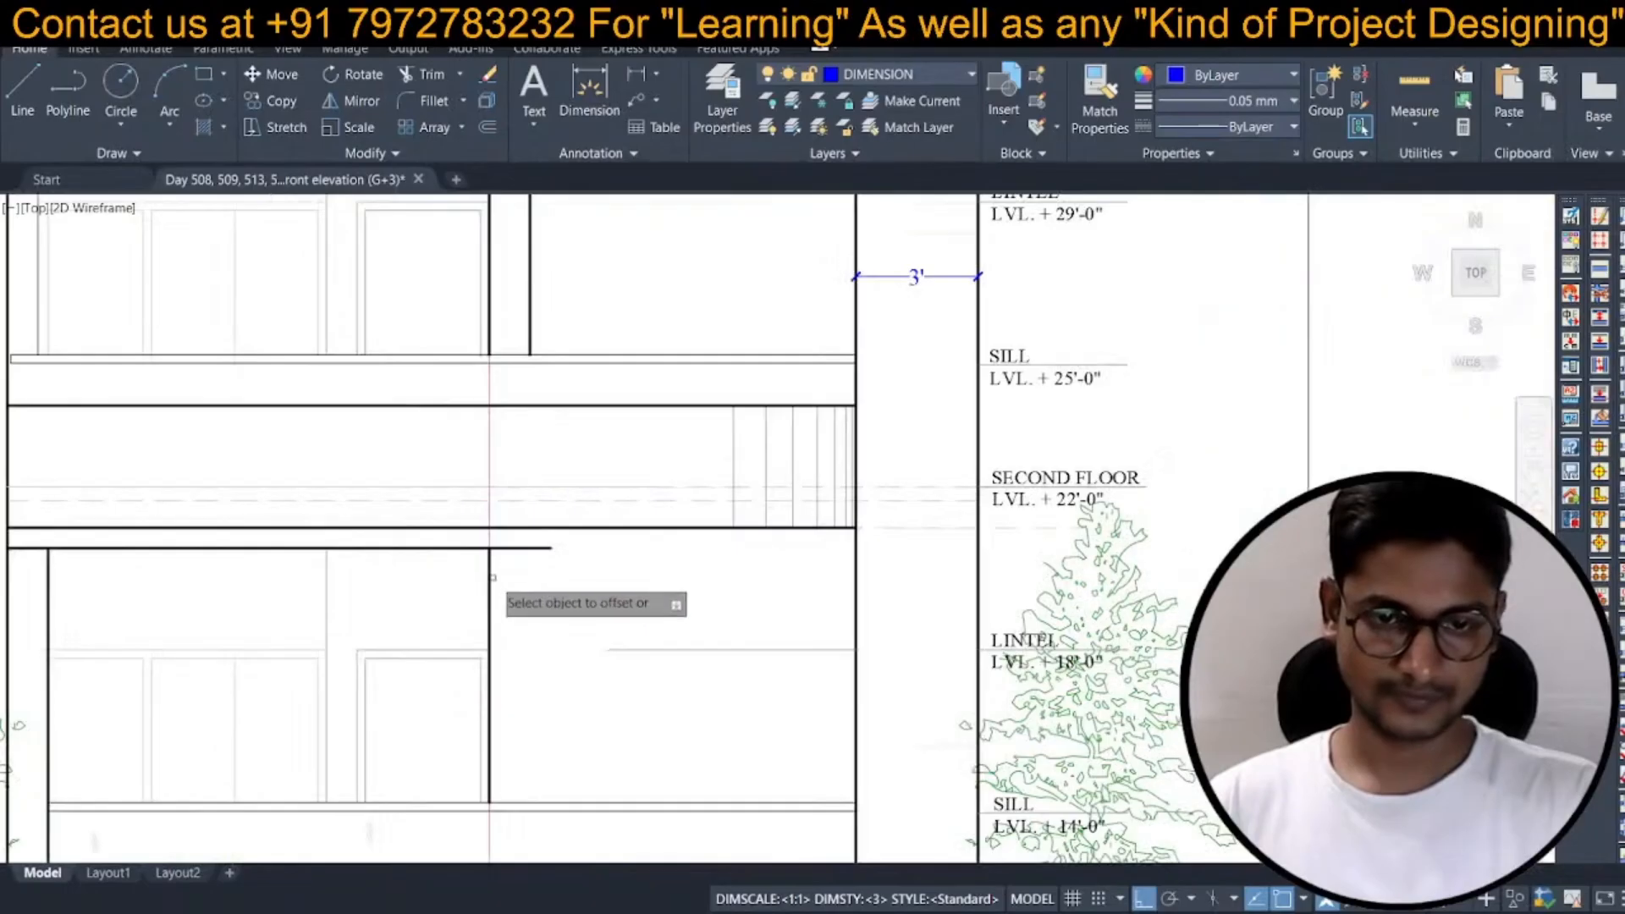
scroll(490, 573, "down", 5)
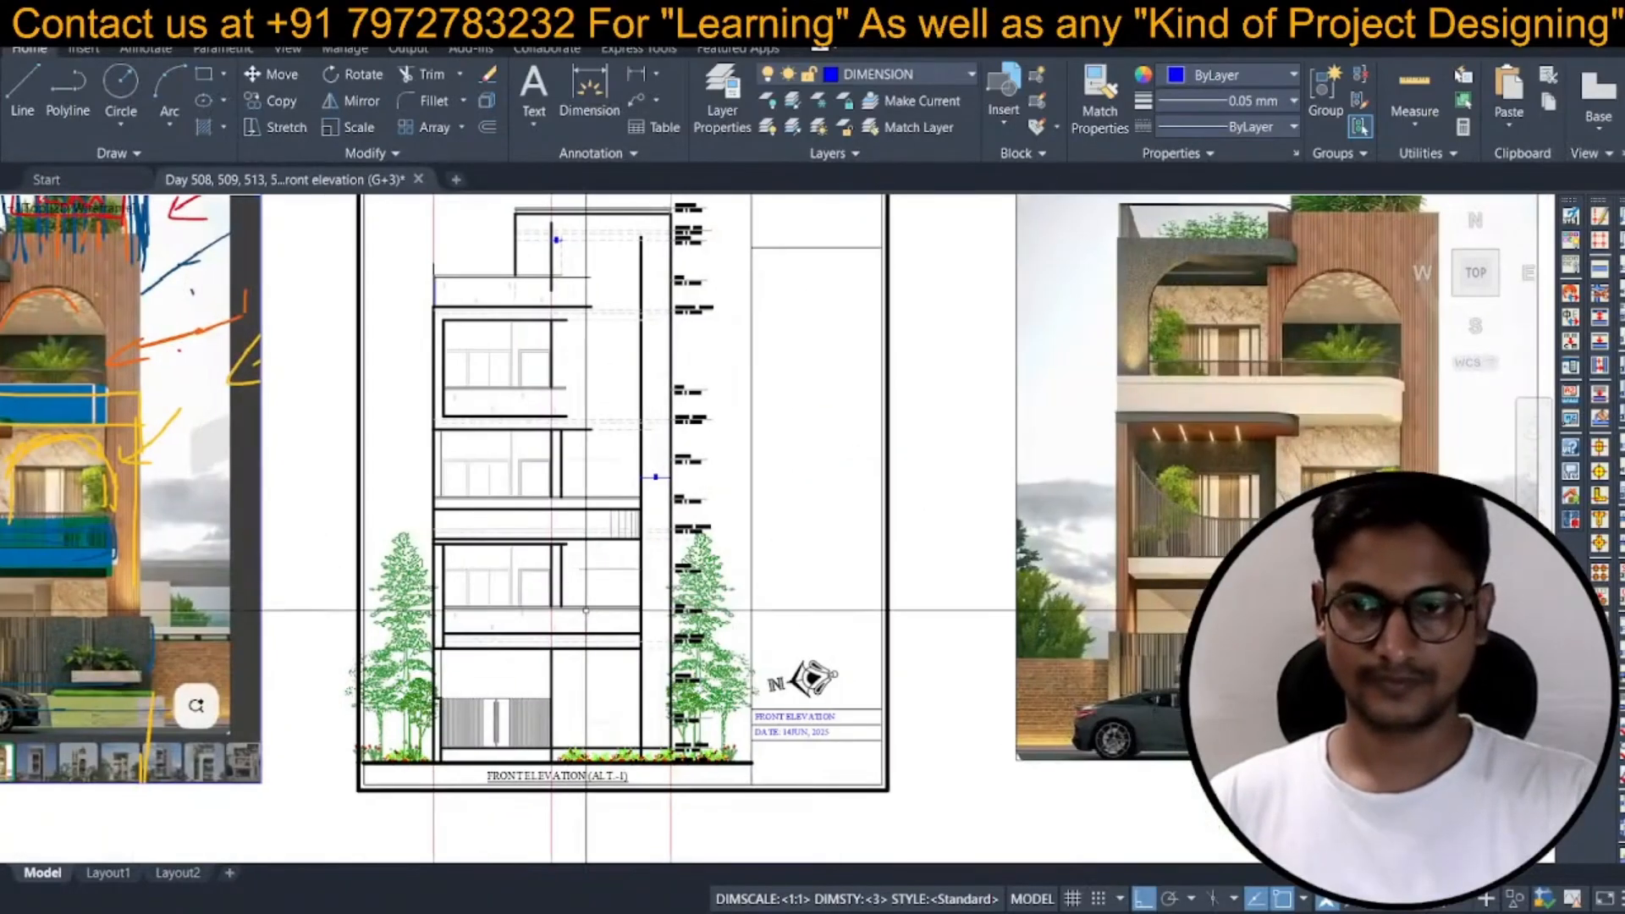
Extend the copied first-floor lintel line to meet the offset vertical wall line.
scroll(585, 609, "down", 5)
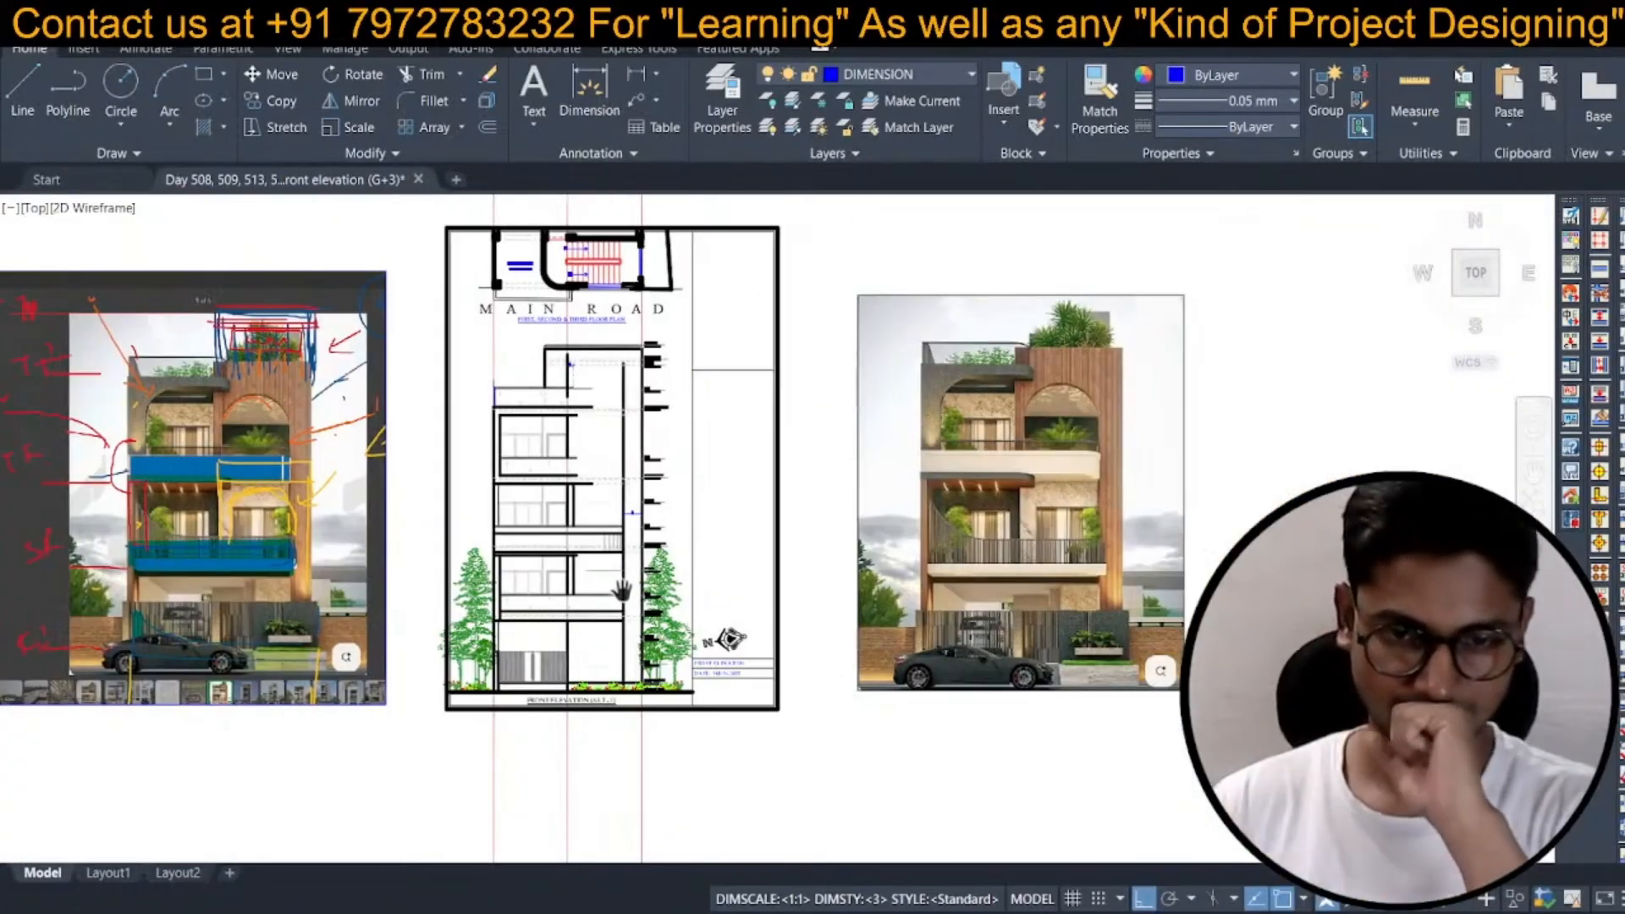
scroll(601, 608, "up", 5)
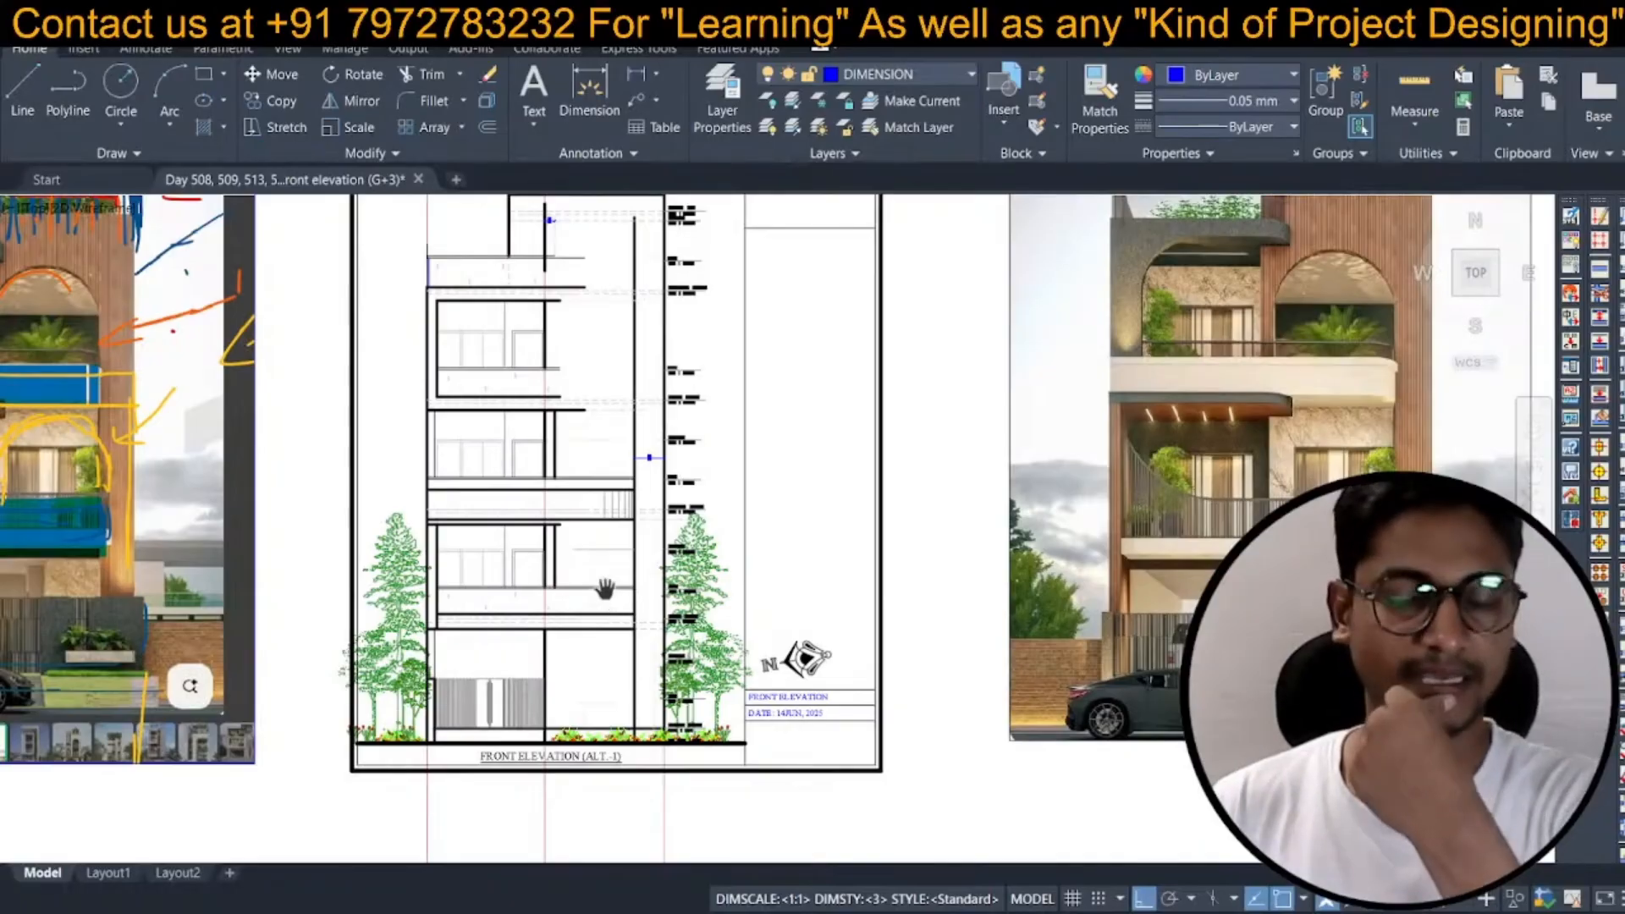
scroll(558, 553, "up", 4)
middle_click_drag(581, 562, 515, 472)
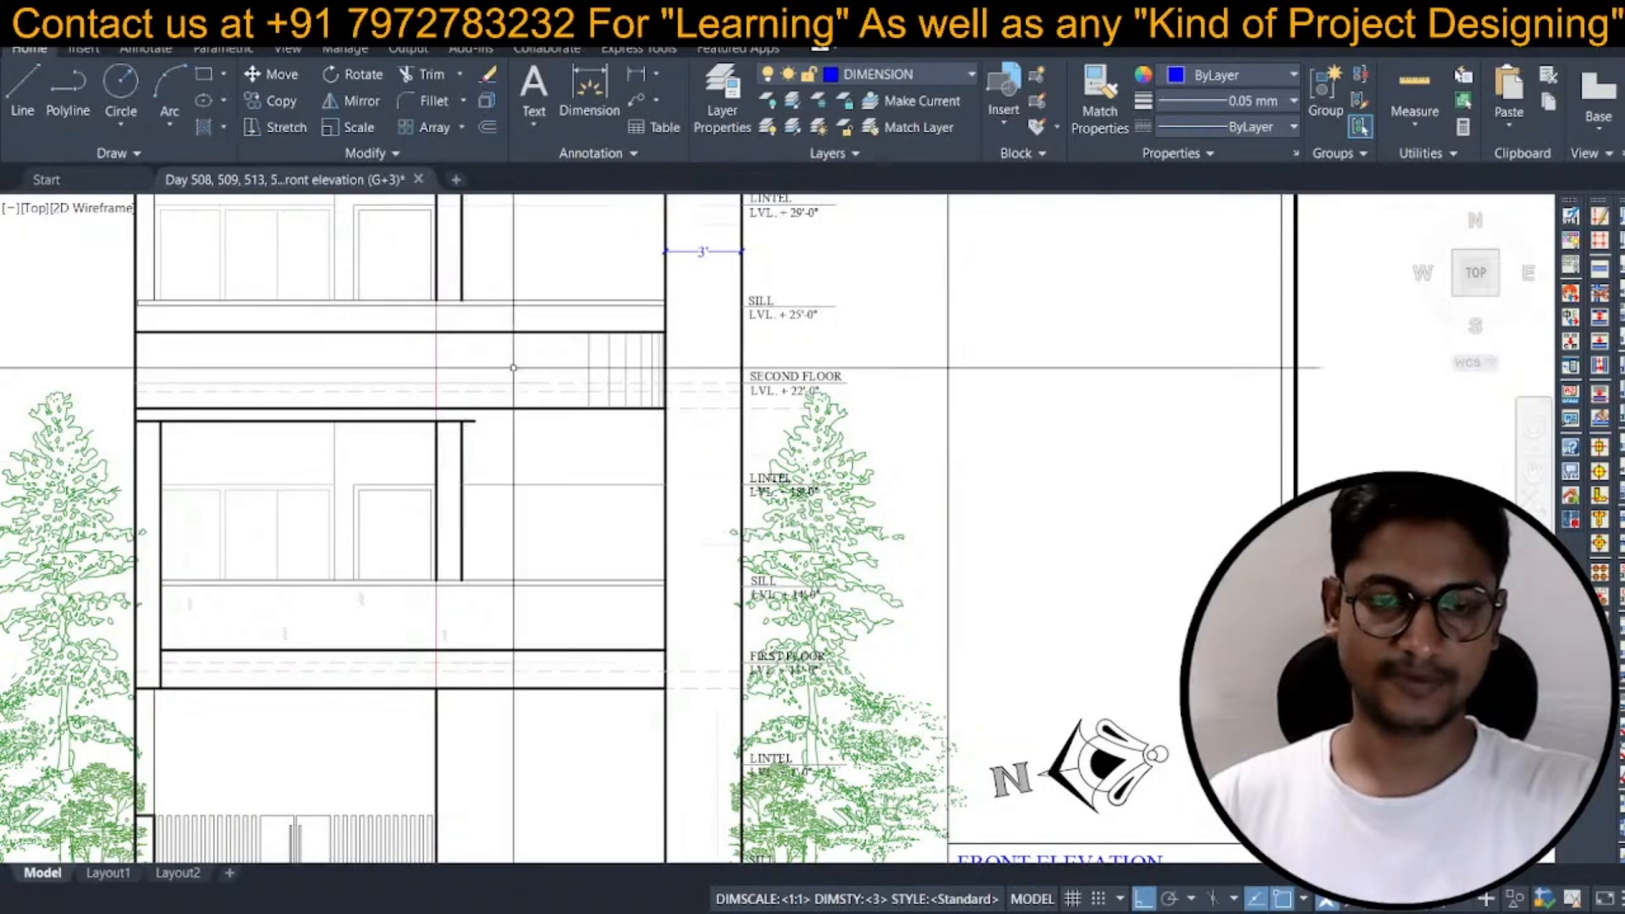
Measure the width of the first-floor bay between the offset line and the outer wall line.
left_click(637, 75)
scroll(507, 474, "up", 2)
key("Return")
left_click(522, 492)
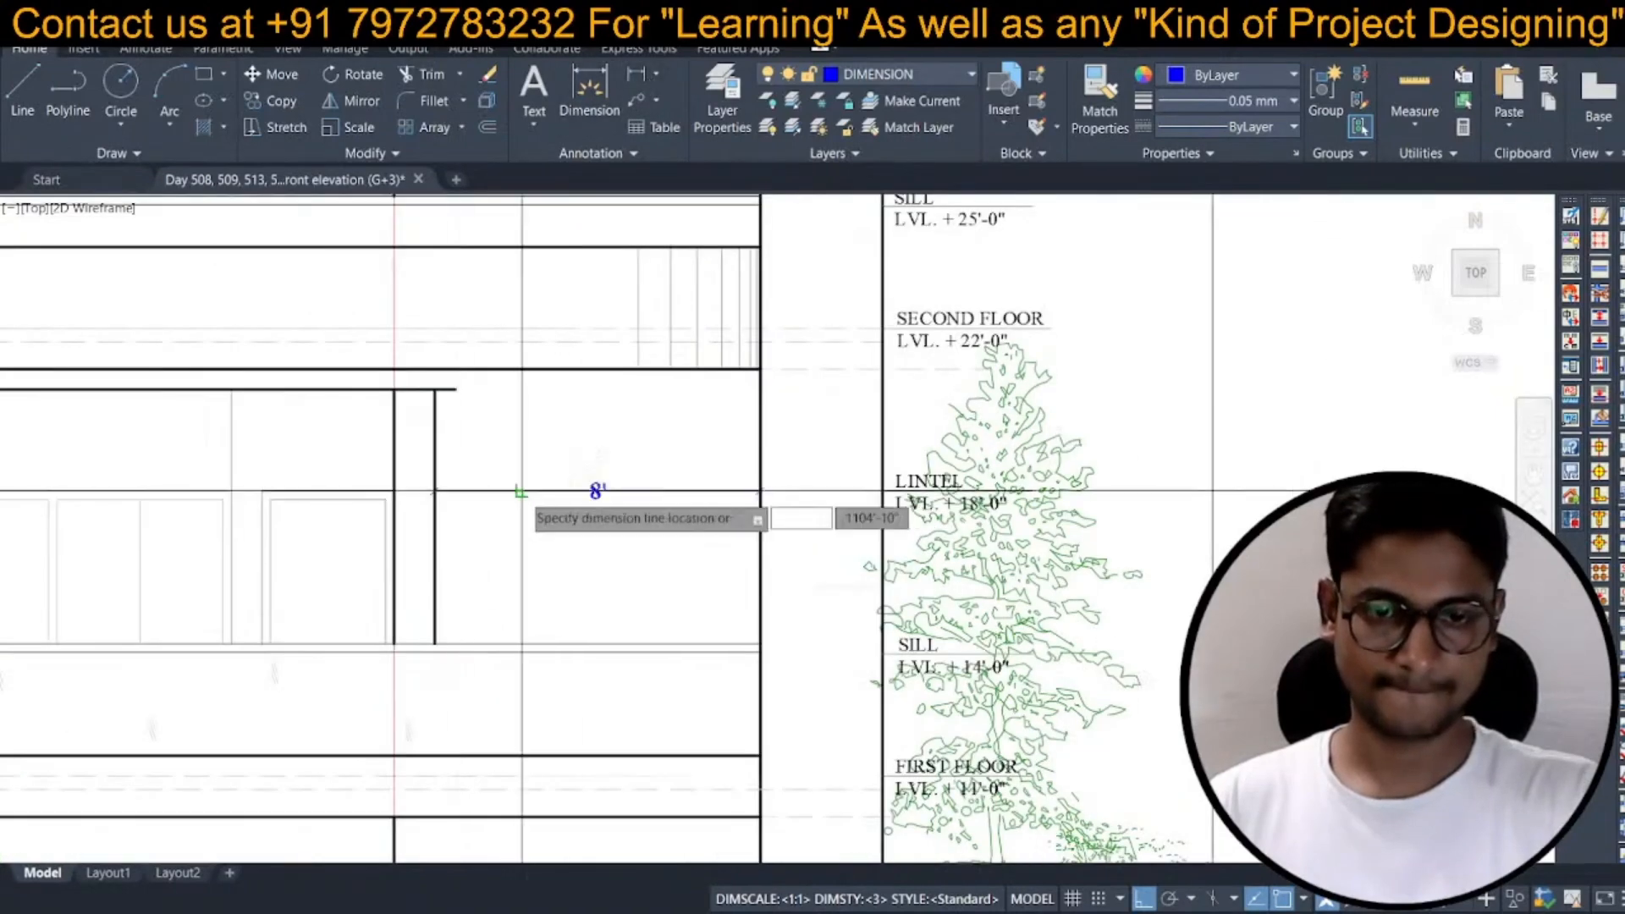
left_click(541, 524)
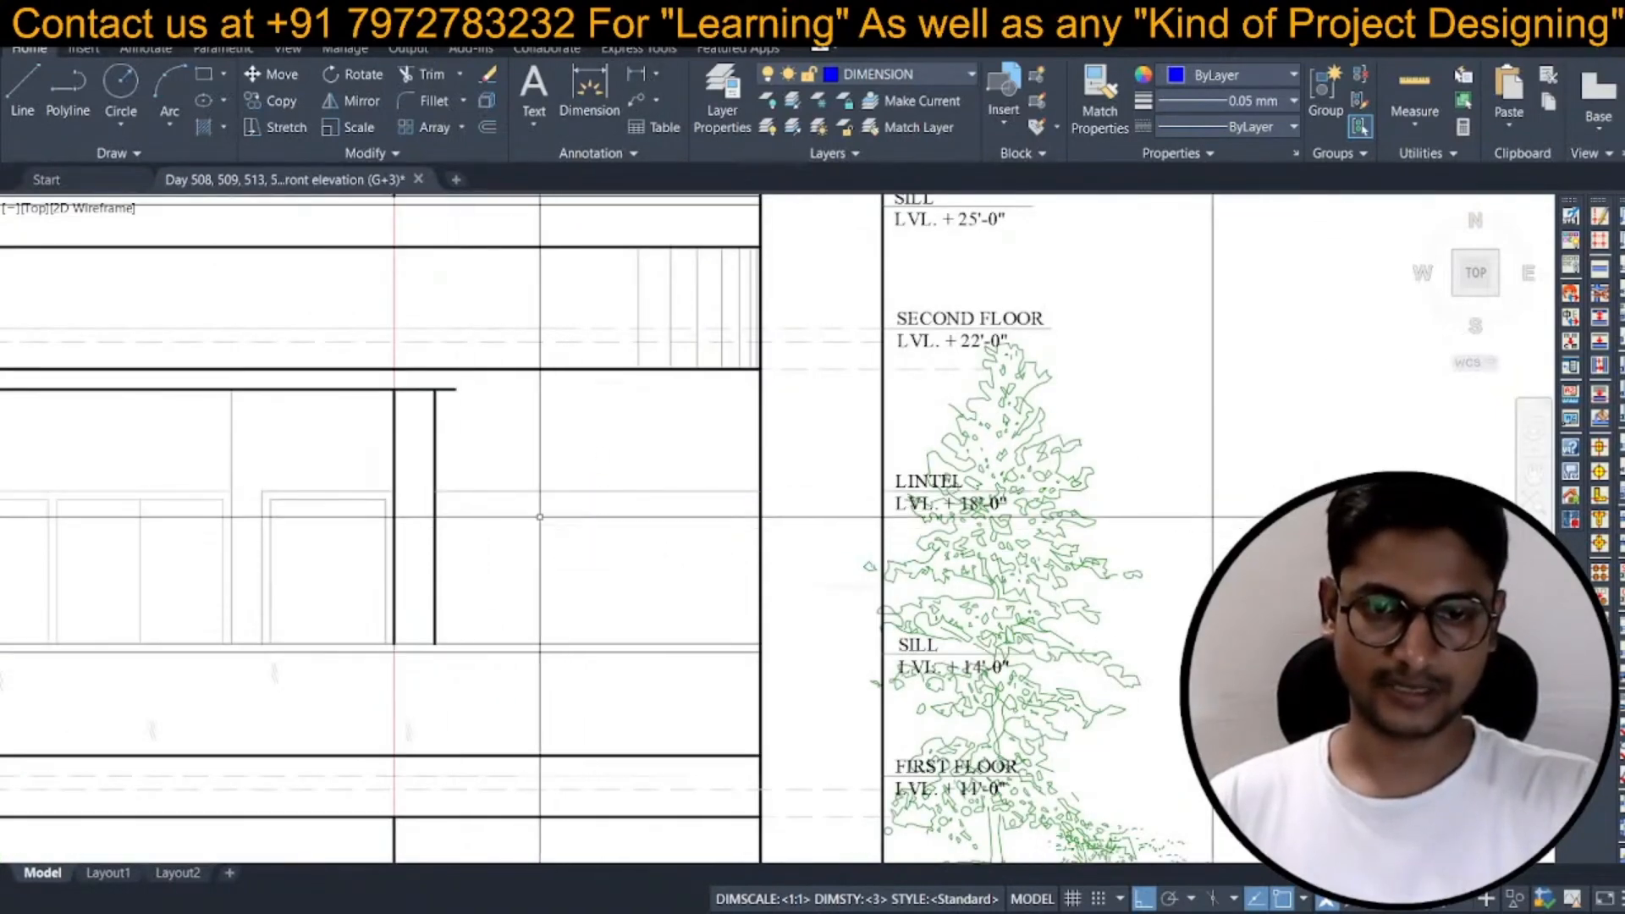
scroll(541, 517, "down", 2)
scroll(540, 504, "up", 2)
left_click(581, 480)
left_click(538, 541)
key("Escape")
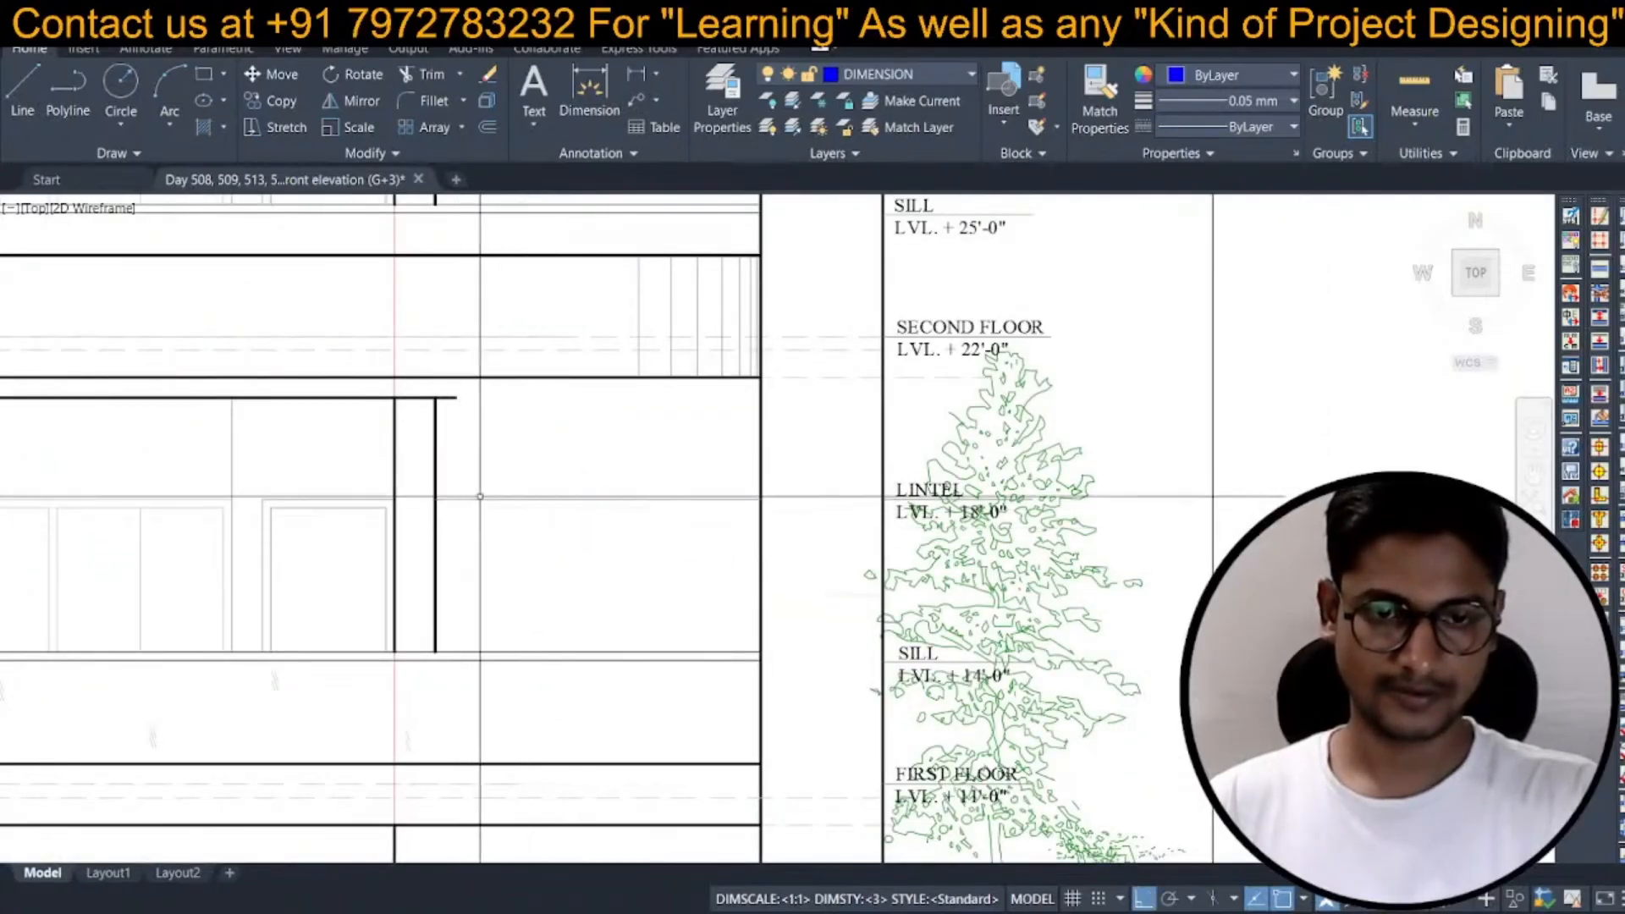
Trim the first-floor offset line above the lintel and match its properties to the gray lintel line.
scroll(438, 468, "down", 5)
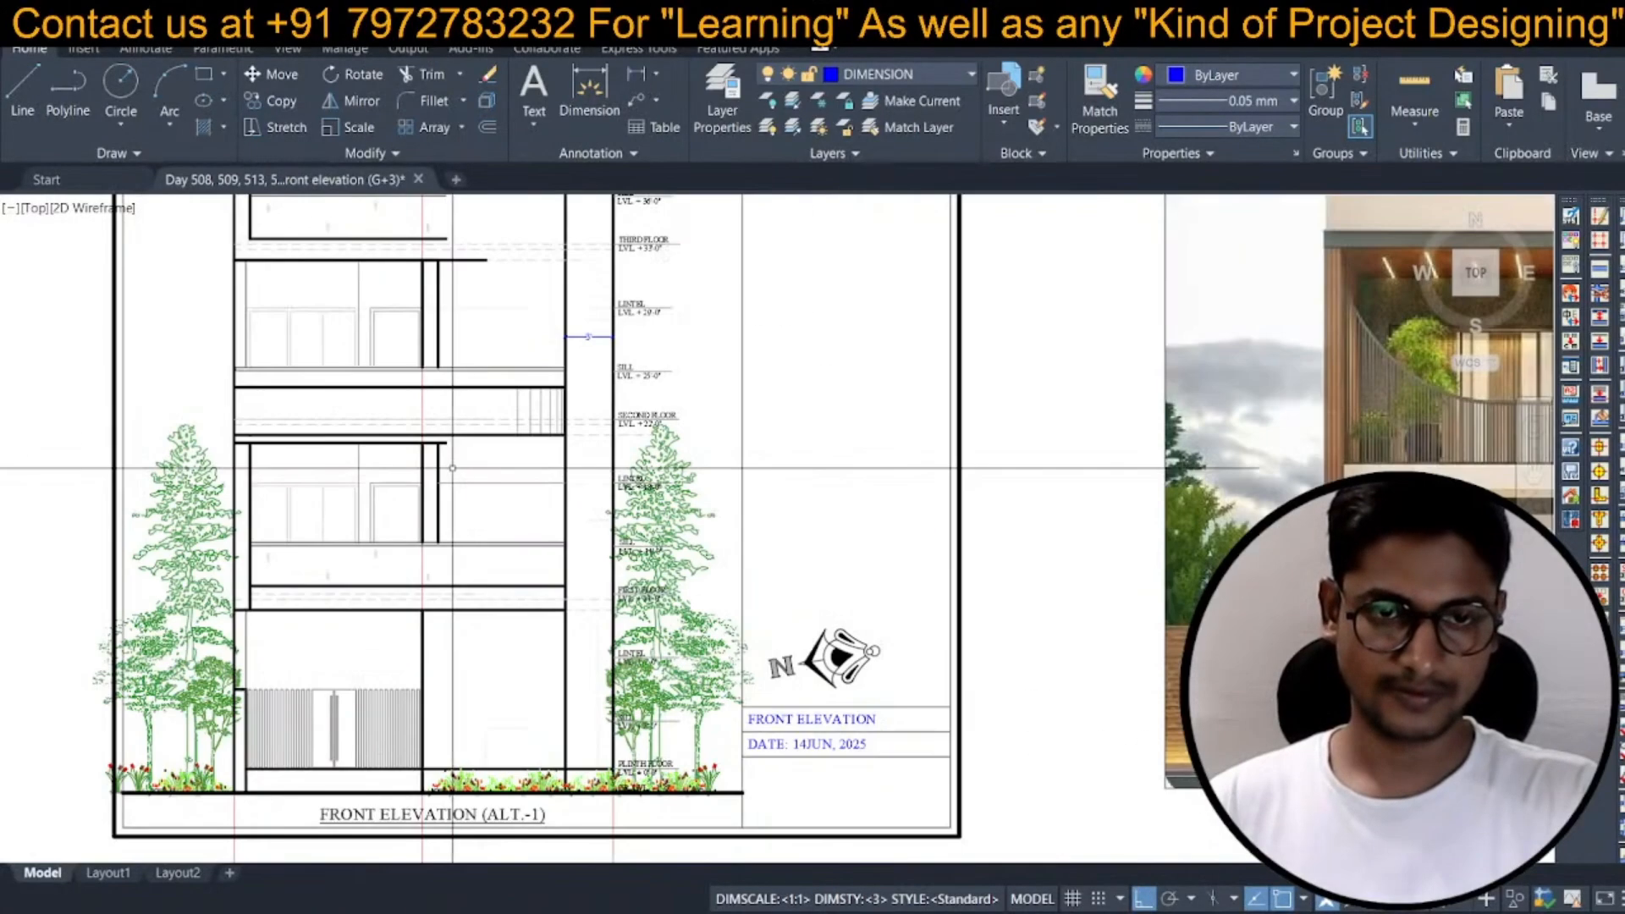
scroll(440, 474, "up", 2)
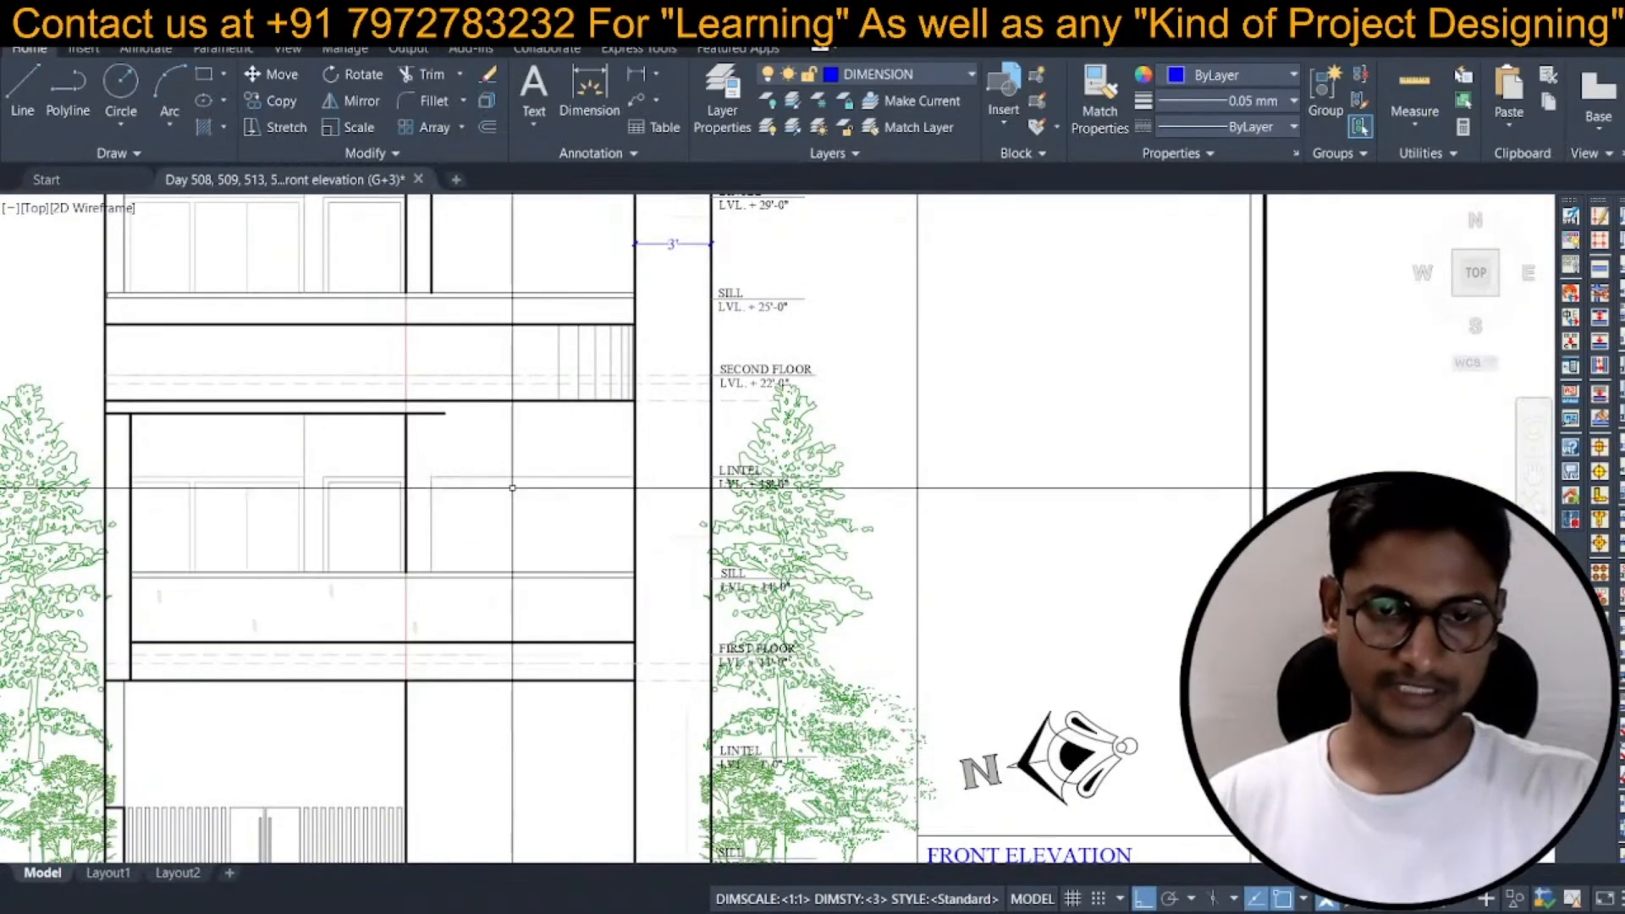
scroll(554, 507, "down", 2)
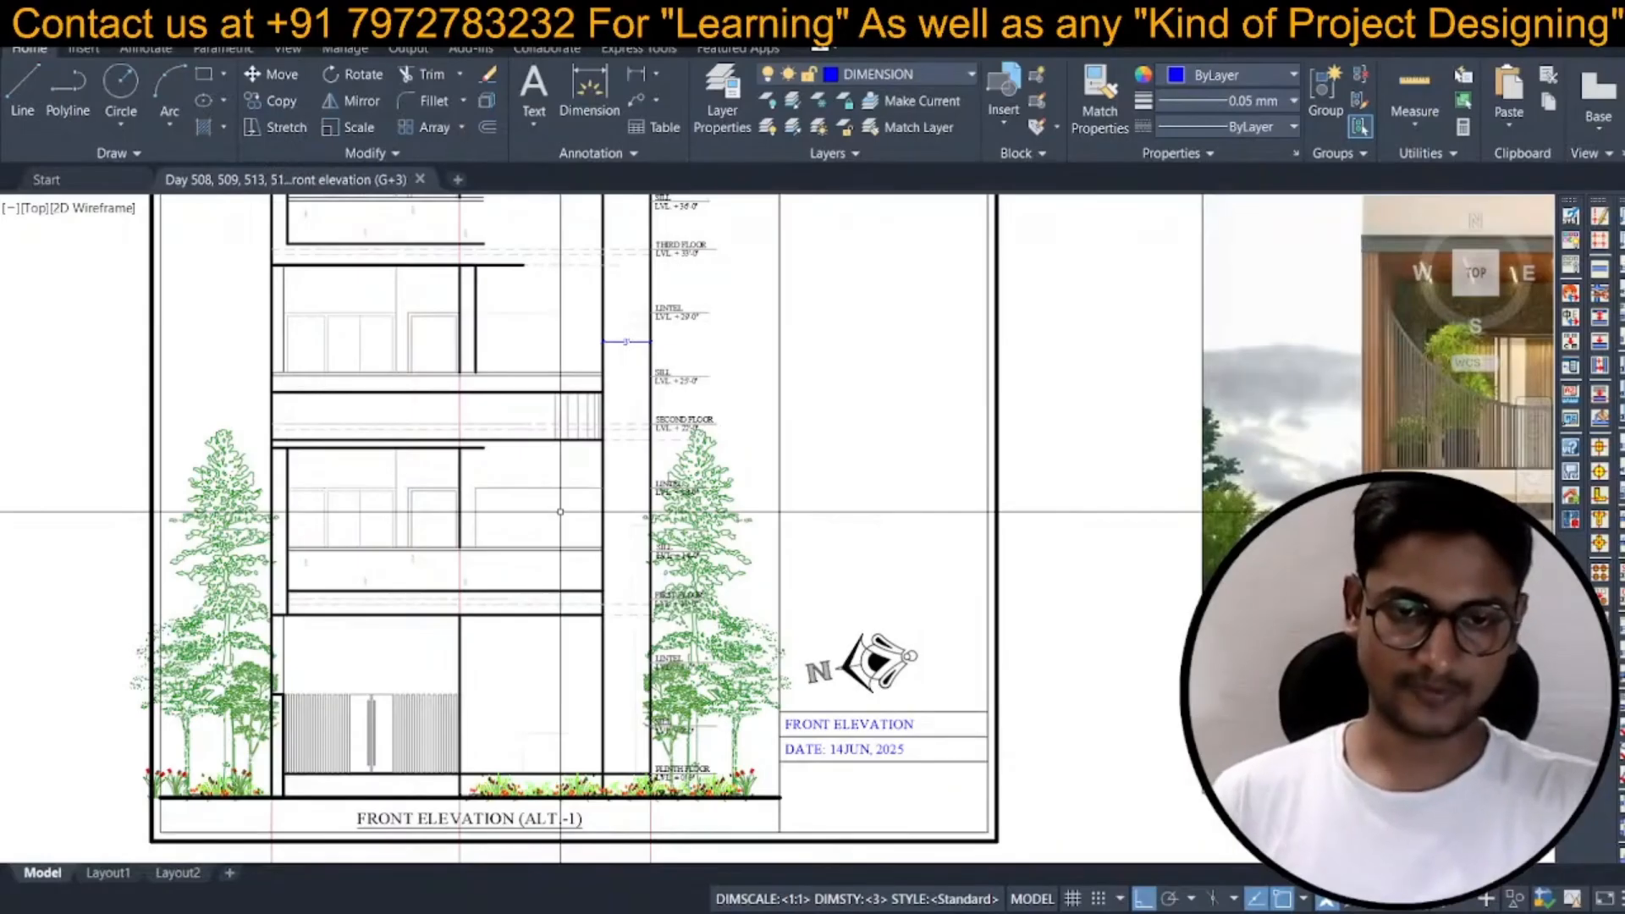
Send the first-floor opening's gray lintel and vertical side lines behind the other objects.
scroll(566, 447, "up", 2)
left_click(562, 475)
left_click(436, 511)
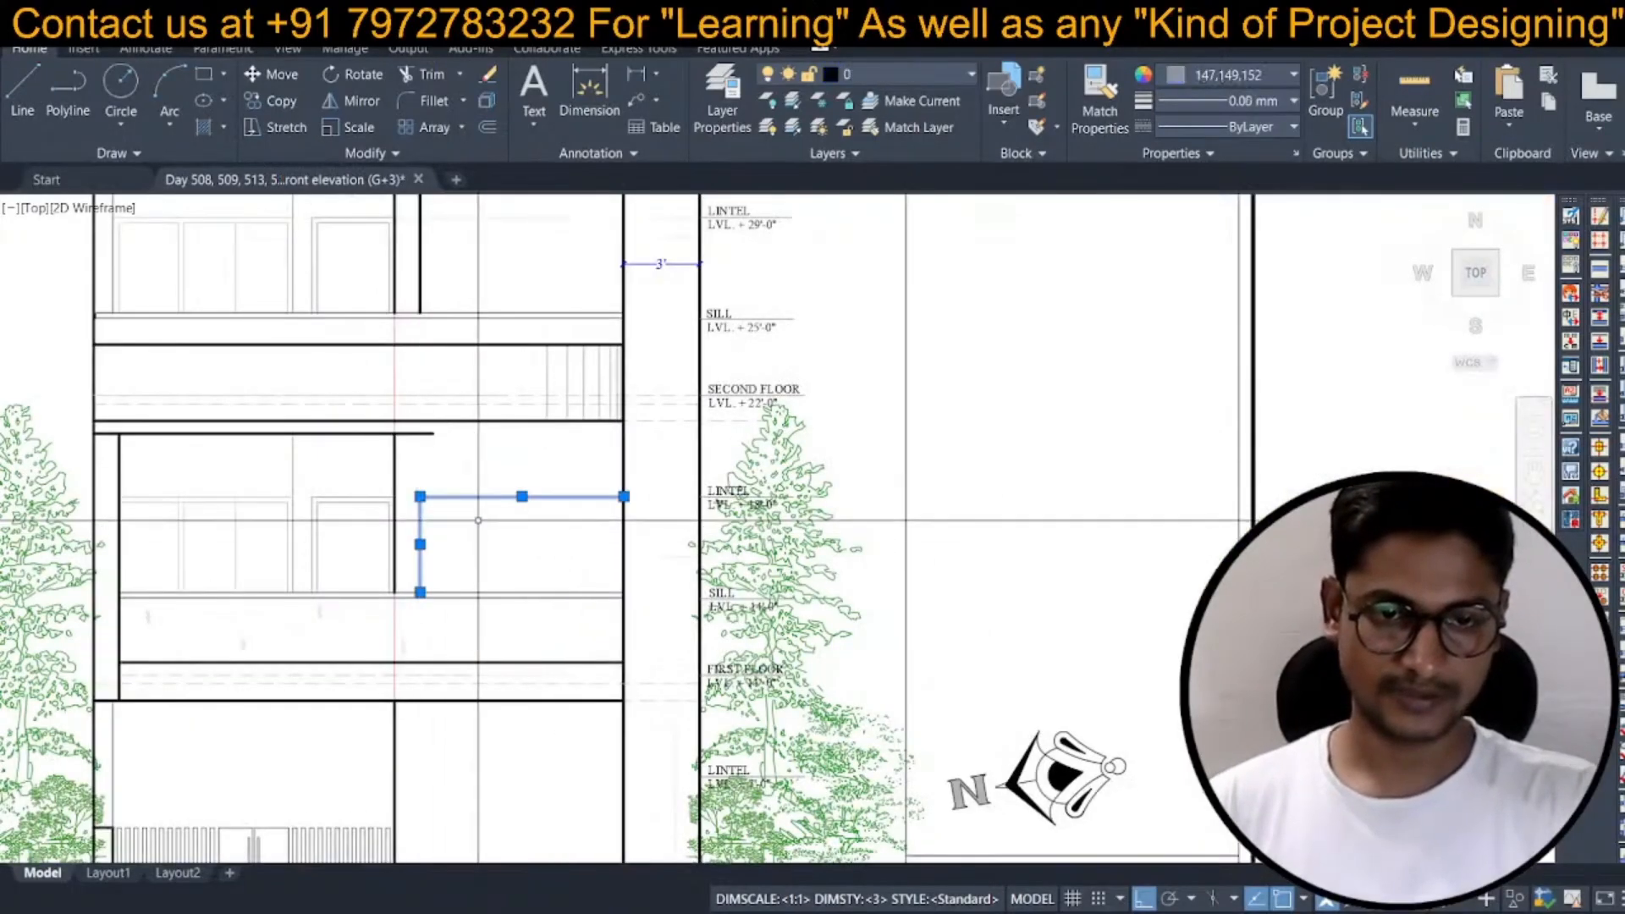
right_click(495, 527)
mouse_move(669, 287)
left_click(885, 312)
scroll(682, 464, "down", 4)
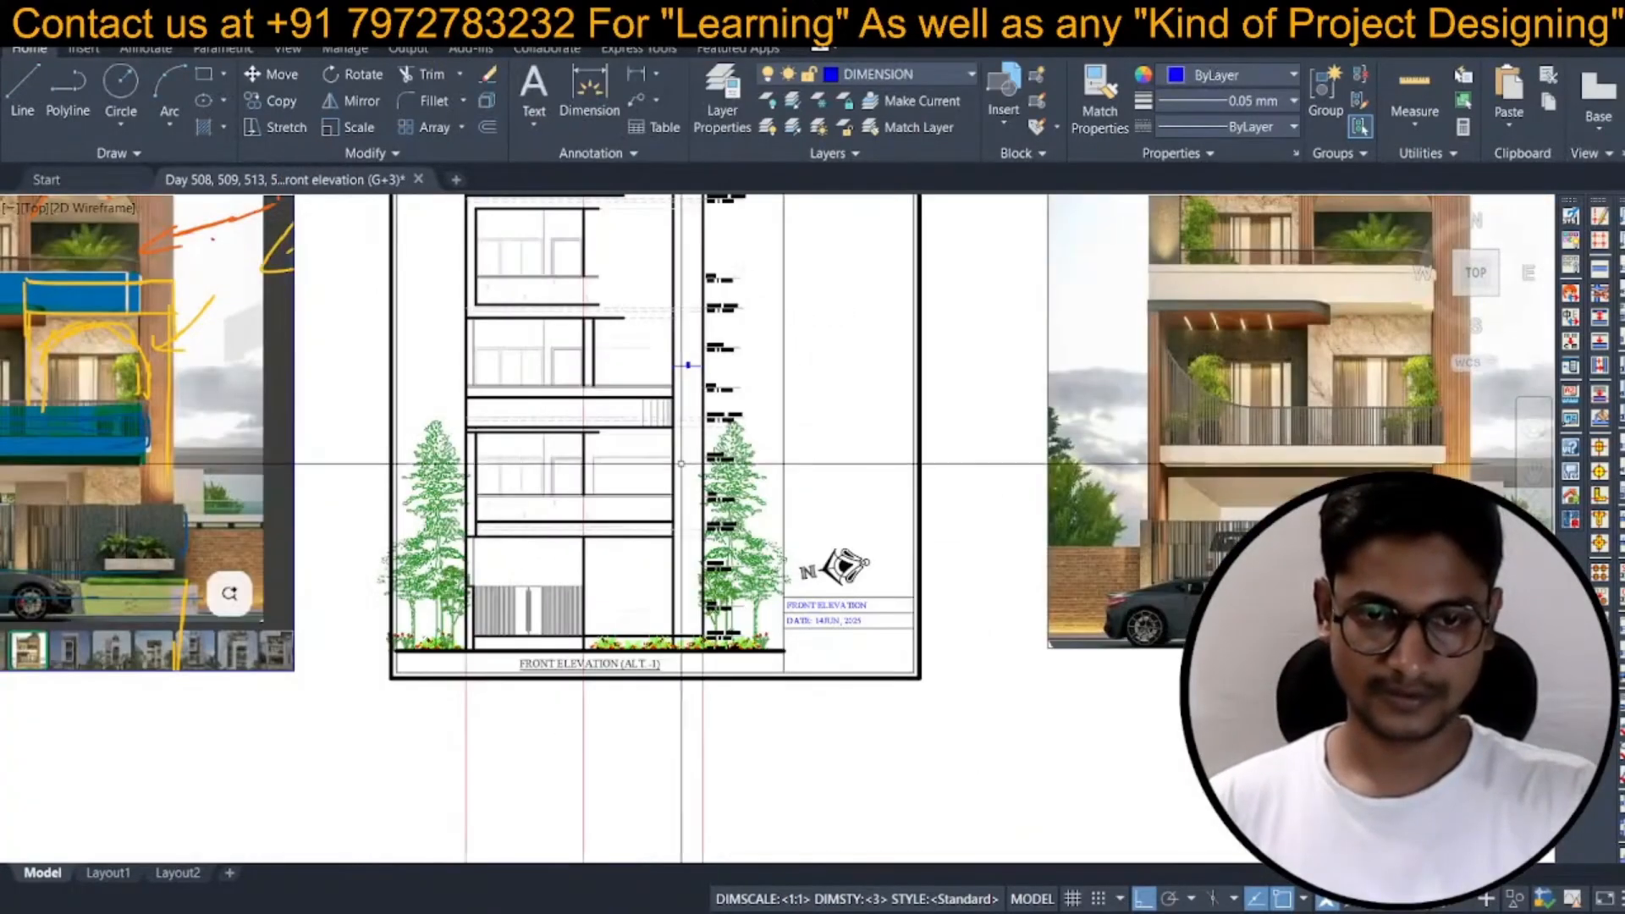
scroll(612, 444, "up", 1)
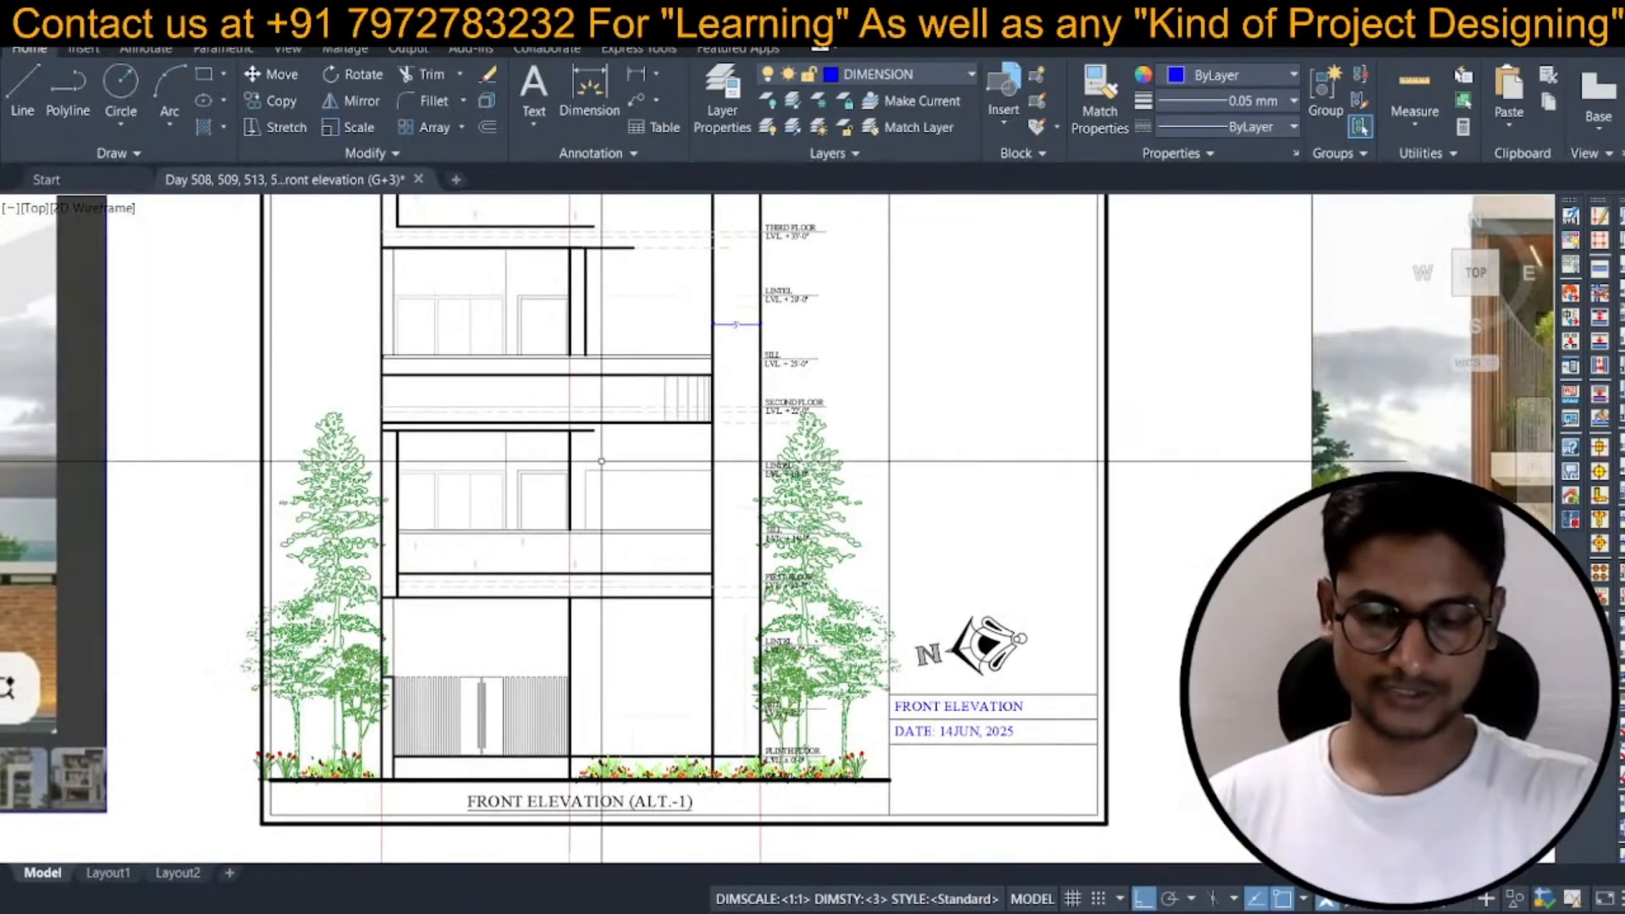
Draw a vertical line up from the first-floor gray opening's upper corner and extend it to the second-floor slab's underside.
scroll(594, 452, "up", 2)
type("l")
key("space")
left_click(563, 485)
scroll(563, 412, "up", 2)
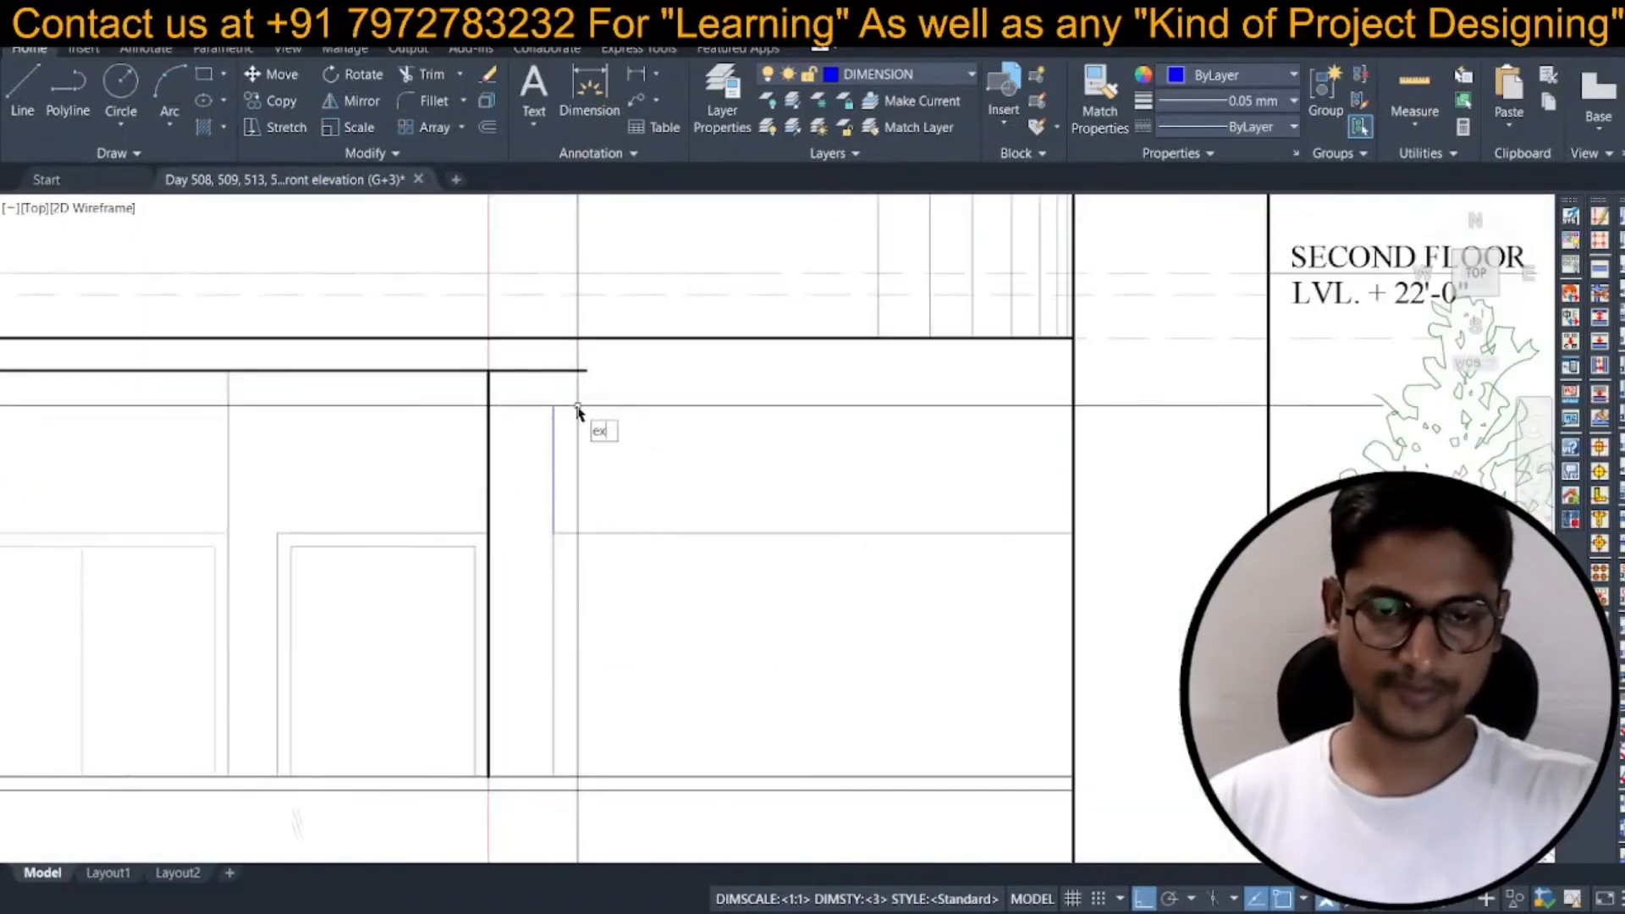
key("space")
left_click(554, 416)
key("Escape")
Trim the canopy's lower line and the new vertical line into a square end, and match that end to the heavy outline.
type("tr")
key("space")
left_click(569, 372)
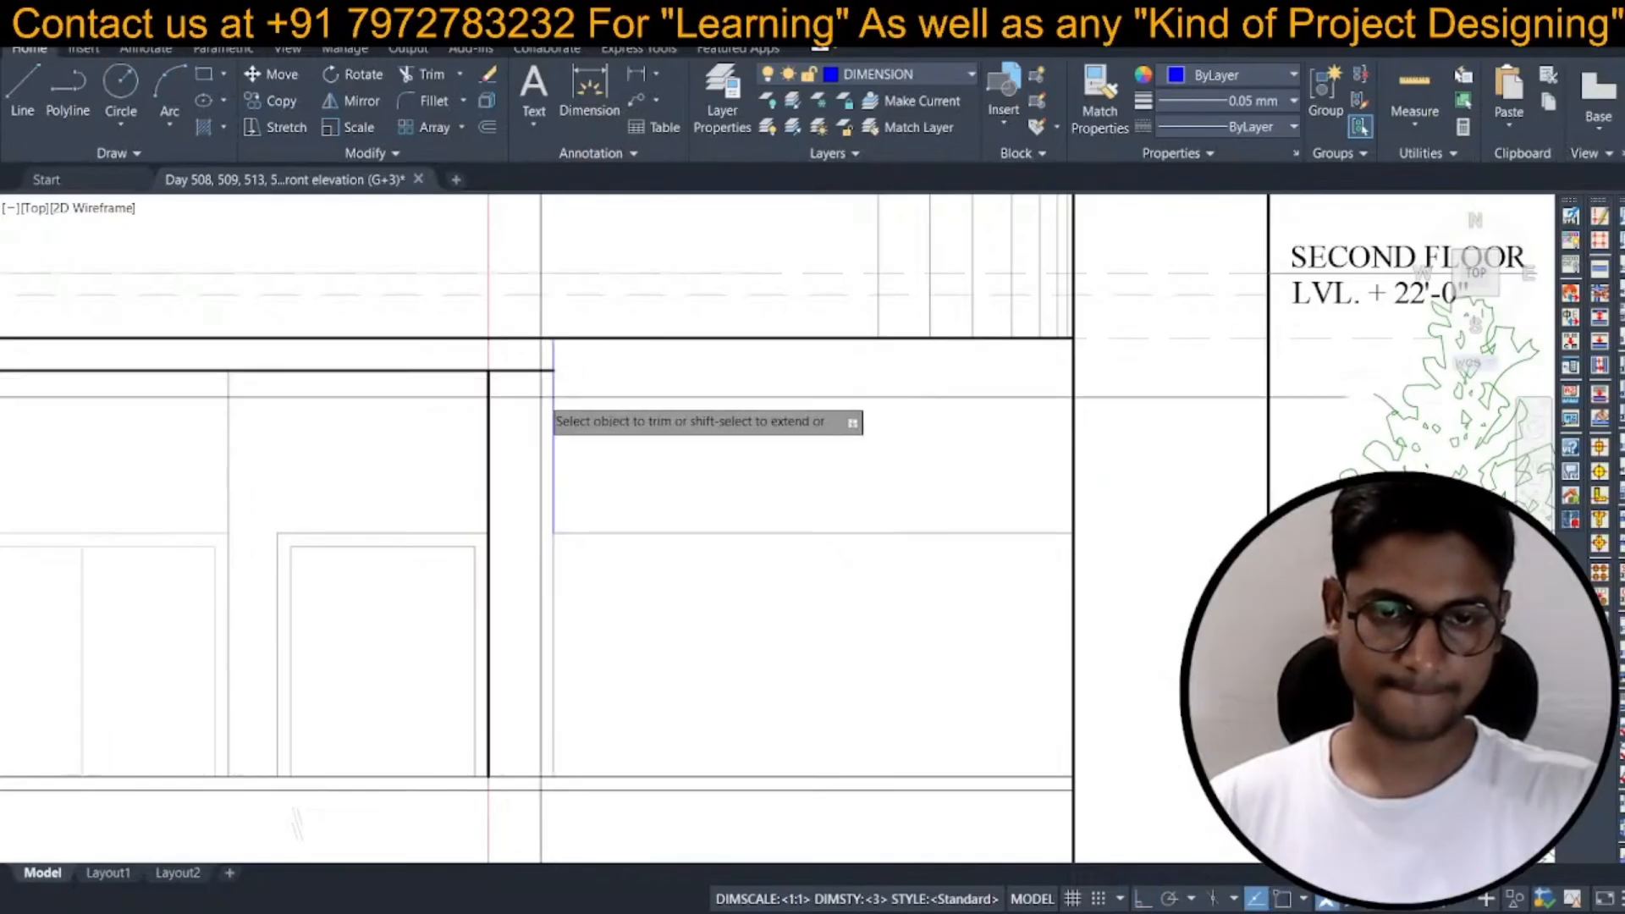
left_click(544, 389)
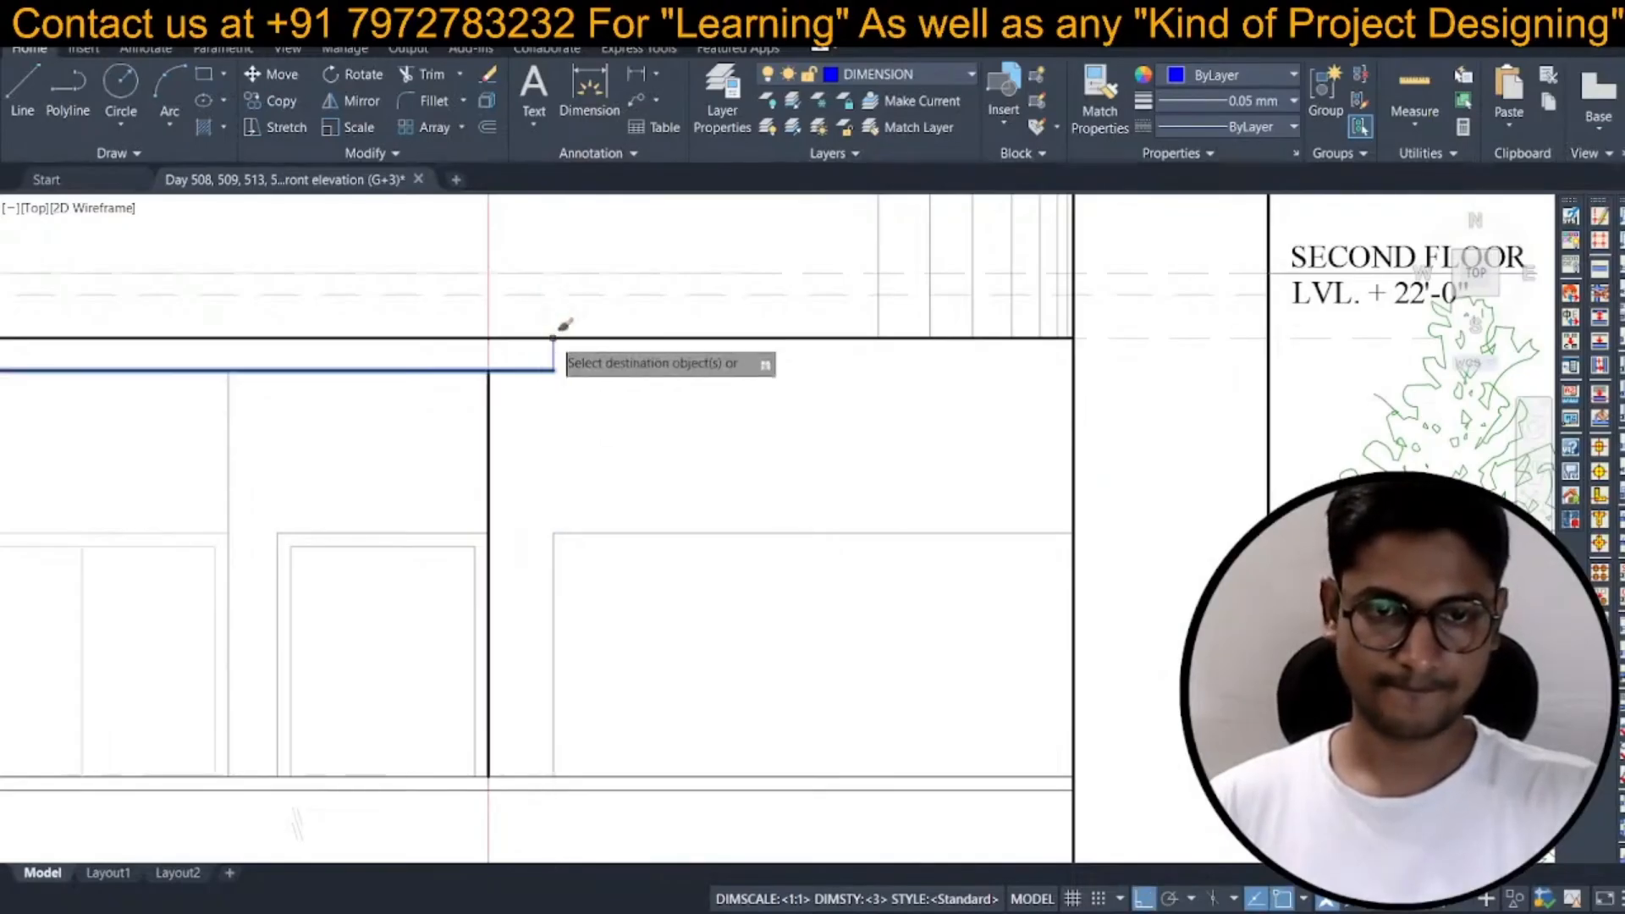
key("Escape")
Compare the first-floor canopy end in the elevation with the same canopy in the reference render.
scroll(559, 403, "down", 4)
mouse_move(551, 408)
middle_mouse_down()
mouse_move(542, 428)
mouse_move(353, 449)
mouse_move(450, 422)
middle_mouse_up()
scroll(1134, 293, "up", 1)
scroll(1078, 323, "down", 2)
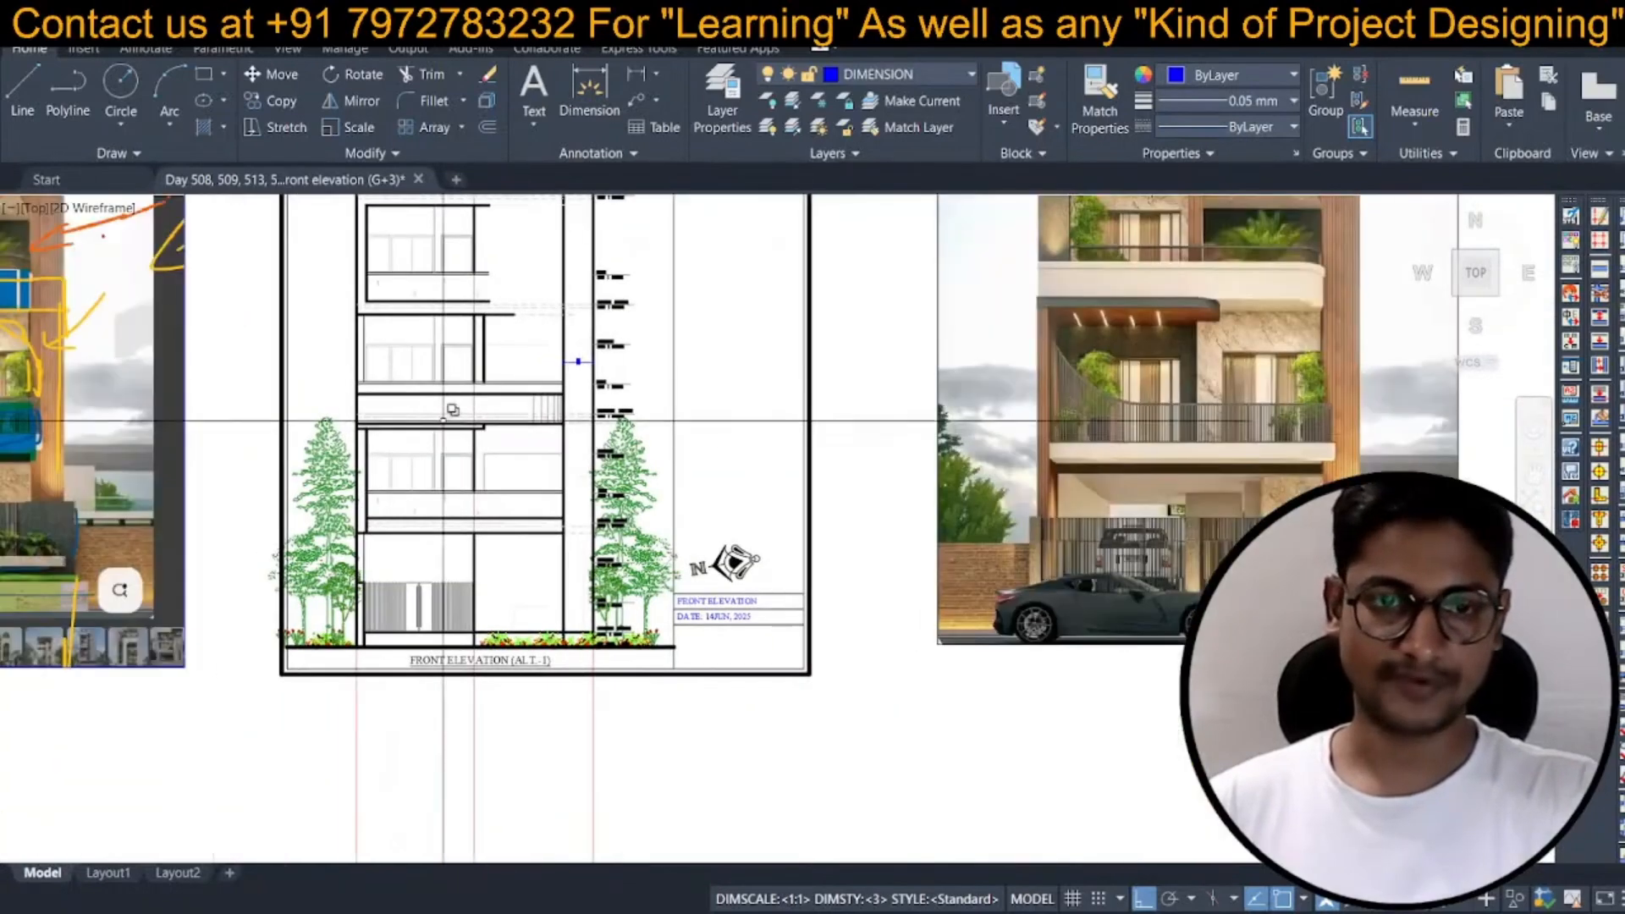
scroll(451, 422, "up", 2)
scroll(663, 399, "up", 6)
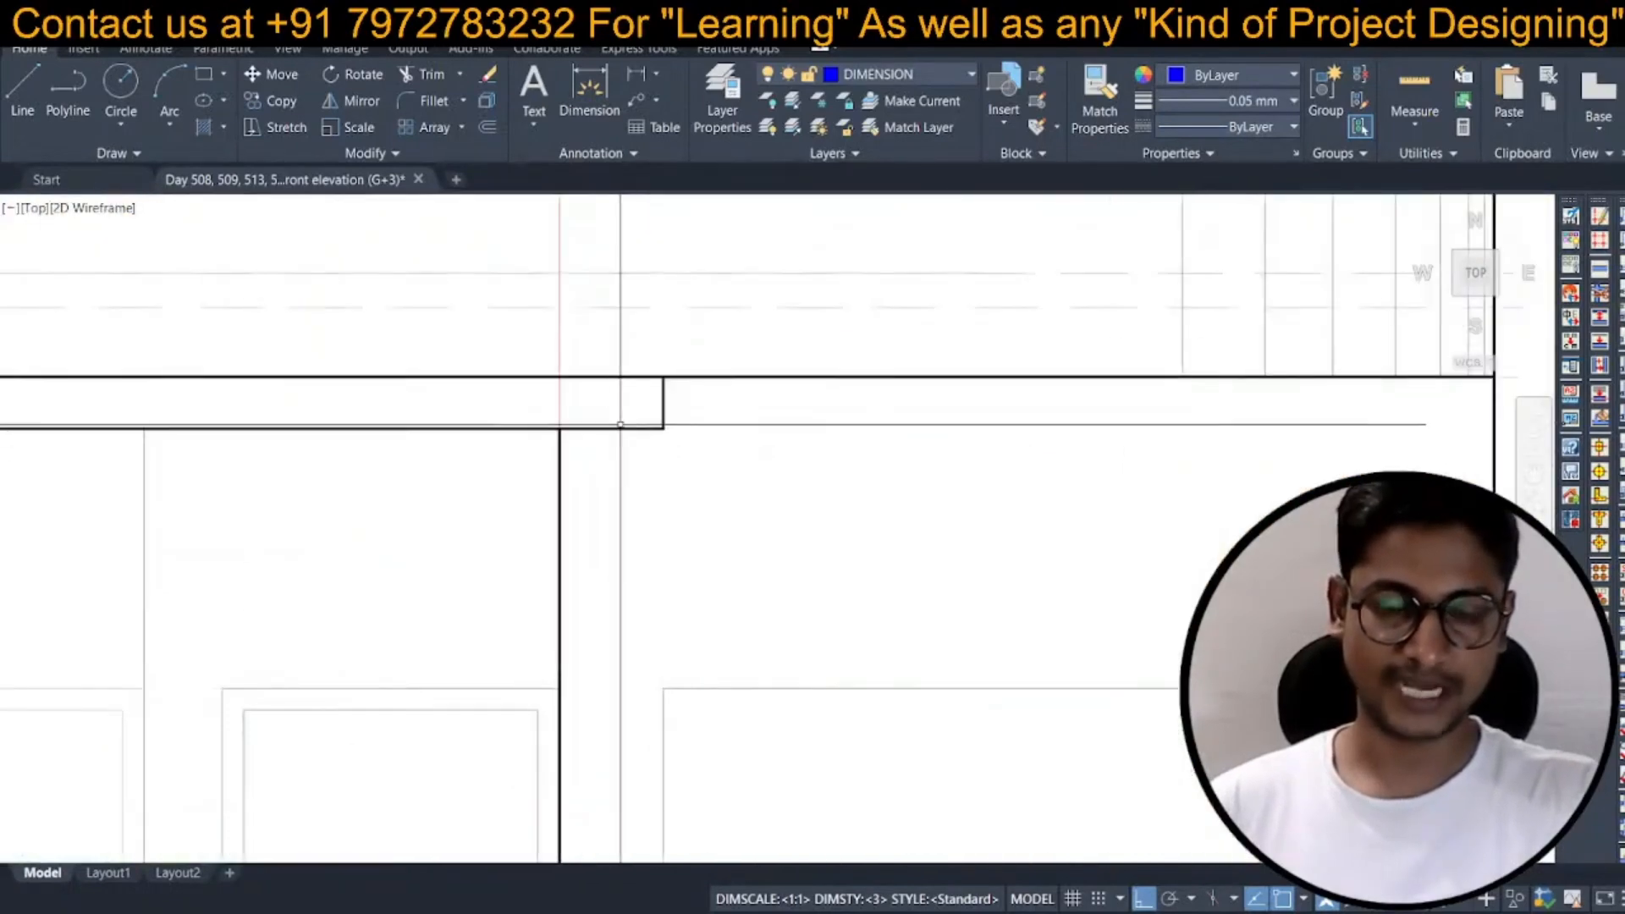
scroll(985, 405, "down", 6)
scroll(985, 406, "up", 2)
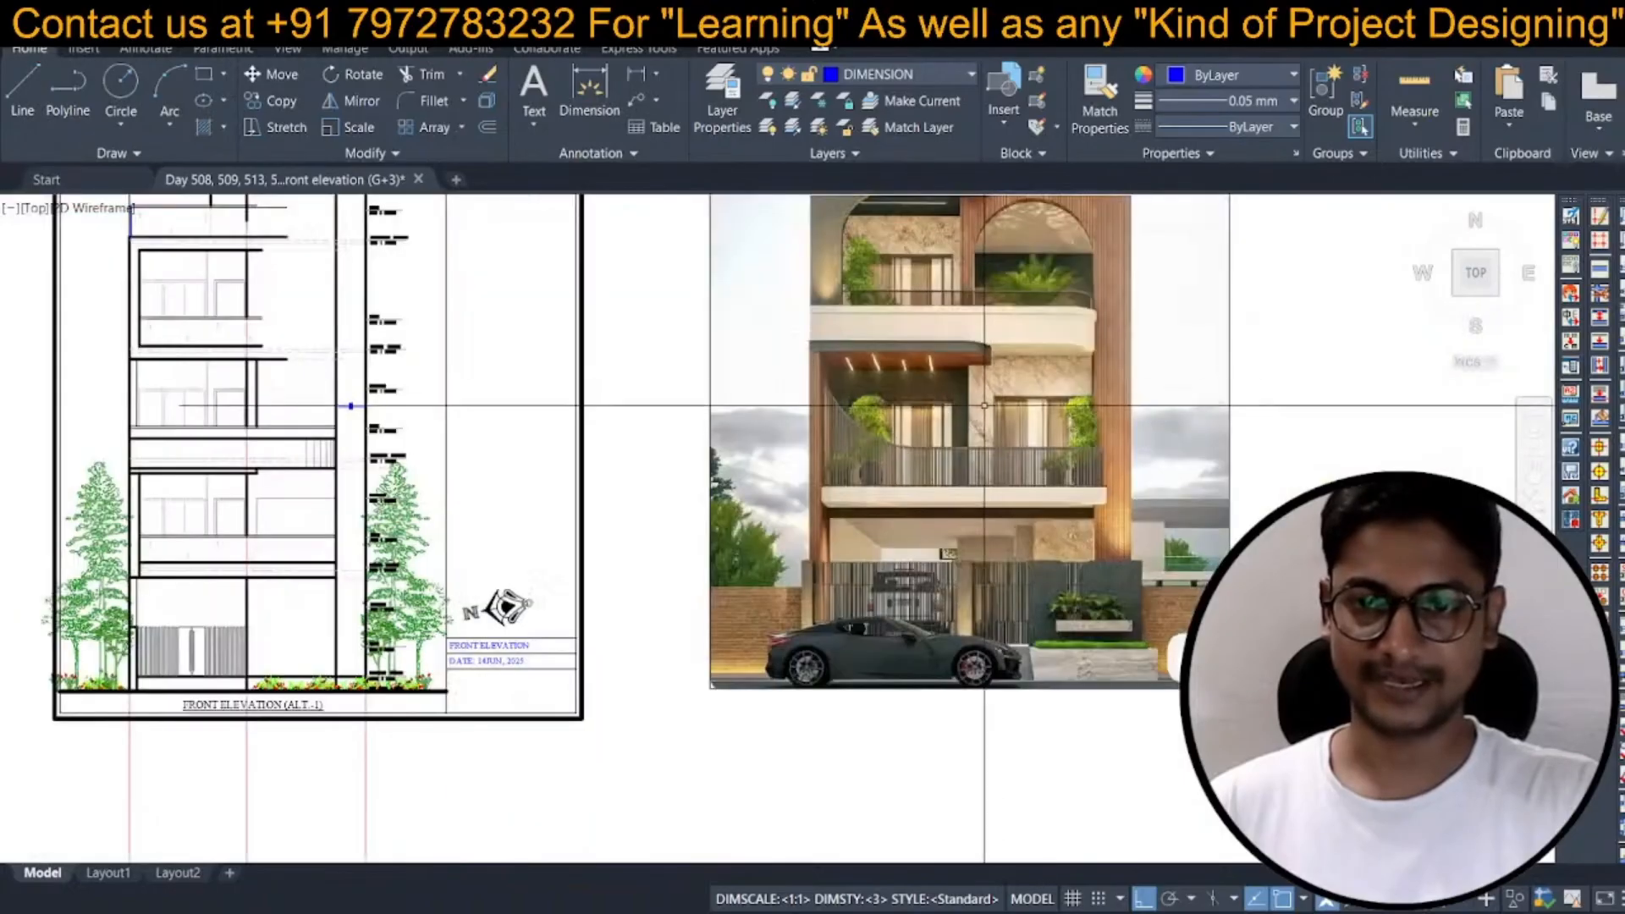
scroll(354, 428, "up", 8)
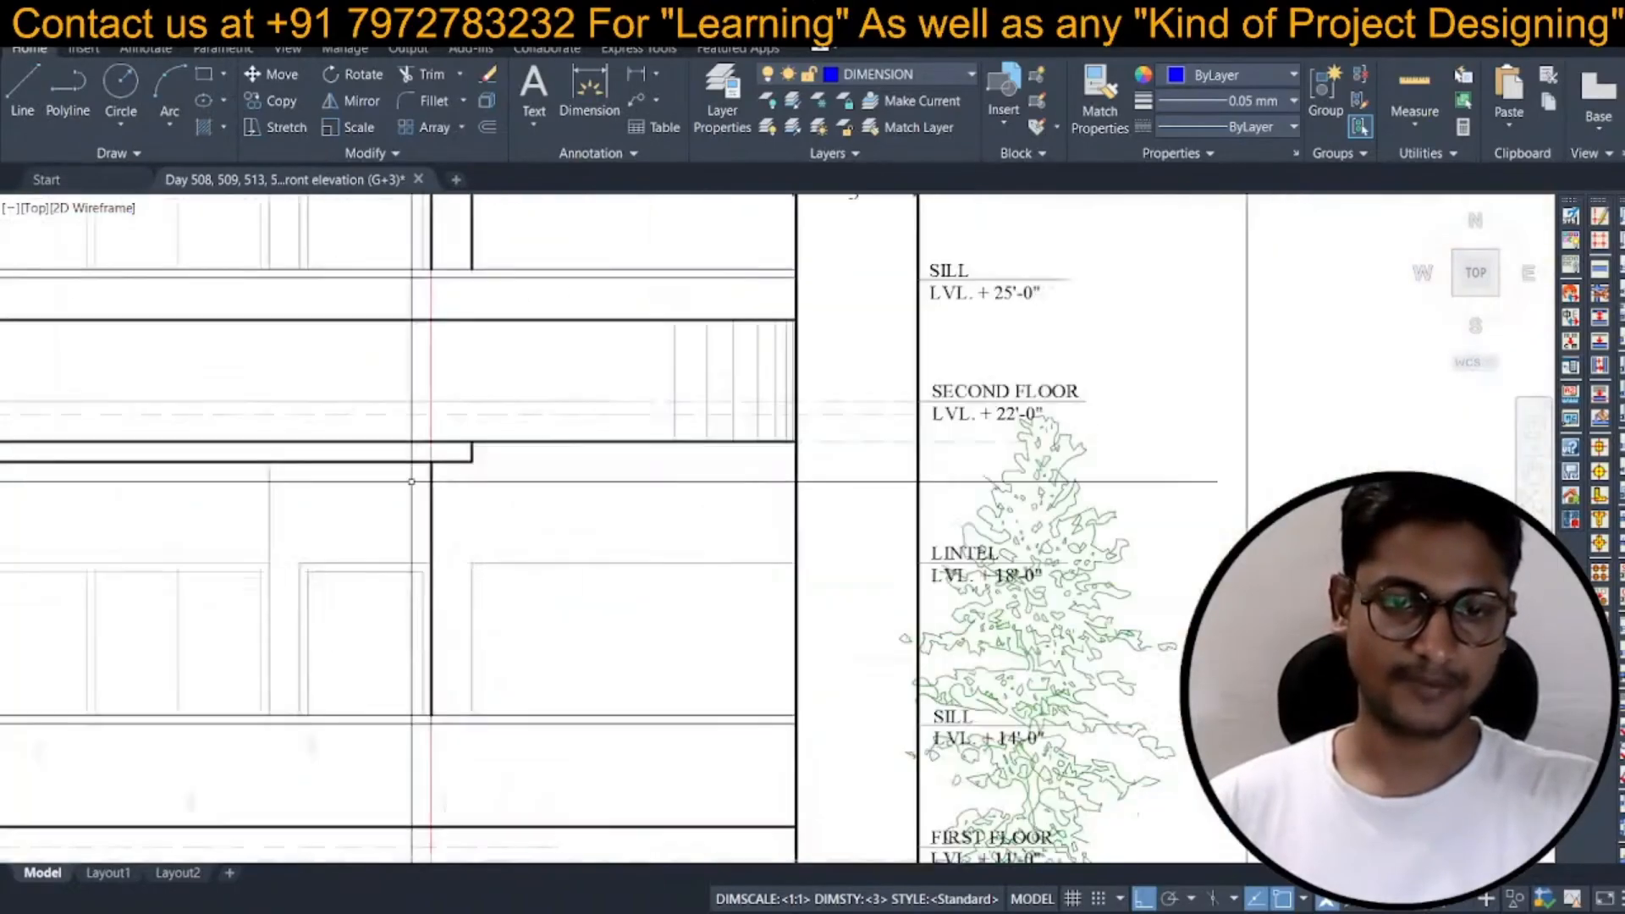
Copy the canopy's vertical end line back onto the heavy first-floor wall line.
scroll(511, 426, "up", 2)
left_click(486, 392)
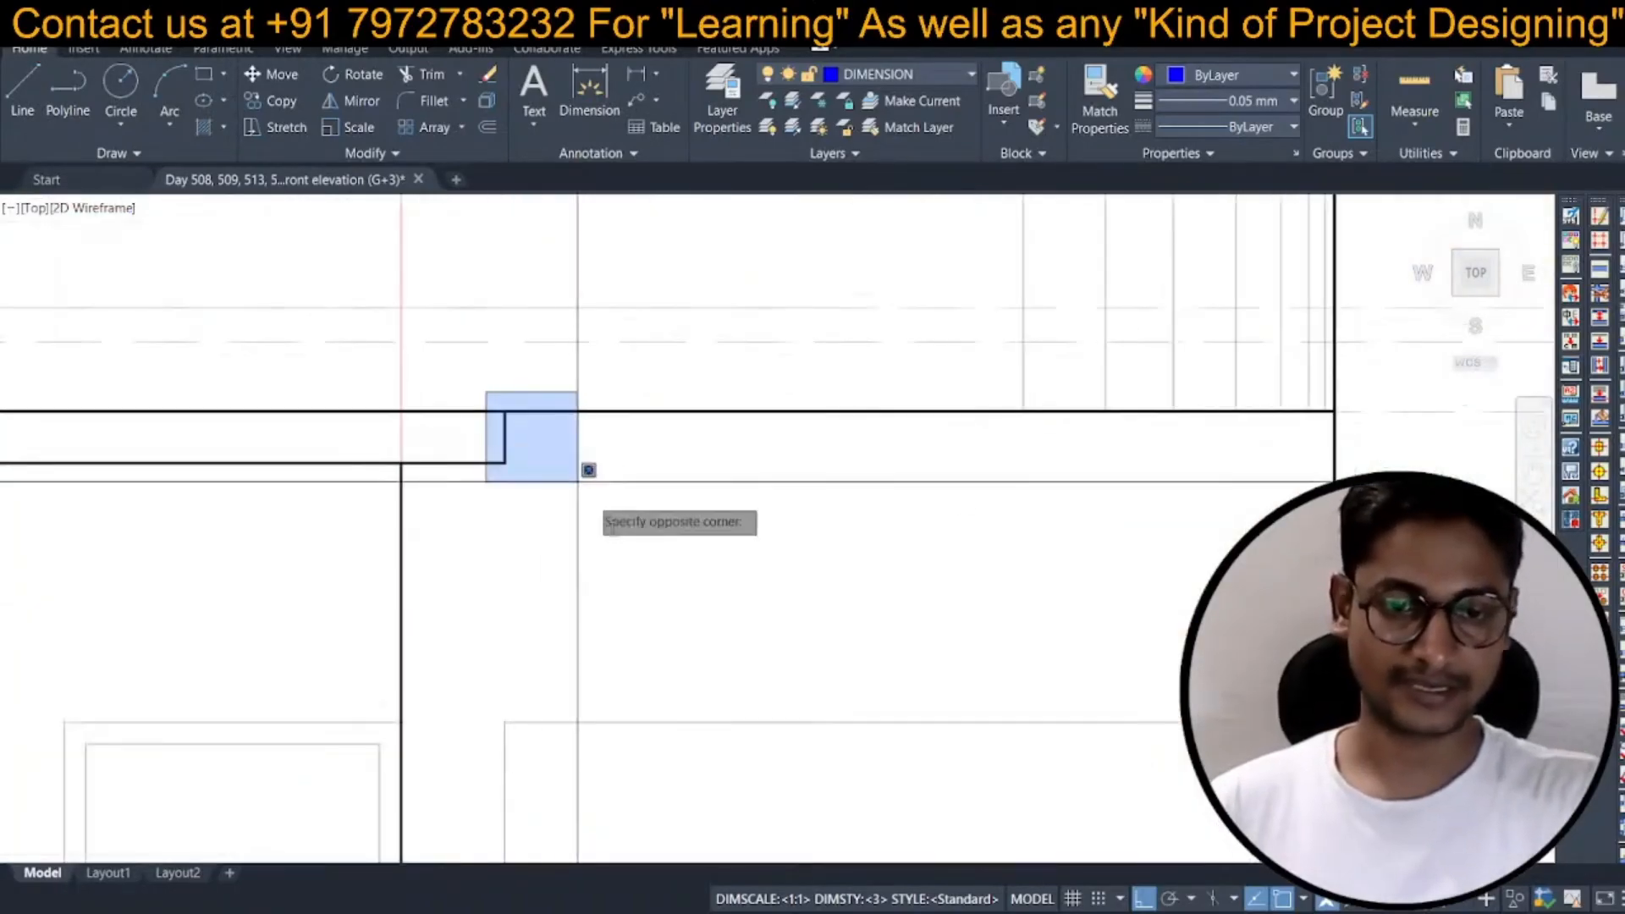
left_click(519, 483)
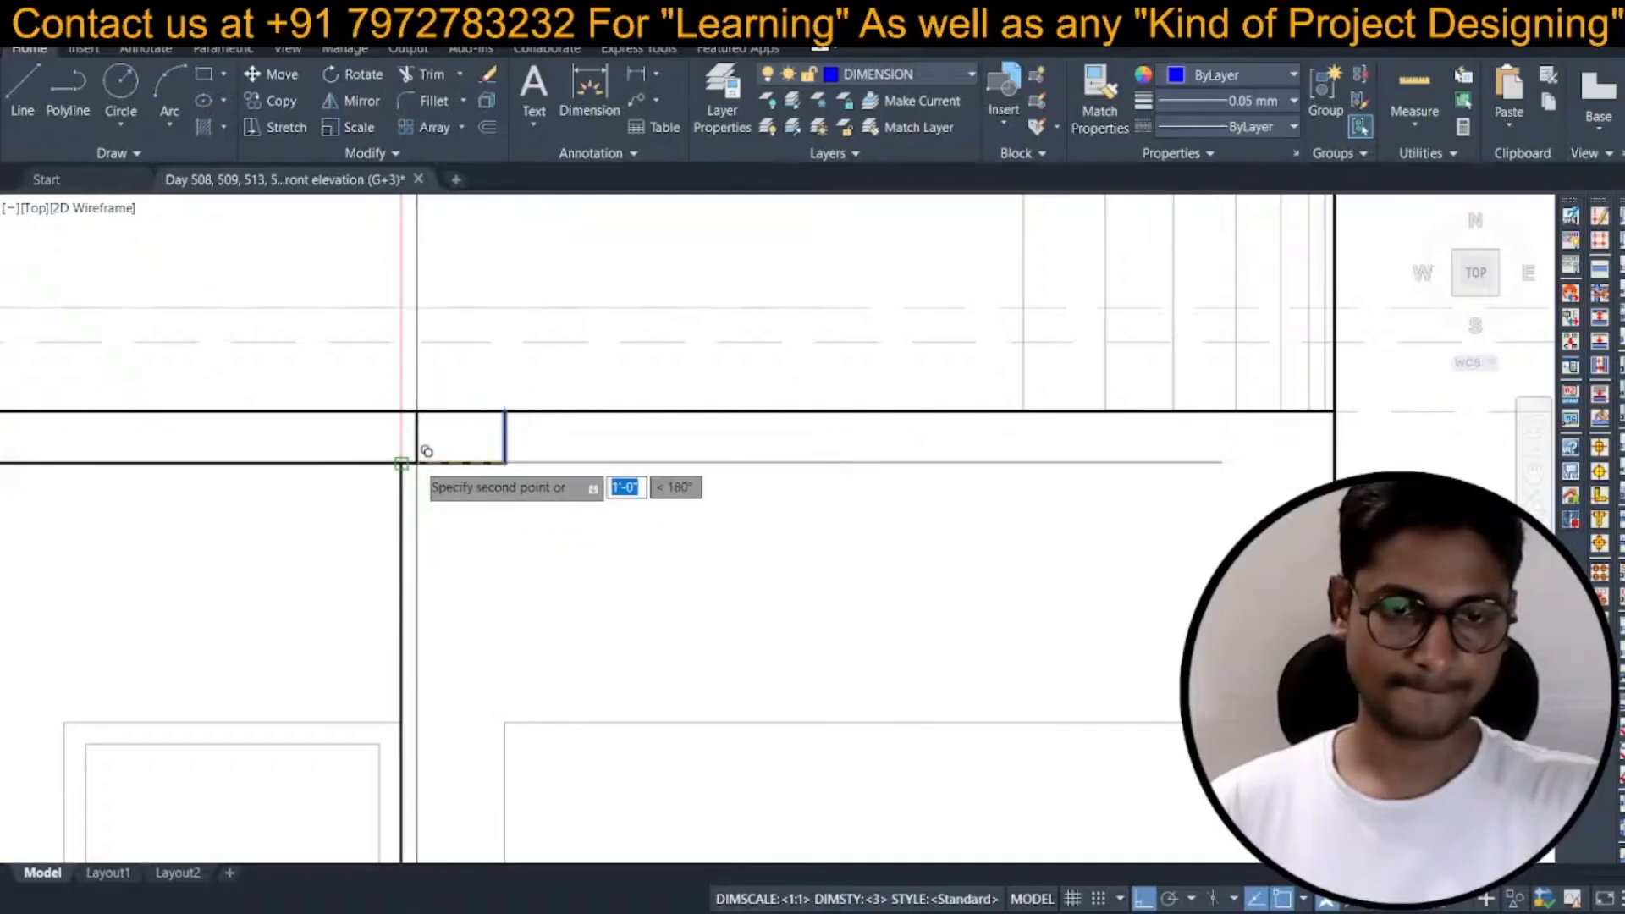
left_click(401, 463)
key("Escape")
Match the copied canopy line's properties to the thin curve line of the second-floor balcony.
type("ma")
key("Return")
scroll(404, 434, "up", 5)
scroll(404, 434, "down", 3)
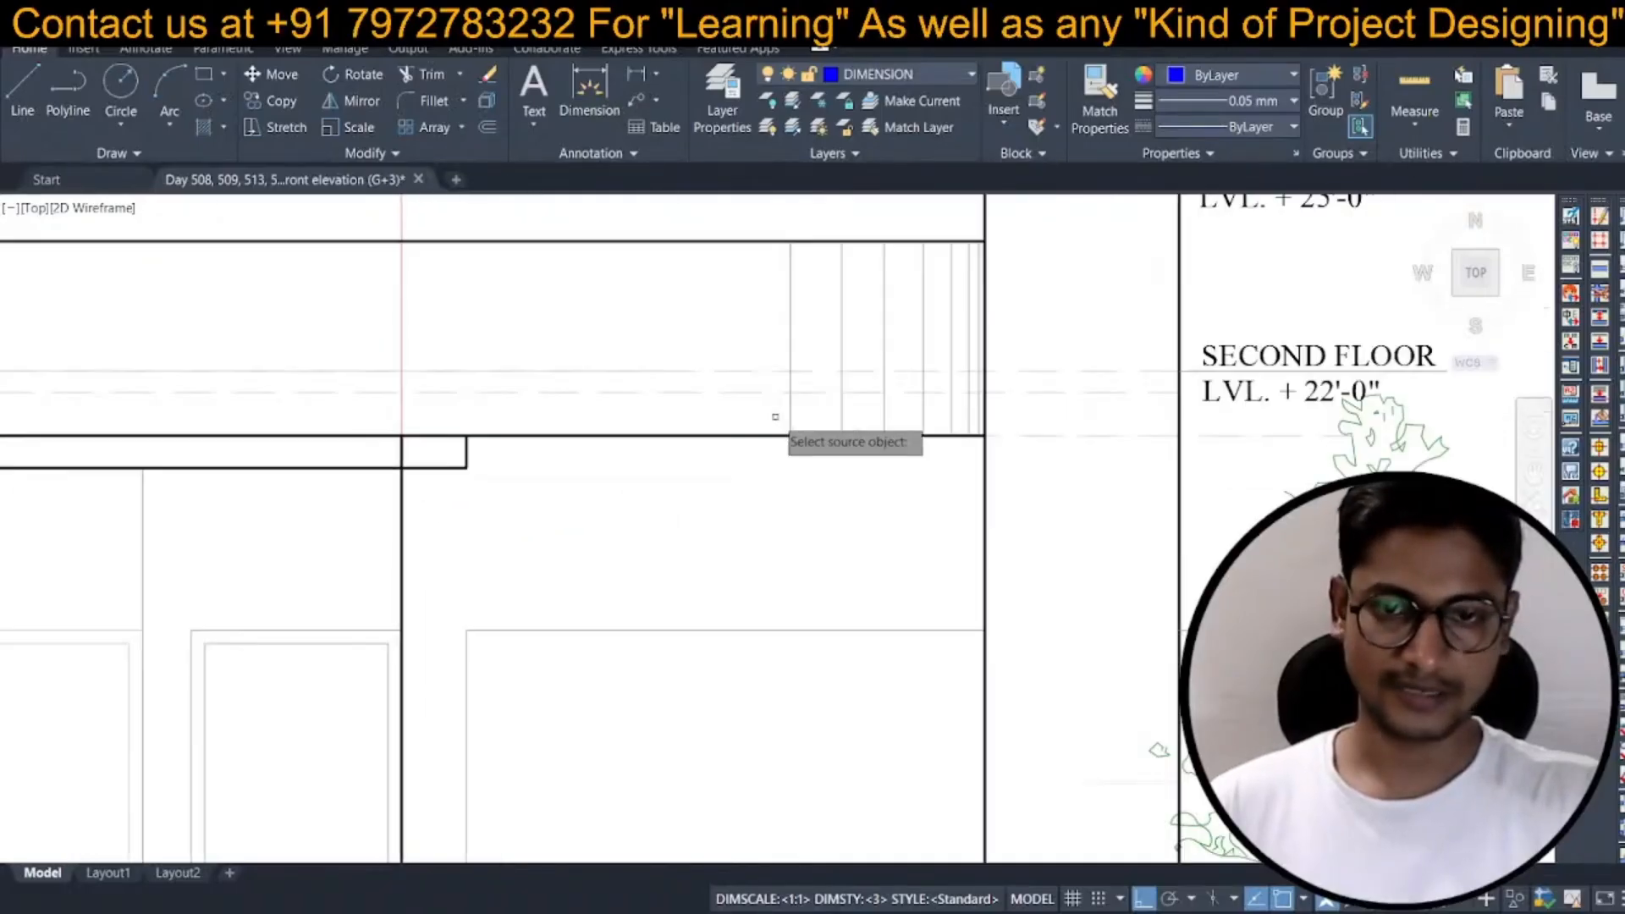
scroll(352, 464, "up", 4)
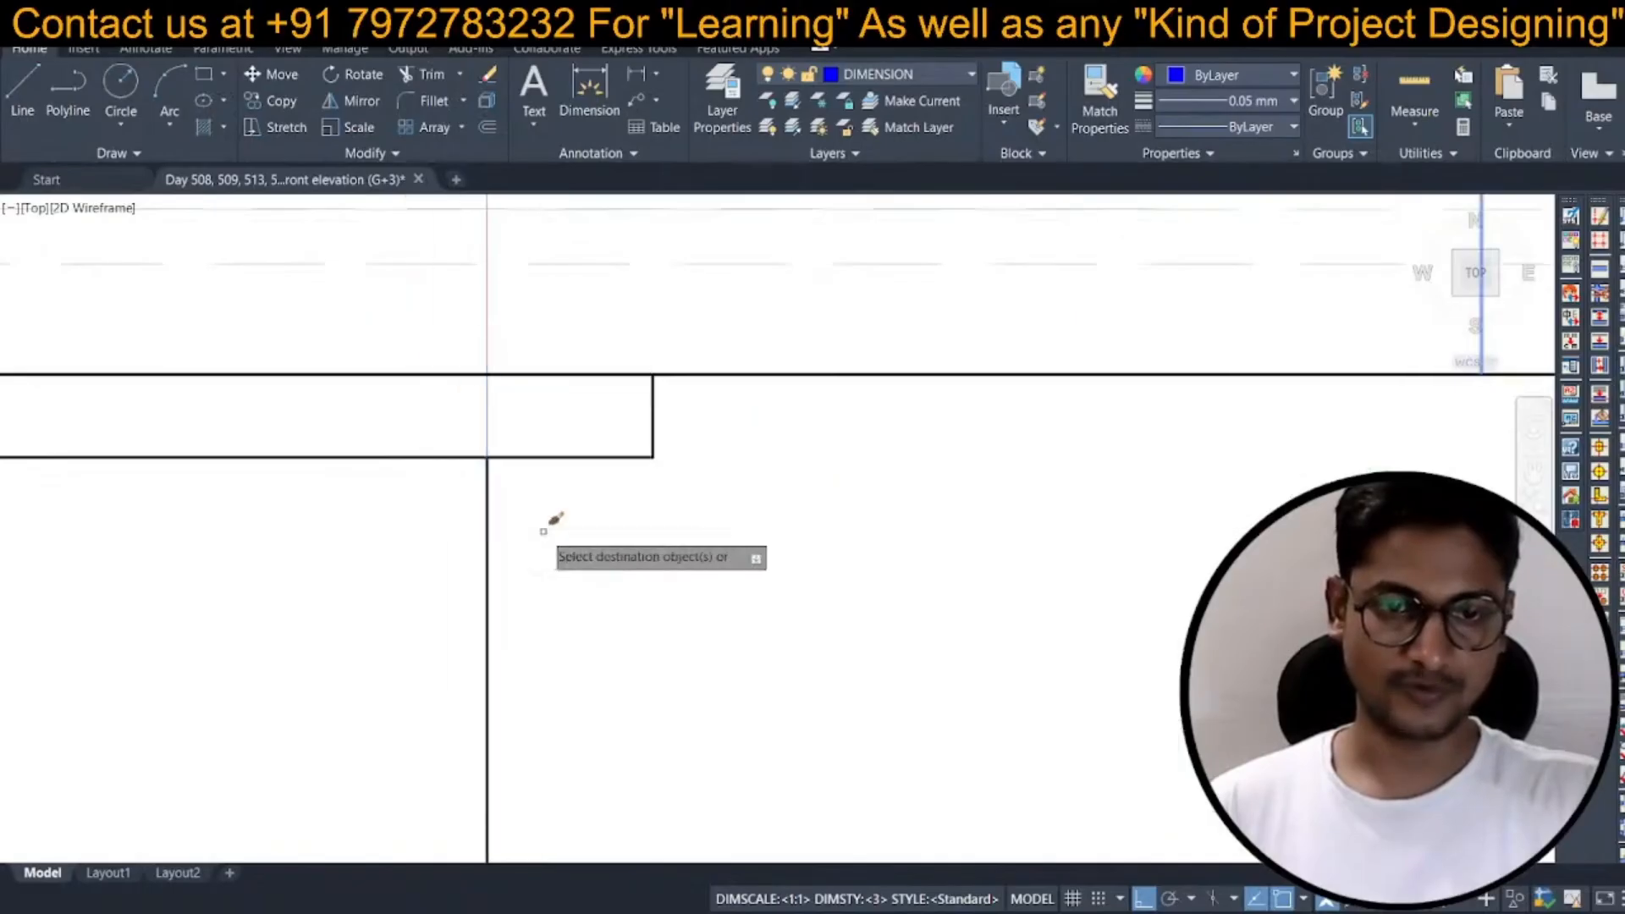
left_click(610, 410)
left_click(390, 383)
key("Escape")
Send the thin canopy line at the wall behind the other objects.
left_click(531, 405)
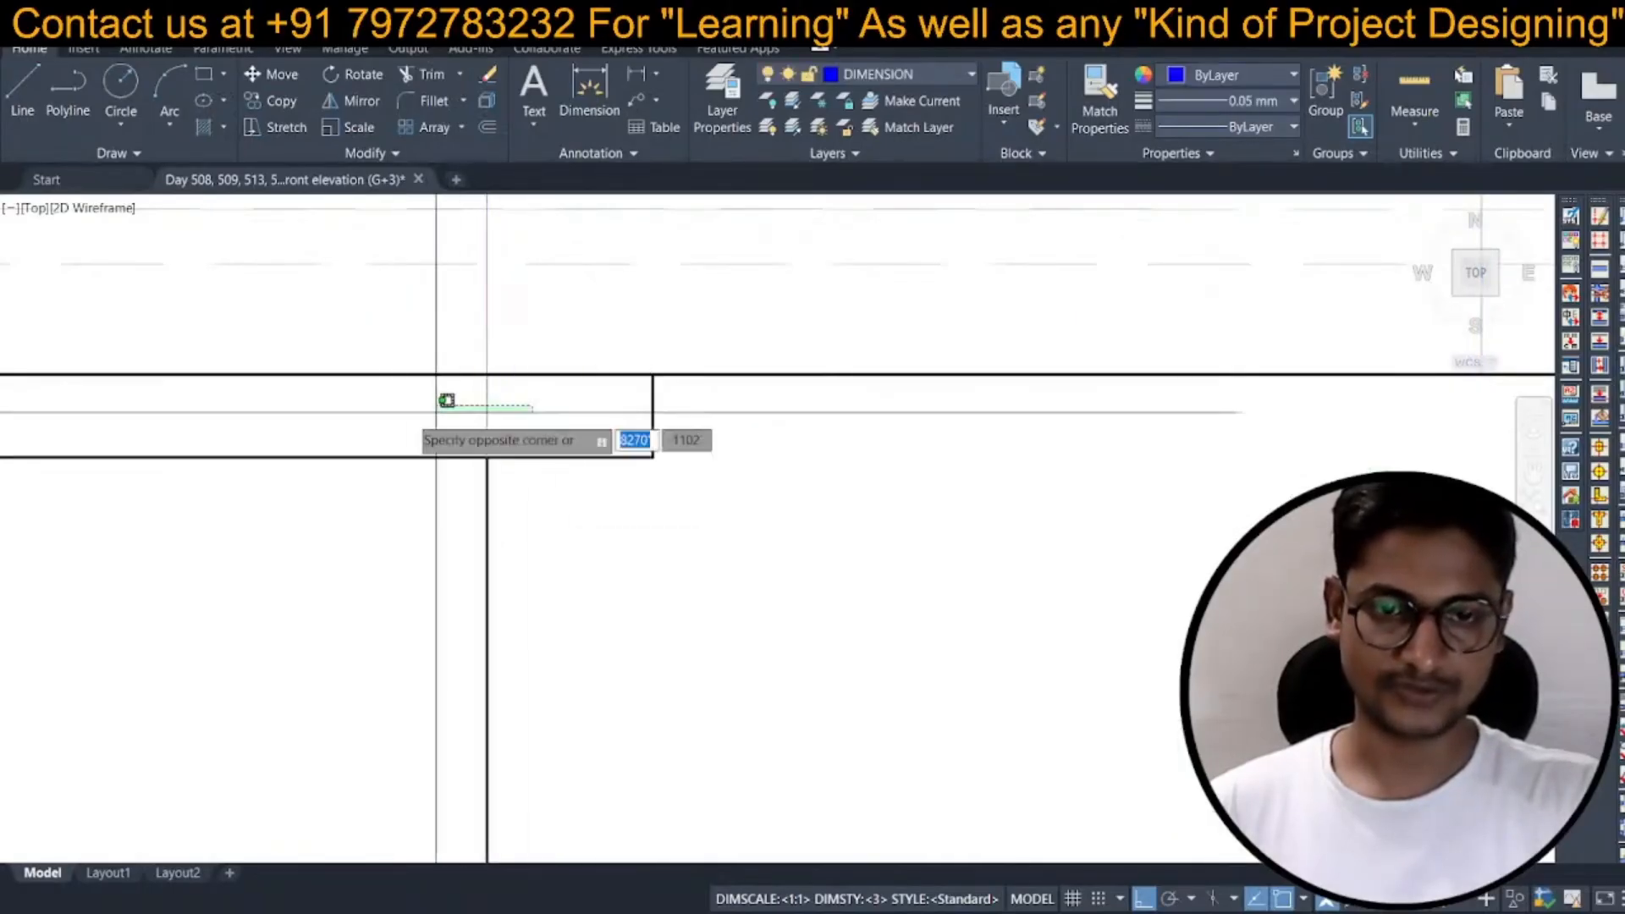
left_click(402, 414)
right_click(401, 415)
left_click(689, 696)
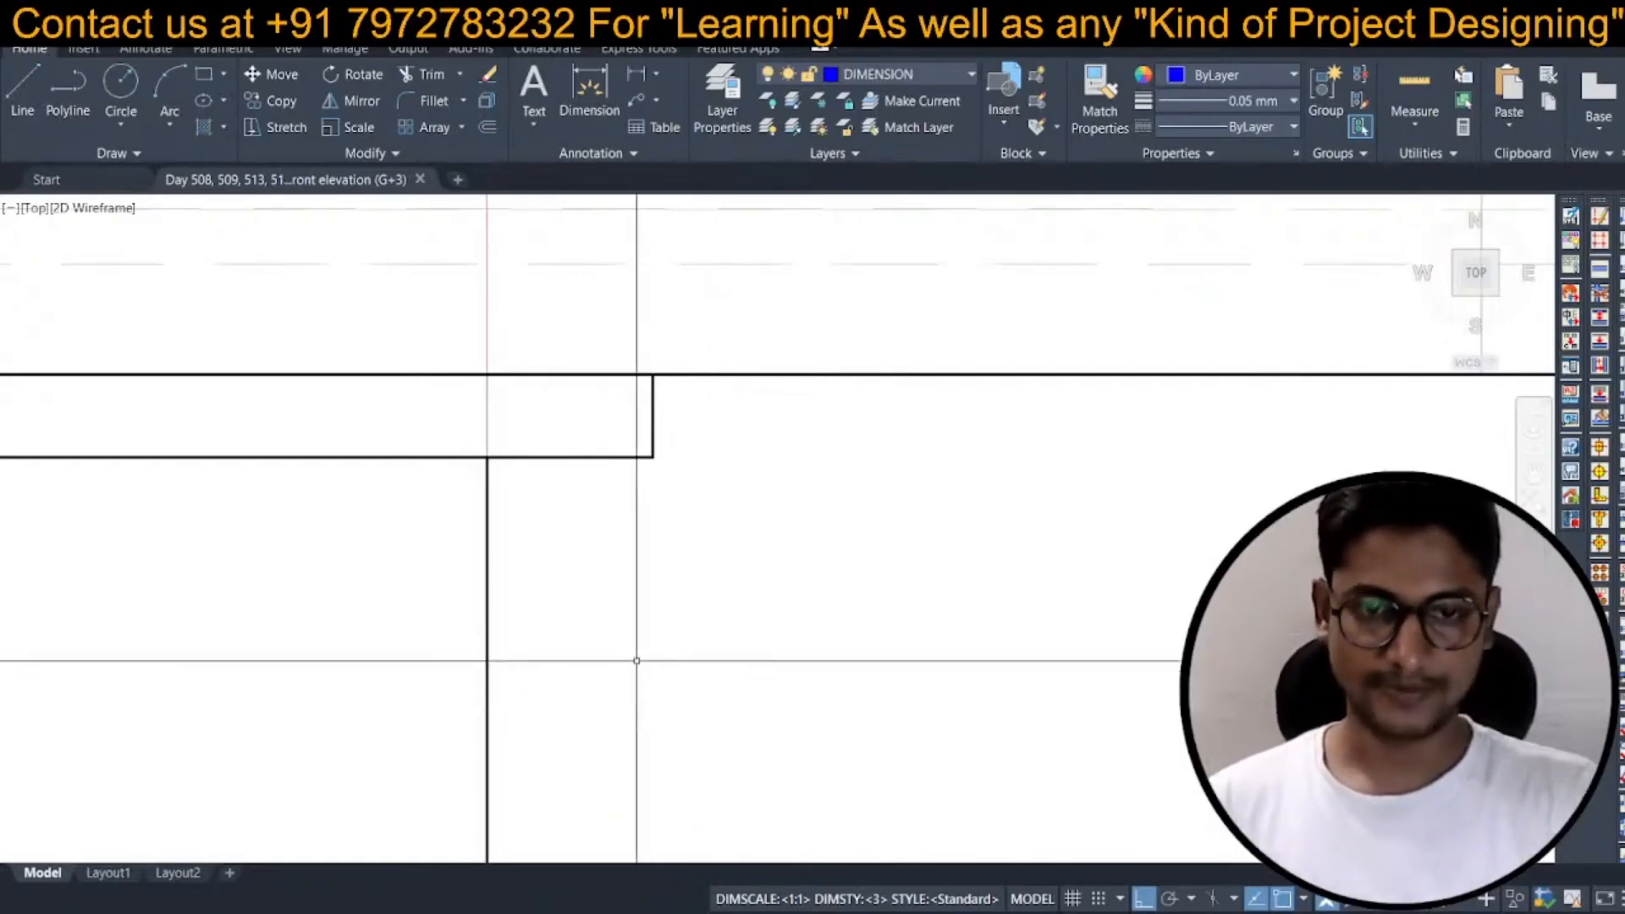
Copy the thin canopy line repeatedly toward the canopy's end with progressively smaller spacing to suggest a curved end.
middle_click_drag(573, 570, 432, 551)
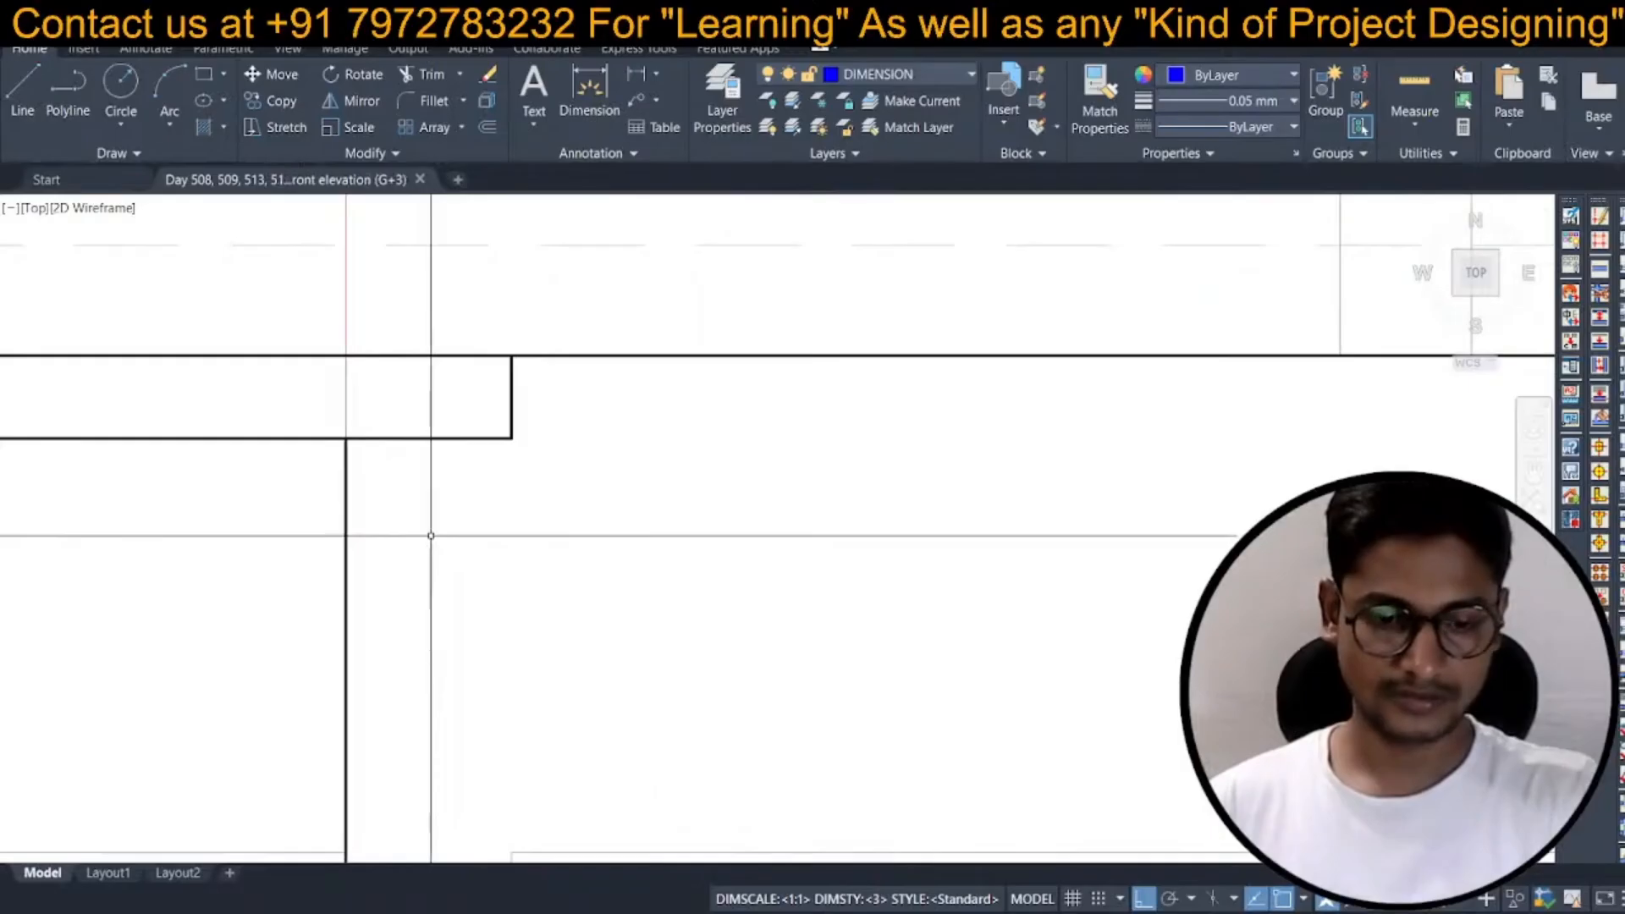
left_click(320, 345)
left_click(402, 523)
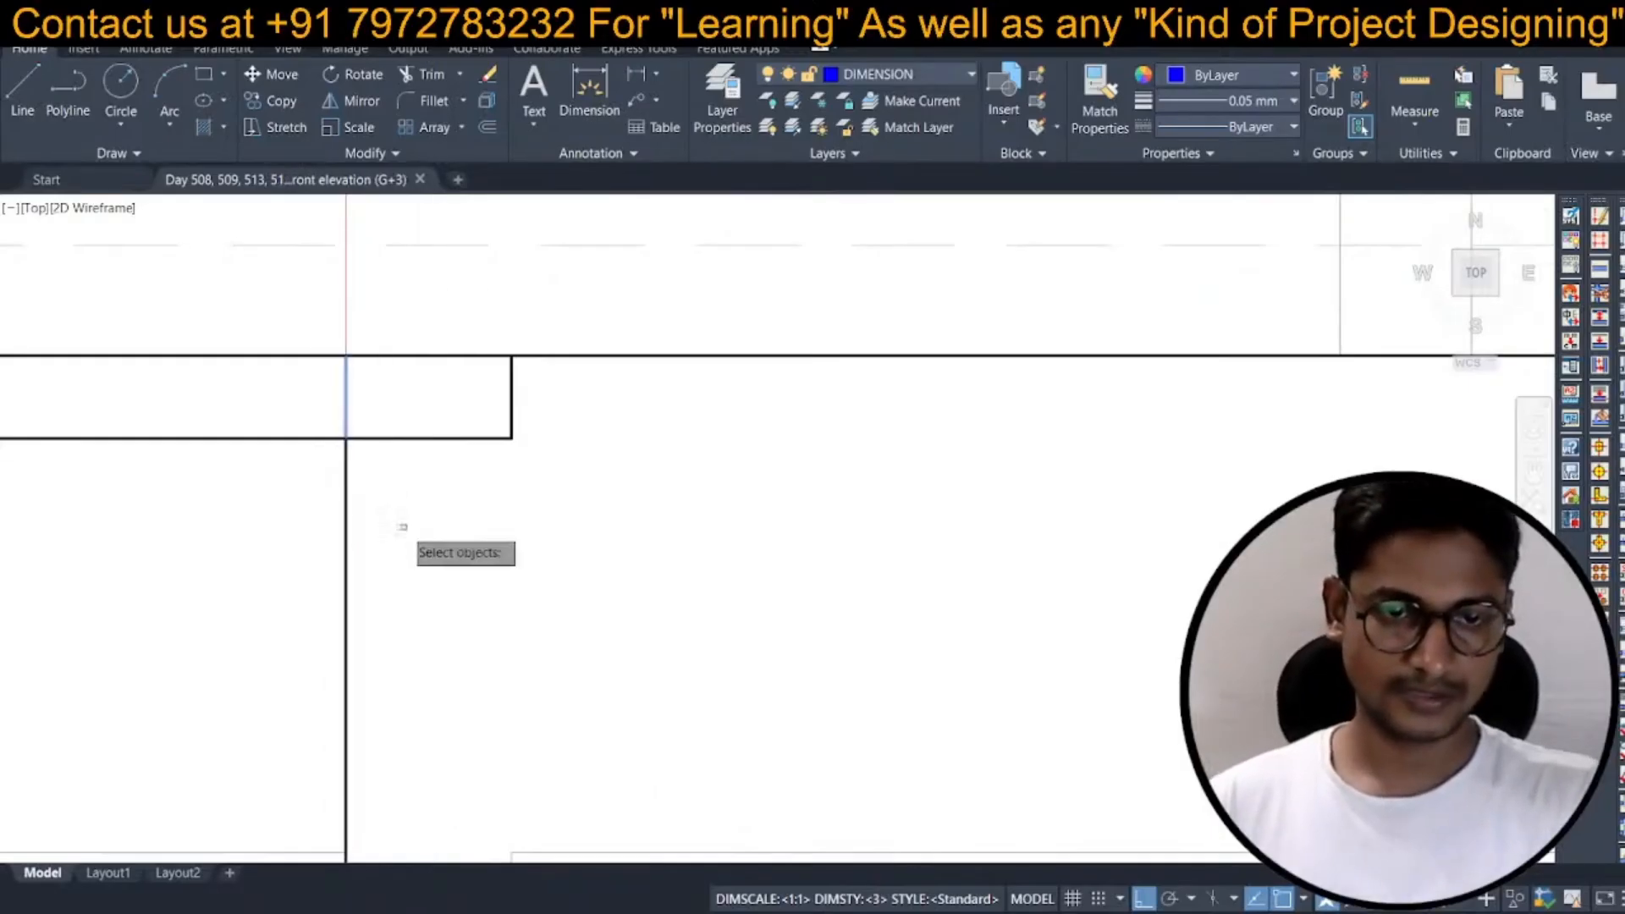
key("space")
left_click(419, 531)
left_click(468, 546)
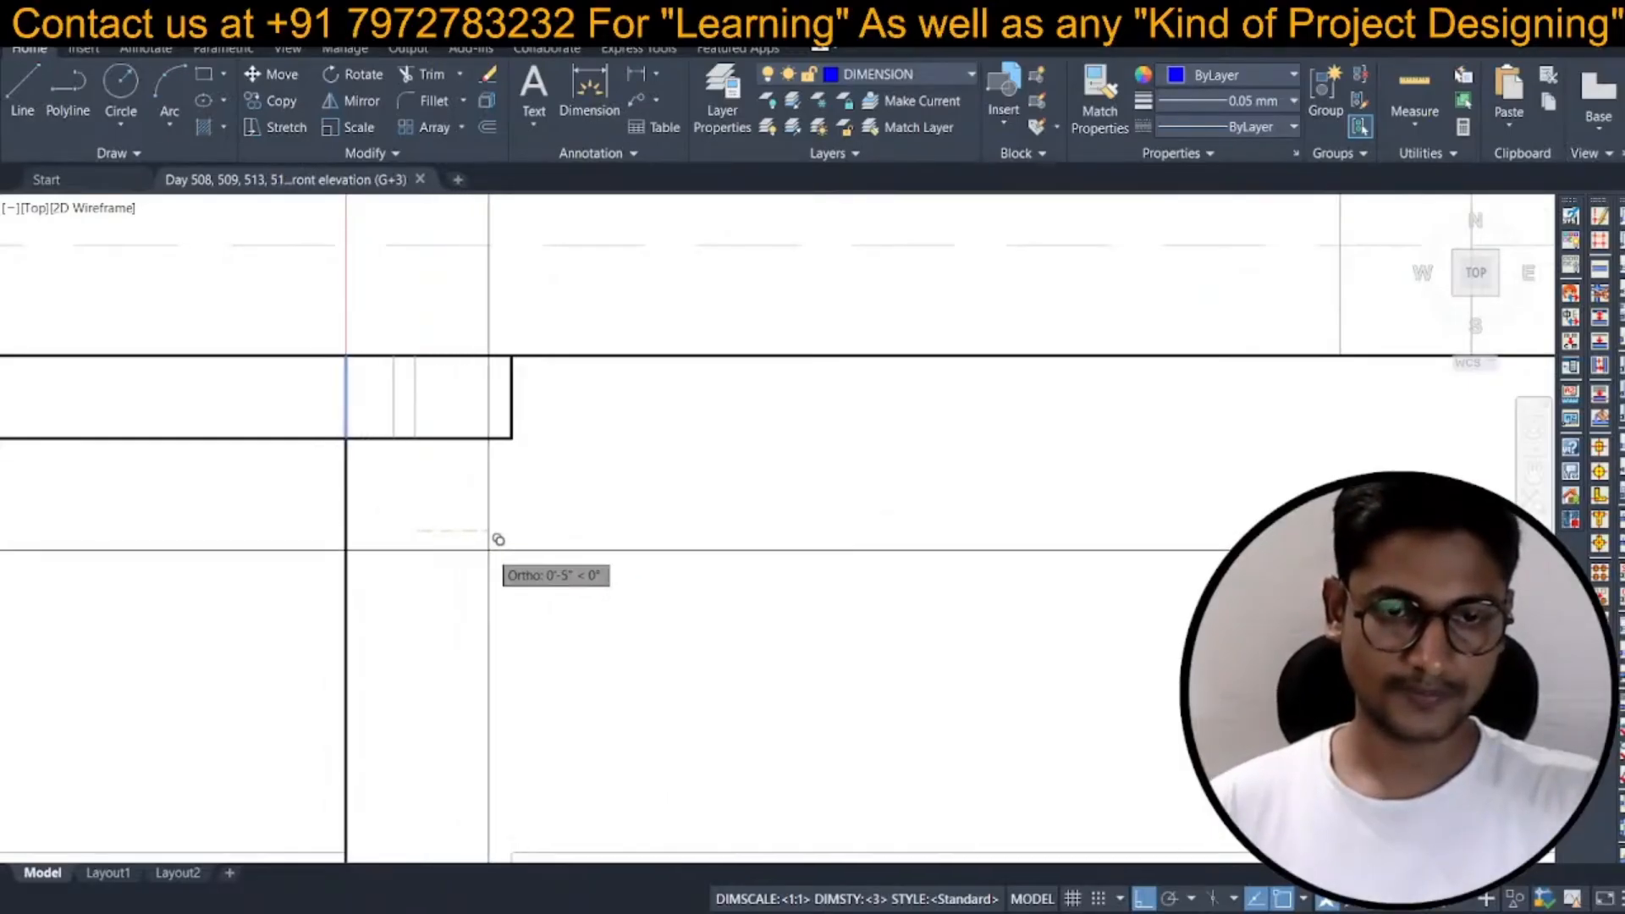
left_click(505, 555)
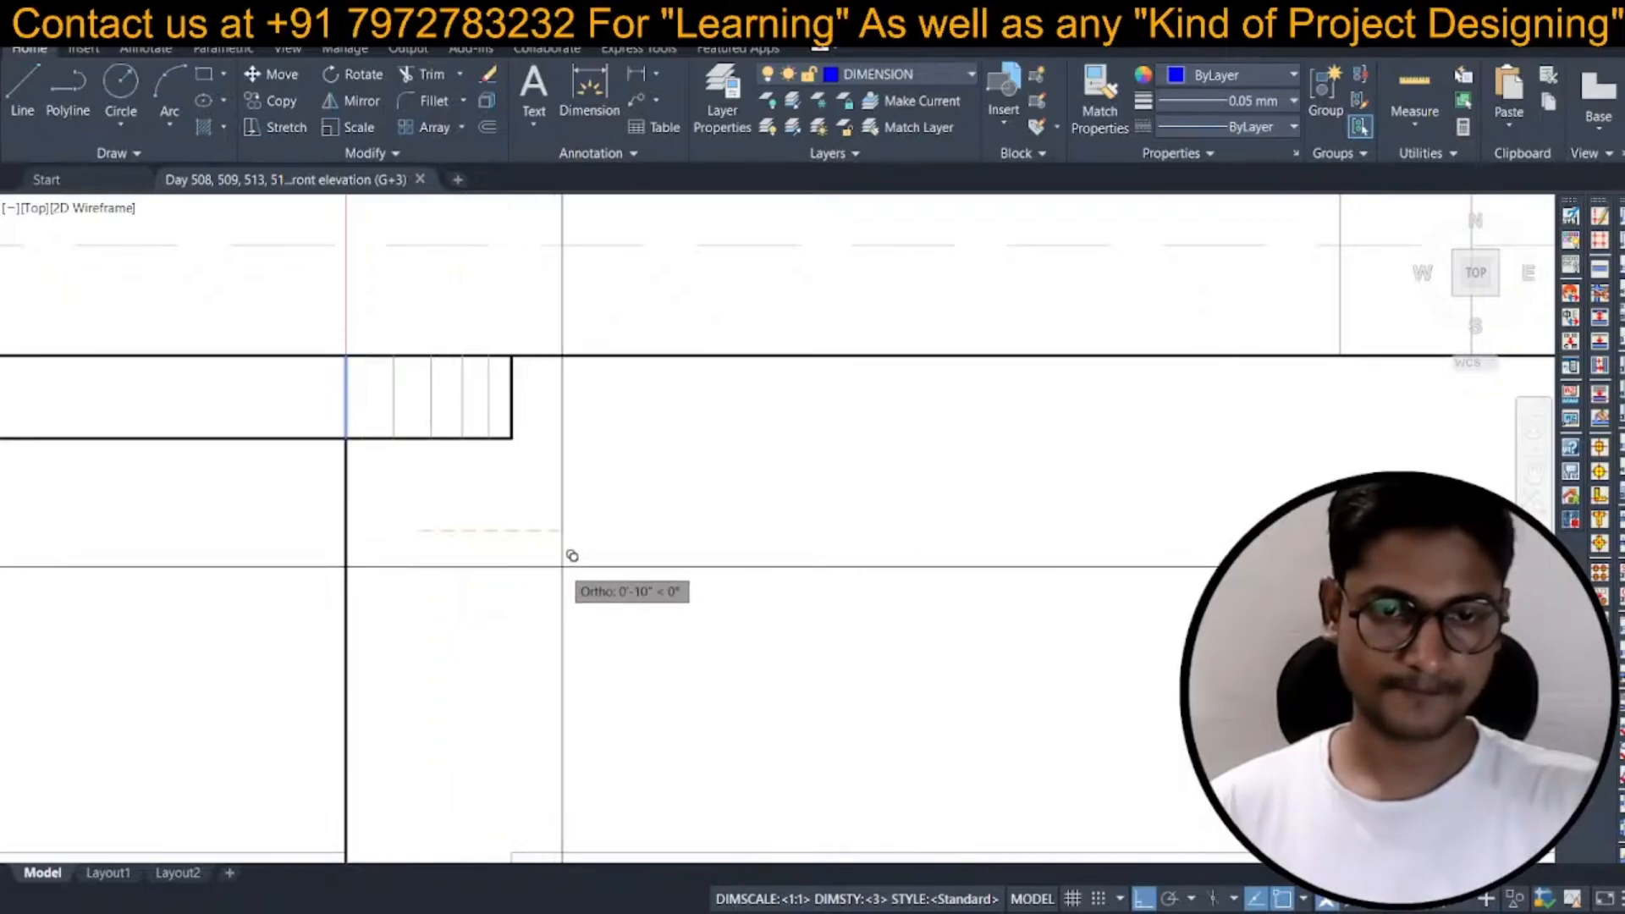
key("Escape")
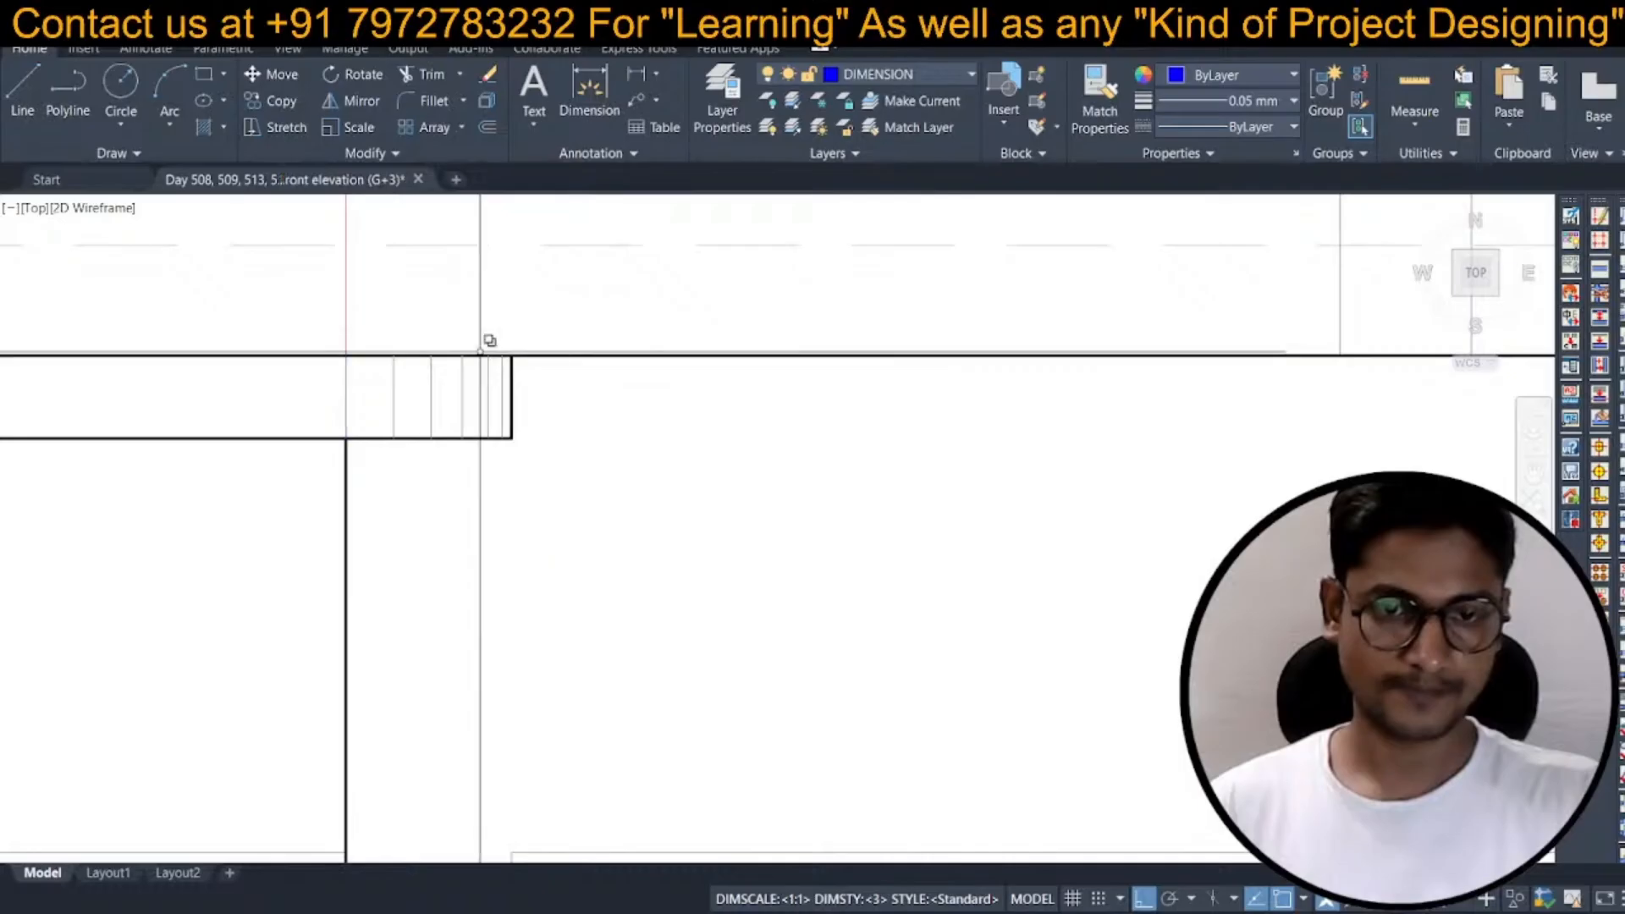
Send the canopy's curve lines together with its vertical end line behind the other objects.
scroll(490, 338, "up", 4)
left_click(675, 410)
left_click(144, 442)
right_click(315, 497)
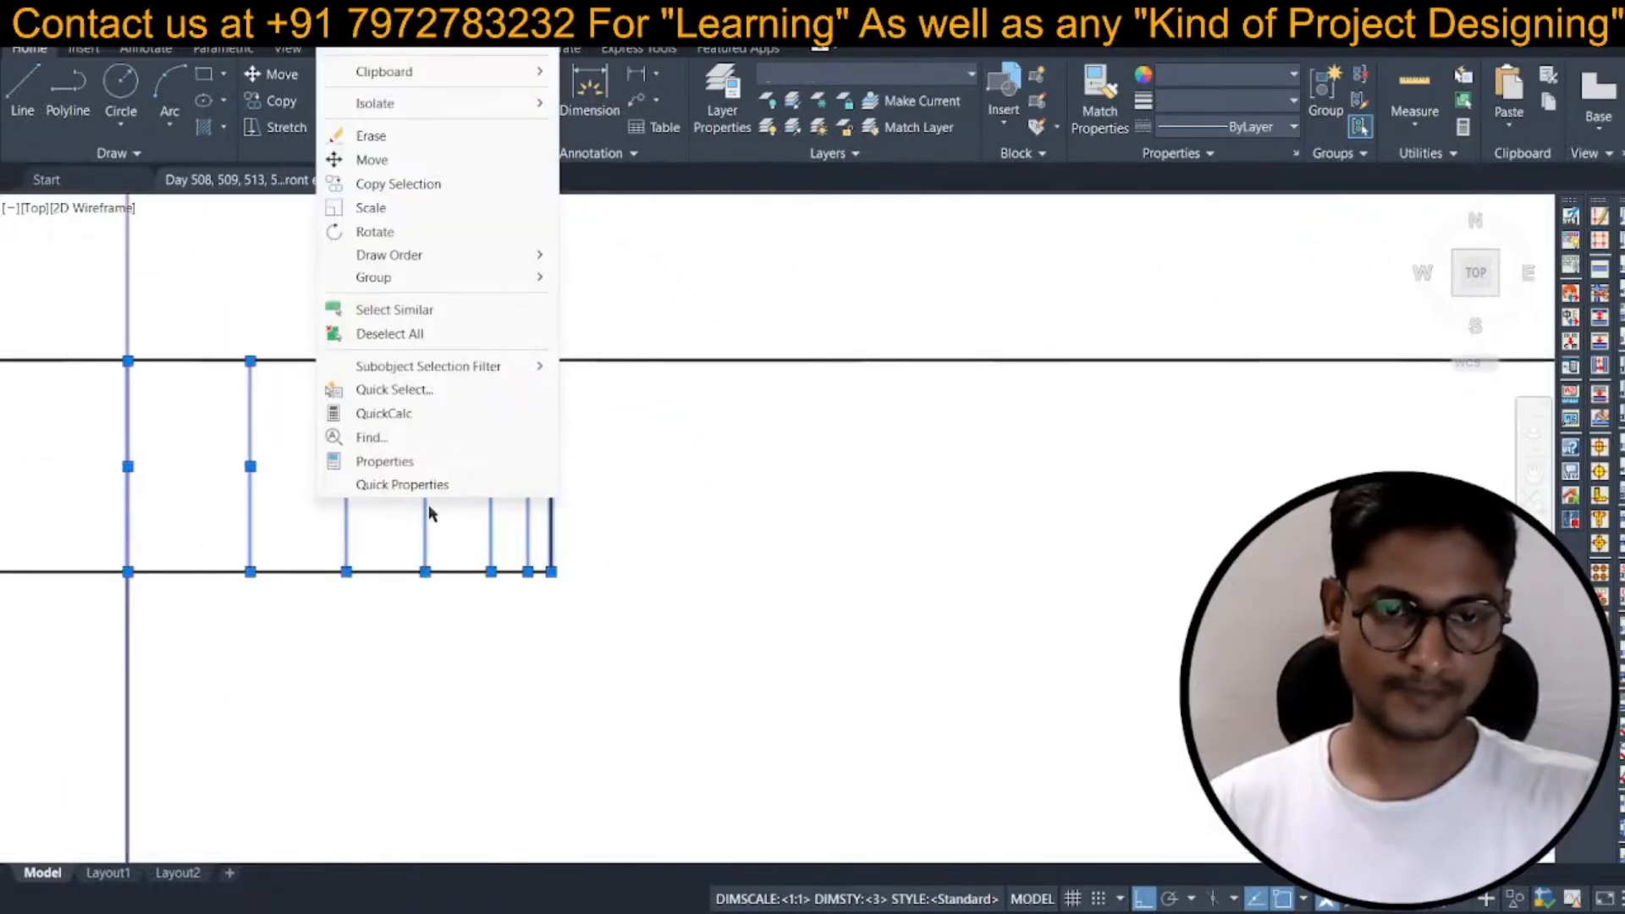
left_click(629, 281)
scroll(540, 526, "down", 8)
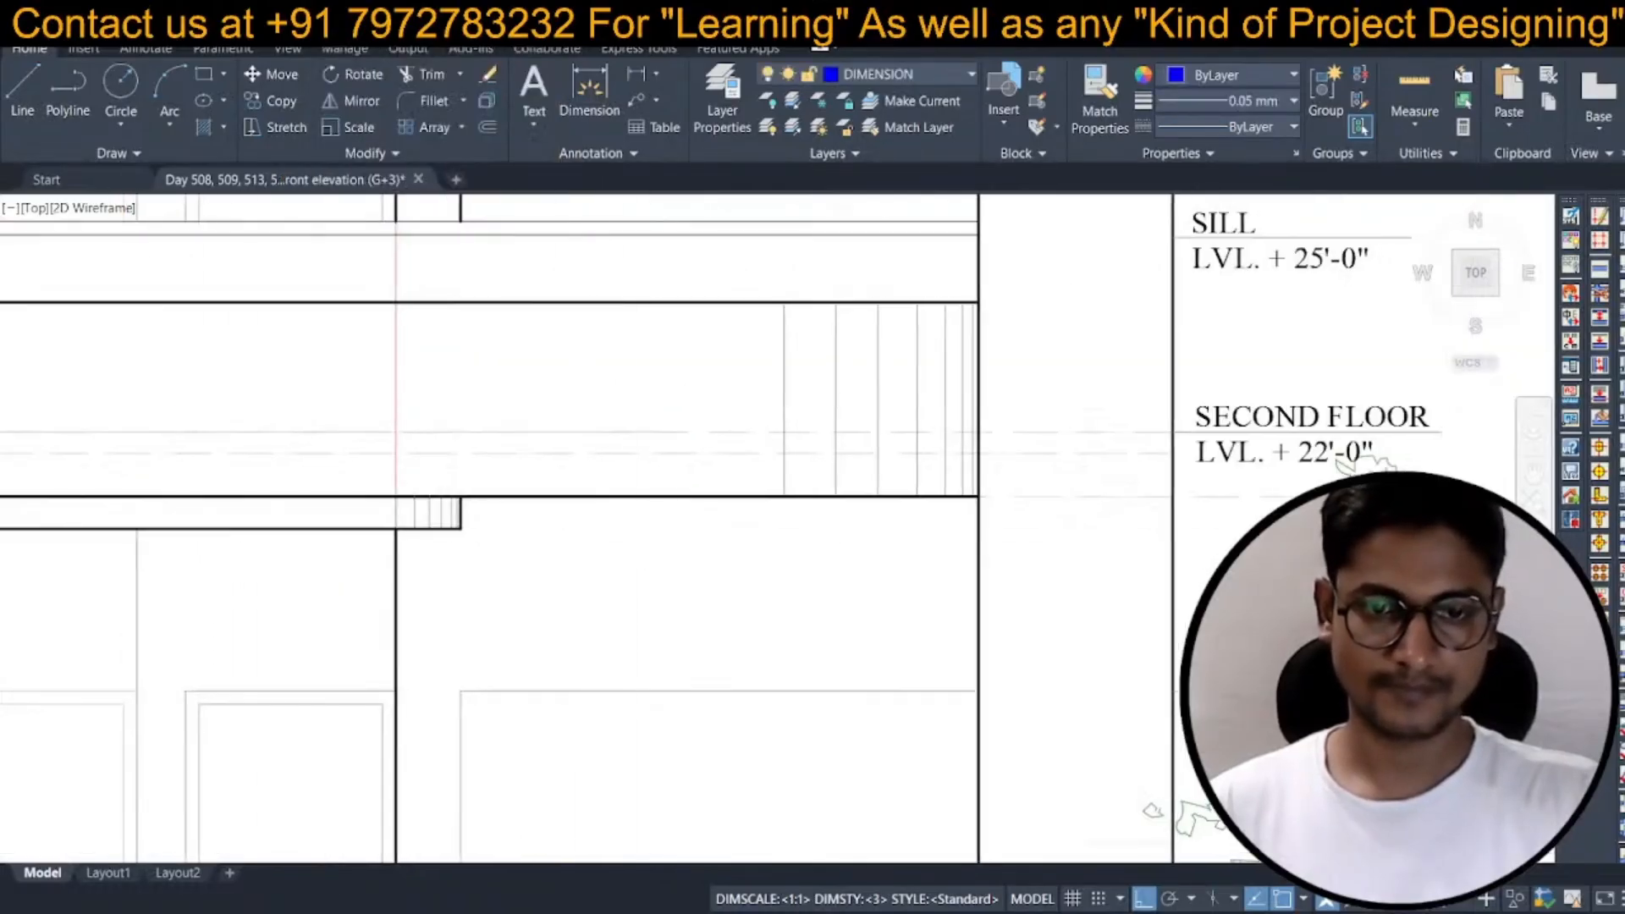
key("Return")
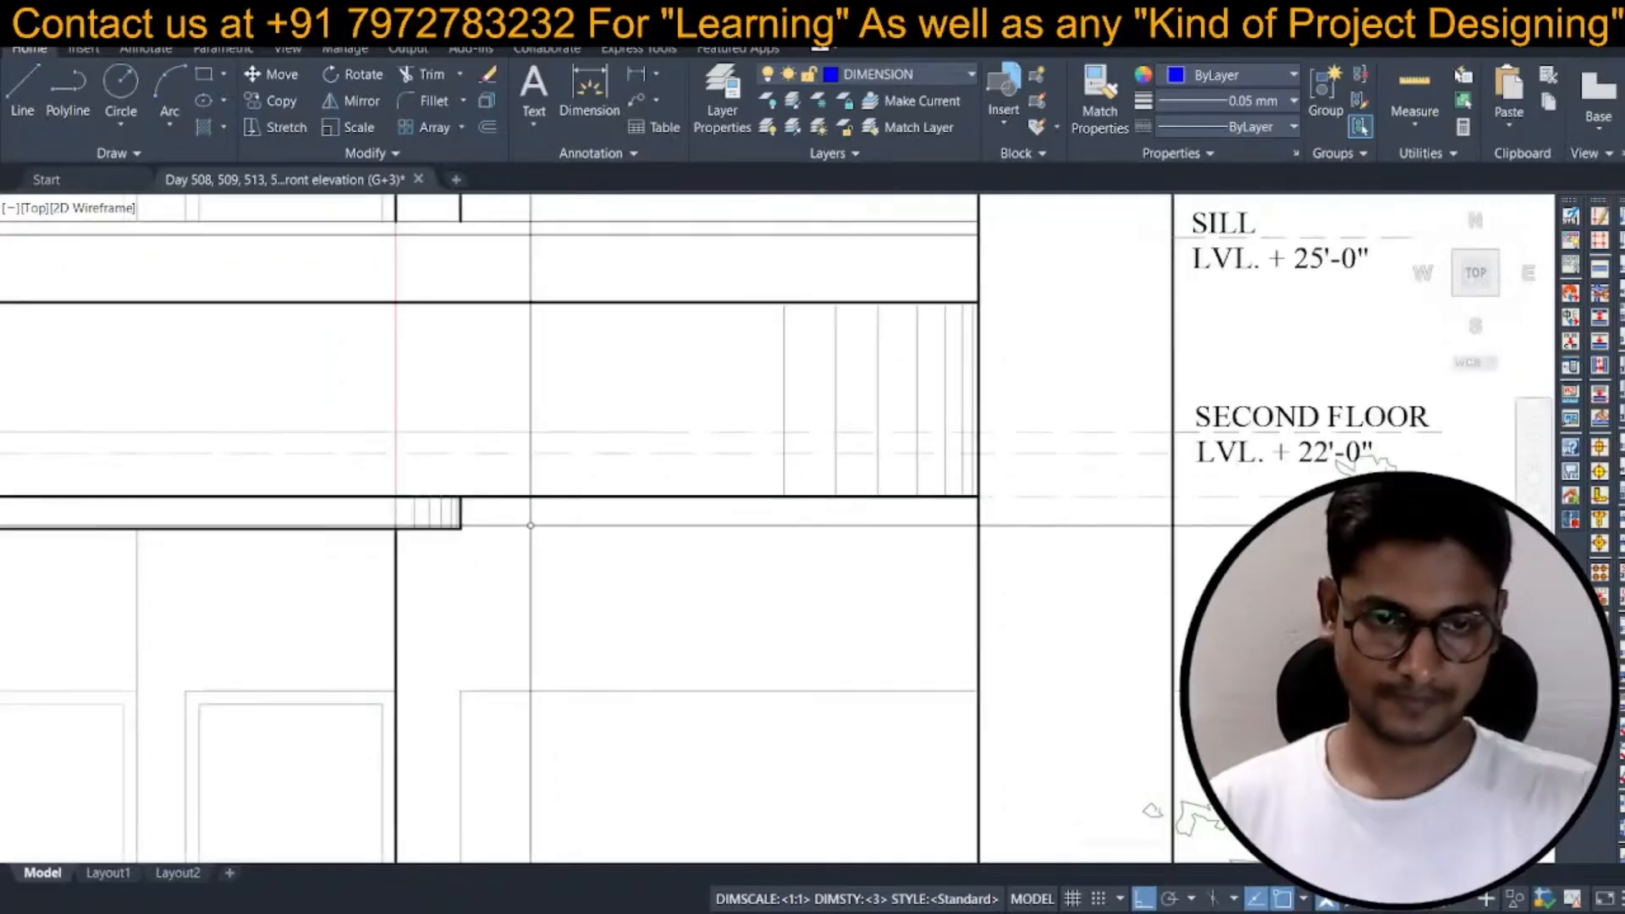
Send only the canopy's thin curve lines to the back, leaving out its heavy end line.
scroll(534, 520, "up", 5)
scroll(612, 514, "down", 4)
left_click(598, 522)
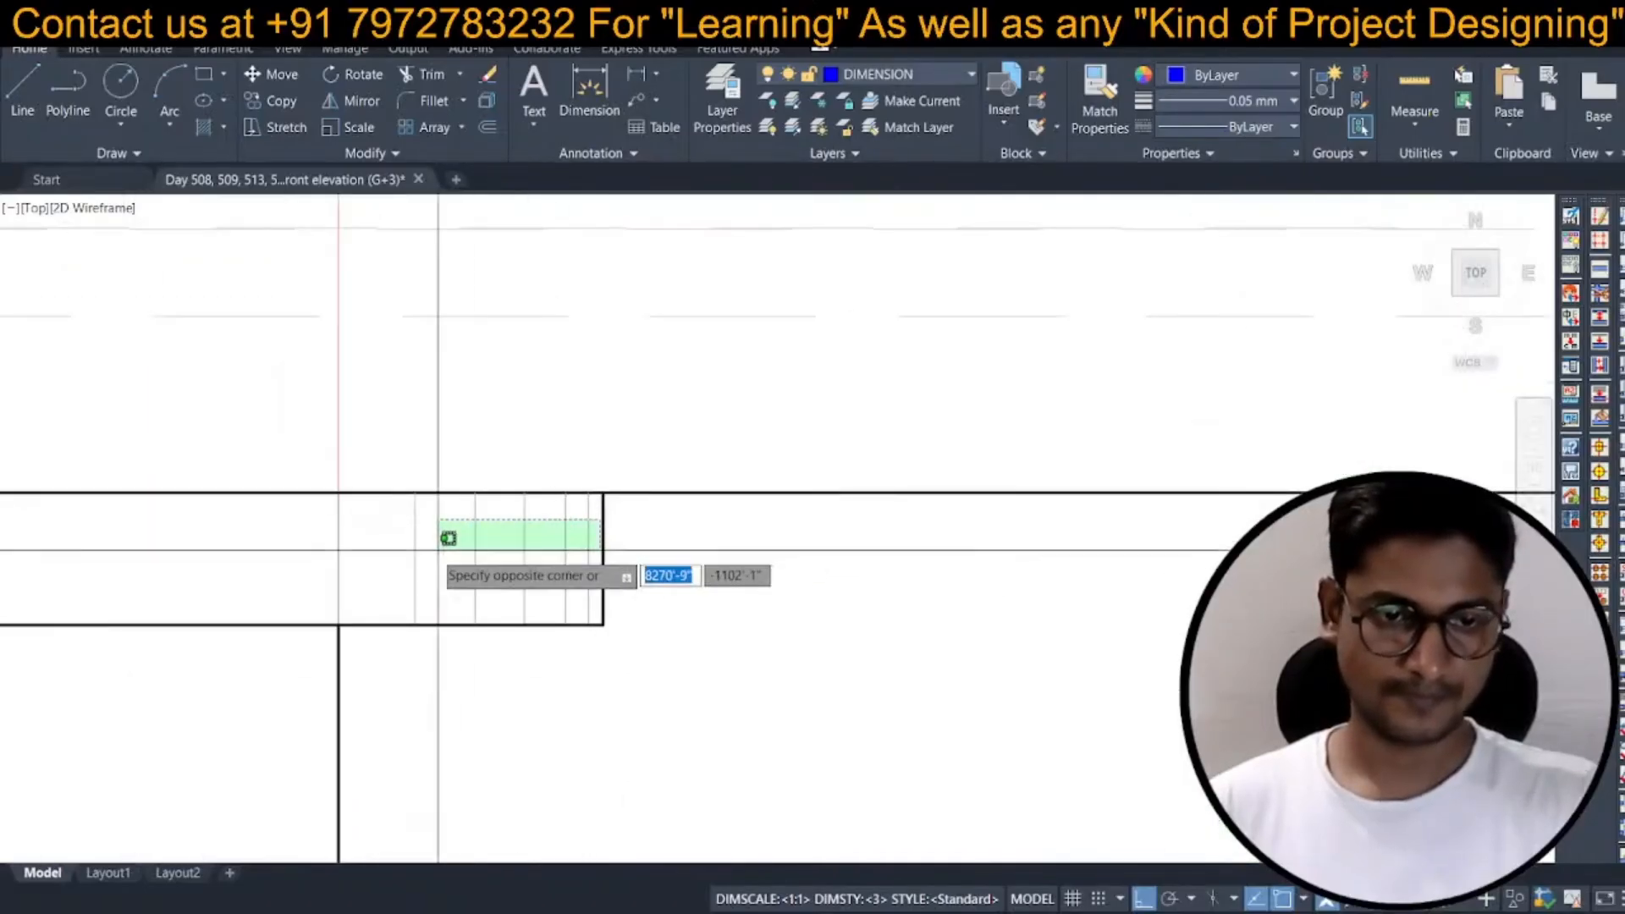
left_click(326, 563)
right_click(307, 569)
left_click(558, 353)
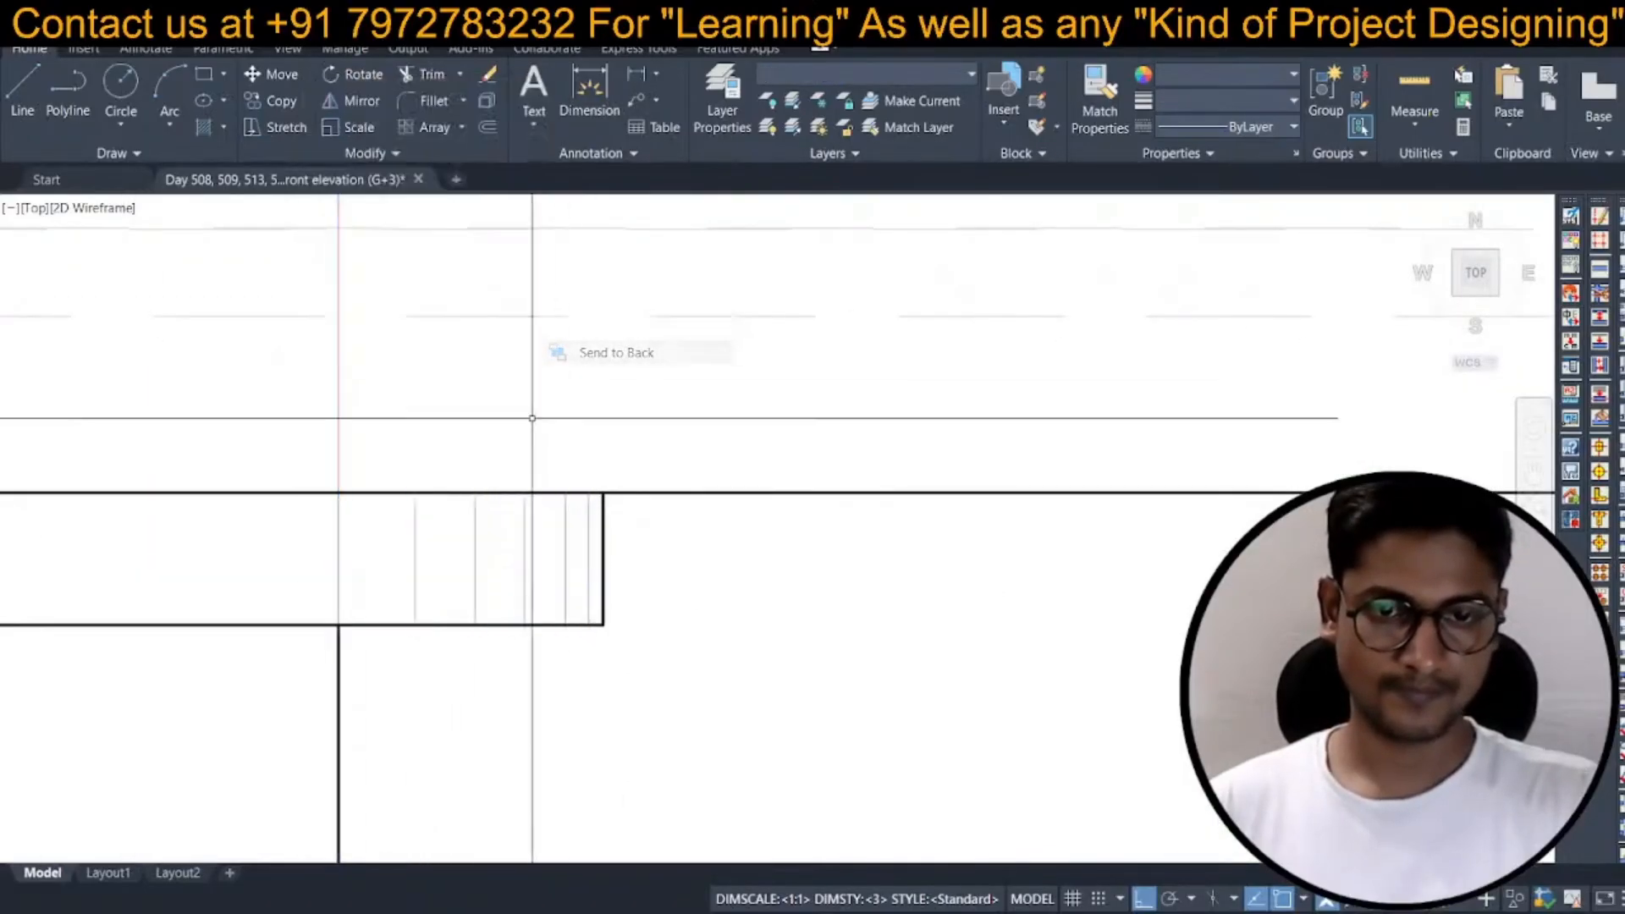
scroll(642, 553, "down", 5)
key("Return")
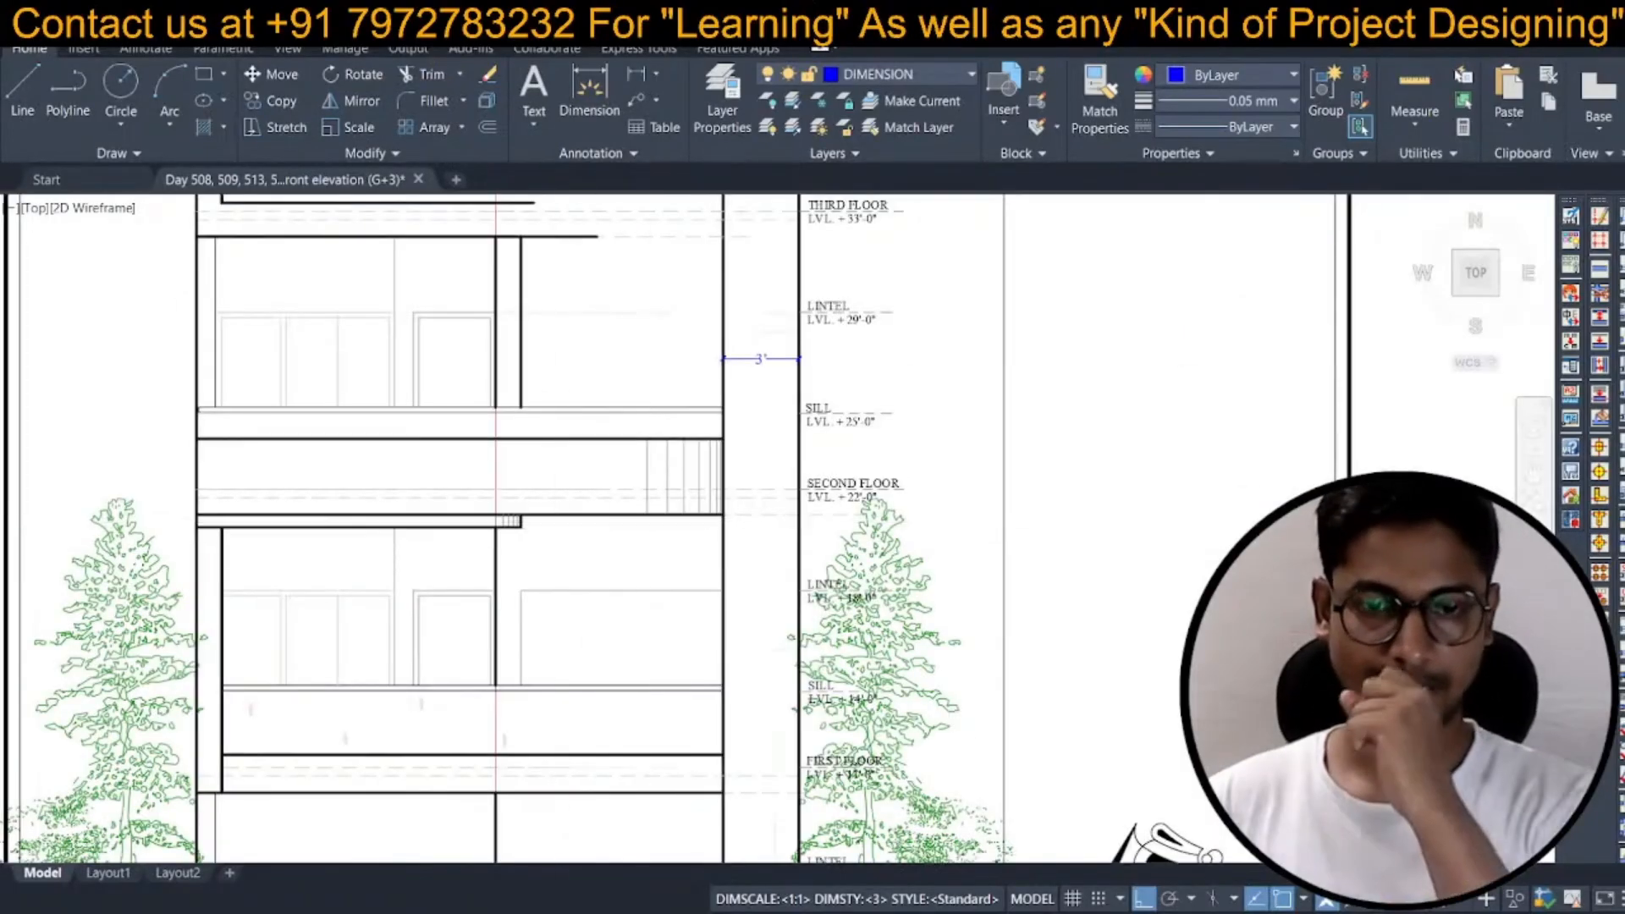
Draw a horizontal line above the first-floor doors and windows and fit its ends to the bay's two heavy wall lines.
scroll(297, 429, "down", 3)
scroll(478, 493, "down", 4)
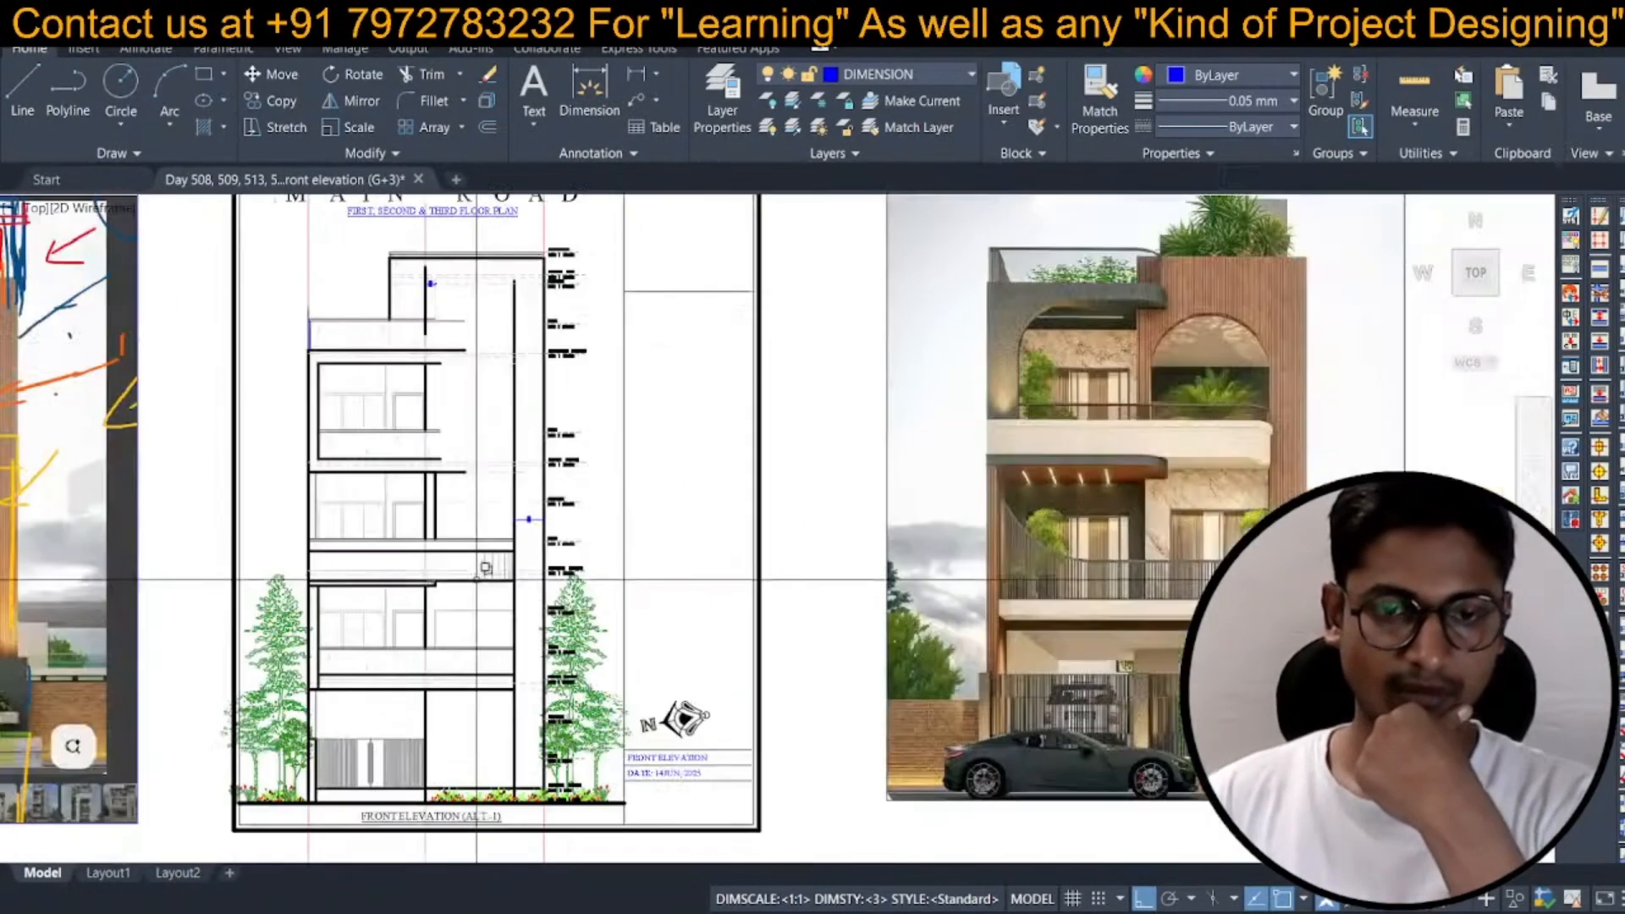
middle_click_drag(520, 497, 598, 413)
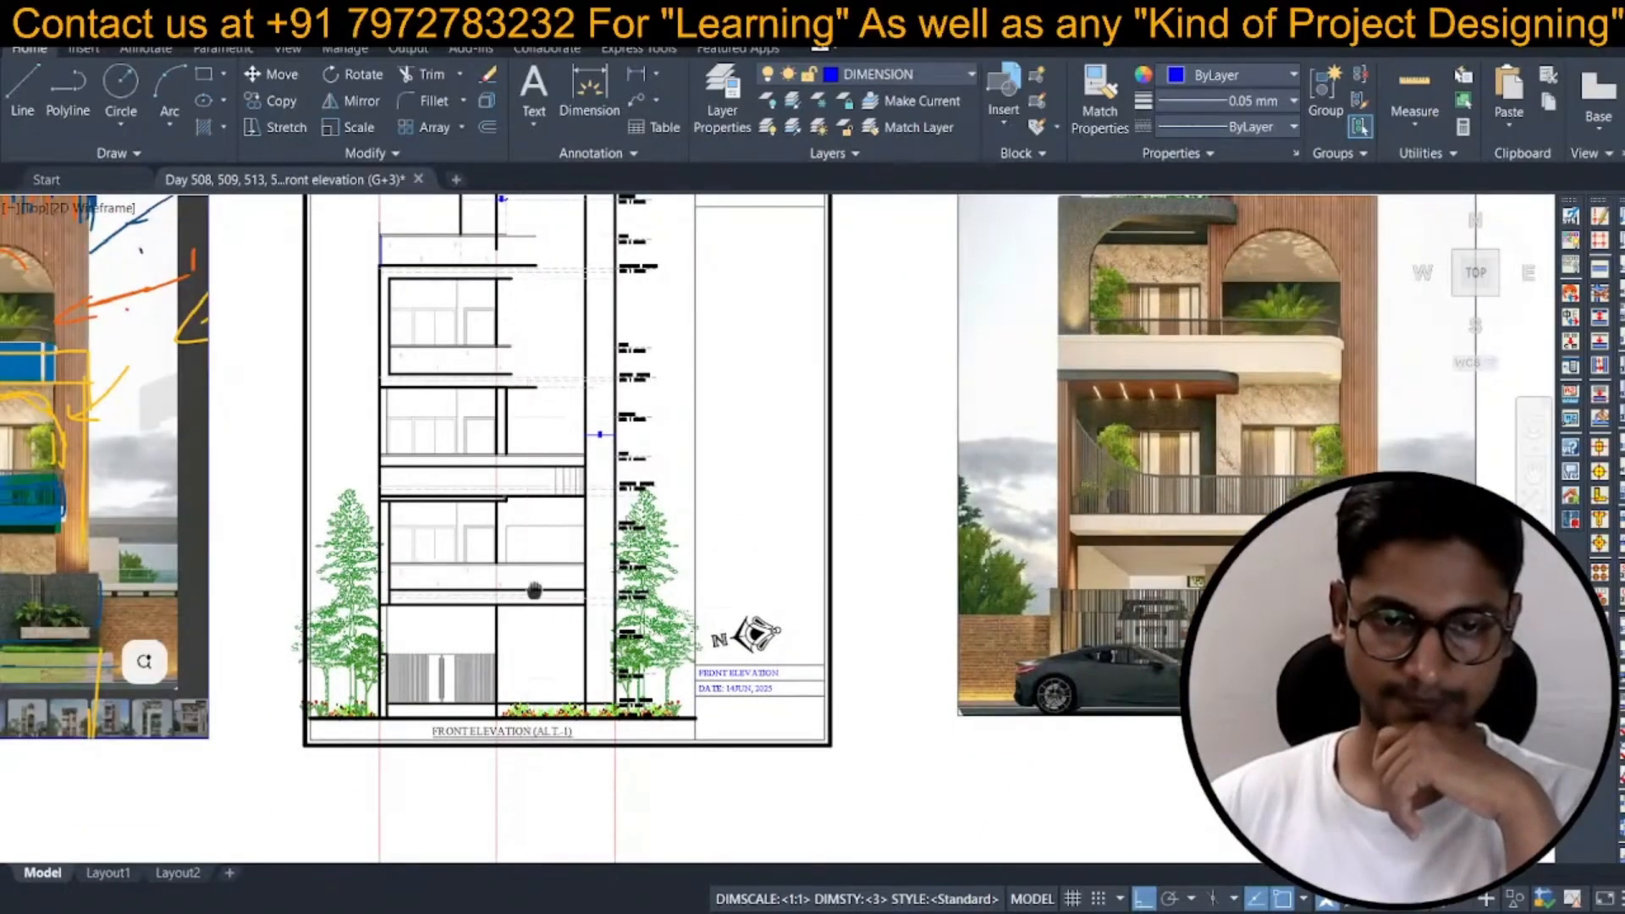
middle_click_drag(534, 591, 522, 585)
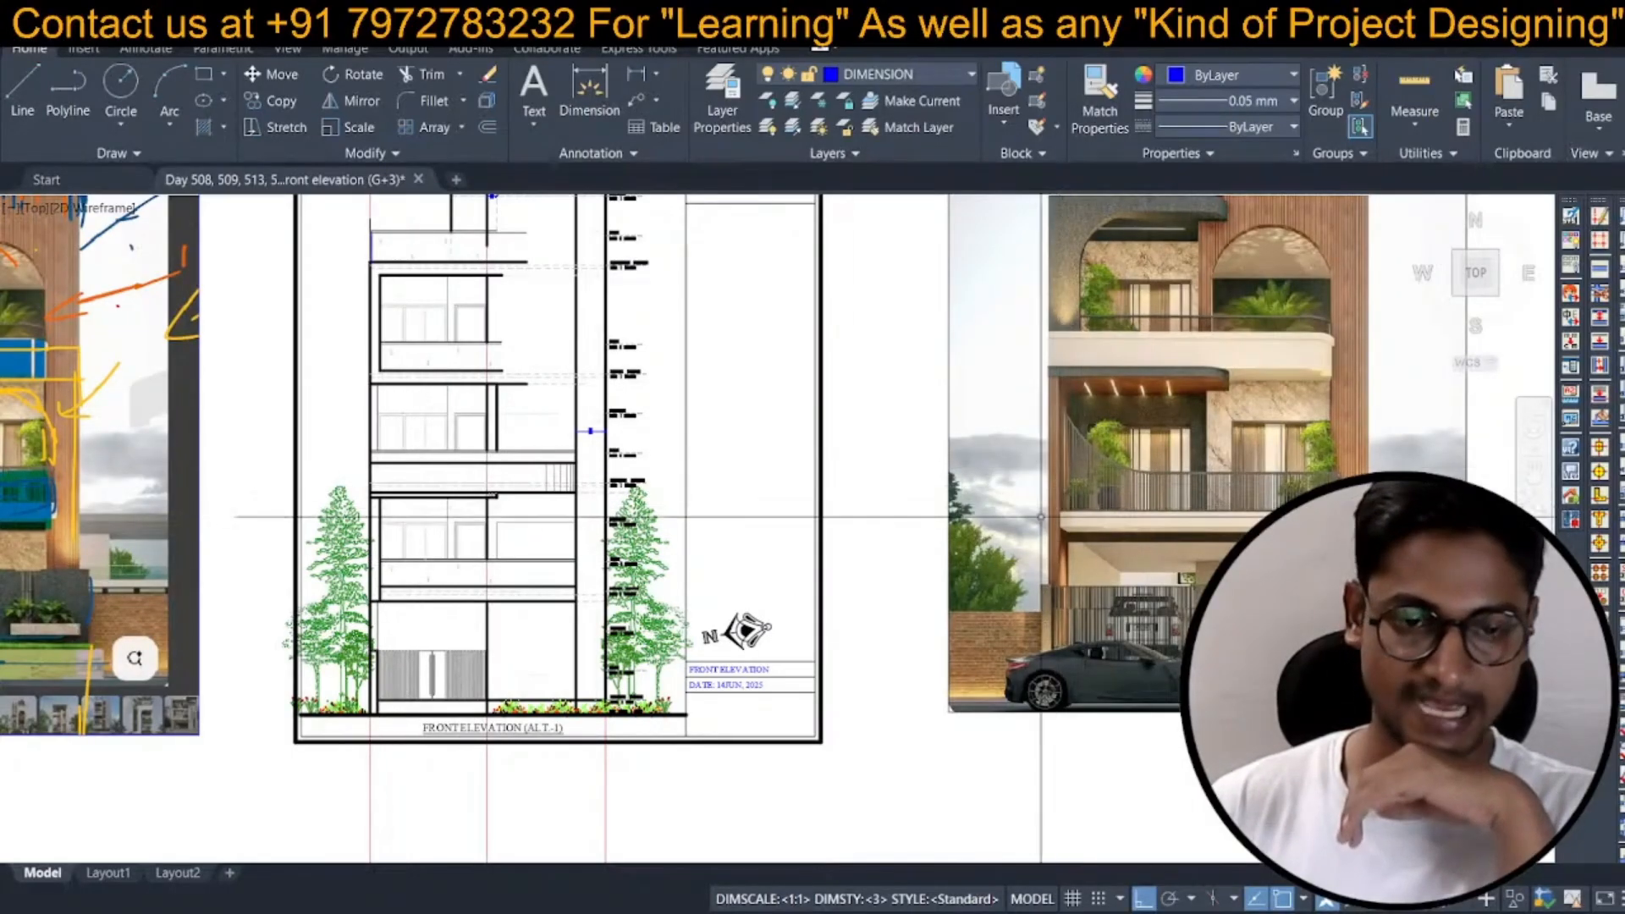
scroll(565, 573, "up", 2)
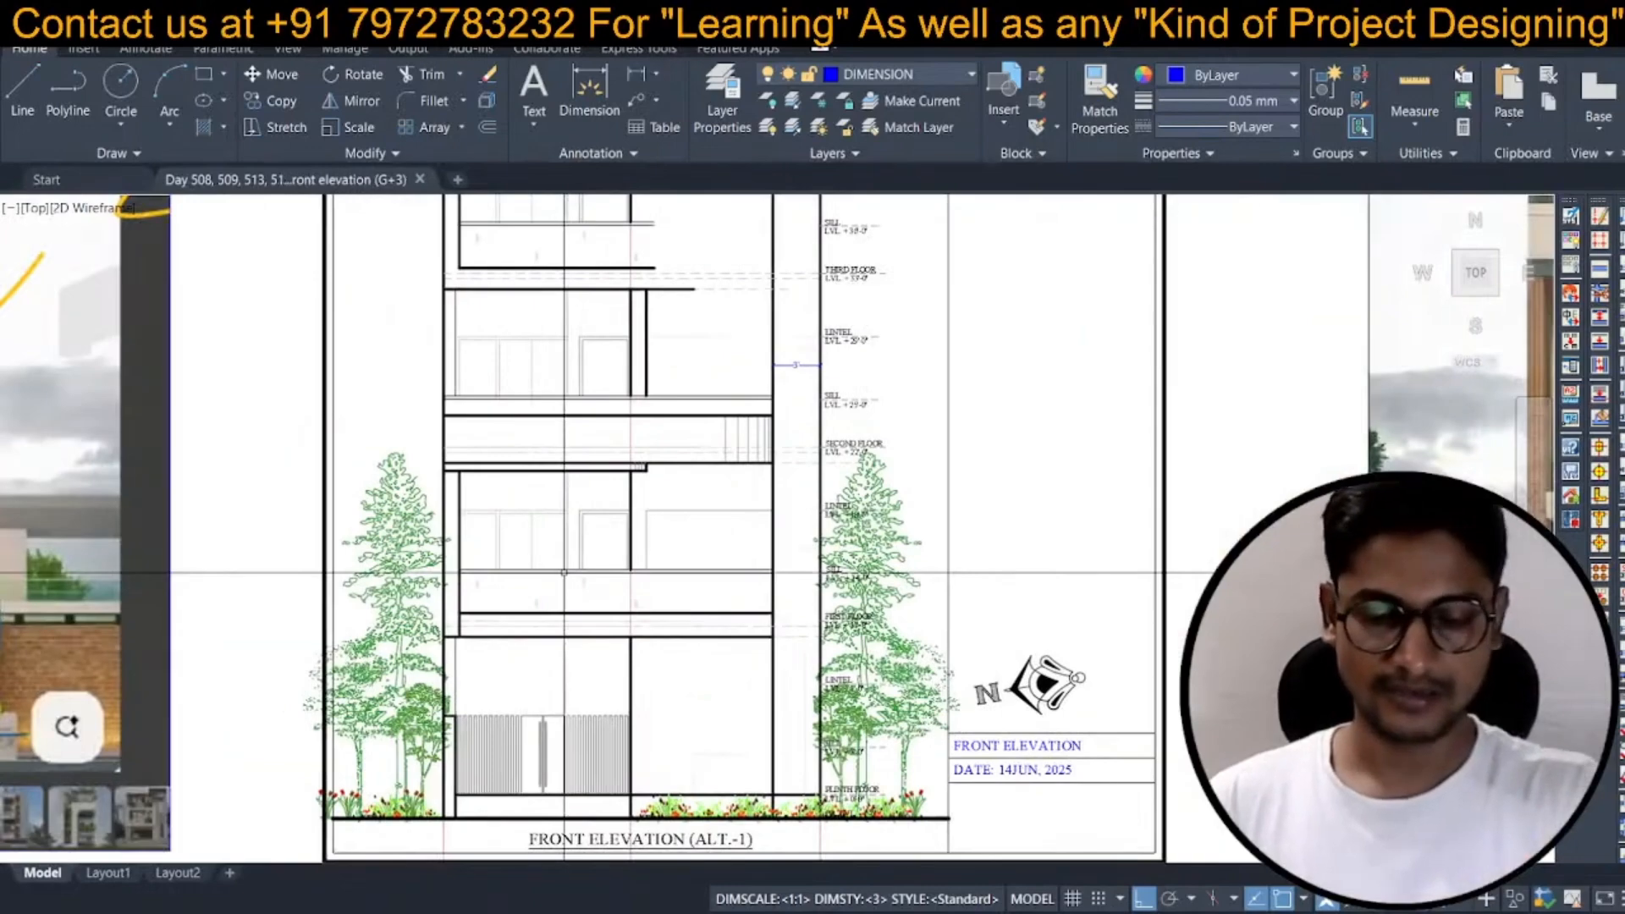
scroll(584, 541, "up", 2)
scroll(669, 475, "up", 2)
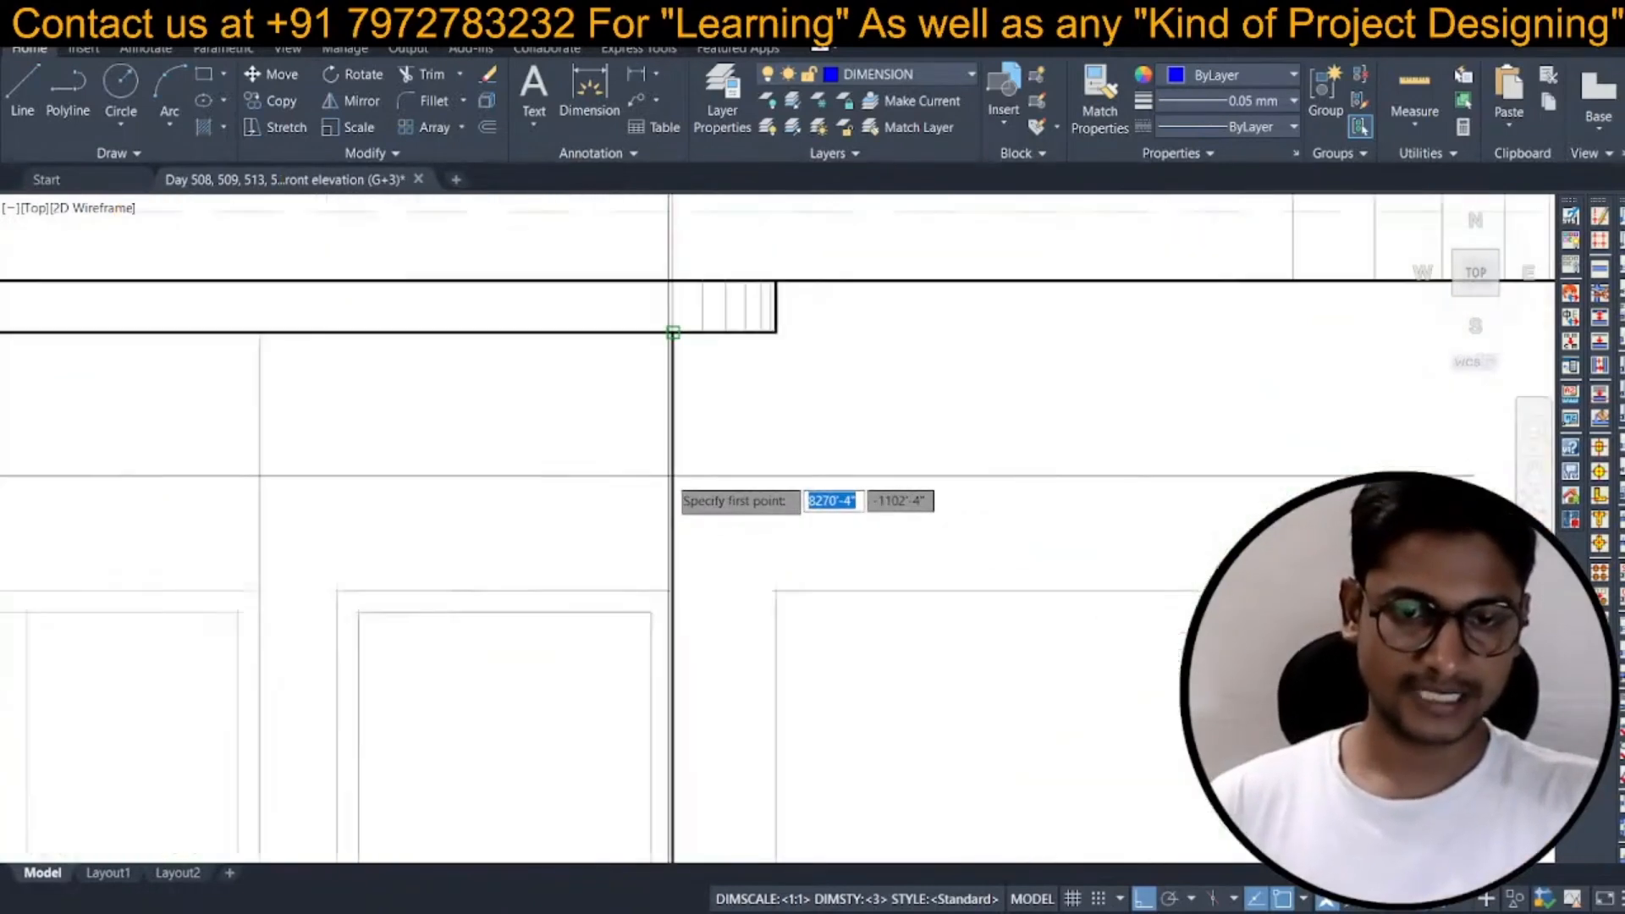
left_click(689, 388)
scroll(713, 486, "down", 2)
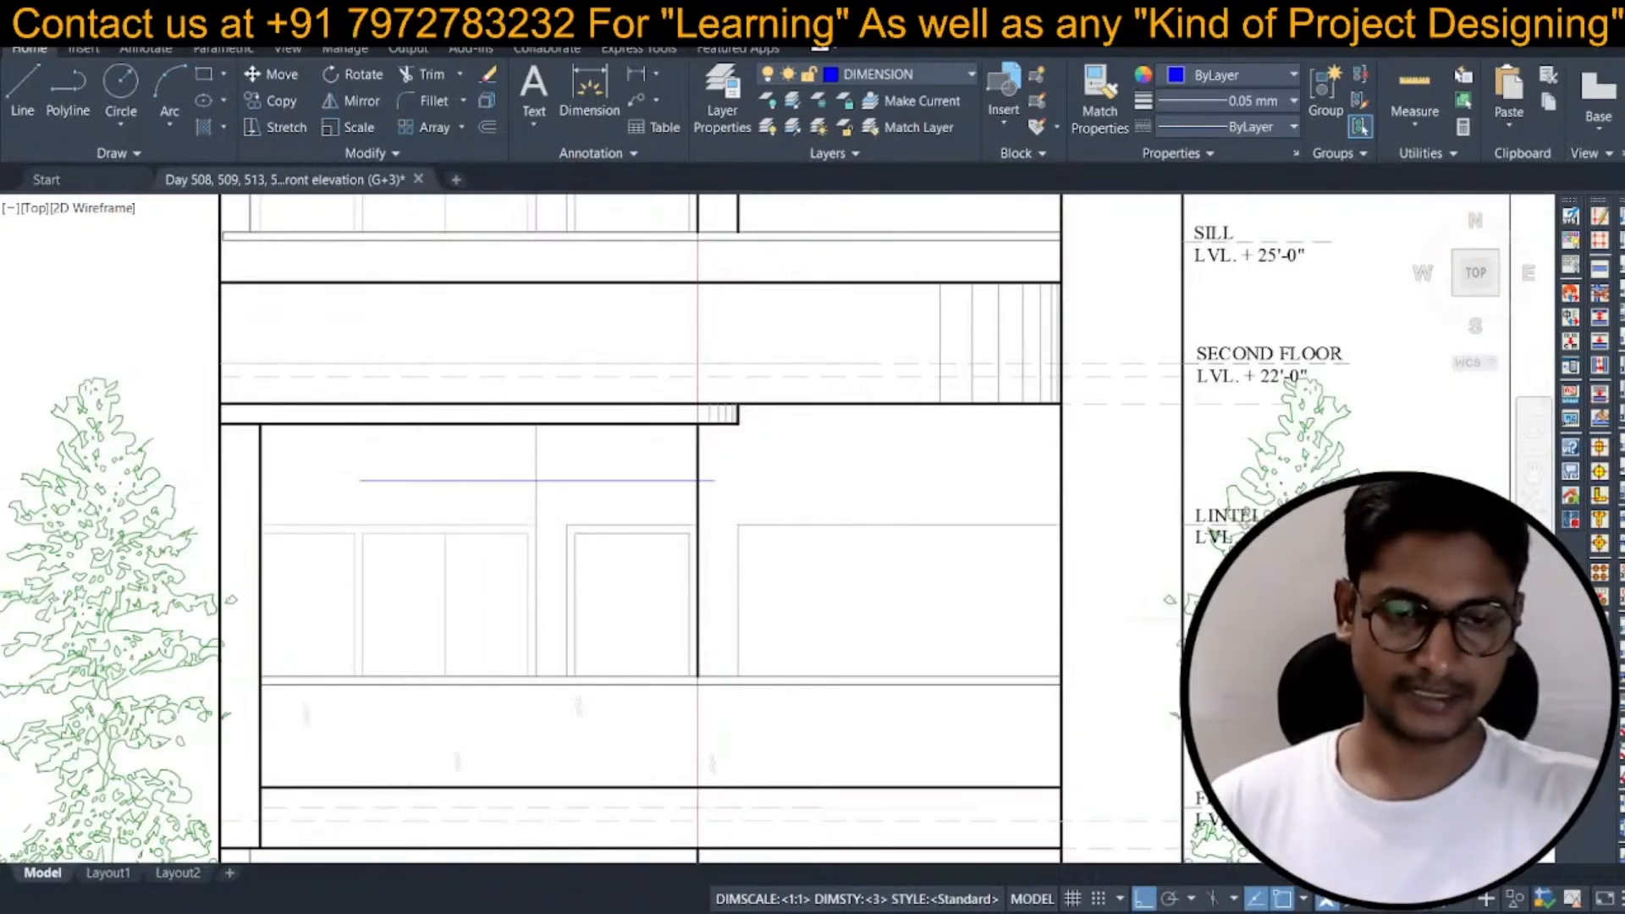
key("Escape")
type("tr")
key("space")
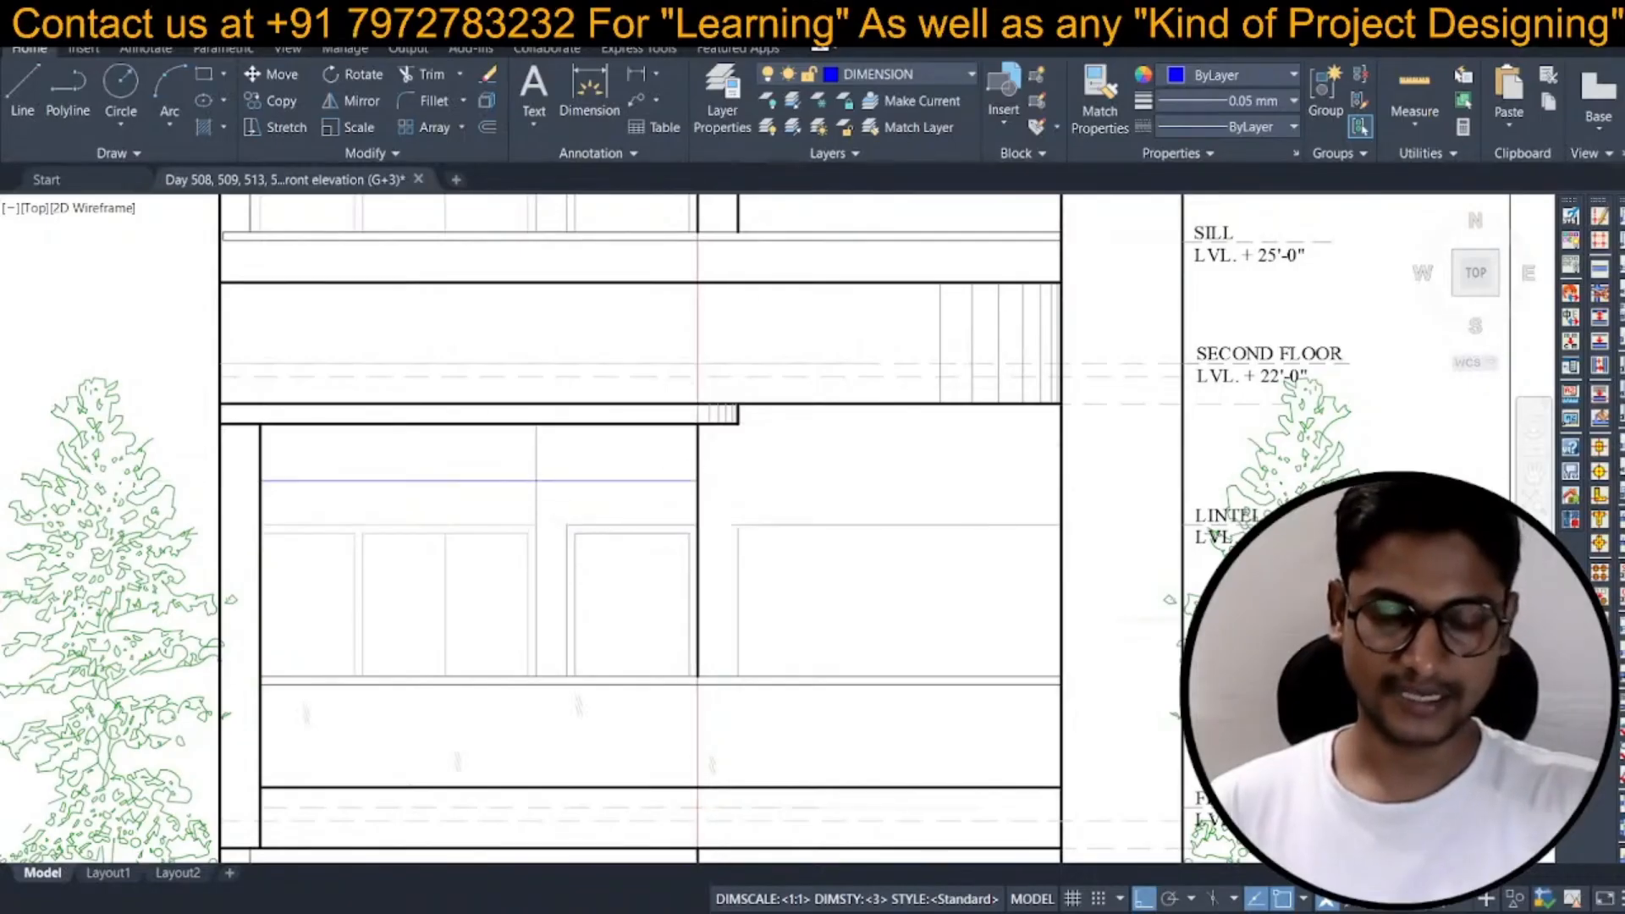
scroll(559, 601, "down", 4)
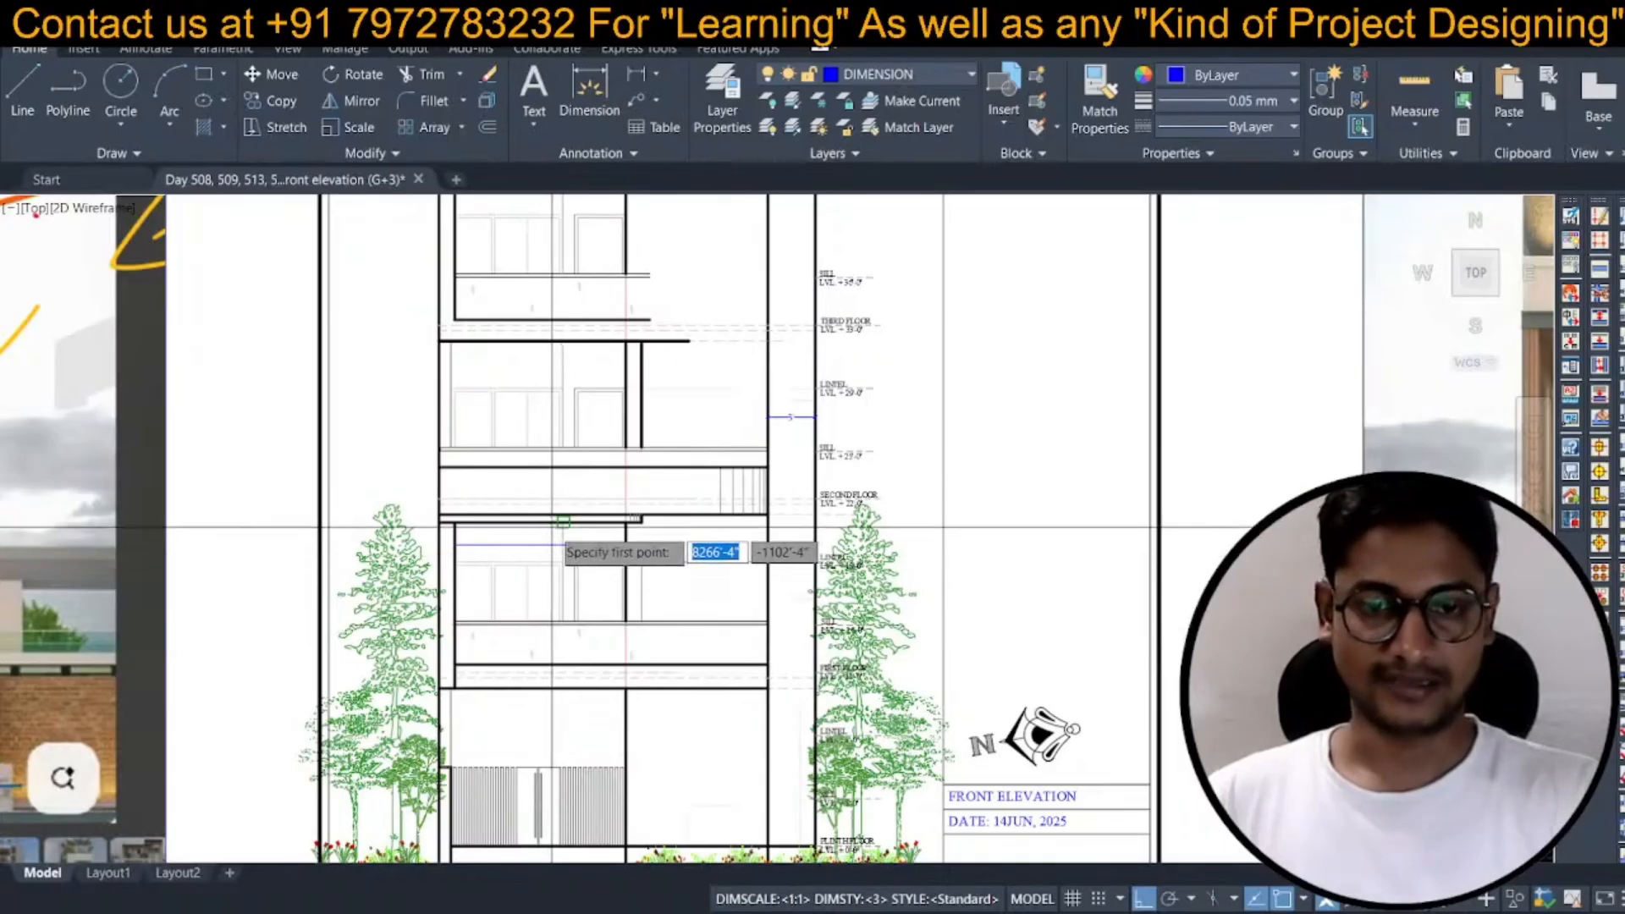
Draw a vertical guide line from the midpoint of the first-floor horizontal guide down past the sill lines.
left_click(540, 542)
scroll(538, 592, "up", 6)
scroll(539, 613, "down", 2)
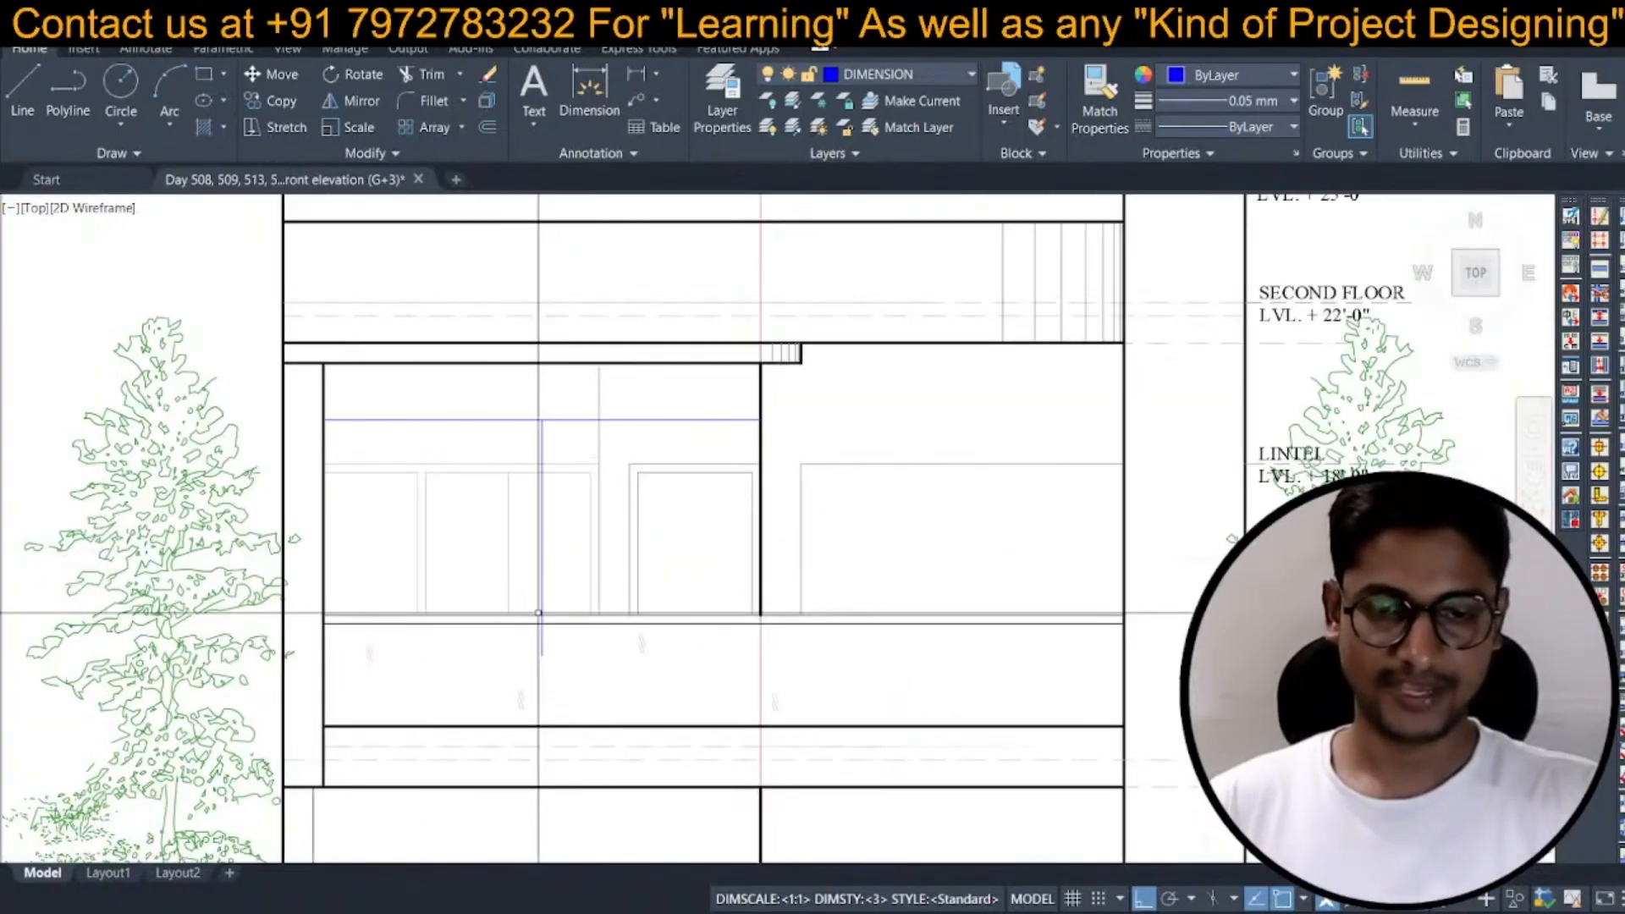
scroll(496, 626, "down", 5)
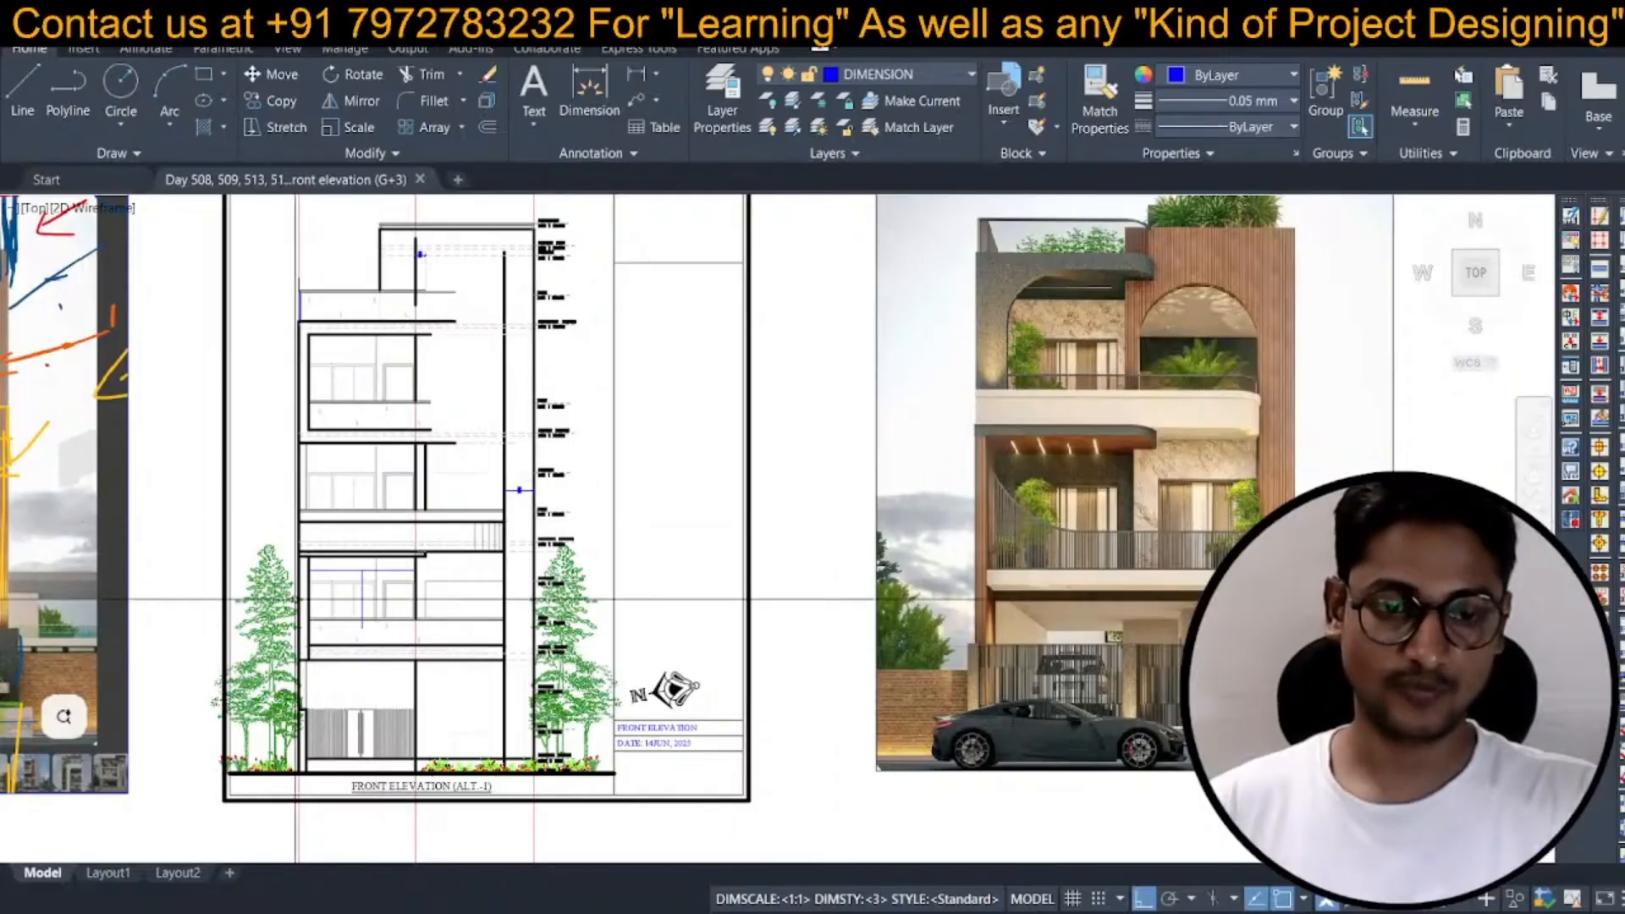
Draw a three-point arc from the left wall at window-head height down to where the vertical guide meets the upper sill line.
scroll(298, 599, "up", 4)
scroll(351, 517, "up", 6)
type("a")
key("Return")
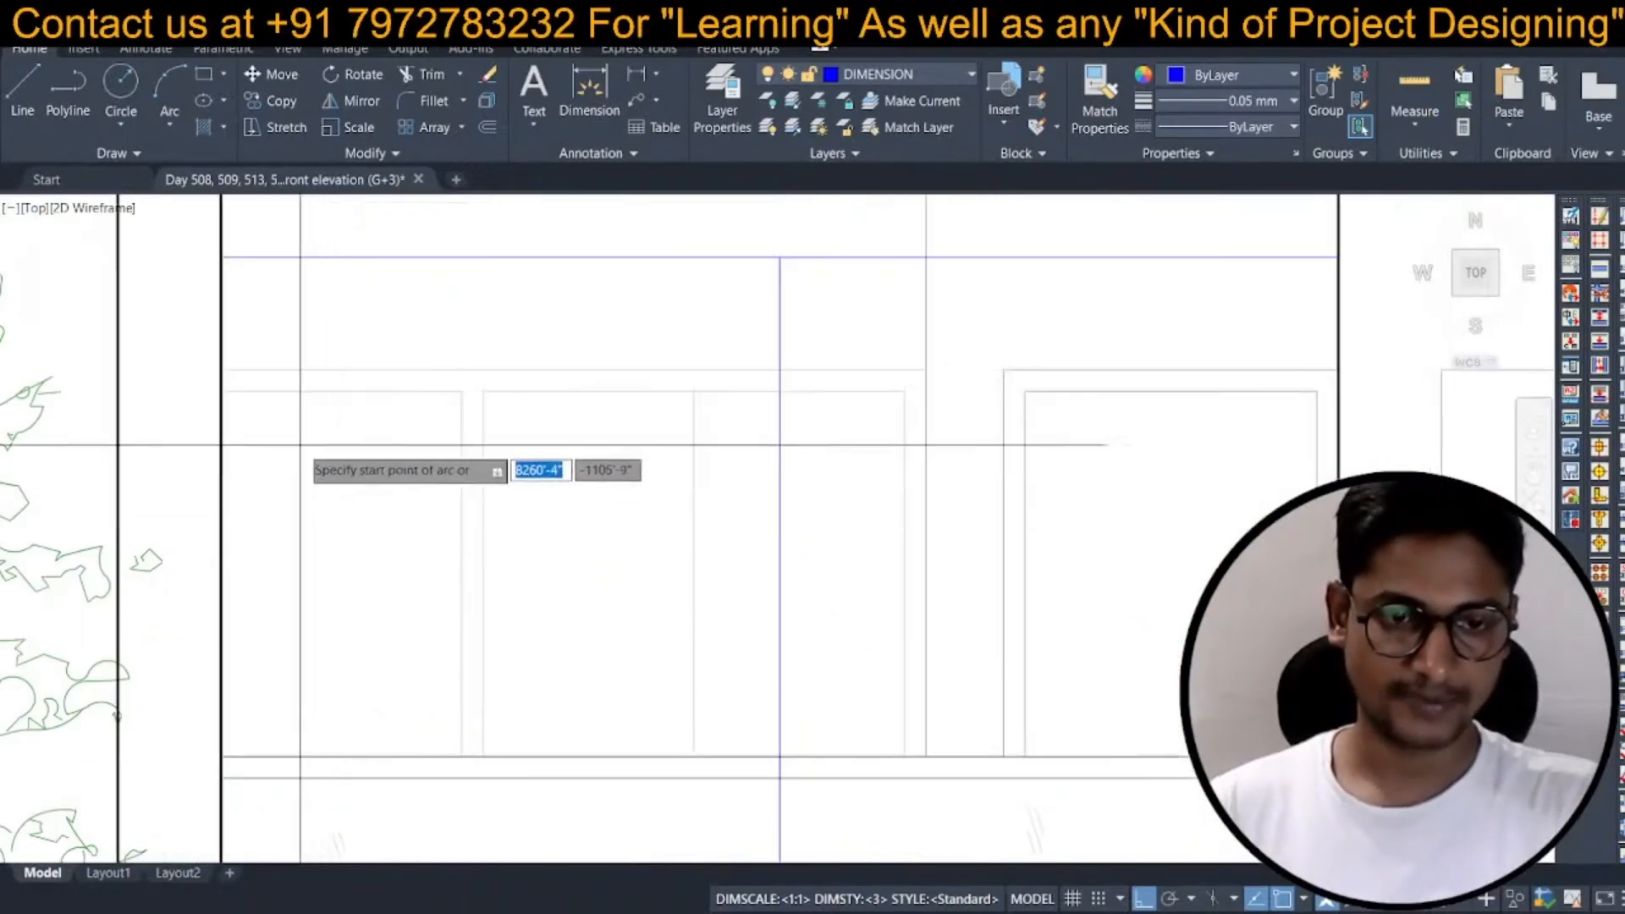
left_click(222, 369)
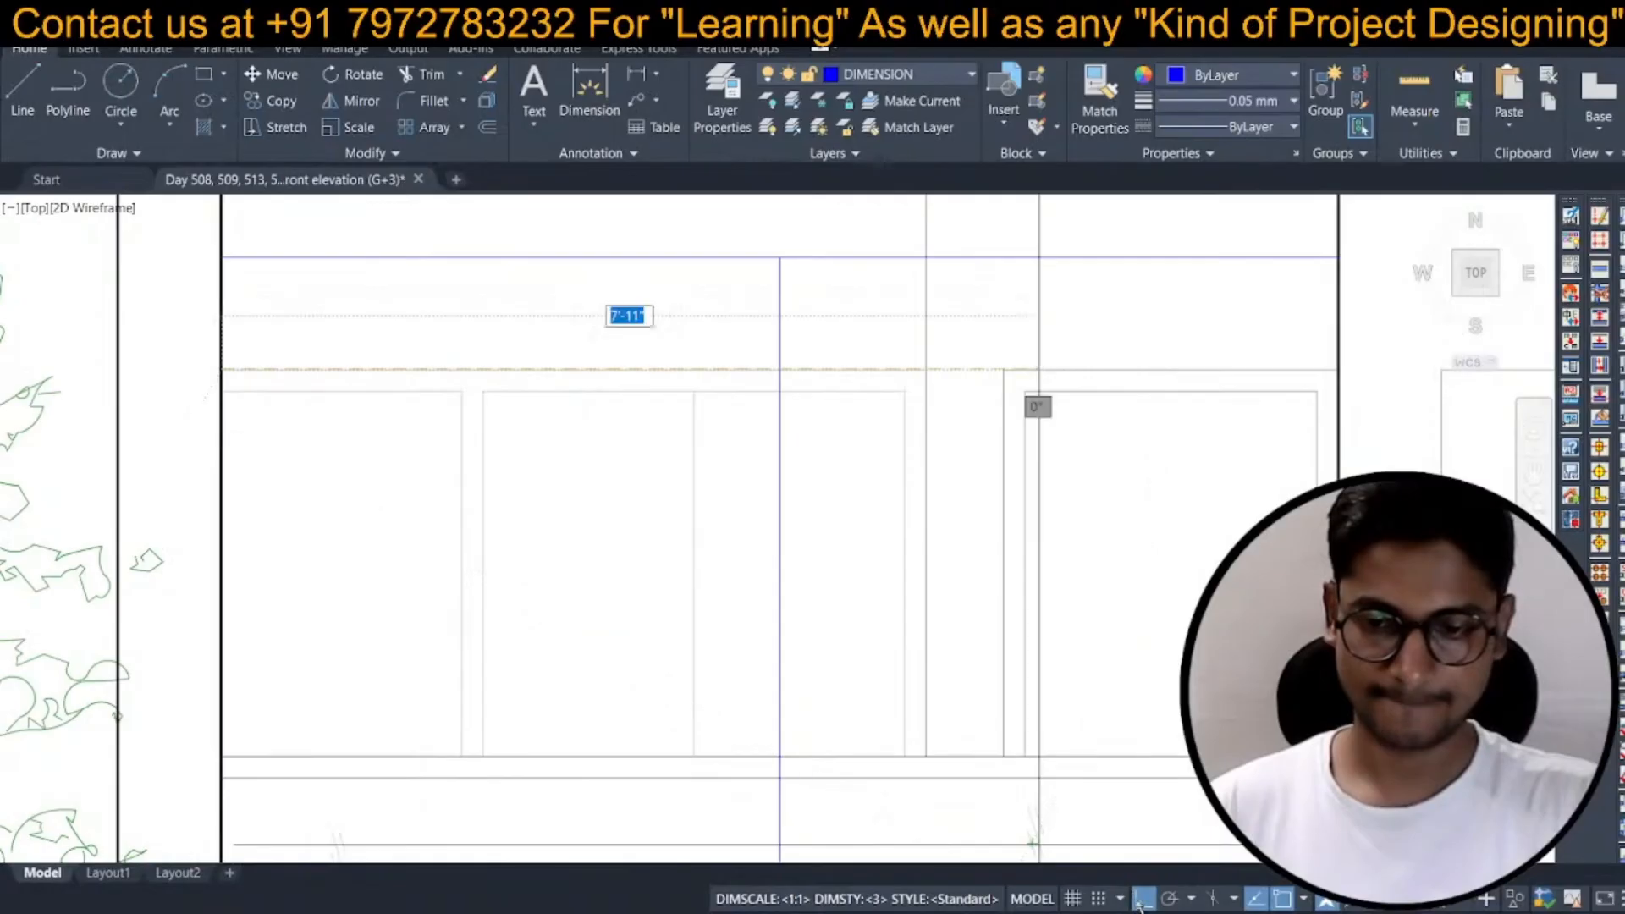
left_click(417, 574)
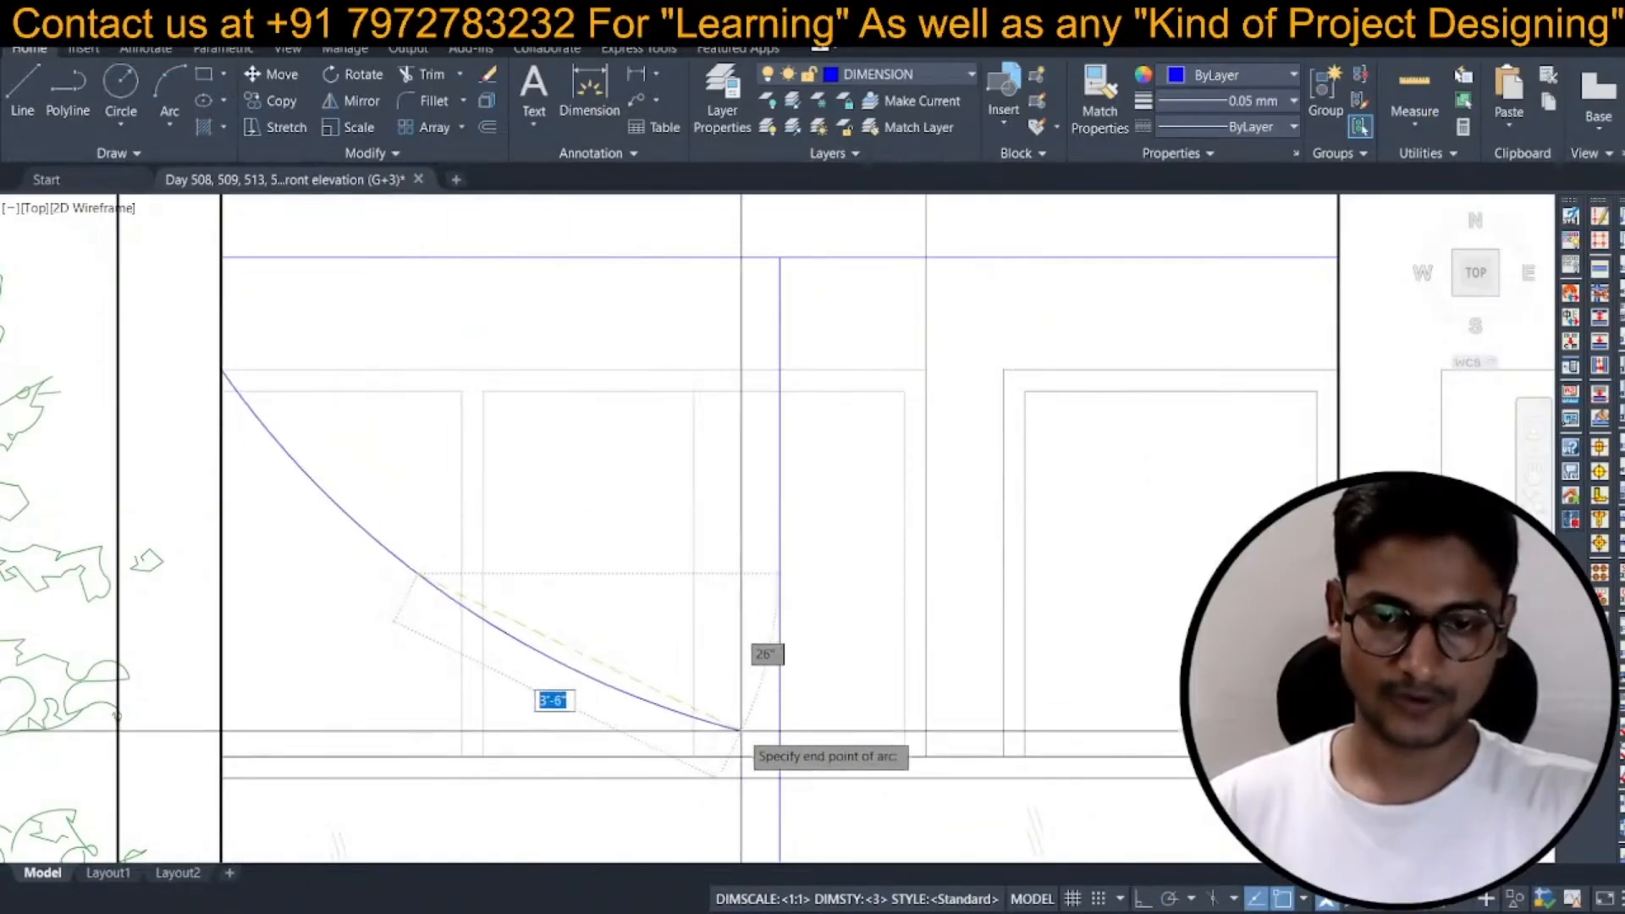
left_click(779, 754)
Deepen the arc's curvature by stretching its midpoint down and to the left.
scroll(537, 566, "down", 6)
left_click(505, 563)
scroll(505, 563, "up", 4)
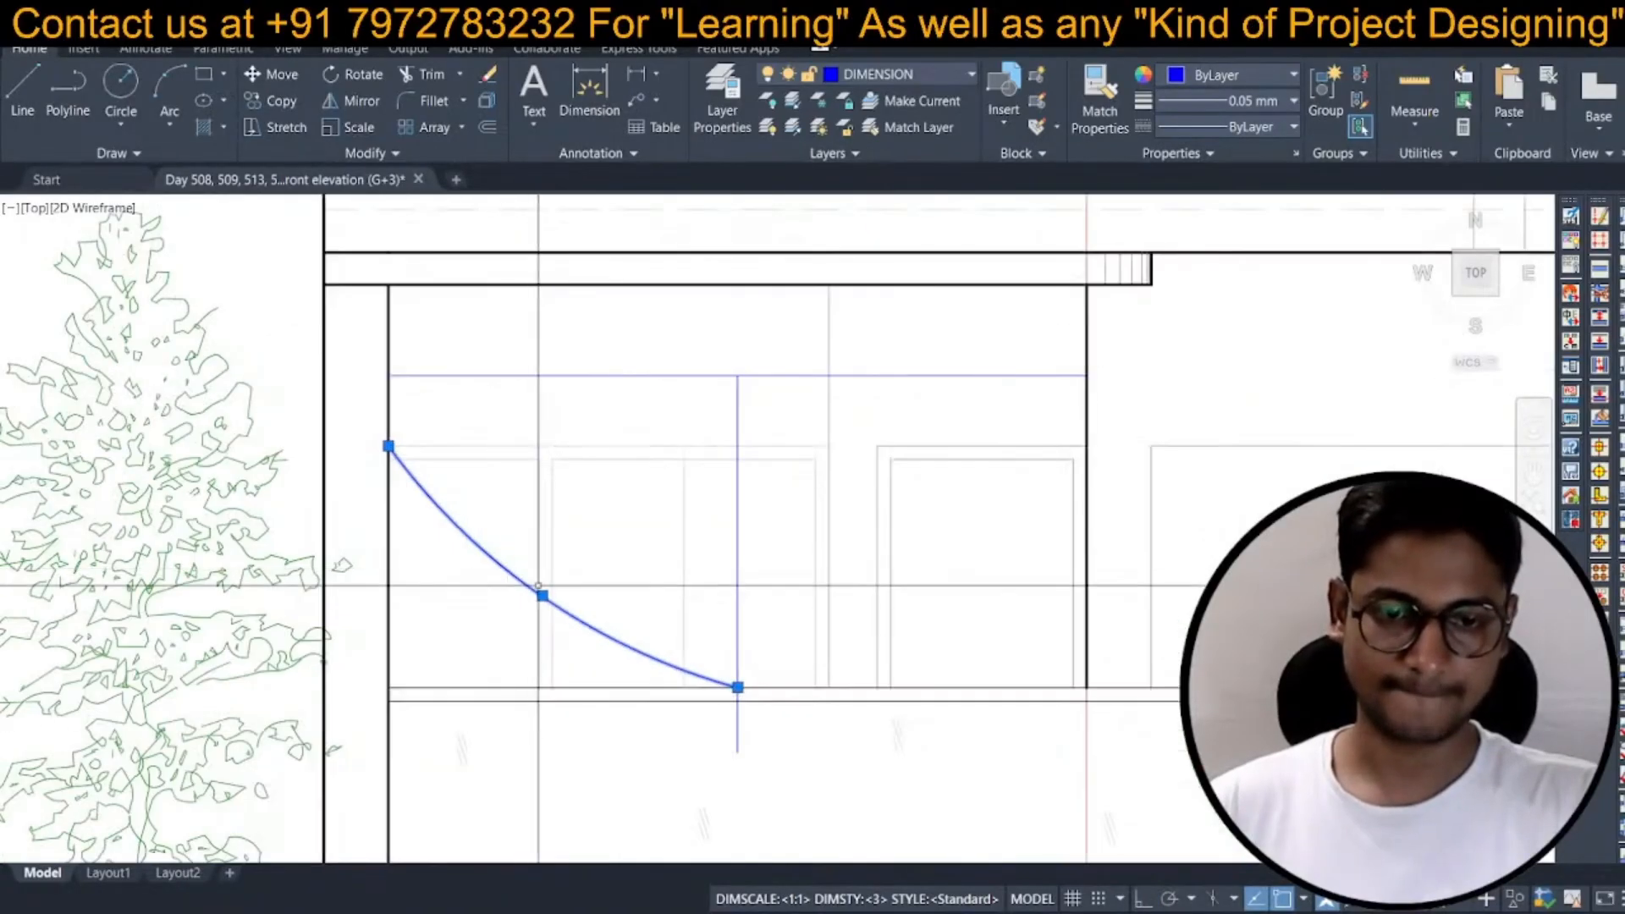
left_click(540, 591)
scroll(519, 610, "up", 2)
left_click(519, 642)
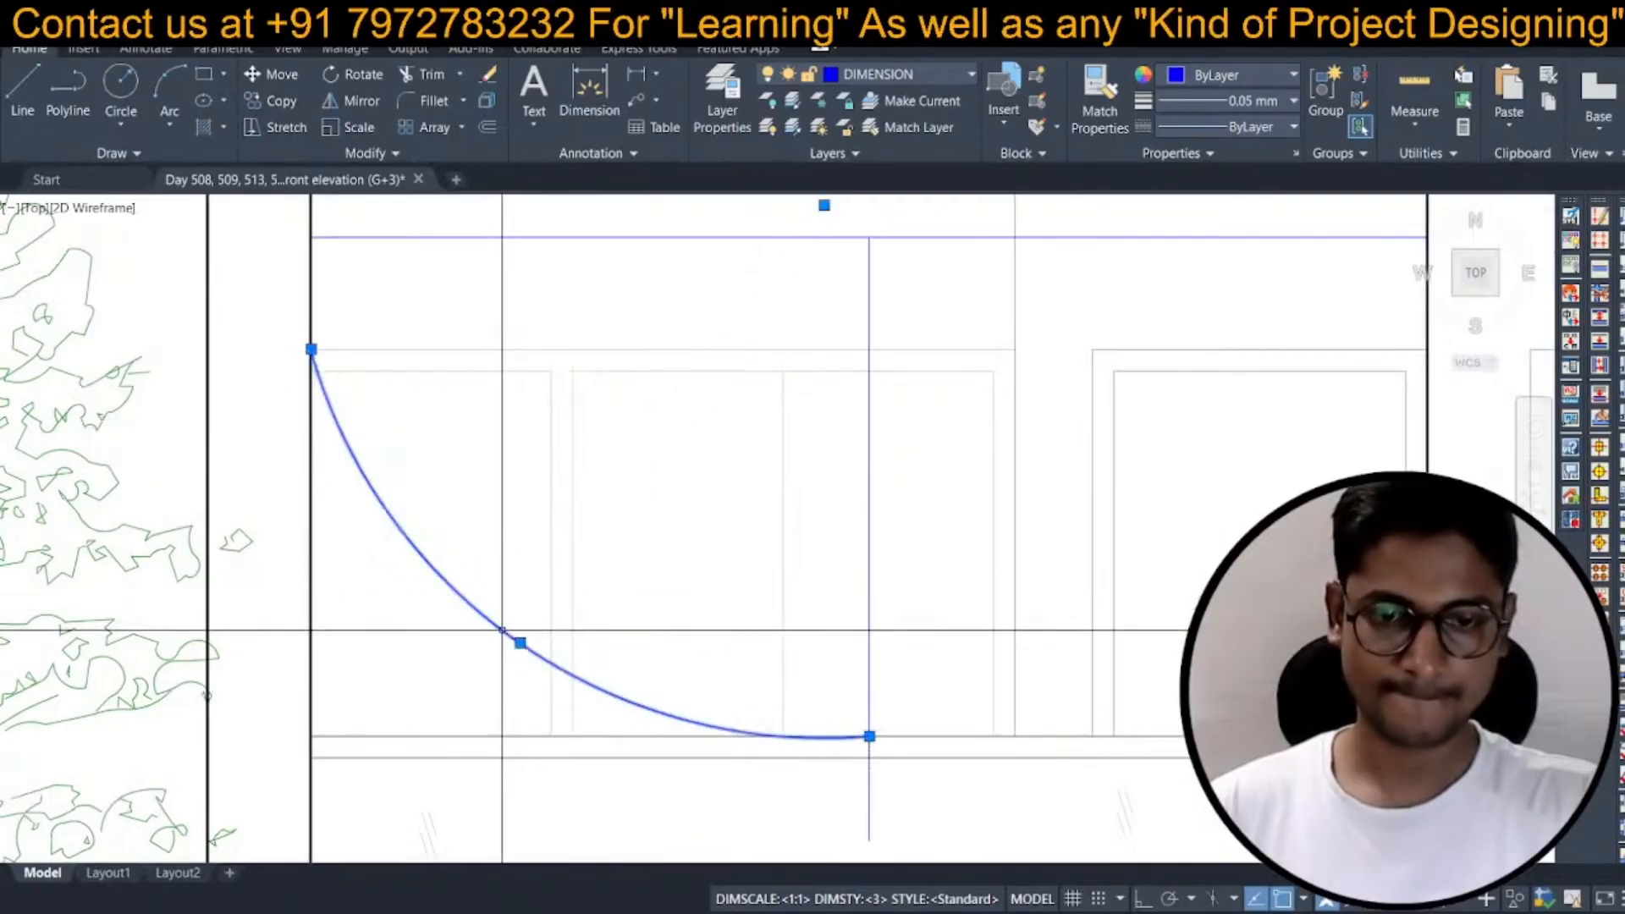
scroll(467, 530, "down", 4)
key("Escape")
Fine-tune the arc's midpoint so the curve runs smoothly into the upper sill line without dipping below it.
scroll(638, 566, "up", 7)
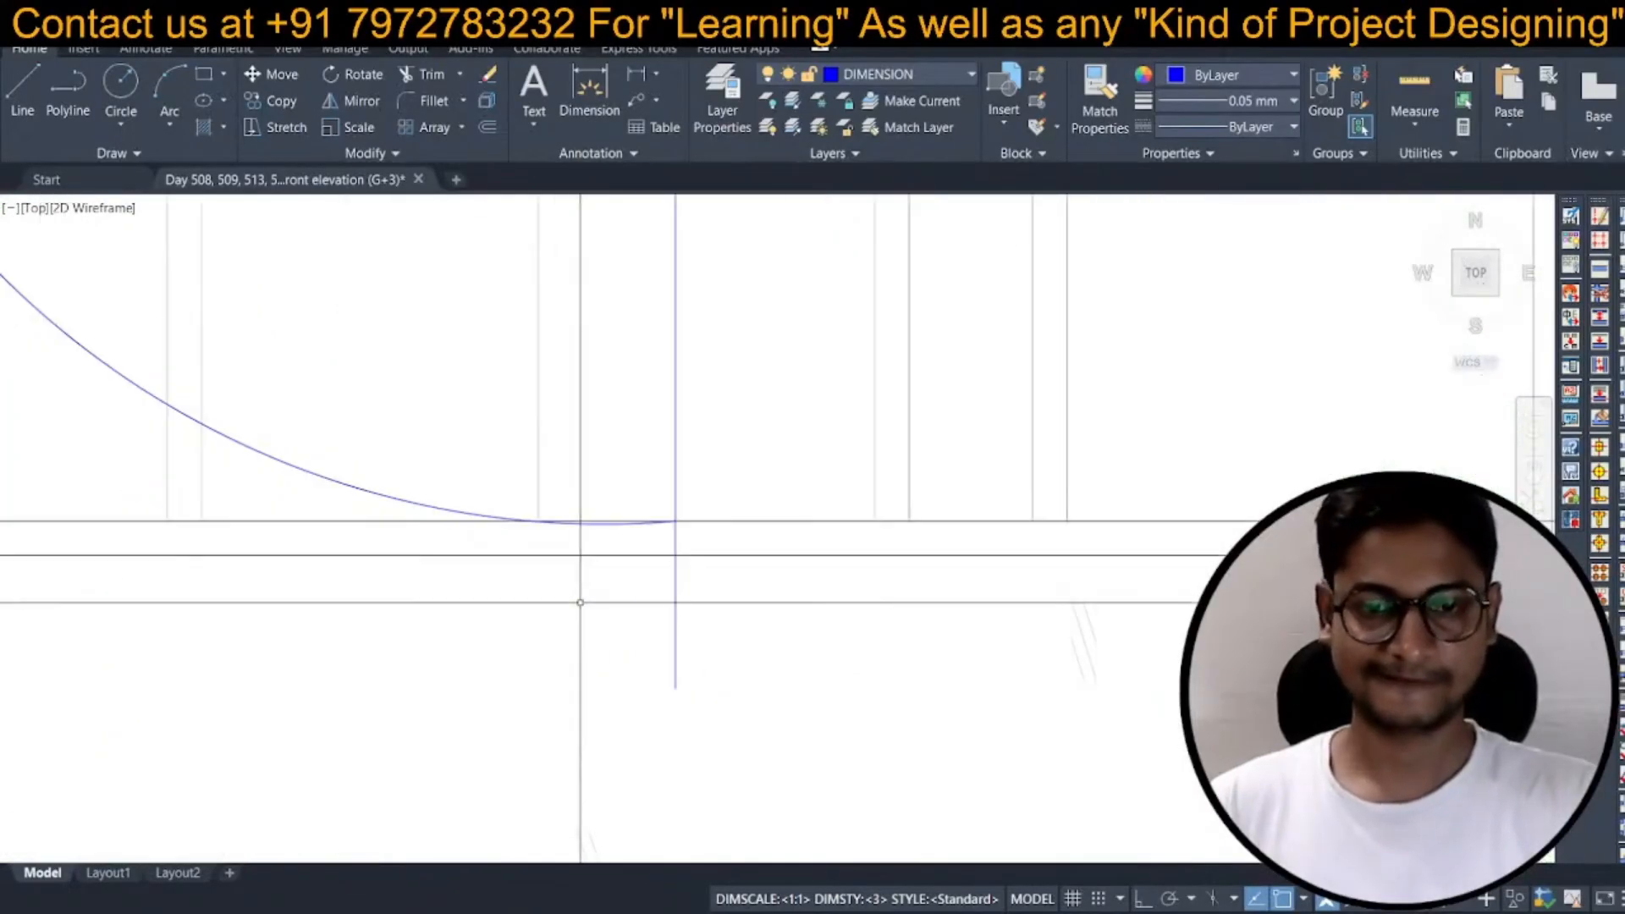
scroll(581, 603, "down", 2)
left_click(258, 439)
left_click(291, 458)
scroll(294, 460, "up", 4)
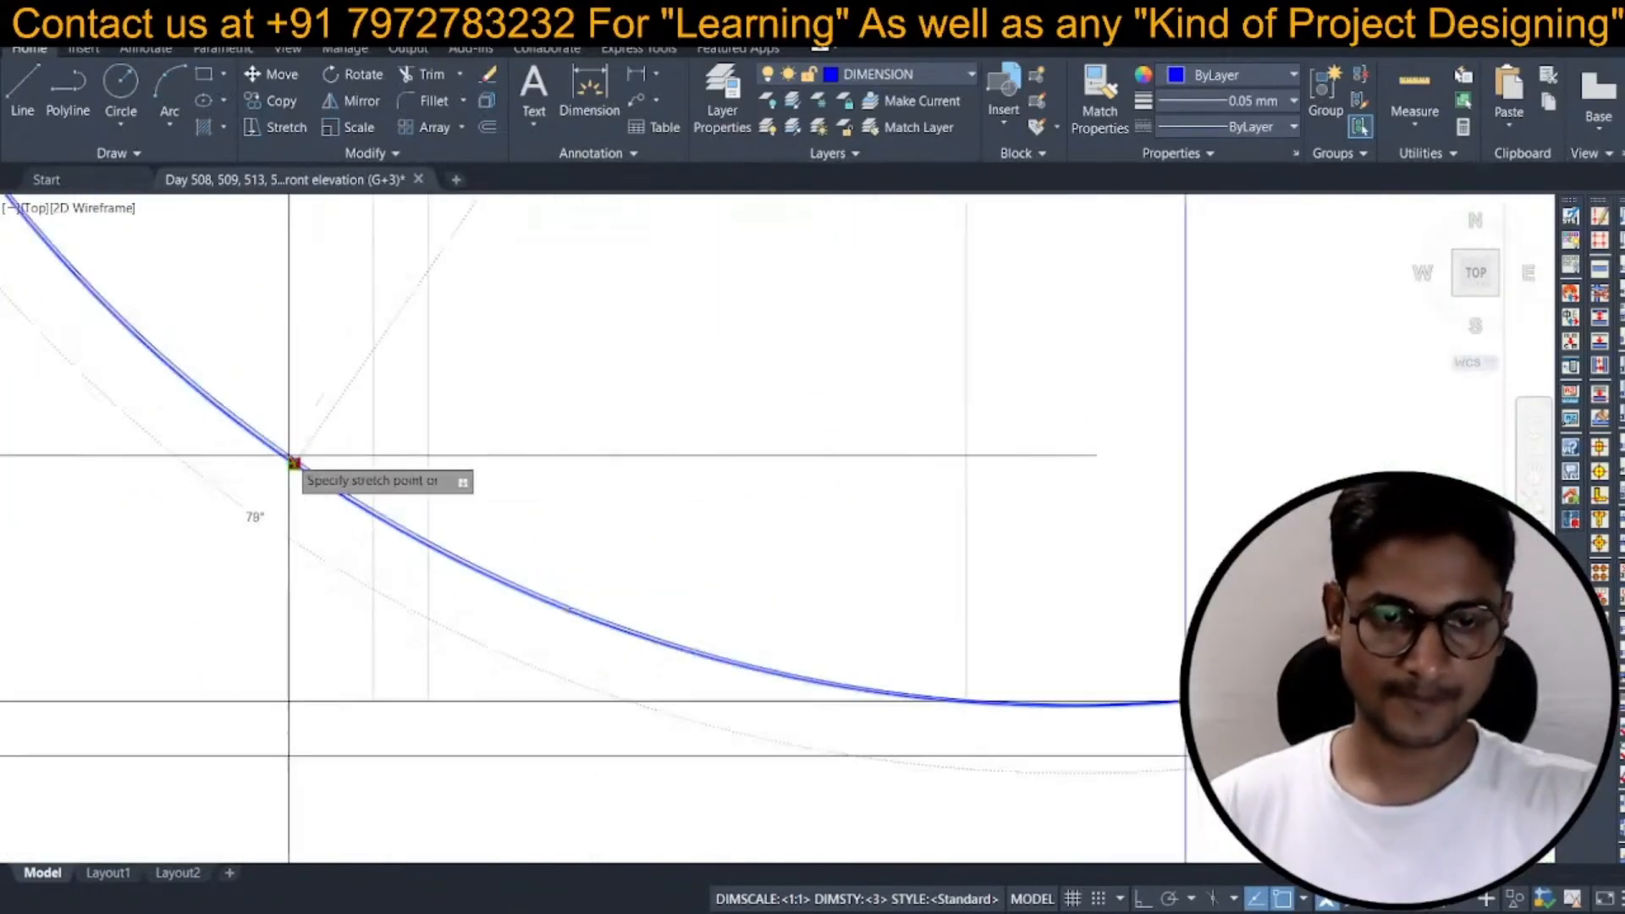
left_click(304, 416)
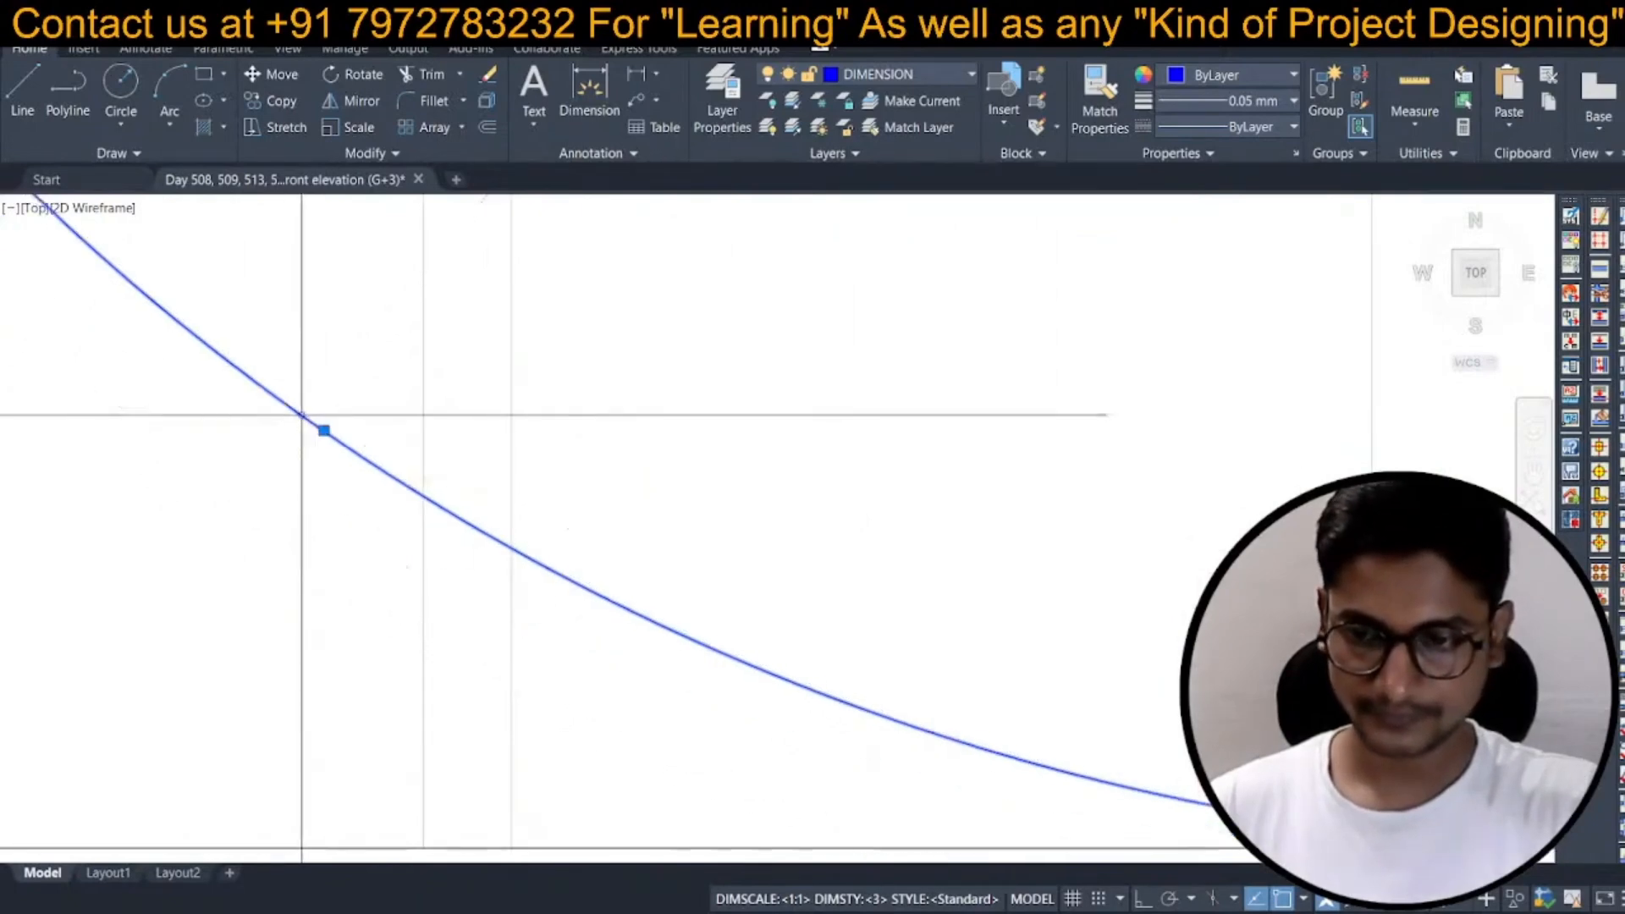
scroll(281, 427, "down", 5)
scroll(582, 536, "up", 5)
scroll(757, 462, "down", 5)
key("Escape")
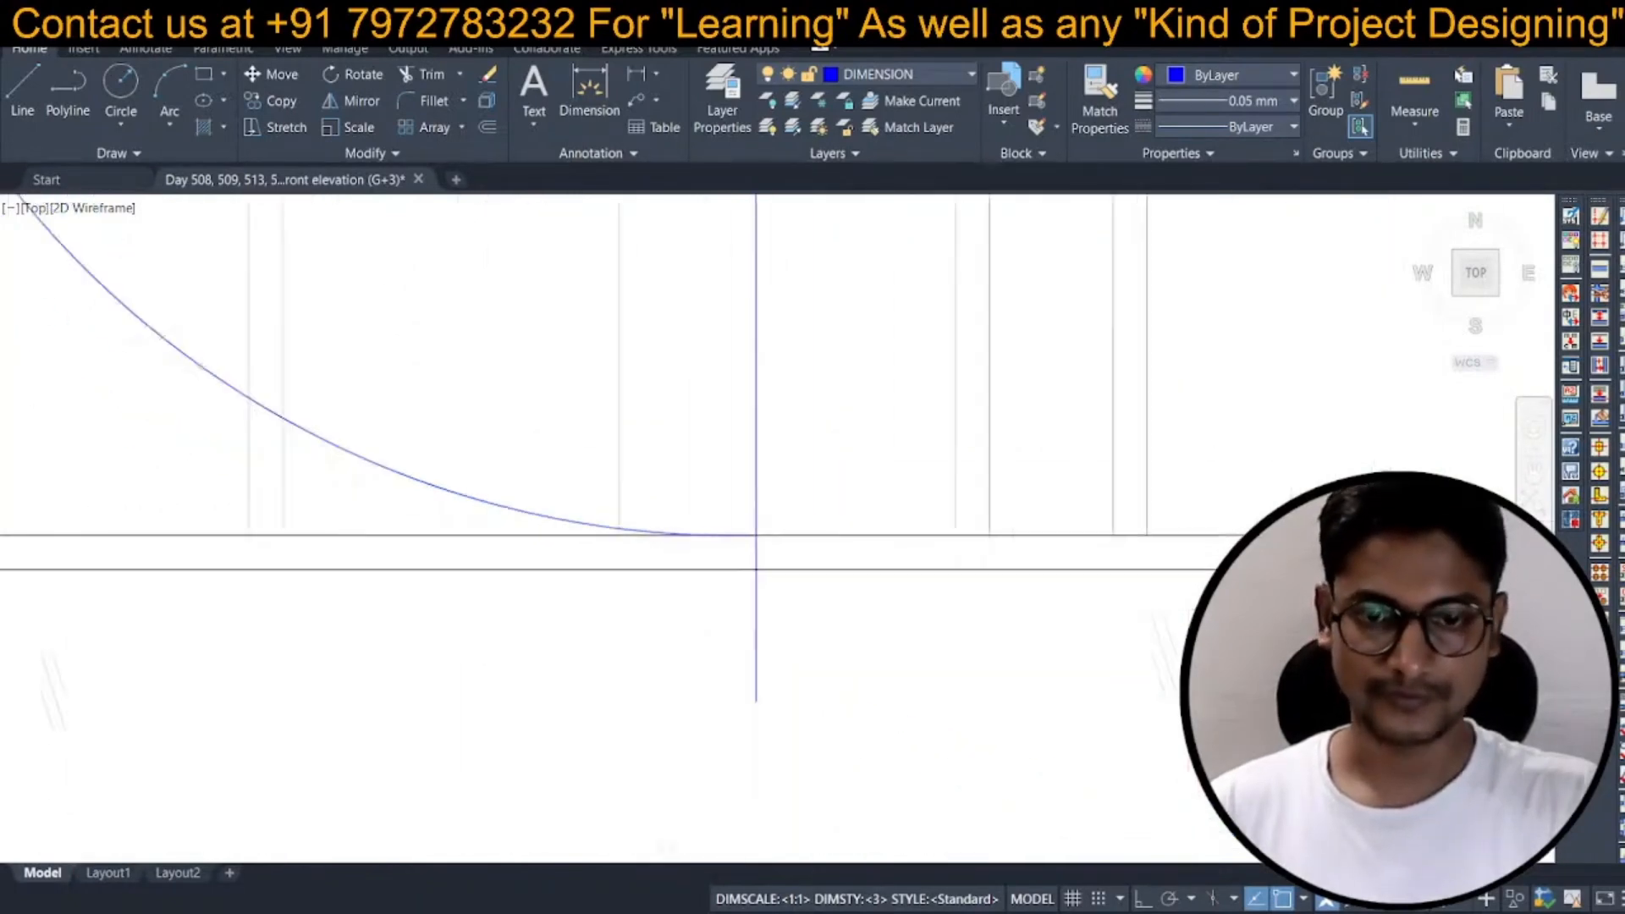
Erase the two blue guide lines and match the arc's properties to the sill line.
scroll(649, 442, "down", 2)
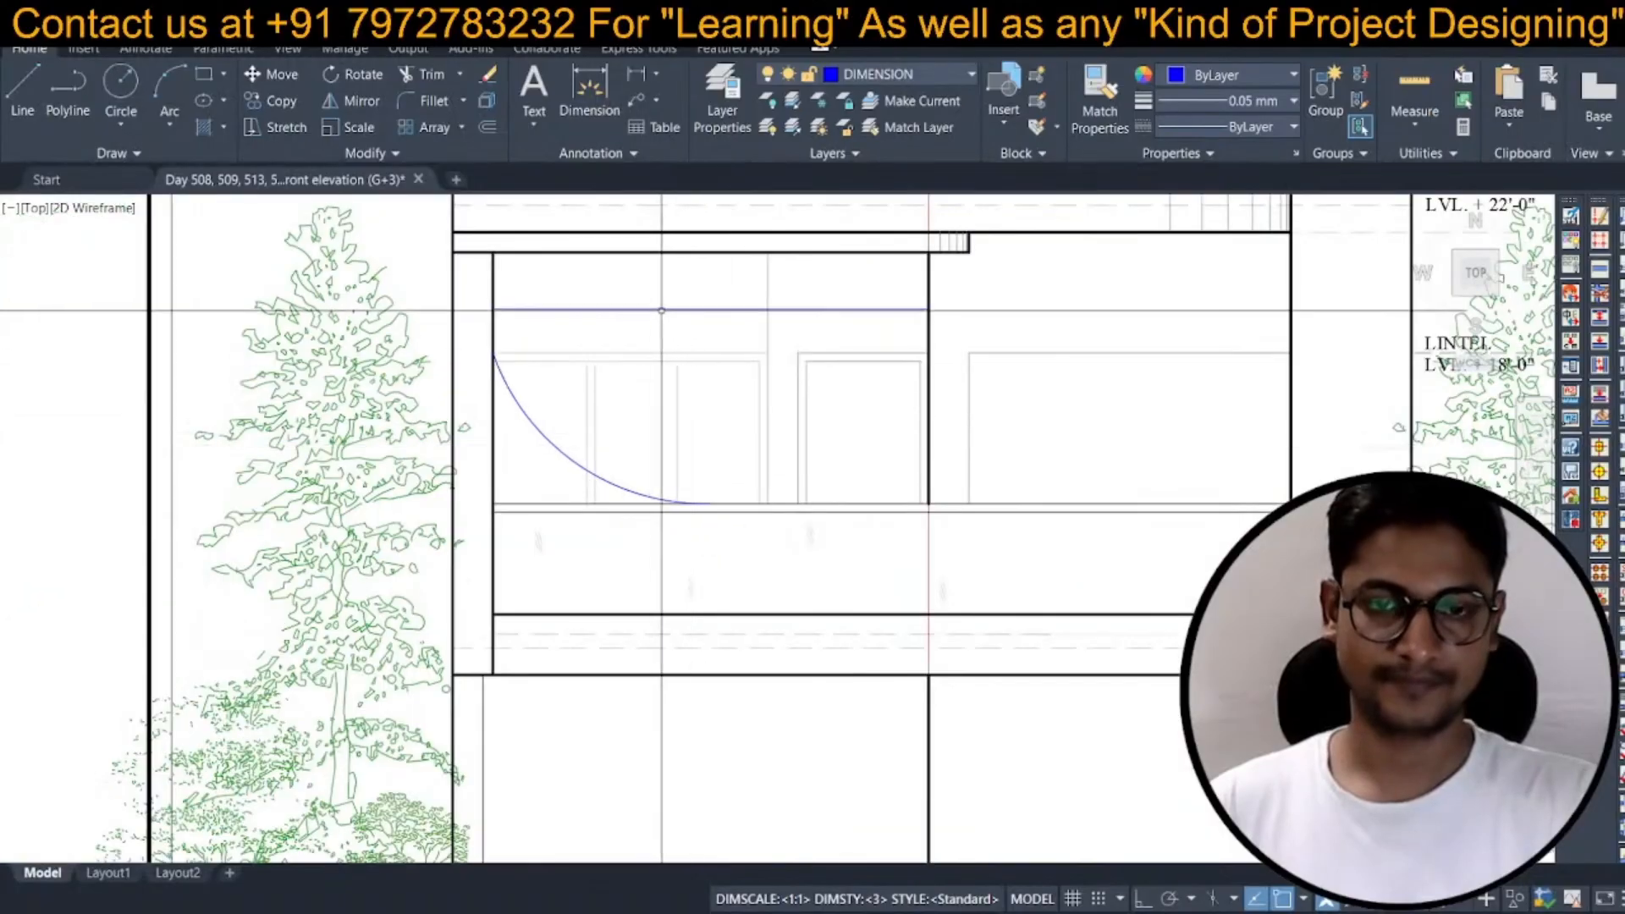
type("m")
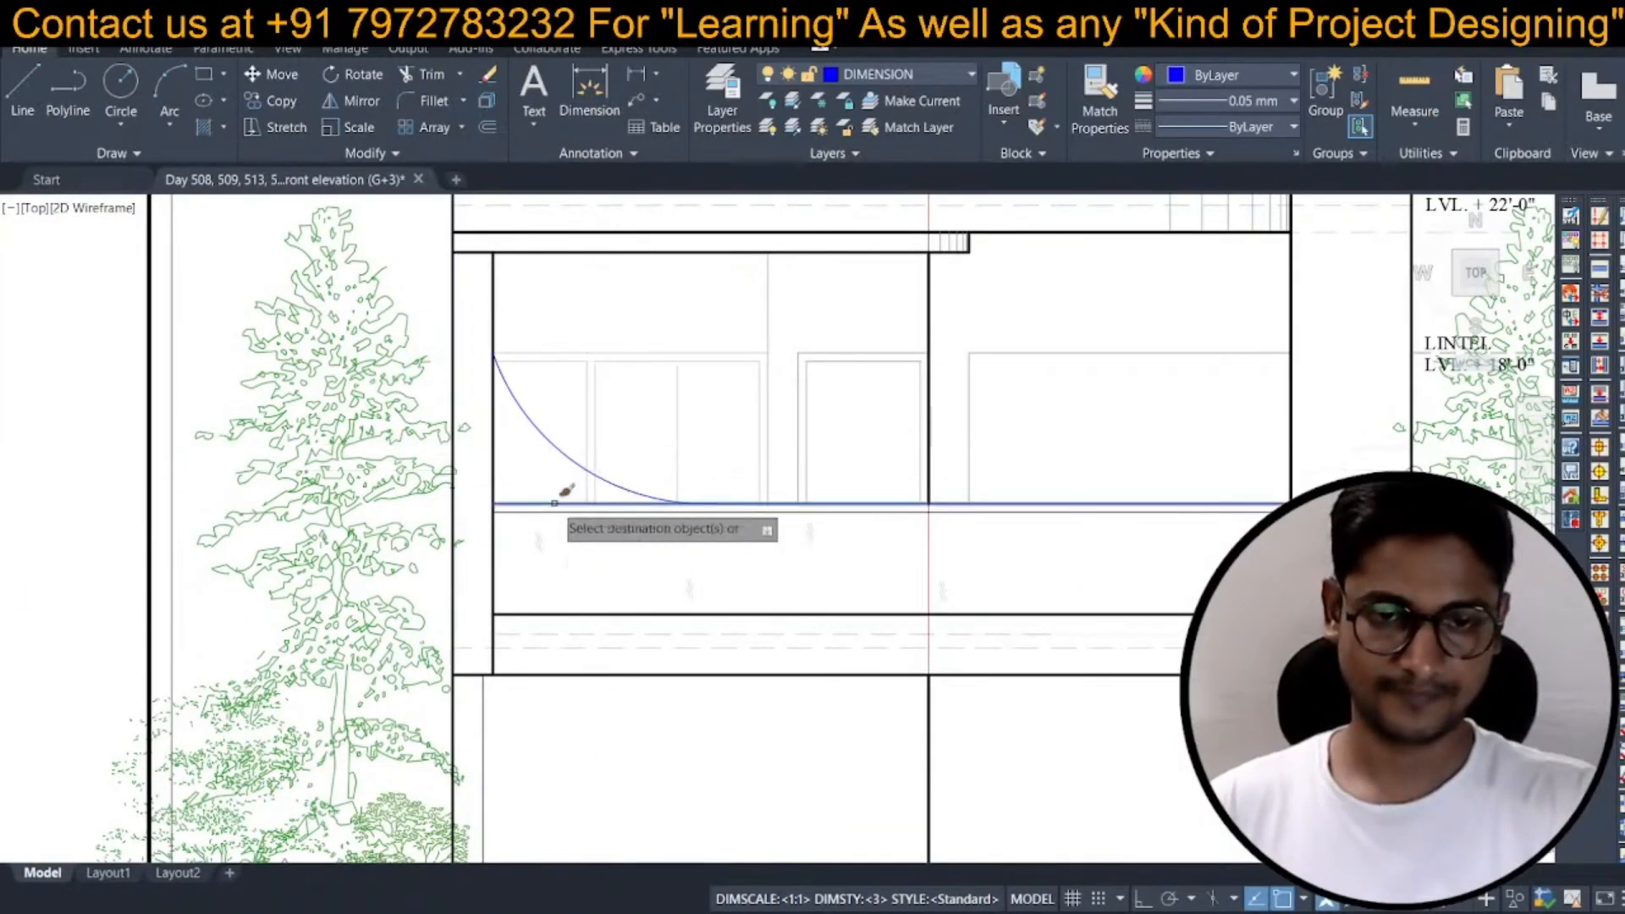
left_click(567, 460)
key("Escape")
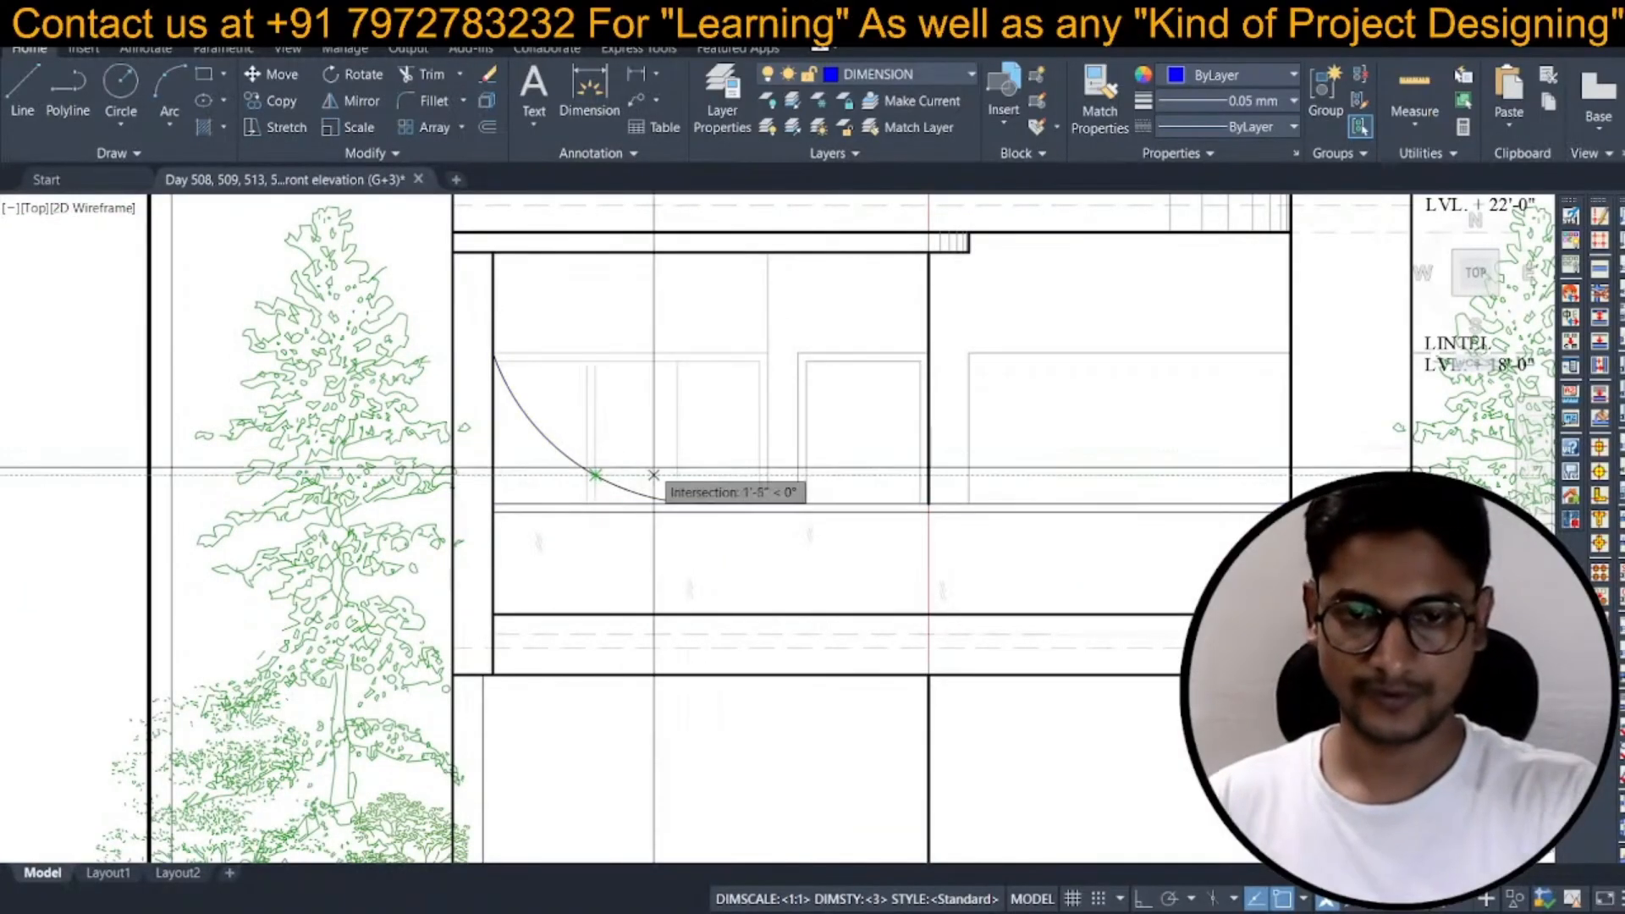
Measure the gap between the two sill lines at the arc's lower end.
scroll(713, 497, "up", 3)
left_click(689, 517)
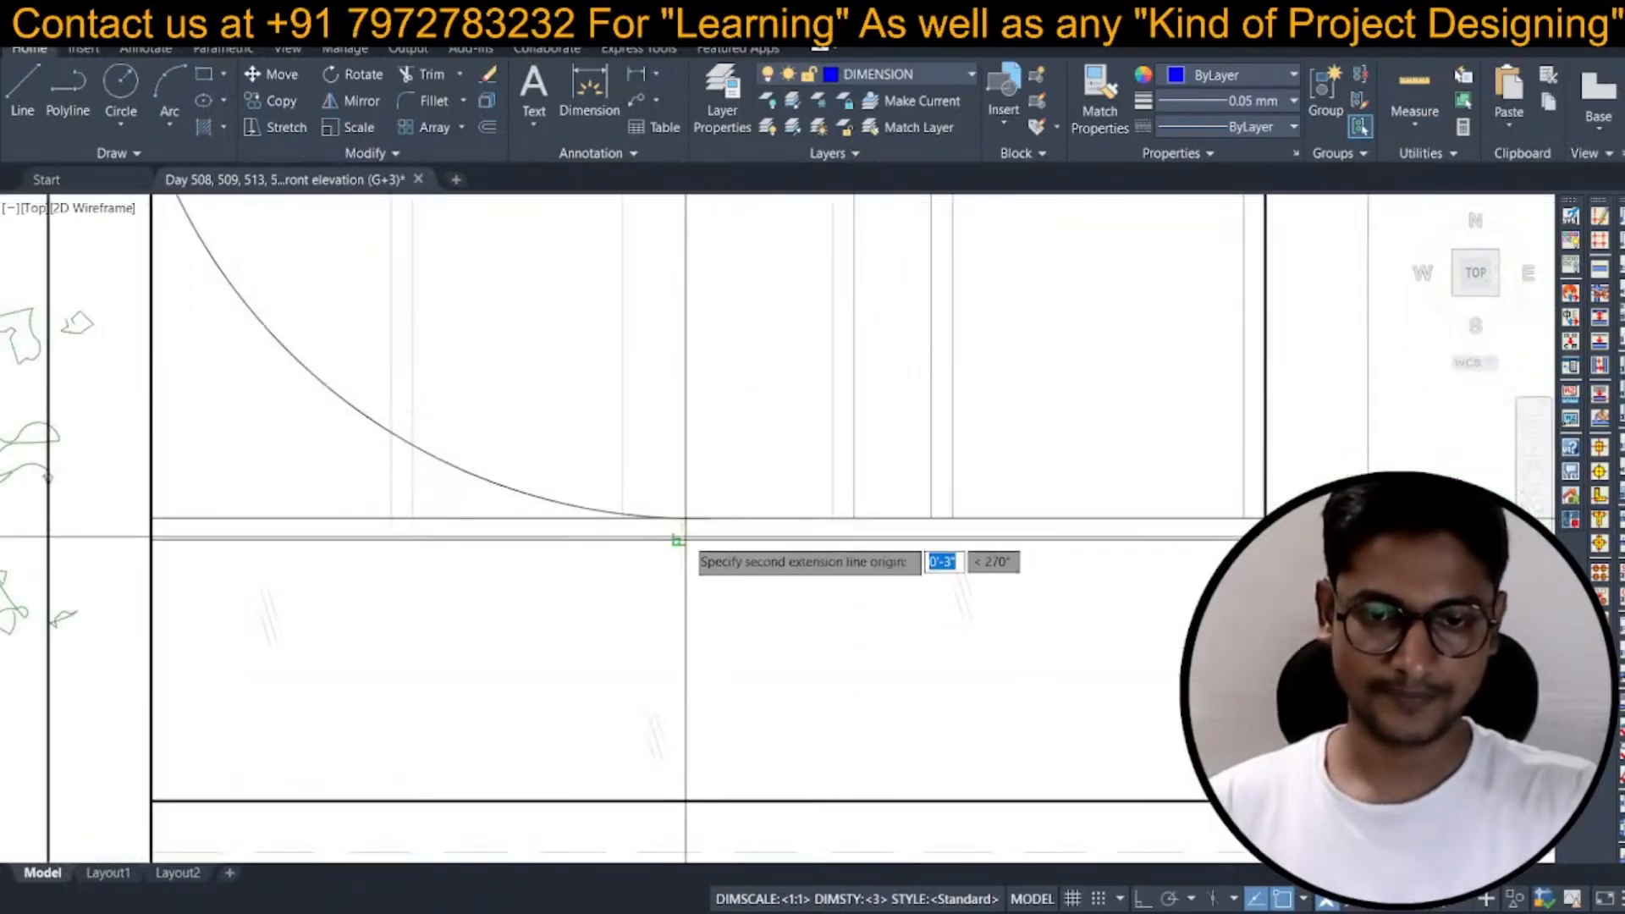
left_click(683, 540)
key("Escape")
Offset the arc by 2.5 toward its outer, lower side to form a curved band.
type("o")
key("Return")
type("2.5")
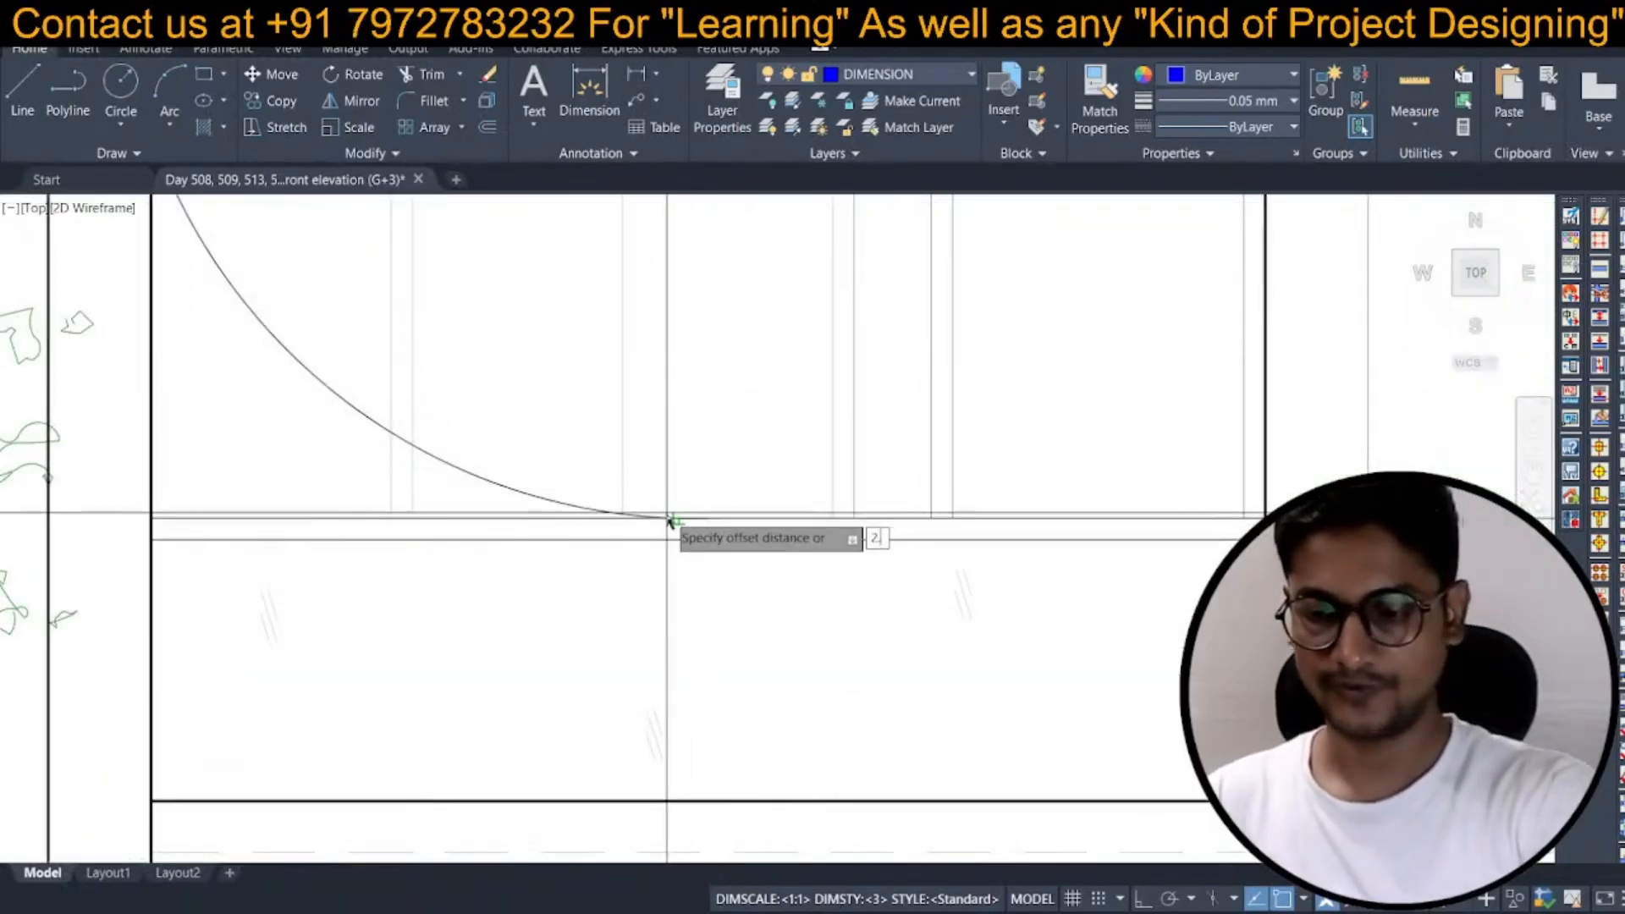
key("Return")
left_click(538, 494)
left_click(555, 542)
key("Escape")
Trim the two sill lines left of the curve so they continue directly from the two arcs.
type("ma")
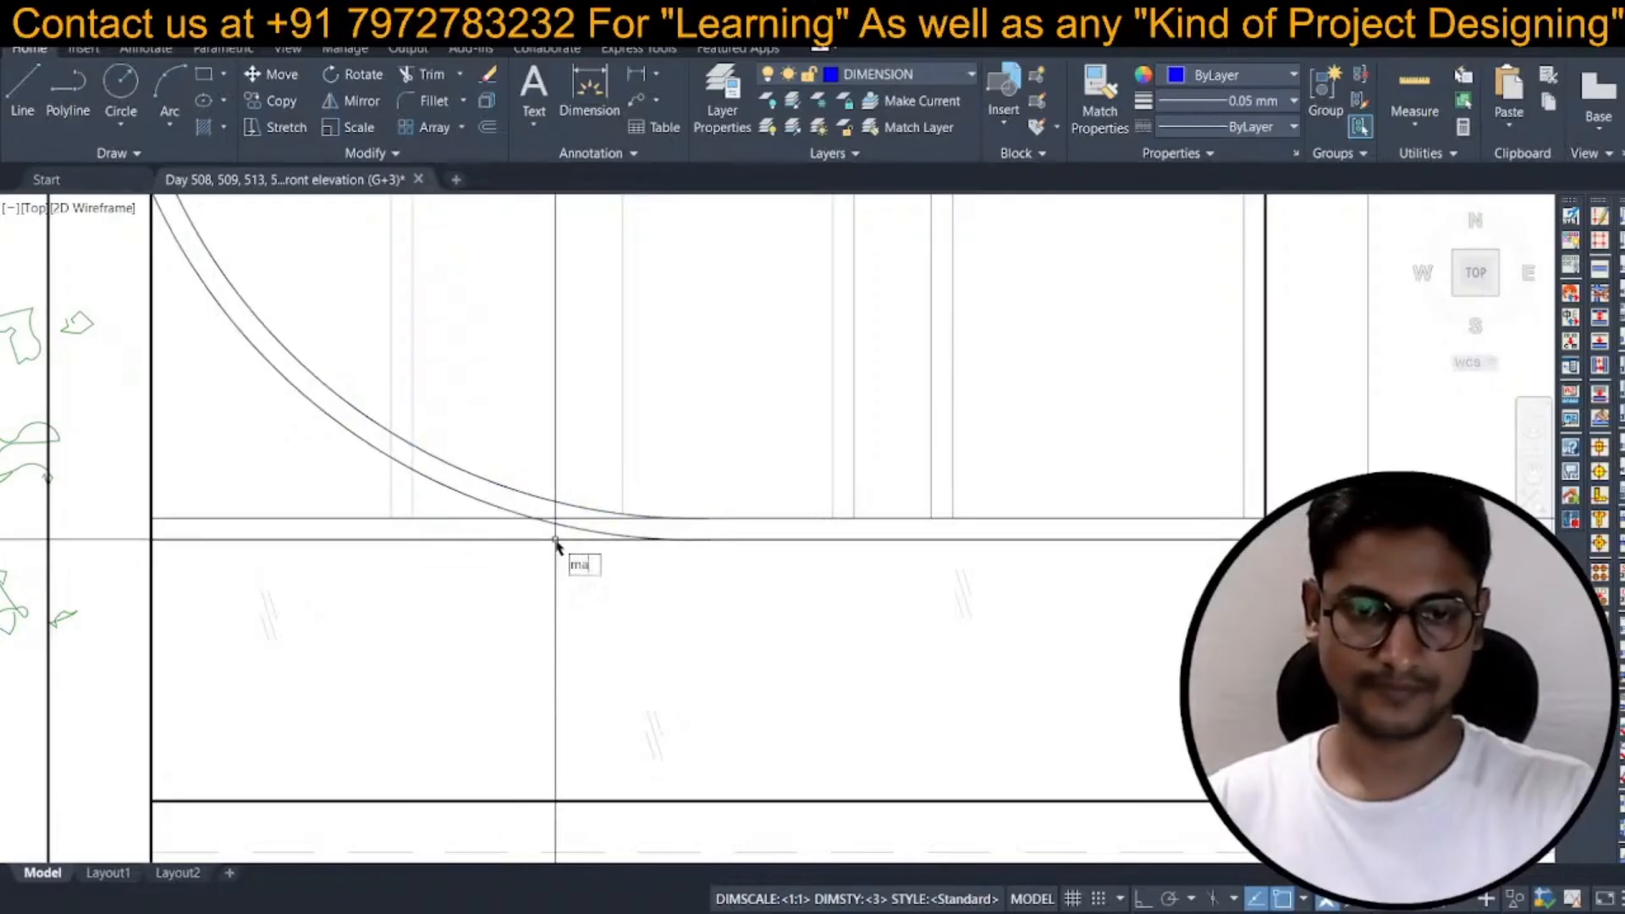
key("Return")
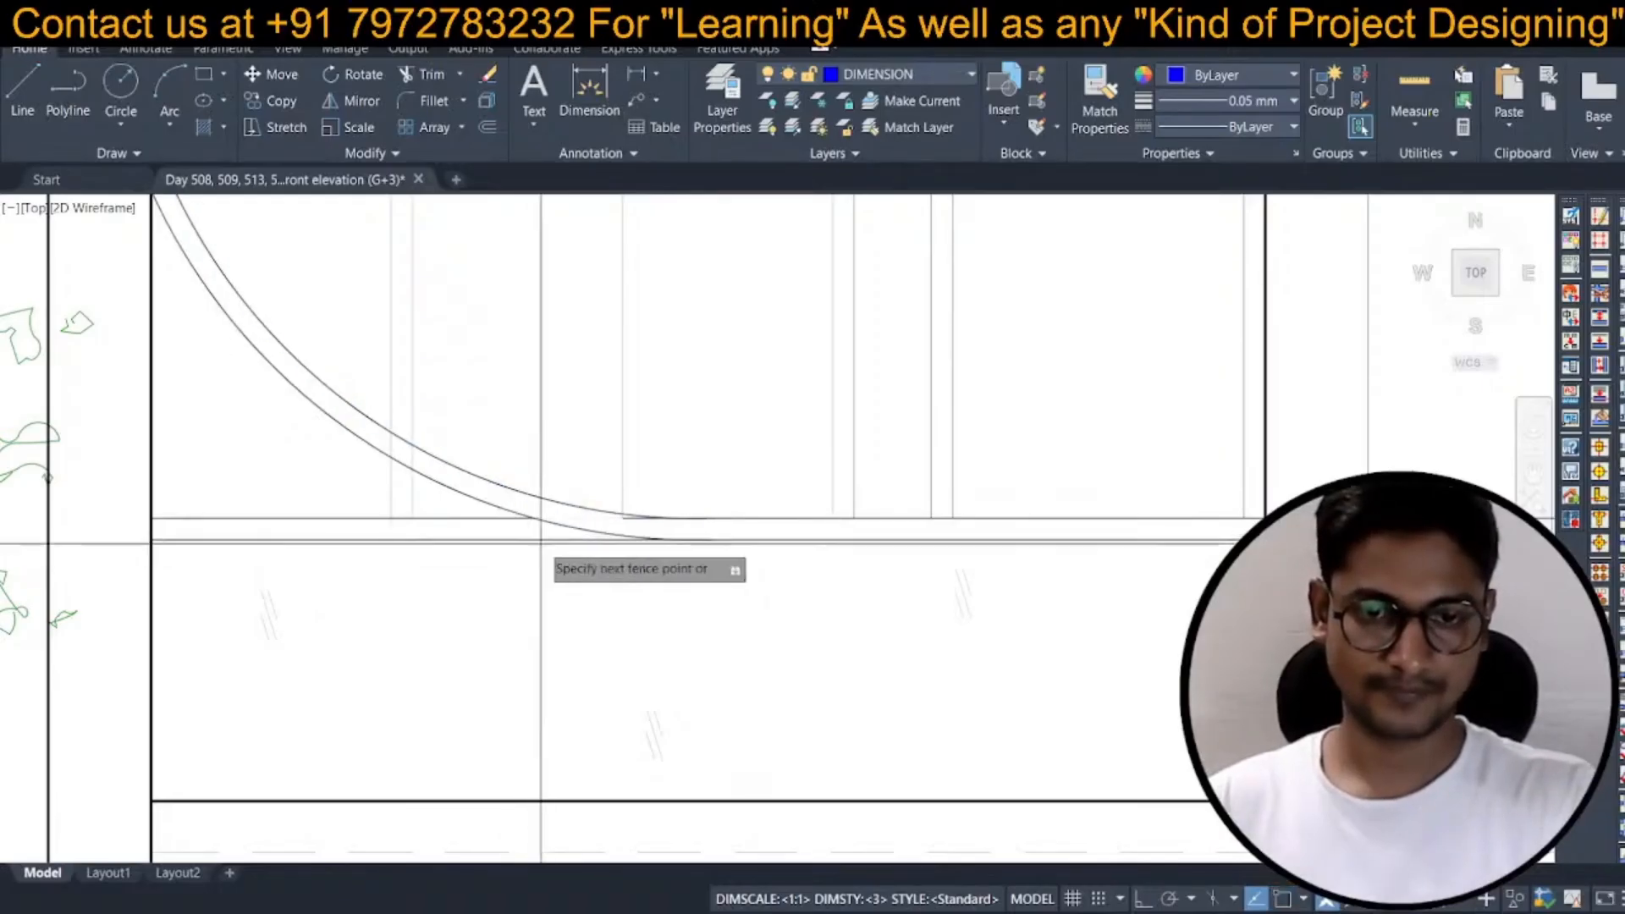
scroll(626, 518, "up", 2)
scroll(642, 518, "up", 3)
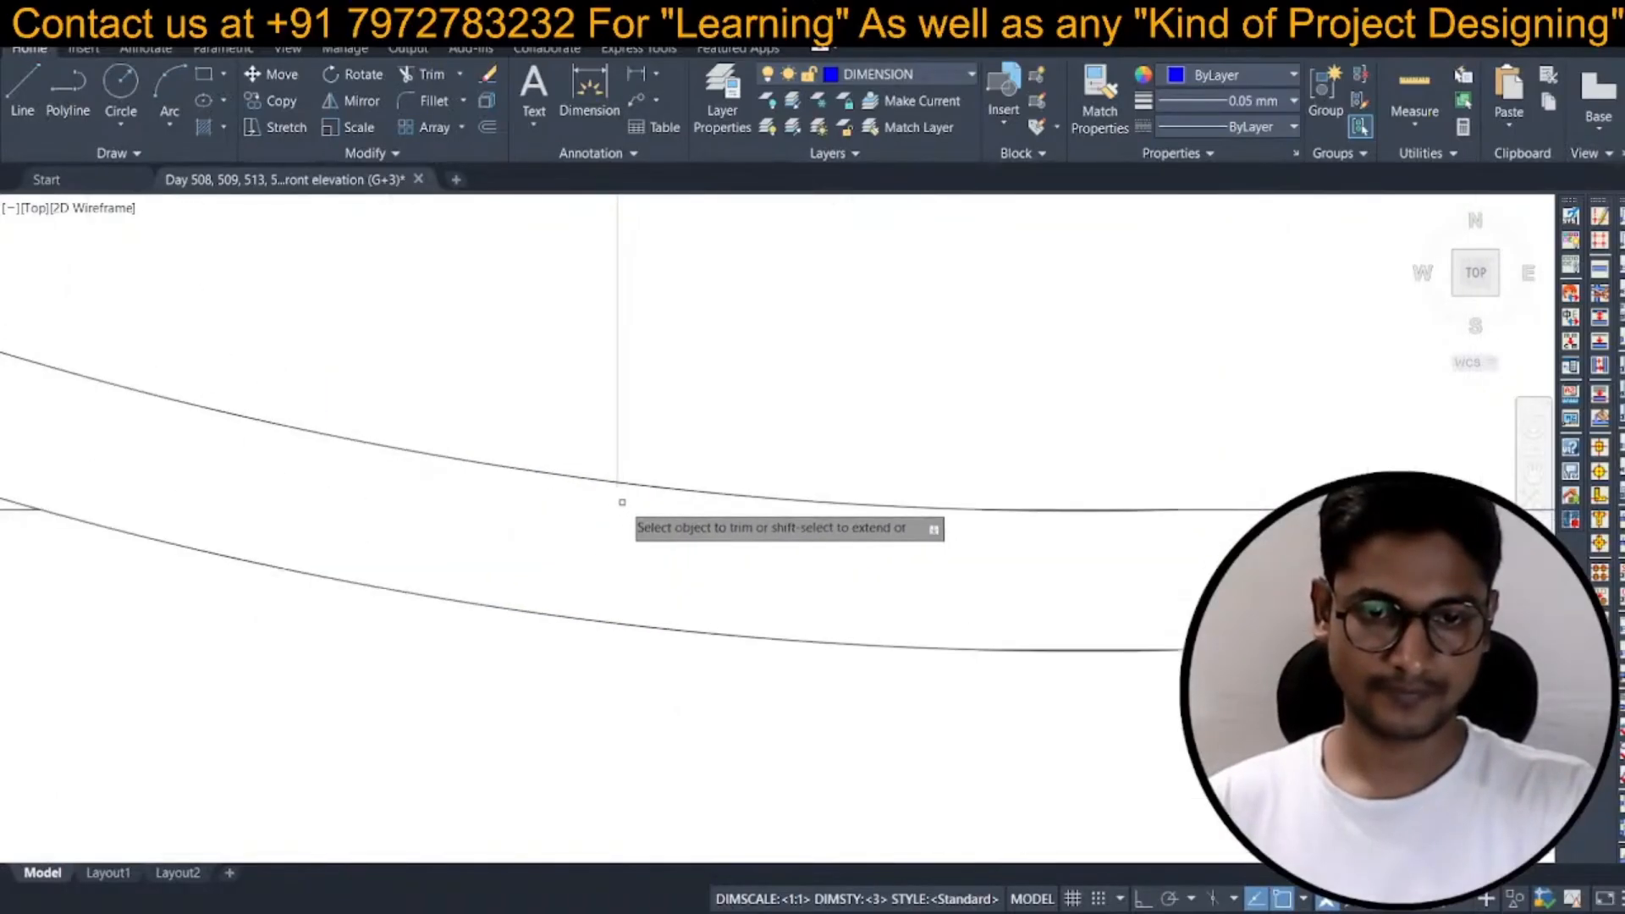
scroll(622, 502, "up", 3)
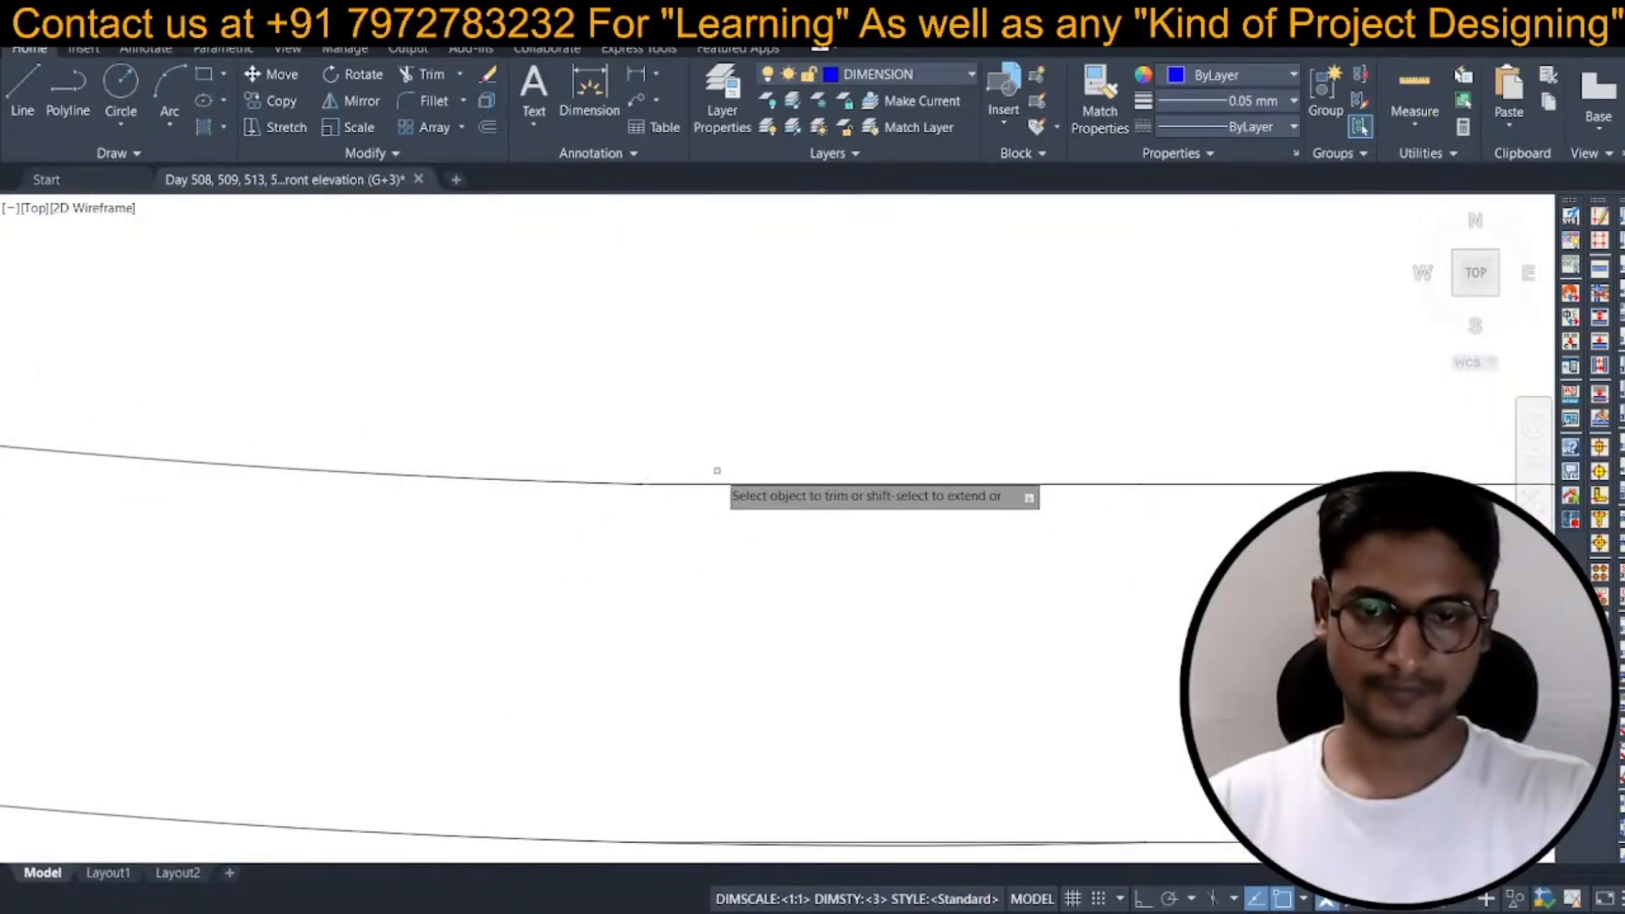
scroll(717, 471, "down", 4)
scroll(745, 598, "up", 4)
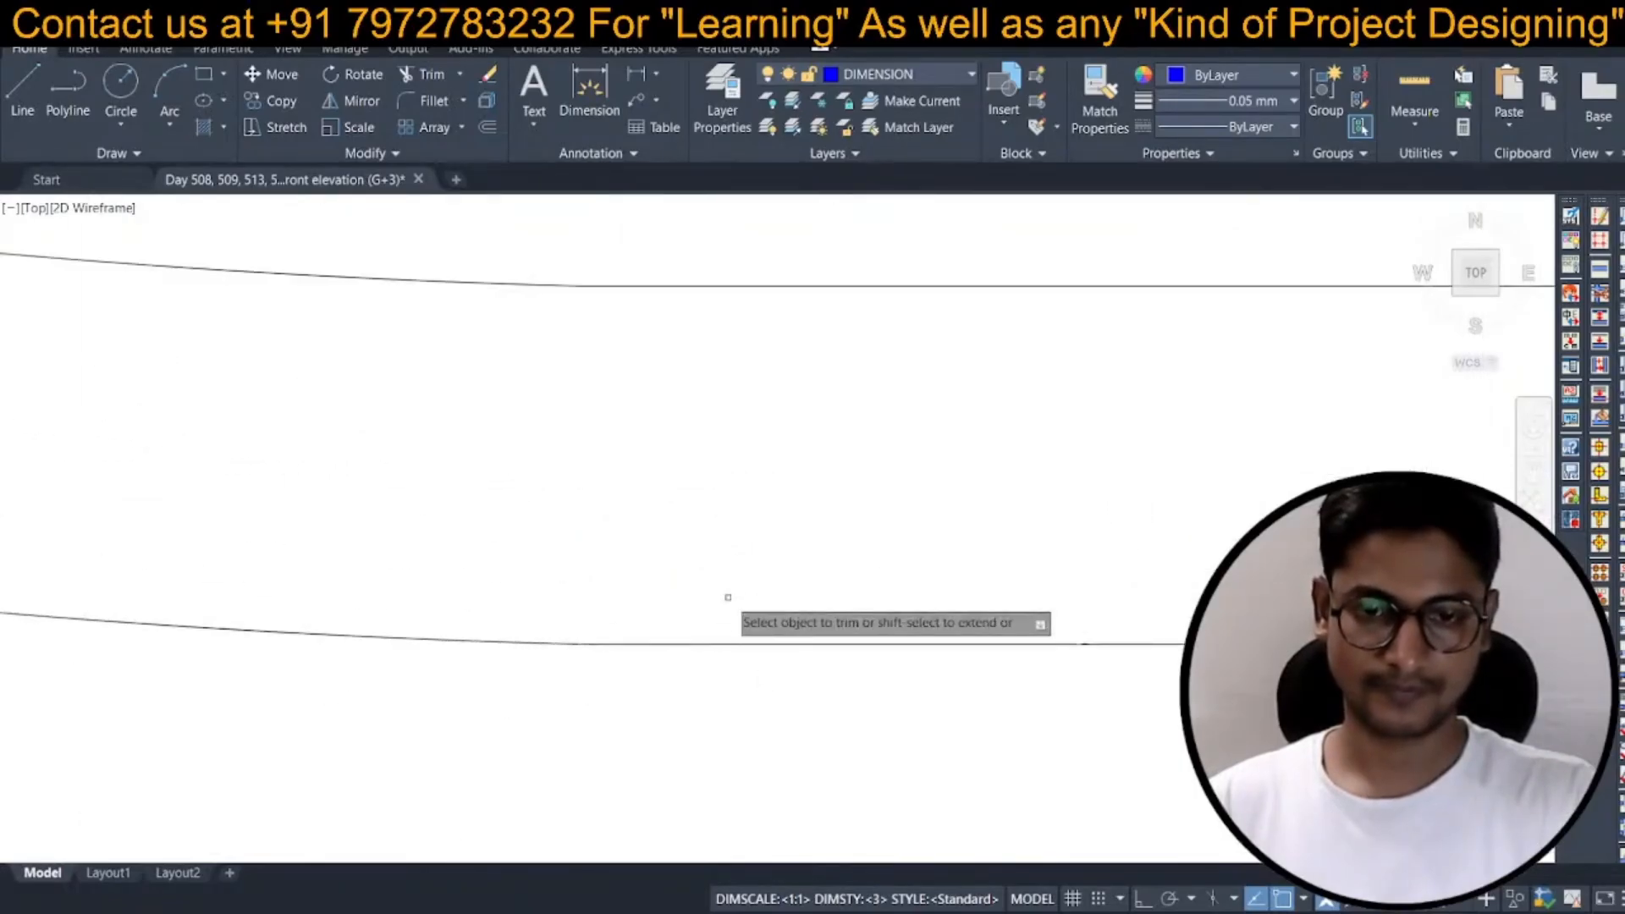
scroll(604, 557, "down", 3)
key("Return")
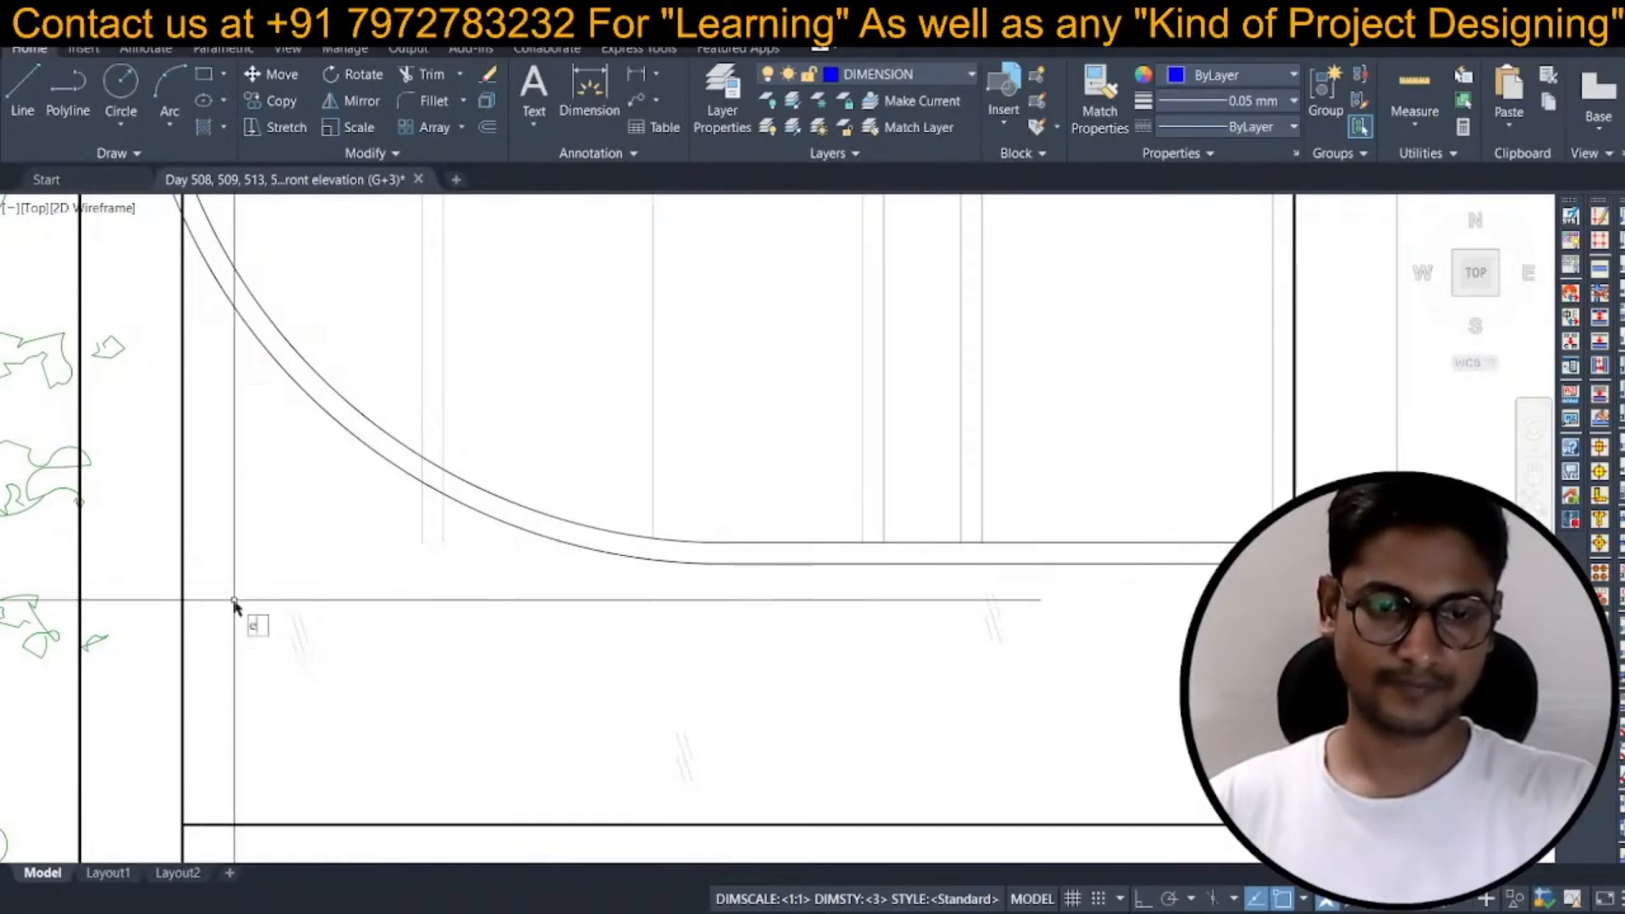
Erase the two glass marks nearest the curve and trim the arc end that overshoots the left wall.
scroll(239, 618, "down", 3)
left_click(431, 551)
left_click(684, 599)
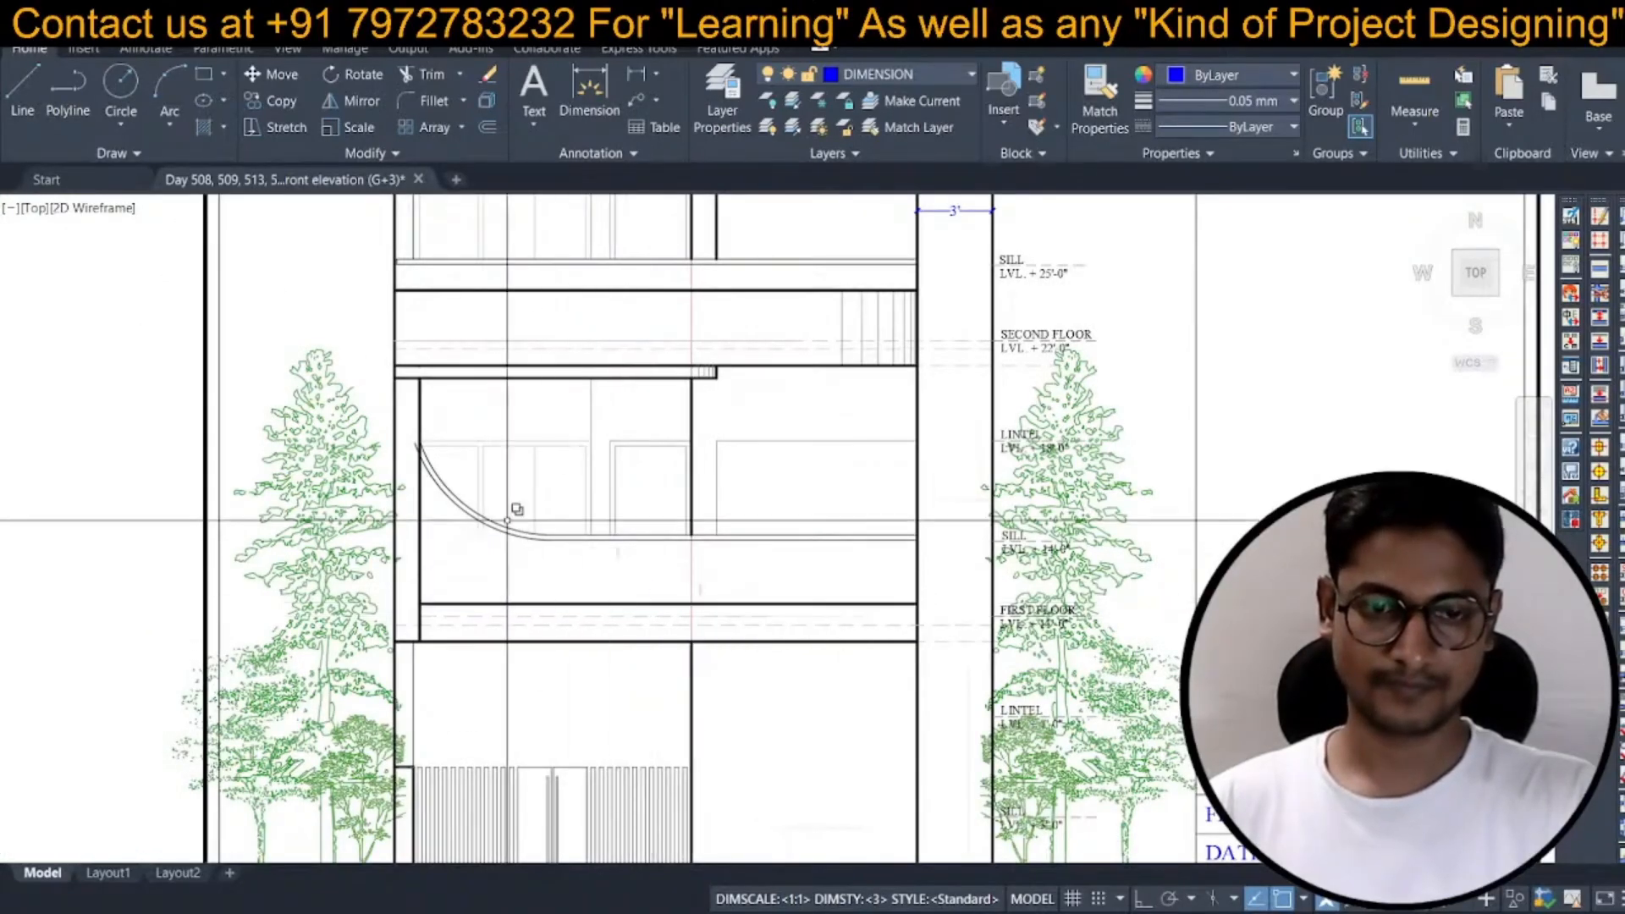
scroll(419, 450, "up", 5)
scroll(438, 478, "down", 5)
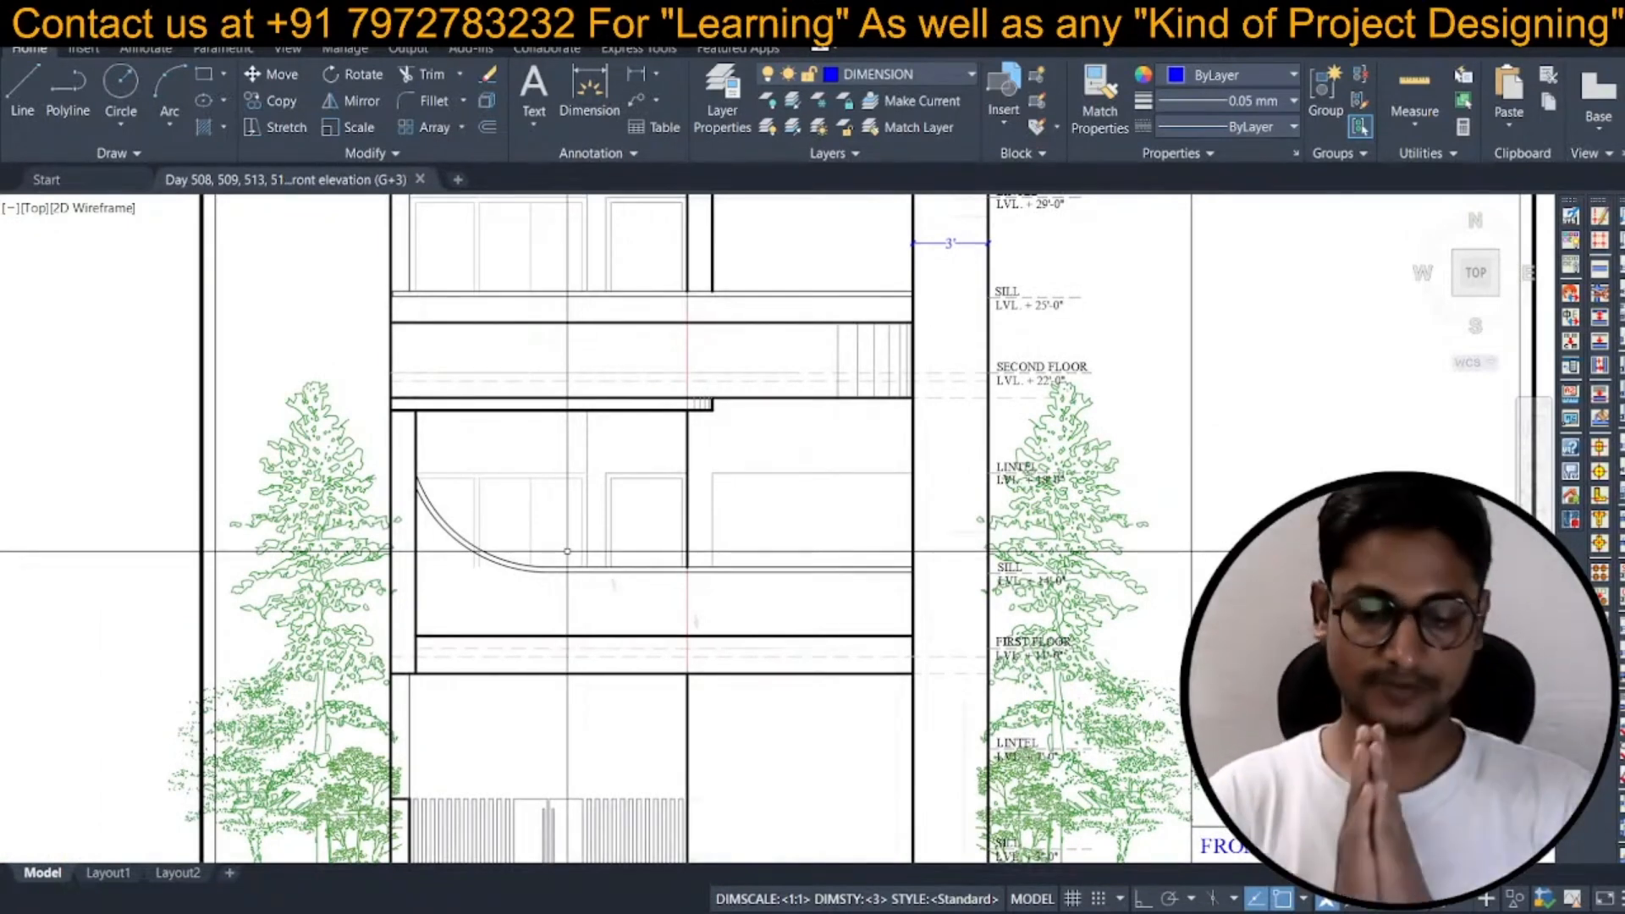
scroll(659, 602, "down", 5)
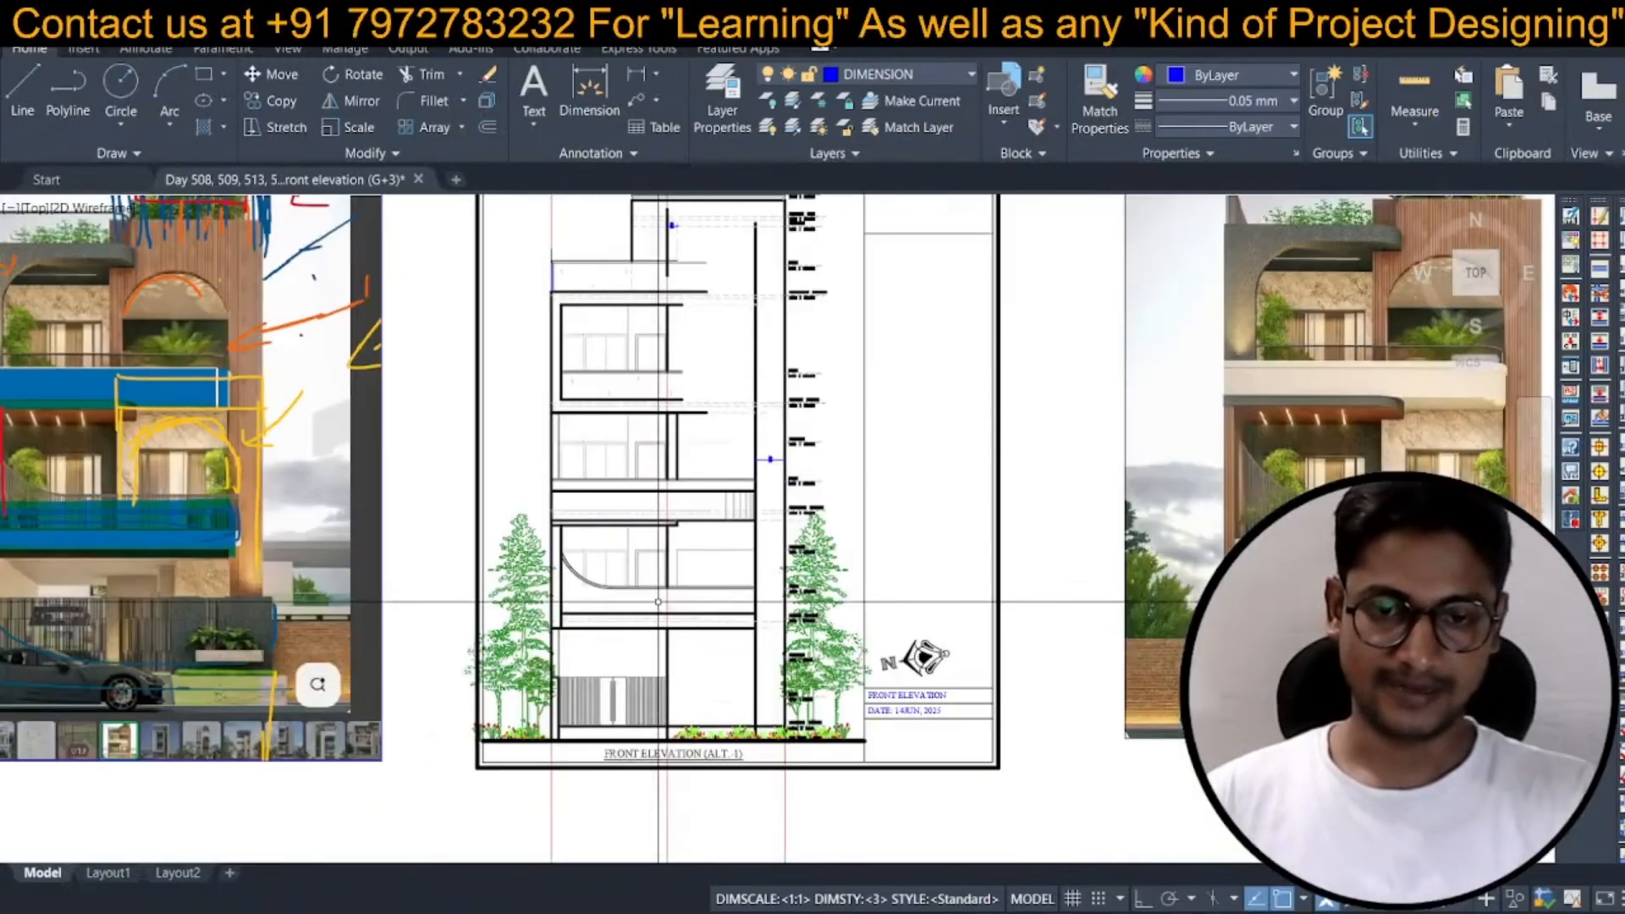
middle_click_drag(657, 601, 612, 588)
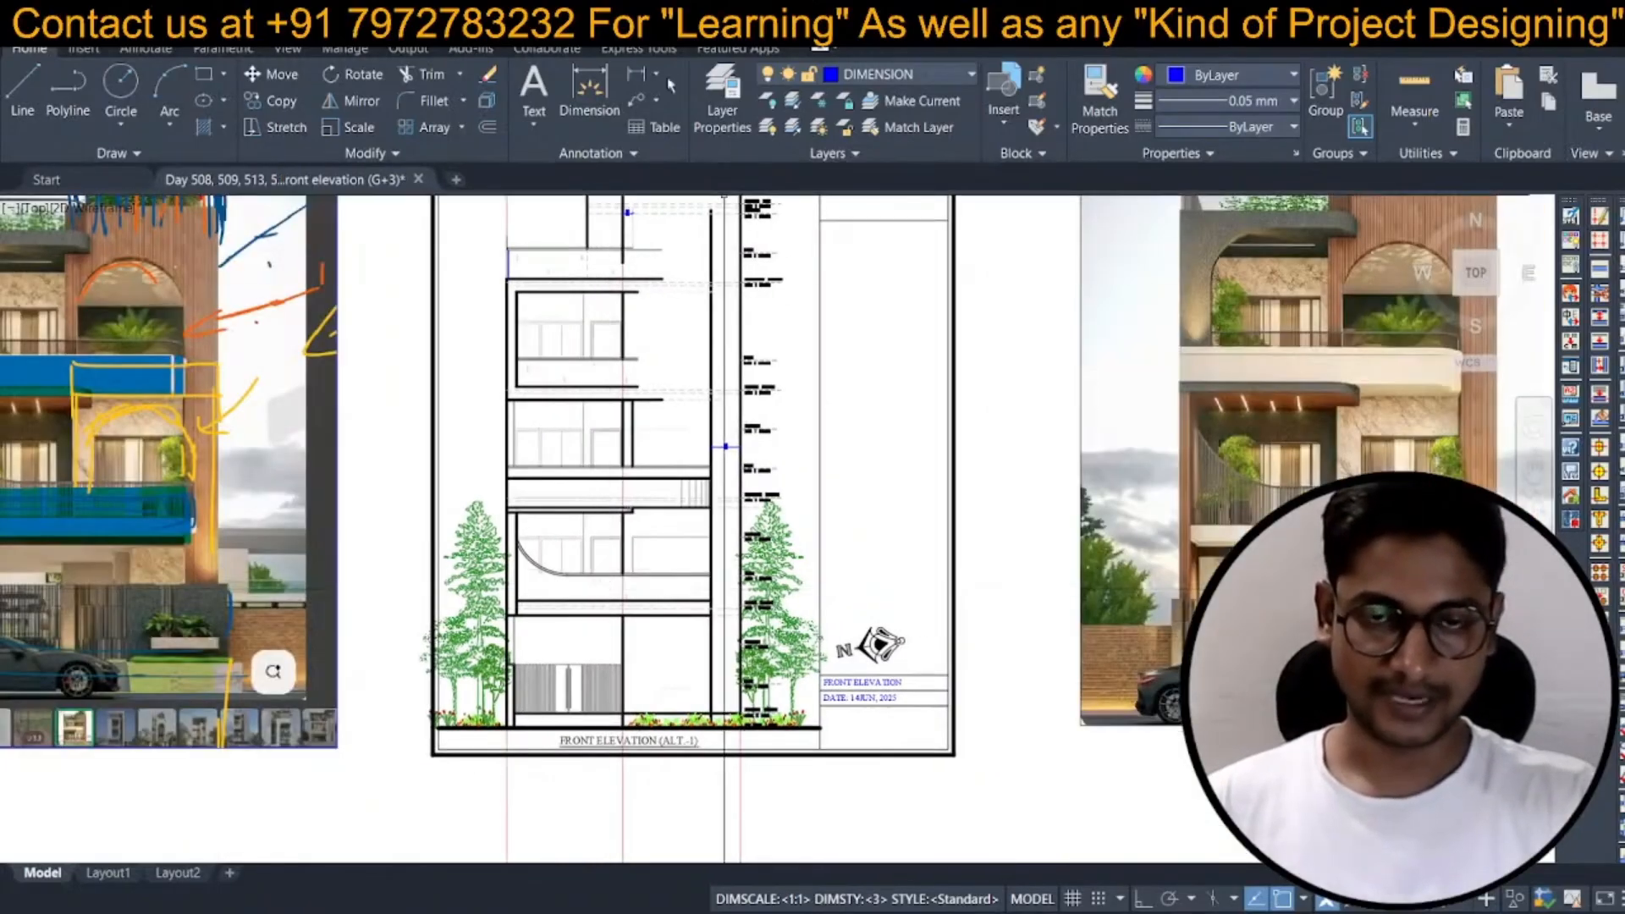
left_click(637, 78)
scroll(703, 592, "up", 4)
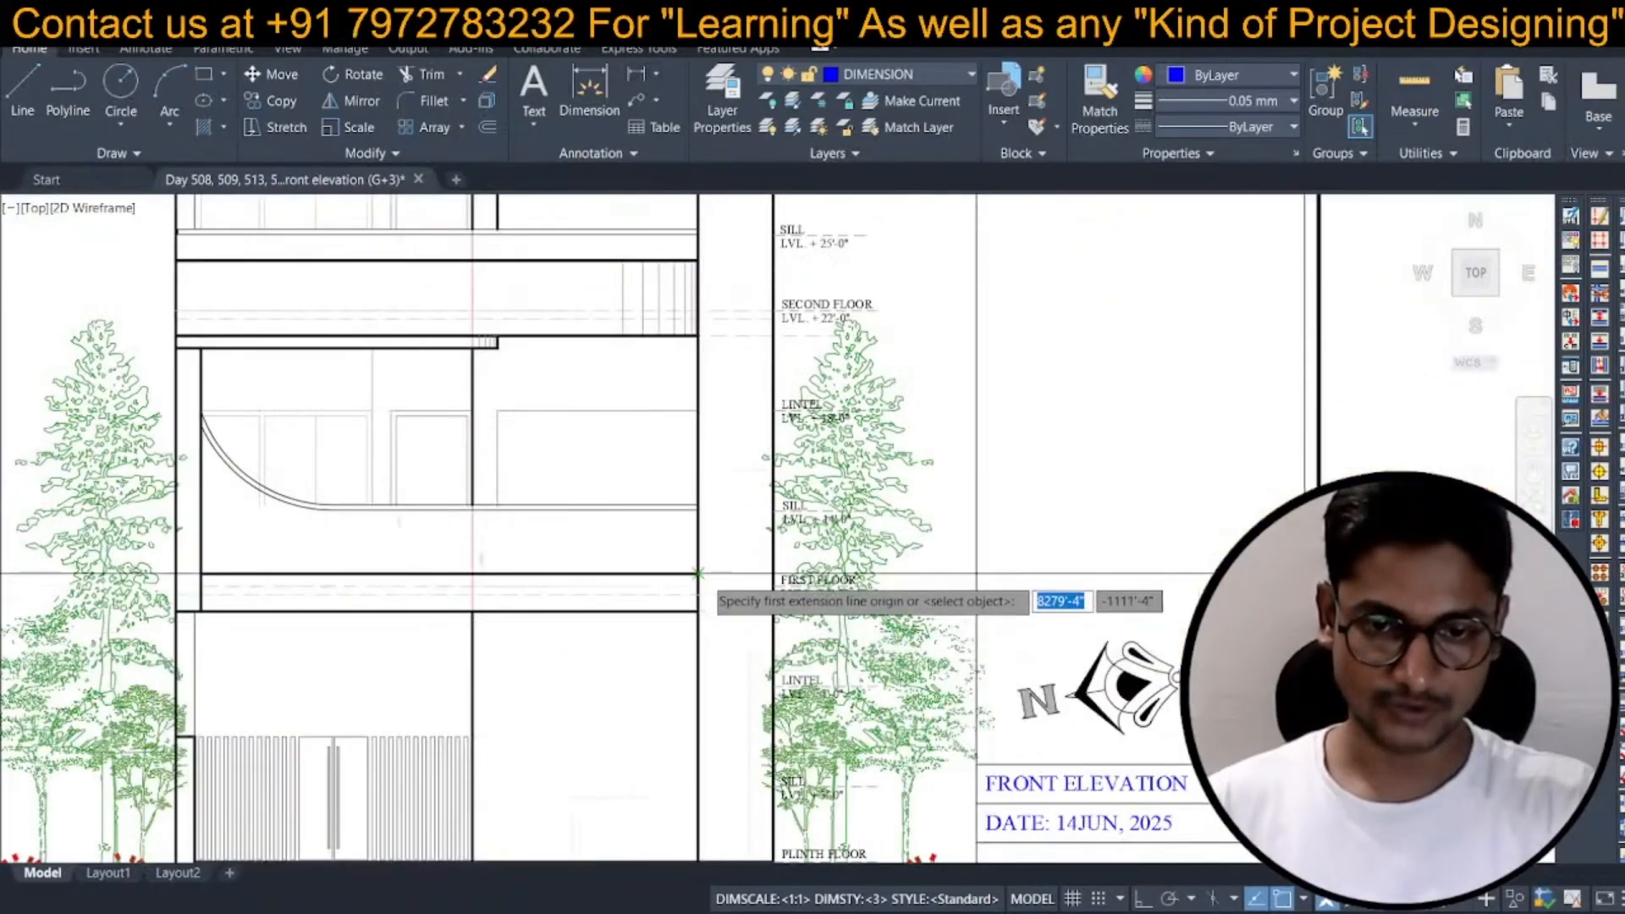
scroll(698, 595, "up", 5)
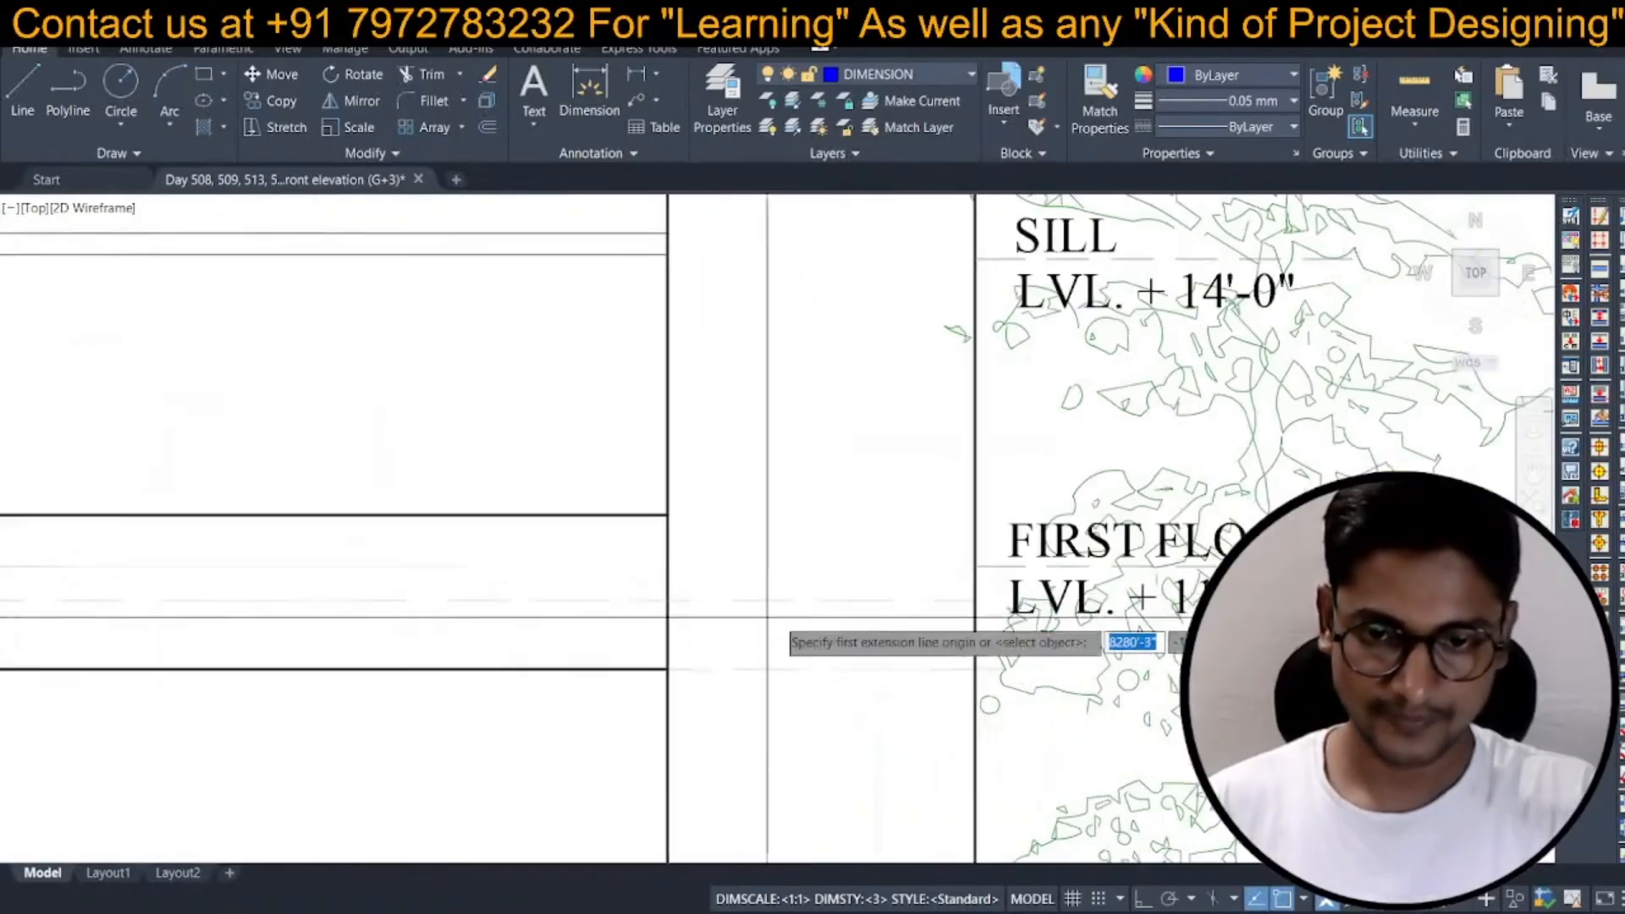
key("Return")
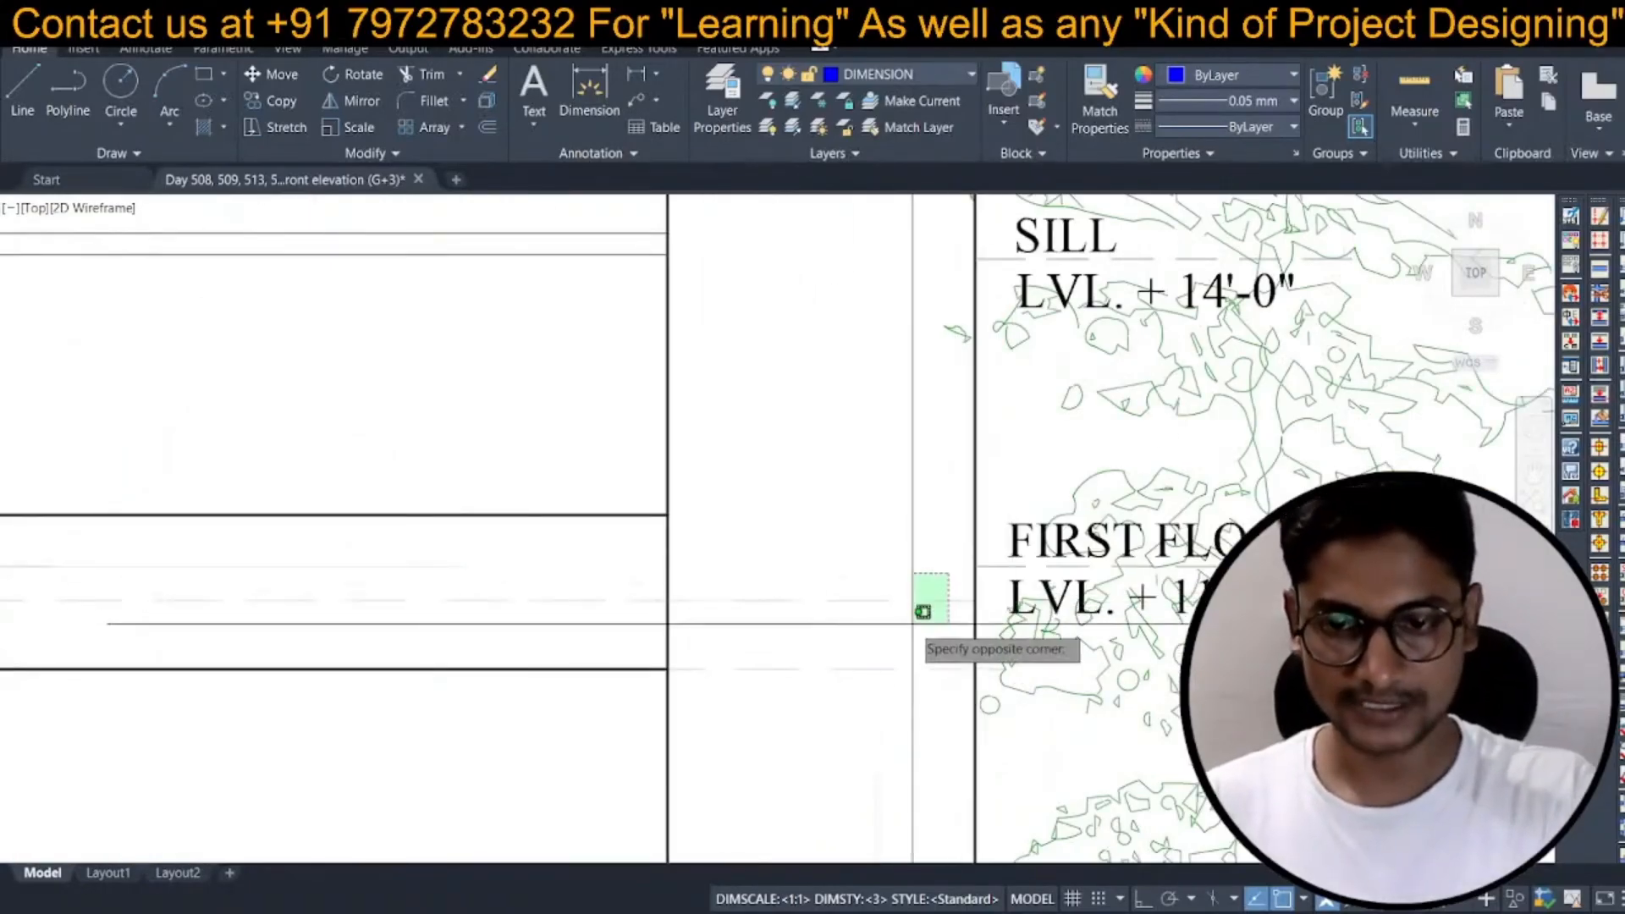
scroll(973, 606, "up", 2)
scroll(840, 419, "down", 1)
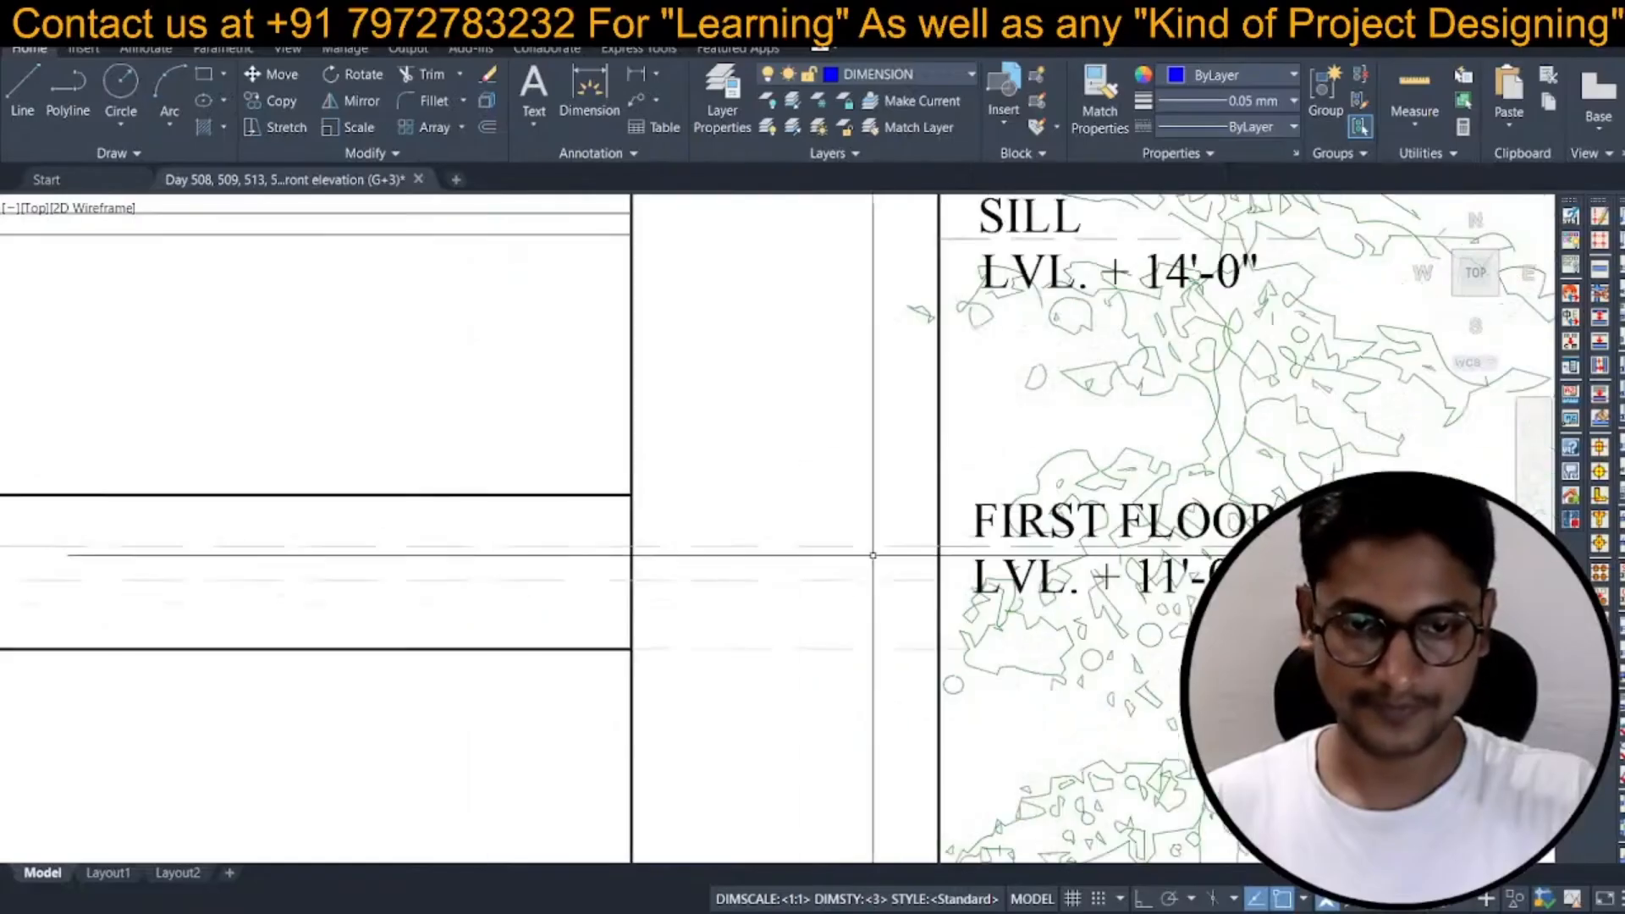
Add a vertical linear dimension for the depth of the first-floor slab band at its right end.
left_click(640, 74)
left_click(630, 649)
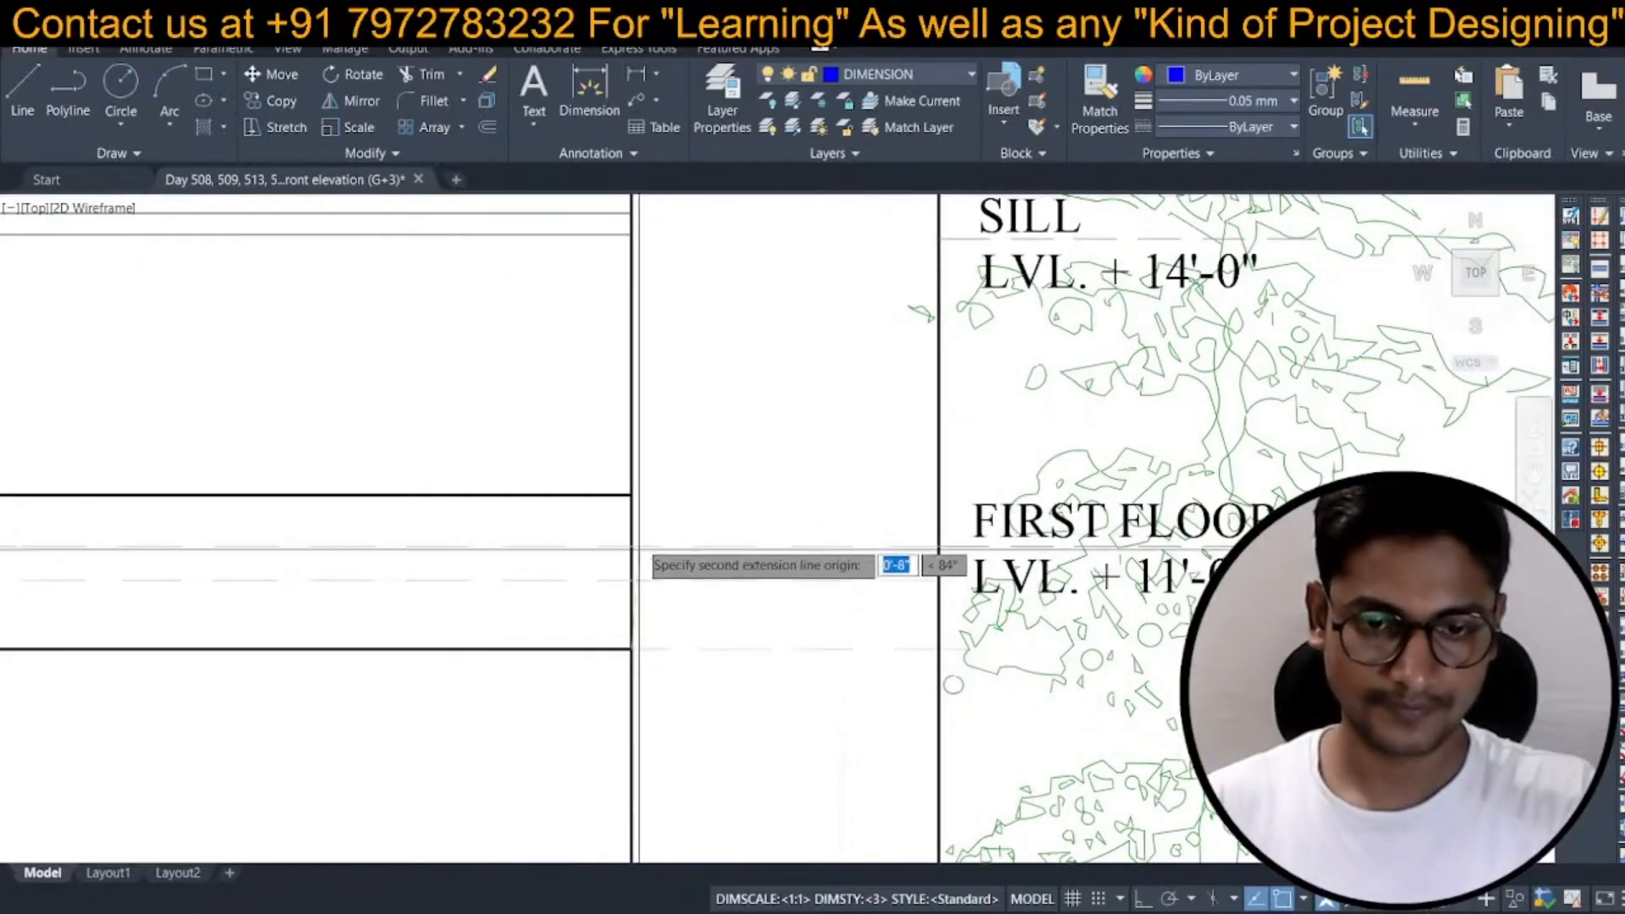
left_click(630, 495)
left_click(658, 529)
Add a vertical linear dimension from the first-floor level line up to the top sill line at the right wall.
key("Return")
left_click(631, 547)
scroll(627, 526, "down", 2)
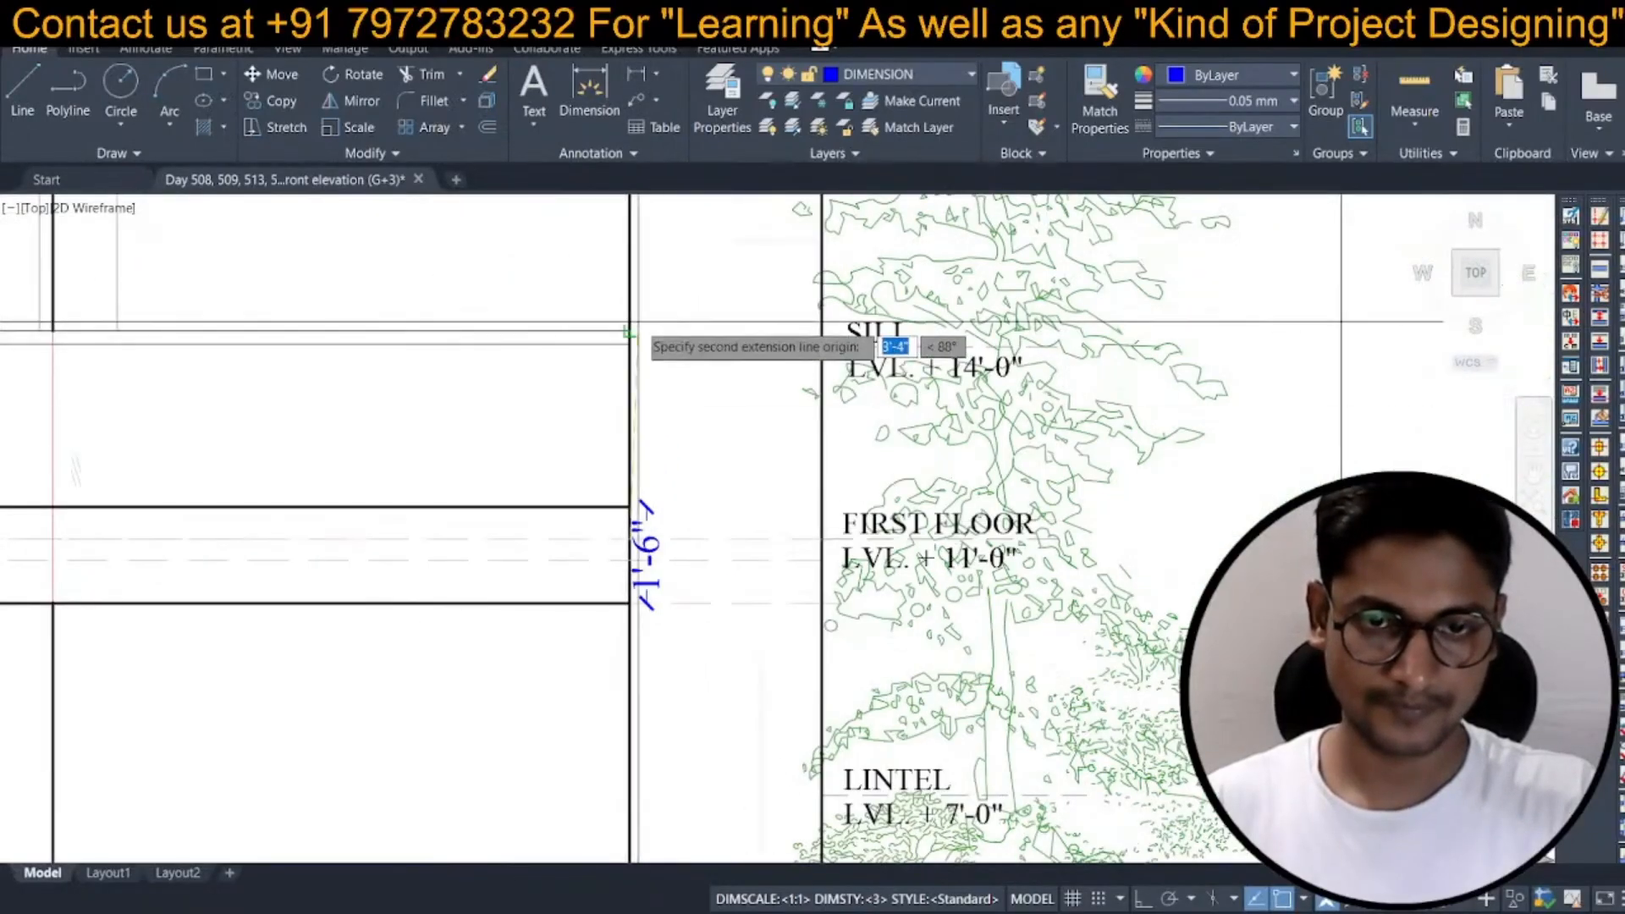
left_click(630, 331)
left_click(674, 351)
scroll(689, 392, "down", 3)
mouse_move(578, 359)
middle_mouse_down()
mouse_move(615, 373)
mouse_move(686, 463)
middle_mouse_up()
scroll(565, 491, "down", 5)
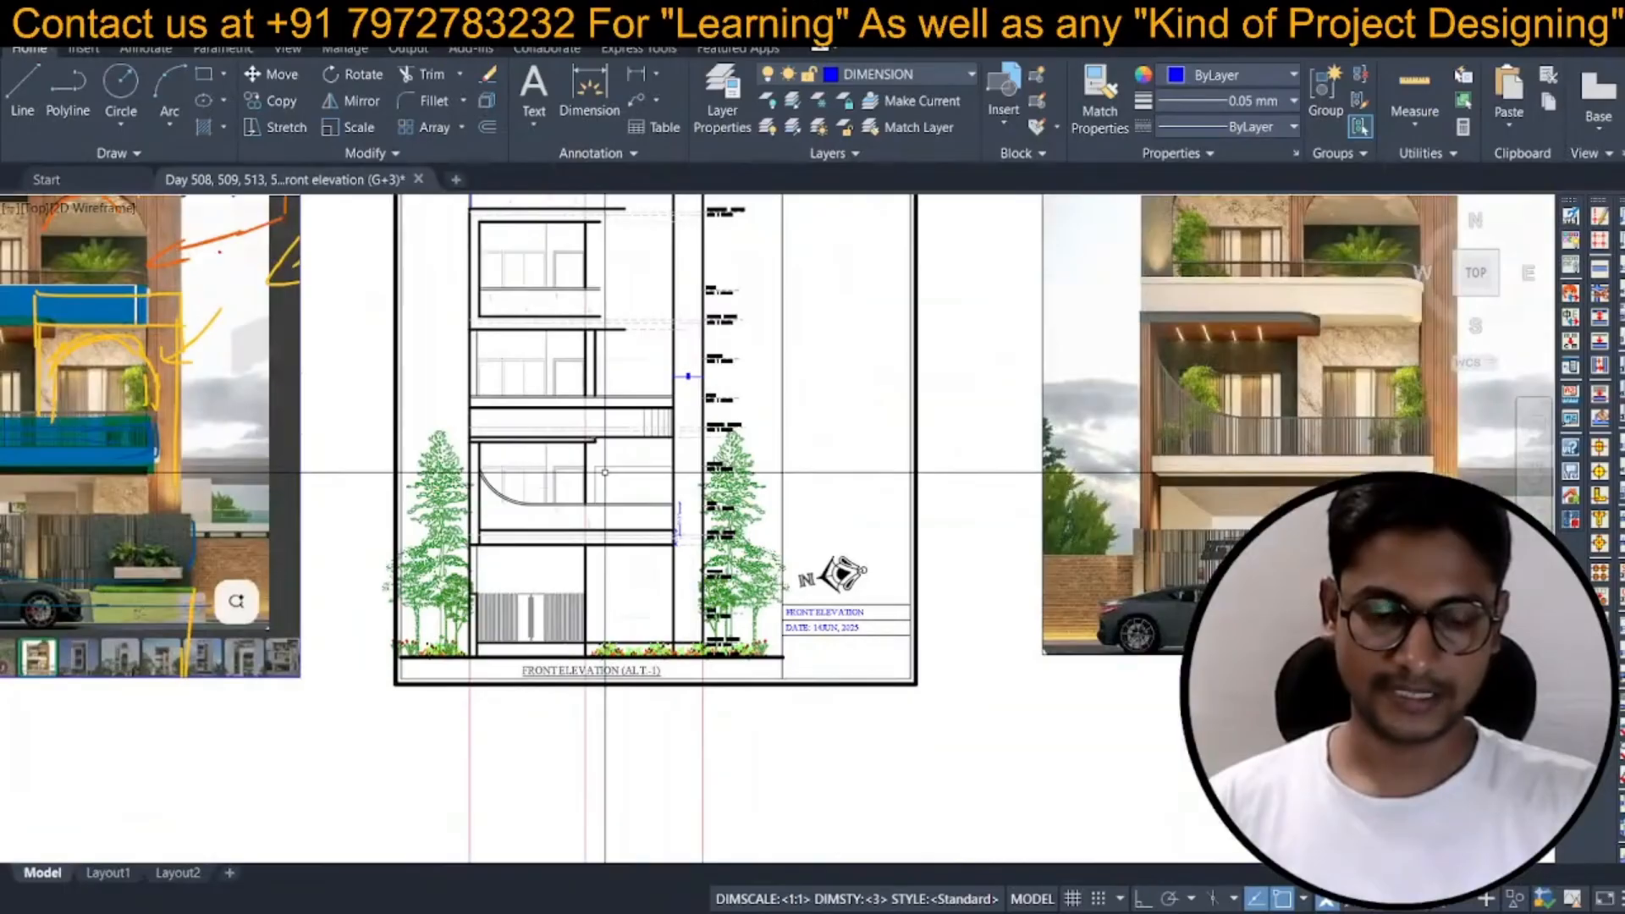
Group the six vertical shading lines at the right end of the projecting slab below the second floor.
scroll(586, 429, "up", 5)
scroll(676, 547, "up", 5)
left_click_drag(600, 325, 101, 403)
right_click(140, 371)
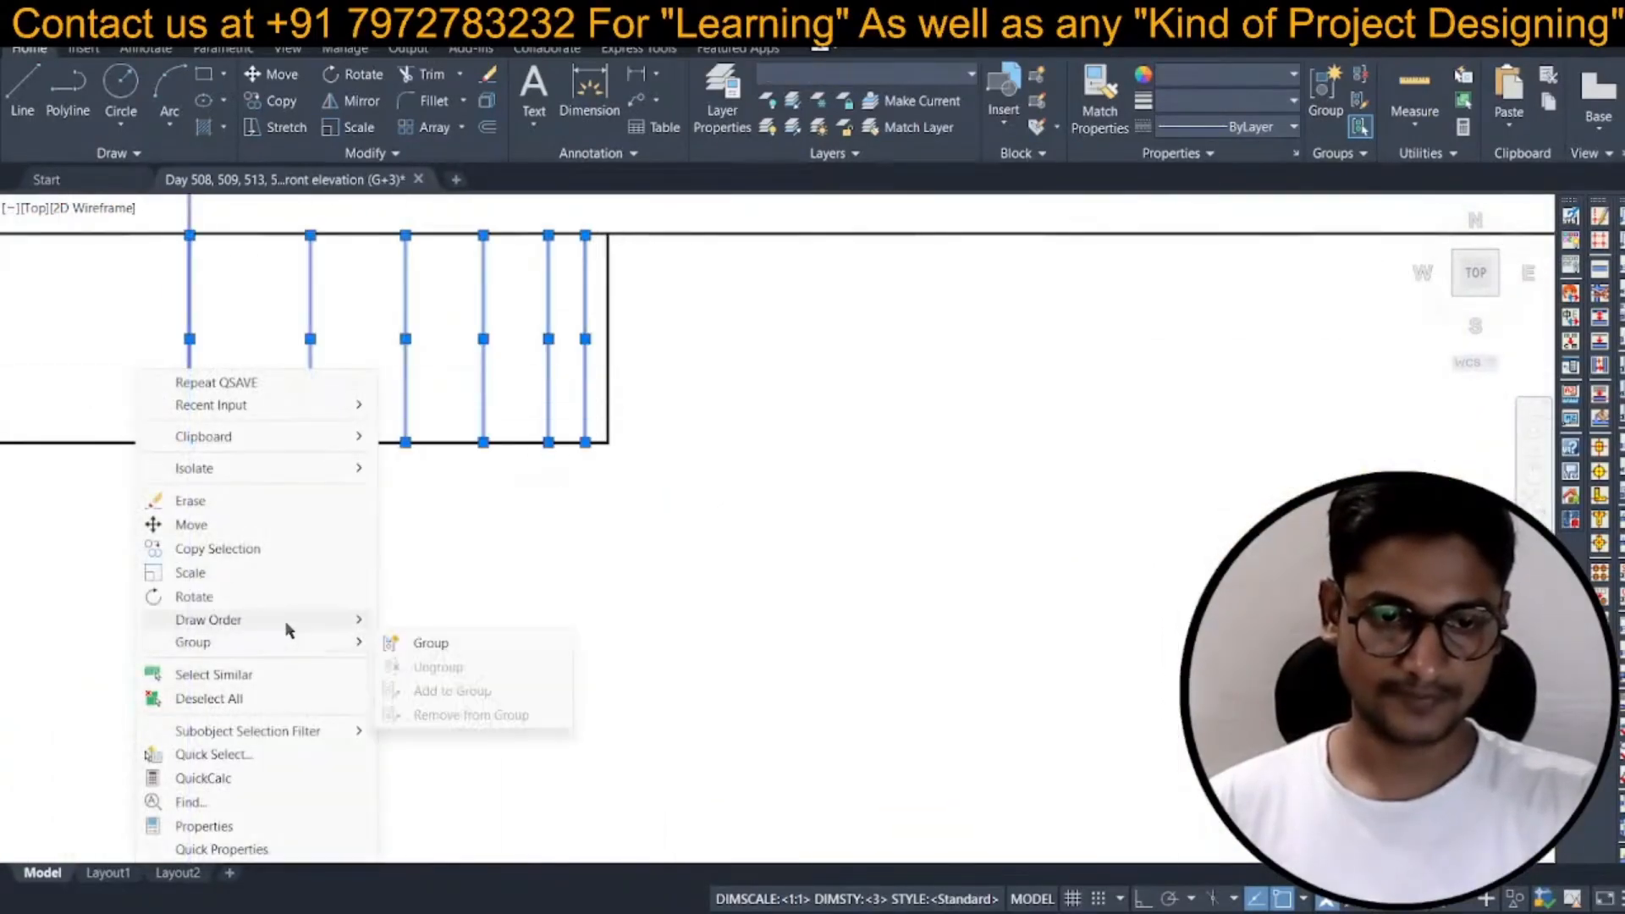
left_click(450, 645)
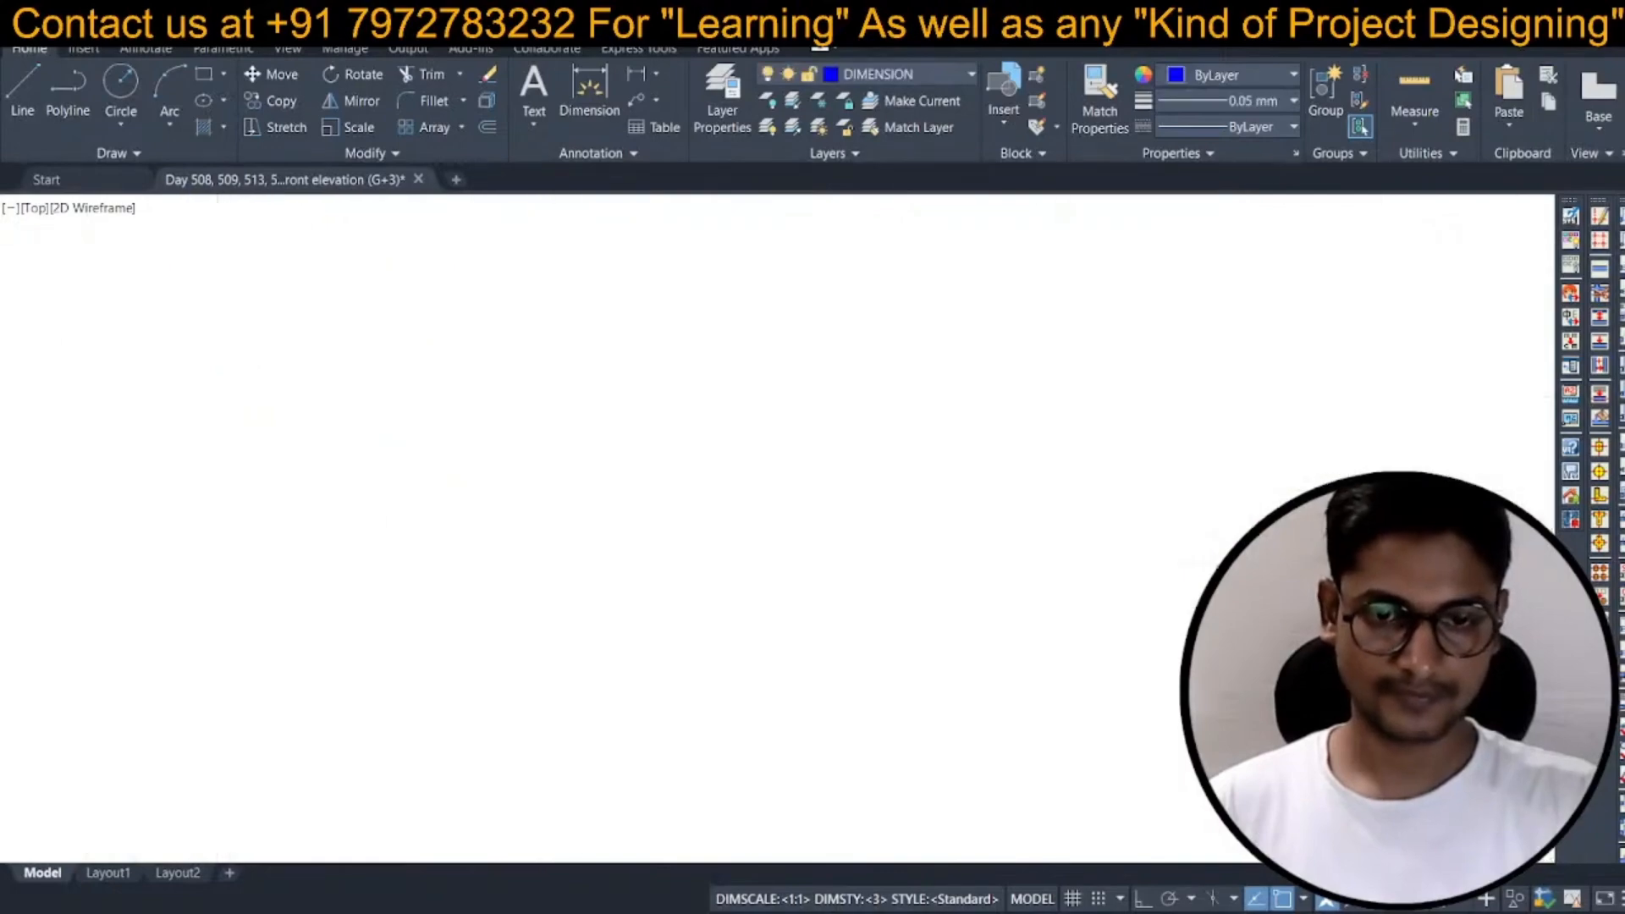
Compare the front elevation with the reference renders, studying the curved frame and balconies of the upper floors.
scroll(580, 608, "down", 5)
scroll(473, 535, "up", 2)
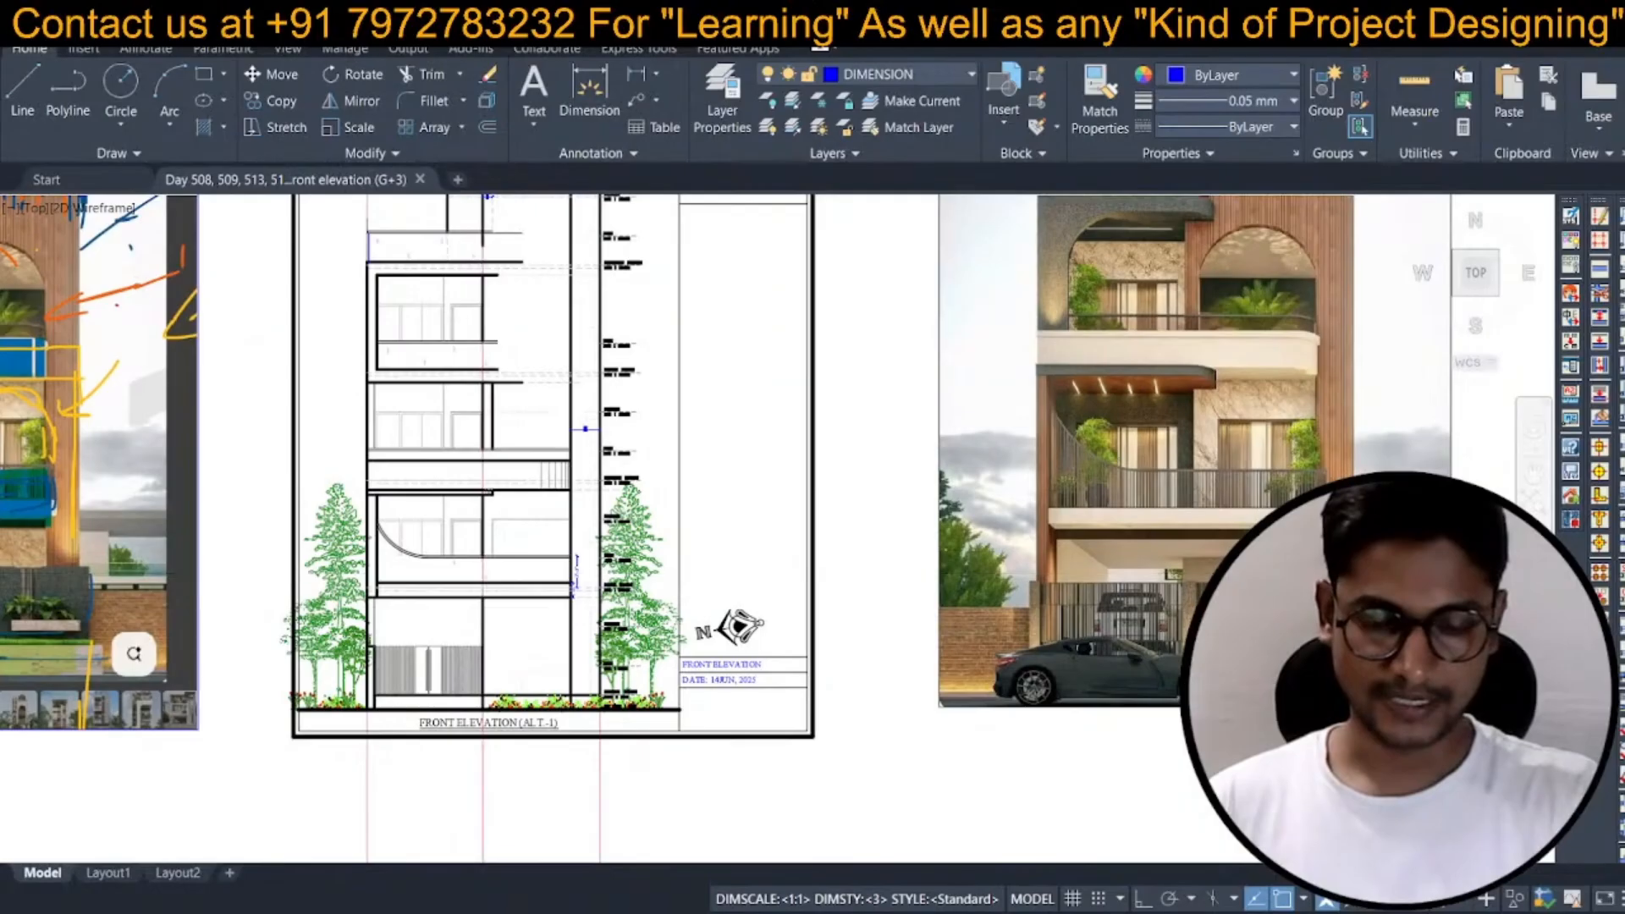
scroll(482, 572, "down", 2)
mouse_move(490, 509)
middle_mouse_down()
mouse_move(480, 479)
mouse_move(528, 532)
mouse_move(564, 510)
middle_mouse_up()
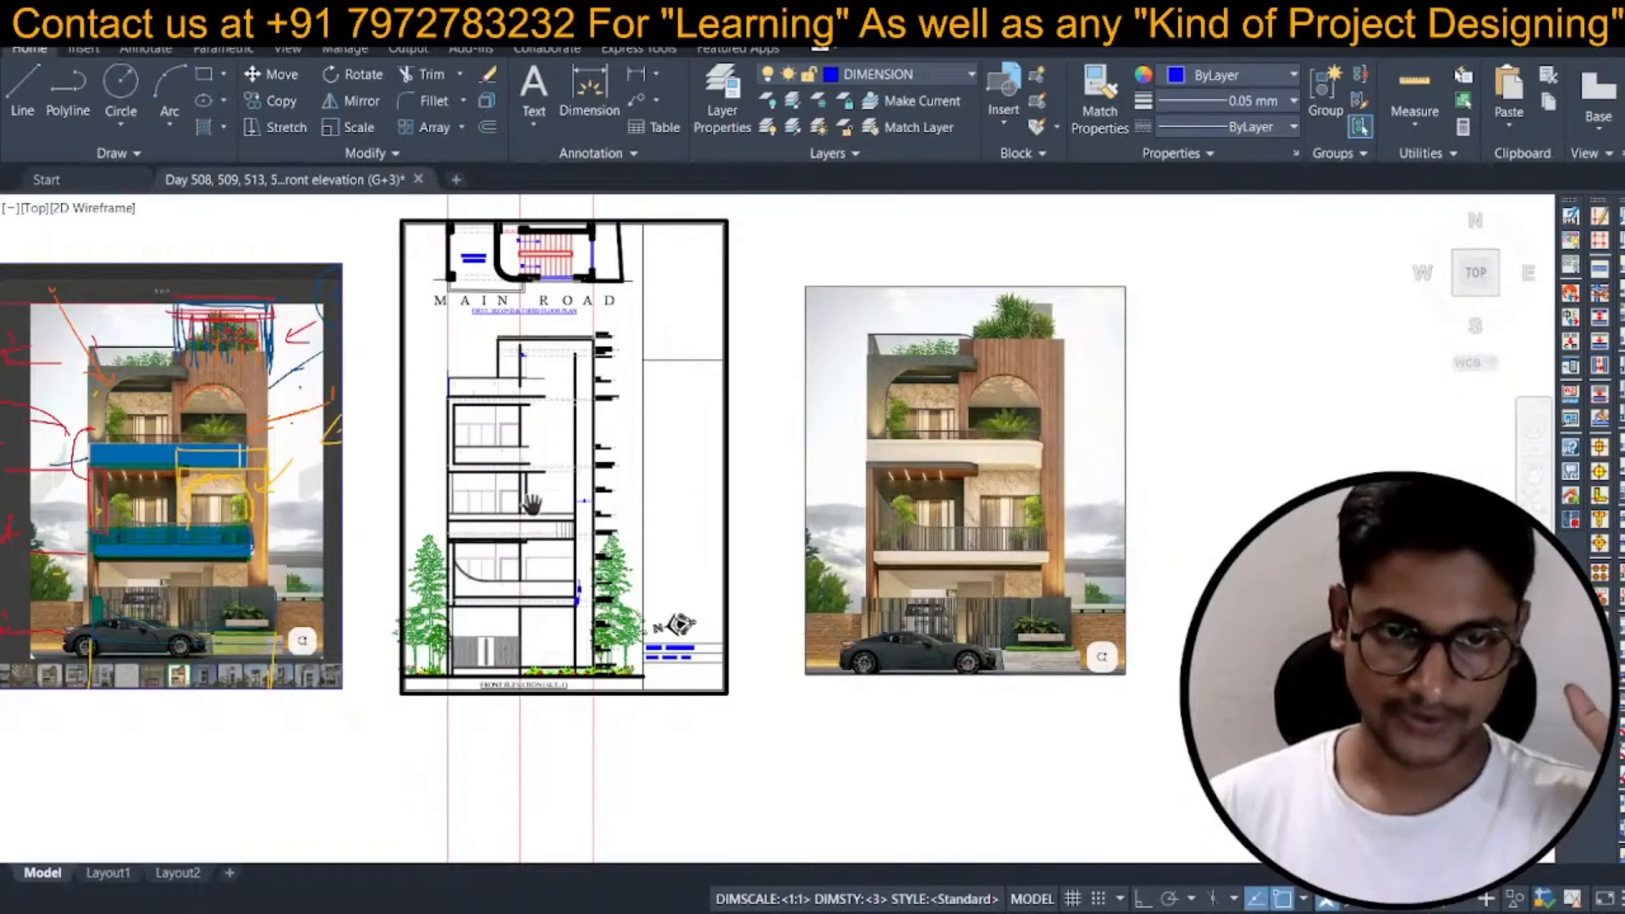
scroll(483, 438, "up", 2)
scroll(470, 436, "down", 2)
scroll(1010, 418, "up", 2)
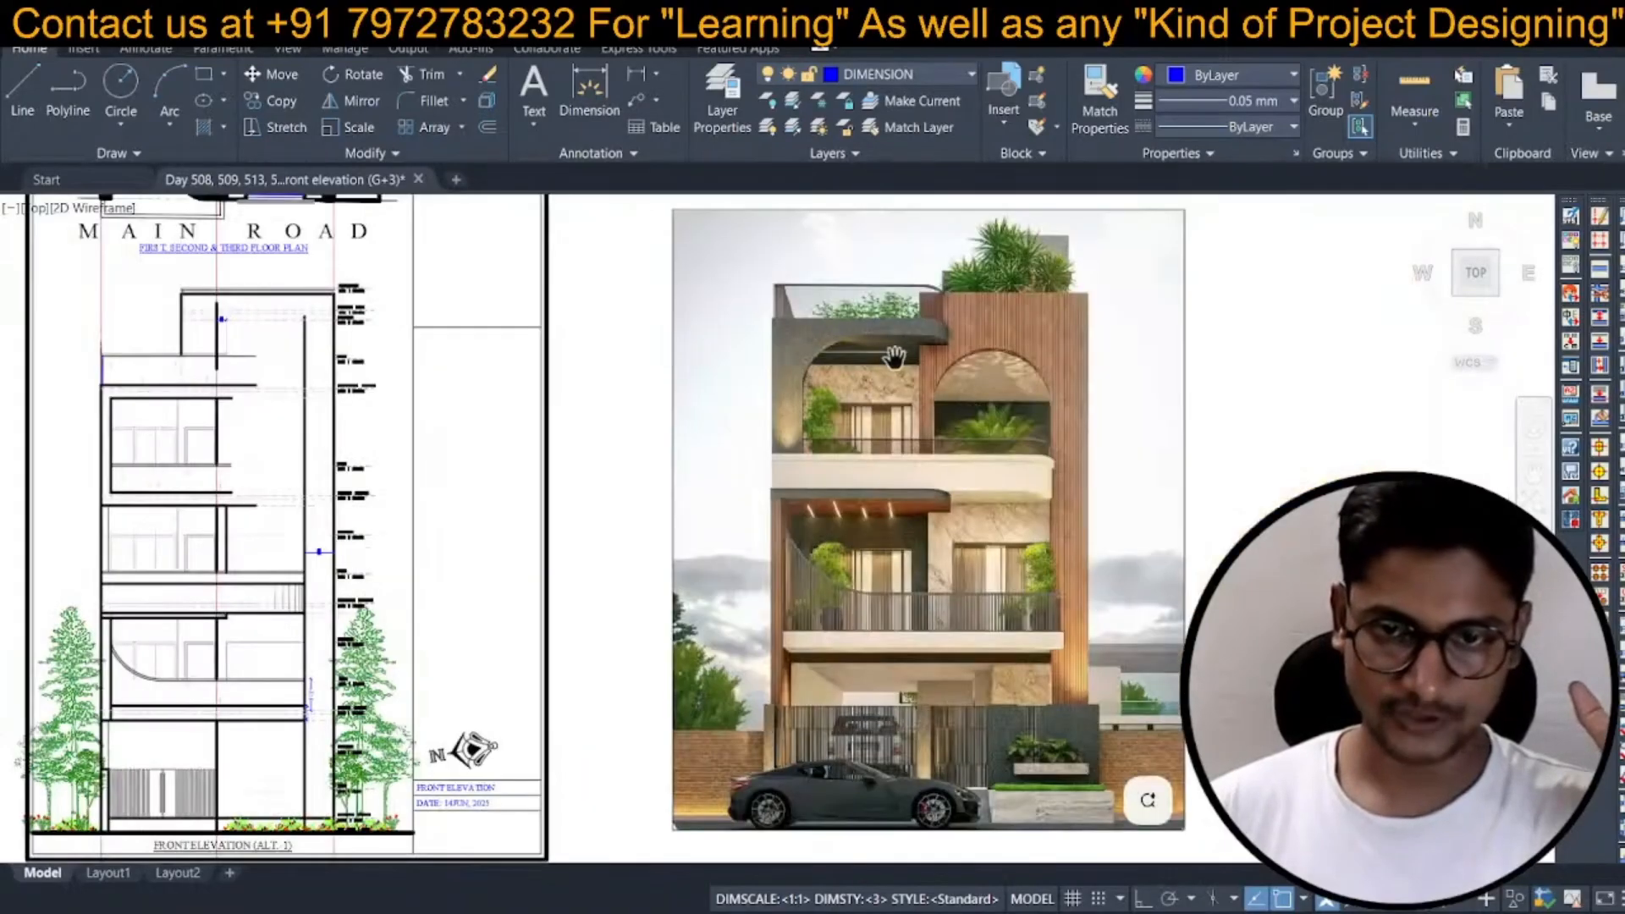
middle_click_drag(553, 477, 567, 499)
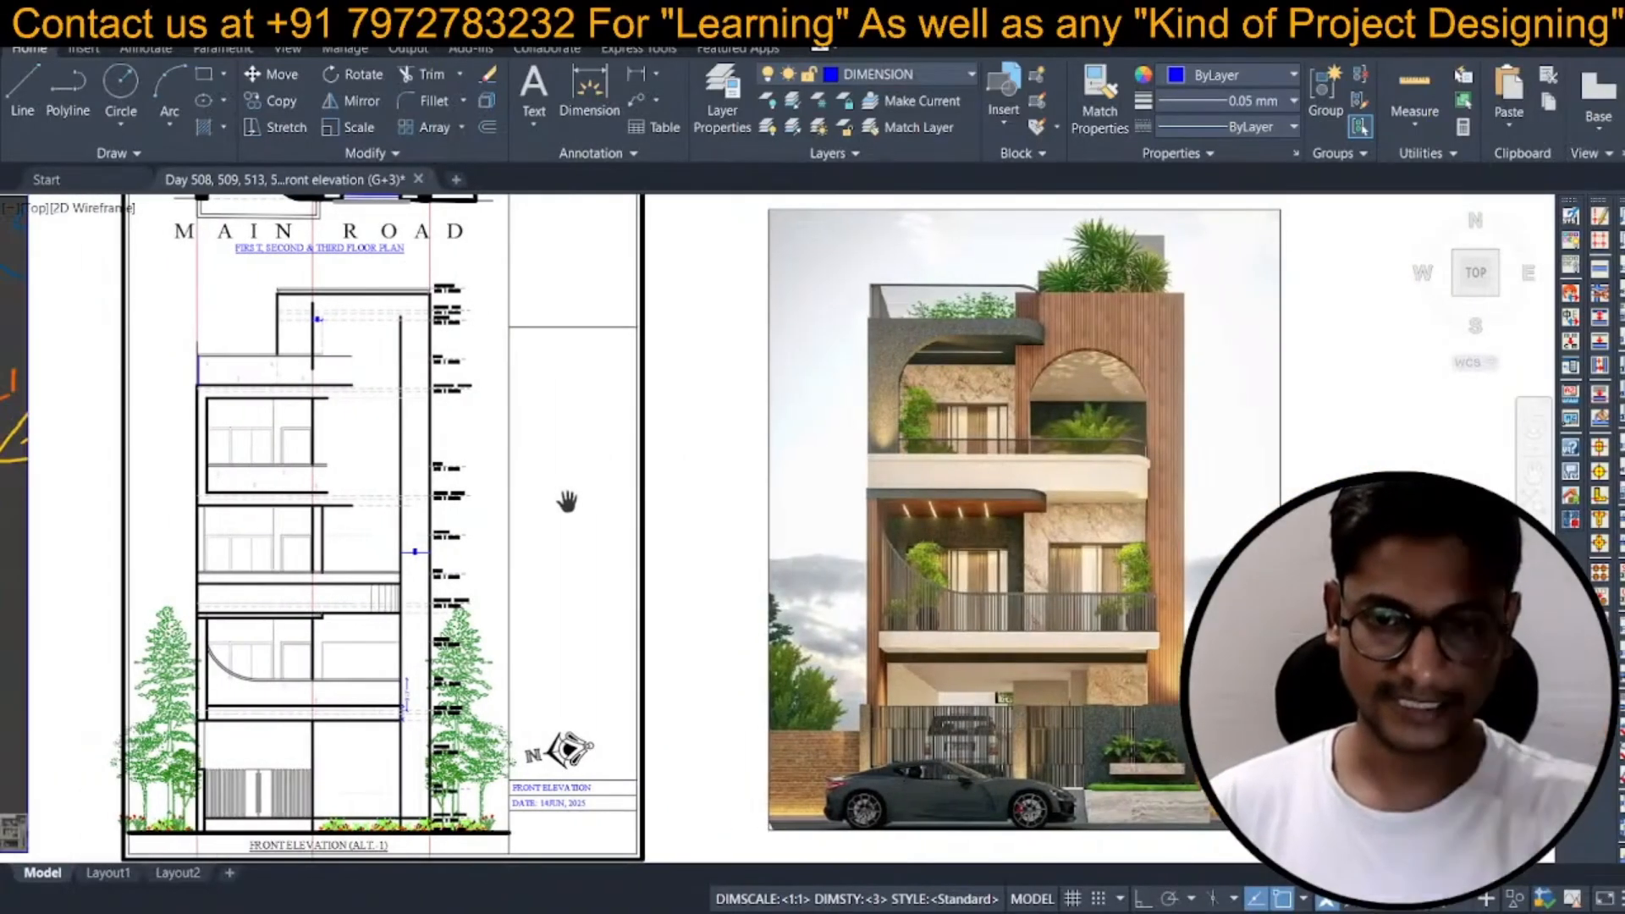
scroll(566, 500, "down", 3)
middle_click_drag(459, 523, 493, 497)
scroll(437, 506, "up", 4)
scroll(492, 497, "down", 2)
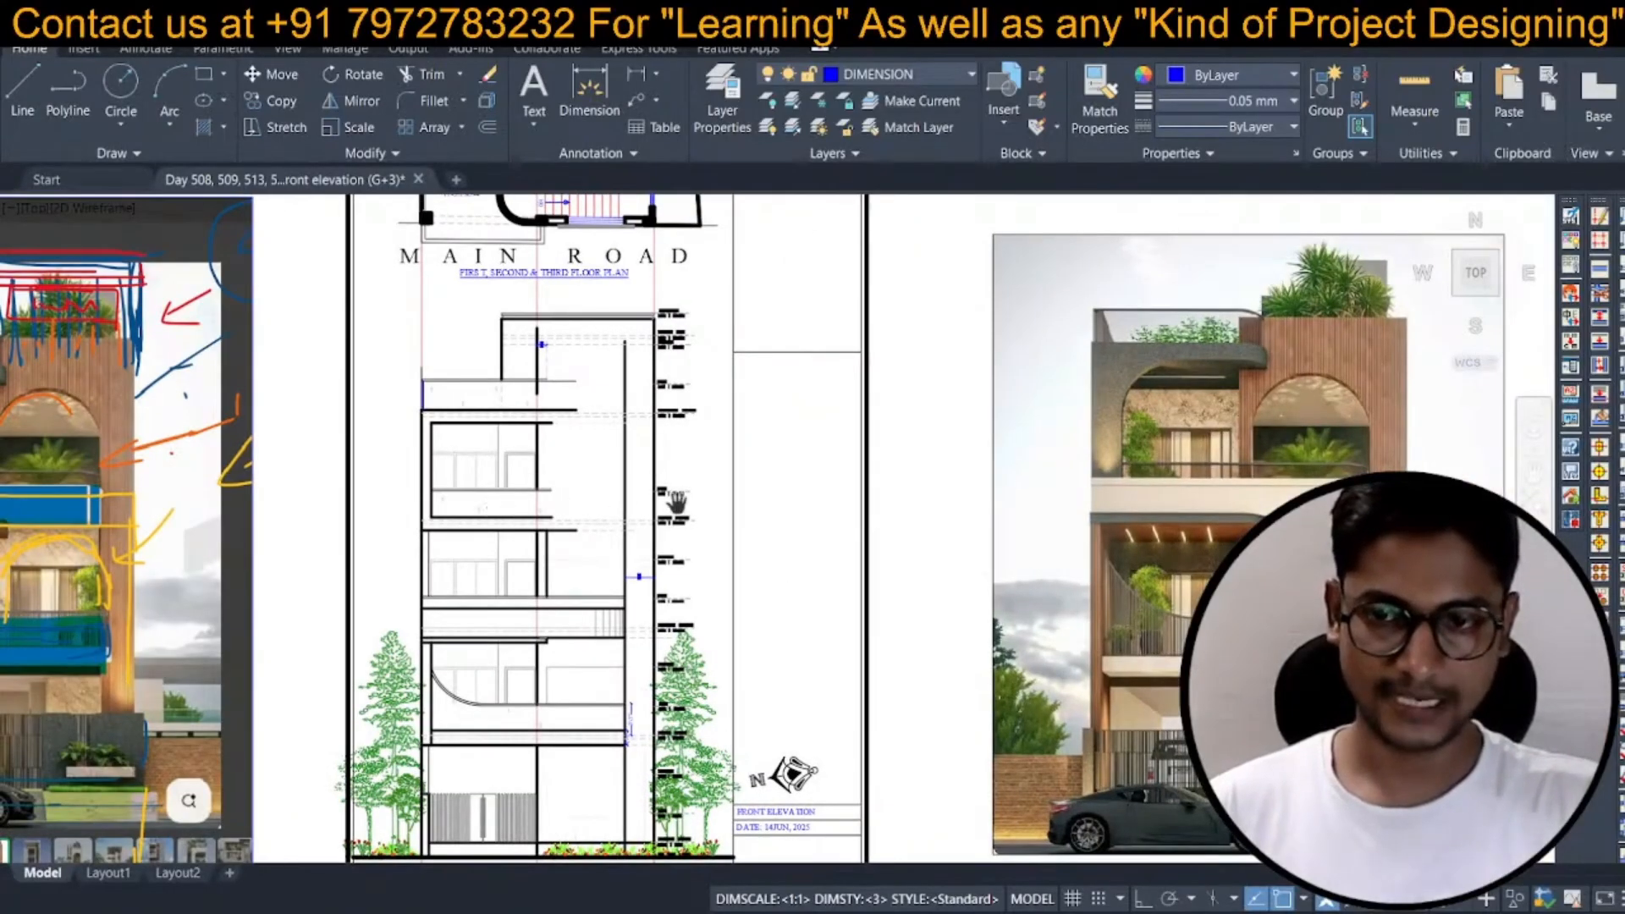
scroll(440, 510, "up", 2)
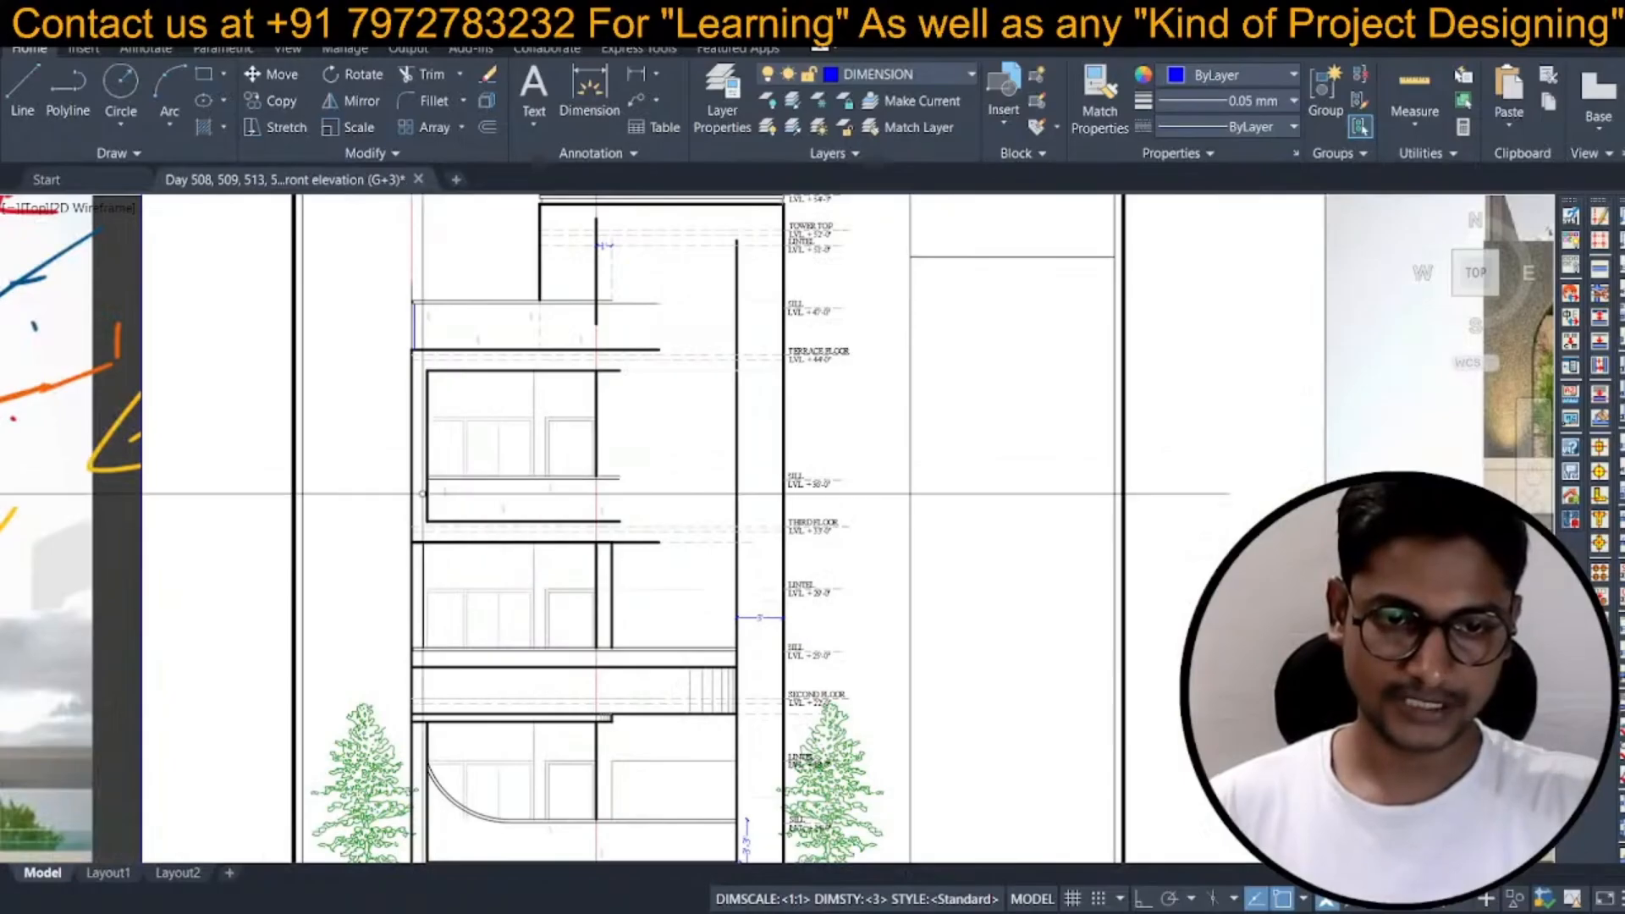
Delete the thick left vertical line of the third-floor opening and offset the outer left wall line 2' inward.
left_click(426, 494)
key("space")
type("o")
key("space")
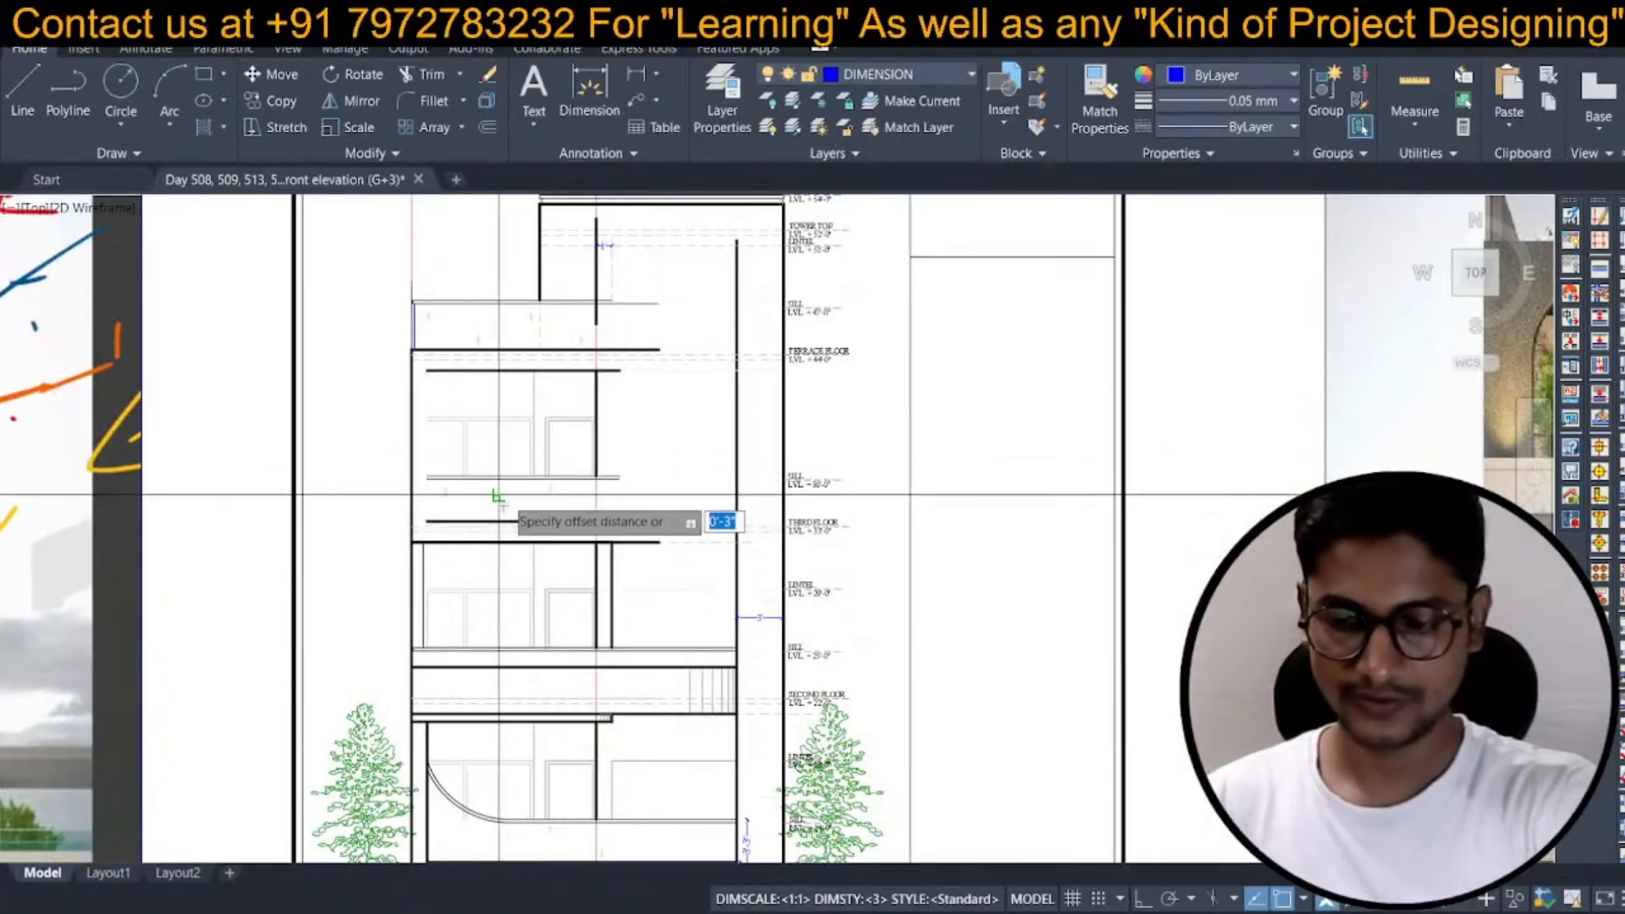
type("2")
key("space")
left_click(409, 462)
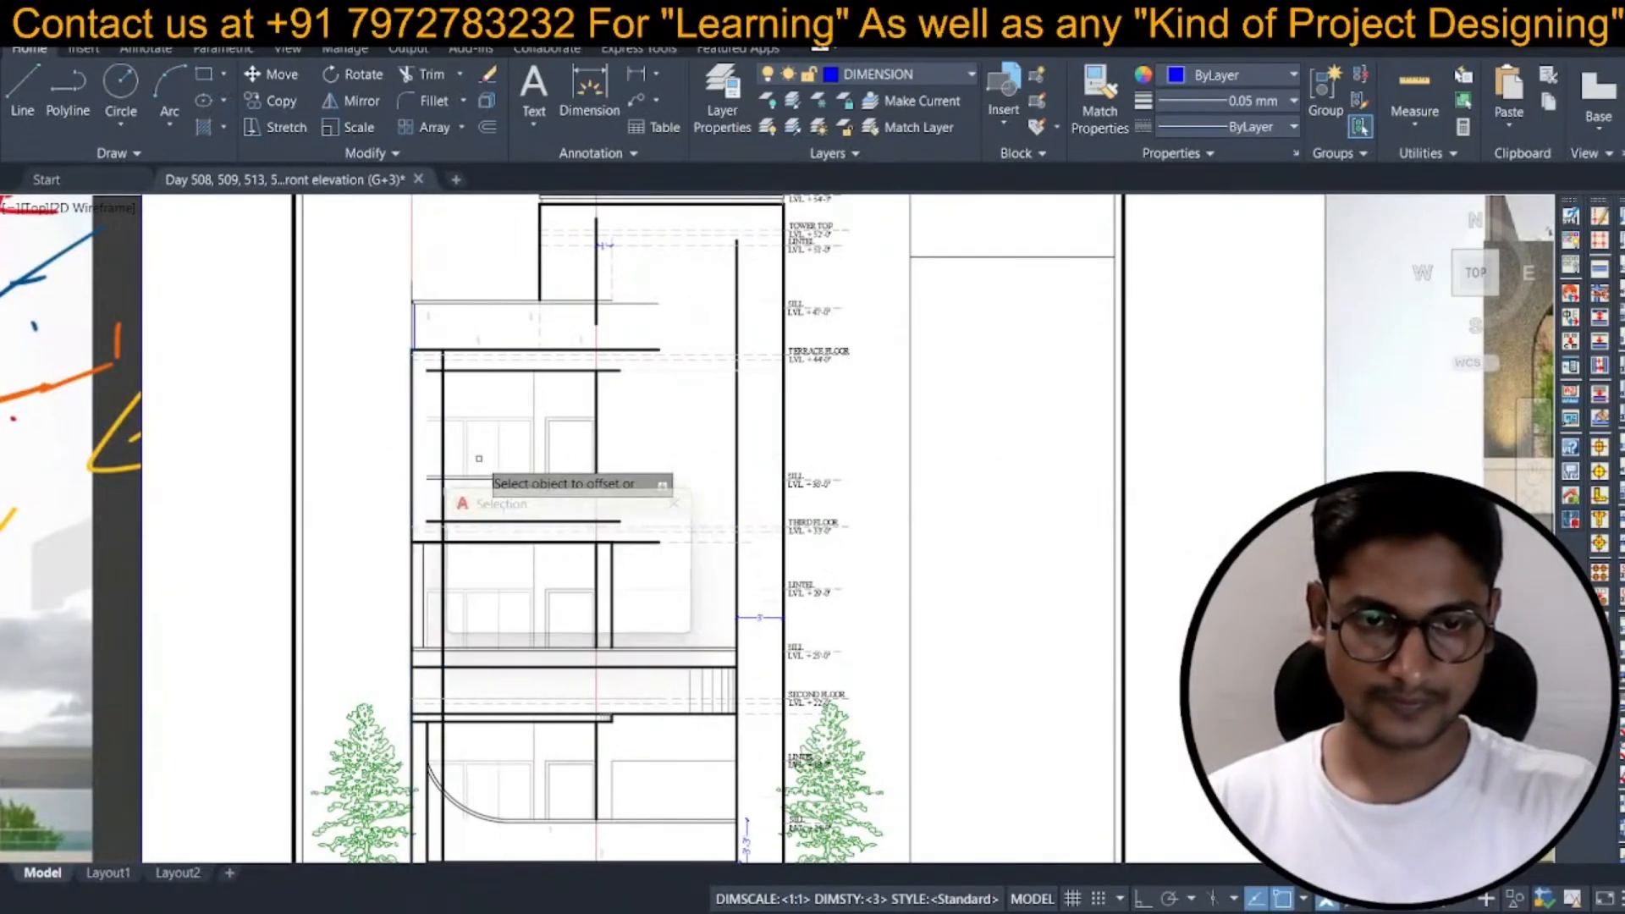
left_click(480, 467)
key("space")
middle_click_drag(495, 498, 488, 498)
scroll(488, 498, "down", 3)
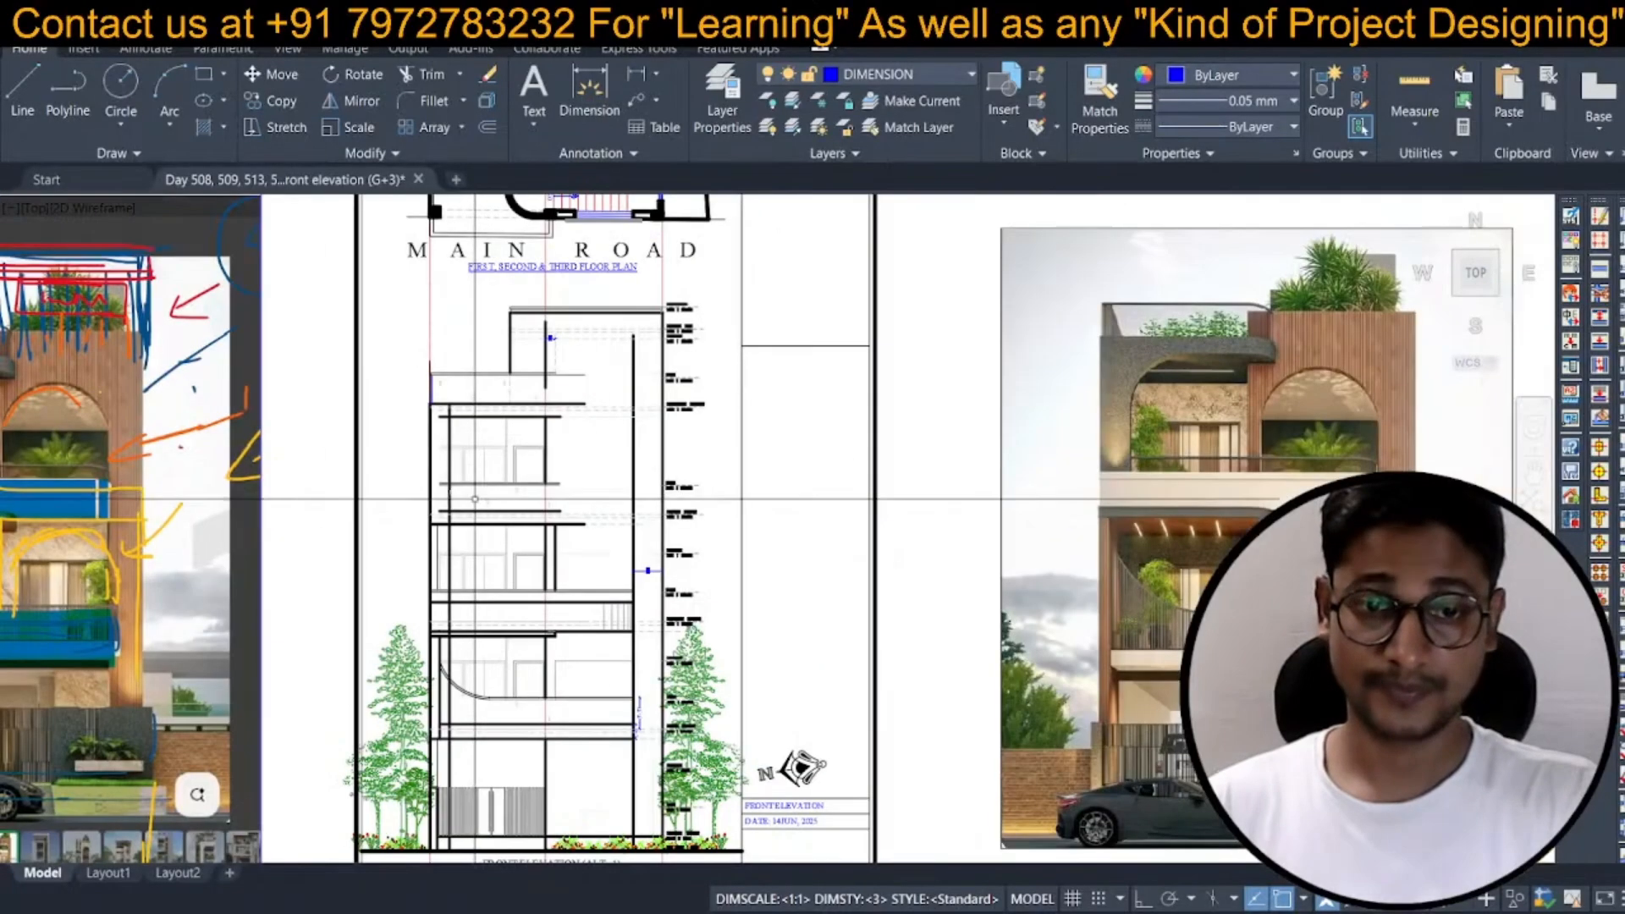
Trim the offset wall line below the thick horizontal line just above the third-floor level.
scroll(440, 491, "up", 8)
type("tr")
key("space")
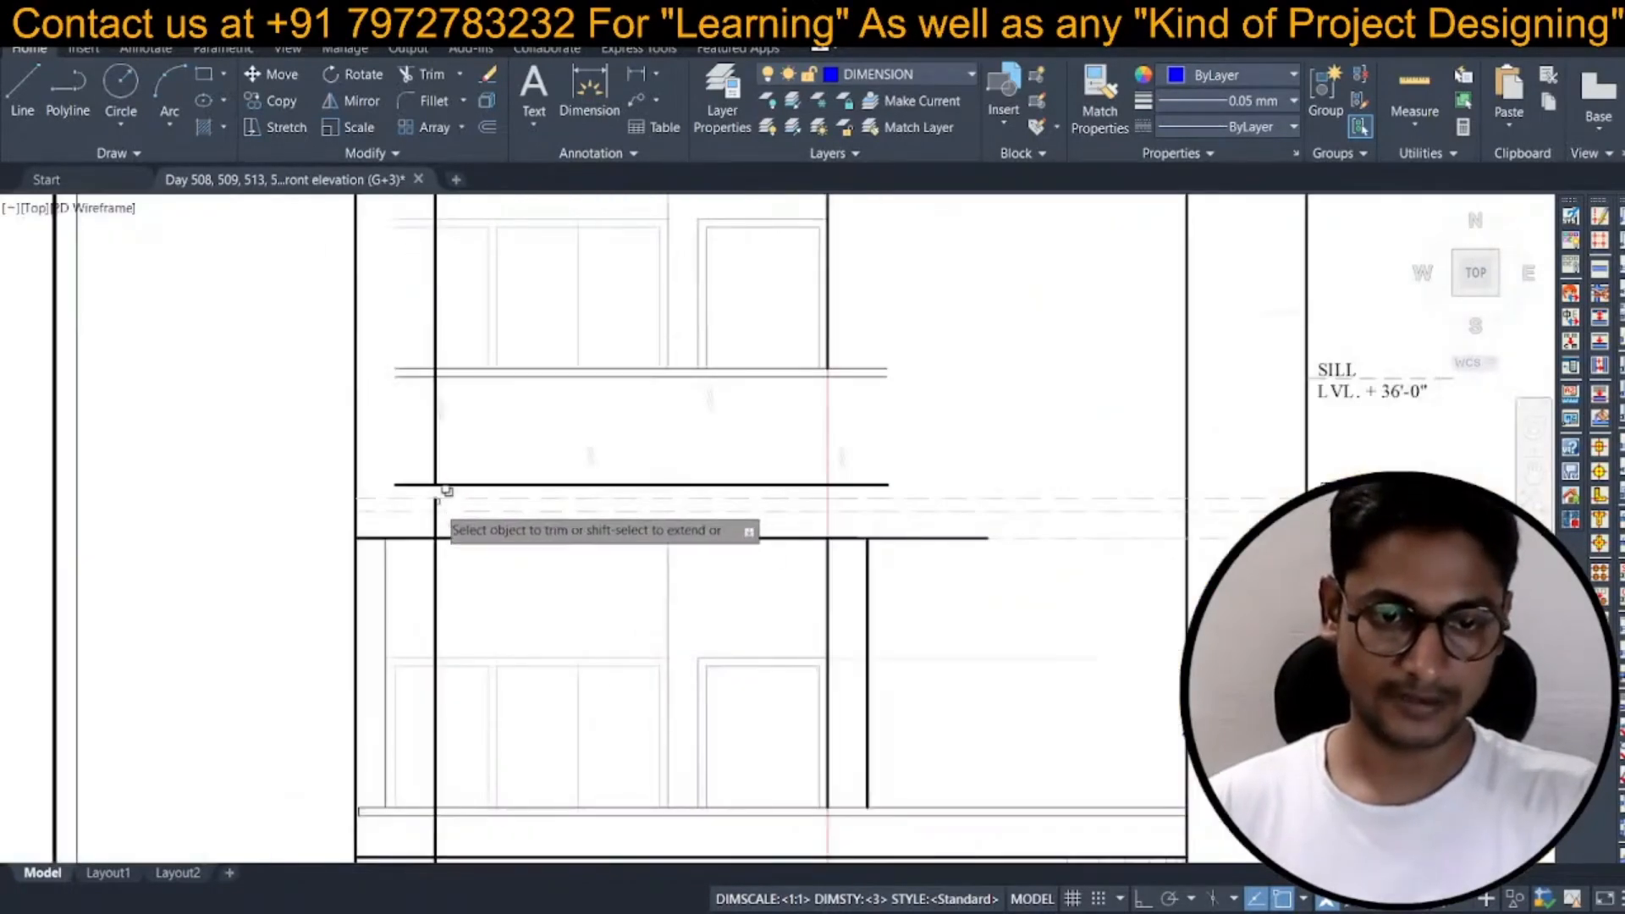
key("Escape")
scroll(440, 541, "down", 4)
Move the third-floor inner vertical line 3" further away from the left wall.
key("space")
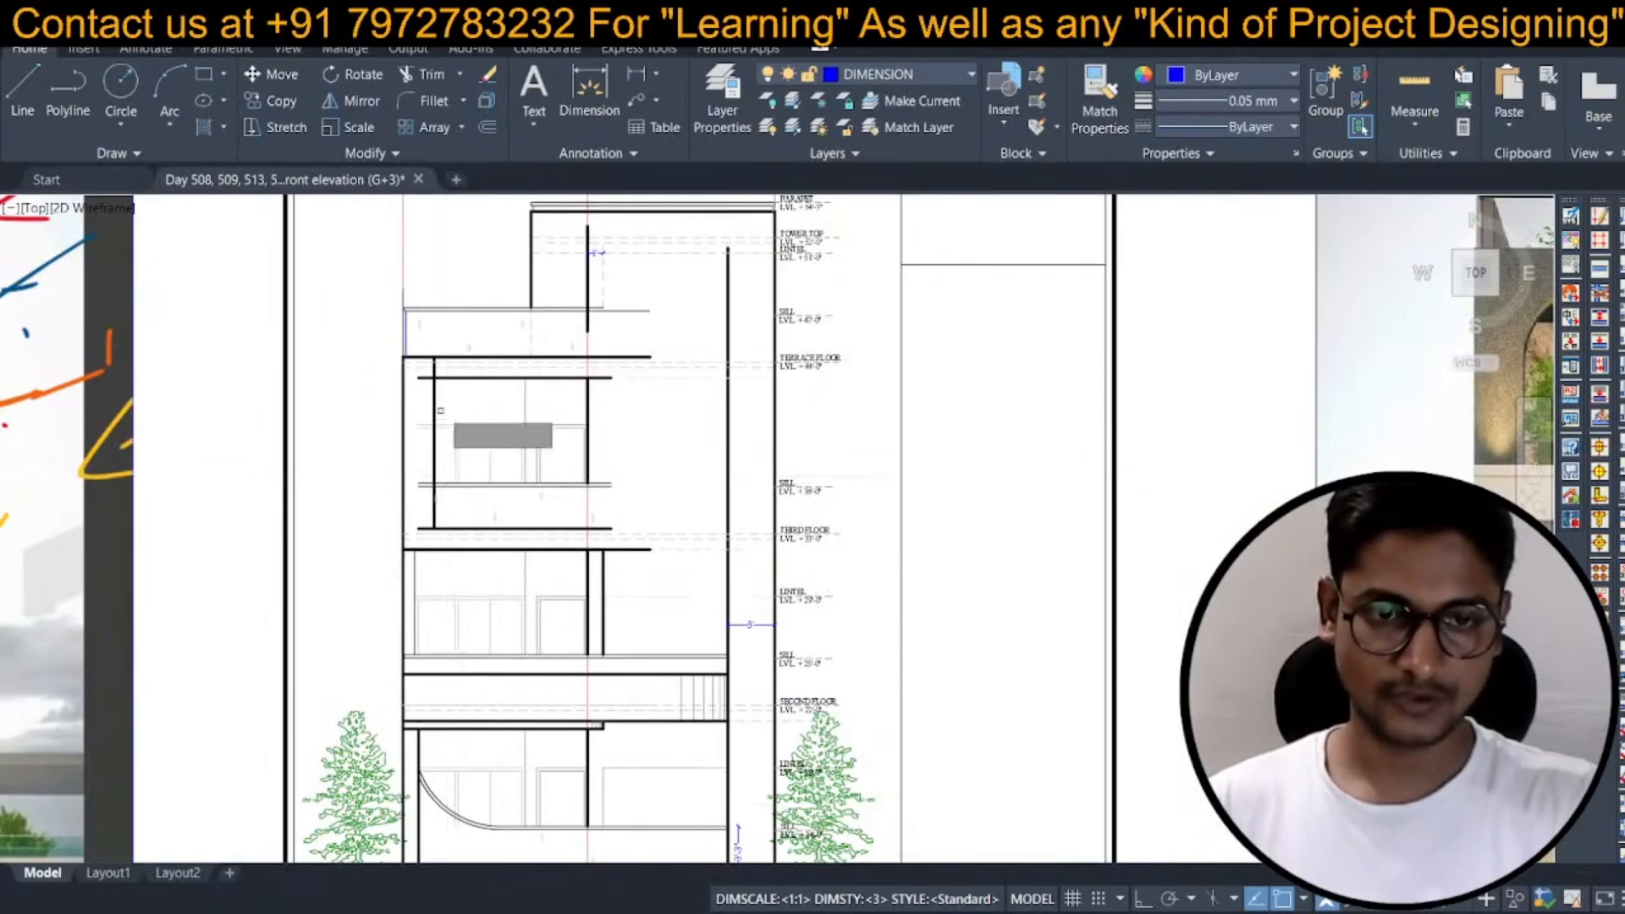
scroll(455, 395, "up", 2)
key("space")
left_click(457, 393)
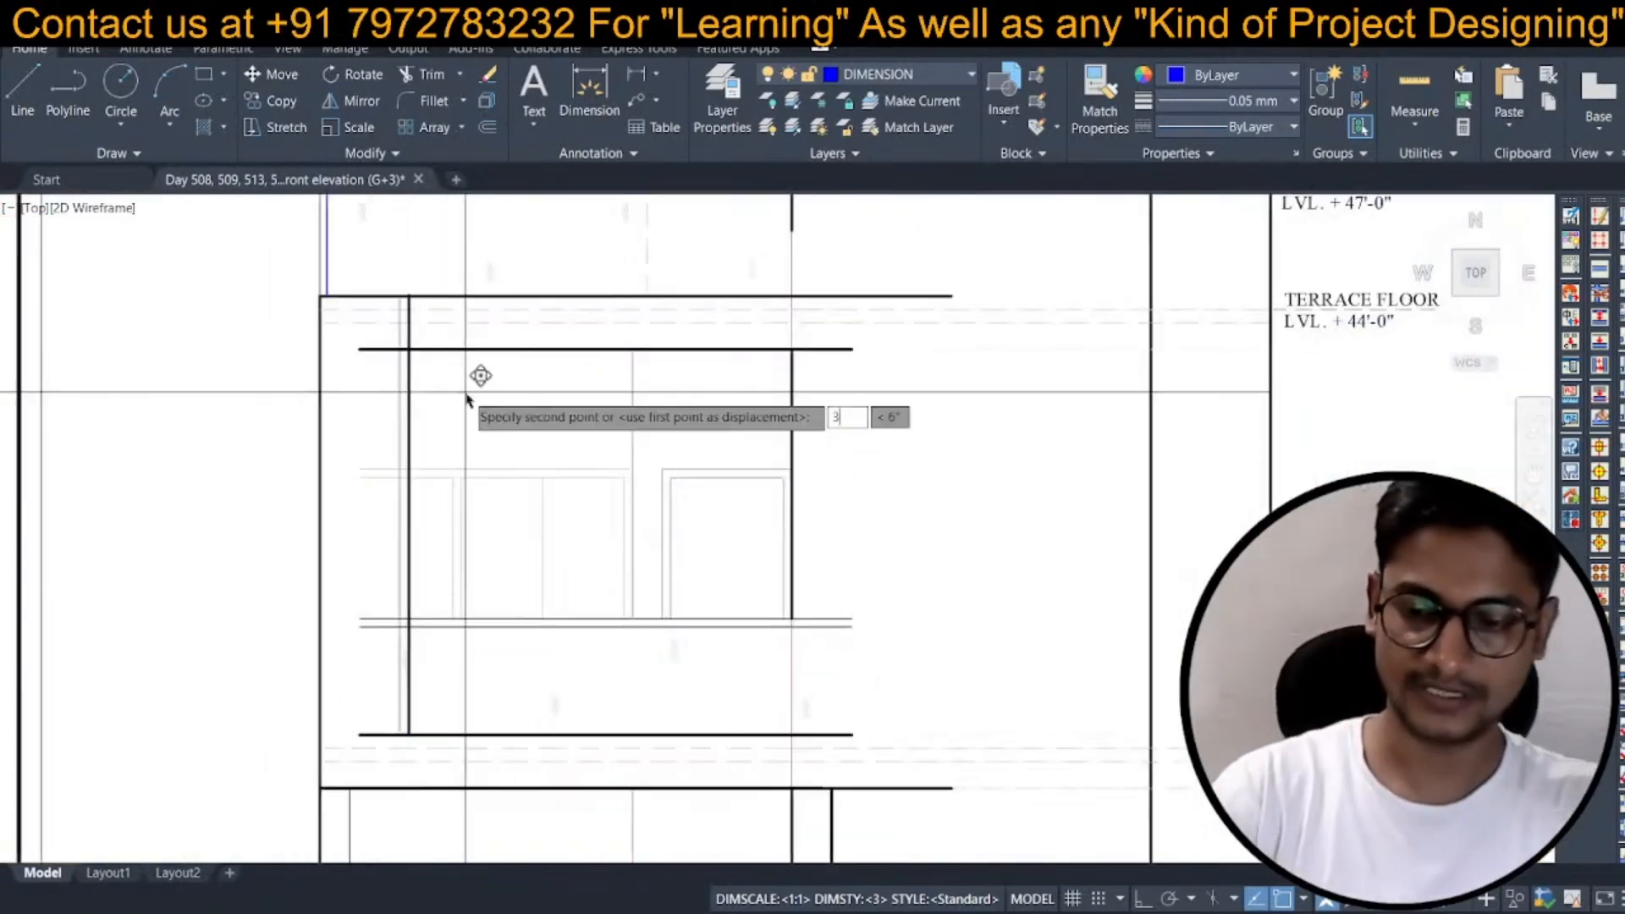
key("Return")
scroll(465, 395, "down", 2)
scroll(479, 456, "up", 2)
scroll(430, 483, "down", 4)
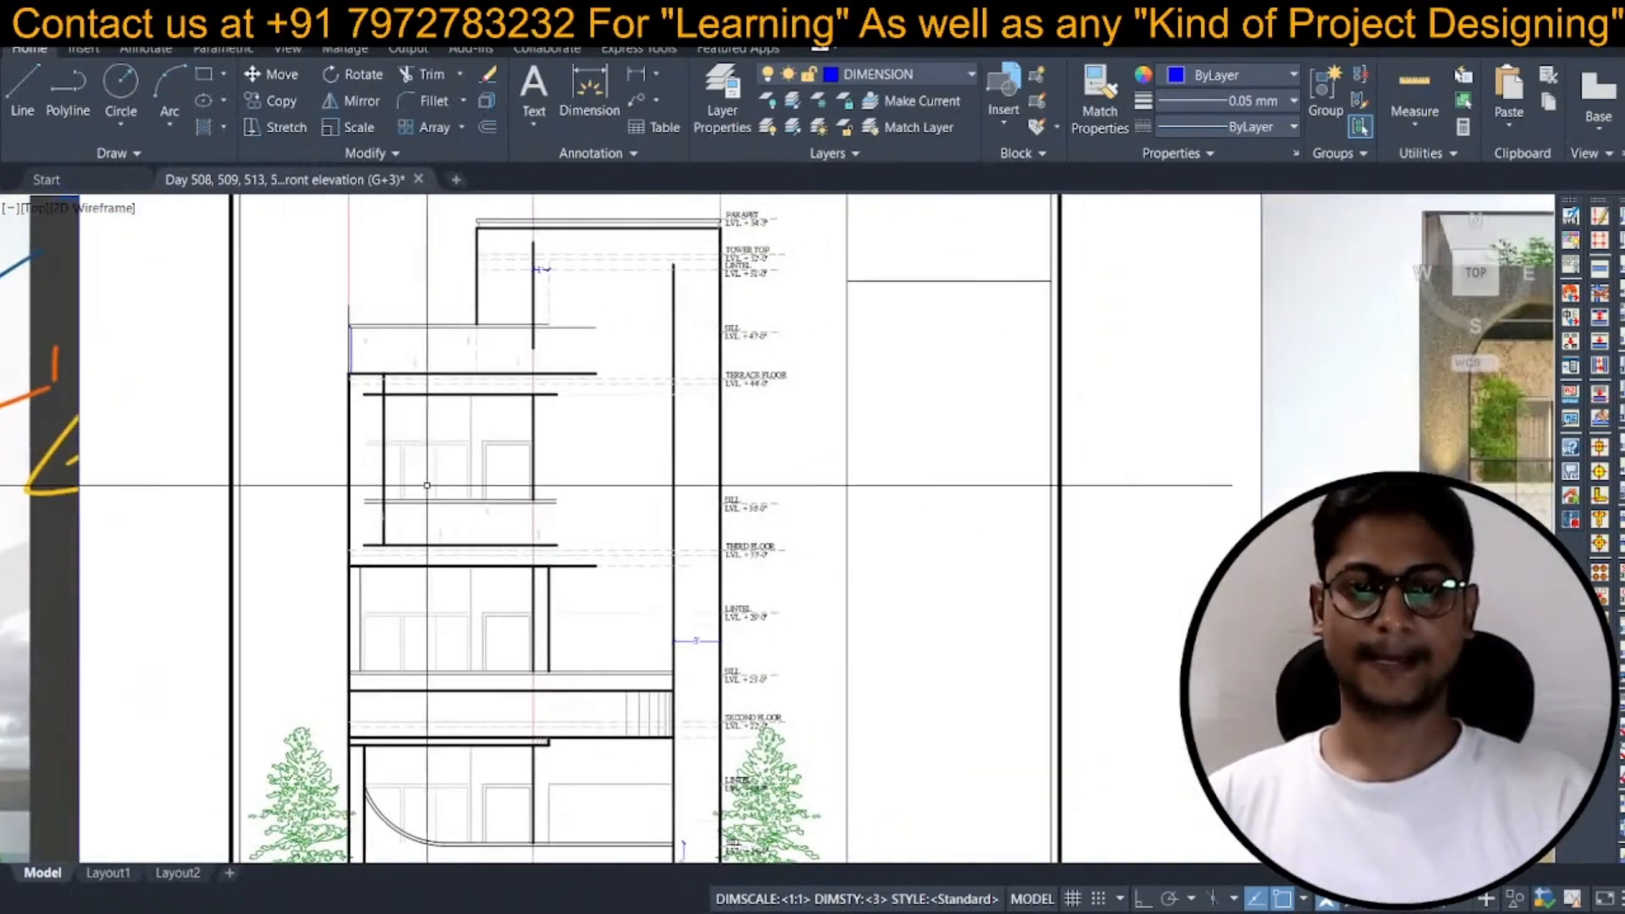
Fillet the third-floor inner vertical line with the thick horizontal line below the terrace slab to form a rounded frame corner.
scroll(437, 483, "up", 3)
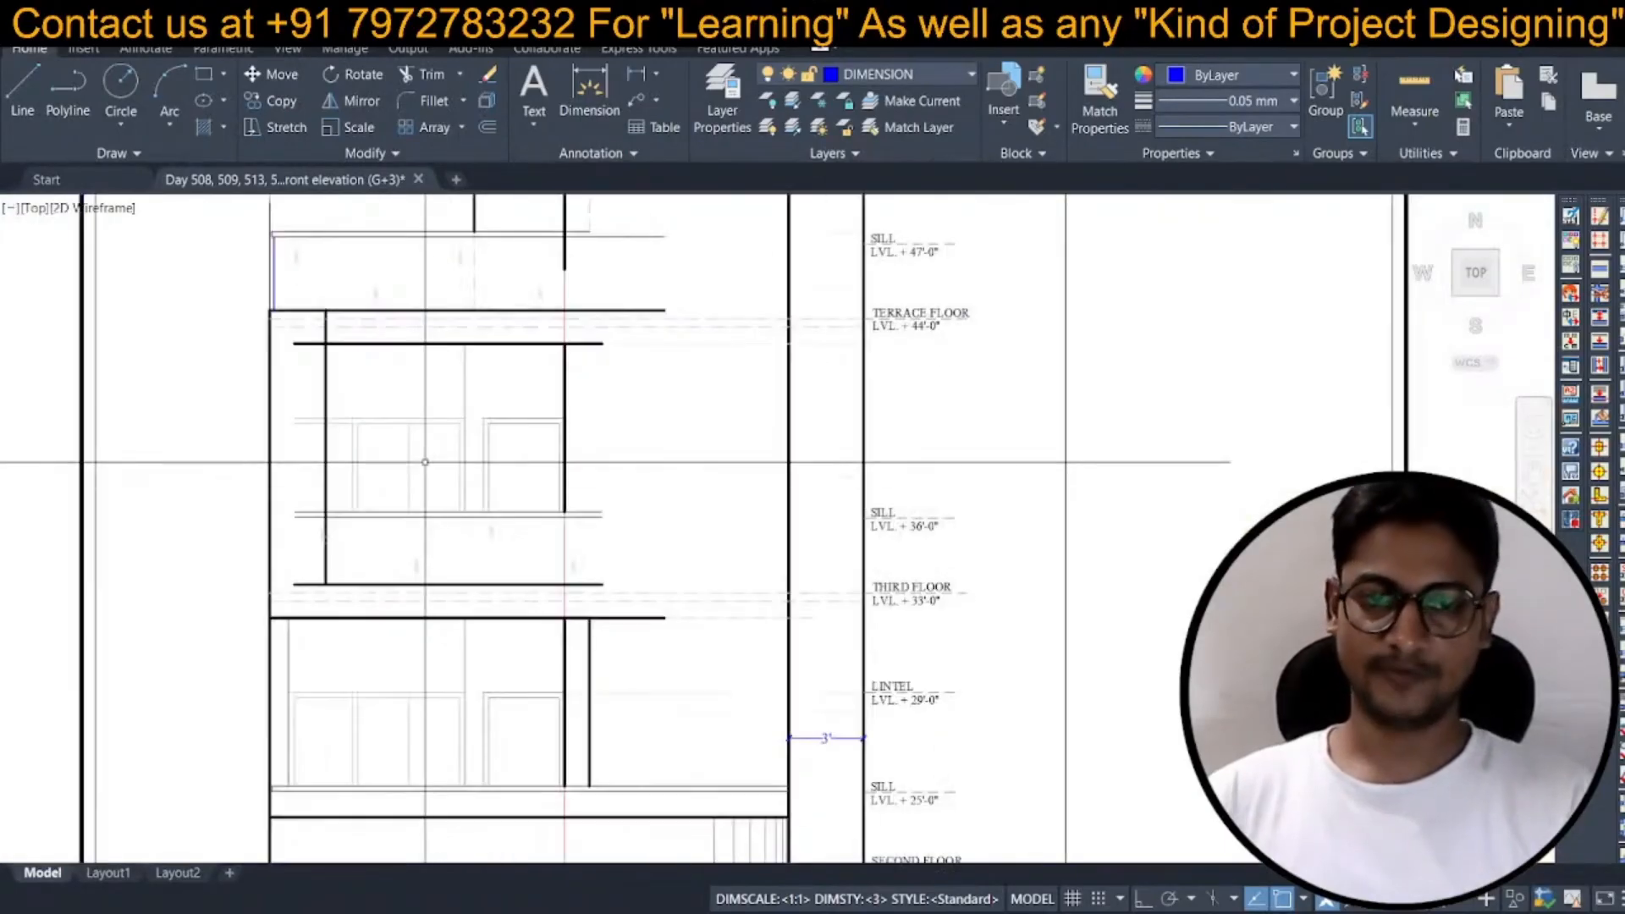
scroll(365, 473, "down", 6)
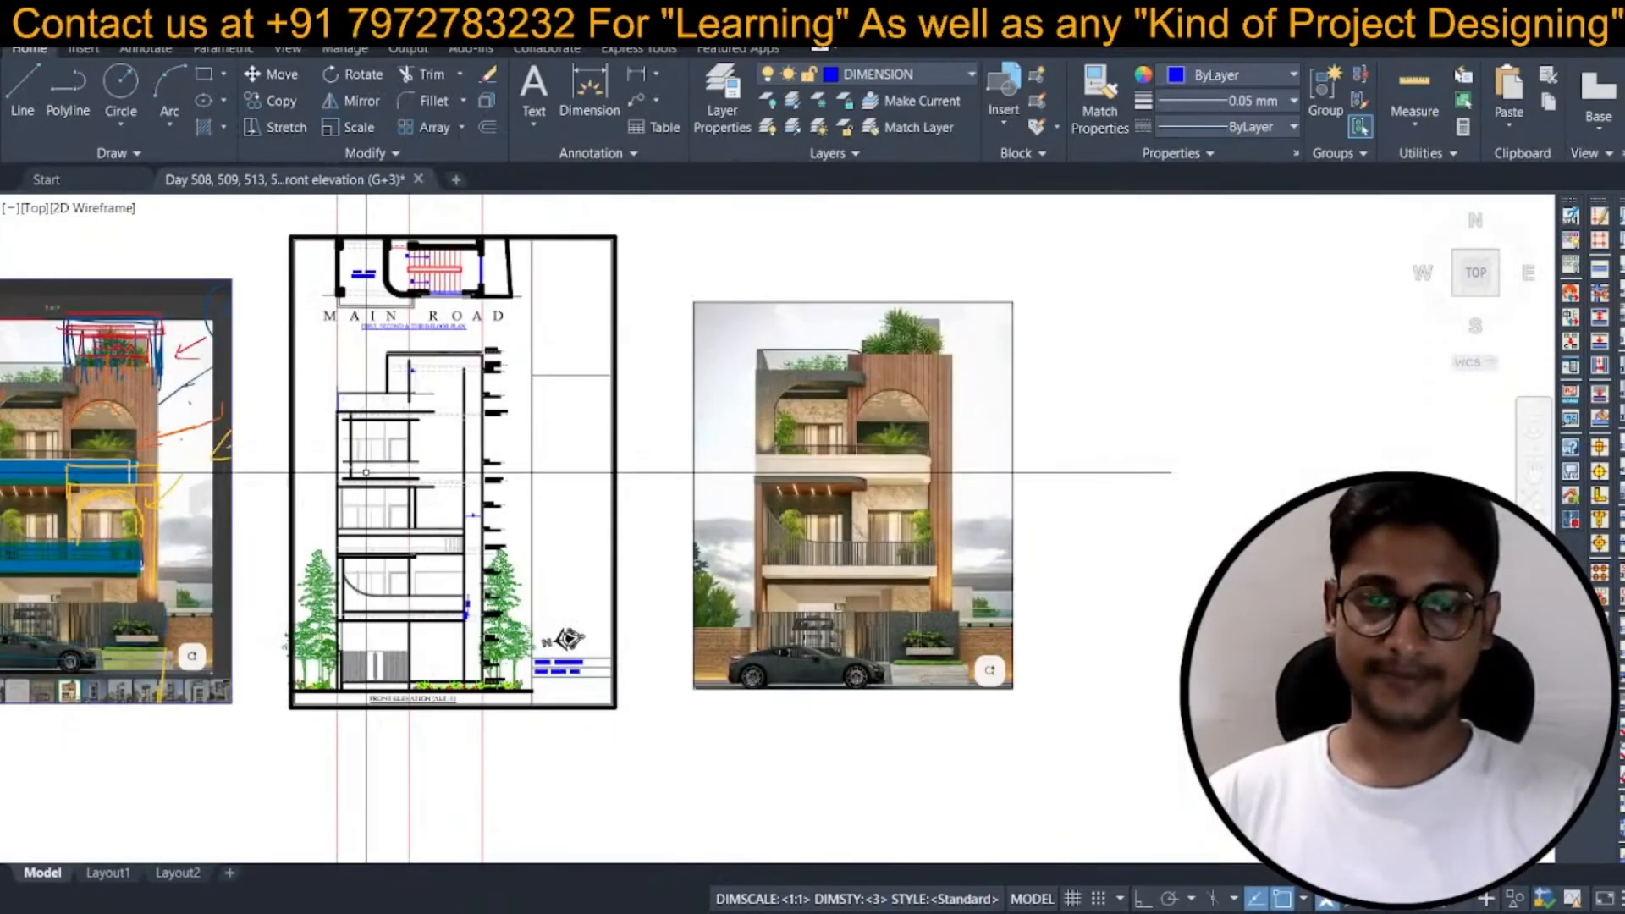
scroll(365, 472, "up", 4)
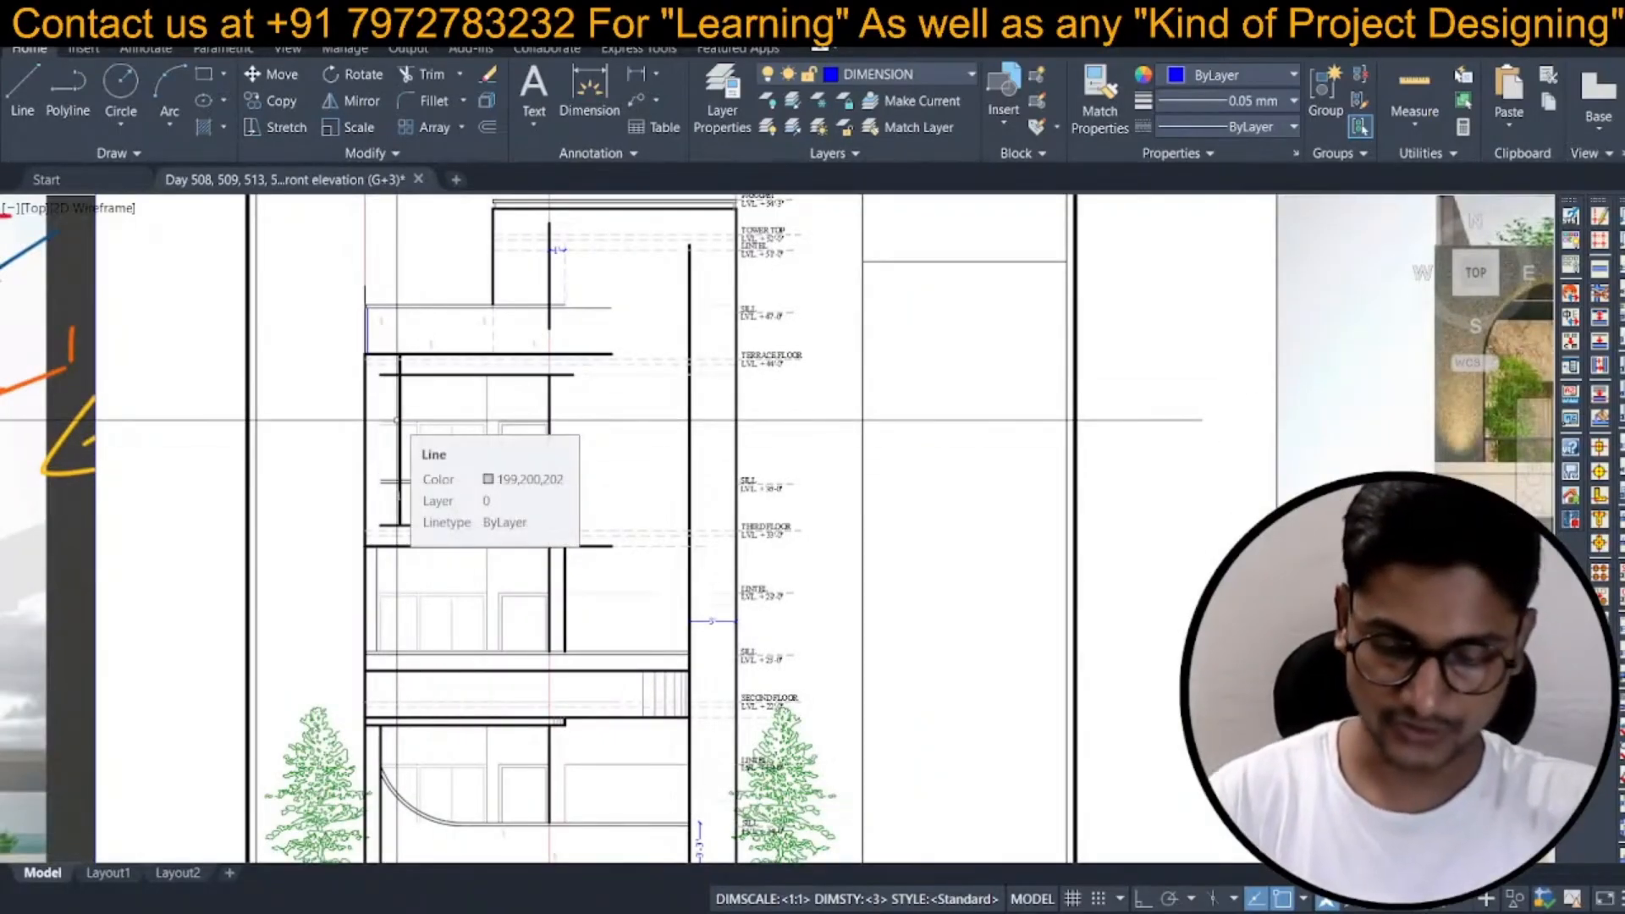
scroll(396, 420, "down", 3)
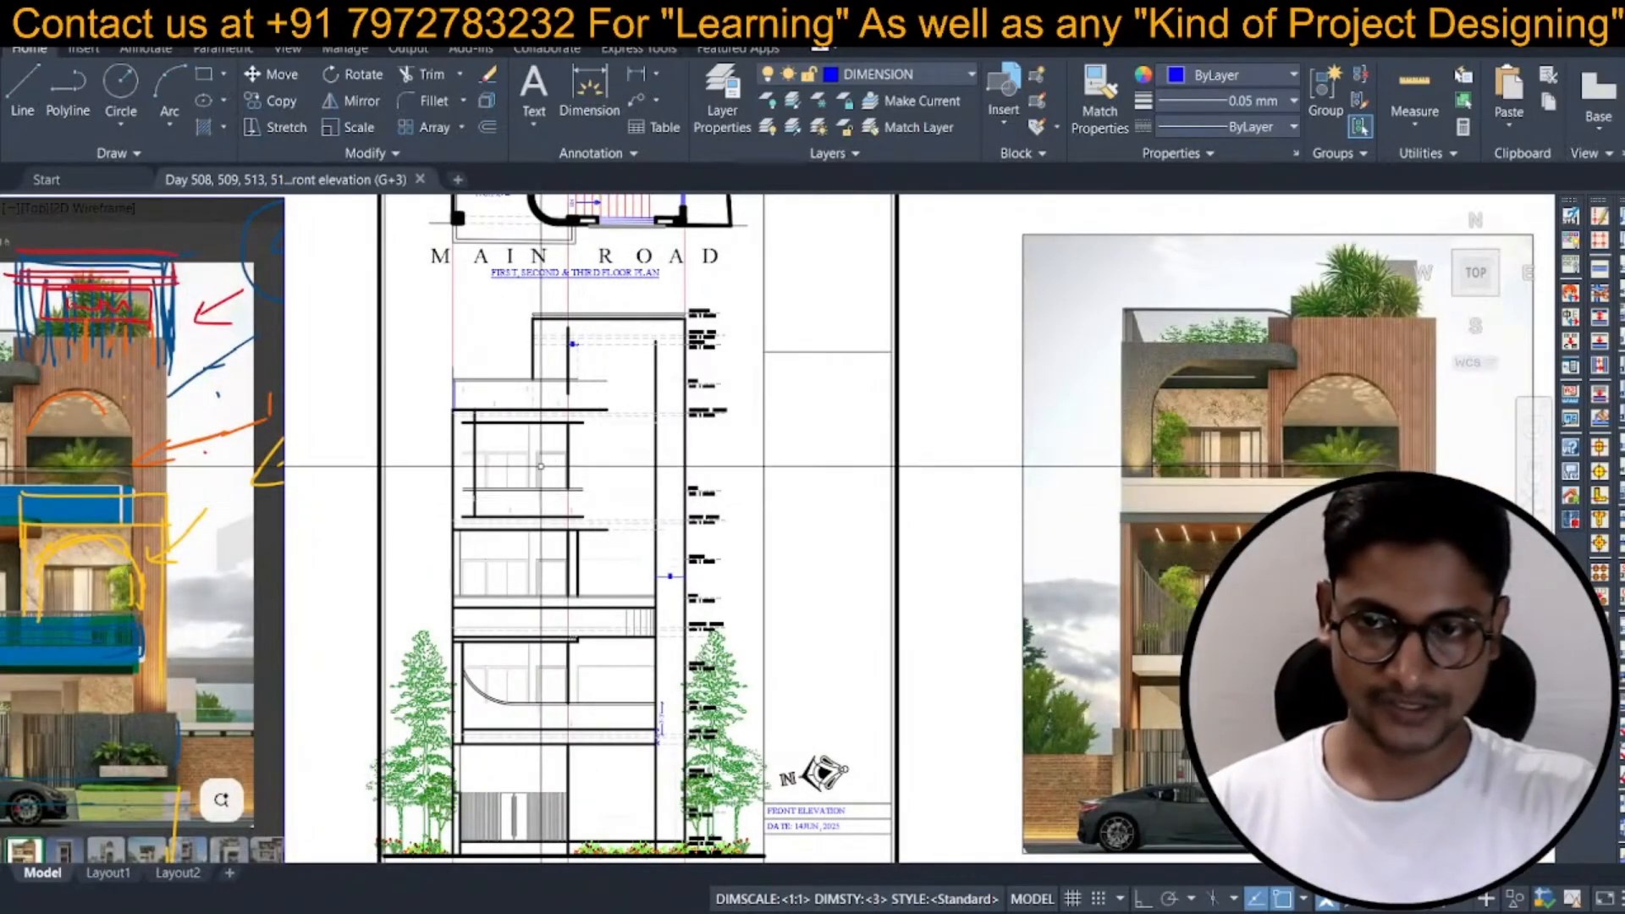
scroll(476, 437, "up", 2)
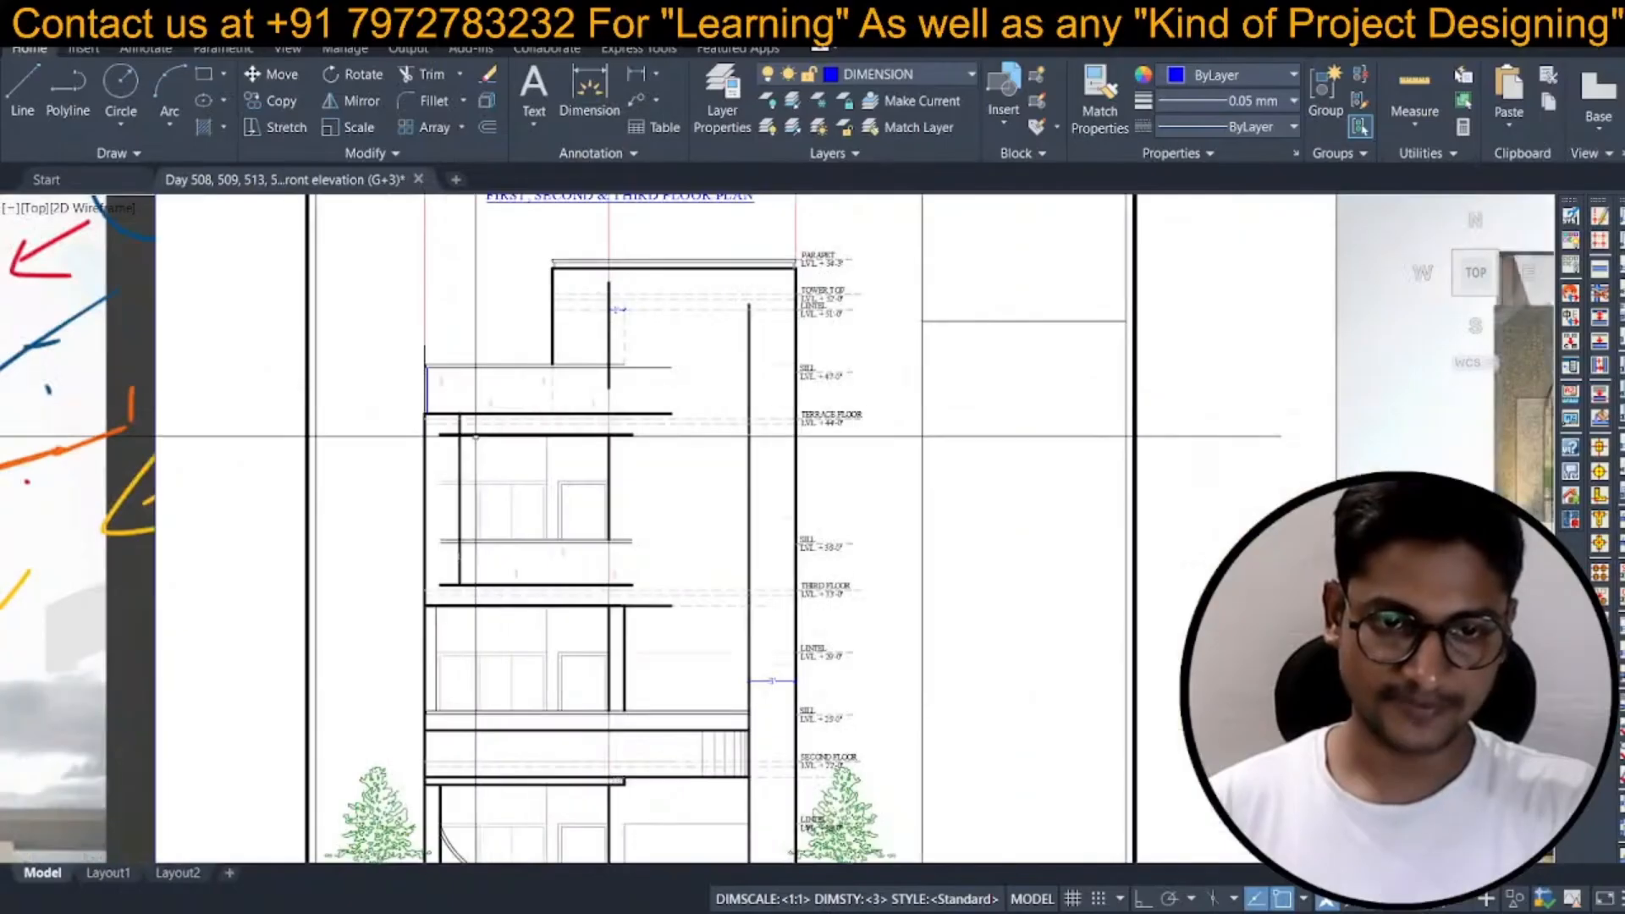
type("f")
key("Return")
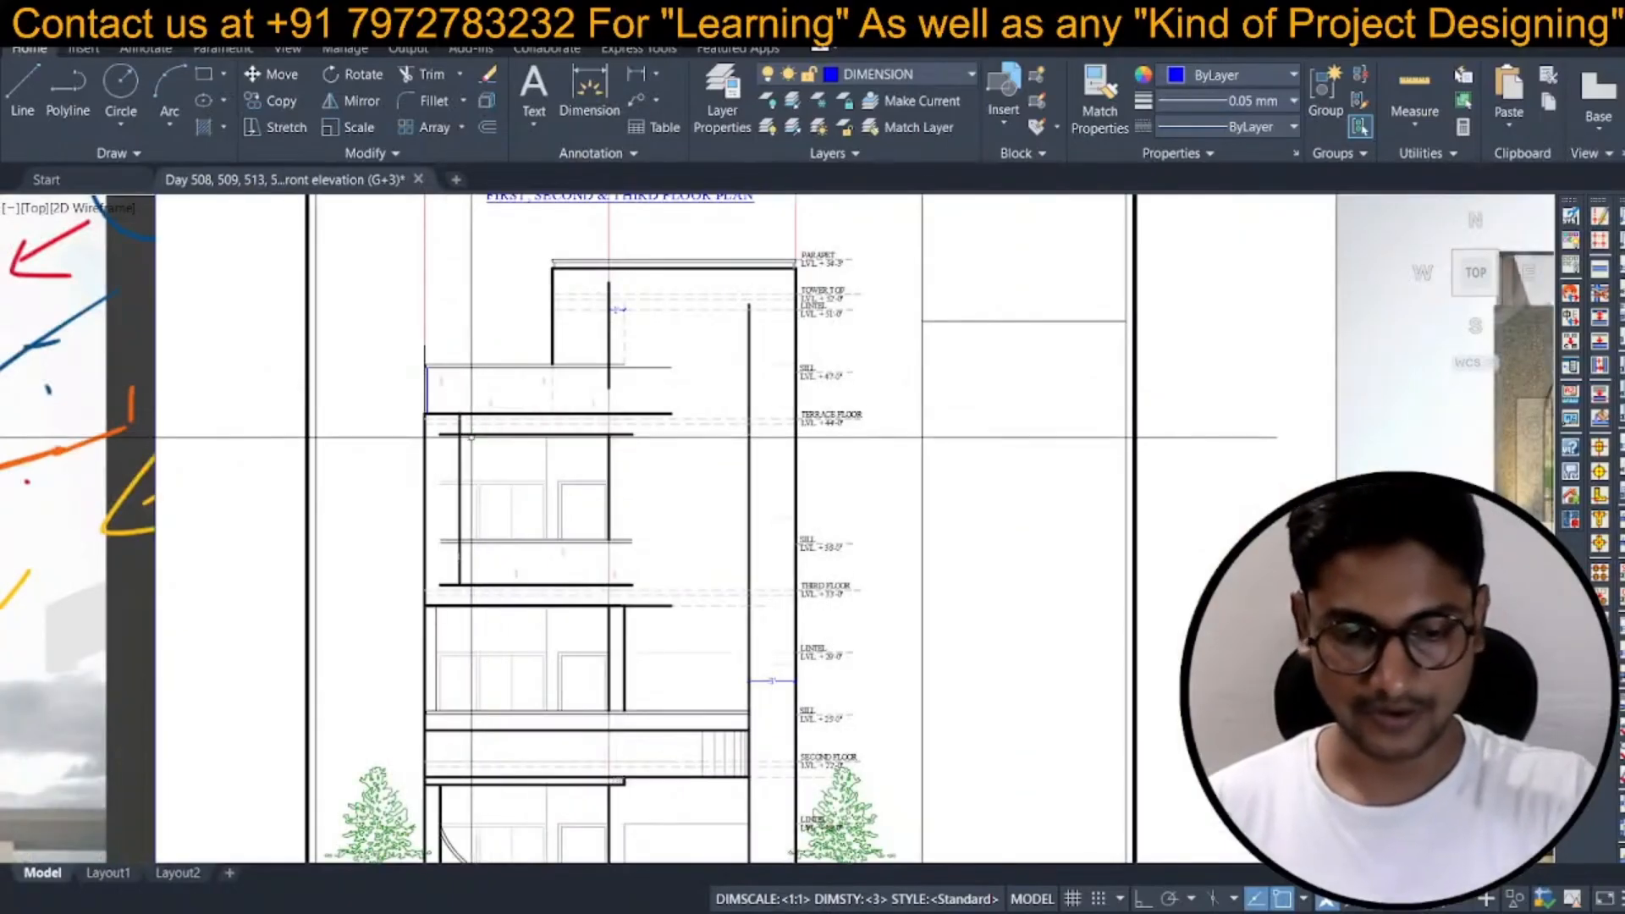
type("r")
key("Return")
key("Return")
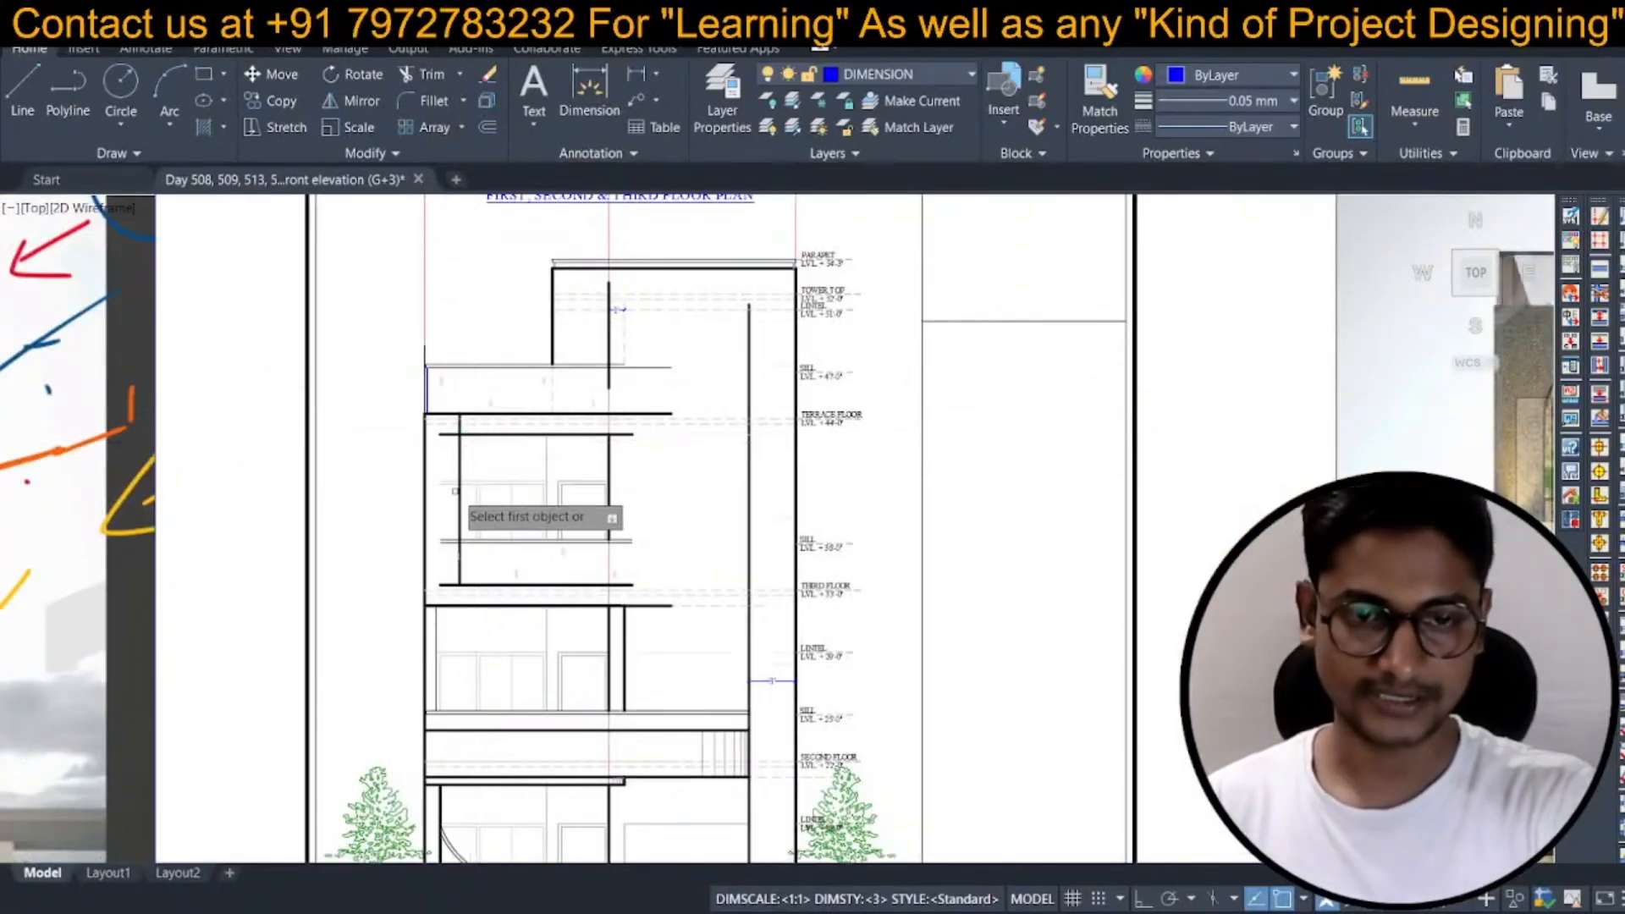
left_click(460, 495)
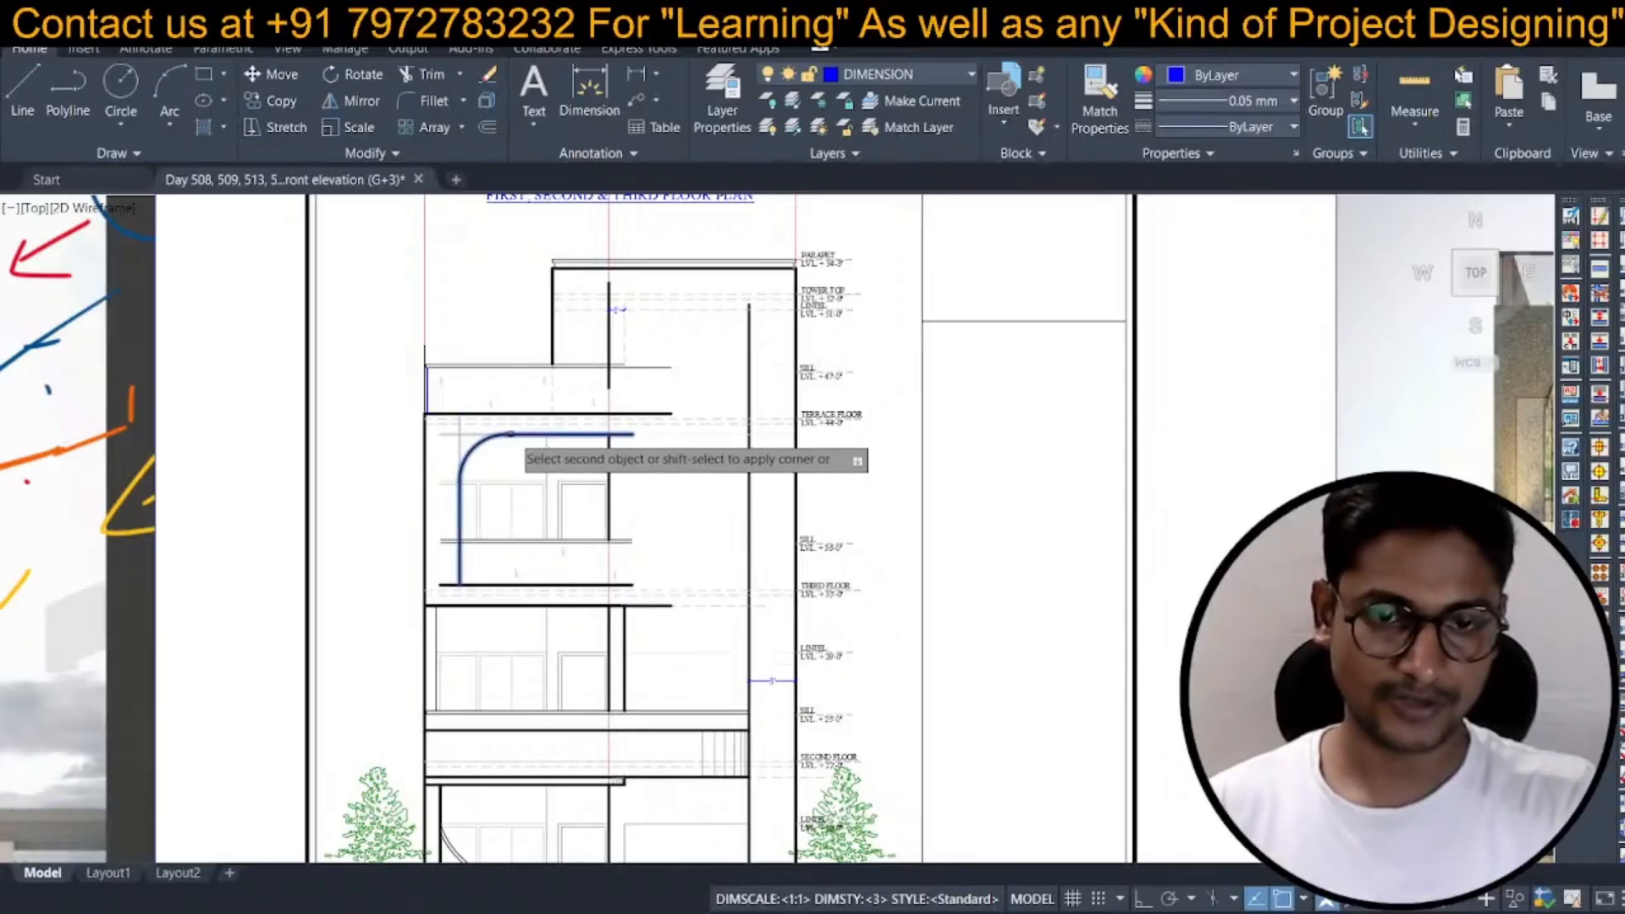
left_click(512, 434)
scroll(484, 517, "down", 5)
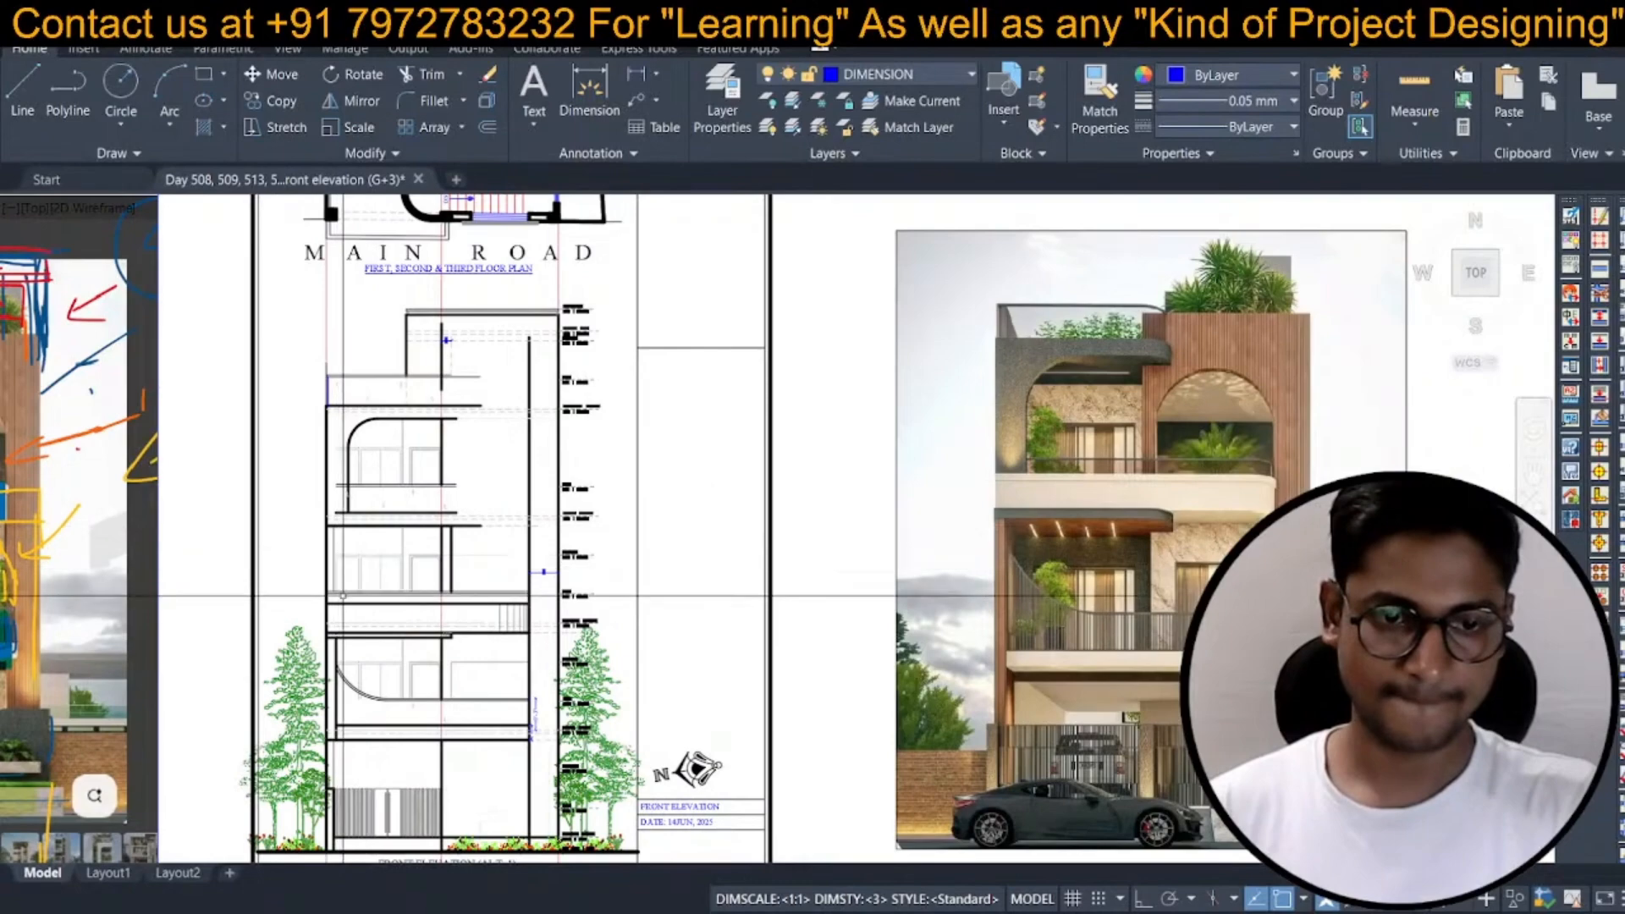
Save the drawing.
scroll(440, 542, "down", 3)
middle_click_drag(440, 542, 534, 523)
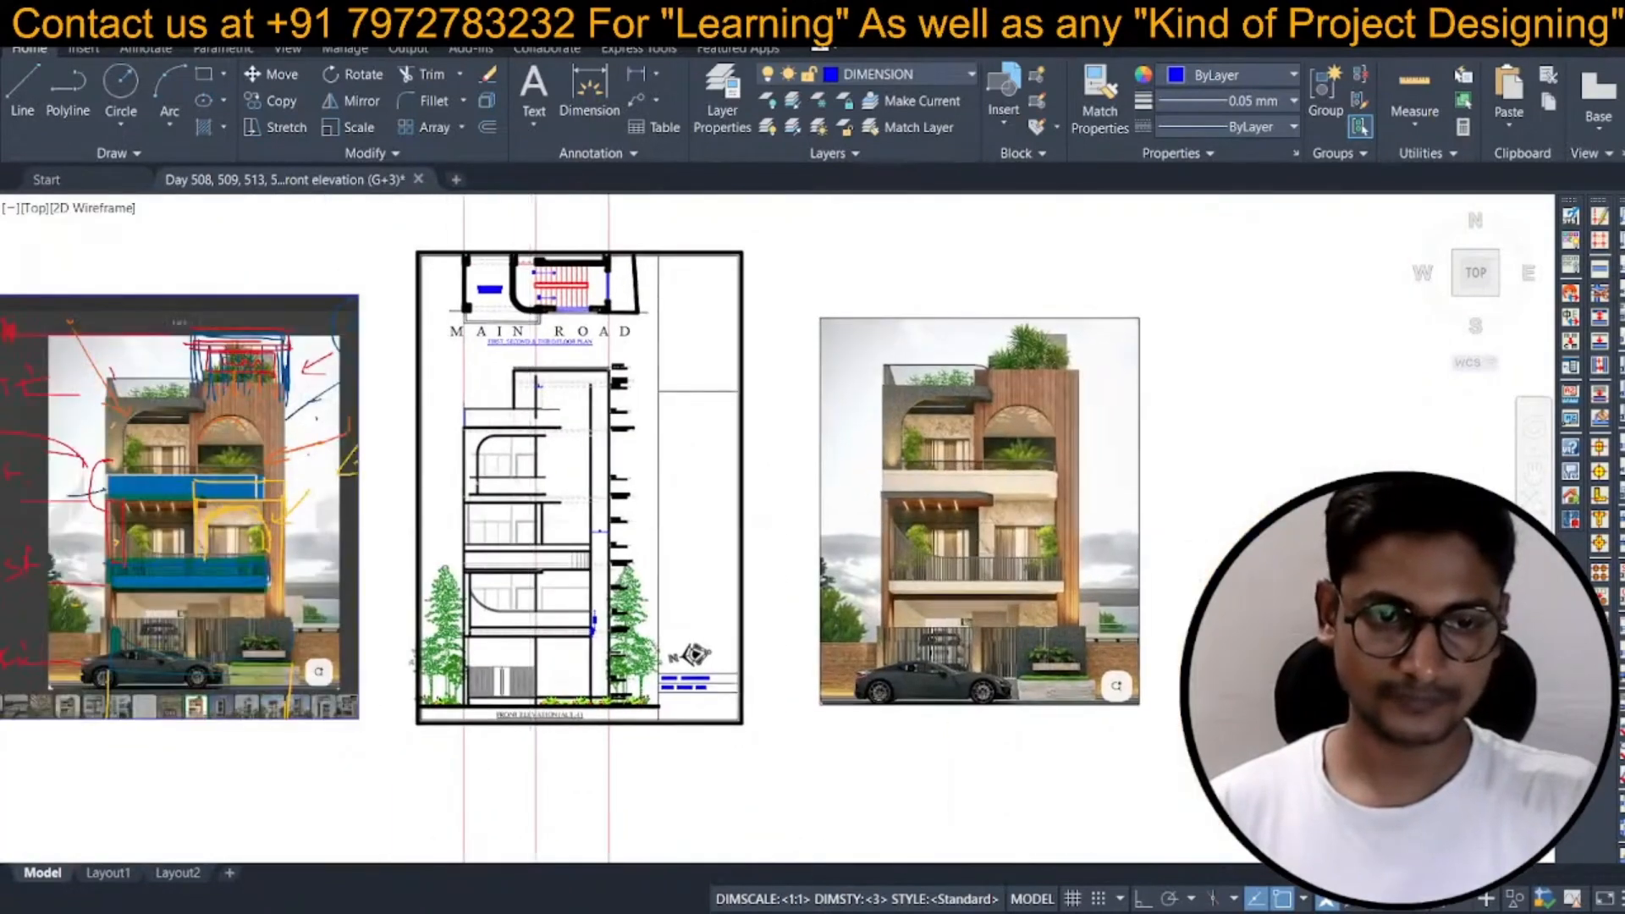
key("ctrl+s")
Turn on Ortho and stretch the lower end of the curved frame's vertical line down to just above the second-floor sill.
scroll(476, 500, "up", 4)
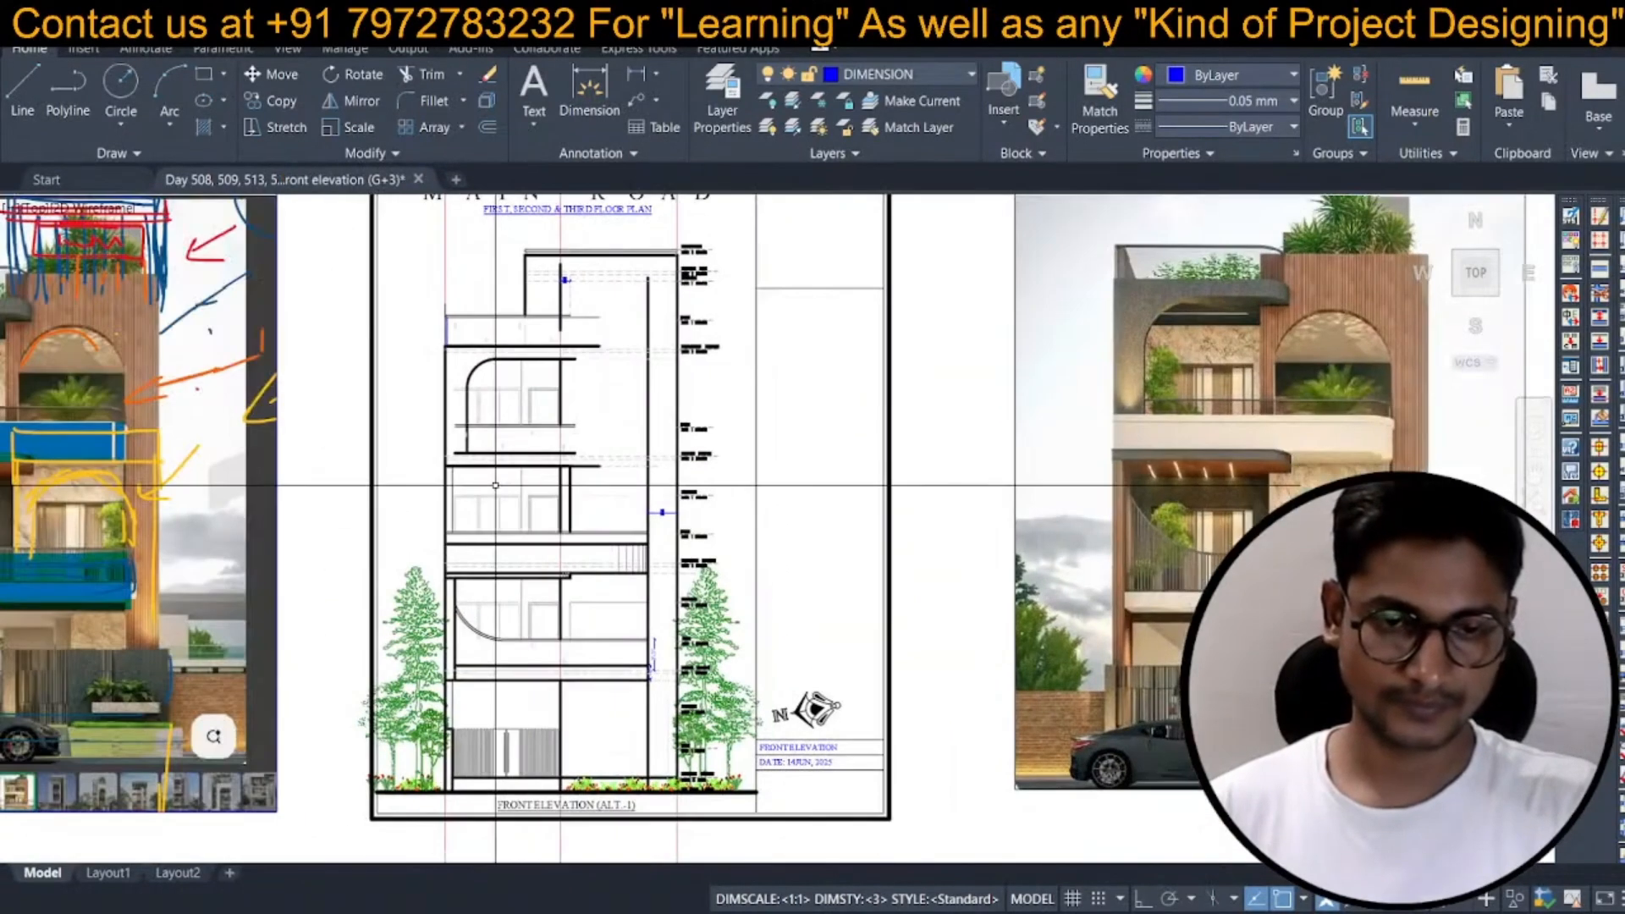
scroll(481, 482, "up", 2)
left_click(487, 397)
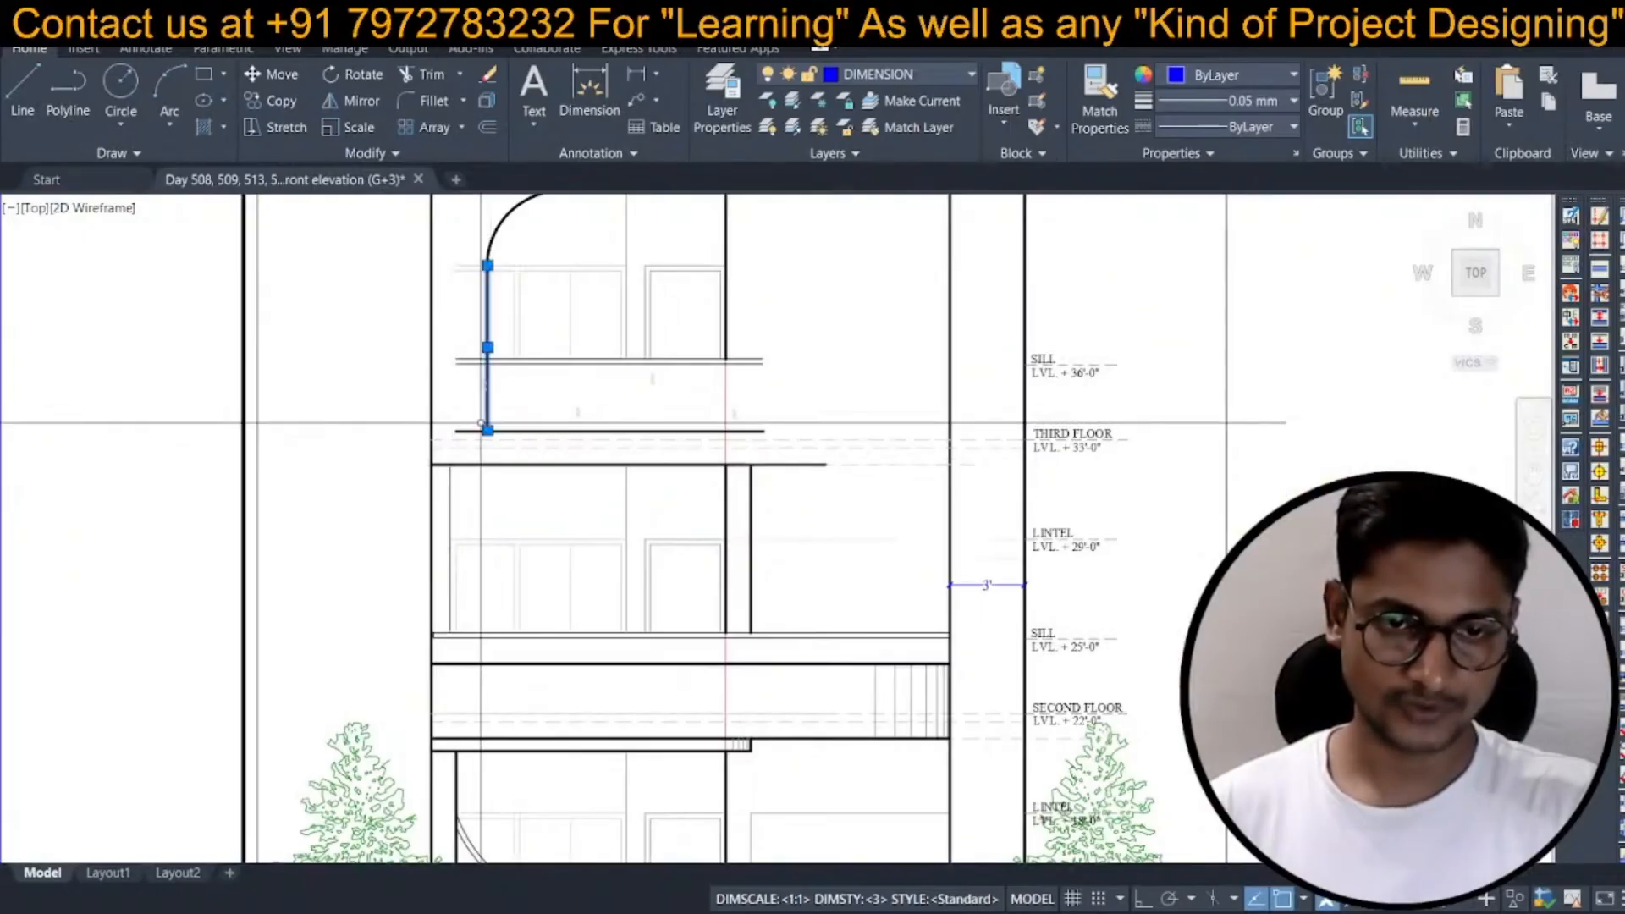
left_click(486, 431)
scroll(485, 603, "up", 2)
scroll(487, 610, "up", 2)
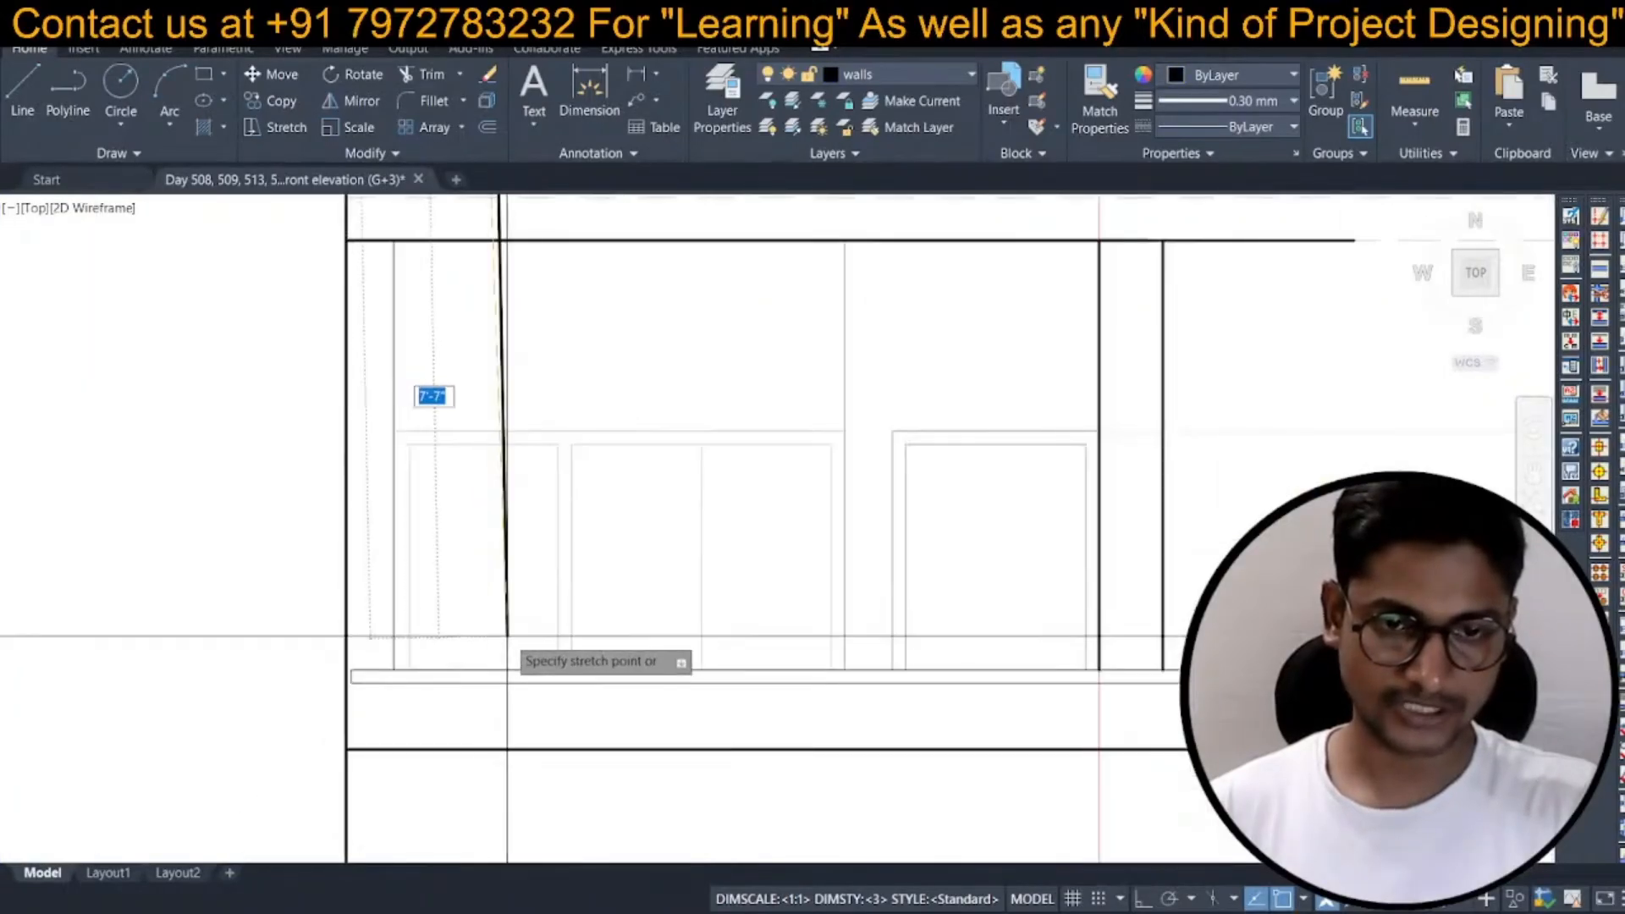
left_click(1143, 904)
left_click(490, 621)
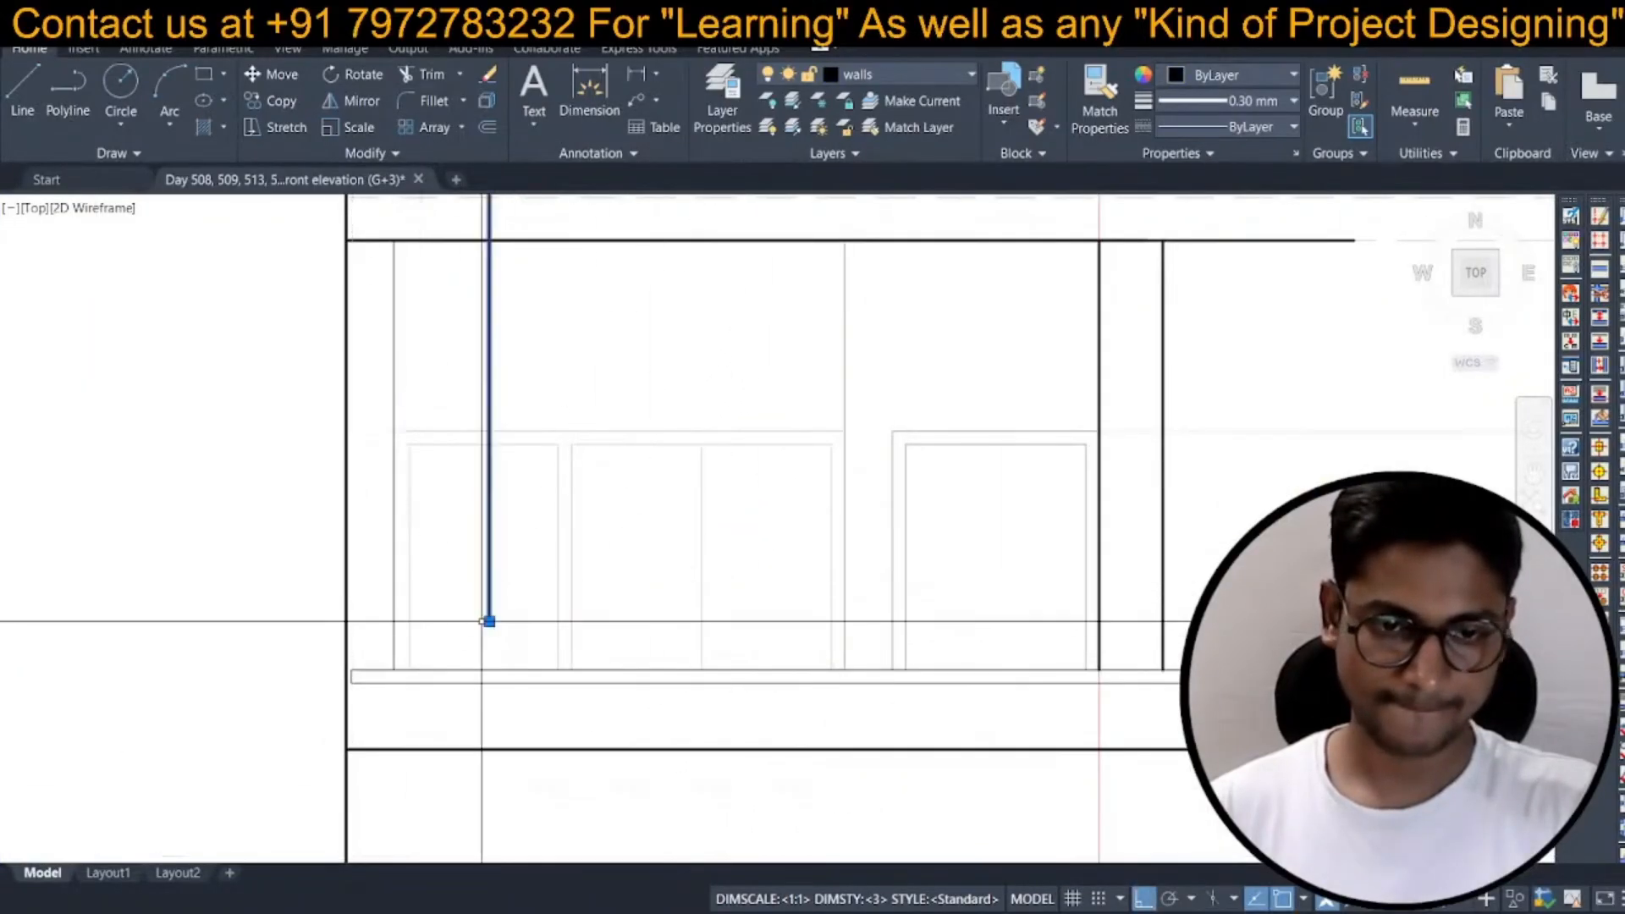
Extend the frame's vertical line past the second-floor sill to the thick horizontal line beneath it.
key("Escape")
type("ex")
key("Return")
left_click(496, 611)
left_click(482, 622)
left_click(497, 621)
left_click(472, 634)
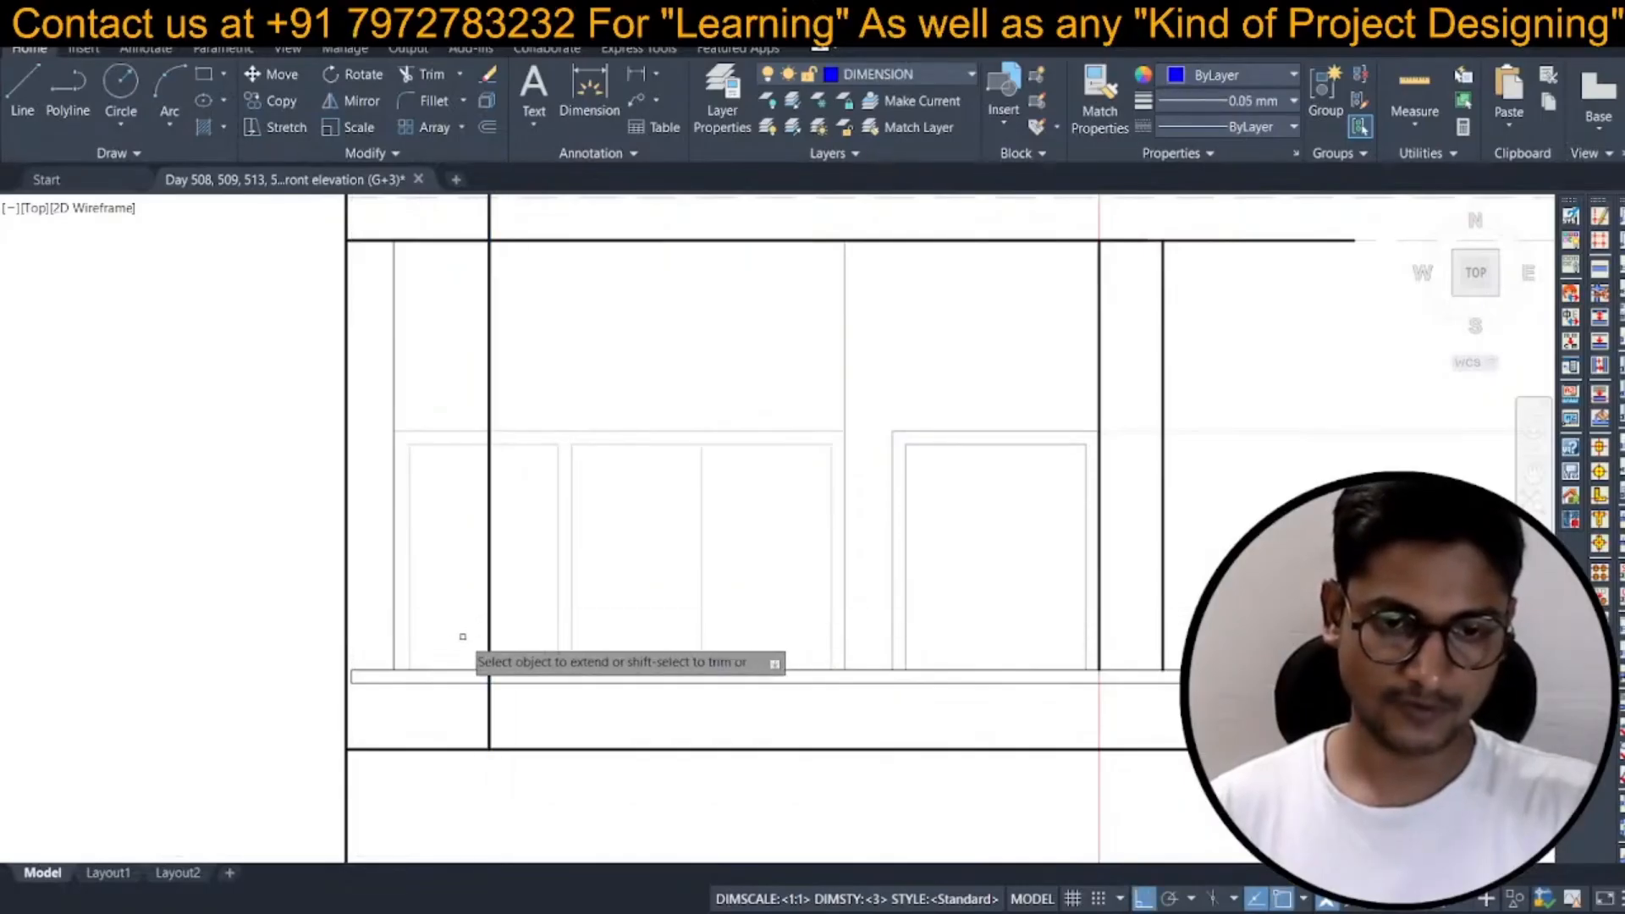
scroll(496, 610, "down", 4)
scroll(555, 535, "down", 6)
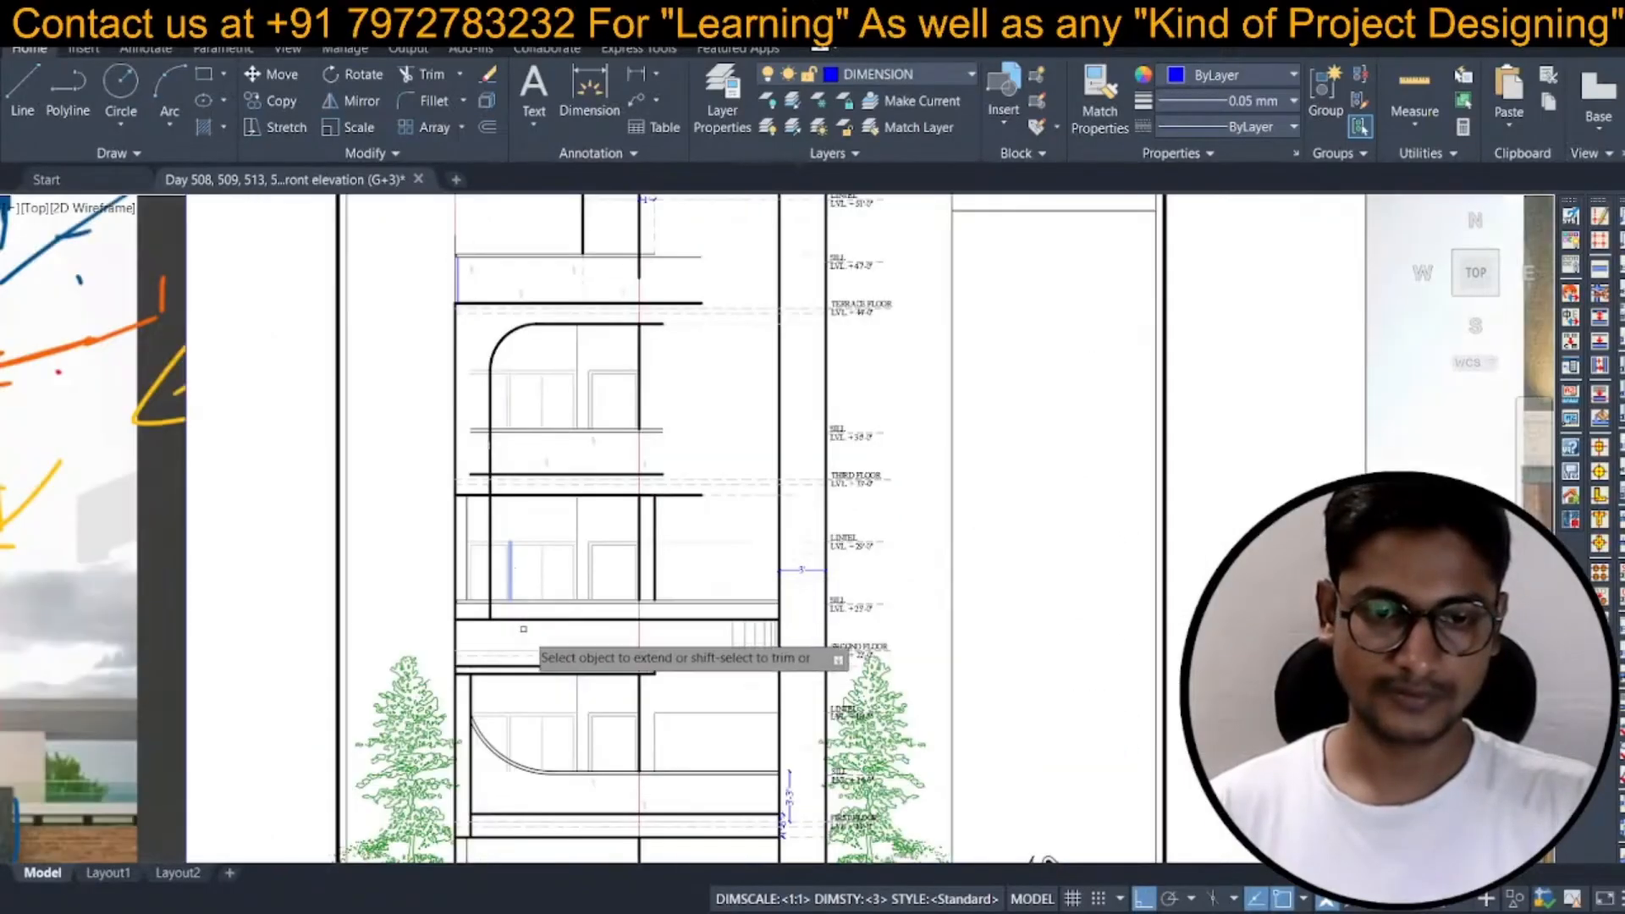
key("Escape")
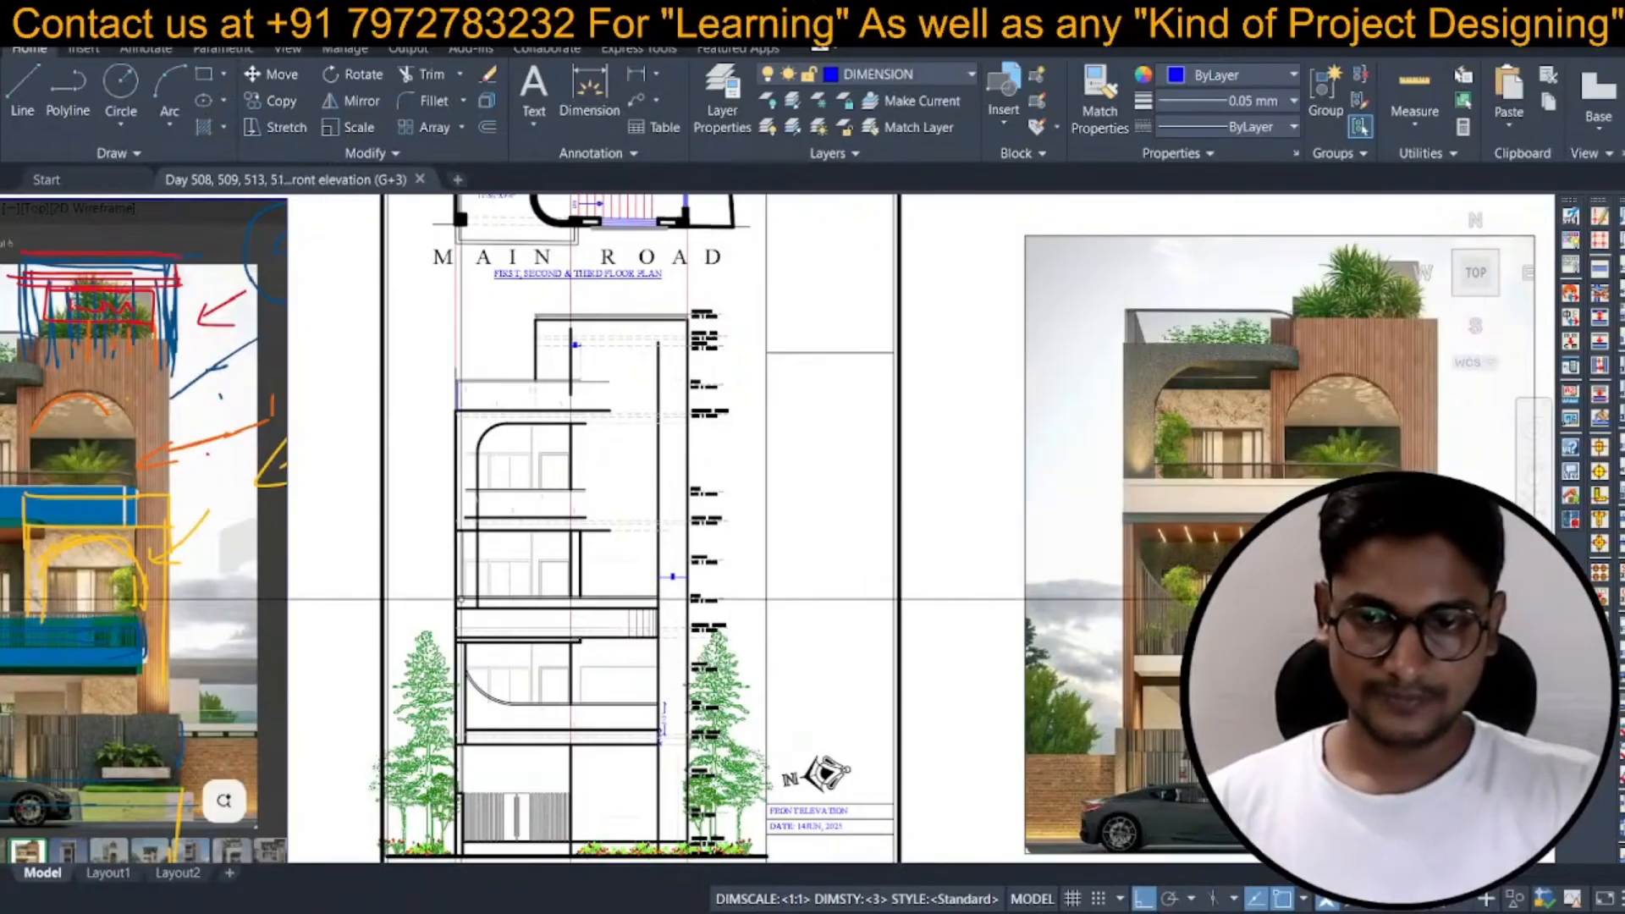
Trim the second-floor sill and window lines between the left wall and the frame's vertical line.
scroll(466, 596, "up", 5)
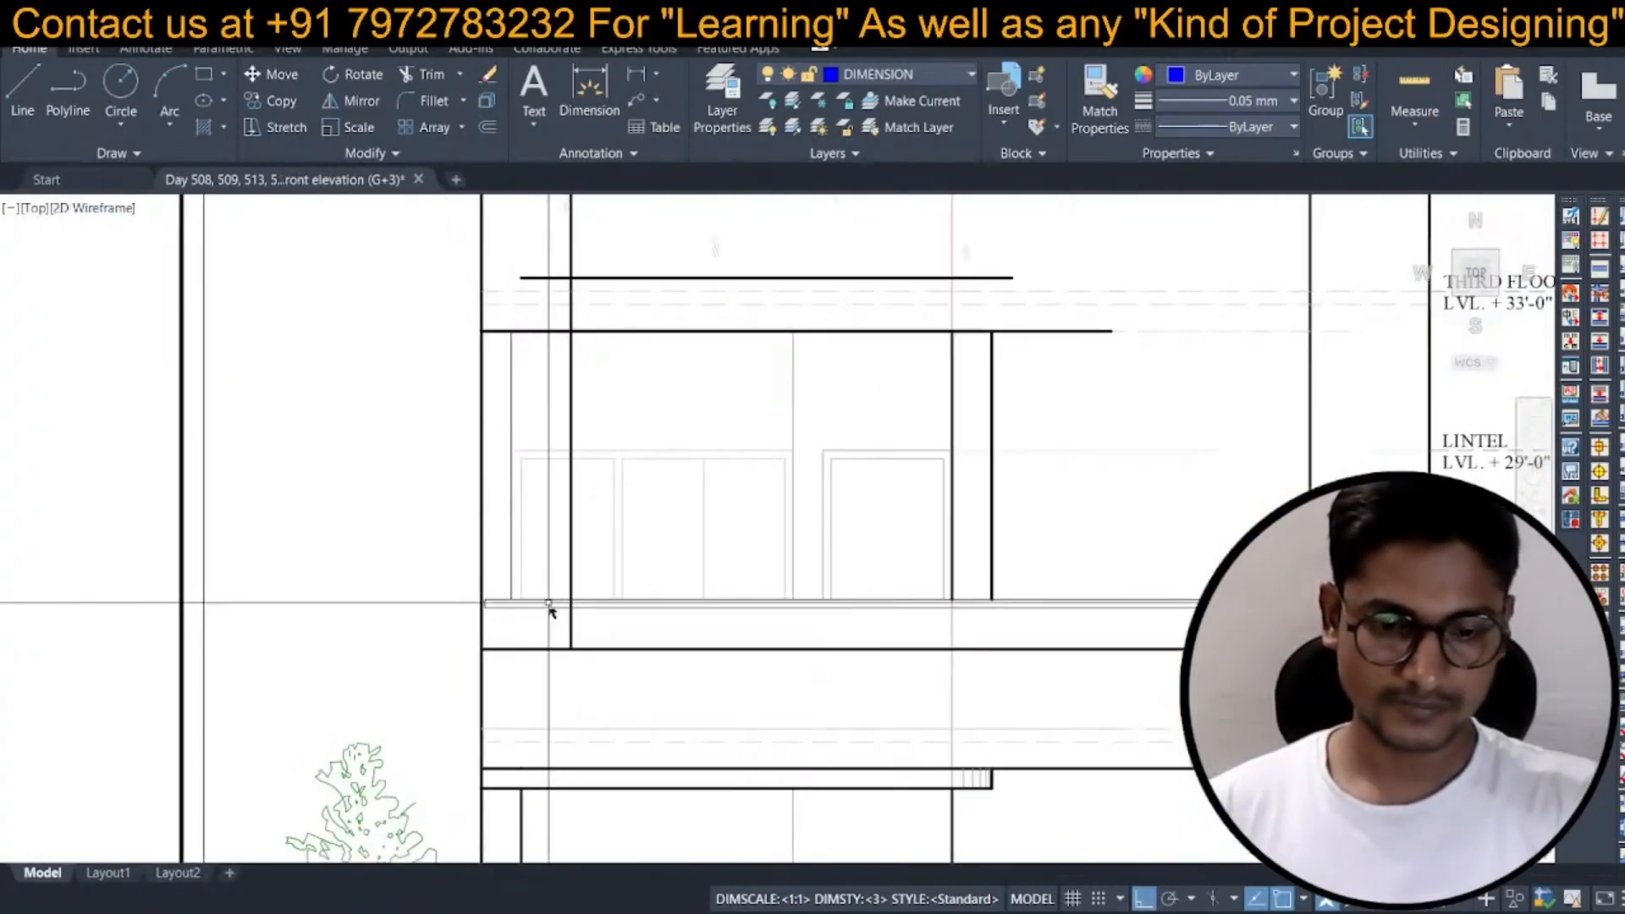
scroll(549, 602, "up", 2)
type("tr")
key("Return")
left_click_drag(556, 620, 553, 588)
left_click_drag(546, 405, 550, 301)
key("Escape")
Erase the leftover window jamb lines and sill end cap between the left wall and the frame's vertical line on the second floor.
type("e")
key("Return")
left_click(519, 399)
left_click(461, 603)
left_click(400, 568)
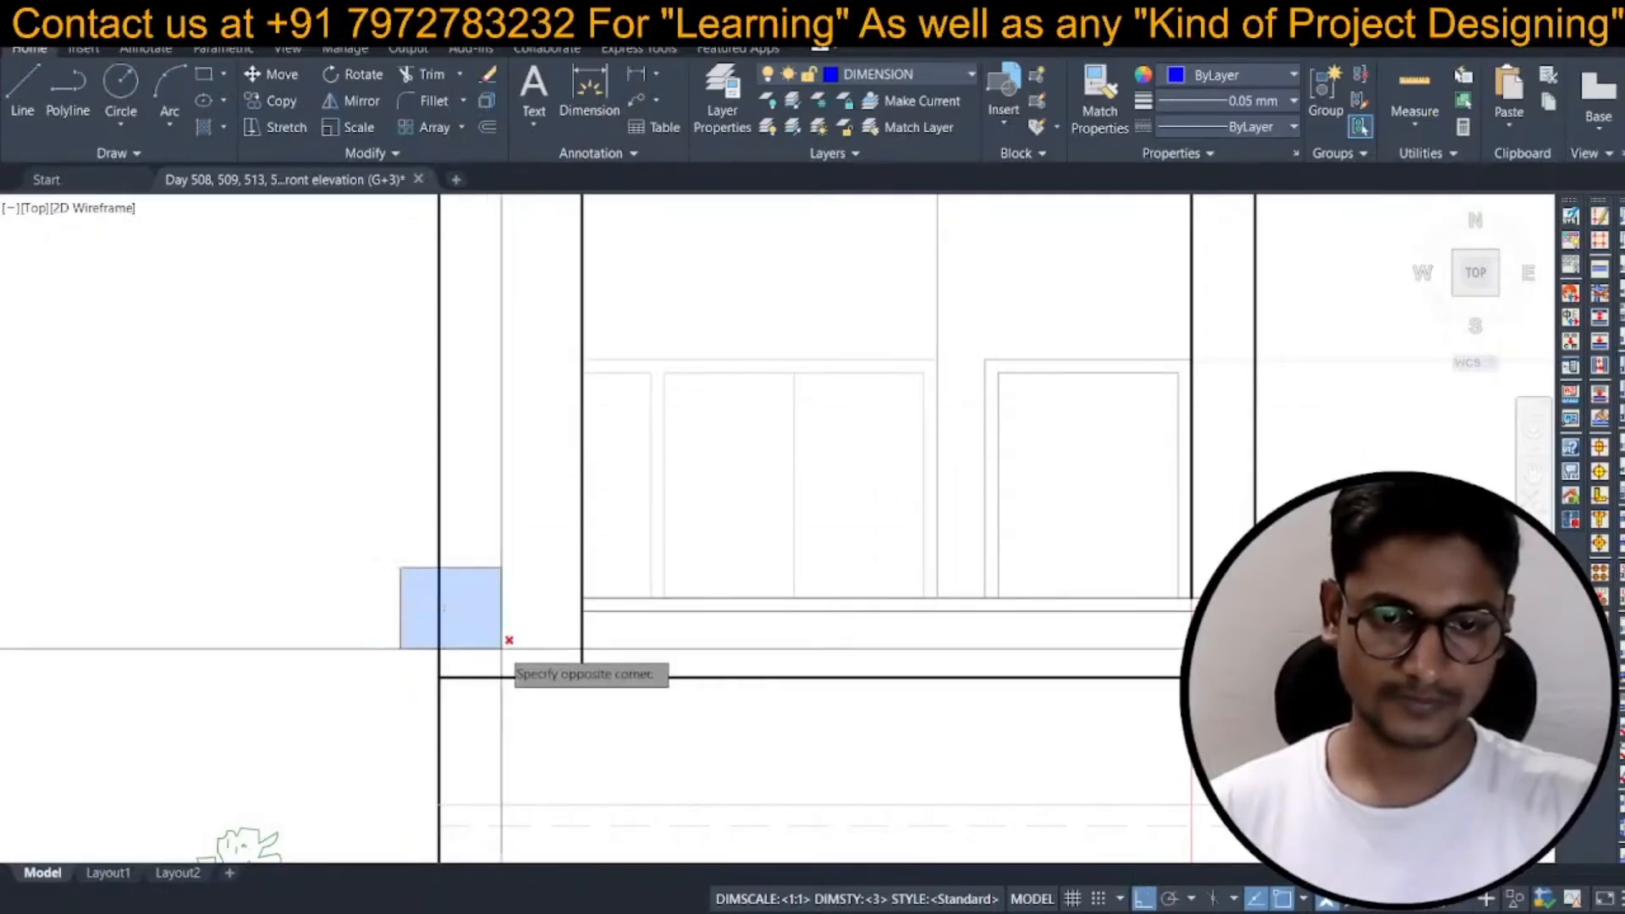
left_click(501, 649)
key("Return")
scroll(523, 587, "down", 4)
mouse_move(533, 472)
middle_mouse_down()
mouse_move(524, 496)
mouse_move(516, 480)
middle_mouse_up()
Try to trim the curved frame's vertical line between the third-floor sill and the thick line beneath it.
scroll(508, 457, "up", 2)
type("t")
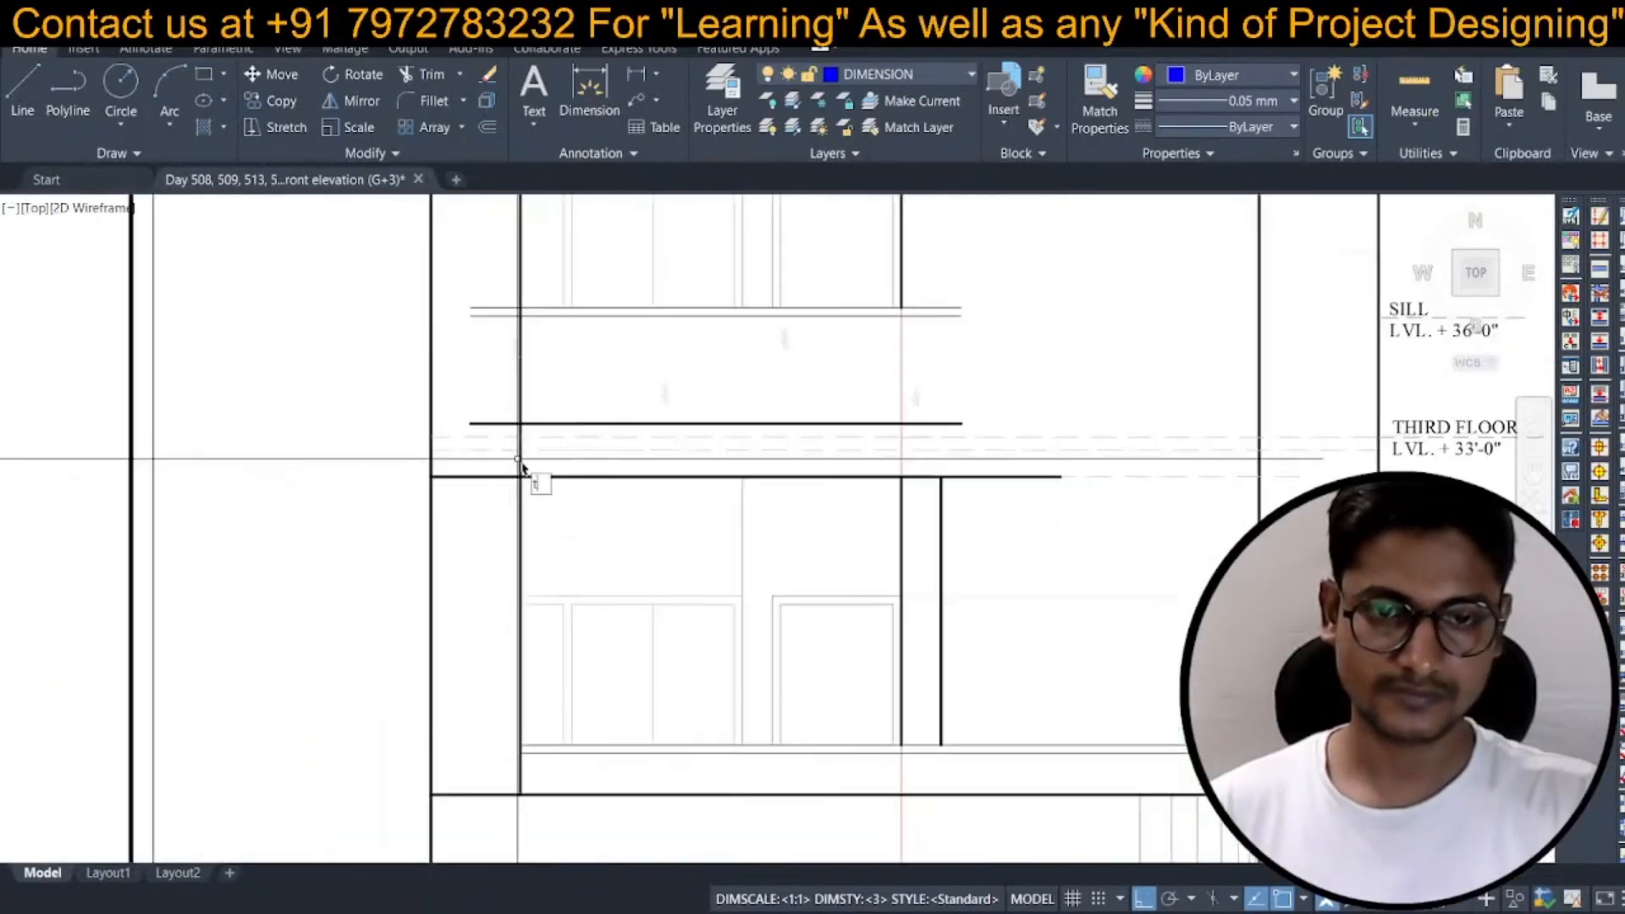
scroll(520, 466, "down", 4)
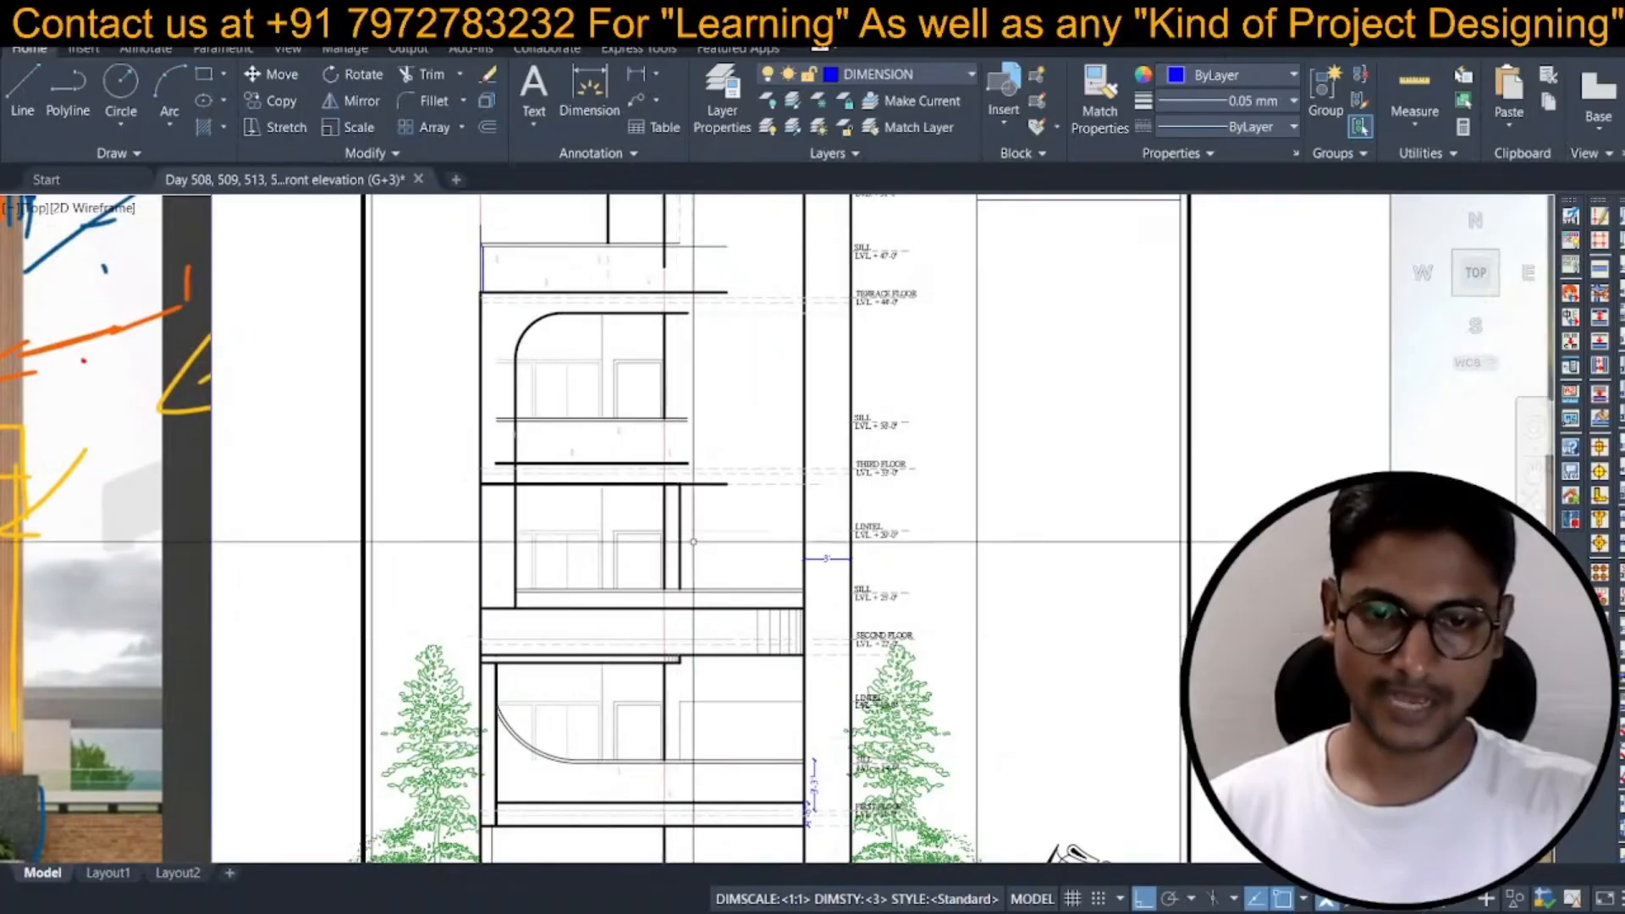
scroll(693, 541, "down", 2)
scroll(744, 527, "up", 5)
type("e")
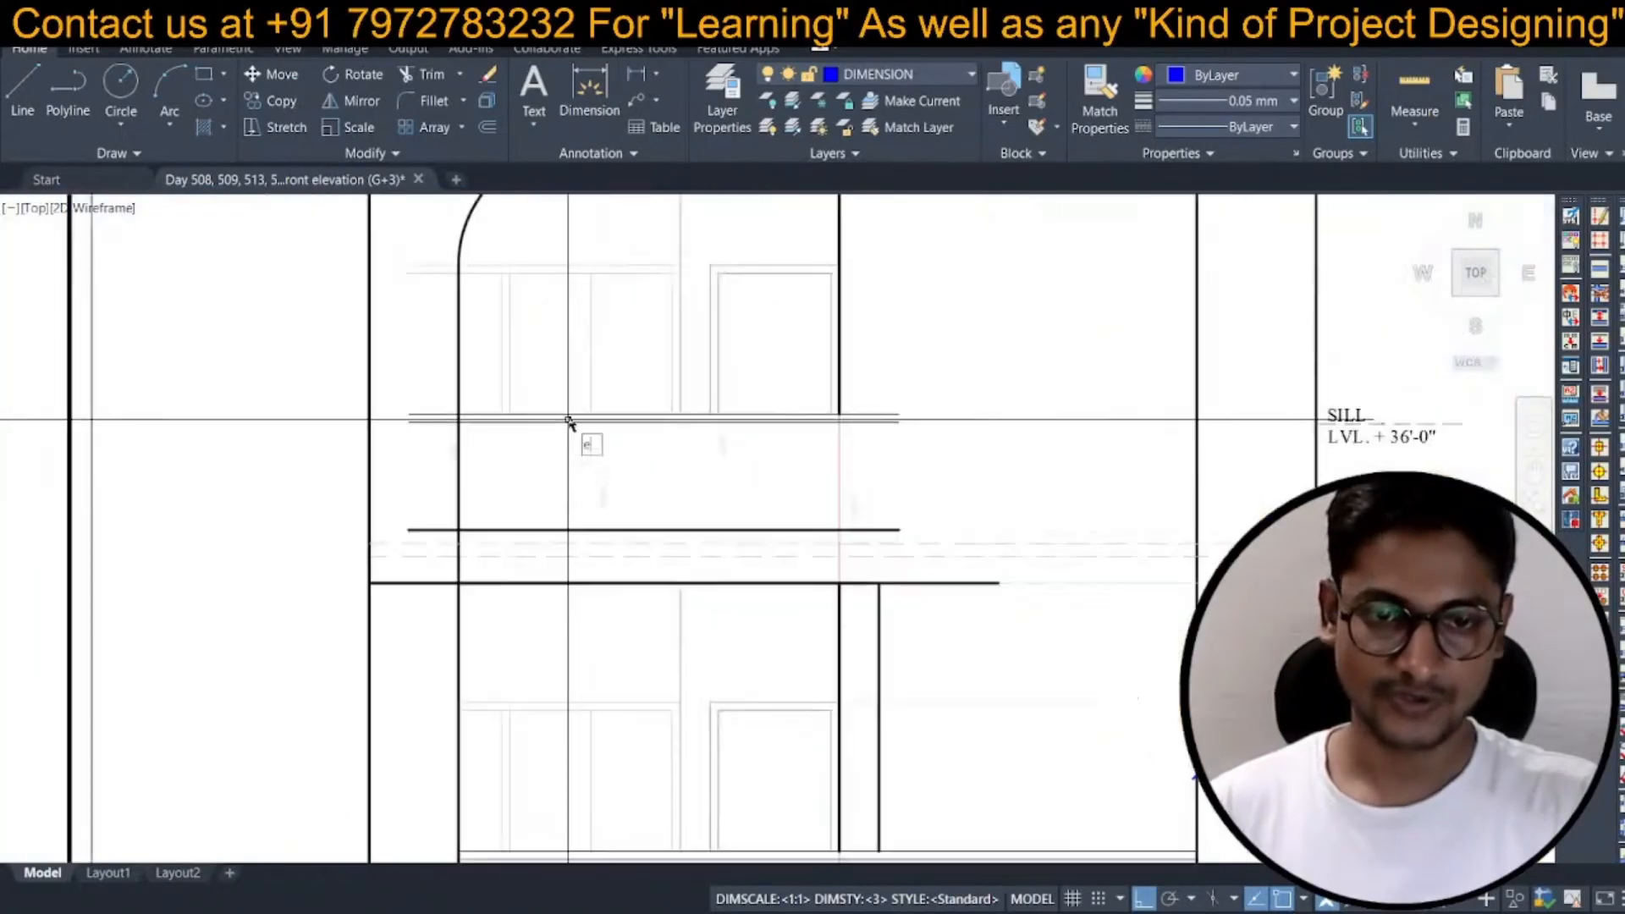
key("Return")
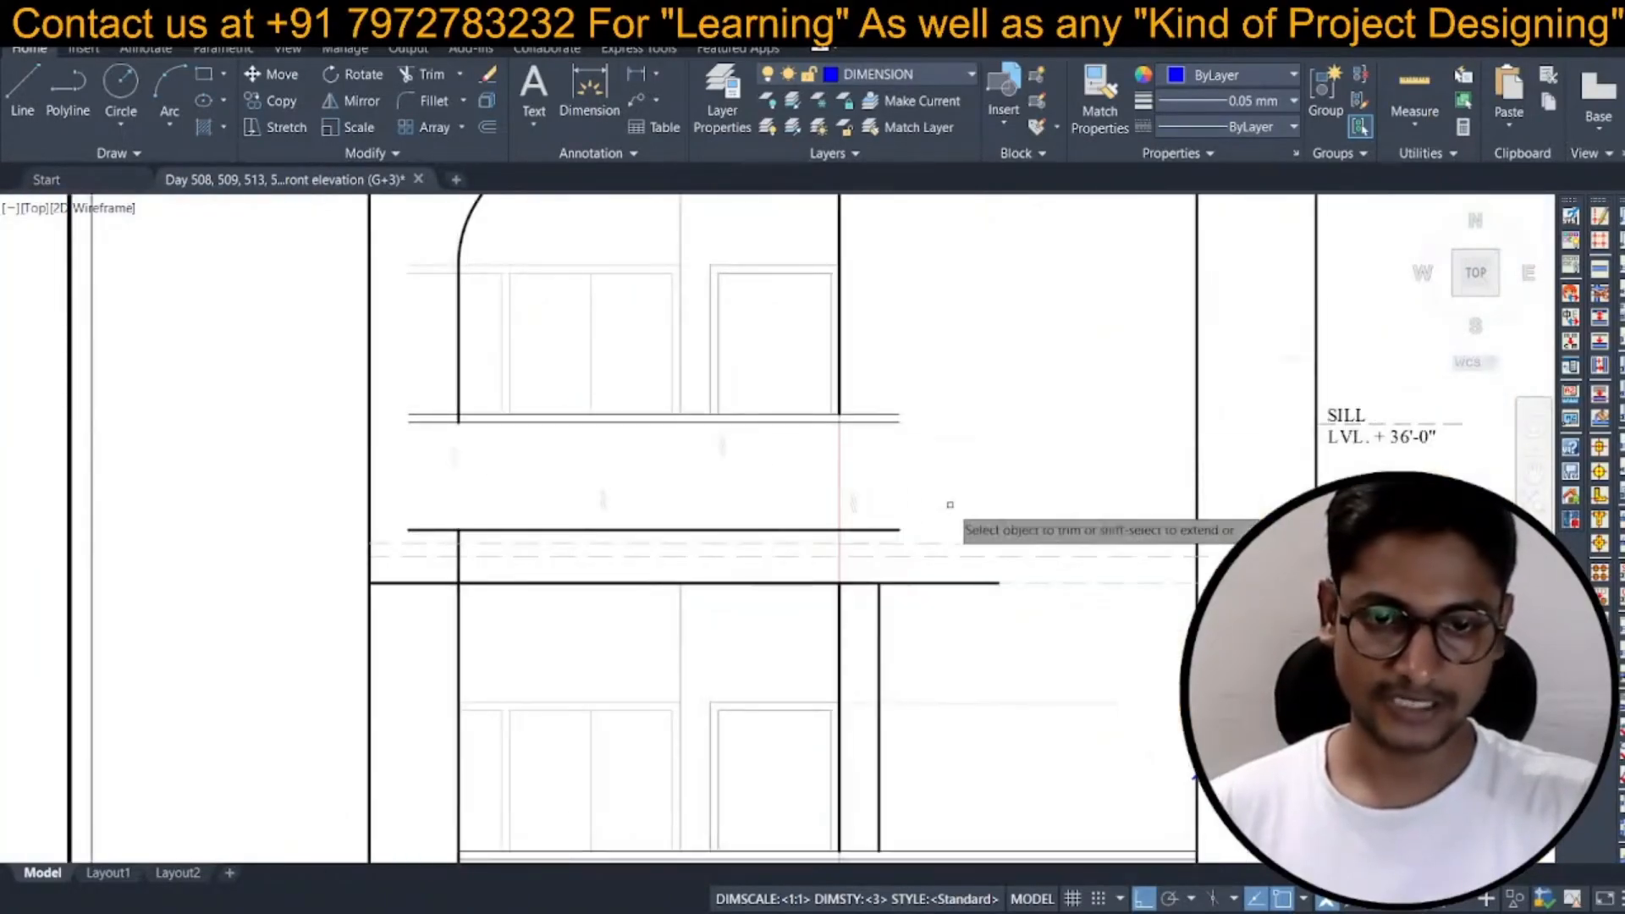
key("Escape")
scroll(467, 440, "up", 2)
type("u")
key("Return")
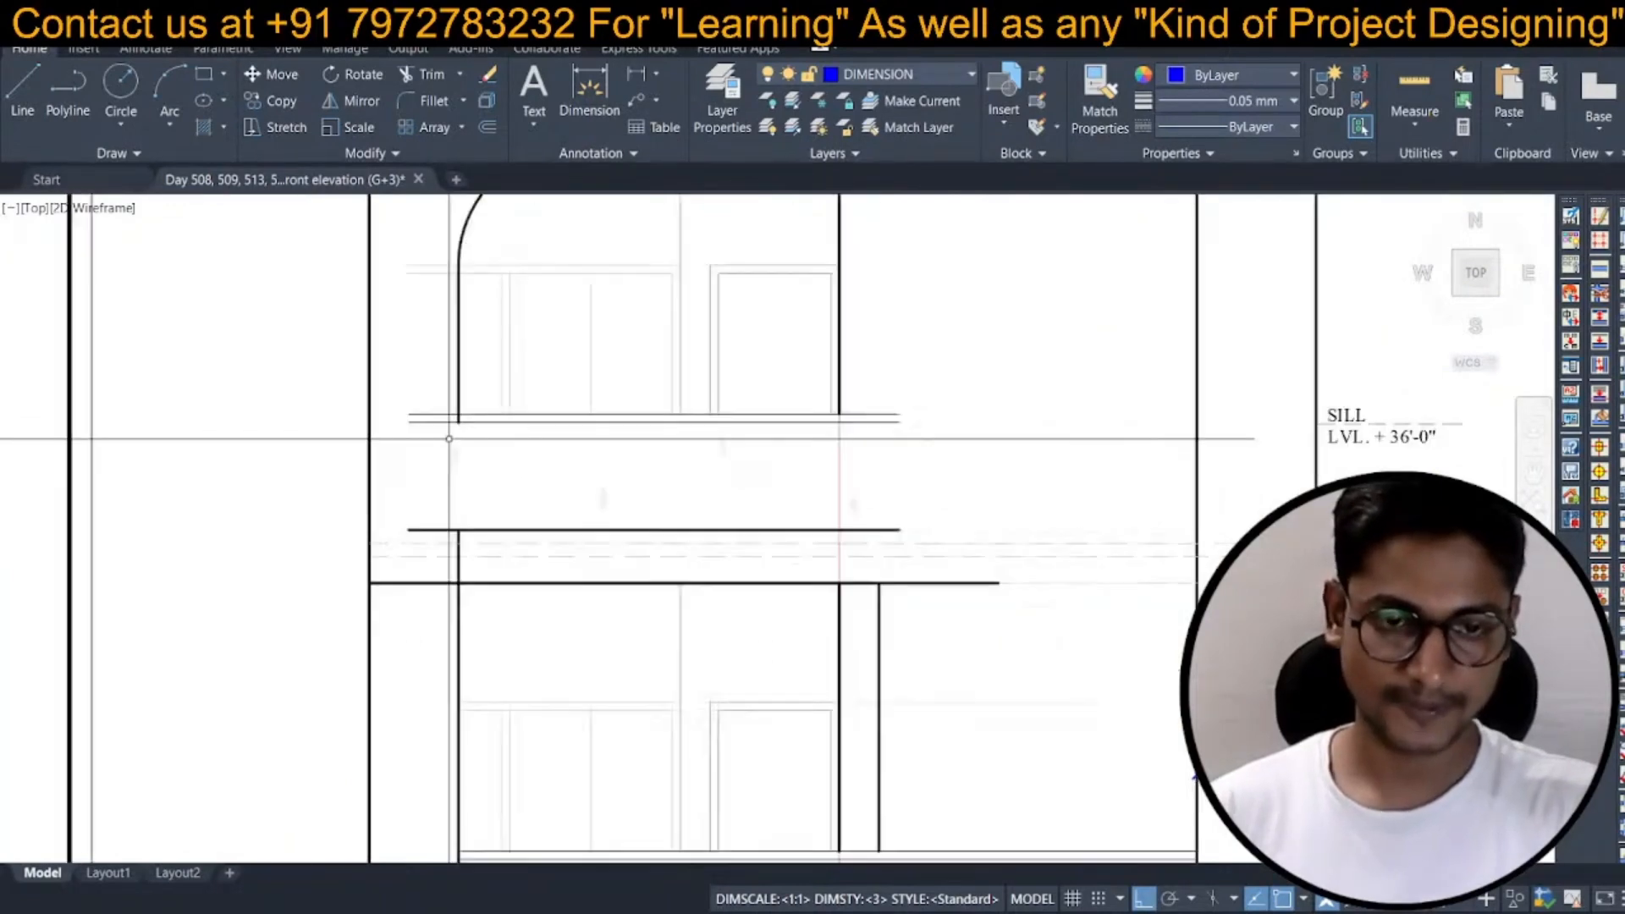
Erase the small stray marks between the third-floor sill and the thick line beneath it.
scroll(447, 435, "up", 4)
left_click(392, 425)
scroll(457, 454, "down", 4)
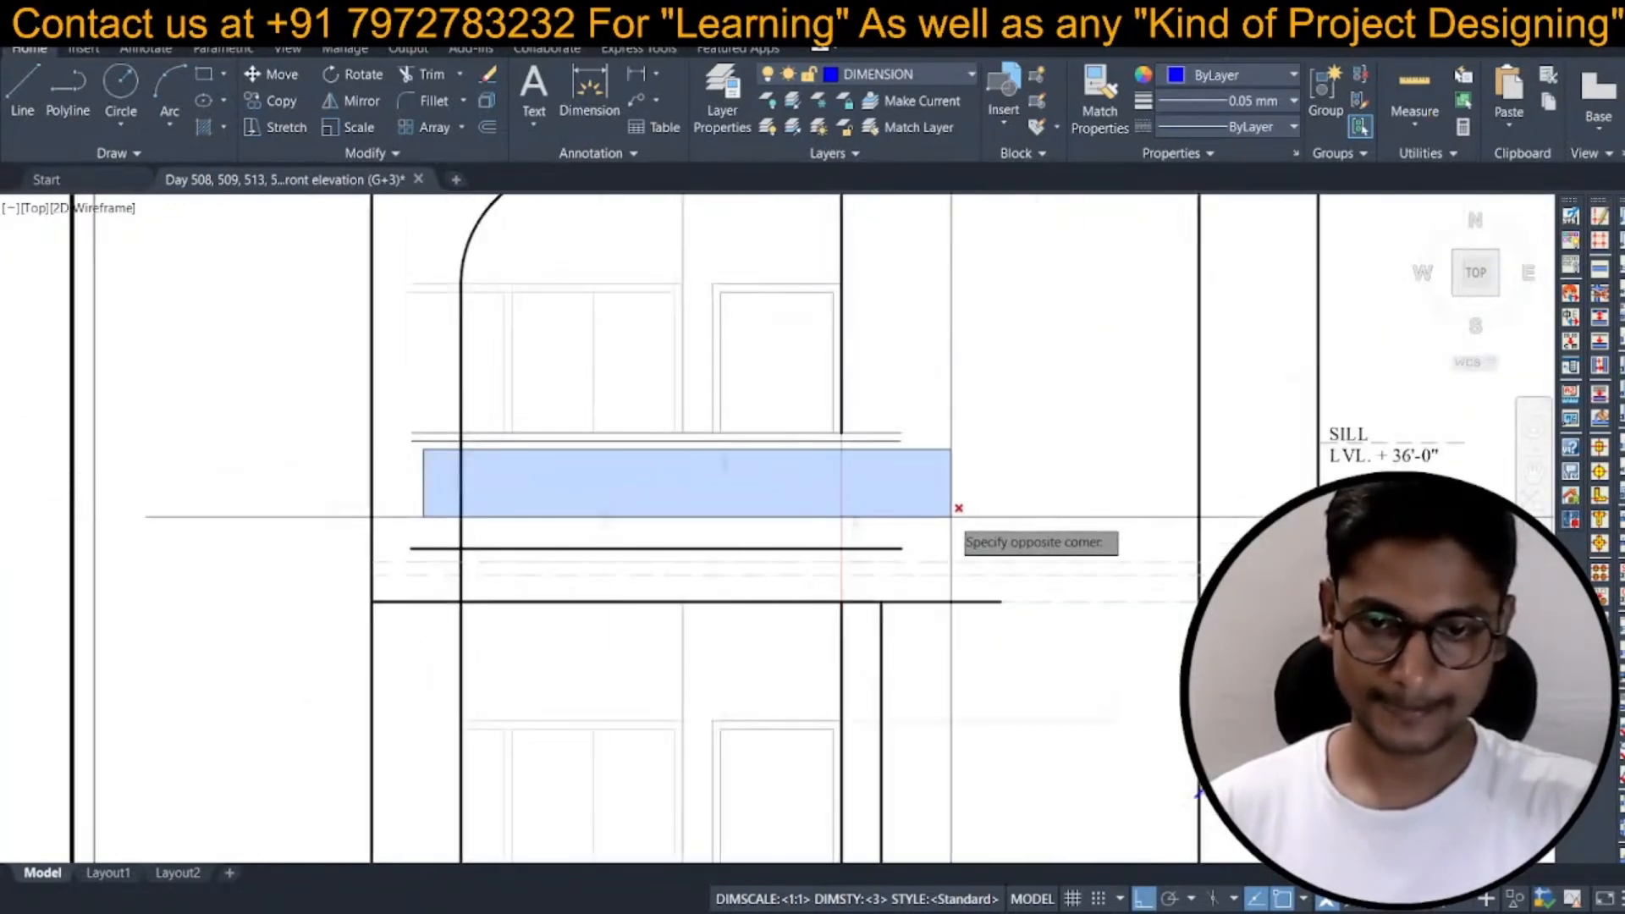
left_click(939, 537)
key("Return")
Send the dashed slab lines at the third-floor level to the back of the draw order.
scroll(670, 482, "down", 2)
middle_click_drag(674, 497, 628, 475)
middle_click_drag(526, 567, 511, 533)
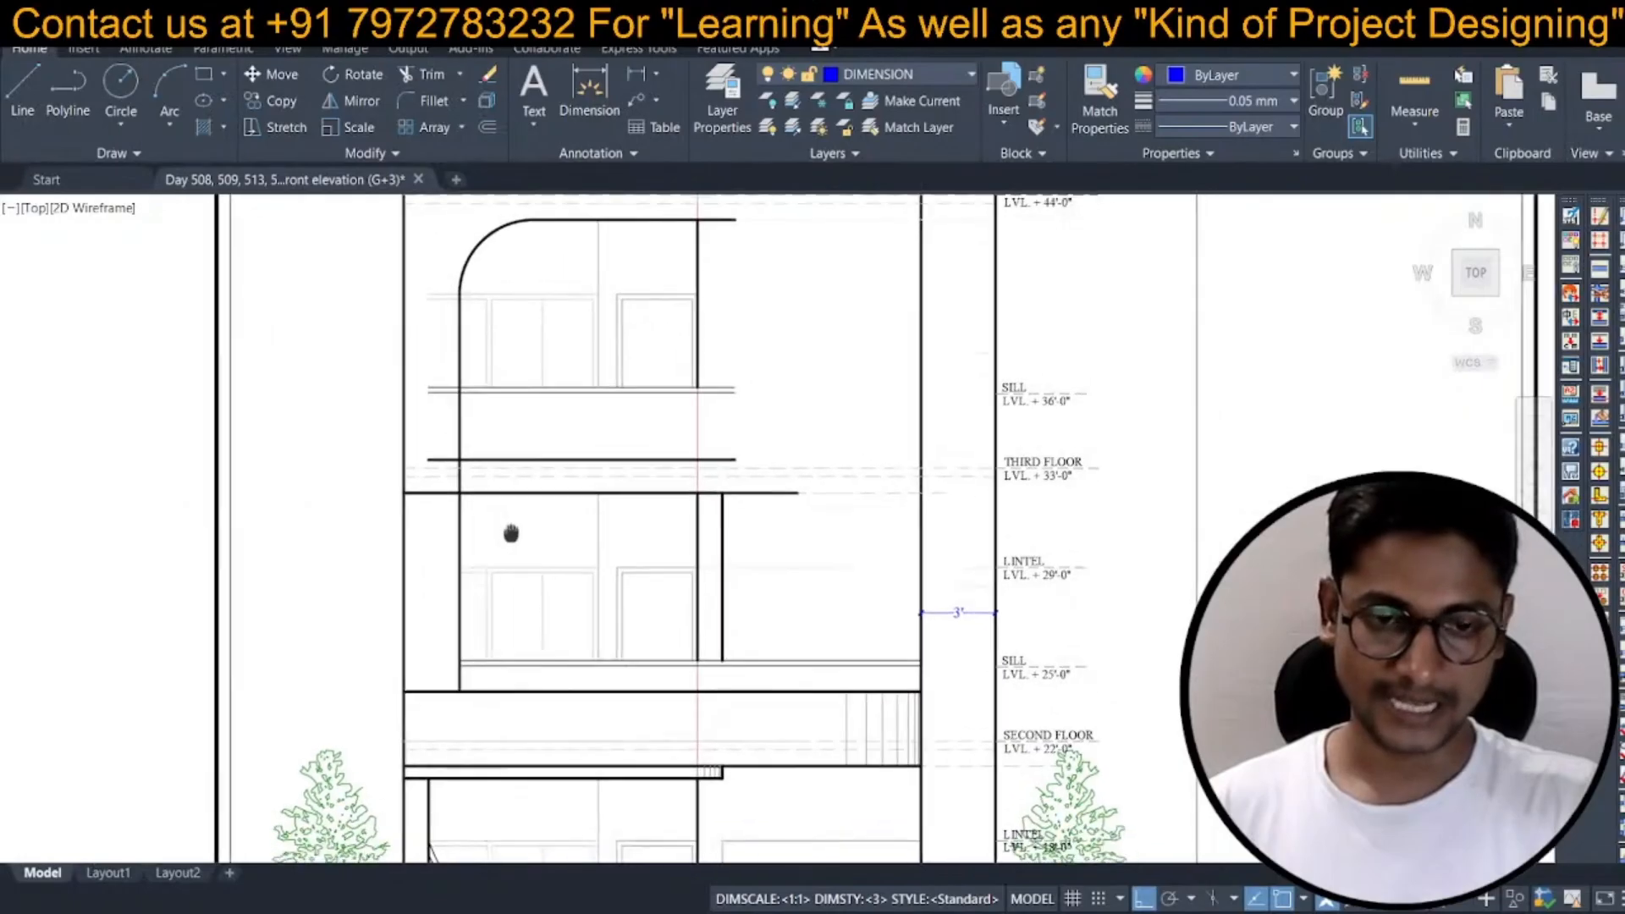
left_click(851, 437)
left_click(821, 542)
scroll(463, 424, "up", 3)
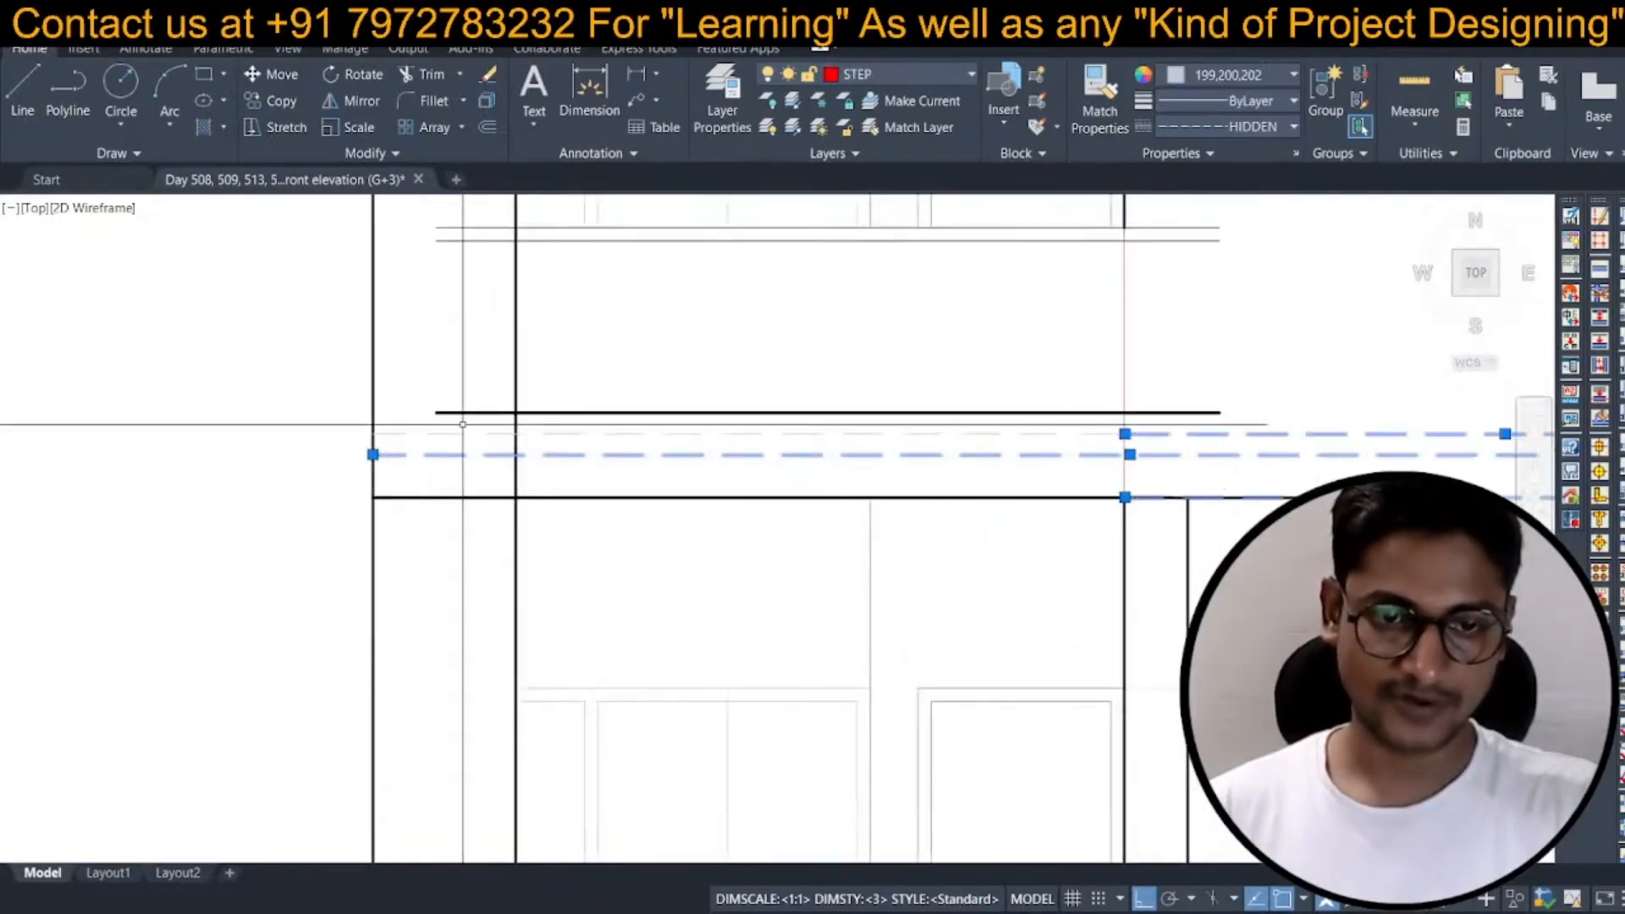
left_click(441, 433)
right_click(434, 425)
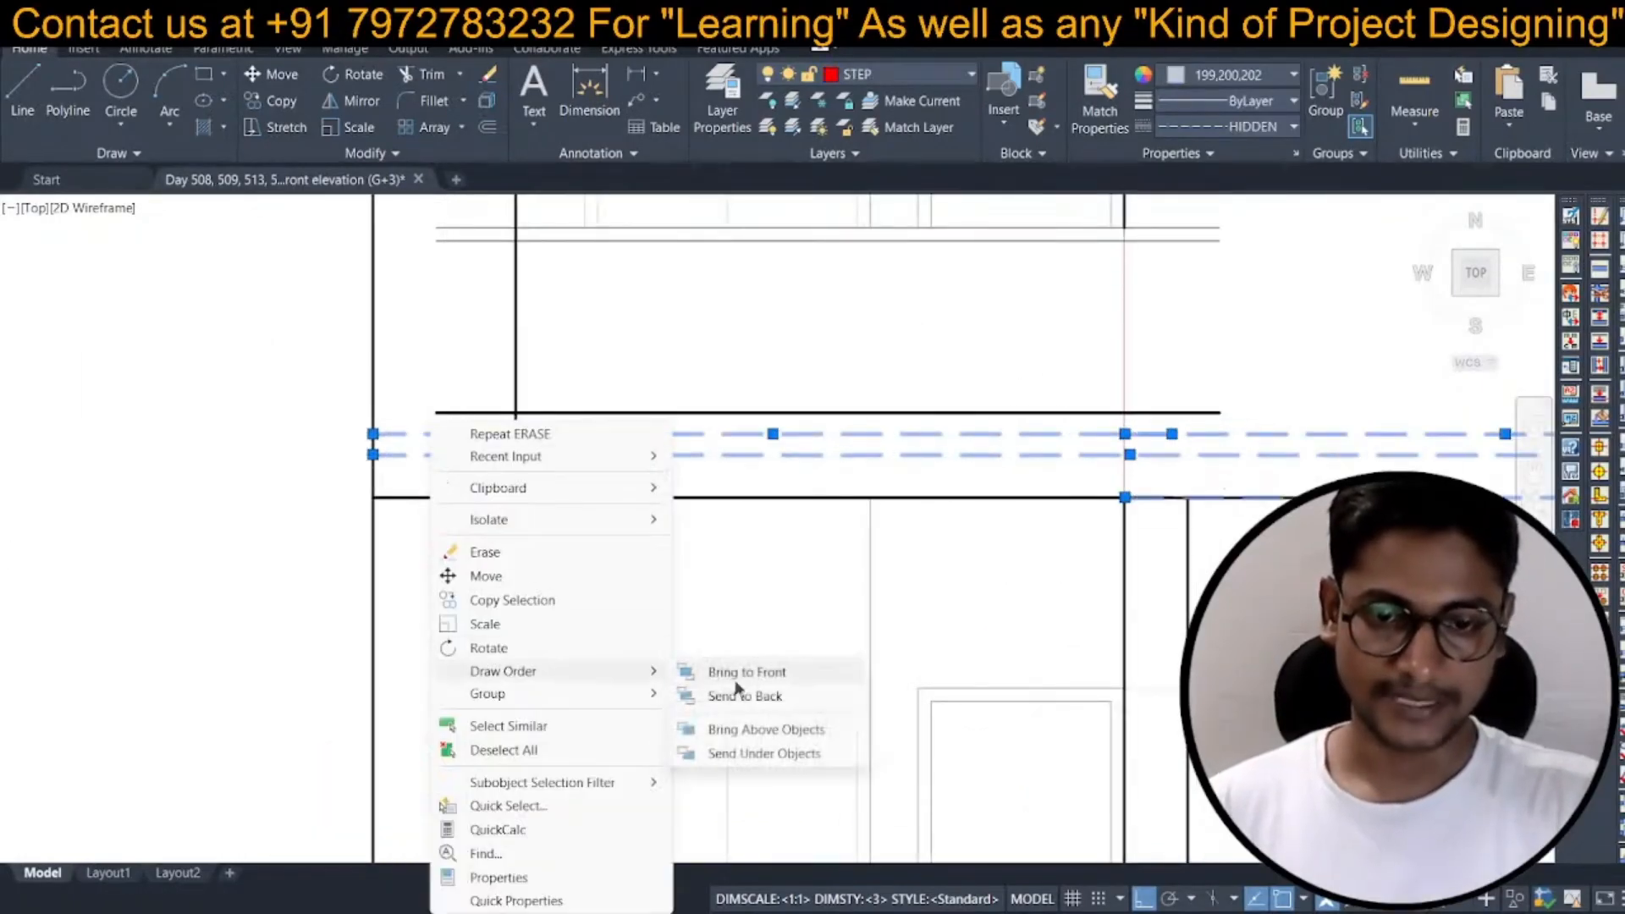
left_click(740, 695)
scroll(740, 518, "down", 3)
middle_click_drag(740, 518, 663, 521)
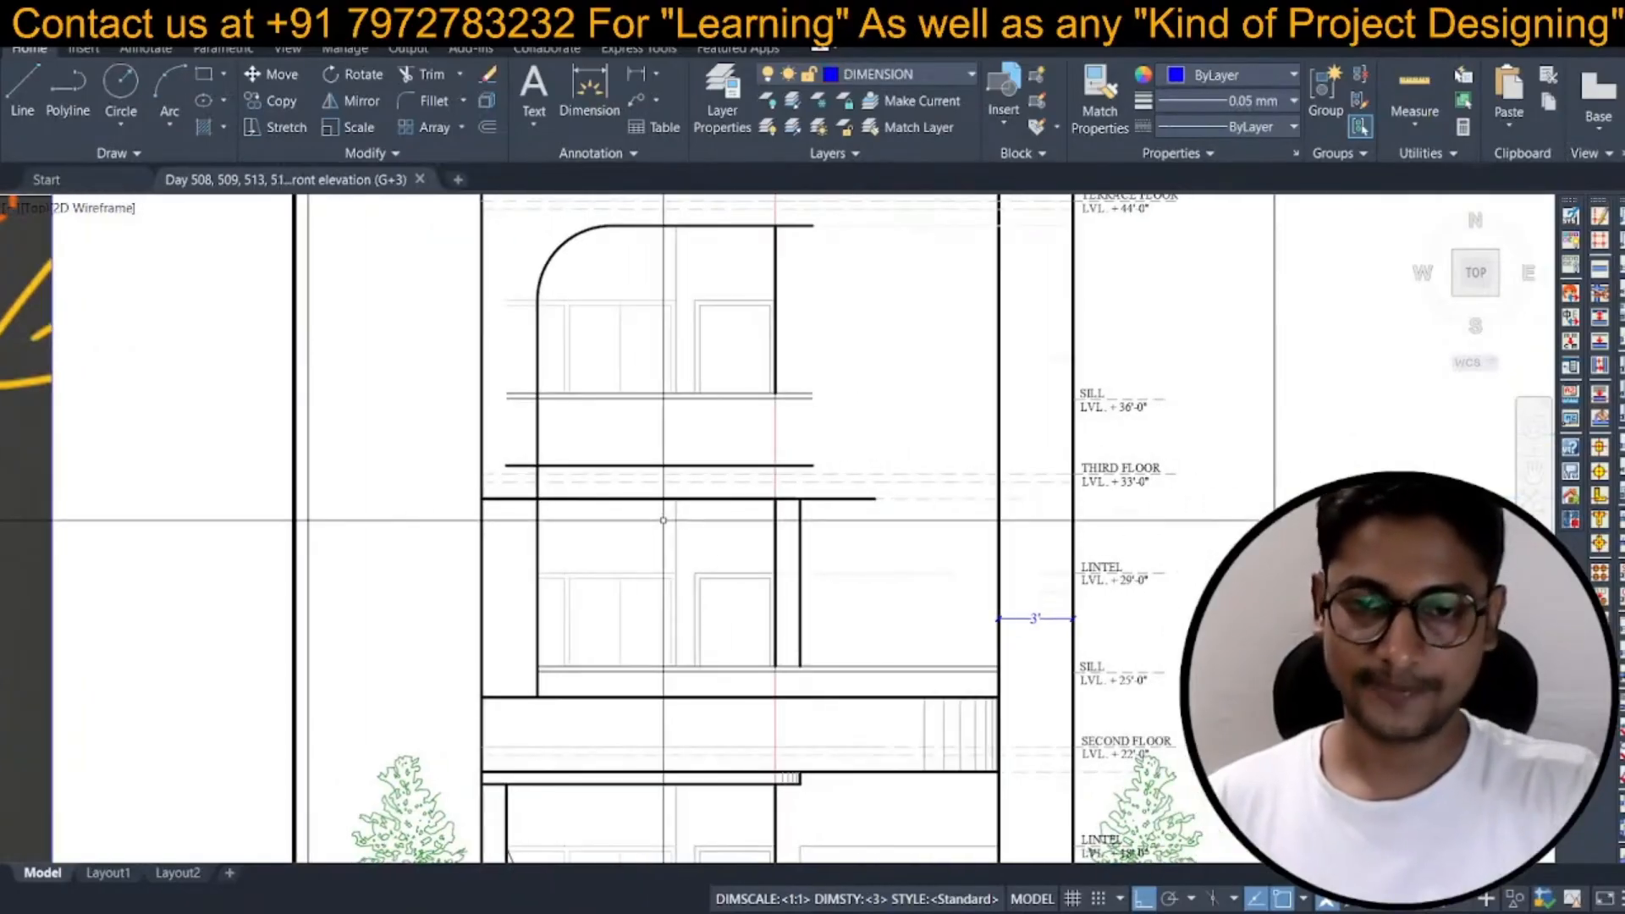
Save the front elevation drawing.
scroll(663, 521, "down", 5)
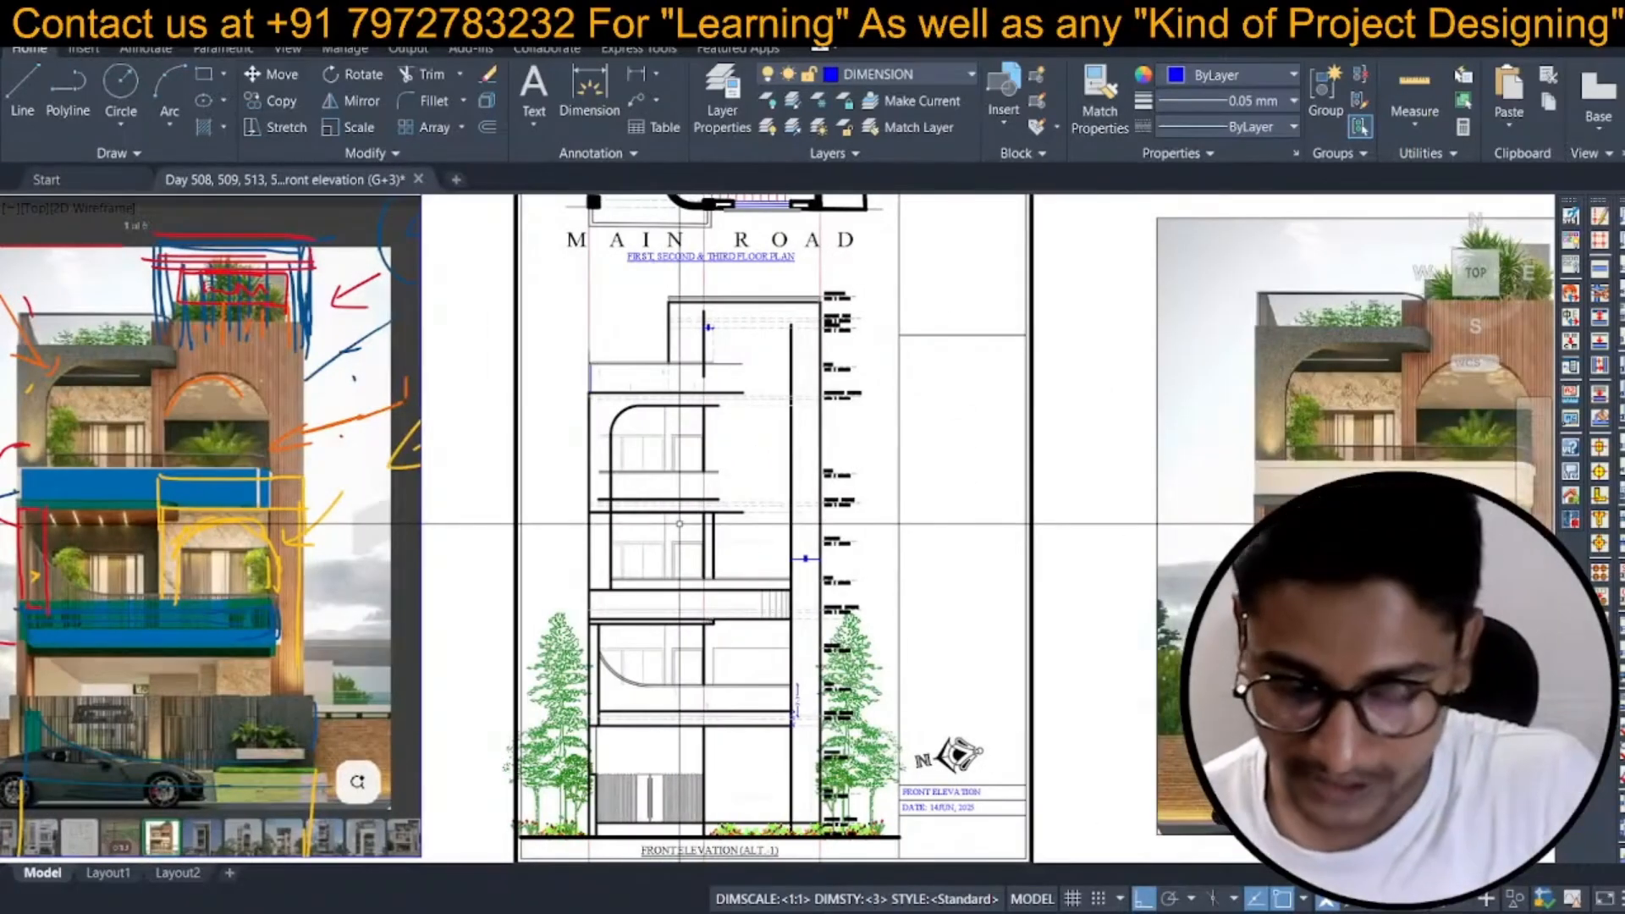
key("ctrl+s")
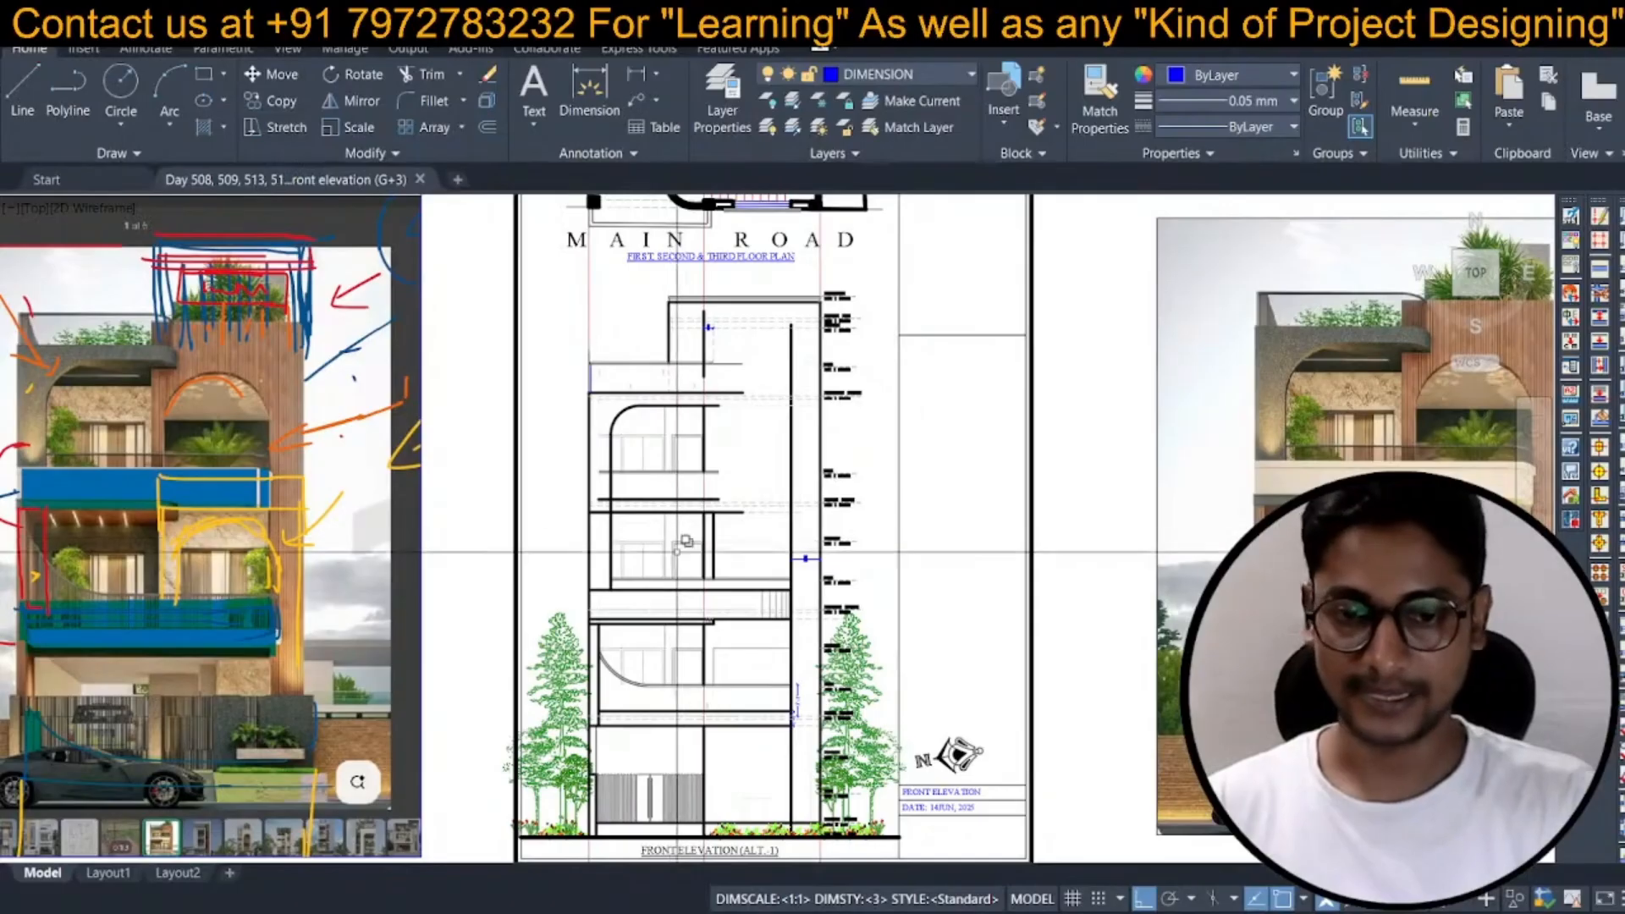
mouse_move(678, 580)
middle_mouse_down()
mouse_move(626, 562)
mouse_move(574, 580)
middle_mouse_up()
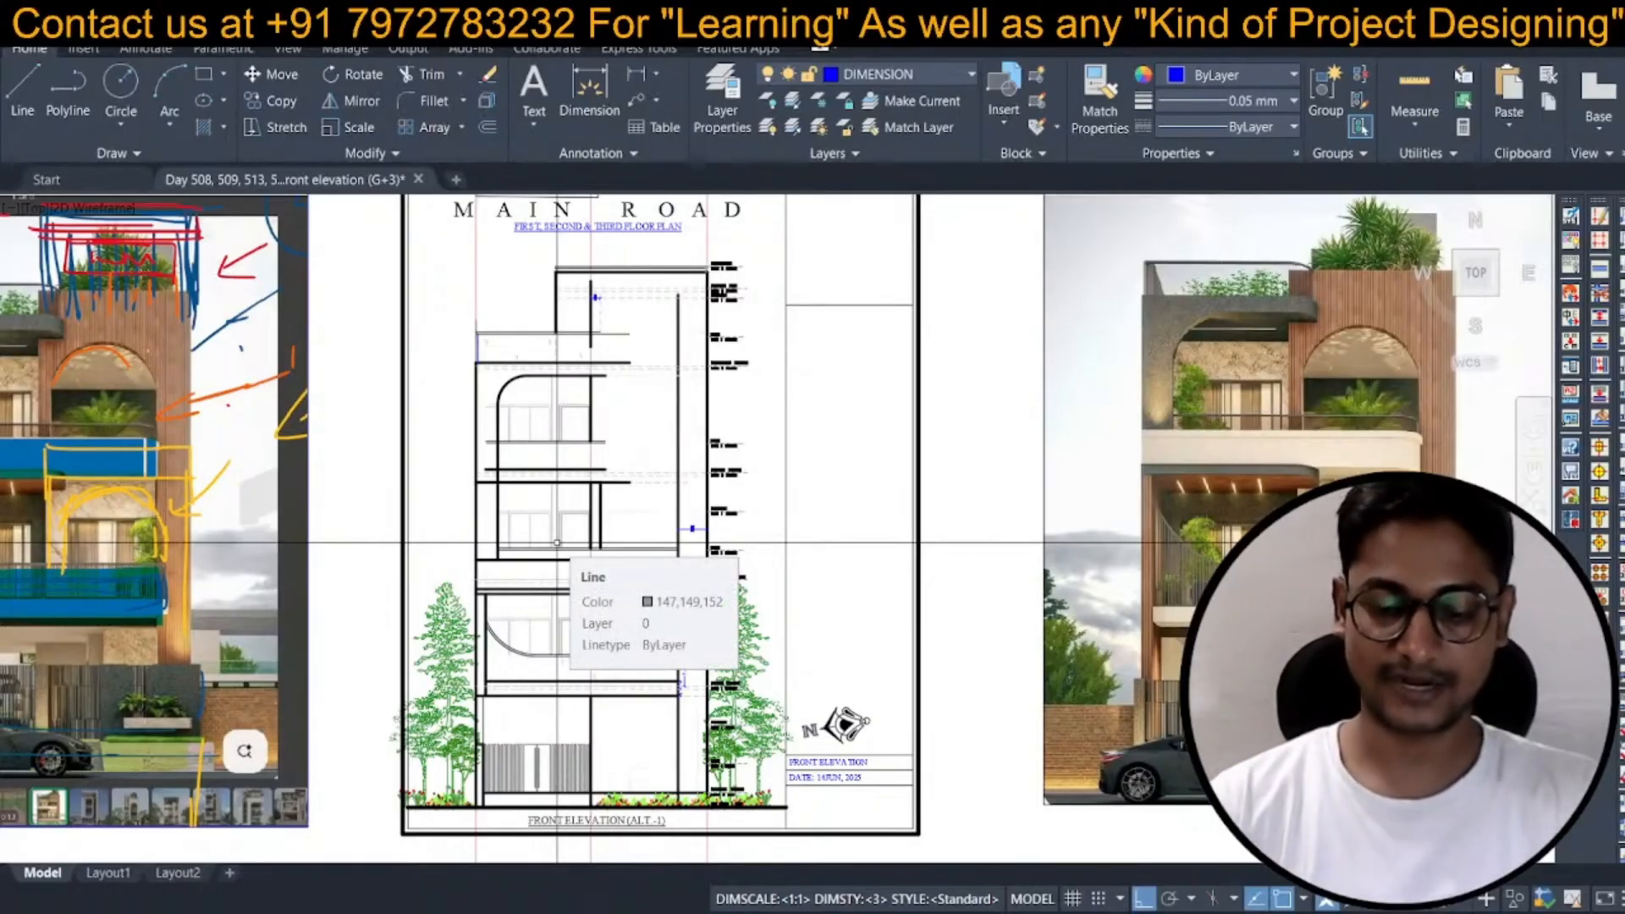
key("ctrl+s")
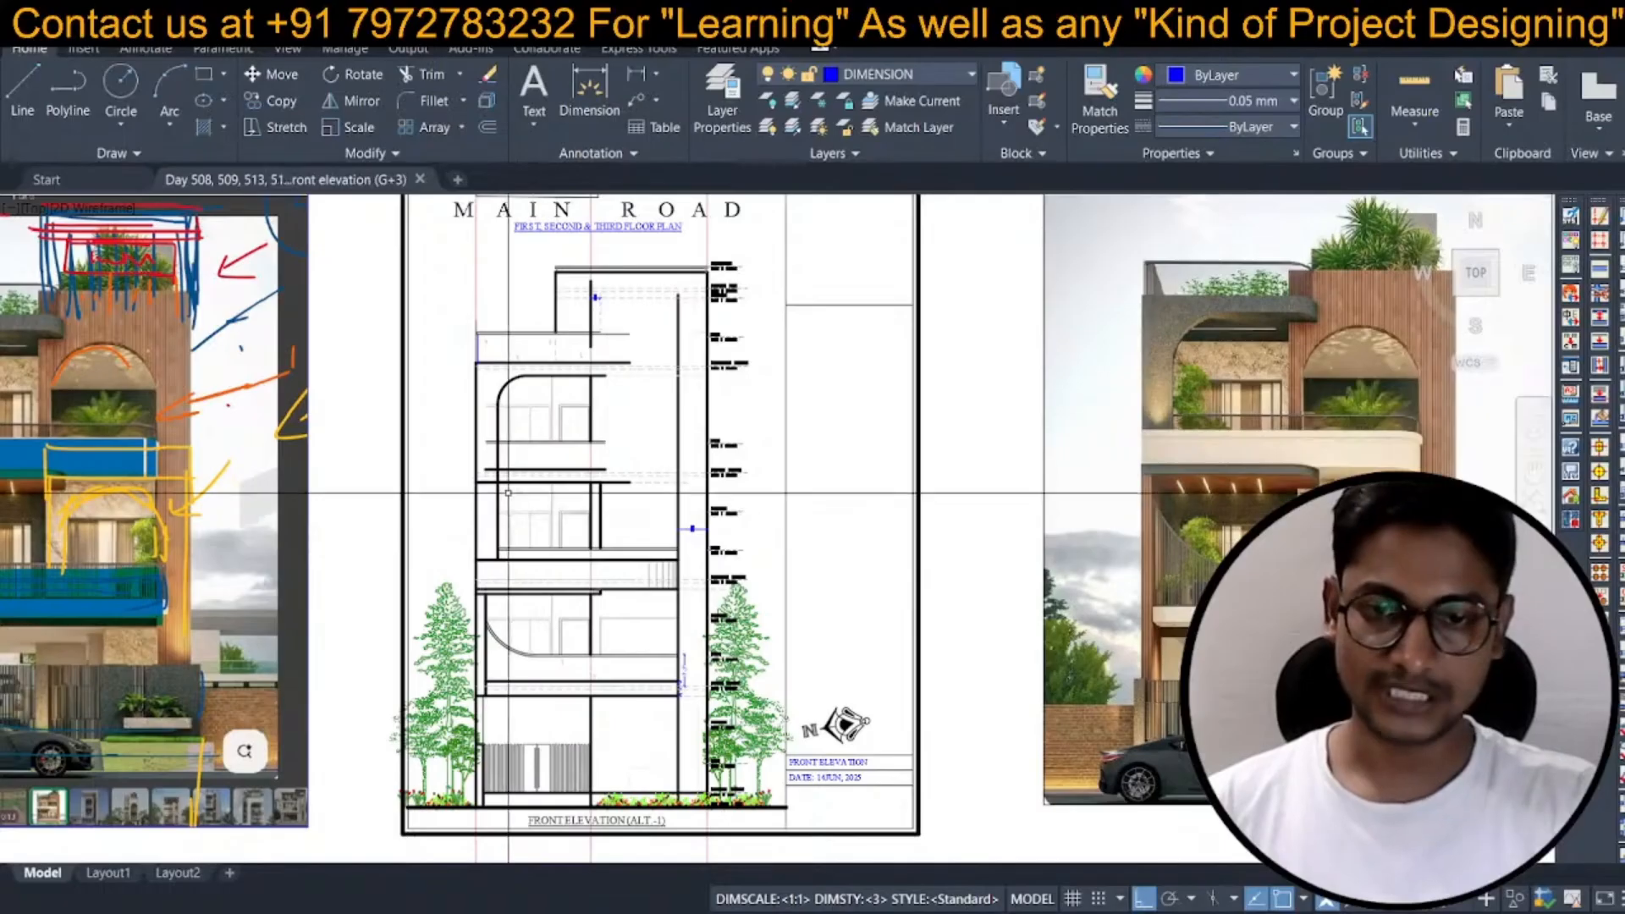
scroll(513, 496, "down", 3)
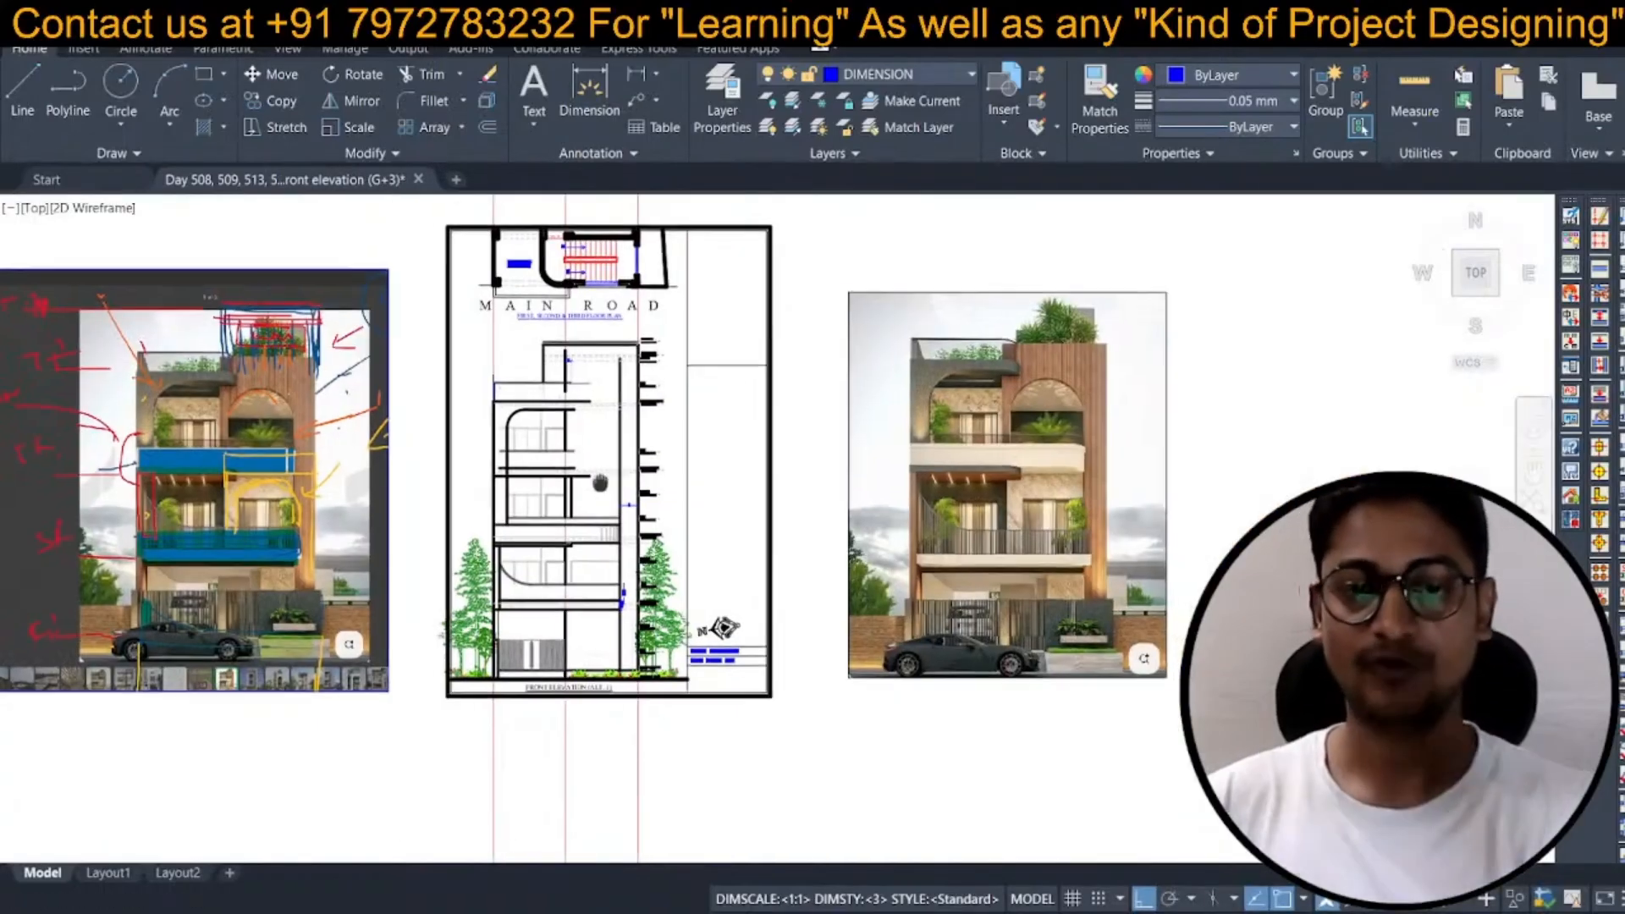
middle_click_drag(603, 482, 590, 479)
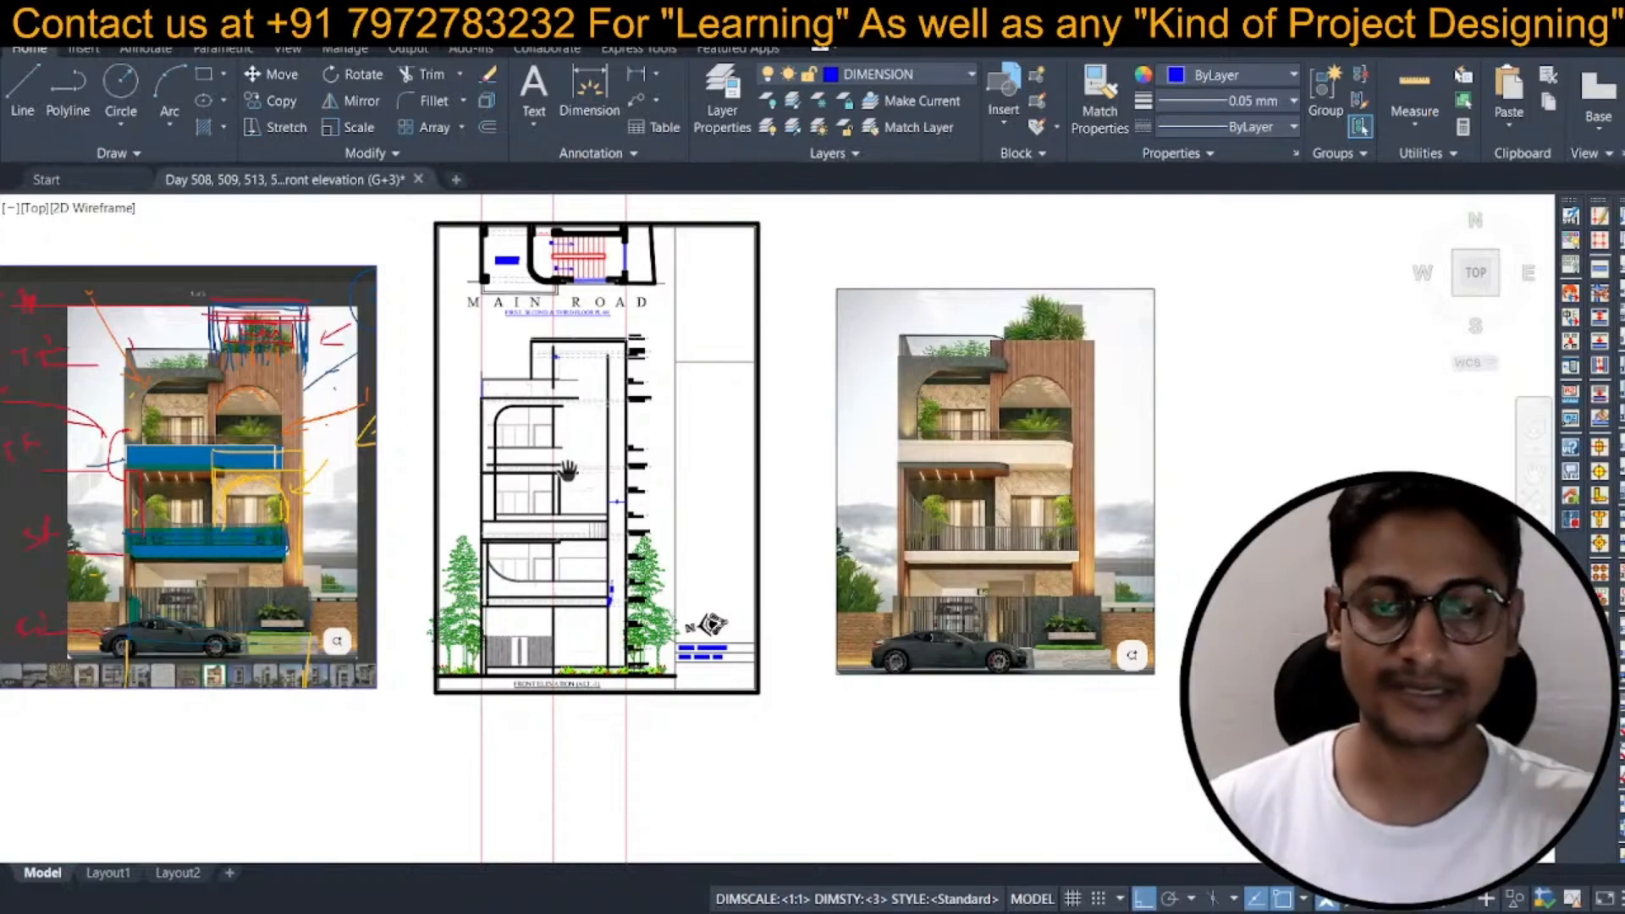
scroll(564, 466, "up", 3)
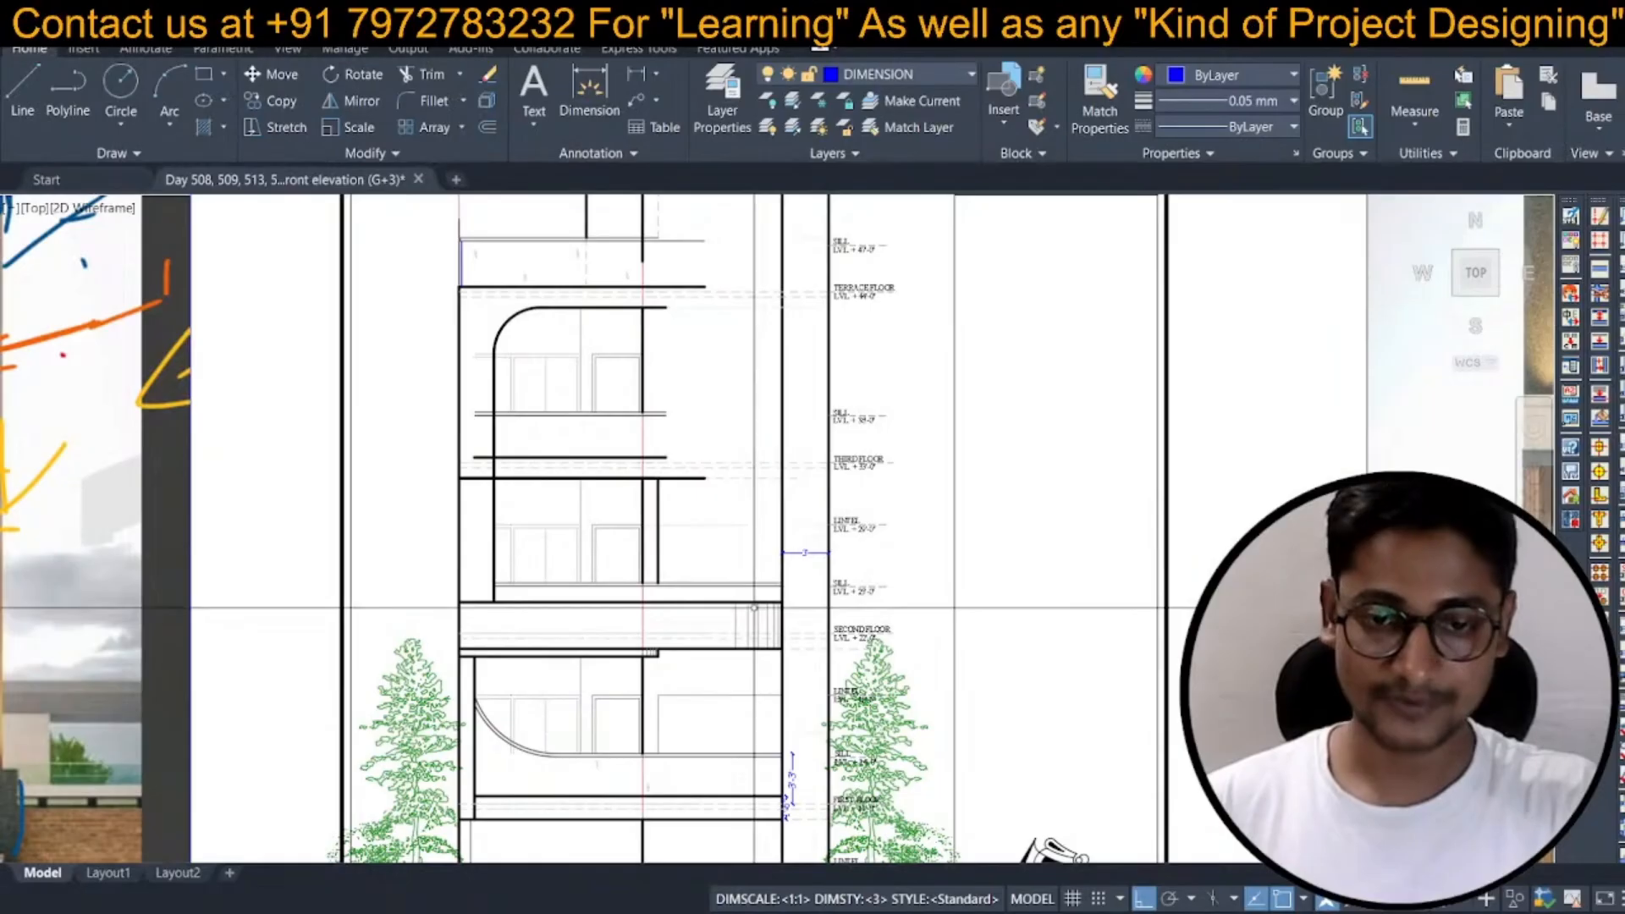
key("Return")
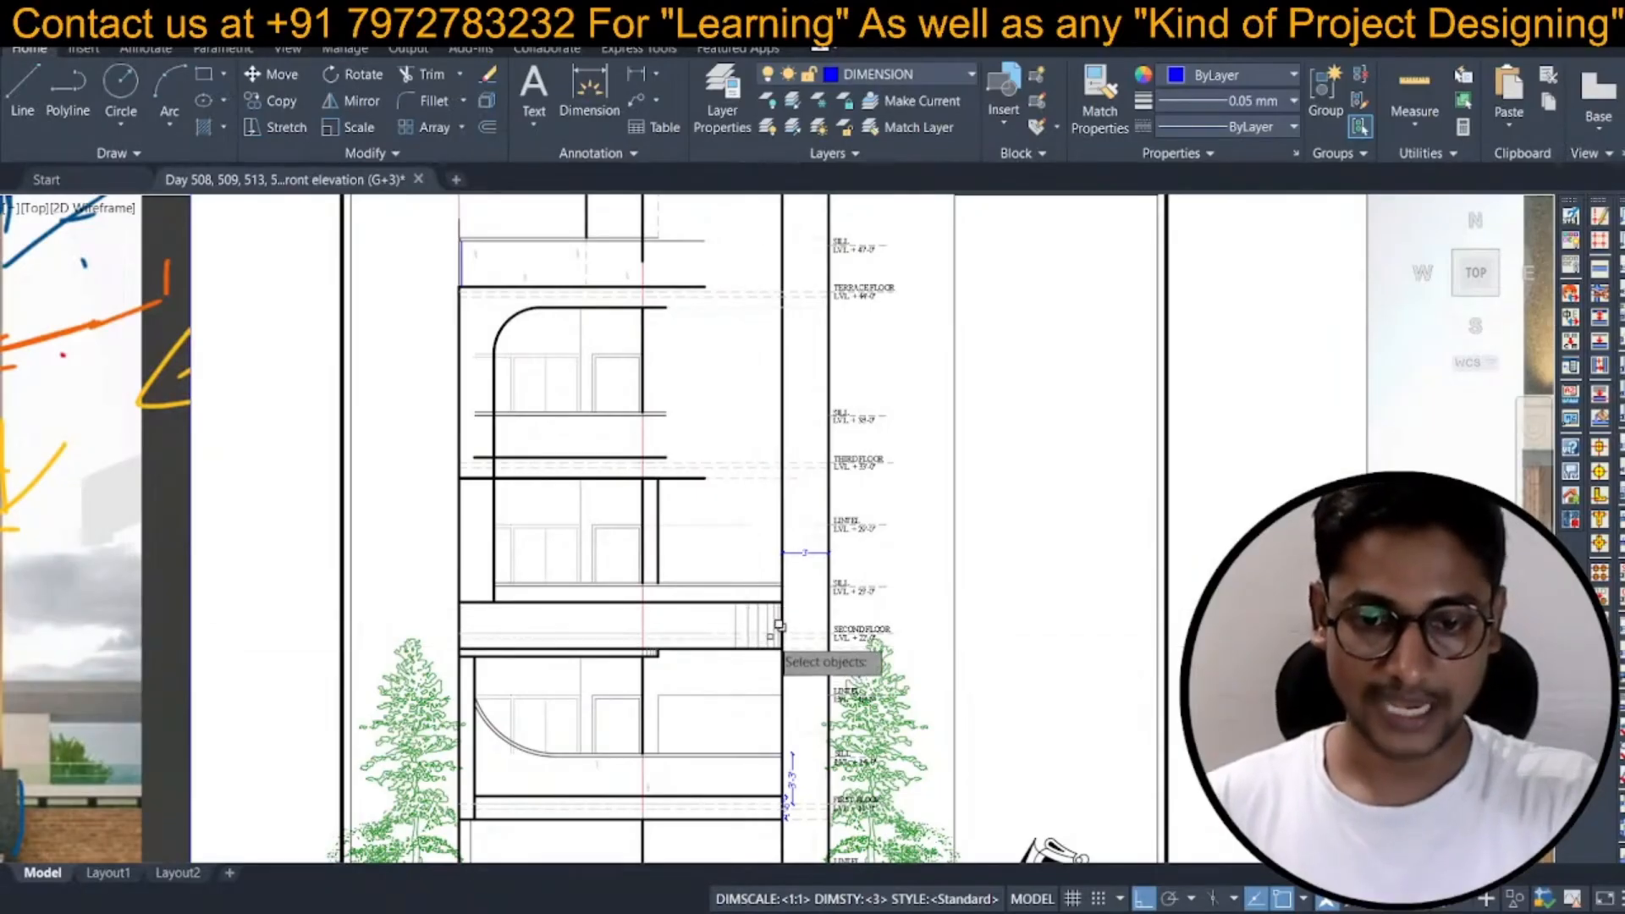
scroll(781, 614, "up", 5)
scroll(784, 557, "up", 1)
left_click(785, 555)
scroll(758, 555, "down", 3)
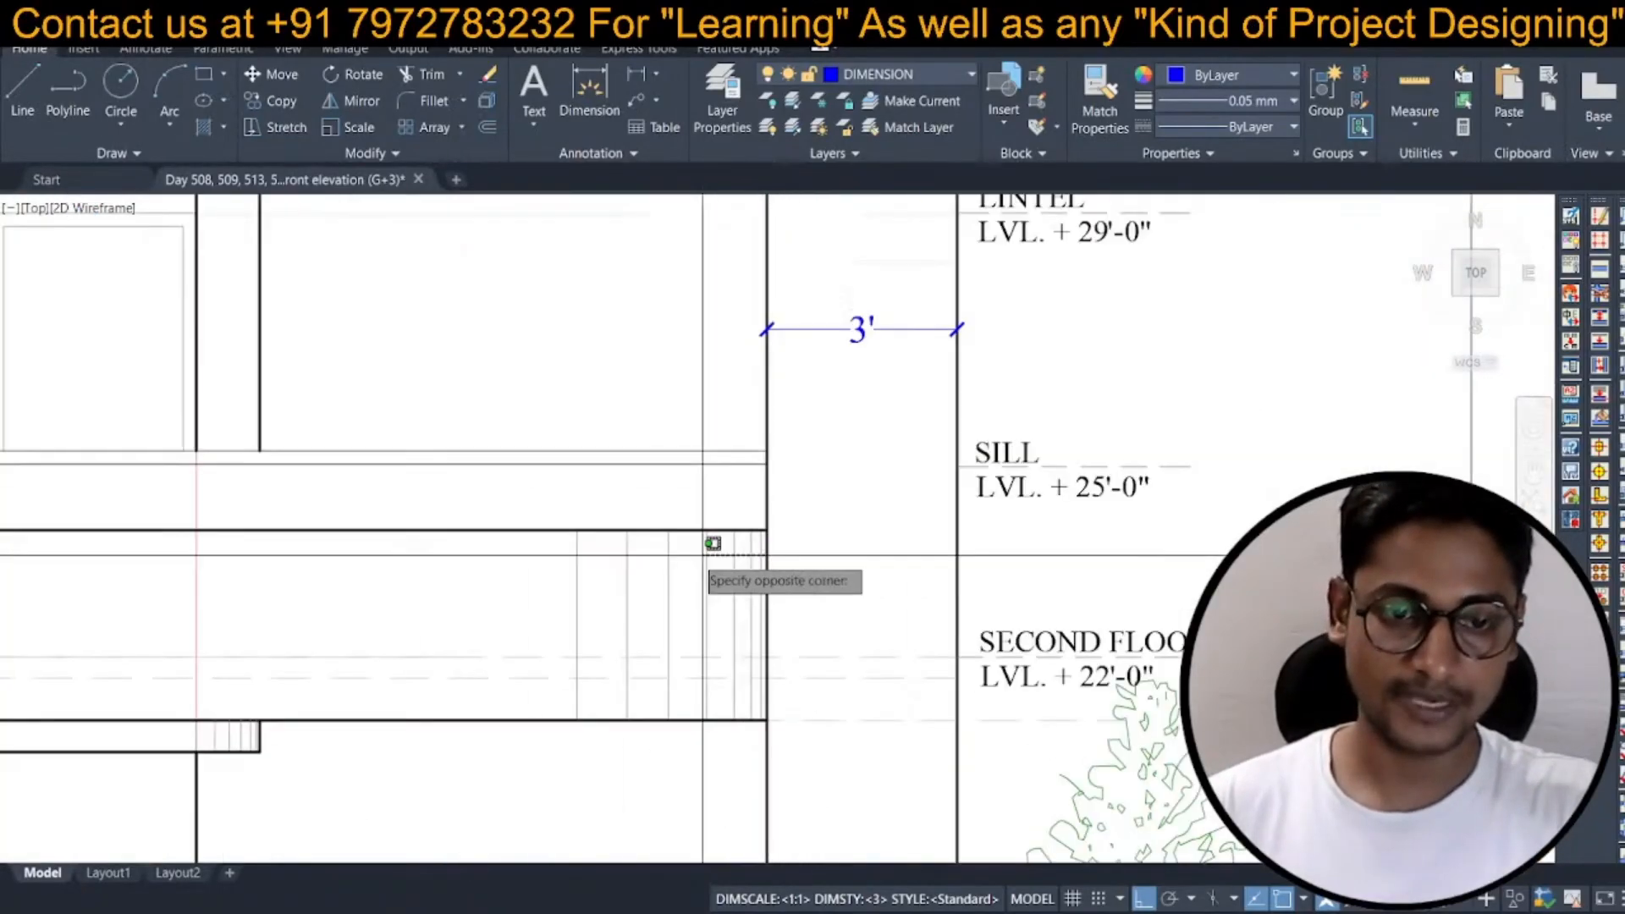
left_click(476, 518)
left_click(584, 495)
left_click(555, 437)
scroll(663, 474, "down", 4)
middle_click_drag(597, 497, 638, 500)
middle_click_drag(387, 546, 519, 565)
scroll(654, 591, "up", 4)
key("Escape")
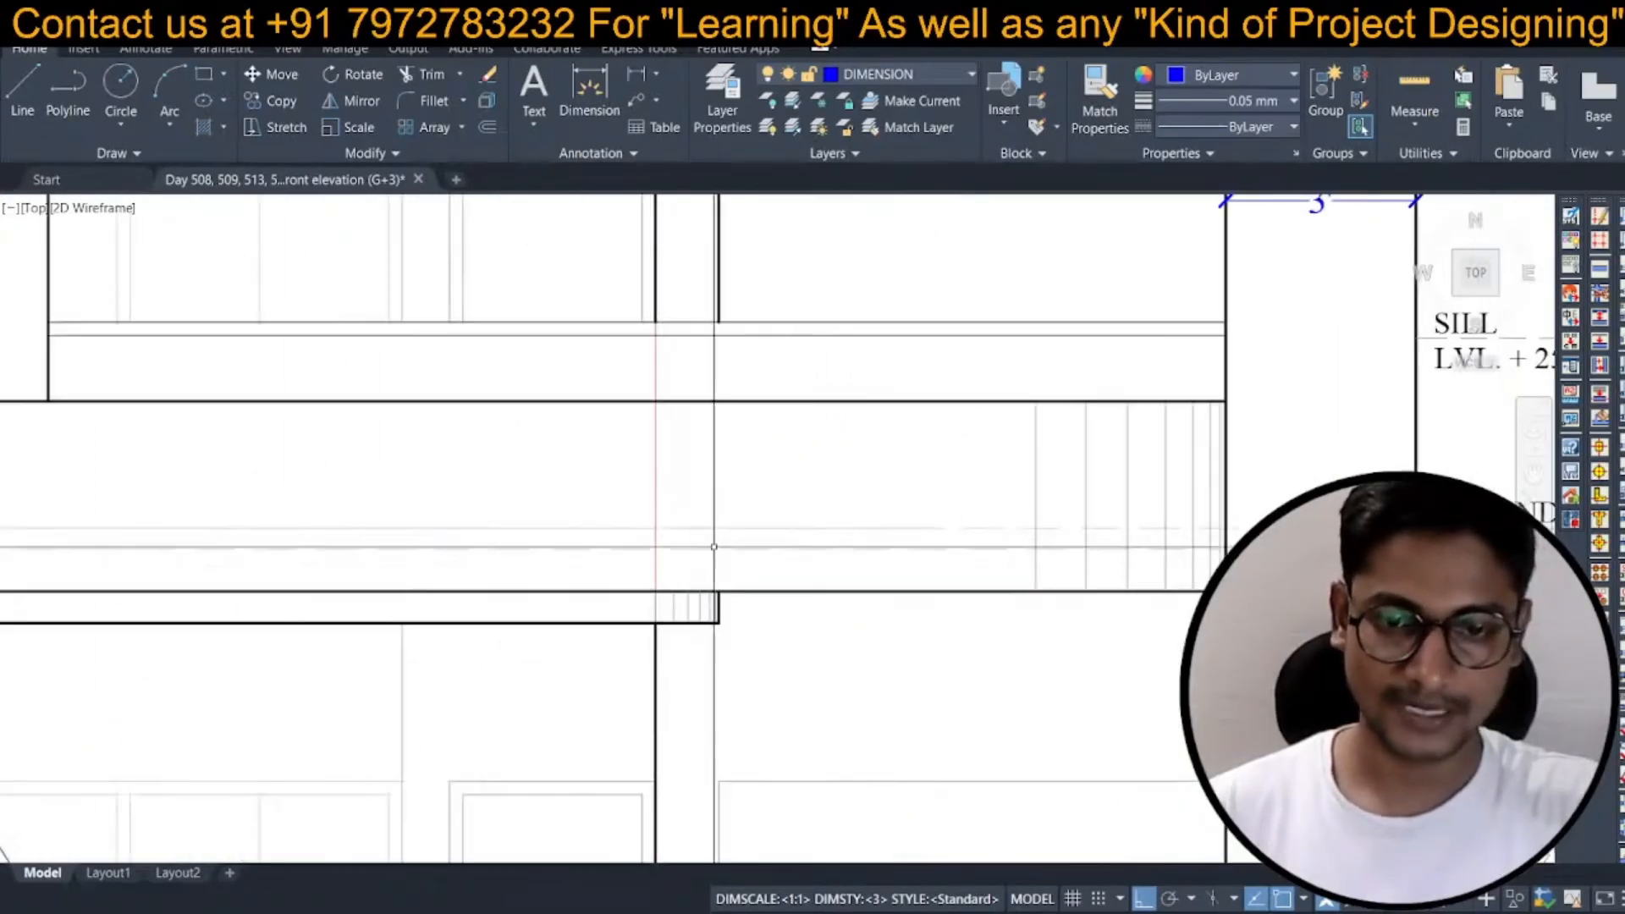
key("Return")
left_click(702, 530)
key("Escape")
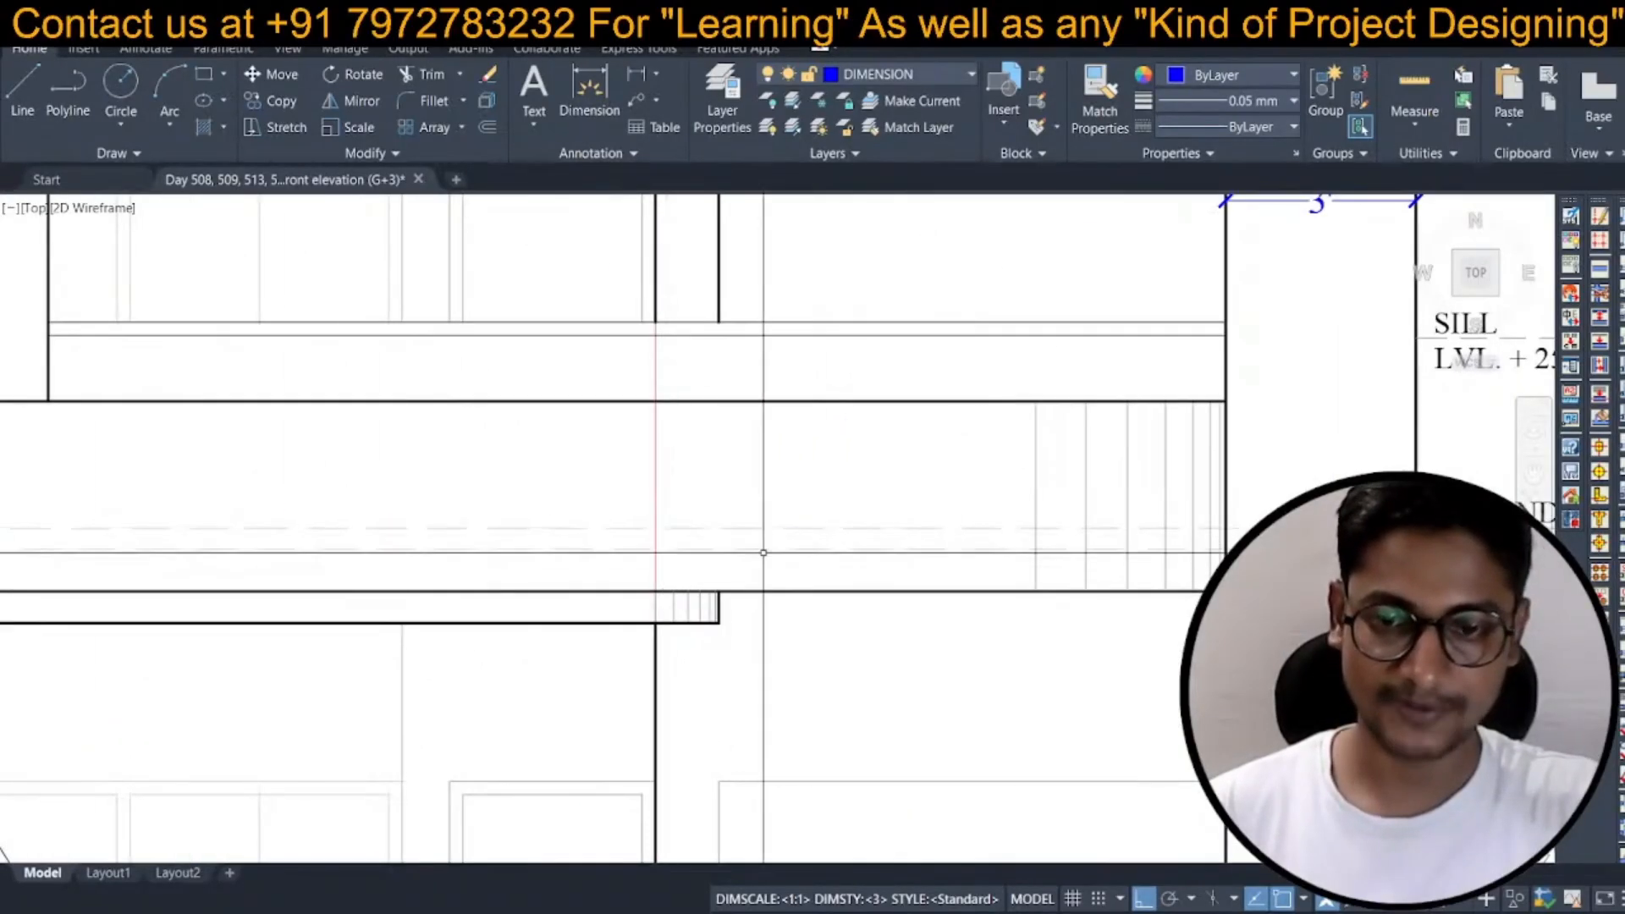
Copy the second-floor sill lines, the thick line beneath them and the band's vertical shading lines 11'-0" up to the third floor.
scroll(763, 553, "down", 4)
scroll(957, 483, "up", 4)
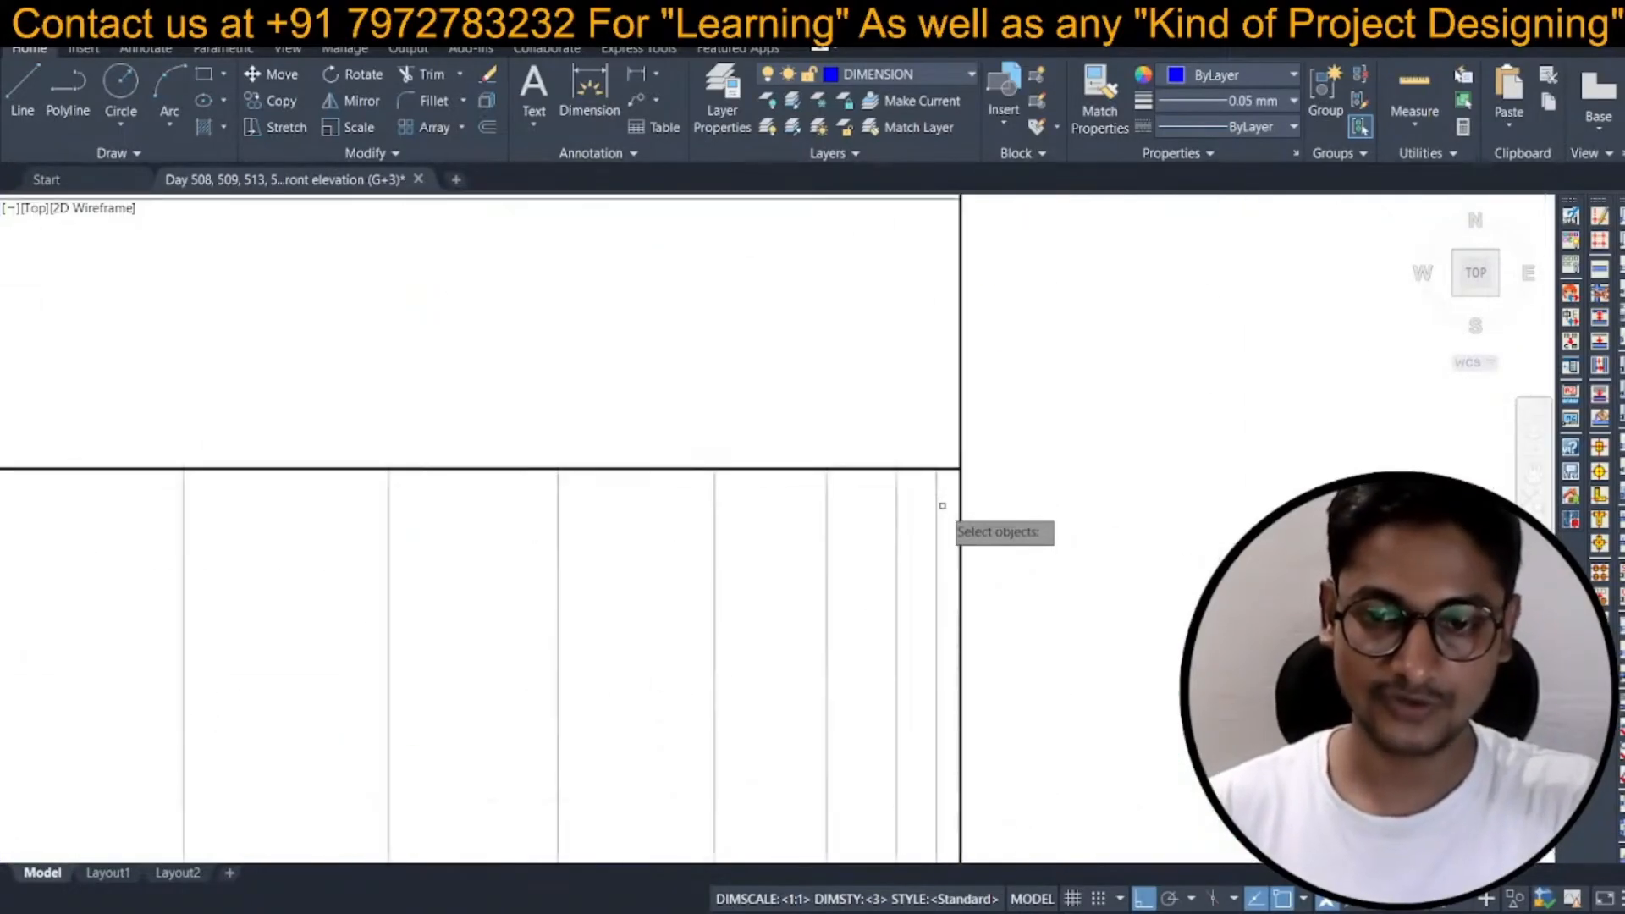
scroll(562, 489, "up", 2)
scroll(654, 446, "down", 4)
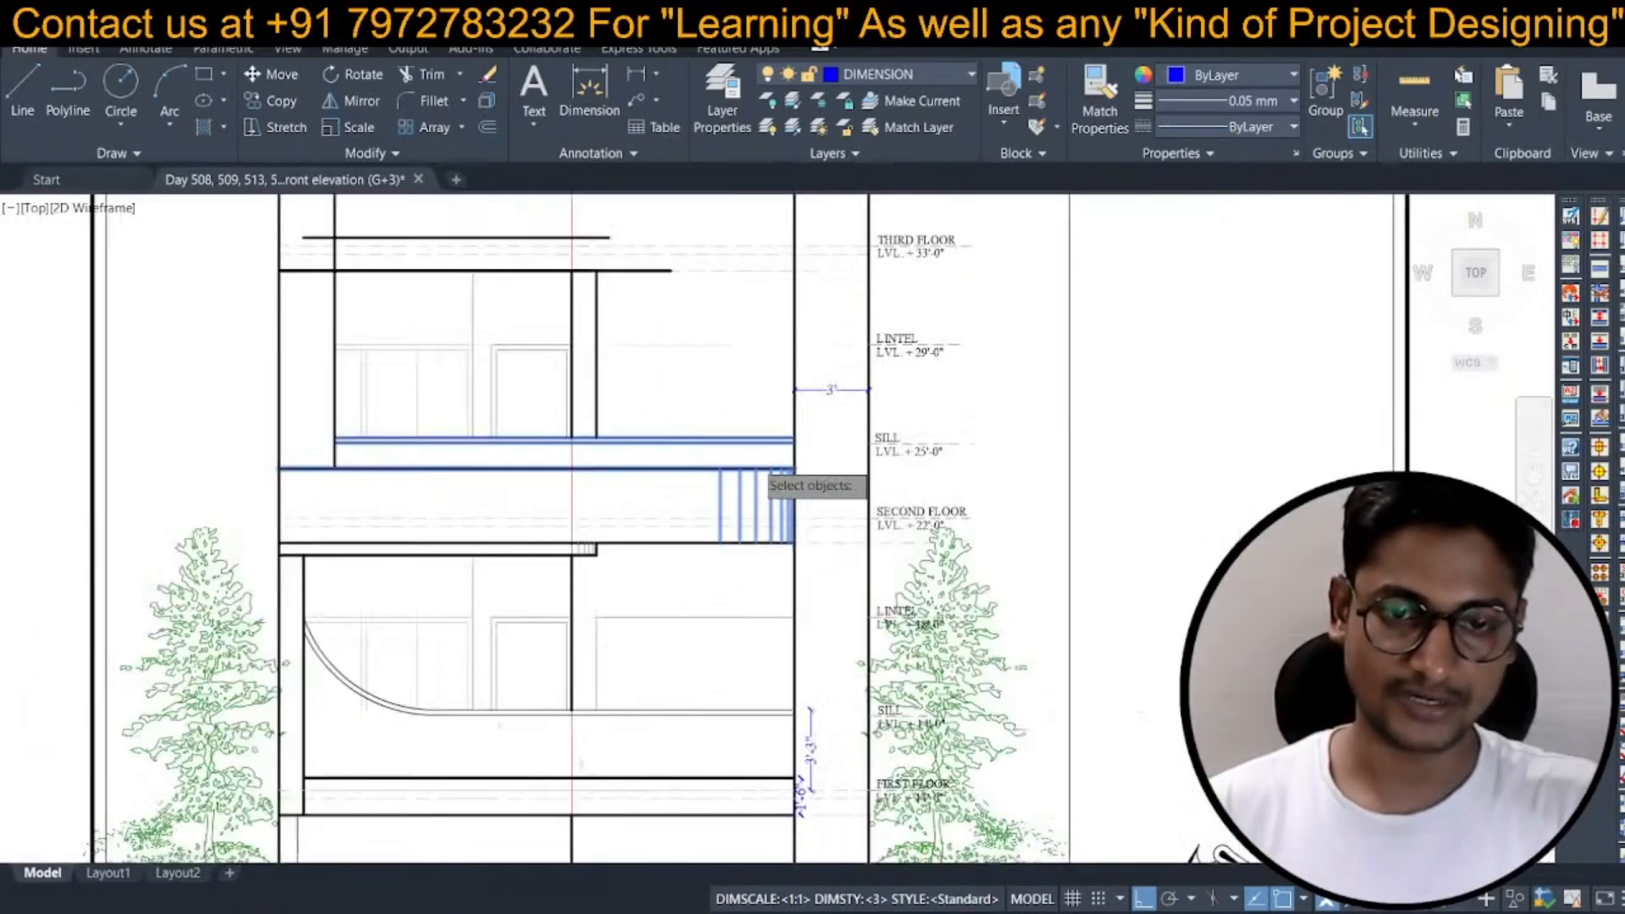
scroll(455, 524, "up", 4)
scroll(431, 505, "down", 2)
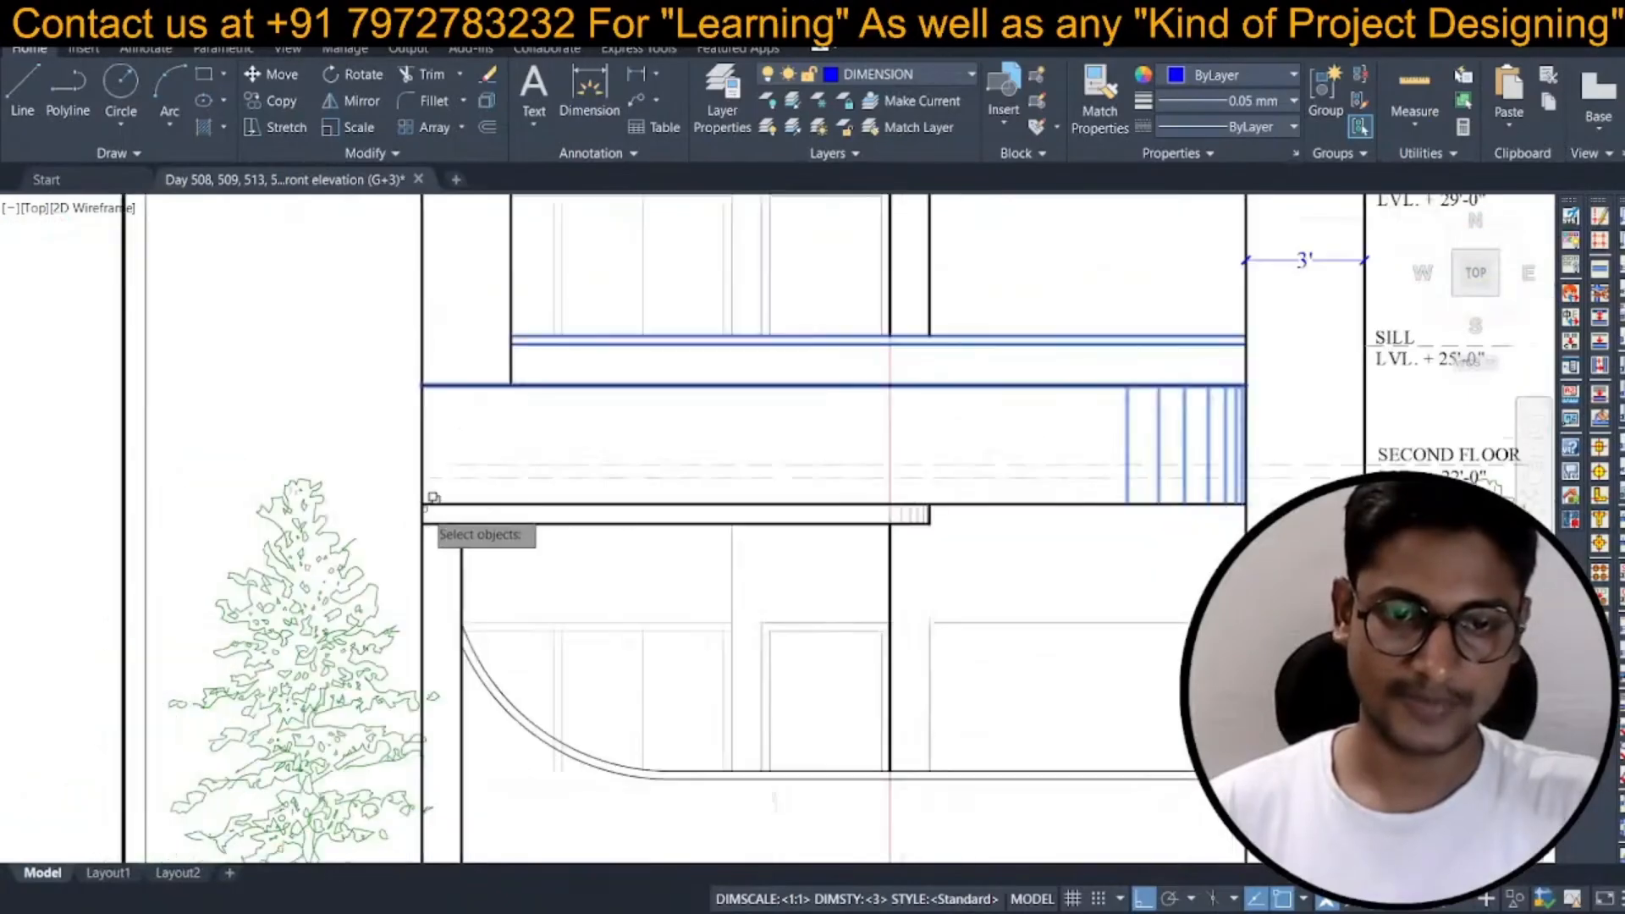
middle_click_drag(878, 486, 352, 559)
scroll(728, 531, "up", 6)
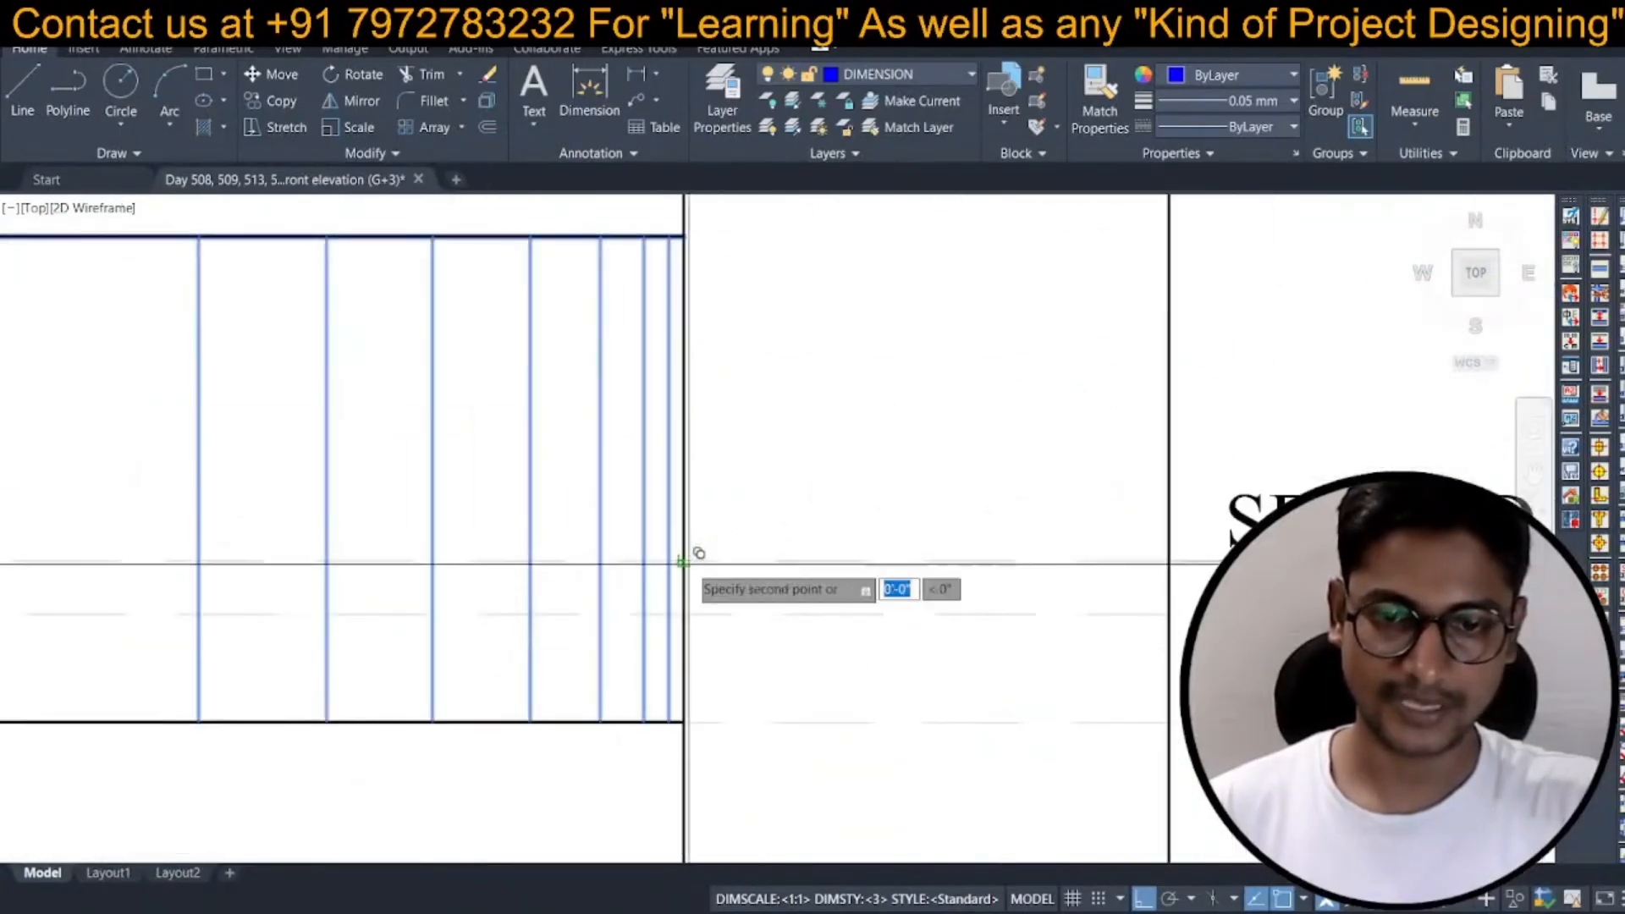
scroll(688, 584, "down", 6)
scroll(689, 601, "up", 7)
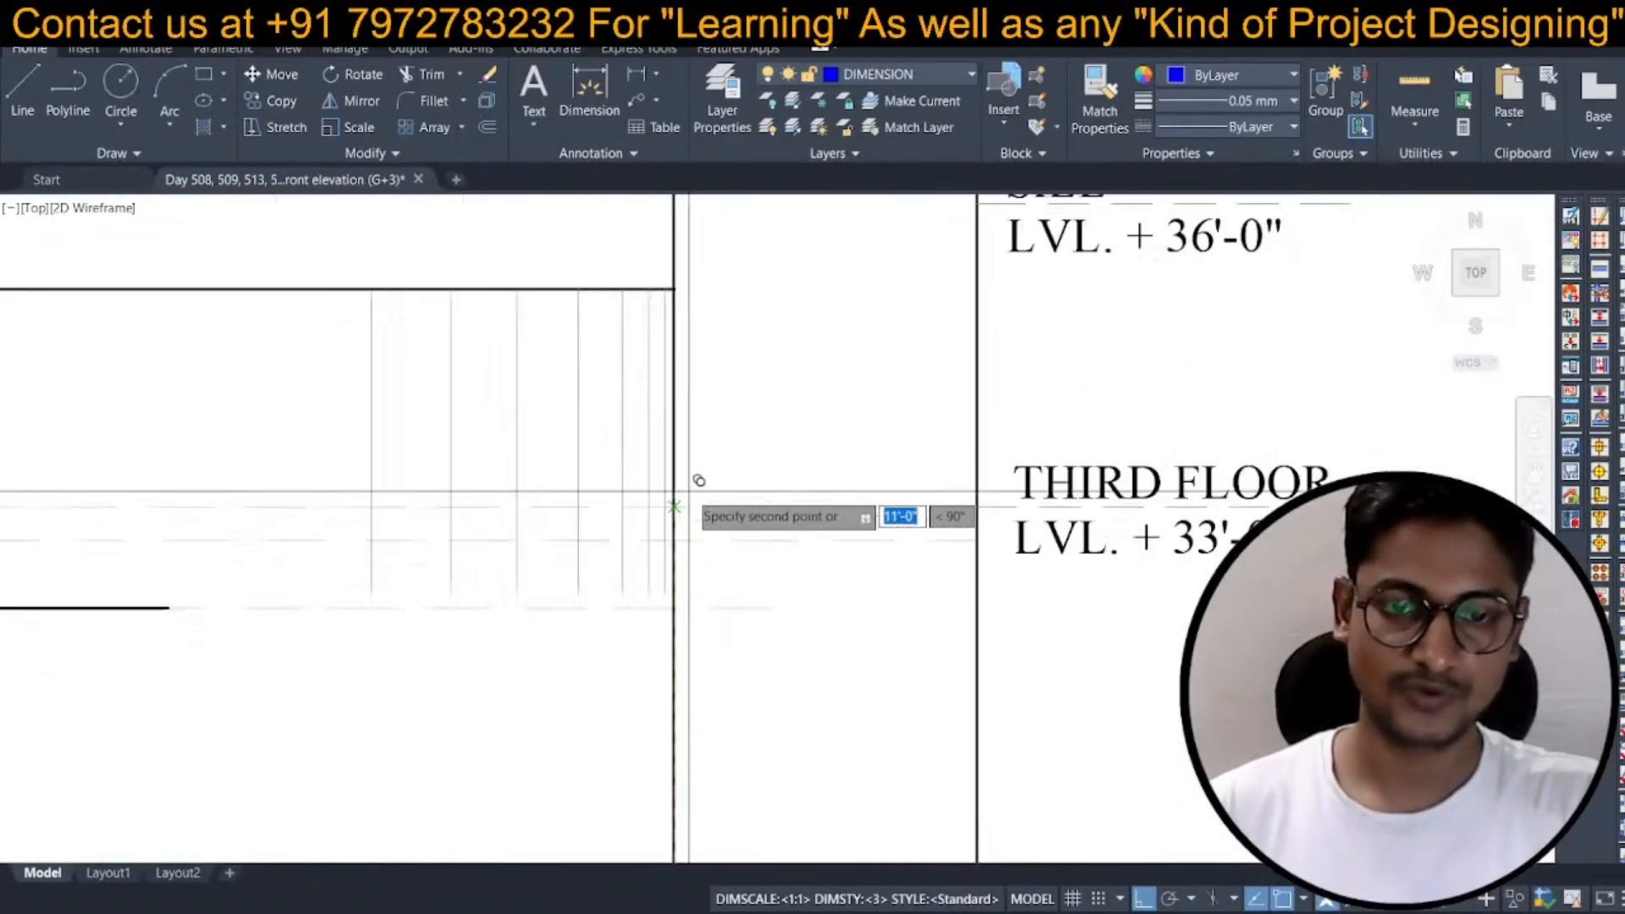
scroll(682, 493, "down", 6)
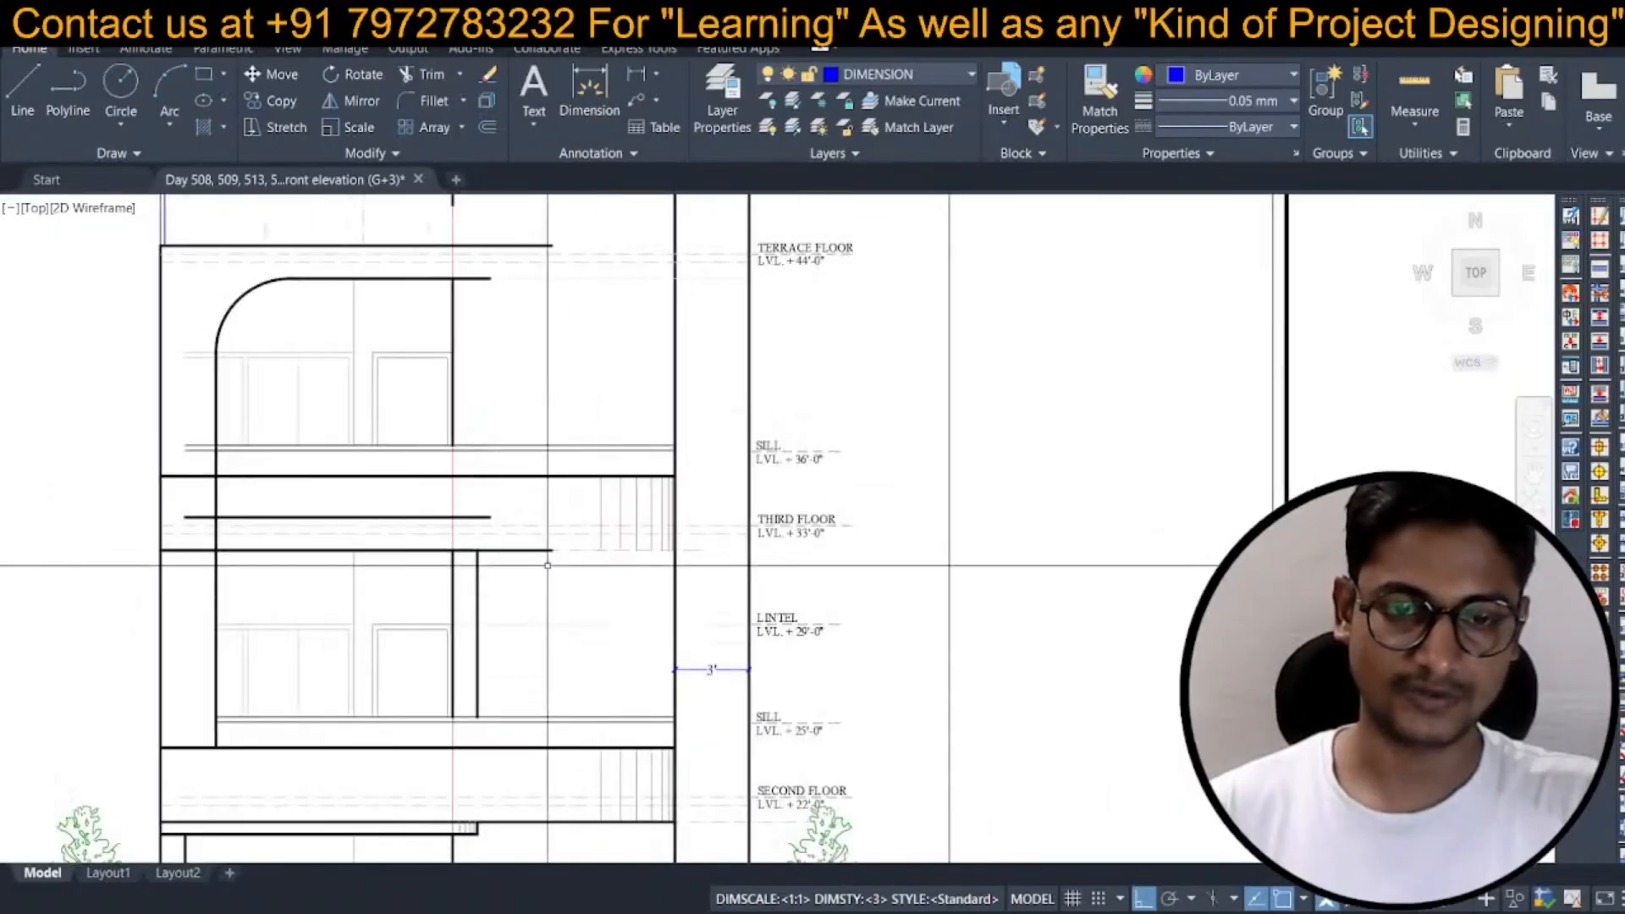
Lengthen the thick bottom line of the third-floor band to the right wall and trim the excess beyond it.
scroll(547, 564, "up", 4)
type("ex")
left_click_drag(550, 524, 544, 561)
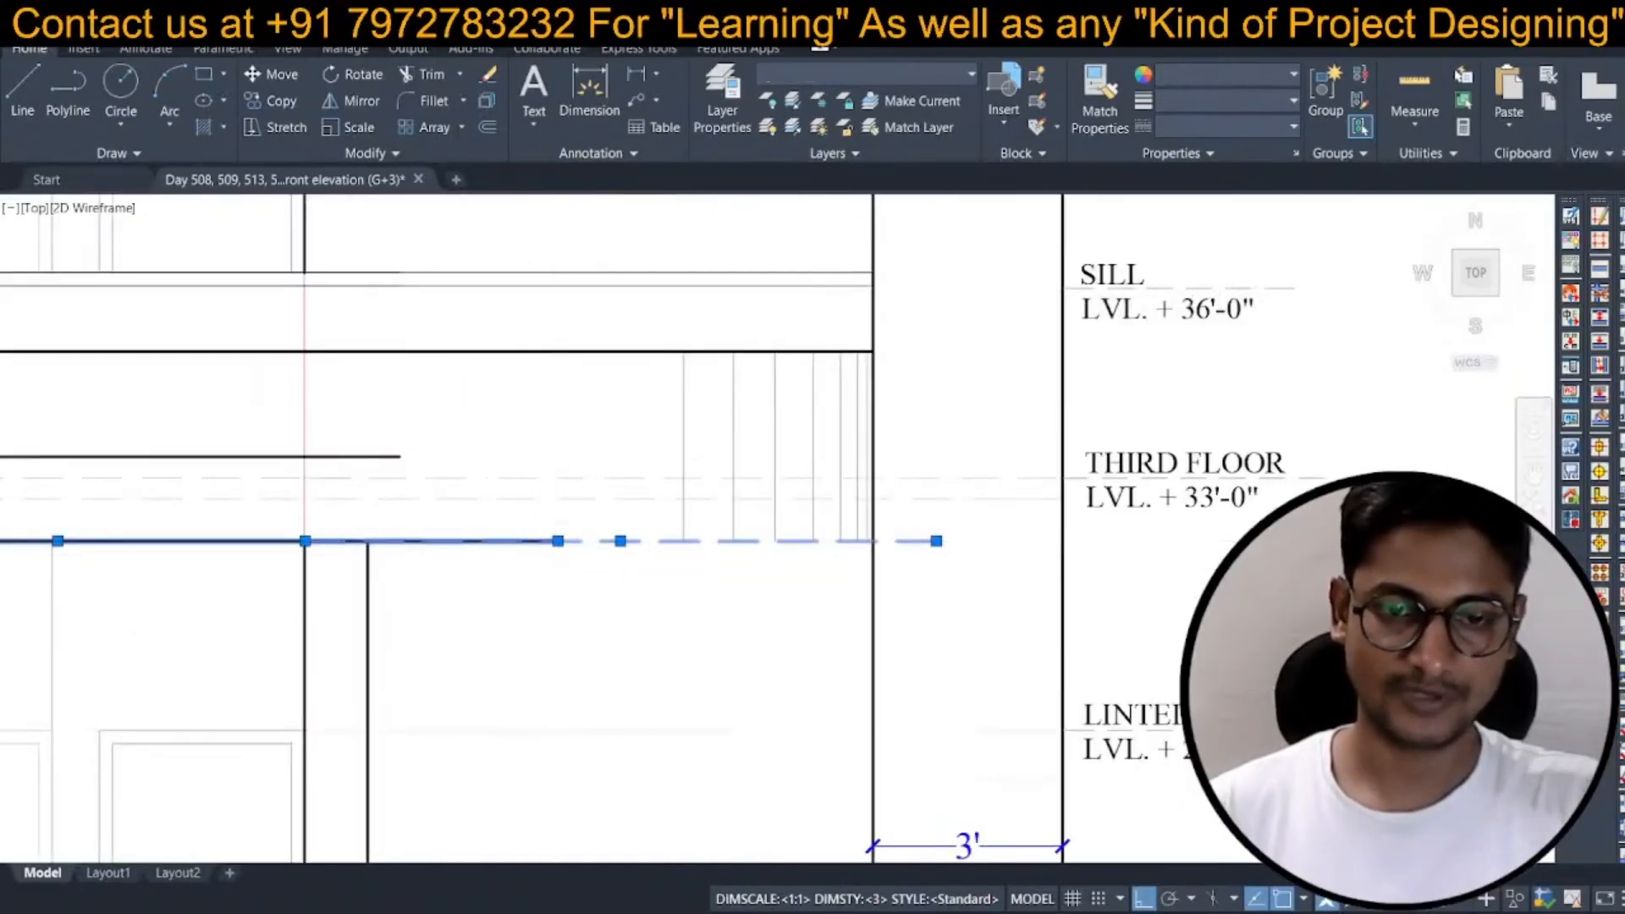
left_click(558, 541)
scroll(910, 586, "up", 2)
left_click(908, 584)
key("Escape")
type("t")
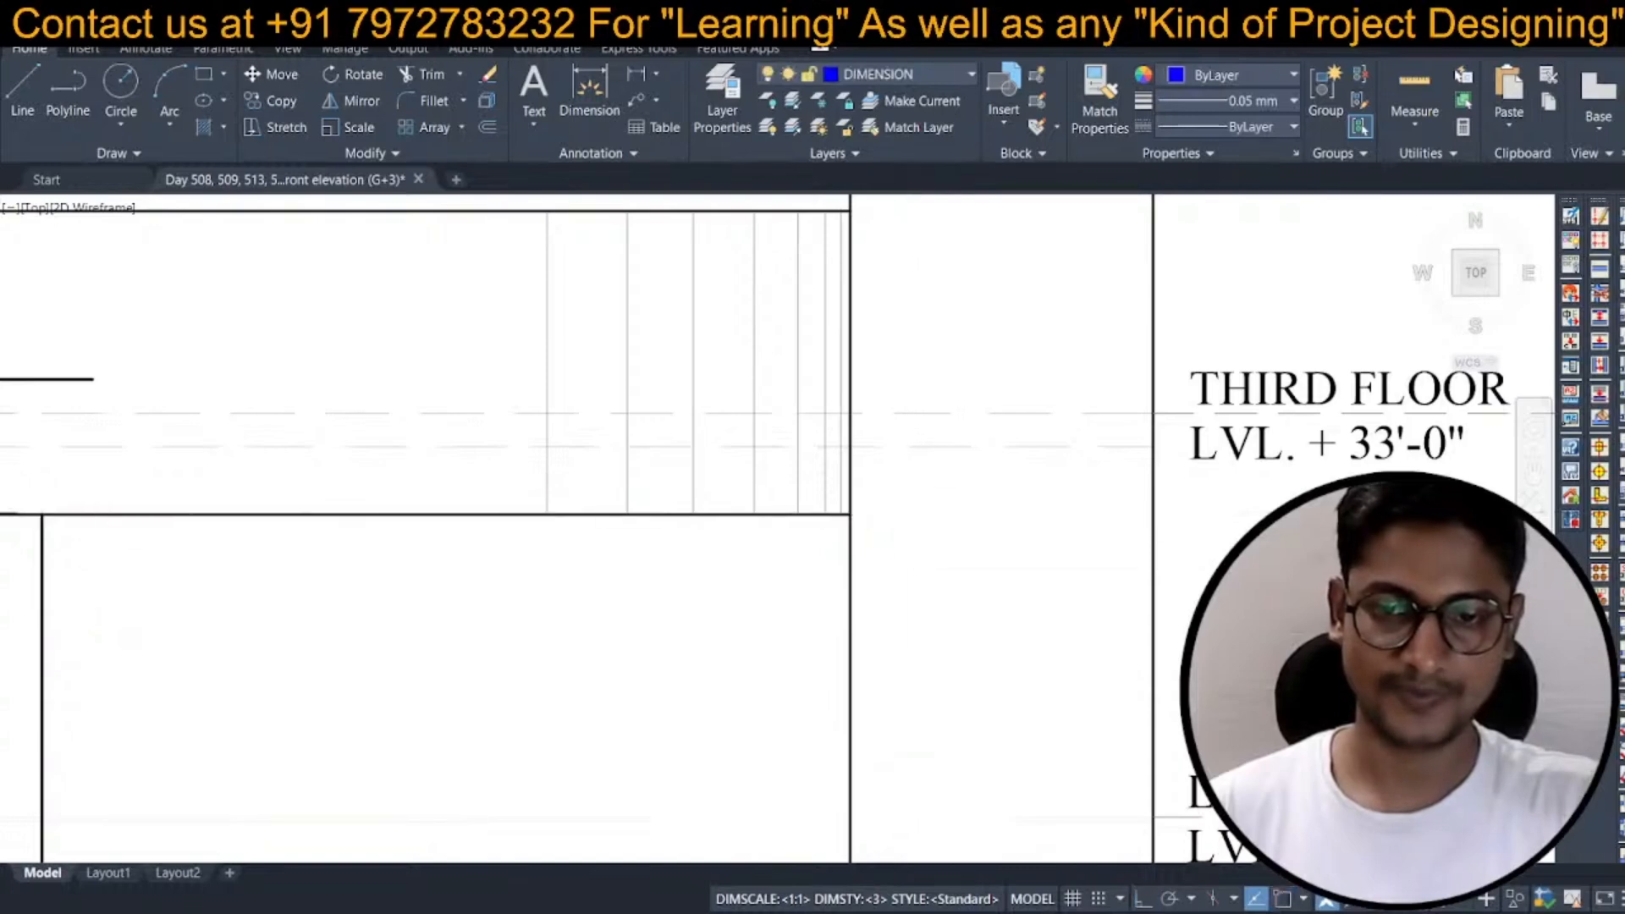
Send the third-floor band's vertical shading lines and dashed level lines to the back of the draw order.
scroll(880, 584, "down", 3)
scroll(919, 563, "up", 5)
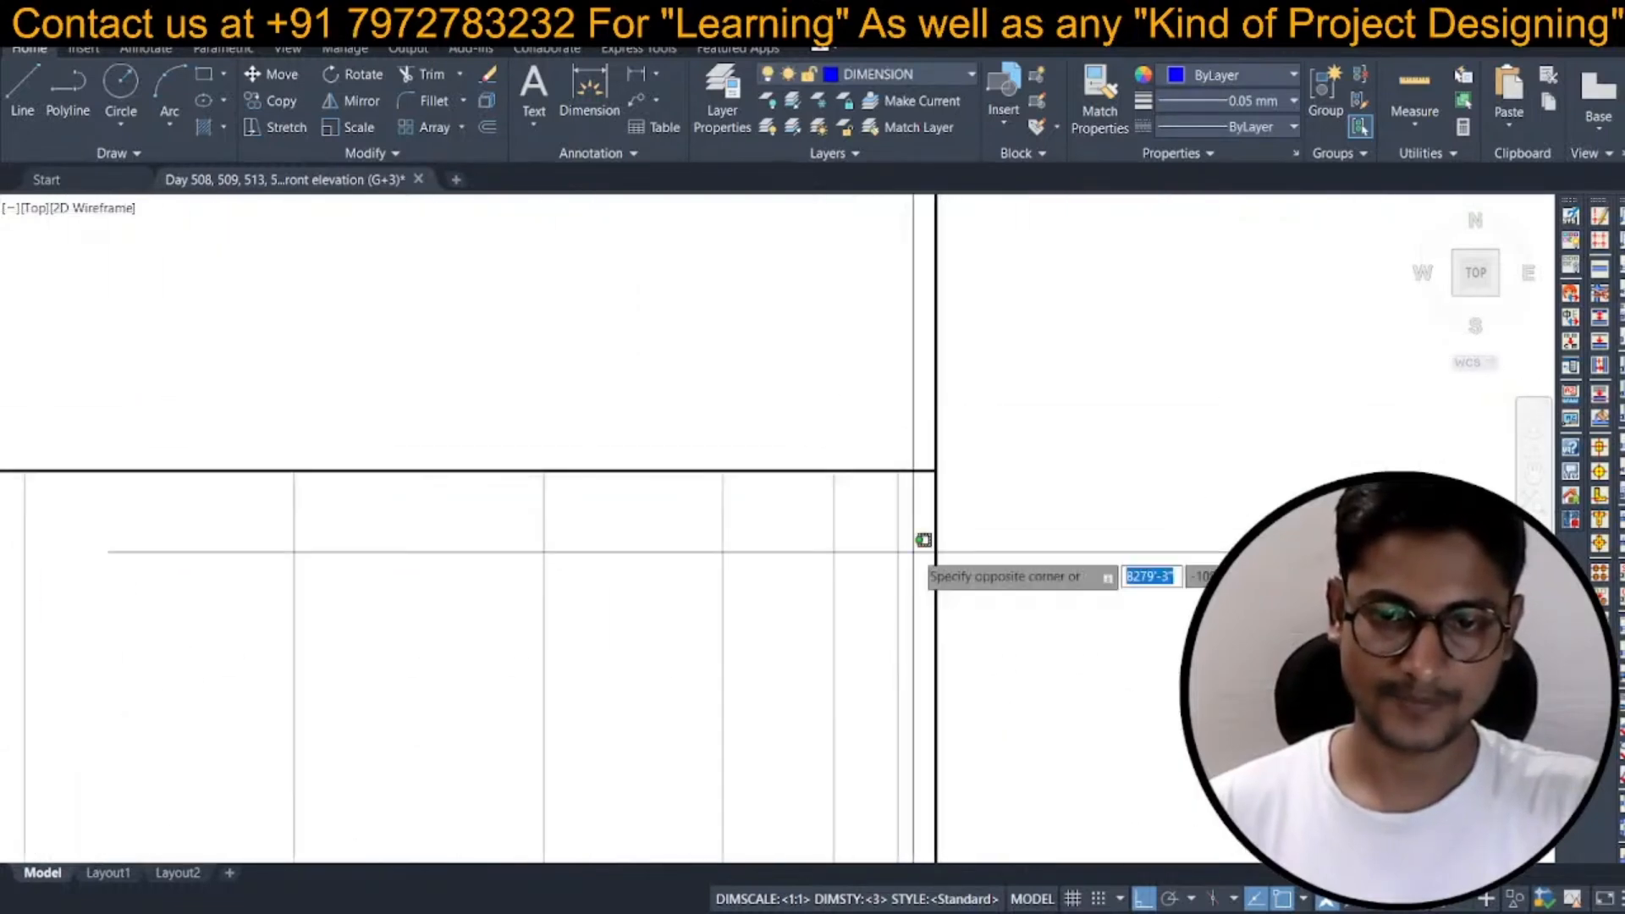
scroll(973, 521, "down", 5)
left_click(537, 735)
right_click(553, 731)
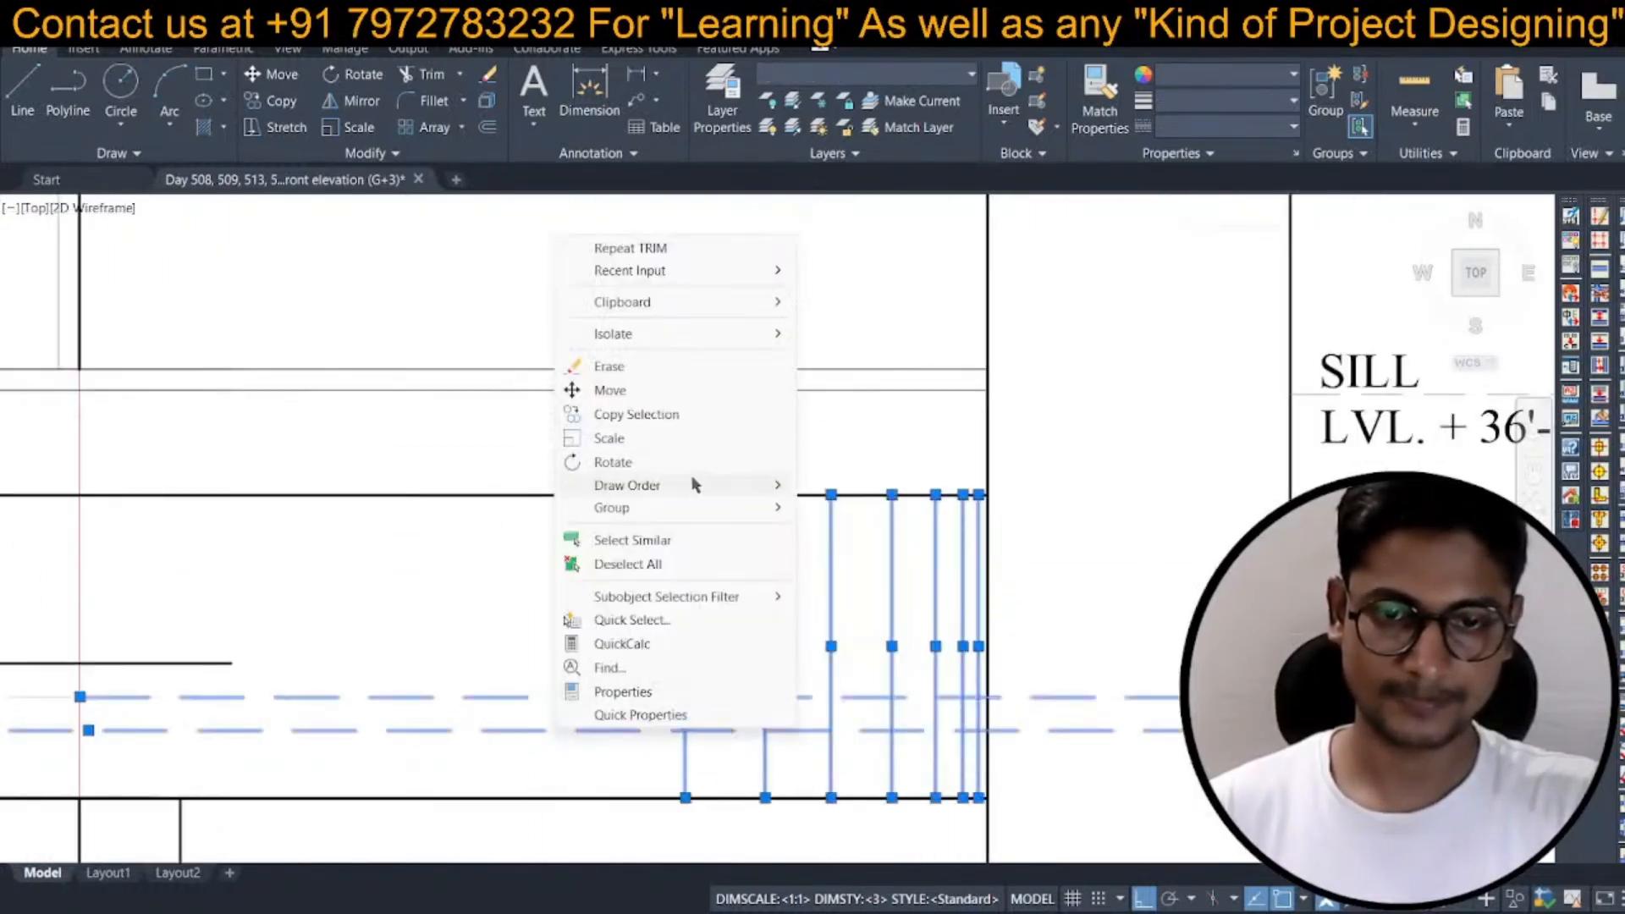
left_click(903, 511)
Erase the old short thick line running inside the third-floor band.
scroll(897, 499, "down", 5)
scroll(893, 483, "up", 8)
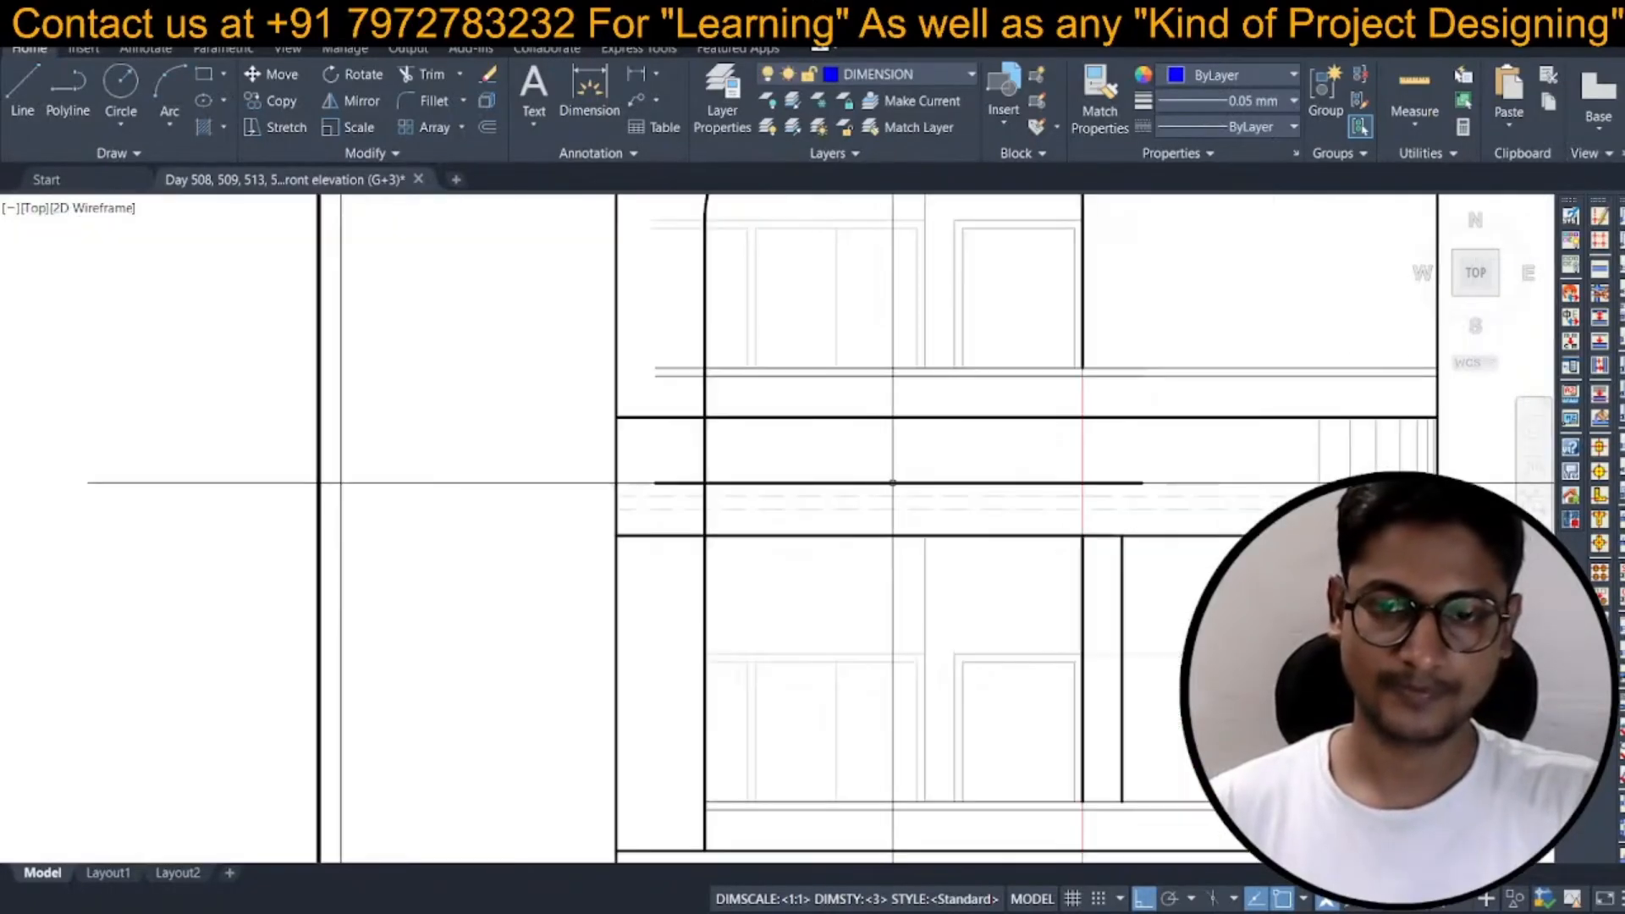
middle_click_drag(793, 575, 483, 553)
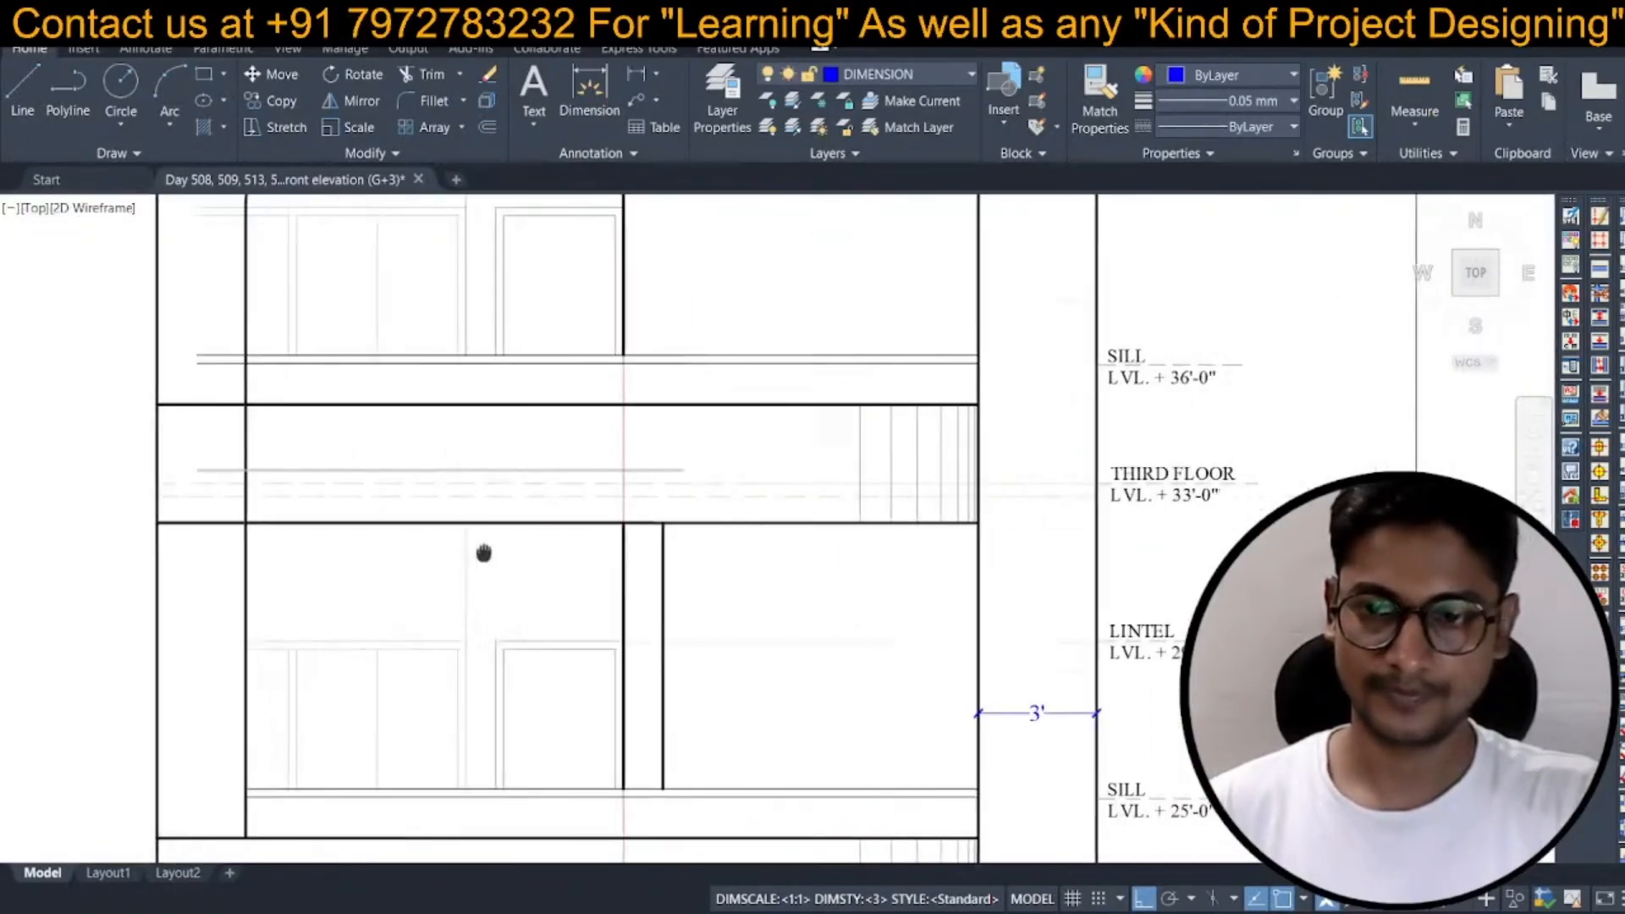
scroll(563, 555, "down", 5)
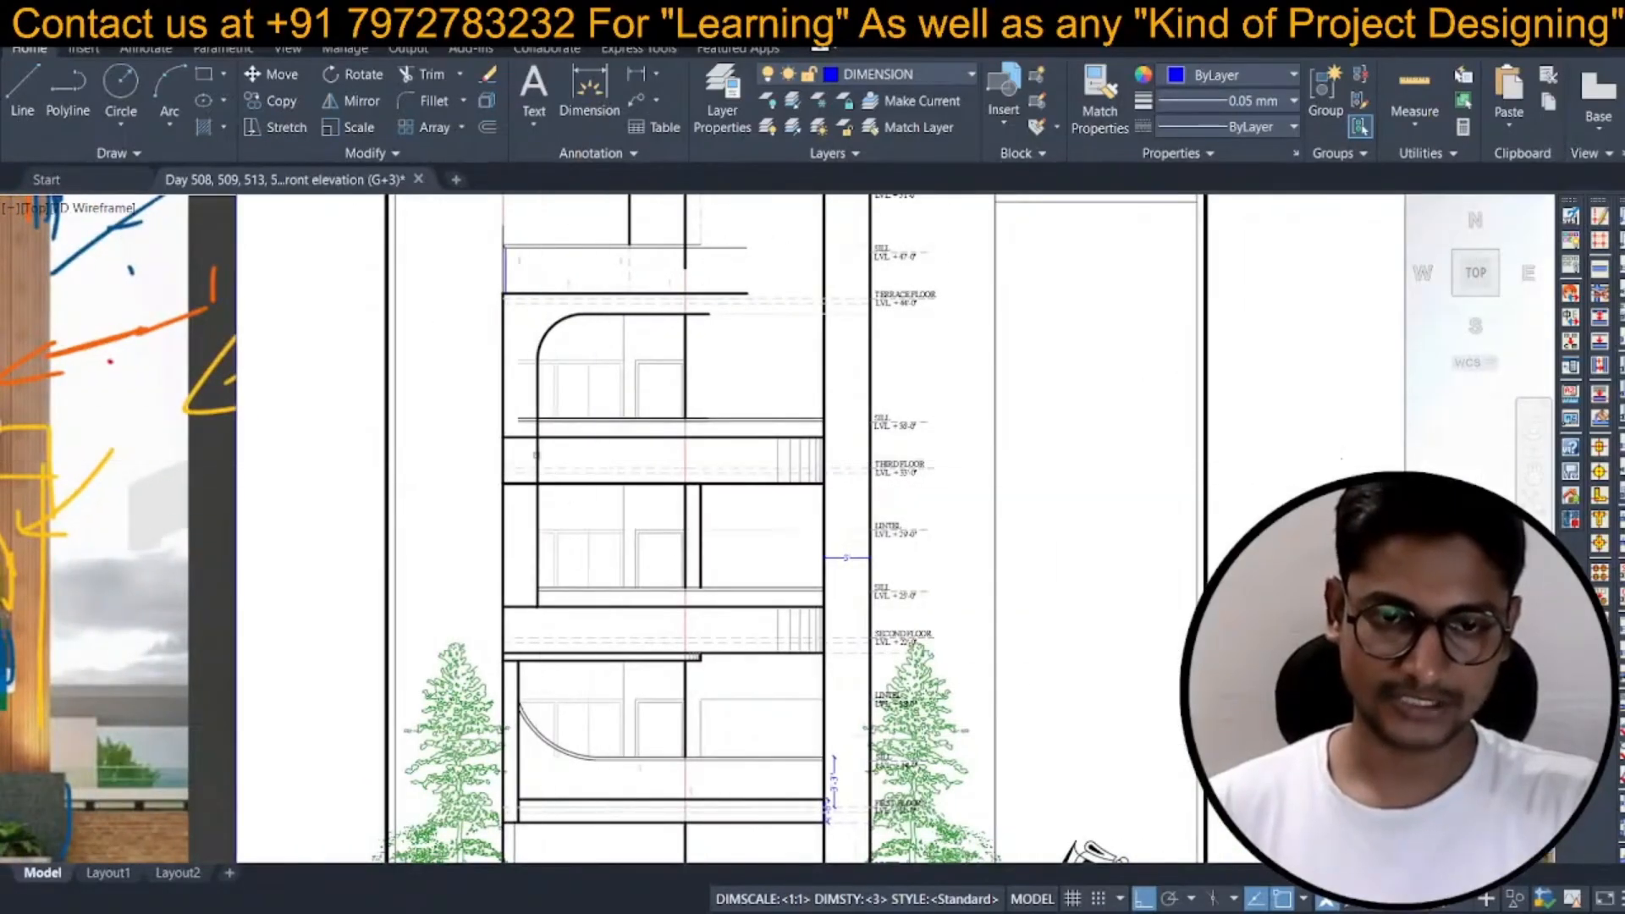
Trim the rounded frame's left vertical line out of the third-floor band and erase the leftover piece between the dashed level lines.
scroll(537, 457, "up", 2)
left_click(537, 459)
scroll(537, 479, "up", 2)
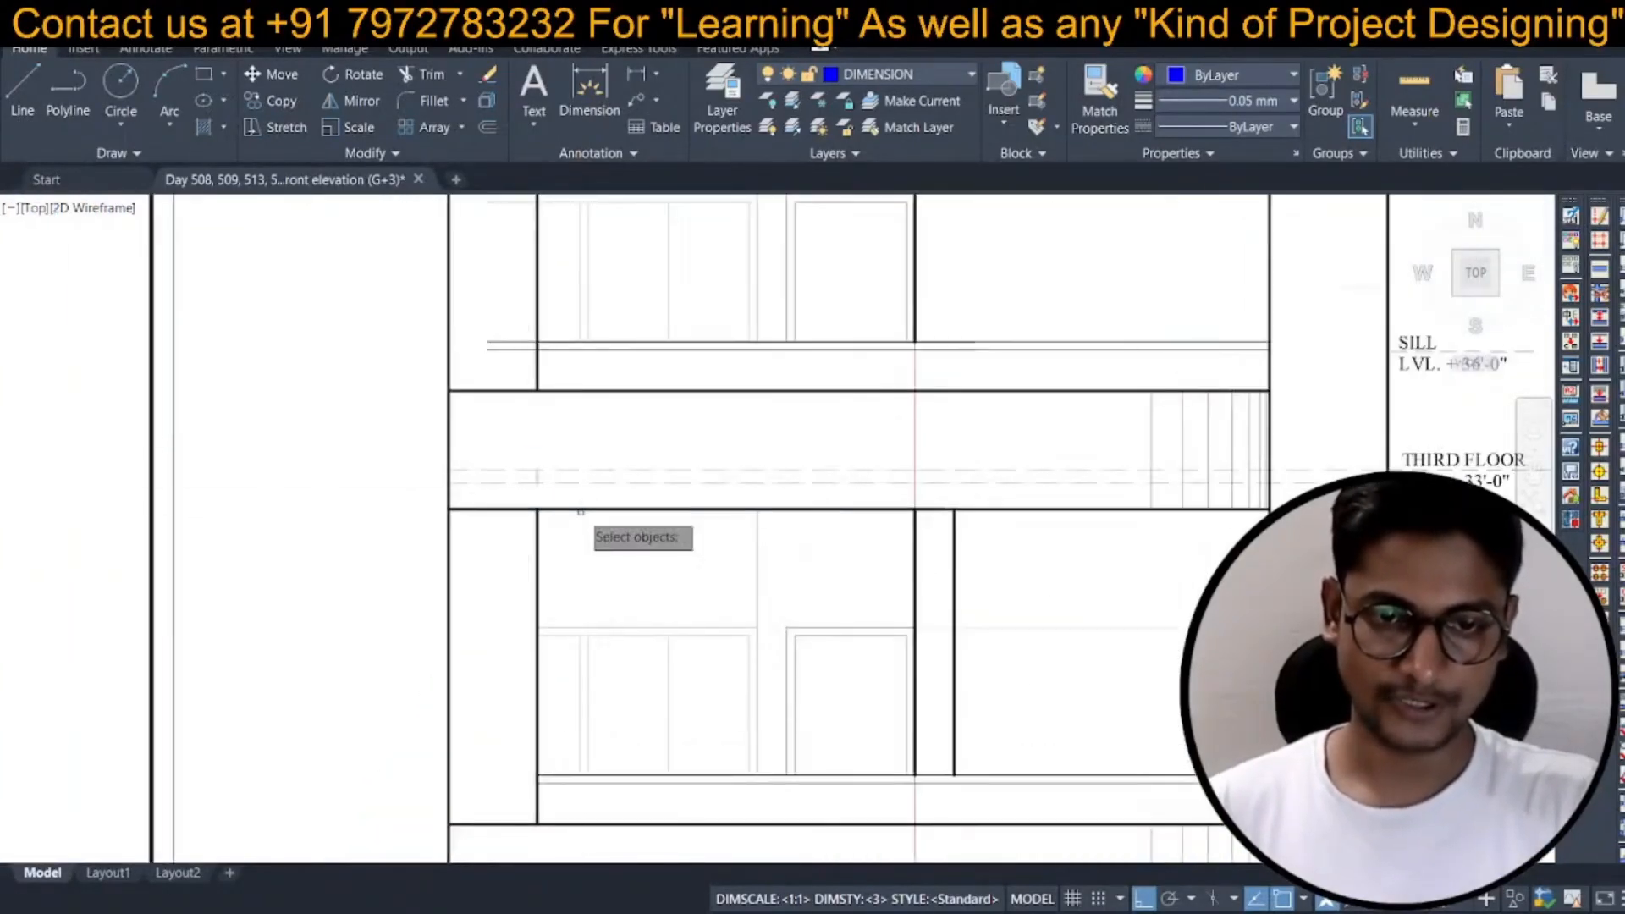
scroll(475, 474, "down", 4)
scroll(444, 481, "up", 3)
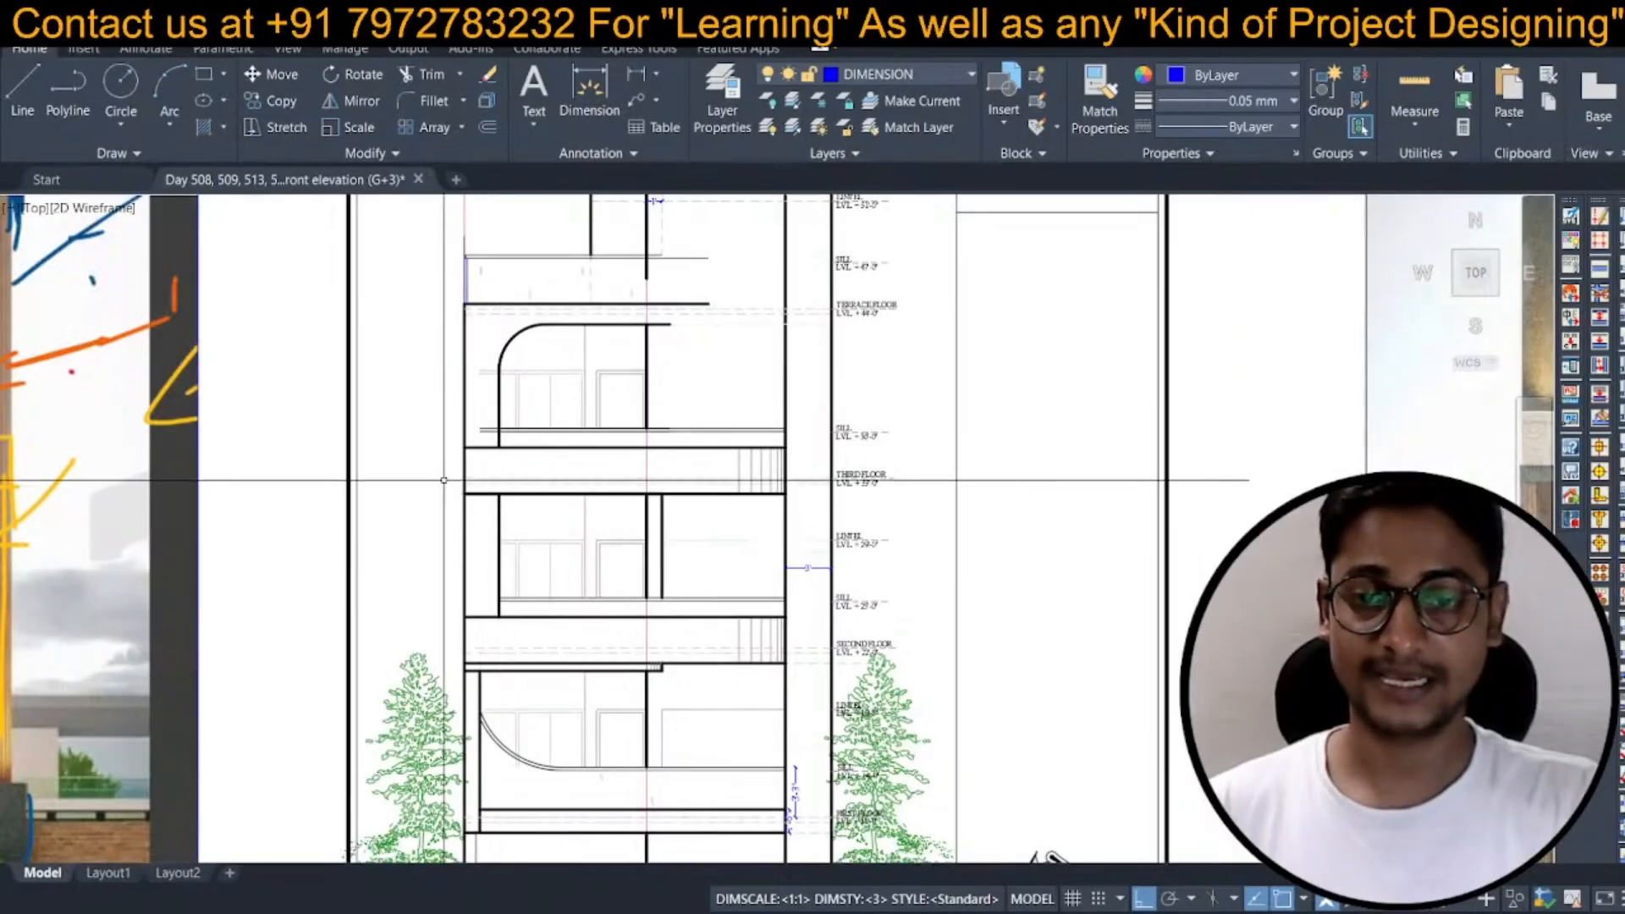
Trim the third-floor sill lines and window head line that project beyond the left vertical of the rounded frame.
scroll(443, 481, "down", 2)
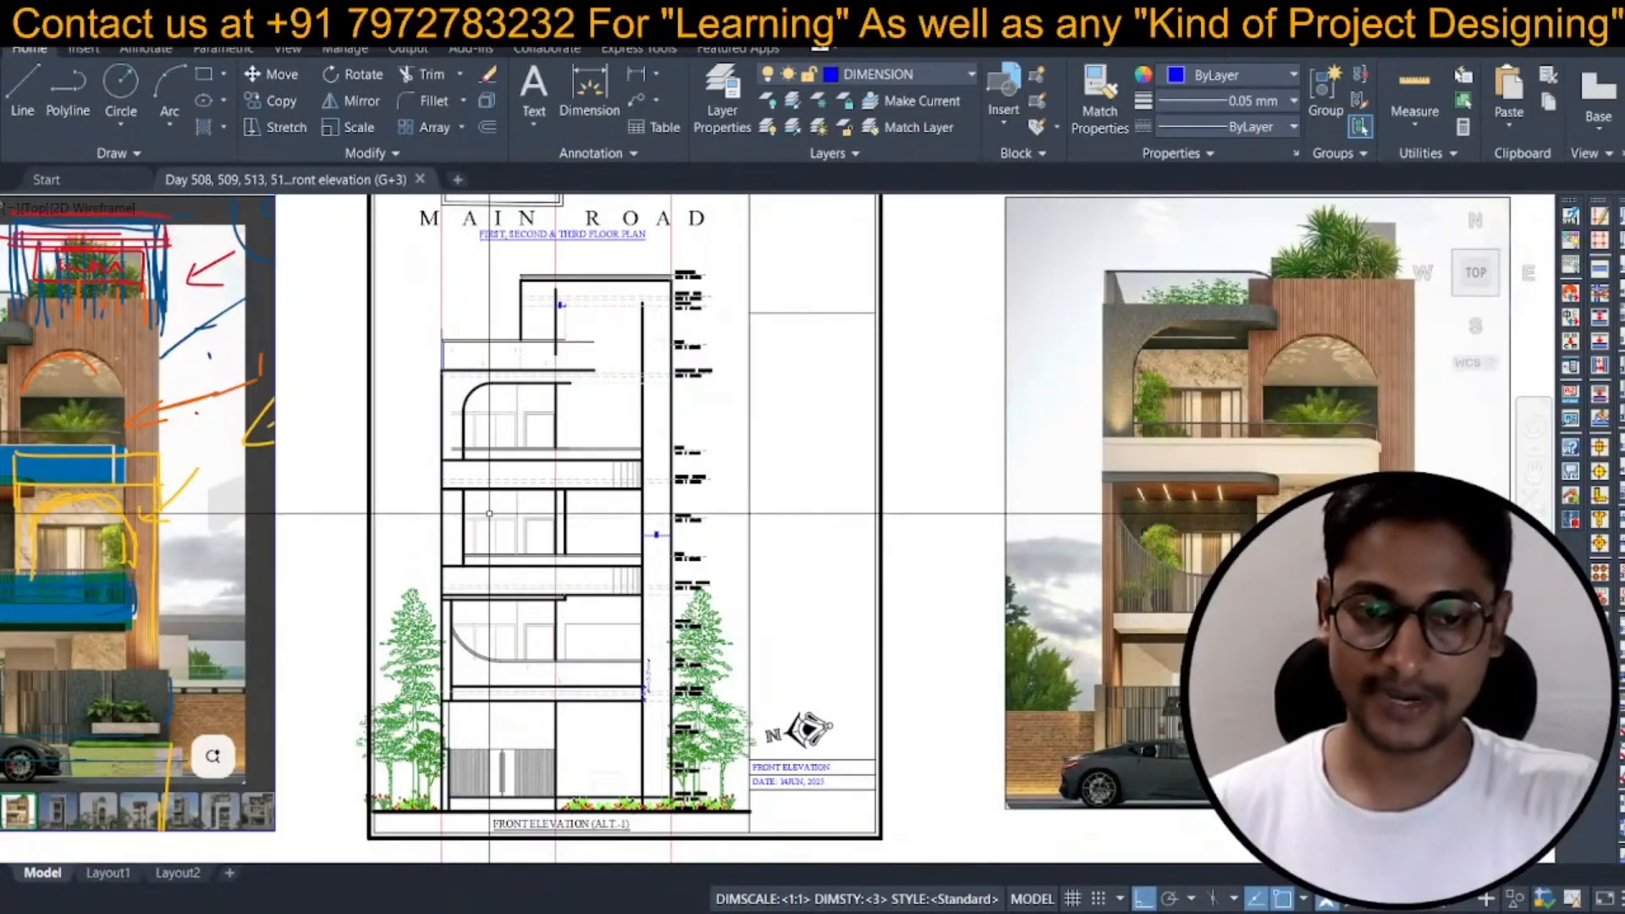
middle_click_drag(519, 646, 534, 639)
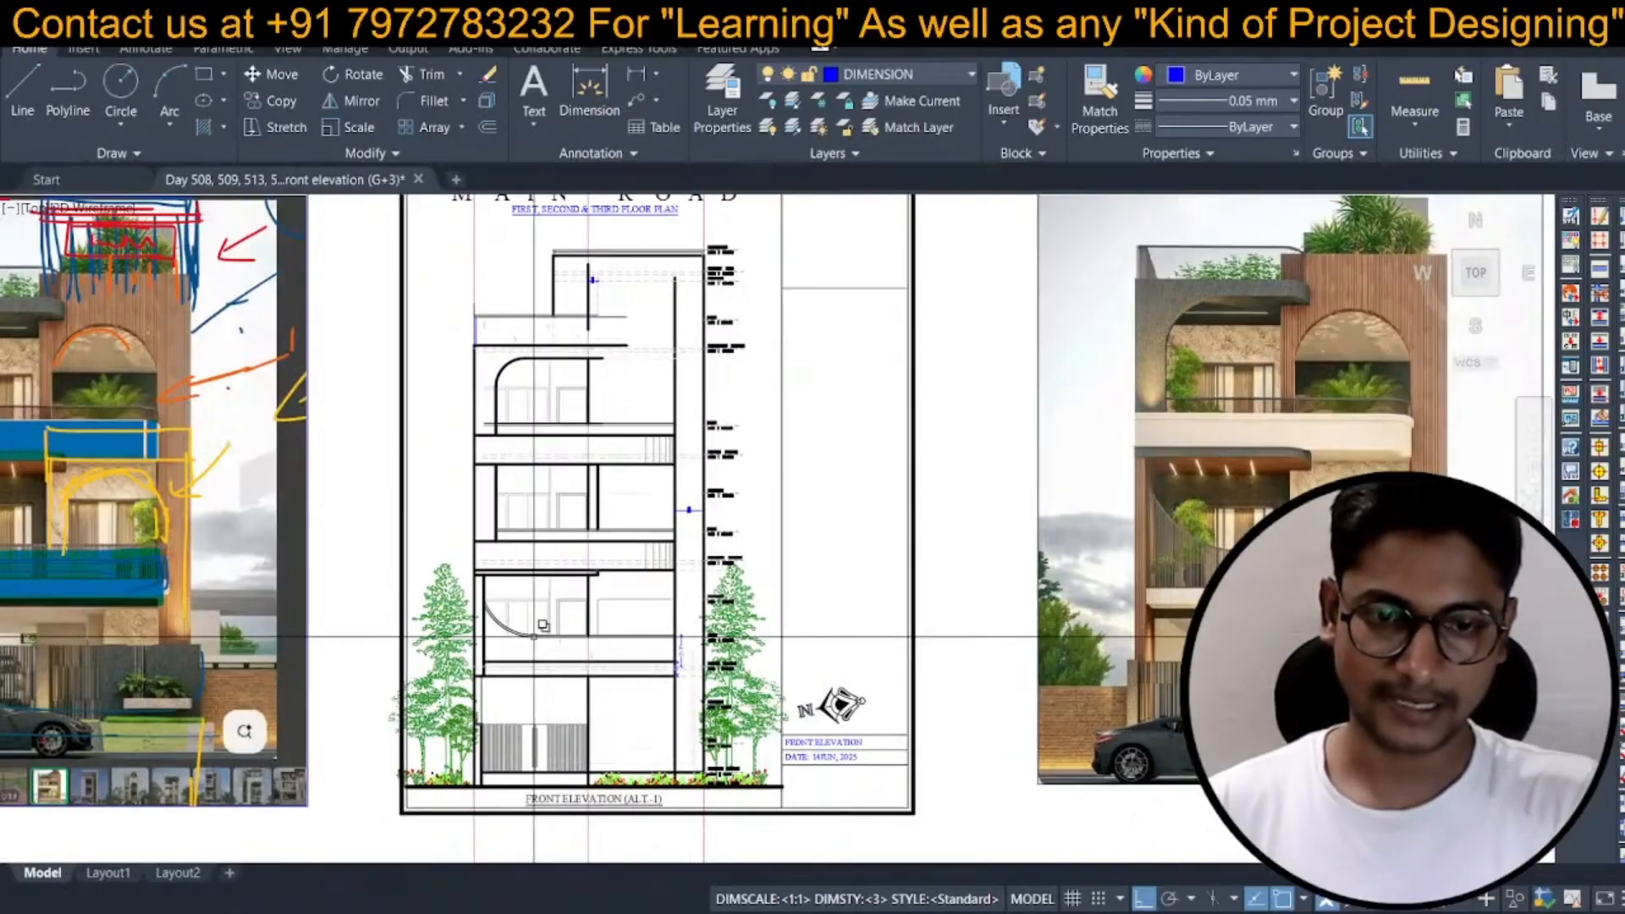
scroll(535, 677, "up", 2)
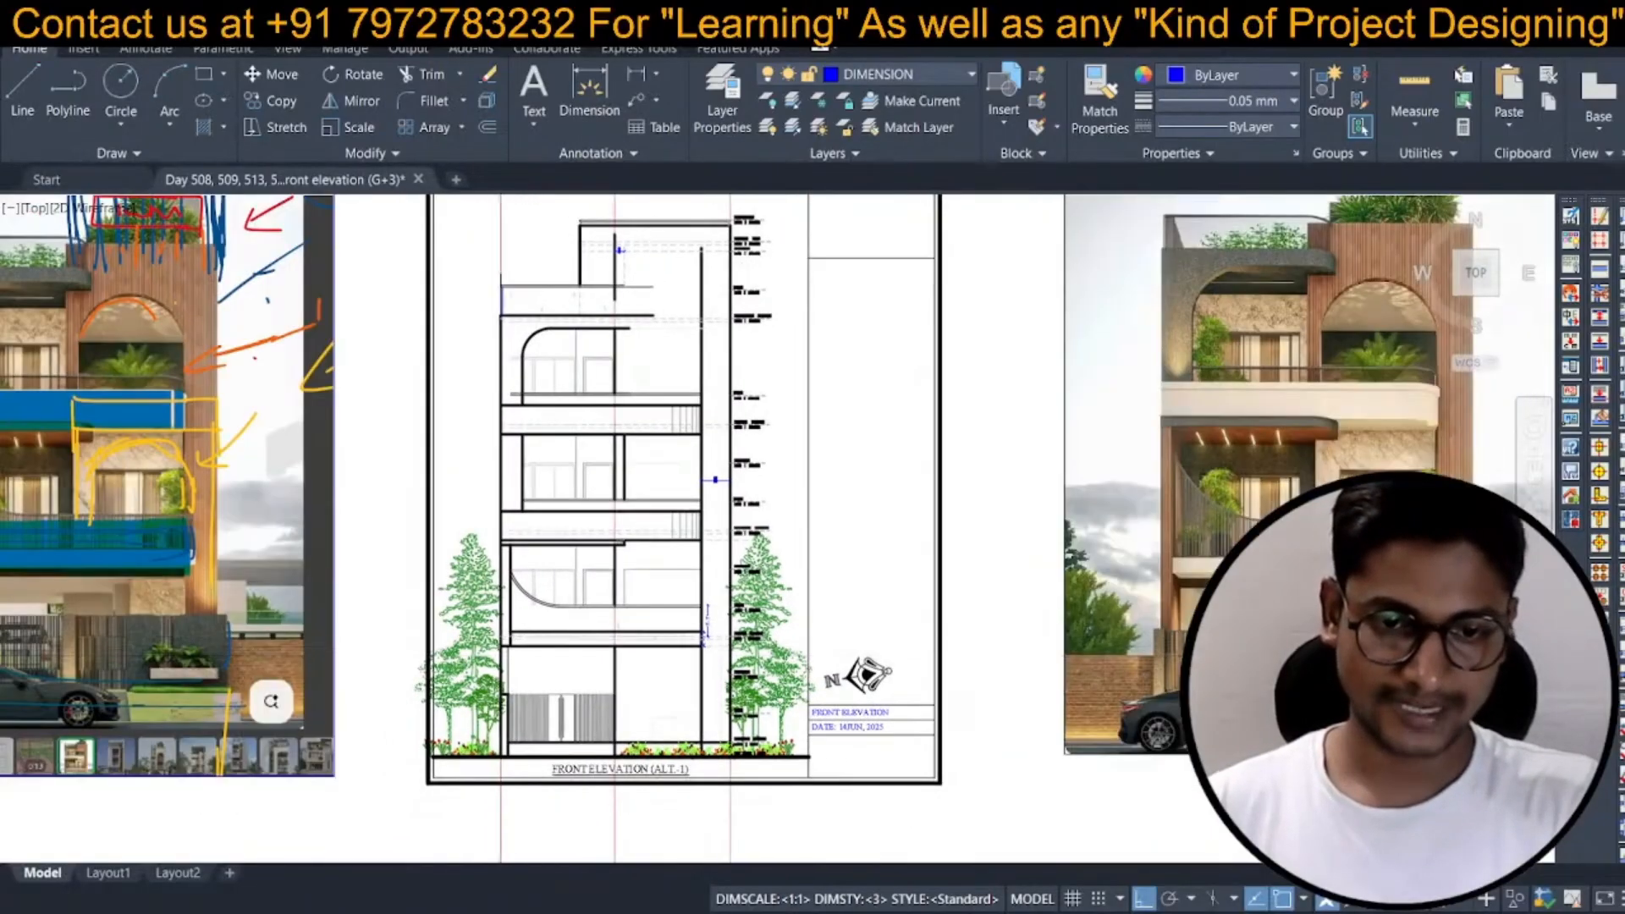
scroll(533, 642, "down", 2)
middle_click_drag(547, 559, 542, 578)
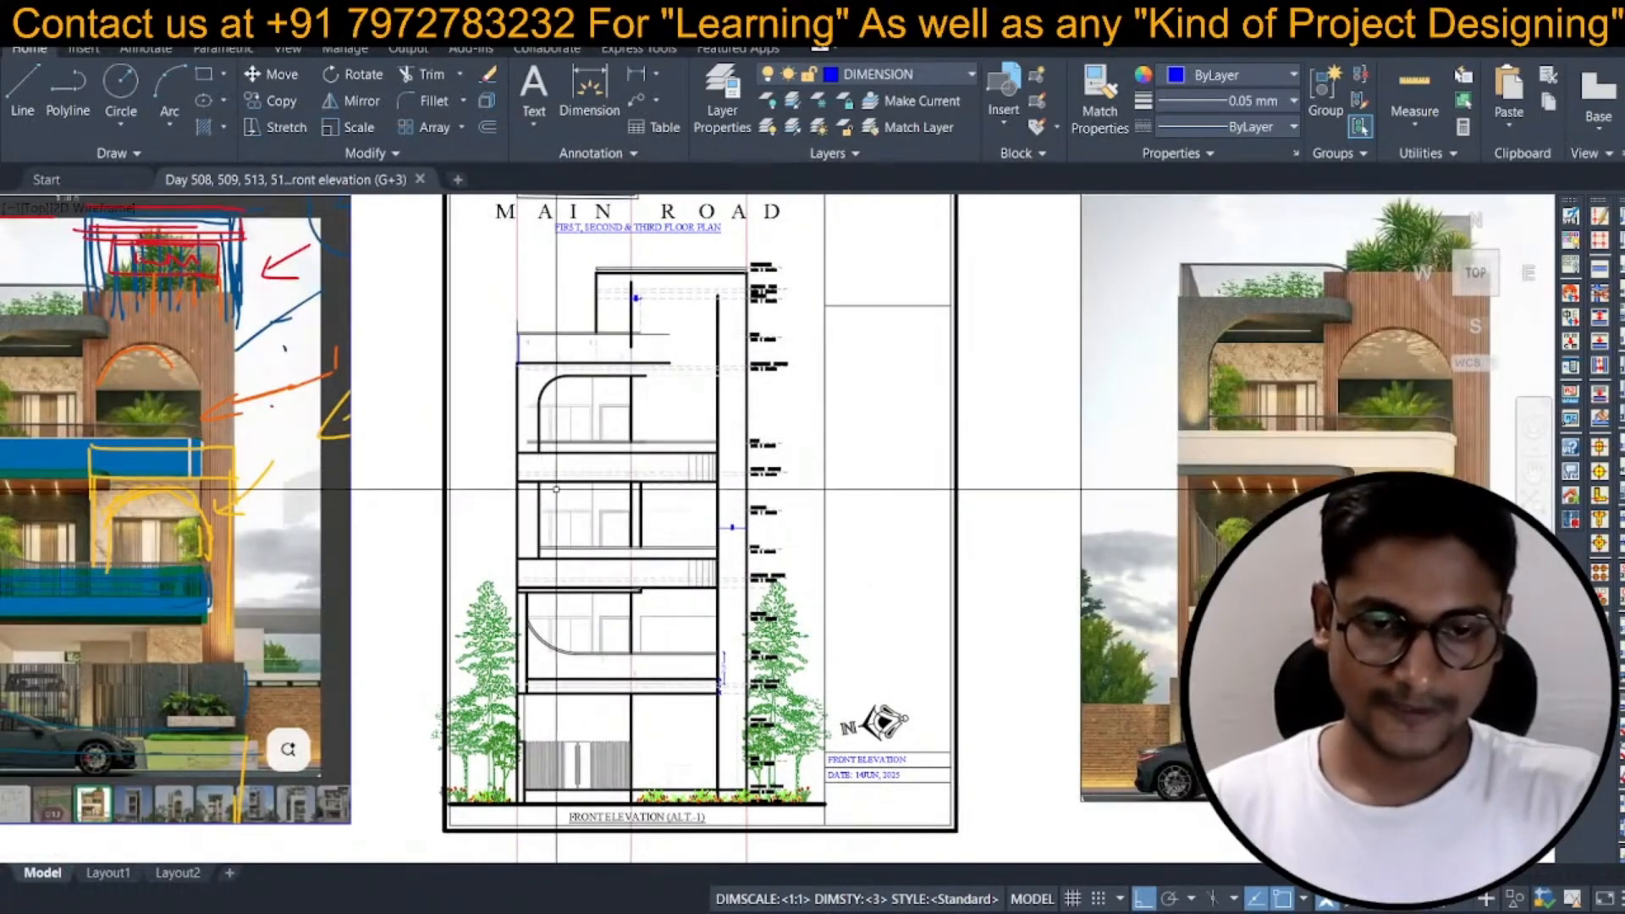
scroll(557, 484, "up", 3)
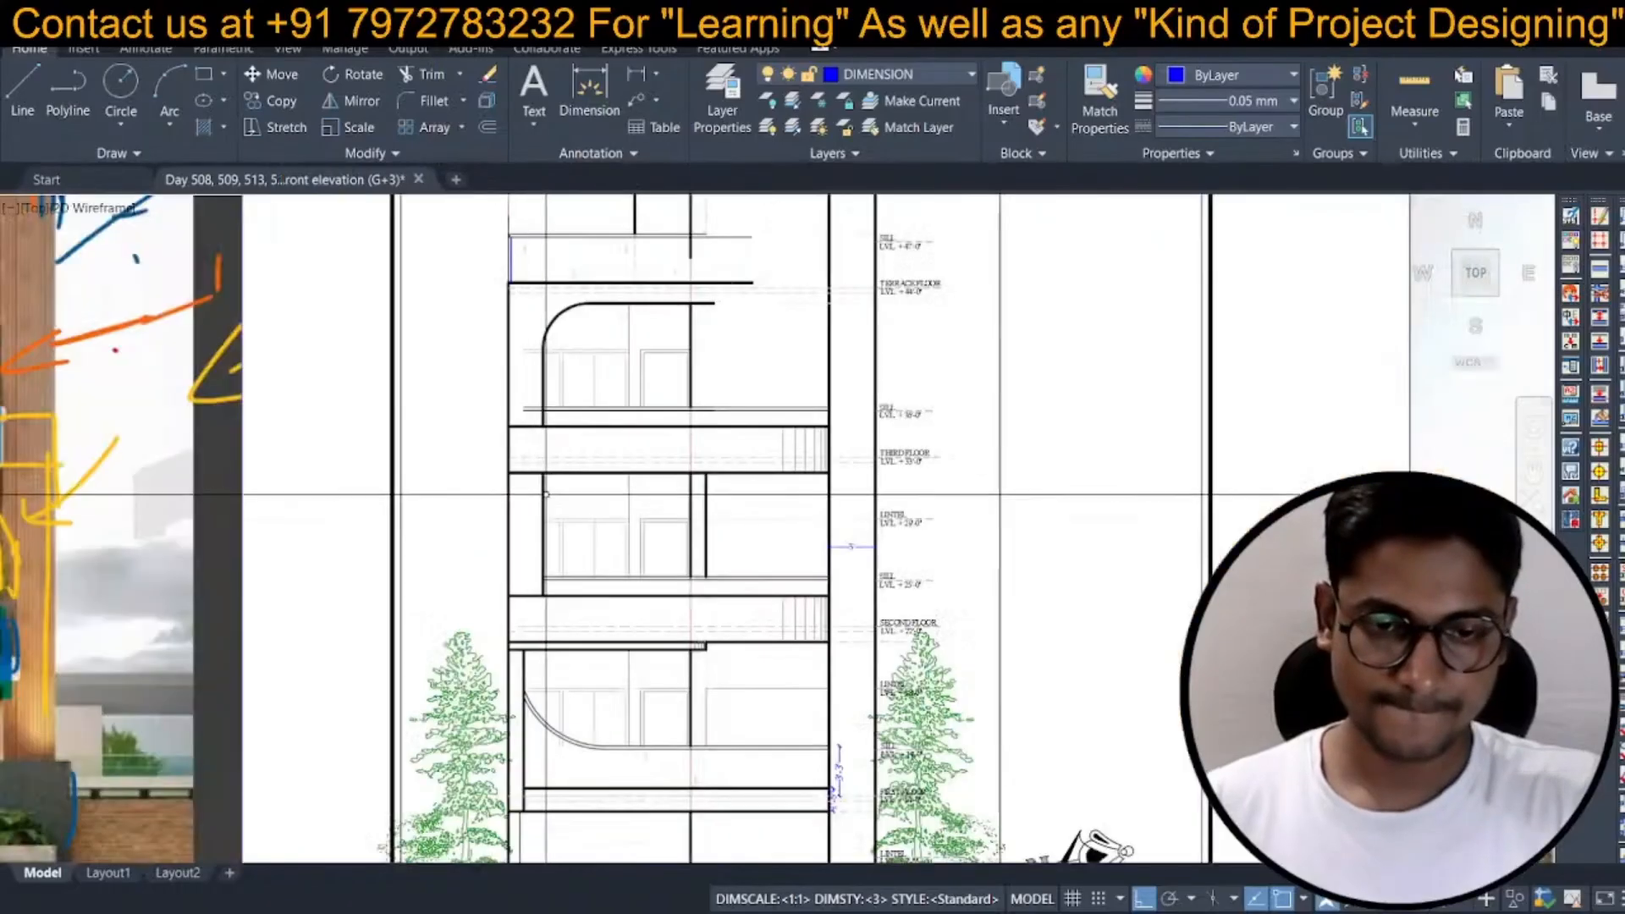
scroll(537, 429, "up", 4)
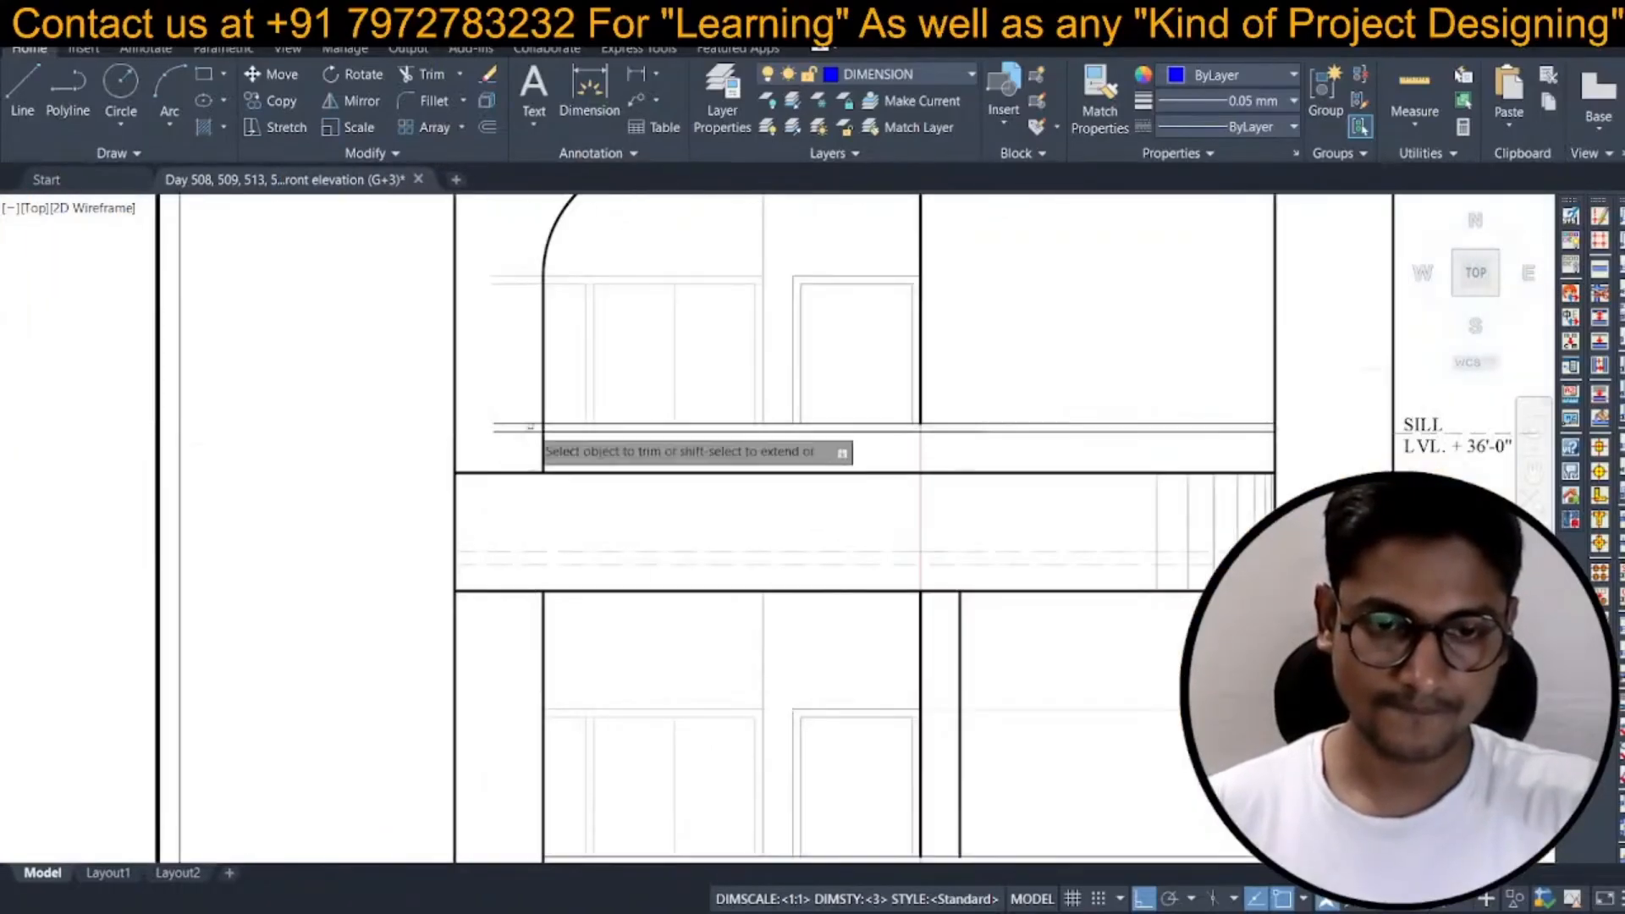
scroll(535, 428, "up", 2)
scroll(537, 347, "down", 5)
scroll(521, 364, "up", 6)
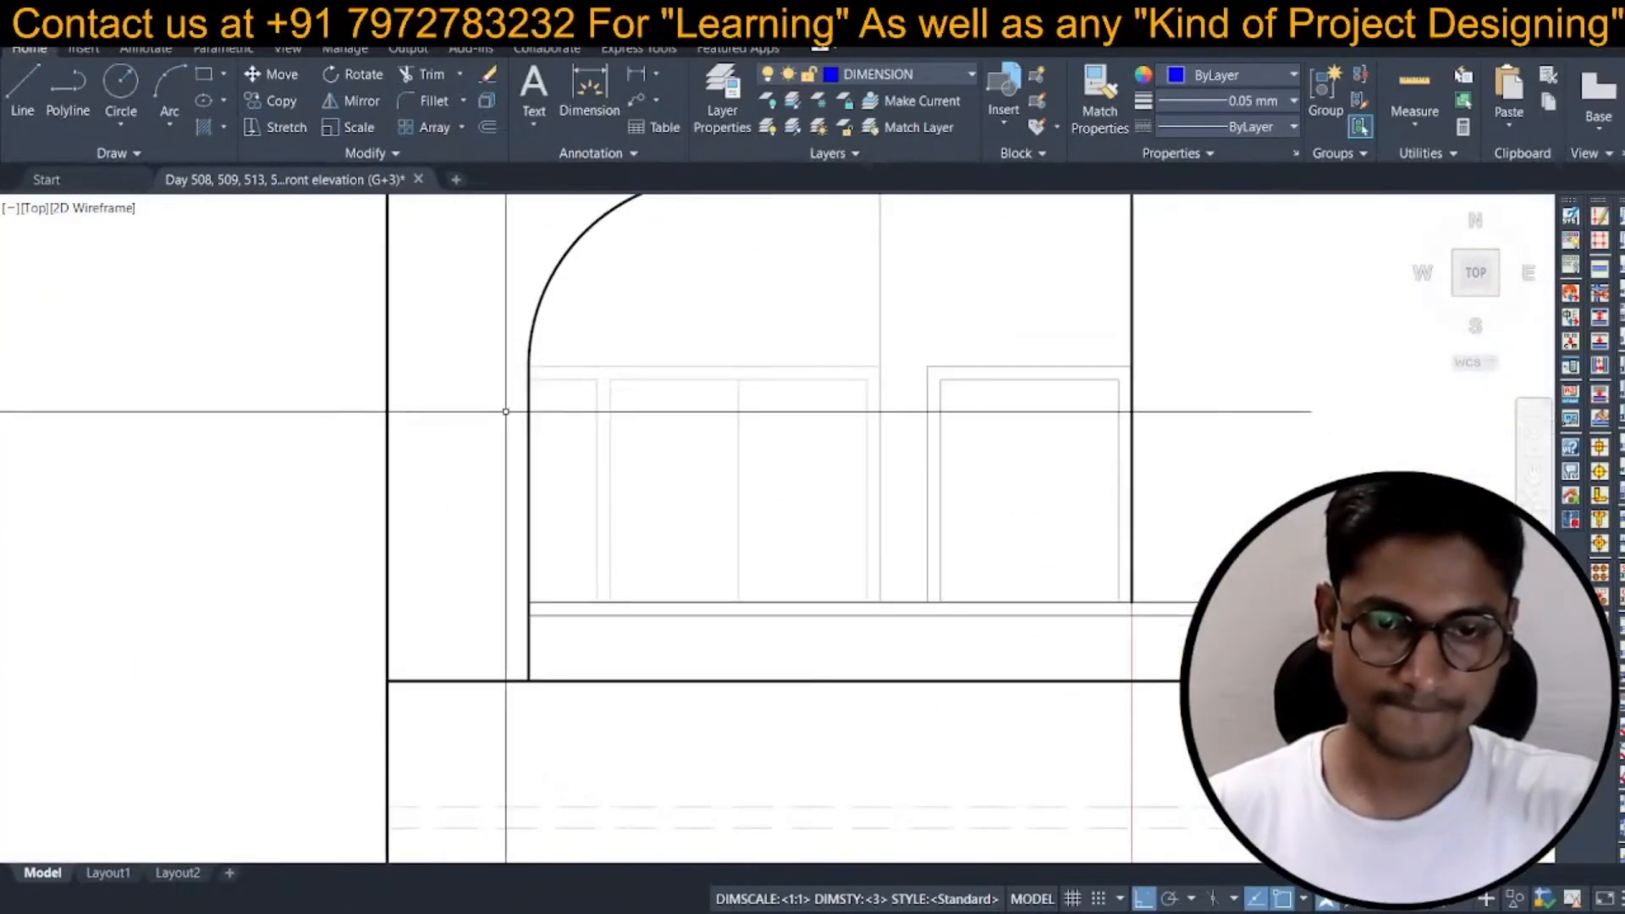
Send the third-floor window and door lines inside the rounded frame to the back of the draw order and save the drawing.
scroll(508, 410, "down", 4)
scroll(643, 398, "up", 3)
left_click(656, 407)
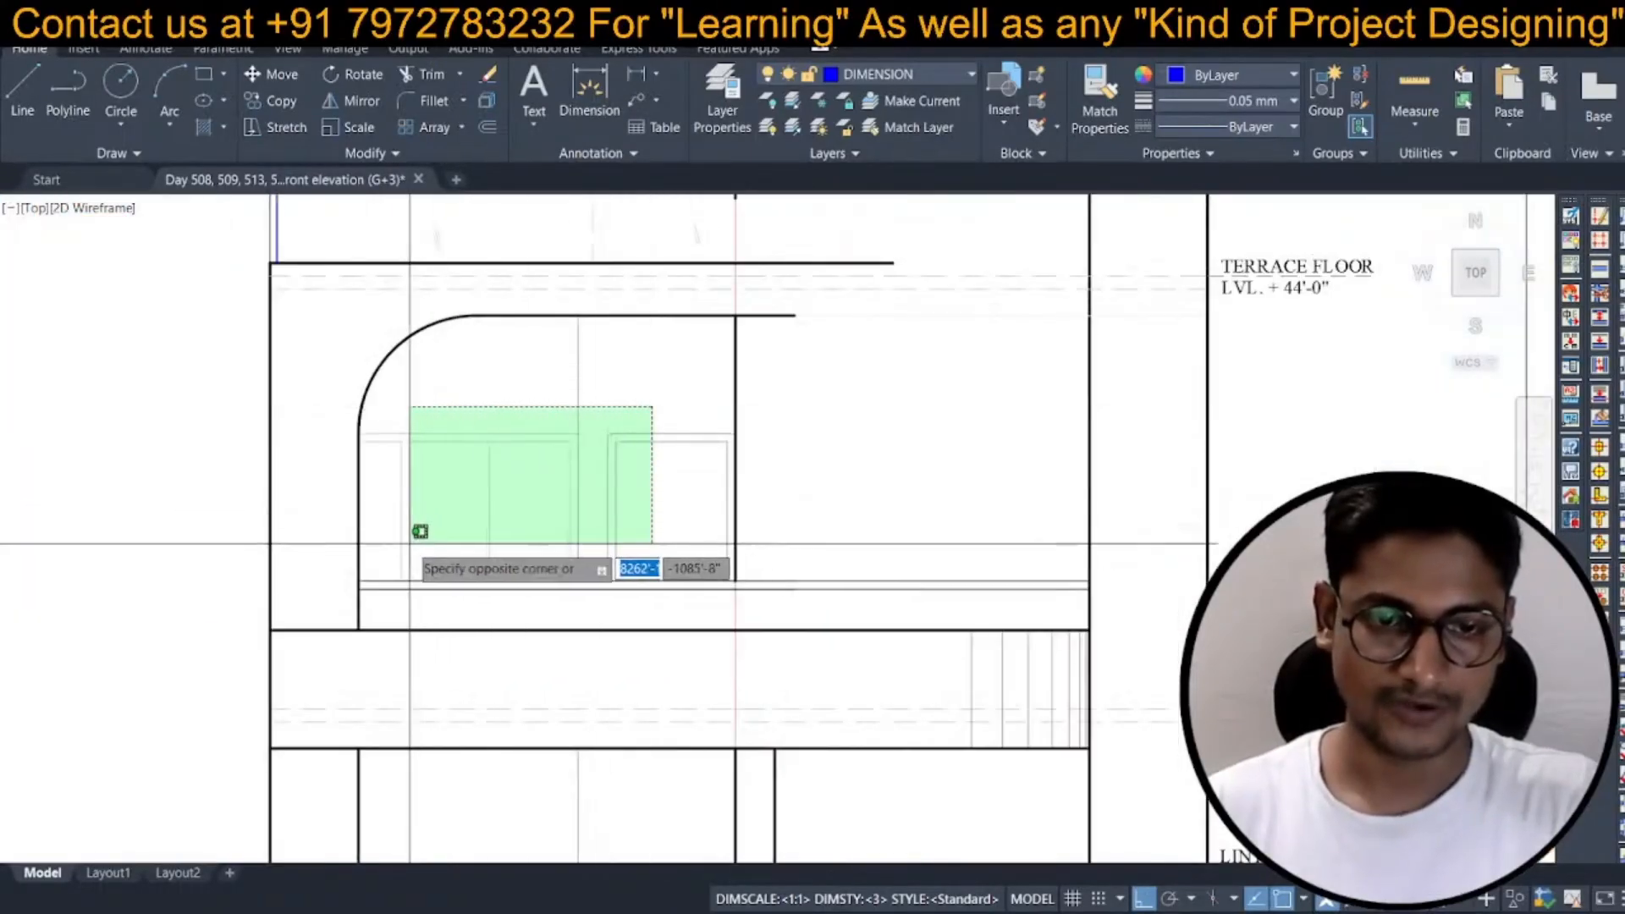
left_click(421, 537)
right_click(405, 546)
left_click(715, 331)
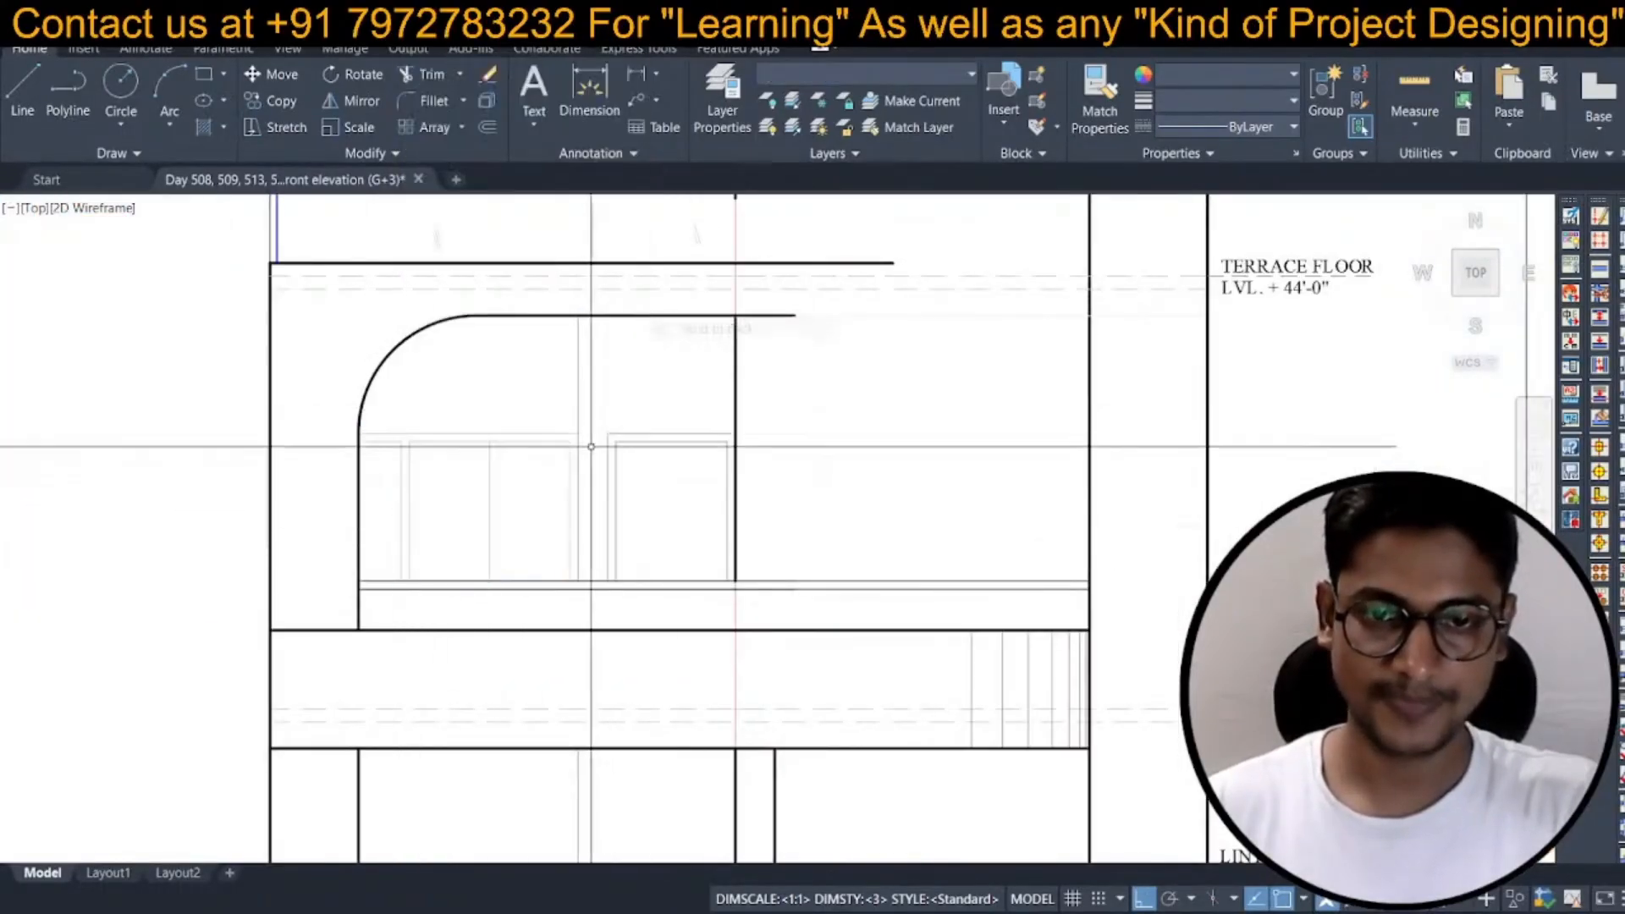
scroll(668, 451, "down", 5)
scroll(668, 451, "up", 4)
scroll(668, 451, "down", 1)
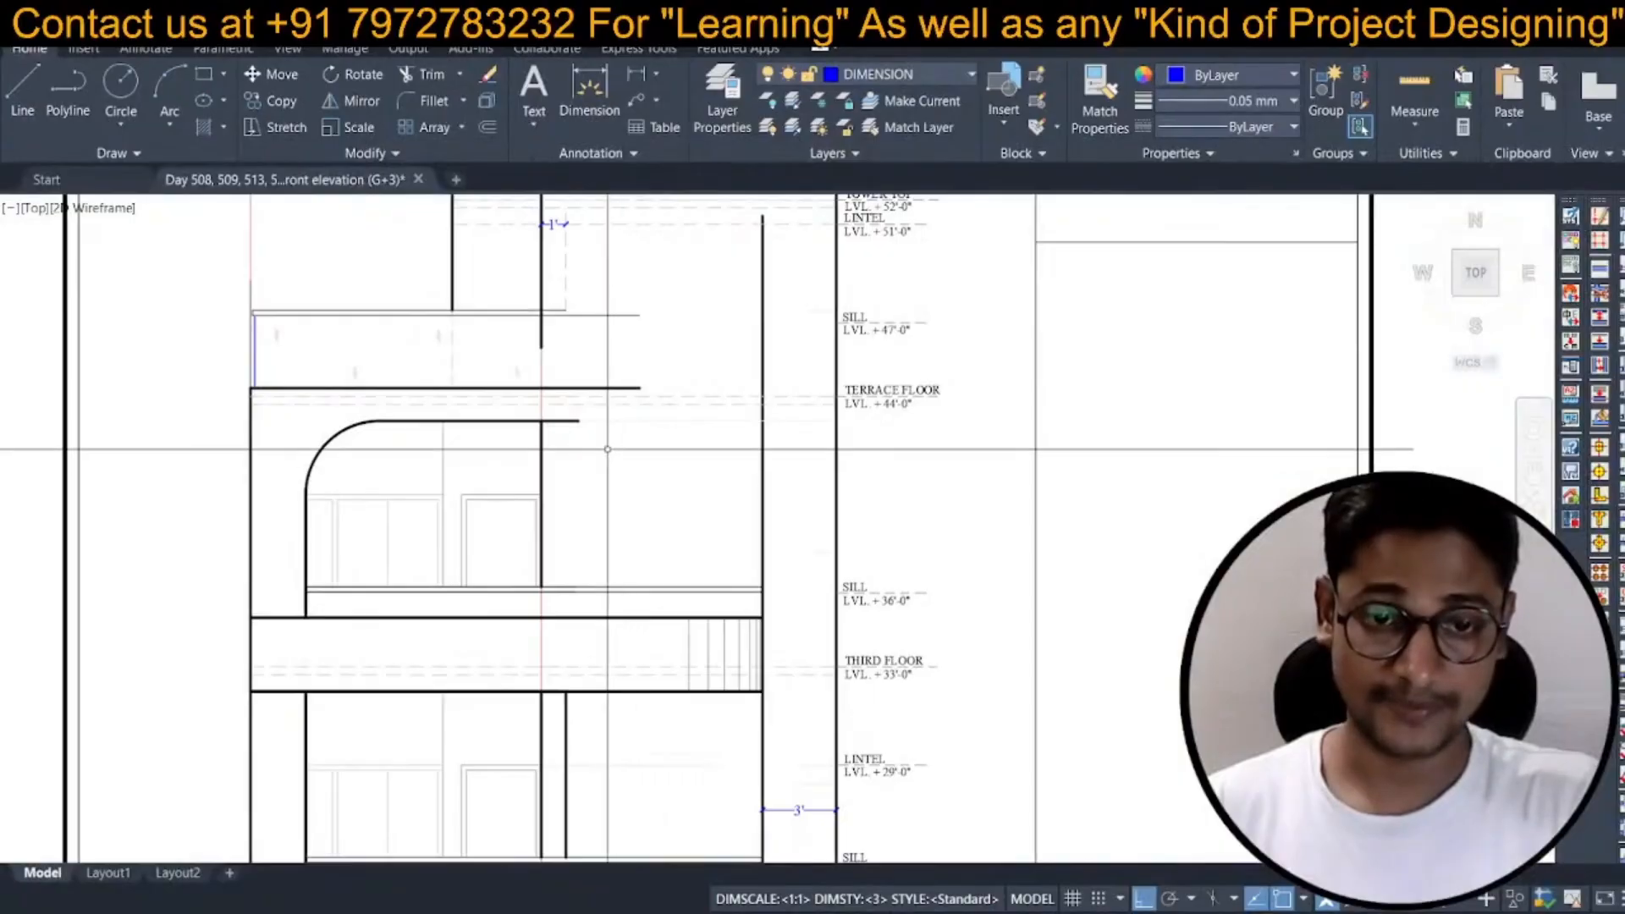
scroll(597, 455, "down", 3)
key("ctrl+s")
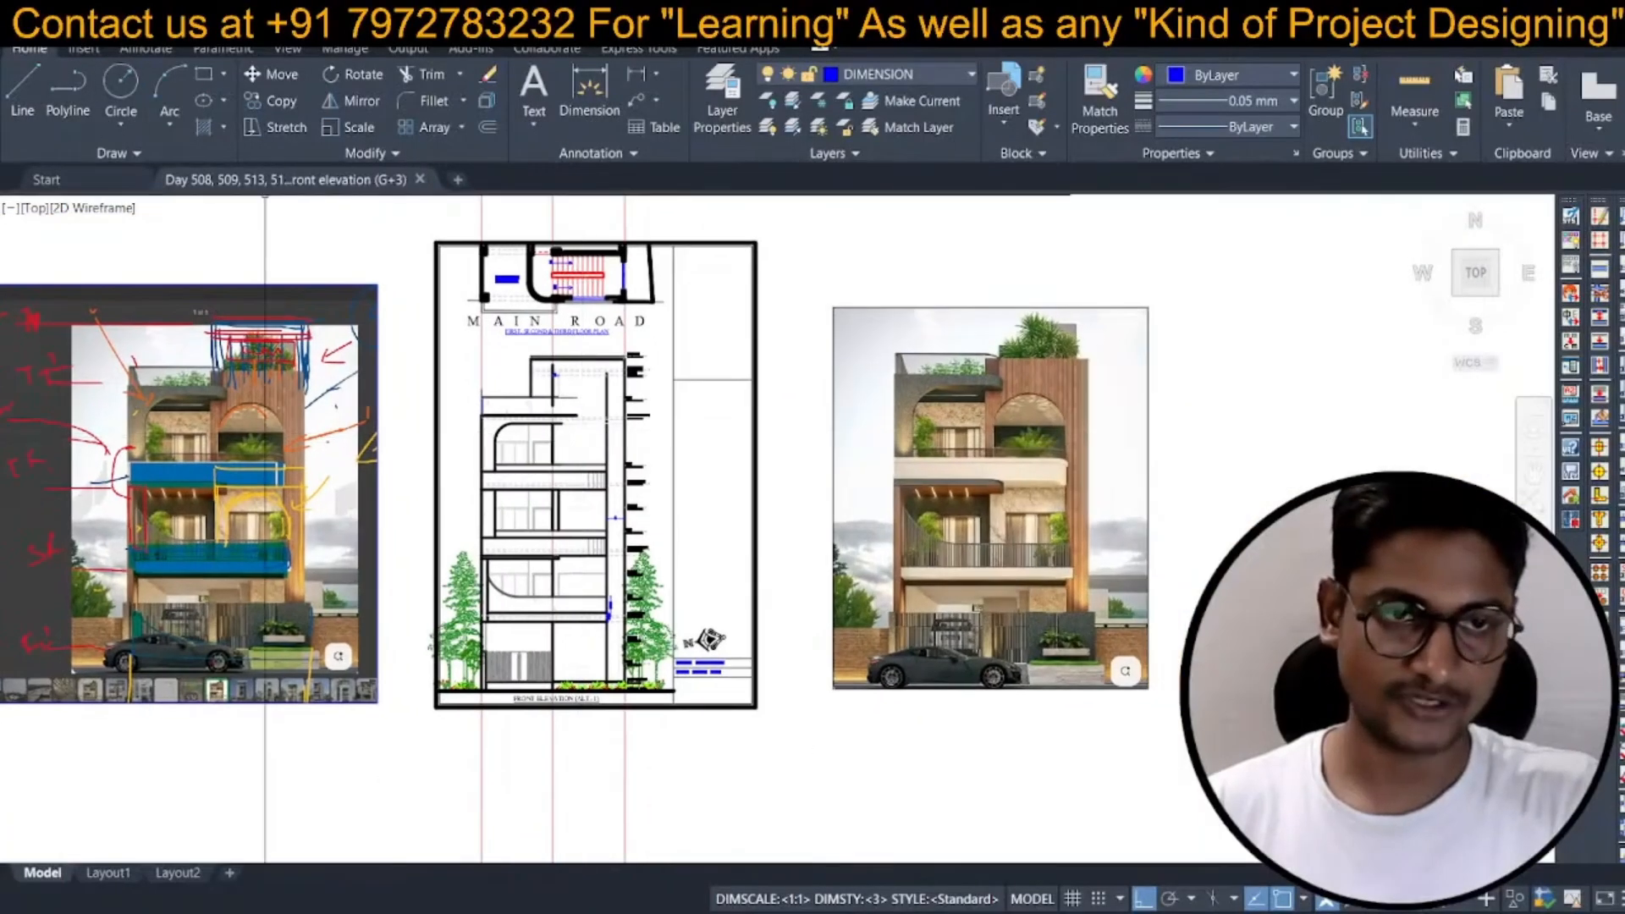
Erase the 1' dimension beside the thick vertical line at the tower's lintel level.
middle_click_drag(467, 455, 475, 437)
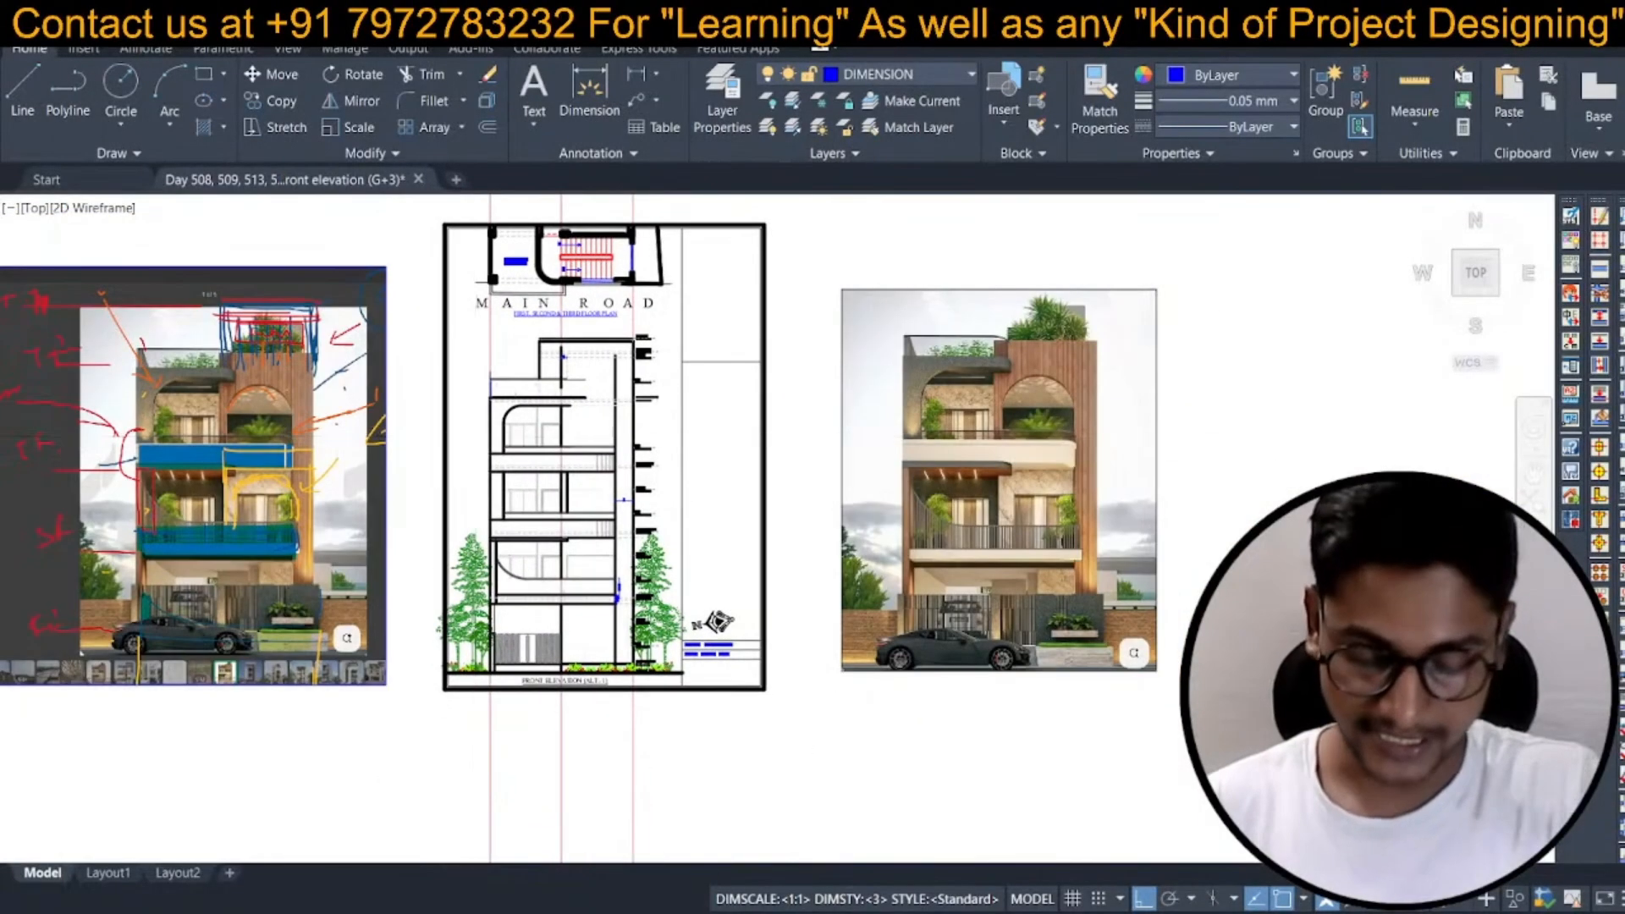
scroll(475, 436, "up", 2)
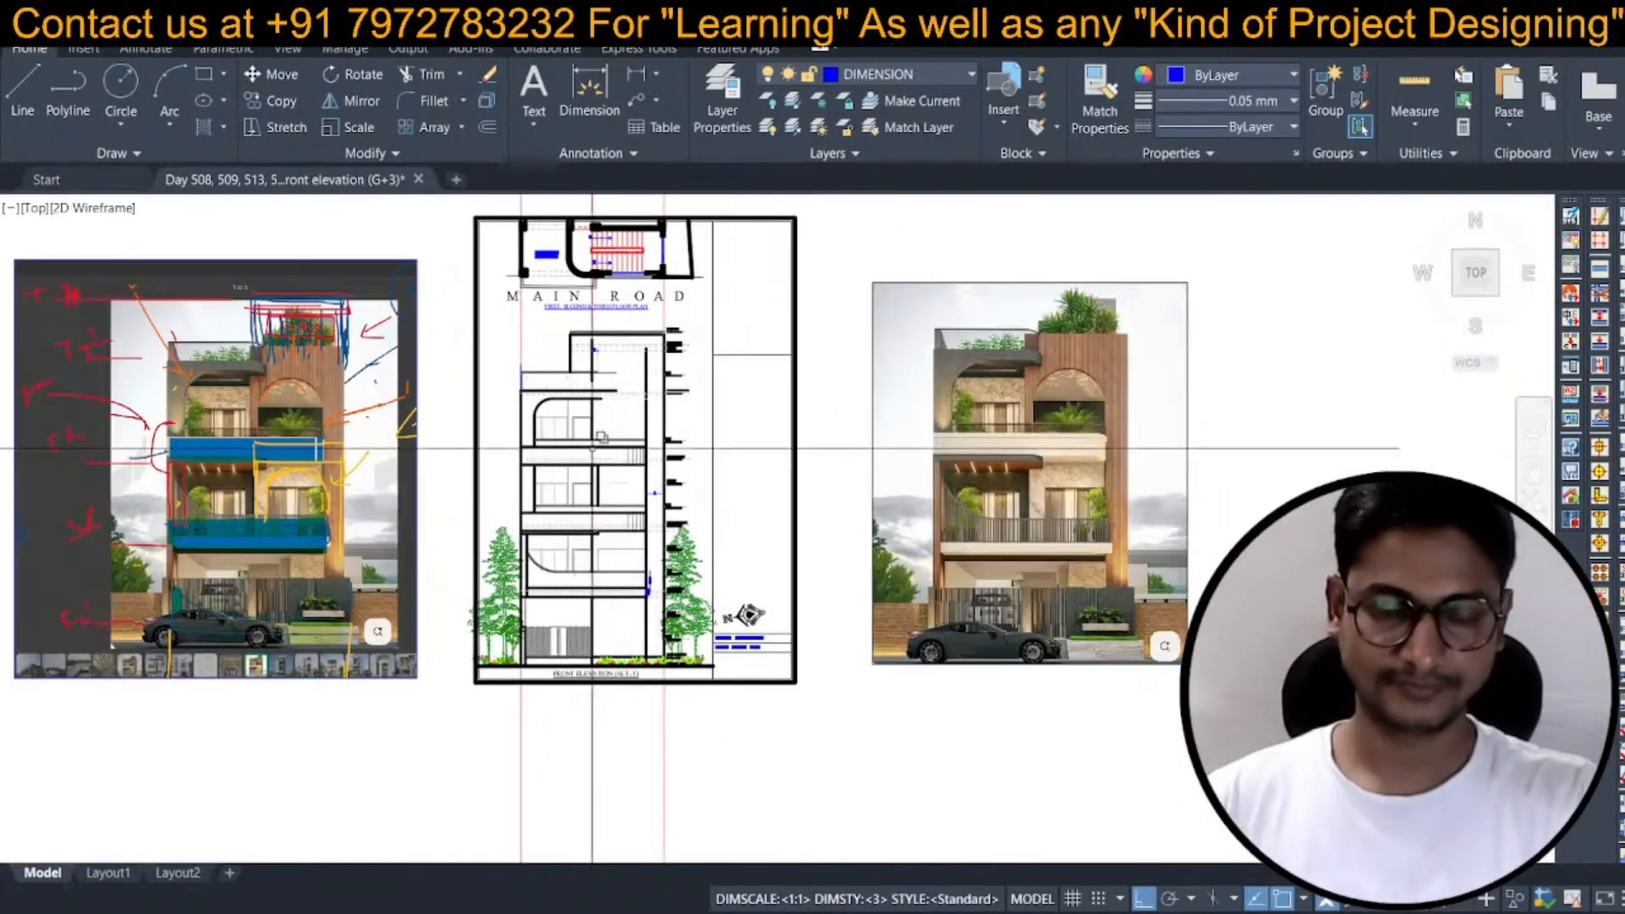
scroll(610, 326, "up", 3)
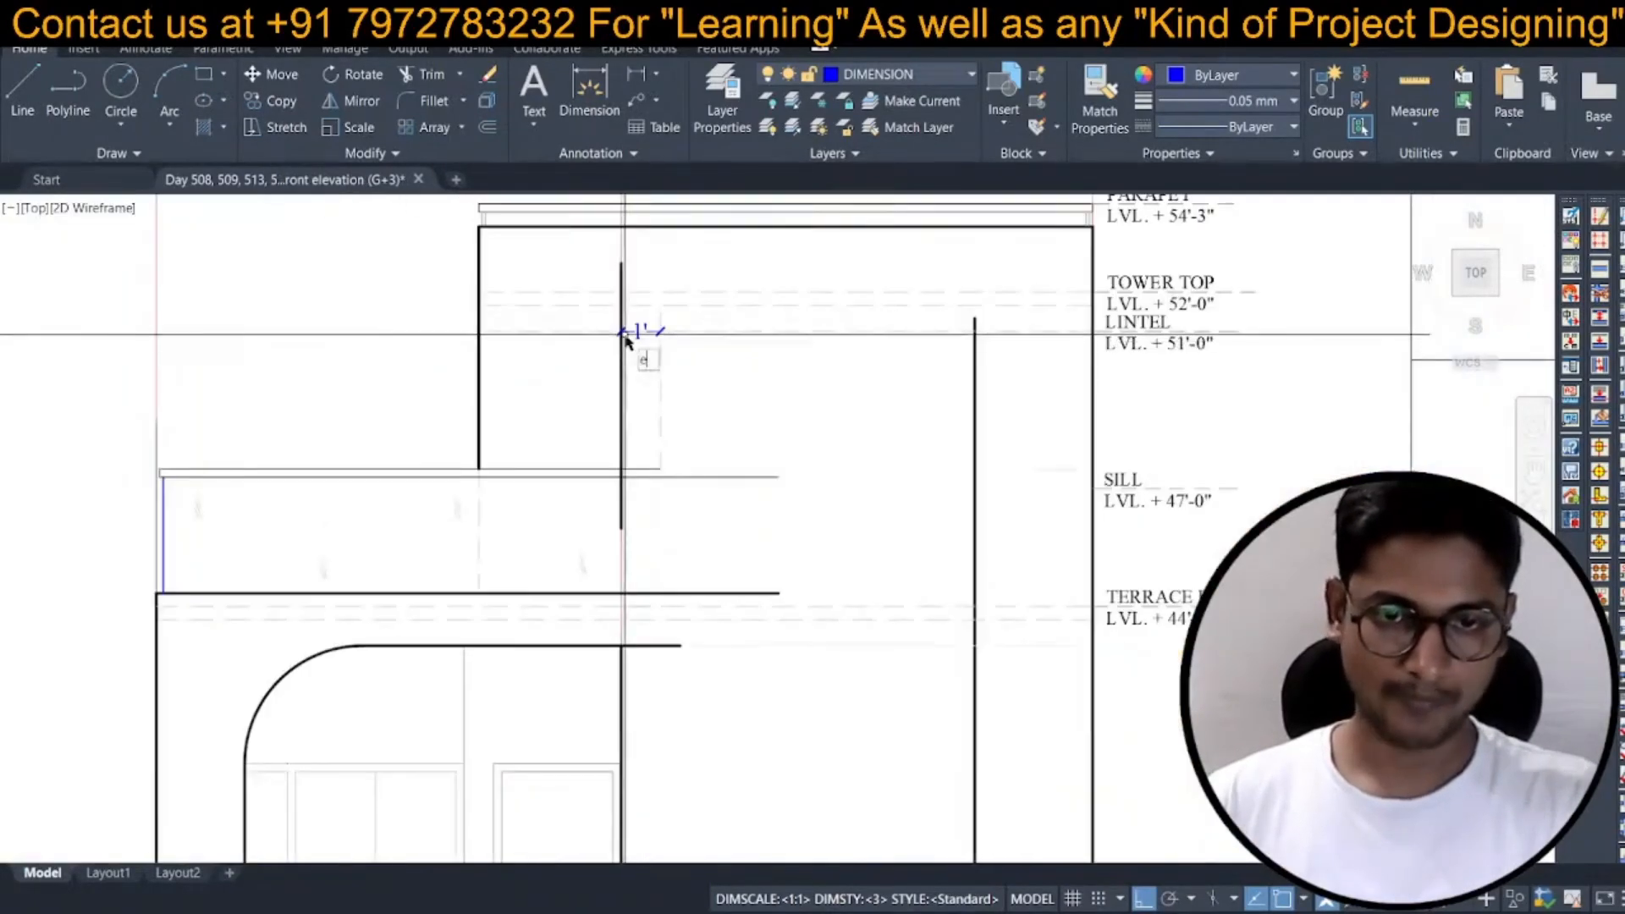
scroll(637, 337, "down", 4)
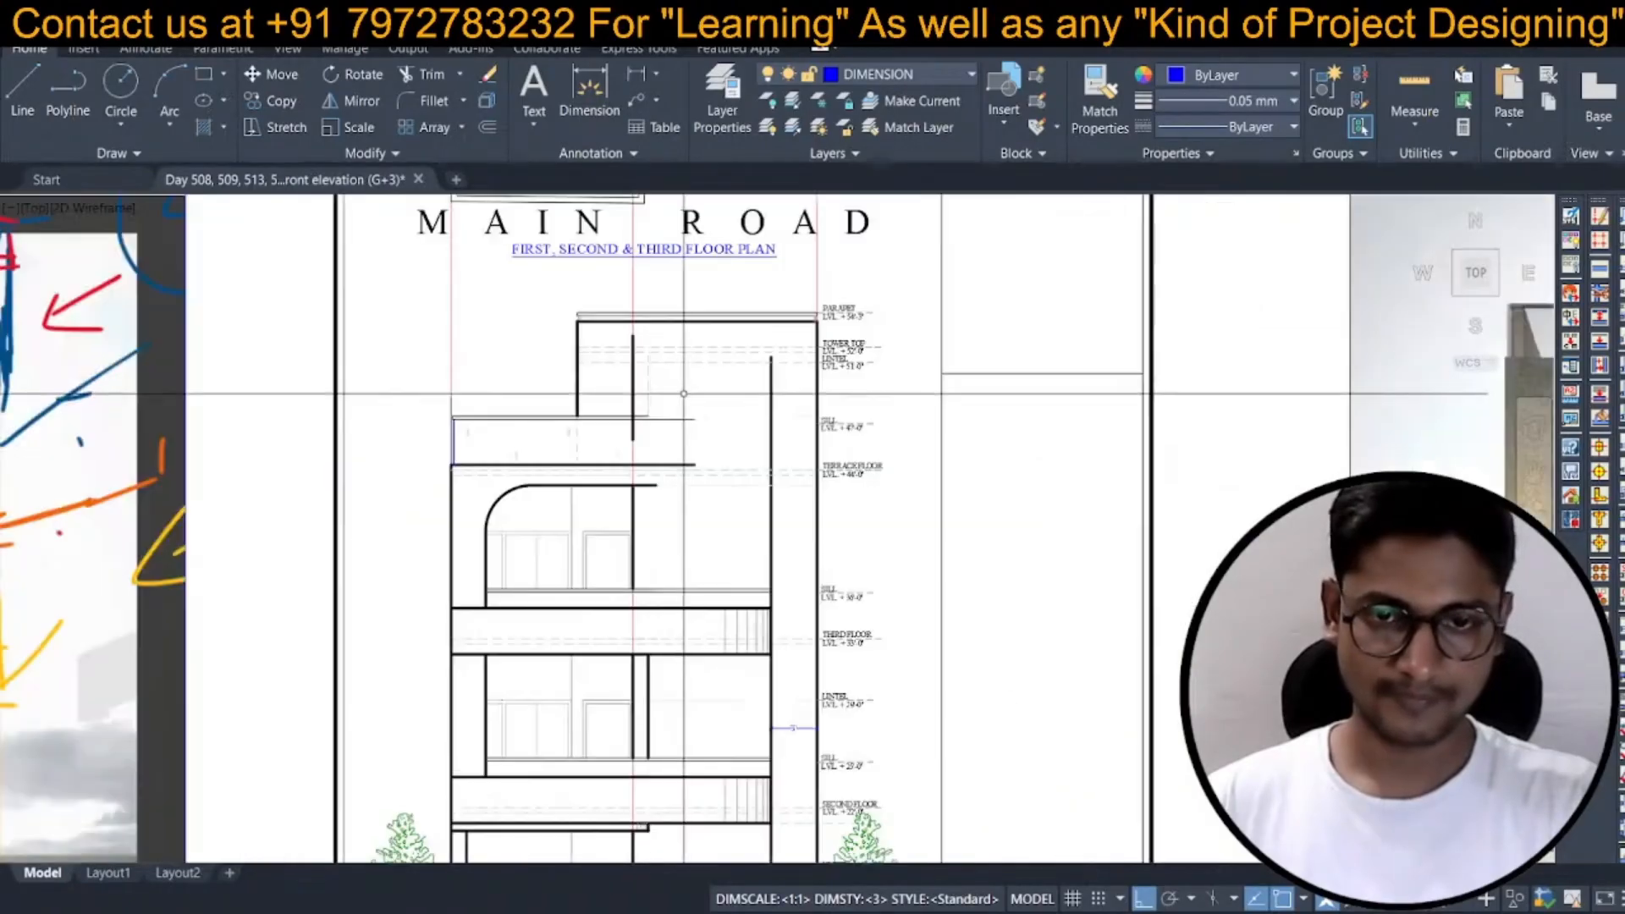
scroll(690, 409, "up", 4)
scroll(542, 398, "down", 4)
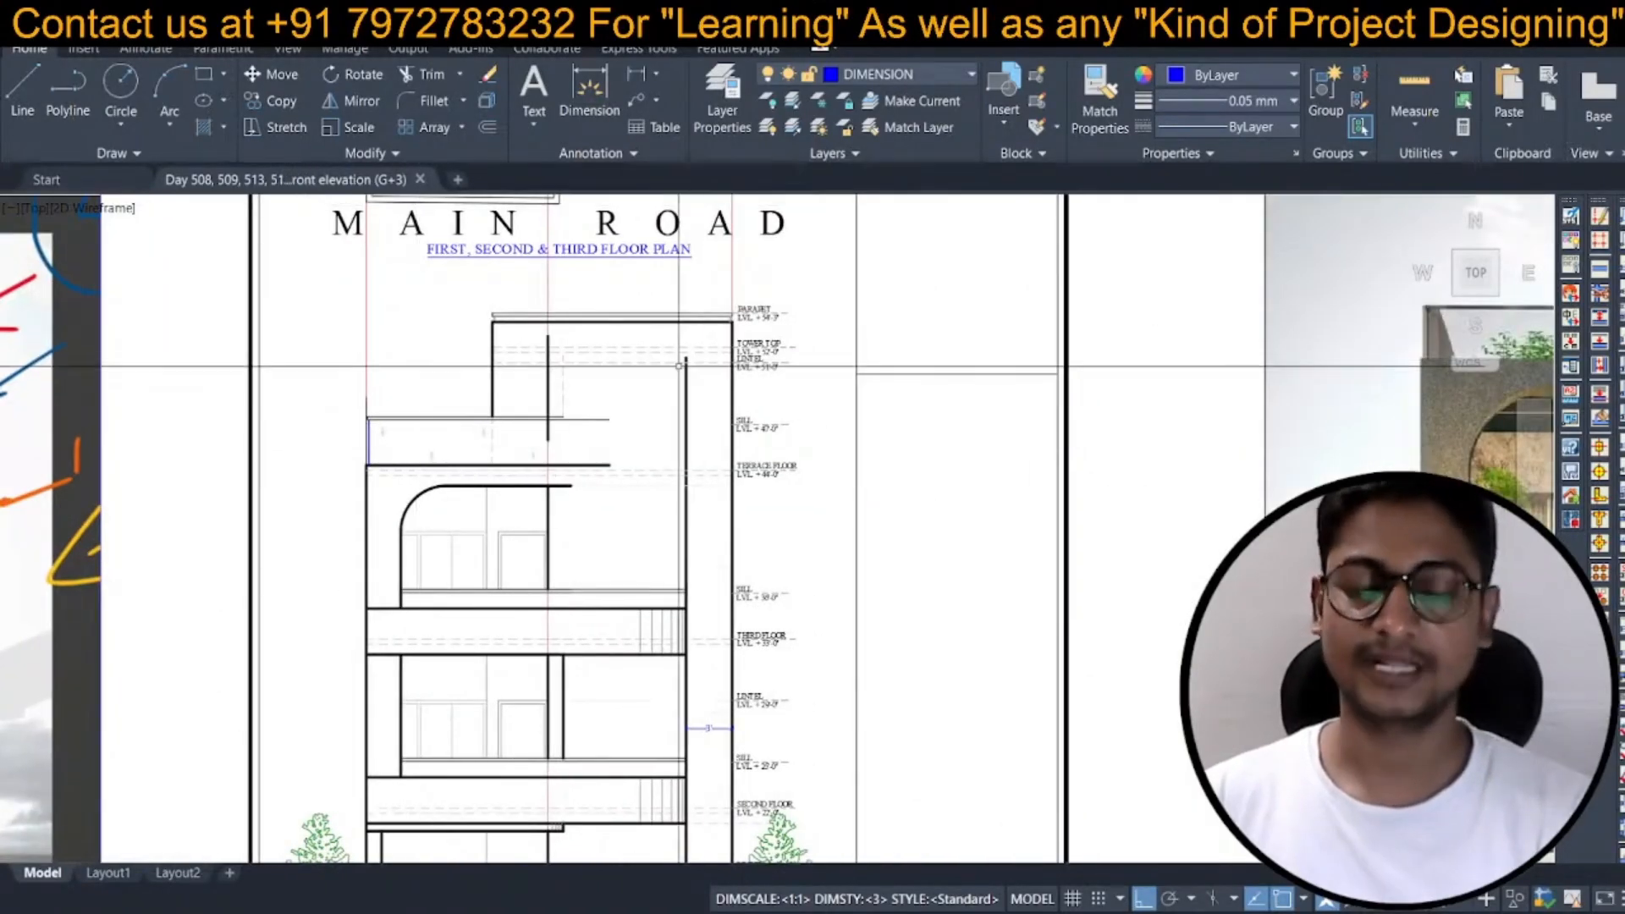
scroll(563, 428, "down", 4)
scroll(563, 427, "up", 2)
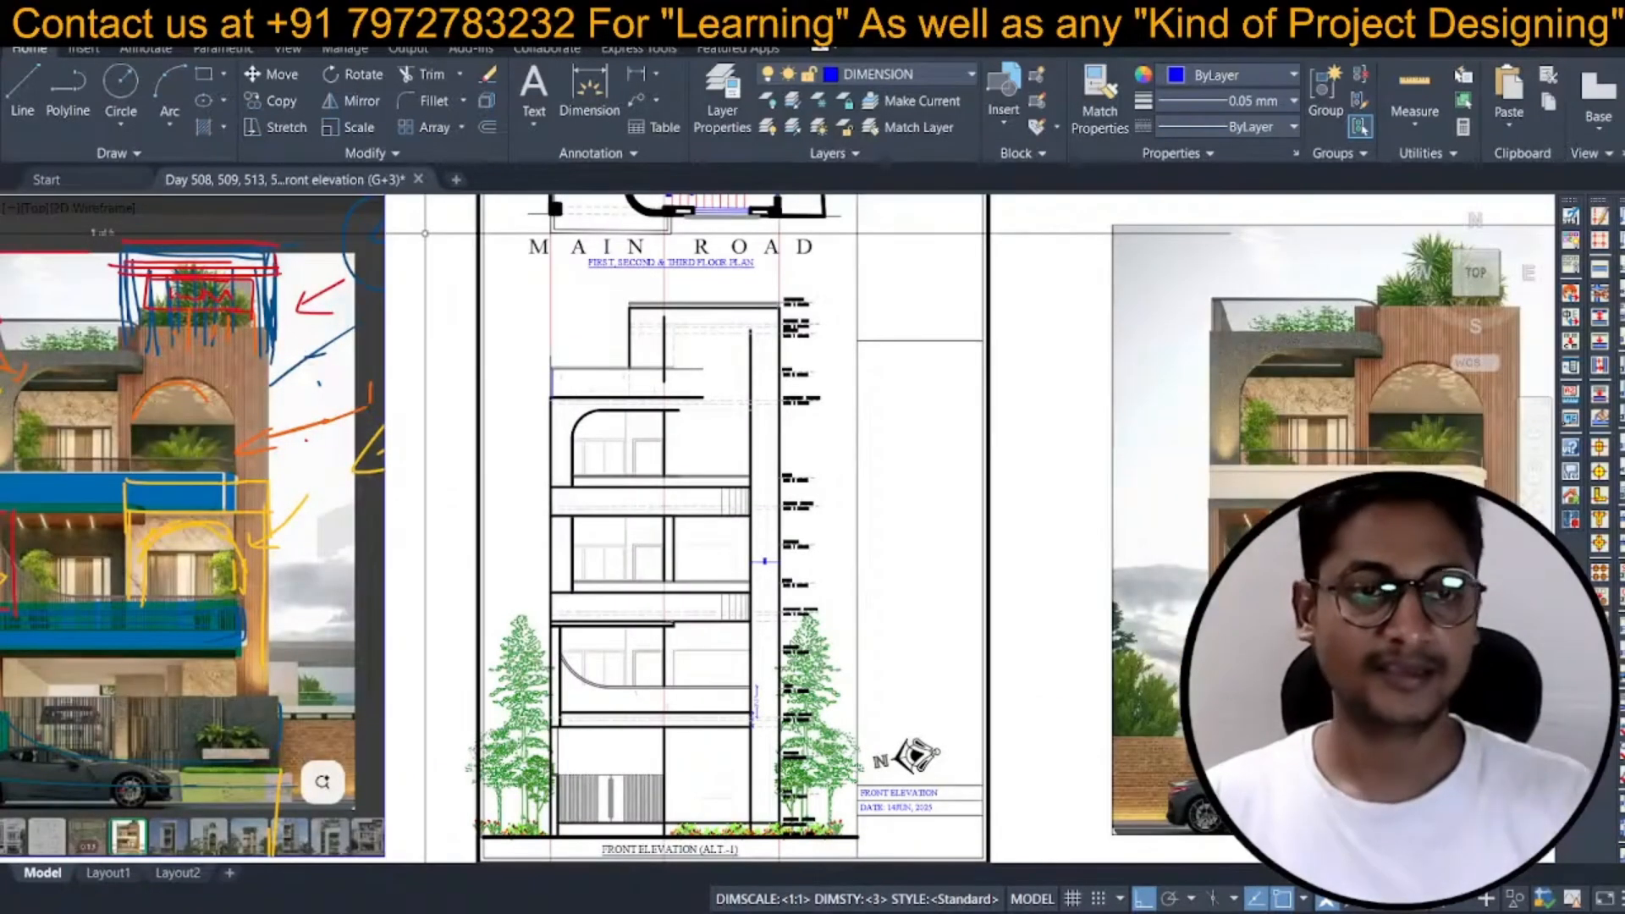
scroll(603, 357, "down", 2)
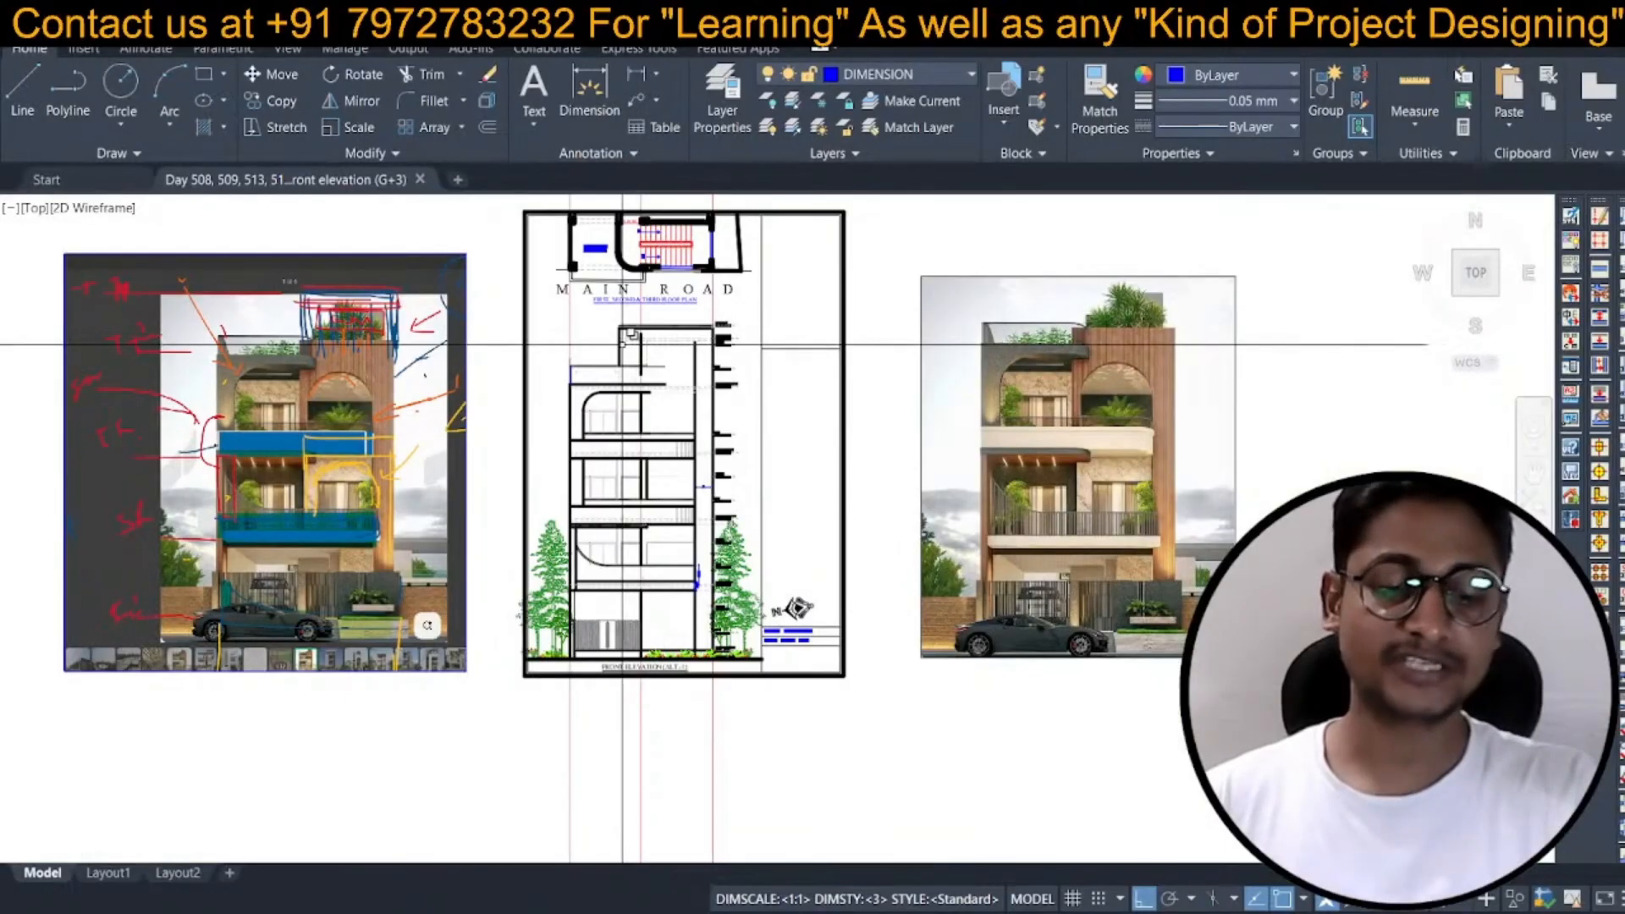
middle_click_drag(633, 383, 631, 386)
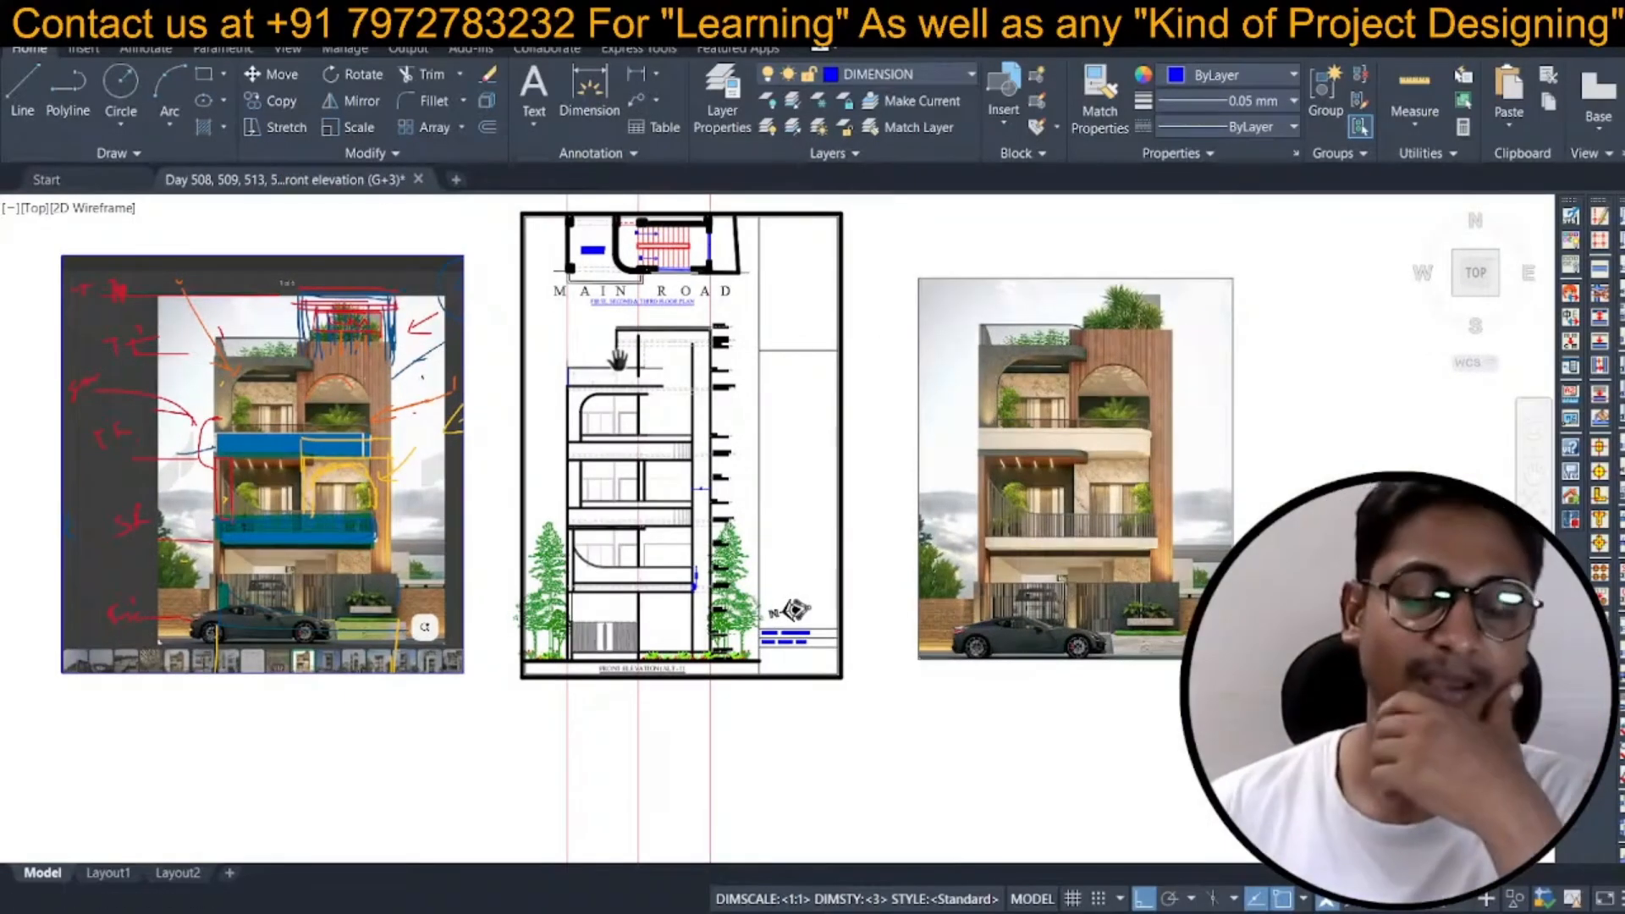
scroll(614, 363, "up", 2)
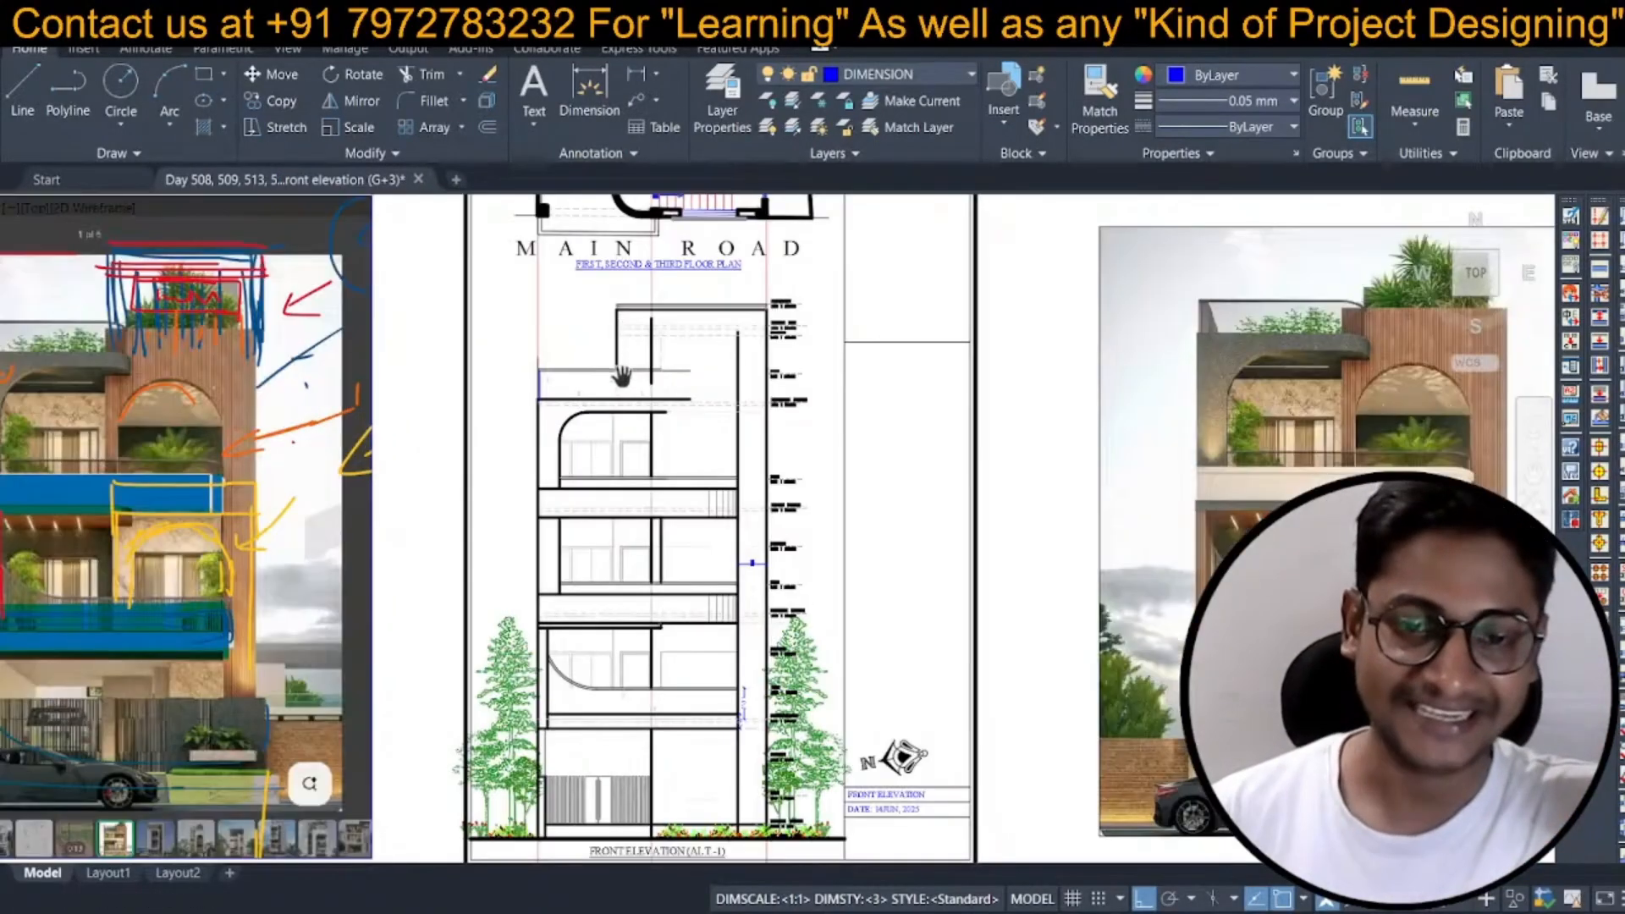
mouse_move(644, 409)
middle_mouse_down()
mouse_move(552, 395)
mouse_move(639, 378)
mouse_move(665, 451)
middle_mouse_up()
Send the dashed level lines from the tower top down to the second floor to the back of the draw order.
scroll(677, 409, "up", 6)
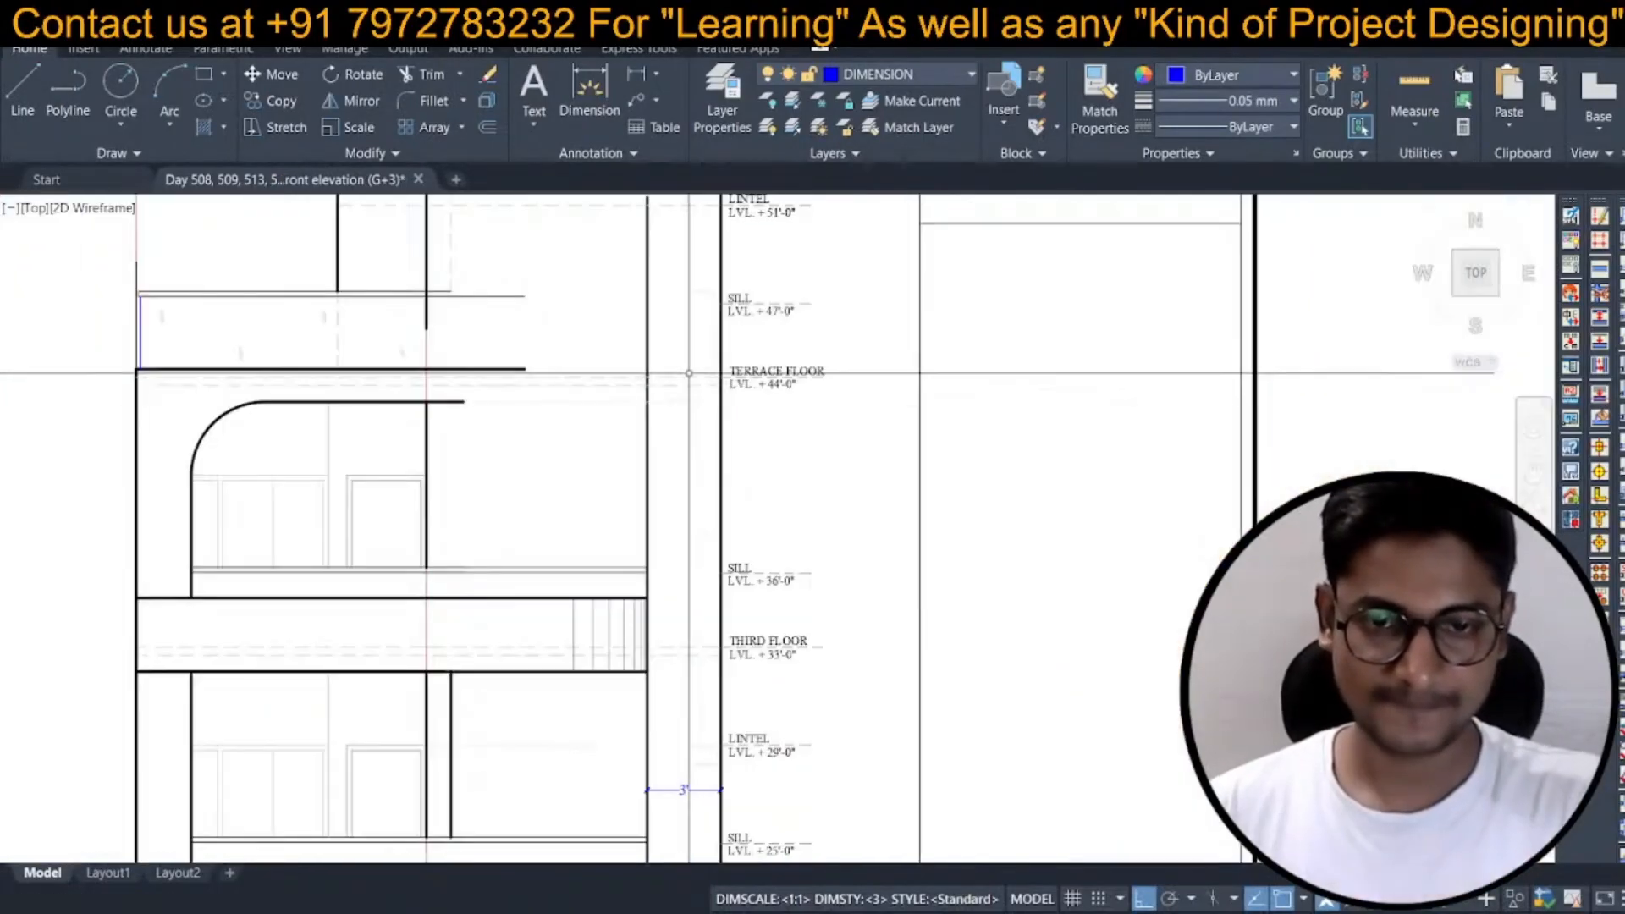
left_click(675, 381)
middle_click_drag(675, 299, 680, 385)
left_click(620, 312)
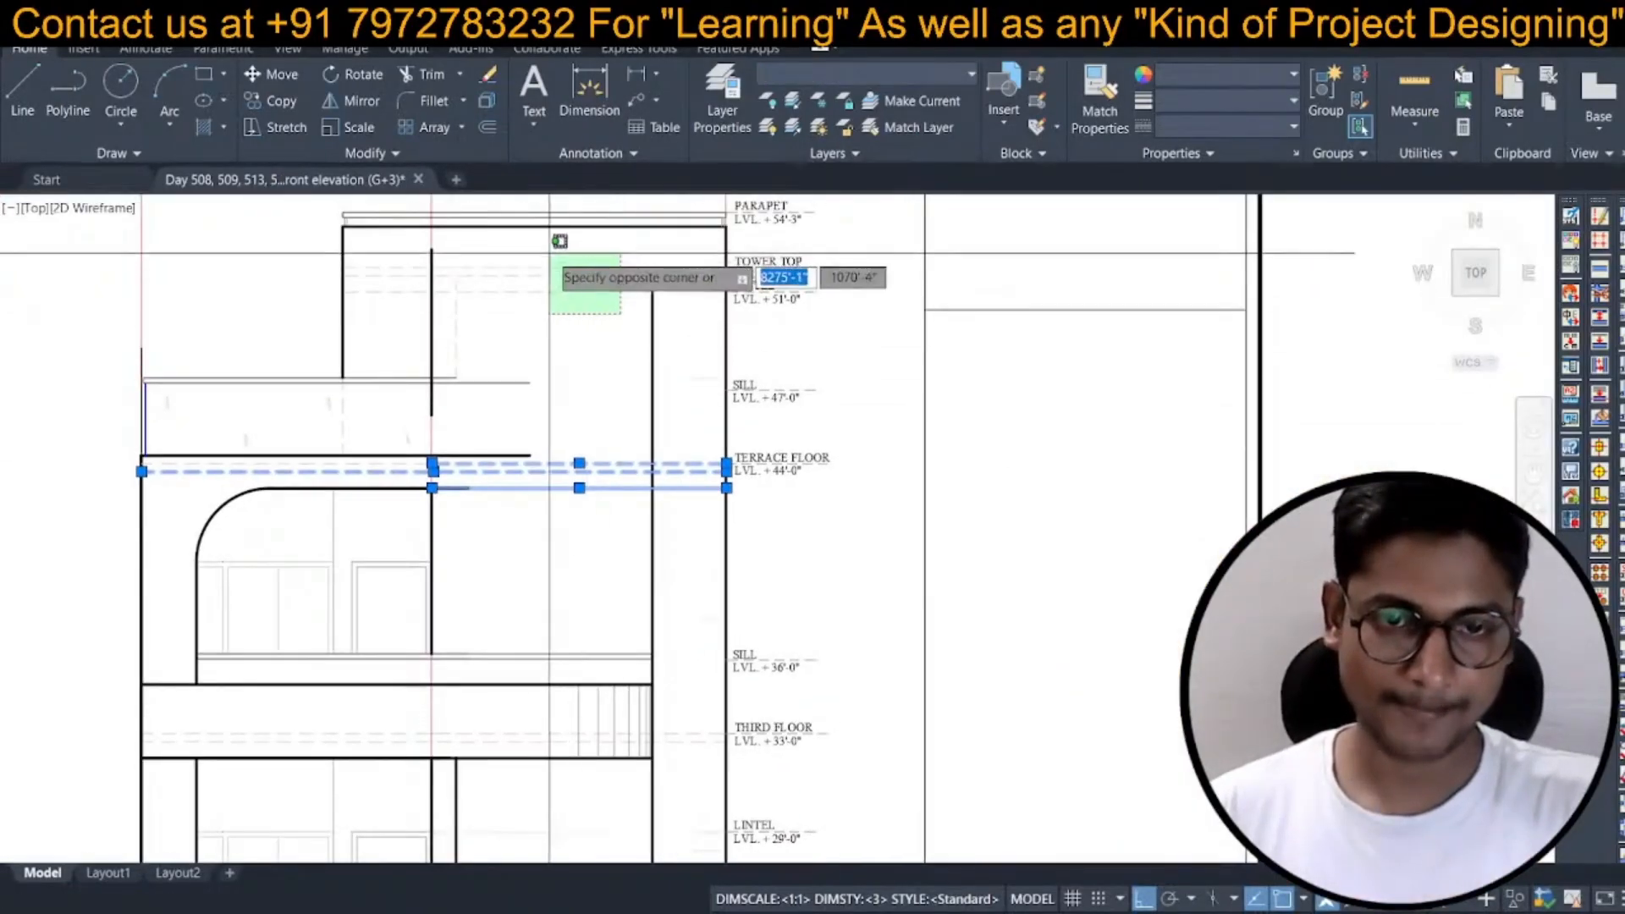
left_click(551, 253)
right_click(551, 257)
left_click(578, 396)
middle_click_drag(629, 621, 606, 359)
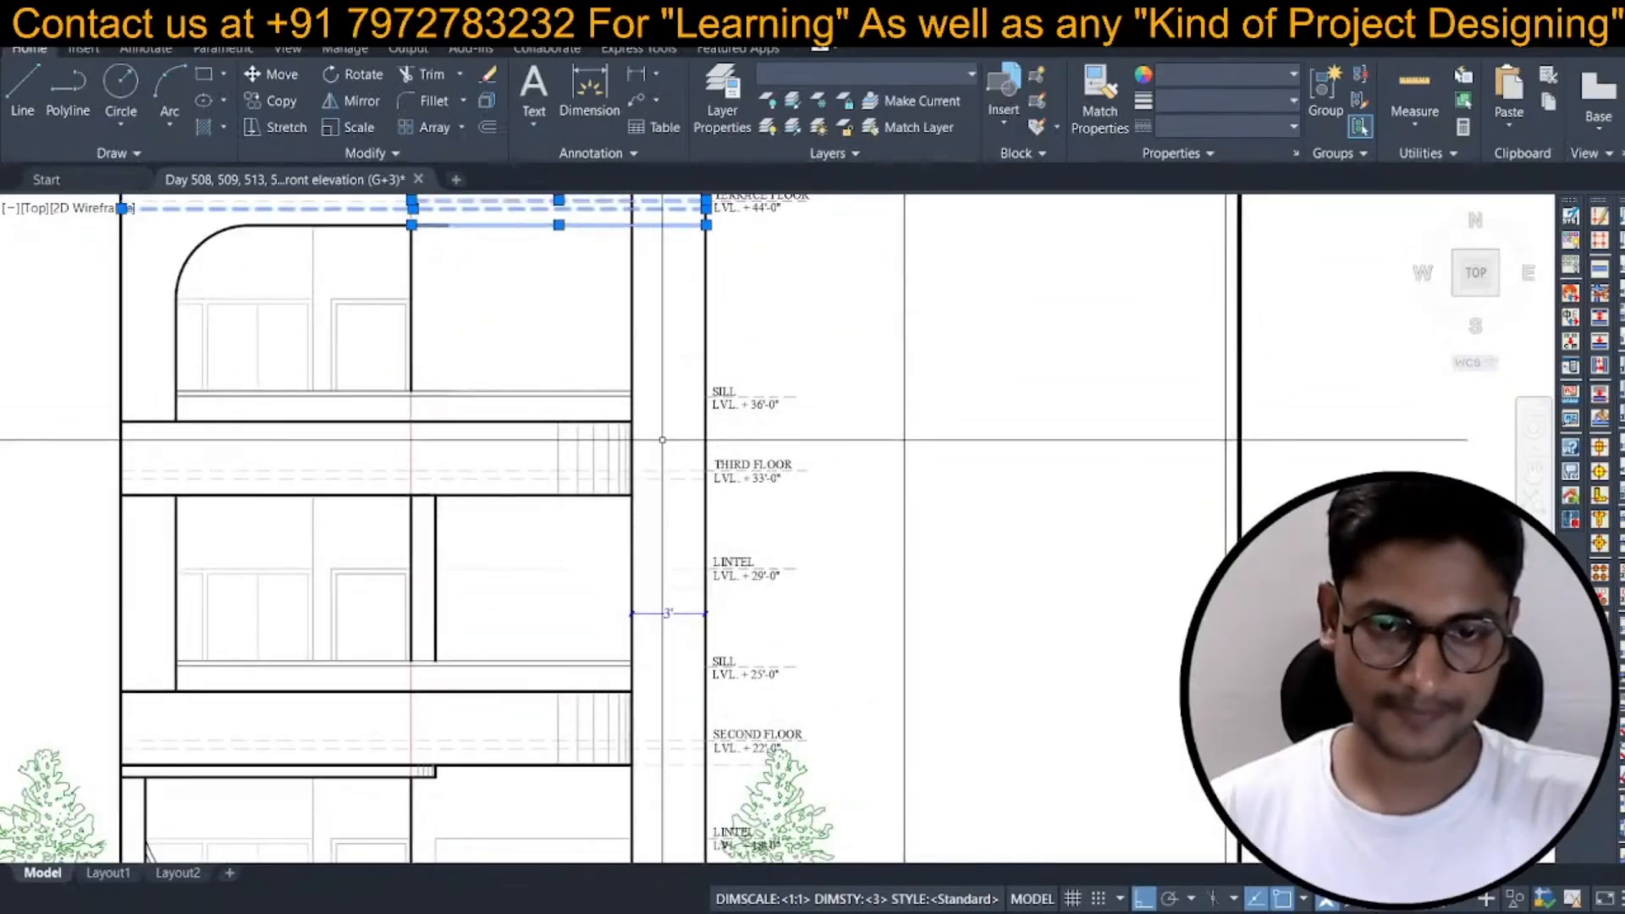
left_click(664, 440)
left_click(661, 504)
middle_click_drag(671, 576, 673, 456)
left_click(680, 576)
left_click(664, 710)
right_click(663, 712)
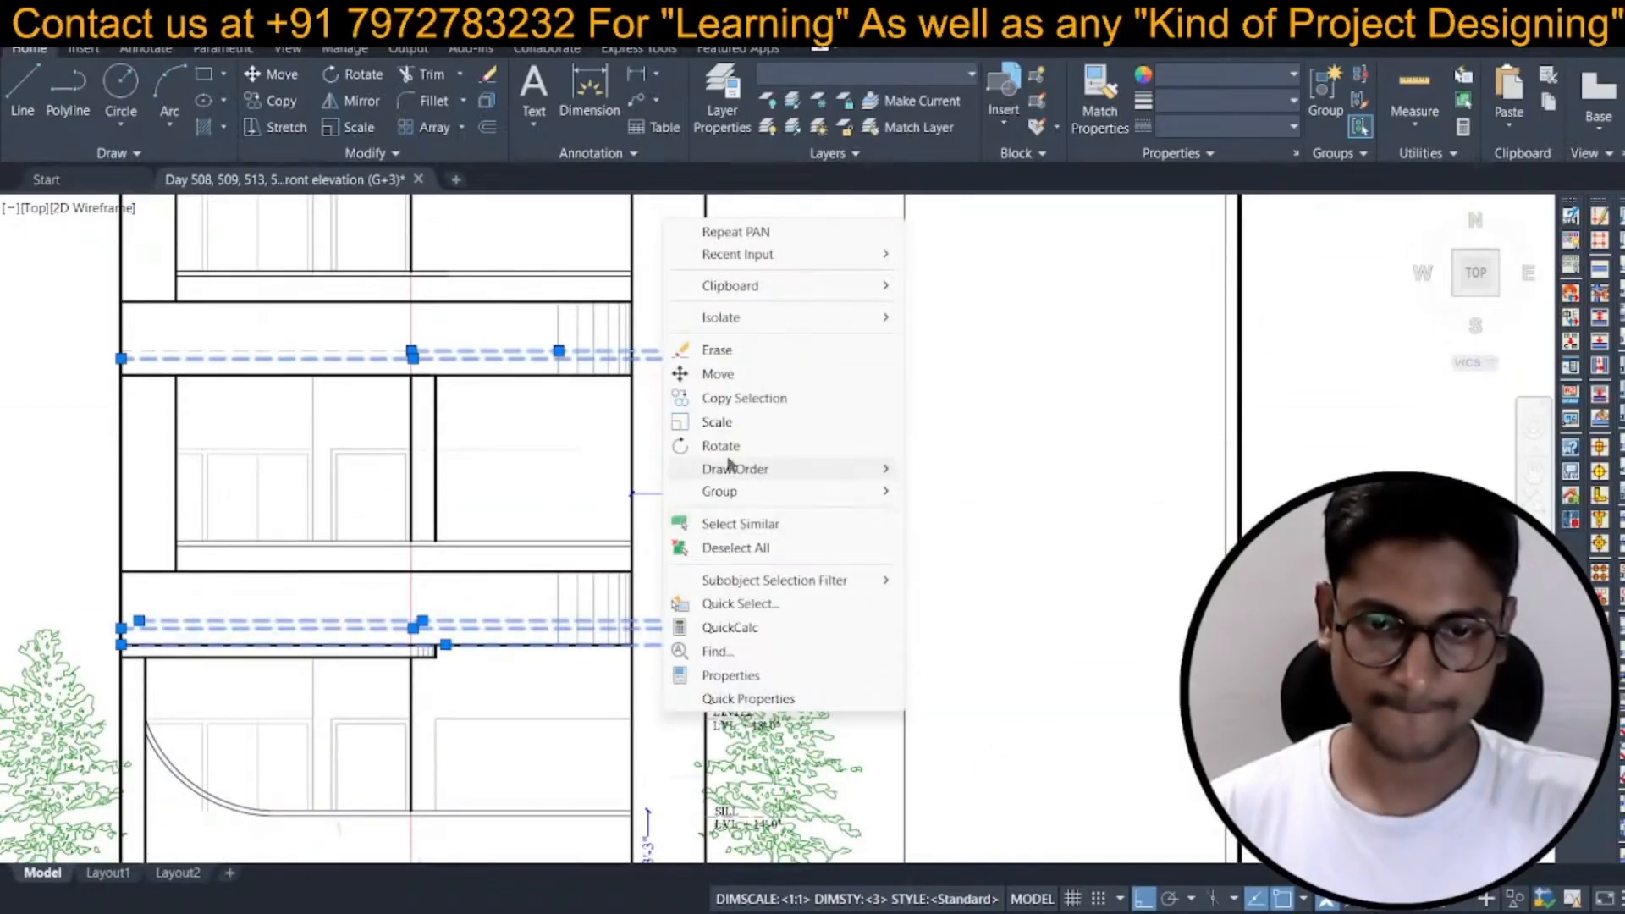
left_click(927, 493)
scroll(713, 382, "down", 2)
middle_click_drag(713, 383, 714, 519)
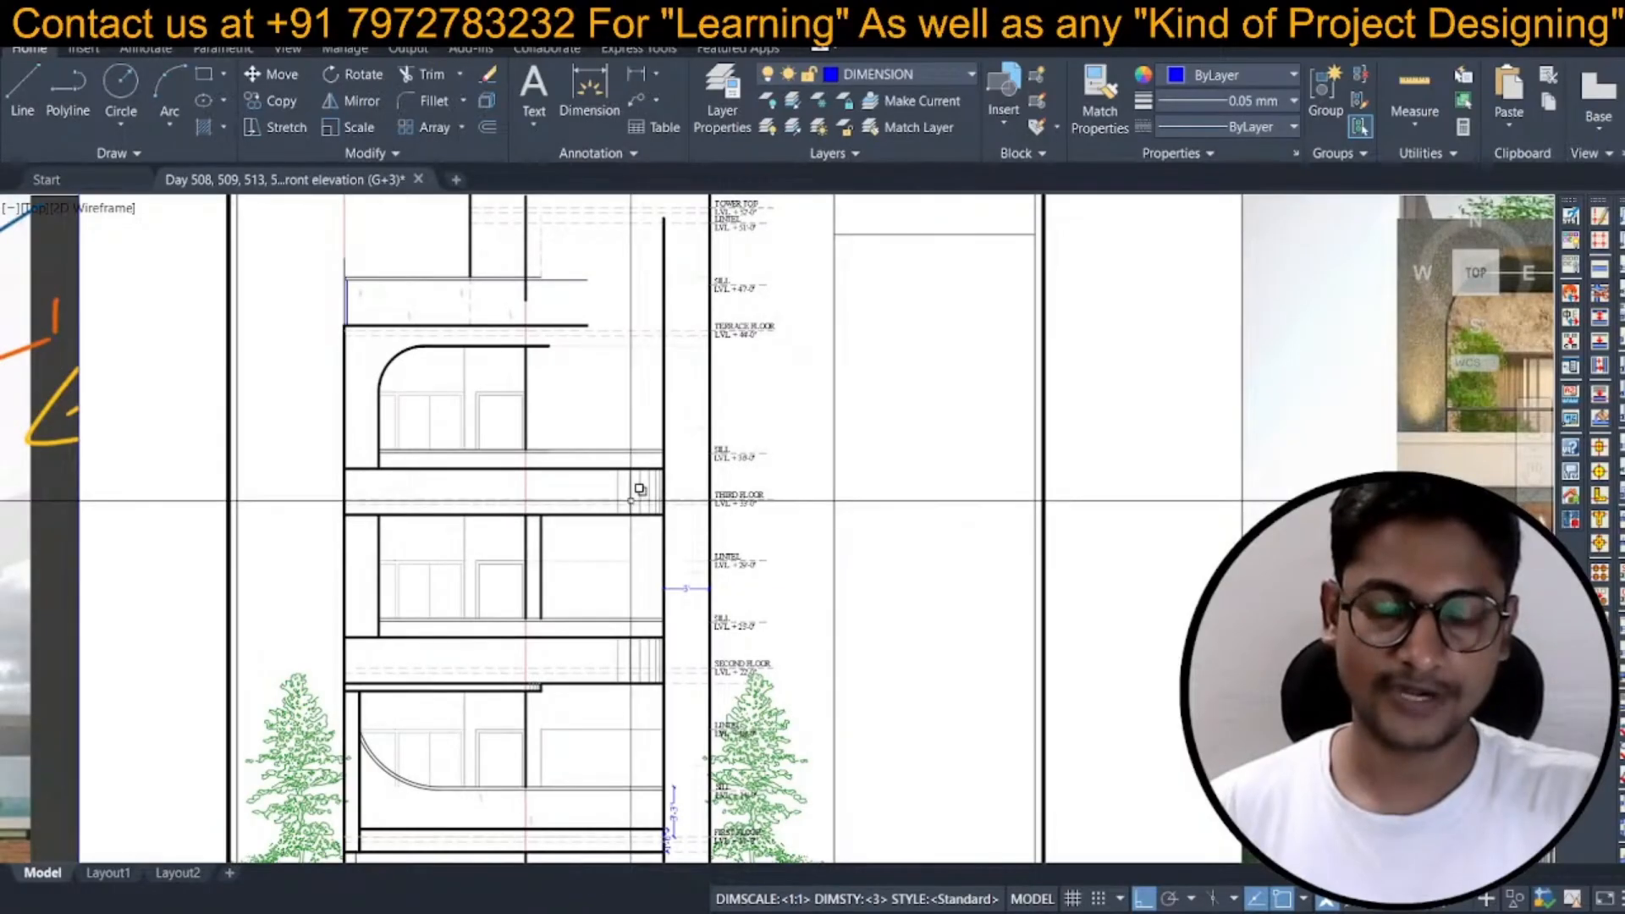
Examine the whole elevation against the reference render and the finished elevations on the neighbouring sheets.
scroll(632, 501, "up", 2)
scroll(643, 503, "down", 2)
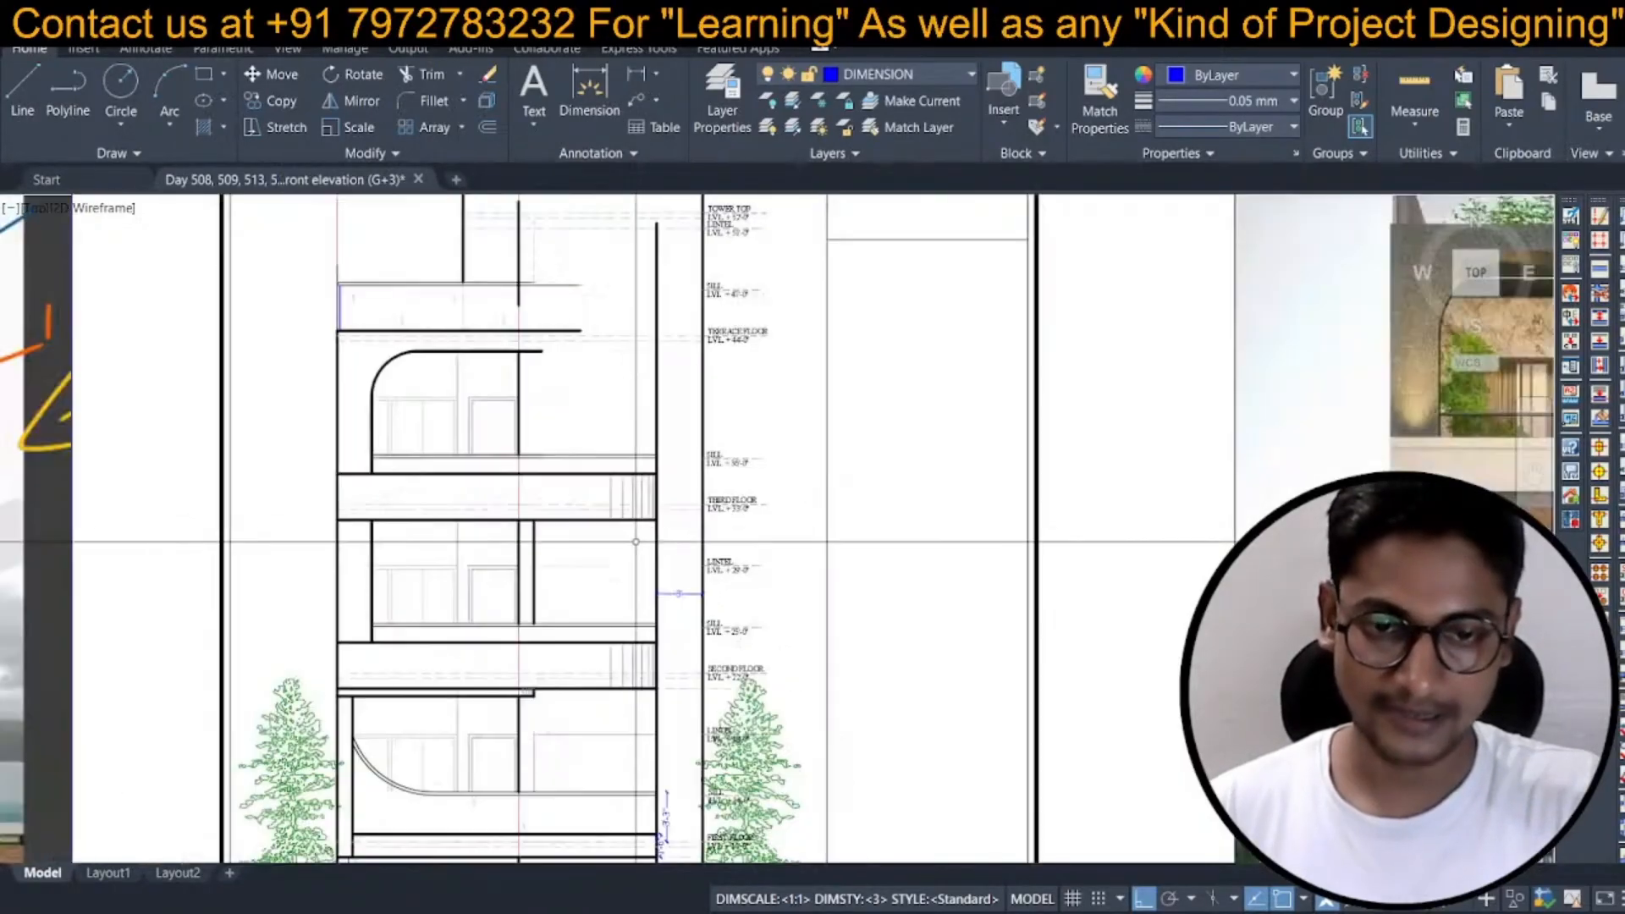
middle_click_drag(656, 441, 652, 490)
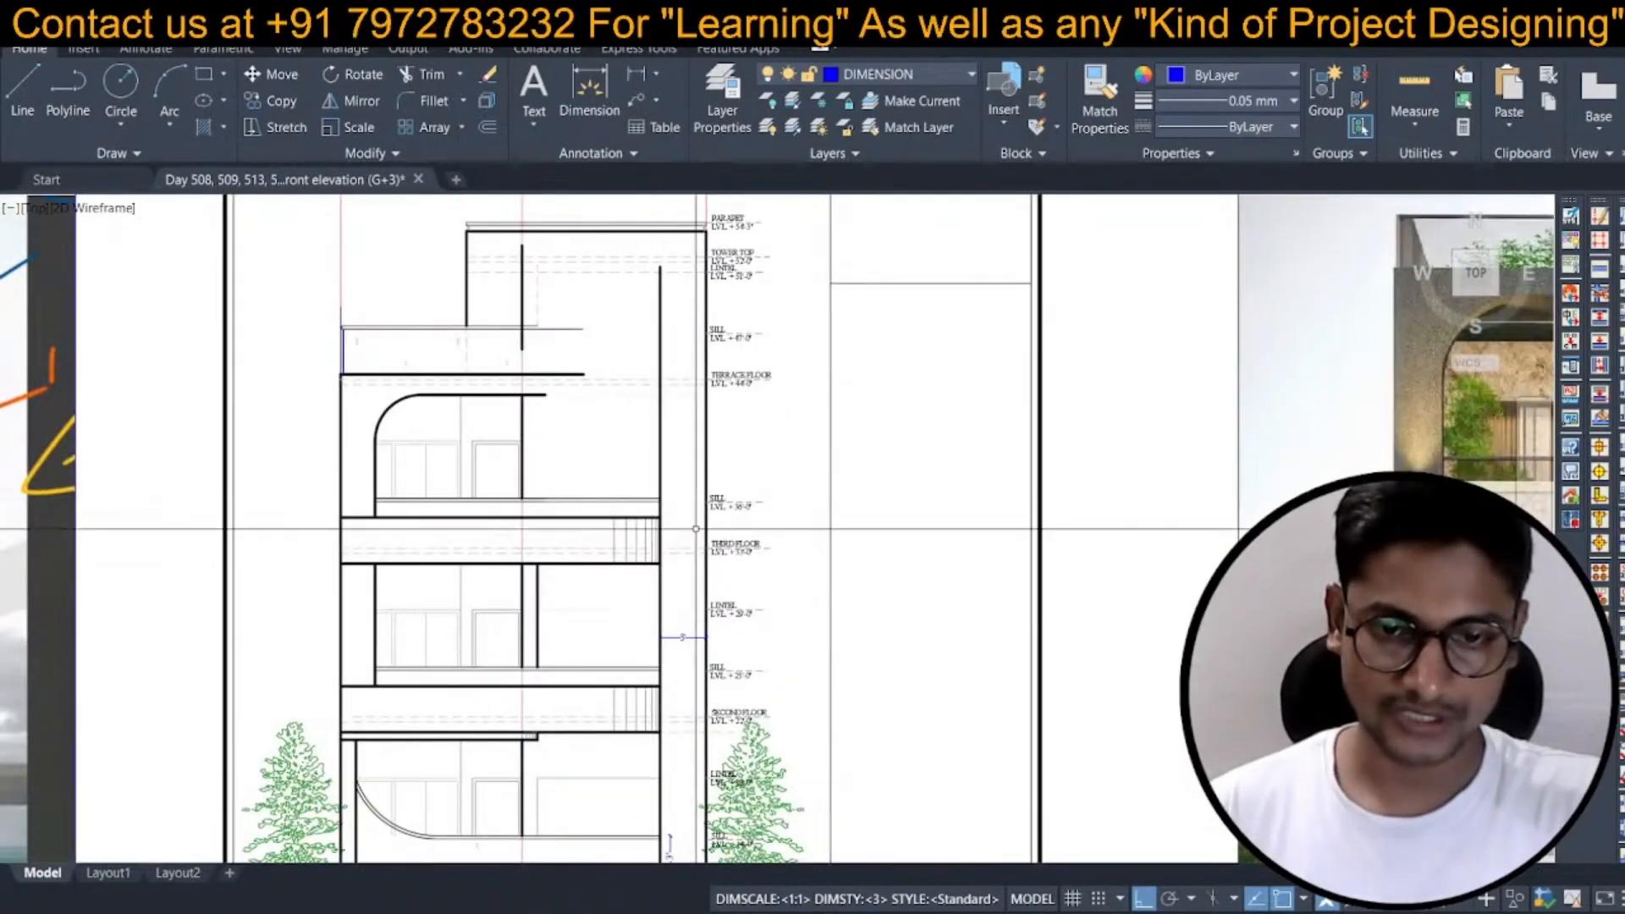
key("Return")
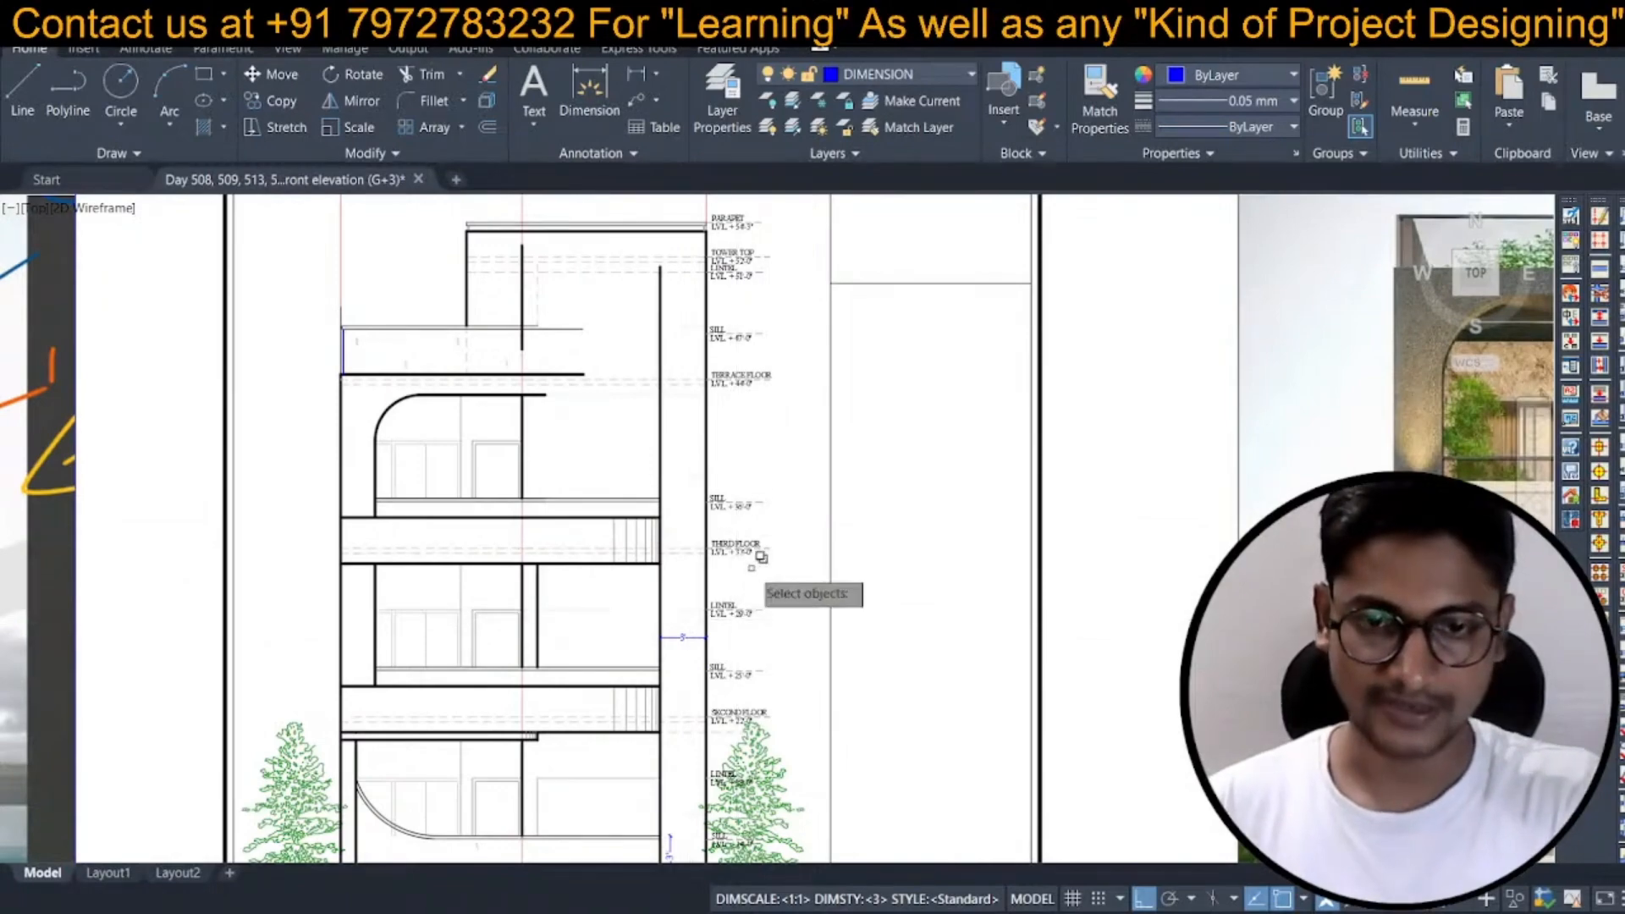
scroll(735, 443, "down", 2)
scroll(736, 441, "down", 2)
middle_click_drag(737, 441, 747, 699)
scroll(748, 694, "down", 2)
key("Escape")
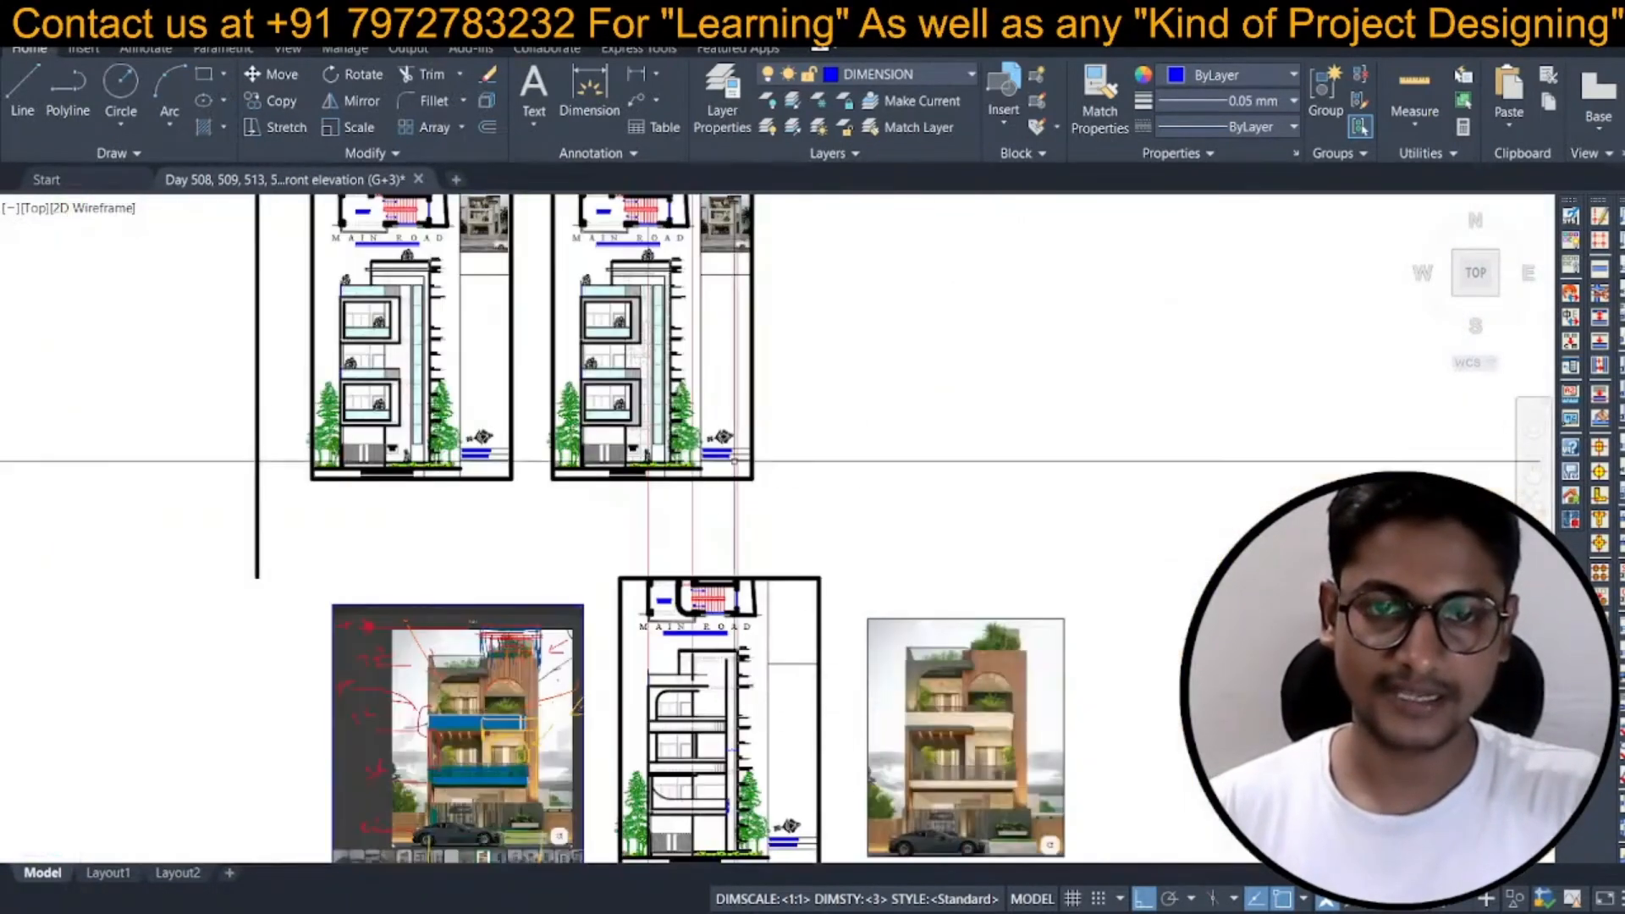
scroll(673, 304, "up", 4)
scroll(639, 347, "down", 2)
scroll(570, 345, "down", 2)
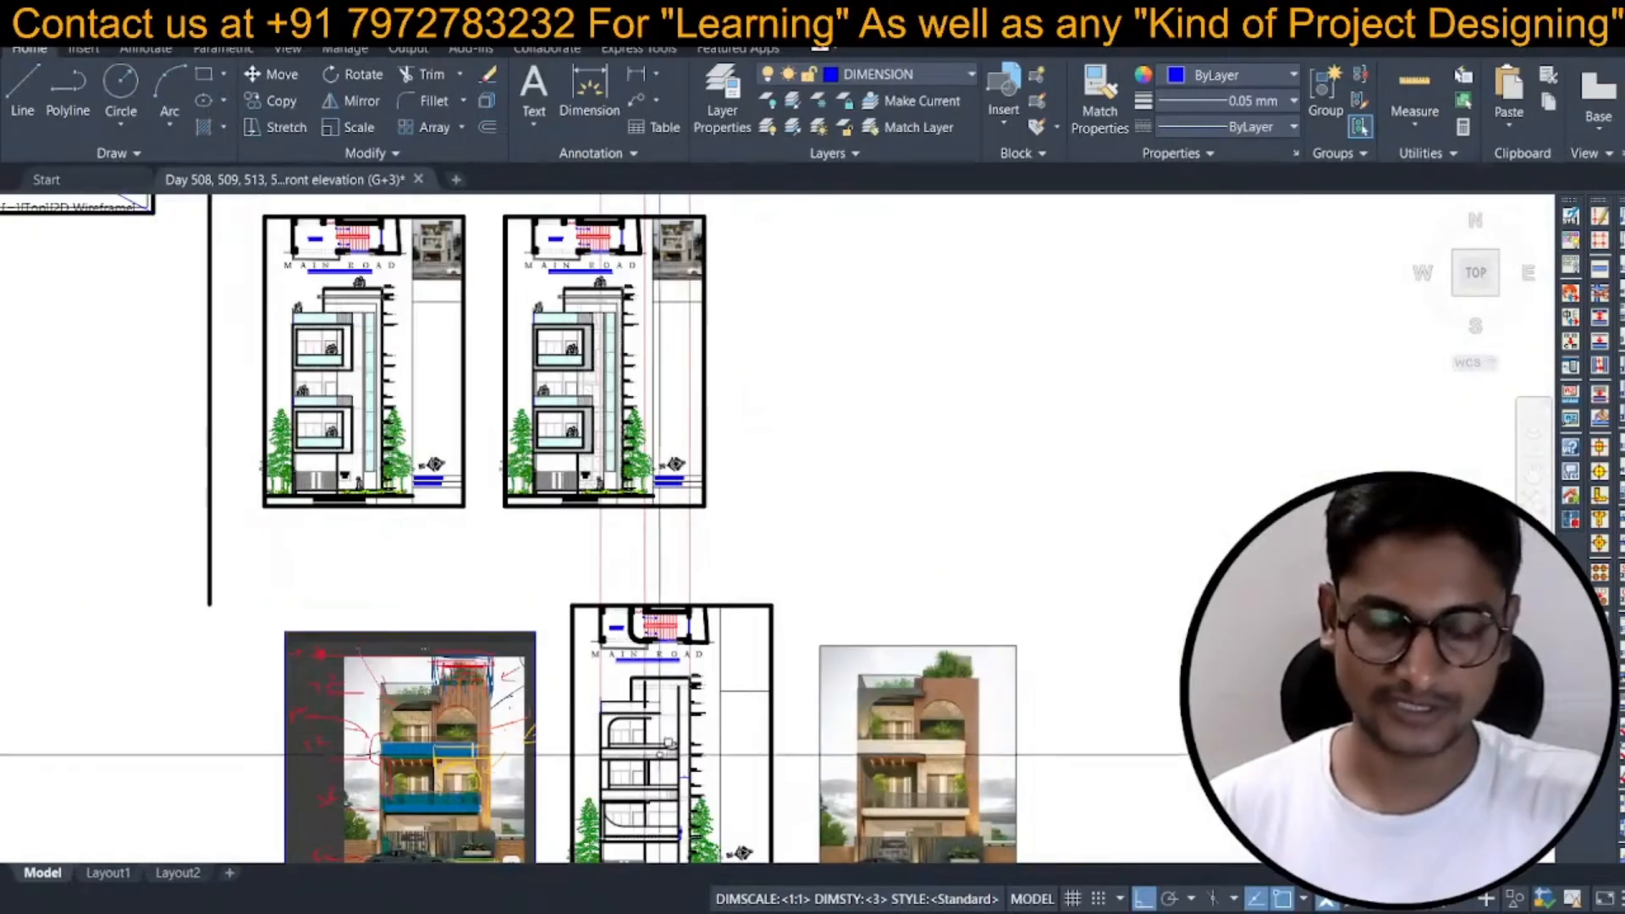
scroll(670, 752, "up", 4)
mouse_move(670, 753)
middle_mouse_down()
mouse_move(635, 489)
mouse_move(563, 466)
middle_mouse_up()
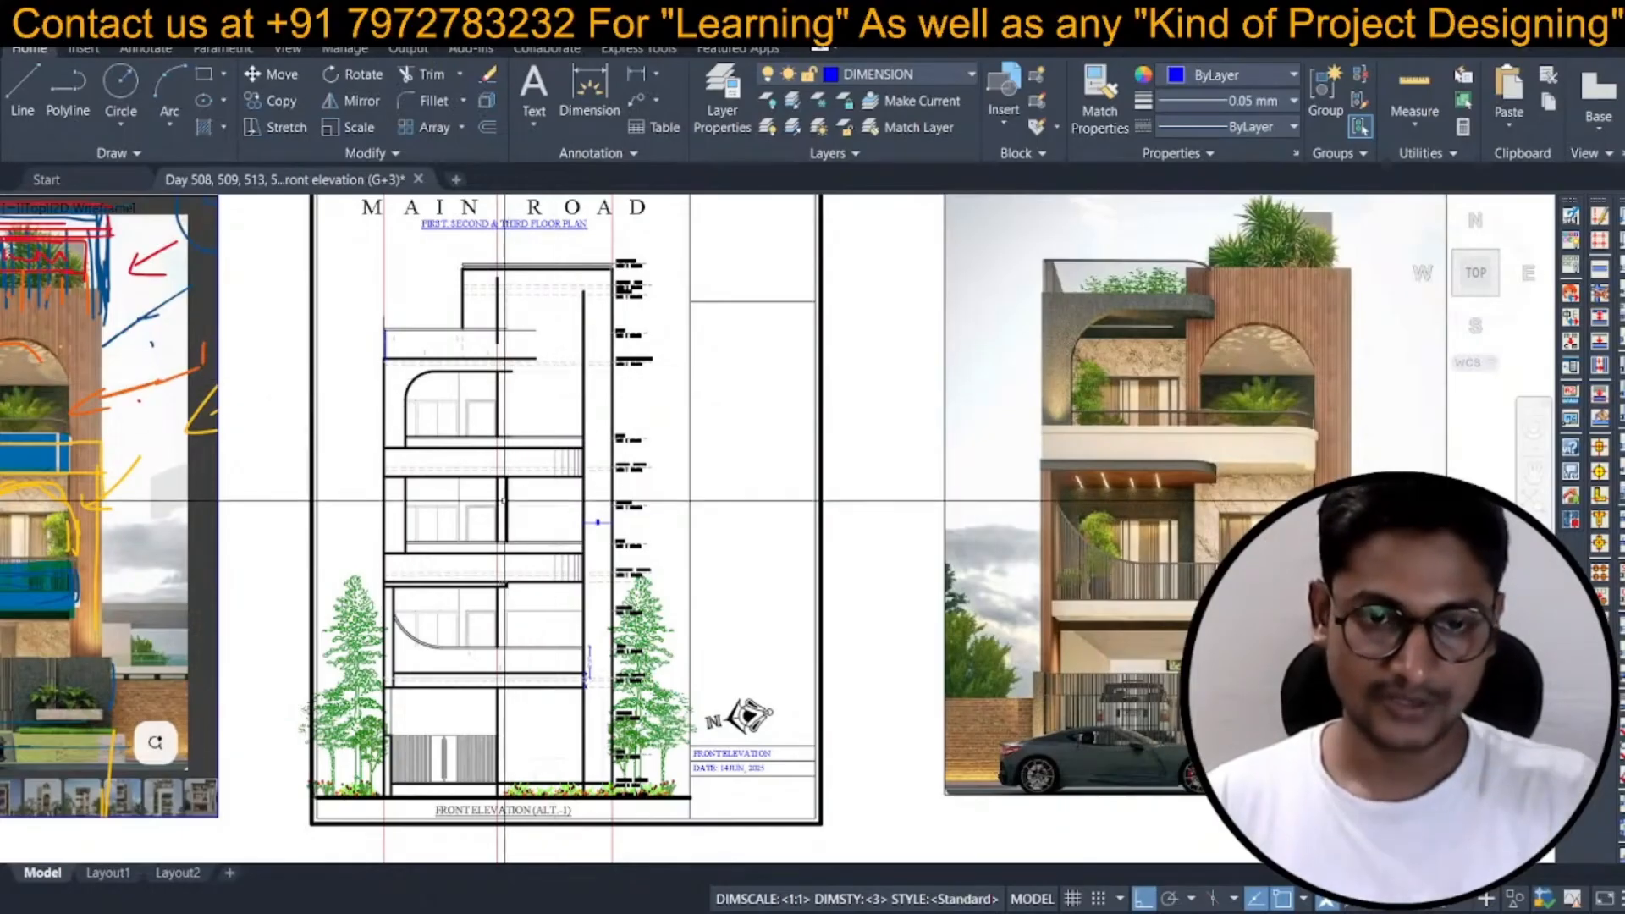
Offset the thick central wall line inside the third-floor frame to the right, in line with the double line on the floor below.
scroll(508, 472, "up", 3)
type("o")
key("Return")
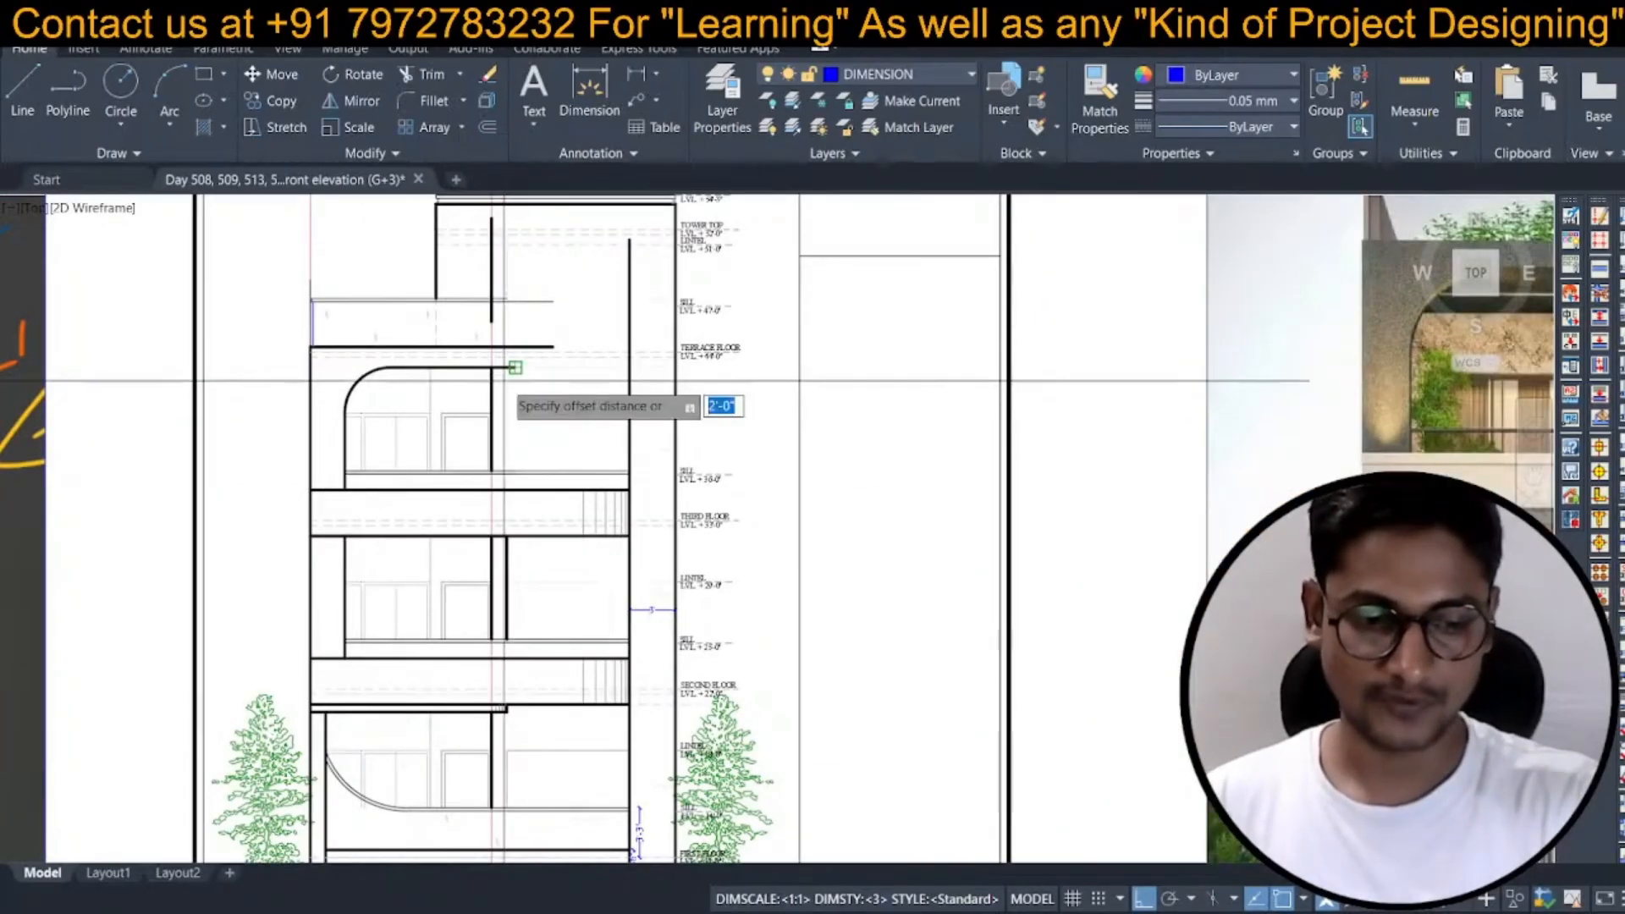
key("Return")
left_click(492, 381)
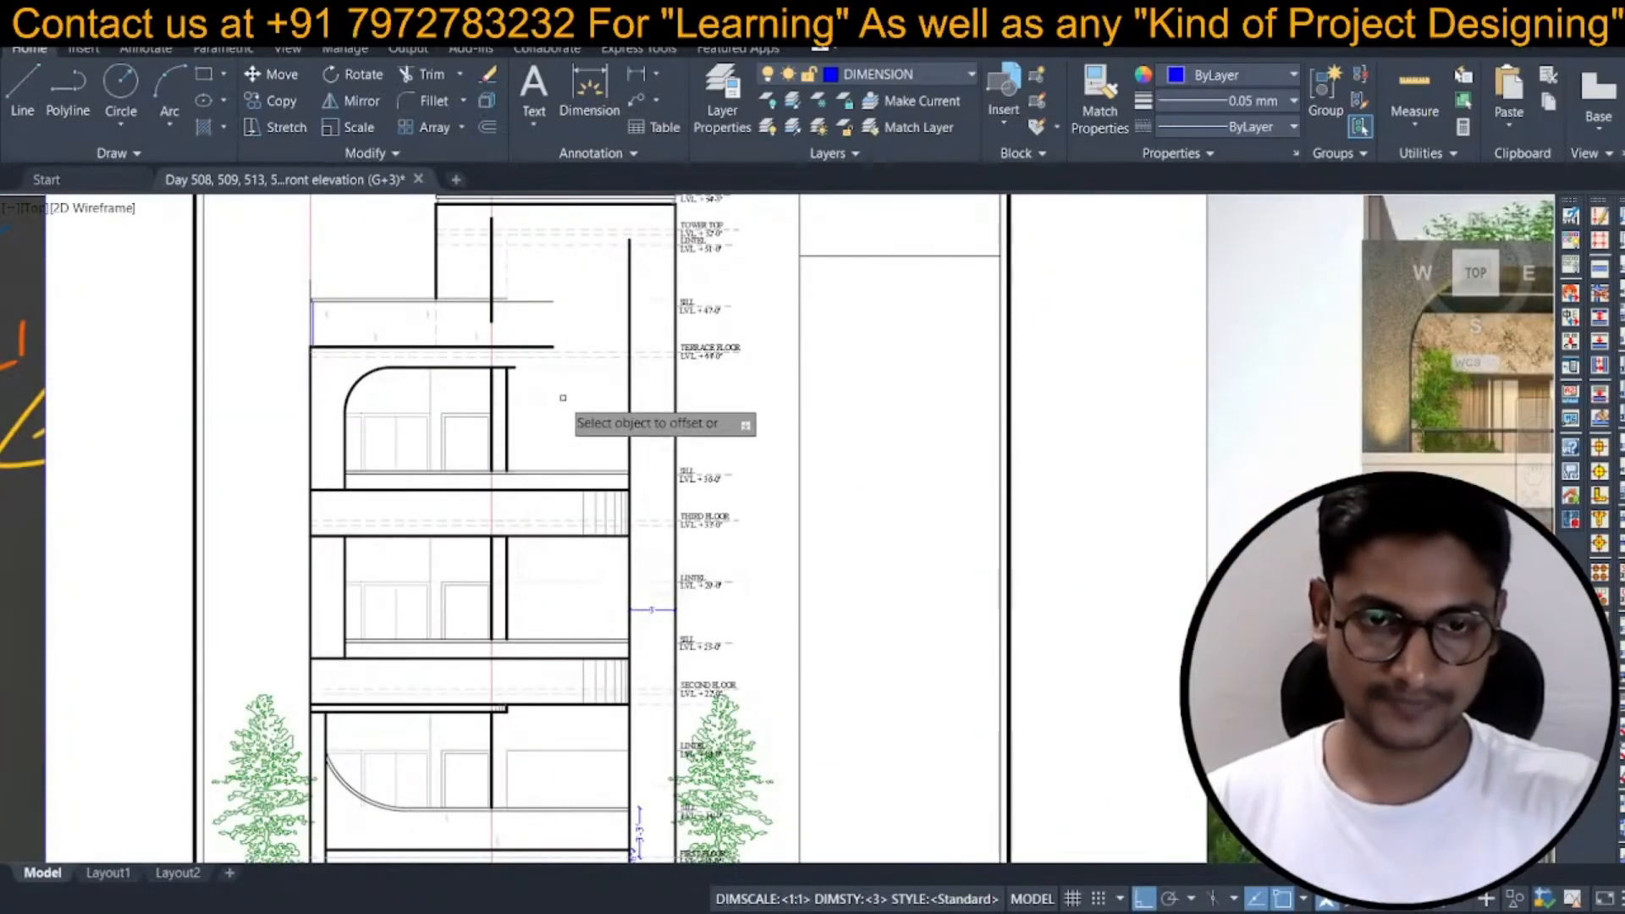
Send the three long vertical construction lines running through the elevation to the back of the draw order.
left_click(548, 481)
scroll(544, 485, "down", 2)
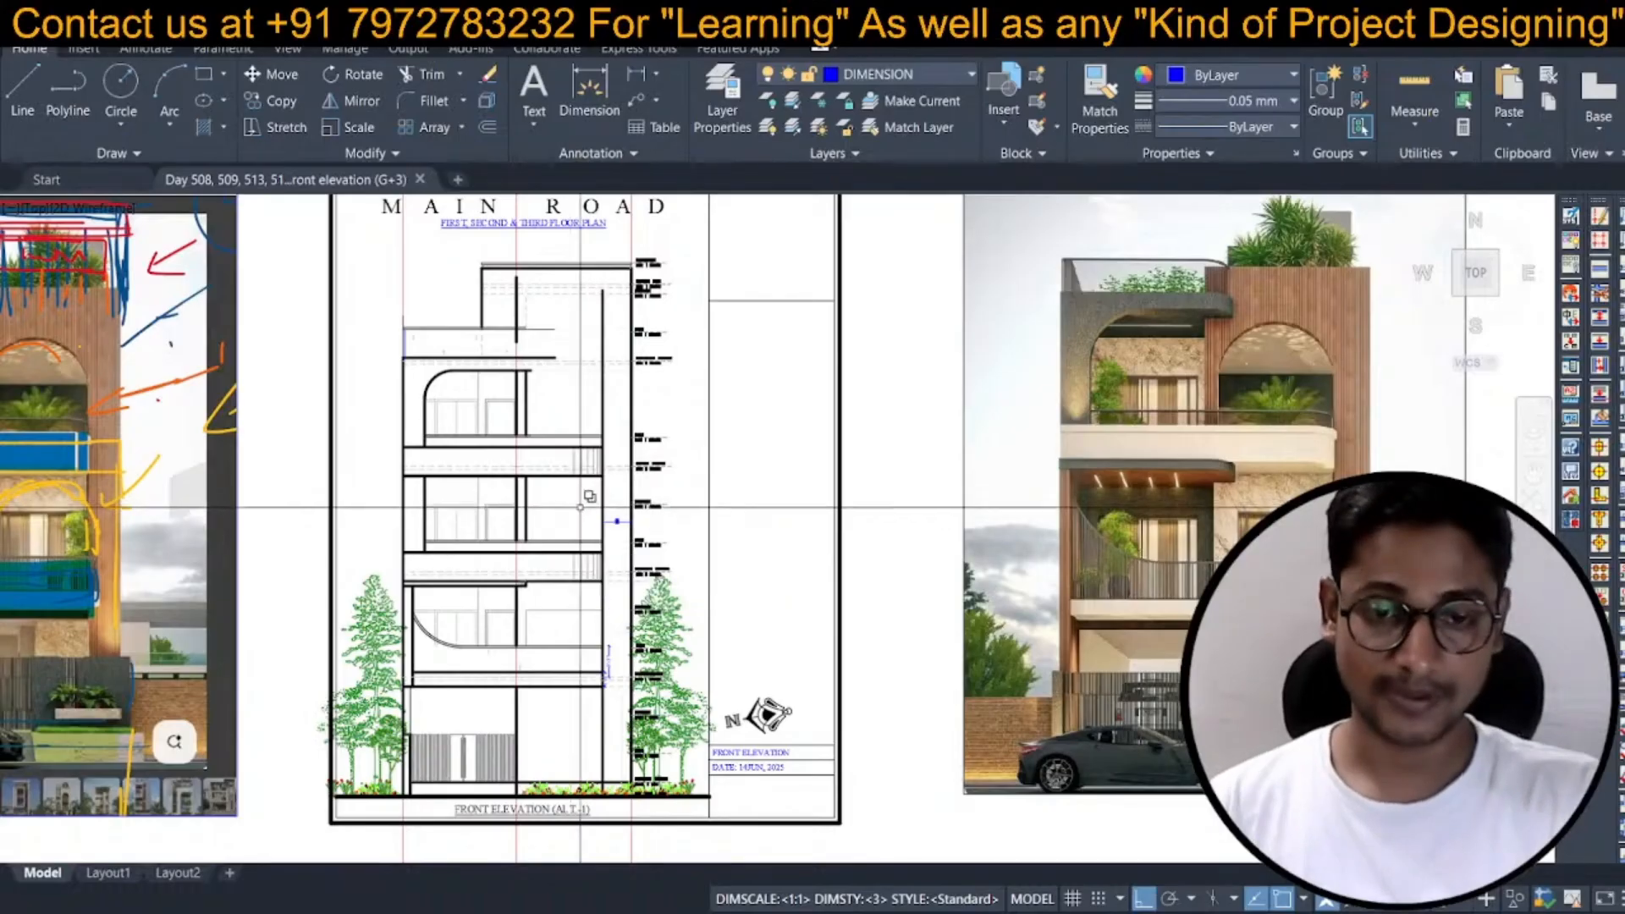
scroll(581, 506, "up", 2)
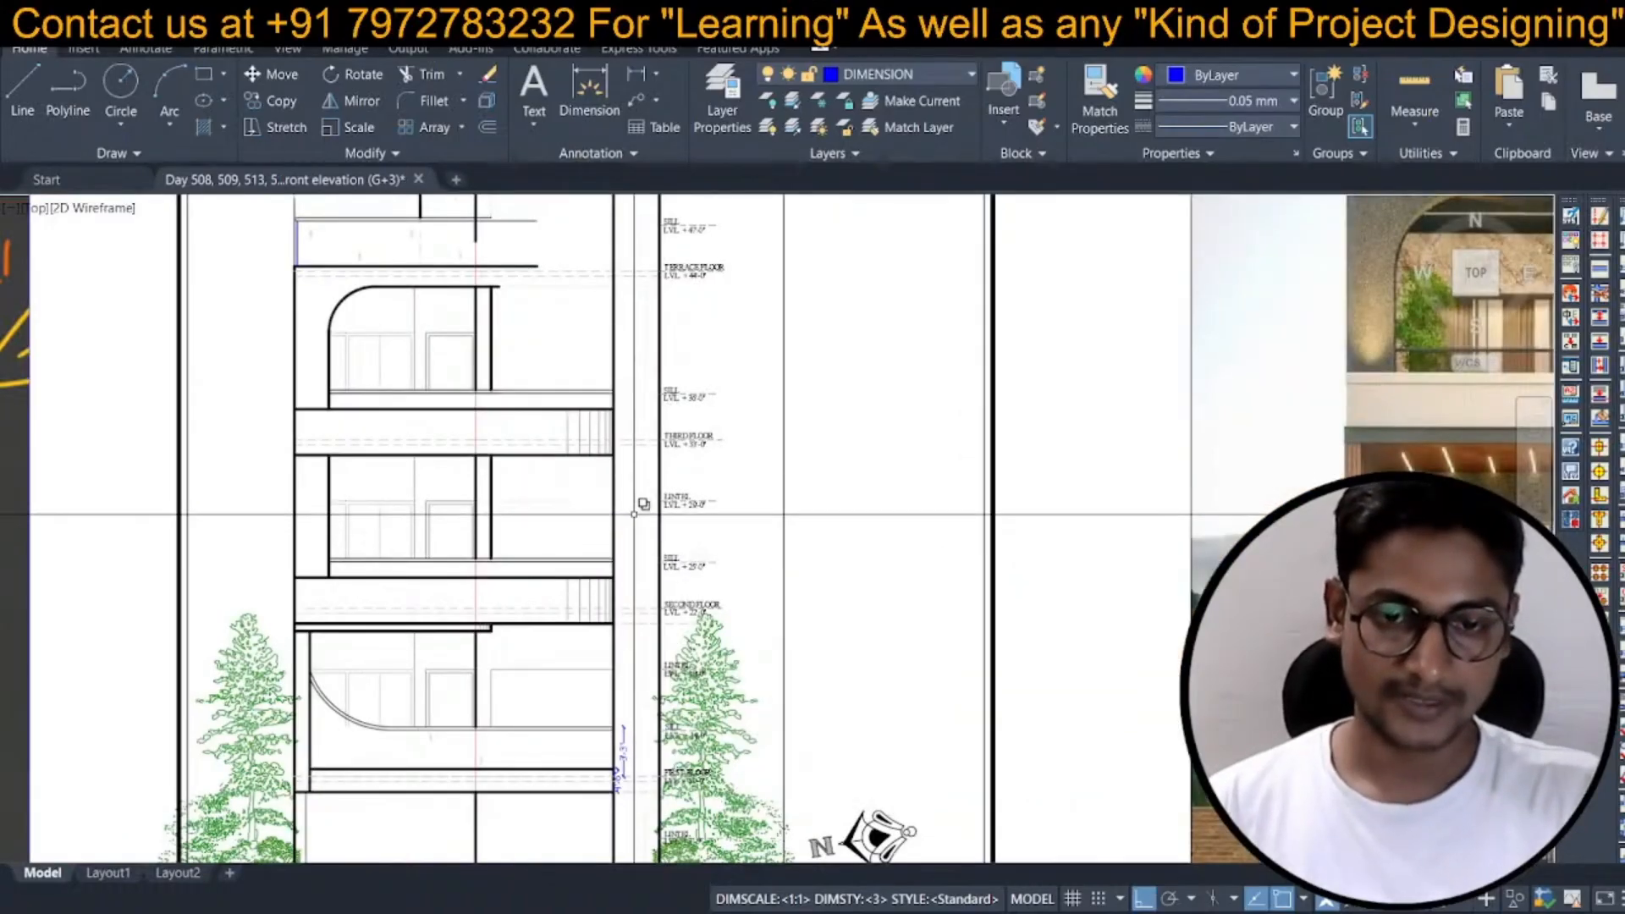
scroll(669, 519, "up", 3)
scroll(675, 521, "down", 10)
scroll(676, 523, "down", 2)
left_click(762, 708)
left_click(494, 751)
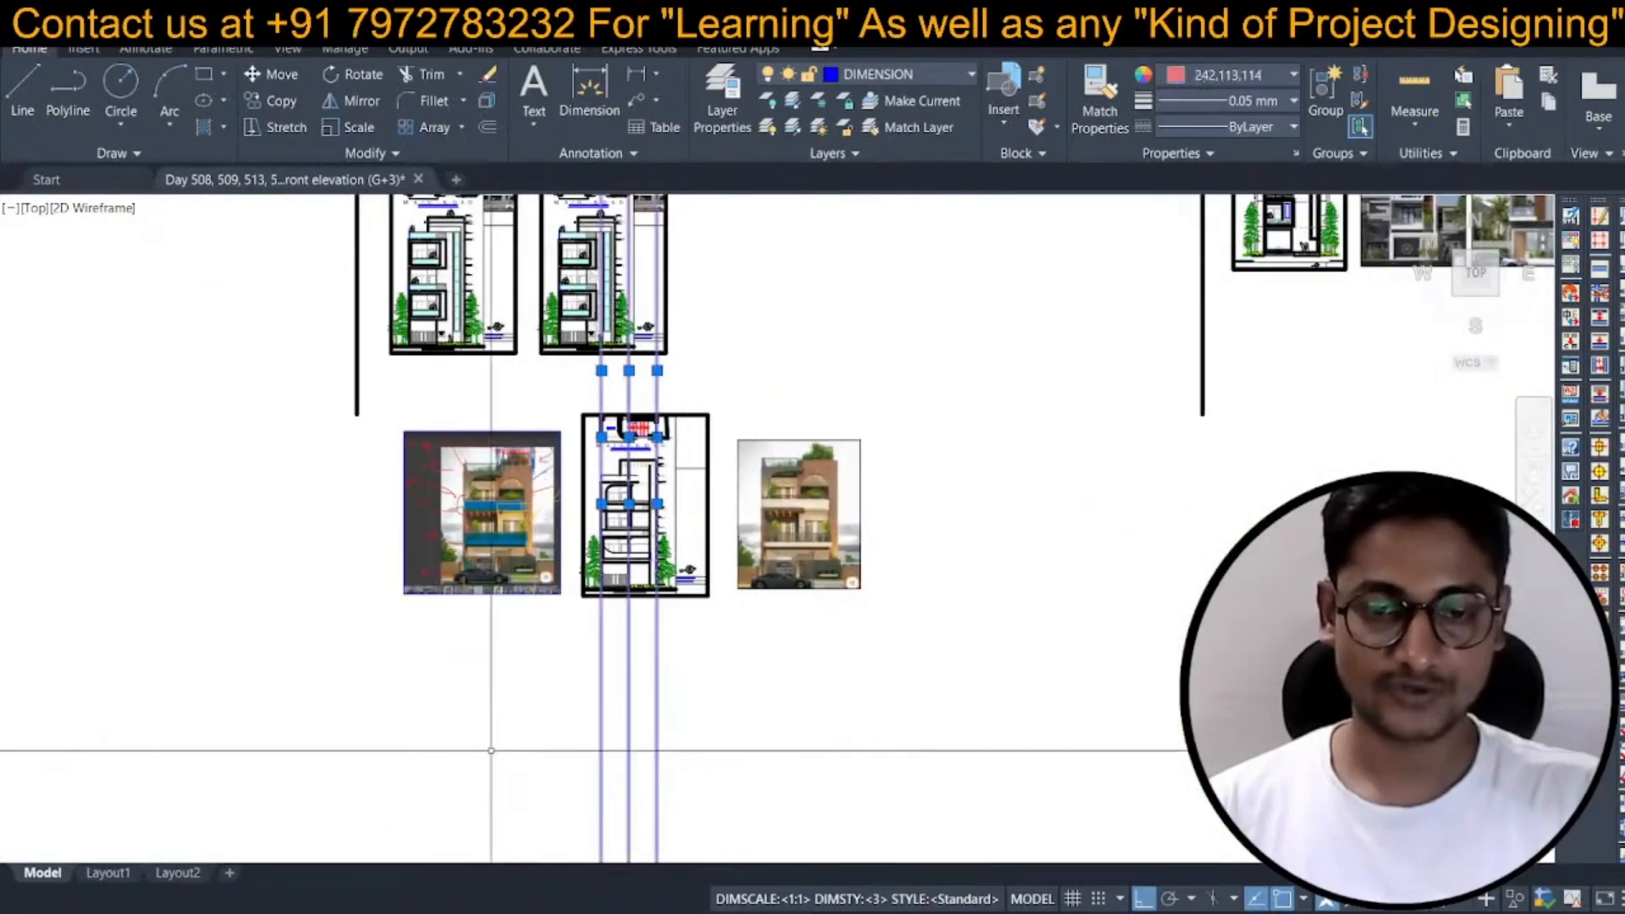
right_click(494, 751)
mouse_move(611, 510)
left_click(802, 537)
scroll(649, 458, "up", 4)
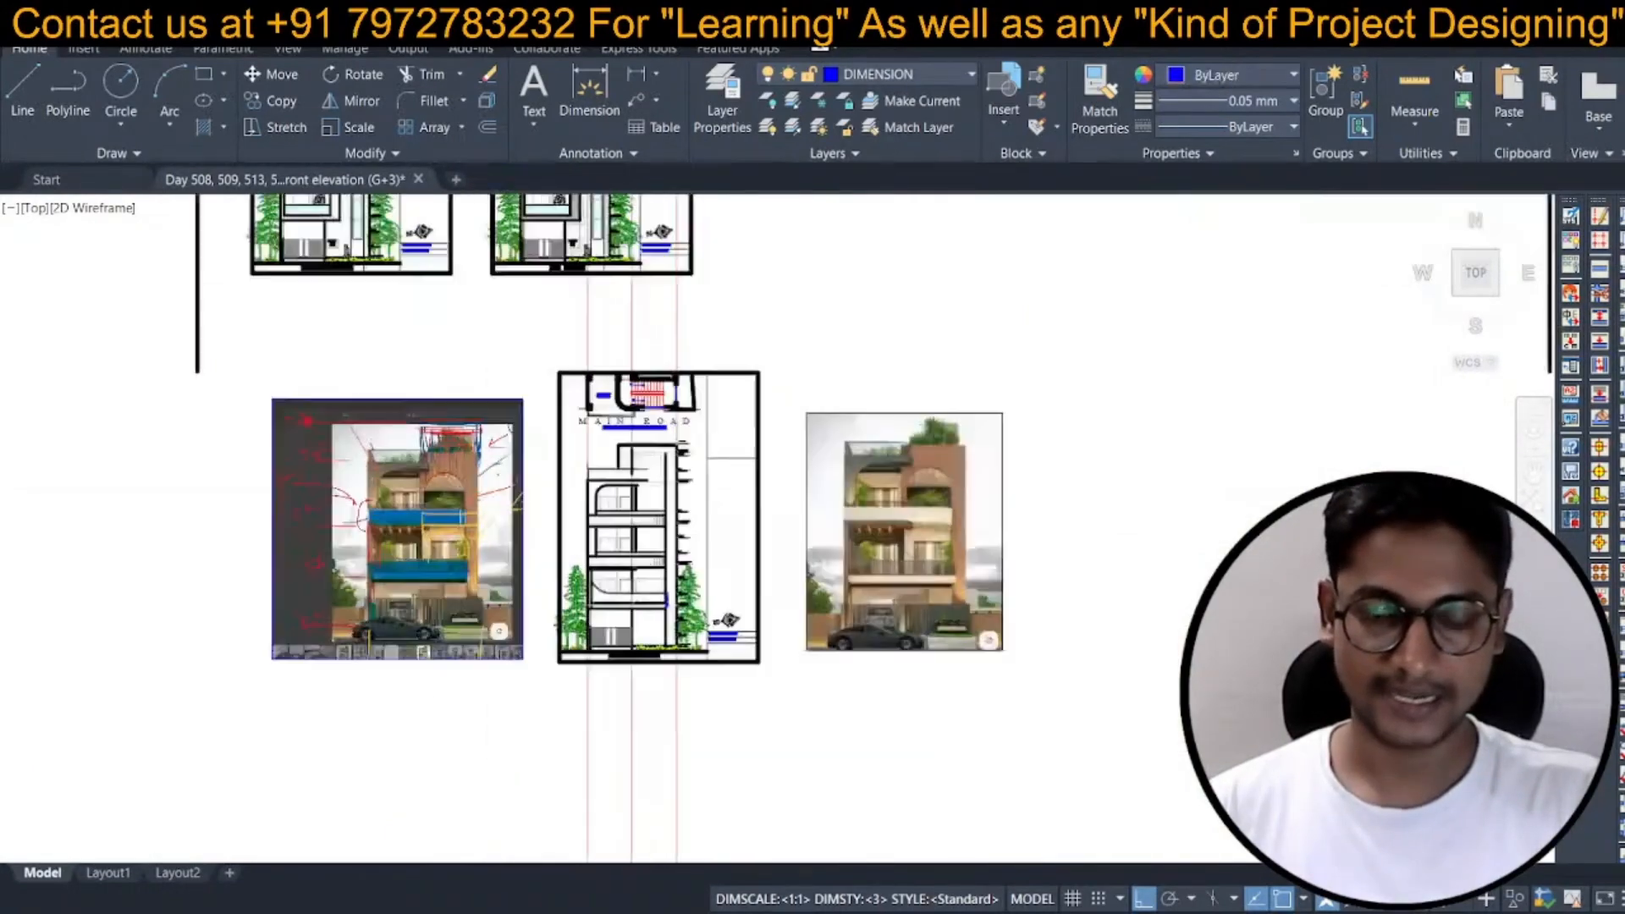
Erase the short glass-hatch strokes in the terrace parapet between the terrace floor and sill levels and save the drawing.
middle_click_drag(650, 458, 622, 440)
scroll(595, 449, "up", 4)
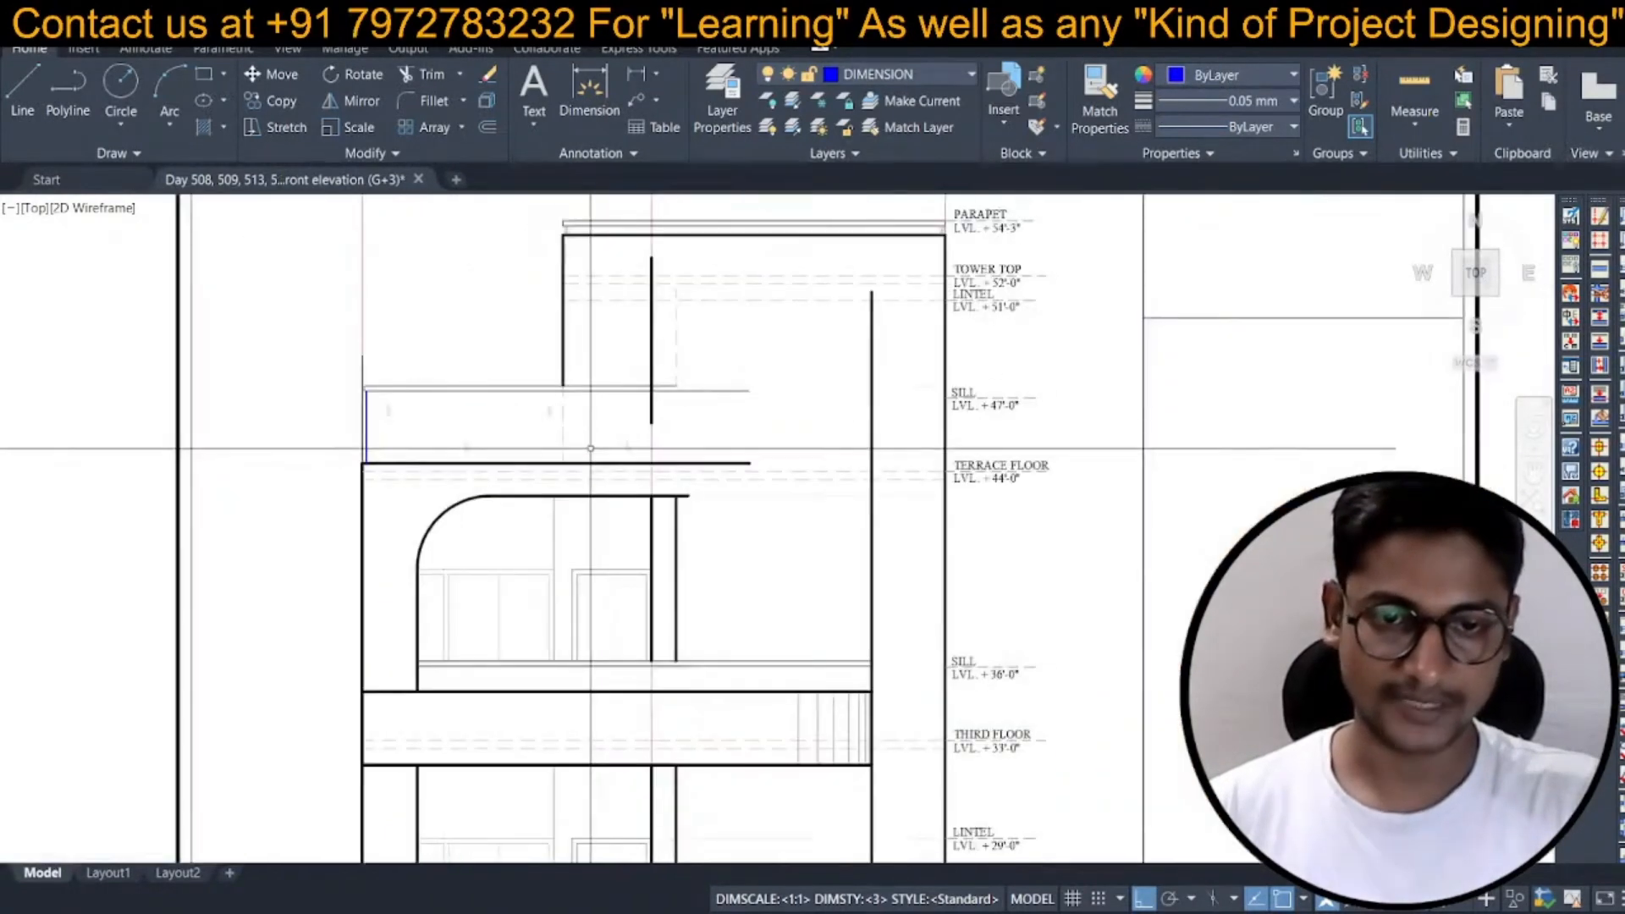
scroll(410, 408, "up", 4)
type("e")
key("space")
left_click(346, 380)
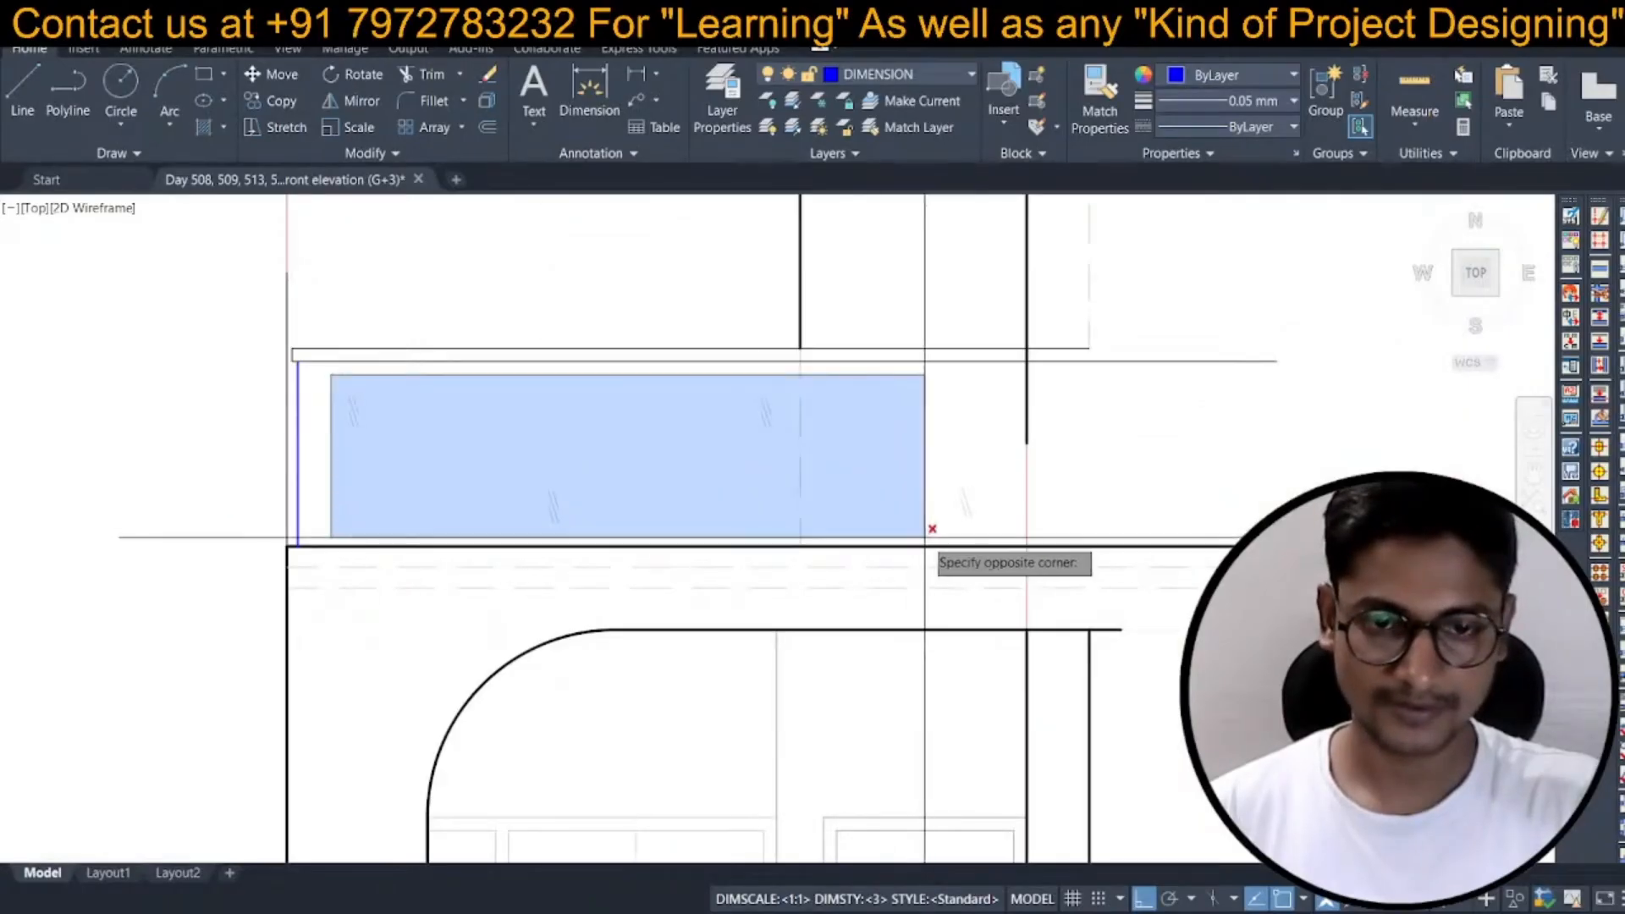
left_click(932, 533)
key("space")
key("space")
left_click(914, 458)
left_click(1027, 530)
key("space")
scroll(851, 514, "down", 4)
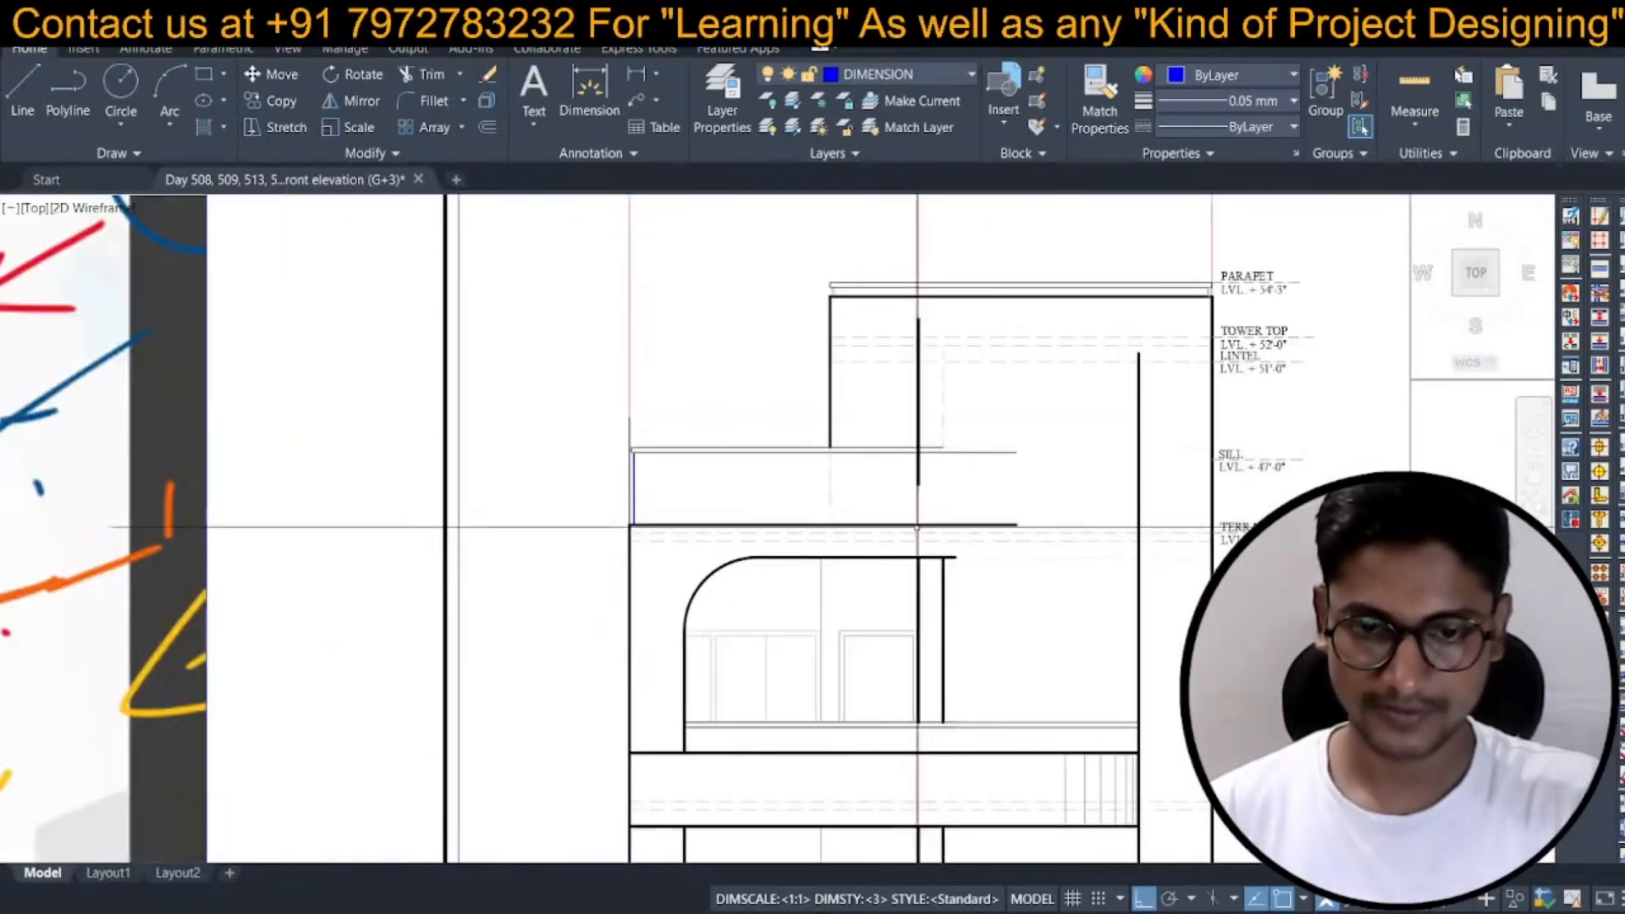
middle_click_drag(857, 524, 759, 513)
scroll(807, 441, "down", 2)
mouse_move(807, 441)
middle_mouse_down()
mouse_move(805, 461)
mouse_move(453, 370)
middle_mouse_up()
key("ctrl+s")
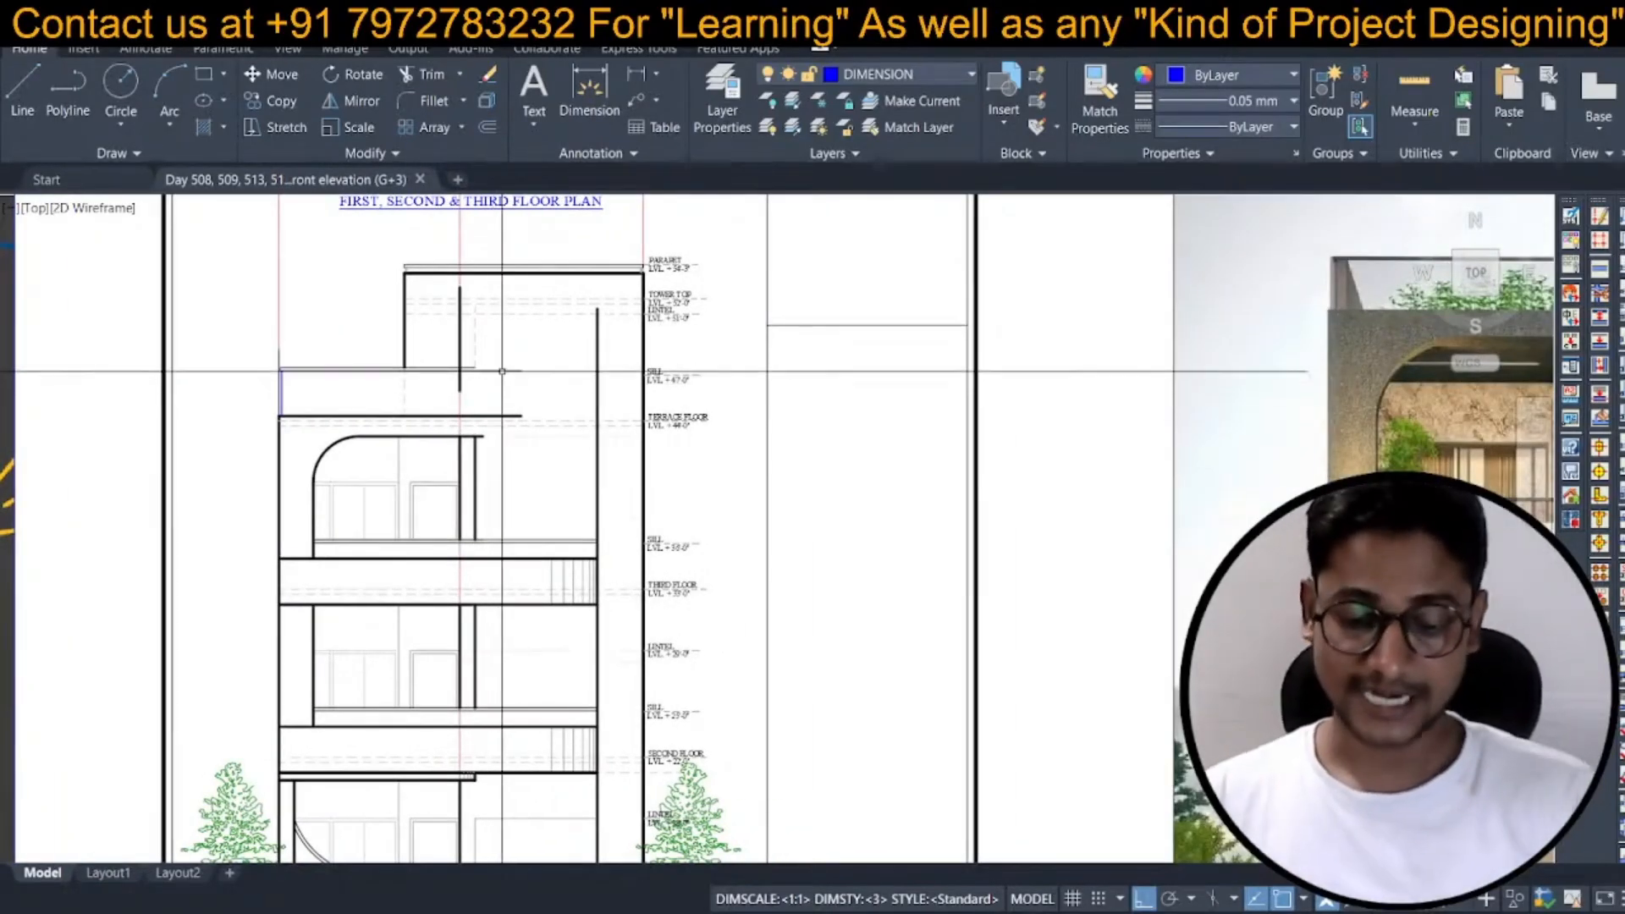
Examine the upper floors of the elevation against the reference render.
scroll(492, 384, "down", 4)
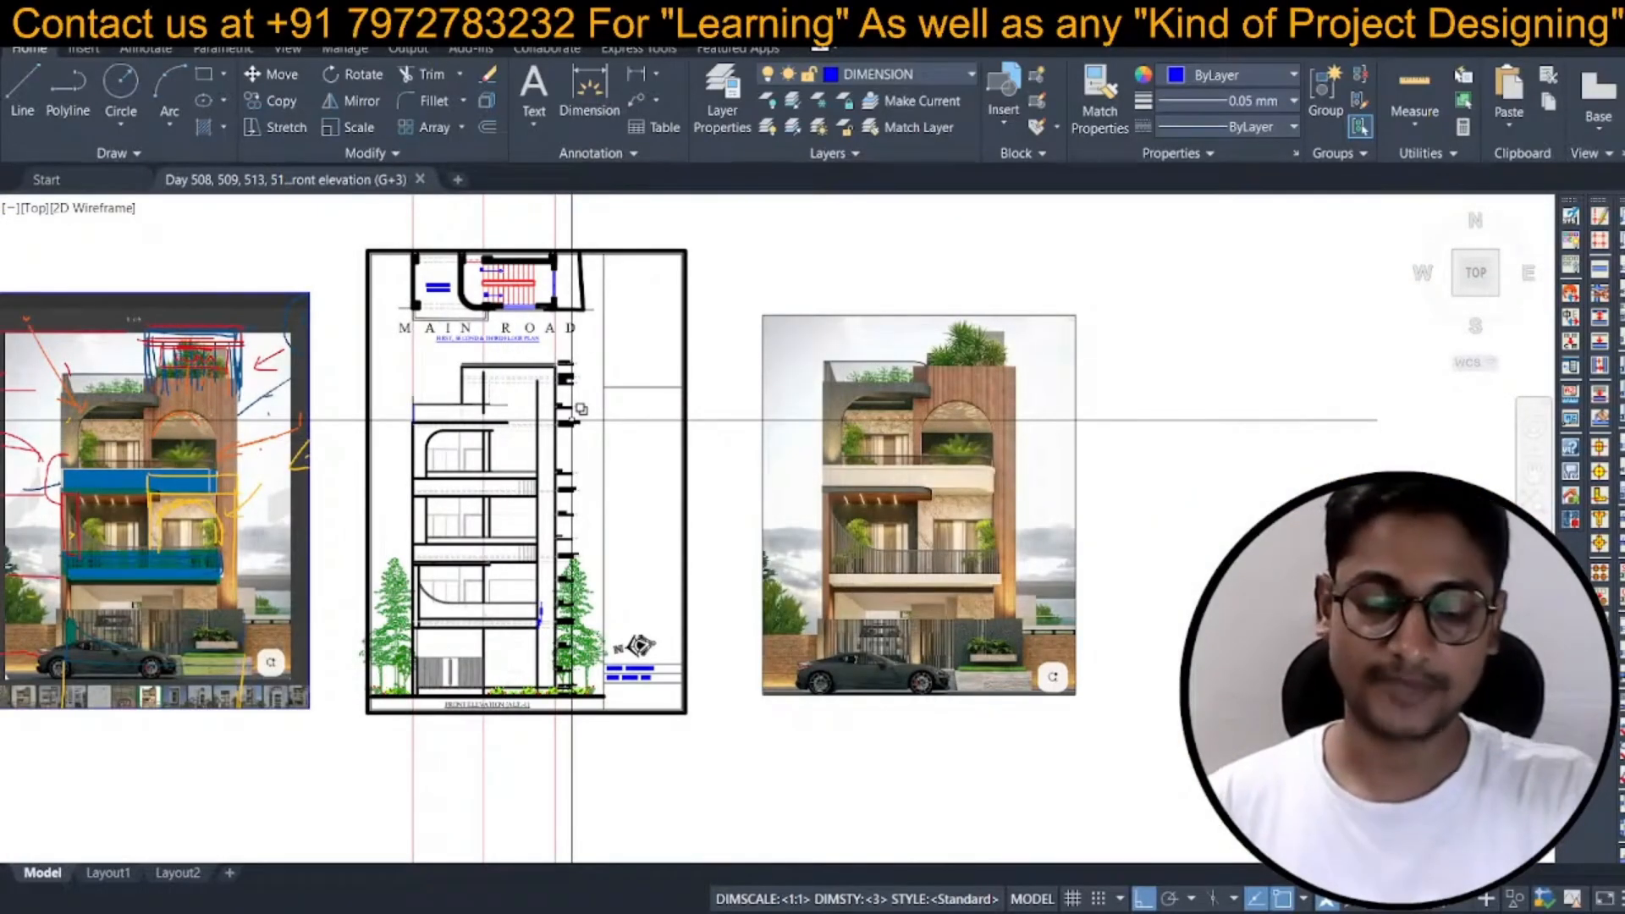
scroll(508, 436, "up", 4)
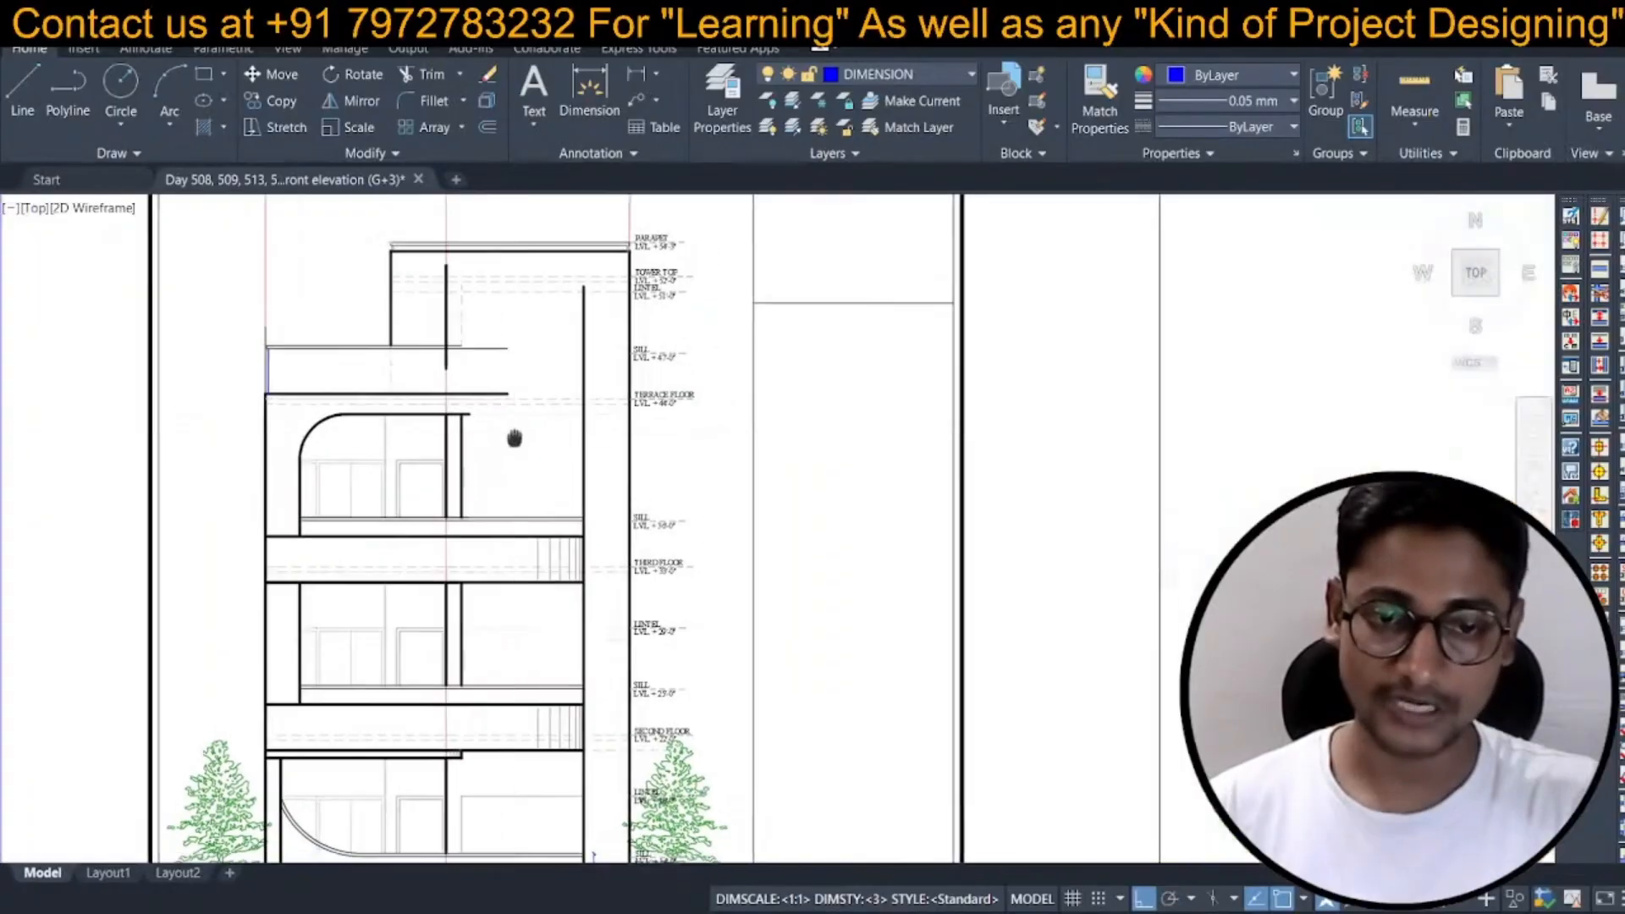
scroll(507, 436, "down", 3)
scroll(453, 444, "up", 1)
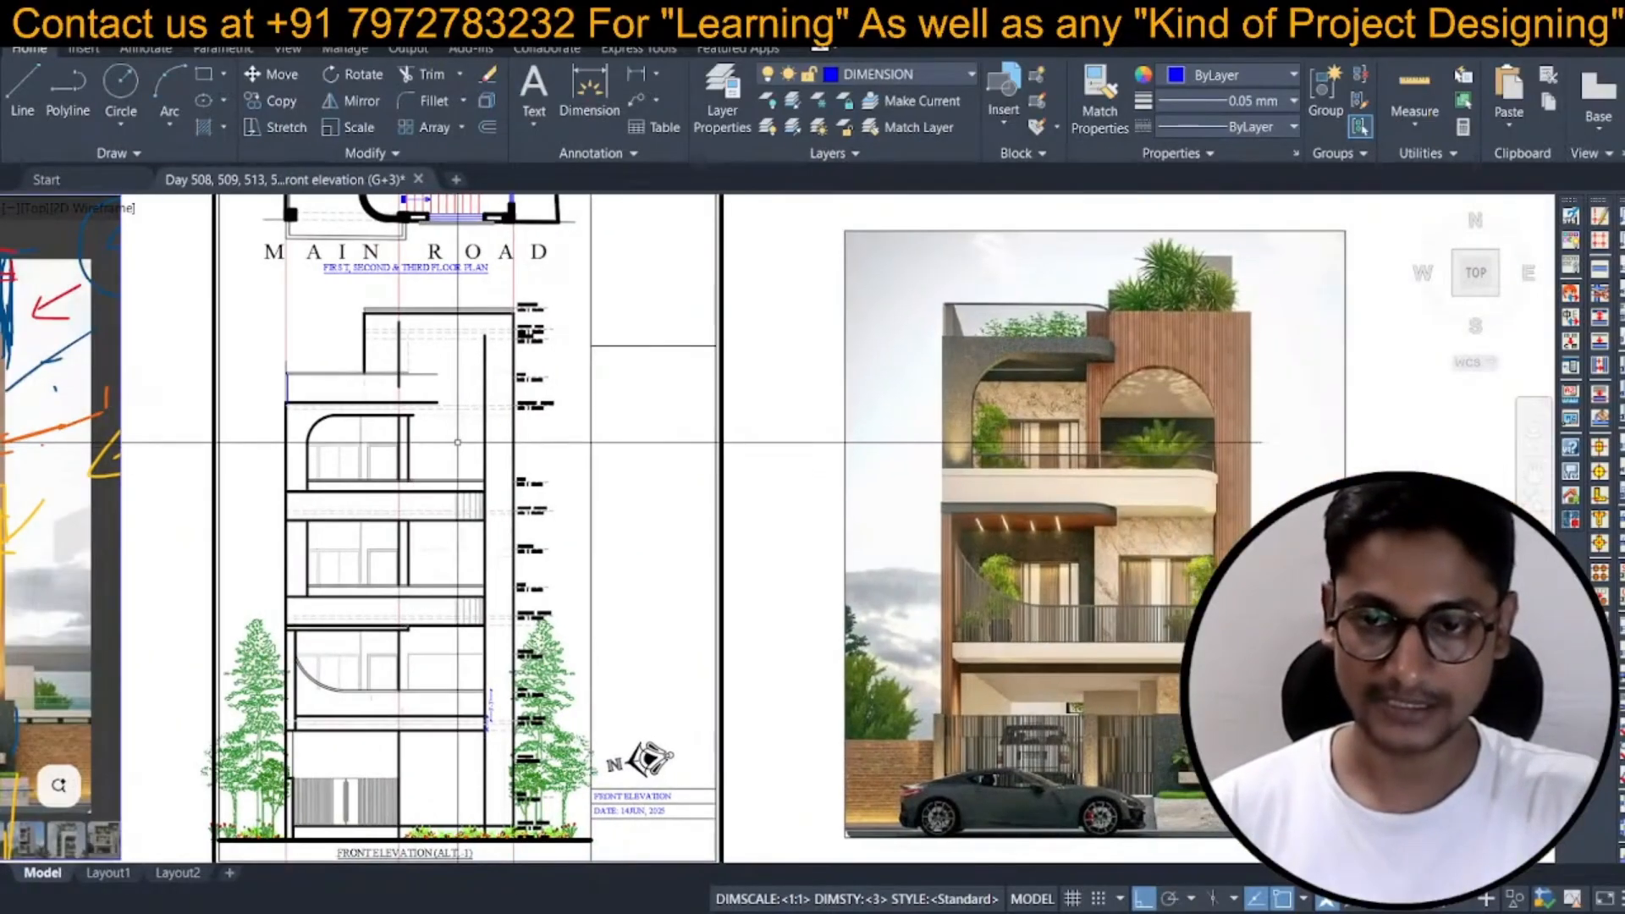
scroll(453, 474, "up", 2)
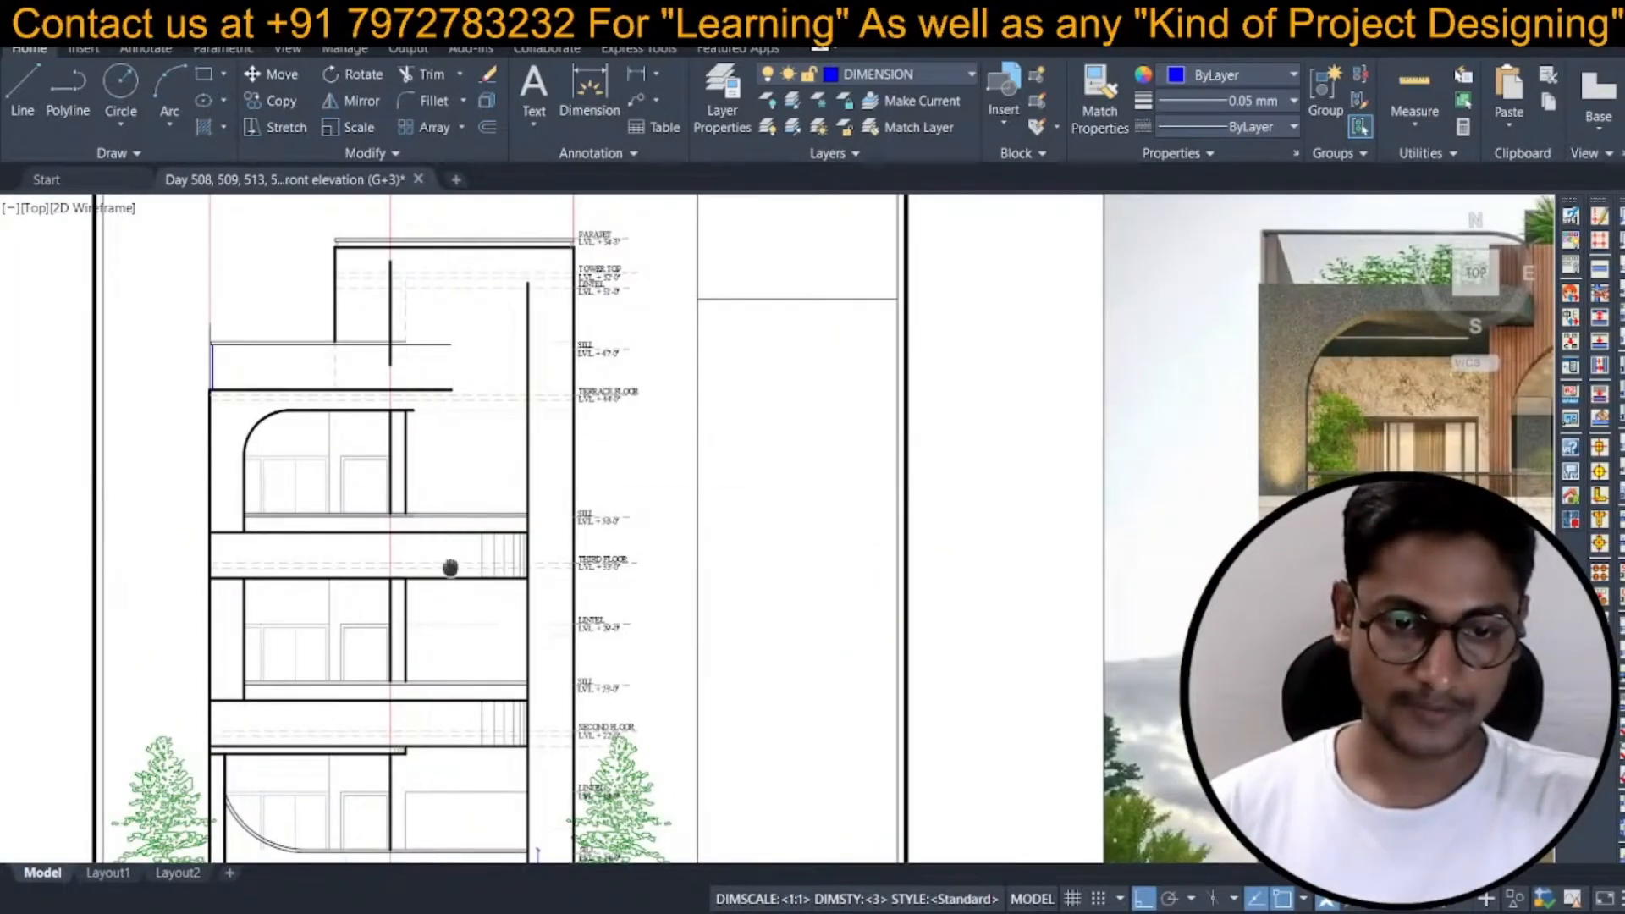
scroll(364, 479, "down", 4)
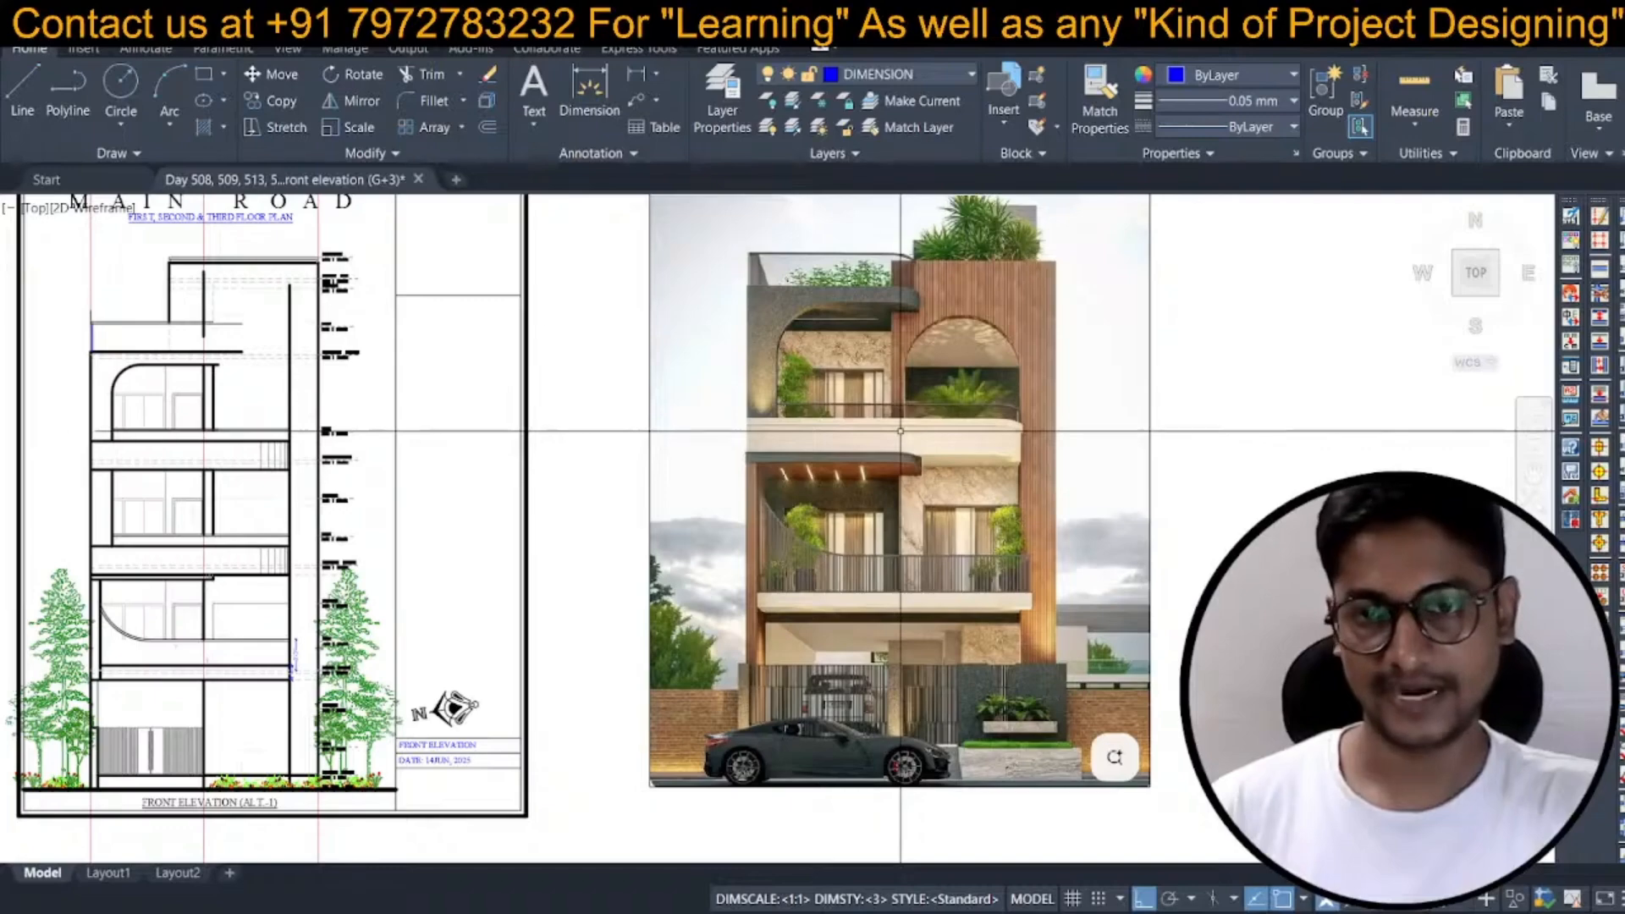
middle_click_drag(408, 389, 586, 442)
scroll(404, 514, "up", 2)
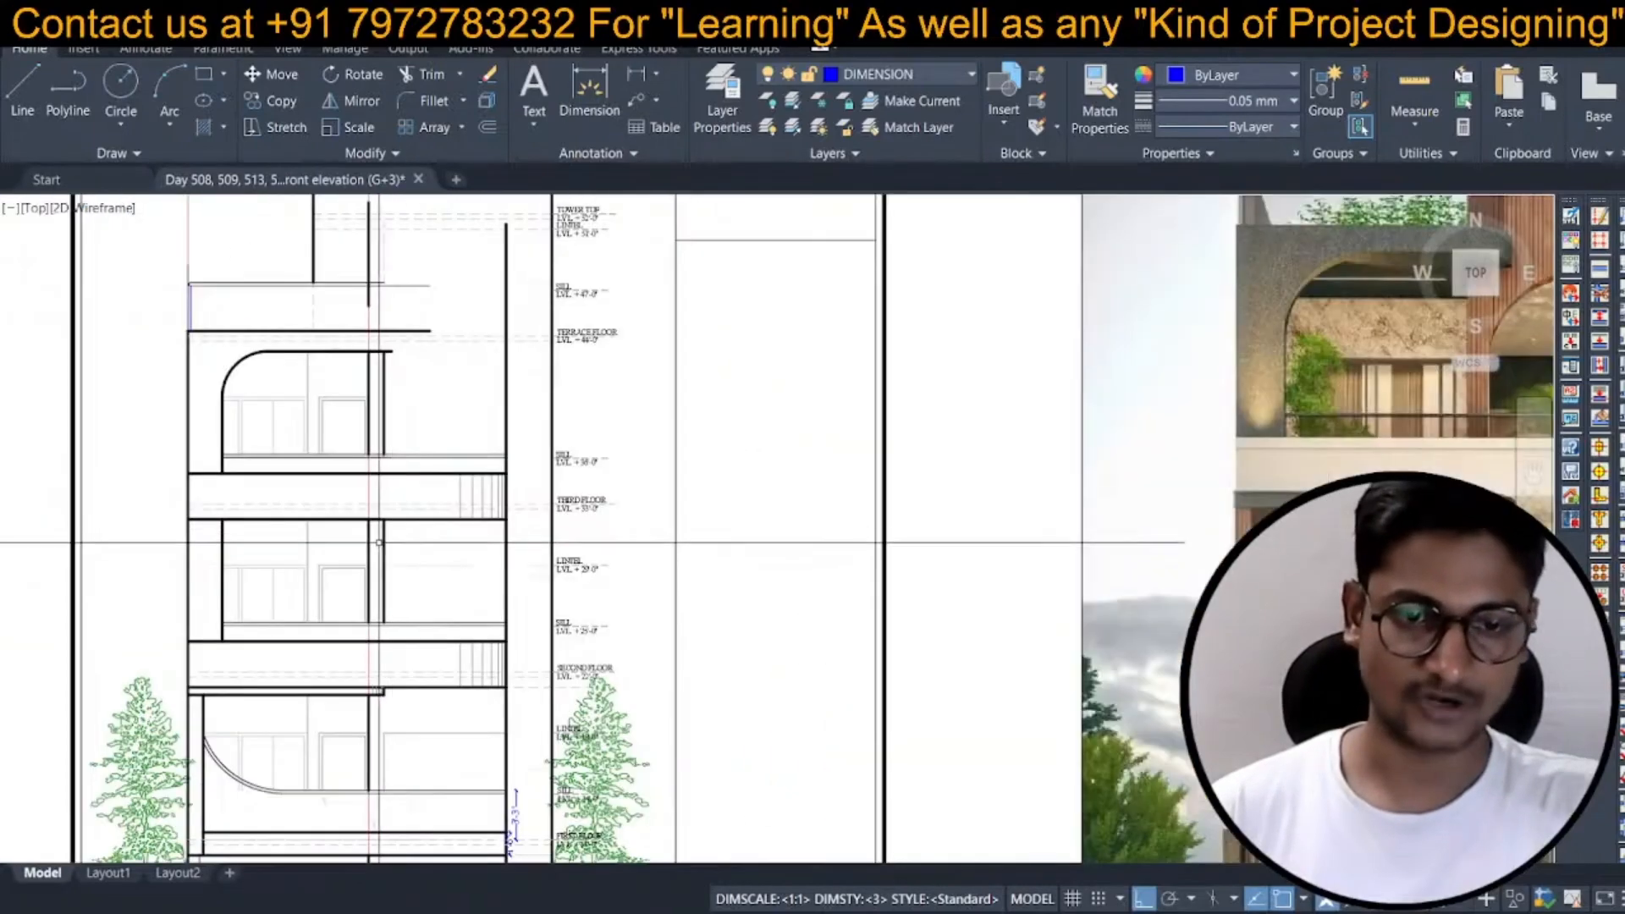
Close the rounded third-floor frame's right end with a vertical line up to the terrace line and trim both overhanging horizontals to it.
scroll(449, 436, "up", 4)
middle_click_drag(461, 439, 465, 442)
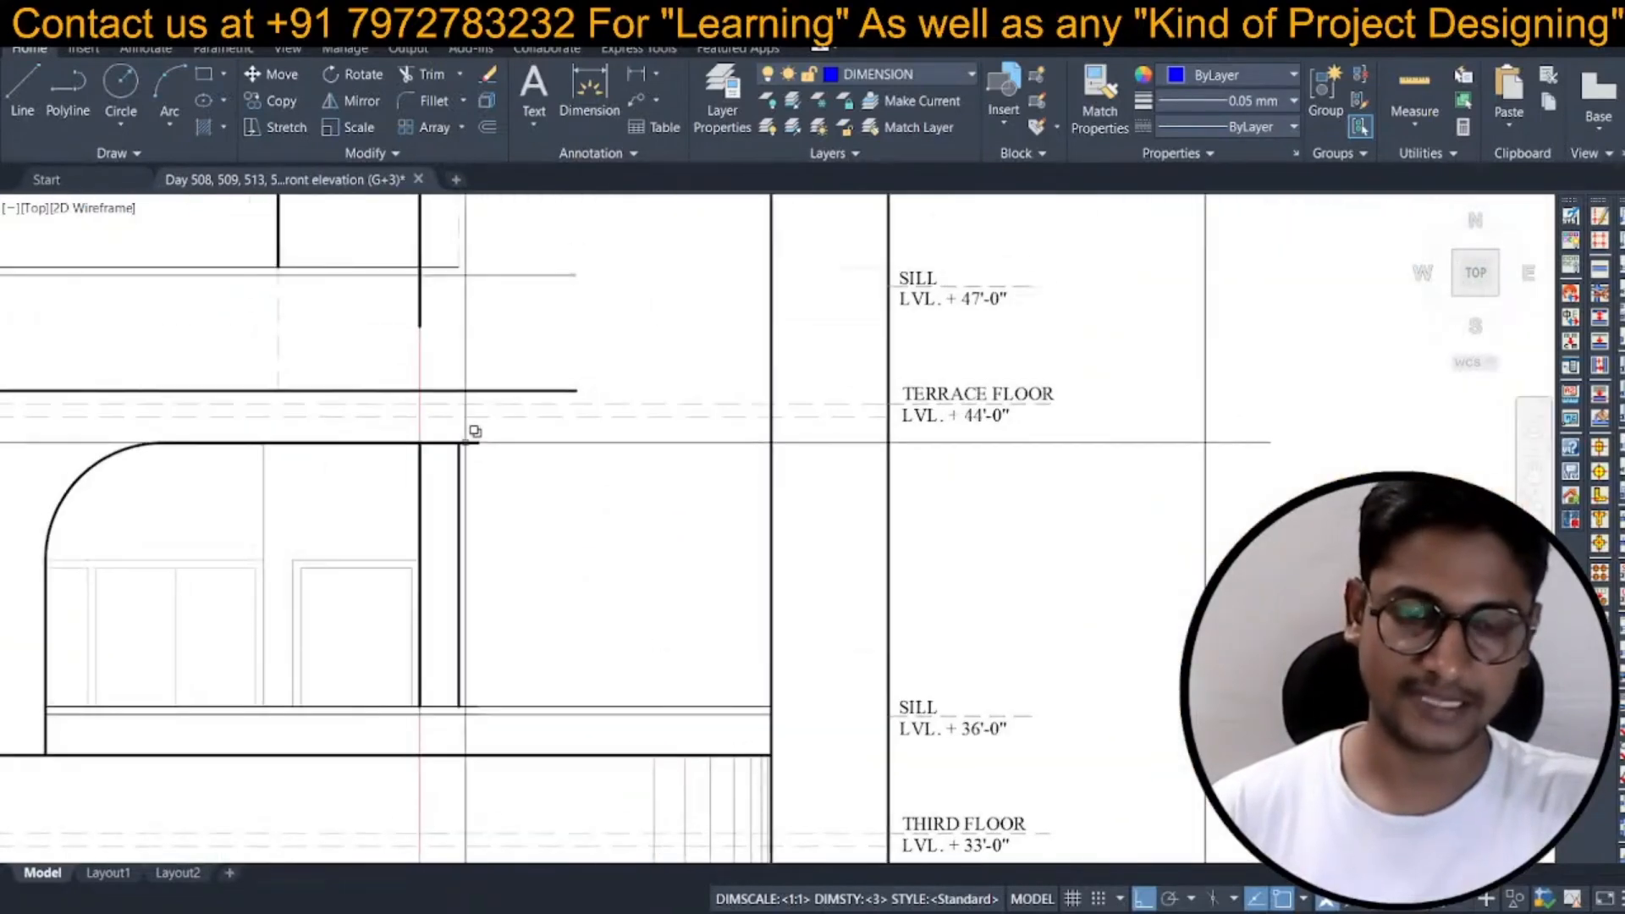
left_click(459, 442)
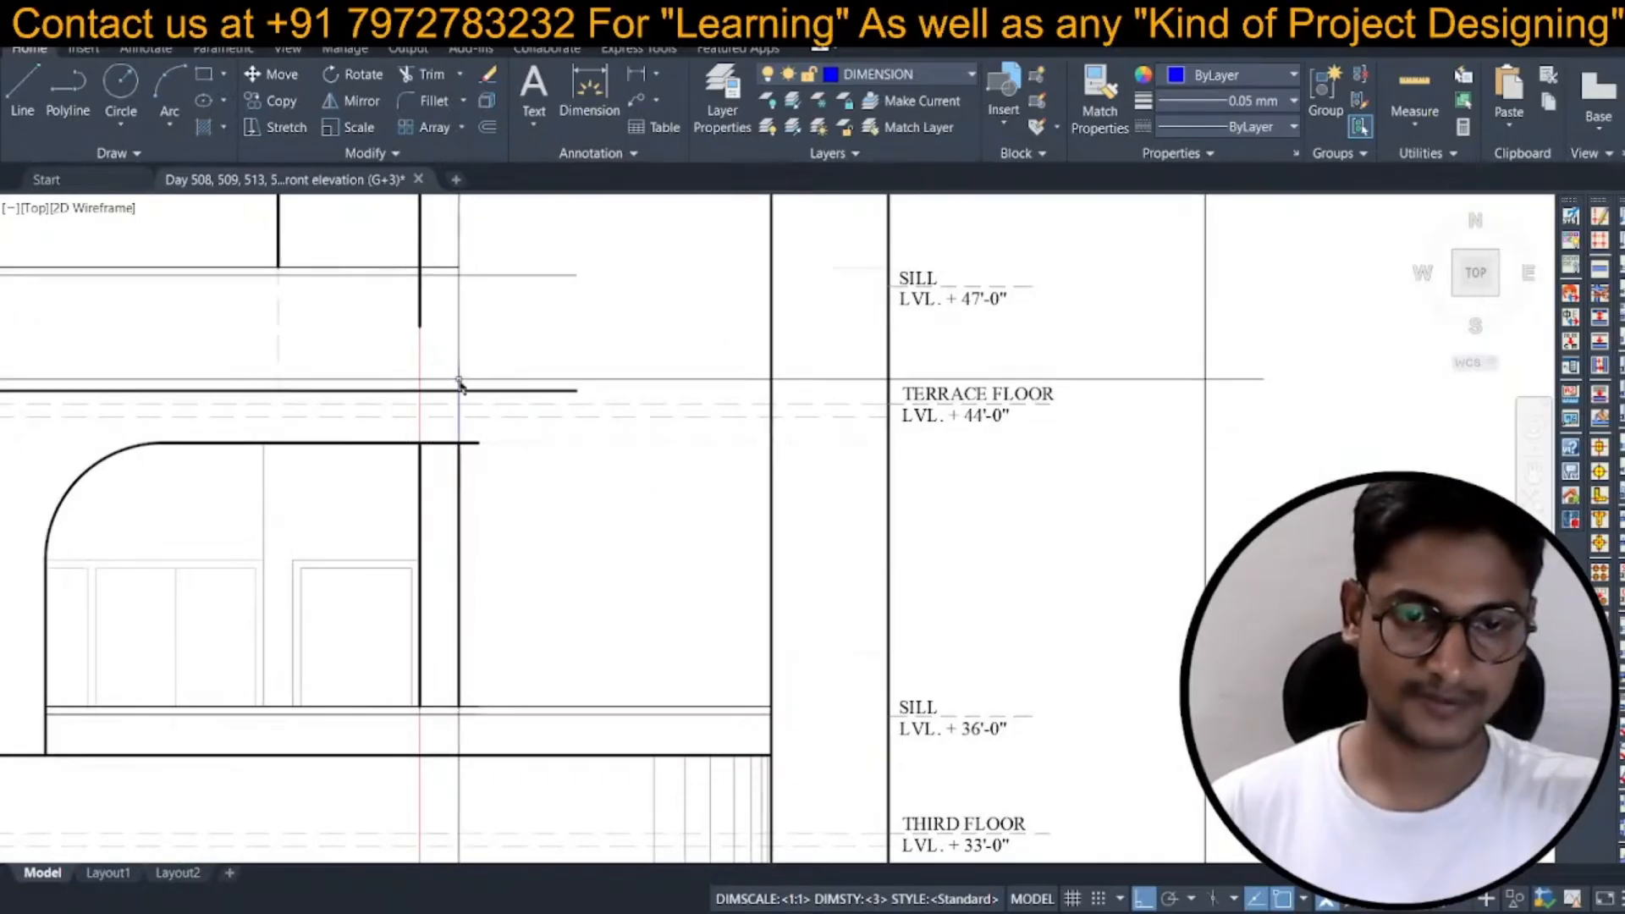
type("tr")
key("space")
left_click(472, 444)
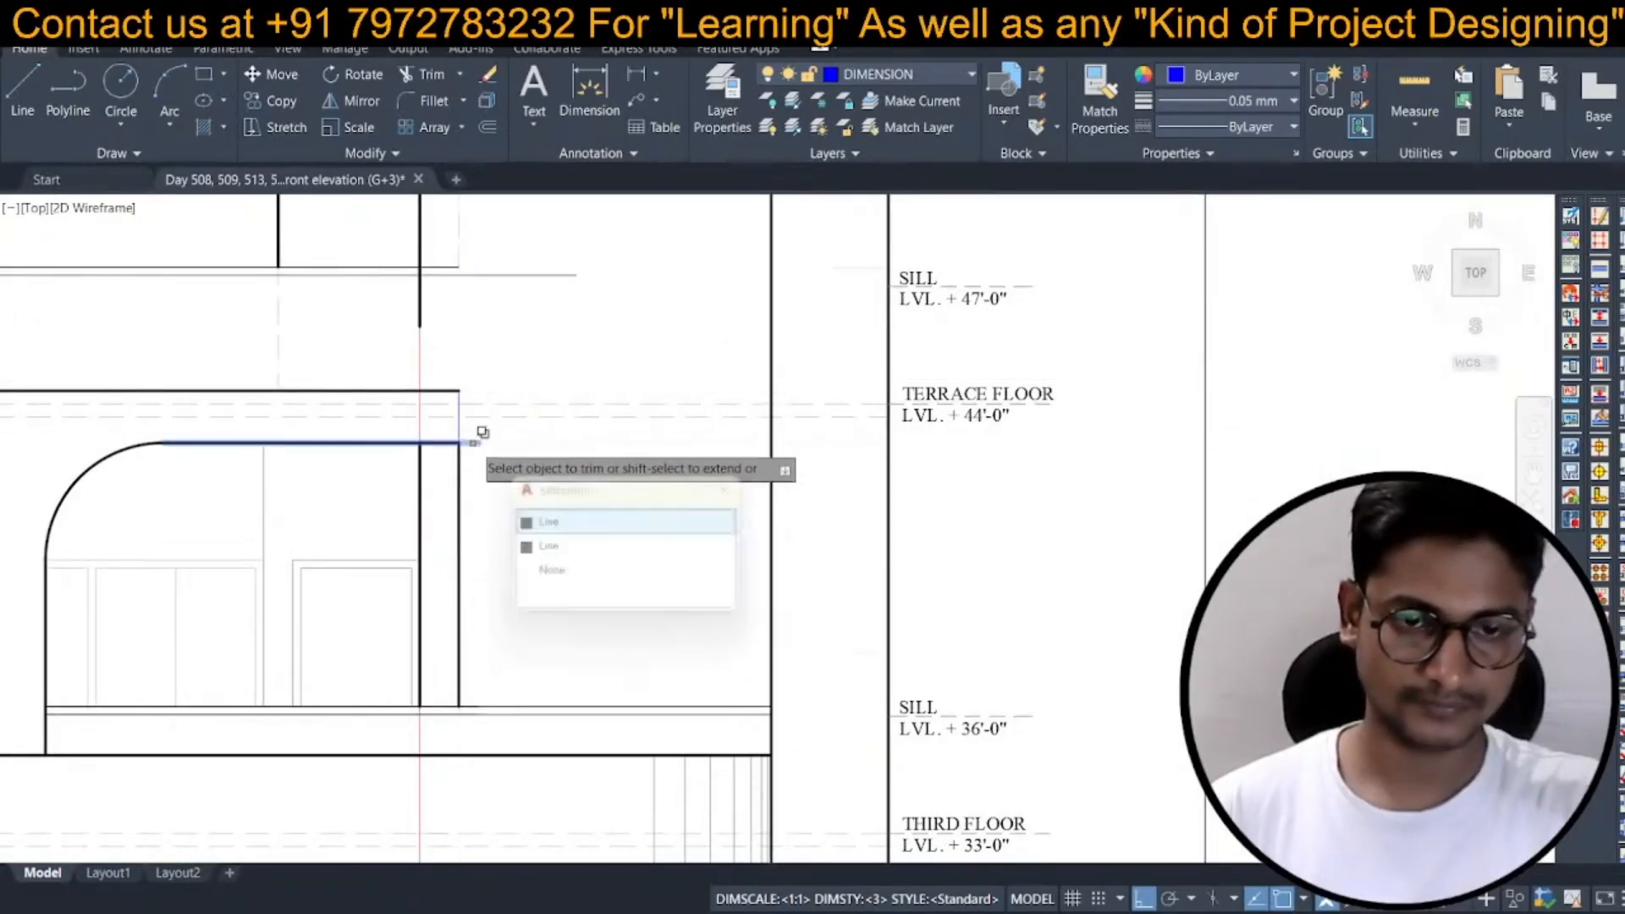
left_click(471, 443)
left_click(472, 444)
left_click(472, 445)
left_click(471, 445)
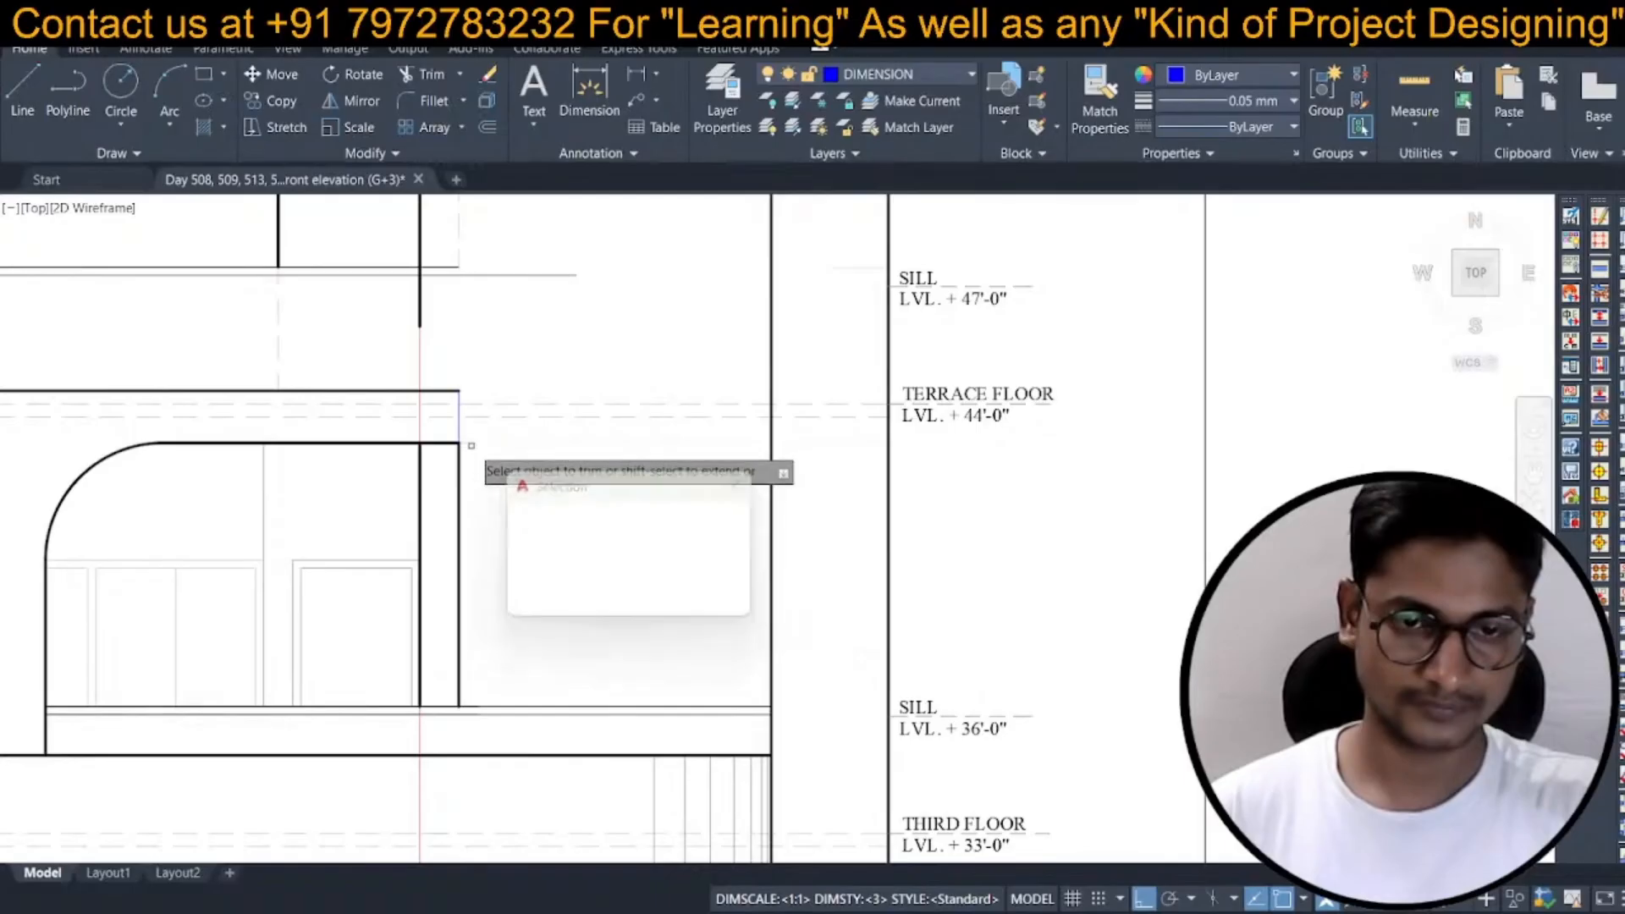
Match the new vertical end line at terrace floor level to the properties of the frame's thick horizontal line.
key("space")
type("ma")
key("space")
scroll(463, 445, "up", 2)
left_click(440, 441)
left_click(440, 337)
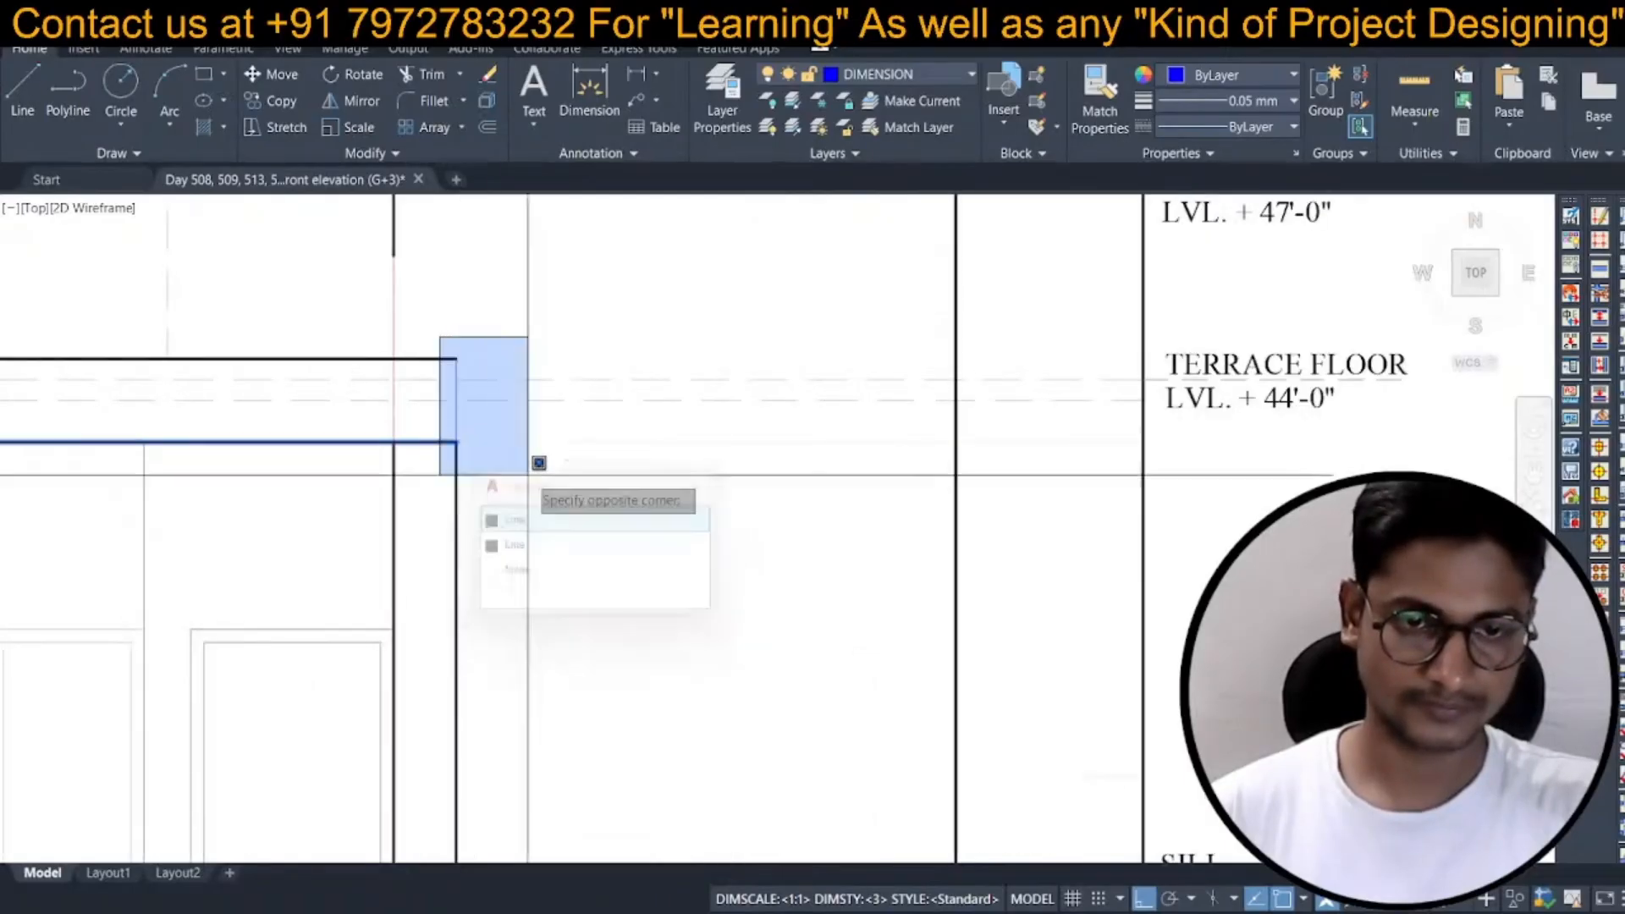
left_click(530, 475)
key("space")
Copy the closely spaced vertical curve-shading lines from the thin slab under the second floor to the terrace band's right end.
scroll(513, 367, "down", 4)
middle_click_drag(526, 455, 541, 358)
scroll(562, 400, "down", 2)
type("c")
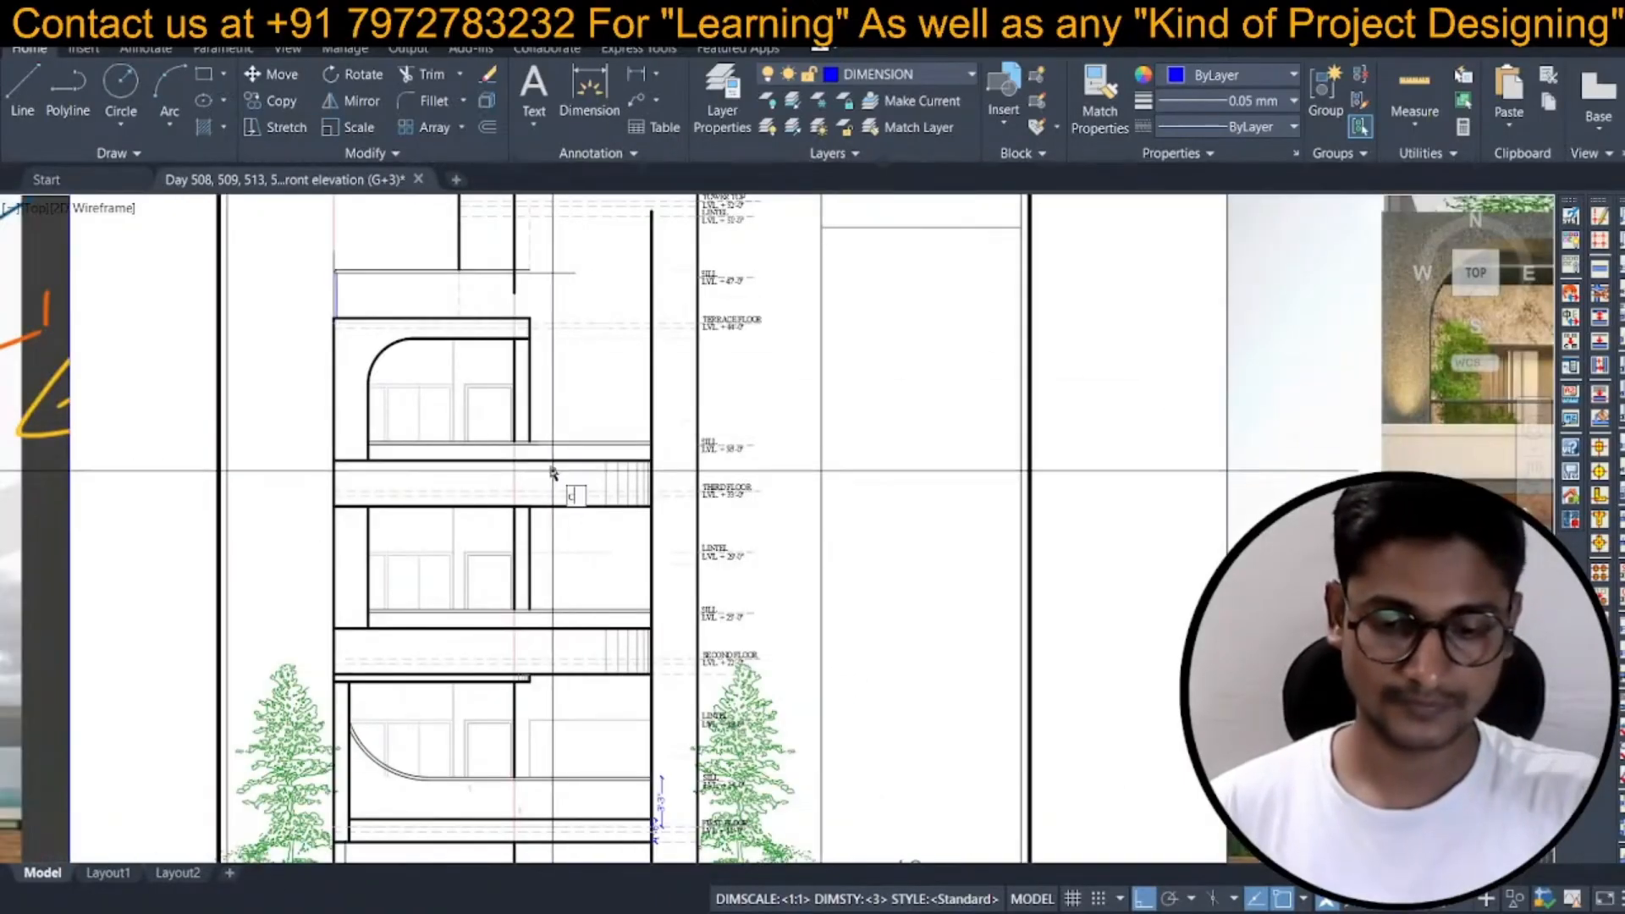
middle_click_drag(516, 639, 540, 546)
scroll(544, 574, "up", 8)
middle_click_drag(565, 670, 563, 586)
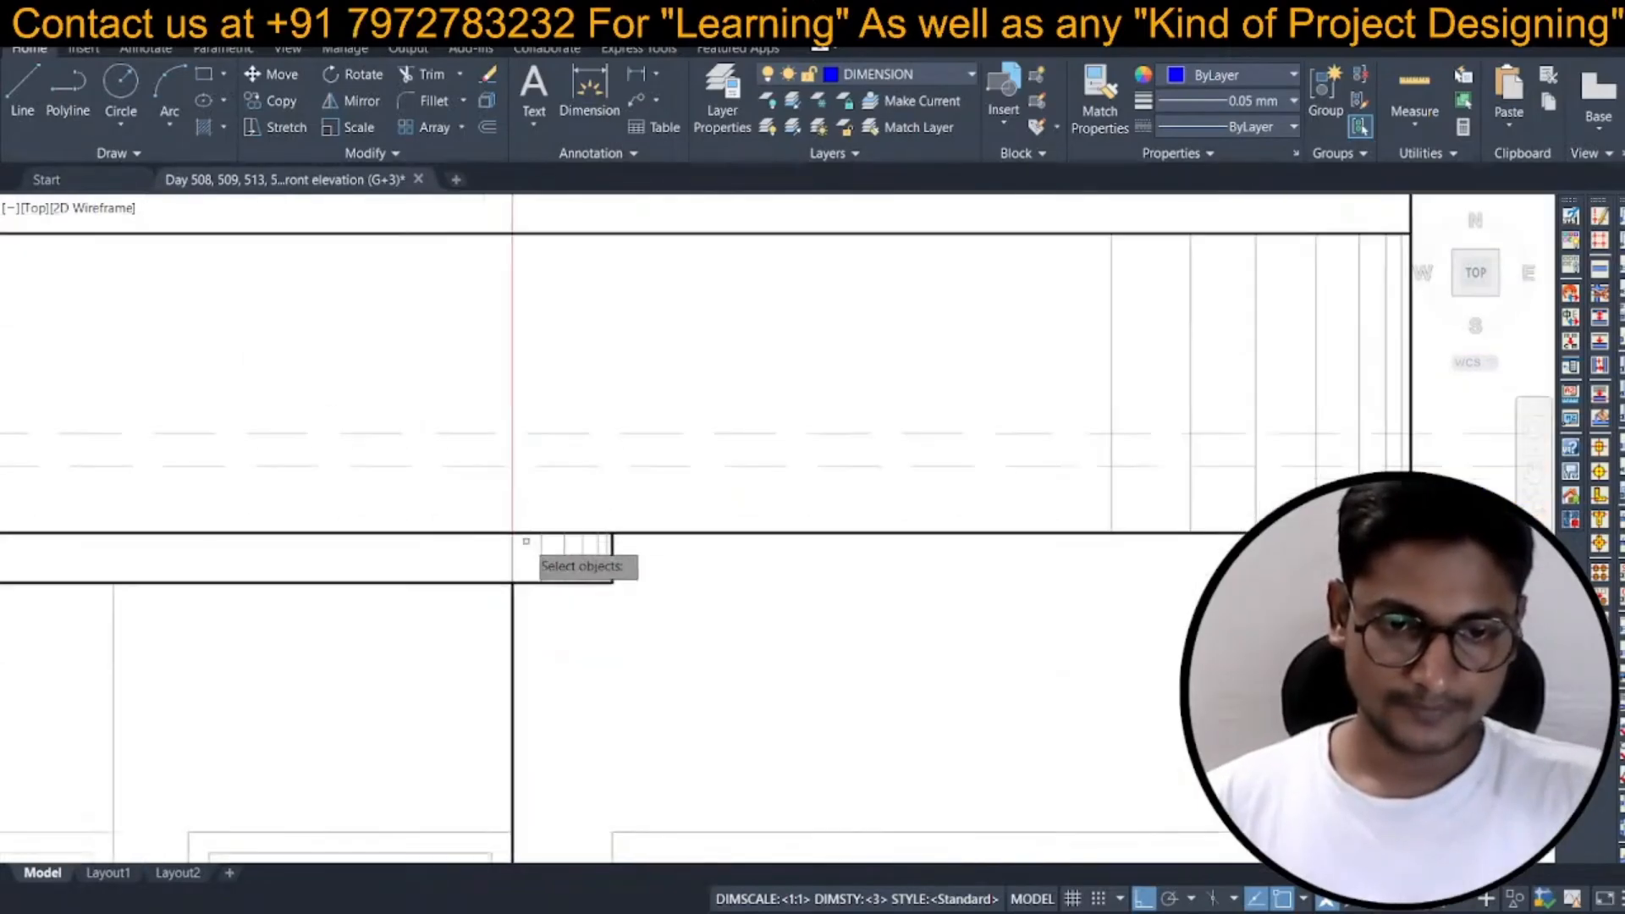
left_click(486, 517)
left_click(612, 606)
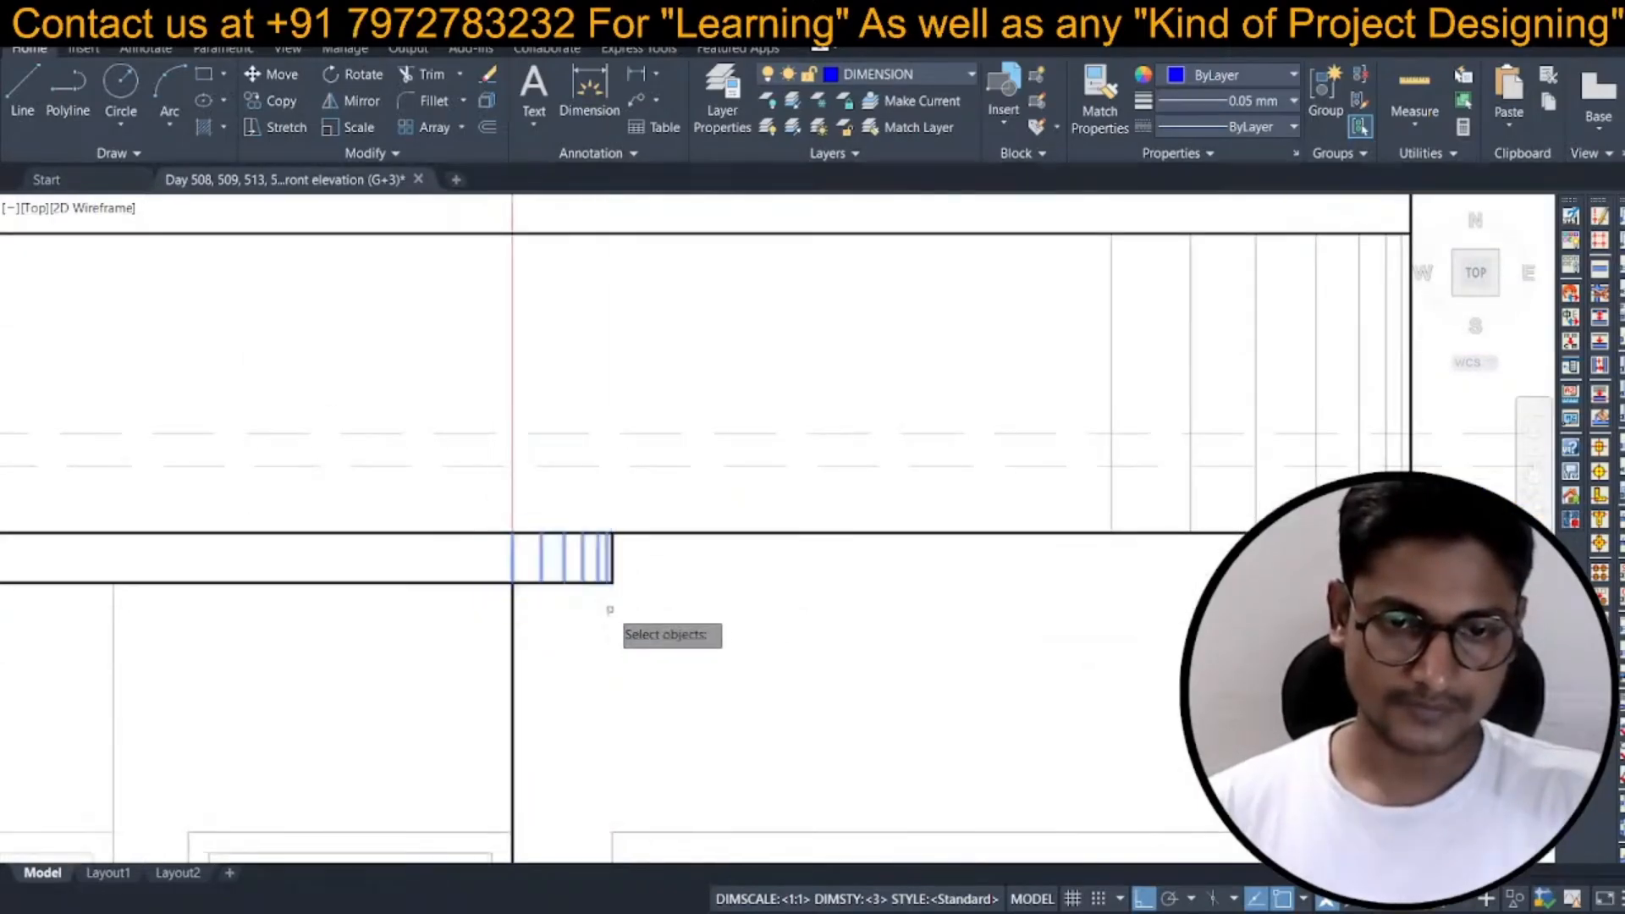
scroll(608, 582, "up", 4)
key("Return")
left_click(599, 591)
scroll(602, 356, "down", 5)
scroll(655, 341, "up", 5)
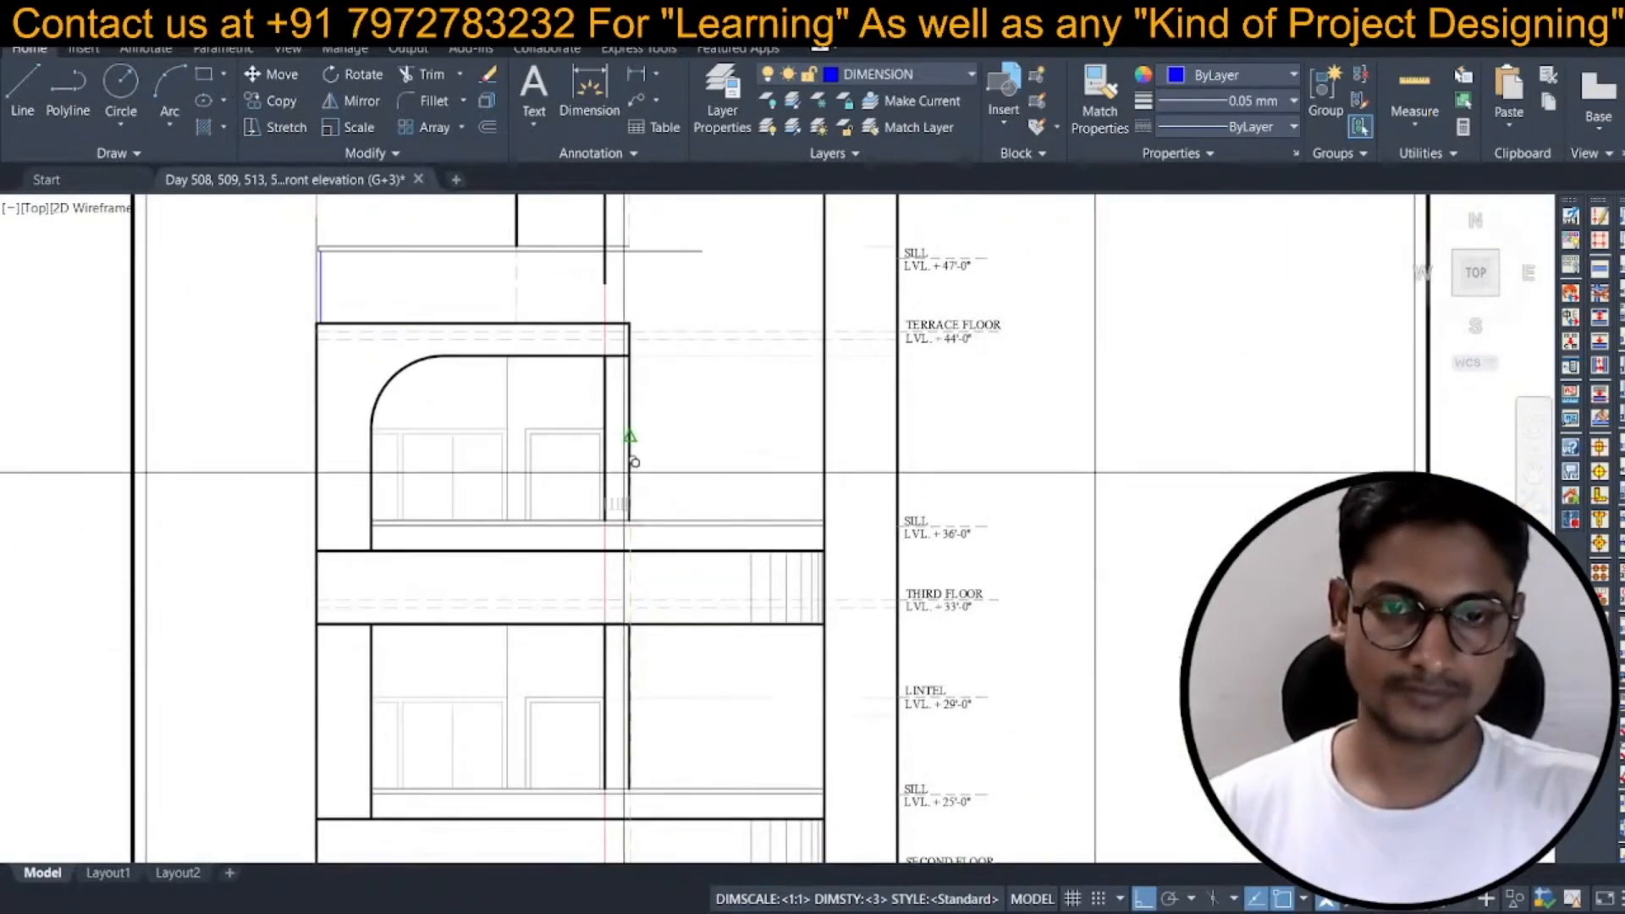
left_click(652, 365)
key("Escape")
scroll(657, 362, "down", 5)
middle_click_drag(659, 391, 678, 449)
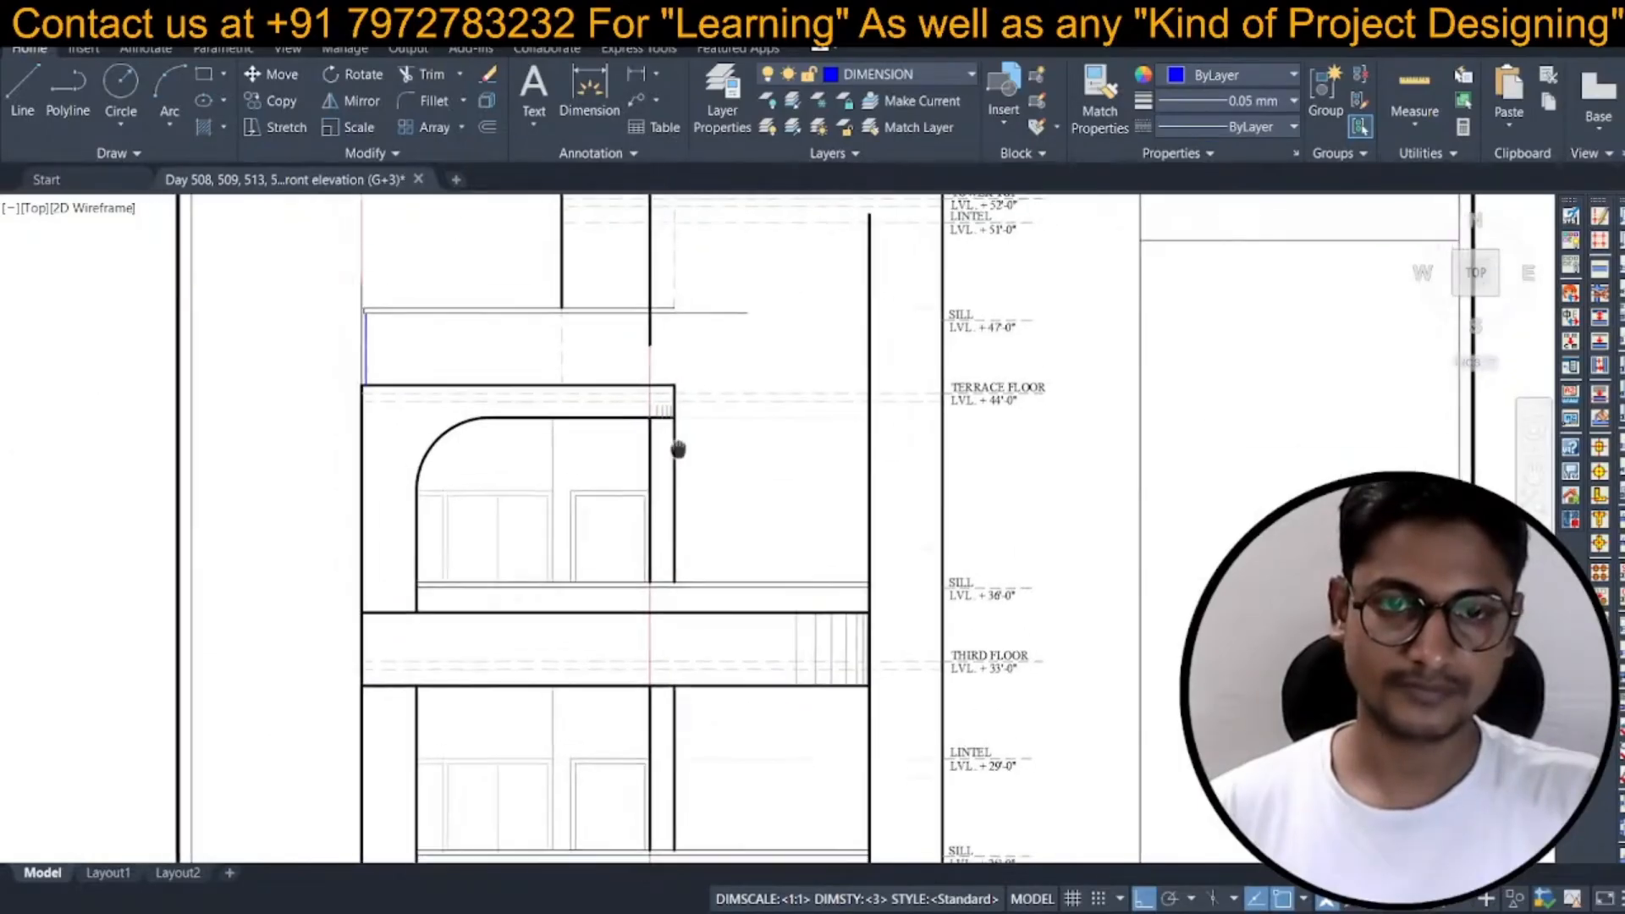
Extend the copied vertical shading lines up to the terrace band's top edge.
scroll(659, 410, "up", 7)
type("ex")
key("Return")
left_click(723, 431)
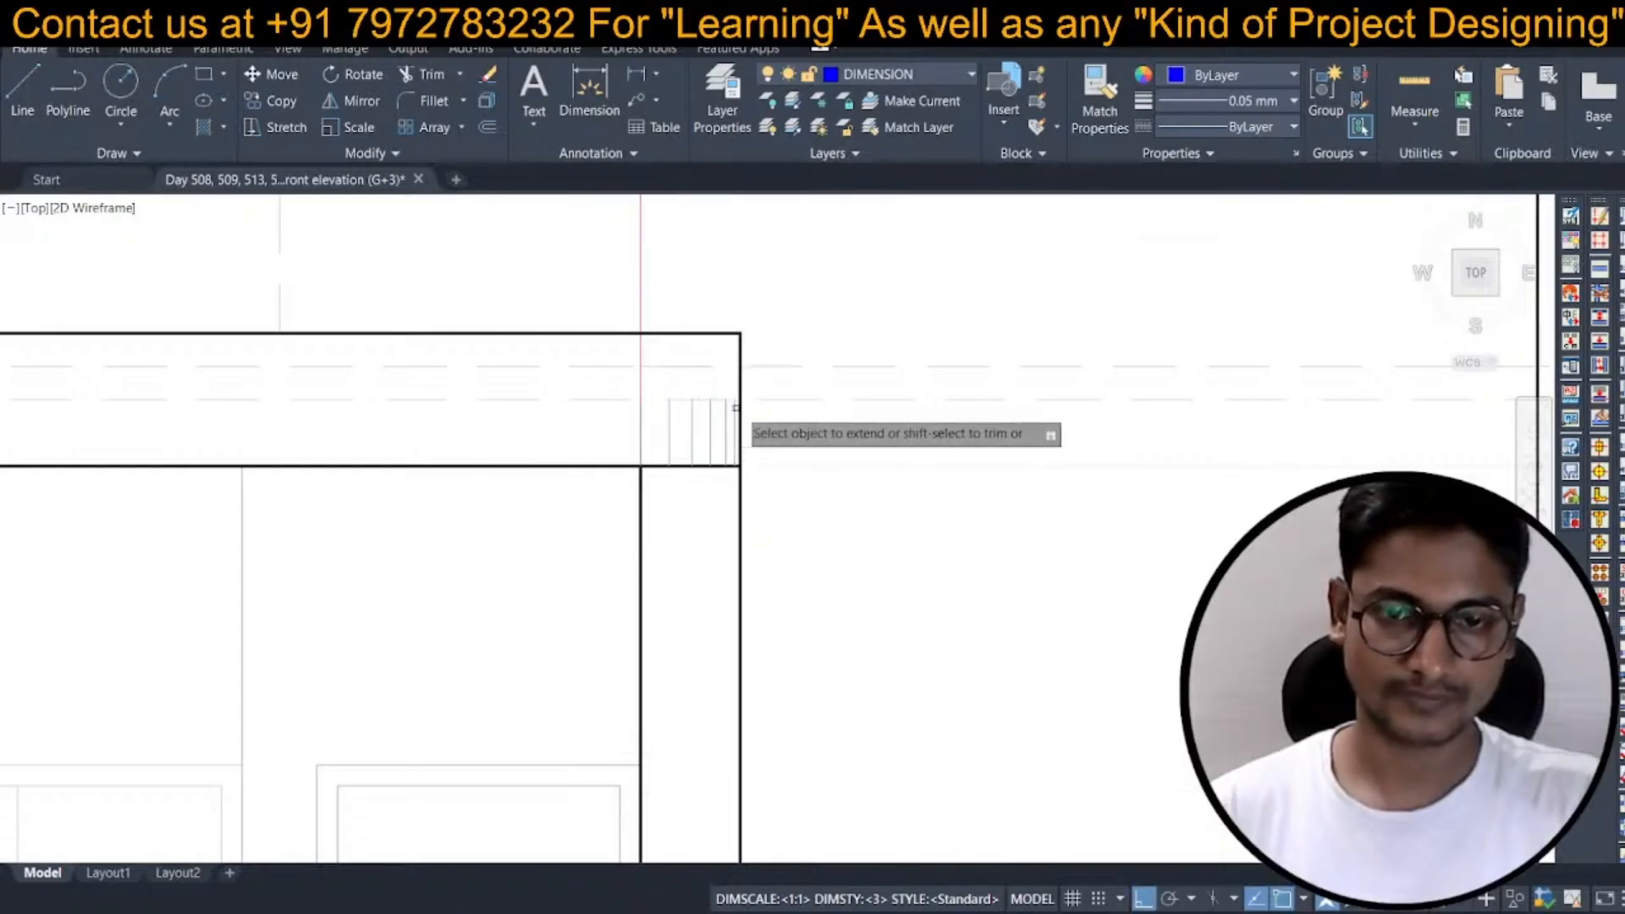
scroll(734, 408, "up", 5)
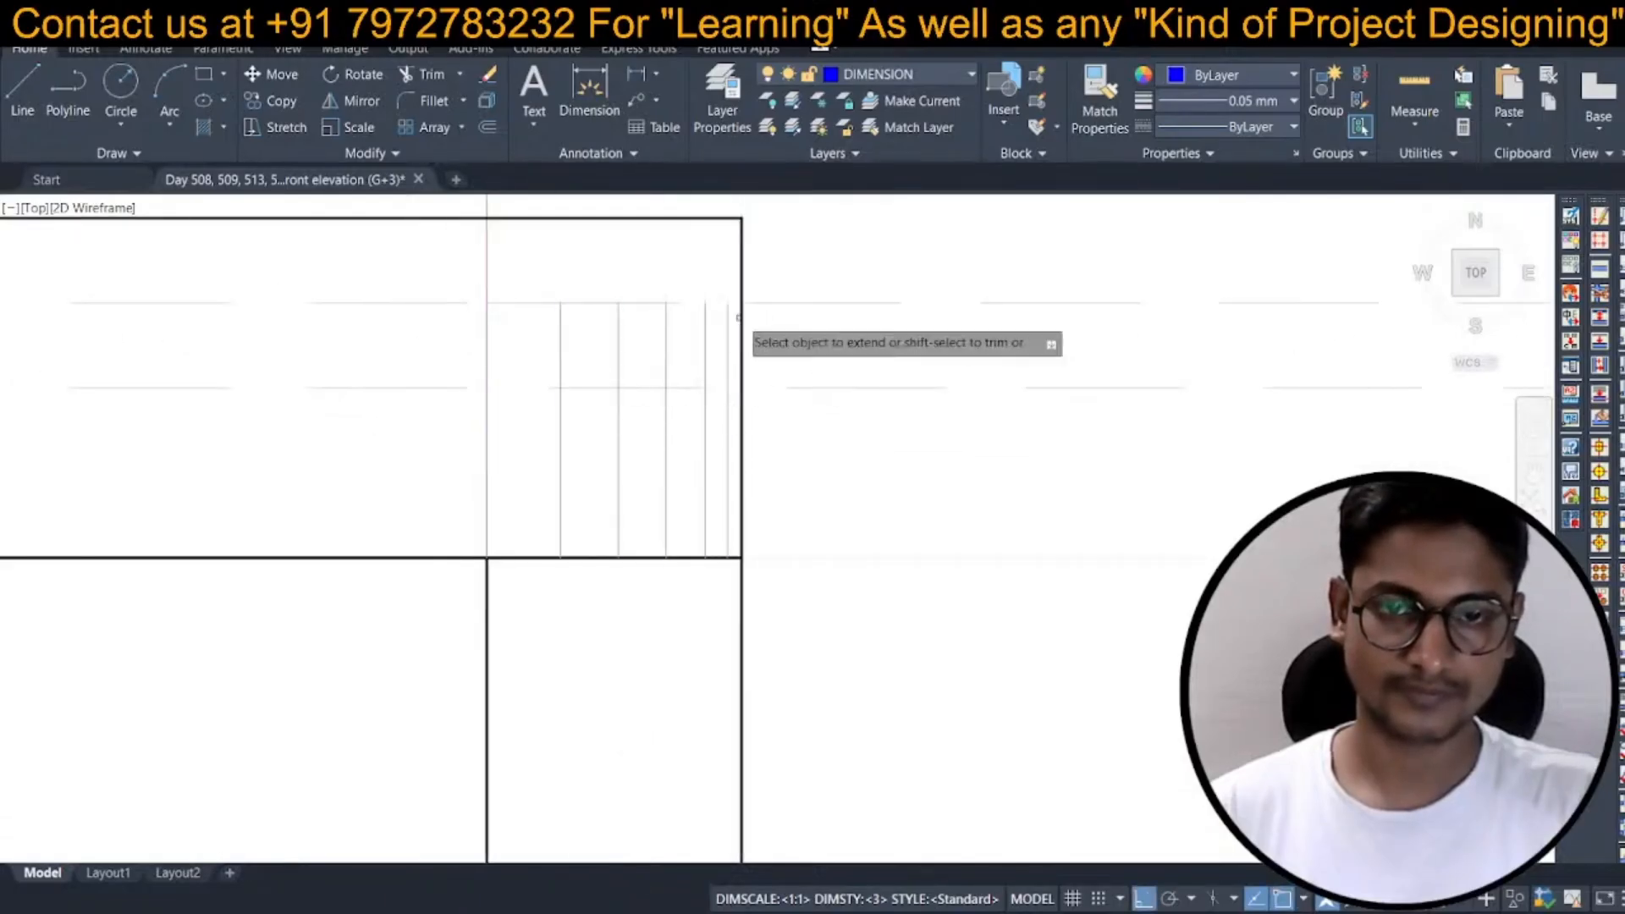
scroll(737, 320, "down", 5)
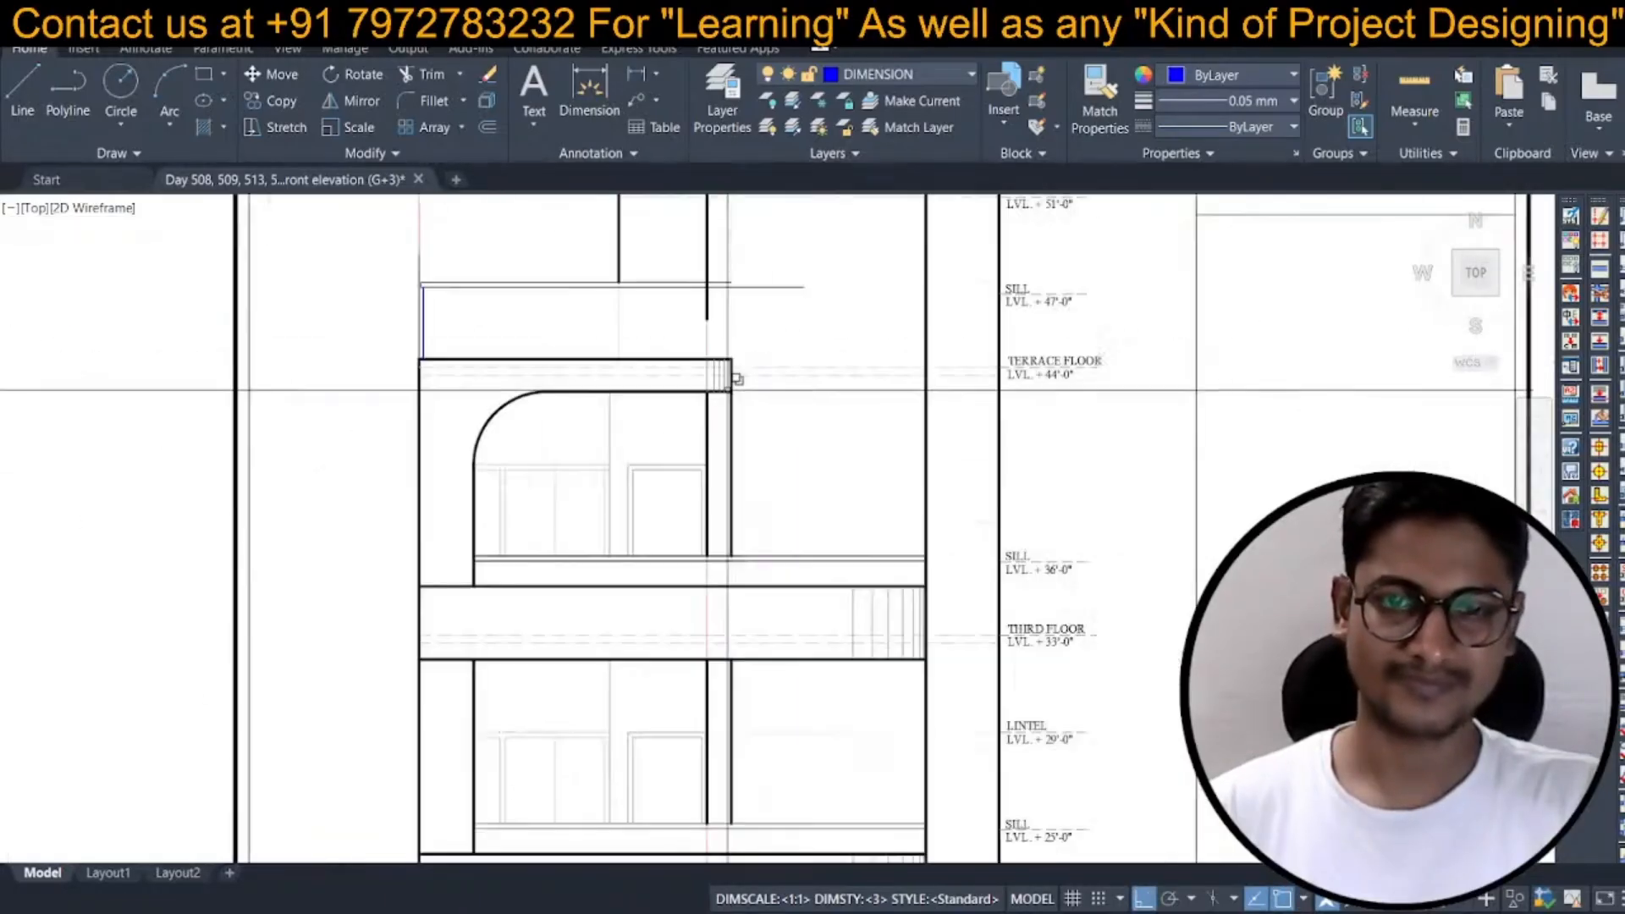
Send the terrace band's shading lines, dashed level lines and crossing construction line to the back of the draw order.
scroll(735, 379, "up", 5)
scroll(733, 338, "down", 2)
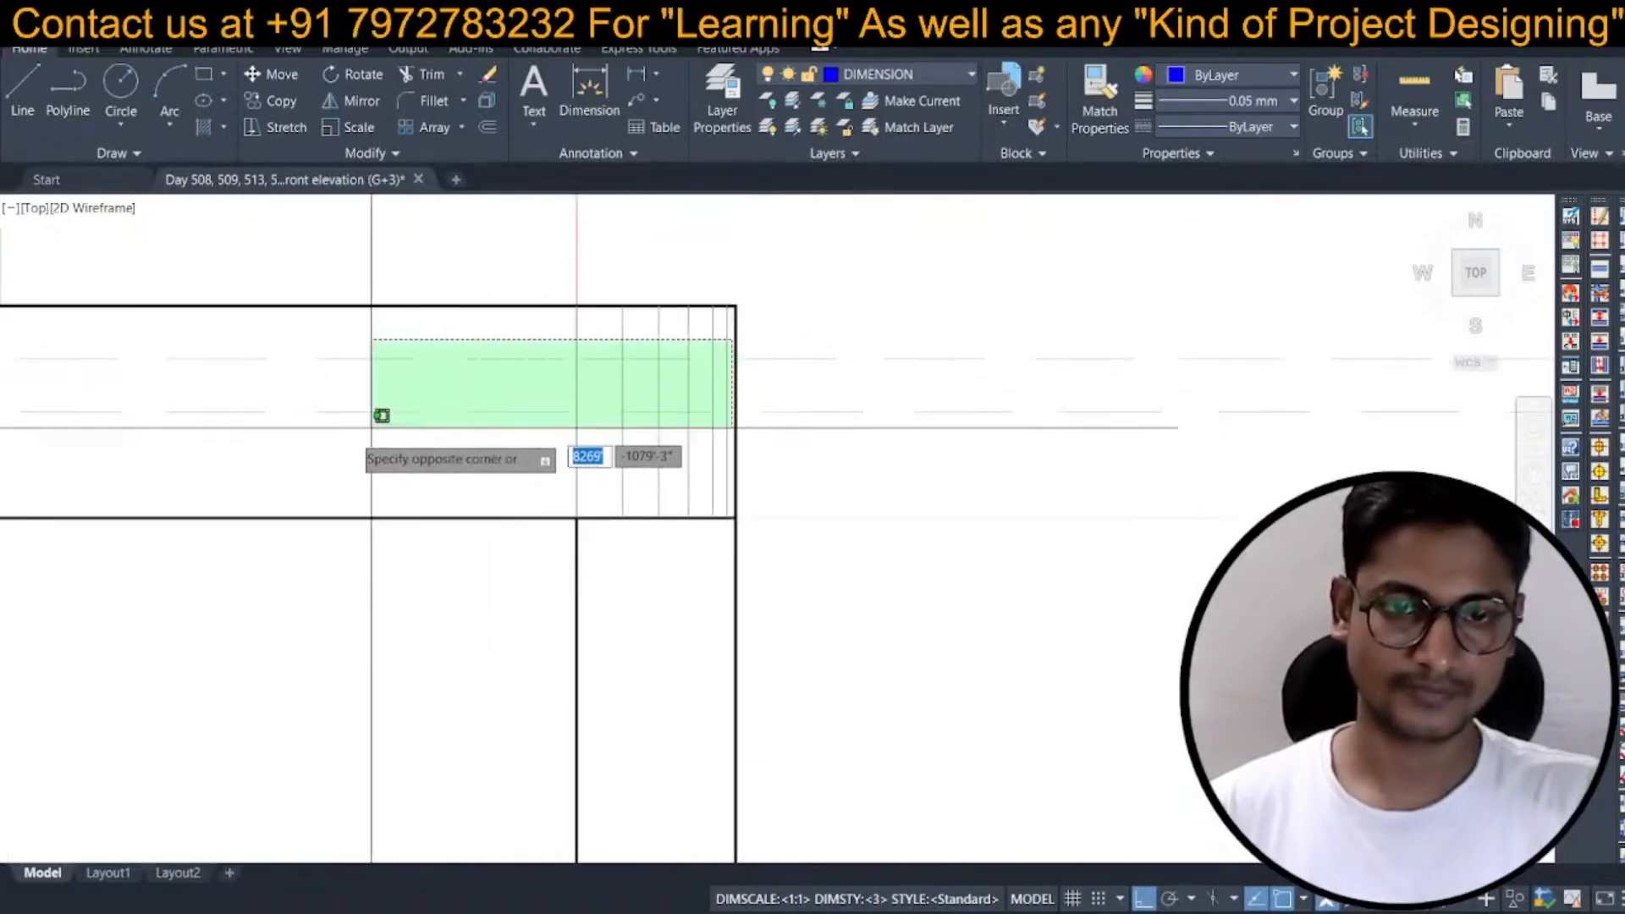
left_click(370, 429)
scroll(398, 445, "down", 4)
scroll(744, 419, "down", 4)
right_click(728, 422)
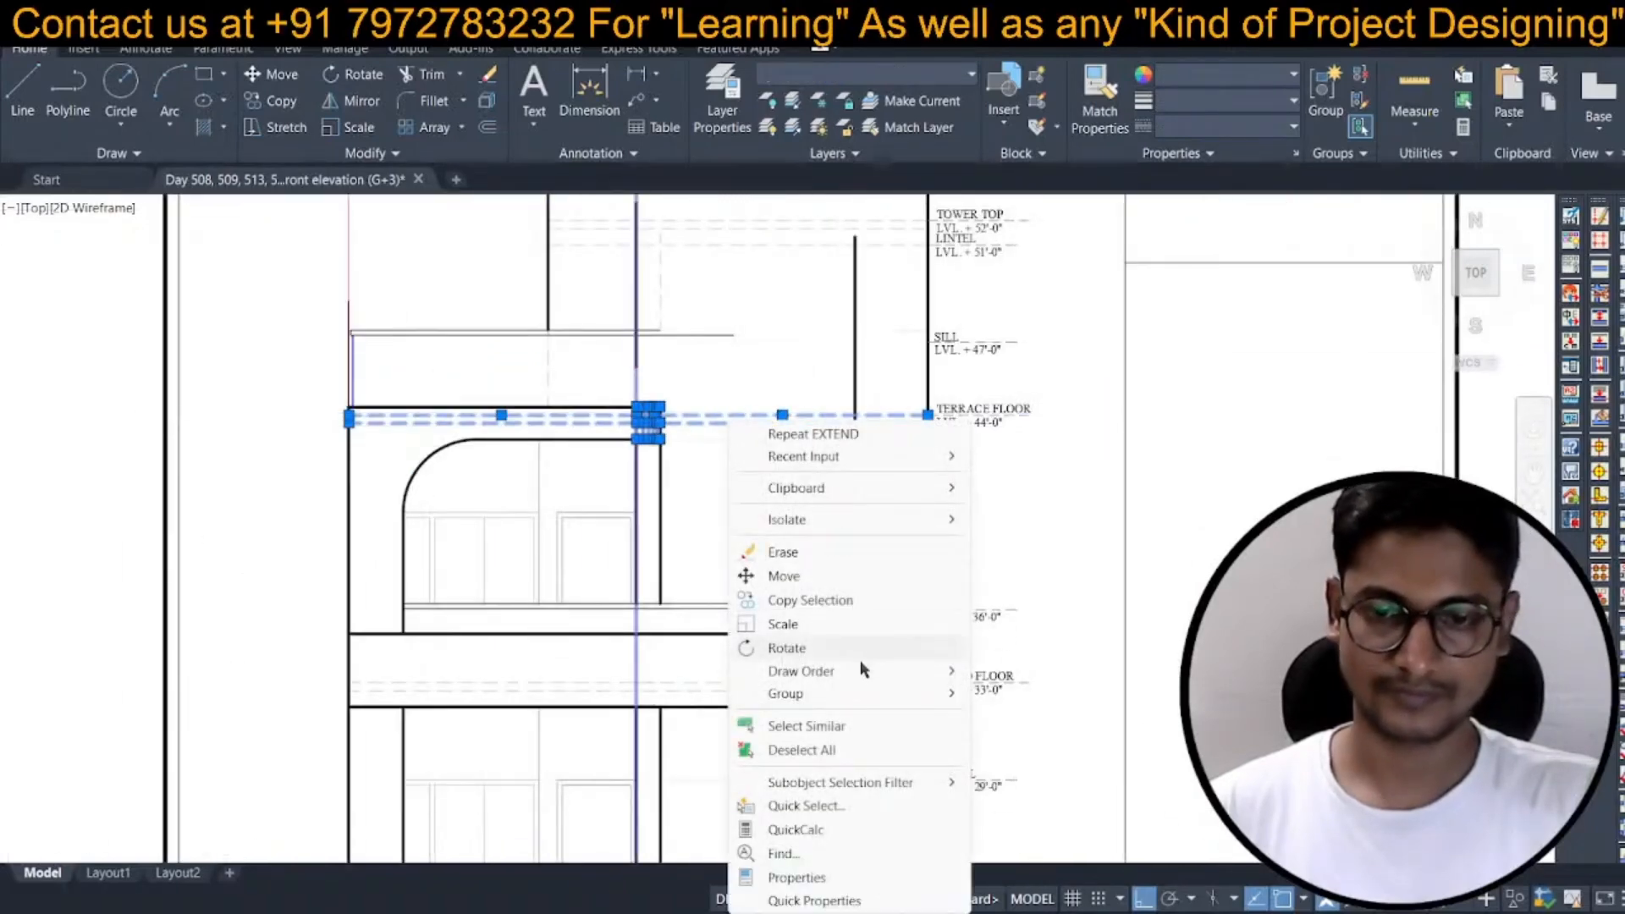
mouse_move(868, 672)
left_click(1004, 696)
Examine the terrace band and the open right-hand bay of the third floor against the reference render.
scroll(767, 558, "down", 5)
mouse_move(767, 559)
middle_mouse_down()
mouse_move(722, 522)
mouse_move(777, 537)
middle_mouse_up()
scroll(790, 515, "up", 5)
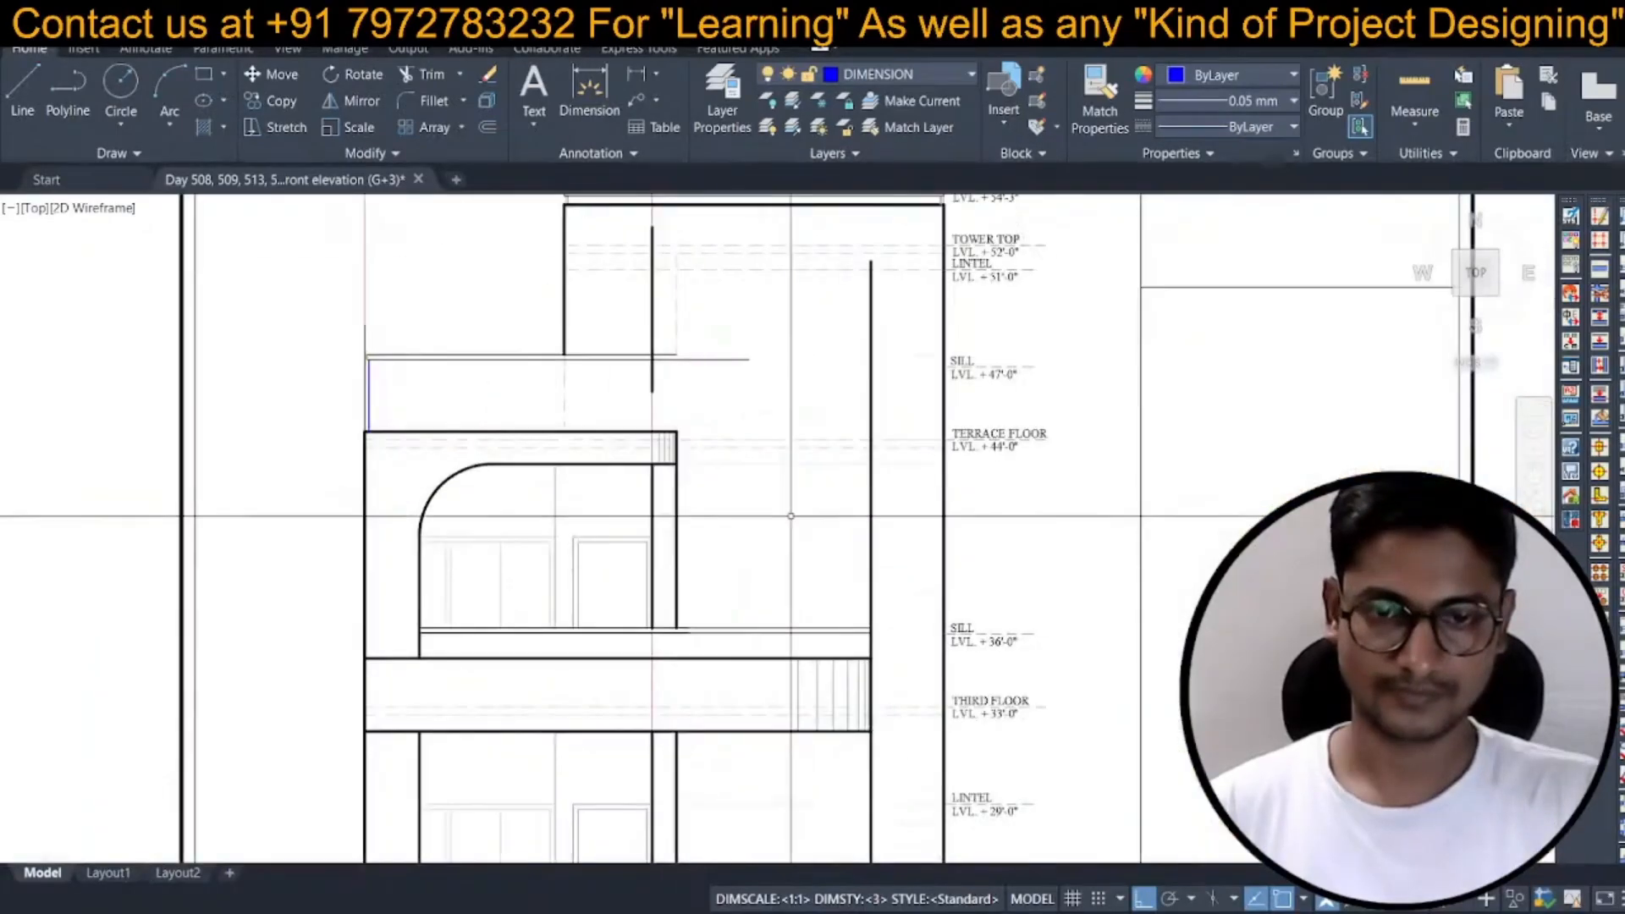
scroll(791, 515, "down", 5)
scroll(648, 385, "up", 3)
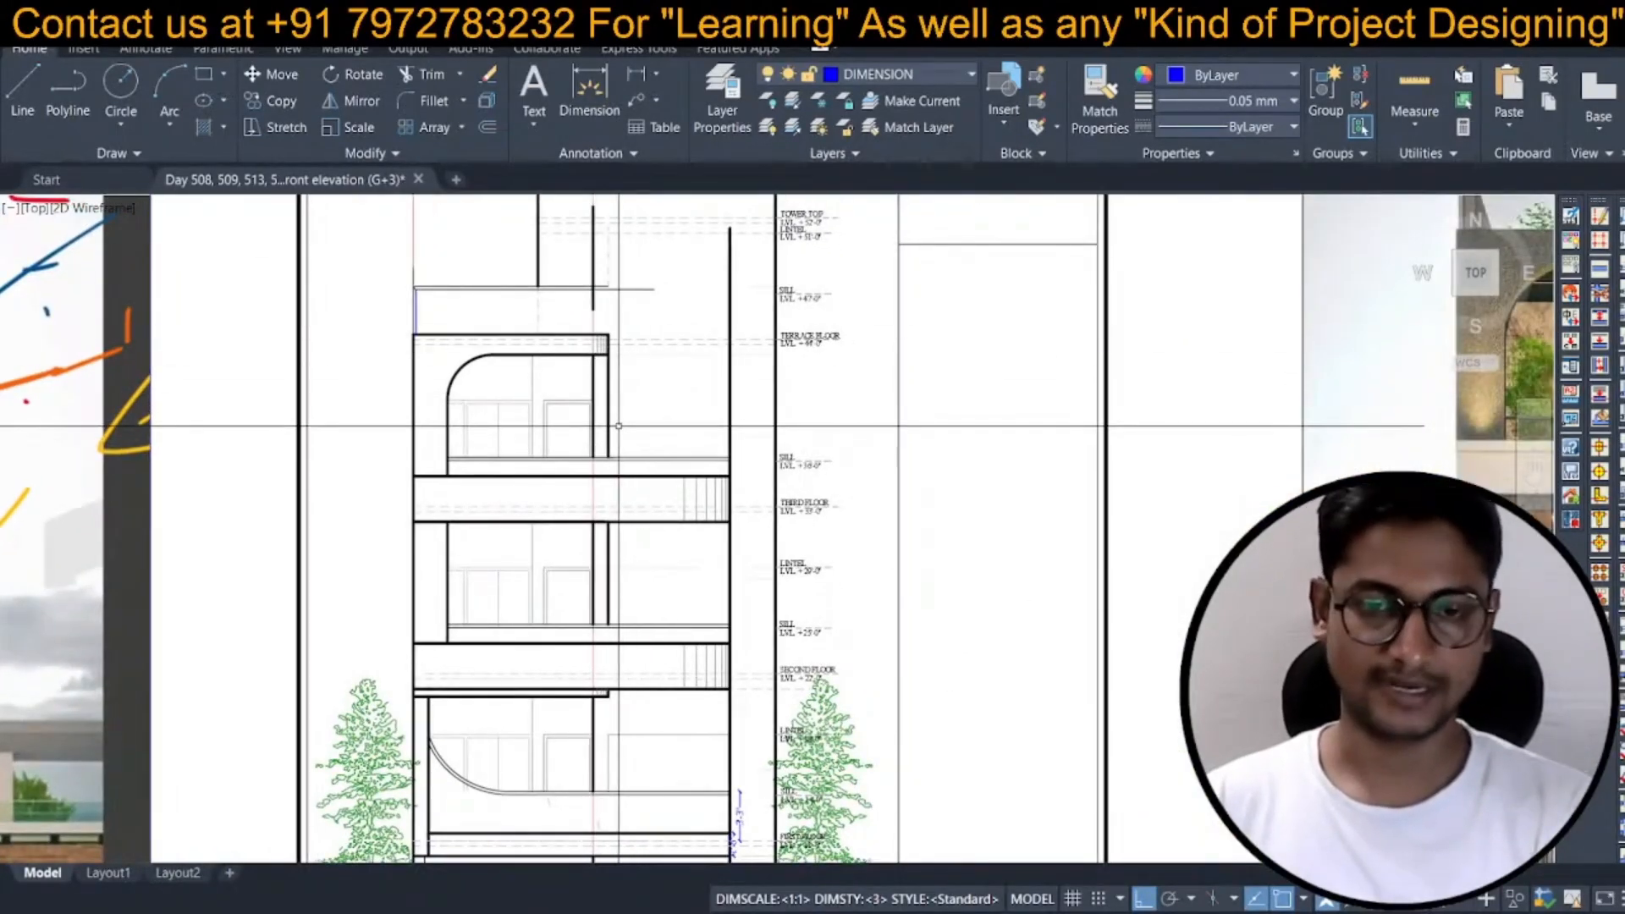
scroll(619, 426, "down", 2)
middle_click_drag(652, 408, 674, 423)
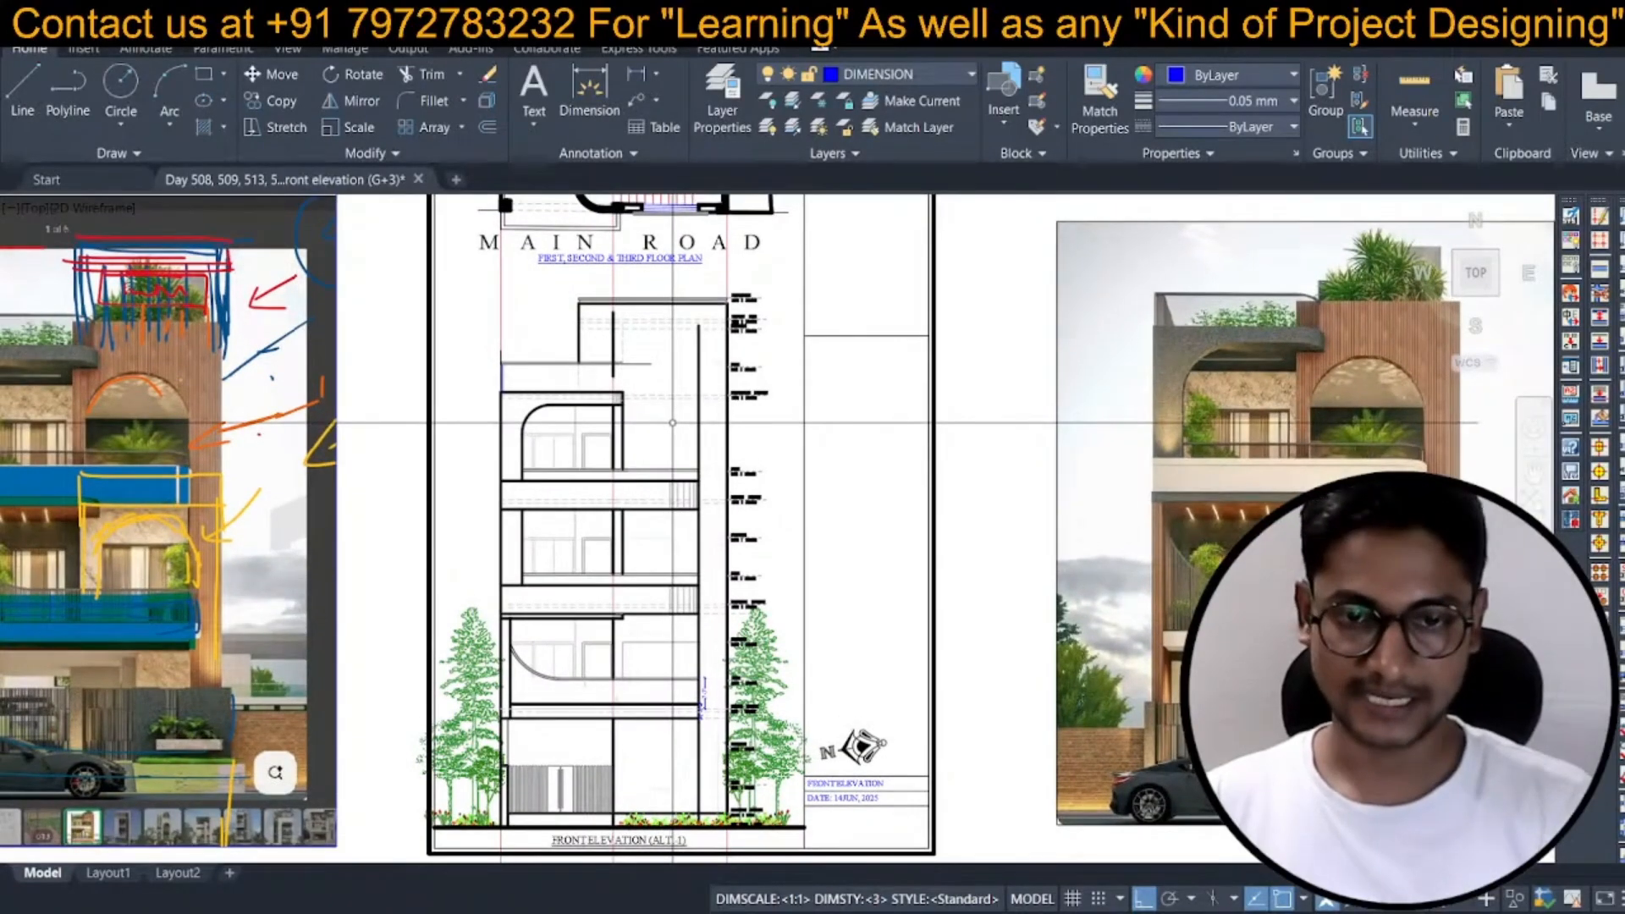
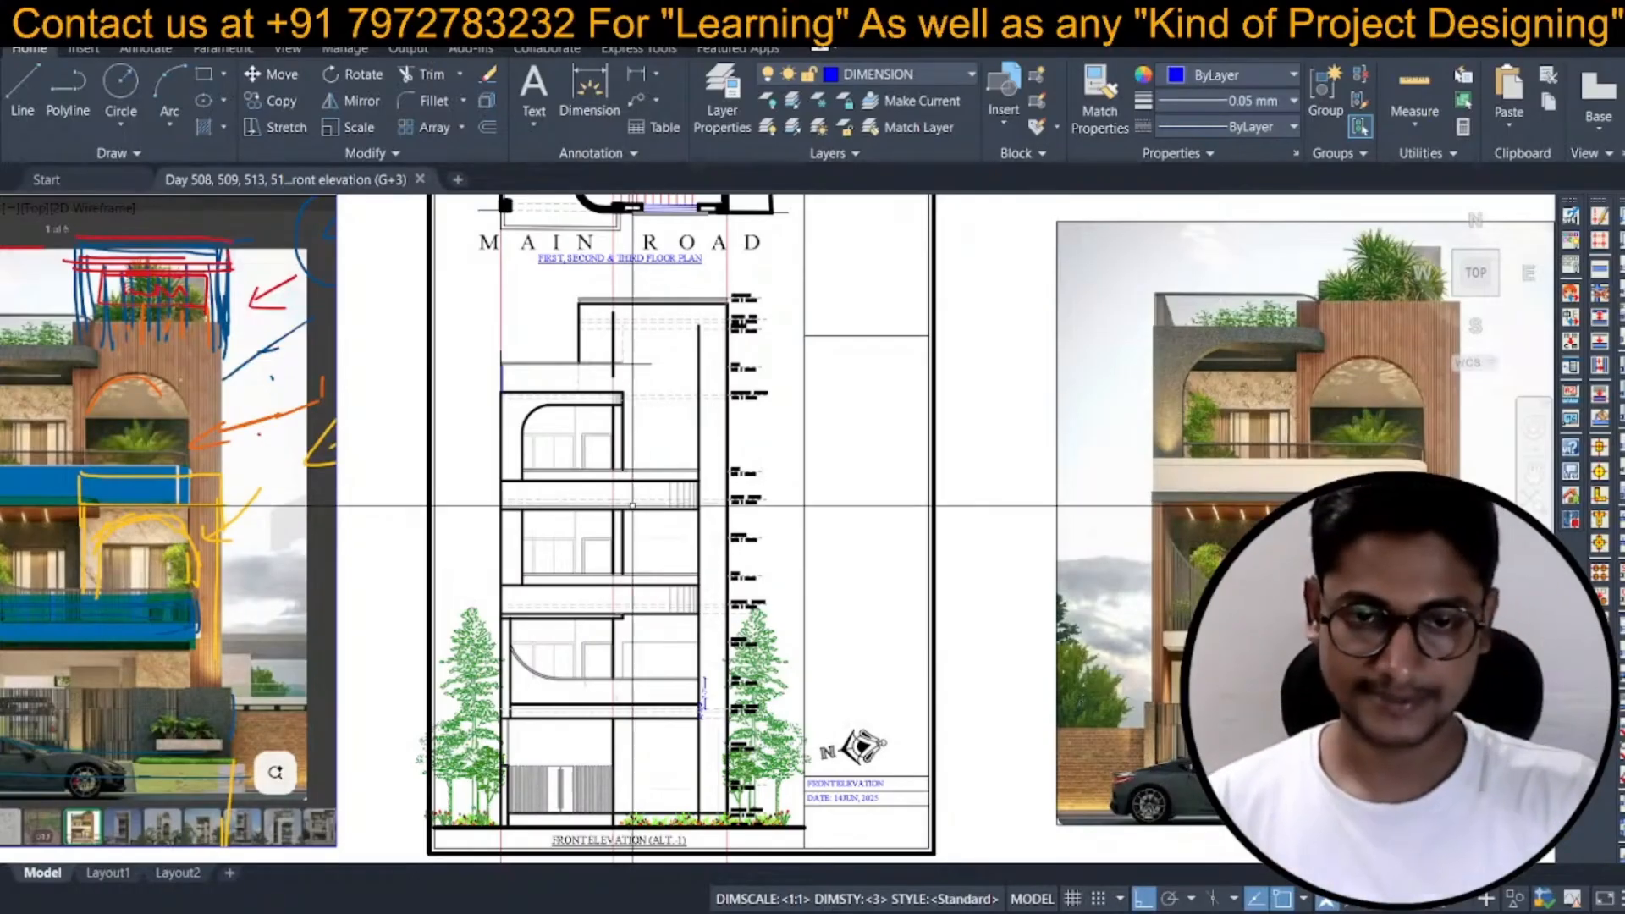
scroll(586, 379, "up", 4)
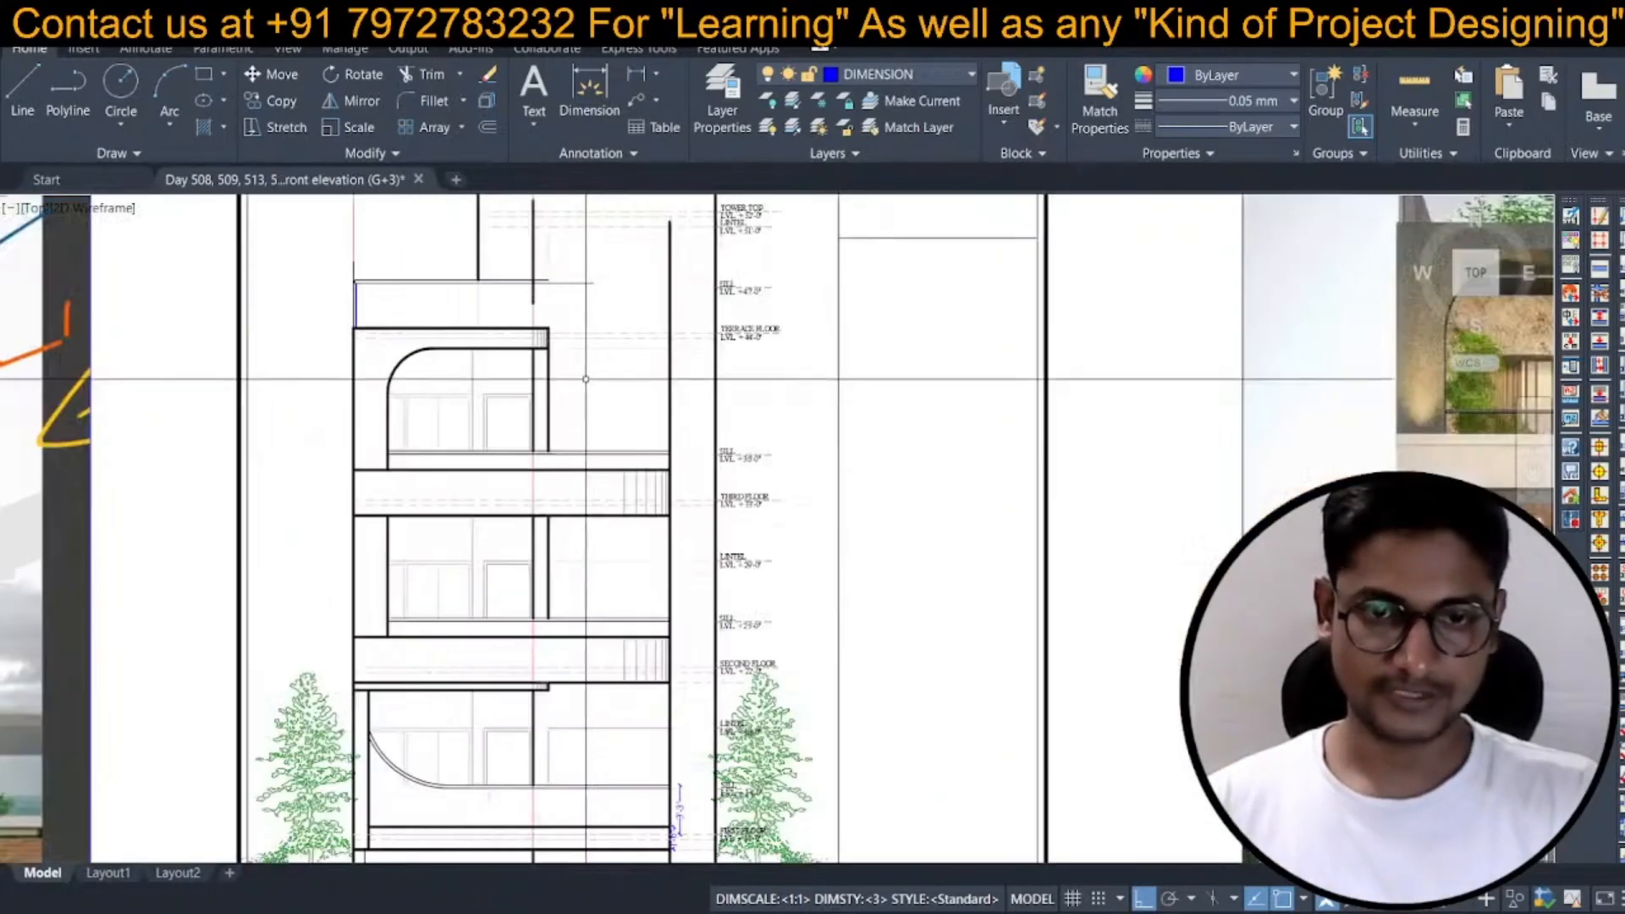
scroll(586, 380, "up", 2)
scroll(601, 390, "up", 2)
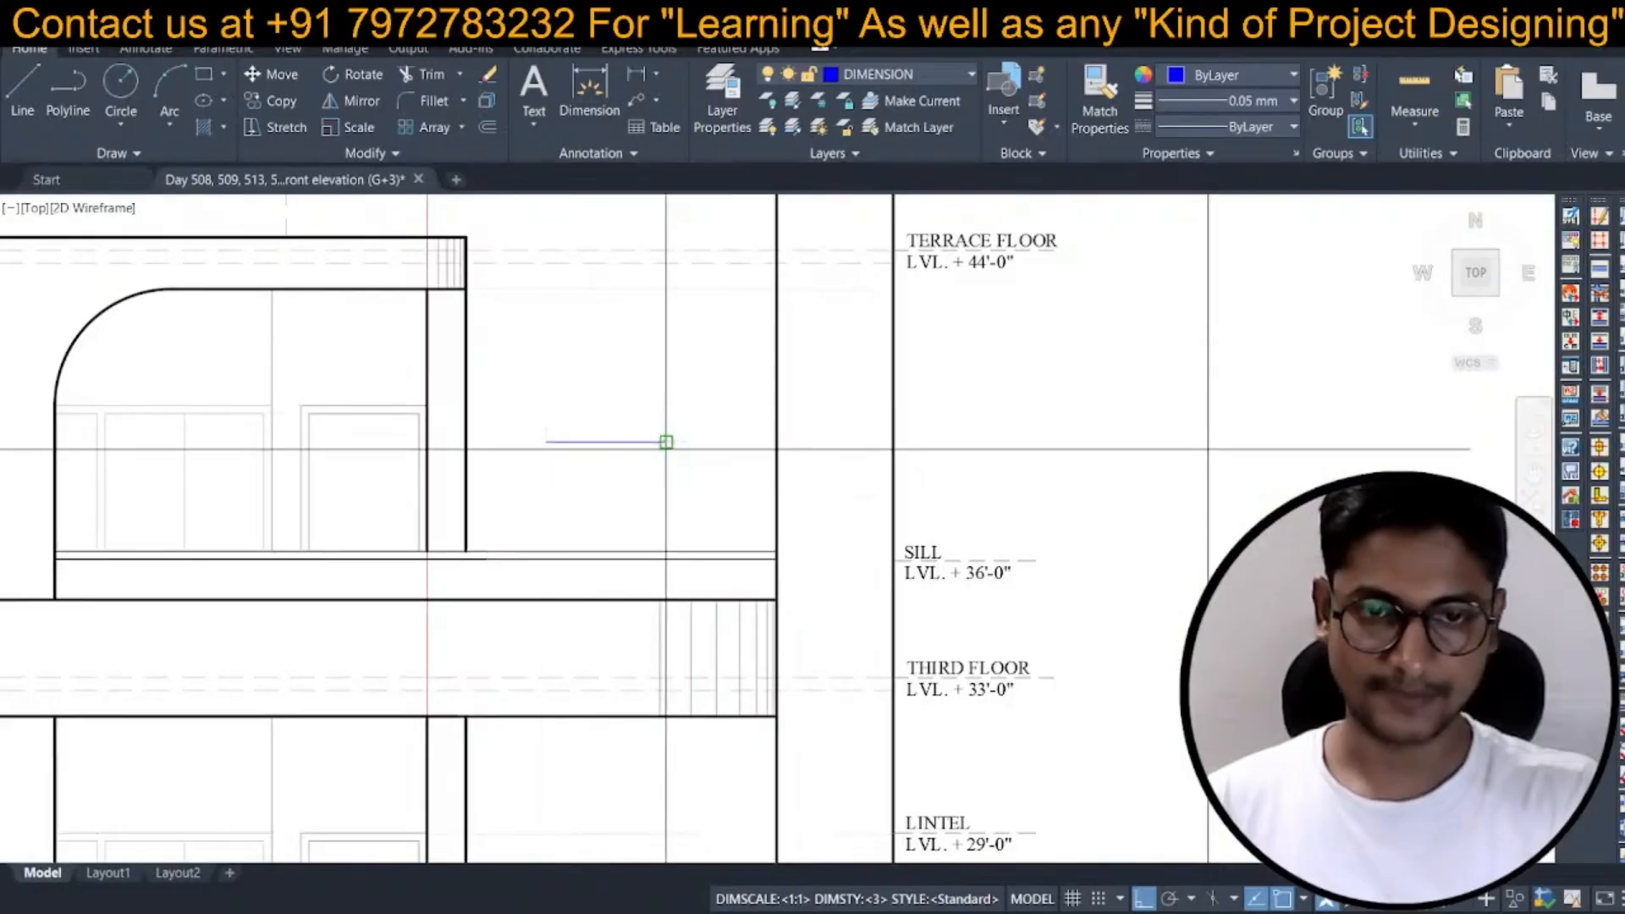
Extend the horizontal guide line across the third floor's right-hand bay until it meets the vertical lines on both sides.
key("Escape")
type("ex")
key("space")
left_click(655, 442)
left_click(574, 443)
scroll(708, 379, "down", 2)
middle_click_drag(708, 379, 693, 405)
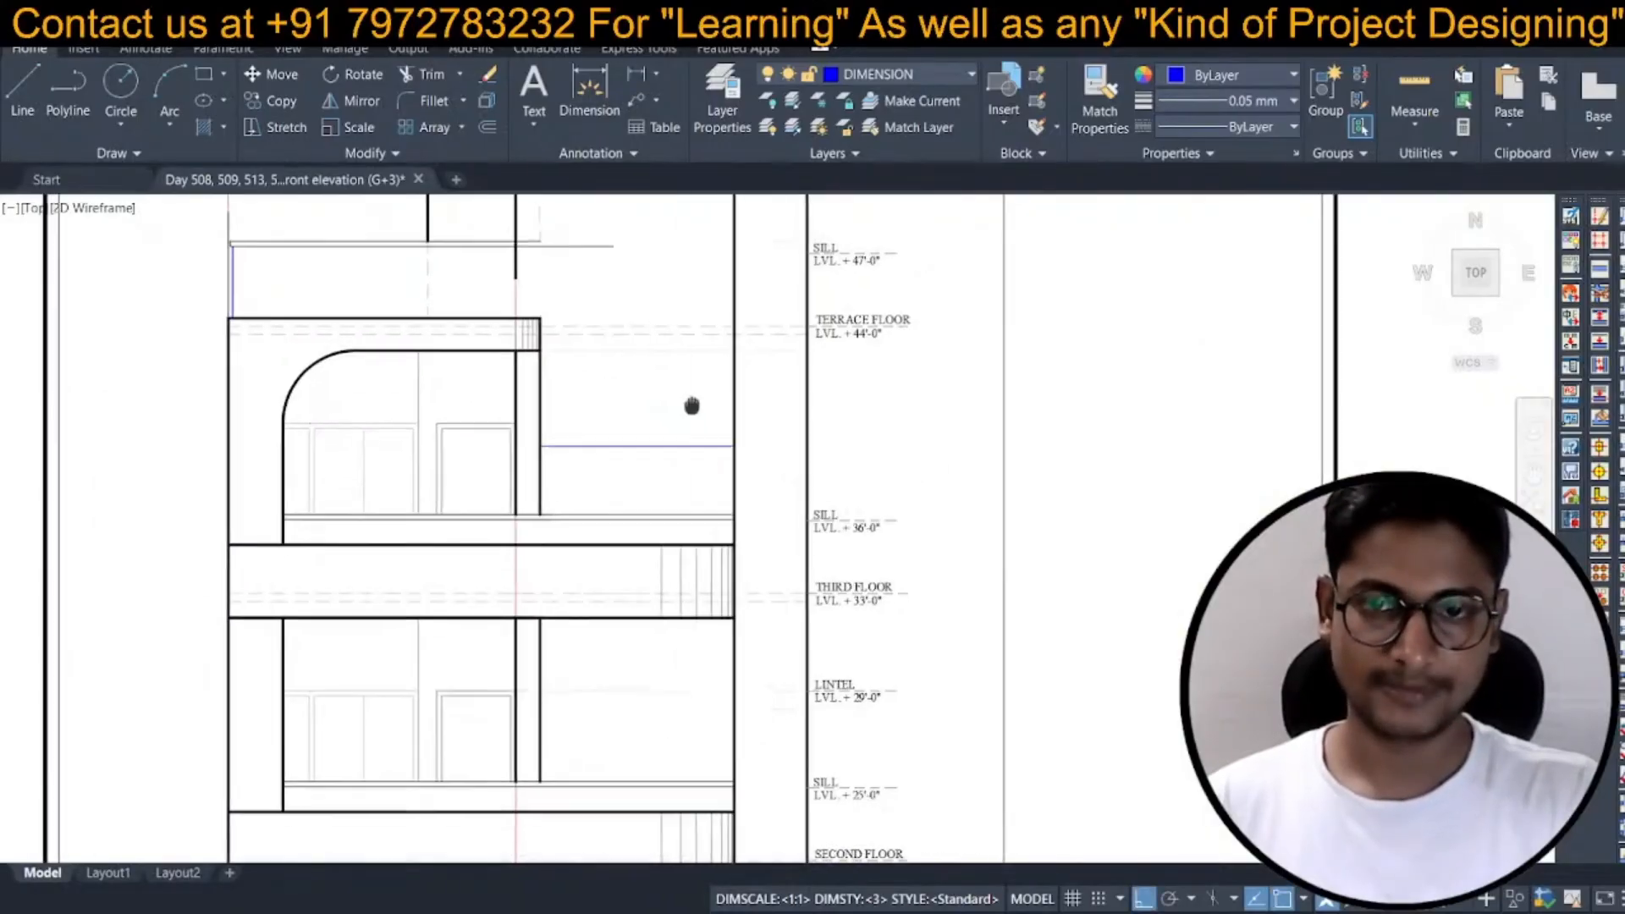
Measure the depth from the terrace floor's dashed level line to the underside of the terrace band.
scroll(736, 326, "up", 2)
left_click(616, 330)
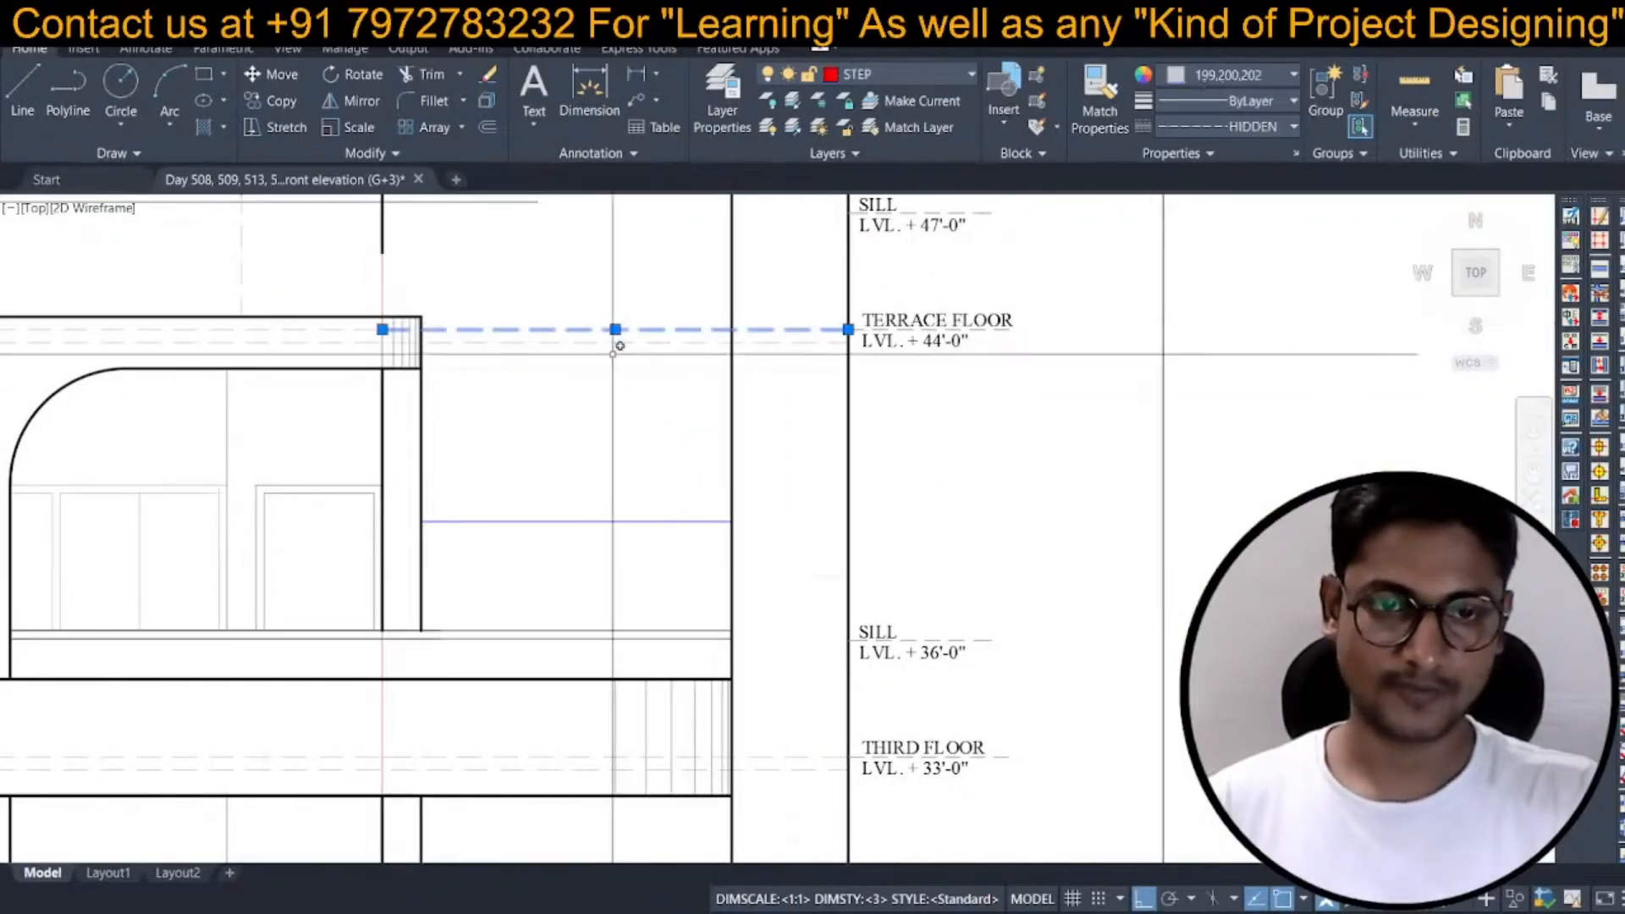
key("Escape")
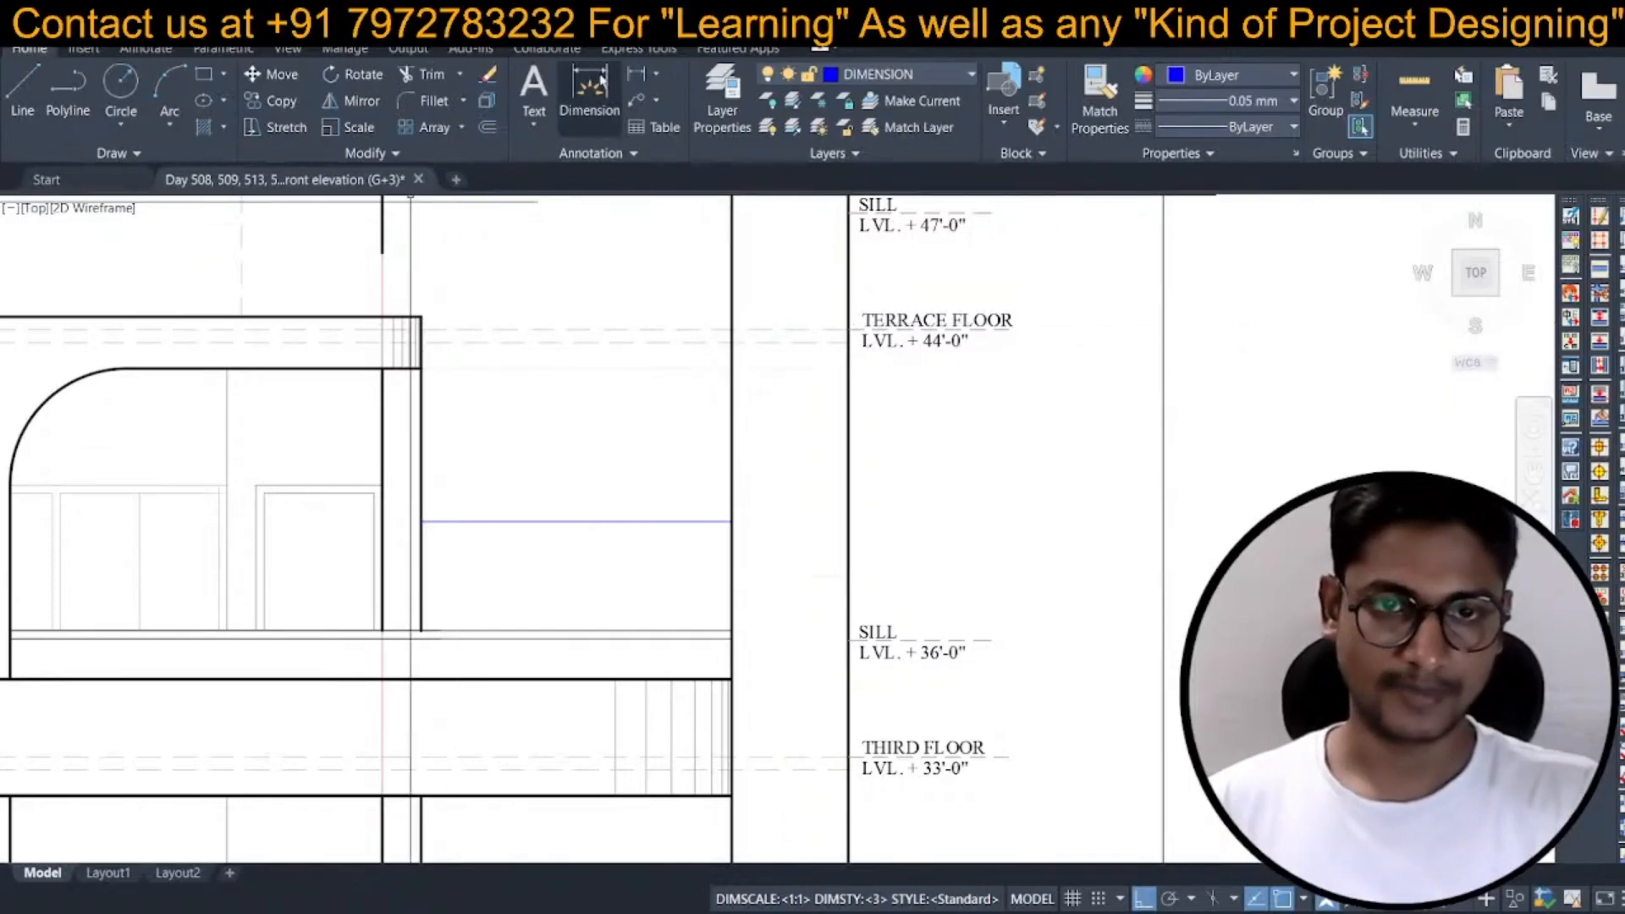
scroll(500, 310, "up", 2)
left_click(375, 342)
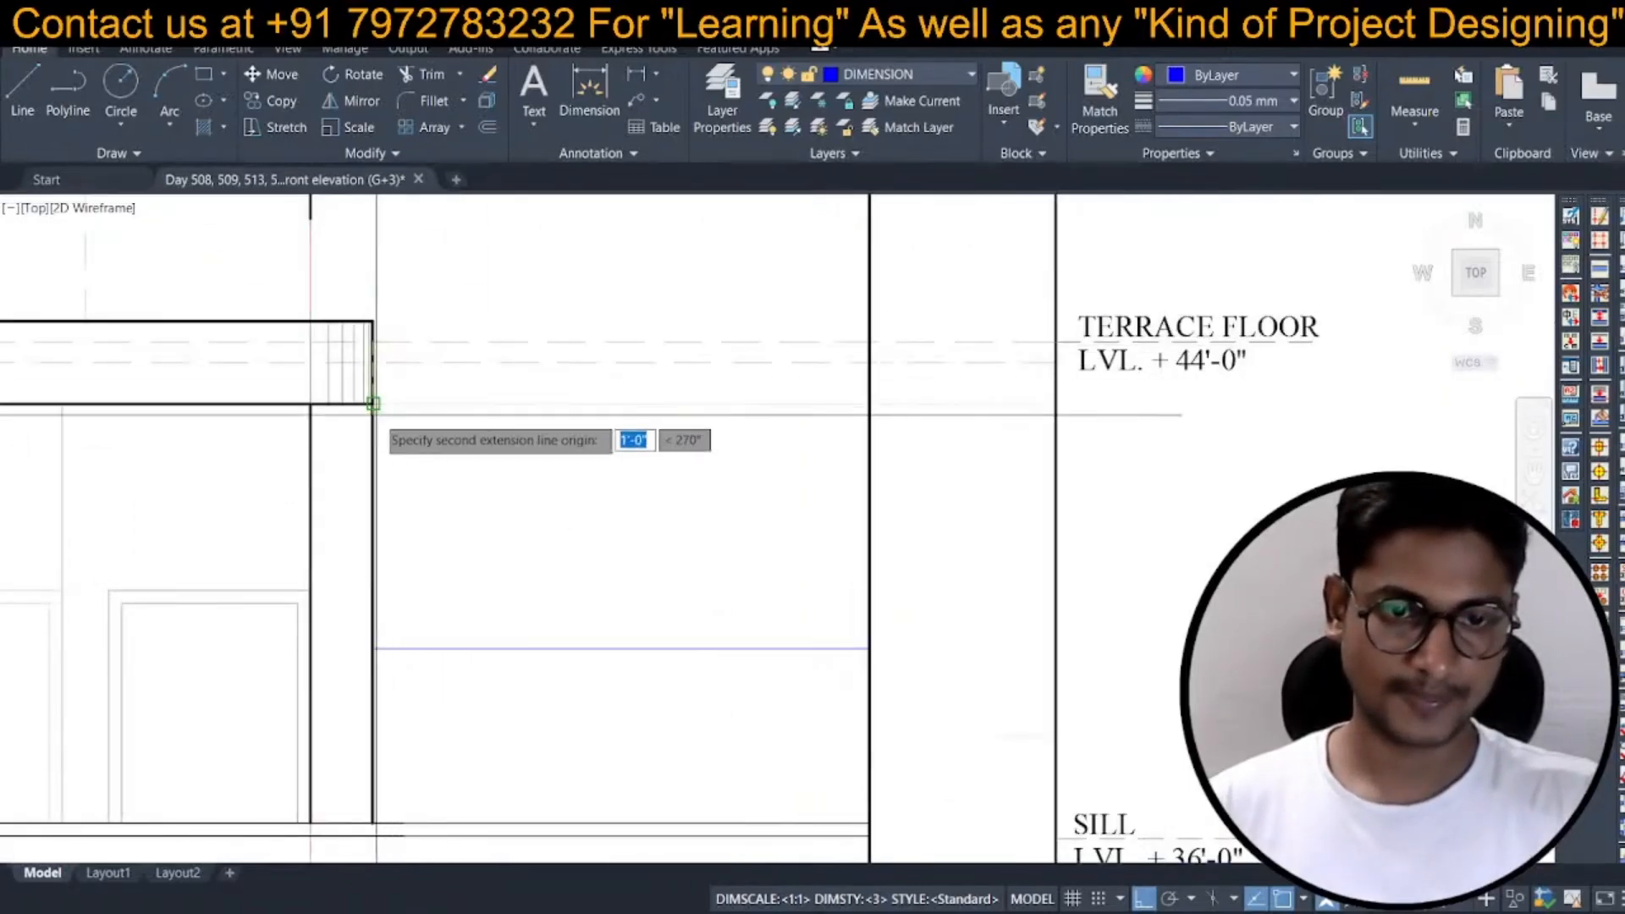
left_click(375, 405)
key("Escape")
Draw a horizontal line from the terrace band's lower right corner and extend it to the far-right vertical building line.
type("l")
key("space")
left_click(372, 404)
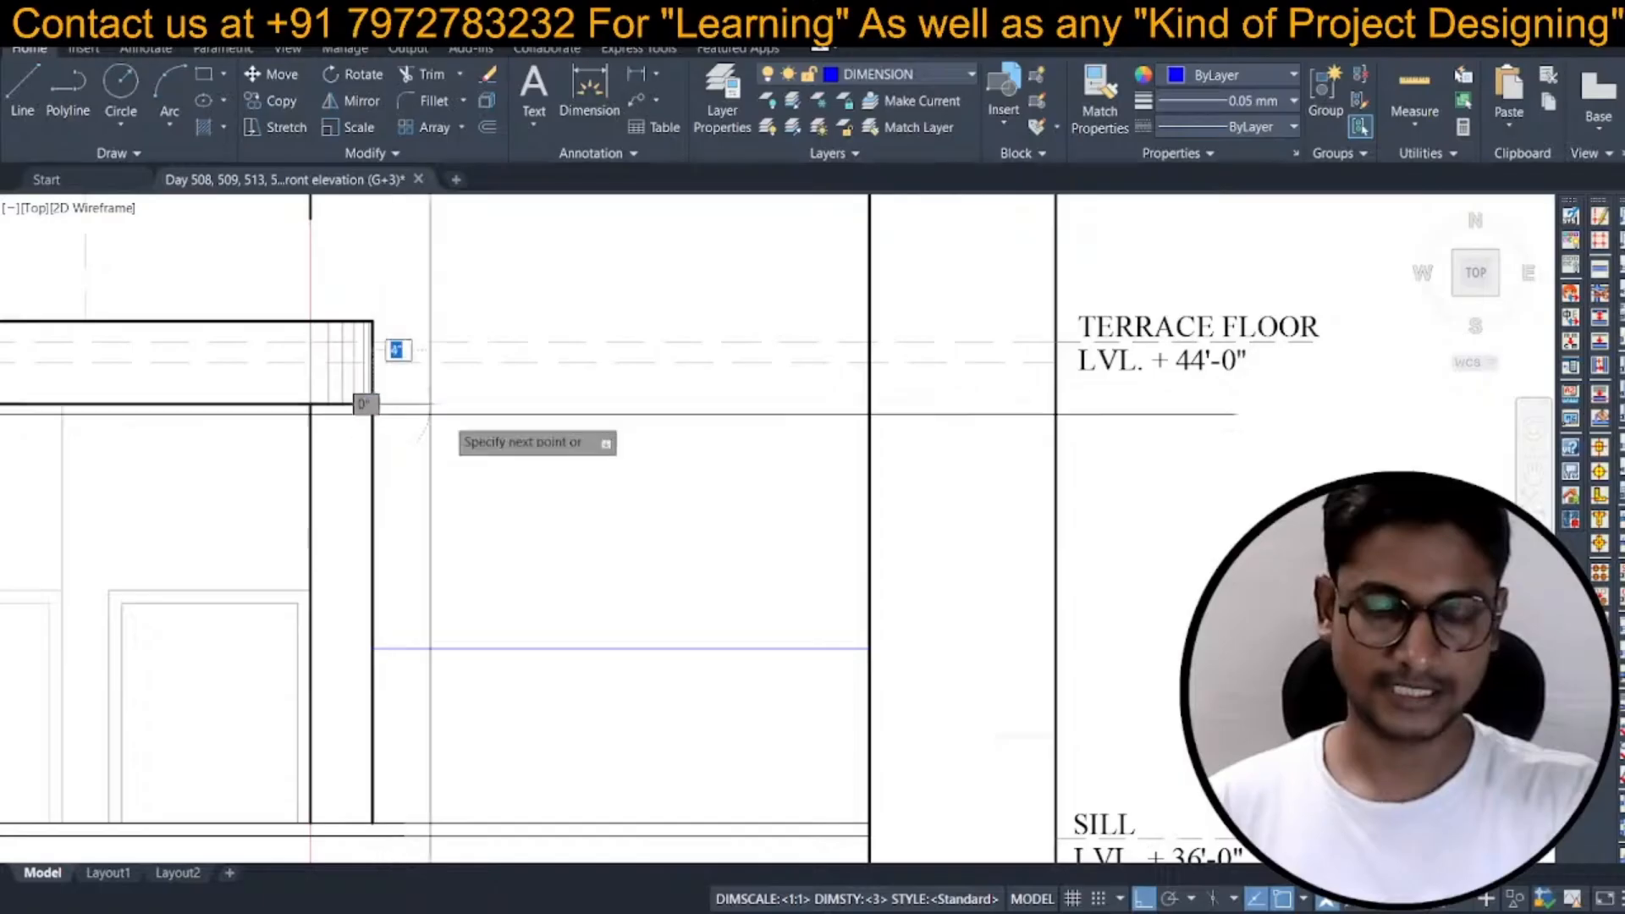
left_click(681, 407)
key("space")
type("ex")
key("space")
left_click(847, 404)
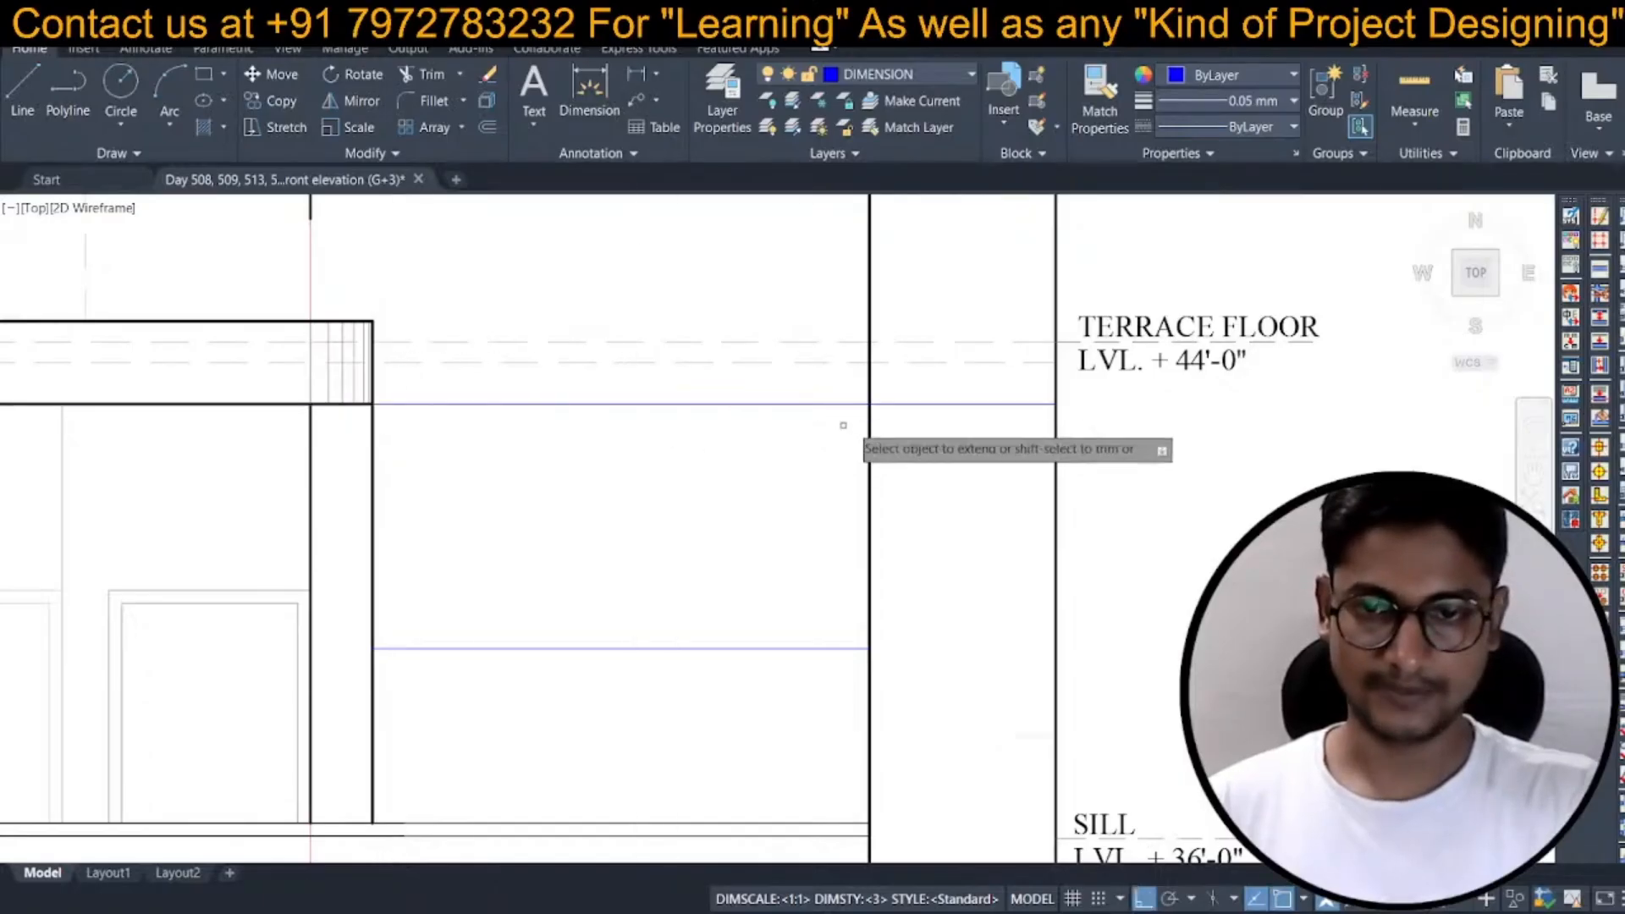
key("space")
Match the new line to the dashed level line's properties and send the dashed level lines to the back of the draw order.
type("ma")
key("space")
left_click(937, 363)
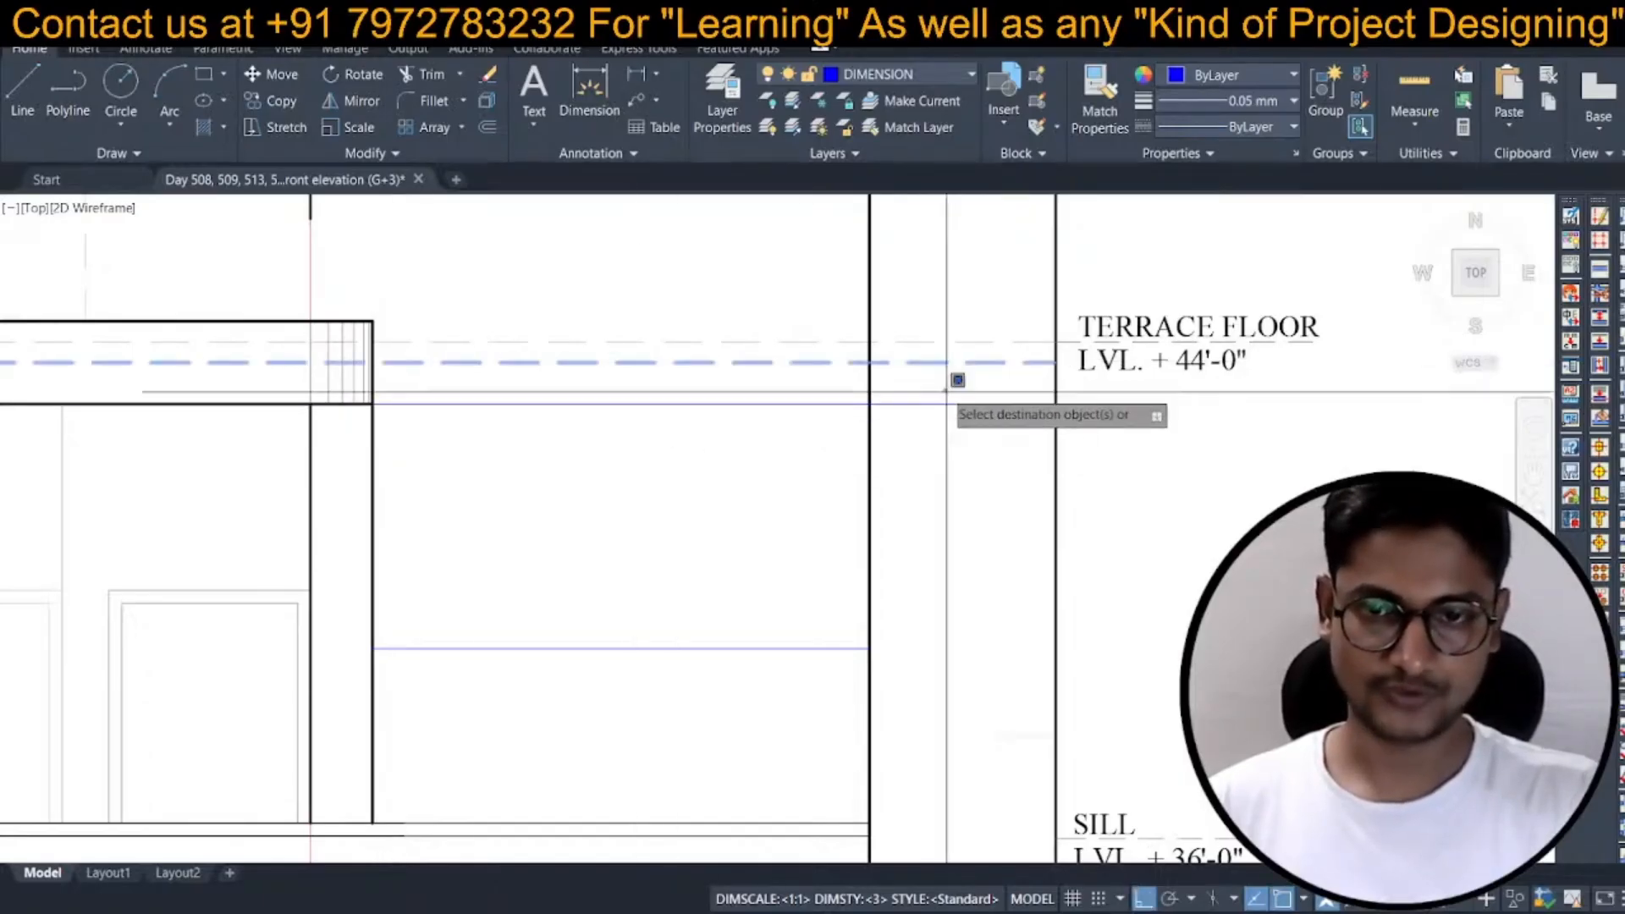
left_click(931, 404)
key("space")
left_click(650, 425)
left_click(639, 288)
right_click(621, 278)
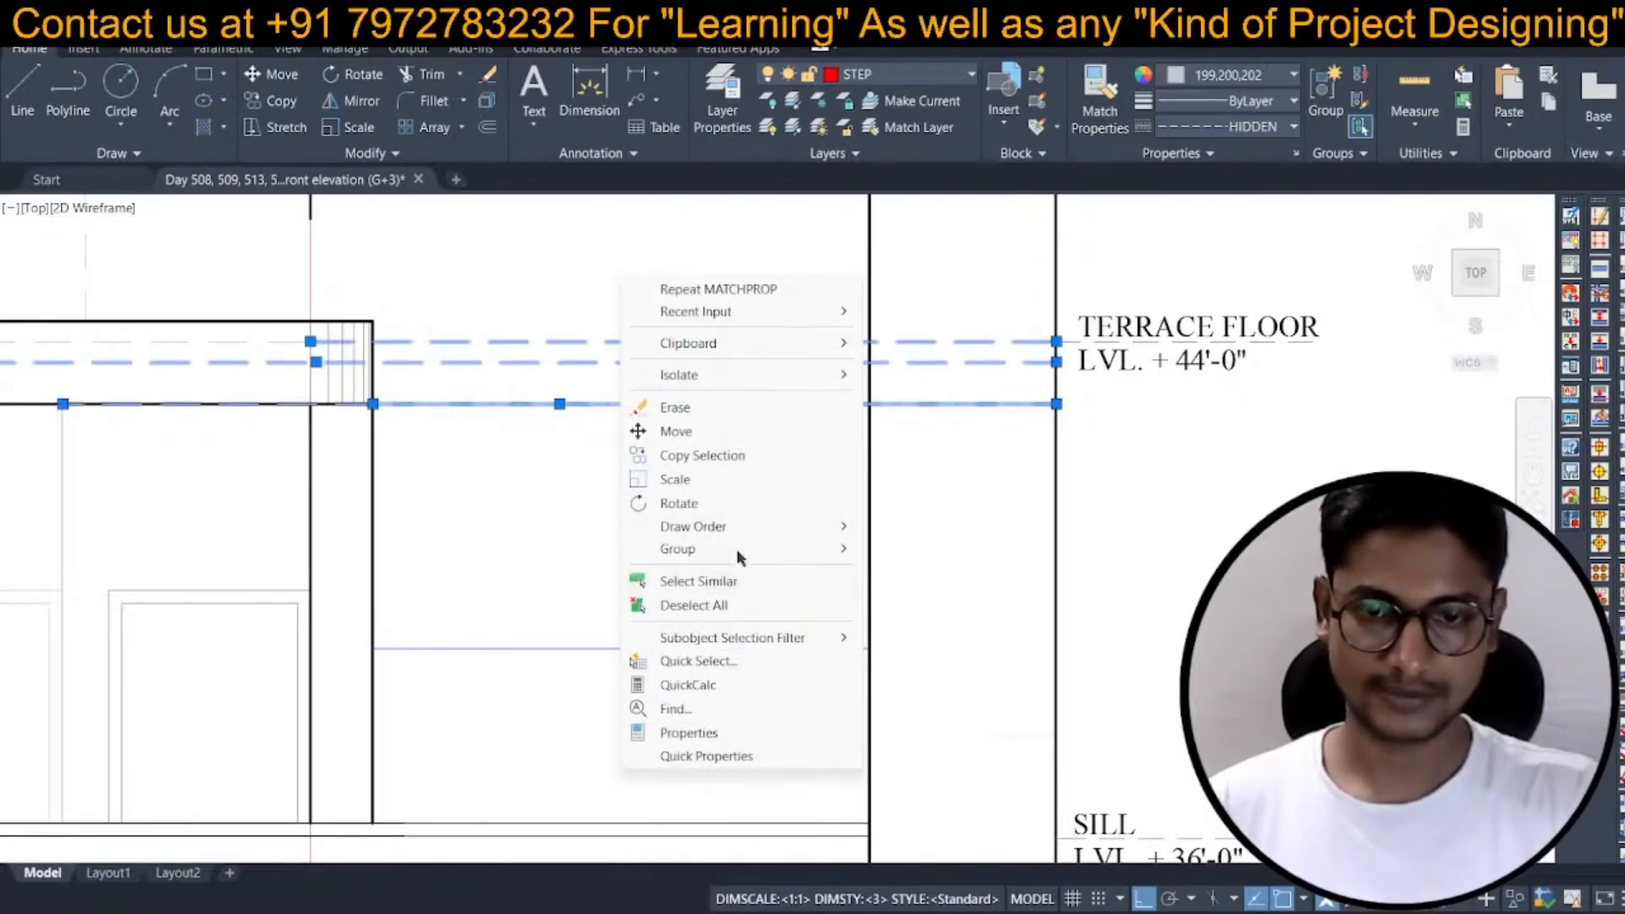
left_click(931, 551)
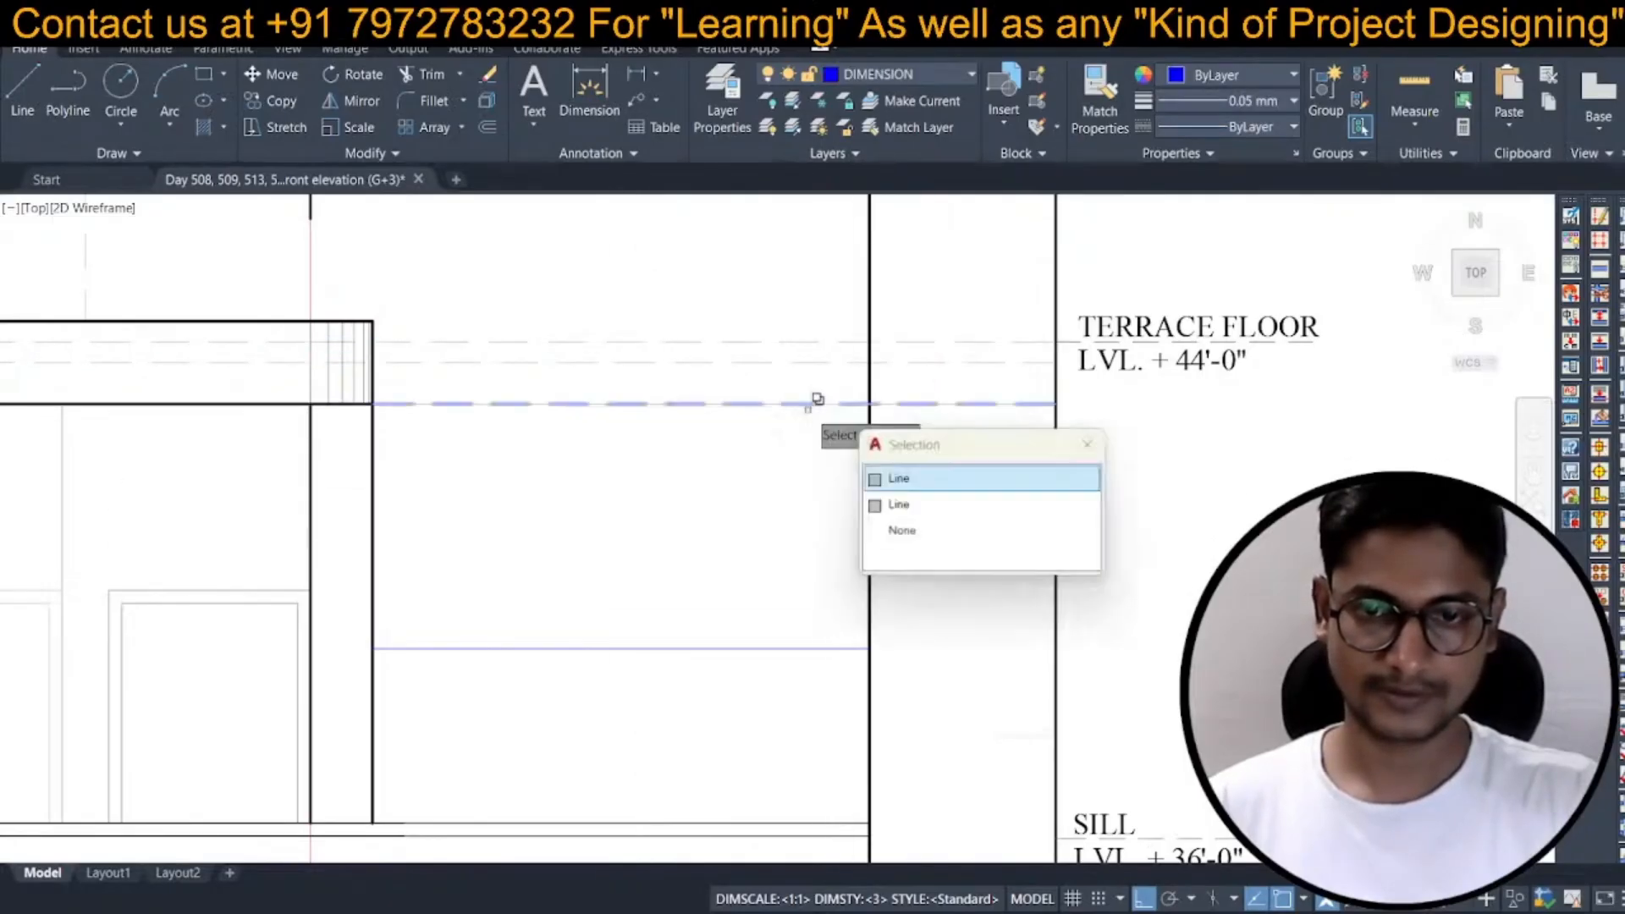
Draw a vertical guide line from the midpoint of the right-hand bay's horizontal guide up past the dashed level lines.
type("l")
key("space")
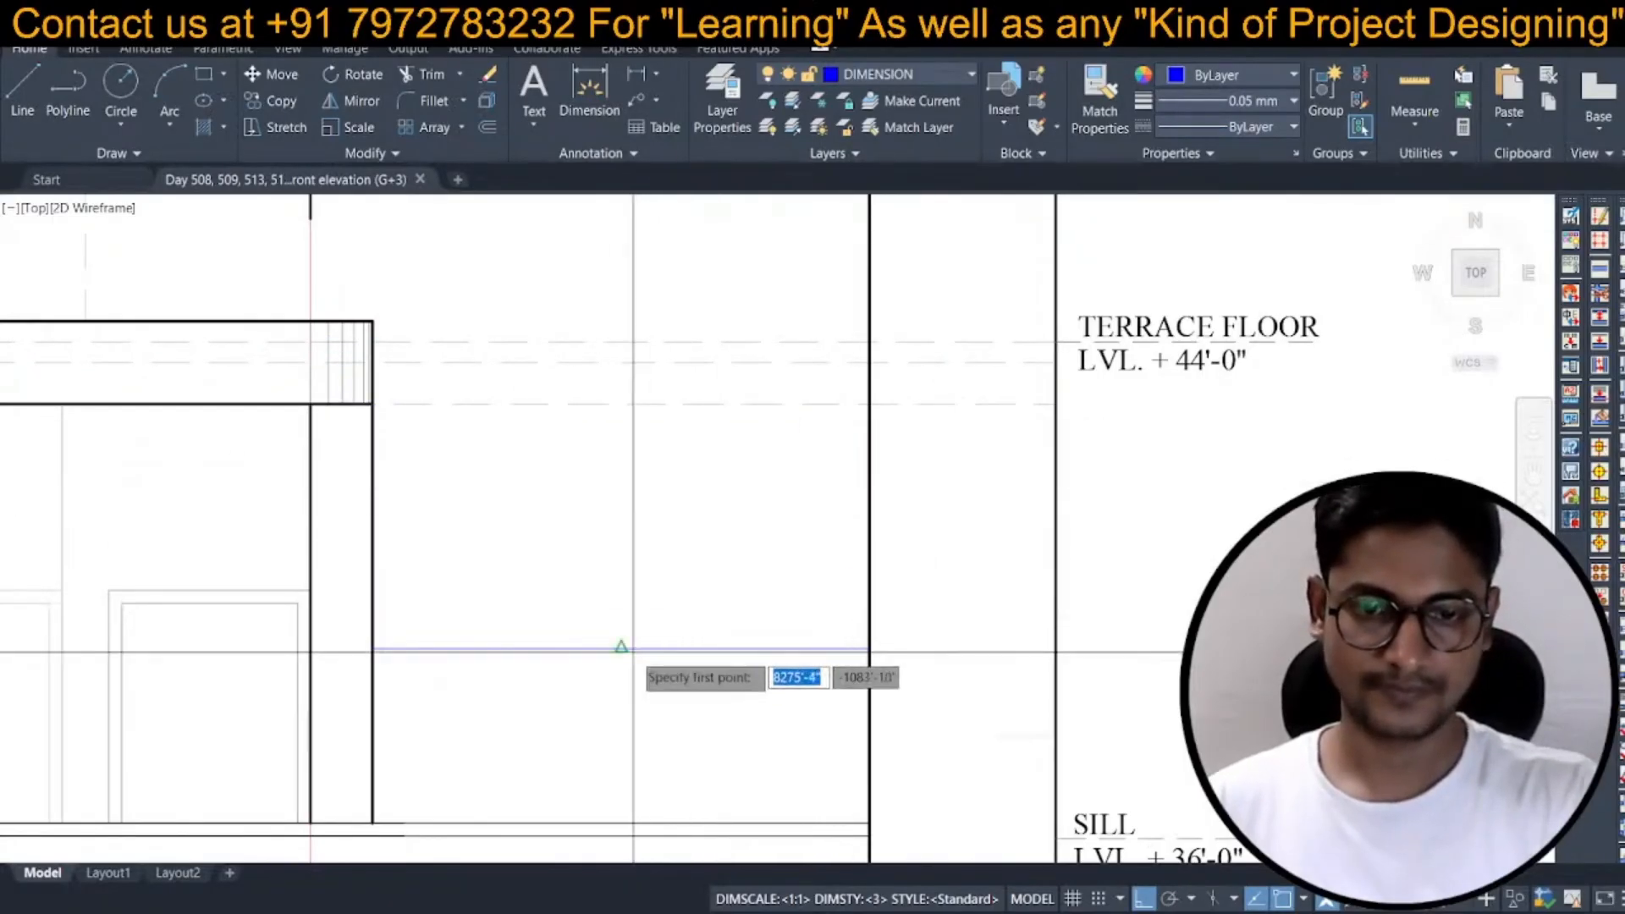
left_click(626, 650)
left_click(629, 273)
key("space")
middle_click_drag(630, 373, 679, 324)
scroll(584, 389, "down", 3)
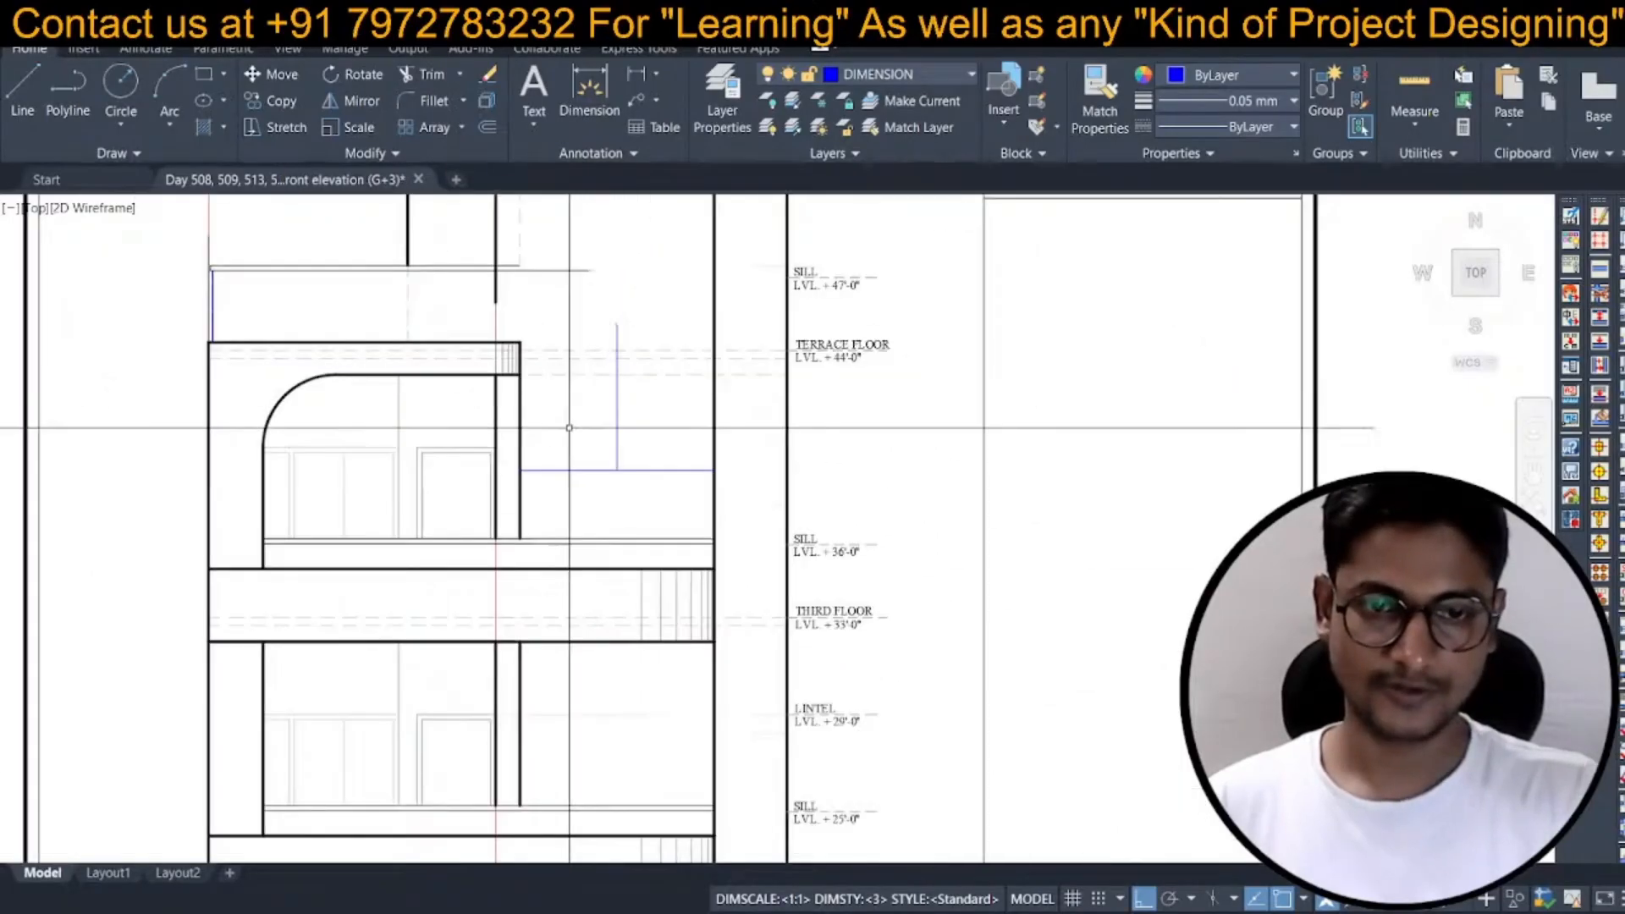
Draw a horizontal guide line at the third-floor window-head level across the right-hand bay and past its outer edge.
type("l")
key("space")
scroll(501, 444, "up", 2)
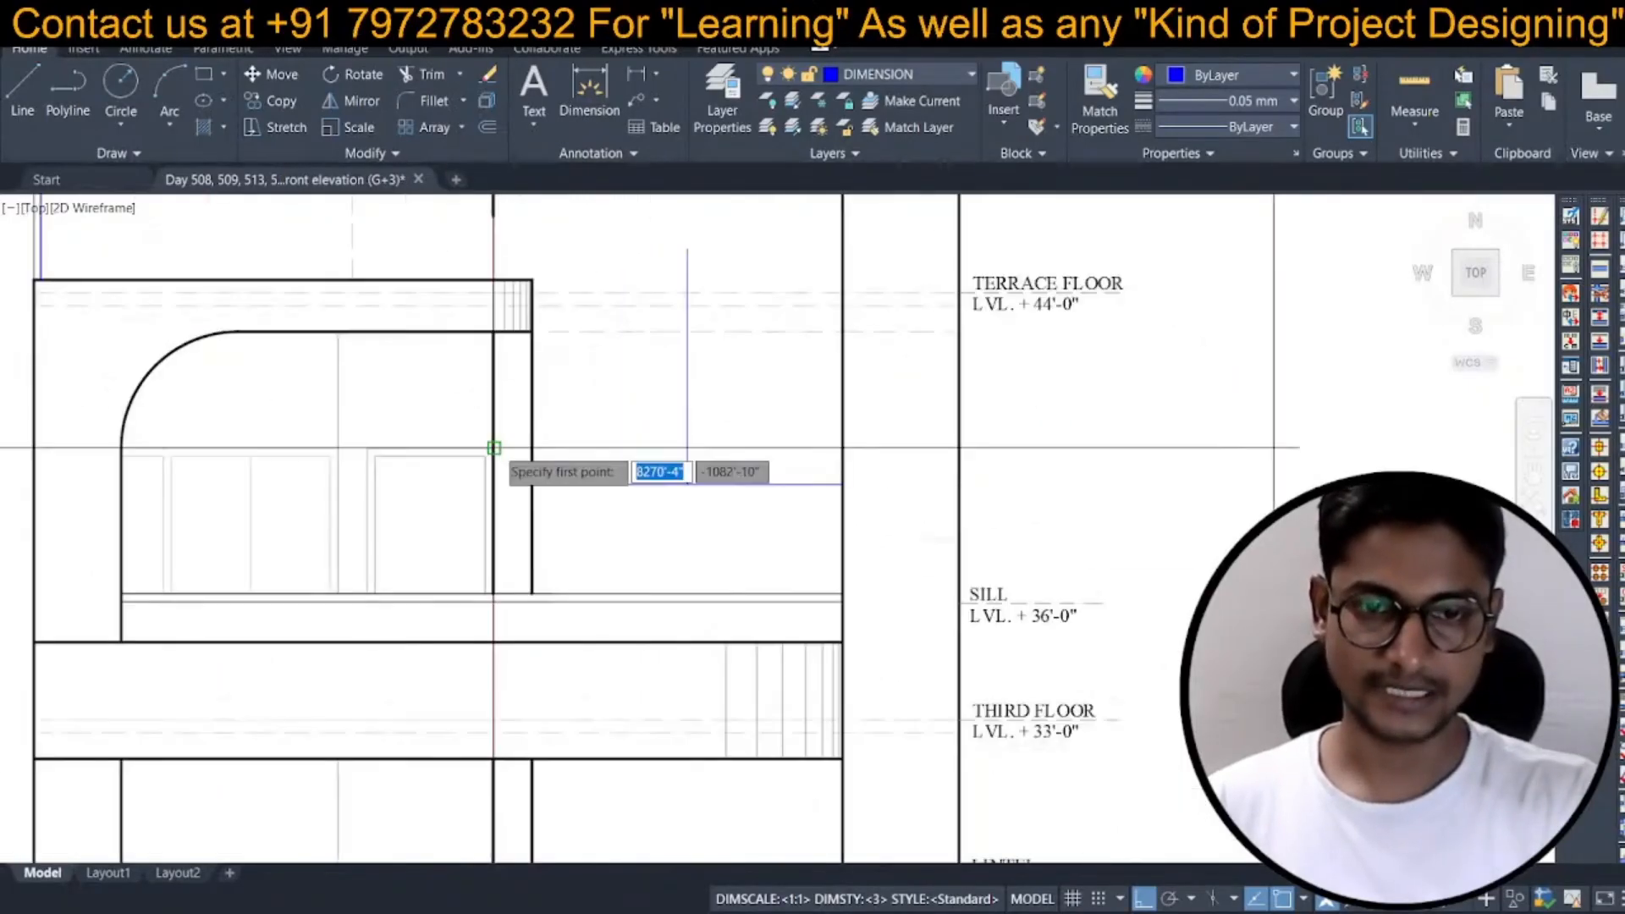
left_click(494, 449)
left_click(907, 436)
key("space")
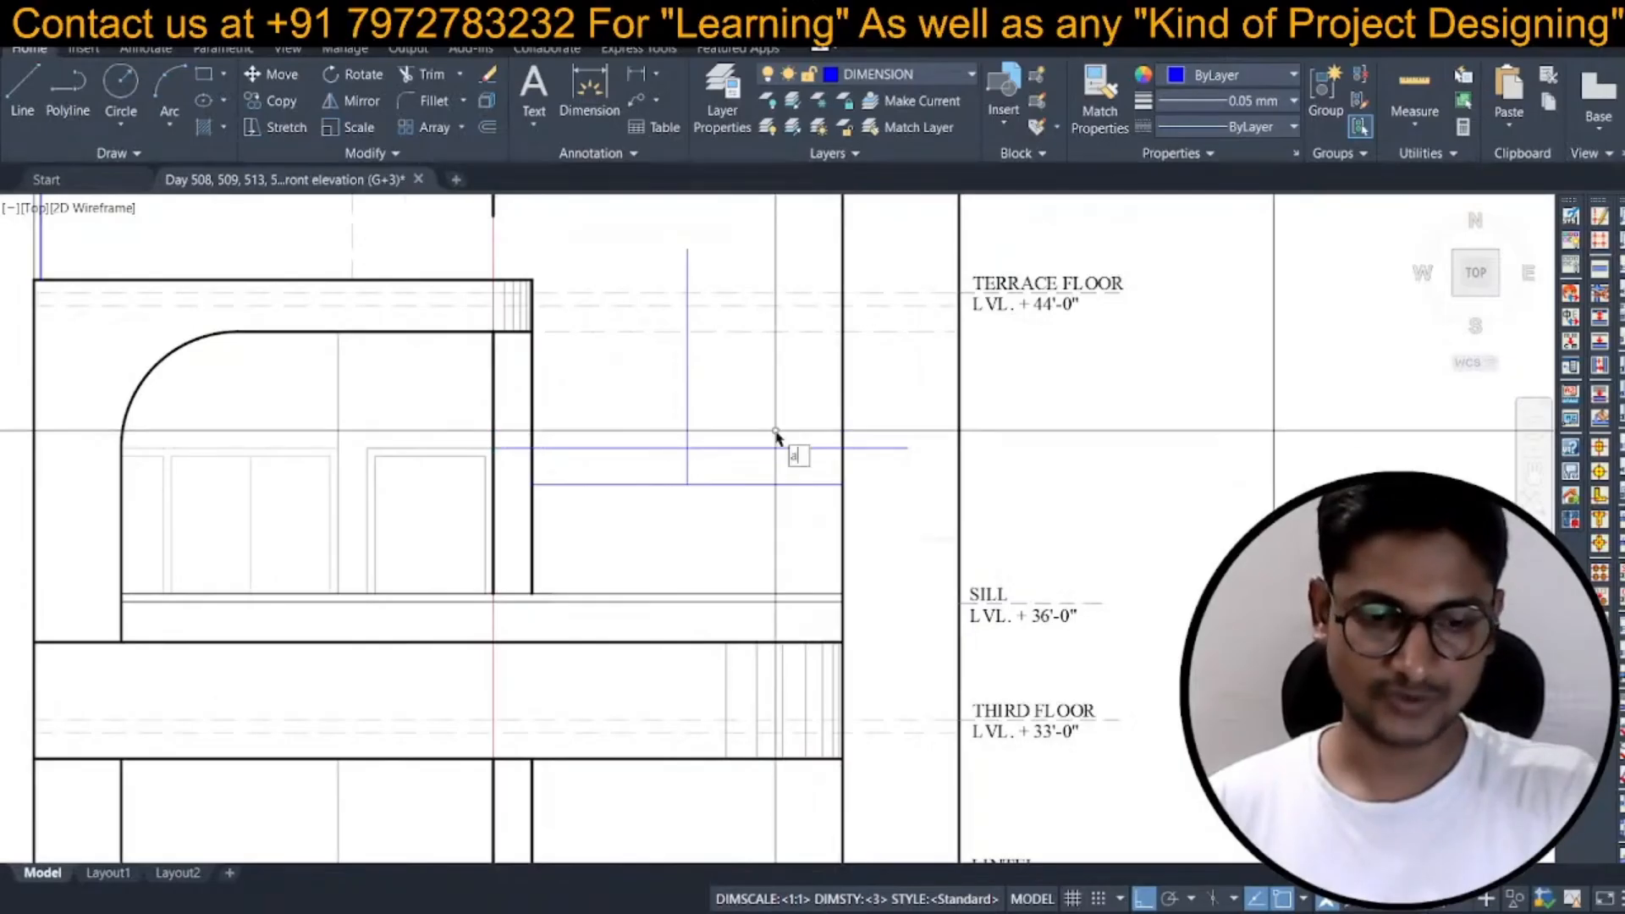
Draw a three-point arc between the right-hand bay's sides at window-head level, peaking where the centre guide meets the dashed soffit line.
type("a")
key("space")
left_click(533, 447)
left_click(688, 331)
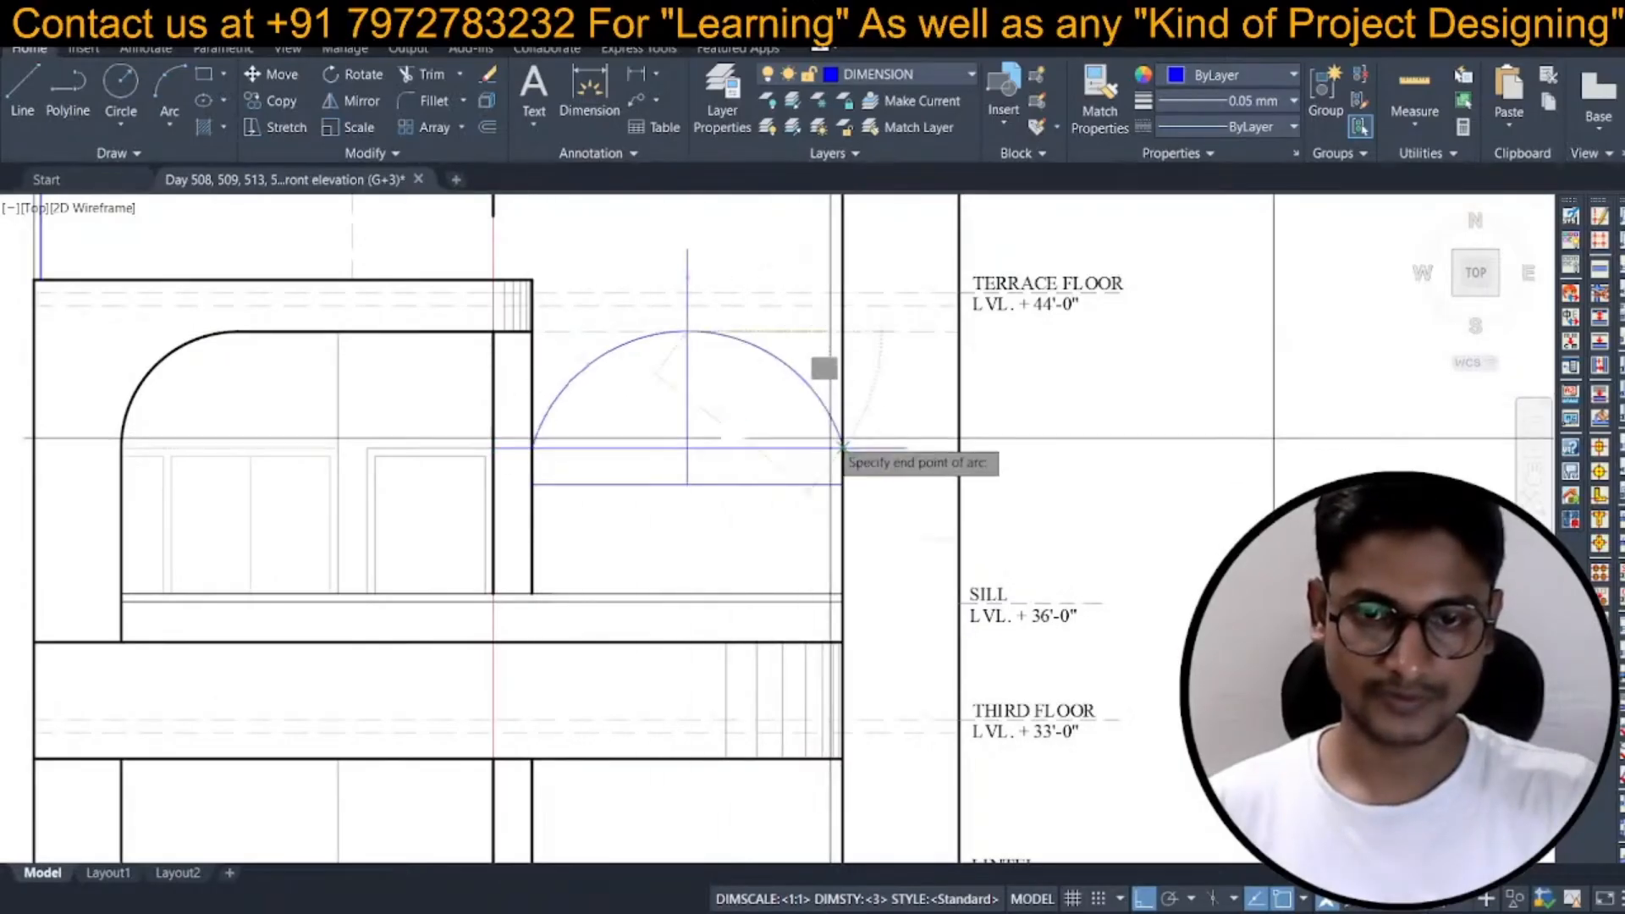
left_click(843, 447)
Erase the vertical guide line and both horizontal guide lines around the arch in the third floor's right-hand bay.
type("e")
key("space")
left_click(897, 429)
left_click(867, 479)
left_click(708, 413)
left_click(641, 450)
left_click(752, 449)
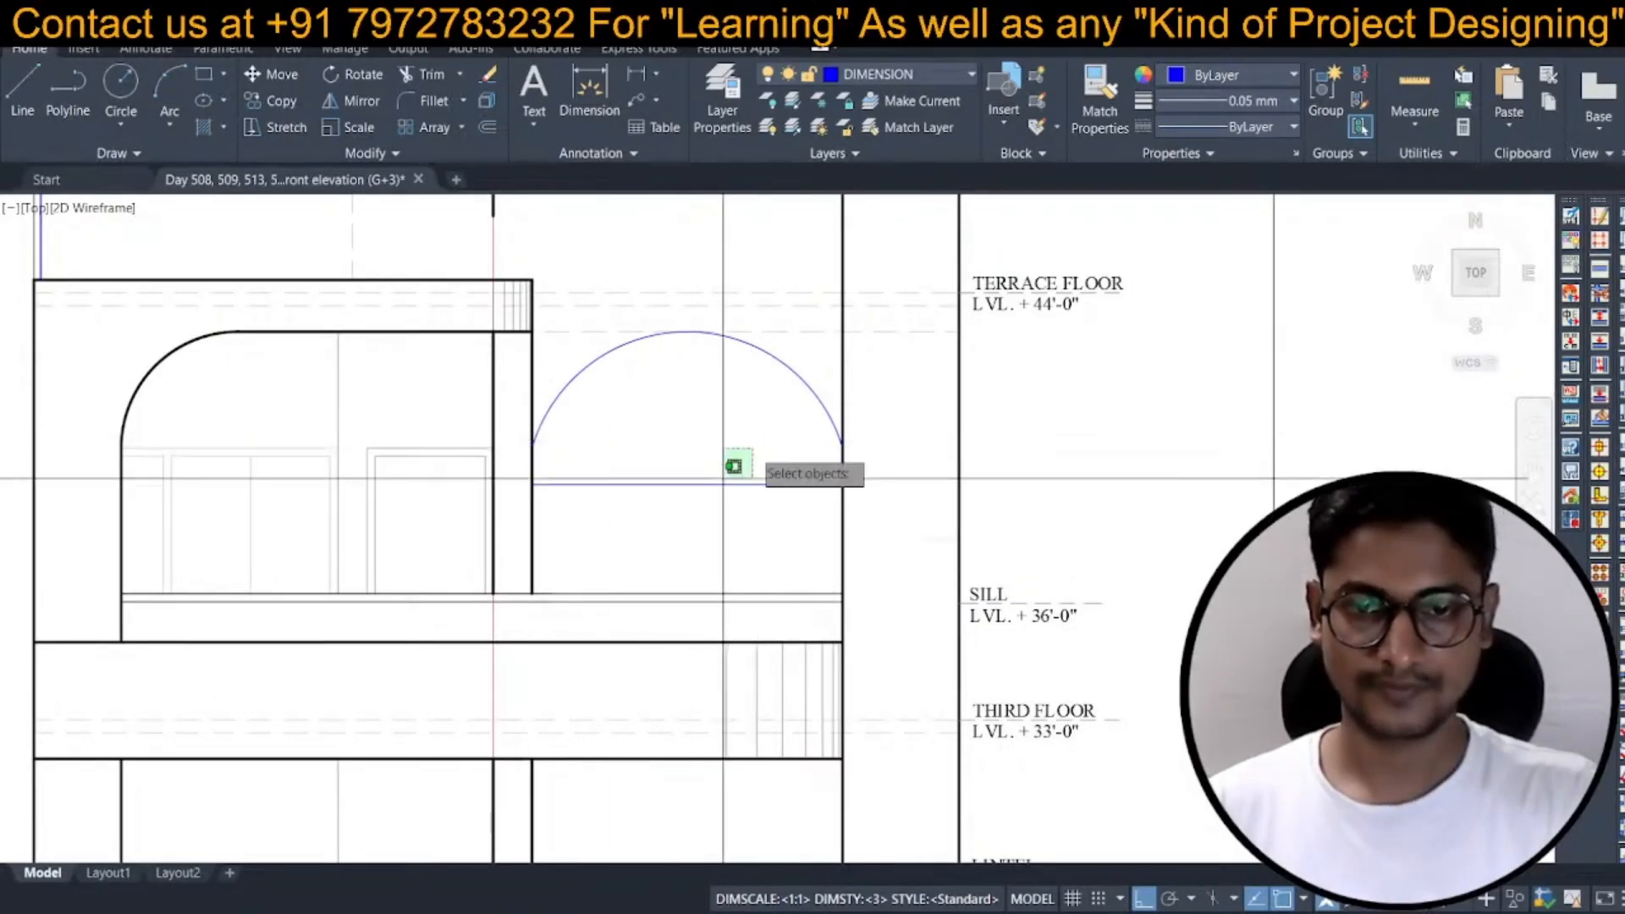
left_click(713, 496)
key("space")
Save the drawing and match the new arch to the thick black wall-line properties.
scroll(719, 424, "down", 4)
key("ctrl+s")
type("ma")
key("space")
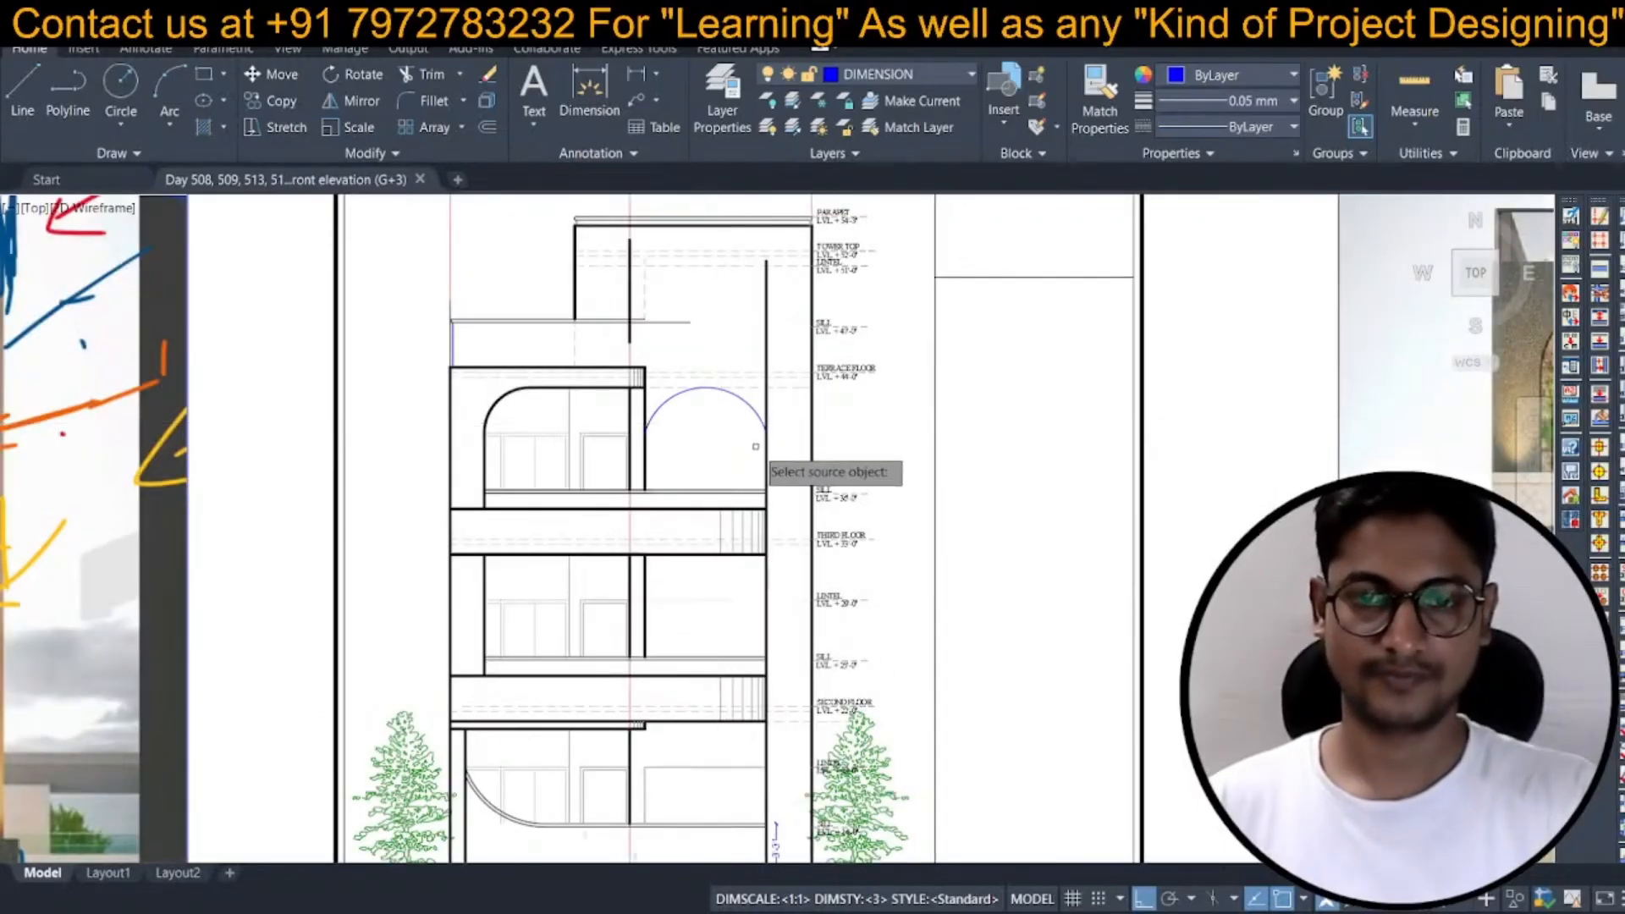
left_click(752, 414)
key("space")
Trim the vertical wall line between the terrace band's underside and the arch's left springing point.
scroll(639, 399, "up", 4)
type("tr")
key("space")
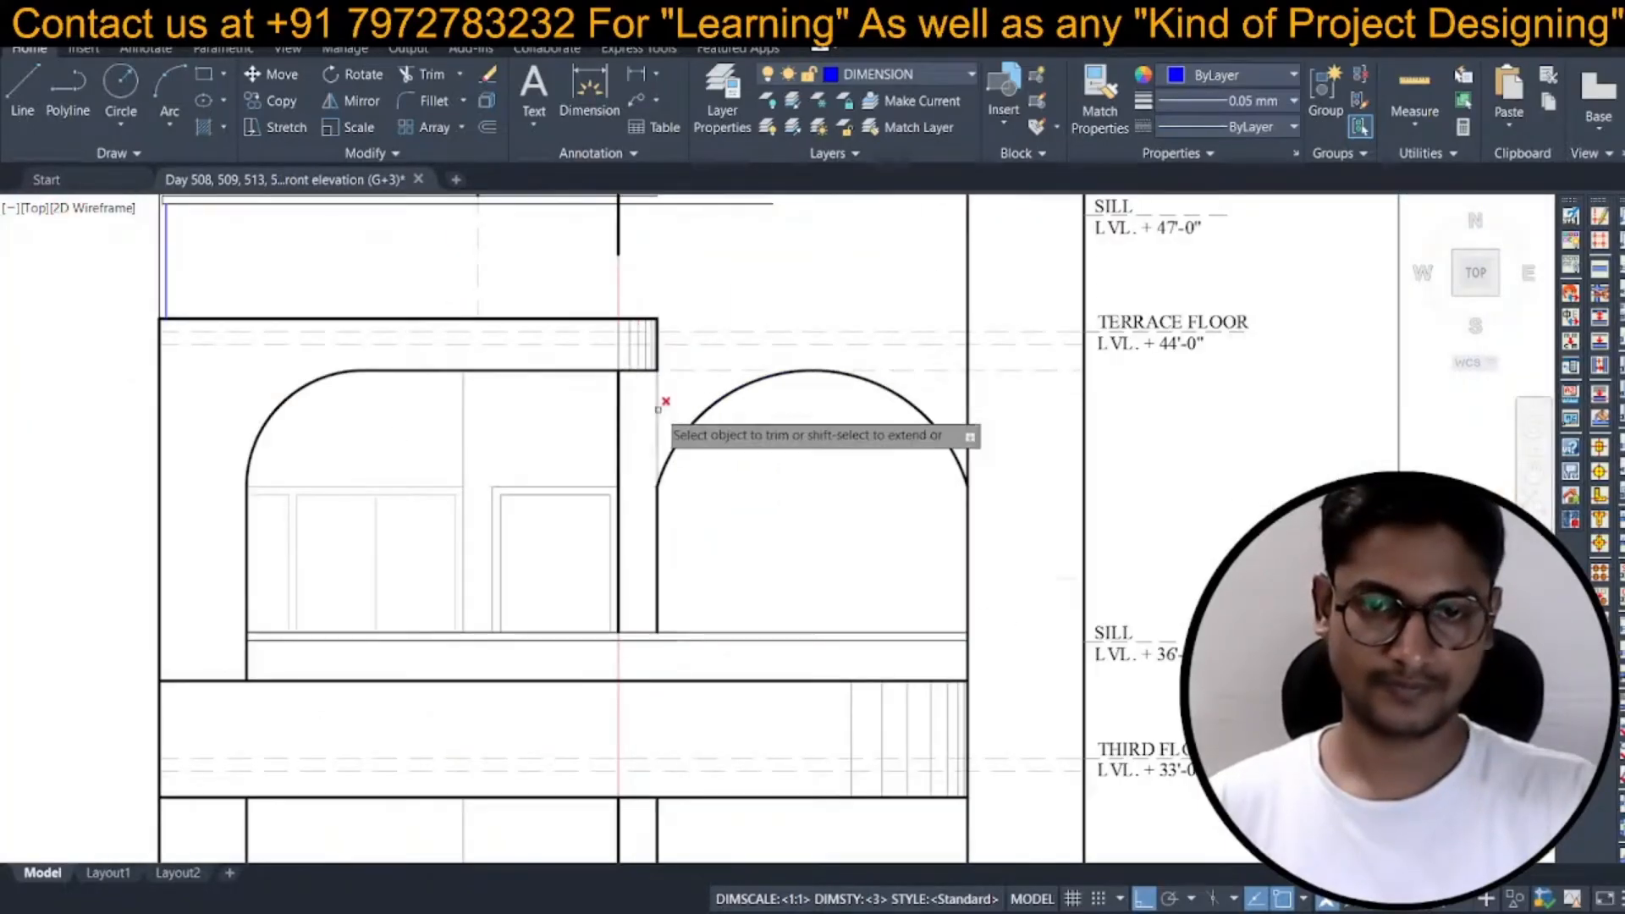
left_click(658, 407)
Examine the arch's junctions with the side walls and compare the upper floors with the reference renders.
scroll(804, 432, "up", 2)
scroll(795, 456, "down", 2)
scroll(795, 457, "up", 4)
scroll(804, 474, "down", 4)
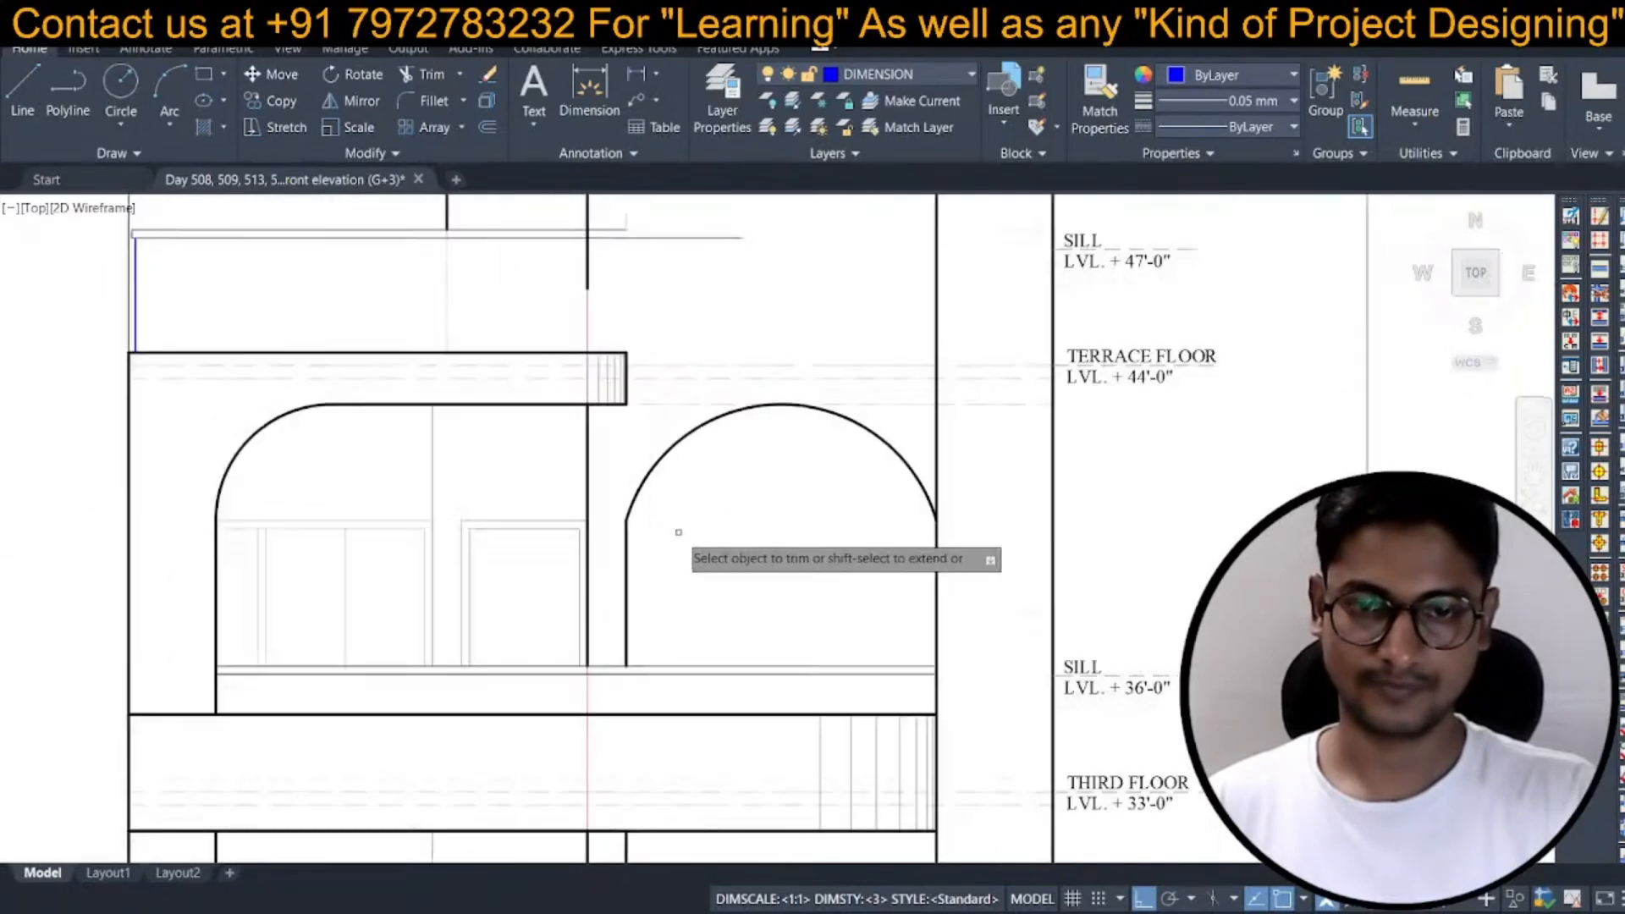
scroll(812, 486, "up", 4)
scroll(862, 489, "down", 2)
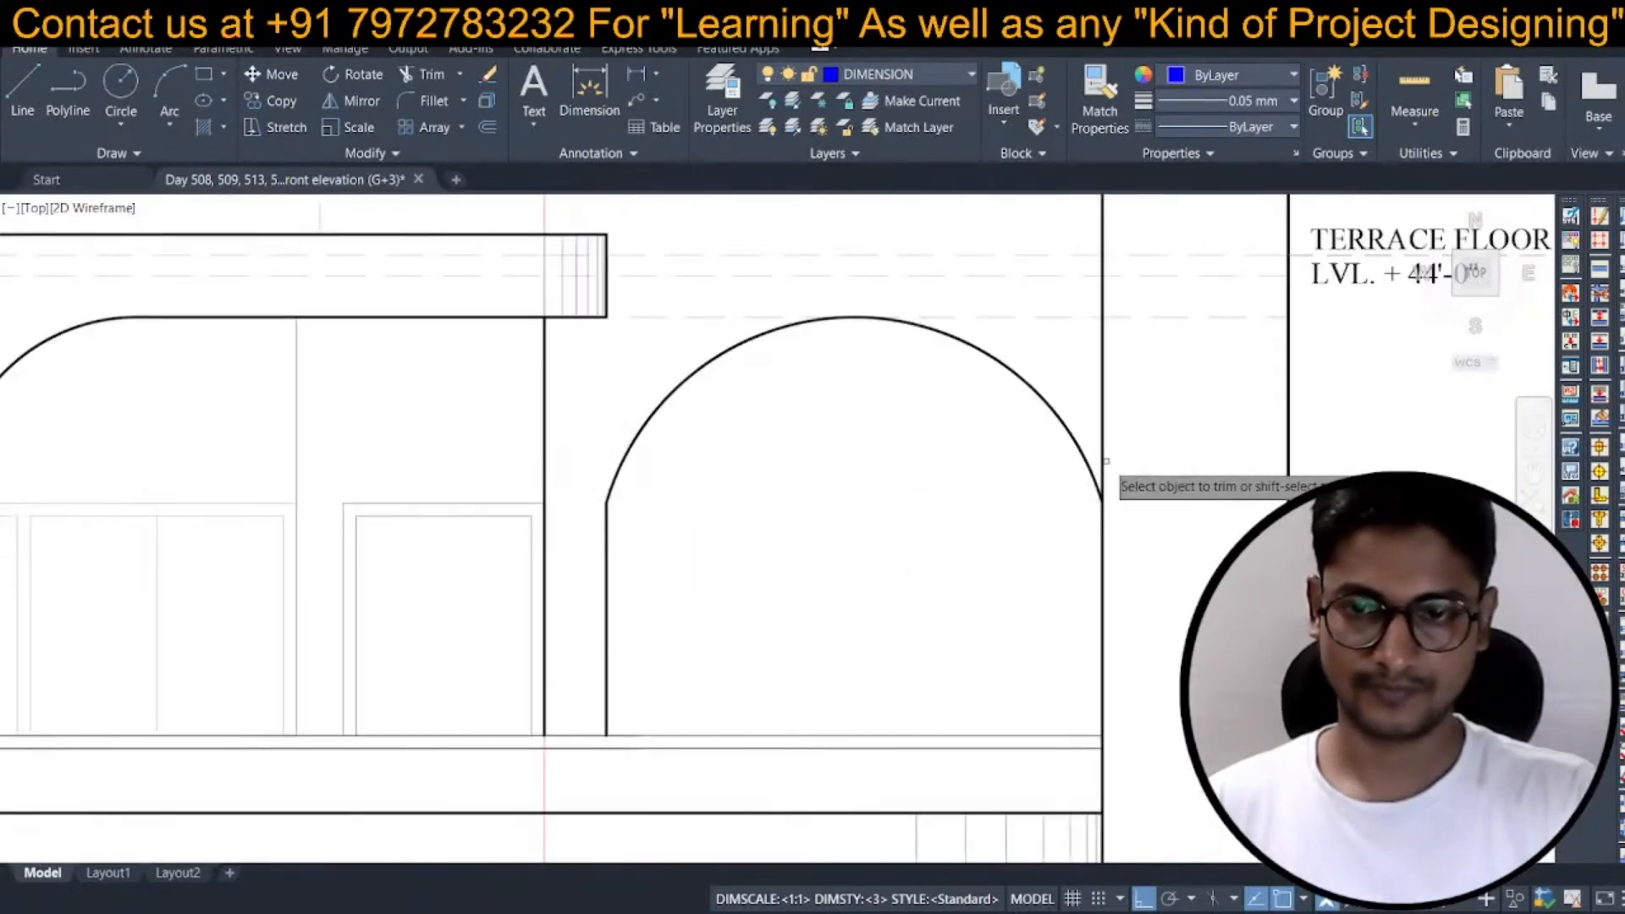
scroll(913, 509, "down", 4)
scroll(654, 440, "down", 5)
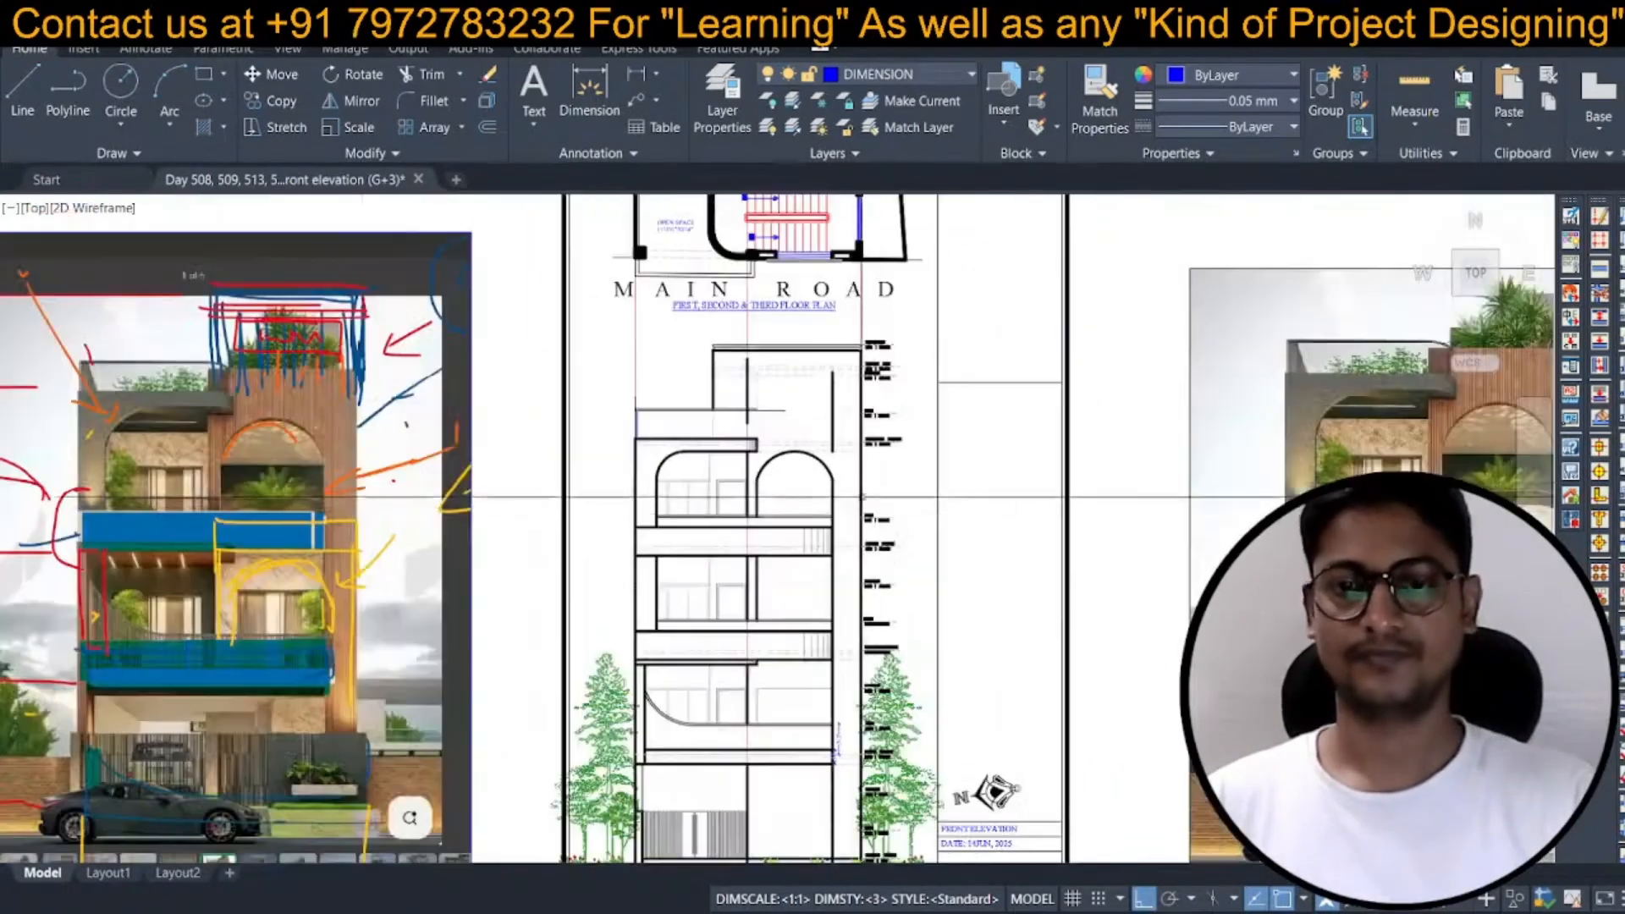
scroll(654, 440, "up", 5)
scroll(654, 439, "down", 4)
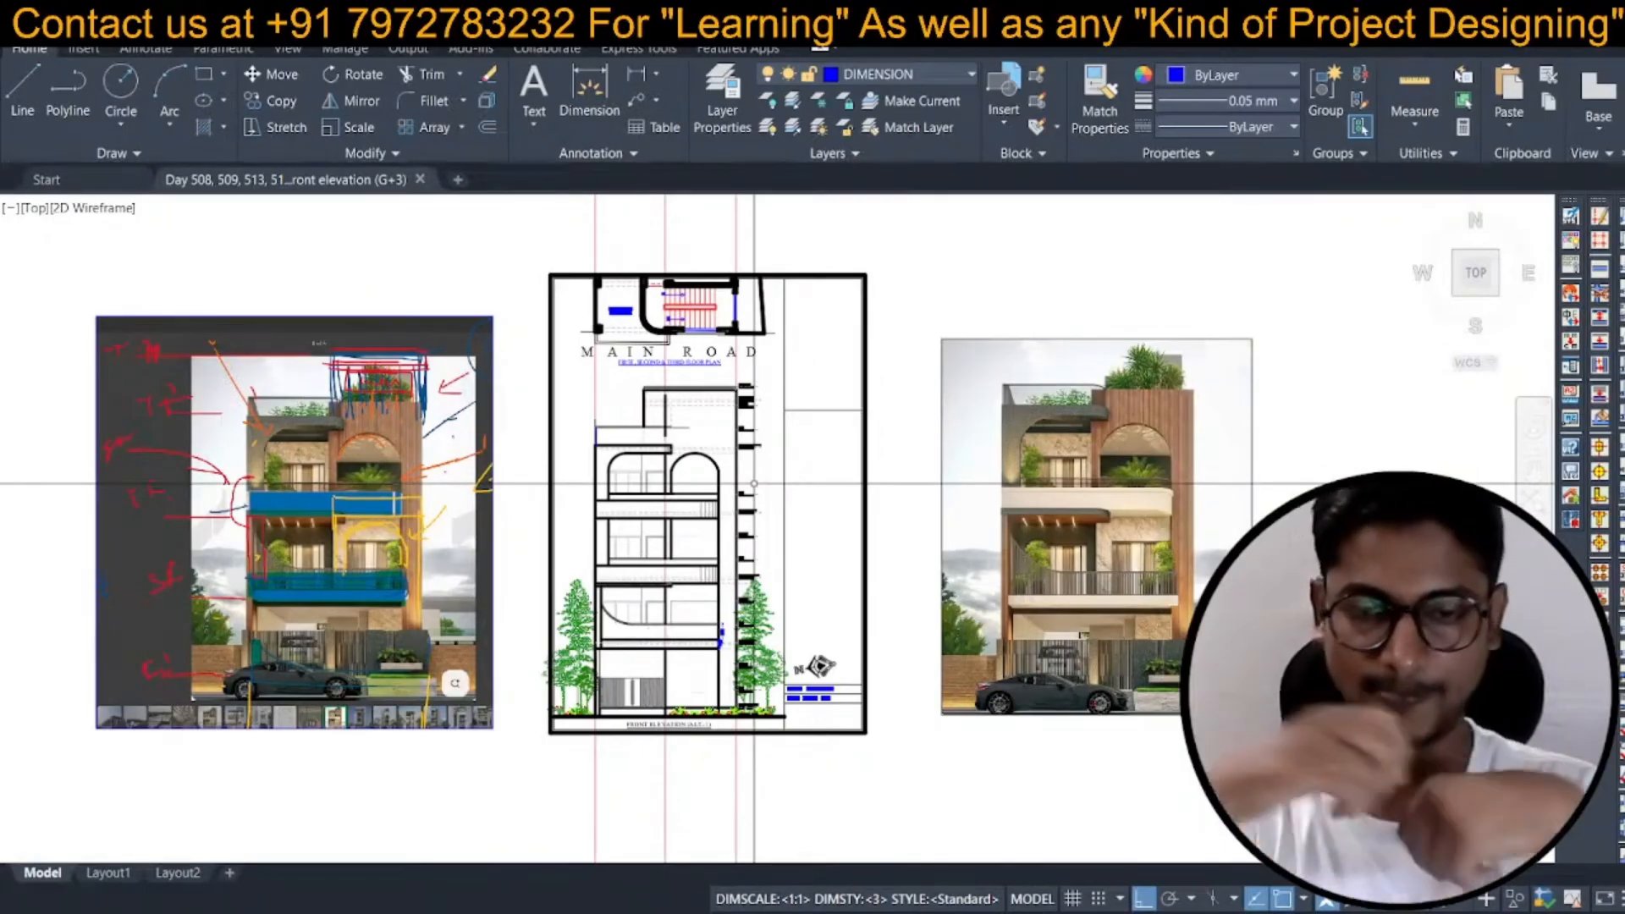
scroll(670, 425, "up", 4)
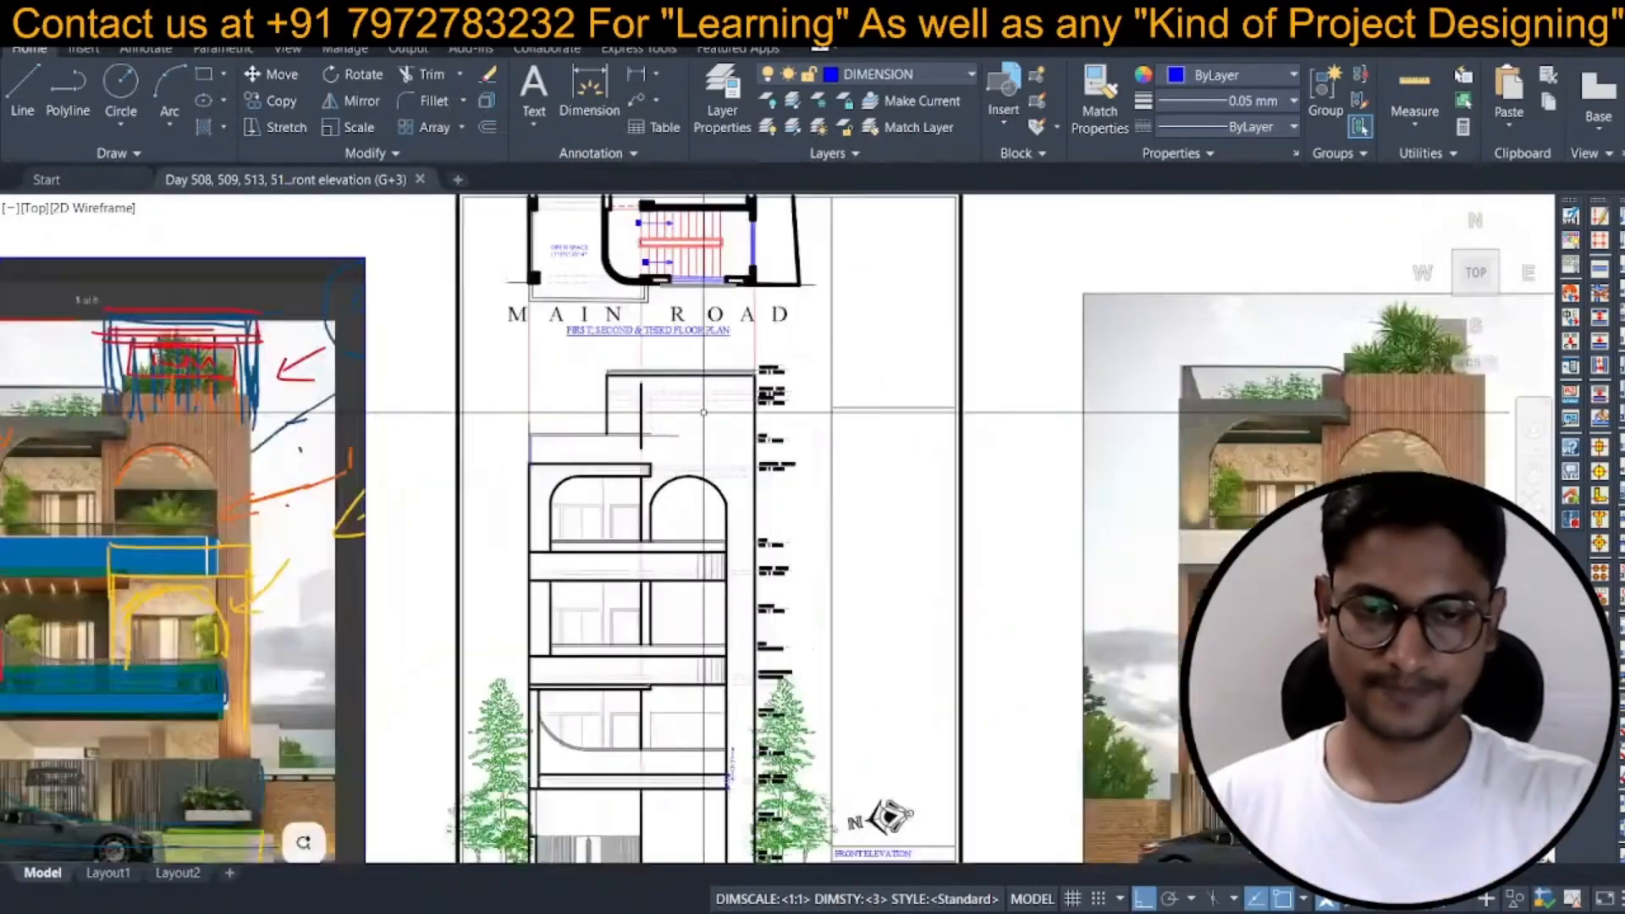
mouse_move(671, 425)
middle_mouse_down()
mouse_move(662, 410)
mouse_move(628, 440)
middle_mouse_up()
scroll(566, 431, "up", 1)
scroll(619, 463, "down", 6)
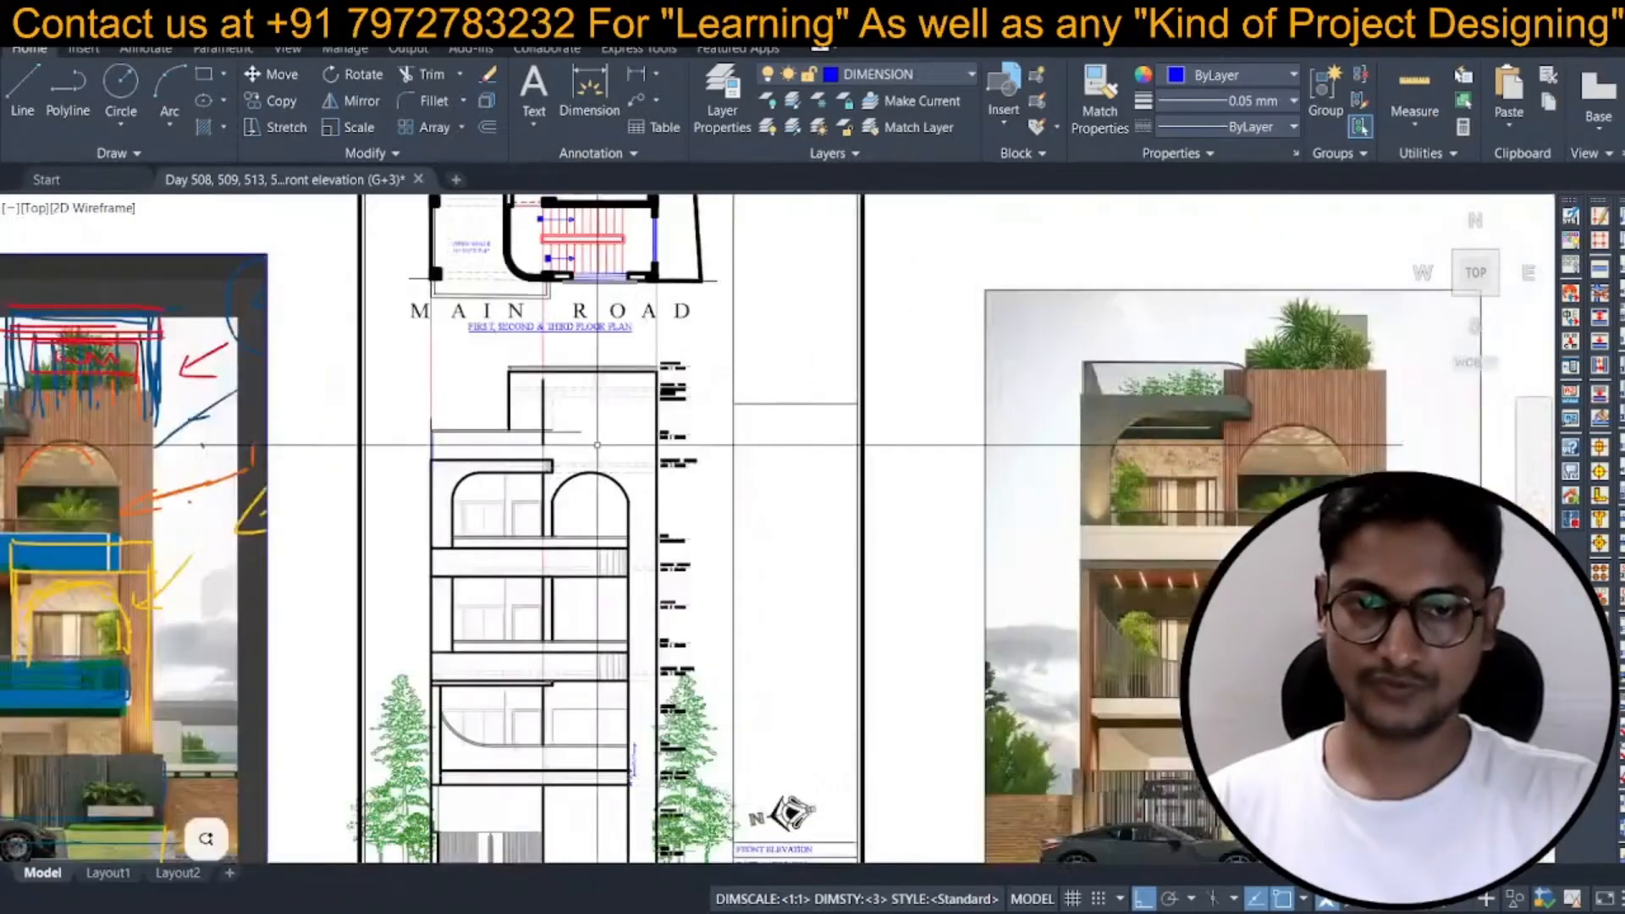
scroll(584, 442, "up", 7)
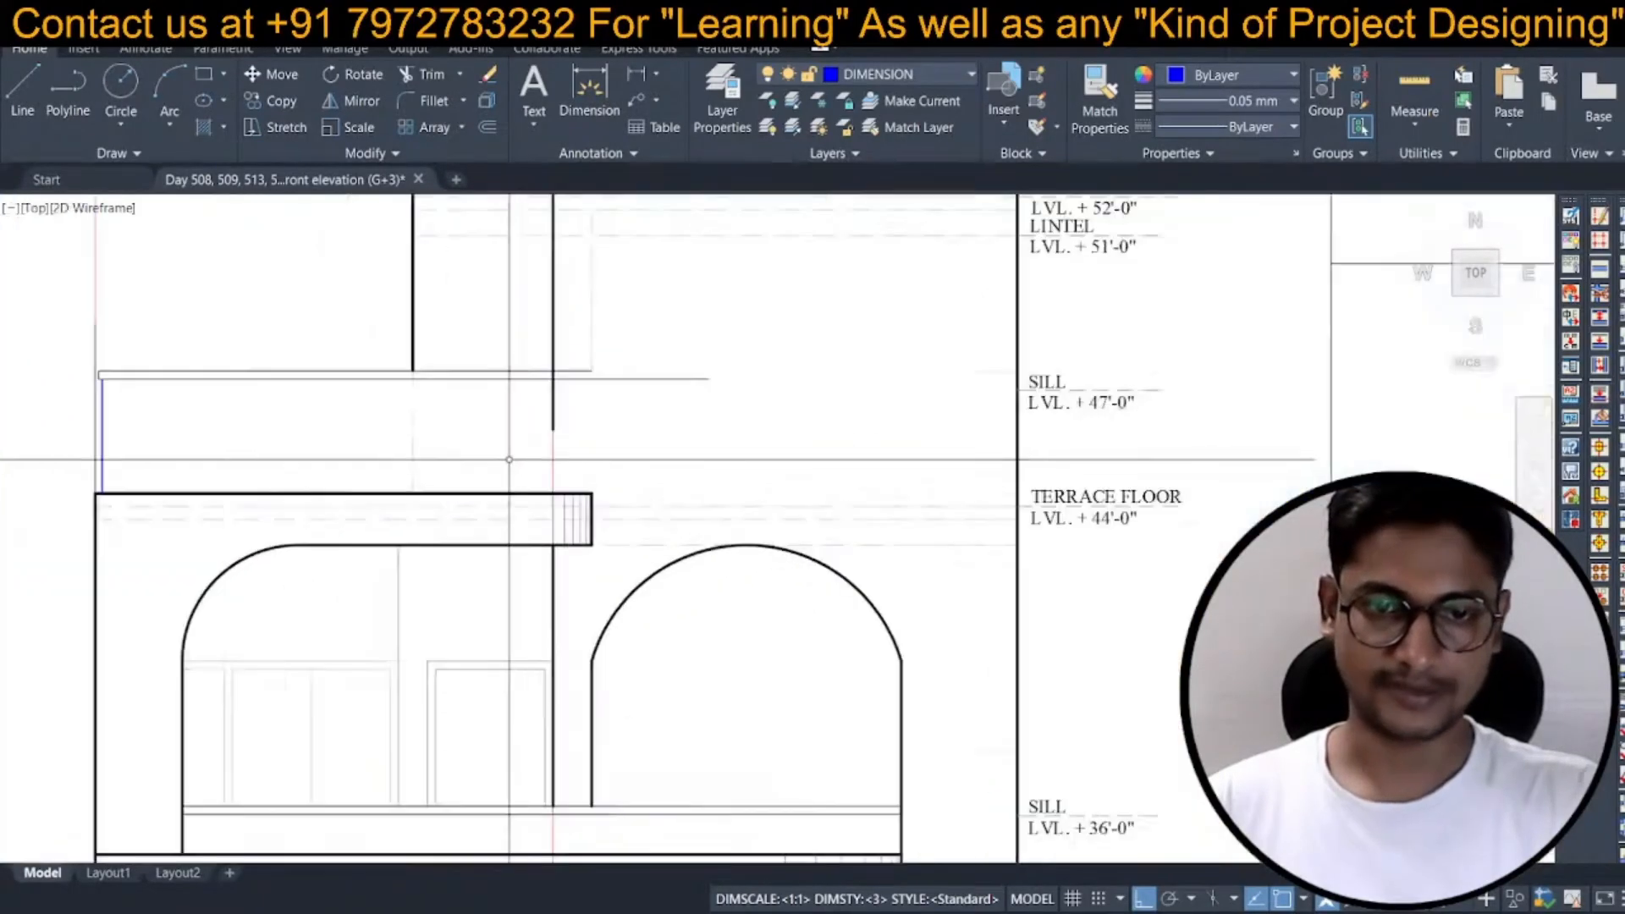
Close the right end of the terrace railing's top rail with a short vertical line and trim the rail's overrunning lower line.
scroll(605, 366, "up", 3)
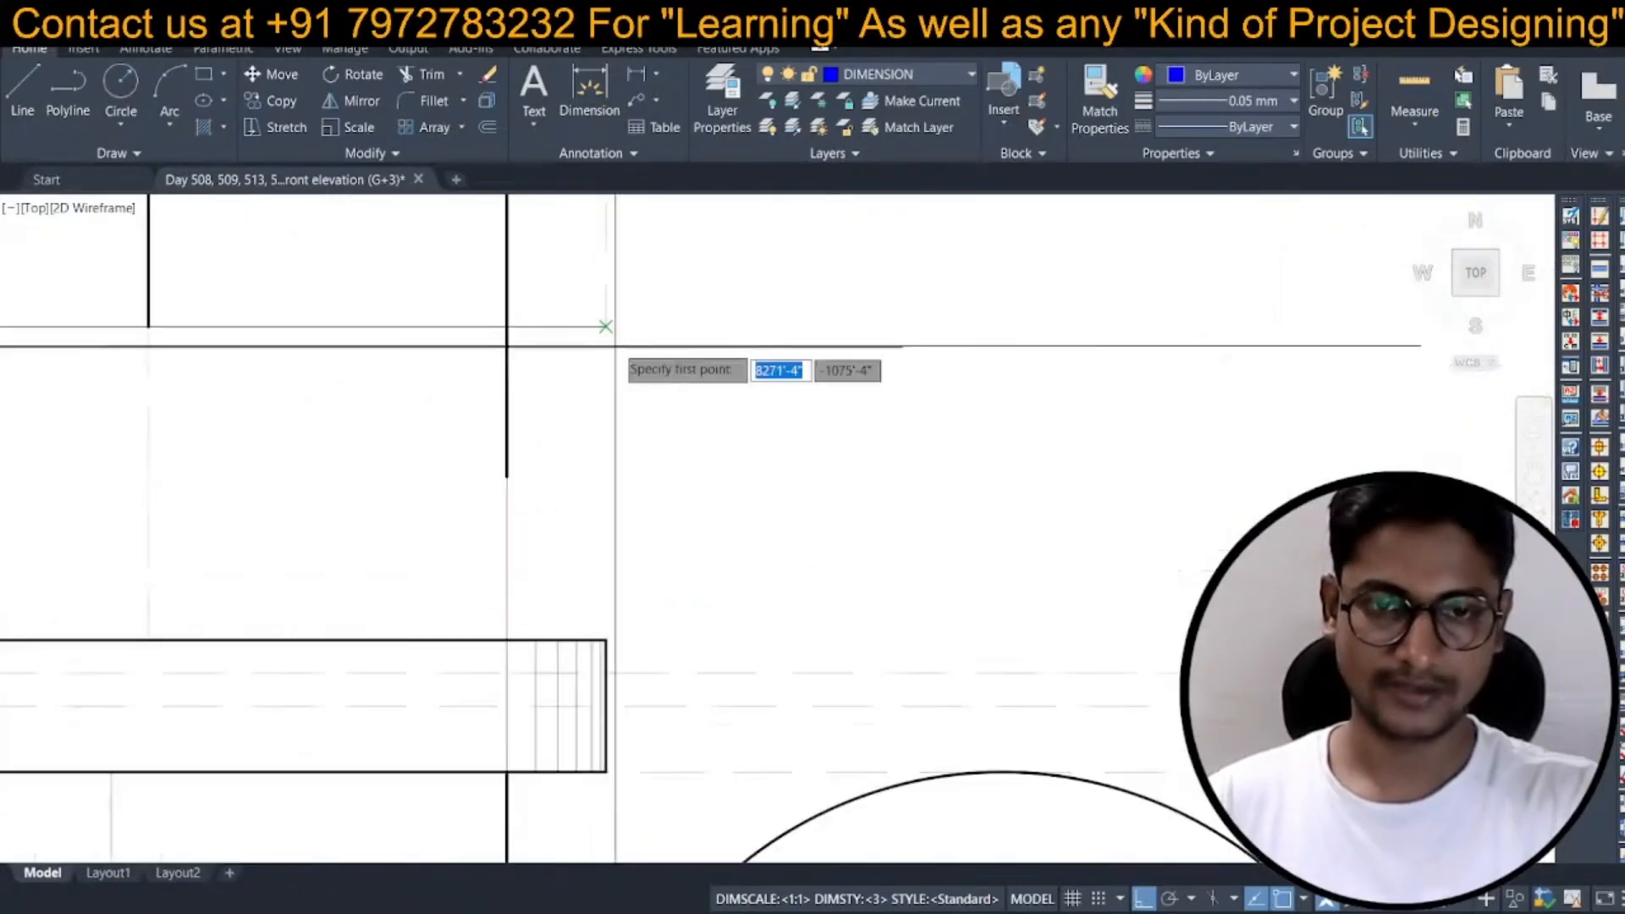
key("F8")
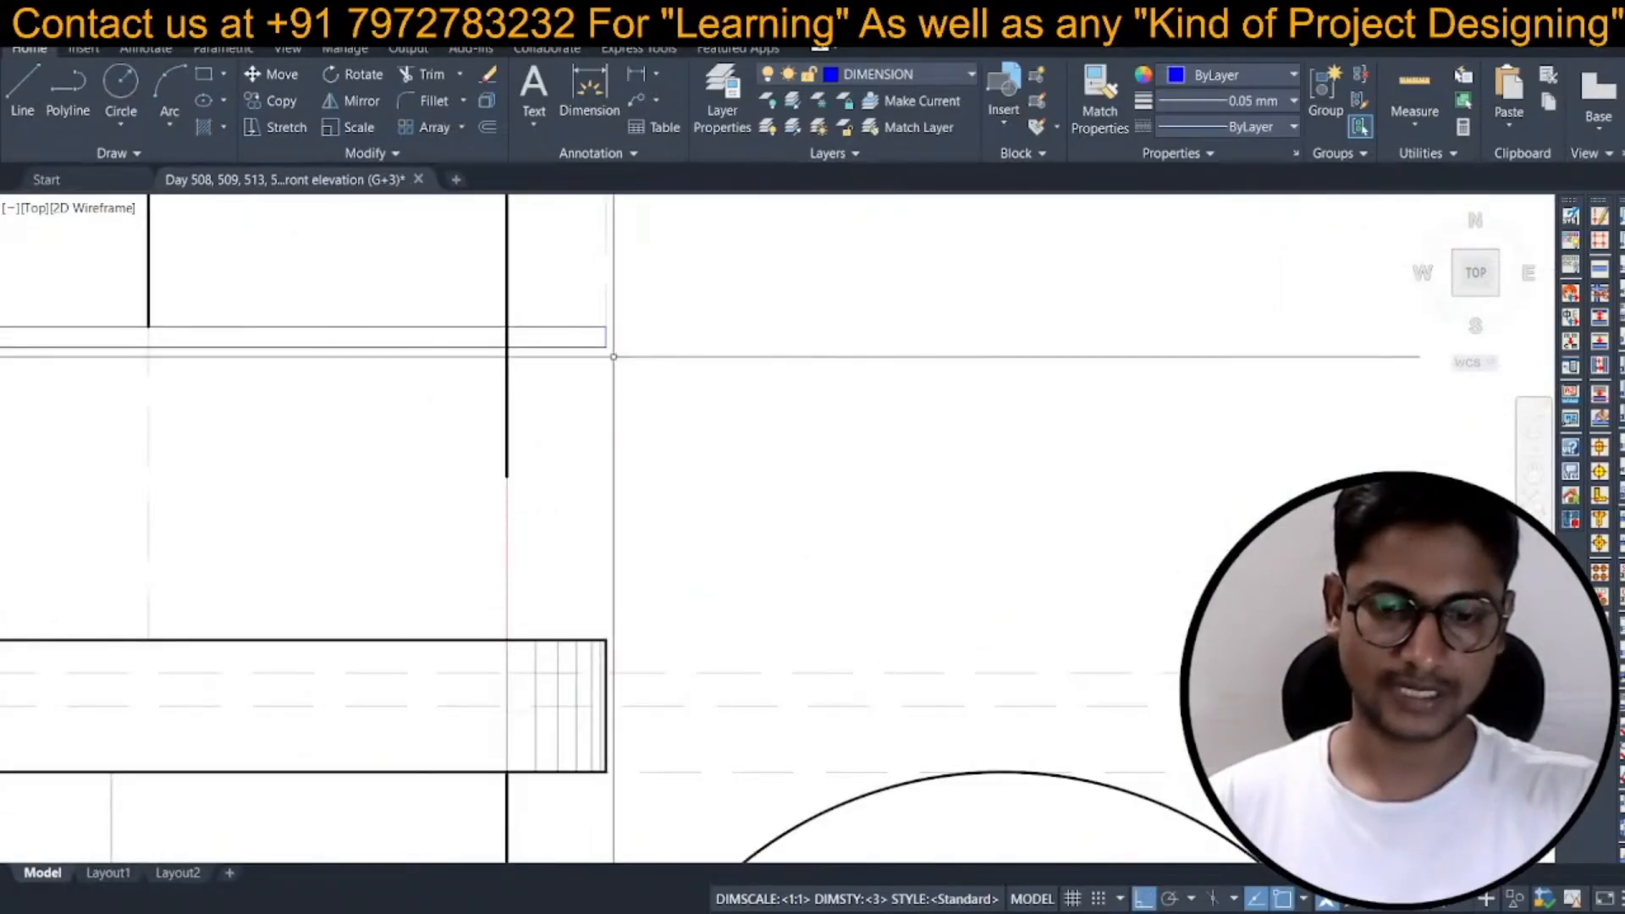
key("Return")
type("m")
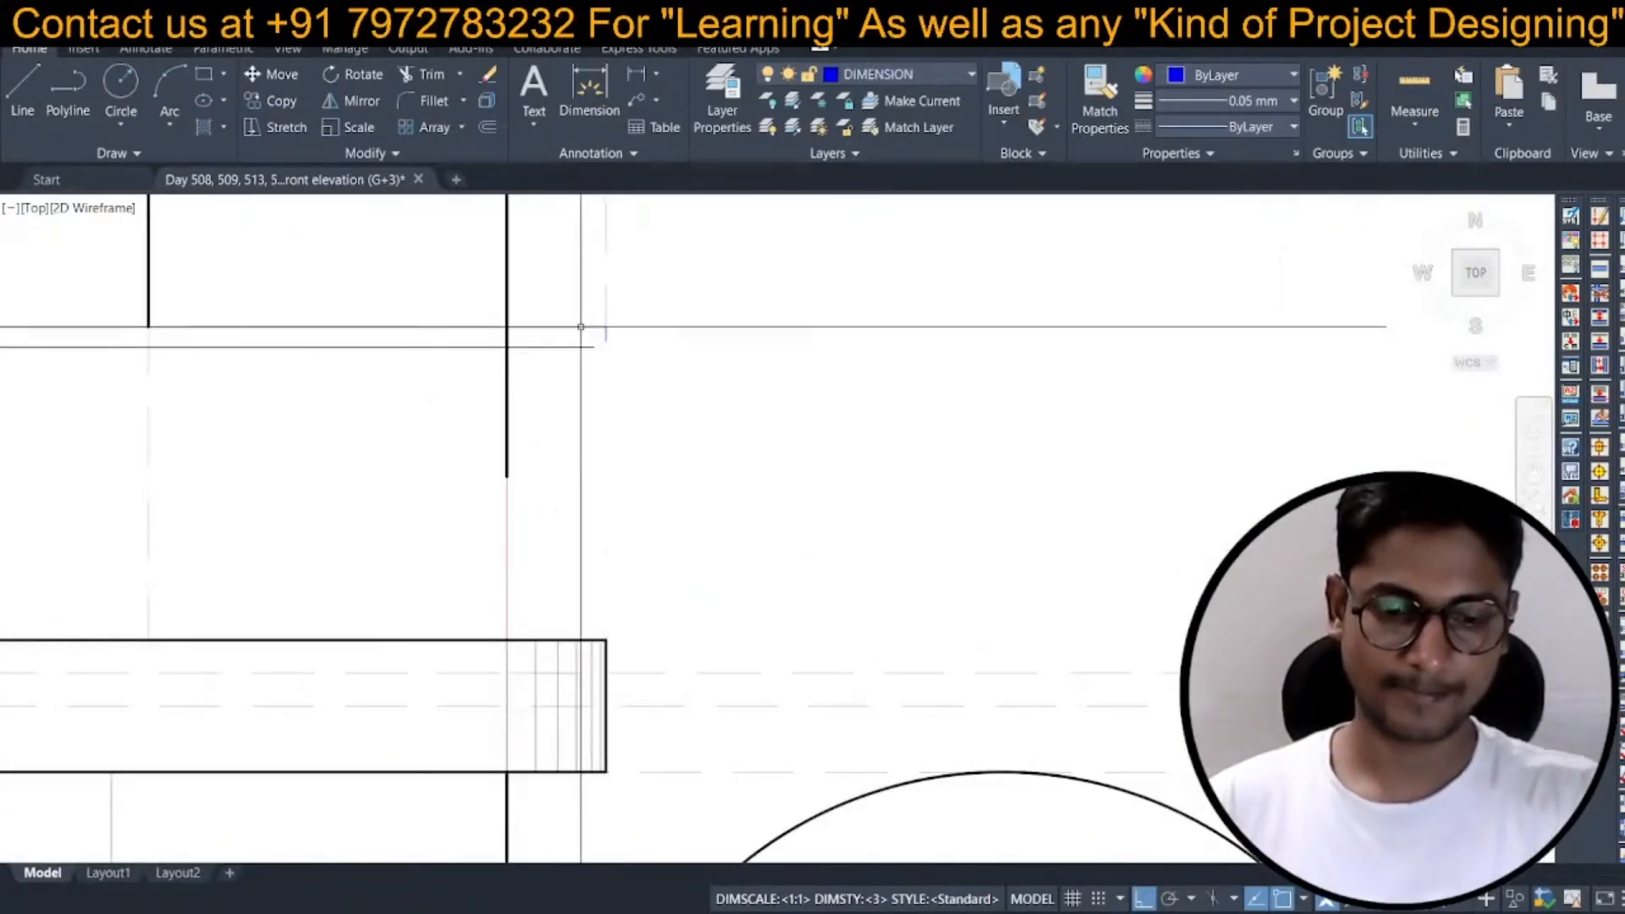
key("Return")
scroll(581, 373, "down", 6)
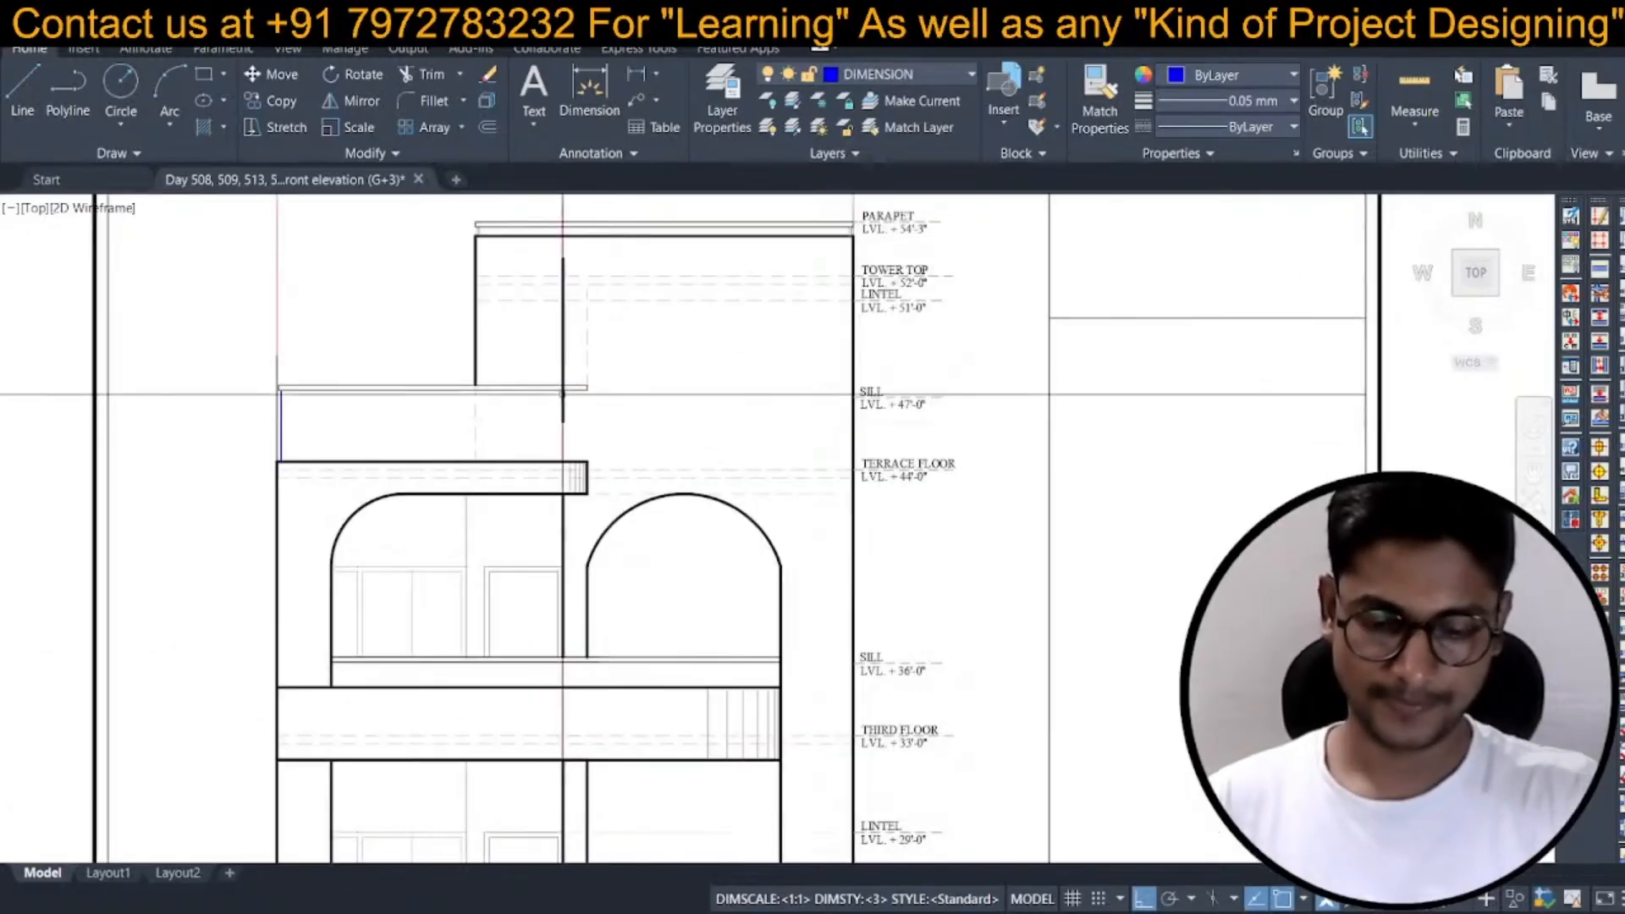
Compare the whole front elevation, from the ground floor up to the parapet, with the reference renders.
scroll(570, 381, "up", 2)
scroll(563, 389, "down", 4)
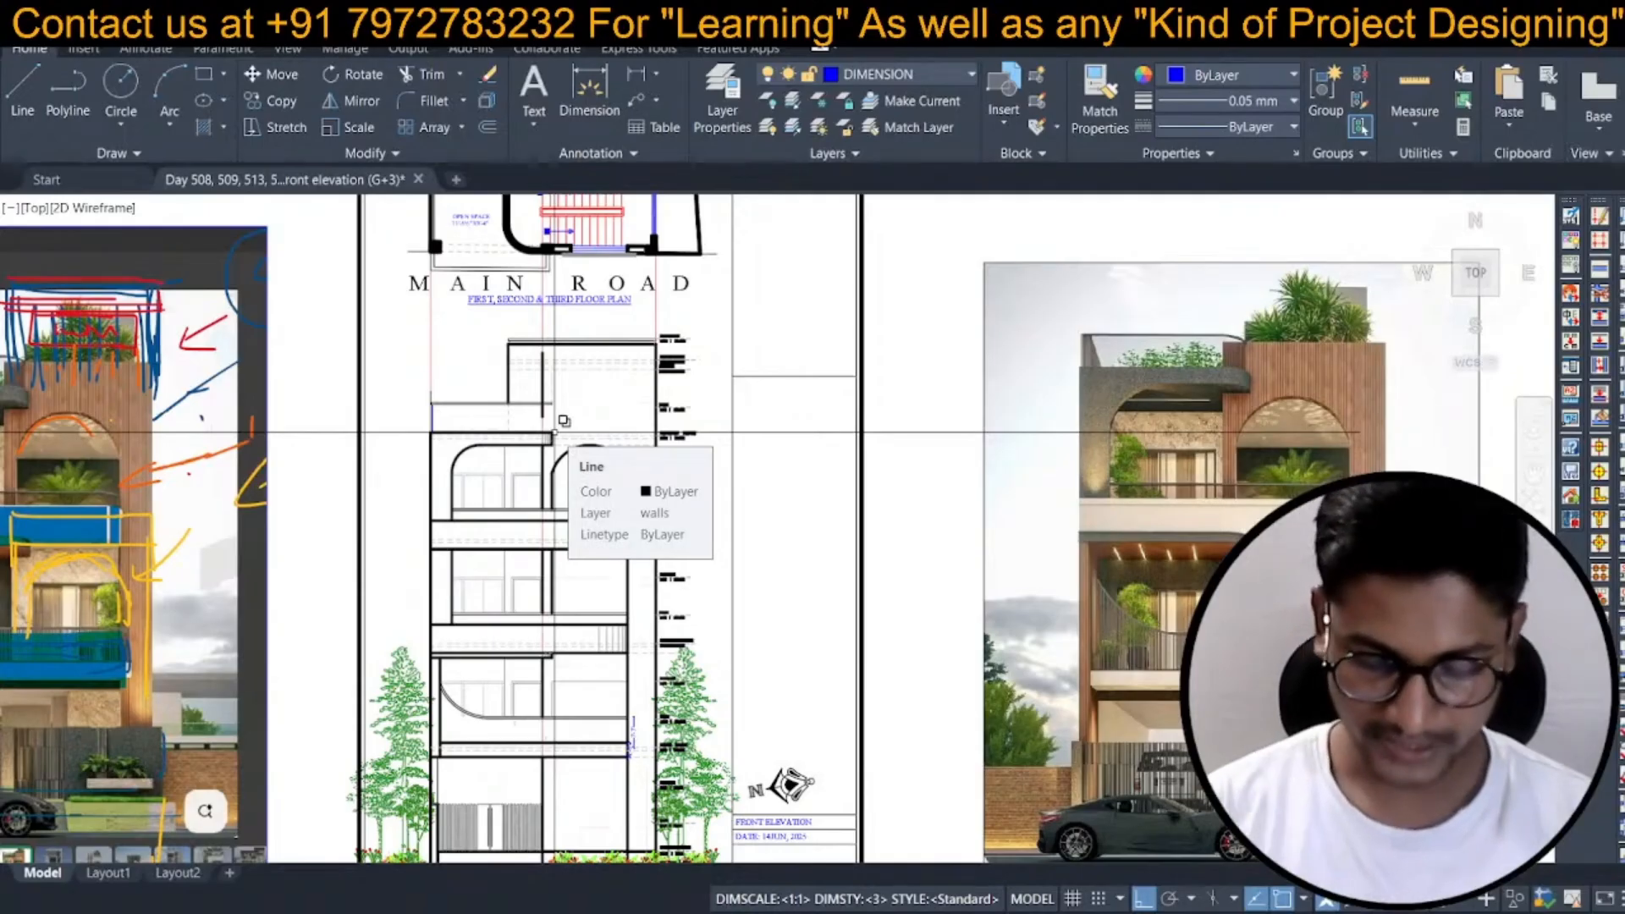
scroll(575, 546, "down", 3)
scroll(575, 550, "up", 2)
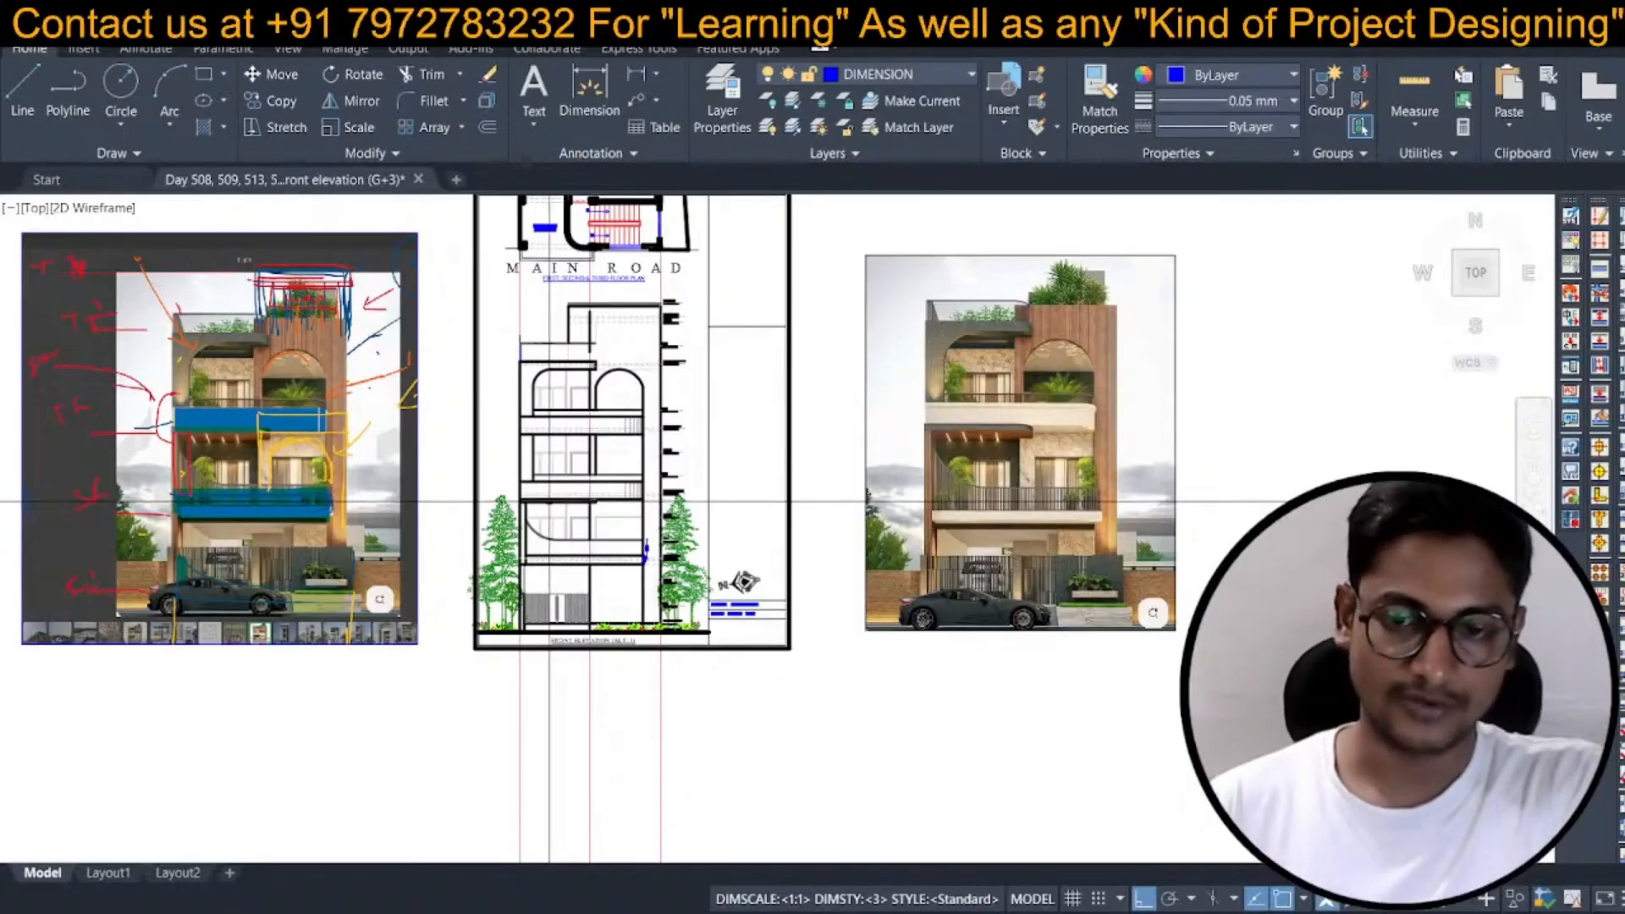
scroll(597, 542, "up", 3)
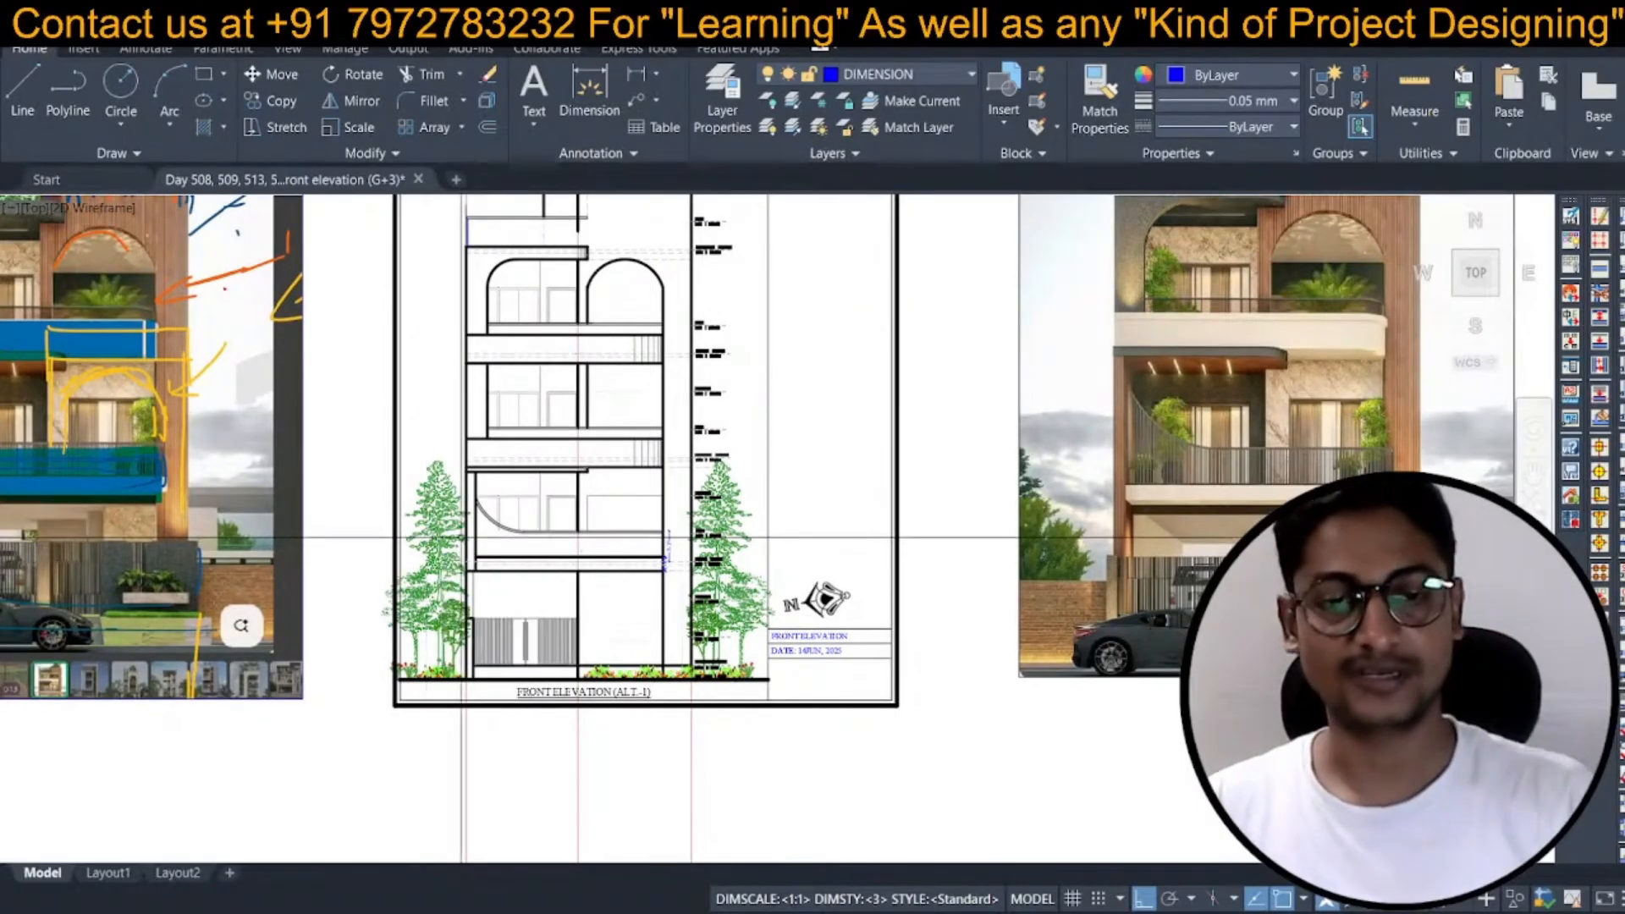
middle_click_drag(629, 472, 643, 502)
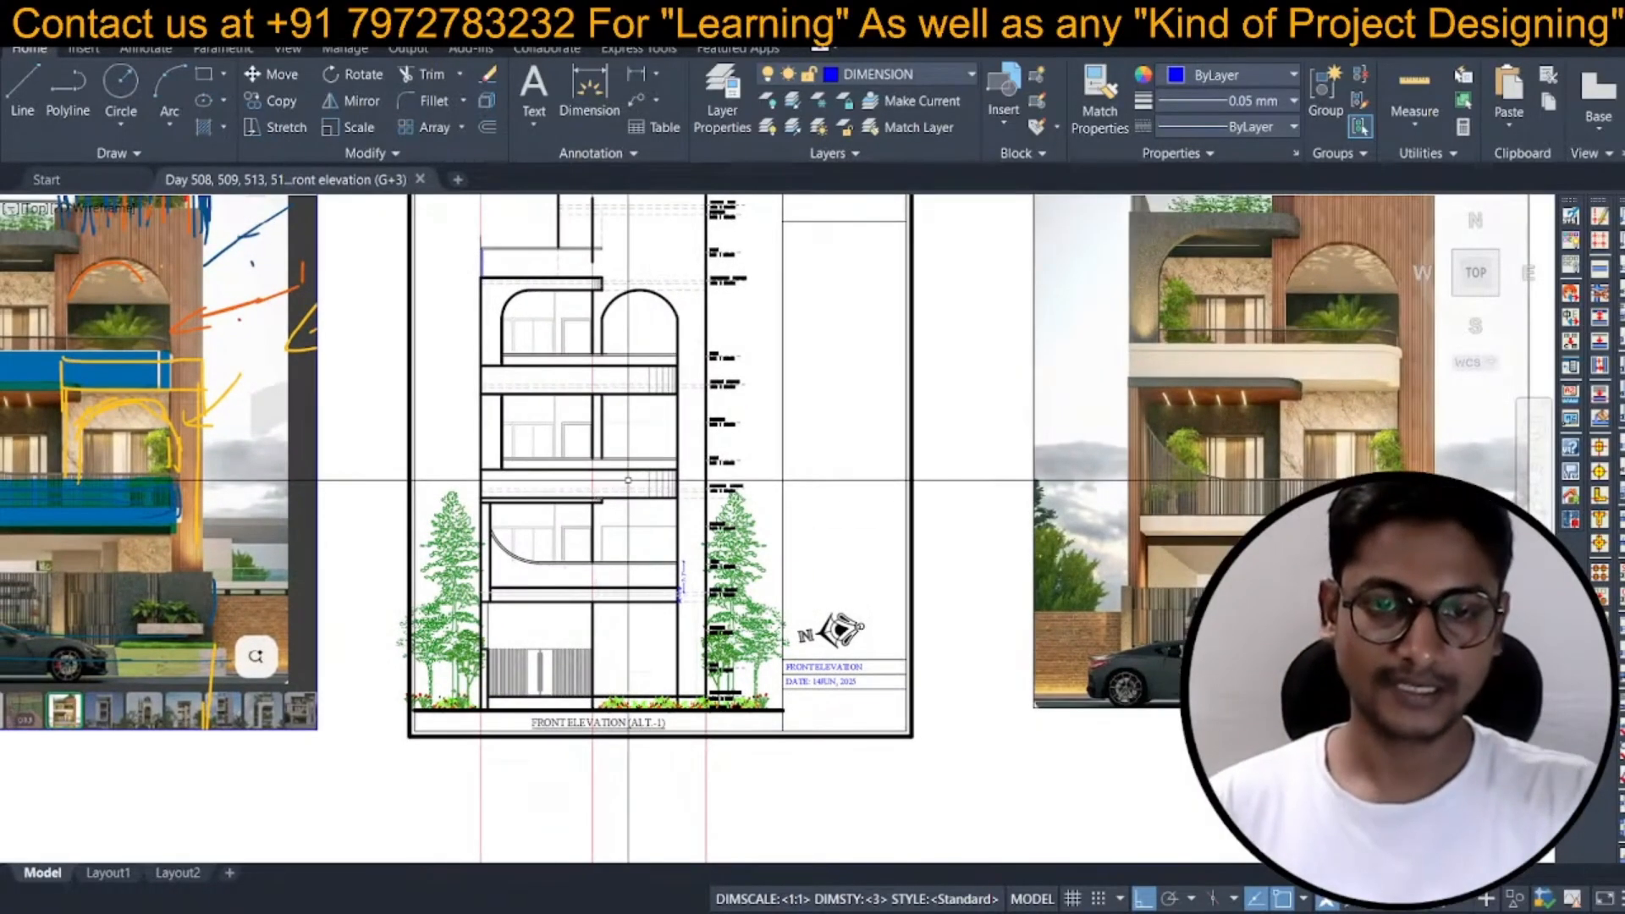
scroll(628, 480, "up", 4)
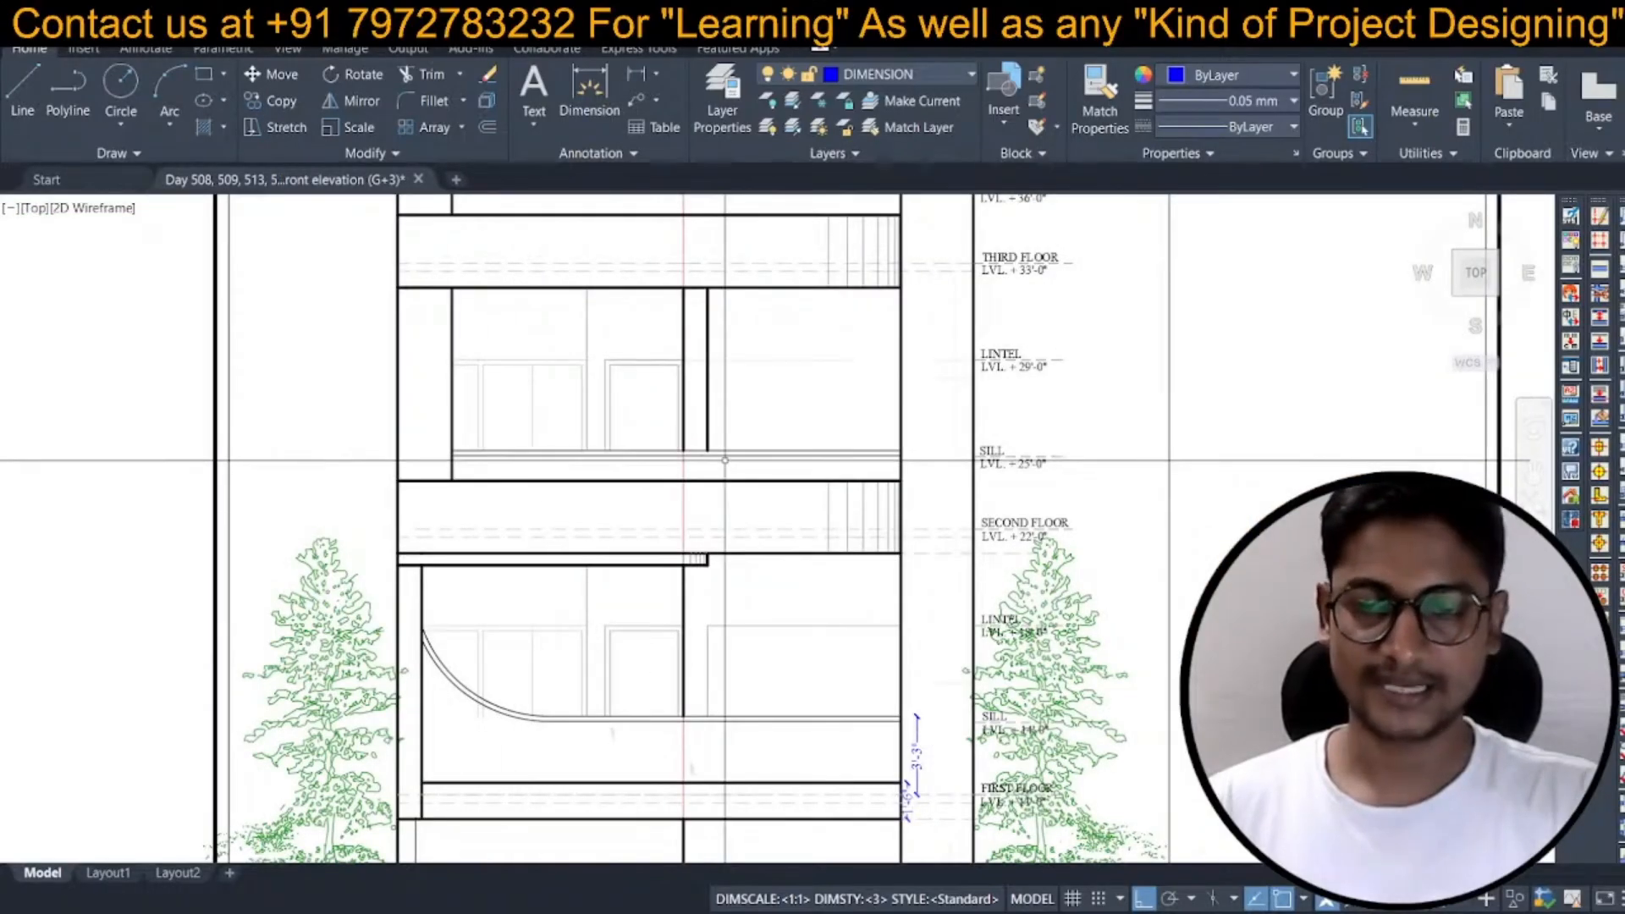
scroll(676, 500, "down", 2)
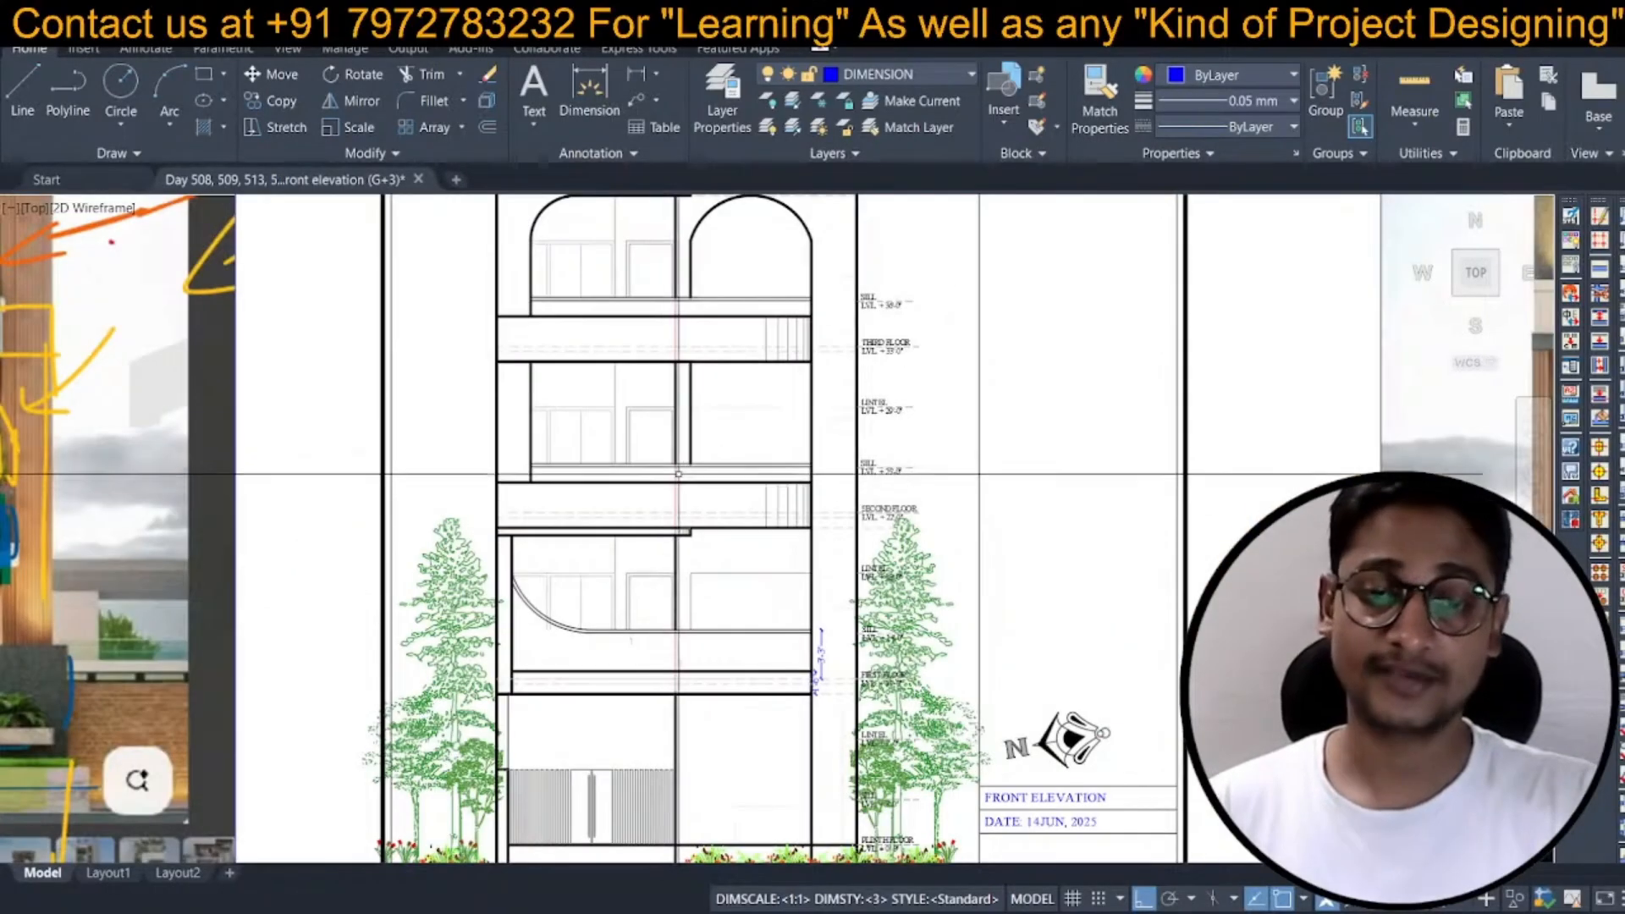
scroll(619, 502, "down", 2)
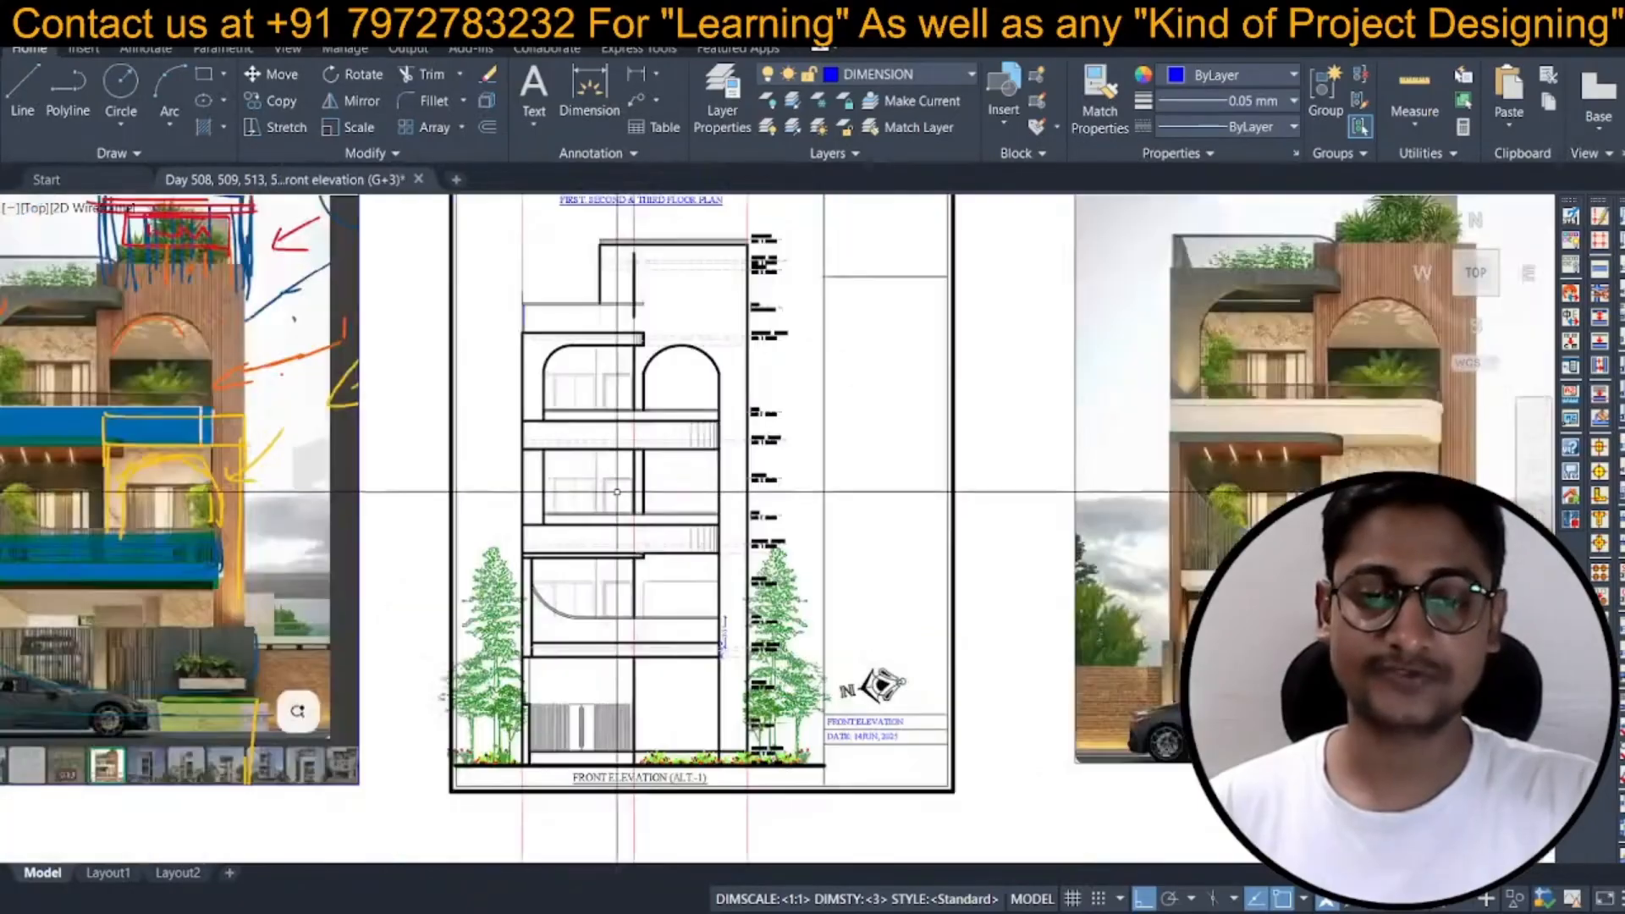
Trim the thick vertical wall line where it crosses the terrace railing's top rail.
scroll(674, 398, "up", 8)
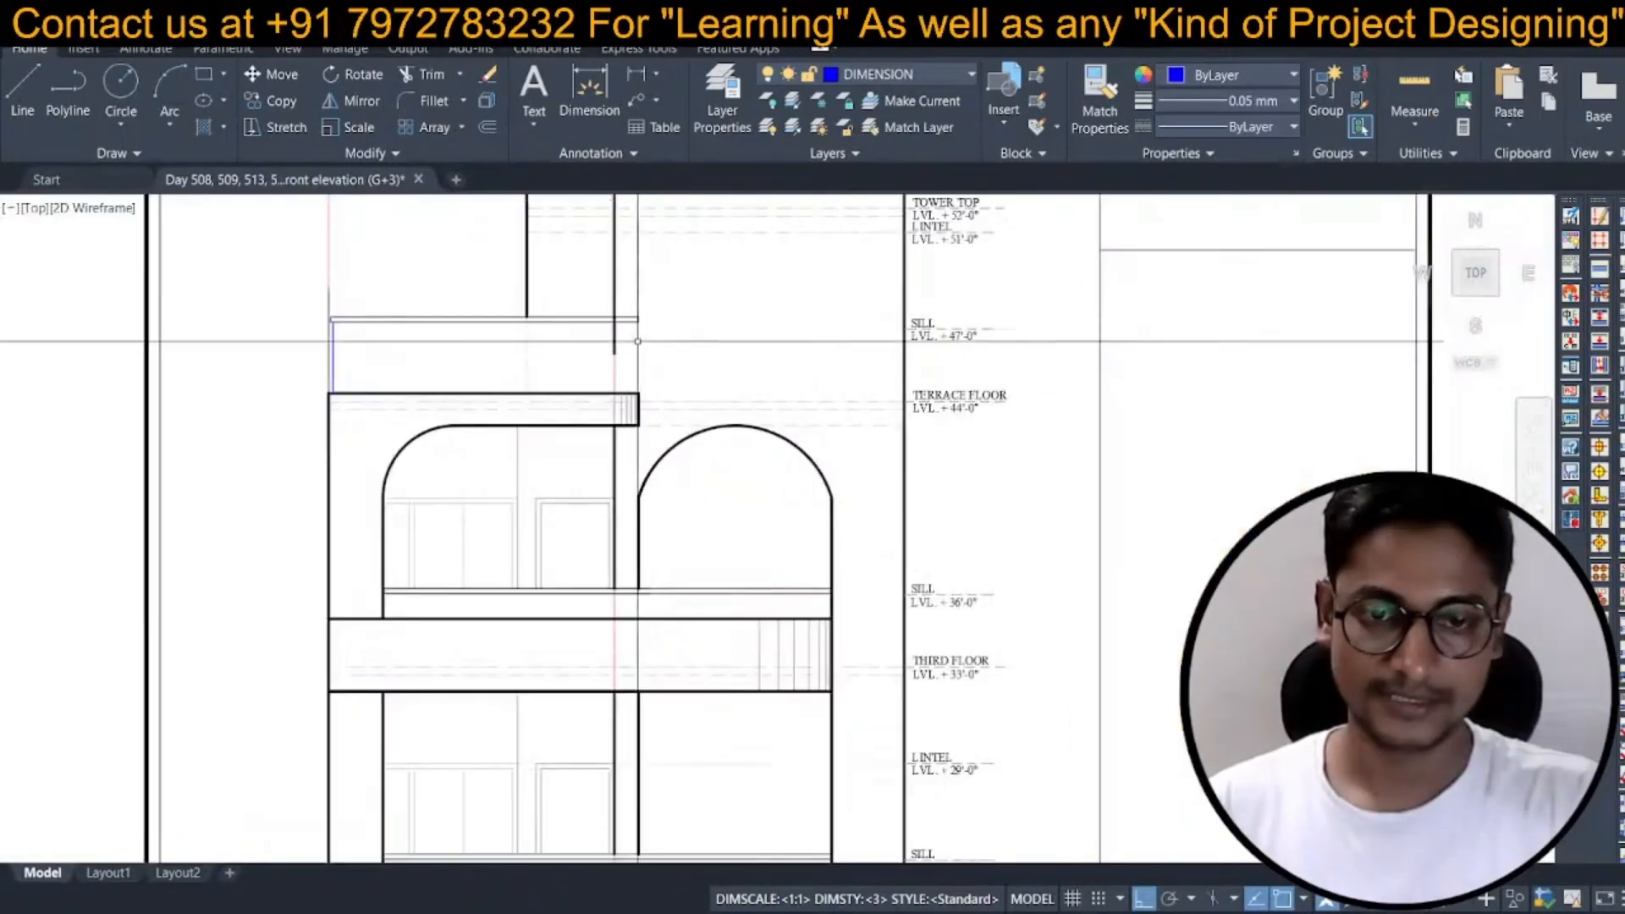
type("tr")
key("space")
left_click(607, 326)
key("space")
Erase the leftover piece of the thick wall line between the top rail and the terrace slab band.
type("e")
key("space")
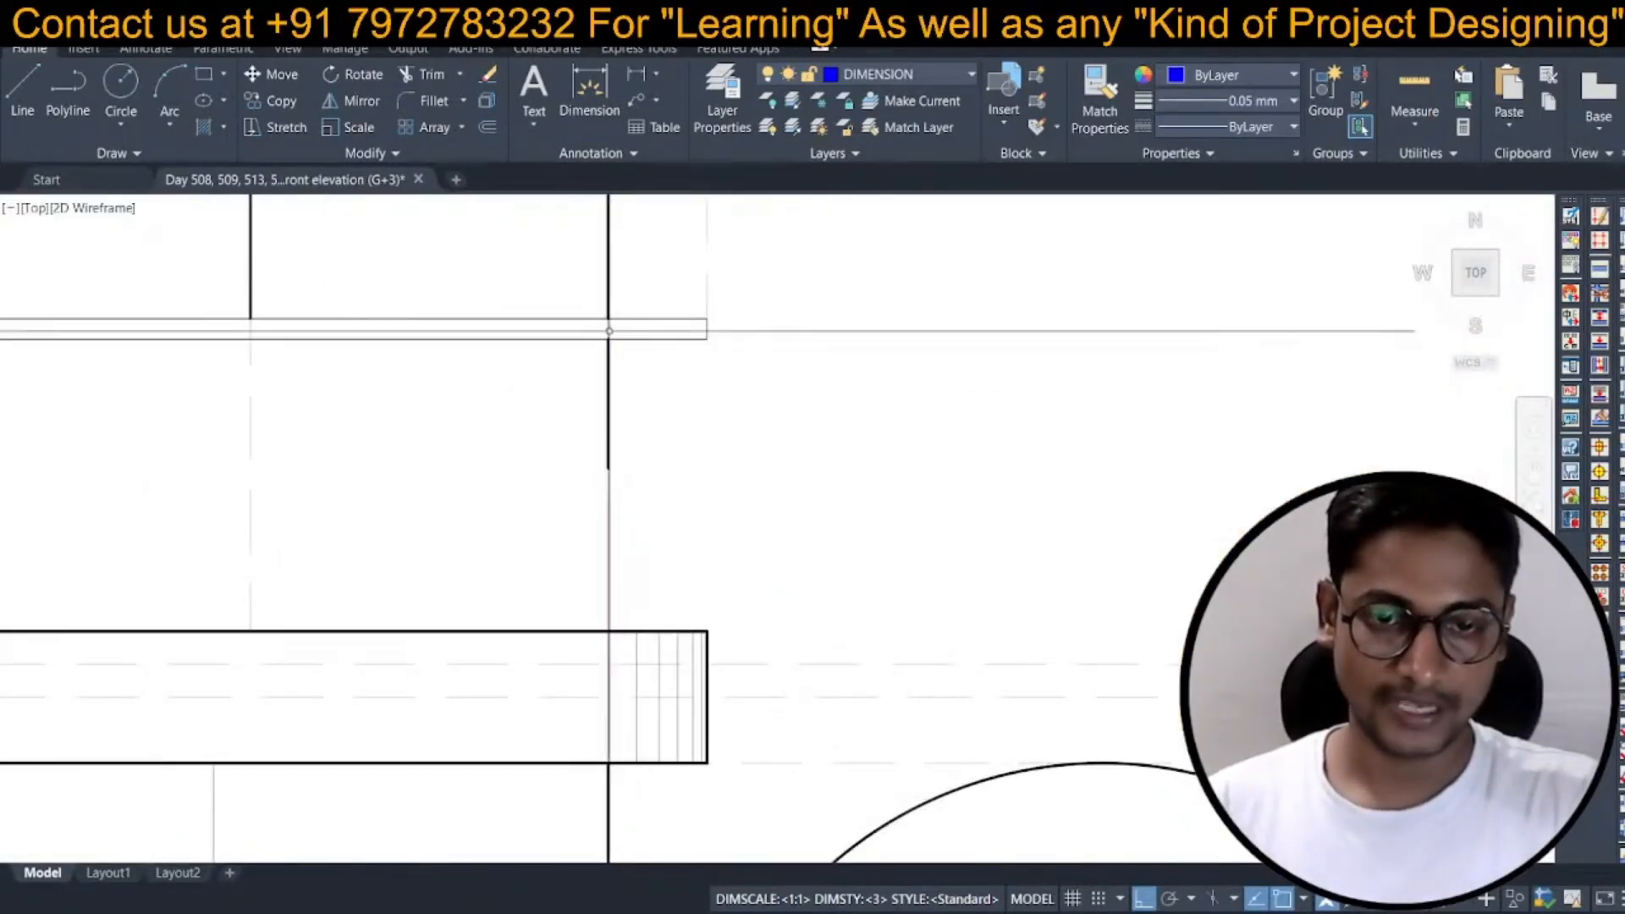
left_click(584, 330)
left_click(653, 523)
scroll(619, 445, "down", 4)
key("Escape")
scroll(603, 402, "up", 6)
type("e")
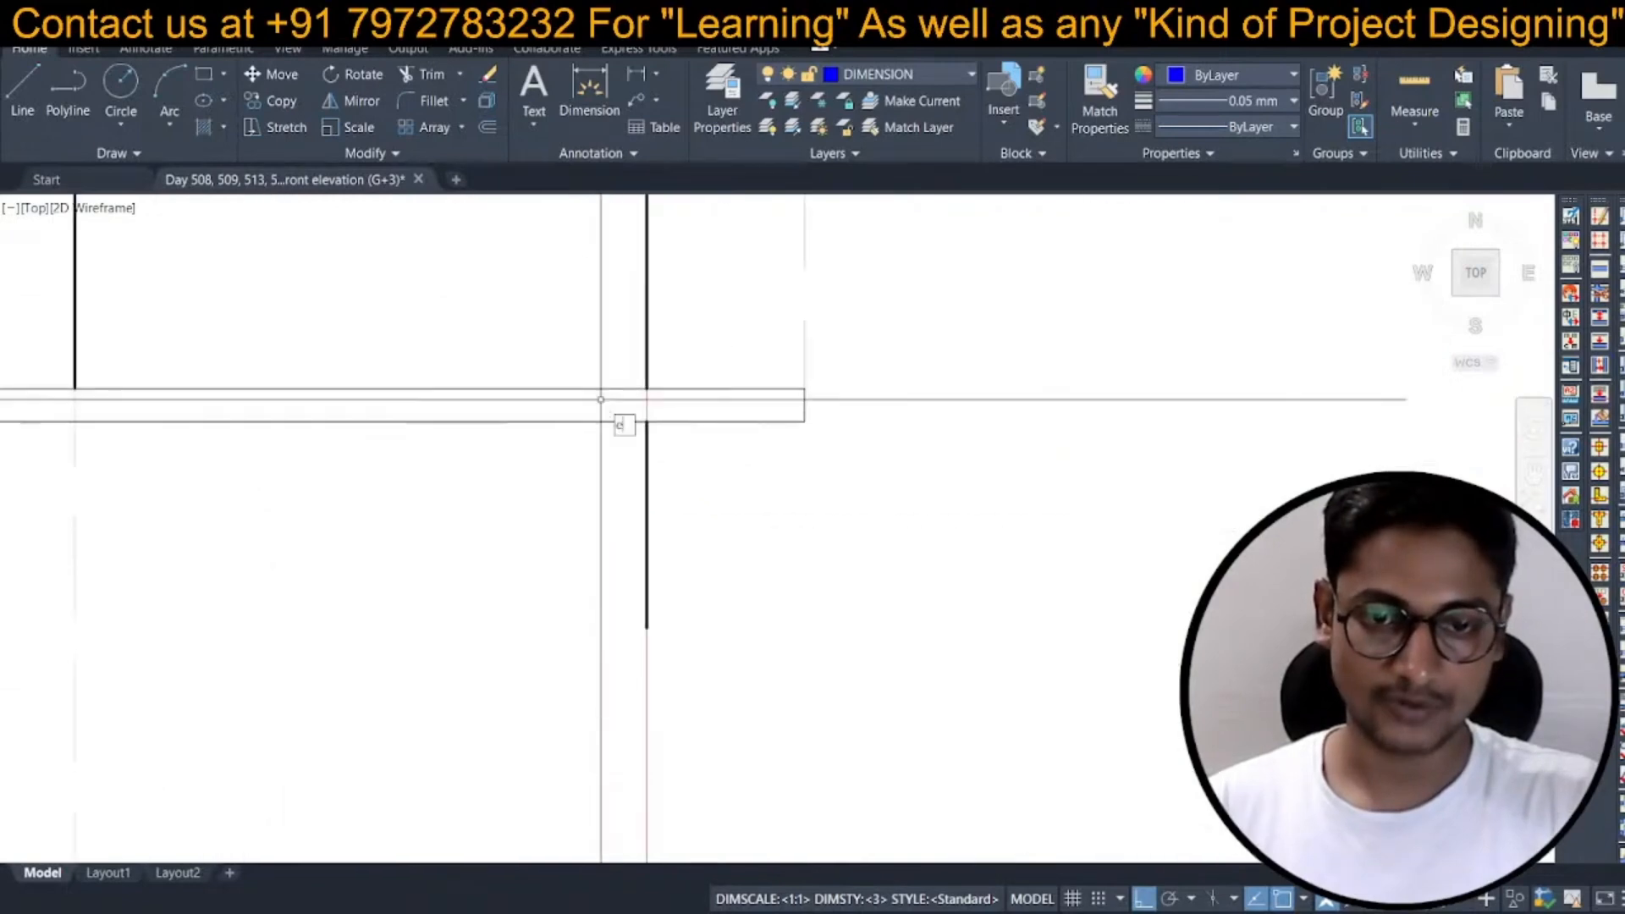
key("space")
left_click(603, 400)
left_click(708, 664)
key("space")
scroll(637, 476, "down", 6)
middle_click_drag(708, 502, 635, 472)
scroll(635, 472, "down", 3)
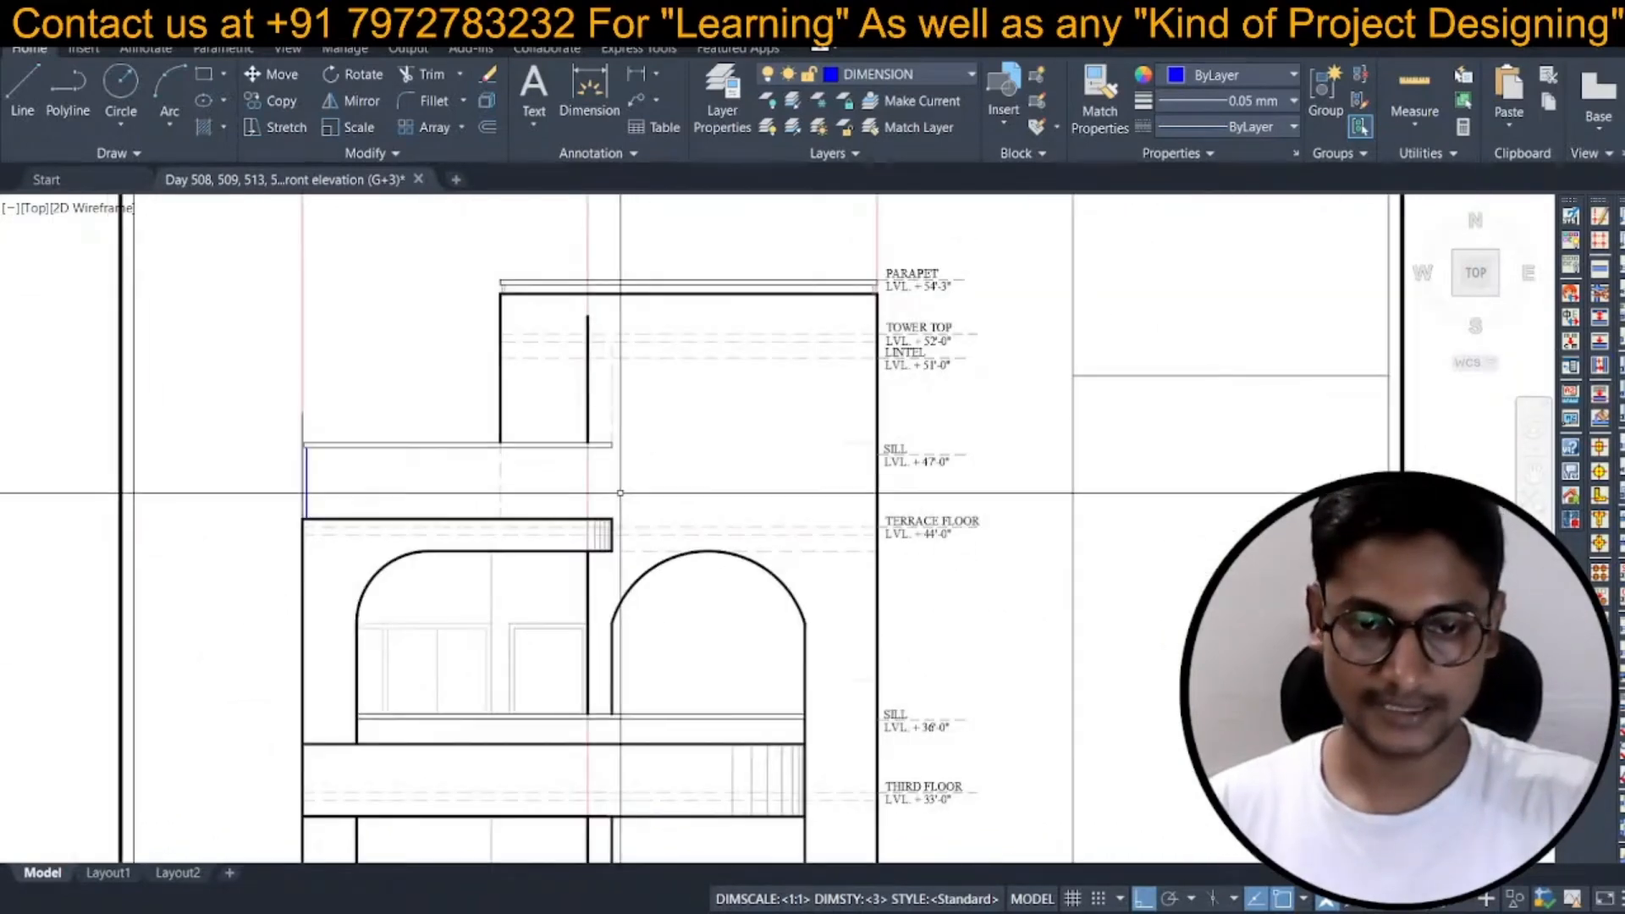
Draw a vertical line 2'-0" high upward from the right end of the terrace slab band.
scroll(618, 483, "up", 5)
scroll(601, 516, "up", 4)
type("l")
key("space")
left_click(591, 601)
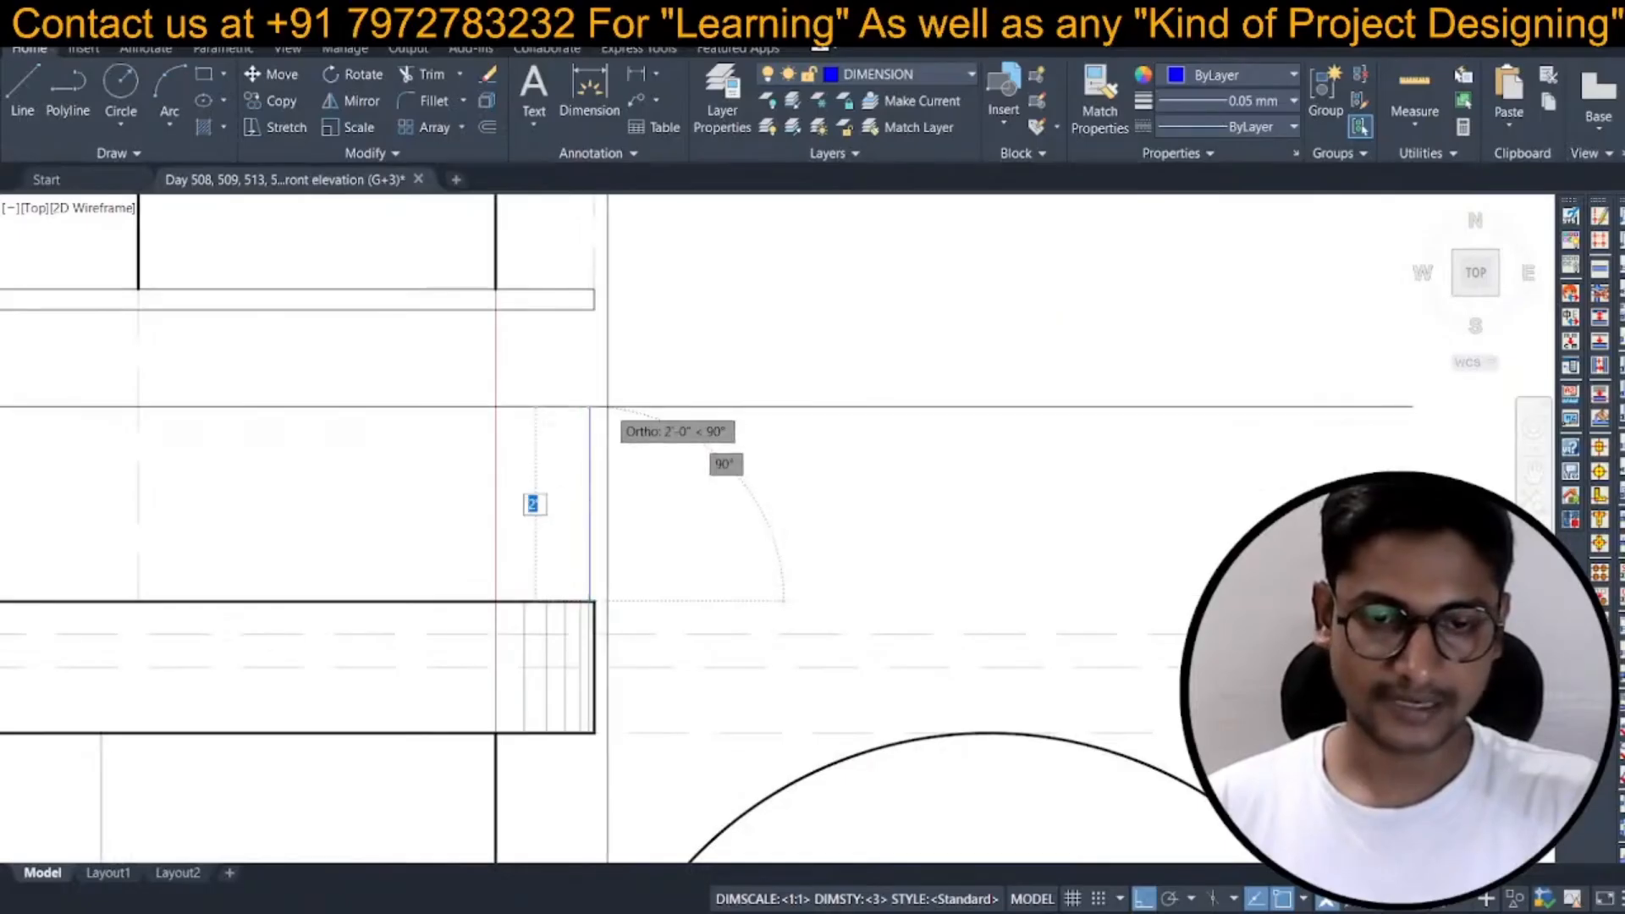
left_click(610, 409)
key("space")
Move the new vertical line so its lower end sits exactly on the terrace band's upper right corner.
type("ex")
key("Escape")
type("co")
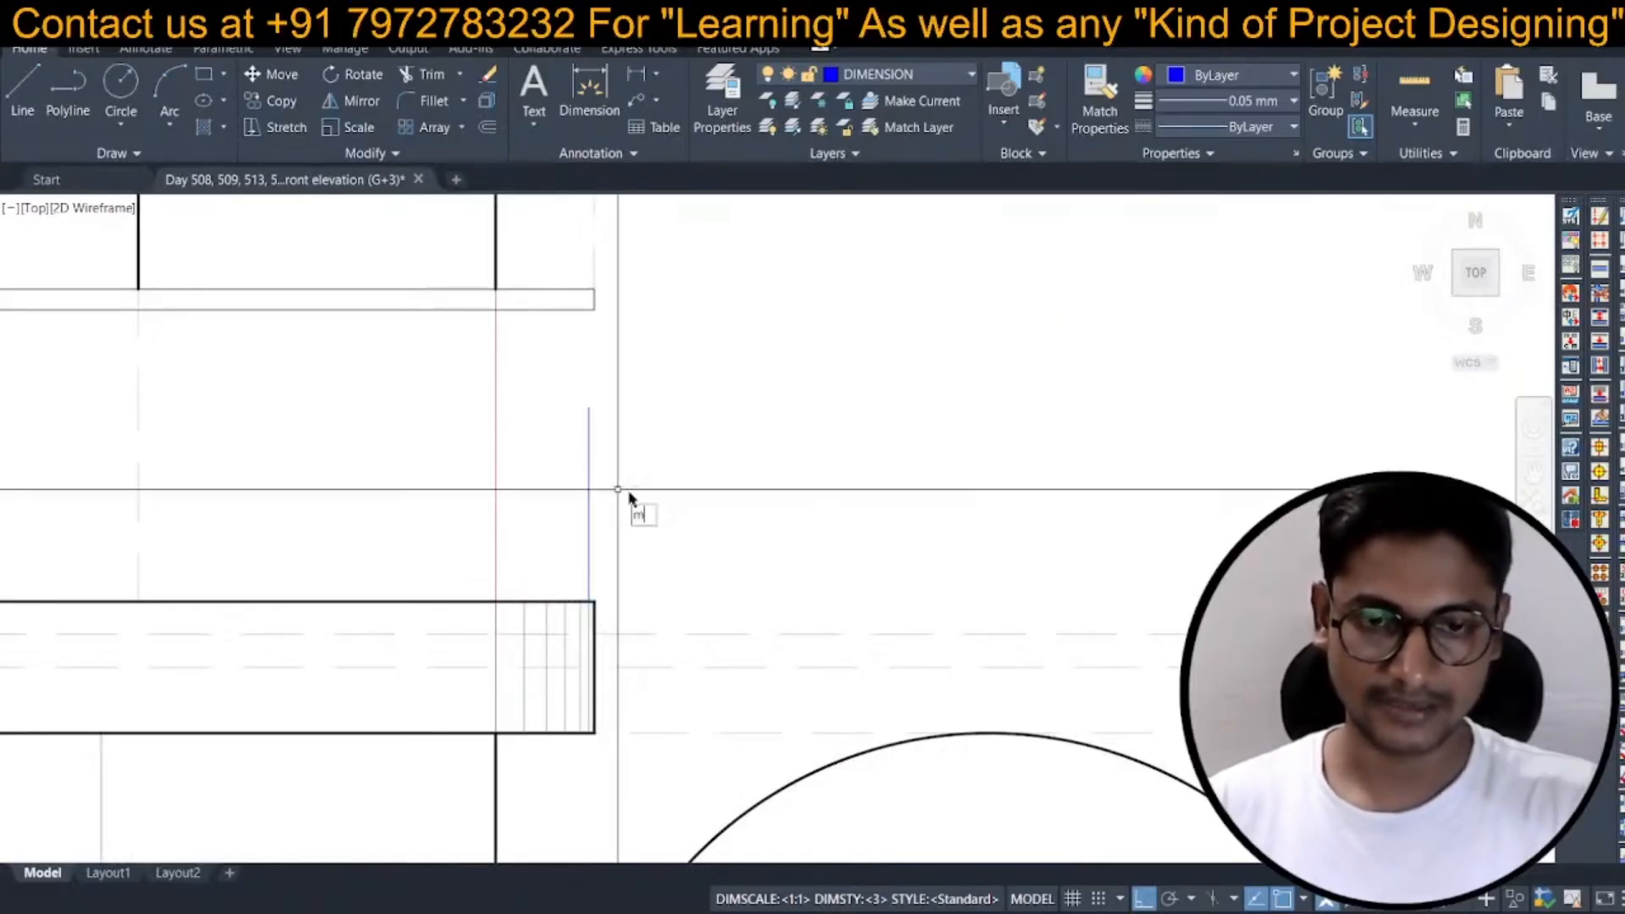
key("space")
type("l")
key("space")
key("space")
scroll(629, 593, "up", 4)
scroll(584, 487, "down", 5)
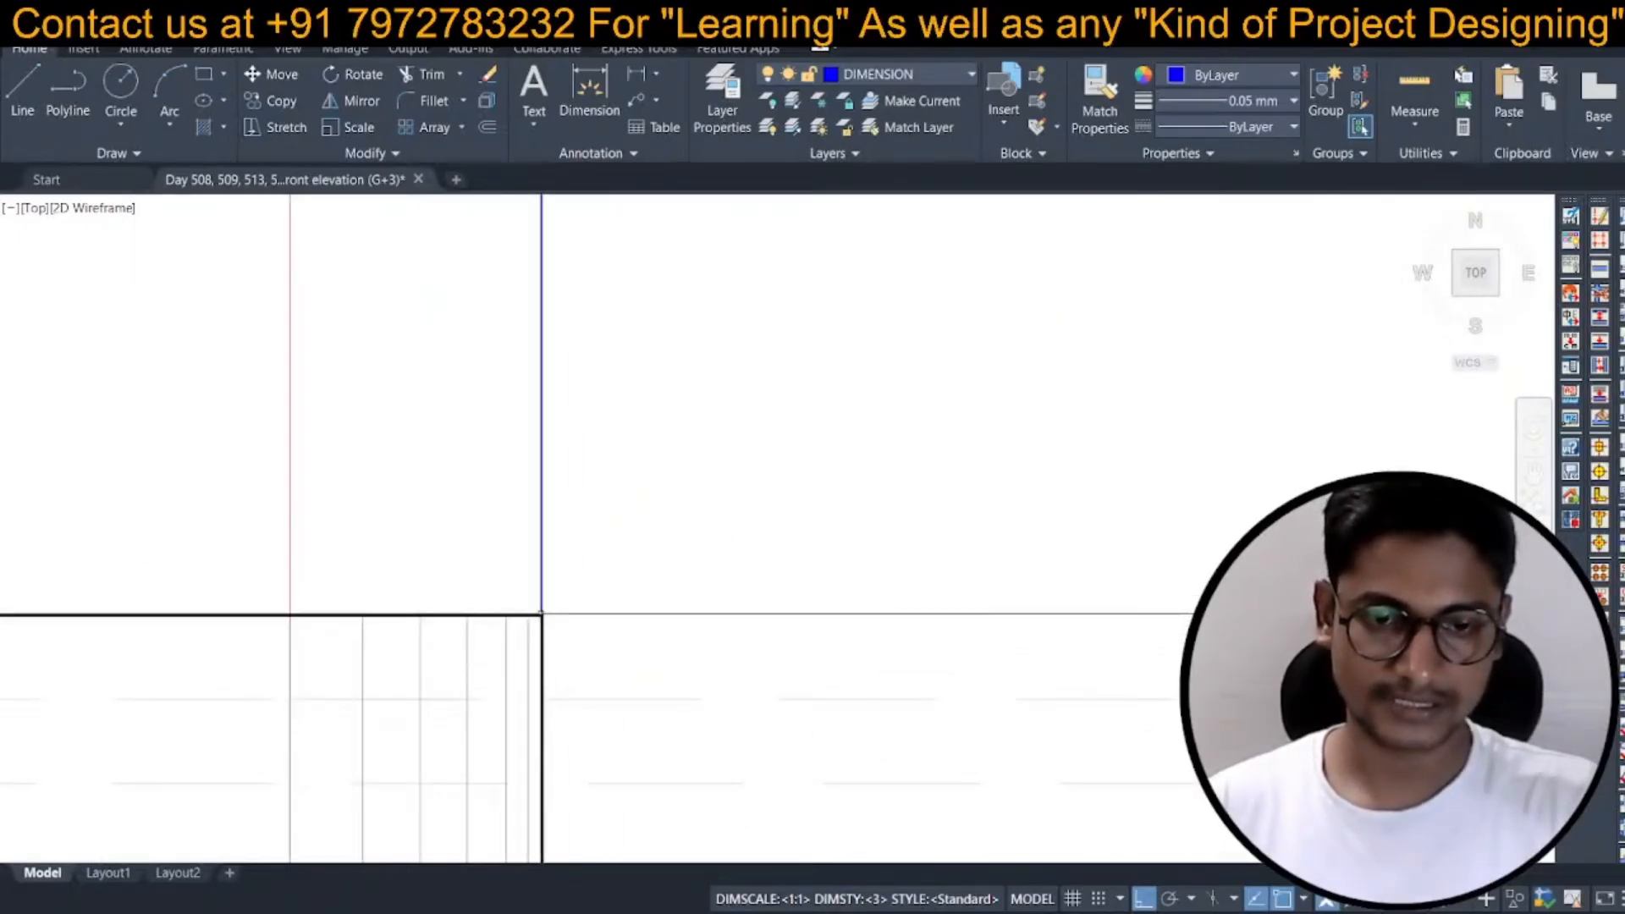
middle_click_drag(594, 484, 594, 497)
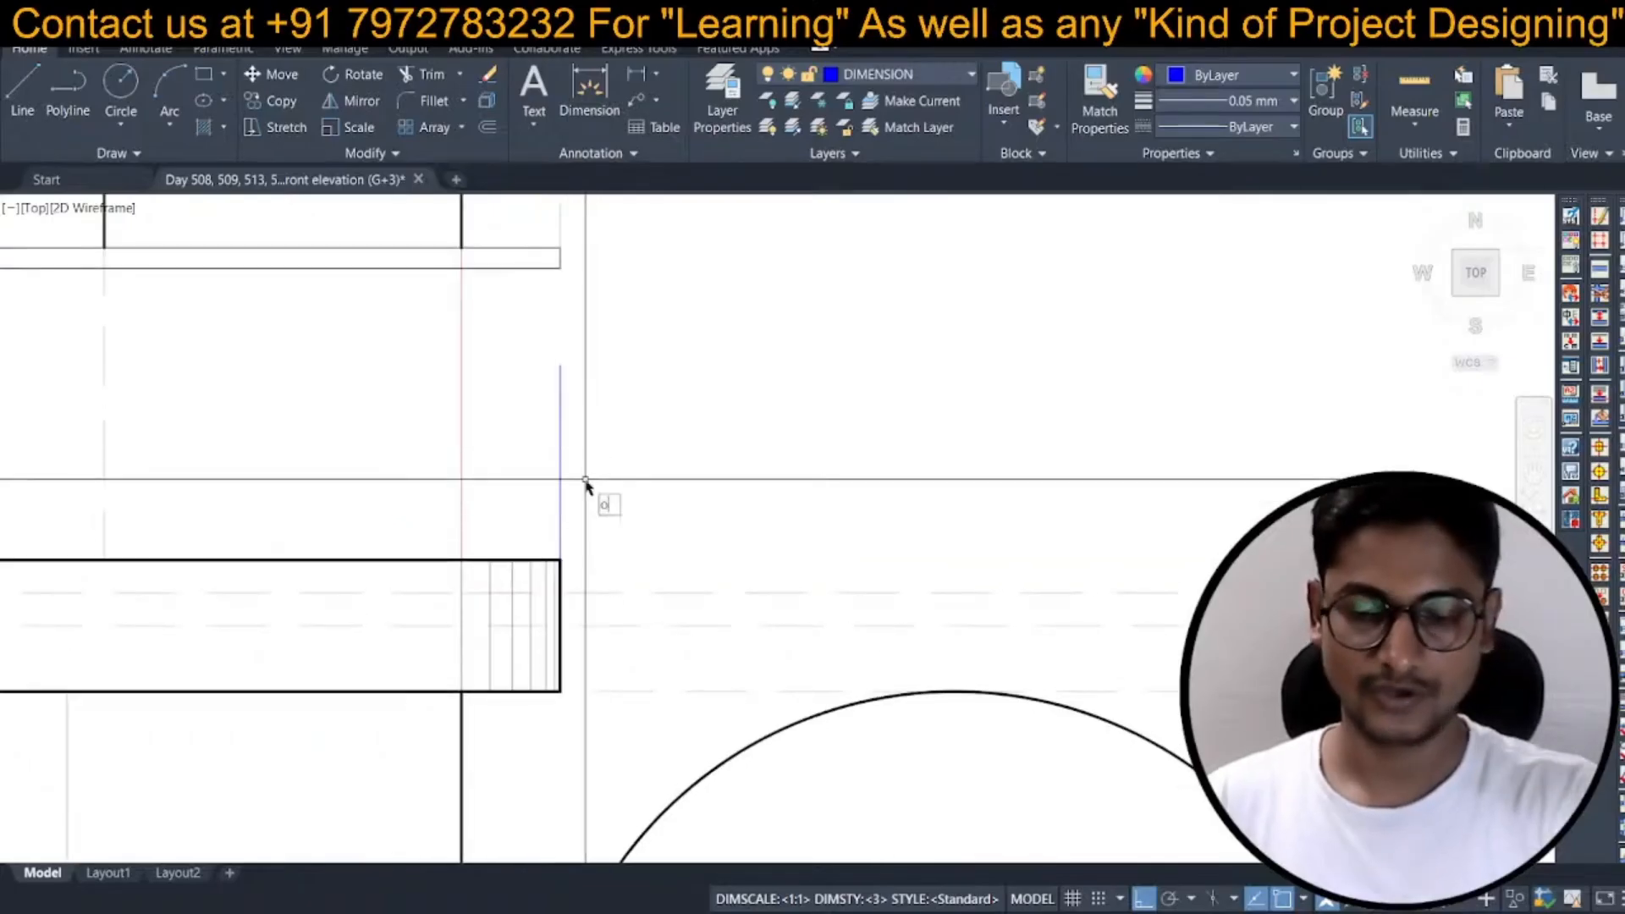
Offset the vertical line 4.5" inward from the terrace band's right end.
key("space")
type("4.5")
key("Return")
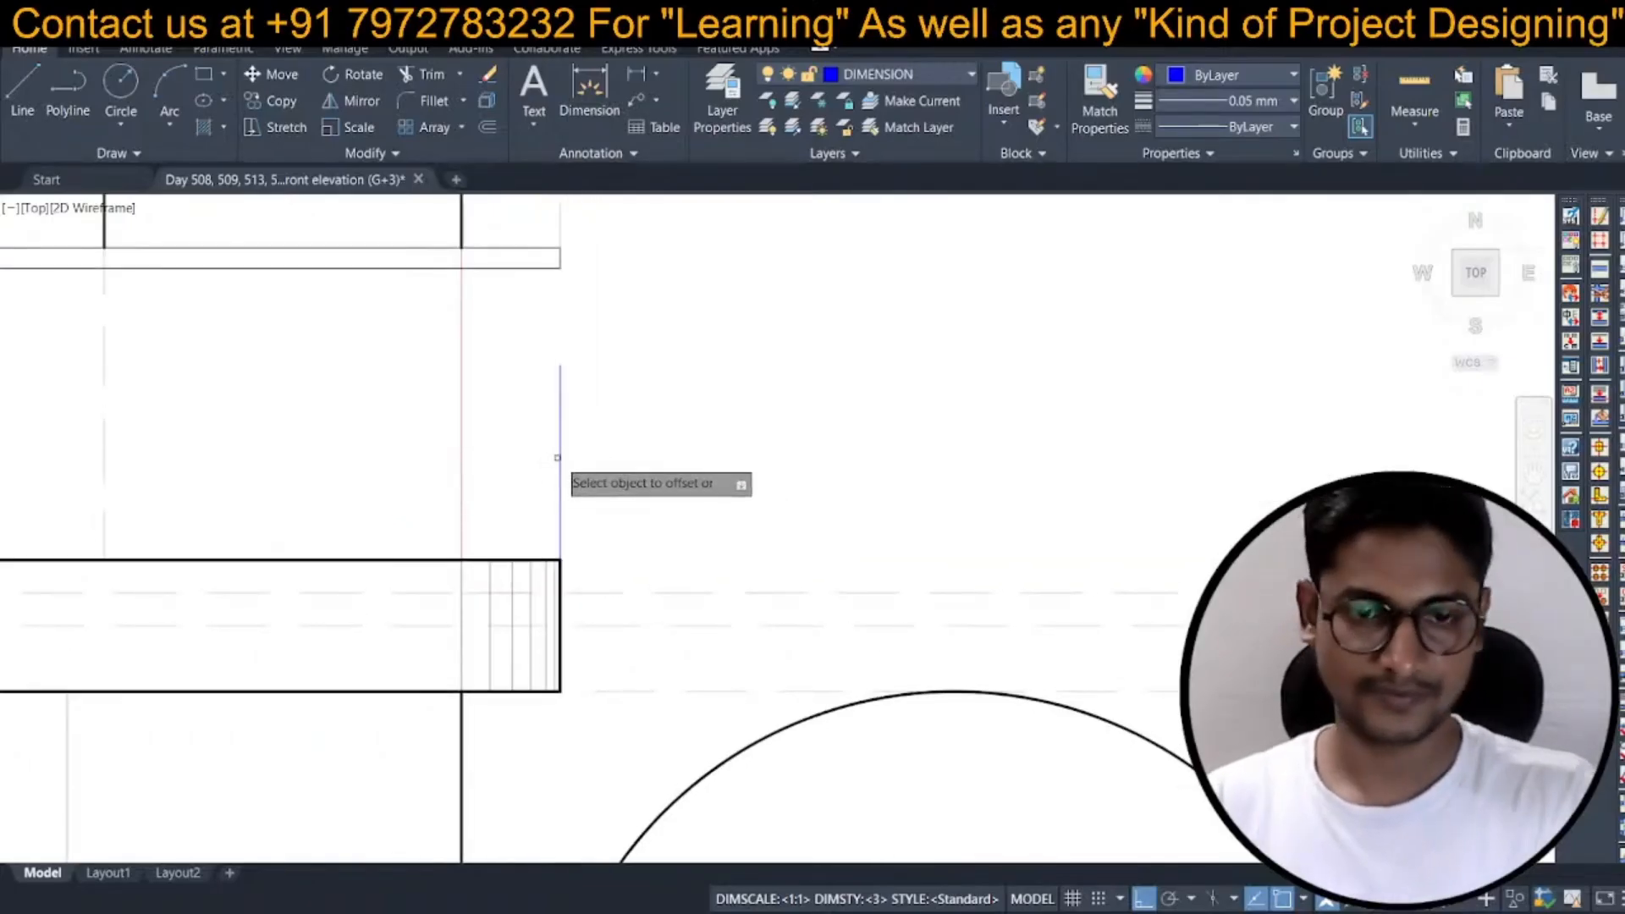
left_click(559, 458)
left_click(502, 506)
key("Escape")
Draw a horizontal guide line across the two vertical lines and trim its ends to them.
scroll(520, 545, "up", 4)
type("l")
left_click(470, 434)
left_click(769, 433)
key("Escape")
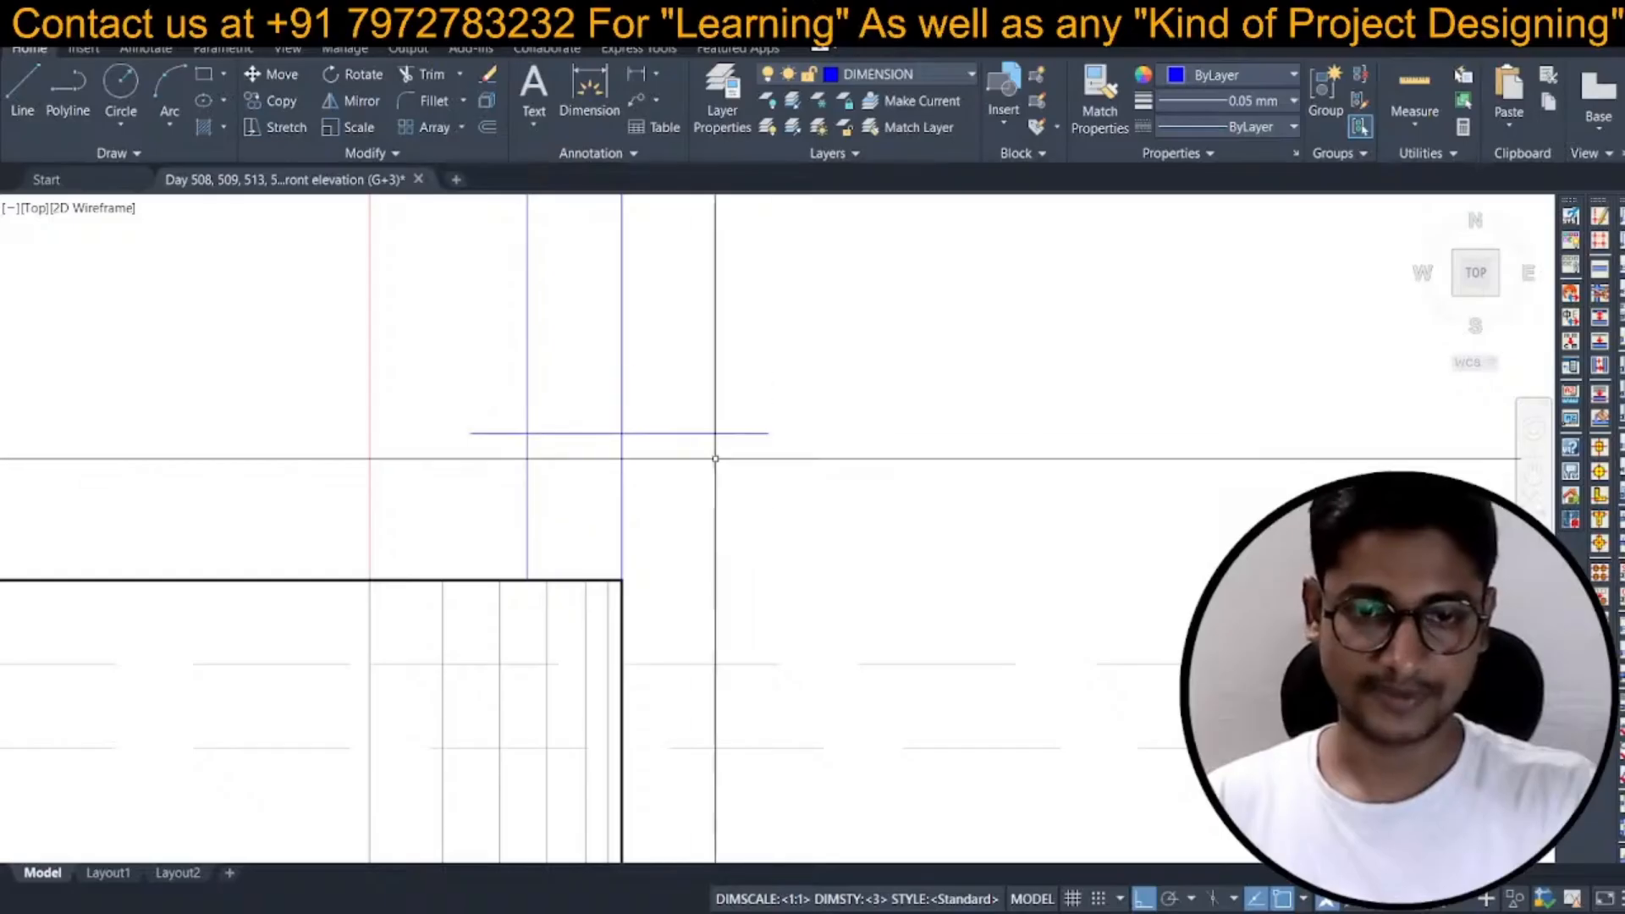
type("tr")
left_click(694, 437)
left_click(487, 435)
key("Escape")
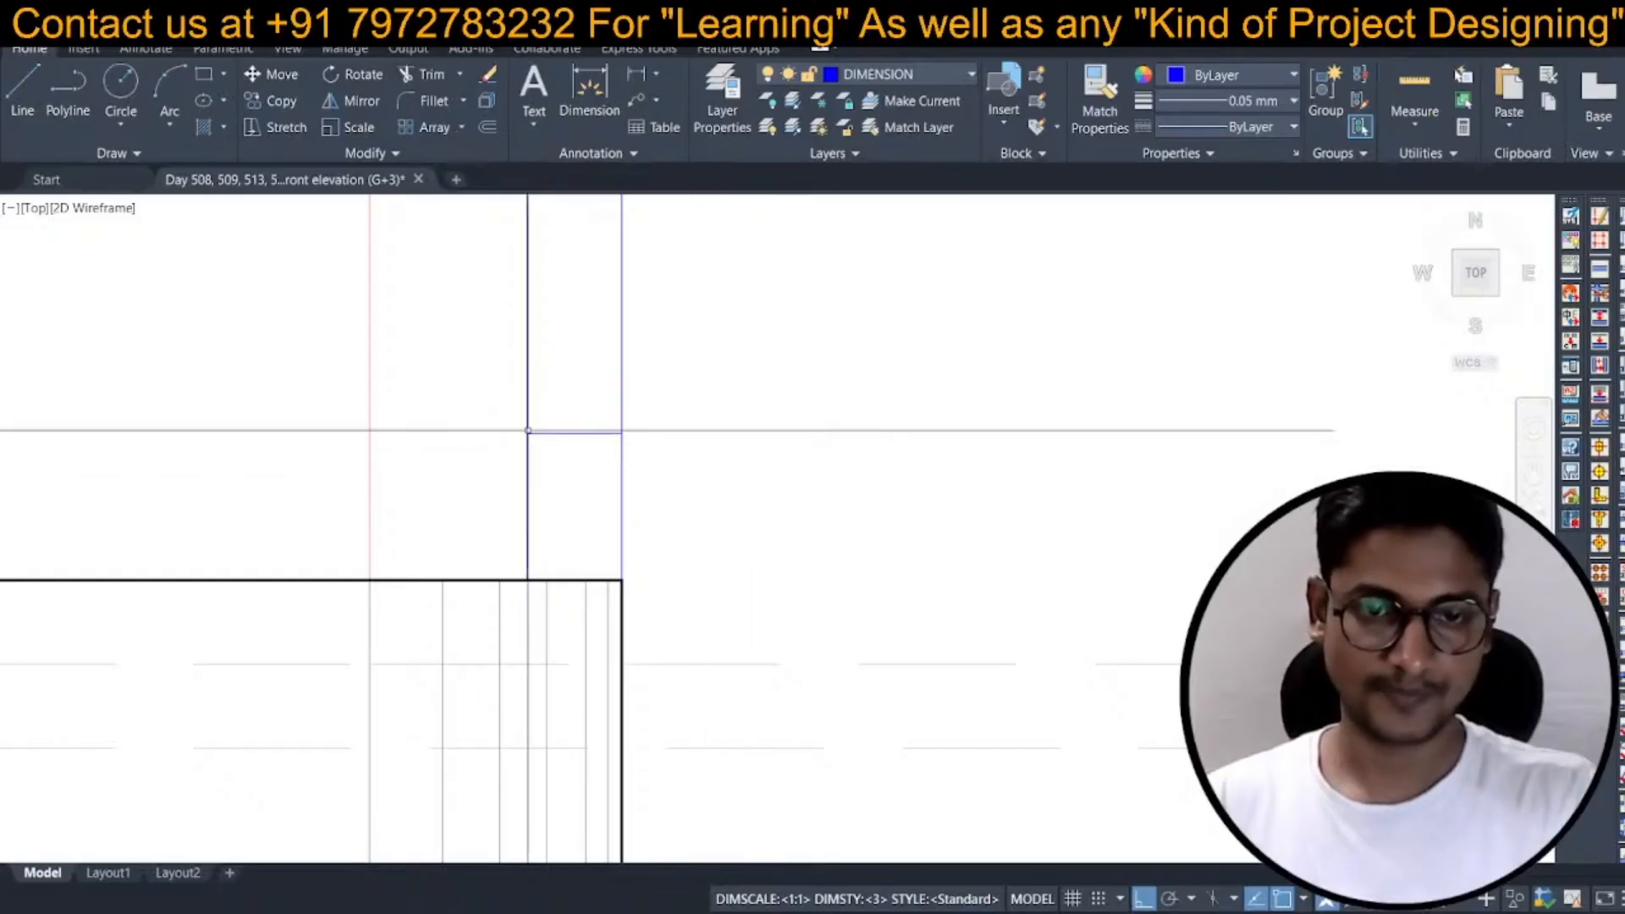
Draw a short vertical line down from the guide's midpoint and offset it 1/4" to the right.
type("l")
left_click(574, 434)
left_click(596, 478)
key("Escape")
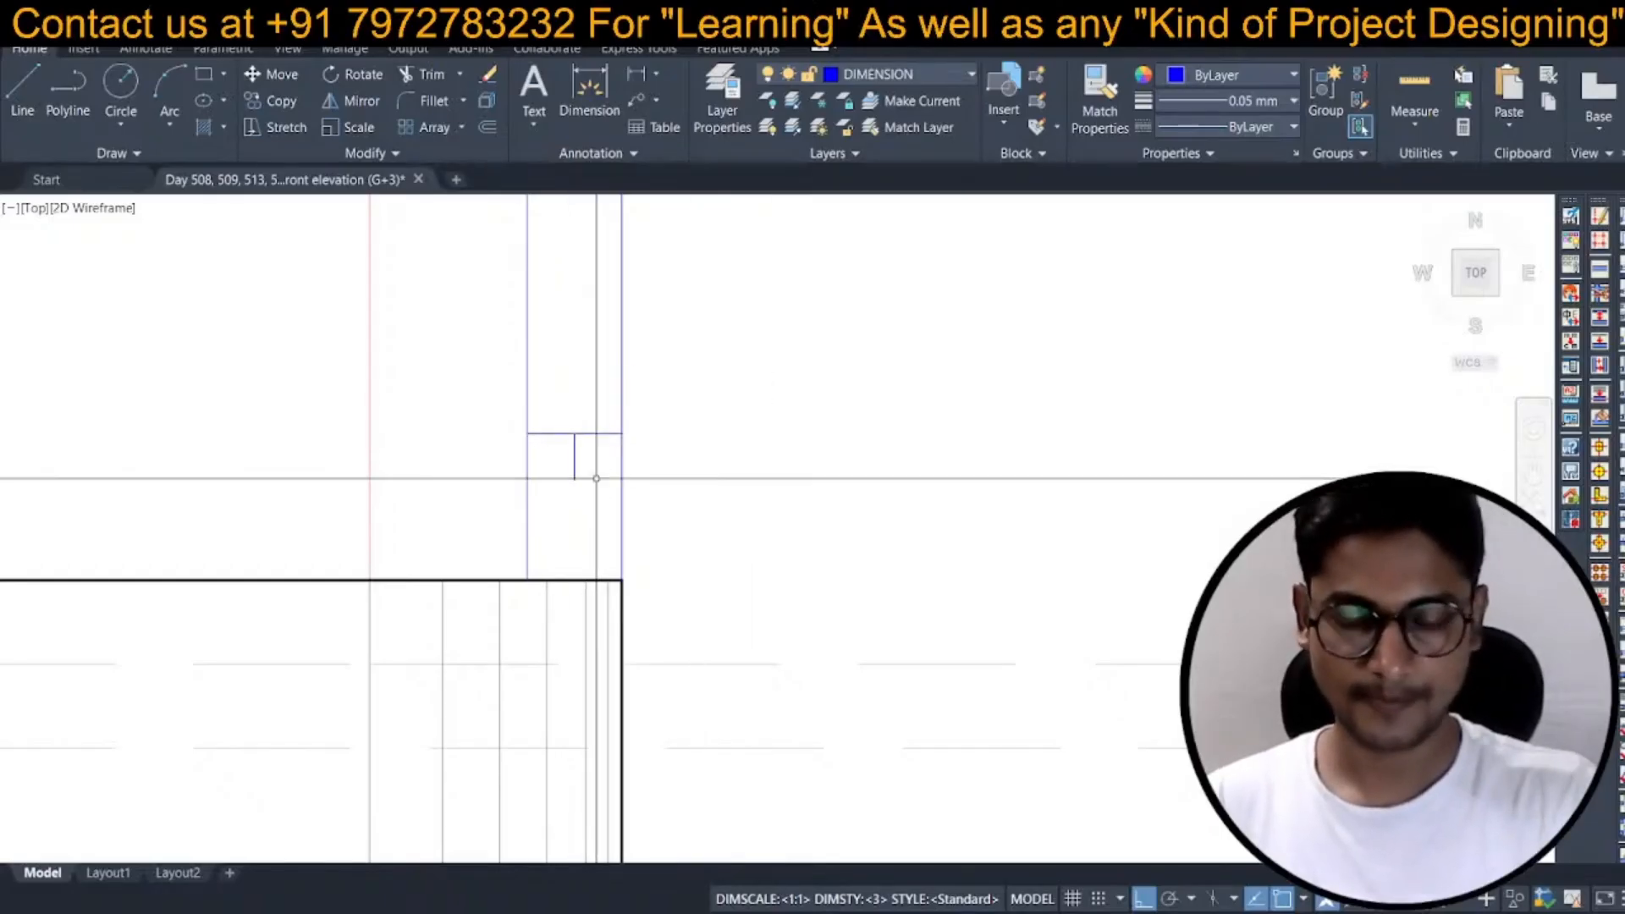
type("o ")
type("1/4")
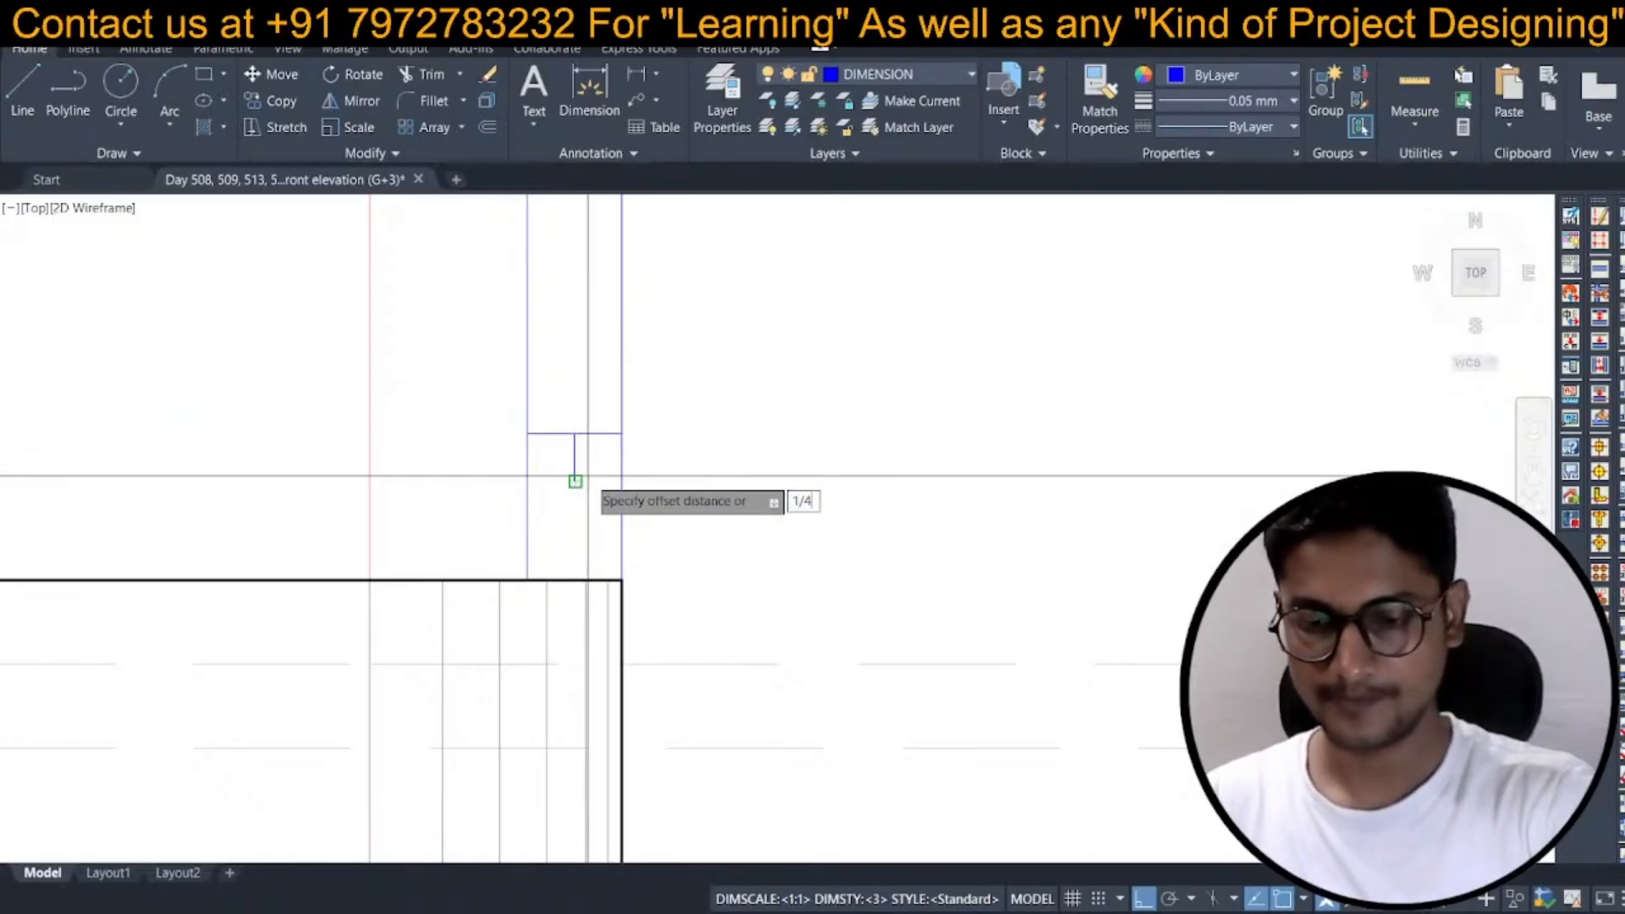
key("Return")
left_click(574, 461)
left_click(593, 458)
key("Escape")
Erase the vertical and horizontal guide lines, keeping only the short pair of centre lines.
type("e")
left_click(653, 489)
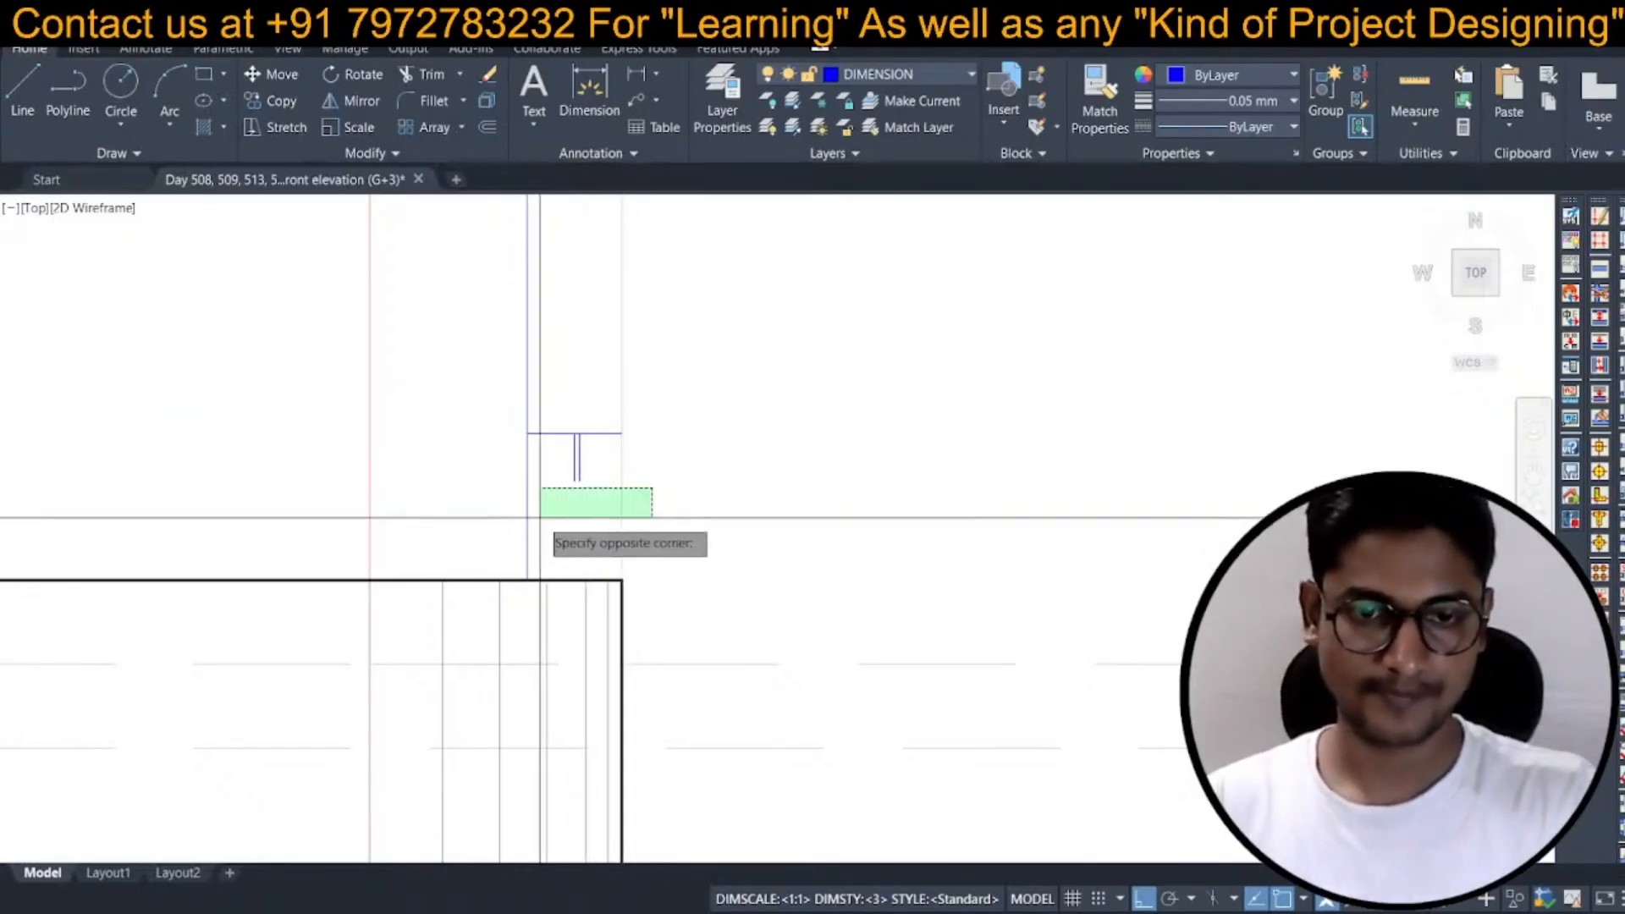
left_click(541, 516)
key("space")
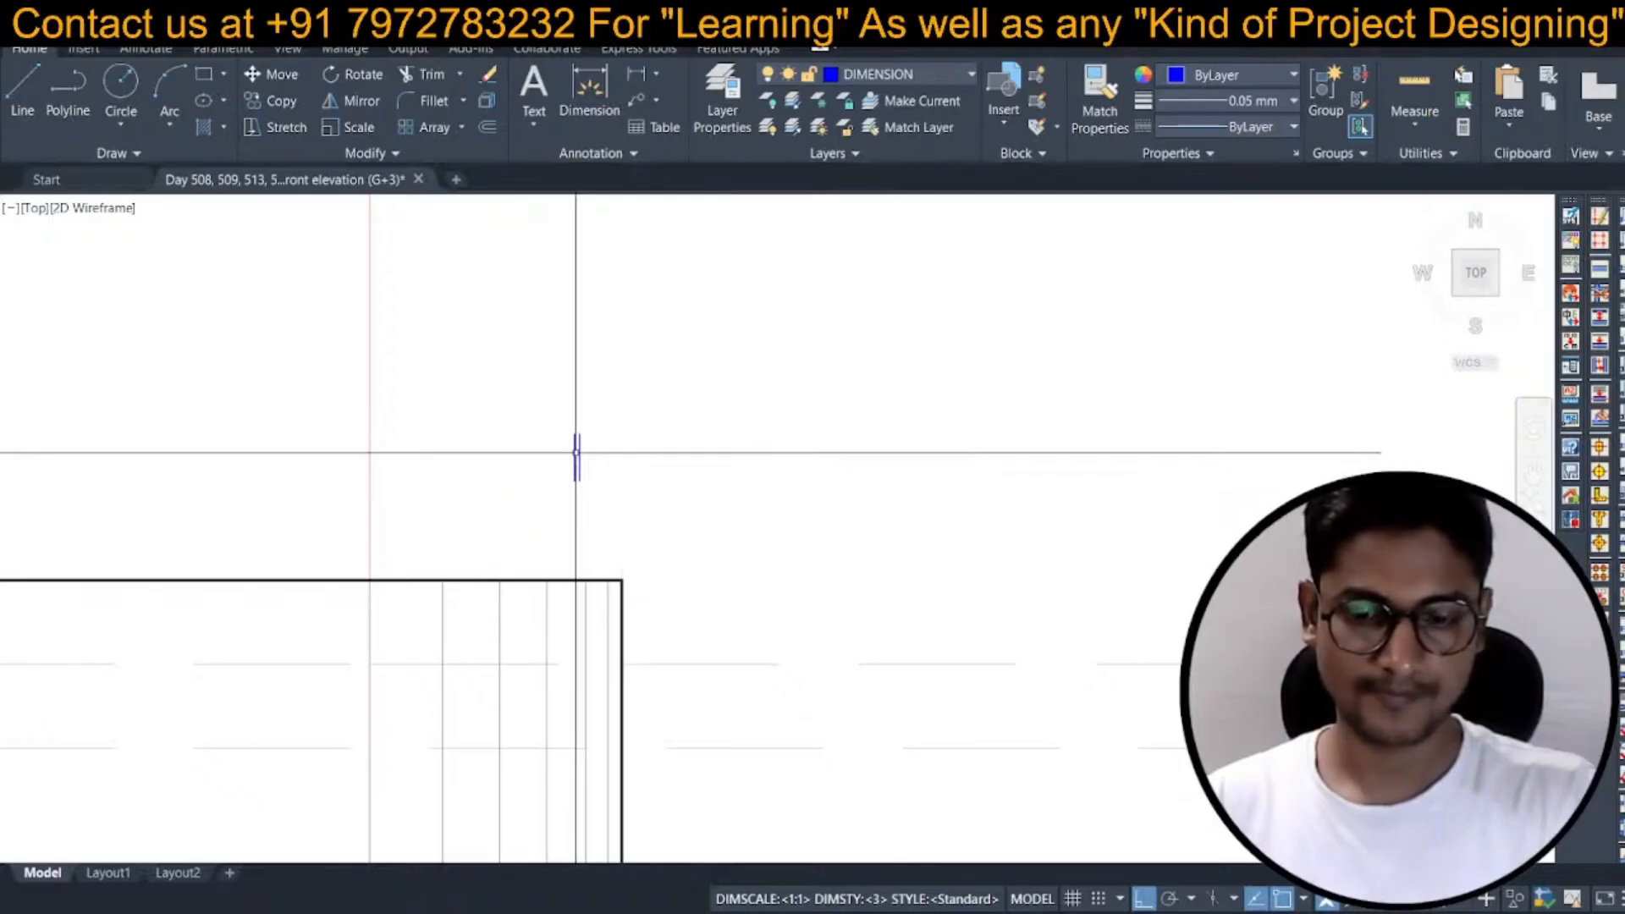
Offset the pair's right line 1/2" to the left and erase the middle line to form the railing's glass edge.
type("o 1")
type("/2")
key("Return")
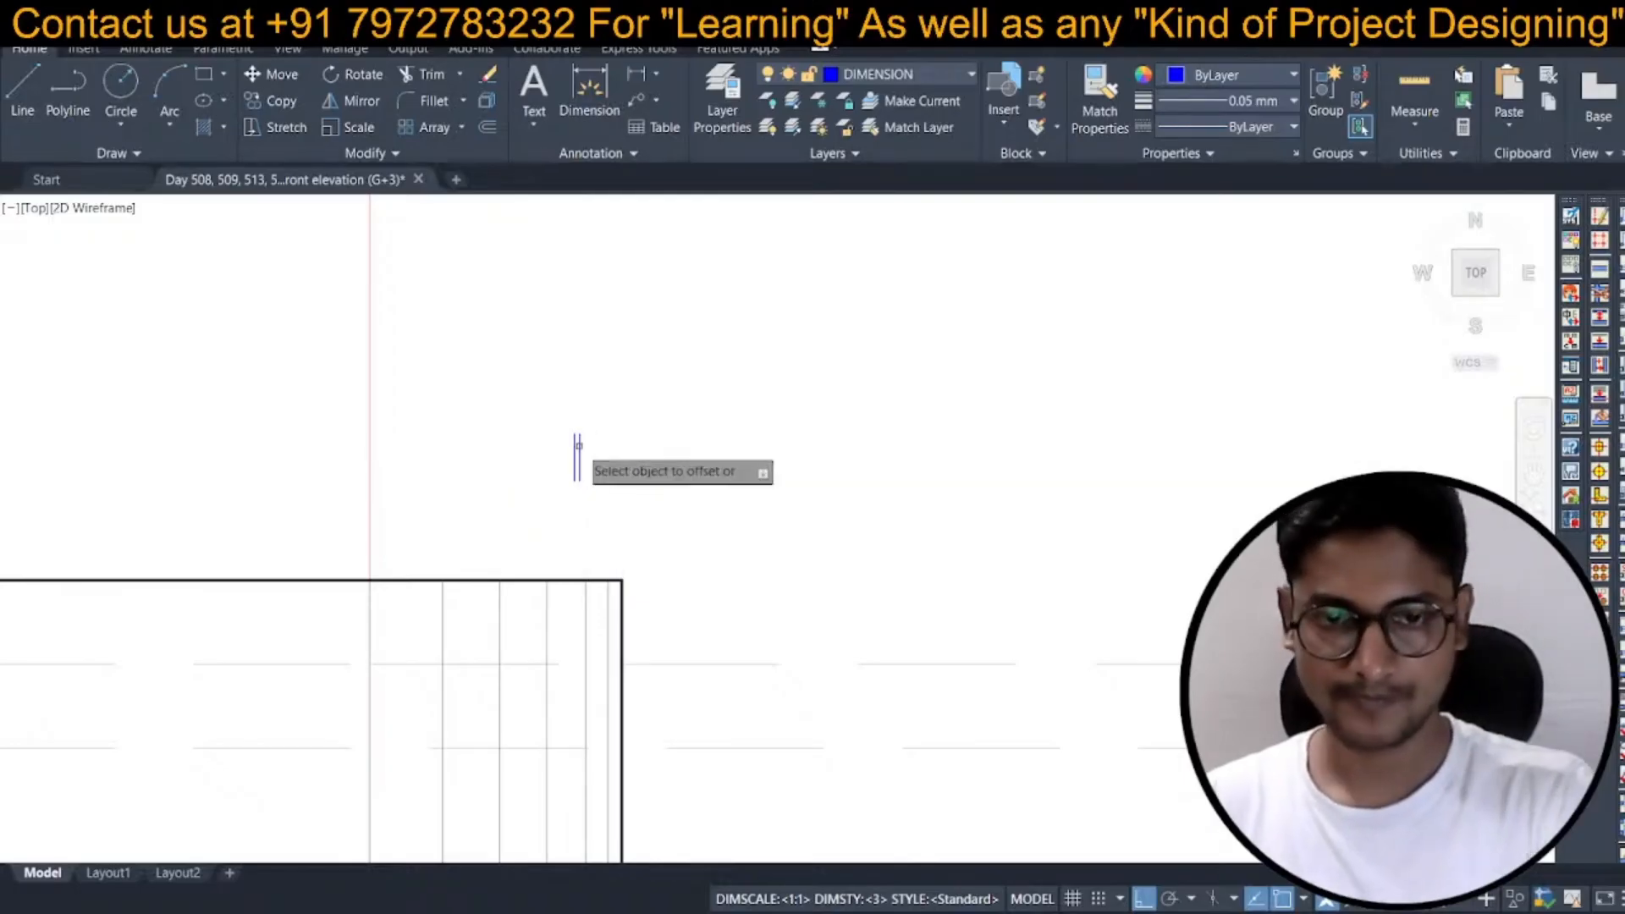
scroll(572, 444, "up", 2)
left_click(585, 436)
left_click(574, 449)
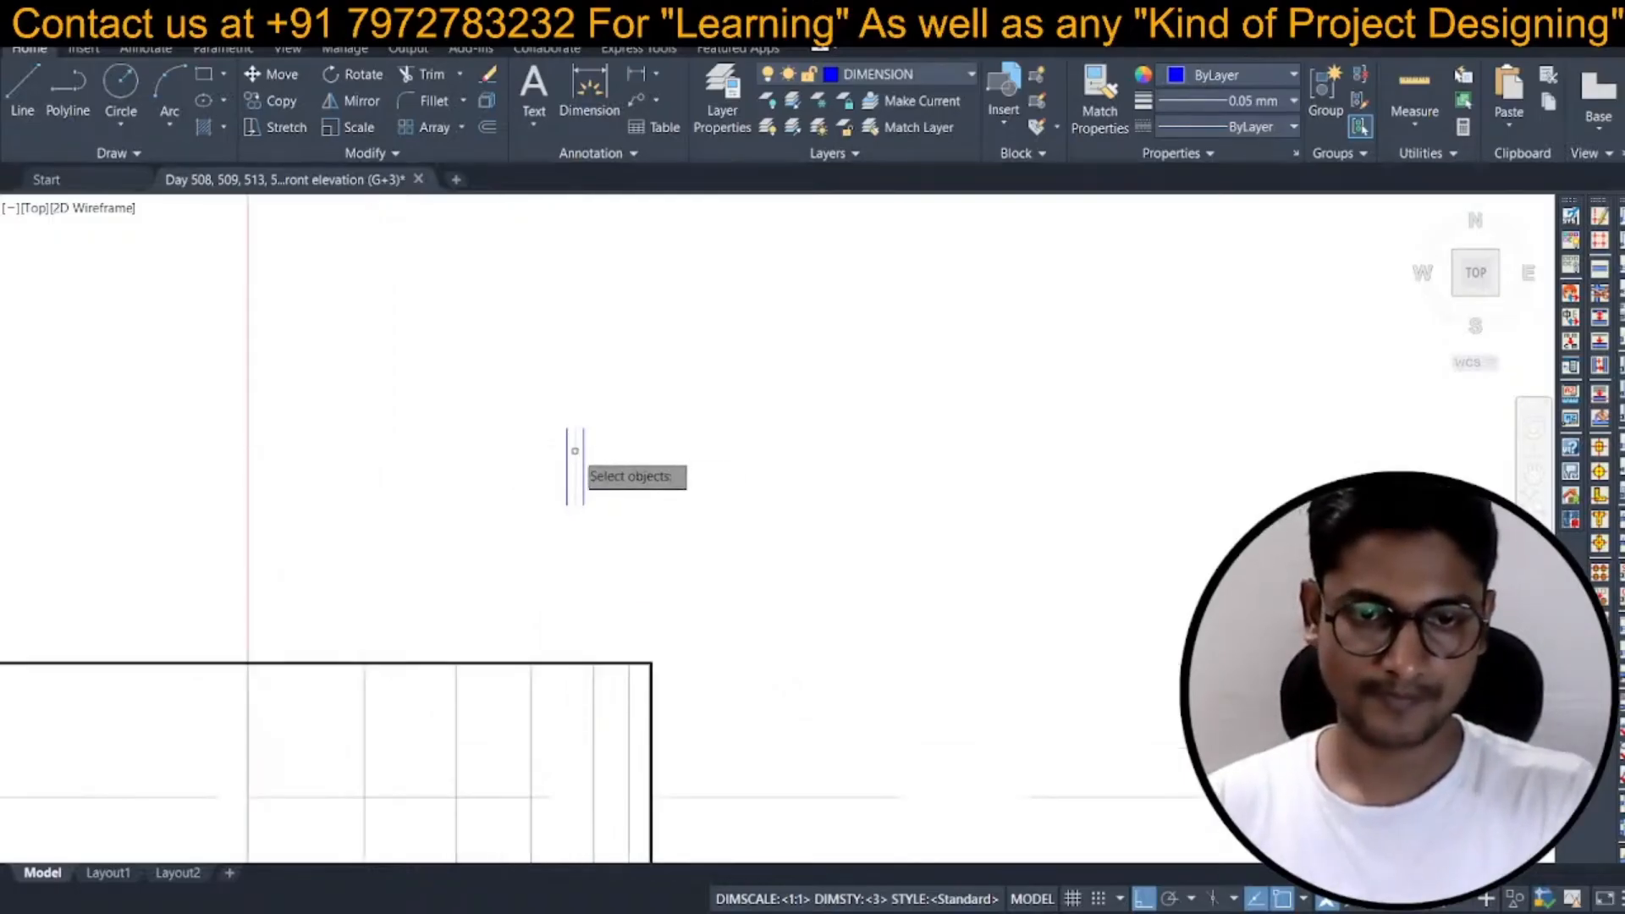
left_click(577, 450)
left_click(569, 449)
left_click(570, 451)
left_click(559, 453)
key("space")
Extend both short glass-edge lines up to the top rail and down to the terrace slab band.
scroll(597, 461, "down", 2)
type("ex")
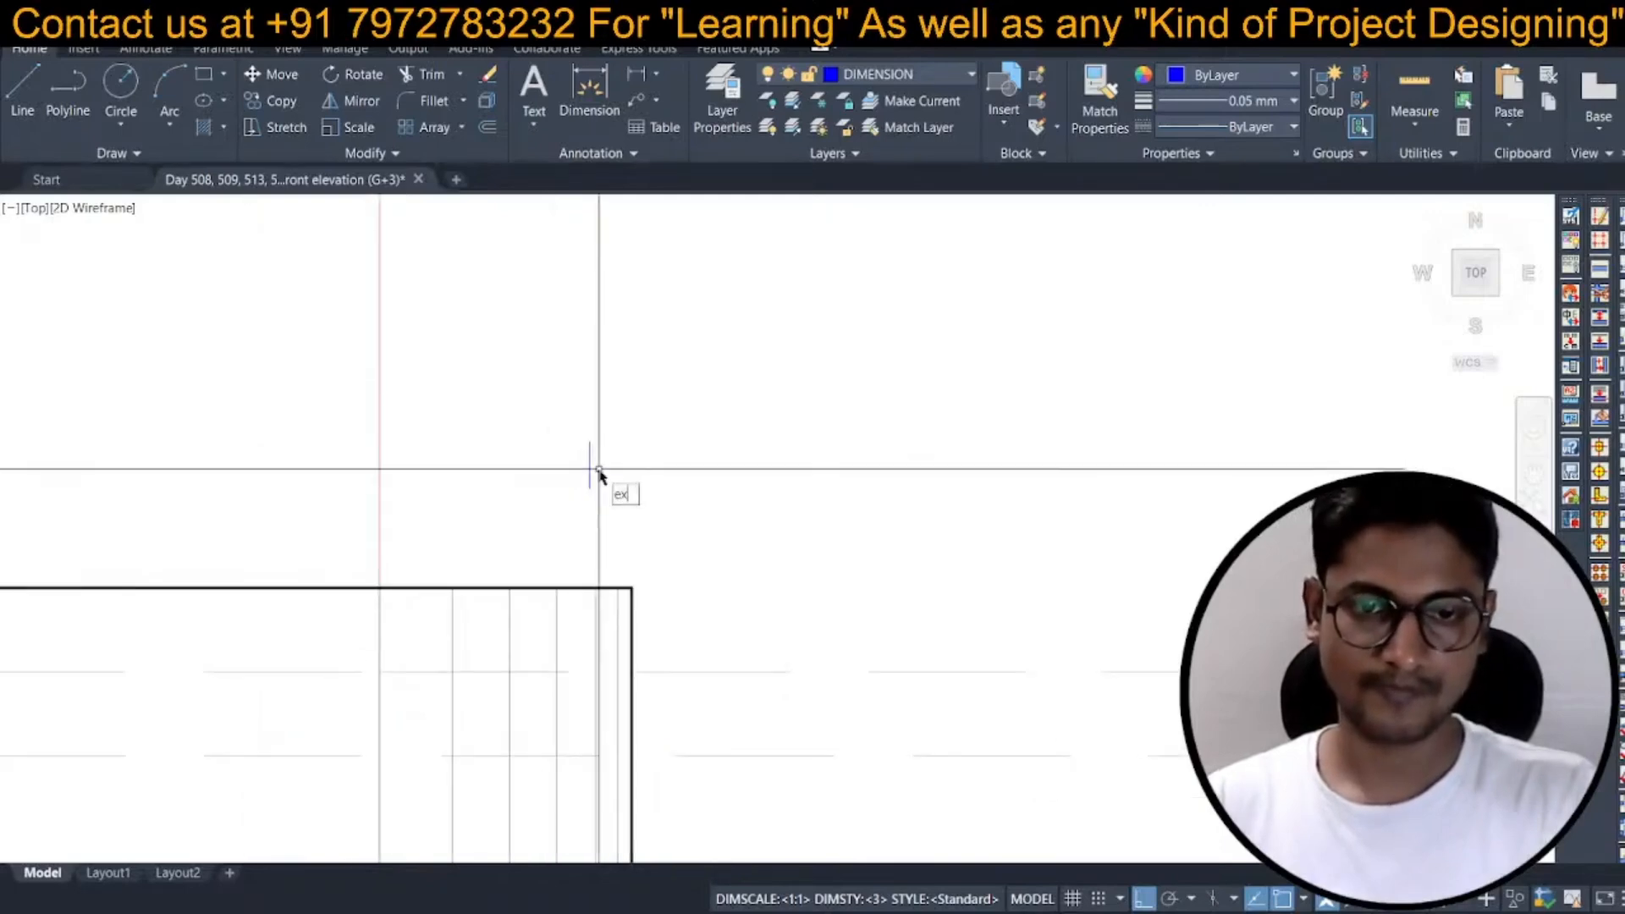
key("space")
mouse_move(599, 473)
left_mouse_down()
mouse_move(548, 501)
mouse_move(573, 492)
left_mouse_up()
scroll(610, 508, "down", 4)
key("Escape")
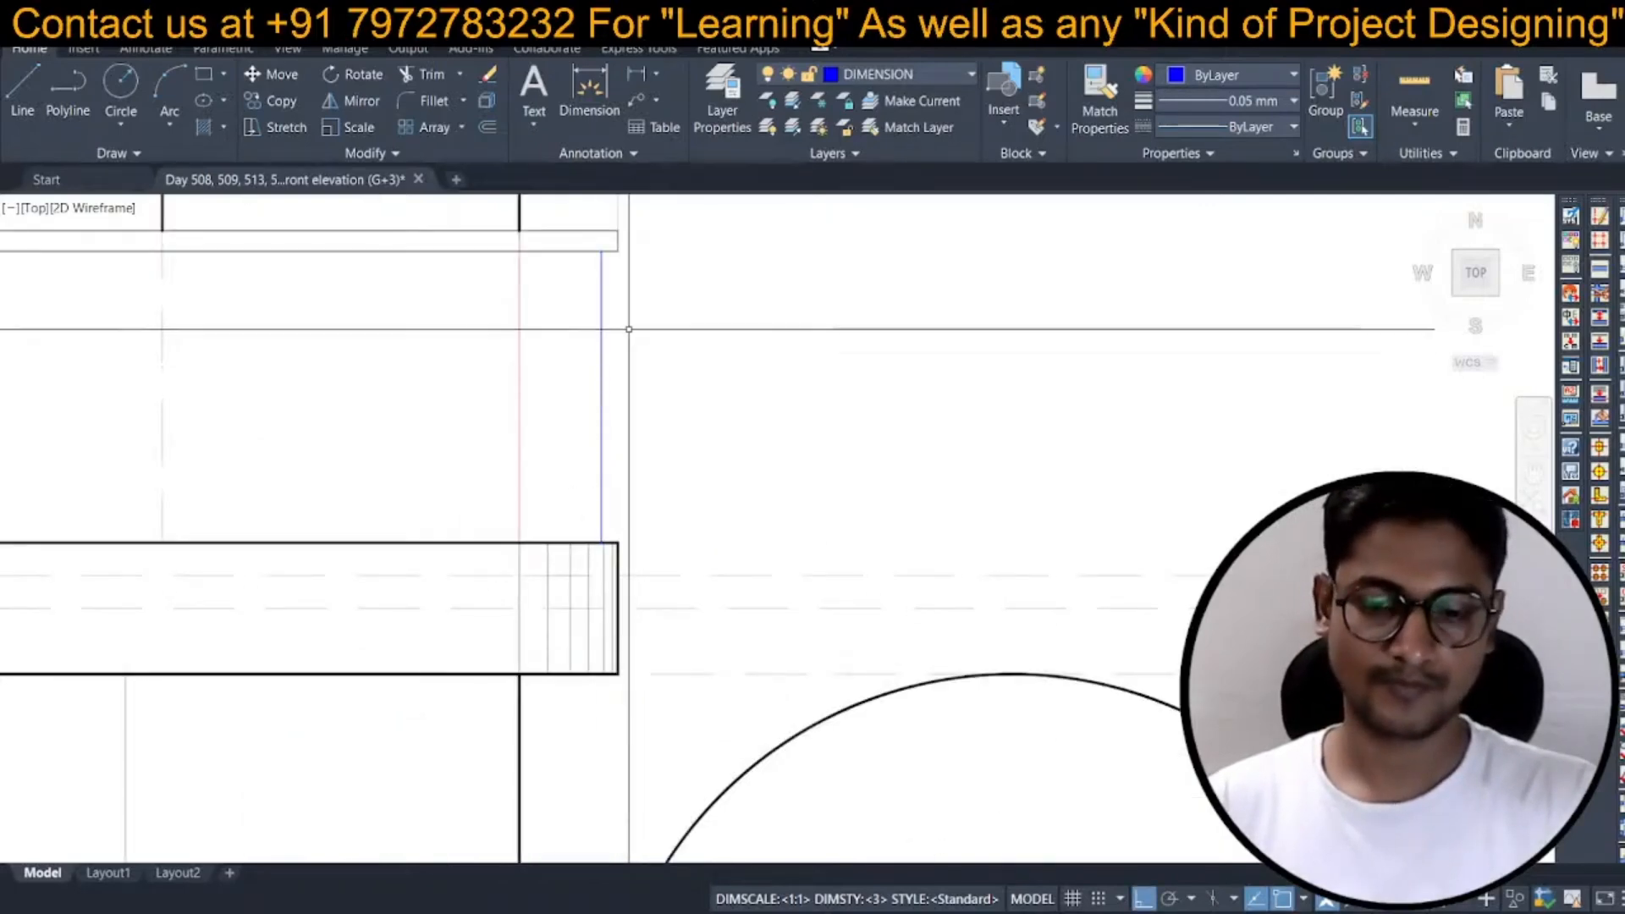
Match the glass-edge lines' properties to those of the terrace railing's top rail.
type("ma")
key("space")
left_click(597, 250)
scroll(673, 427, "down", 4)
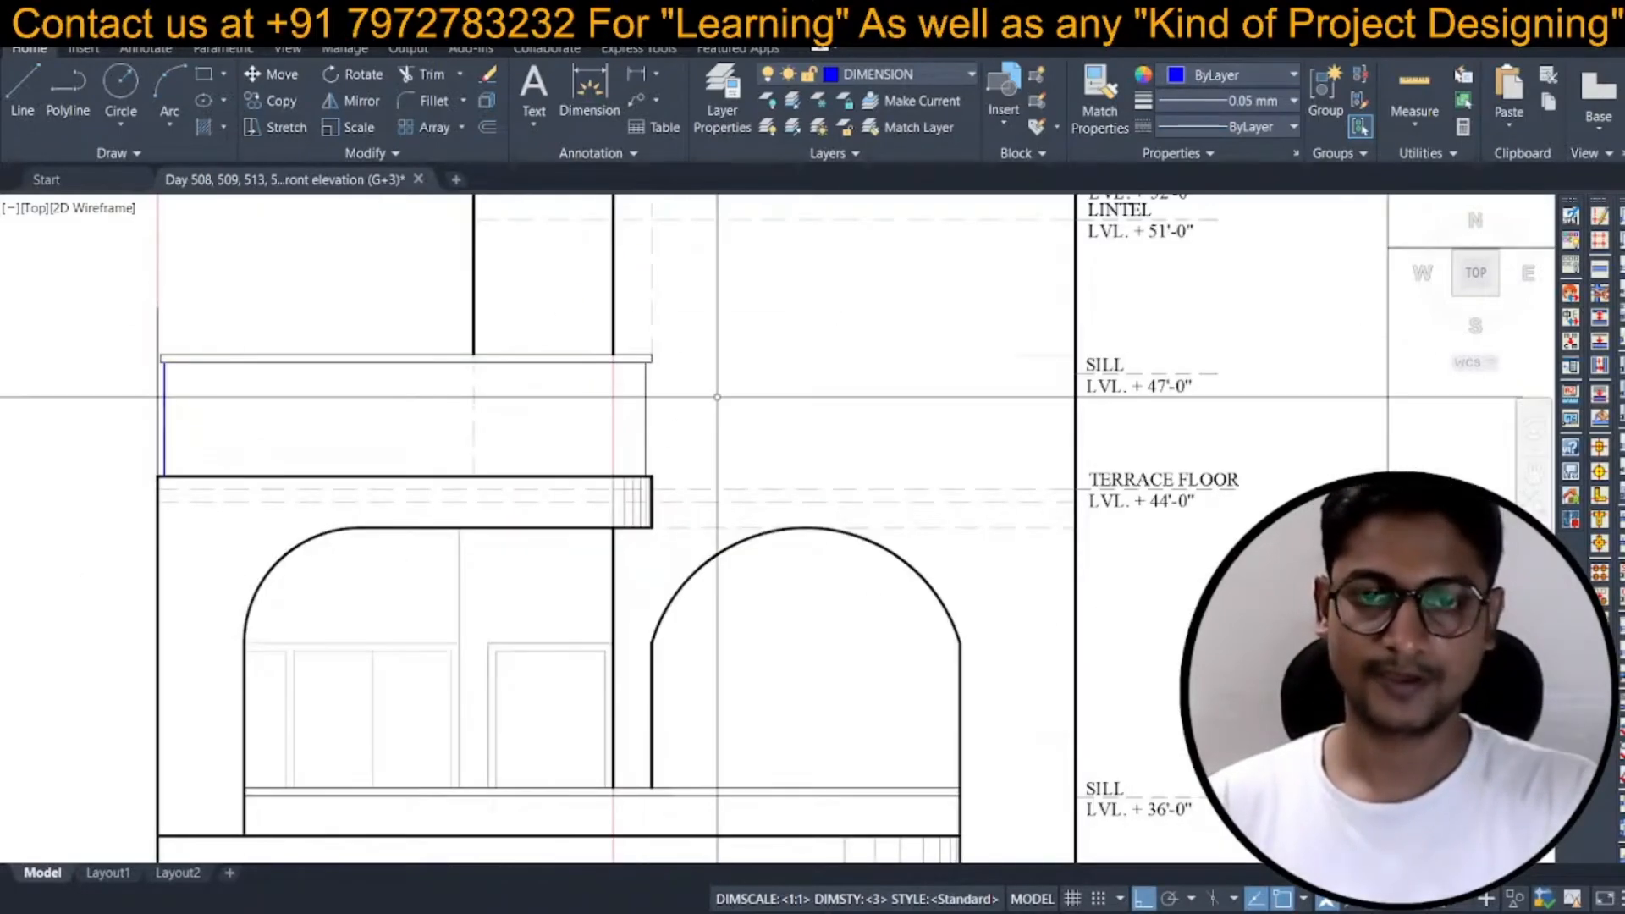
Draw a horizontal line from the top rail's right end and extend it to the elevation's right outer wall line.
scroll(682, 390, "down", 3)
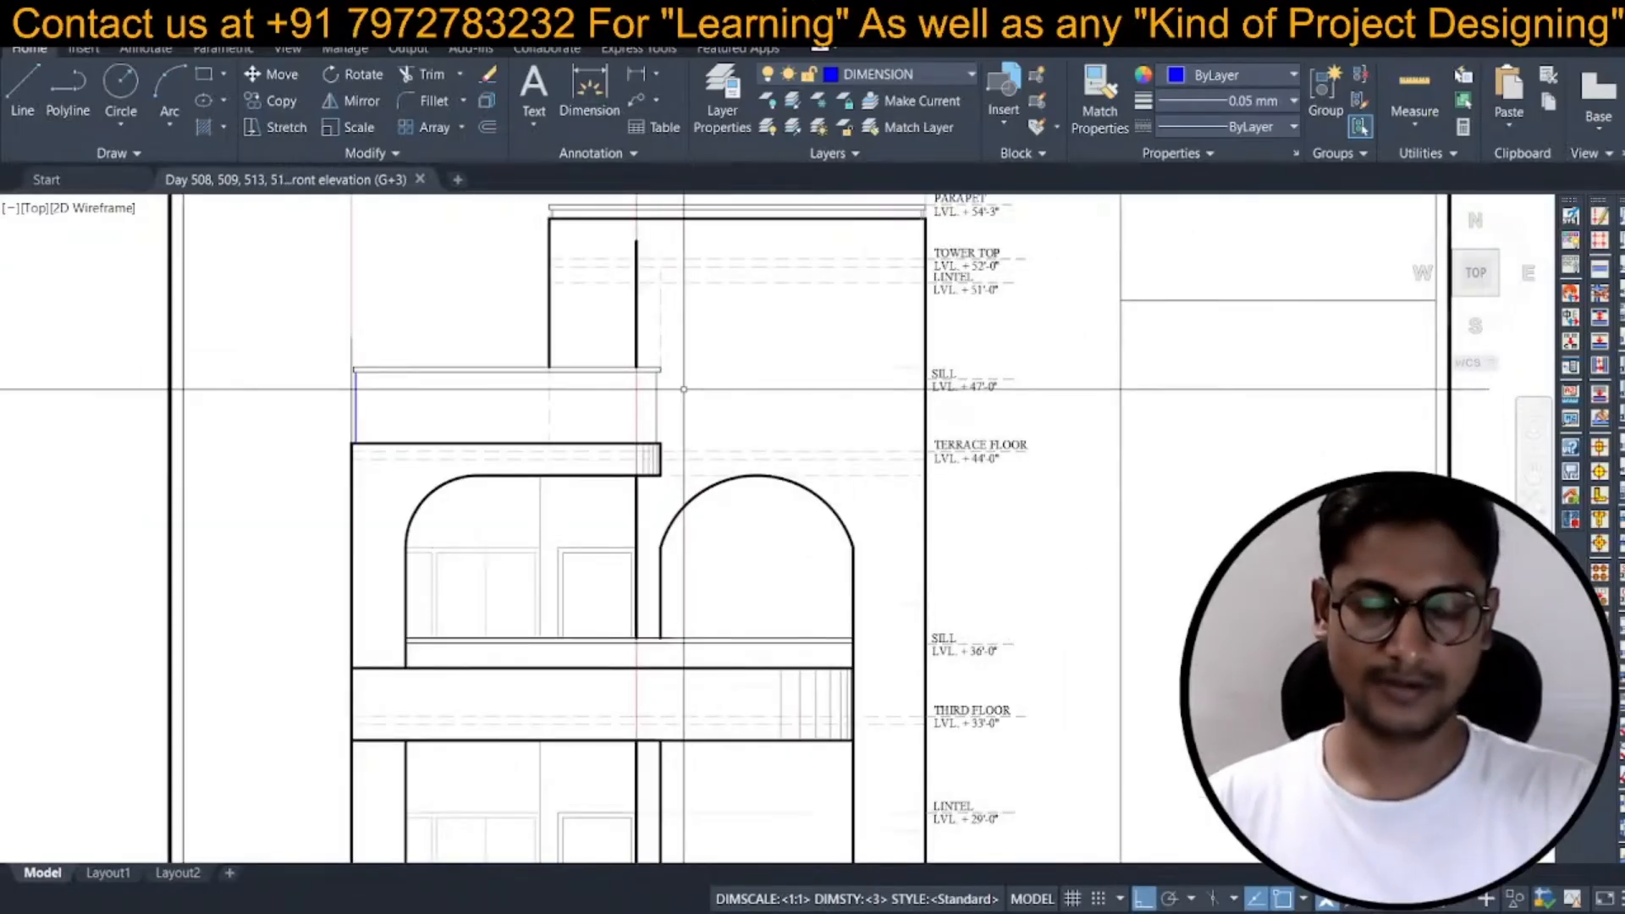
middle_click_drag(695, 385, 715, 375)
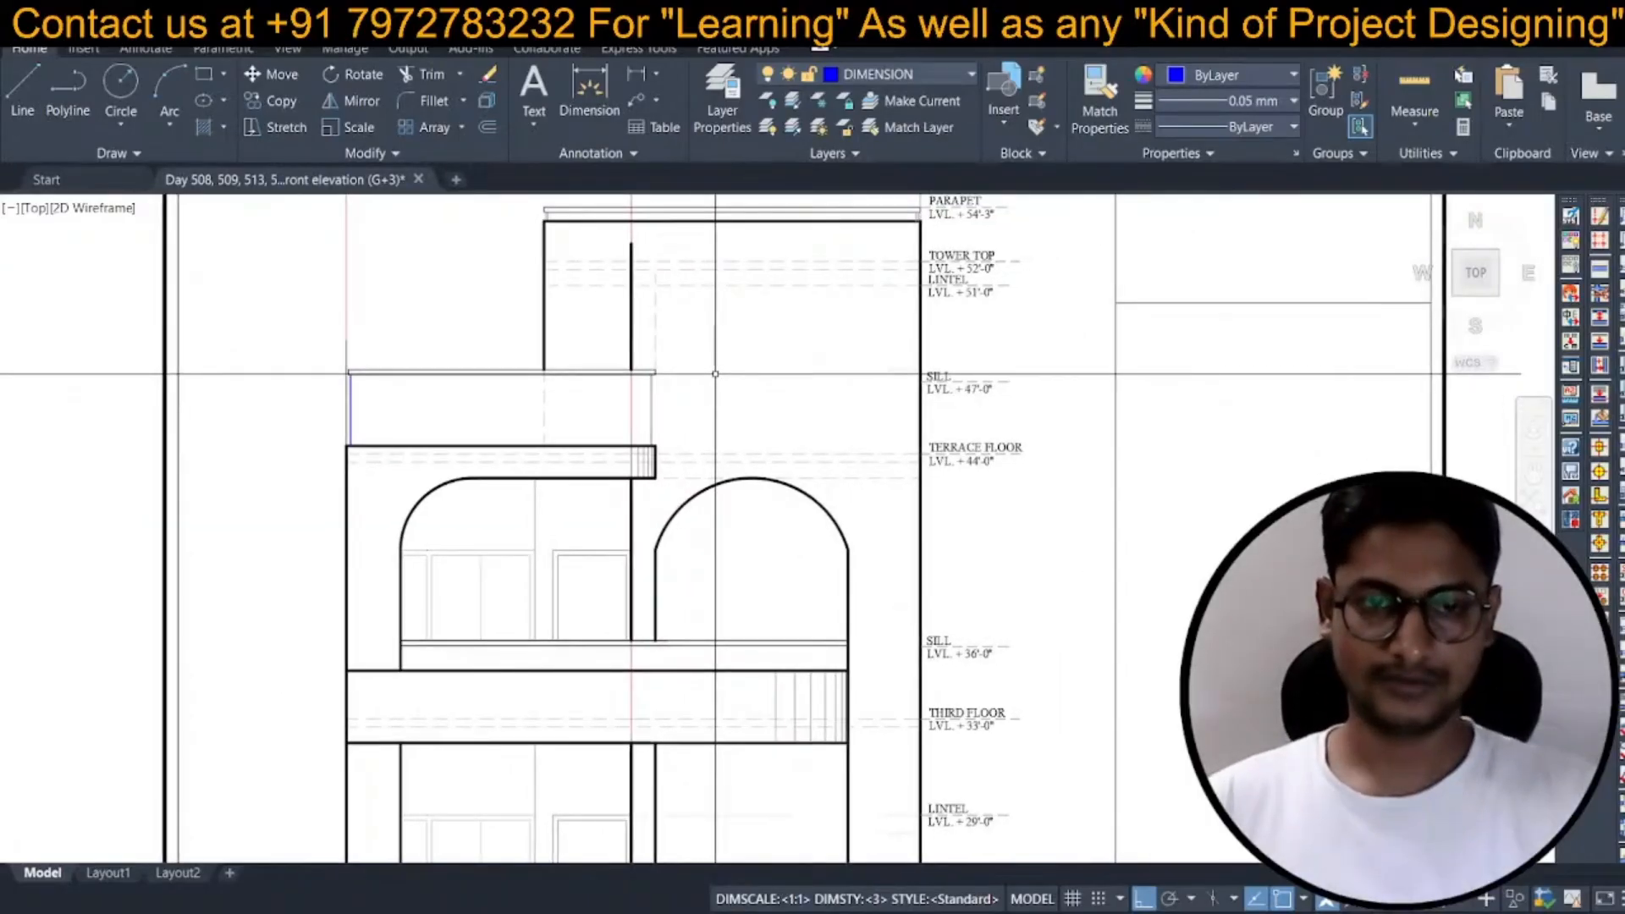
scroll(741, 411, "down", 3)
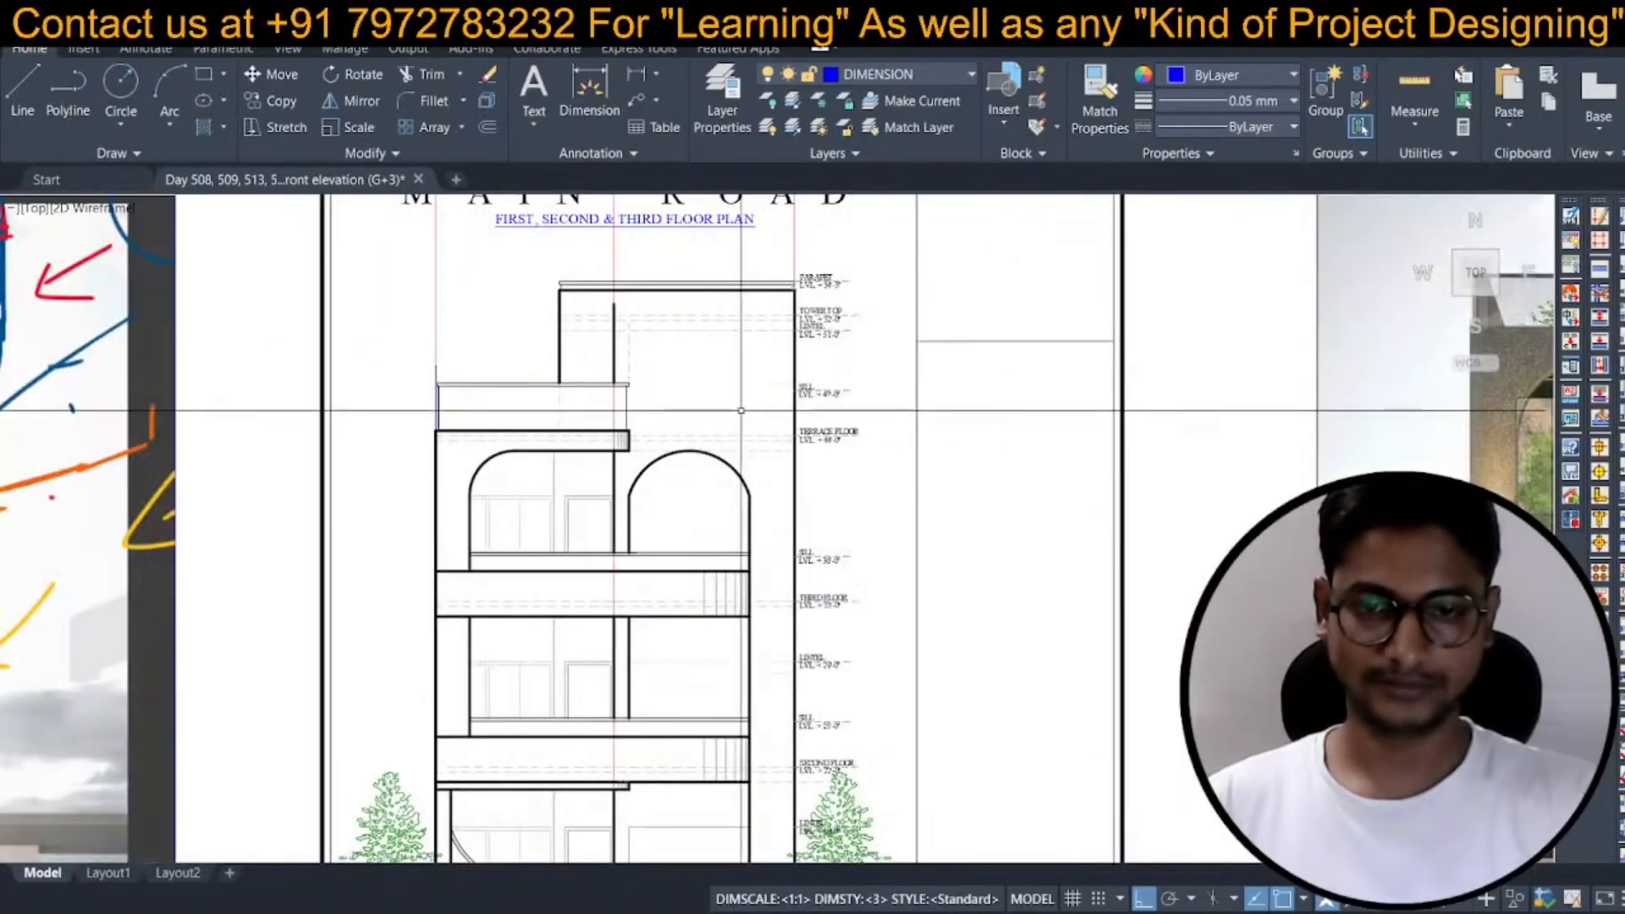
scroll(740, 410, "up", 1)
scroll(611, 366, "up", 1)
key("space")
scroll(594, 369, "up", 2)
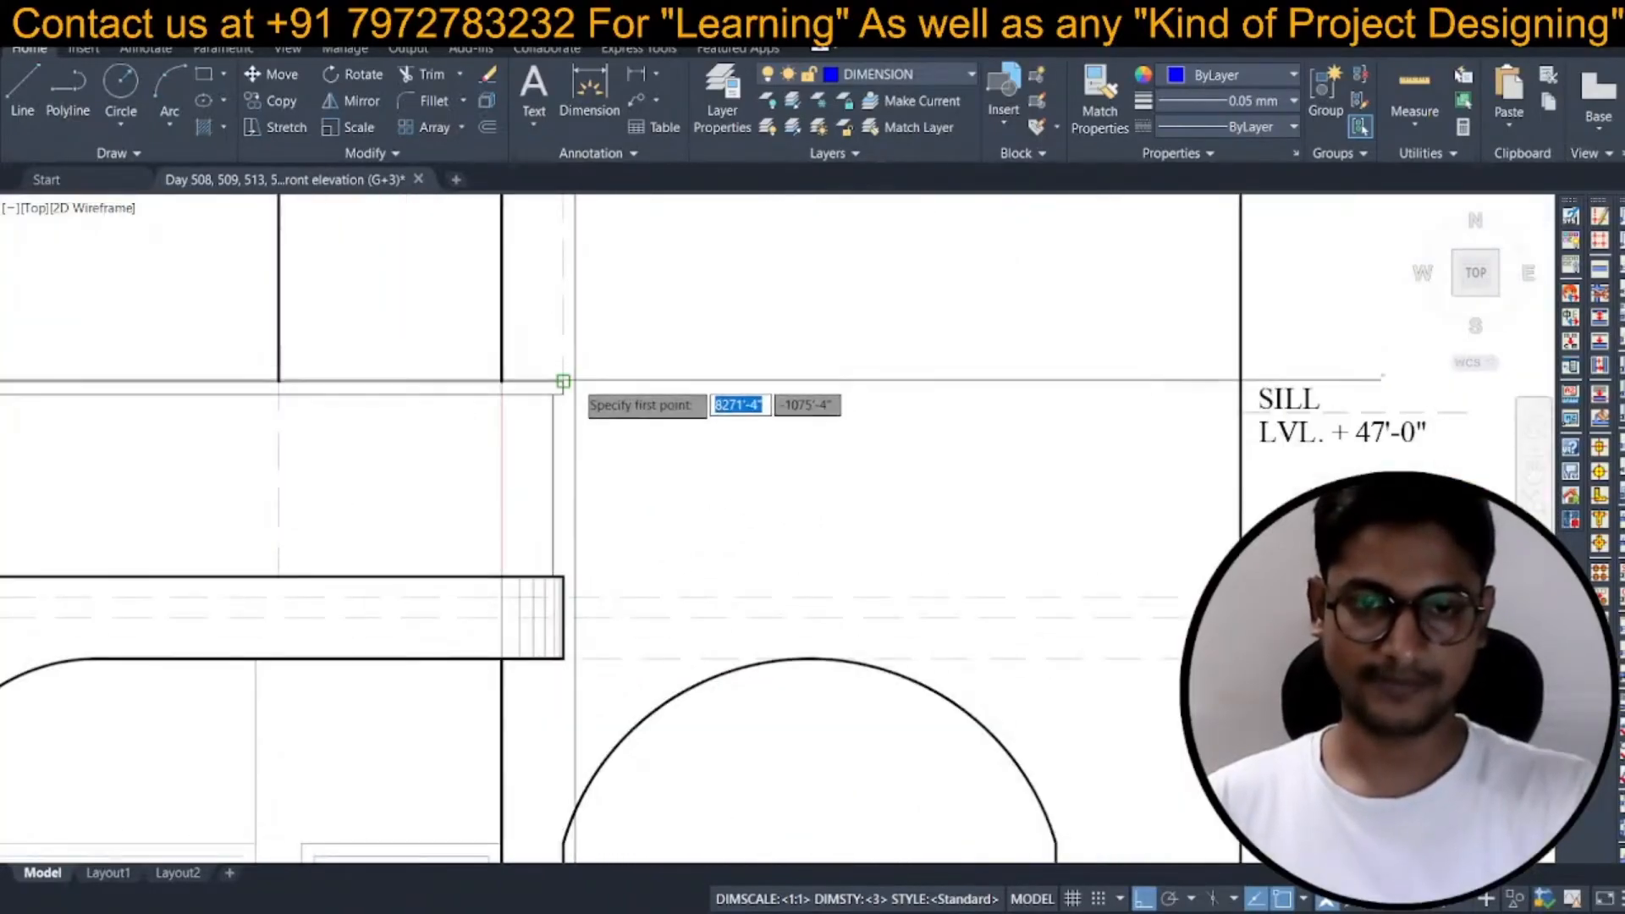
left_click(563, 381)
left_click(812, 385)
key("space")
scroll(791, 413, "down", 1)
type("ex")
key("space")
scroll(794, 394, "down", 3)
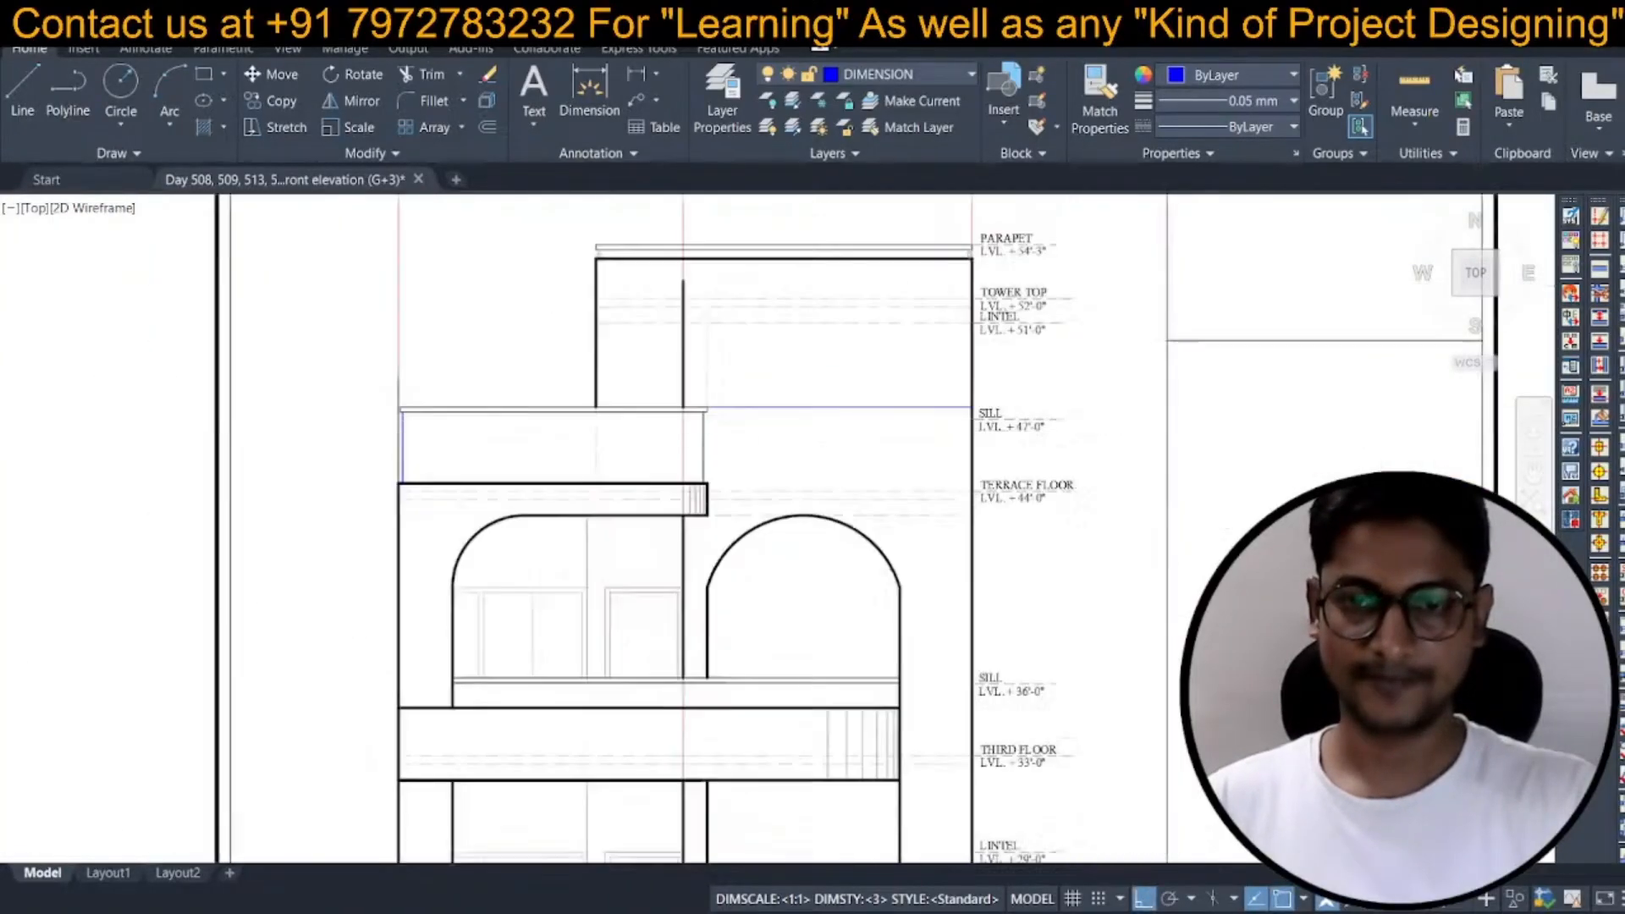
Match the new horizontal line's properties to those of the thick right outer wall line.
scroll(910, 444, "up", 3)
type("ma")
key("space")
left_click(910, 445)
left_click(868, 428)
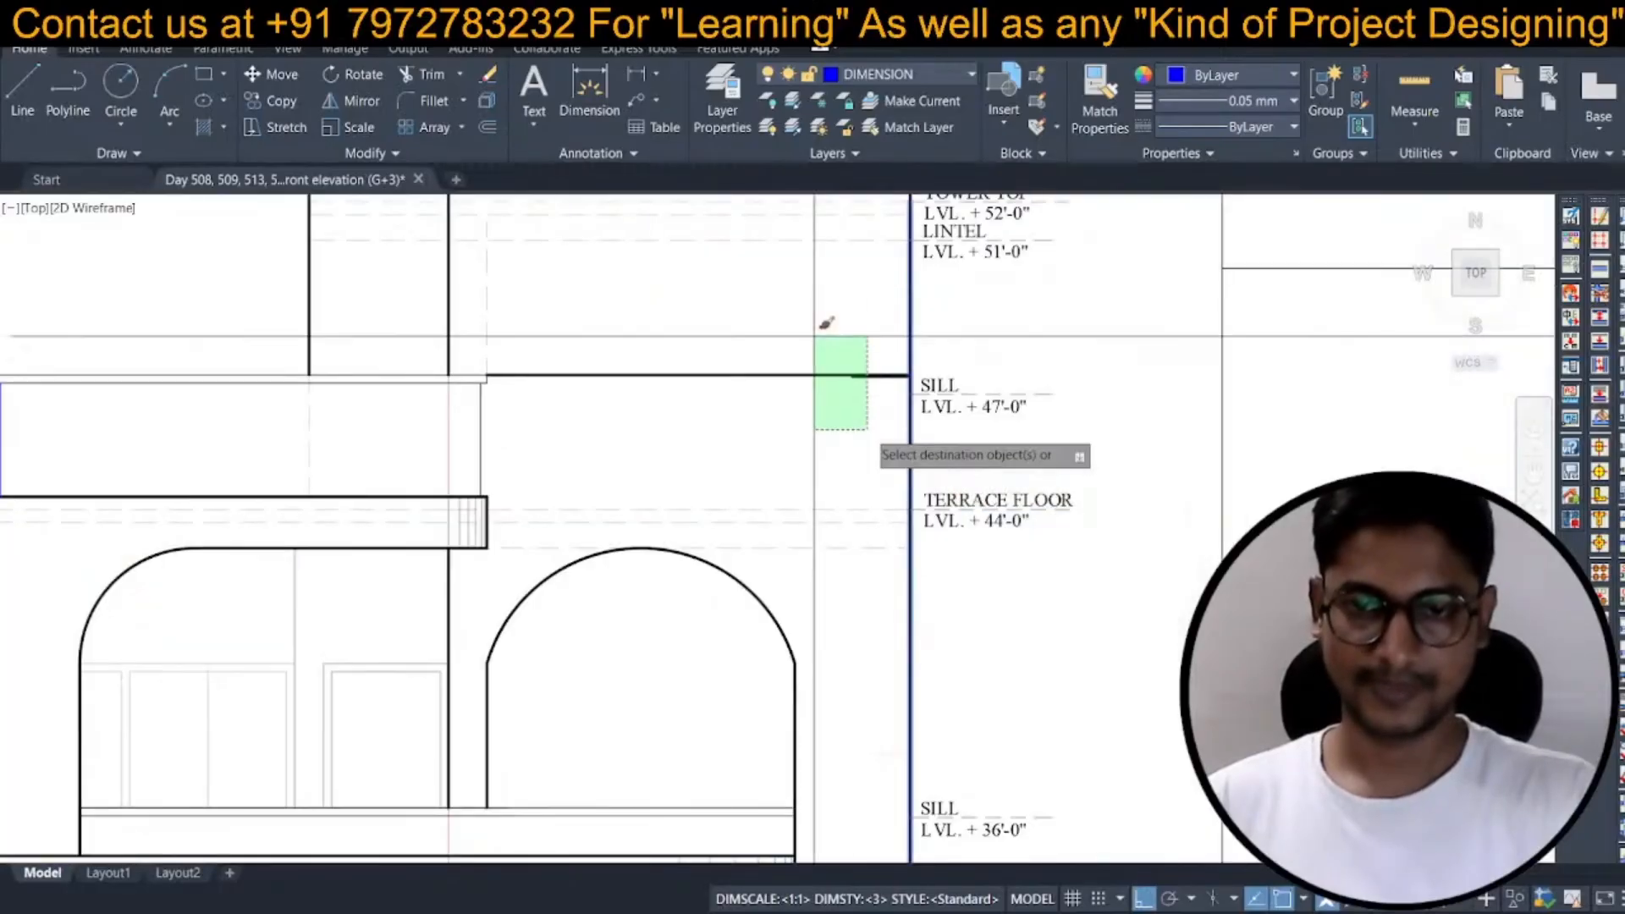
left_click(813, 338)
key("space")
Erase the short stray line just beneath the new horizontal line beside the right outer wall.
scroll(874, 374, "up", 4)
type("e")
key("space")
left_click(581, 312)
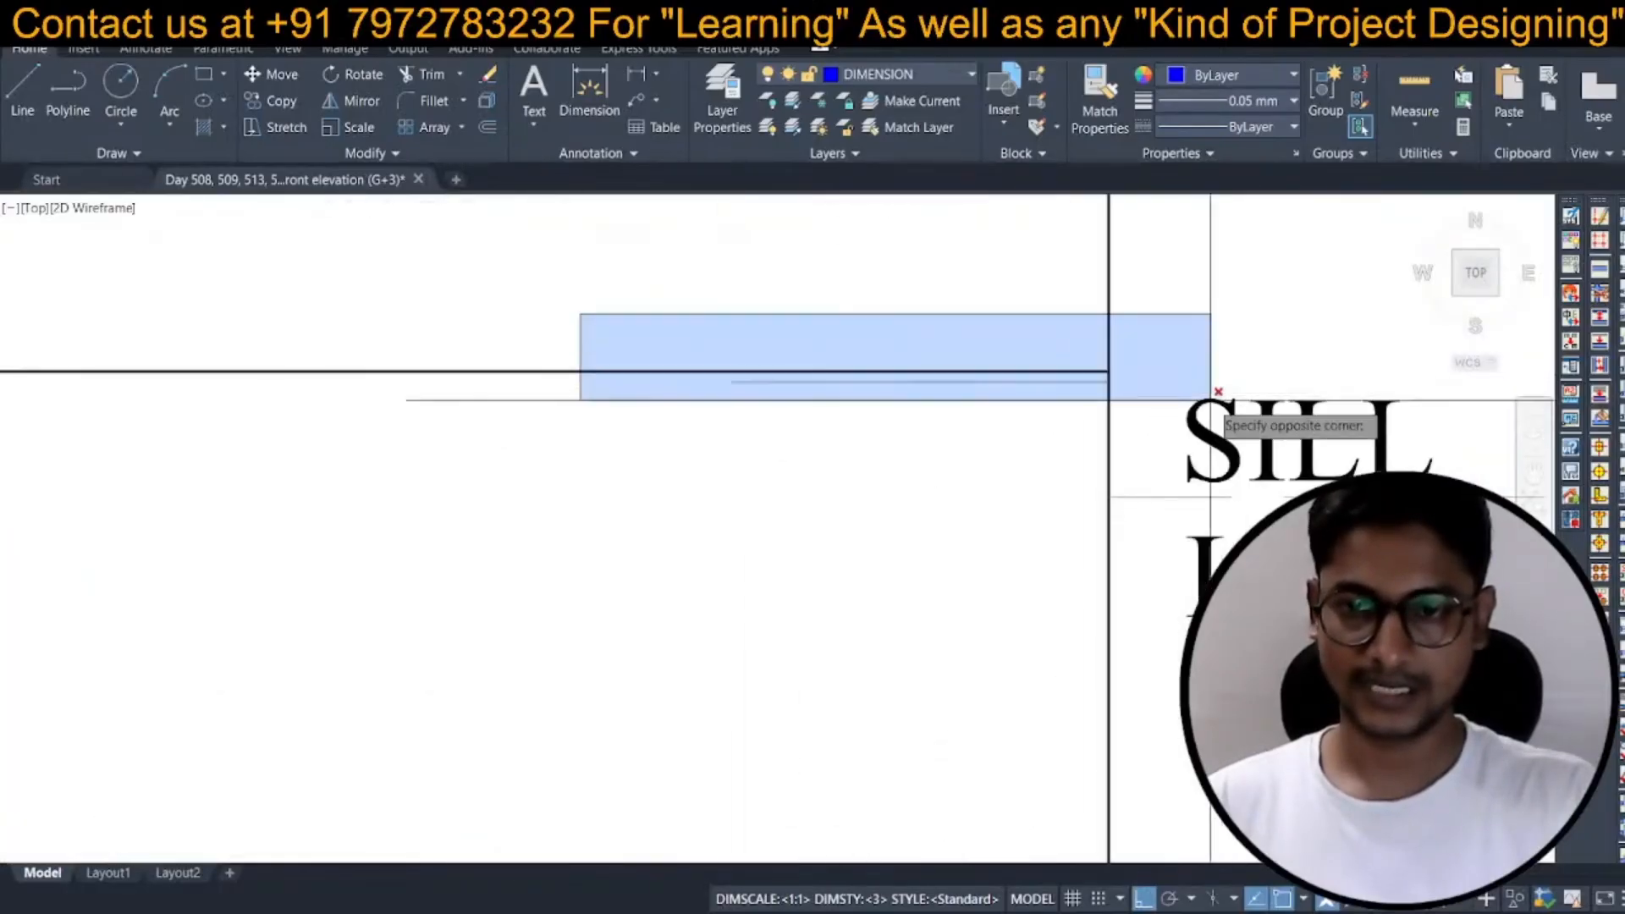
left_click(1211, 398)
key("space")
Compare the whole elevation with the reference renders and save the drawing.
scroll(885, 421, "down", 5)
scroll(759, 451, "down", 7)
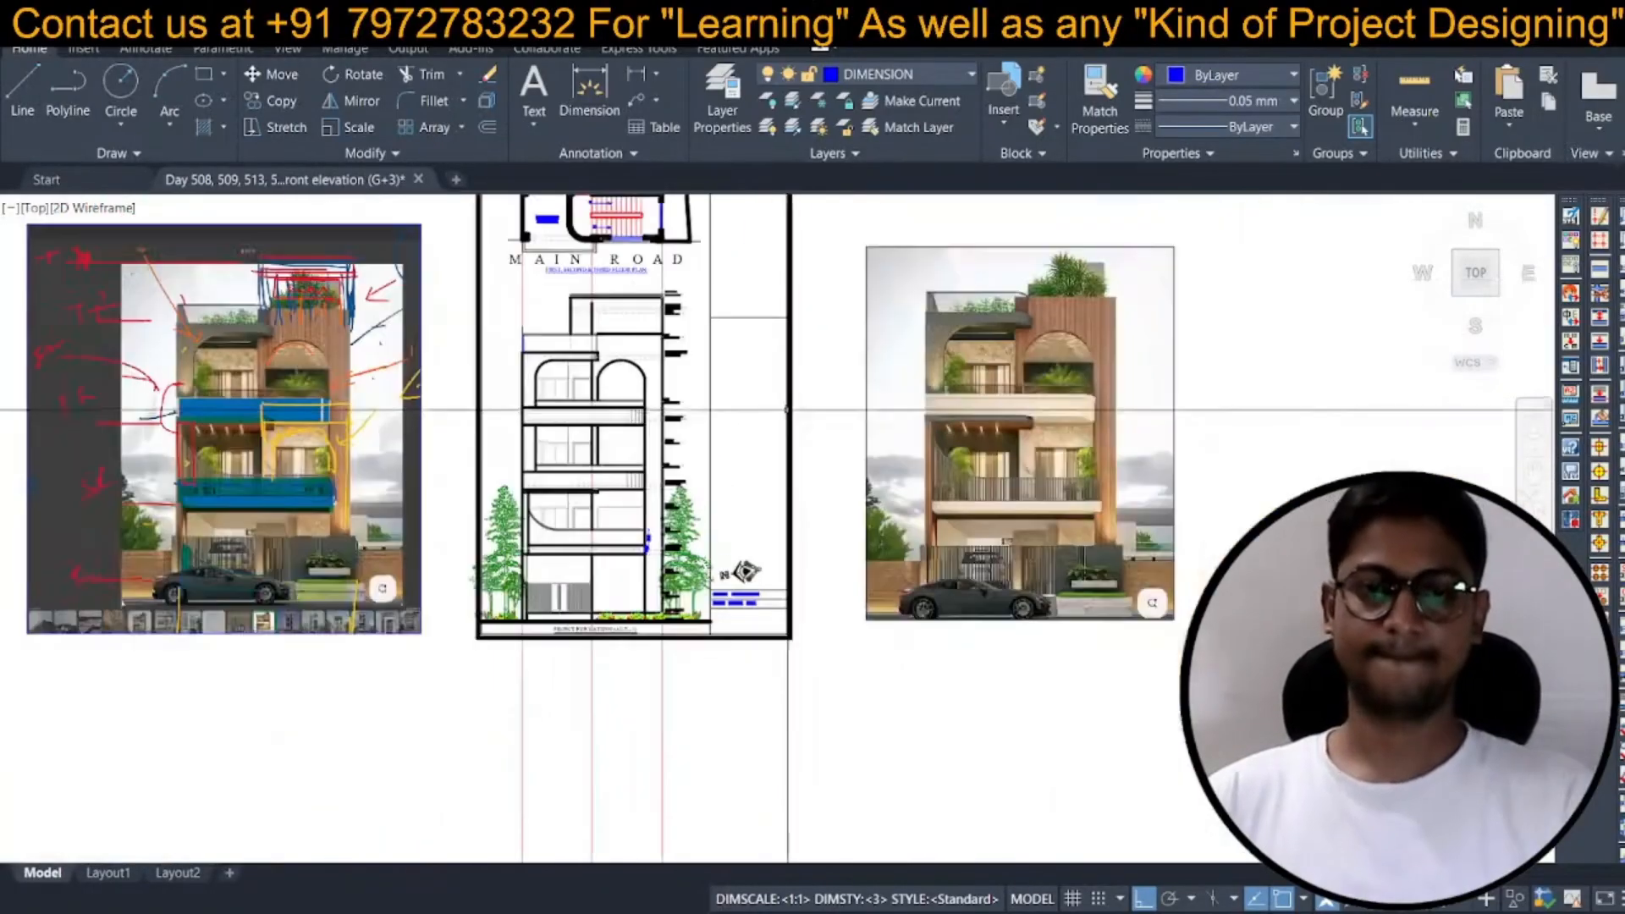
middle_click_drag(787, 410, 803, 428)
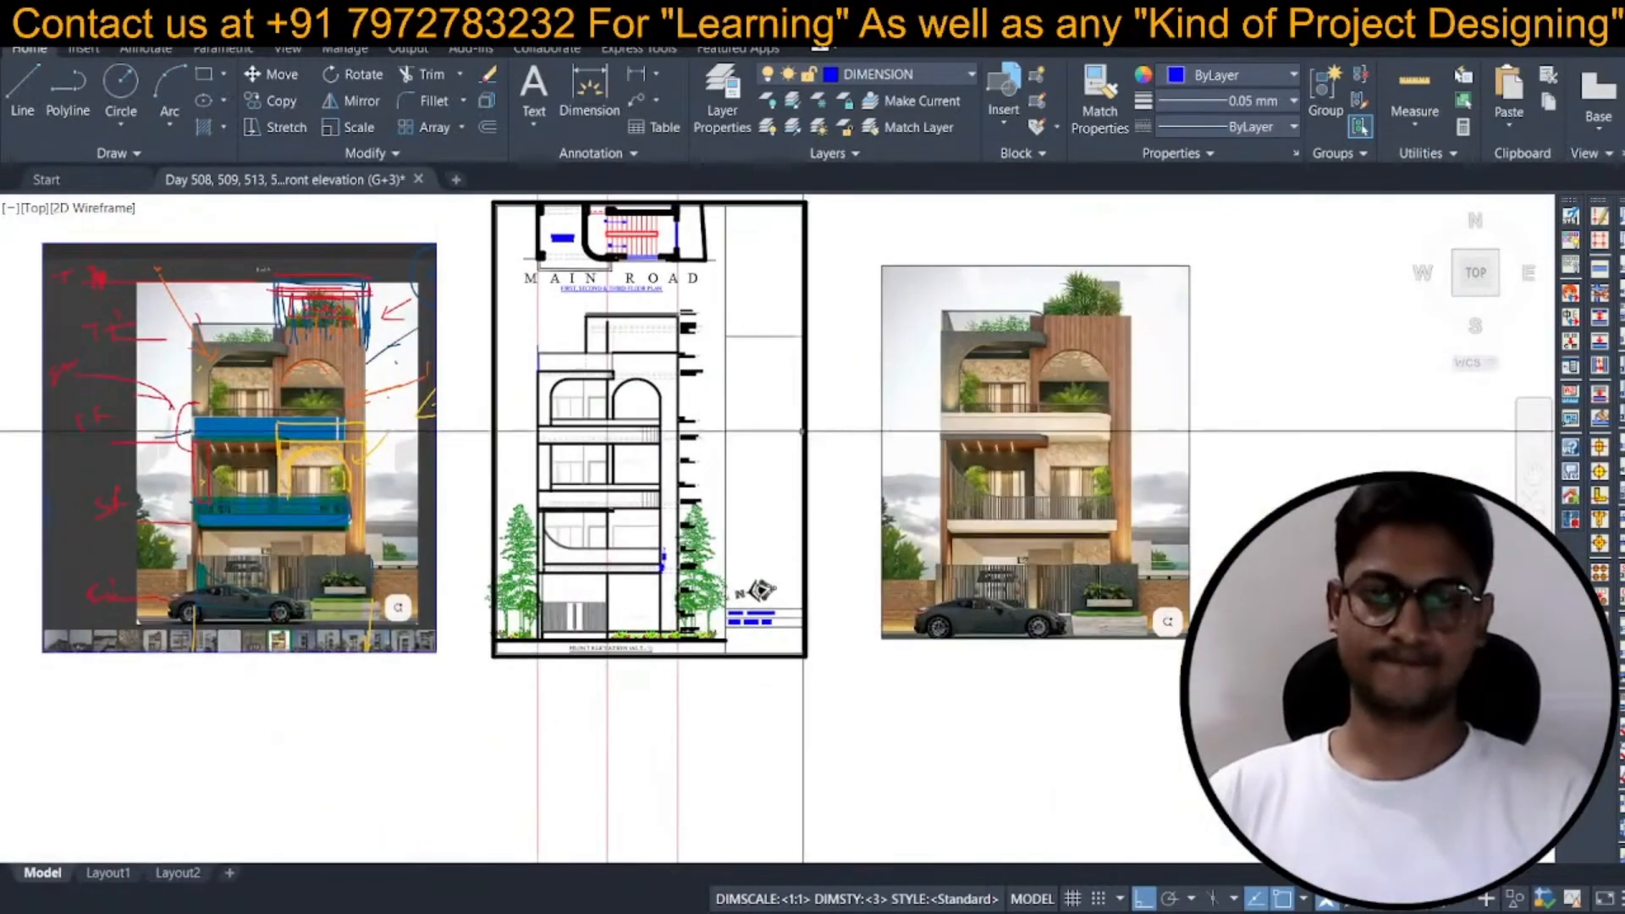
middle_click_drag(816, 508, 578, 508)
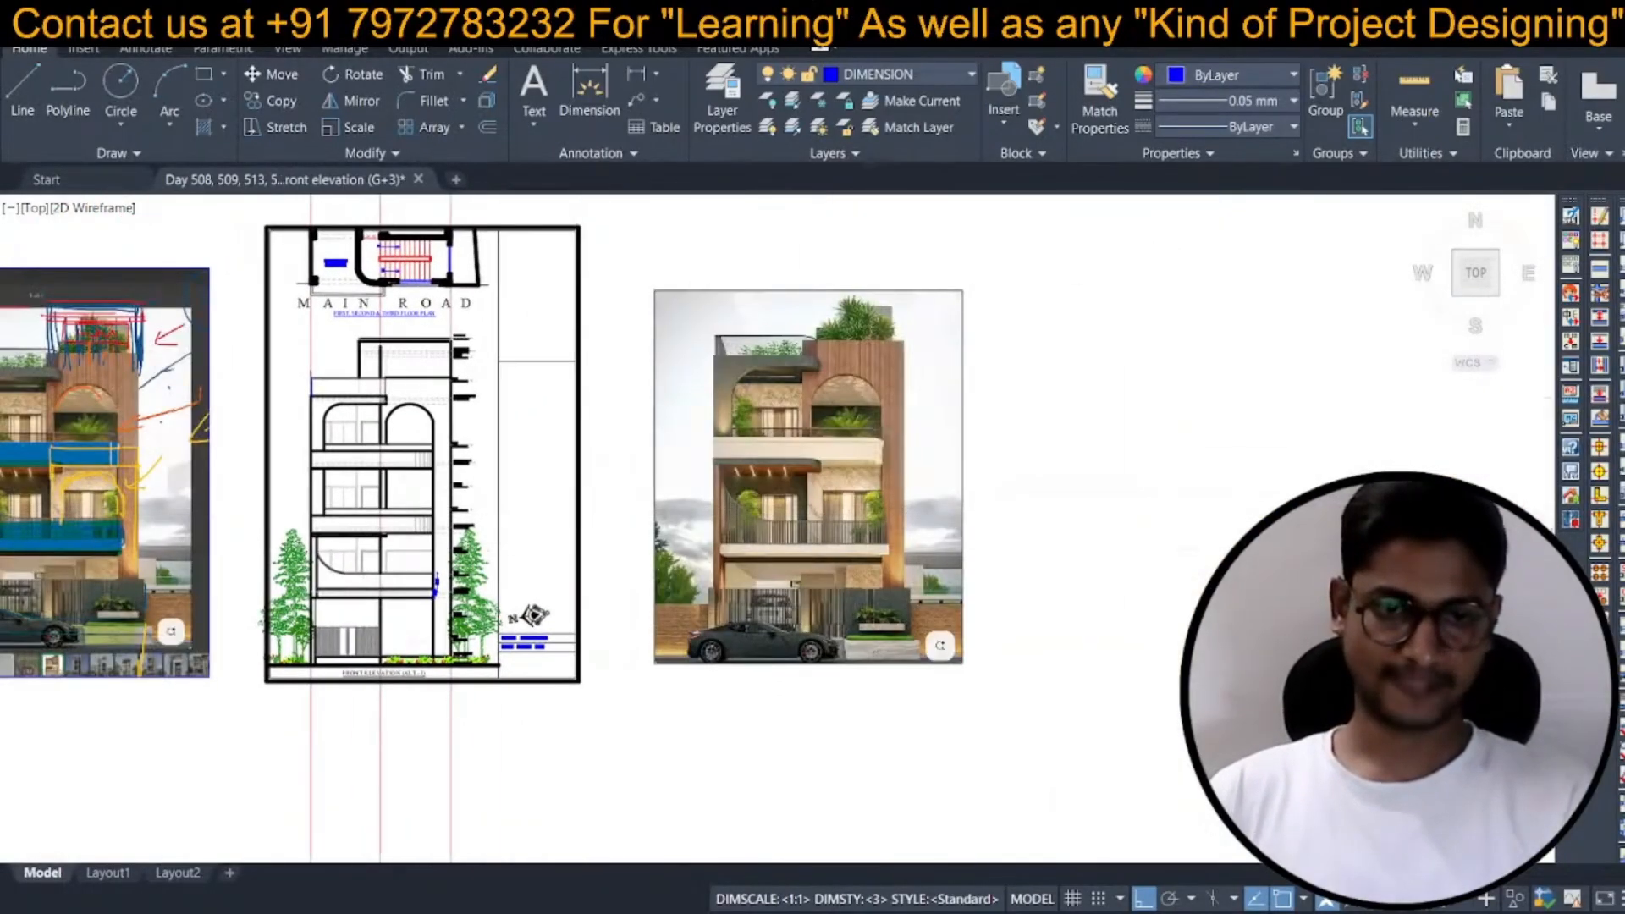
key("ctrl+s")
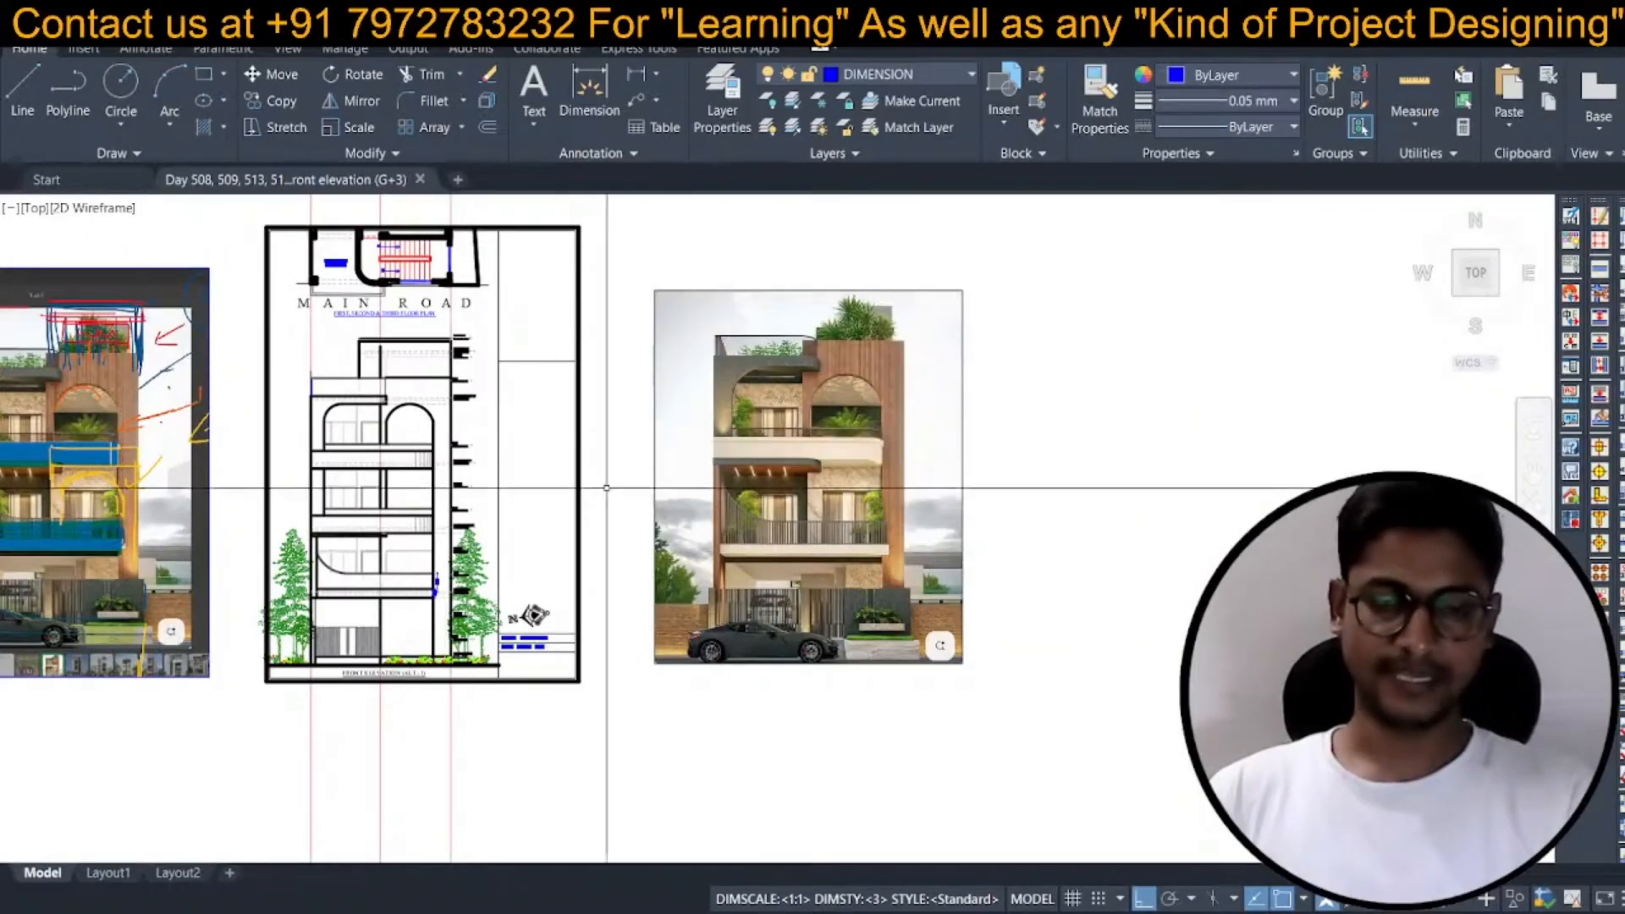
mouse_move(584, 489)
middle_mouse_down()
mouse_move(606, 457)
mouse_move(551, 441)
middle_mouse_up()
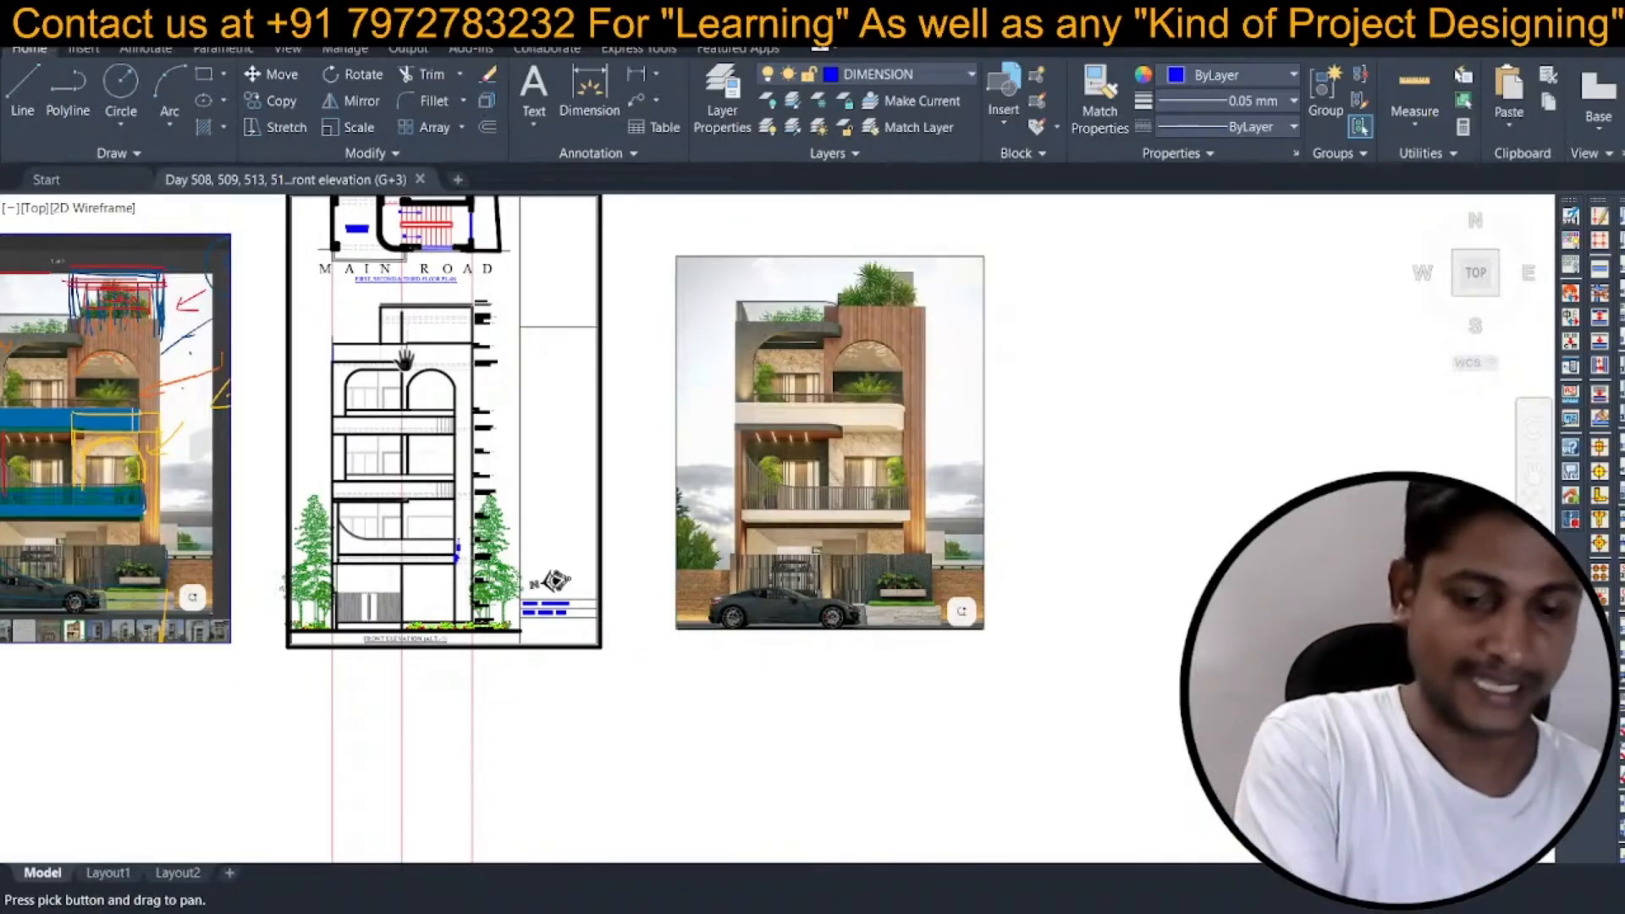
Purge all unused named items from the drawing, confirming all checked items at once.
key("Escape")
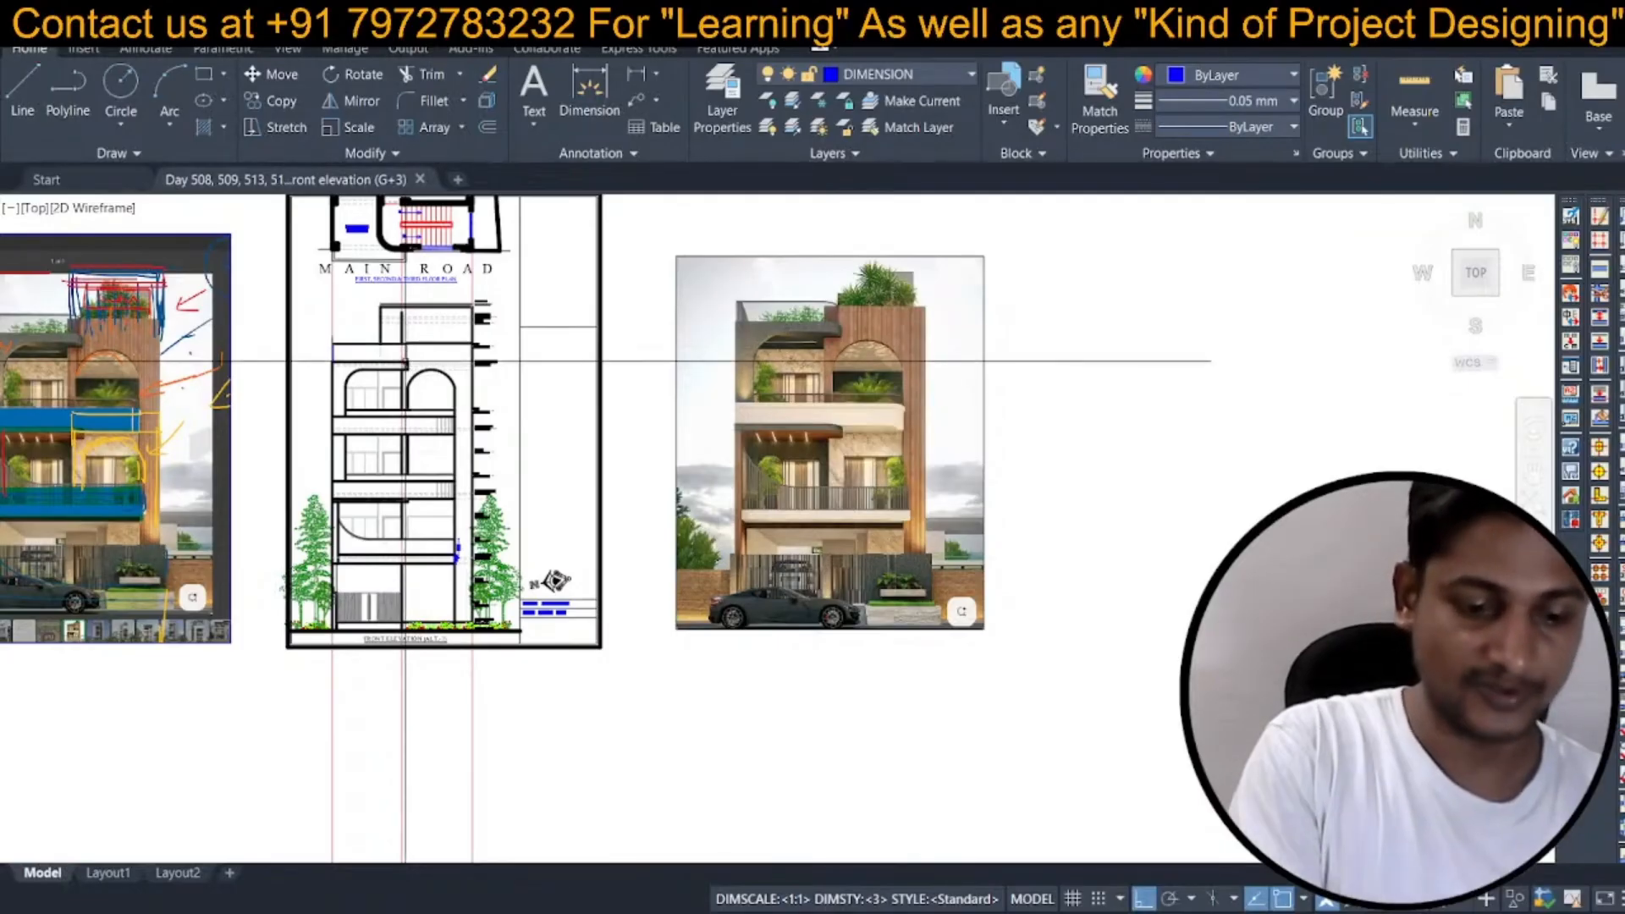
type("pou")
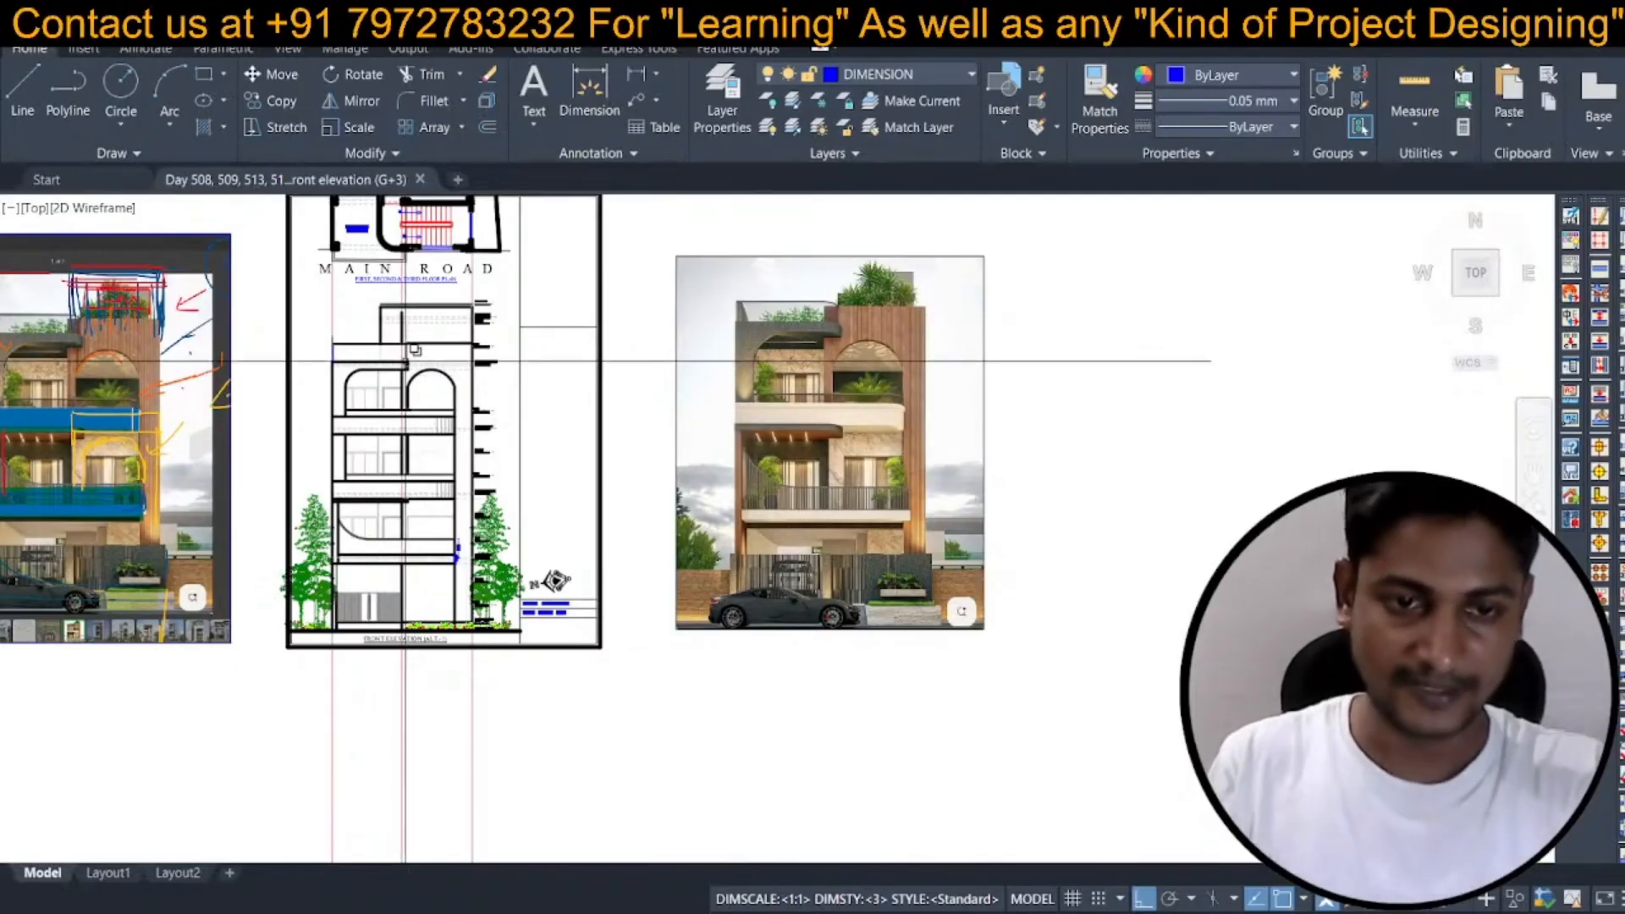
key("Return")
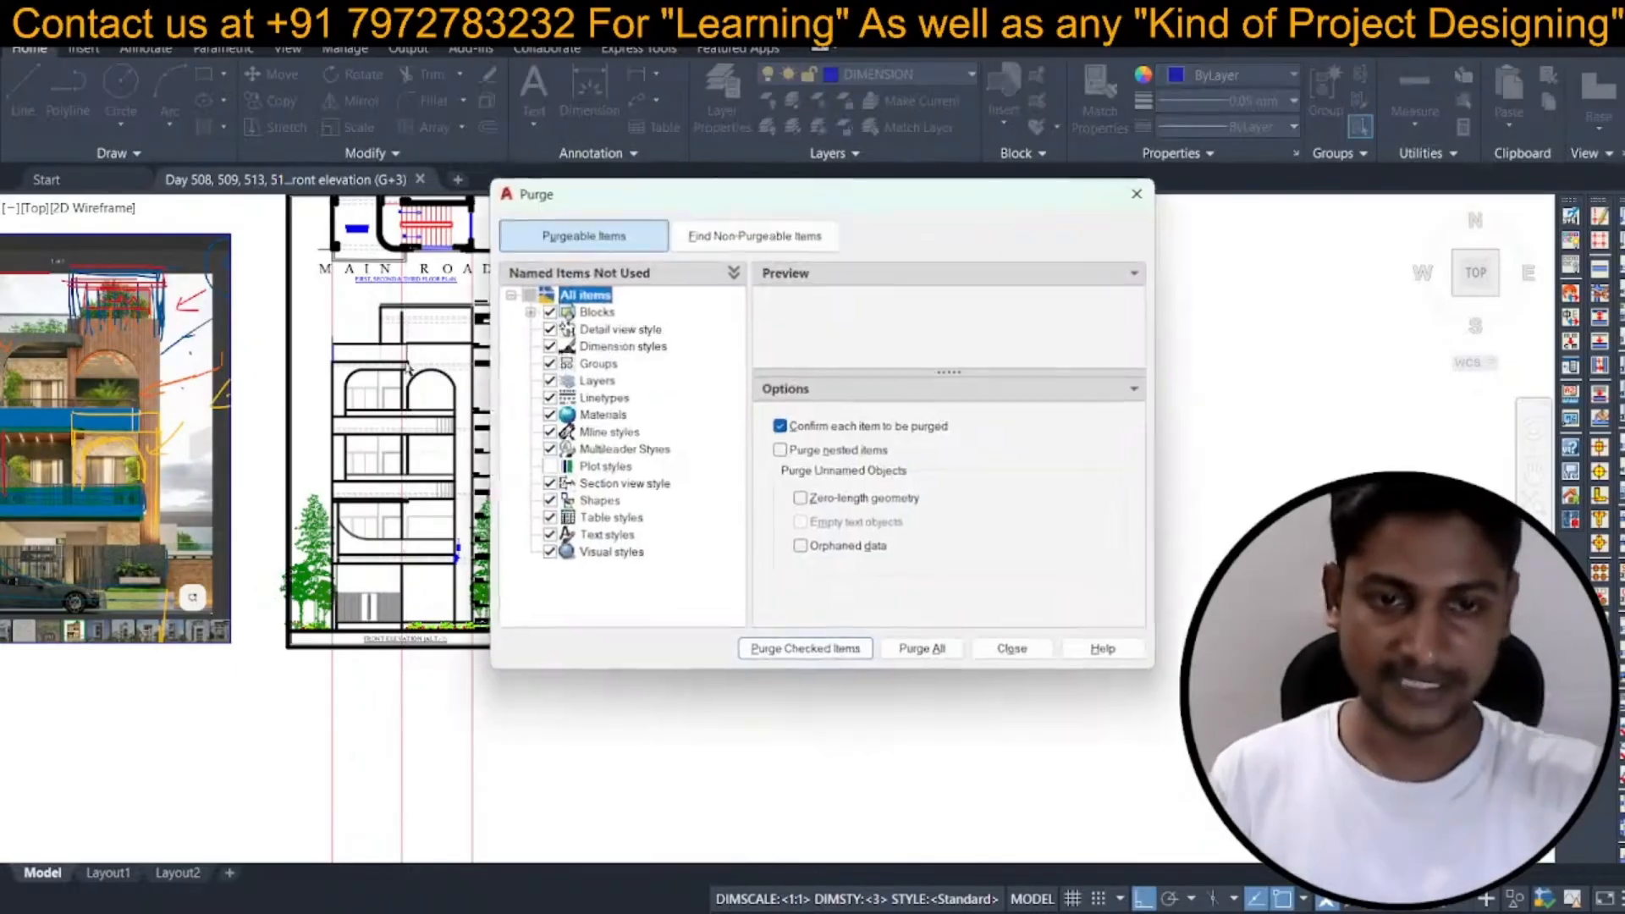
left_click(919, 650)
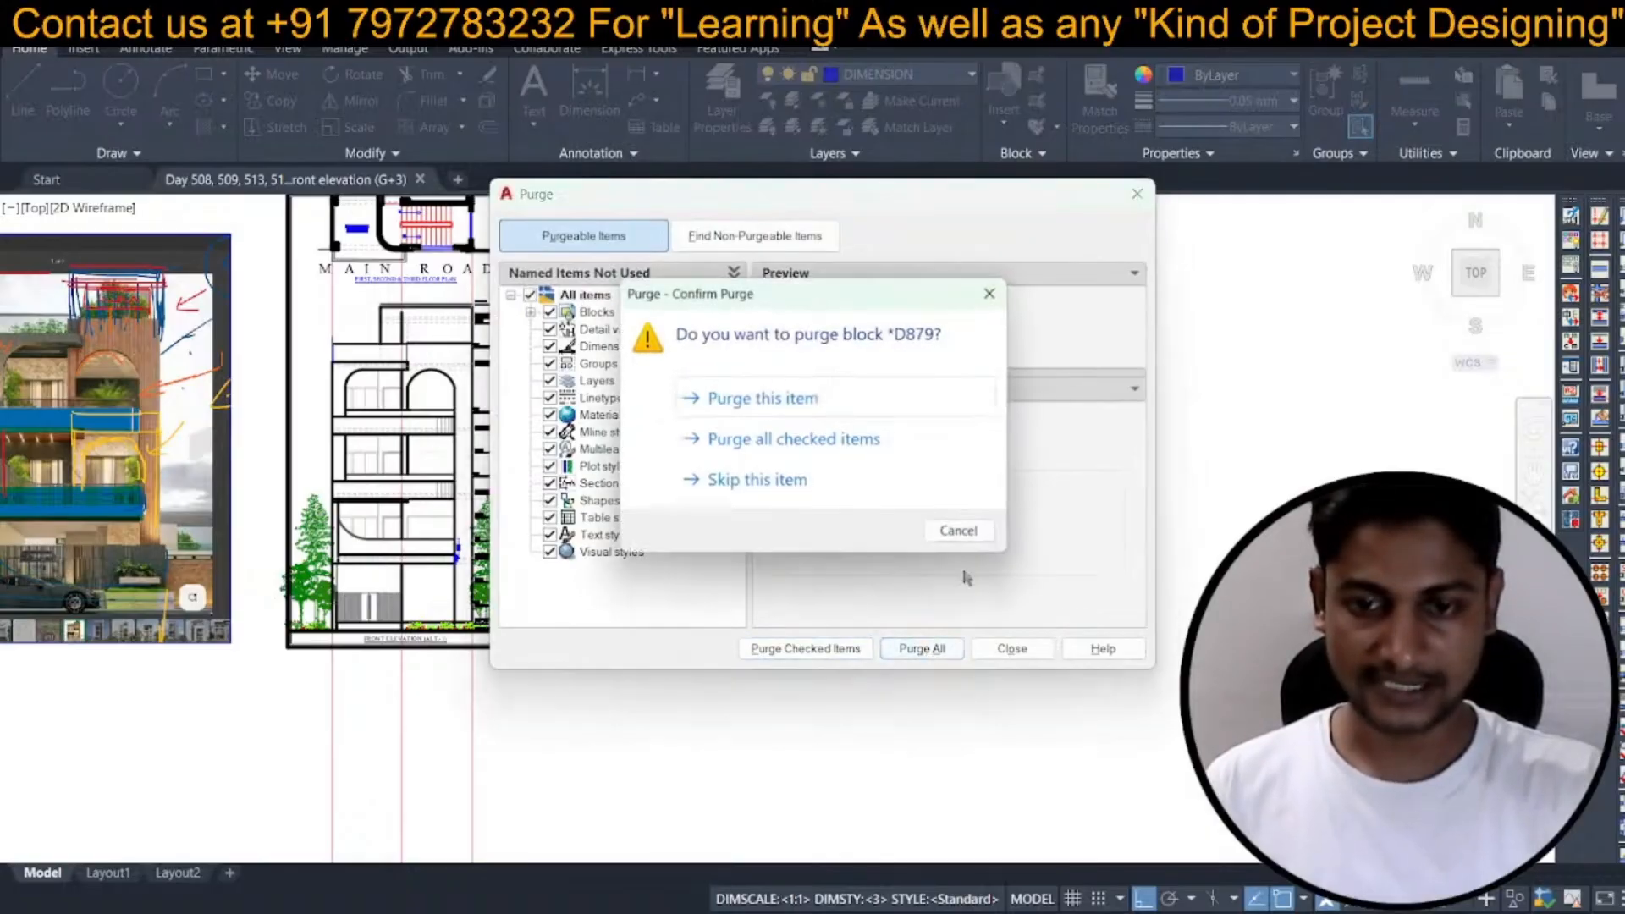
left_click(852, 435)
left_click(1016, 650)
middle_click_drag(967, 623, 967, 623)
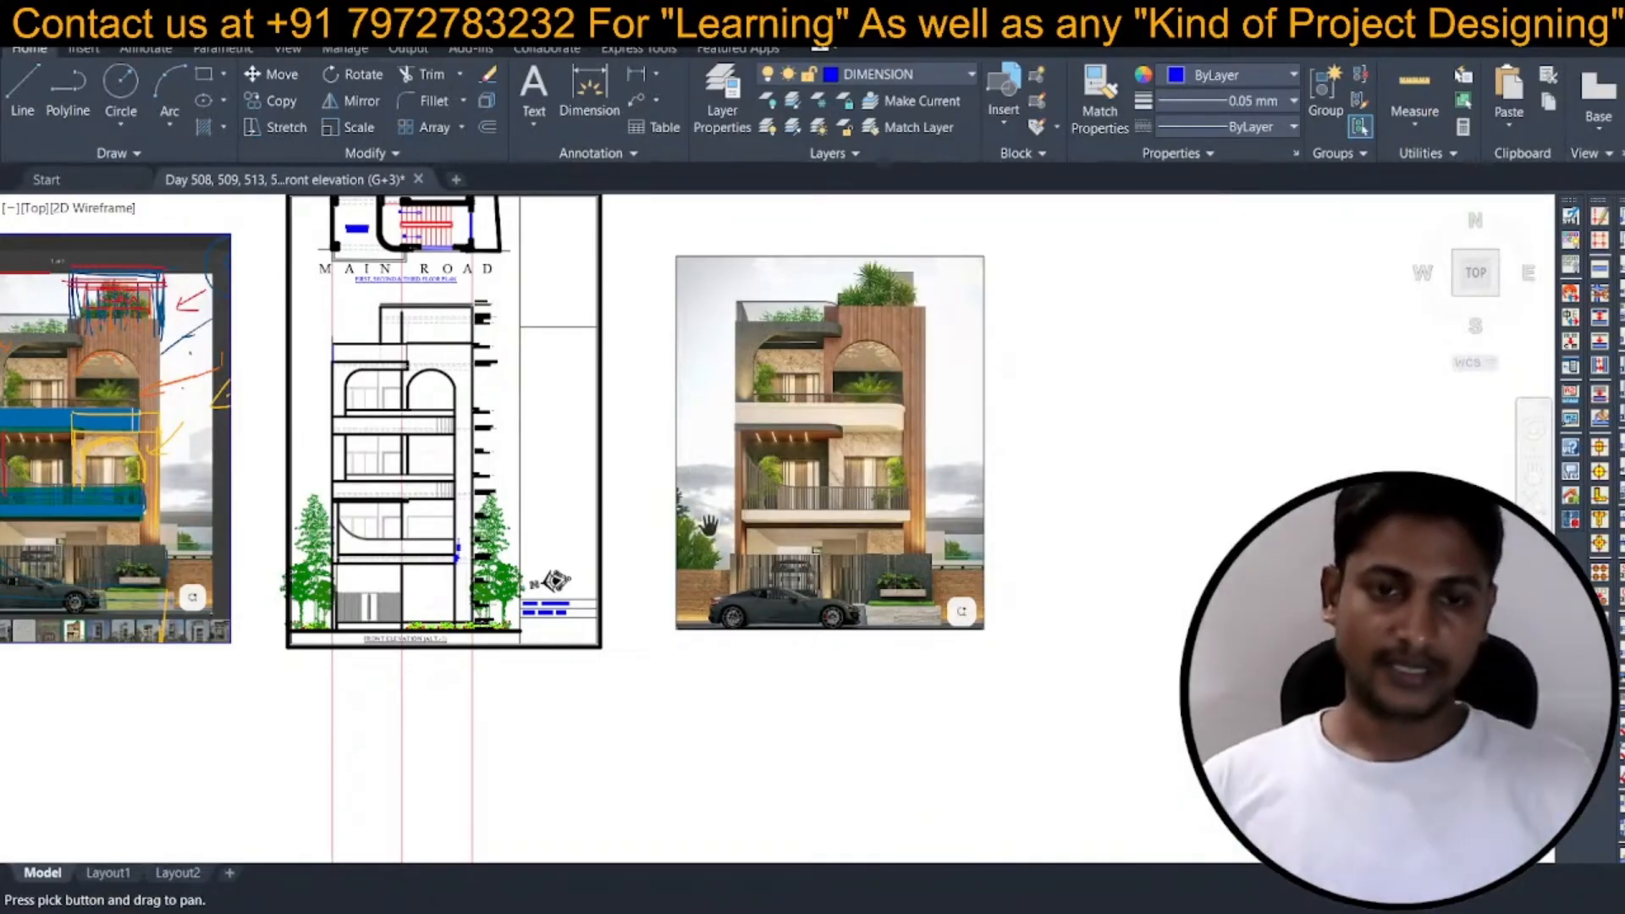
Compare the elevation with the marked-up and clean reference renders and save the drawing.
scroll(660, 429, "up", 2)
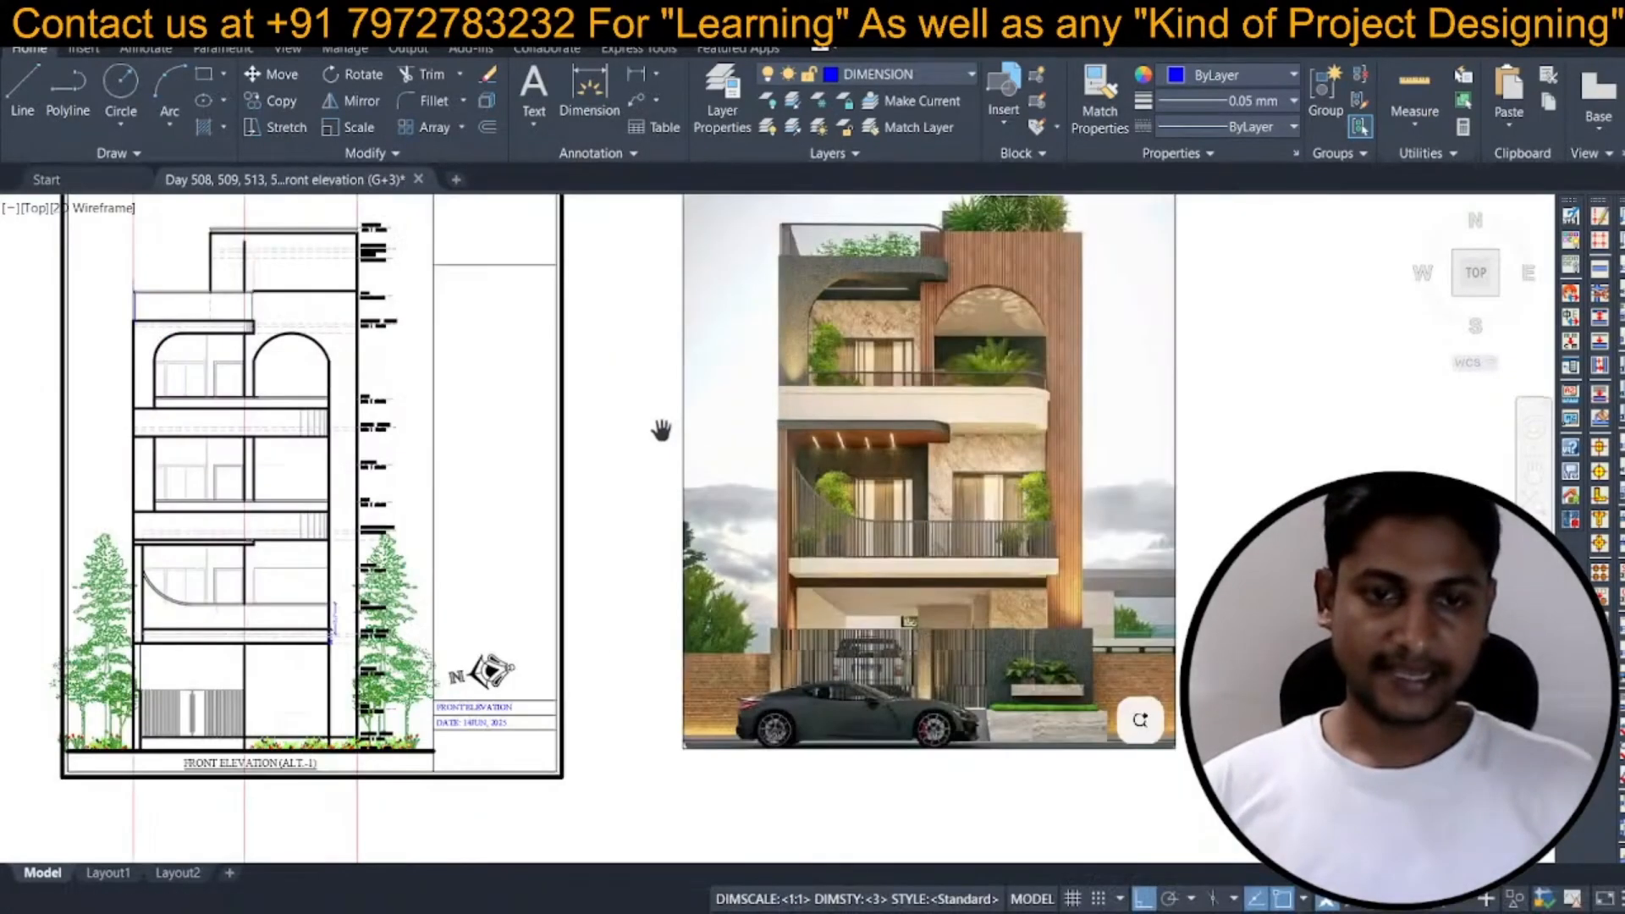
middle_click_drag(660, 428, 610, 464)
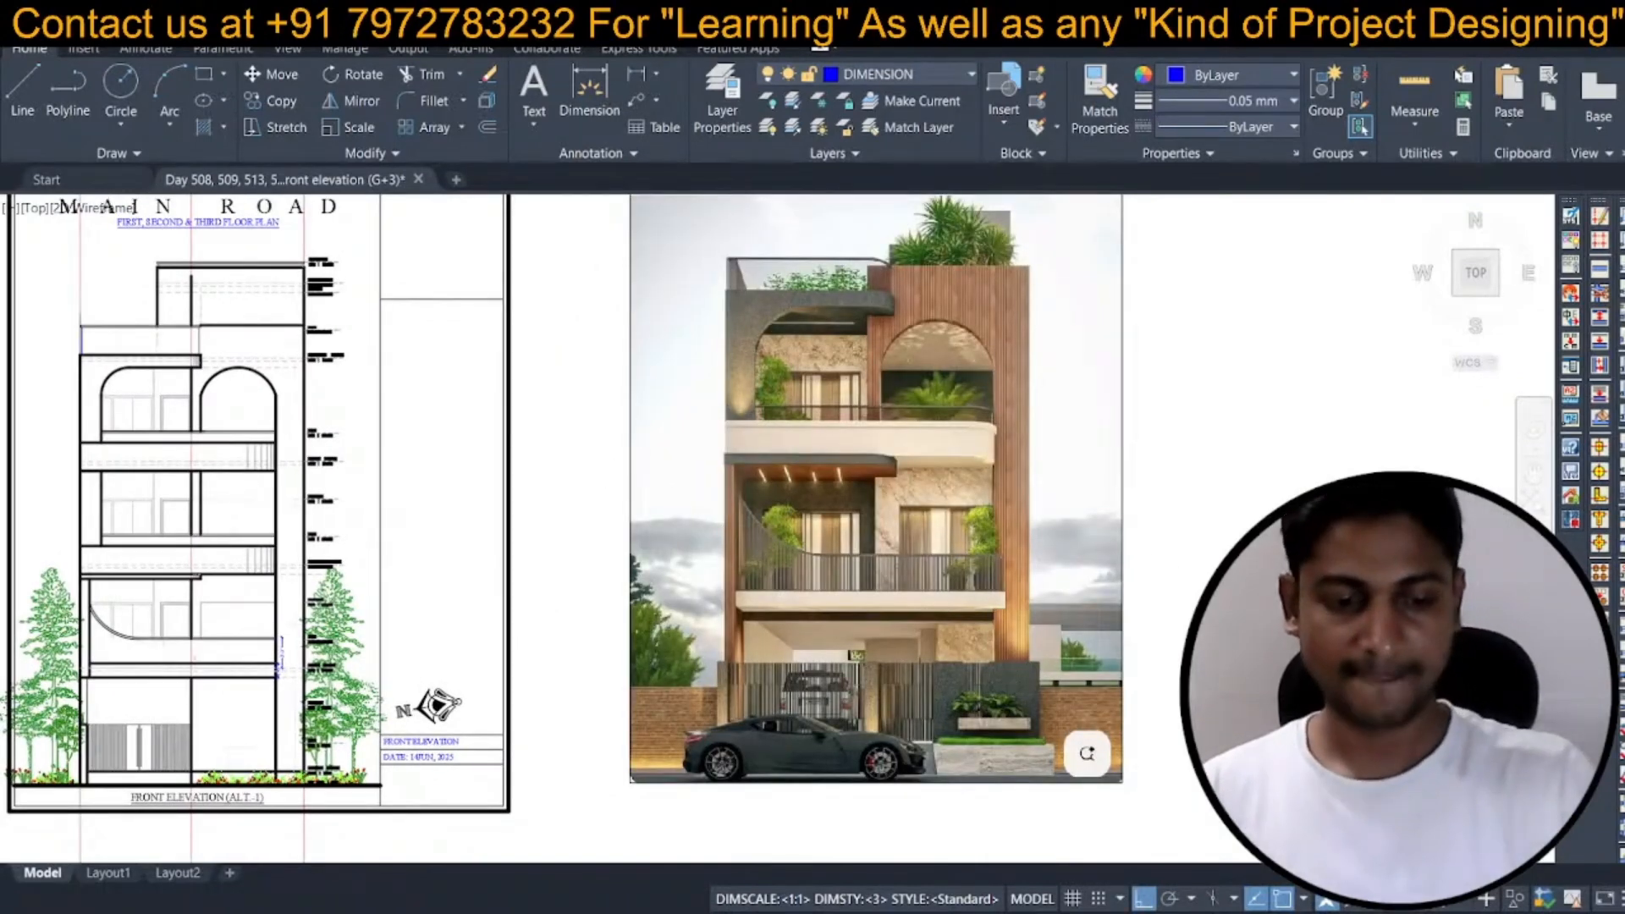
middle_click_drag(707, 579, 1198, 588)
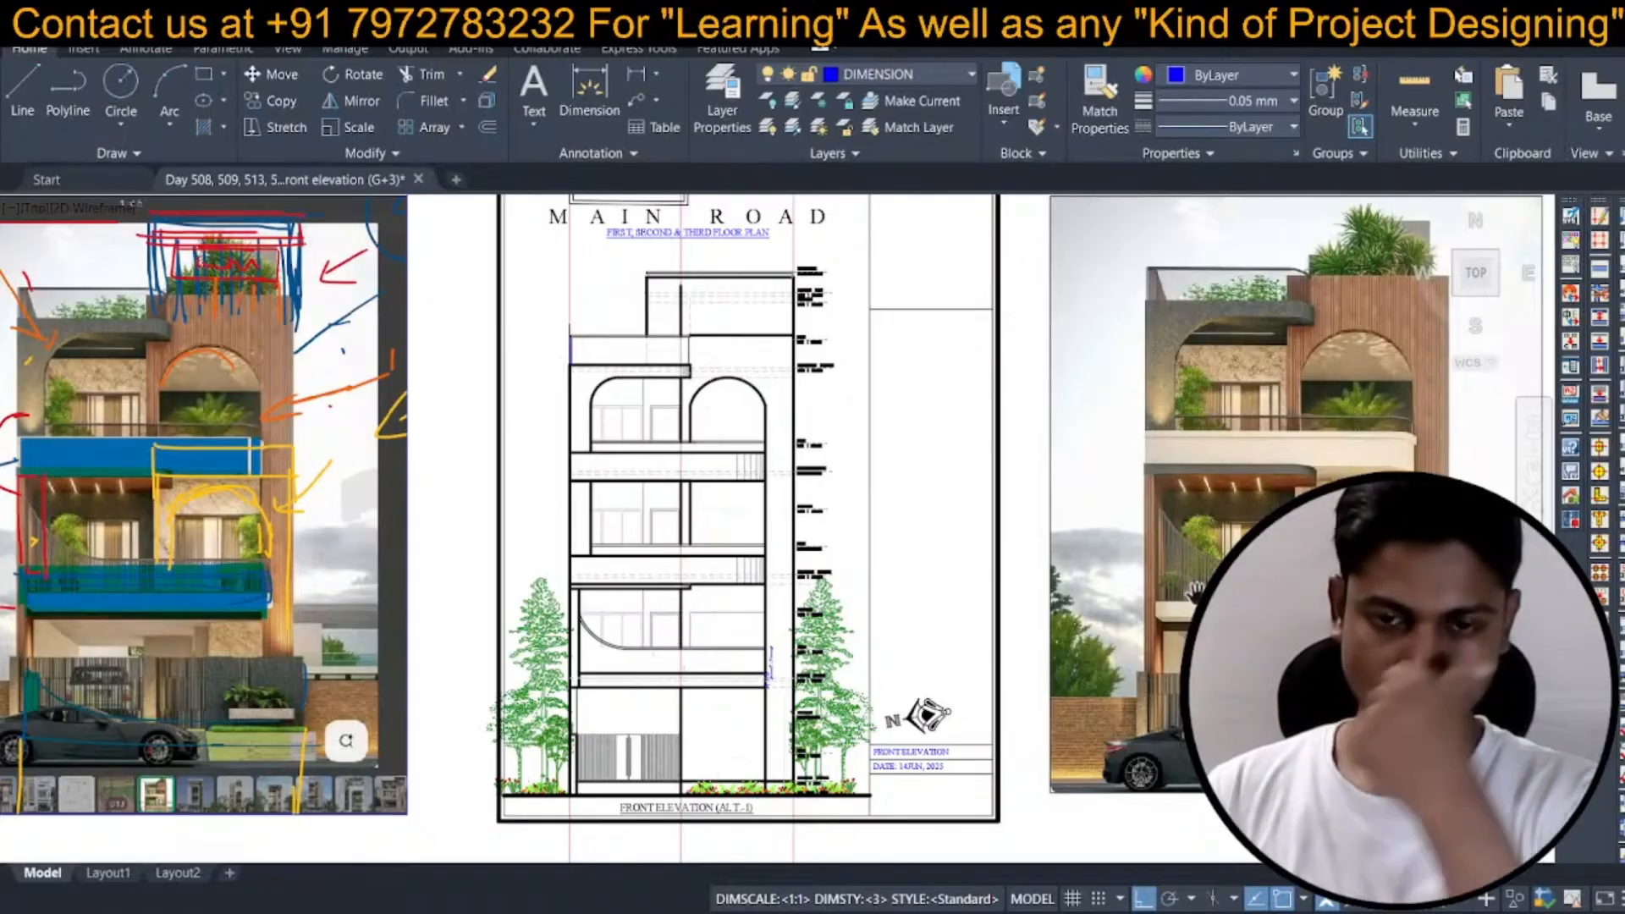
middle_click_drag(1197, 590, 1033, 462)
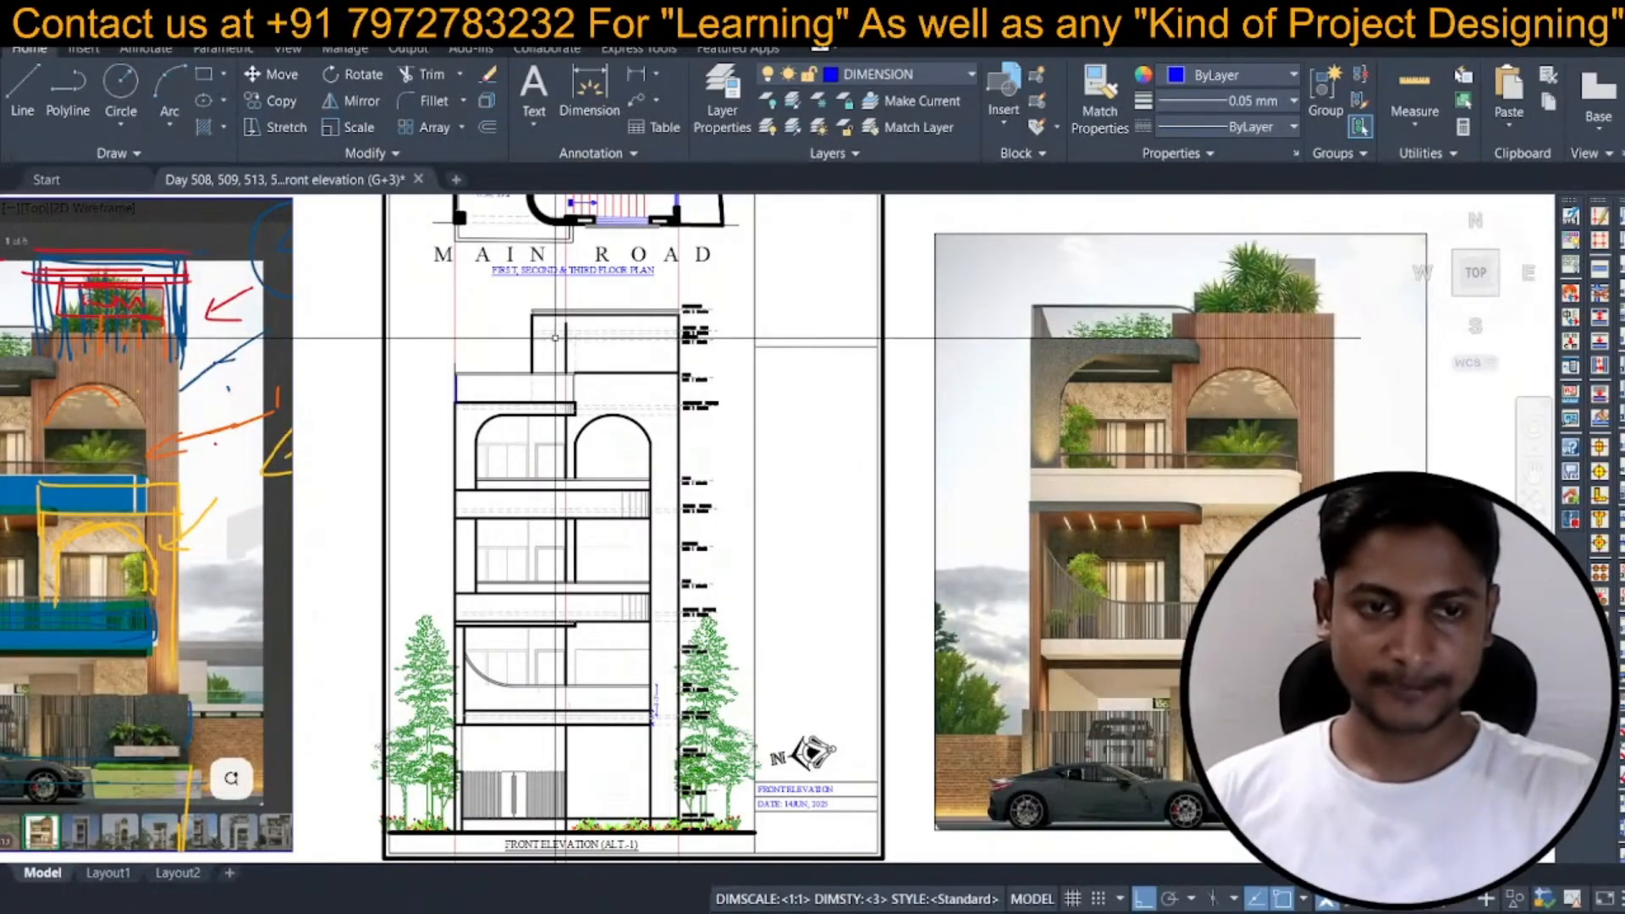
key("ctrl+s")
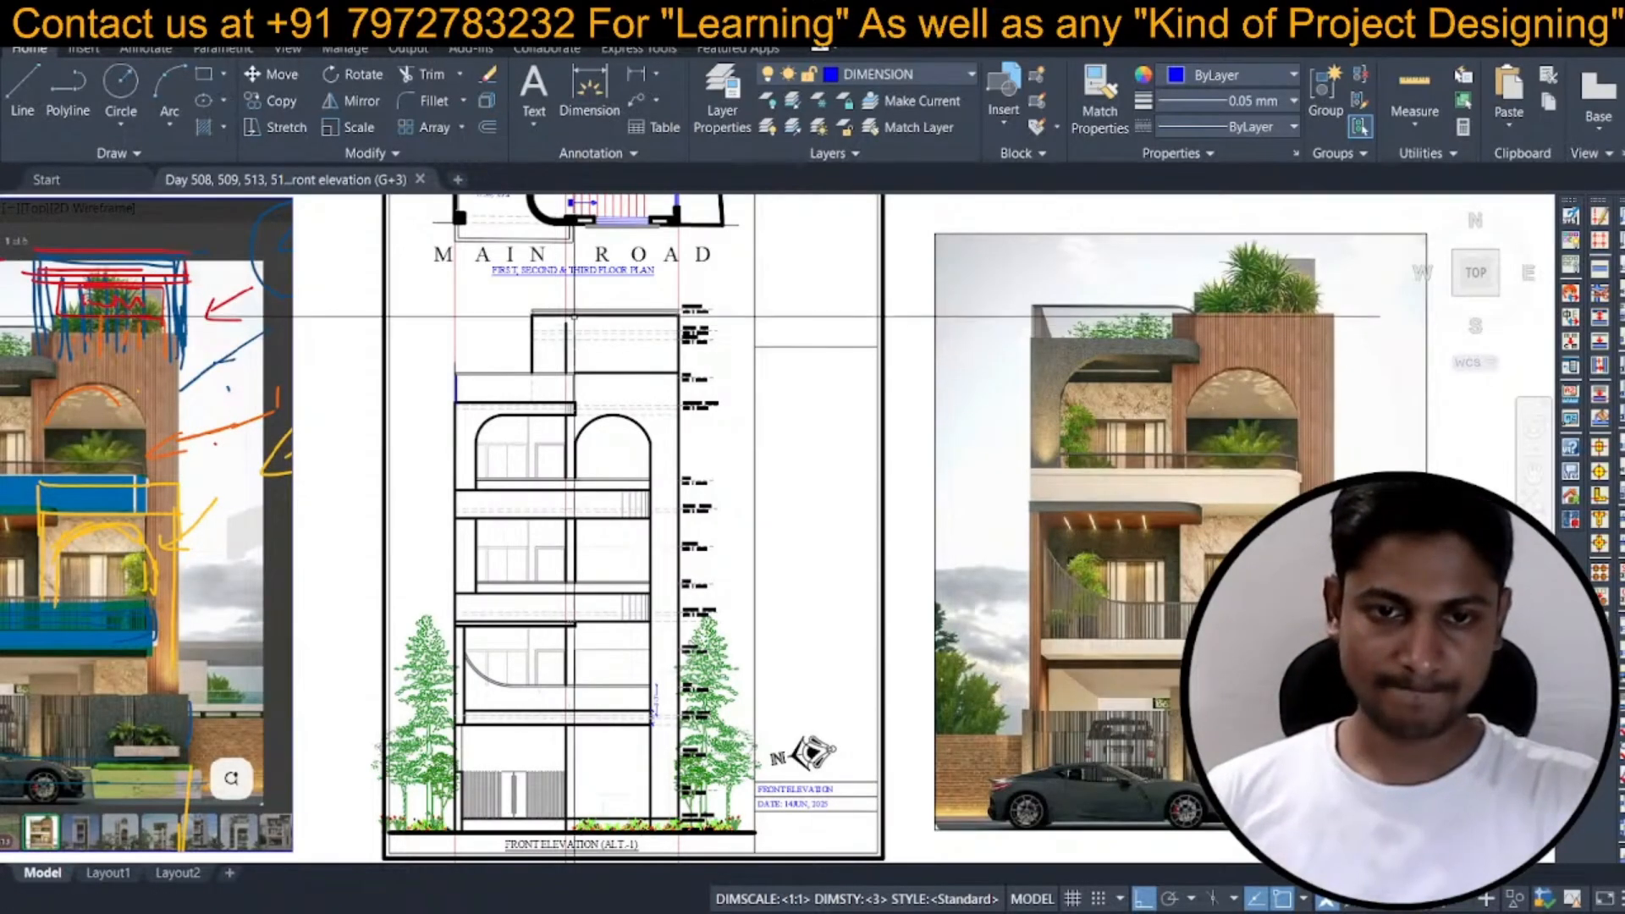
Check the tower and upper floors of the elevation and save the drawing again.
scroll(555, 339, "up", 8)
scroll(601, 351, "down", 3)
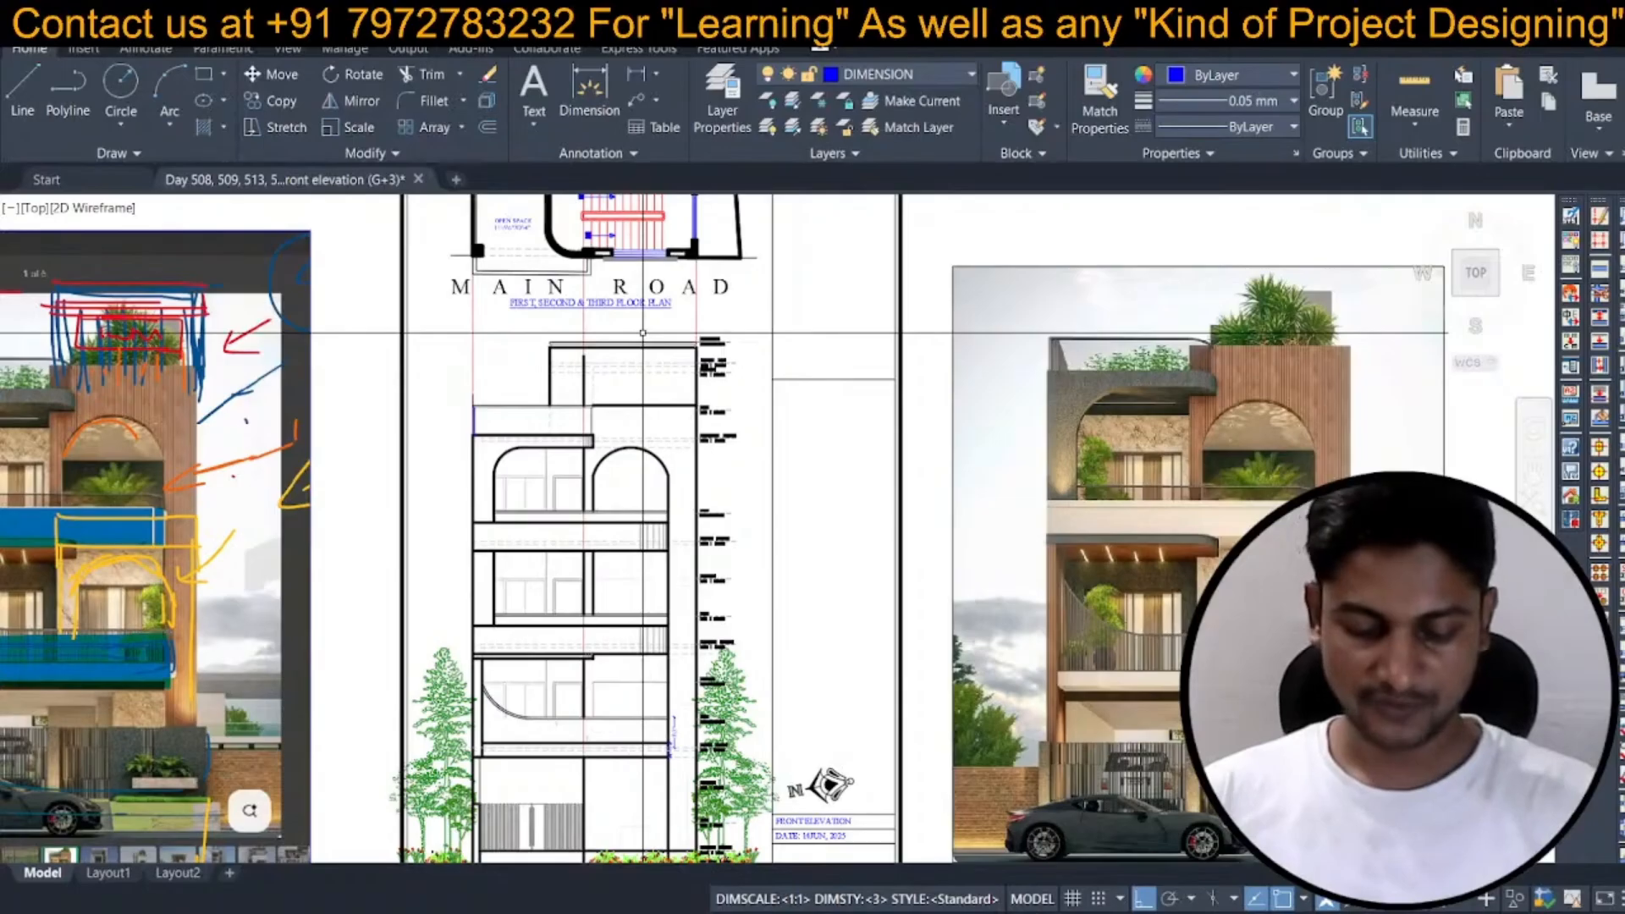
scroll(671, 461, "down", 2)
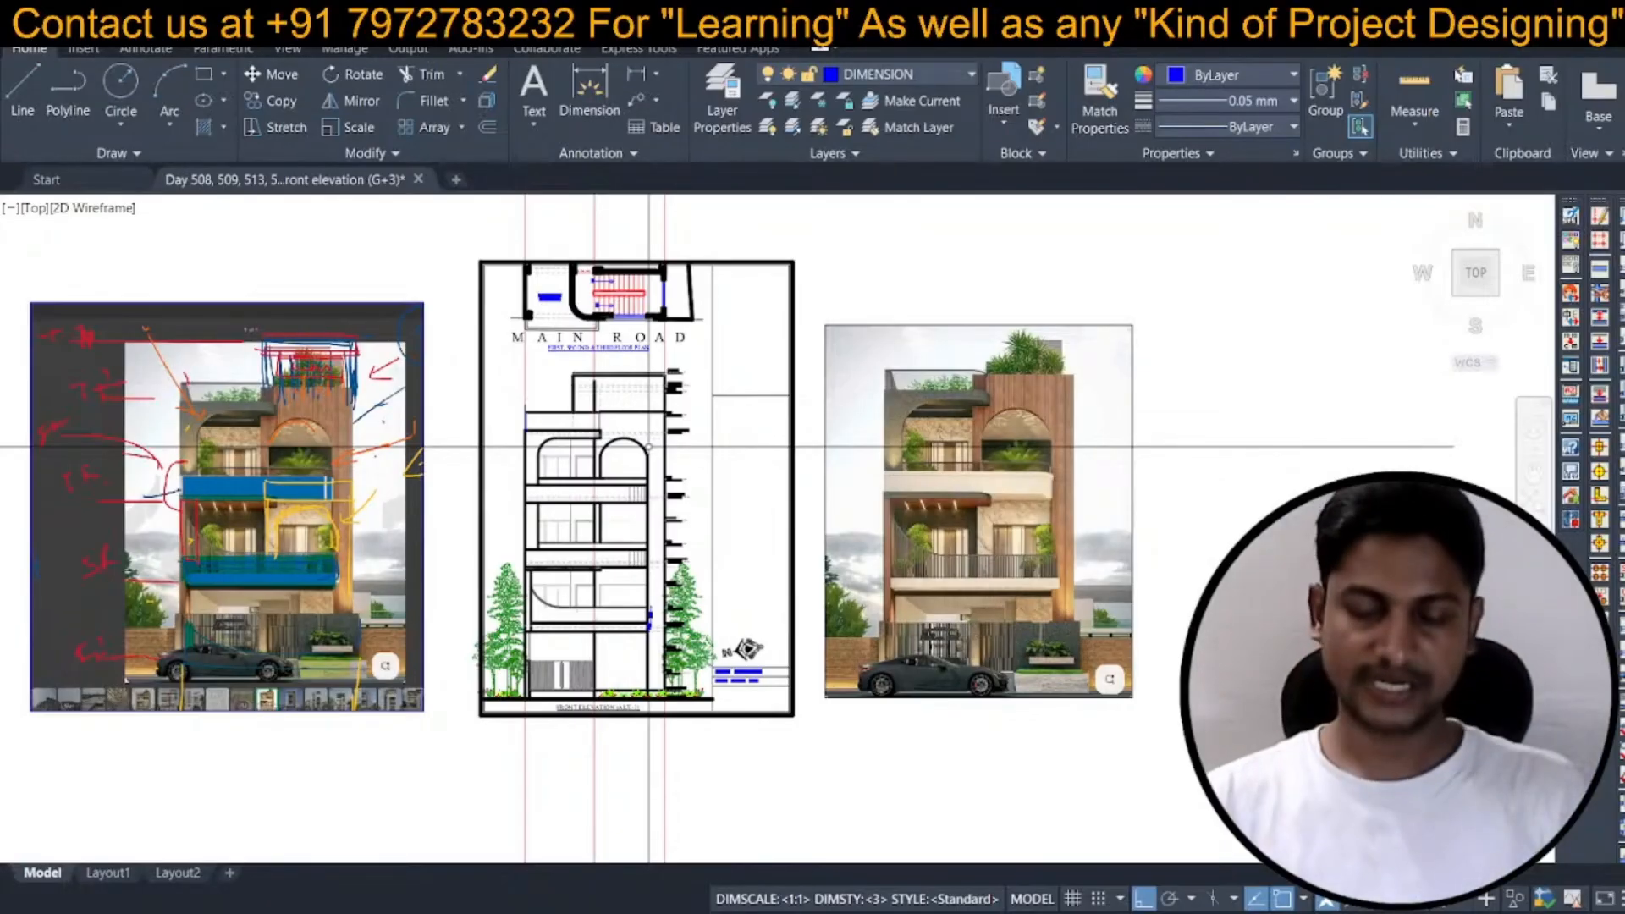
scroll(648, 446, "up", 4)
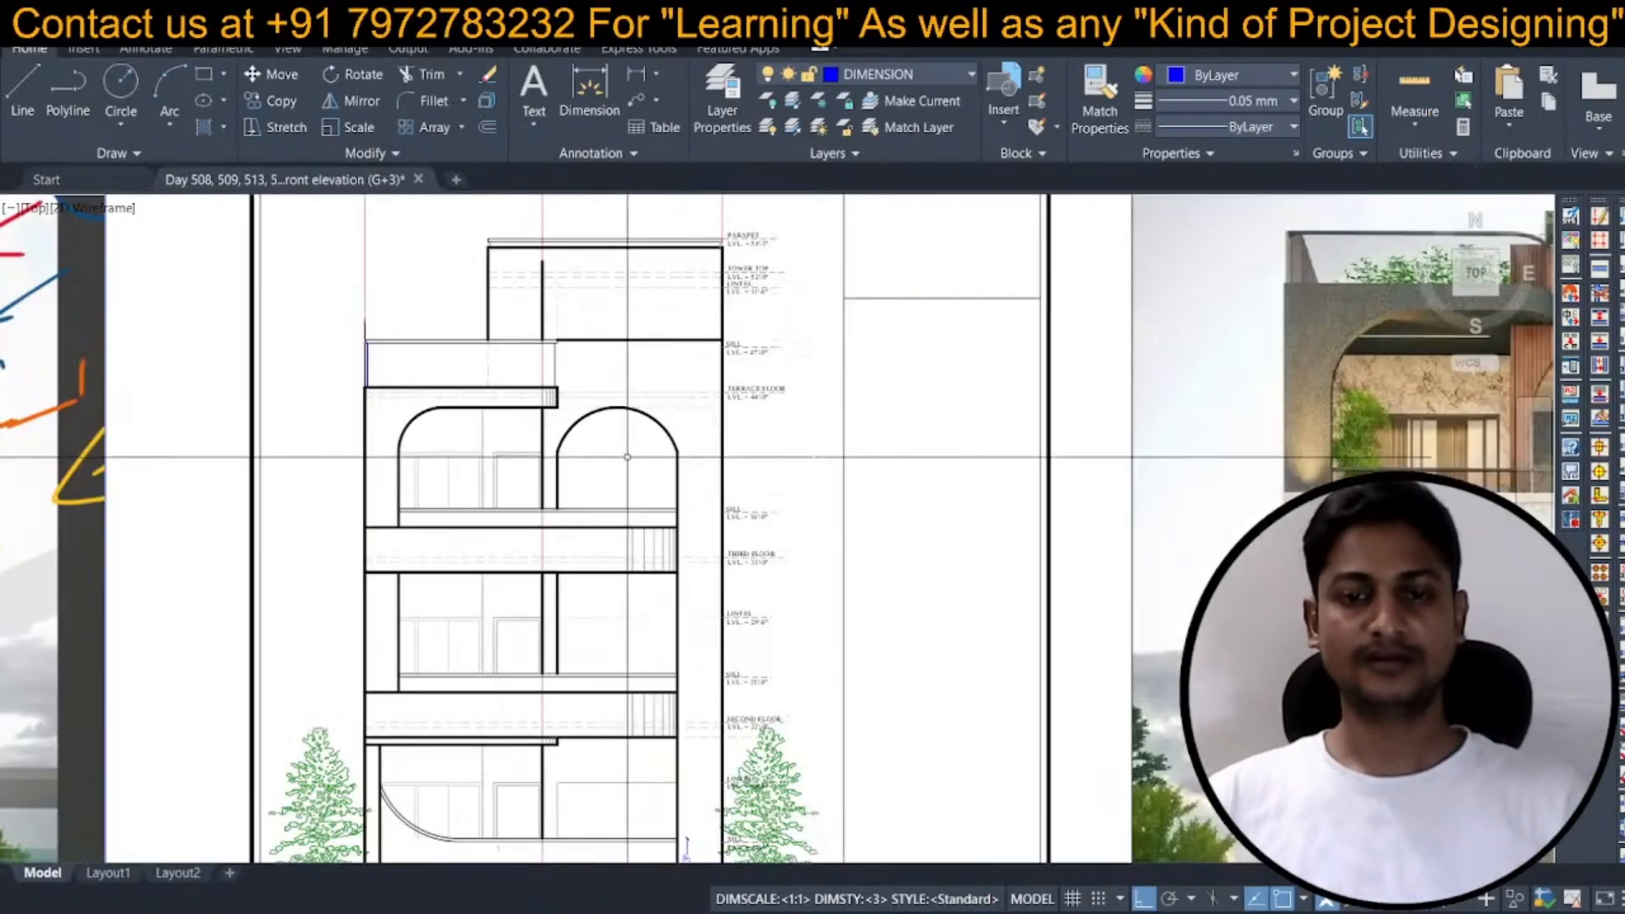
key("ctrl+s")
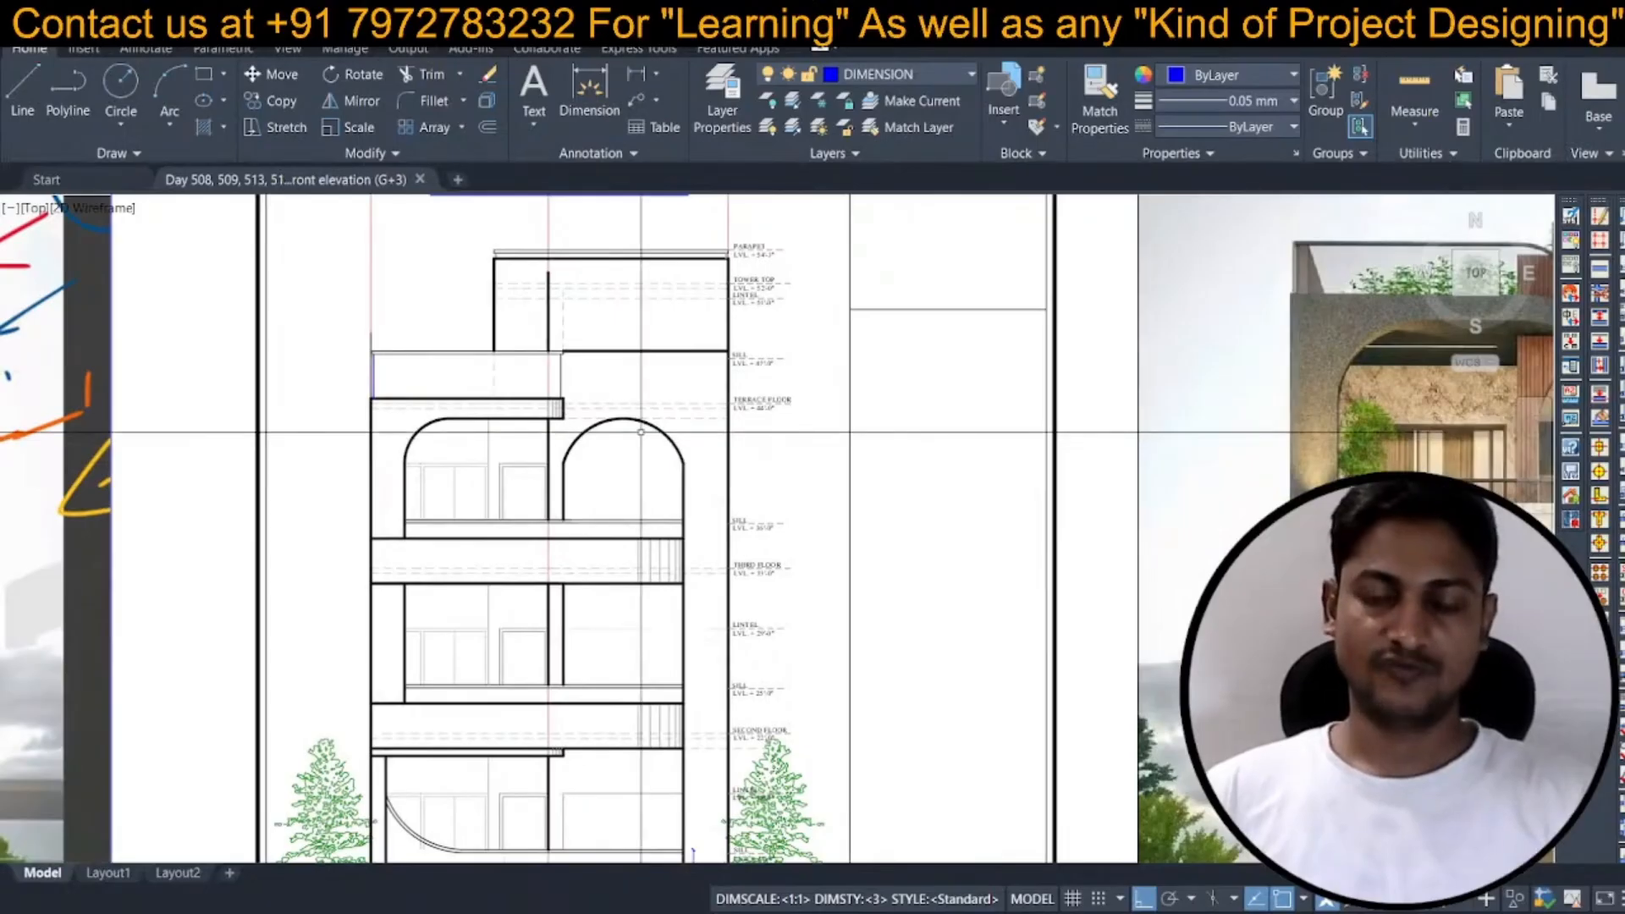
Examine the terrace, tower and third-floor arch of the elevation against the floor plan and reference render.
scroll(641, 431, "down", 2)
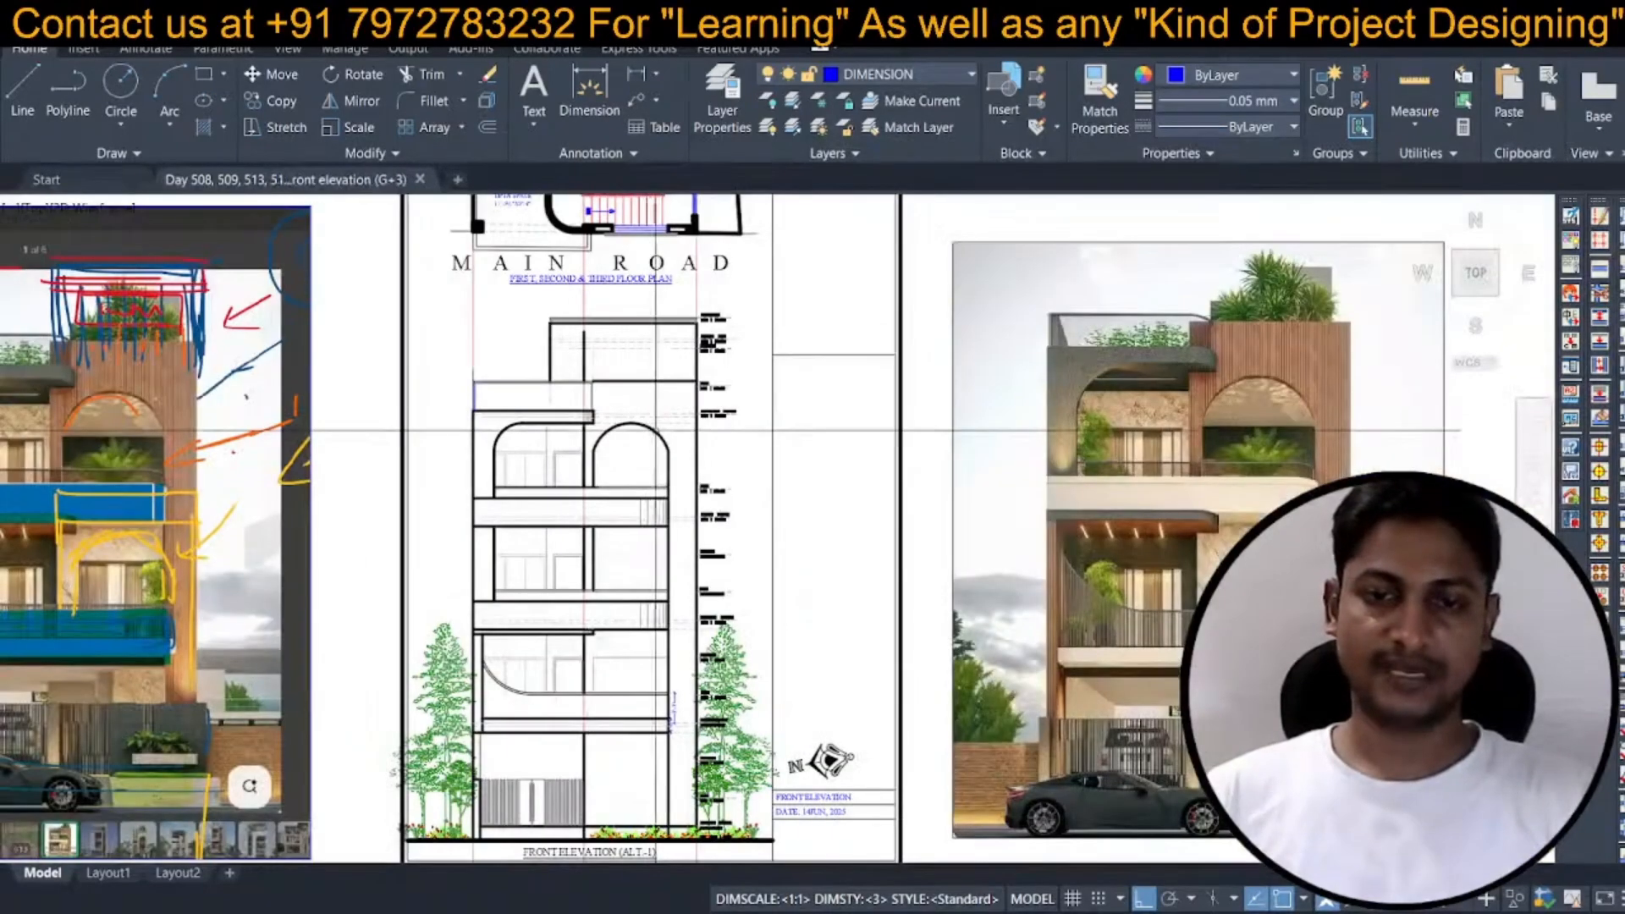
scroll(656, 432, "up", 2)
middle_click_drag(641, 422, 552, 418)
scroll(552, 418, "up", 2)
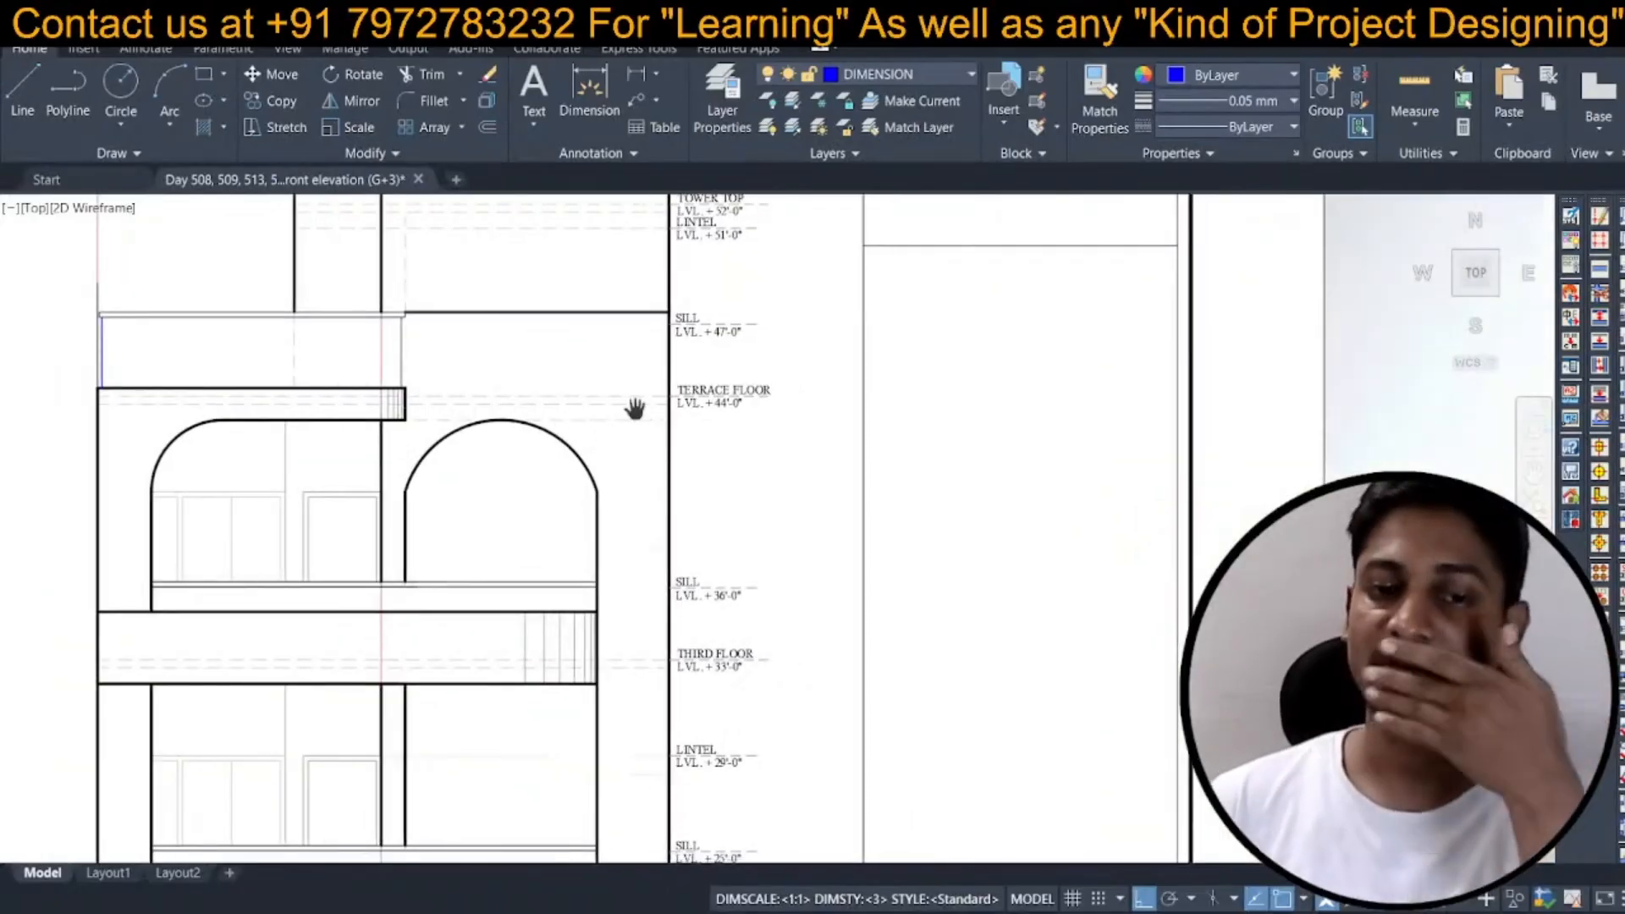
scroll(635, 409, "down", 3)
scroll(627, 377, "up", 2)
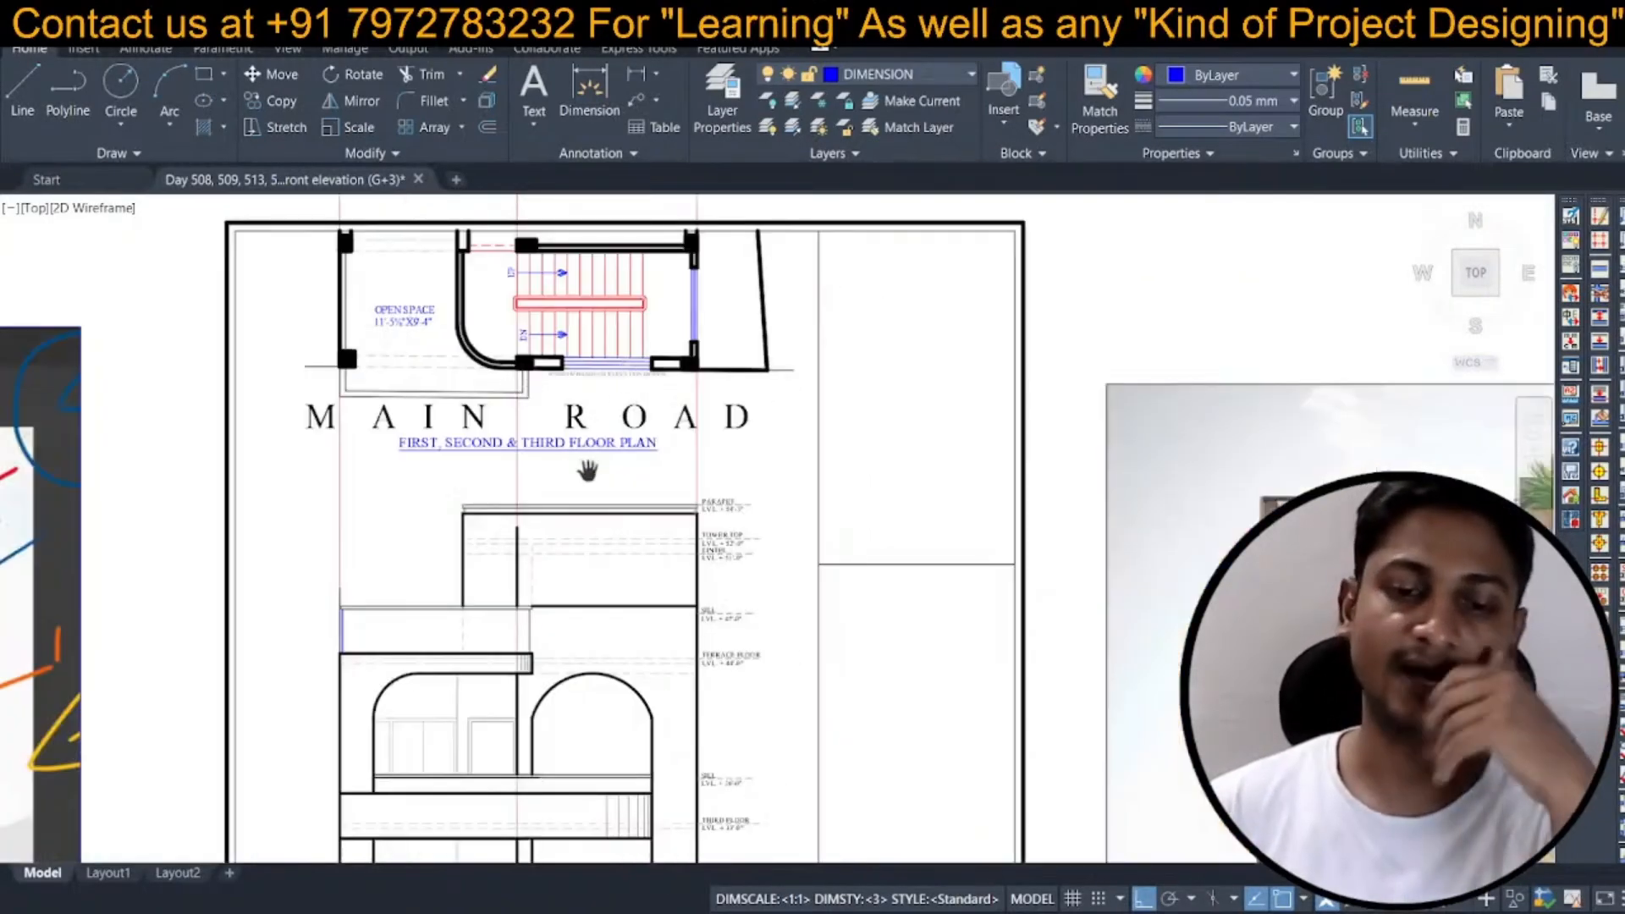
middle_click_drag(618, 584, 617, 494)
scroll(577, 521, "down", 2)
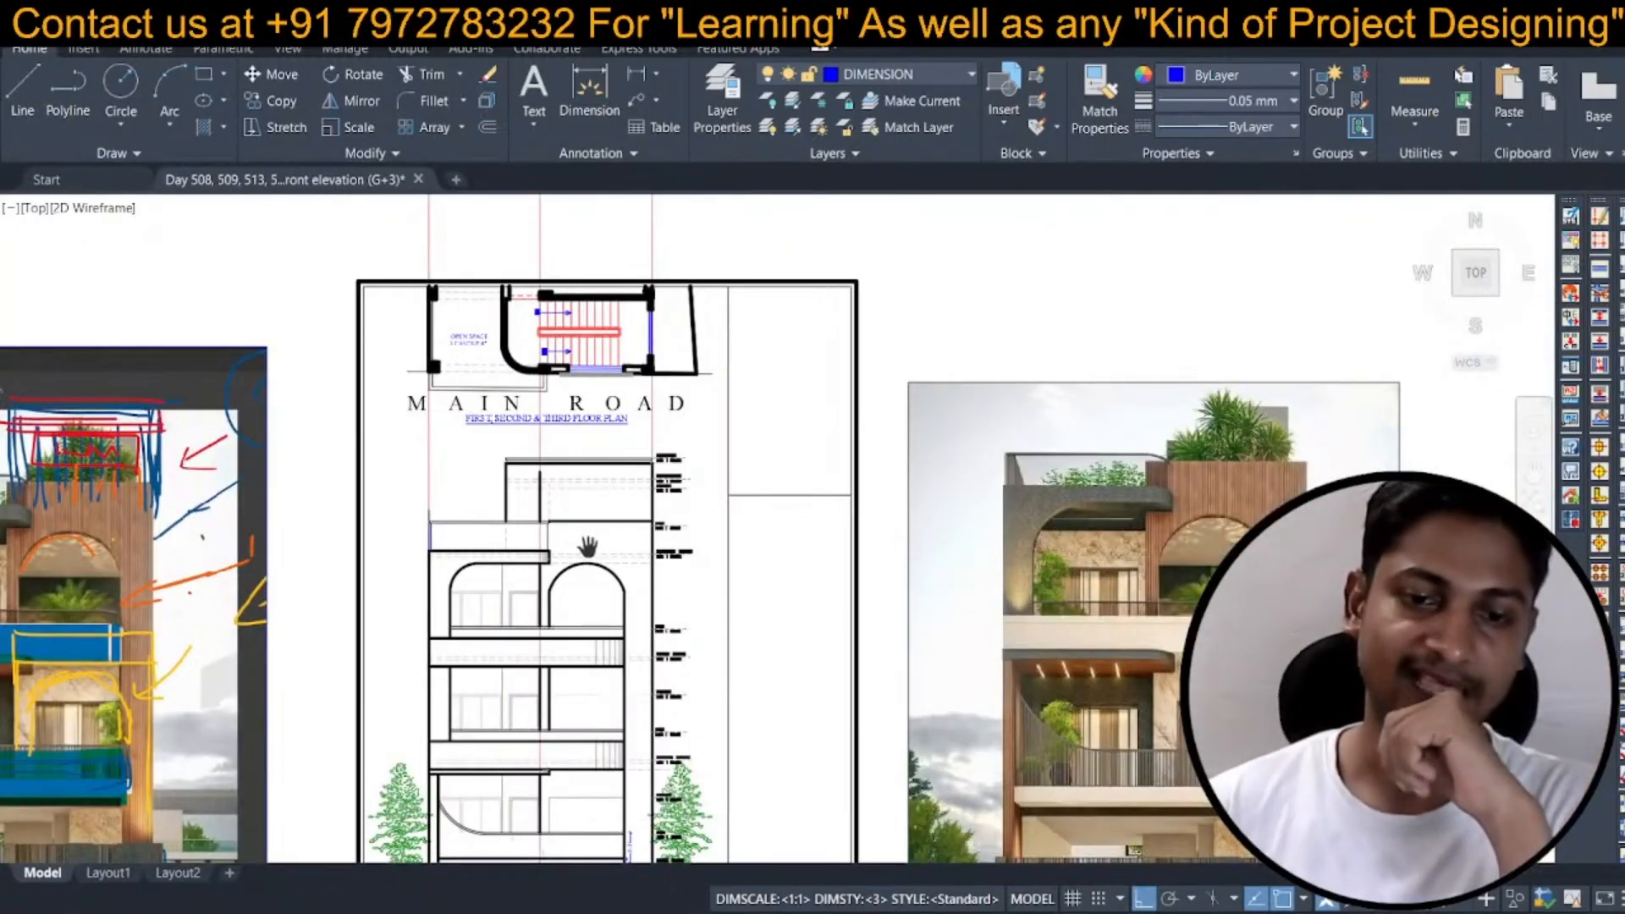
scroll(588, 546, "up", 4)
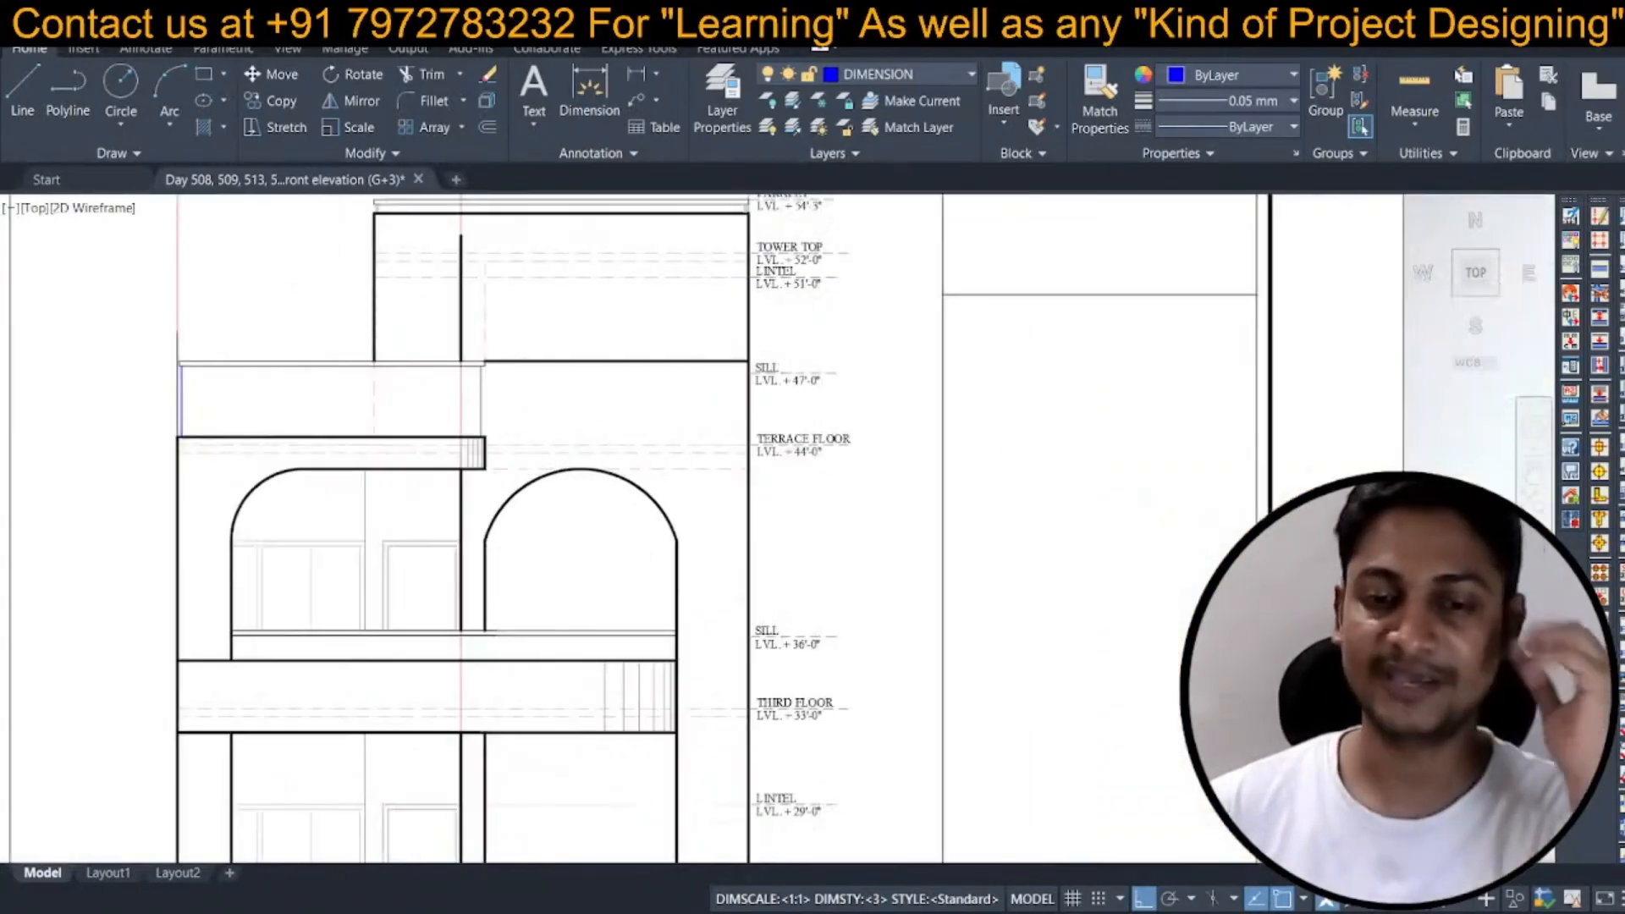
scroll(690, 448, "down", 4)
scroll(662, 487, "up", 2)
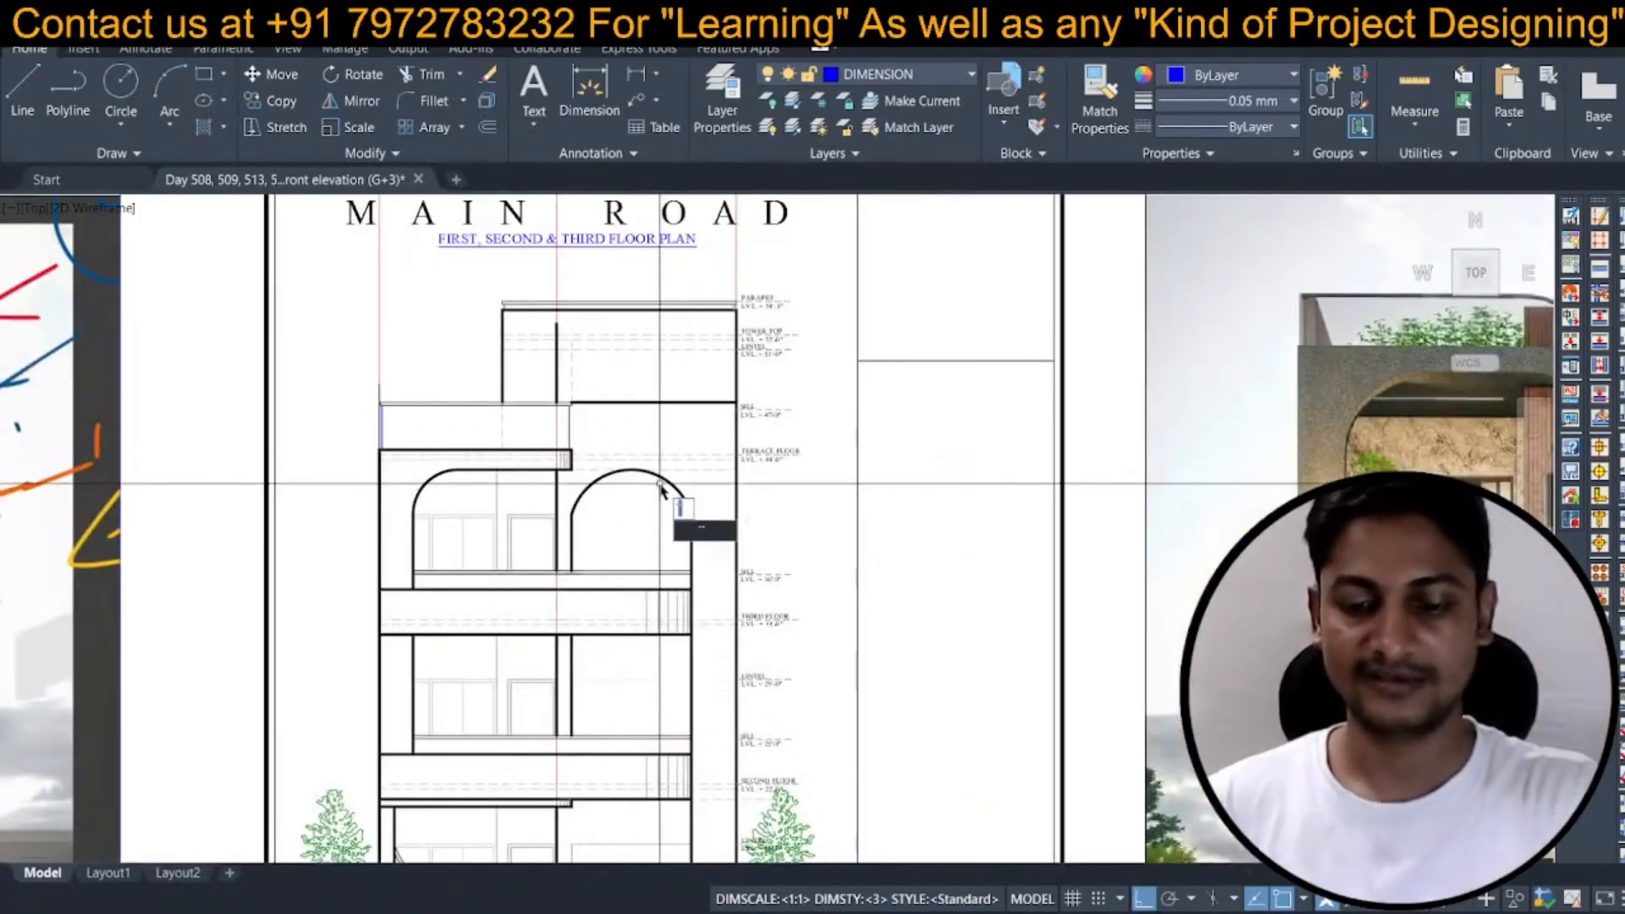
Draw a short vertical guide line upward from the crown of the third-floor arch.
type("l")
key("space")
scroll(616, 462, "up", 2)
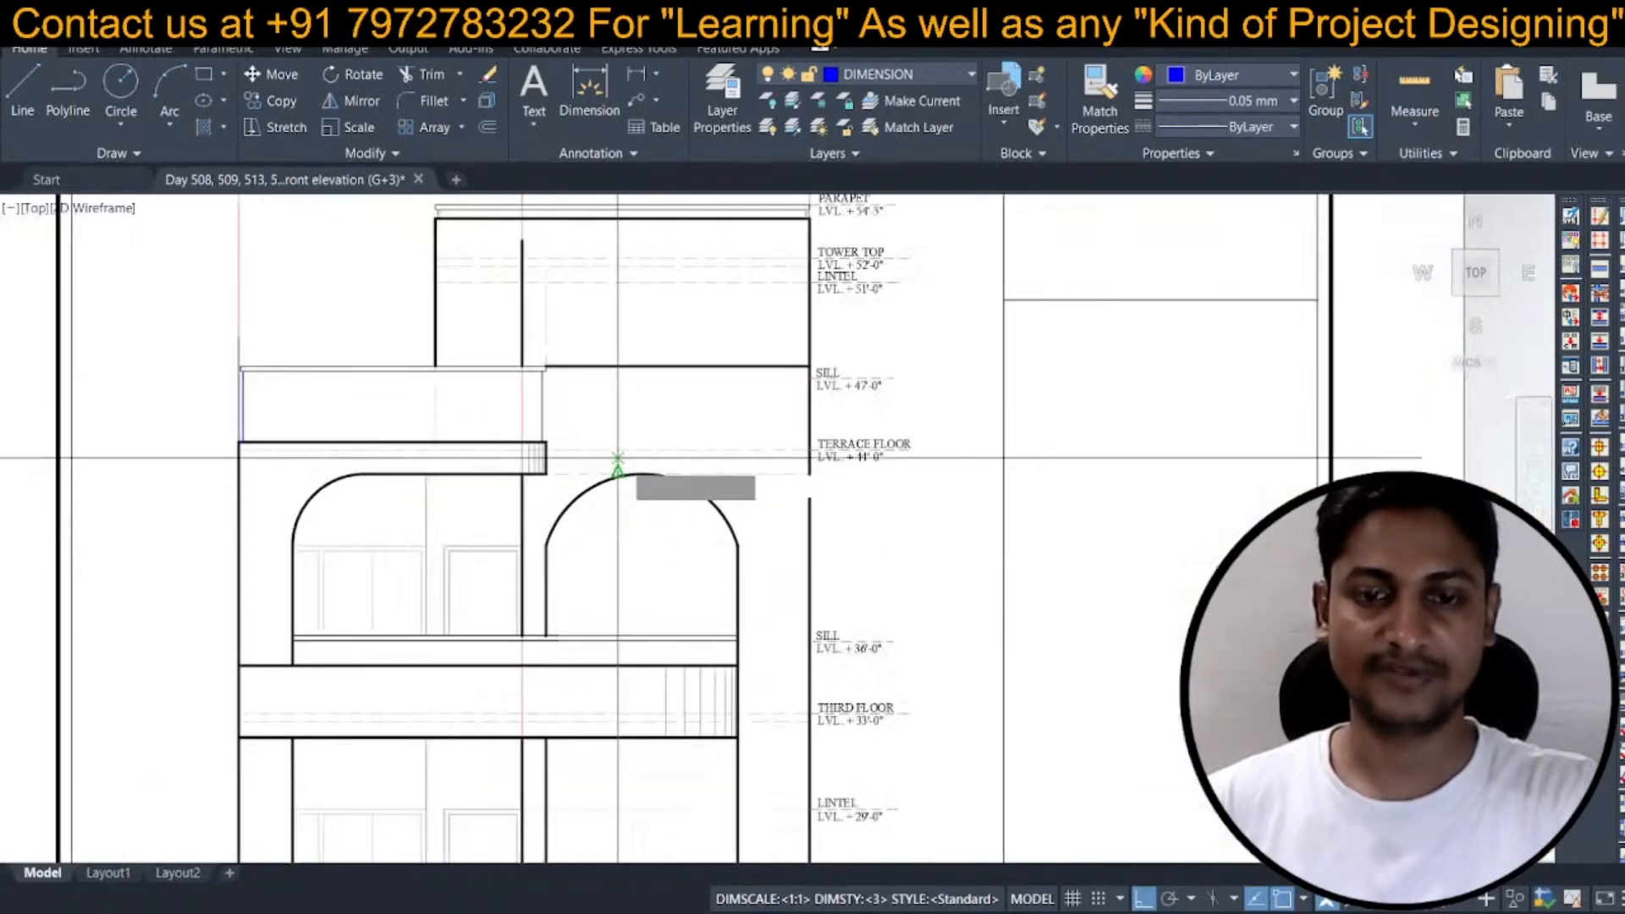
left_click(641, 473)
left_click(642, 406)
key("space")
Try to move the third-floor arch curve 1'-0" straight up along the vertical guide line.
type("m")
key("space")
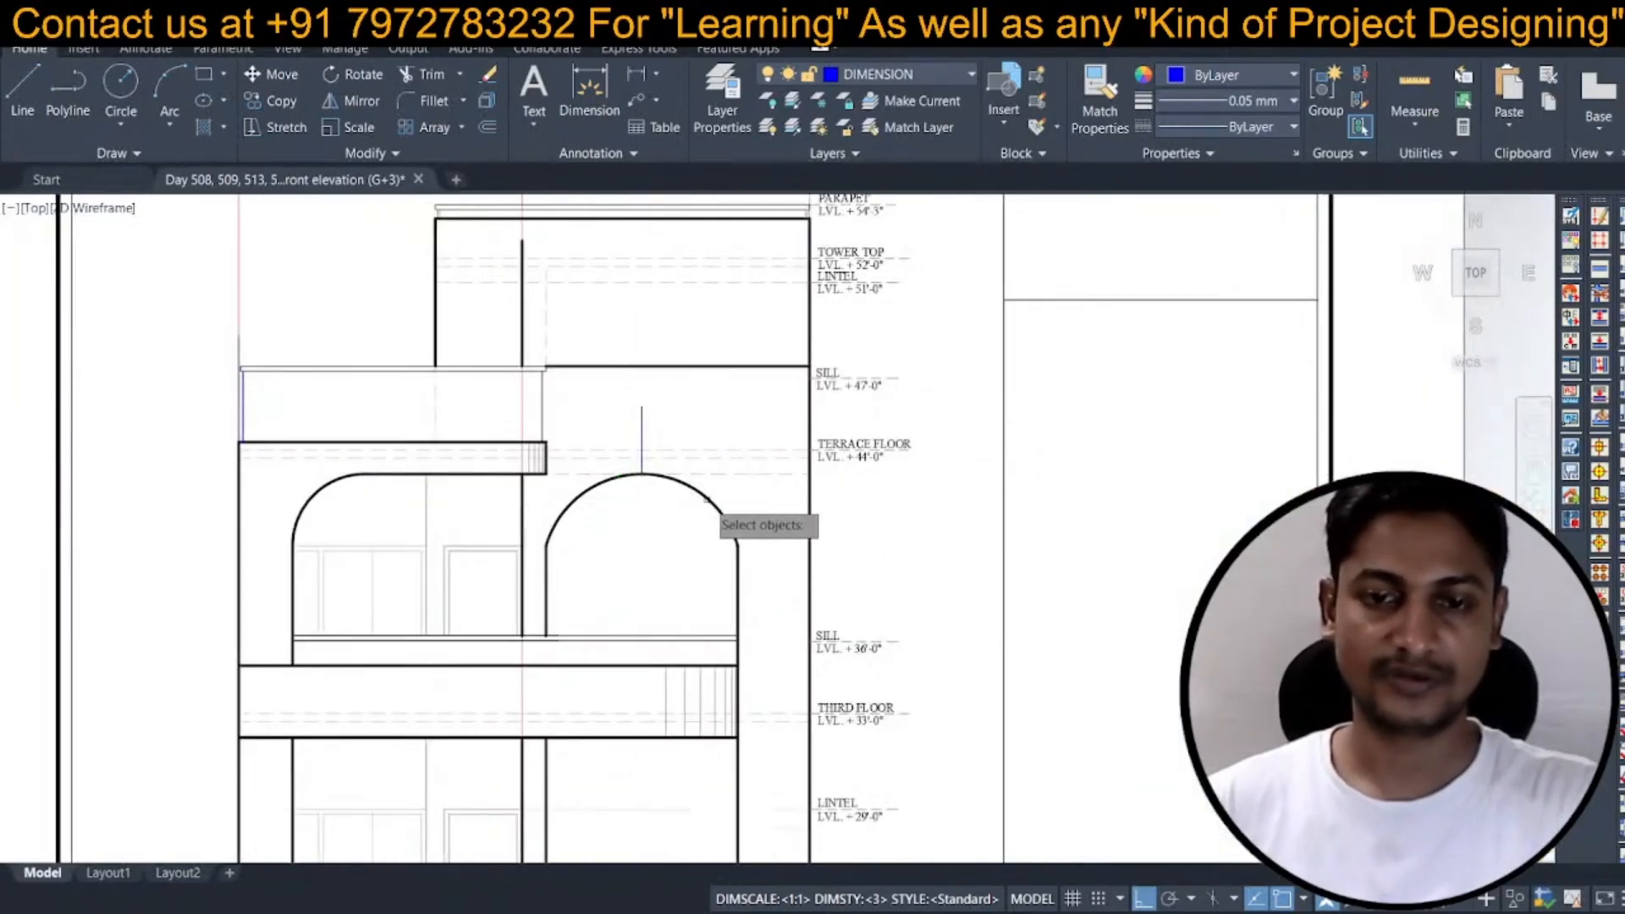
left_click(707, 498)
scroll(643, 469, "up", 2)
key("space")
left_click(641, 470)
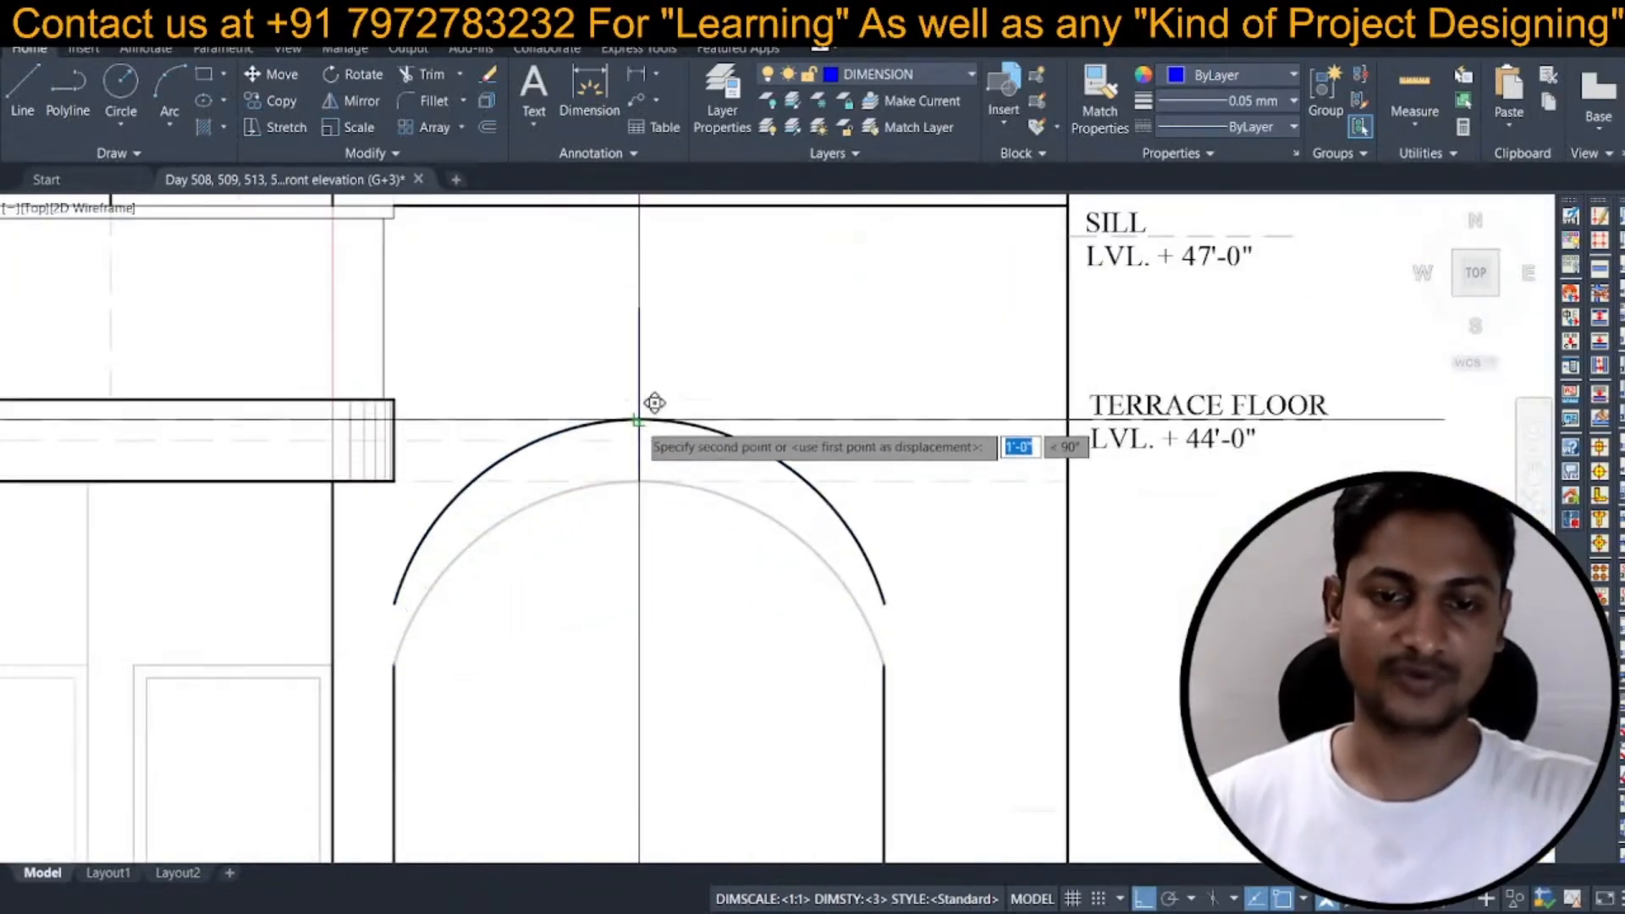
left_click(652, 377)
Abandon extending the arch's side lines and undo the arch move and the vertical guide line.
scroll(673, 500, "down", 4)
type("ex")
key("space")
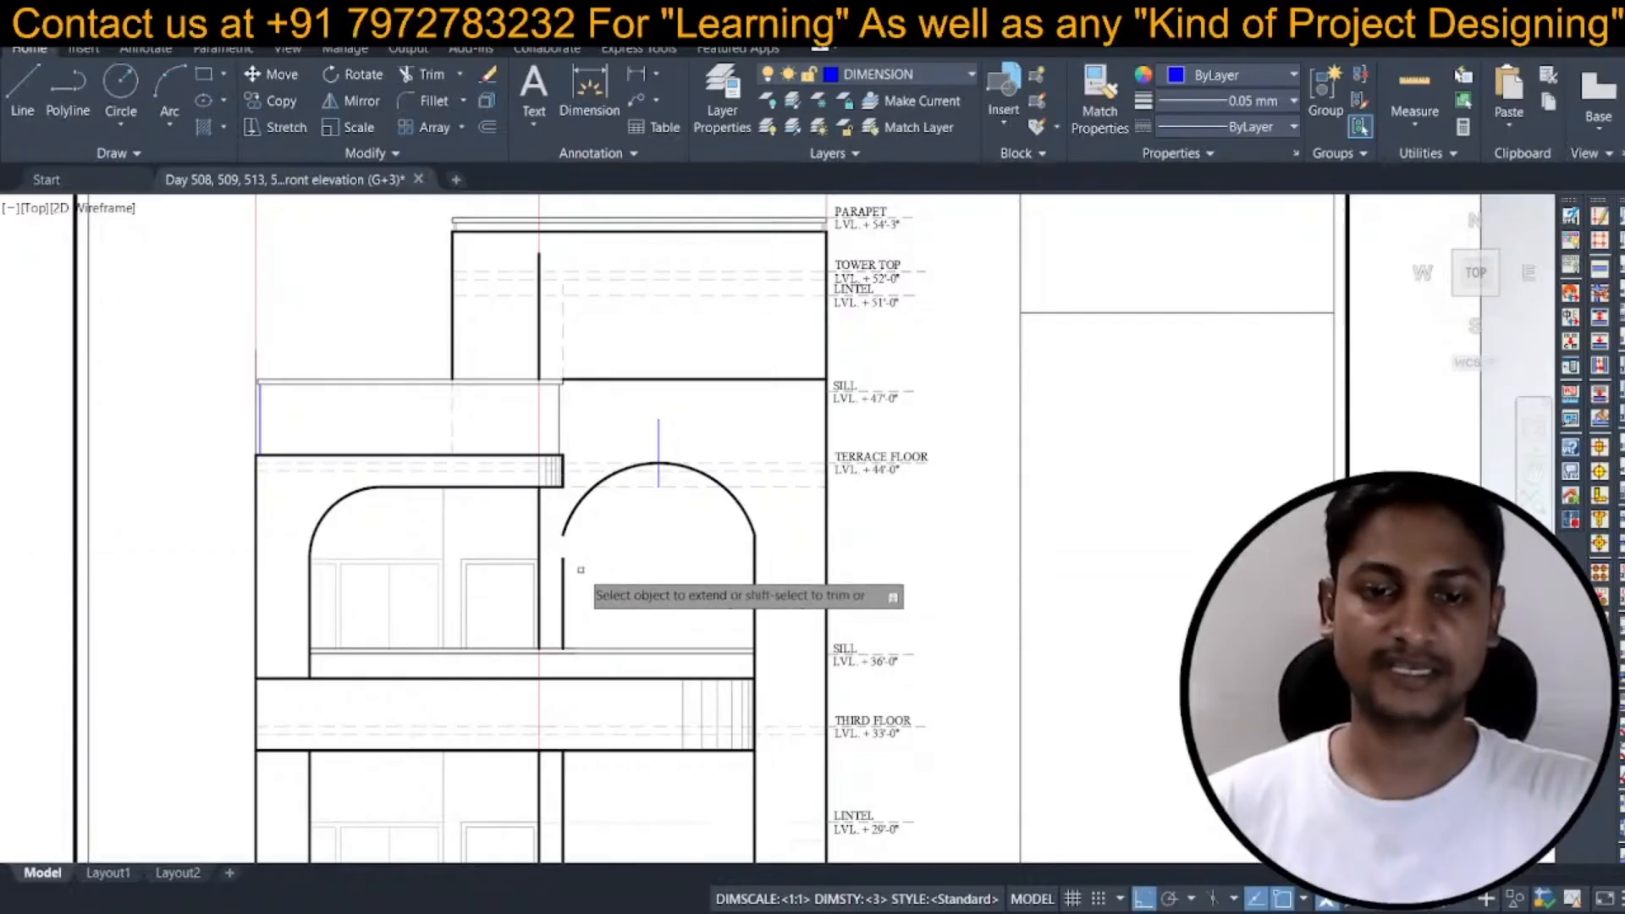
scroll(757, 566, "down", 6)
scroll(677, 543, "up", 4)
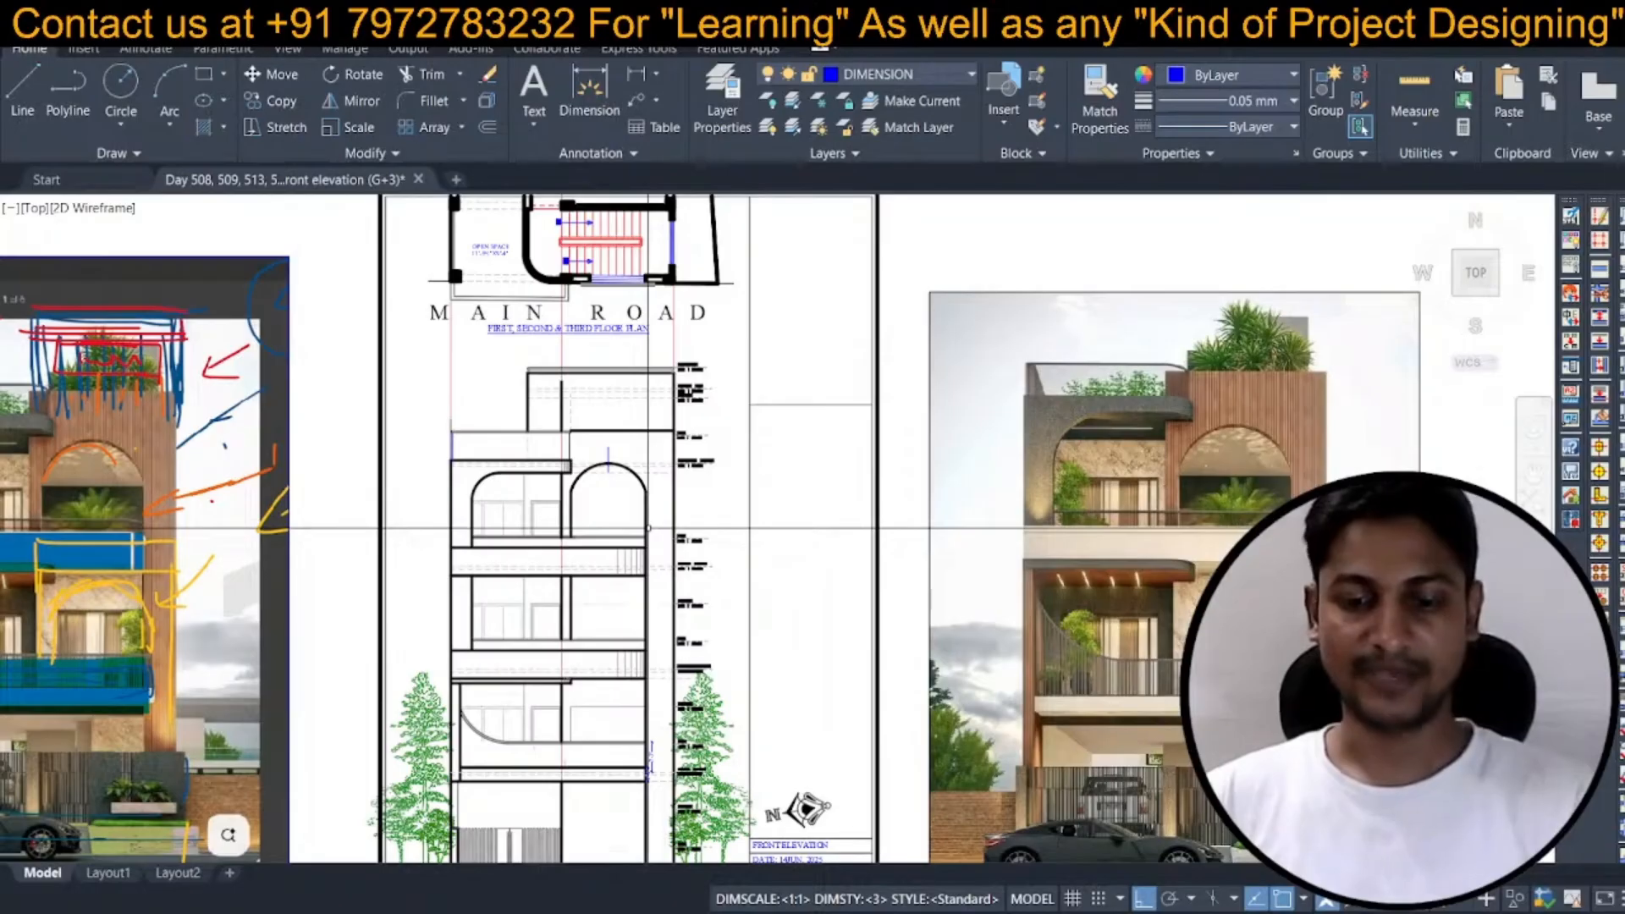
scroll(601, 462, "up", 6)
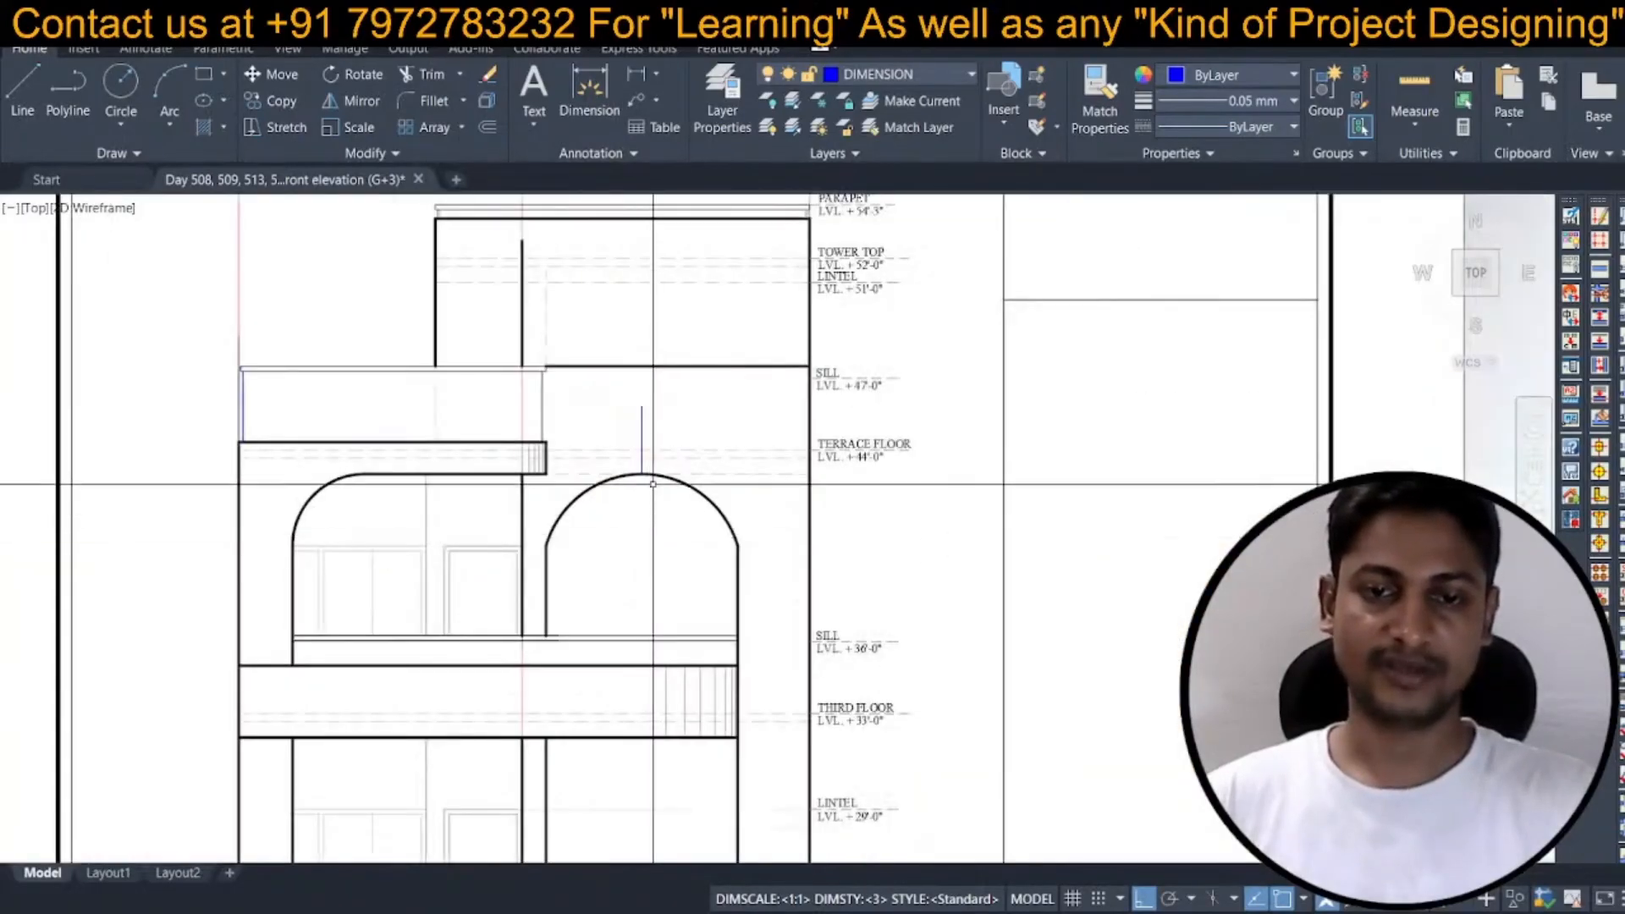
scroll(639, 444, "down", 4)
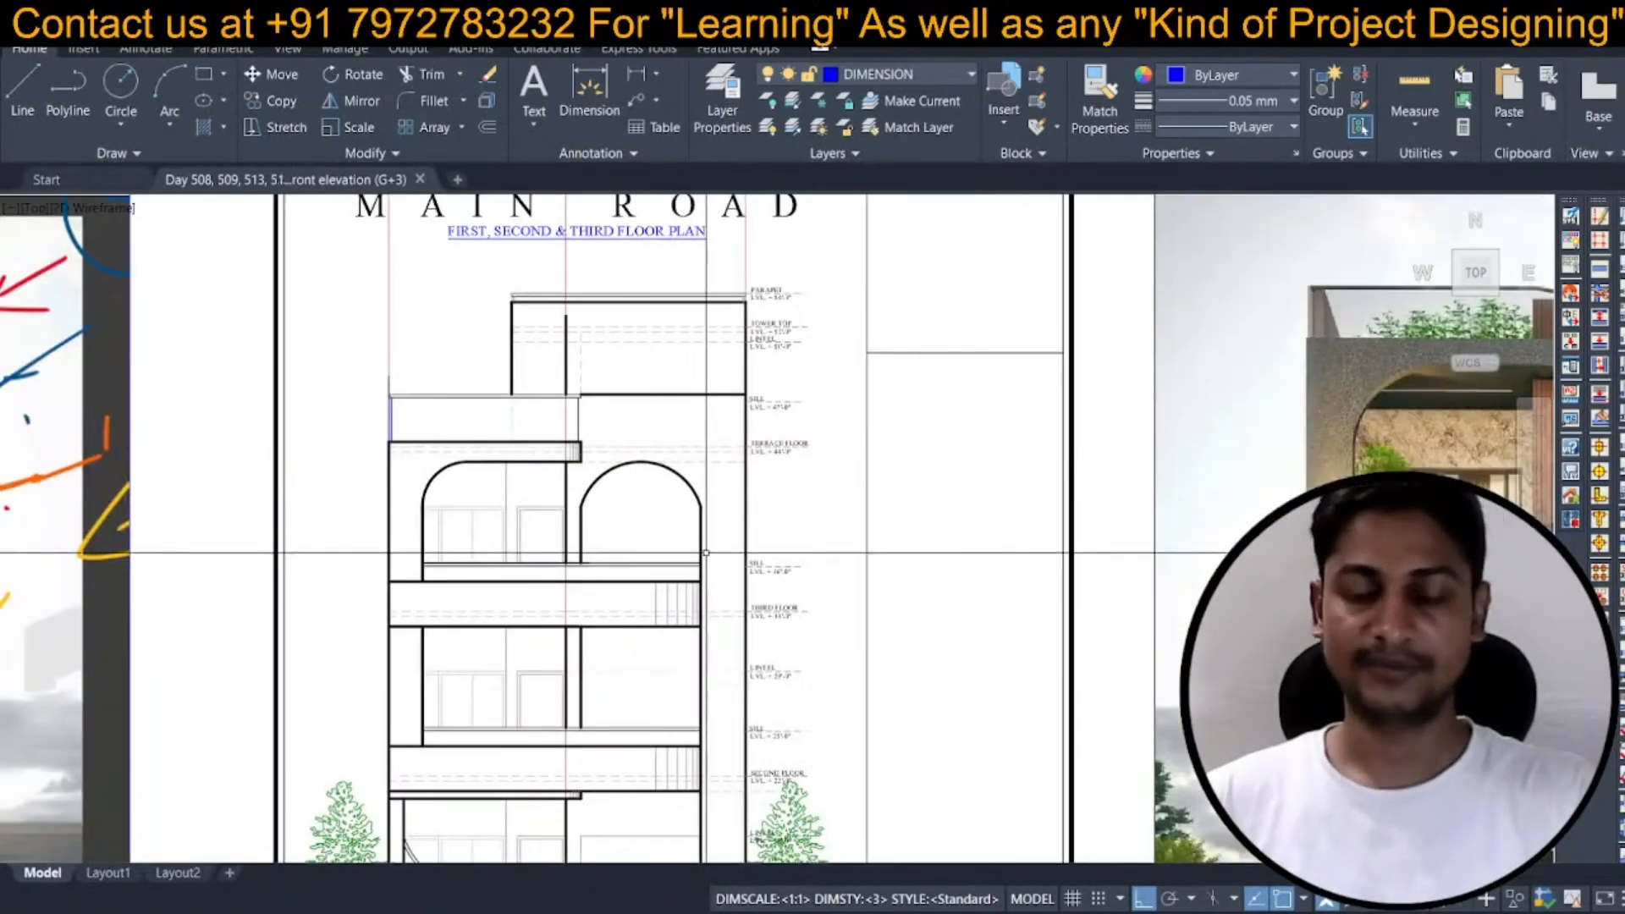
Copy the whole front elevation sheet, including its frame and partial floor plan, straight down below the original.
scroll(692, 540, "down", 3)
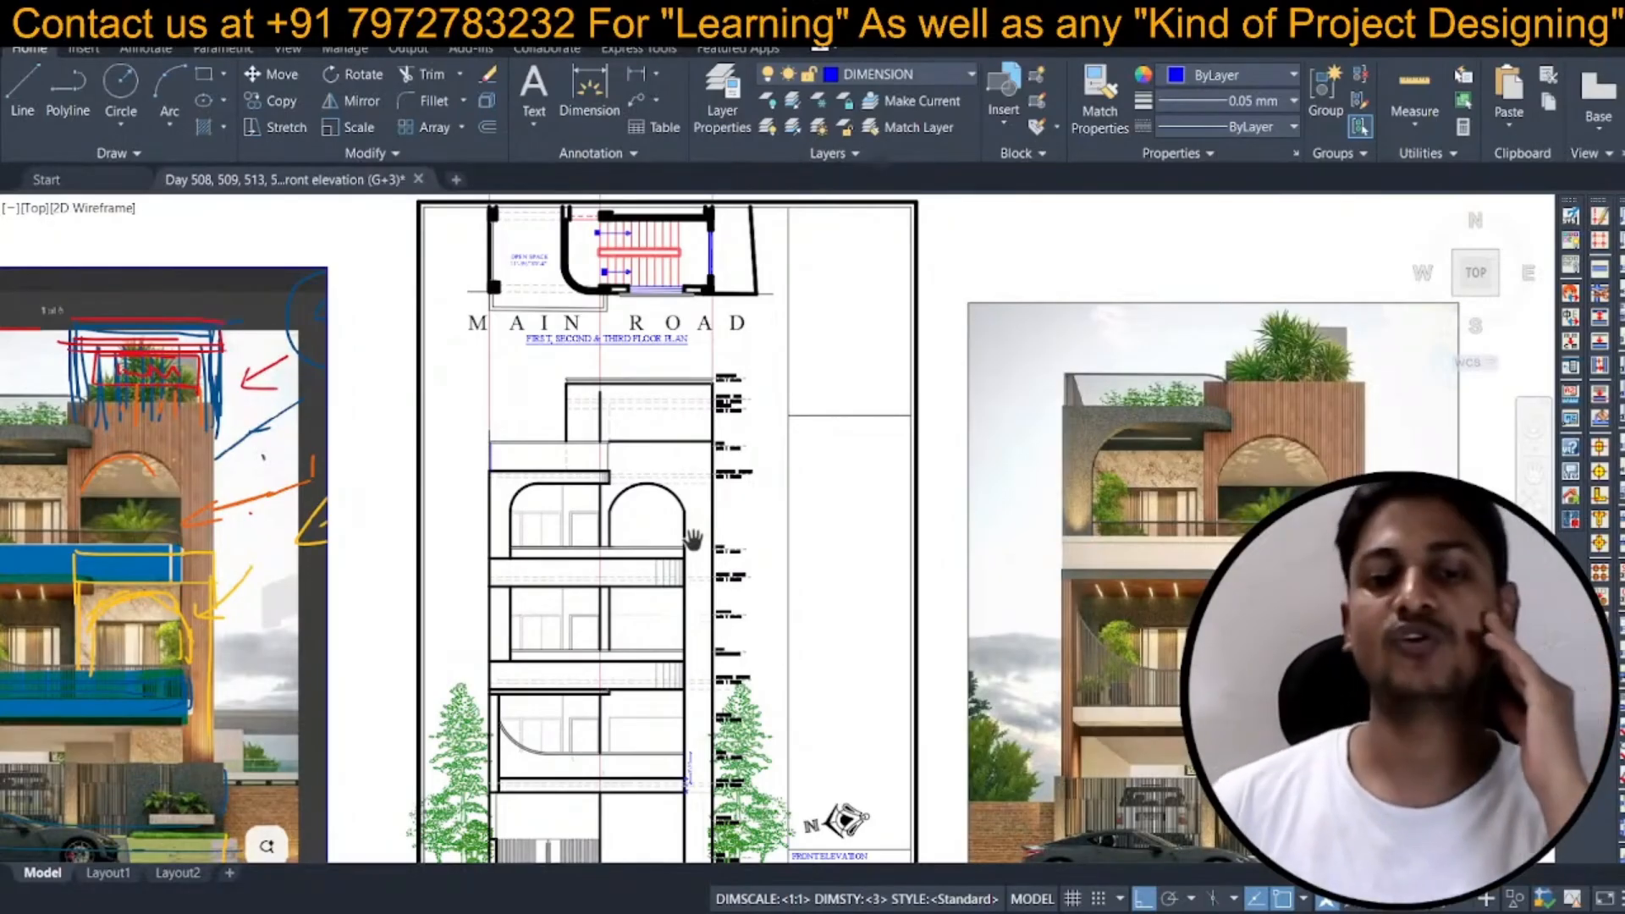
scroll(690, 474, "down", 2)
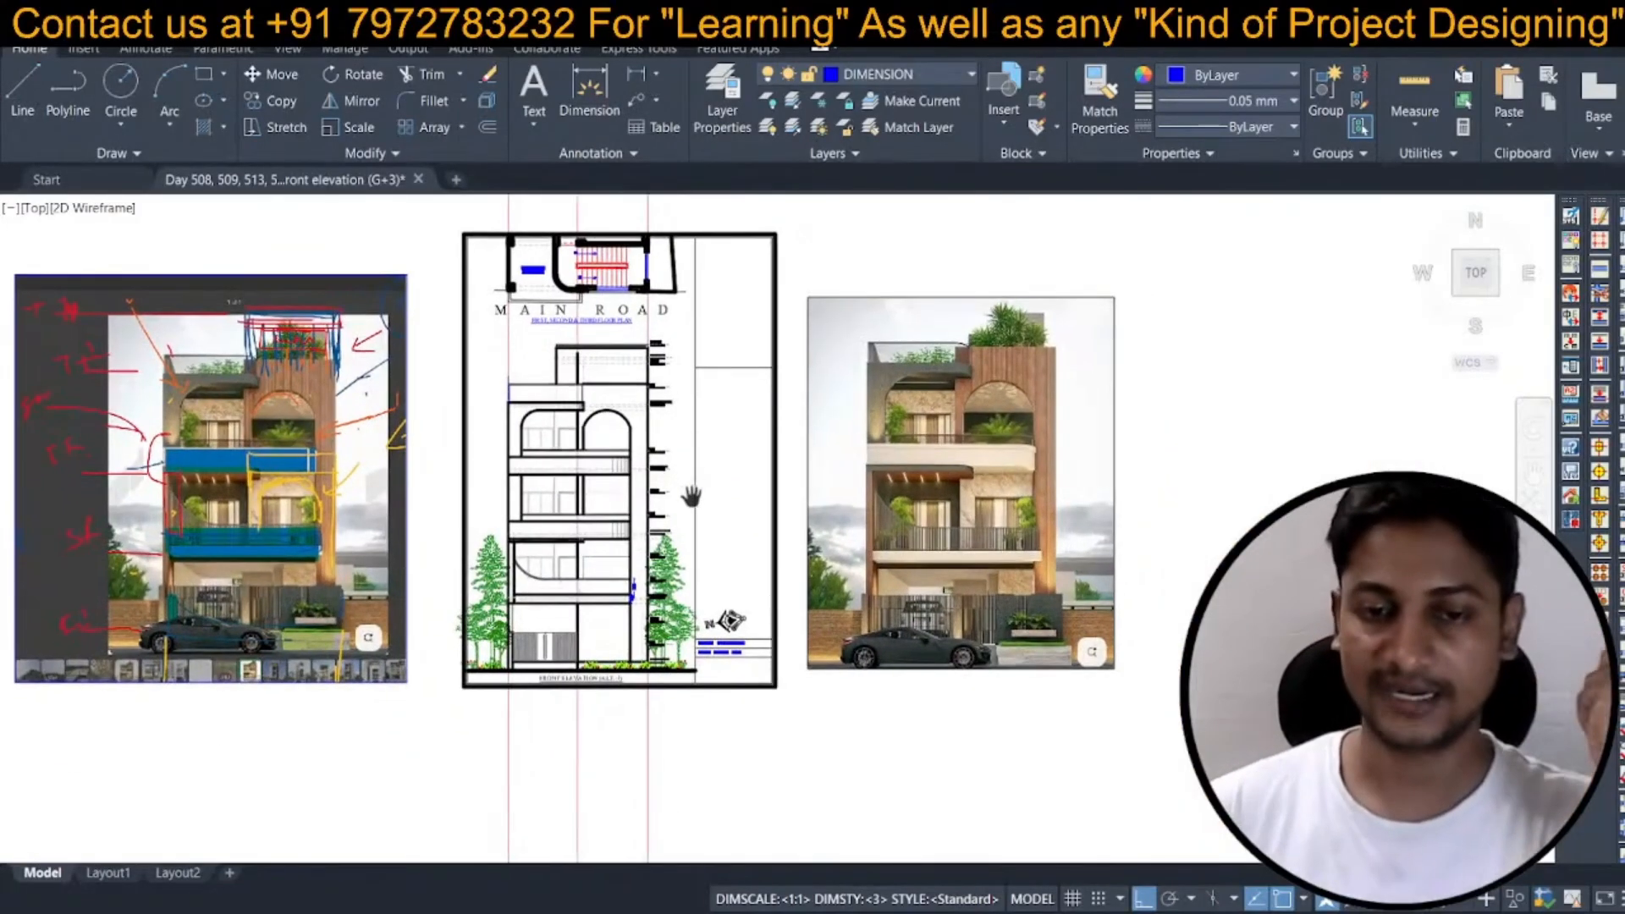
scroll(681, 449, "up", 6)
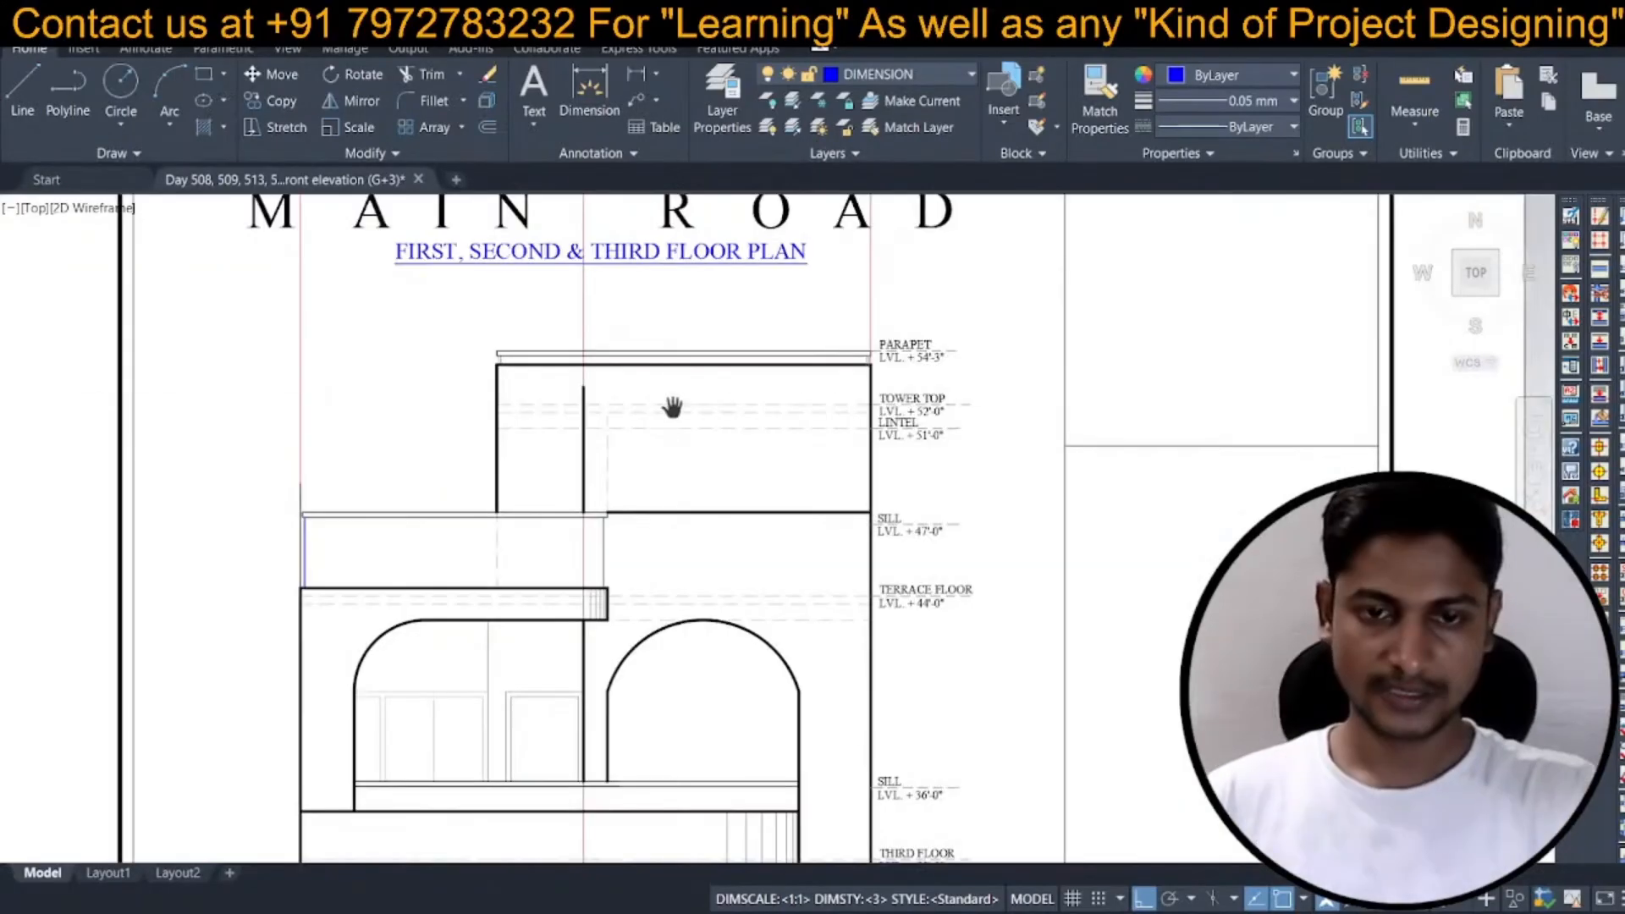
scroll(871, 481, "down", 8)
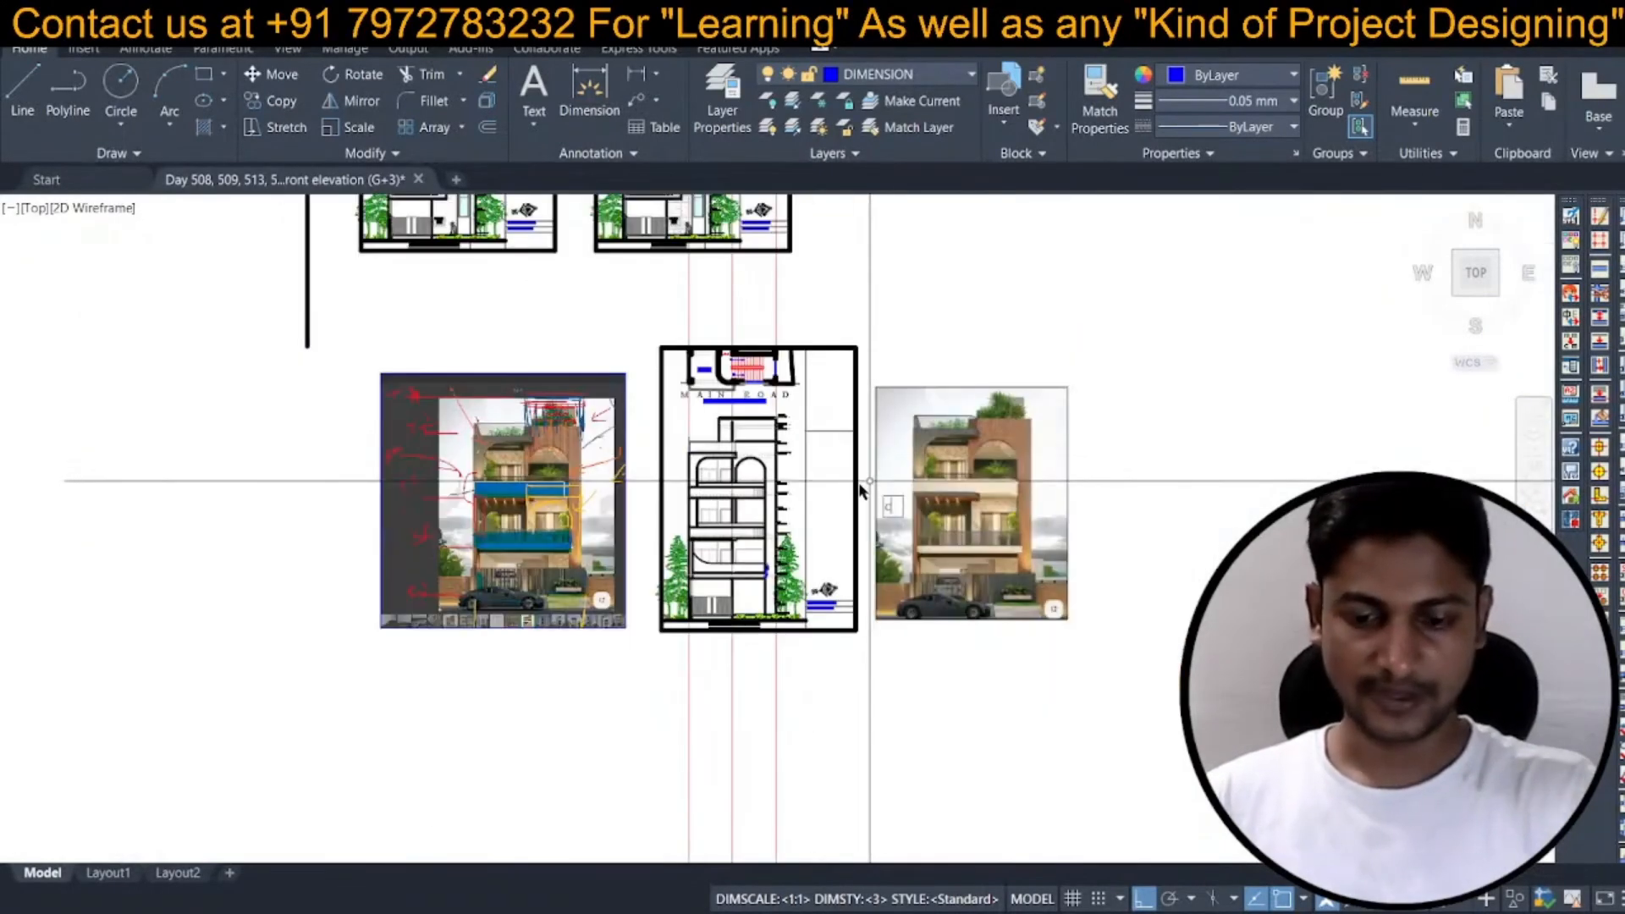
left_click(649, 335)
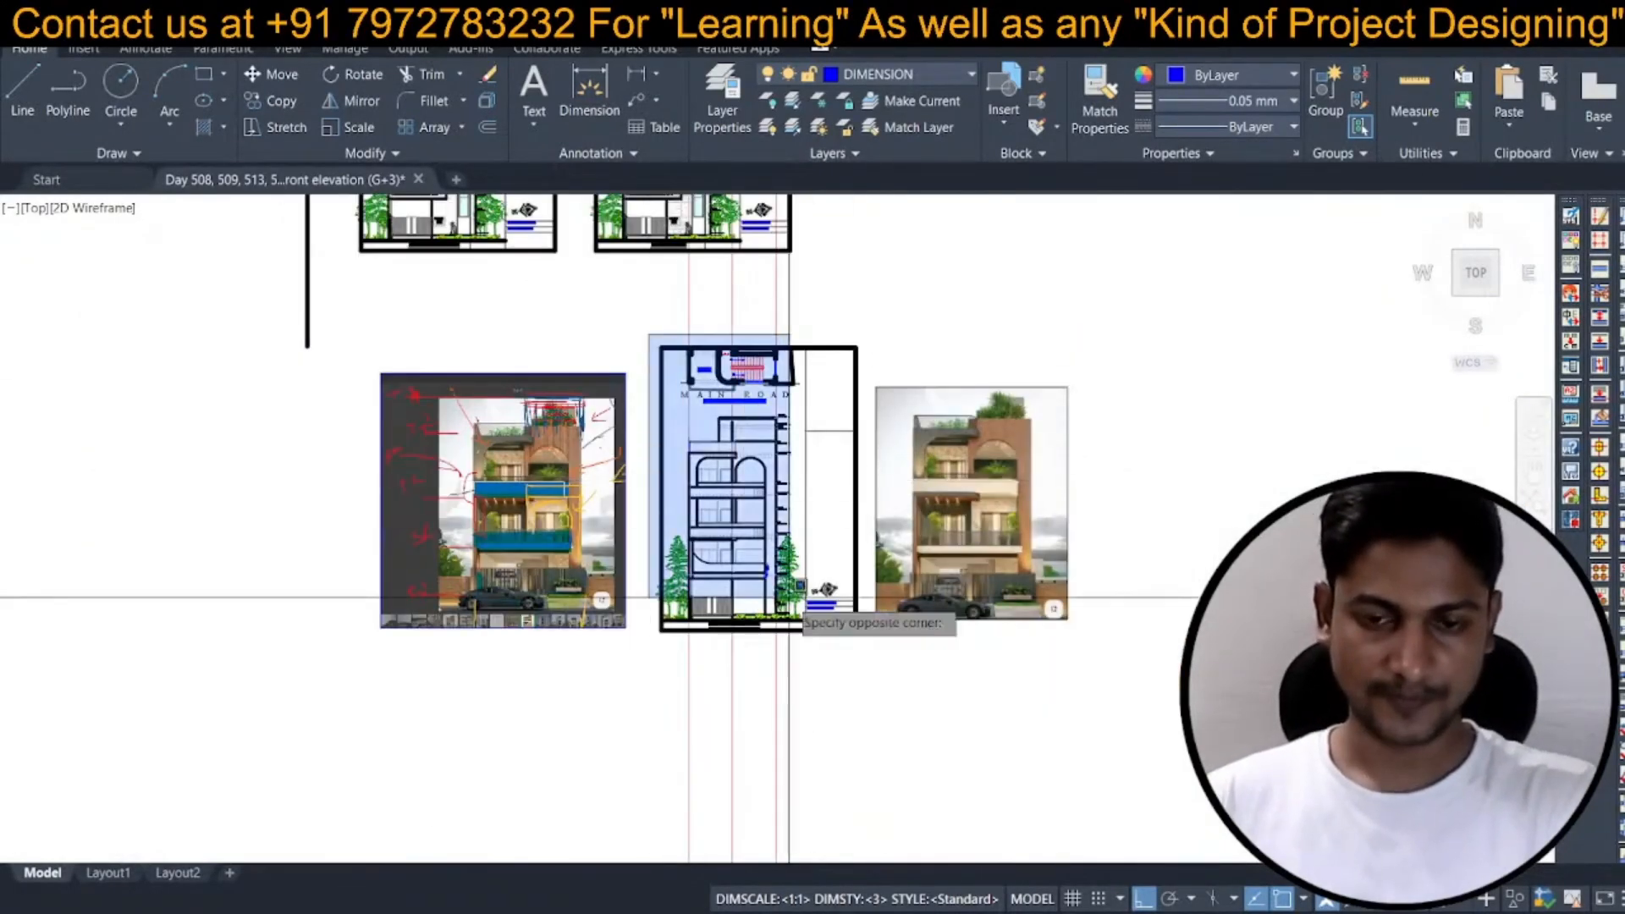
left_click(870, 671)
key("Return")
left_click(871, 340)
left_click(872, 701)
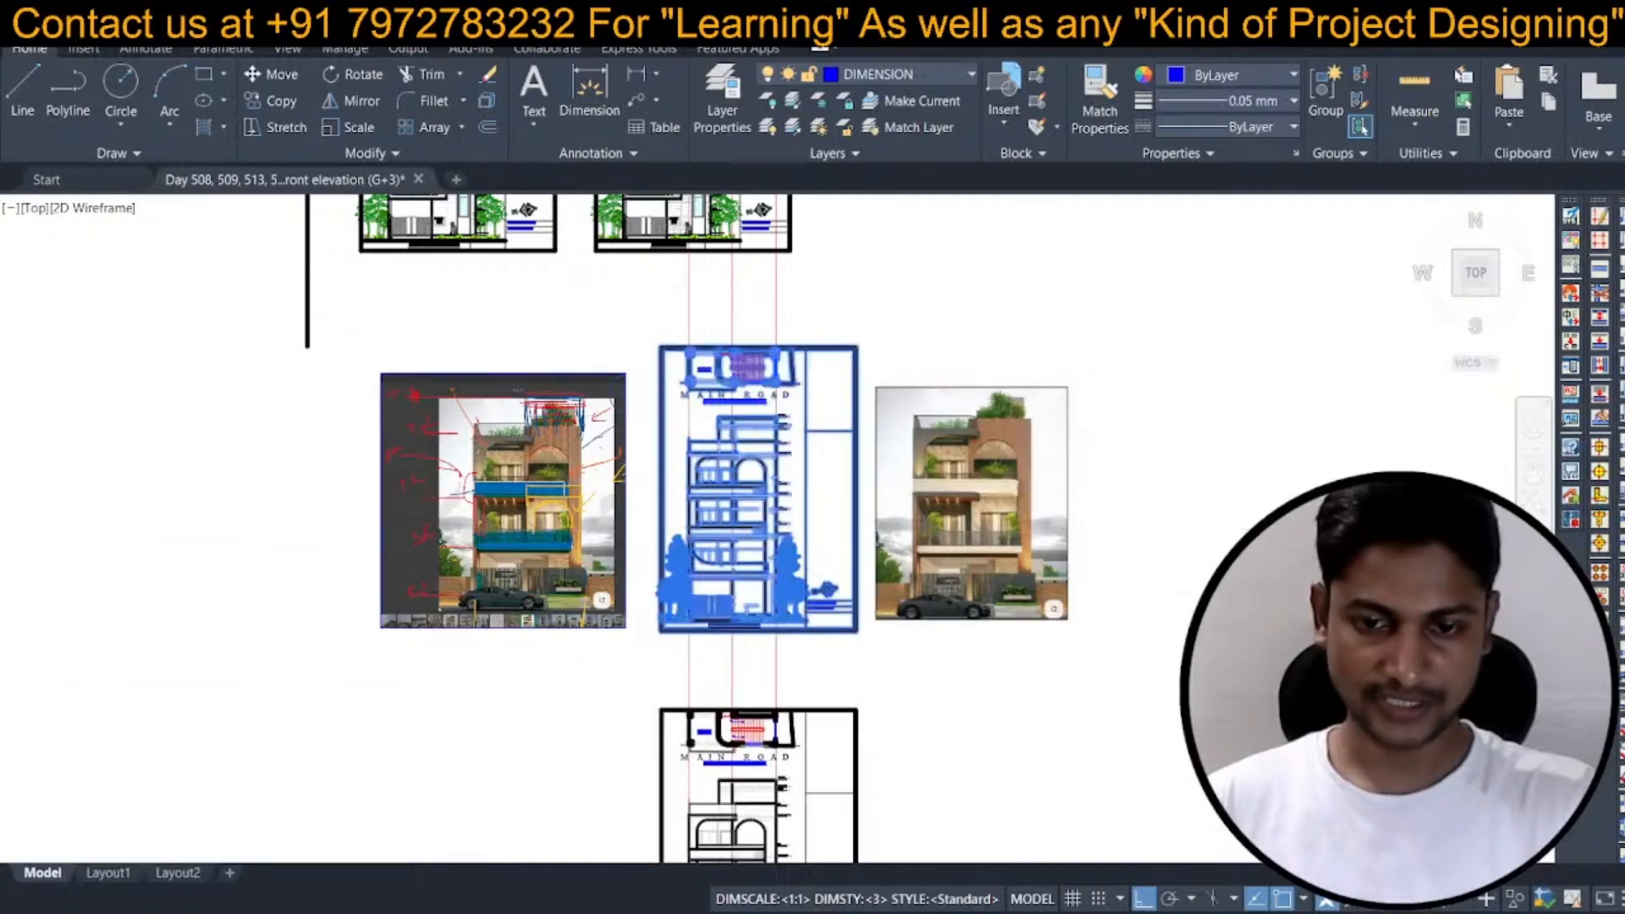
key("Escape")
Check the original elevation sheet beside the reference renders and save the drawing.
scroll(674, 459, "up", 5)
scroll(675, 459, "down", 3)
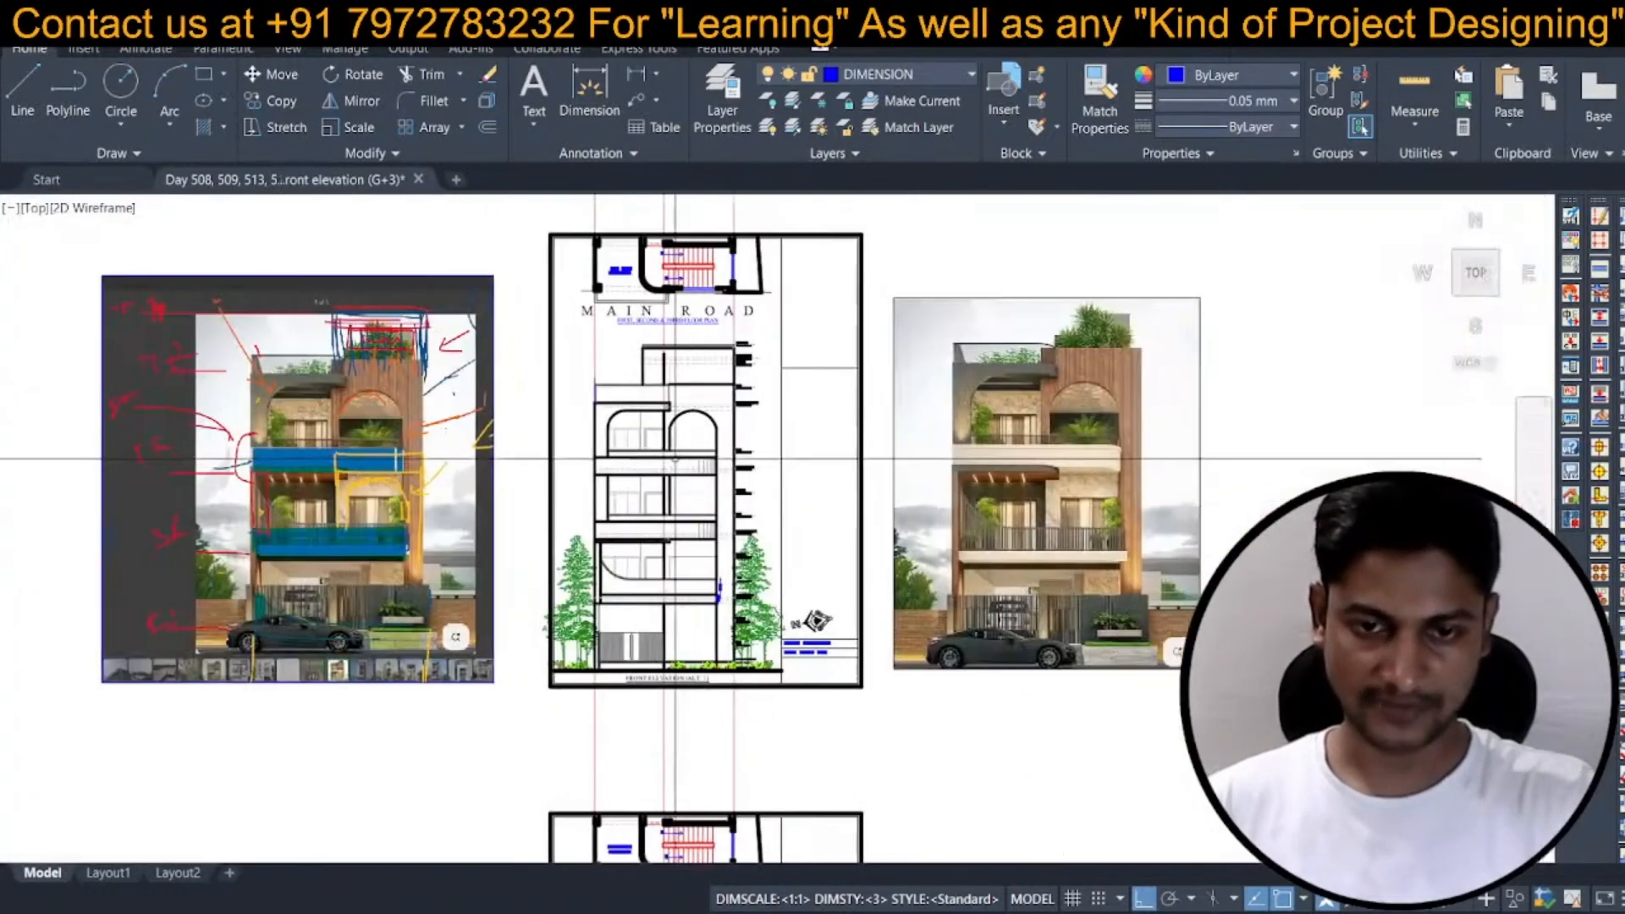
key("ctrl+s")
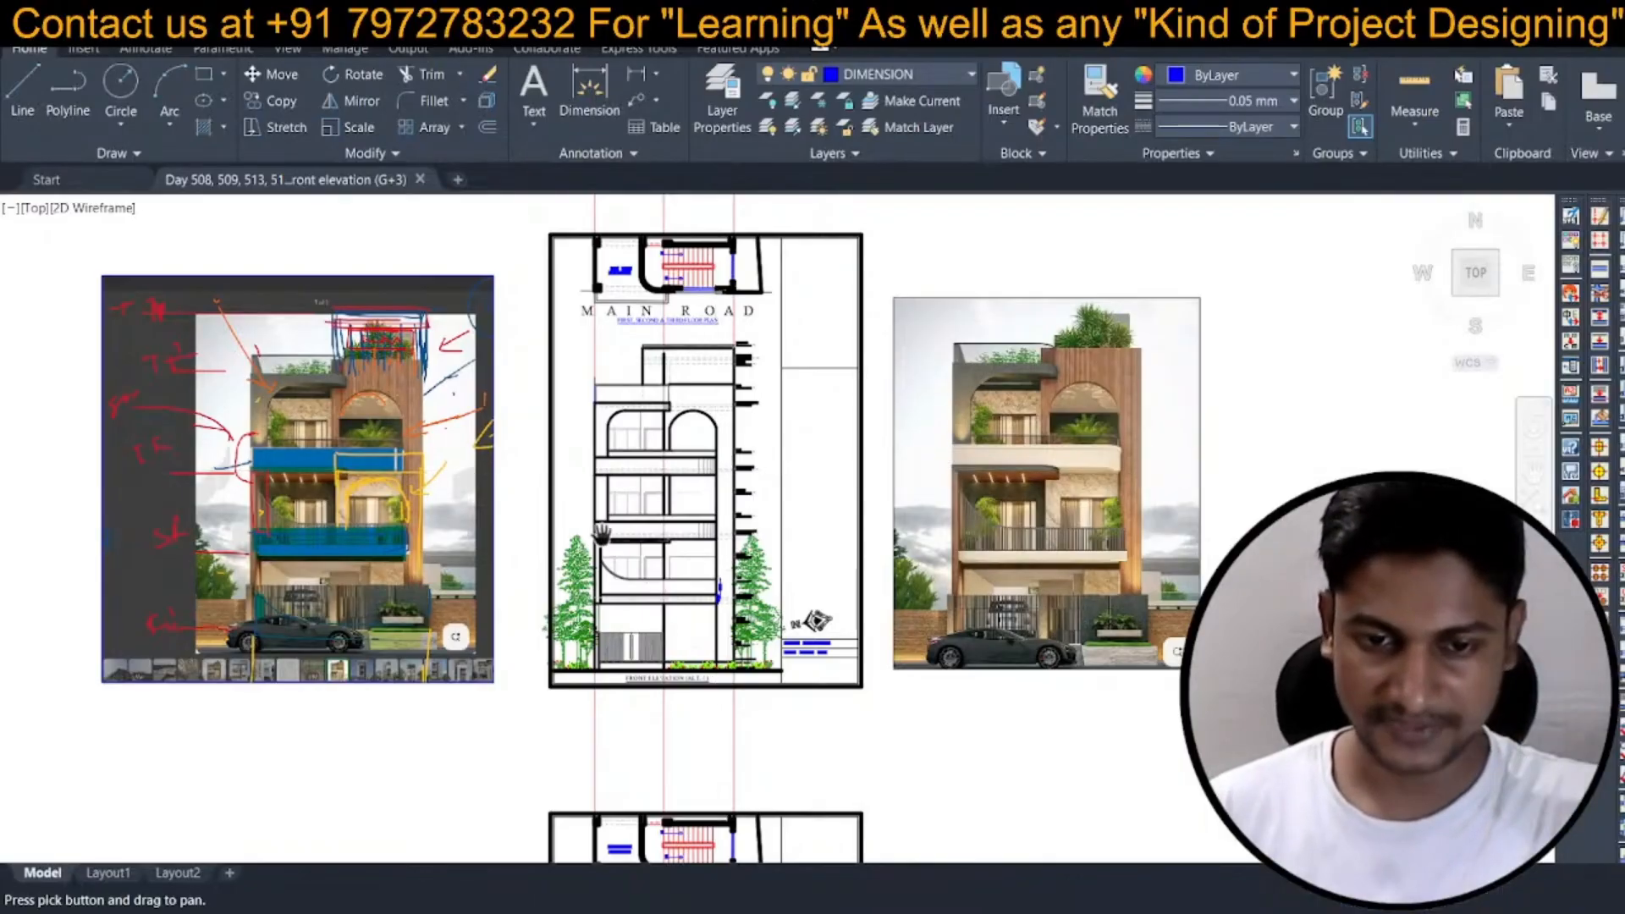
Compare the front elevation with the reference renders on both sides and the earlier elevation alternatives above it.
scroll(631, 515, "up", 4)
scroll(535, 633, "down", 2)
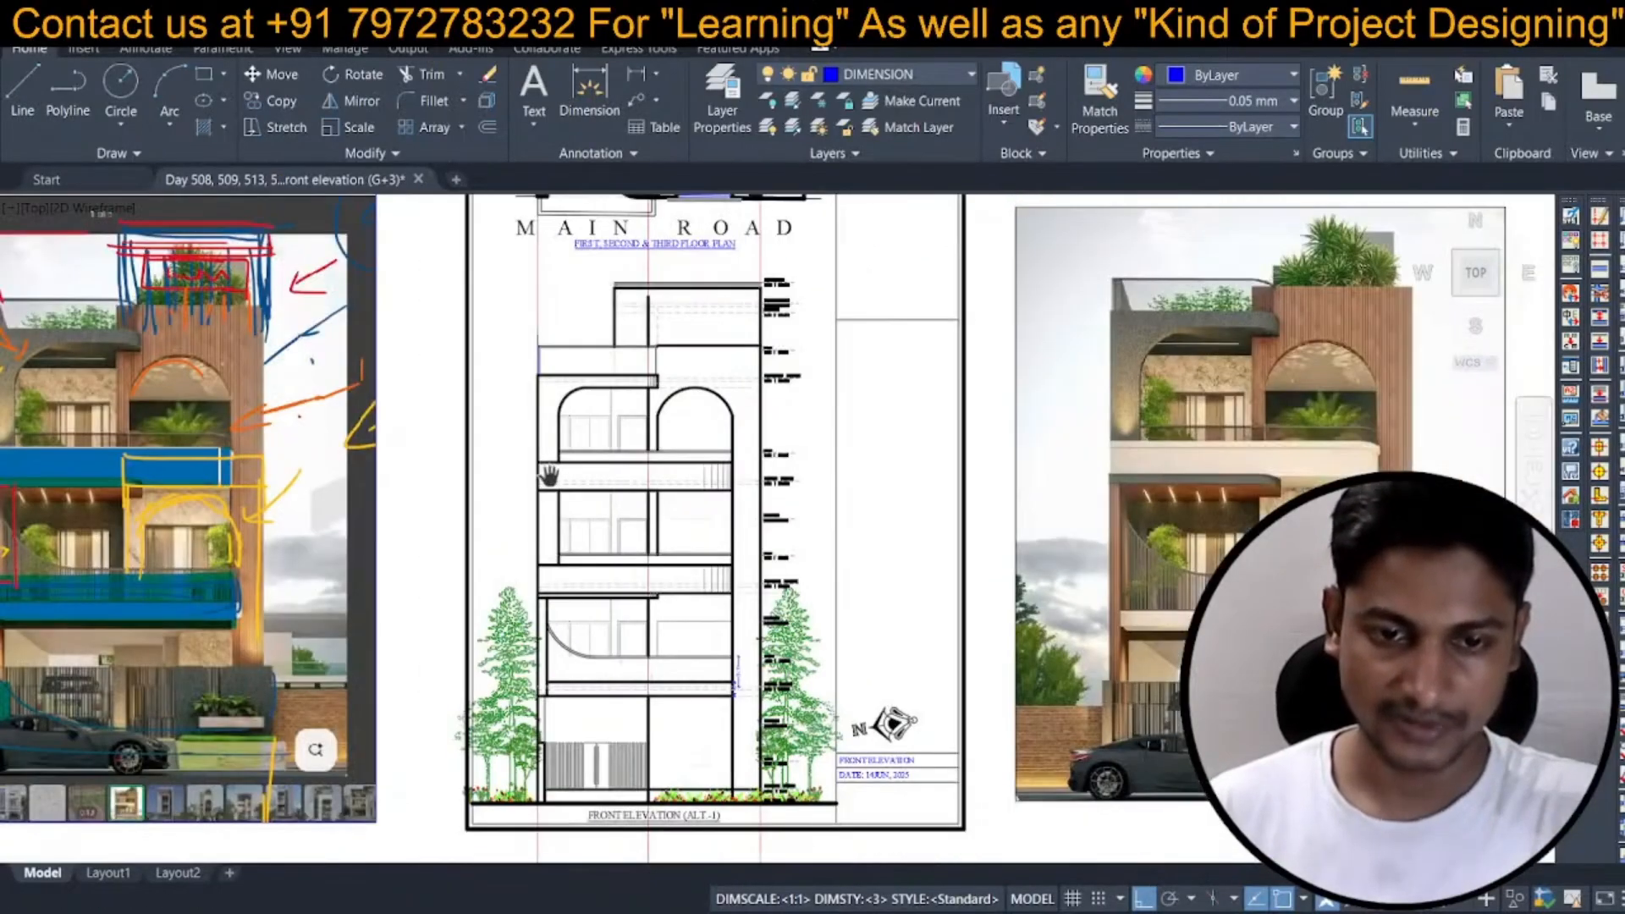
scroll(553, 458, "down", 2)
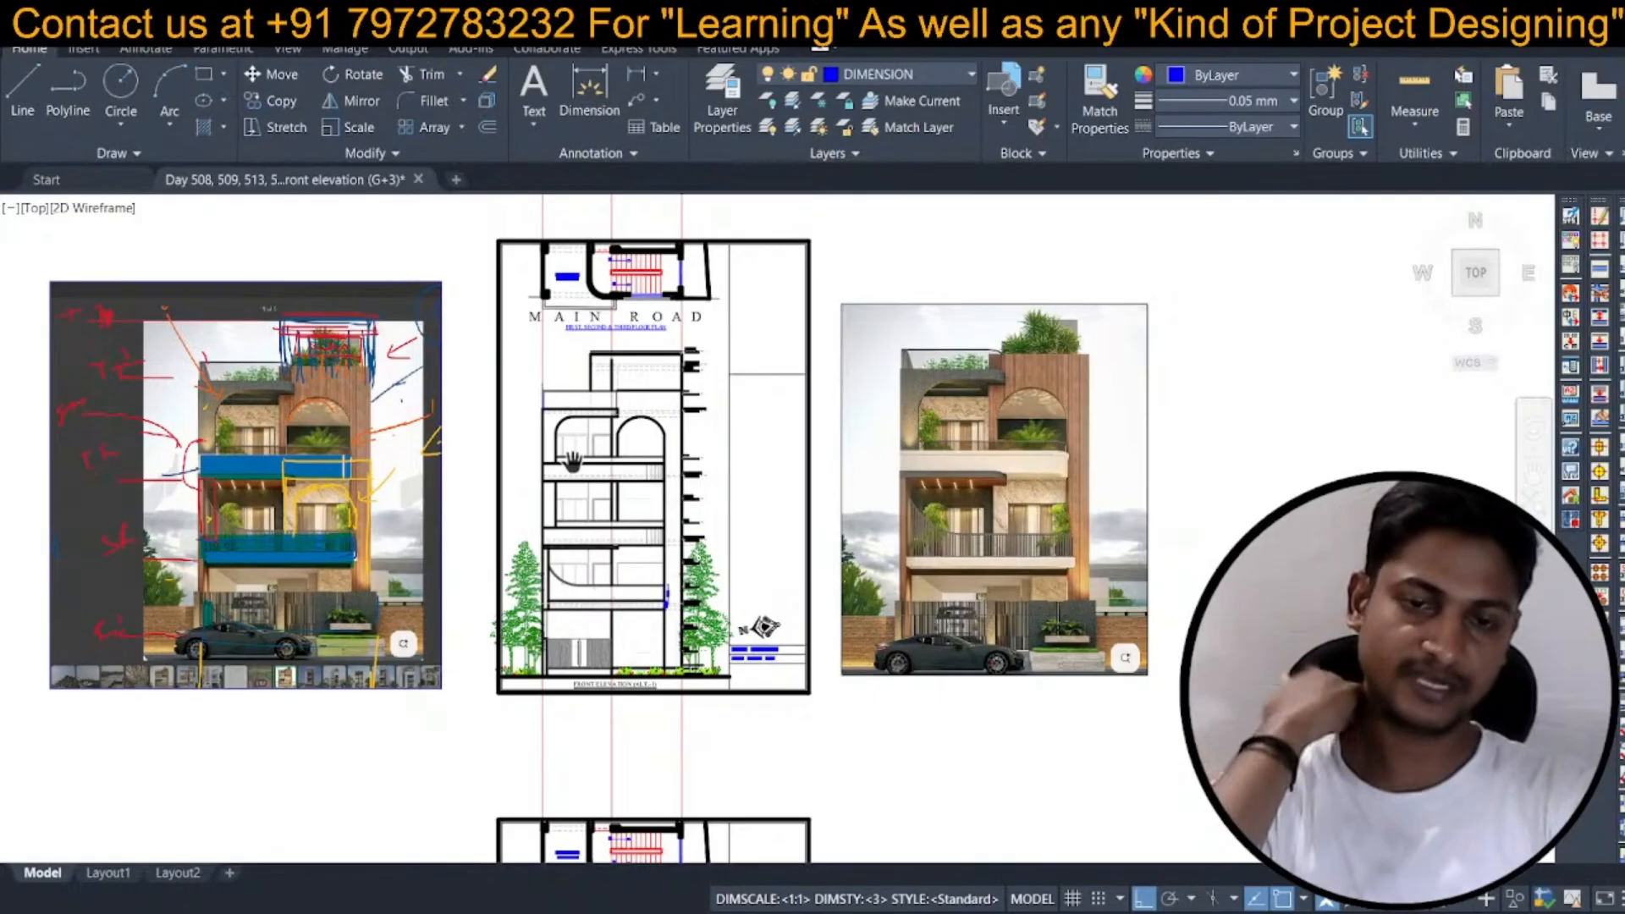
scroll(556, 483, "down", 5)
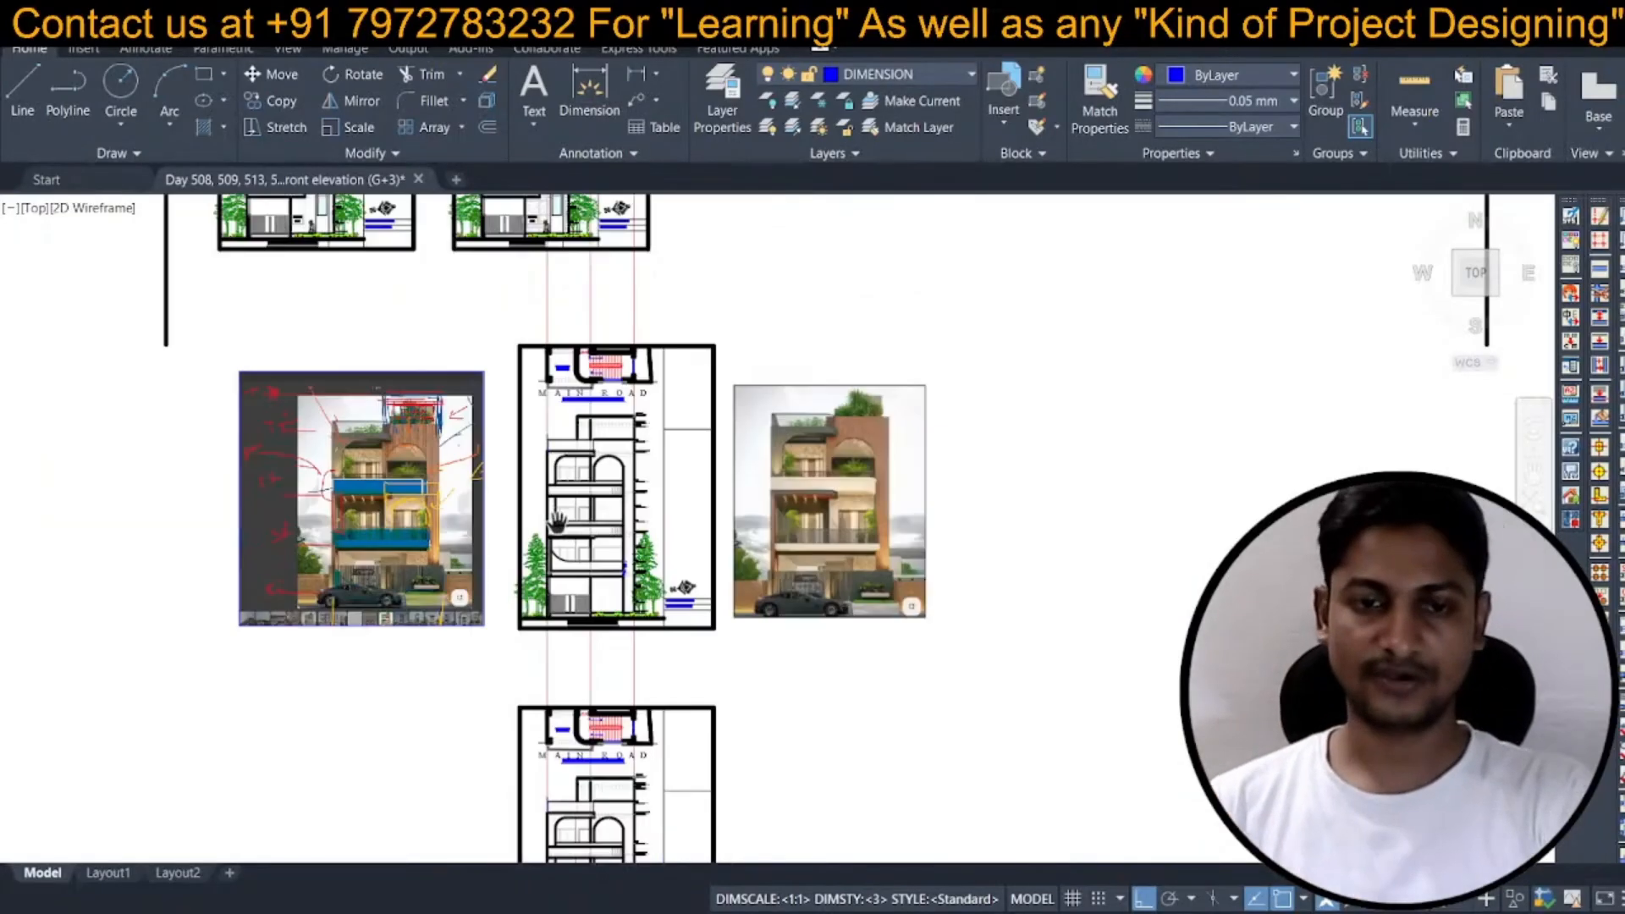
scroll(613, 301, "up", 7)
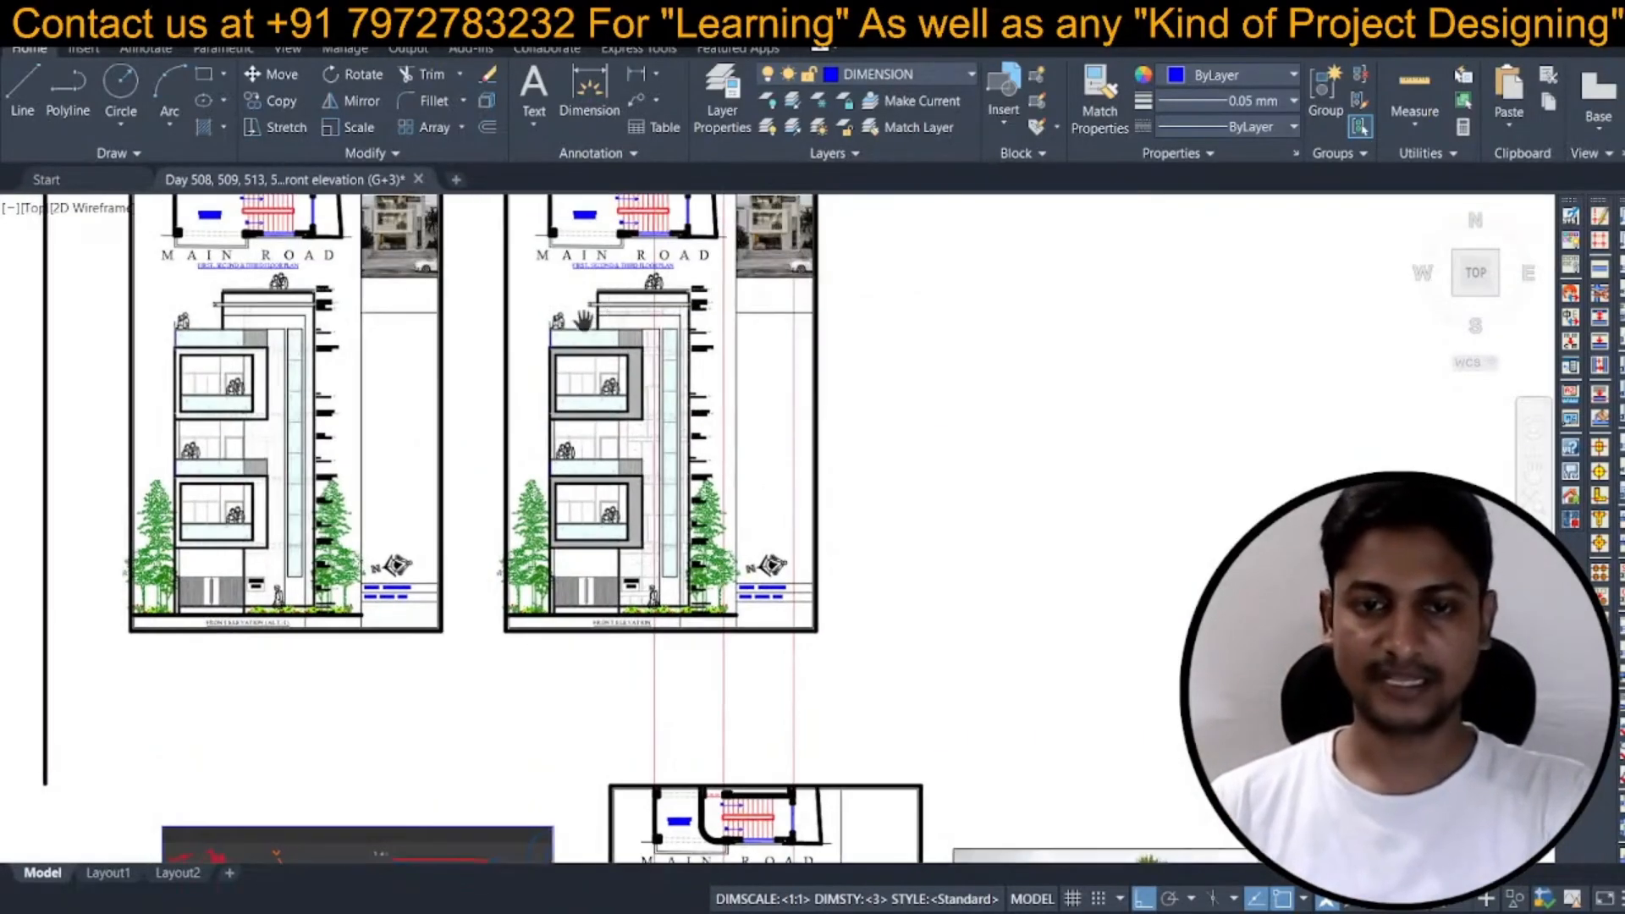
scroll(575, 334, "down", 2)
middle_click_drag(751, 544, 685, 378)
scroll(597, 646, "up", 4)
middle_click_drag(632, 678, 591, 556)
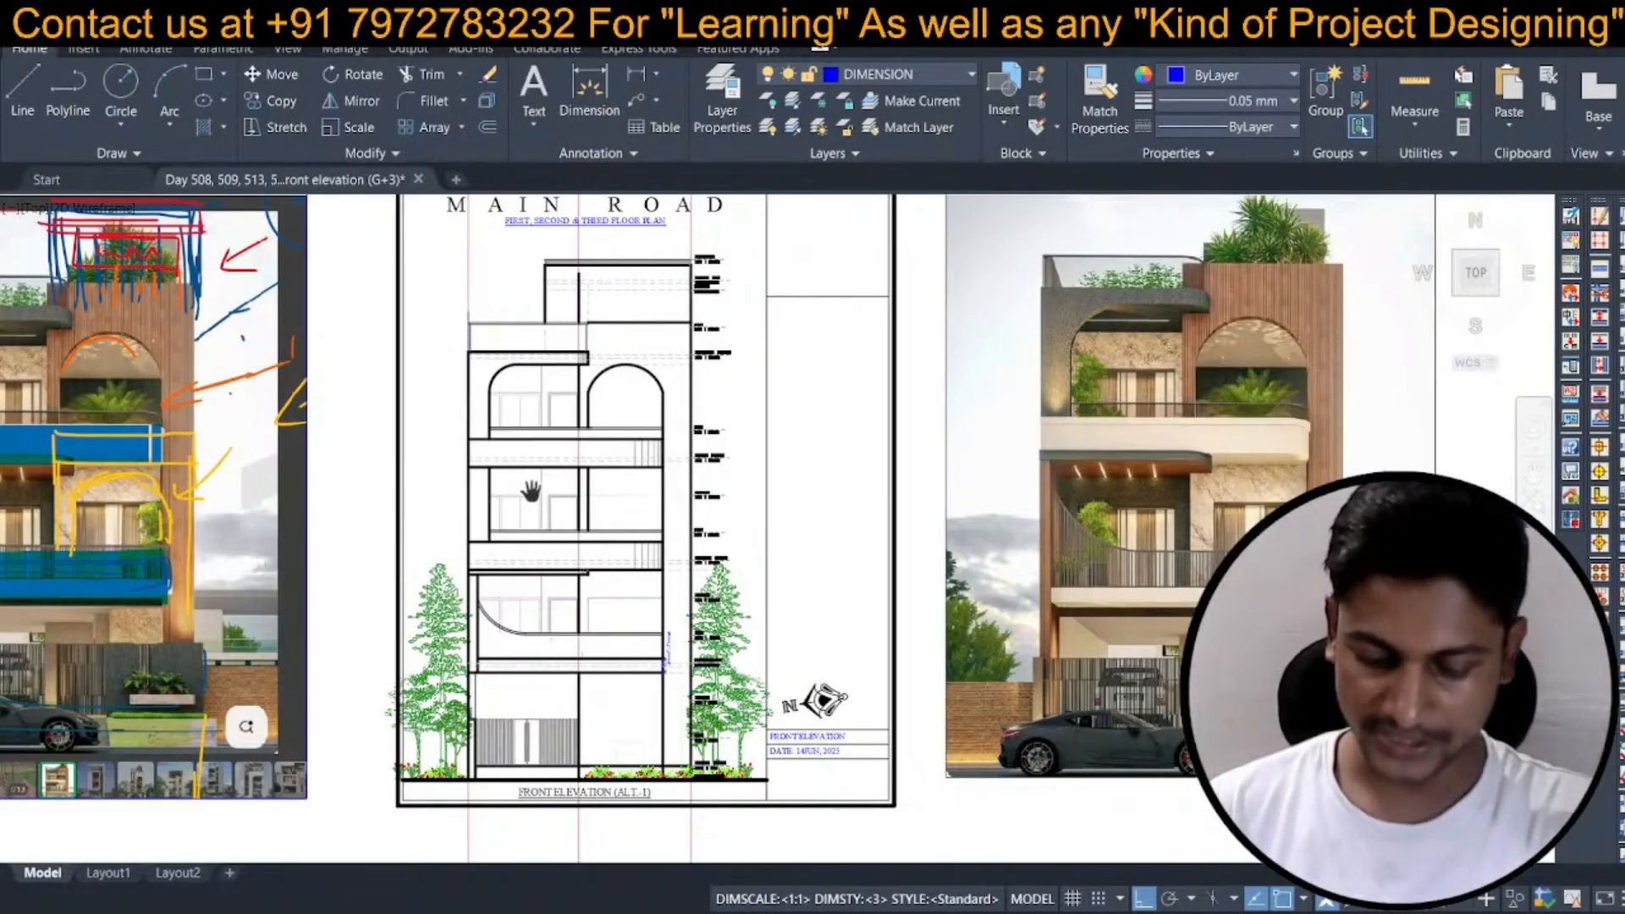
scroll(544, 464, "down", 2)
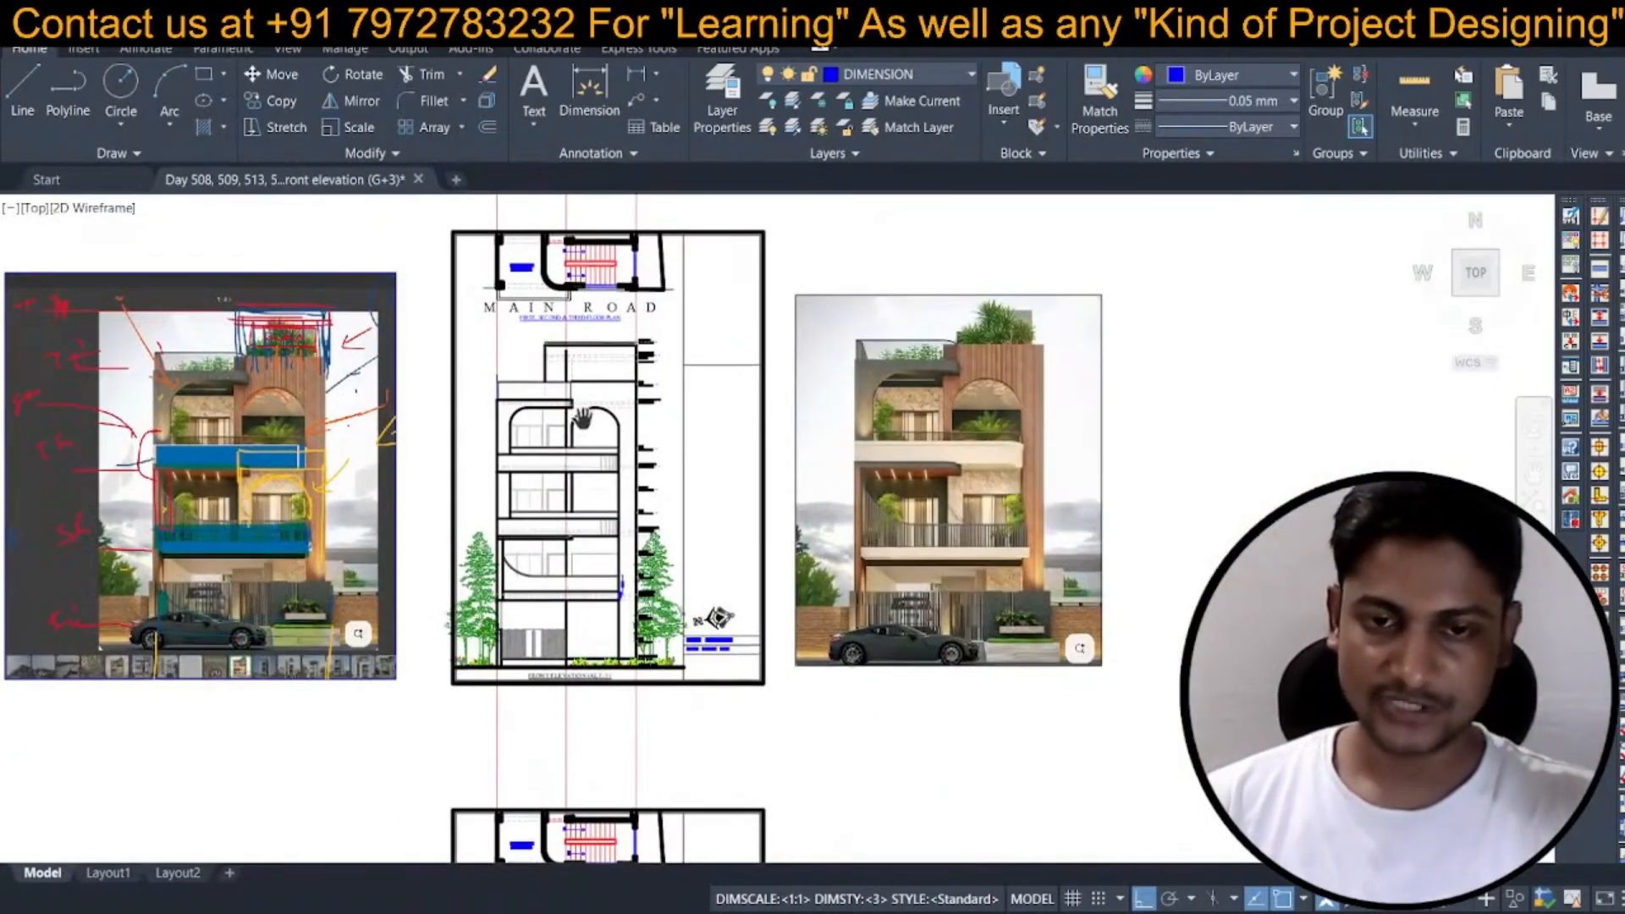
Offset the dashed tower top line once upward across the tower, keeping the preset offset distance.
scroll(592, 415, "up", 8)
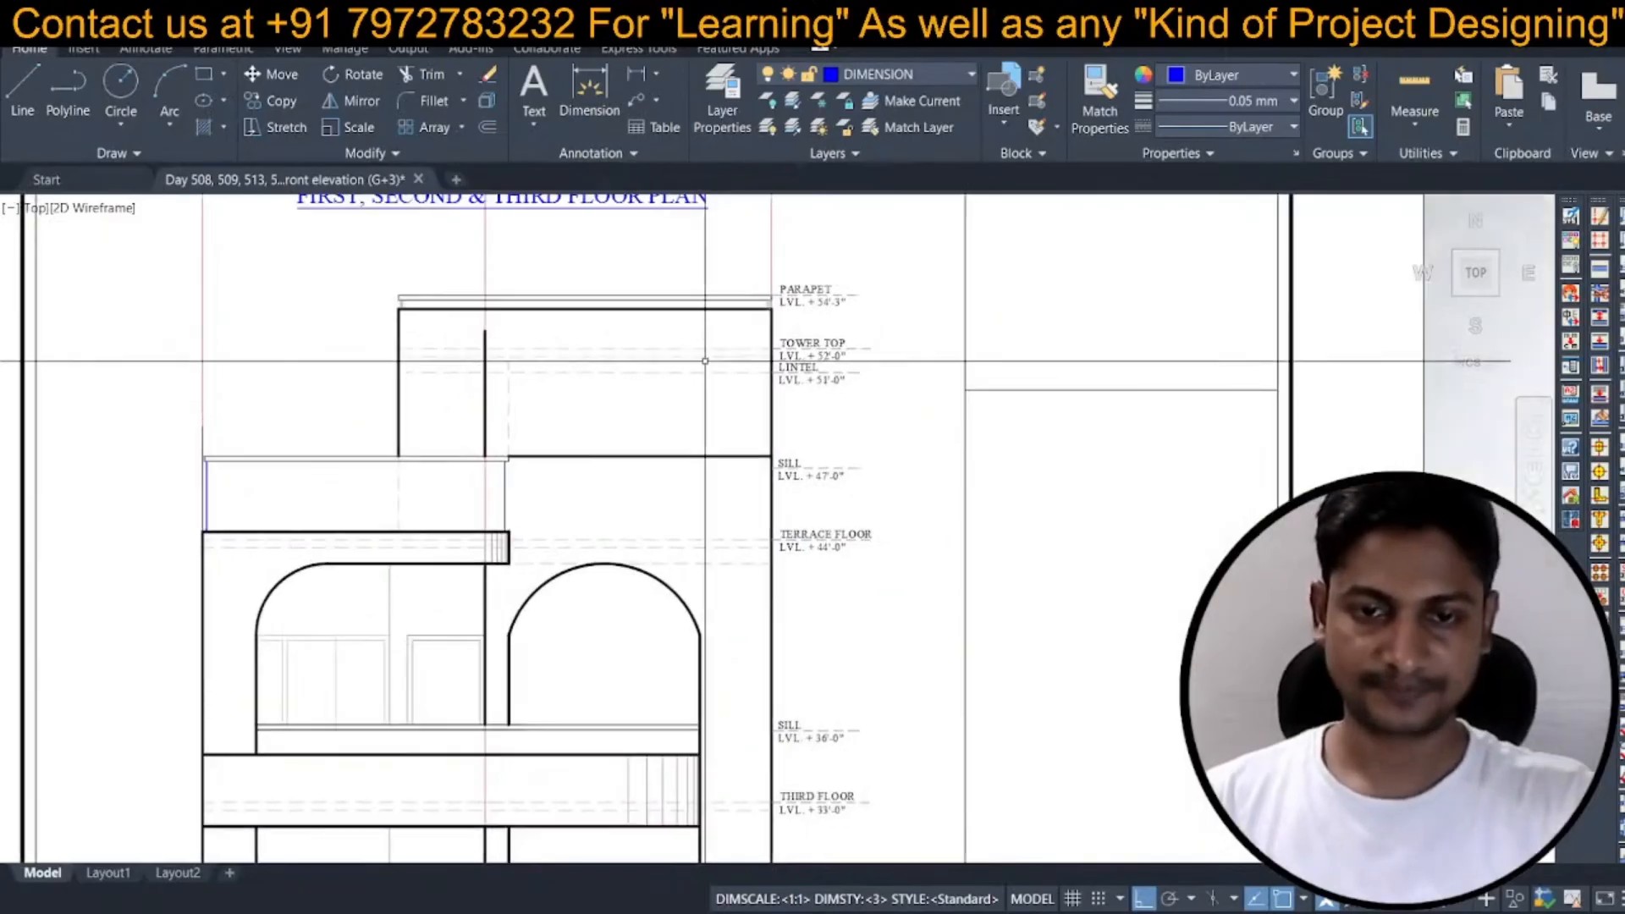
left_click(729, 376)
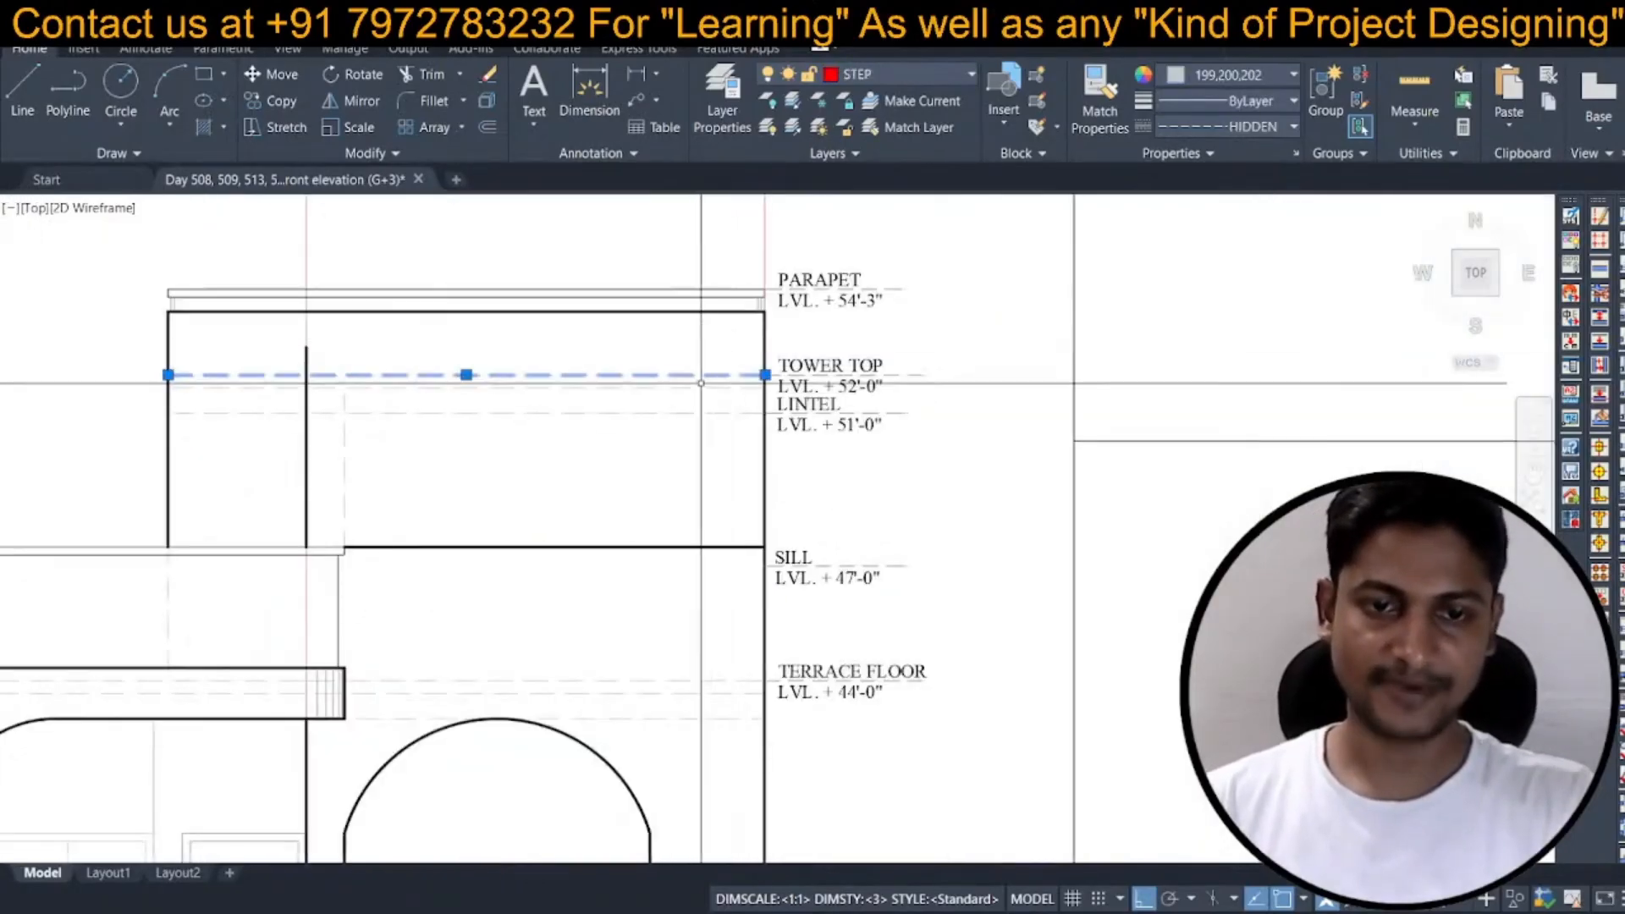
key("Escape")
key("o")
key("Return")
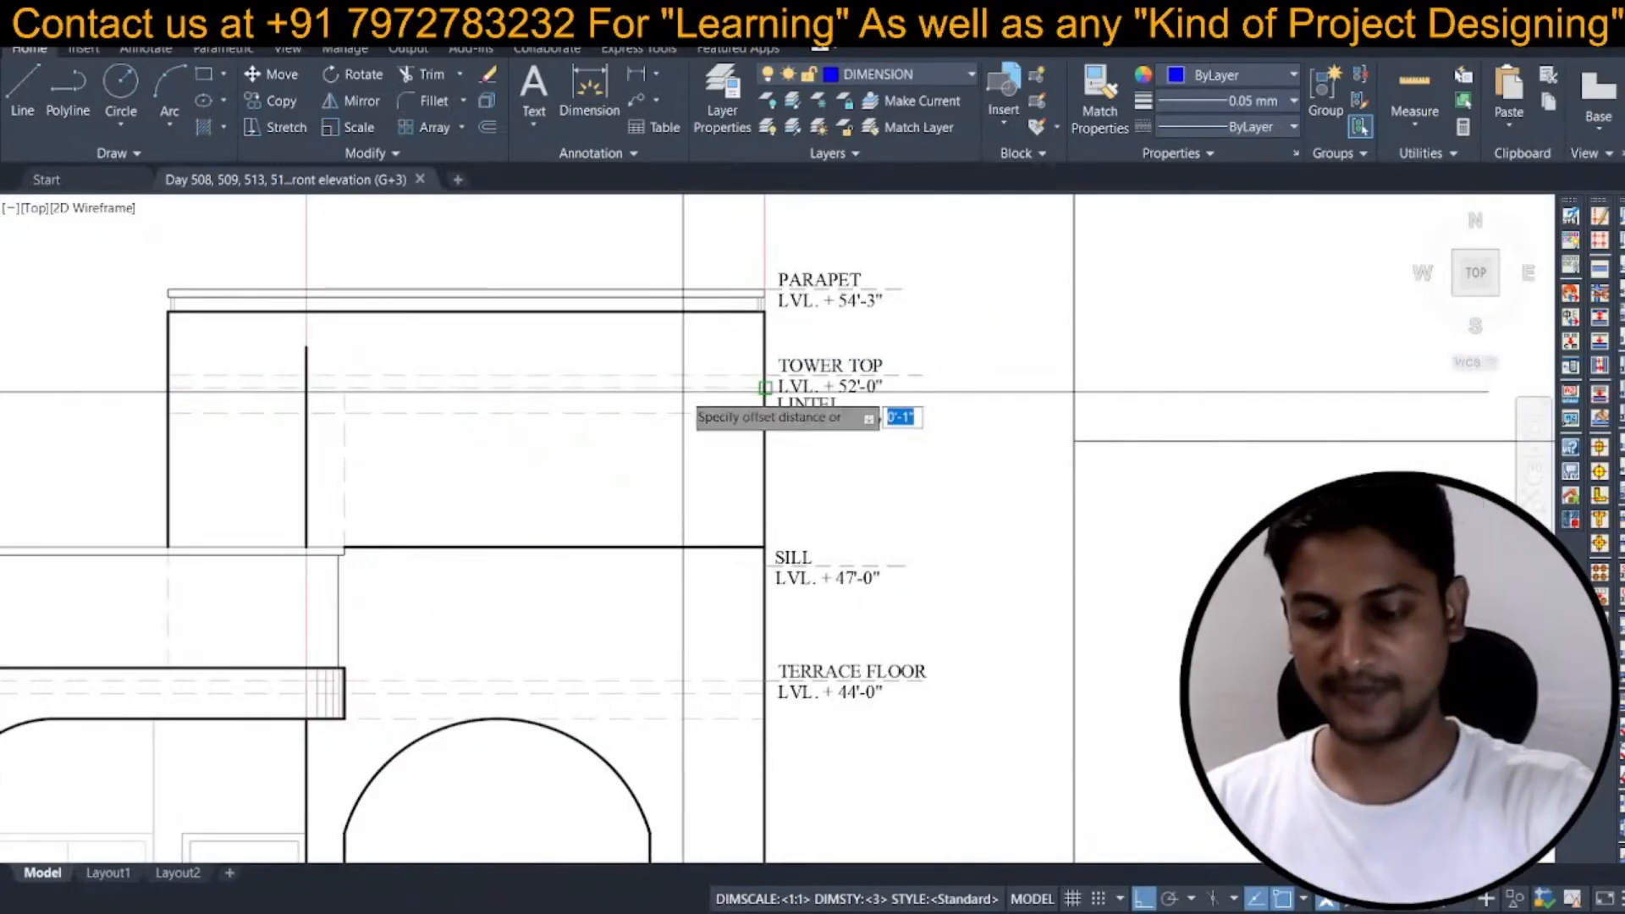
key("Return")
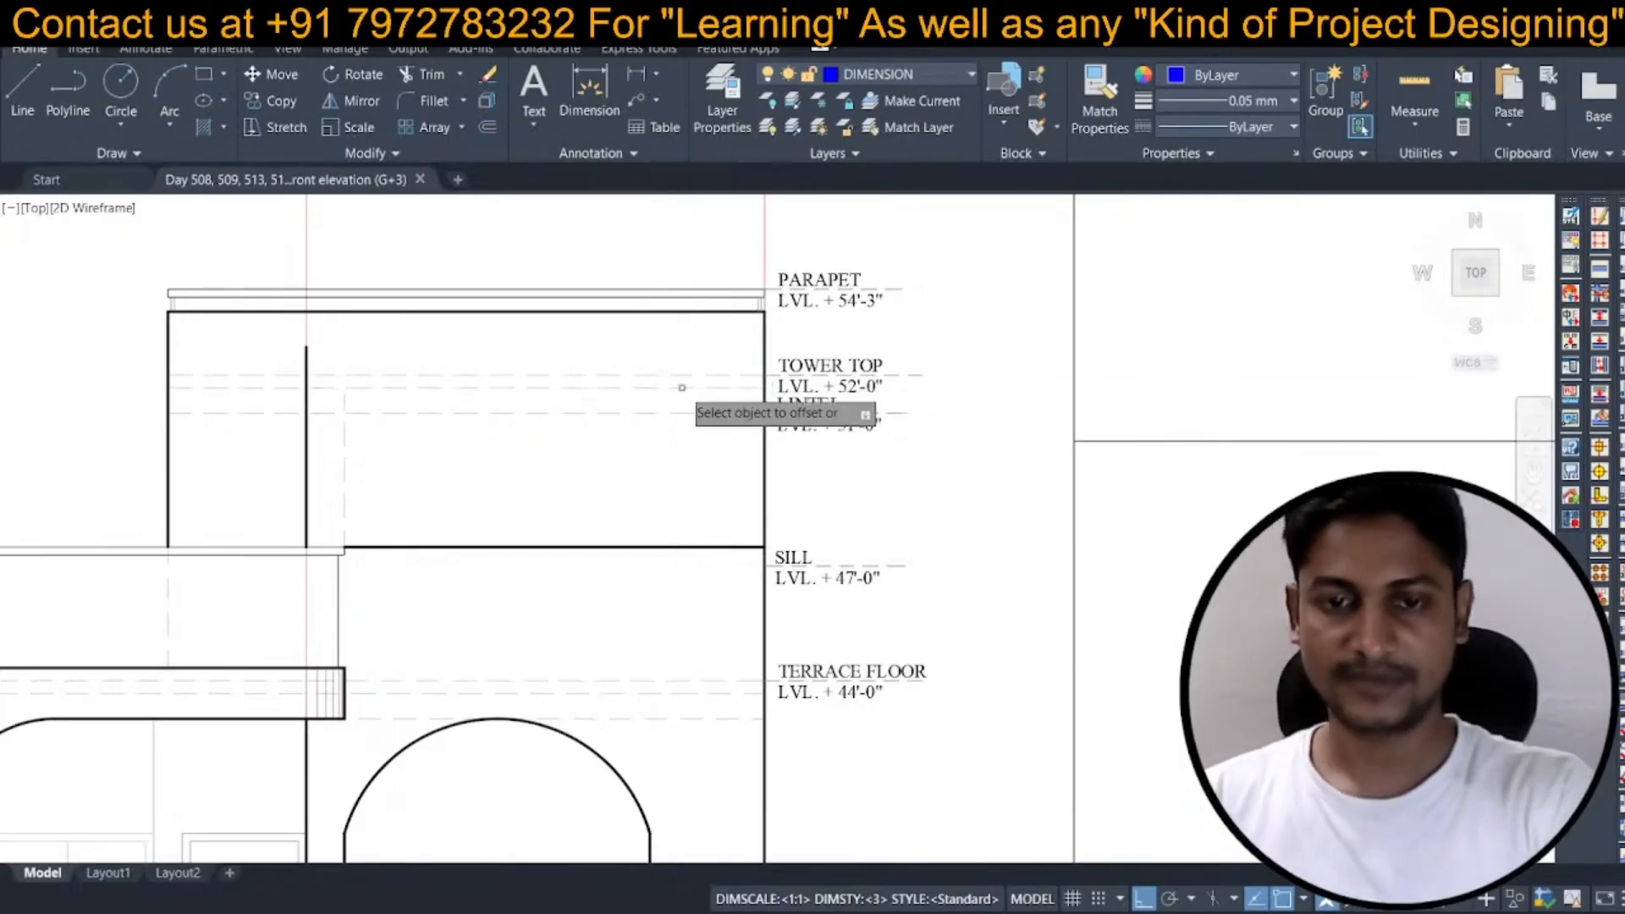
left_click(687, 375)
left_click(721, 340)
key("Escape")
Match the new line above the tower top level to the tower's thick outline properties.
type("ma")
key("Return")
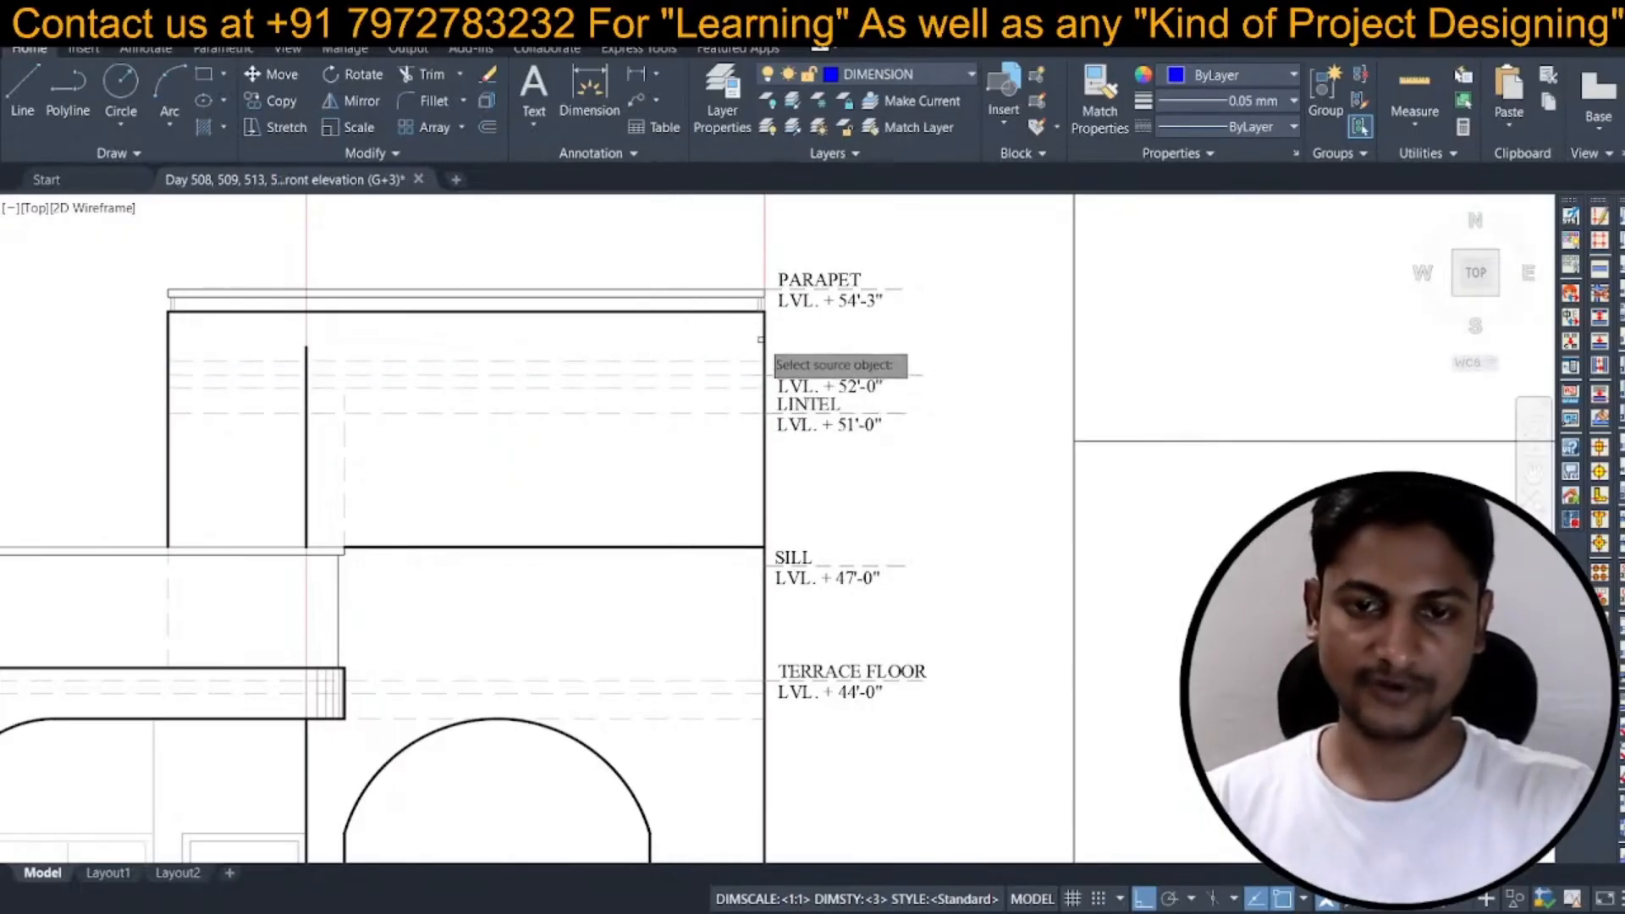
left_click(765, 343)
left_click(746, 363)
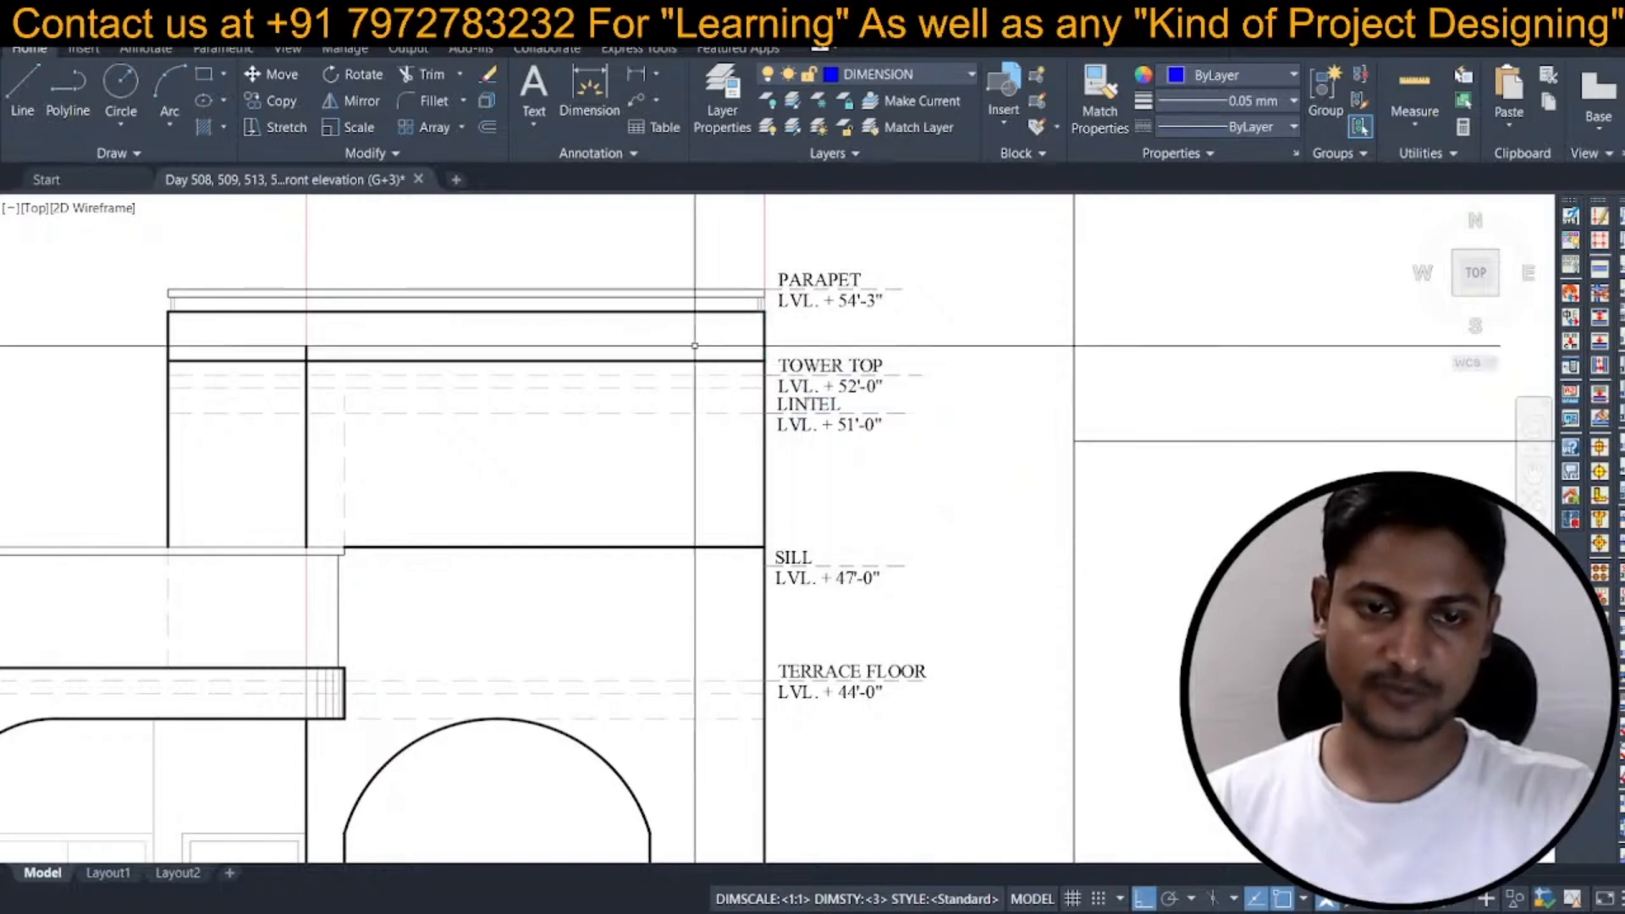
Extend the thick vertical wall line inside the tower down to the top of the terrace floor slab.
scroll(748, 344, "down", 4)
scroll(497, 446, "up", 3)
scroll(497, 446, "up", 5)
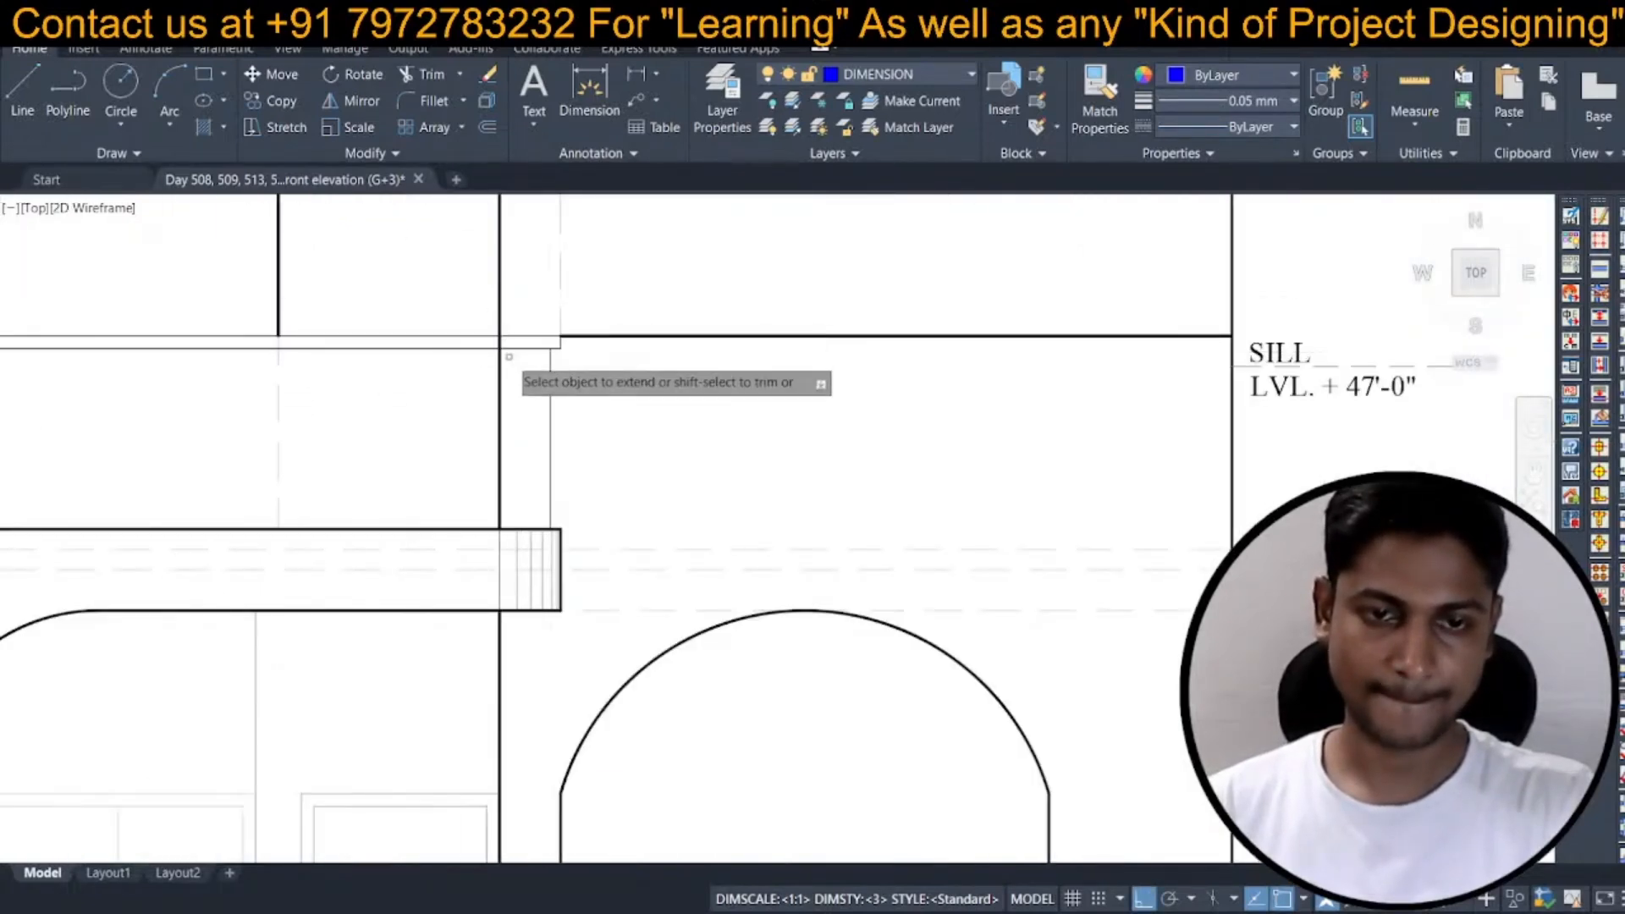
scroll(613, 525, "down", 7)
scroll(613, 525, "down", 3)
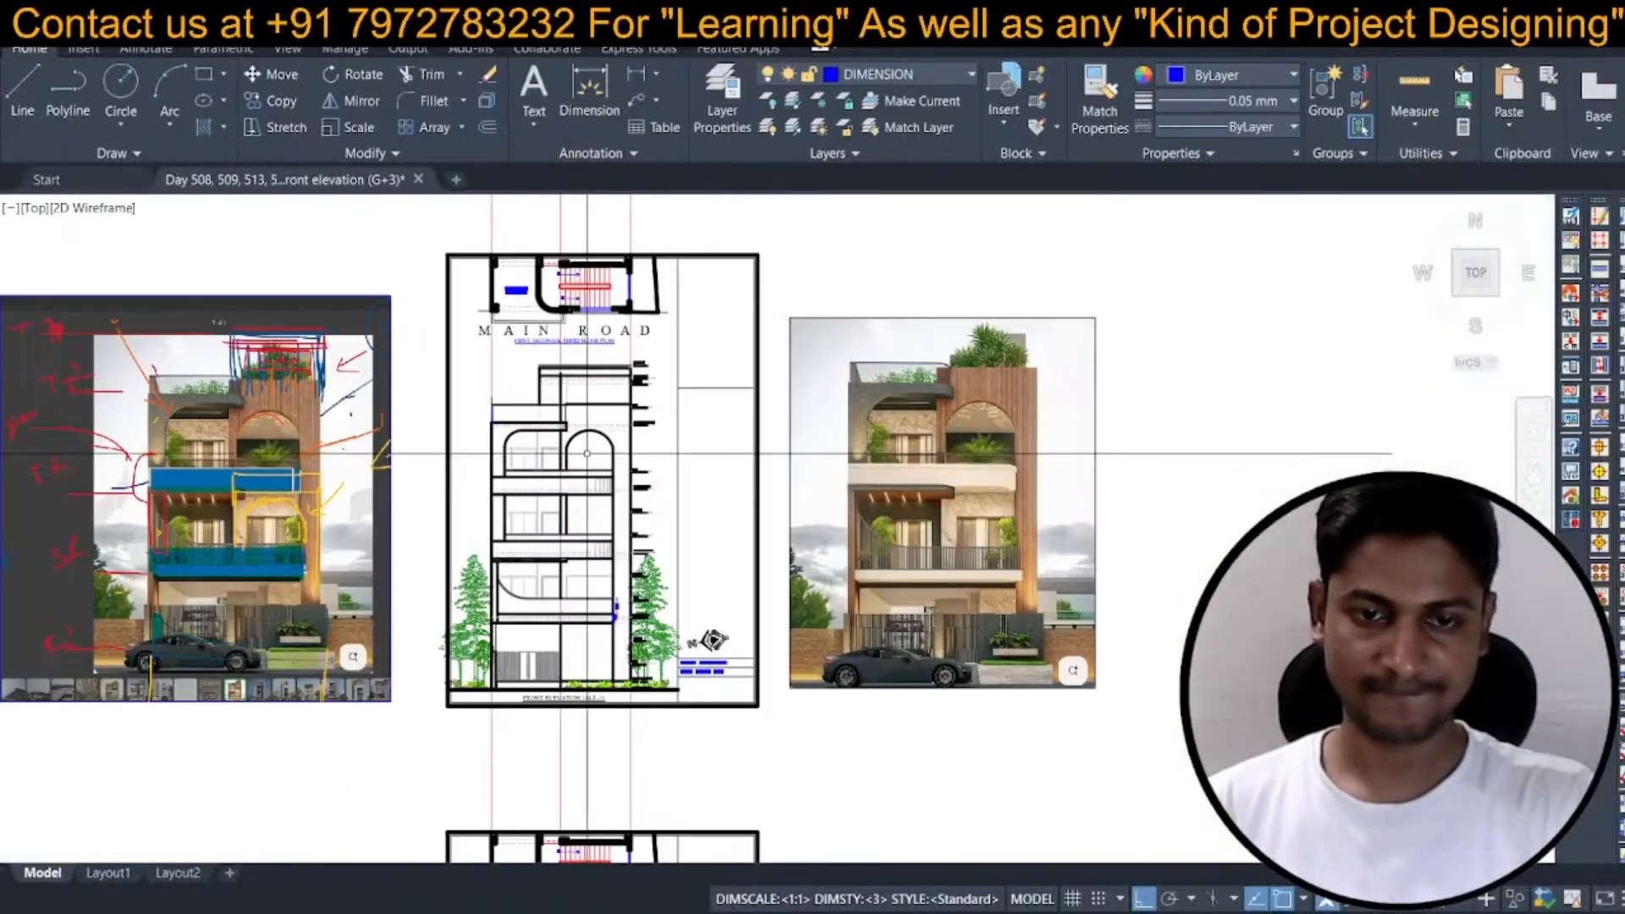
Move the terrace slab's end line and the parapet railing's end lines above it 6" outward to the right.
scroll(584, 453, "up", 5)
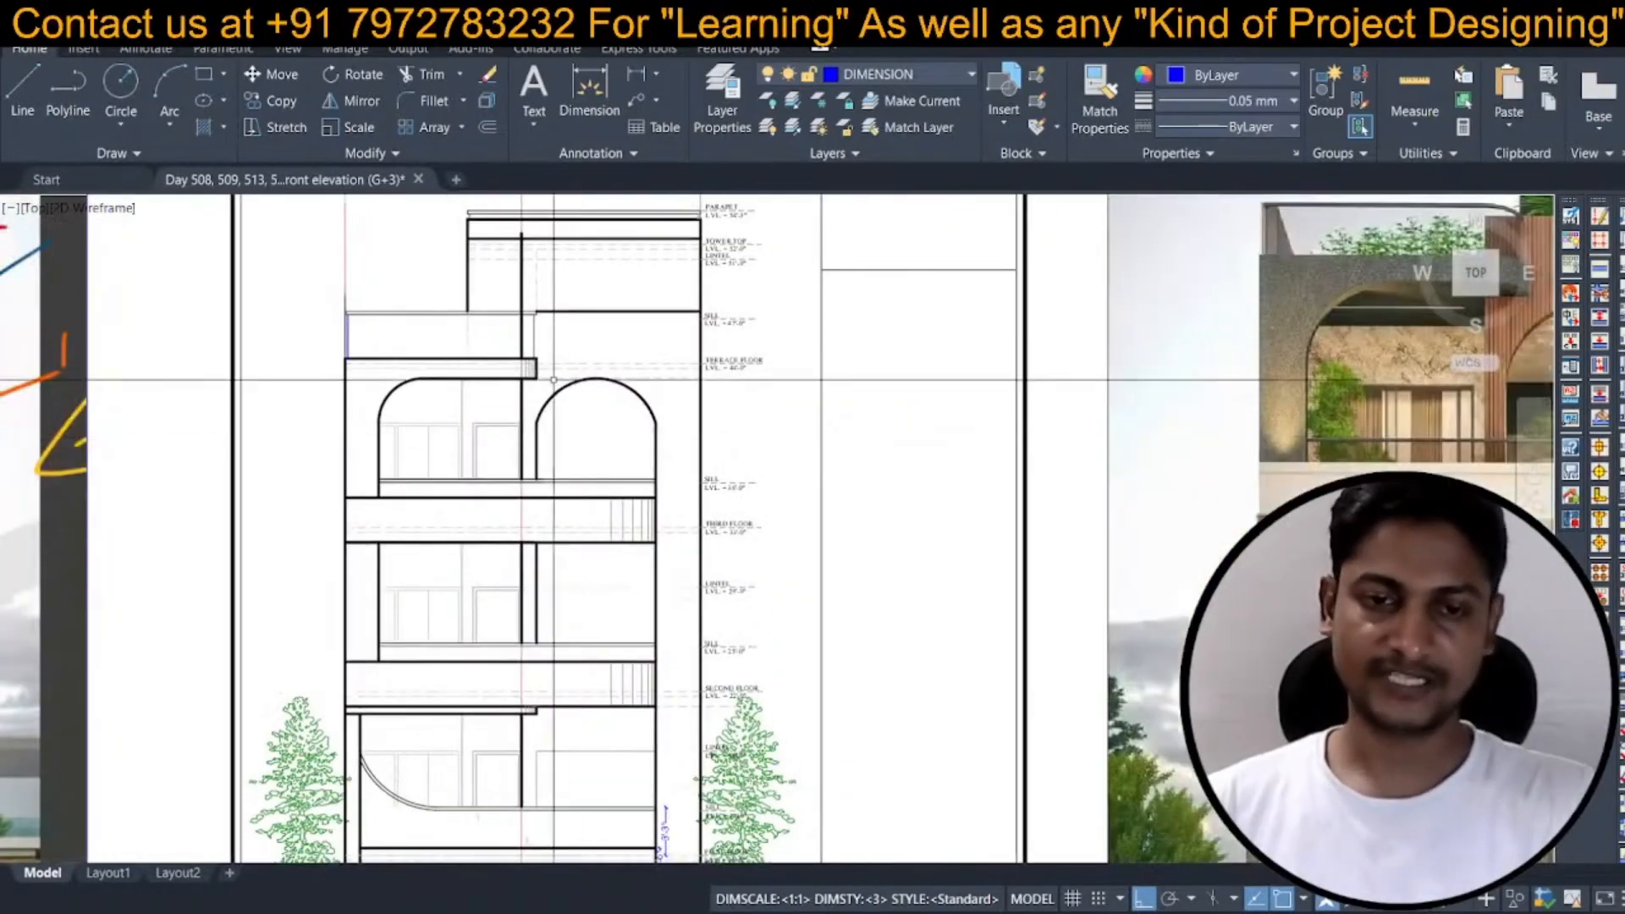
scroll(576, 437, "up", 5)
scroll(554, 423, "down", 2)
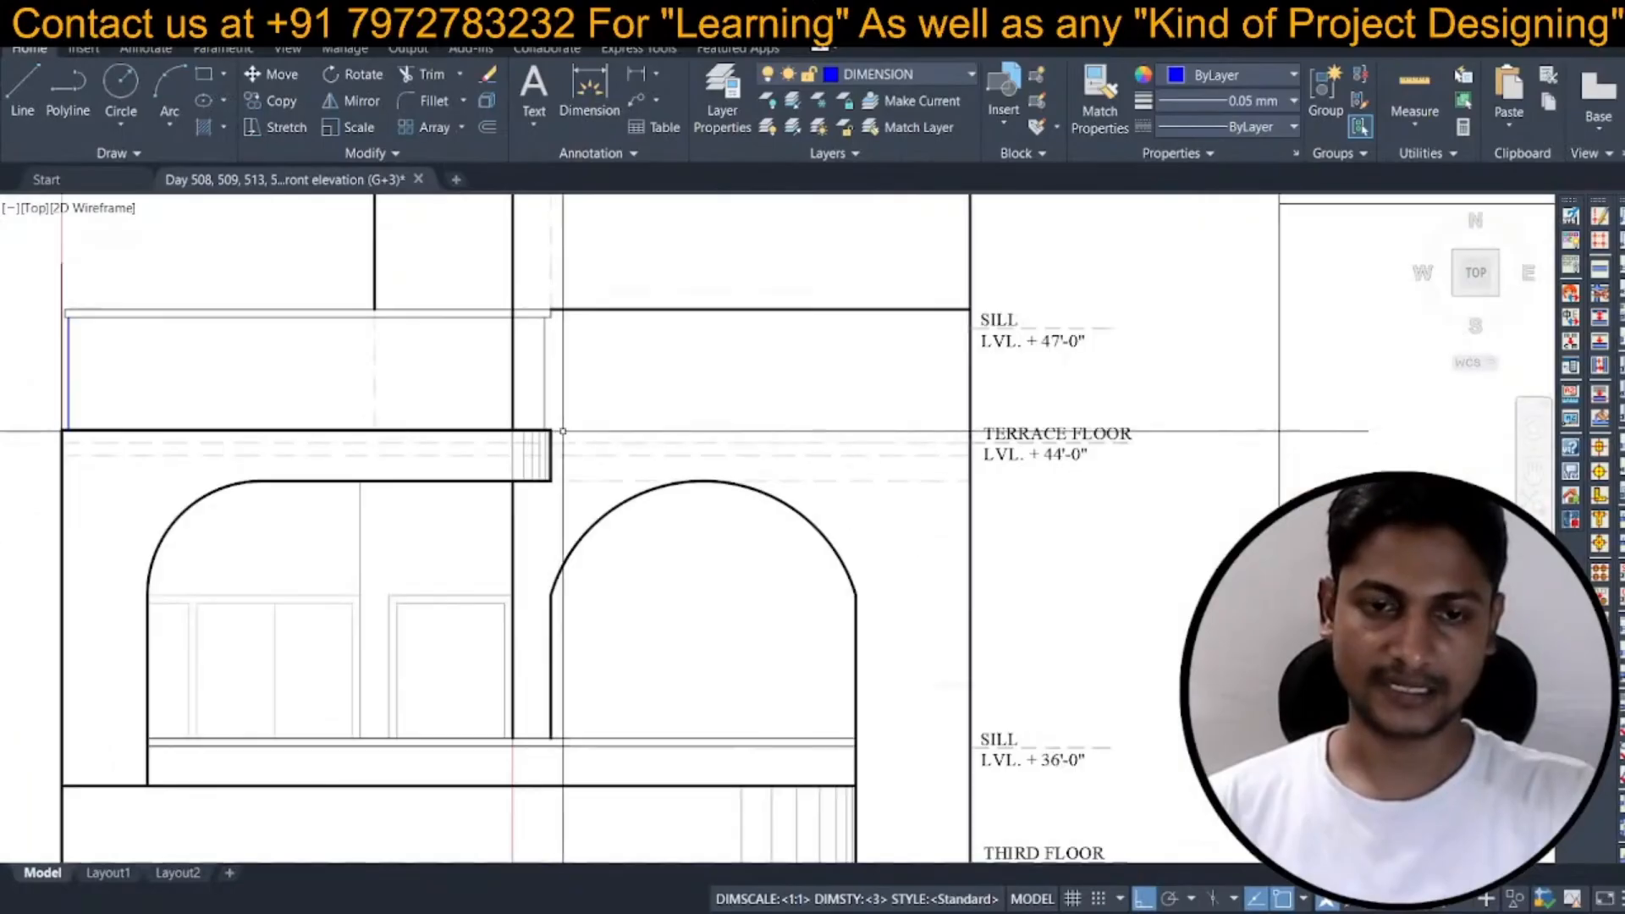
type("co")
key("space")
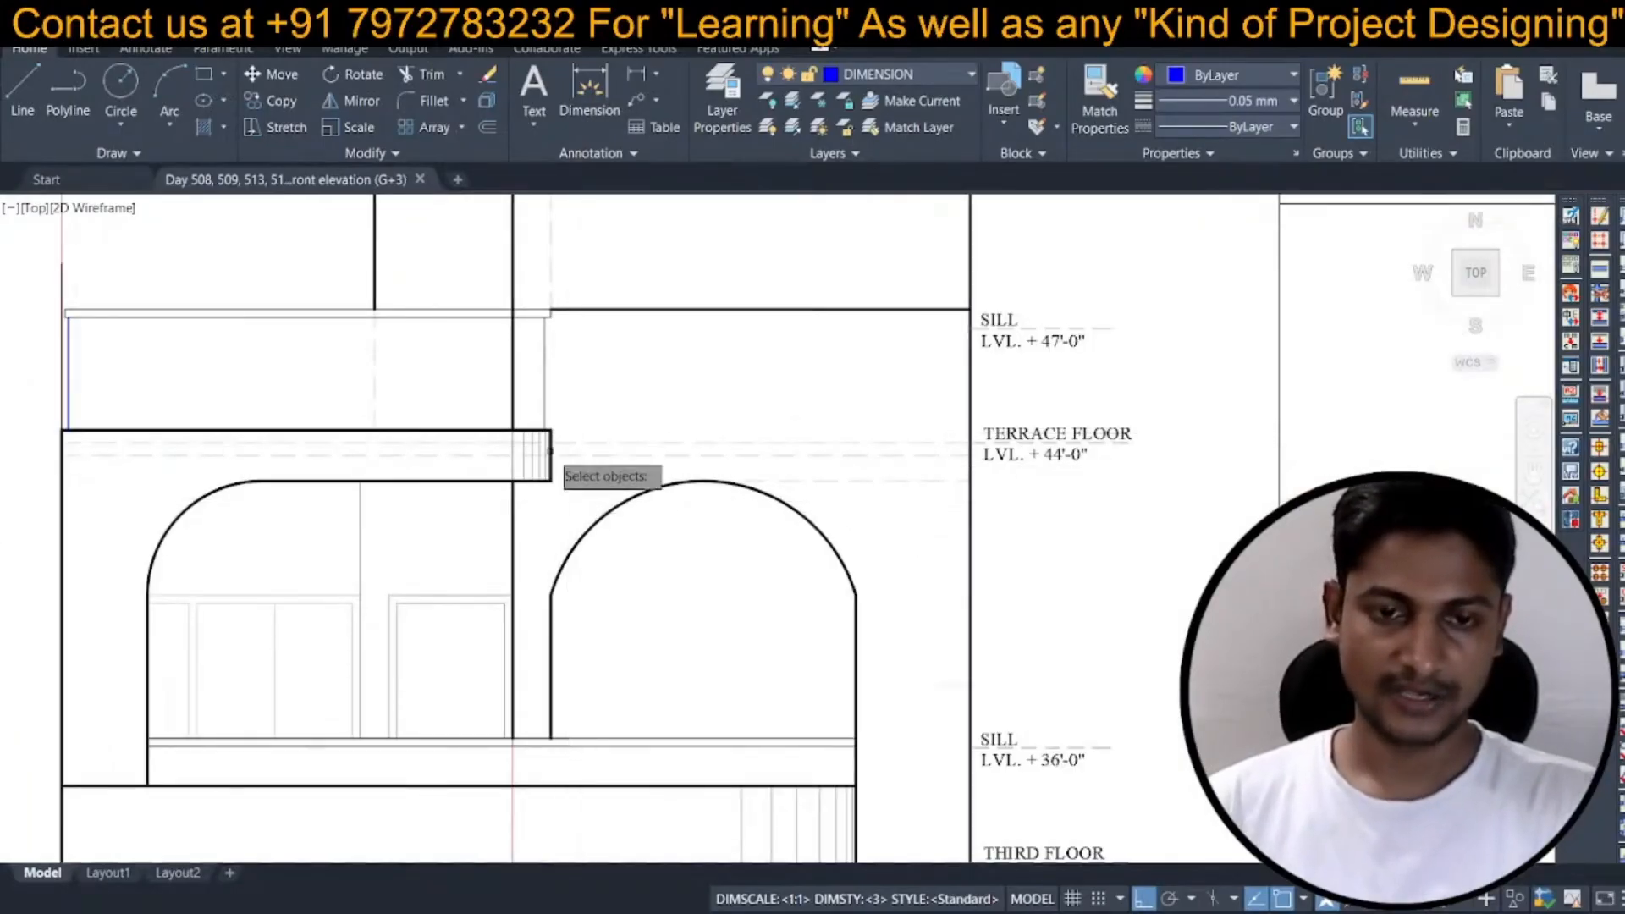
scroll(552, 420, "up", 3)
scroll(553, 537, "down", 1)
scroll(553, 537, "down", 2)
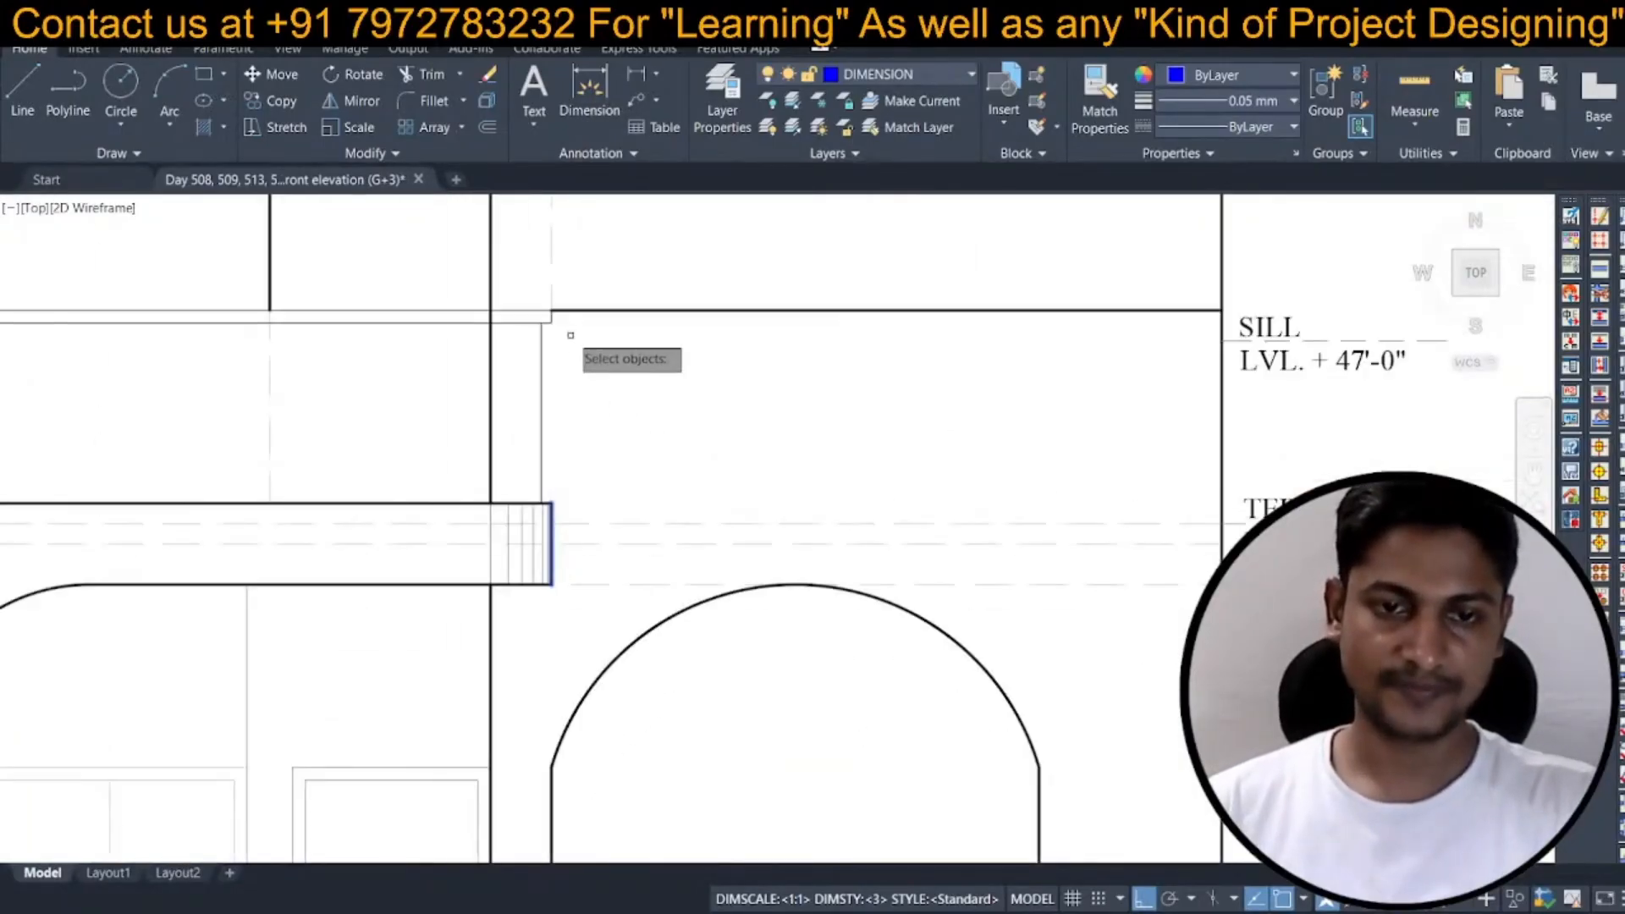
left_click(643, 371)
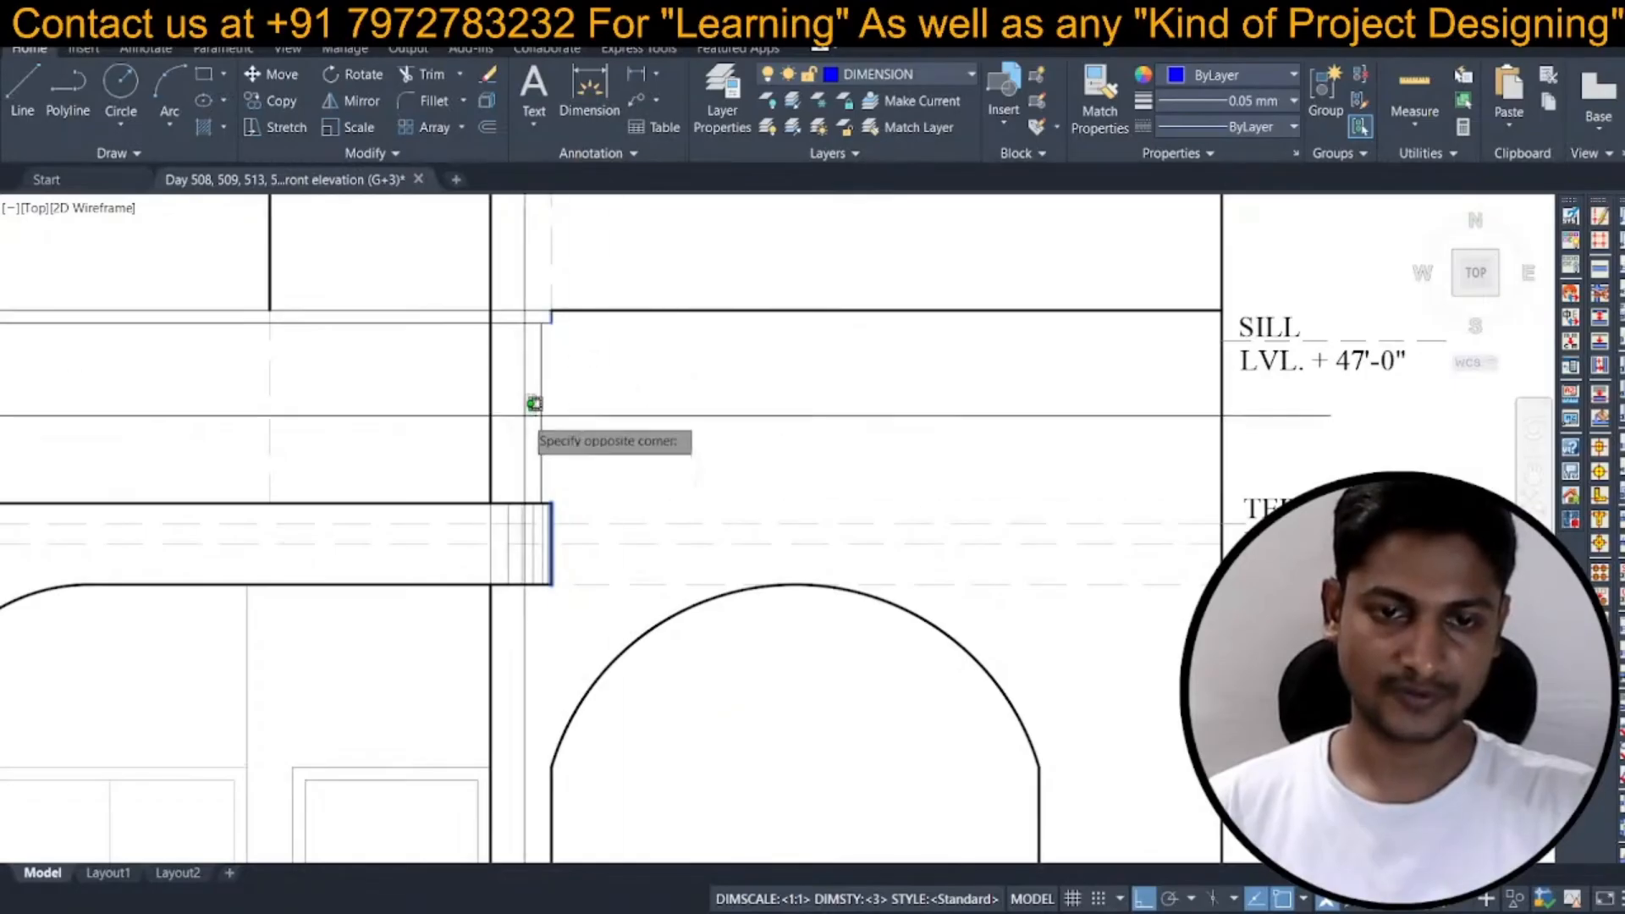
left_click(529, 405)
key("space")
left_click(669, 410)
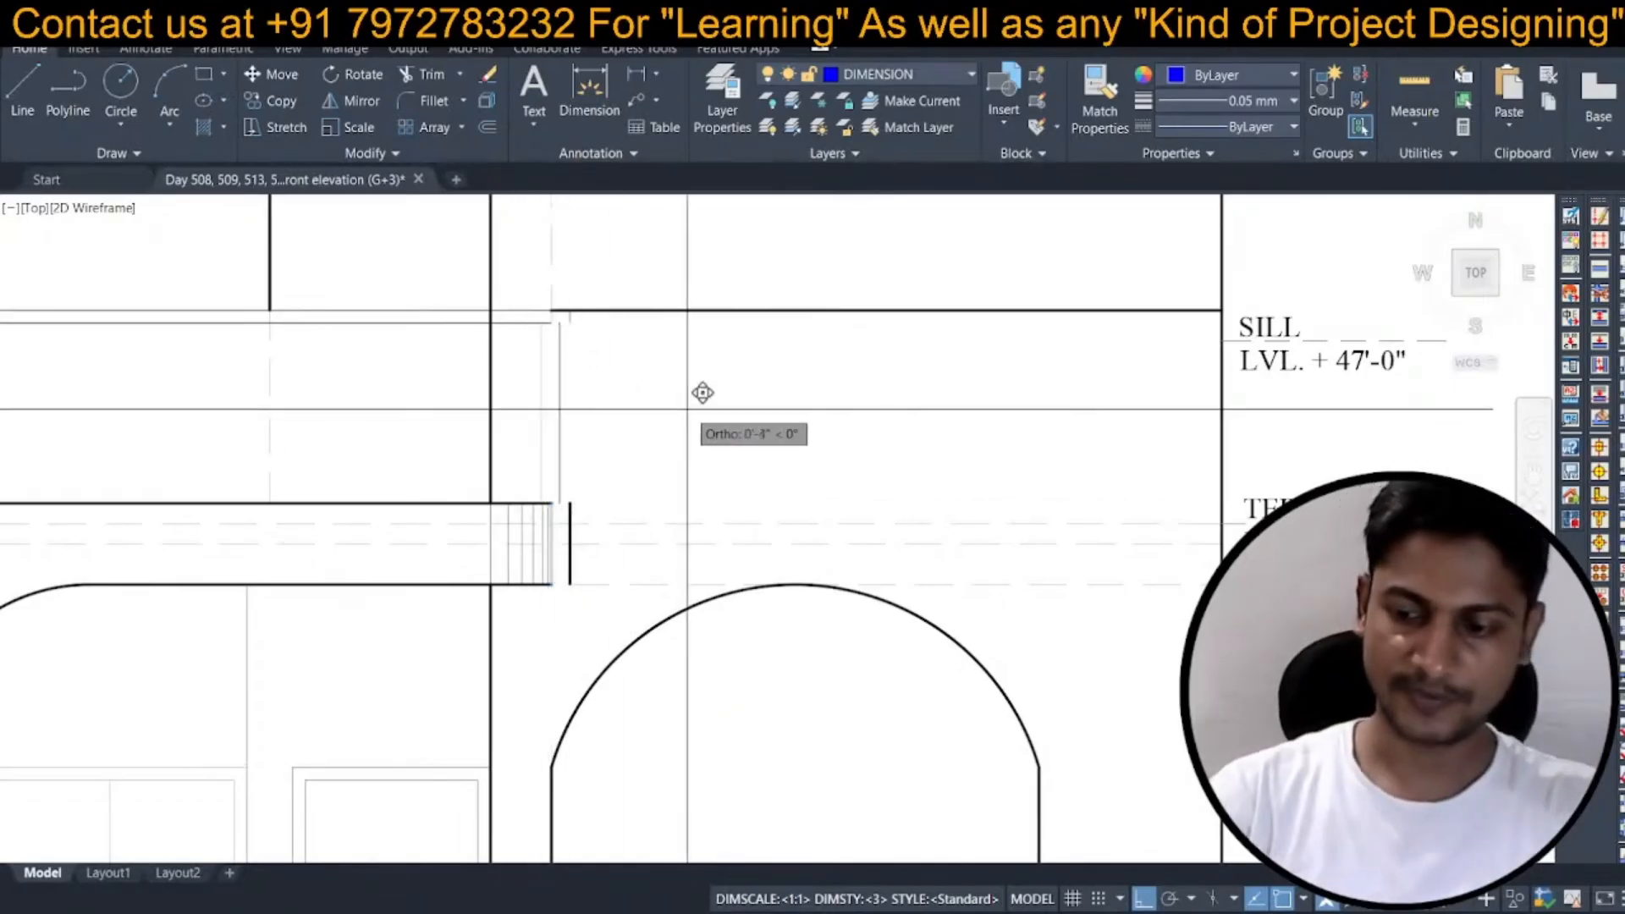
type("6")
key("space")
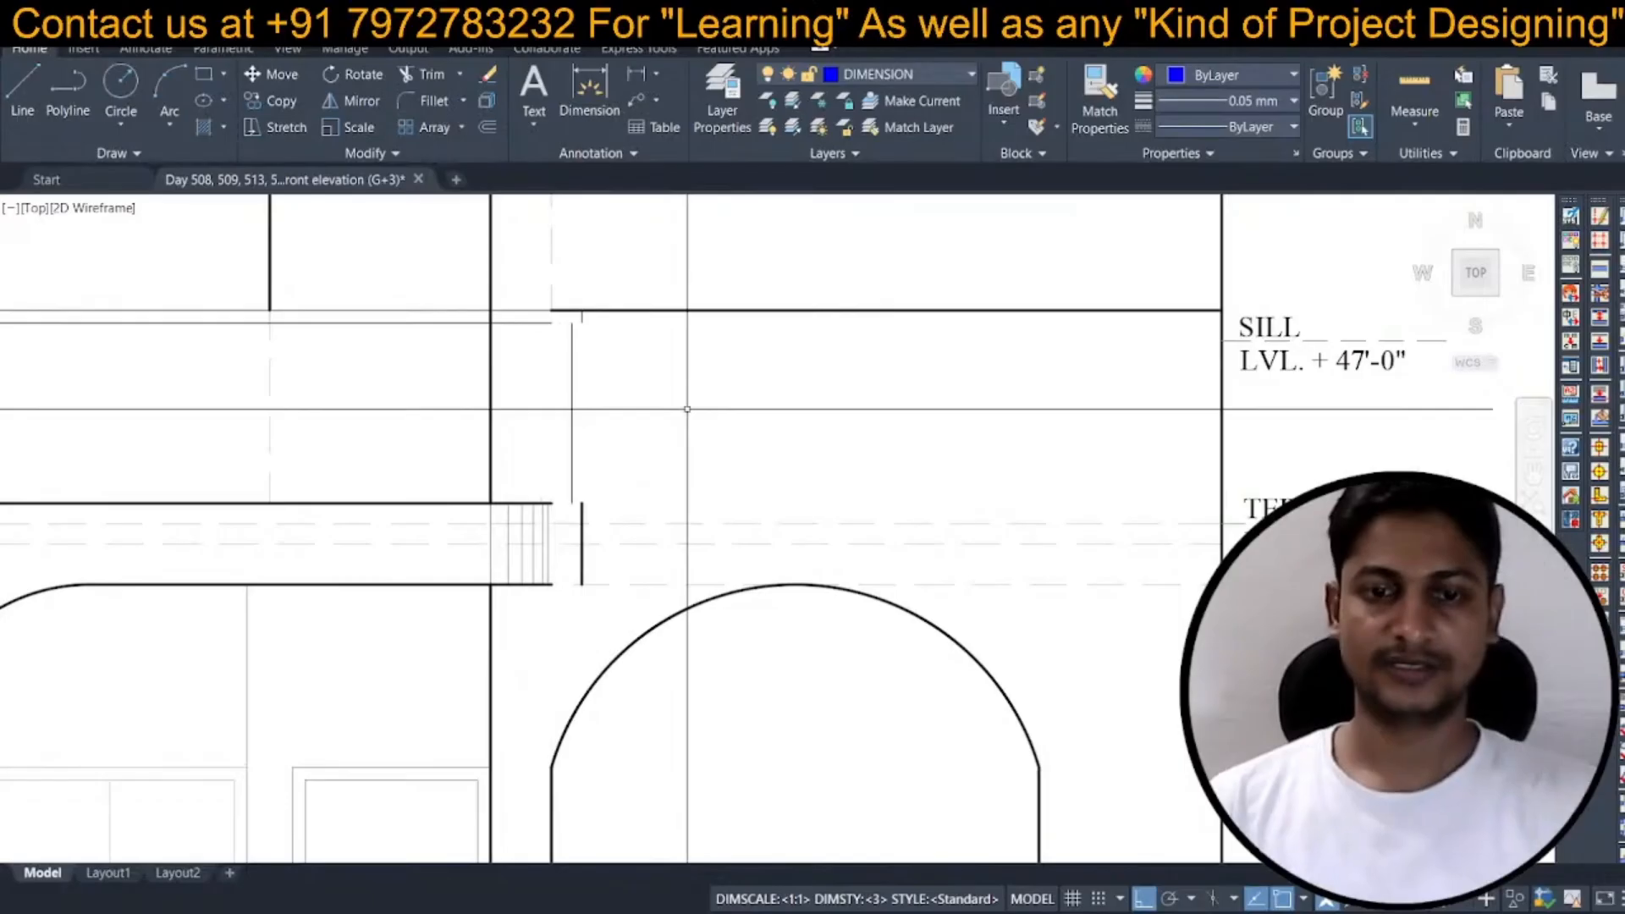
Erase the thin vertical shading lines at the right end of the terrace floor slab.
scroll(501, 531, "up", 3)
left_click(652, 546)
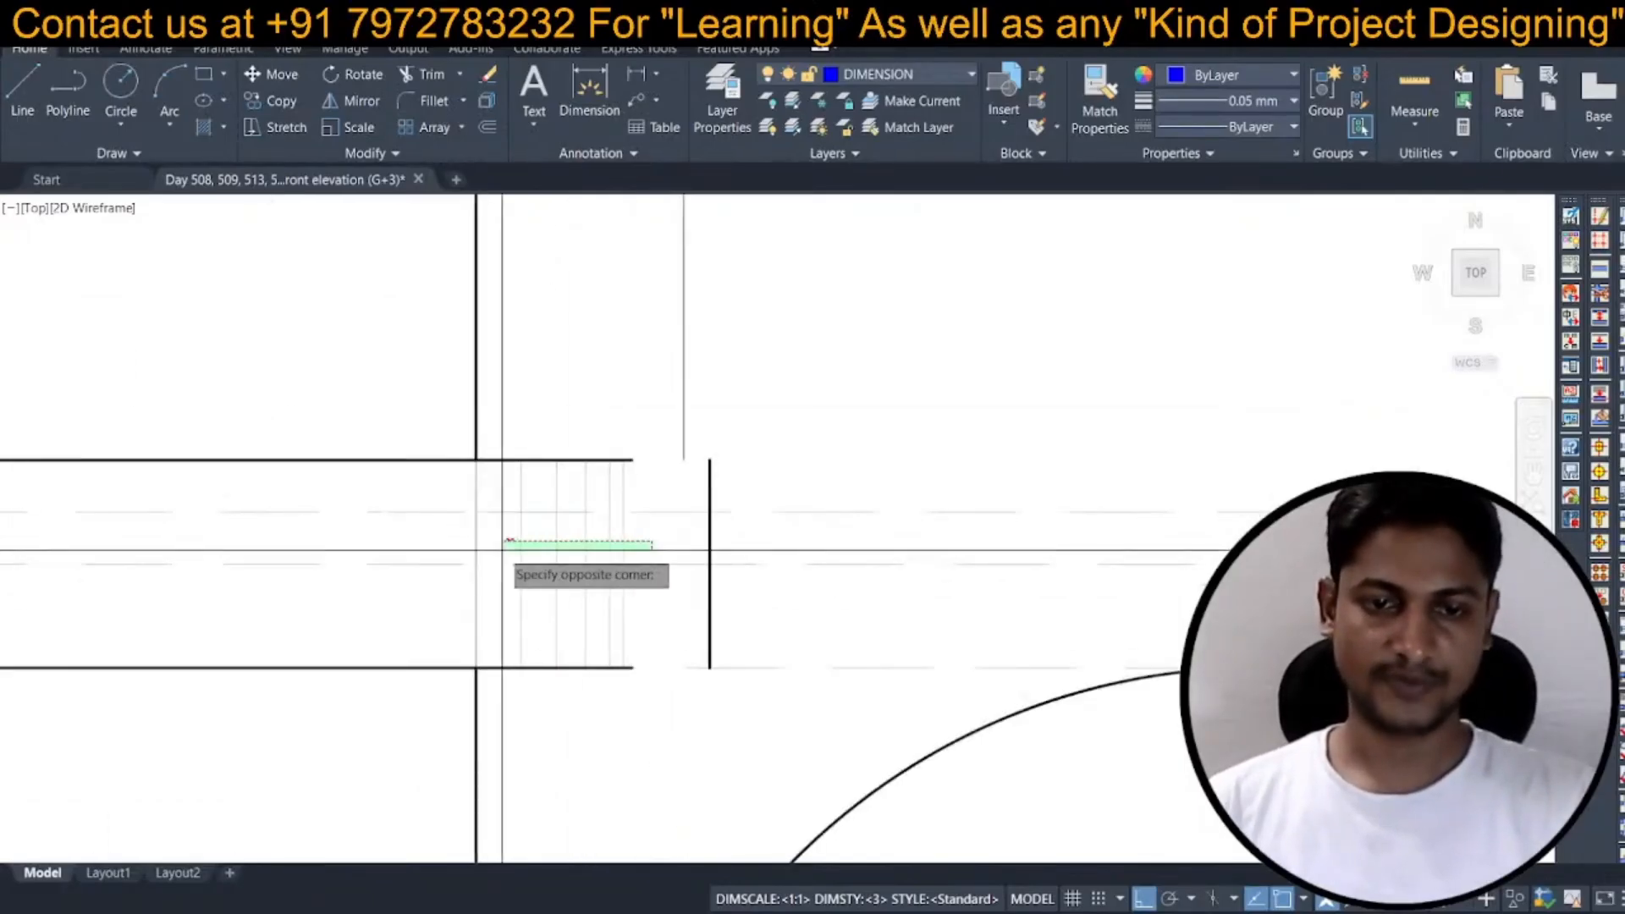
left_click(502, 550)
key("space")
Extend the terrace slab's top and bottom edges to its relocated end line.
type("ex")
key("space")
left_click(620, 460)
left_click(642, 459)
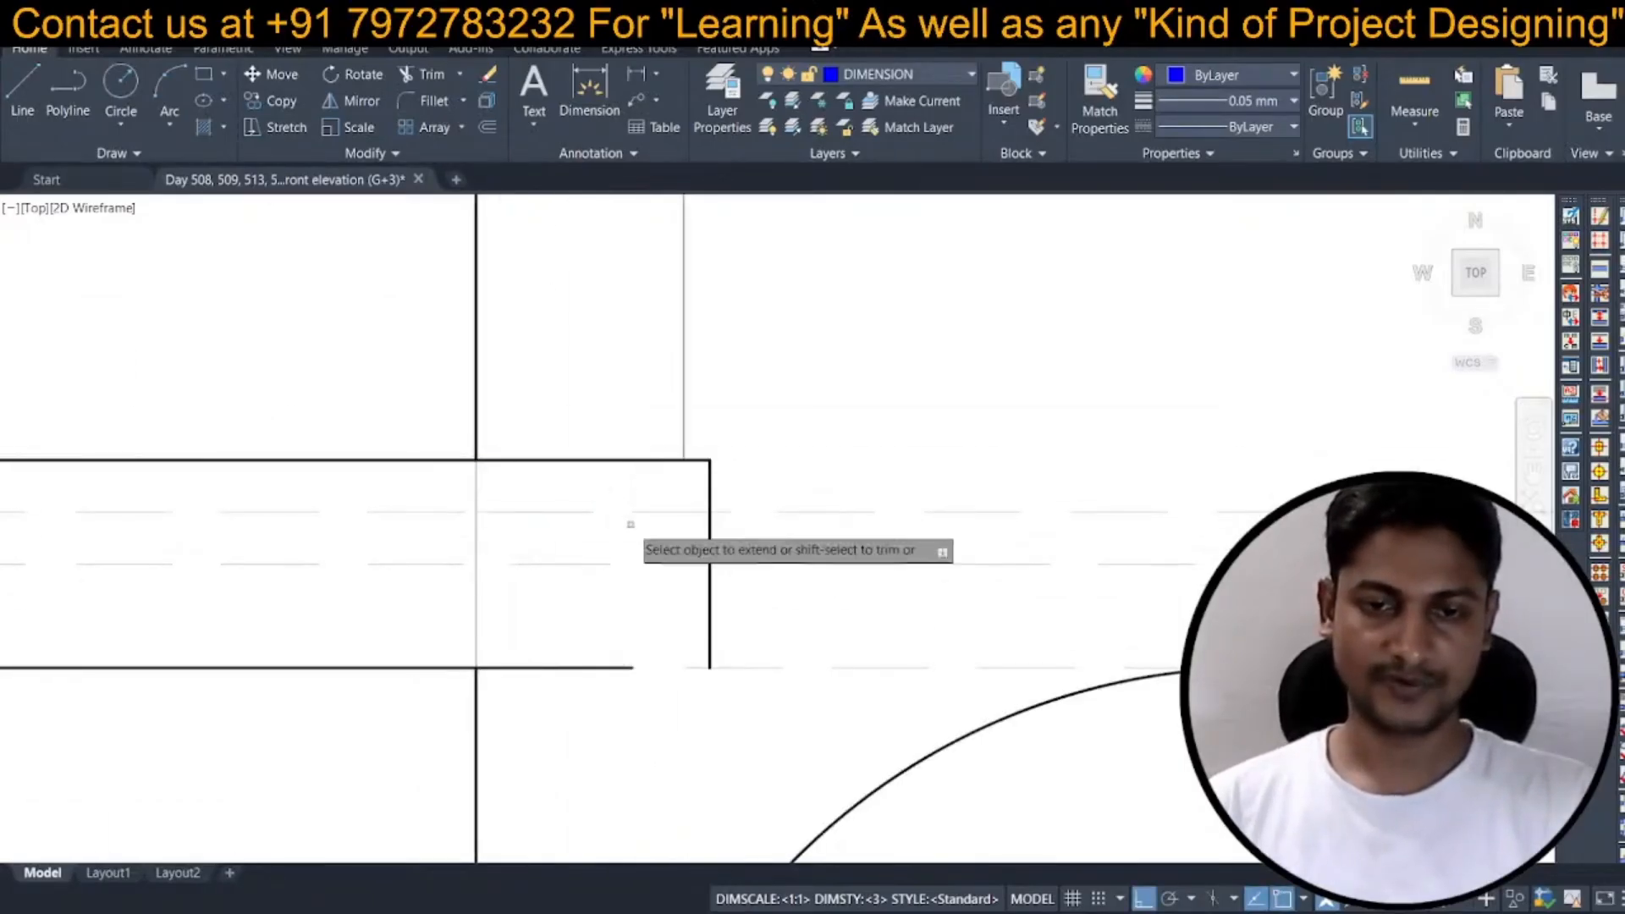
left_click(603, 616)
left_click(600, 697)
Erase the thin vertical shading lines at the end of the narrow band beneath the second floor slab.
scroll(612, 514, "down", 7)
middle_click_drag(664, 691, 642, 474)
middle_click_drag(602, 694, 603, 692)
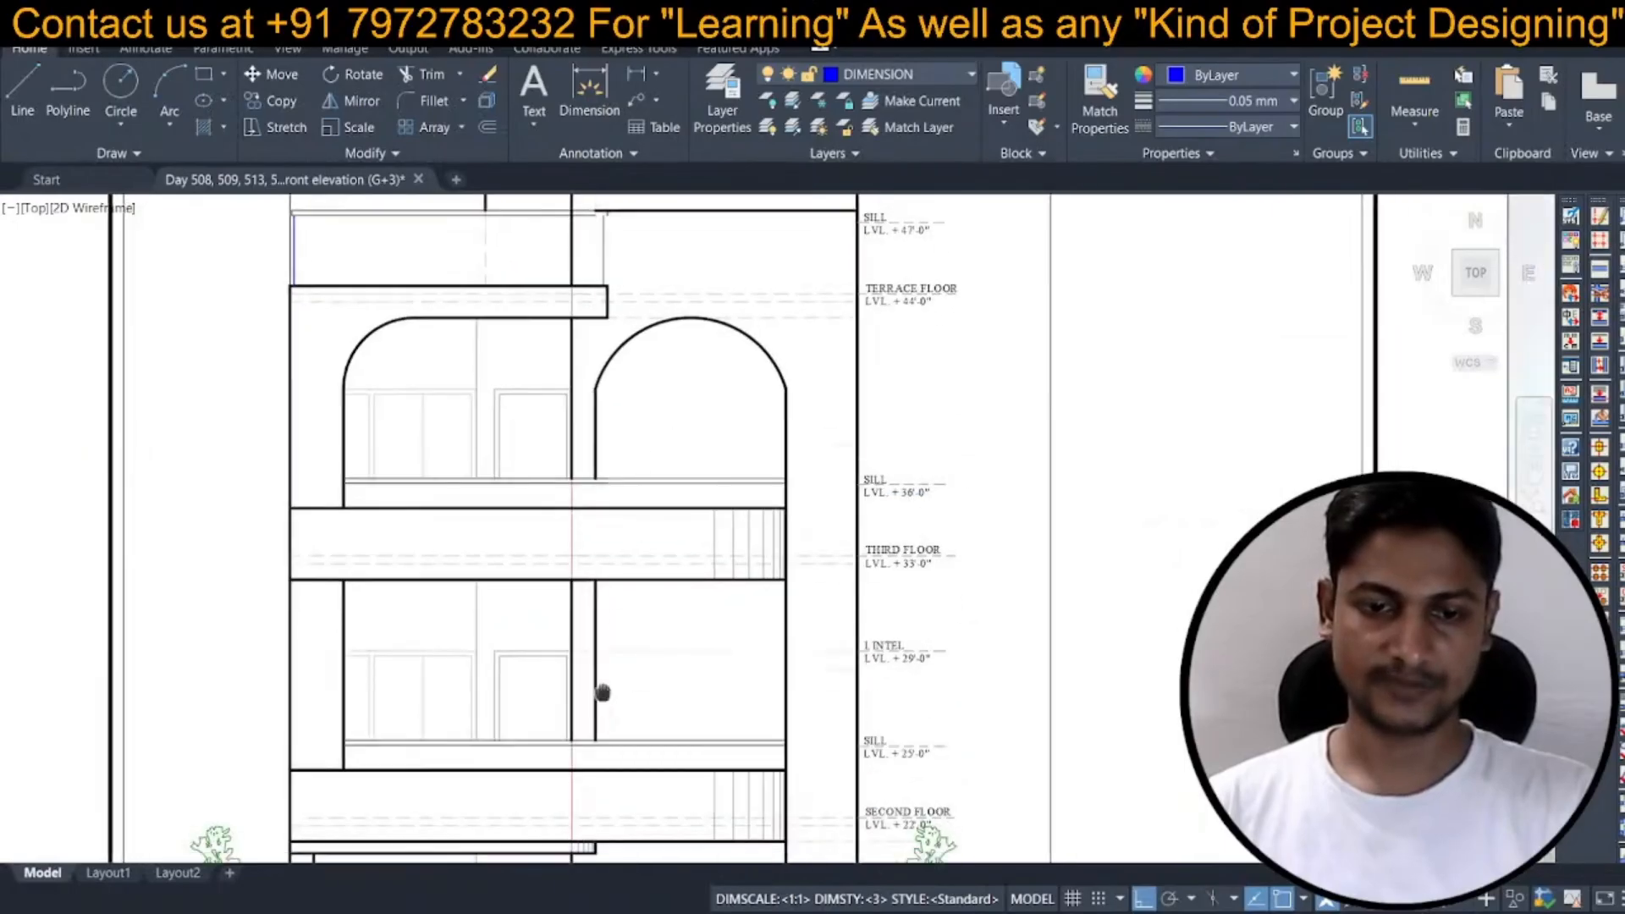
scroll(606, 584, "up", 8)
left_click(597, 555)
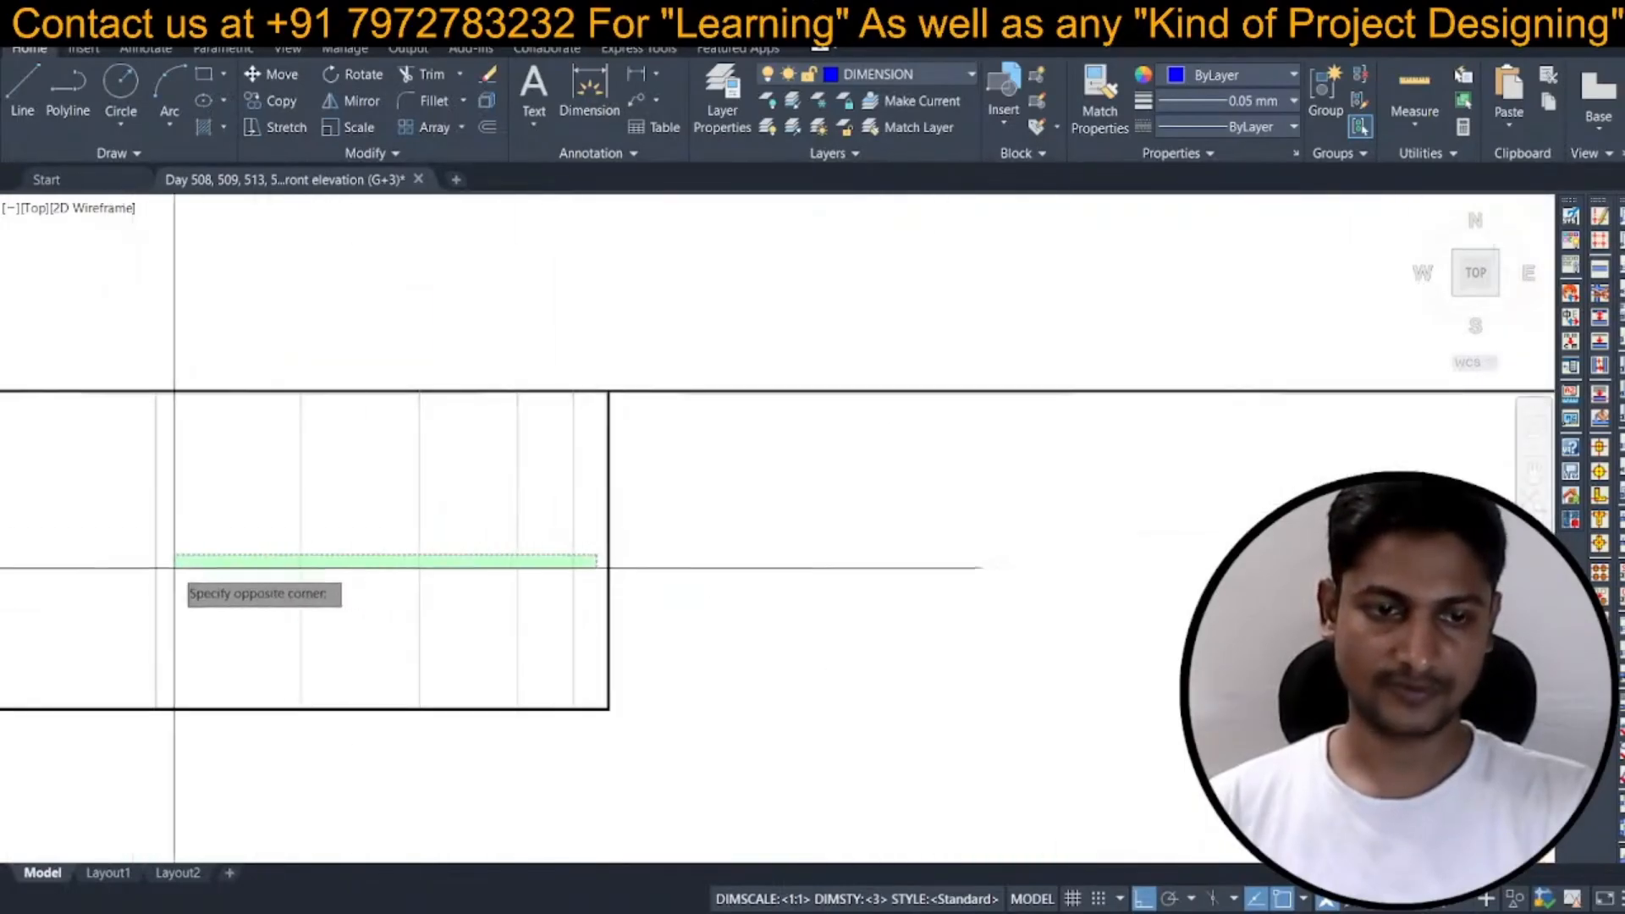
left_click(131, 571)
key("space")
Stretch the end of the narrow band beneath the second floor slab 6" to the right.
scroll(409, 501, "down", 6)
key("space")
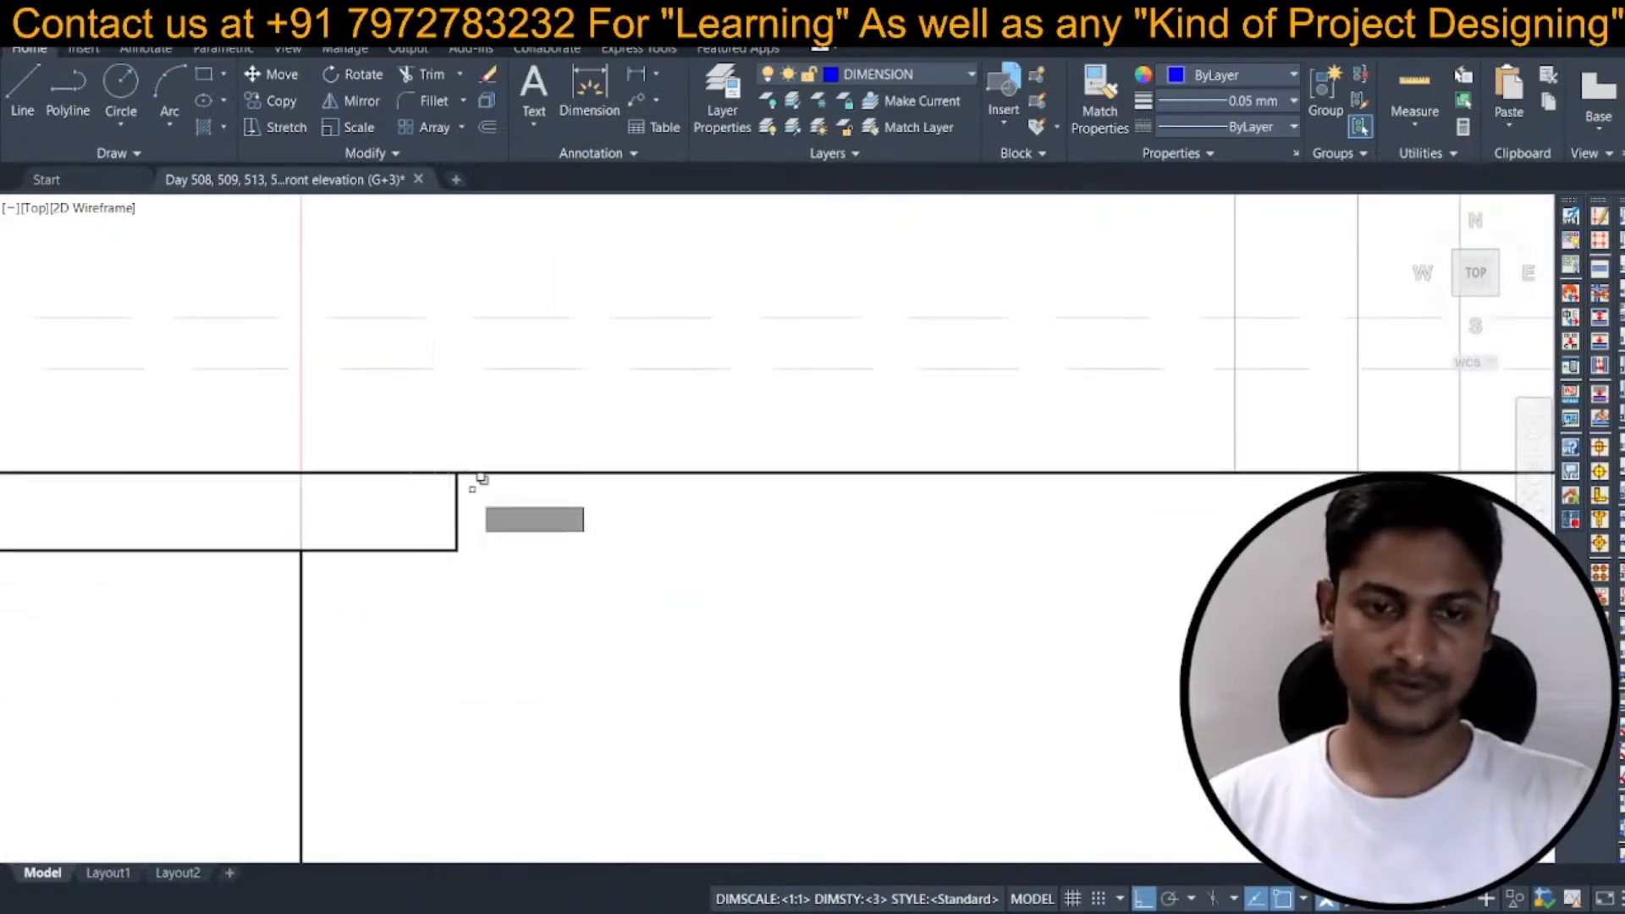
left_click(483, 452)
left_click(409, 602)
key("space")
left_click(501, 626)
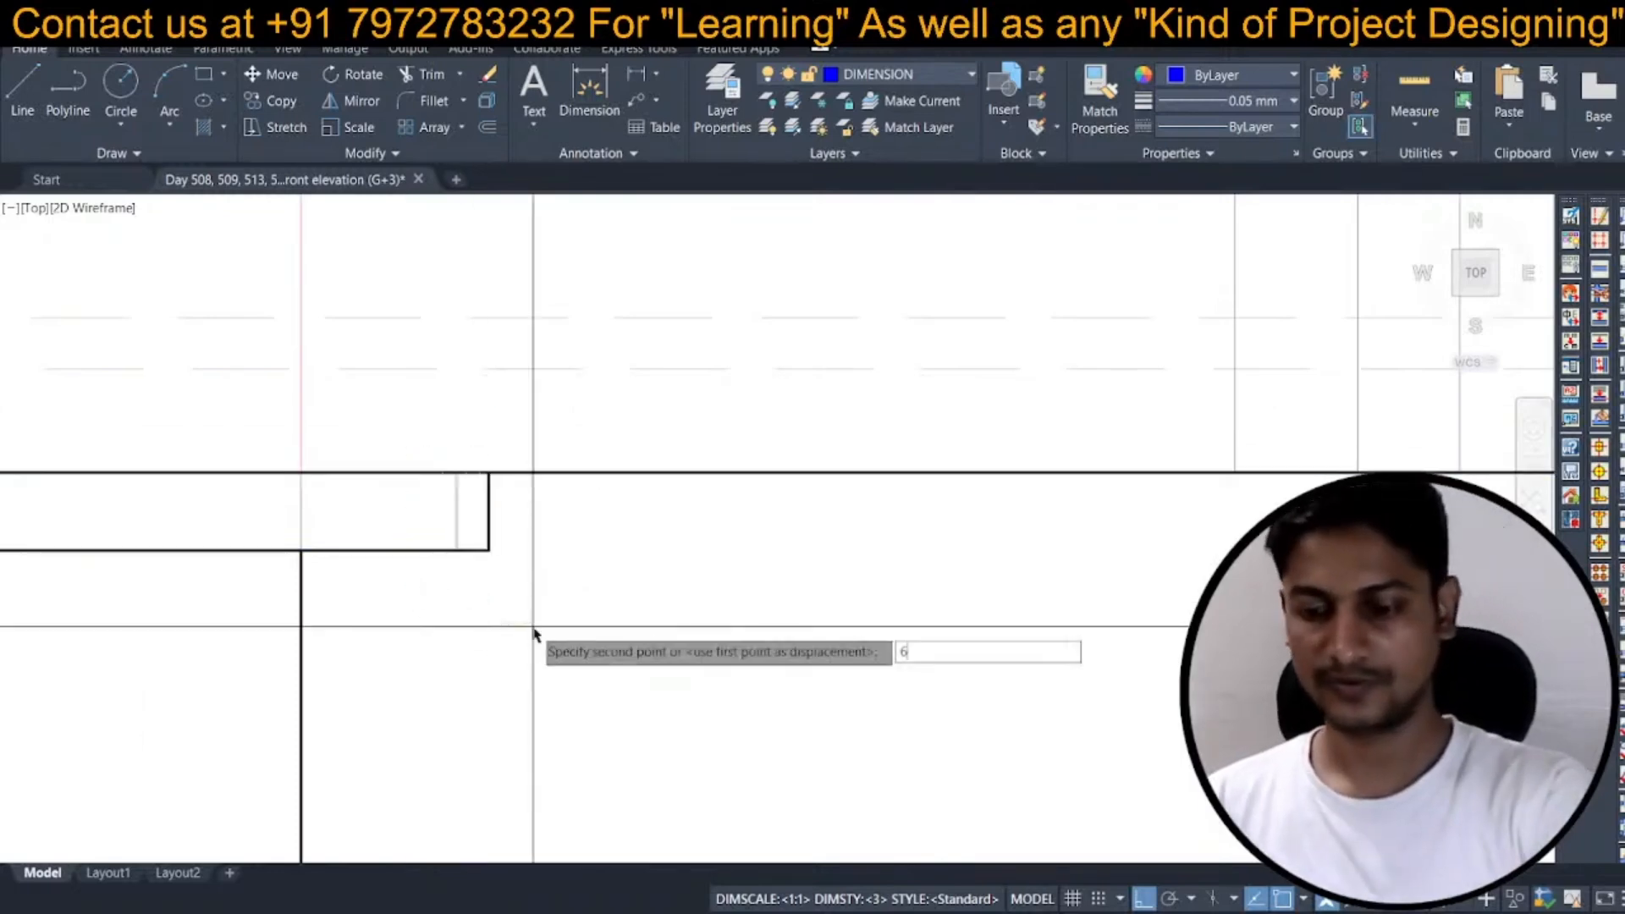
left_click(534, 627)
scroll(527, 610, "down", 4)
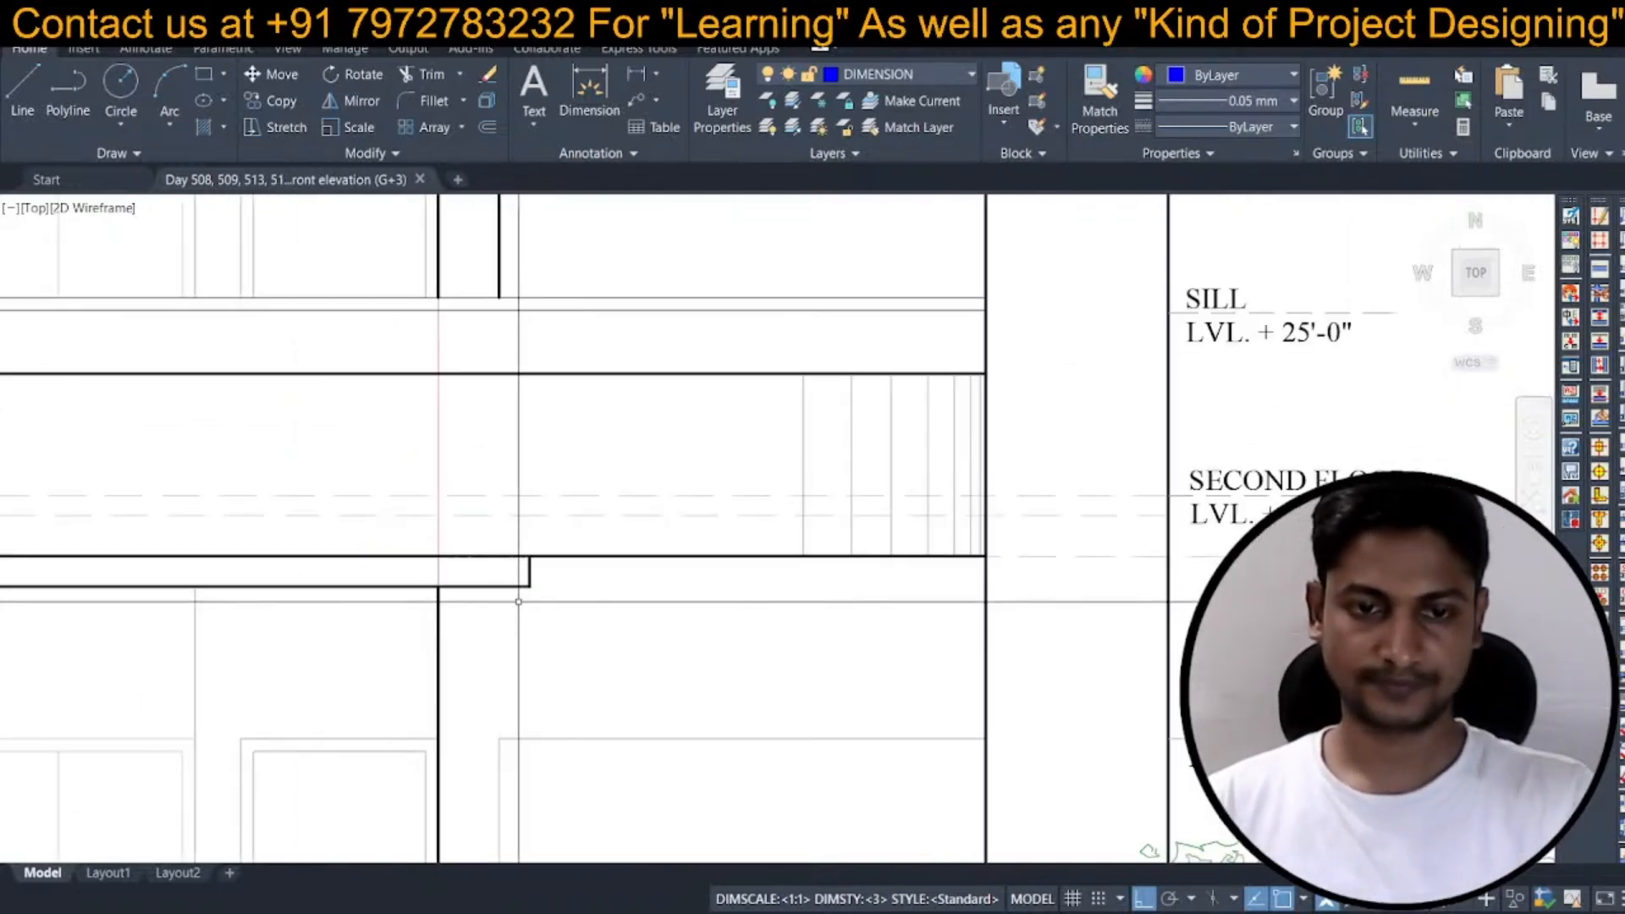
Extend the third-floor arch's left side line and the adjacent wall line down through the railing's top rail.
scroll(474, 603, "down", 4)
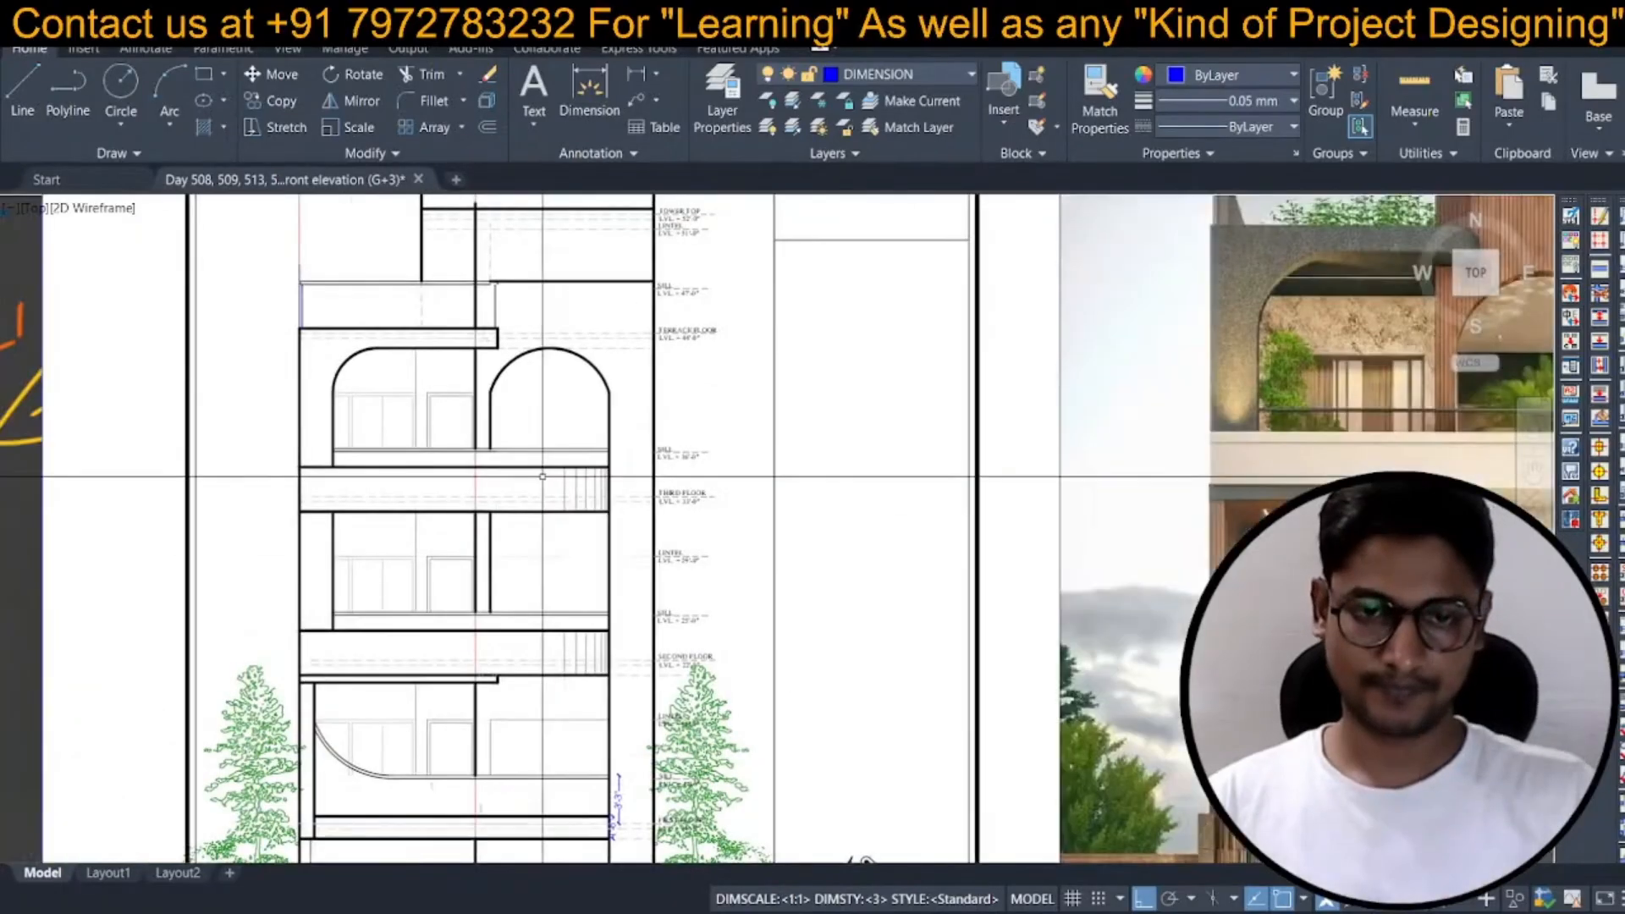
scroll(508, 495, "down", 3)
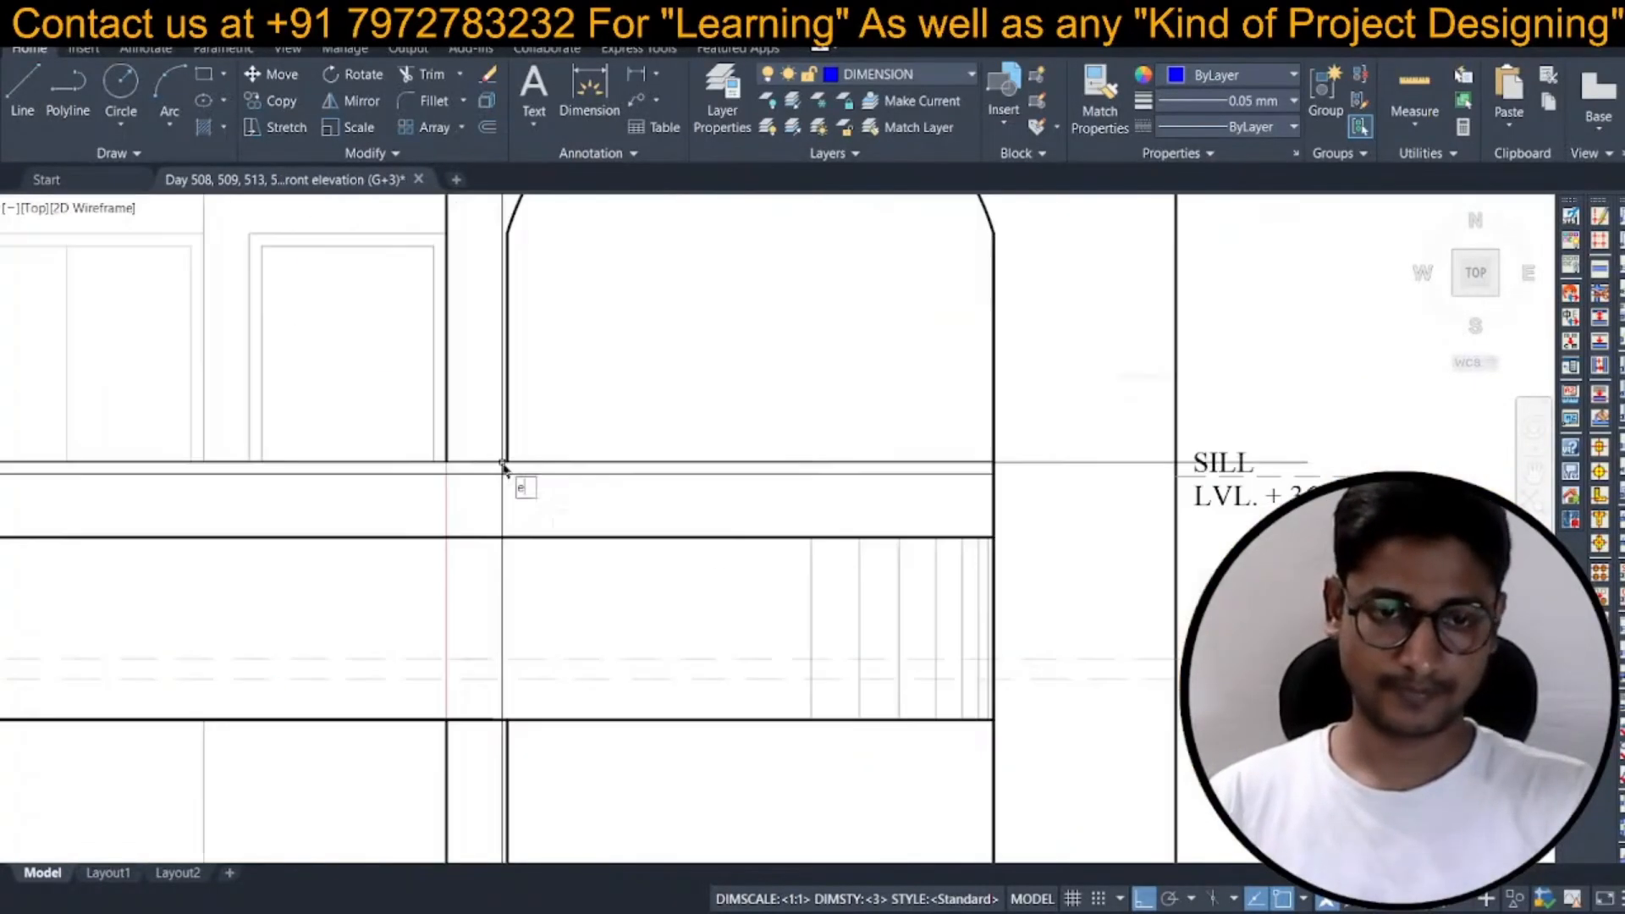
type("ex")
key("Return")
left_click(447, 444)
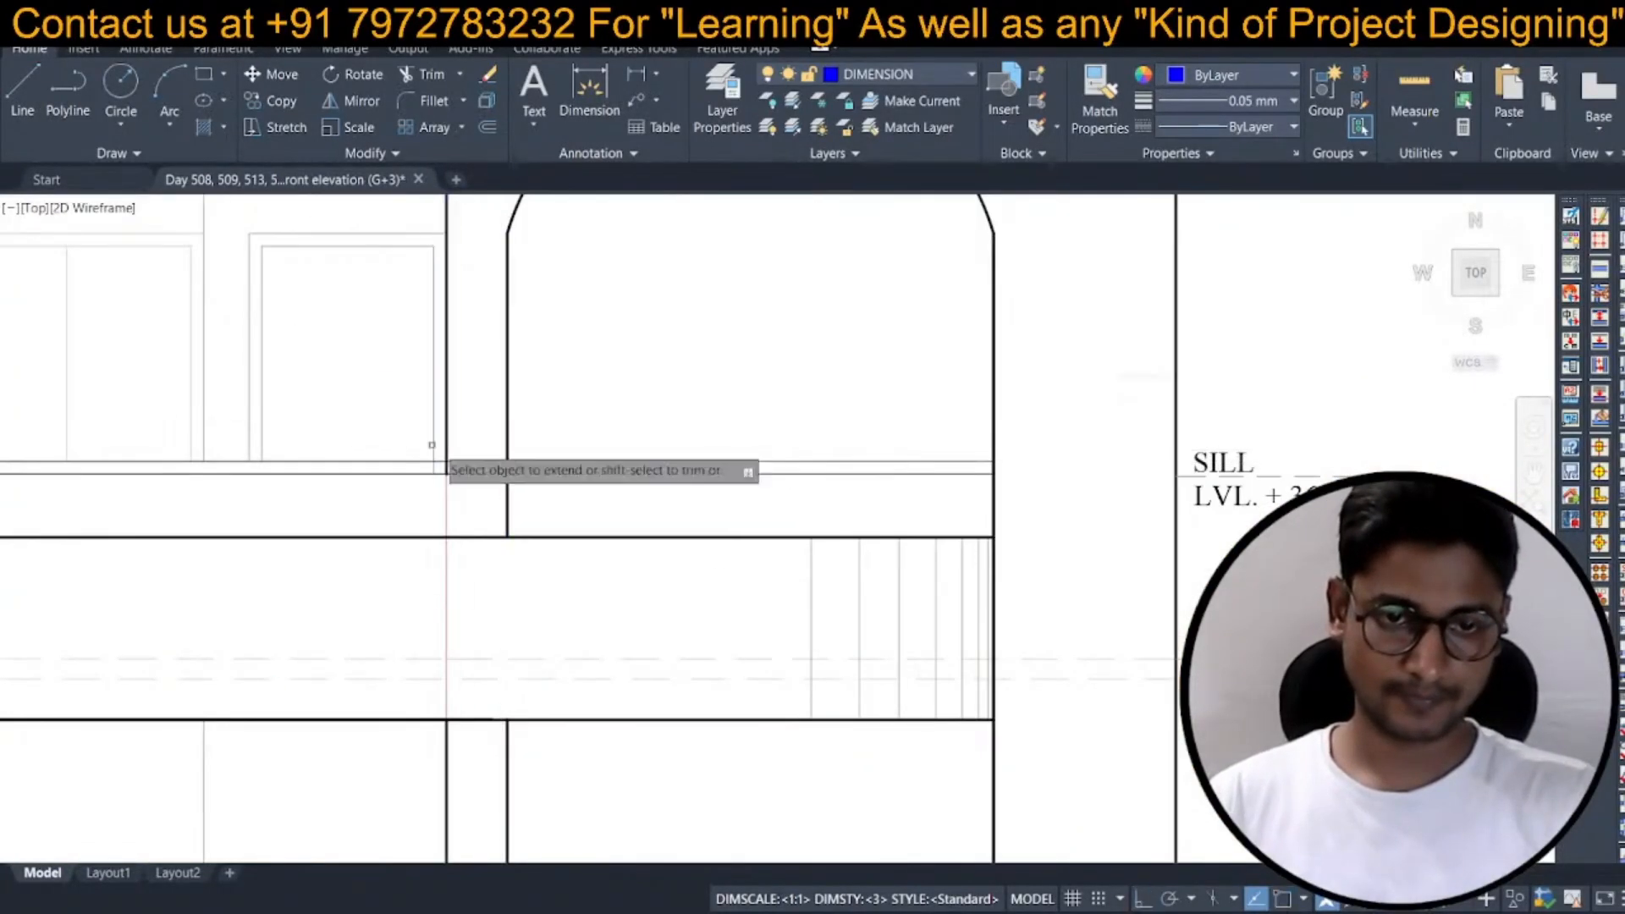
key("Escape")
scroll(432, 470, "up", 4)
type("tr")
key("Return")
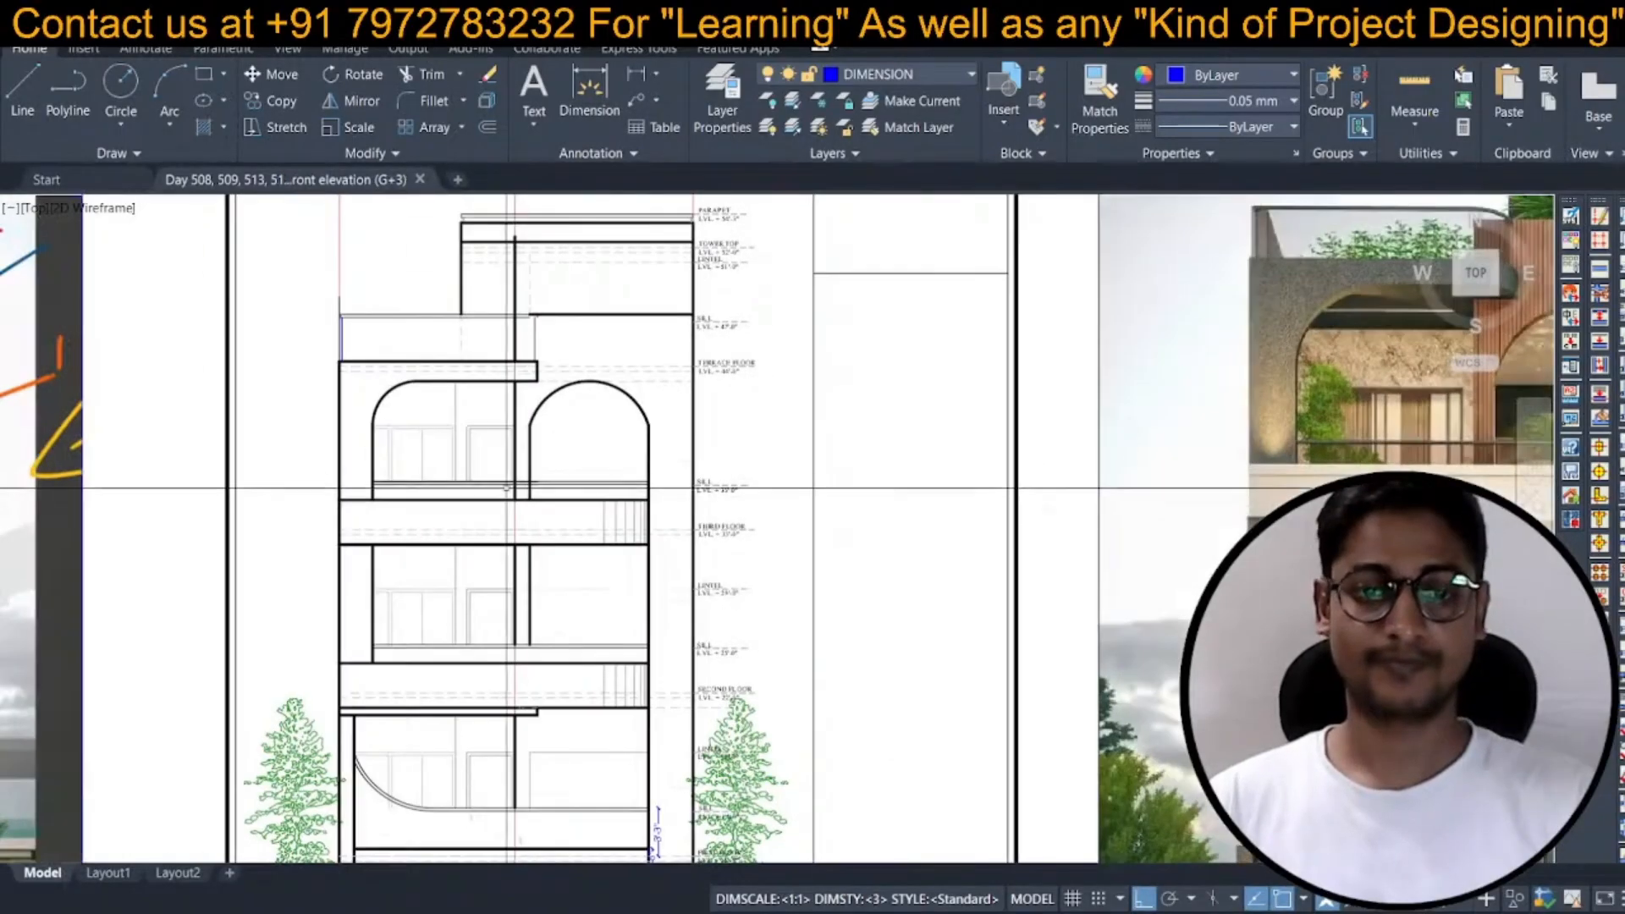
scroll(506, 488, "down", 4)
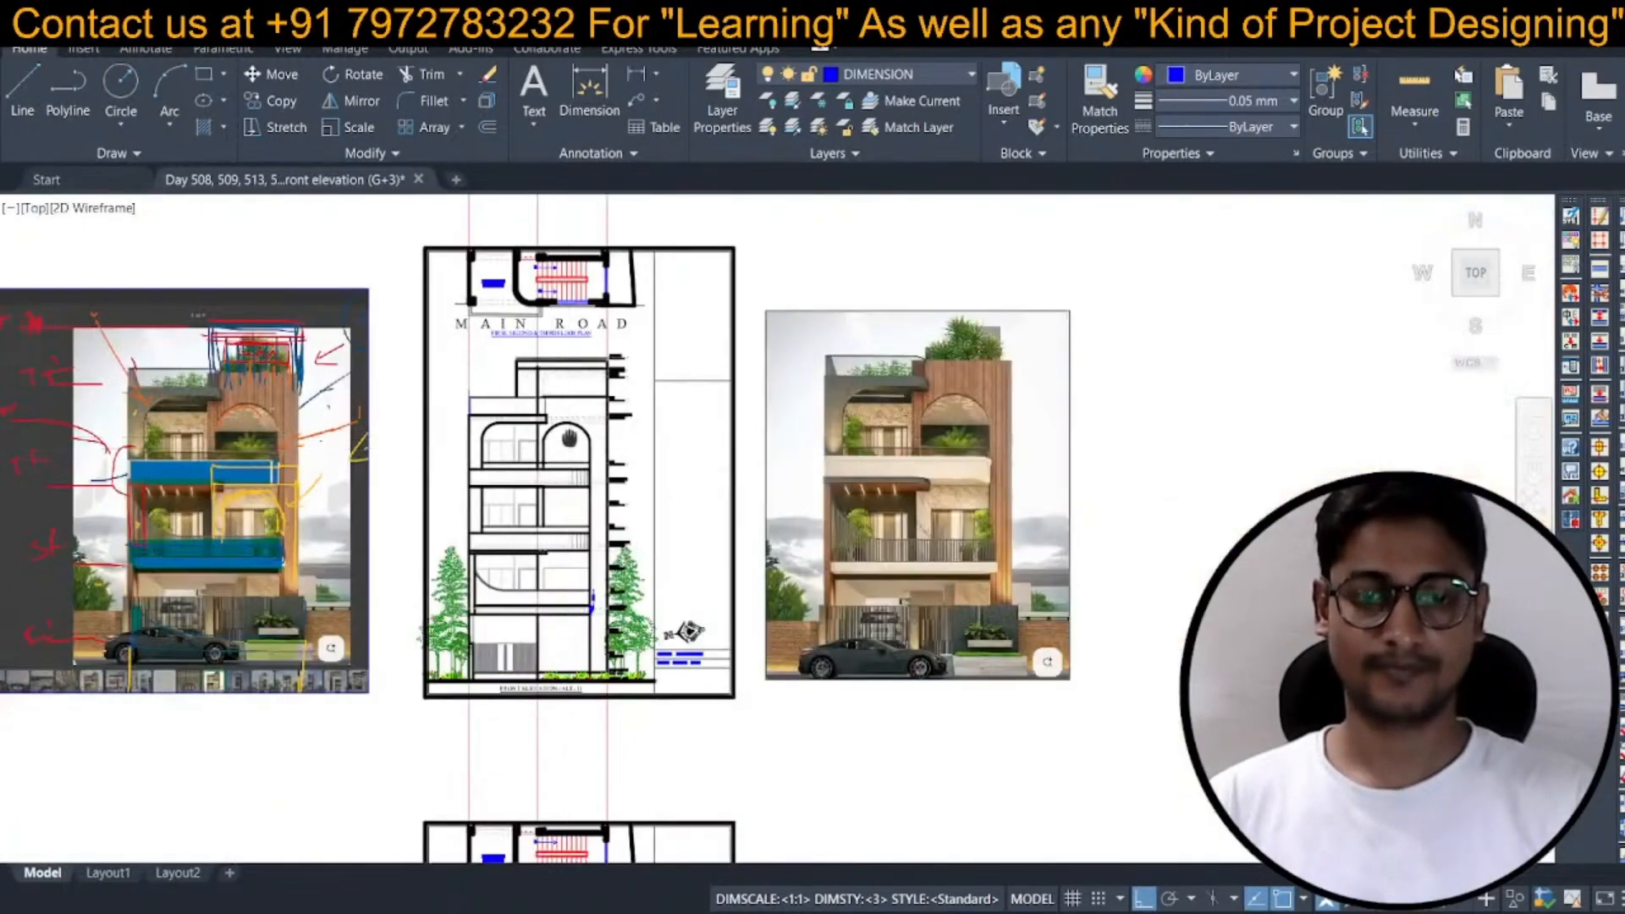
scroll(511, 592, "up", 4)
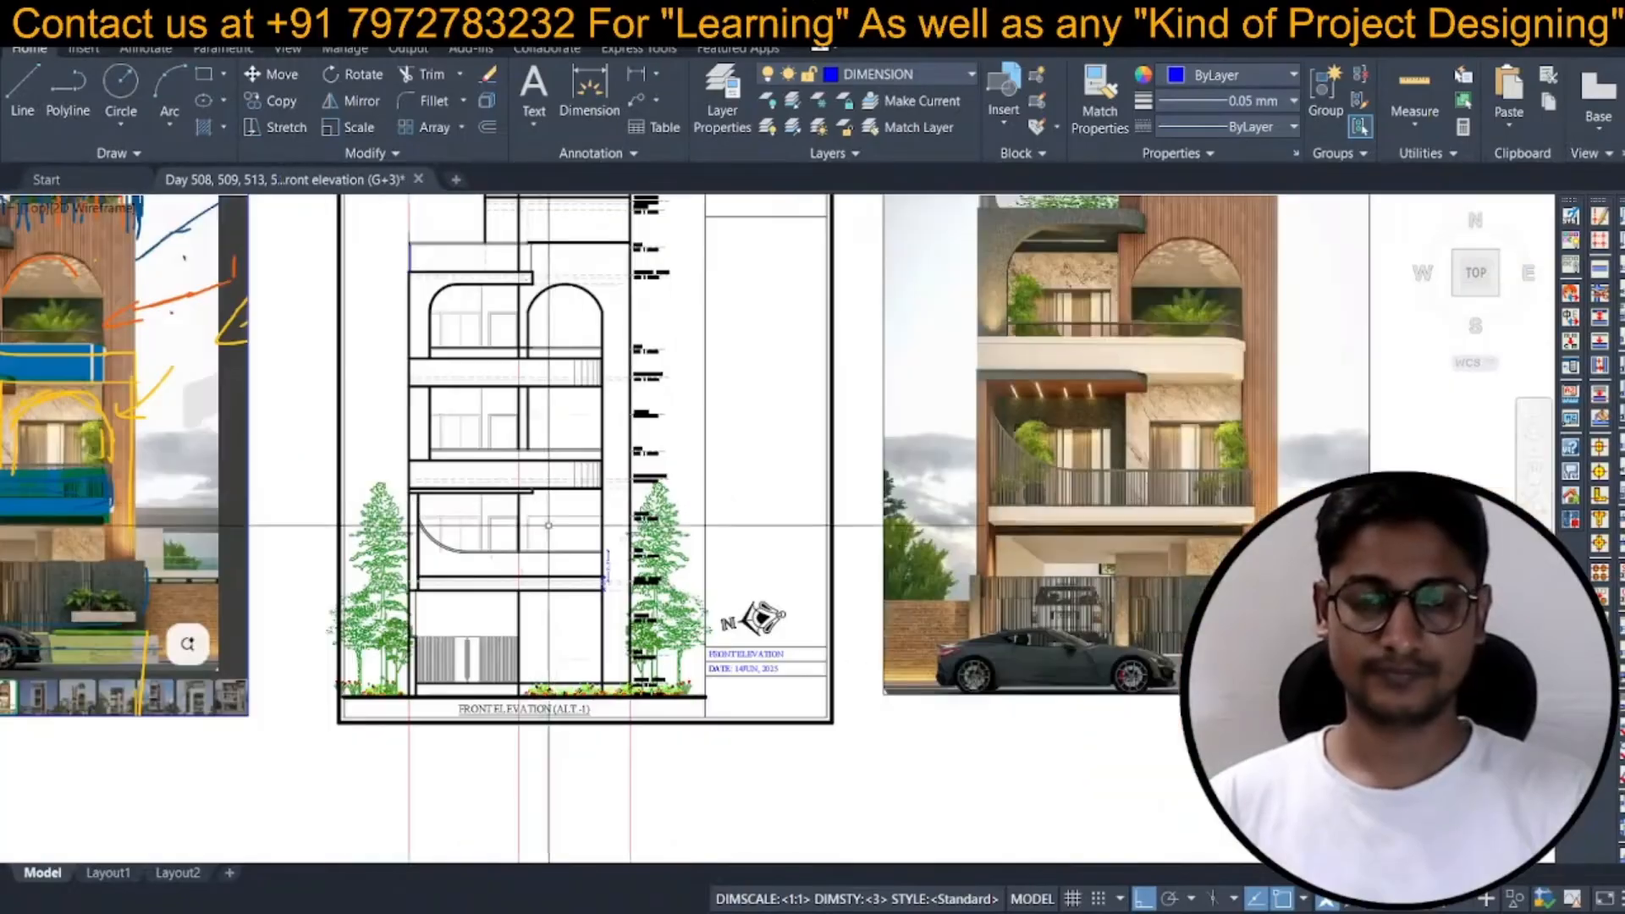
mouse_move(566, 457)
middle_mouse_down()
mouse_move(566, 475)
mouse_move(564, 432)
mouse_move(566, 463)
middle_mouse_up()
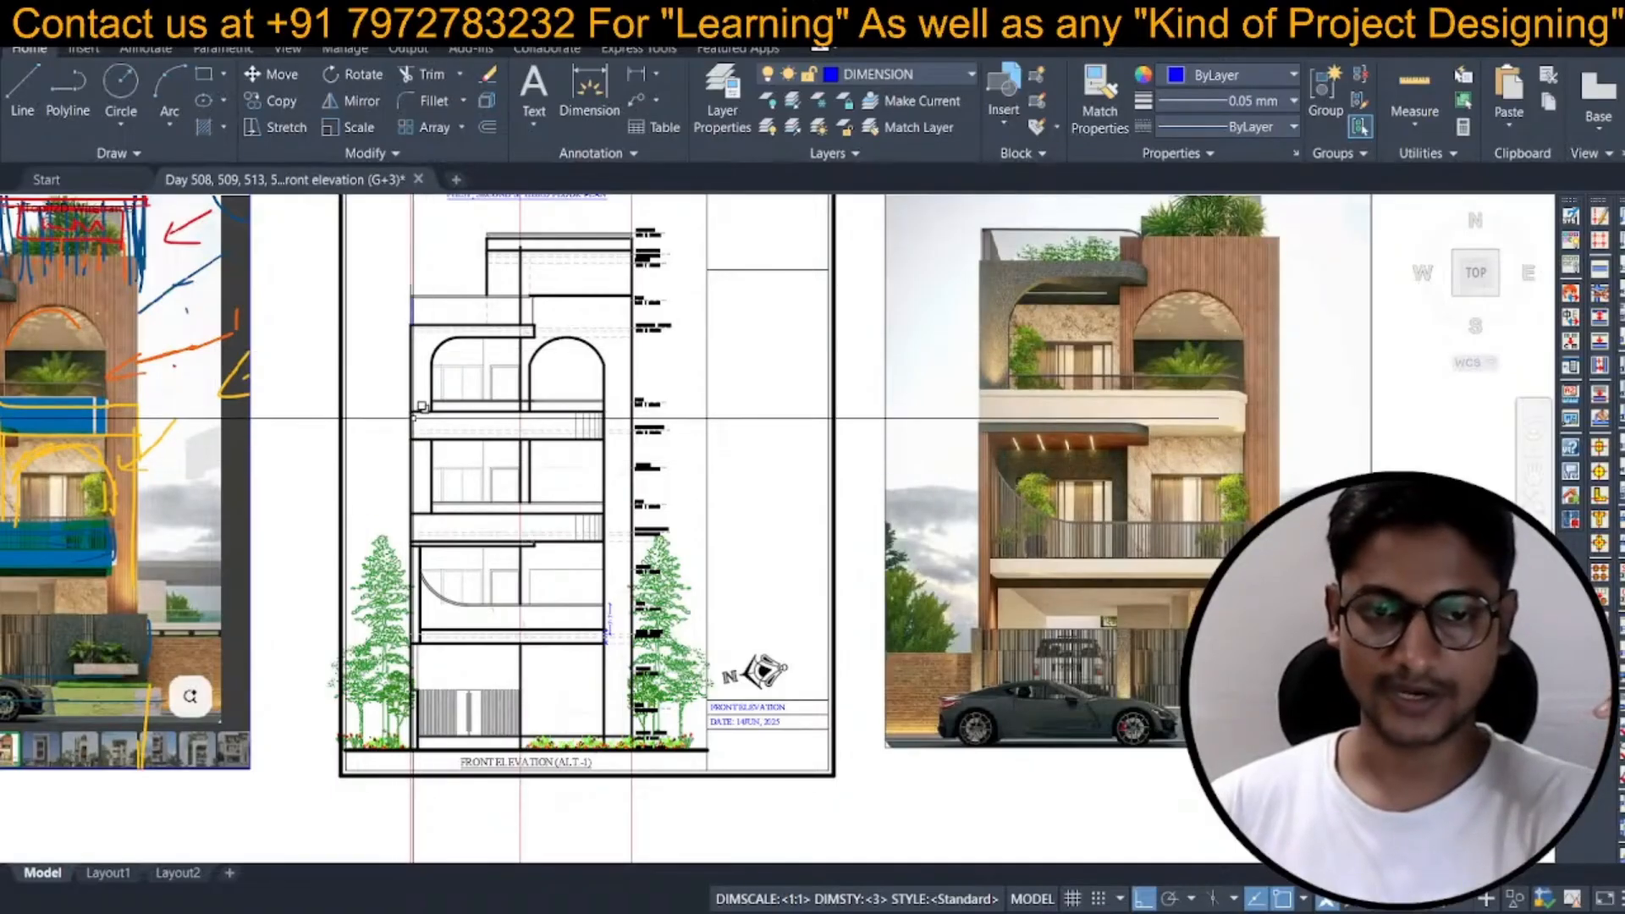
Try to trim the third-floor slab's bottom edge beyond the opening's side line and join the remaining lines.
type("tr")
key("space")
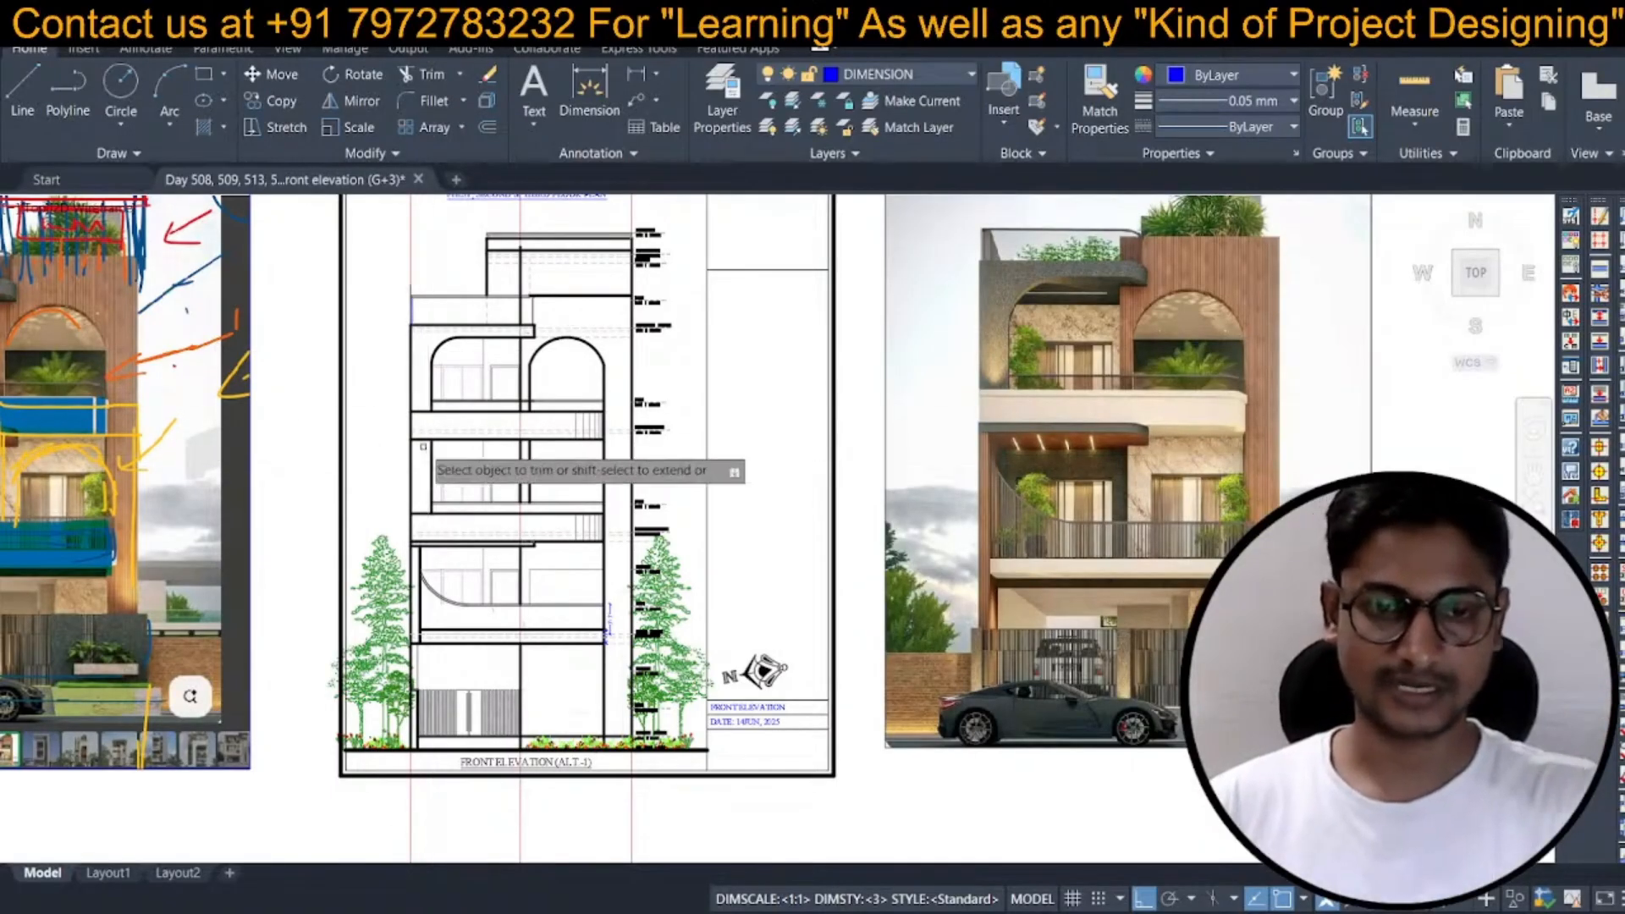
scroll(423, 444, "up", 4)
left_click(432, 450)
key("Escape")
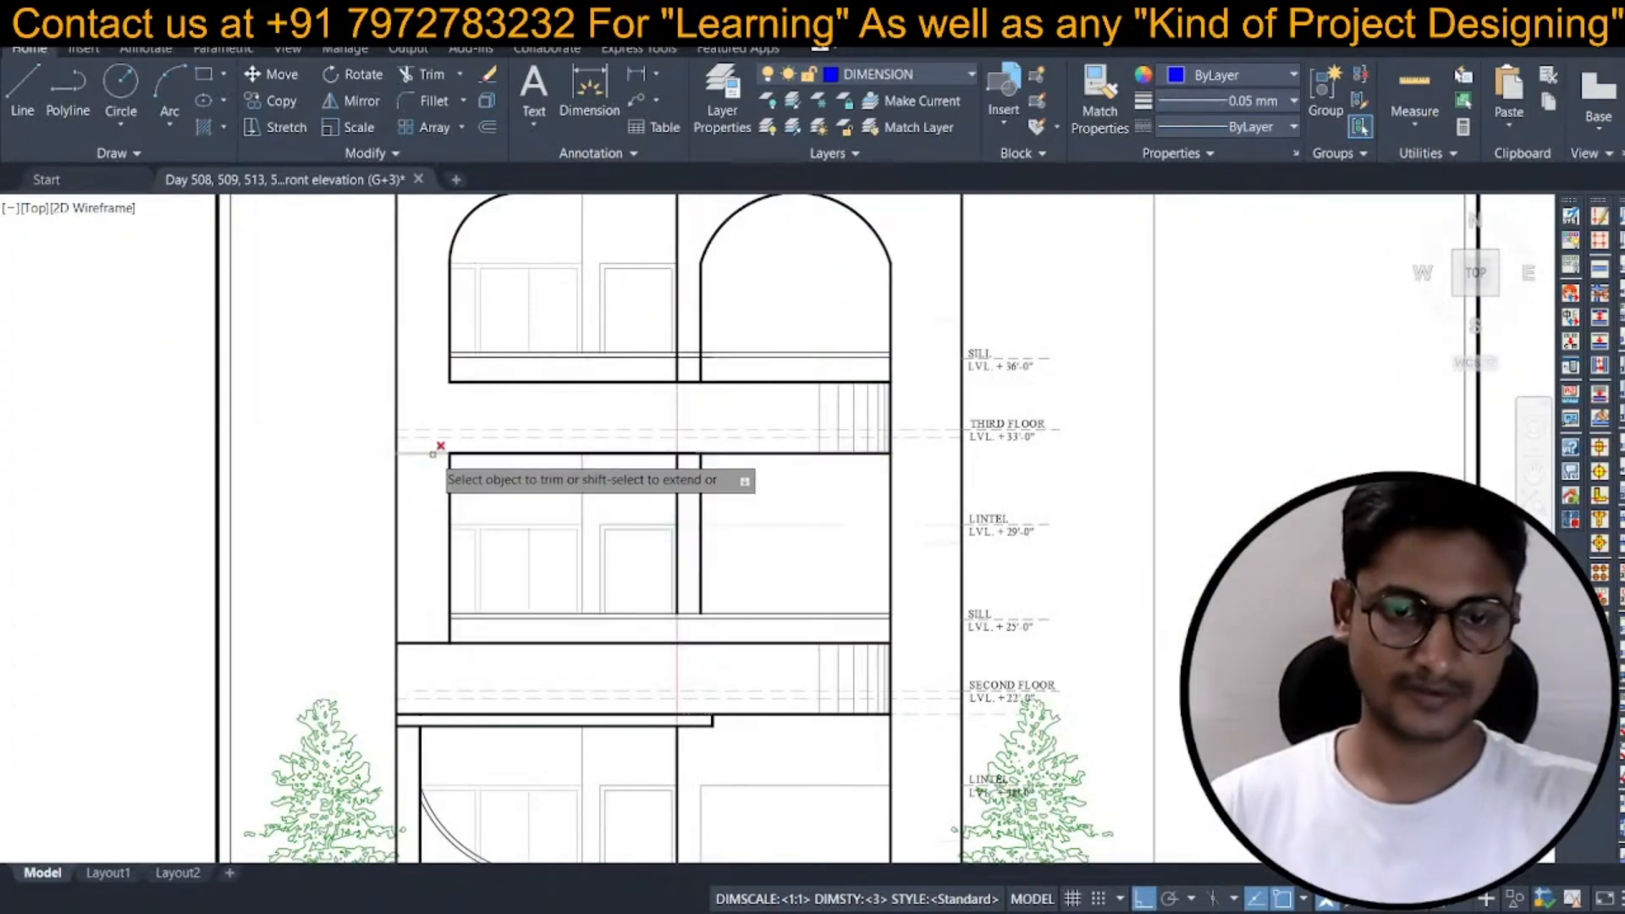
key("Escape")
left_click(433, 454)
key("Delete")
type("tr")
key("space")
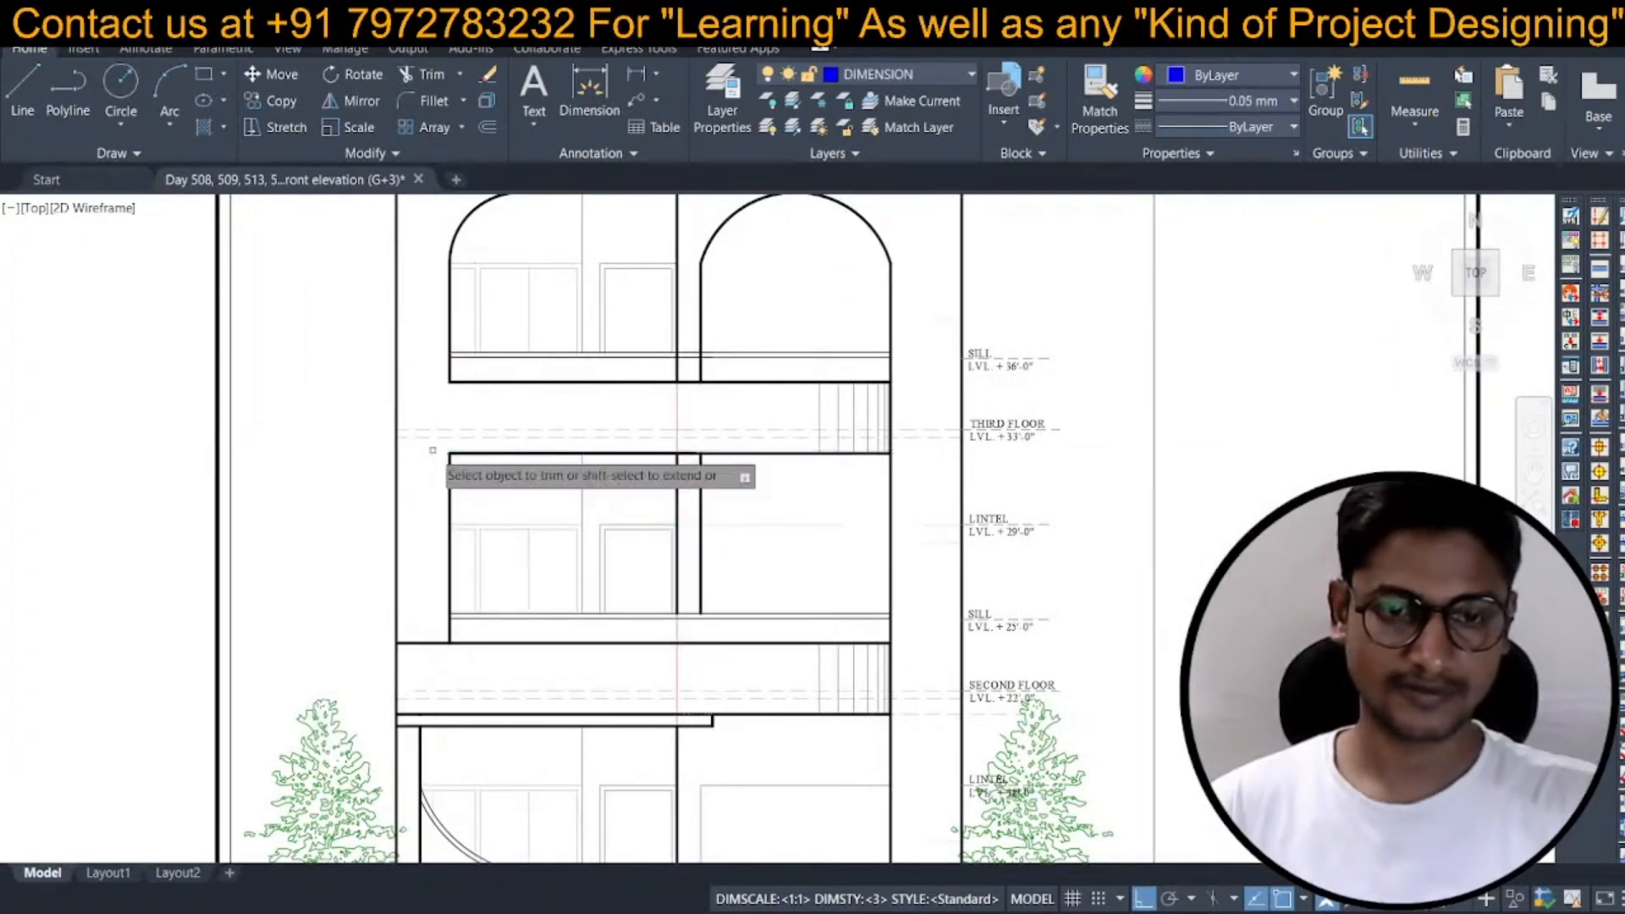
left_click(433, 452)
key("Escape")
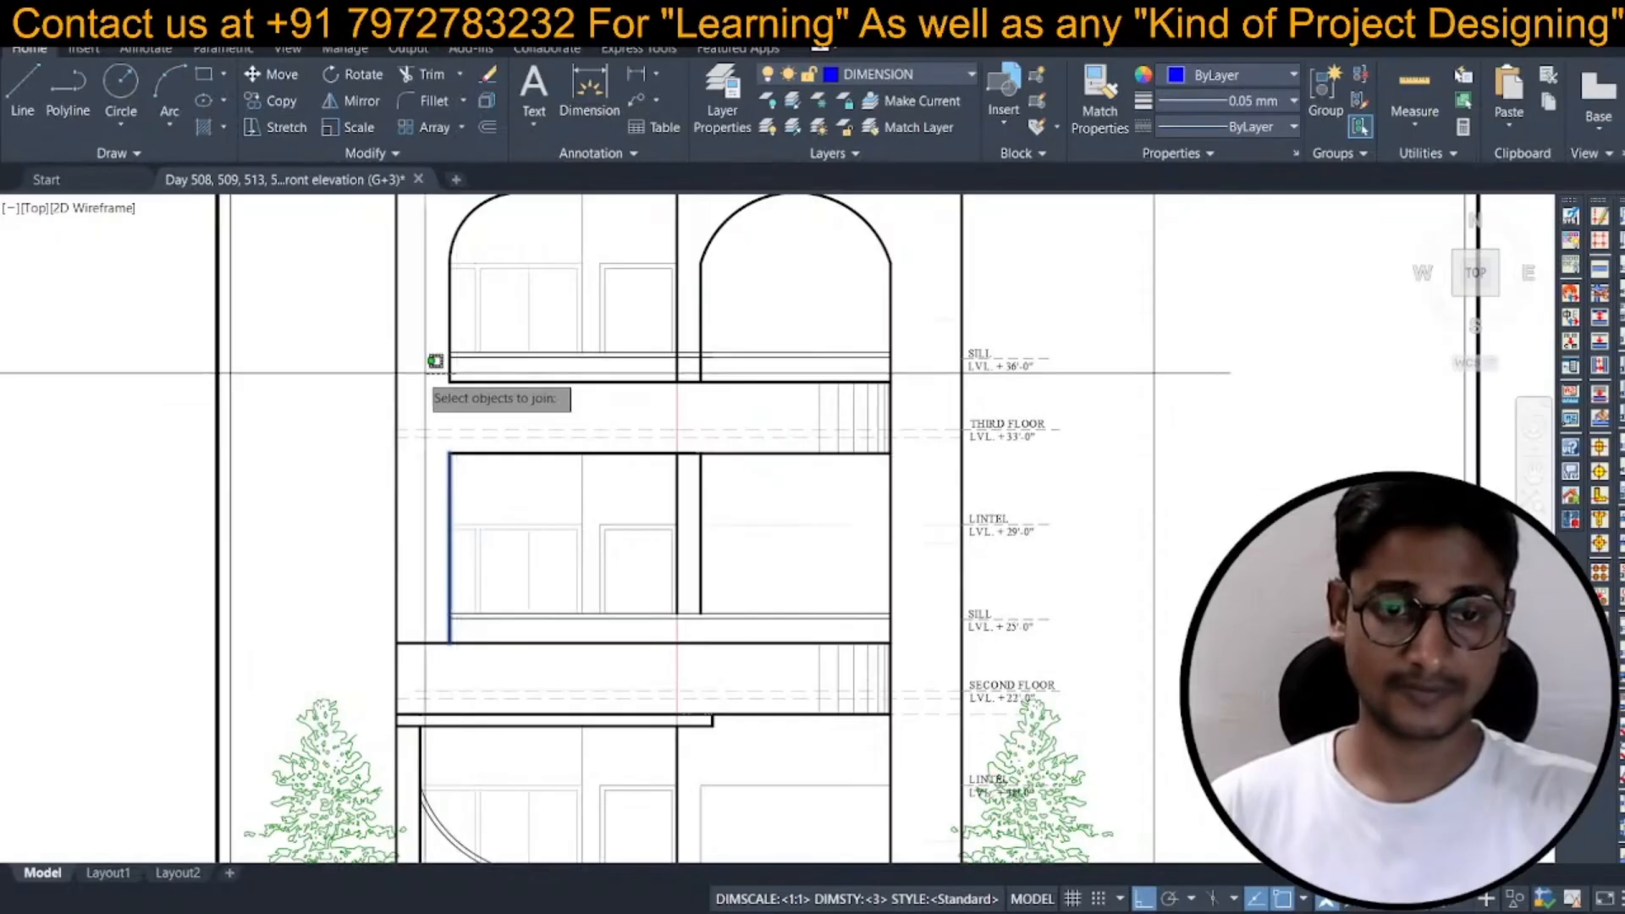
scroll(461, 448, "down", 10)
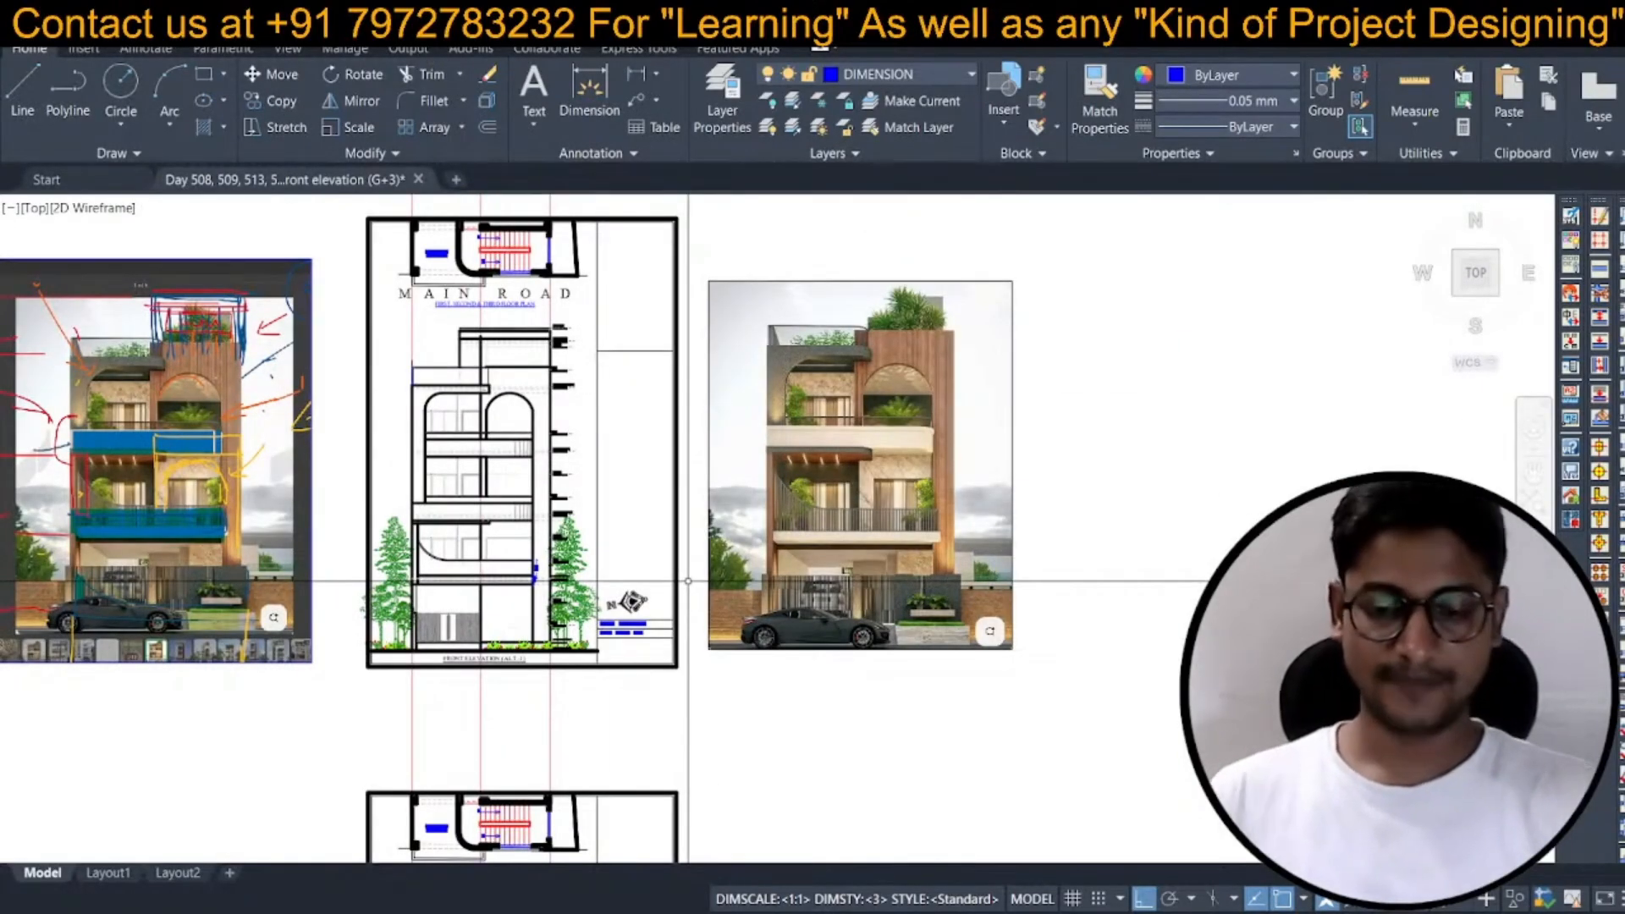
scroll(689, 581, "up", 5)
scroll(688, 581, "down", 5)
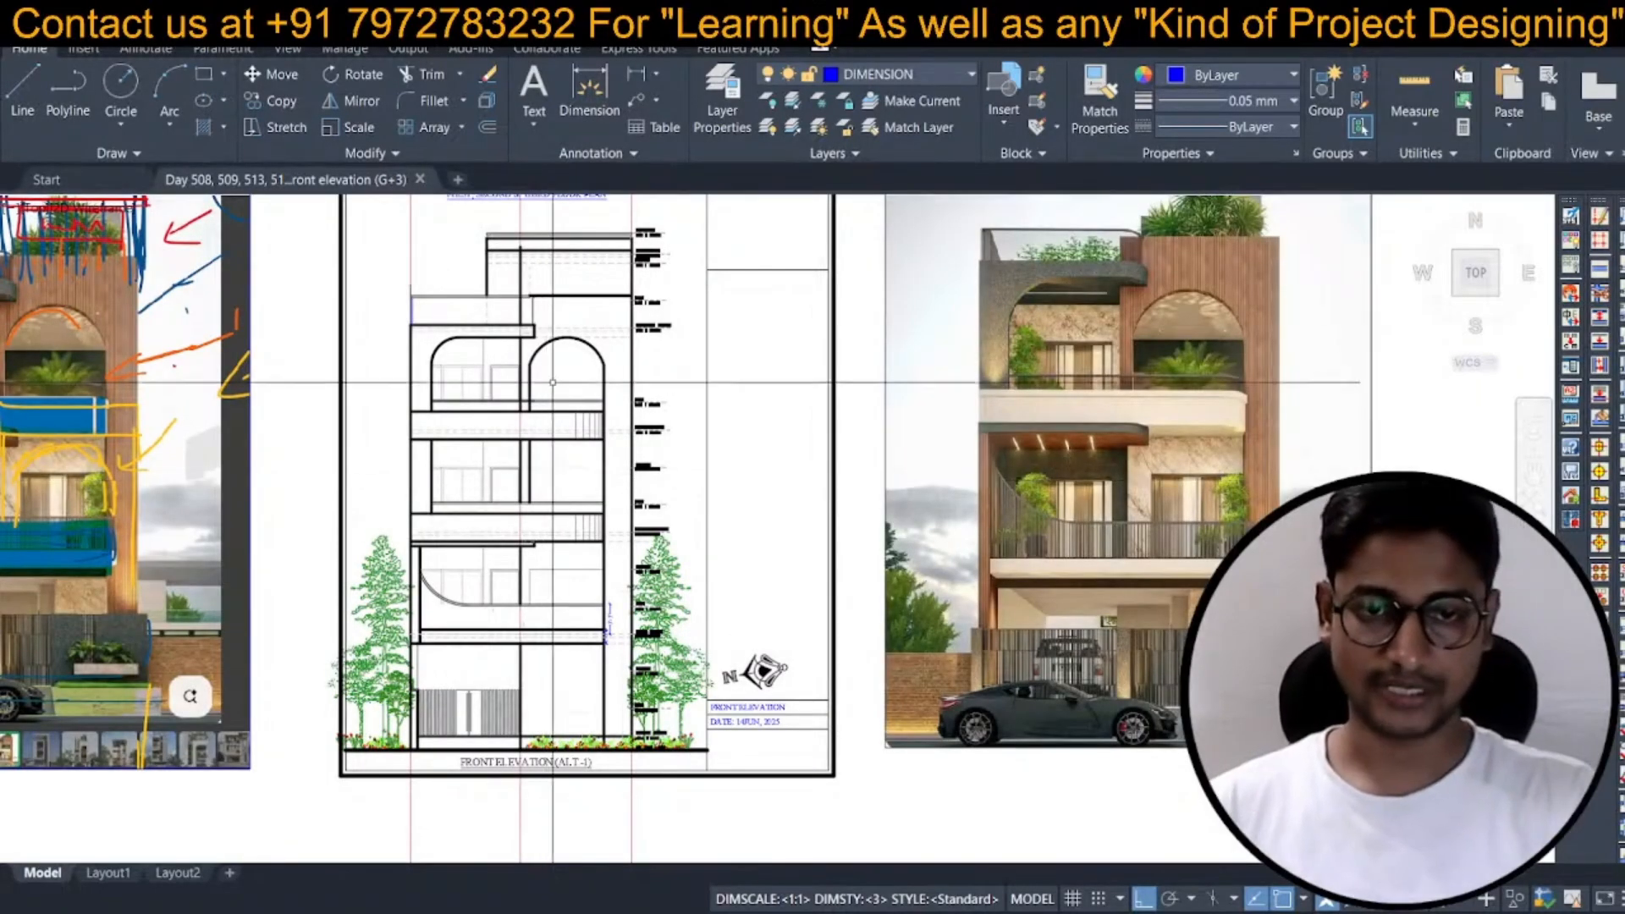
Extend the lower line of the terrace railing's top rail to the railing's relocated end, and save the drawing.
scroll(552, 383, "up", 10)
type("ex")
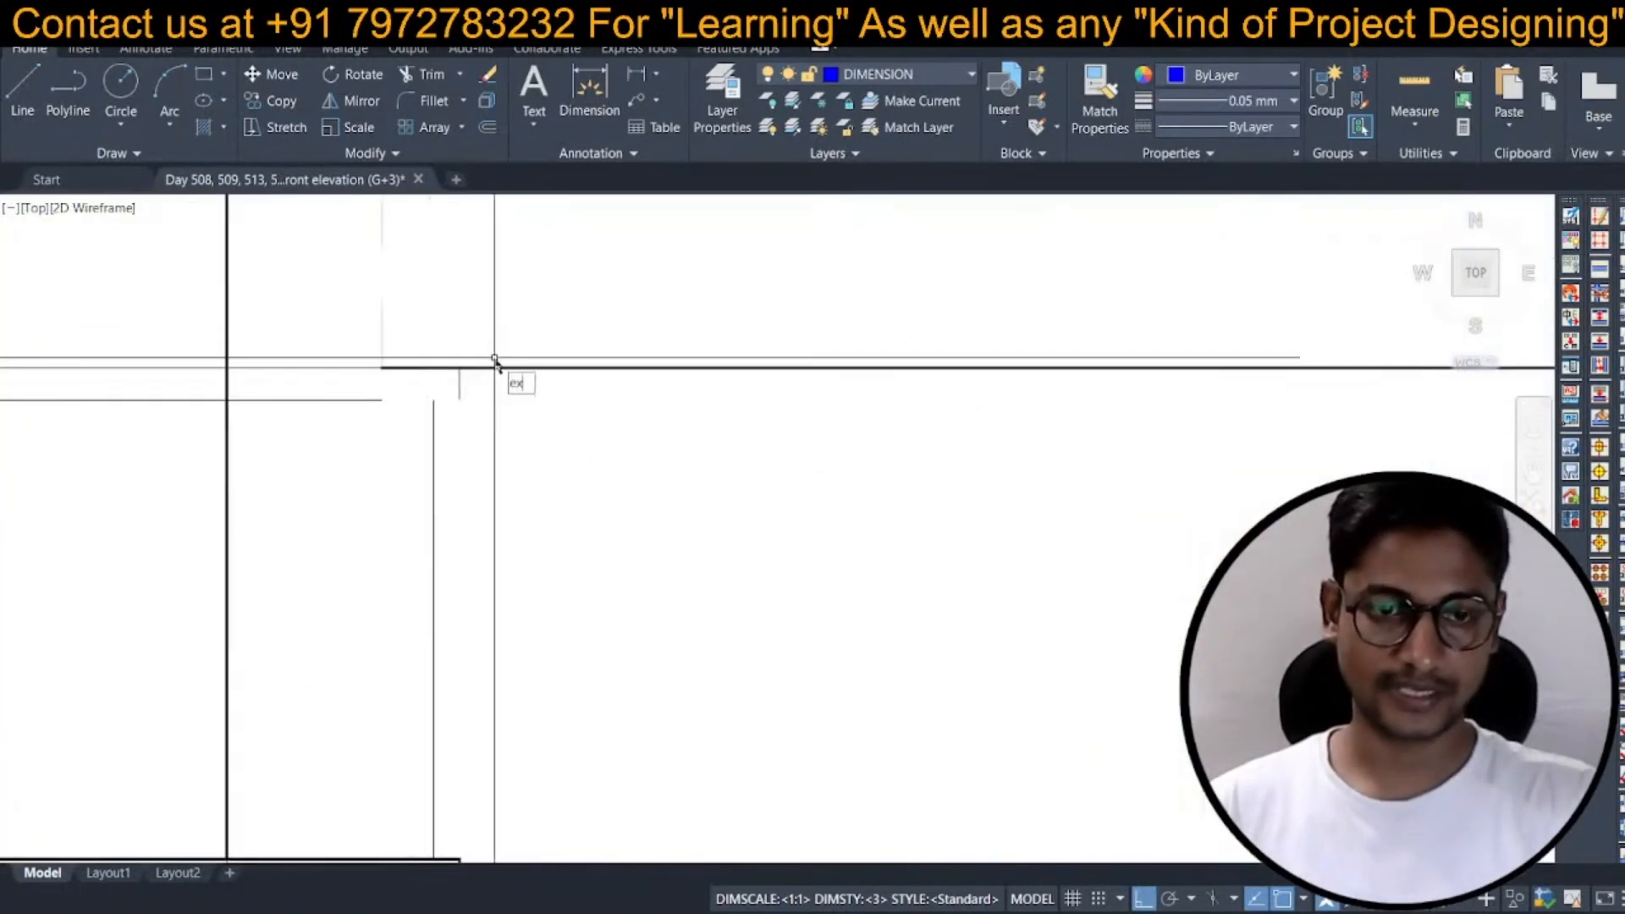
key("space")
left_click_drag(497, 348, 480, 429)
key("Escape")
scroll(346, 393, "up", 2)
type("ex")
key("space")
left_click_drag(362, 387, 363, 448)
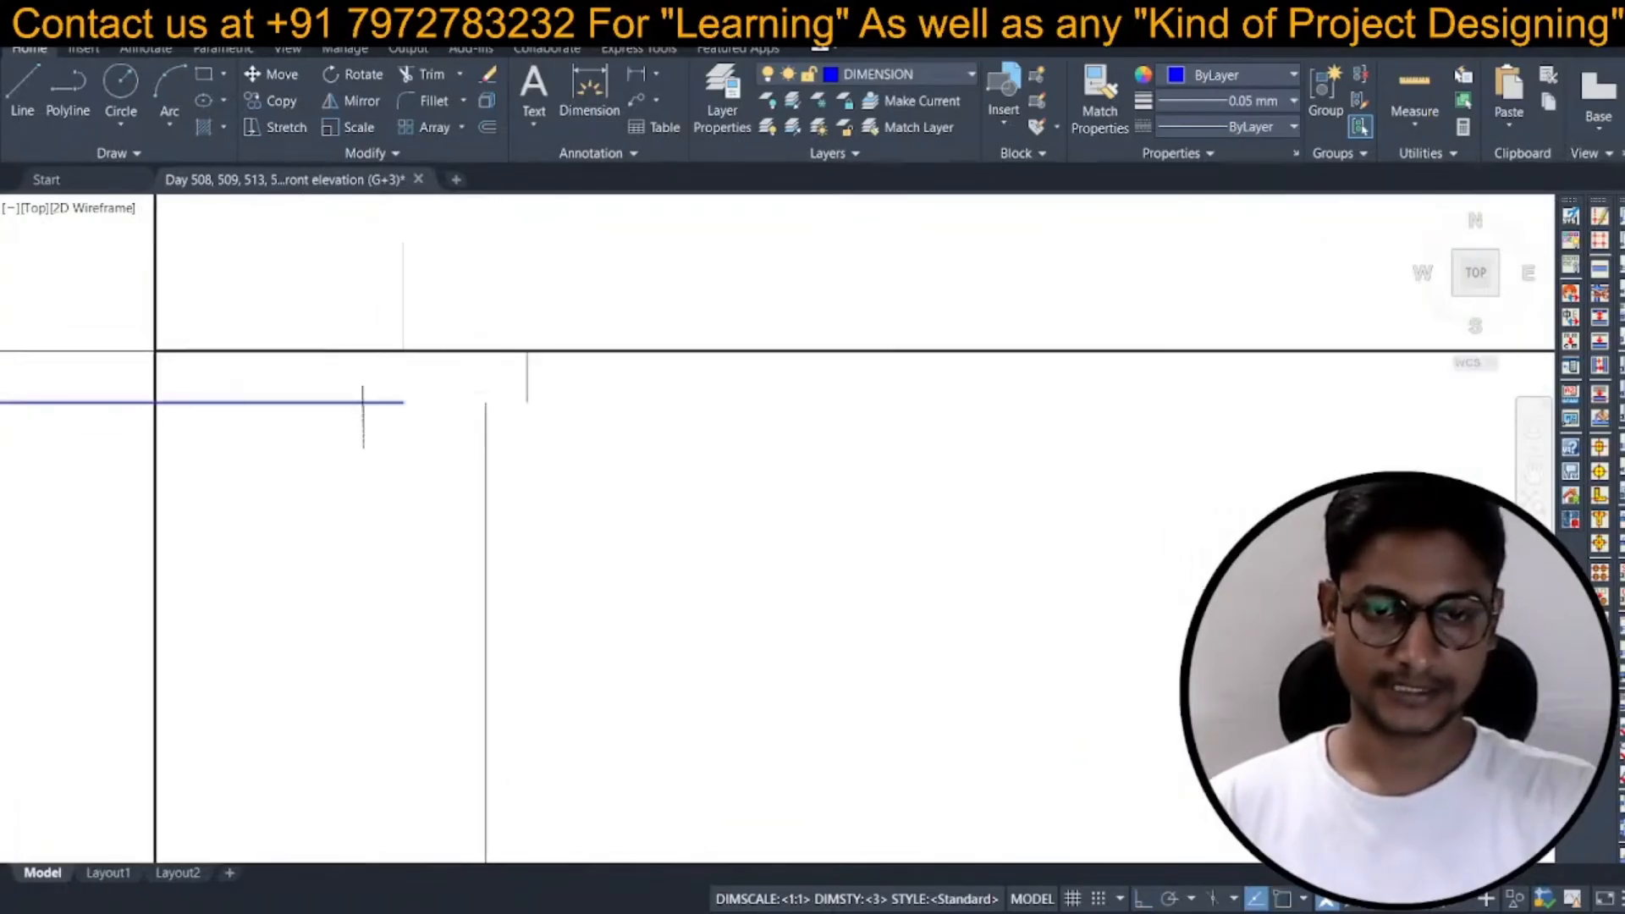
key("space")
mouse_move(391, 388)
left_mouse_down()
mouse_move(393, 428)
mouse_move(424, 428)
left_mouse_up()
key("Escape")
scroll(496, 380, "down", 5)
middle_click_drag(523, 530, 527, 449)
scroll(500, 470, "down", 5)
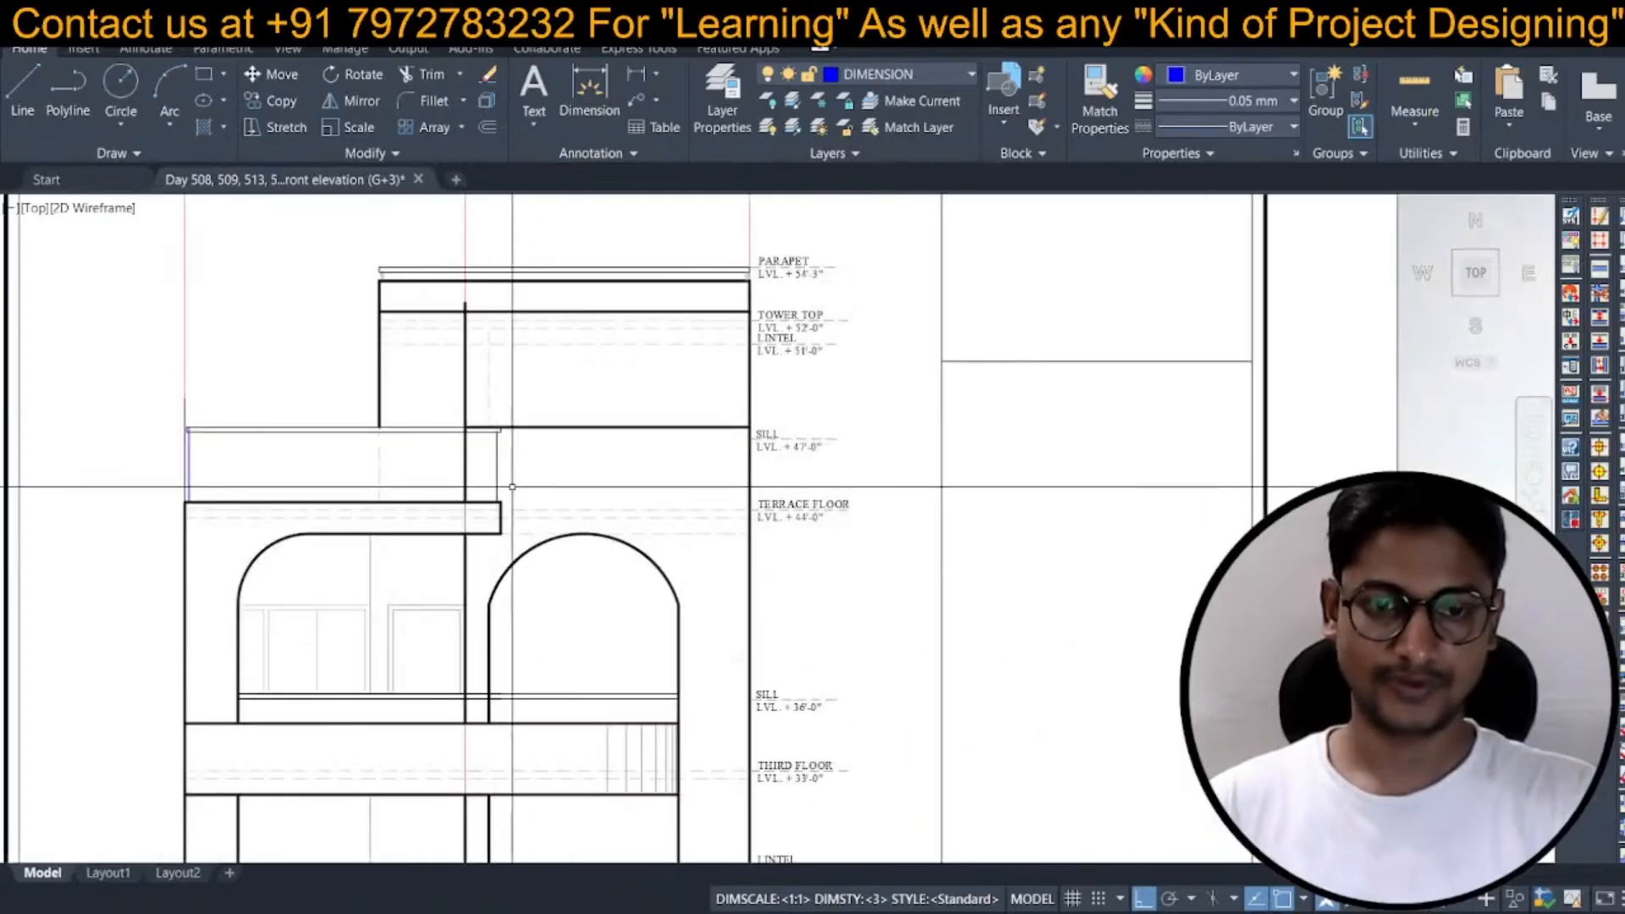
scroll(510, 399, "up", 3)
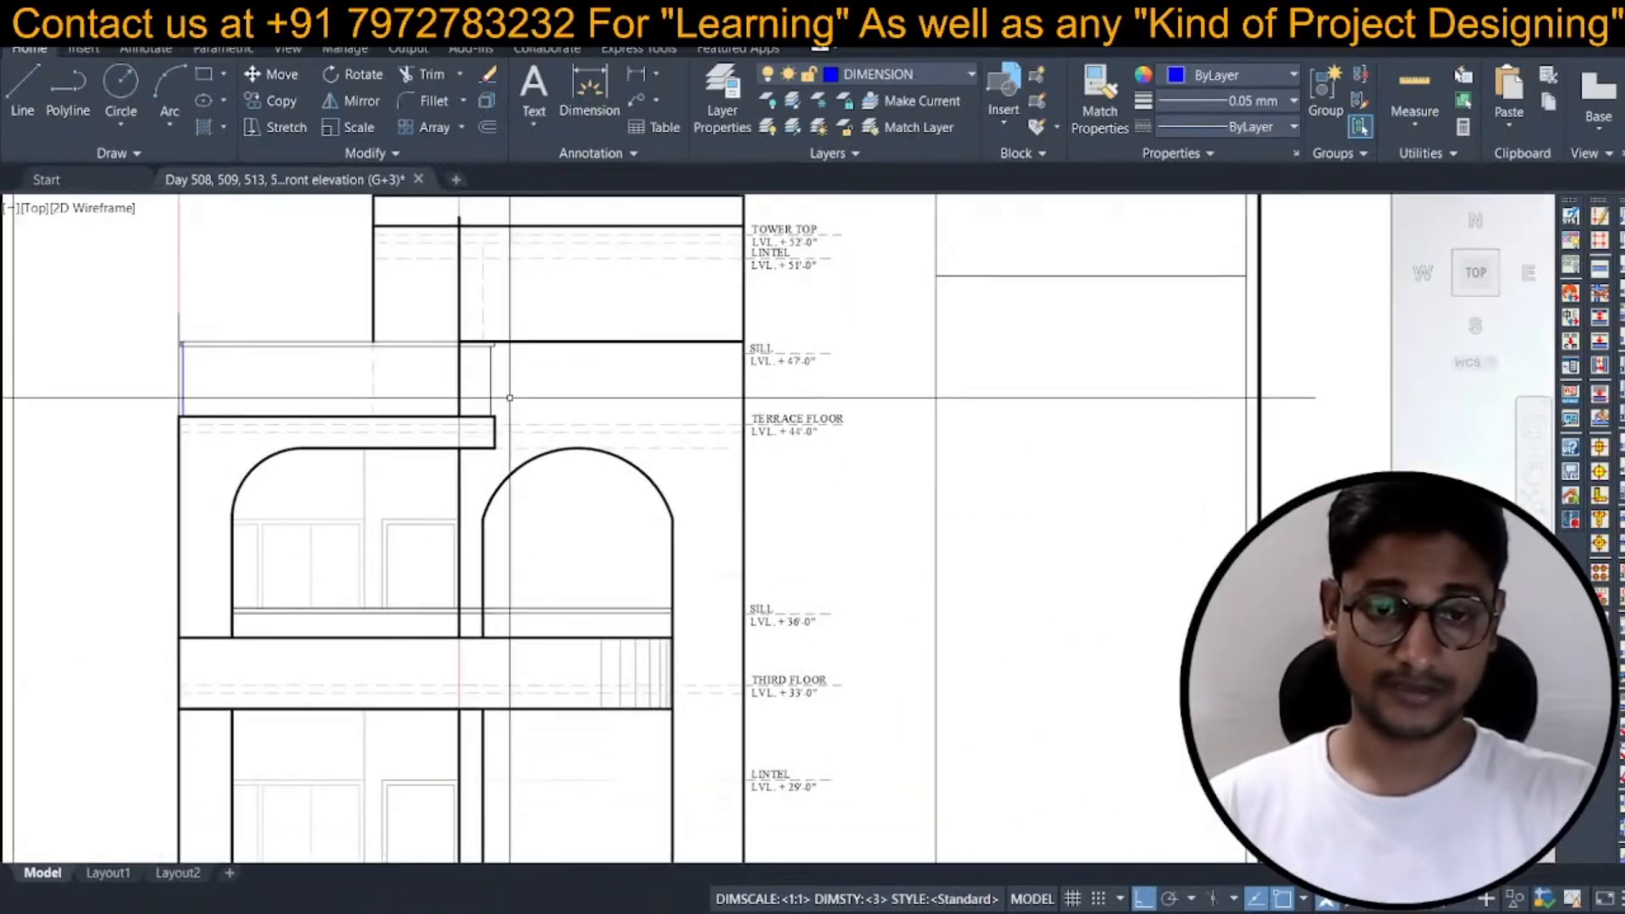
scroll(510, 397, "up", 4)
key("ctrl+s")
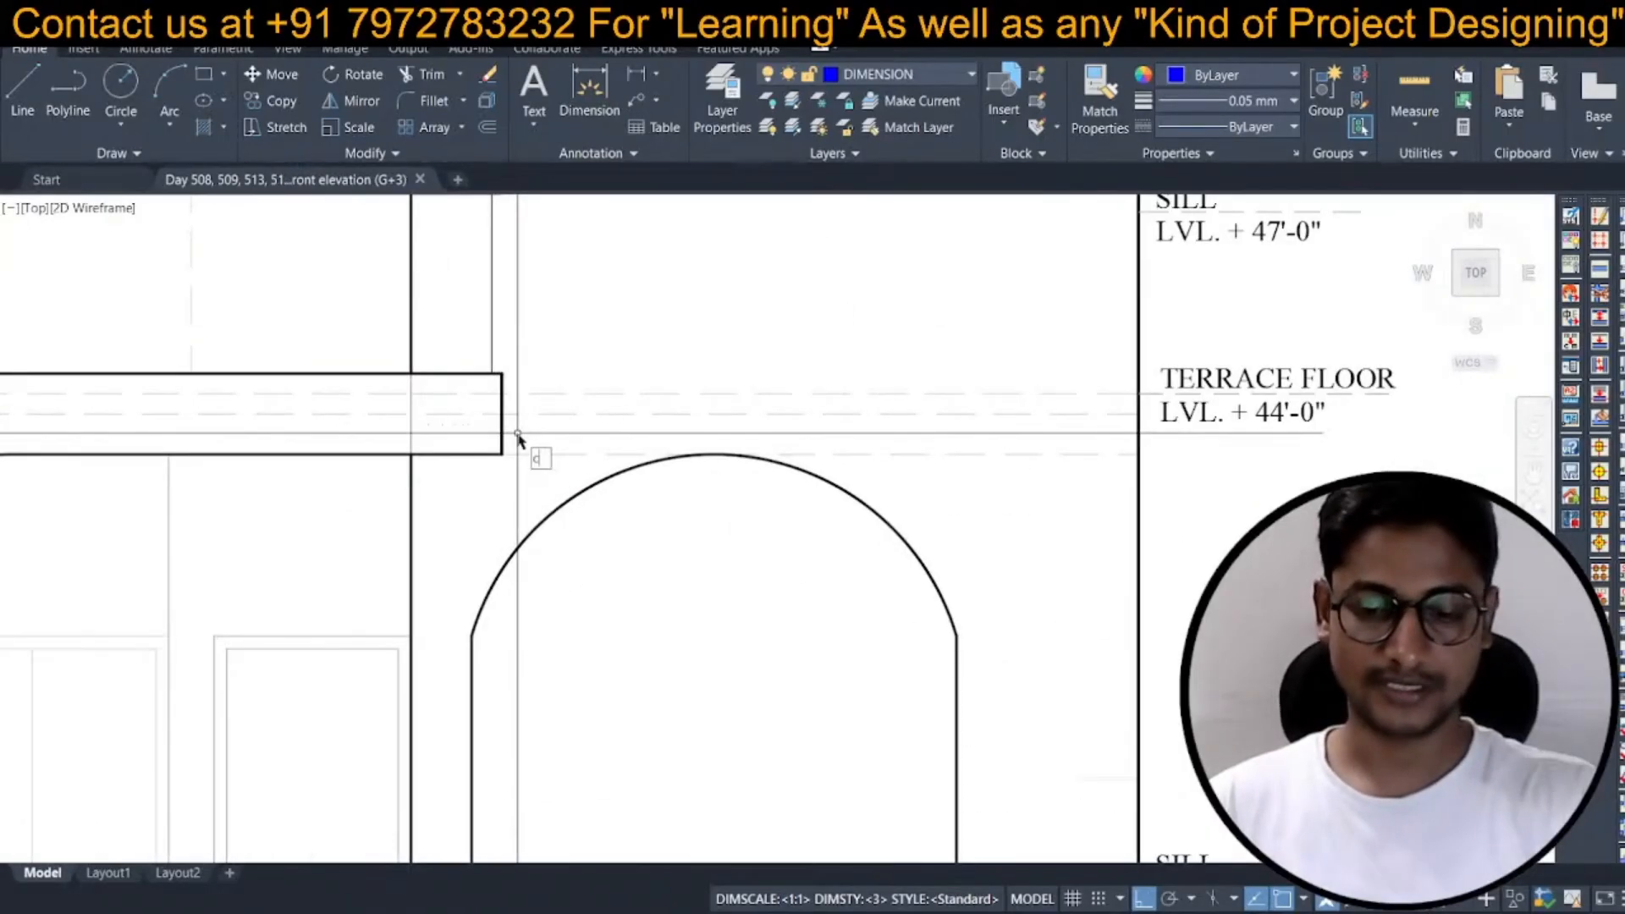
Copy the thin vertical line inside the terrace slab five times toward the slab's end, with decreasing spacing, as curve shading.
type("o")
key("space")
key("Escape")
type("c")
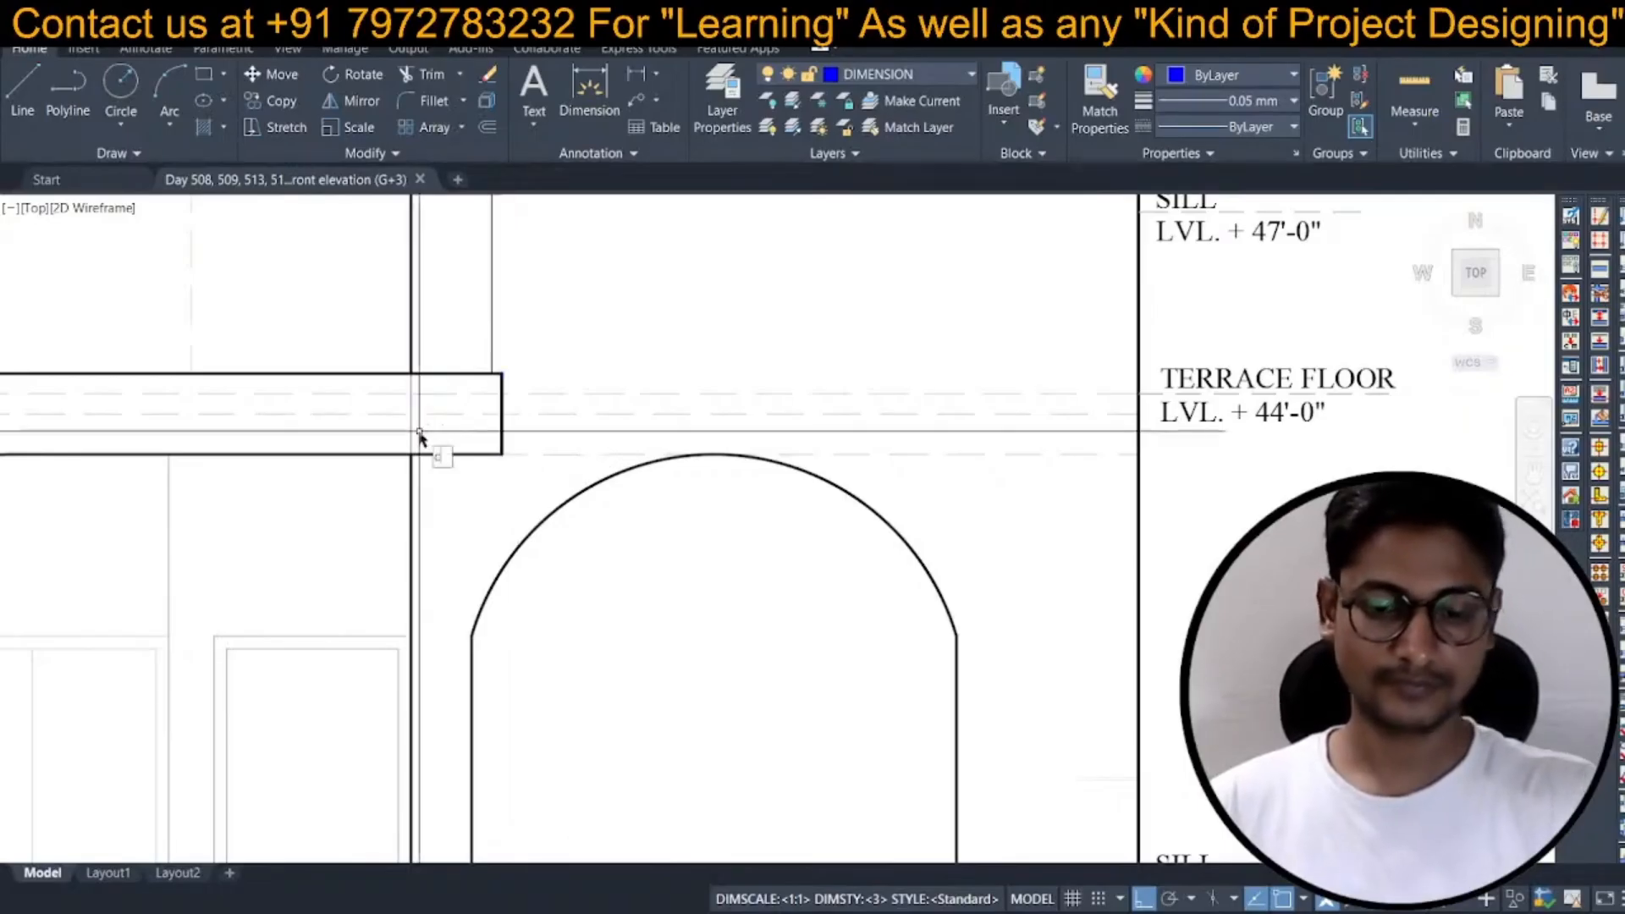
type("o")
key("space")
left_click(412, 432)
left_click(476, 506)
key("space")
scroll(440, 473, "up", 4)
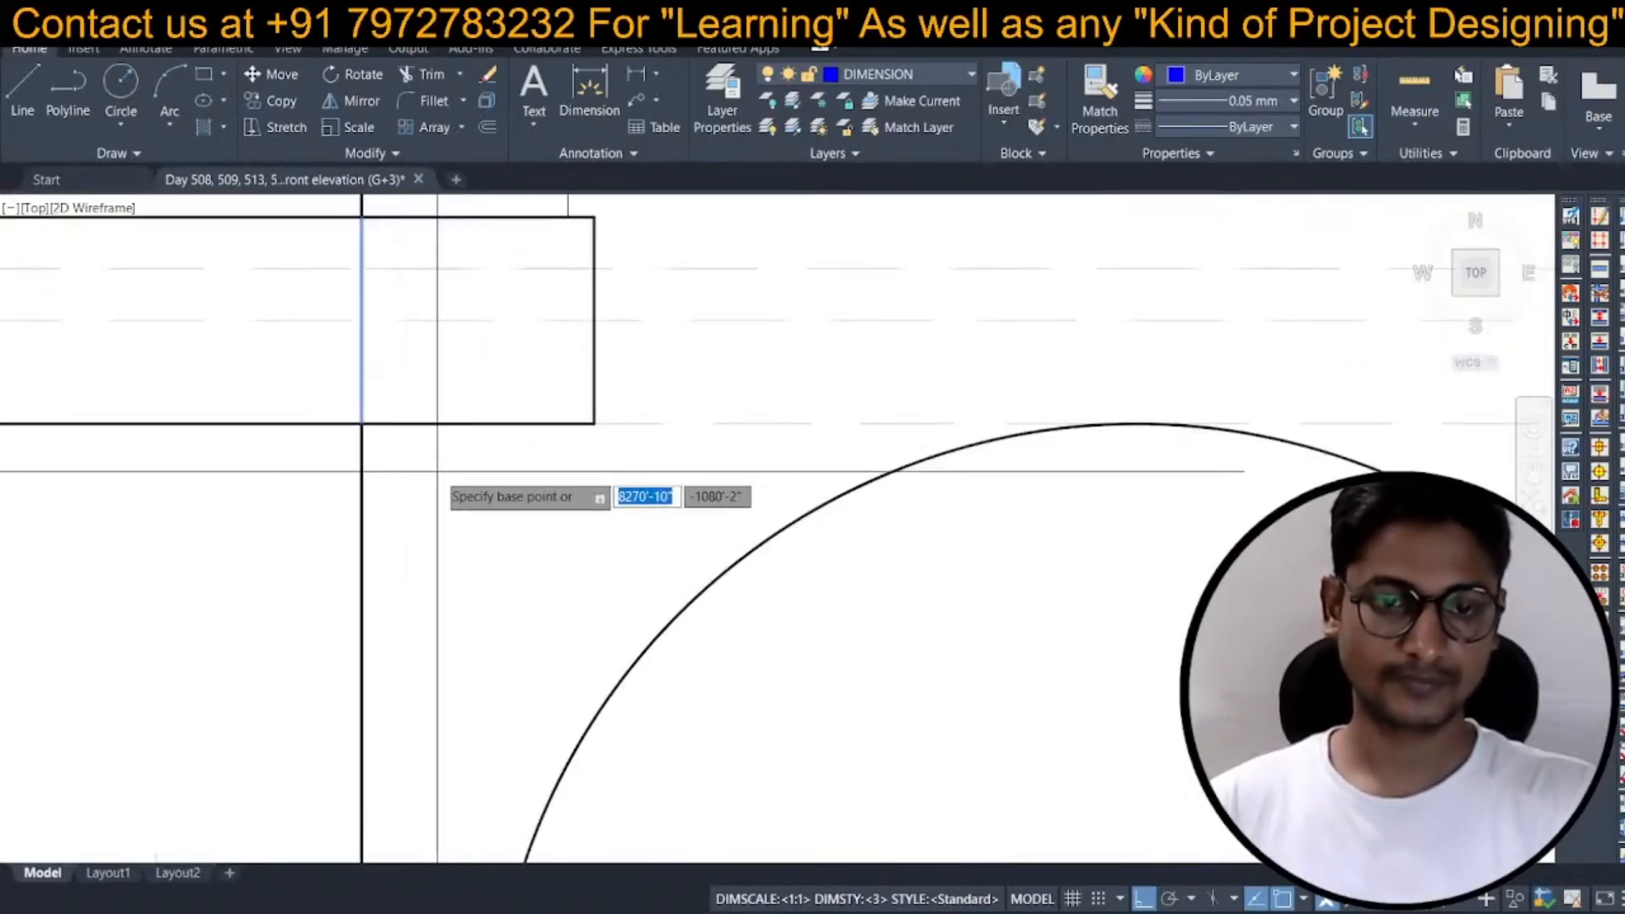
left_click(425, 489)
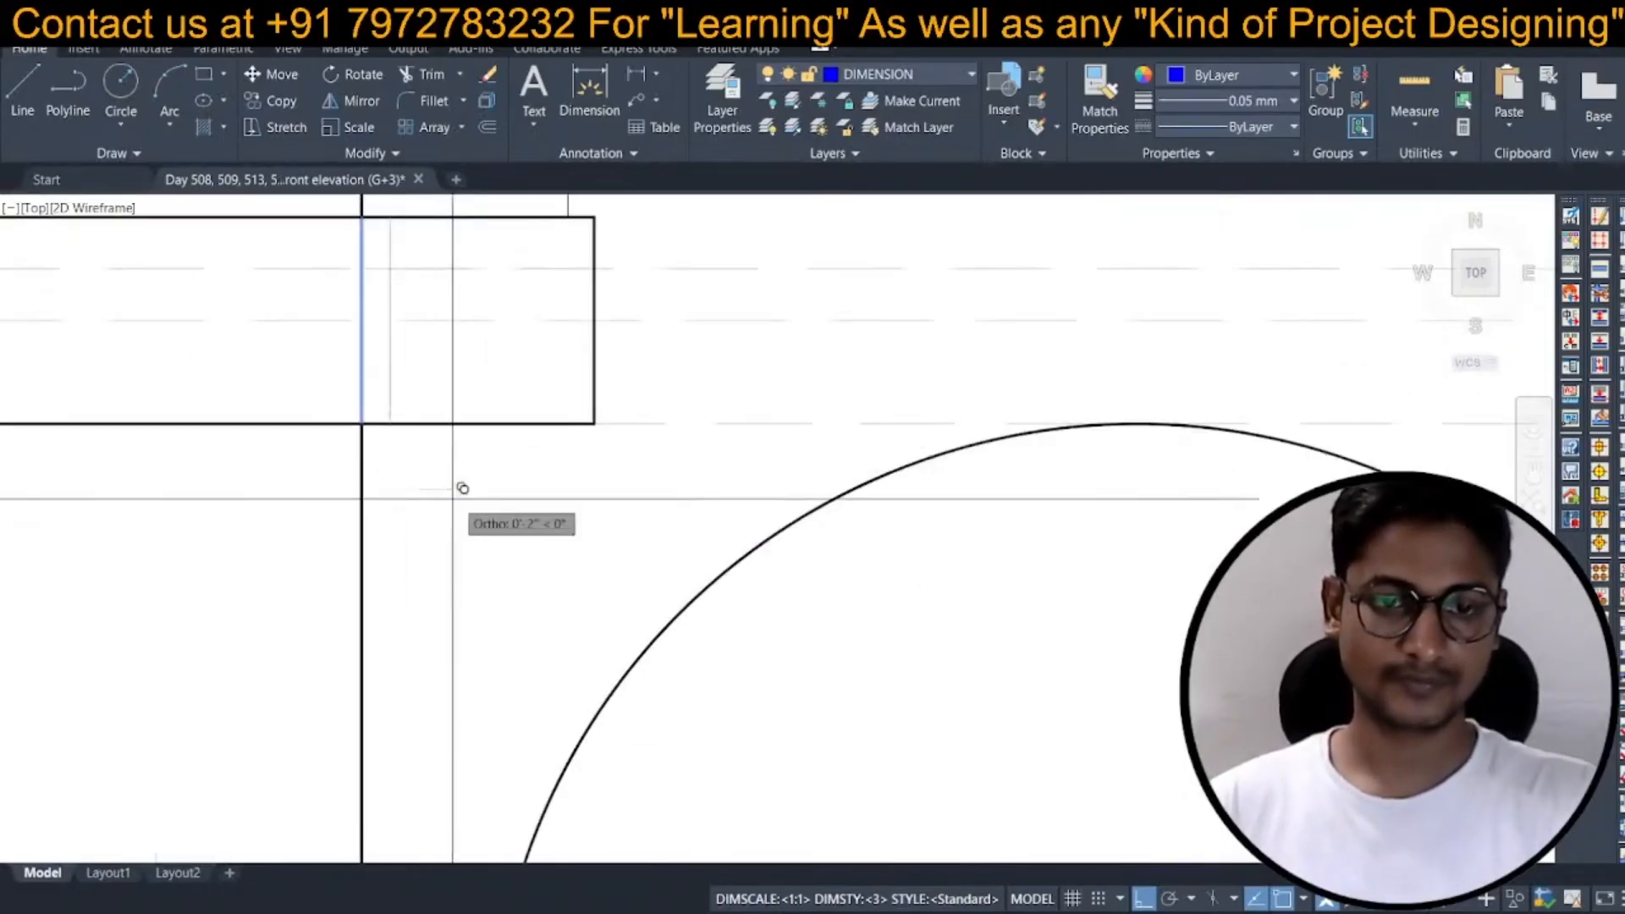
left_click(499, 495)
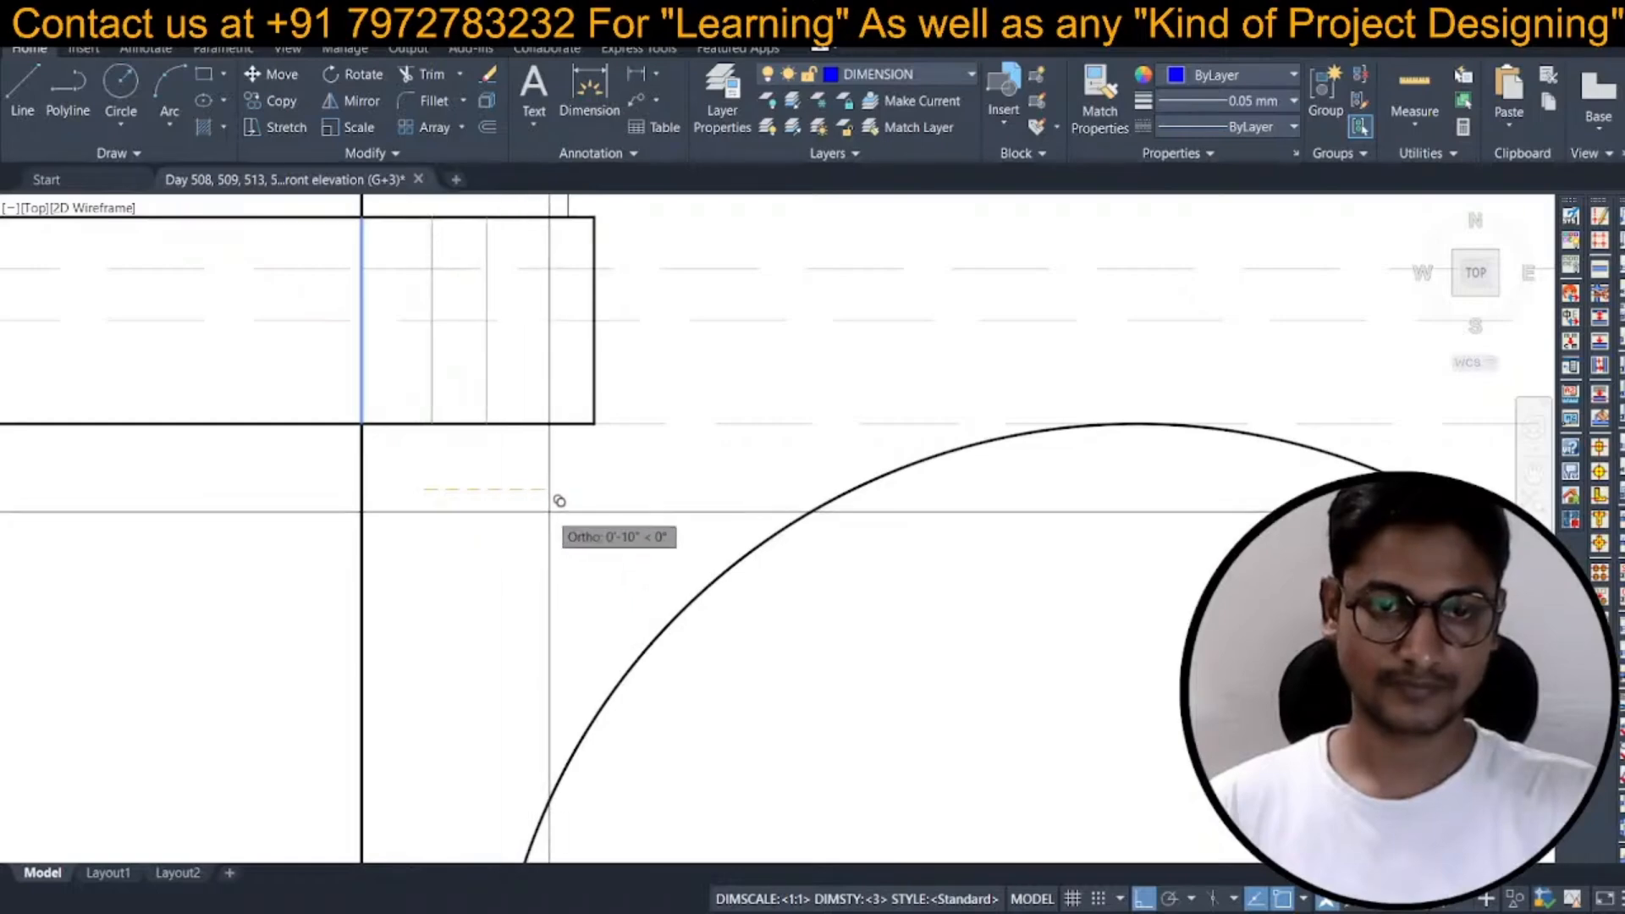
left_click(549, 511)
left_click(594, 513)
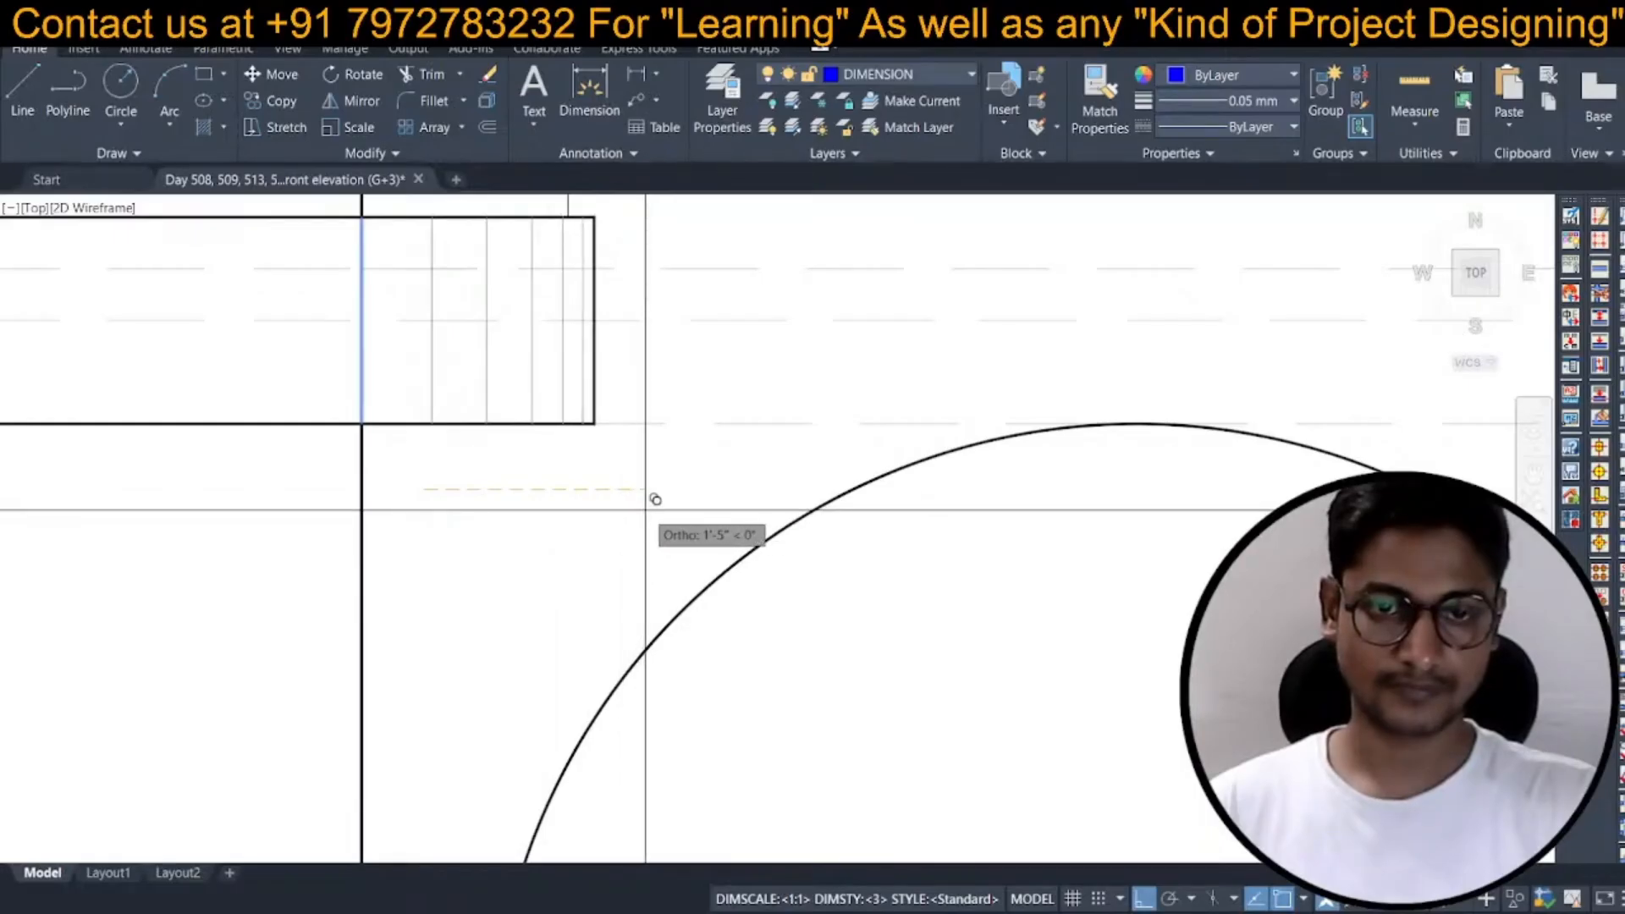
left_click(646, 510)
key("Escape")
Send the vertical shading lines at the terrace slab's end to the back of the draw order.
scroll(584, 361, "up", 6)
left_click(617, 382)
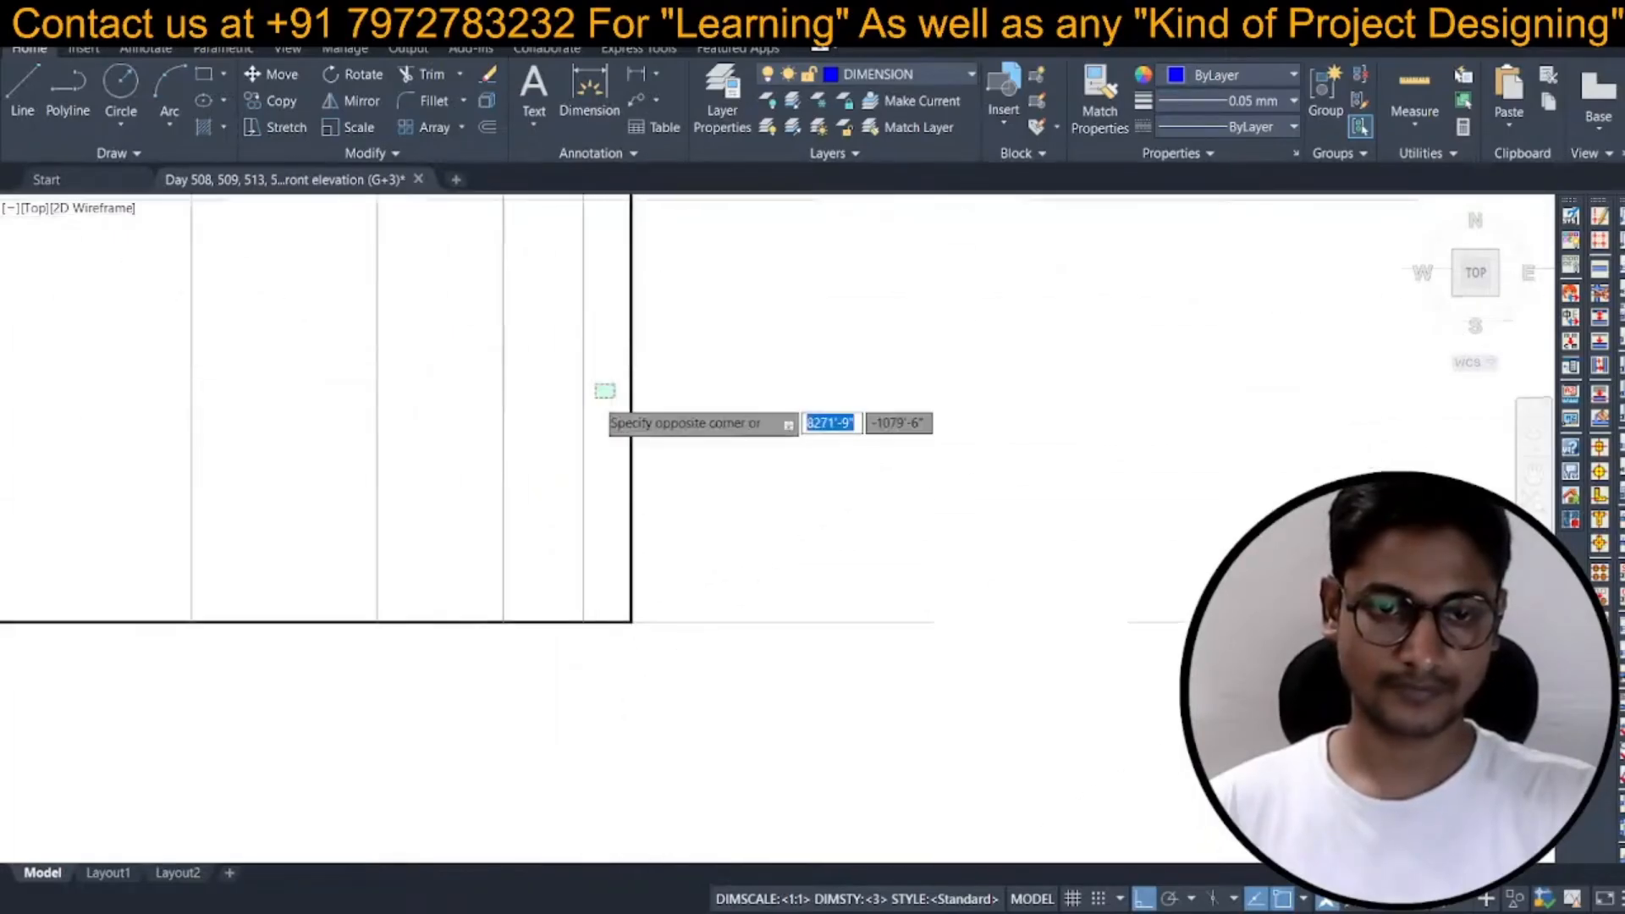
scroll(596, 400, "down", 6)
left_click(293, 405)
right_click(296, 410)
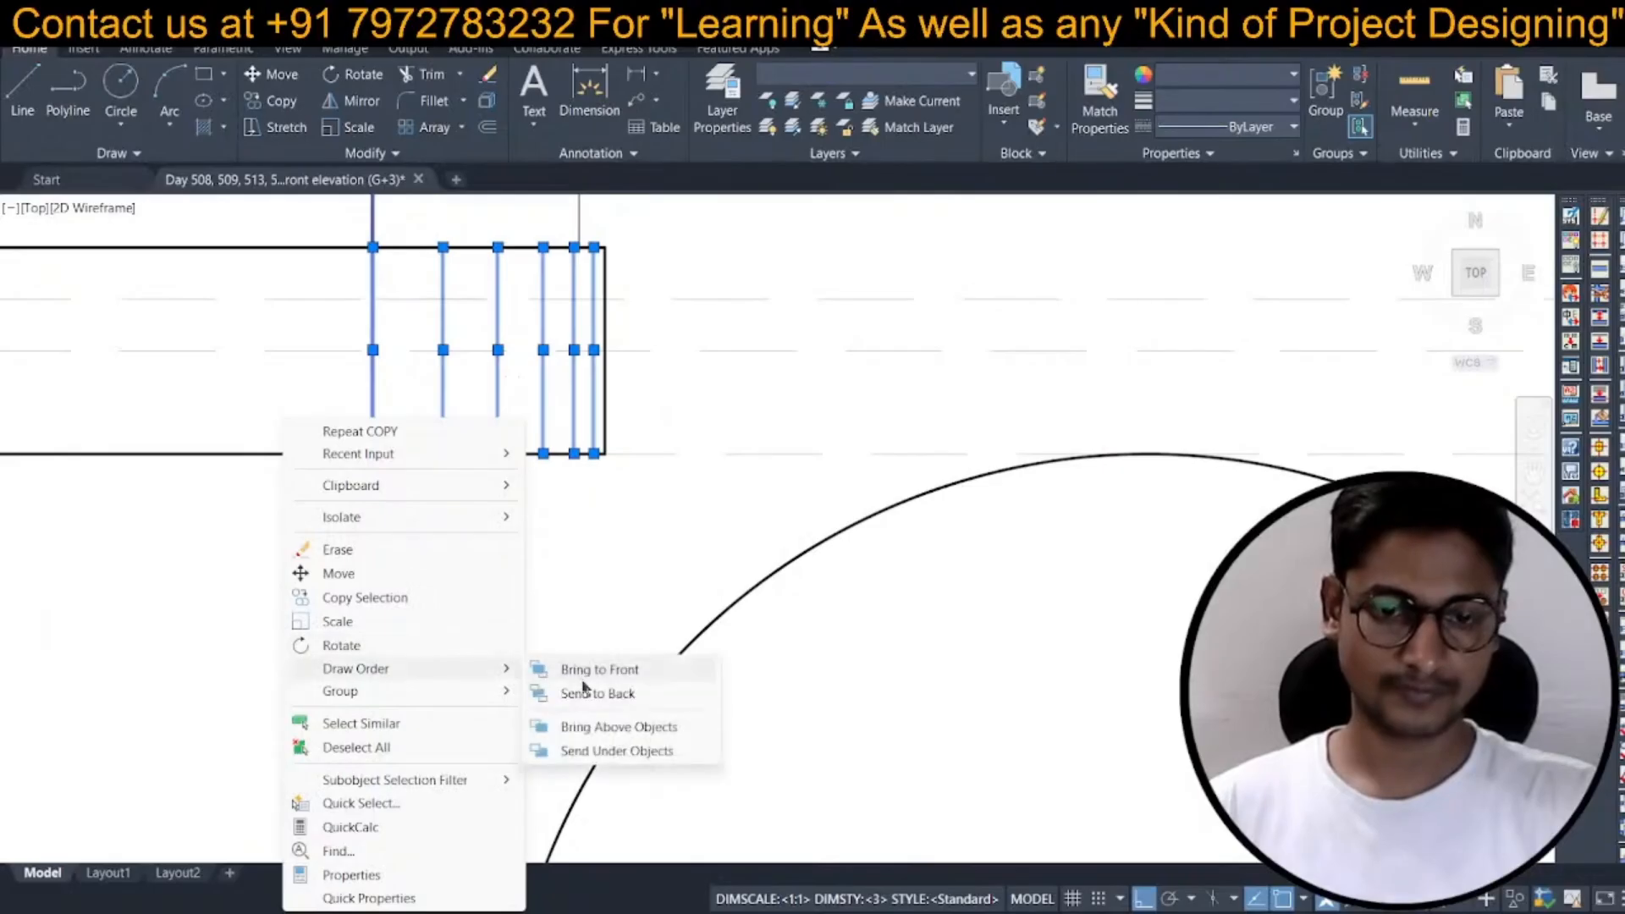
left_click(566, 690)
scroll(559, 478, "up", 3)
scroll(559, 478, "down", 5)
scroll(541, 452, "up", 4)
scroll(540, 452, "up", 2)
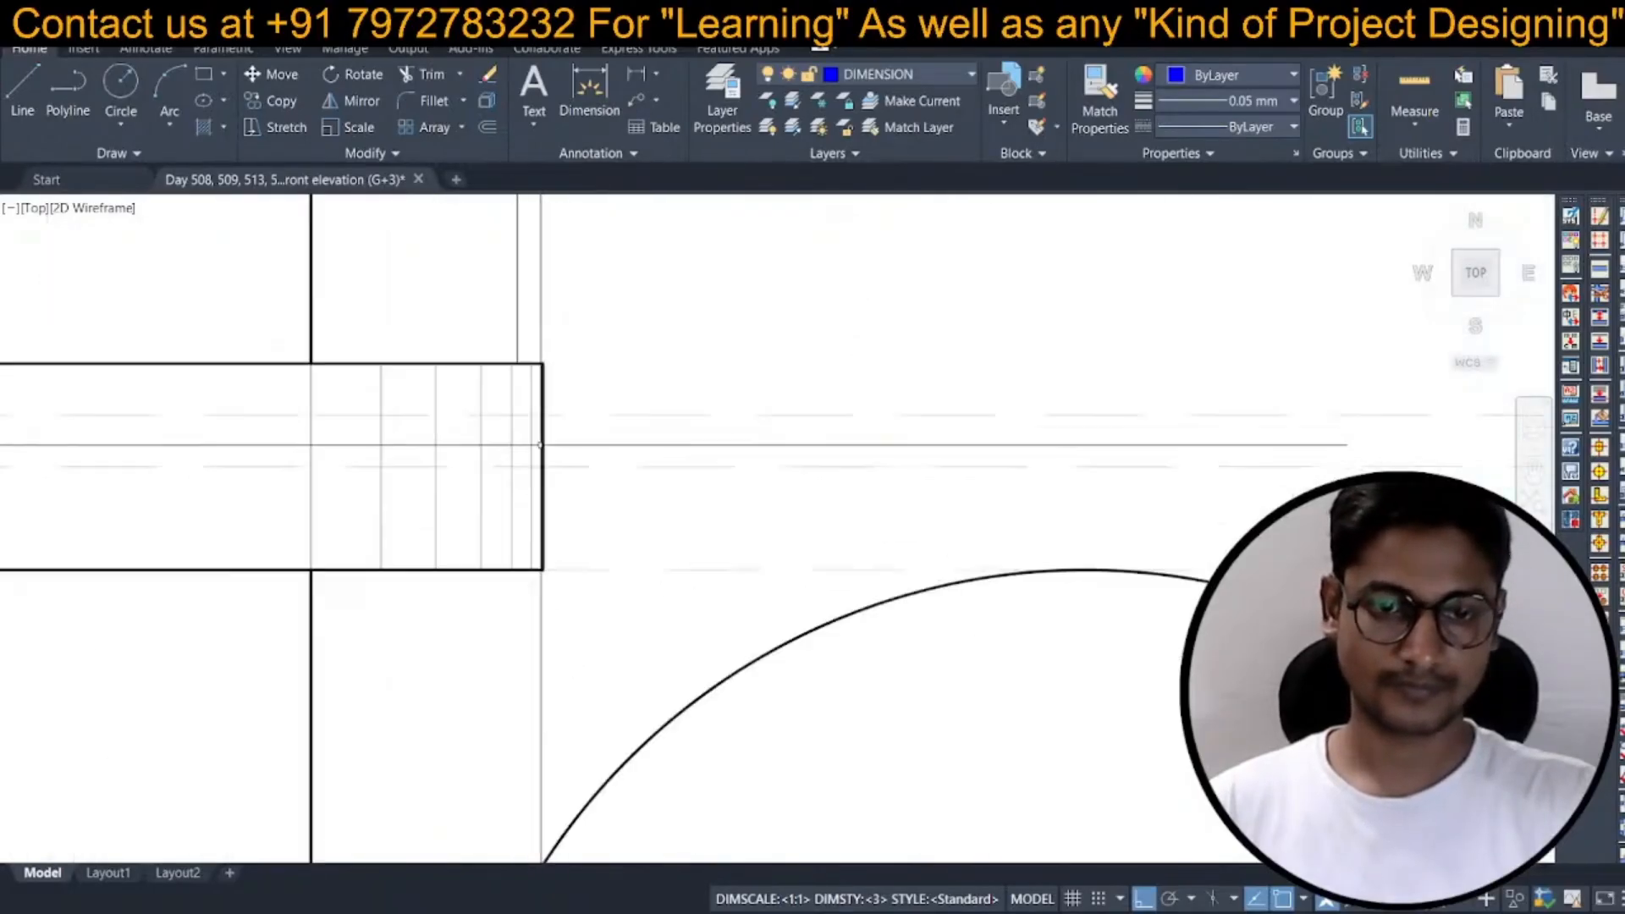
Copy the terrace slab's shading lines down to the end of the narrow band beneath the second-floor slab.
type("c")
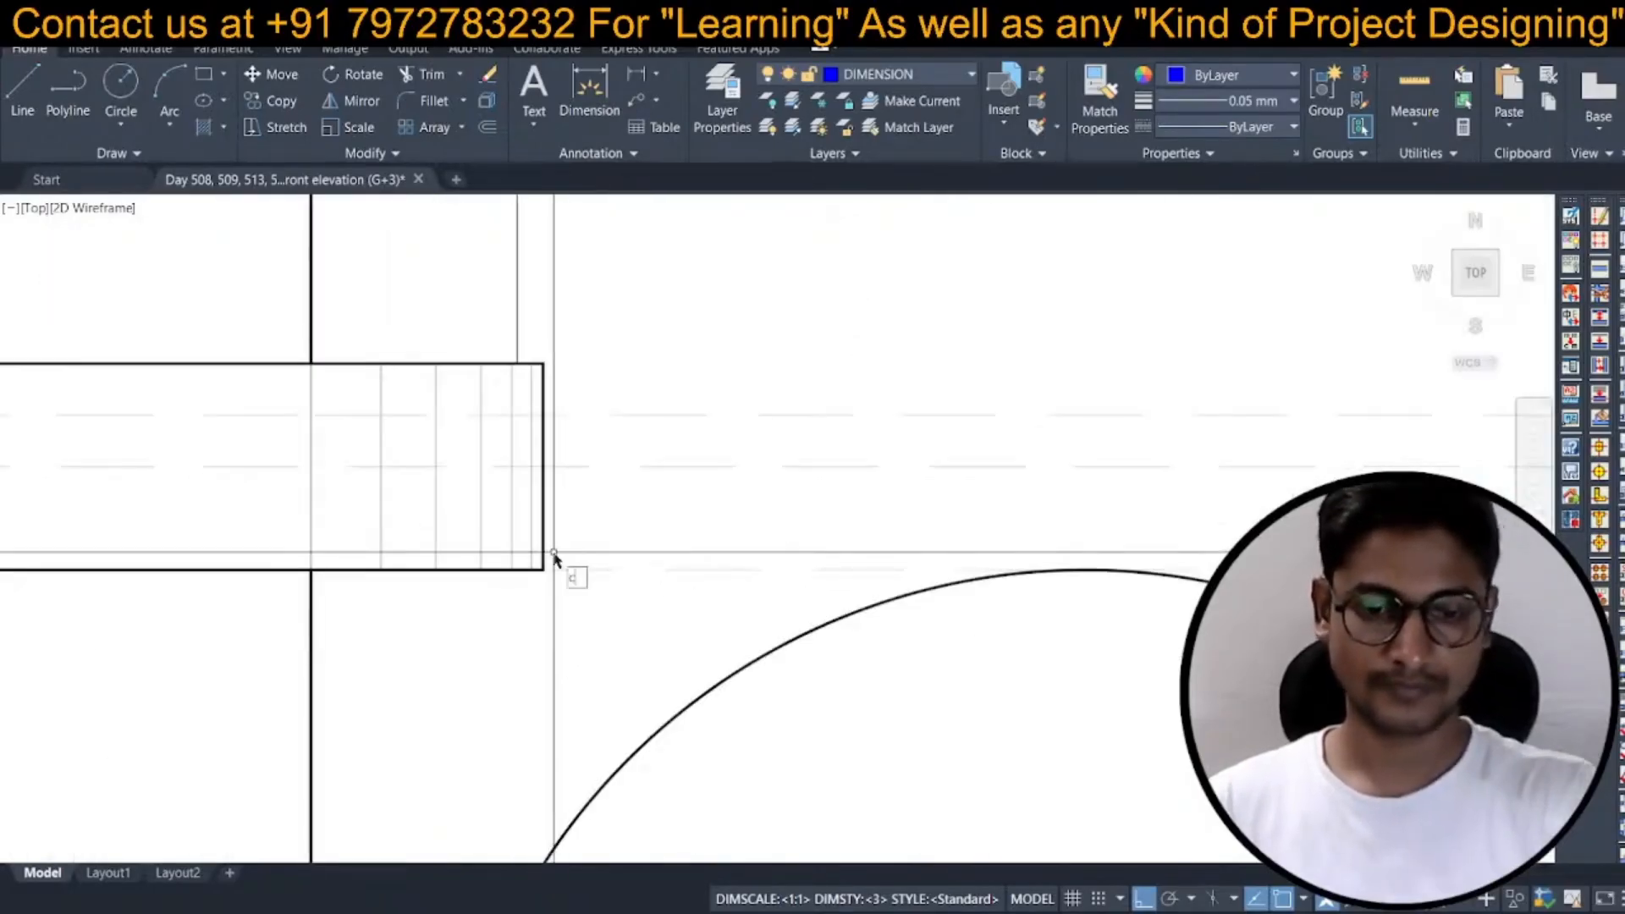
type("o")
key("space")
scroll(554, 552, "up", 4)
left_click(525, 532)
scroll(533, 529, "down", 4)
left_click(370, 535)
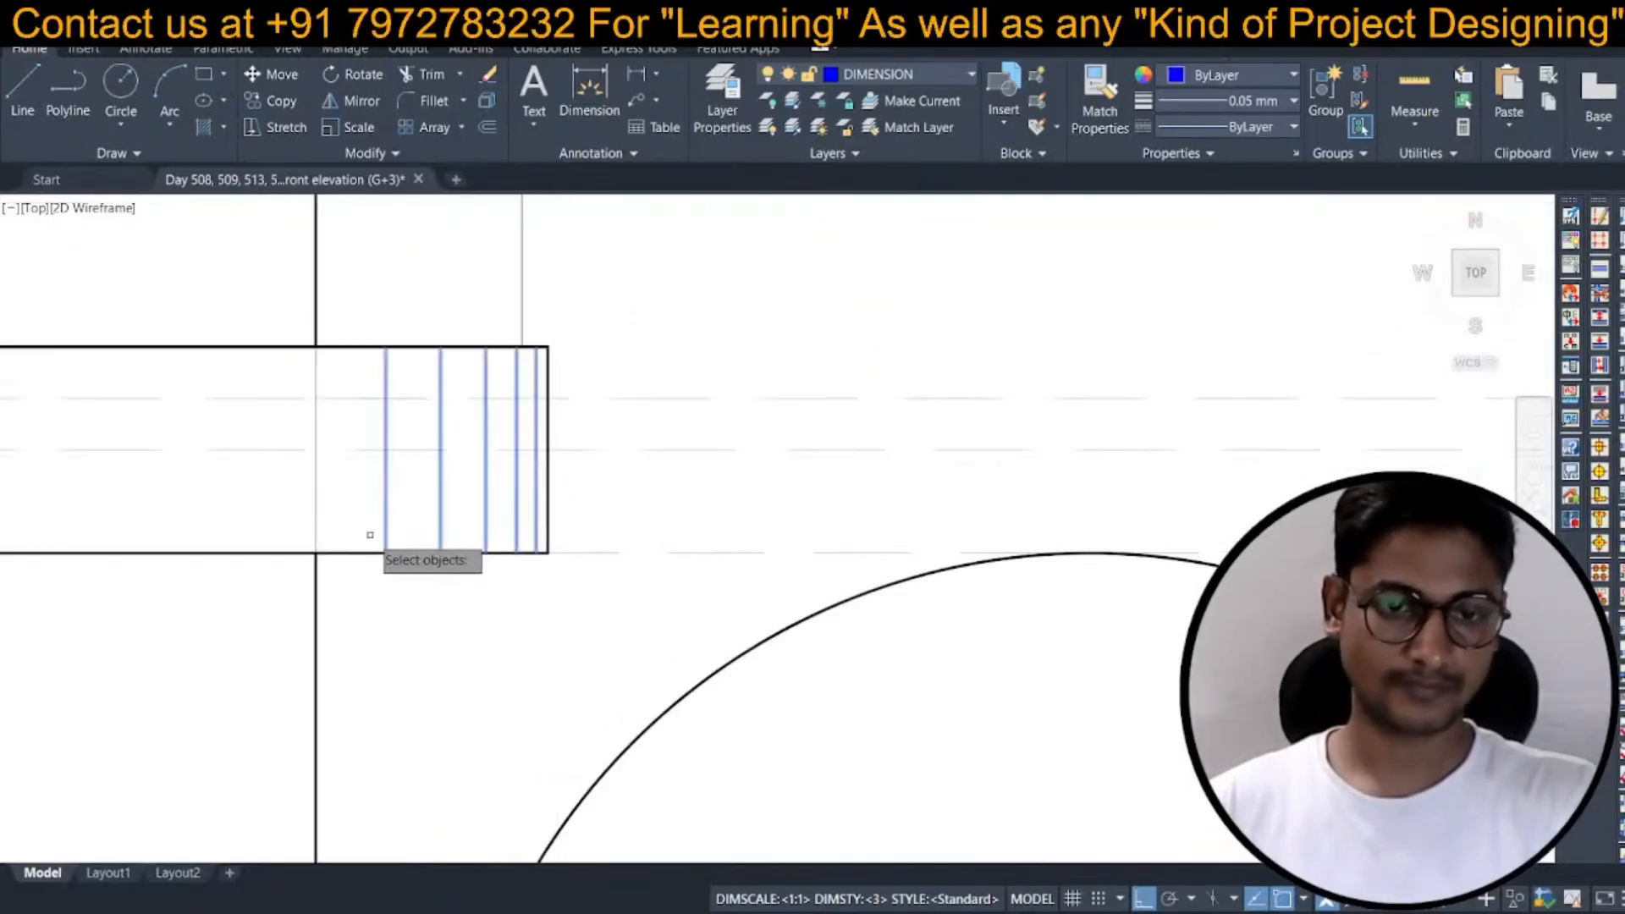
left_click(315, 518)
scroll(361, 472, "down", 2)
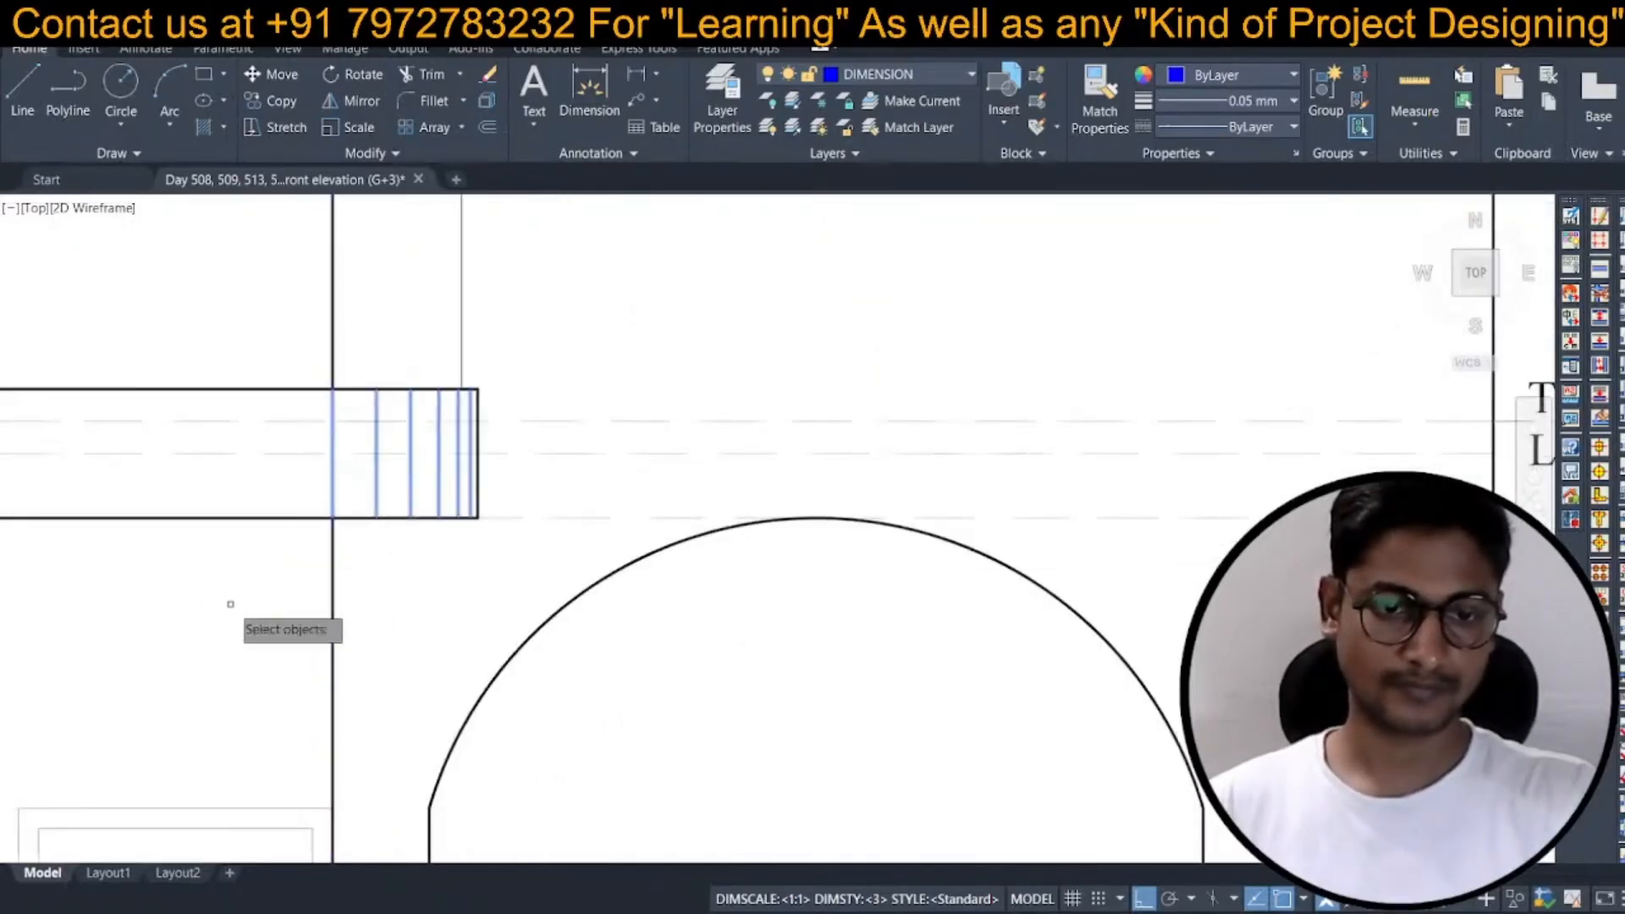
scroll(307, 522, "up", 2)
key("space")
left_click(348, 307)
scroll(364, 263, "down", 6)
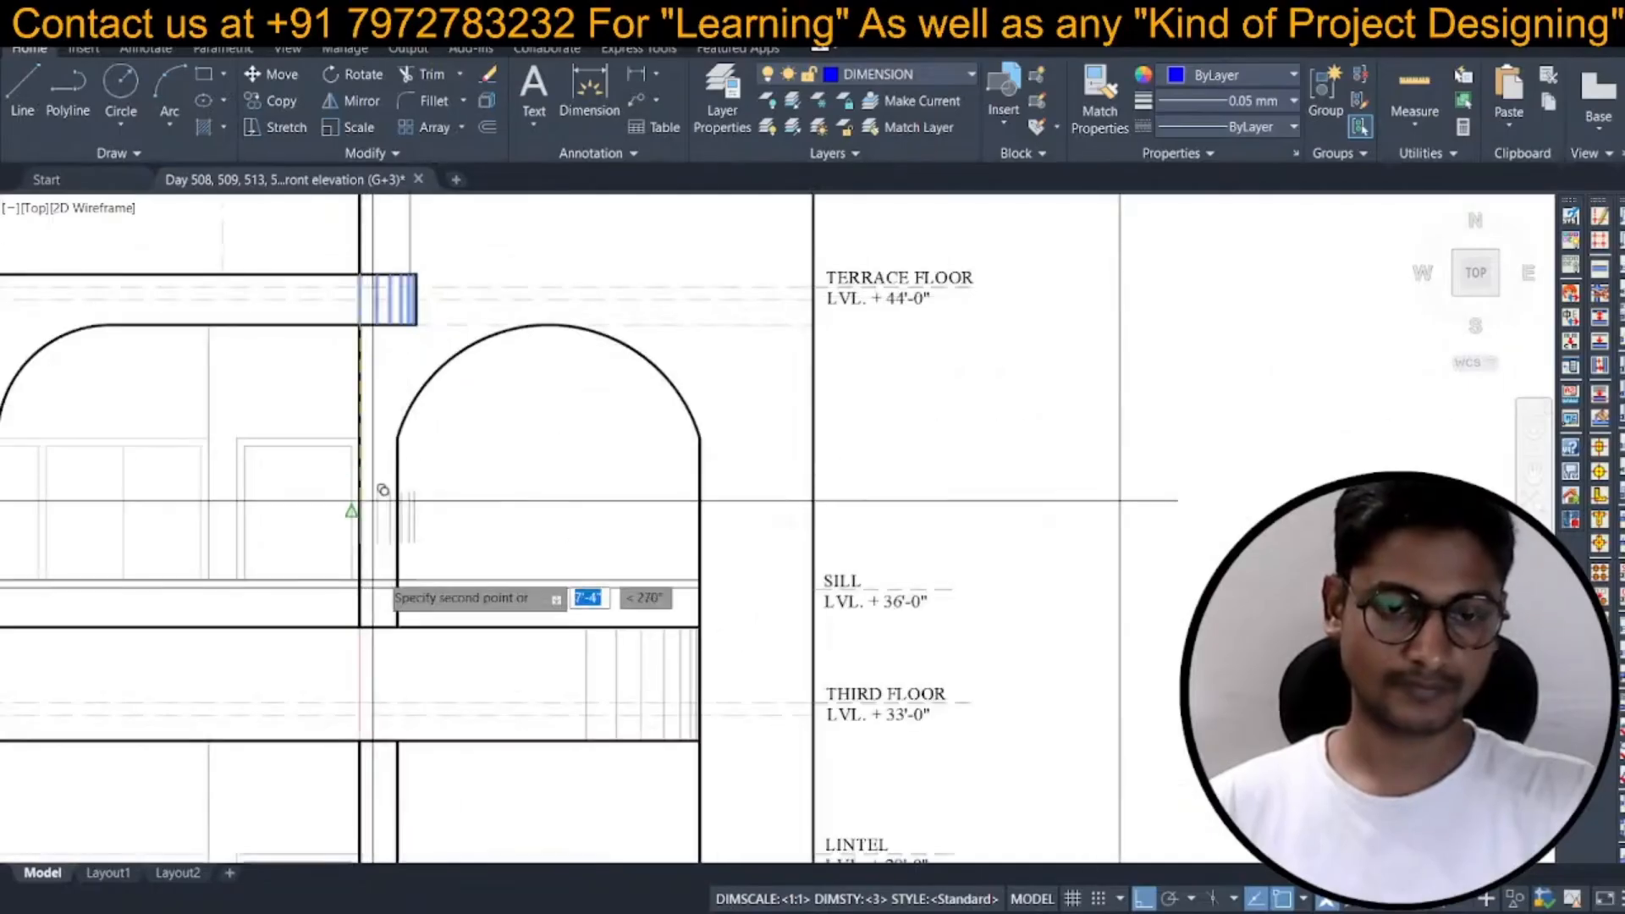
middle_click_drag(381, 616, 396, 447)
middle_click_drag(380, 628, 406, 372)
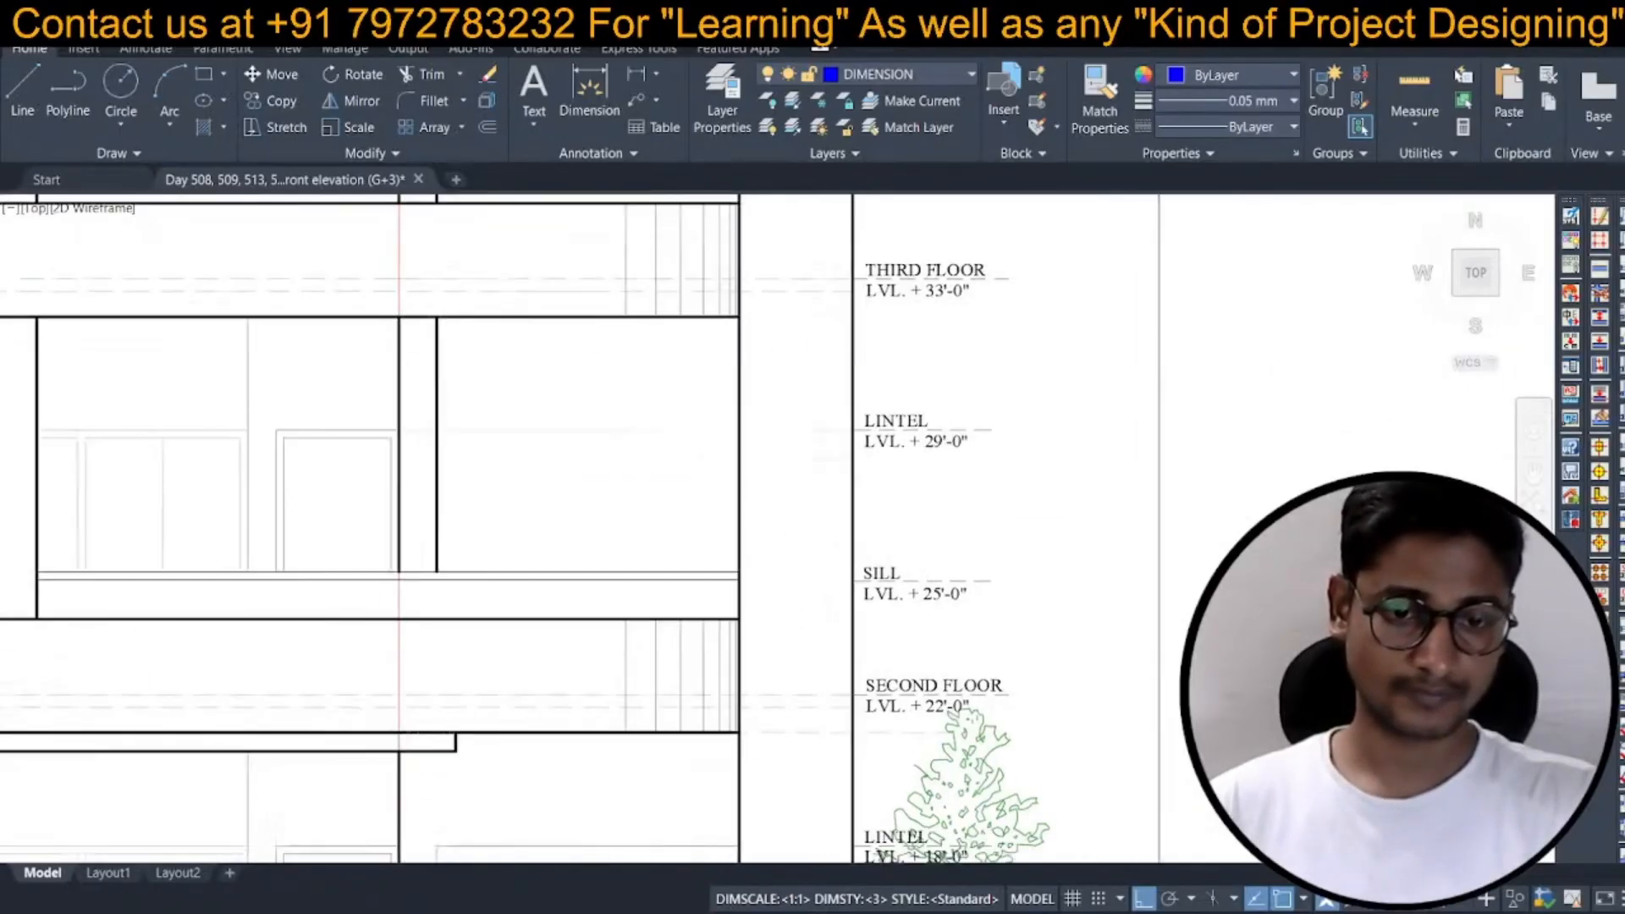
scroll(406, 610, "up", 5)
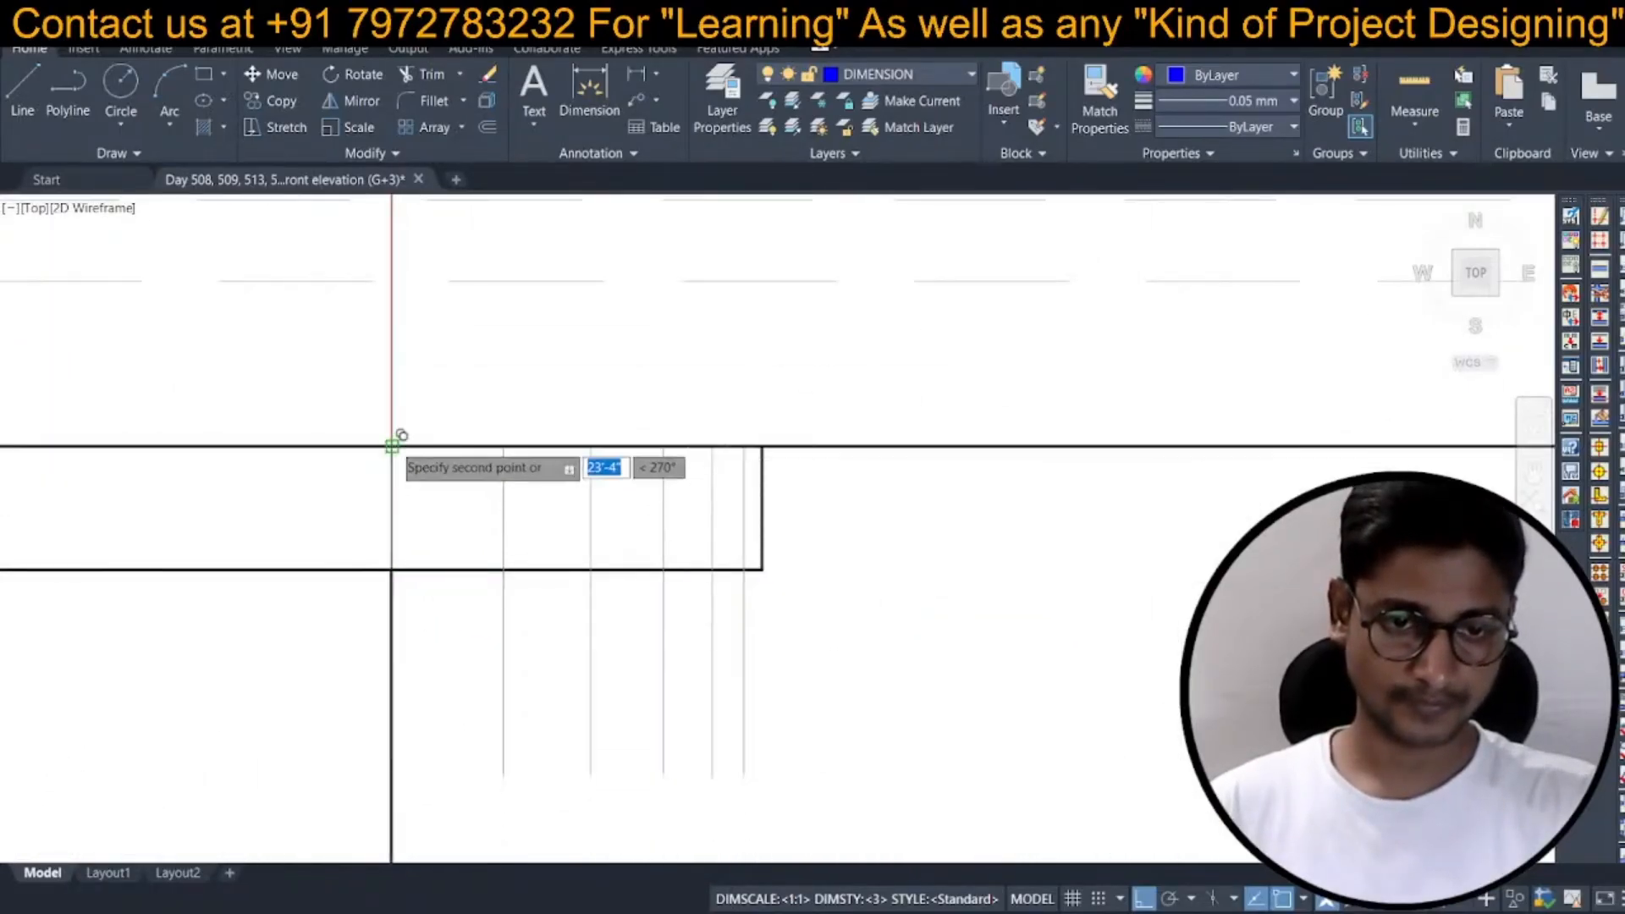
left_click(392, 447)
Trim the copied shading lines where they pass below the narrow band's bottom edge.
type("t")
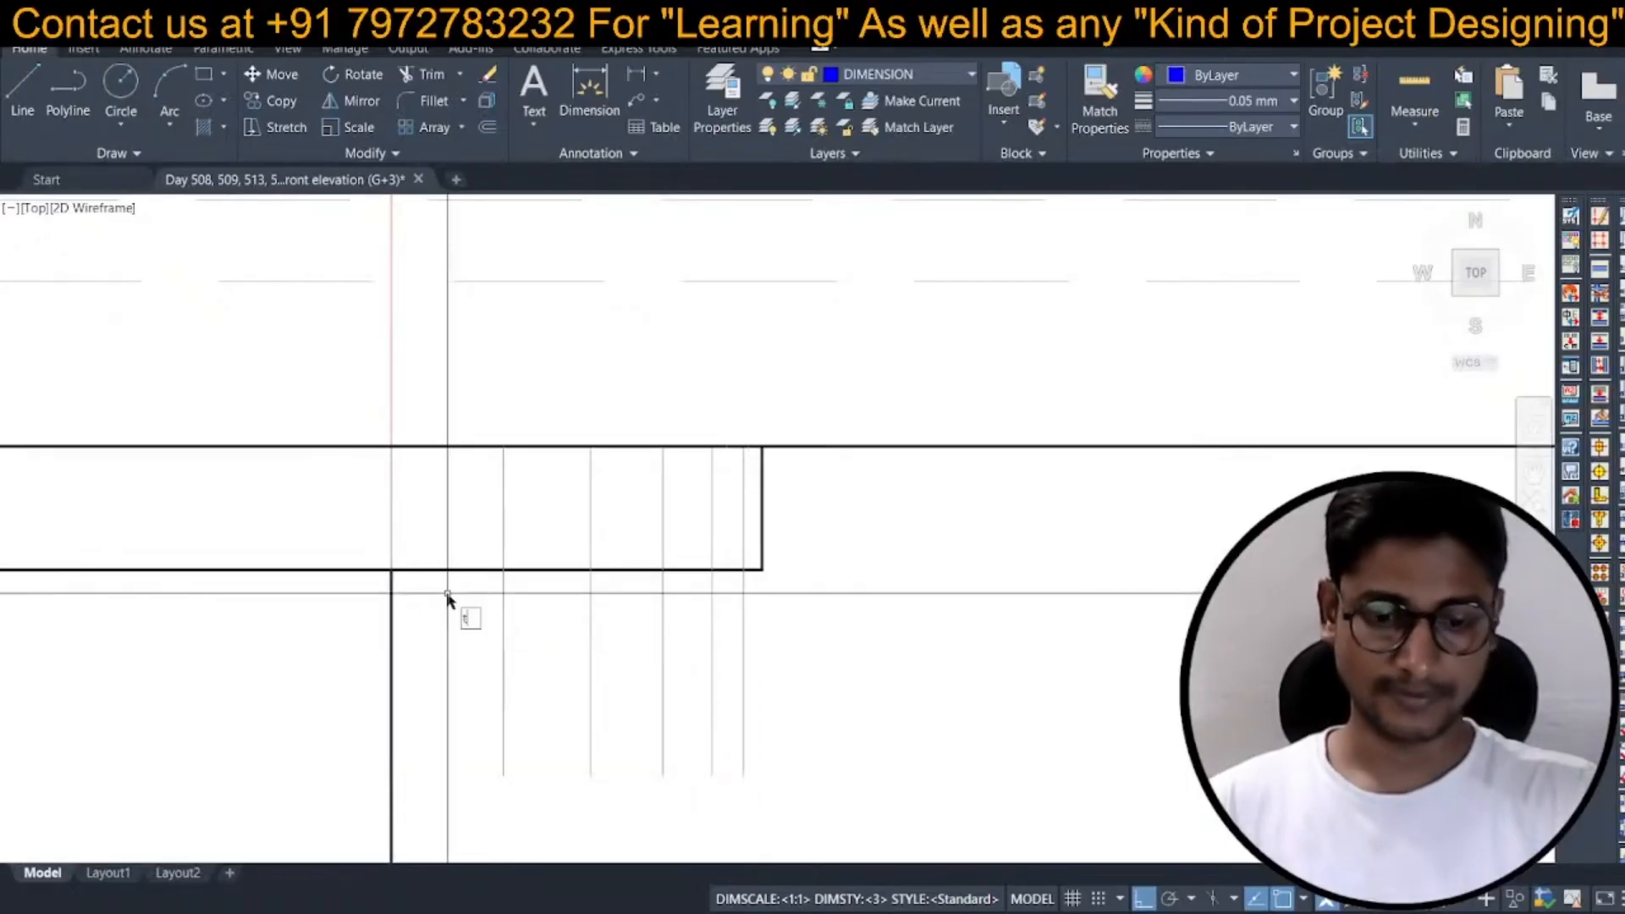
type("r")
key("space")
left_click_drag(454, 599, 784, 585)
key("Escape")
Send the narrow band's shading lines to the back of the draw order.
scroll(771, 549, "up", 3)
left_click(735, 505)
scroll(745, 503, "down", 3)
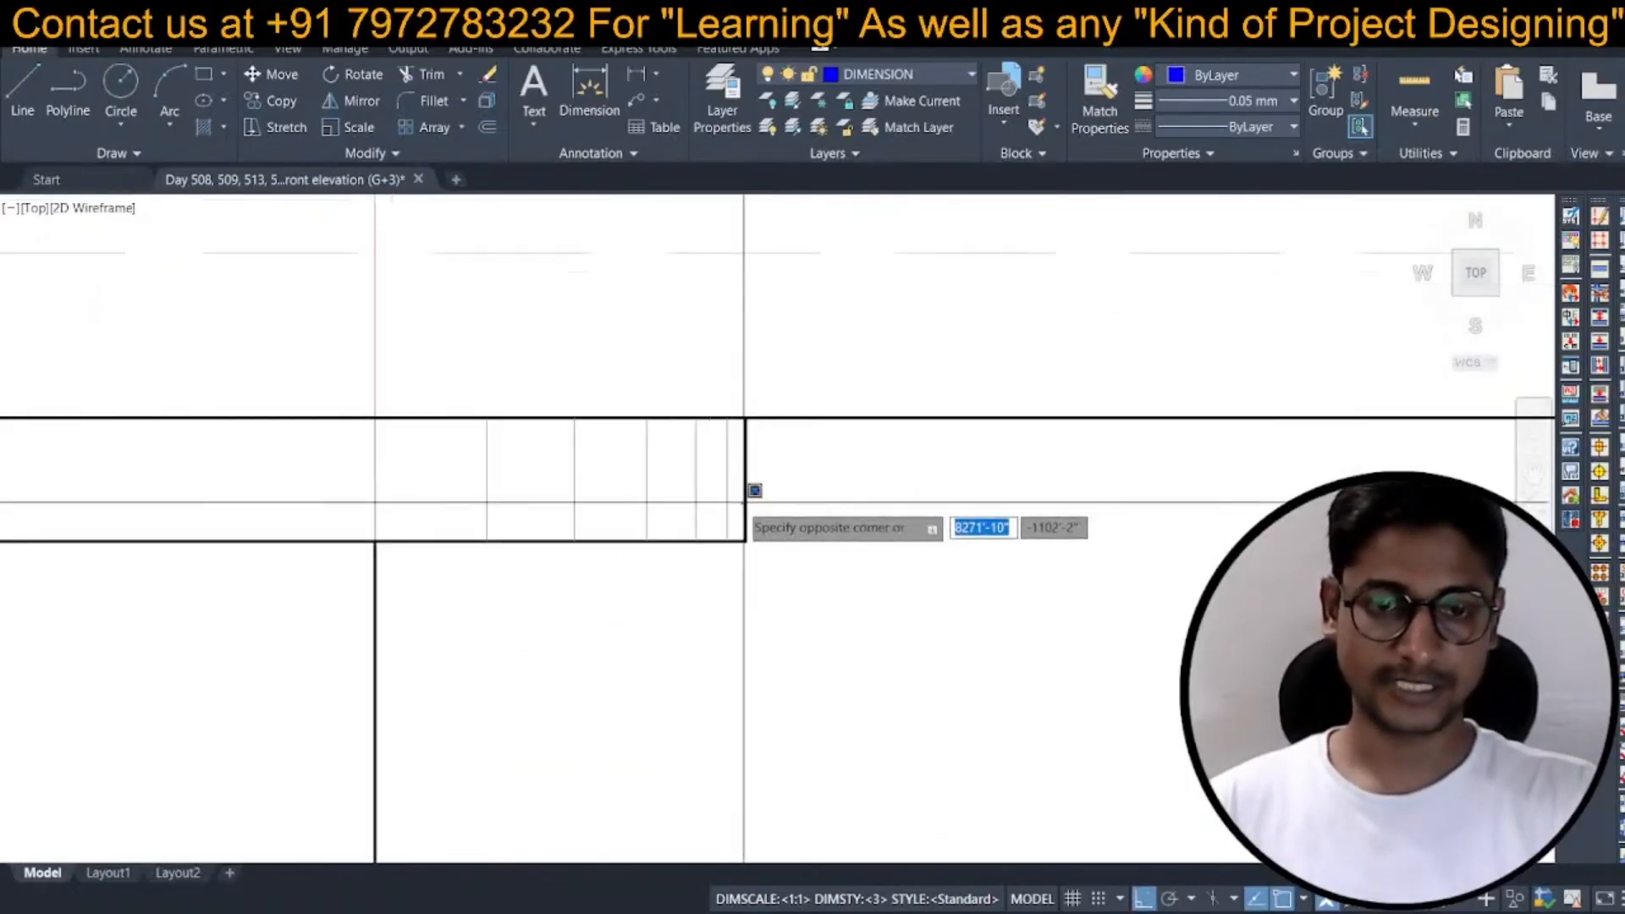
left_click(429, 477)
right_click(429, 477)
mouse_move(551, 245)
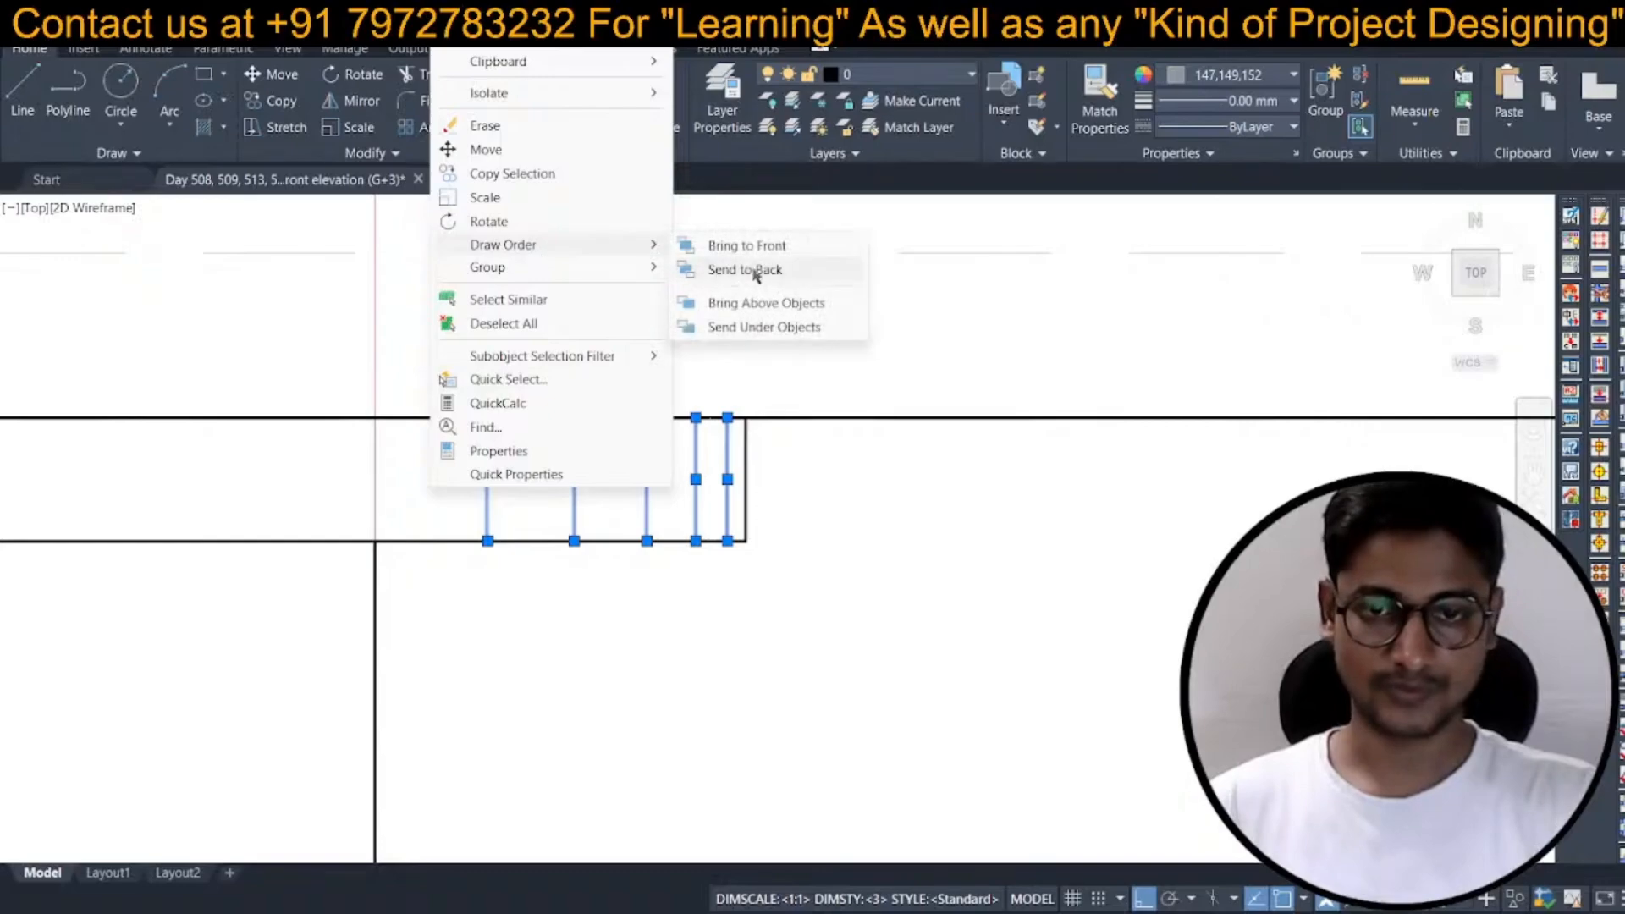
left_click(755, 271)
scroll(568, 488, "down", 12)
scroll(596, 367, "up", 2)
scroll(593, 367, "up", 5)
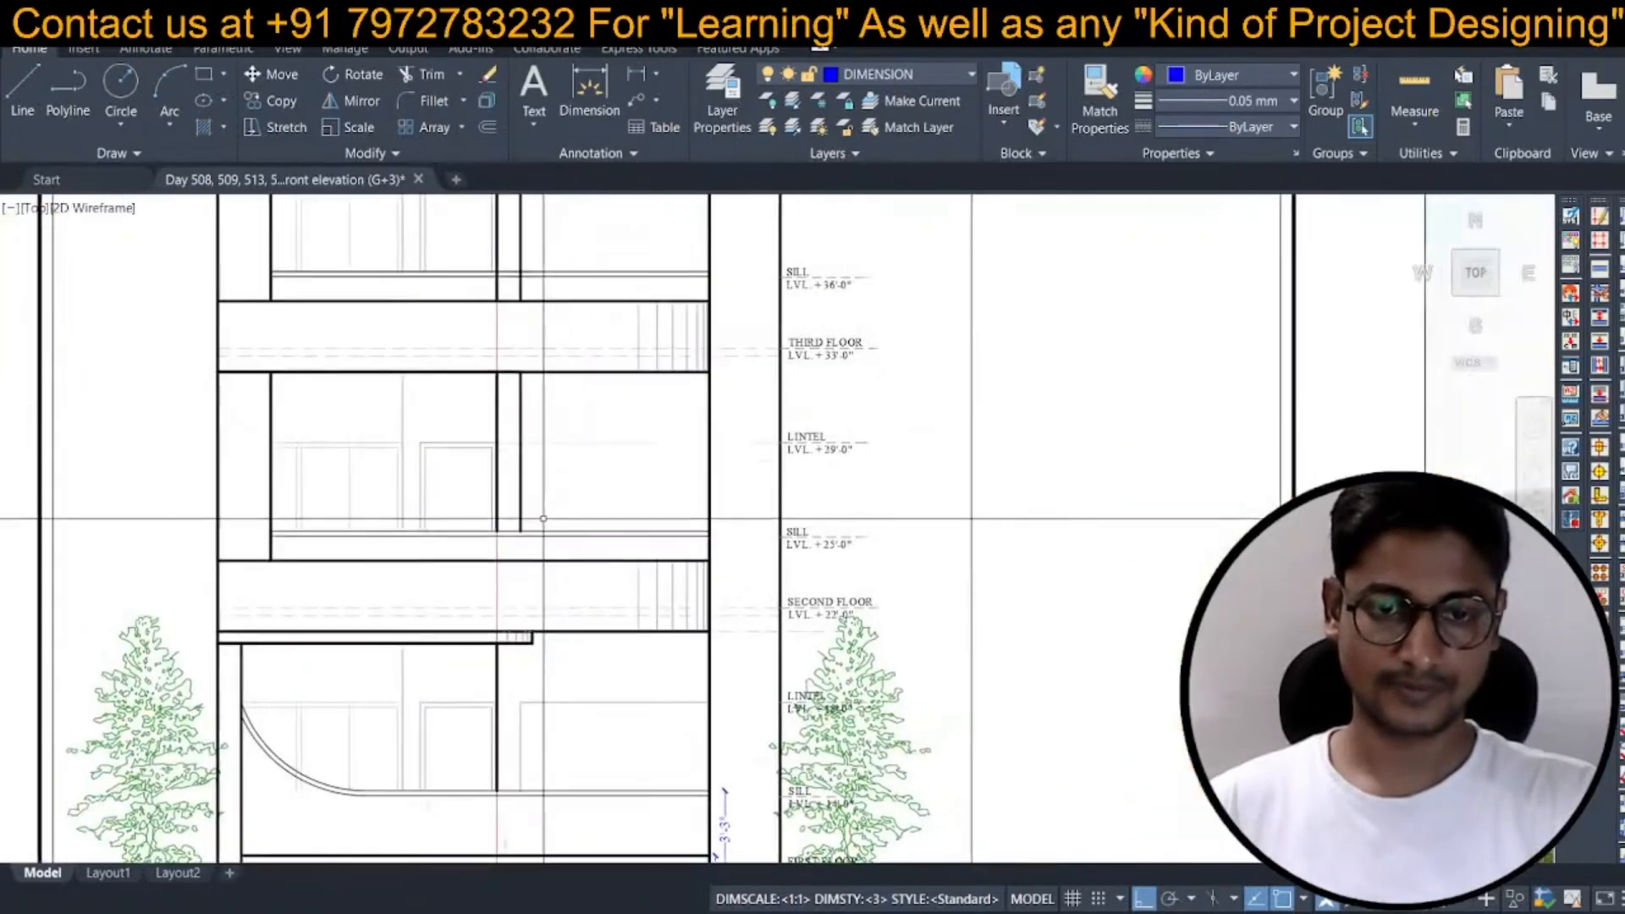
Extend the second-floor wall line through the railing down to the slab's top edge, and save the drawing.
type("ex")
key("space")
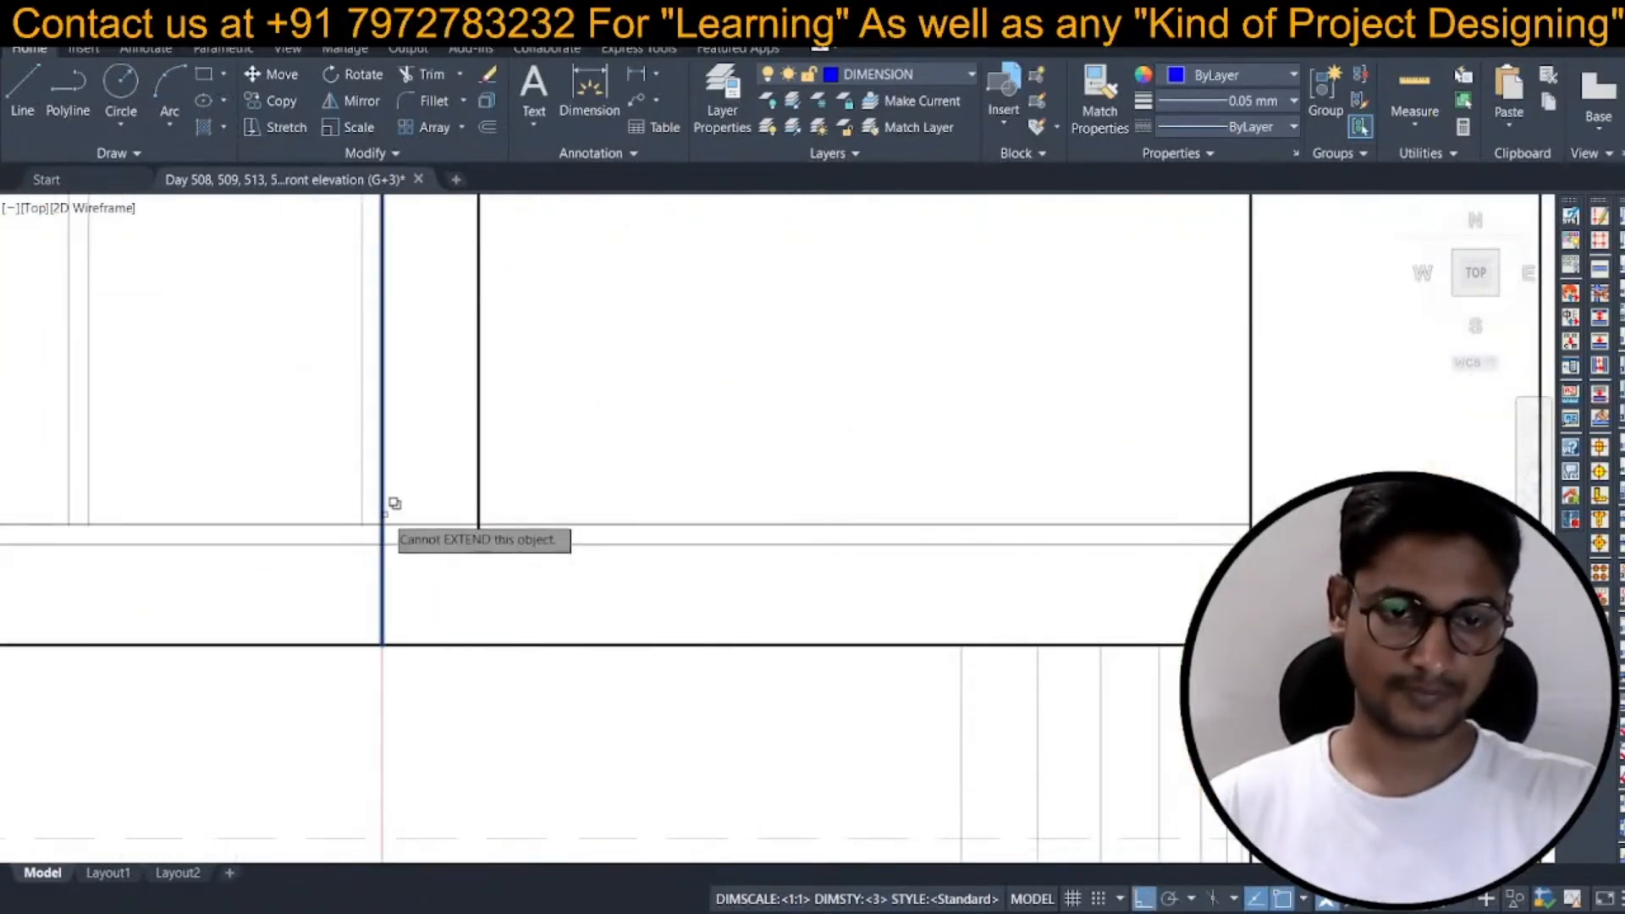
left_click(479, 519)
scroll(503, 528, "down", 4)
scroll(505, 525, "down", 5)
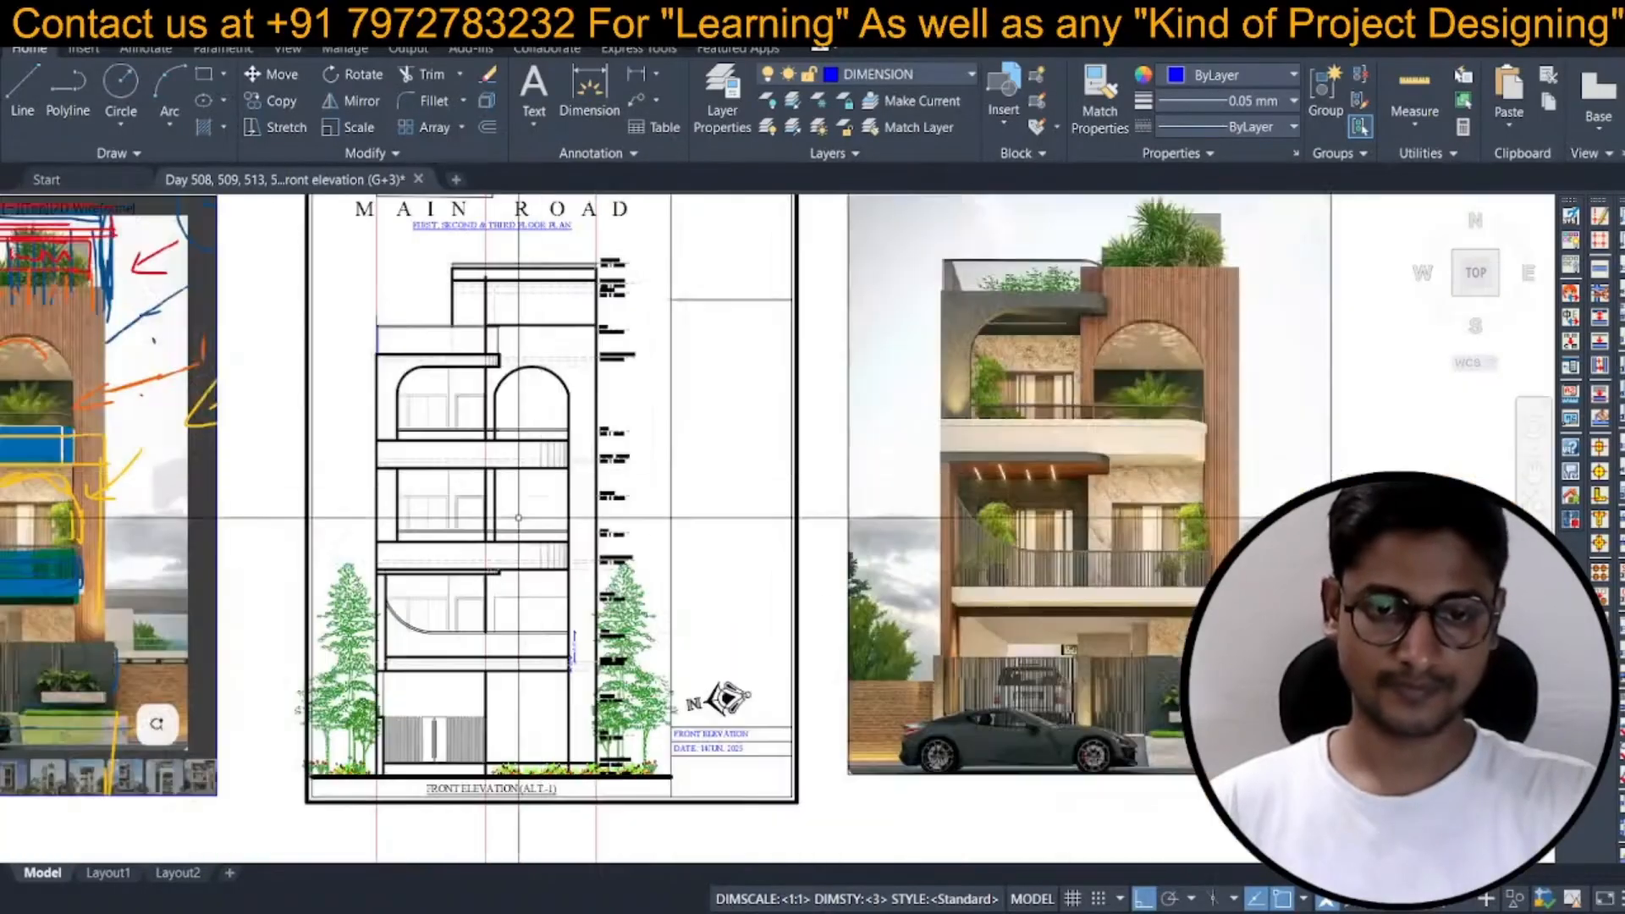
key("ctrl+s")
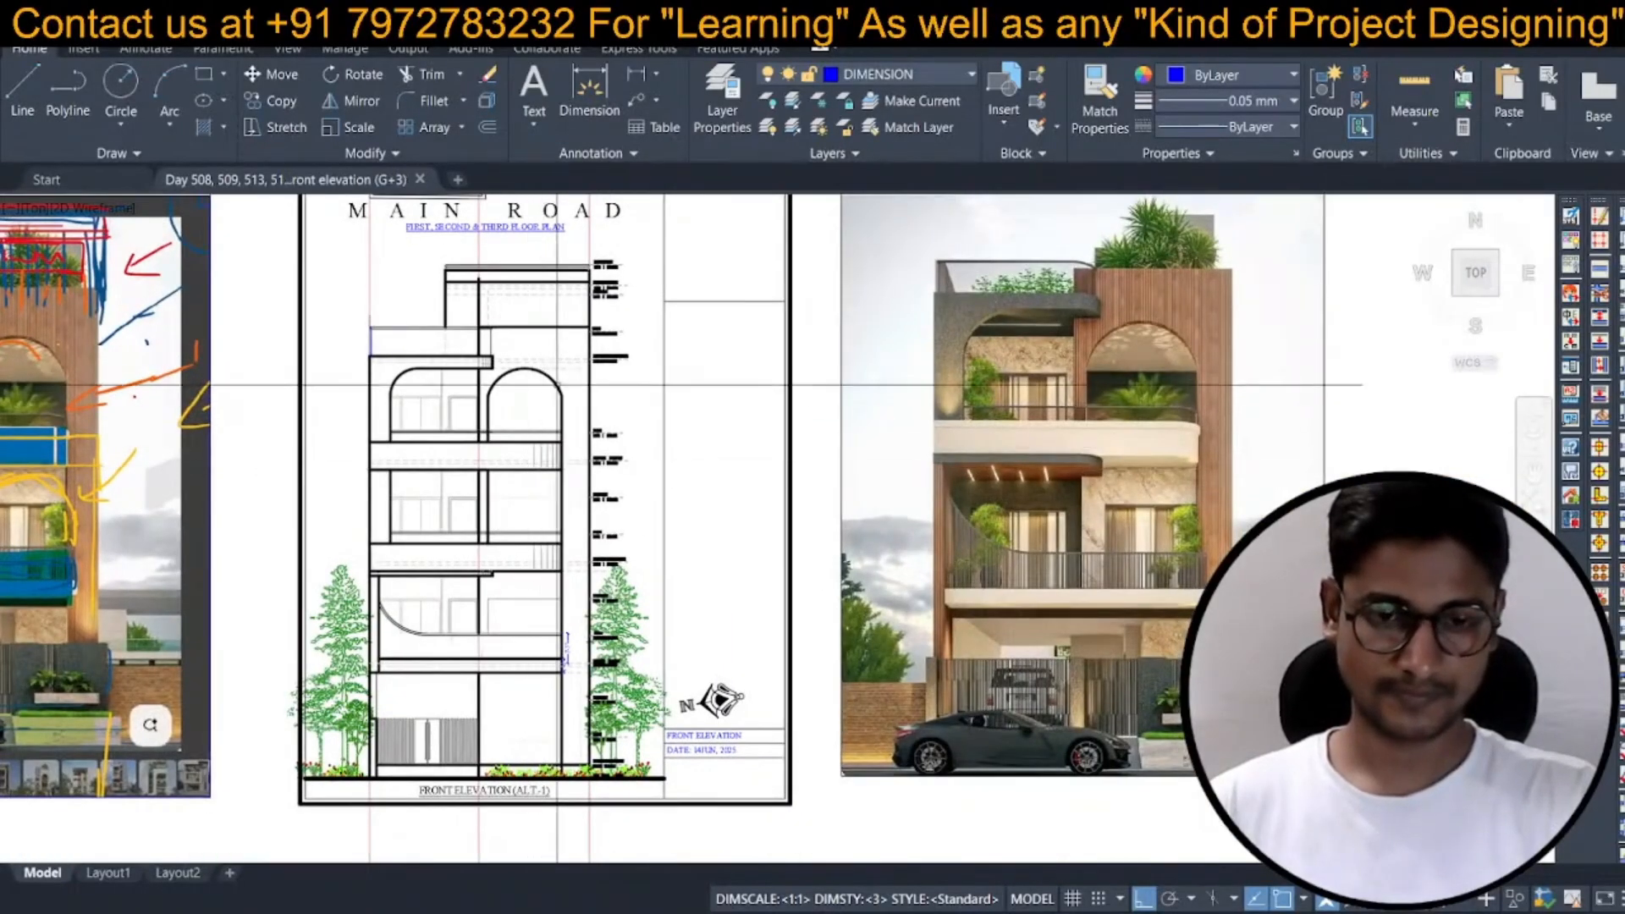
scroll(543, 348, "up", 6)
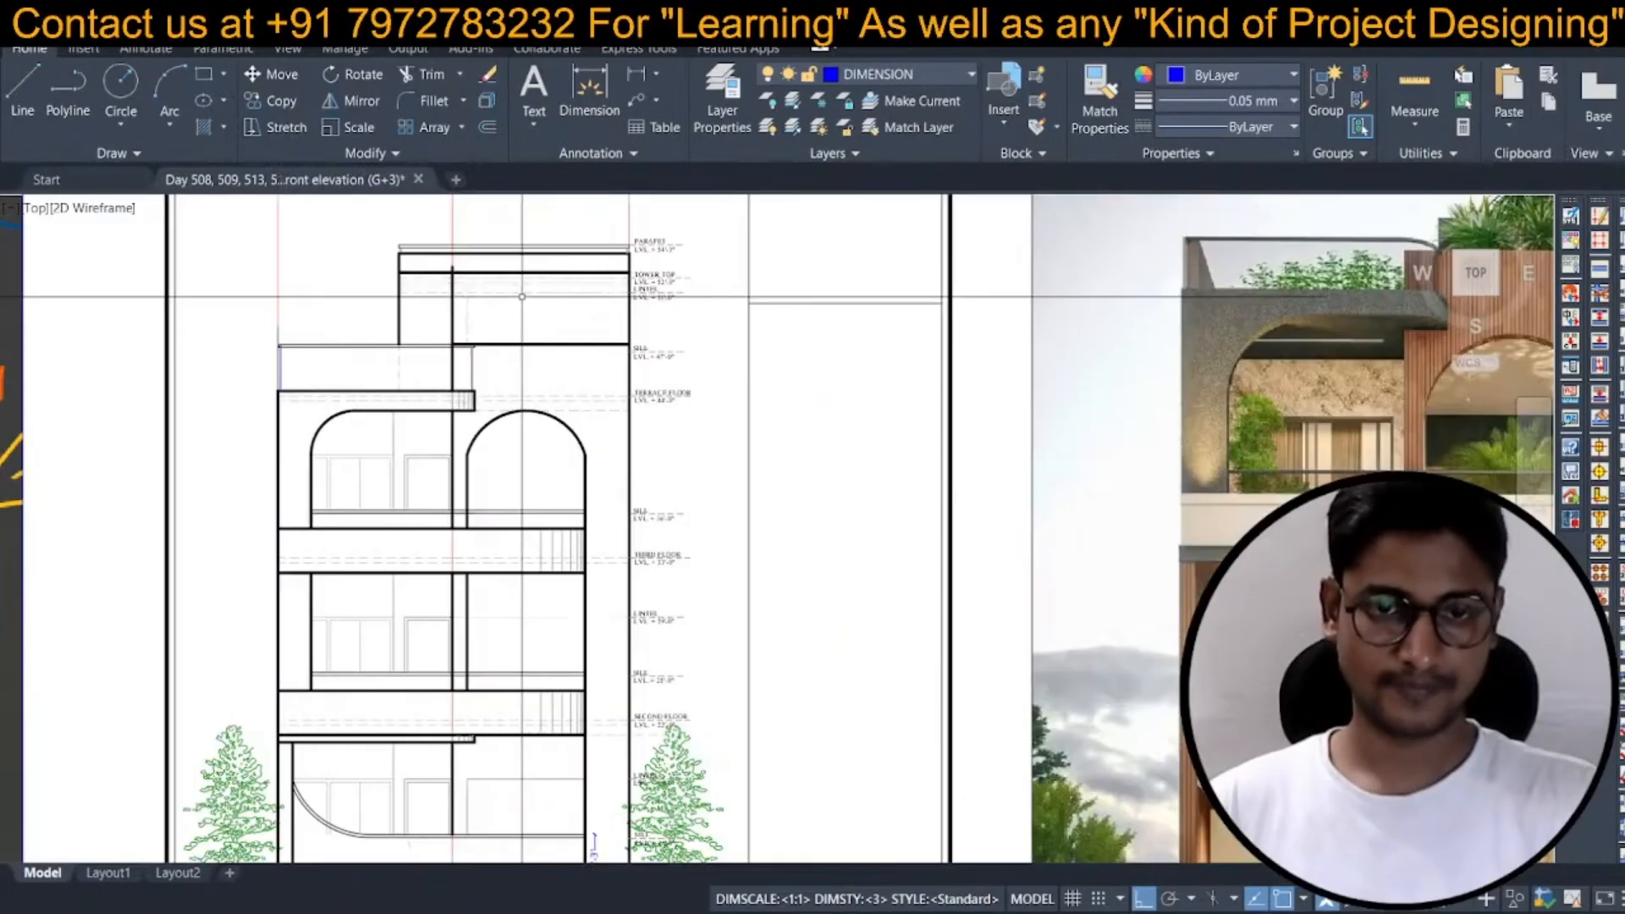
Delete the horizontal wall line just below the tower's parapet coping and save the drawing.
left_click(597, 321)
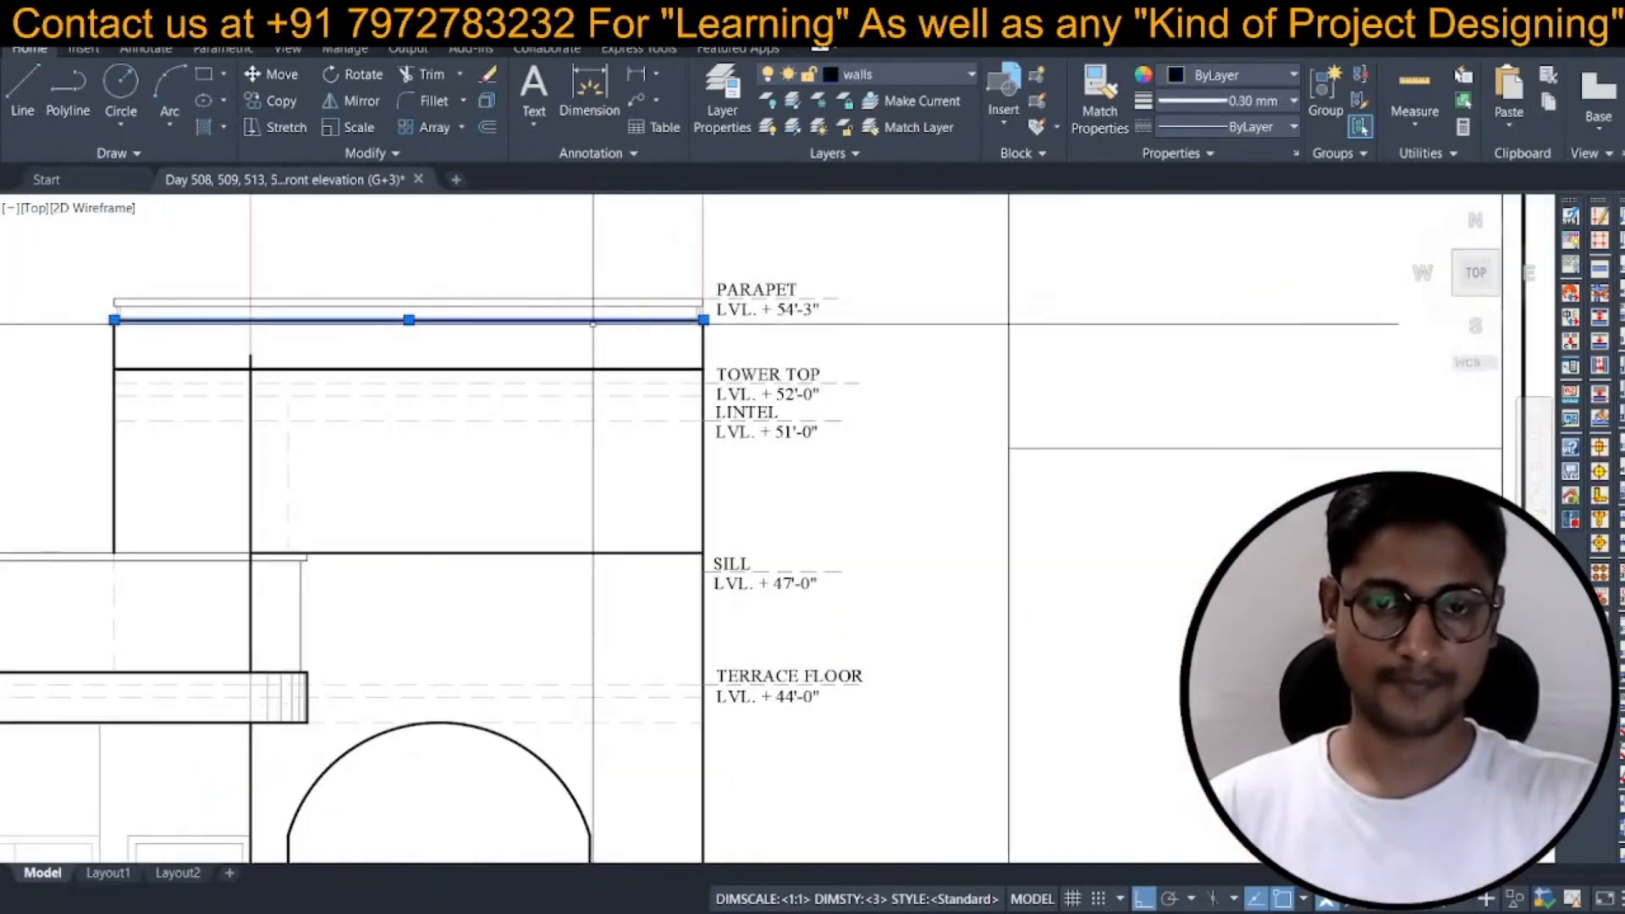
key("Escape")
scroll(593, 323, "down", 6)
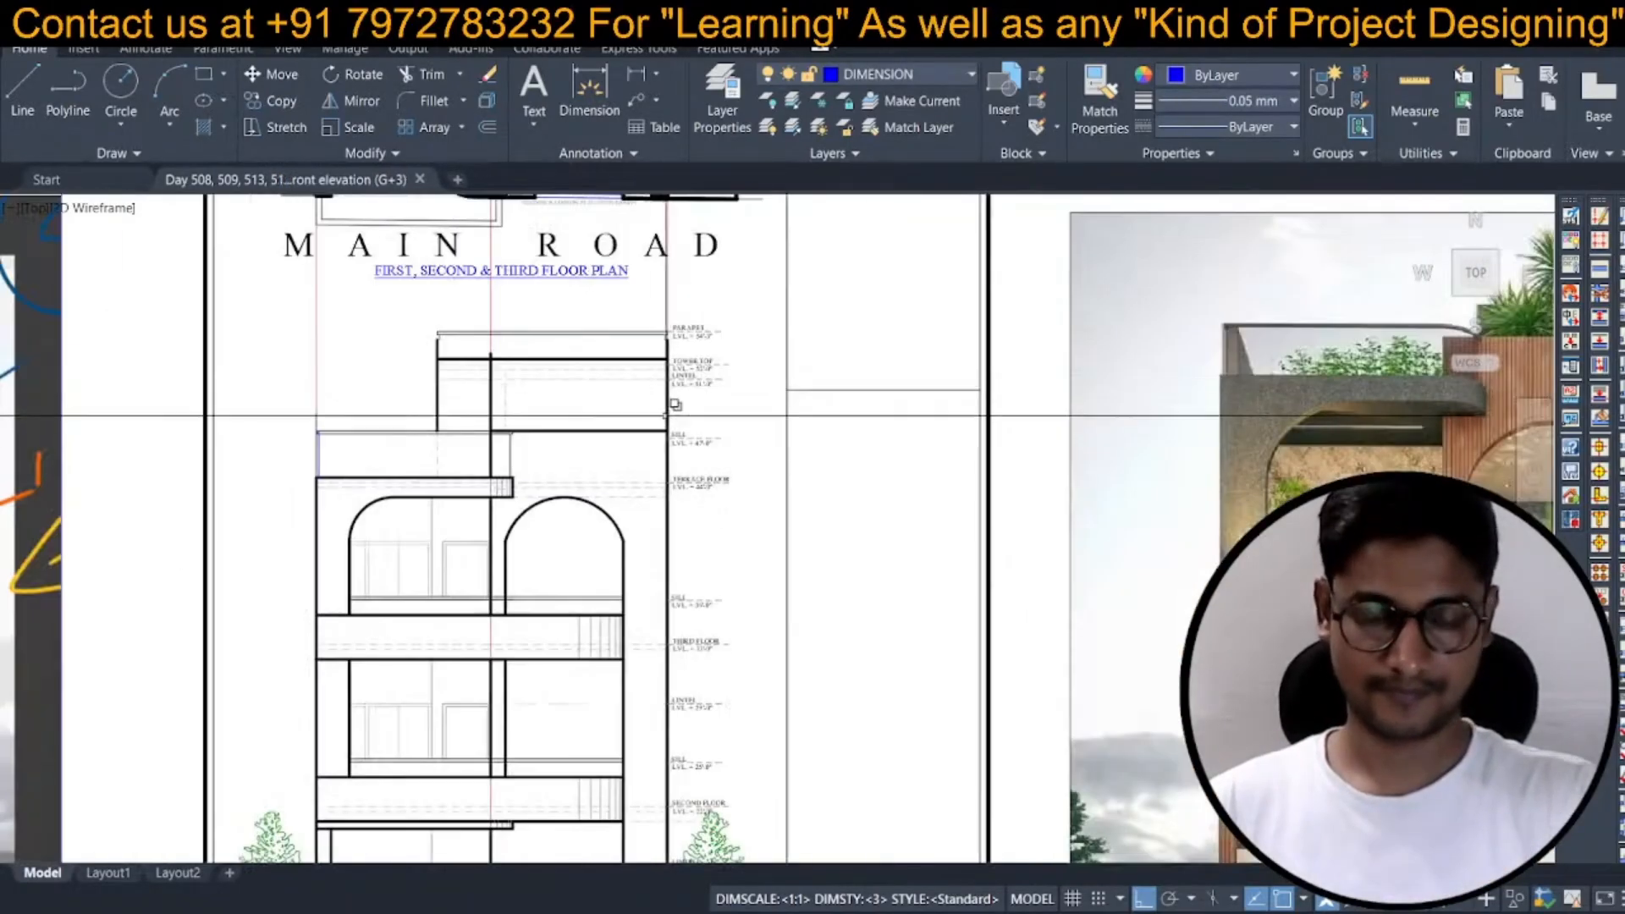
key("ctrl+s")
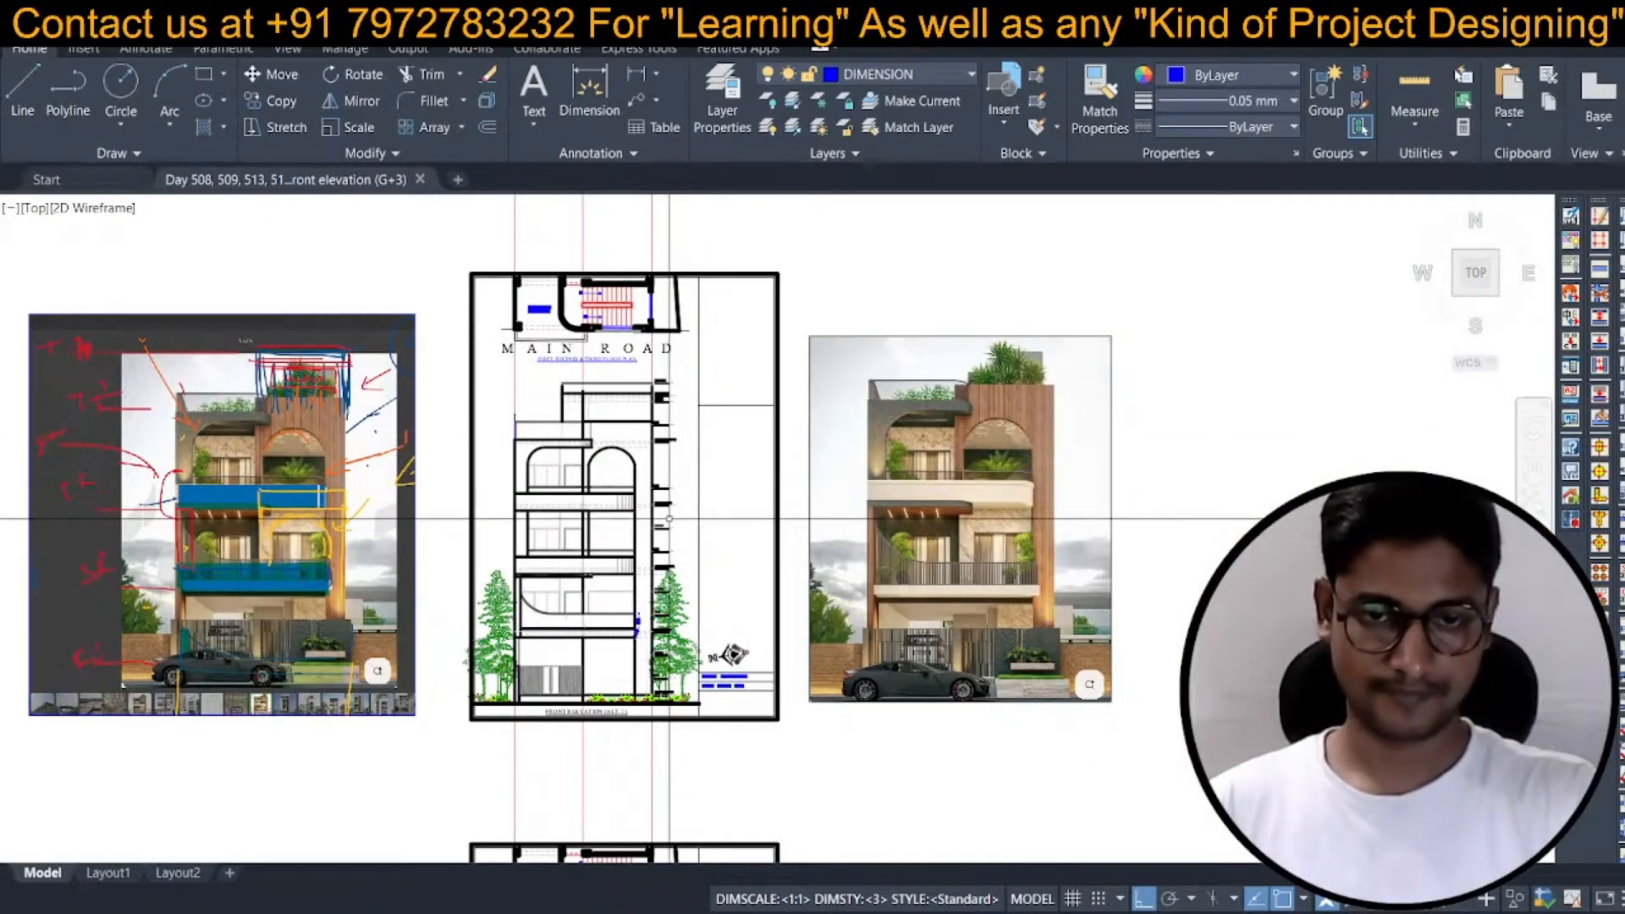
Trim the middle and left vertical wall lines where they project above the tower top line.
scroll(668, 519, "up", 5)
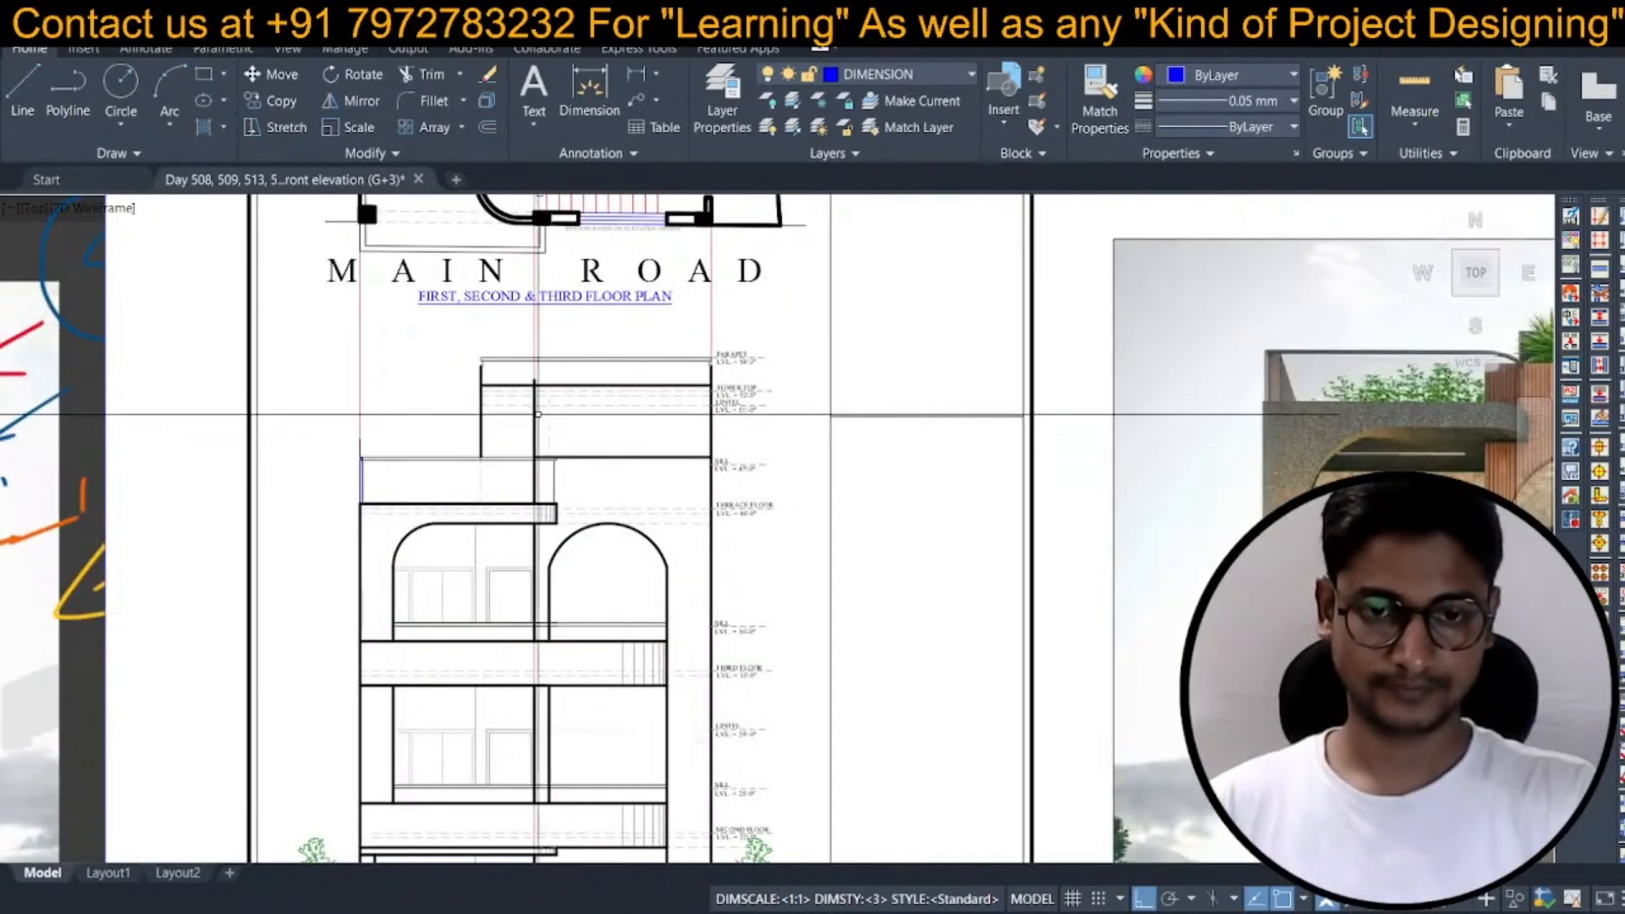
scroll(535, 360, "up", 2)
type("tr")
key("Return")
scroll(535, 360, "up", 4)
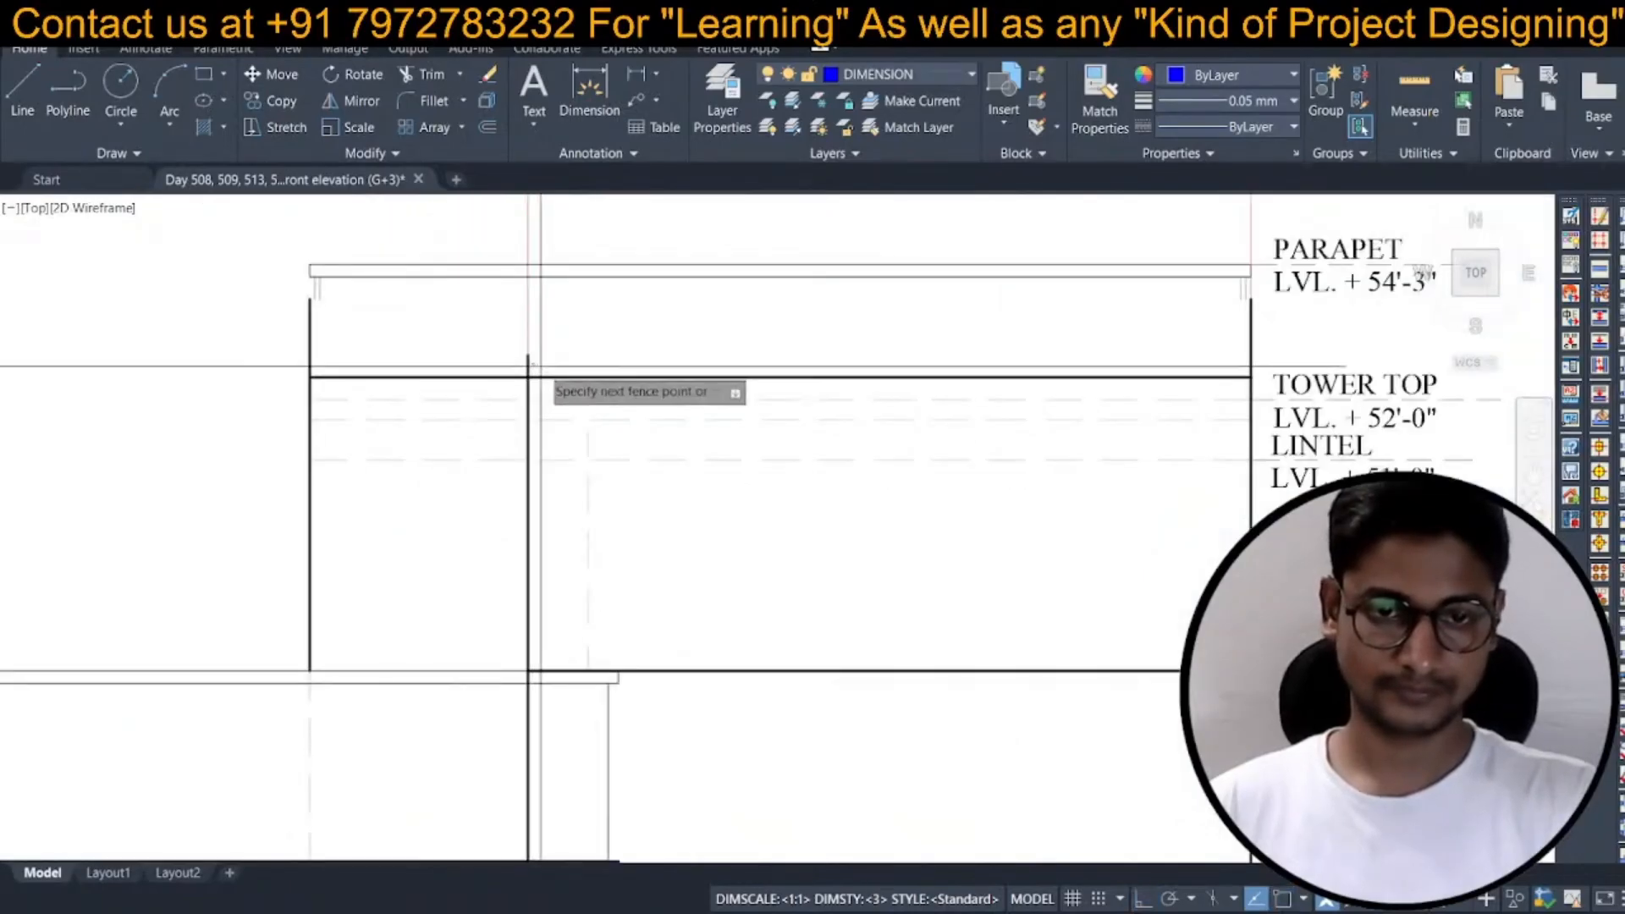
left_click(529, 362)
key("space")
key("space")
middle_click_drag(446, 380, 513, 382)
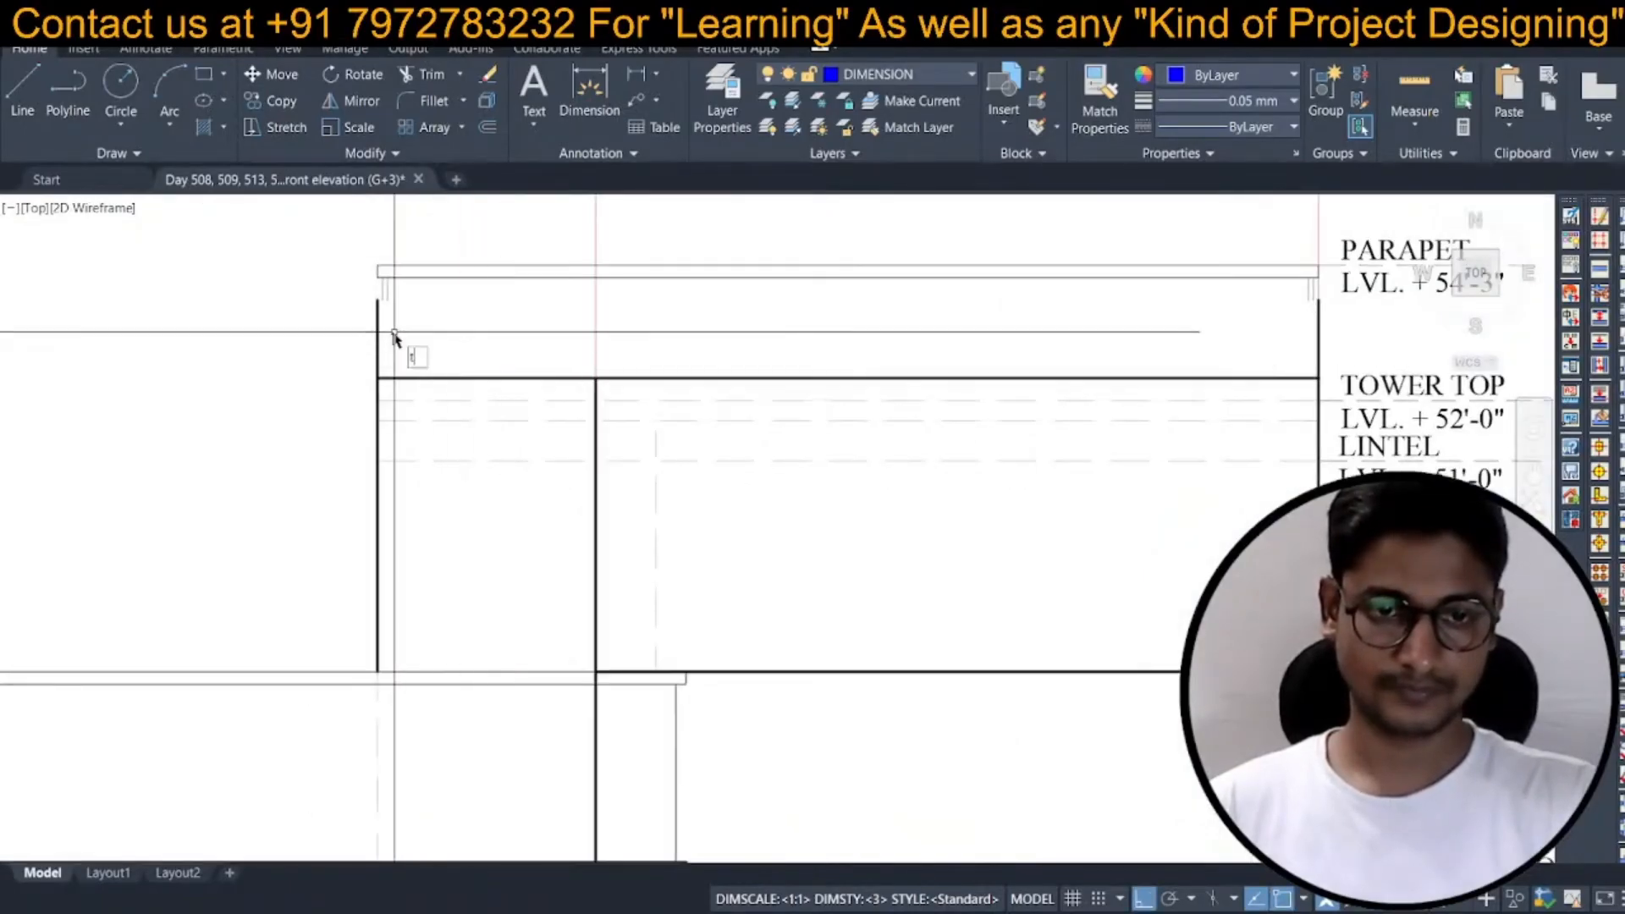
key("space")
Extend the tower's left vertical wall line down to the terrace floor slab and save the drawing.
scroll(596, 349, "down", 6)
scroll(617, 464, "up", 5)
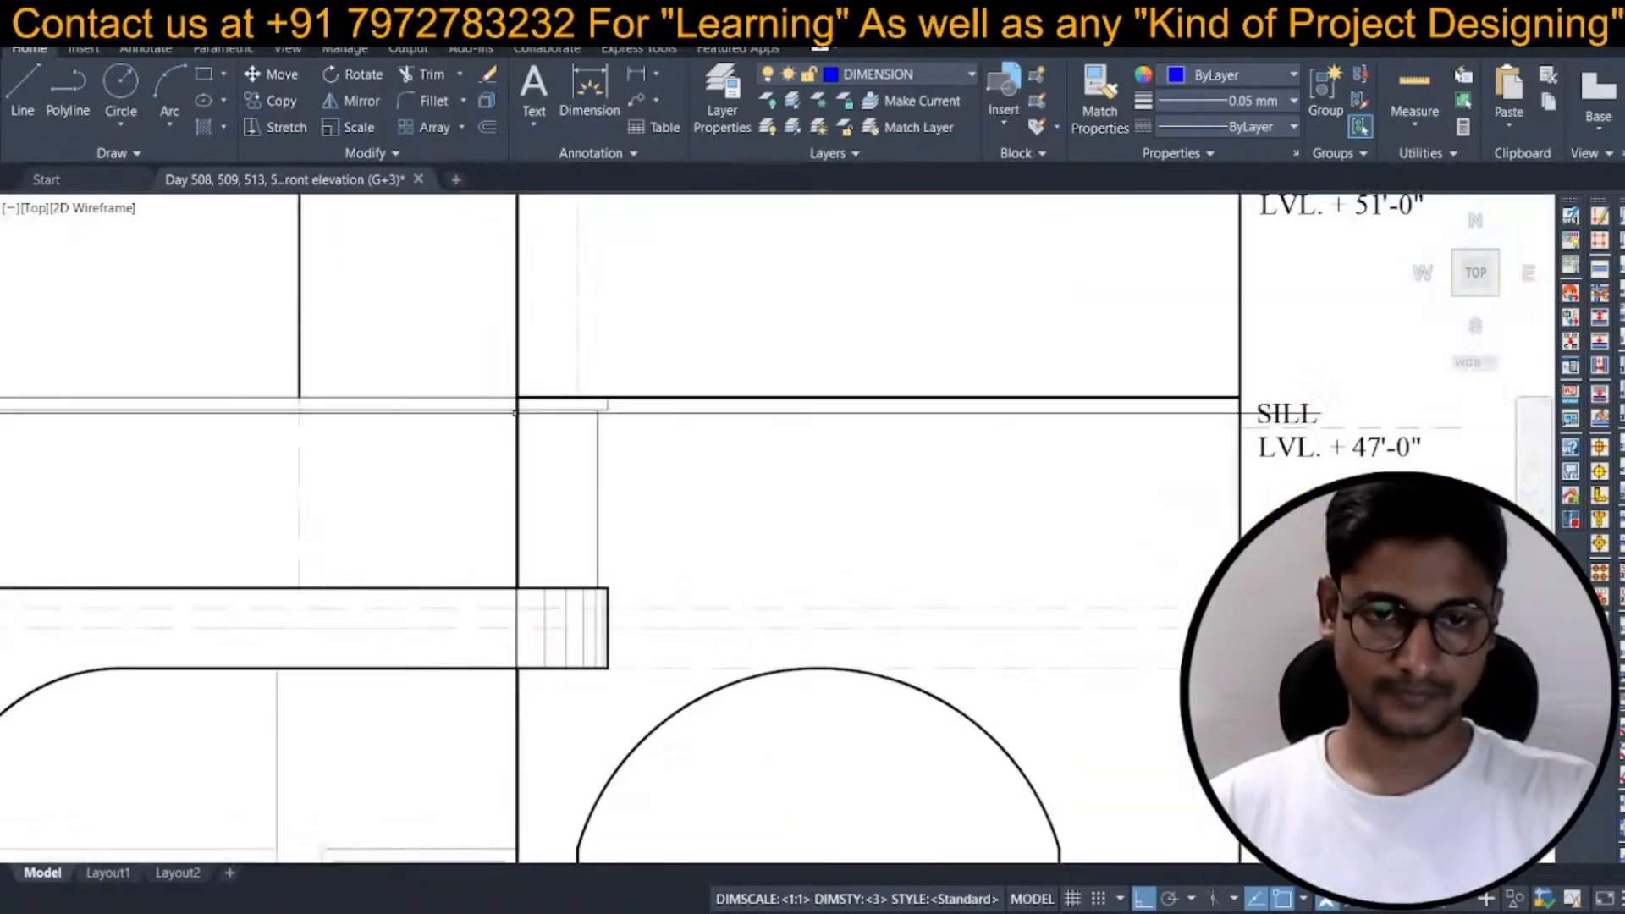
scroll(616, 464, "down", 5)
scroll(536, 417, "up", 4)
type("ex")
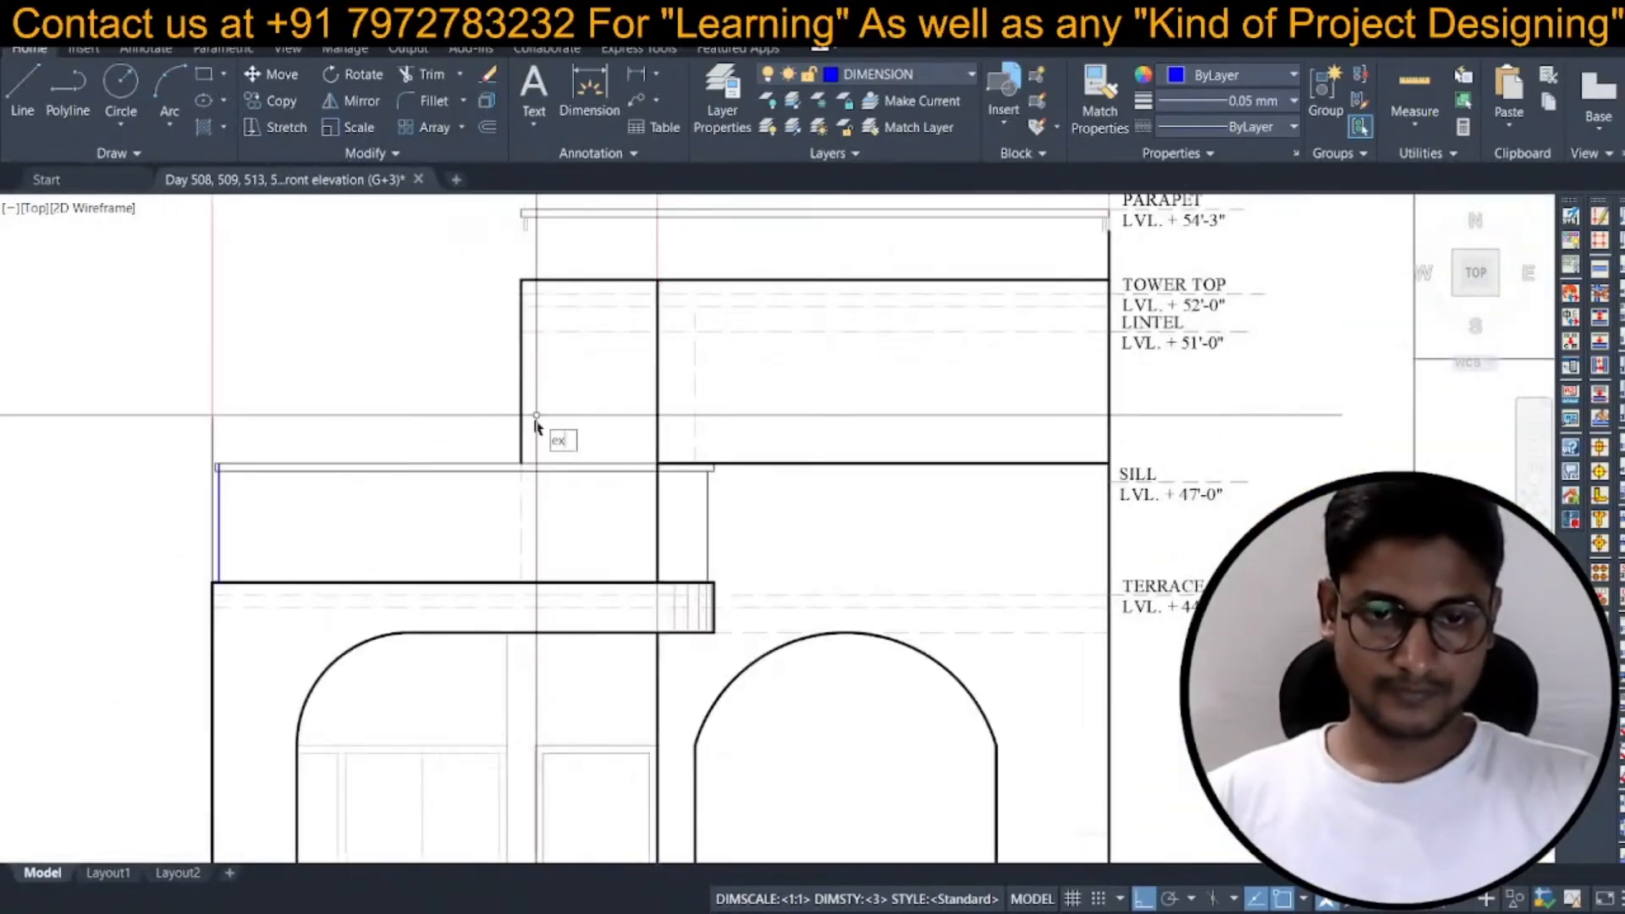
key("space")
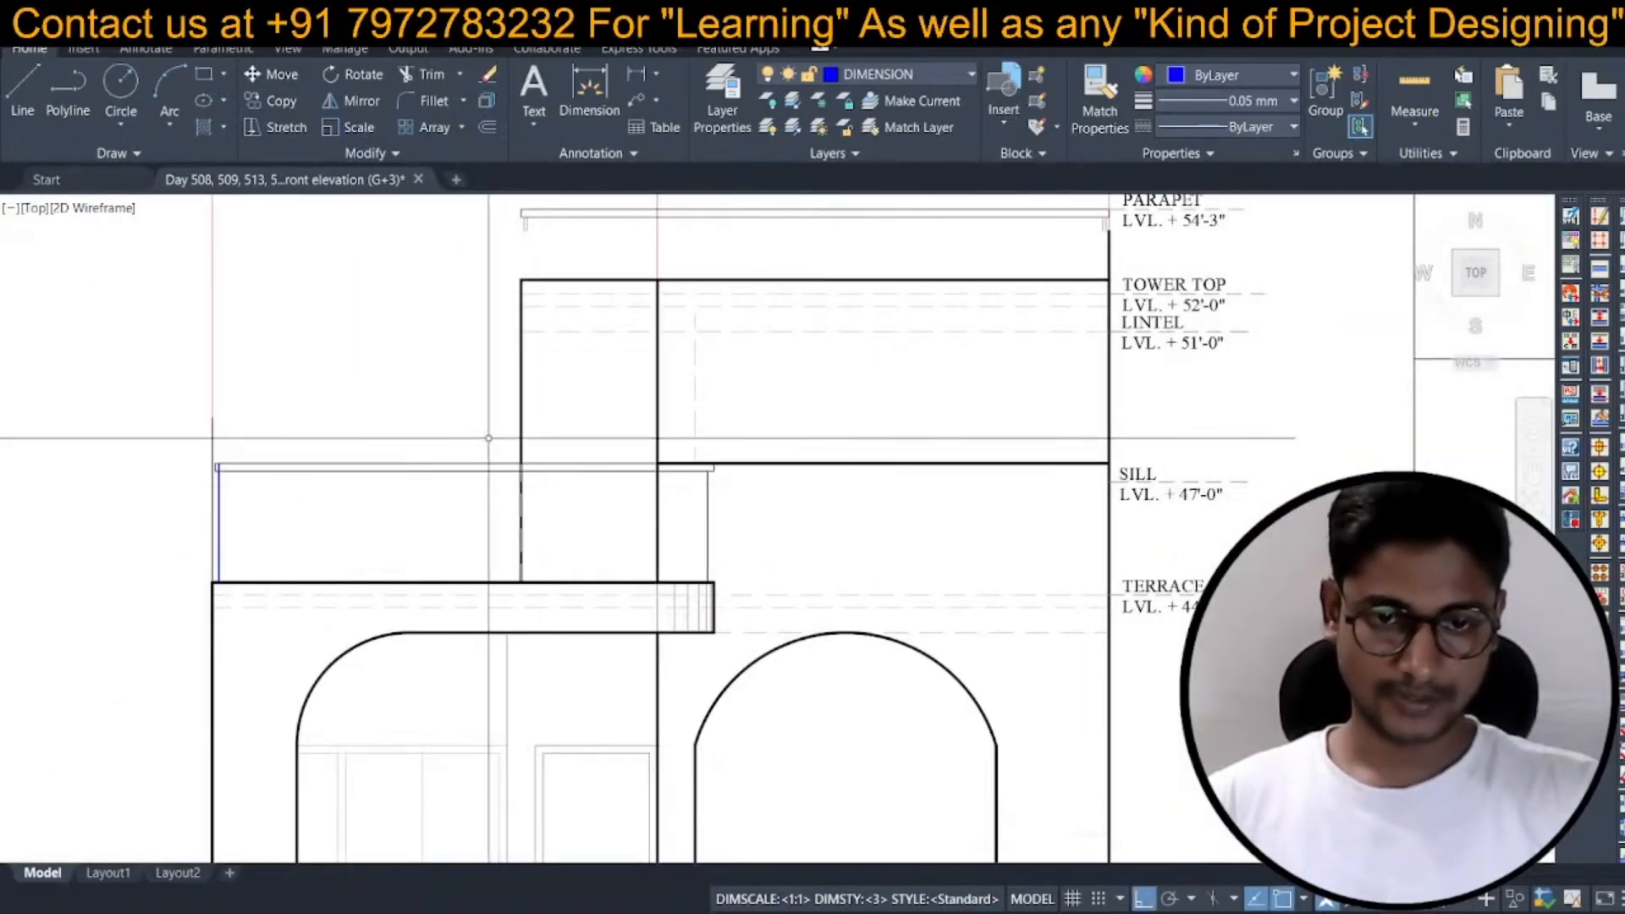
left_click(491, 438)
left_click(563, 594)
scroll(609, 491, "down", 4)
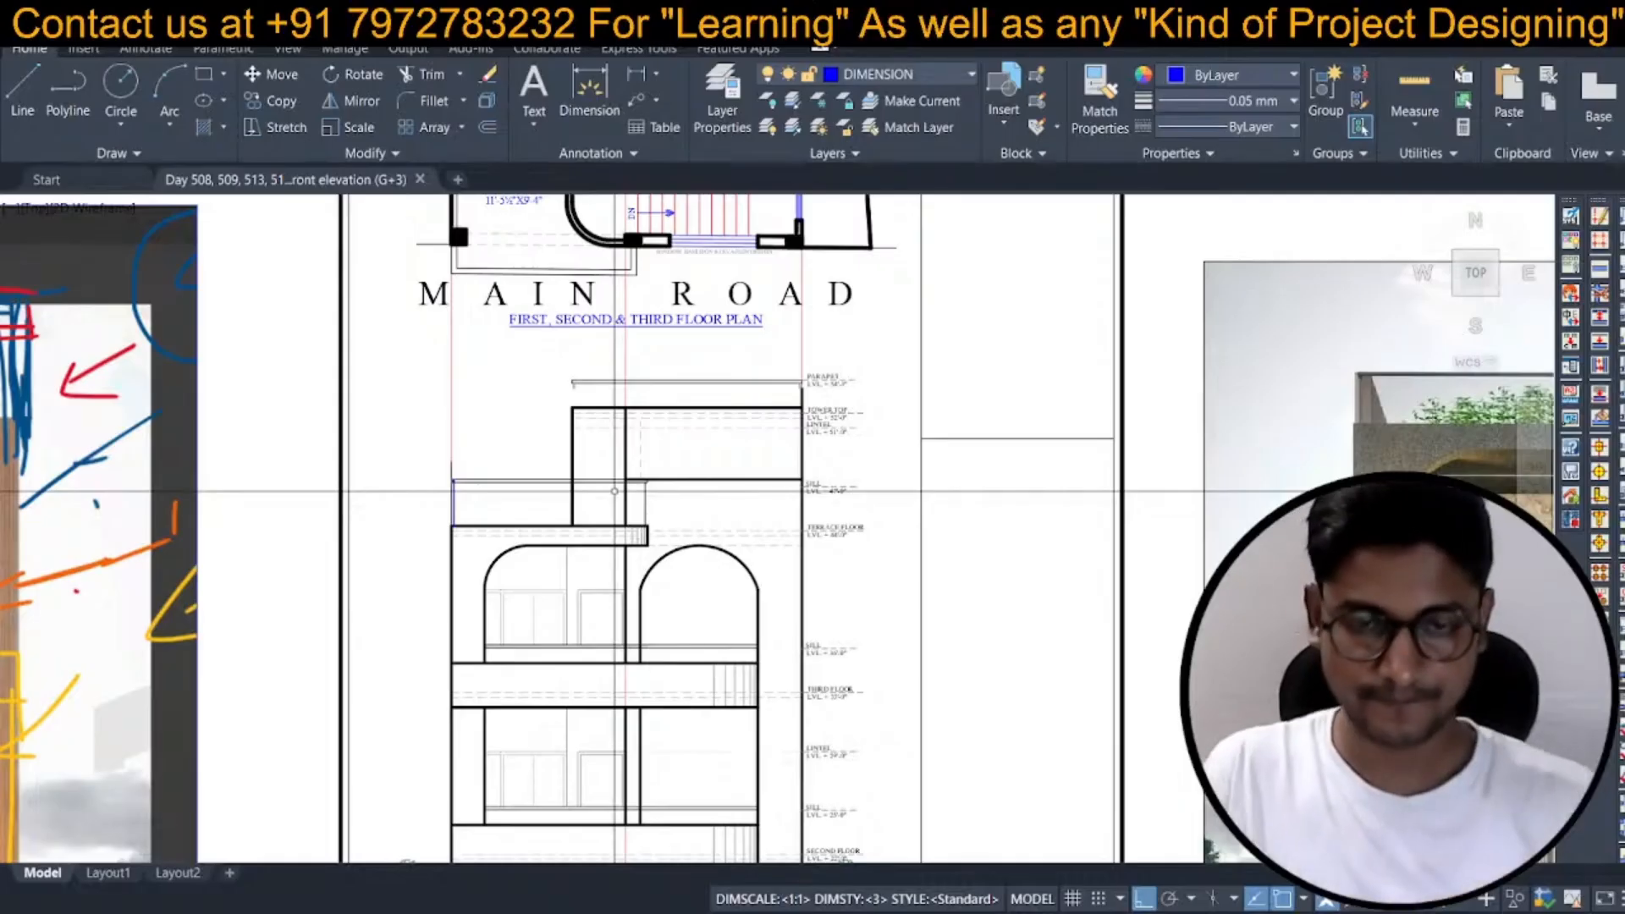
scroll(615, 491, "down", 6)
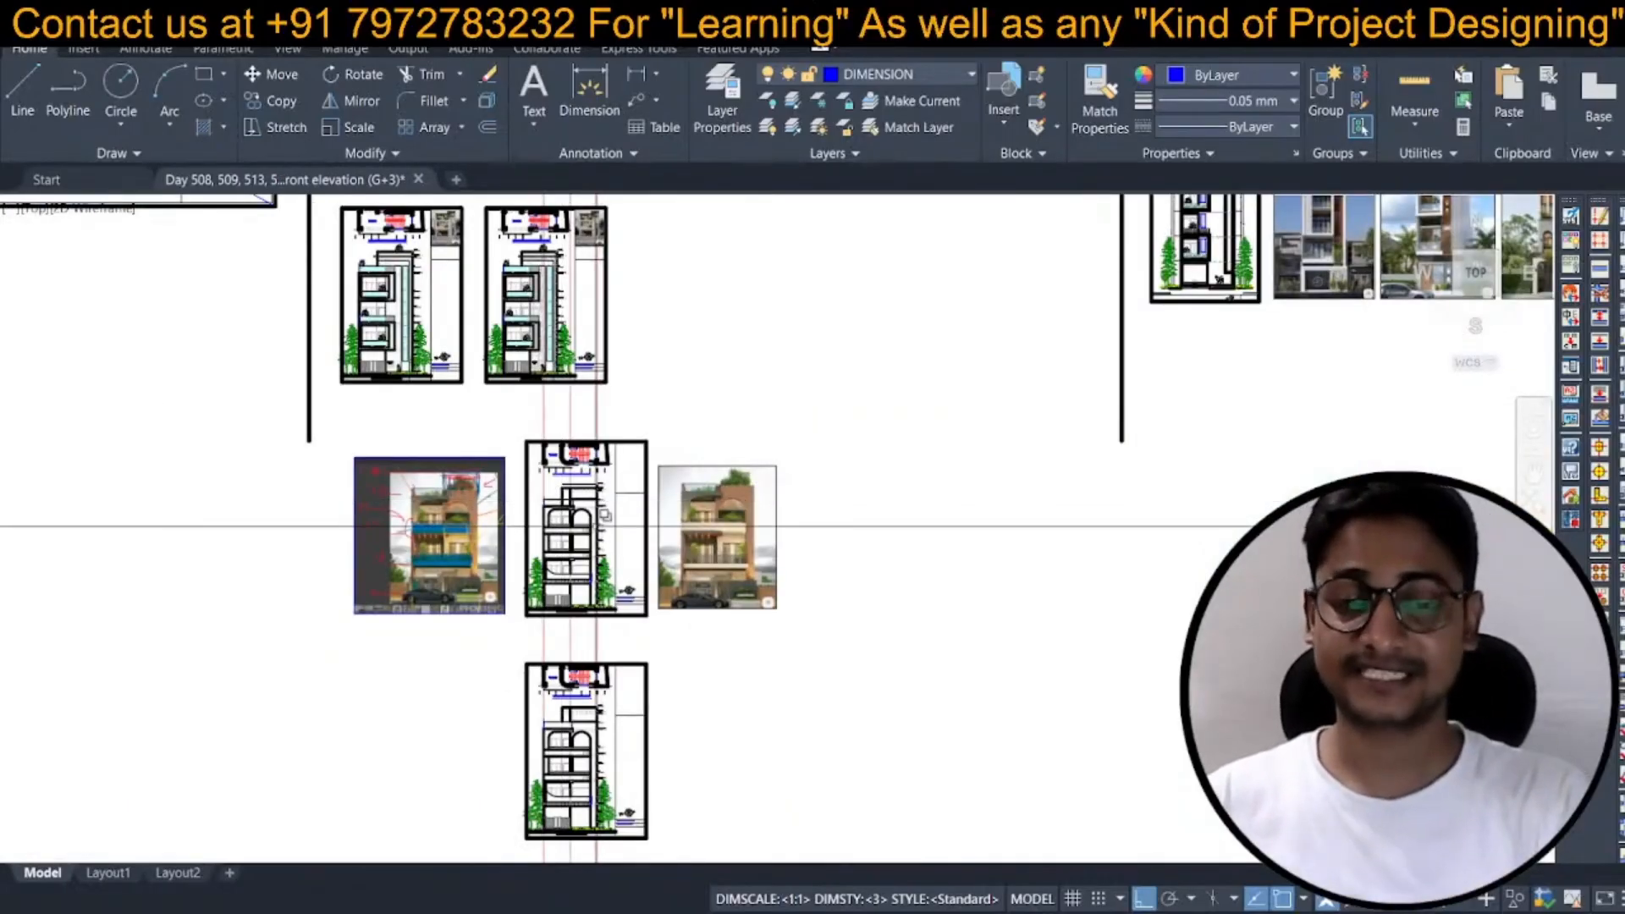
scroll(609, 498, "up", 3)
key("ctrl+s")
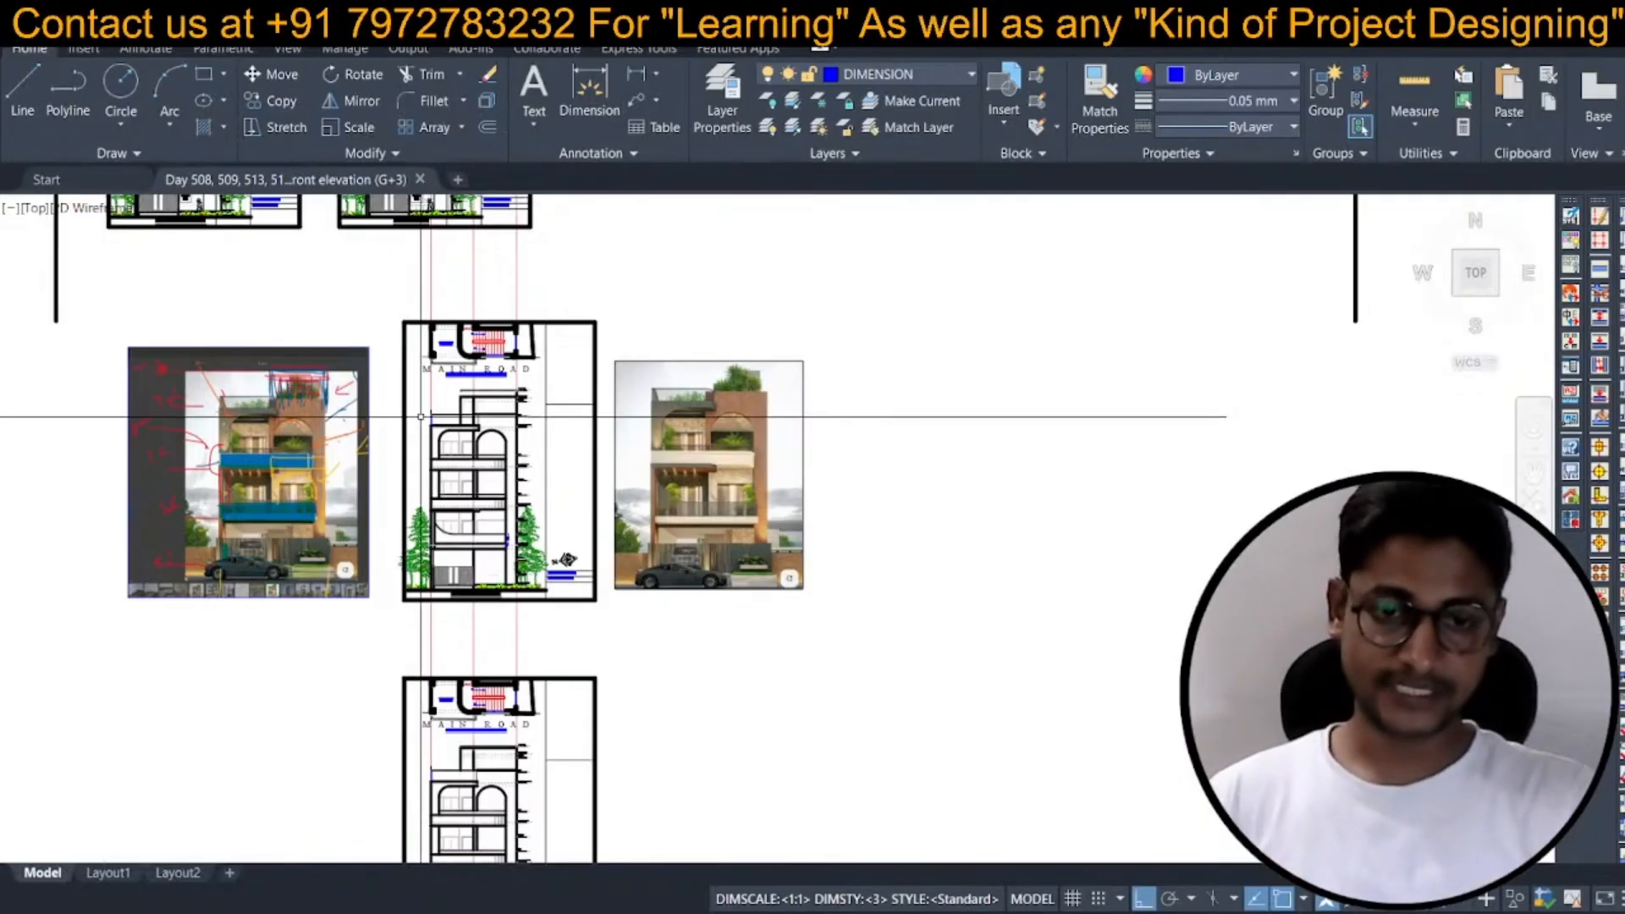
Regenerate the drawing, run Purge on it and save the file.
scroll(499, 463, "up", 5)
key("ctrl+s")
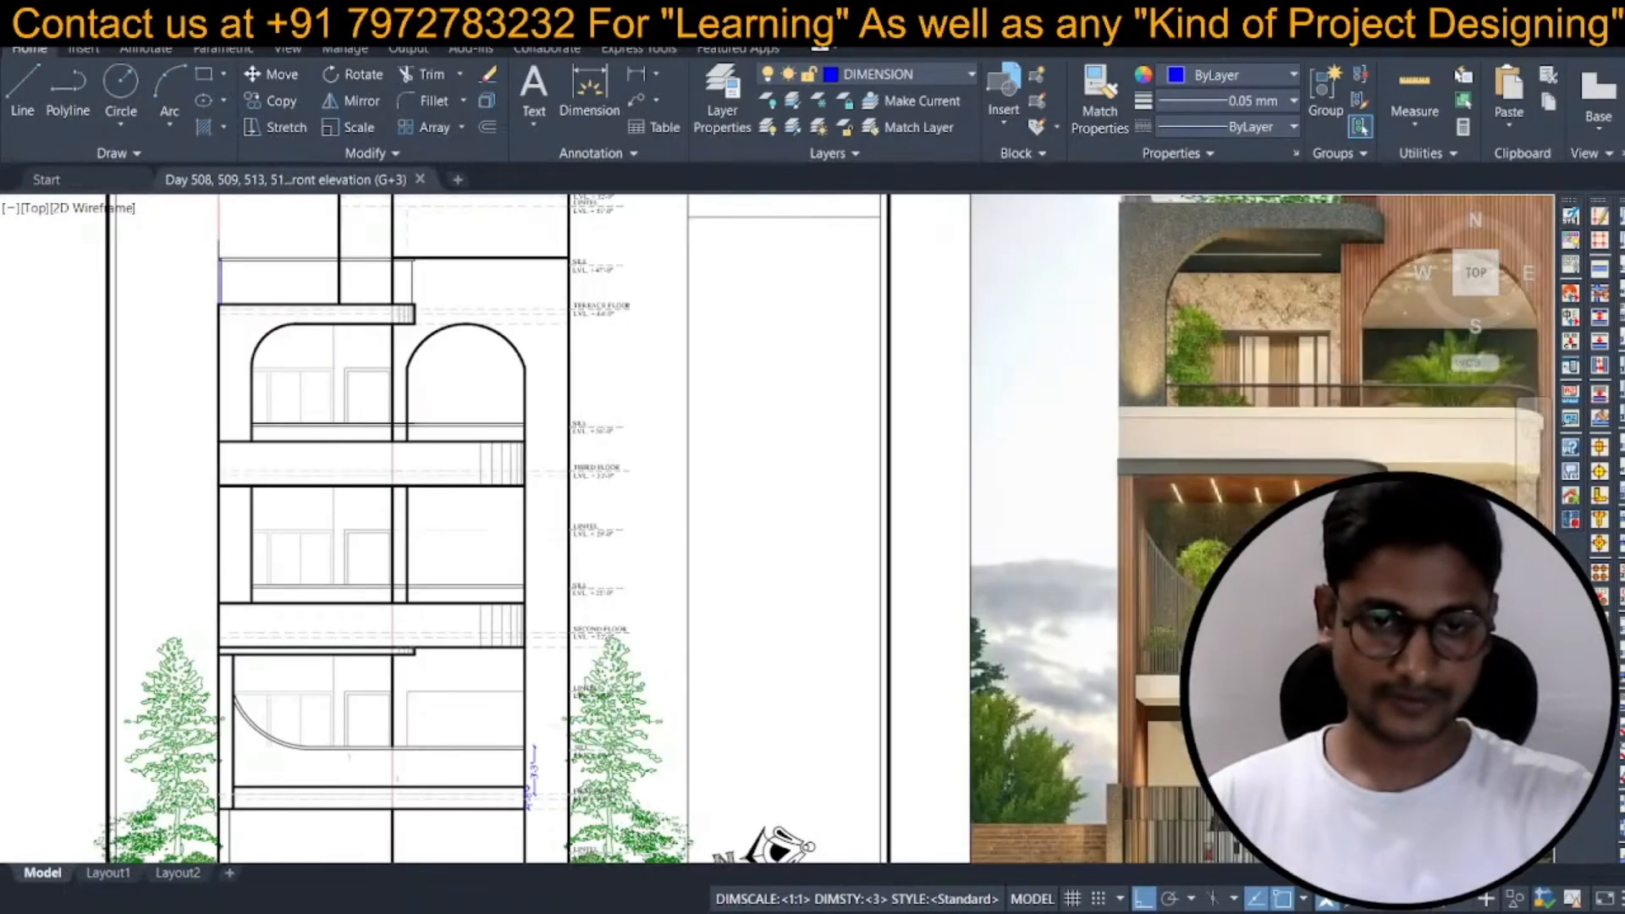
type("re")
key("Return")
type("pu")
key("Return")
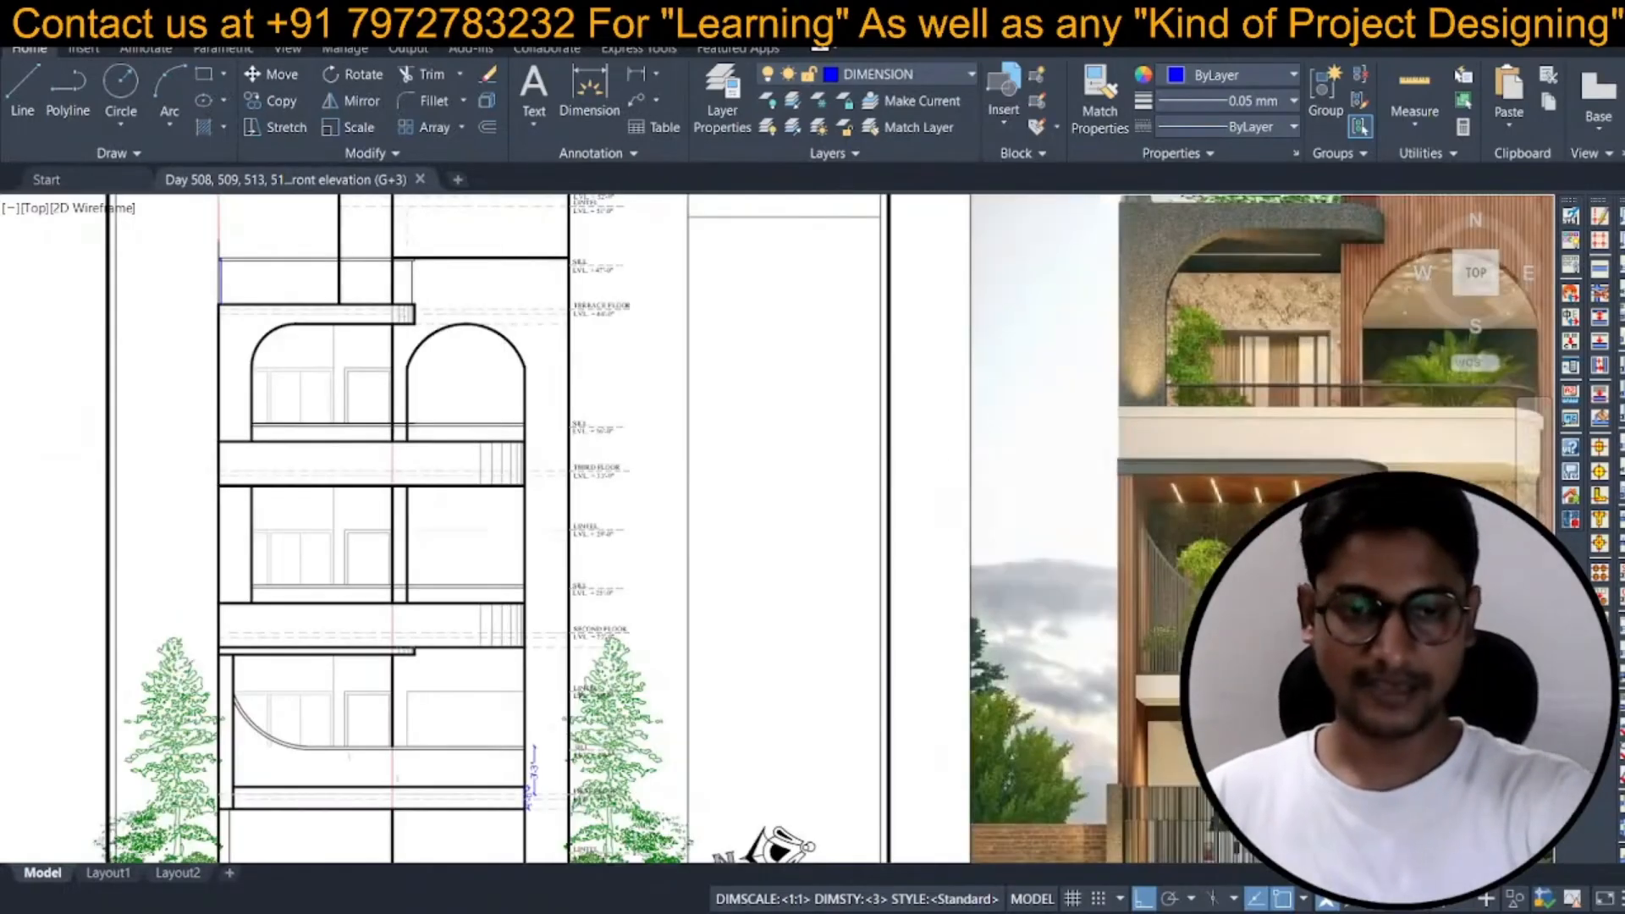
left_click(1012, 649)
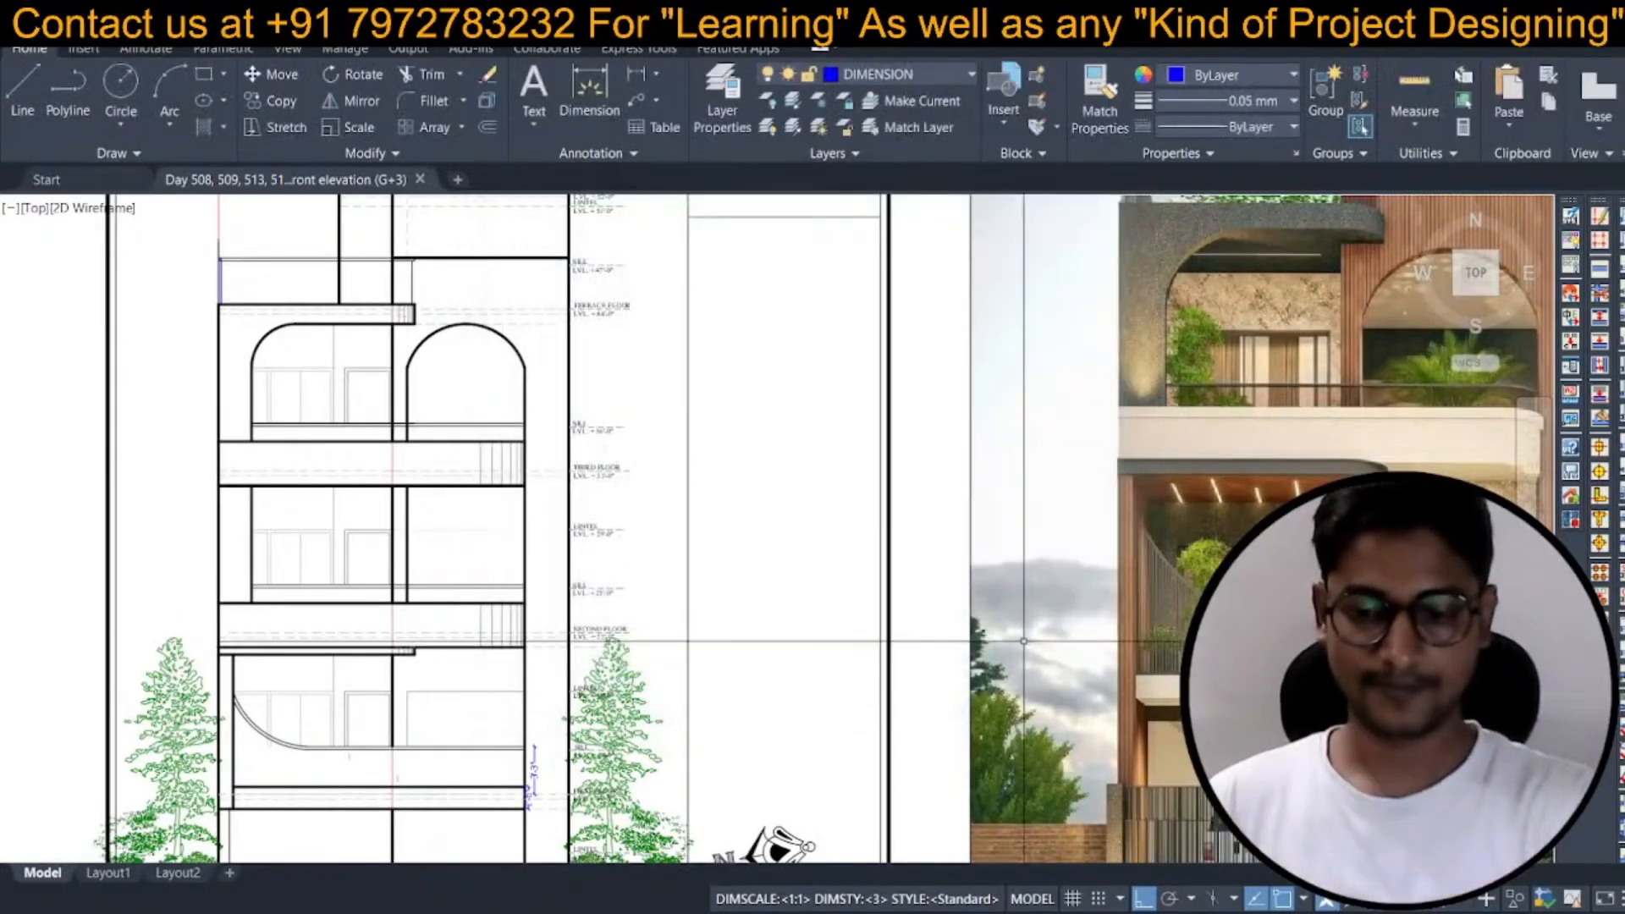
scroll(469, 417, "down", 3)
middle_click_drag(468, 417, 483, 460)
key("ctrl+s")
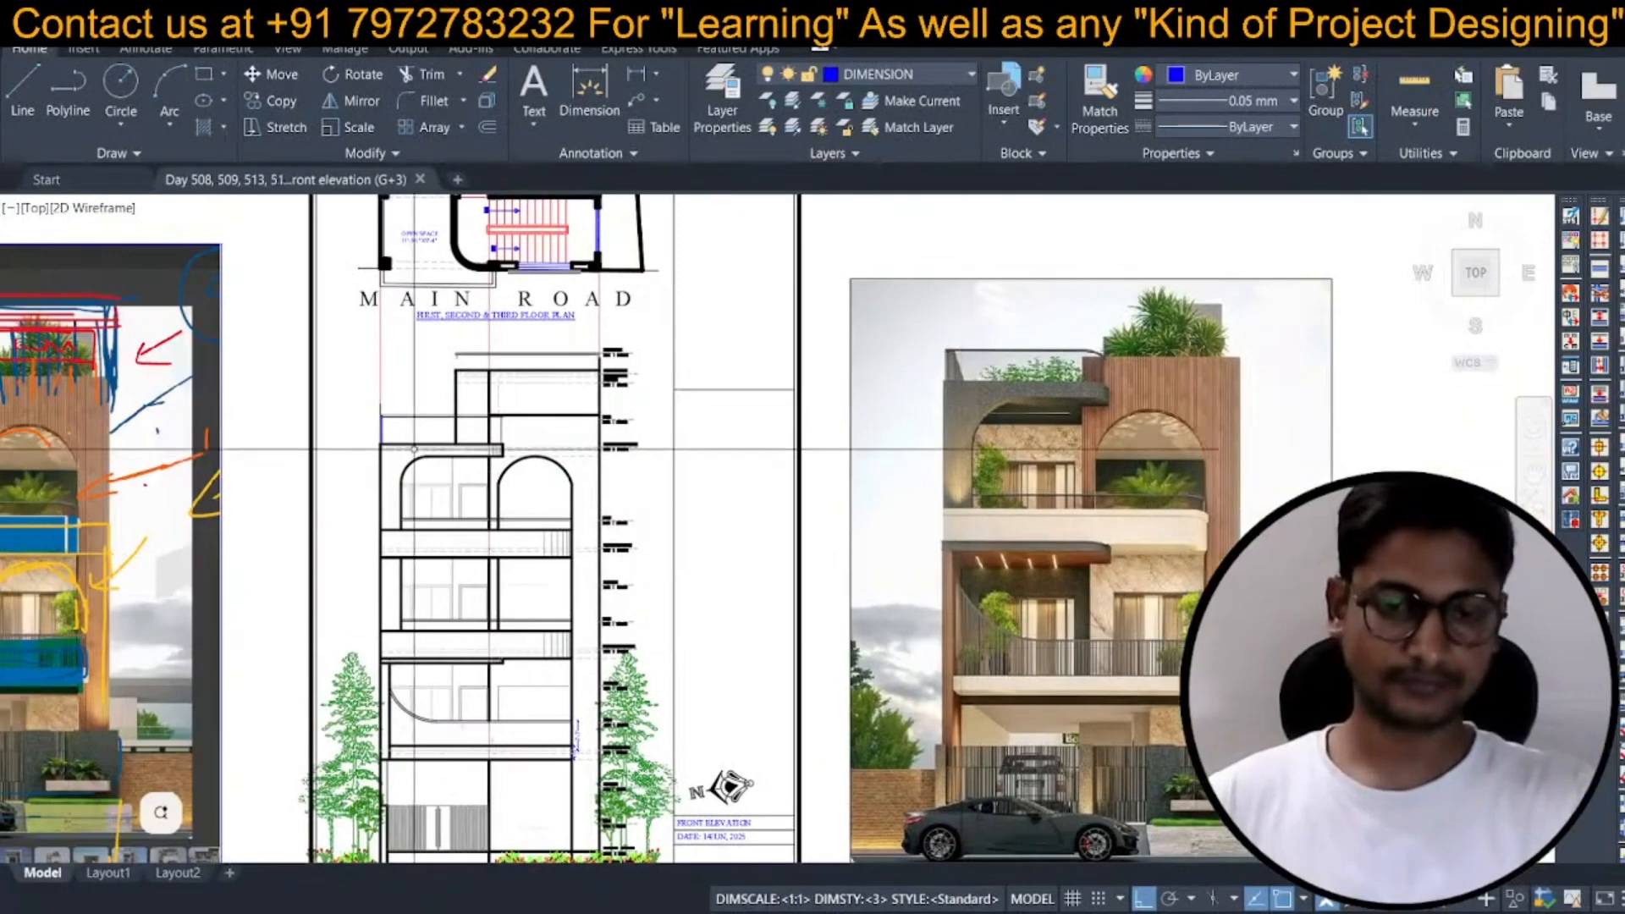
Compare the drawn front elevation with the reference facade photo, particularly the tower and upper floors.
middle_click_drag(394, 435, 392, 440)
scroll(473, 426, "up", 3)
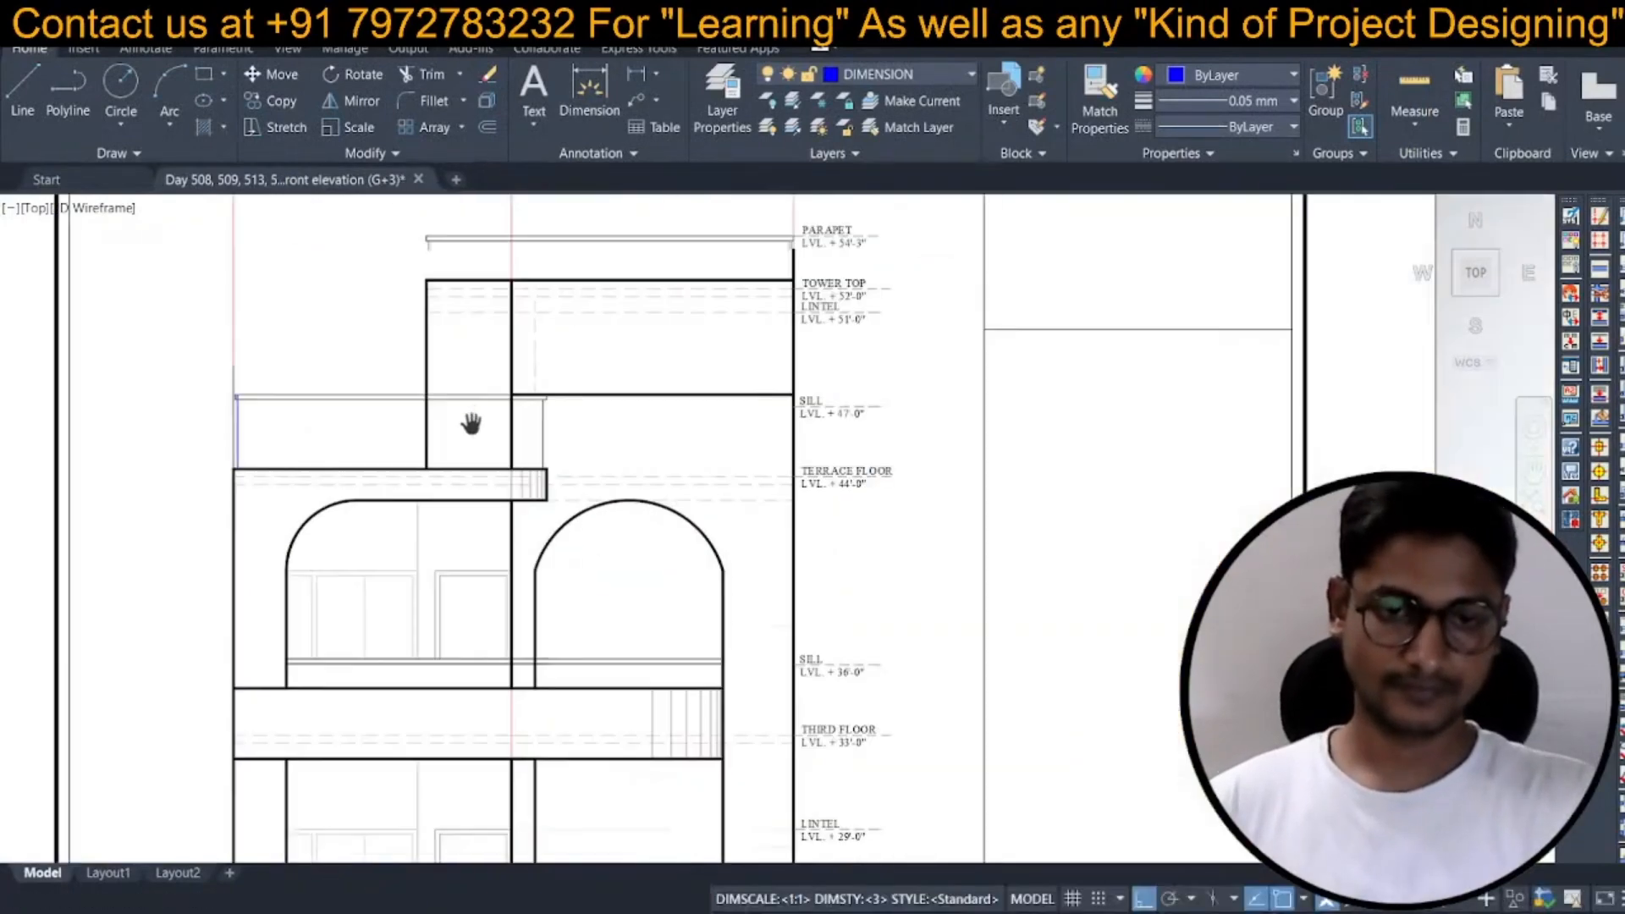
middle_click_drag(440, 362, 463, 377)
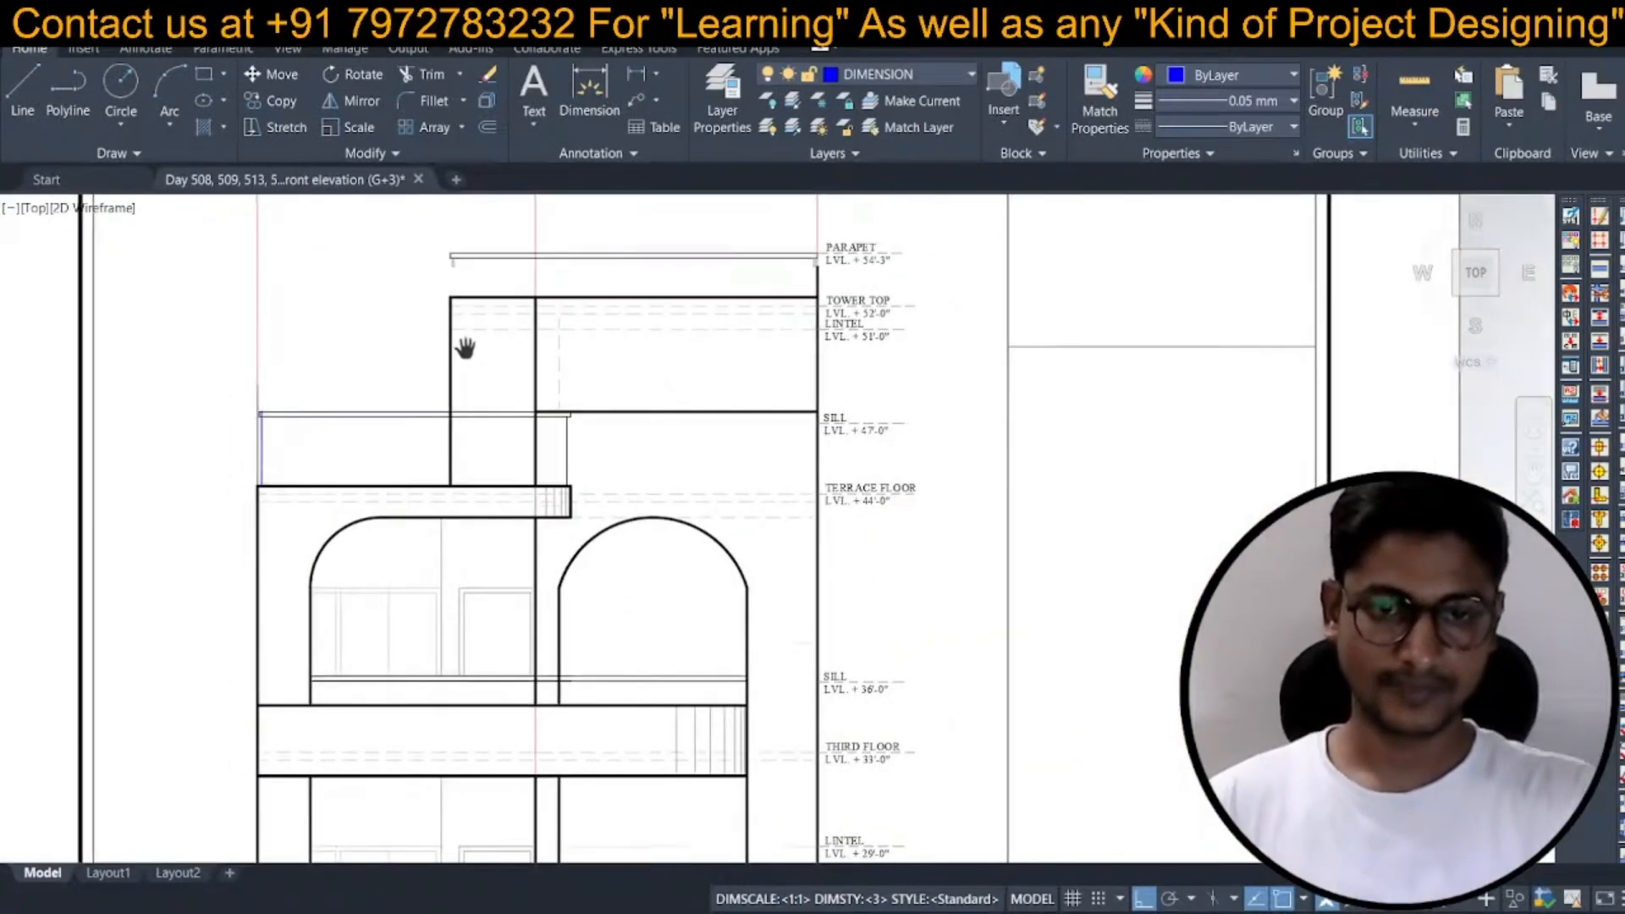
scroll(465, 348, "down", 5)
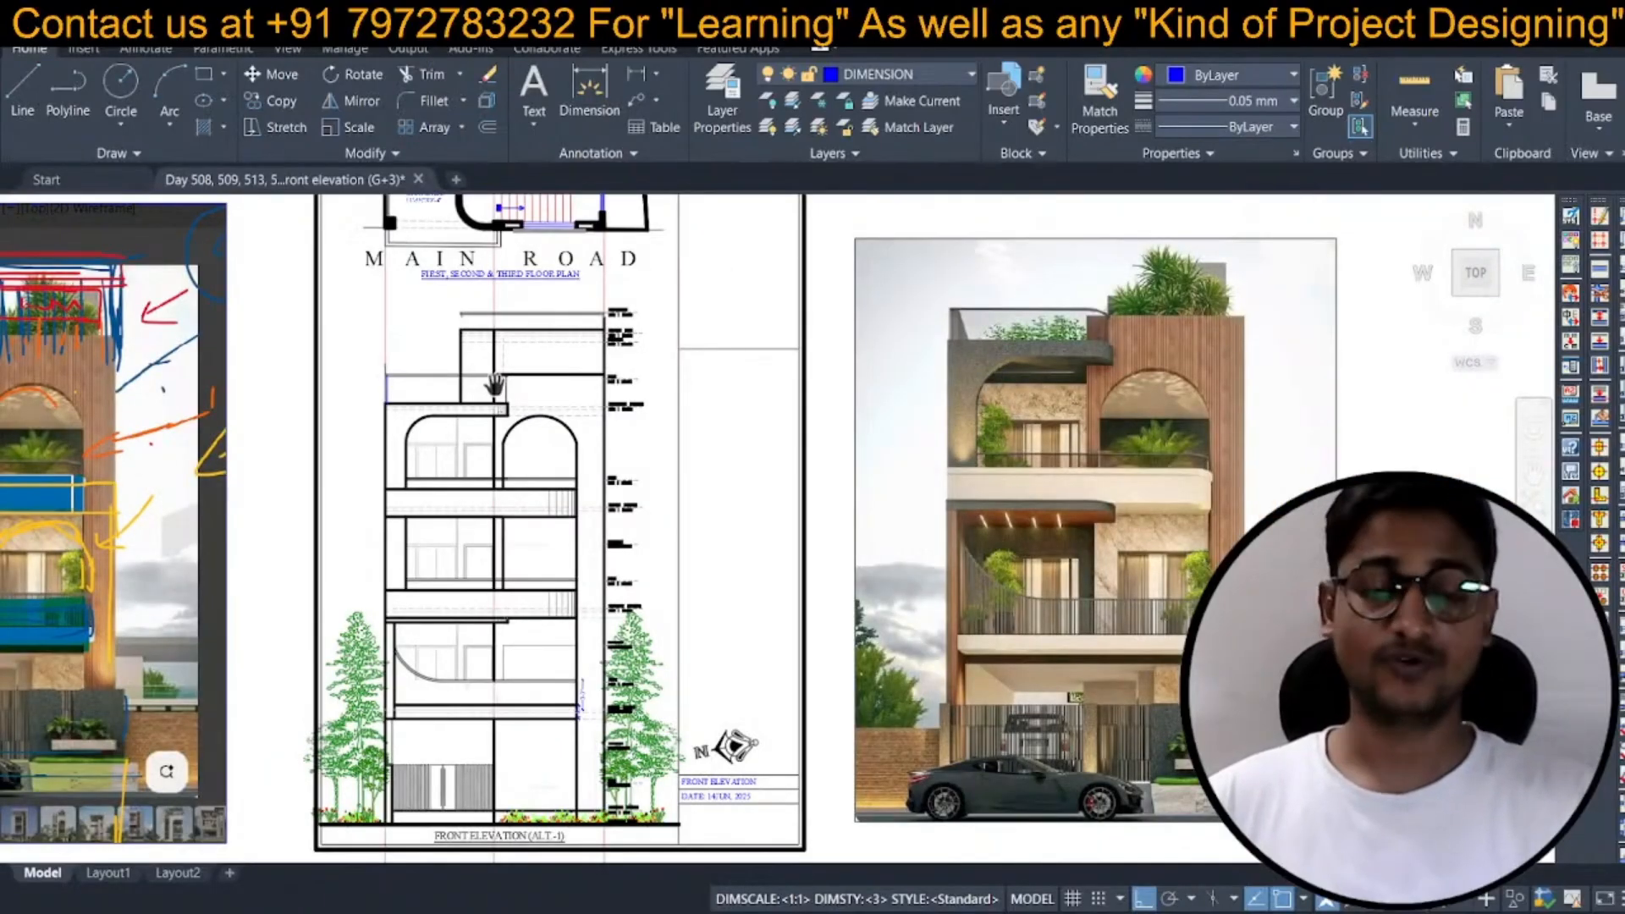
scroll(493, 381, "down", 2)
middle_click_drag(532, 415, 515, 381)
scroll(513, 370, "up", 2)
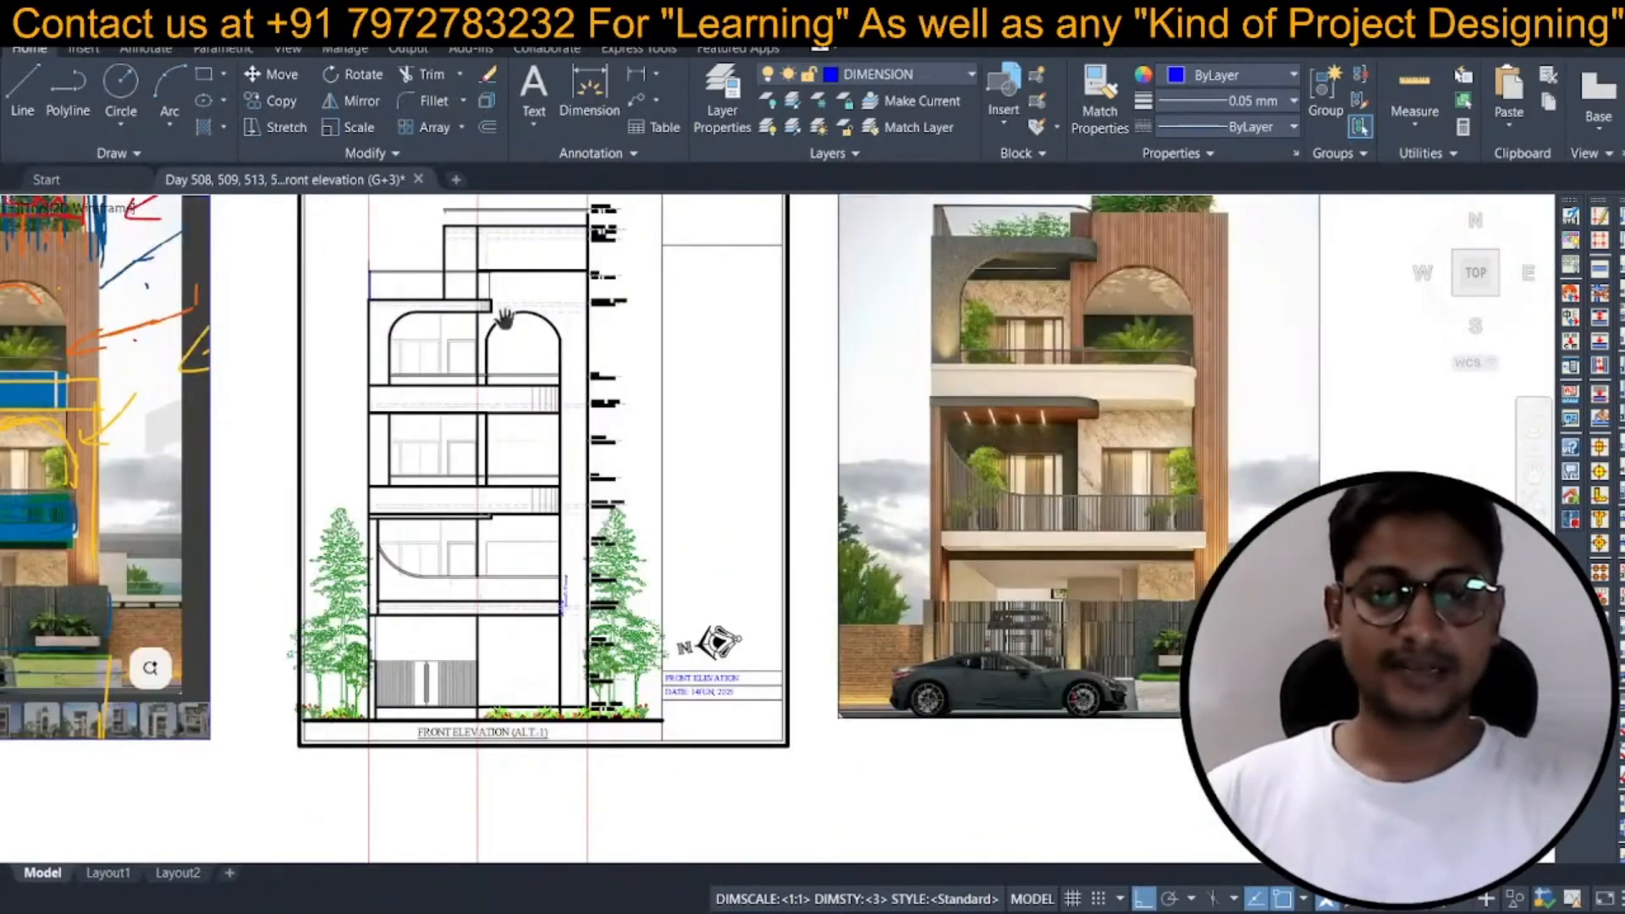
scroll(1065, 305, "up", 2)
mouse_move(1035, 271)
middle_mouse_down()
mouse_move(363, 423)
mouse_move(374, 401)
middle_mouse_up()
scroll(618, 419, "down", 4)
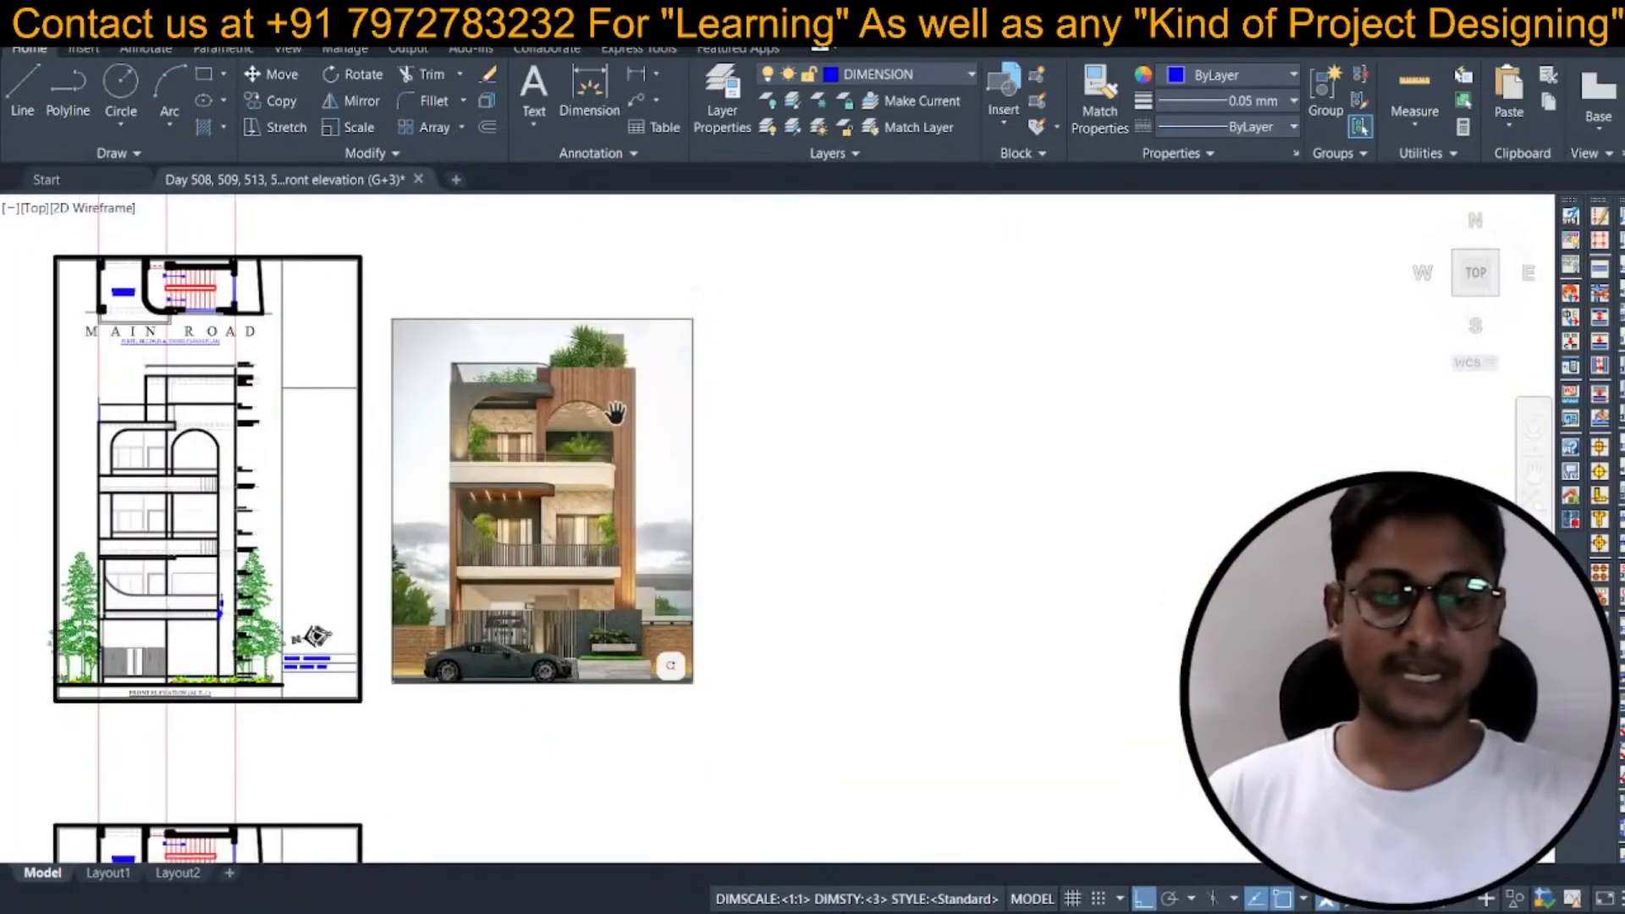
scroll(630, 413, "up", 4)
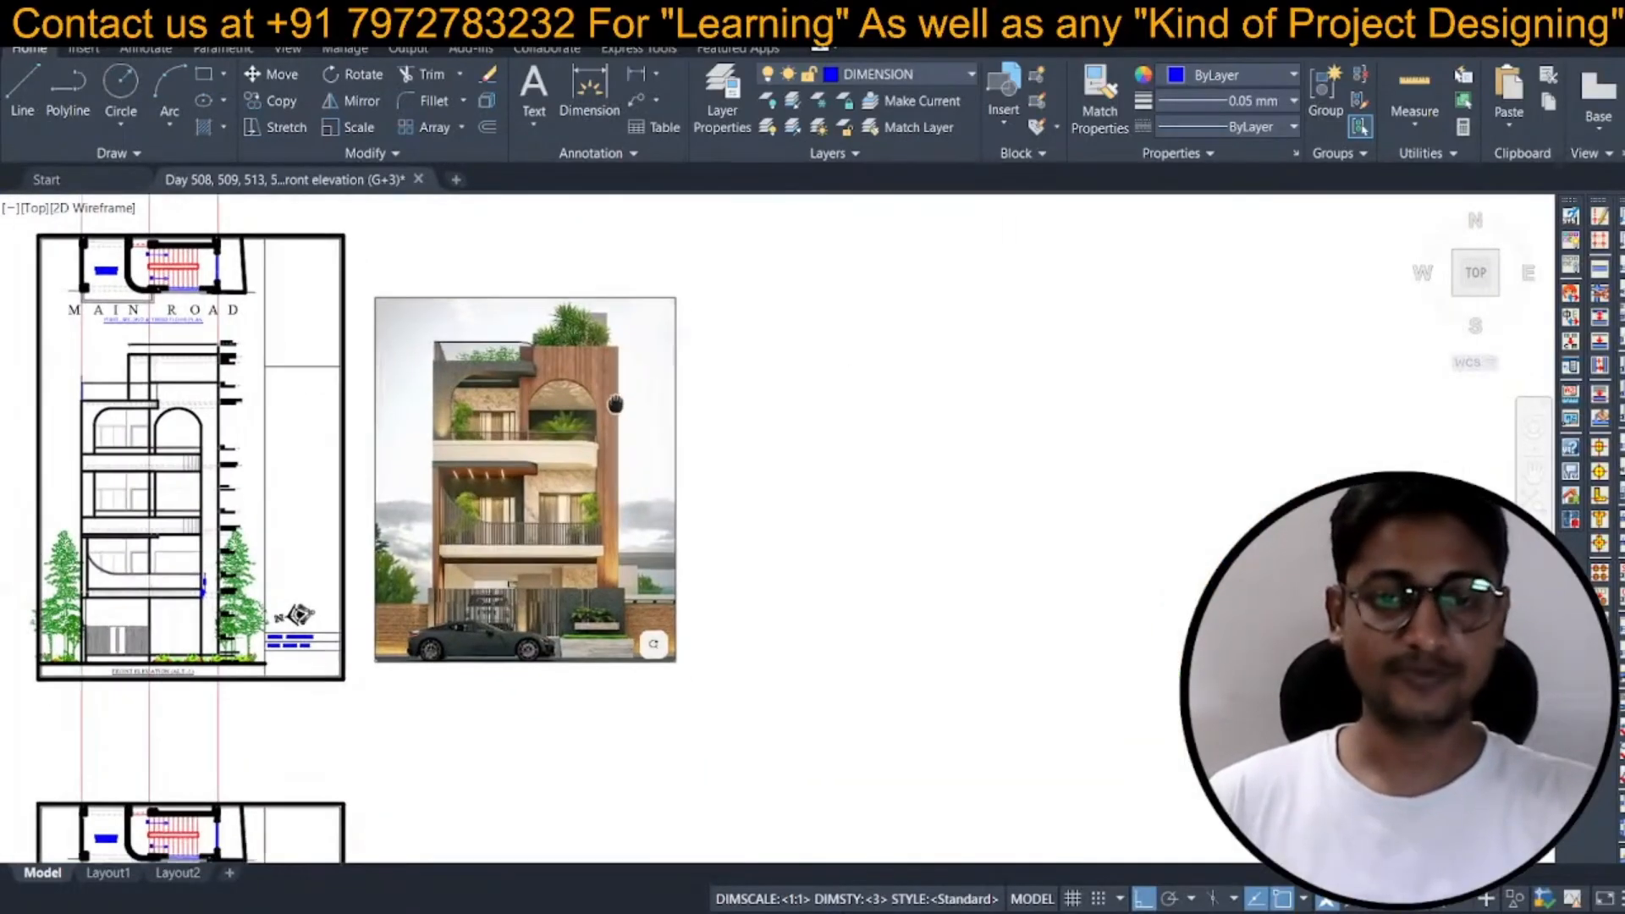
scroll(591, 411, "down", 4)
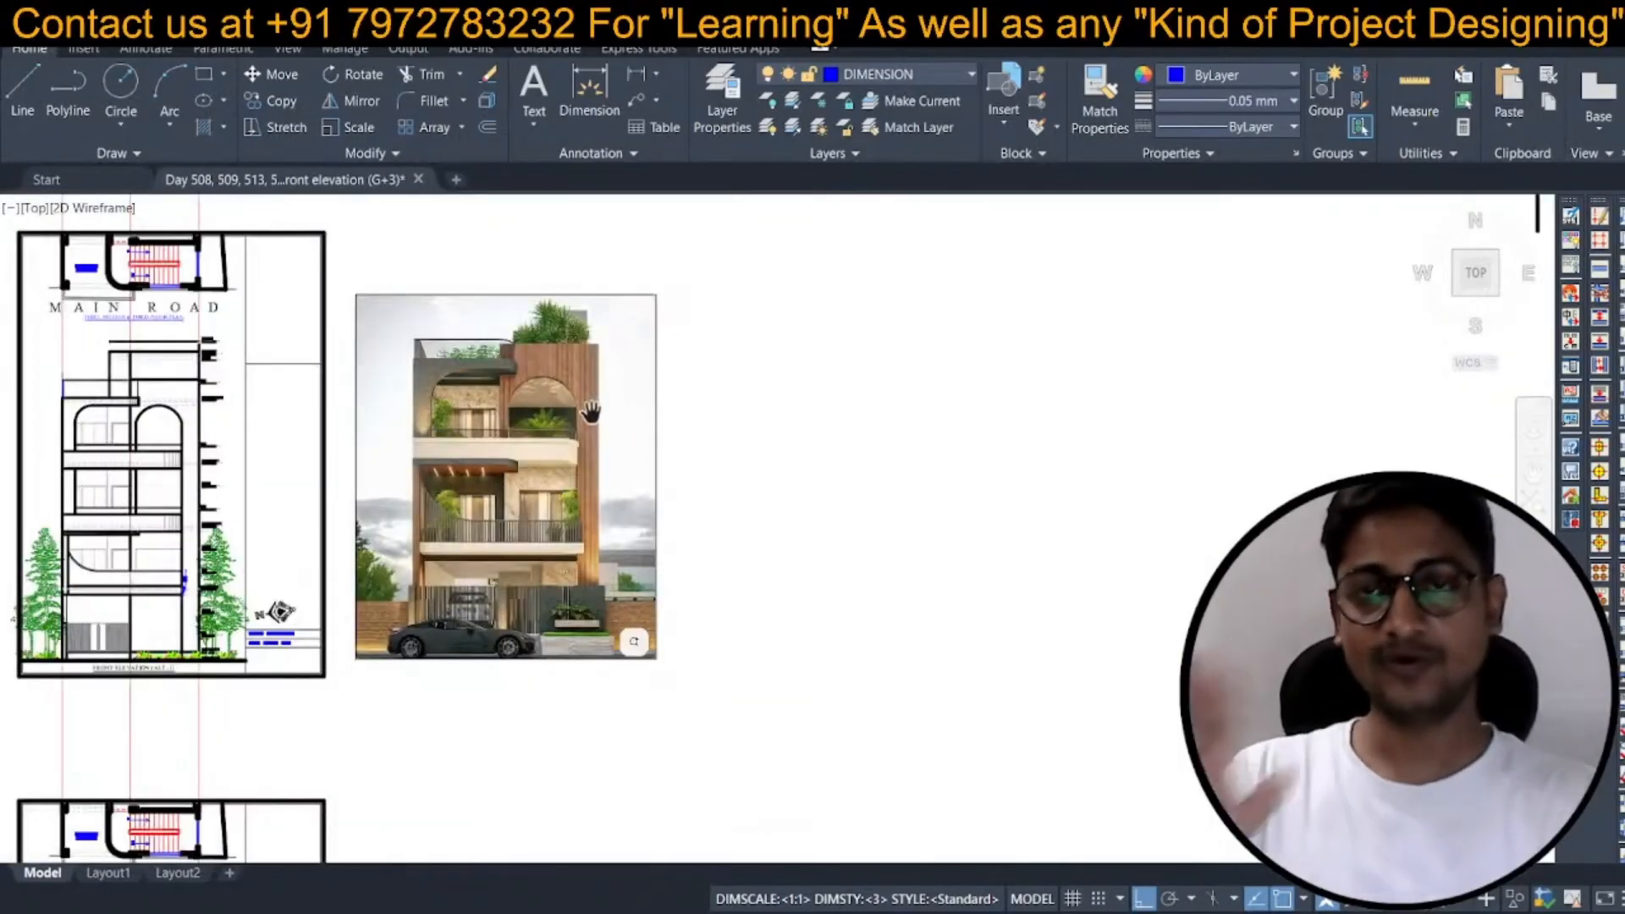
scroll(591, 412, "down", 2)
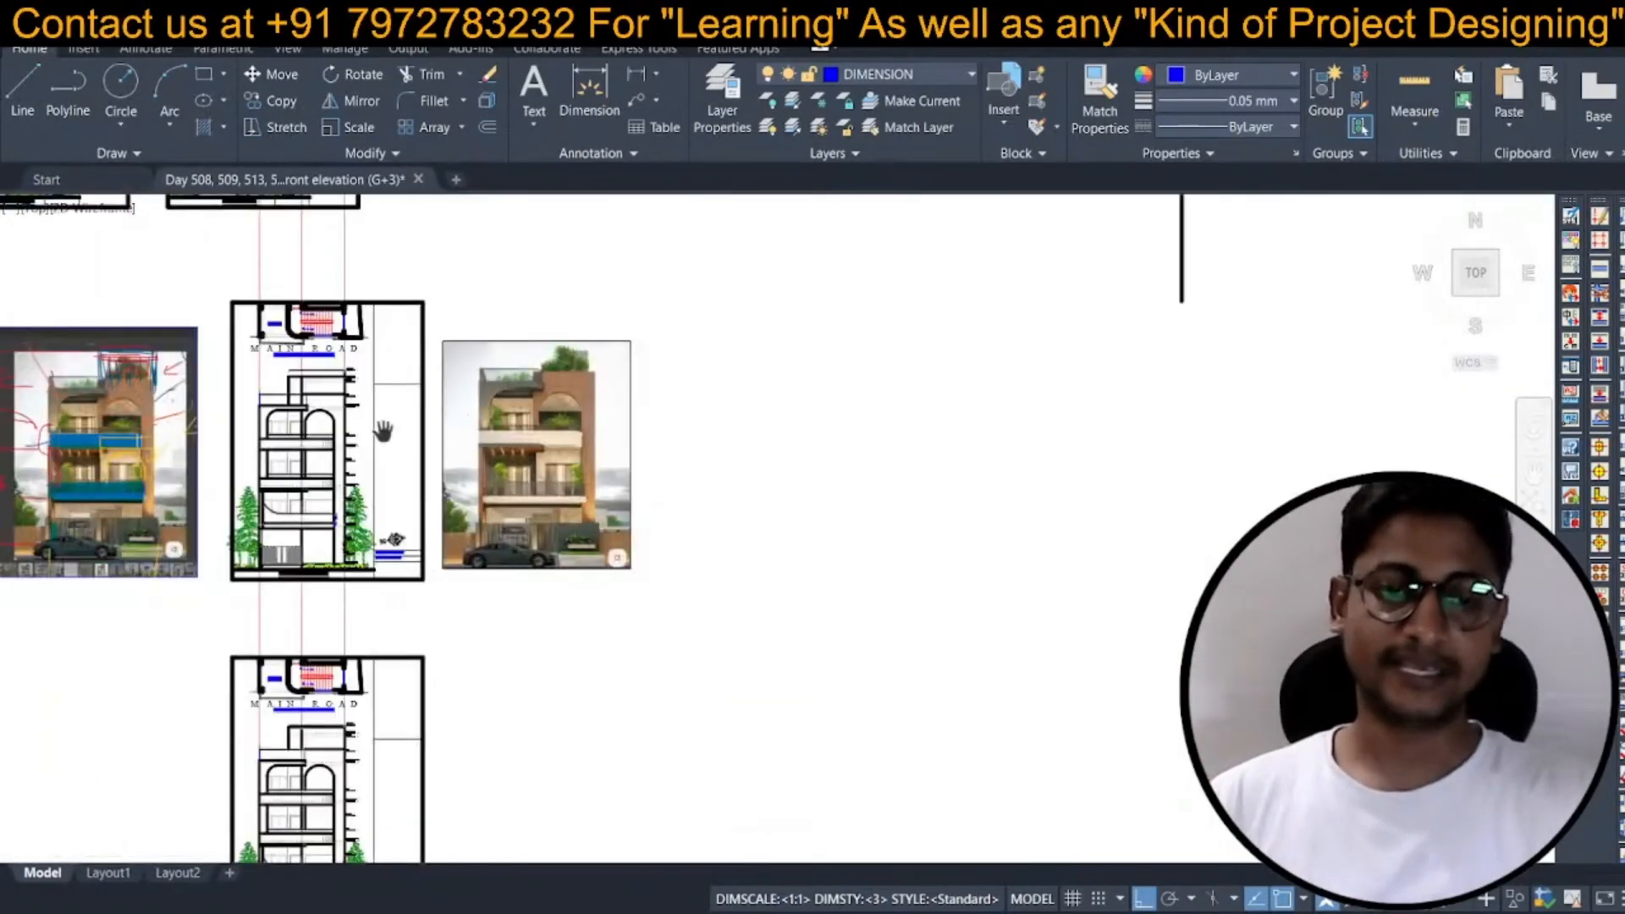
middle_click_drag(385, 432, 507, 433)
Copy the tower's middle vertical wall line leftward four times with narrowing gaps, placing the farthest copy about 3'-0" away.
scroll(392, 441, "up", 4)
scroll(470, 324, "up", 6)
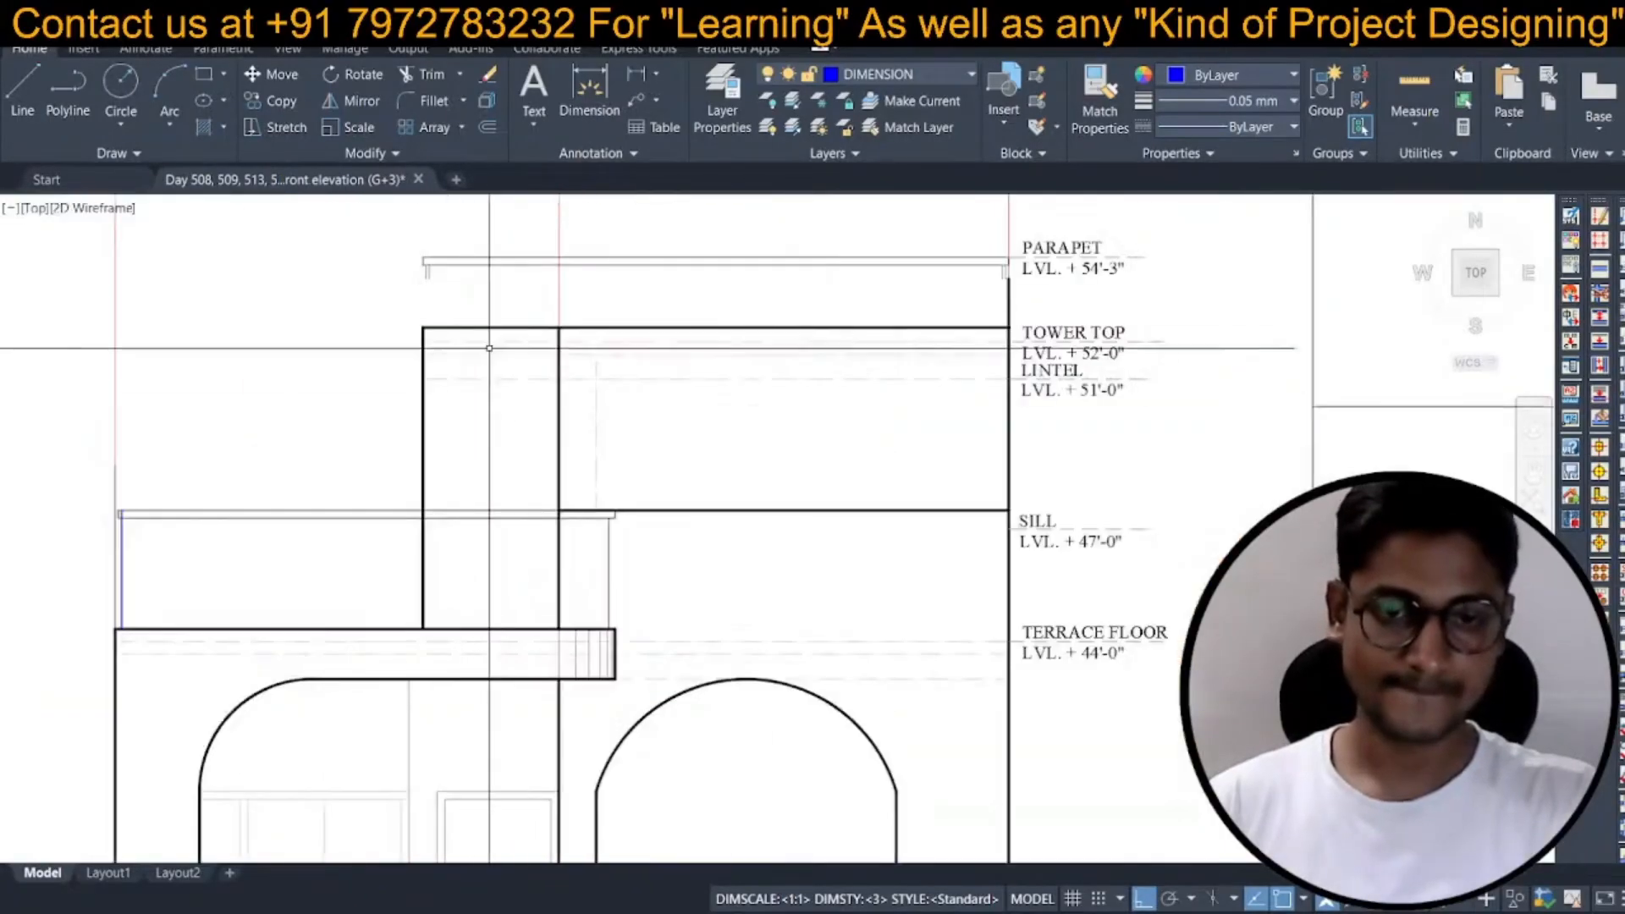
left_click(597, 412)
key("Escape")
type("e")
key("Return")
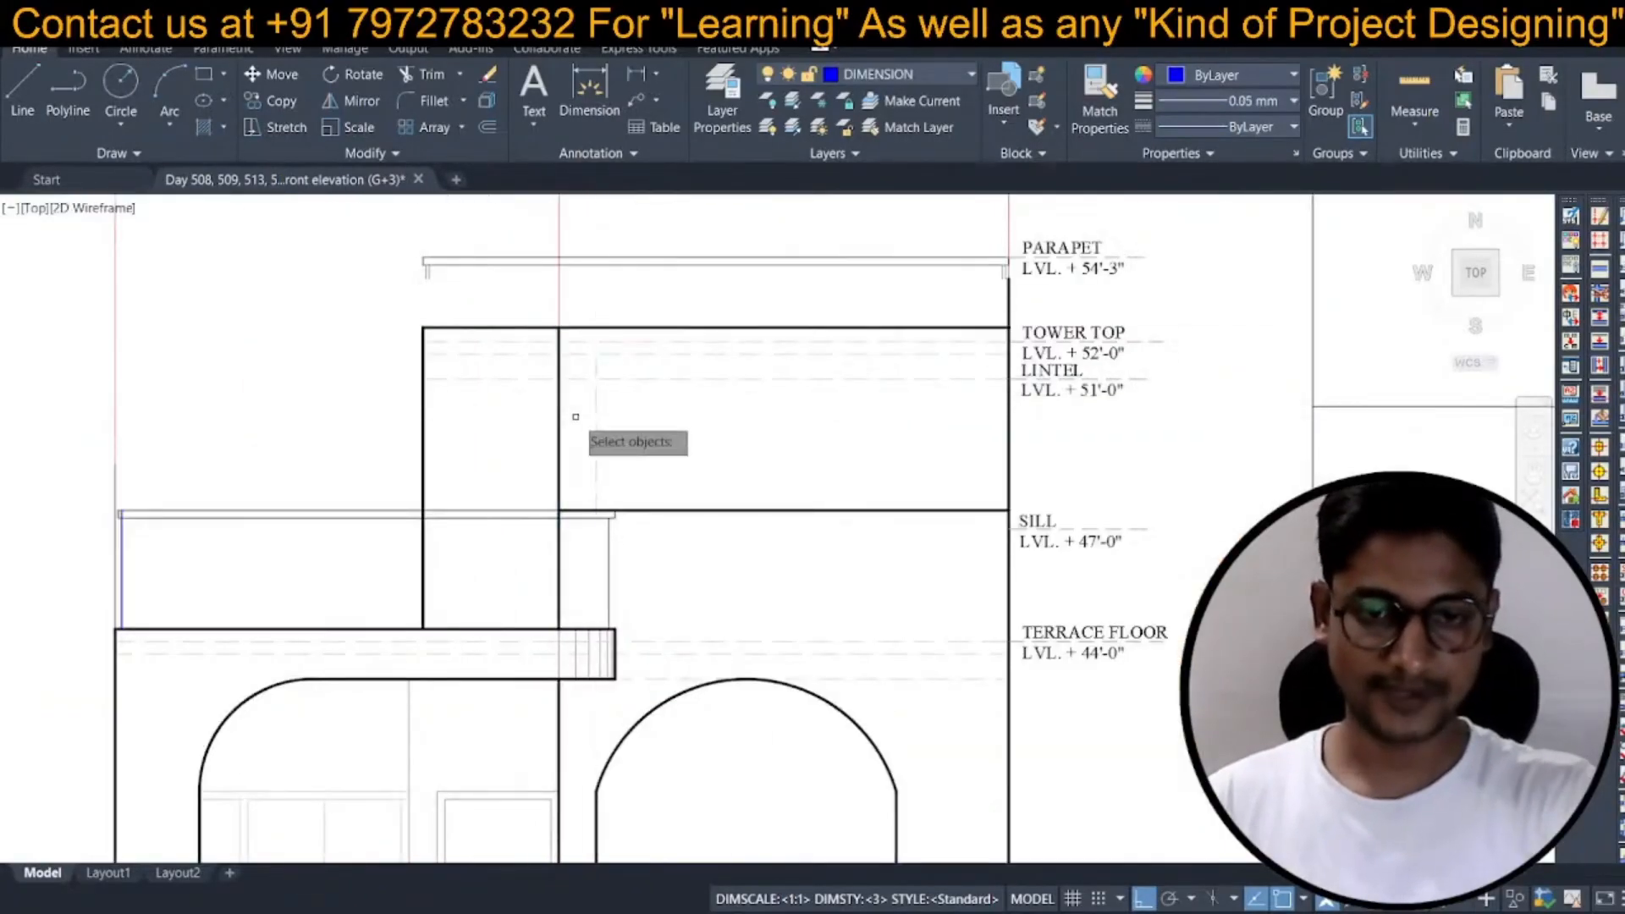
left_click(557, 415)
key("Return")
scroll(835, 428, "up", 2)
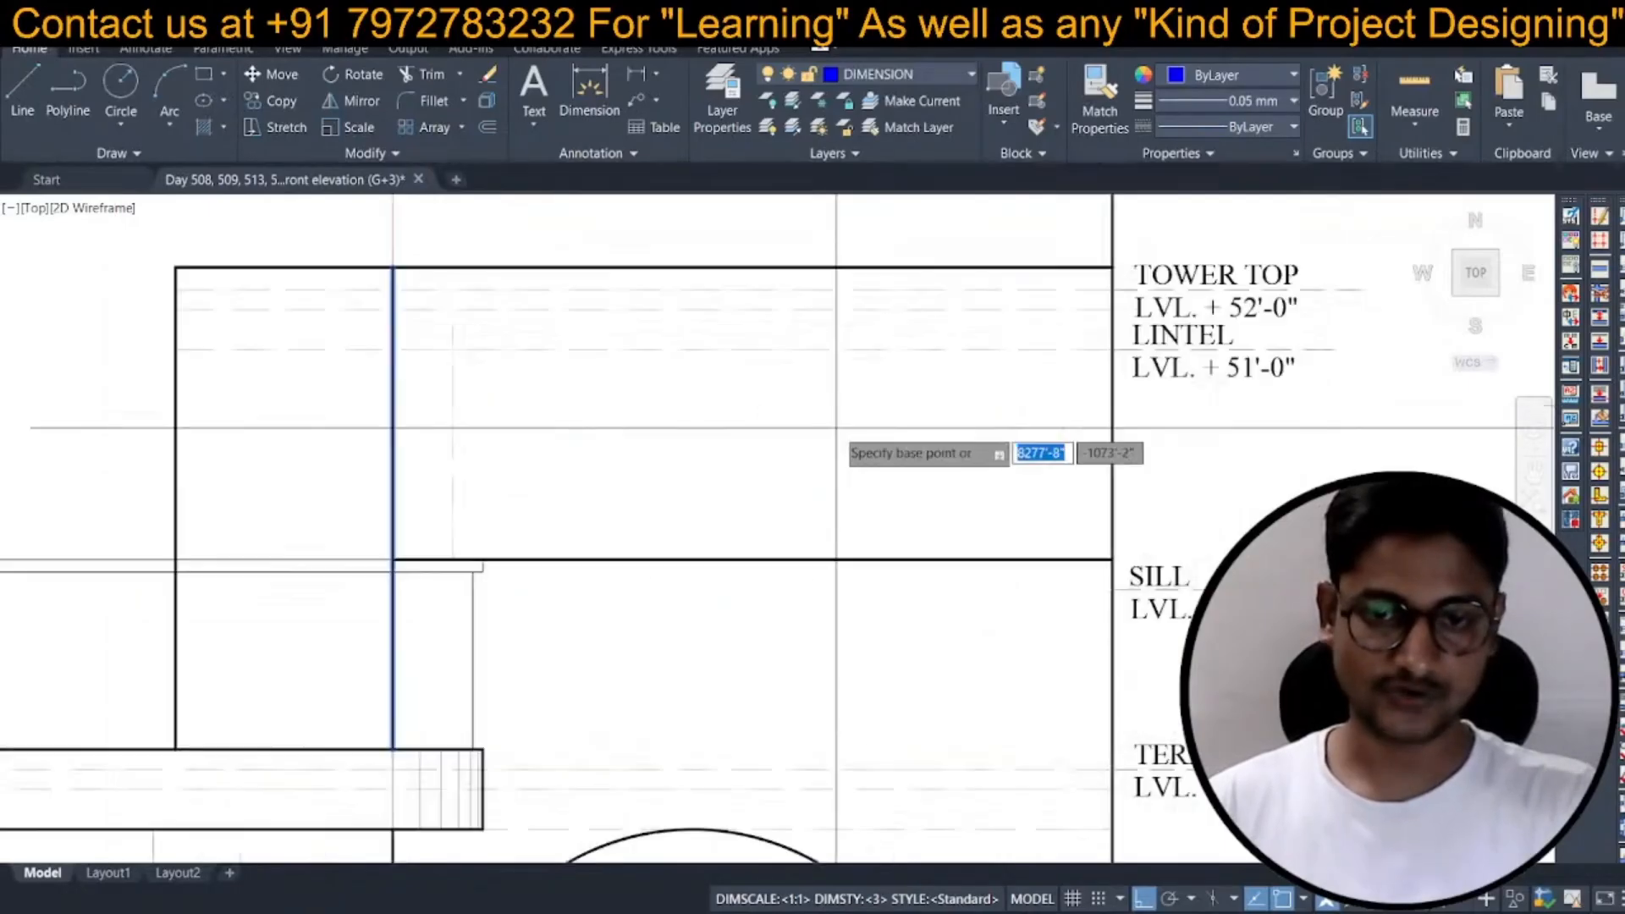
left_click(914, 430)
left_click(861, 424)
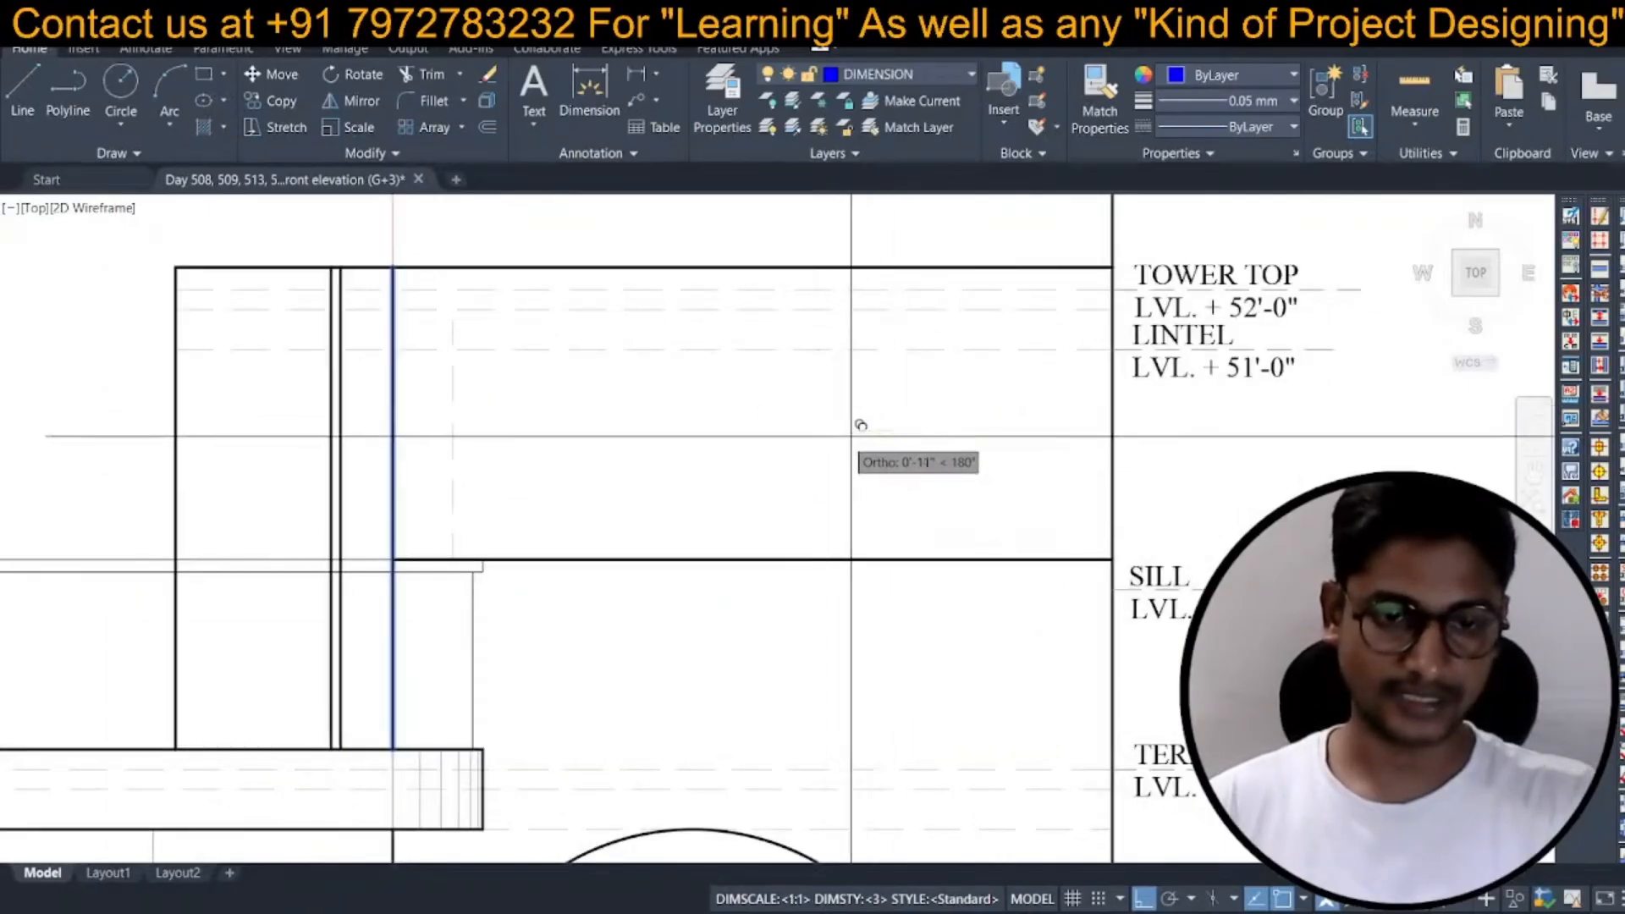
left_click(778, 421)
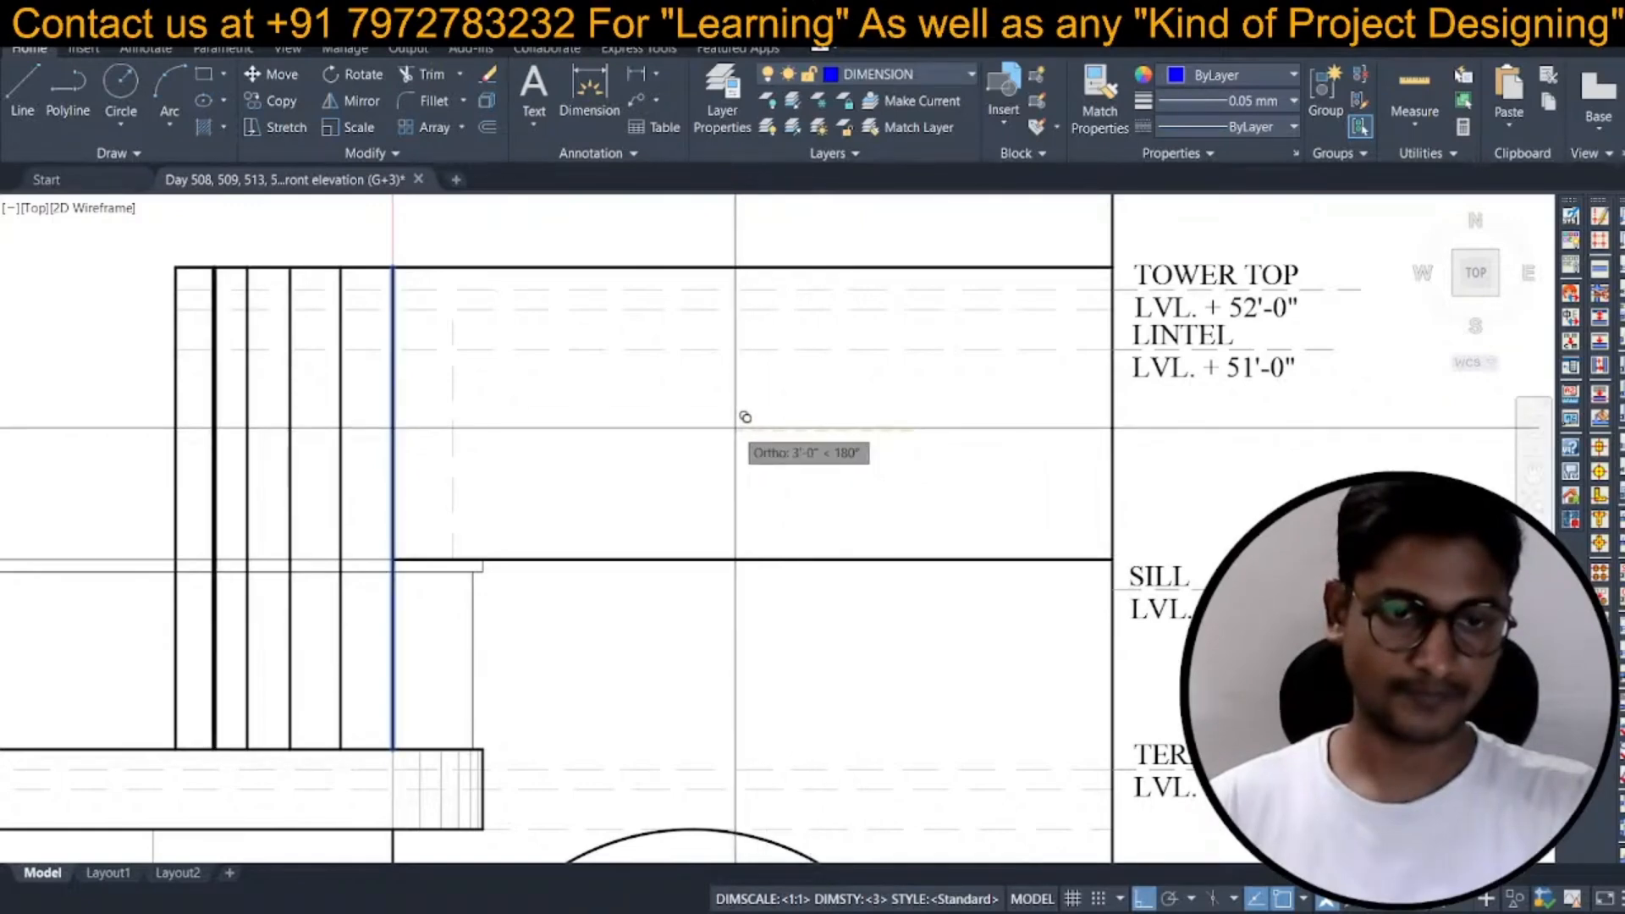
left_click(743, 418)
key("Escape")
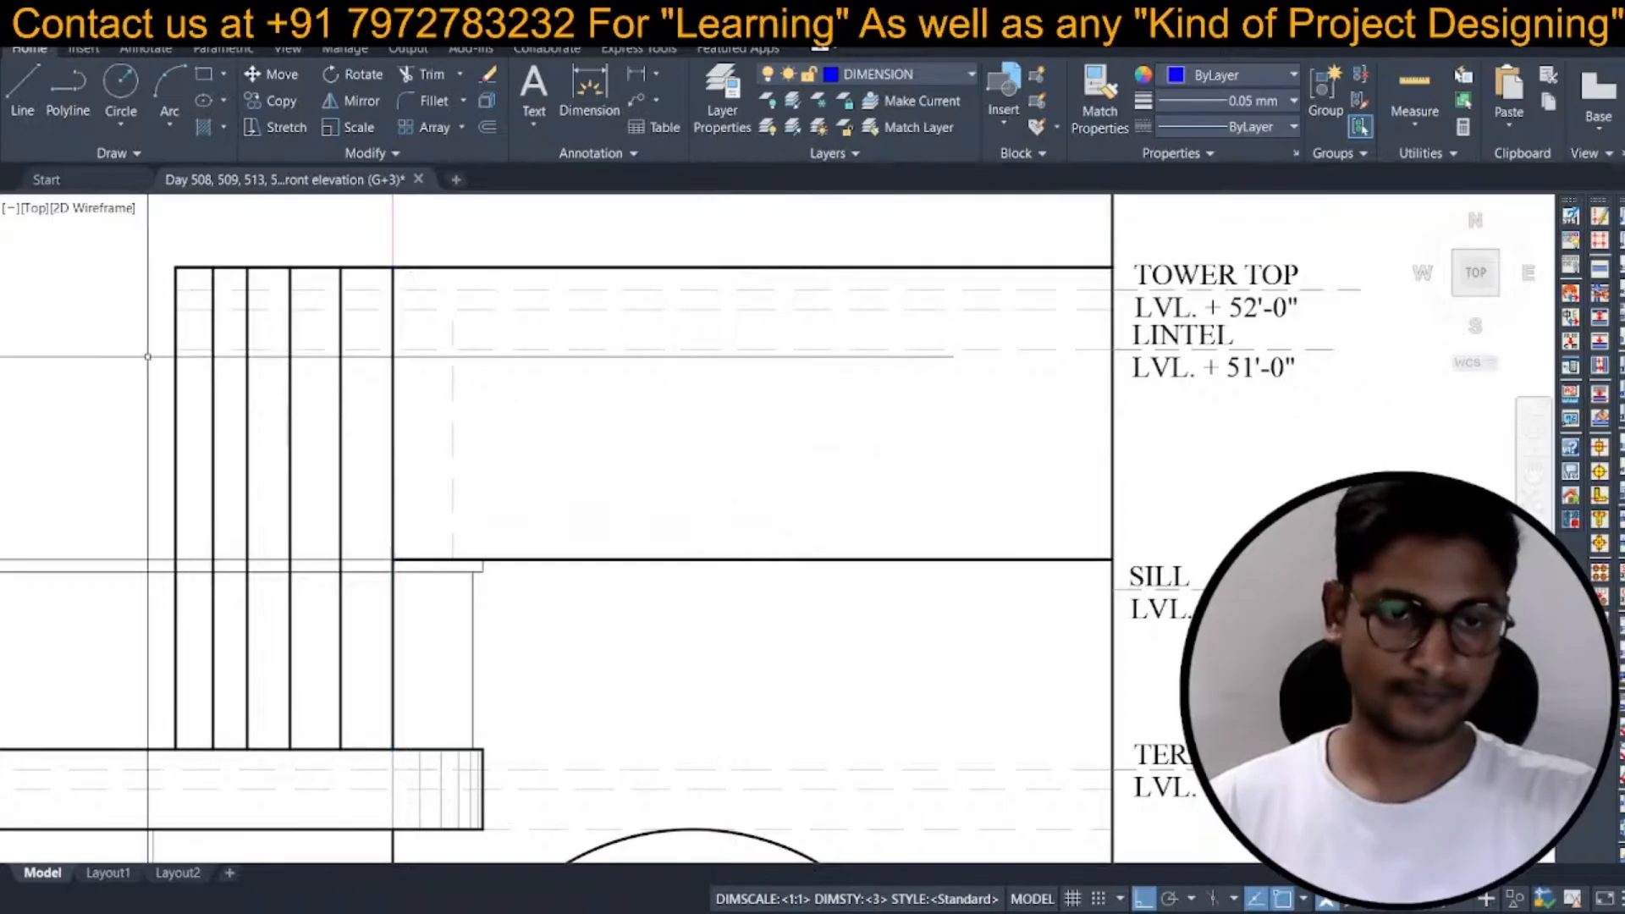
Move the leftmost copied vertical line slightly to the right, away from the tower's outer edge.
type("m")
key("space")
left_click(239, 403)
left_click(193, 405)
scroll(131, 413, "up", 3)
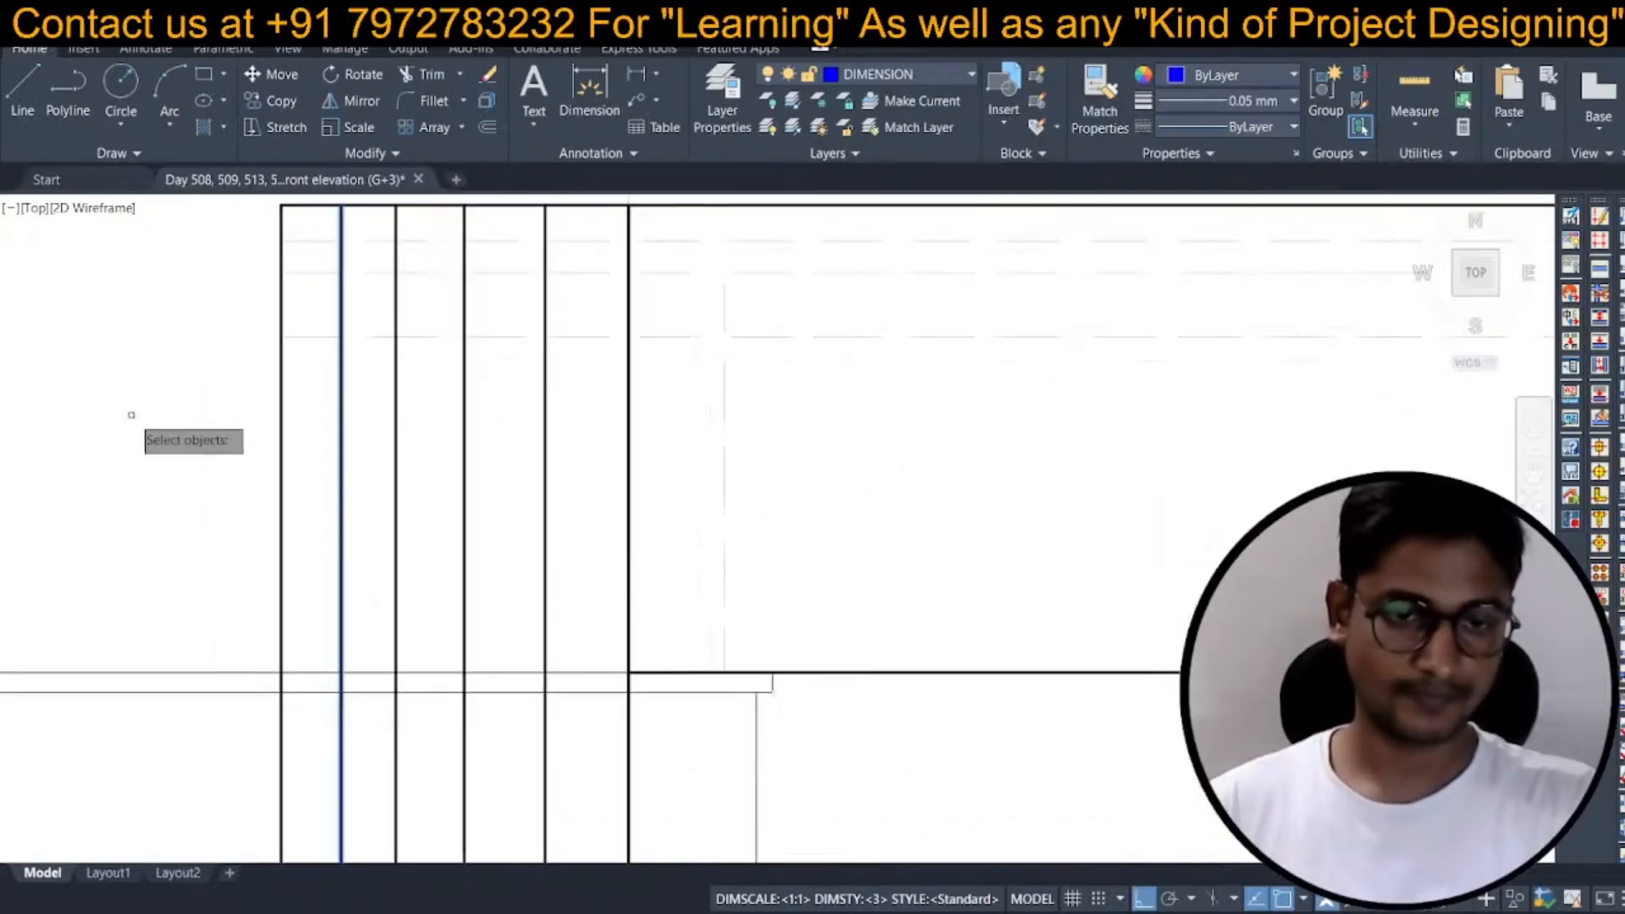
key("space")
left_click(49, 445)
left_click(49, 445)
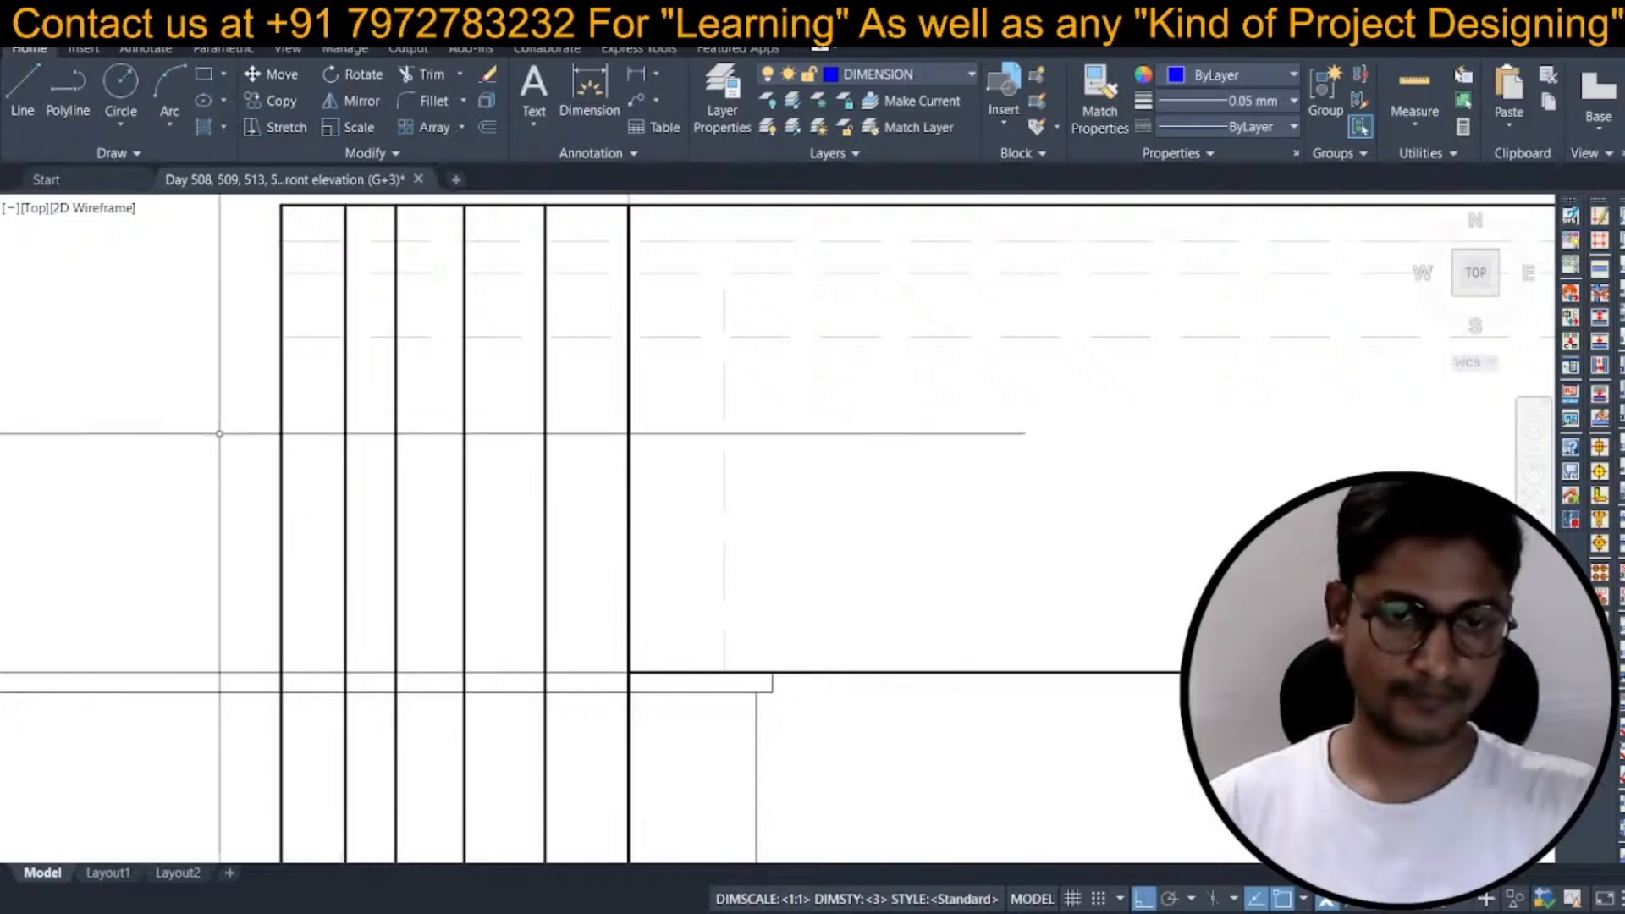
Copy the leftmost inner vertical line about 5" toward the tower's outer left edge.
type("m")
key("space")
left_click(319, 433)
left_click(354, 430)
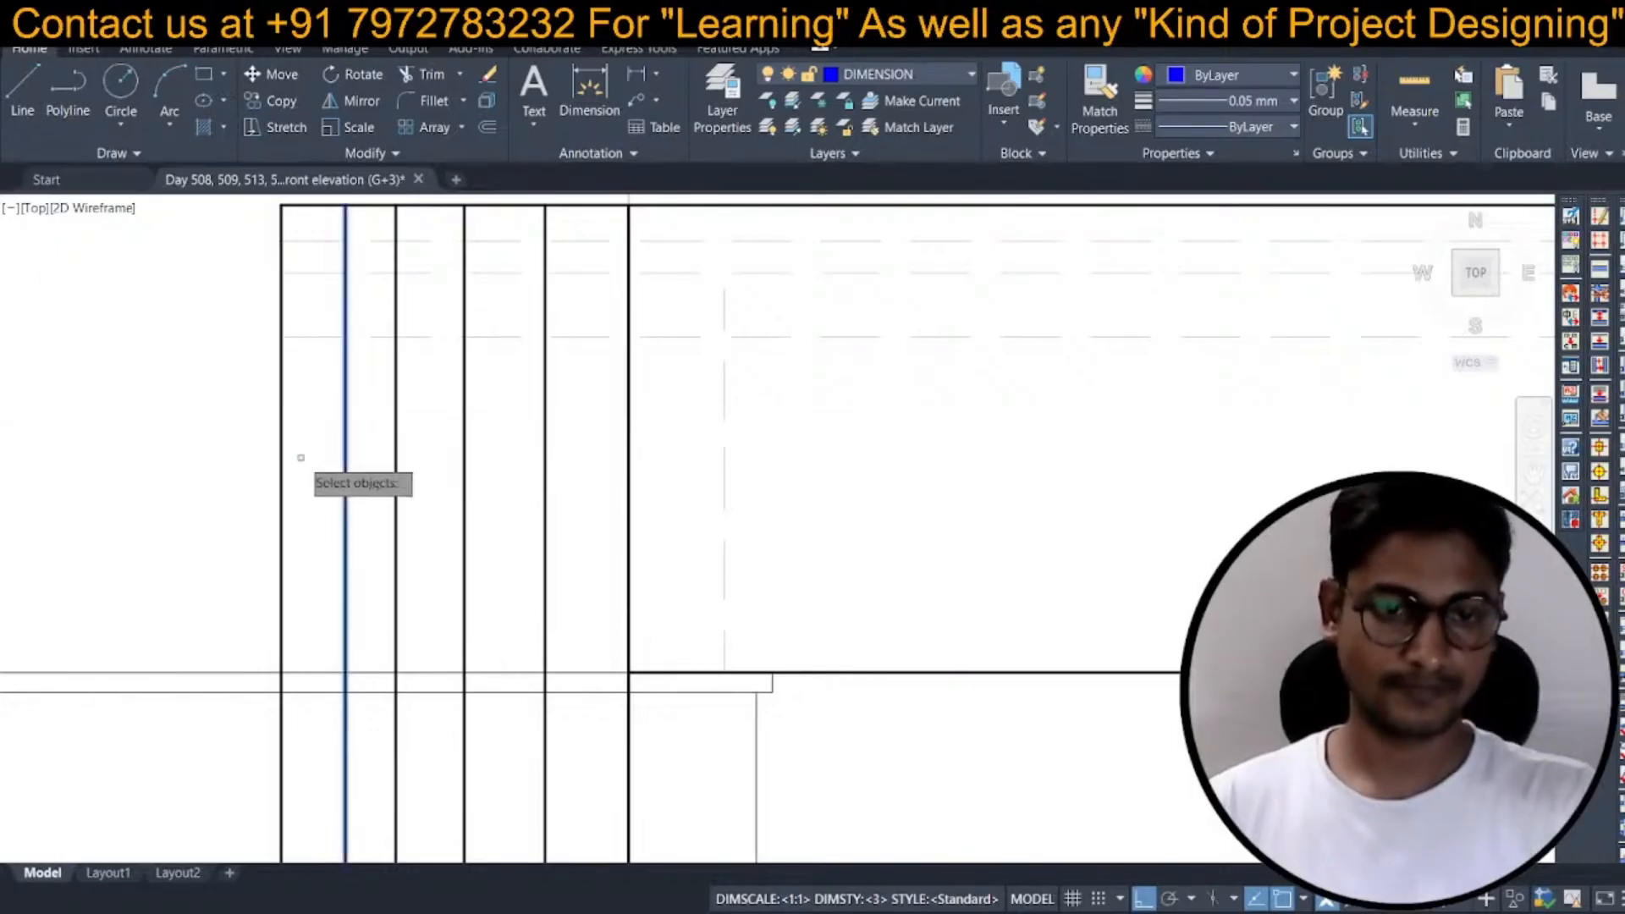
key("space")
left_click(80, 458)
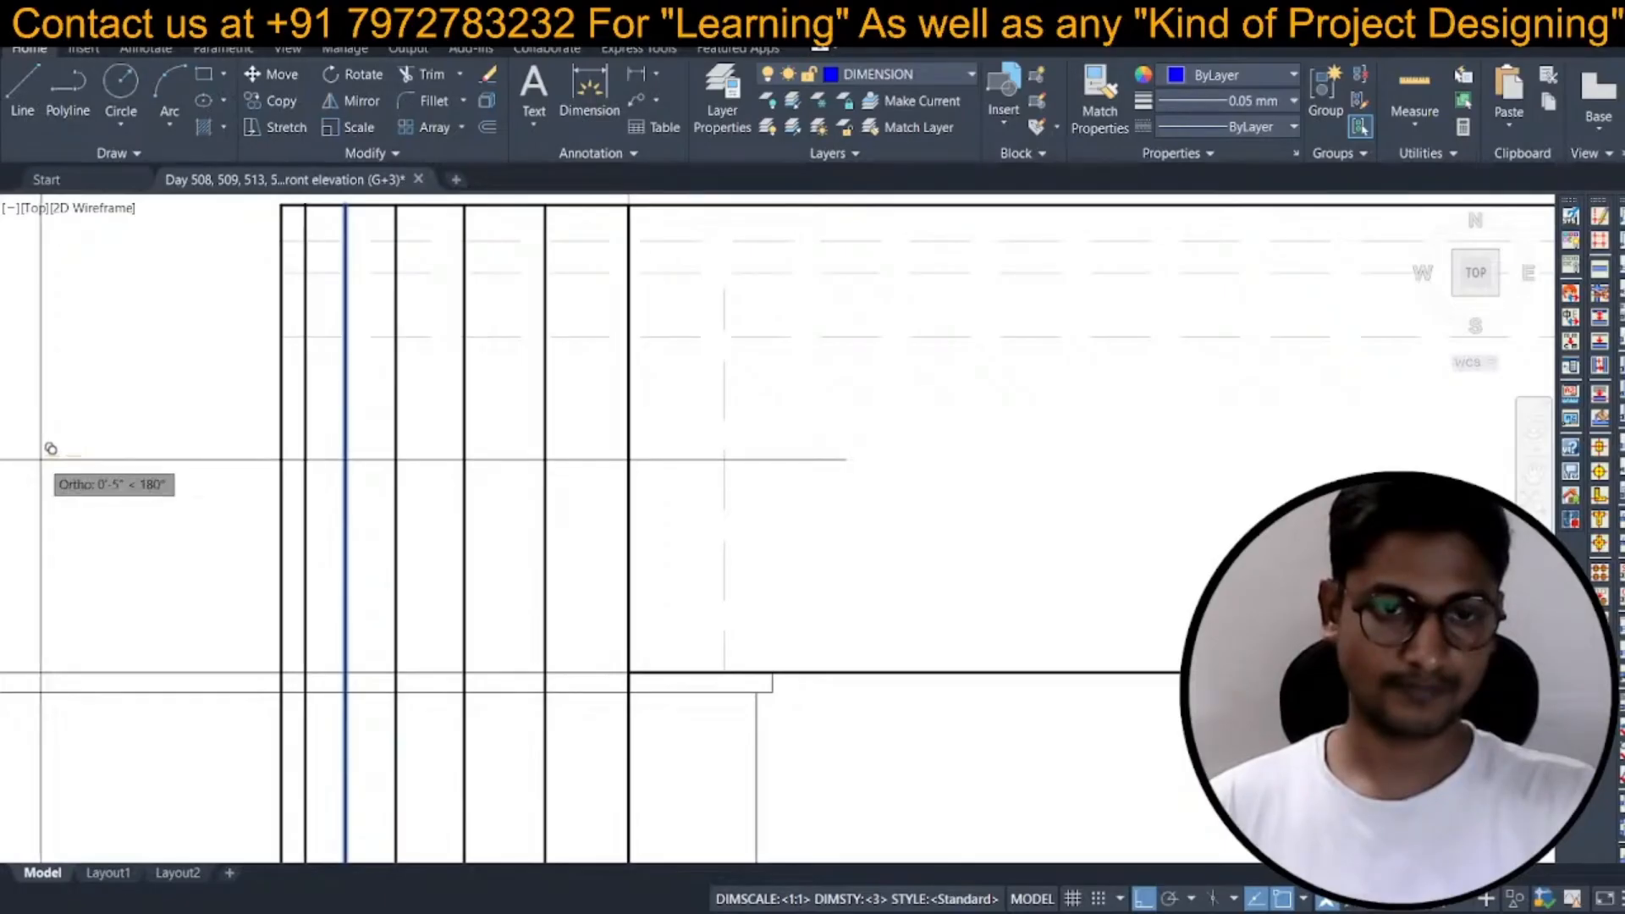
left_click(41, 460)
key("space")
Match the tower's five inner vertical lines to the thin grey lines at the curved end of the terrace slab.
scroll(305, 413, "down", 2)
type("ma")
key("space")
middle_click_drag(519, 597, 544, 411)
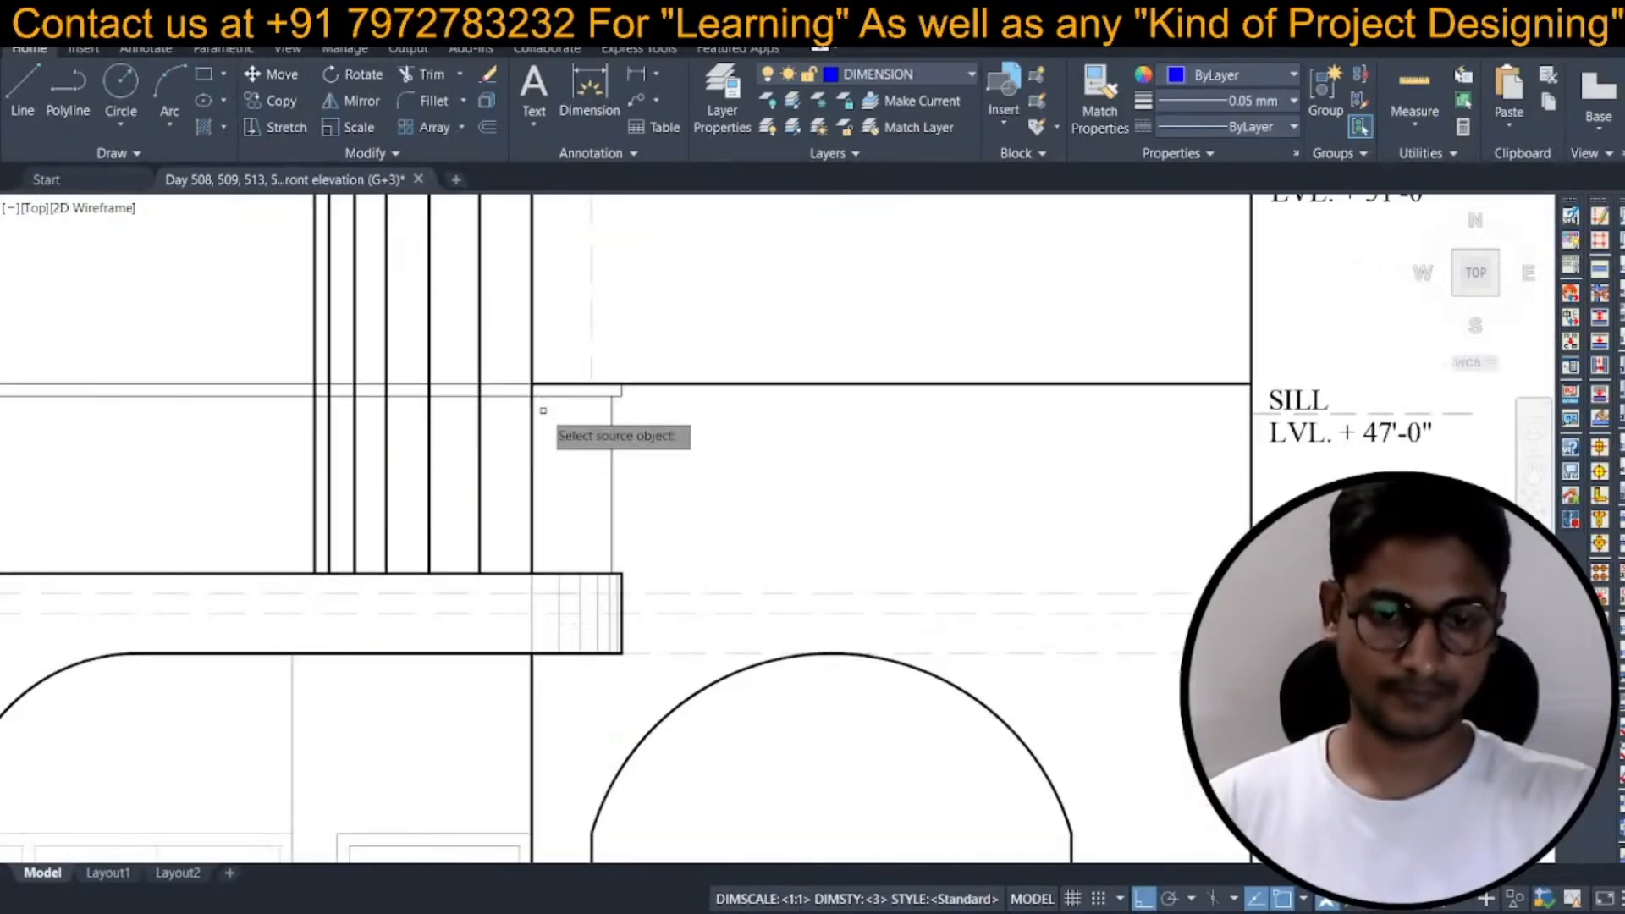
left_click(506, 508)
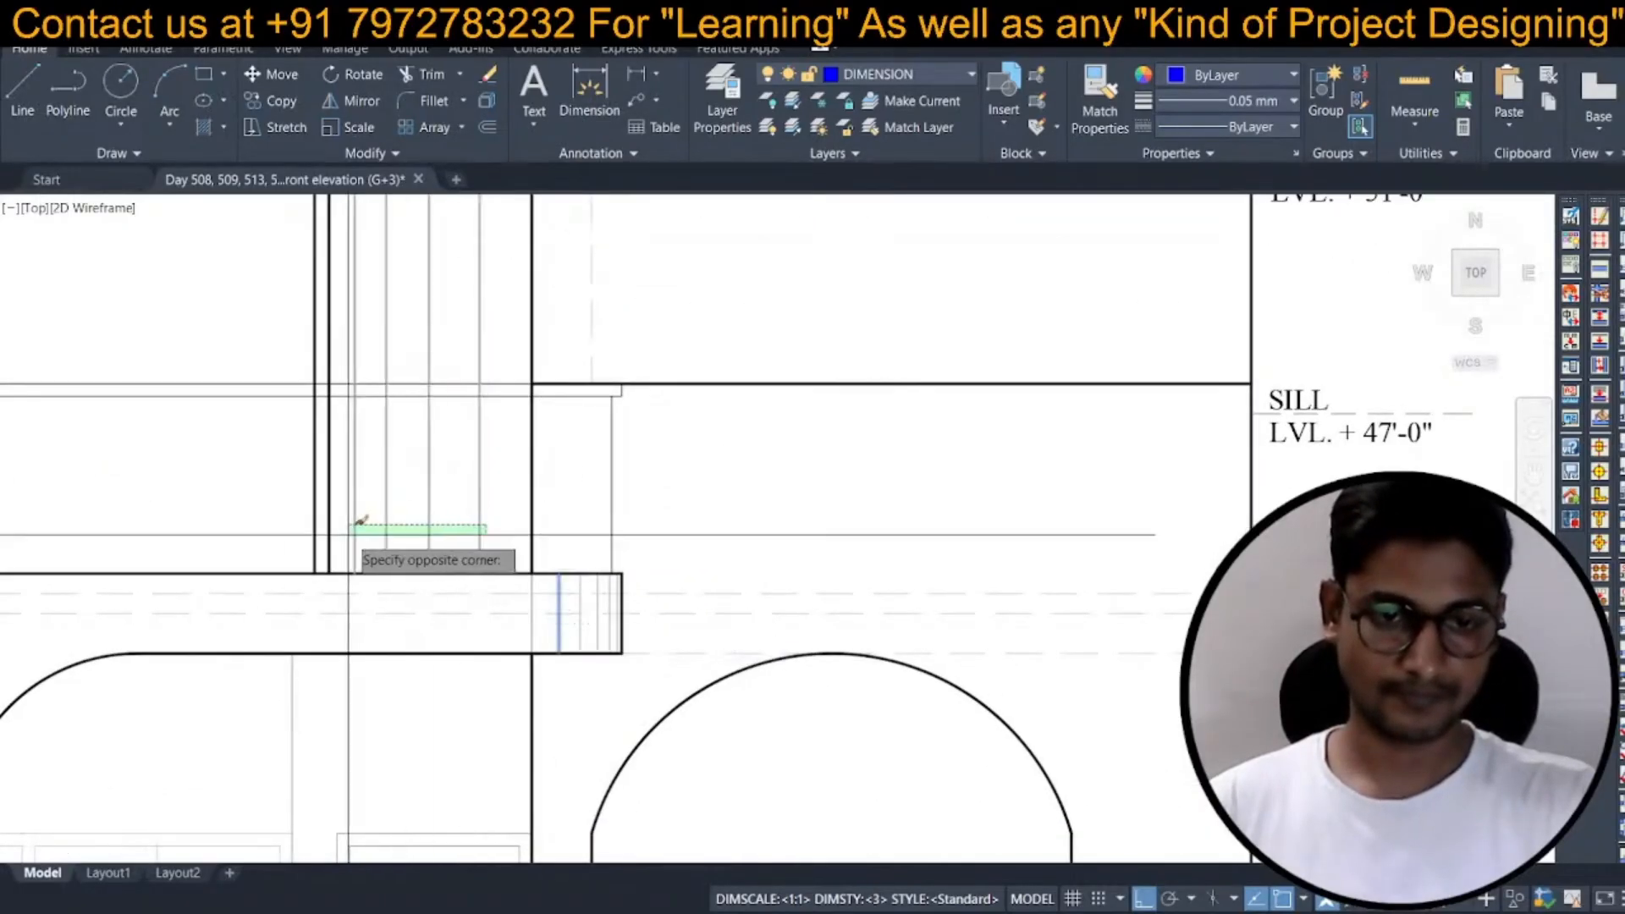
left_click(327, 526)
key("space")
Send the tower's five thin vertical lines to the back of the draw order.
left_click(502, 441)
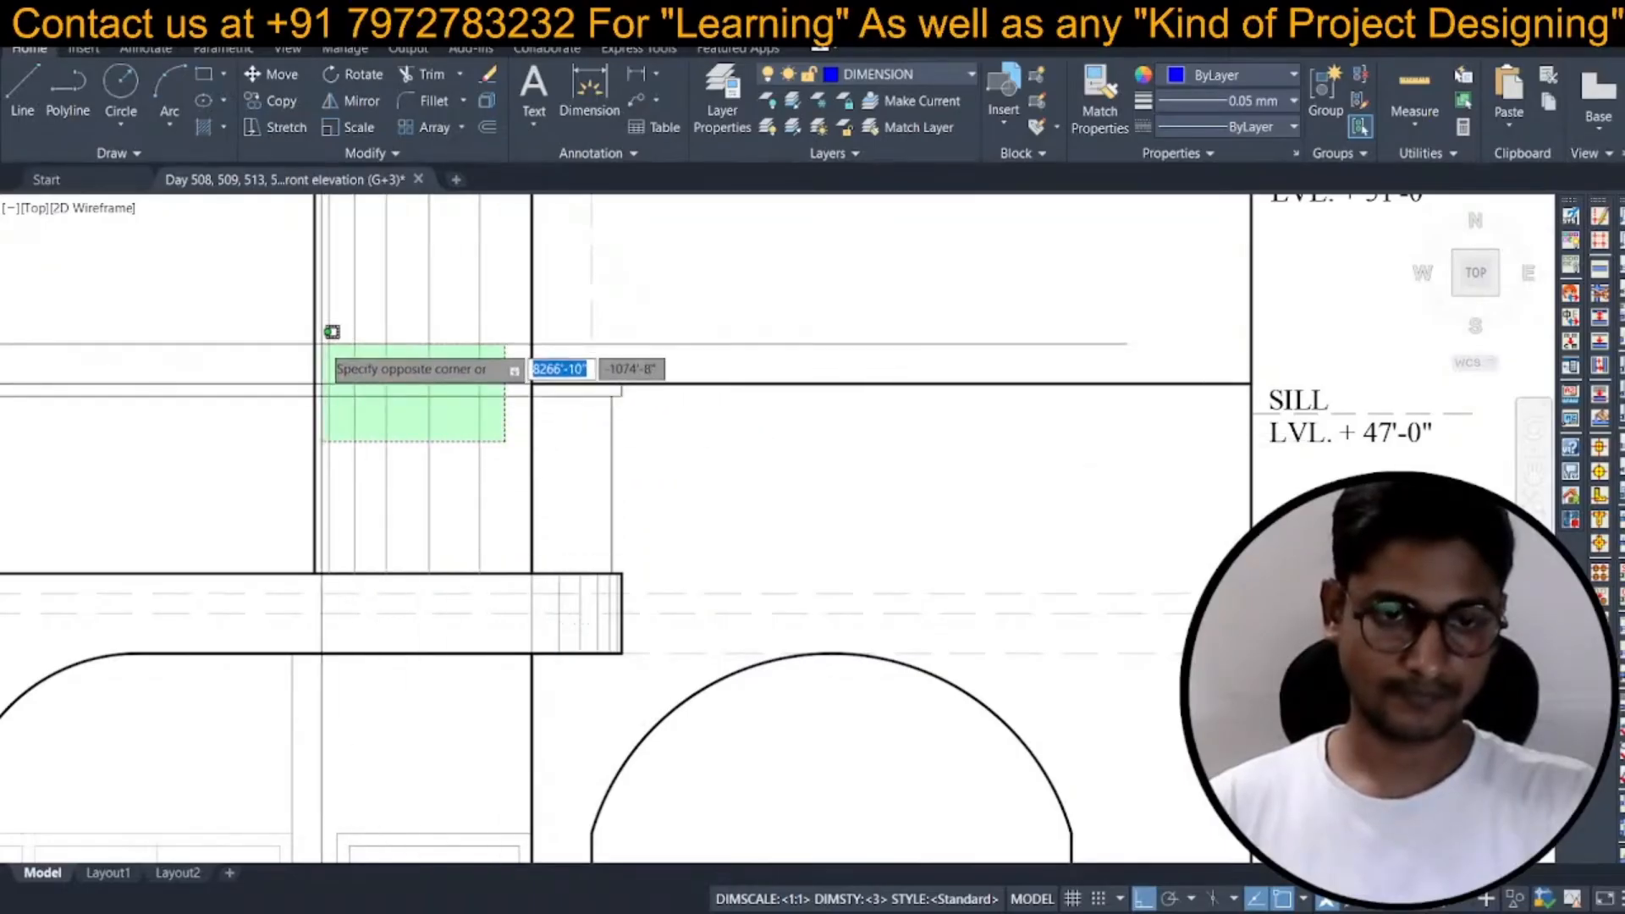
left_click(328, 403)
right_click(338, 415)
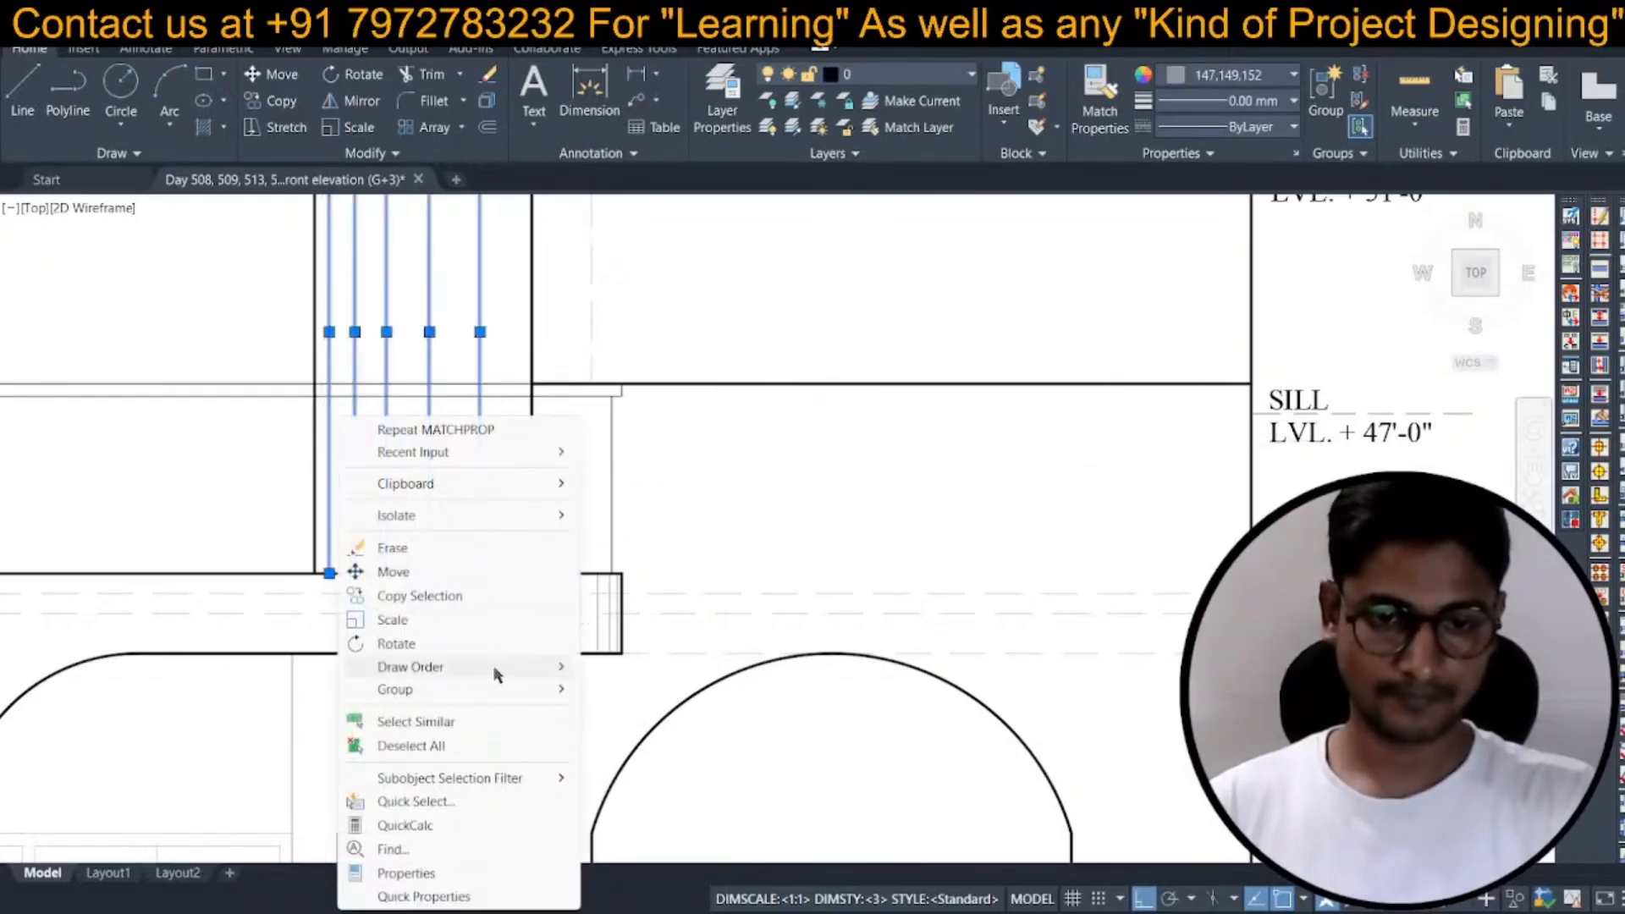
mouse_move(497, 669)
left_click(644, 690)
scroll(388, 406, "down", 10)
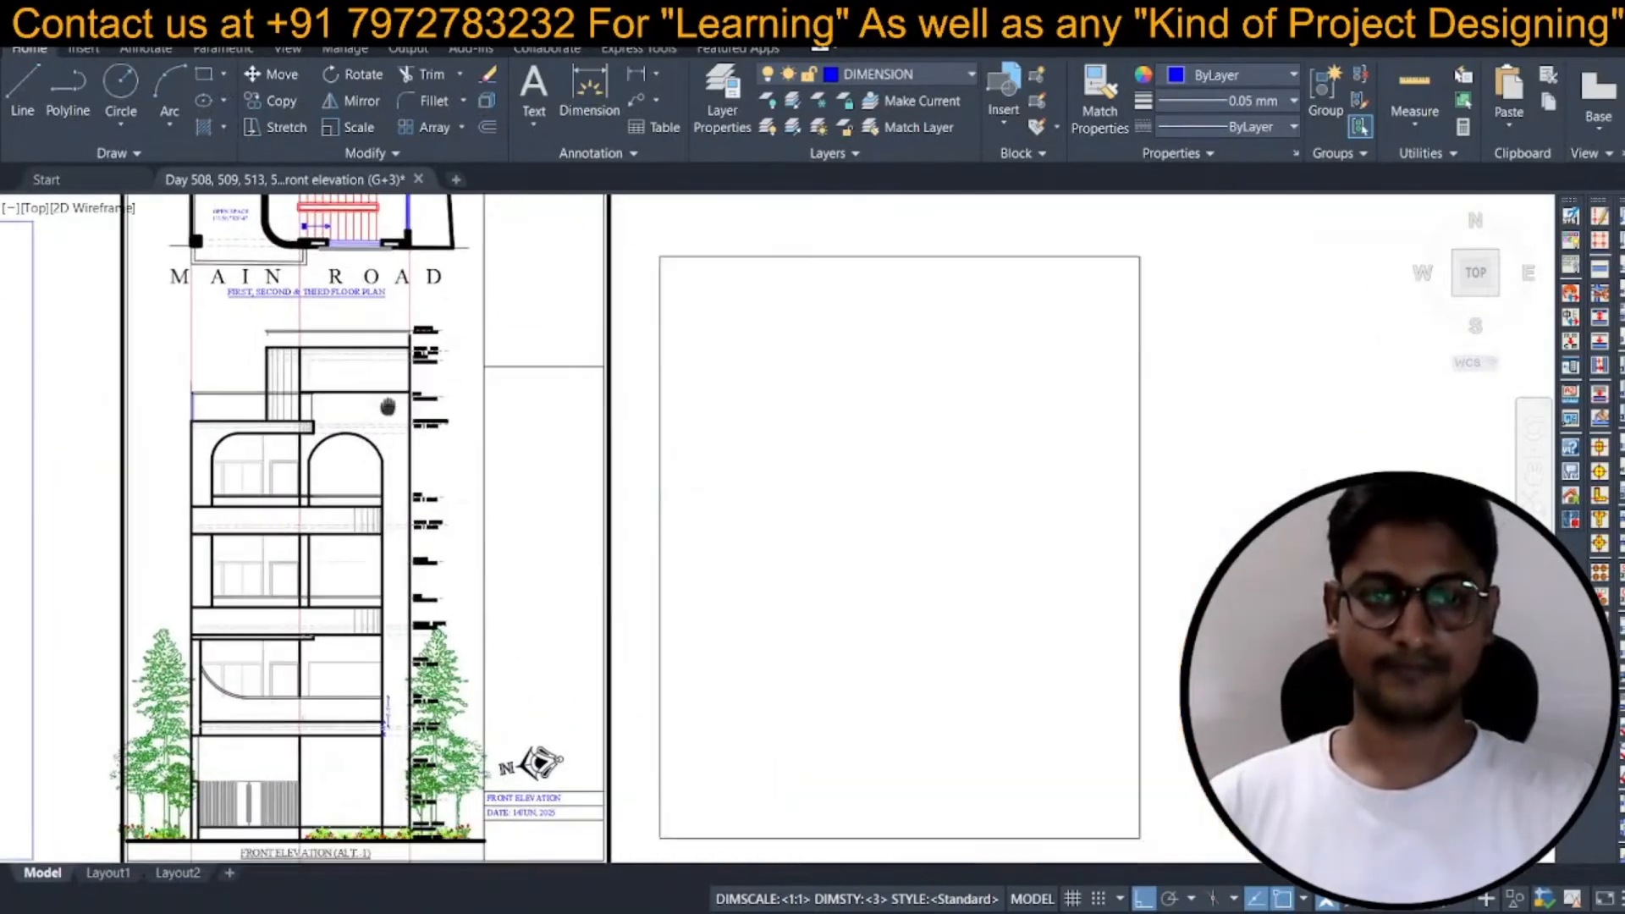
Split the tower's top line at the middle wall by trimming it there and extending the left part back to the wall.
scroll(387, 406, "up", 10)
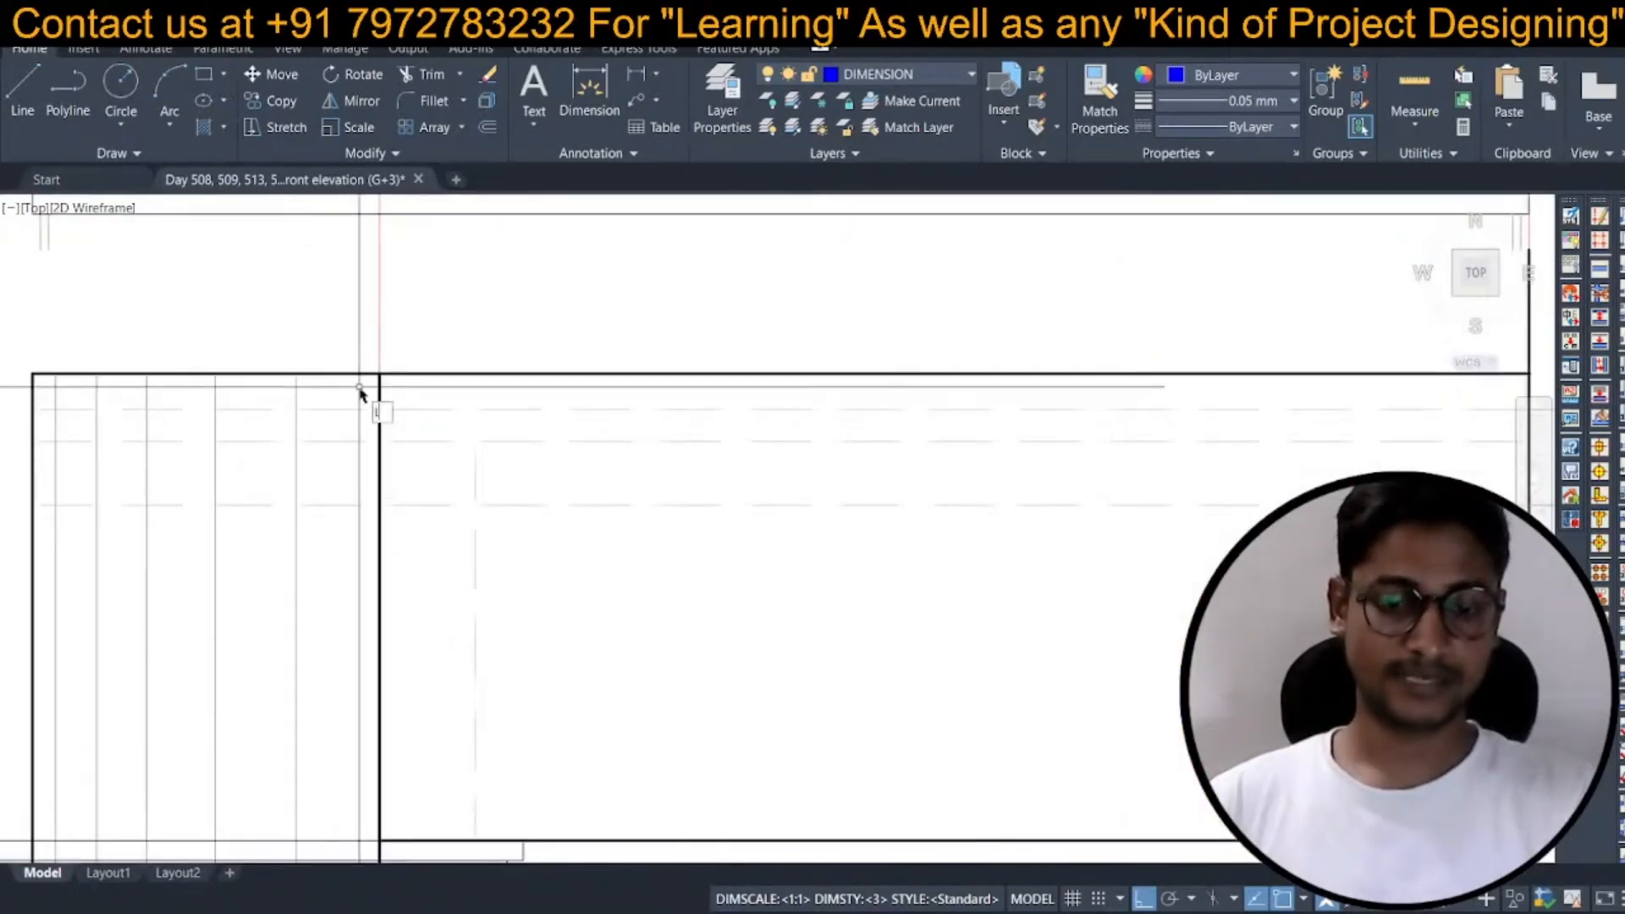
type("tr")
key("space")
left_click(360, 373)
key("Escape")
type("ex")
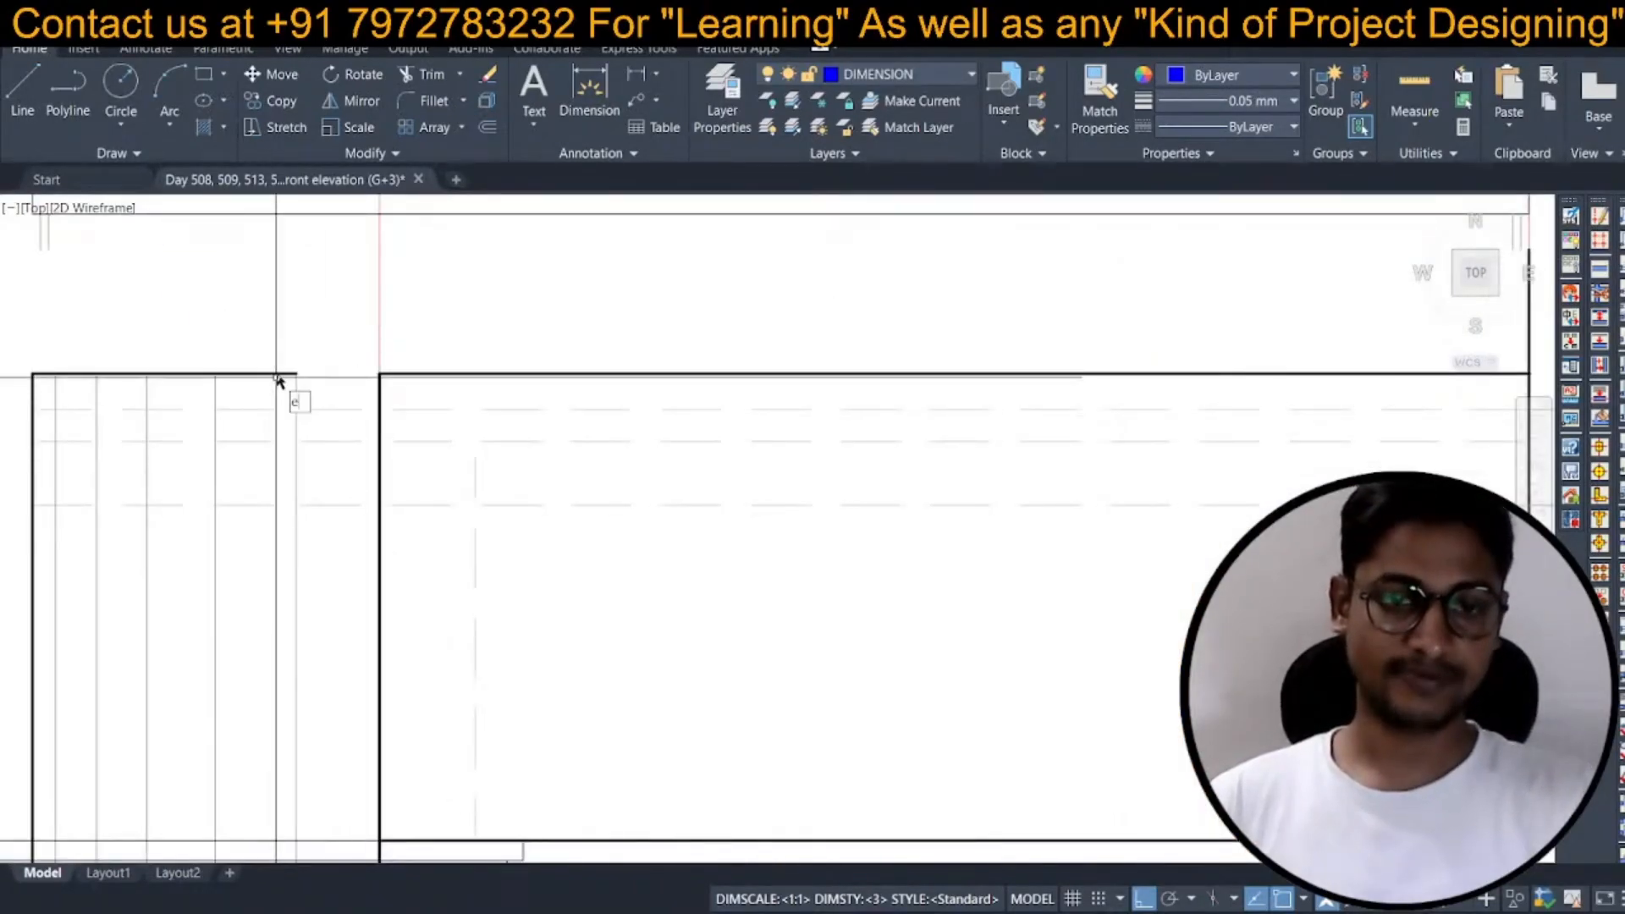
key("space")
scroll(280, 383, "down", 4)
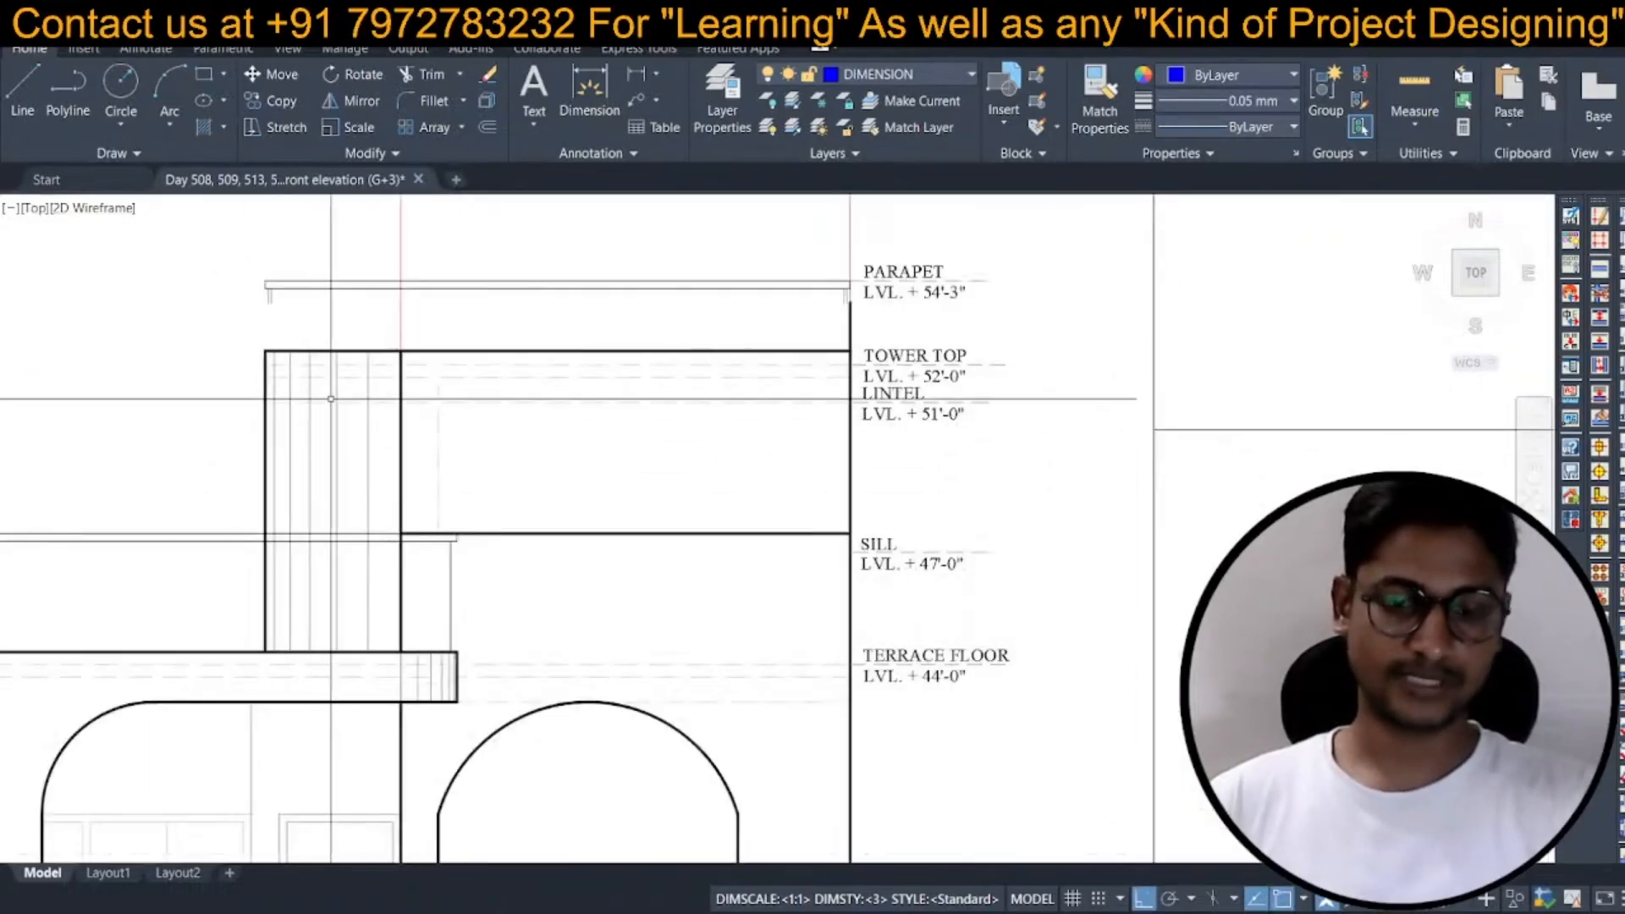
Match the top and outer left edges of the tower's left part to its thin grey vertical lines.
key("space")
scroll(349, 372, "up", 4)
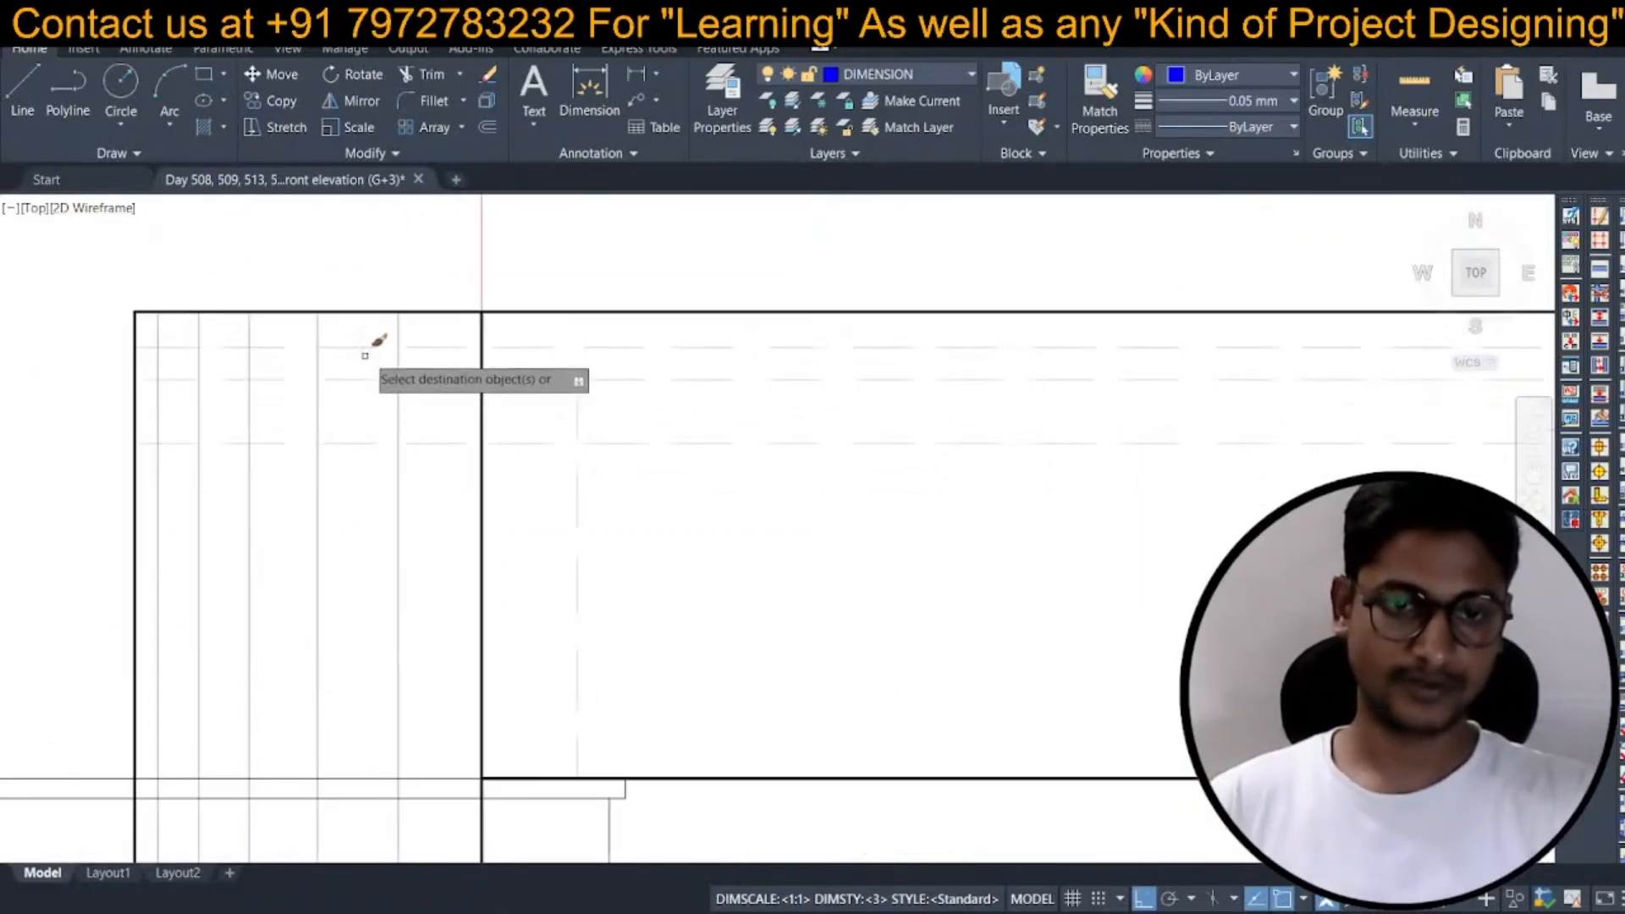
left_click(136, 364)
scroll(231, 312, "down", 2)
key("Escape")
Compare the tower's revised linework with the reference facade photo.
scroll(328, 359, "down", 4)
scroll(378, 445, "down", 4)
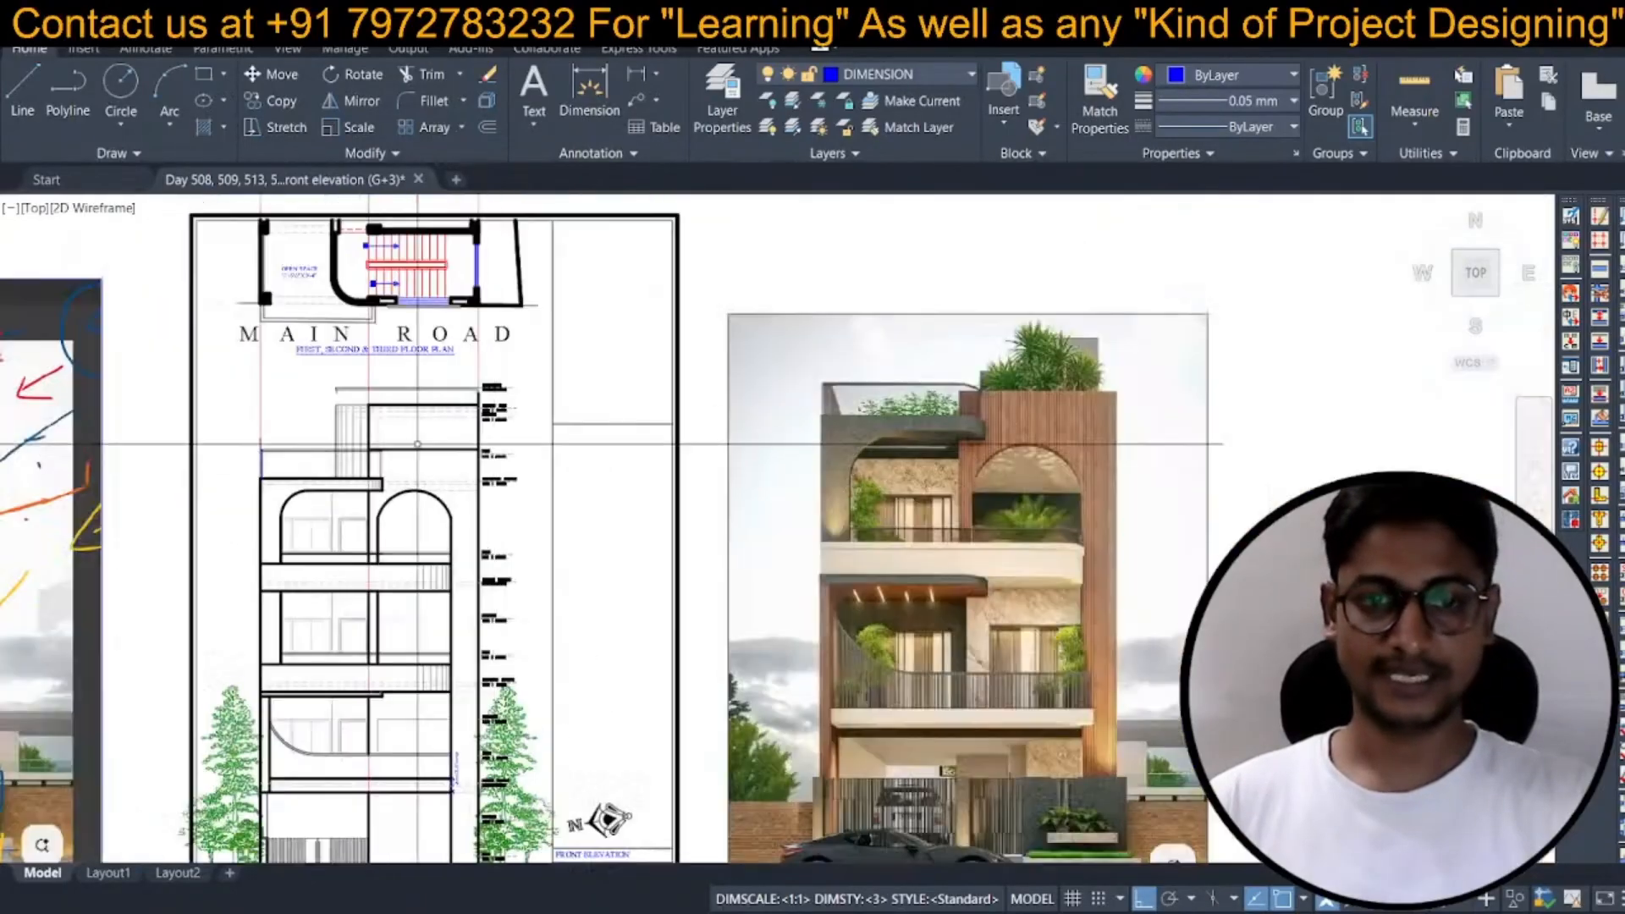
scroll(421, 449, "down", 3)
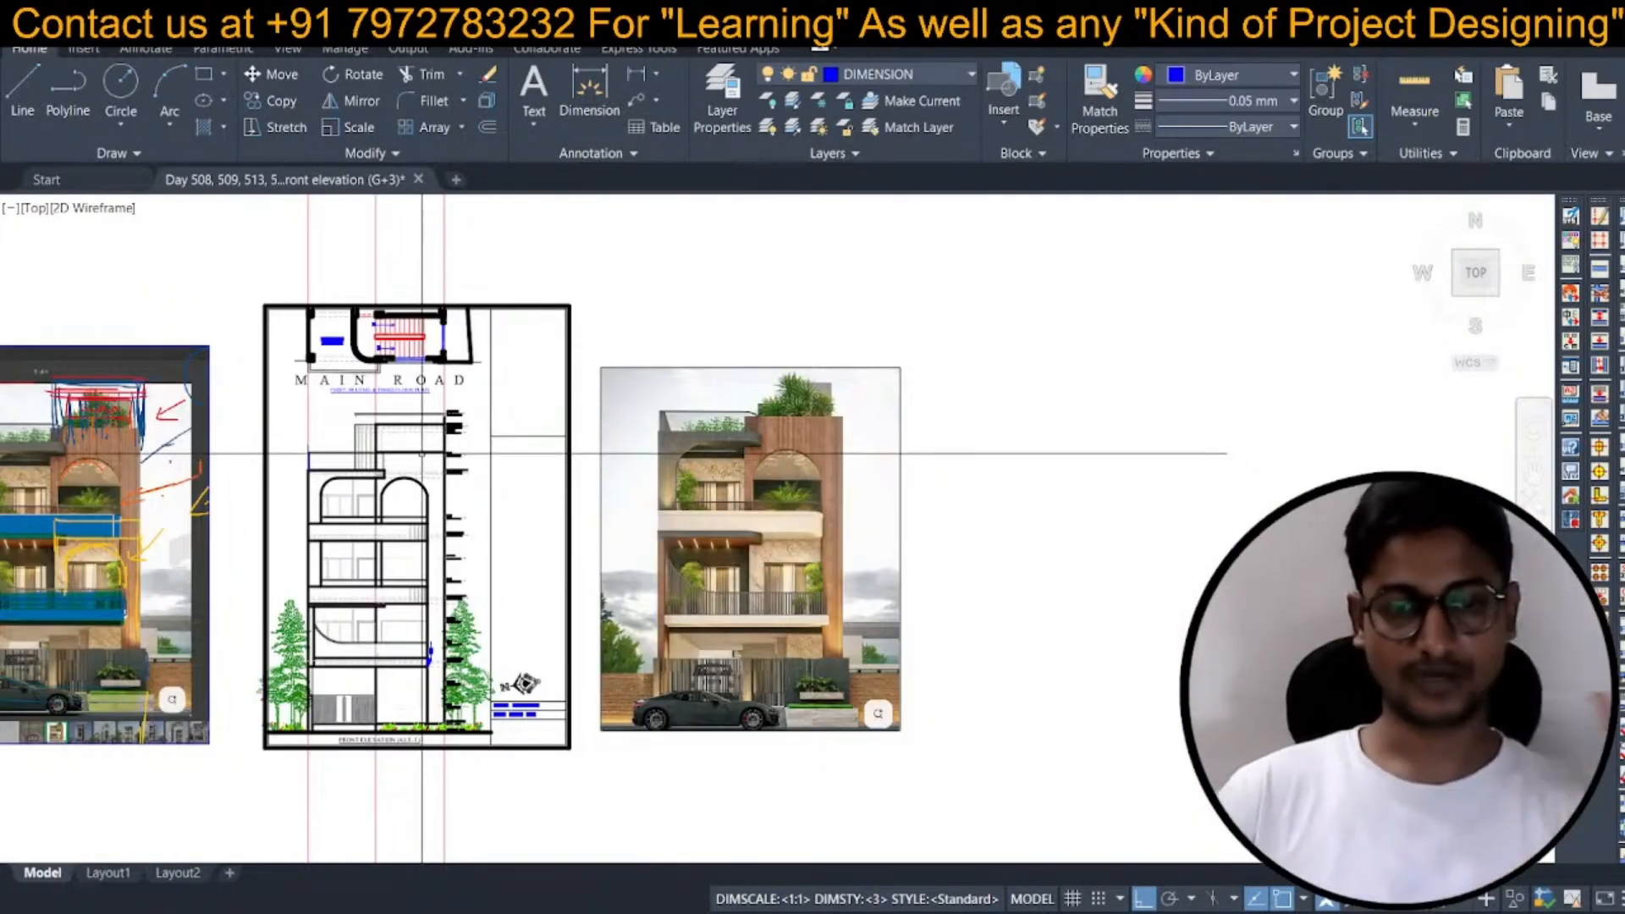
scroll(422, 453, "up", 3)
scroll(391, 421, "up", 5)
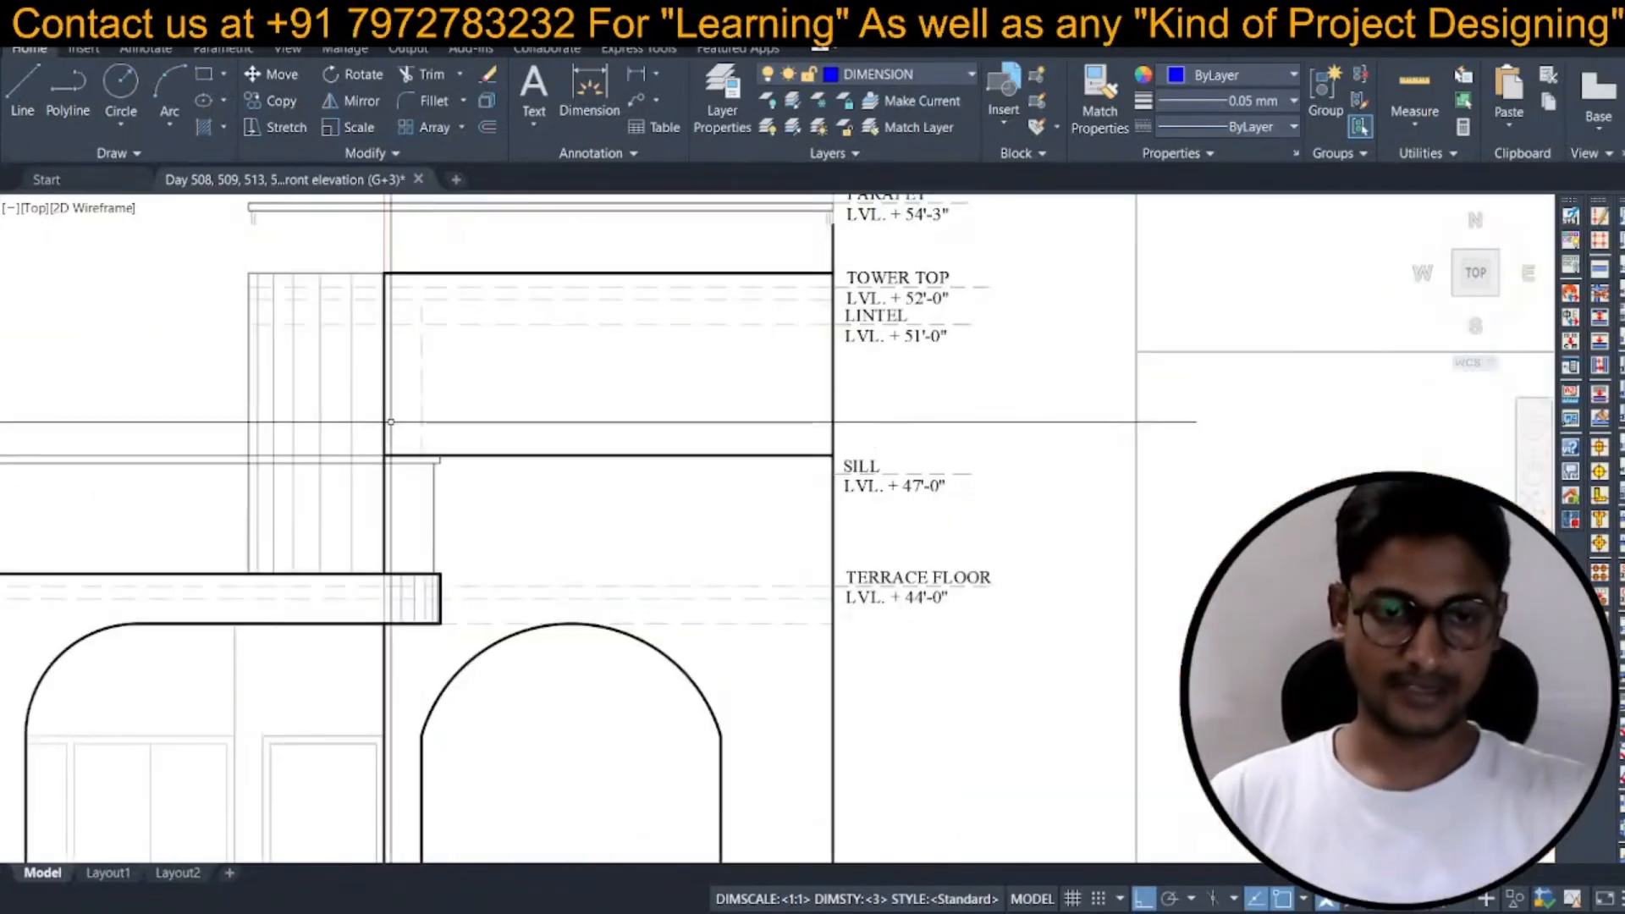
left_click(388, 440)
scroll(389, 457, "down", 4)
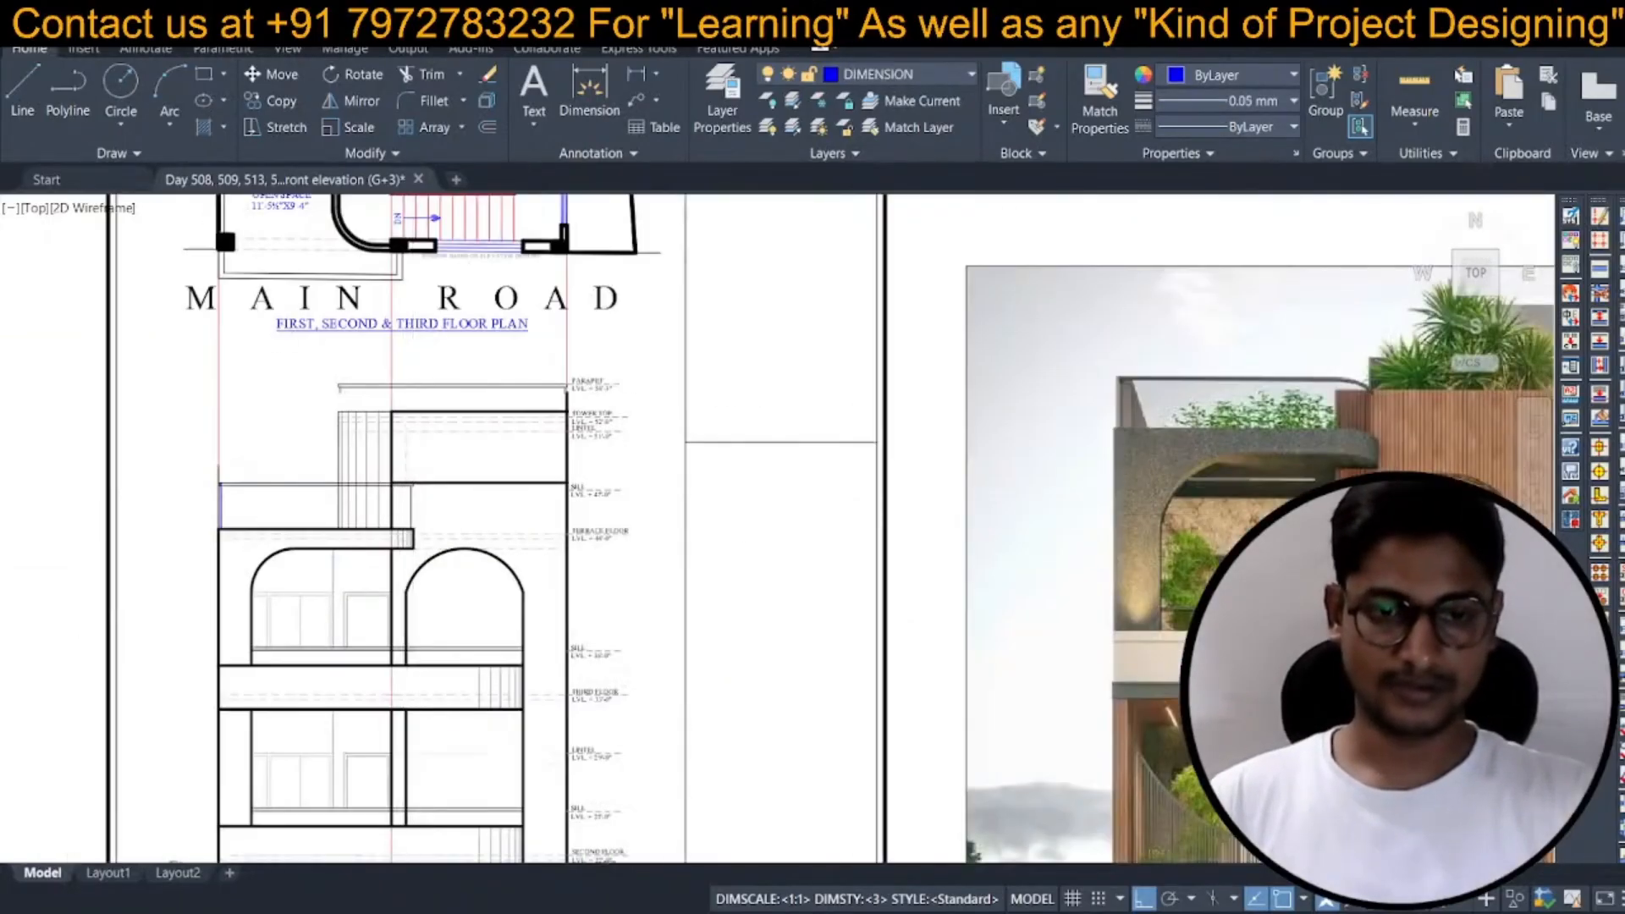
Trim the tower's thin vertical lines between the two terrace handrail lines and save the drawing.
key("ctrl+s")
scroll(364, 483, "up", 5)
type("tr")
key("space")
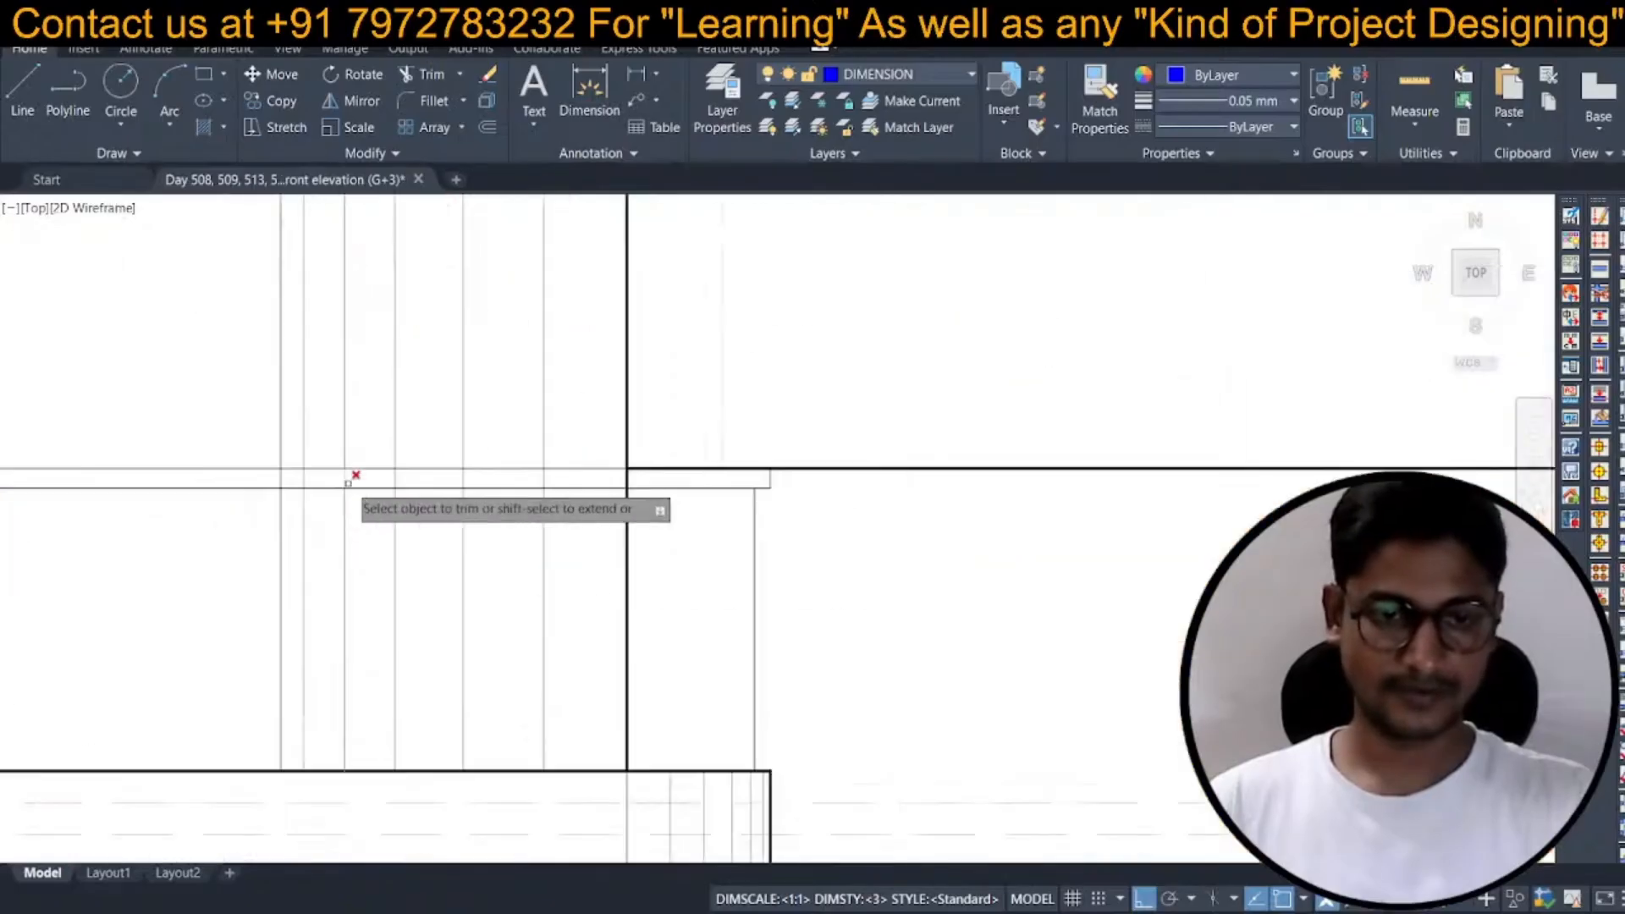
left_click(196, 470)
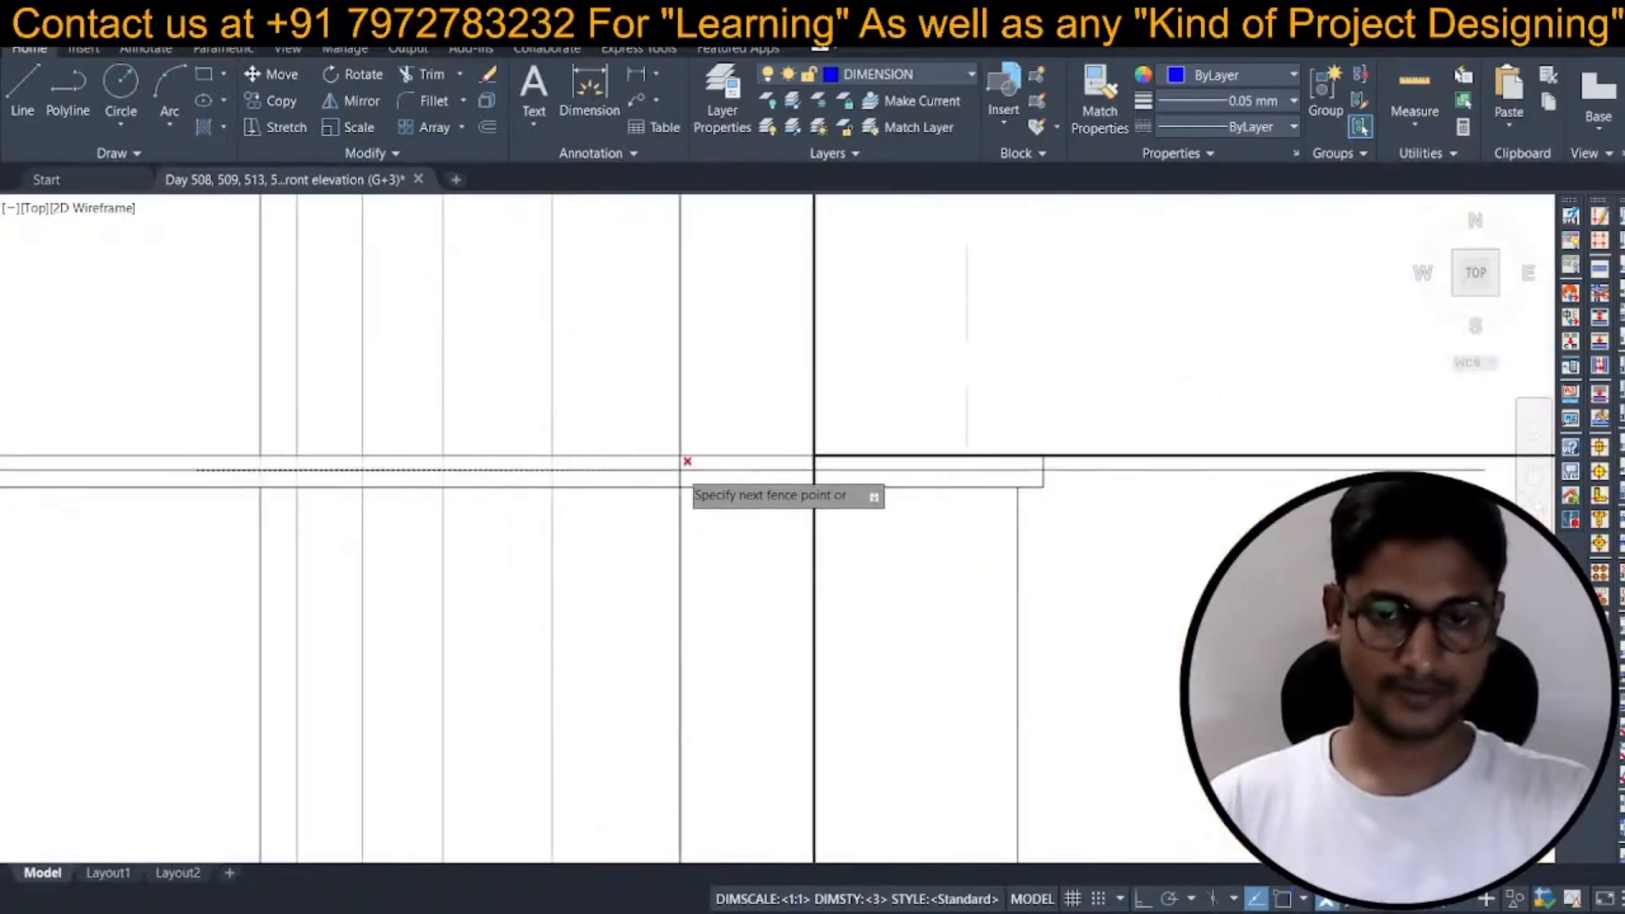
key("space")
scroll(646, 522, "down", 5)
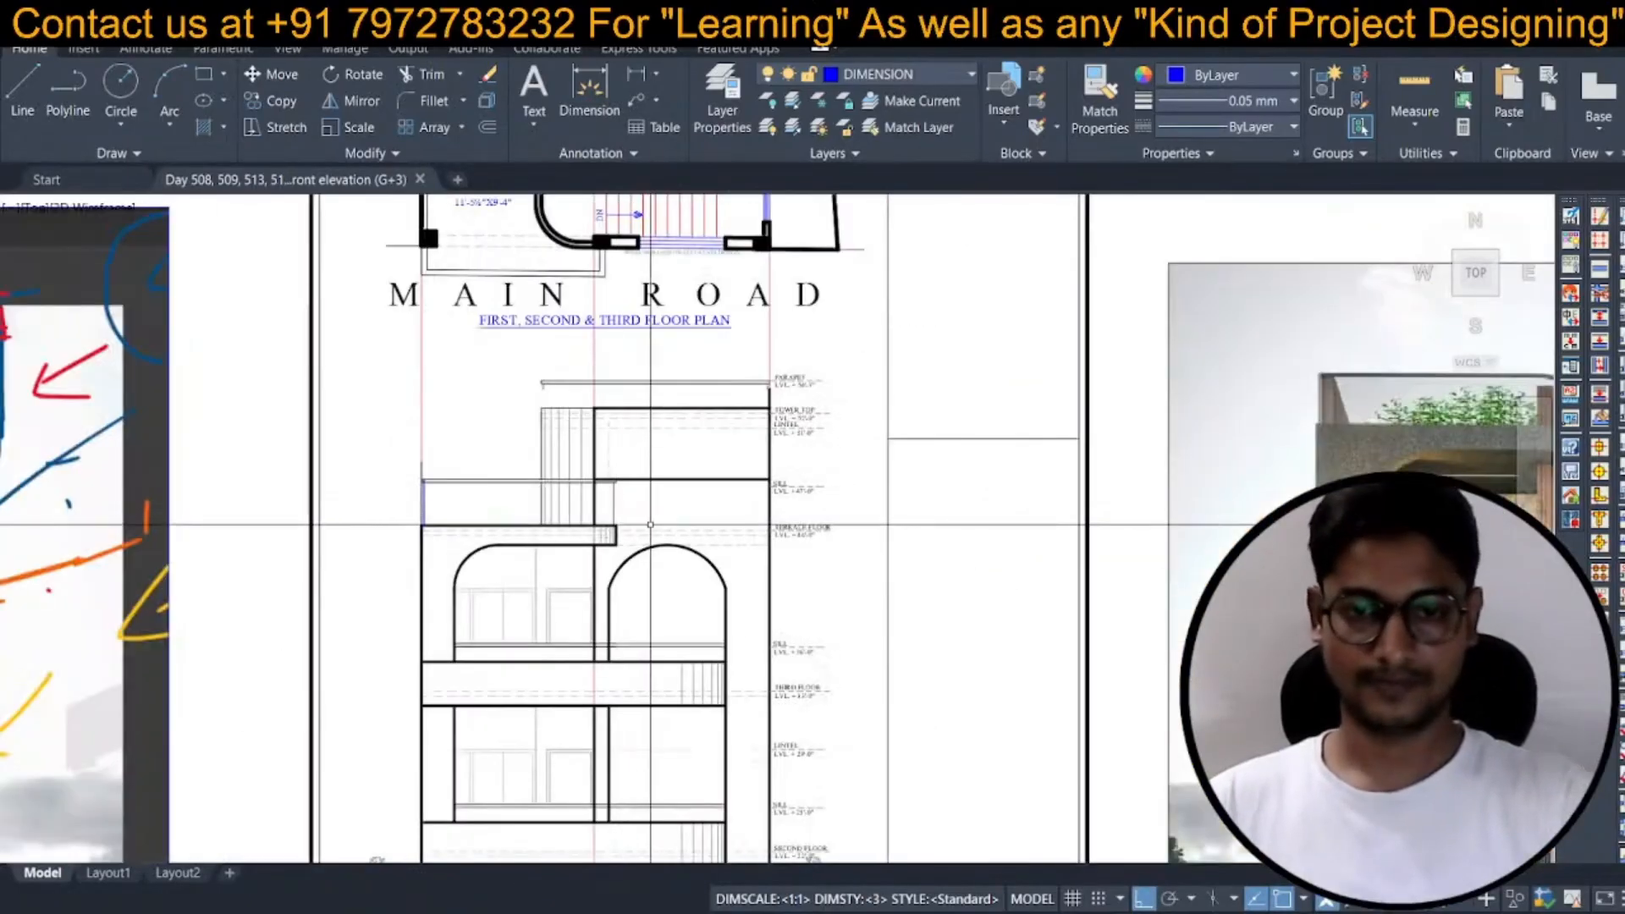
Remove the tower's thick horizontal line at the upper sill level, LVL. + 47'-0".
scroll(650, 525, "up", 4)
scroll(576, 468, "up", 4)
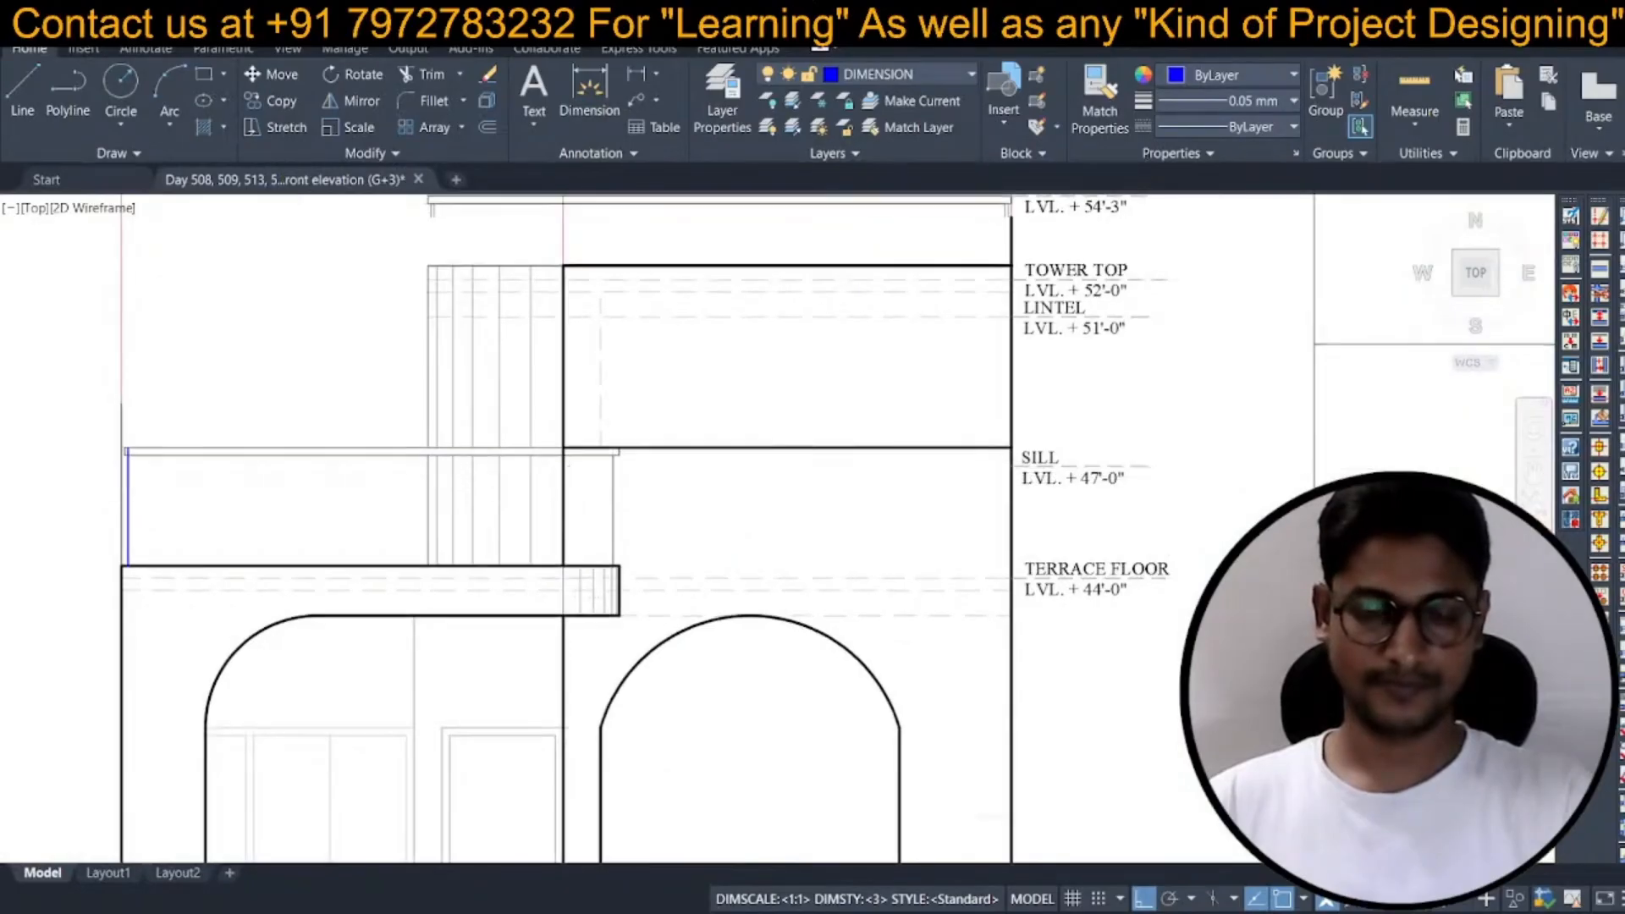
key("Escape")
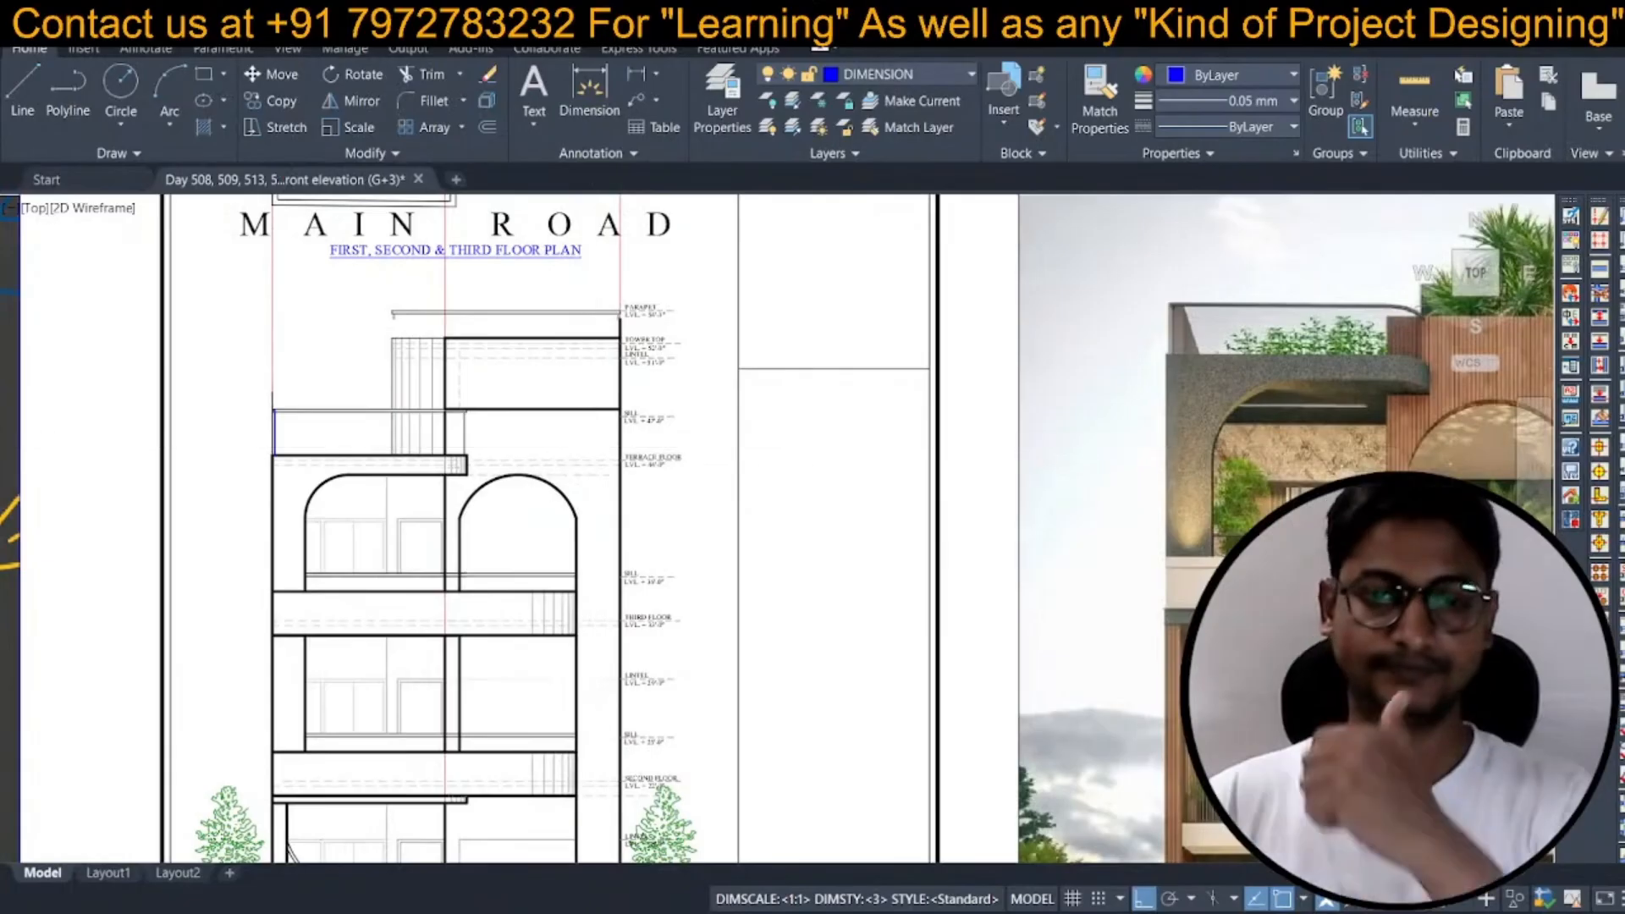
scroll(542, 427, "down", 2)
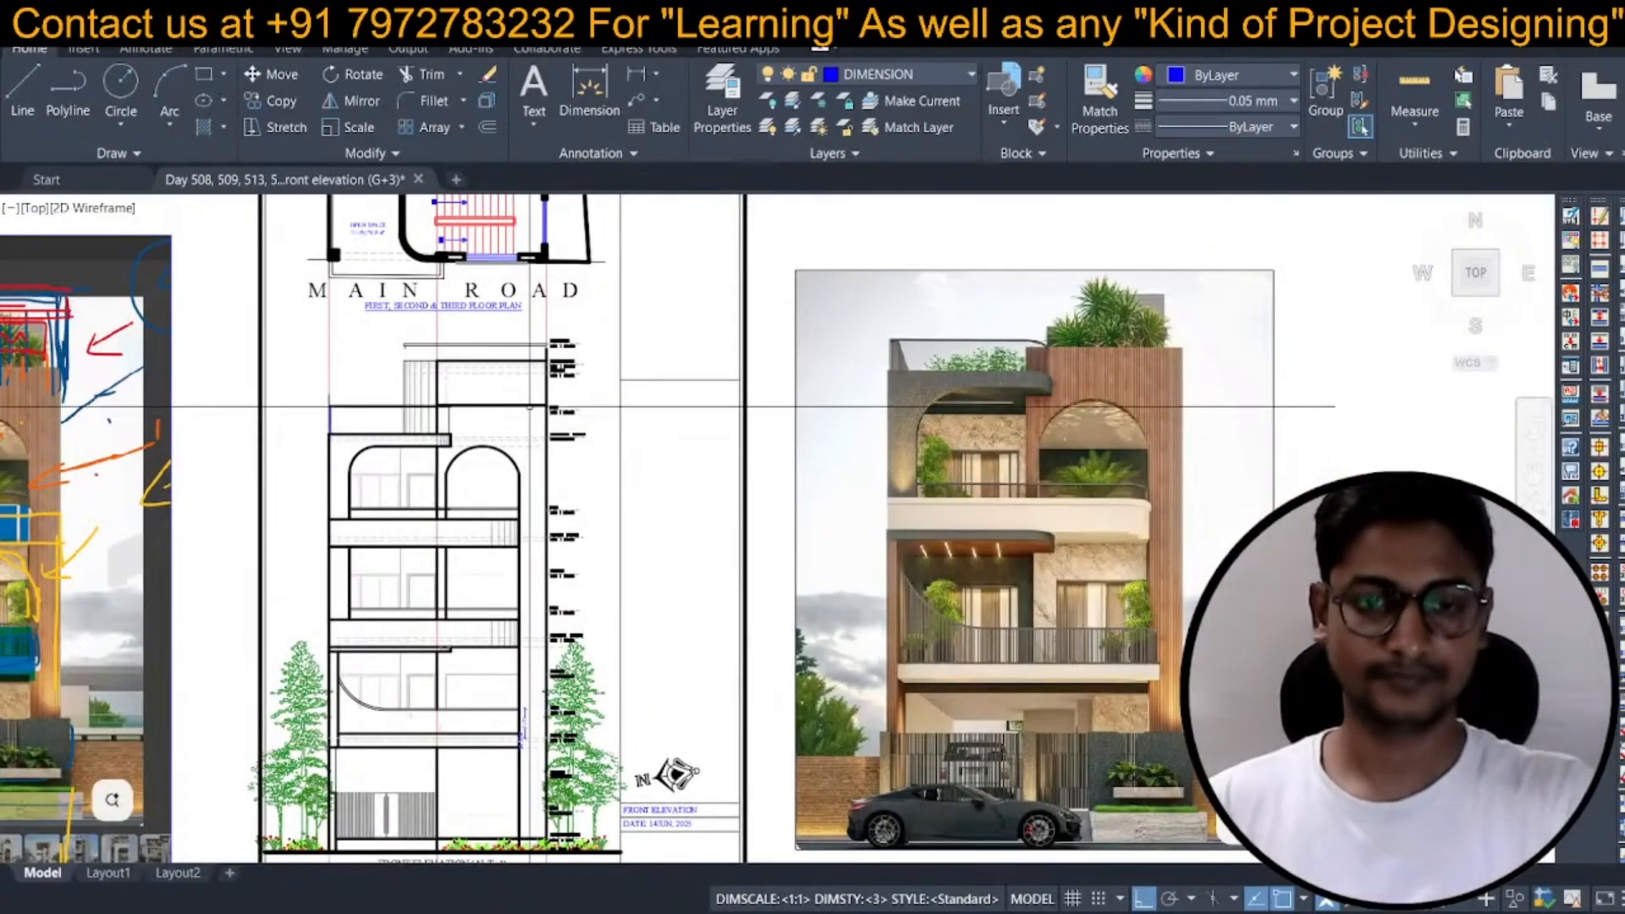
key("space")
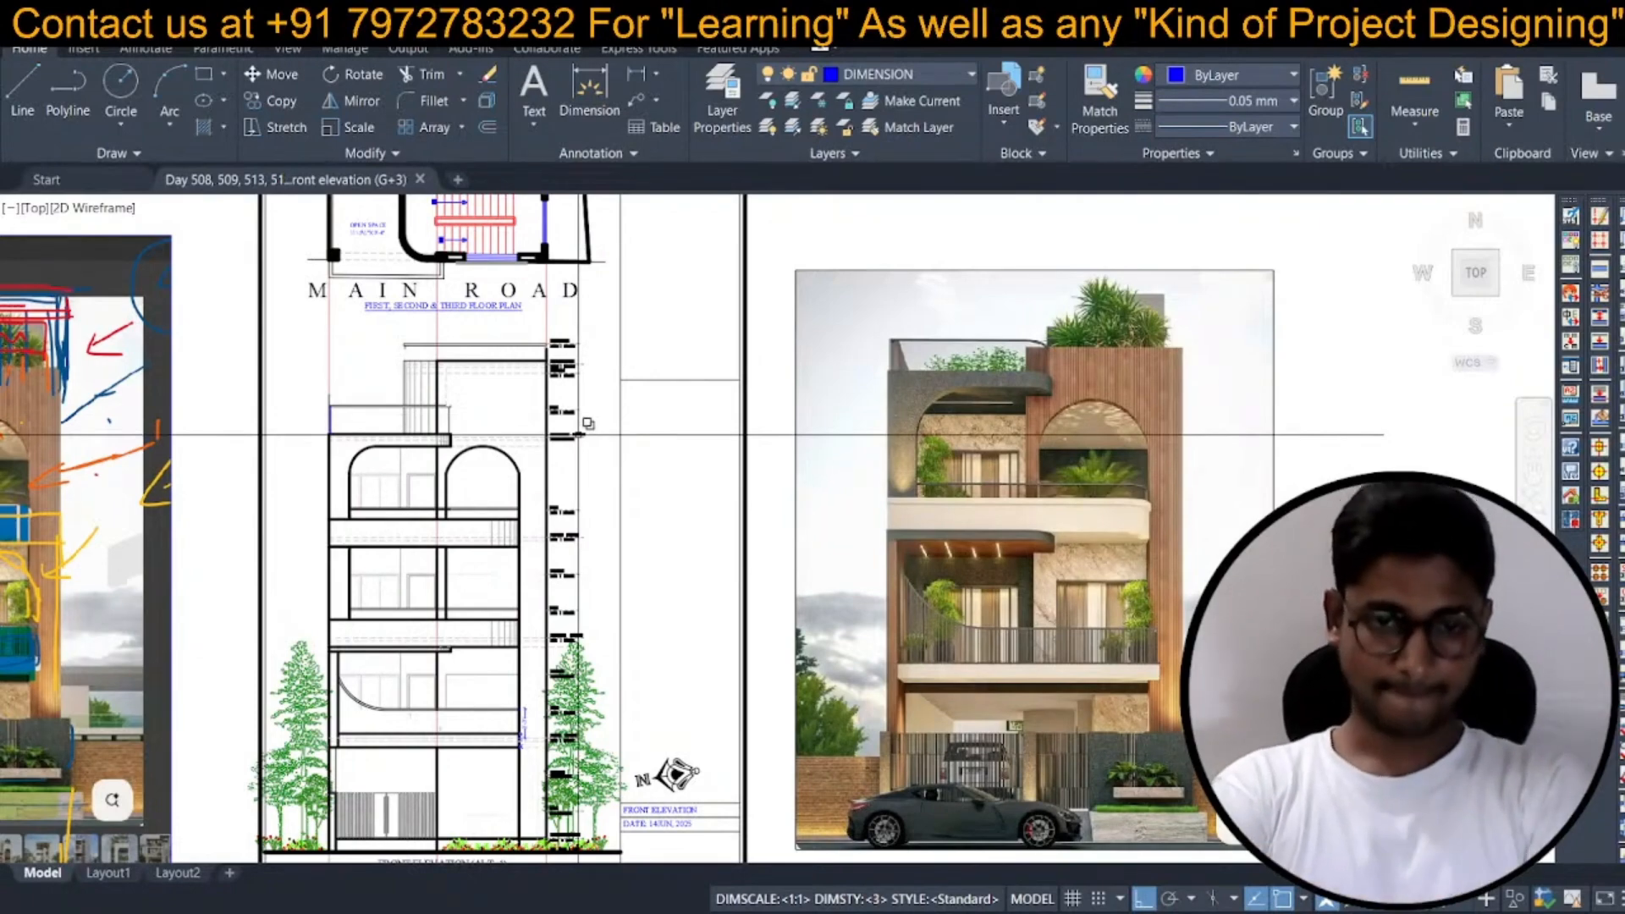
Extend the terrace handrail's top line to its right end and save the drawing.
scroll(581, 434, "up", 5)
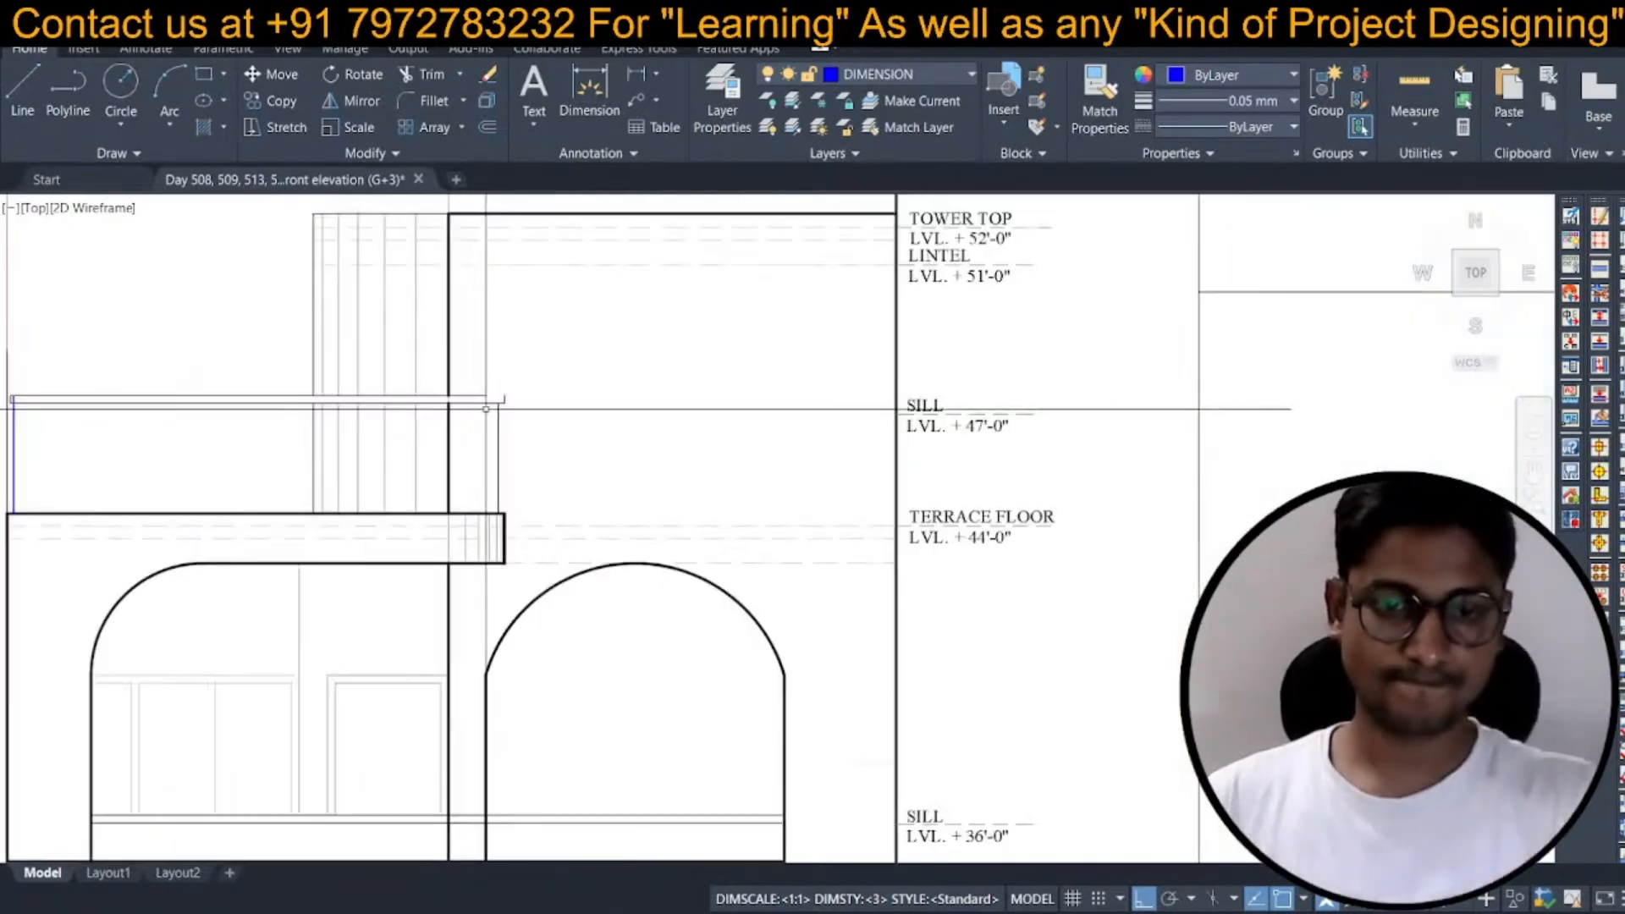
type("ex")
key("space")
scroll(491, 404, "down", 10)
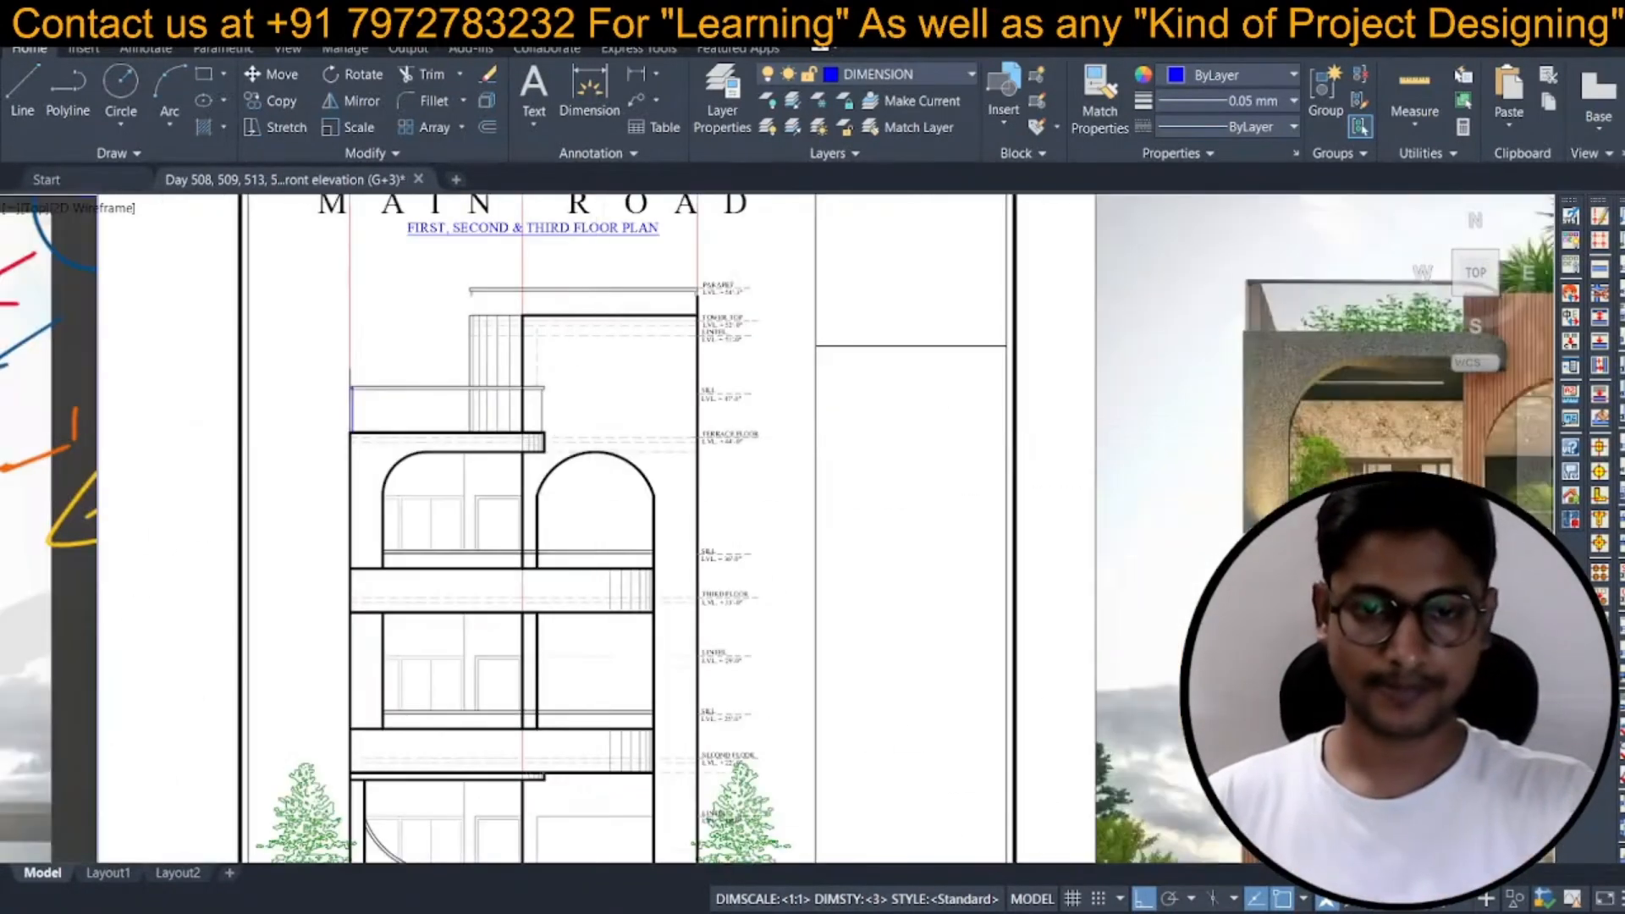
scroll(587, 391, "down", 3)
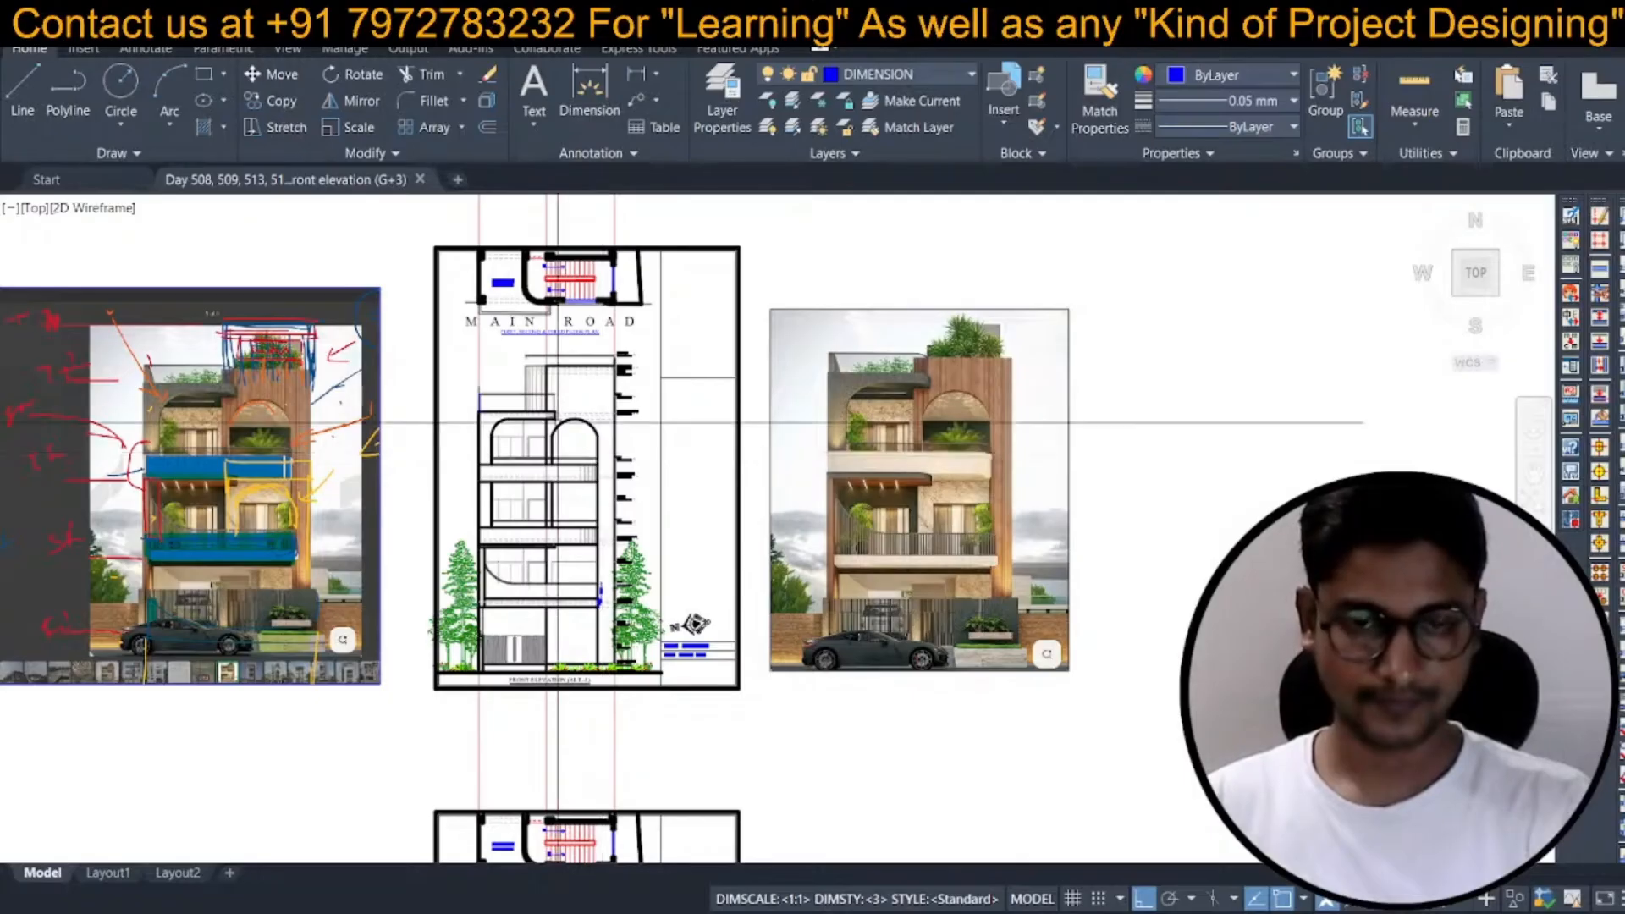
Dimension the height from the terrace floor level to the tower's top edge, and erase that dimension.
left_click(637, 74)
scroll(574, 414, "up", 7)
scroll(715, 431, "up", 2)
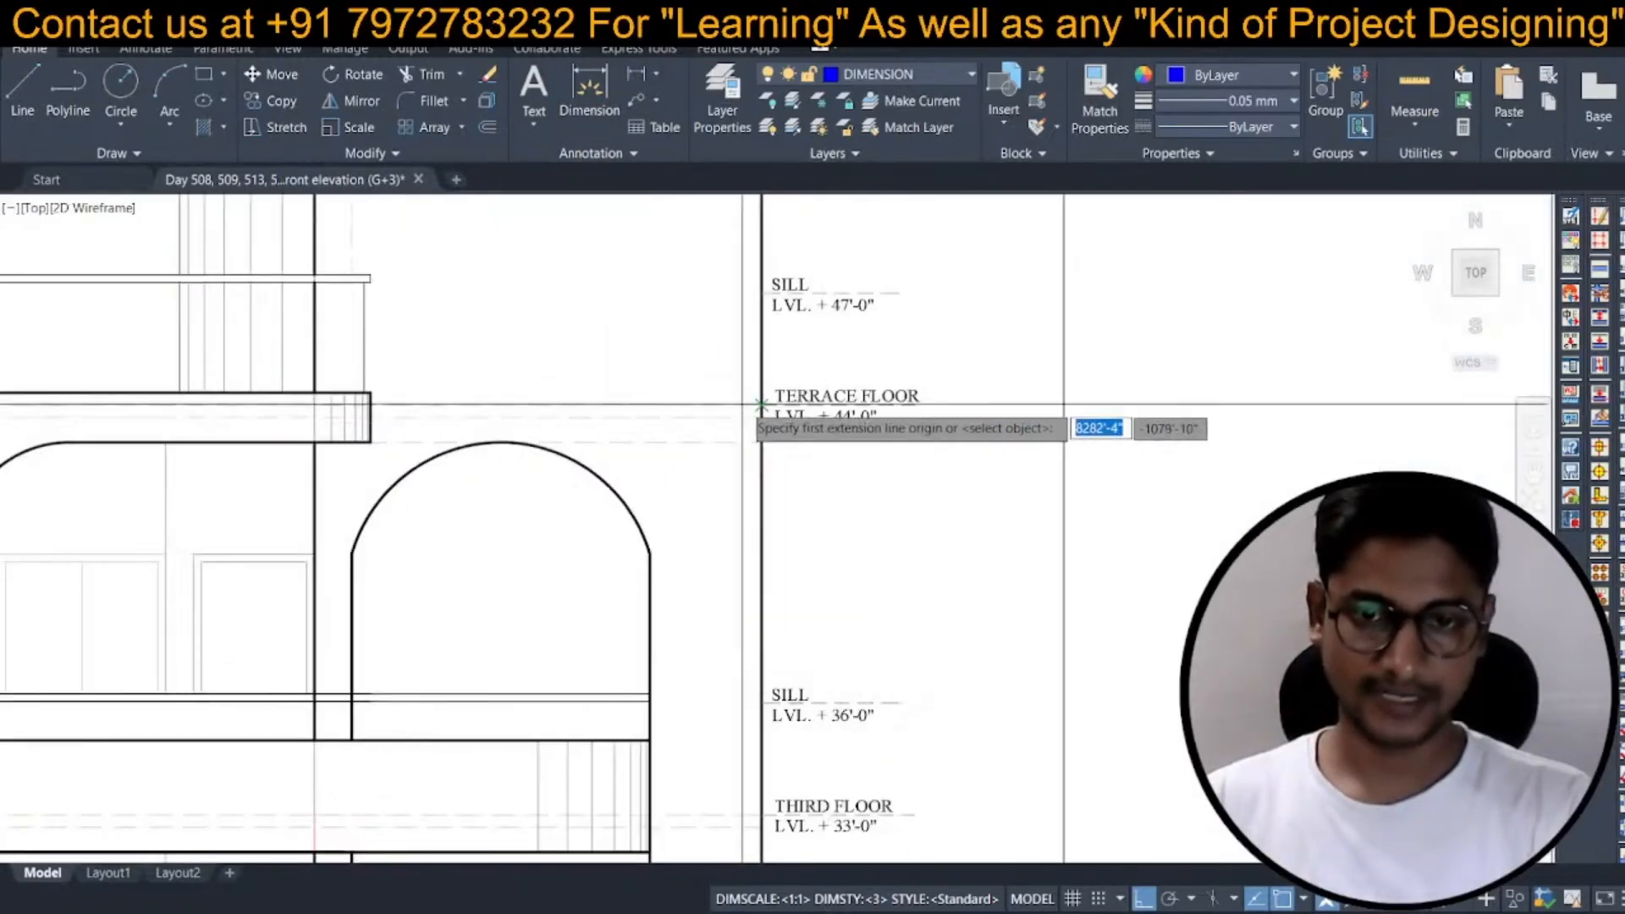
left_click(761, 403)
scroll(729, 520, "down", 2)
scroll(750, 253, "up", 4)
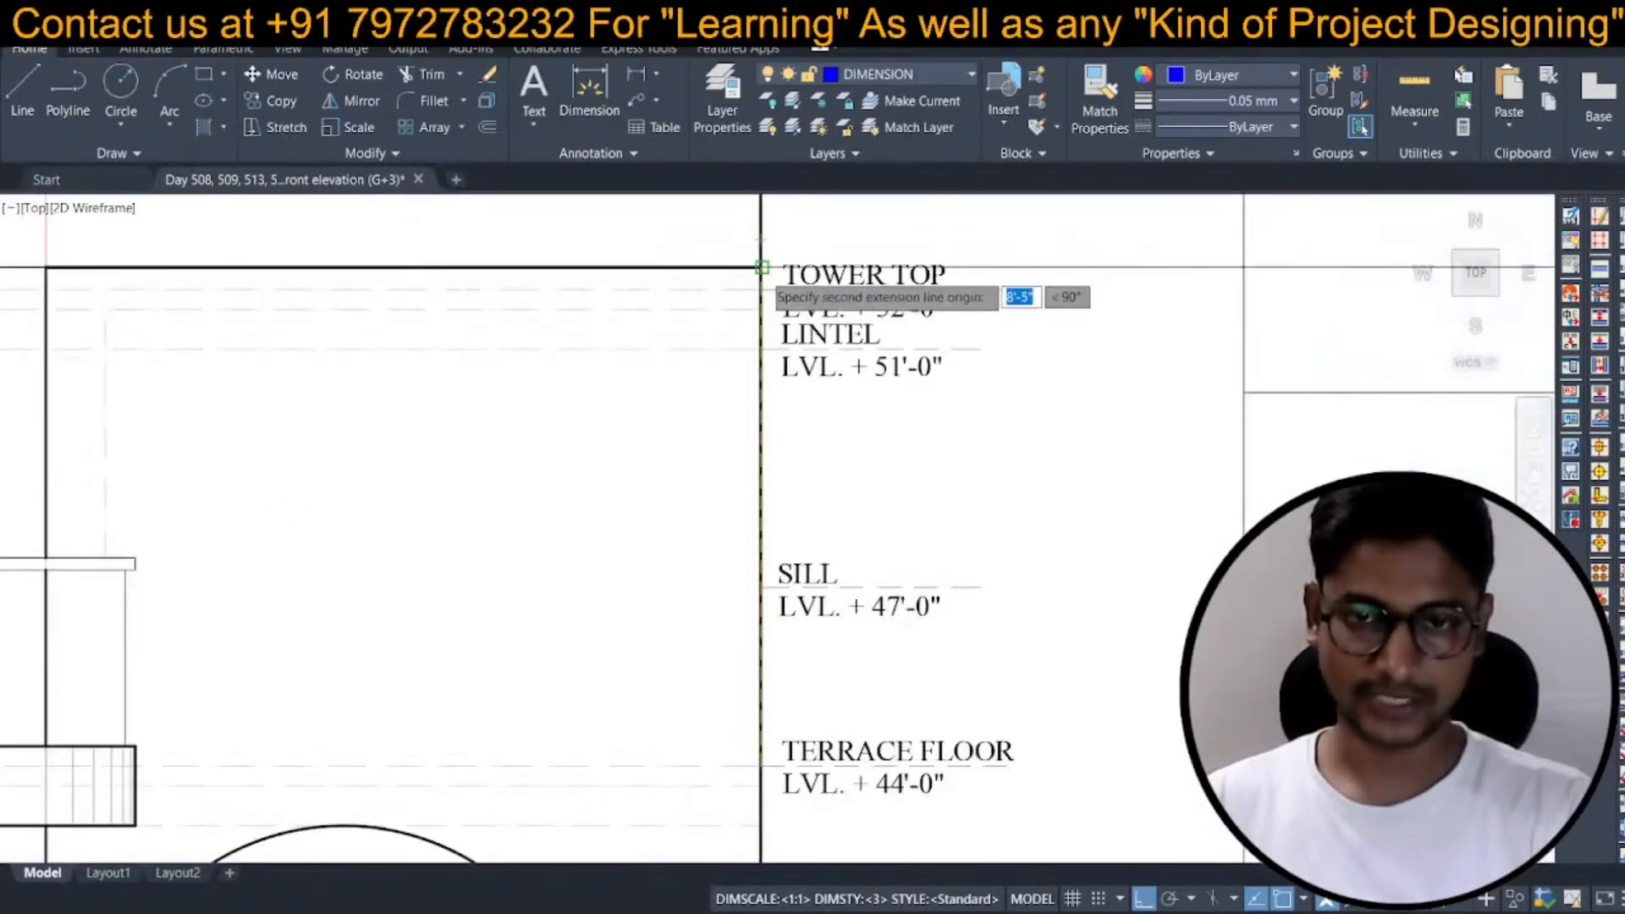
left_click(760, 267)
left_click(687, 392)
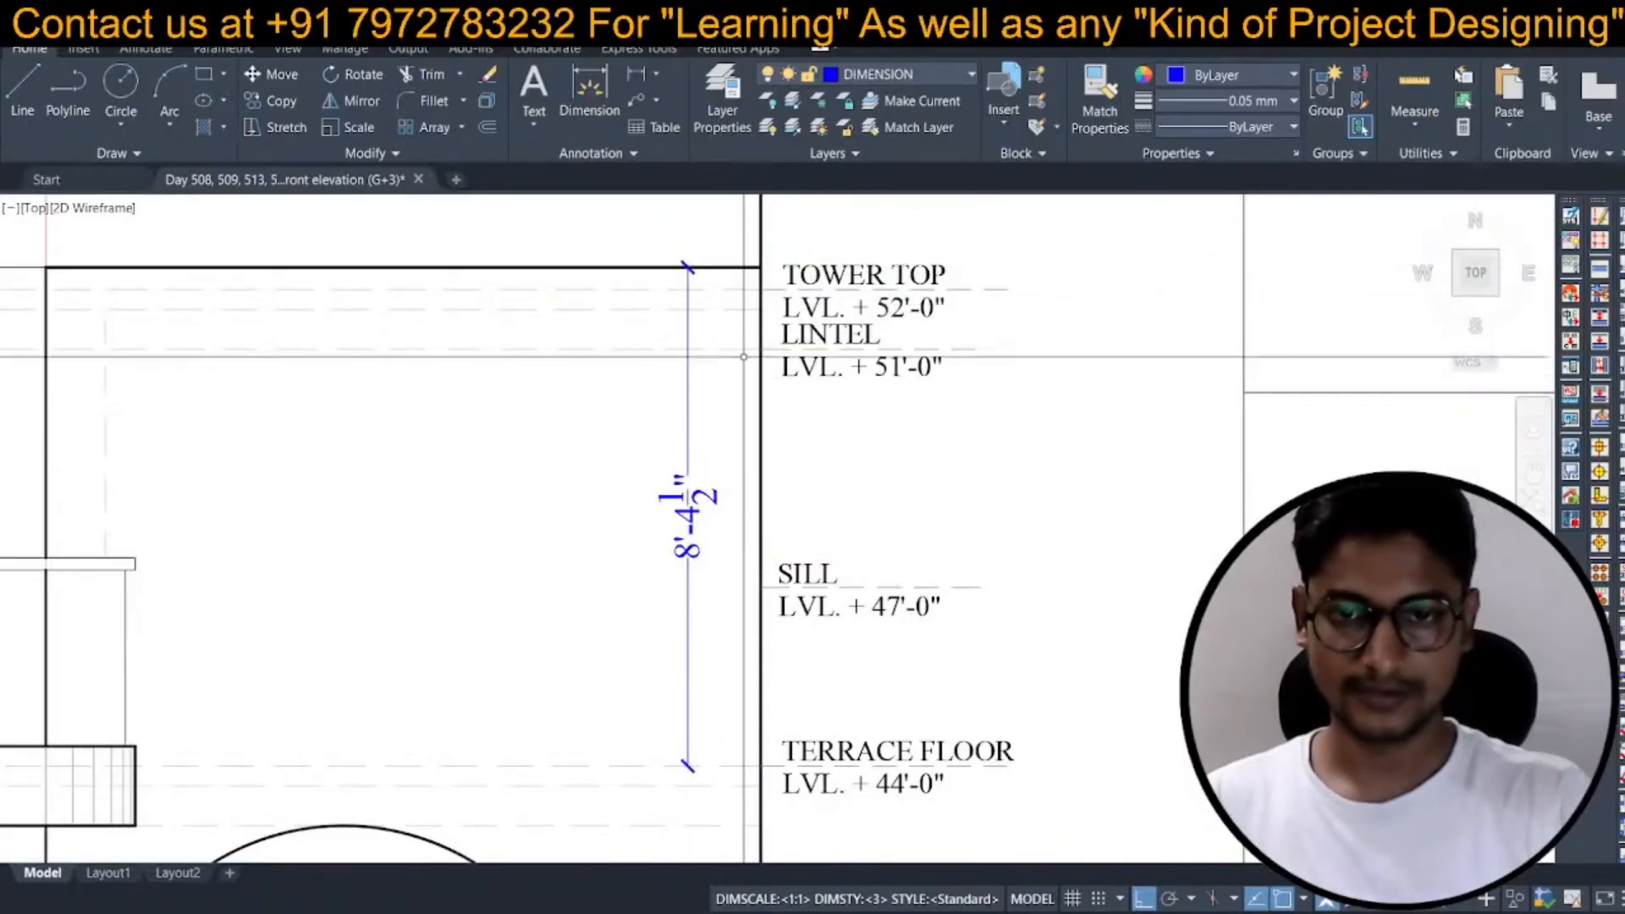
left_click(688, 280)
key("Delete")
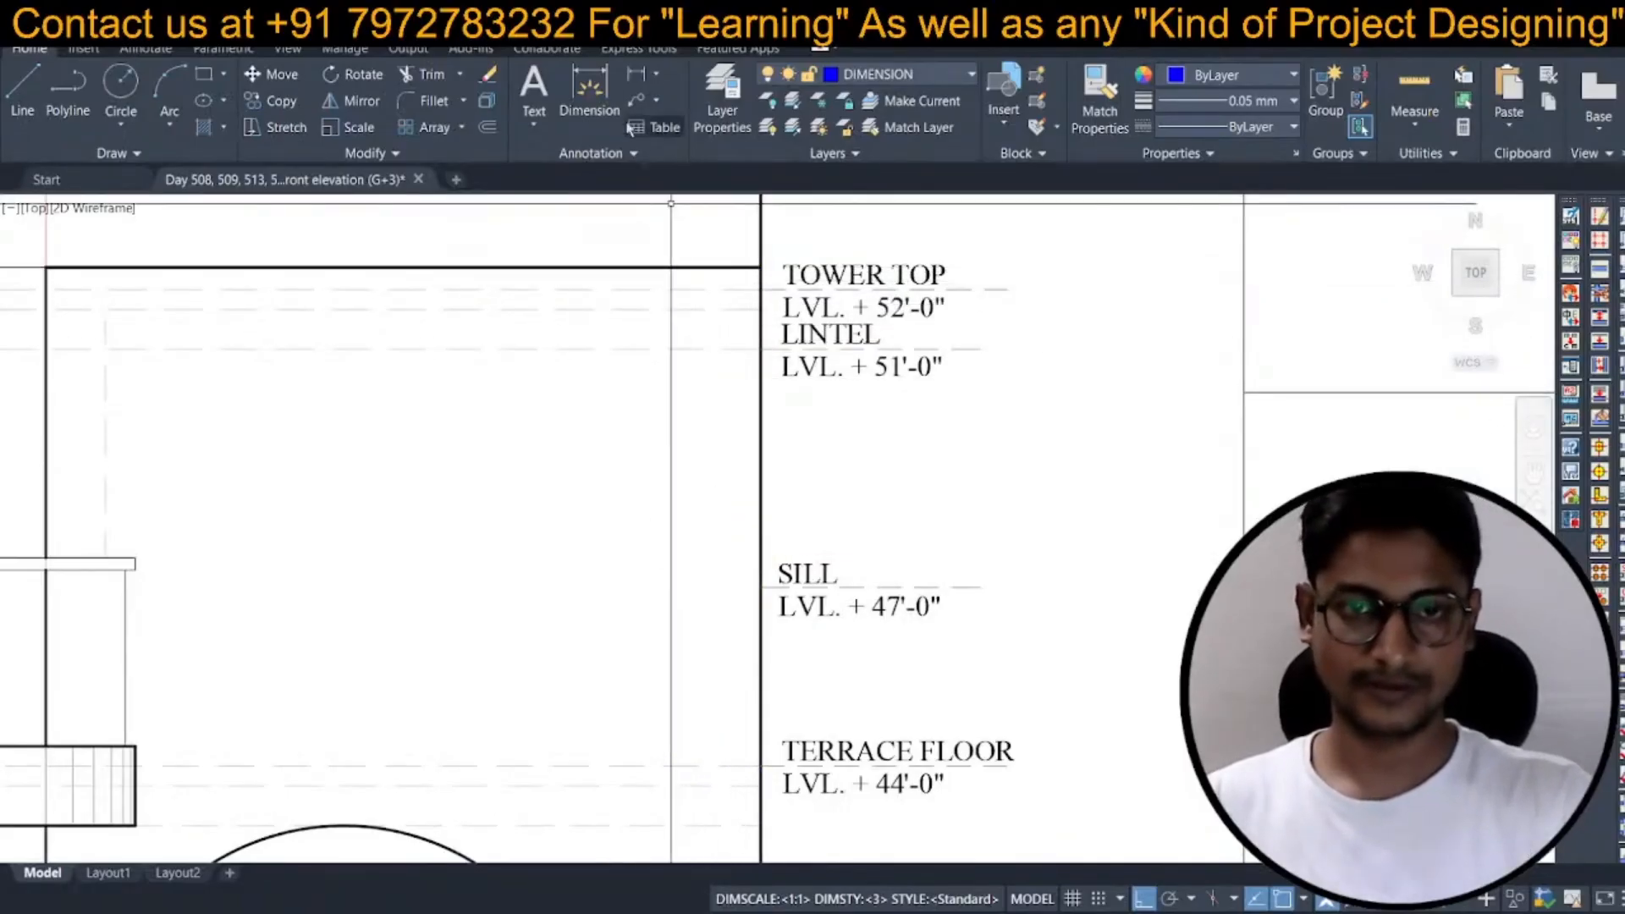
Add a linear dimension from the terrace floor level line to the tower top level line, placed right of the level labels.
left_click(636, 76)
scroll(728, 271, "down", 2)
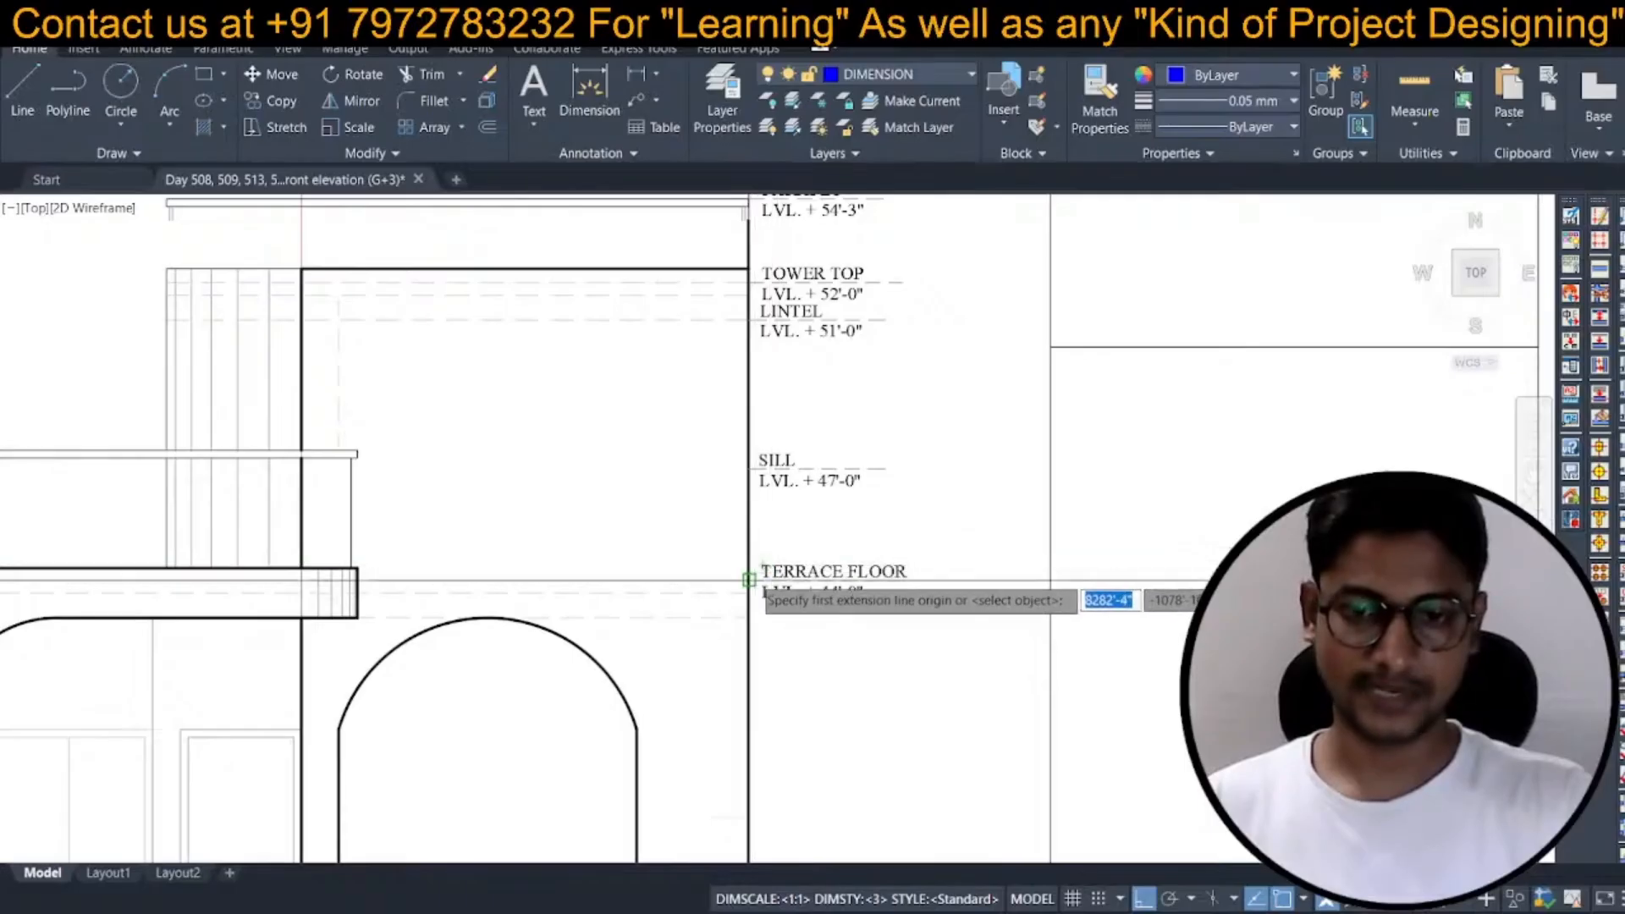
left_click(750, 283)
left_click(909, 374)
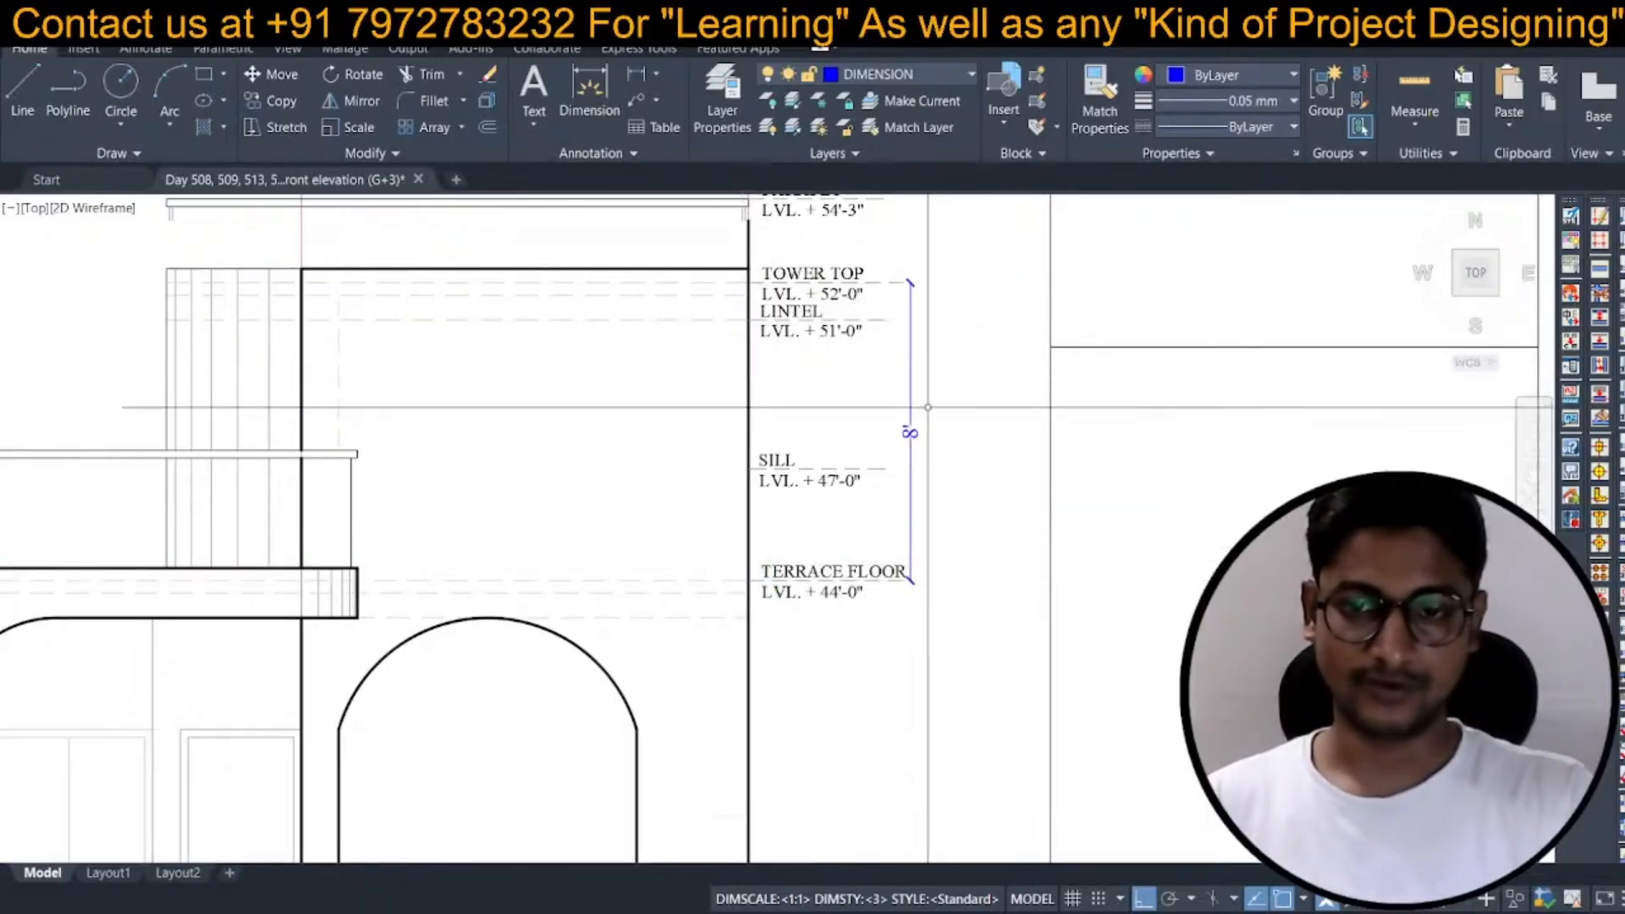
Review the whole front elevation against the reference facade photos and the neighbouring drawing sheets.
scroll(895, 451, "down", 4)
scroll(510, 421, "down", 5)
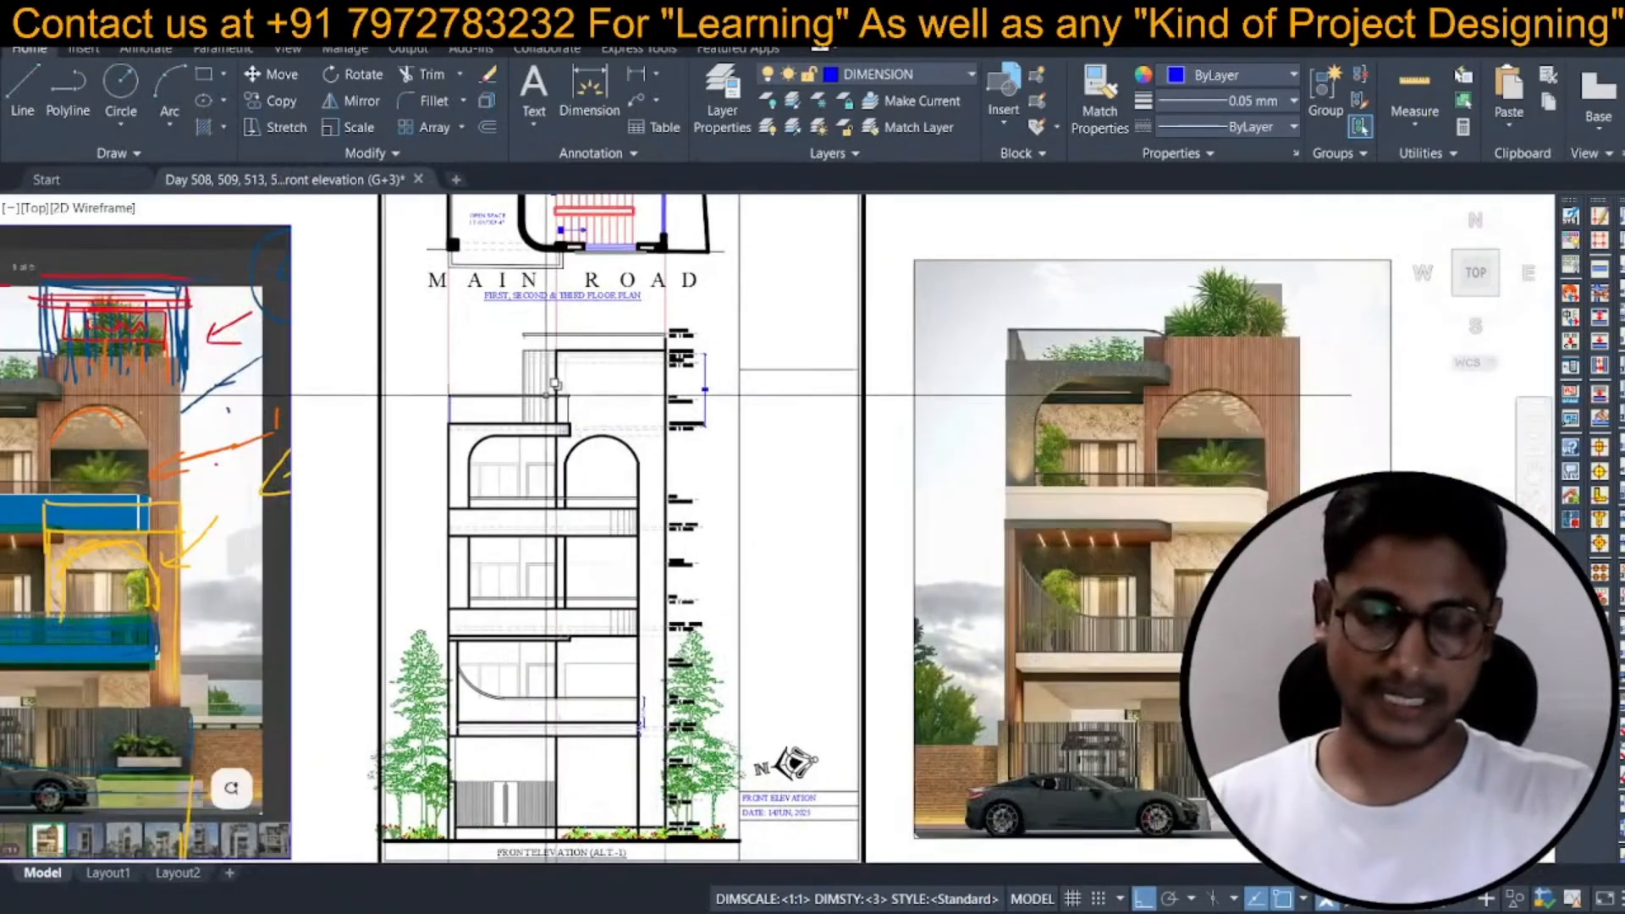
scroll(503, 411, "up", 5)
scroll(500, 405, "down", 3)
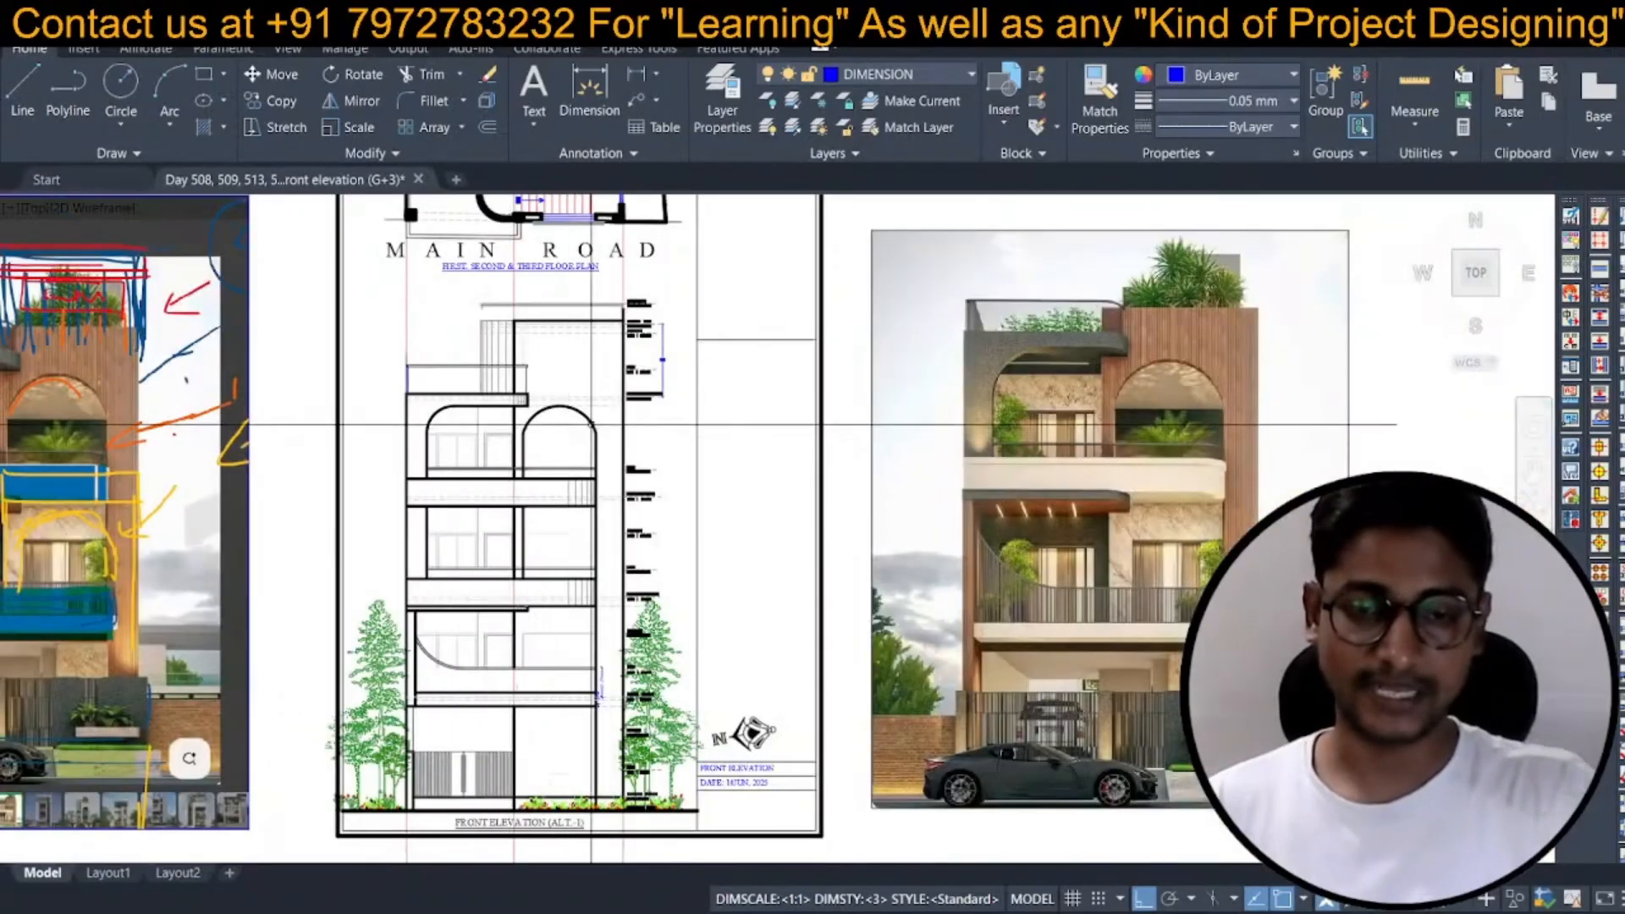
middle_click_drag(432, 355, 437, 356)
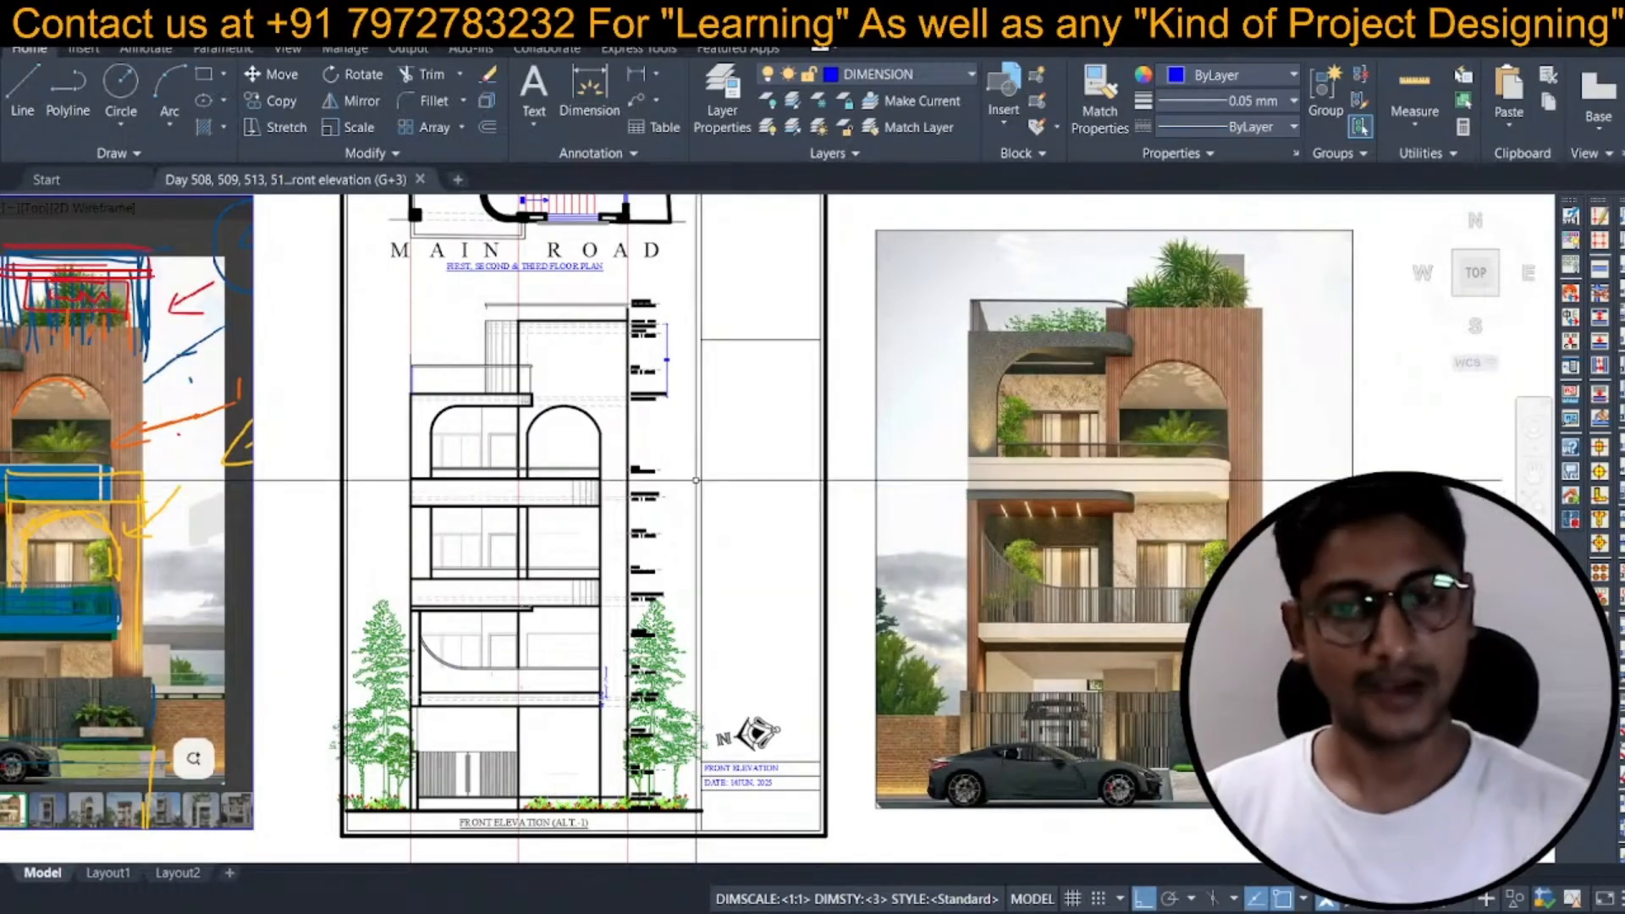
middle_click_drag(614, 466, 717, 493)
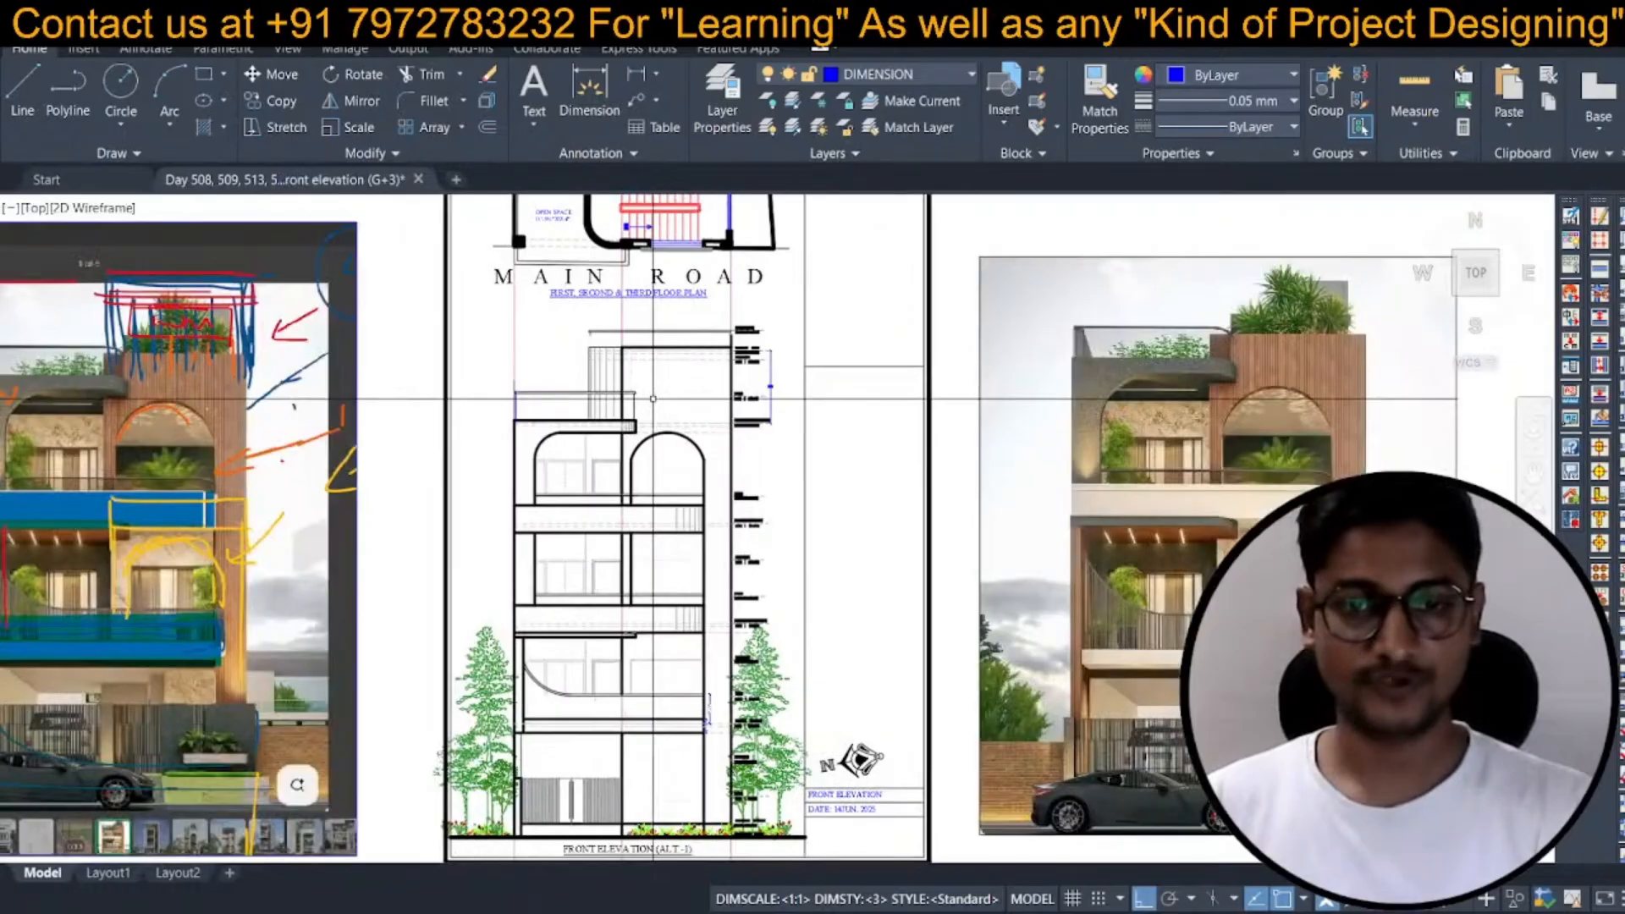
scroll(677, 479, "down", 4)
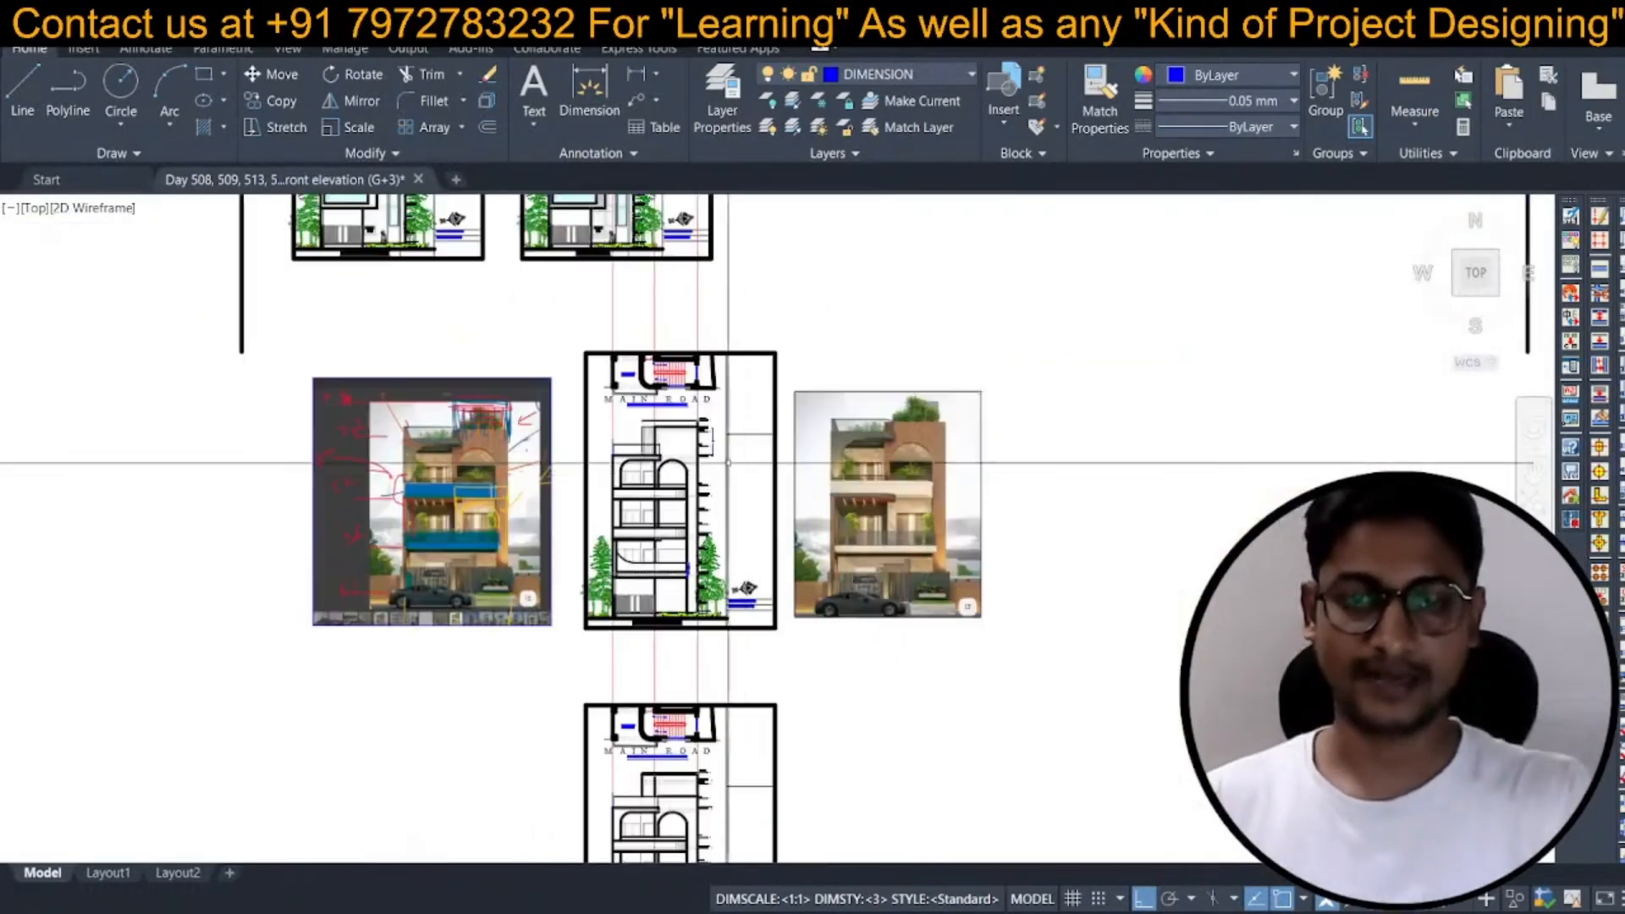
scroll(732, 440, "down", 2)
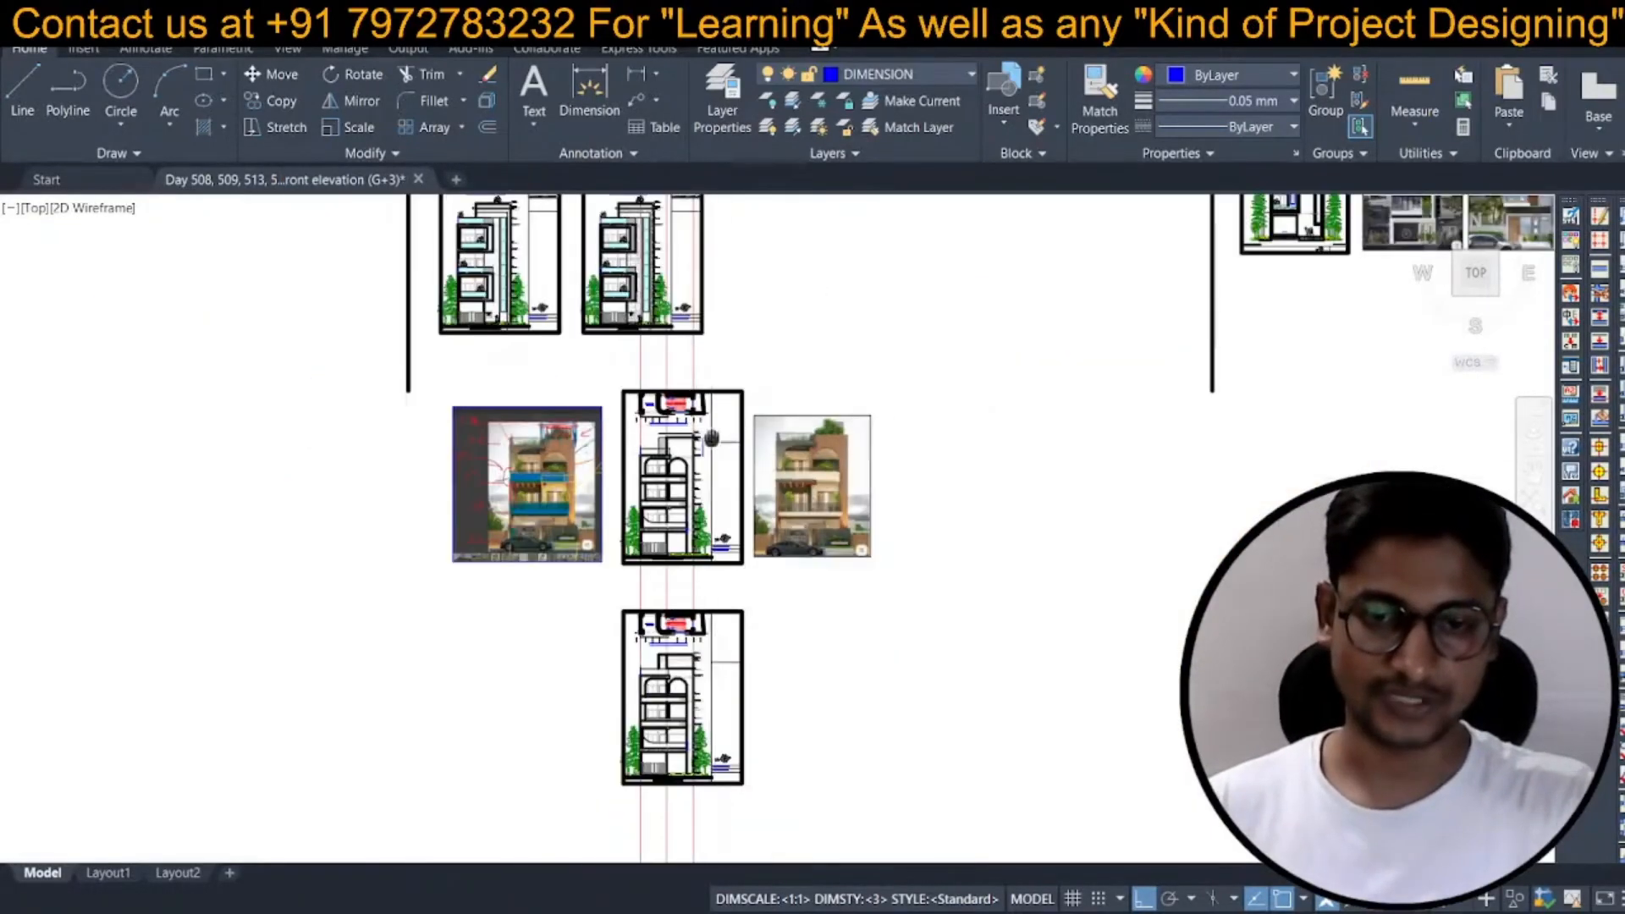
Find the HOUSE NAME and 3001 lettering on the neighbouring detailed elevation sheet.
scroll(563, 344, "up", 4)
scroll(565, 364, "down", 2)
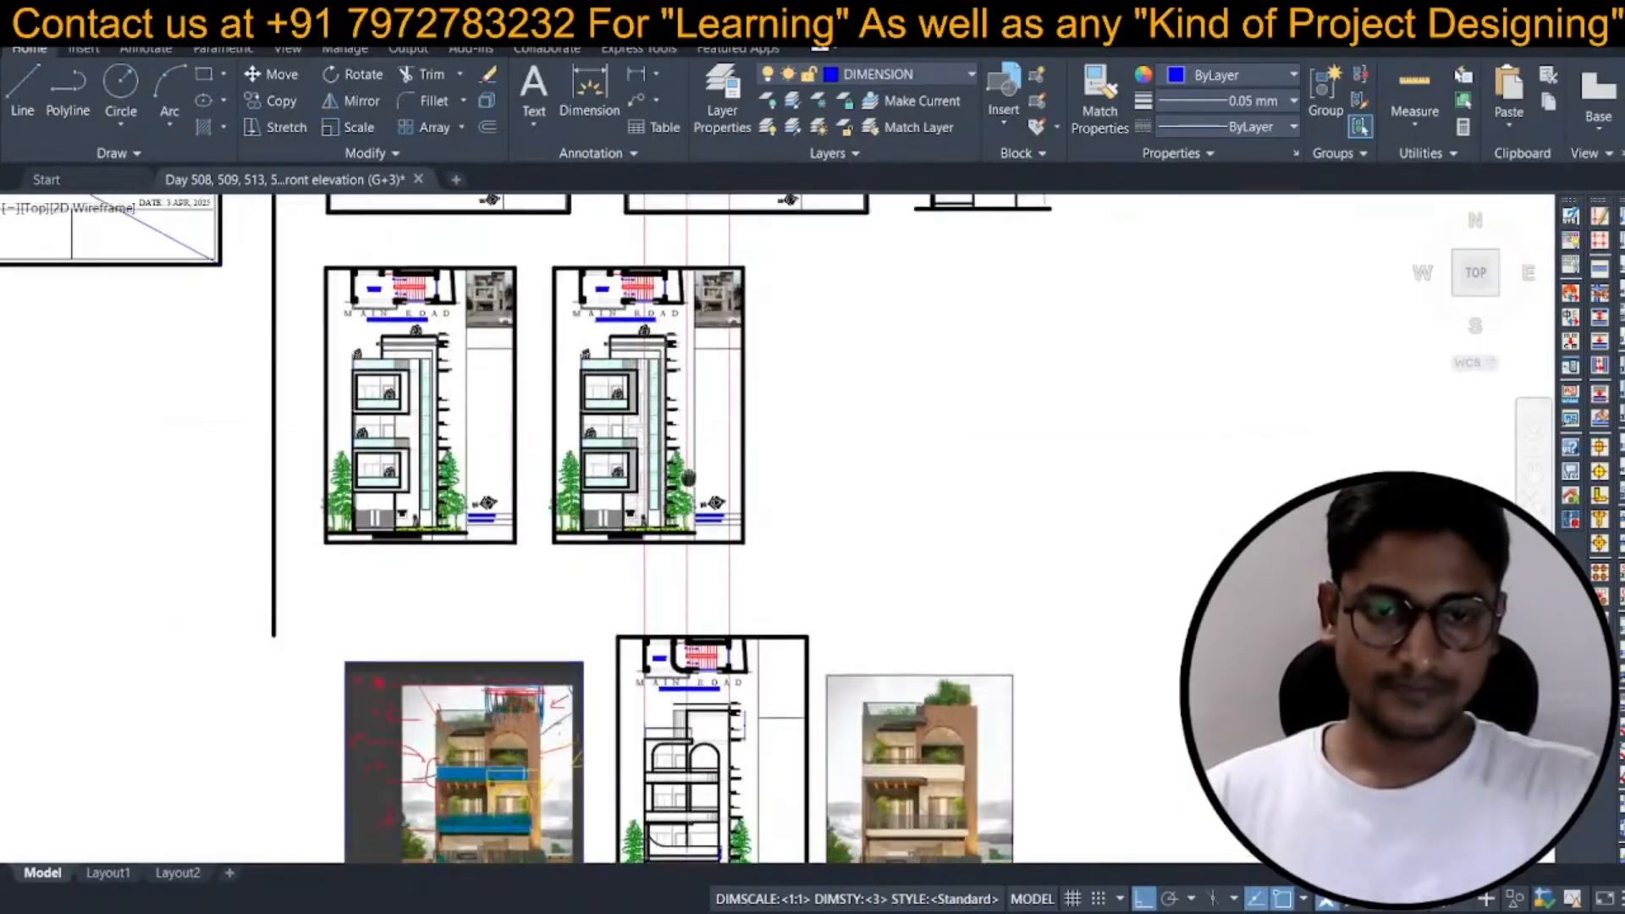
middle_click_drag(689, 475, 639, 630)
scroll(677, 475, "down", 2)
middle_click_drag(688, 462, 730, 508)
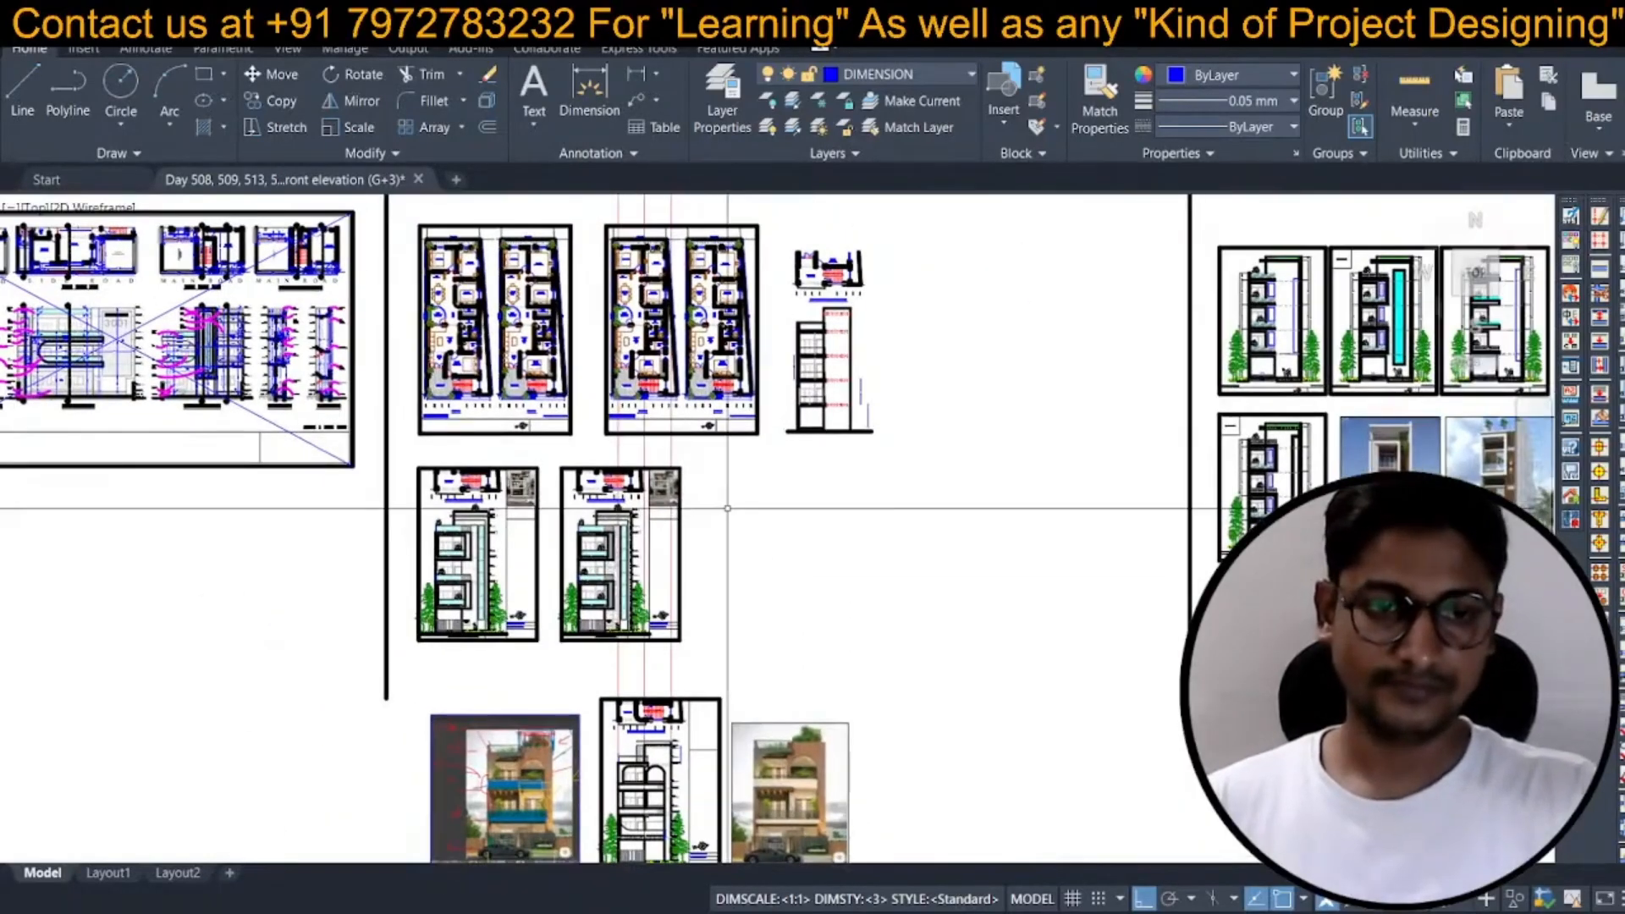
scroll(161, 363, "up", 2)
scroll(161, 363, "up", 2)
middle_click_drag(161, 363, 591, 478)
scroll(555, 364, "up", 4)
scroll(546, 367, "up", 2)
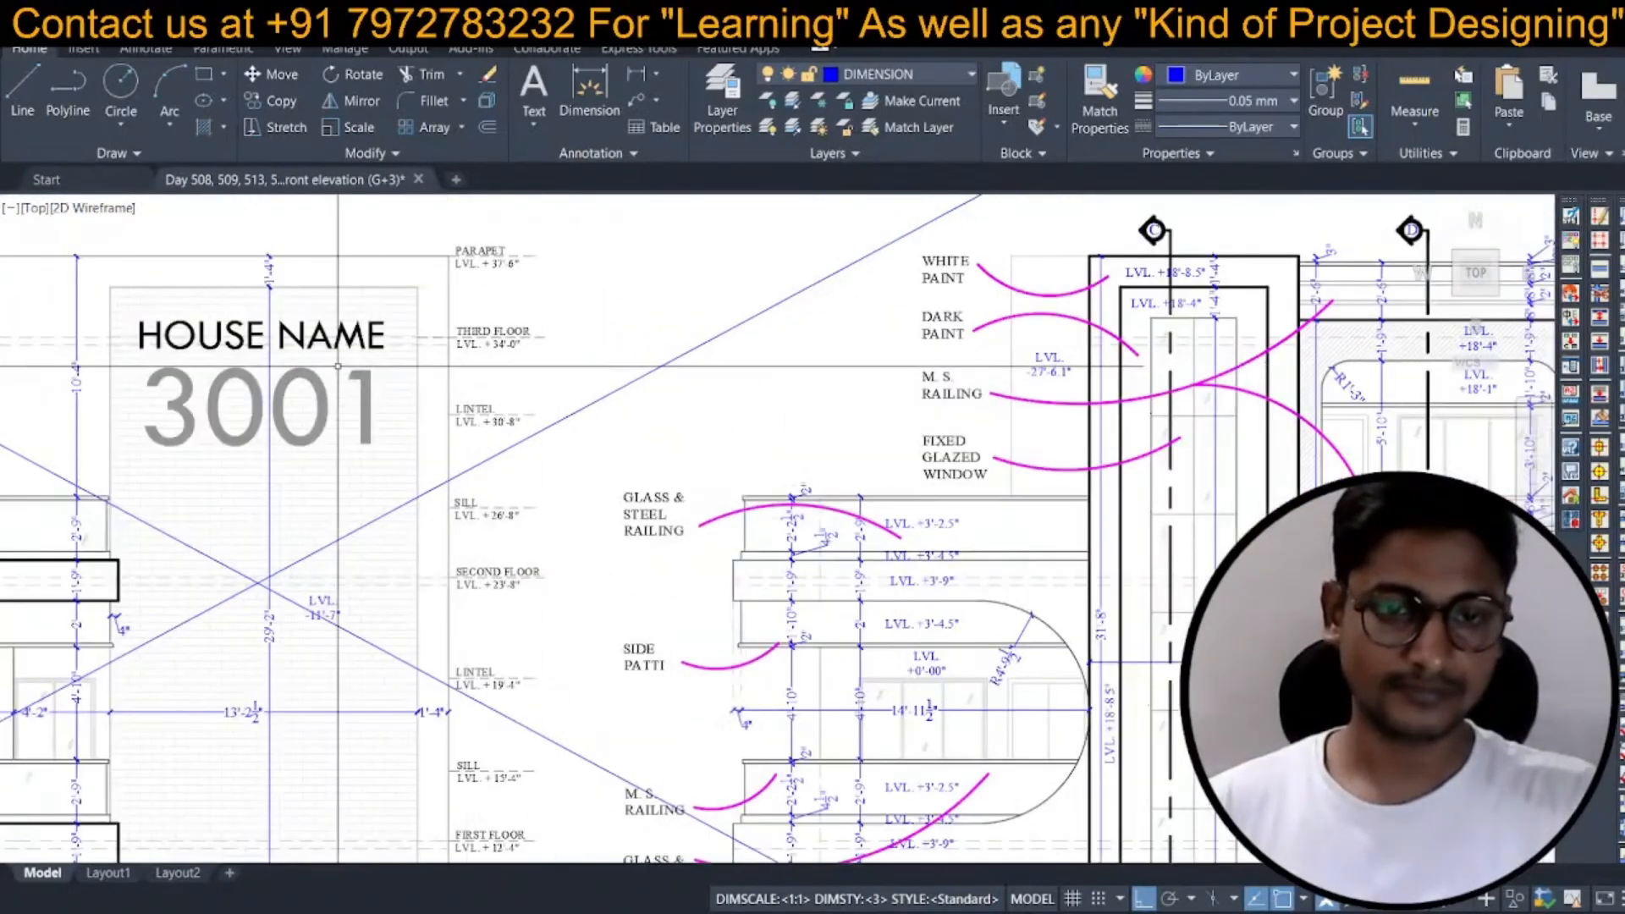
left_click(308, 377)
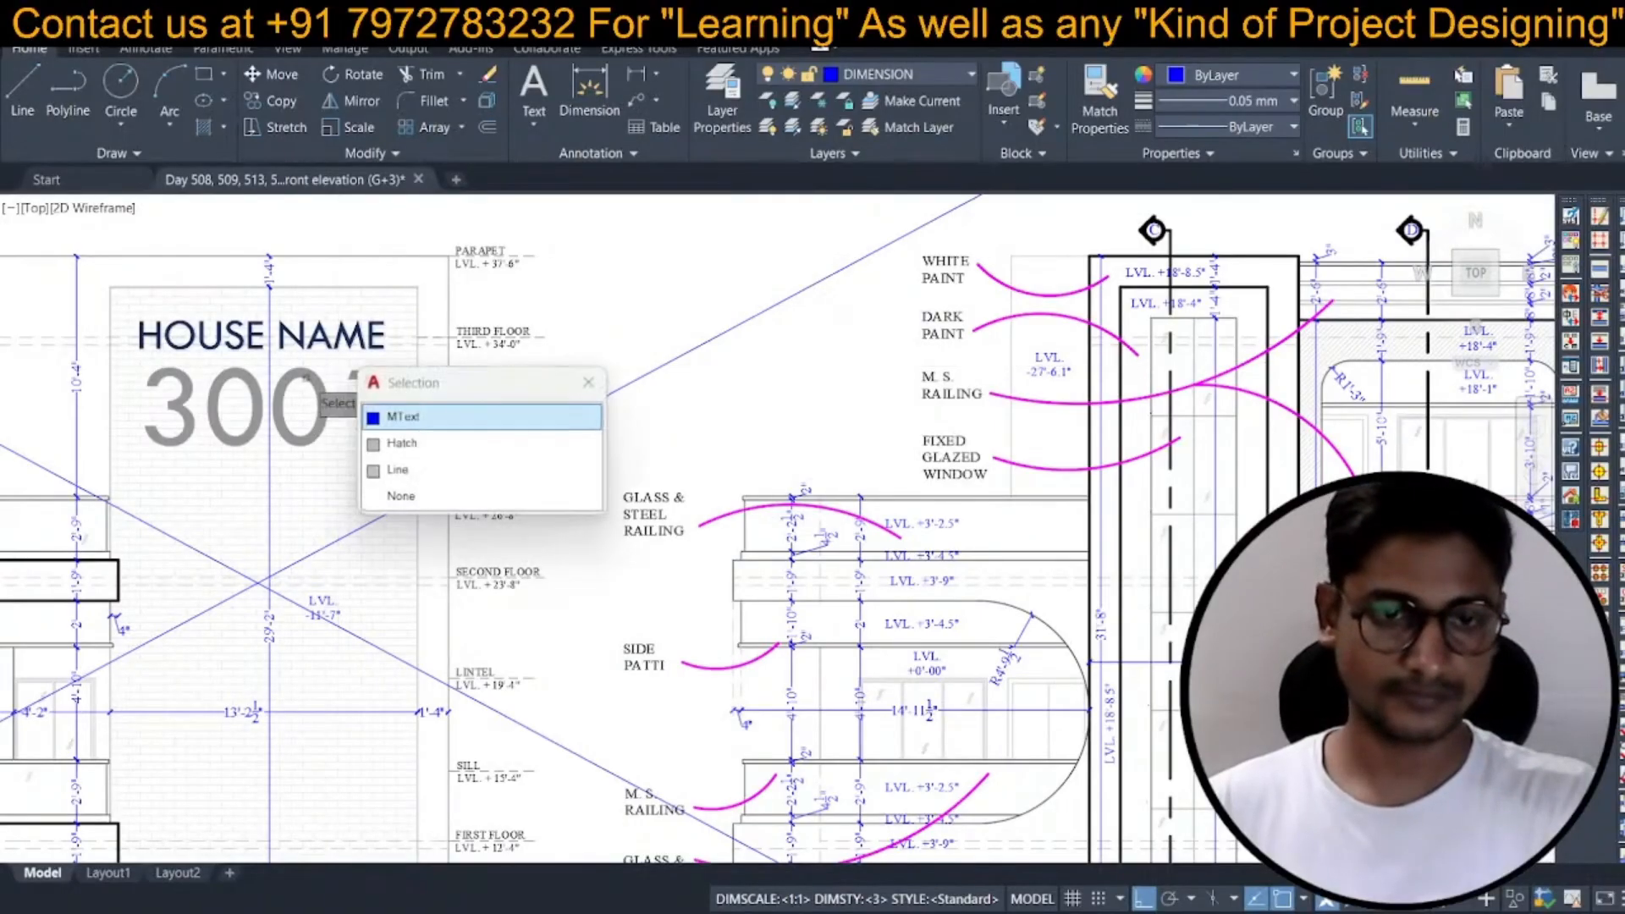
key("Escape")
key("Escape")
Copy the HOUSE NAME and 3001 lettering from the detailed elevation, with ortho off, onto the tower wall of the front elevation.
scroll(314, 379, "up", 6)
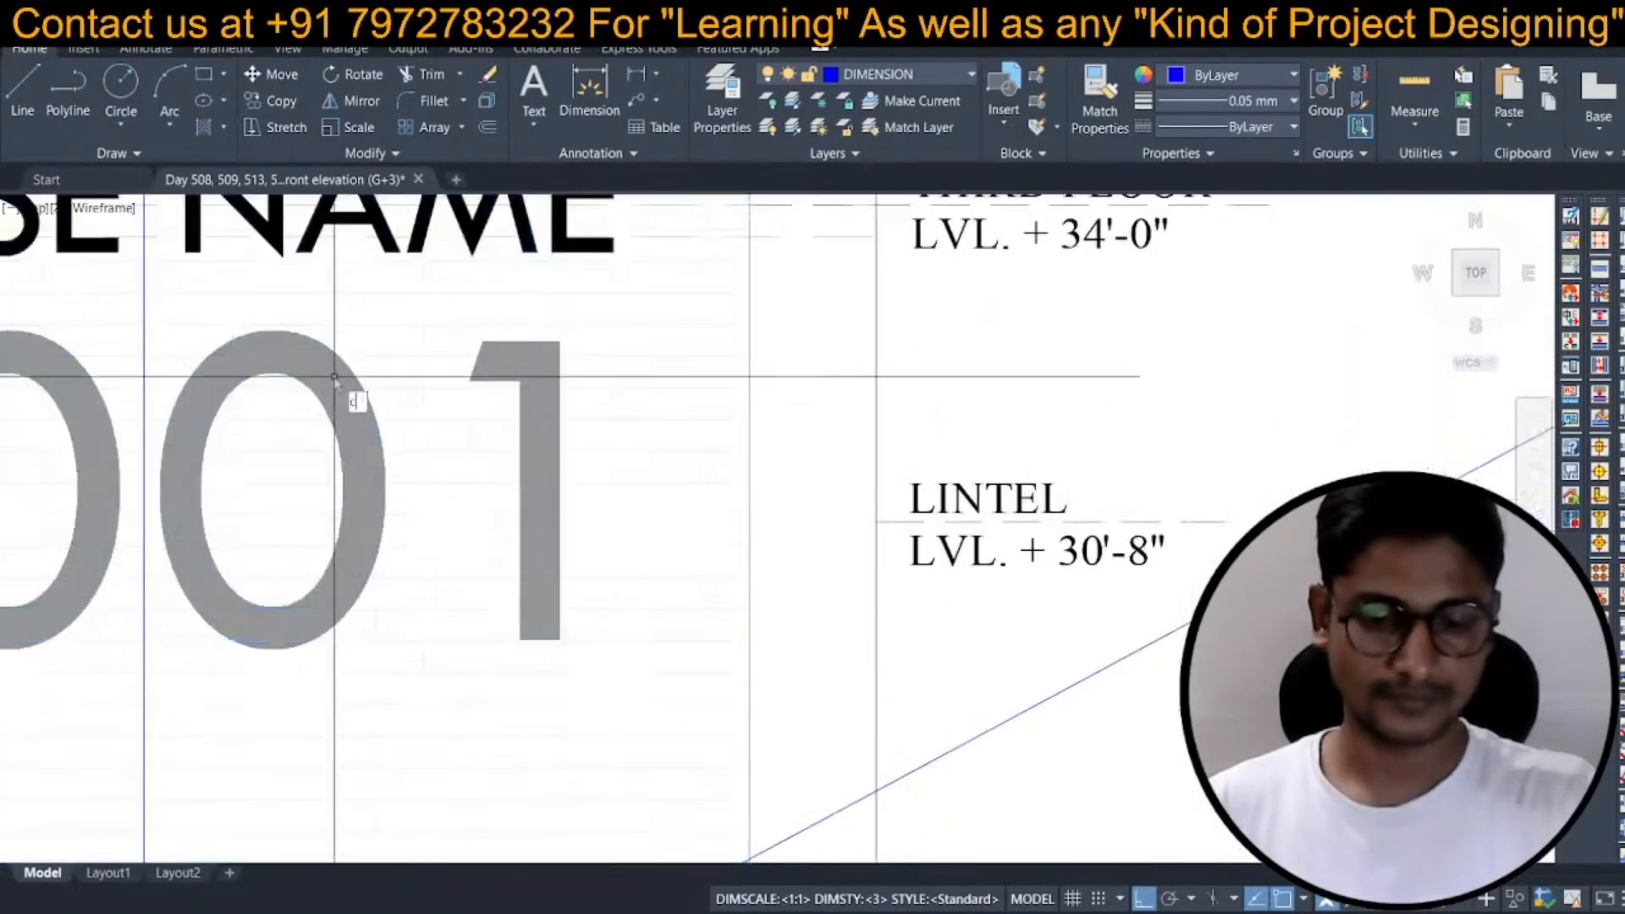
scroll(335, 375, "up", 4)
scroll(357, 386, "down", 4)
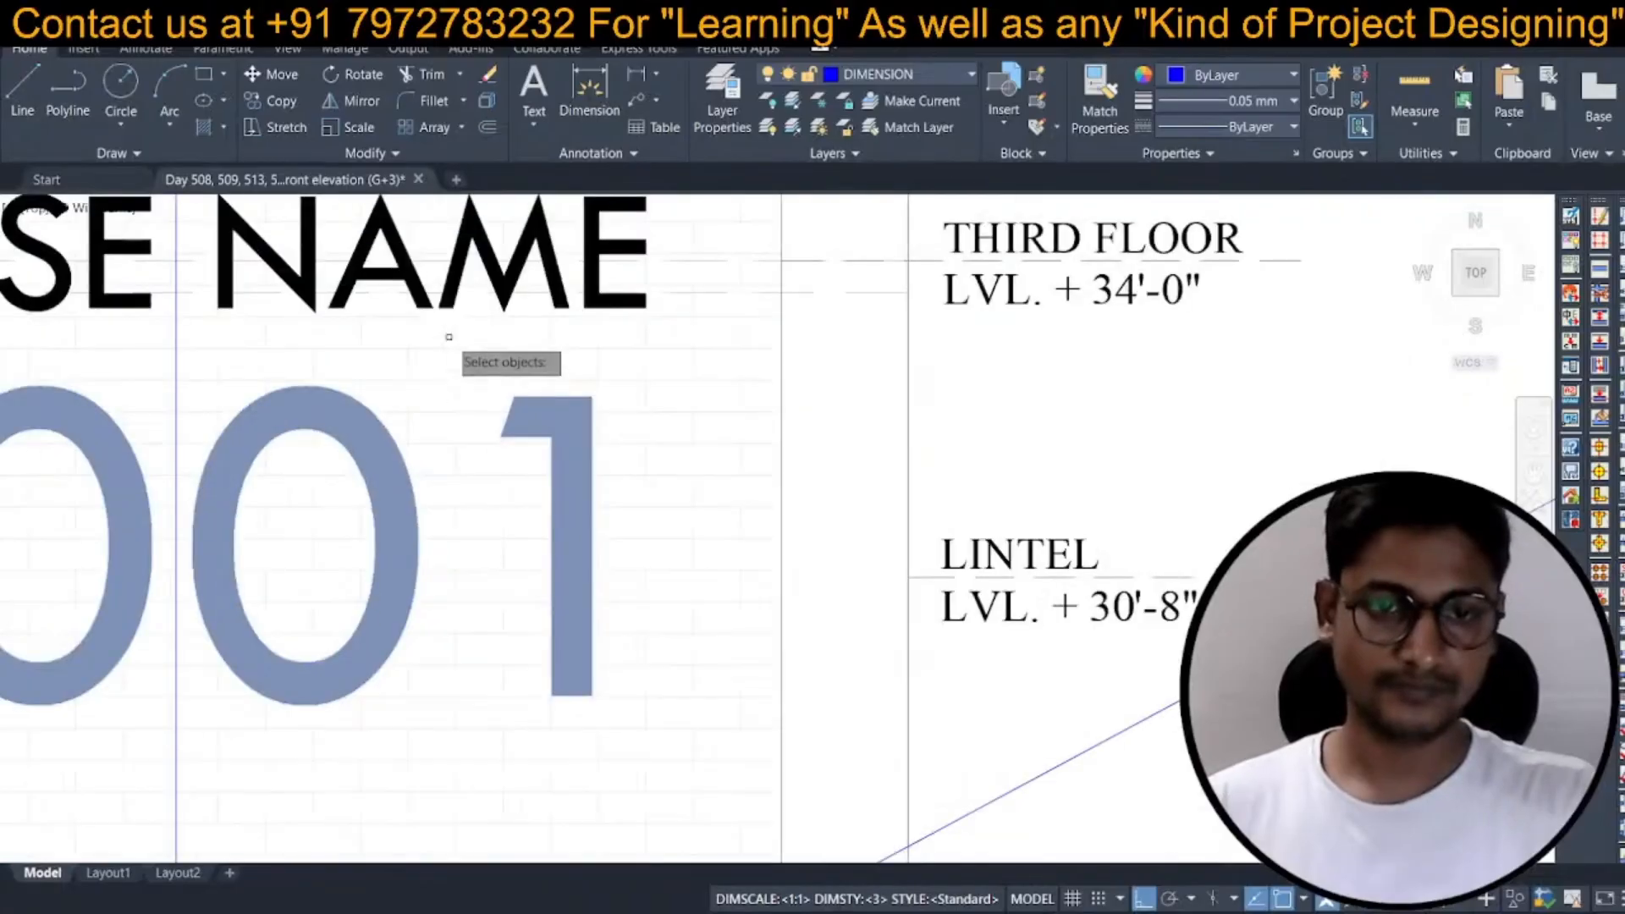
scroll(713, 500, "down", 10)
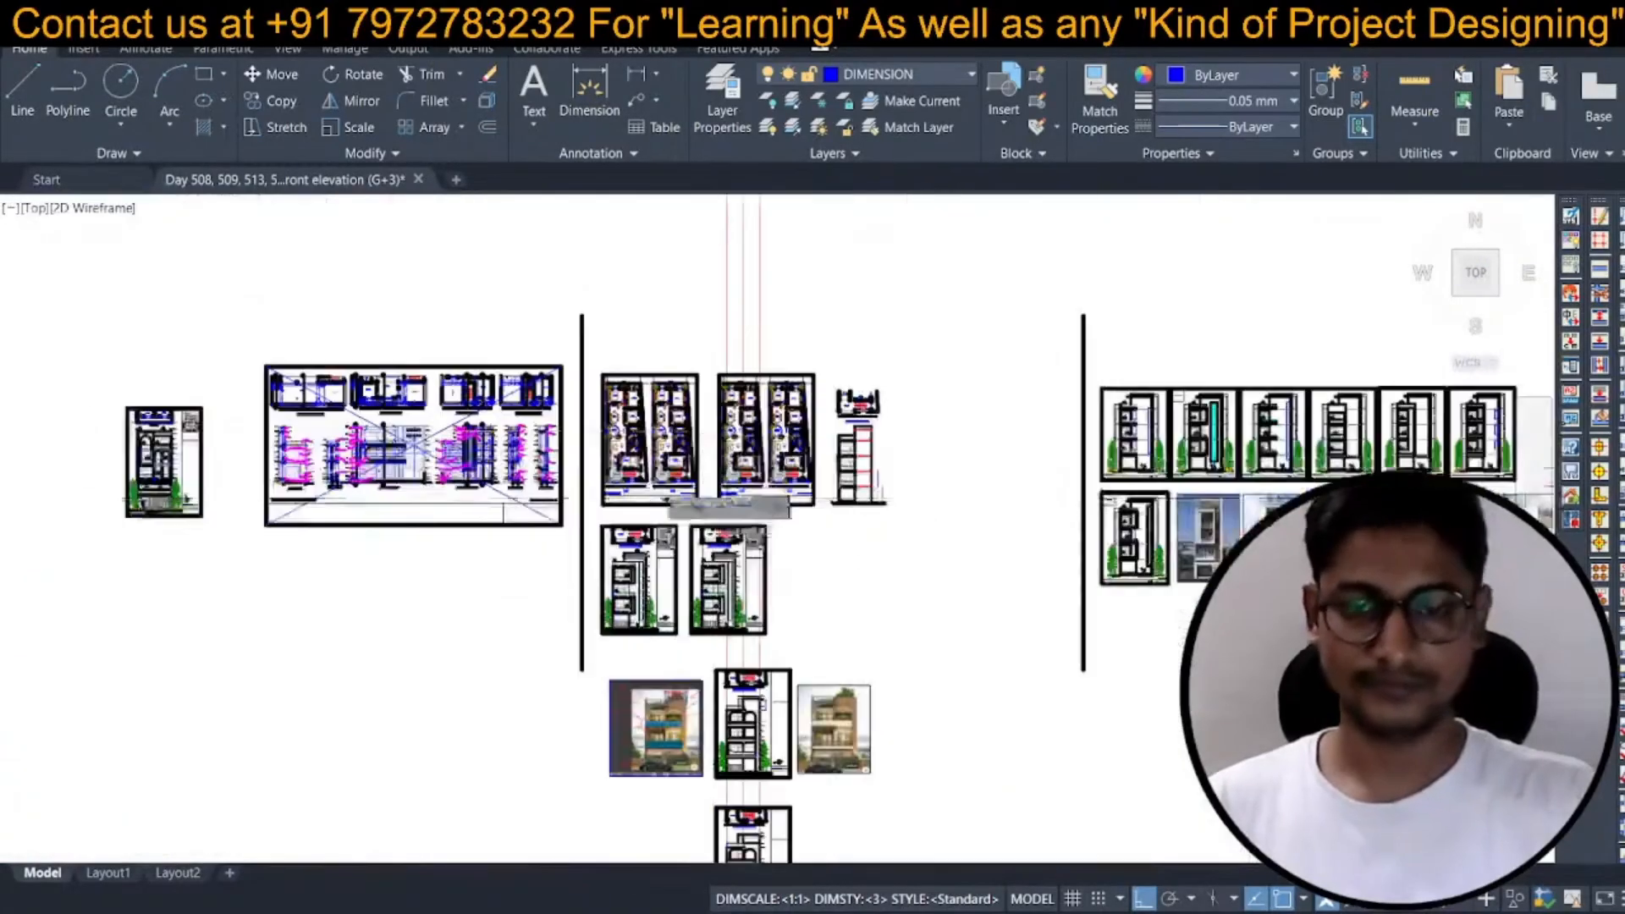
middle_click_drag(713, 501, 728, 408)
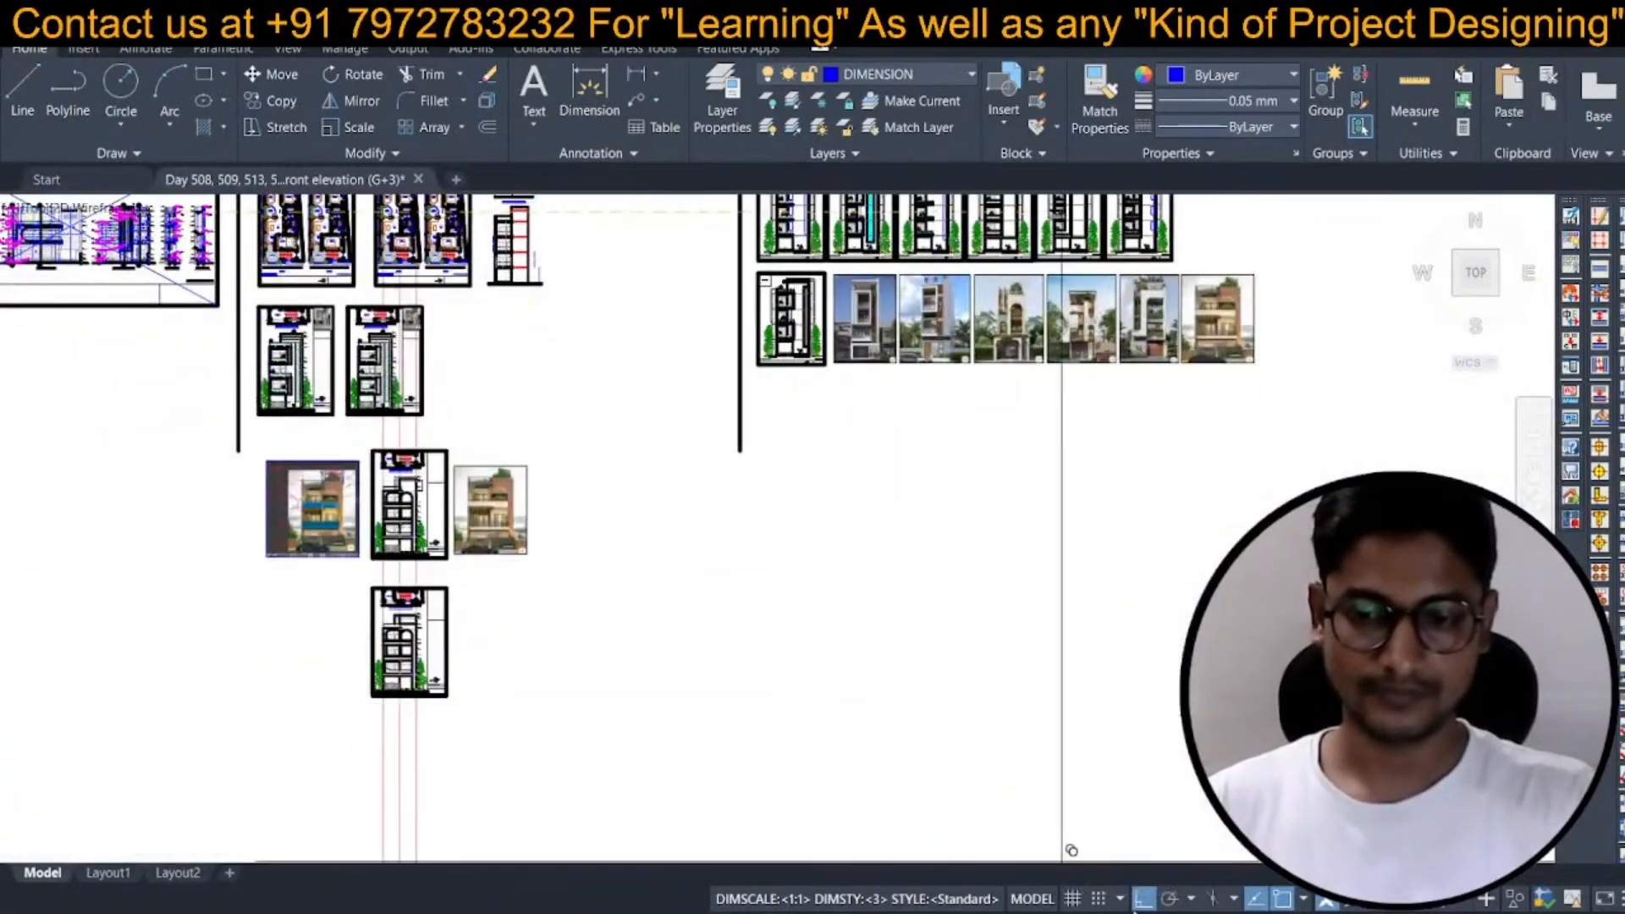
left_click(1144, 899)
scroll(596, 410, "up", 10)
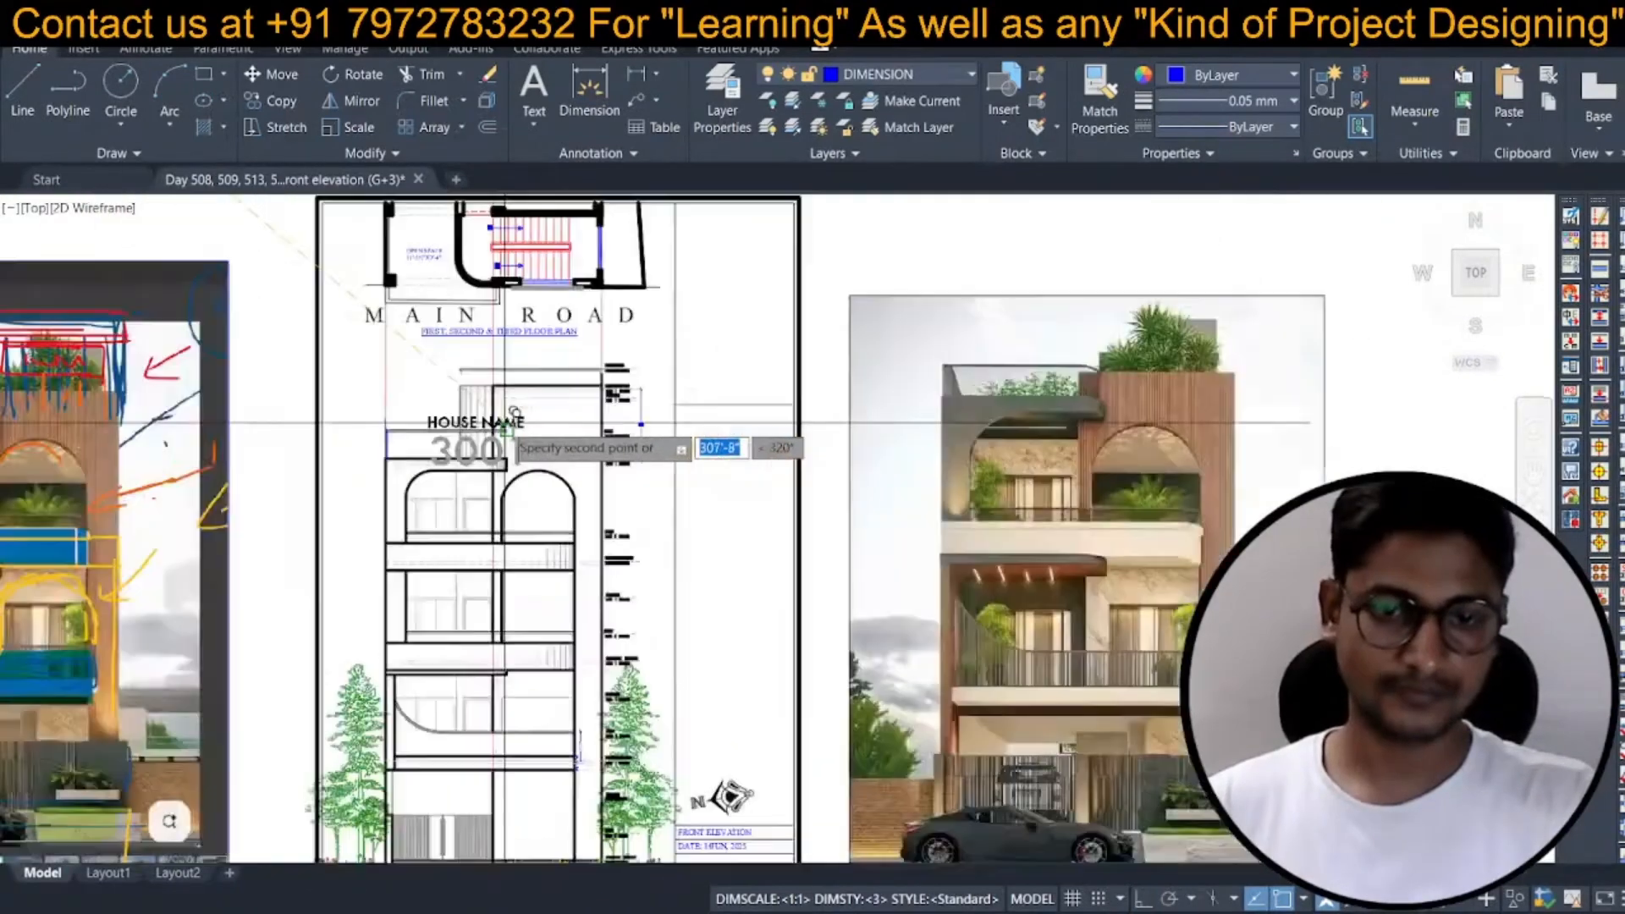
scroll(596, 410, "down", 5)
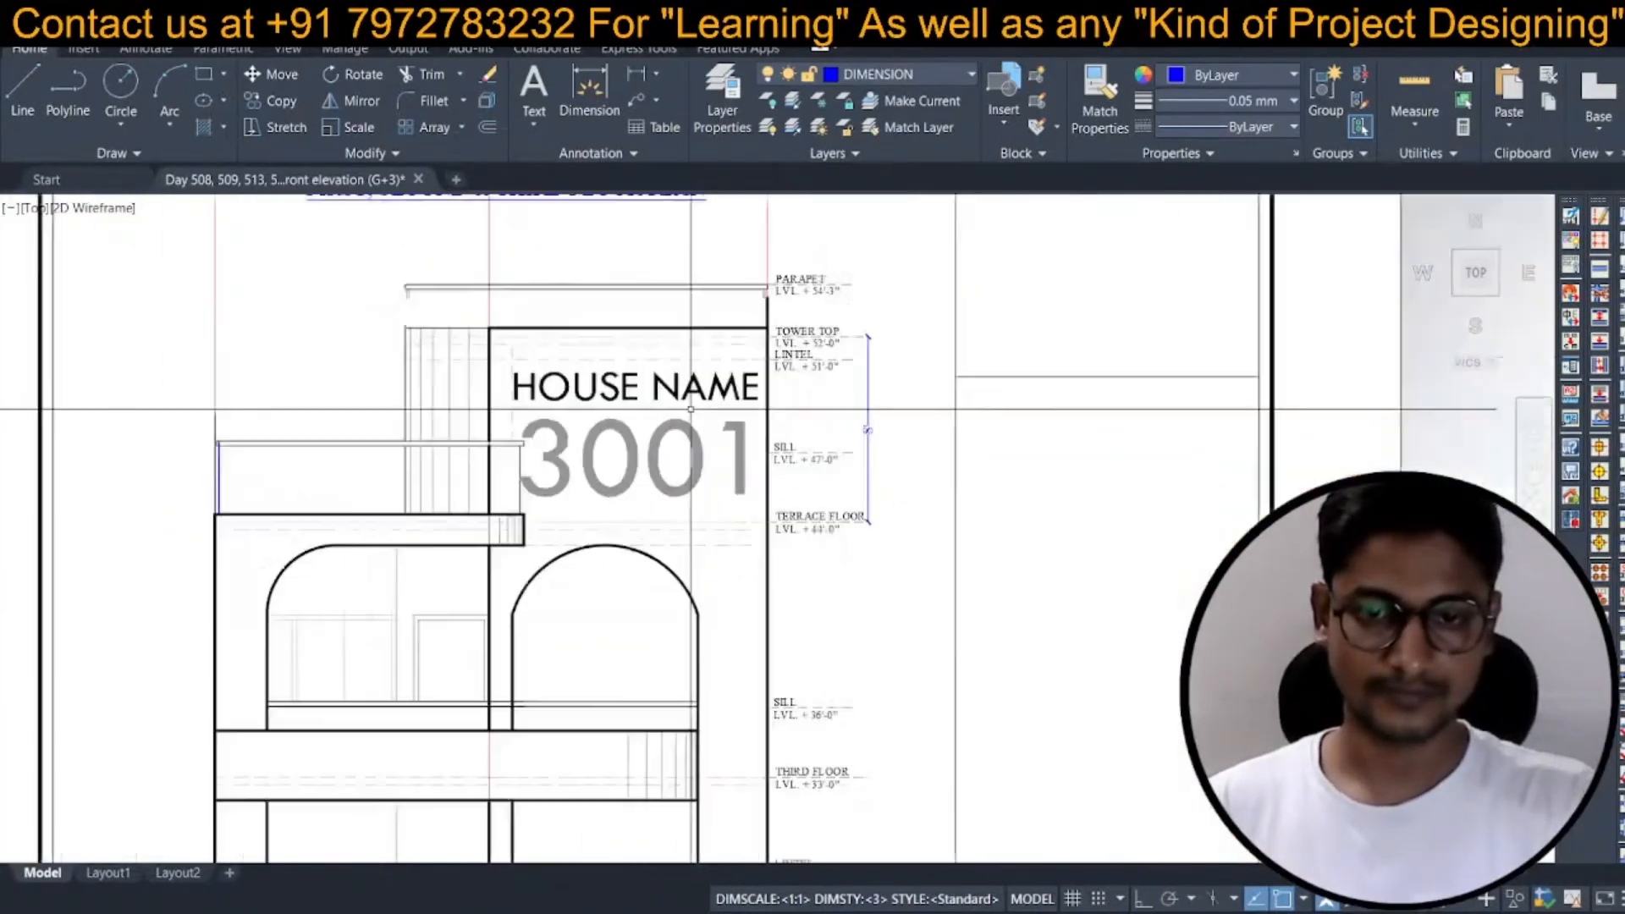
Scale both lettering objects down by reference from a base point on the tower's right edge so they fit the wall.
key("space")
scroll(690, 437, "up", 4)
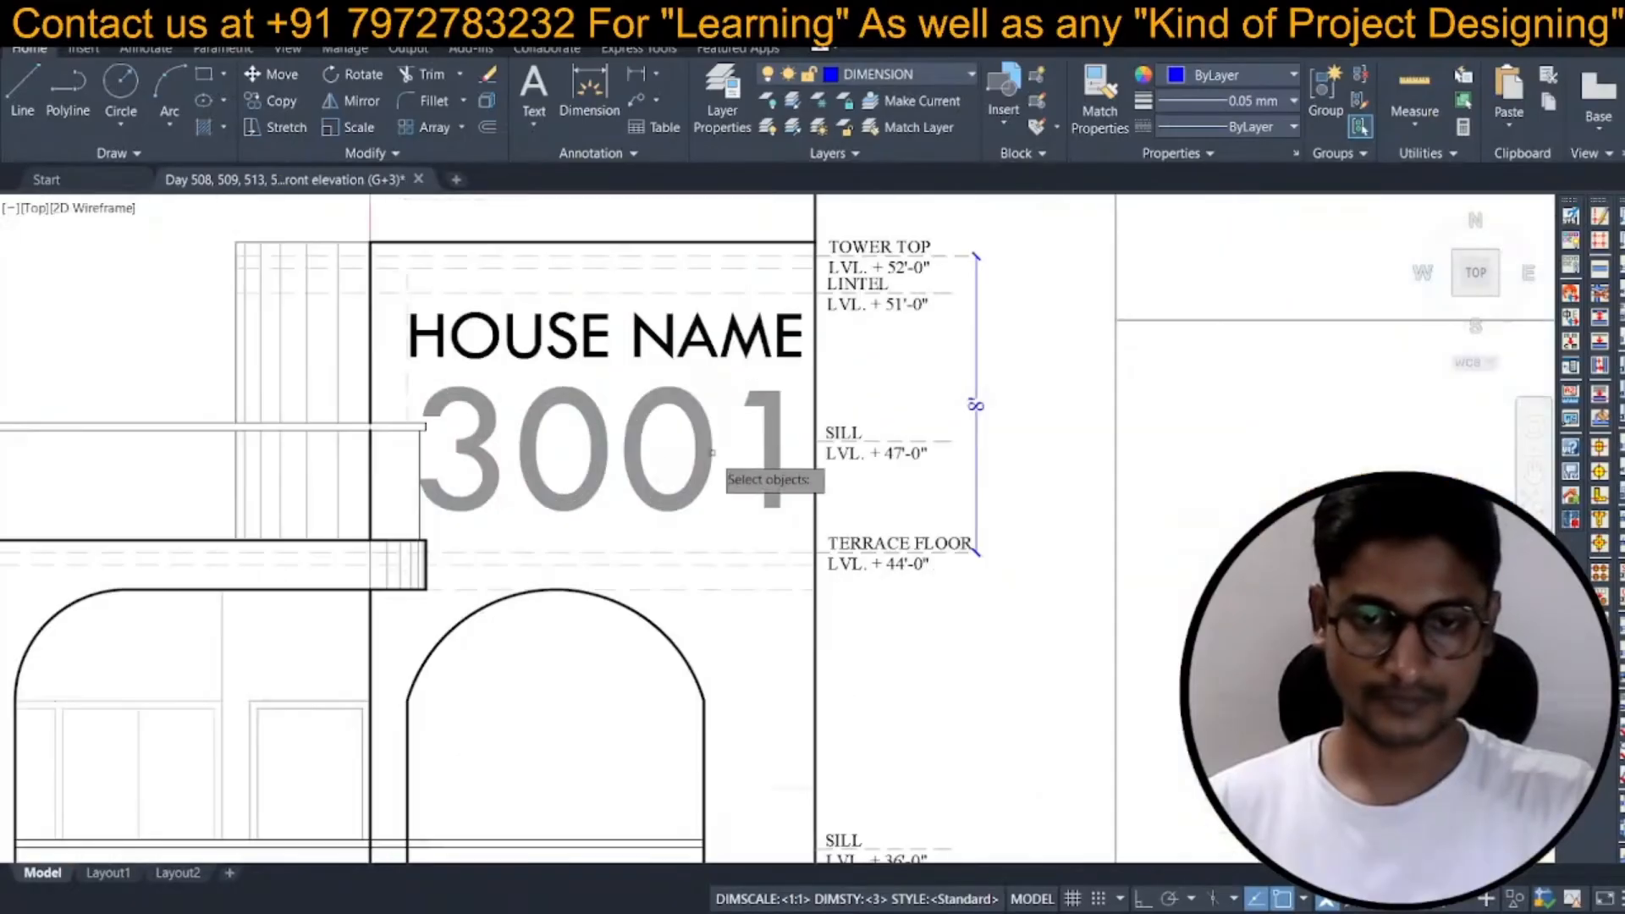
left_click(732, 493)
left_click(631, 336)
key("space")
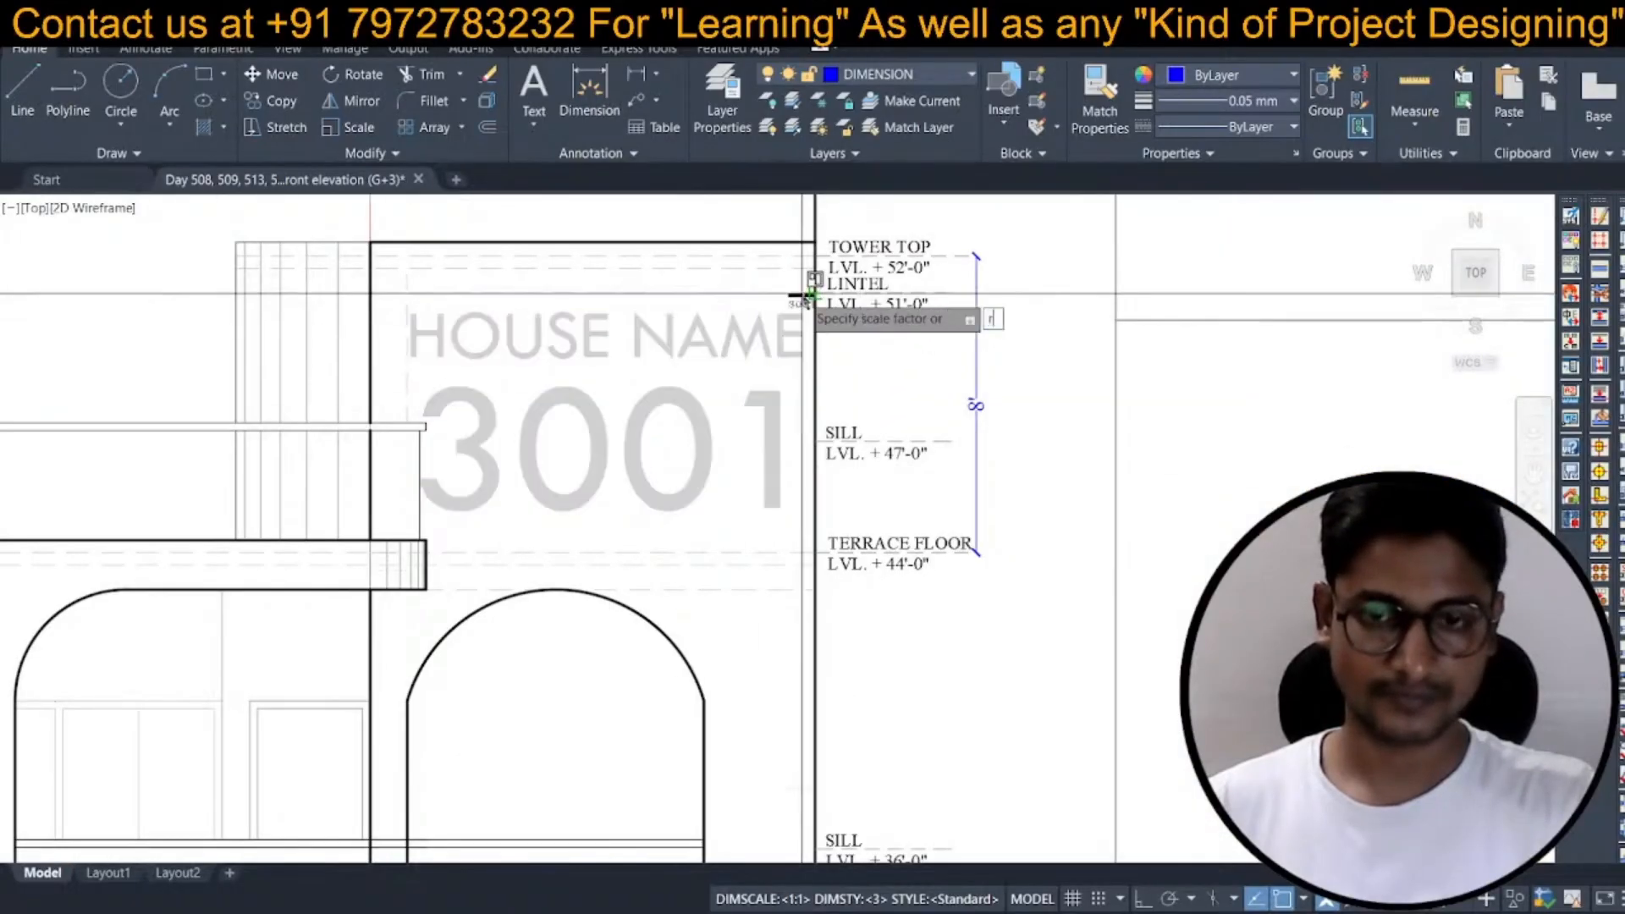
left_click(815, 293)
scroll(923, 377, "down", 2)
scroll(563, 347, "up", 2)
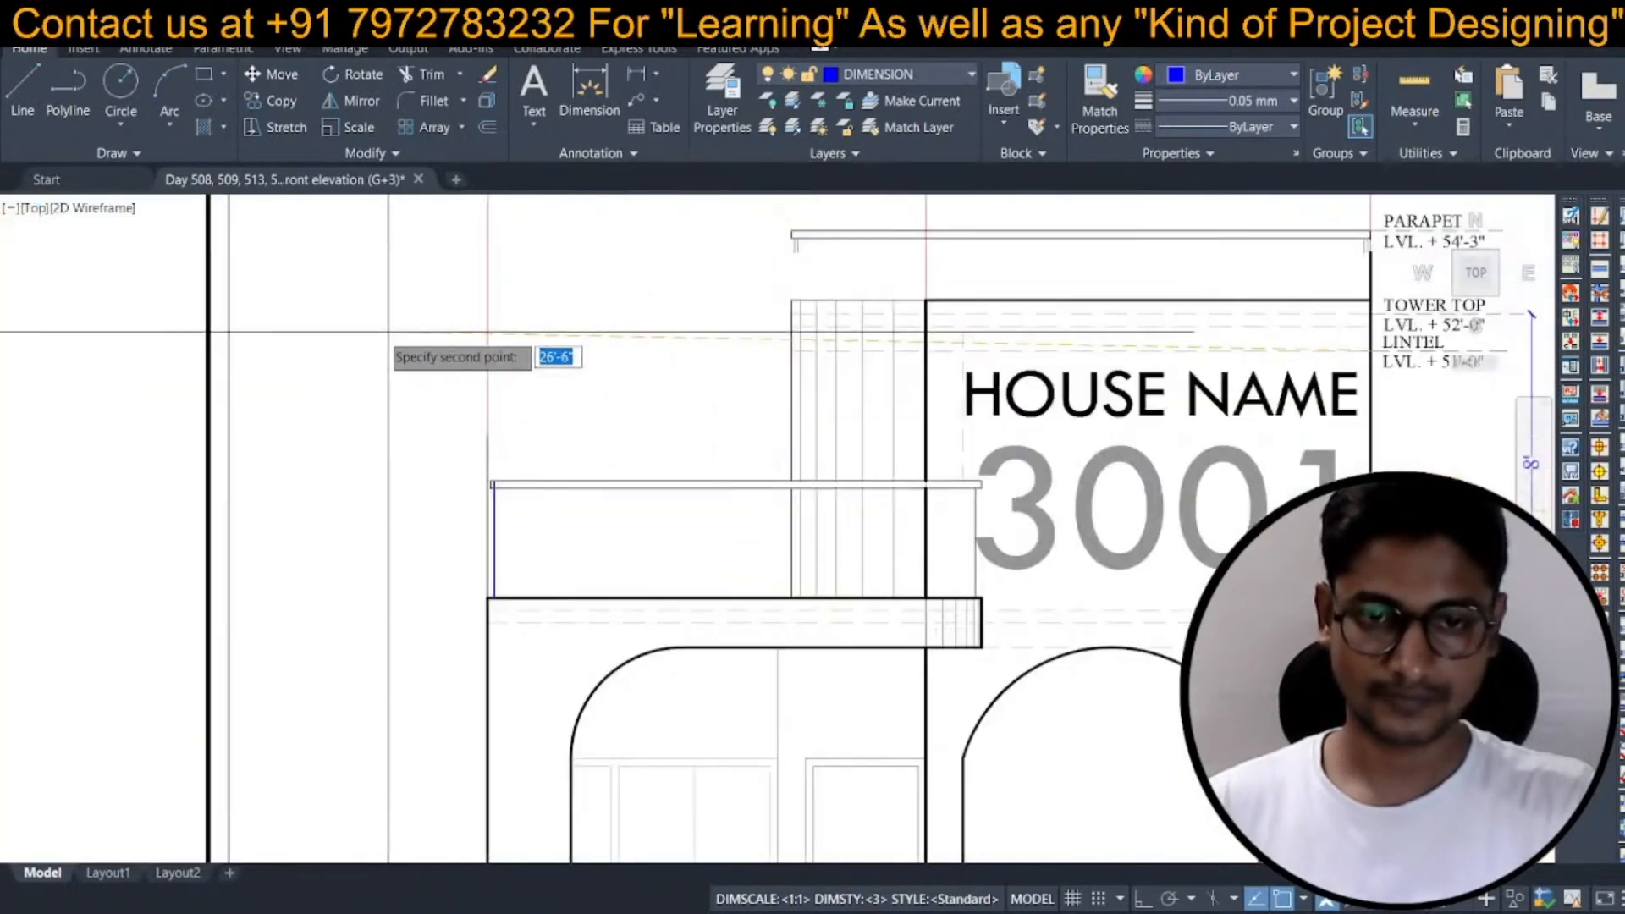
left_click(269, 339)
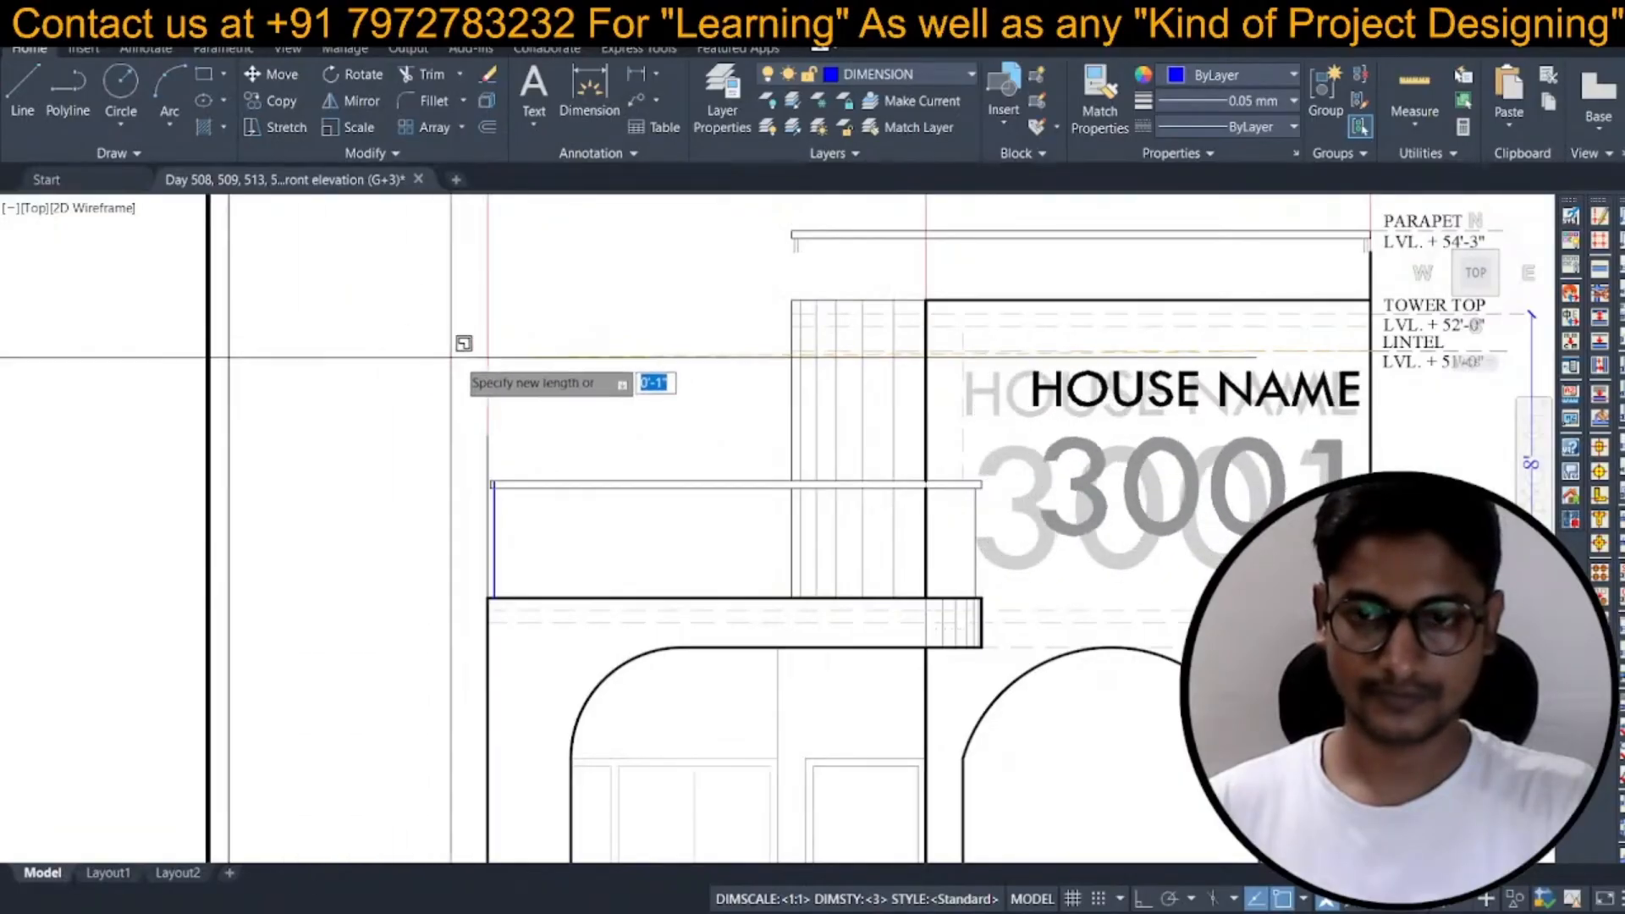
left_click(495, 364)
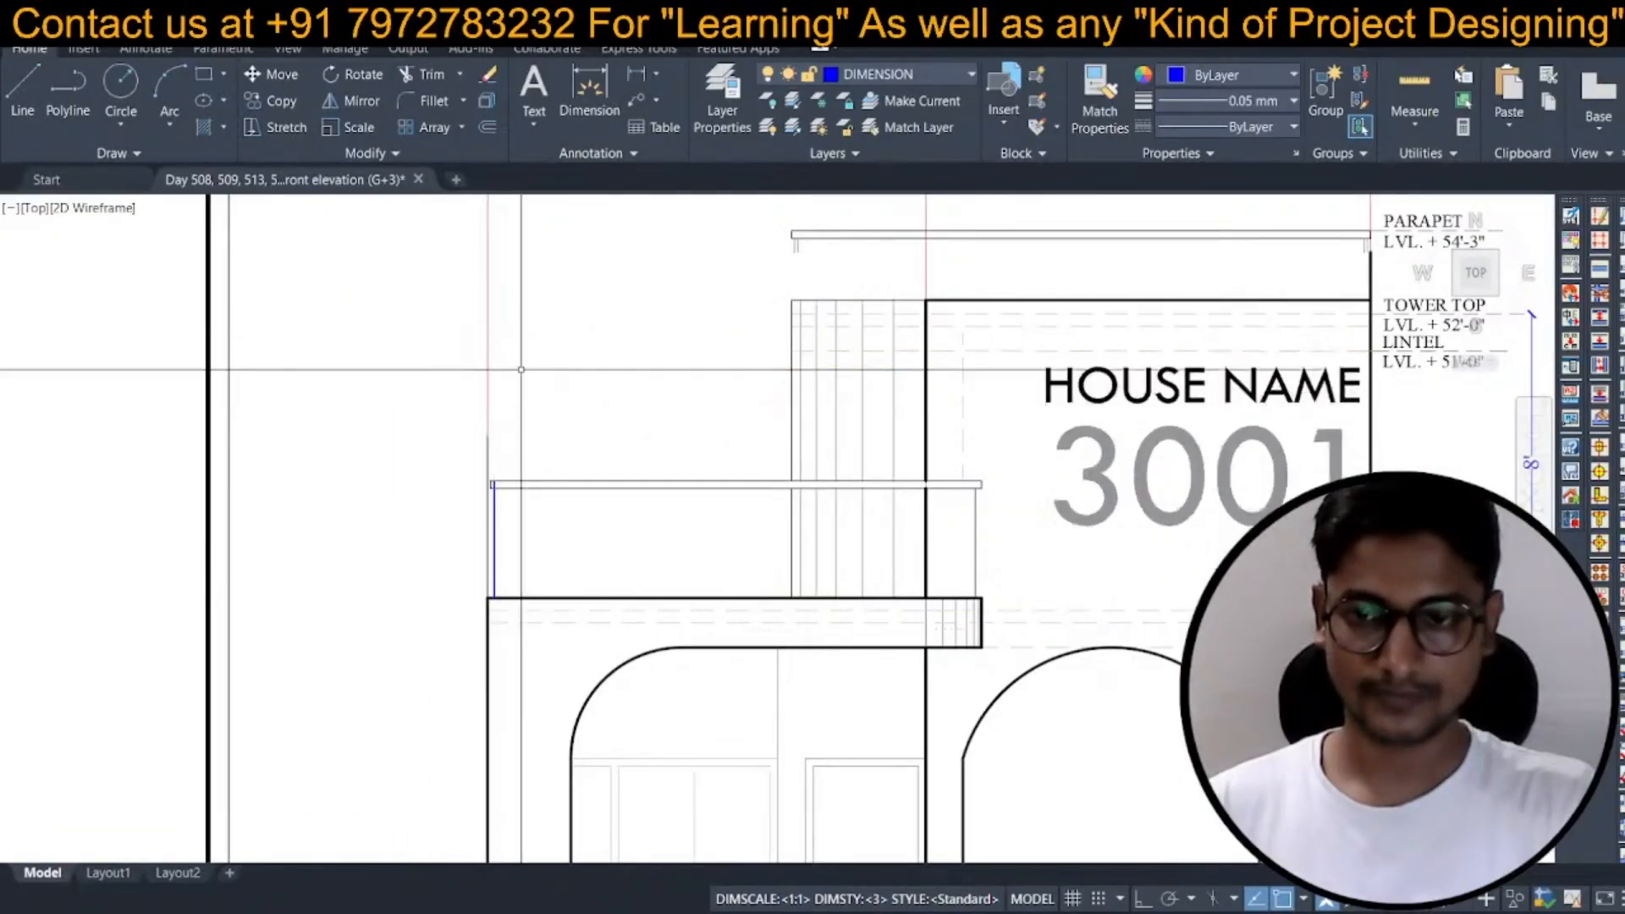
Shift the house name and number towards the middle of the tower wall, and save the drawing.
scroll(826, 394, "down", 2)
middle_click_drag(832, 384, 507, 435)
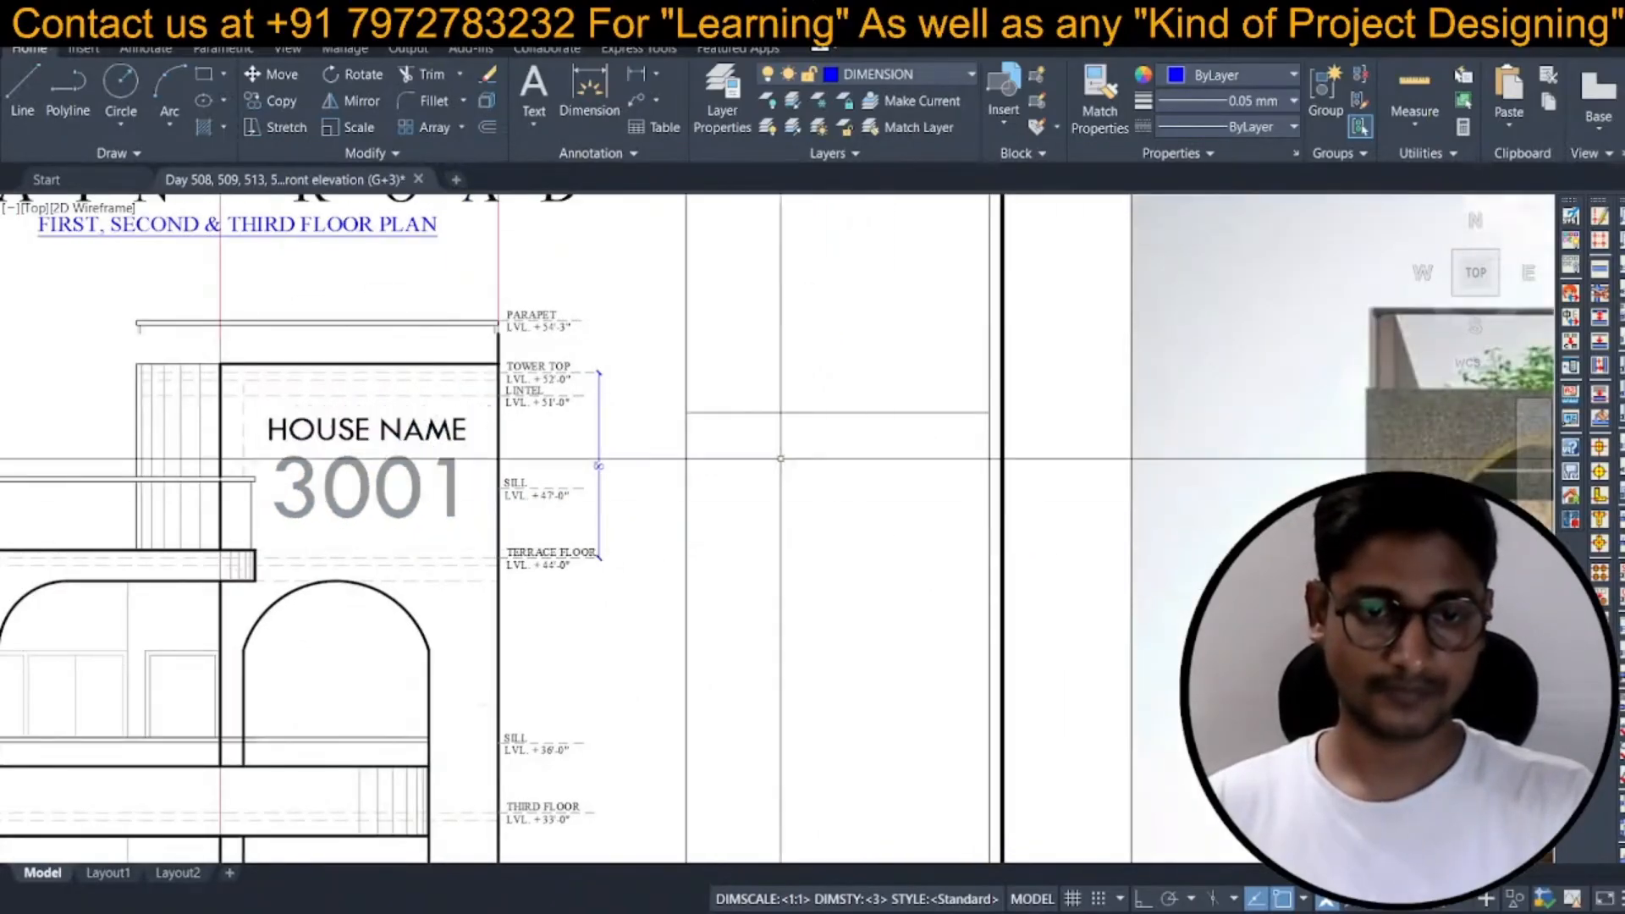
scroll(779, 536, "down", 4)
scroll(615, 416, "up", 4)
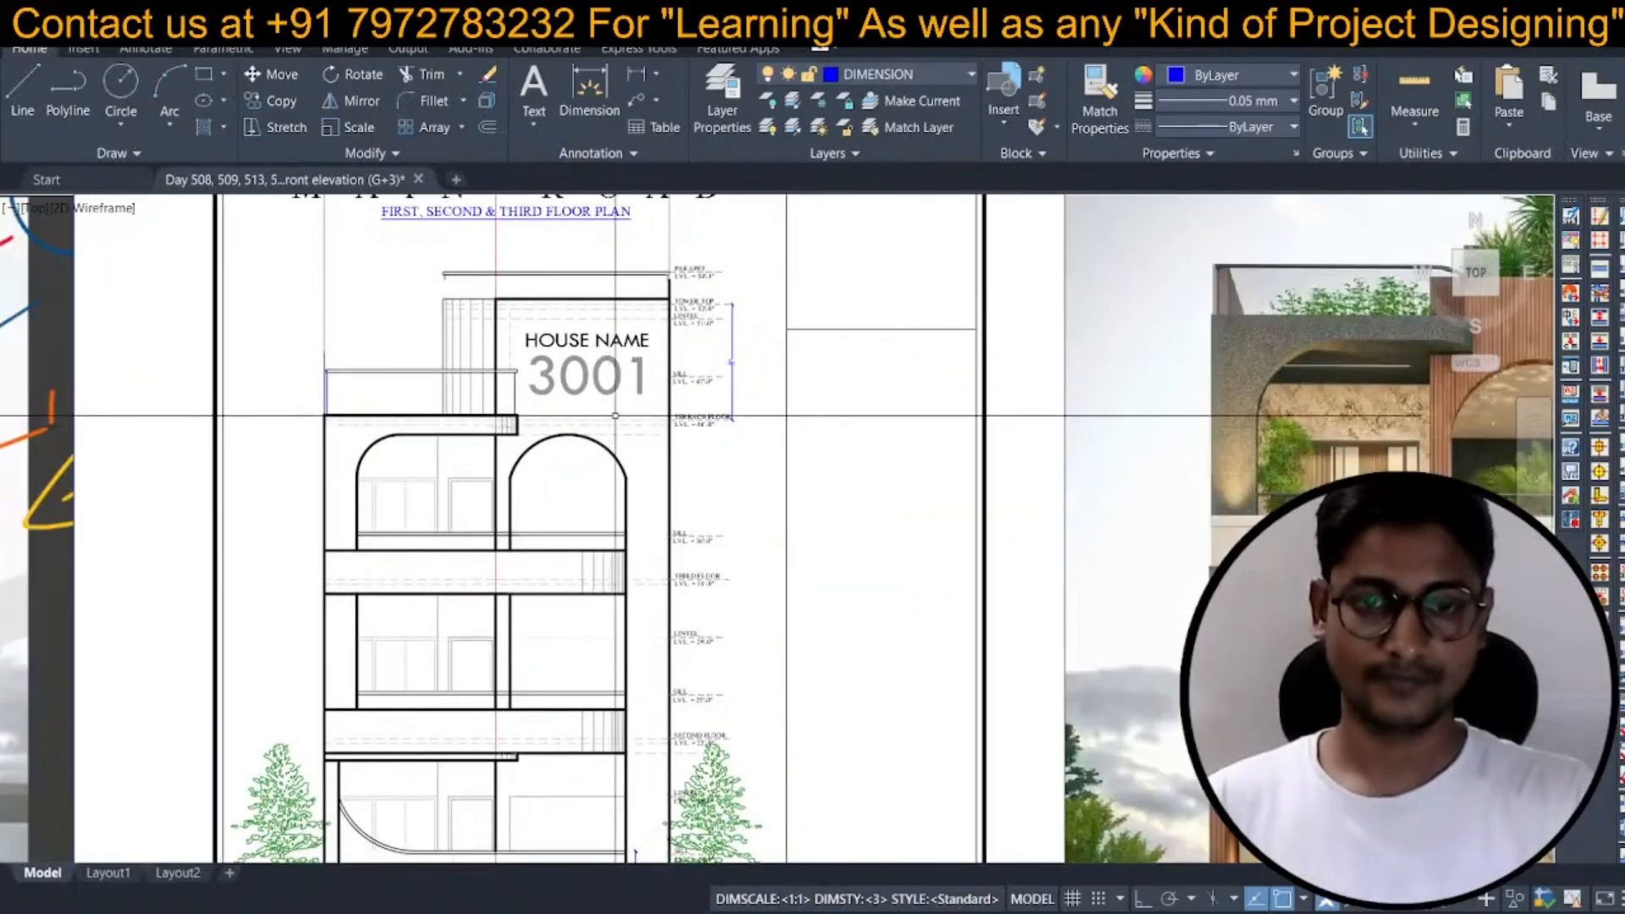
key("ctrl+s")
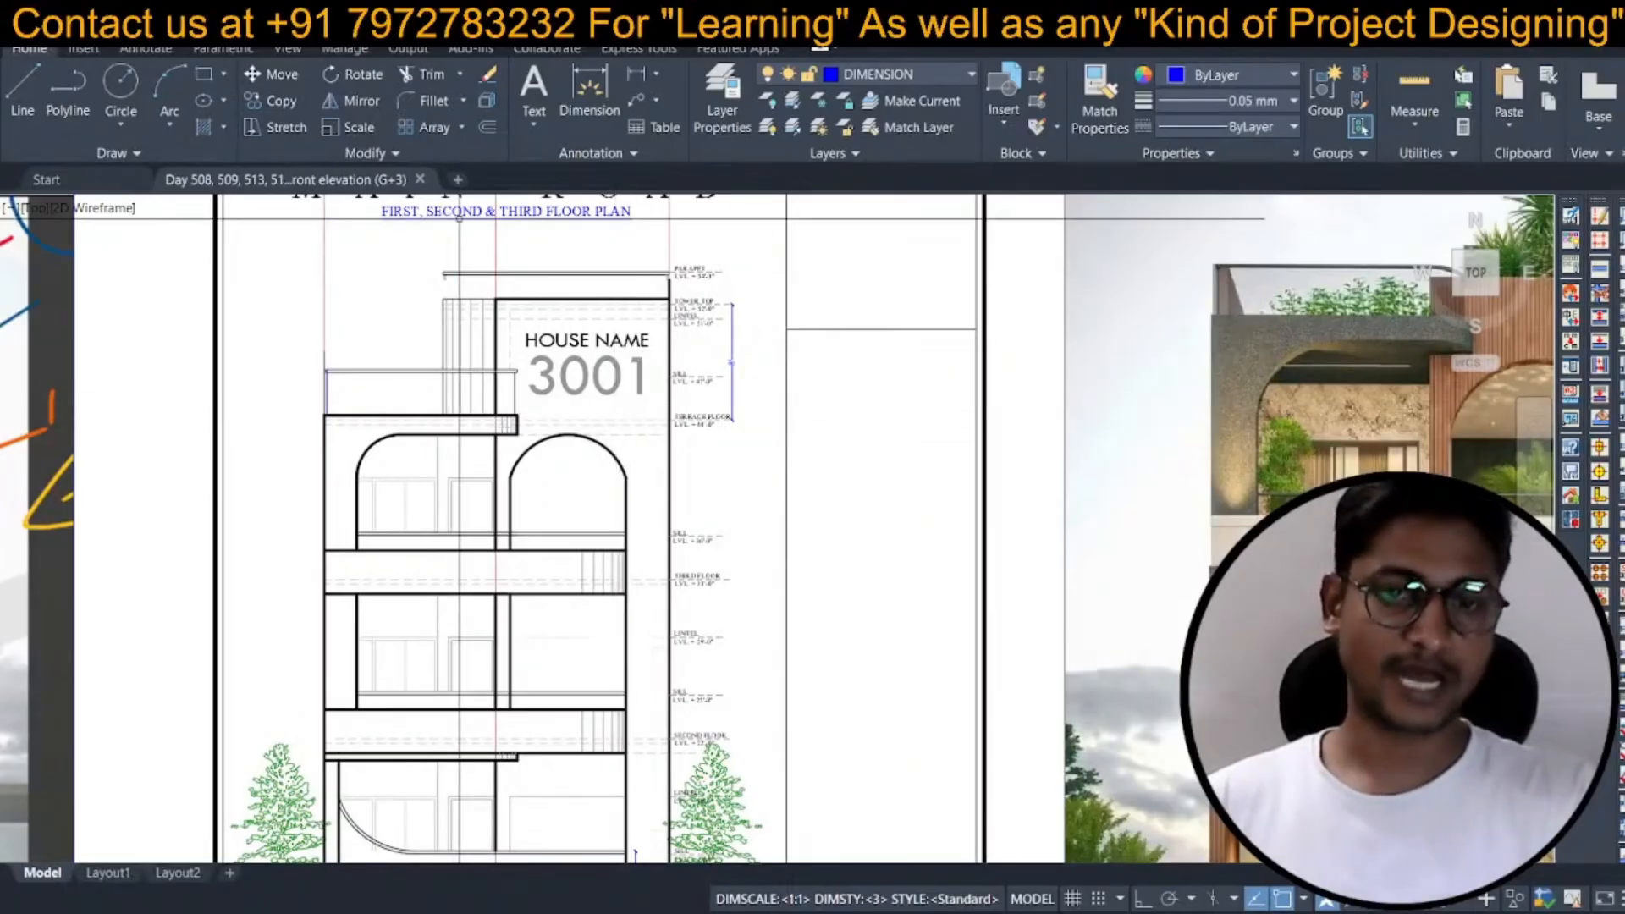
Scale only the 3001 number down by reference so it is narrower than the HOUSE NAME text.
scroll(630, 359, "down", 3)
scroll(631, 381, "up", 1)
scroll(630, 394, "down", 1)
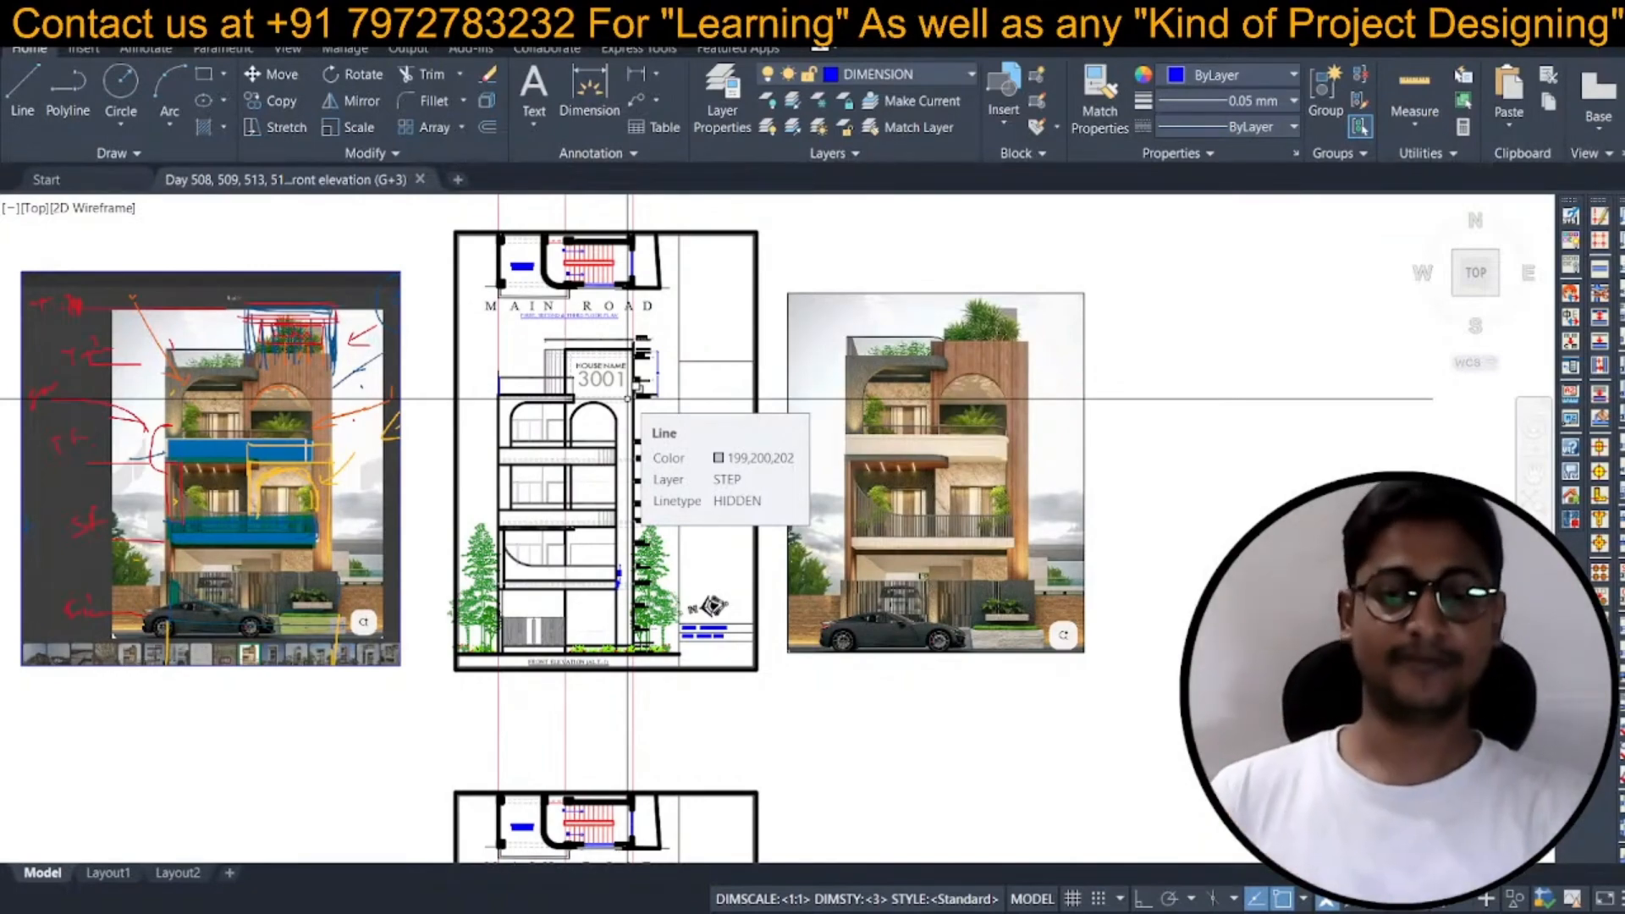
scroll(651, 355, "up", 2)
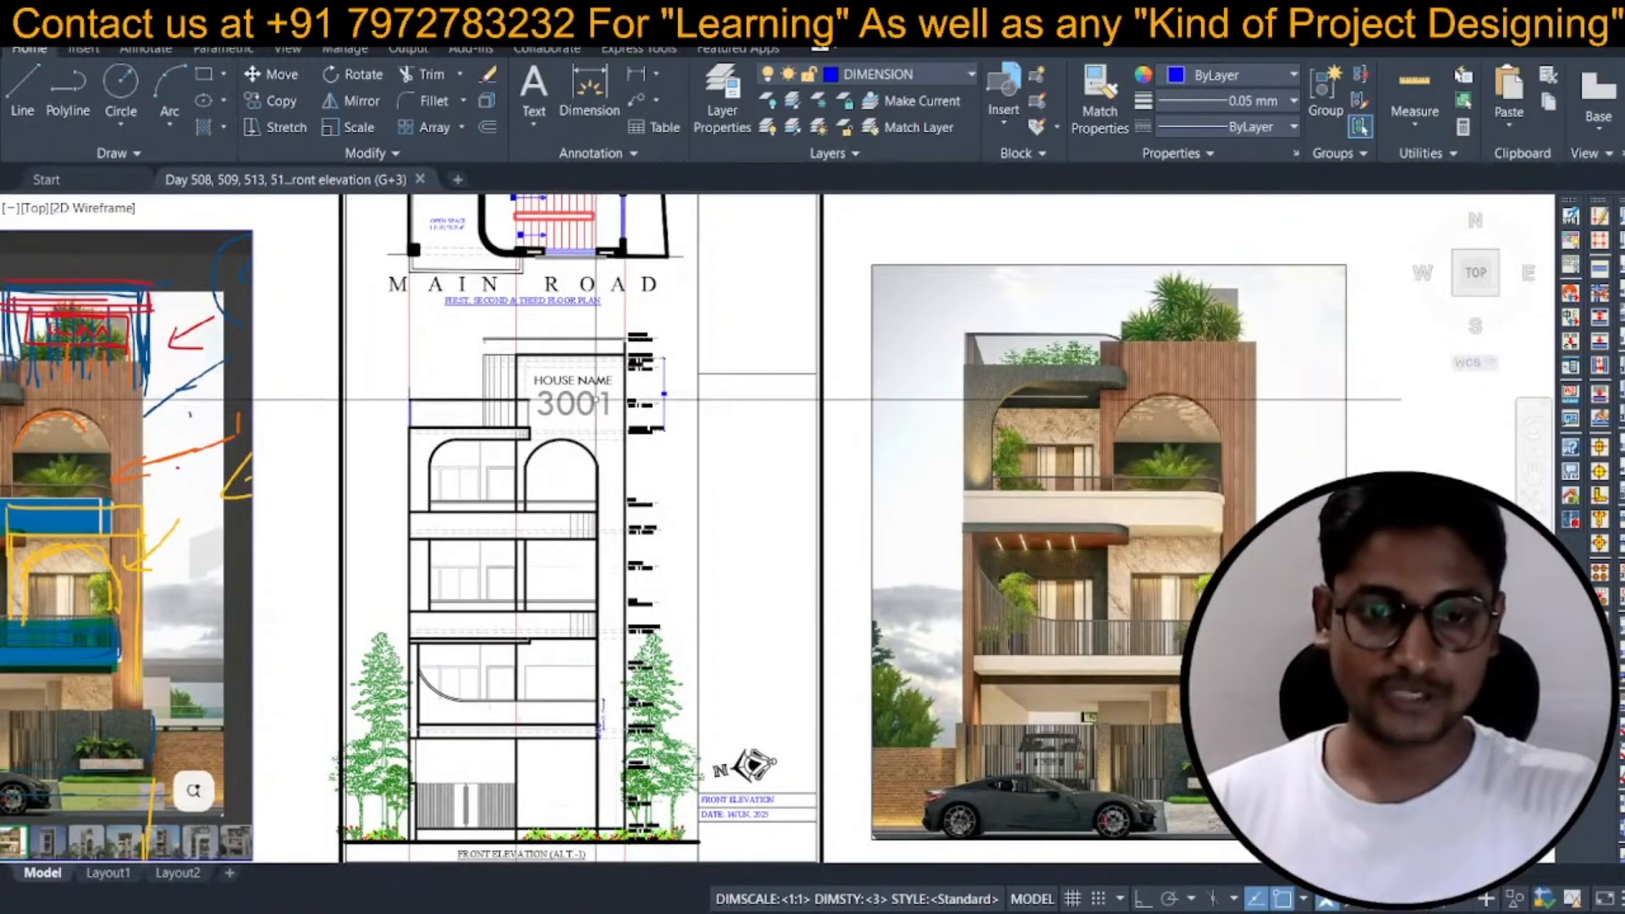
scroll(592, 400, "up", 5)
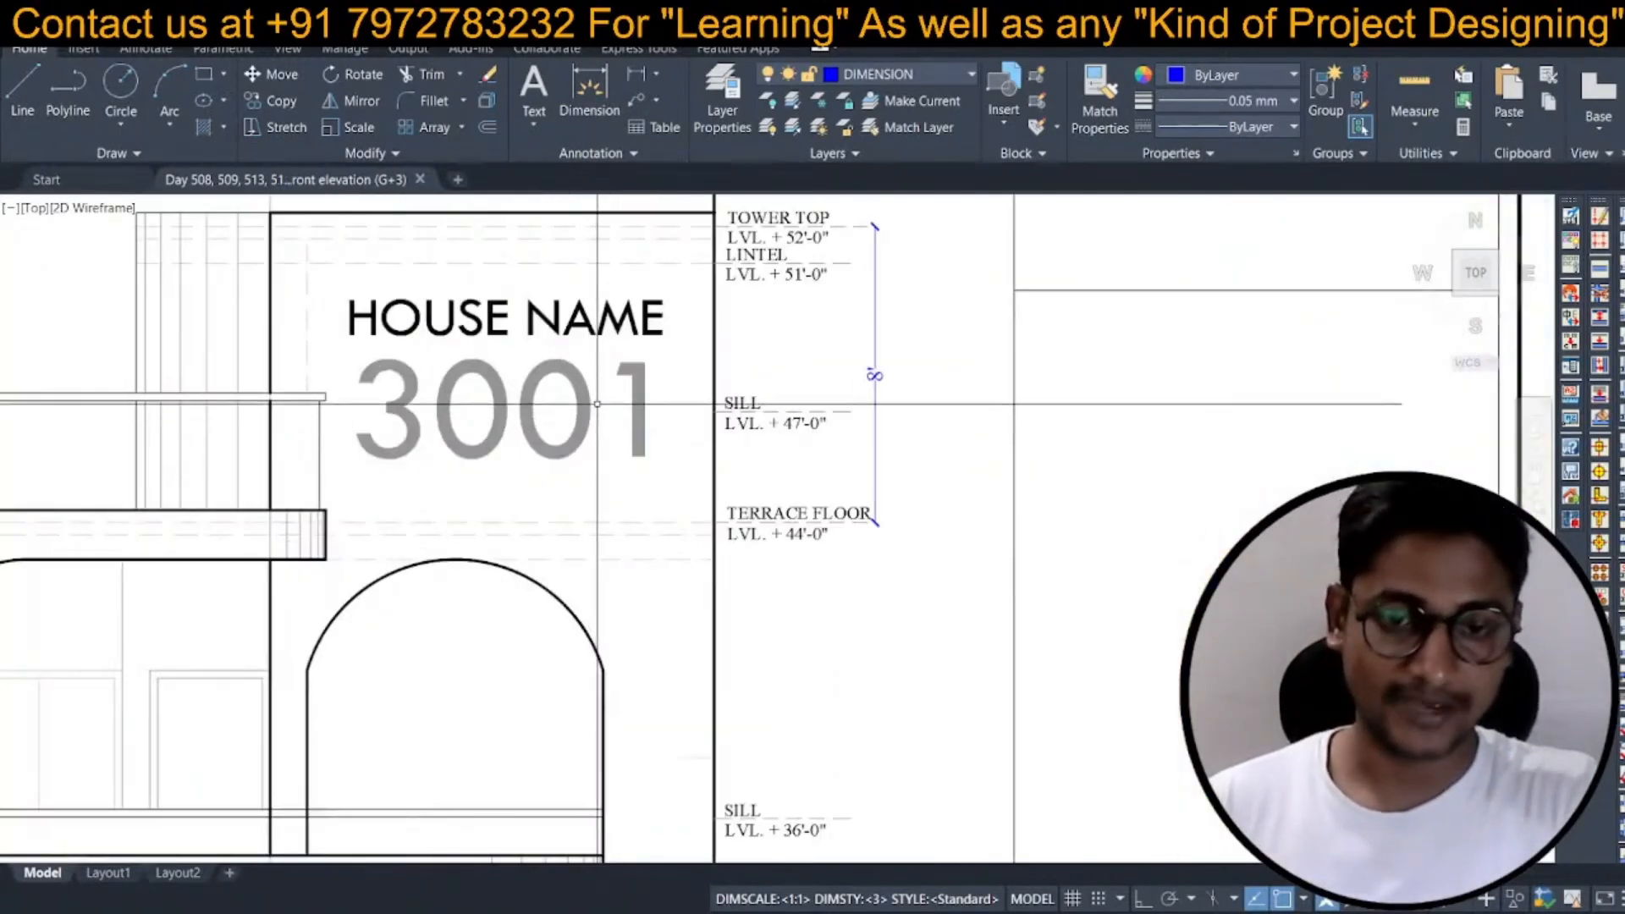
type("sc")
key("space")
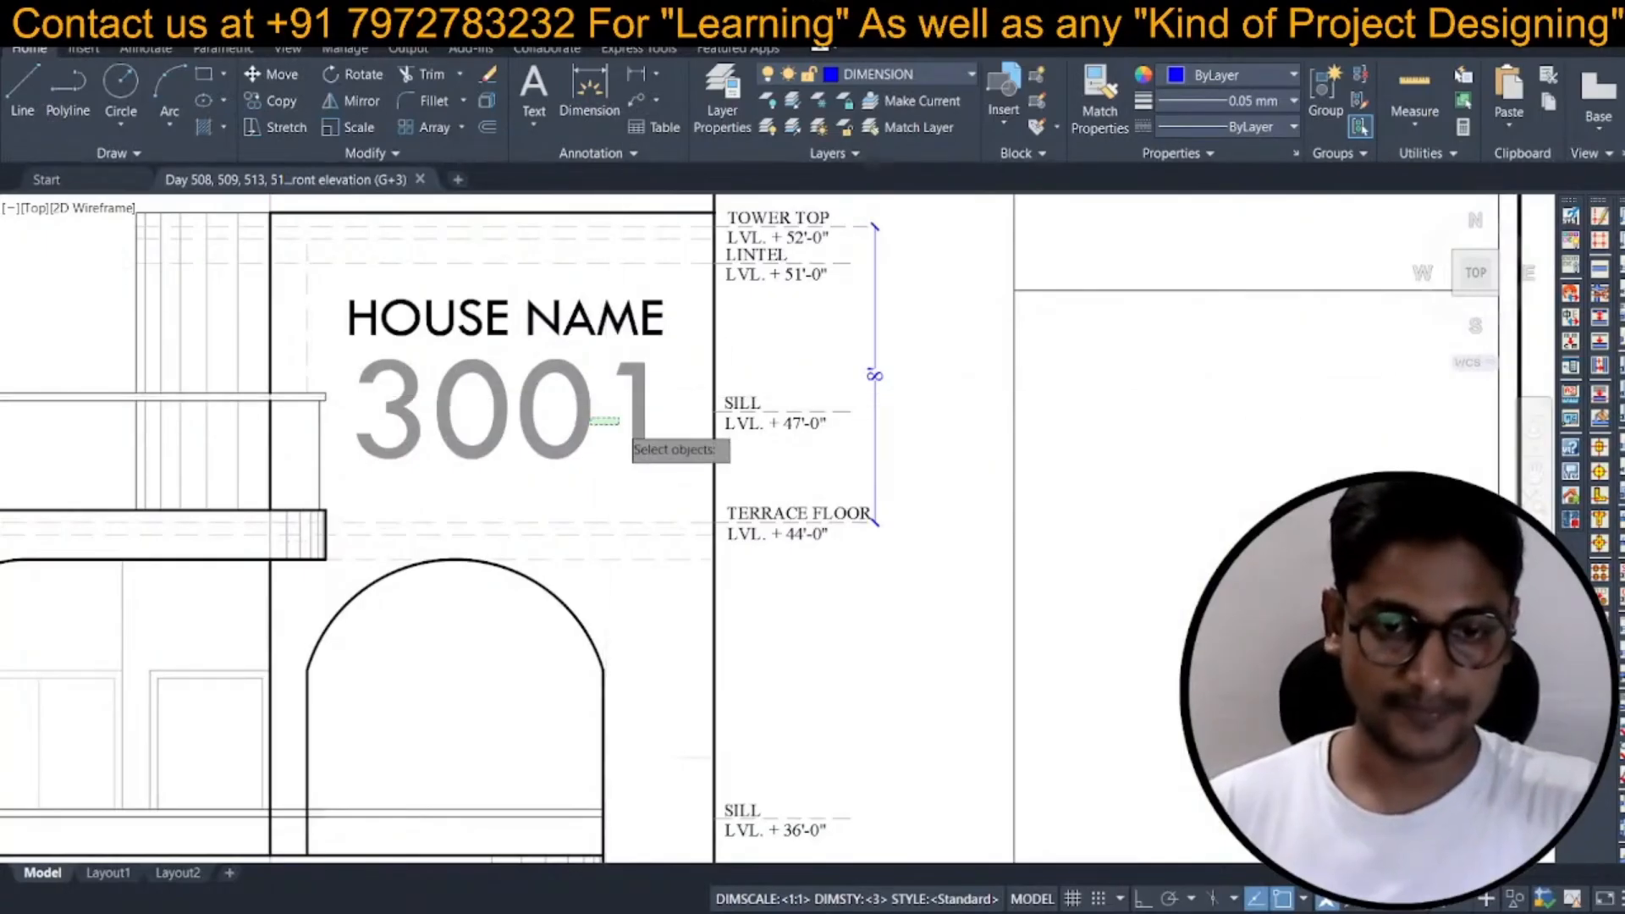
left_click(613, 426)
key("space")
left_click(350, 337)
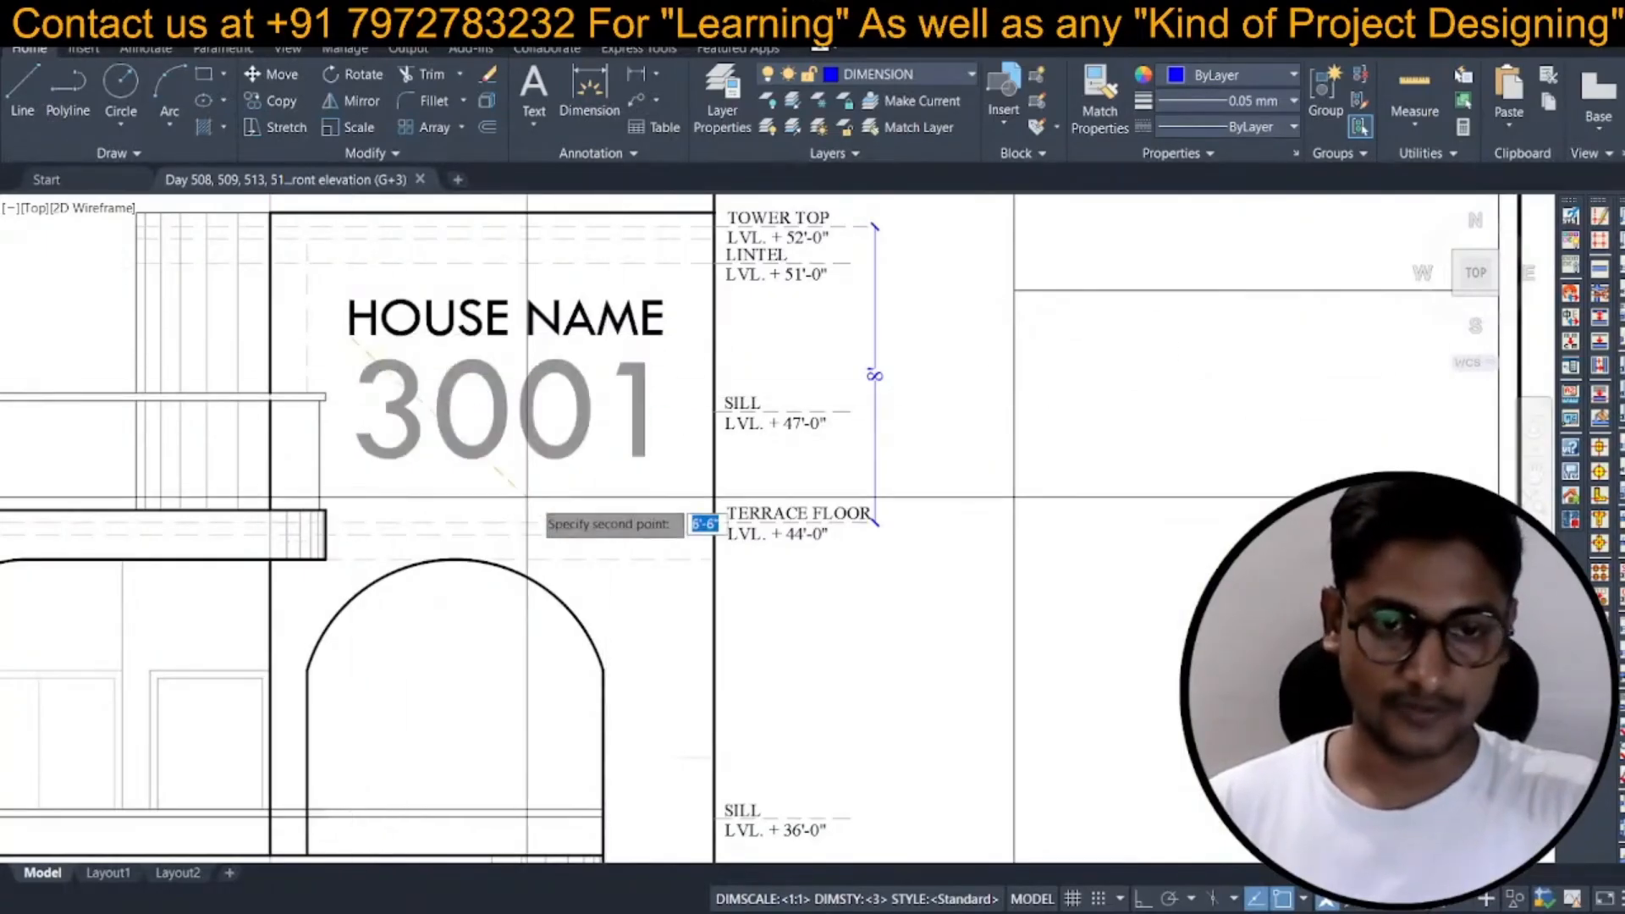
left_click(1229, 555)
scroll(650, 419, "down", 6)
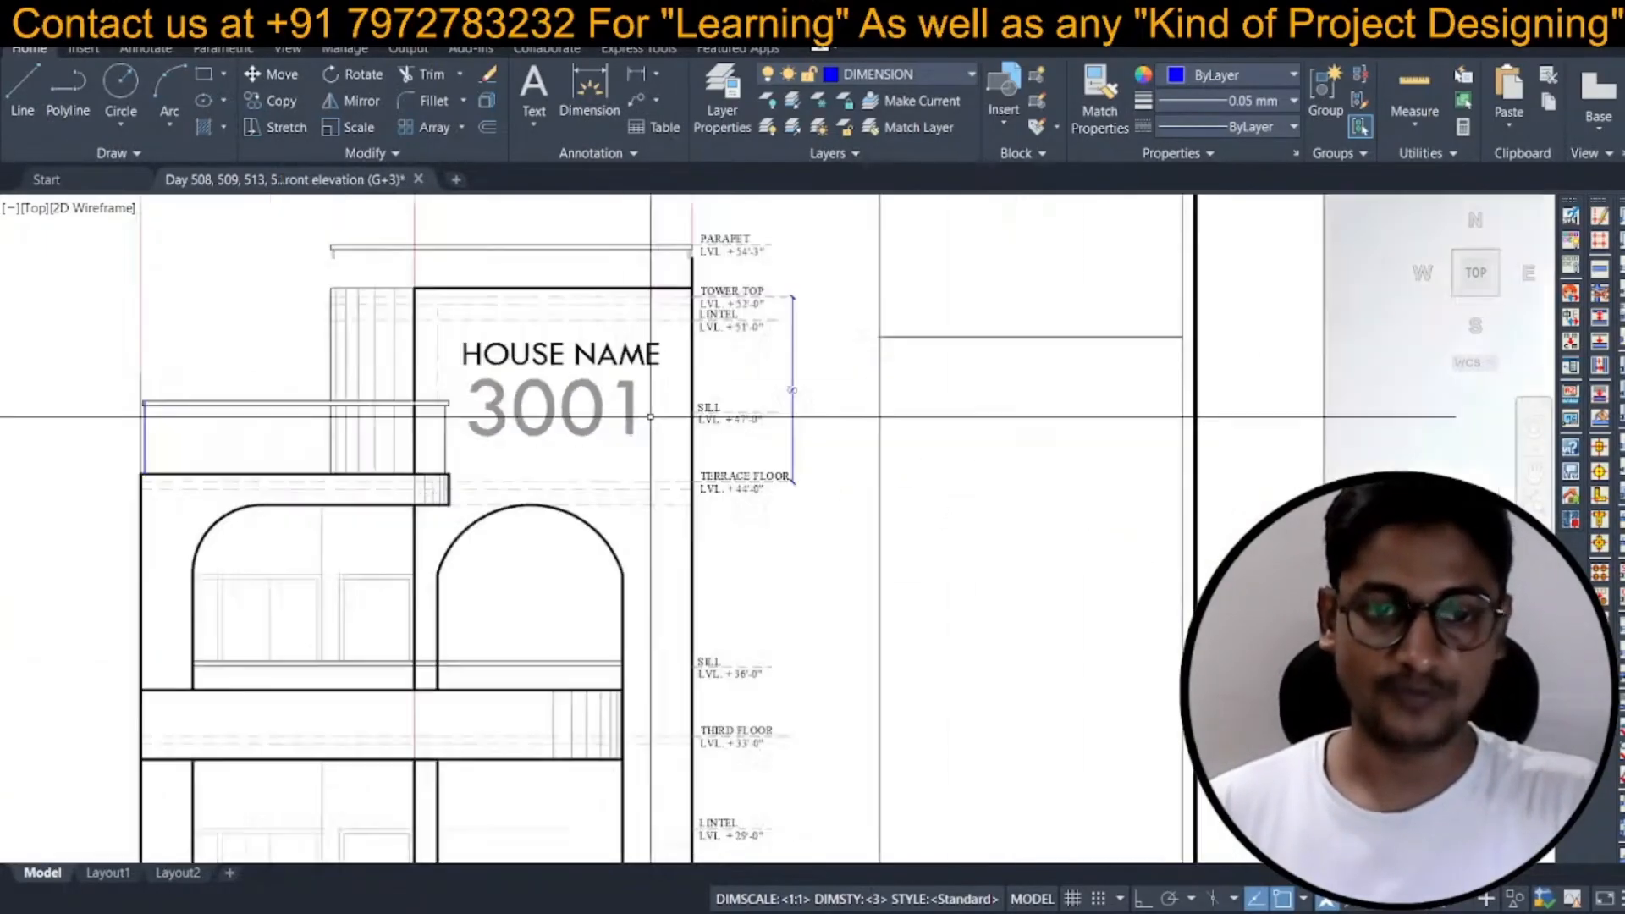
Move the 3001 number right and slightly up to centre it beneath the HOUSE NAME text.
type("m")
key("space")
left_click(633, 412)
scroll(633, 413, "up", 6)
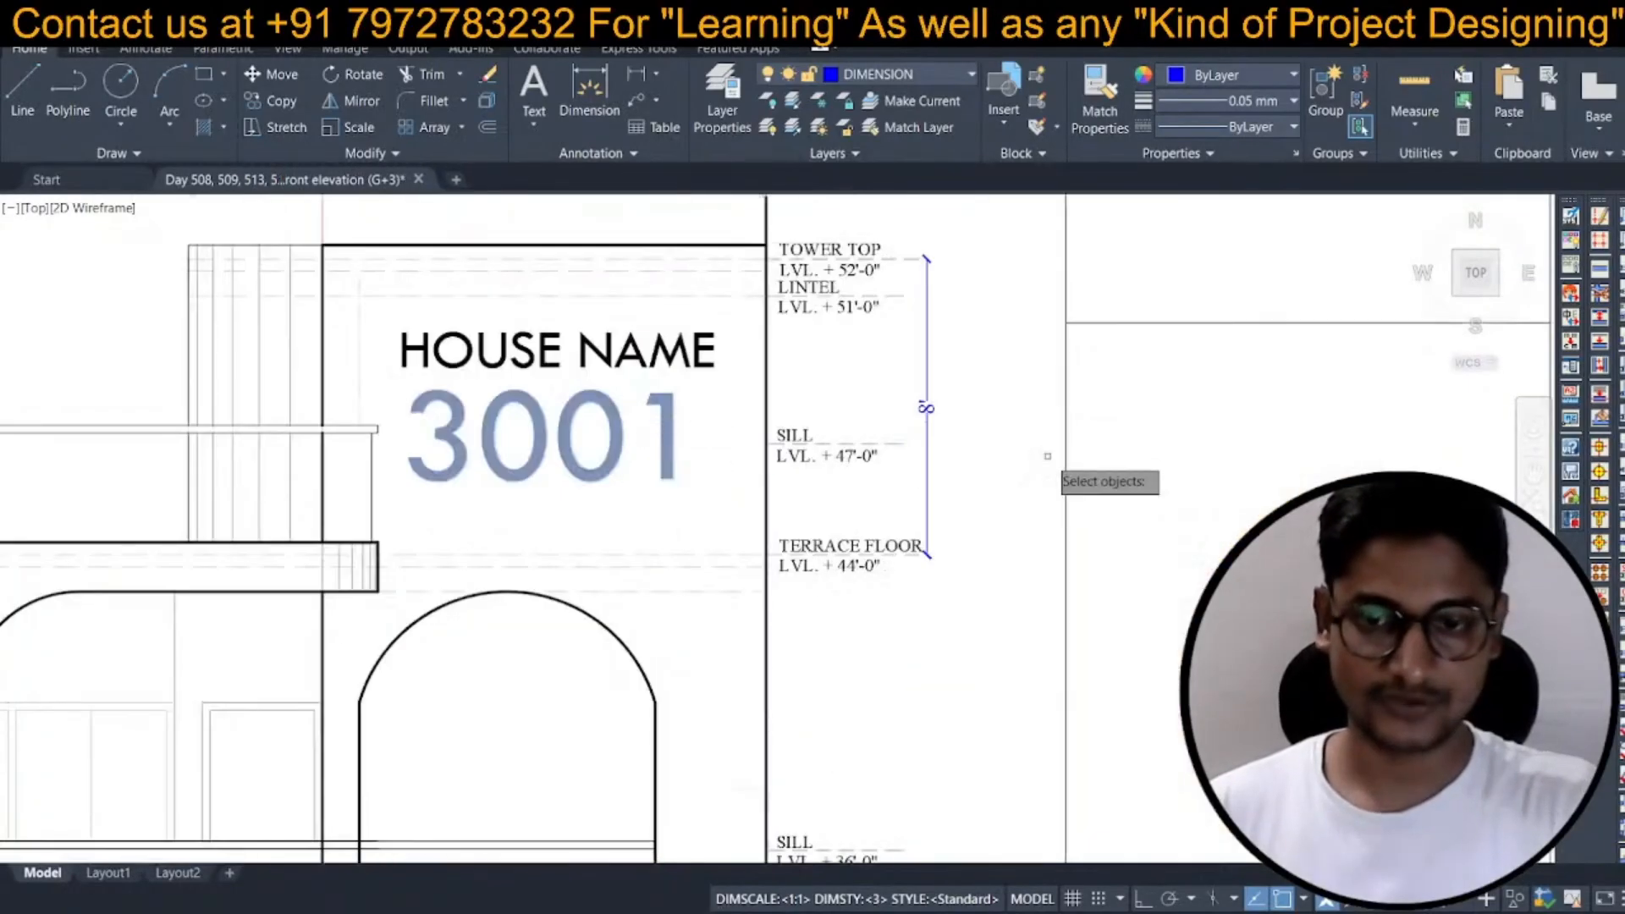
key("space")
left_click(1215, 483)
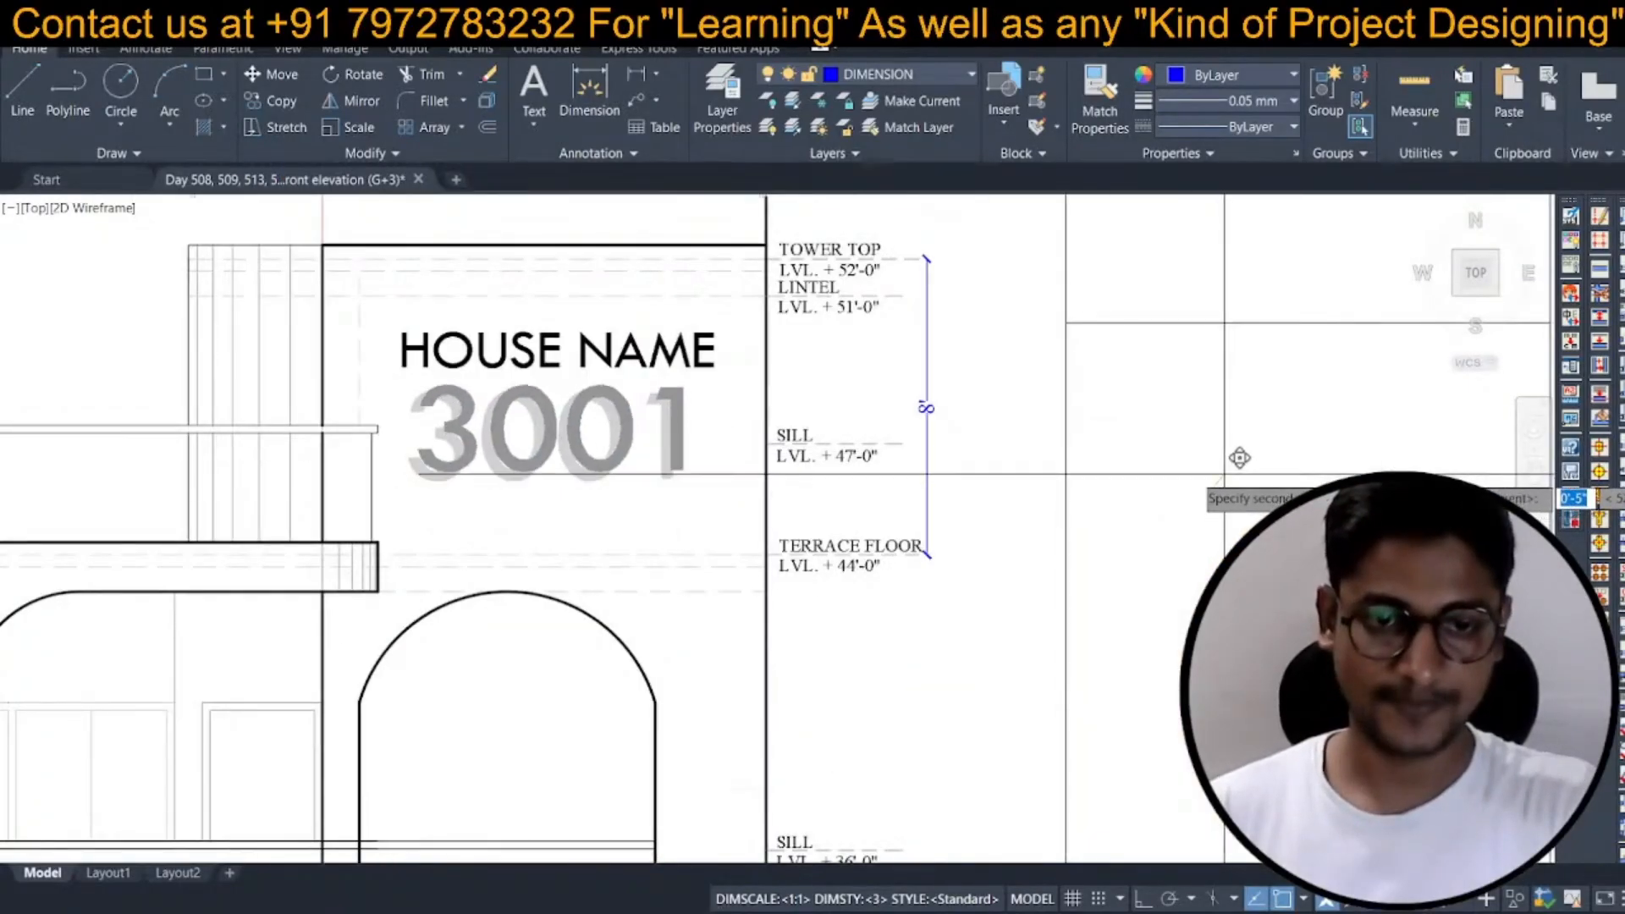
left_click(1240, 457)
scroll(768, 416, "down", 5)
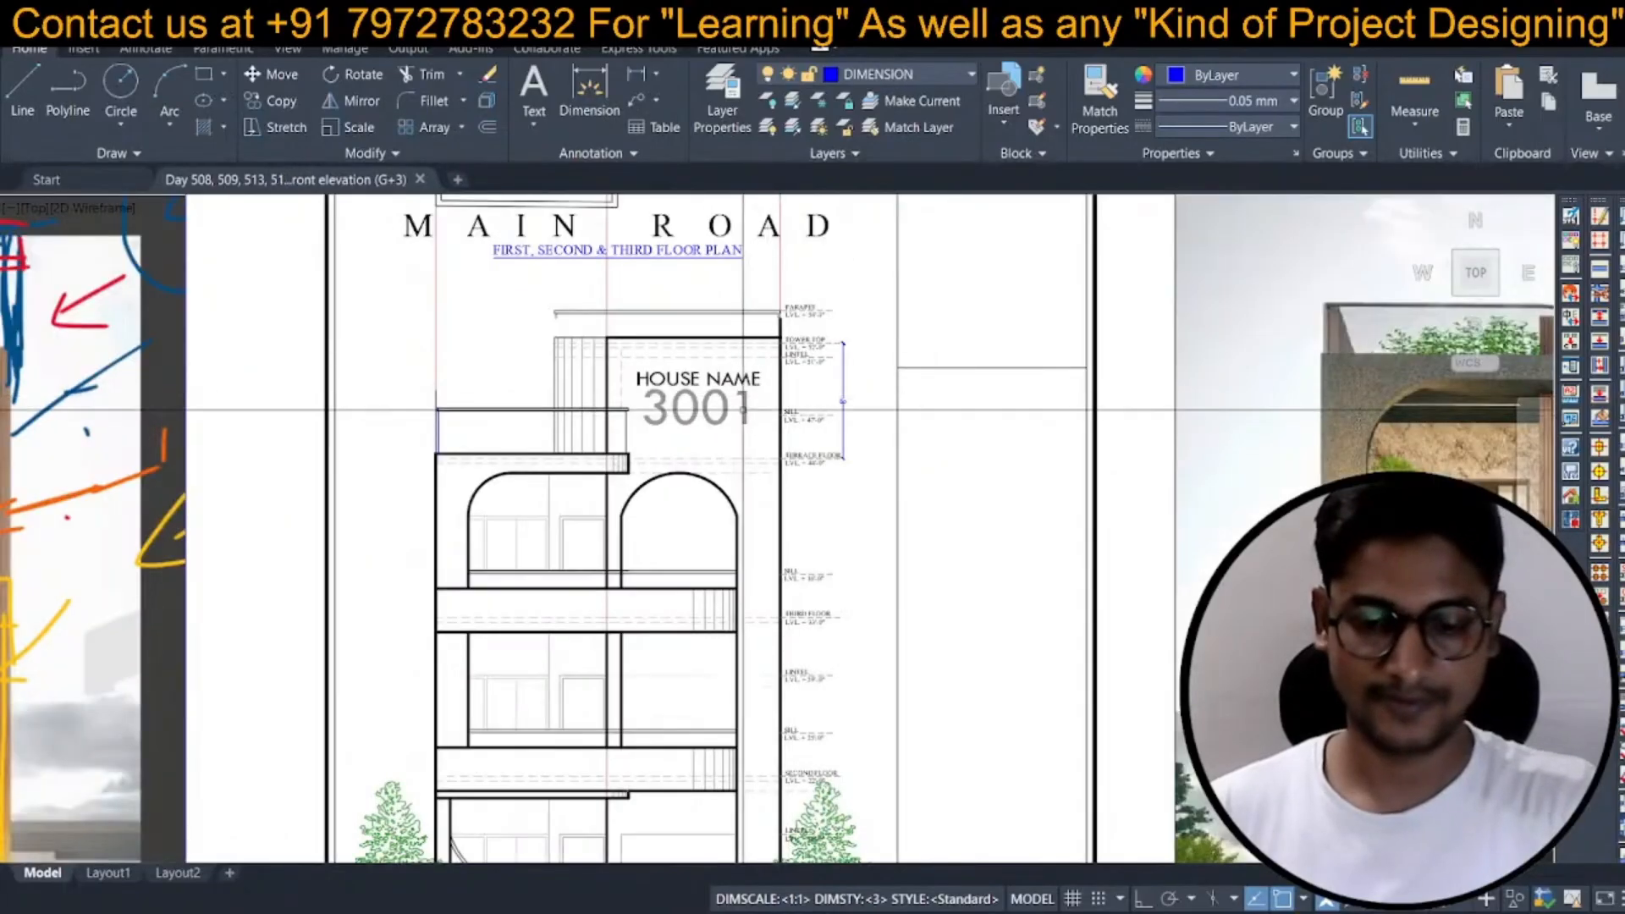
Nudge the 3001 number down about 2 inches to widen the gap below HOUSE NAME.
key("space")
scroll(1022, 420, "up", 4)
key("space")
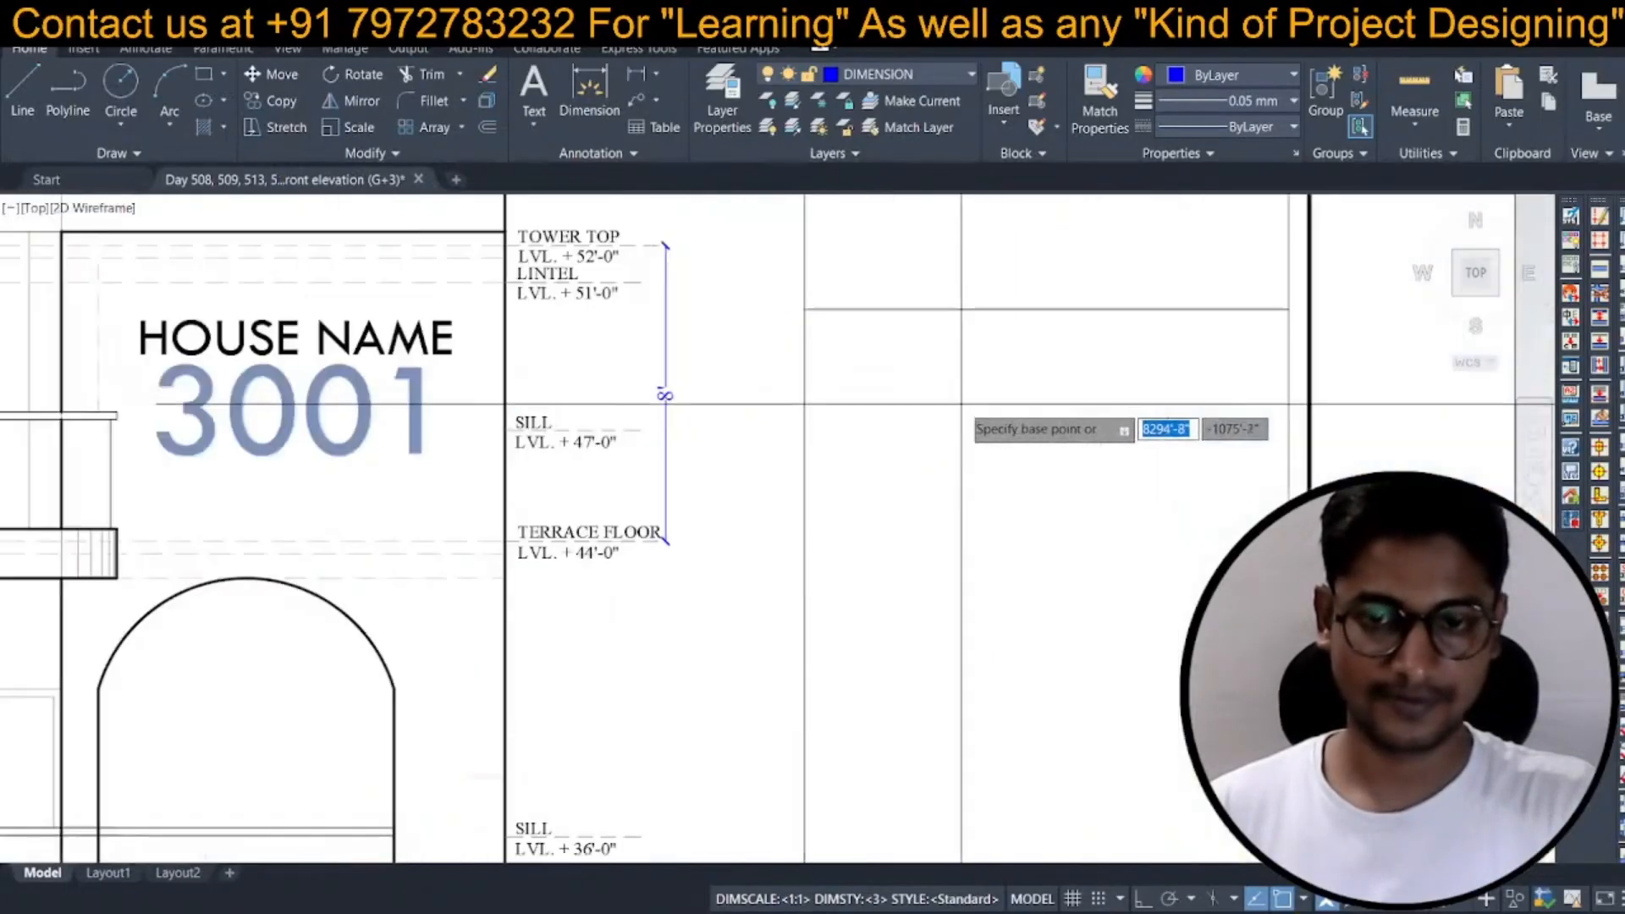
left_click(991, 391)
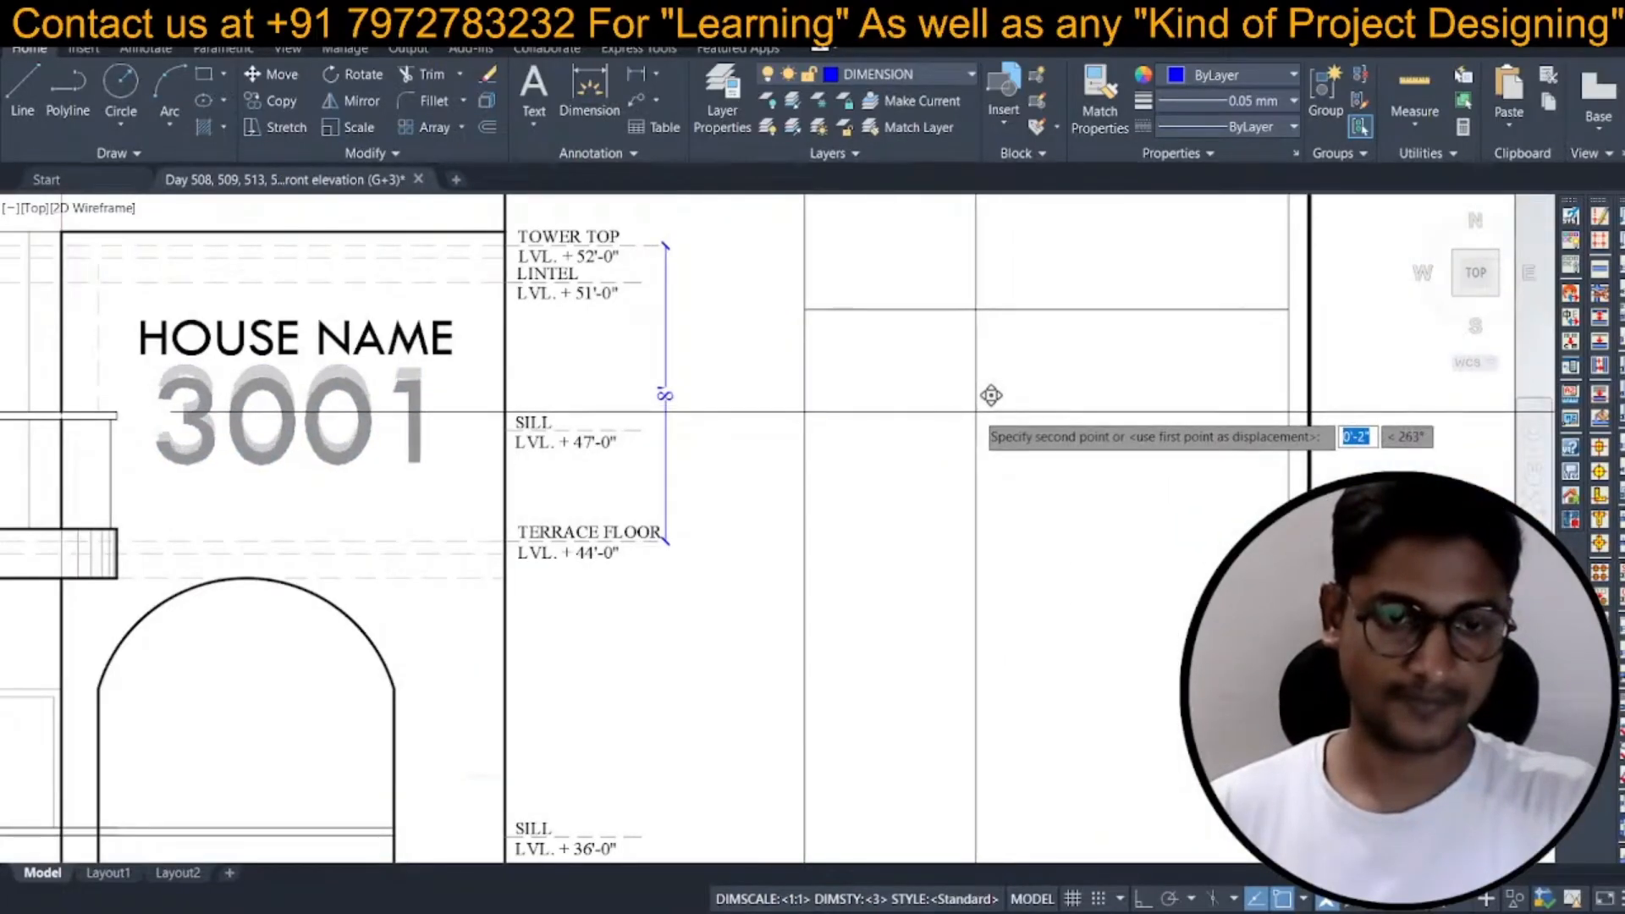
left_click(989, 394)
Move the HOUSE NAME text and the 3001 number together down about 6 inches on the tower wall.
key("space")
left_click(447, 391)
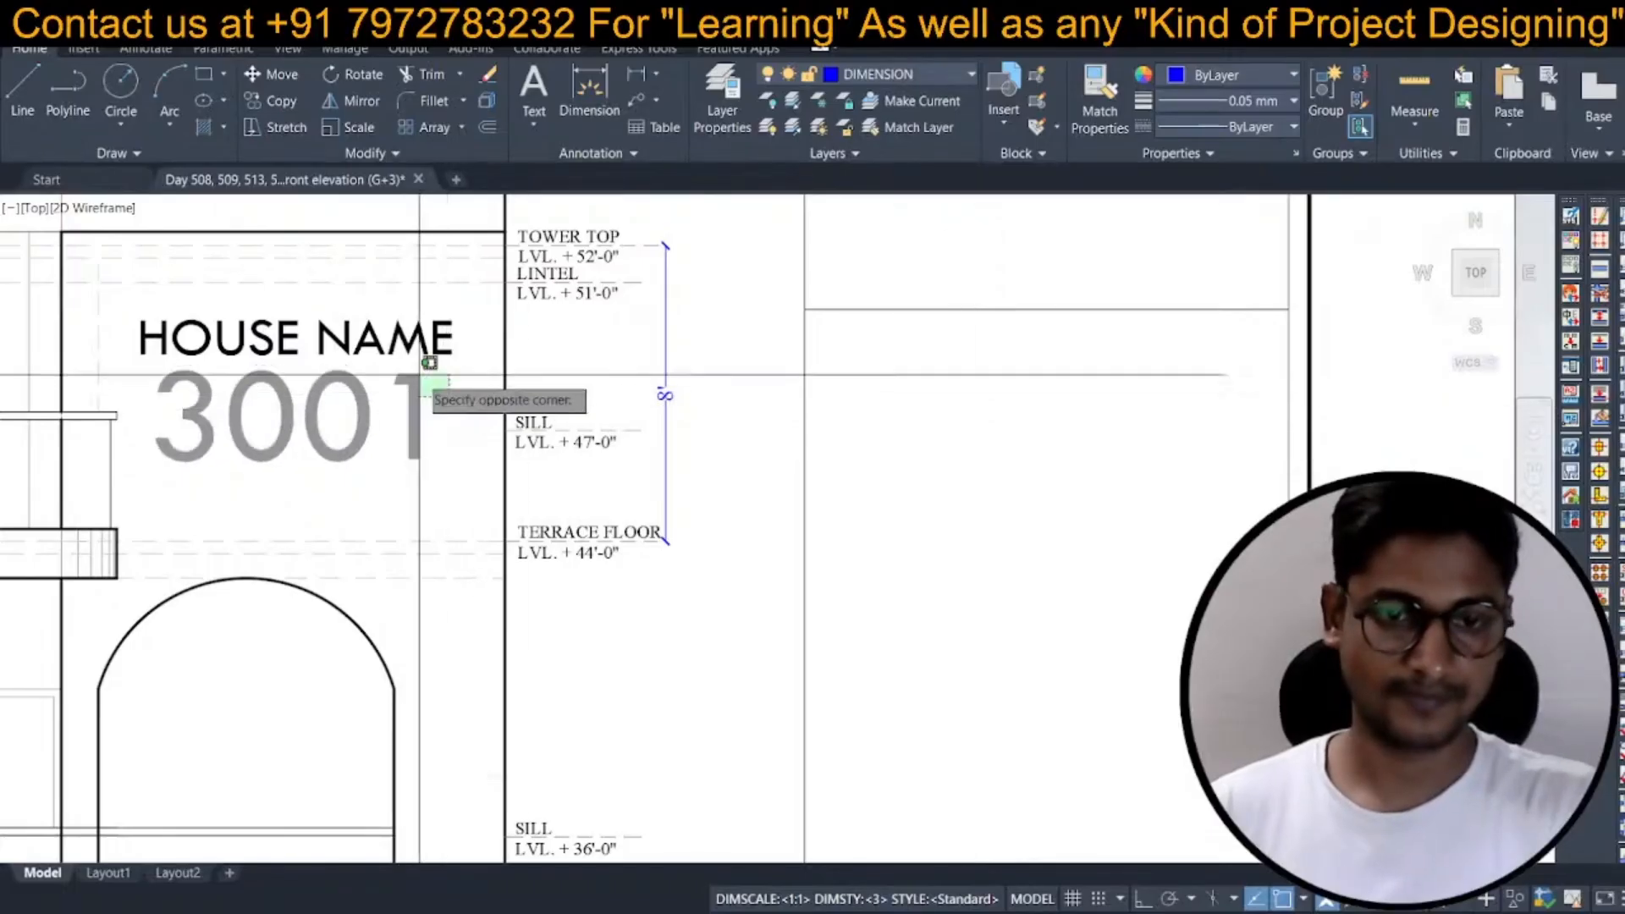
left_click(425, 348)
scroll(433, 355, "down", 3)
key("space")
left_click(854, 408)
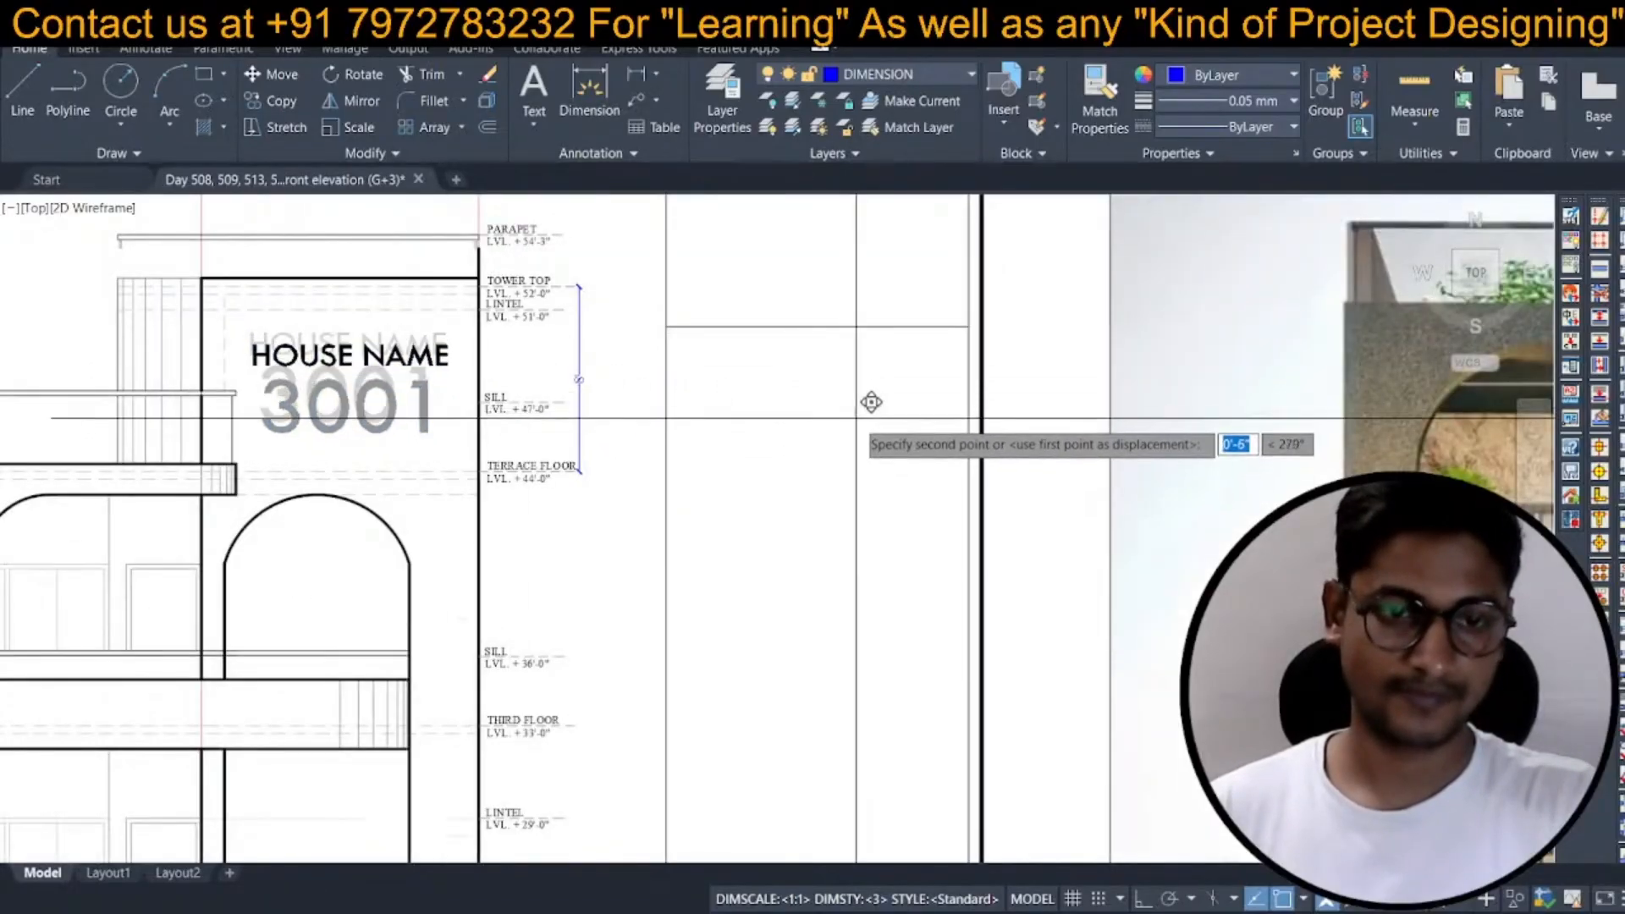
left_click(852, 423)
scroll(852, 424, "down", 5)
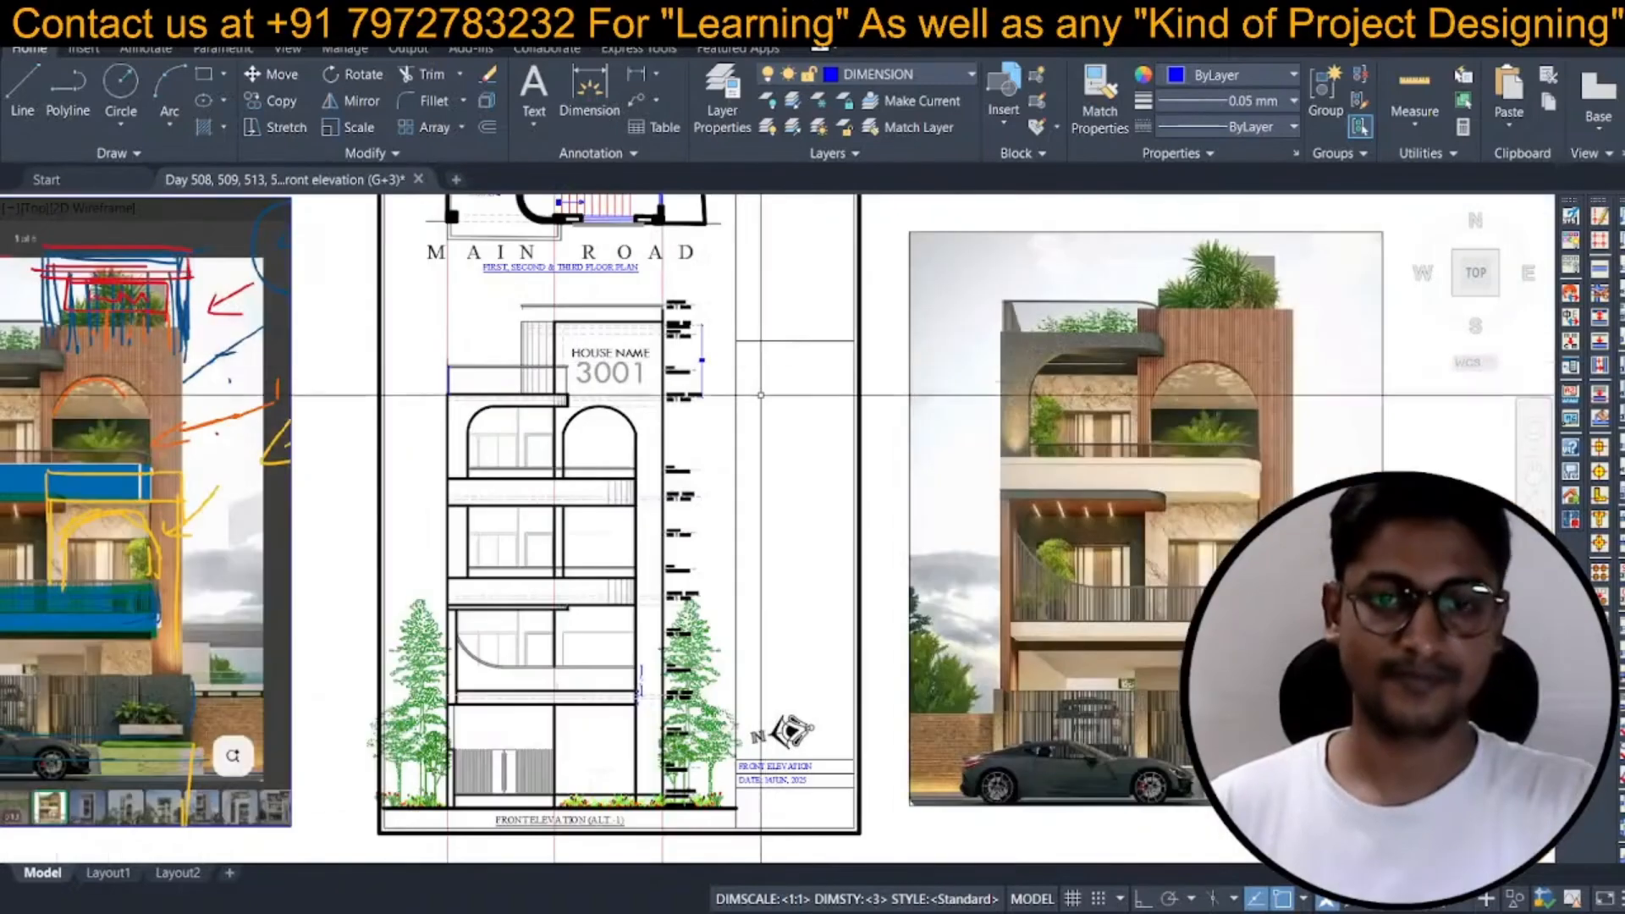
Check the repositioned lettering on the tower wall and save the drawing.
scroll(603, 350, "up", 4)
scroll(603, 350, "up", 2)
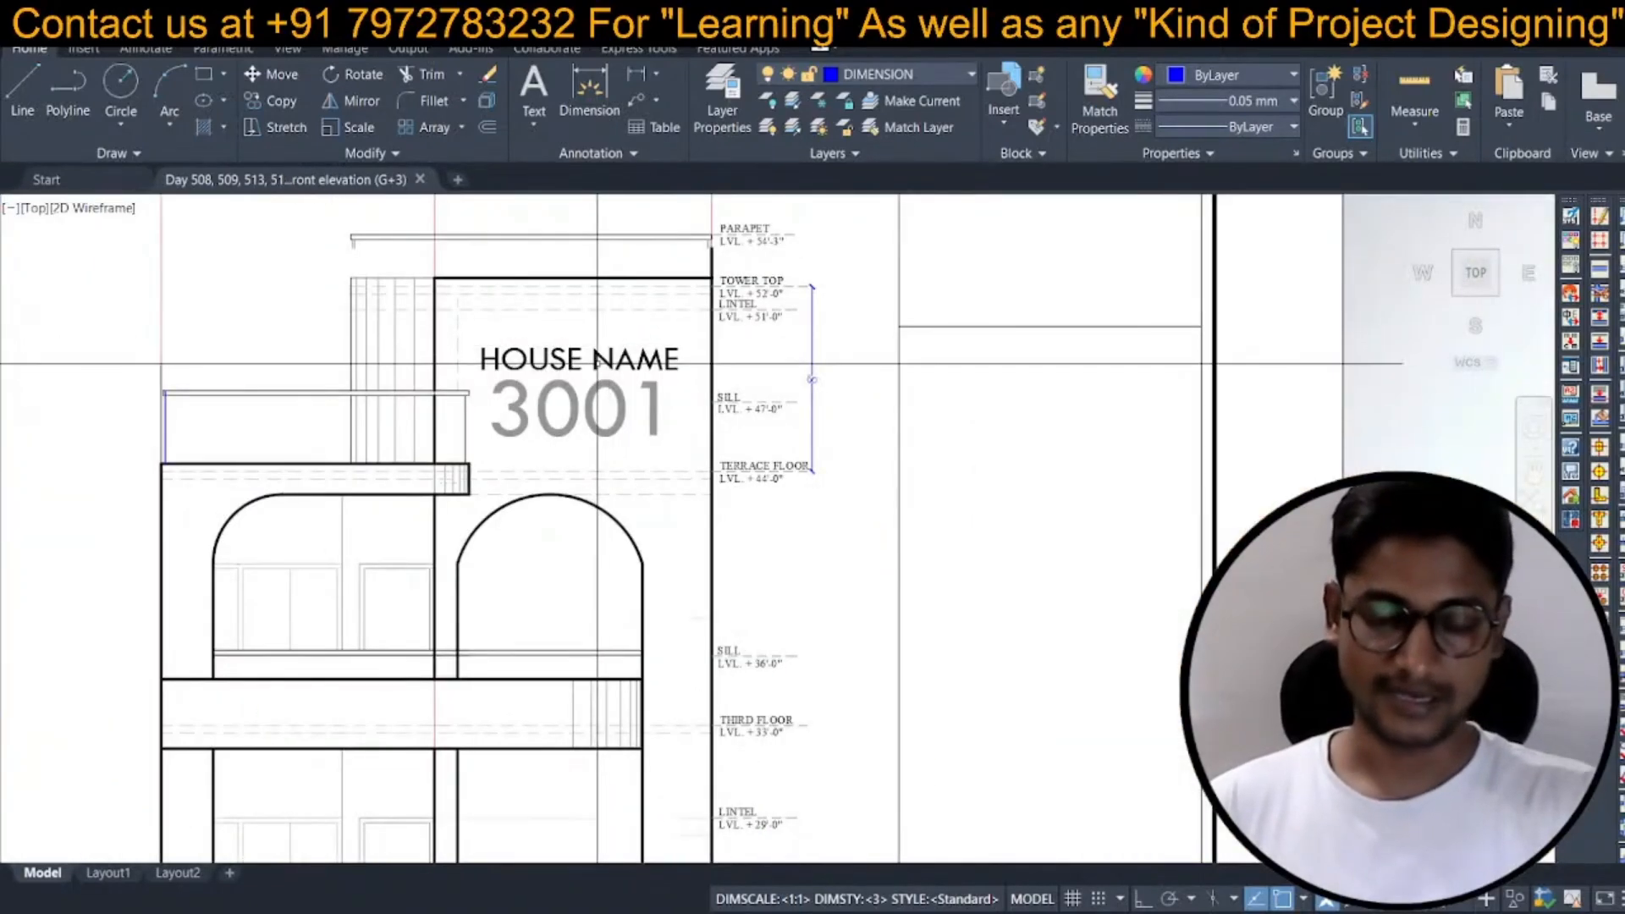
scroll(603, 347, "up", 4)
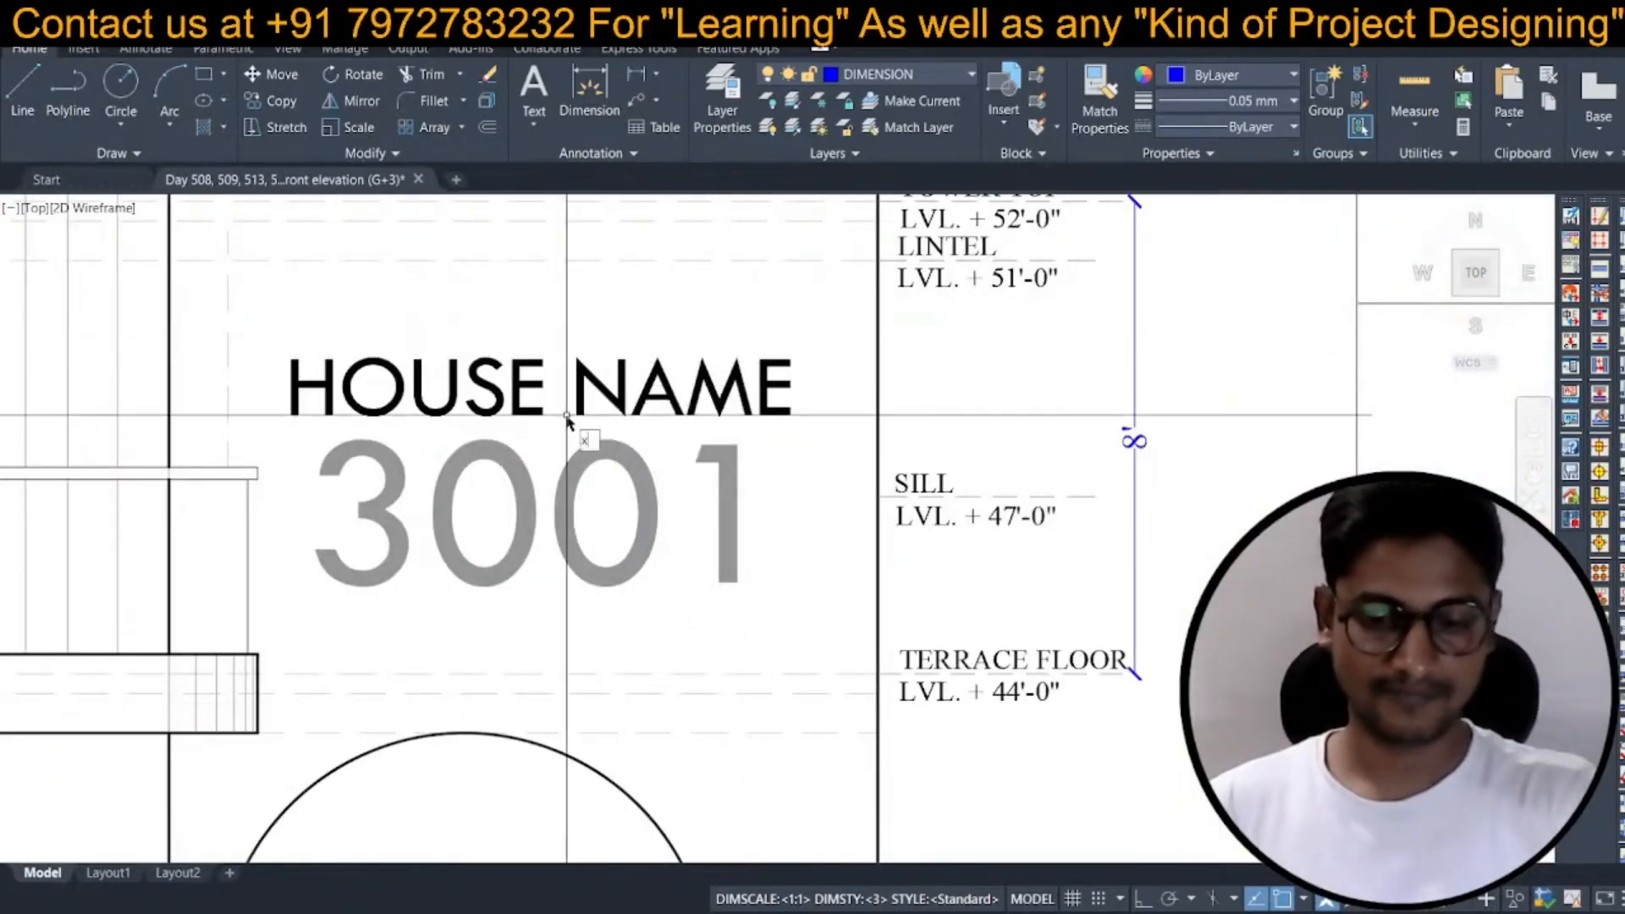
key("Return")
key("Escape")
key("ctrl+s")
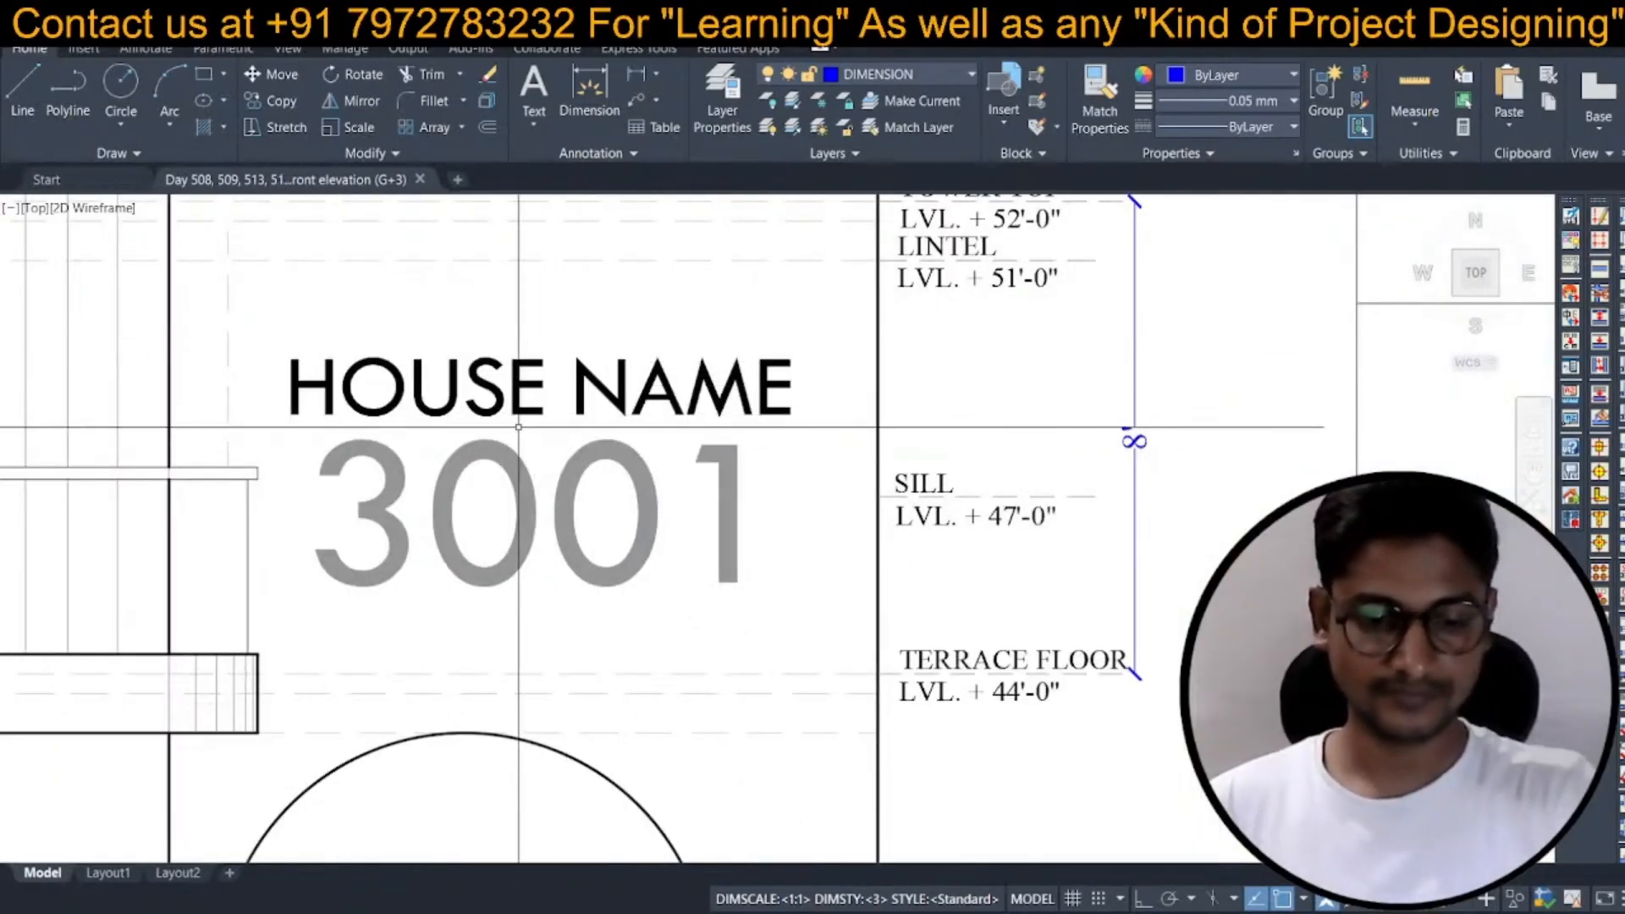
Draw a horizontal construction line through the top edge of the terrace railing, across the tower wall.
type("h")
key("Return")
scroll(321, 448, "up", 2)
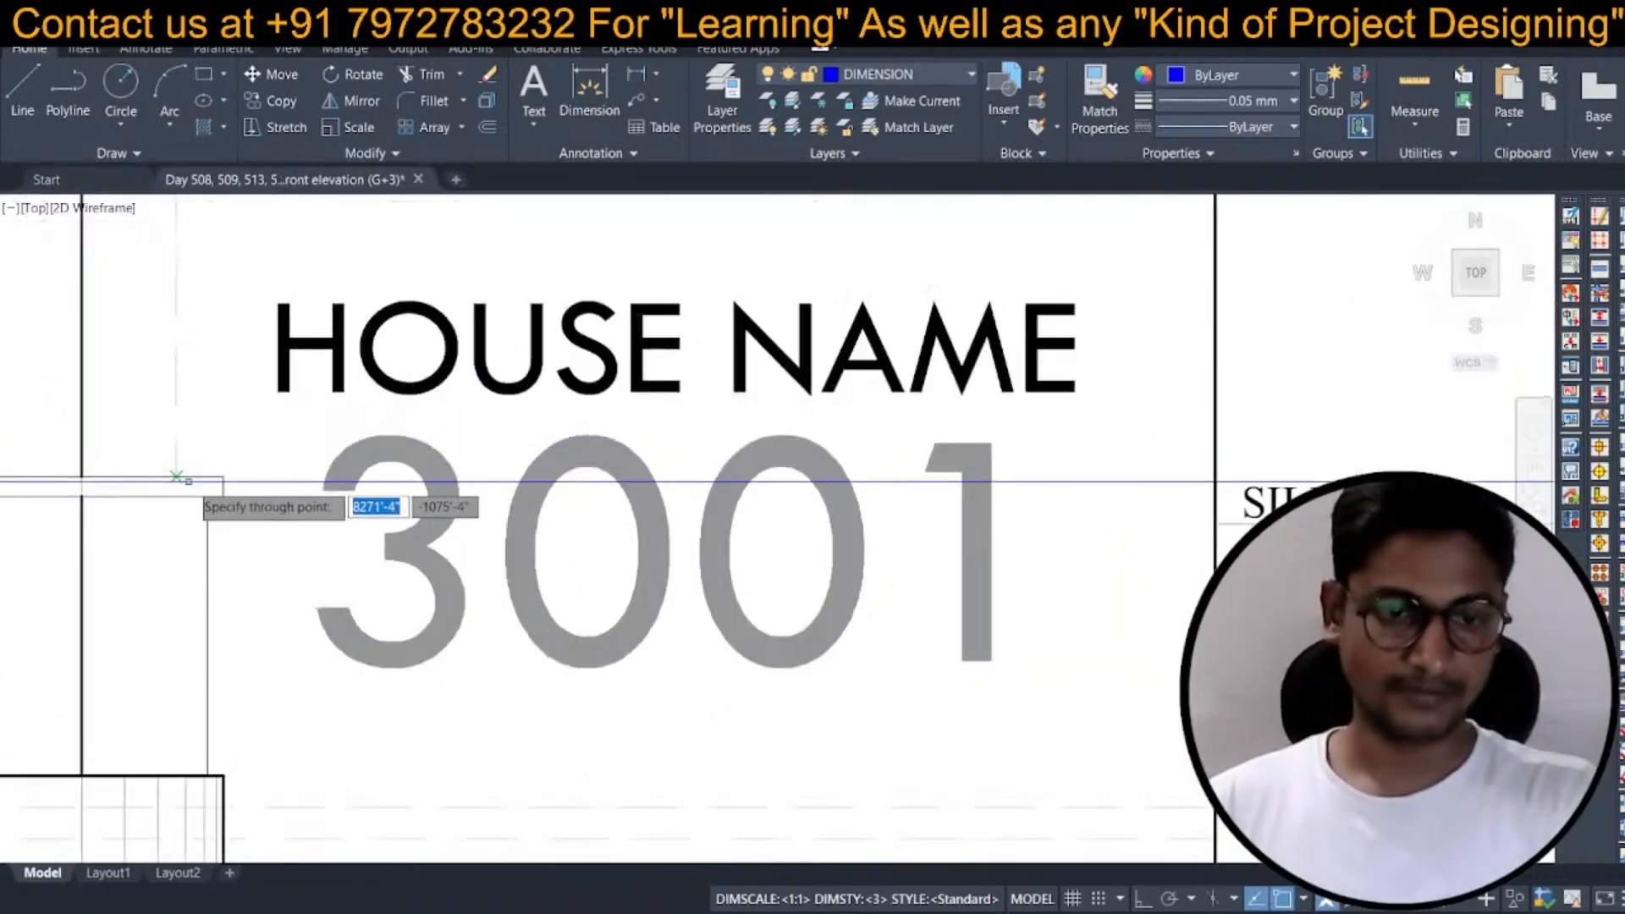
left_click(221, 479)
scroll(412, 373, "down", 2)
key("Escape")
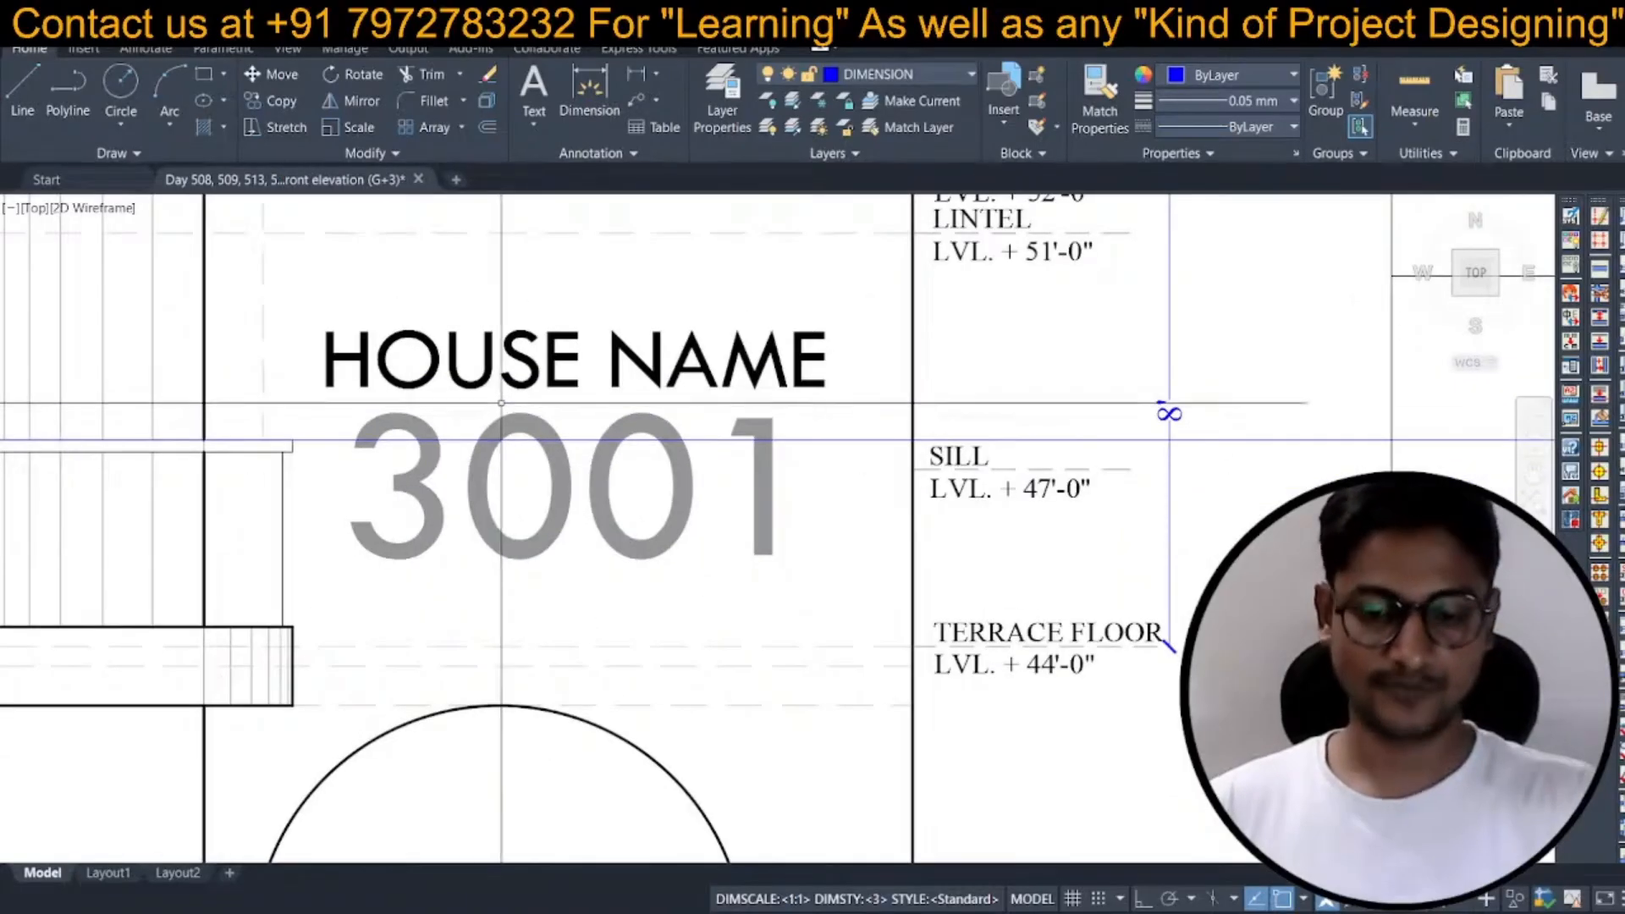
Move the HOUSE NAME text and the 3001 number together slightly up the tower wall.
key("Return")
left_click(503, 403)
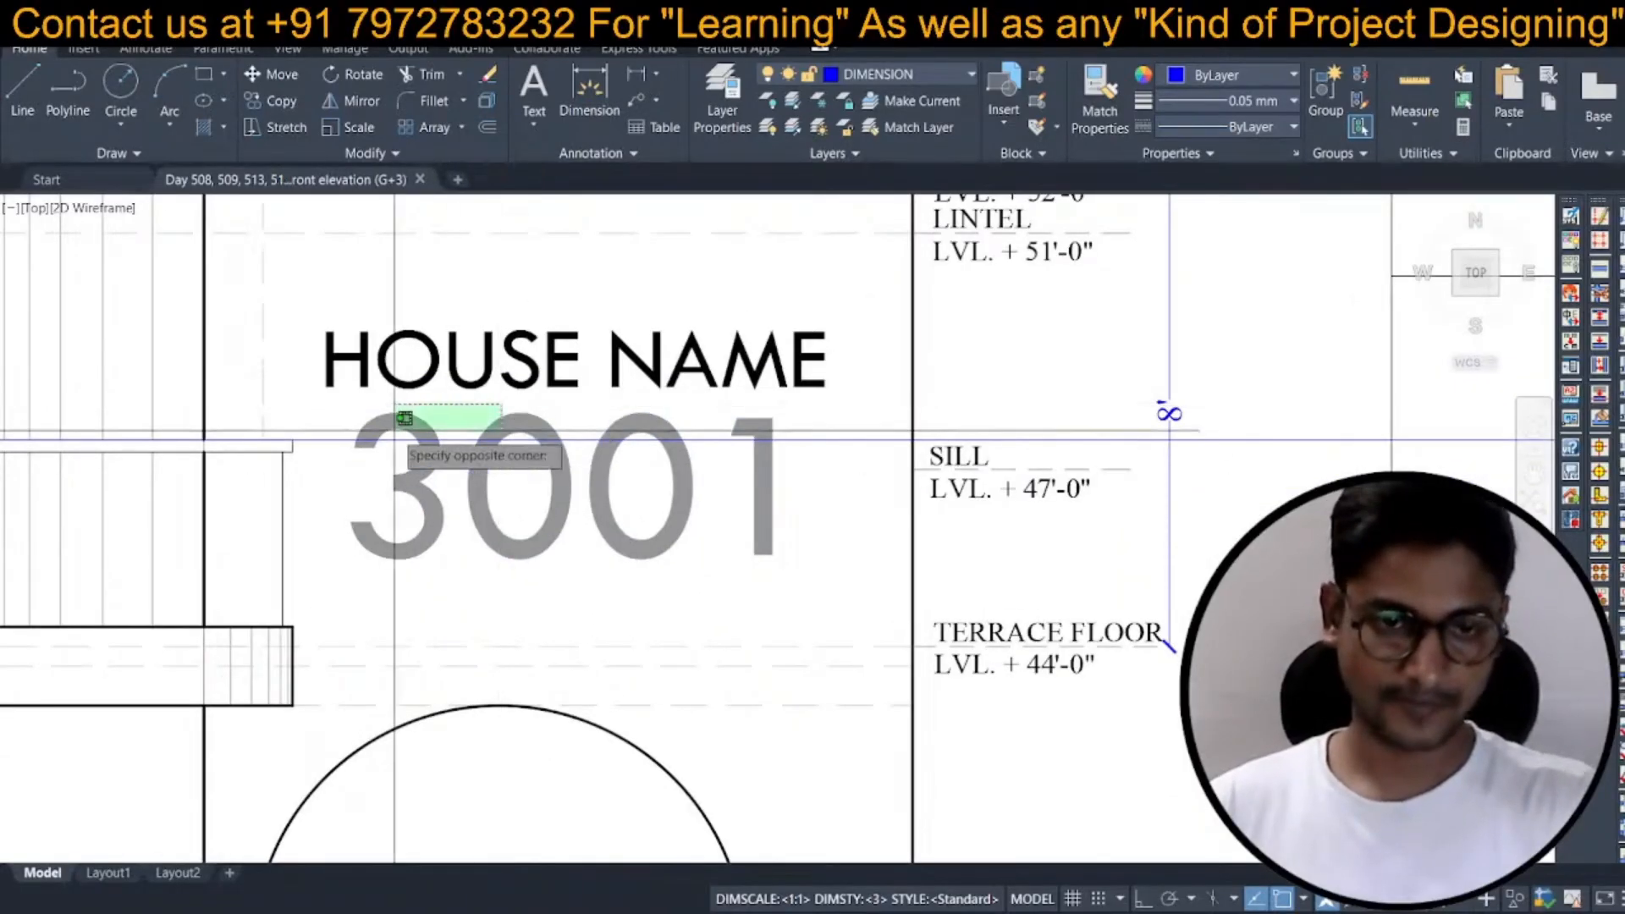
left_click(396, 427)
scroll(399, 451, "up", 2)
scroll(366, 415, "down", 2)
middle_click_drag(610, 465, 405, 436)
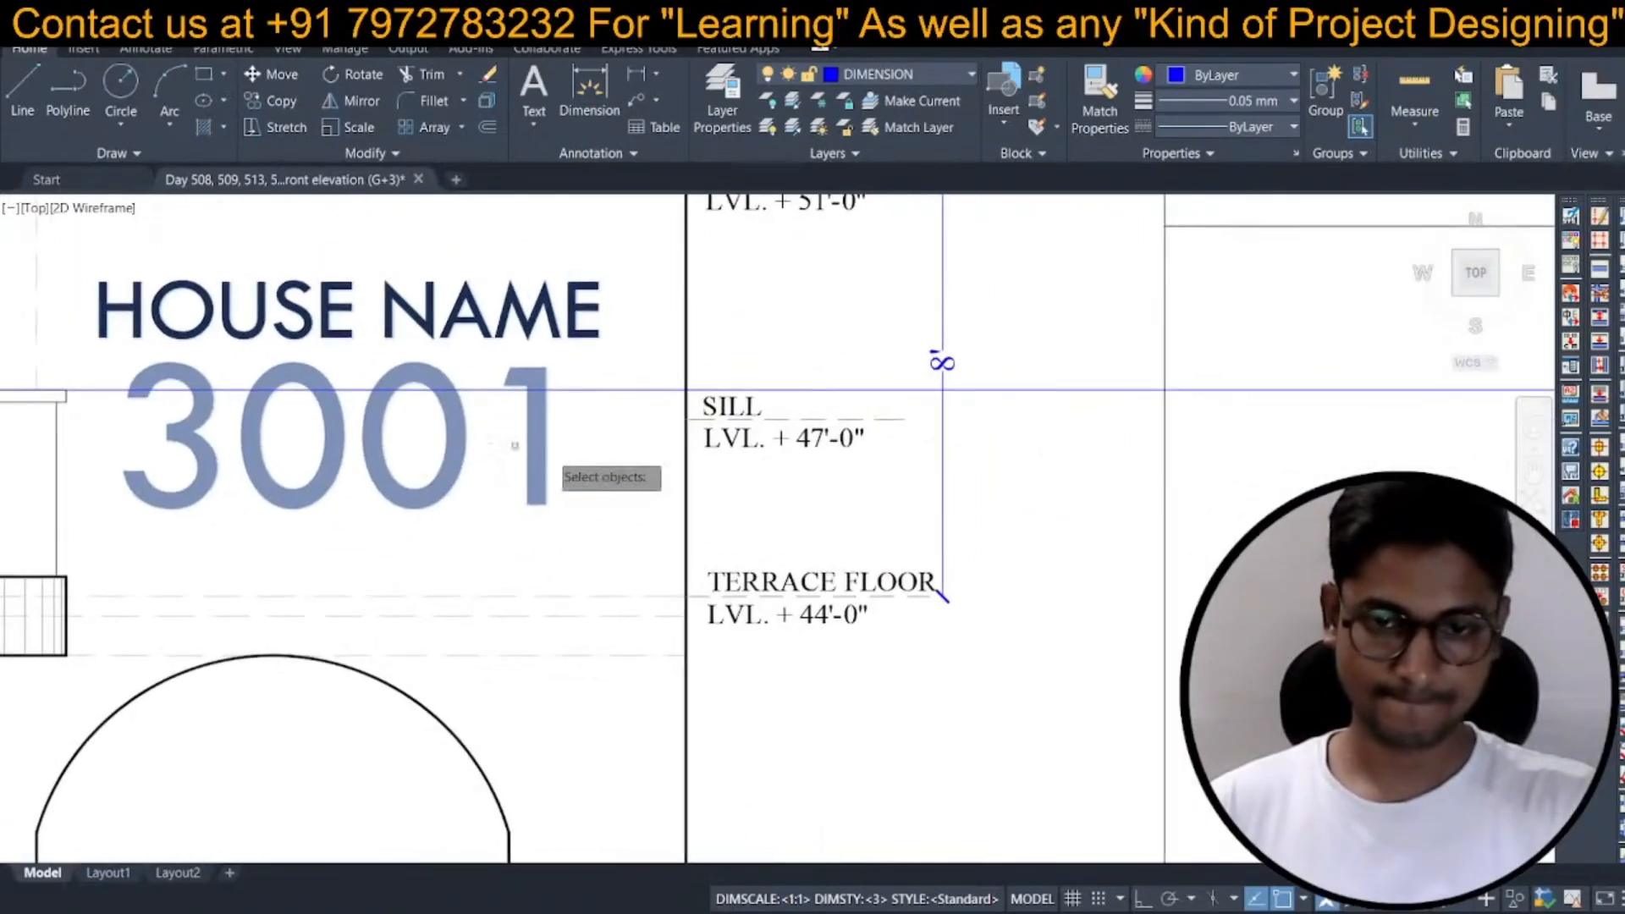
key("Return")
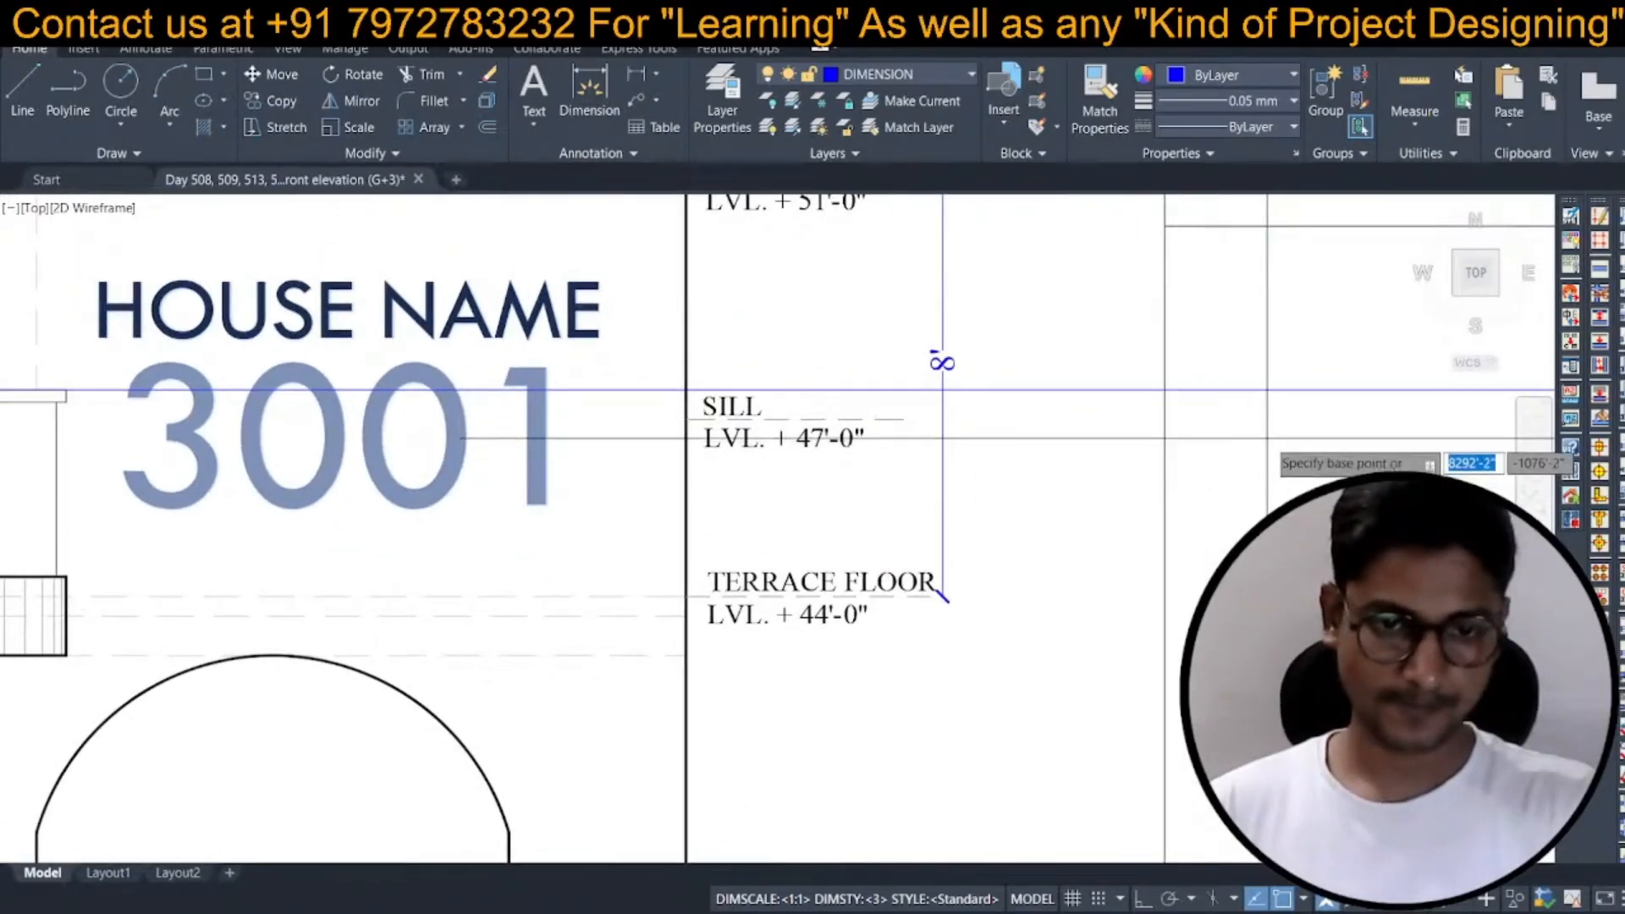
left_click(1277, 428)
left_click(1278, 378)
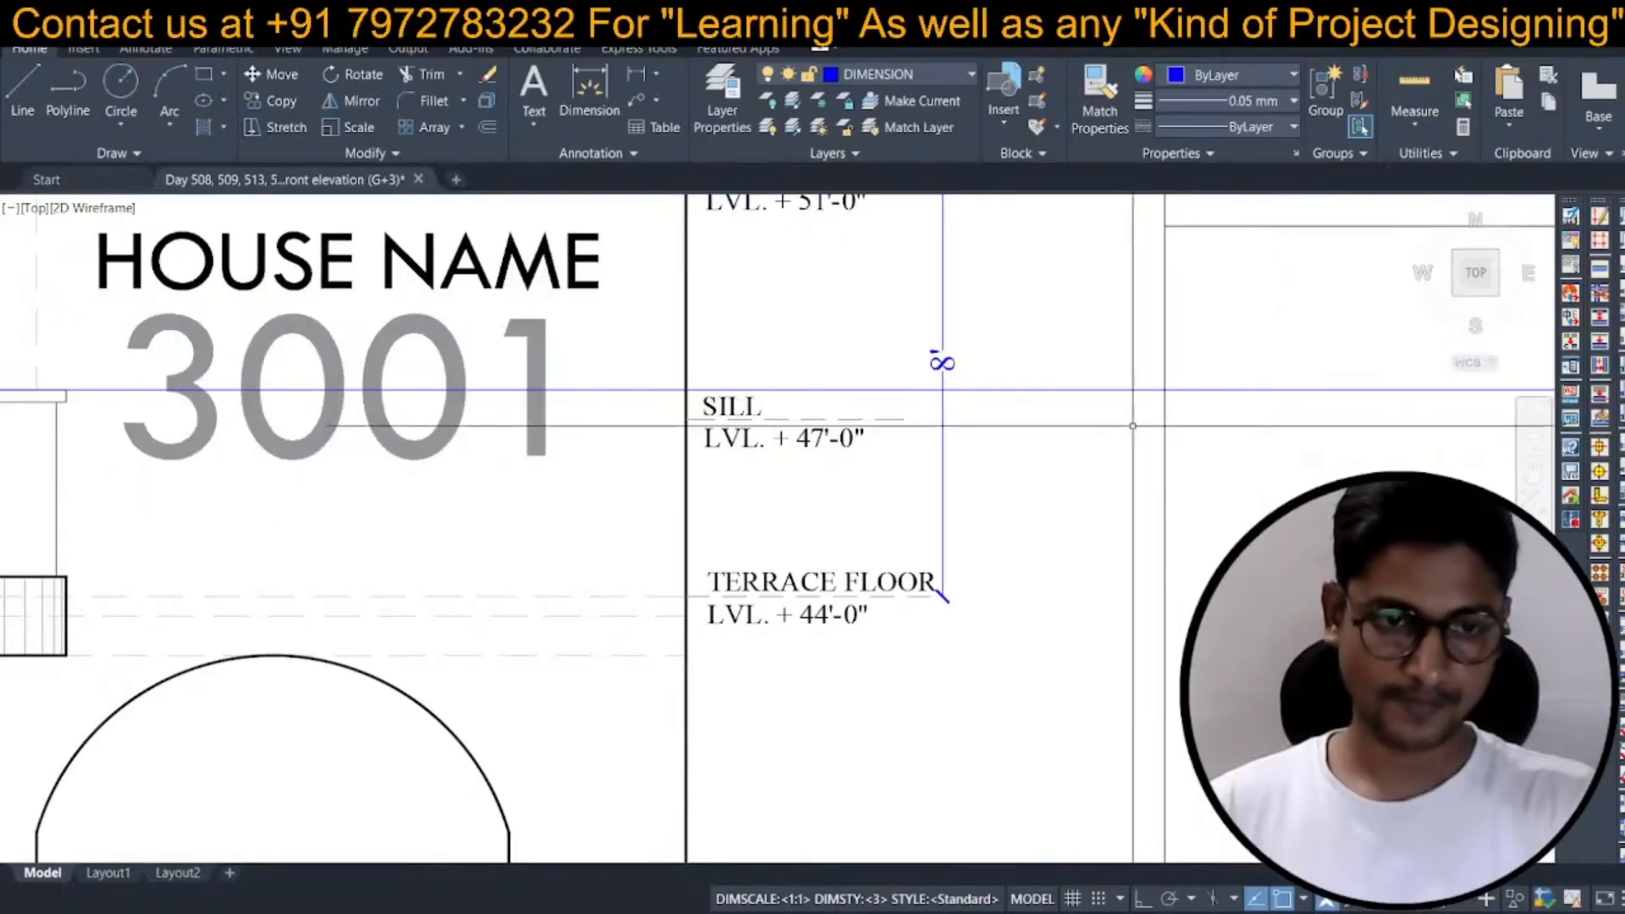
middle_click_drag(627, 464, 777, 442)
type("m")
key("Return")
left_click(345, 426)
scroll(347, 443, "up", 4)
middle_click_drag(347, 442, 483, 533)
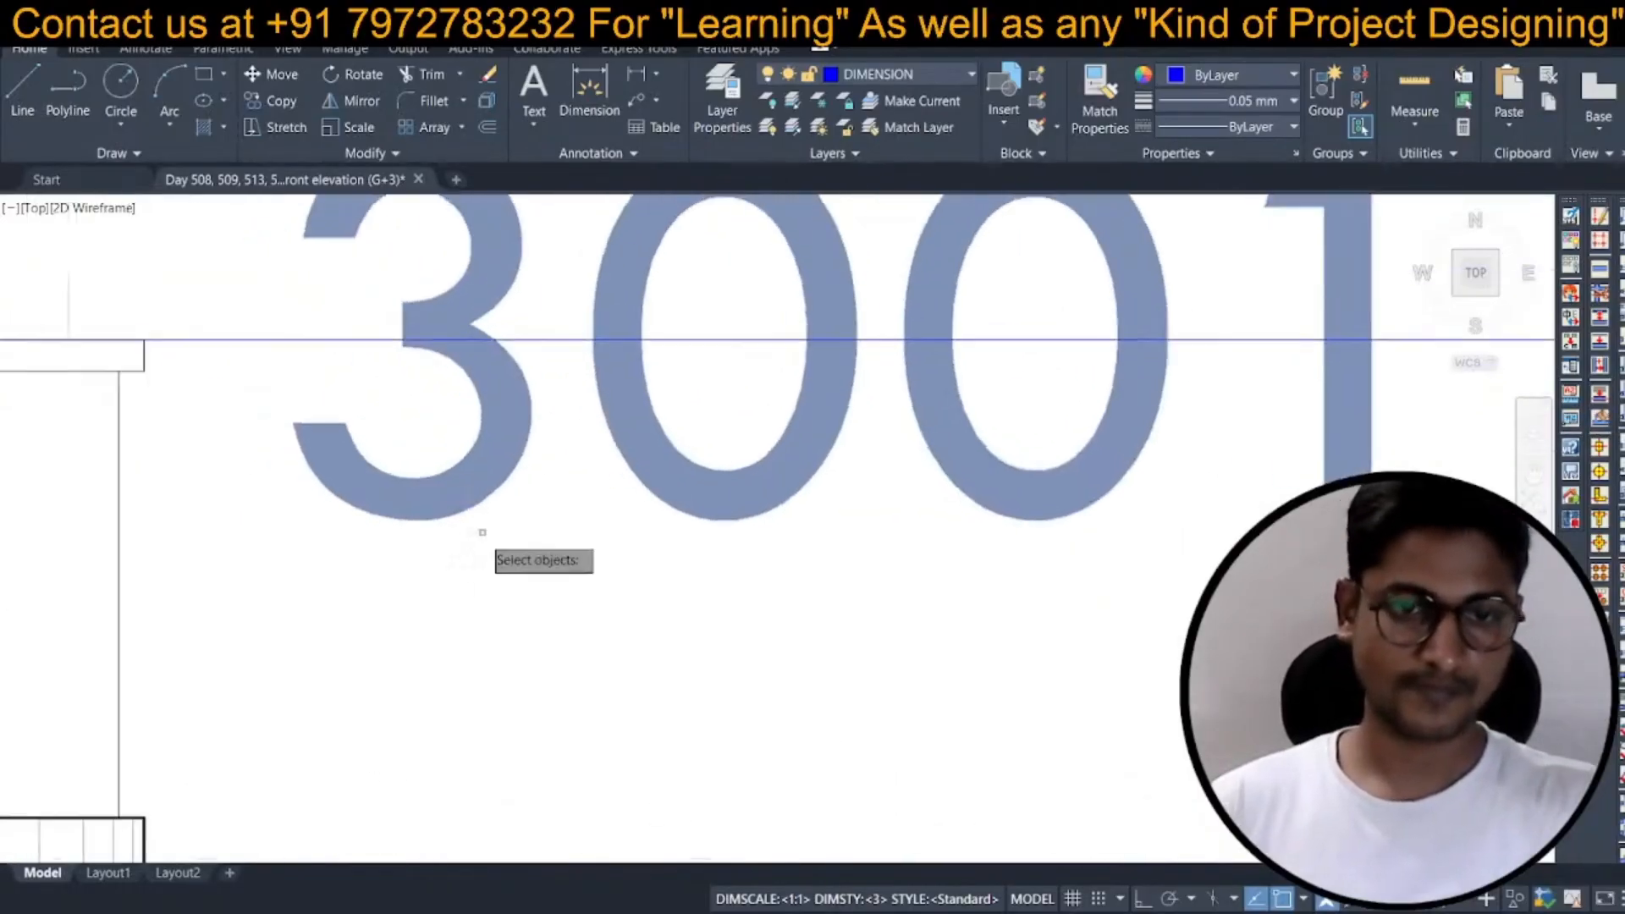
key("Return")
left_click(436, 619)
key("Escape")
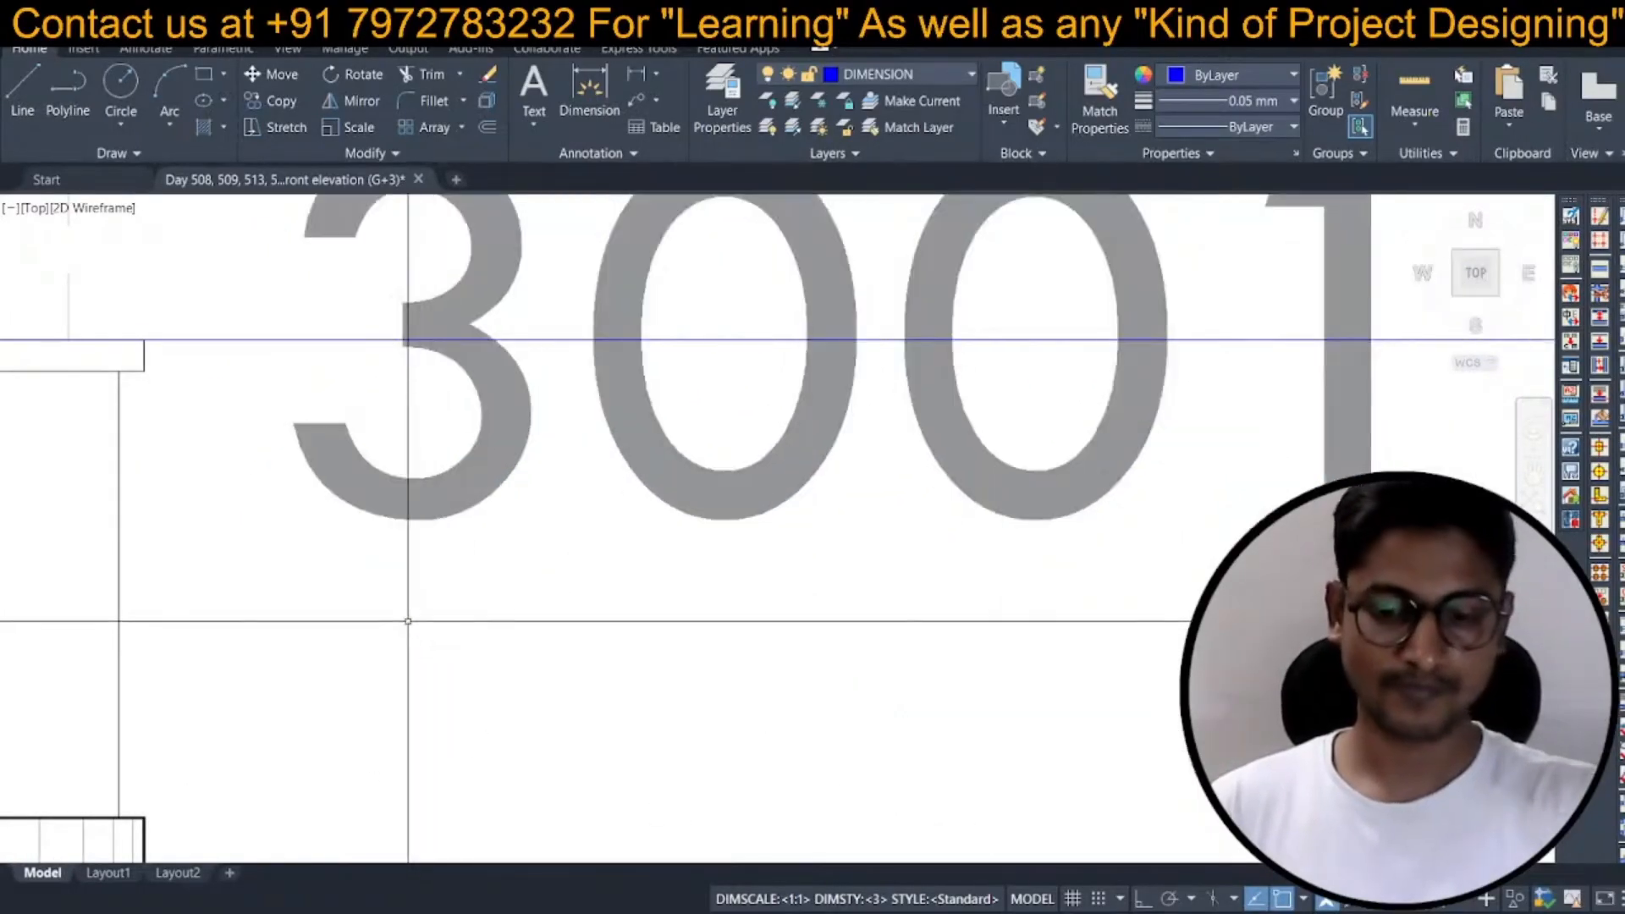
type("m")
key("Return")
type("p")
key("Return")
scroll(403, 624, "down", 4)
middle_click_drag(399, 624, 585, 587)
scroll(419, 585, "up", 4)
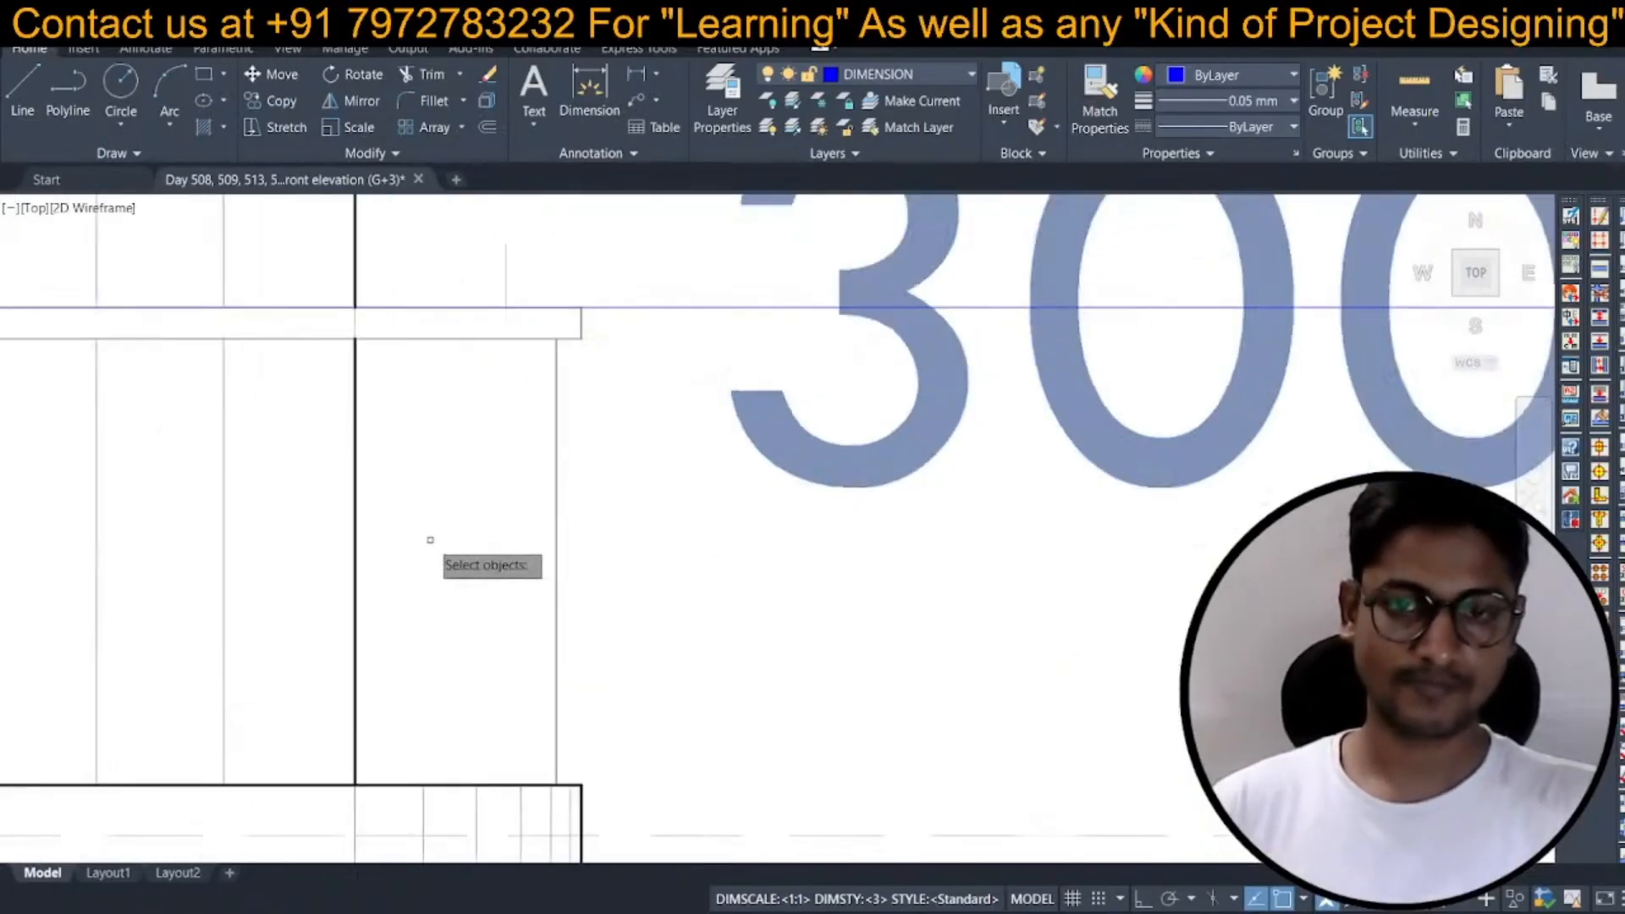
key("Return")
key("Escape")
Delete the horizontal construction line crossing the tower lettering and save the drawing.
scroll(424, 584, "down", 4)
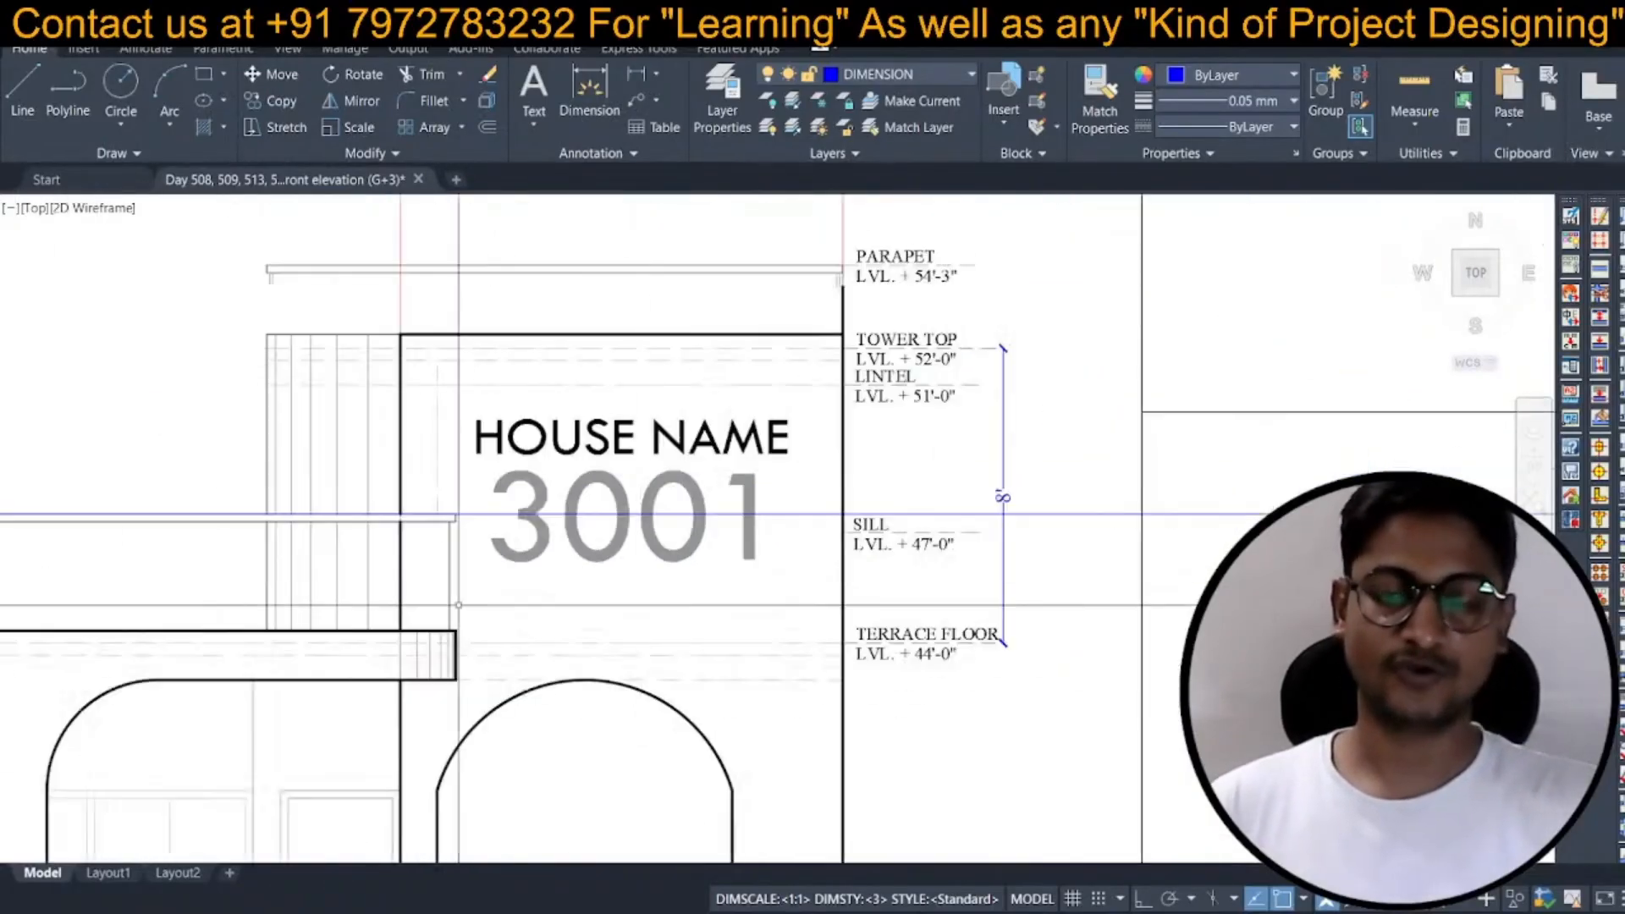
mouse_move(678, 584)
middle_mouse_down()
mouse_move(653, 591)
mouse_move(578, 554)
middle_mouse_up()
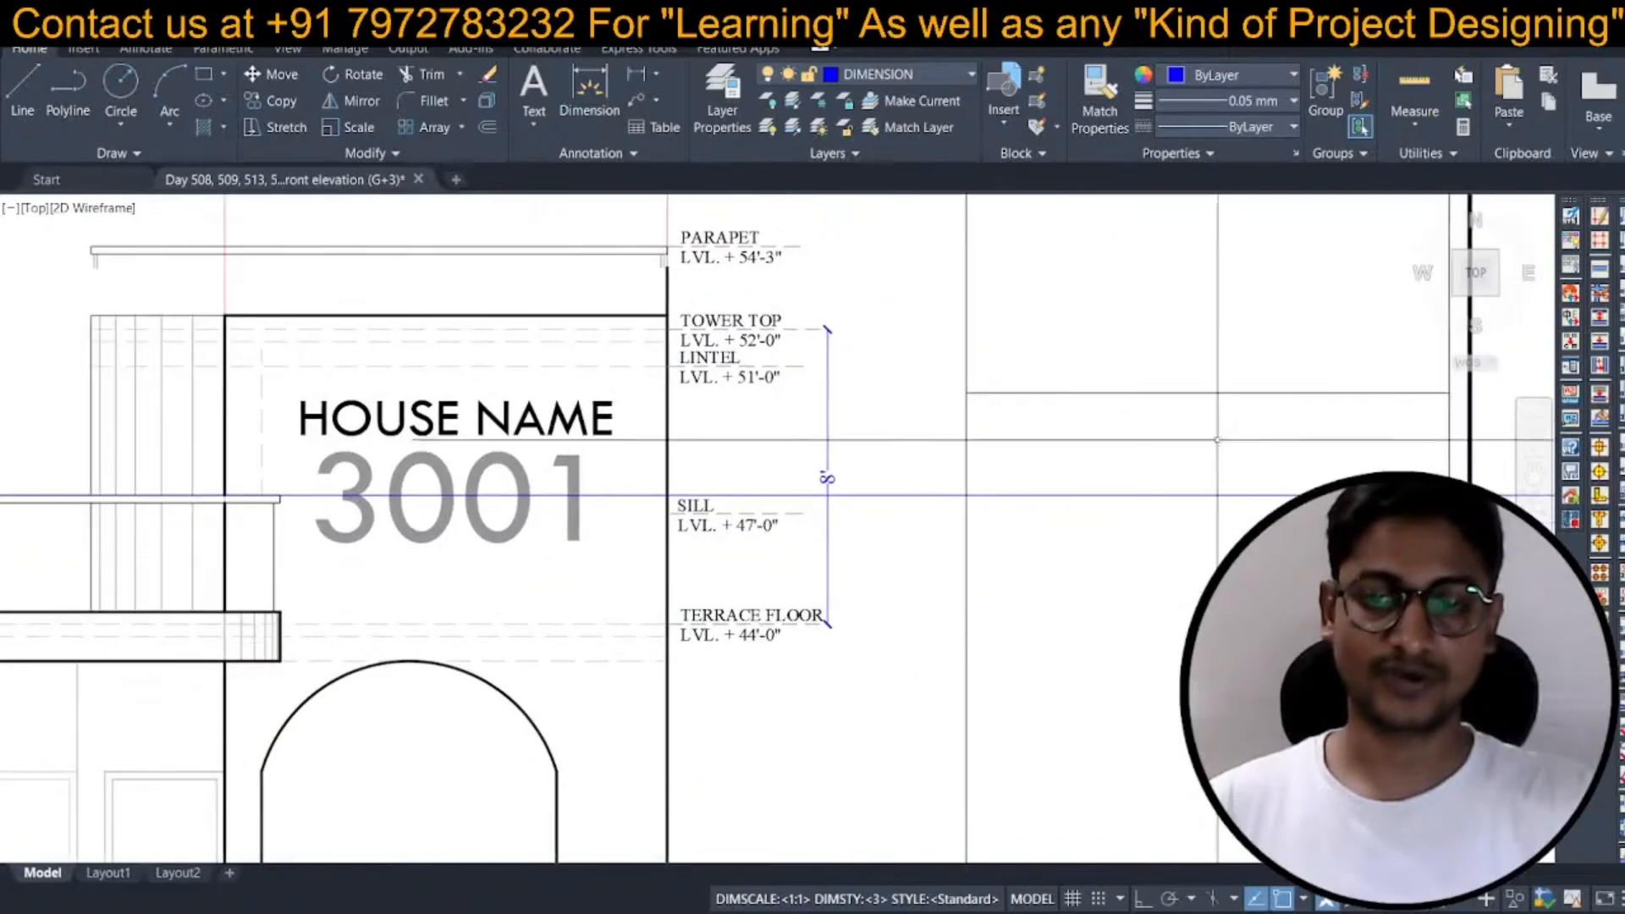
left_click(1213, 452)
left_click(1142, 506)
key("Delete")
scroll(910, 483, "down", 4)
key("ctrl+s")
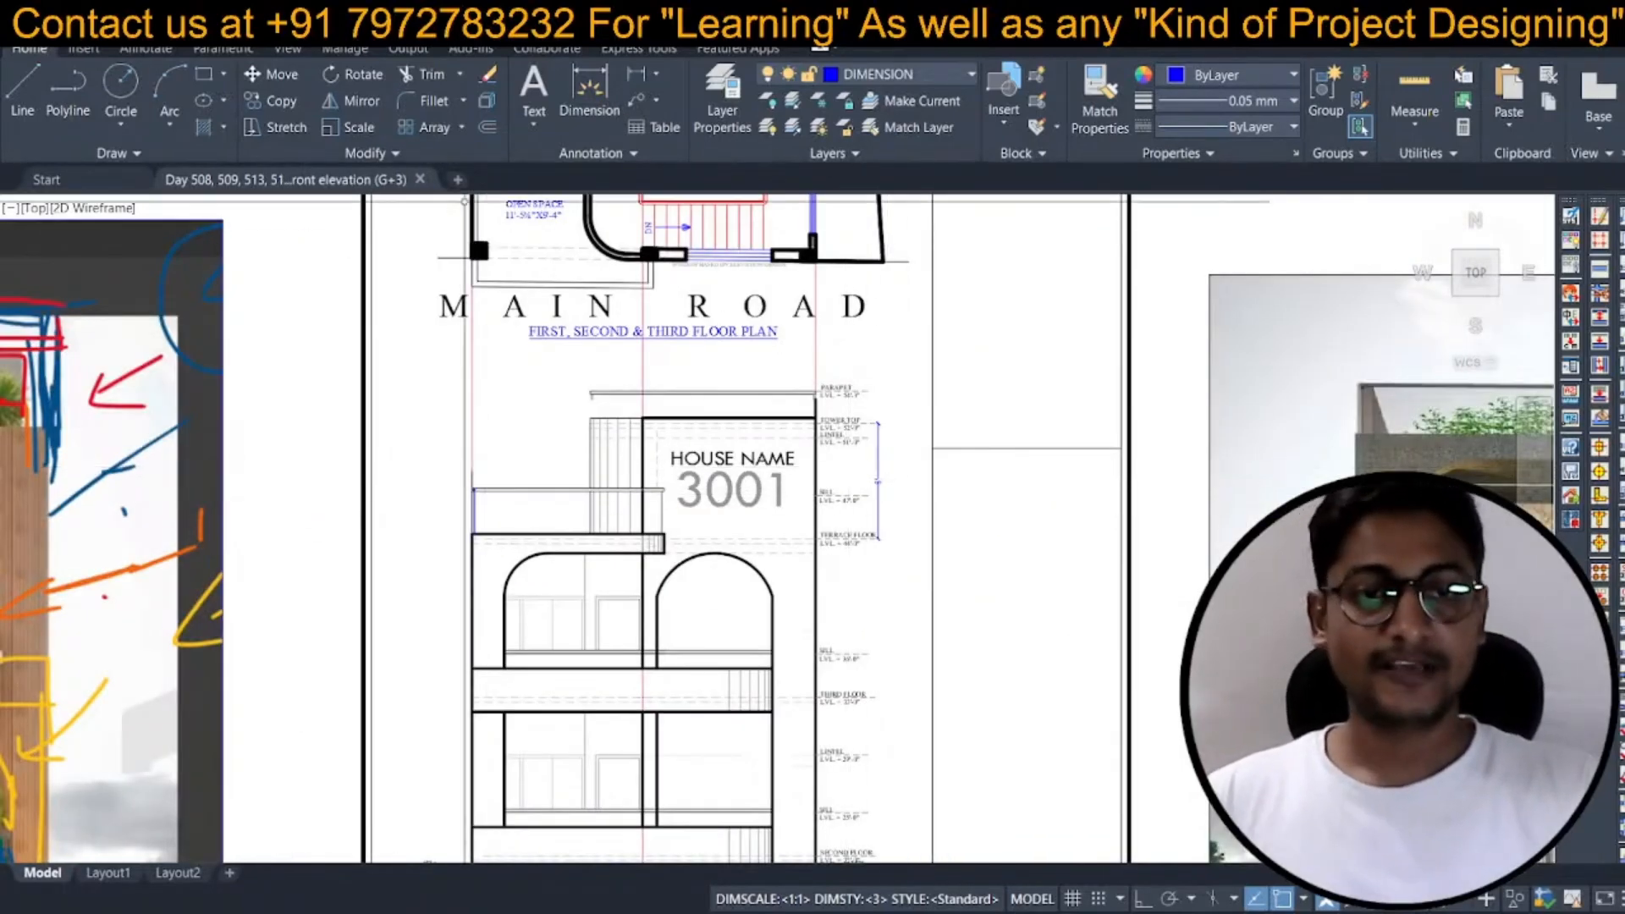
scroll(640, 403, "down", 3)
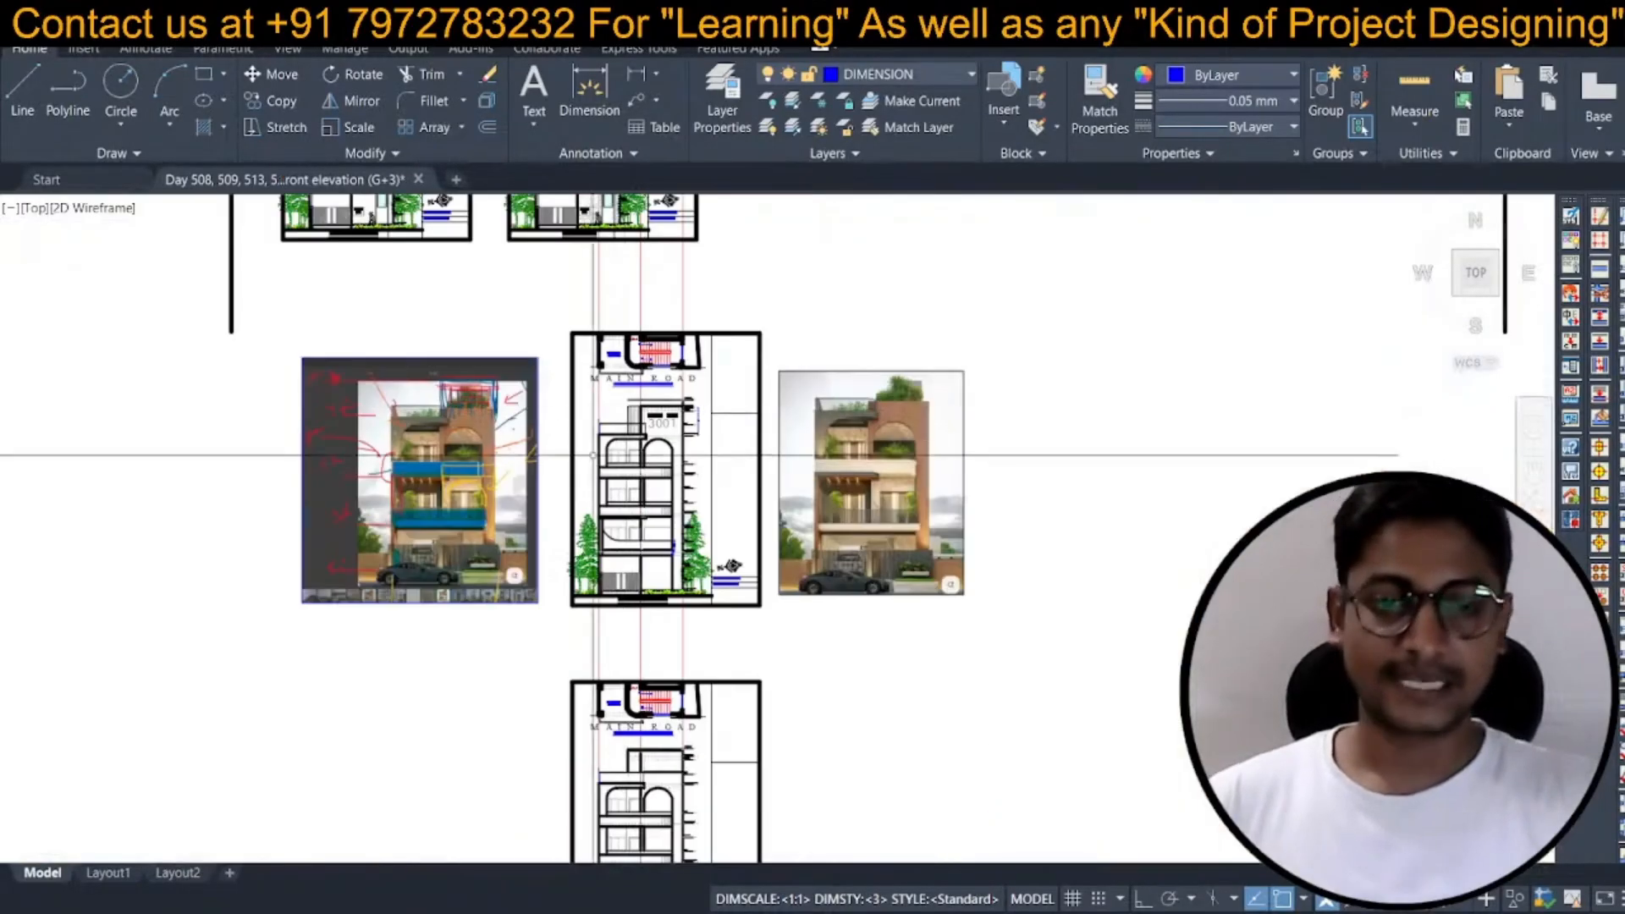
key("ctrl+s")
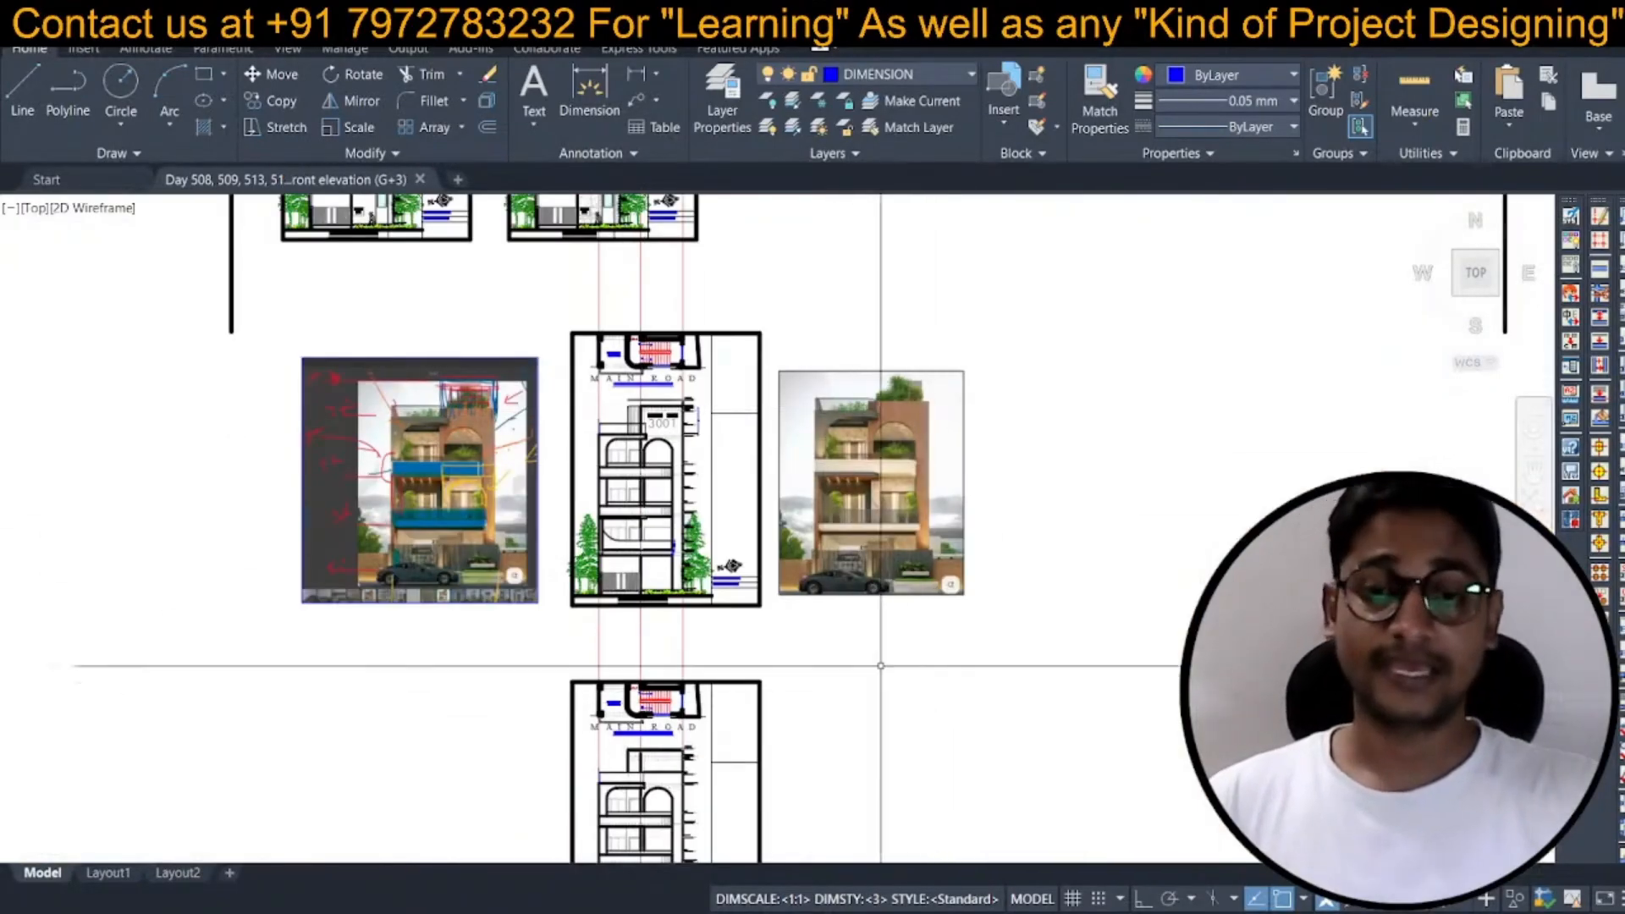
Regenerate the drawing display with the front elevation and its reference images in view, and save the file.
type("re")
key("Return")
middle_click_drag(787, 574, 753, 575)
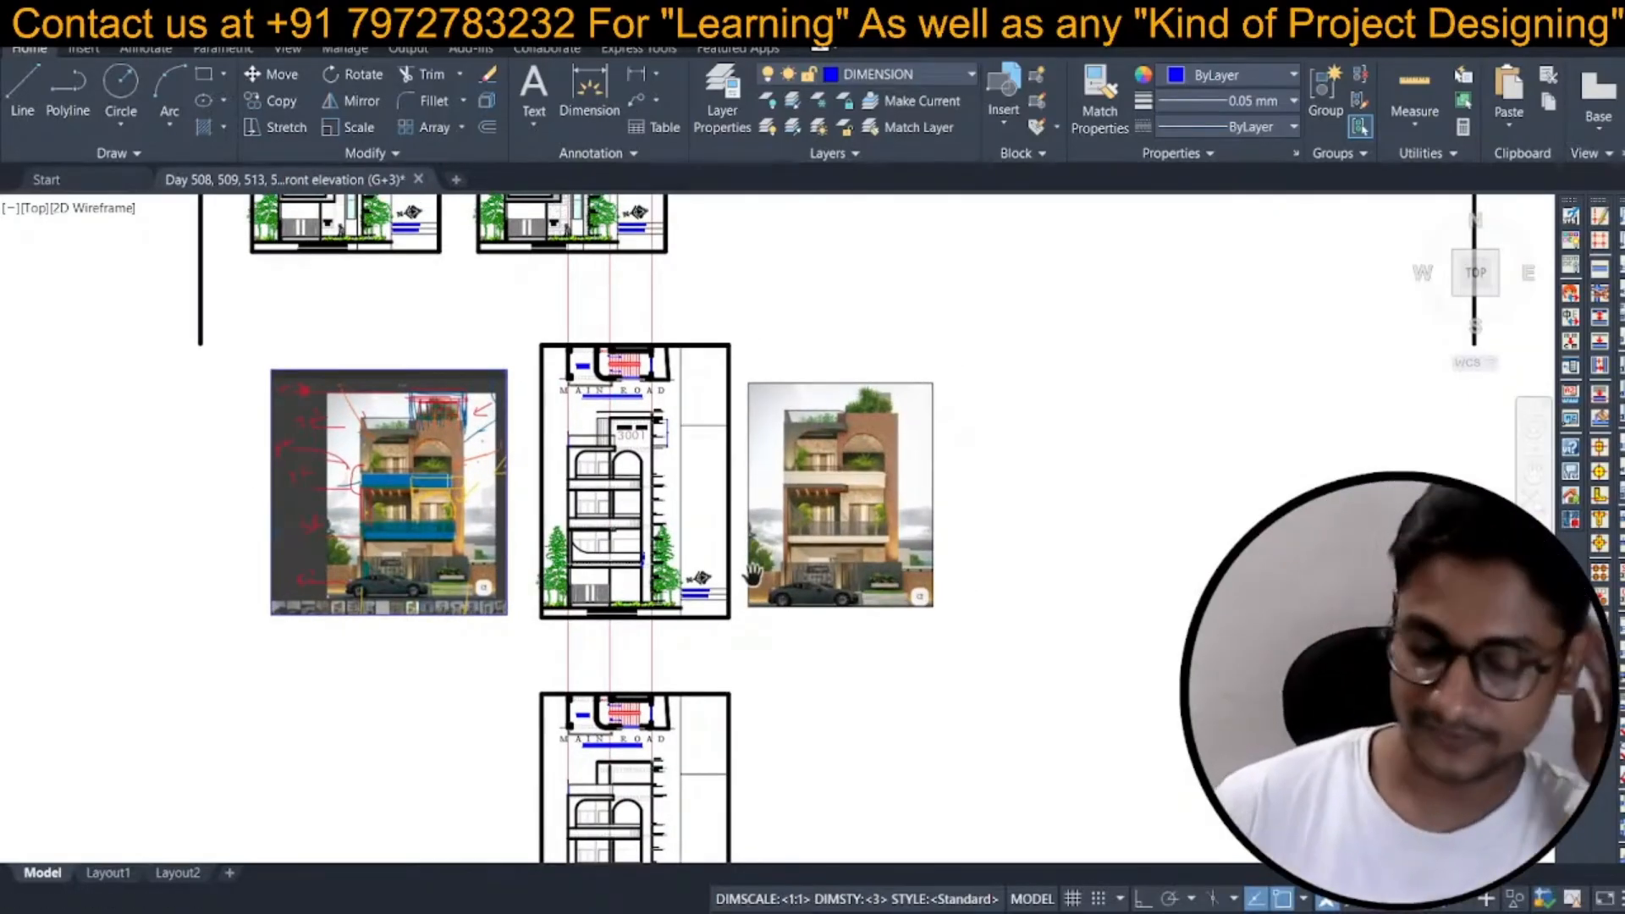
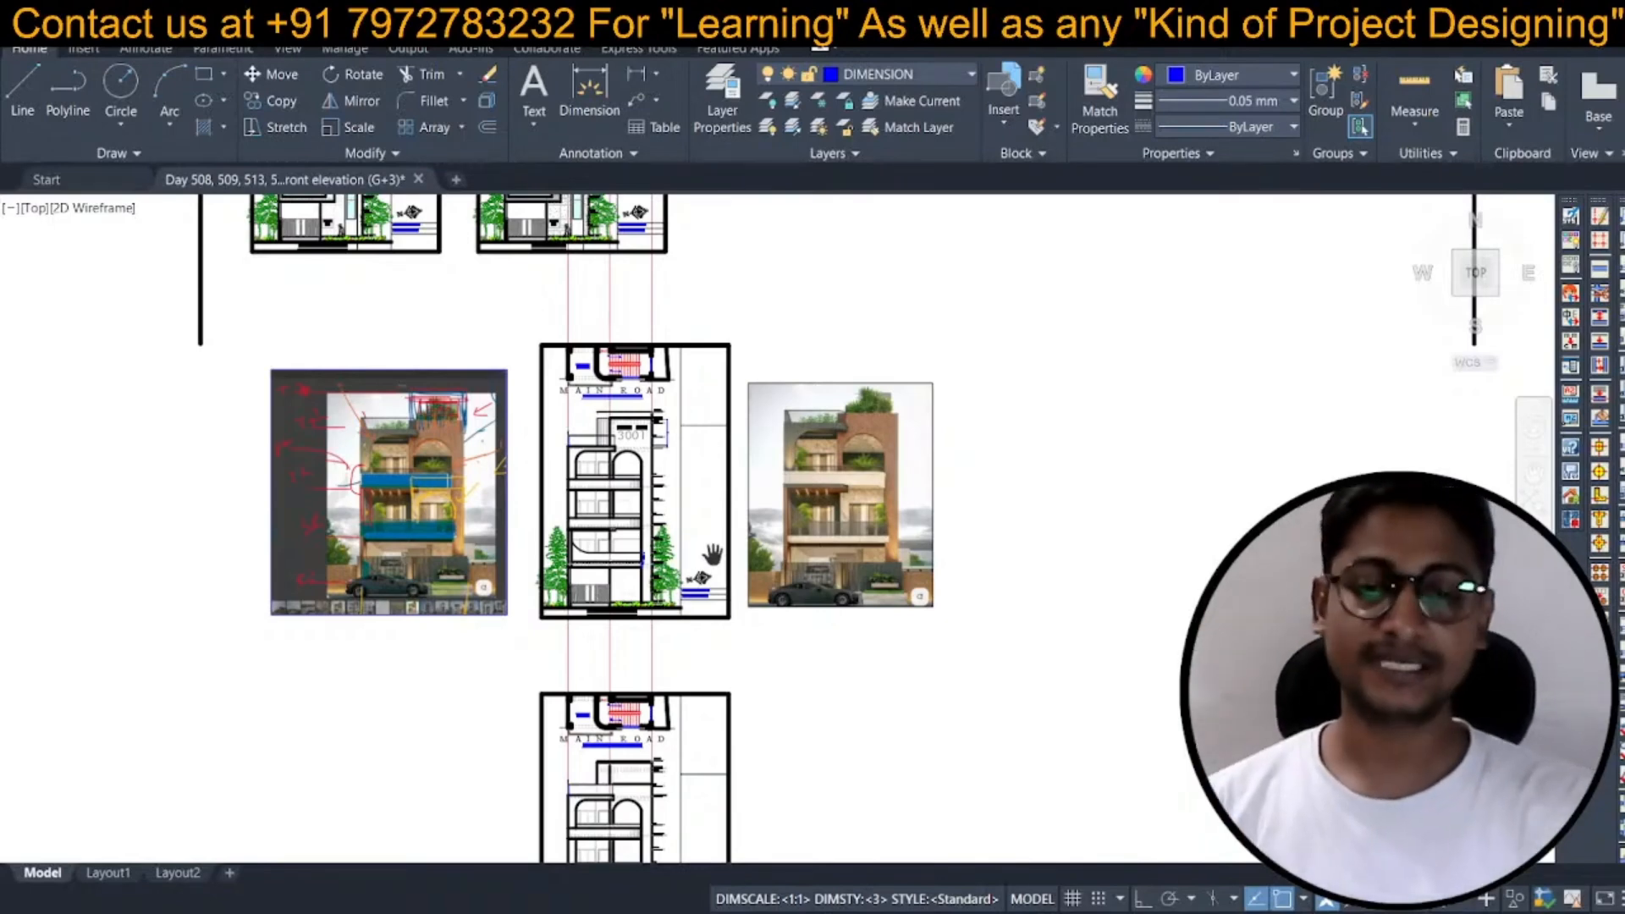
middle_click_drag(712, 552, 689, 557)
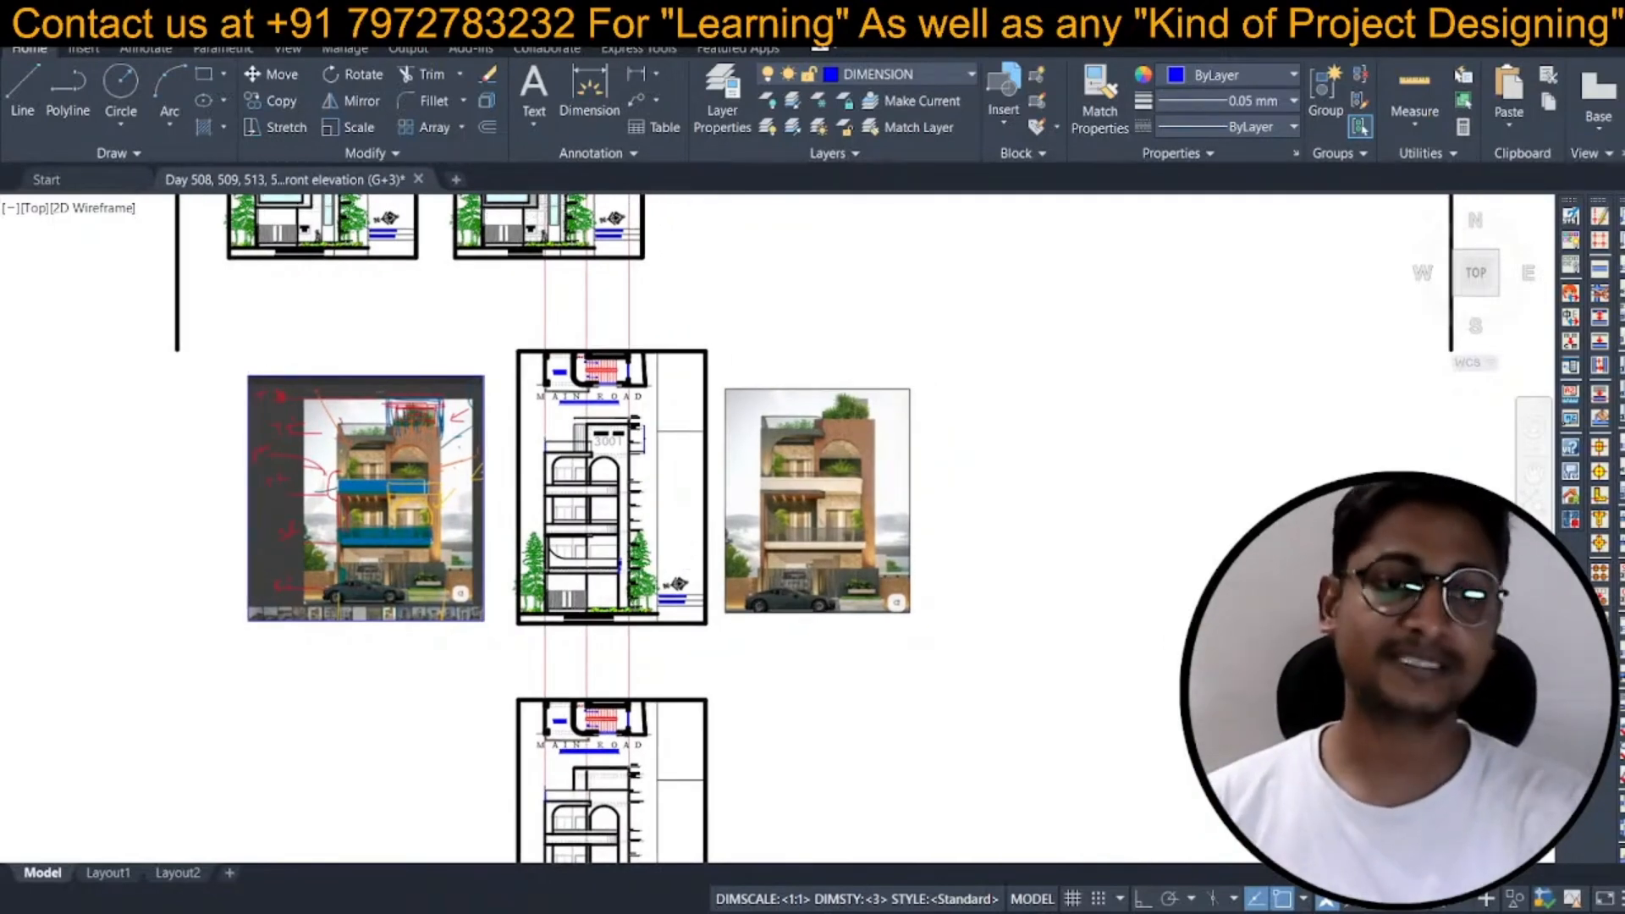
middle_click_drag(1031, 394, 1008, 392)
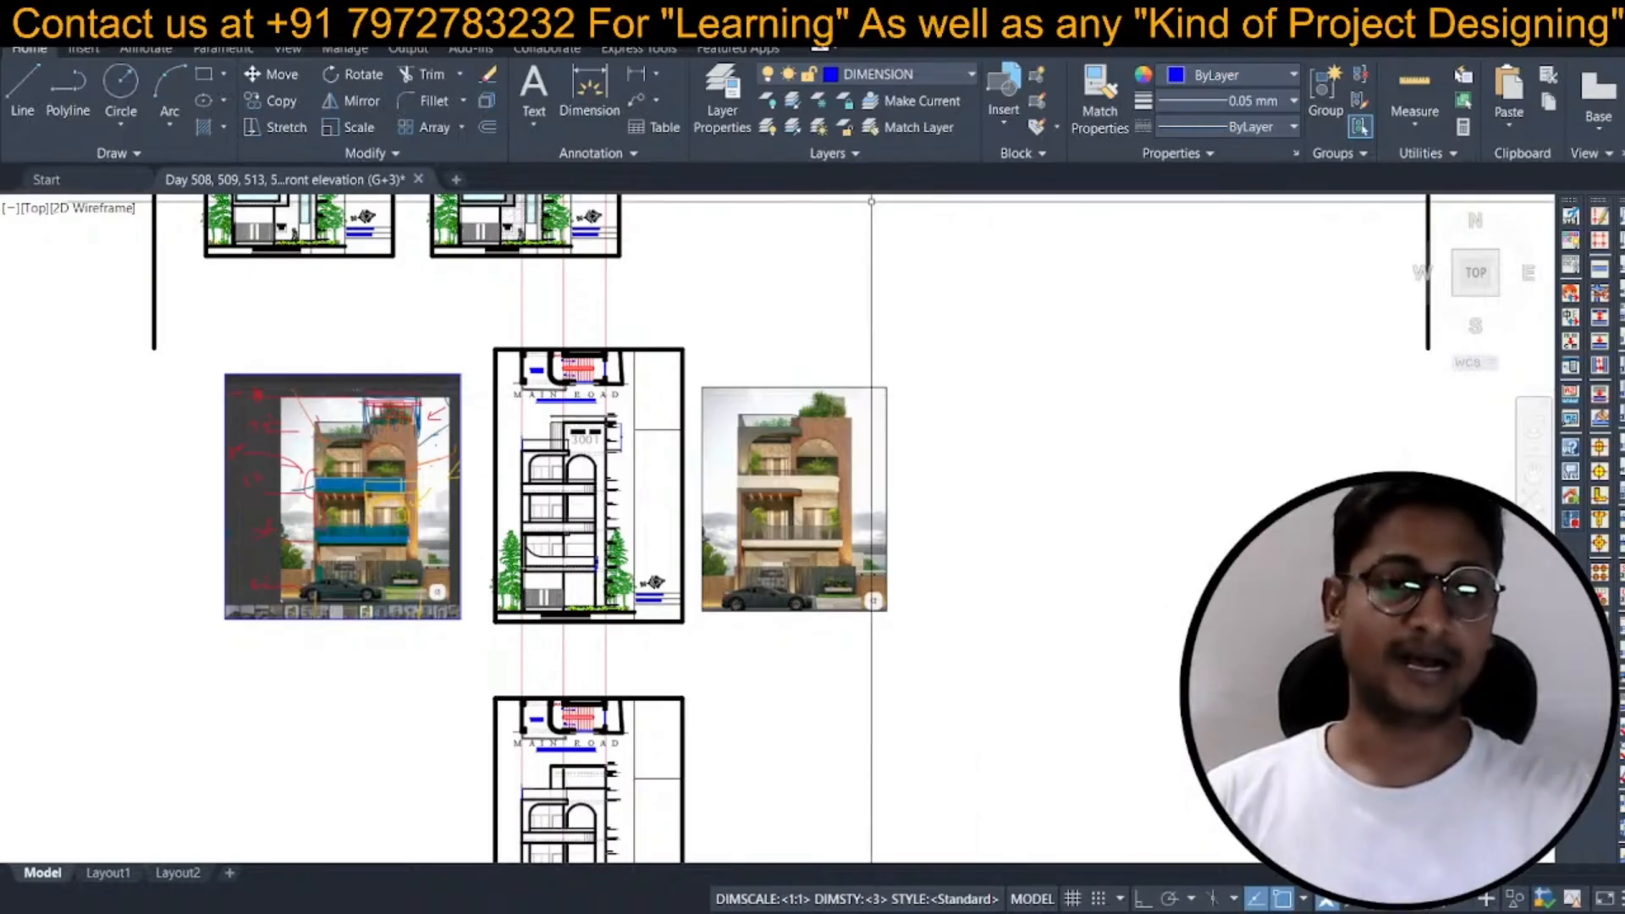
key("ctrl+s")
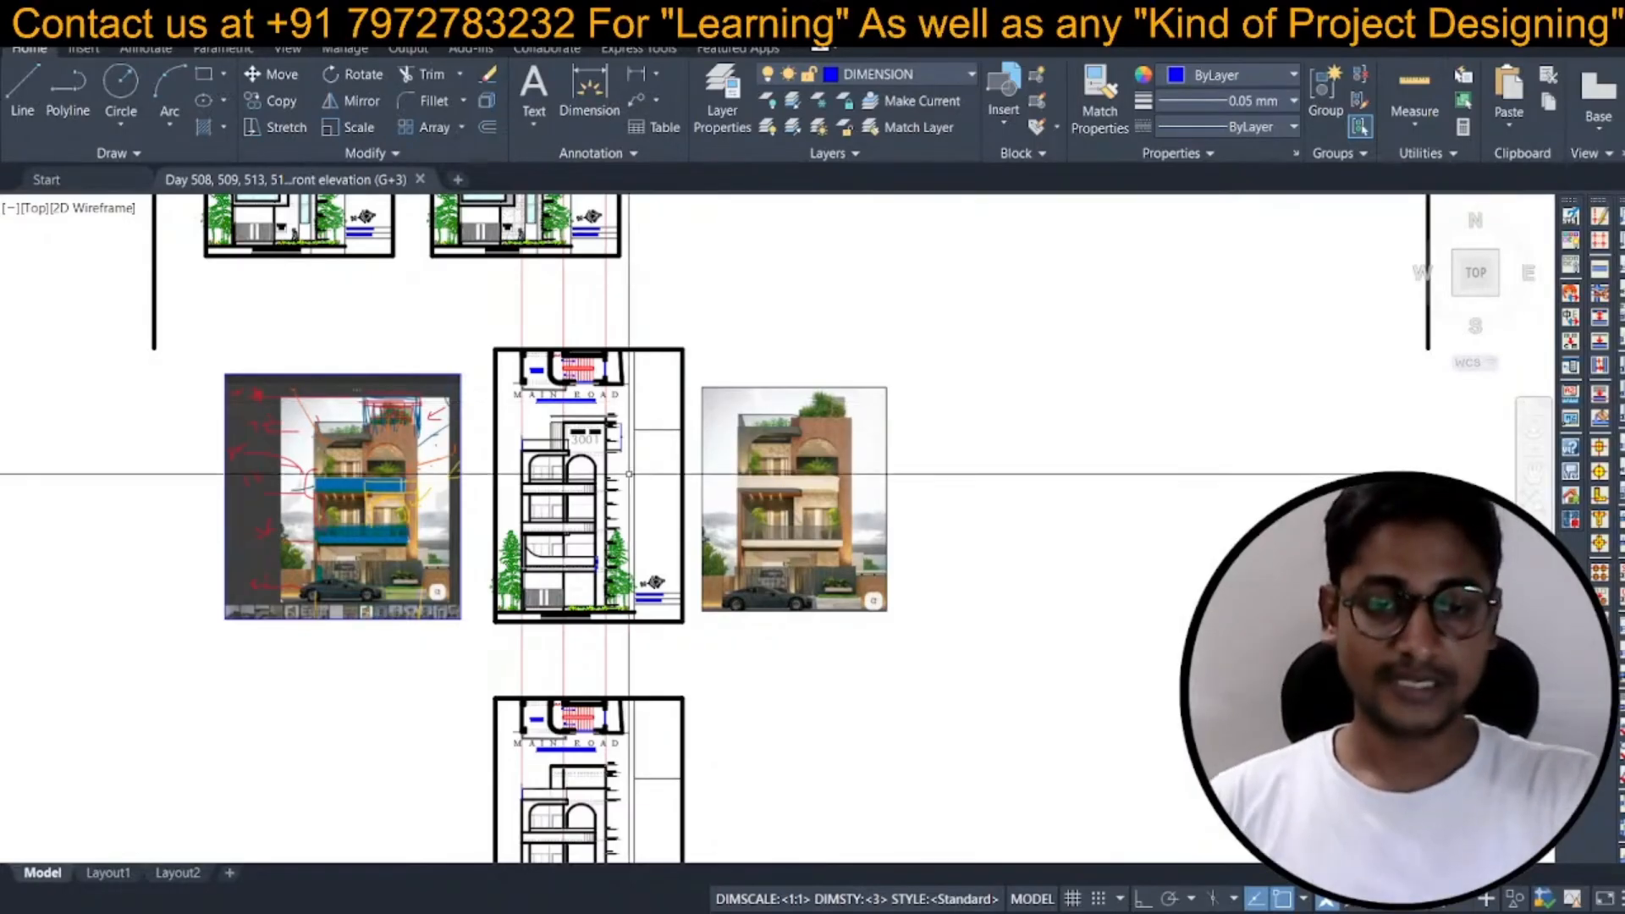
Move the HOUSE NAME text and the 3001 number together about 1 foot further up the tower wall.
middle_click_drag(627, 475, 540, 485)
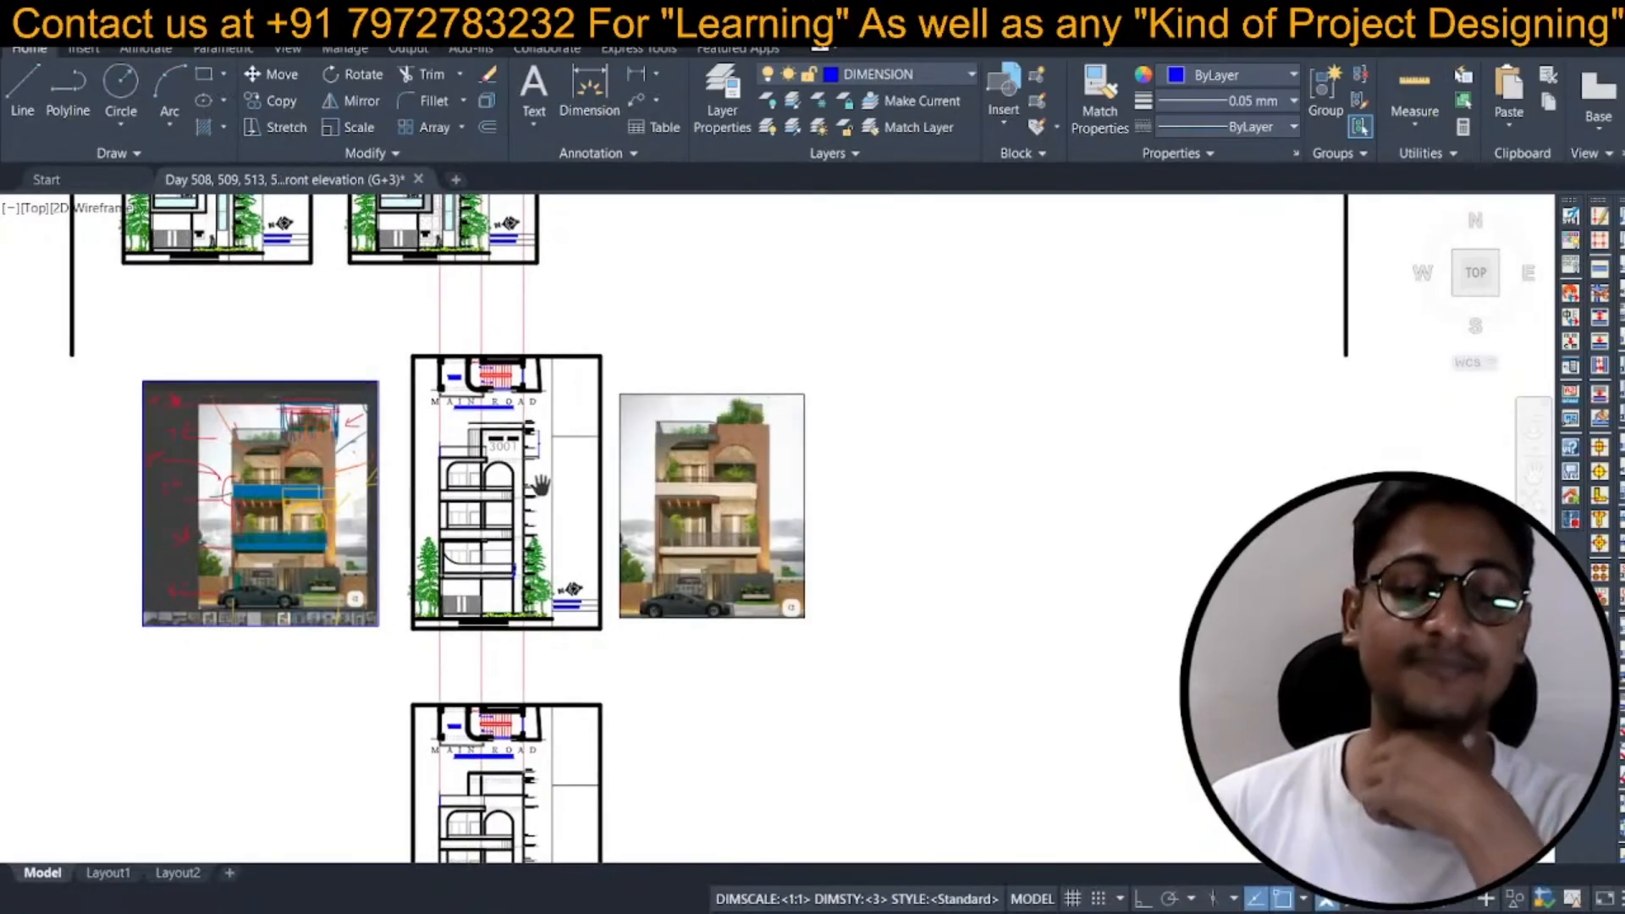
scroll(561, 542, "up", 2)
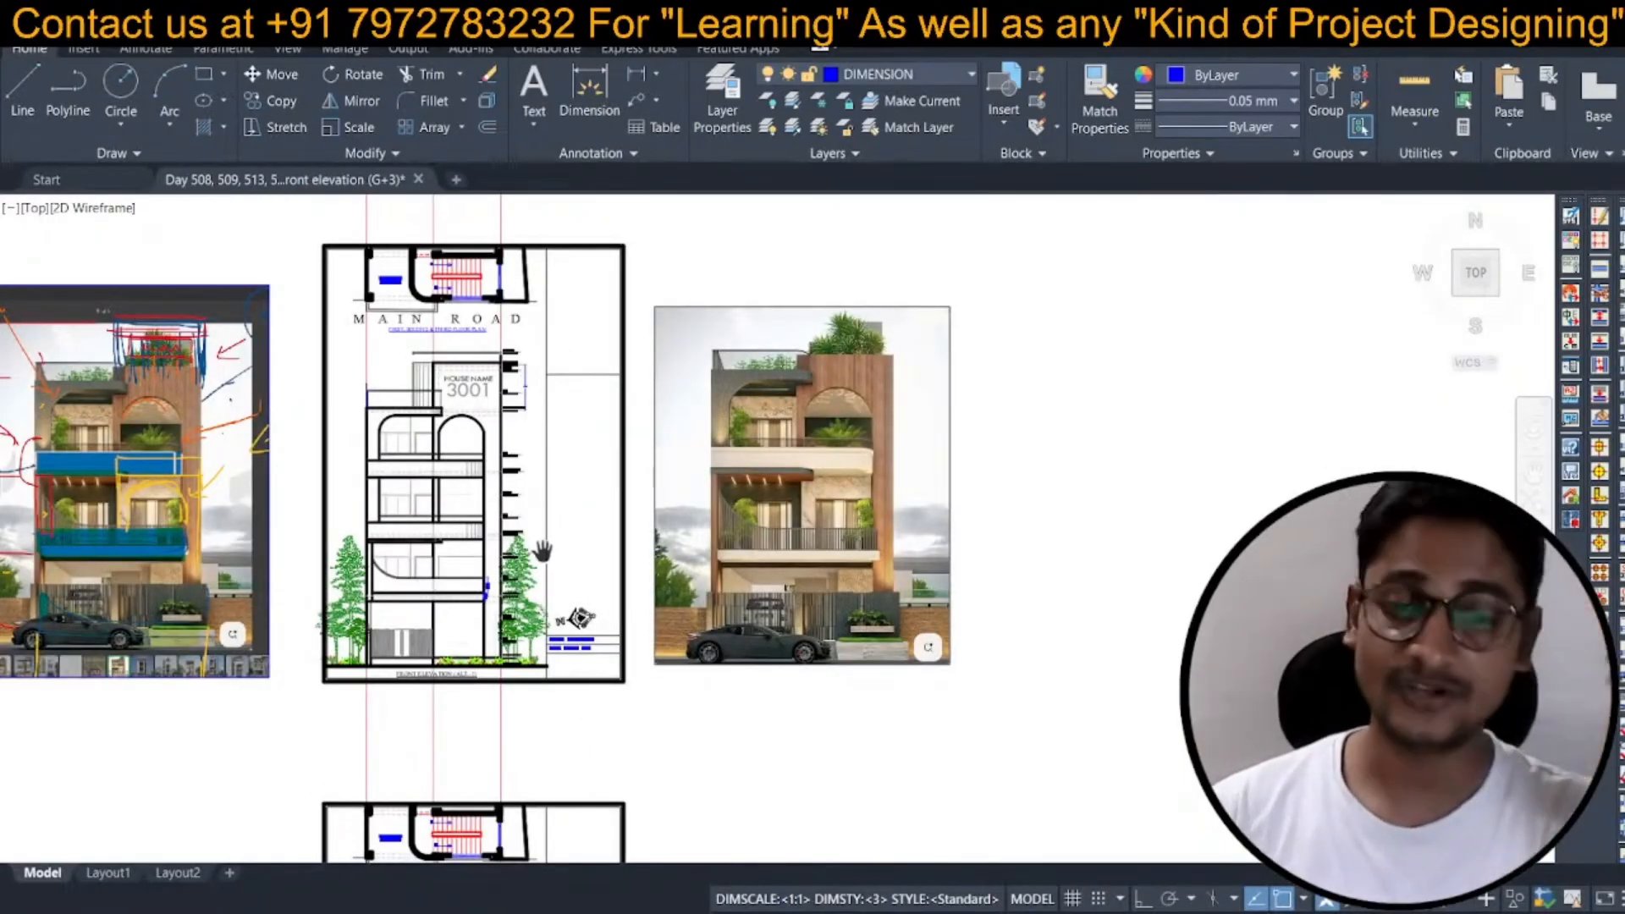
scroll(542, 551, "down", 2)
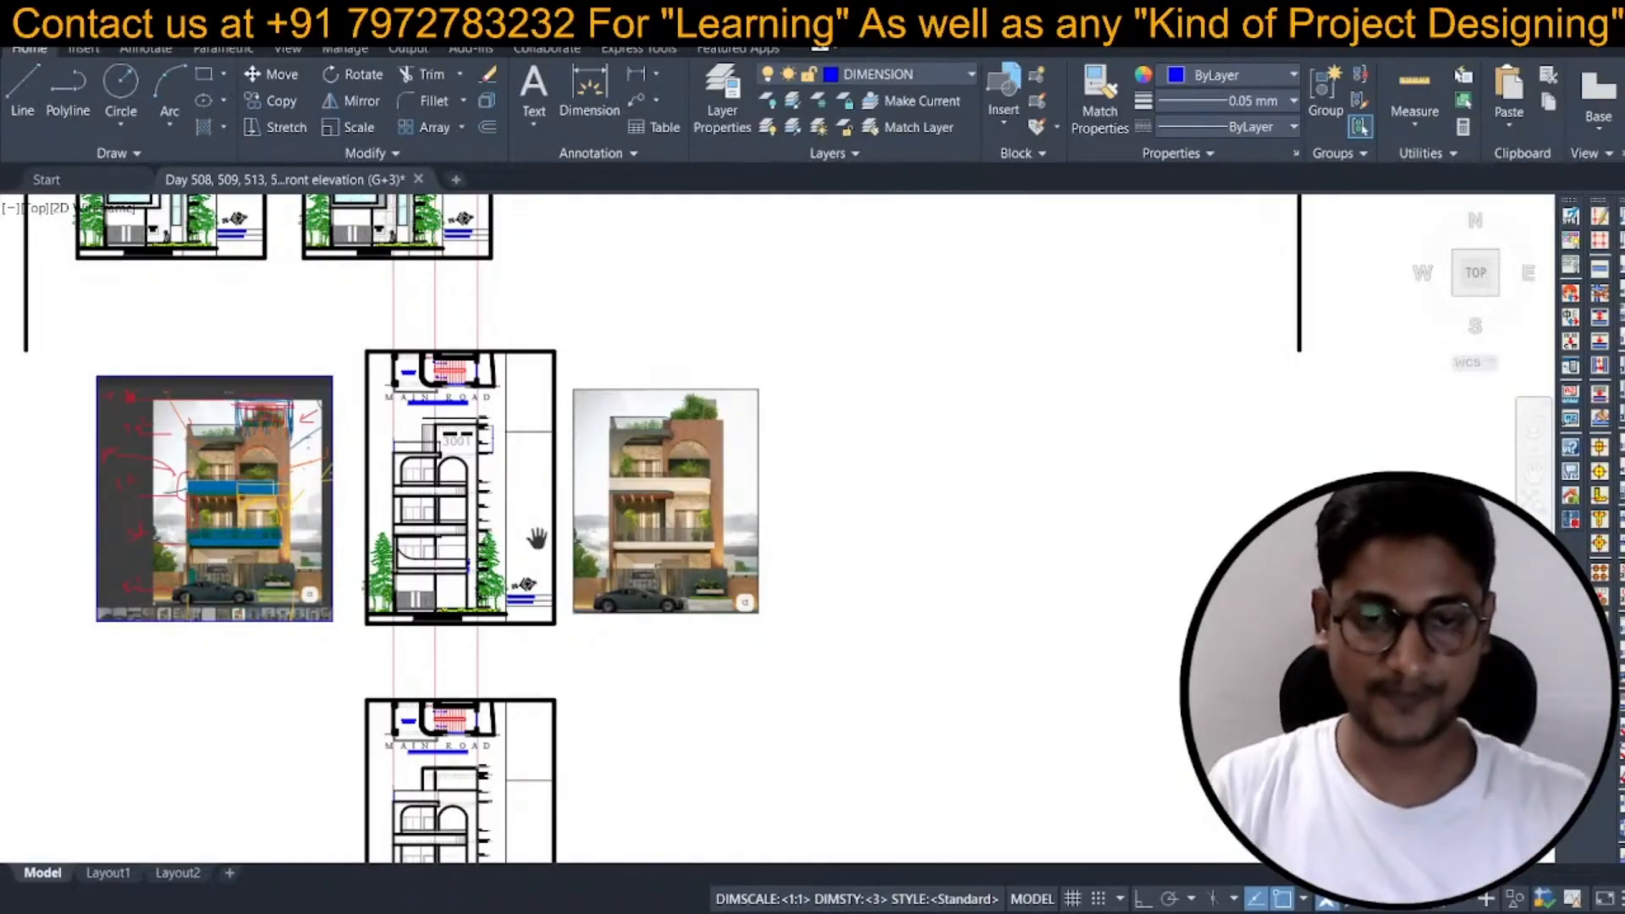
scroll(453, 479, "up", 4)
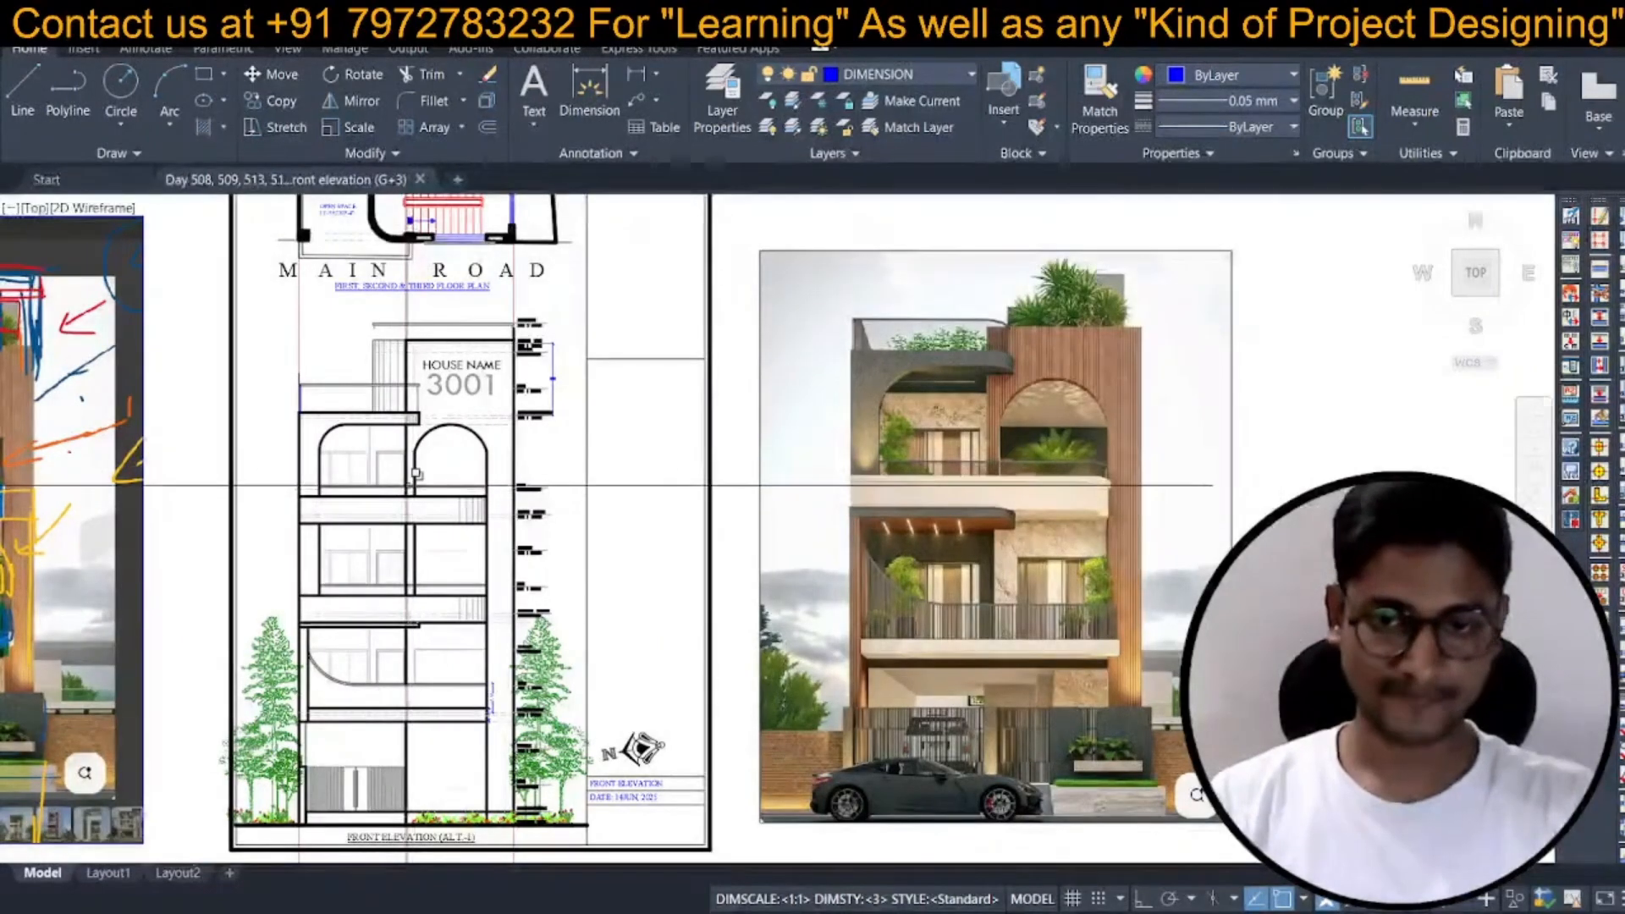
scroll(470, 381, "up", 4)
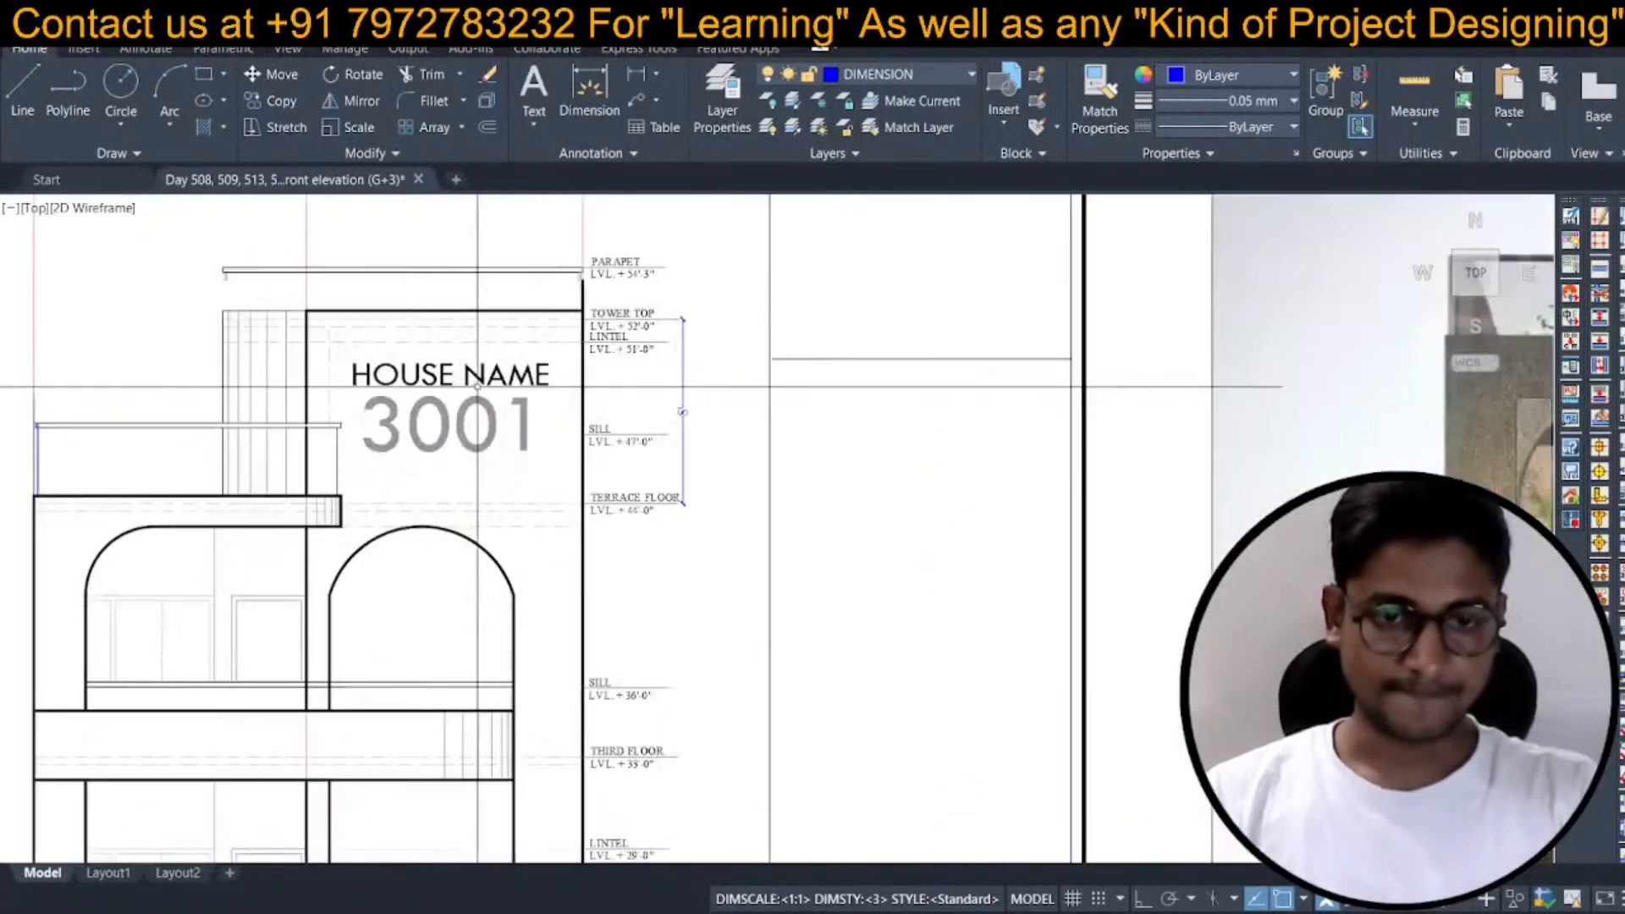
left_click(549, 440)
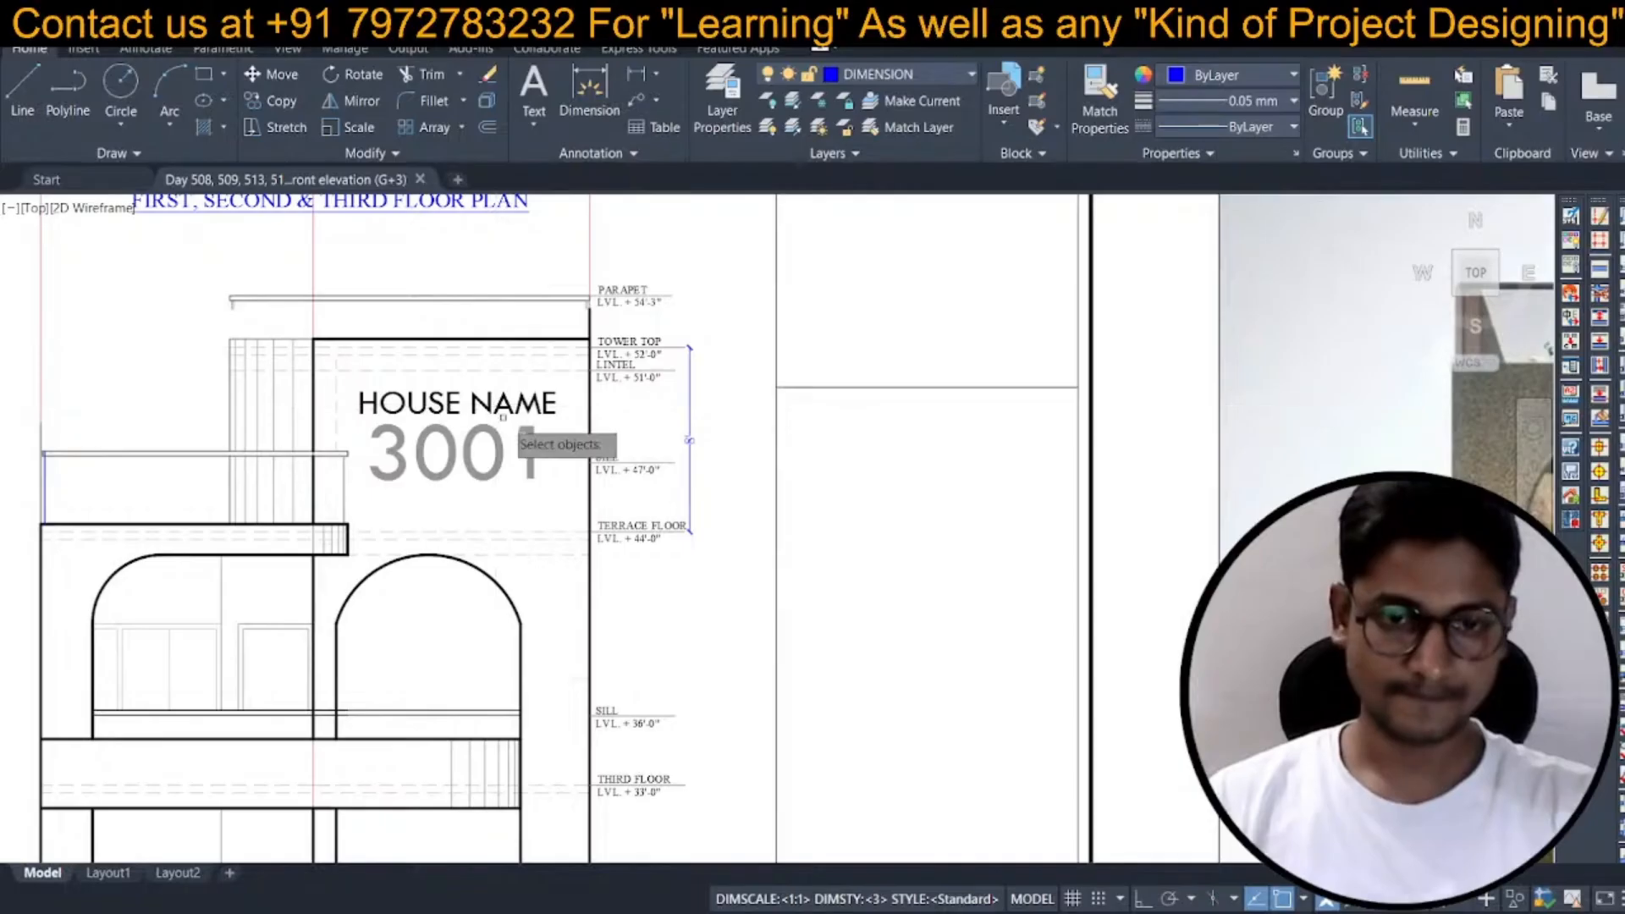
left_click(522, 397)
scroll(522, 395, "down", 4)
scroll(646, 422, "up", 4)
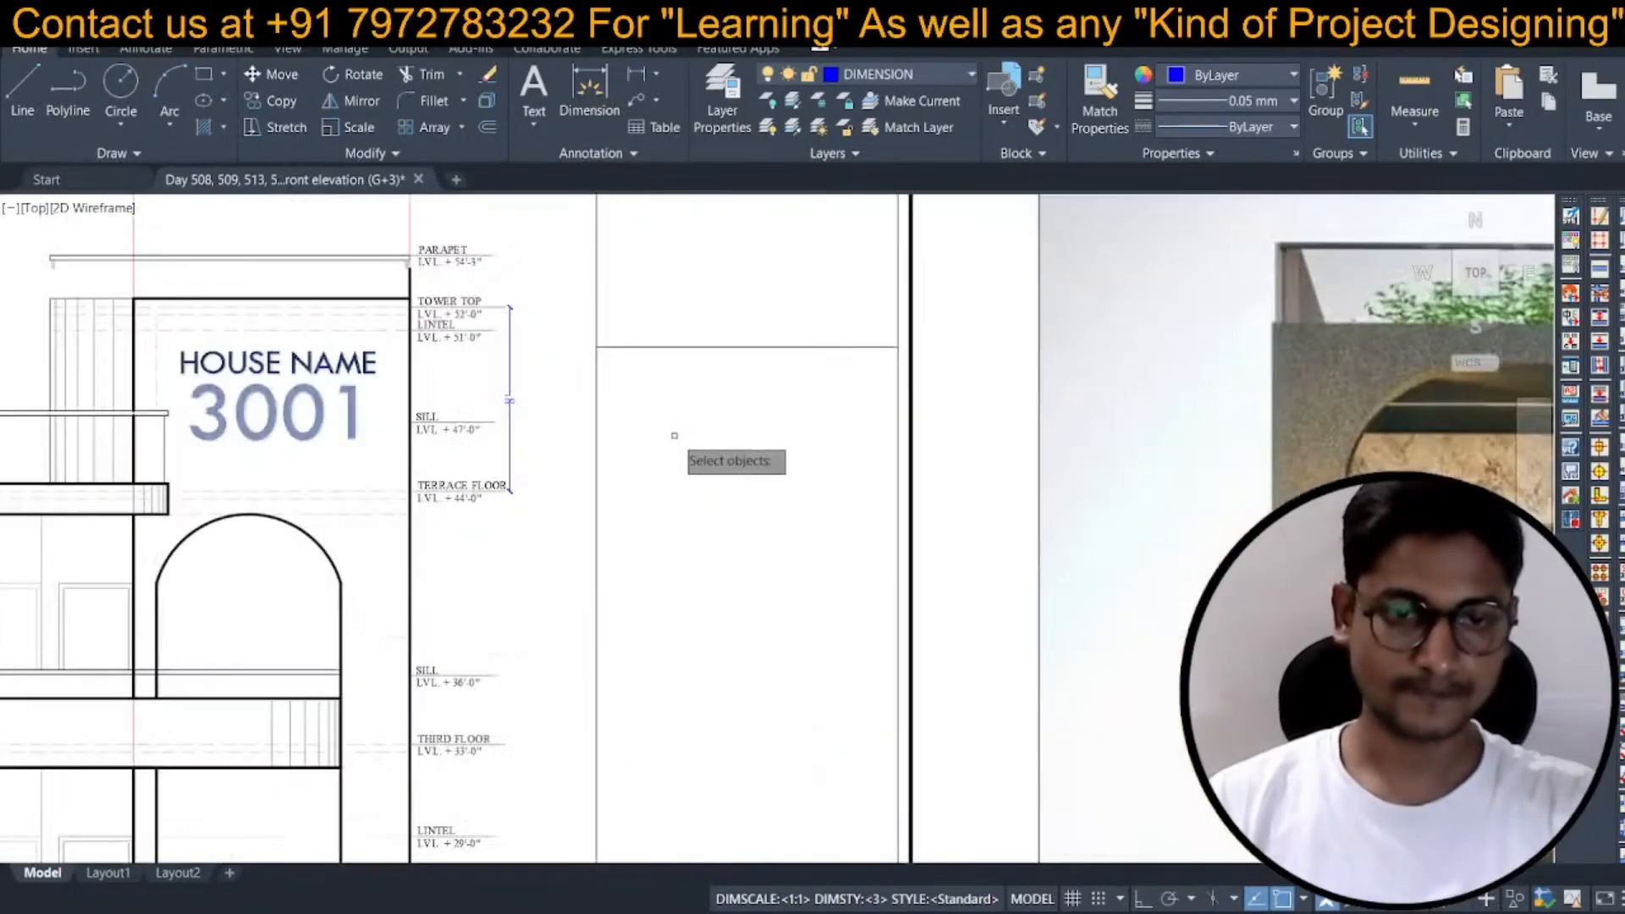
key("space")
left_click(704, 429)
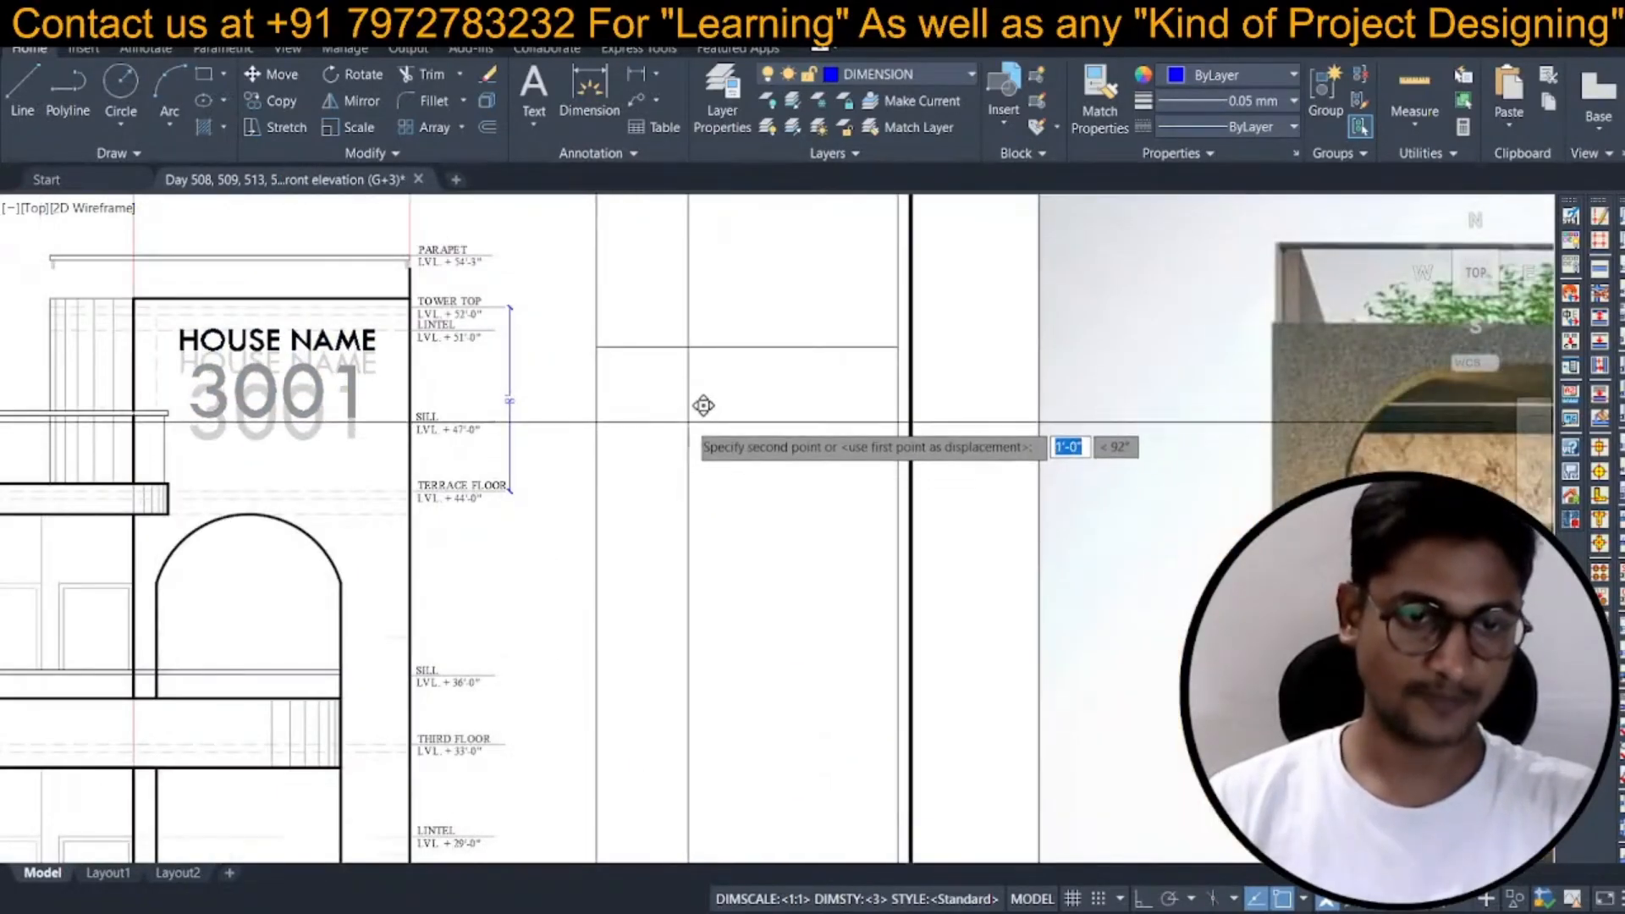
left_click(703, 406)
scroll(577, 446, "down", 5)
scroll(631, 447, "up", 1)
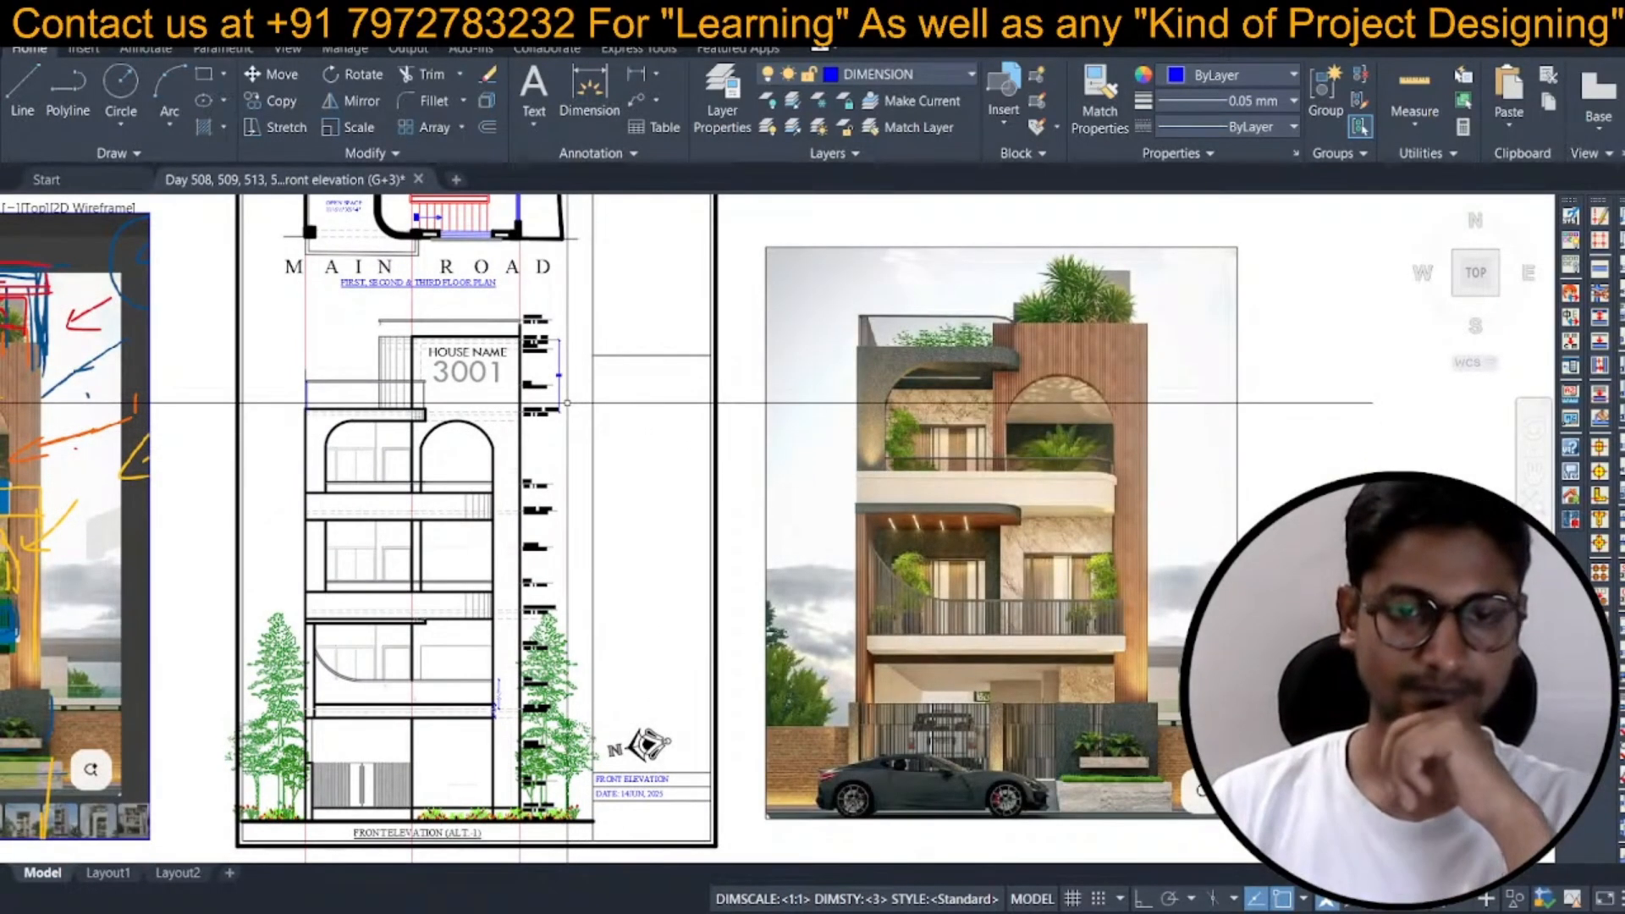
Place a horizontal Xline at the terrace railing's top level, extending across the elevation and the reference image.
scroll(567, 403, "up", 6)
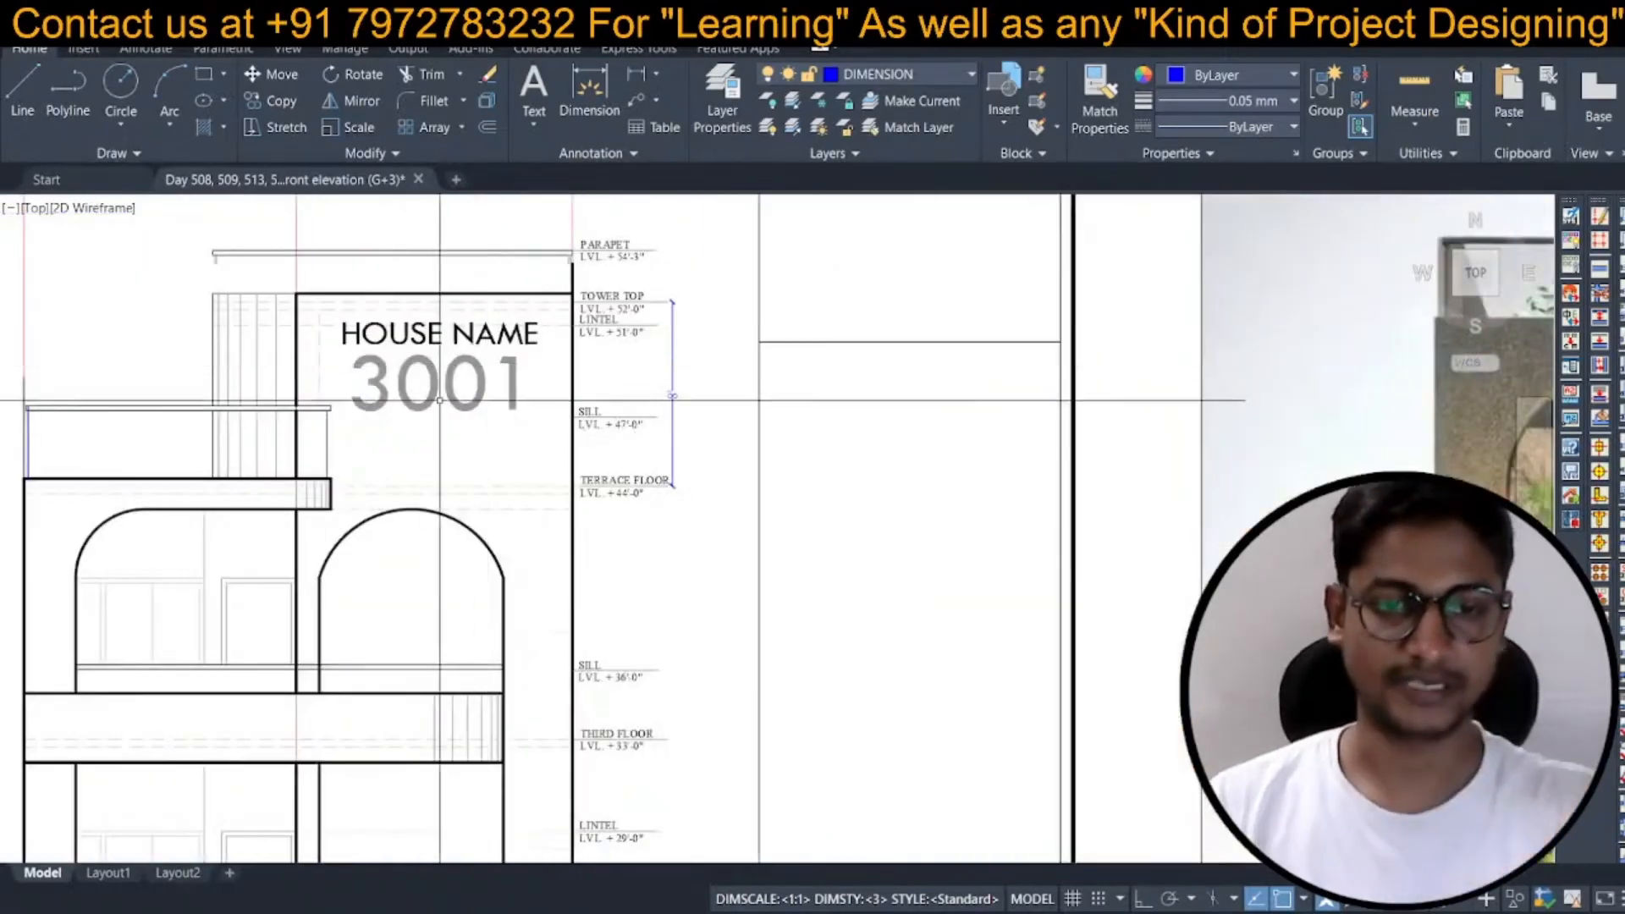
type("xl")
key("space")
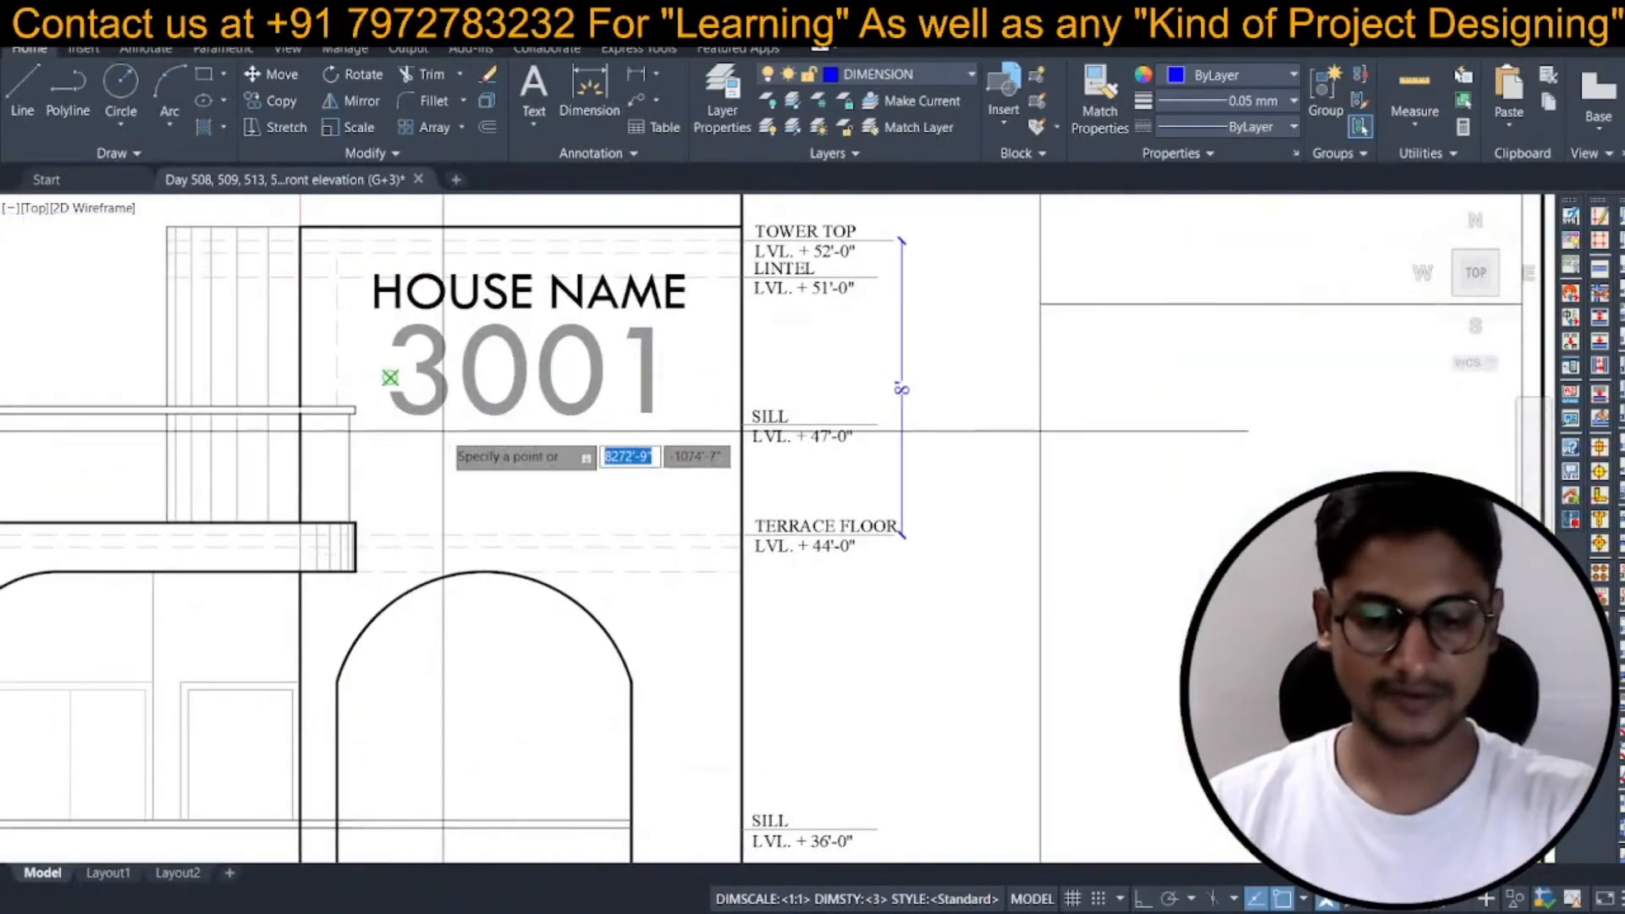
type("h")
key("space")
scroll(370, 413, "up", 5)
scroll(474, 441, "down", 10)
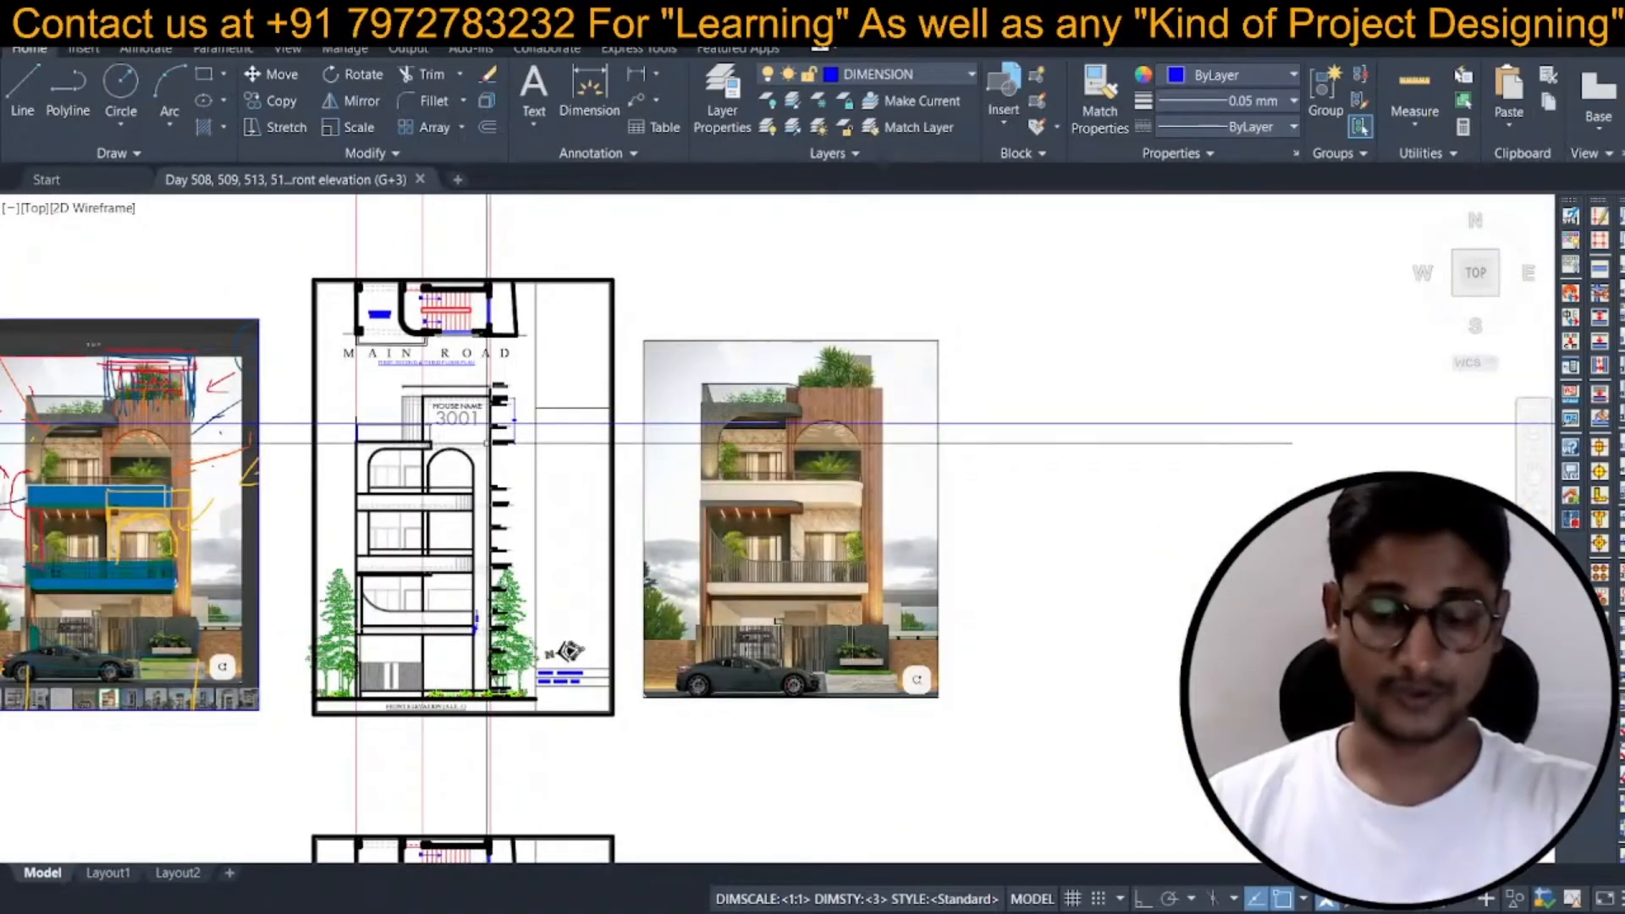
Compare the terrace railing and tower heights in the reference facade image with those in the elevation.
scroll(487, 442, "up", 3)
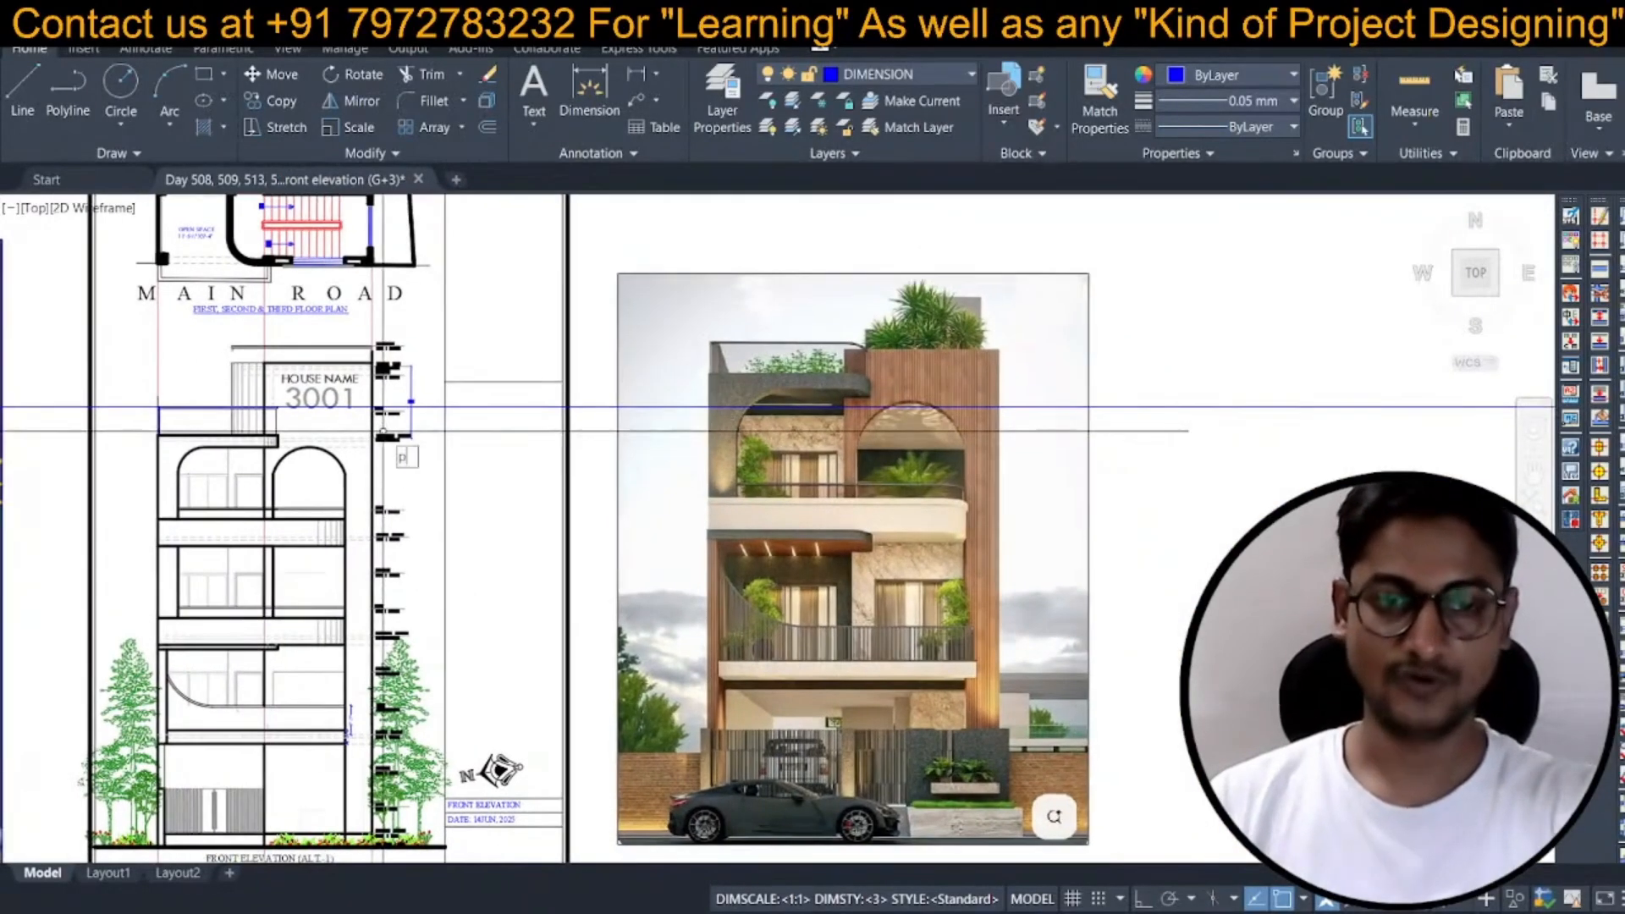
key("Return")
left_click_drag(943, 398, 756, 366)
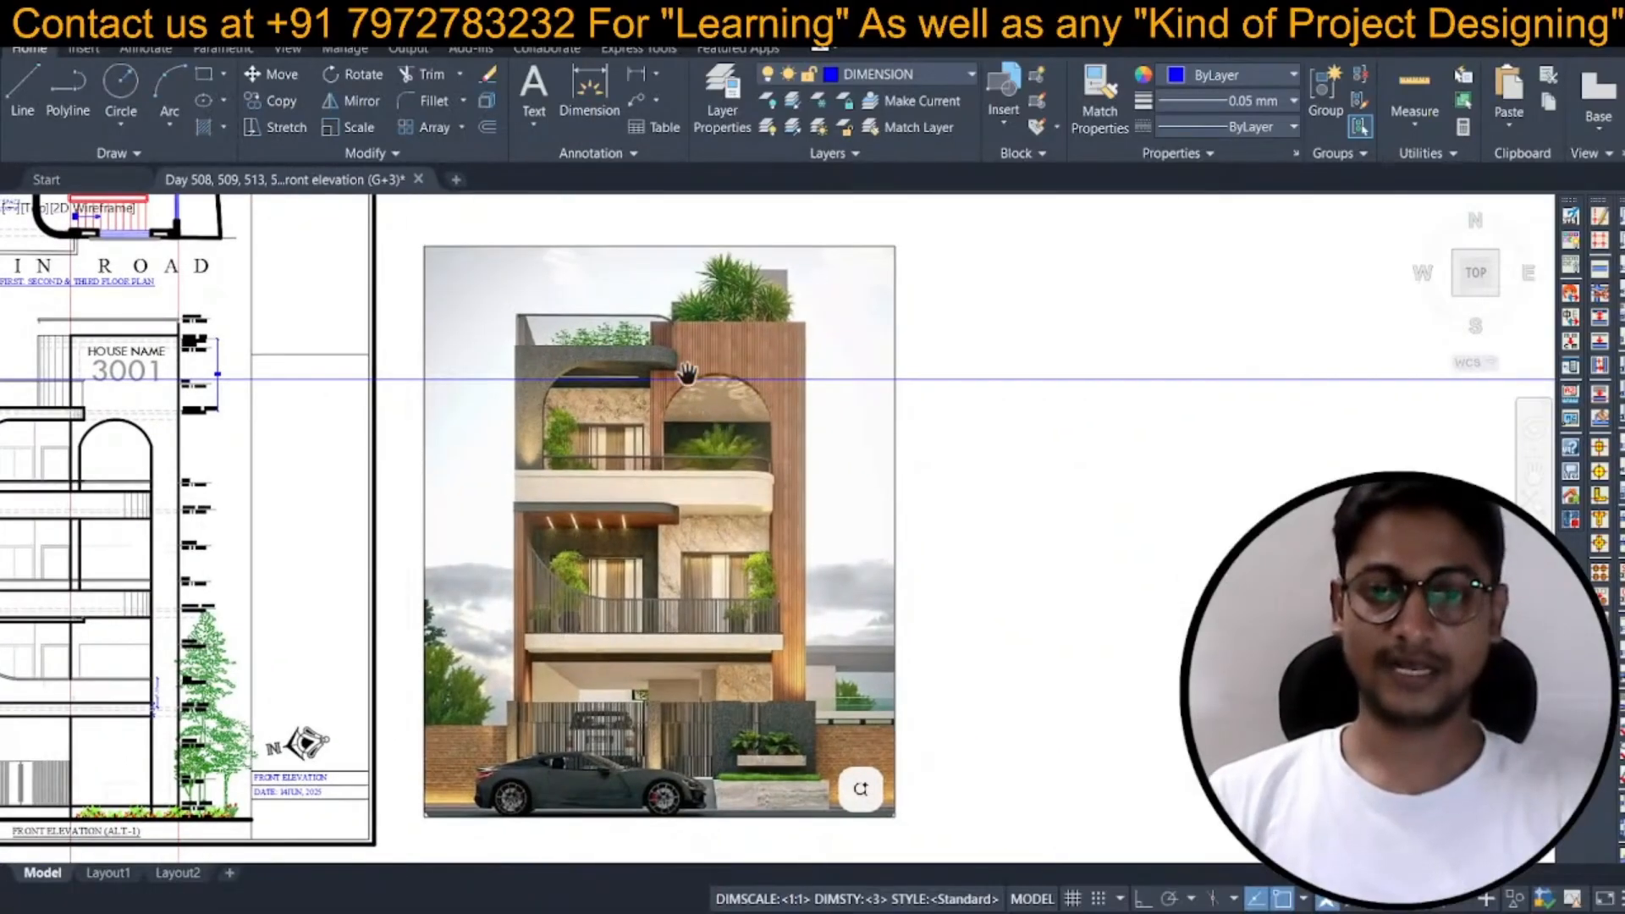
scroll(767, 388, "up", 2)
scroll(765, 365, "down", 3)
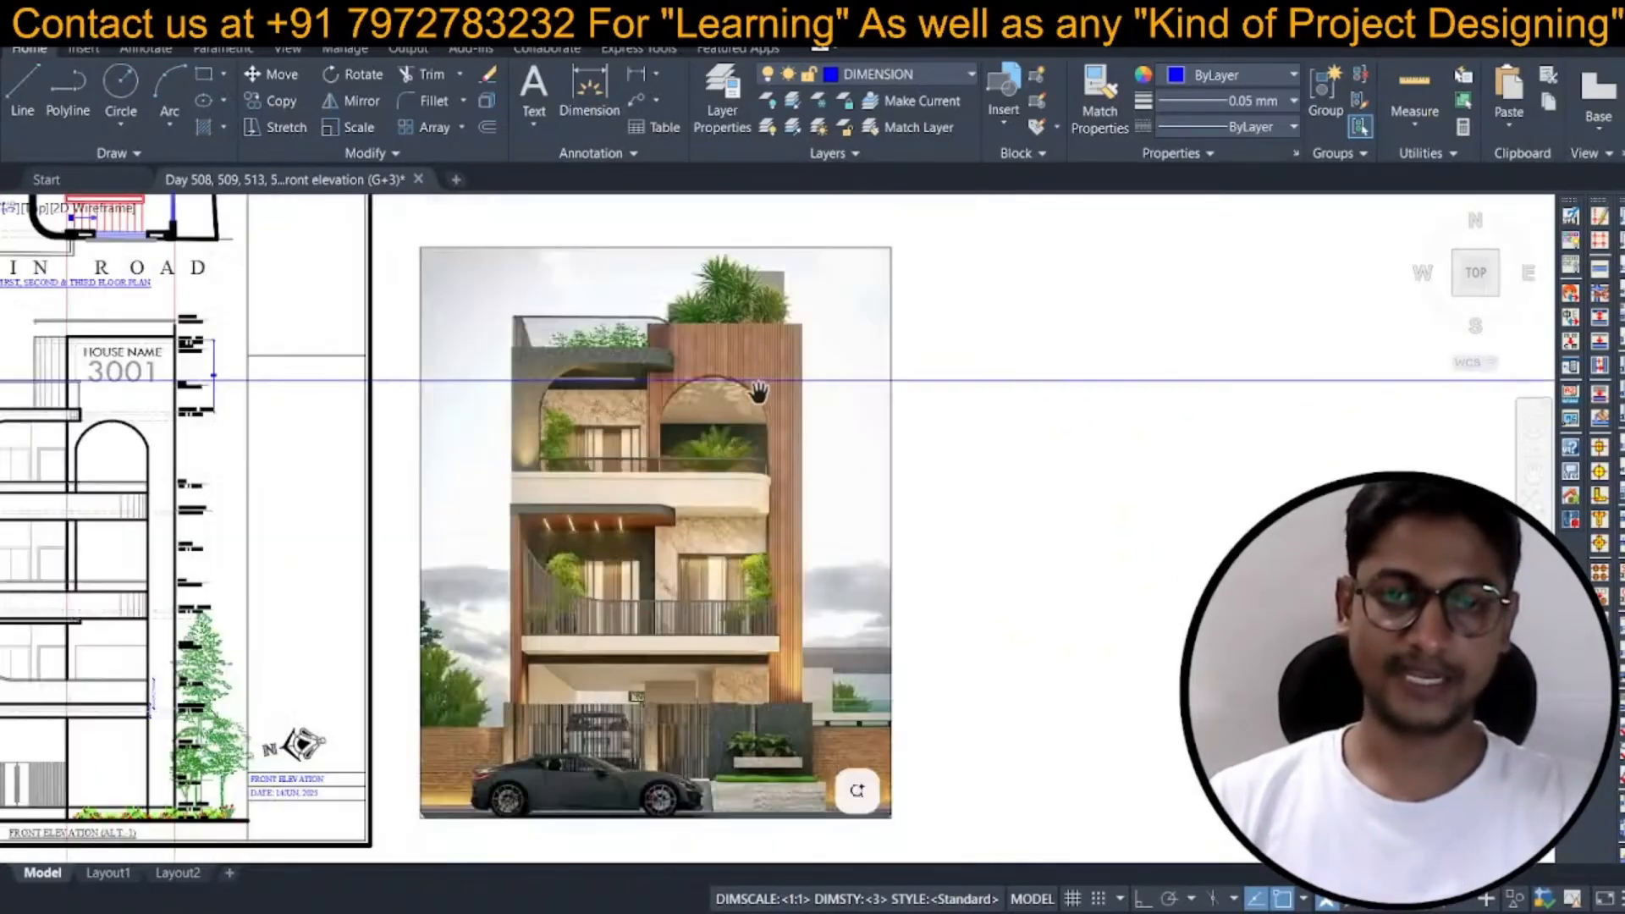
left_click_drag(226, 404, 292, 409)
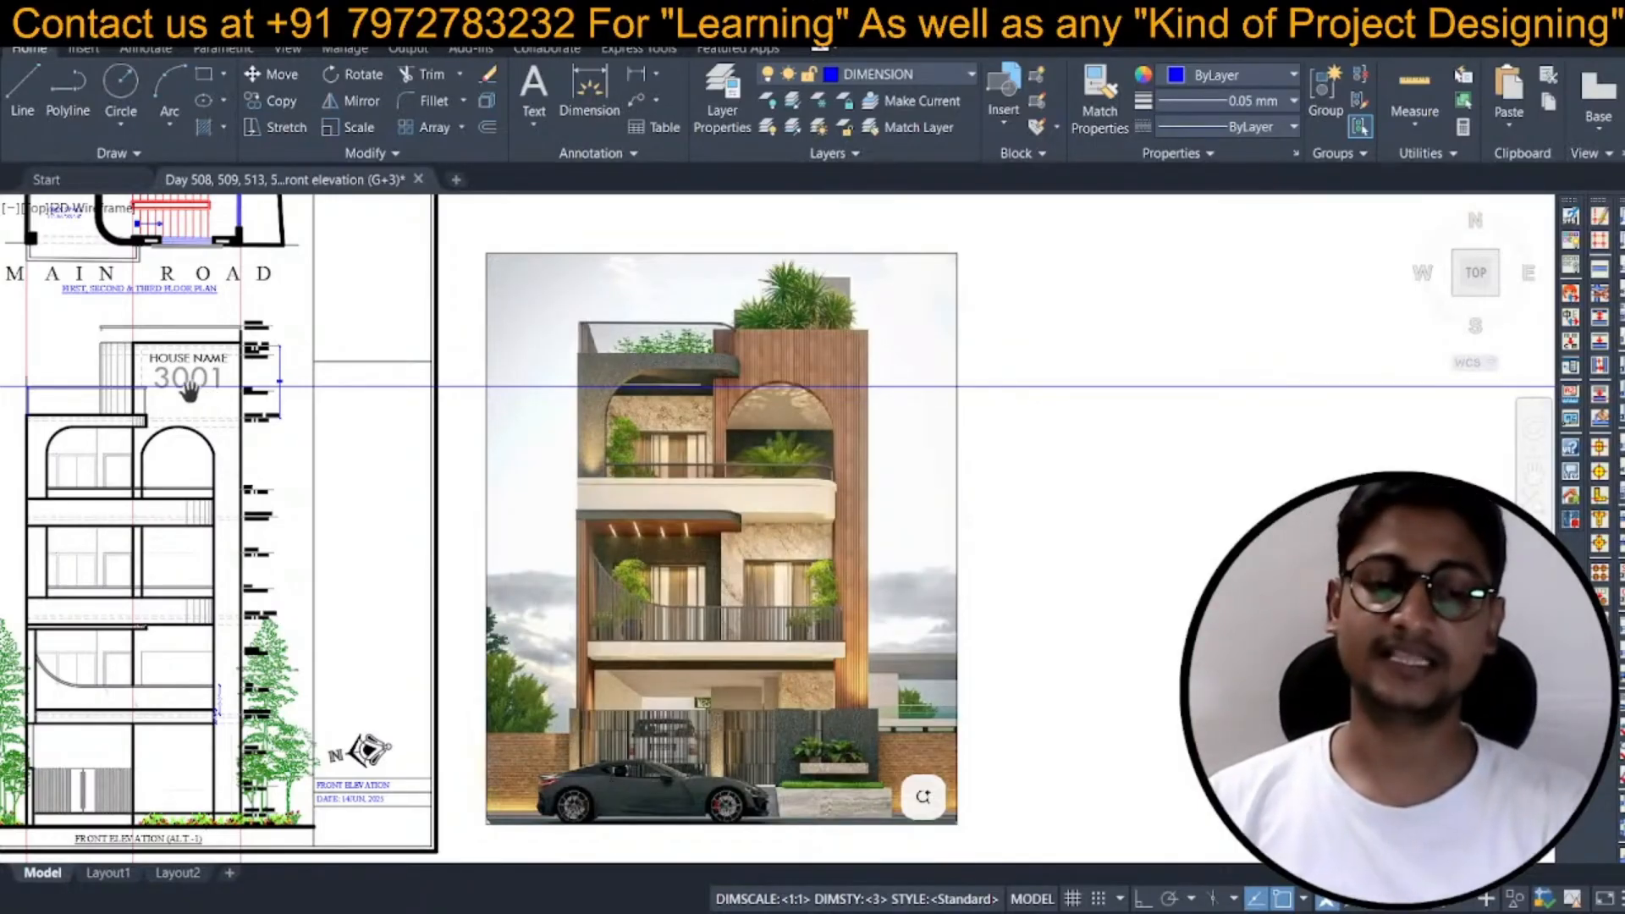
Move the HOUSE NAME text and the 3001 number together about 3 inches up the tower wall and save the file.
scroll(192, 392, "up", 5)
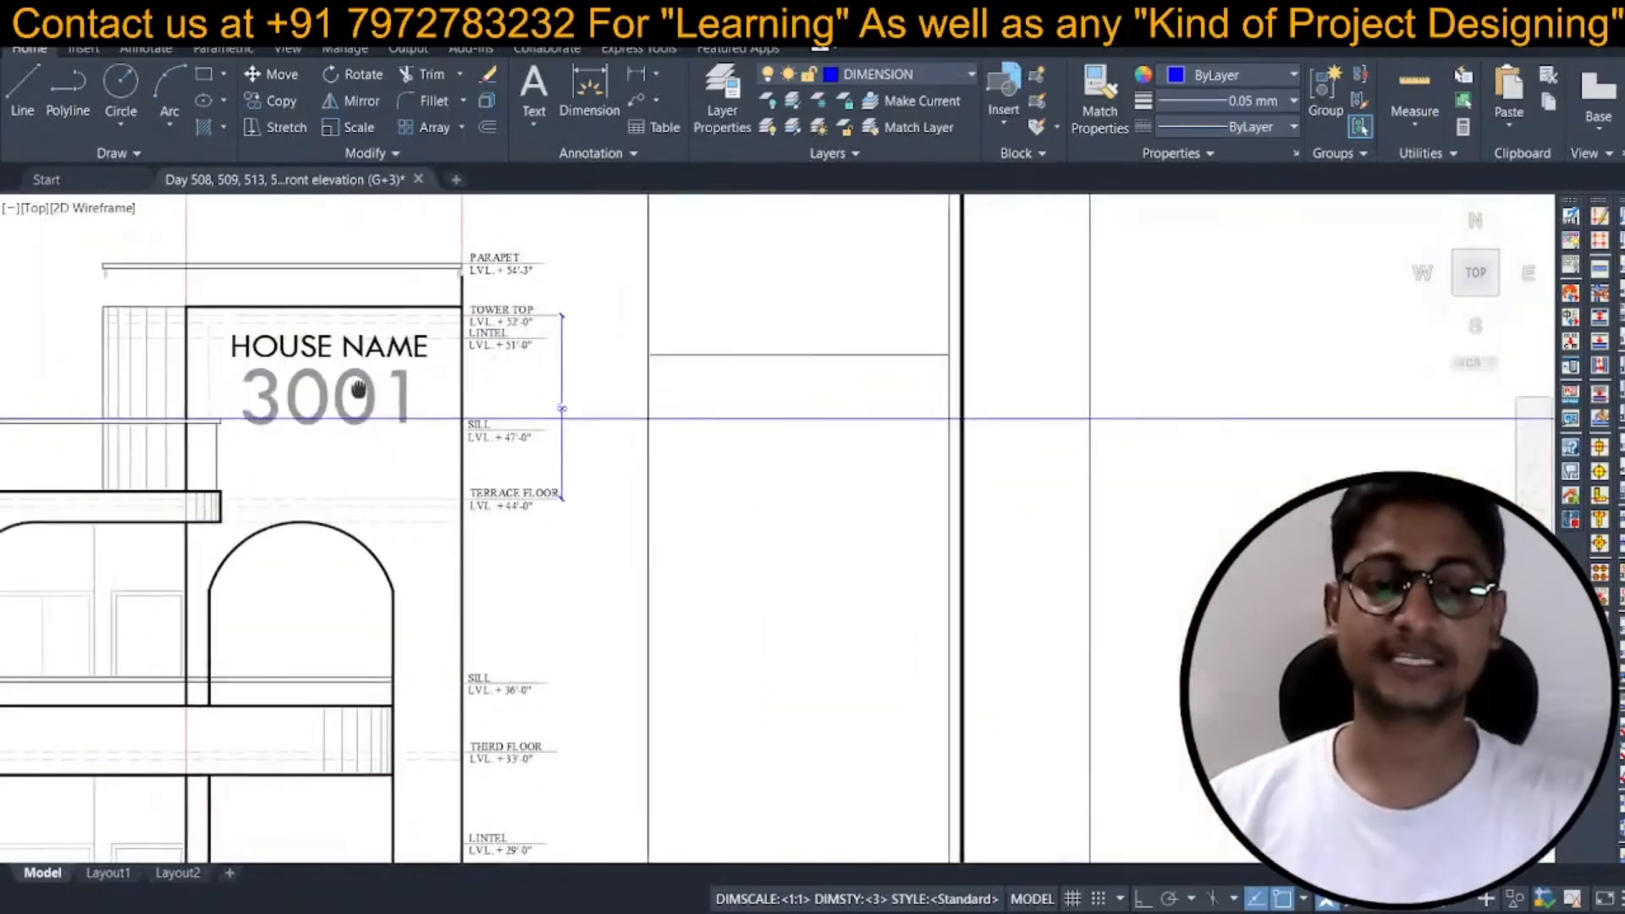
type("m")
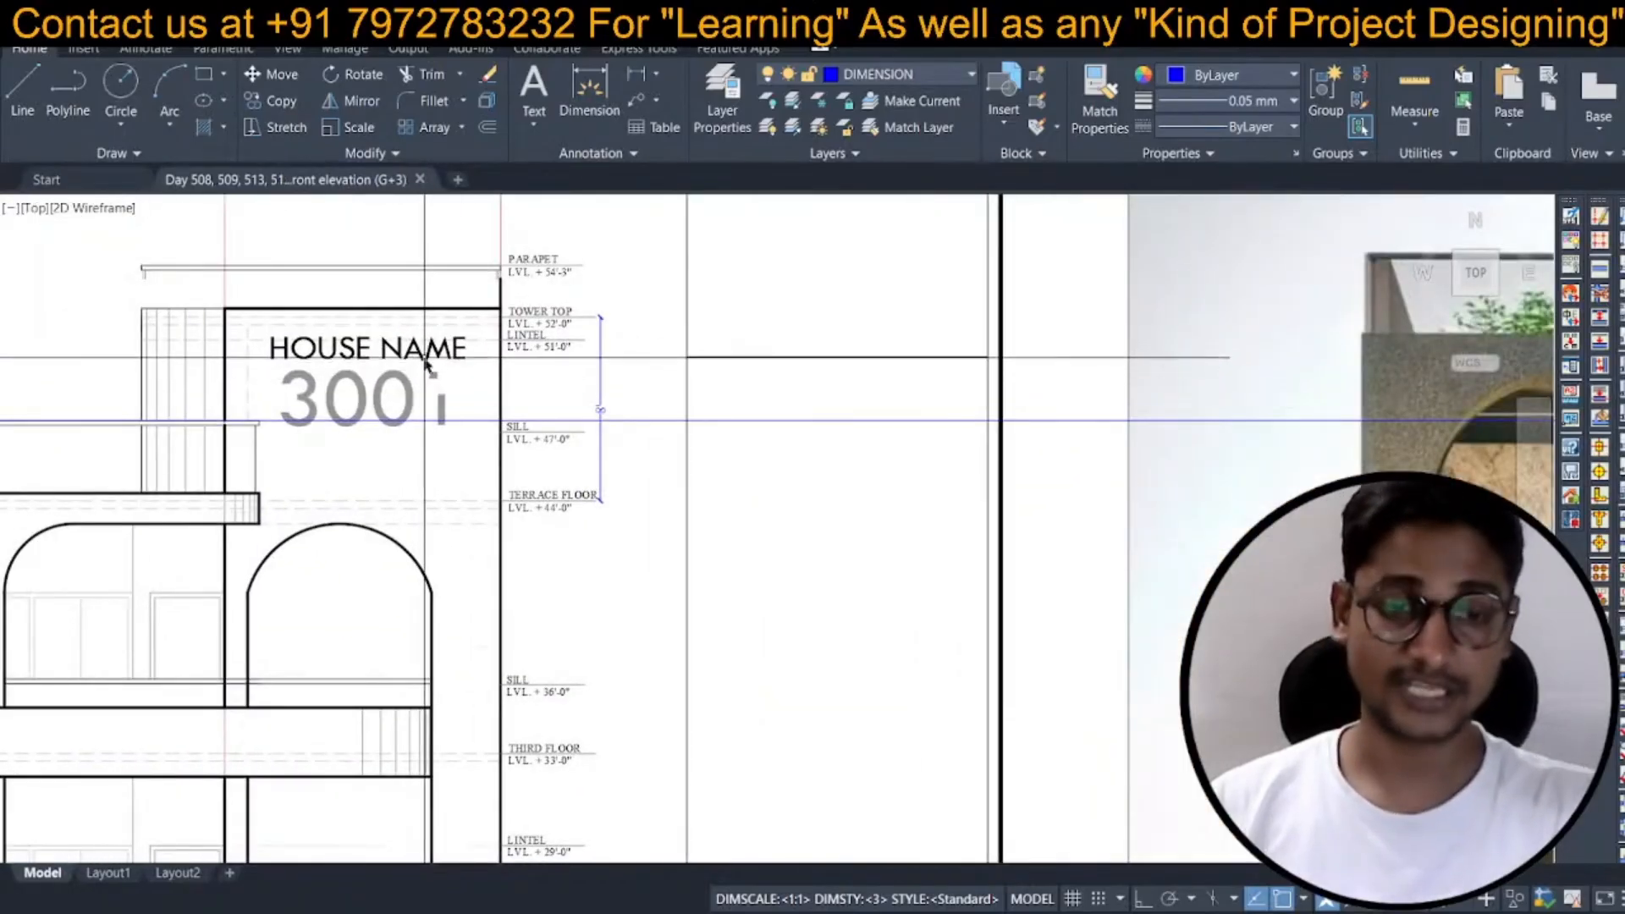
key("space")
left_click(454, 385)
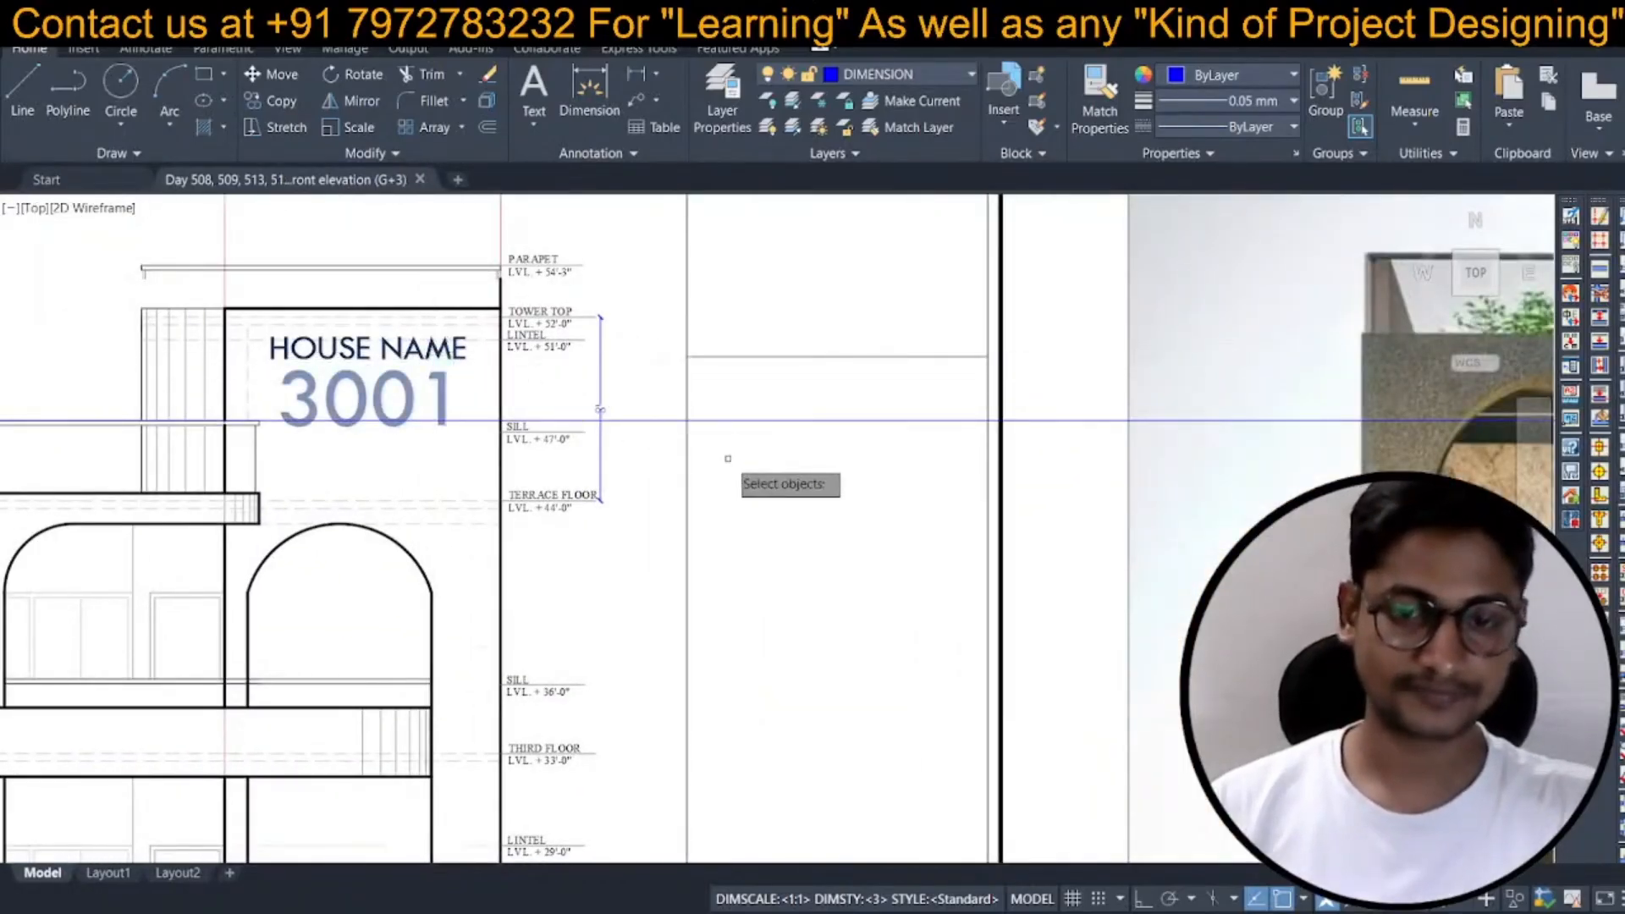
scroll(728, 459, "up", 2)
key("space")
left_click(827, 497)
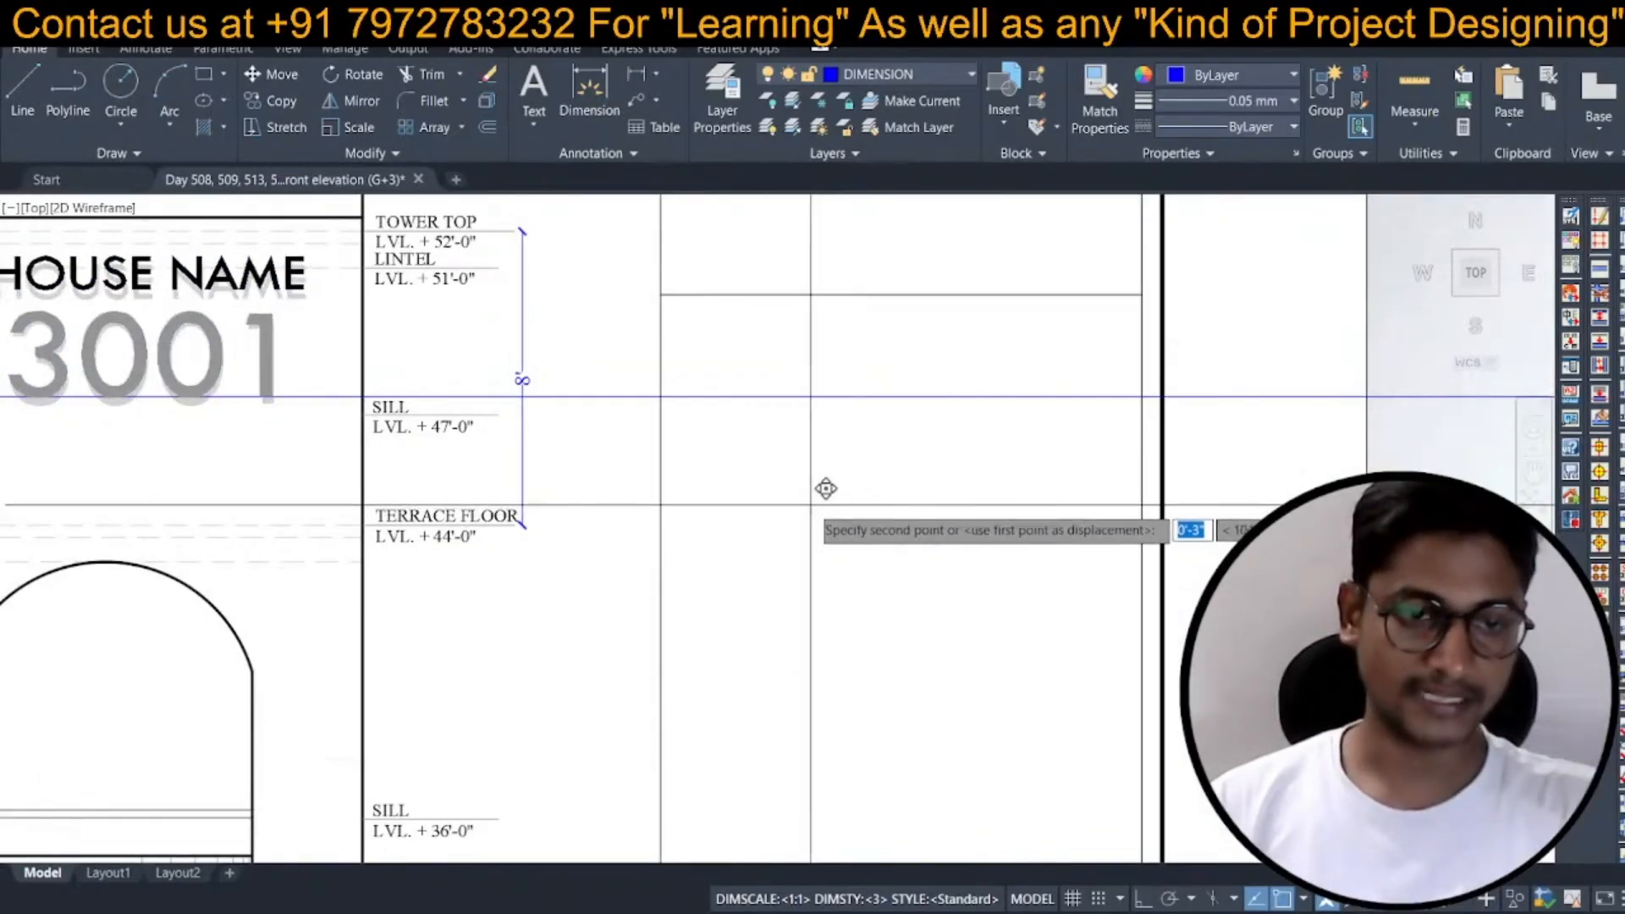
left_click(827, 484)
scroll(1279, 546, "down", 2)
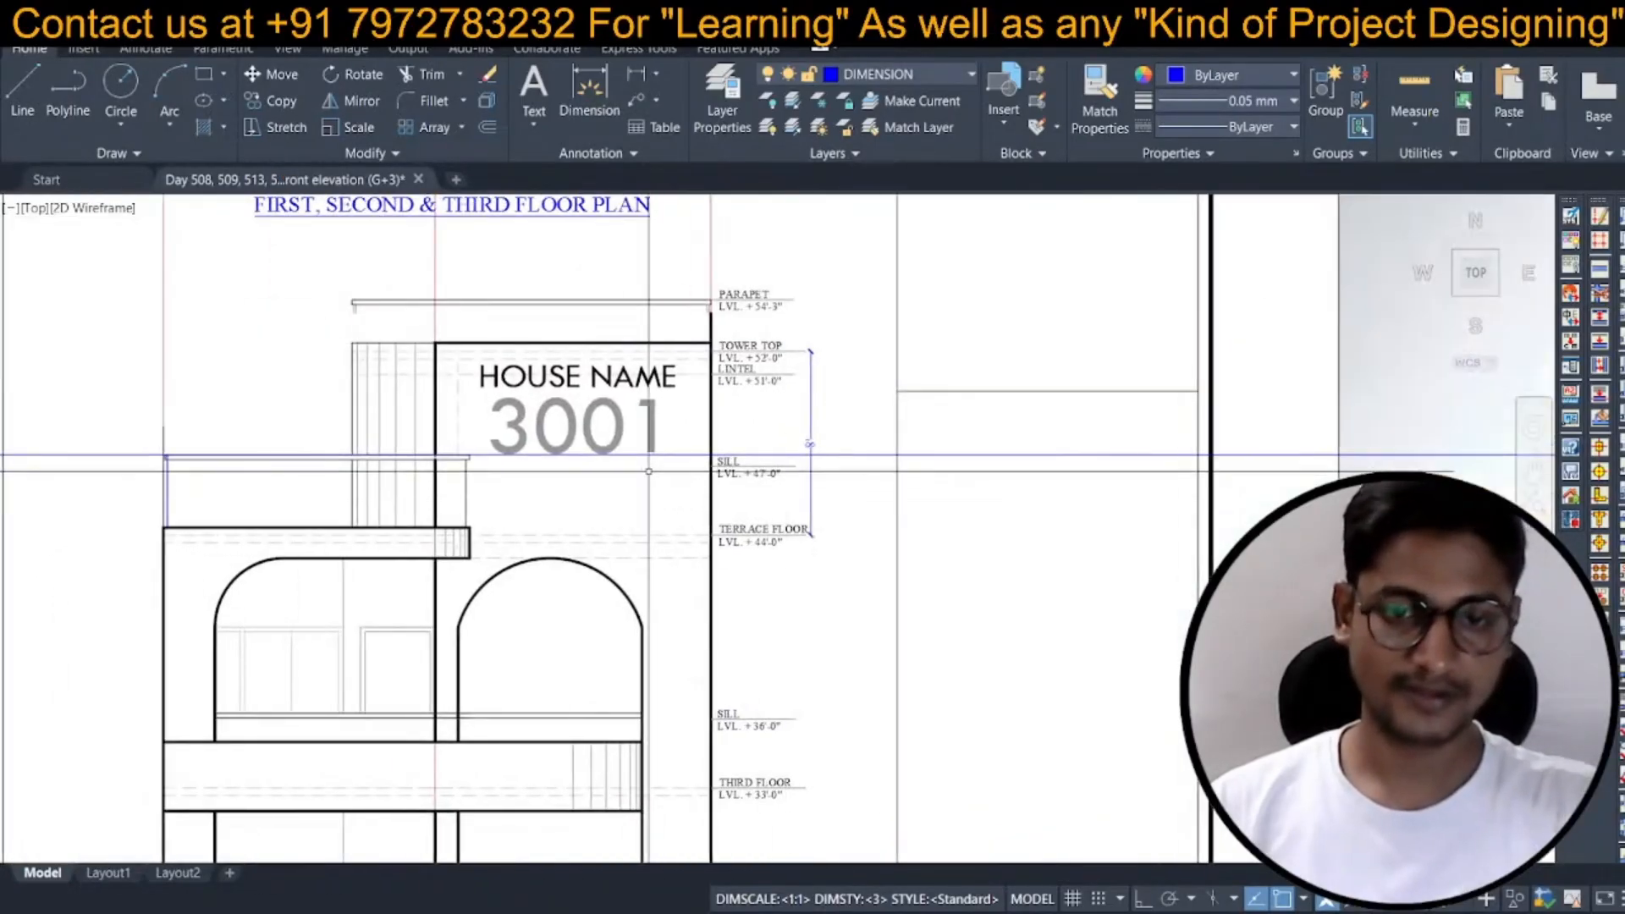
key("ctrl+s")
Place a vertical Xline through the midpoint of the tower wall's top edge.
left_click(645, 345)
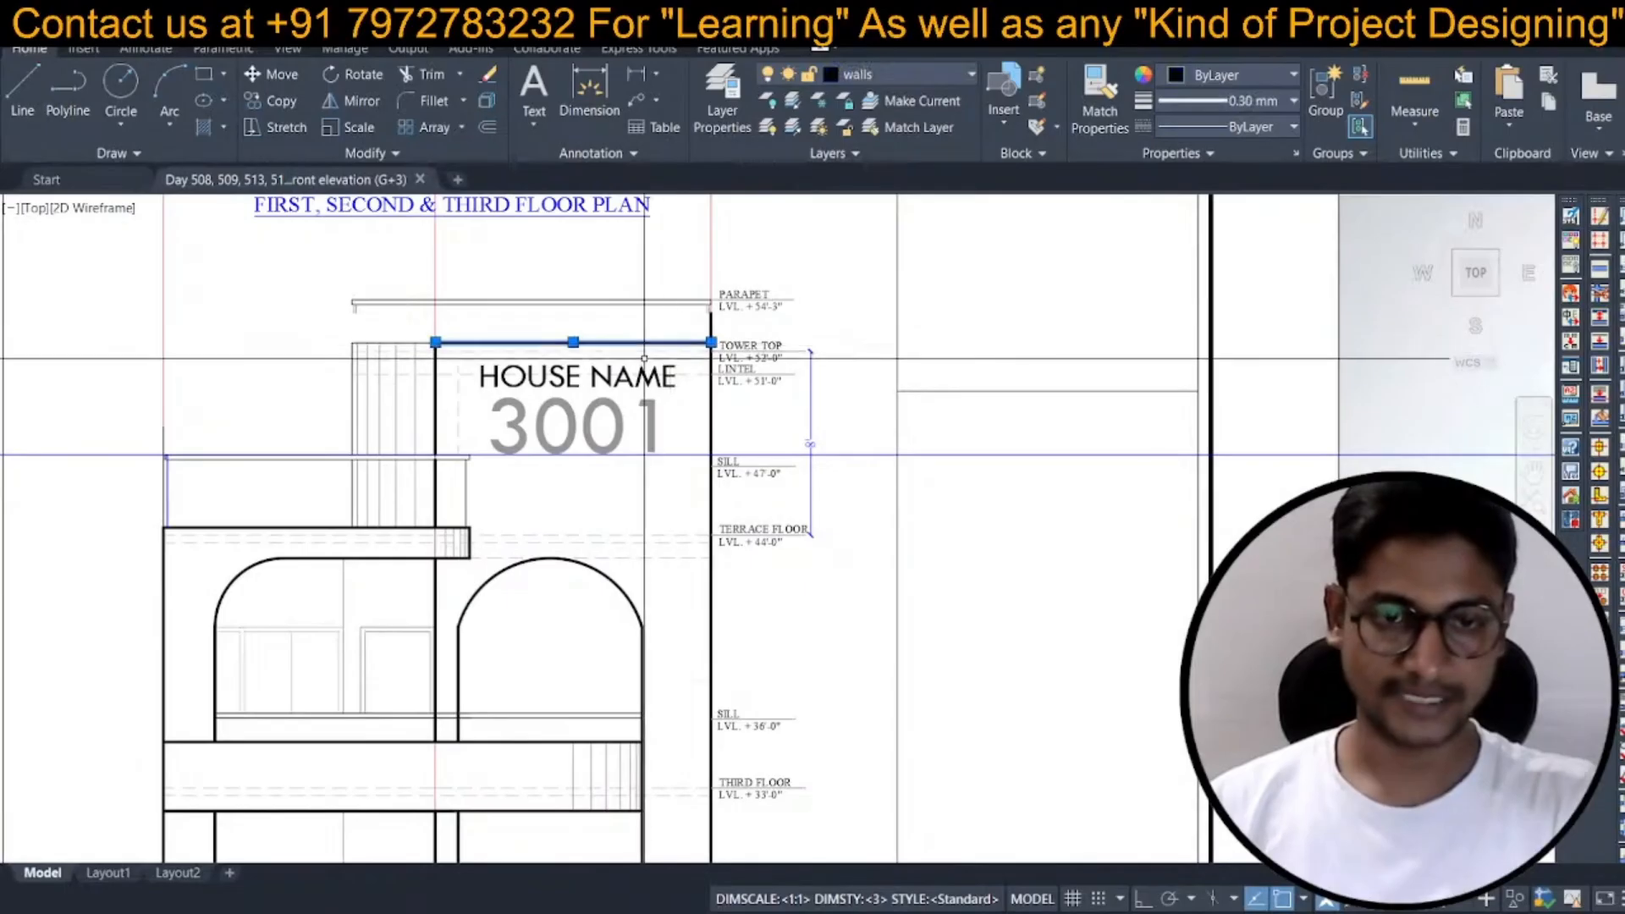
key("Escape")
type("xl")
key("space")
type("v")
key("space")
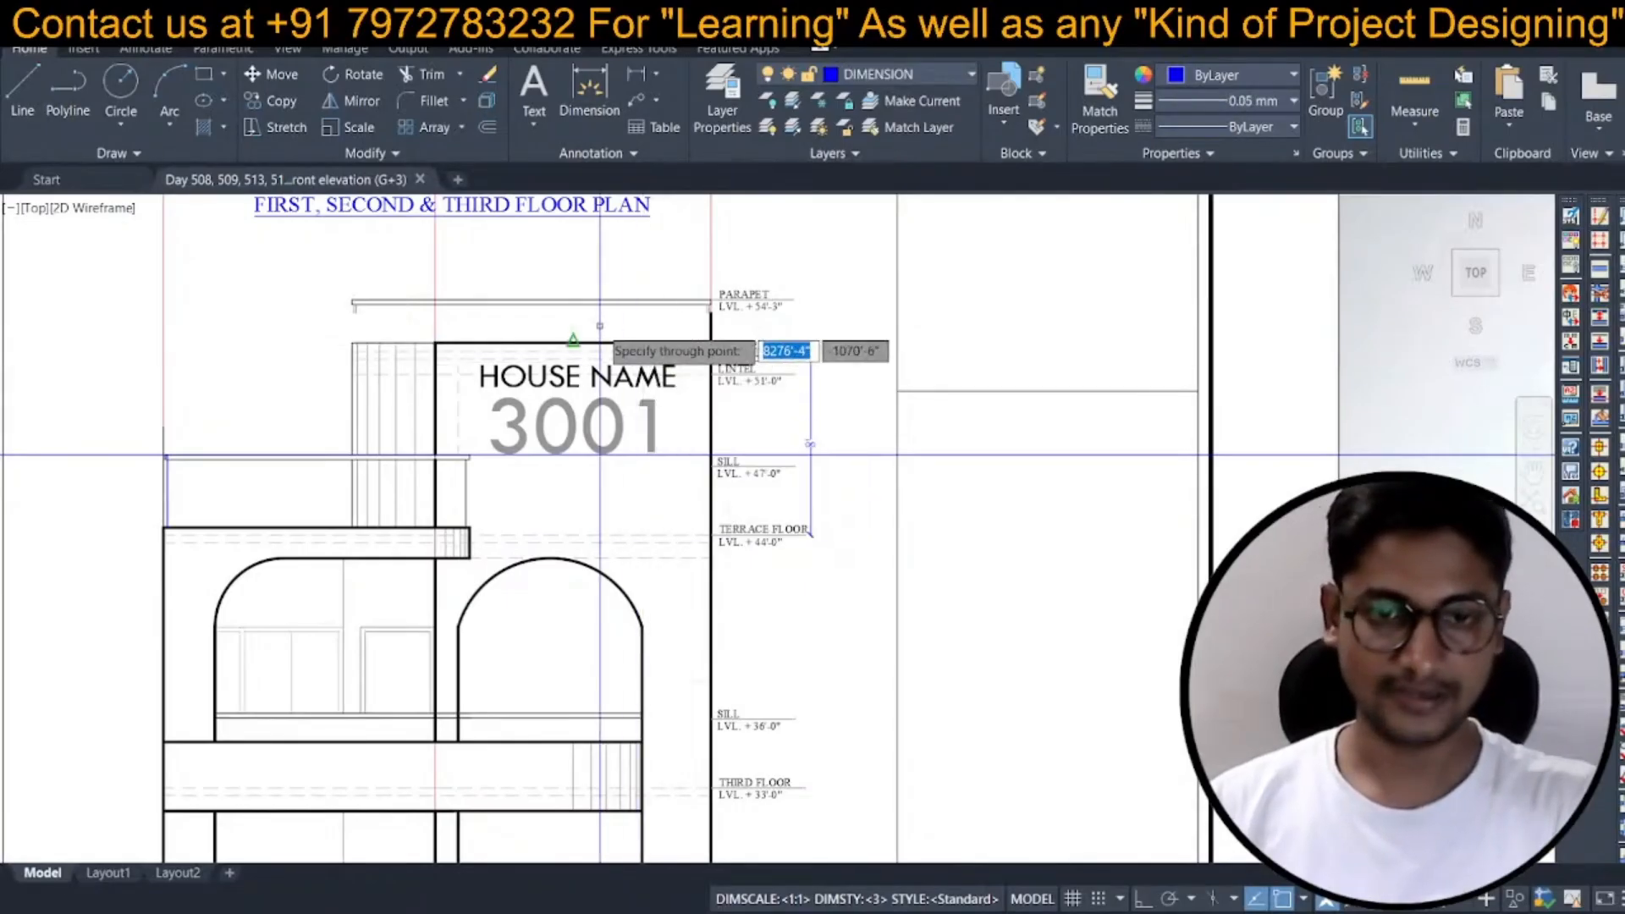
left_click(574, 342)
key("space")
Move the HOUSE NAME text and 3001 number about 2 inches left to centre them on the vertical Xline.
type("m")
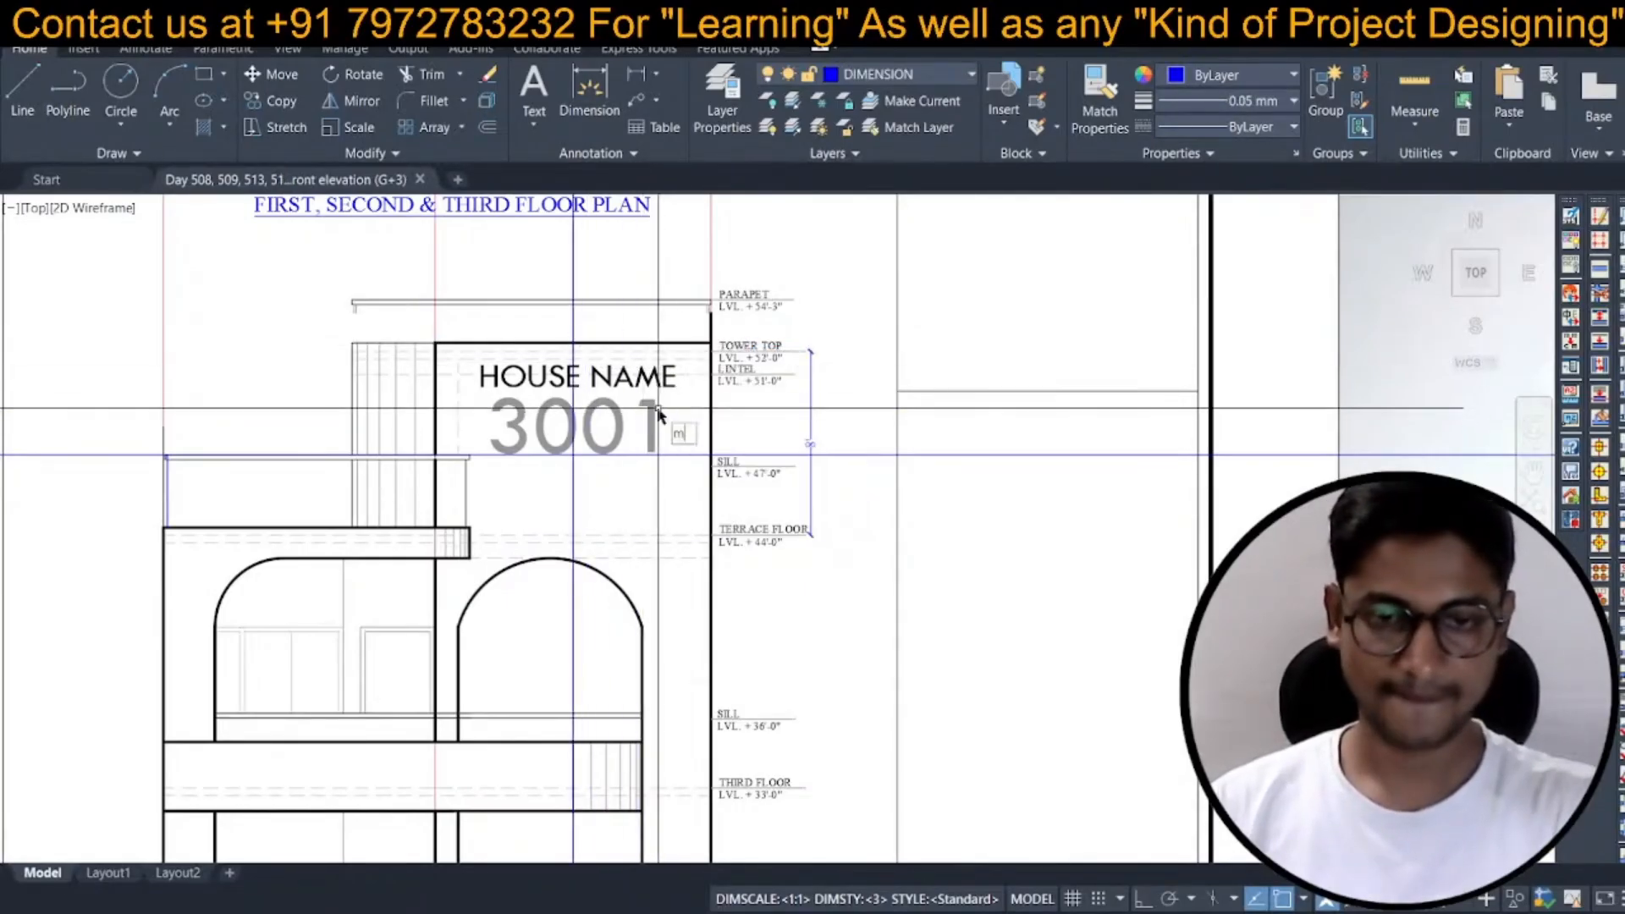
key("space")
scroll(656, 411, "up", 4)
scroll(544, 481, "up", 1)
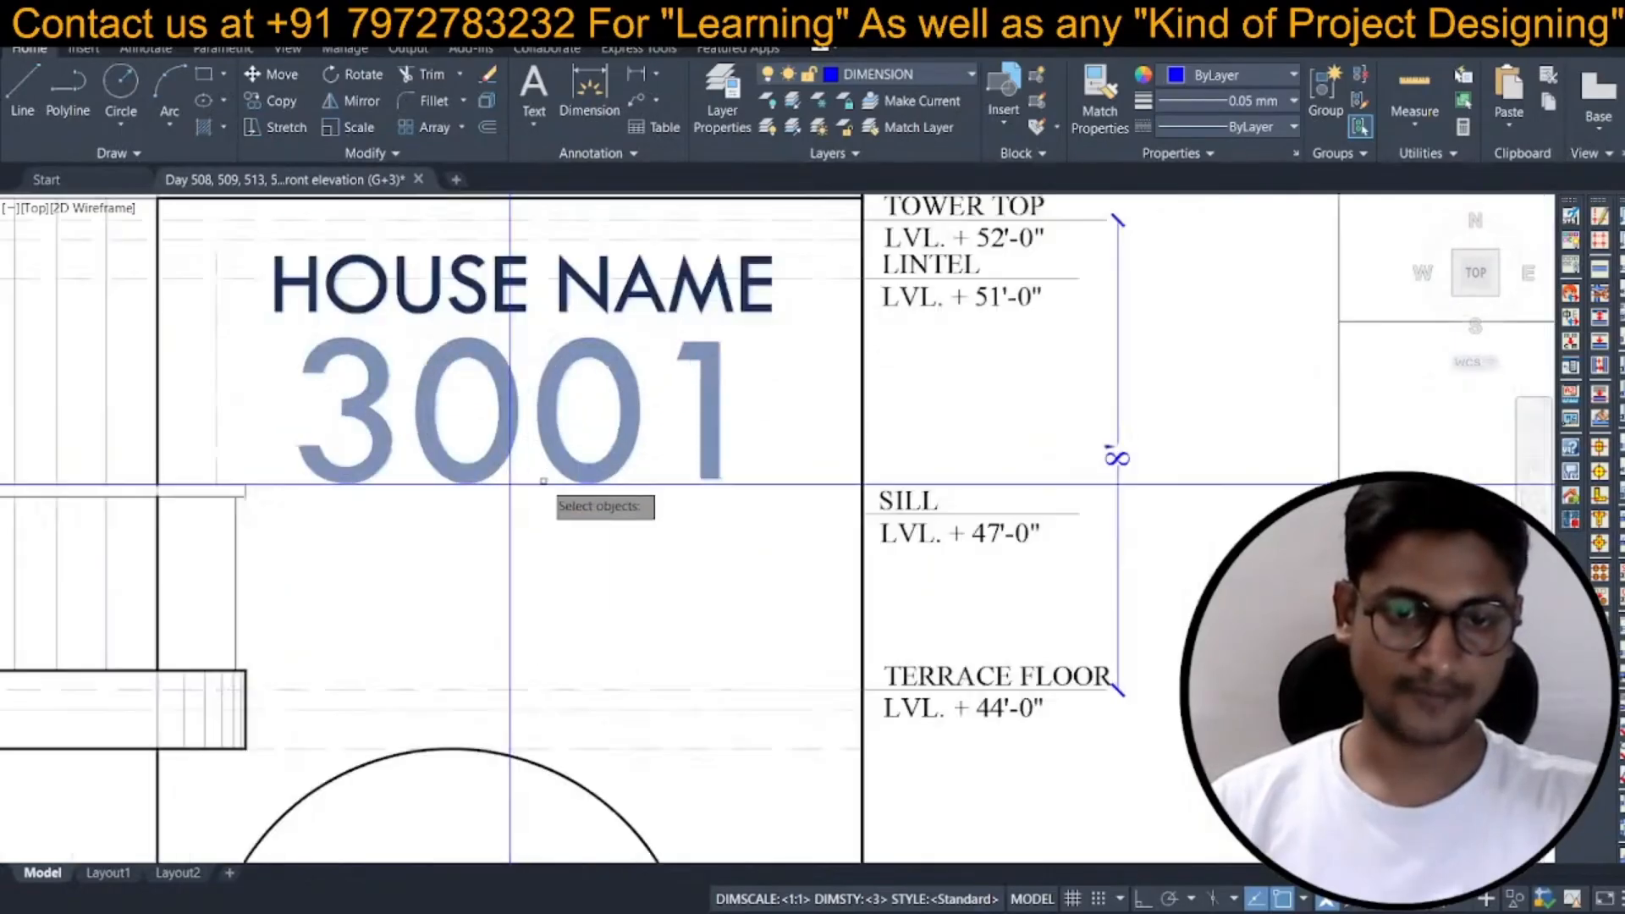
left_click(636, 568)
key("space")
left_click(661, 551)
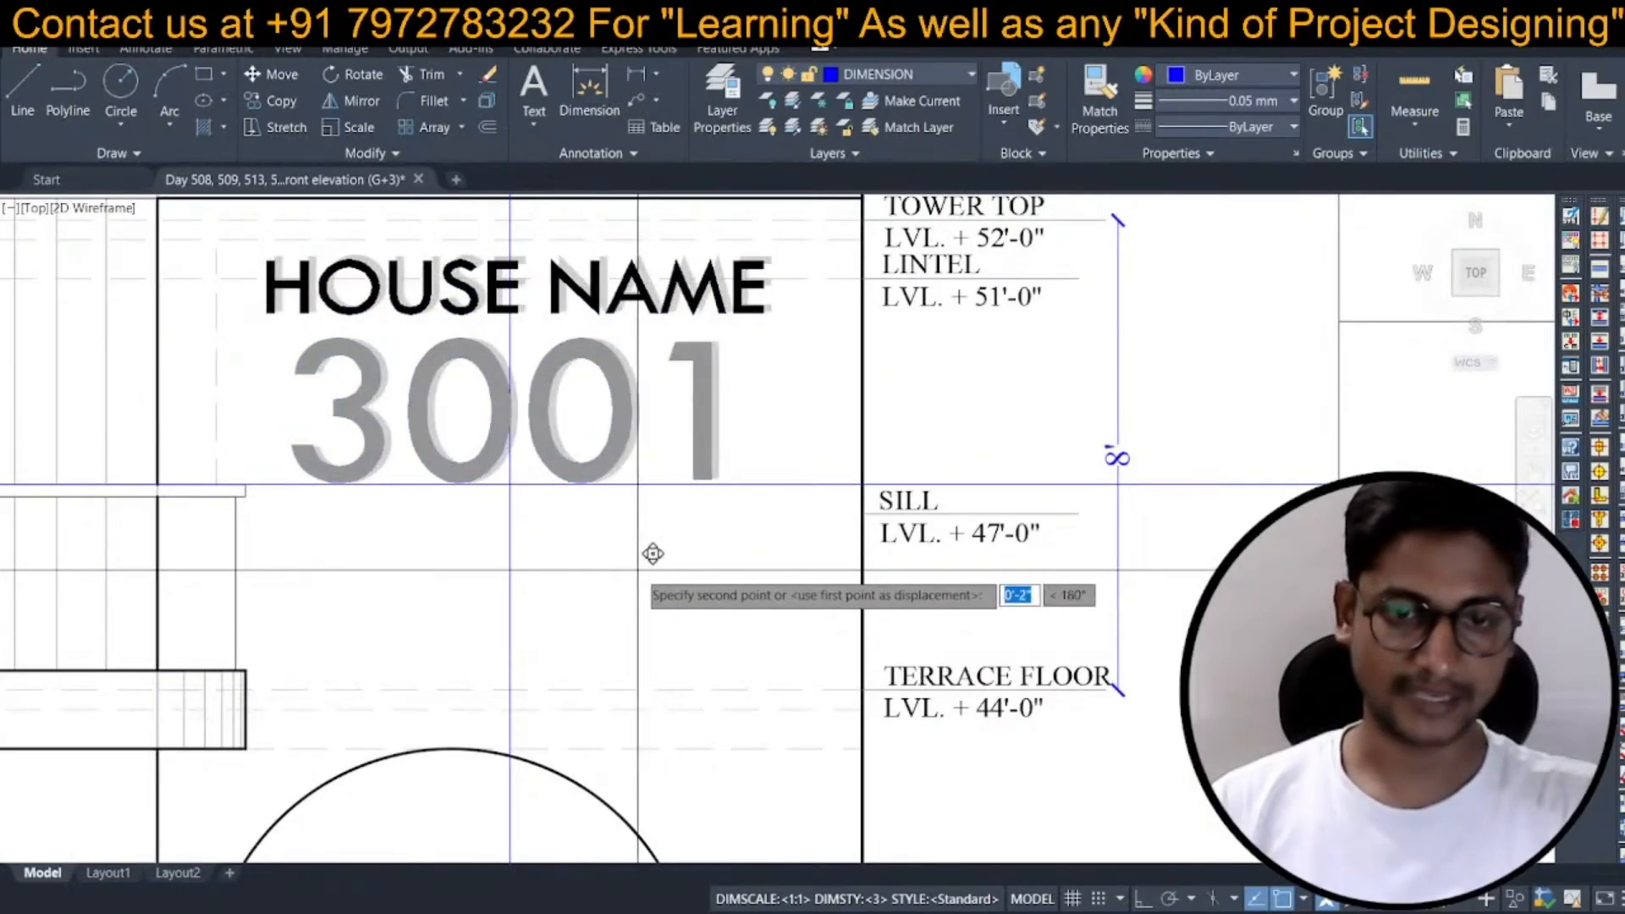
left_click(652, 554)
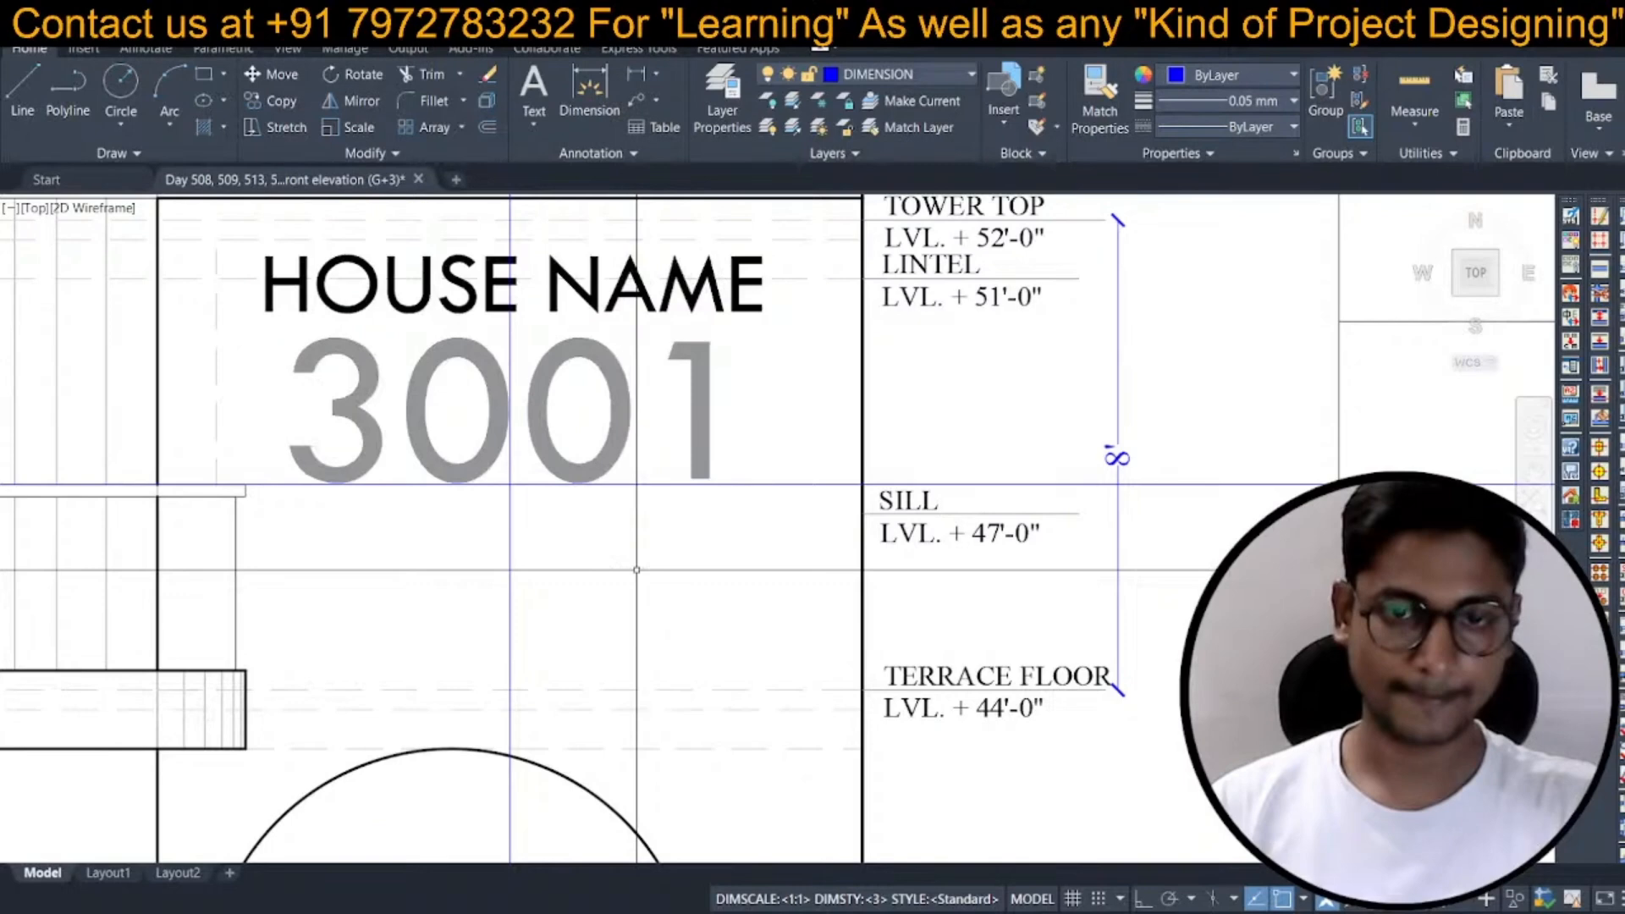
Erase the horizontal Xline at the railing level and the vertical Xline through the tower lettering.
left_click(590, 315)
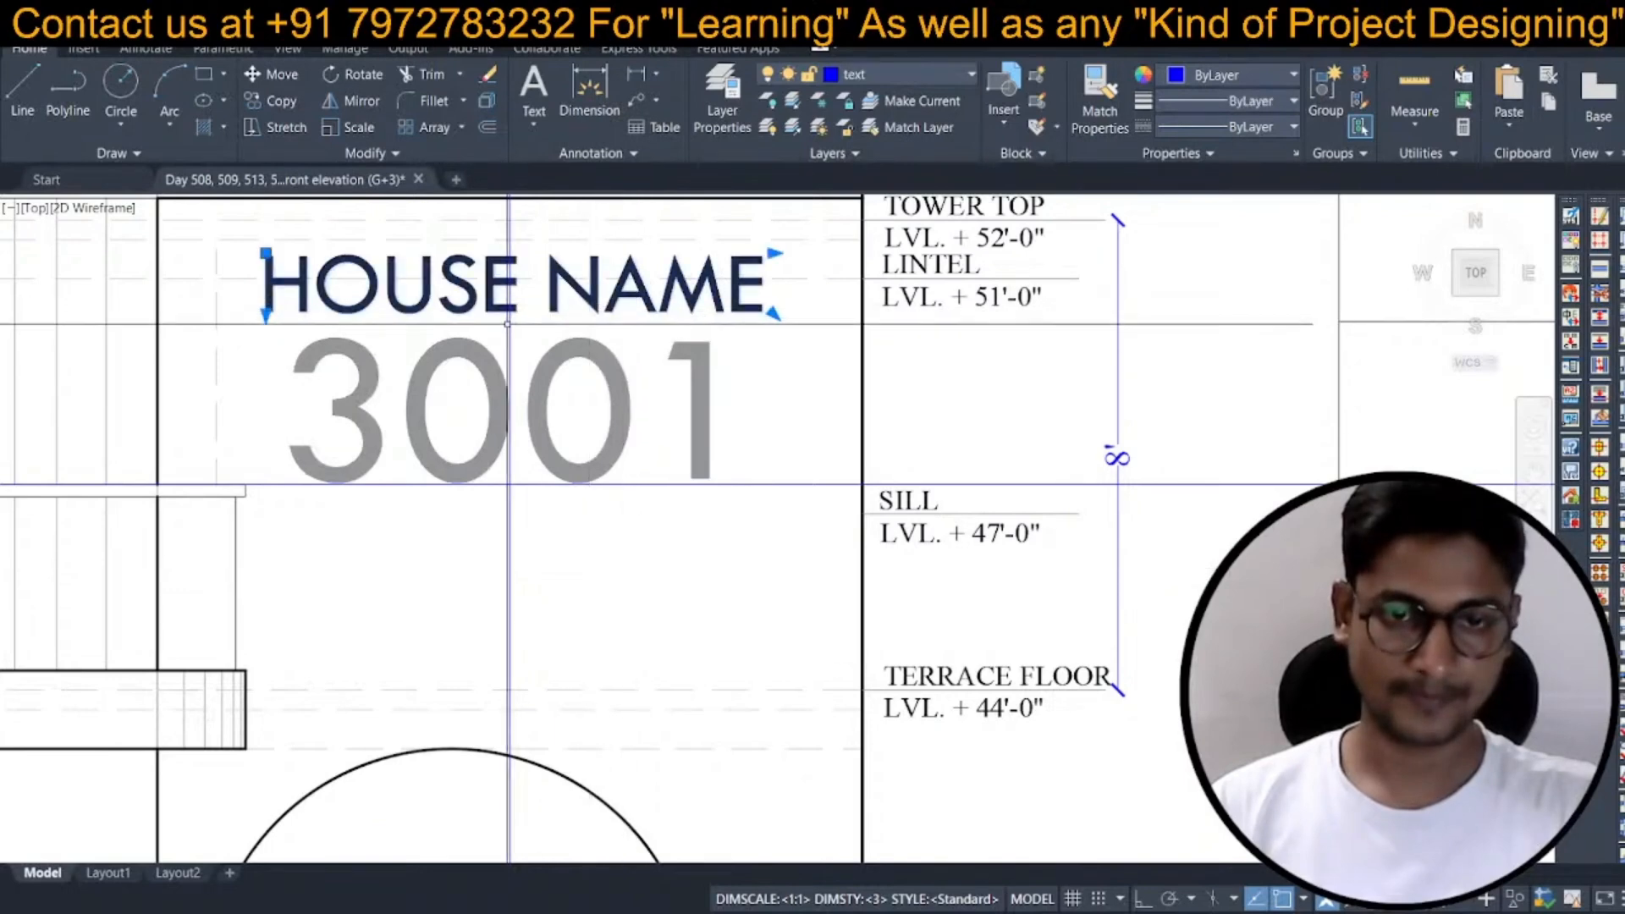
scroll(608, 405, "down", 4)
key("Escape")
key("space")
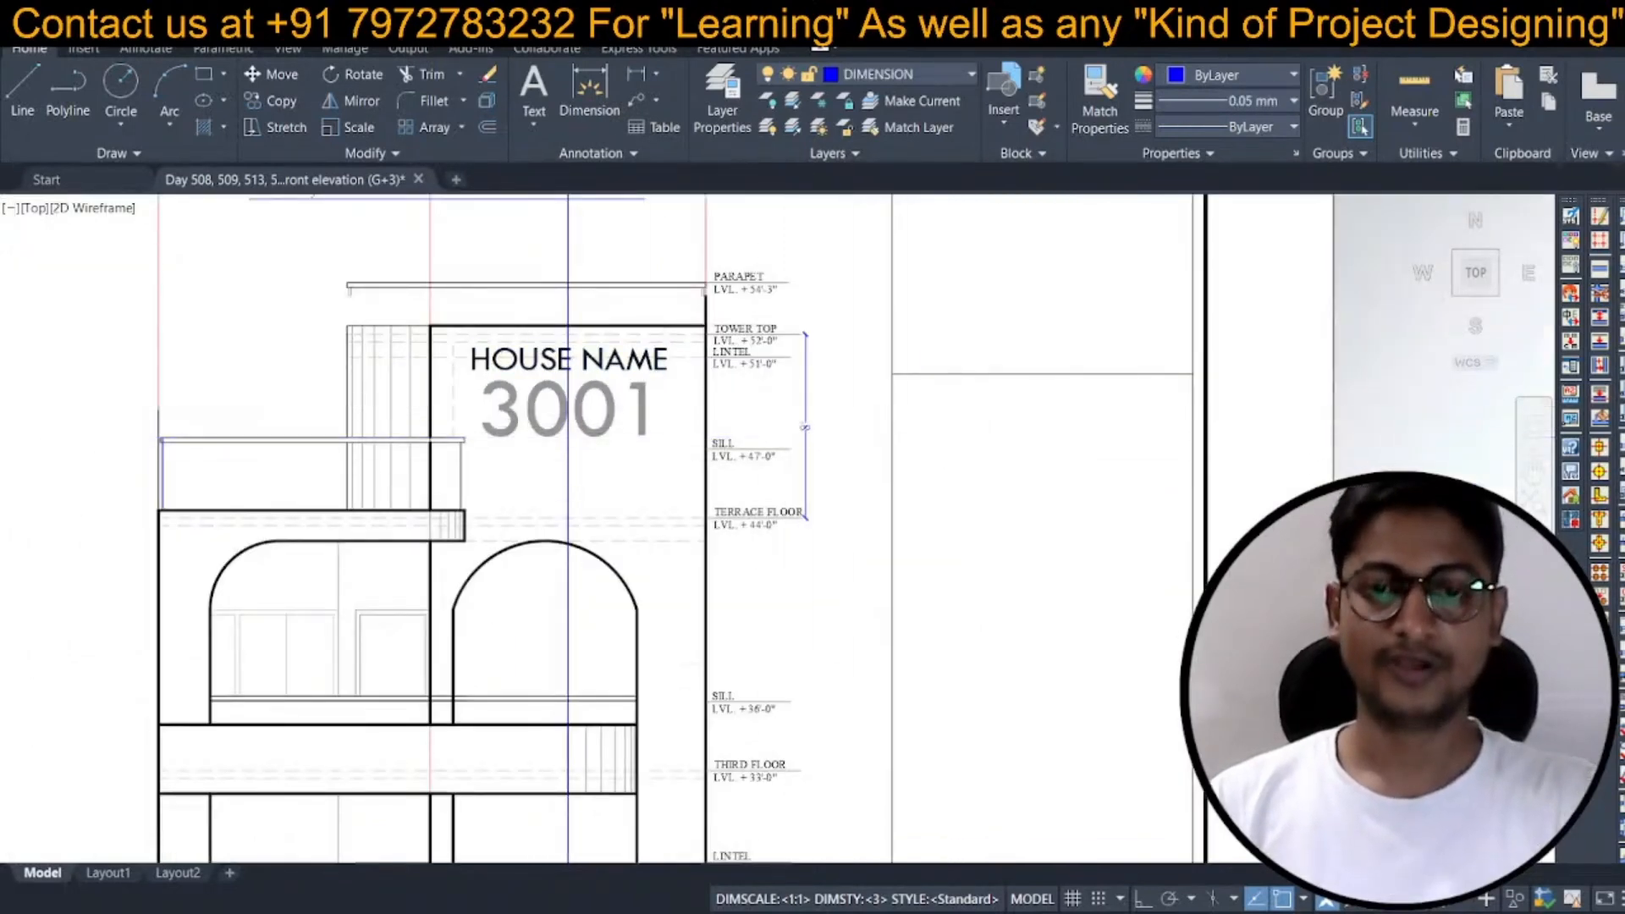
scroll(789, 413, "down", 2)
key("space")
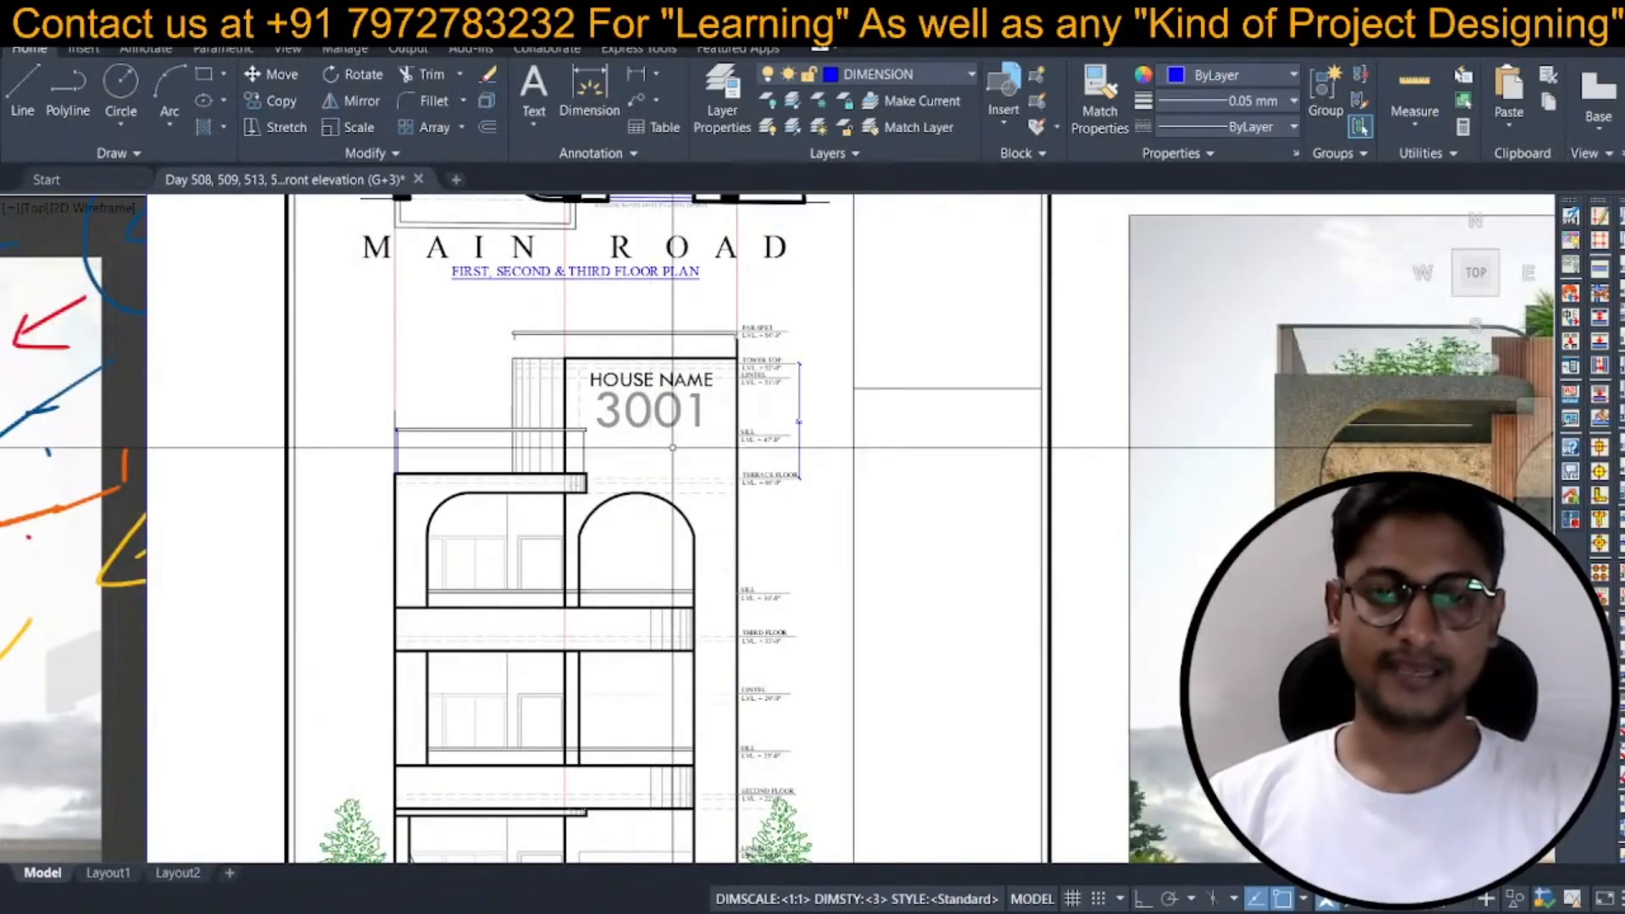
Dimension the horizontal gap between the tower wall's left edge and the start of the HOUSE NAME text.
middle_click_drag(681, 438, 738, 432)
scroll(708, 415, "up", 3)
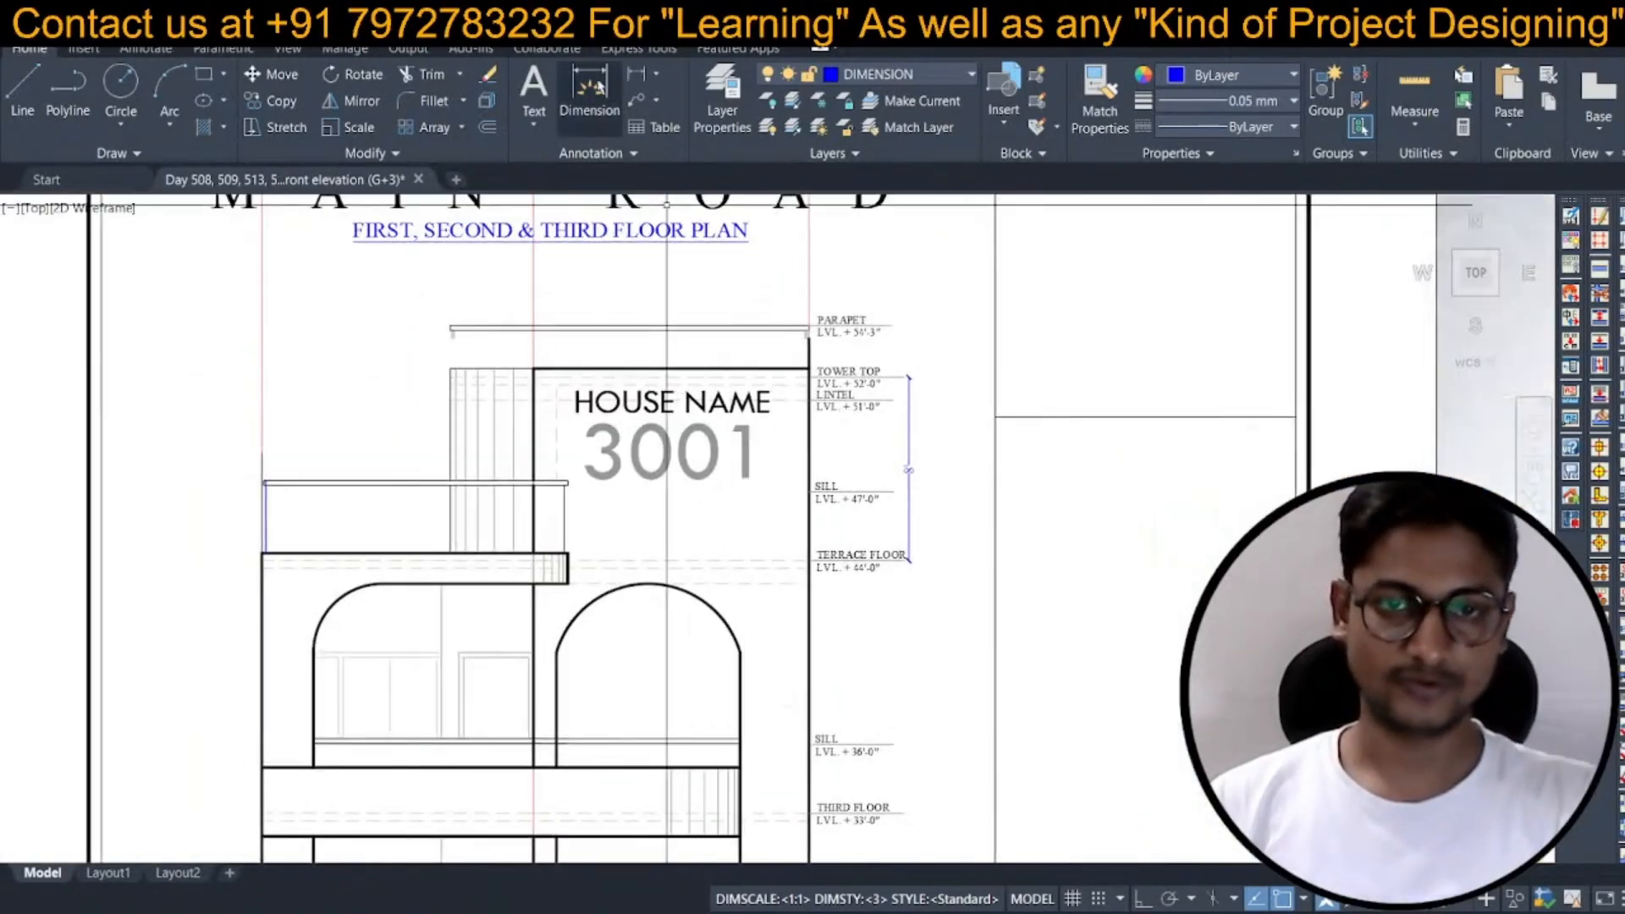
left_click(589, 94)
scroll(582, 300, "up", 4)
left_click(455, 468)
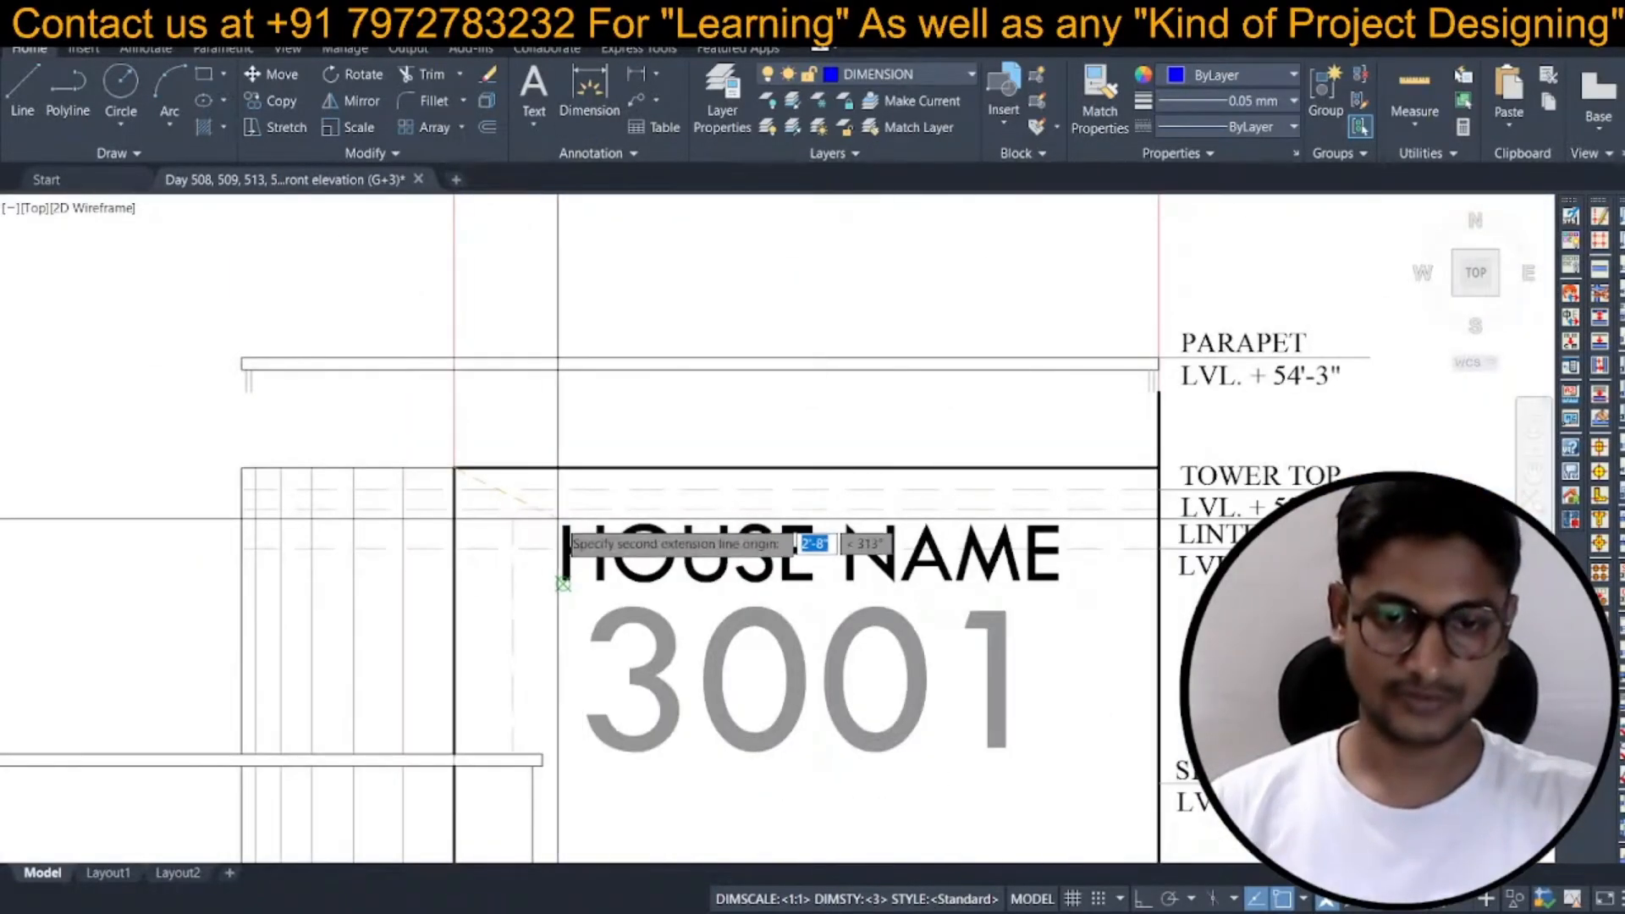
scroll(563, 523, "up", 4)
left_click(561, 580)
left_click(519, 461)
middle_click_drag(950, 478, 470, 468)
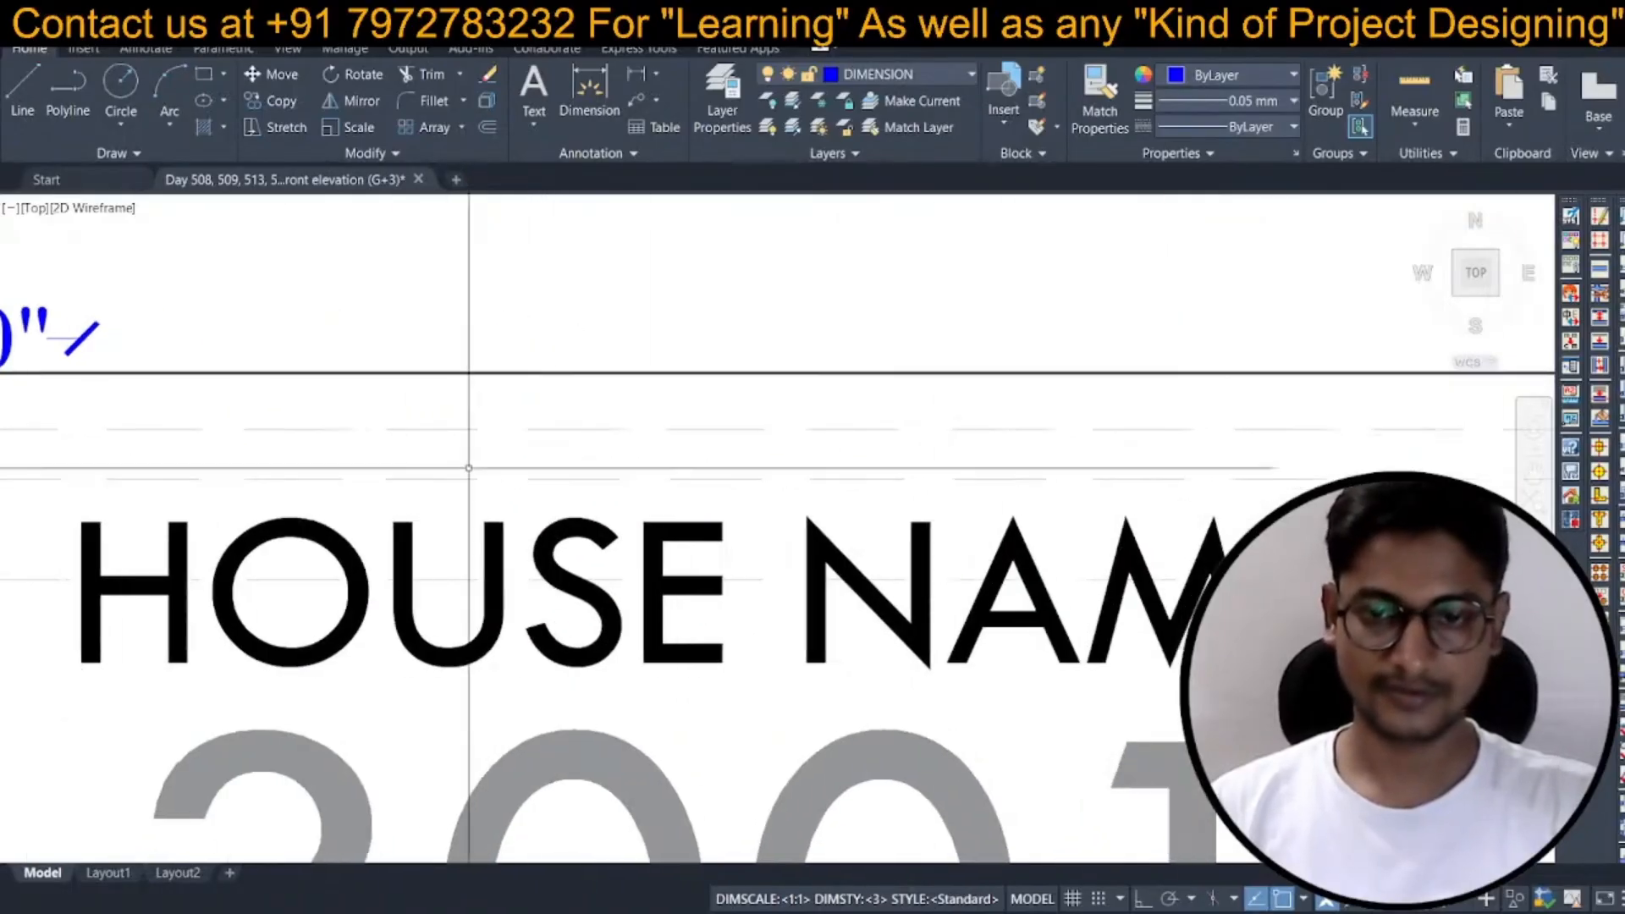
Dimension the gap between the end of HOUSE NAME and the tower's right edge, and remove both temporary dimensions.
key("space")
middle_click_drag(899, 493, 185, 446)
left_click(663, 465)
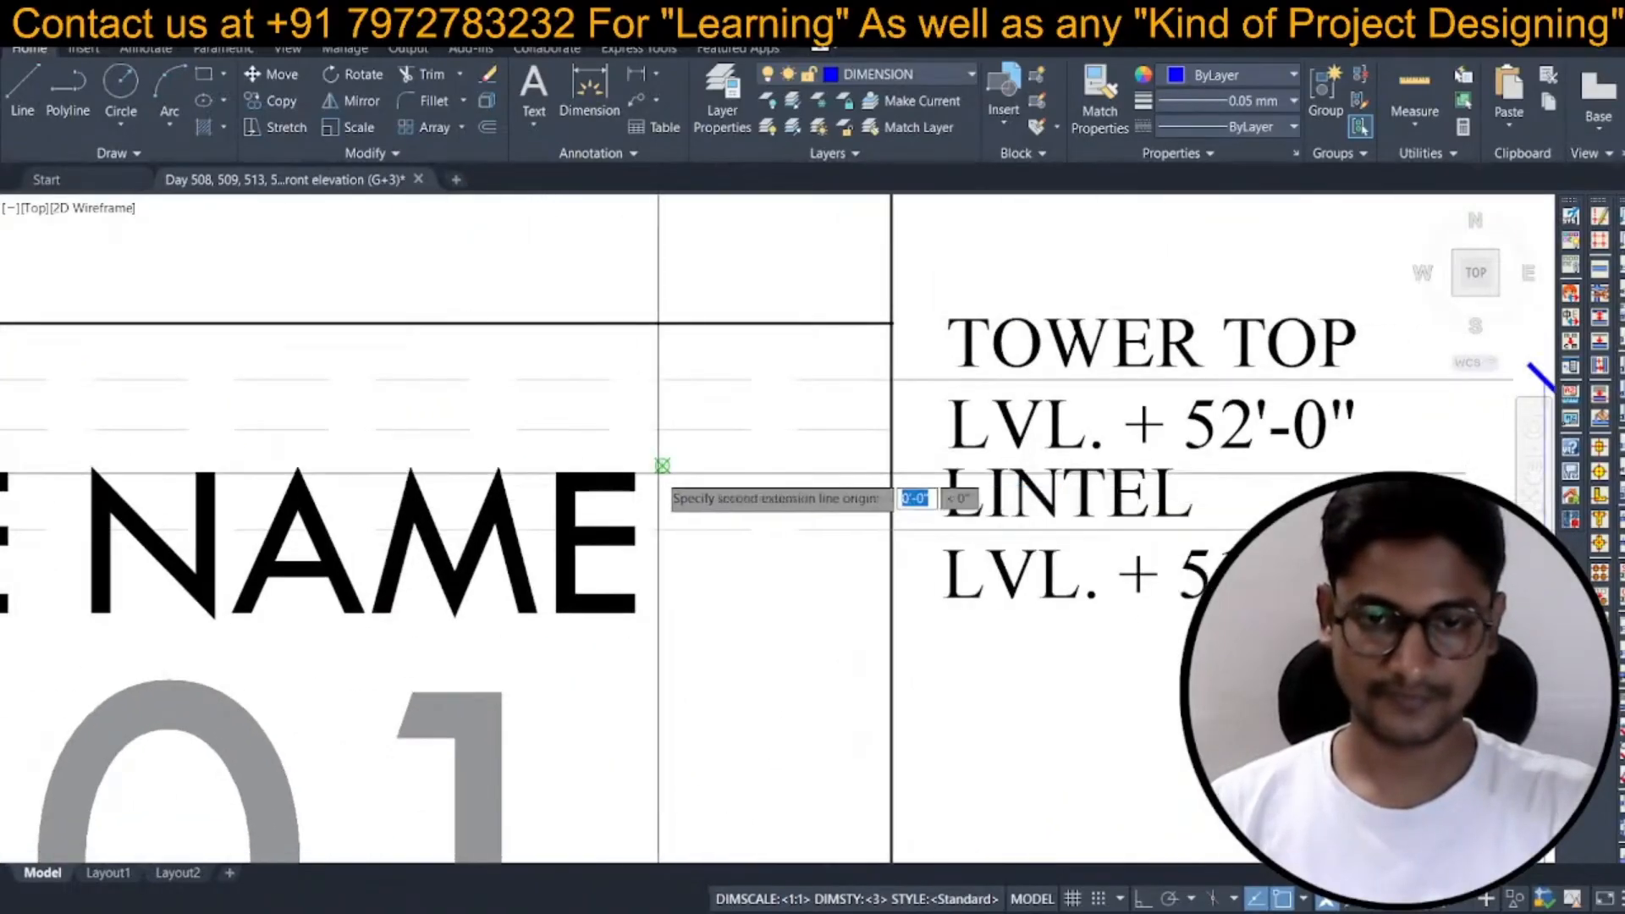
left_click(891, 323)
left_click(779, 281)
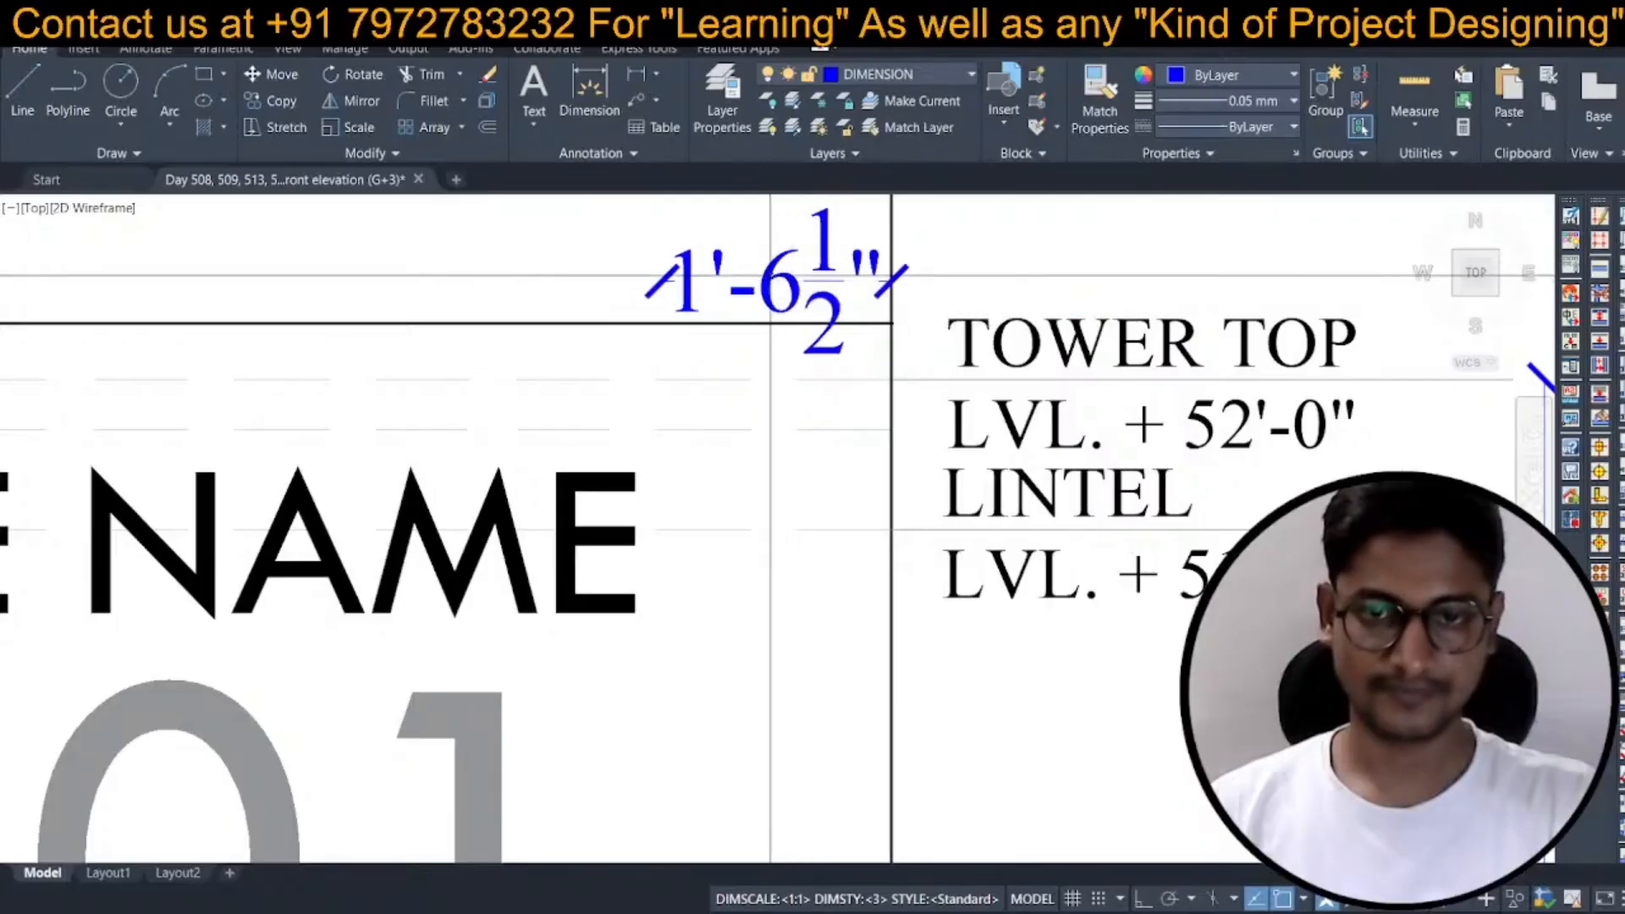
scroll(779, 281, "down", 5)
middle_click_drag(441, 326, 464, 328)
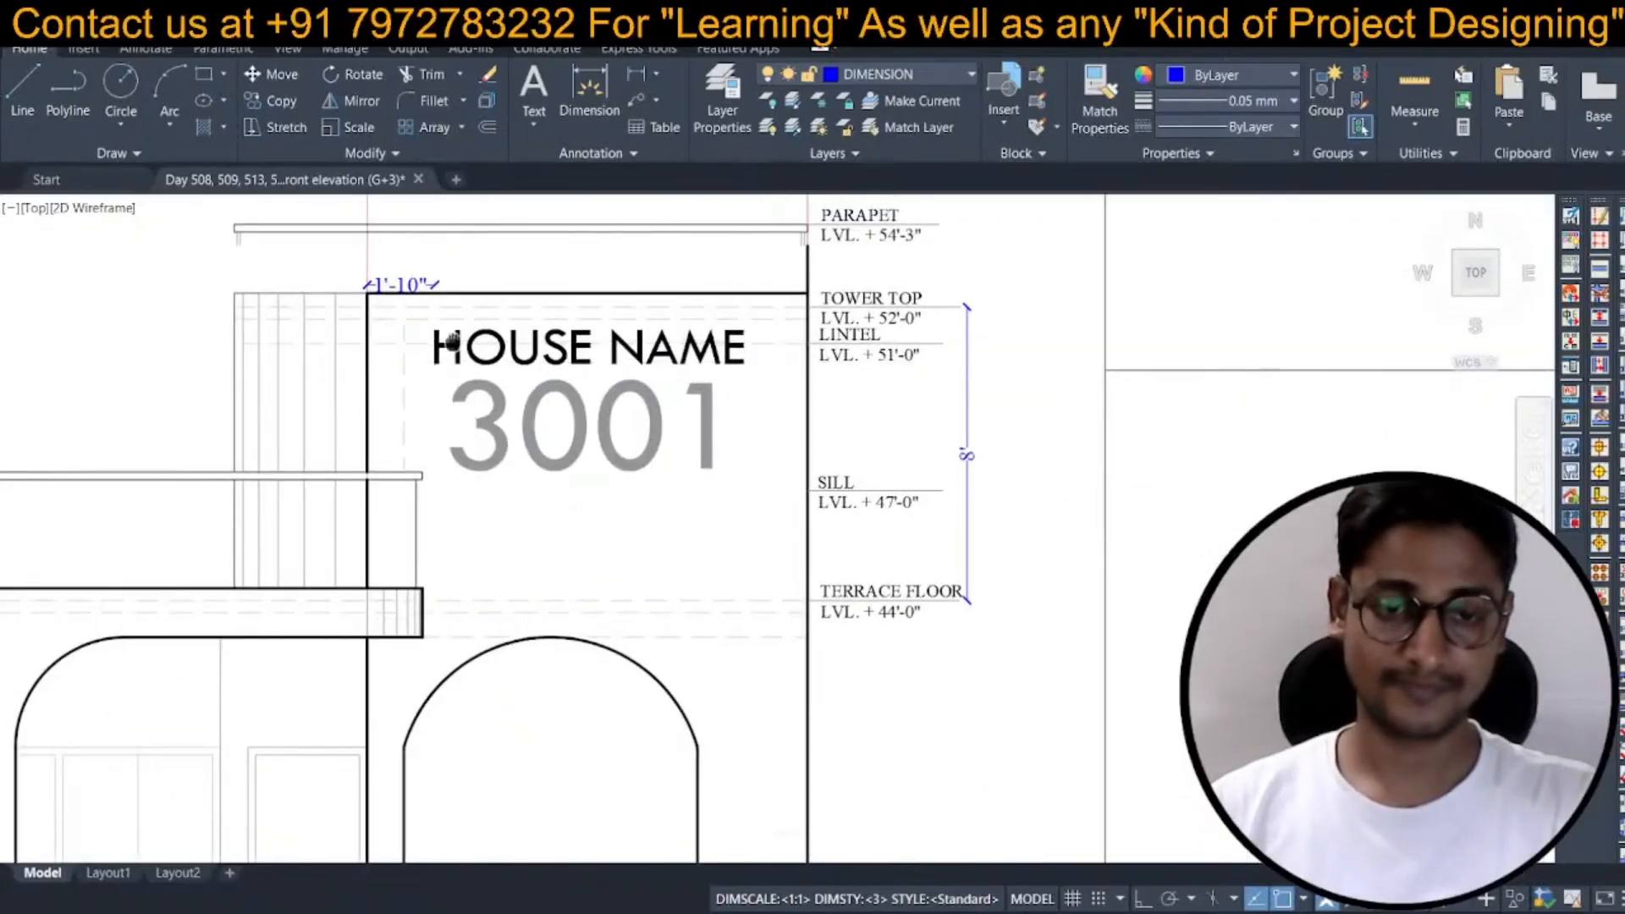
left_click(419, 284)
key("Delete")
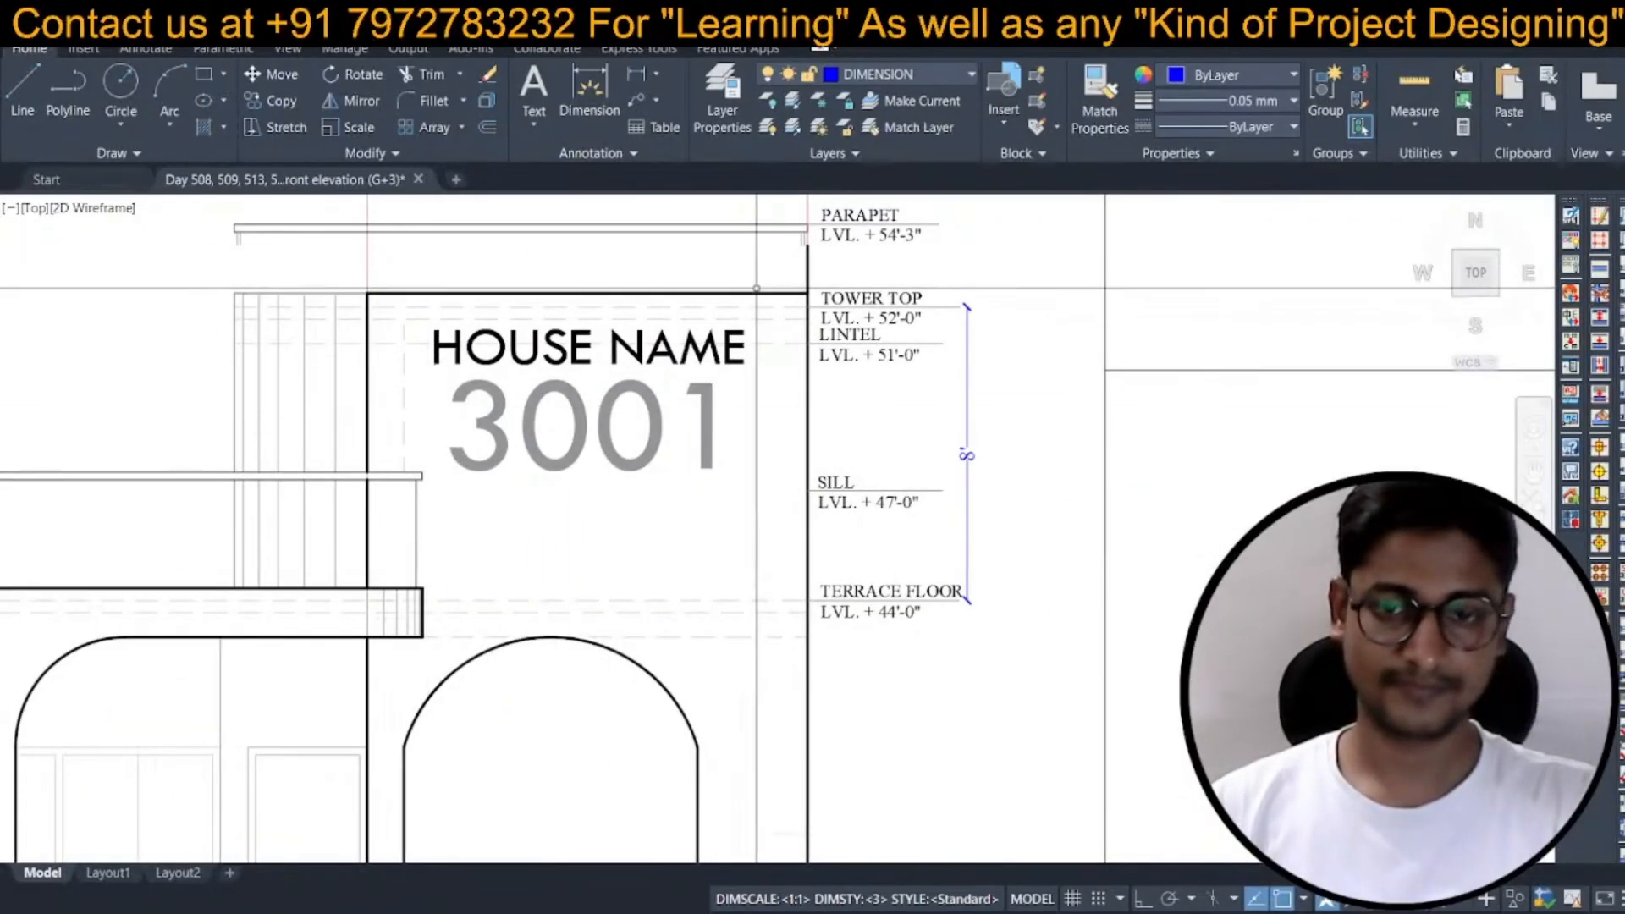
scroll(804, 299, "up", 6)
type("tr")
key("Return")
scroll(849, 222, "up", 3)
scroll(846, 428, "down", 5)
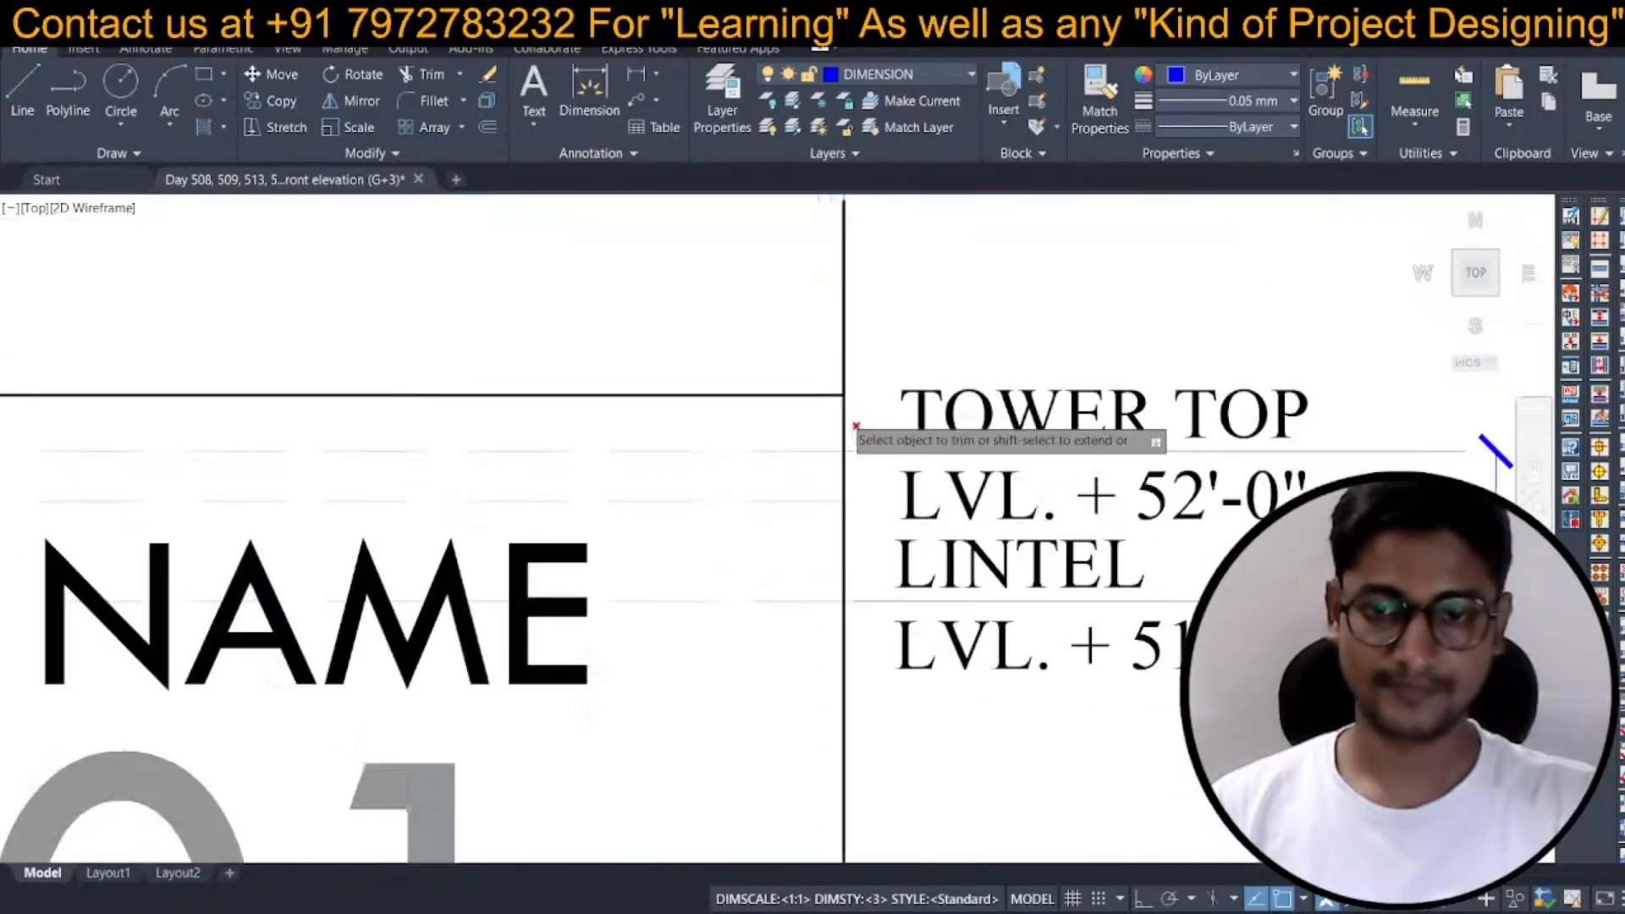
scroll(856, 425, "down", 8)
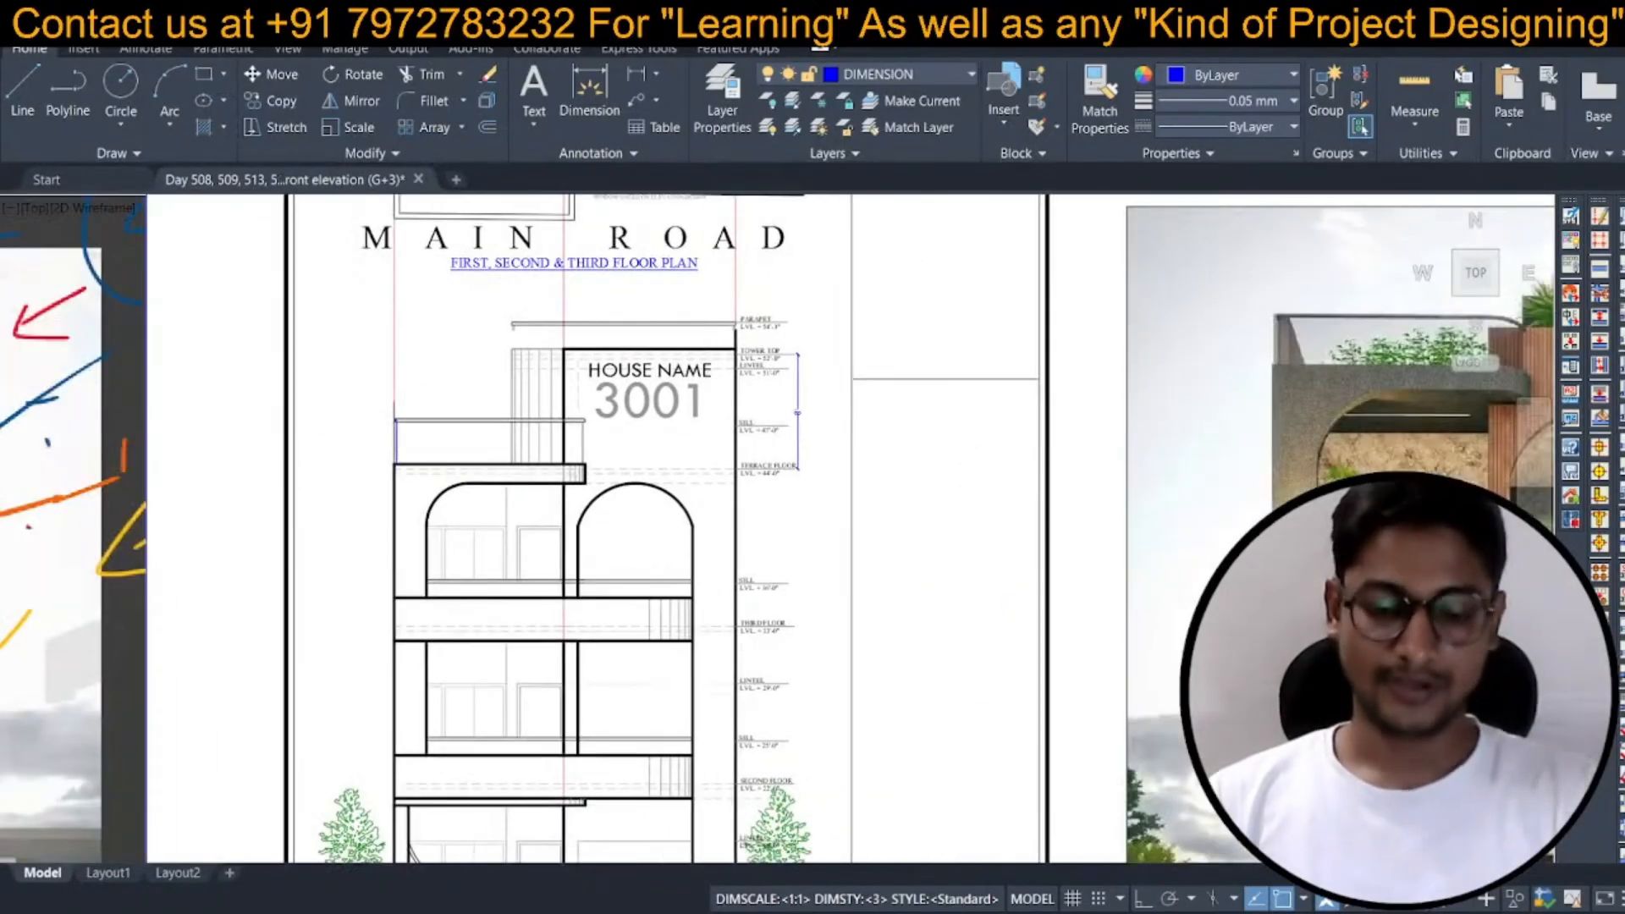
Save the file and compare the lettering position on the tower with the reference facade images.
key("ctrl+s")
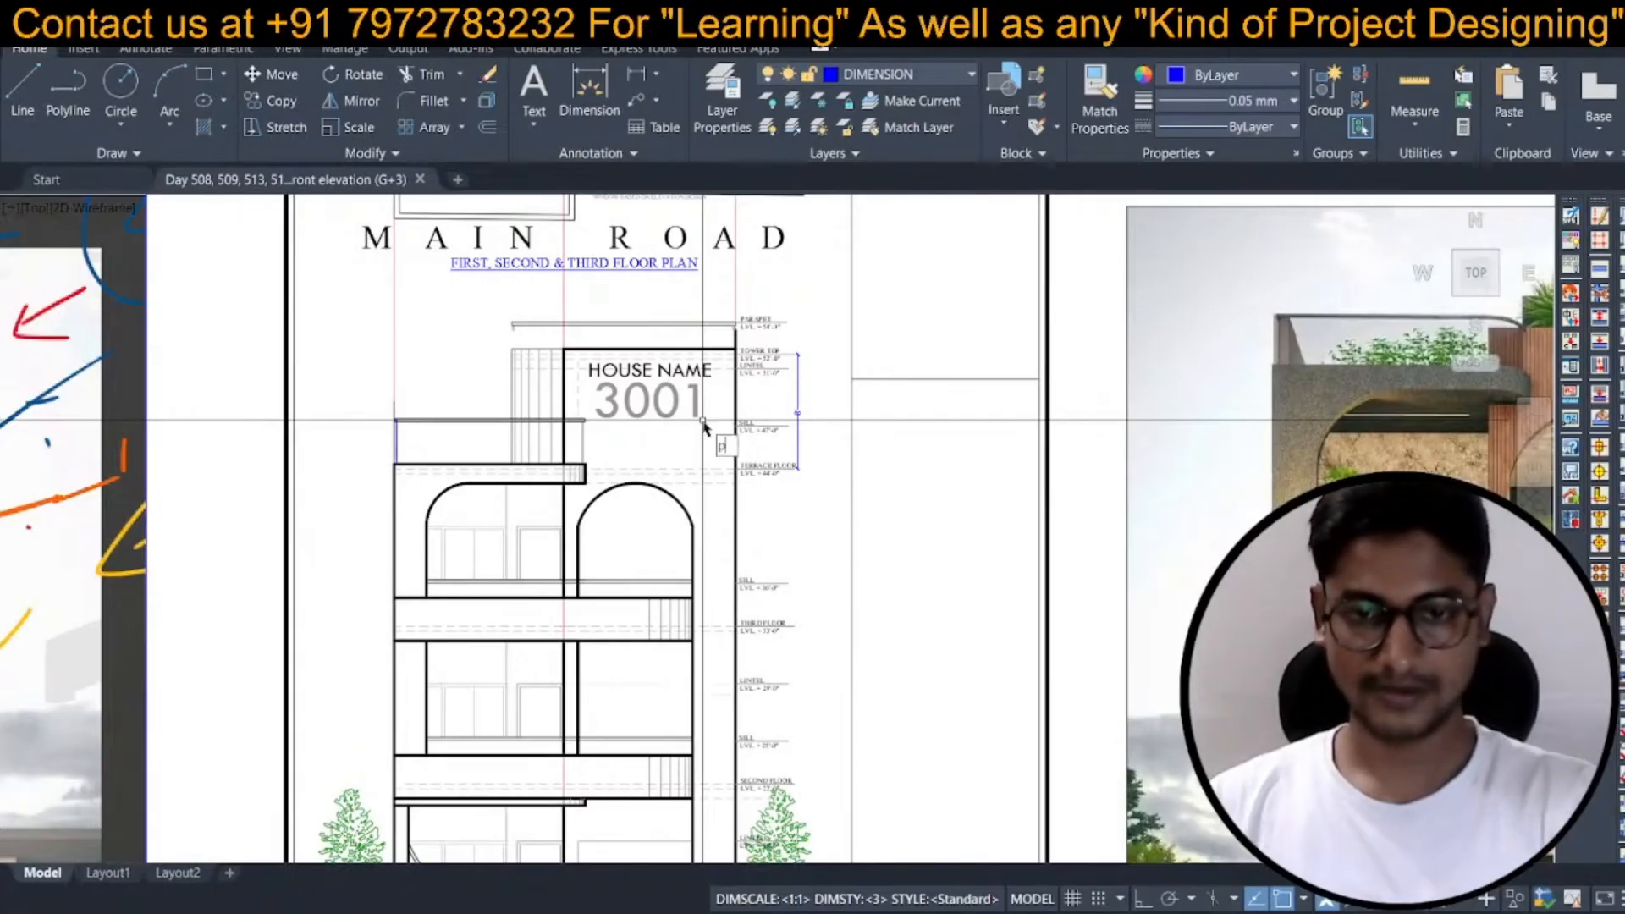
key("Return")
left_click_drag(692, 430, 662, 393)
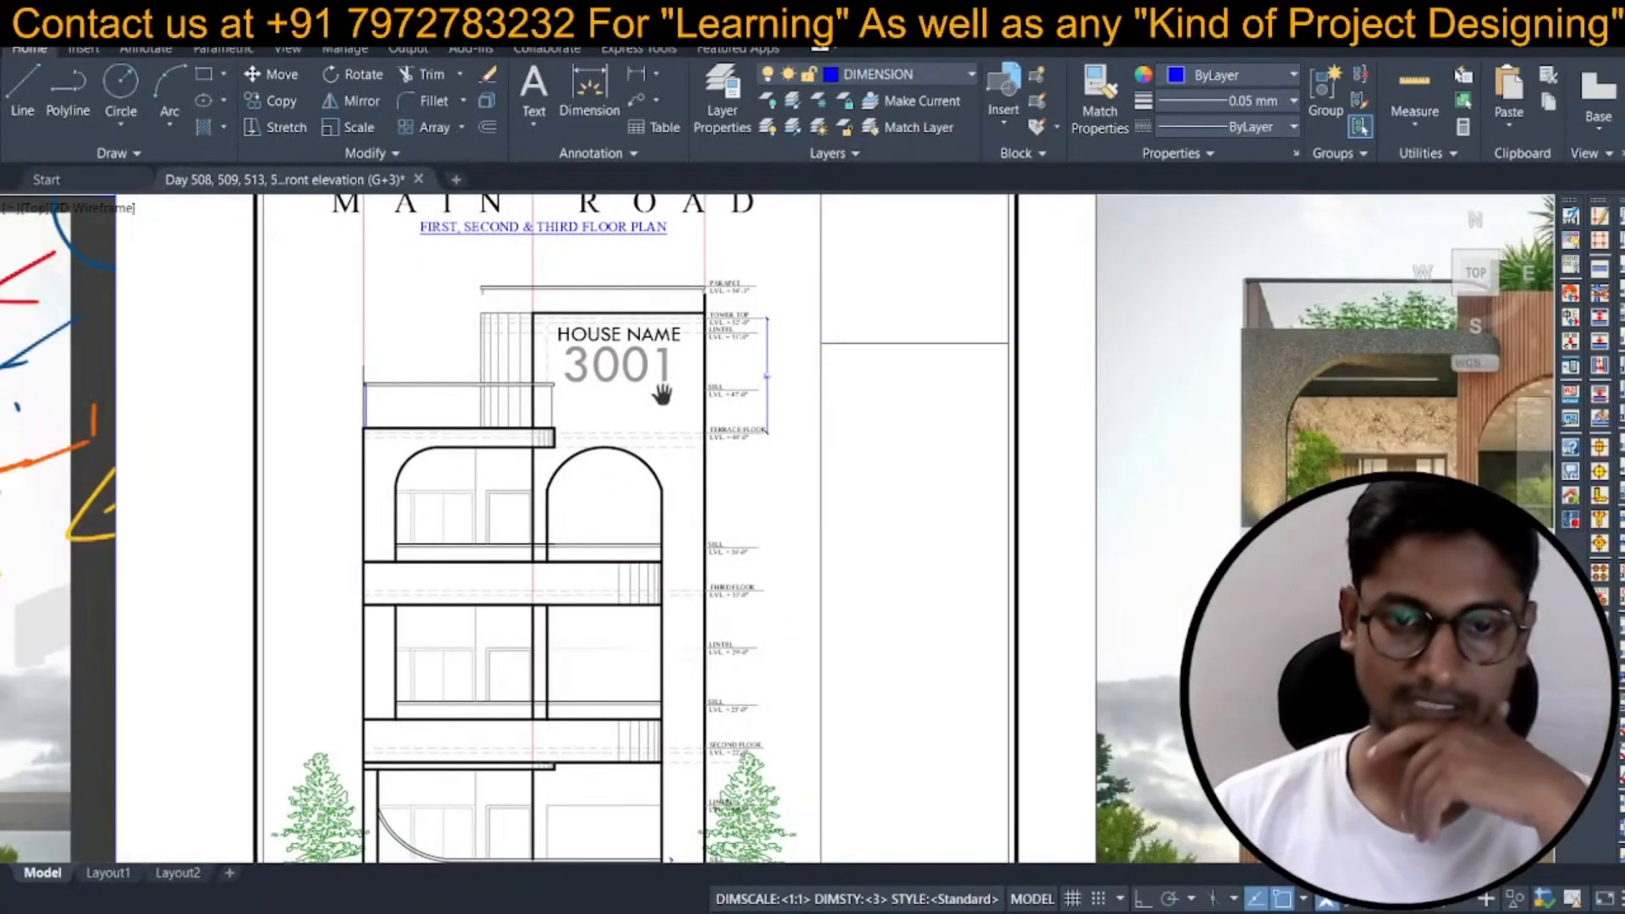
scroll(662, 393, "down", 5)
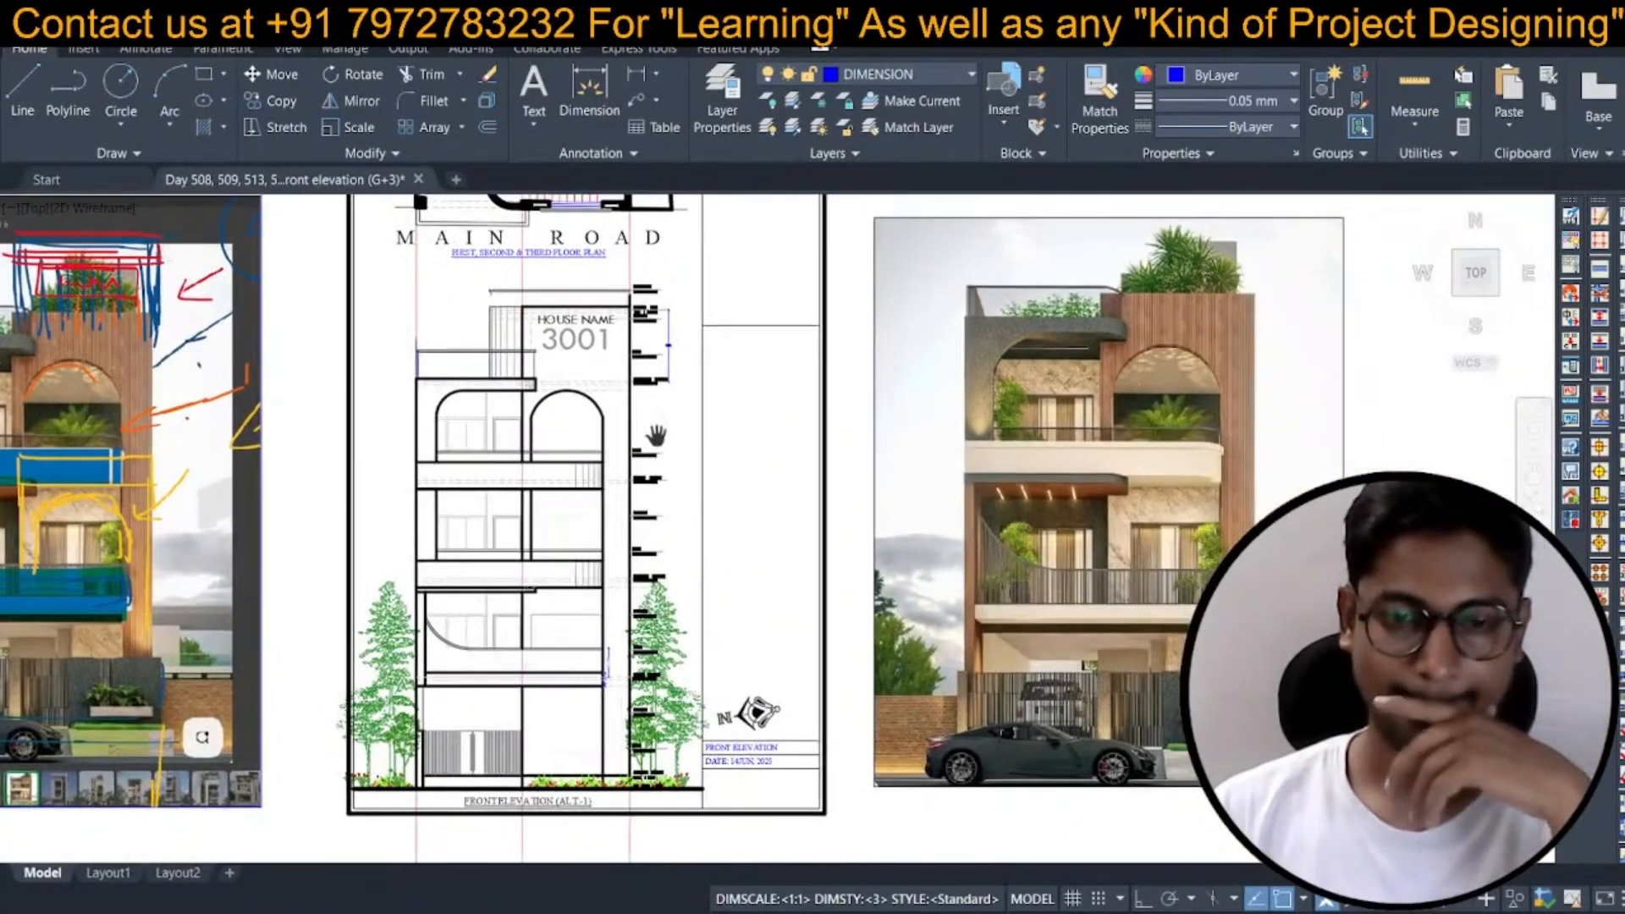
scroll(614, 396, "up", 2)
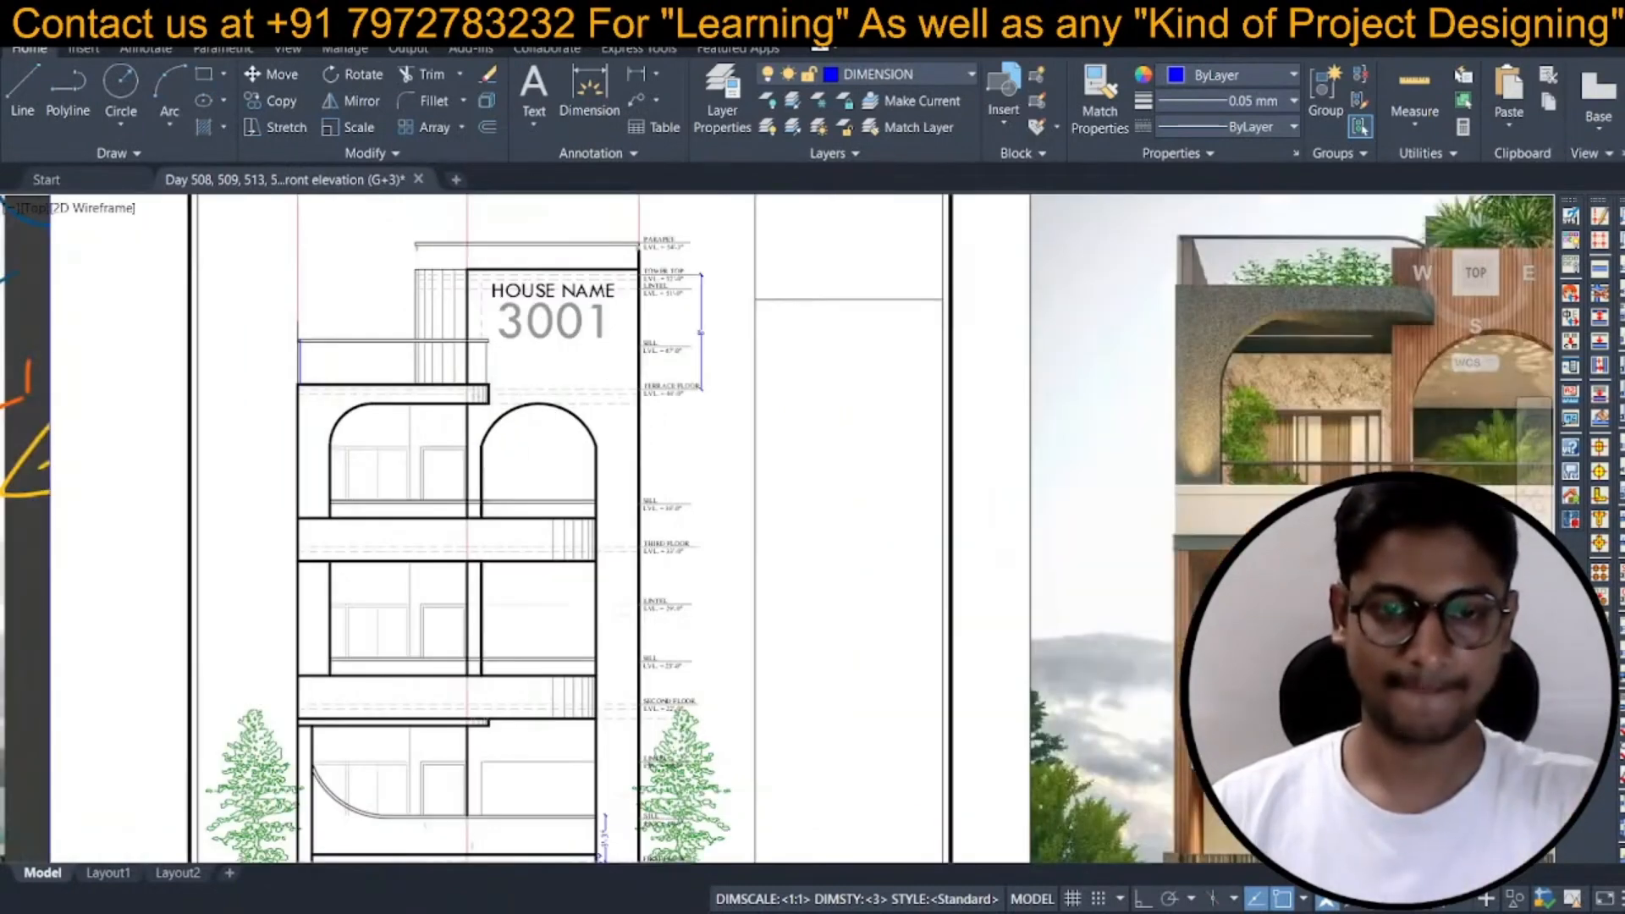
key("ctrl+s")
Move the HOUSE NAME text and 3001 number together straight down the tower wall by a few inches.
key("Return")
scroll(662, 347, "up", 3)
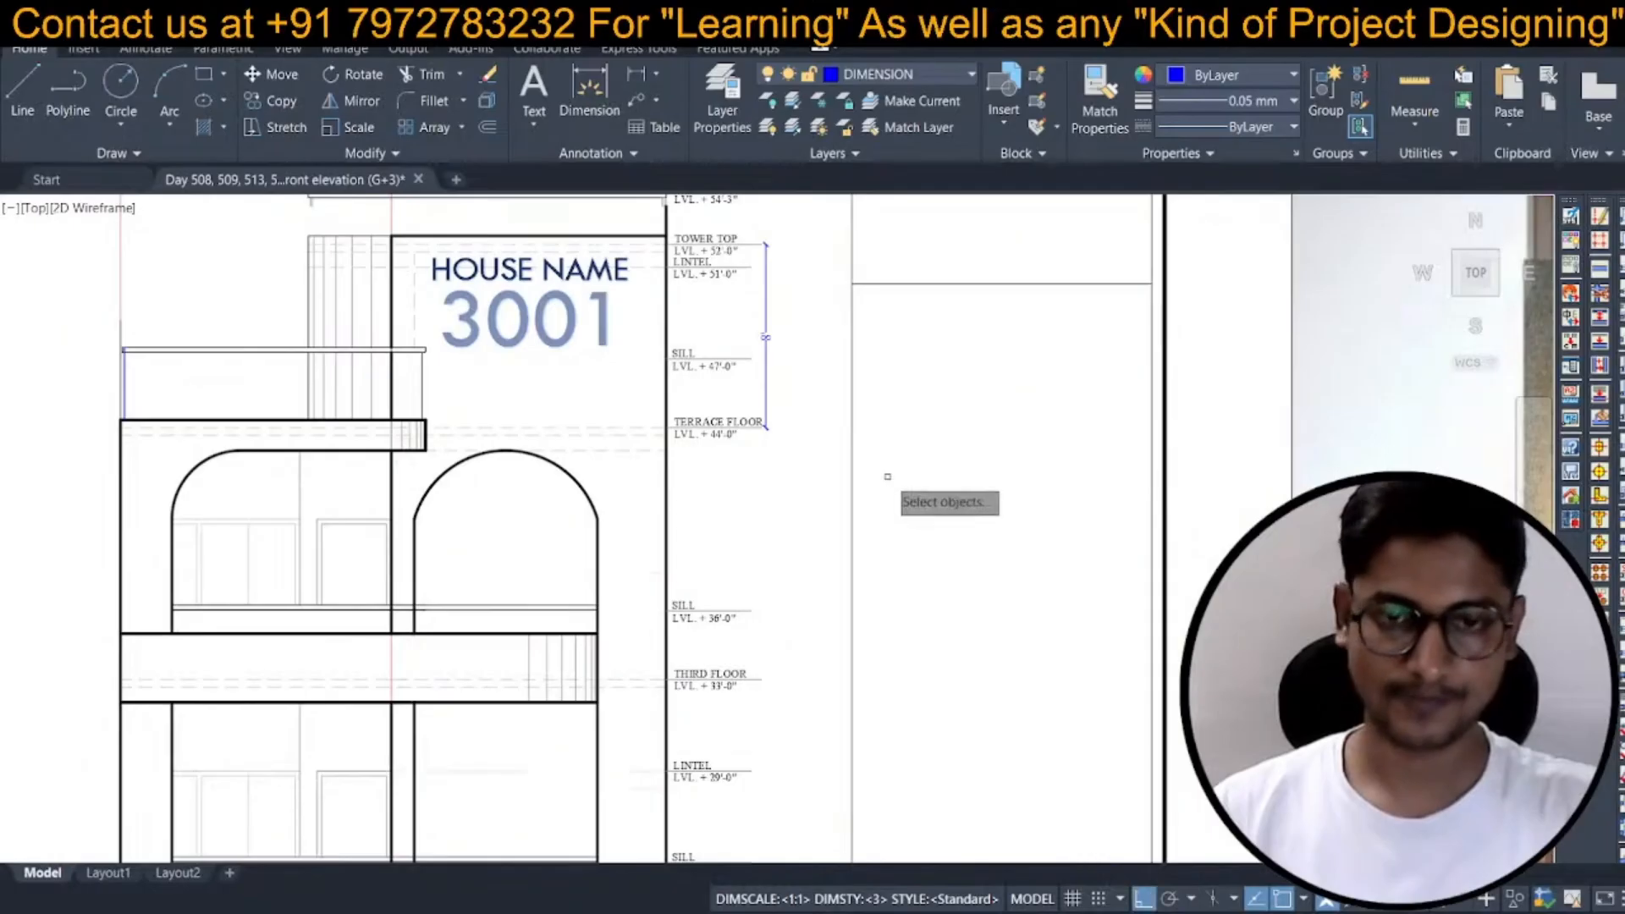
middle_click_drag(888, 477, 894, 520)
key("Return")
left_click(979, 474)
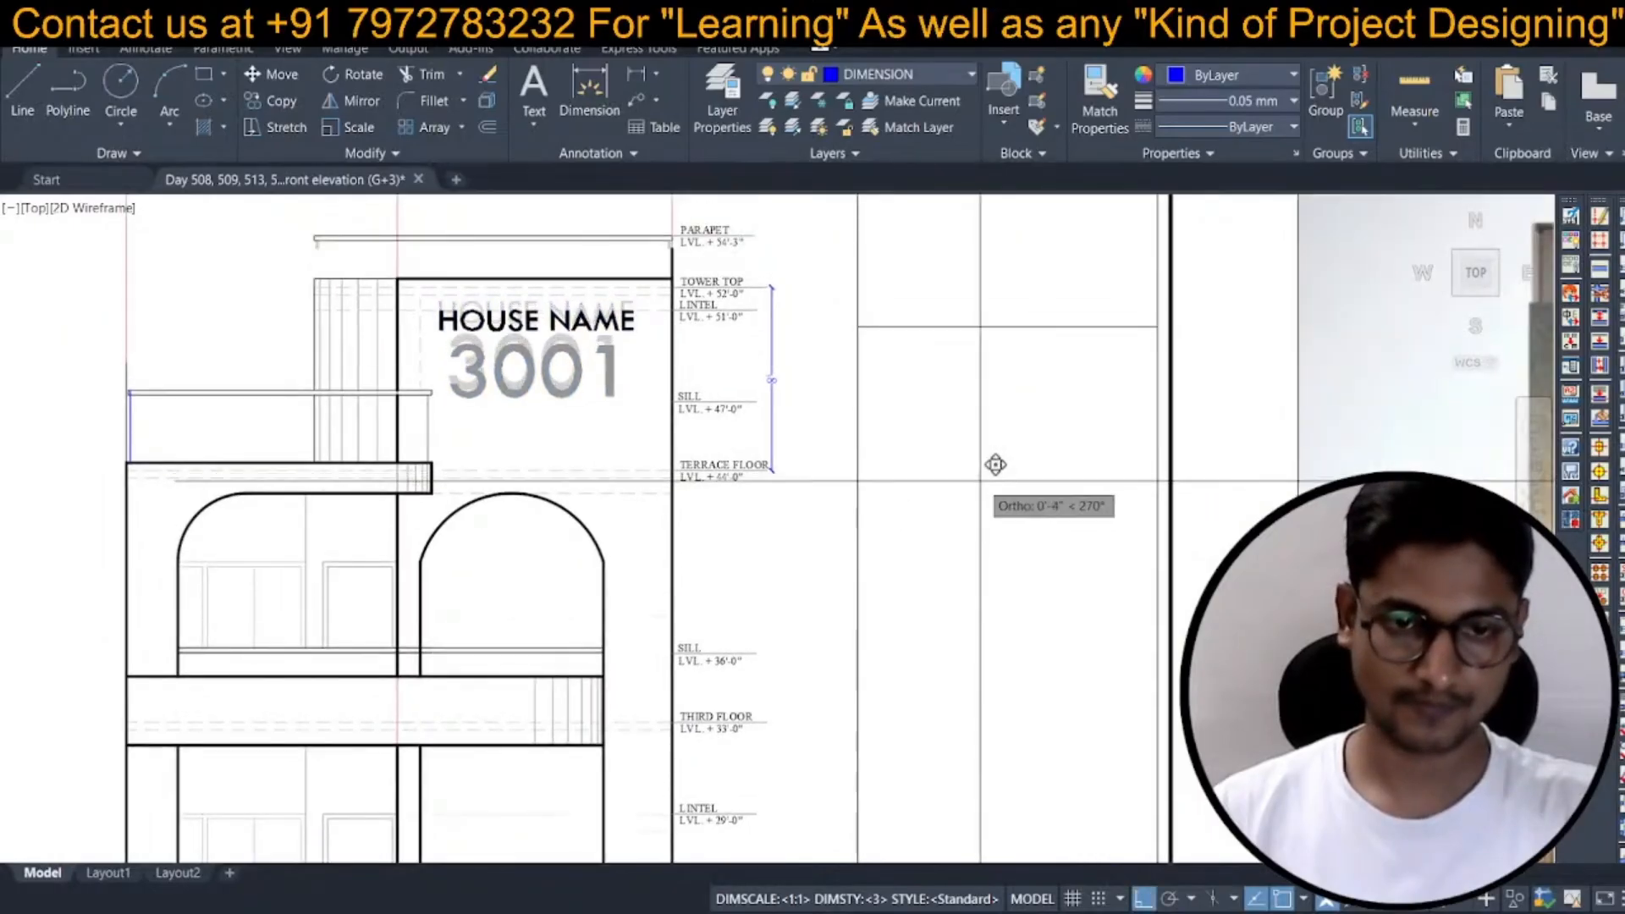
left_click(995, 465)
scroll(995, 464, "down", 3)
scroll(707, 369, "up", 5)
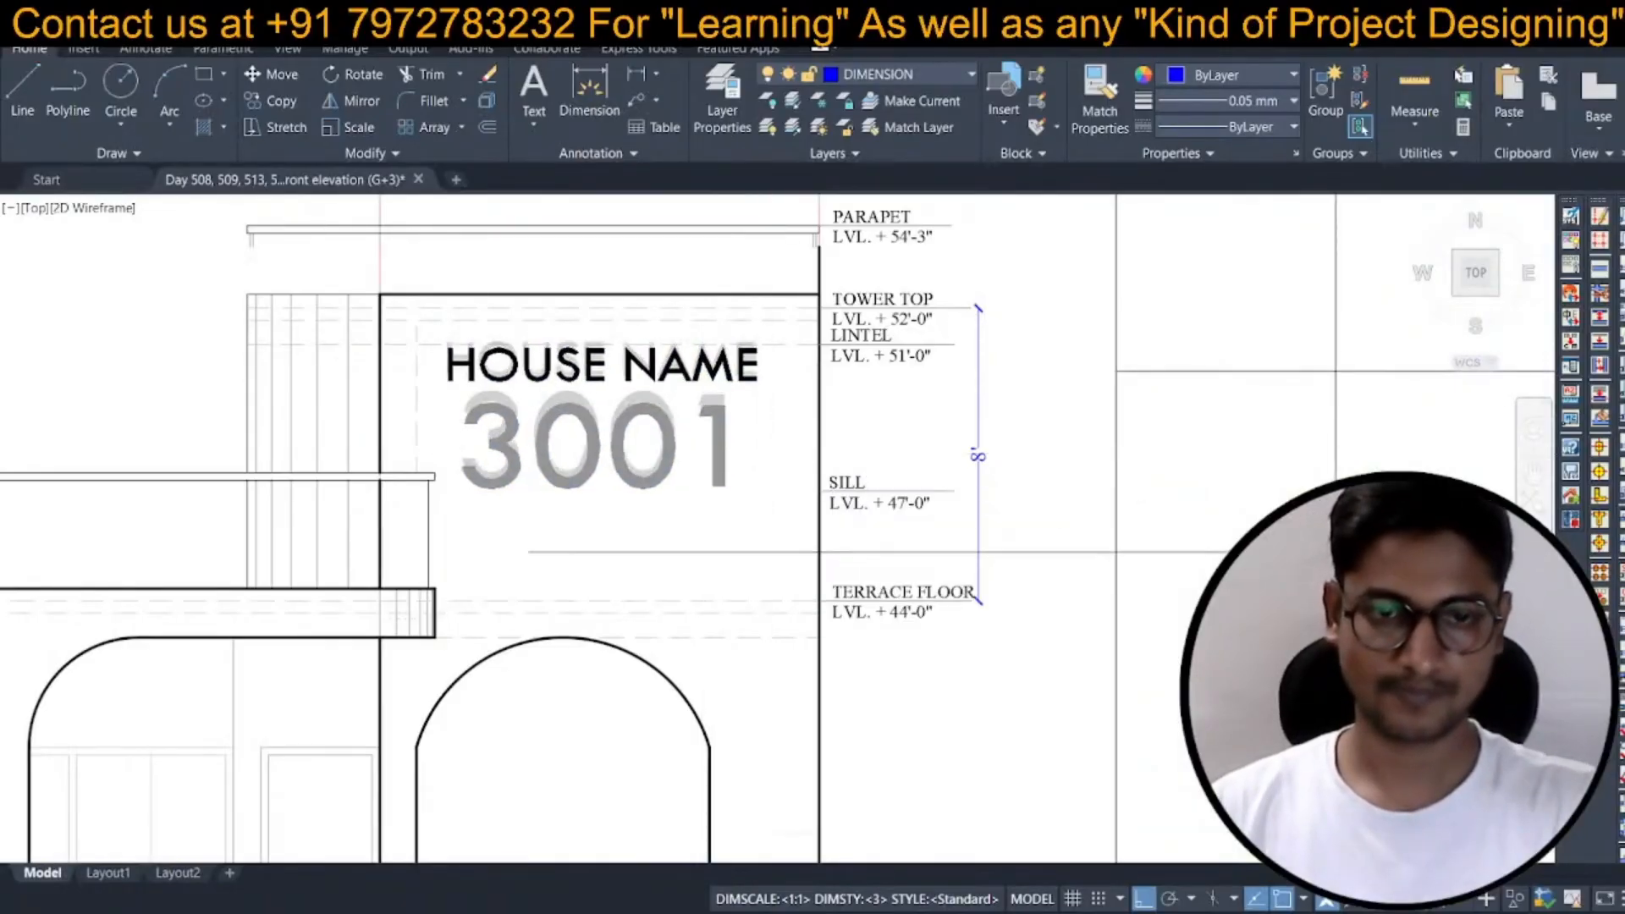
left_click(1337, 555)
Examine the complete front elevation and its tower lettering beside the reference facade images.
scroll(992, 481, "down", 6)
middle_click_drag(992, 525, 775, 446)
scroll(775, 445, "up", 2)
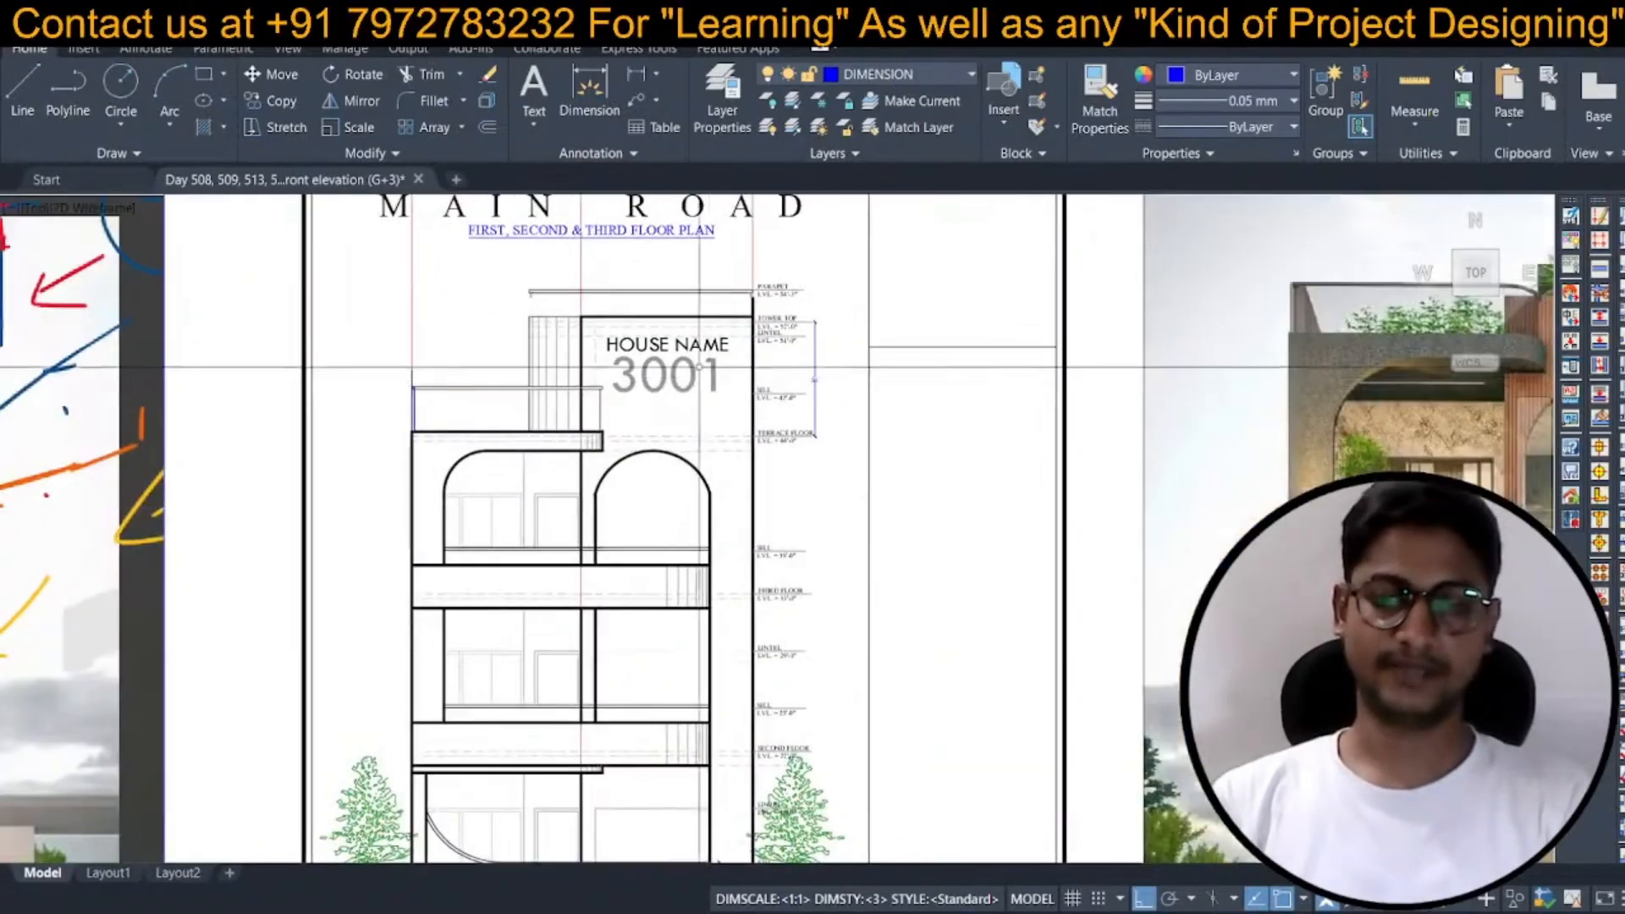
scroll(663, 347, "up", 1)
scroll(663, 347, "down", 2)
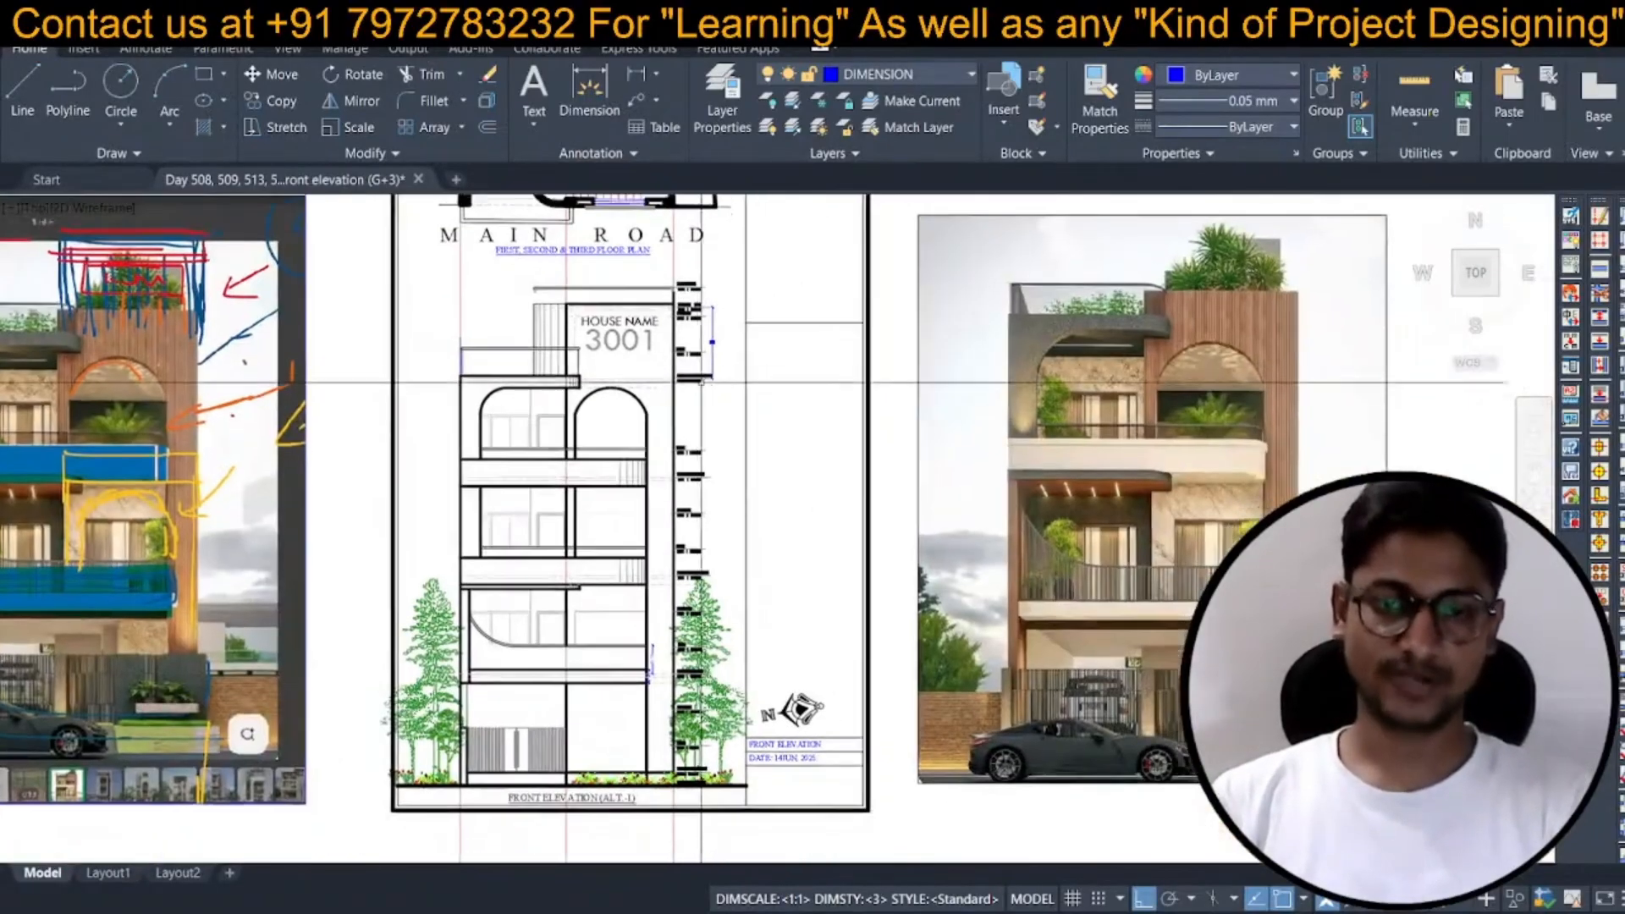
middle_click_drag(728, 412, 715, 402)
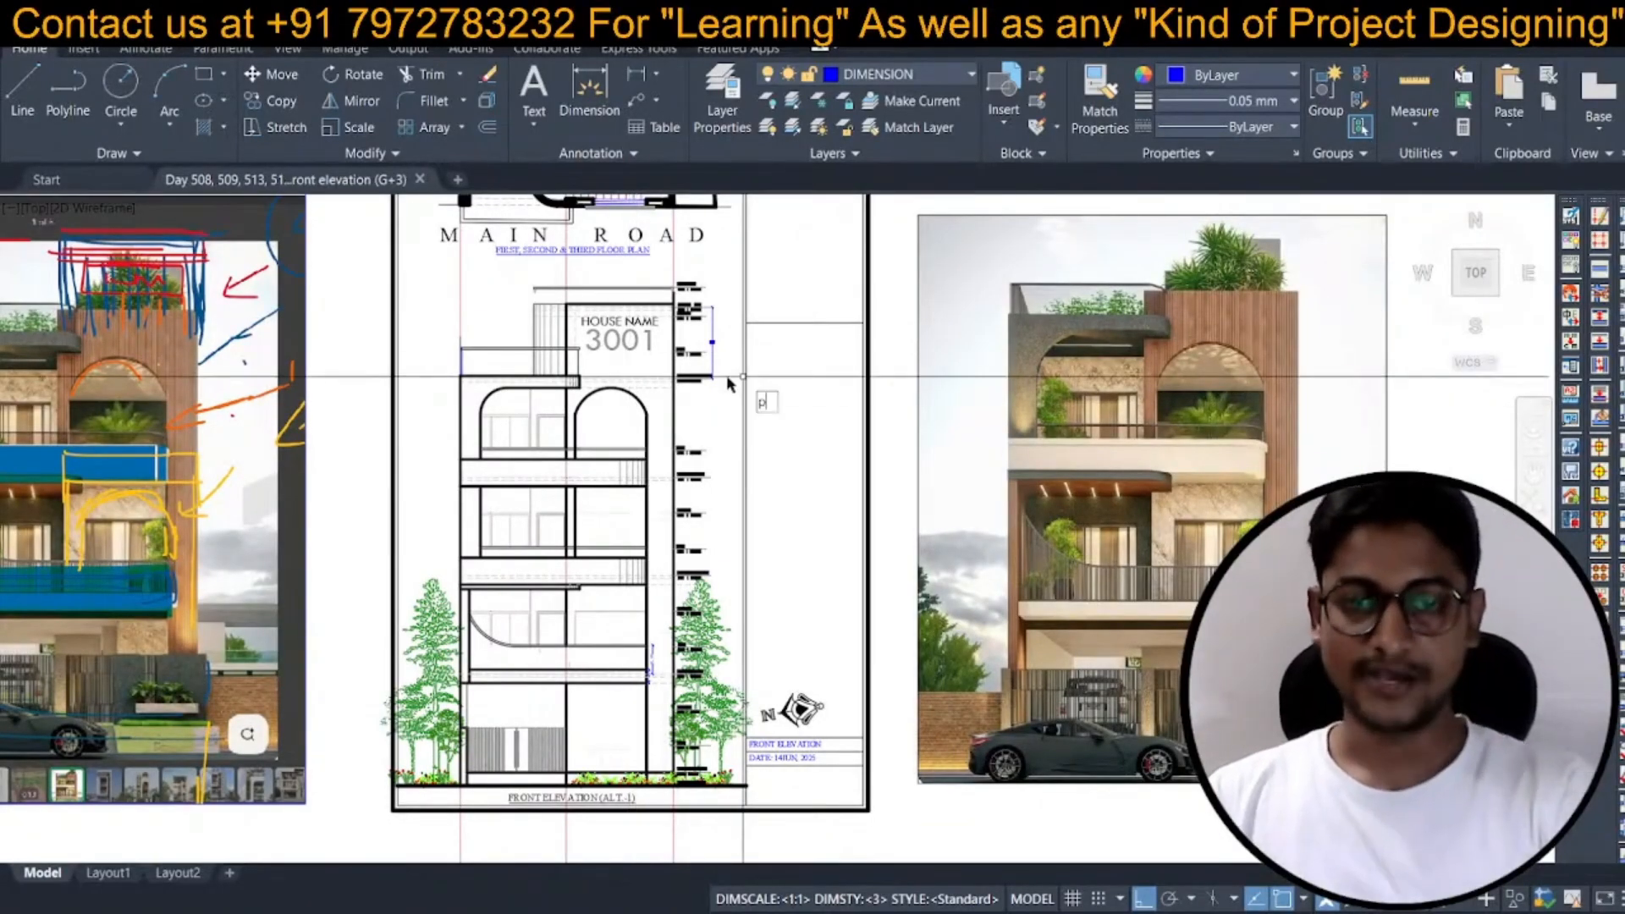
middle_click_drag(658, 334, 658, 334)
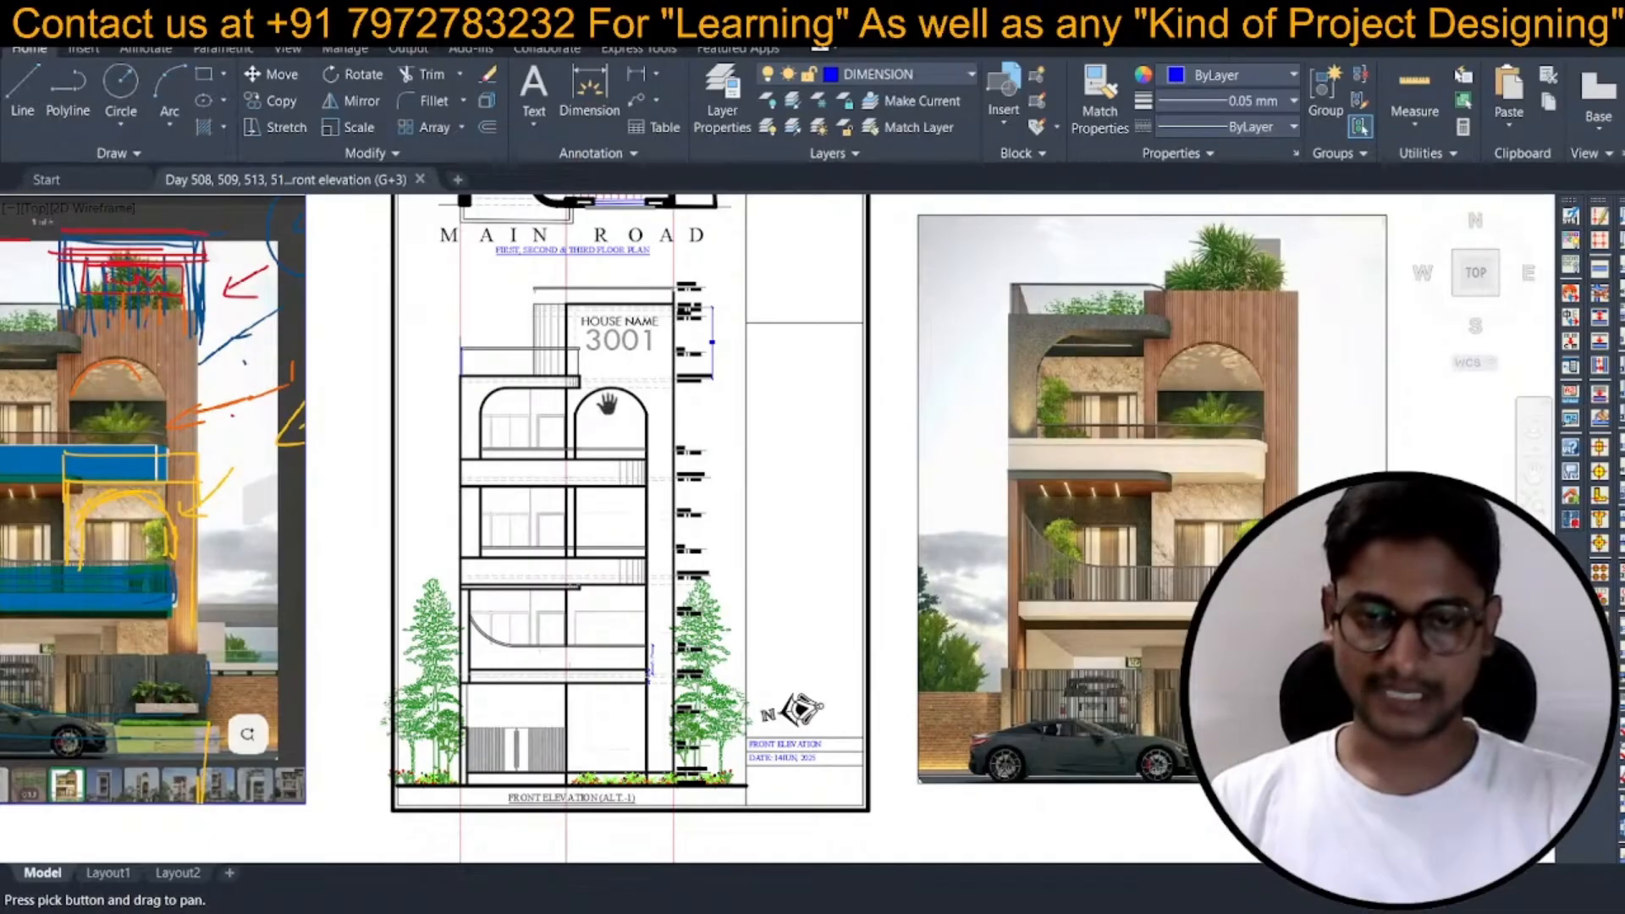
scroll(673, 345, "up", 2)
scroll(576, 390, "down", 5)
middle_click_drag(1012, 346, 729, 323)
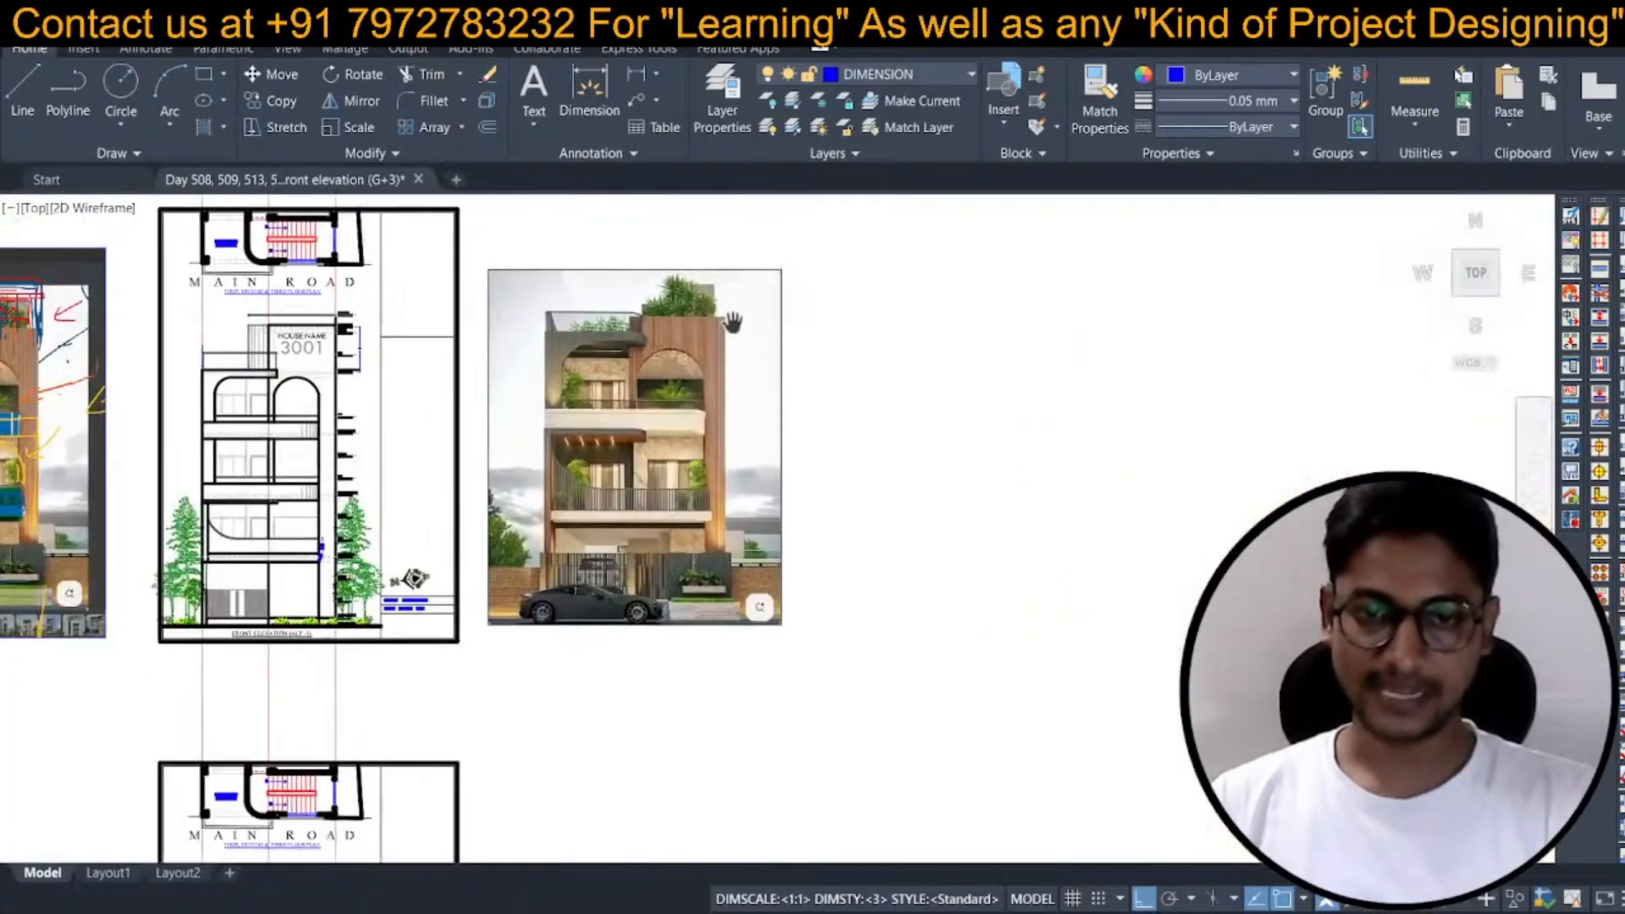
Examine the complete front elevation beside the reference facade, and the curved wall of the first, second and third floor plan above it.
scroll(736, 324, "up", 5)
scroll(704, 410, "down", 5)
middle_click_drag(494, 417, 644, 419)
scroll(388, 453, "up", 5)
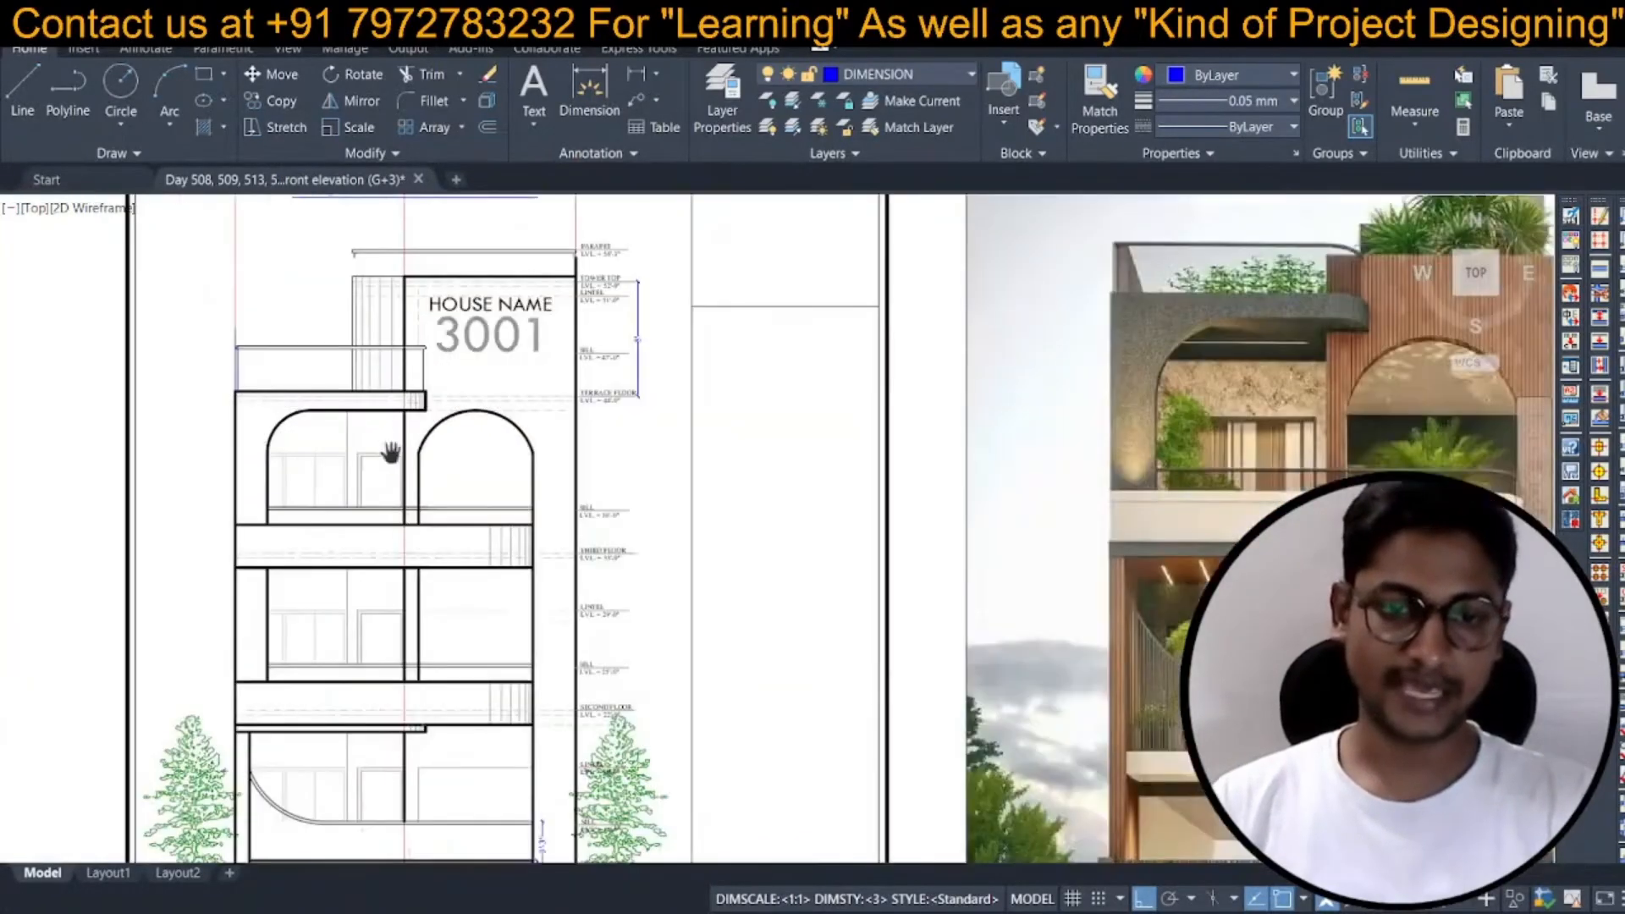
scroll(518, 284, "down", 2)
scroll(436, 290, "up", 2)
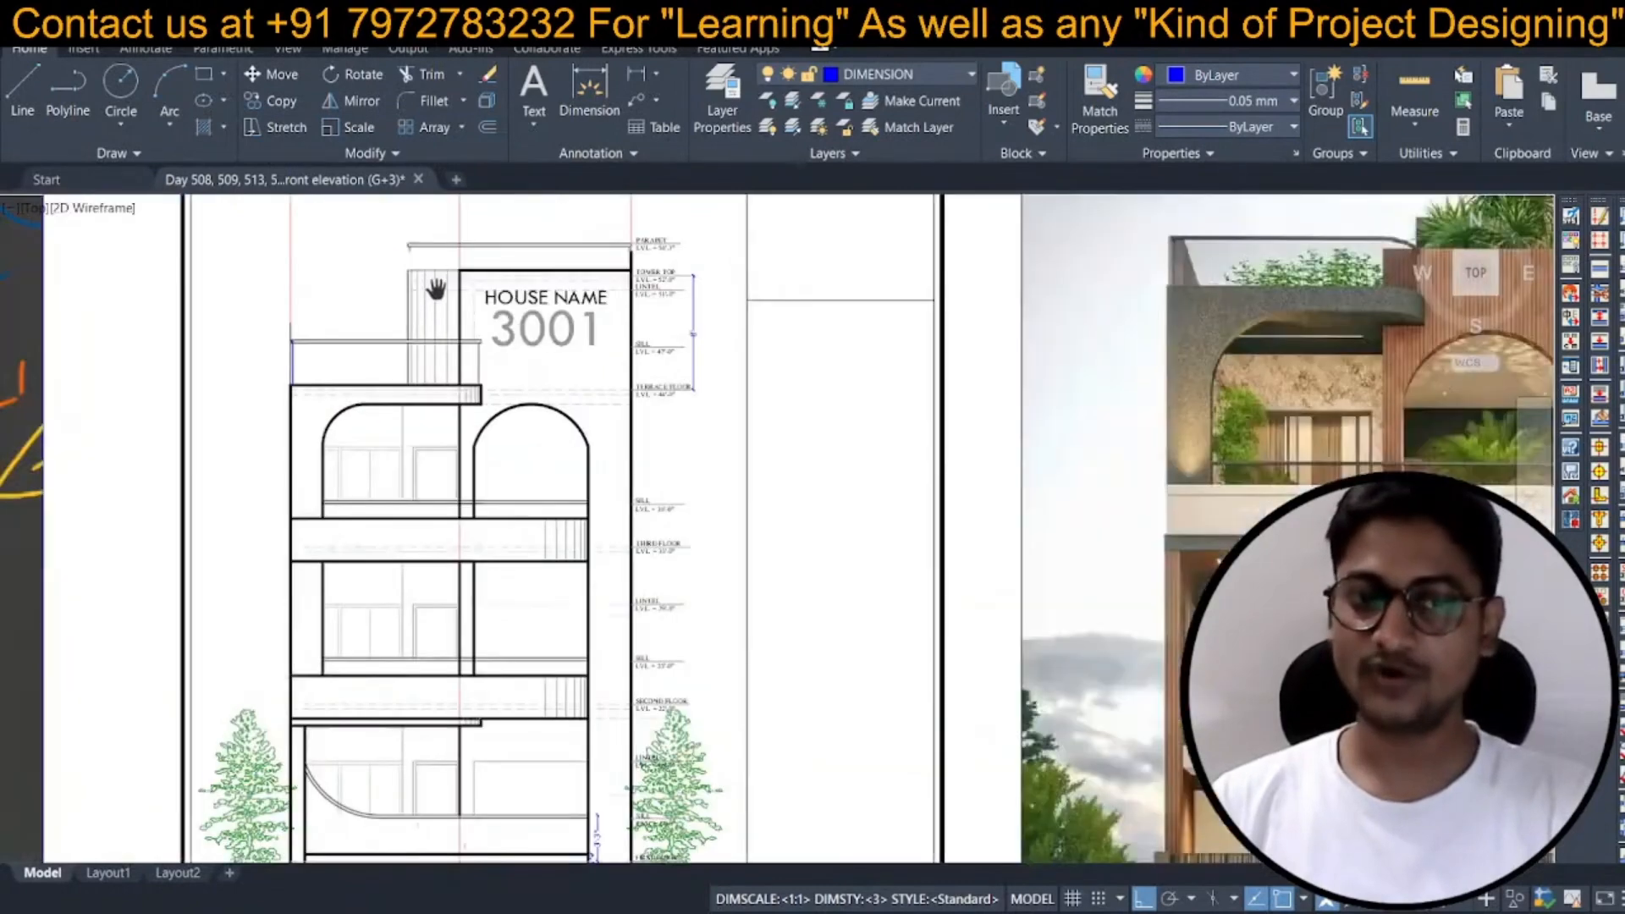
scroll(416, 394, "down", 2)
middle_click_drag(509, 307, 513, 485)
scroll(420, 362, "up", 2)
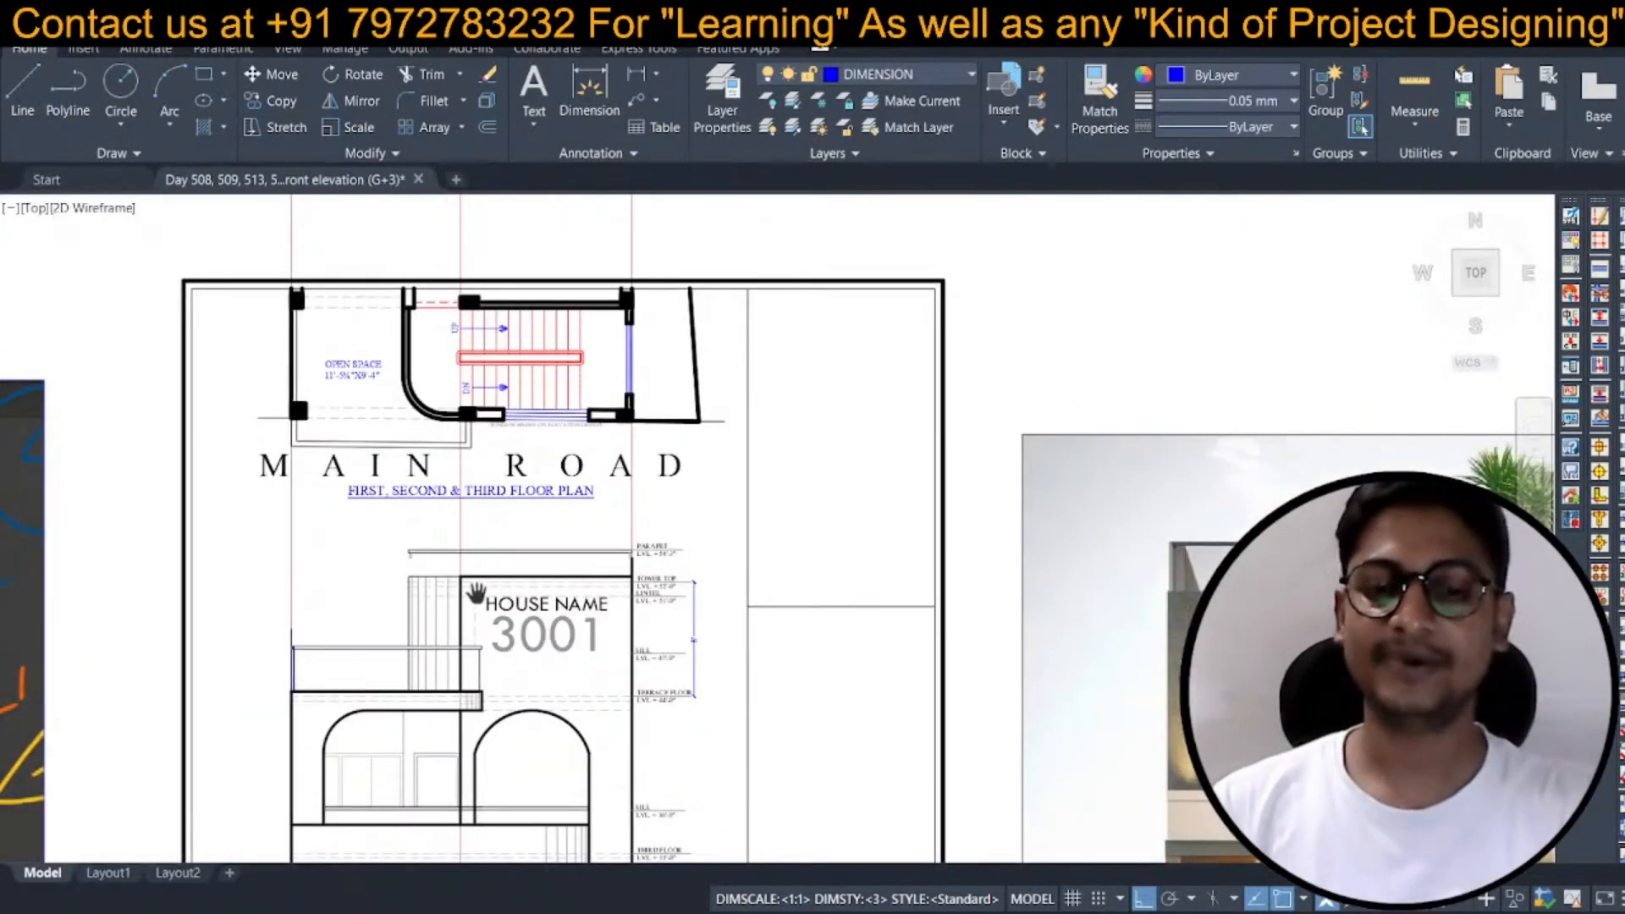
scroll(480, 491, "down", 2)
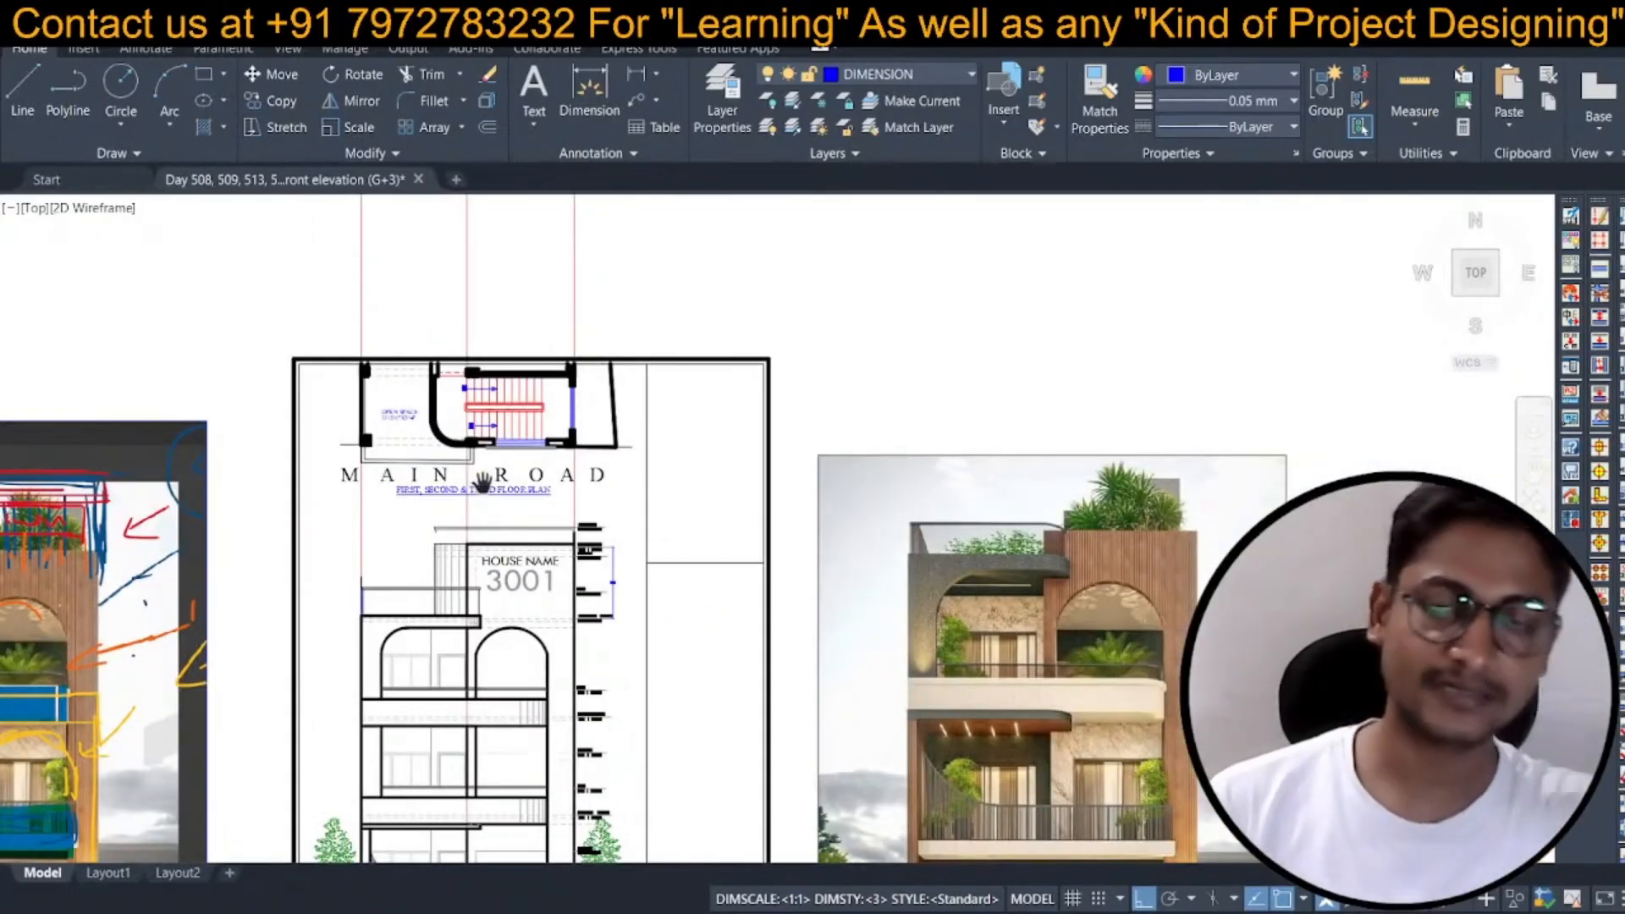
middle_click_drag(510, 539, 472, 371)
middle_click_drag(531, 529, 532, 500)
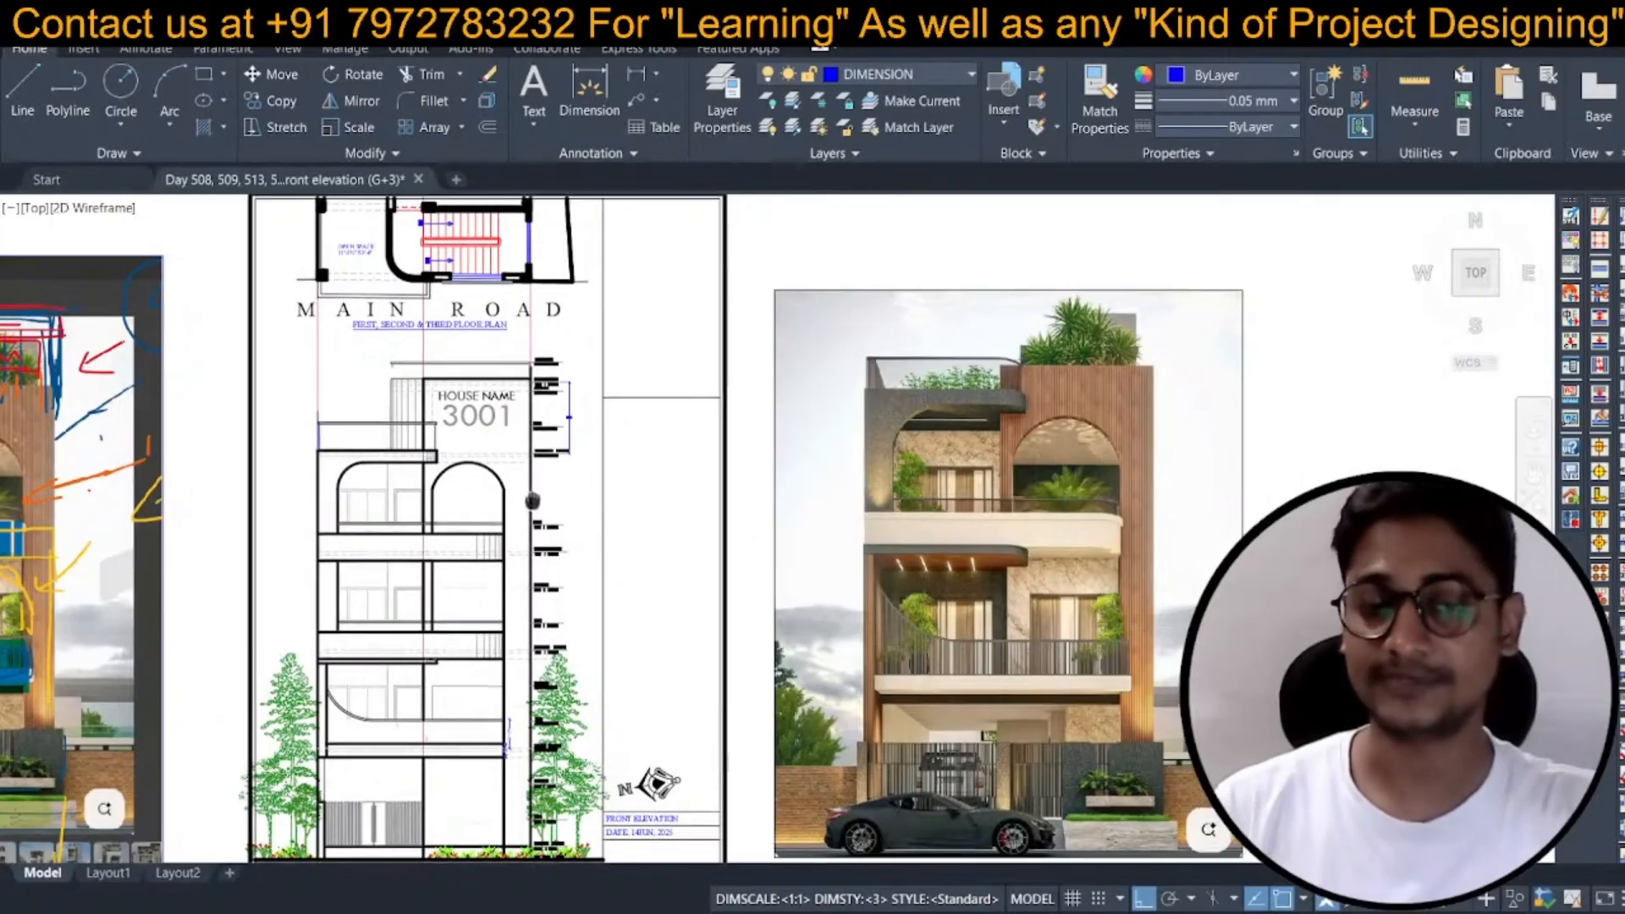
scroll(491, 413, "down", 2)
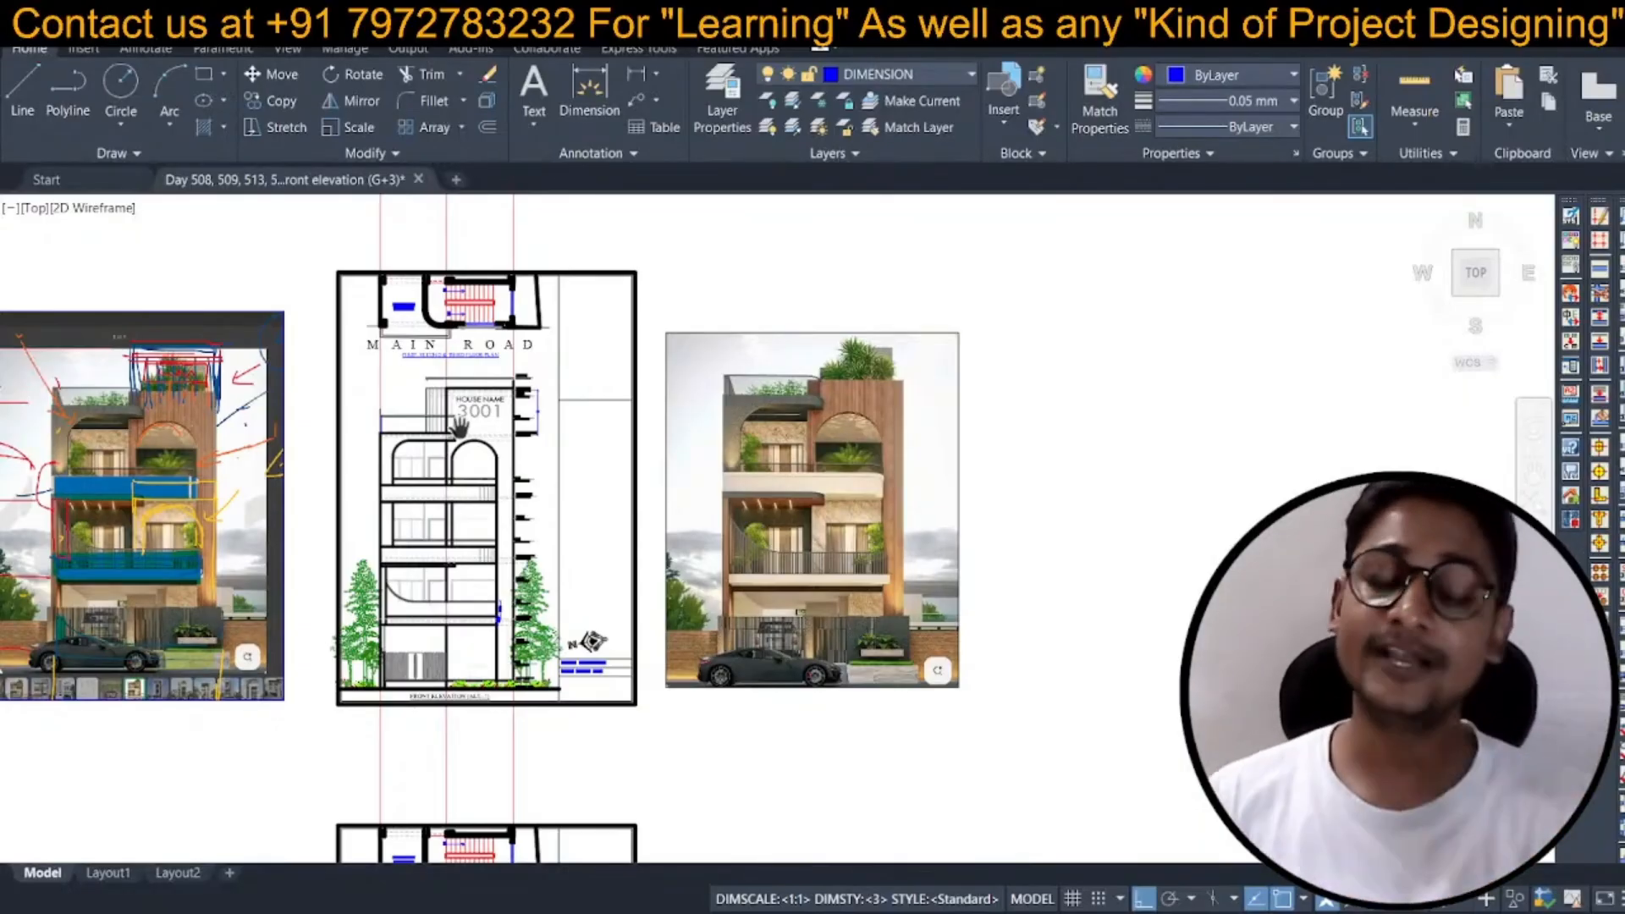
scroll(465, 340, "up", 2)
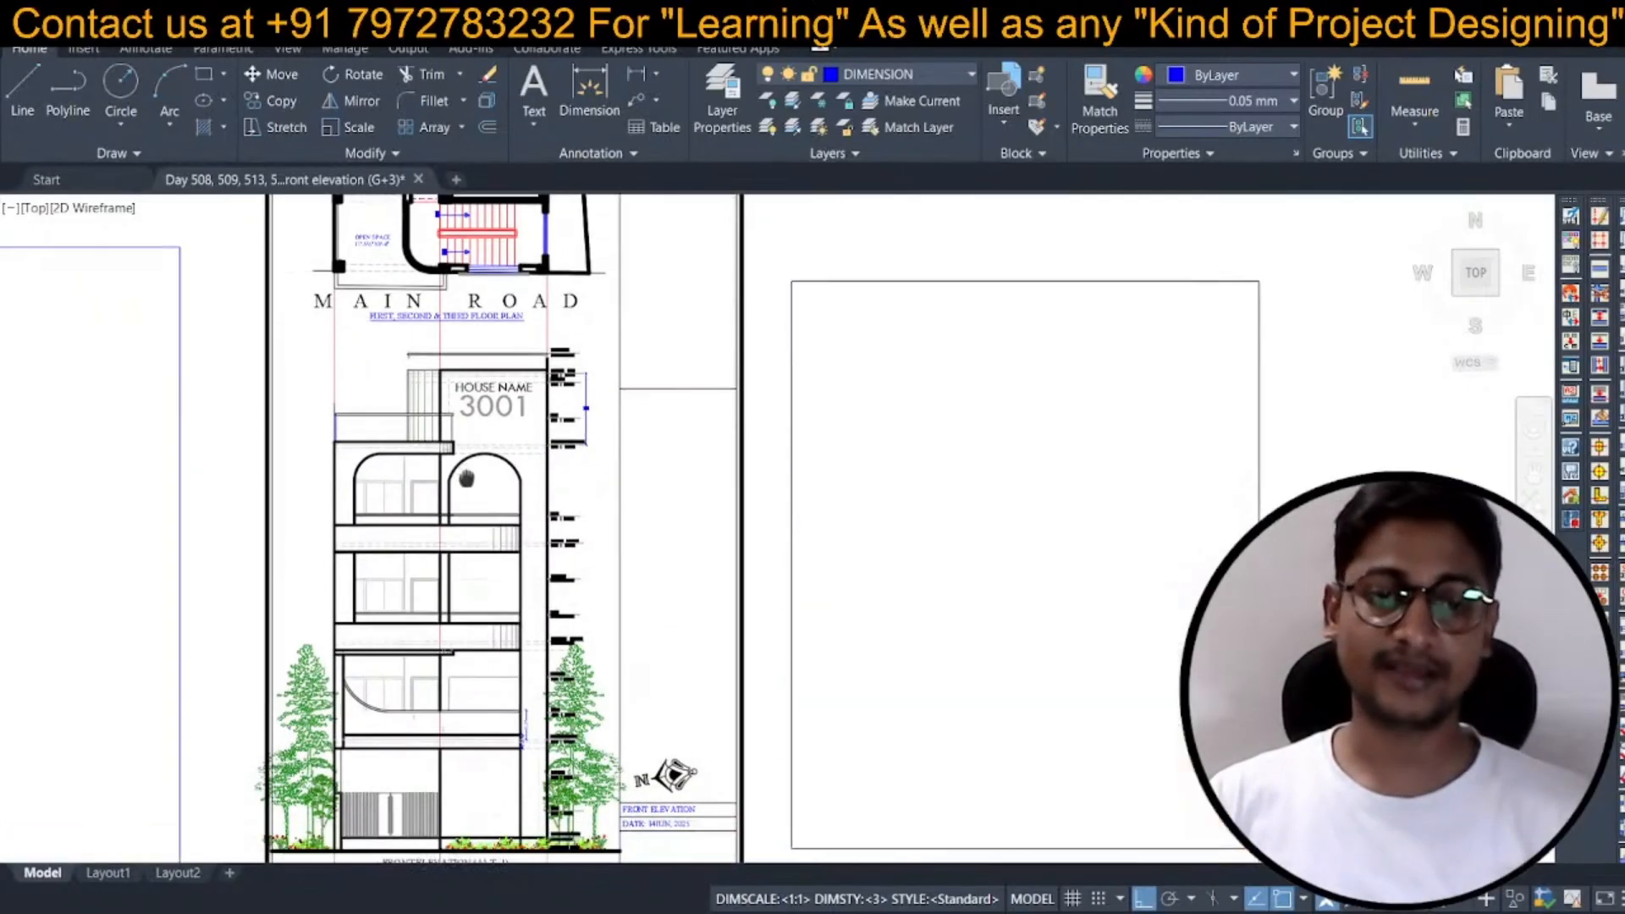
scroll(443, 328, "up", 6)
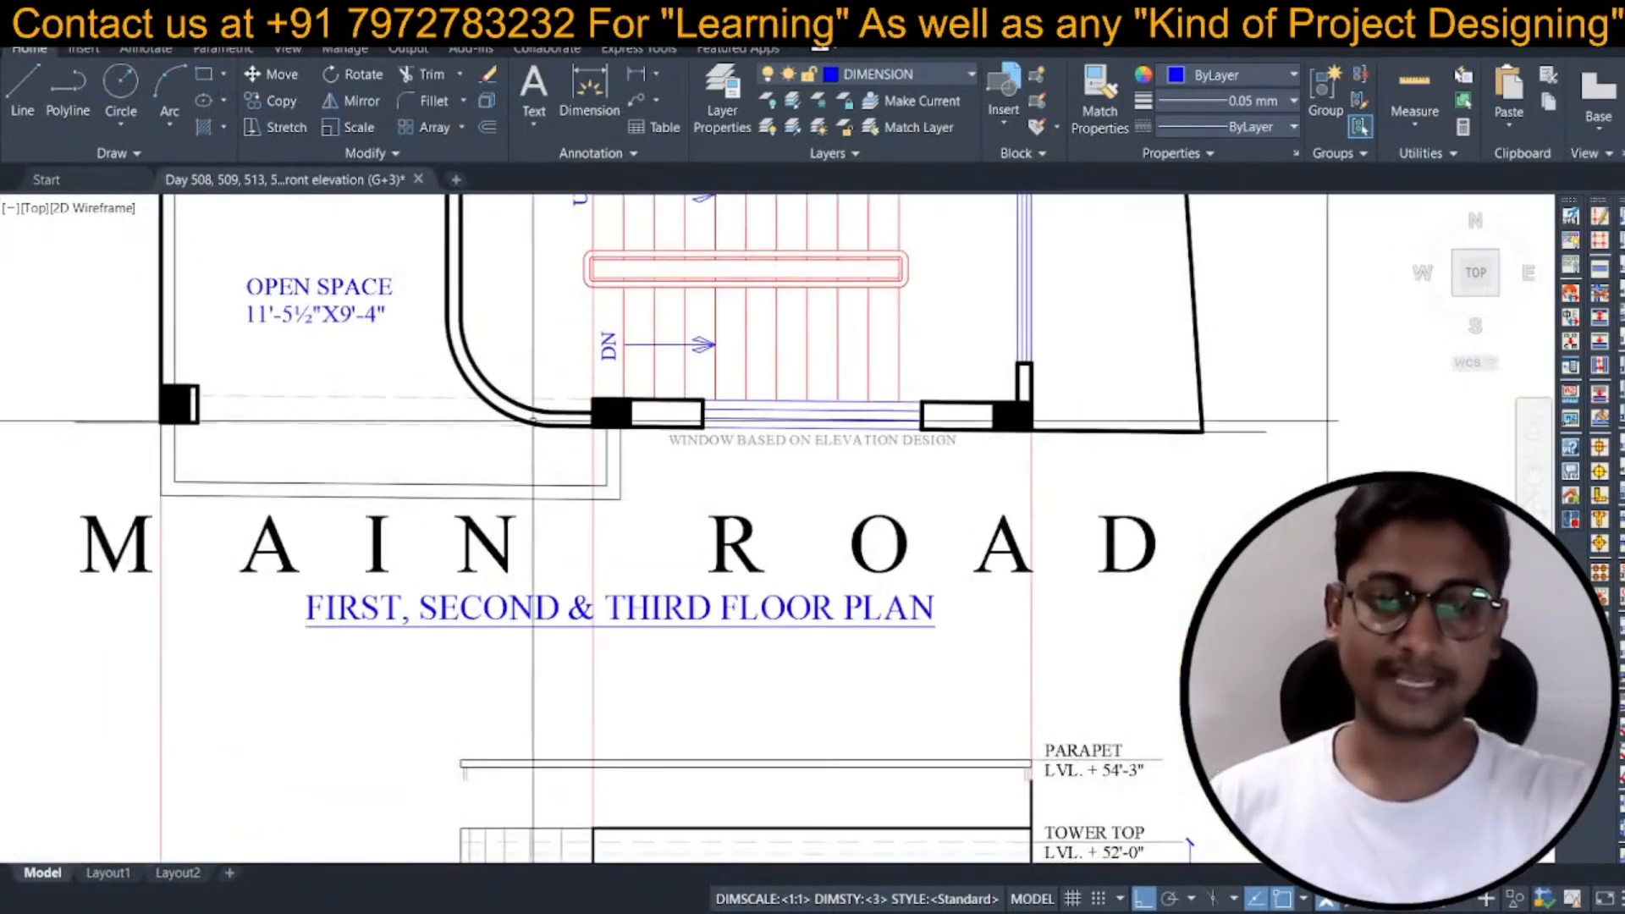
scroll(530, 434, "up", 2)
type("co")
key("space")
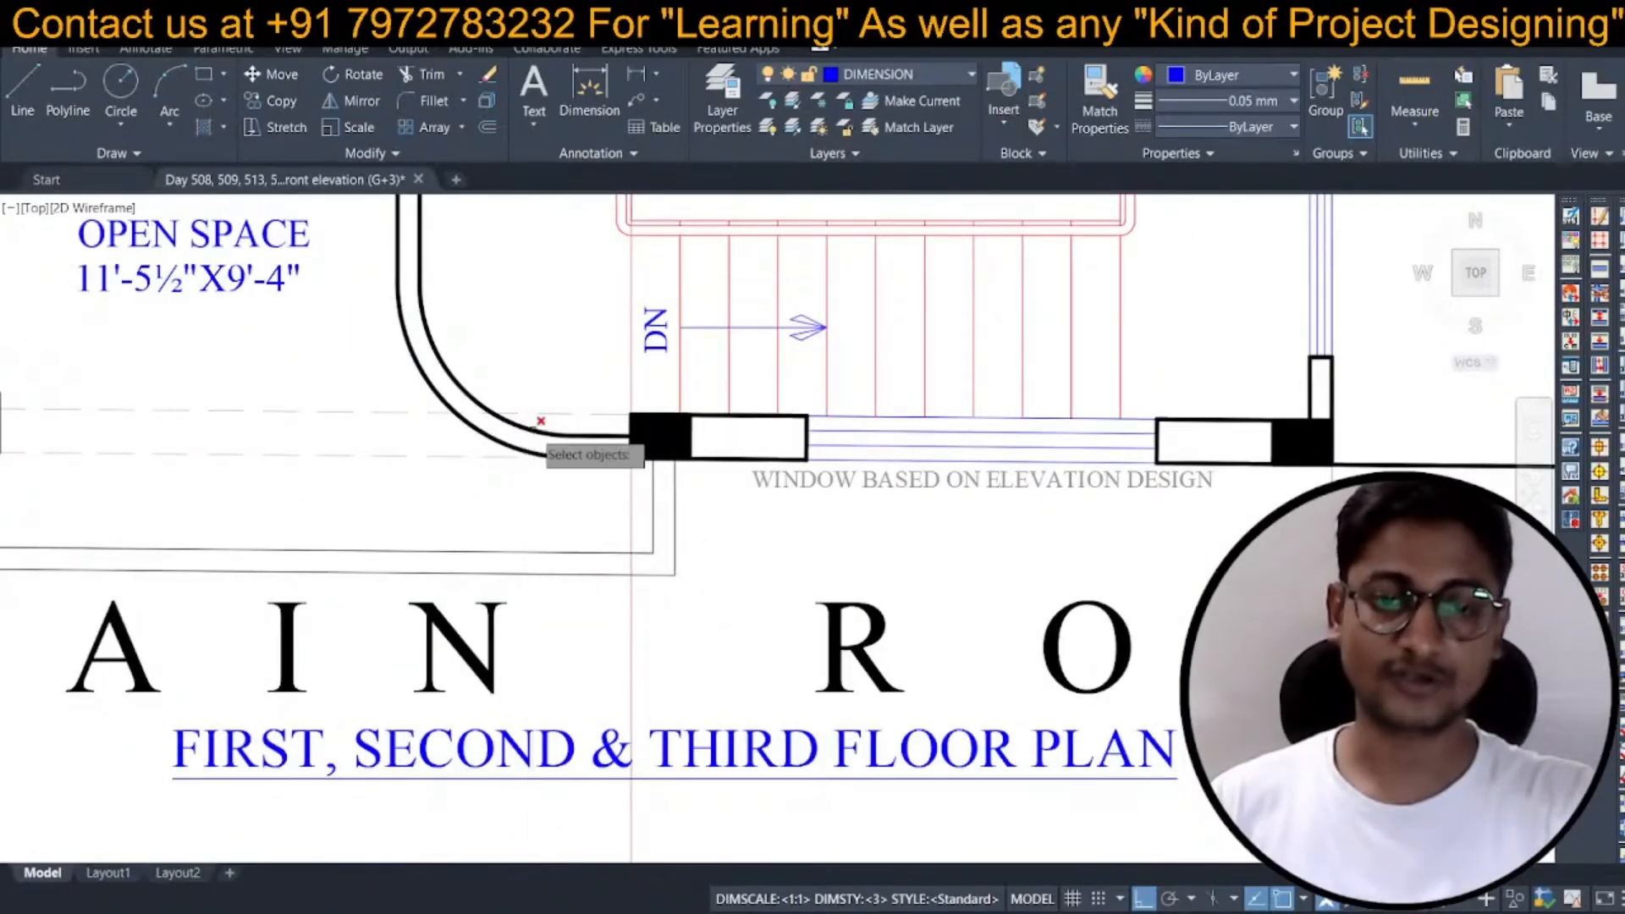
key("Escape")
type("e")
key("space")
key("Escape")
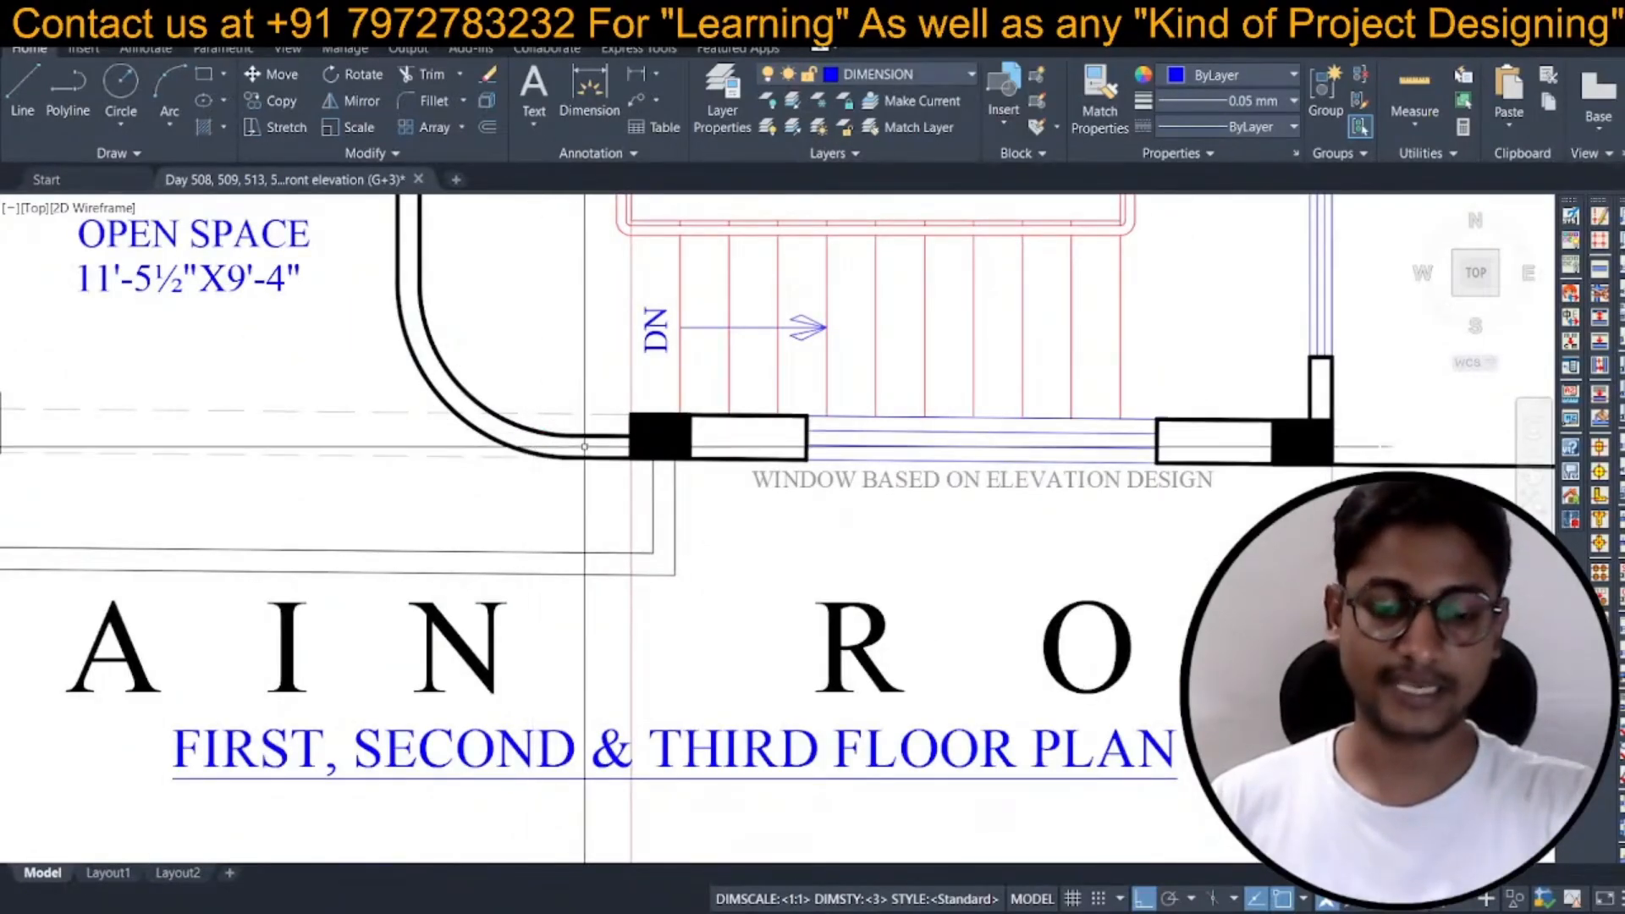
Fillet the outer lines of the curved wall beside the open space in the floor plan with a 3'-6" radius.
type("f")
key("space")
type("r")
key("space")
type("3.5")
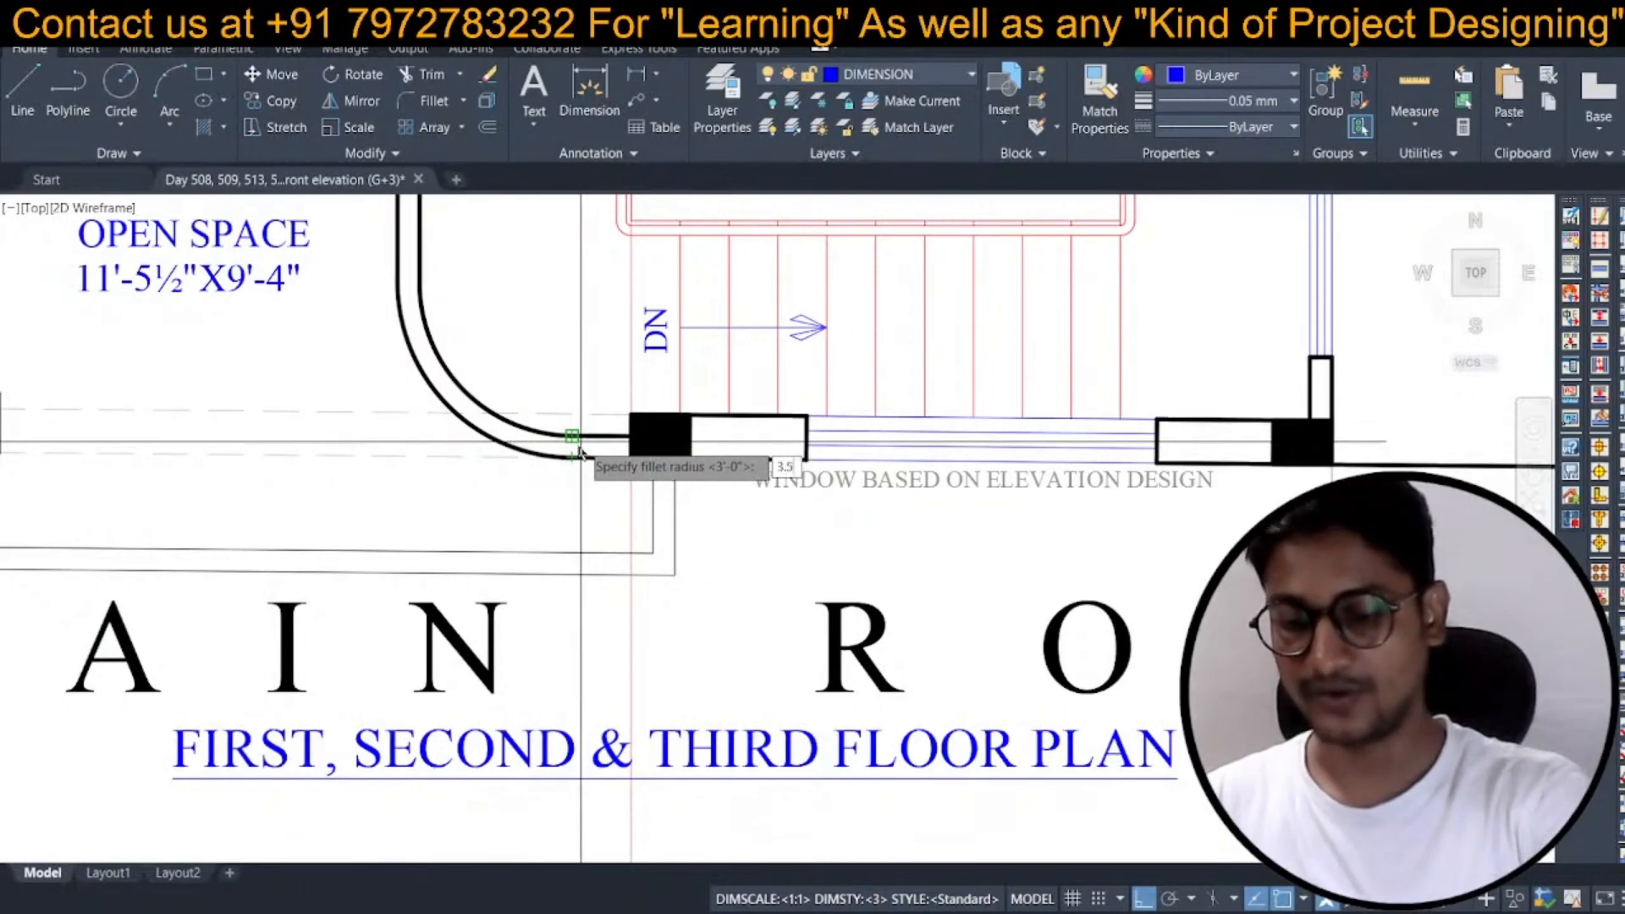
key("space")
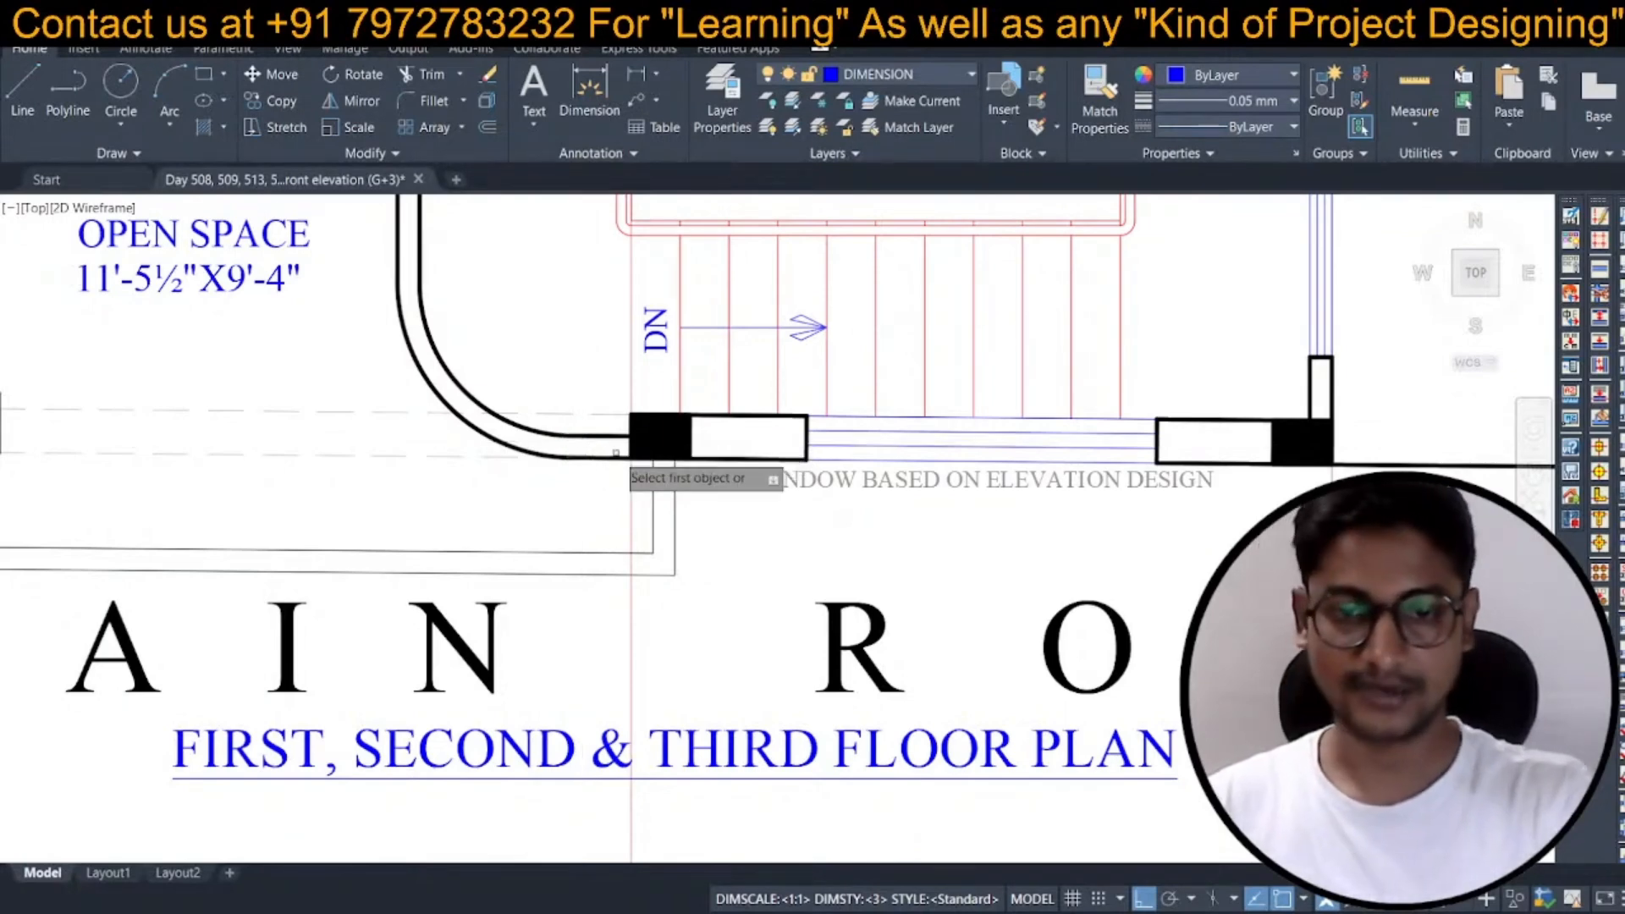
left_click(616, 454)
key("Escape")
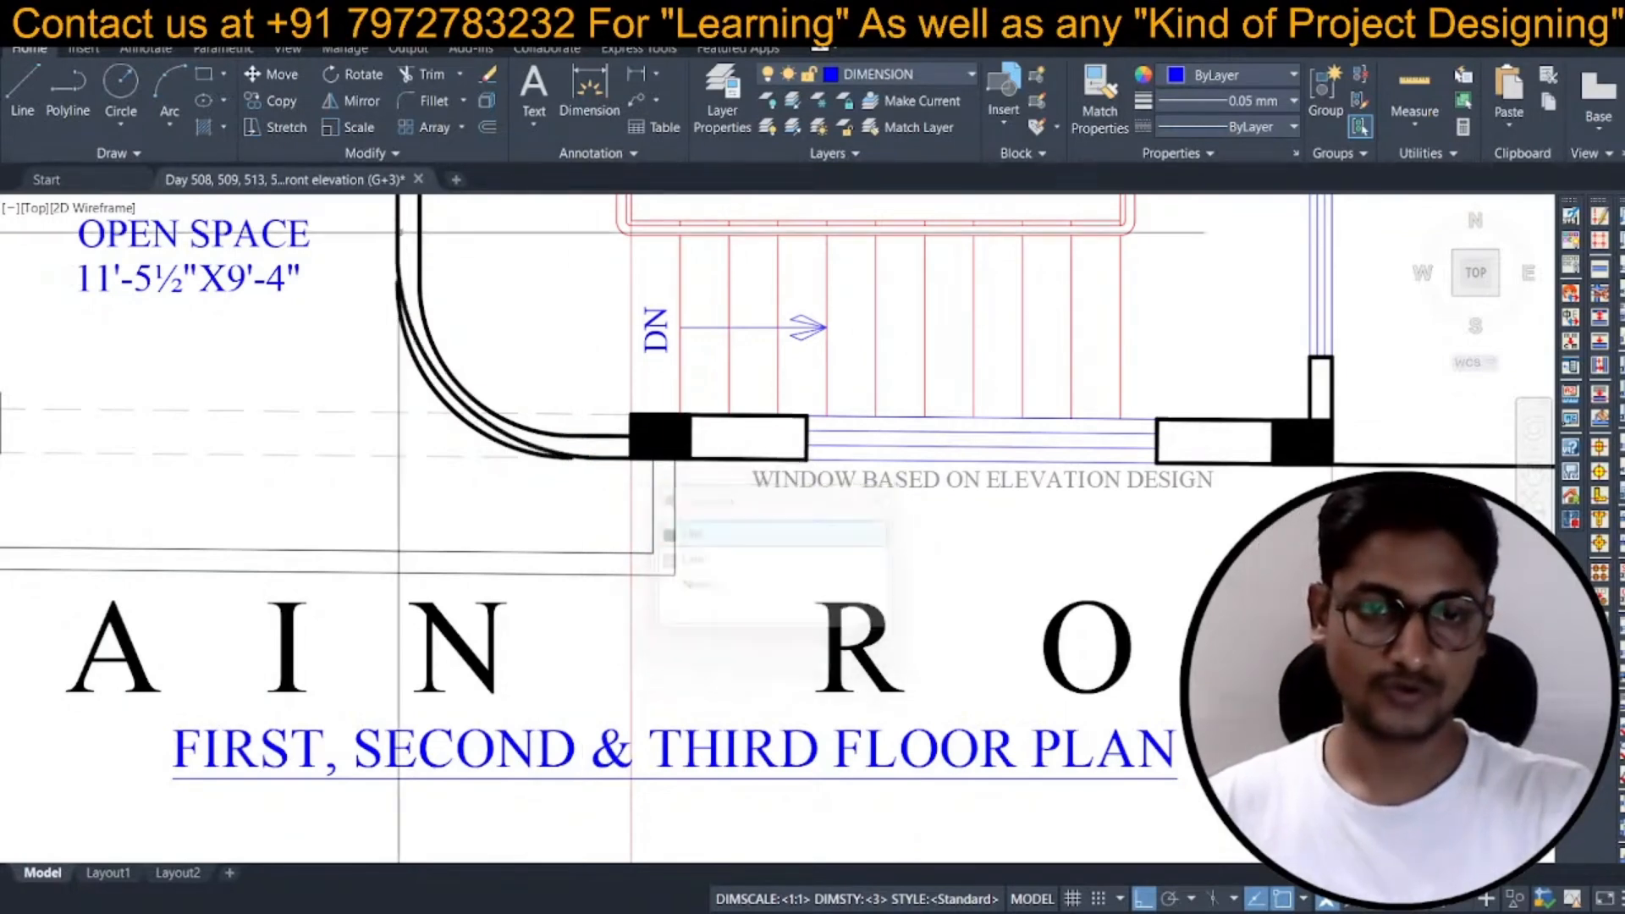
Erase the superseded arcs of the curved wall corner in the floor plan, keeping the new outer fillet arc.
type("e")
key("space")
left_click(543, 431)
key("space")
Offset the outer arc of the curved wall 4 inches inward to rebuild its inner face.
type("o")
key("space")
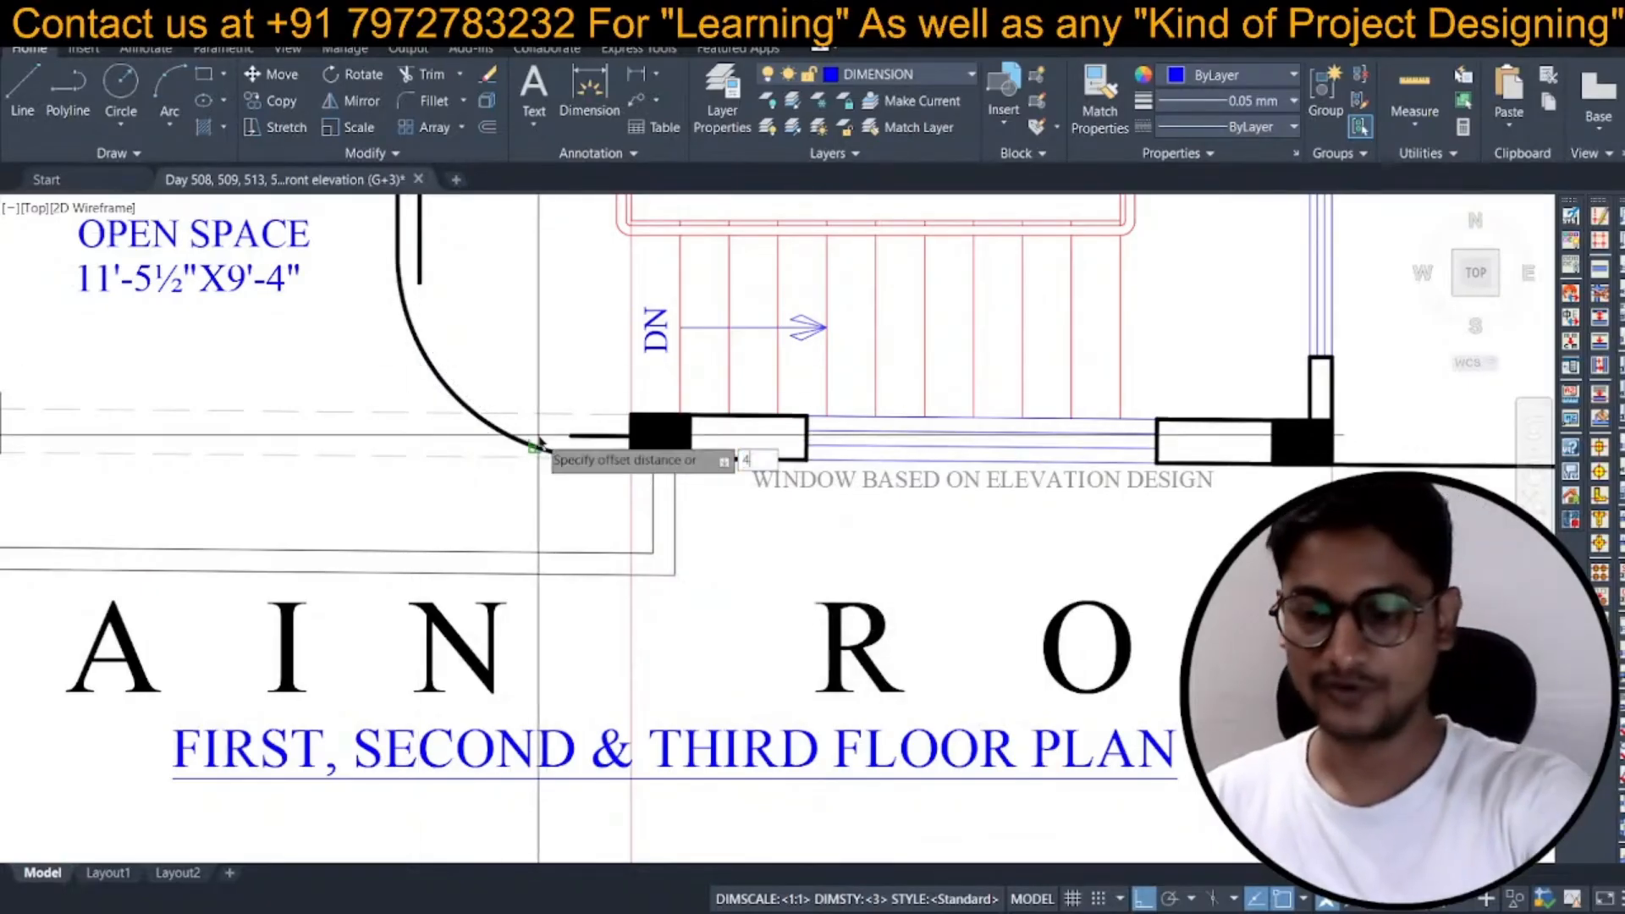
key("space")
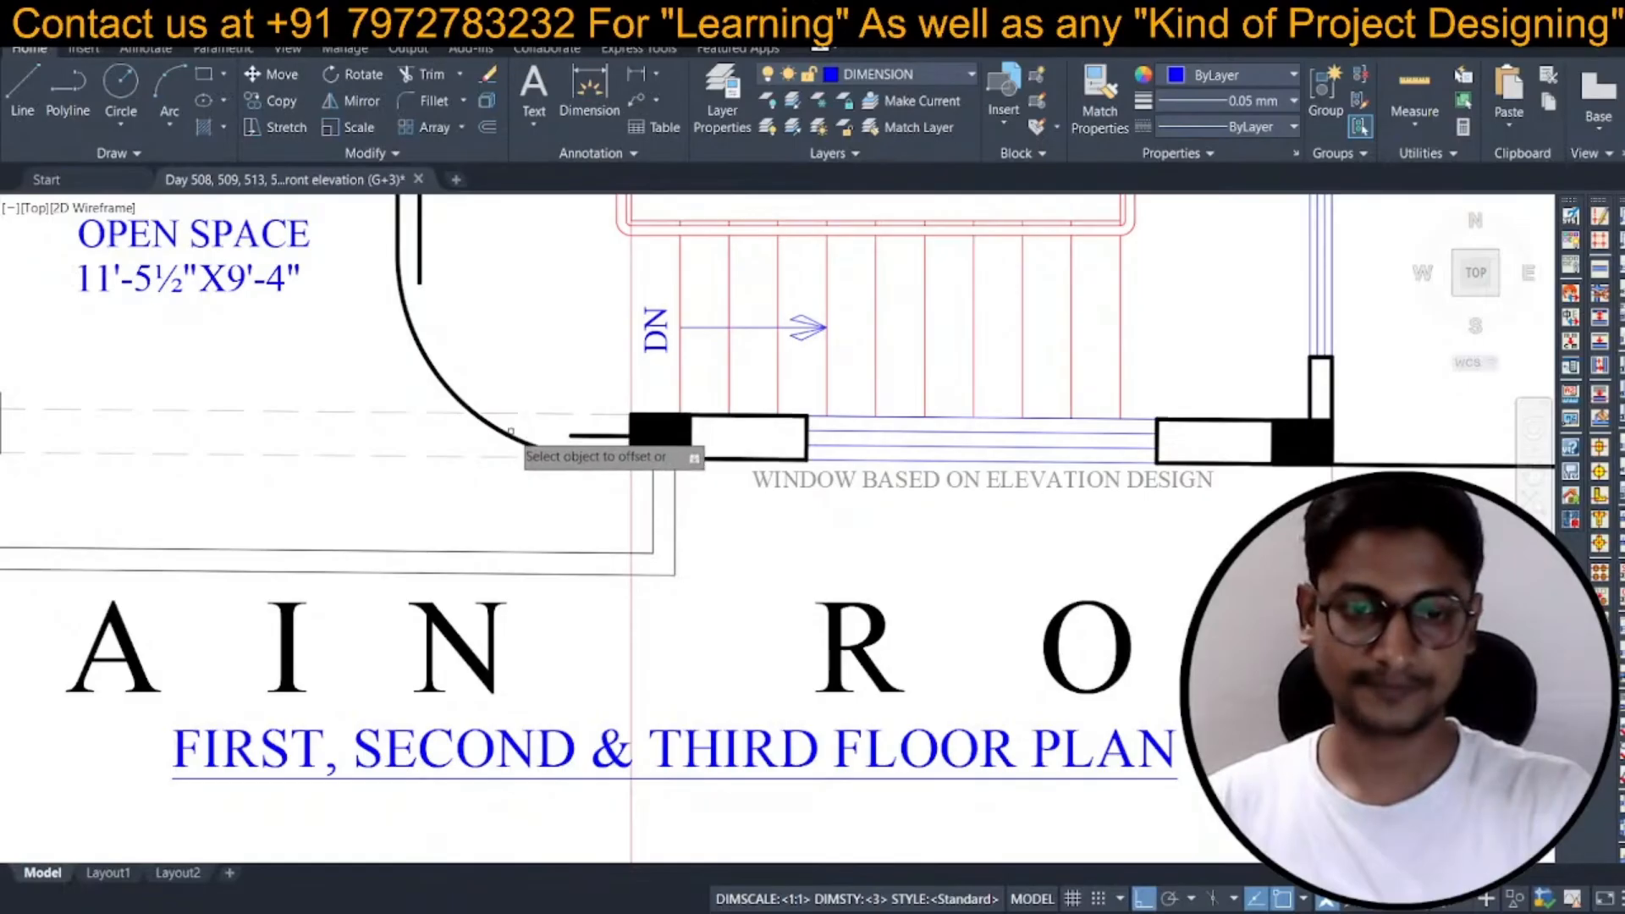
left_click(526, 441)
left_click(588, 375)
key("space")
scroll(583, 424, "up", 6)
Trim the inner wall line ends that overhang the new inner arc of the curved wall.
type("tr")
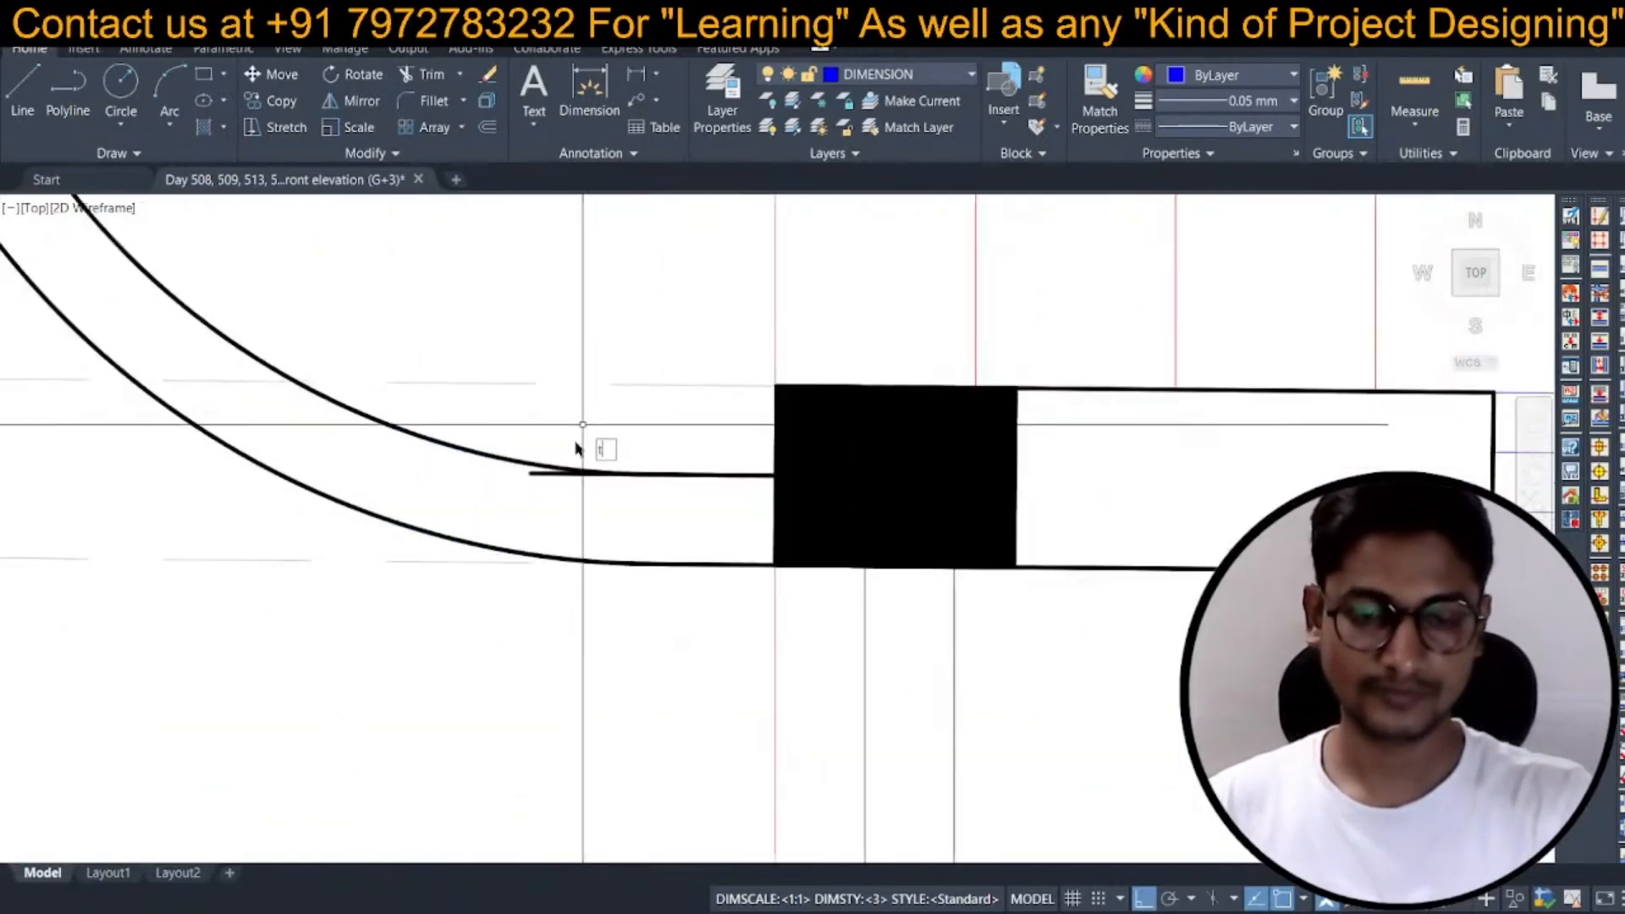
key("space")
left_click(544, 473)
scroll(577, 527, "down", 6)
scroll(431, 354, "up", 2)
scroll(430, 351, "up", 2)
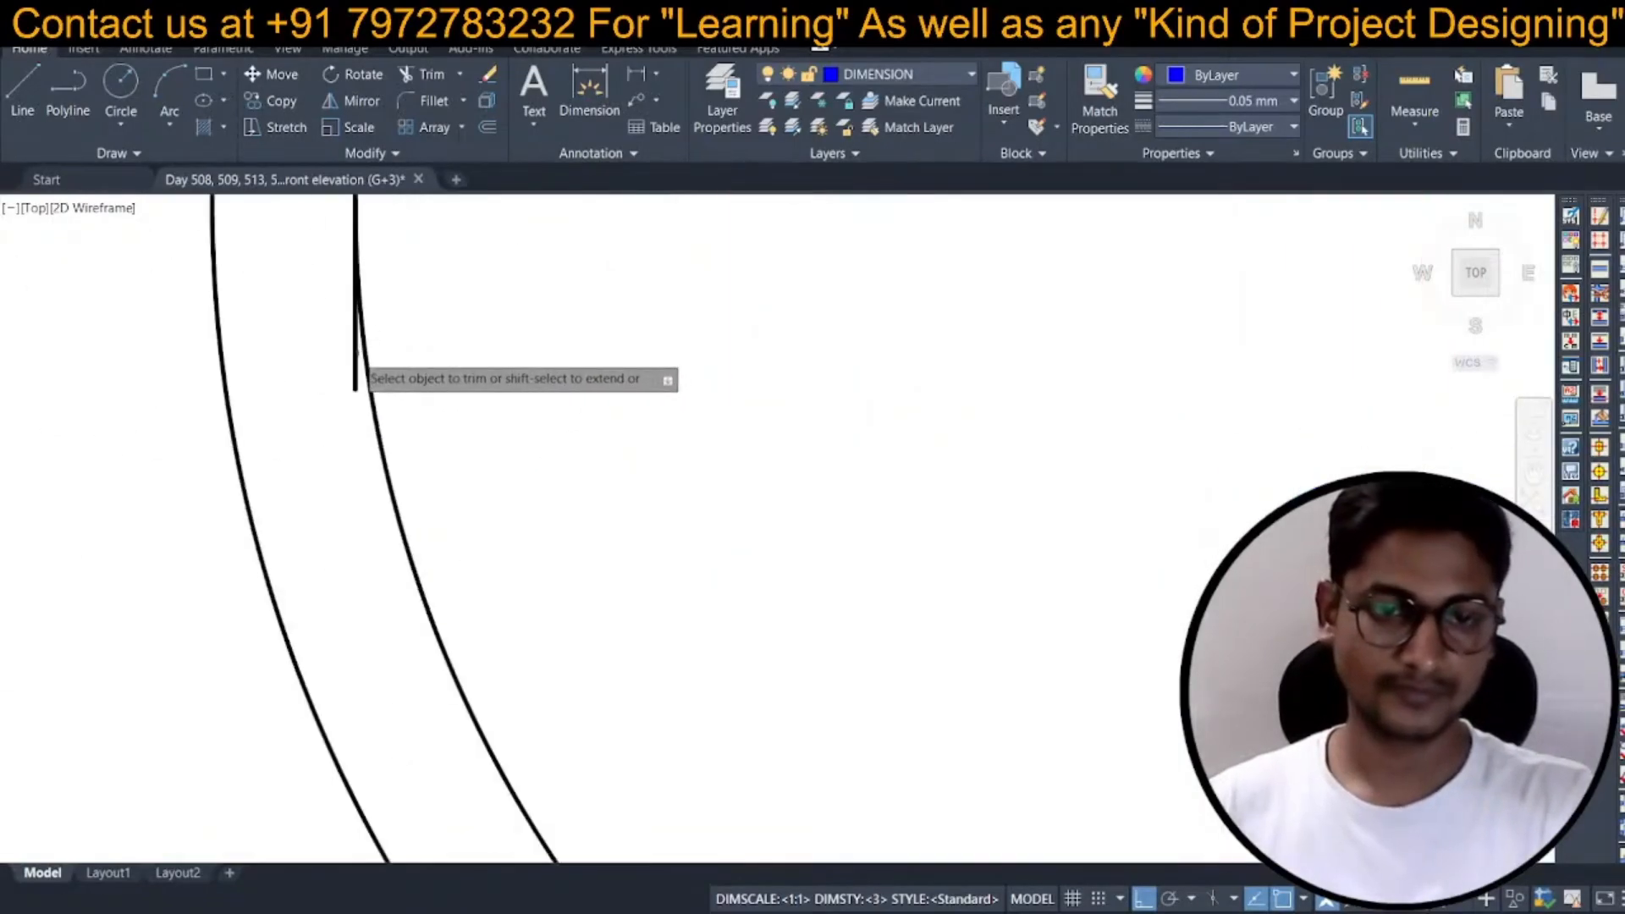
scroll(617, 479, "down", 7)
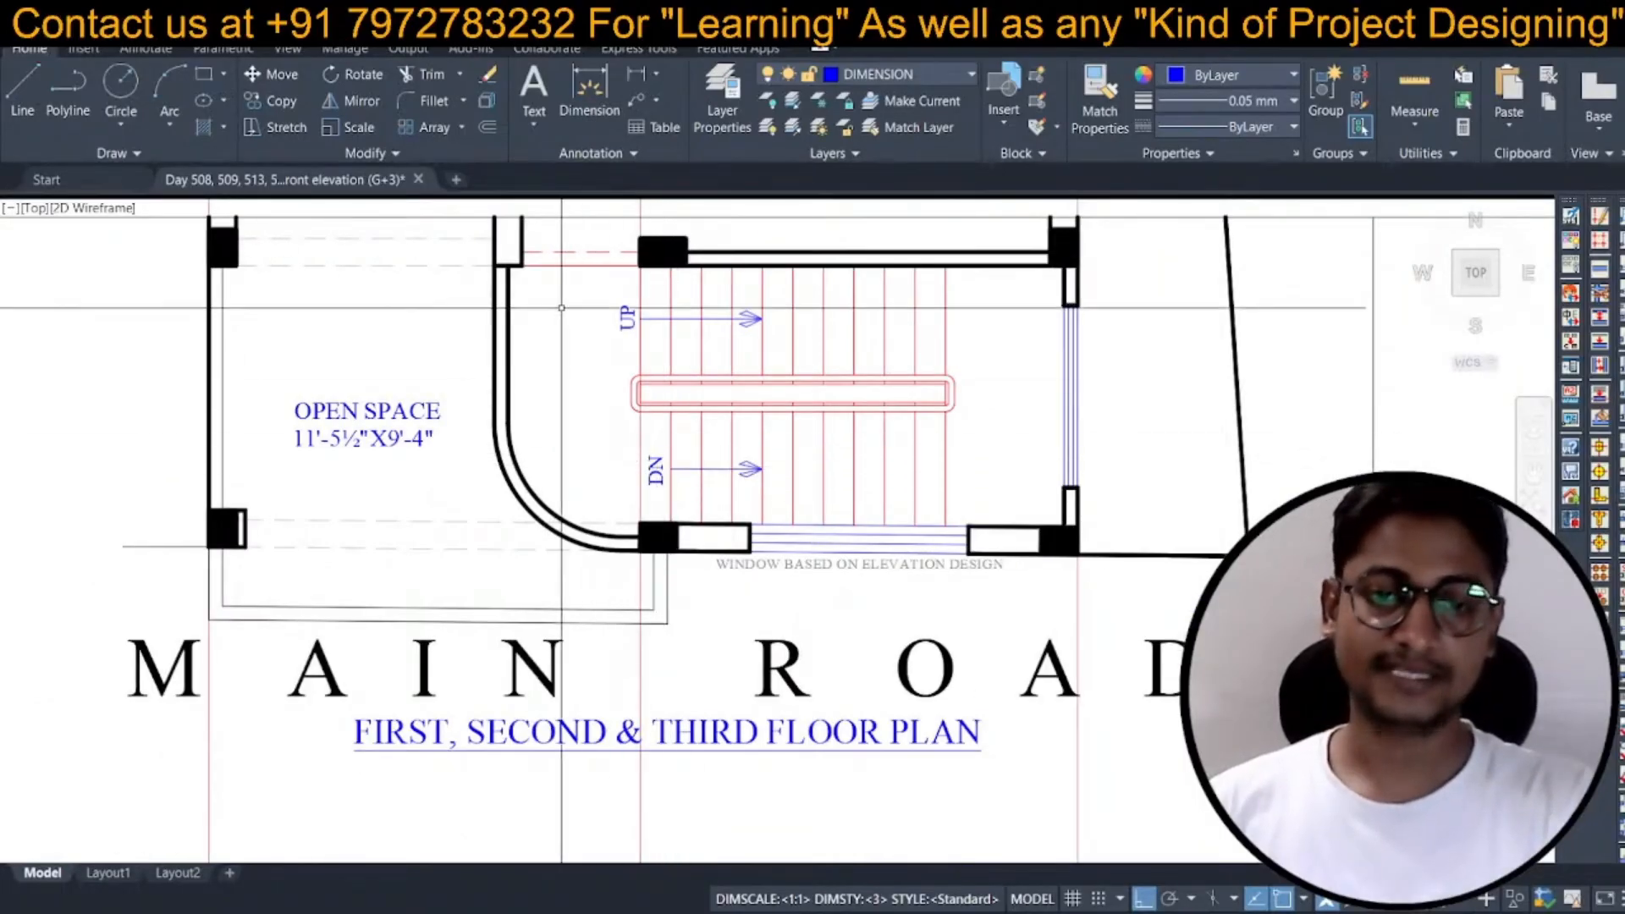
middle_click_drag(562, 308, 564, 359)
scroll(573, 347, "down", 6)
scroll(575, 400, "up", 4)
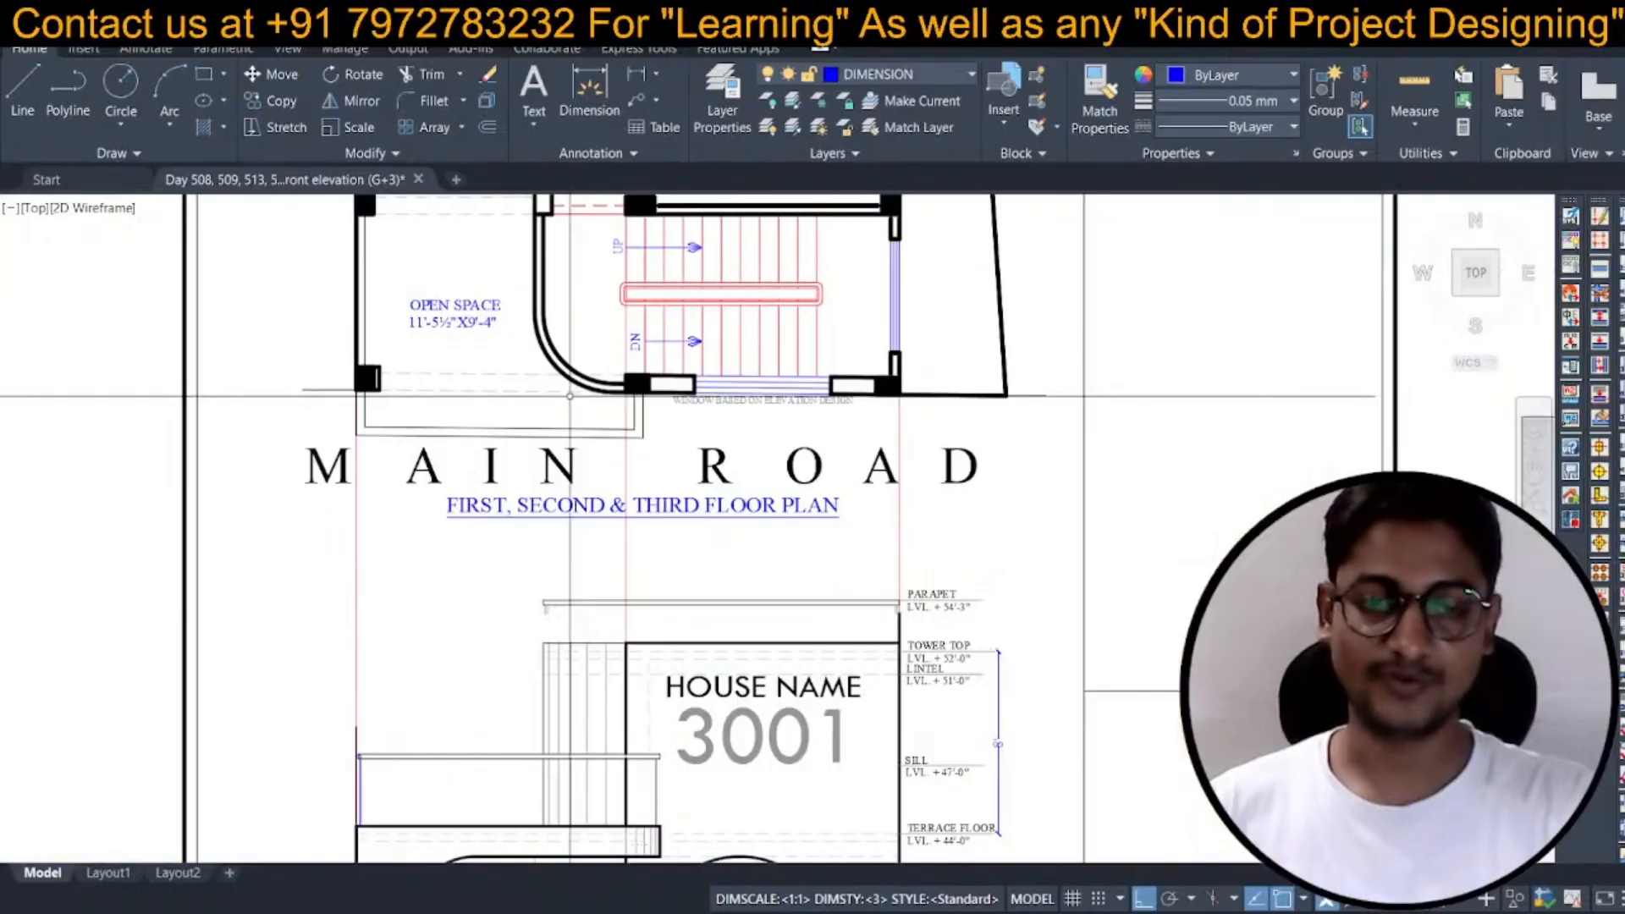
type("ma")
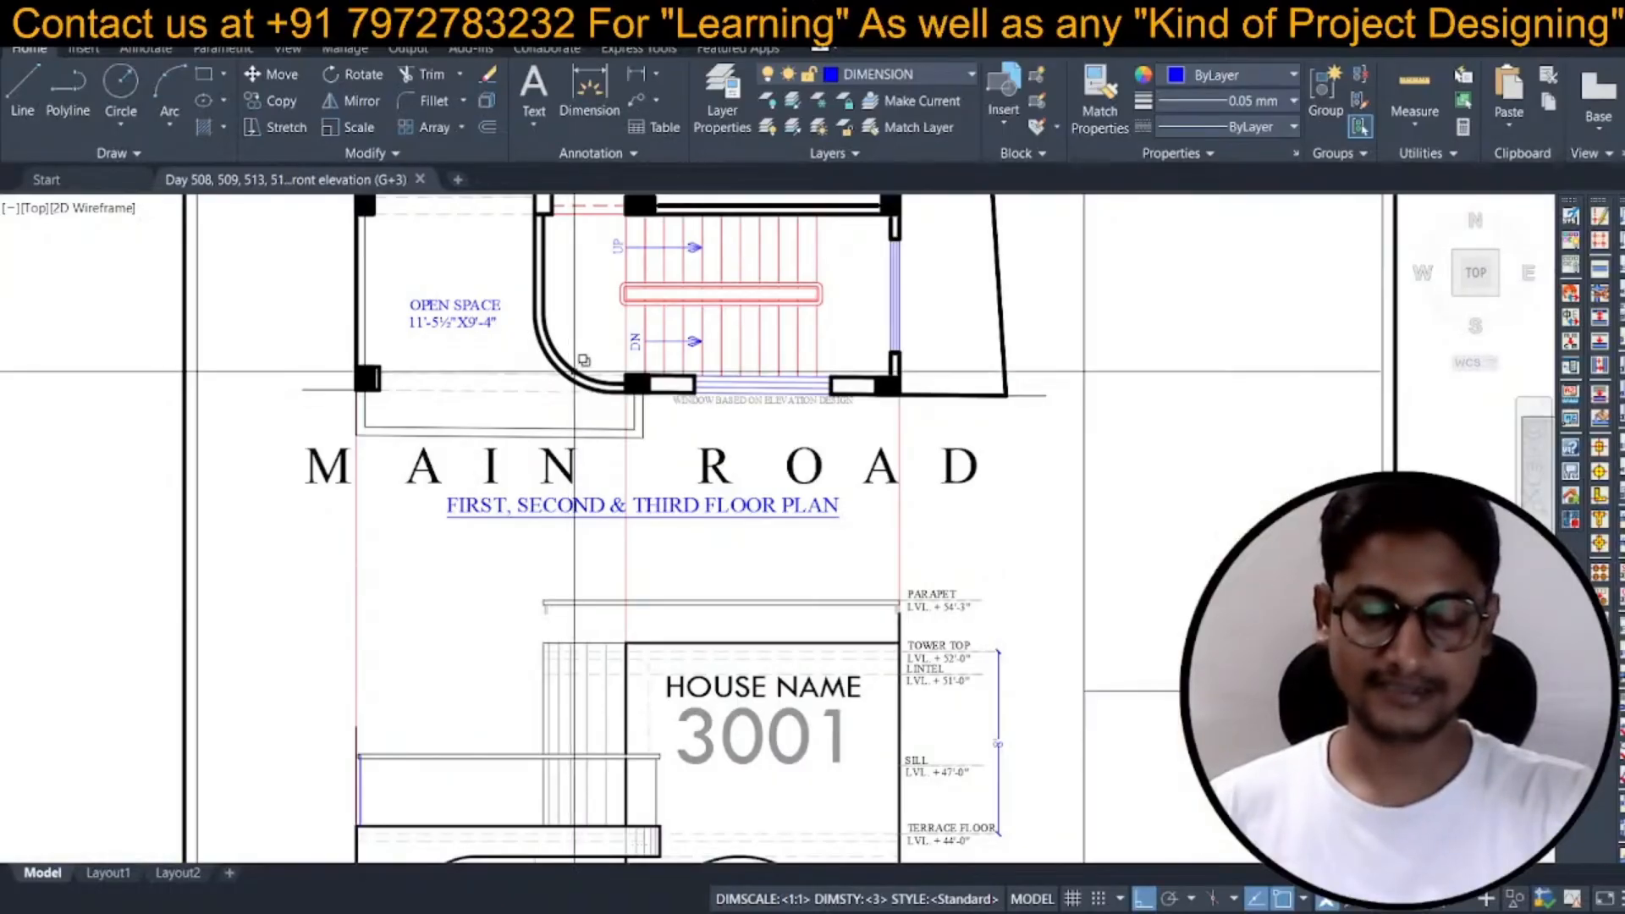
key("space")
middle_click_drag(572, 359, 580, 384)
key("Escape")
Set the linetype of the curved wall's arcs and straight lines beside the open space to HIDDEN.
left_click(576, 356)
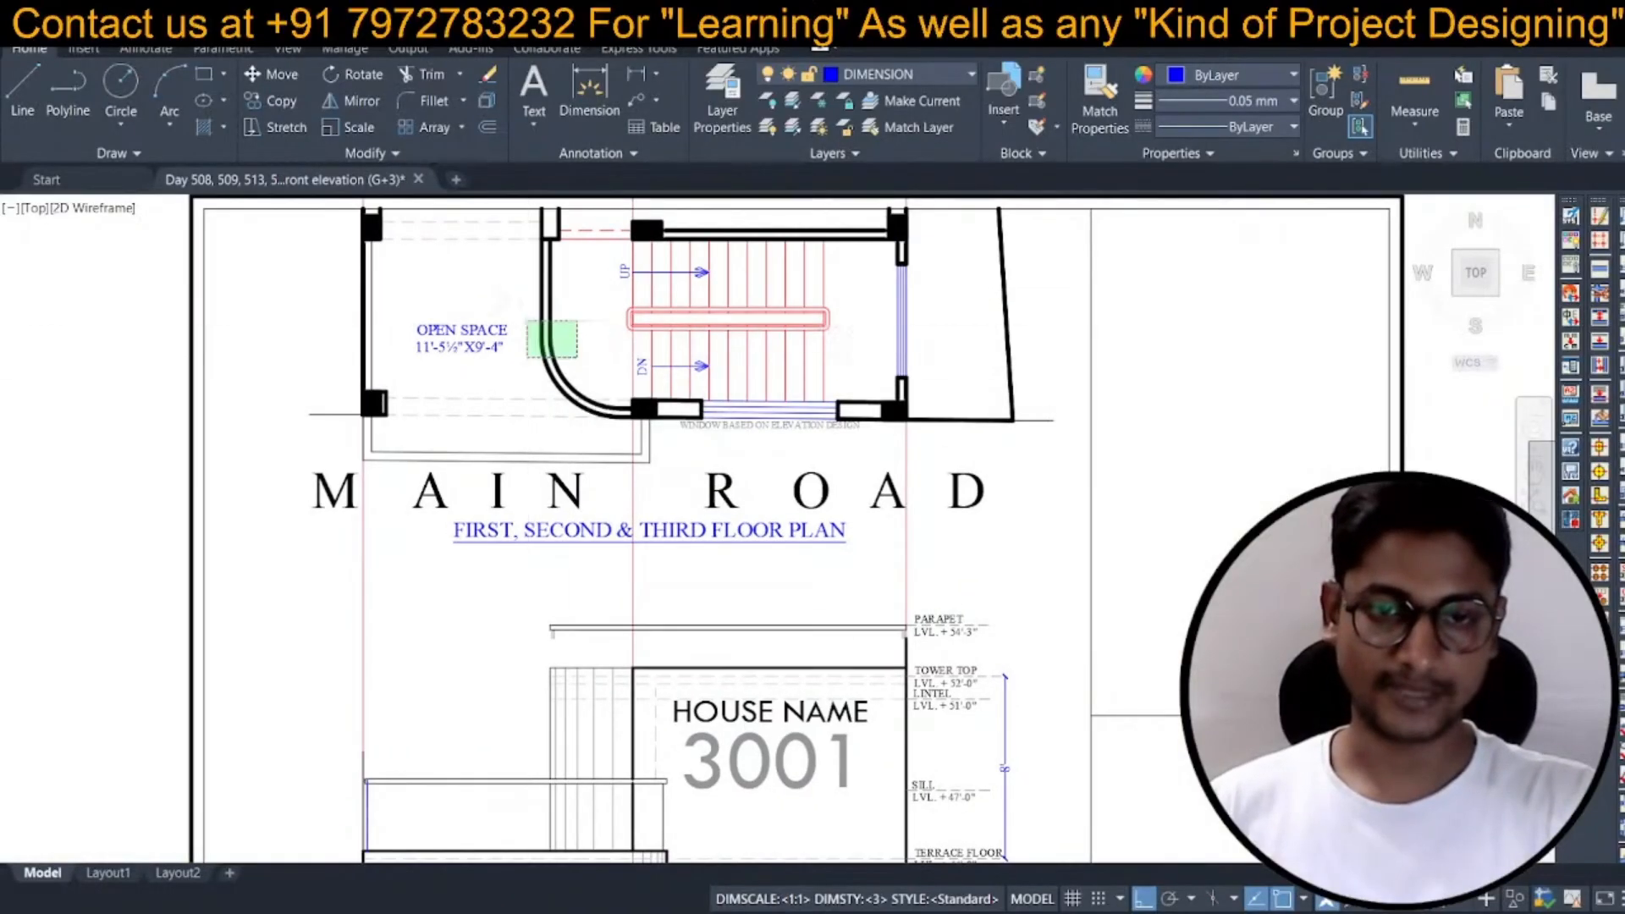
left_click(530, 319)
scroll(599, 407, "up", 2)
scroll(633, 411, "up", 4)
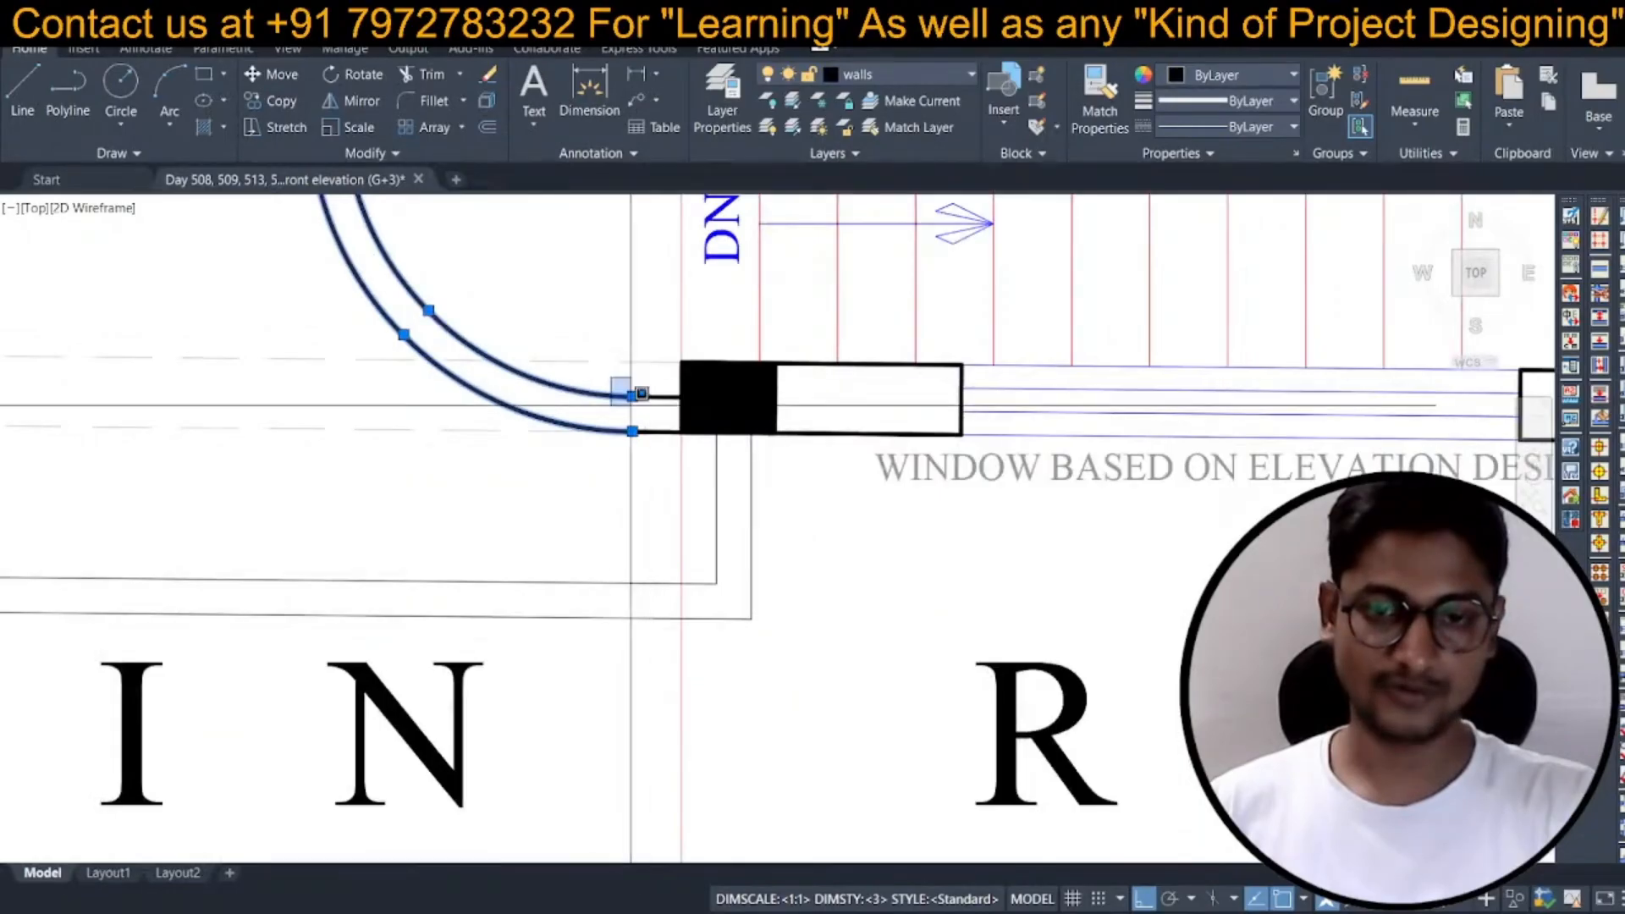
left_click(1243, 103)
left_click(1252, 126)
left_click(1251, 126)
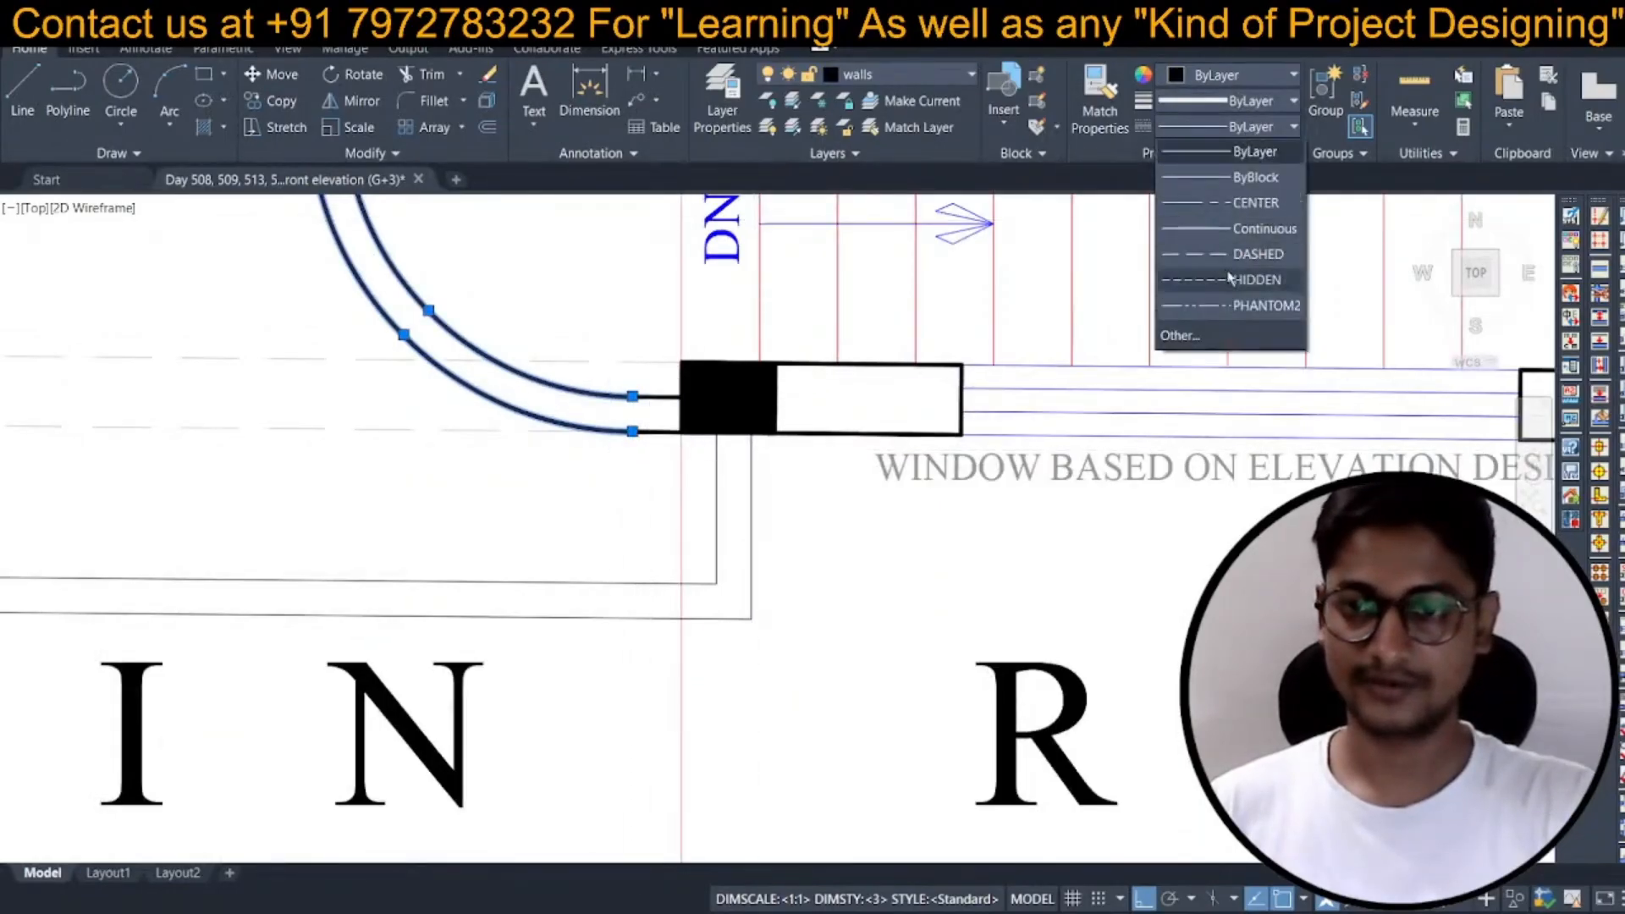
left_click(1243, 280)
scroll(560, 374, "down", 3)
key("Escape")
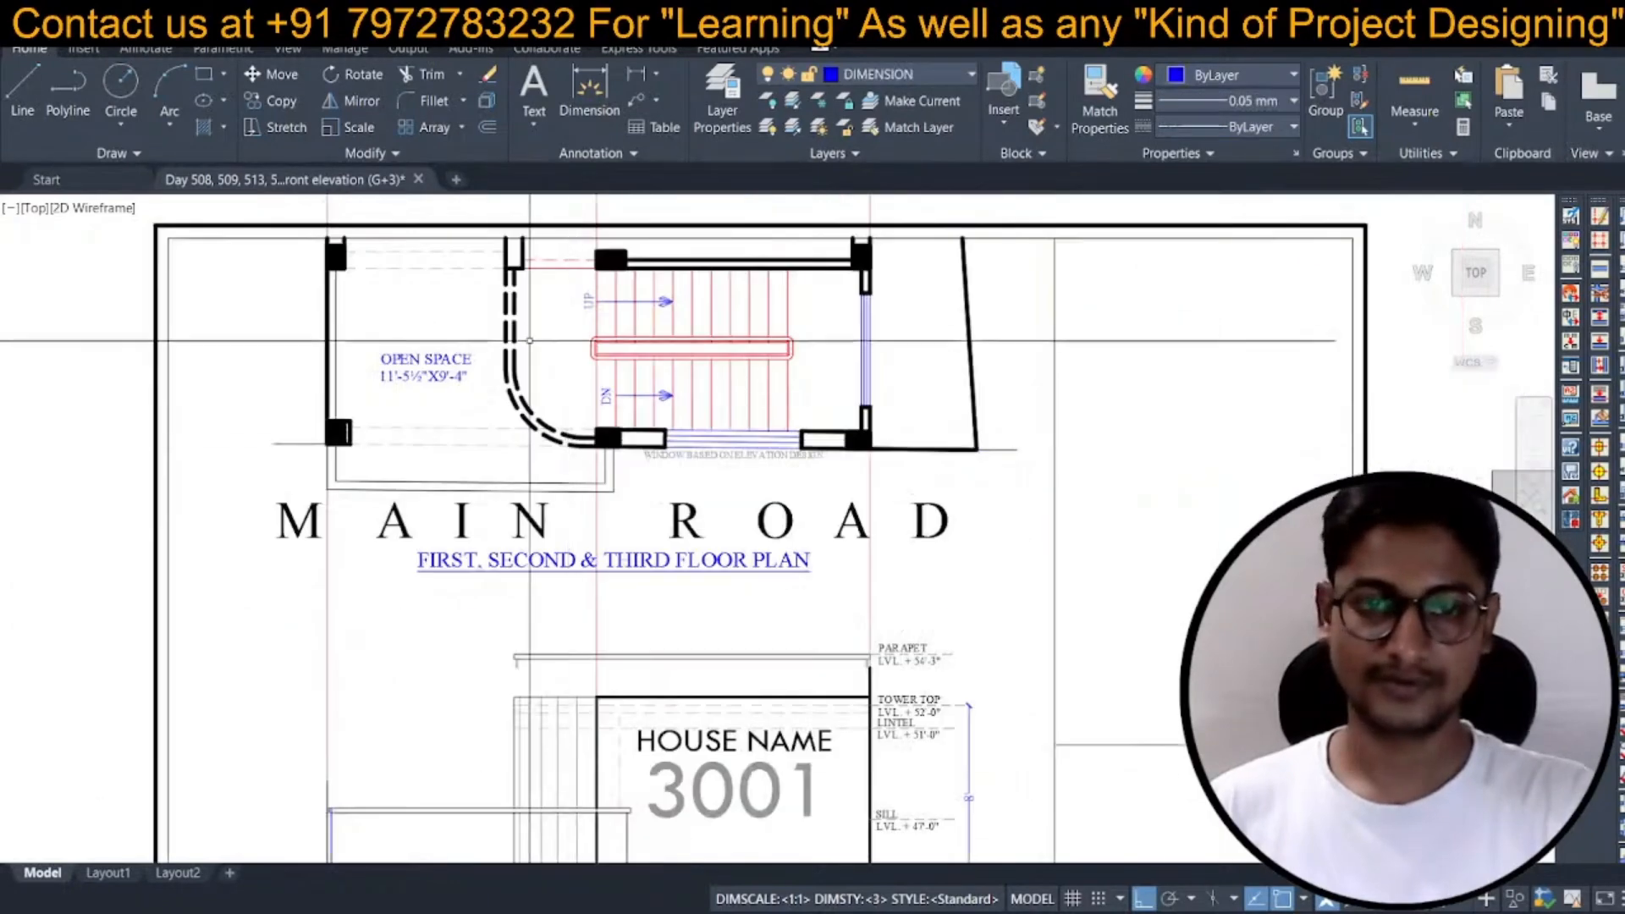
Move both arcs of the curved wall in the floor plan to layer 0.
scroll(560, 374, "up", 2)
scroll(560, 374, "down", 4)
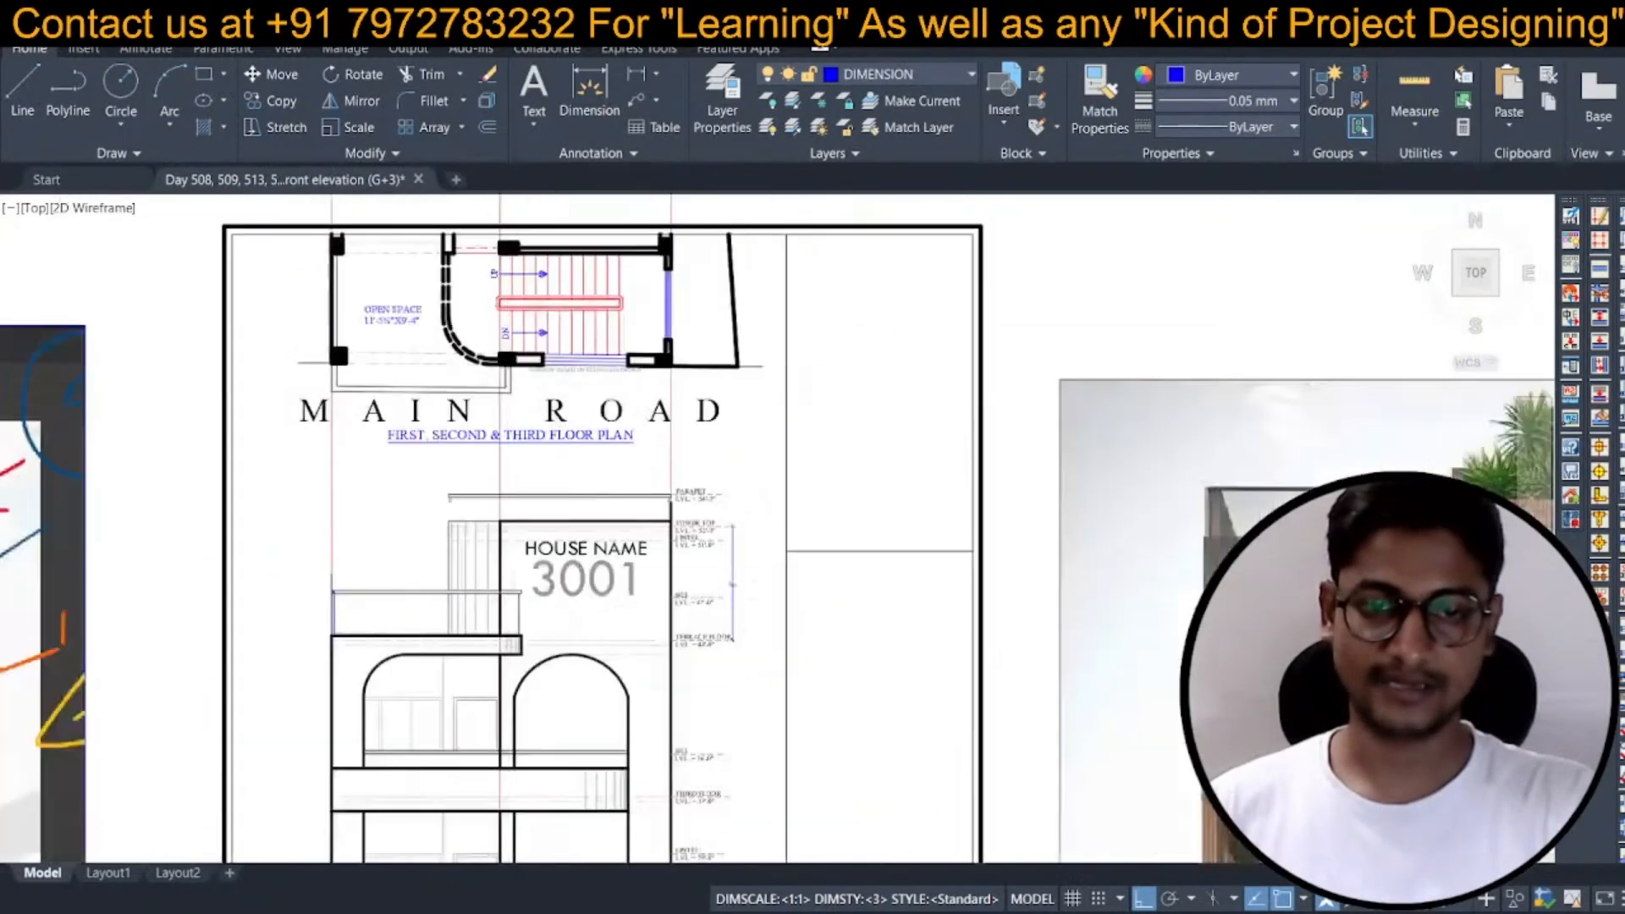
scroll(485, 357, "up", 4)
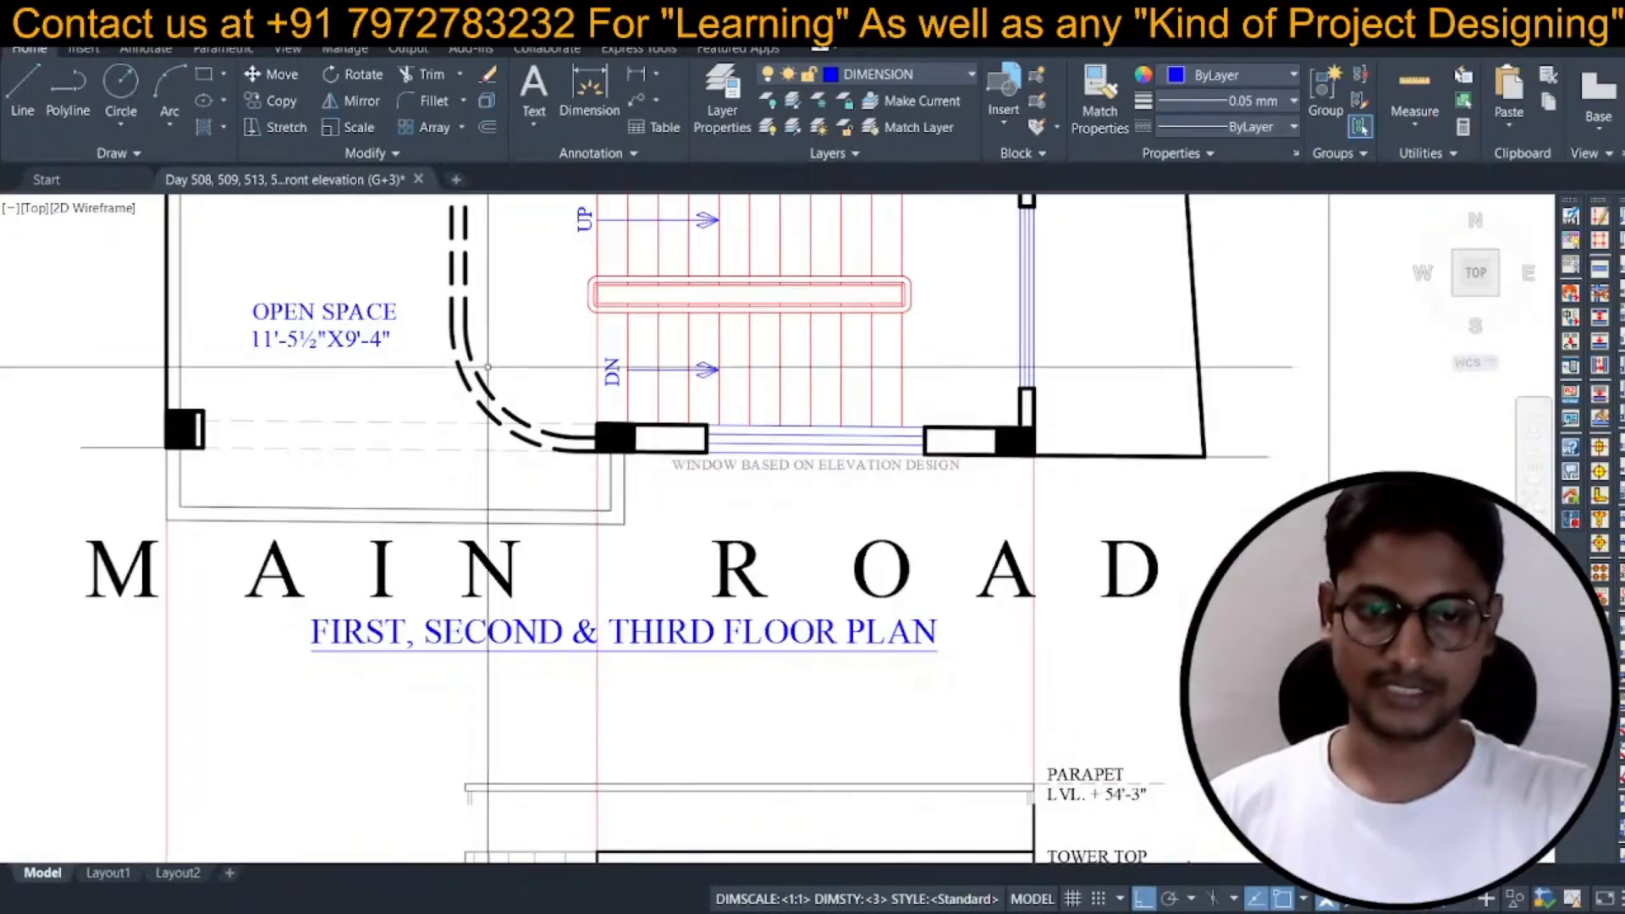
left_click(464, 364)
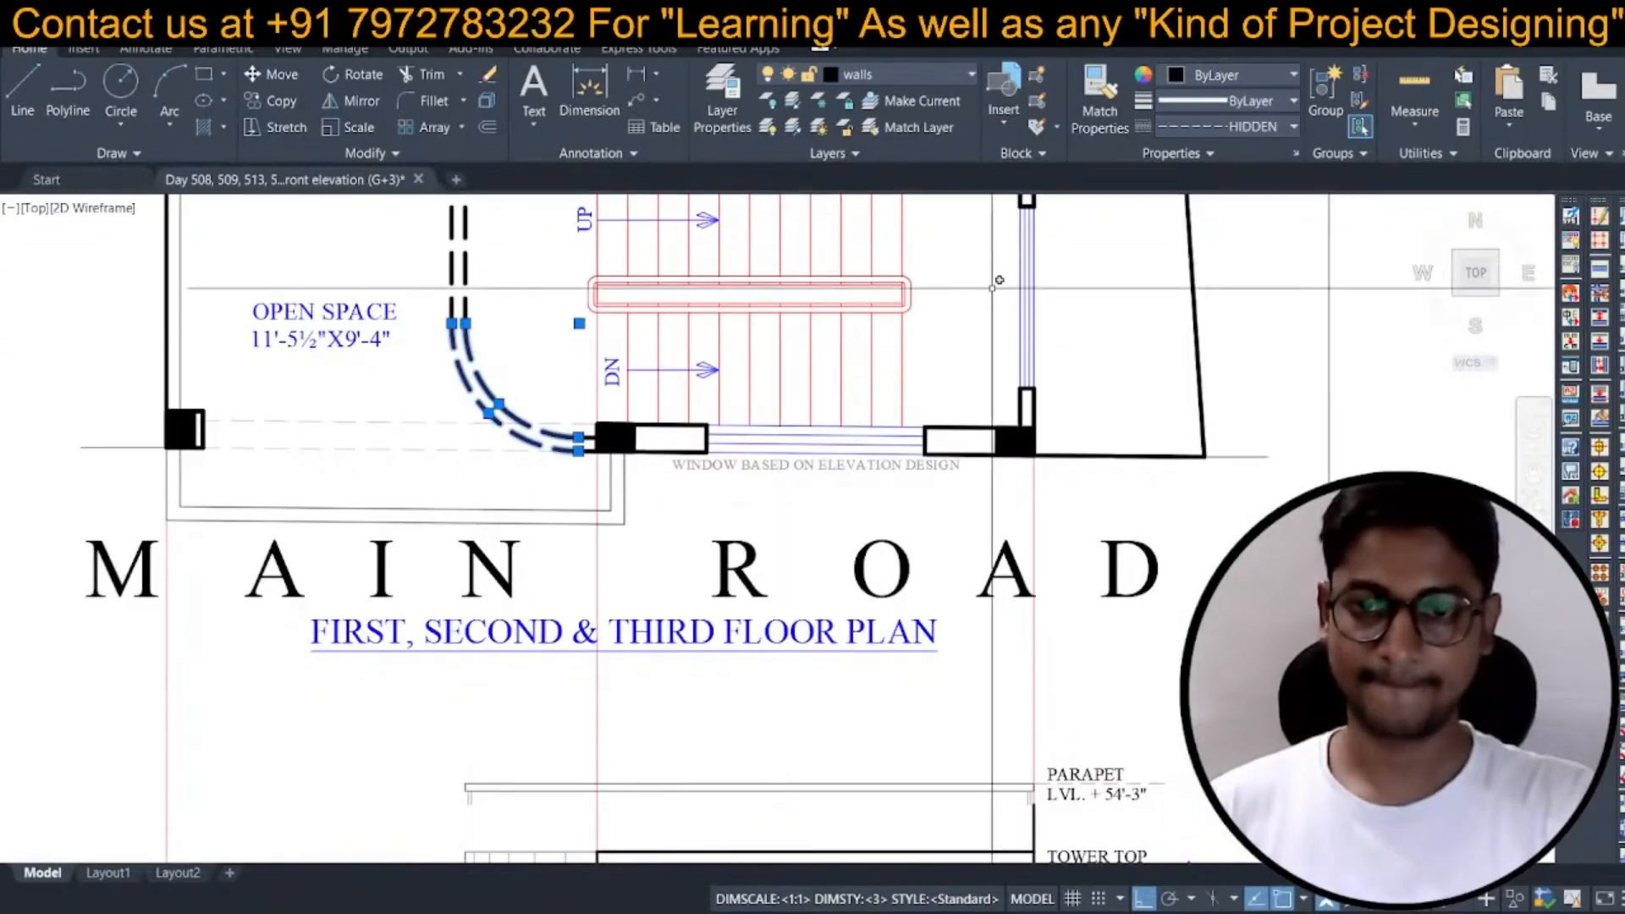
left_click(910, 77)
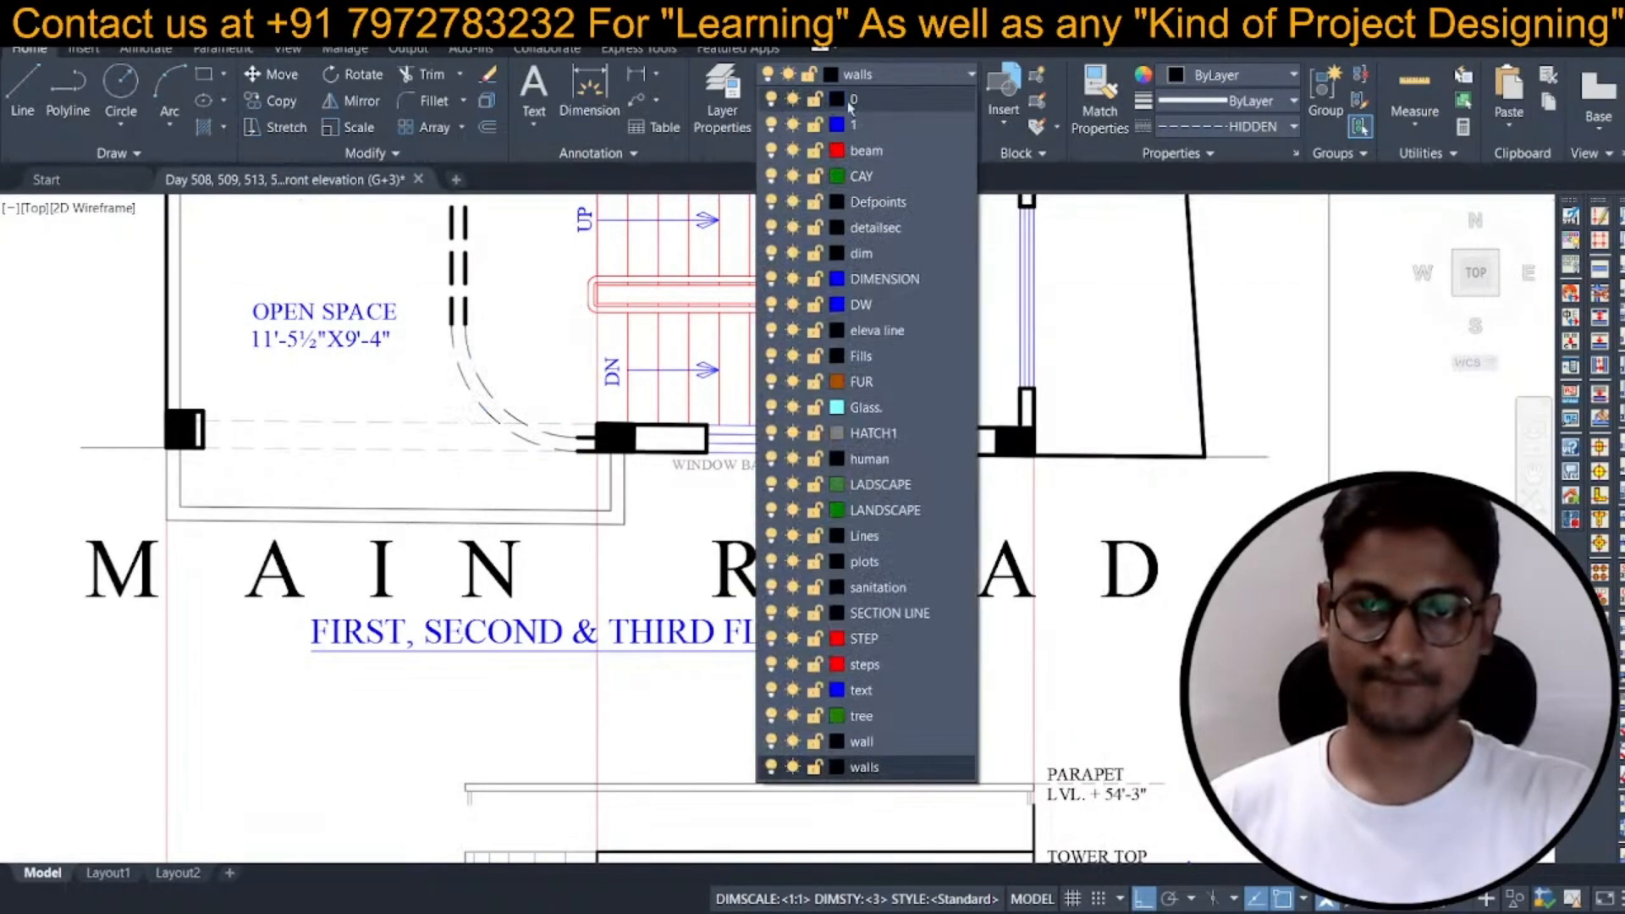
left_click(856, 101)
Match the properties of the thin hidden arc onto the remaining straight lines of the curved wall.
type("ma")
key("Return")
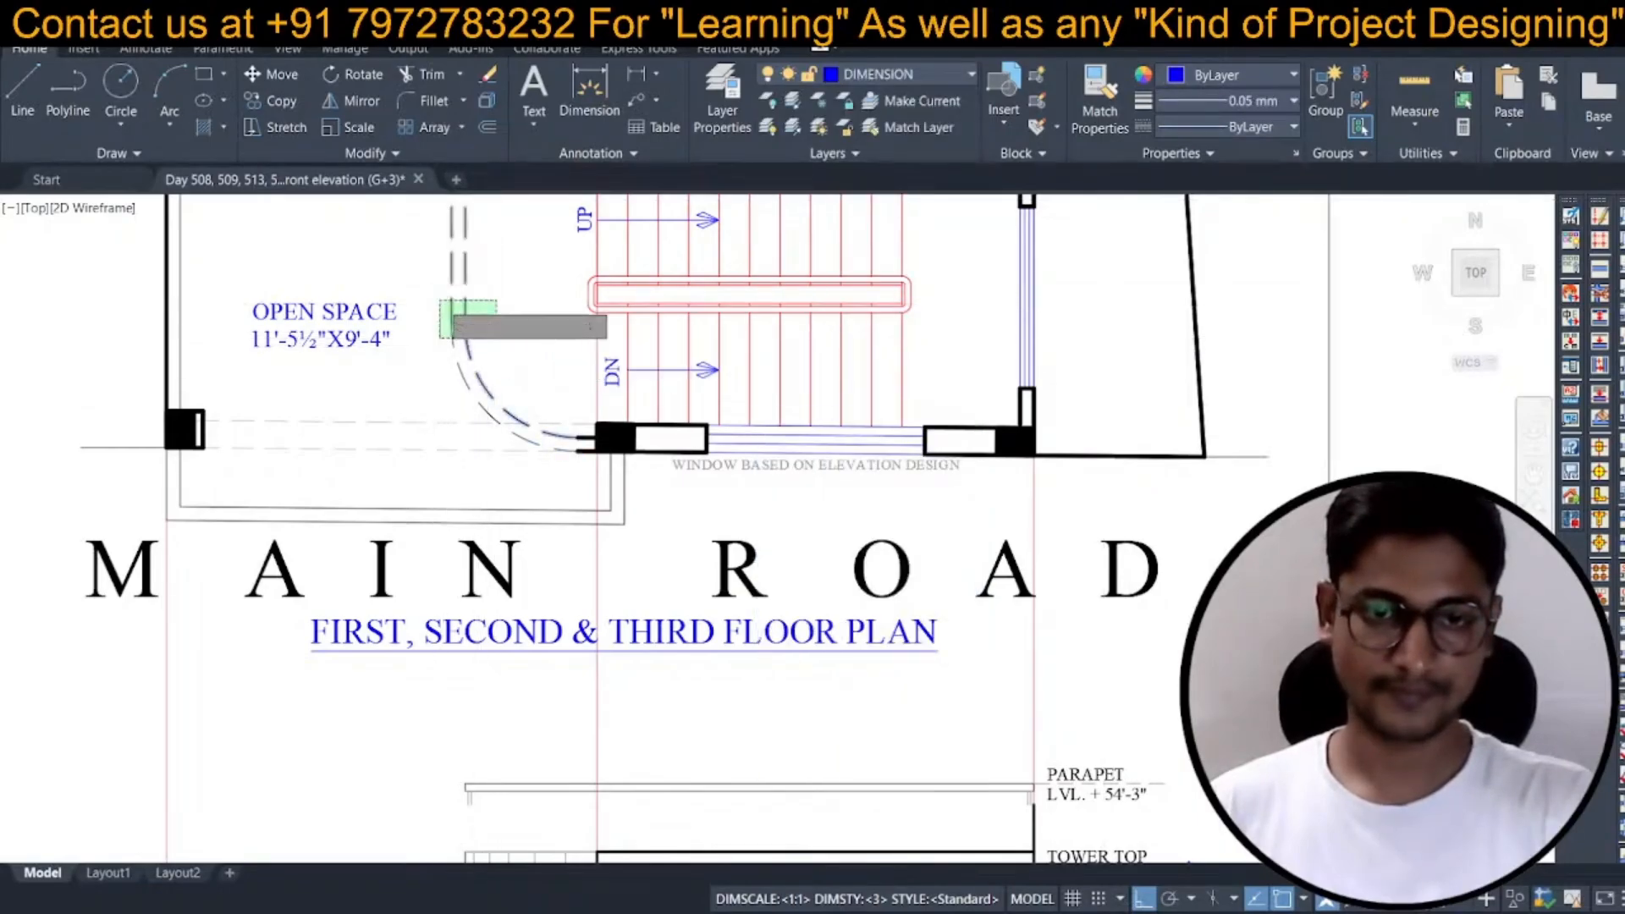
scroll(573, 447, "up", 5)
scroll(627, 396, "down", 10)
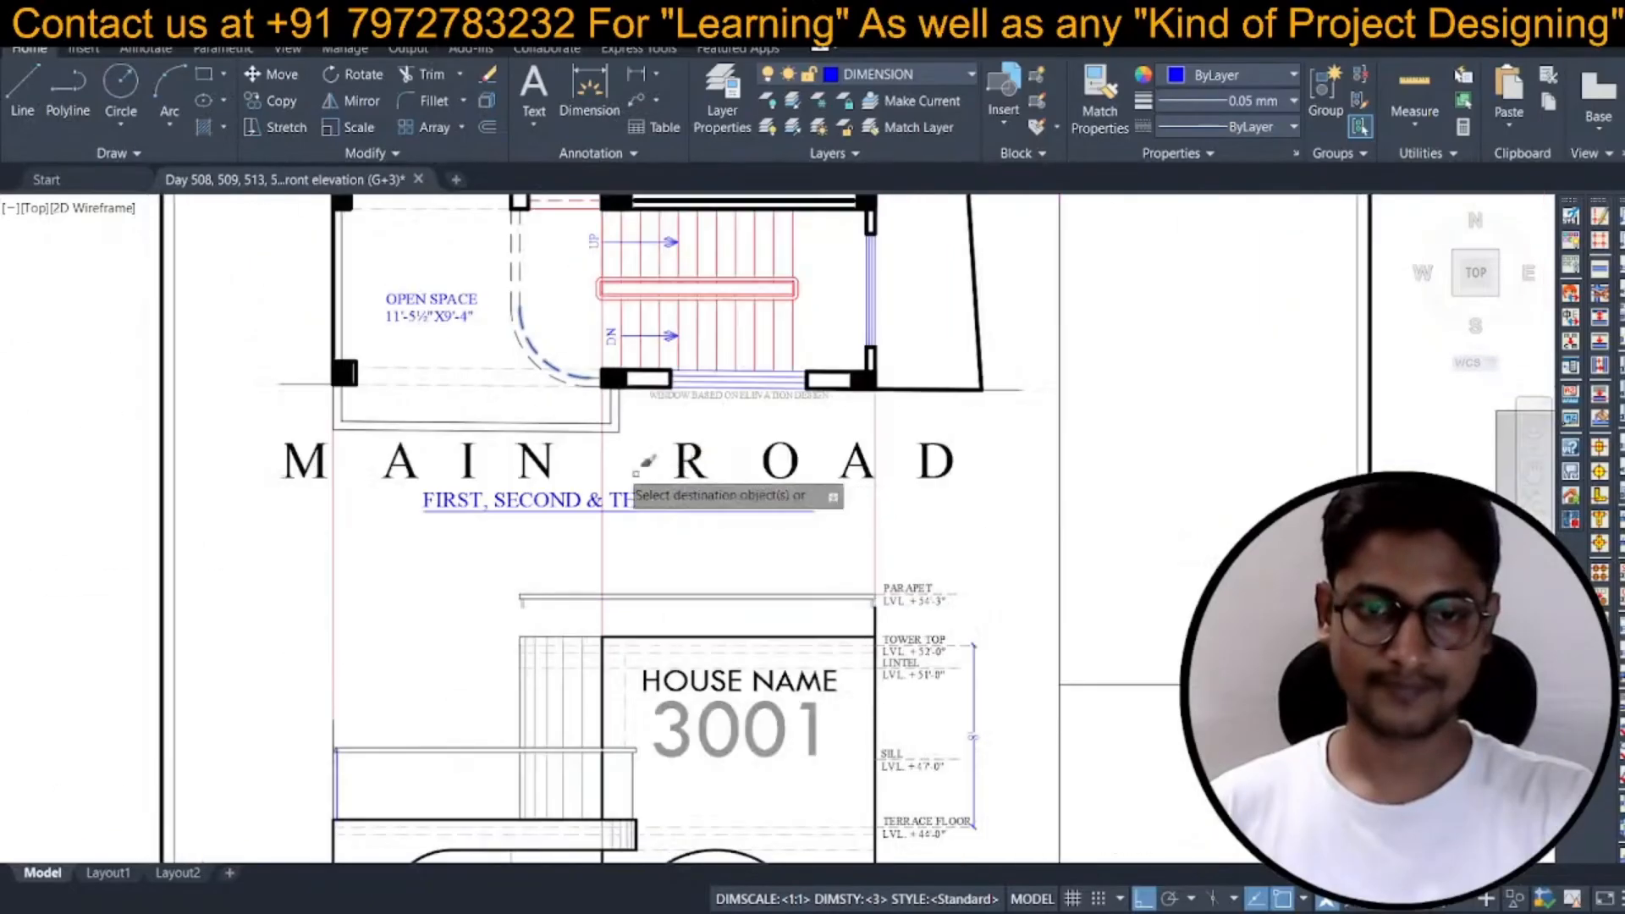
scroll(556, 470, "up", 5)
scroll(556, 470, "down", 5)
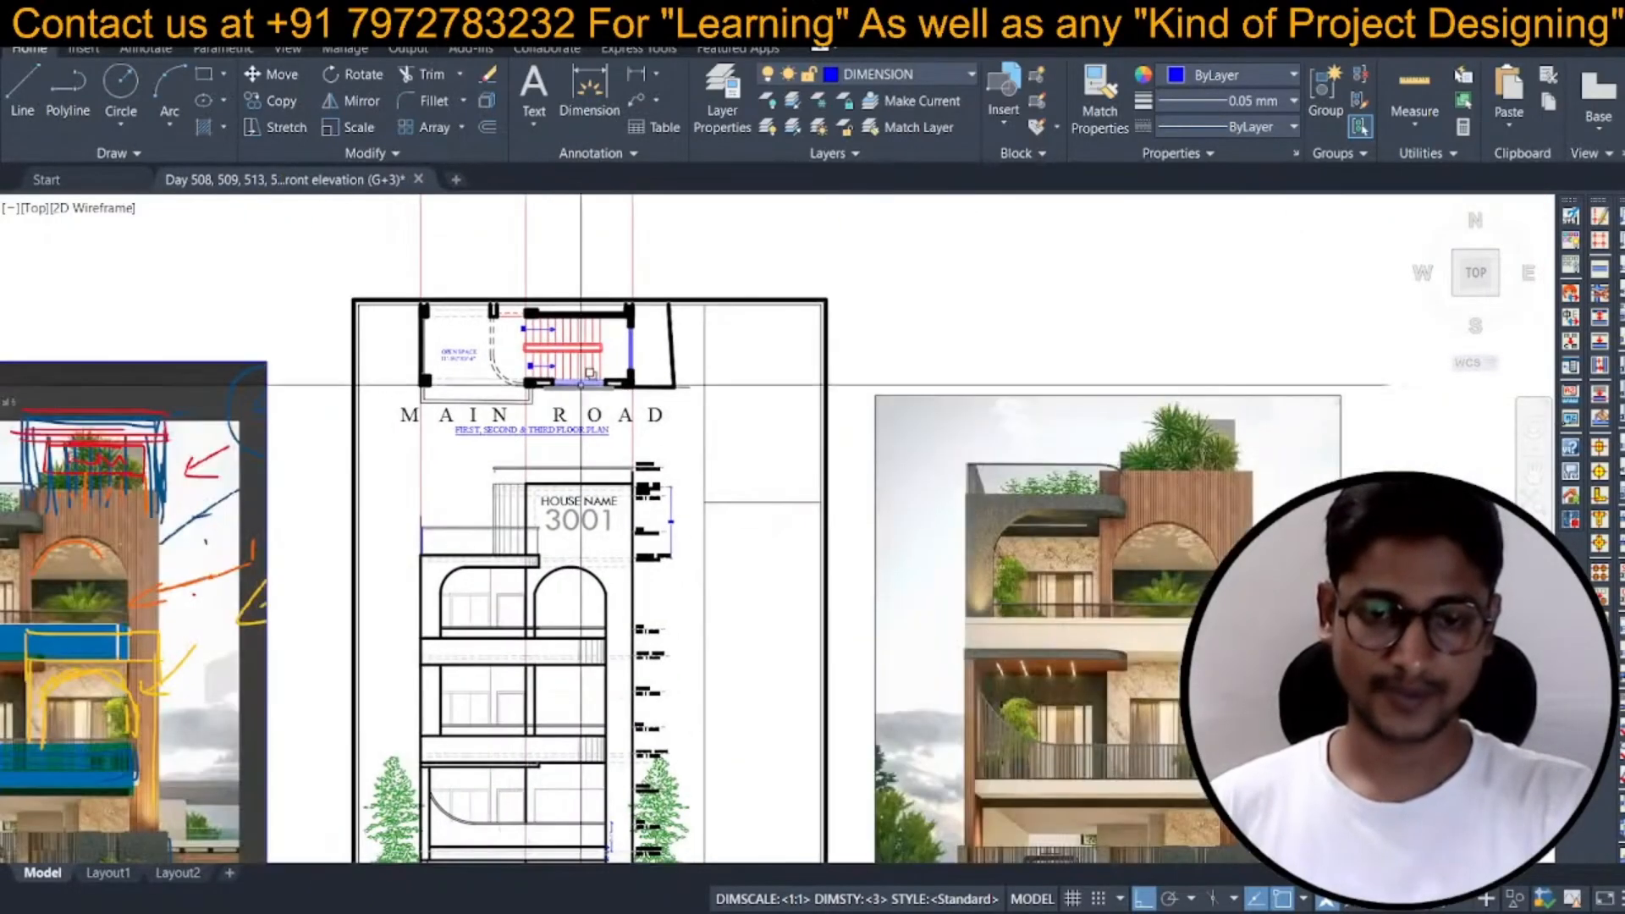
Fillet the tower's top line and right edge in the elevation with radius 0 to make a sharp corner, and save the file.
scroll(584, 385, "up", 5)
scroll(585, 385, "up", 8)
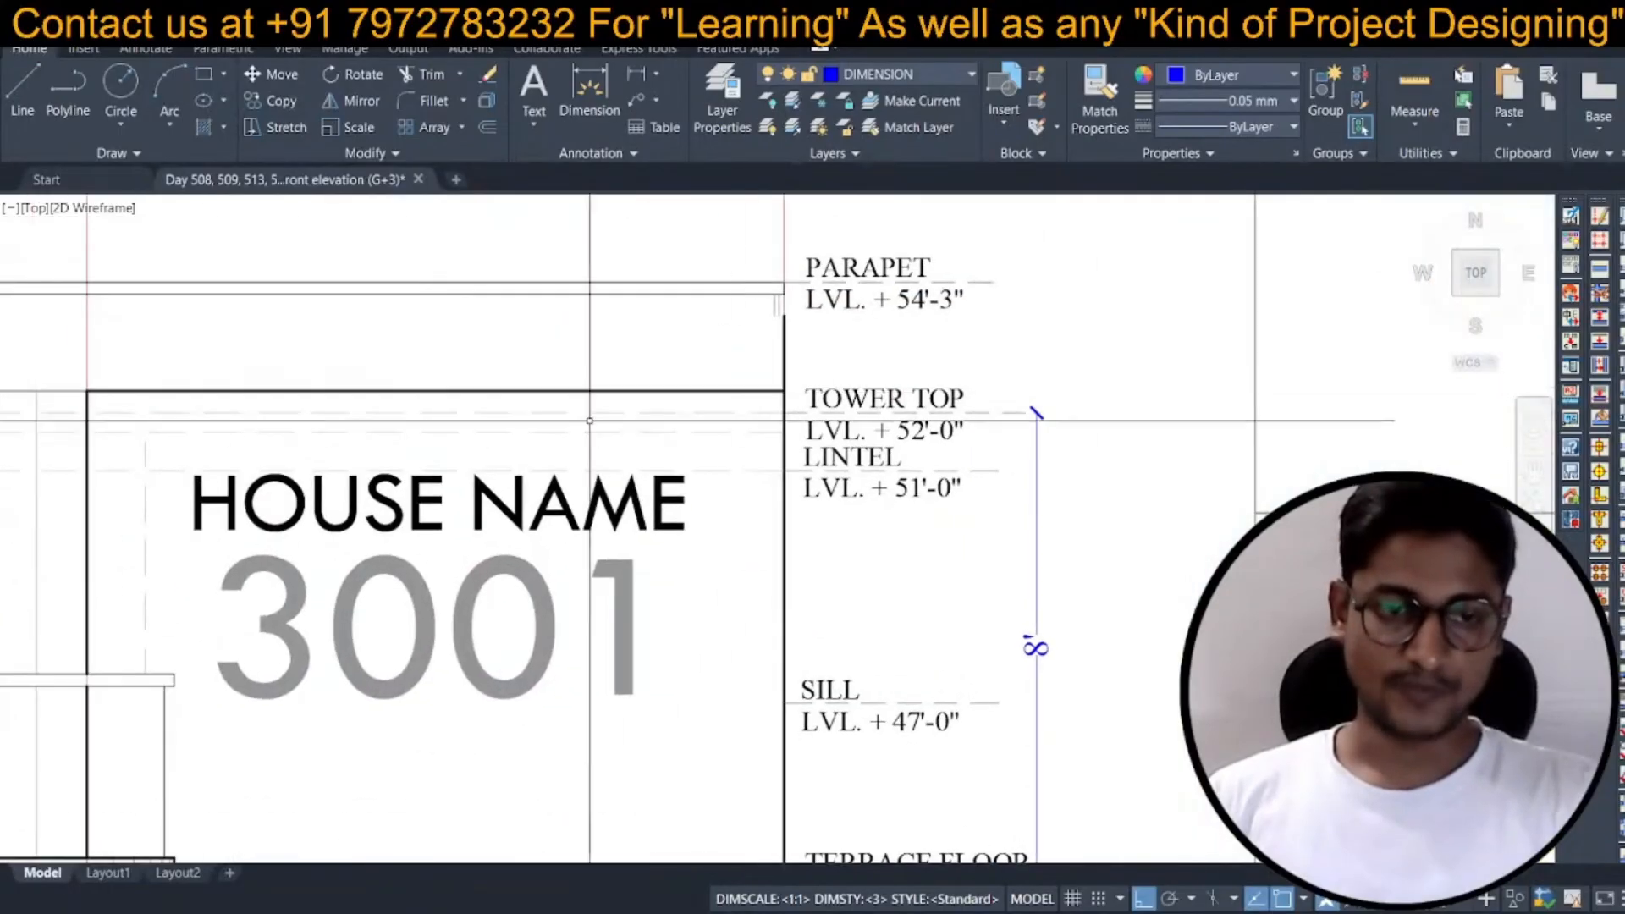
type("f")
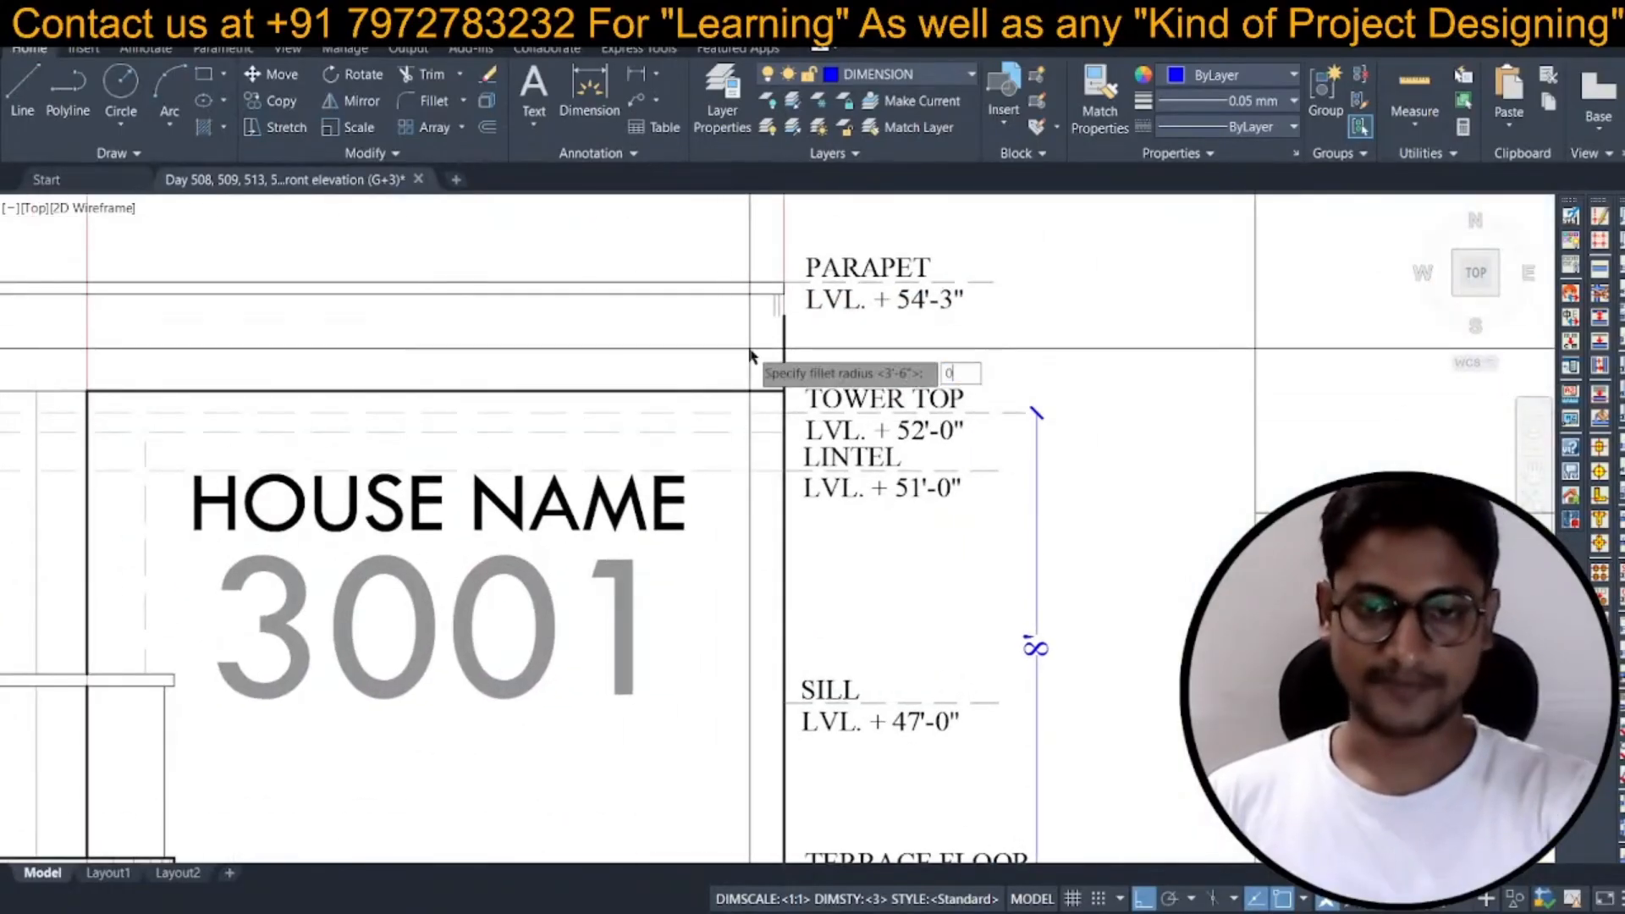
key("Return")
left_click(775, 395)
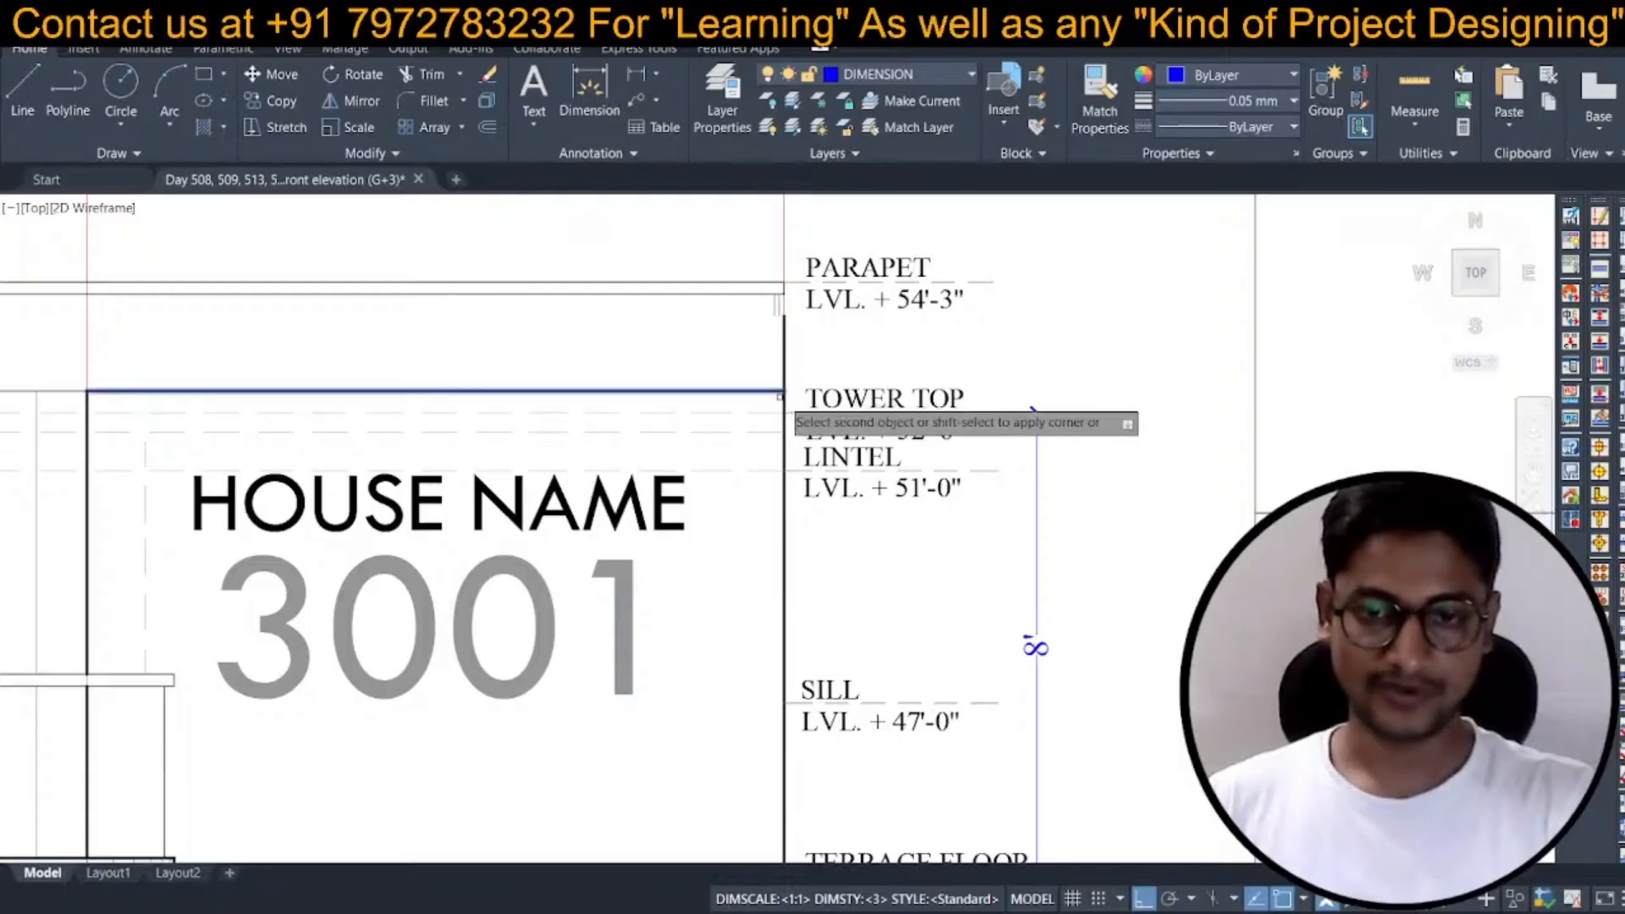
left_click(784, 369)
key("Return")
scroll(785, 368, "down", 6)
key("ctrl+s")
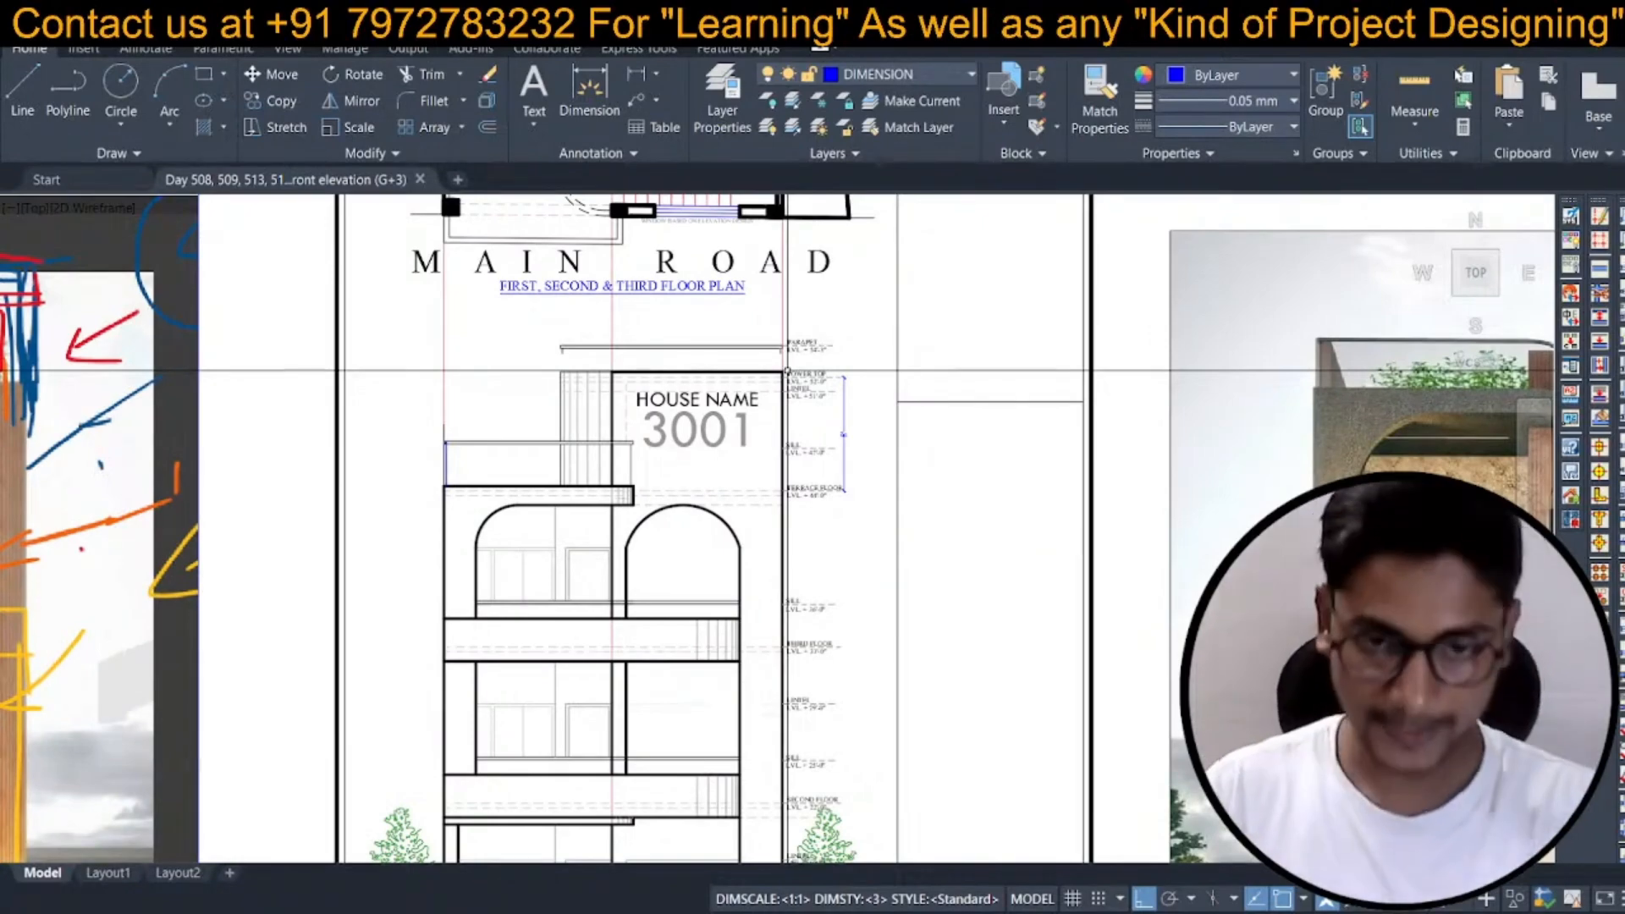
Measure the third-floor balcony railing's height above the slab's top edge with a linear dimension.
scroll(788, 370, "down", 6)
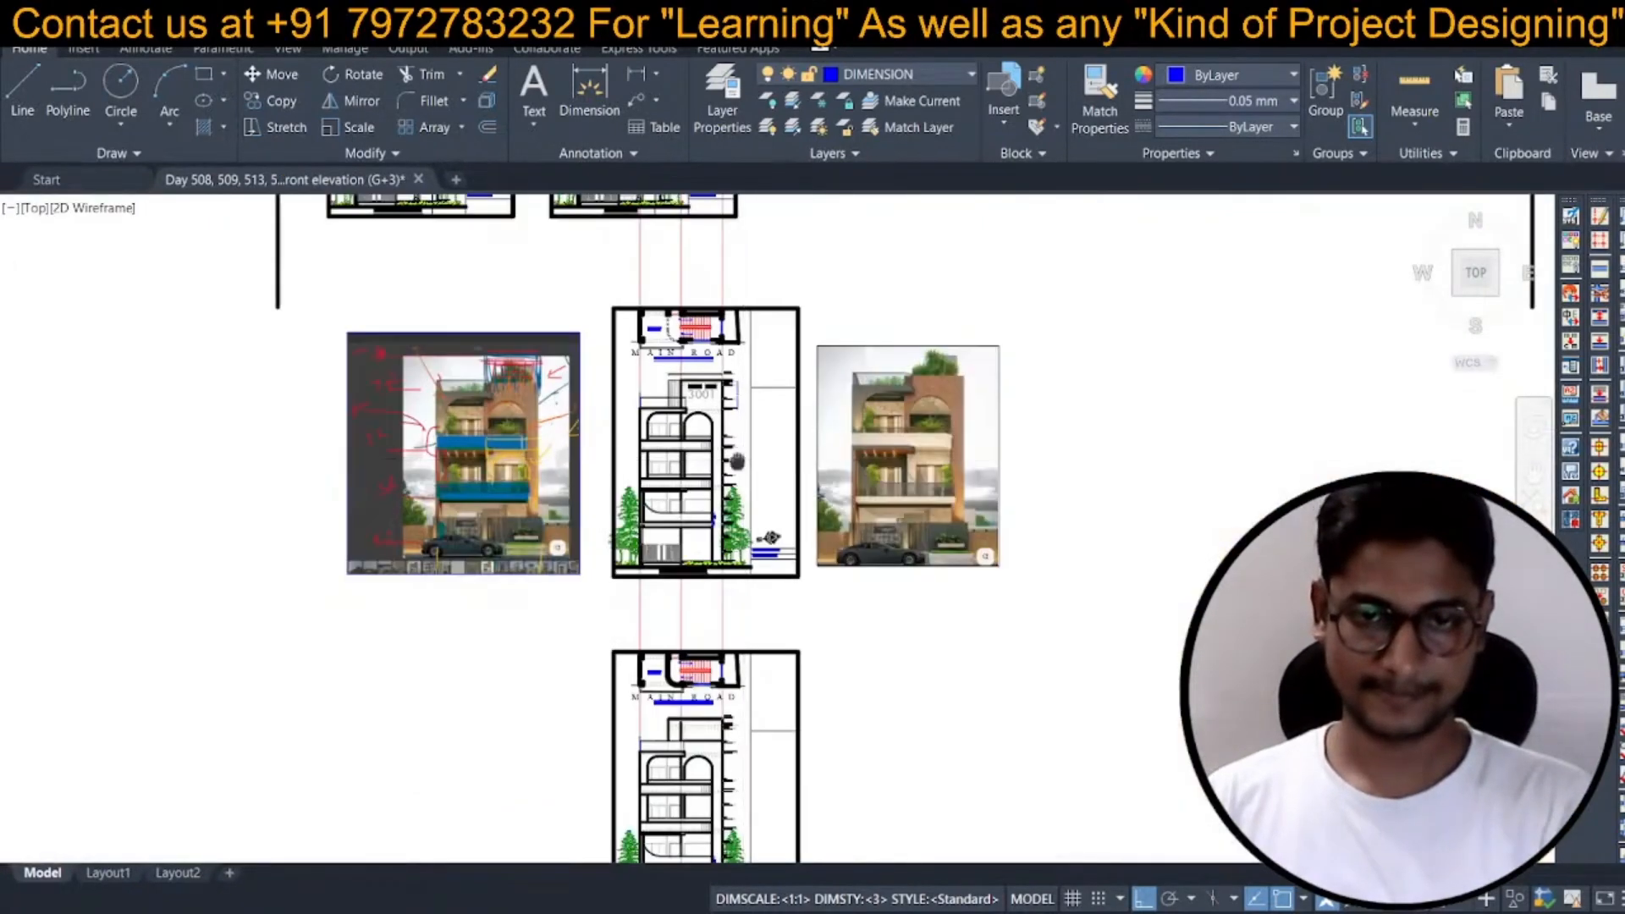
scroll(737, 461, "up", 3)
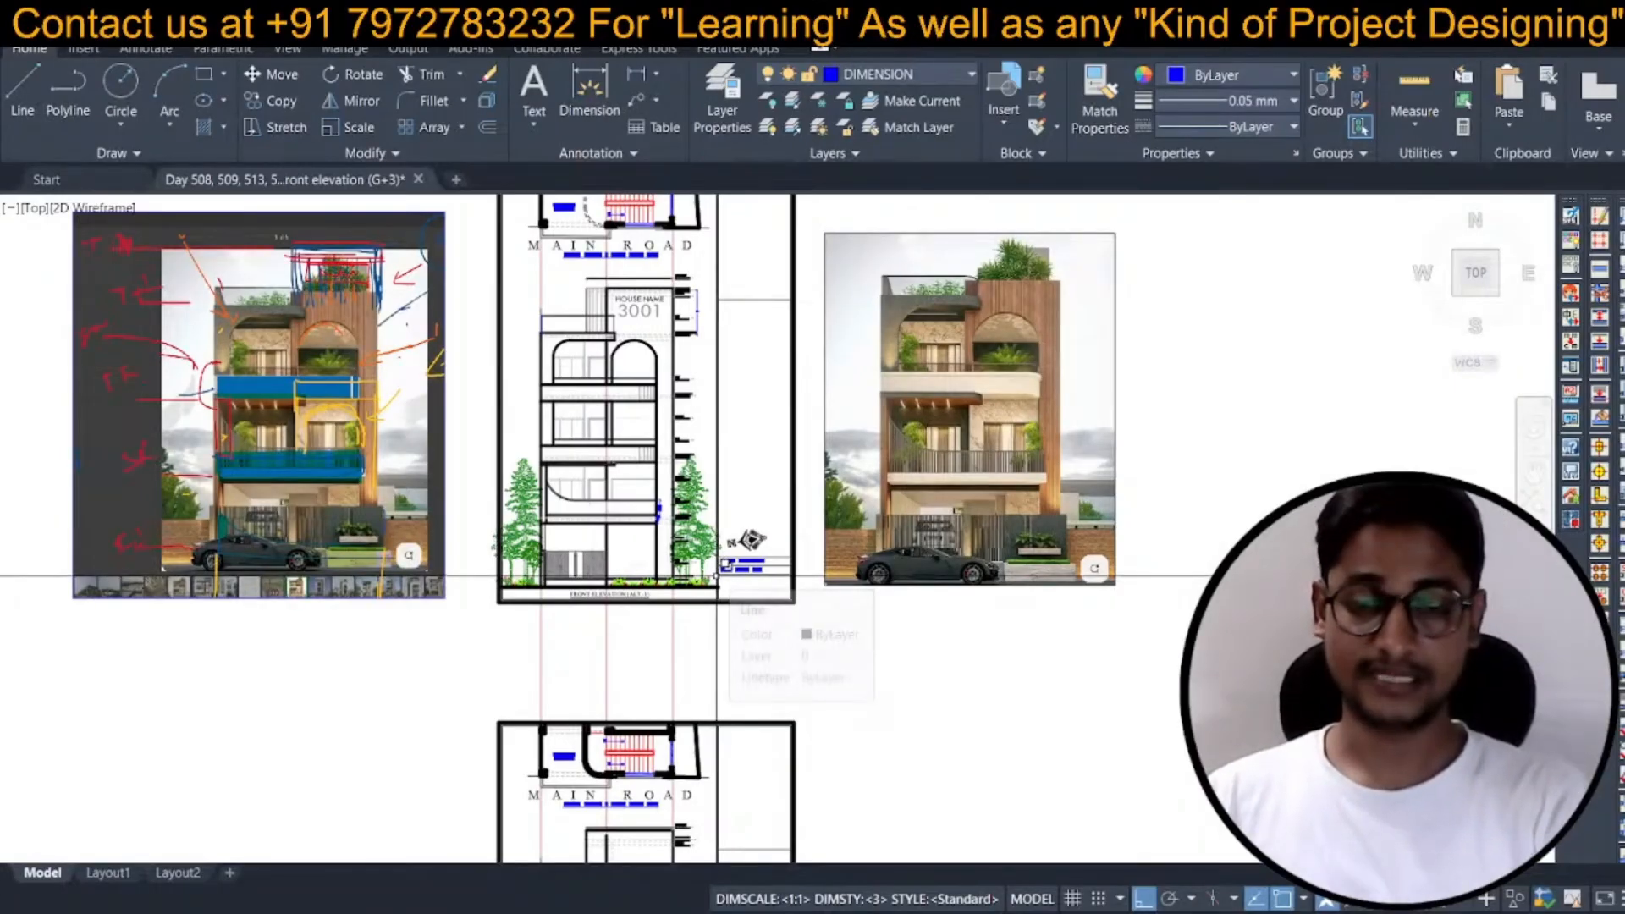
scroll(652, 271, "up", 6)
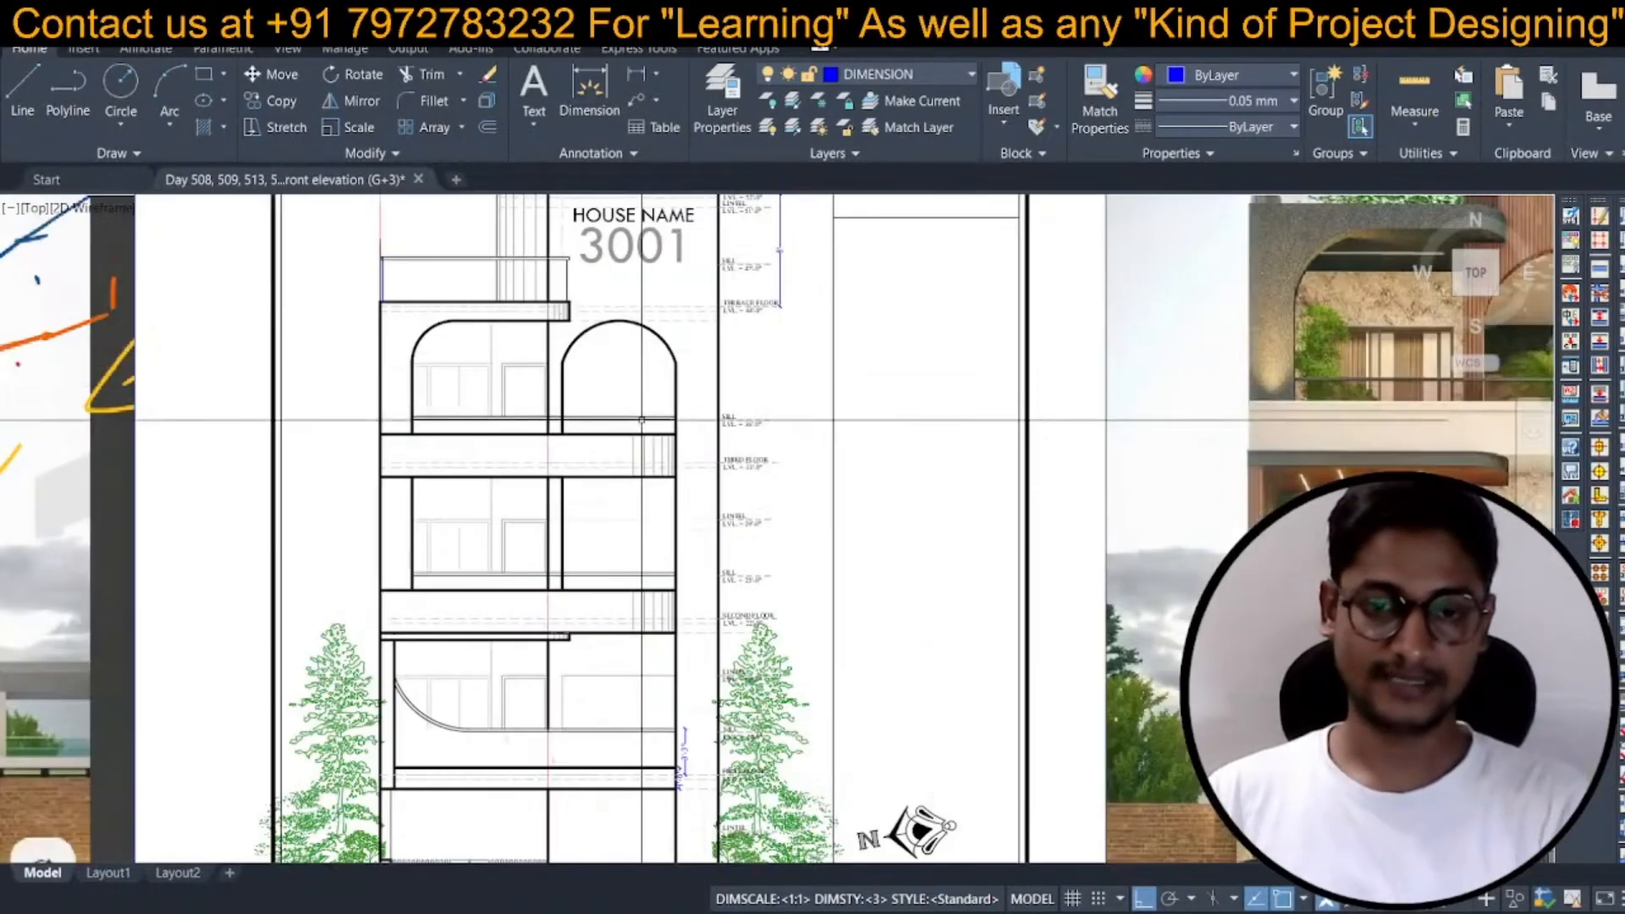
left_click(636, 75)
scroll(745, 406, "up", 4)
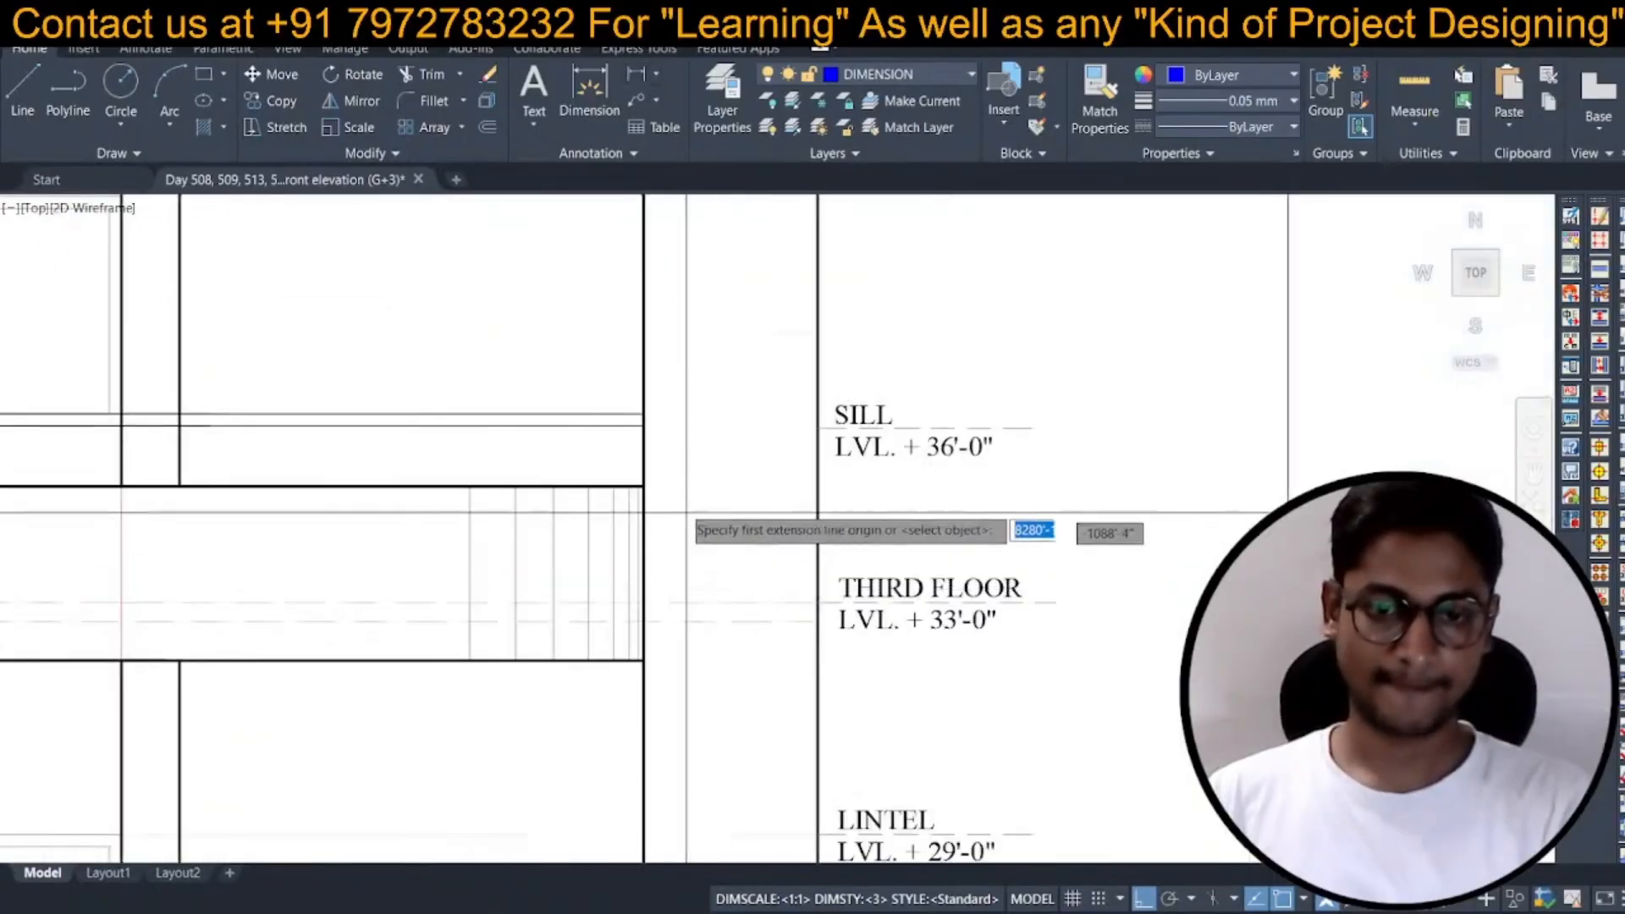
left_click(643, 487)
scroll(688, 462, "down", 2)
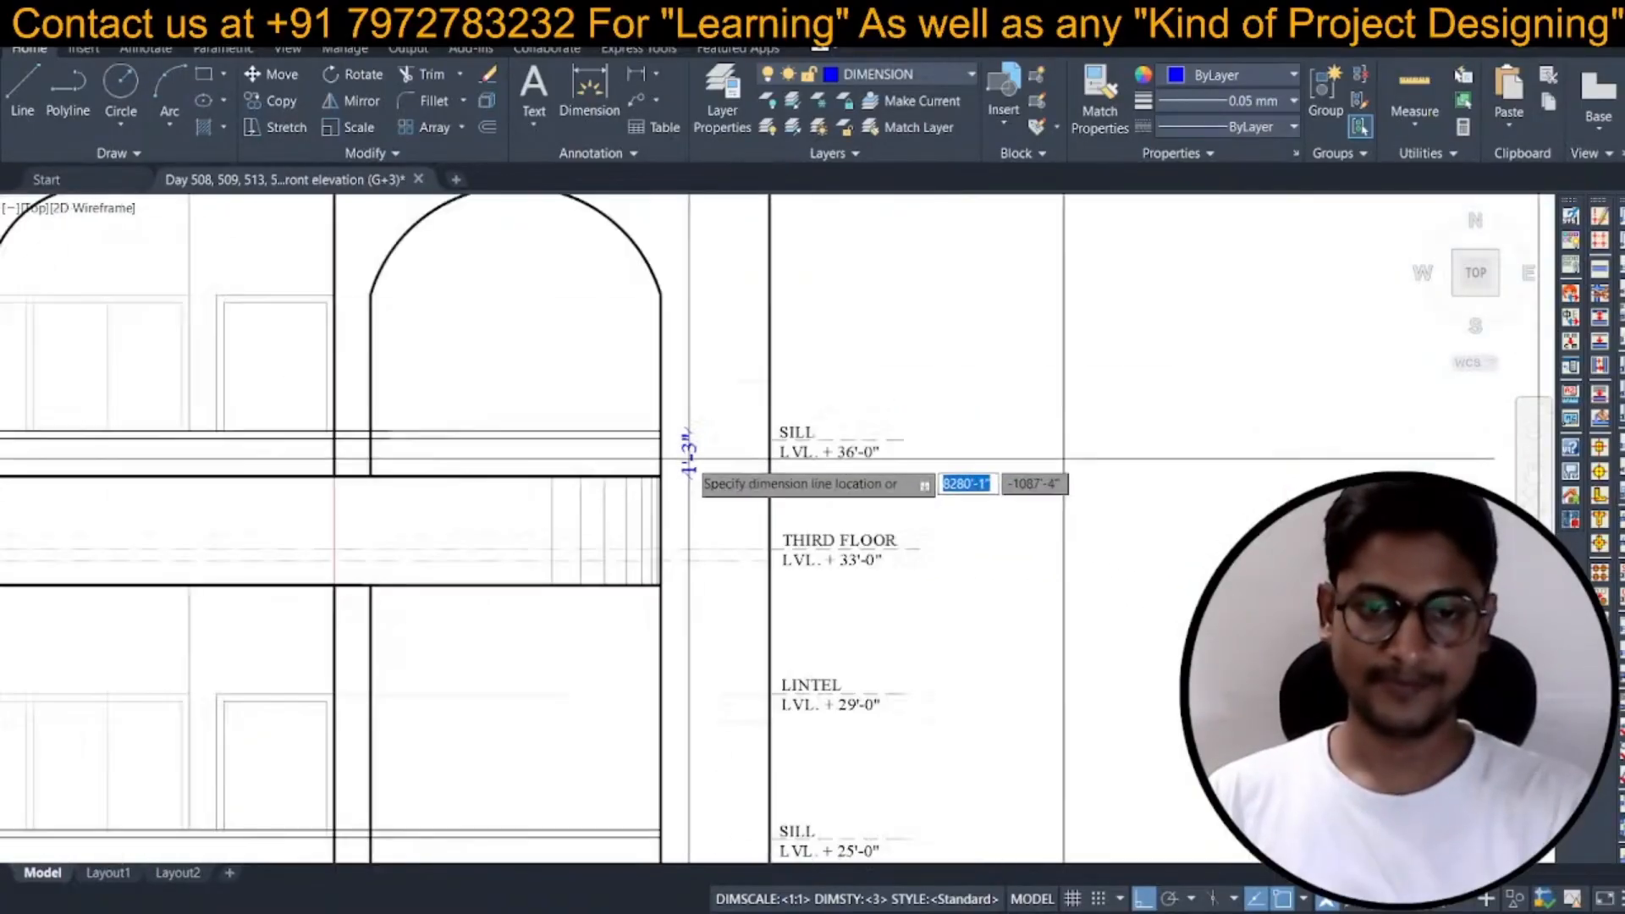
Copy the third-floor balcony's two railing lines straight up from the slab's top edge to the tower top.
key("space")
left_click(668, 488)
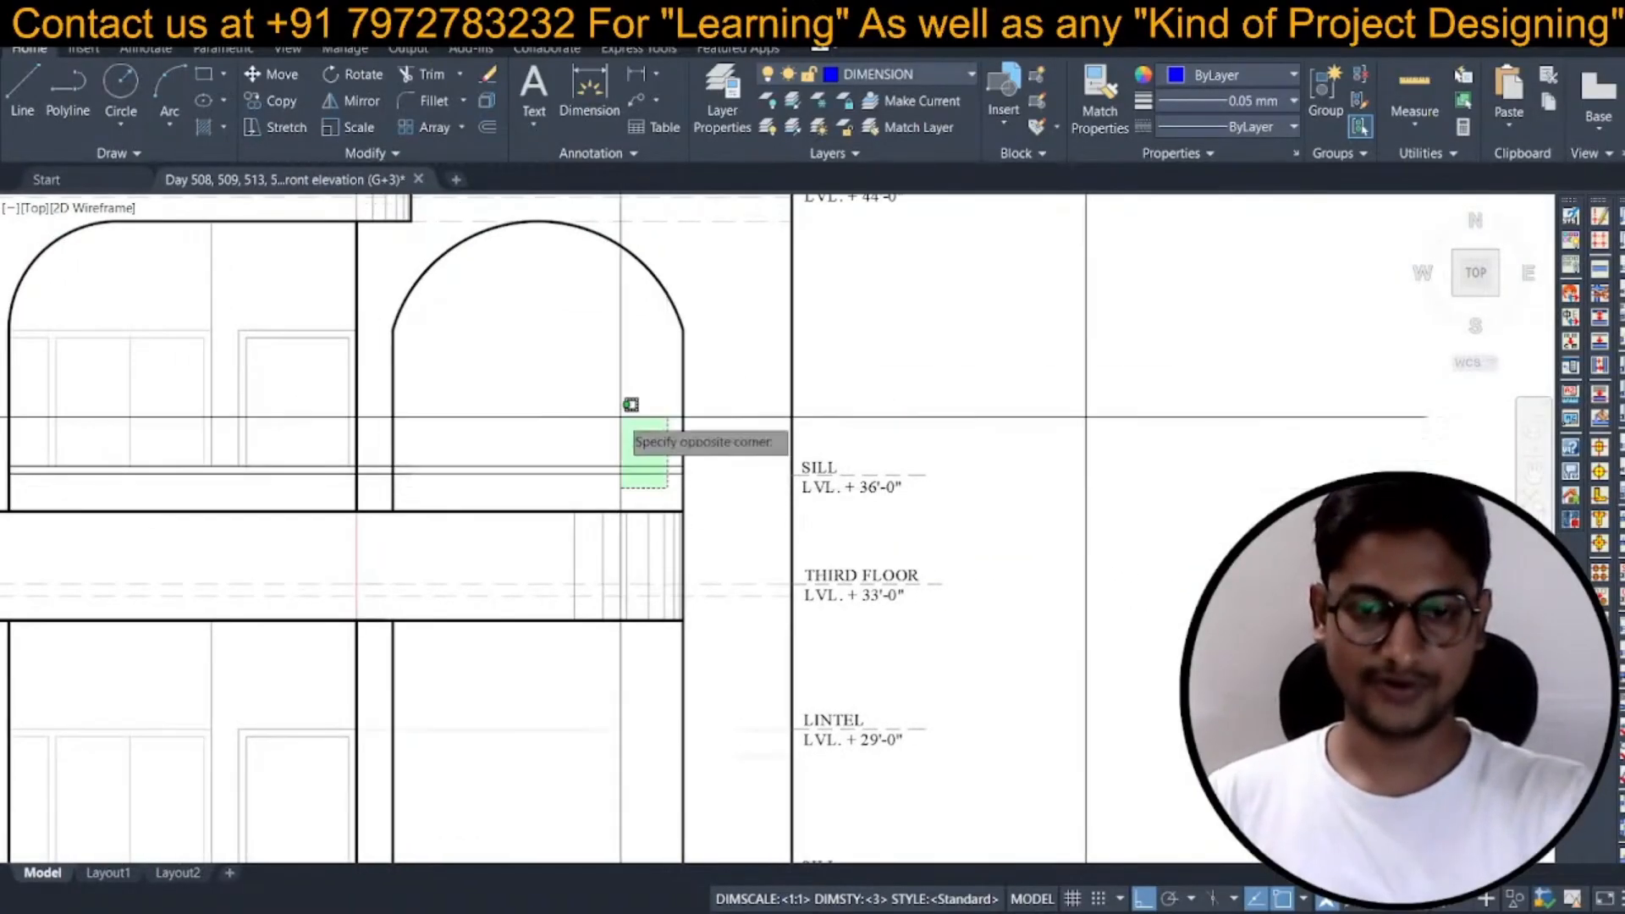
left_click(622, 416)
scroll(723, 496, "up", 2)
key("space")
left_click(620, 537)
scroll(632, 616, "down", 3)
scroll(641, 637, "down", 3)
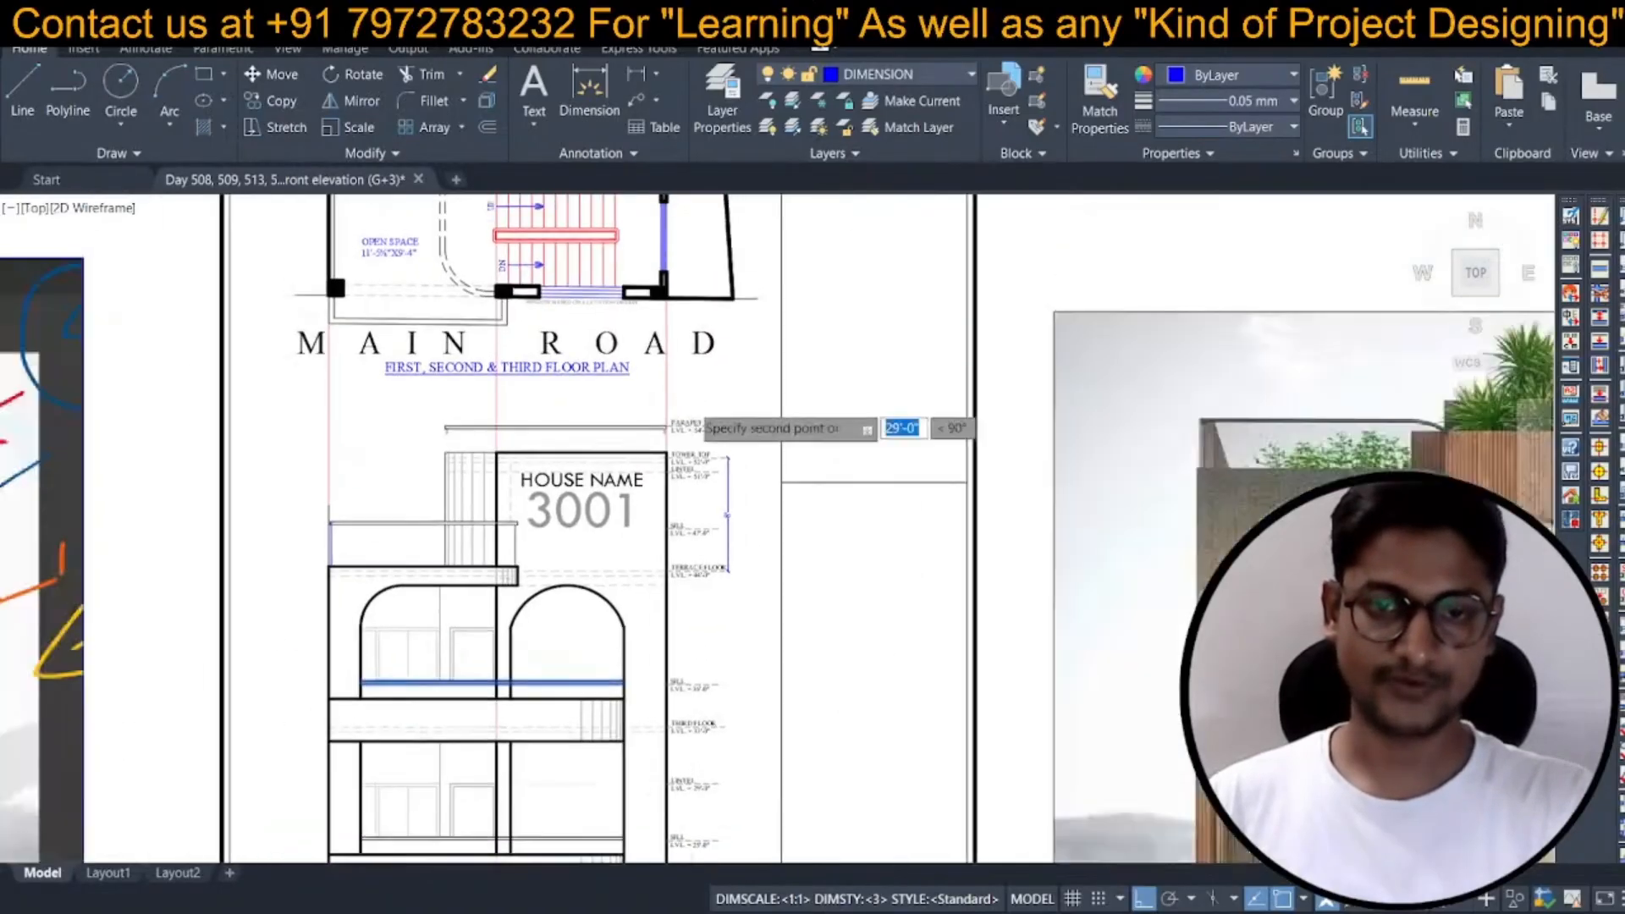
scroll(631, 356, "up", 7)
scroll(630, 356, "down", 4)
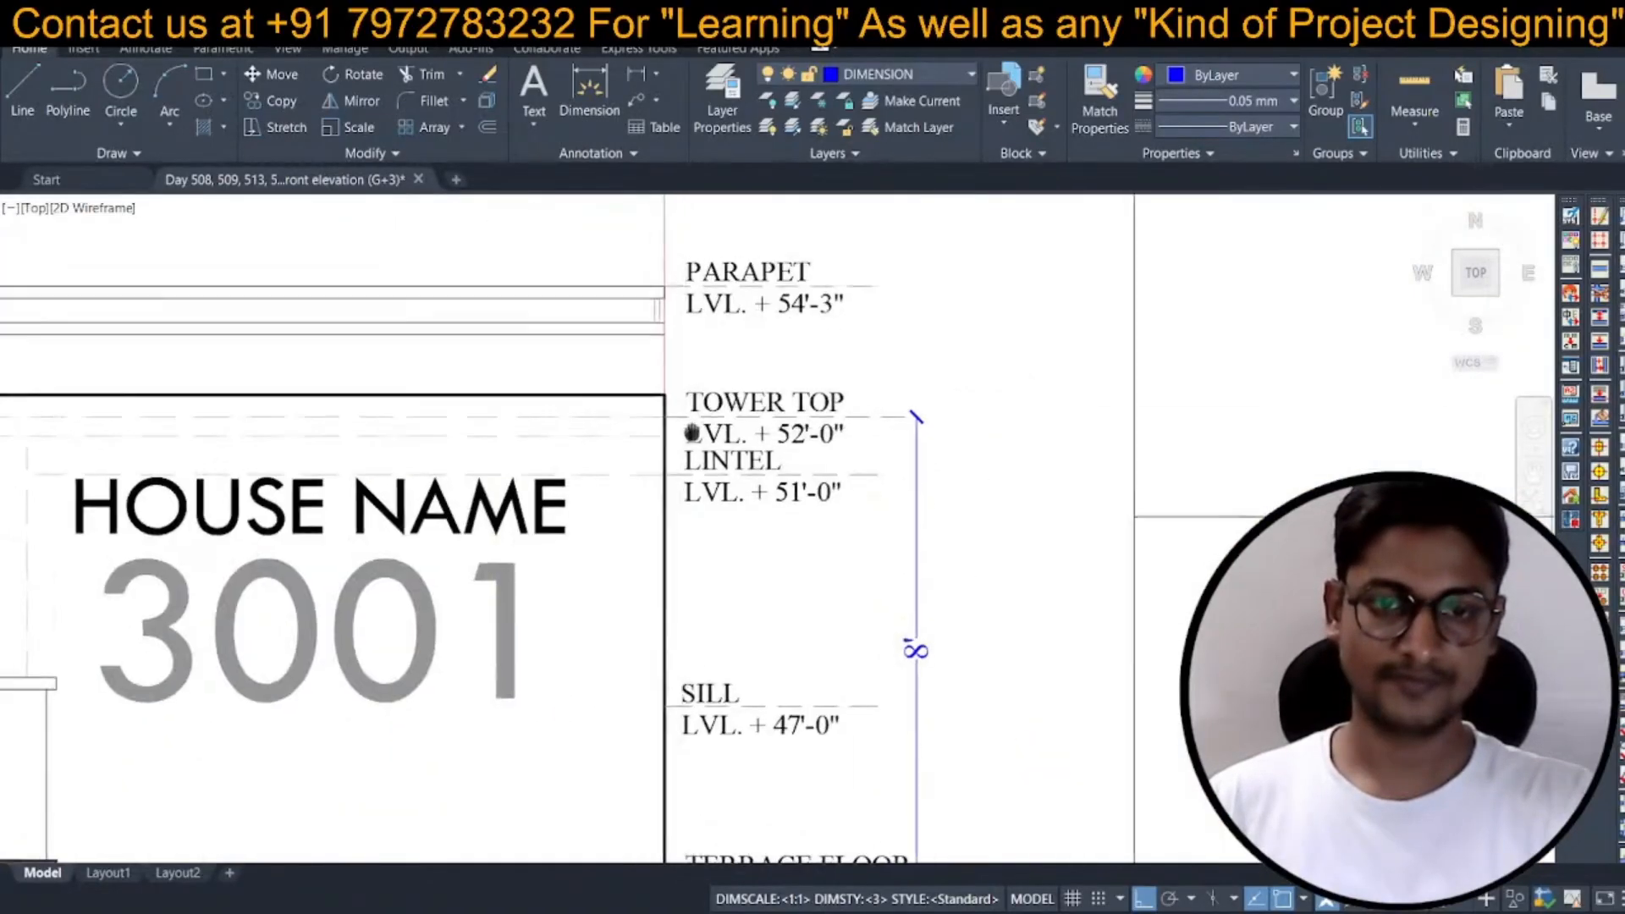
scroll(569, 390, "up", 4)
middle_click_drag(569, 391, 566, 398)
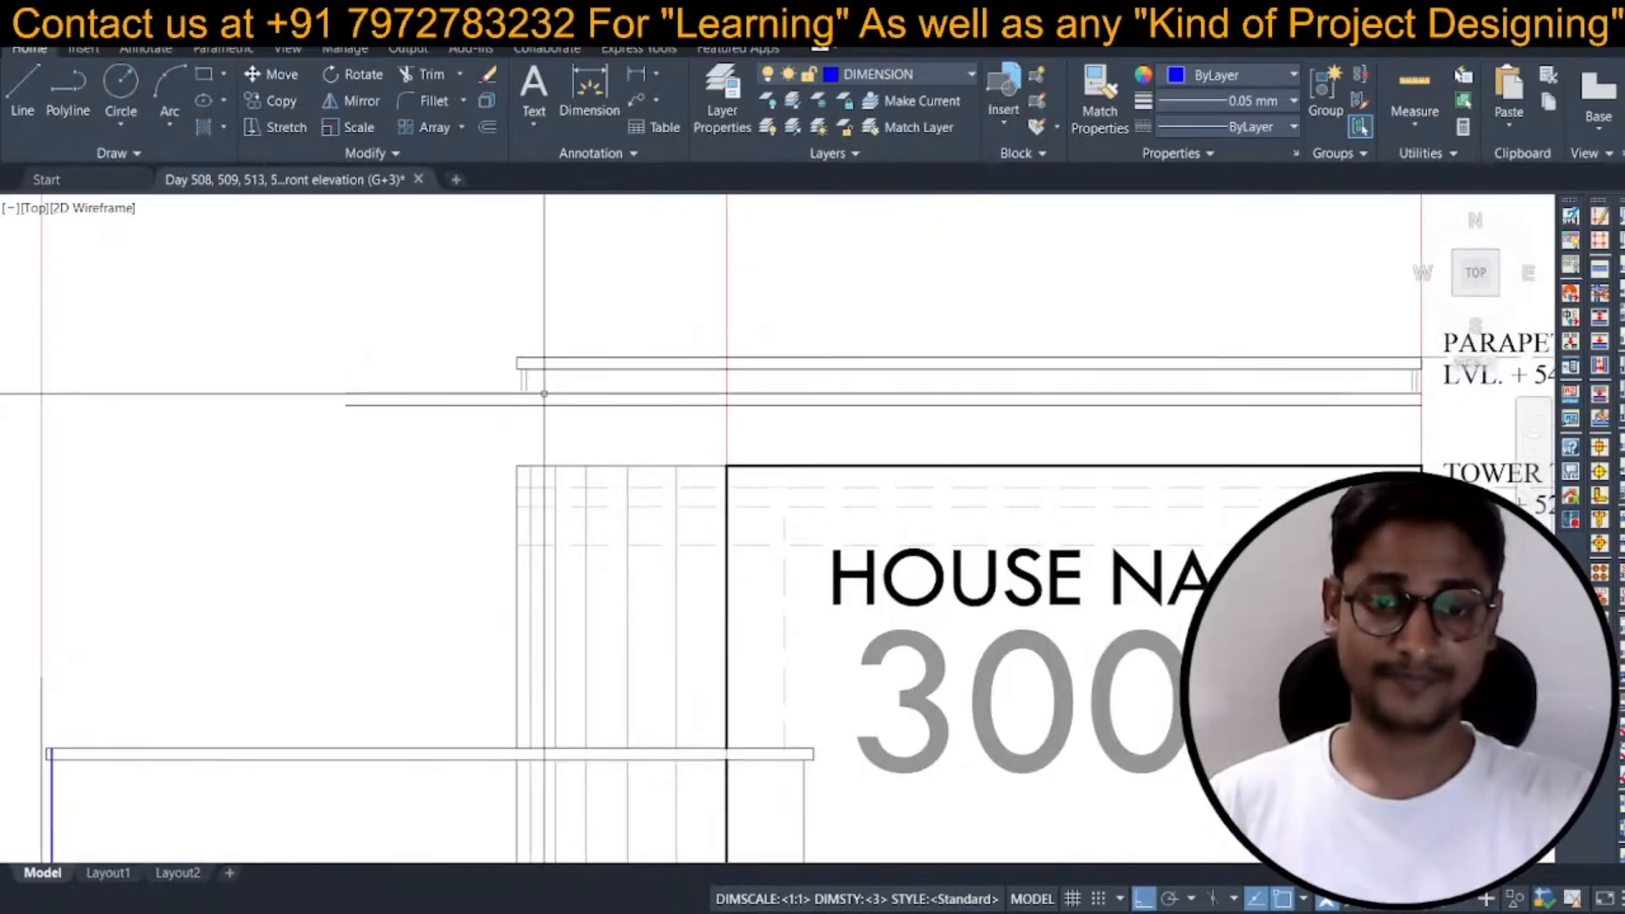
middle_click_drag(664, 394, 536, 391)
scroll(414, 378, "up", 2)
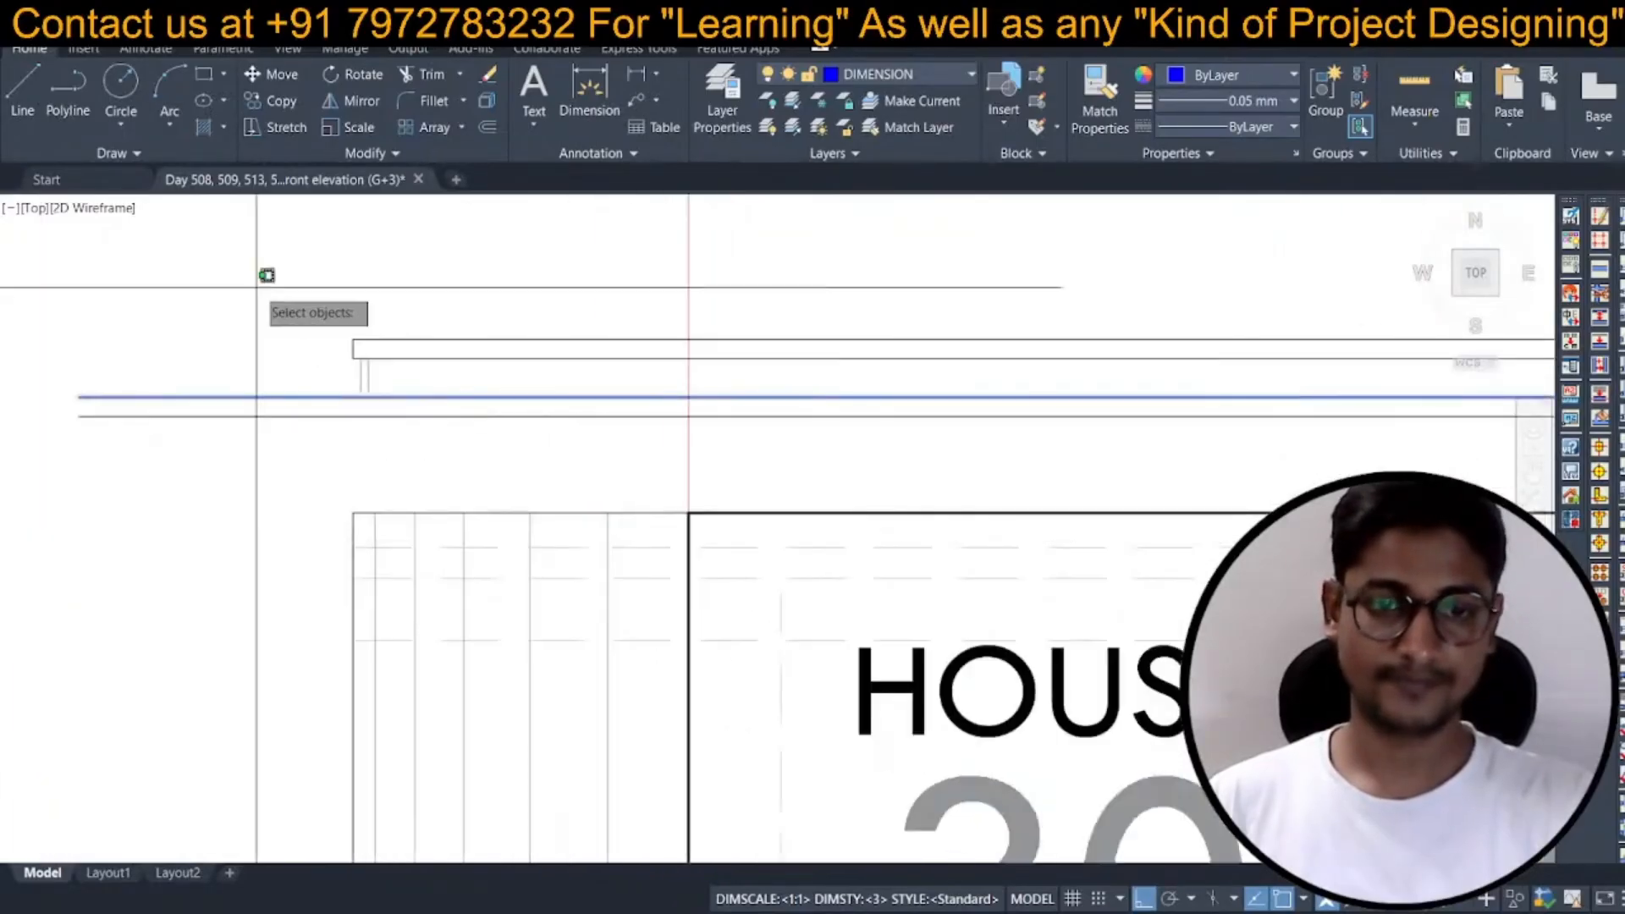
scroll(674, 358, "down", 6)
scroll(674, 358, "down", 2)
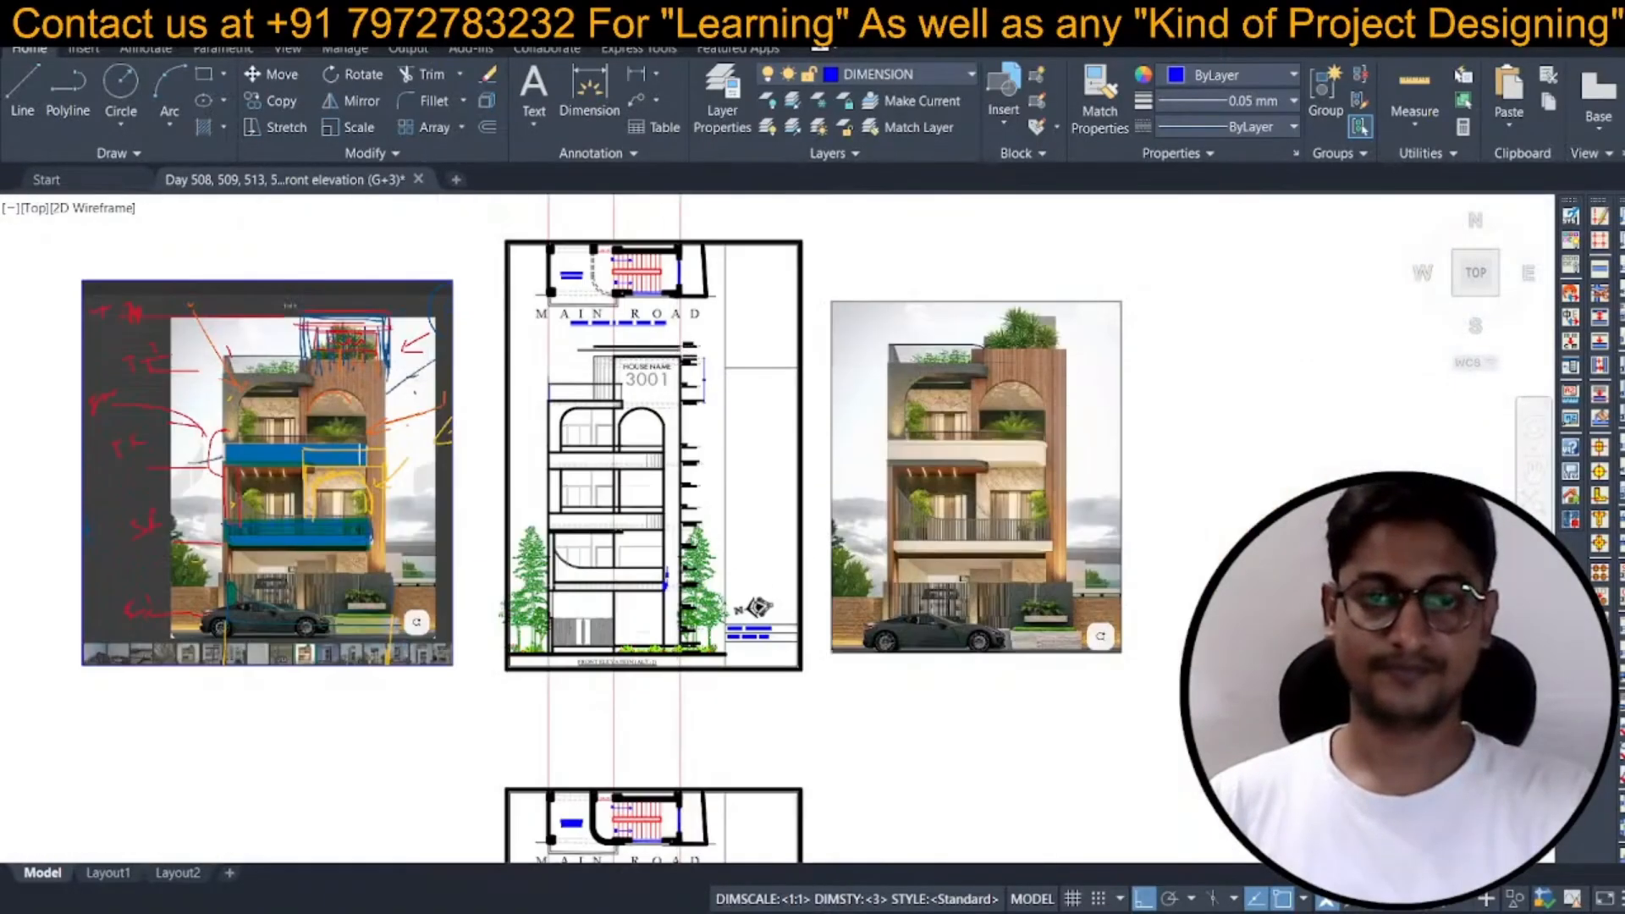
scroll(736, 356, "up", 10)
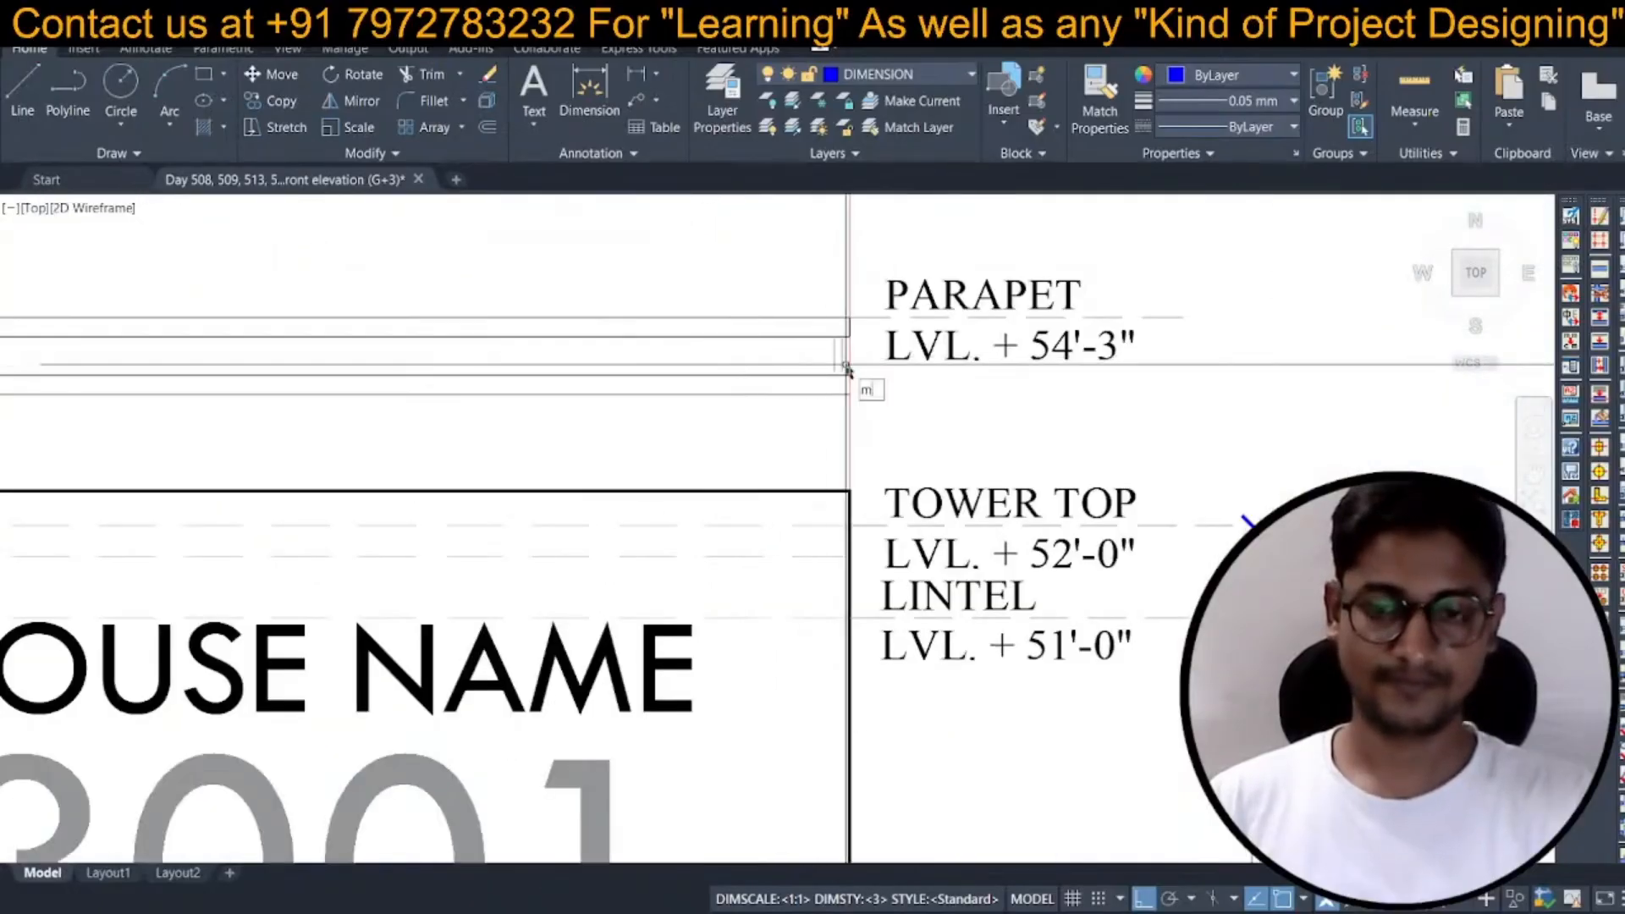
key("Return")
scroll(846, 354, "up", 4)
left_click(846, 353)
scroll(822, 369, "down", 3)
left_click(751, 236)
left_click(751, 236)
left_click(889, 335)
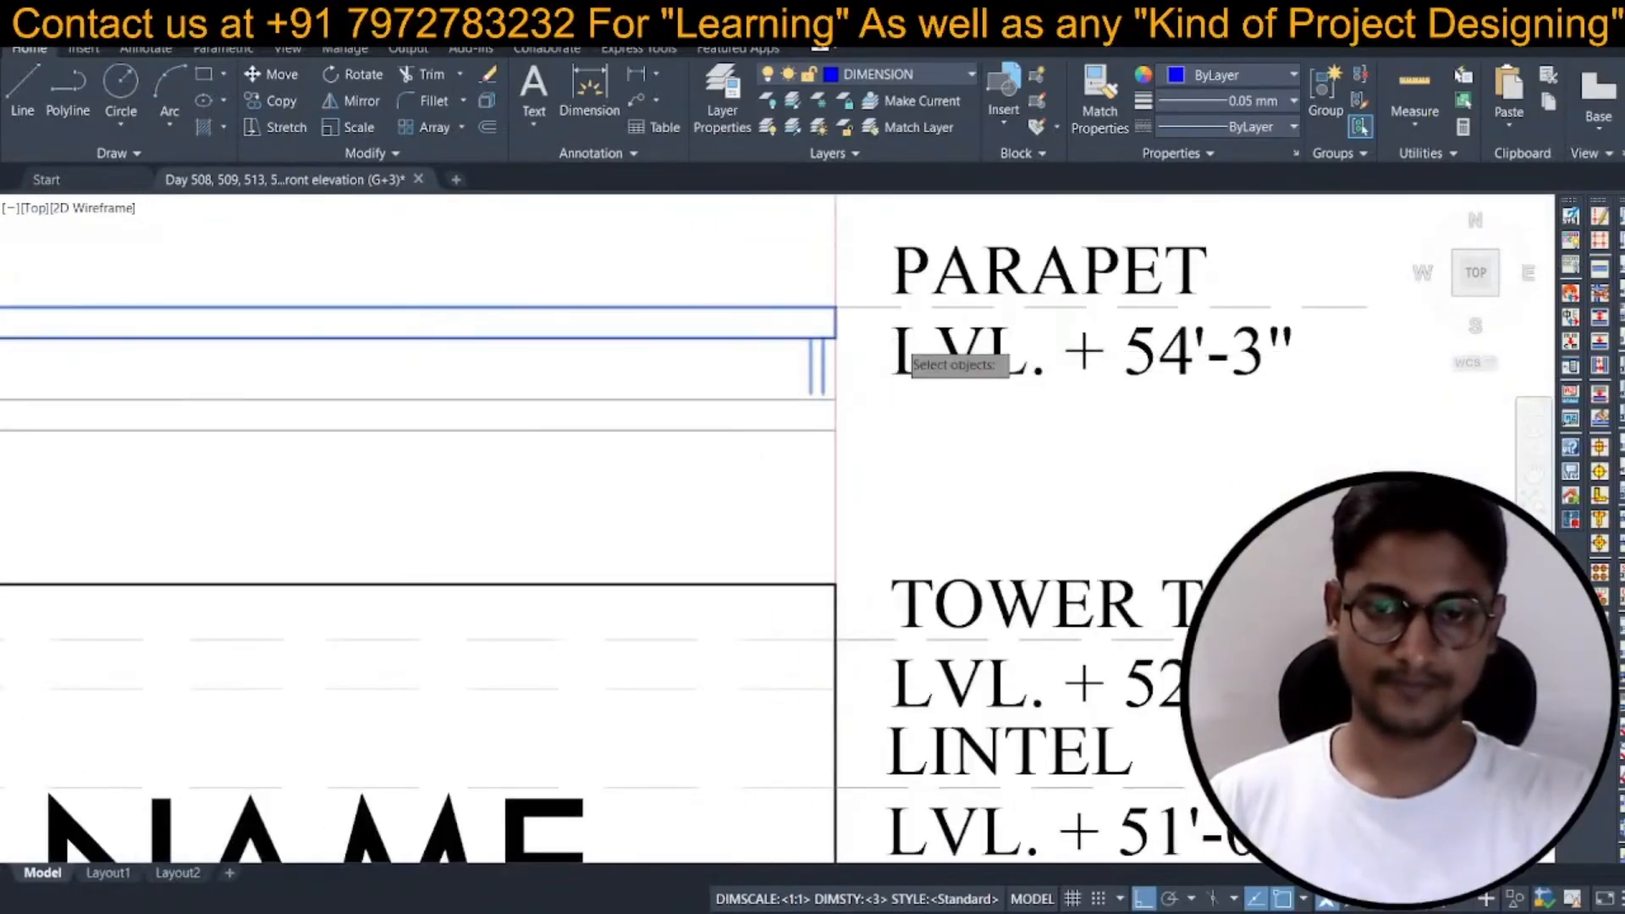
scroll(898, 339, "down", 4)
middle_click_drag(291, 337, 744, 314)
left_click(370, 286)
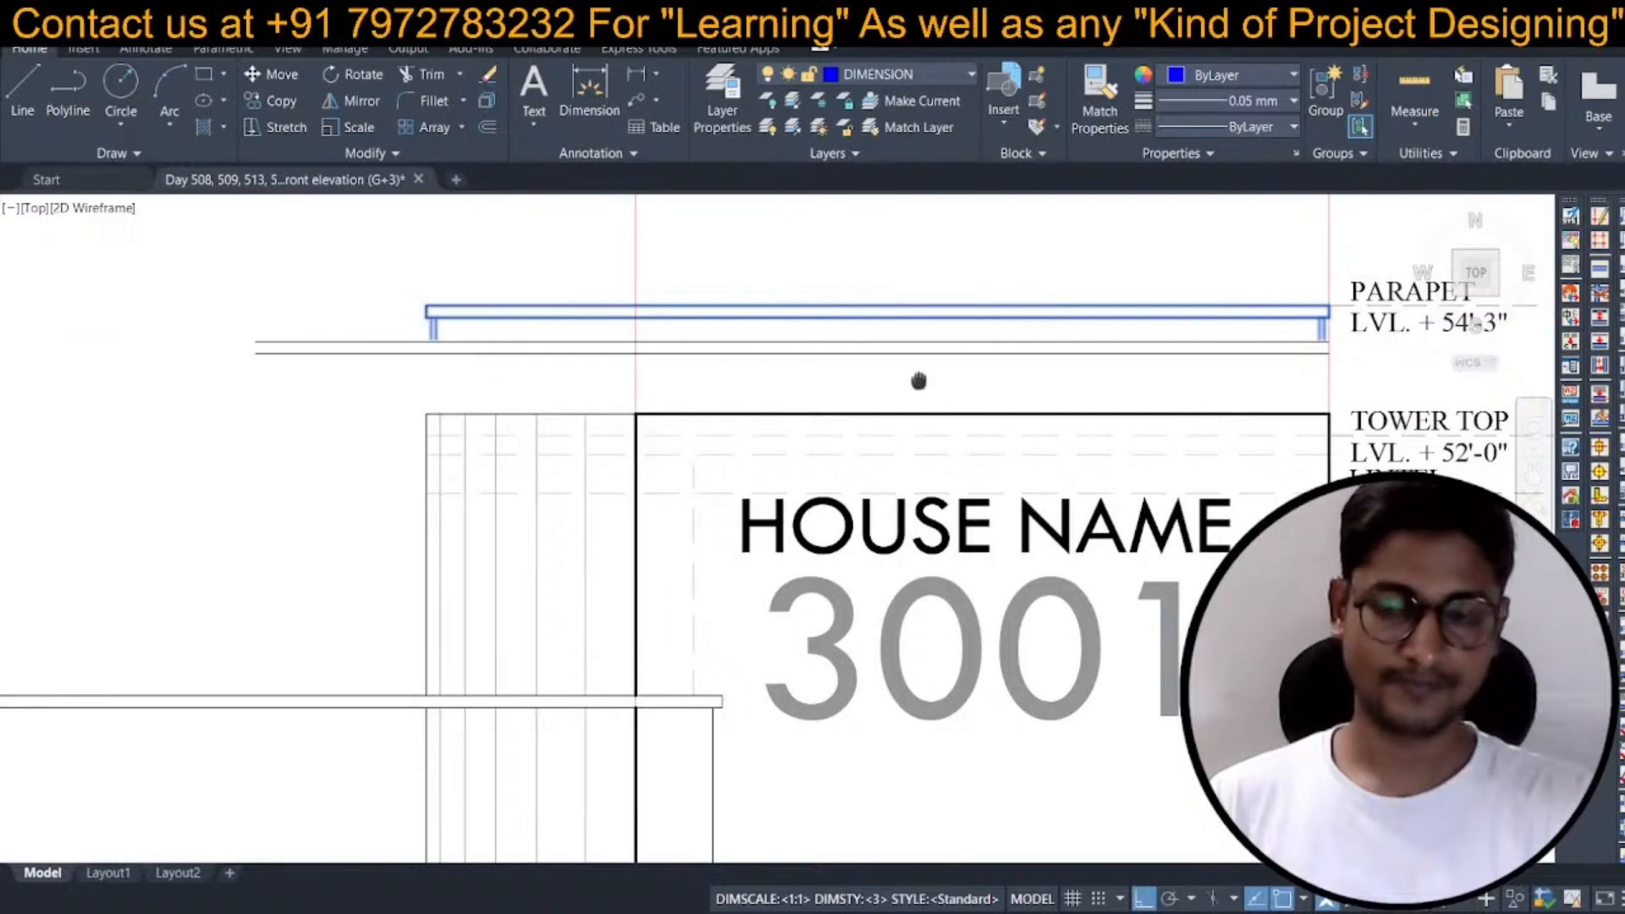
middle_click_drag(918, 381, 673, 381)
scroll(1087, 318, "up", 6)
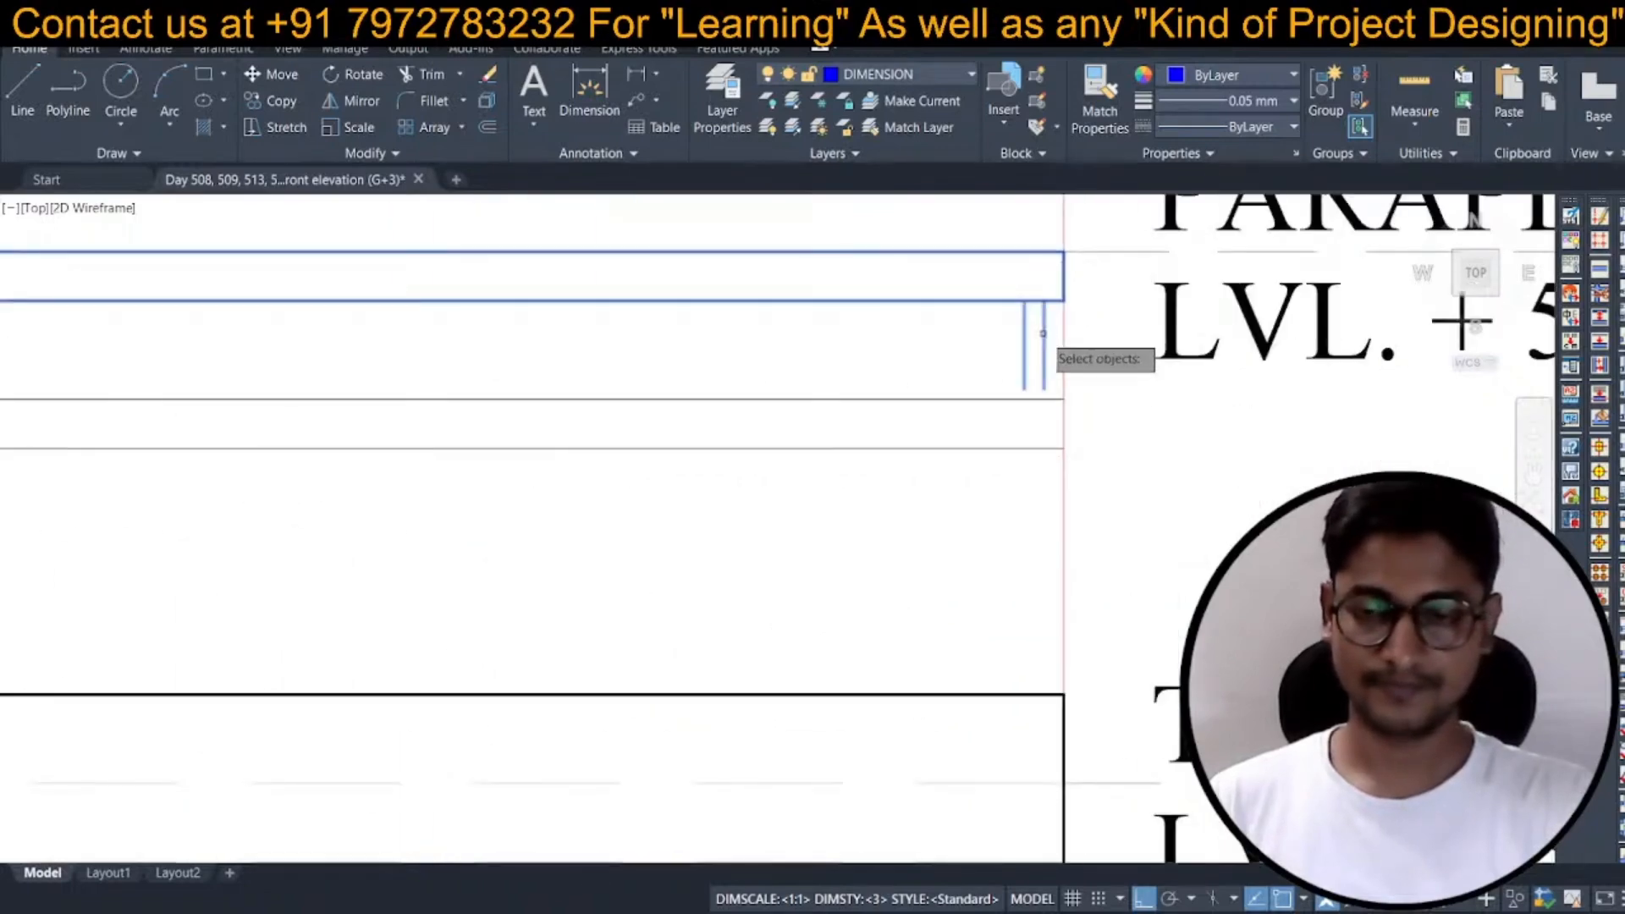
scroll(1056, 366, "down", 6)
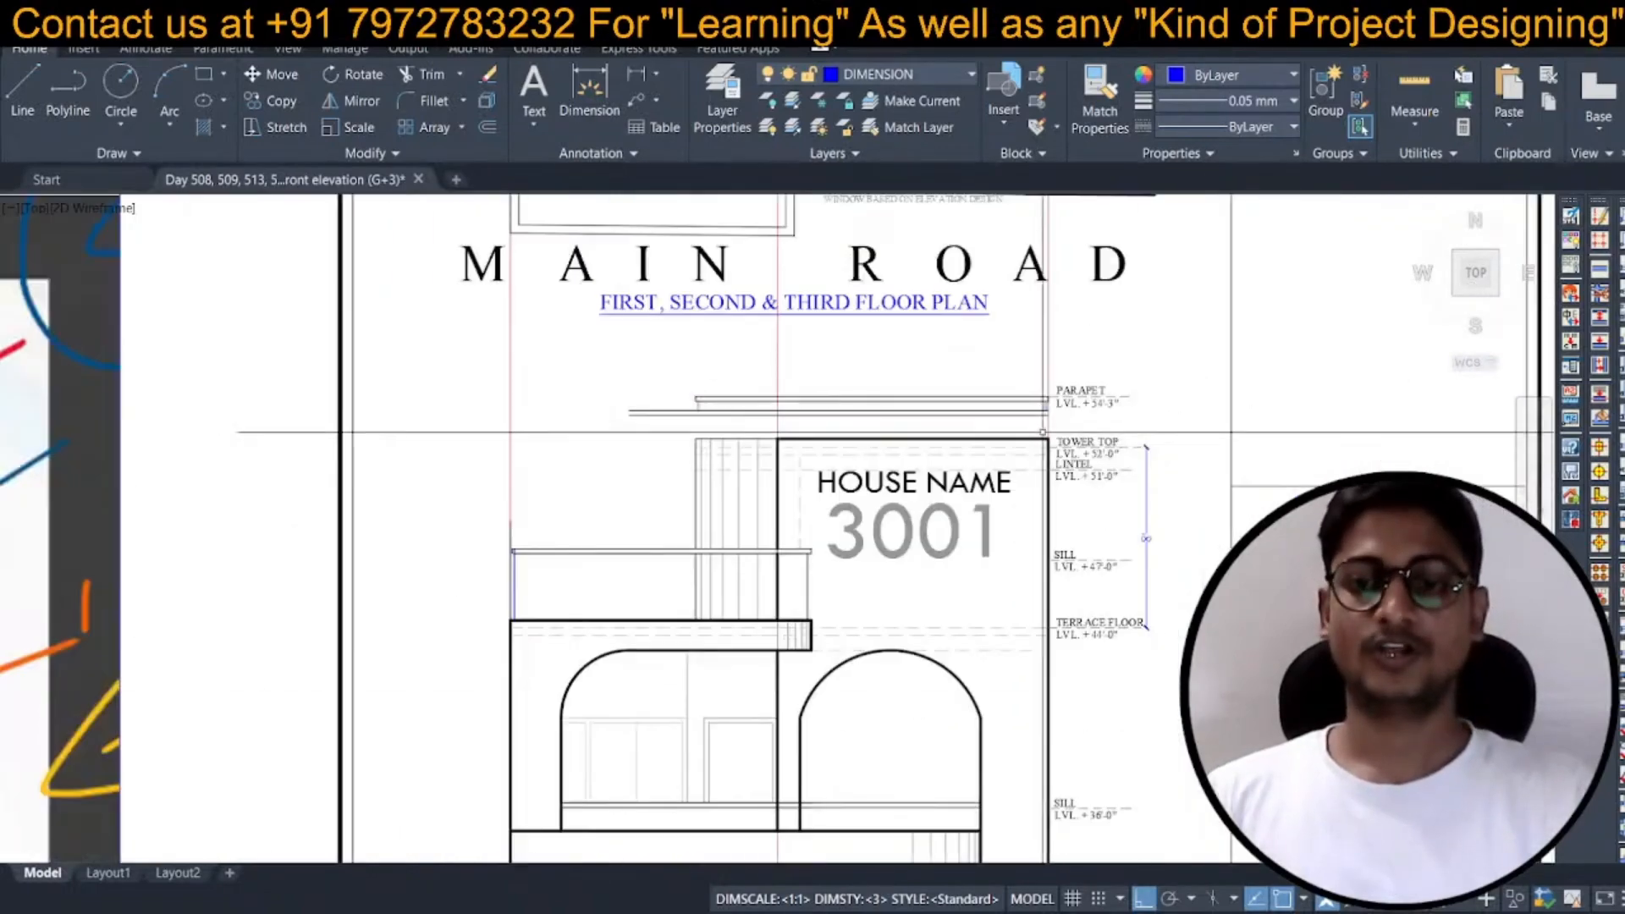
Erase the two railing lines copied above the tower and extend the parapet railing's end posts down to the tower top.
scroll(906, 391, "down", 6)
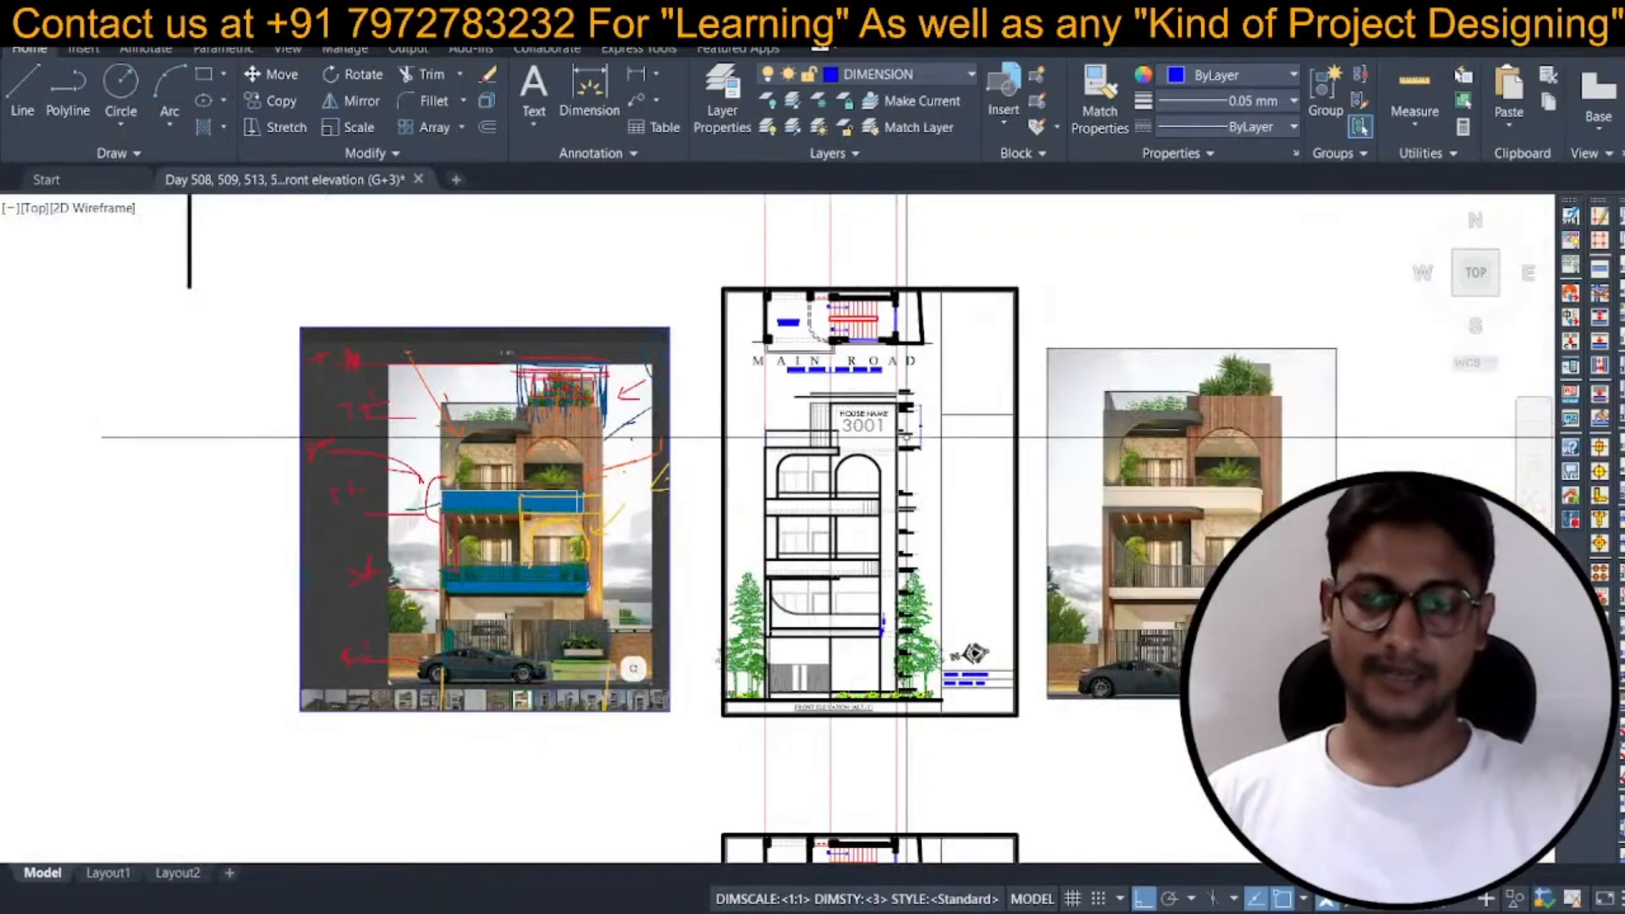
scroll(906, 437, "up", 8)
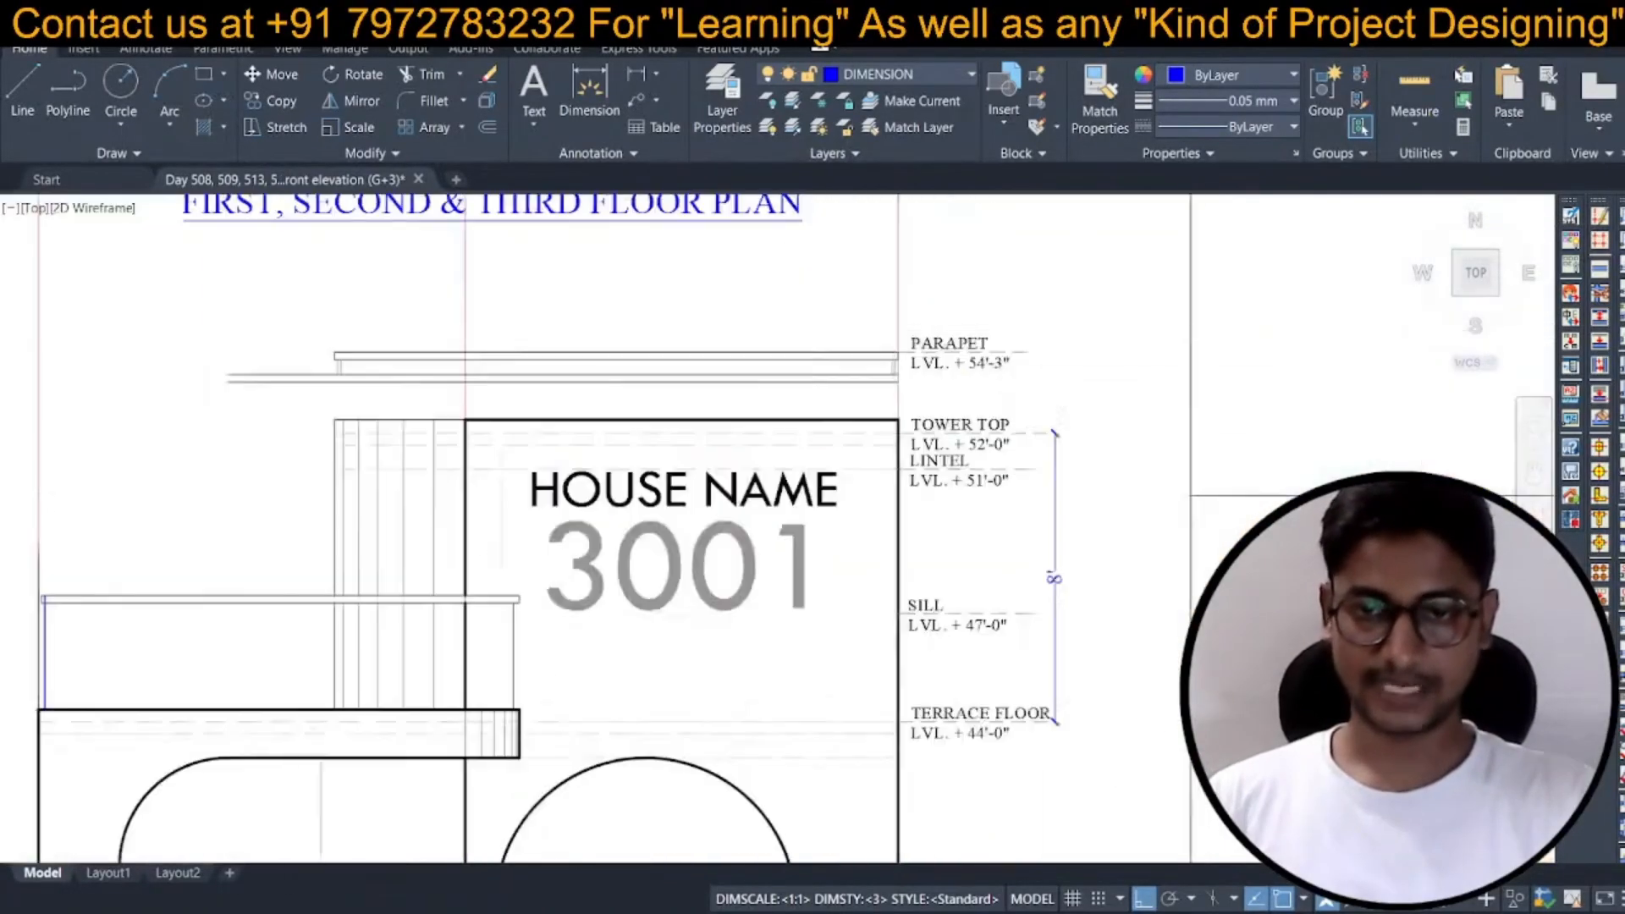
scroll(895, 366, "up", 2)
scroll(855, 406, "up", 5)
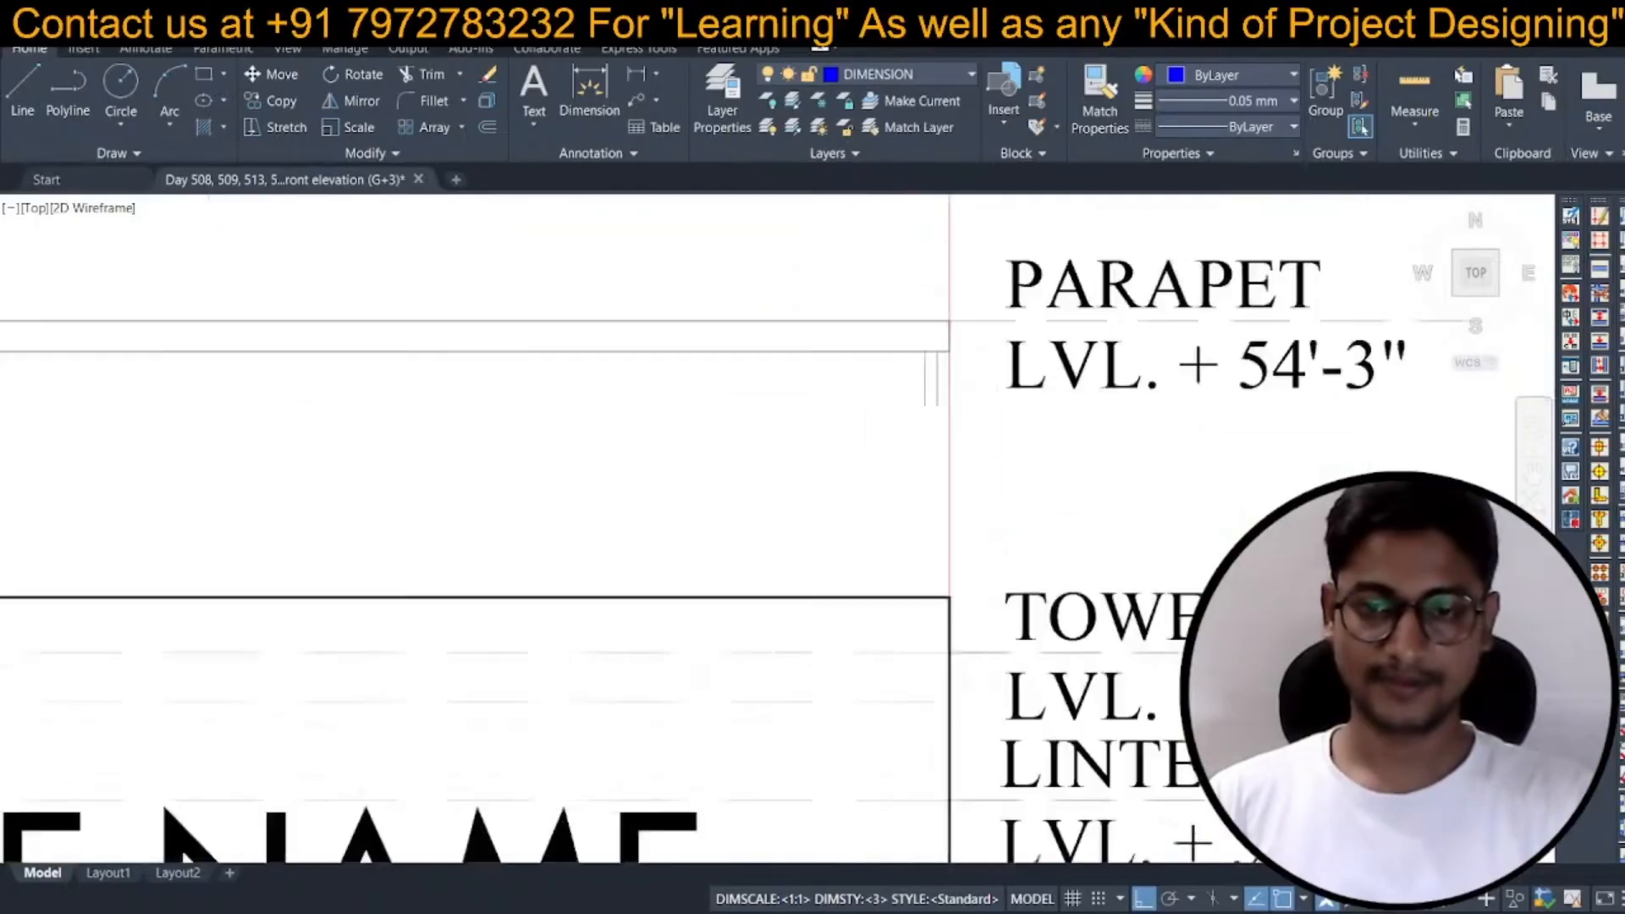
scroll(961, 400, "down", 6)
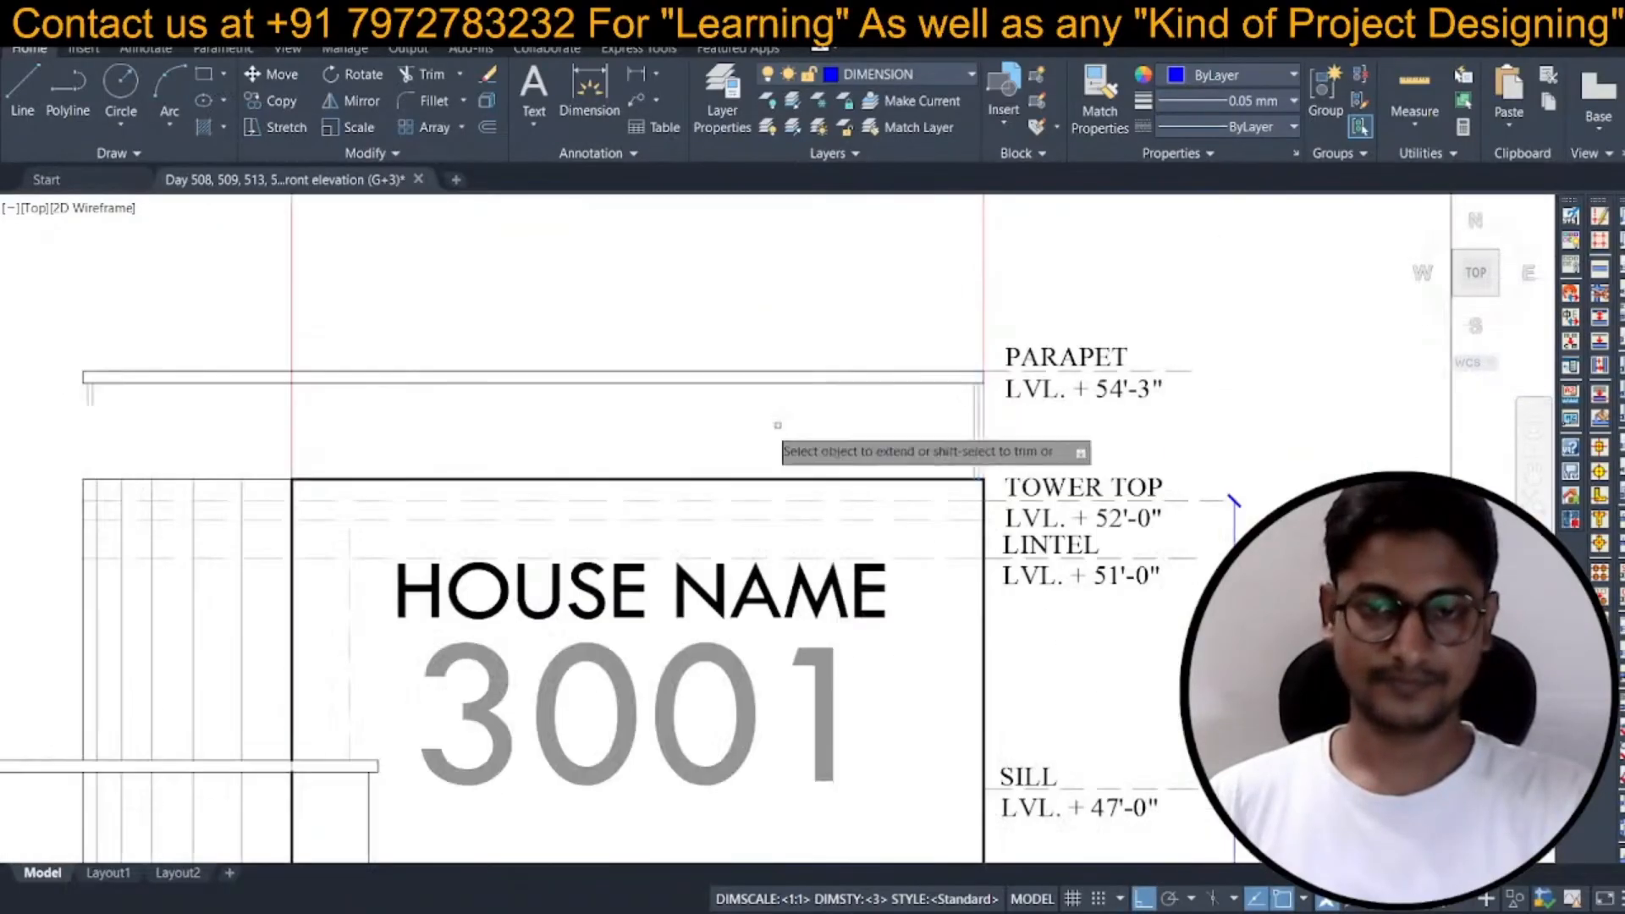
scroll(313, 407, "up", 1)
scroll(290, 373, "down", 5)
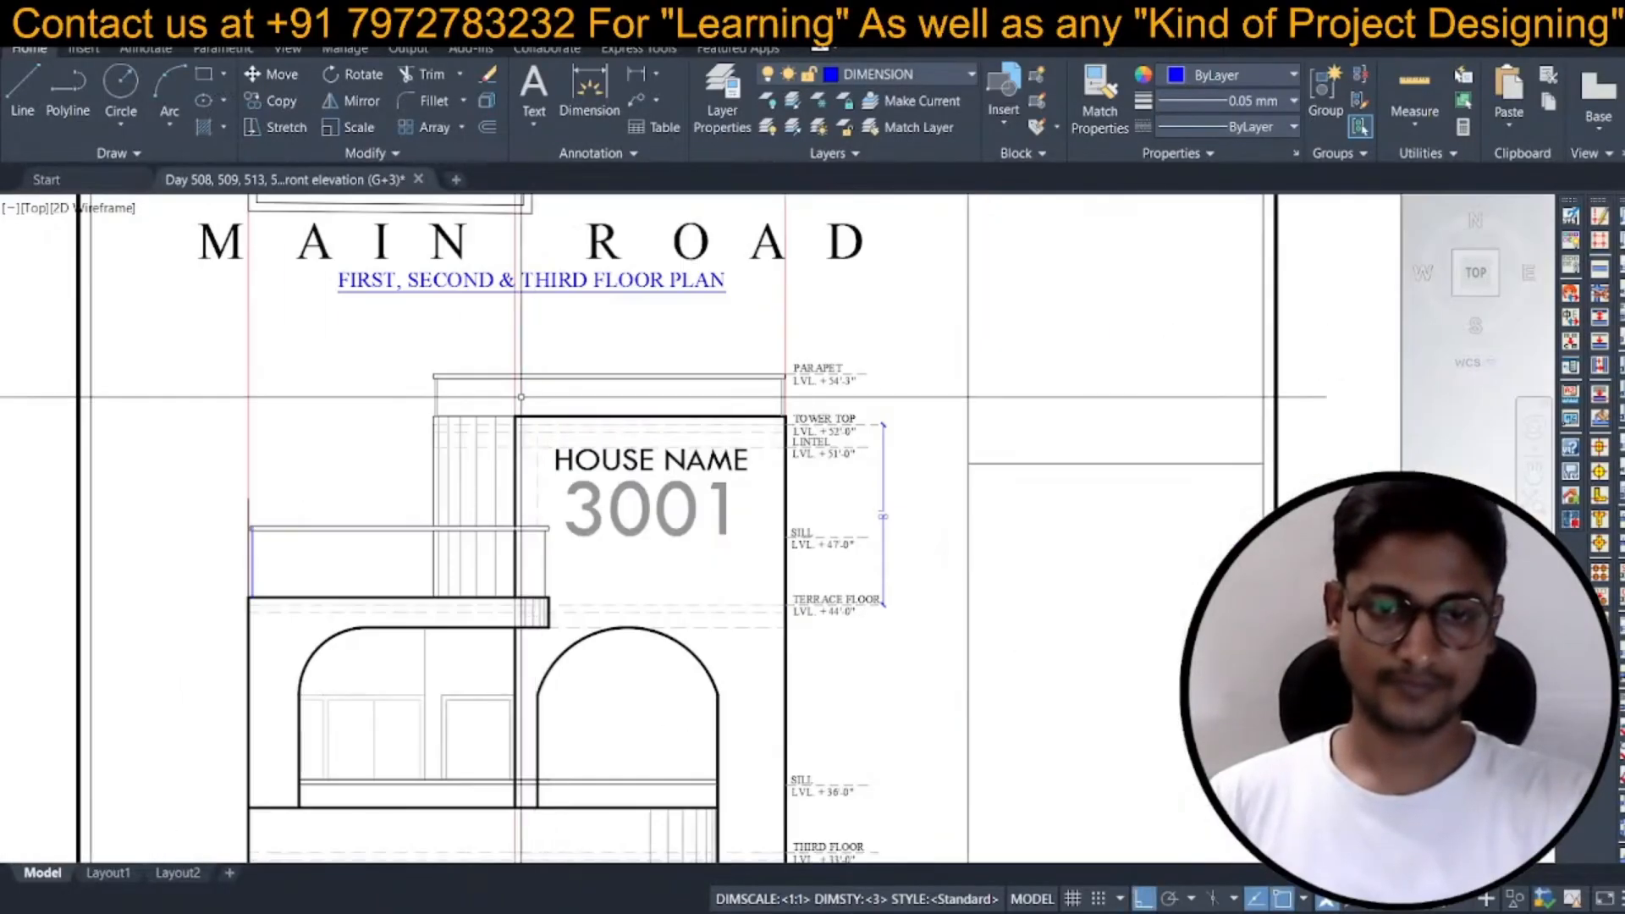
scroll(497, 384, "up", 5)
left_click(336, 342)
scroll(655, 364, "down", 2)
left_click(954, 339)
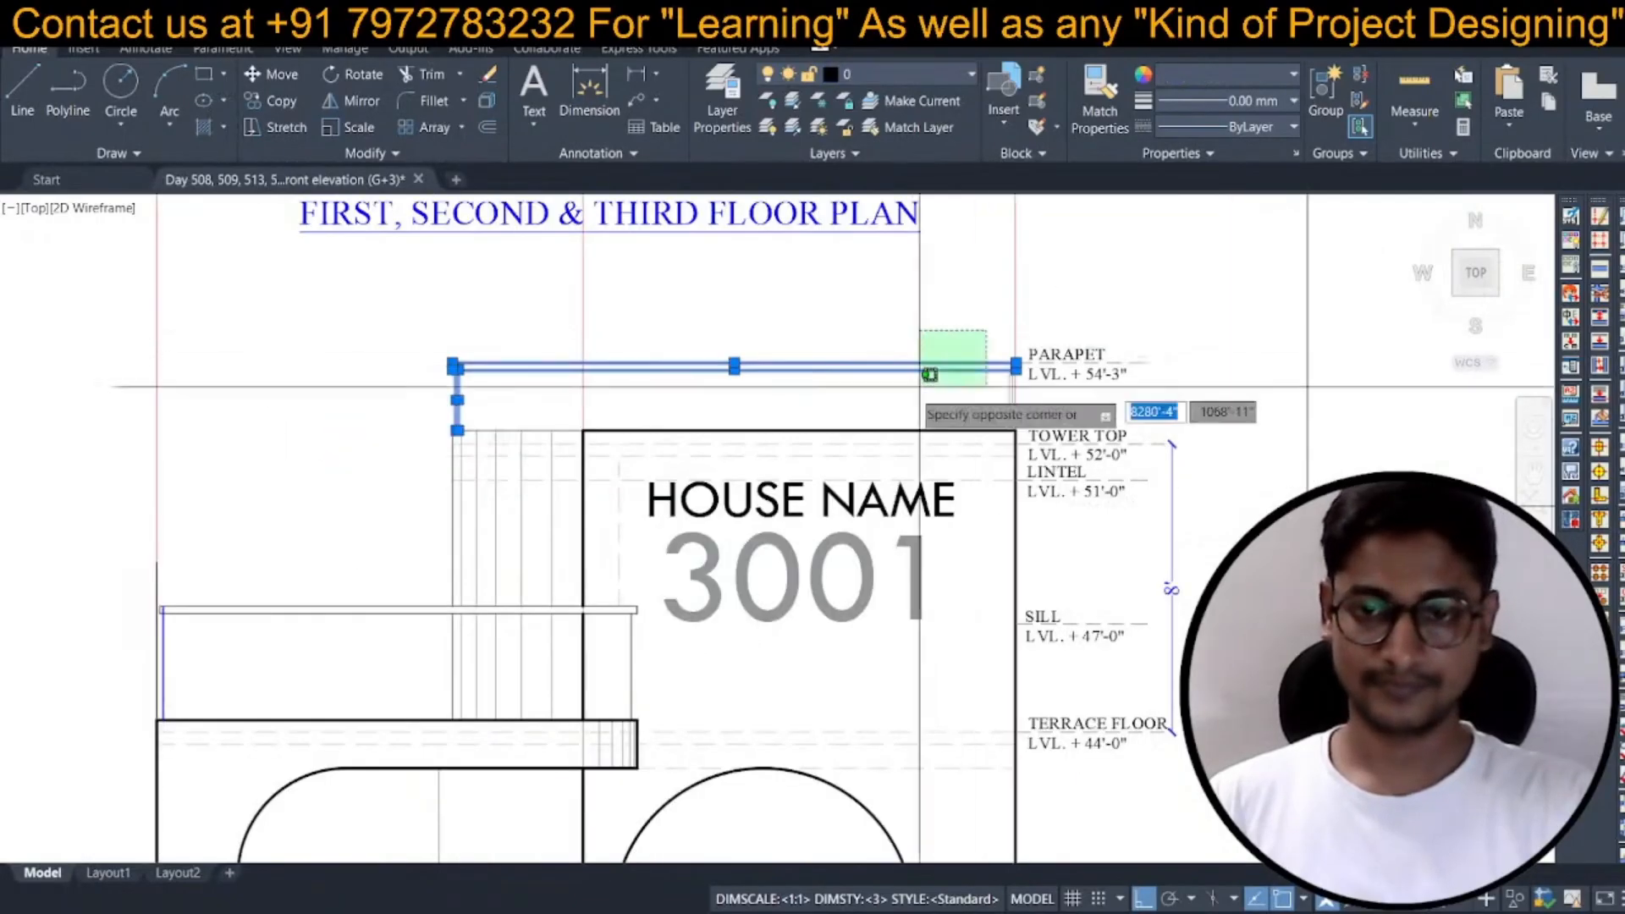
left_click(961, 398)
right_click(961, 398)
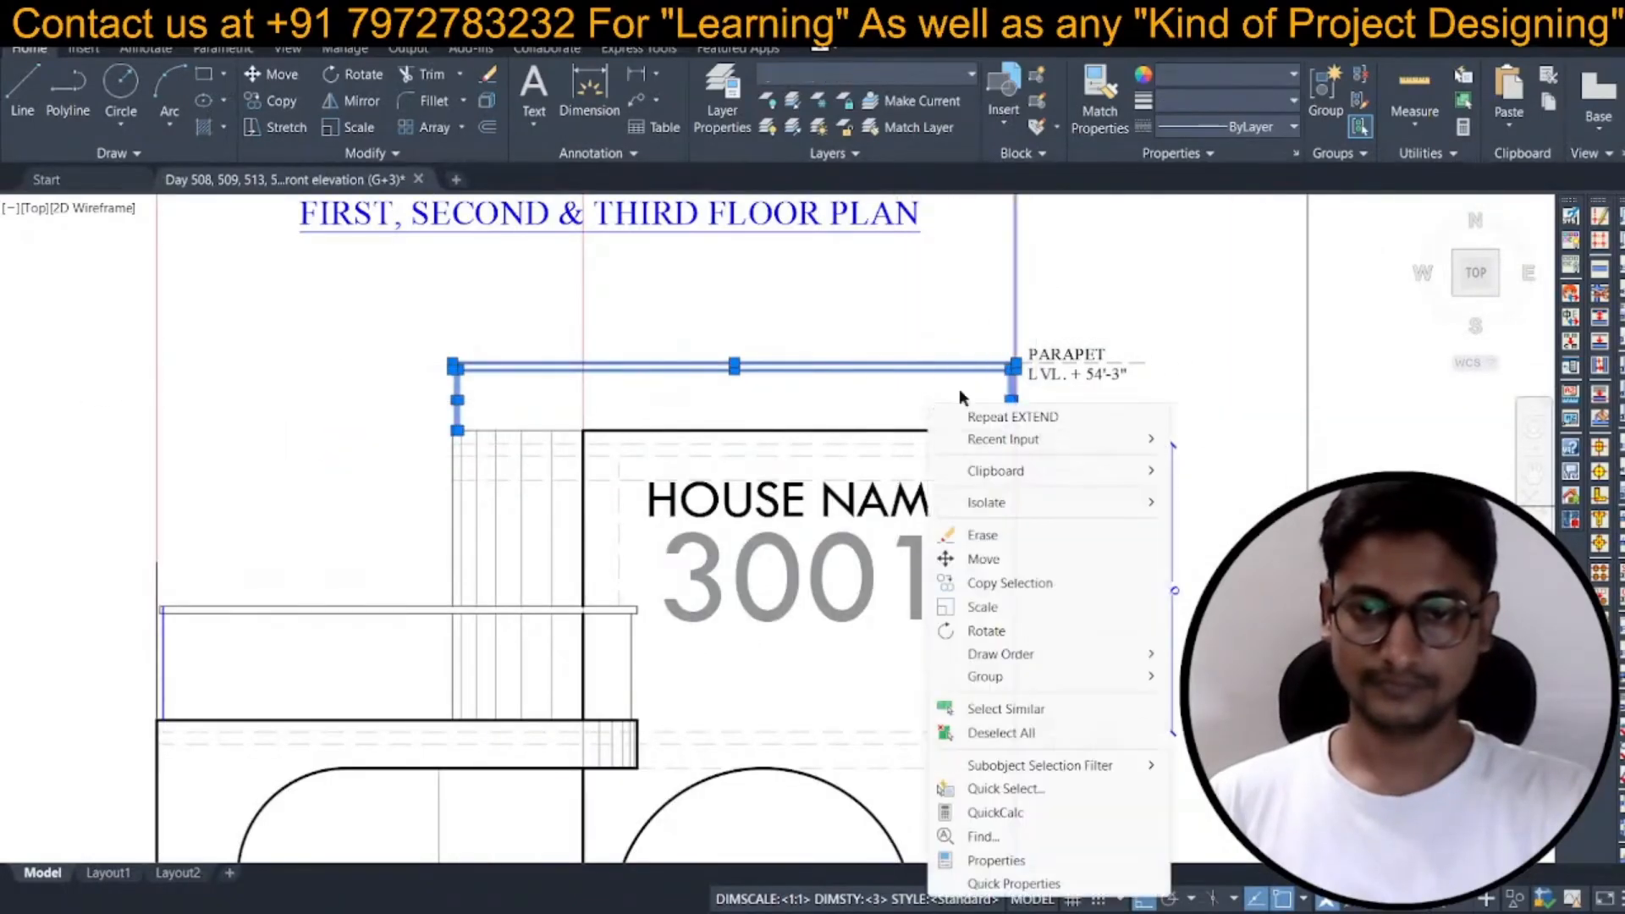
key("Escape")
key("Escape")
scroll(845, 563, "down", 5)
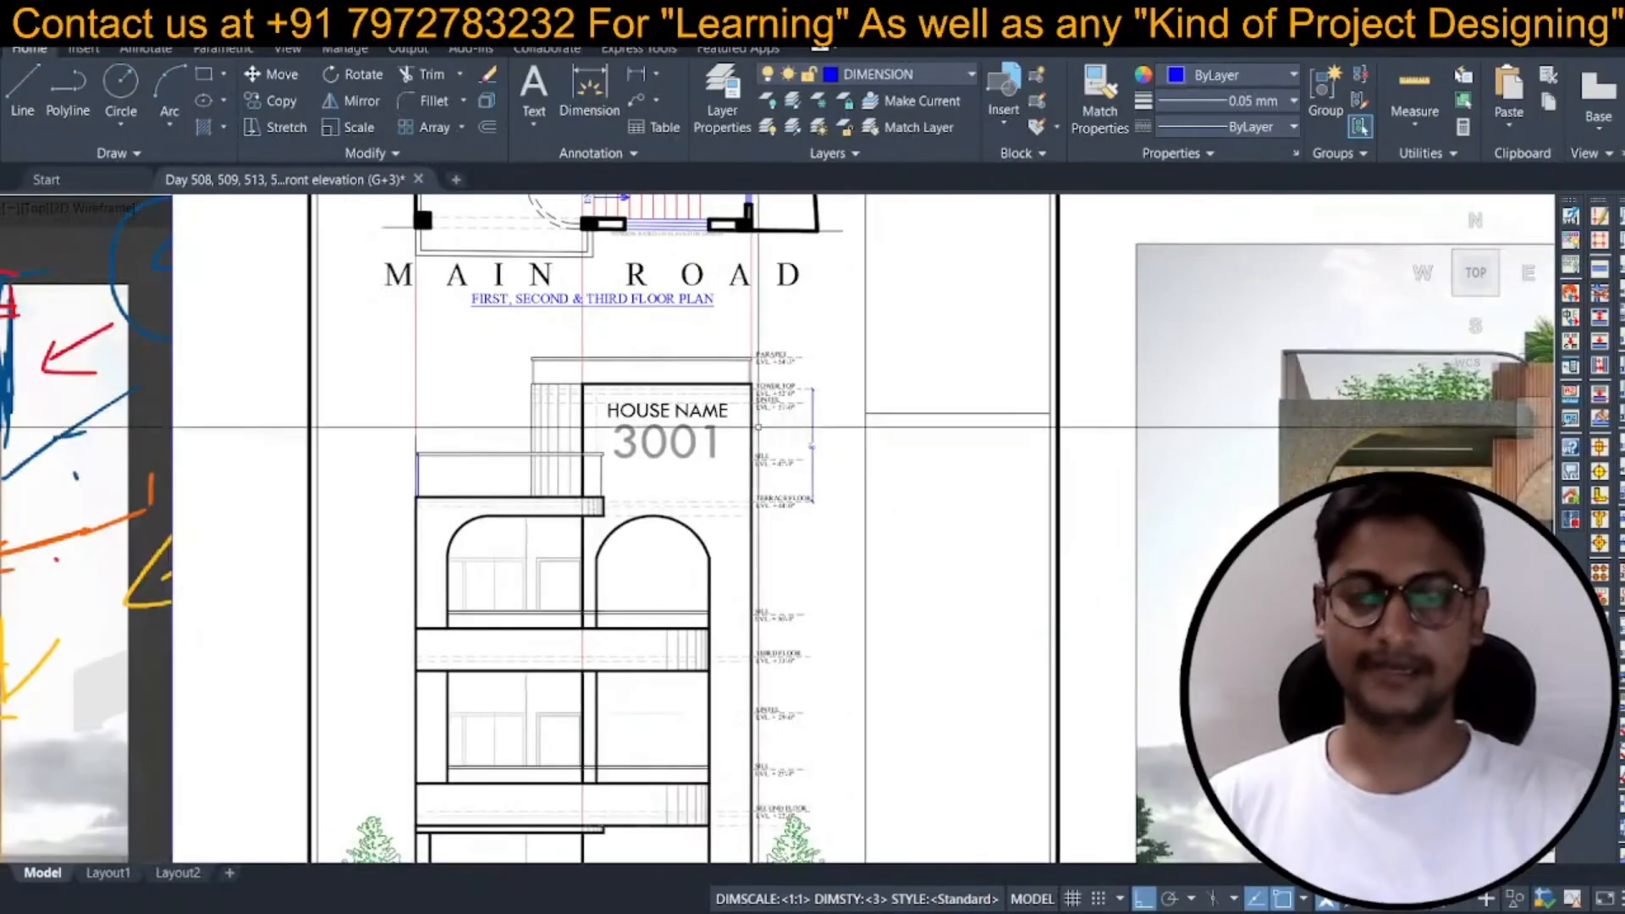
Draw a vertical line from the tower's top-left corner up to the parapet rail and match the rail's properties onto it.
scroll(644, 398, "up", 5)
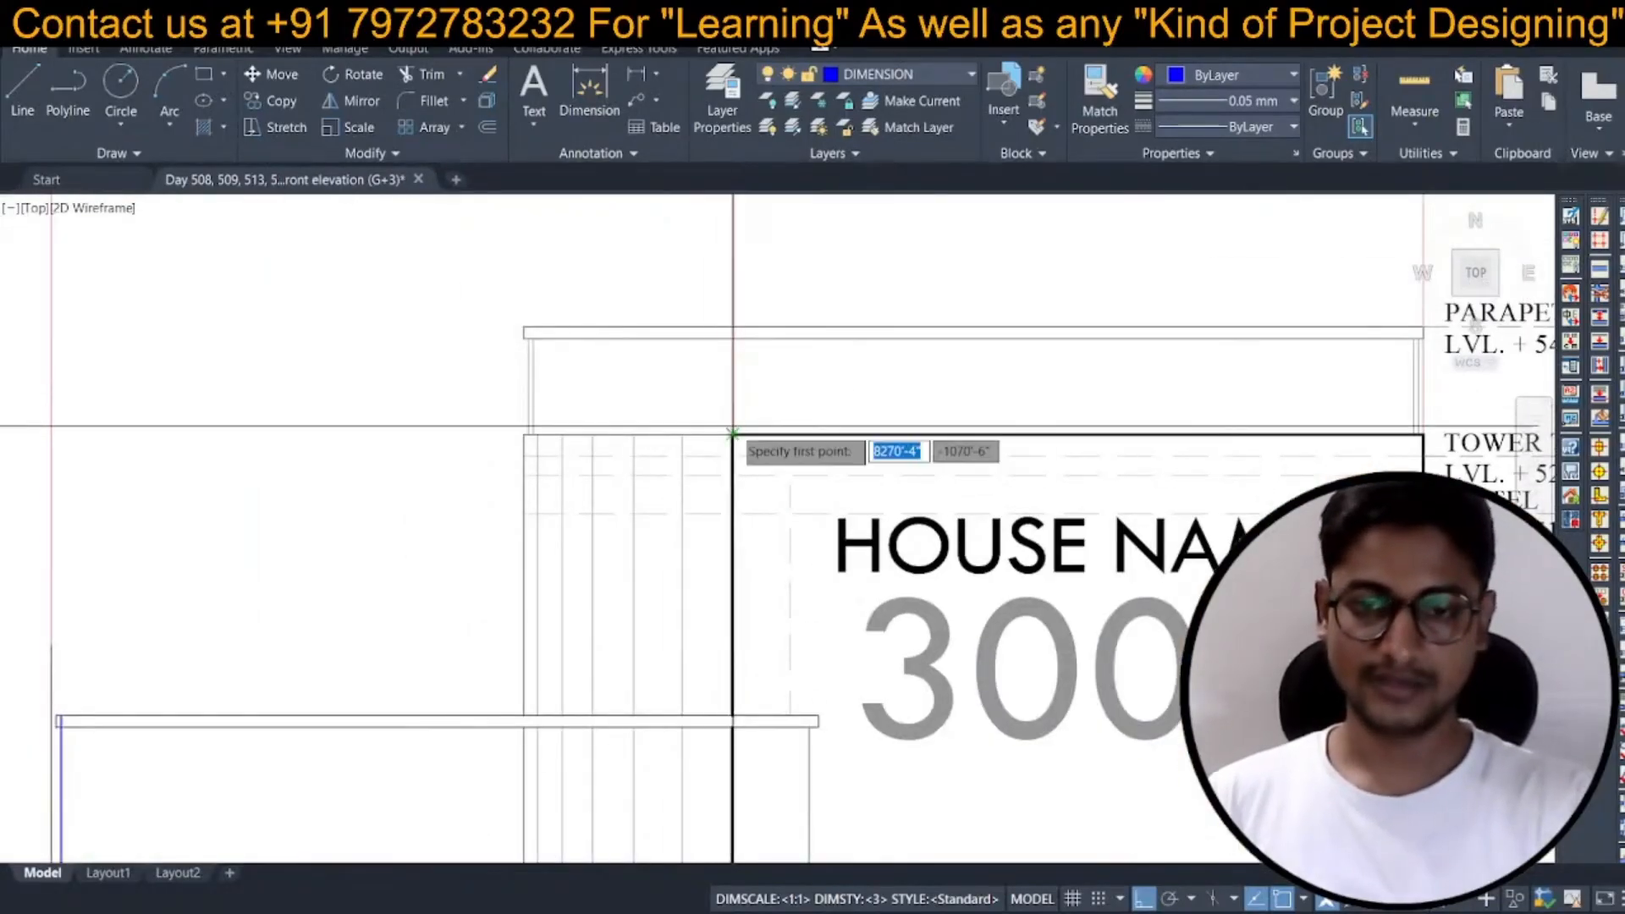
scroll(715, 345, "up", 2)
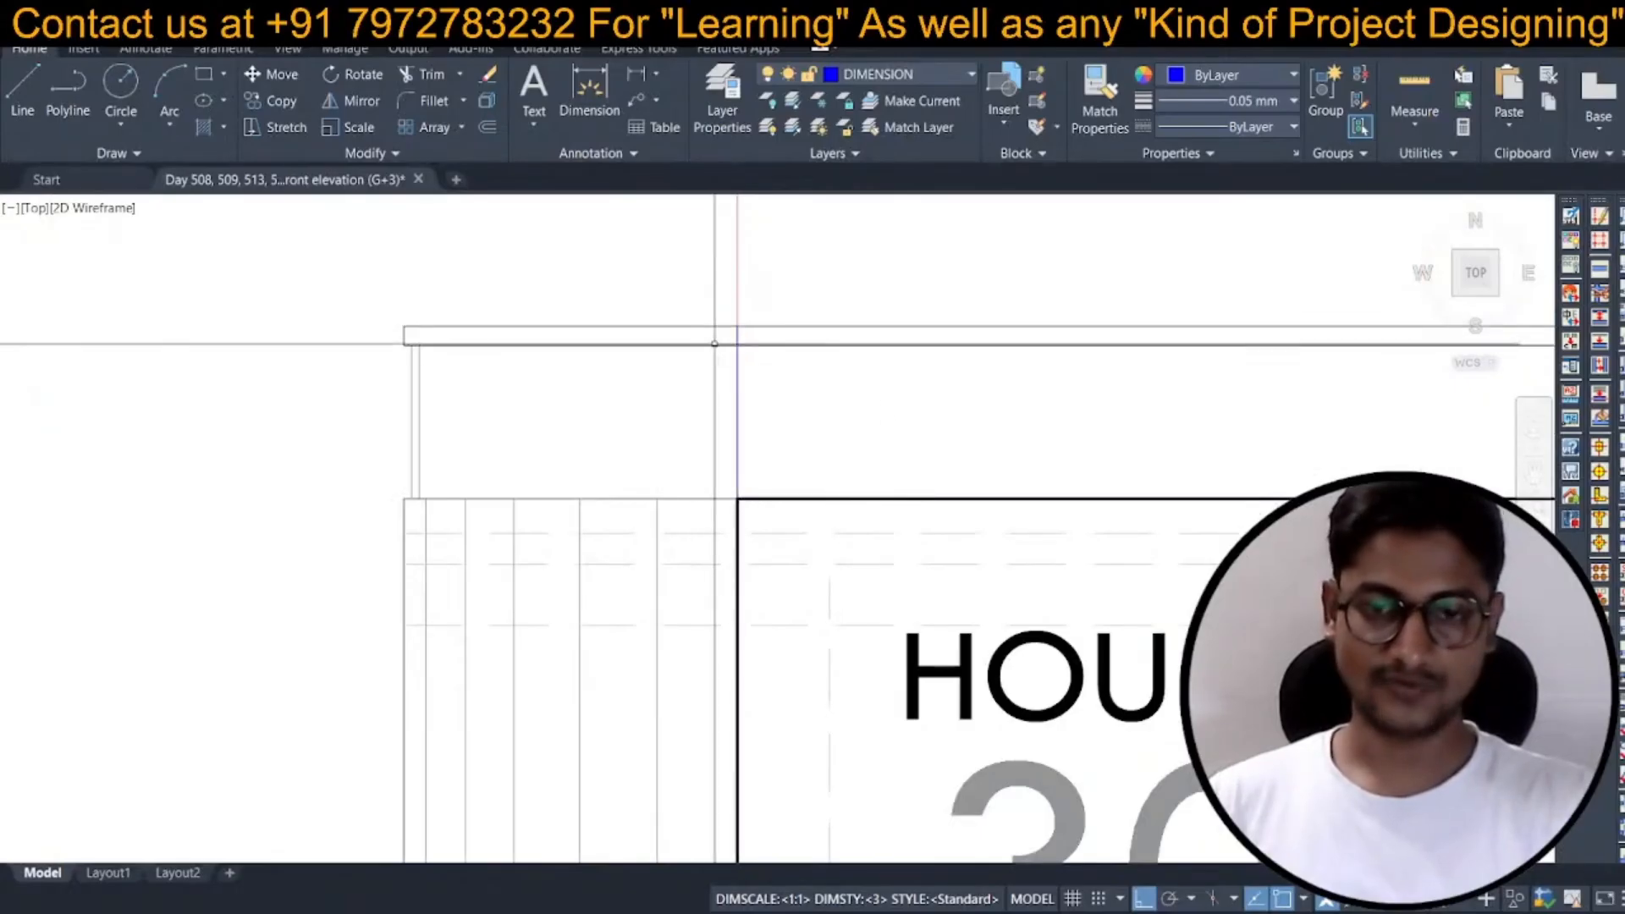
left_click(716, 344)
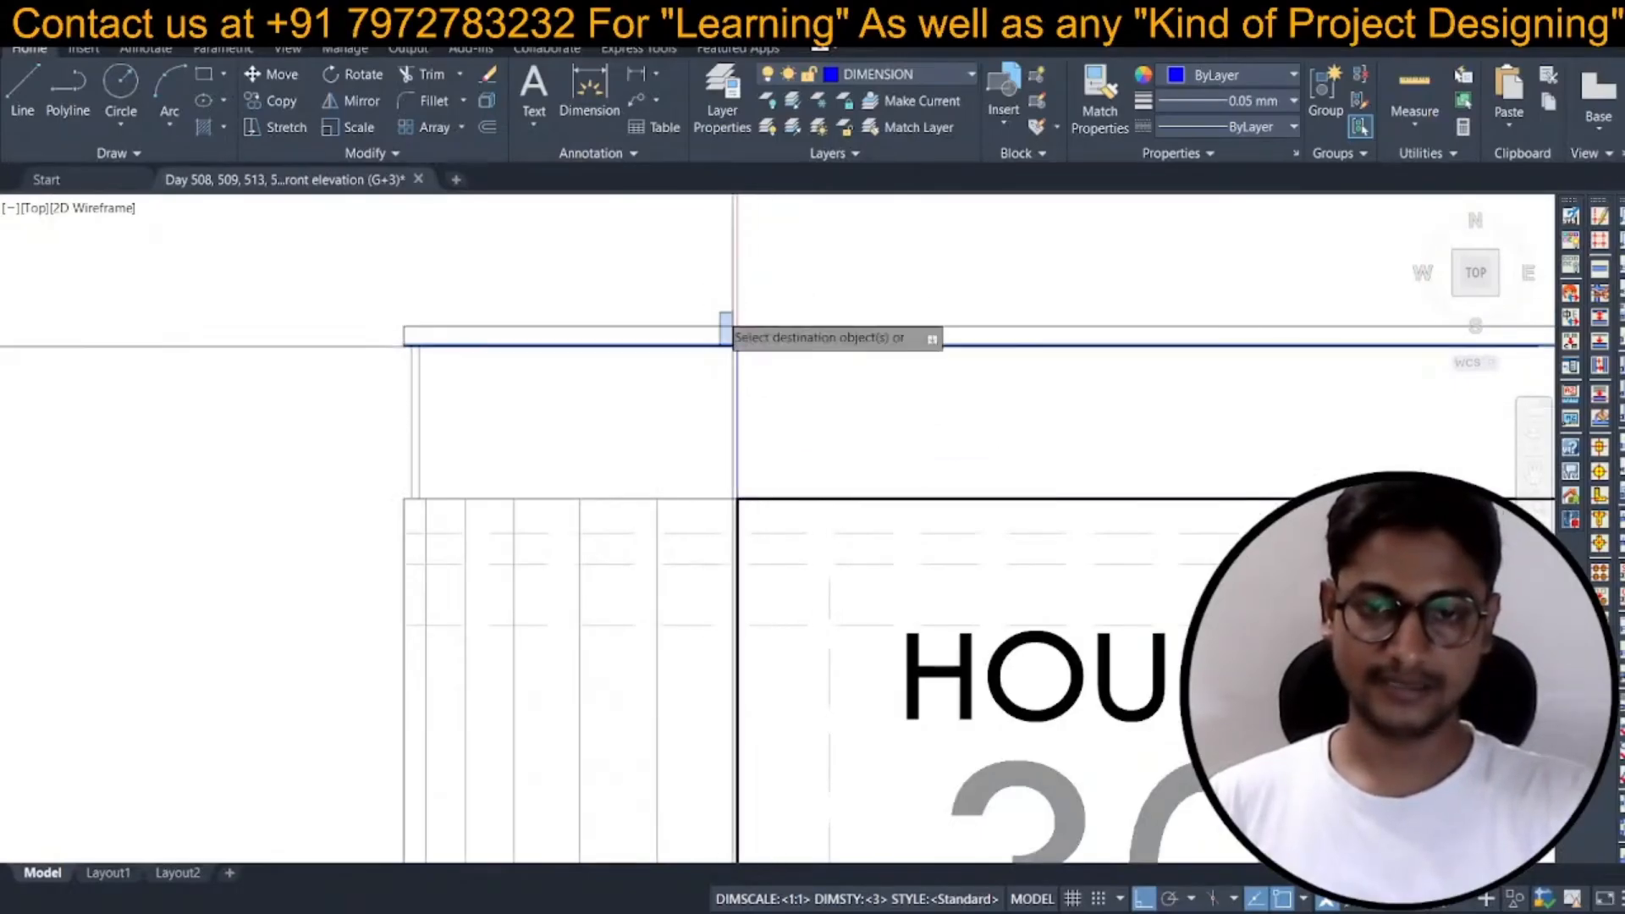
scroll(830, 482, "down", 7)
middle_click_drag(839, 489, 546, 364)
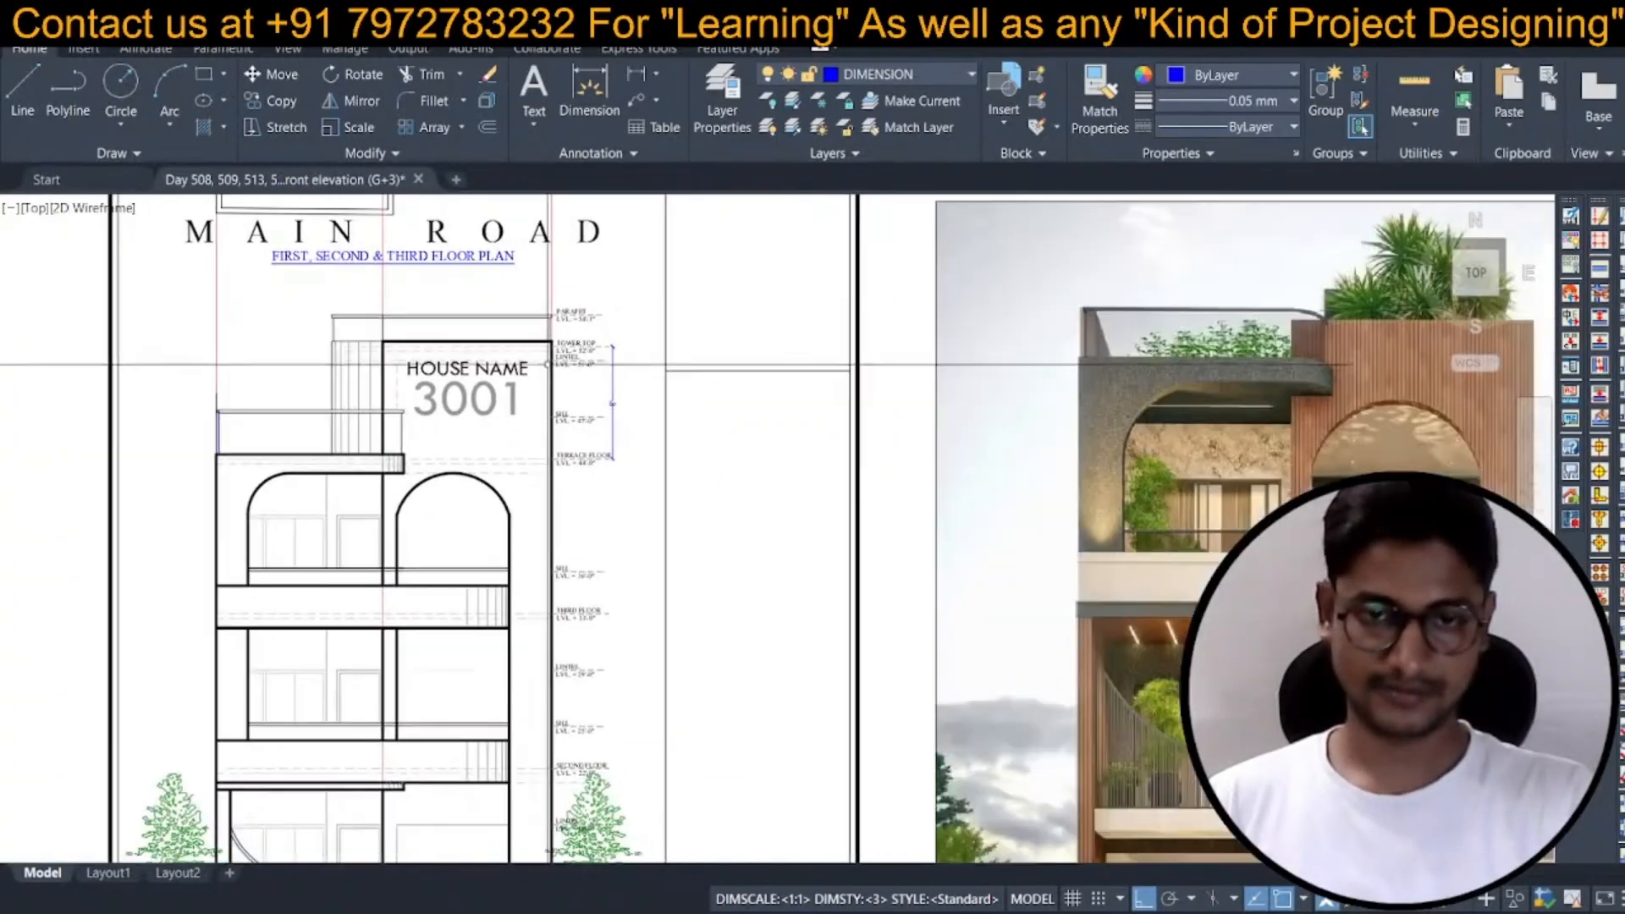
Save the drawing and regenerate its display.
key("ctrl+s")
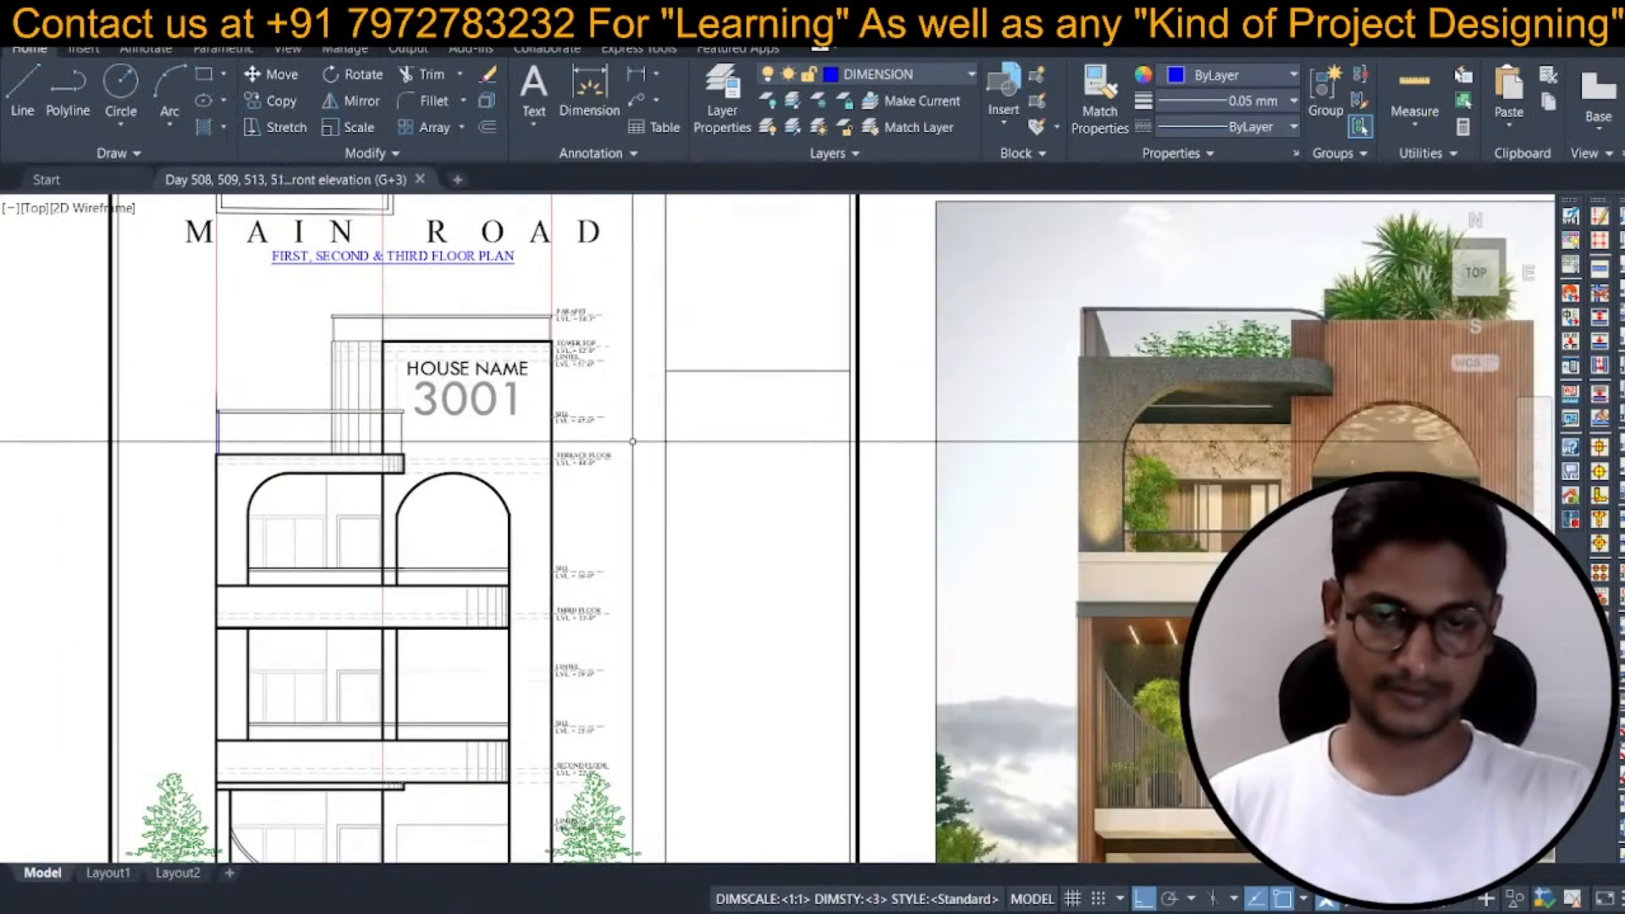
type("re")
key("Return")
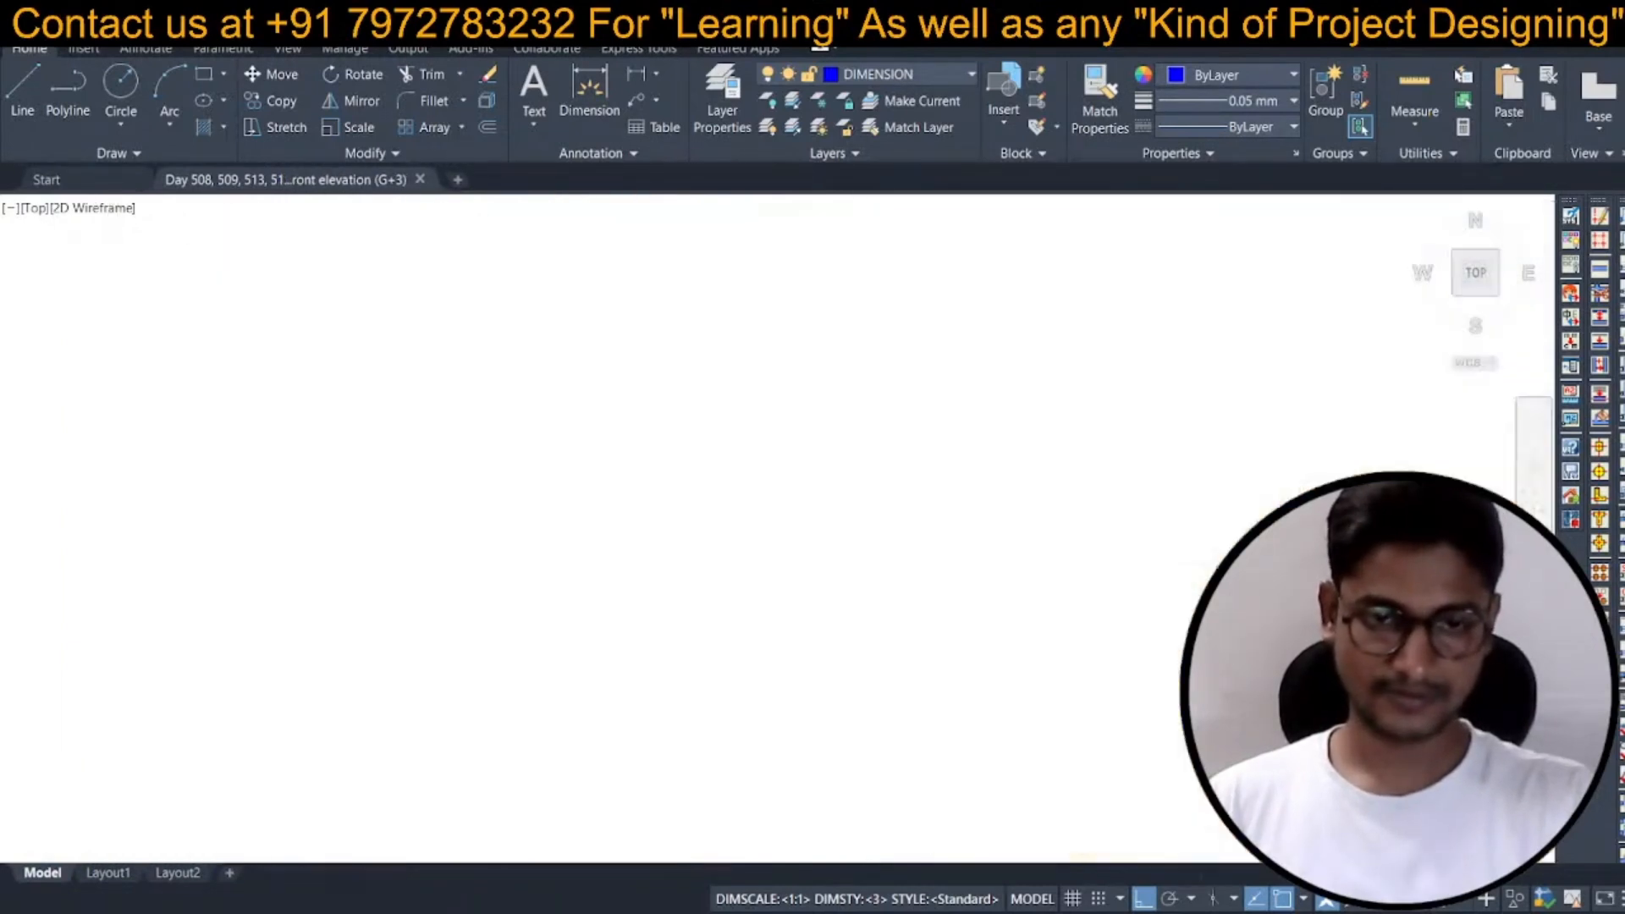
type("re")
key("Return")
type("re")
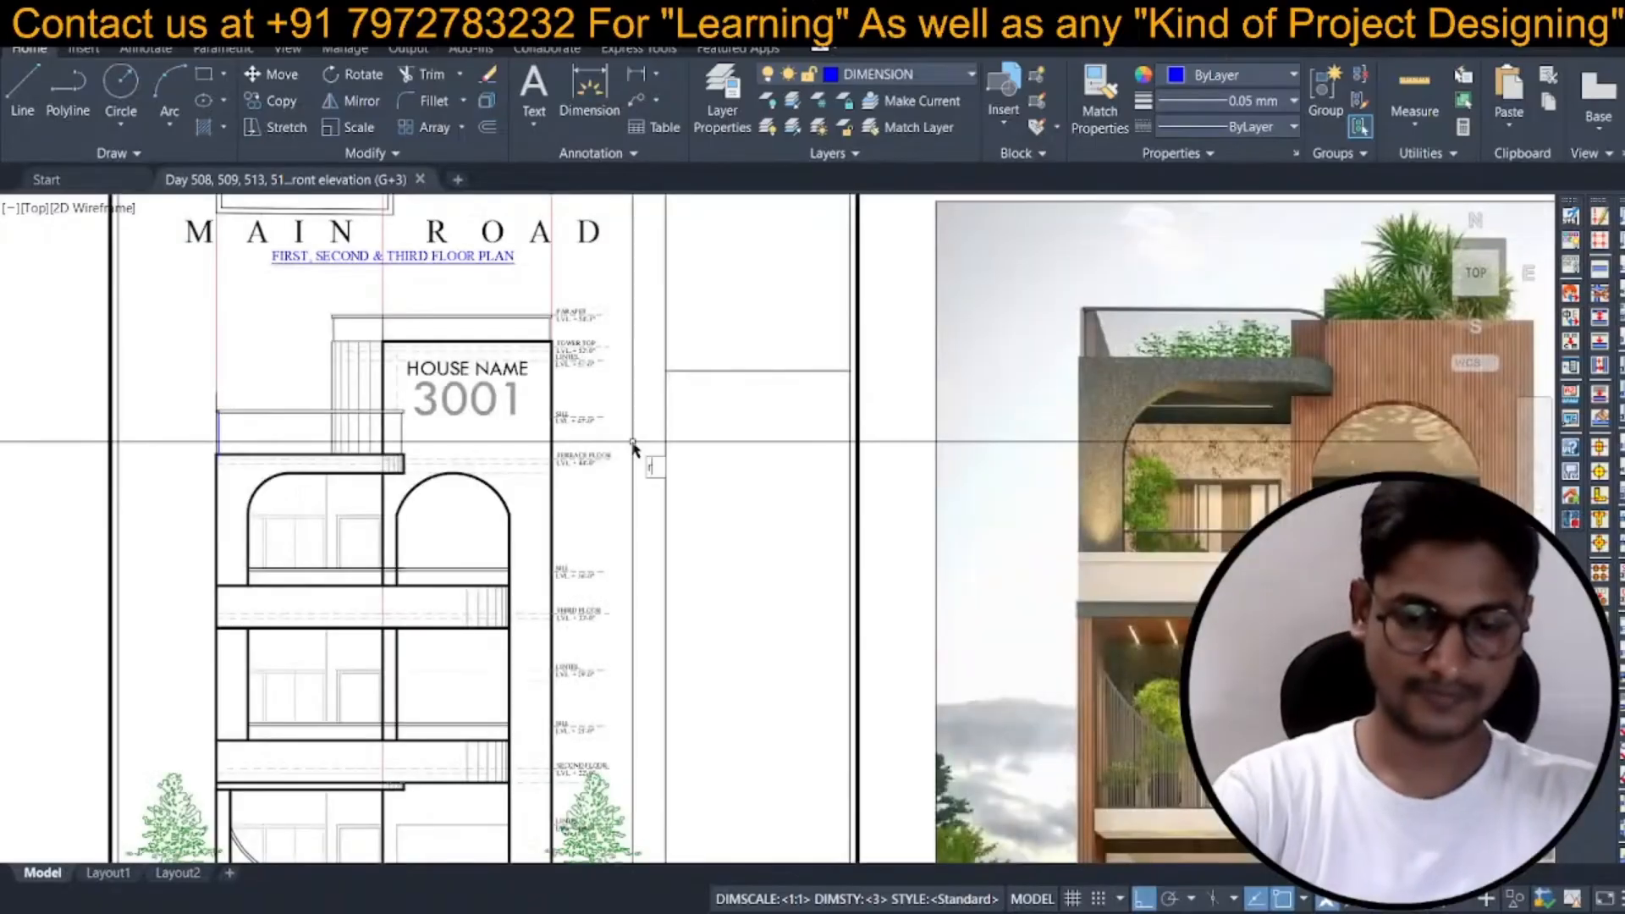
key("Return")
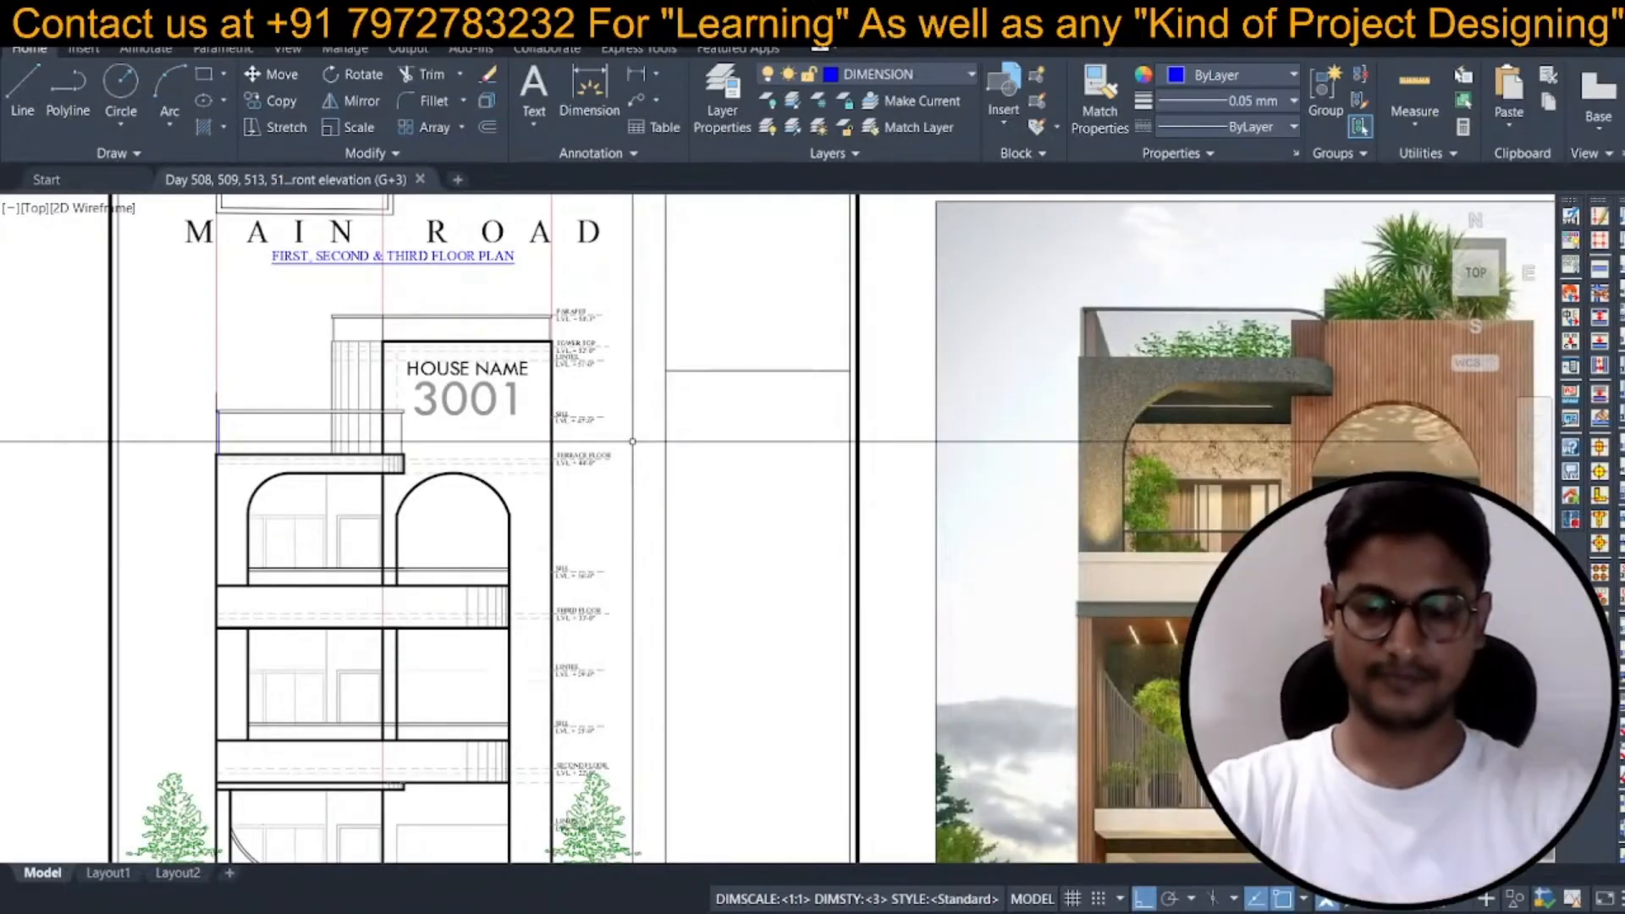
Purge all unused items from the drawing.
type("pu")
key("Return")
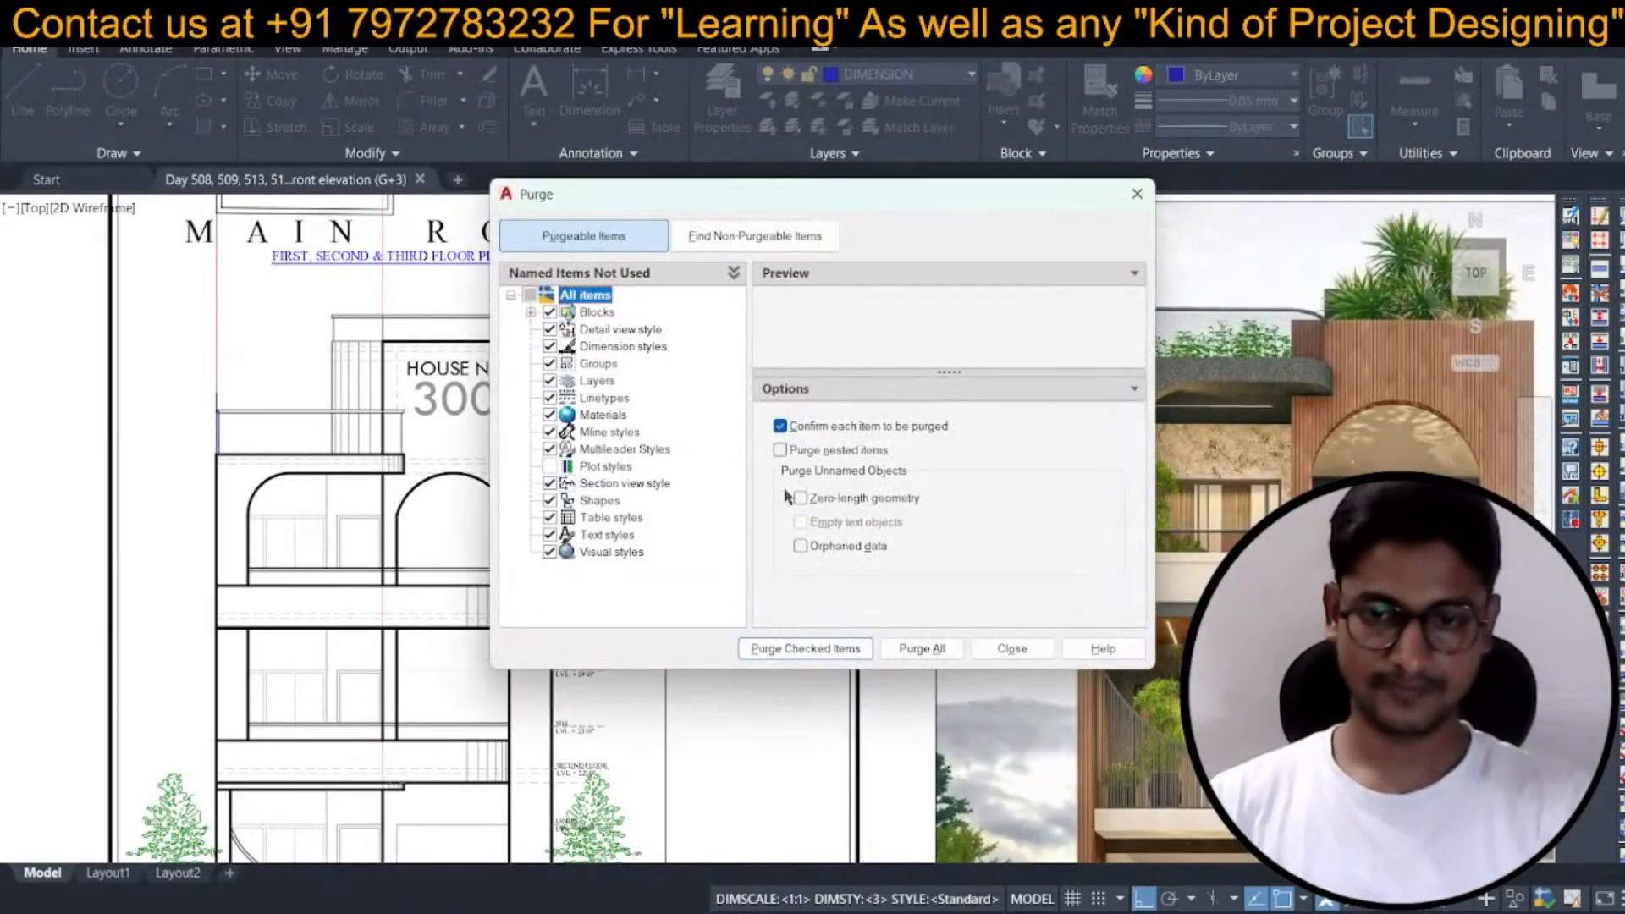
left_click(922, 649)
left_click(861, 440)
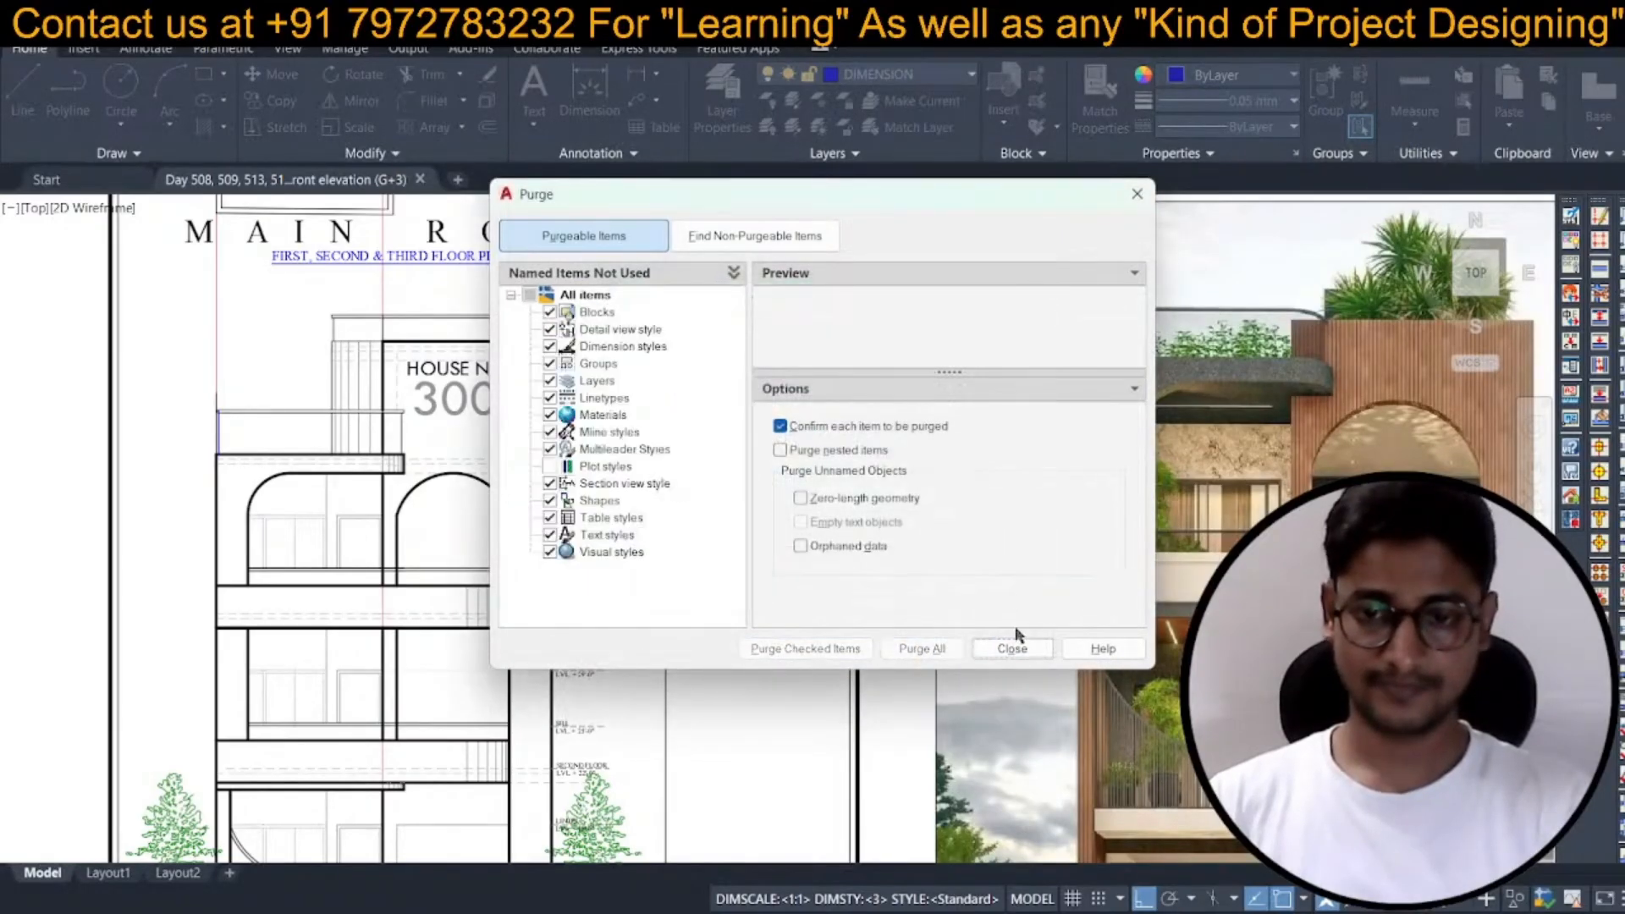
left_click(1013, 646)
scroll(802, 642, "down", 4)
mouse_move(779, 647)
middle_mouse_down()
mouse_move(628, 544)
mouse_move(540, 416)
mouse_move(541, 450)
middle_mouse_up()
scroll(523, 427, "up", 4)
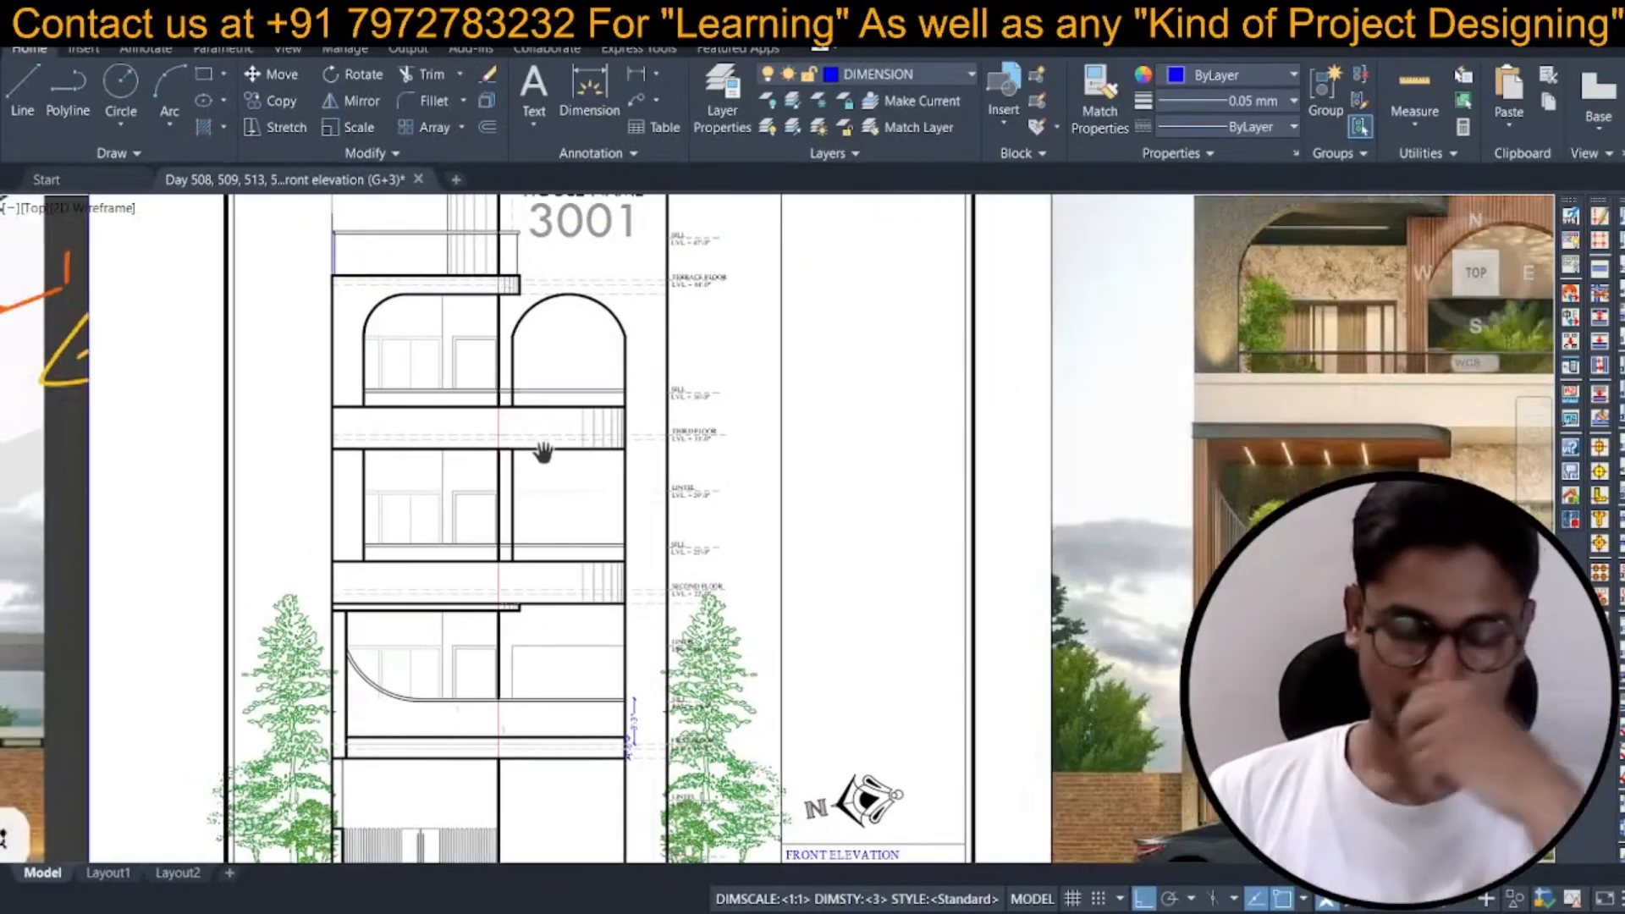
Offset the vertical line at the terrace parapet's left edge inward by 4.5.
scroll(701, 446, "down", 2)
middle_click_drag(701, 446, 634, 340)
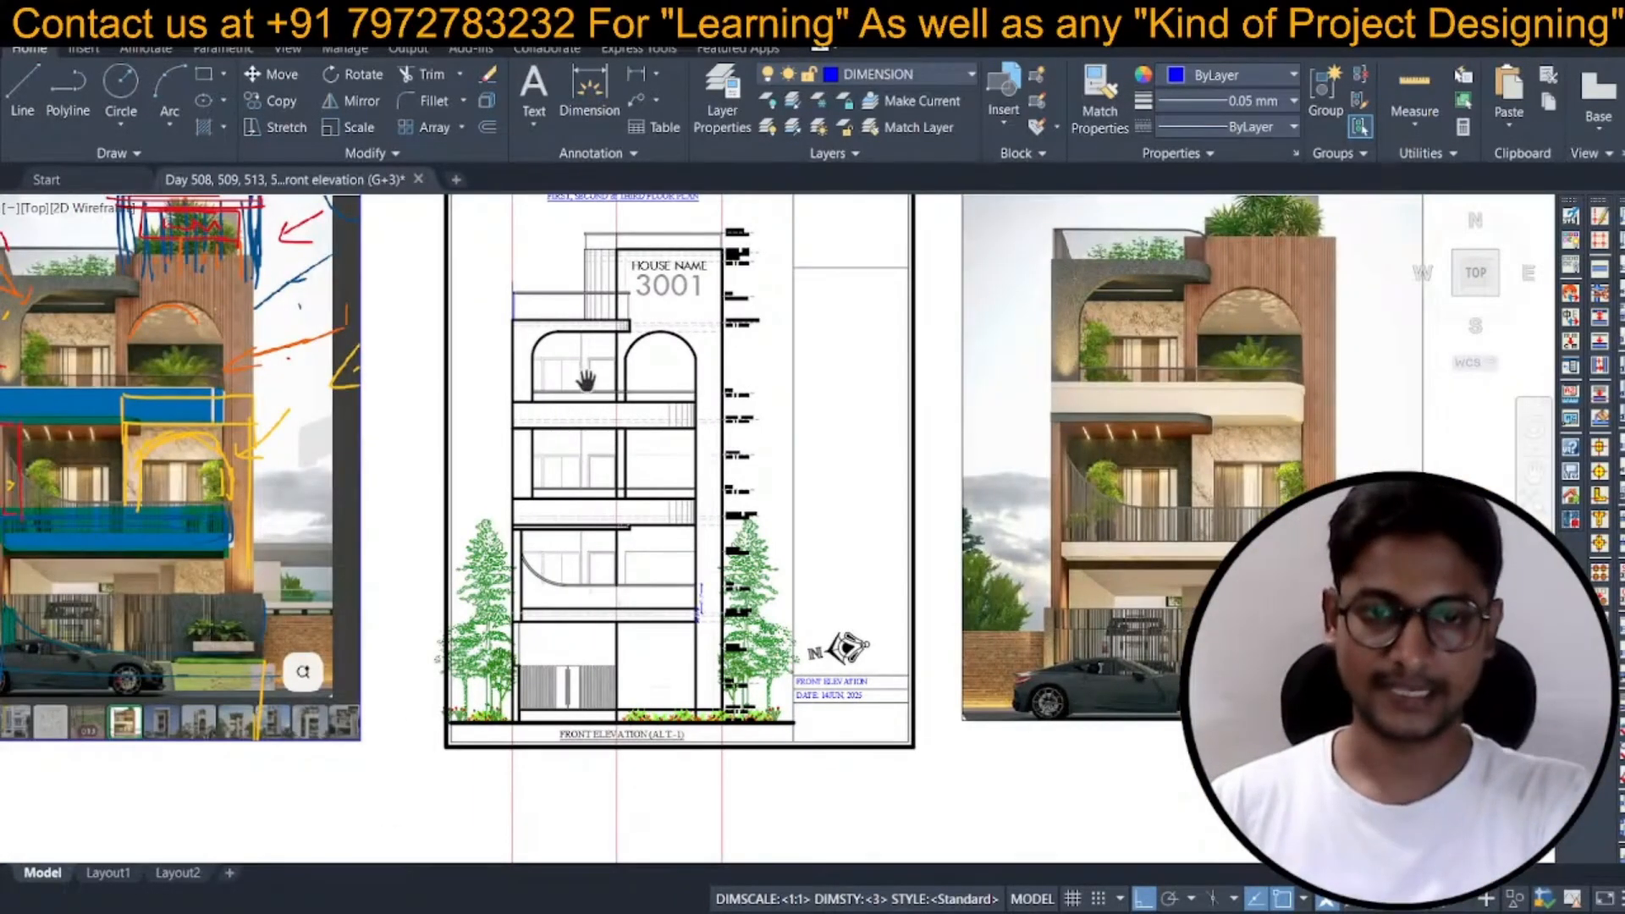
middle_click_drag(586, 381, 622, 418)
scroll(557, 353, "up", 5)
middle_click_drag(548, 278, 556, 313)
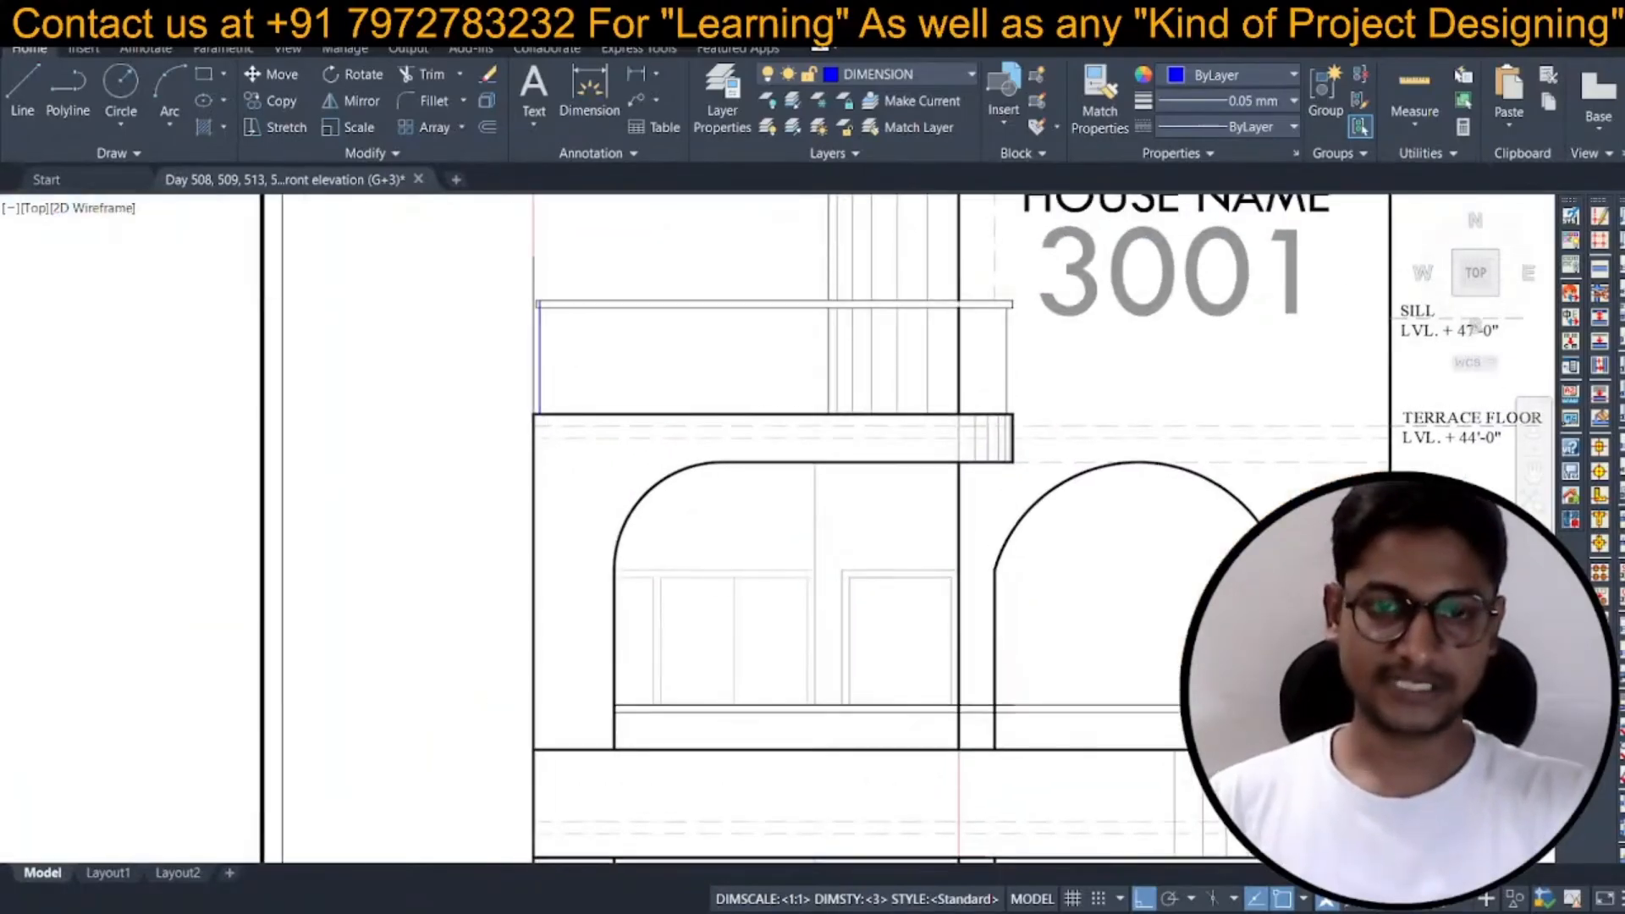
key("Return")
type("40")
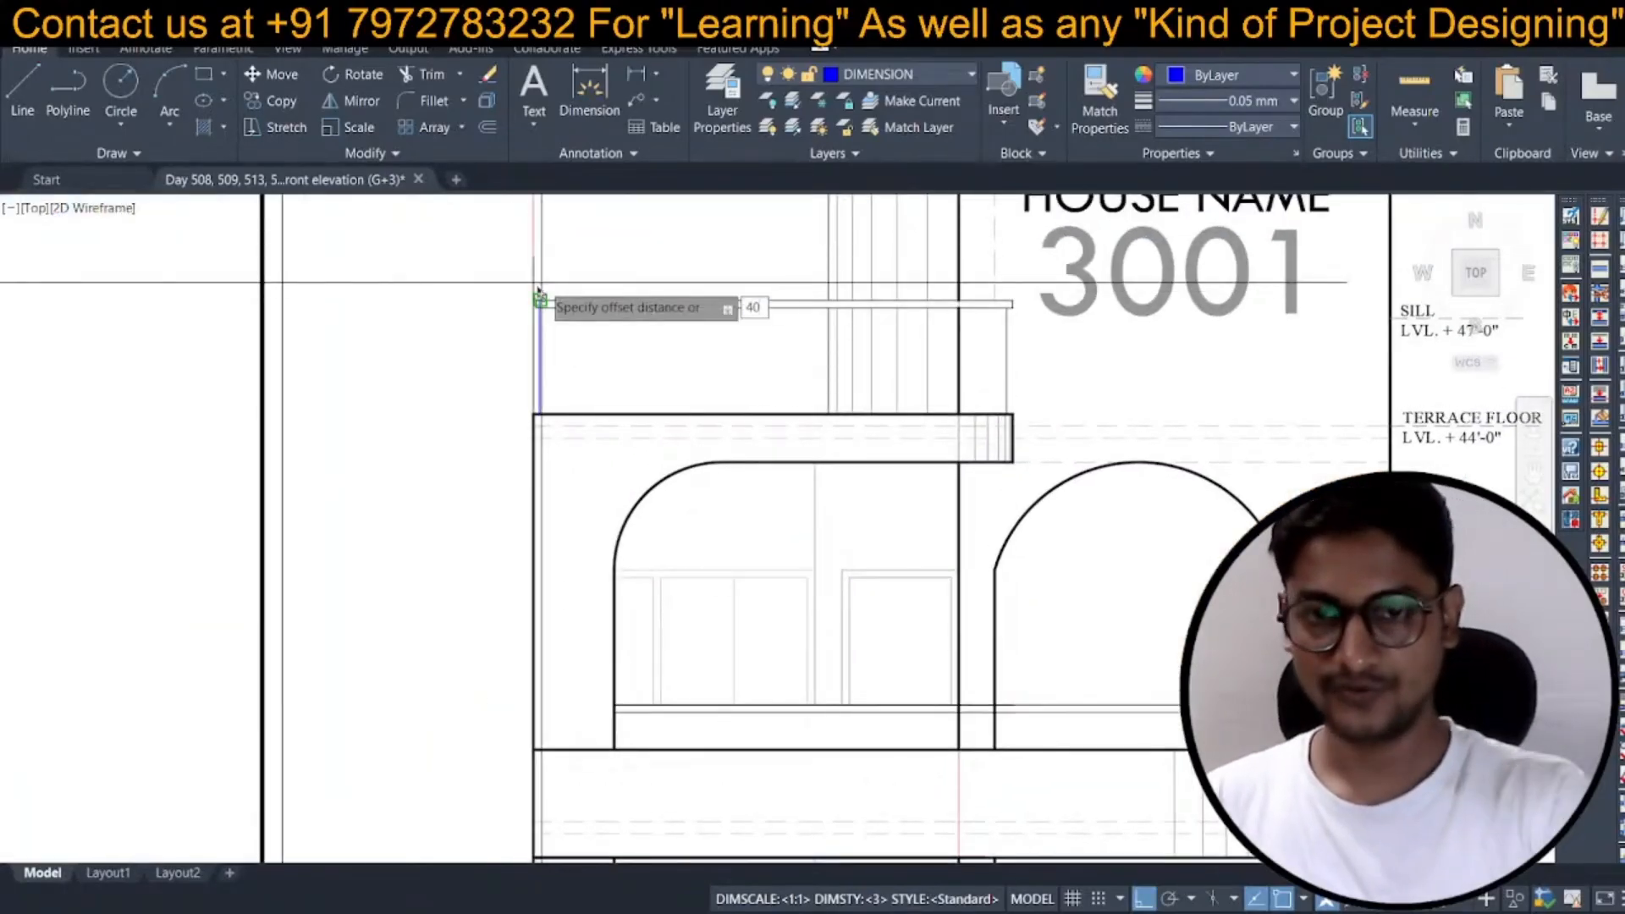
key("Return")
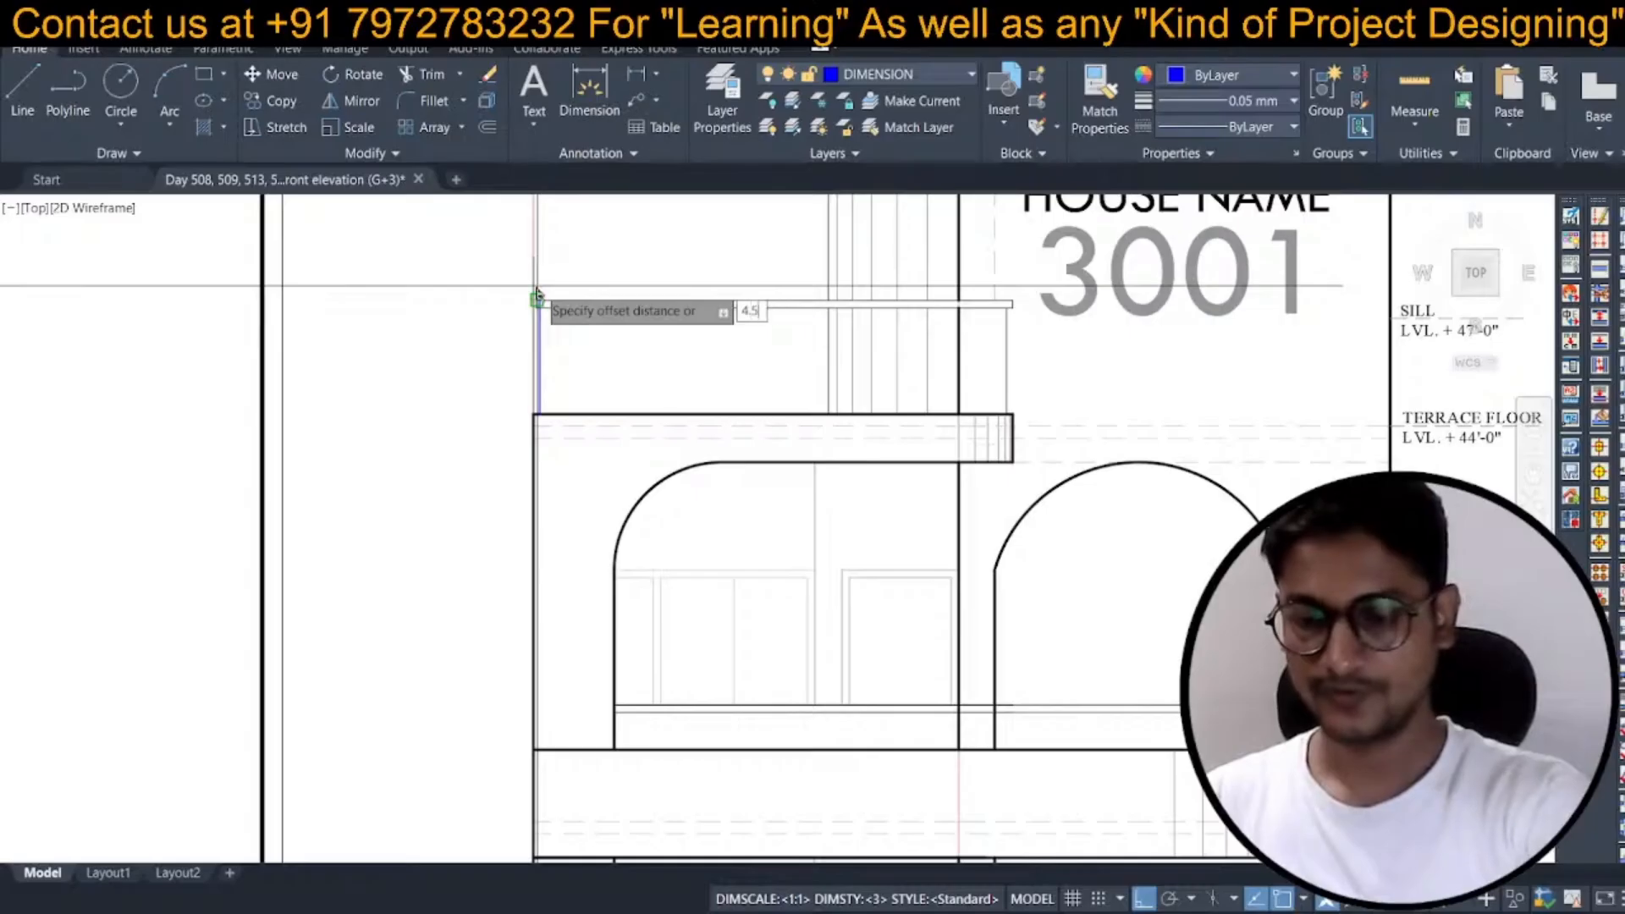
key("Return")
scroll(534, 303, "up", 5)
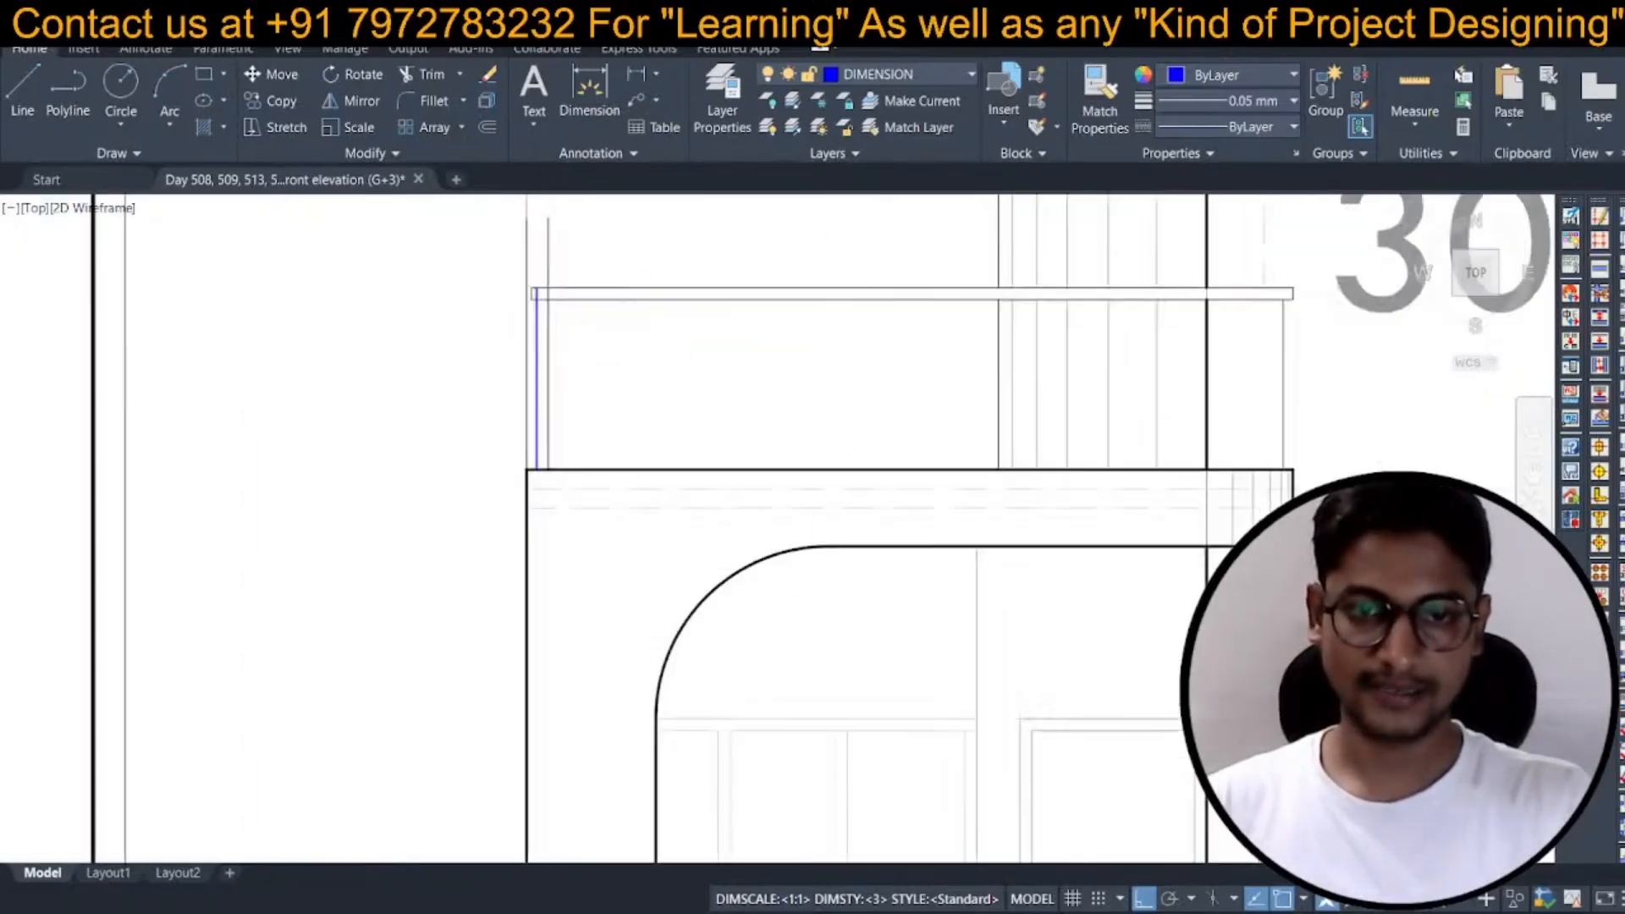
Trim the offset post line where it crosses the terrace rail.
scroll(537, 317, "down", 8)
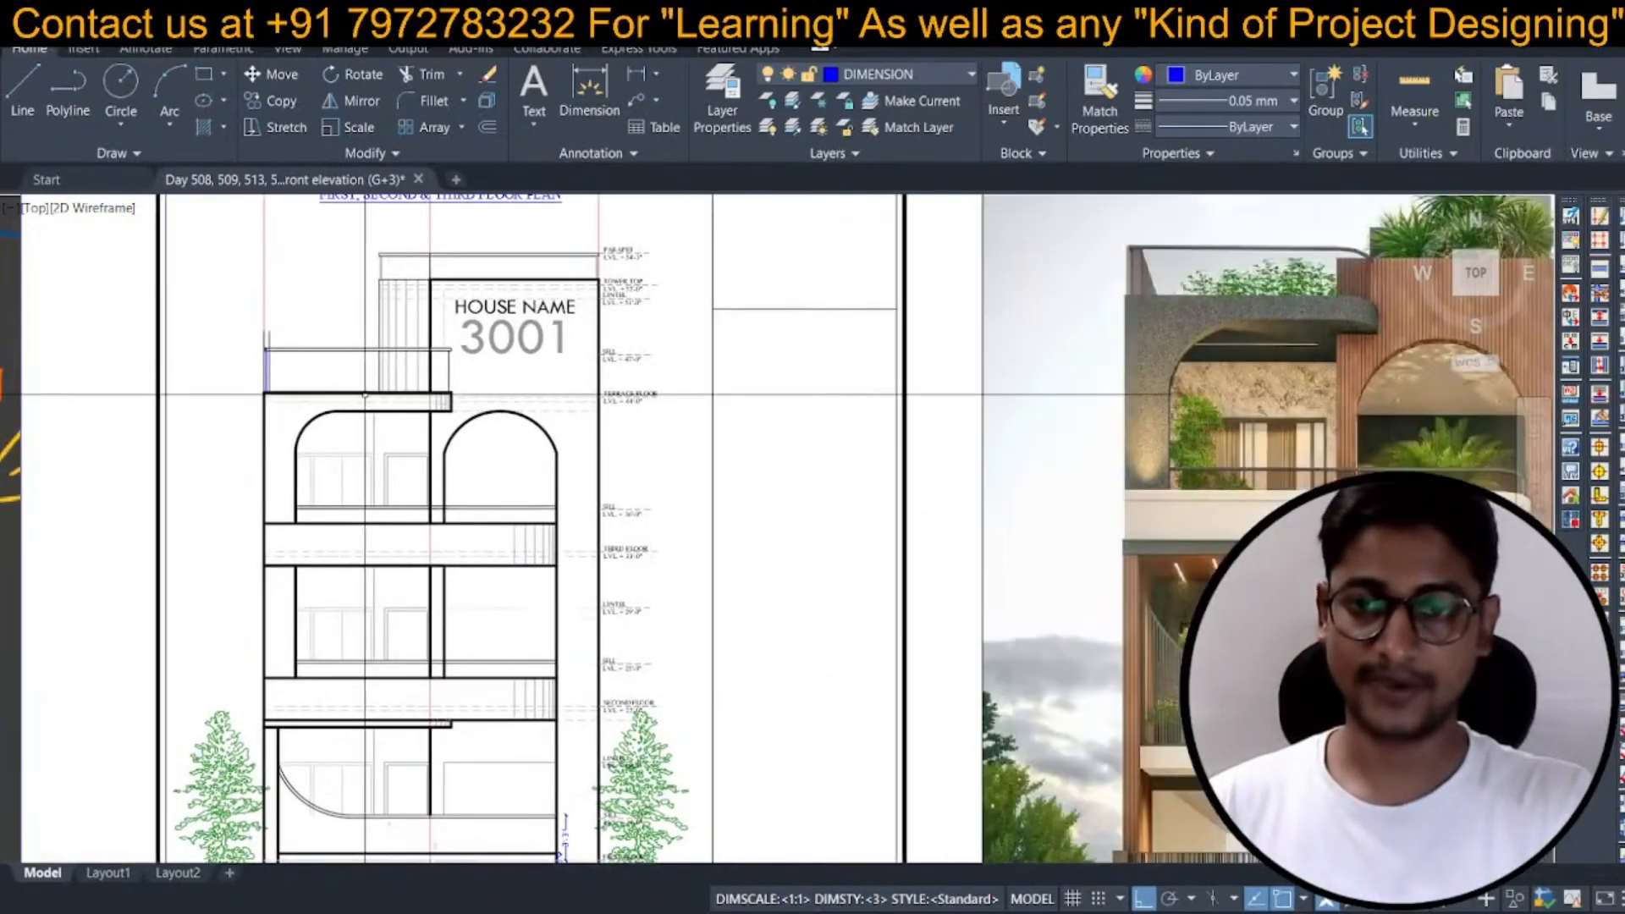
scroll(354, 394, "up", 10)
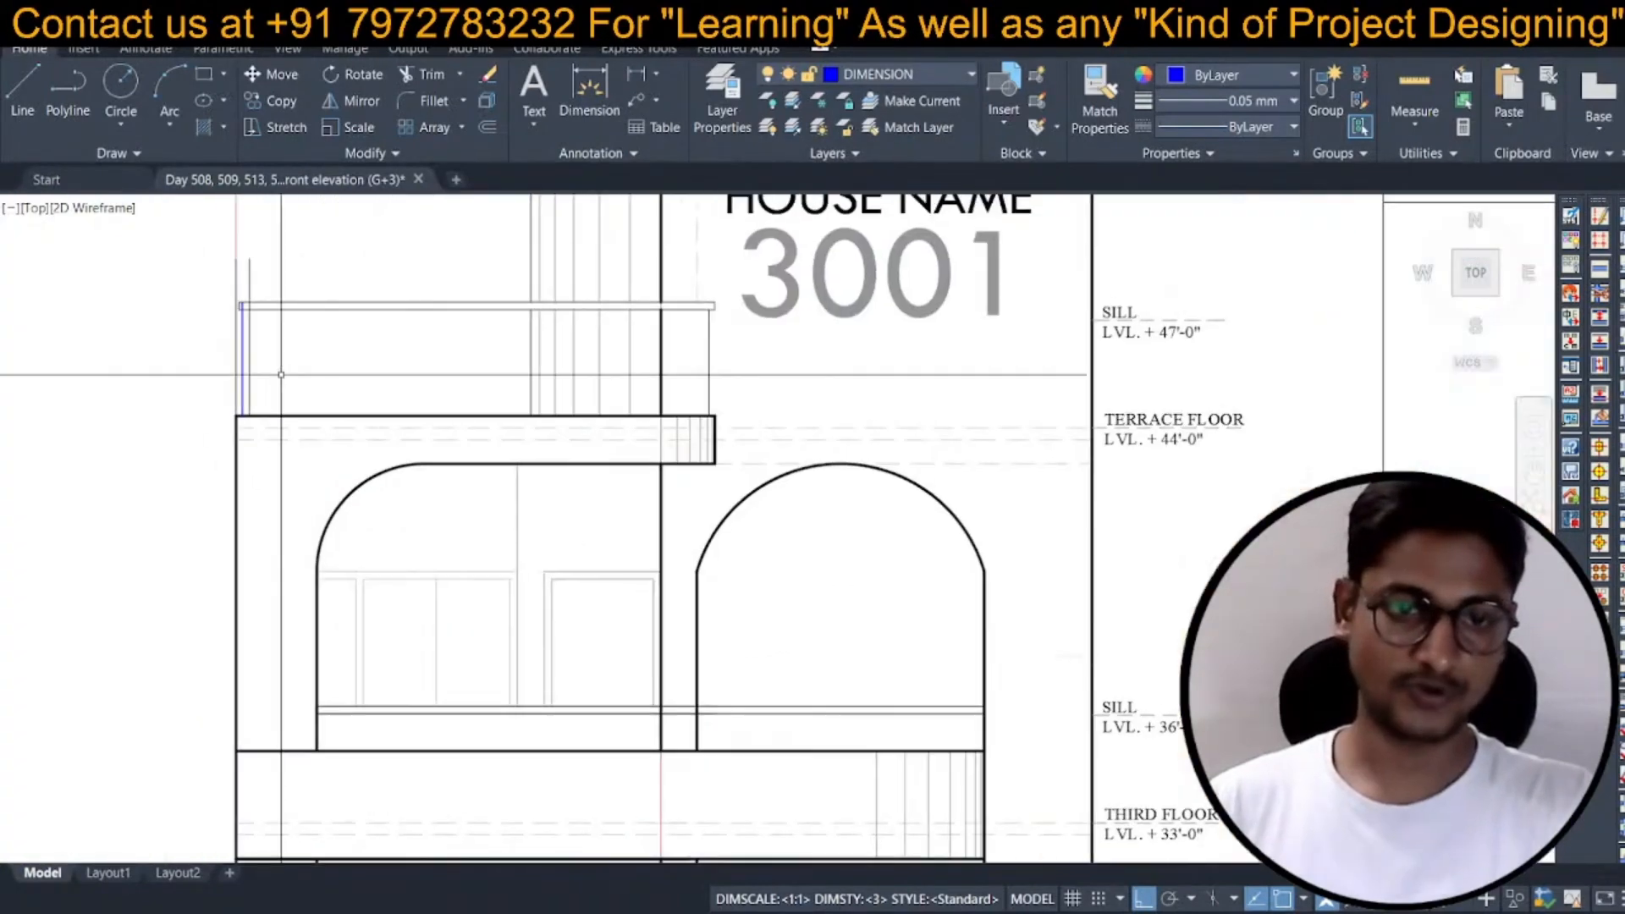
type("tr")
key("Return")
left_click(247, 290)
middle_click_drag(247, 291, 559, 374)
key("Escape")
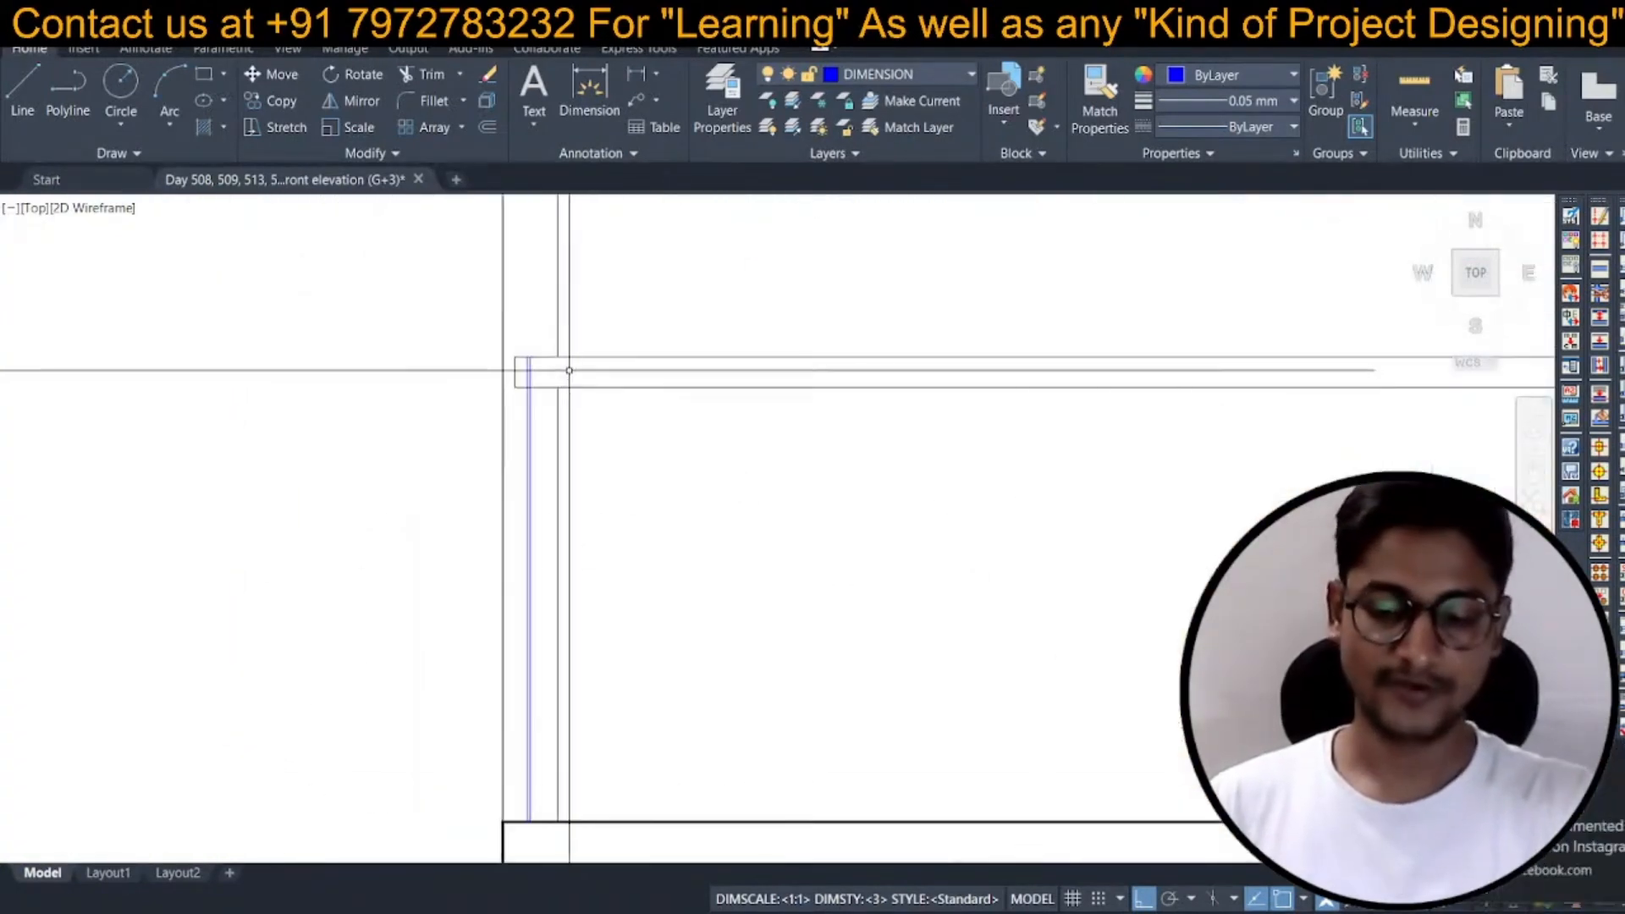
Draw a horizontal line from the terrace rail's top-left corner outward past the wall edge line.
type("l")
key("Return")
left_click(515, 358)
left_click(365, 349)
key("Escape")
Trim the post line above the terrace rail and the new horizontal line beyond the wall edge.
type("tr")
key("Return")
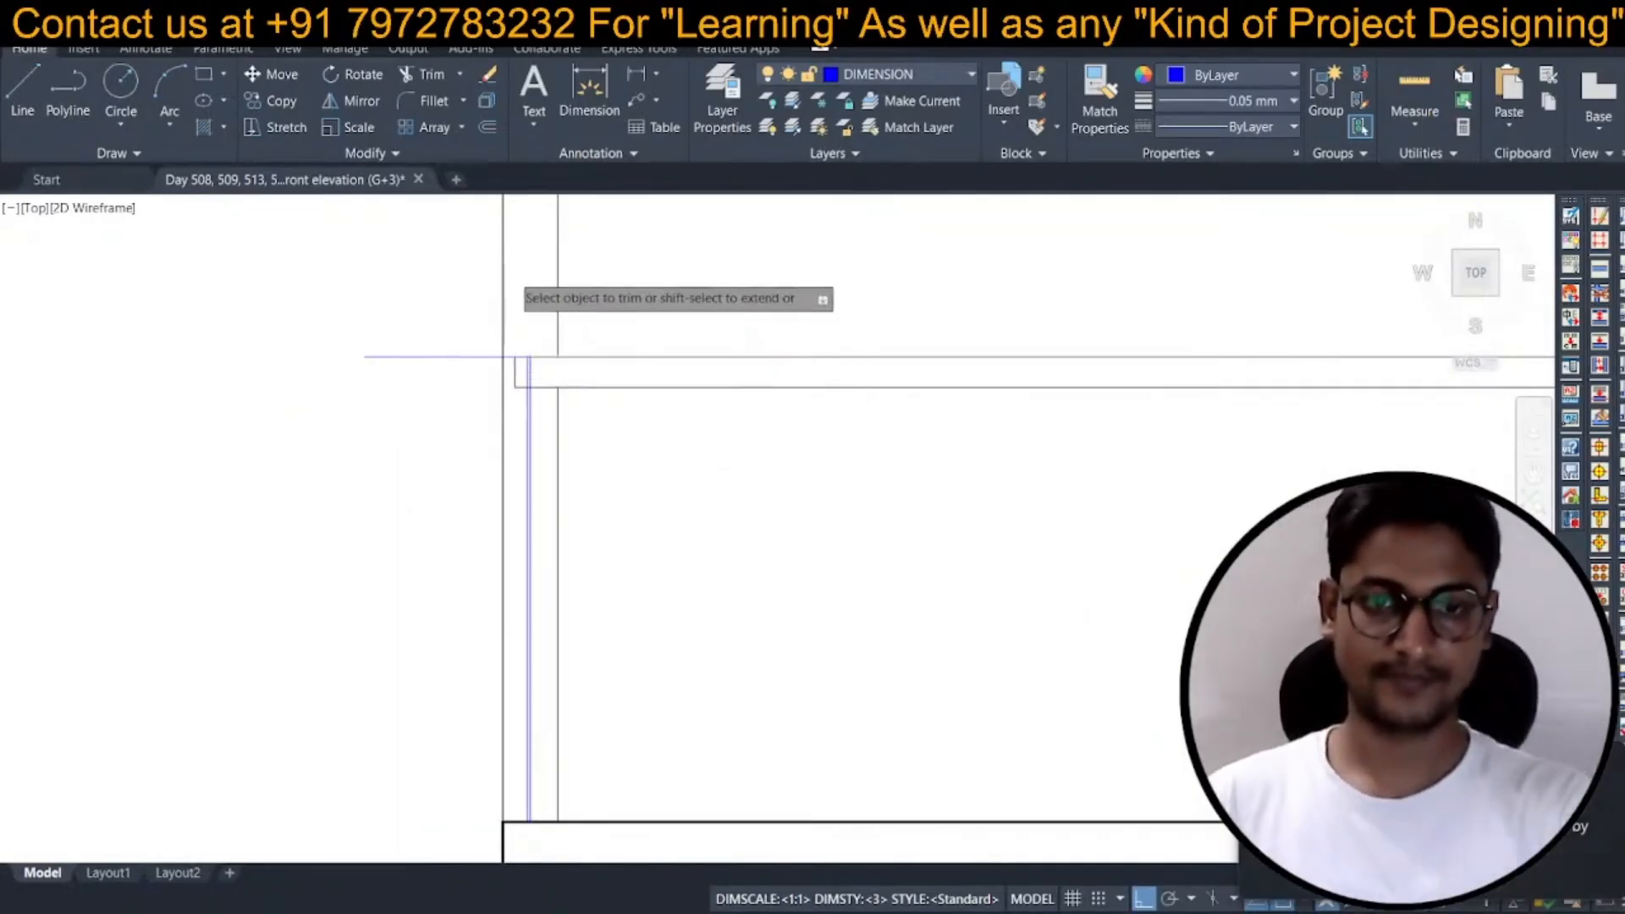
scroll(584, 375, "down", 5)
middle_click_drag(630, 372, 607, 483)
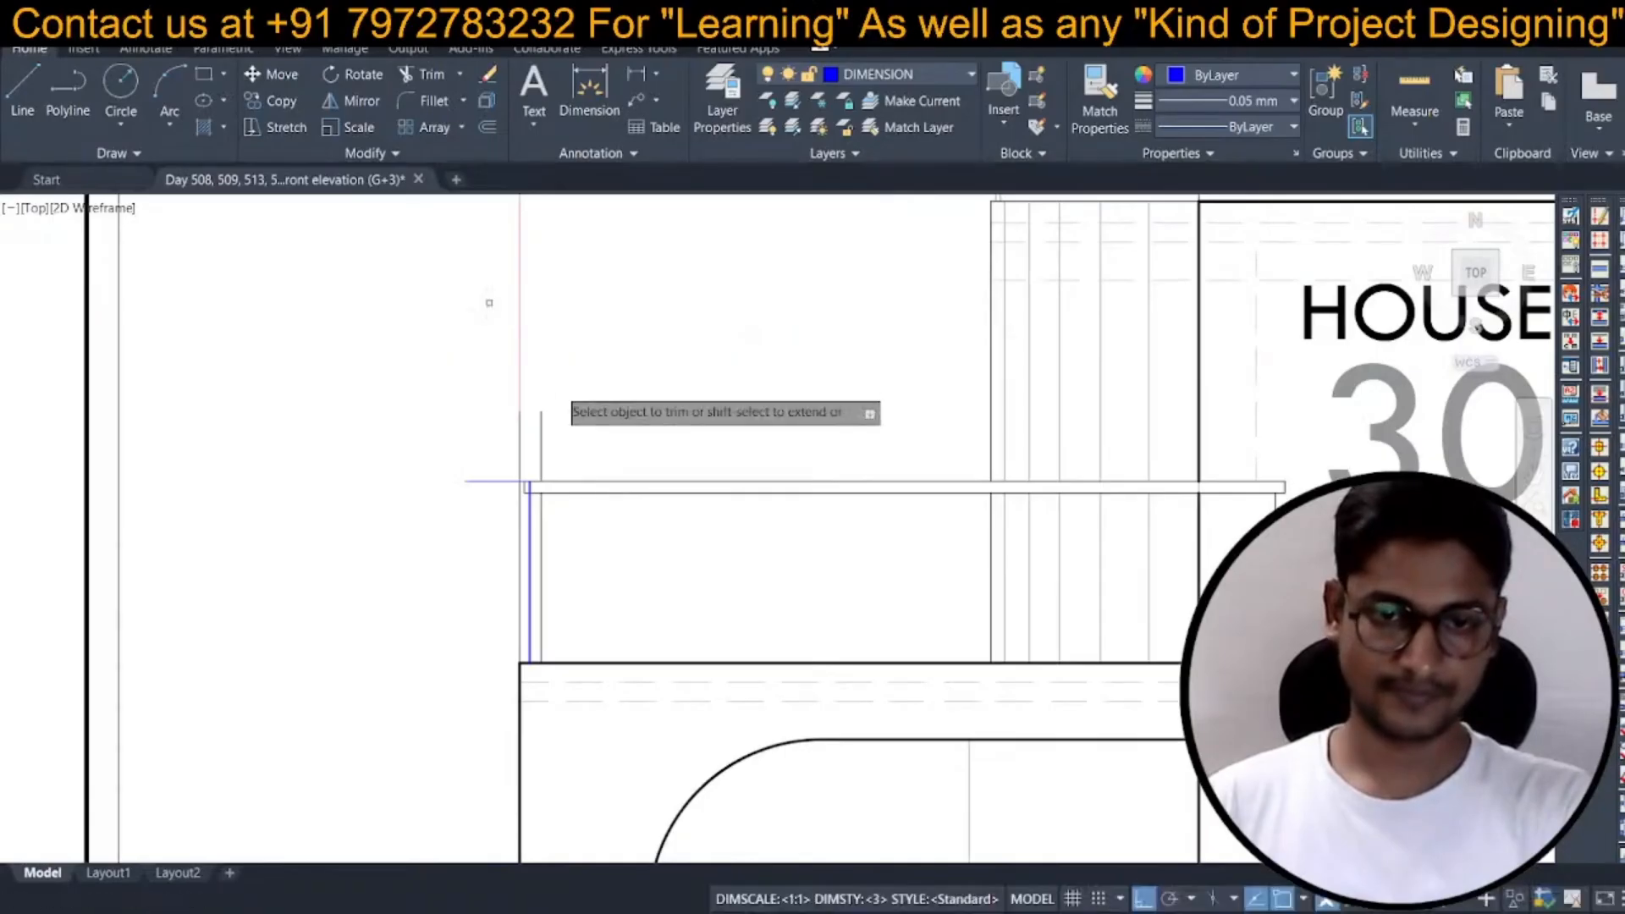
scroll(508, 391, "down", 3)
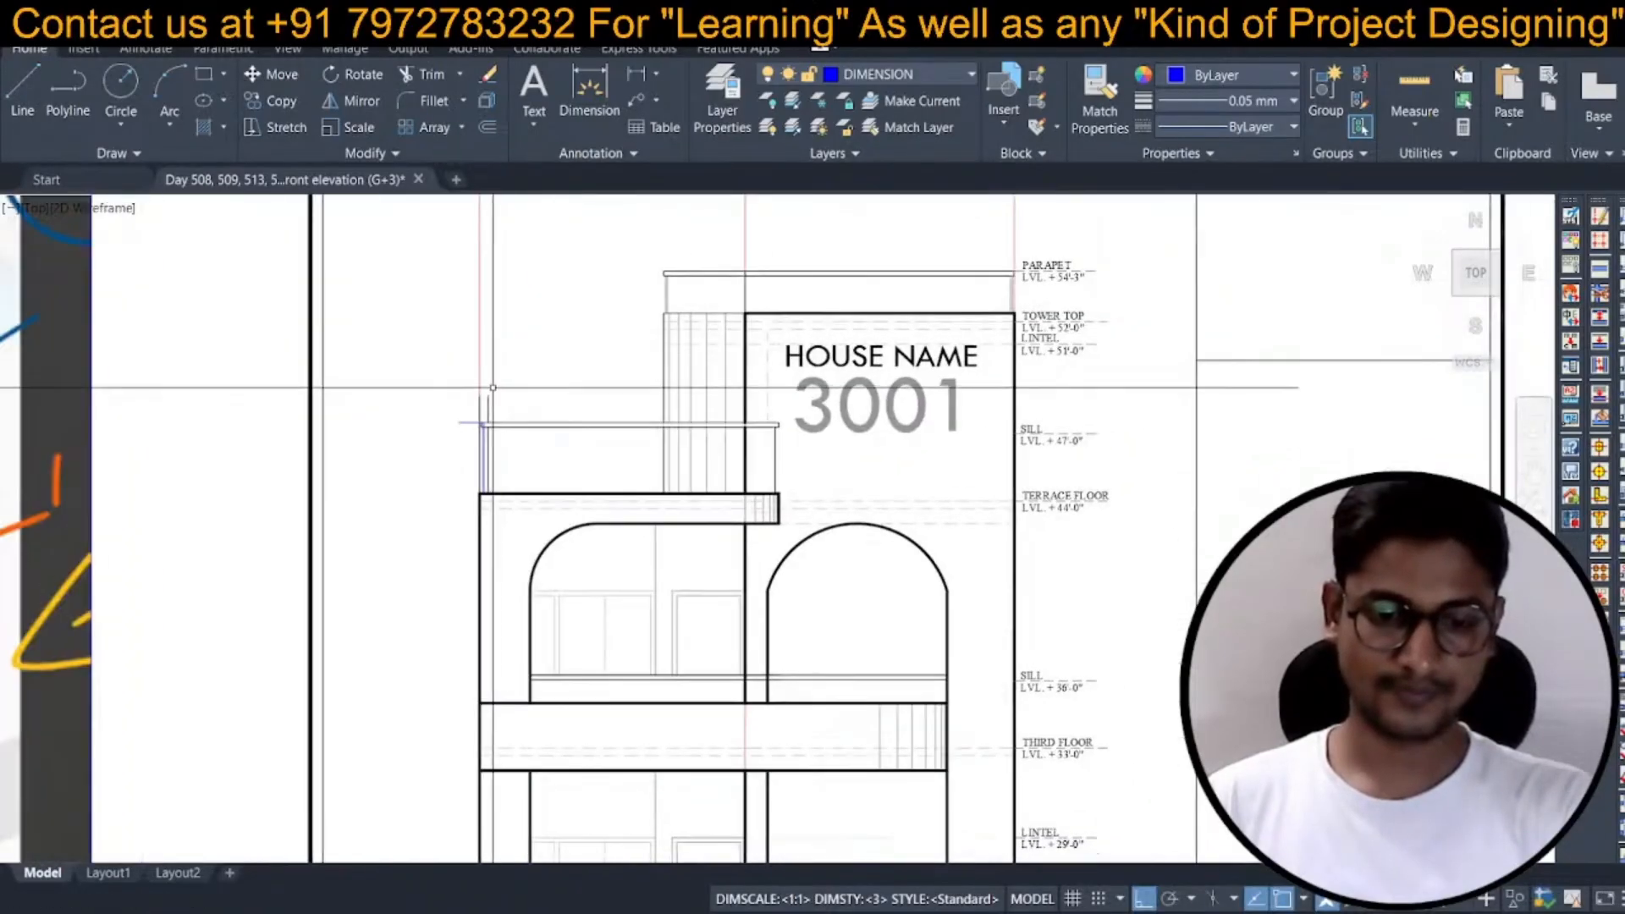
scroll(492, 387, "up", 5)
type("c")
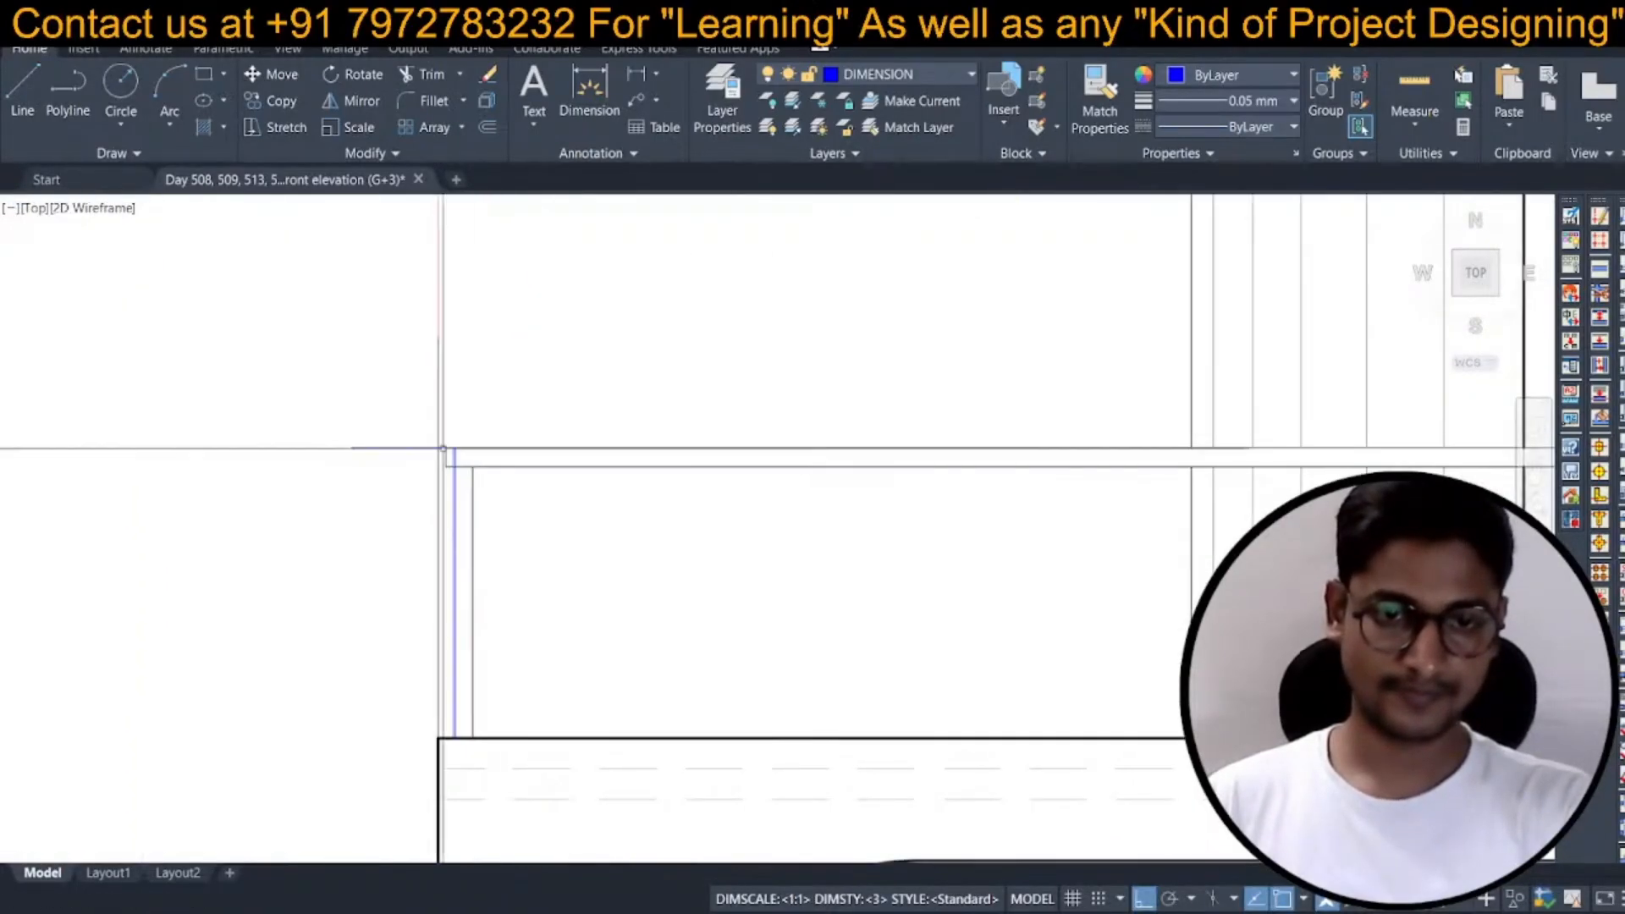
scroll(436, 450, "up", 2)
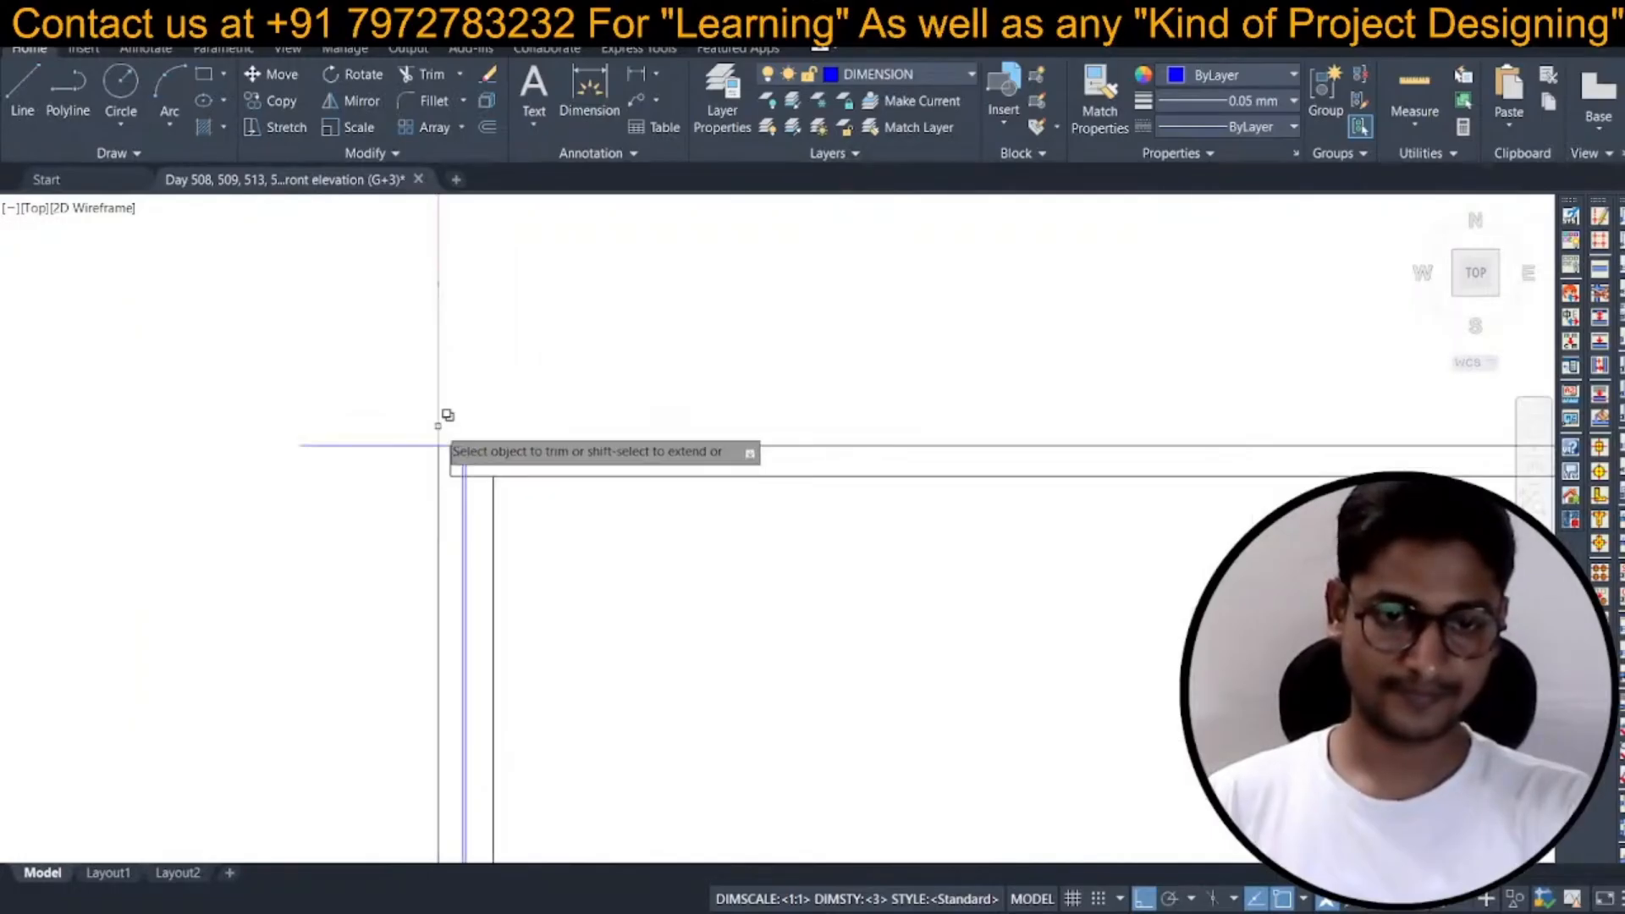
key("space")
left_click(409, 451)
left_click(415, 440)
key("space")
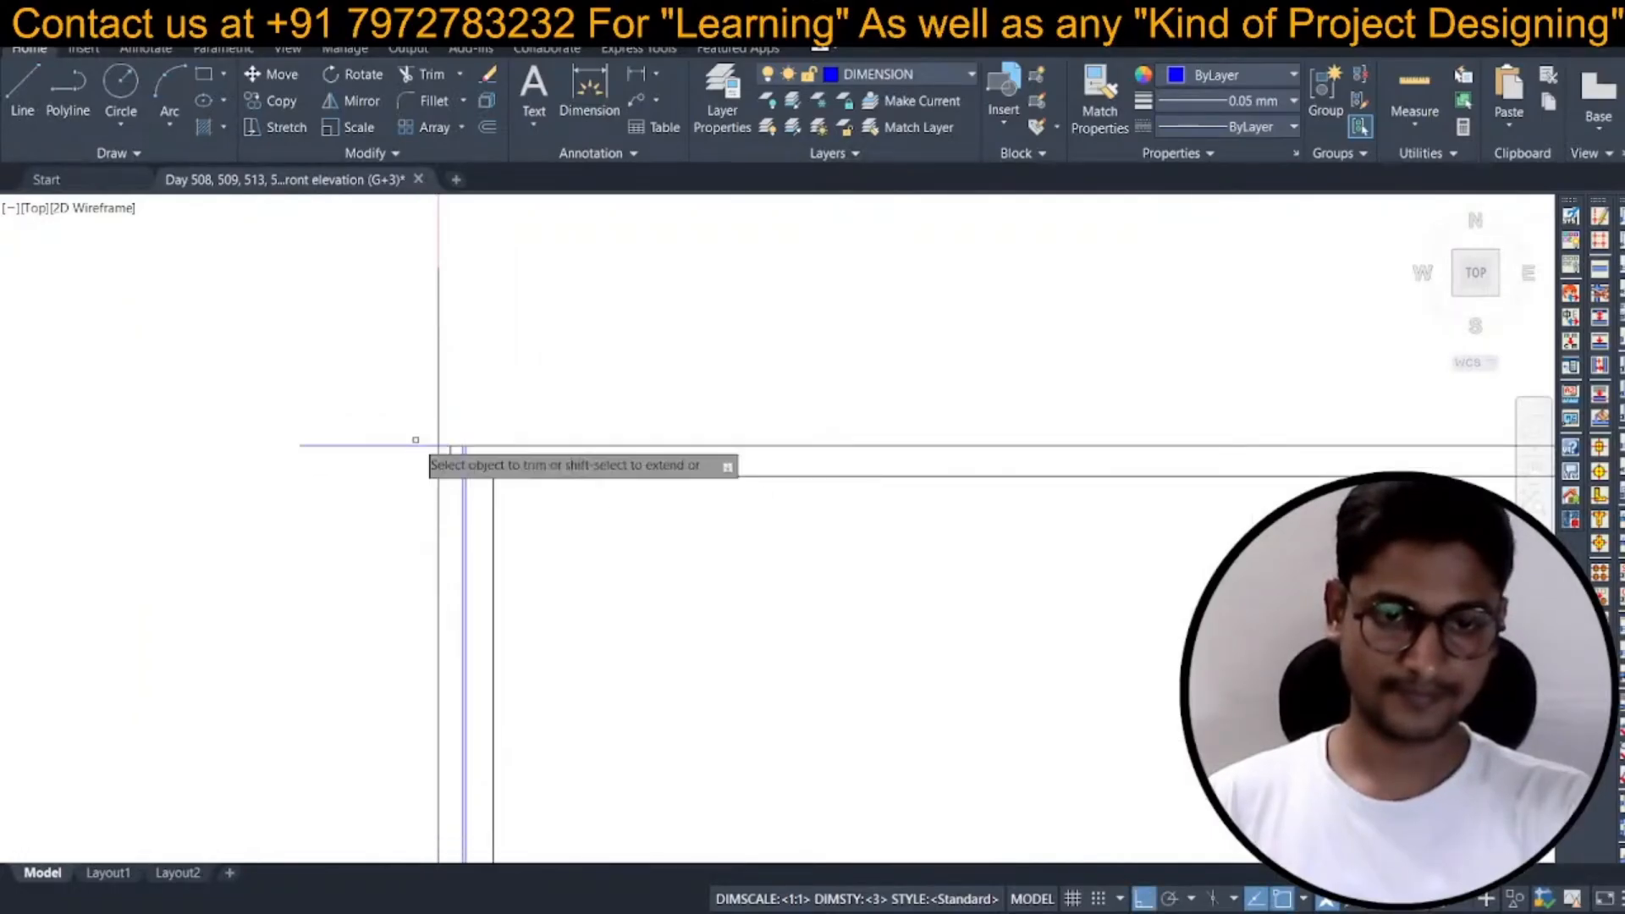
left_click(415, 439)
left_click(406, 447)
key("space")
Match the rail's properties onto the short line extending it to the wall edge and save the drawing.
type("ma")
key("space")
left_click(488, 446)
left_click(381, 423)
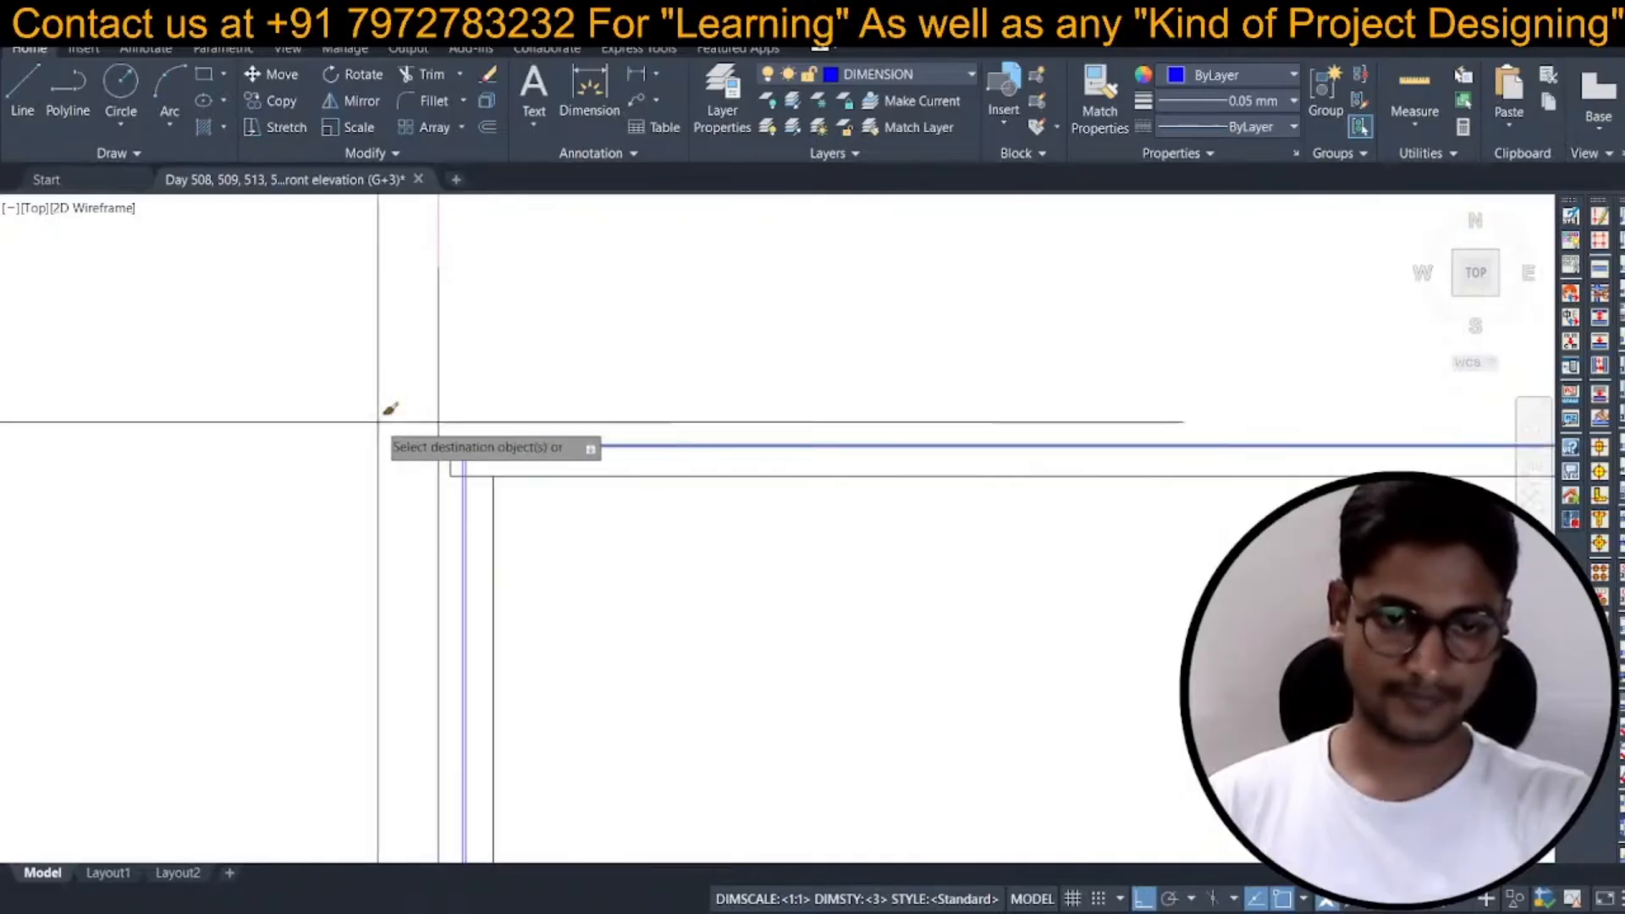
left_click(480, 466)
scroll(480, 465, "down", 6)
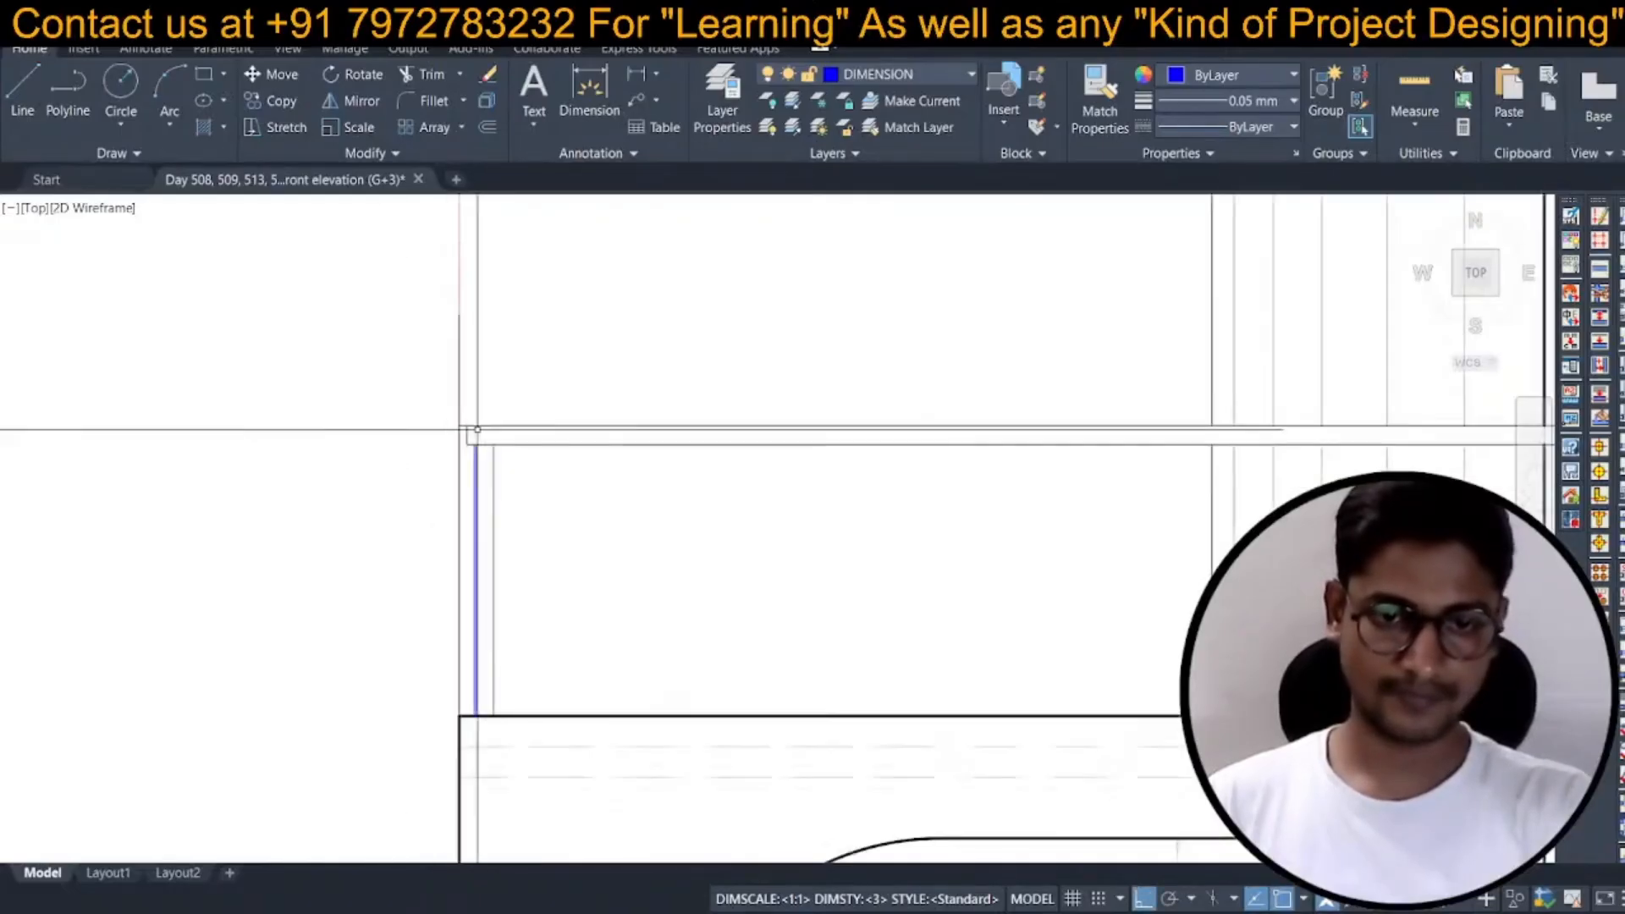
scroll(549, 461, "down", 5)
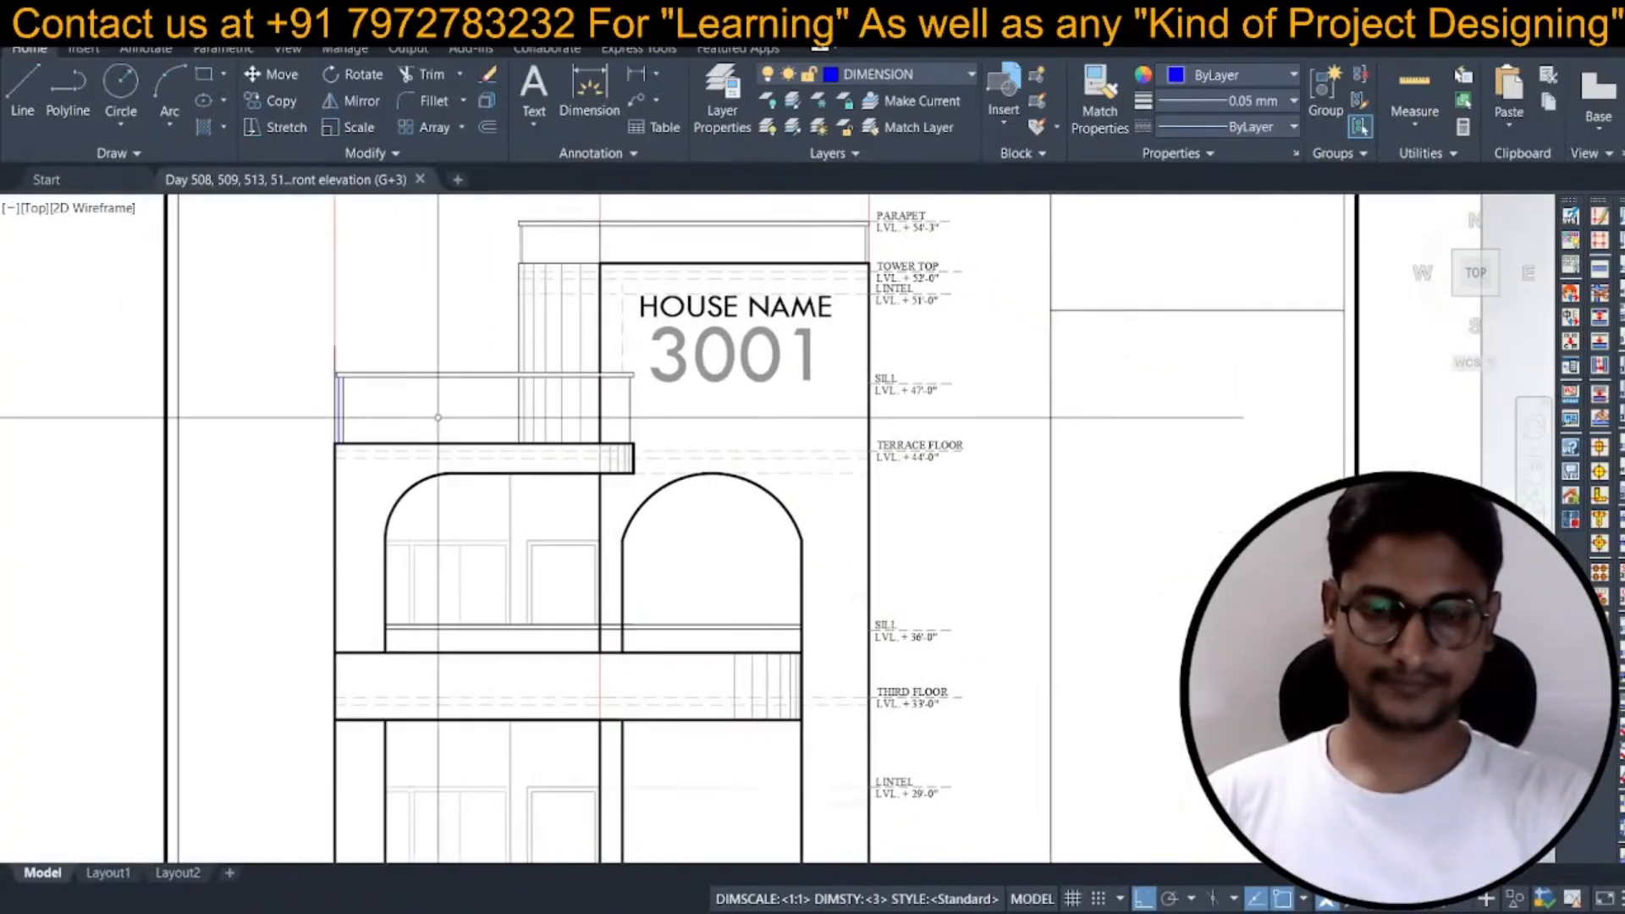
scroll(662, 450, "down", 2)
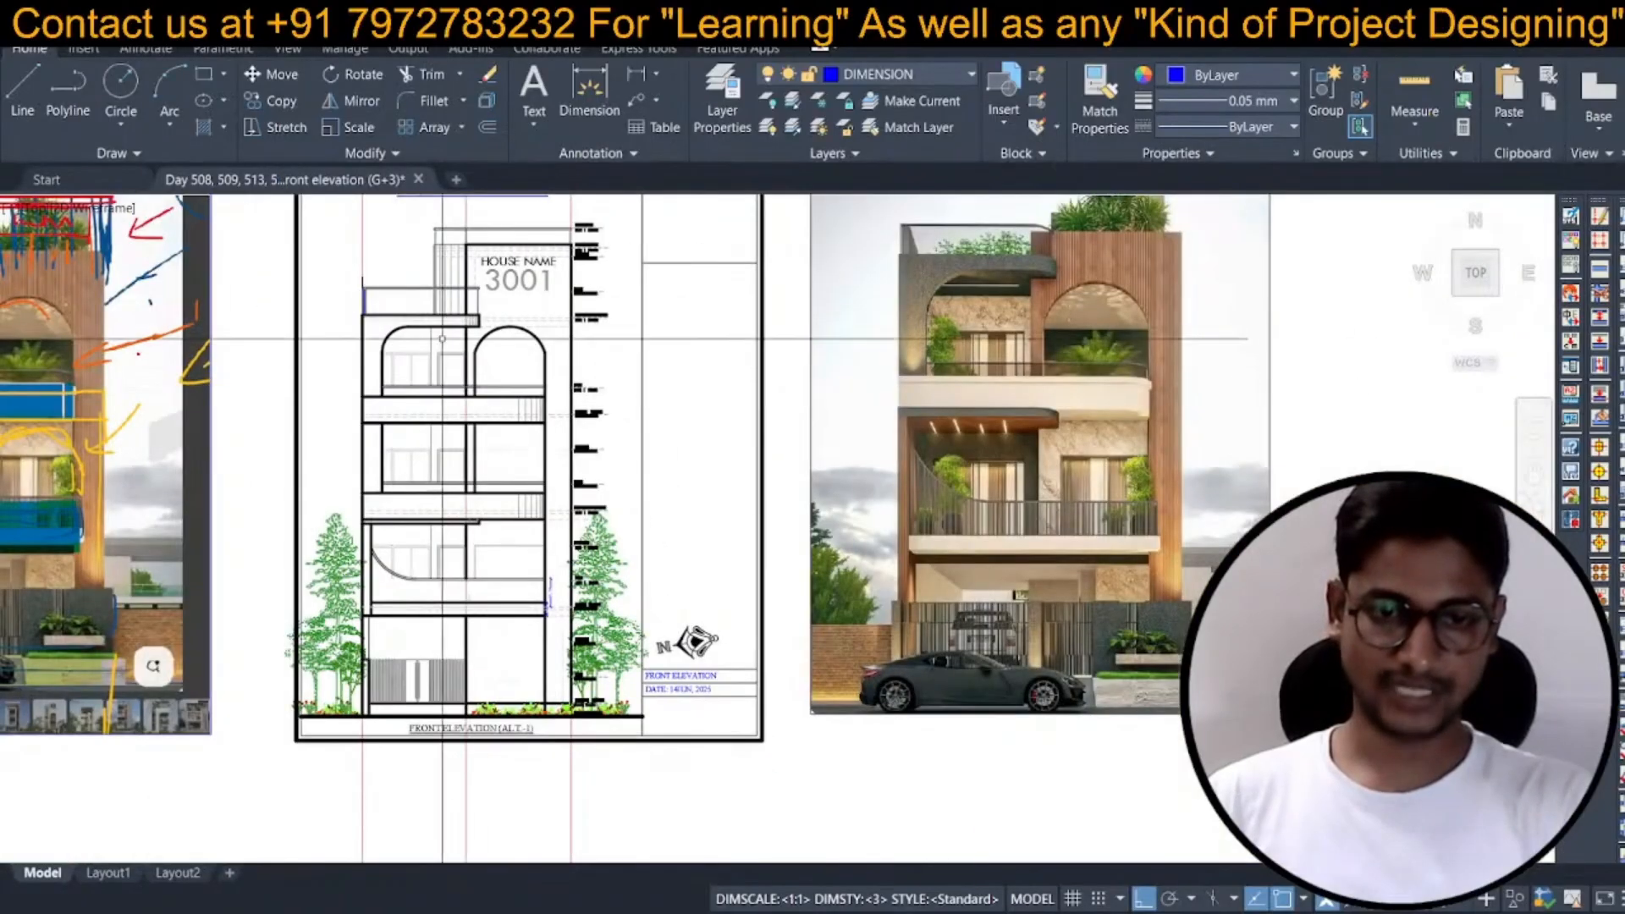
key("ctrl+s")
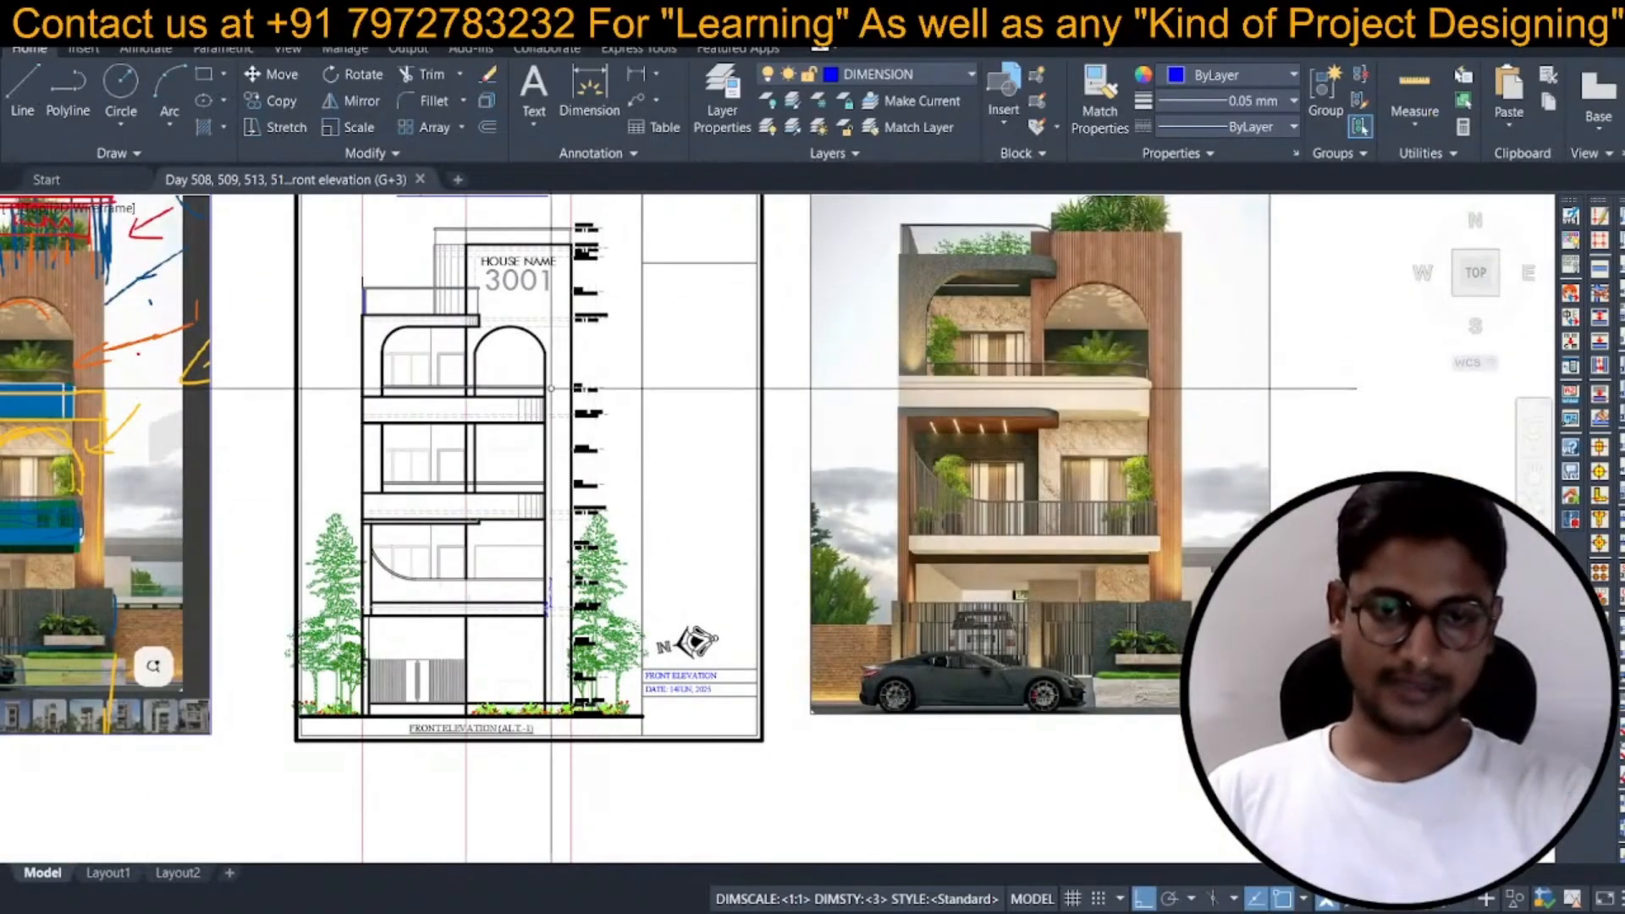
Compare the finished front elevation, floor by floor, with the reference facade images beside it.
middle_click_drag(534, 480, 456, 469)
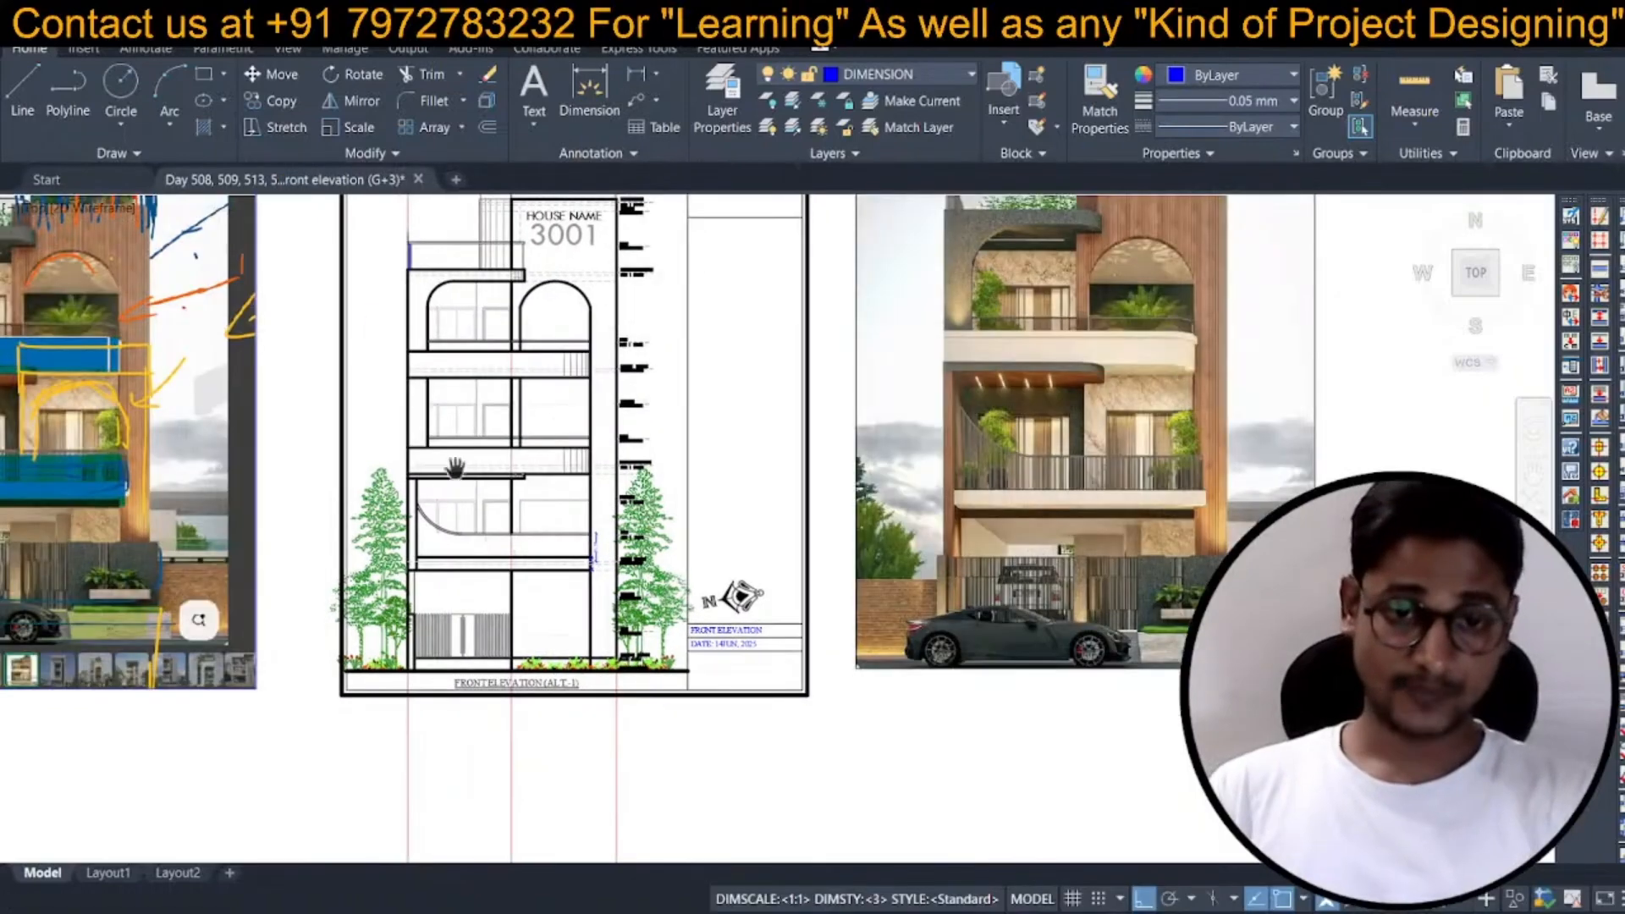
scroll(587, 549, "down", 2)
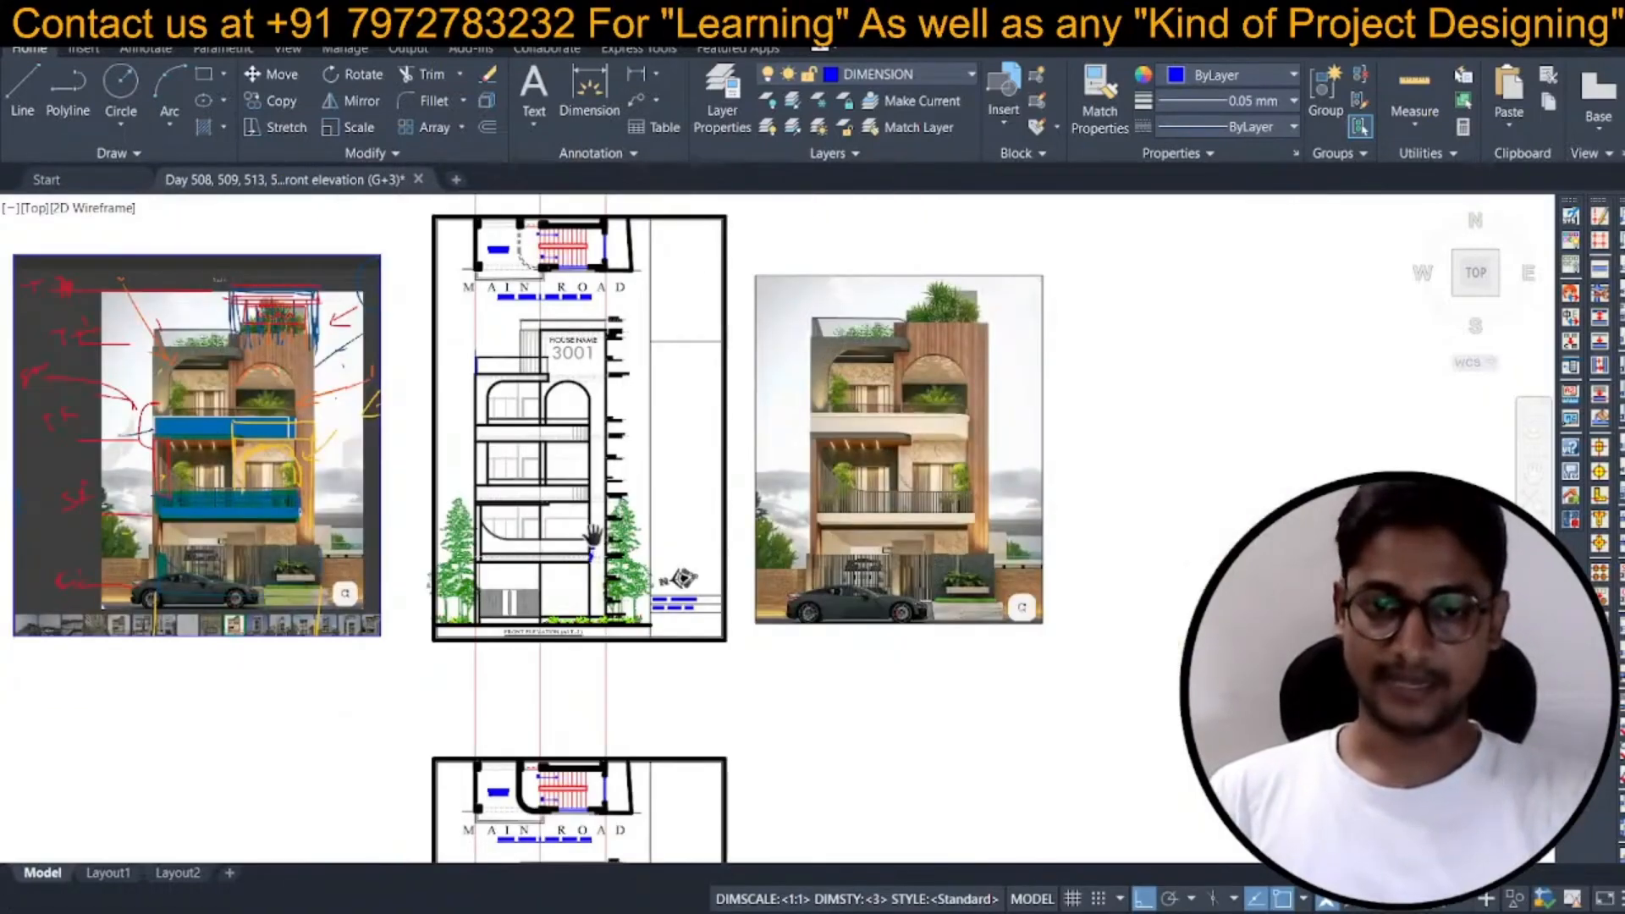
scroll(561, 524, "up", 2)
middle_click_drag(578, 528, 581, 537)
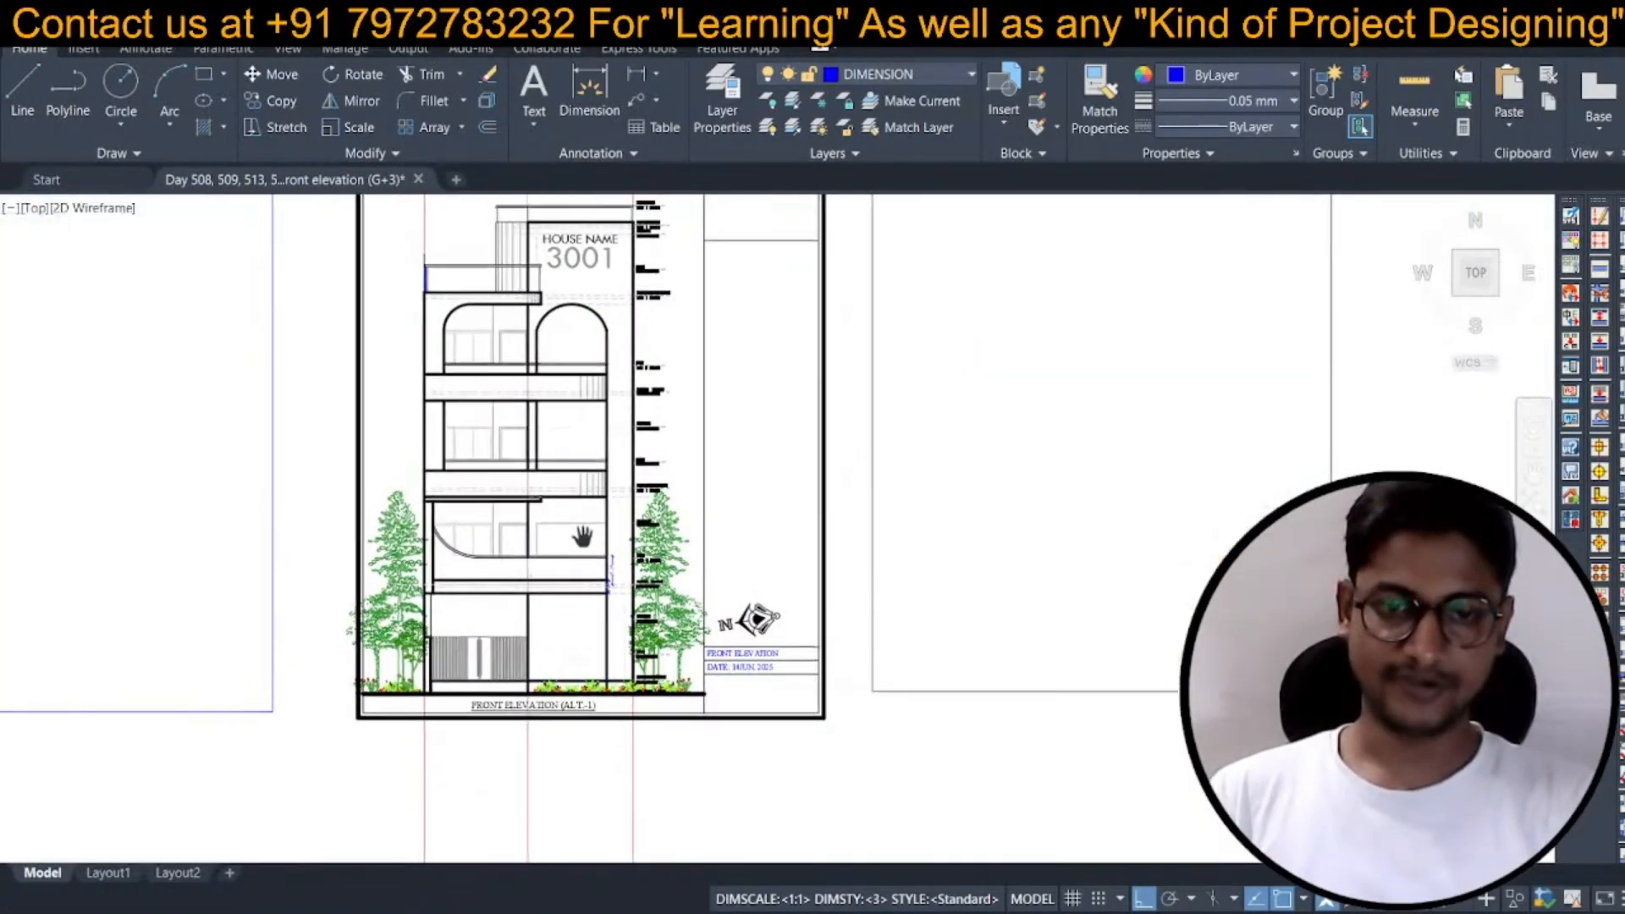
middle_click_drag(575, 423, 579, 405)
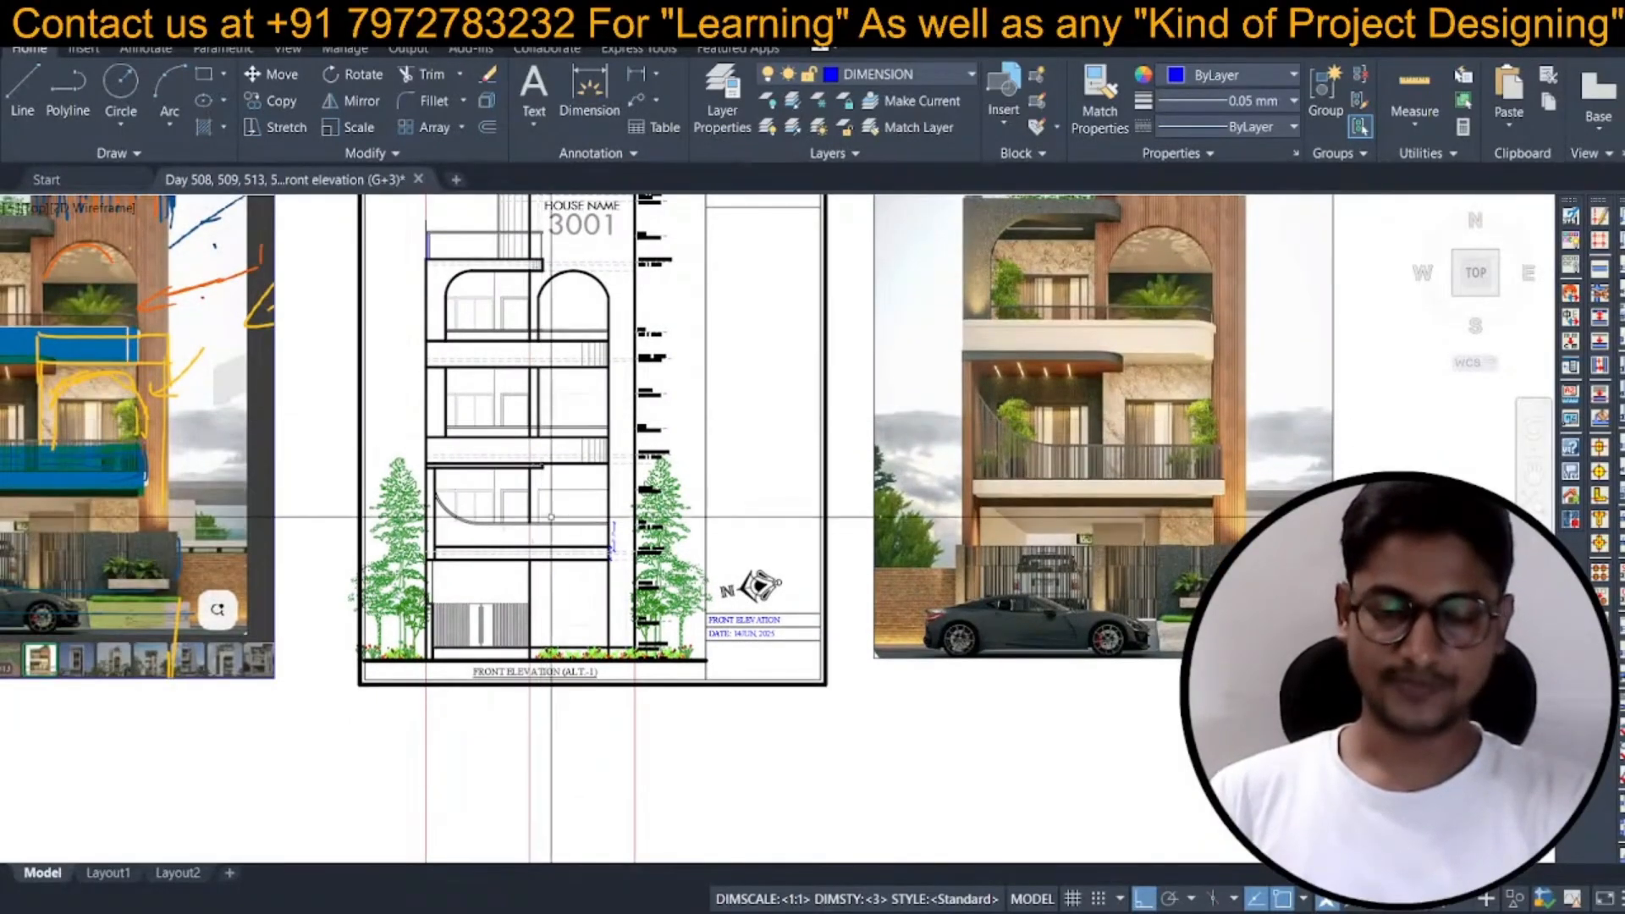
scroll(542, 415, "down", 2)
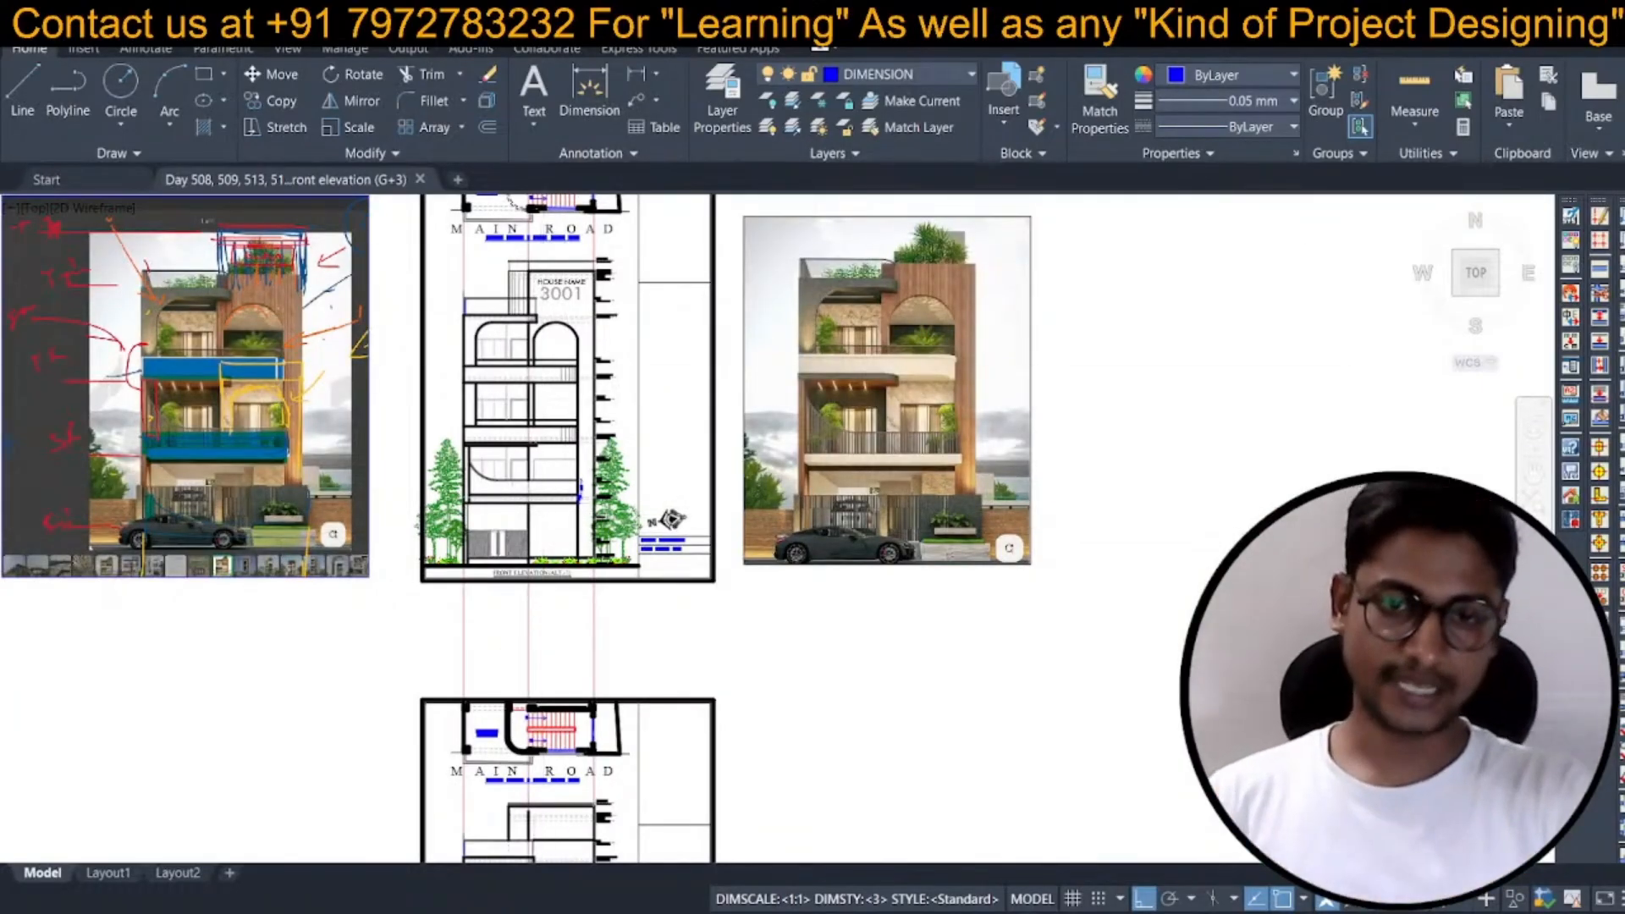
key("space")
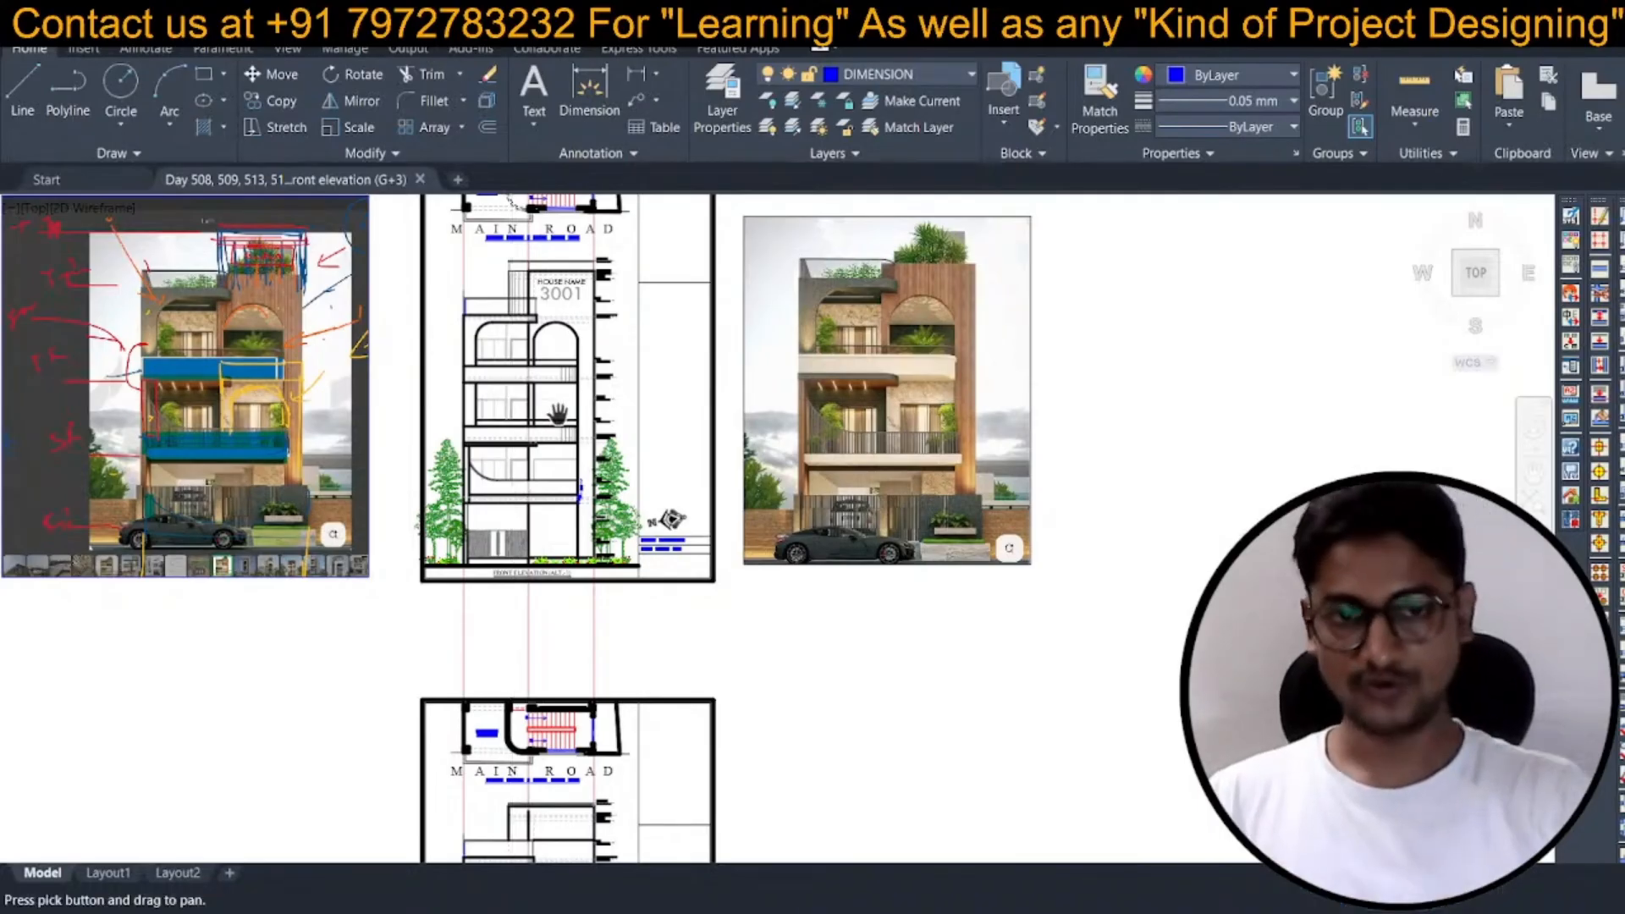
left_click_drag(478, 328, 549, 396)
scroll(549, 403, "up", 2)
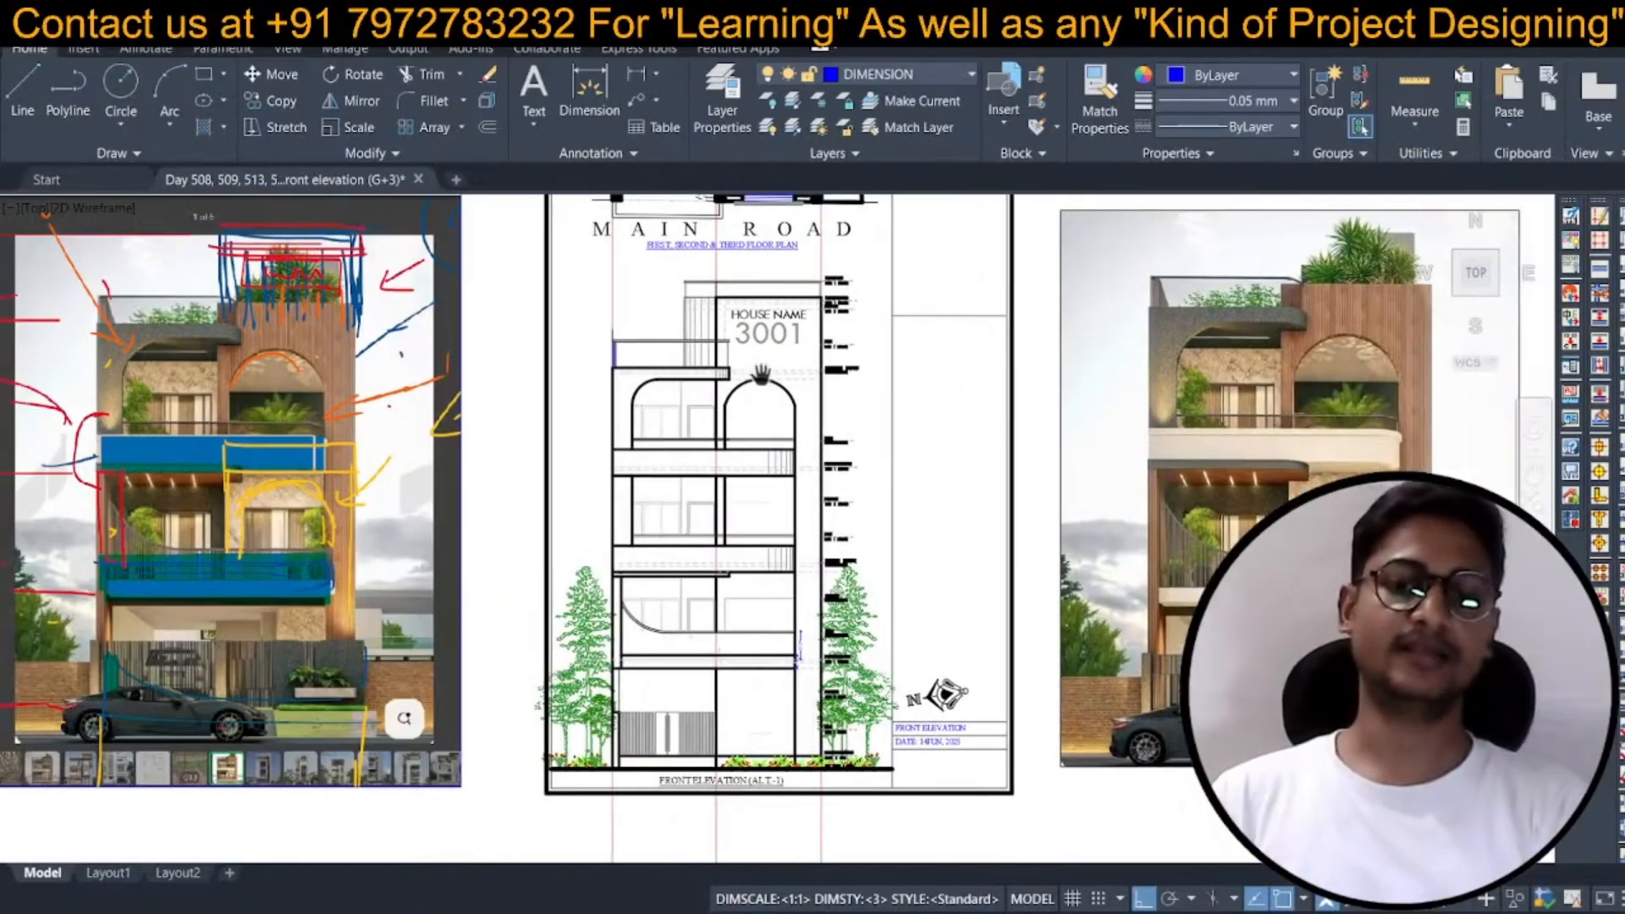
left_click_drag(667, 539, 642, 494)
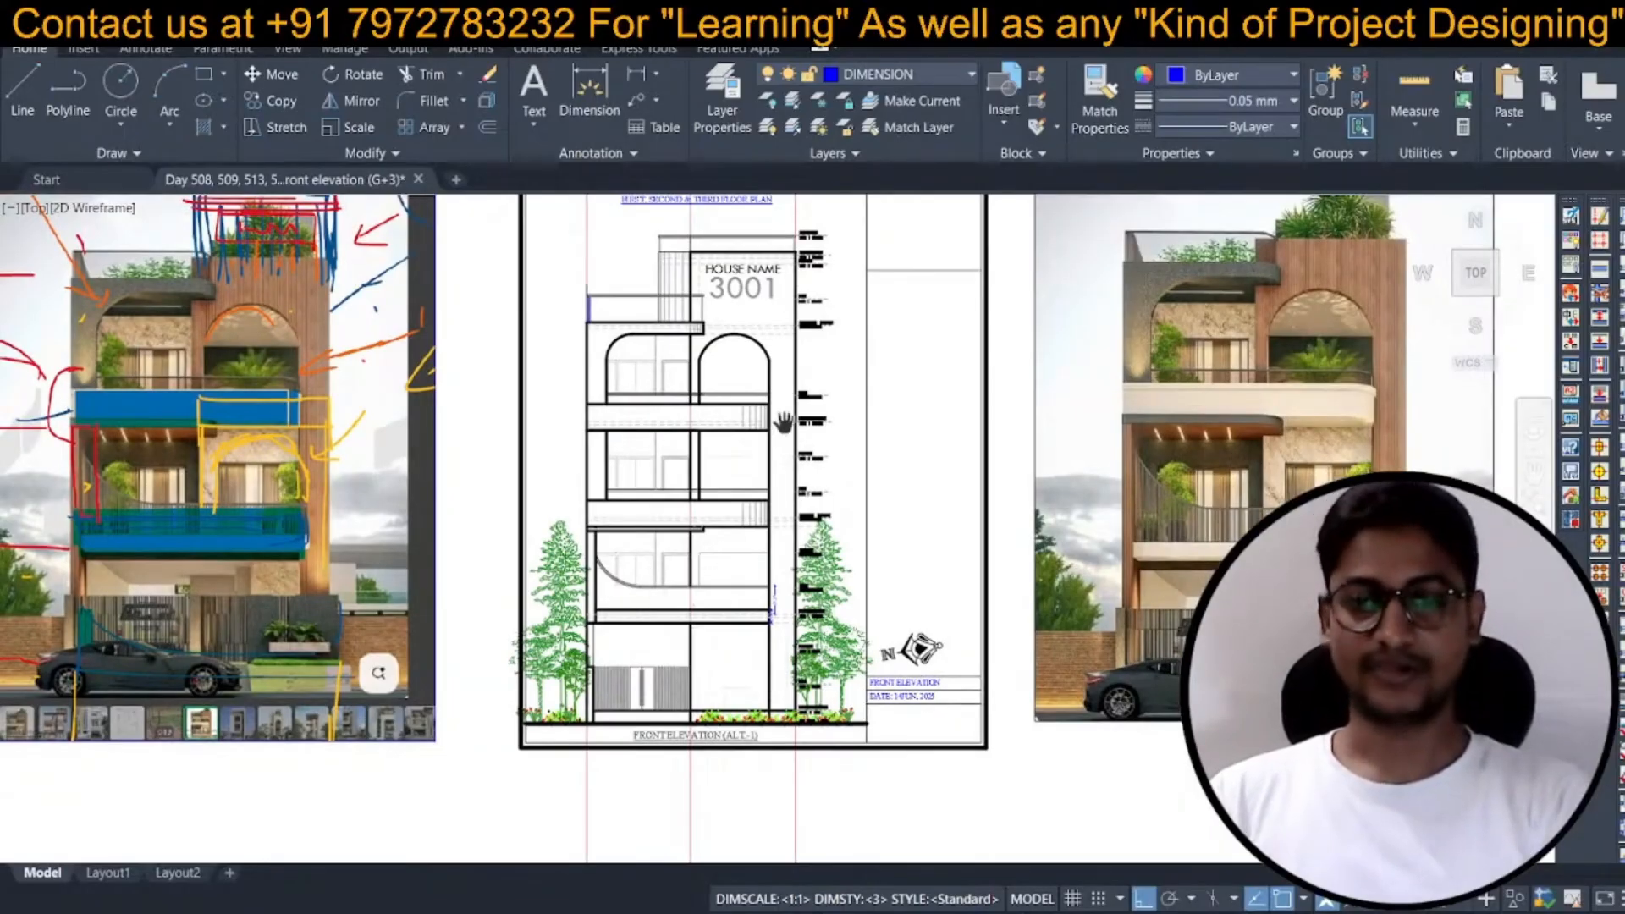
left_click_drag(619, 572, 572, 518)
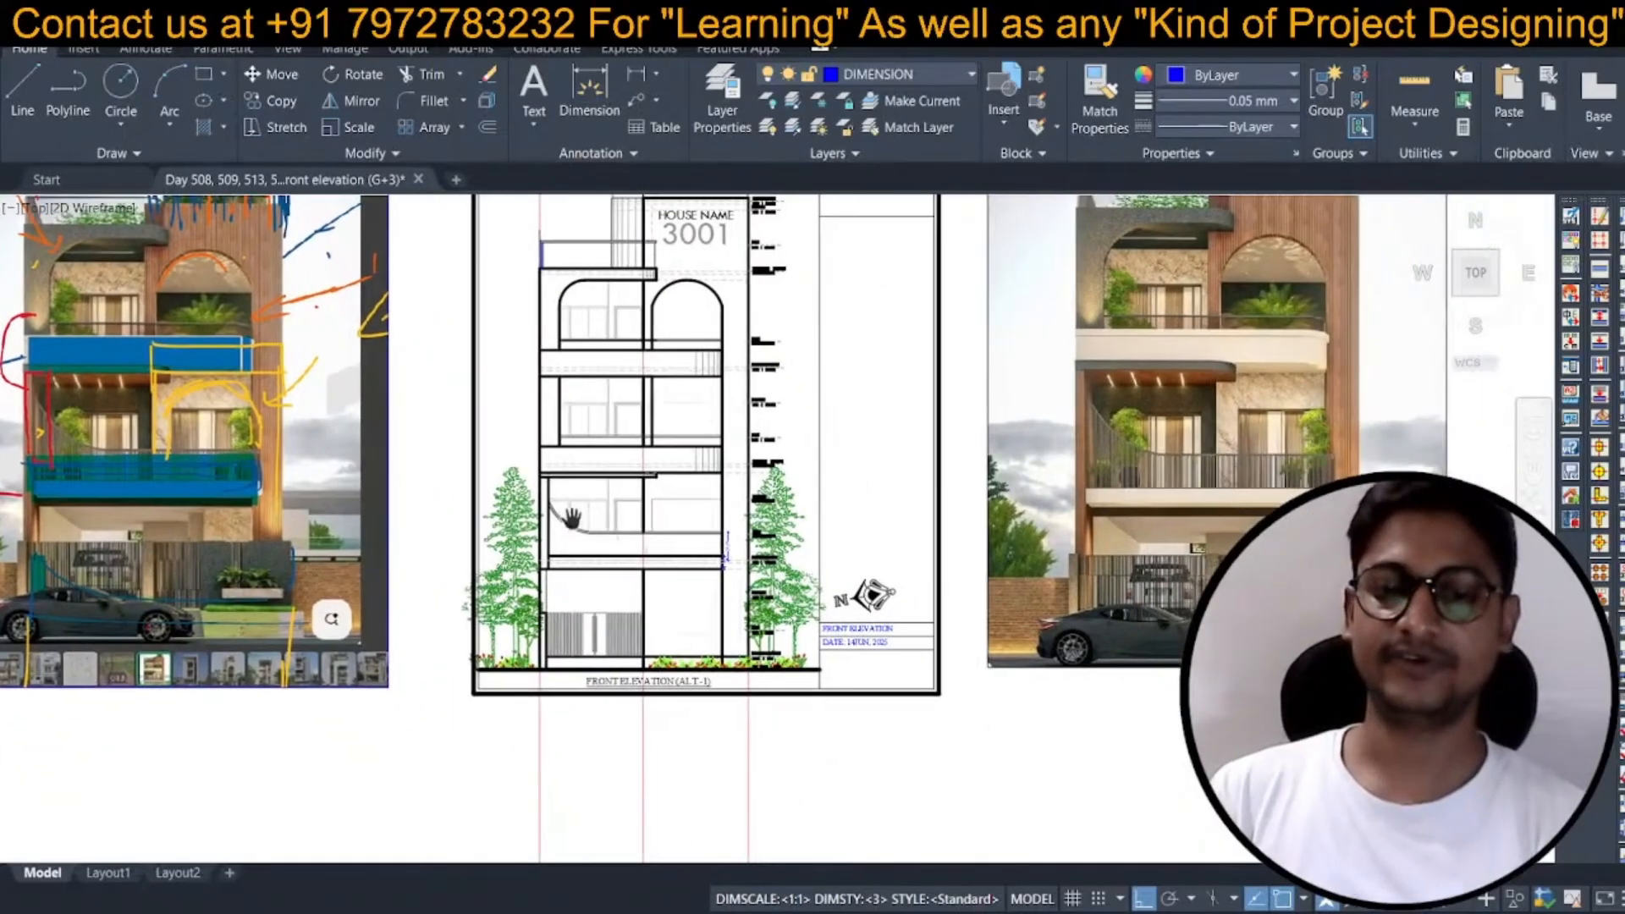
Move the lower elevation sheet sideways to the right, clear of the vertical guide lines.
scroll(630, 478, "down", 4)
left_click_drag(784, 628, 719, 412)
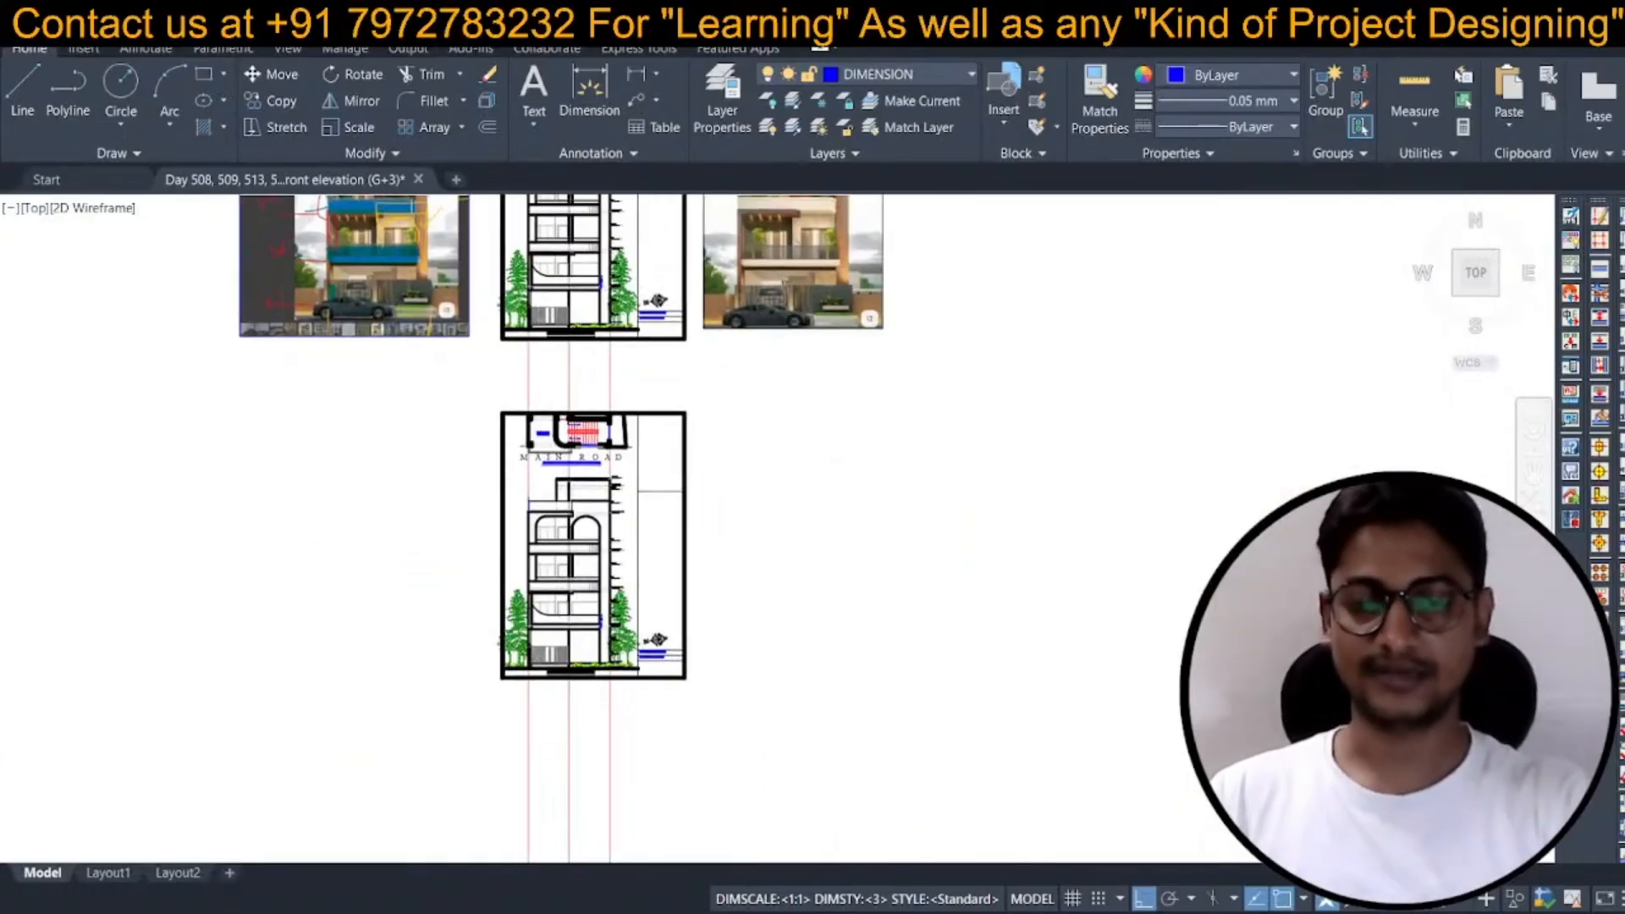
key("m")
key("space")
left_click(440, 392)
left_click(798, 712)
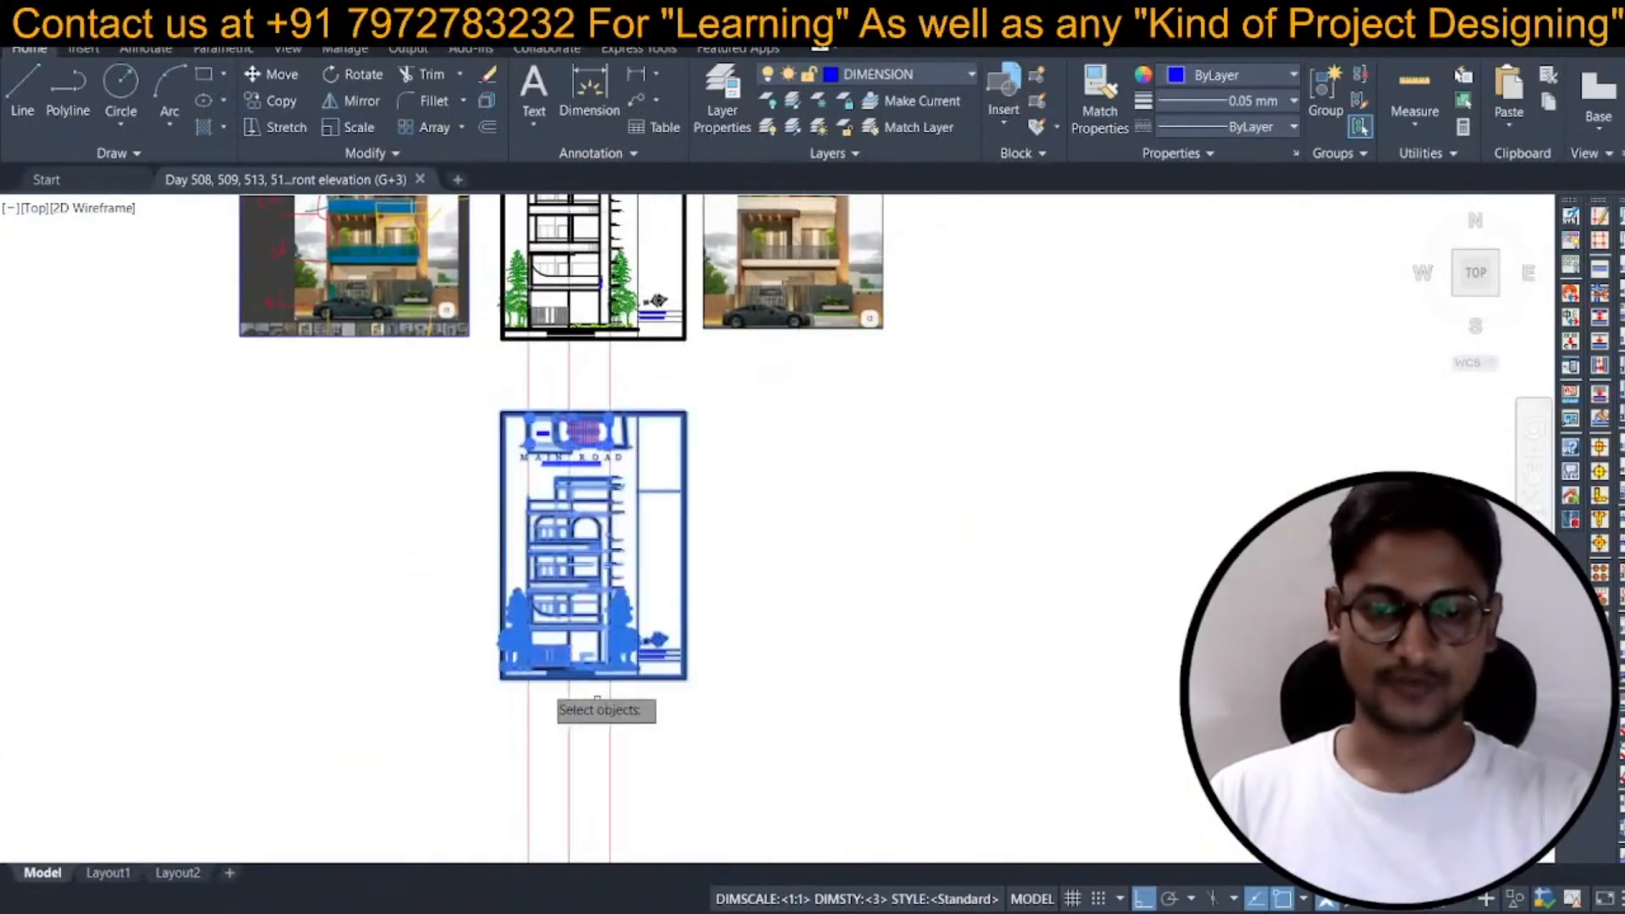
key("space")
left_click(493, 665)
left_click(790, 677)
Copy the finished front elevation sheet straight down, directly below the original.
middle_click_drag(716, 529, 775, 630)
type("c")
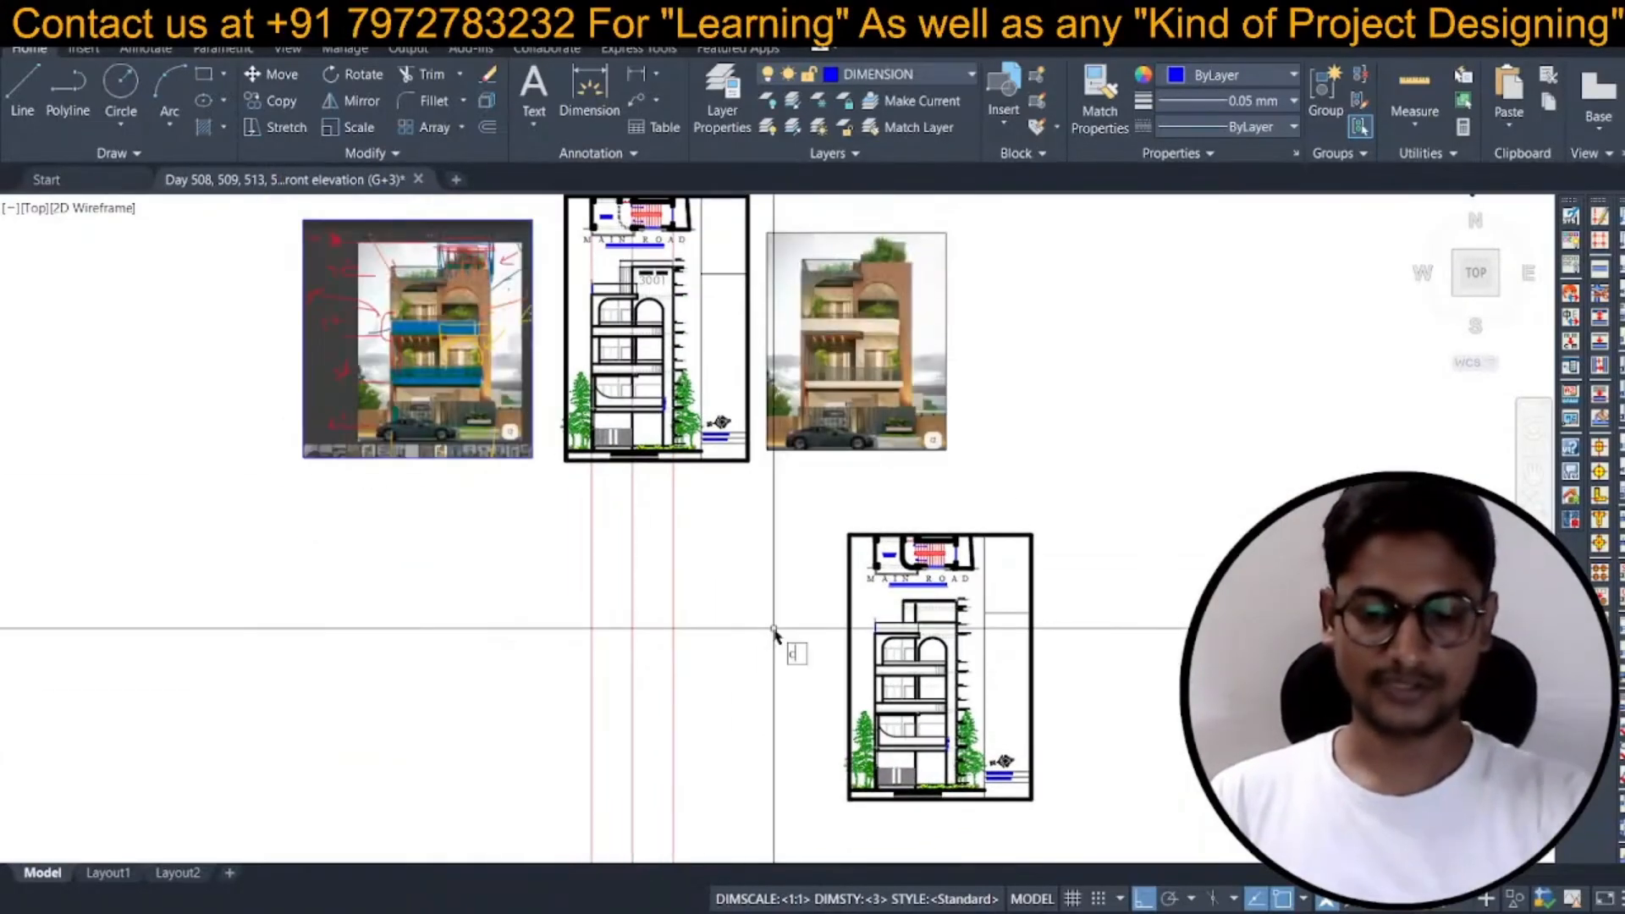
middle_click_drag(755, 472, 767, 540)
left_click(559, 242)
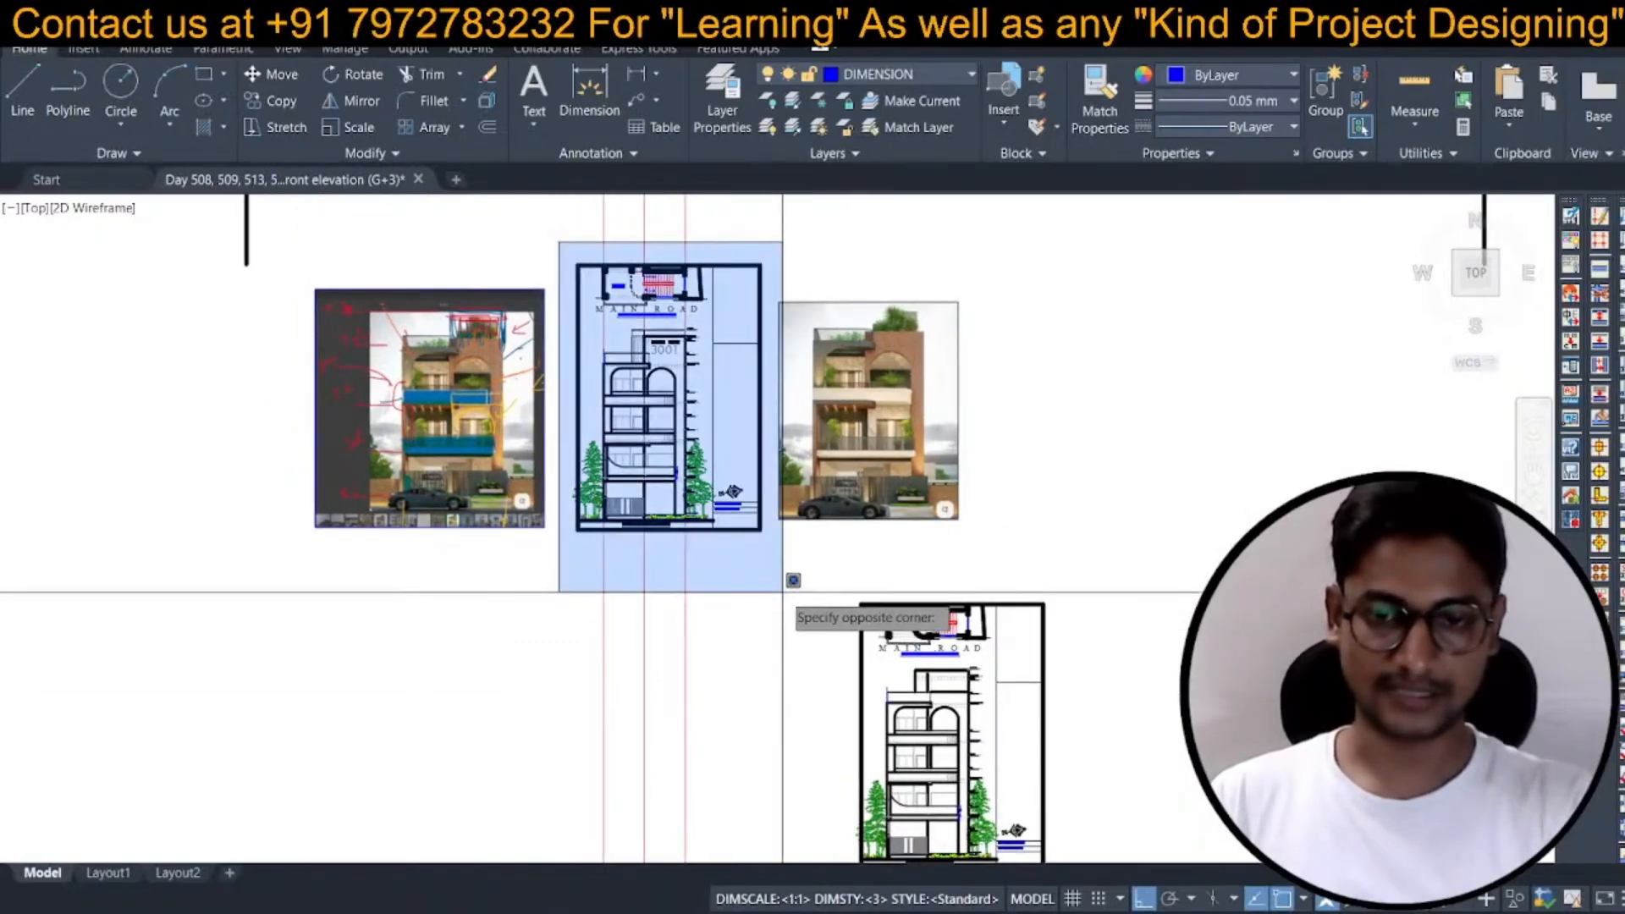
left_click(791, 580)
key("space")
left_click(762, 265)
scroll(801, 530, "up", 2)
left_click(798, 579)
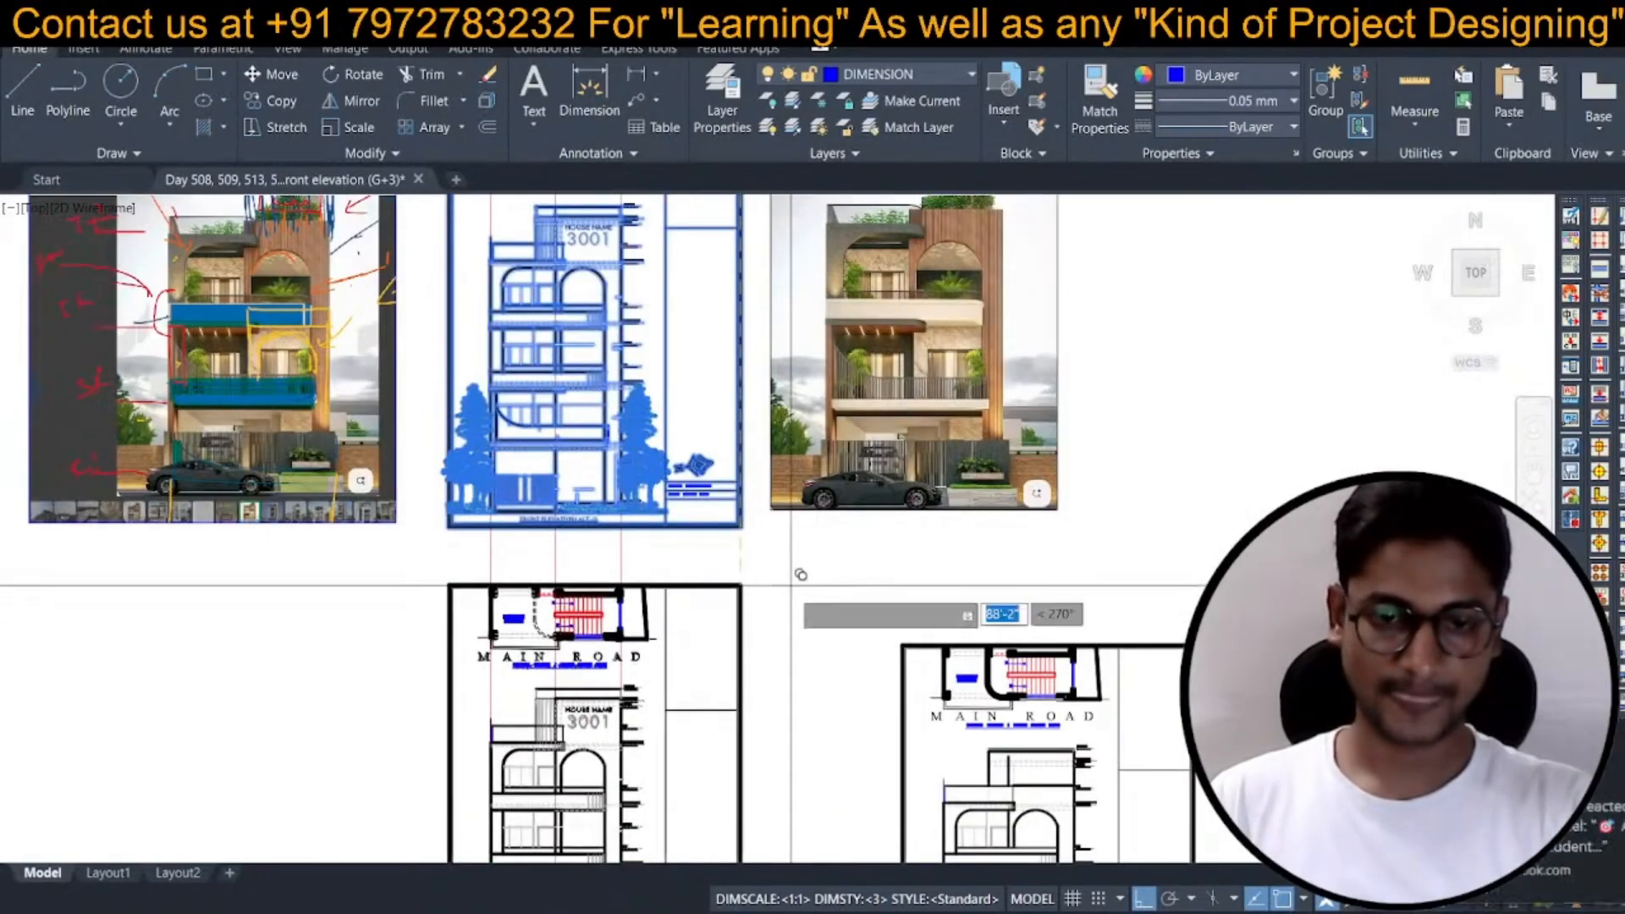
key("space")
middle_click_drag(758, 642, 800, 469)
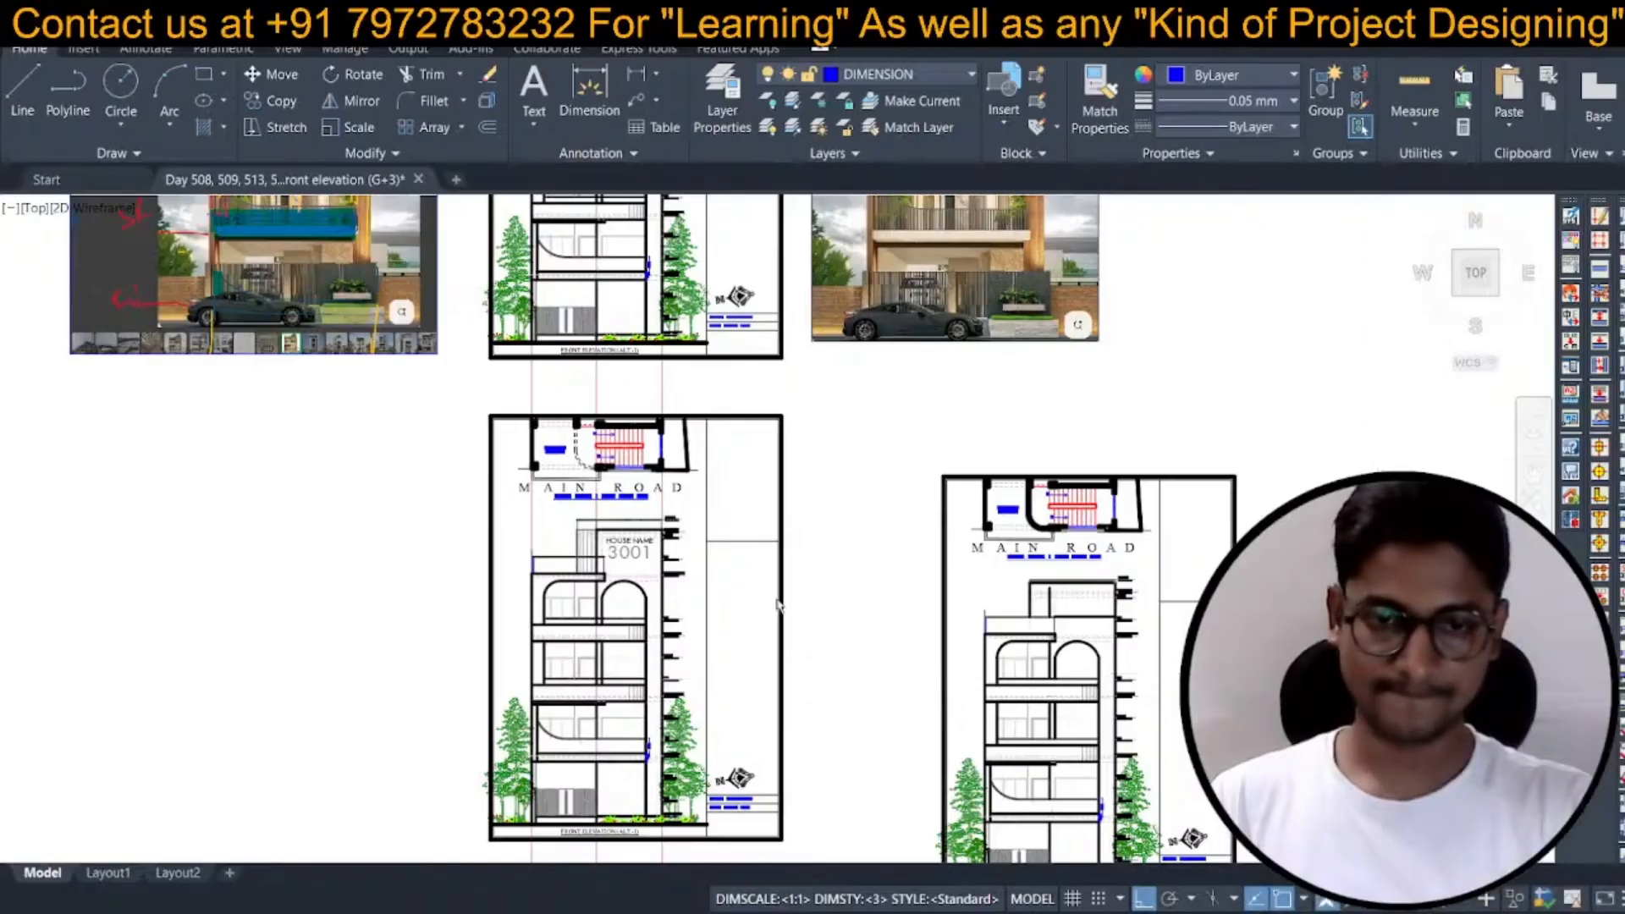
scroll(601, 538, "up", 8)
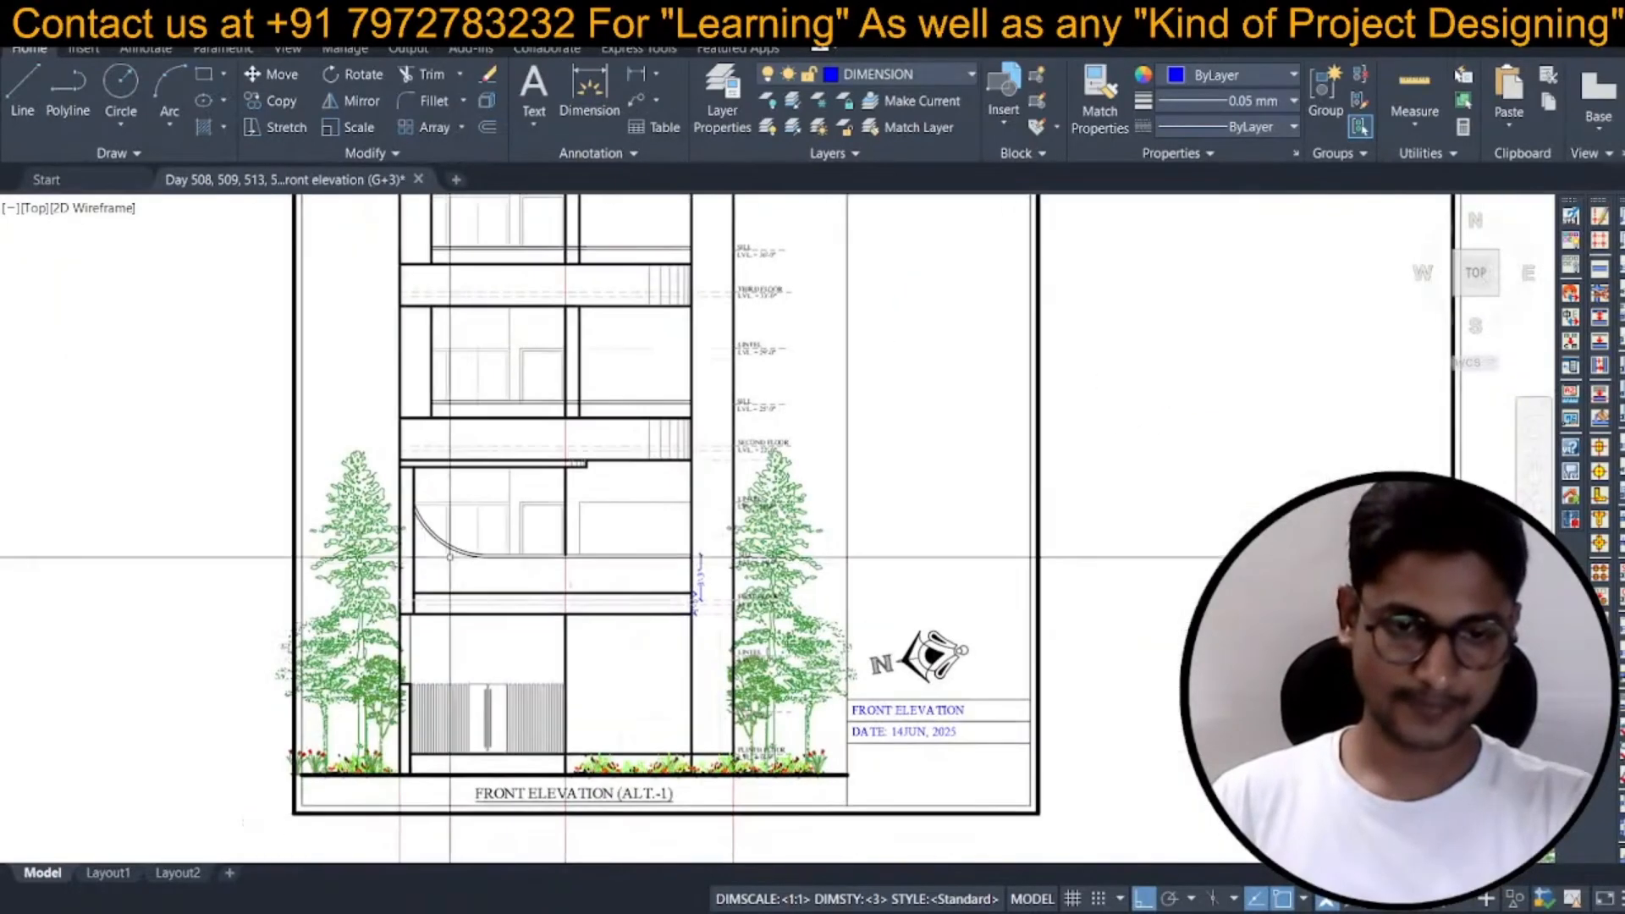
Erase the double-line corner curve at the inner wall end of the first-floor balcony railing on the copied elevation.
left_click(508, 557)
key("space")
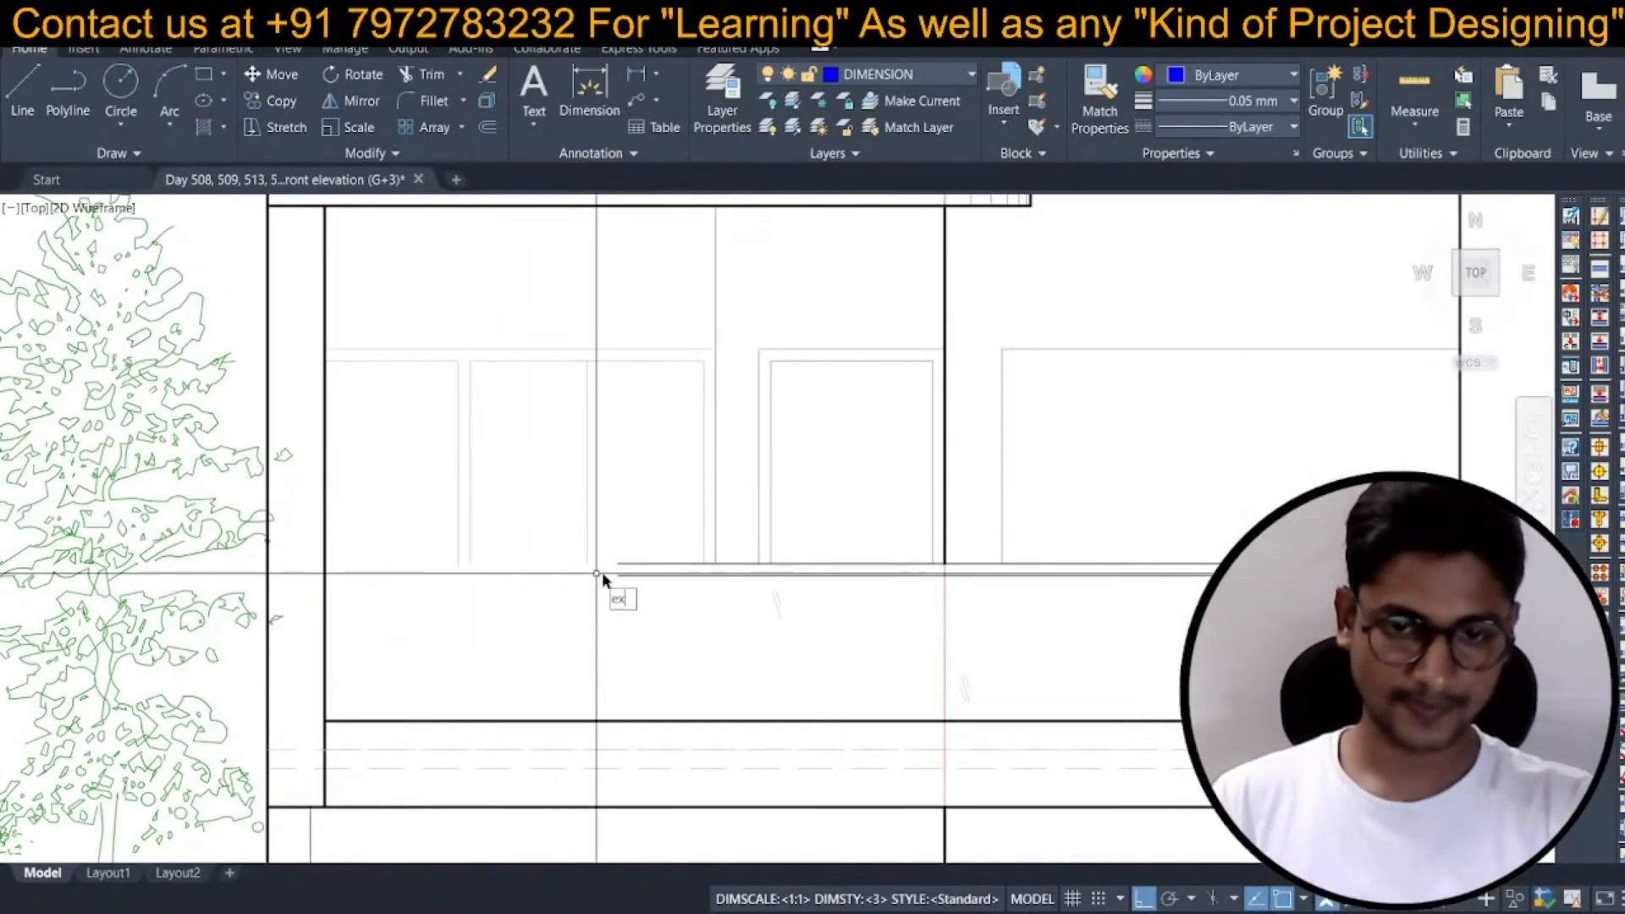
Try to extend the two railing lines to the wall and trim the lower one's overrun at the inner wall.
type("ex")
key("space")
left_click(484, 565)
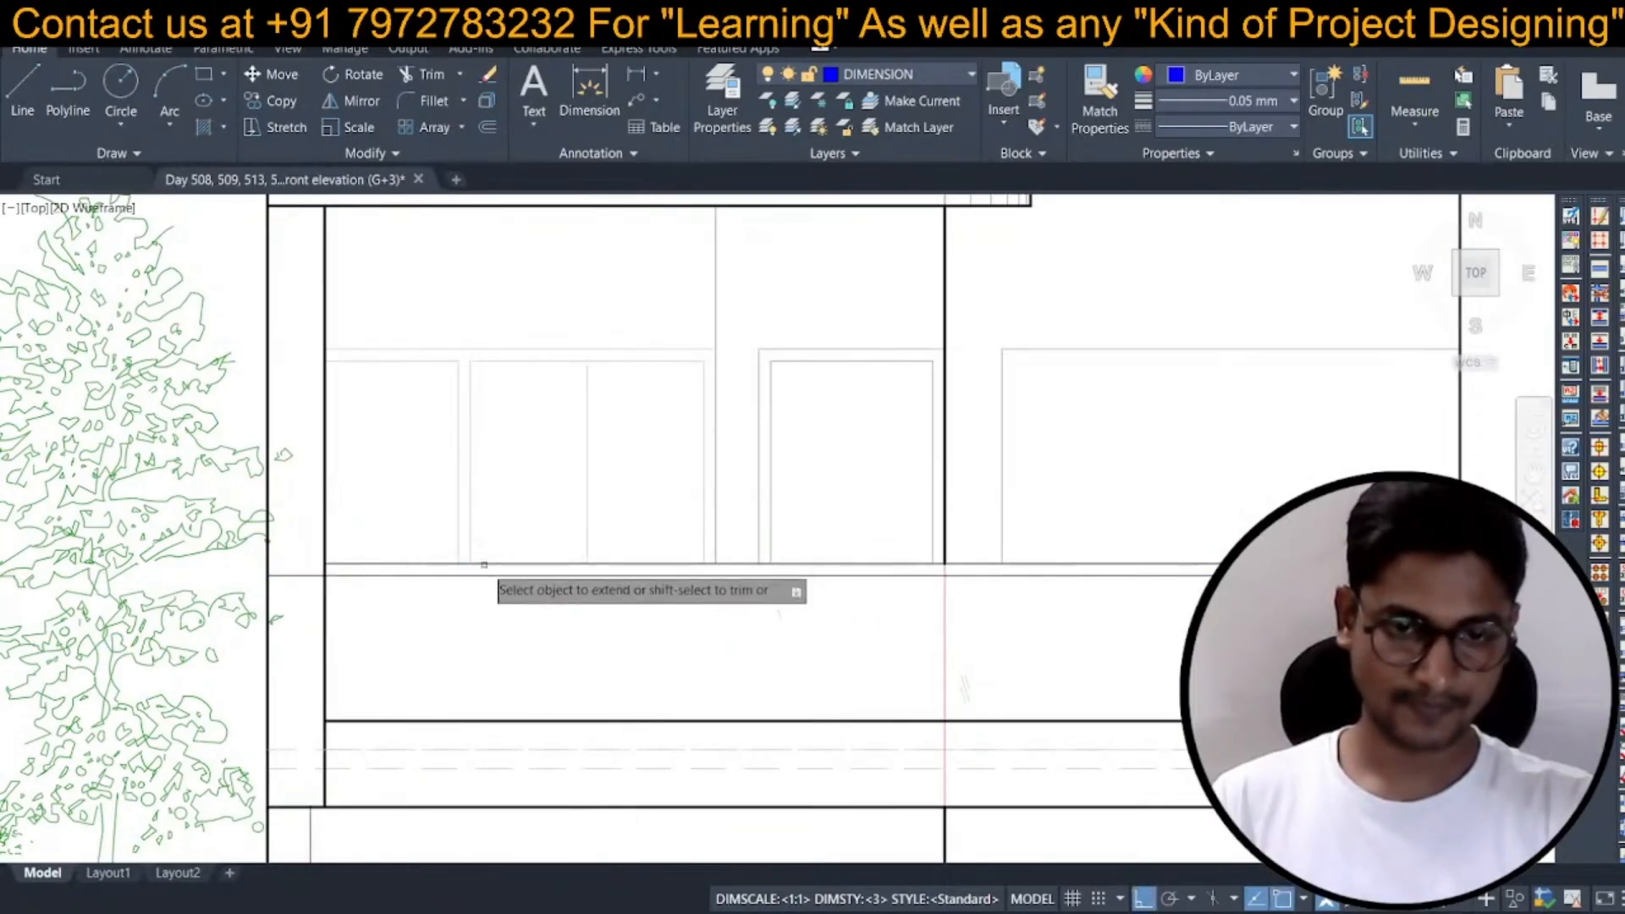
key("Escape")
type("tr")
key("space")
left_click(311, 576)
key("Escape")
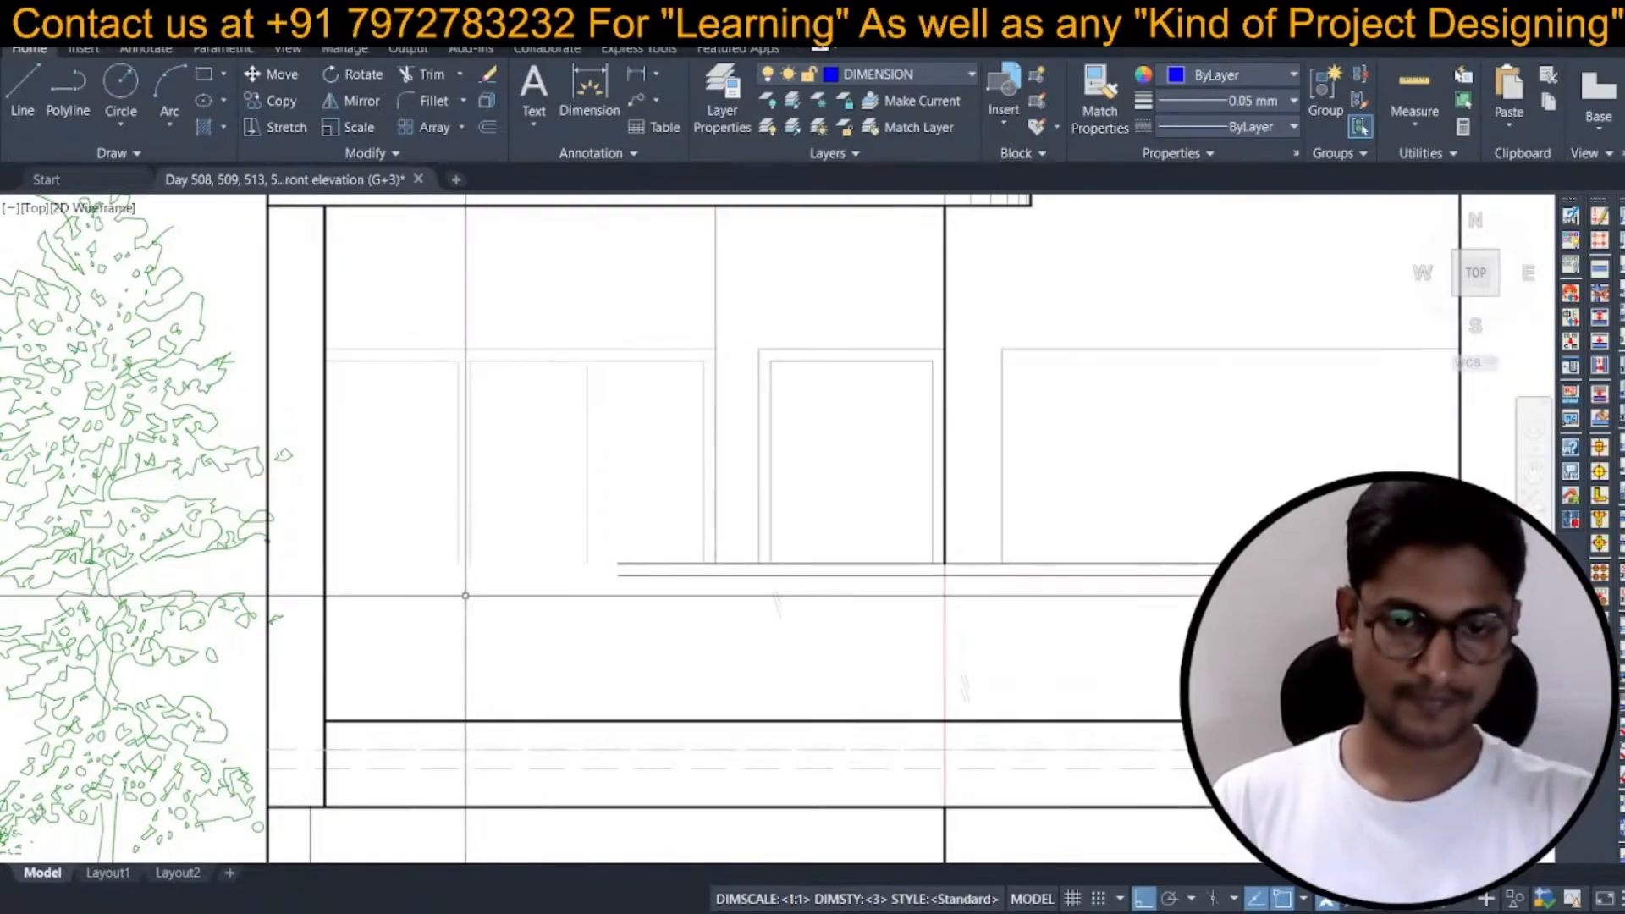
Extend both first-floor railing lines to the inner wall edge on the tree side.
type("ex")
key("space")
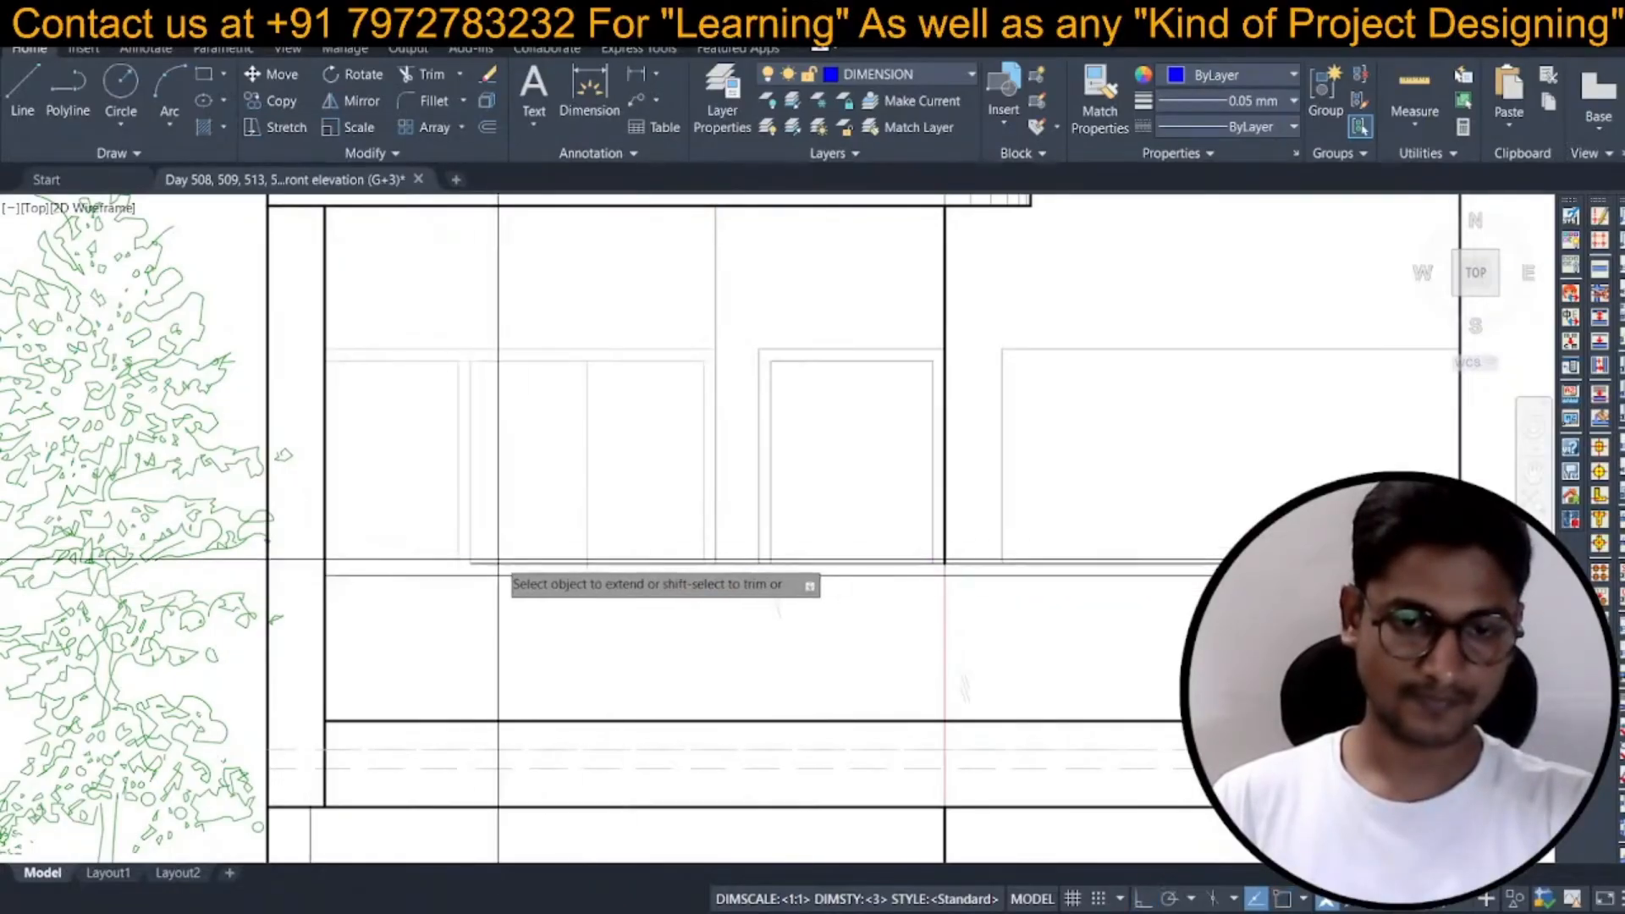
scroll(325, 577, "up", 4)
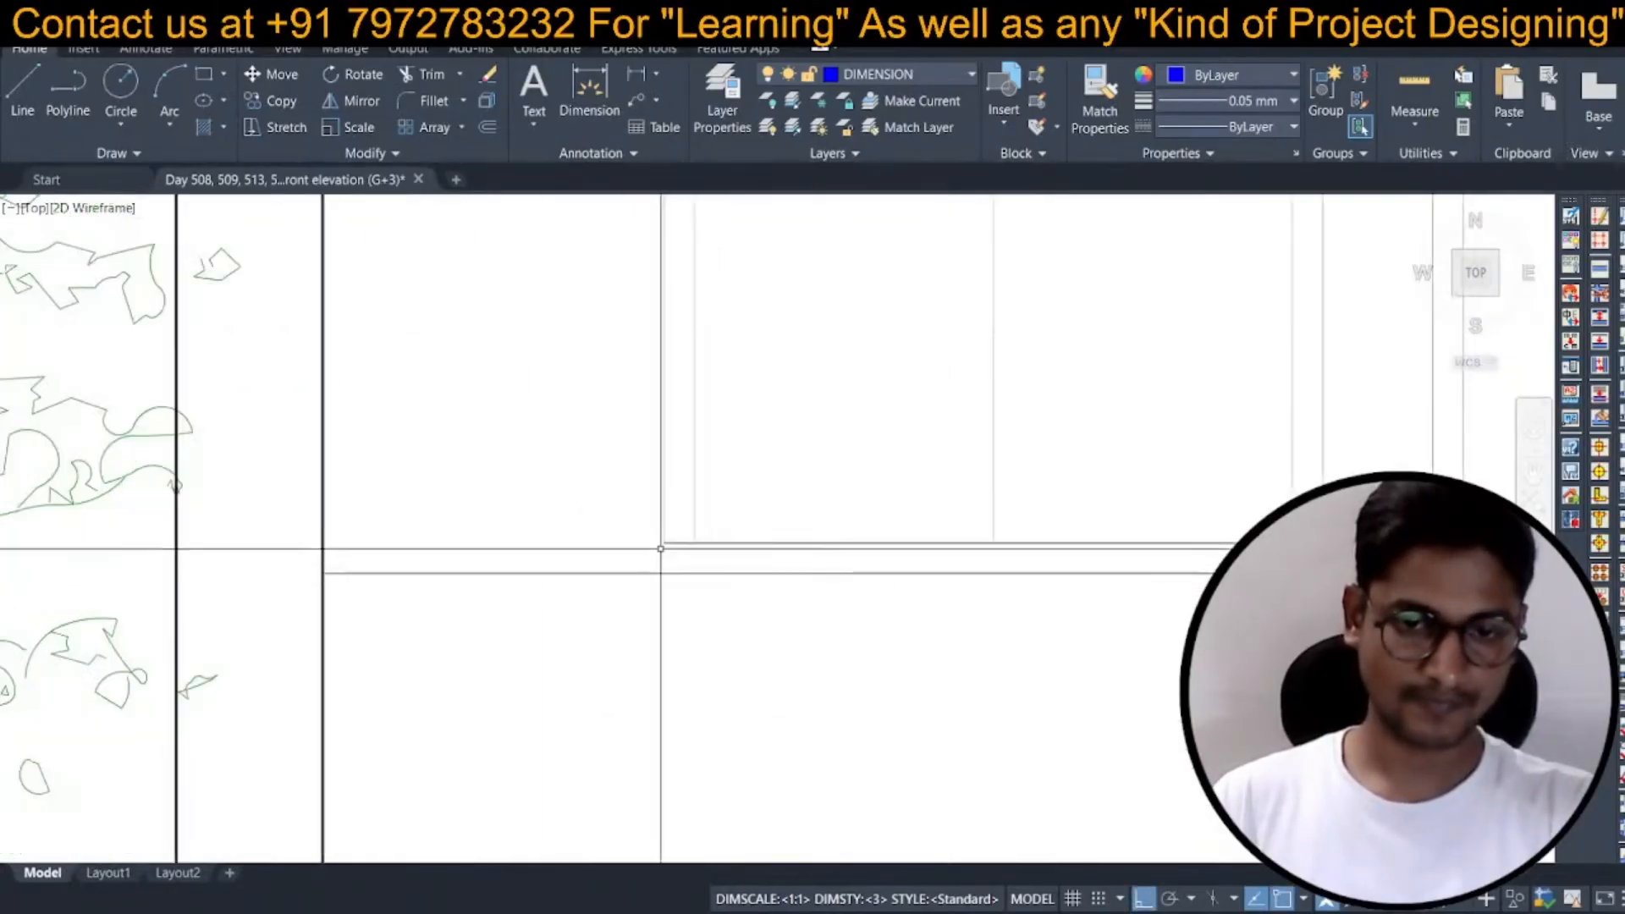
key("space")
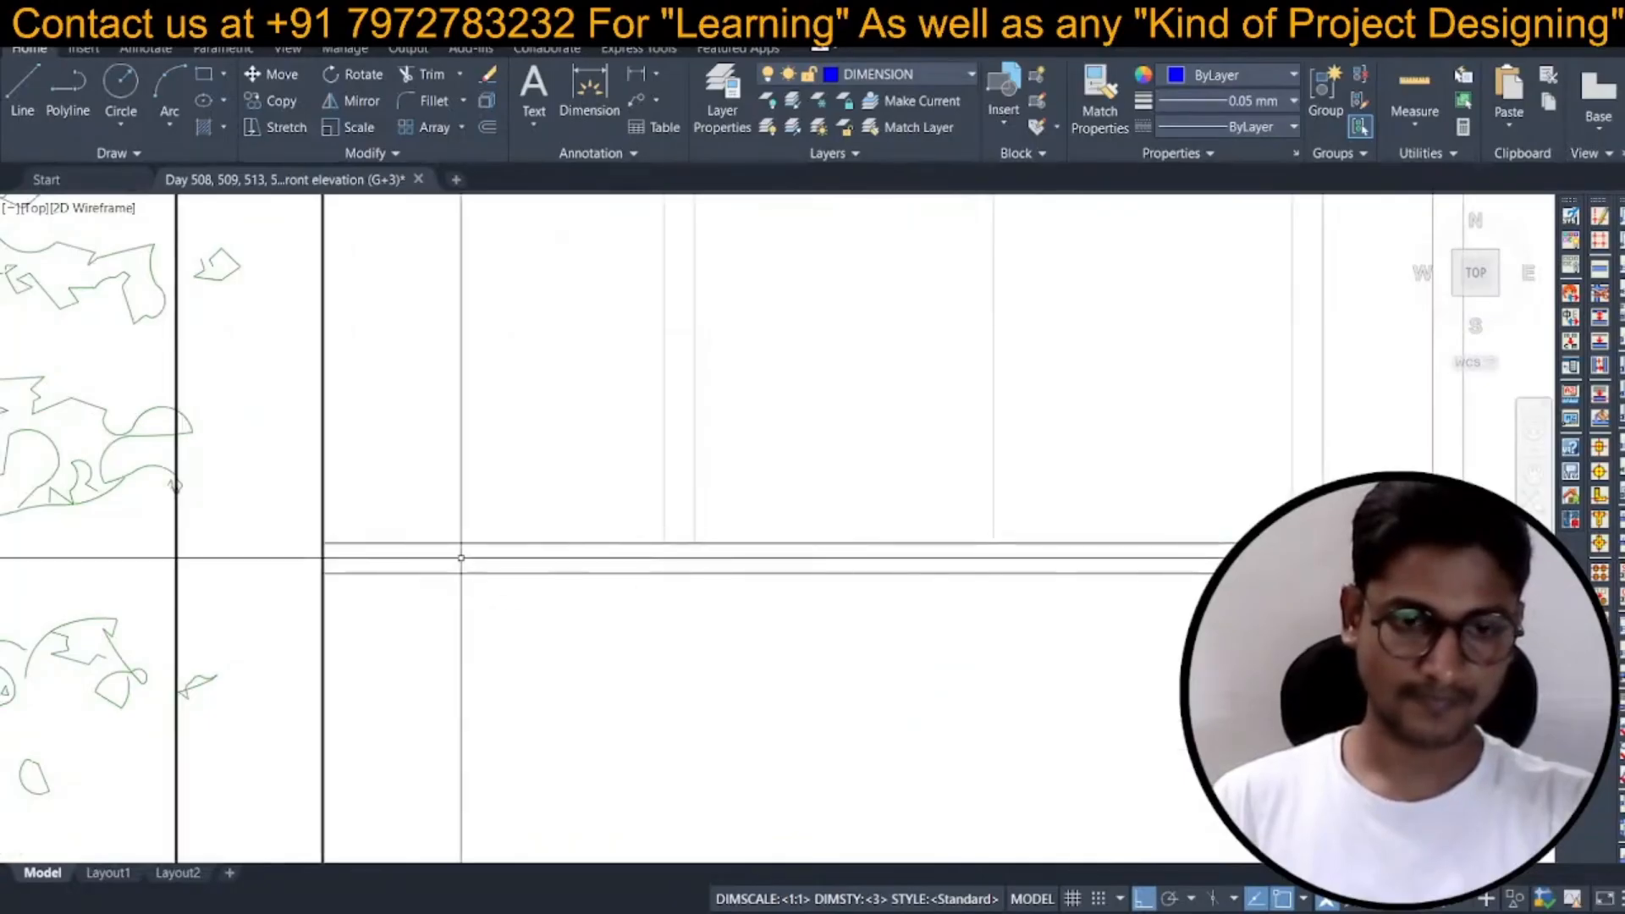
Draw a construction circle centred where the upper railing line meets the inner wall edge.
type("c")
key("space")
left_click(323, 543)
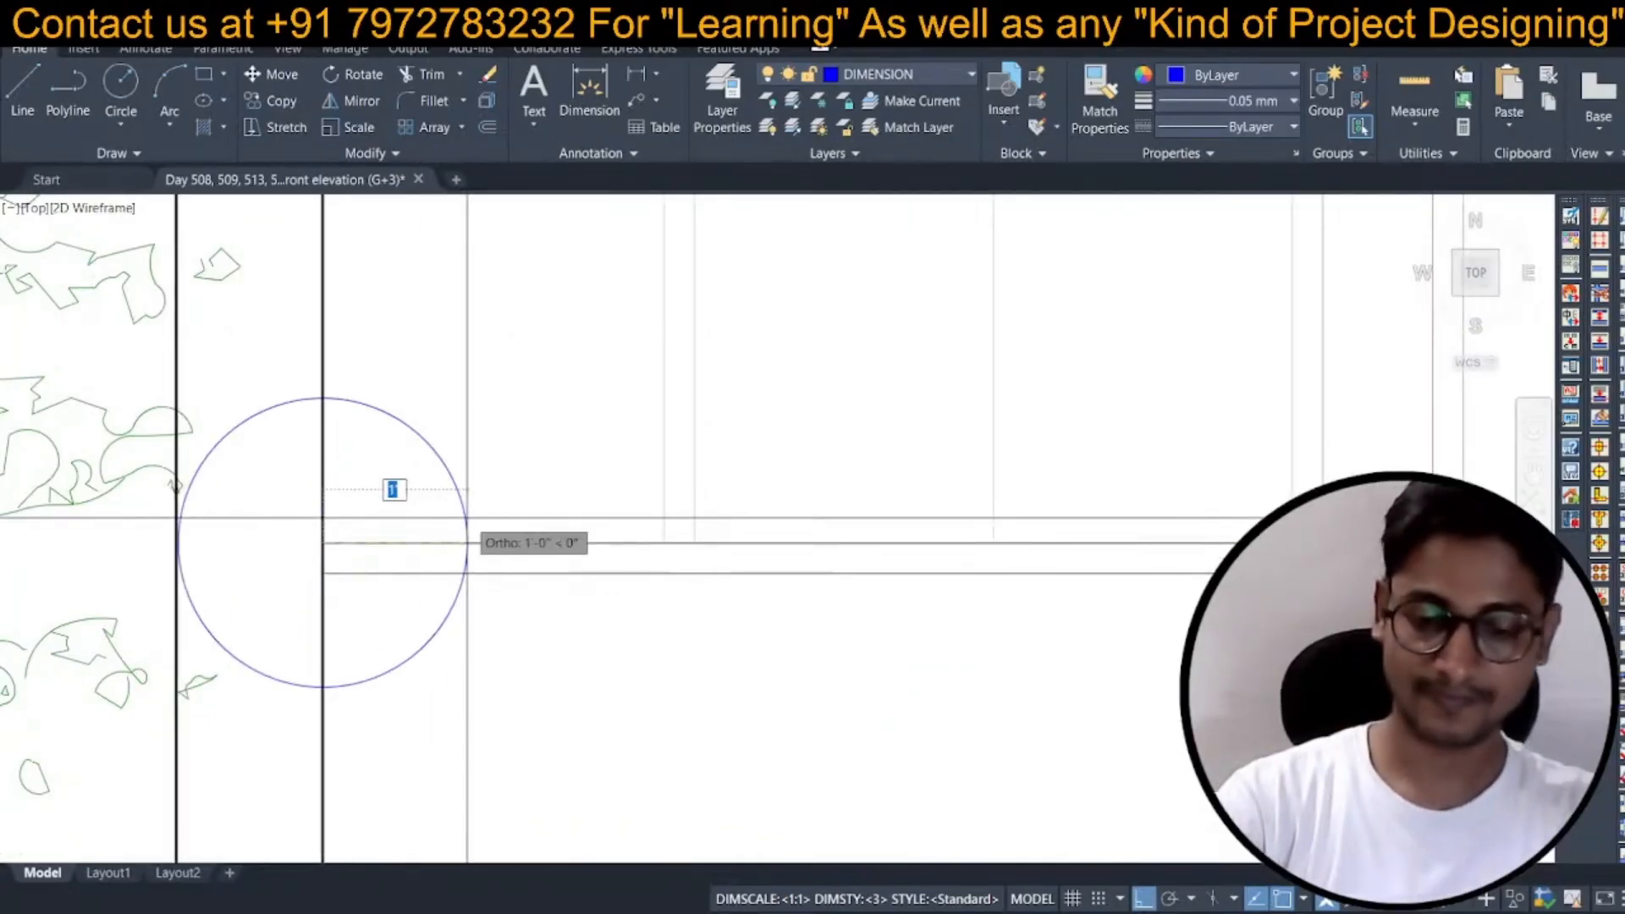
left_click(467, 542)
key("space")
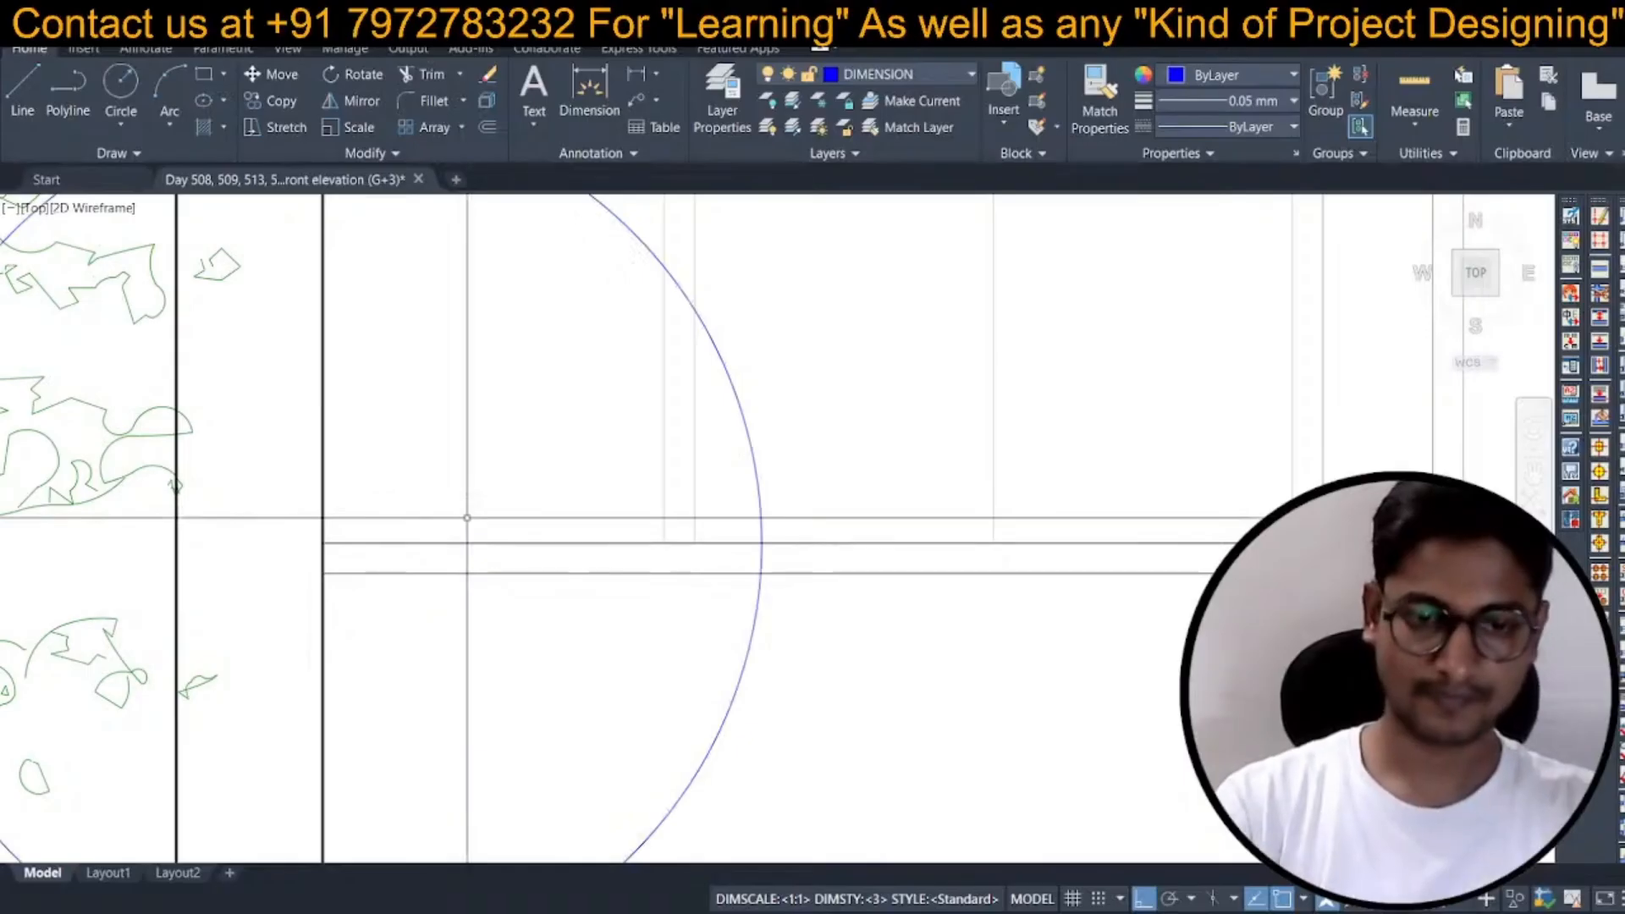
Shift the circle from its lowest point to its rightmost point so it touches both the wall edge and upper railing line.
type("co")
key("space")
scroll(497, 504, "down", 4)
left_click(585, 464)
left_click(595, 453)
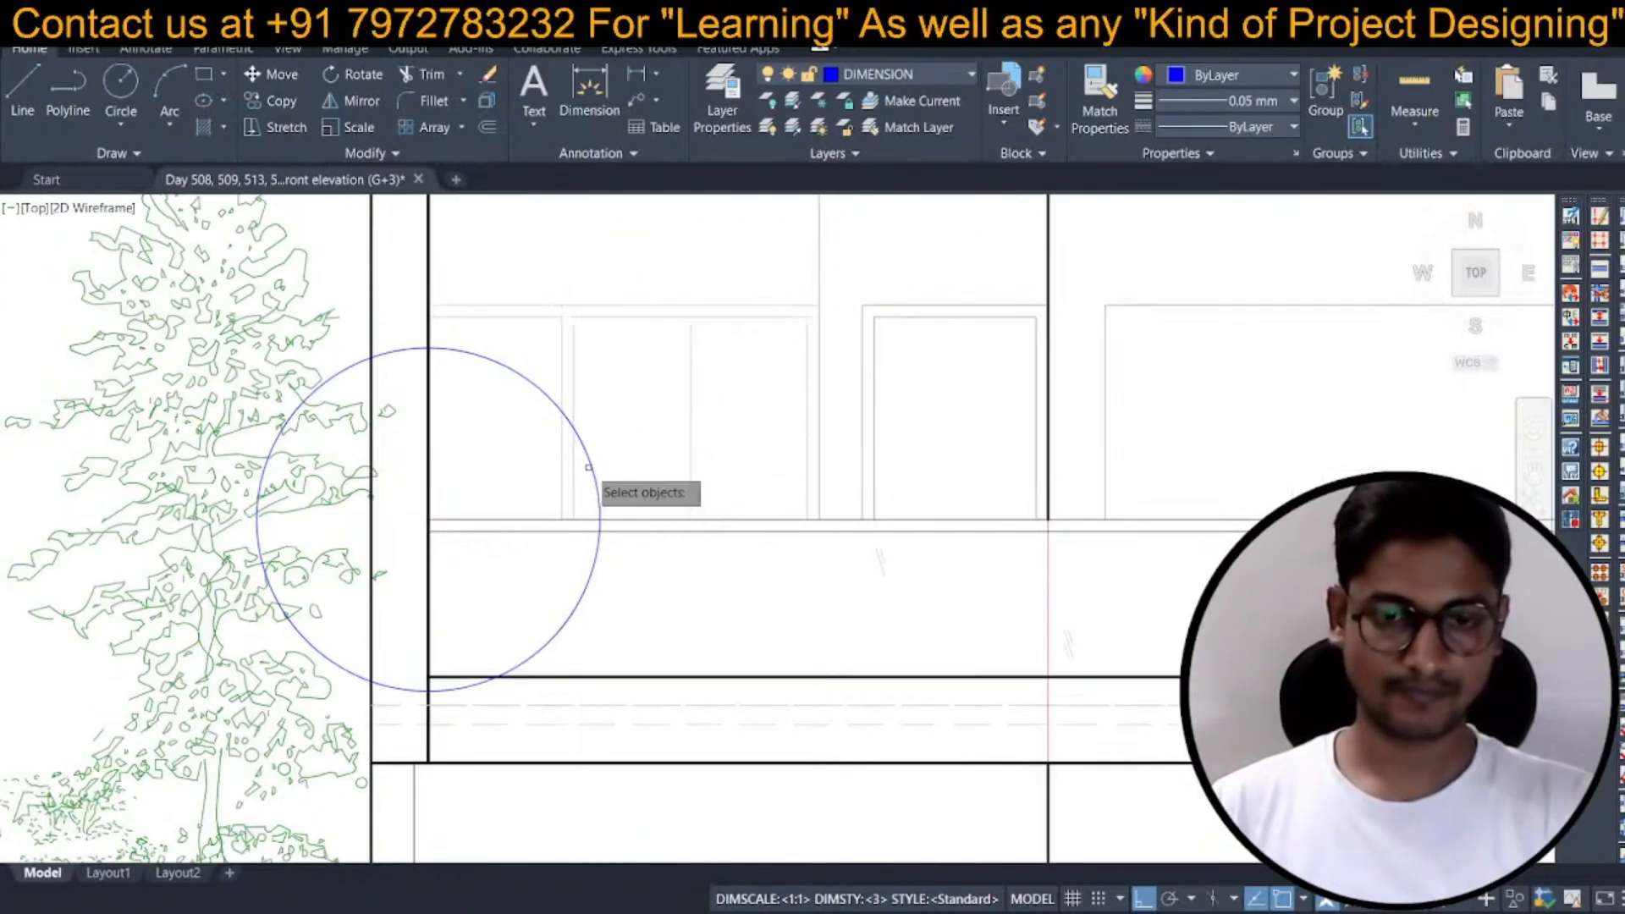
key("space")
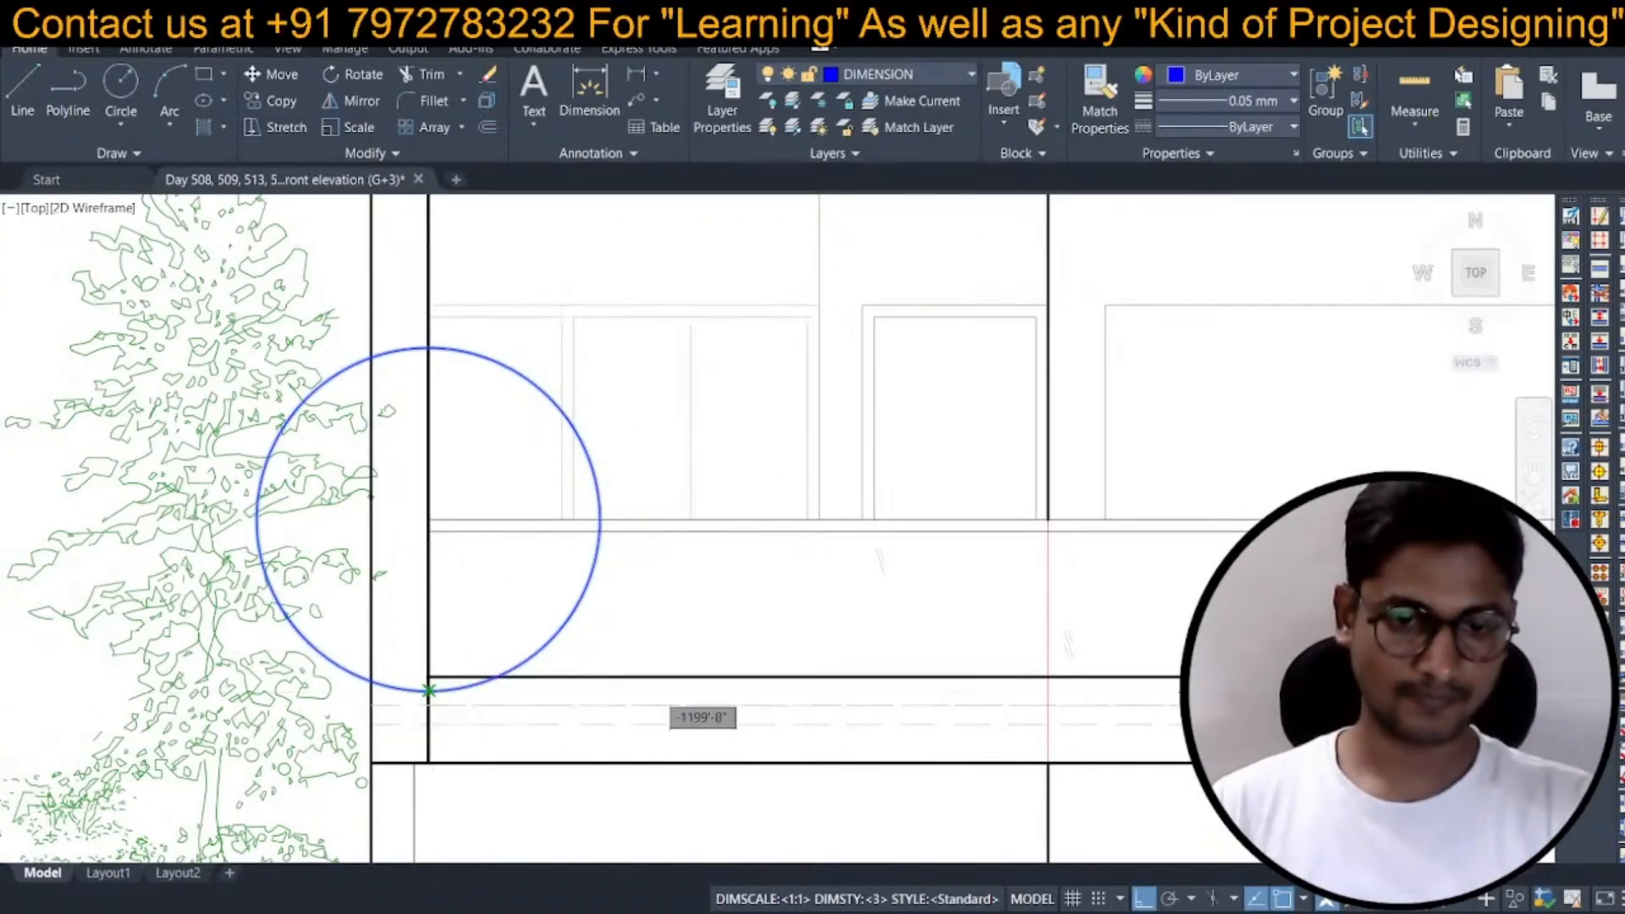
left_click(429, 688)
left_click(616, 502)
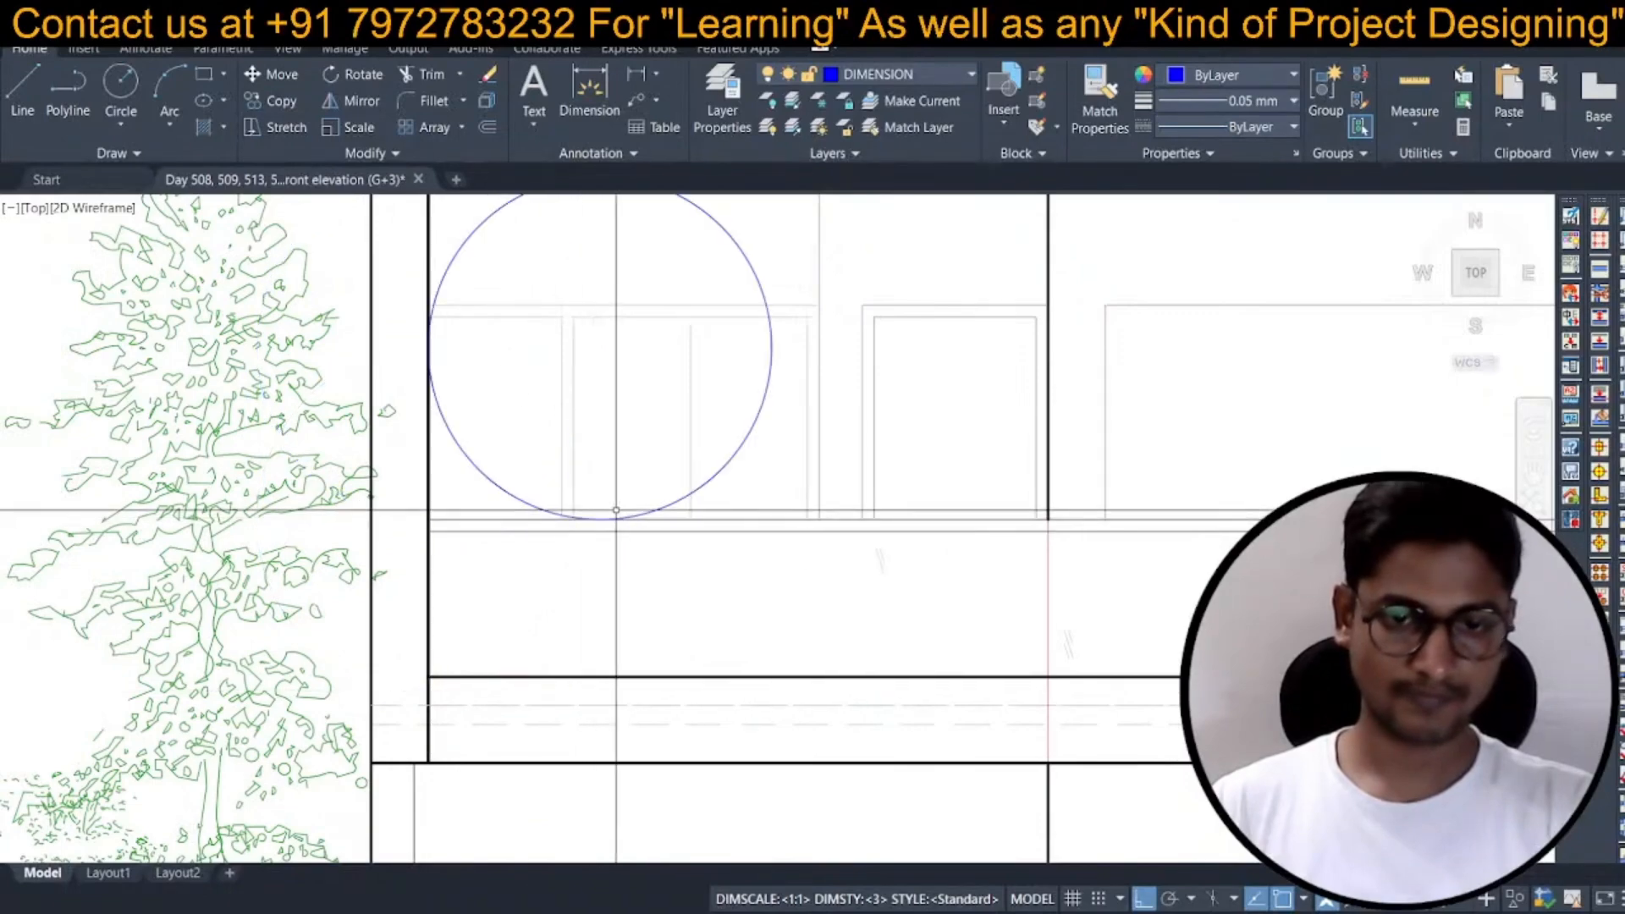
Trim the circle down to the lower quarter arc joining the wall edge to the upper railing line.
key("space")
type("tr")
key("space")
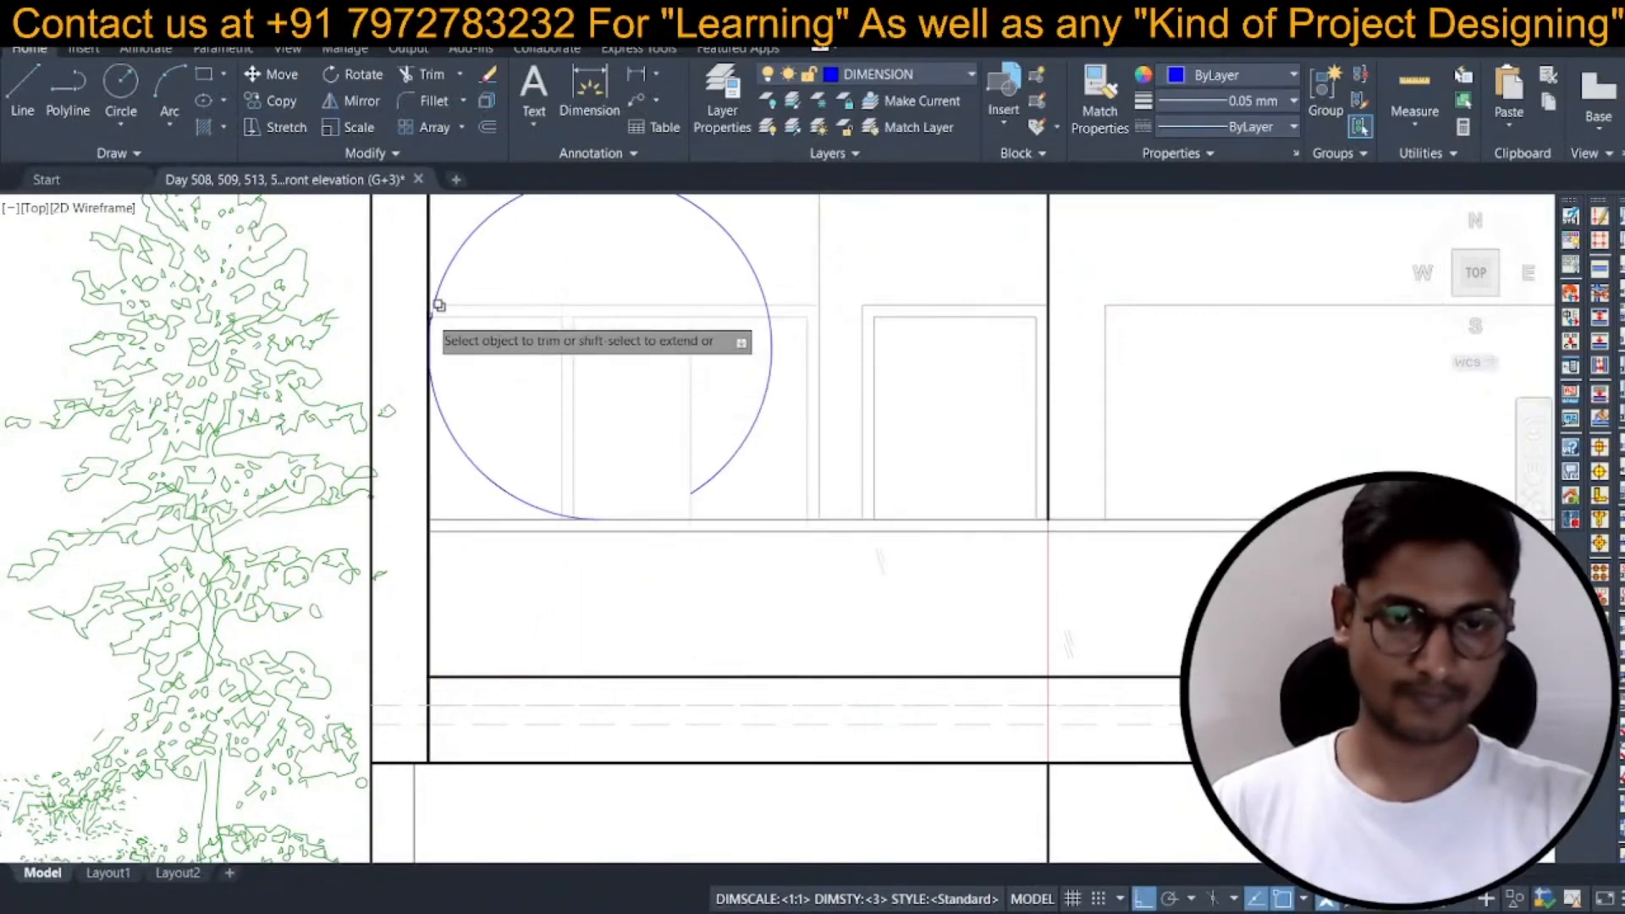
scroll(443, 343, "up", 3)
scroll(453, 347, "down", 1)
left_click(573, 304)
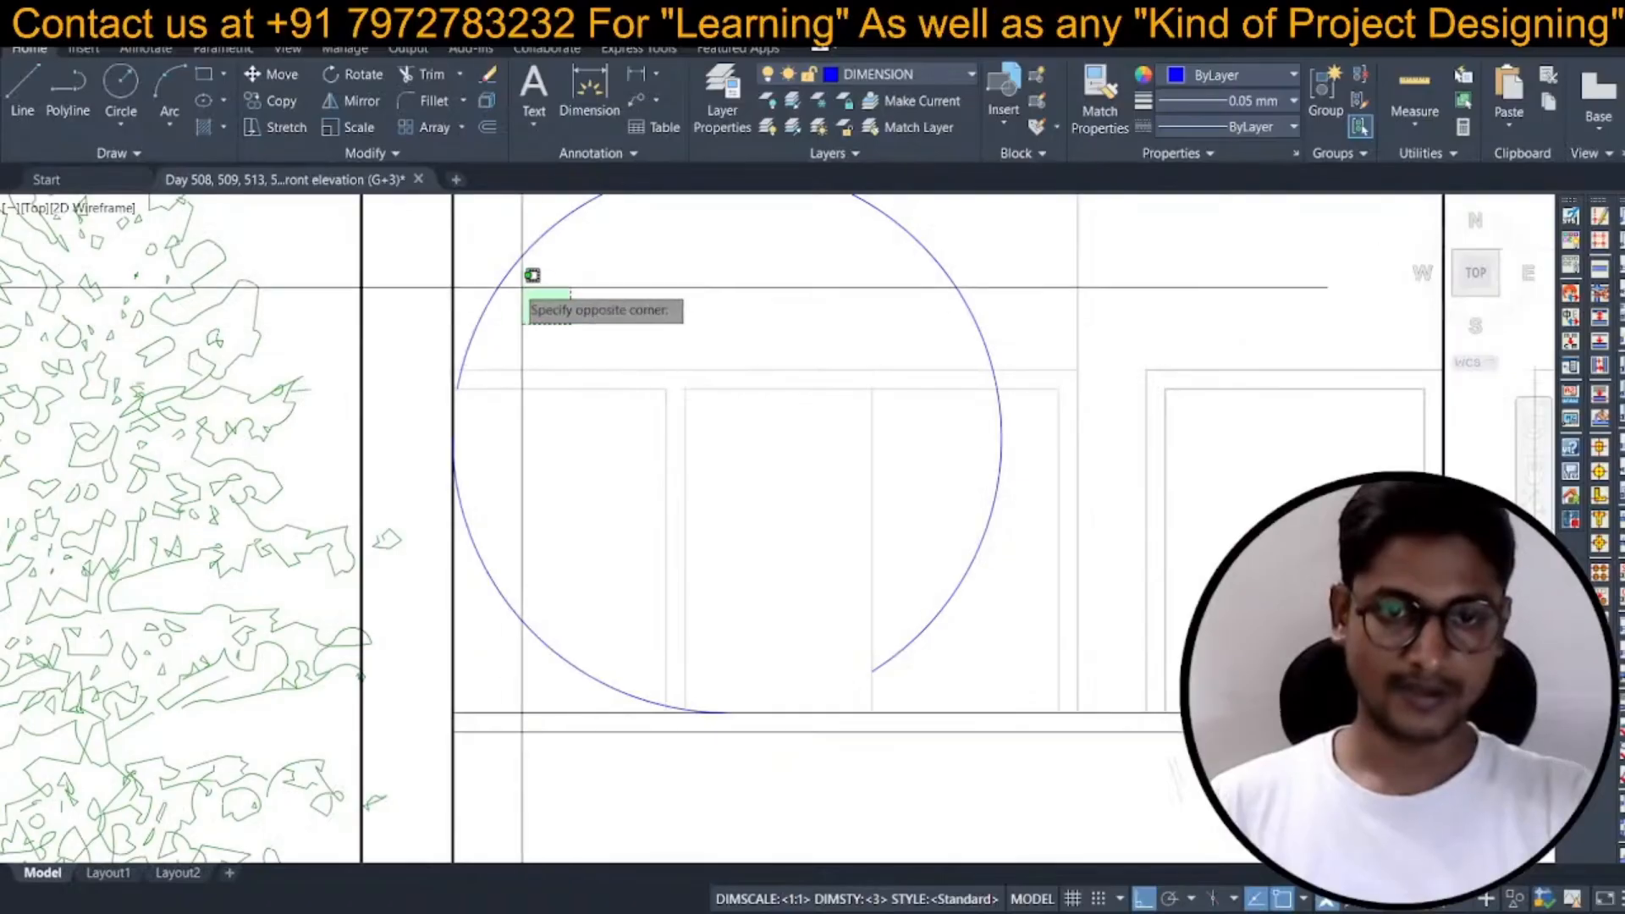
left_click(498, 264)
key("Delete")
Offset the quarter arc 2" outward and match both arcs to the railing line's properties.
middle_click_drag(729, 619, 627, 508)
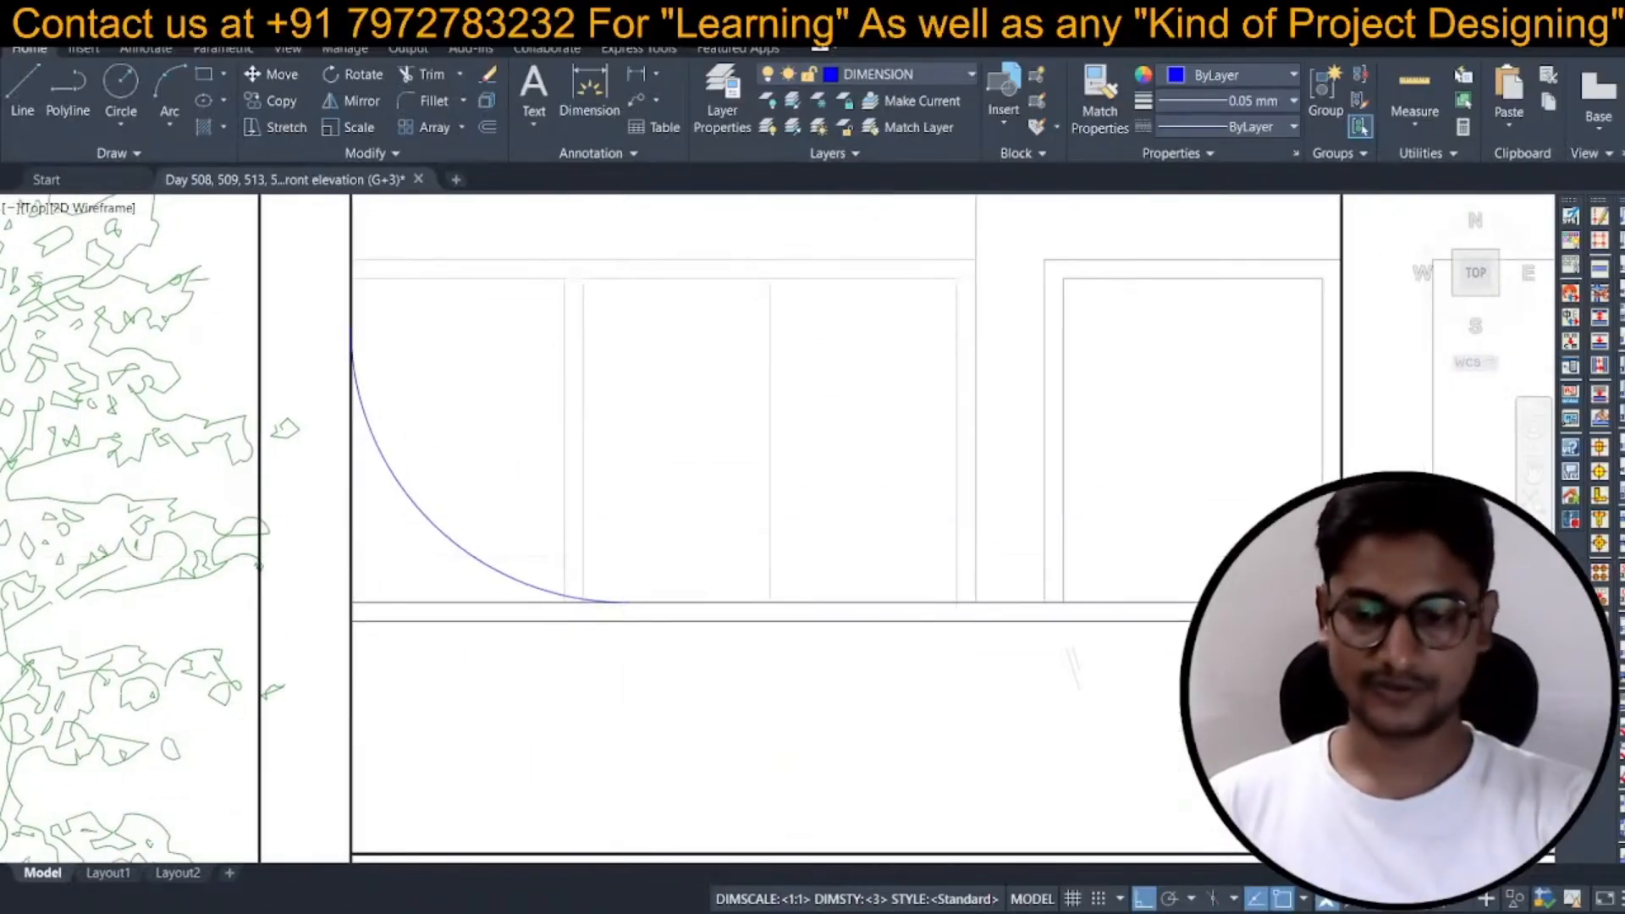
type("o")
key("space")
type("2")
key("space")
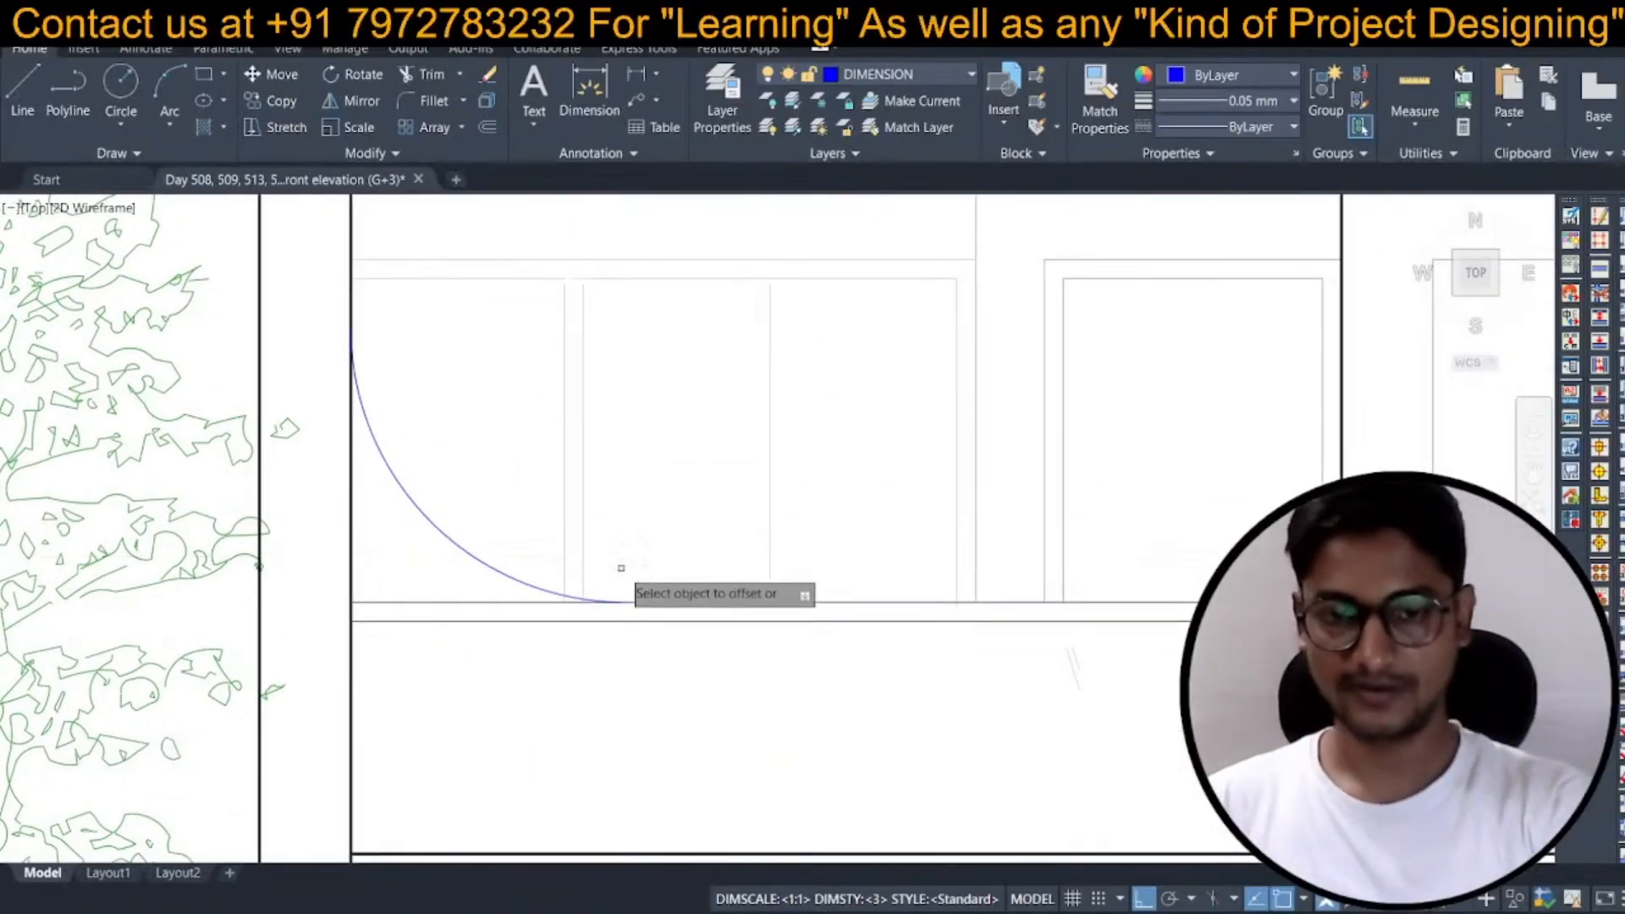
left_click(519, 585)
left_click(514, 642)
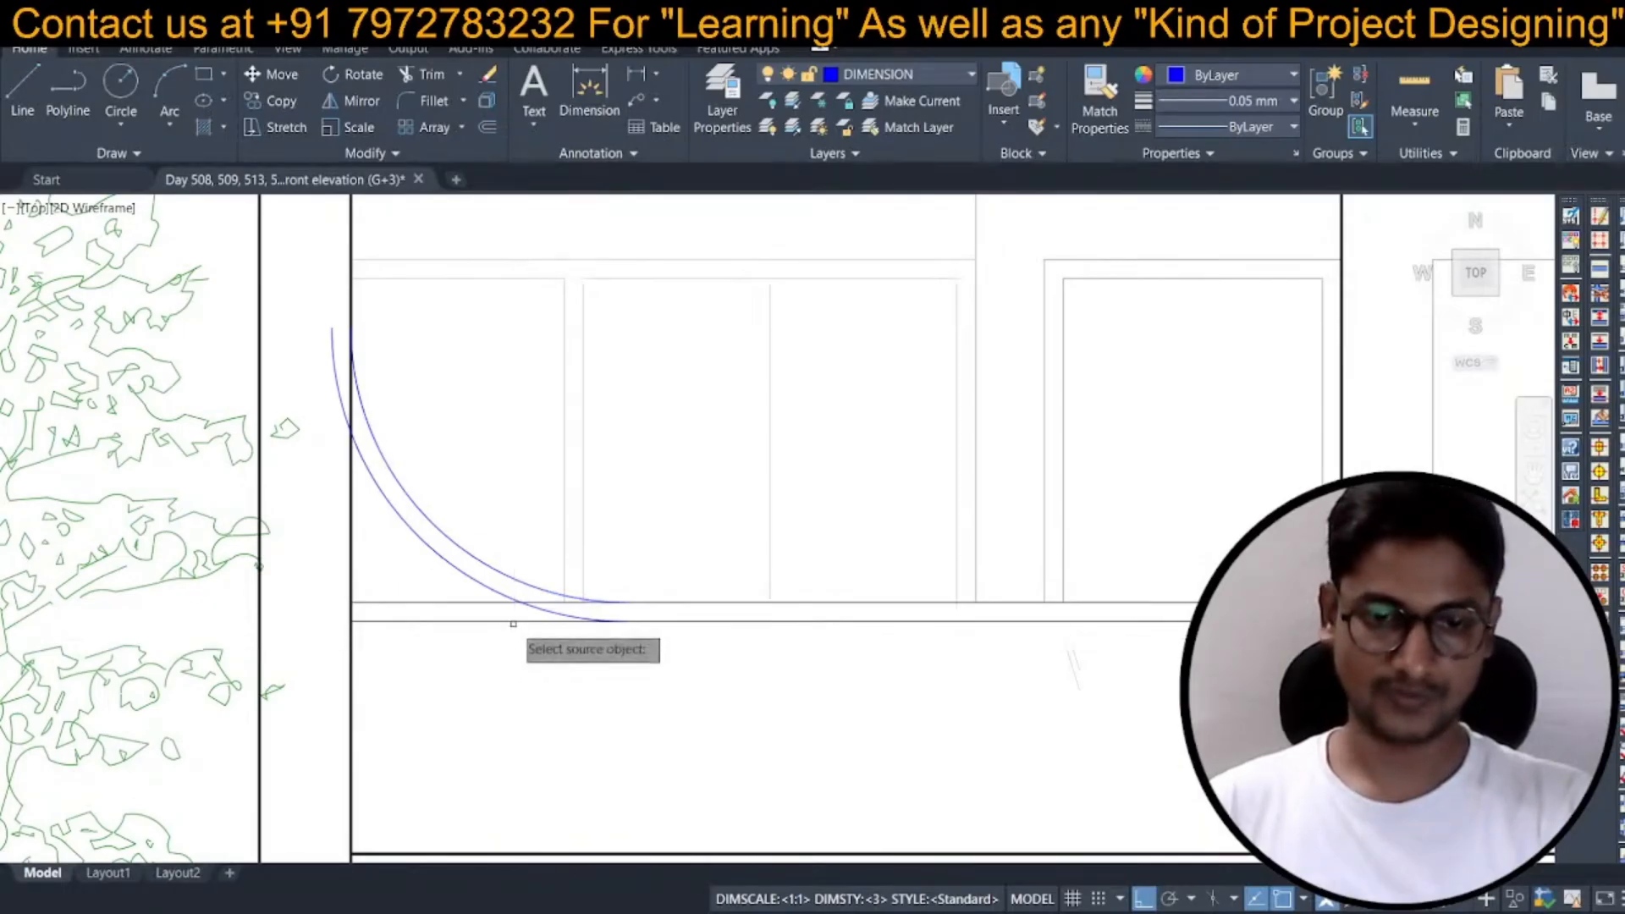
Try to trim the straight railing lines back to the two arcs.
type("tr")
key("space")
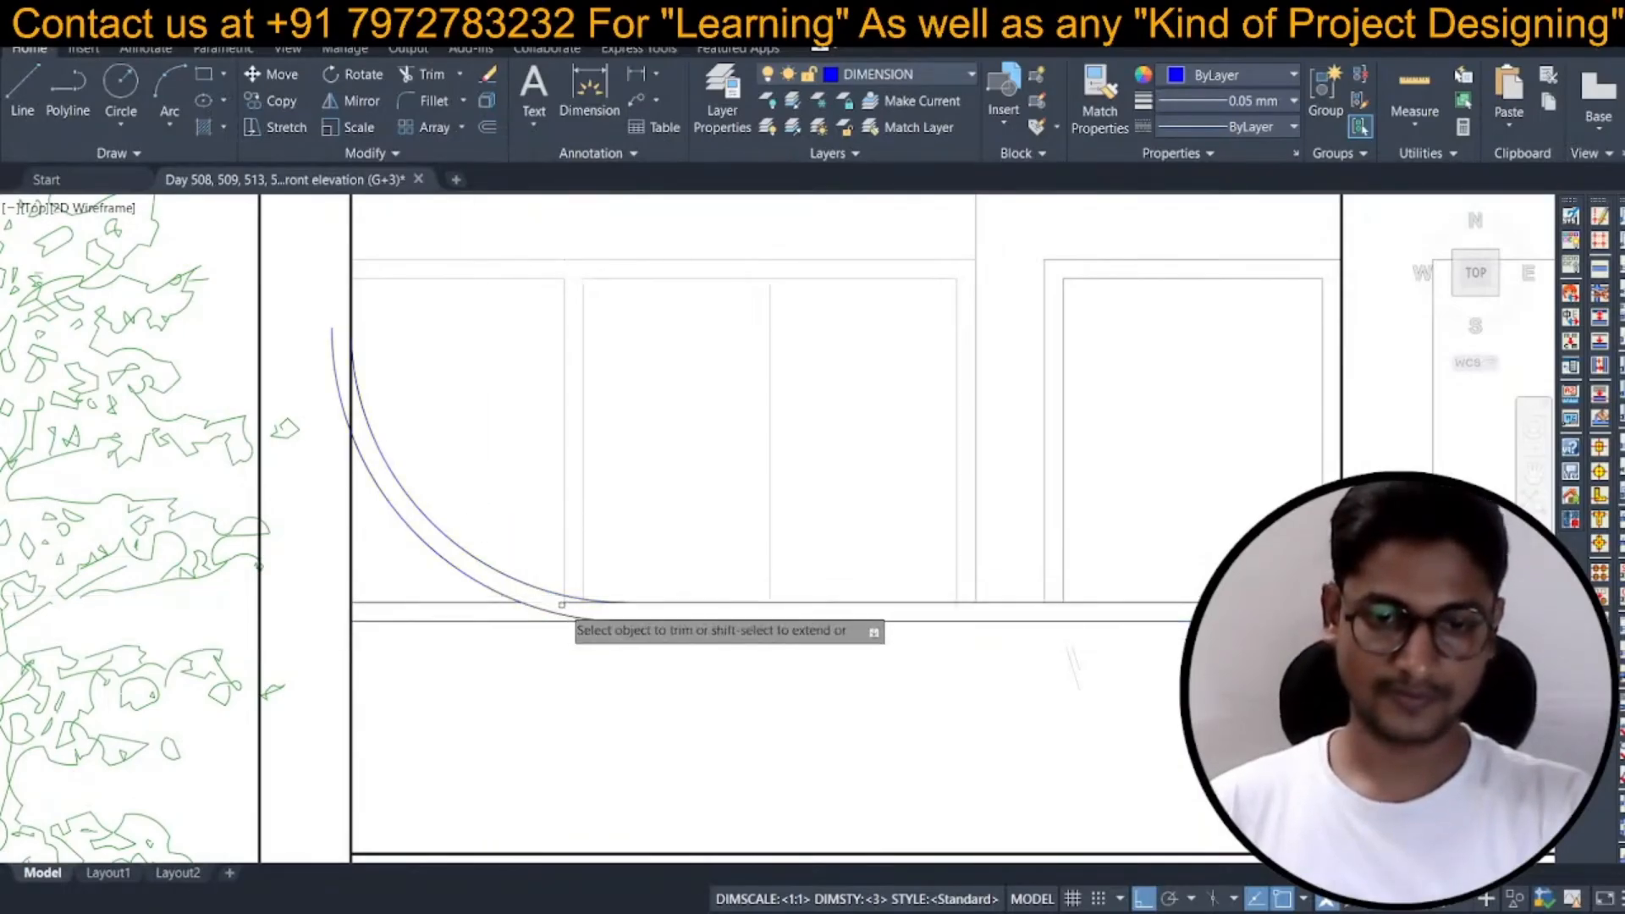
scroll(563, 584, "up", 3)
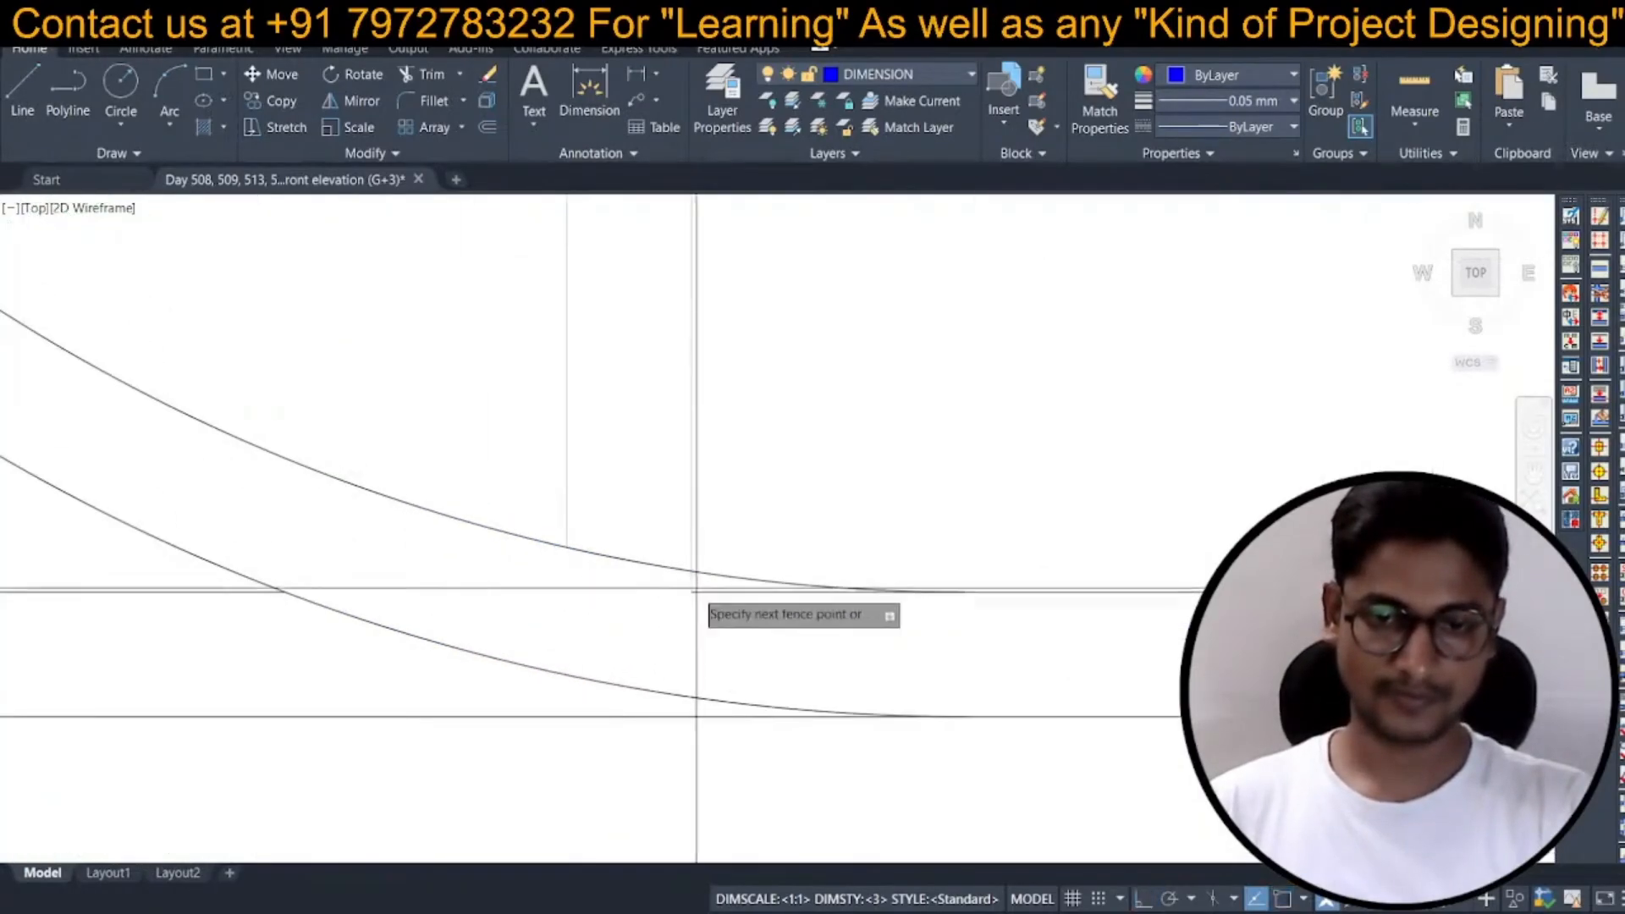
scroll(659, 597, "down", 3)
left_click(657, 616)
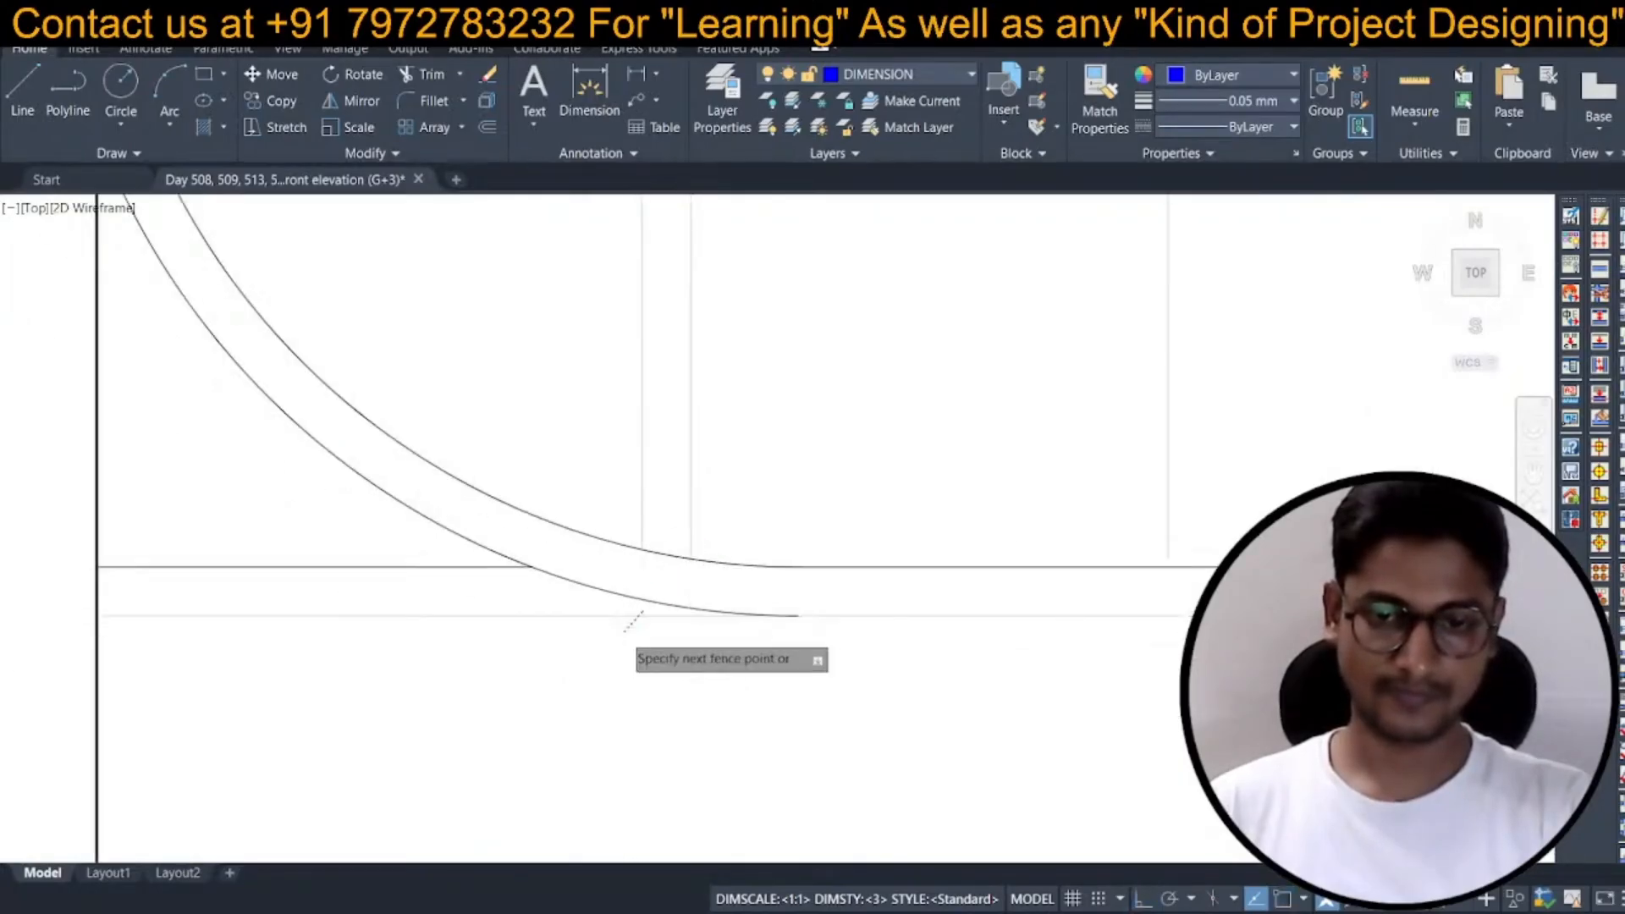
type("u")
key("space")
scroll(619, 641, "down", 4)
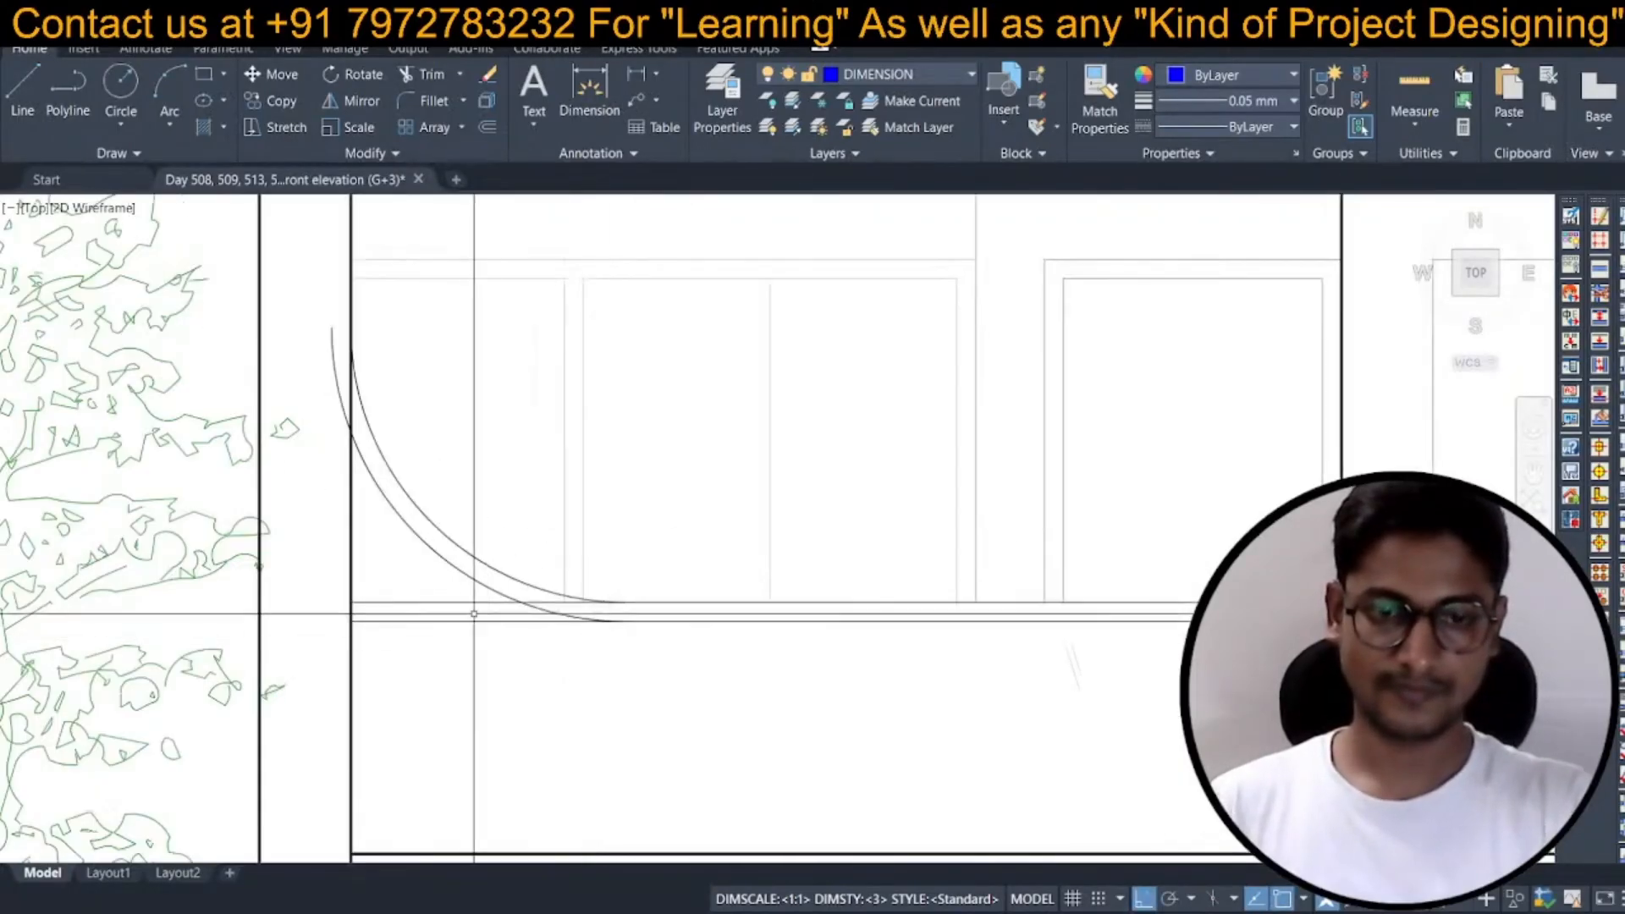
Trim the upper railing line at the inner arc and erase its leftover piece towards the wall.
scroll(337, 386, "down", 5)
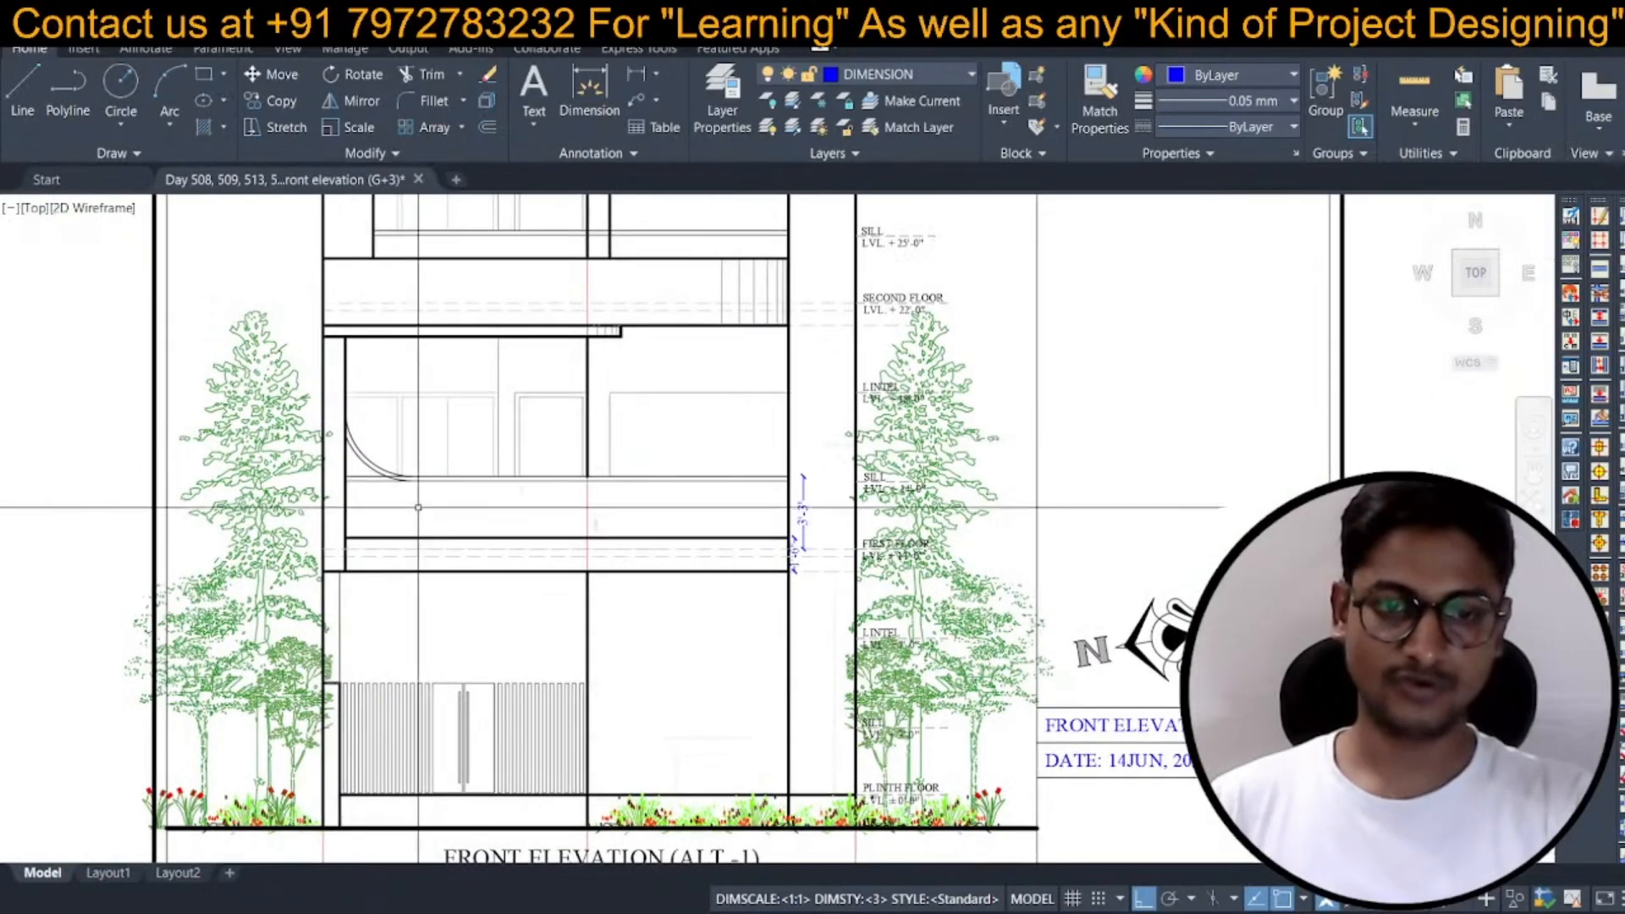
scroll(365, 415, "up", 5)
scroll(374, 440, "up", 5)
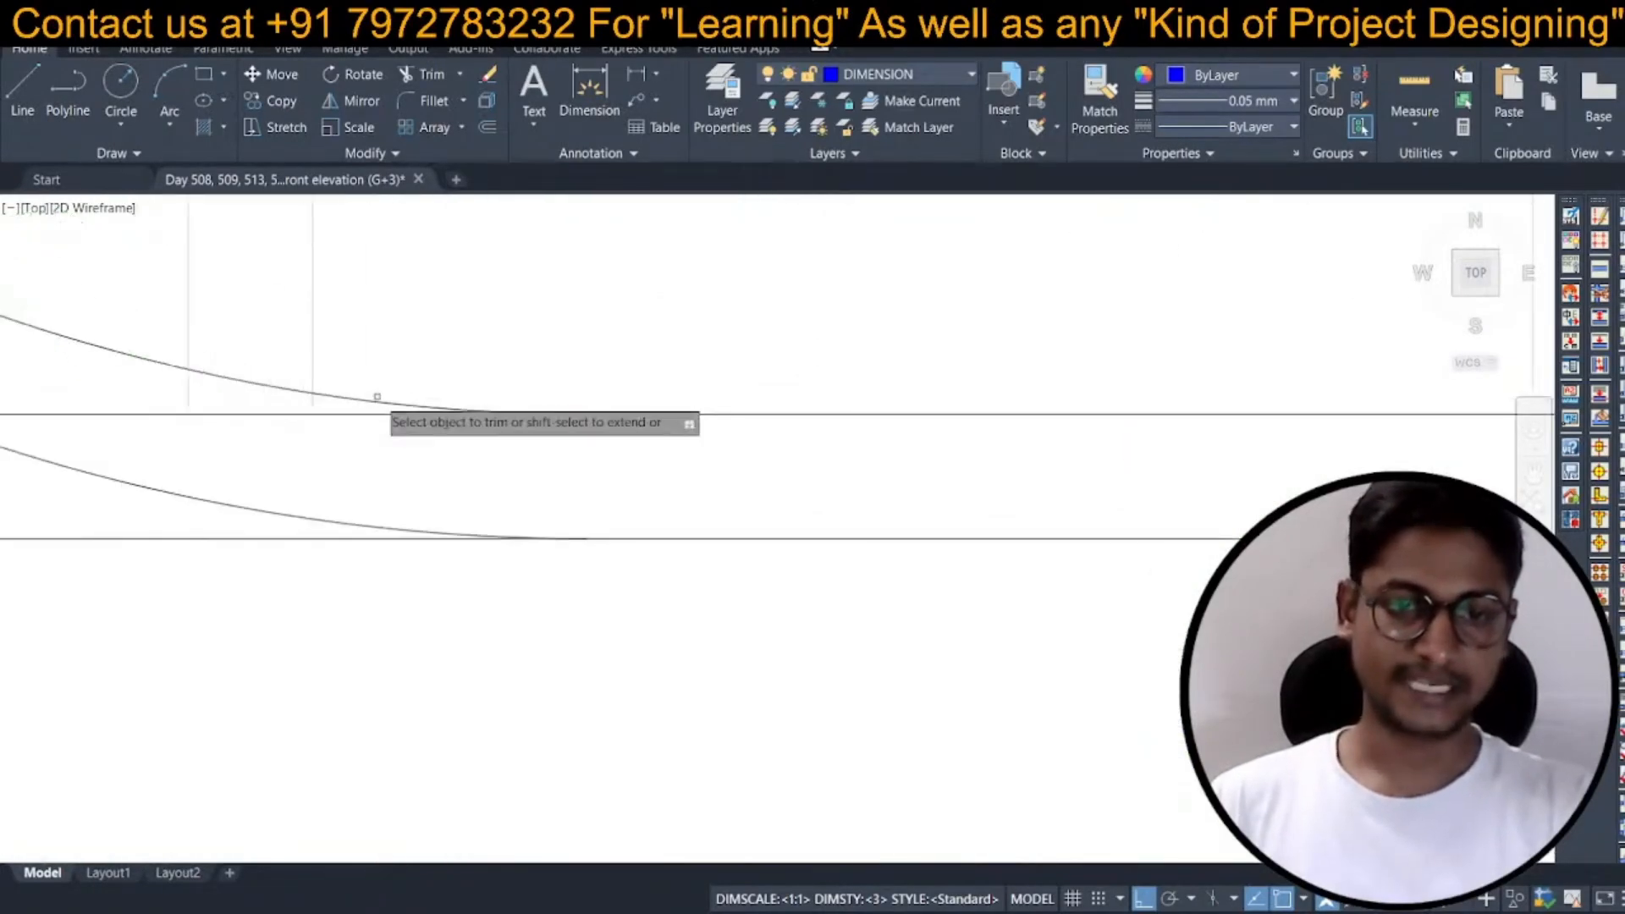
left_click_drag(450, 418, 394, 422)
left_click_drag(378, 423, 271, 423)
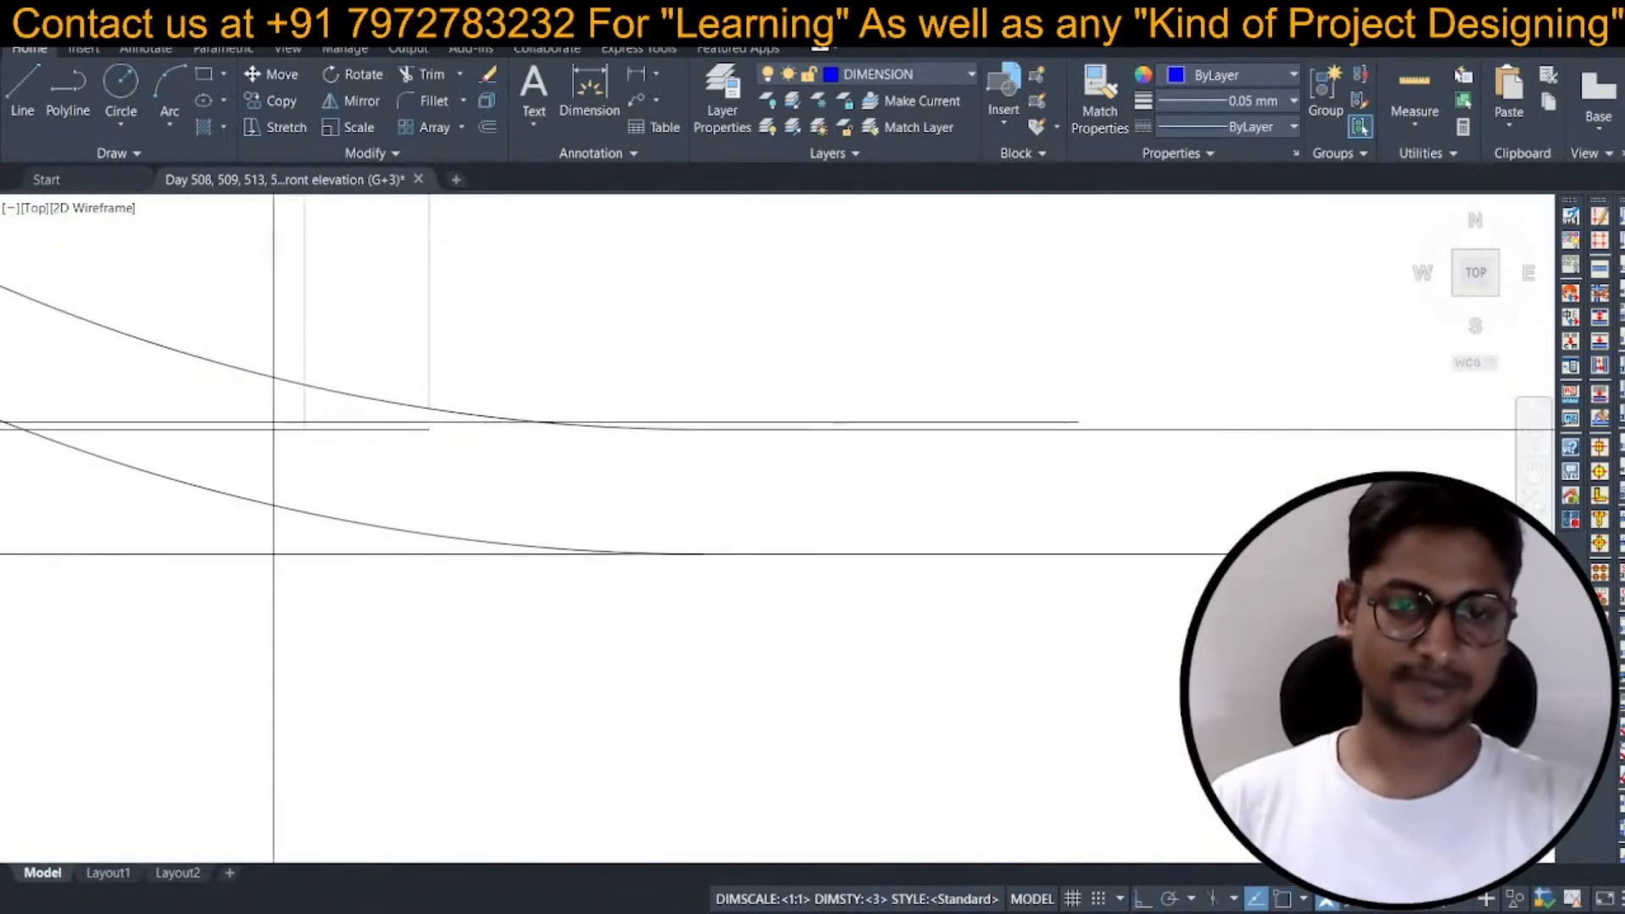
key("Escape")
left_click(301, 429)
type("e")
key("space")
Trim the lower railing line beyond the outer arc's end using a short vertical cutting line, and erase the leftovers.
scroll(569, 519, "up", 3)
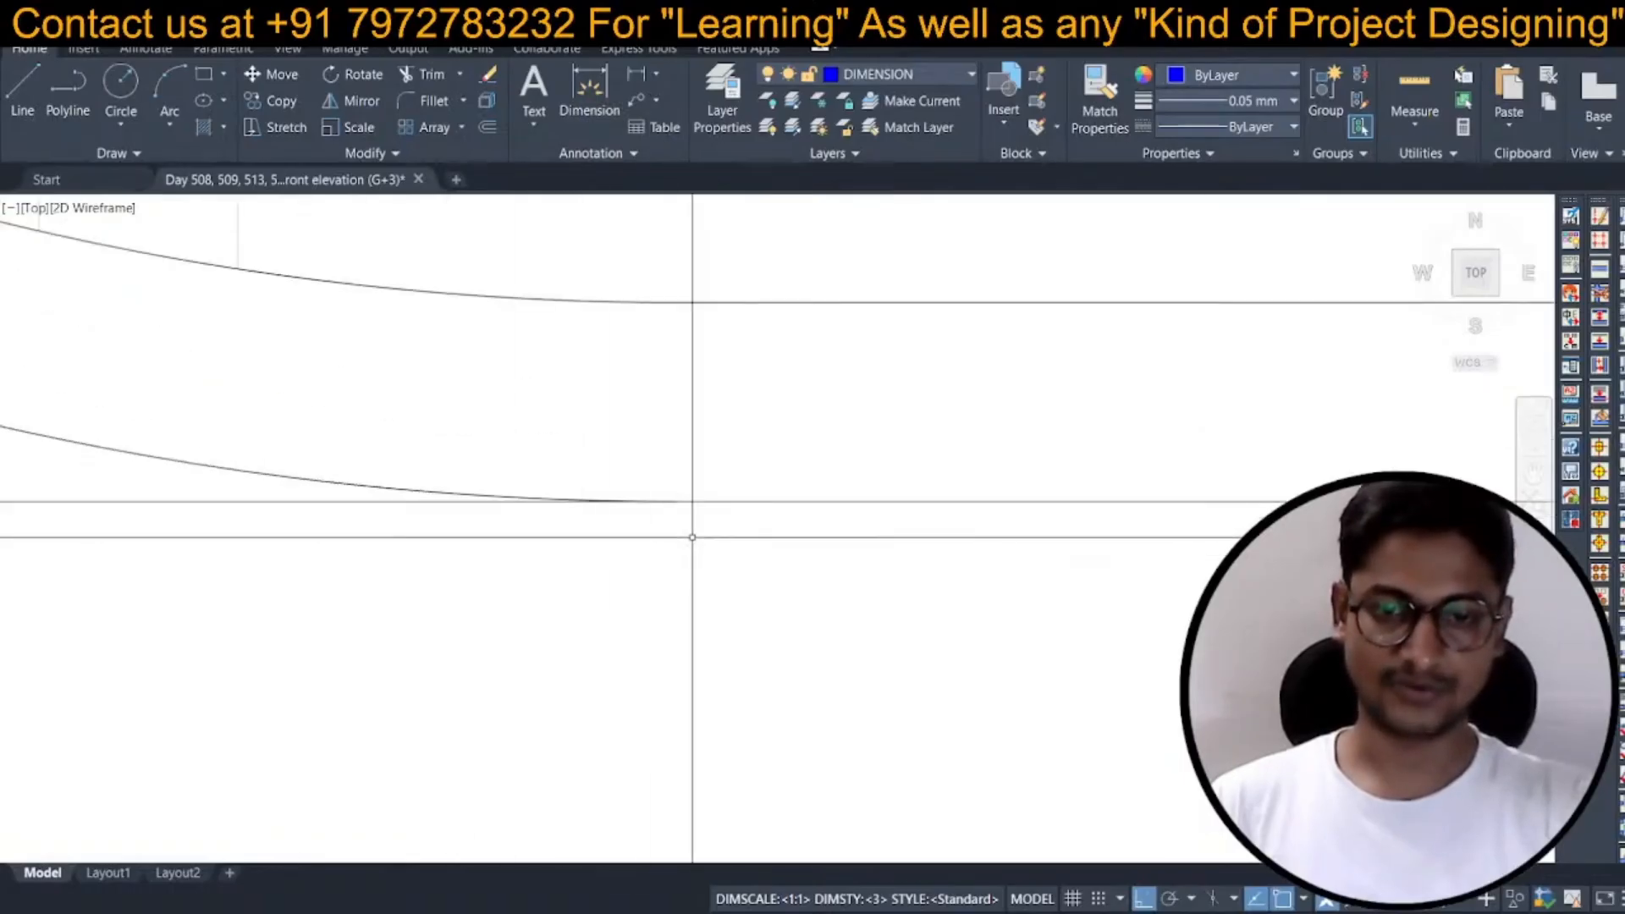
type("l")
key("space")
left_click(675, 502)
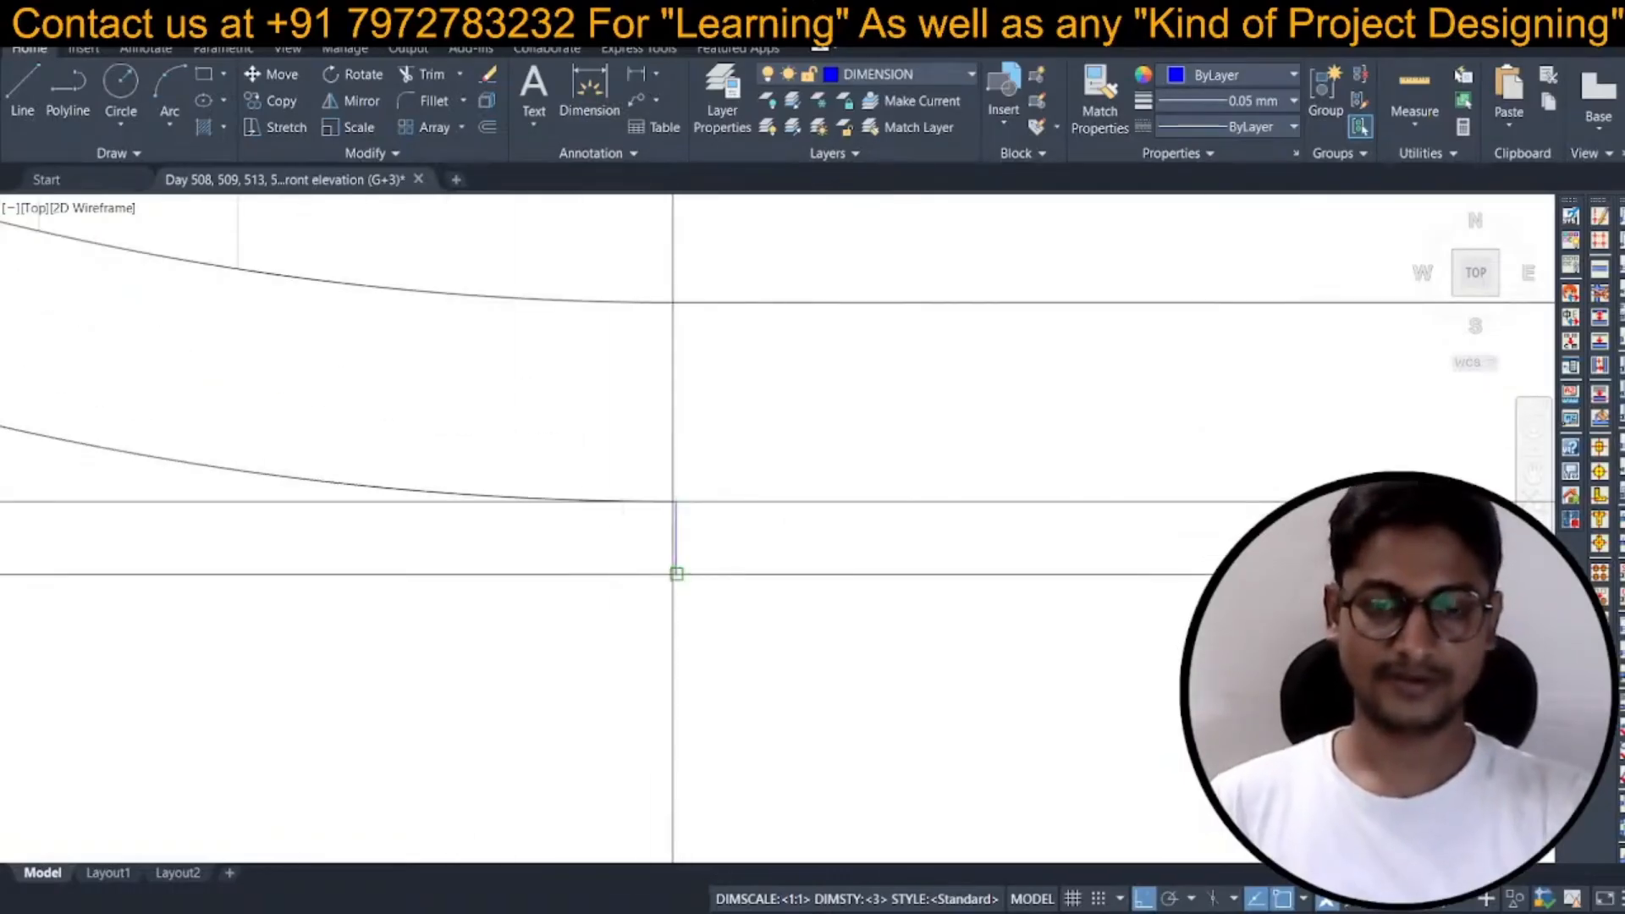
left_click(674, 565)
type("tr")
key("space")
scroll(675, 565, "down", 4)
left_click_drag(432, 548, 430, 589)
key("Escape")
type("e")
key("space")
Compare the revised balcony curve on the copied elevation with the original sheet above and the reference facade images.
scroll(675, 553, "down", 6)
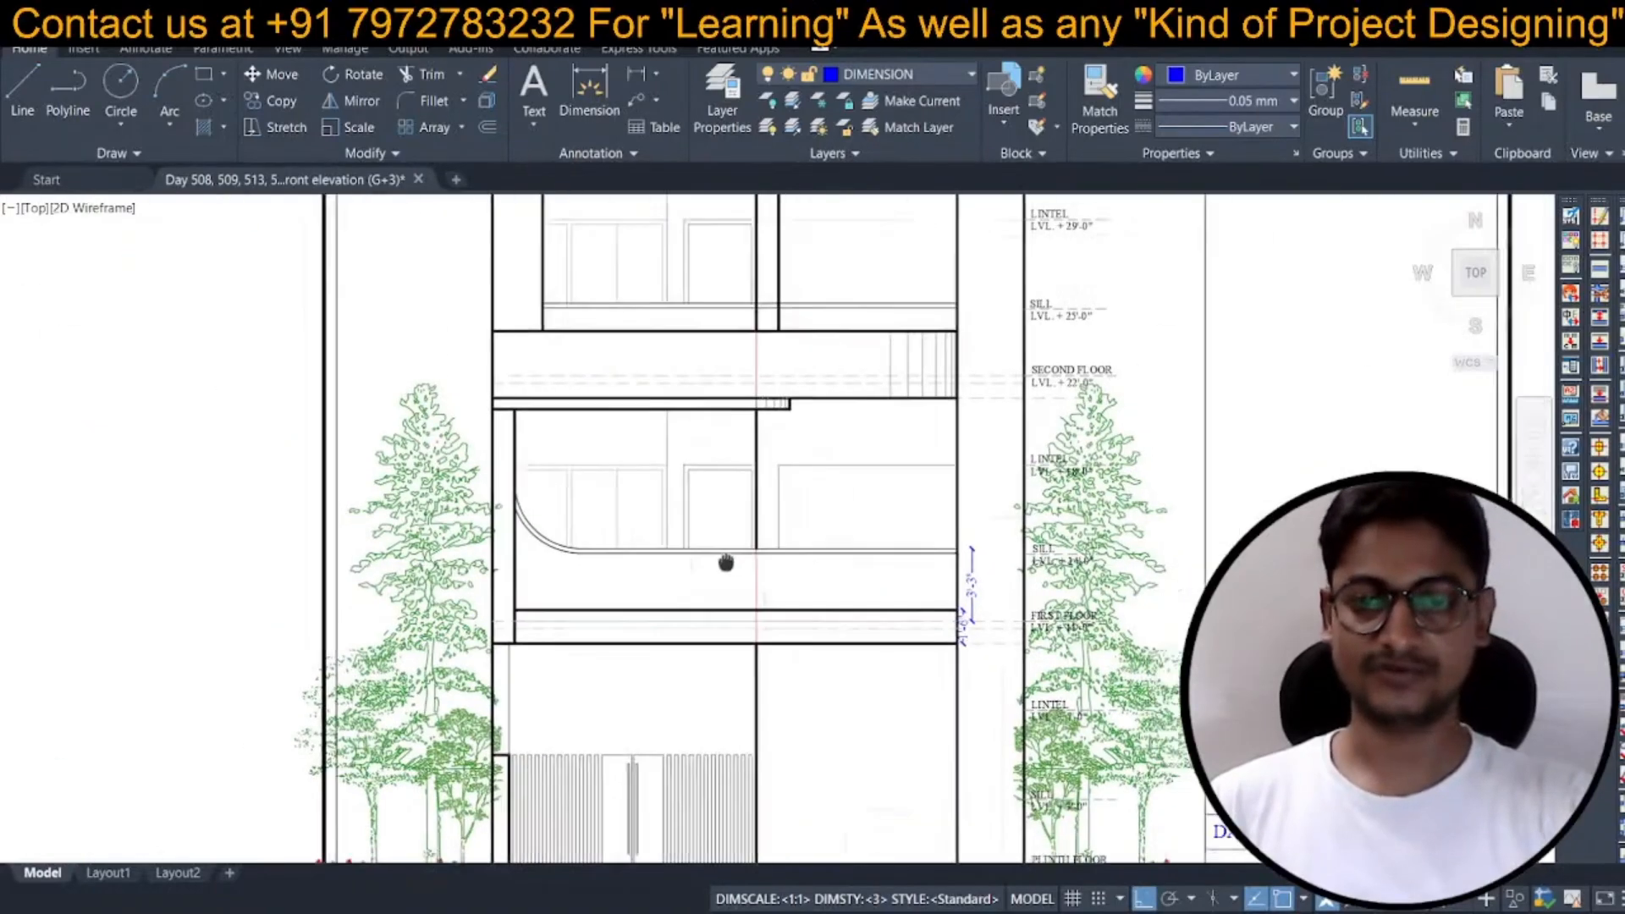
middle_click_drag(694, 591, 376, 486)
scroll(595, 570, "down", 2)
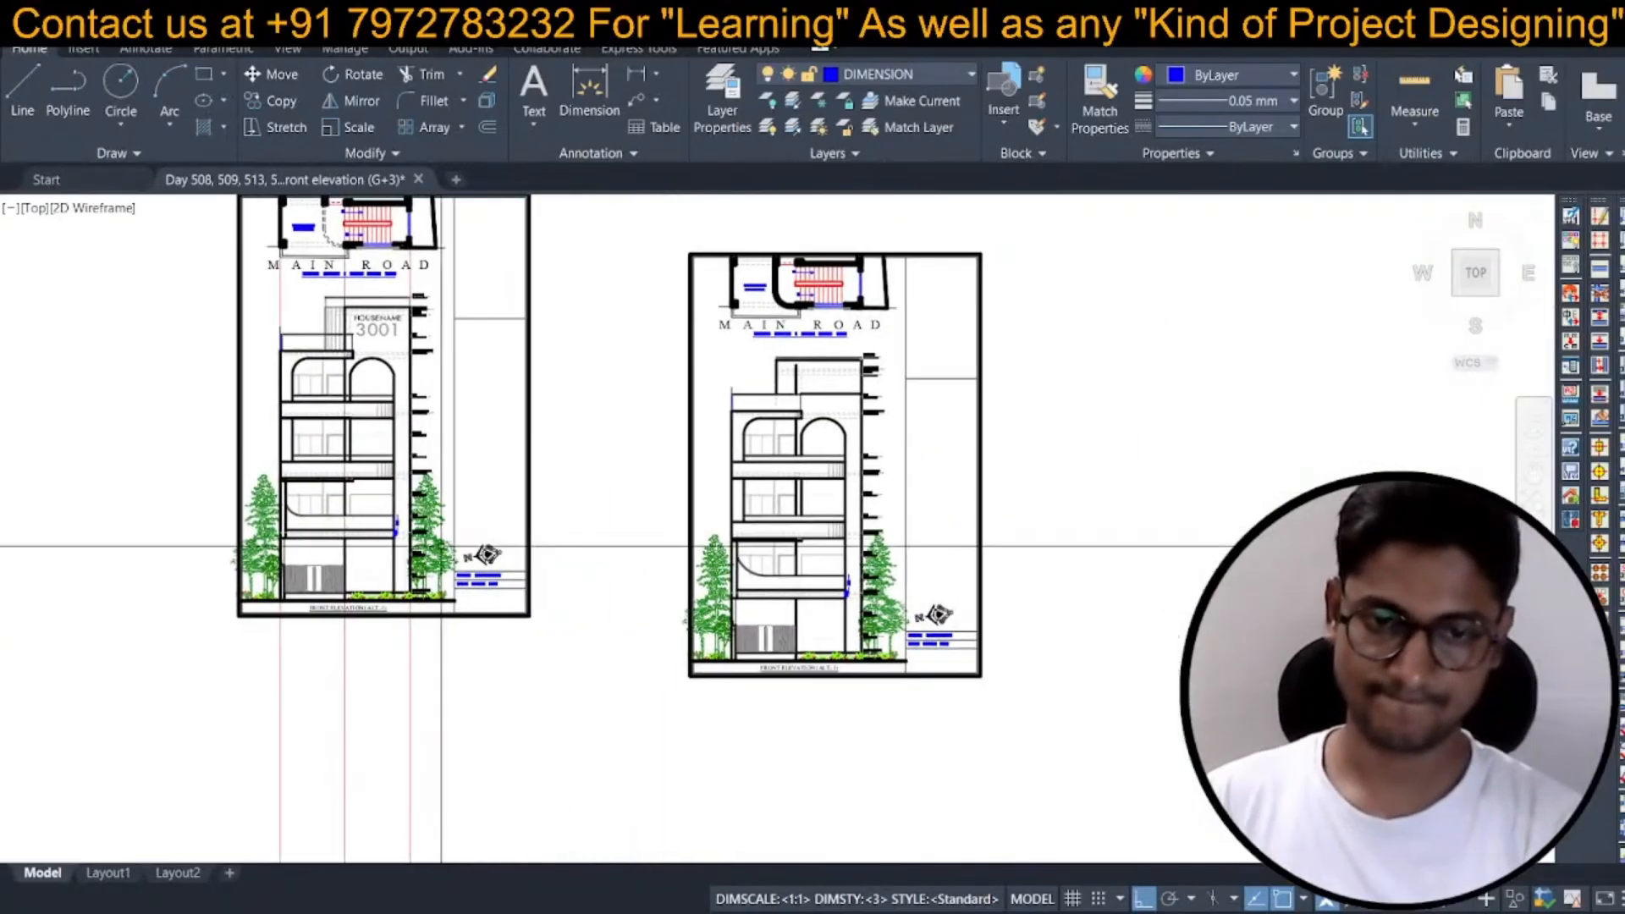
scroll(293, 502, "up", 2)
scroll(450, 561, "down", 2)
middle_click_drag(450, 561, 529, 617)
scroll(487, 585, "up", 4)
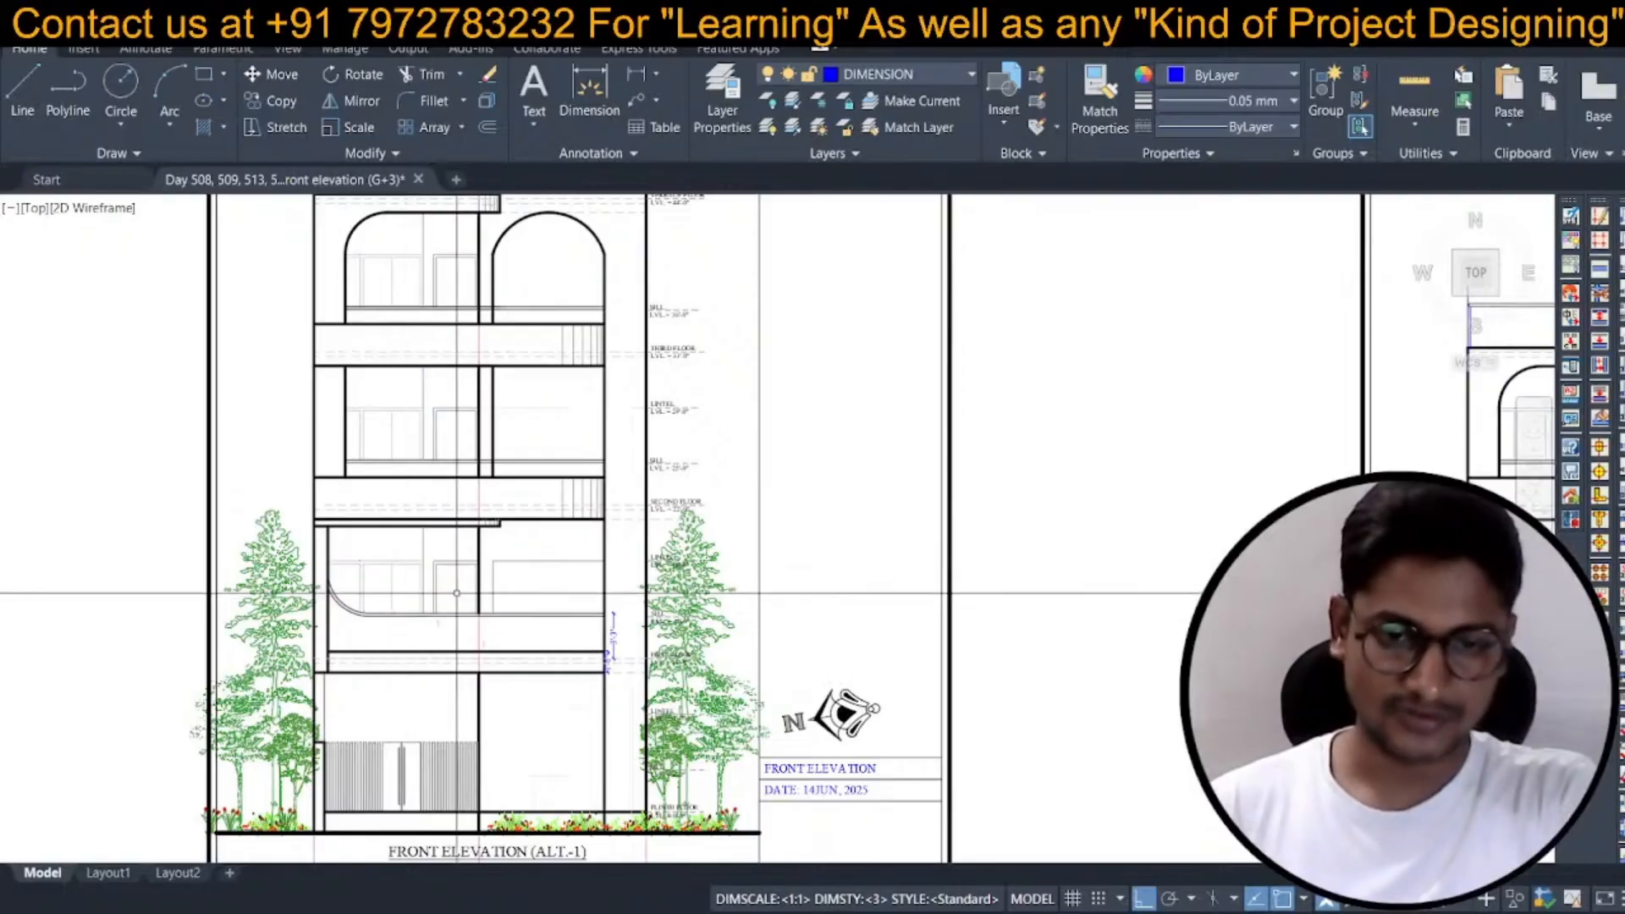
scroll(506, 603, "down", 2)
middle_click_drag(585, 437, 588, 504)
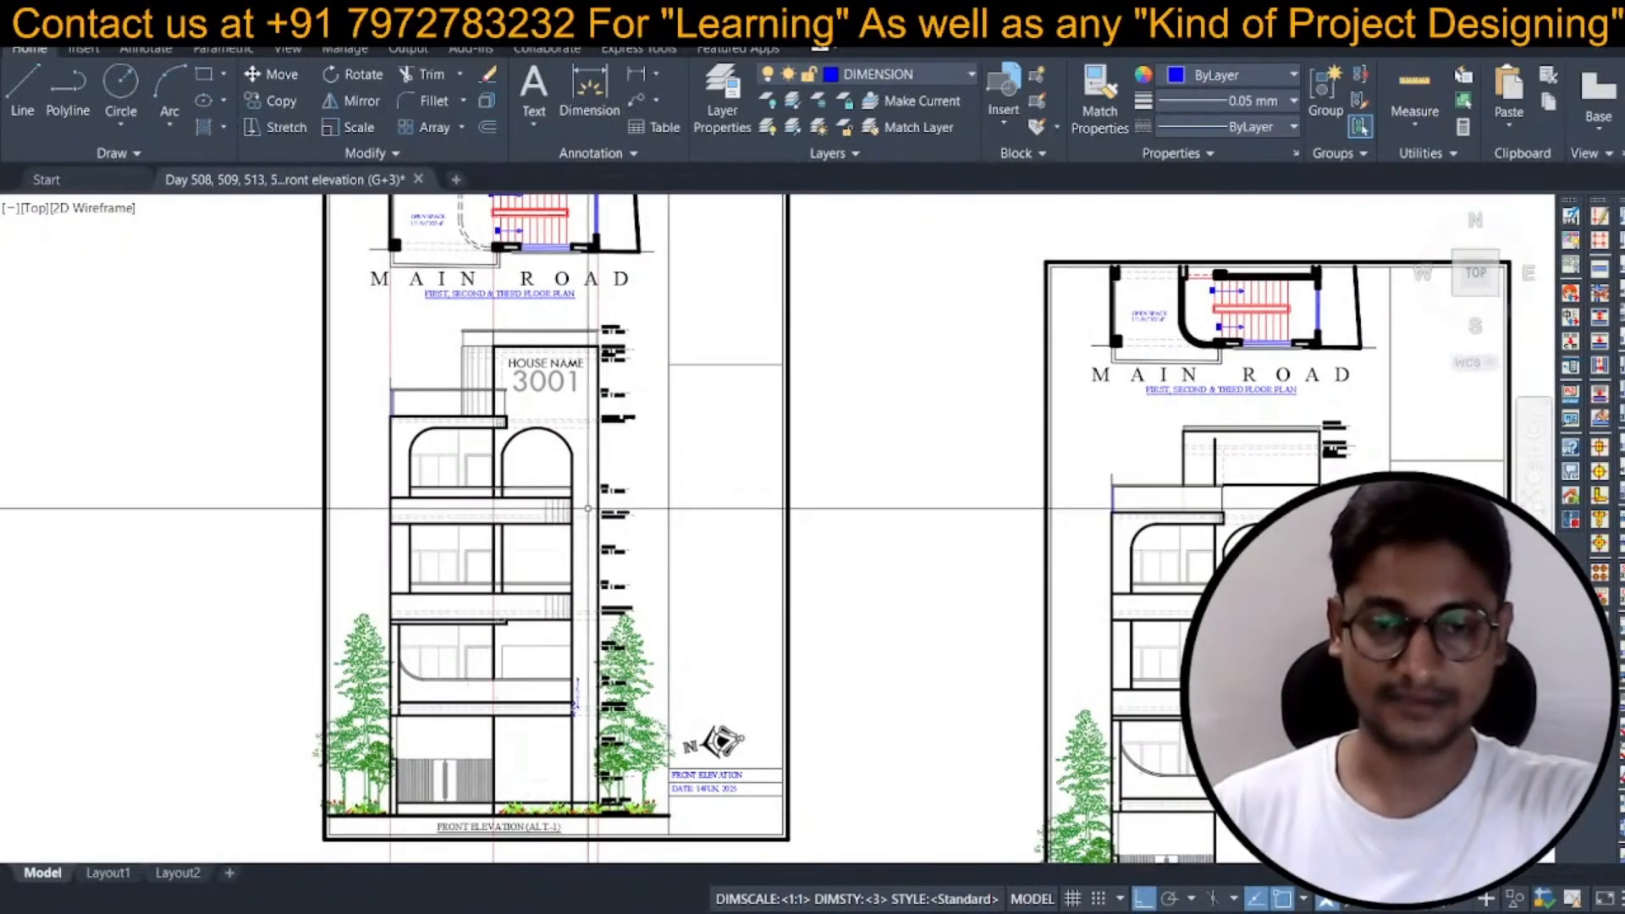
scroll(590, 507, "down", 2)
middle_click_drag(600, 353, 602, 532)
middle_click_drag(560, 303, 559, 421)
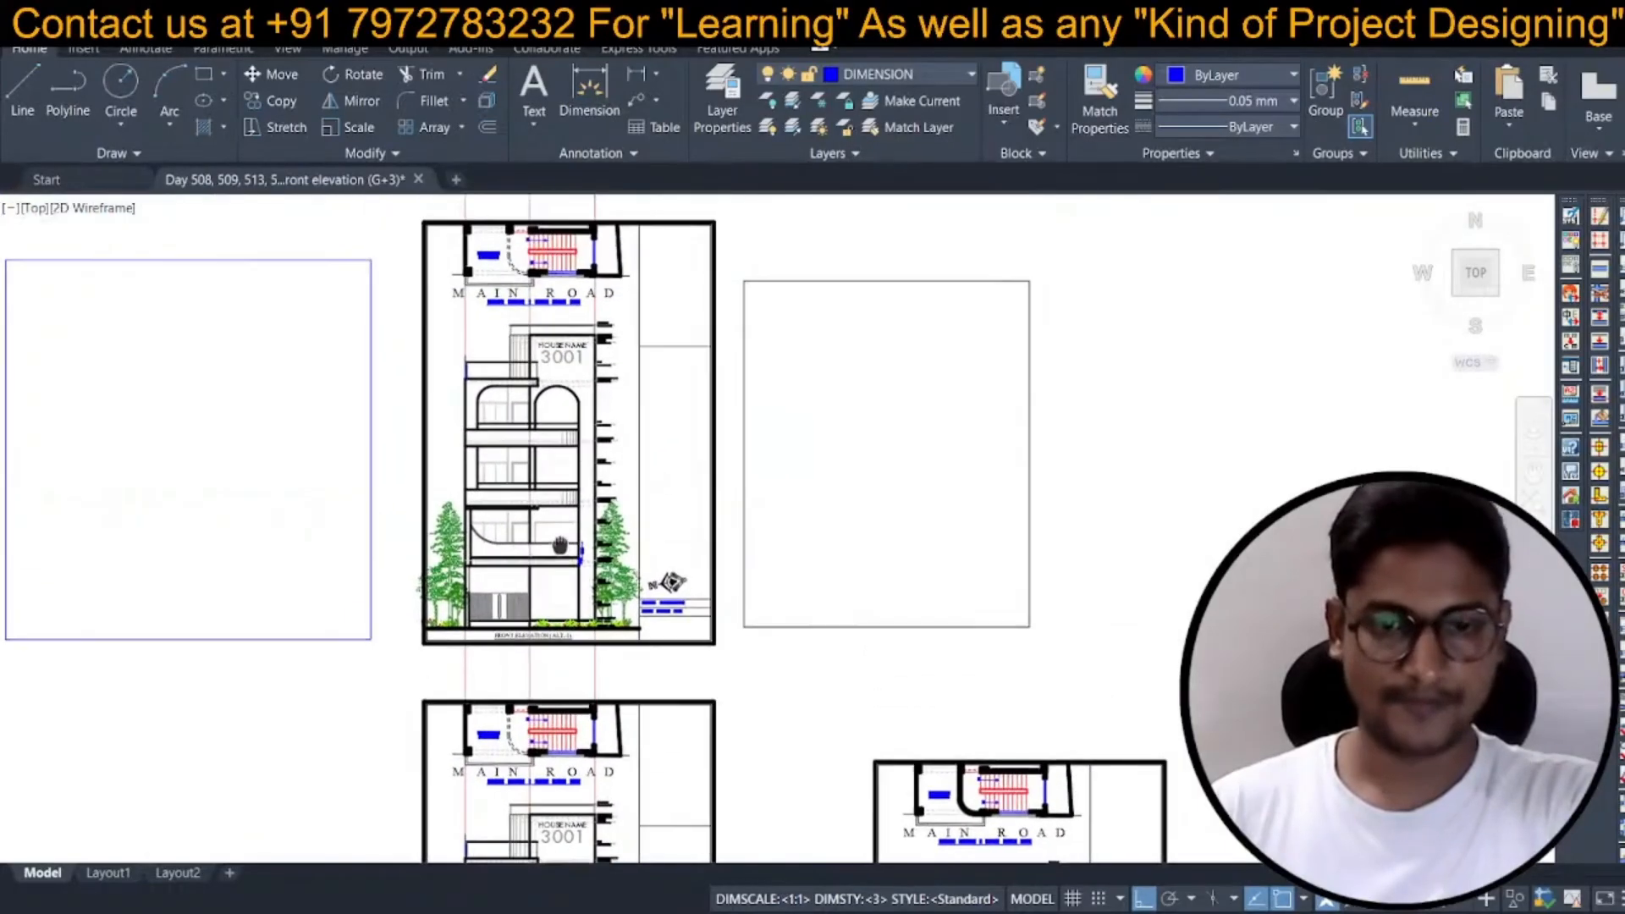
scroll(537, 434, "up", 3)
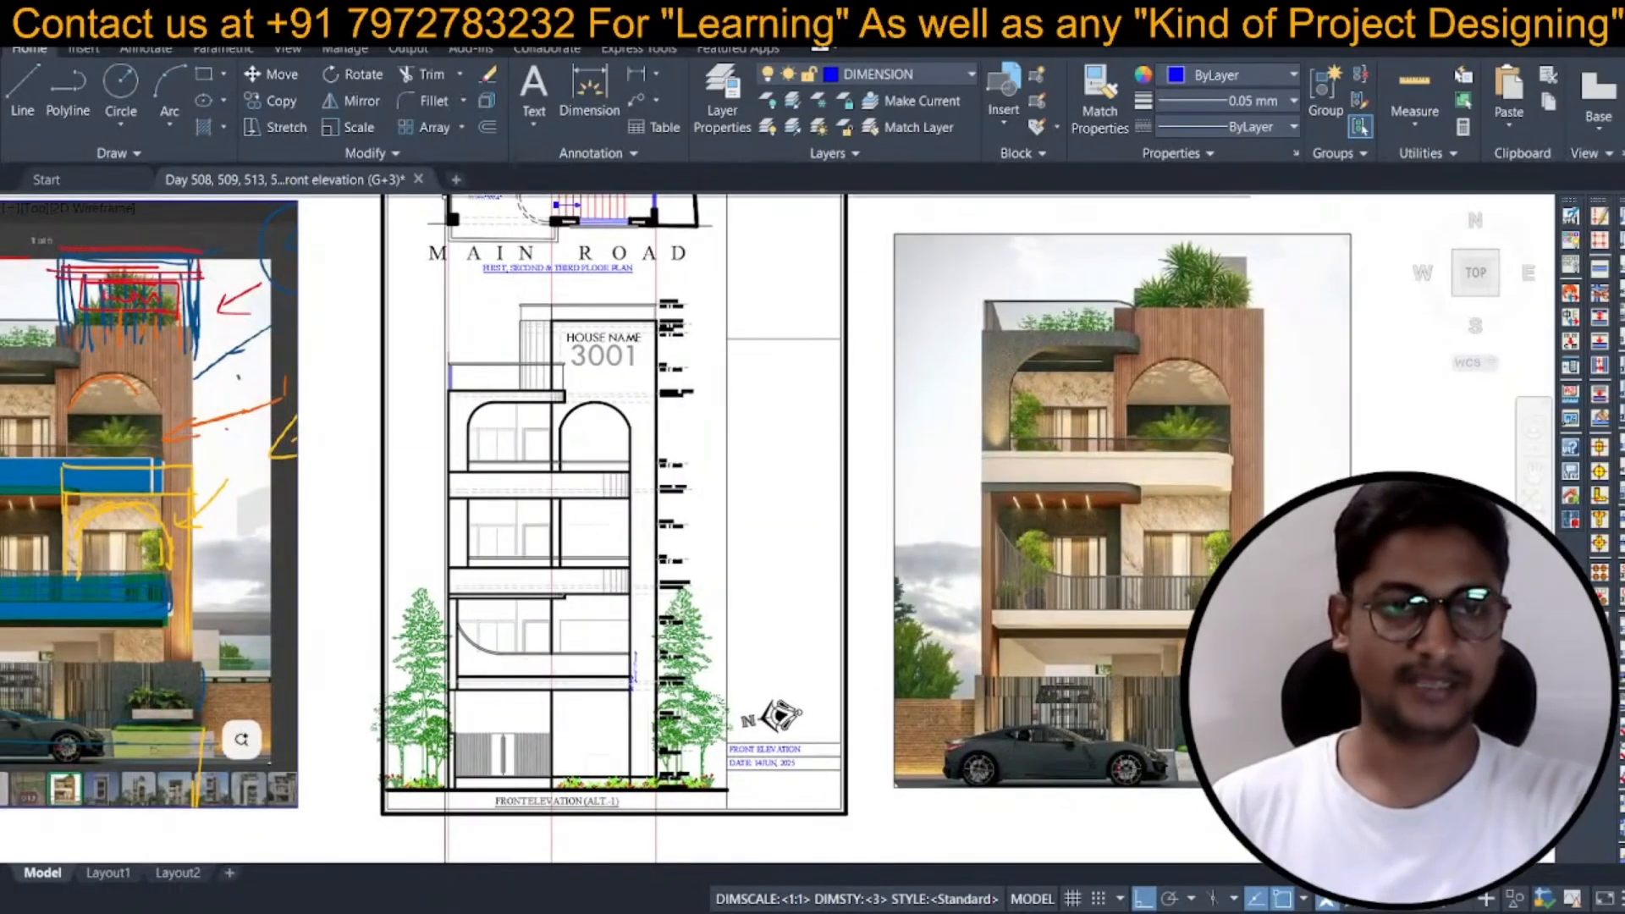
Save the drawing with the revised elevation copy.
key("ctrl+s")
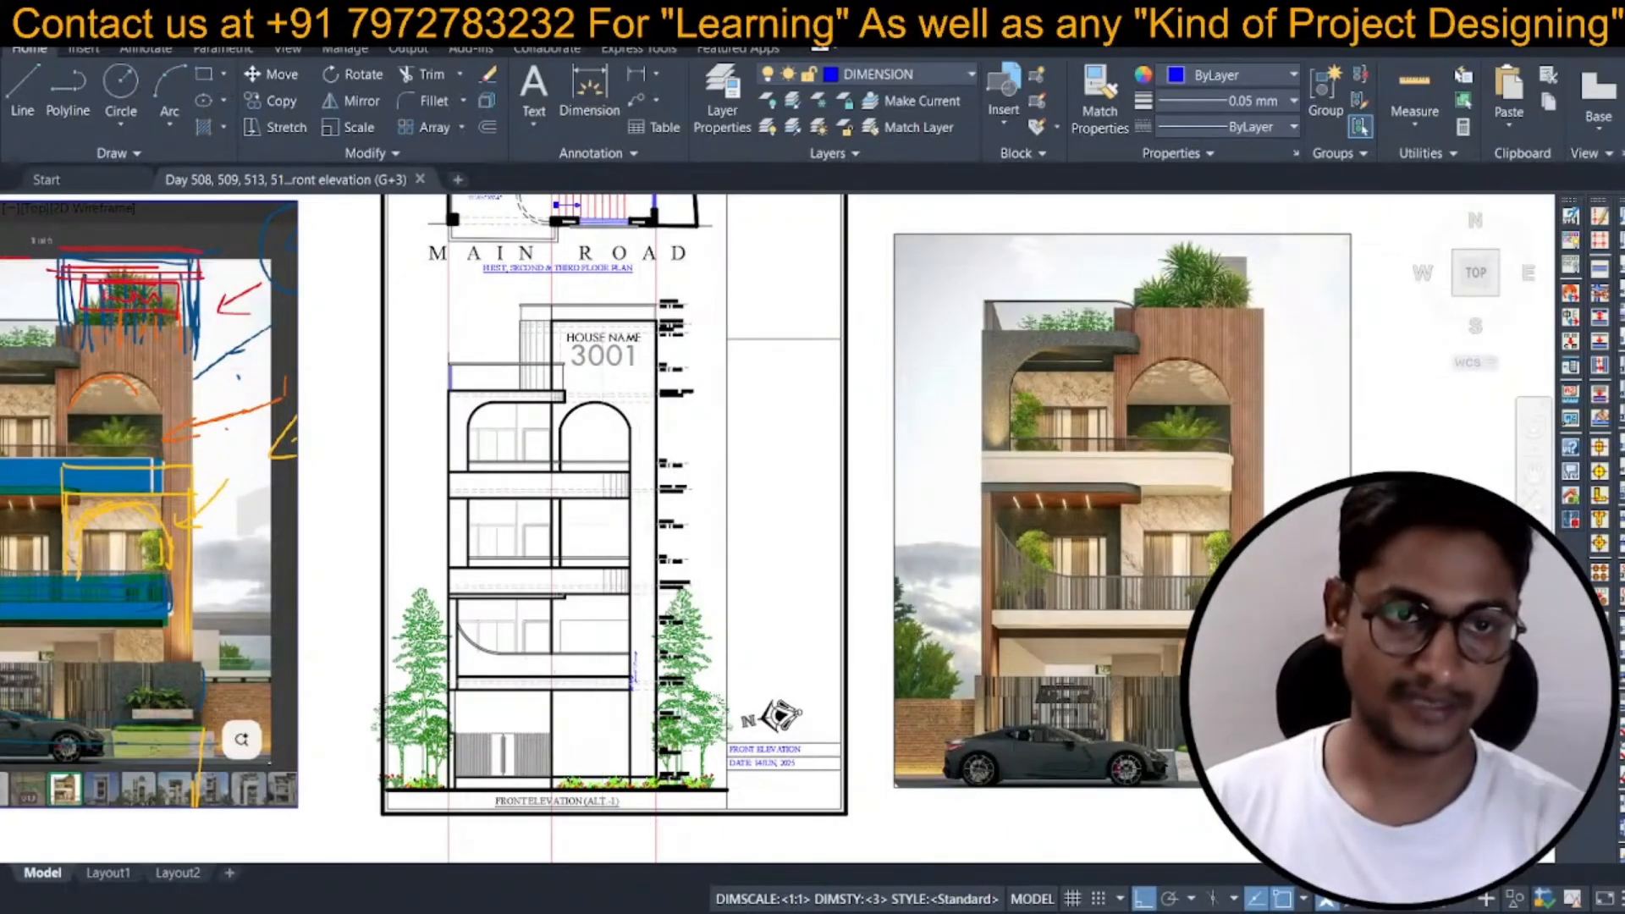
scroll(762, 530, "down", 2)
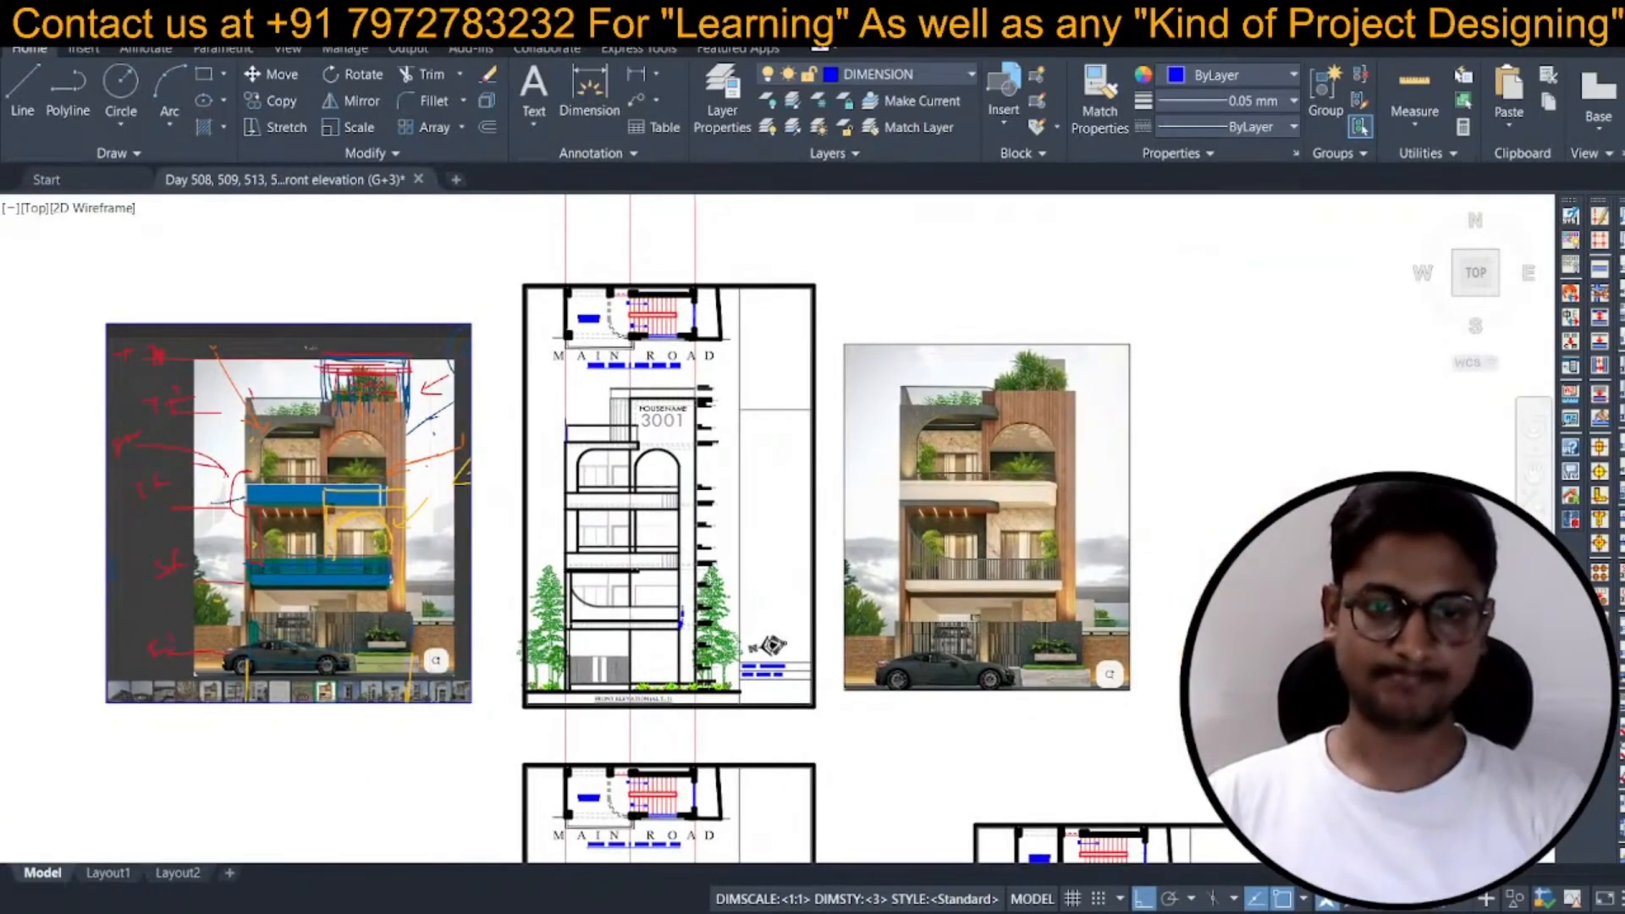
middle_click_drag(768, 622, 756, 583)
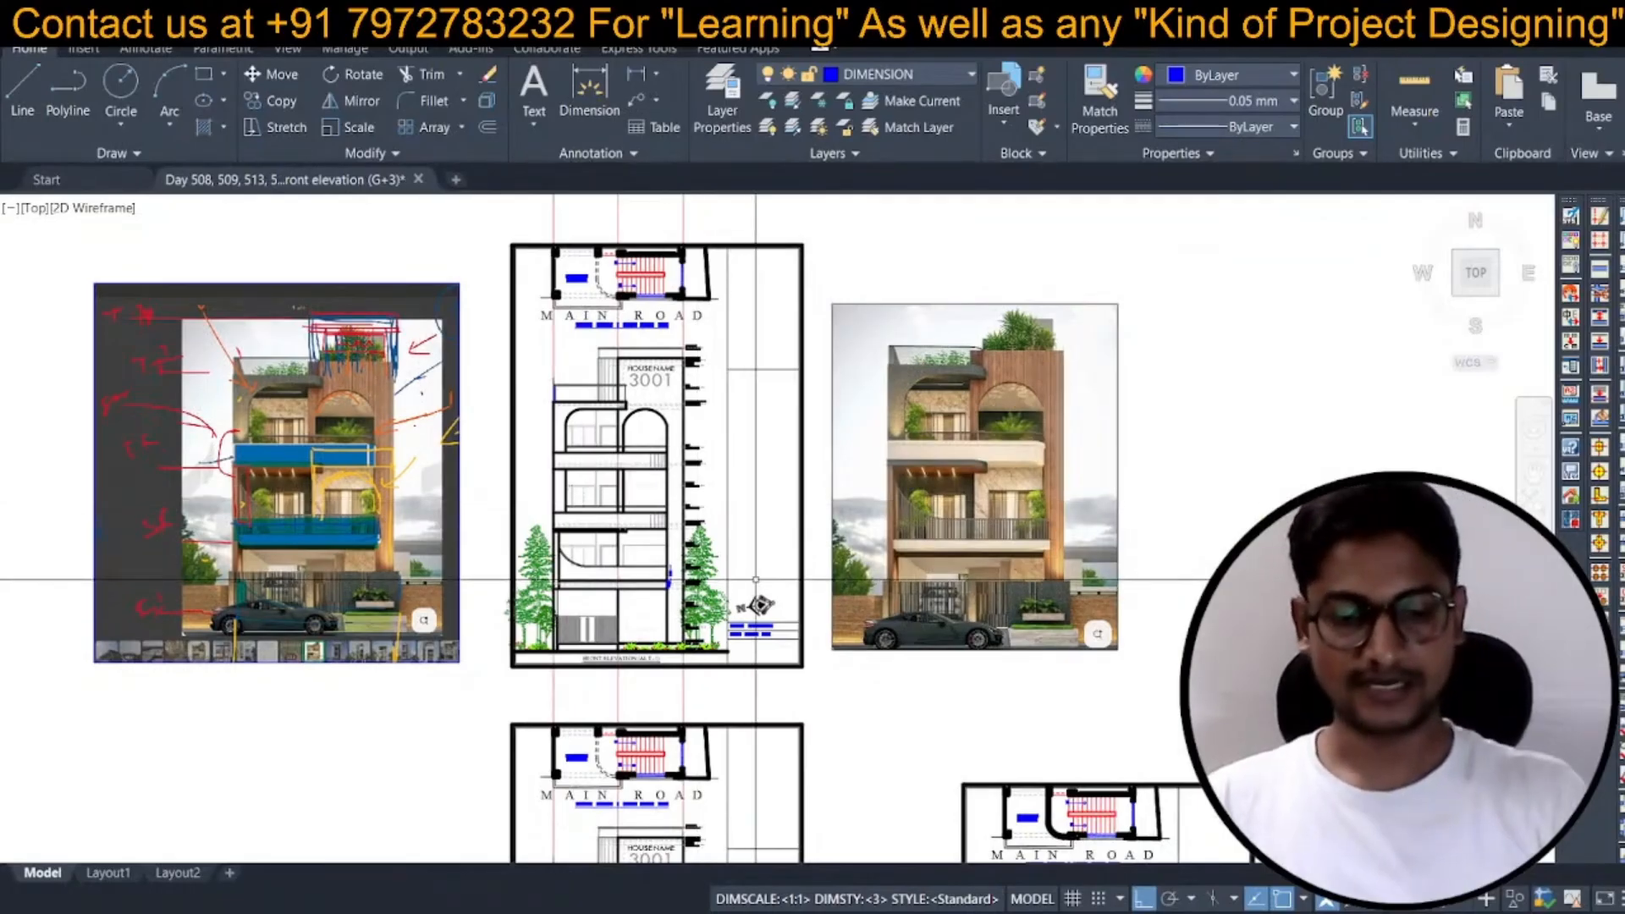
key("ctrl+s")
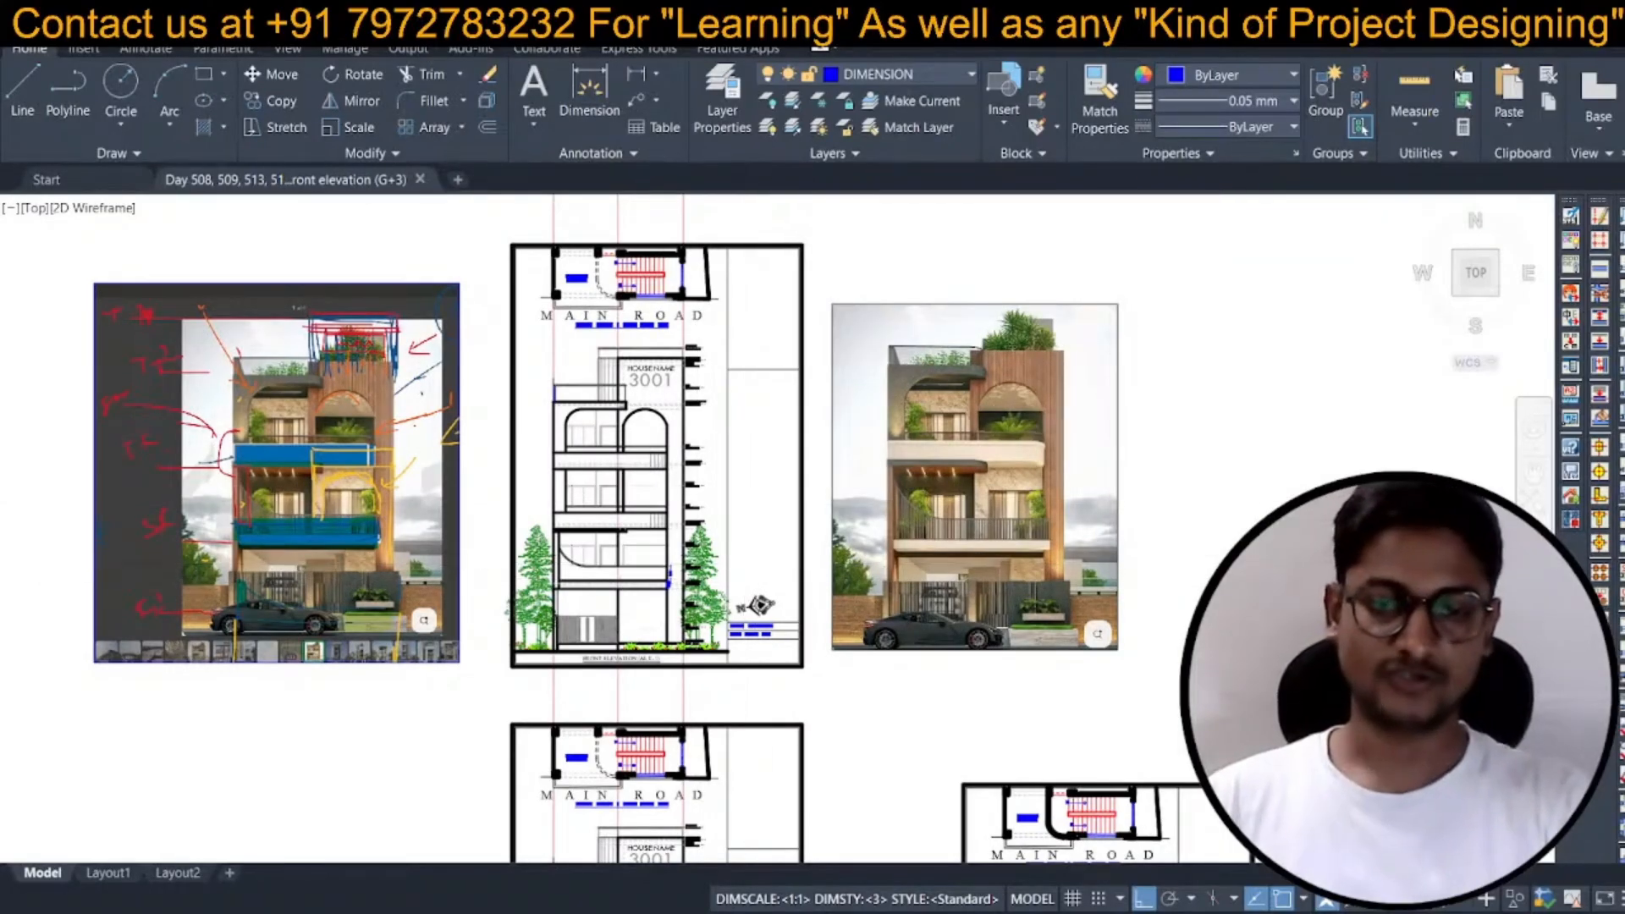
Erase the stray blue line beside the first-floor balcony slab on the front elevation.
scroll(667, 578, "up", 5)
type("e")
key("space")
left_click(685, 555)
scroll(692, 601, "down", 5)
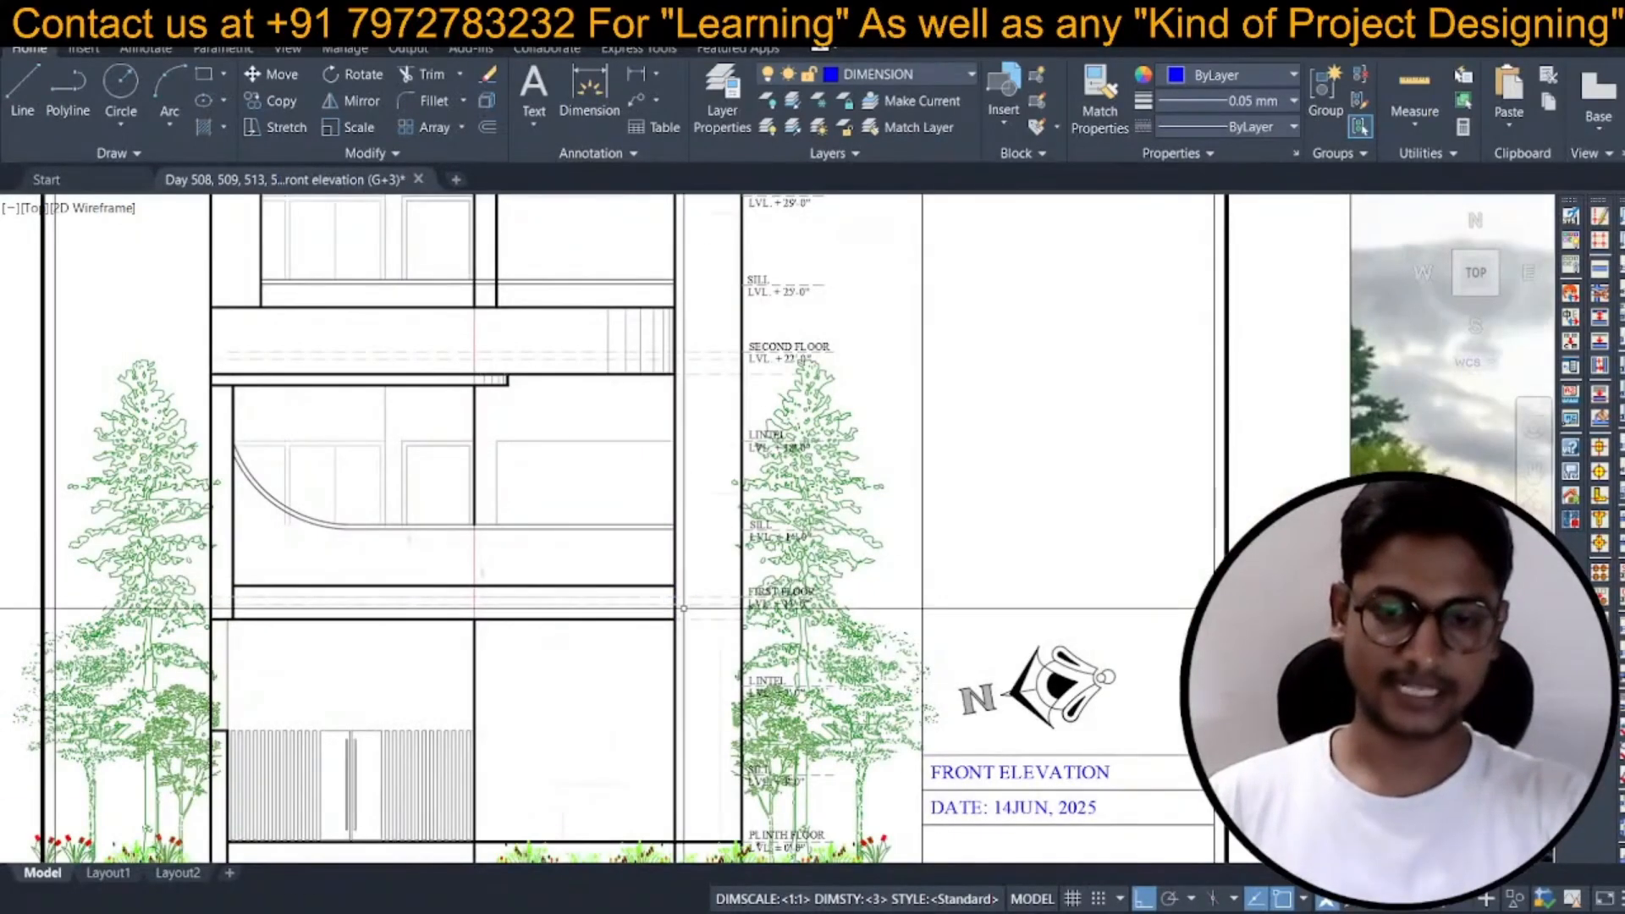
Send the dashed first-floor level lines to the back of the draw order on the elevation and save the drawing.
scroll(733, 549, "up", 8)
left_click(734, 549)
left_click(690, 629)
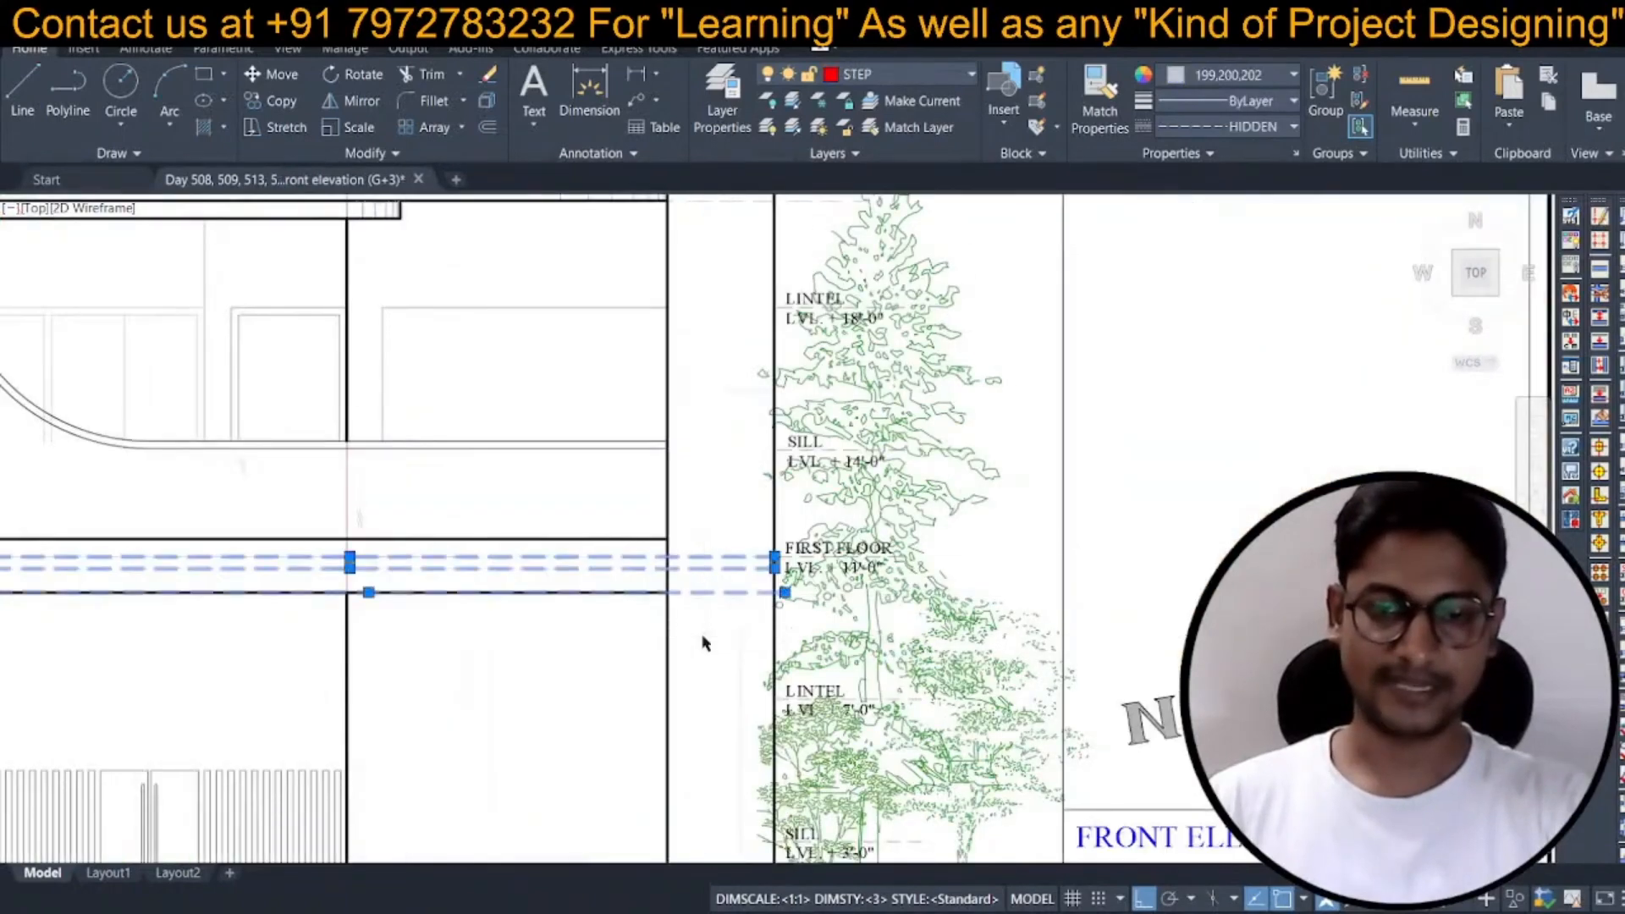
right_click(703, 643)
mouse_move(849, 395)
left_click(1000, 419)
scroll(554, 589, "down", 5)
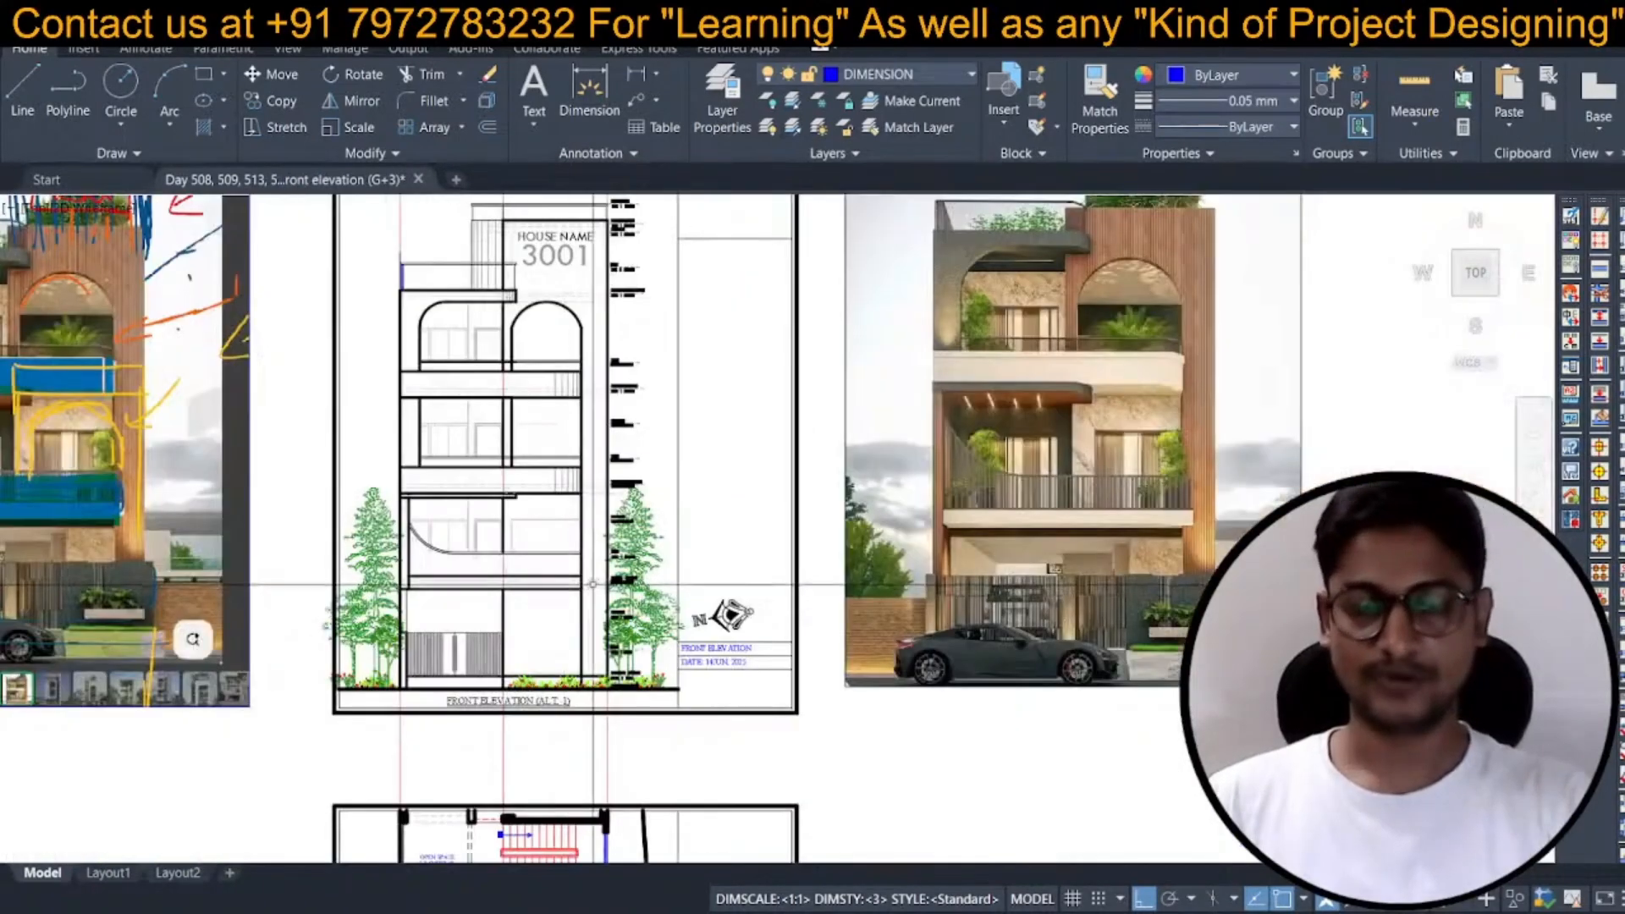
key("ctrl+s")
Review the front elevation sheet from the floor plan strip down to the ground floor against the reference facade images.
mouse_move(543, 588)
middle_mouse_down()
mouse_move(557, 574)
mouse_move(585, 617)
mouse_move(543, 416)
middle_mouse_up()
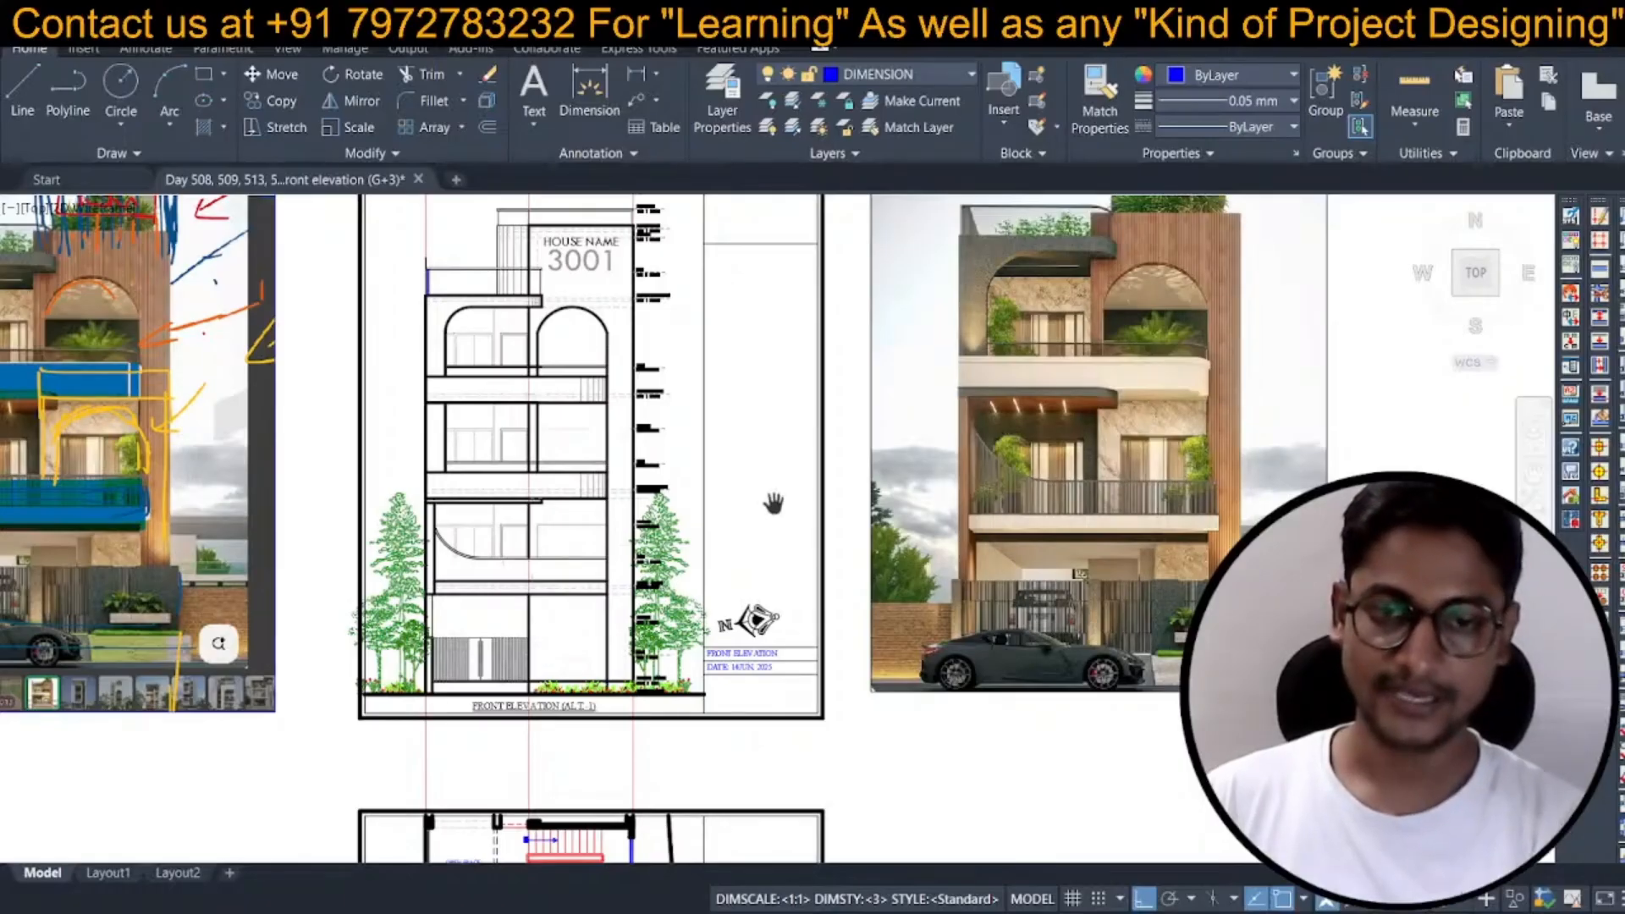
middle_click_drag(548, 337, 587, 461)
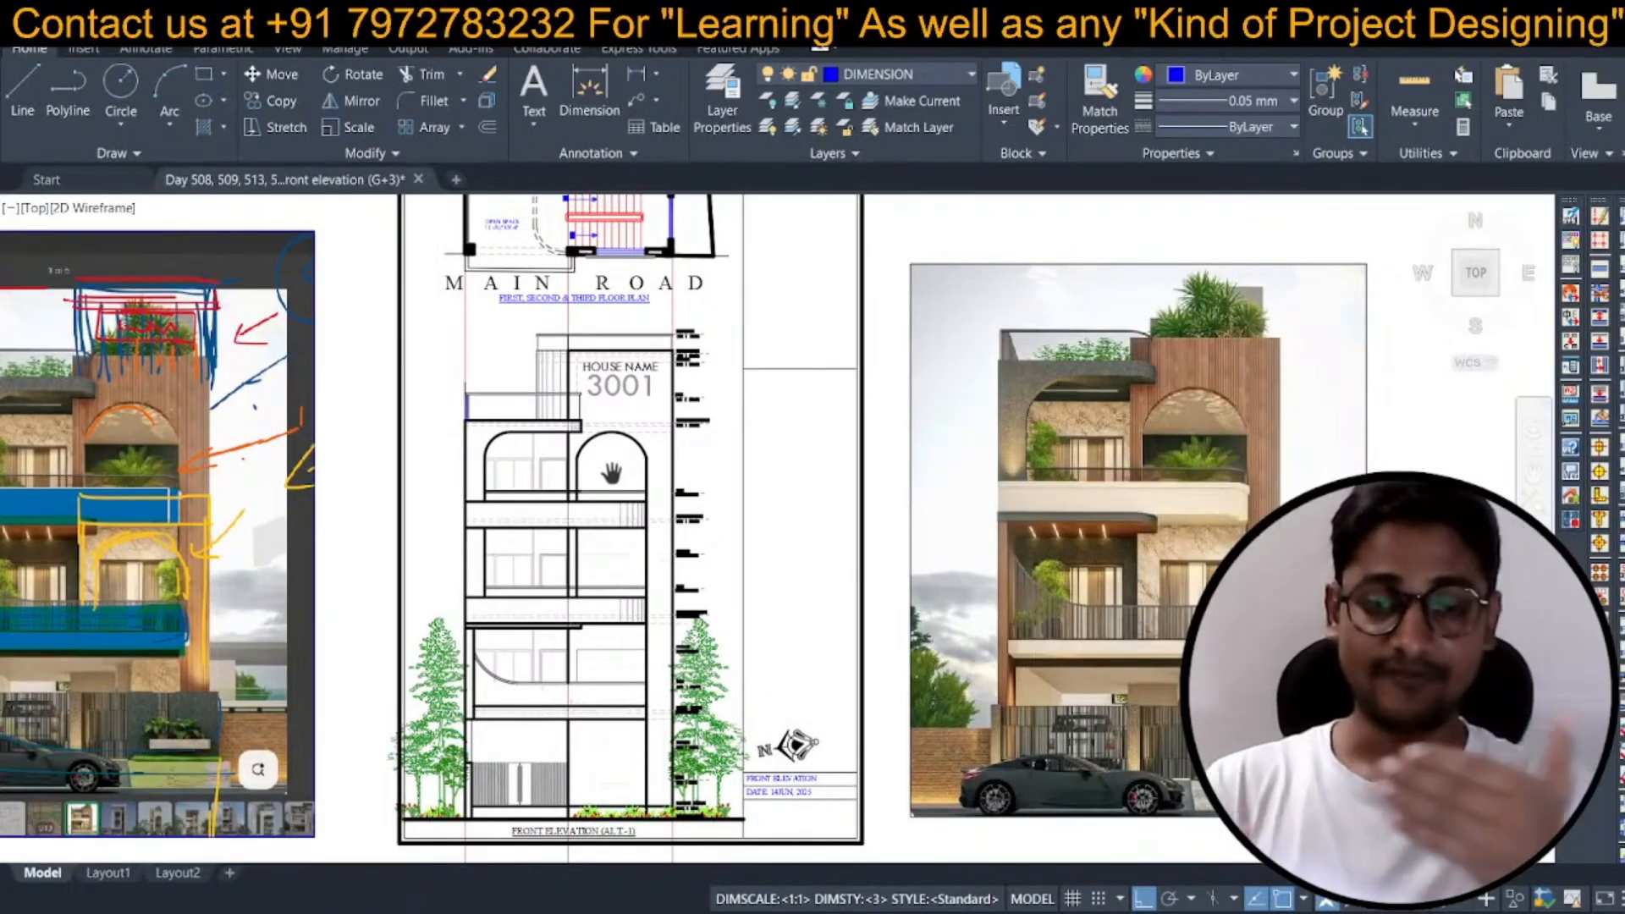
scroll(613, 464, "up", 2)
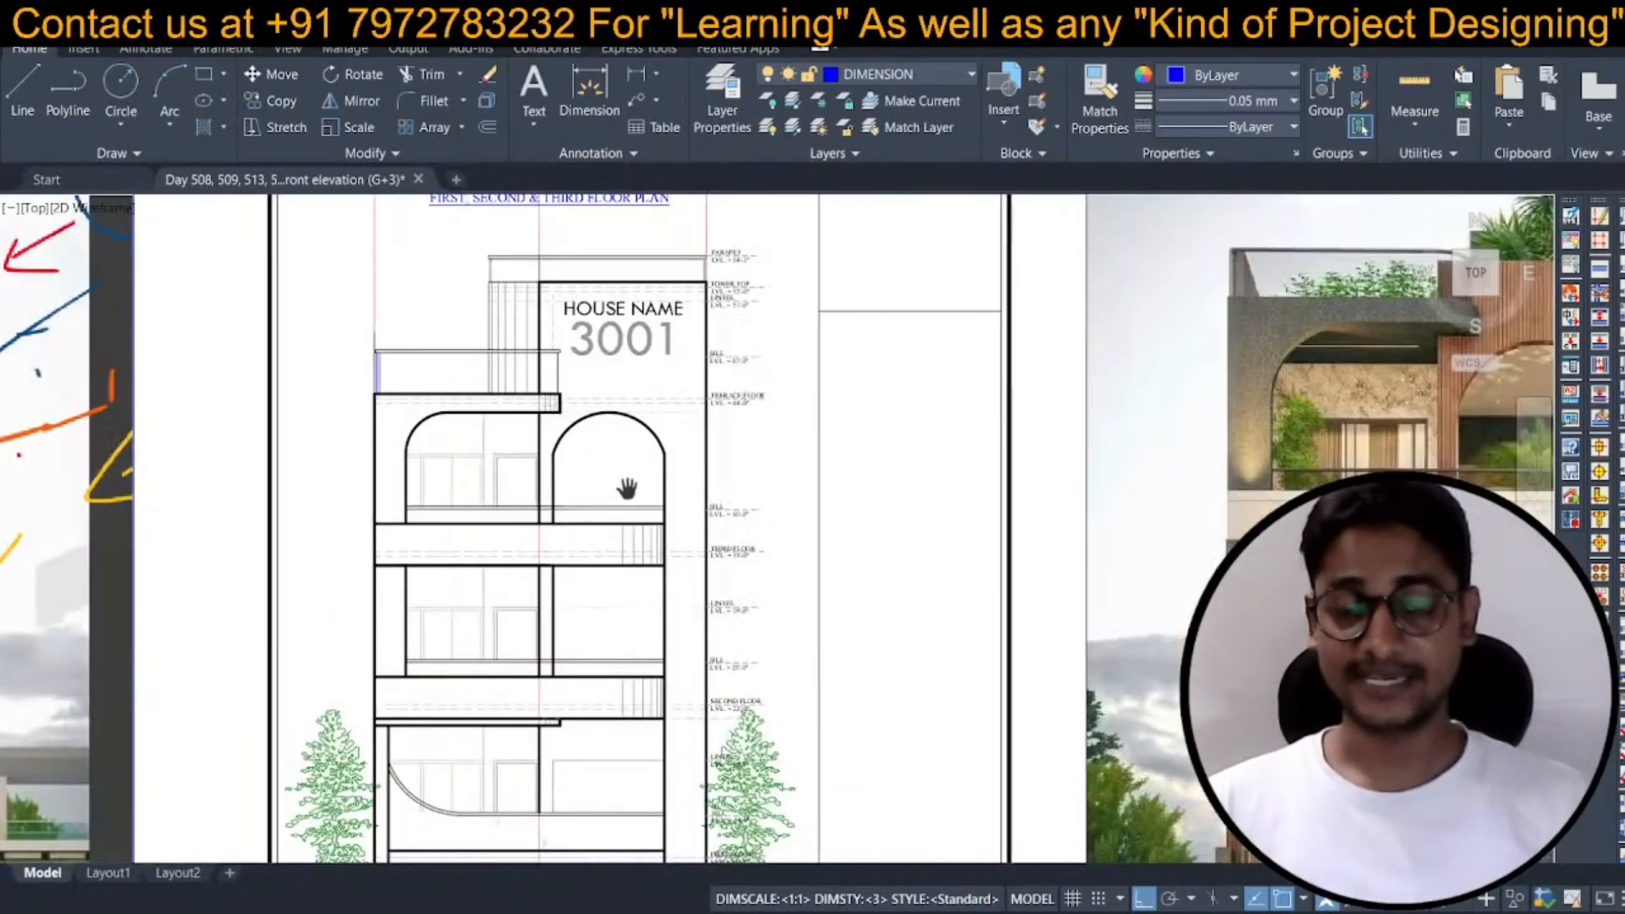
scroll(627, 483, "down", 2)
middle_click_drag(610, 398, 613, 436)
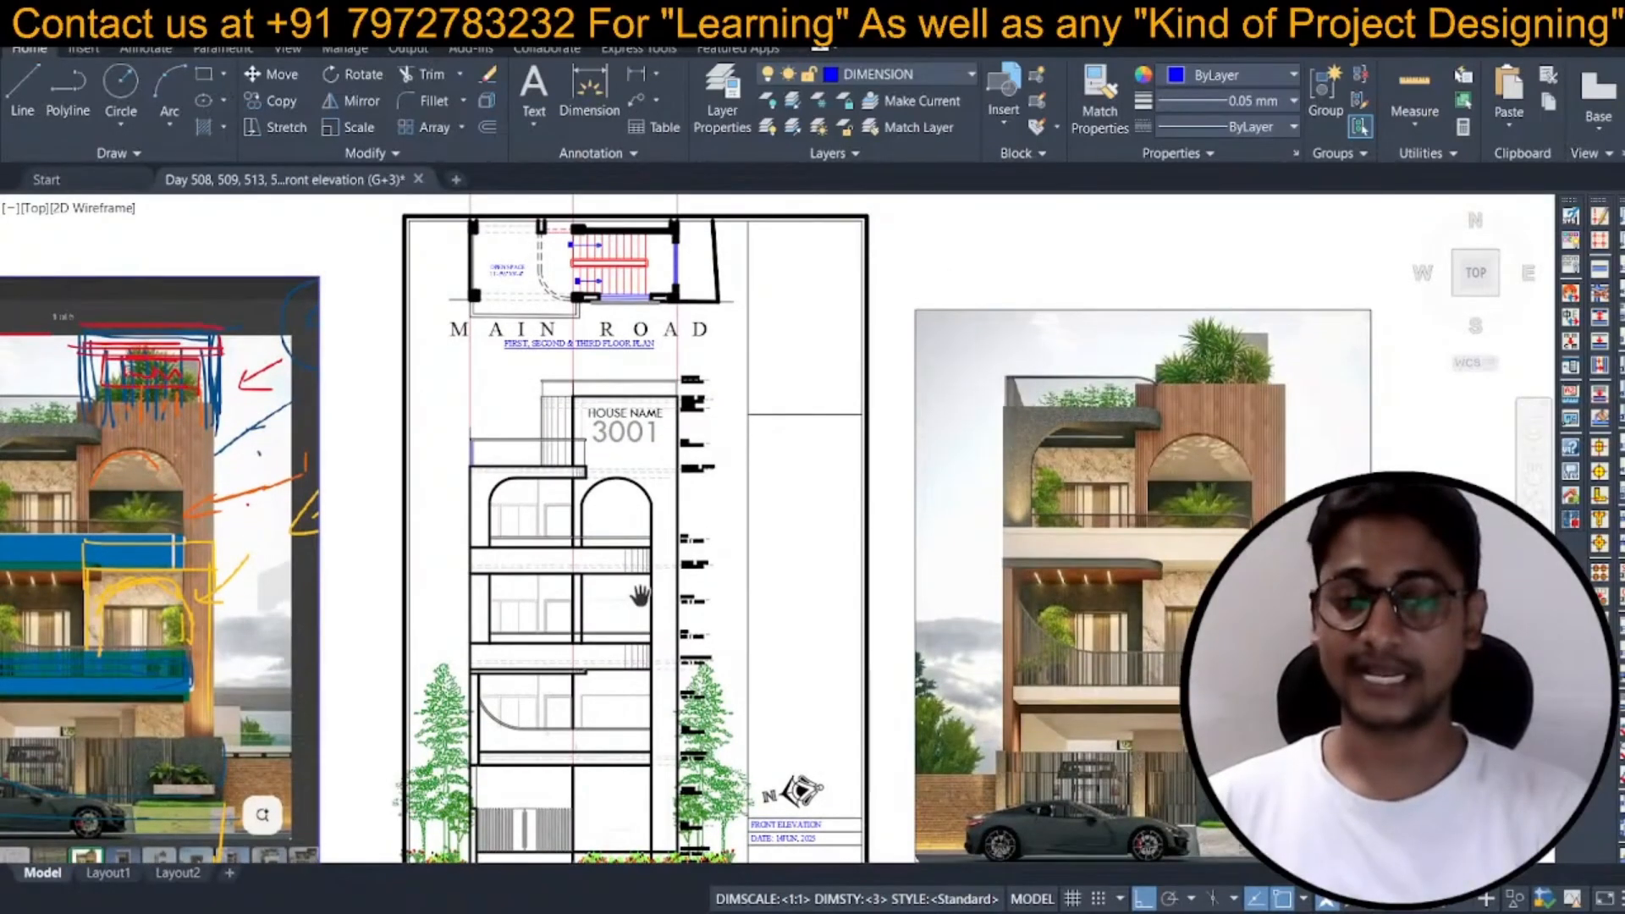
scroll(637, 599, "down", 3)
scroll(629, 516, "up", 1)
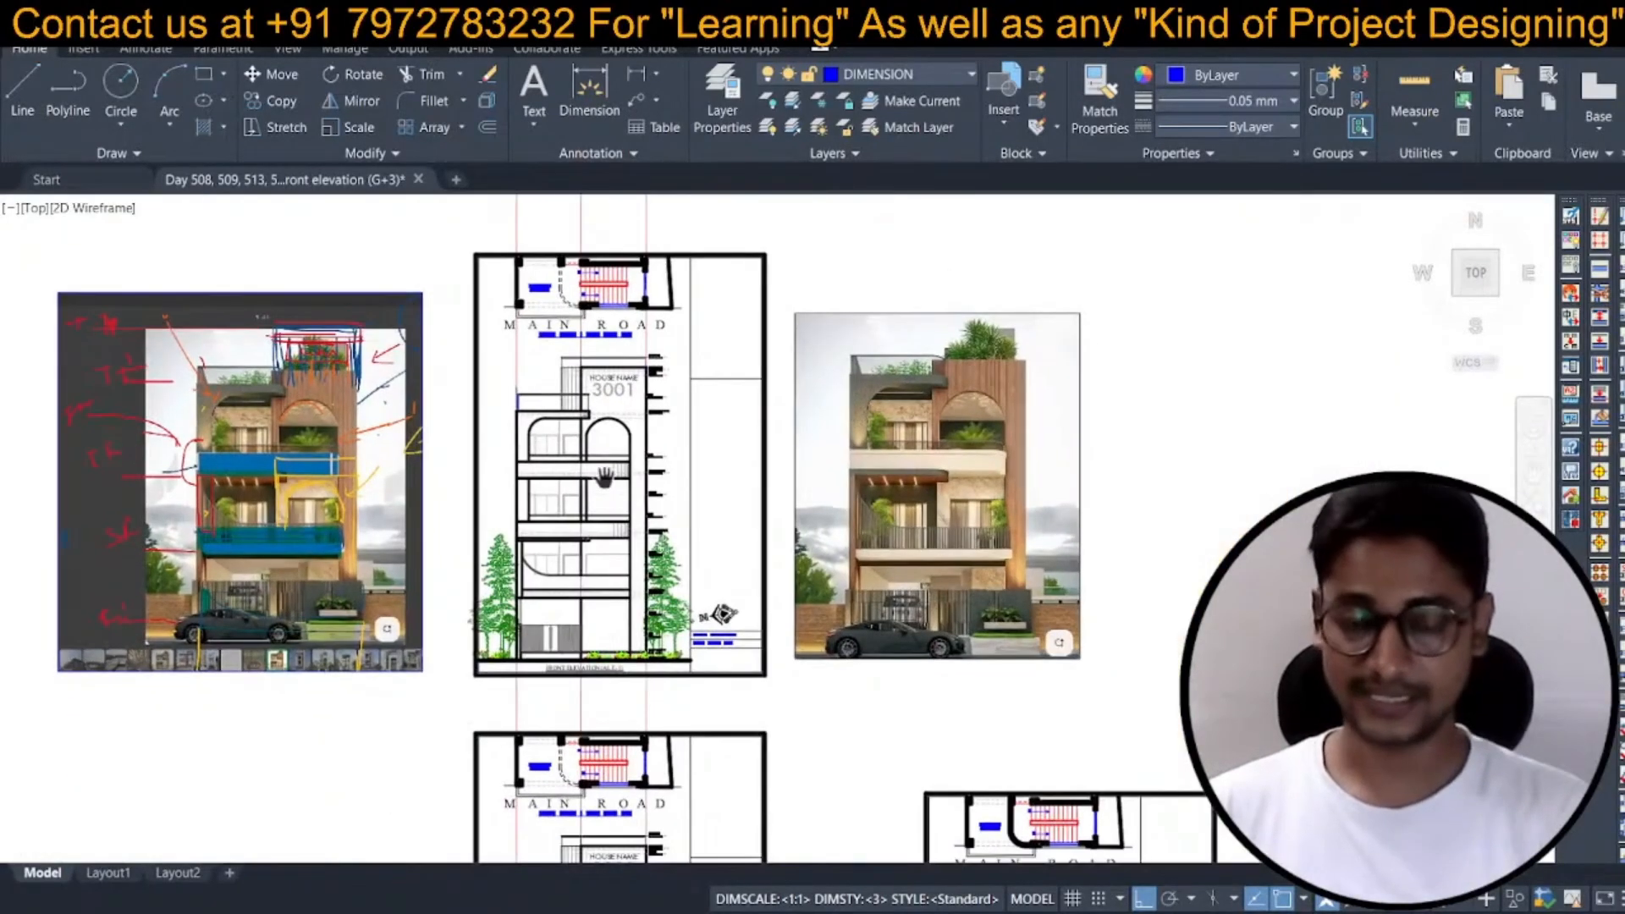
scroll(603, 484, "up", 2)
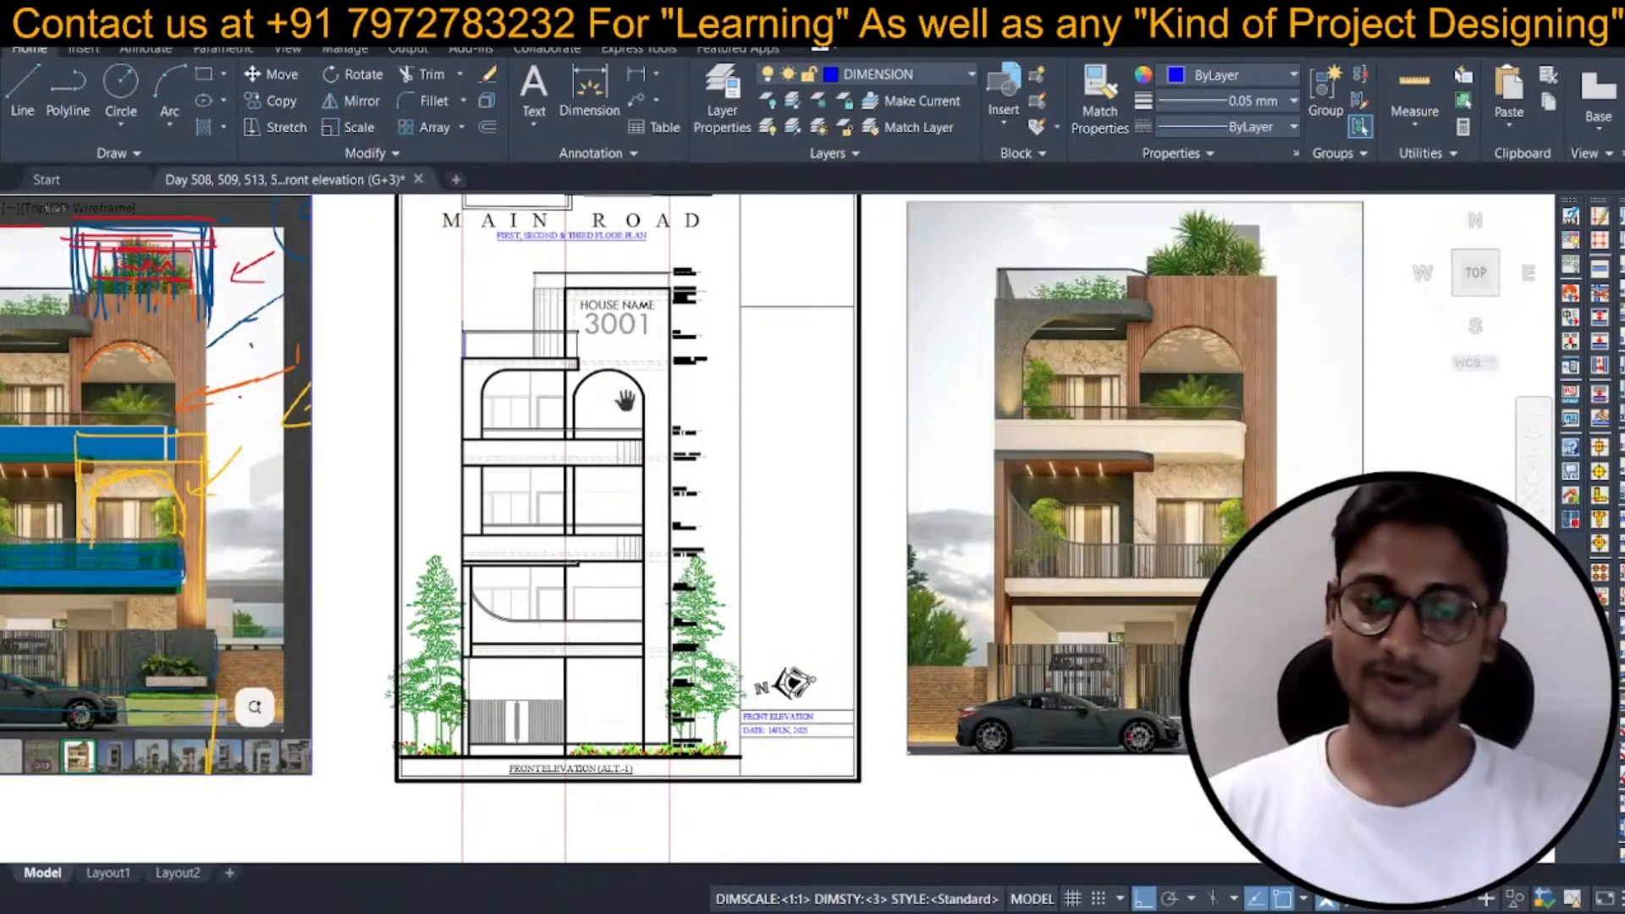
middle_click_drag(611, 261, 621, 399)
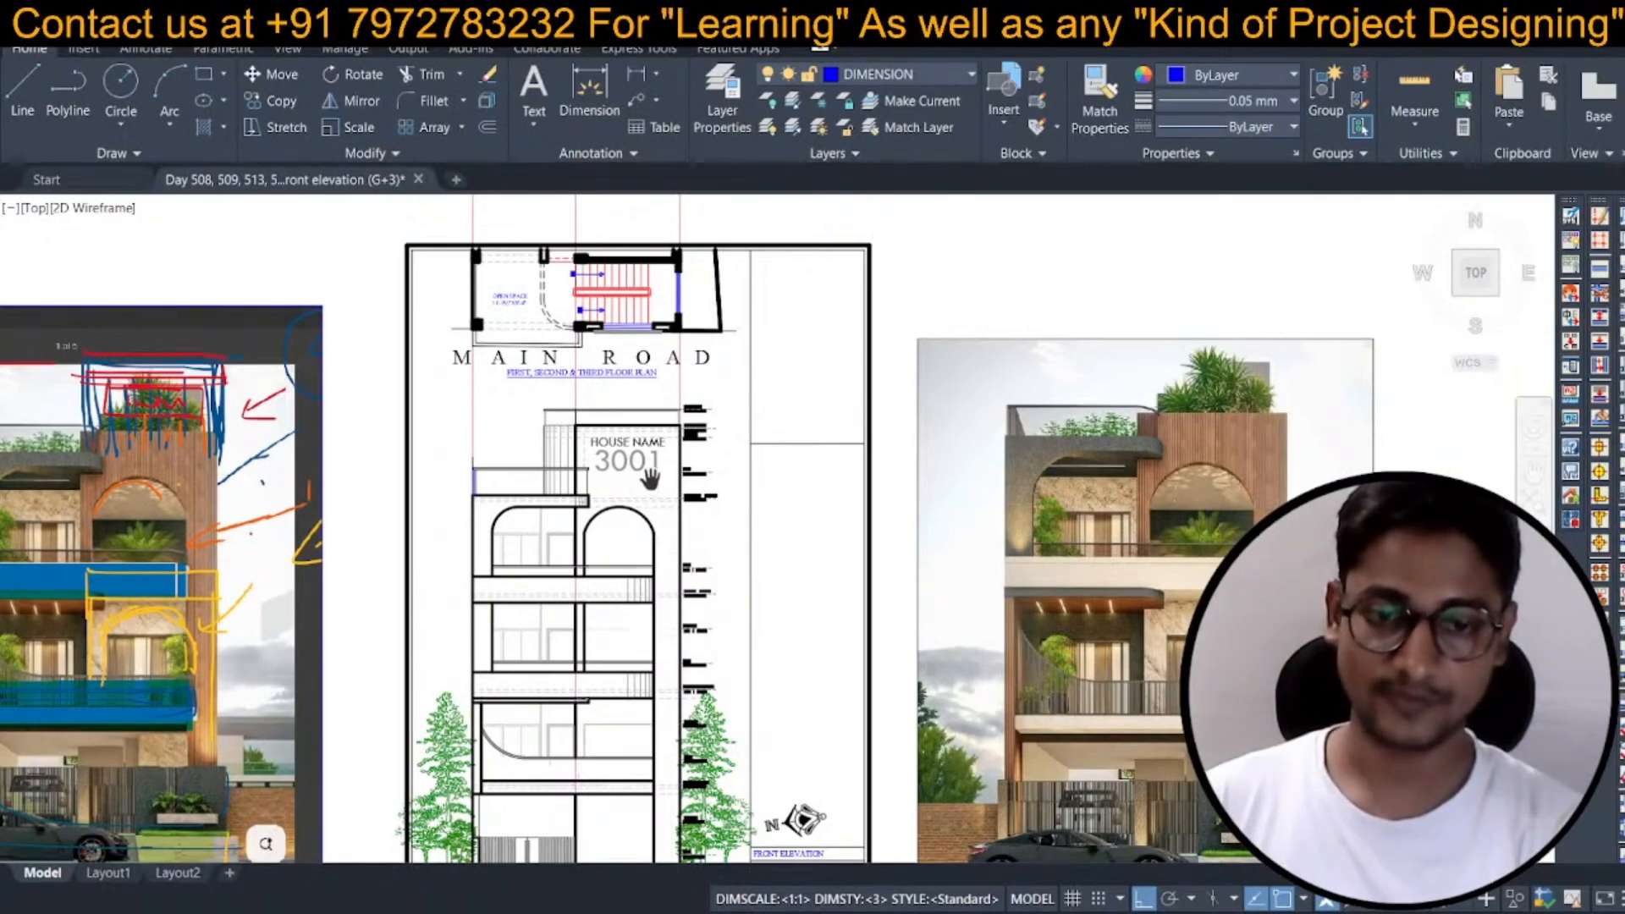
scroll(650, 480, "down", 2)
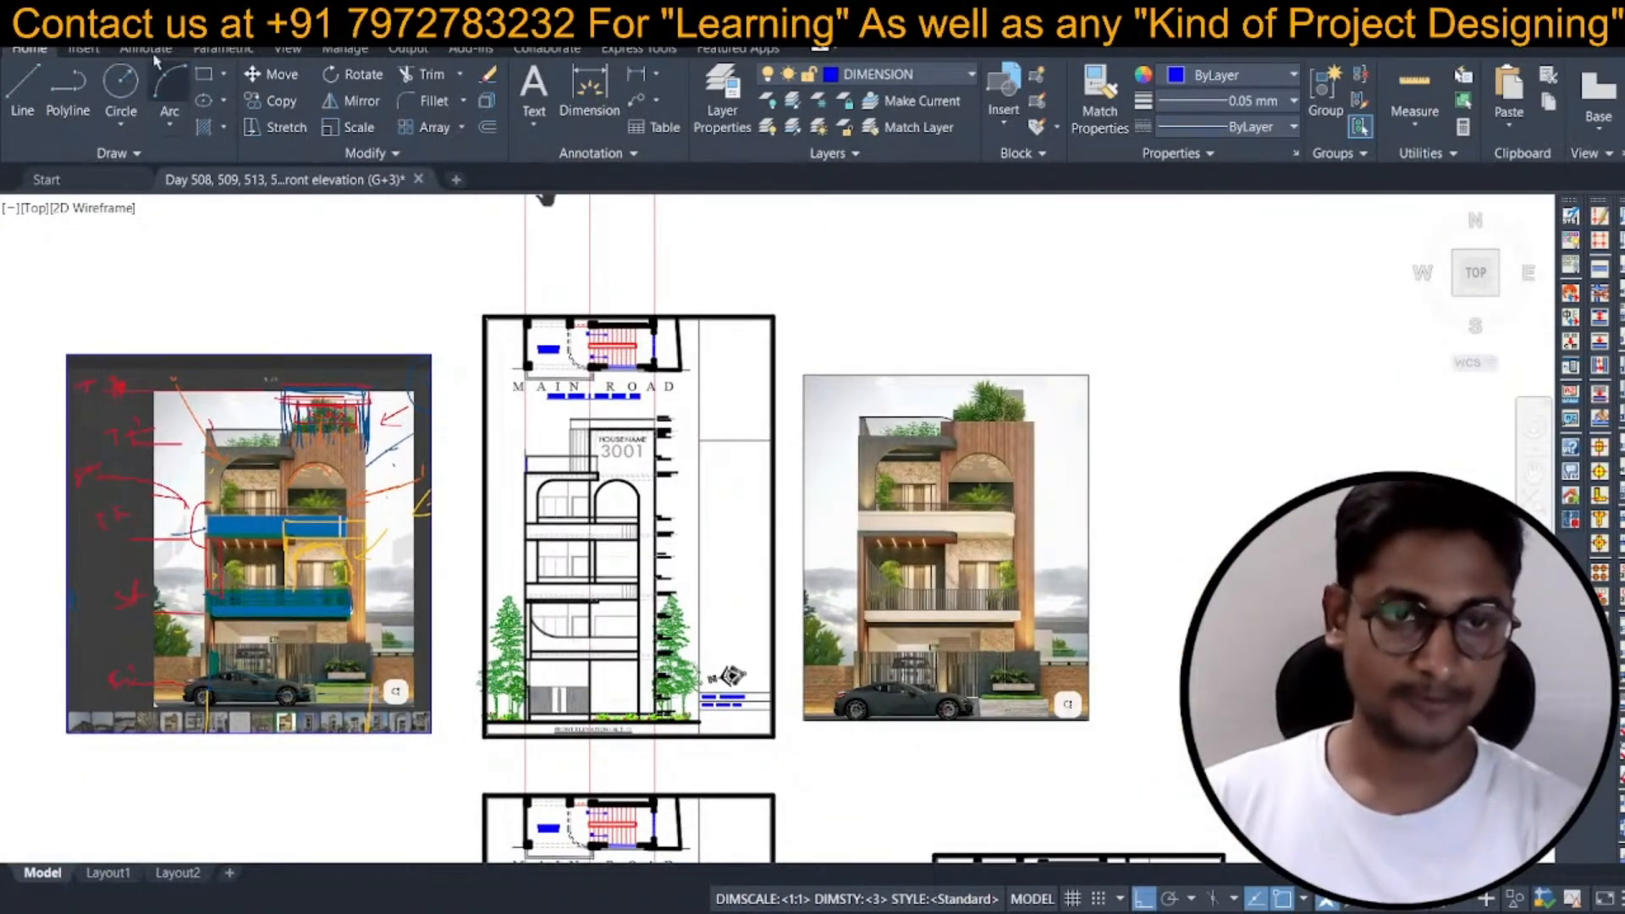
scroll(541, 512, "up", 2)
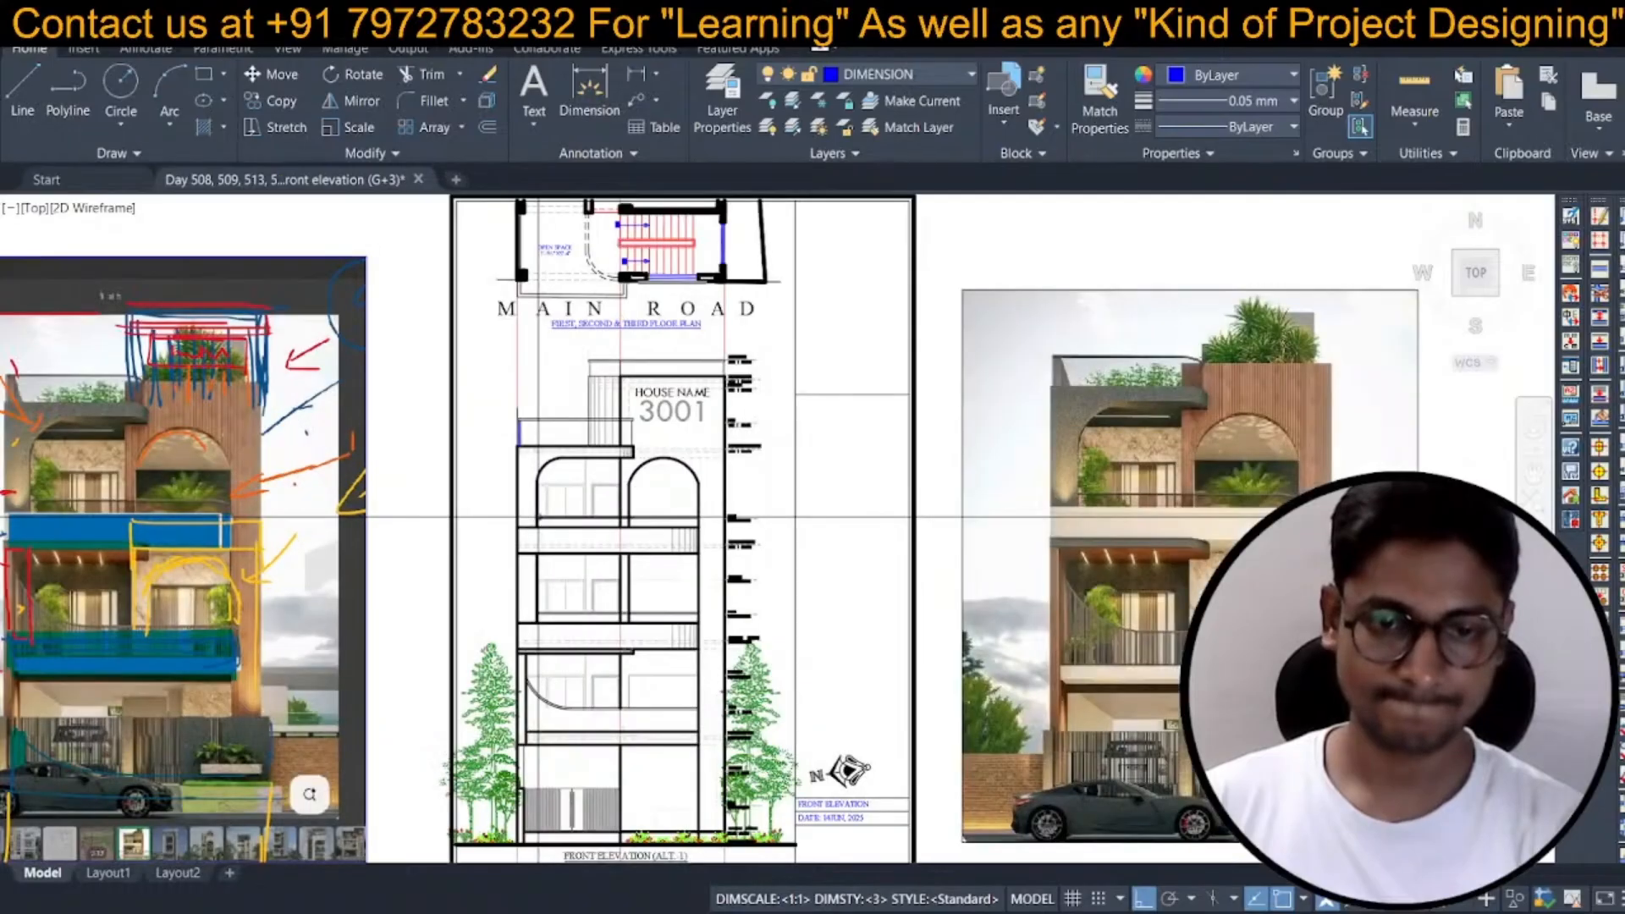
scroll(563, 476, "down", 2)
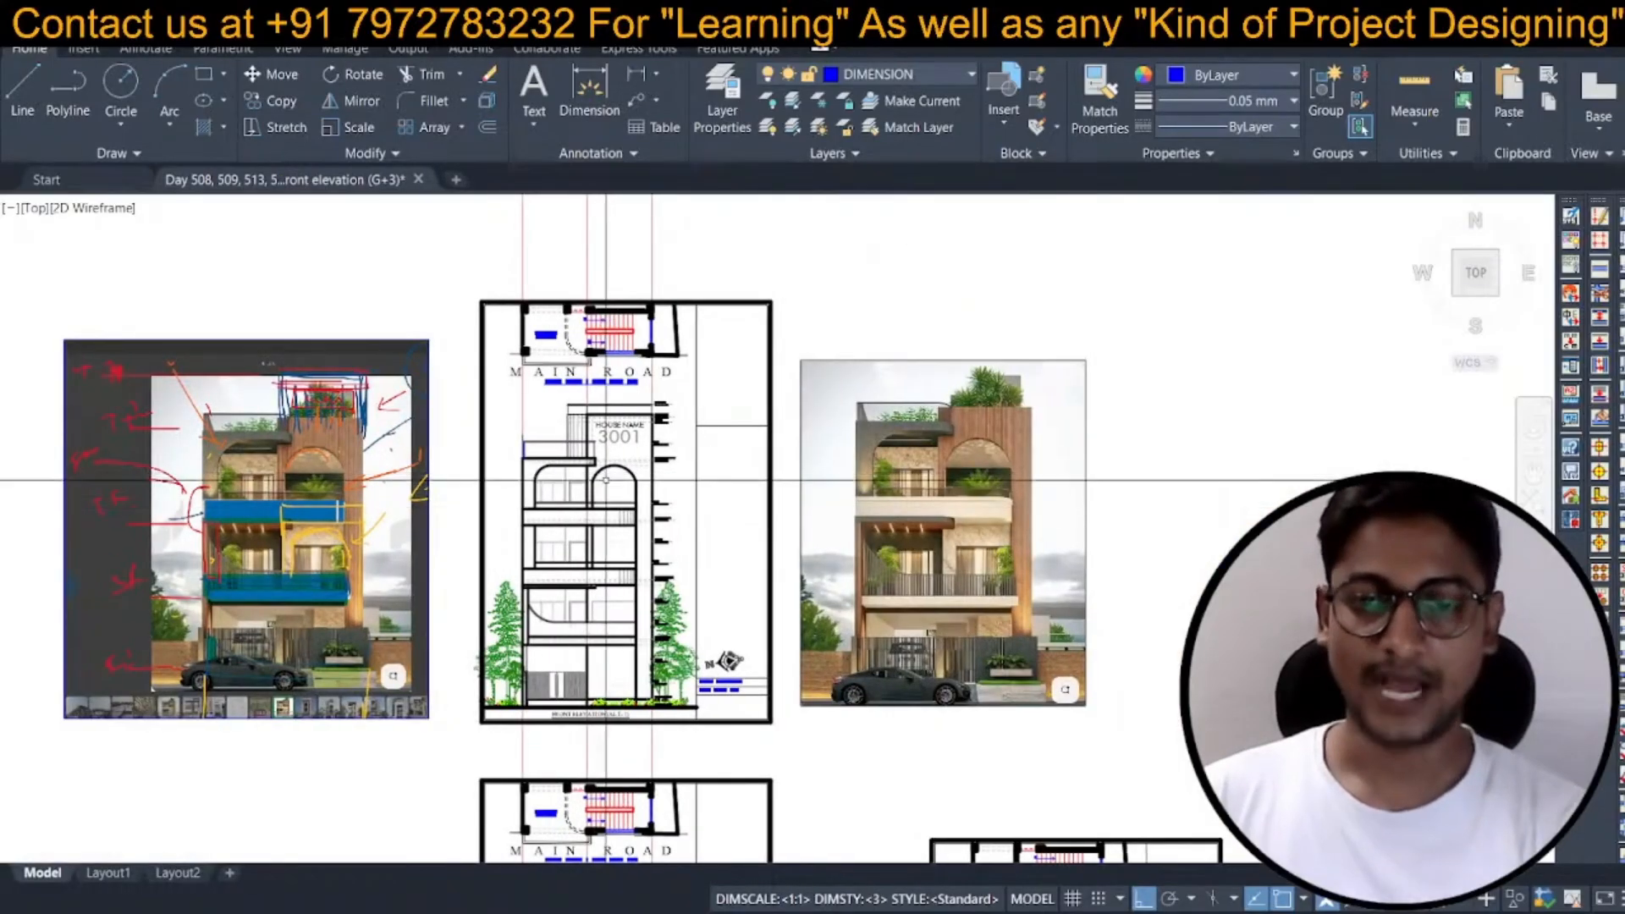
scroll(373, 582, "up", 2)
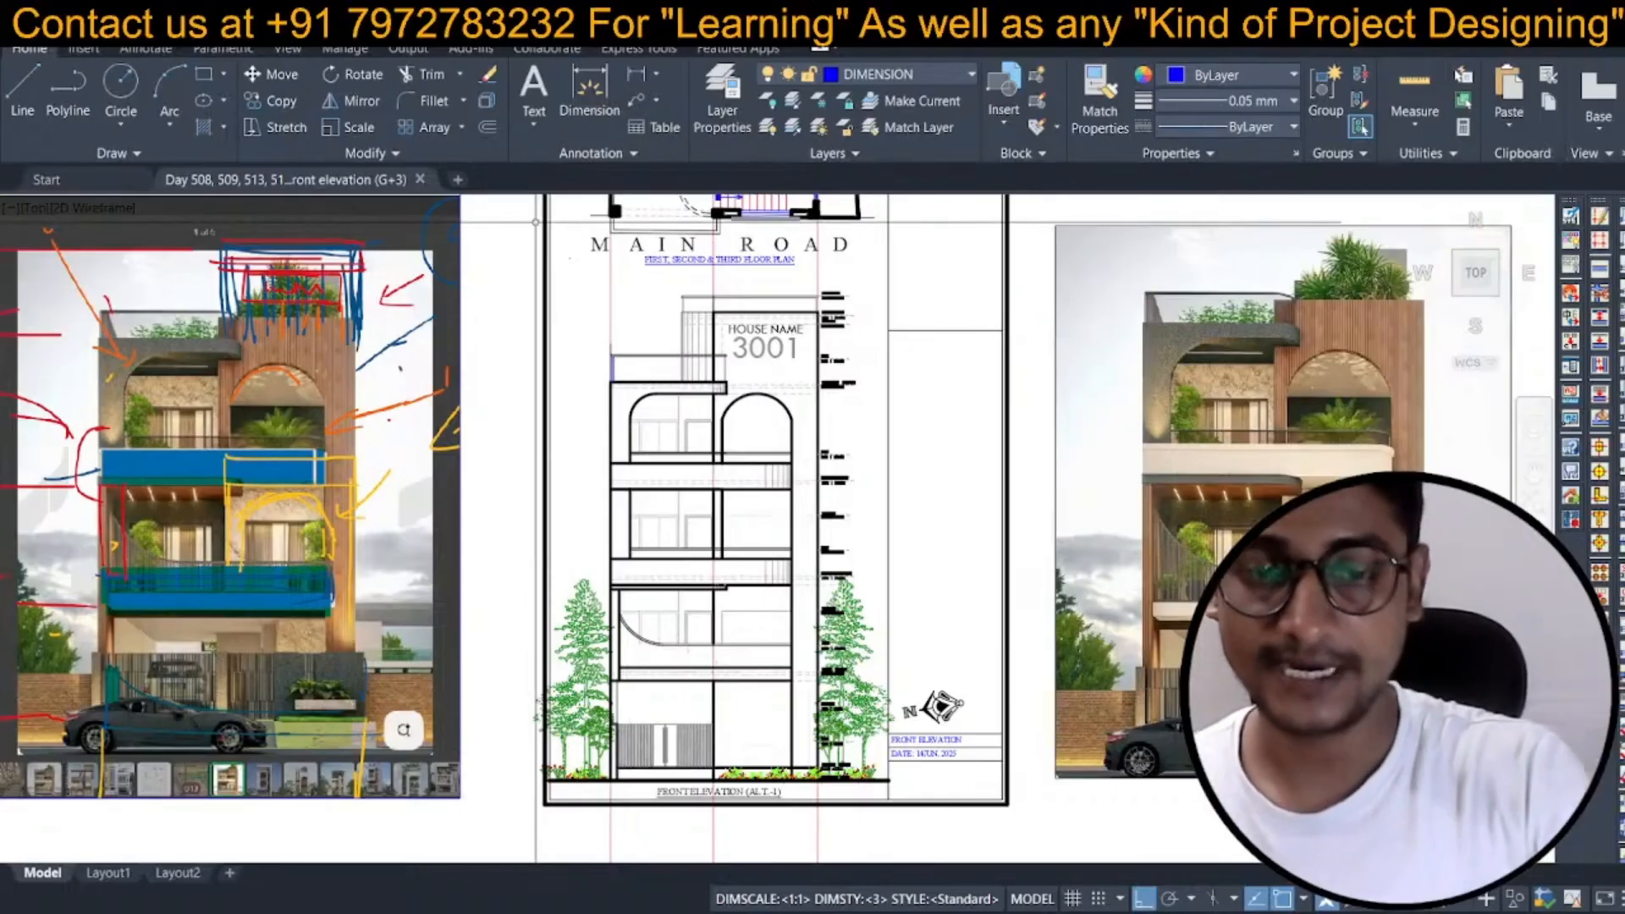
middle_click_drag(536, 221, 535, 222)
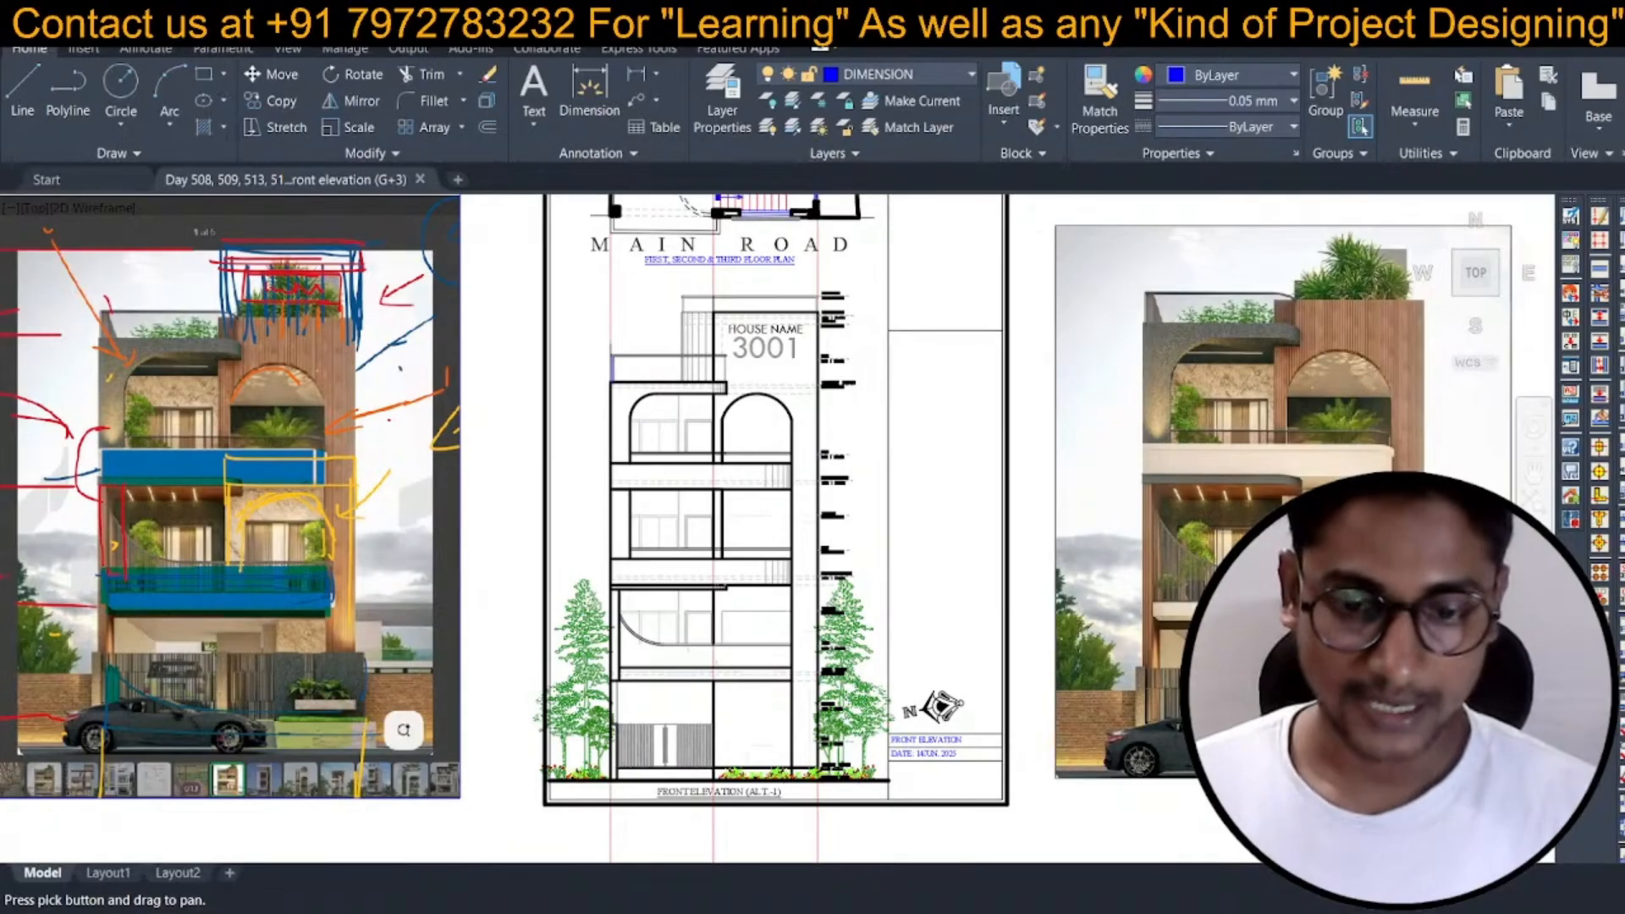
middle_click_drag(535, 222, 536, 243)
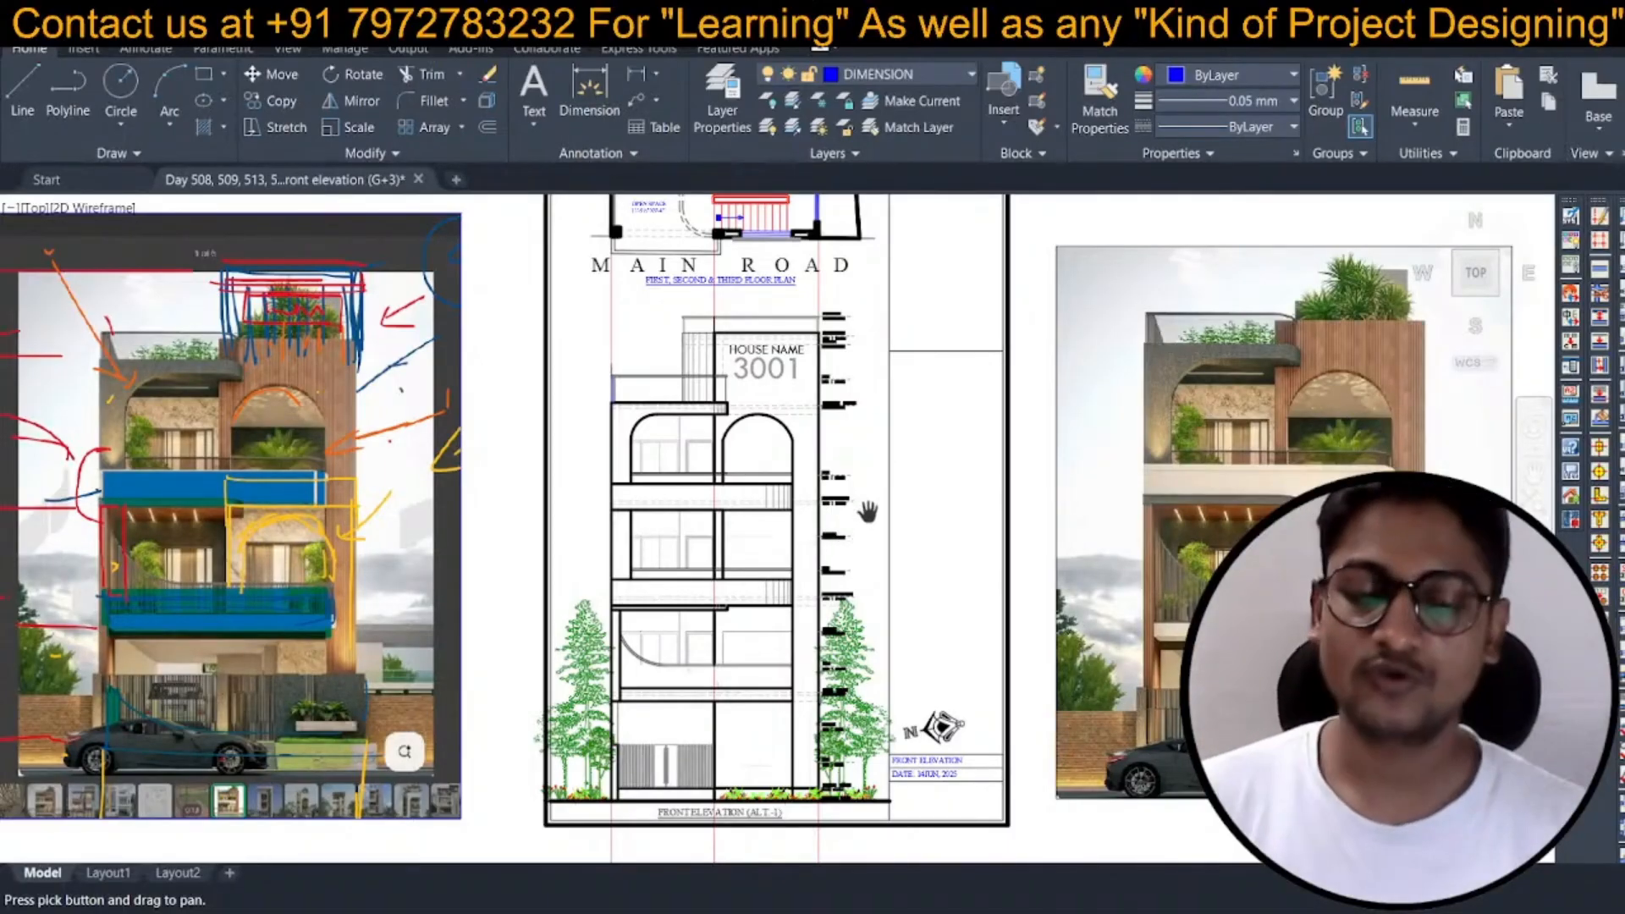
Examine the other sheets in the drawing, especially the floor plans and the two earlier front elevation designs.
scroll(867, 516, "down", 6)
left_click_drag(828, 505, 753, 592)
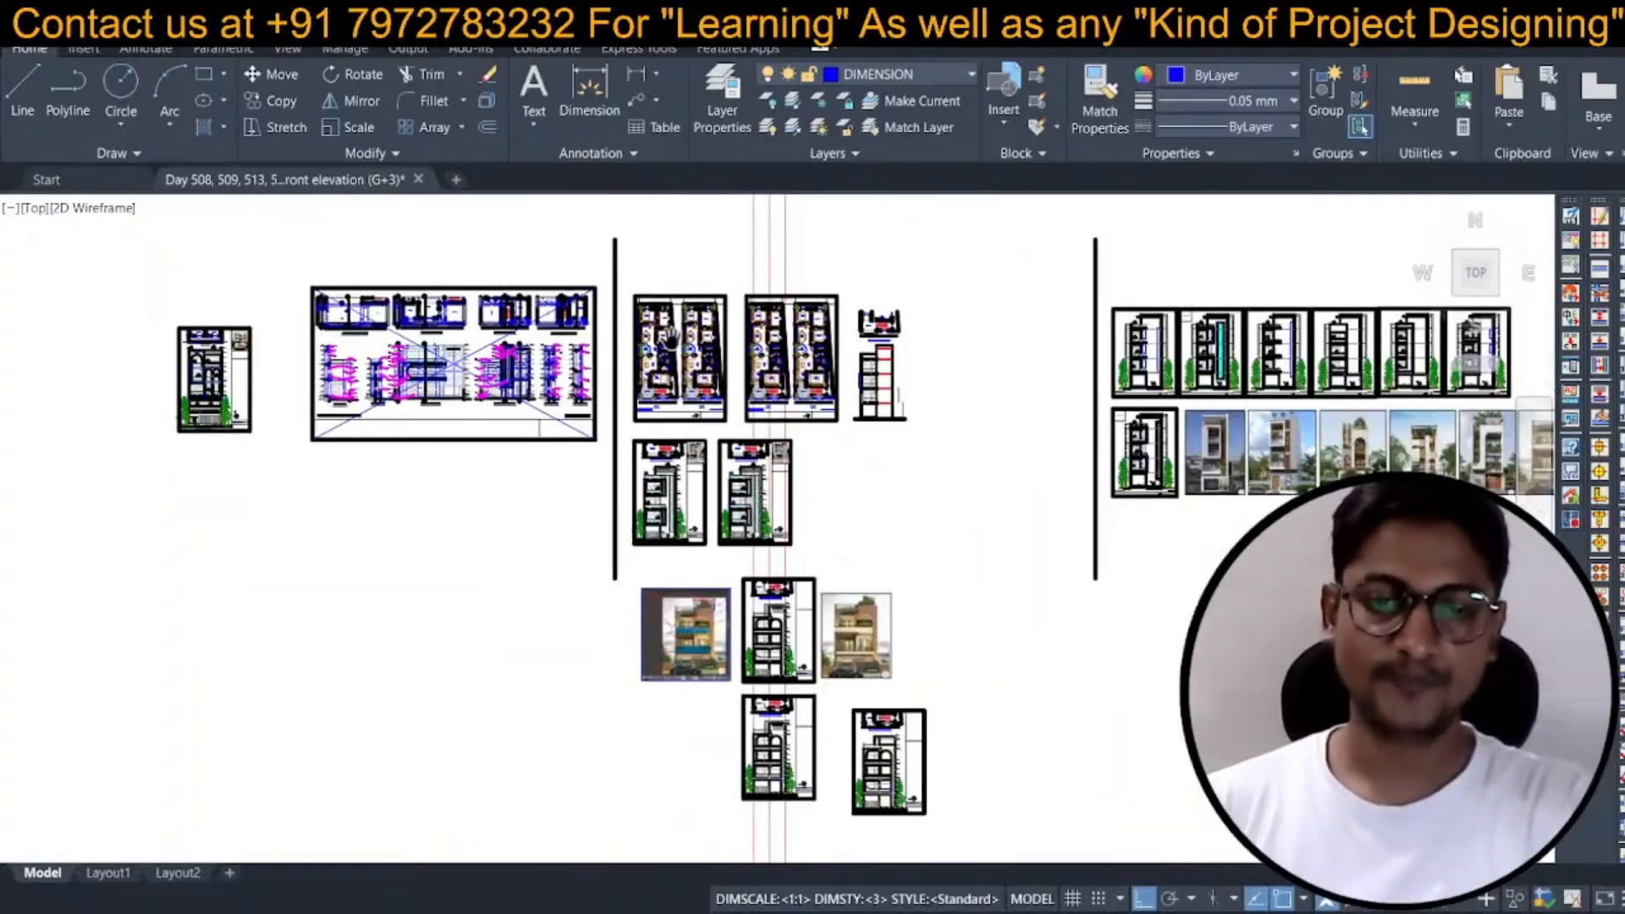
scroll(669, 339, "up", 6)
scroll(574, 378, "down", 5)
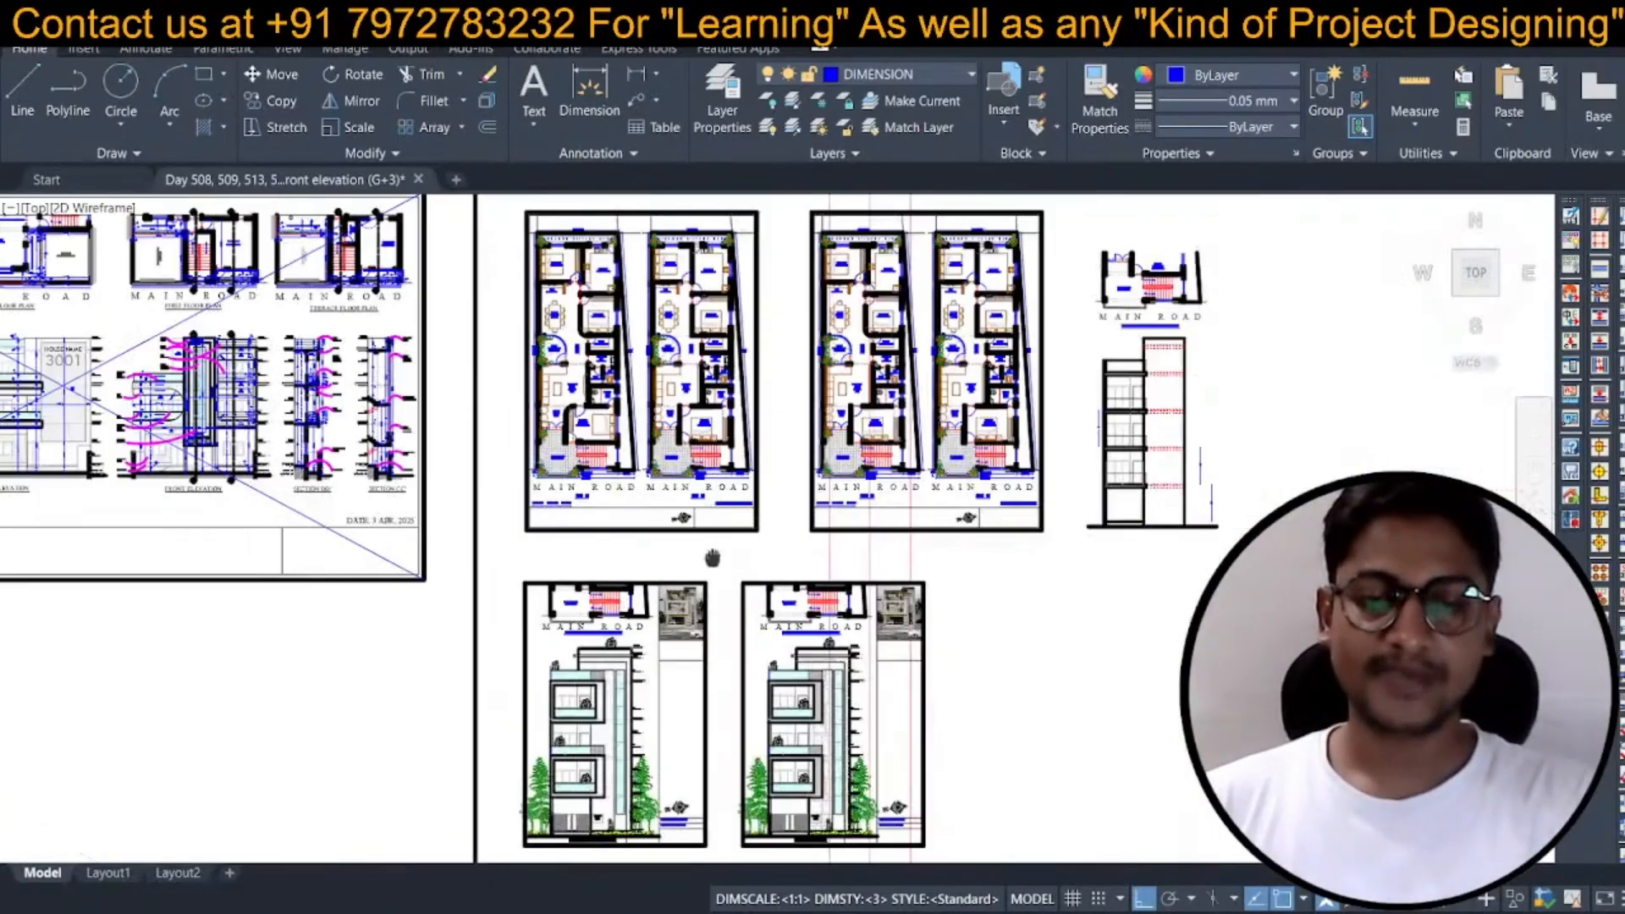
middle_click_drag(609, 711, 598, 432)
scroll(598, 432, "up", 5)
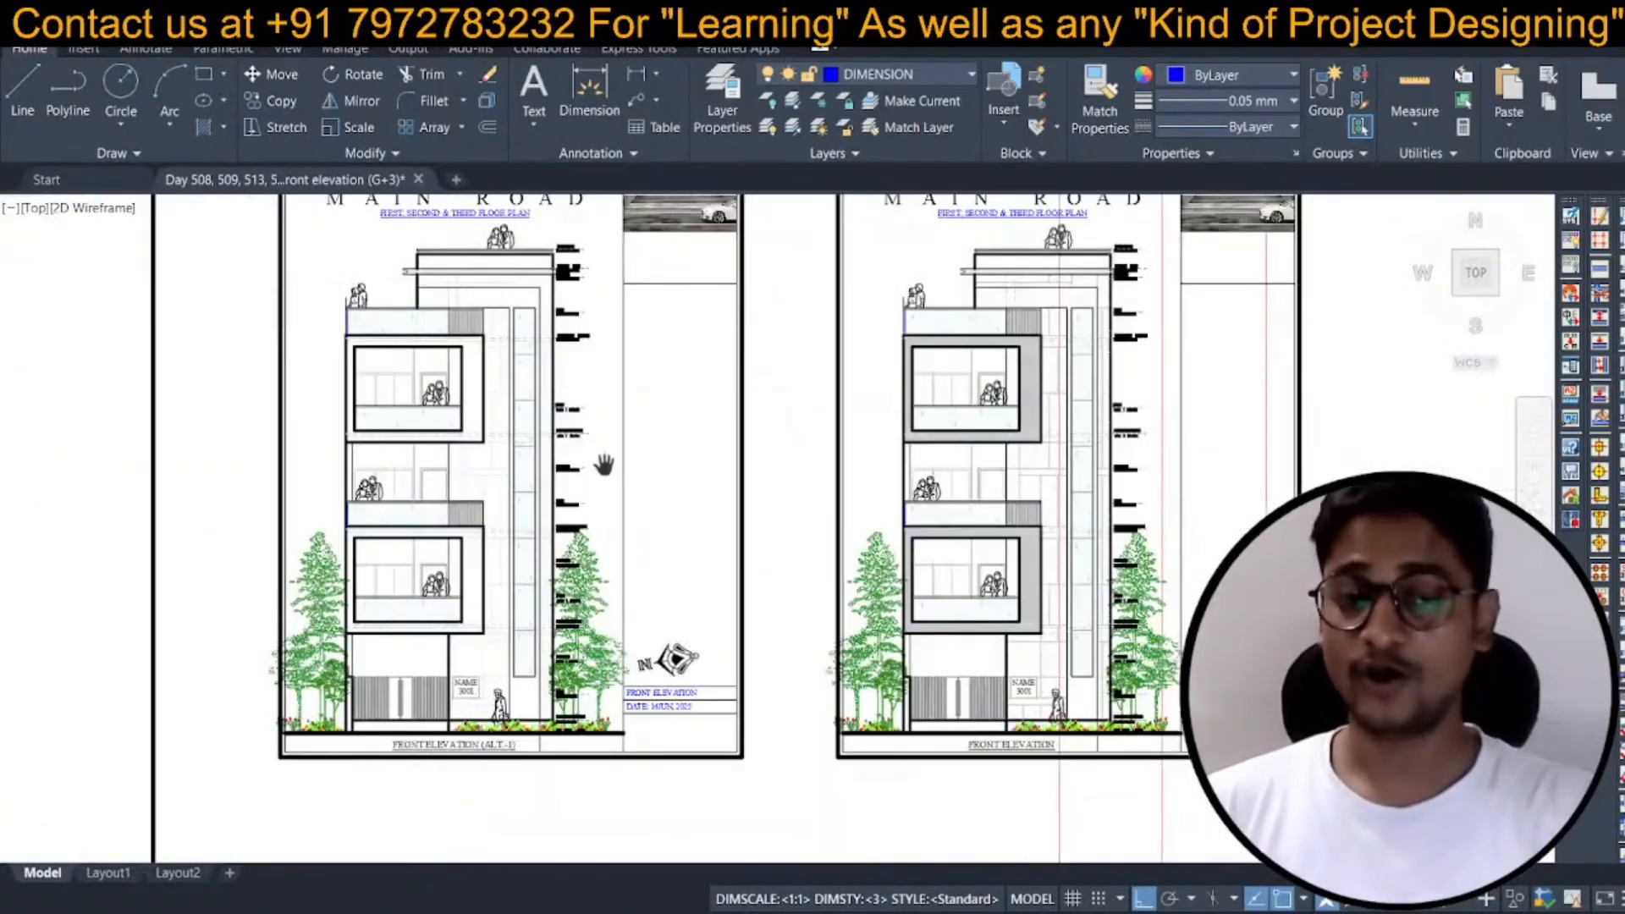
scroll(641, 452, "down", 4)
Compare the new arched front elevation with the marked-up reference facade and the clean reference photo on either side.
mouse_move(715, 755)
middle_mouse_down()
mouse_move(624, 511)
mouse_move(573, 461)
middle_mouse_up()
scroll(591, 562, "up", 4)
scroll(629, 533, "up", 3)
scroll(588, 419, "down", 3)
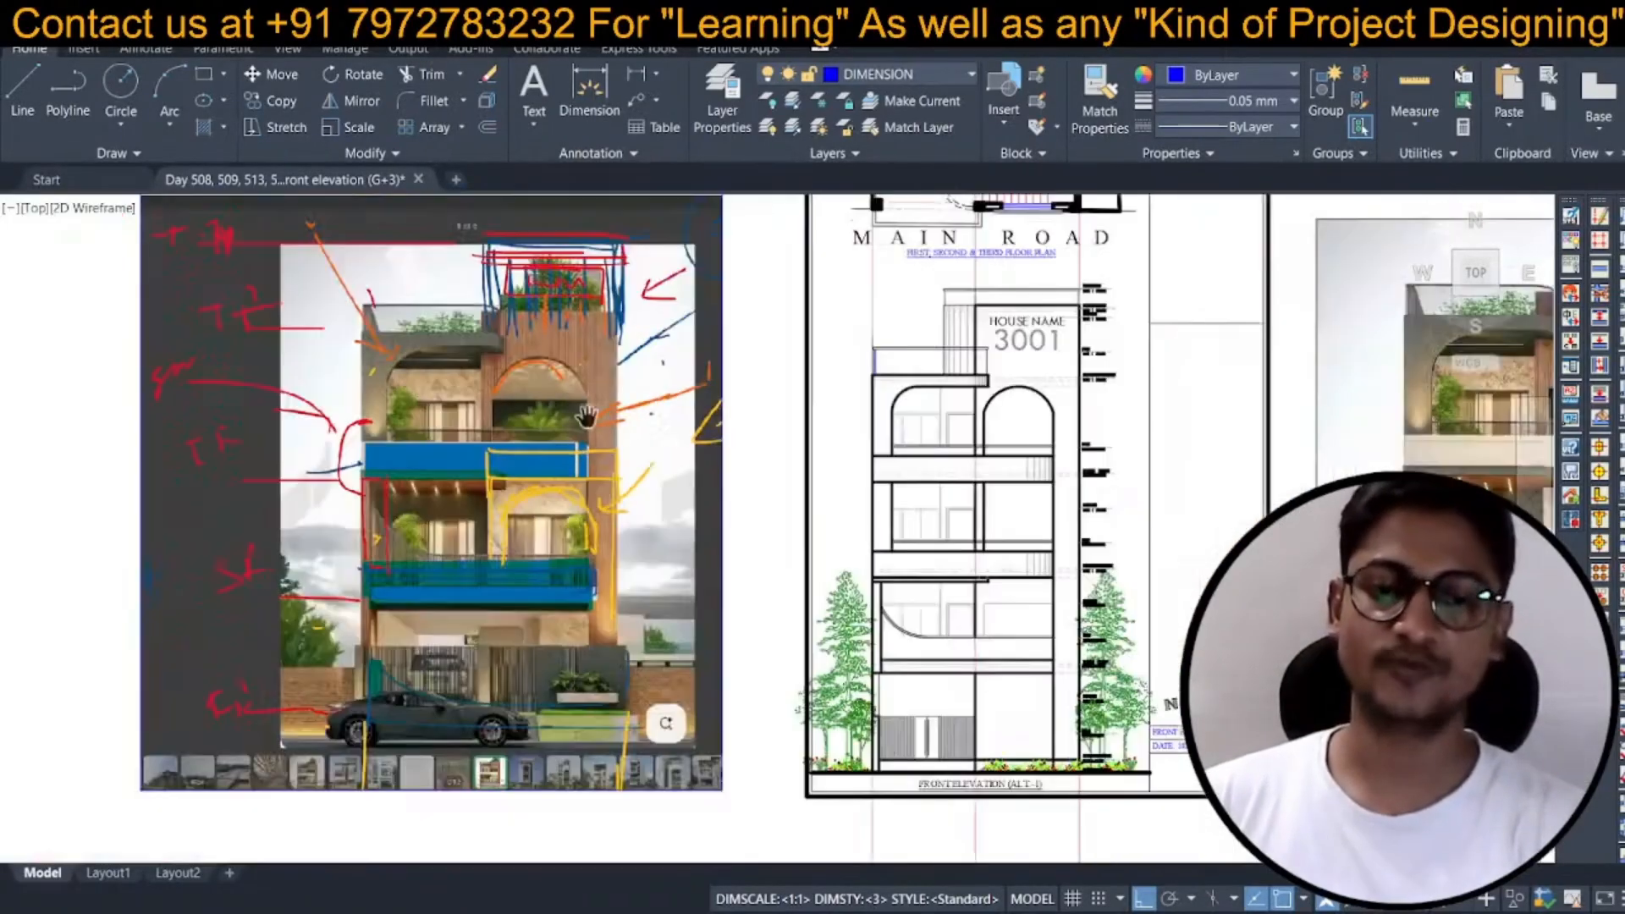
scroll(1024, 495, "down", 3)
middle_click_drag(1025, 495, 653, 444)
scroll(654, 443, "up", 2)
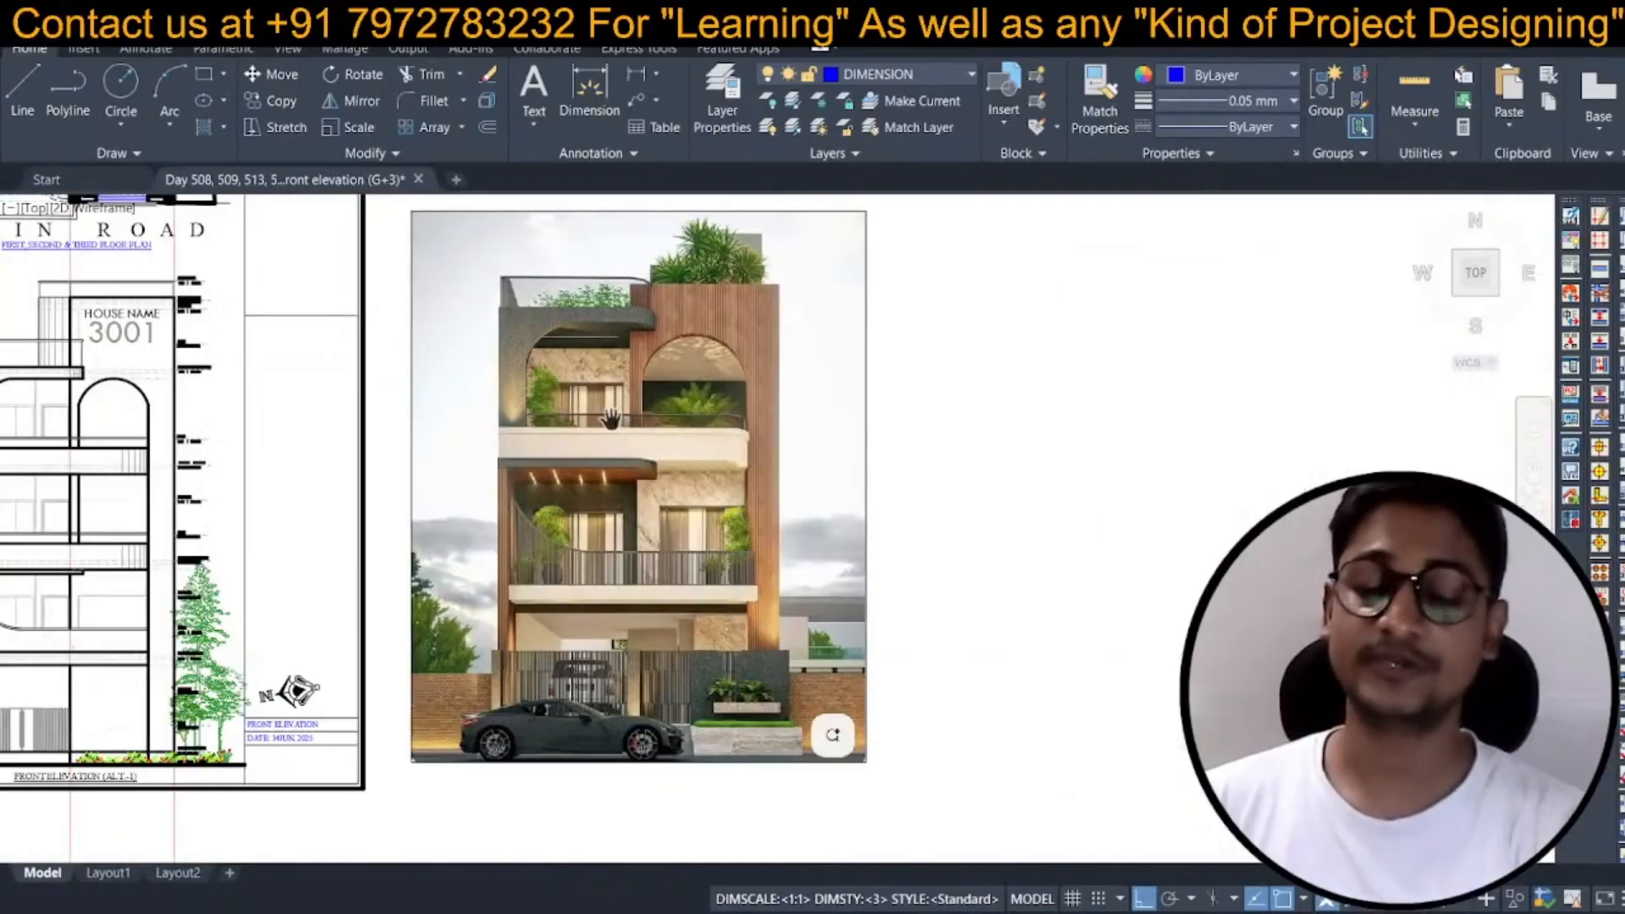
scroll(610, 418, "down", 3)
middle_click_drag(80, 466, 520, 482)
scroll(520, 483, "up", 2)
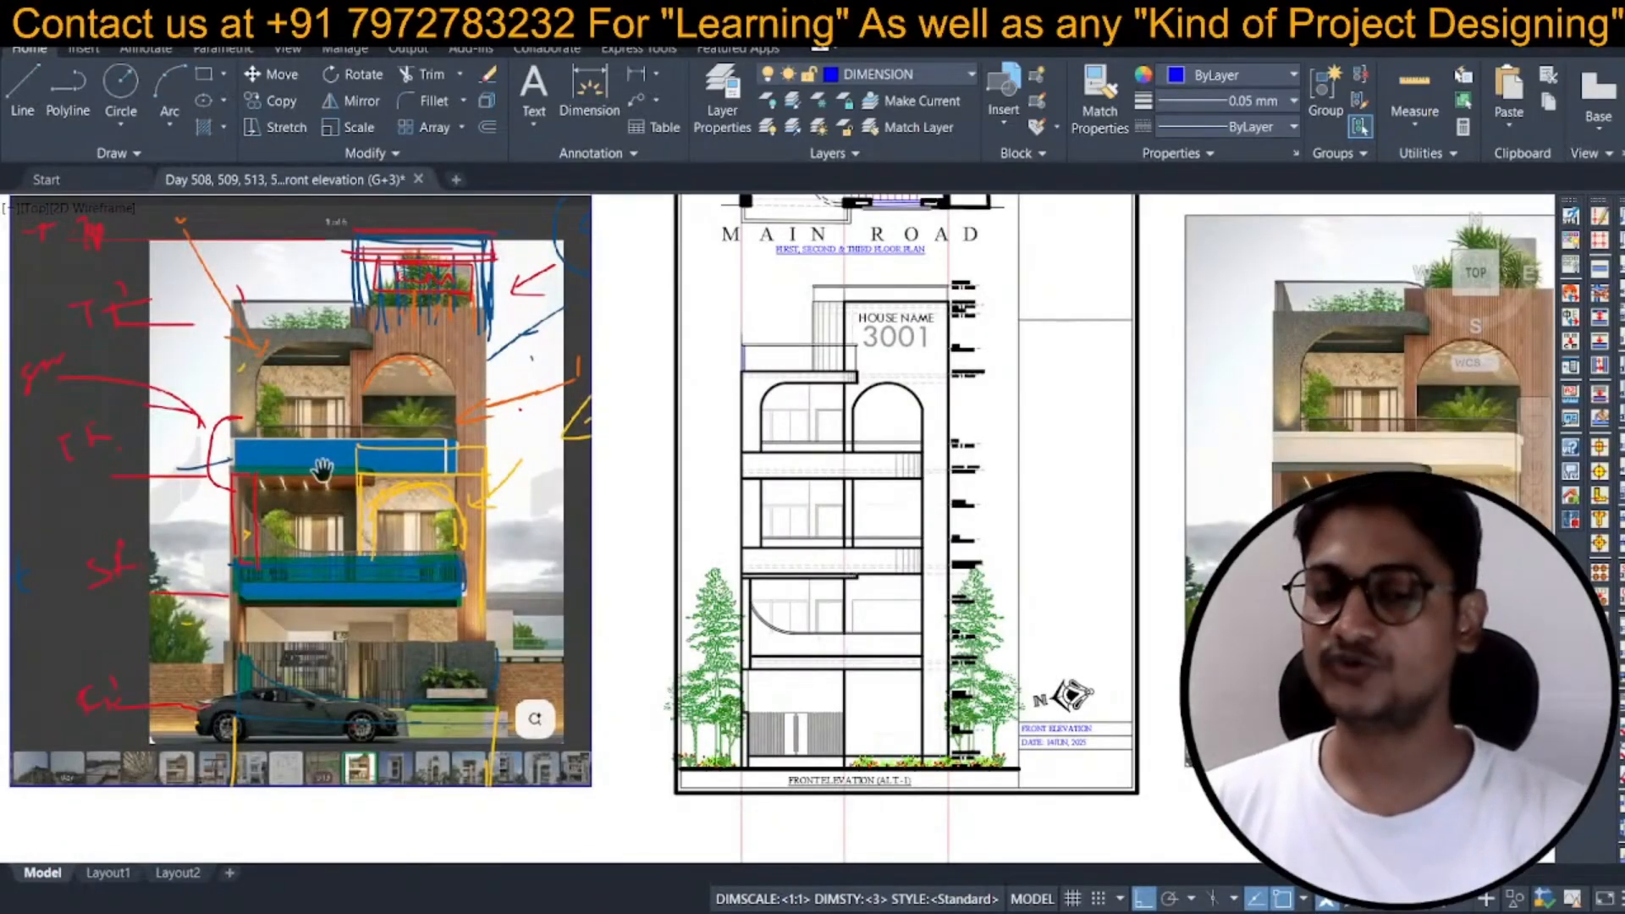
middle_click_drag(876, 499, 787, 491)
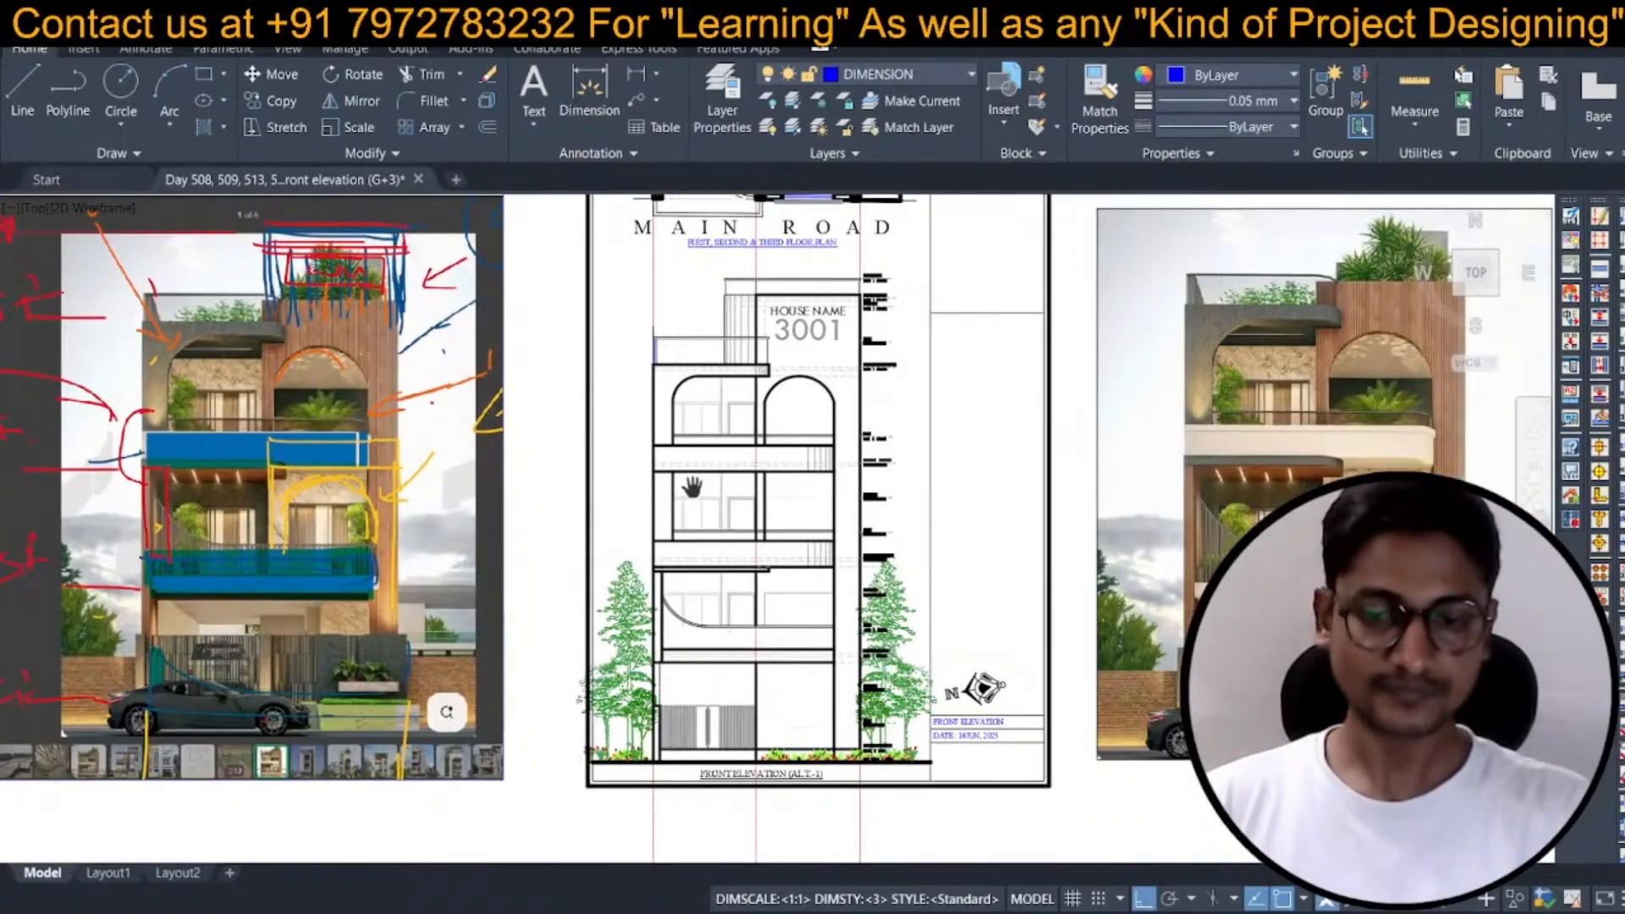
middle_click_drag(786, 506, 755, 483)
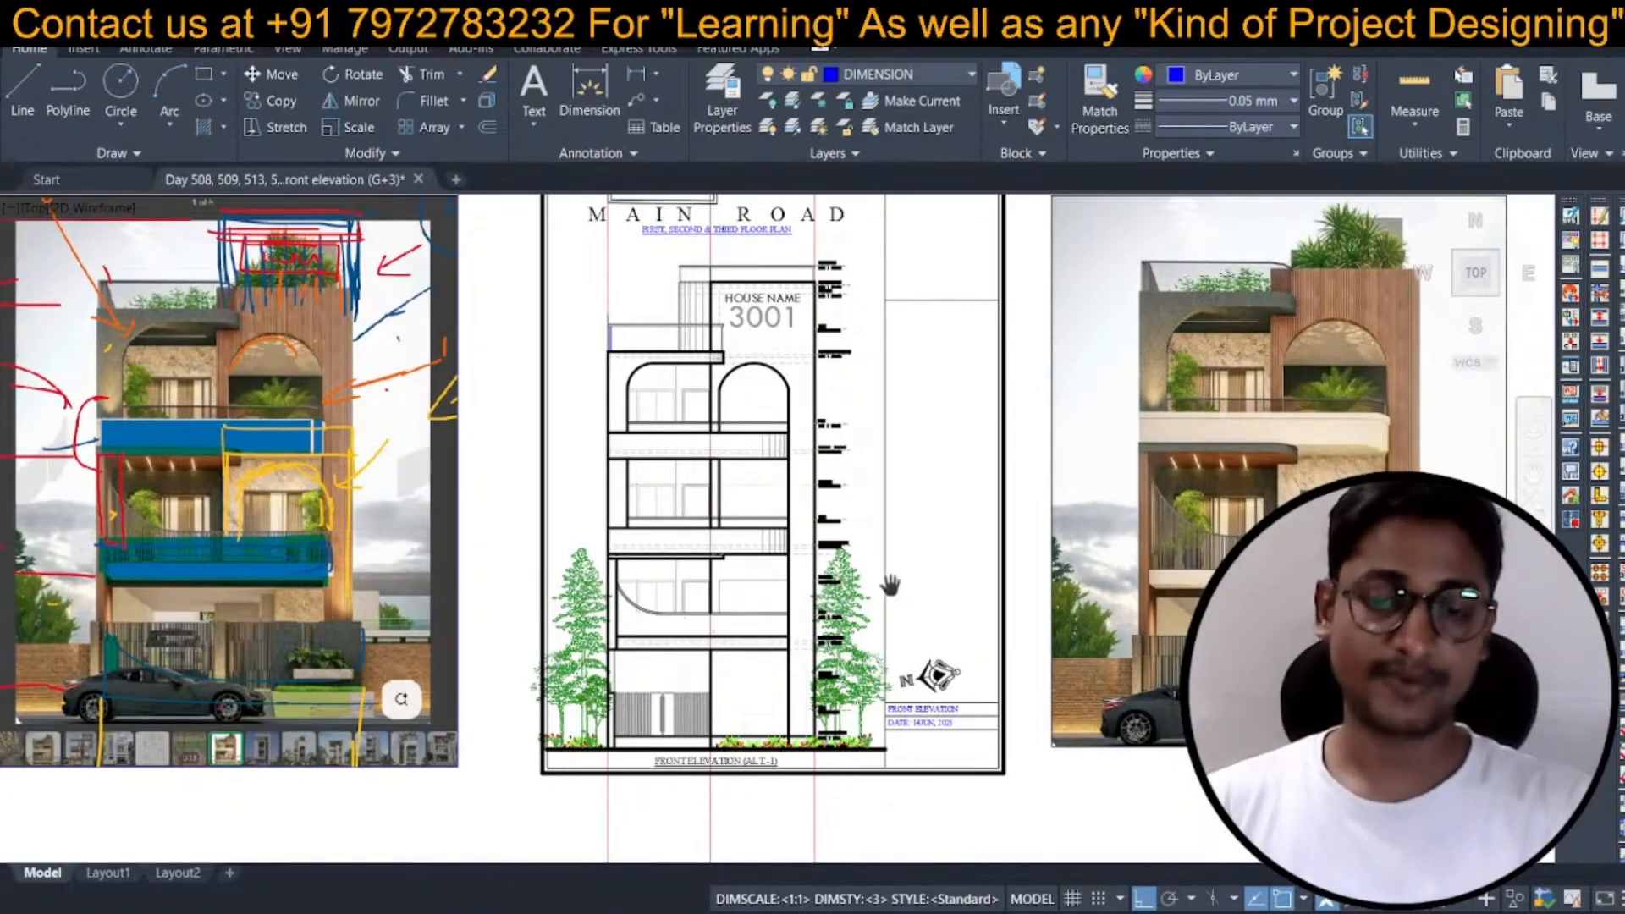
scroll(694, 347, "down", 2)
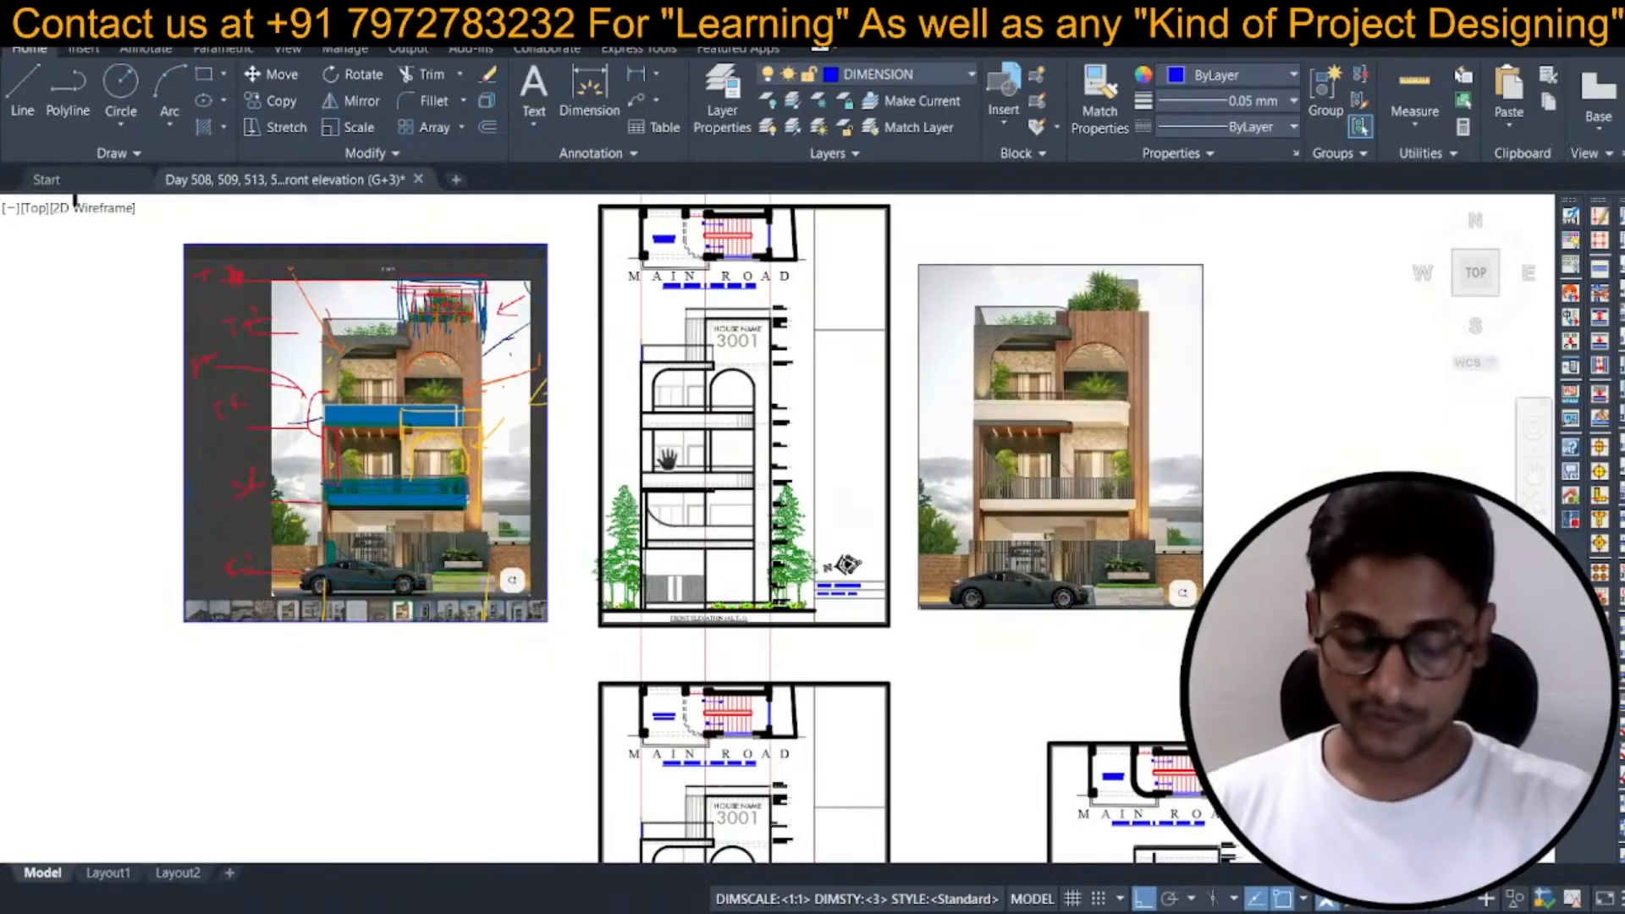
scroll(739, 463, "up", 2)
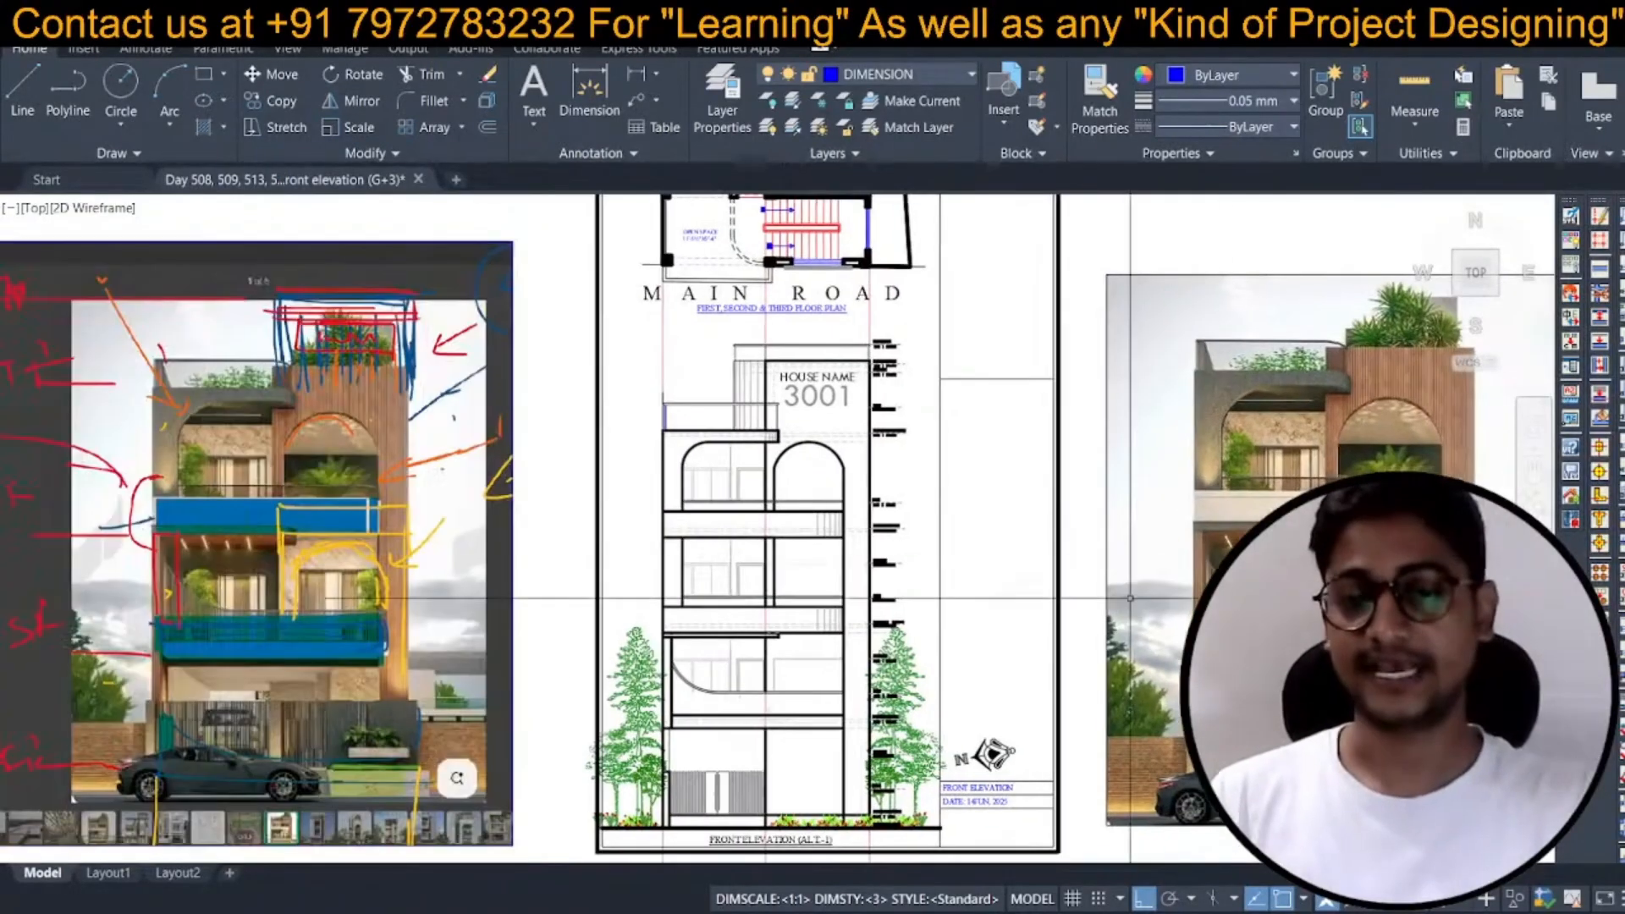